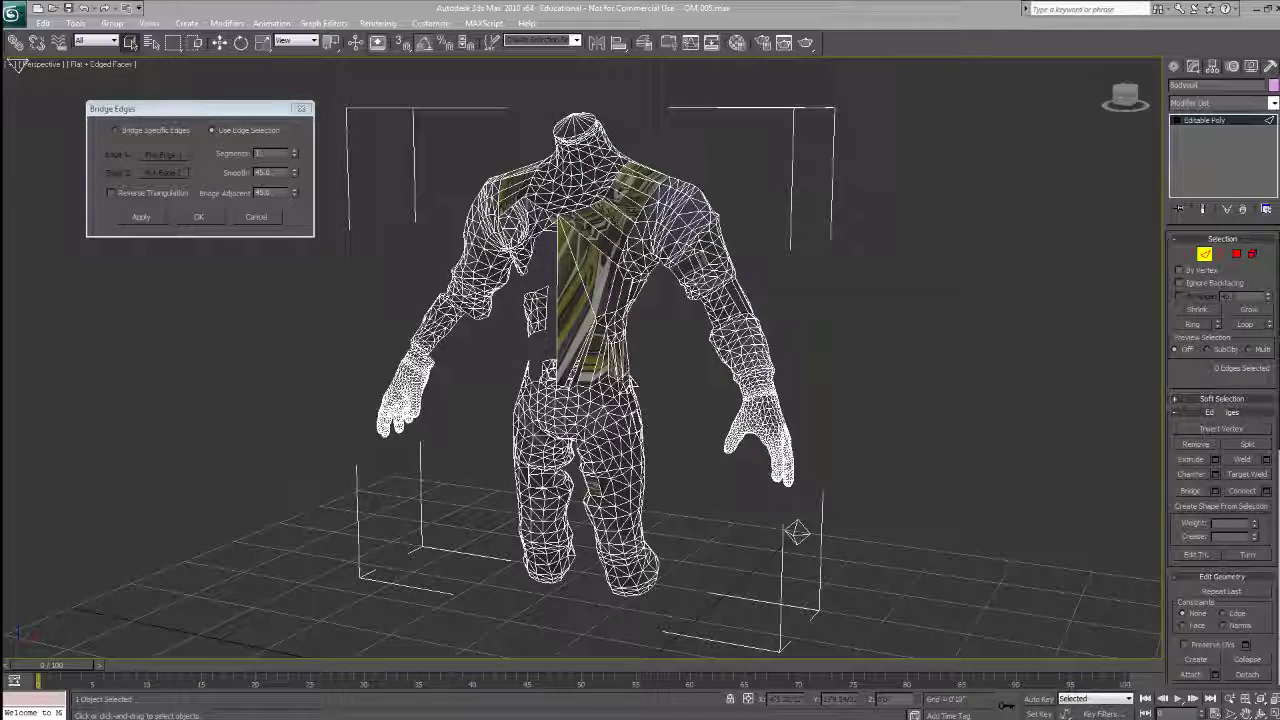
# Step: Bridge one upper and one lower border edge across the elbow gap, directly beside the existing dark elbow patch
pyautogui.keyDown('alt'); pyautogui.moveTo(708, 354); pyautogui.dragTo(671, 357, button='middle'); pyautogui.keyUp('alt')
pyautogui.scroll(-2, 700, 321)
pyautogui.scroll(8, 700, 321)
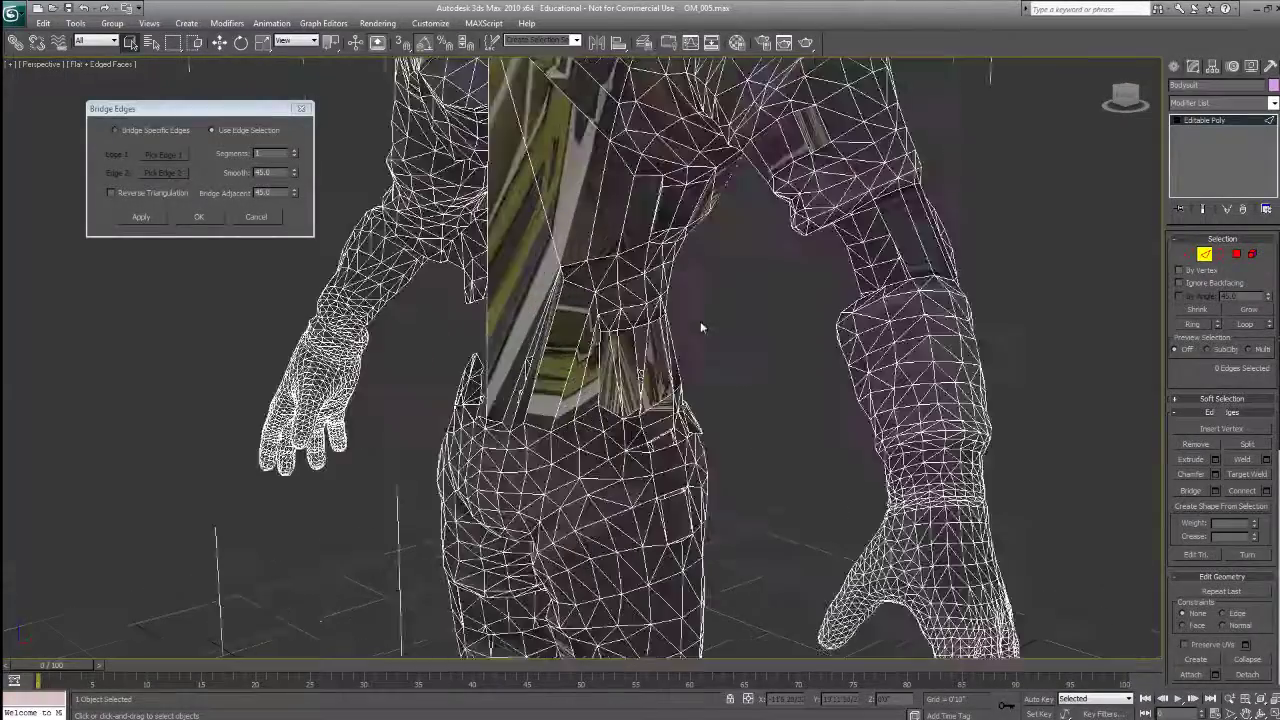
pyautogui.scroll(4, 516, 422)
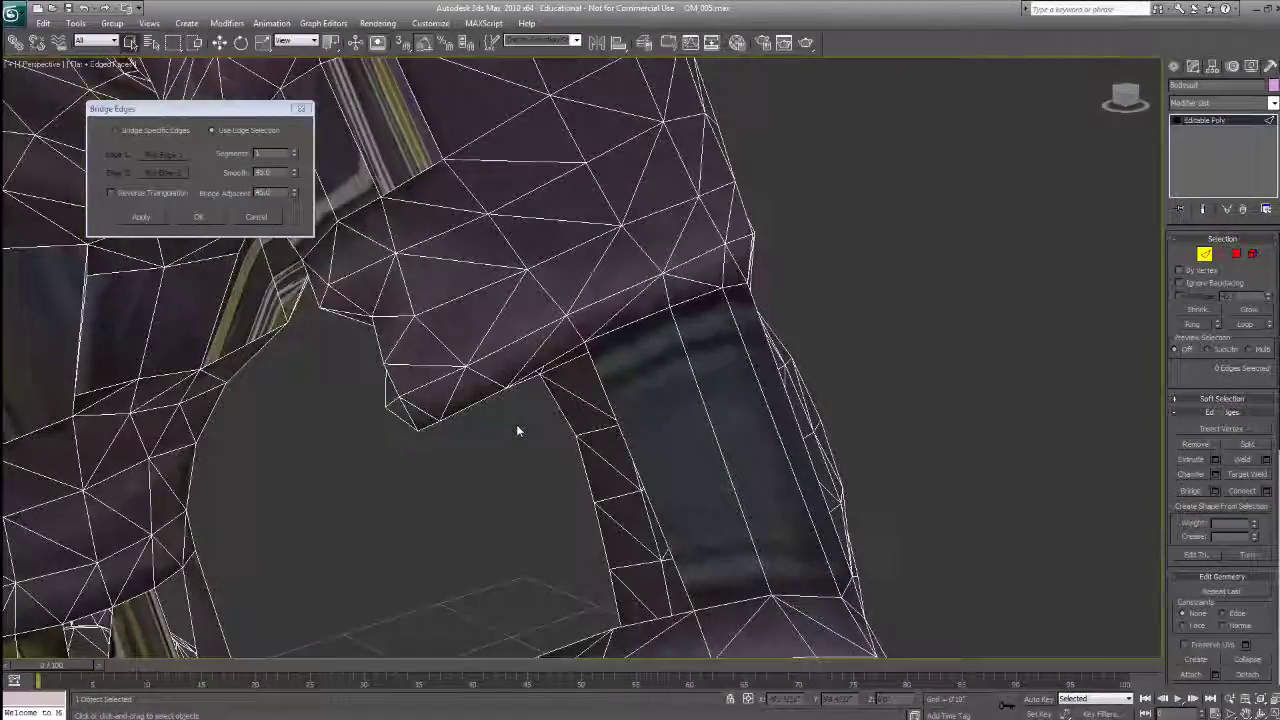
pyautogui.scroll(-3, 516, 422)
pyautogui.click(575, 318)
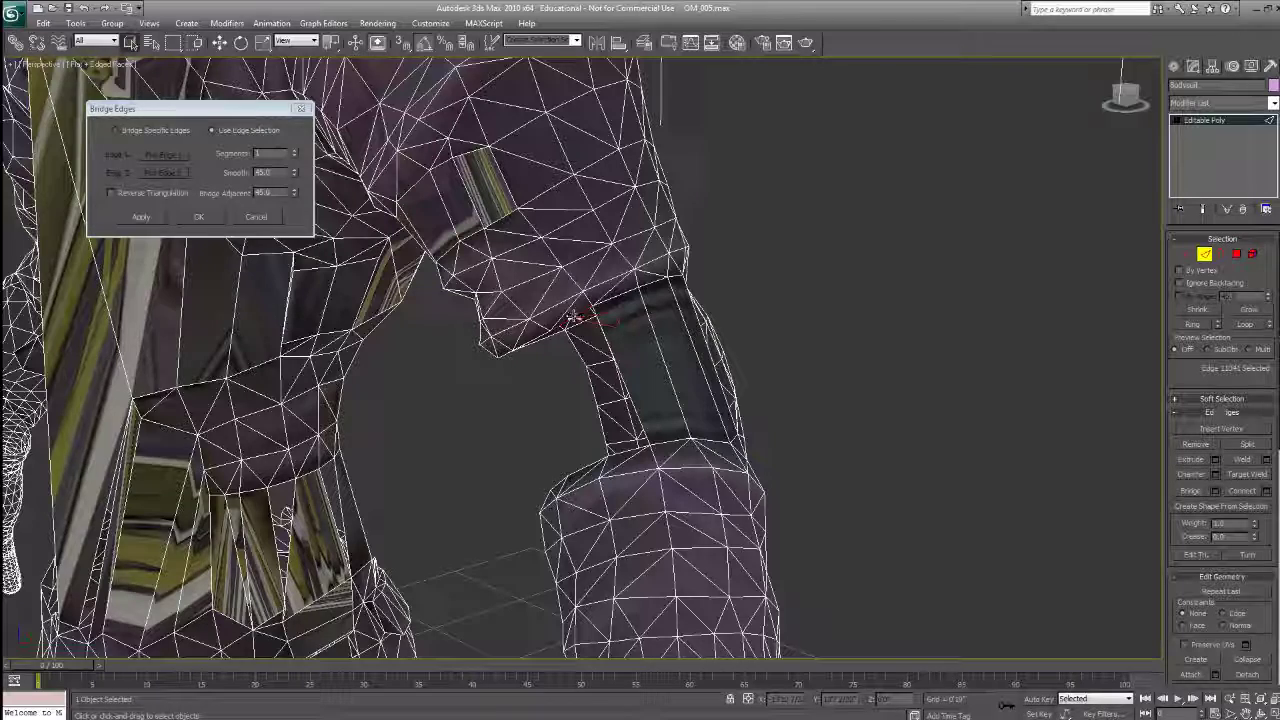
pyautogui.keyDown('ctrl'); pyautogui.click(625, 460); pyautogui.keyUp('ctrl')
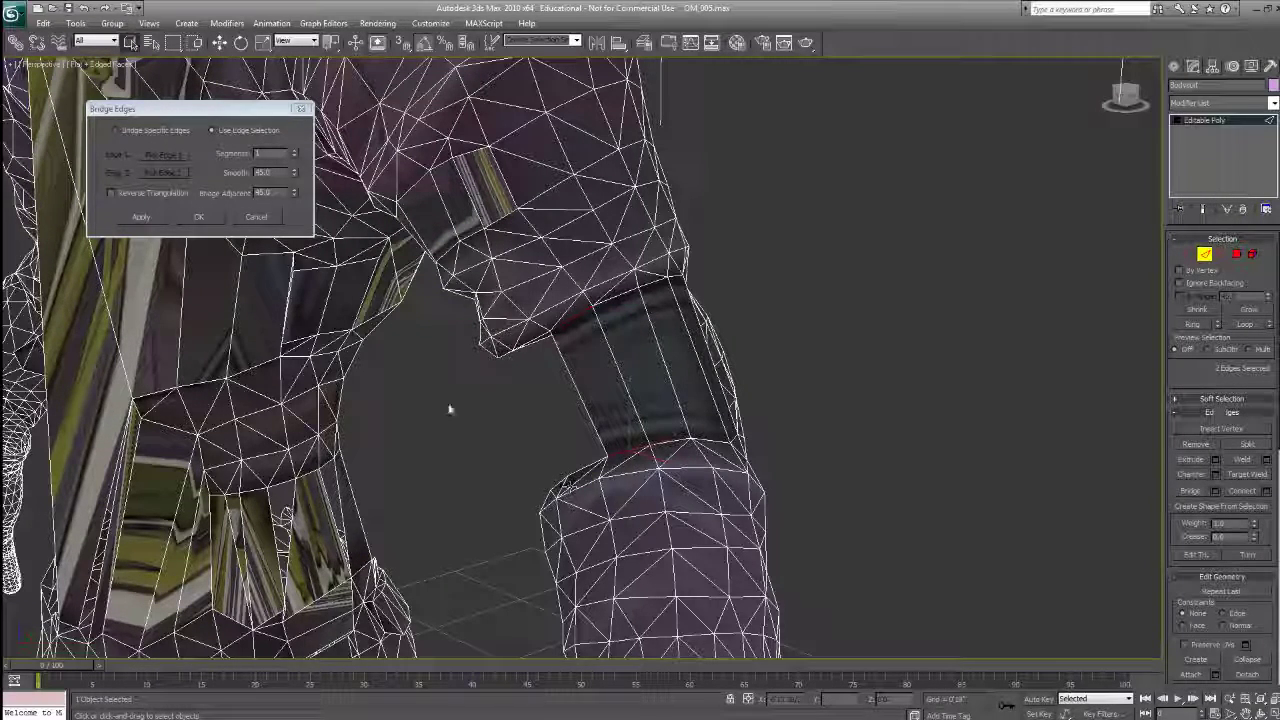
pyautogui.click(138, 217)
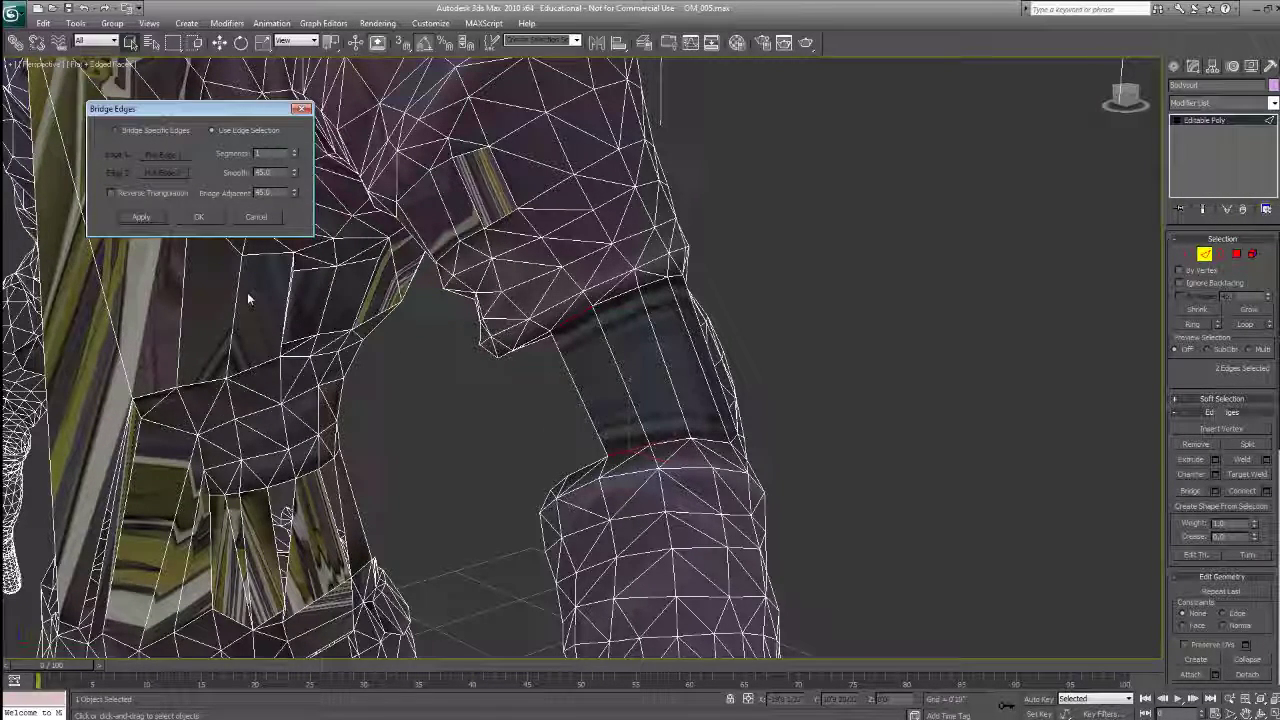
# Step: Extend the elbow patch by bridging the next two pairs of facing upper and lower border edges
pyautogui.click(535, 345)
pyautogui.keyDown('ctrl'); pyautogui.click(577, 466); pyautogui.keyUp('ctrl')
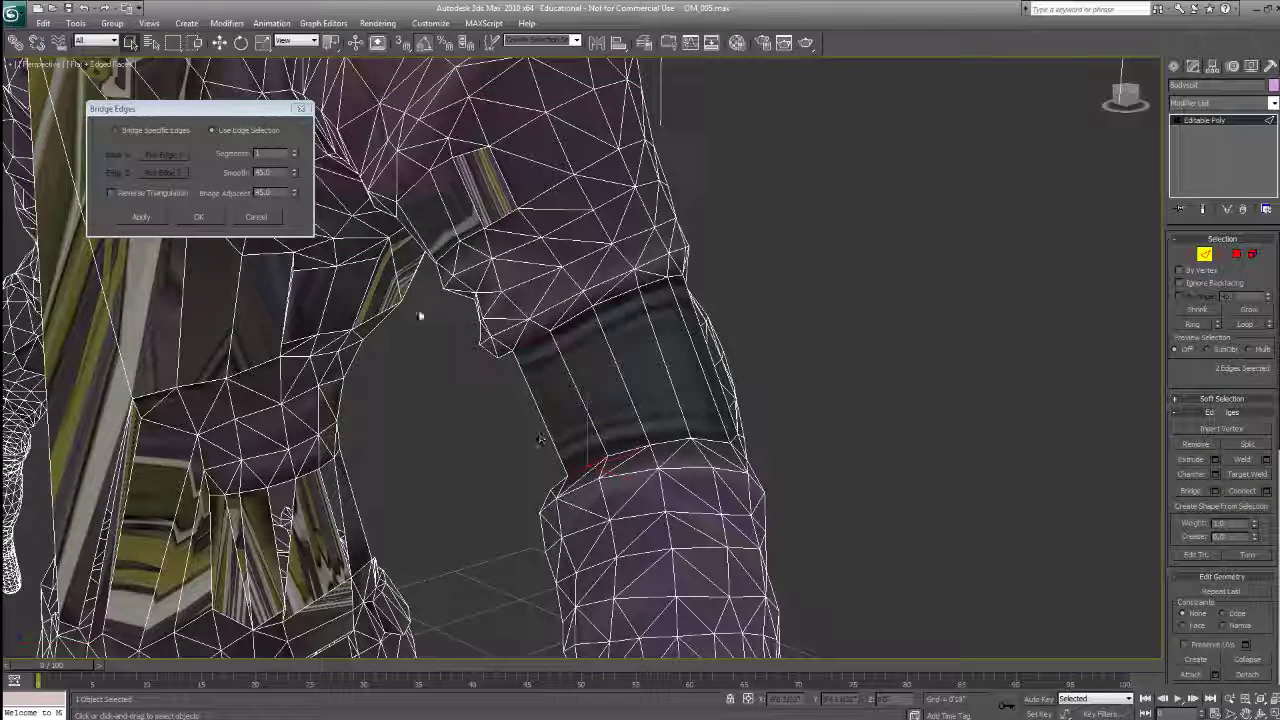
pyautogui.click(158, 219)
pyautogui.click(512, 352)
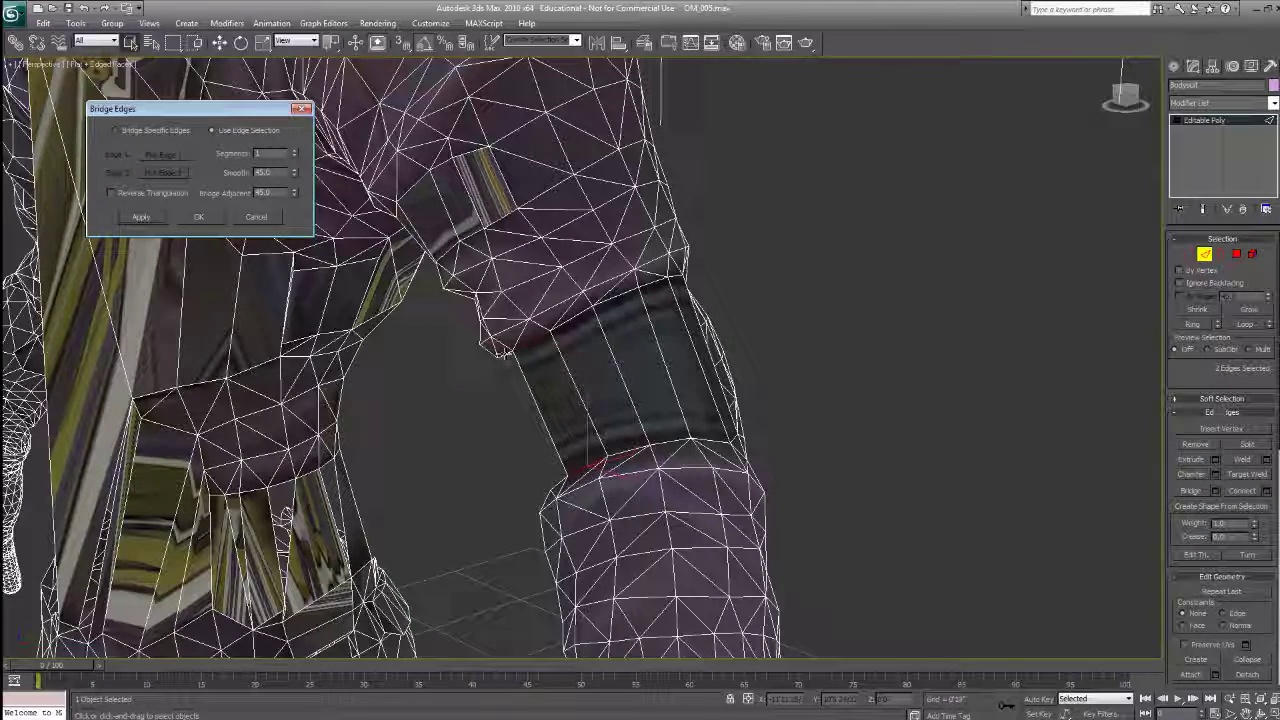
pyautogui.keyDown('ctrl'); pyautogui.click(554, 485); pyautogui.keyUp('ctrl')
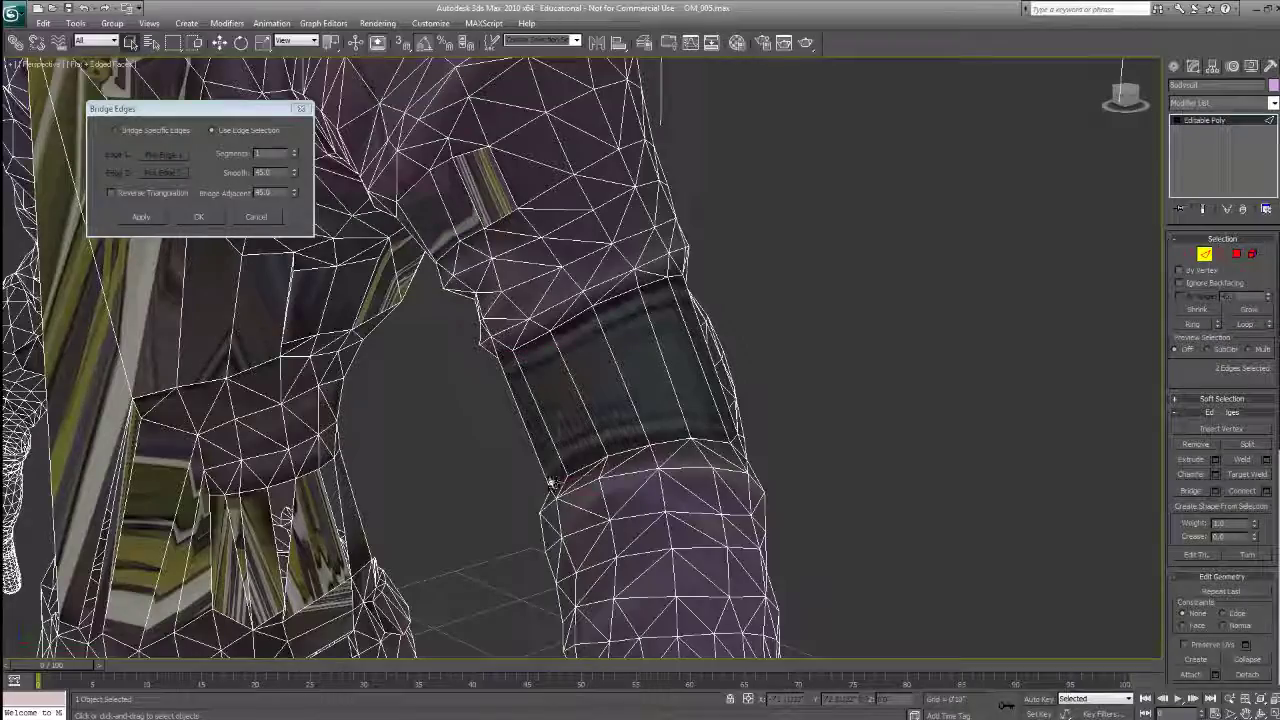
pyautogui.click(141, 220)
# Step: Bridge two more pairs of facing edges across the elbow gap, continuing the patch around the arm's inner side
pyautogui.keyDown('alt'); pyautogui.moveTo(516, 410); pyautogui.dragTo(769, 346, button='middle'); pyautogui.keyUp('alt')
pyautogui.click(845, 212)
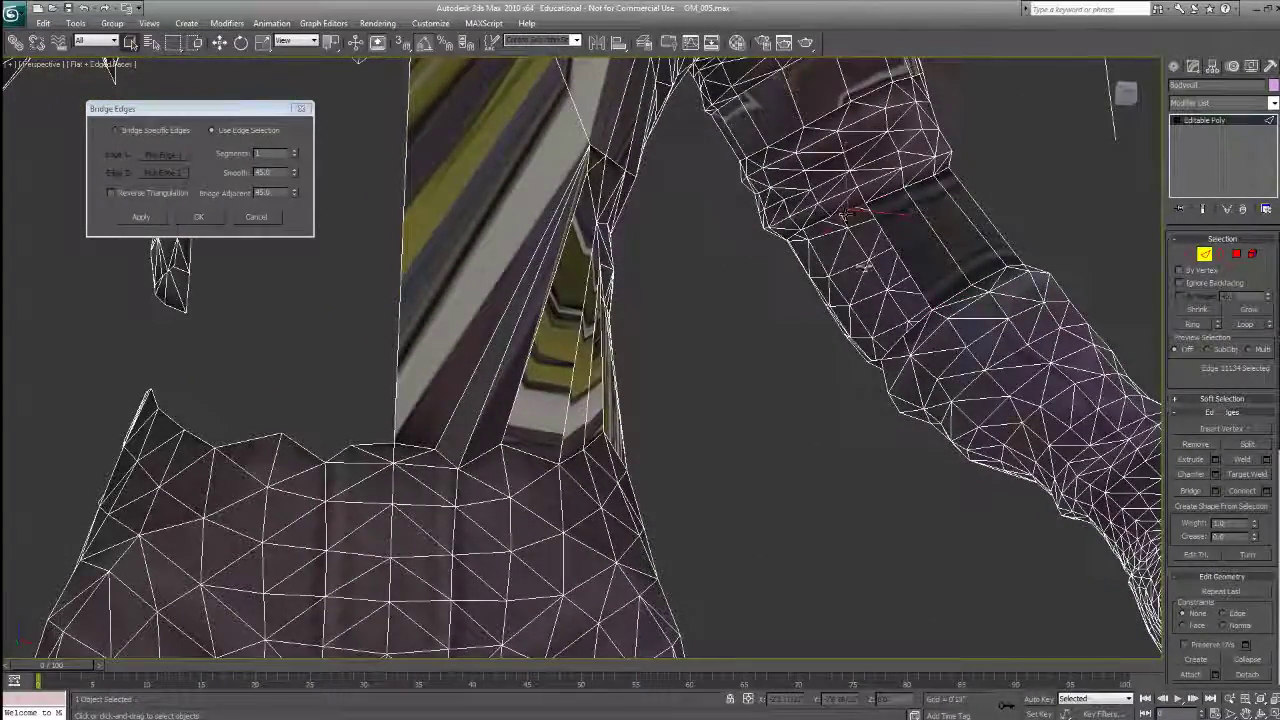
pyautogui.keyDown('ctrl'); pyautogui.click(912, 330); pyautogui.keyUp('ctrl')
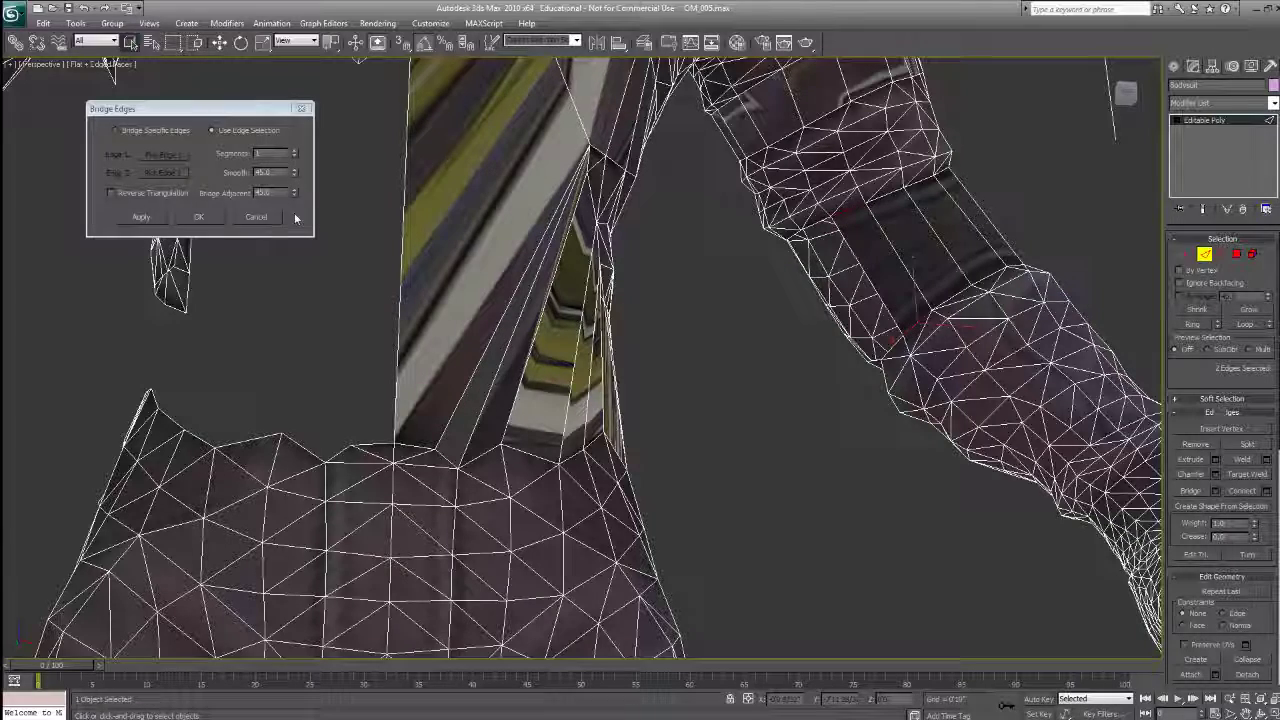
pyautogui.click(141, 218)
pyautogui.click(812, 225)
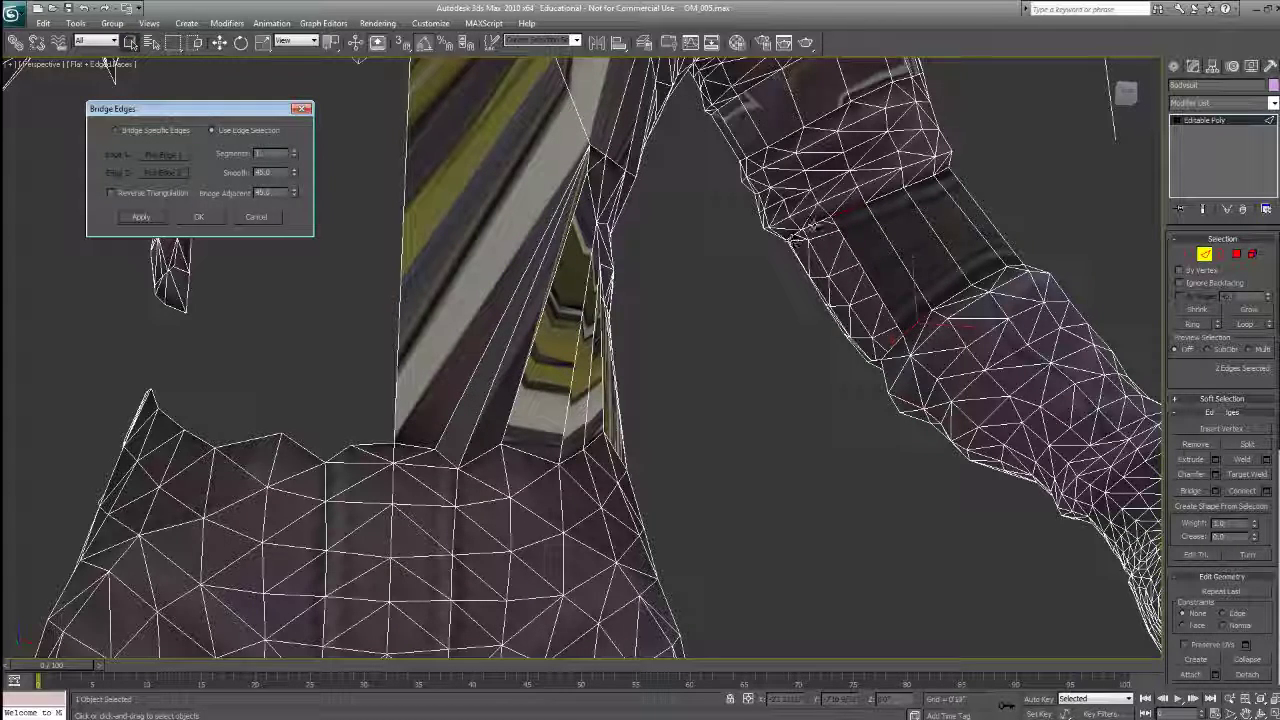
pyautogui.keyDown('ctrl'); pyautogui.click(891, 356); pyautogui.keyUp('ctrl')
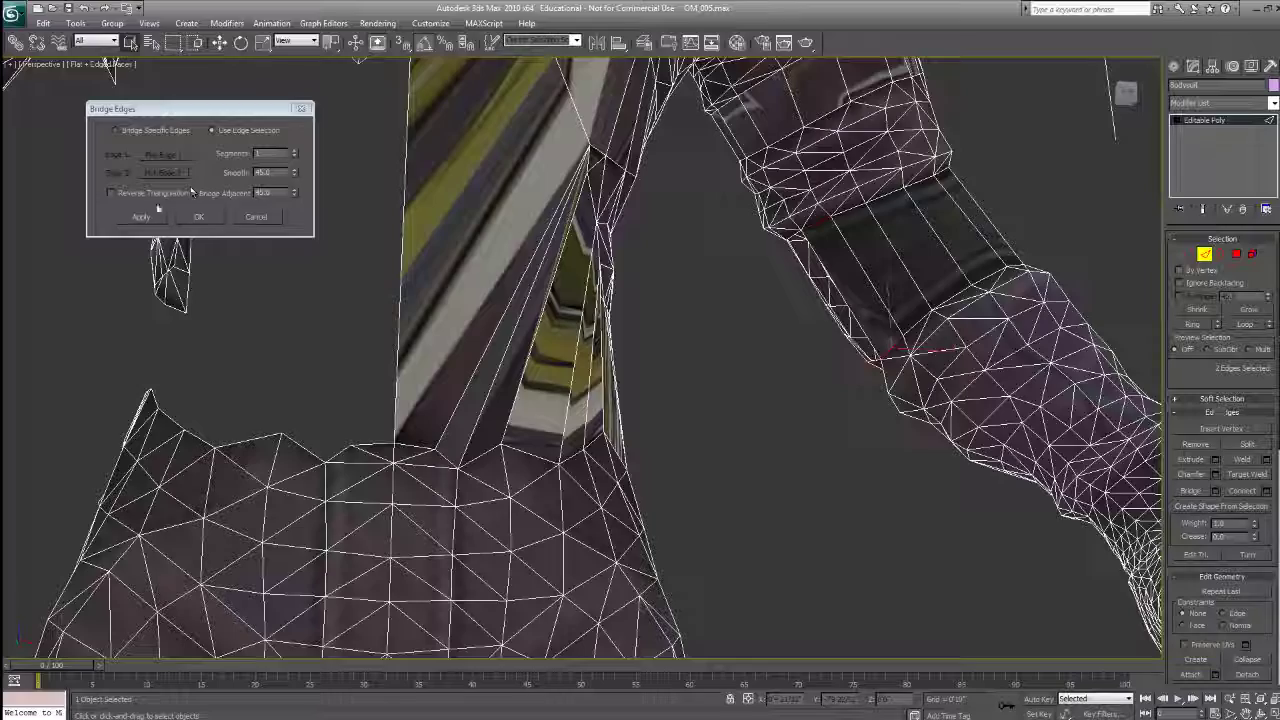
pyautogui.click(155, 218)
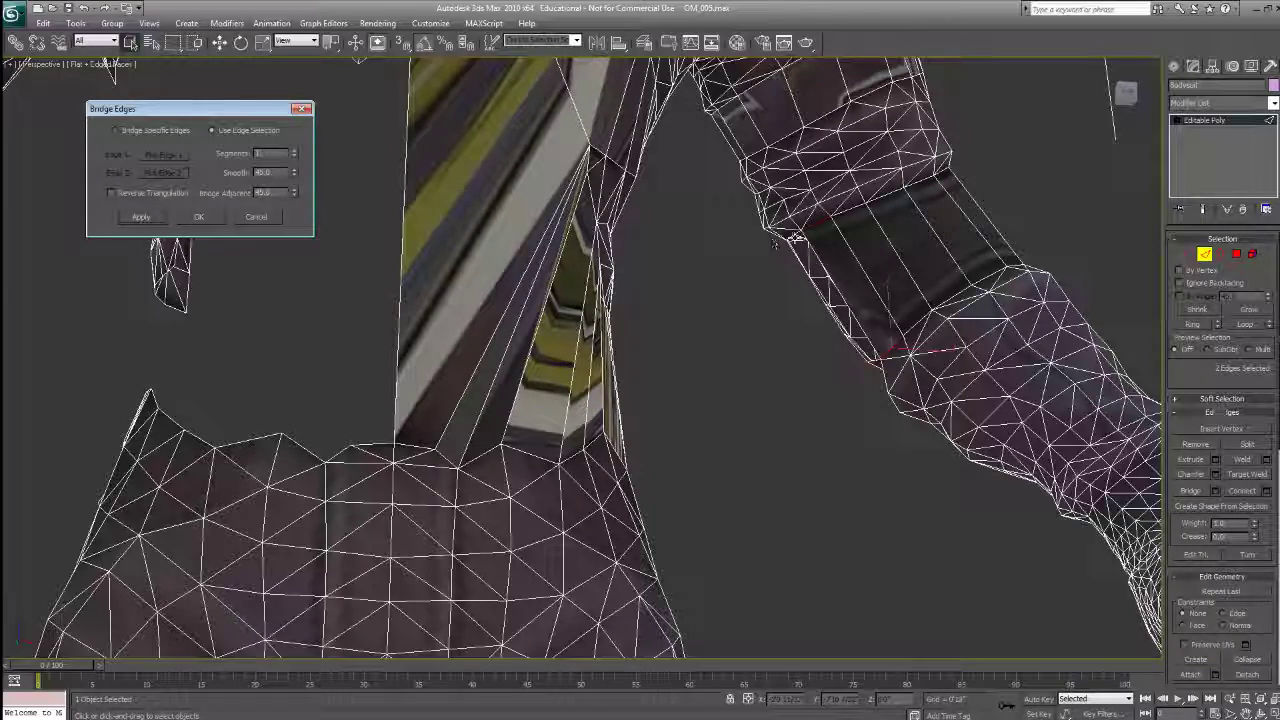
# Step: Bridge the upper and lower edges of the opening still left between the strips on the arm's inner side
pyautogui.click(797, 238)
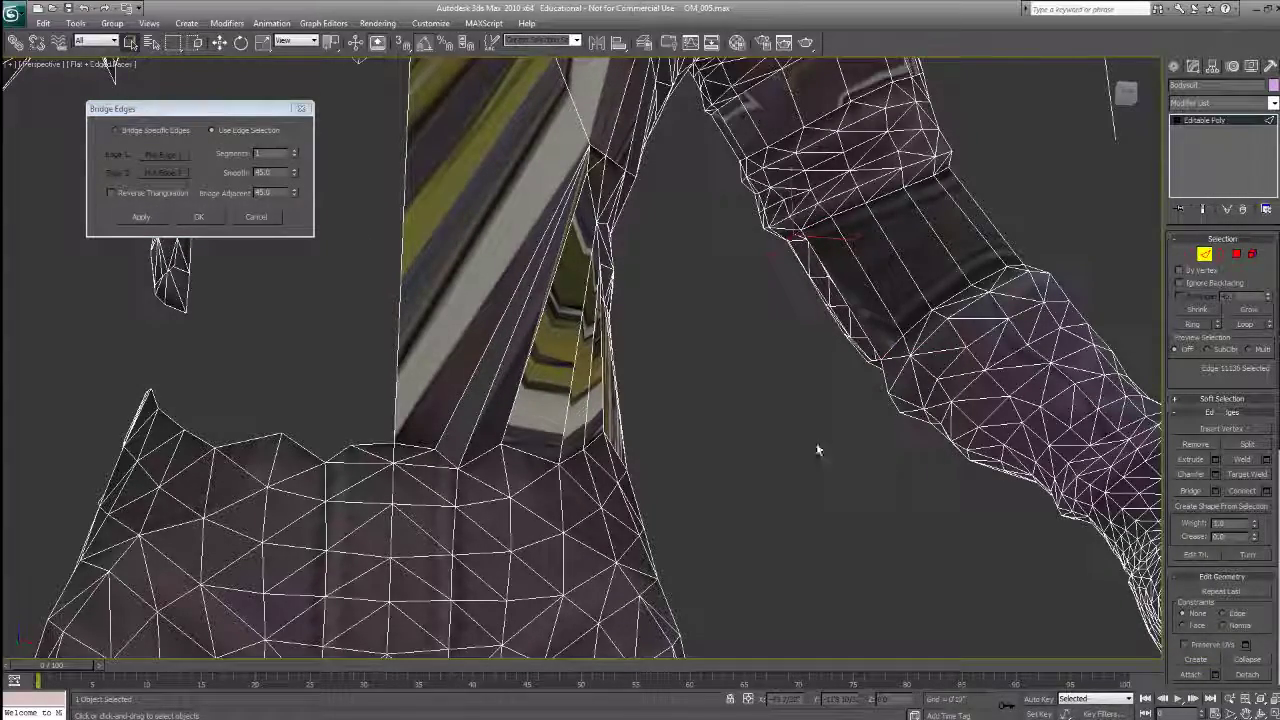
pyautogui.keyDown('alt'); pyautogui.moveTo(818, 450); pyautogui.dragTo(923, 474, button='middle'); pyautogui.keyUp('alt')
pyautogui.scroll(-3, 928, 474)
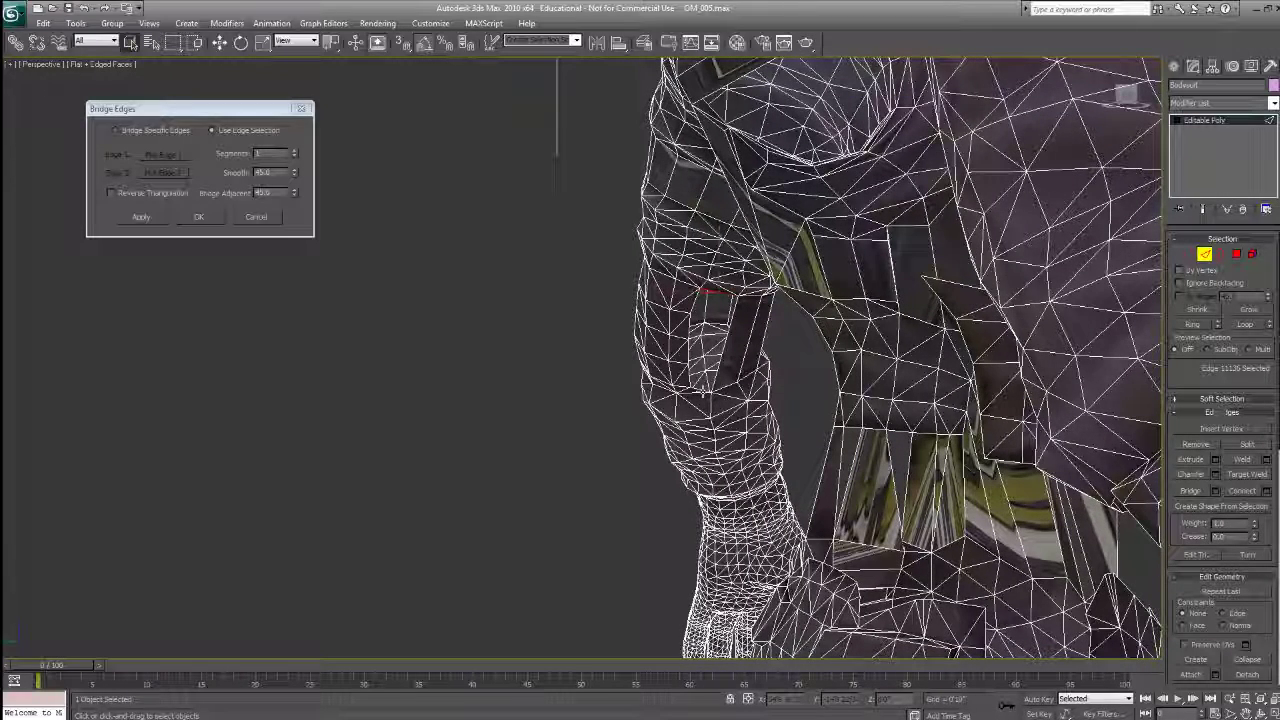
pyautogui.click(690, 390)
pyautogui.click(138, 217)
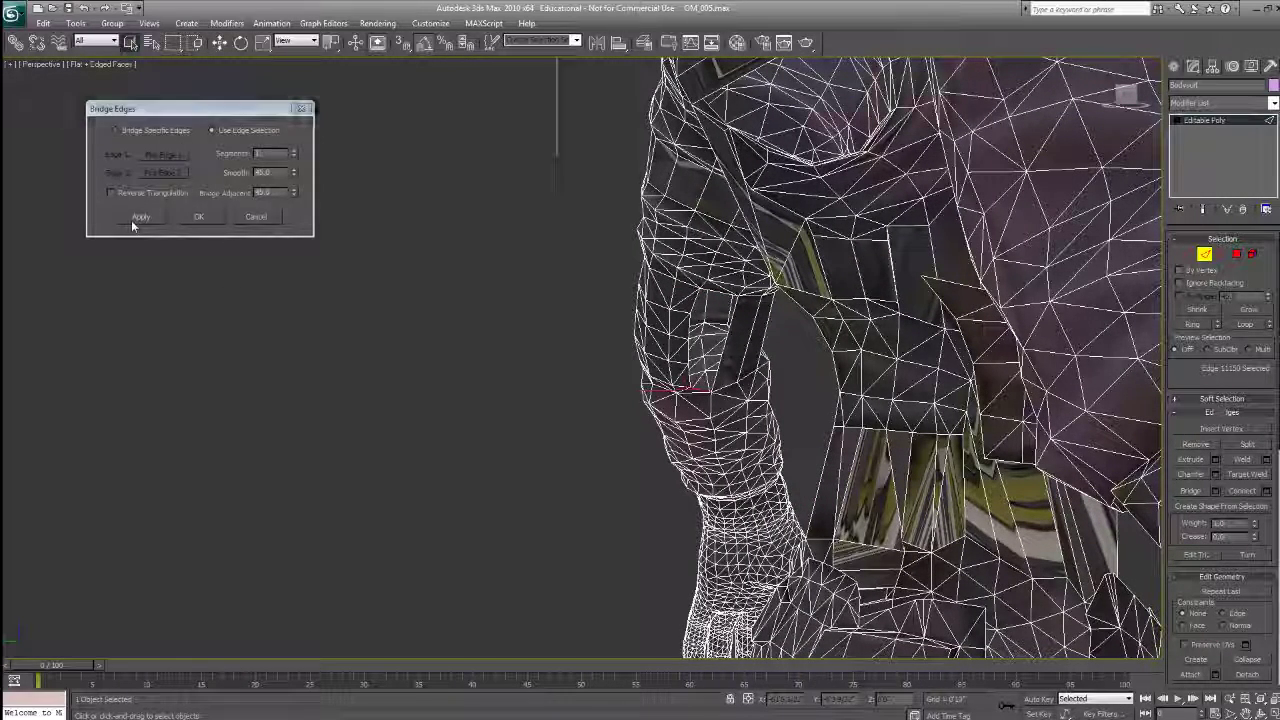
pyautogui.keyDown('ctrl'); pyautogui.click(718, 294); pyautogui.keyUp('ctrl')
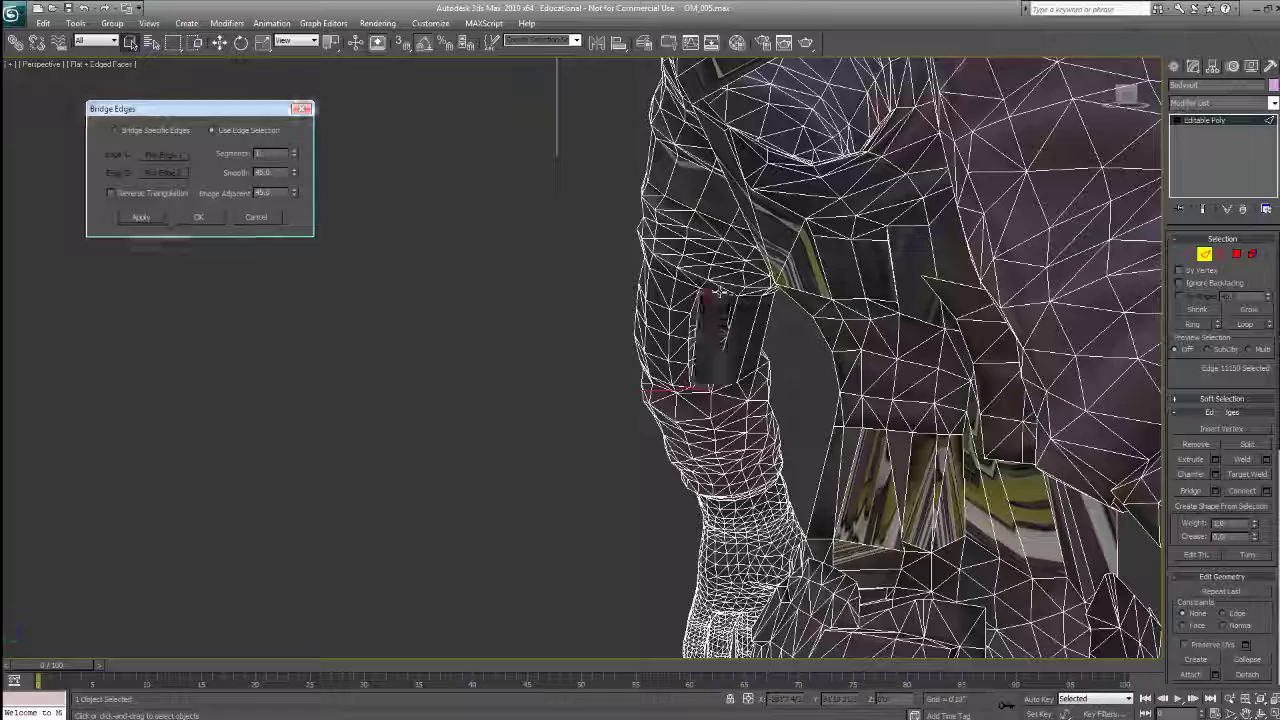
pyautogui.click(134, 219)
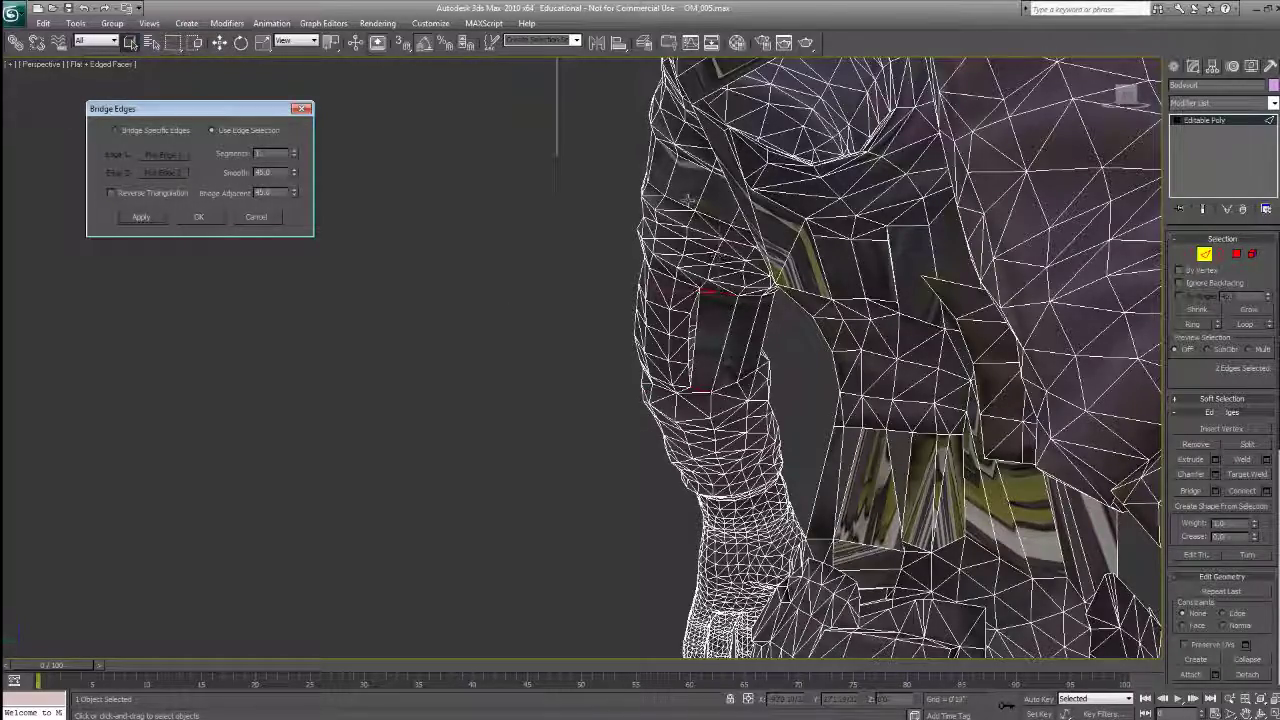
# Step: Bridge the upper and lower border edges at the other end of the elbow patch, on the arm's outer side
pyautogui.keyDown('alt'); pyautogui.moveTo(1030, 413); pyautogui.dragTo(604, 468, button='middle'); pyautogui.keyUp('alt')
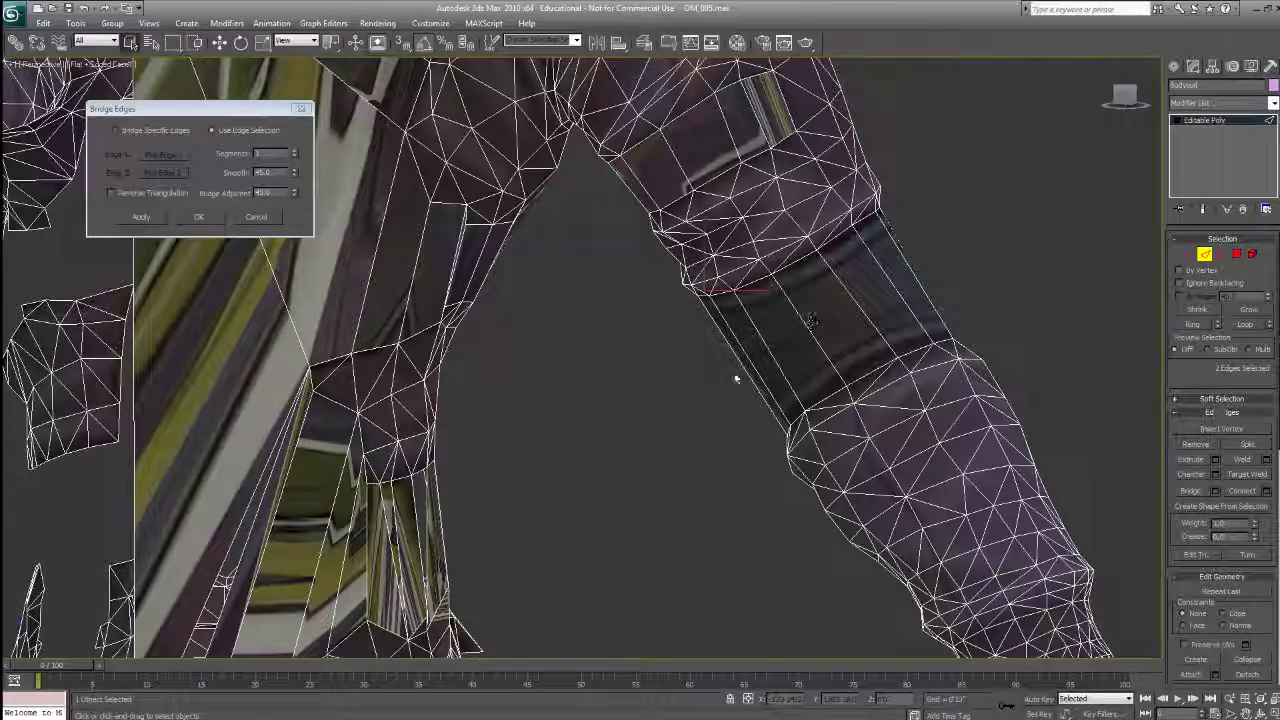
pyautogui.scroll(-10, 698, 466)
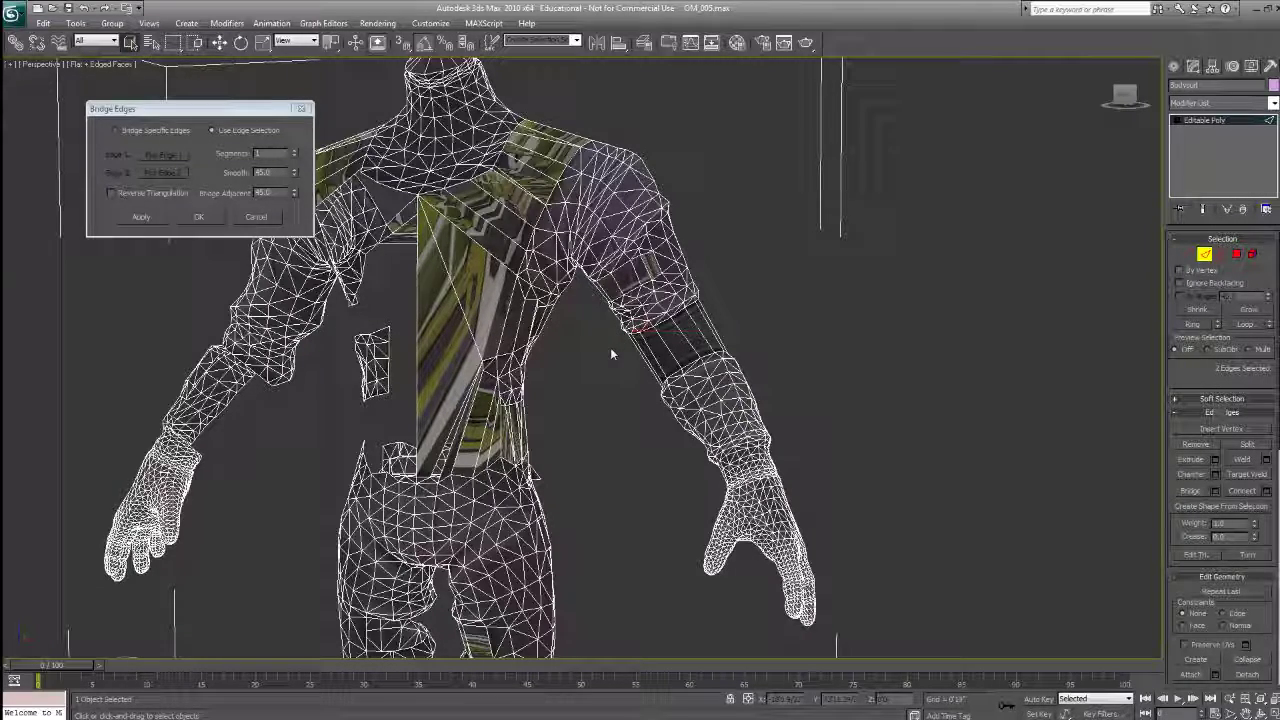
pyautogui.keyDown('alt'); pyautogui.moveTo(612, 353); pyautogui.dragTo(668, 376, button='middle'); pyautogui.keyUp('alt')
pyautogui.keyDown('alt'); pyautogui.moveTo(668, 376); pyautogui.dragTo(543, 388); pyautogui.keyUp('alt')
pyautogui.scroll(-7, 543, 388)
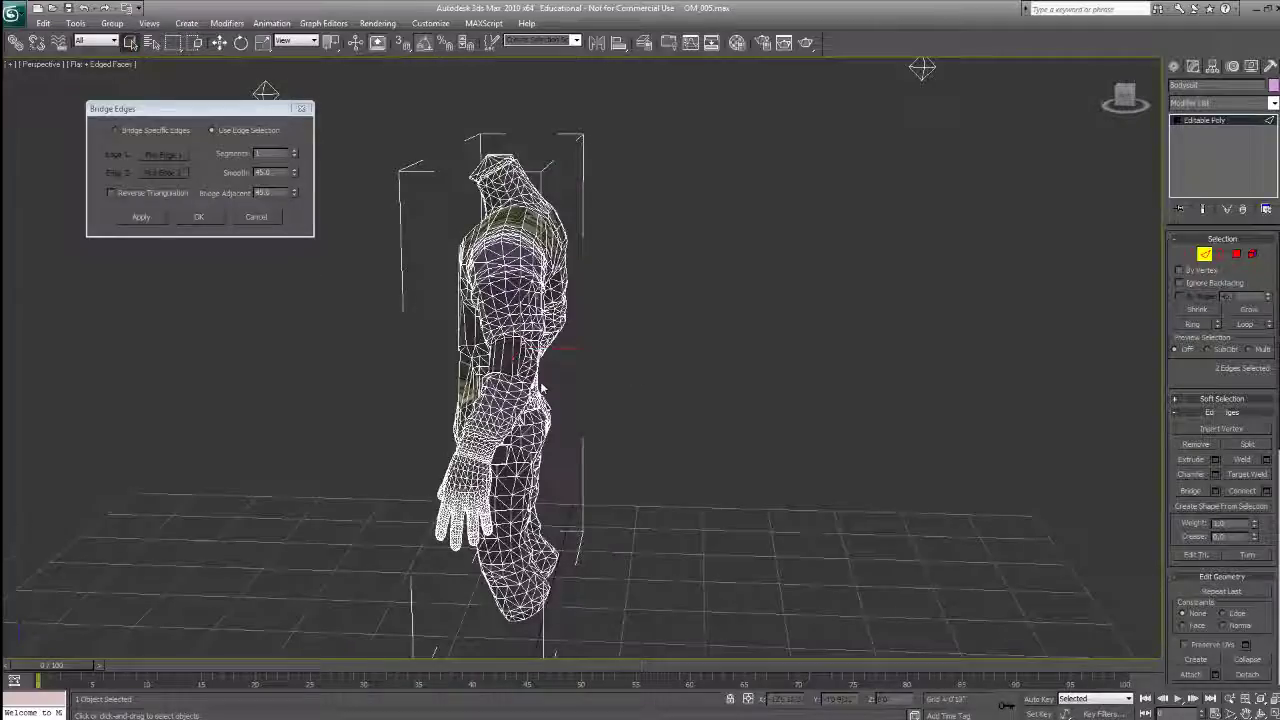
pyautogui.scroll(7, 543, 388)
pyautogui.scroll(4, 540, 387)
pyautogui.moveTo(534, 386); pyautogui.dragTo(626, 437, button='middle')
pyautogui.scroll(-5, 626, 437)
pyautogui.scroll(8, 627, 438)
pyautogui.moveTo(568, 572); pyautogui.dragTo(605, 398, button='middle')
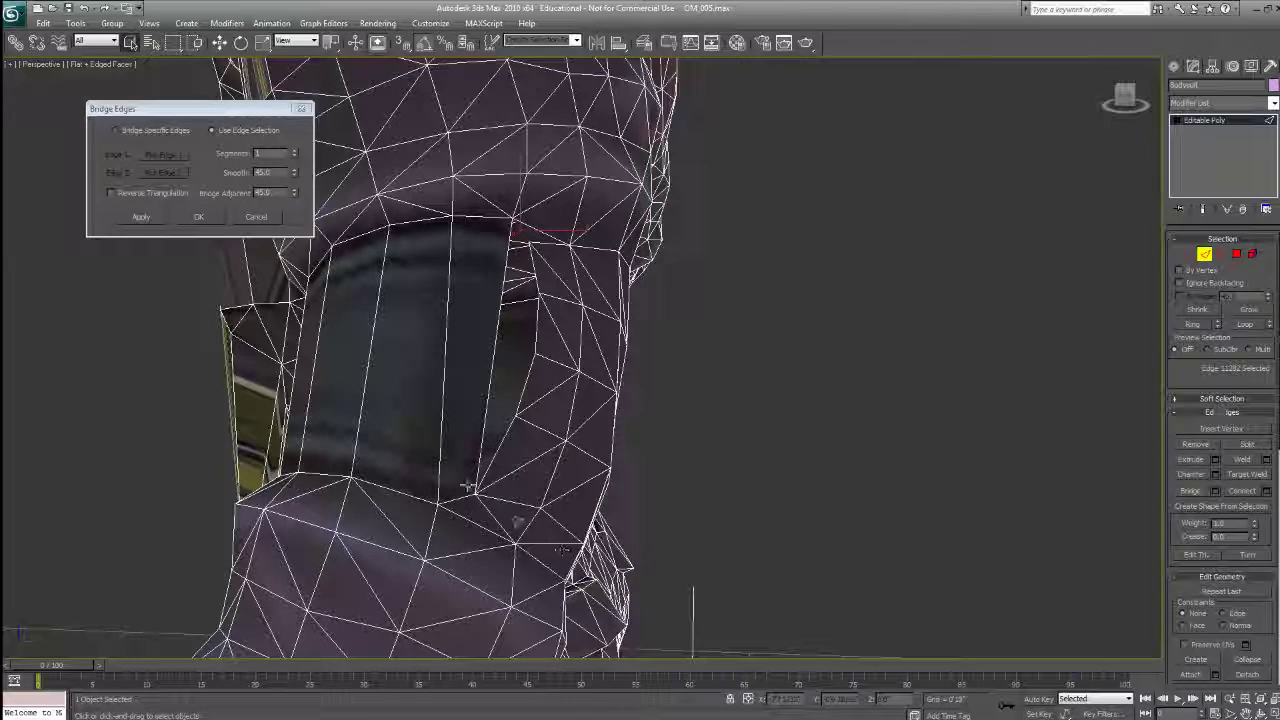
pyautogui.click(164, 218)
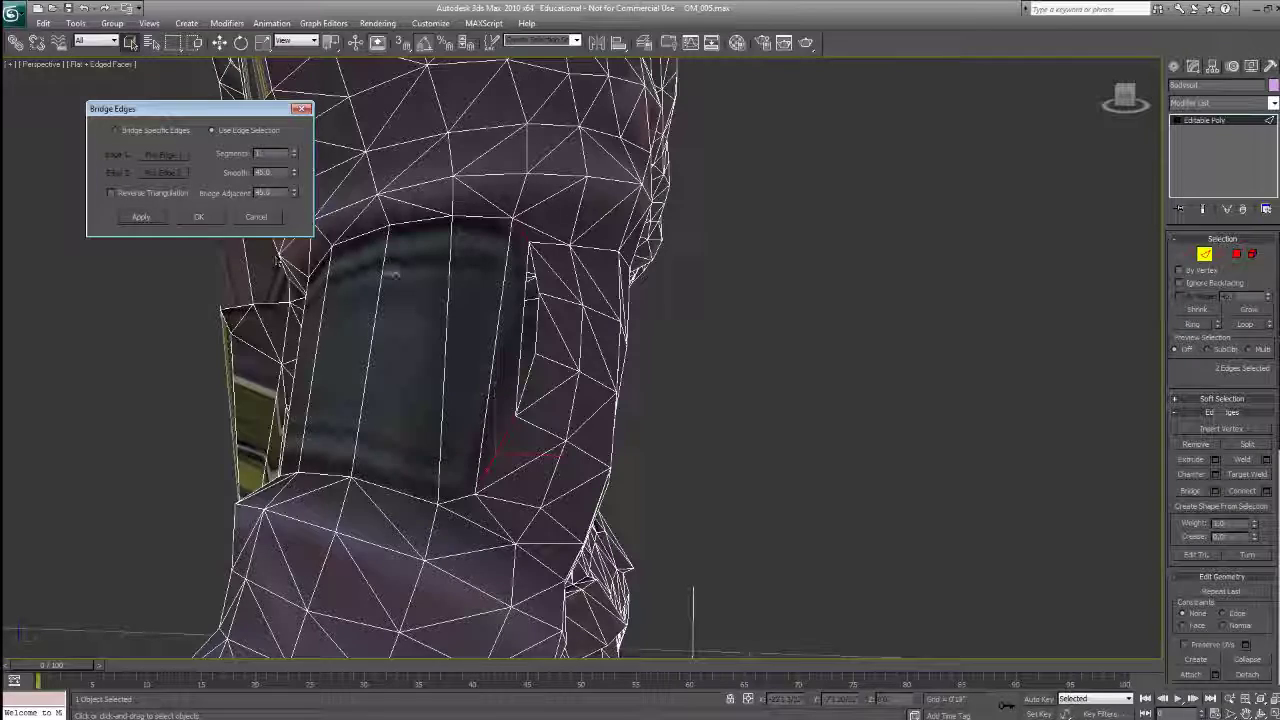
# Step: Bridge the end edges of the narrow slits that remain between the elbow patch and the neighbouring arm surface
pyautogui.click(530, 287)
pyautogui.keyDown('ctrl'); pyautogui.click(528, 379); pyautogui.keyUp('ctrl')
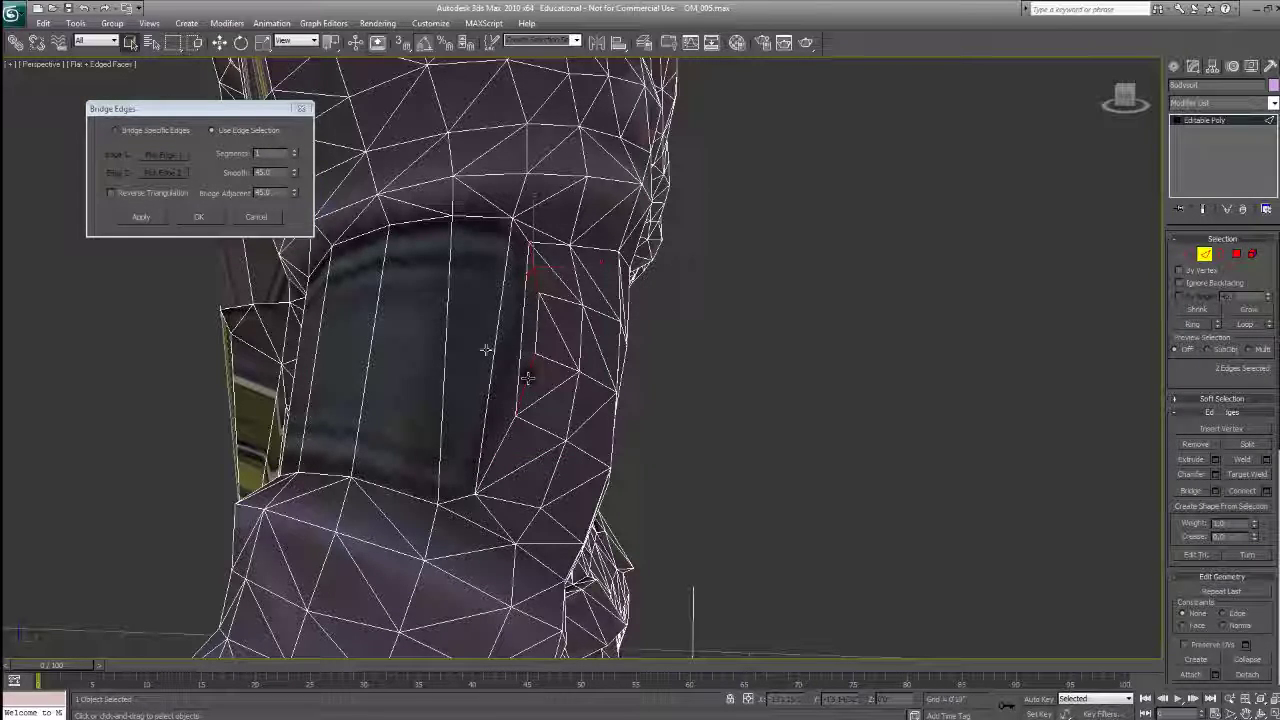
pyautogui.keyDown('alt'); pyautogui.moveTo(396, 508); pyautogui.dragTo(596, 424, button='middle'); pyautogui.keyUp('alt')
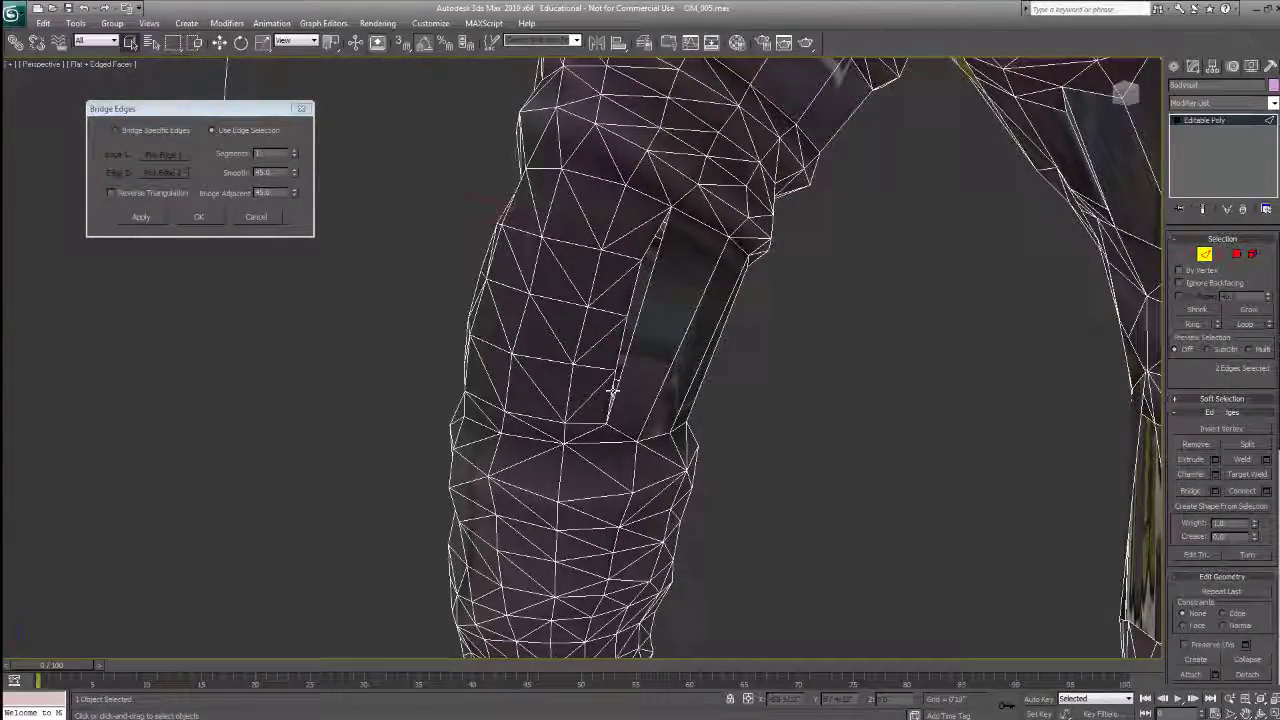
pyautogui.click(607, 397)
pyautogui.keyDown('ctrl'); pyautogui.click(645, 249); pyautogui.keyUp('ctrl')
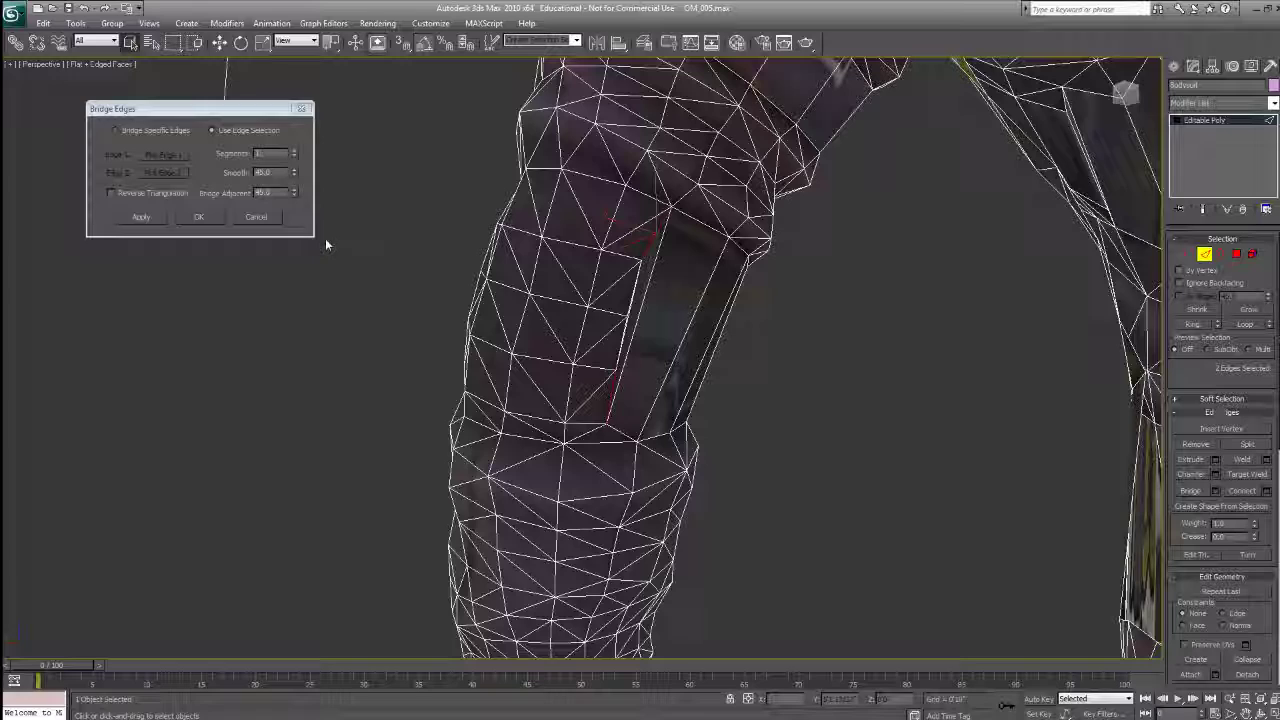
pyautogui.click(138, 217)
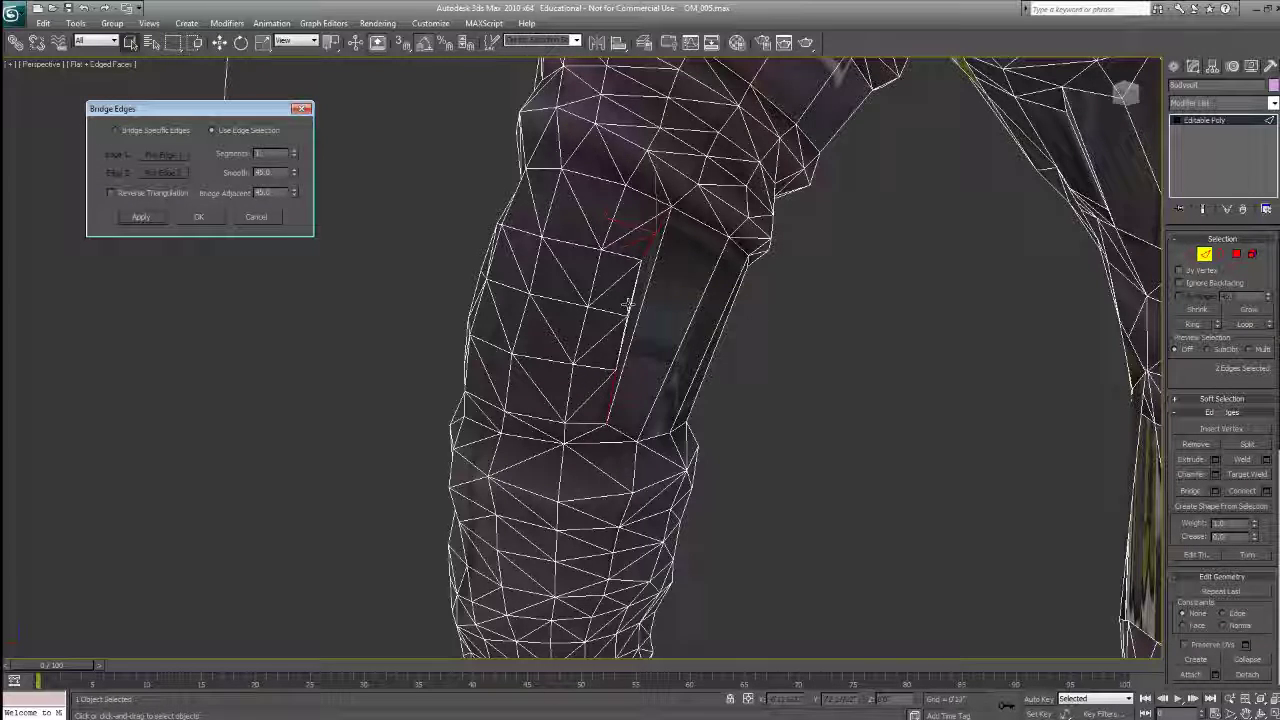
# Step: Bridge the two adjoining border edges along the narrow slit beside the elbow patch, using Bridge Specific Edges
pyautogui.moveTo(632, 323); pyautogui.dragTo(621, 355, button='middle')
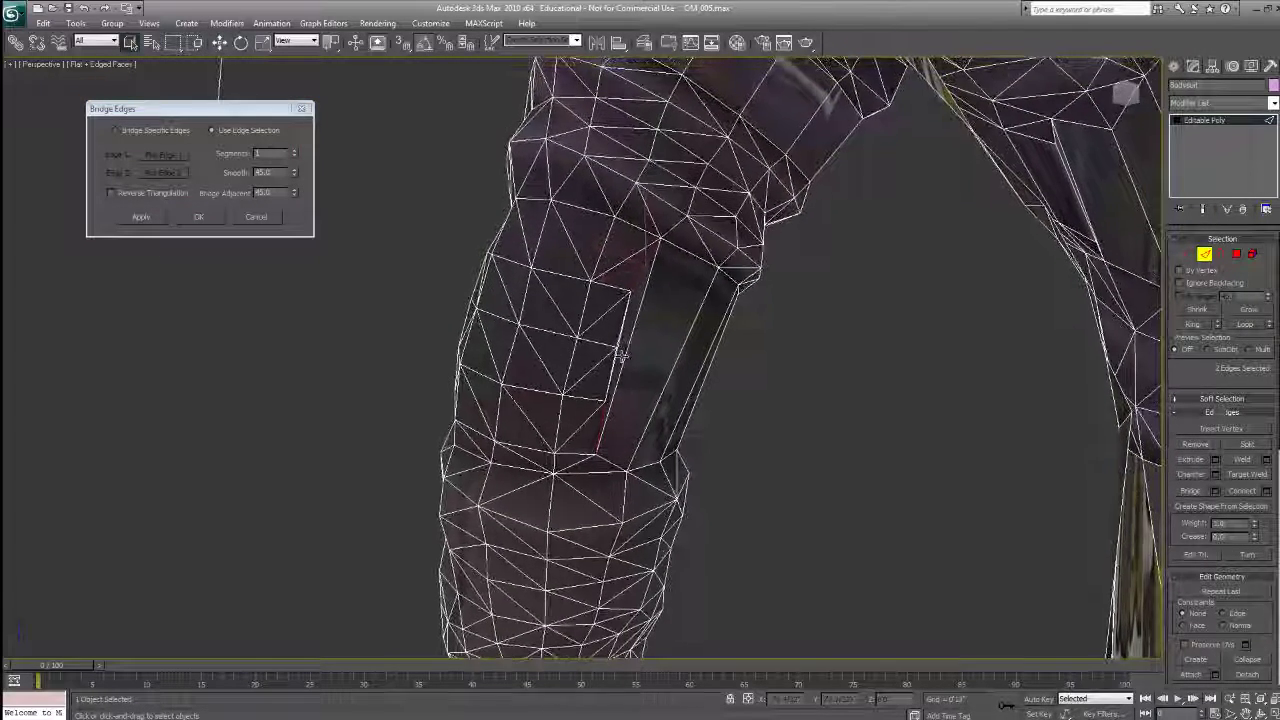
pyautogui.scroll(5, 621, 360)
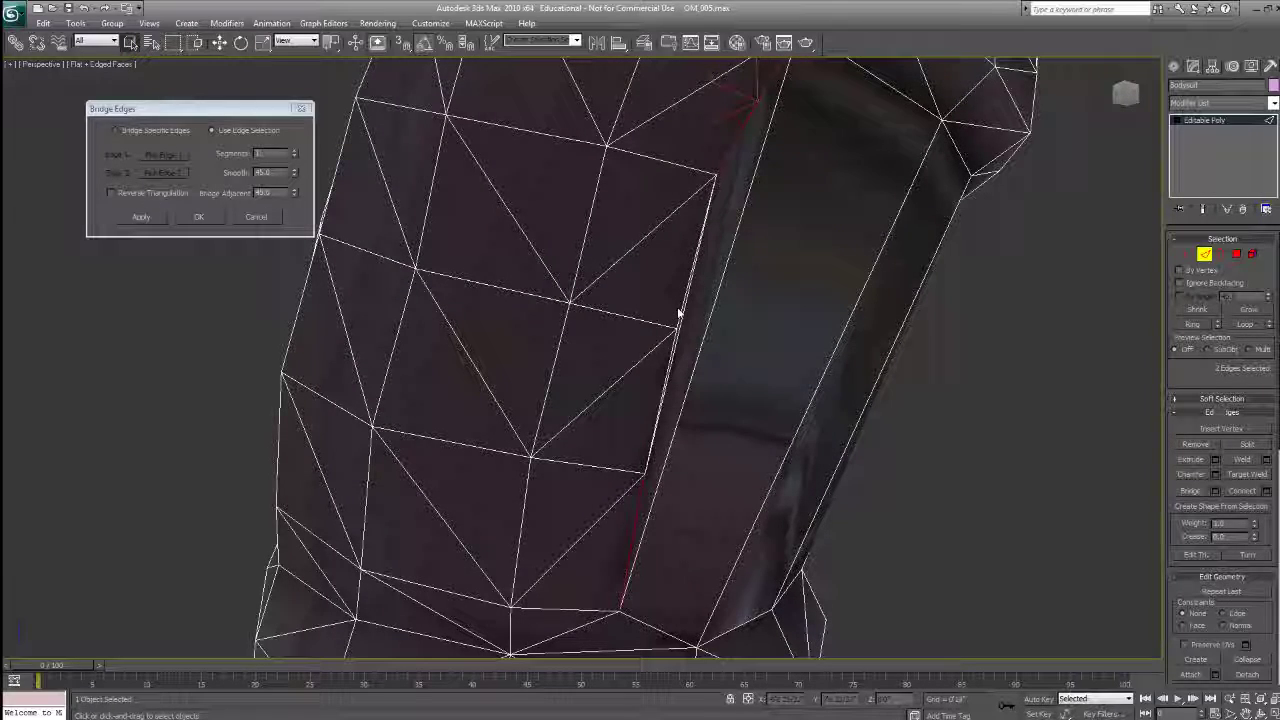
pyautogui.click(679, 322)
pyautogui.click(668, 355)
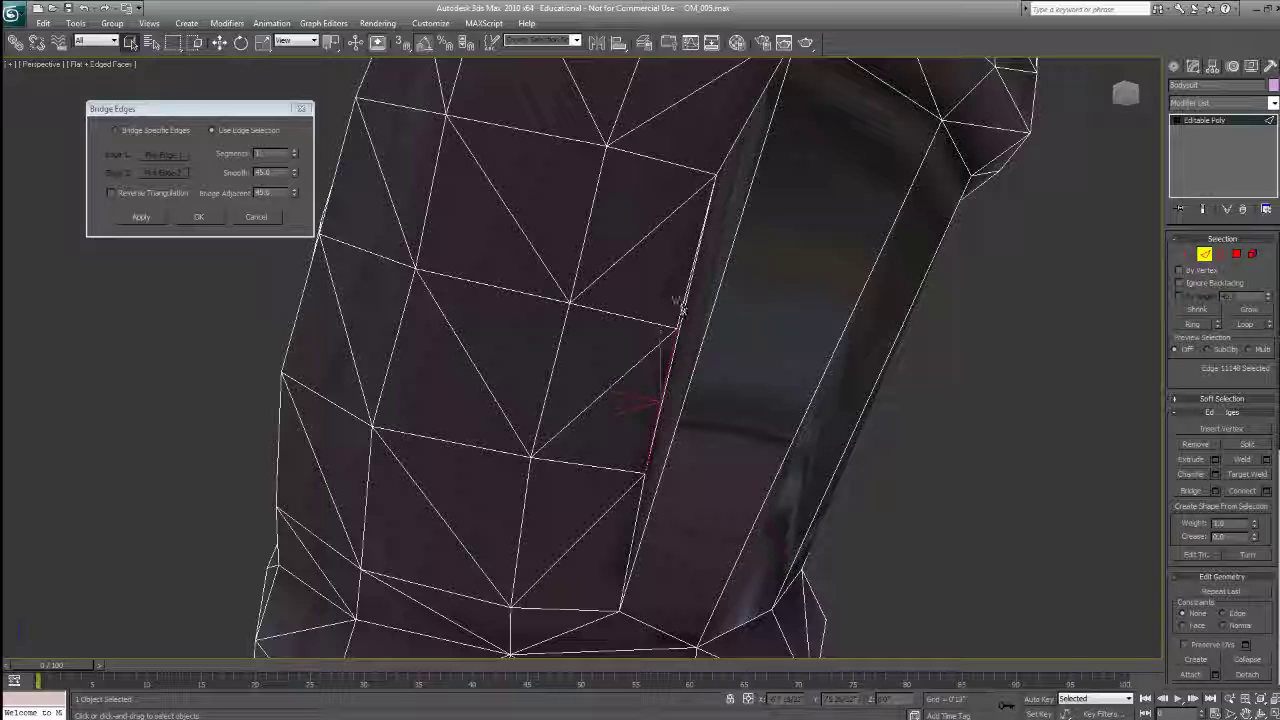
pyautogui.keyDown('ctrl'); pyautogui.click(679, 308); pyautogui.keyUp('ctrl')
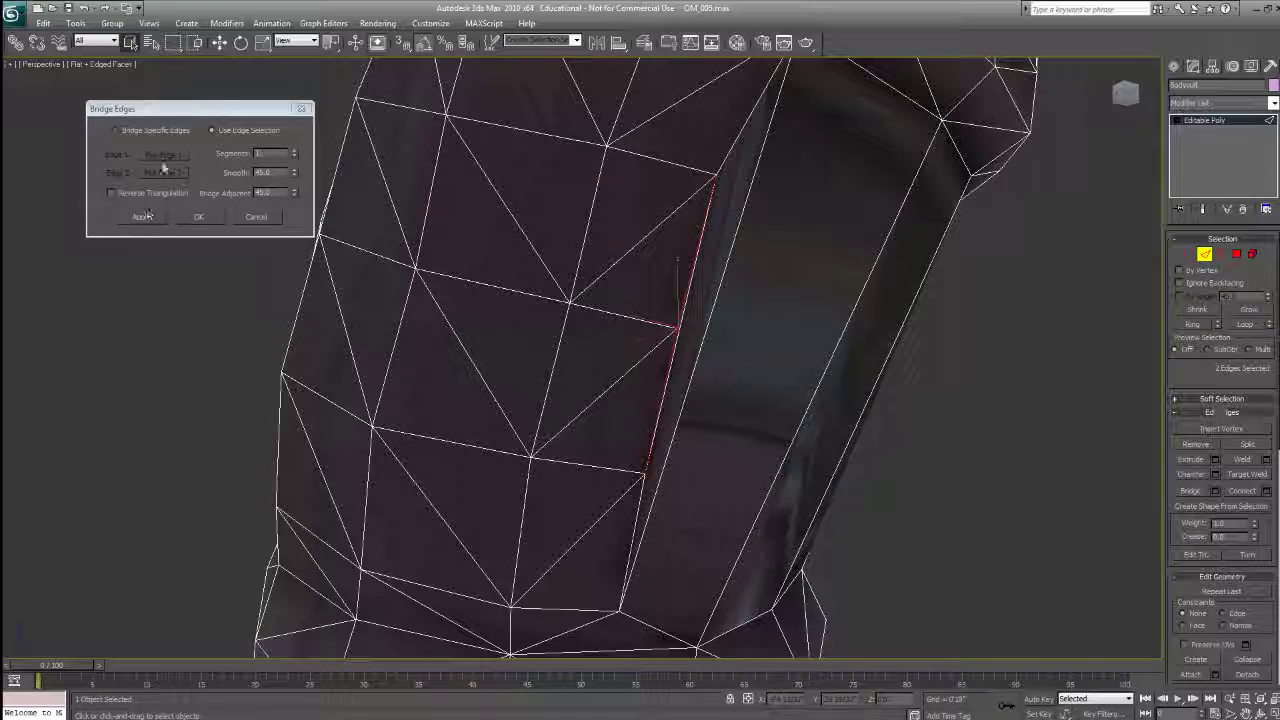
pyautogui.click(160, 131)
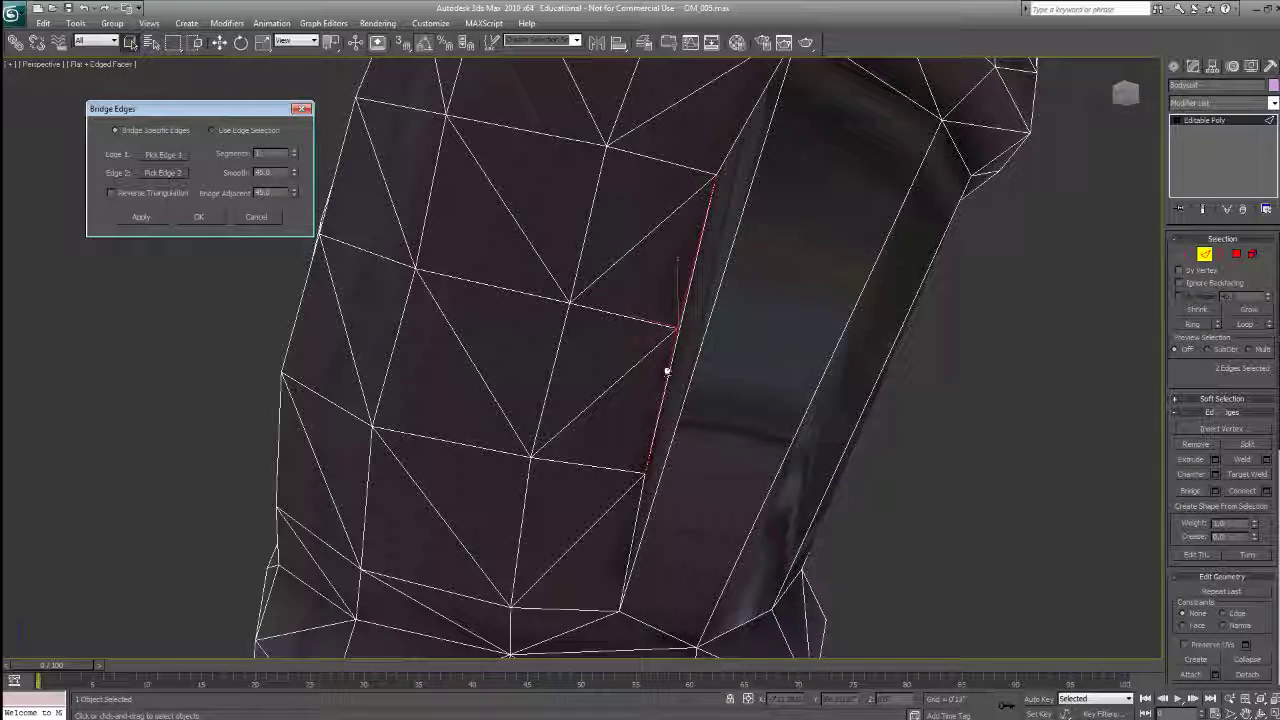
pyautogui.click(667, 372)
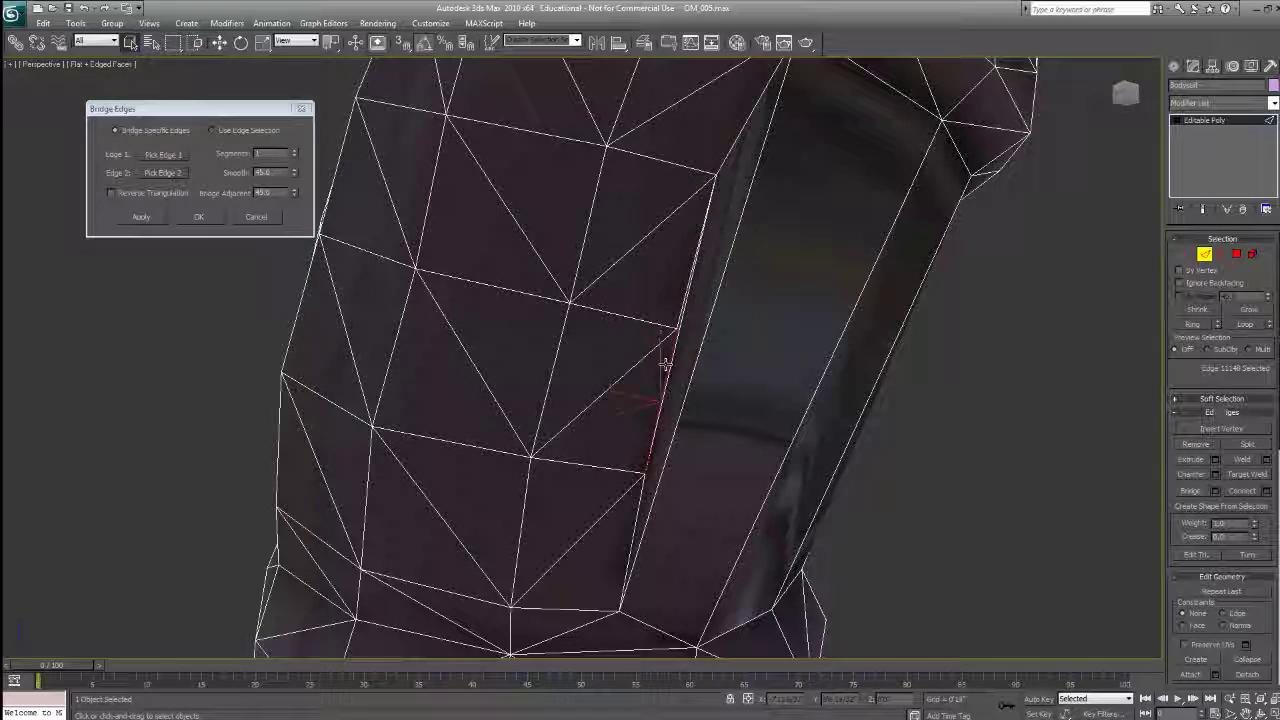
pyautogui.click(178, 156)
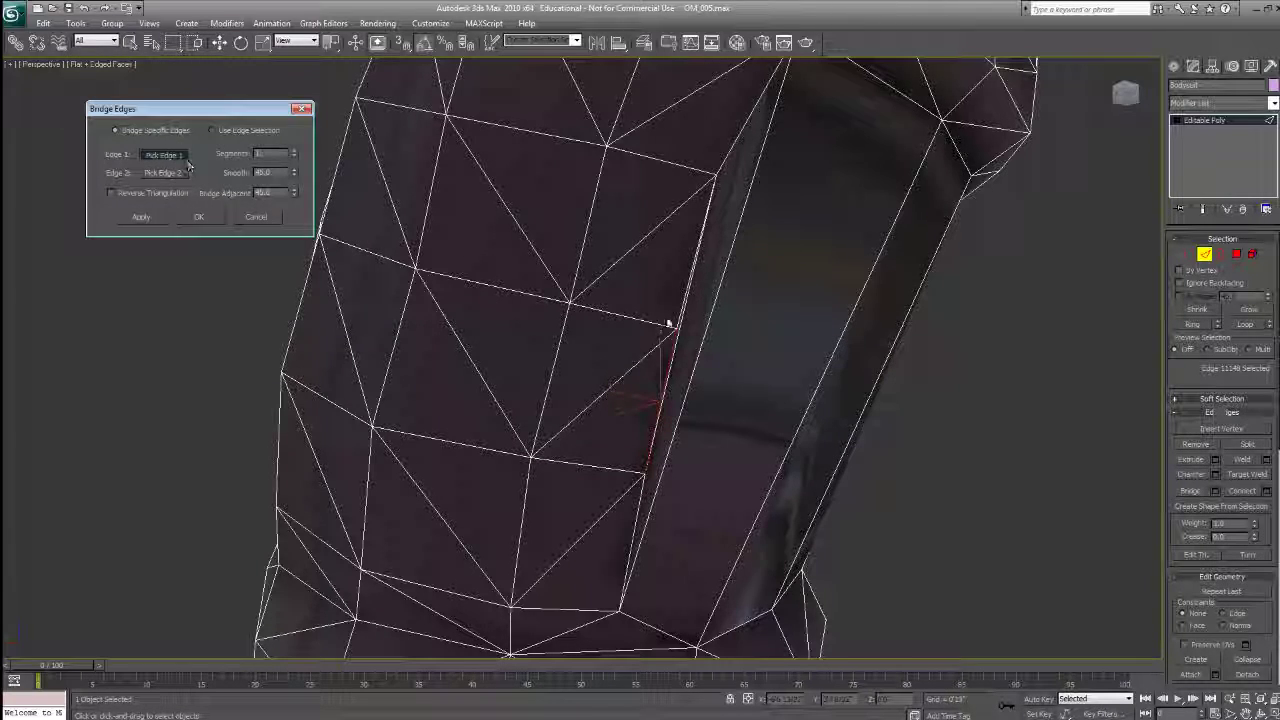
pyautogui.click(666, 370)
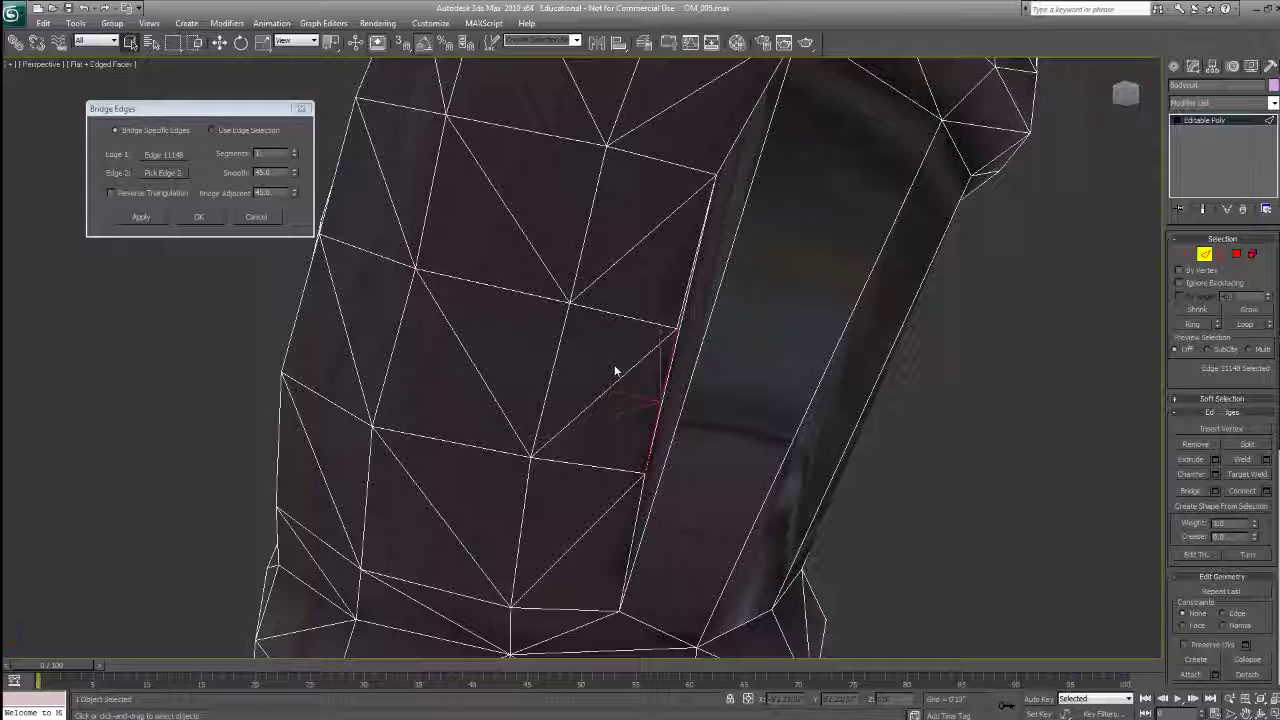
pyautogui.click(163, 173)
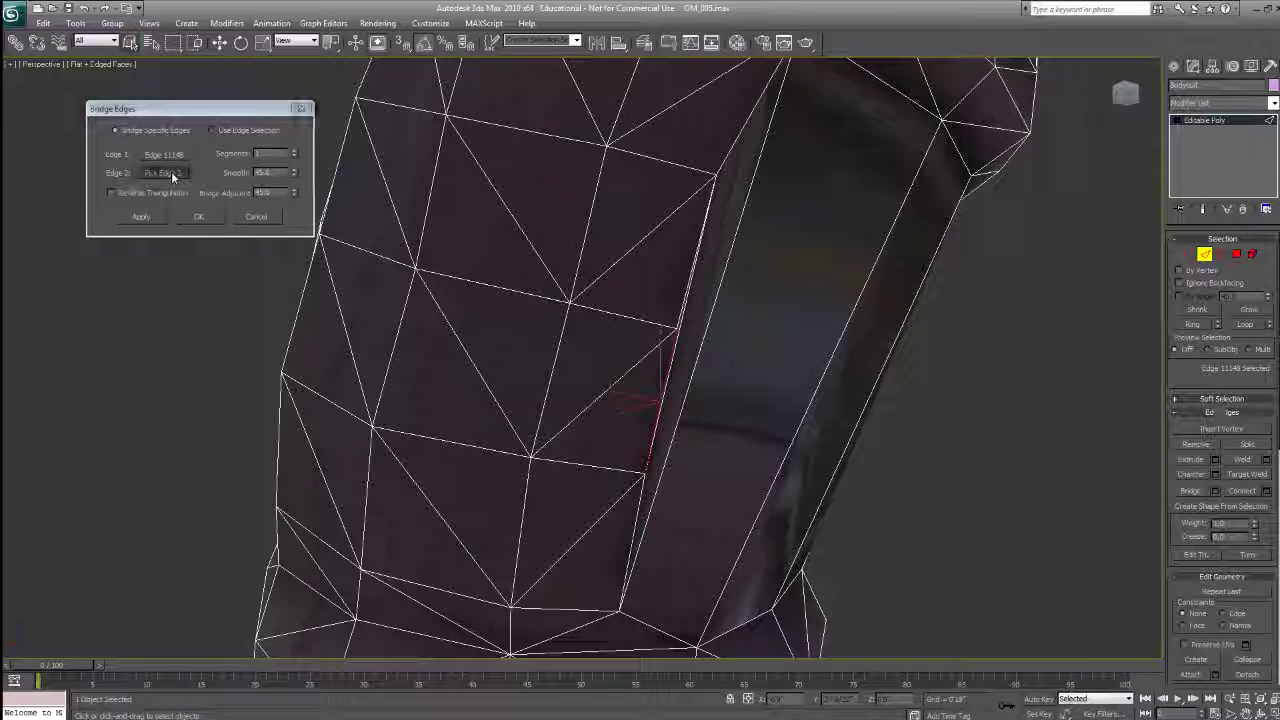
pyautogui.click(681, 296)
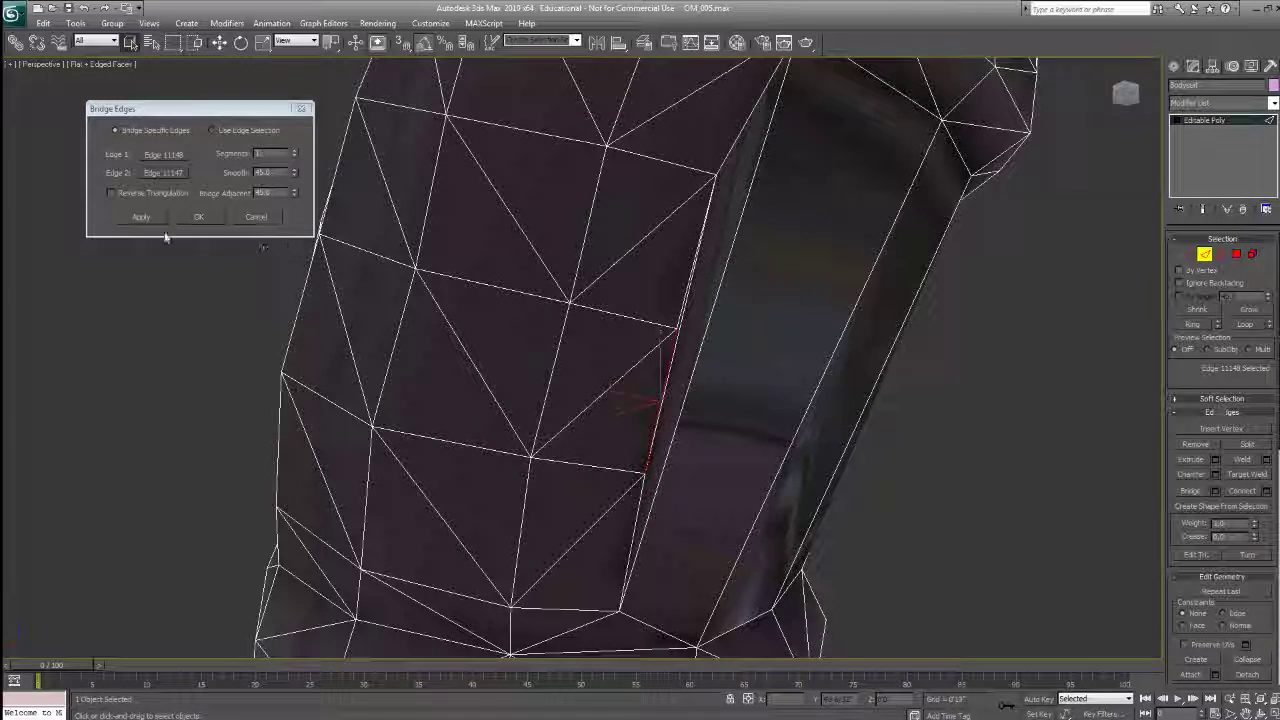
pyautogui.click(195, 217)
# Step: Bridge the two long border edges of the thin triangular gap between the waist's textured strips, just above the hips
pyautogui.keyDown('alt'); pyautogui.moveTo(963, 397); pyautogui.dragTo(882, 349, button='middle'); pyautogui.keyUp('alt')
pyautogui.scroll(-10, 882, 349)
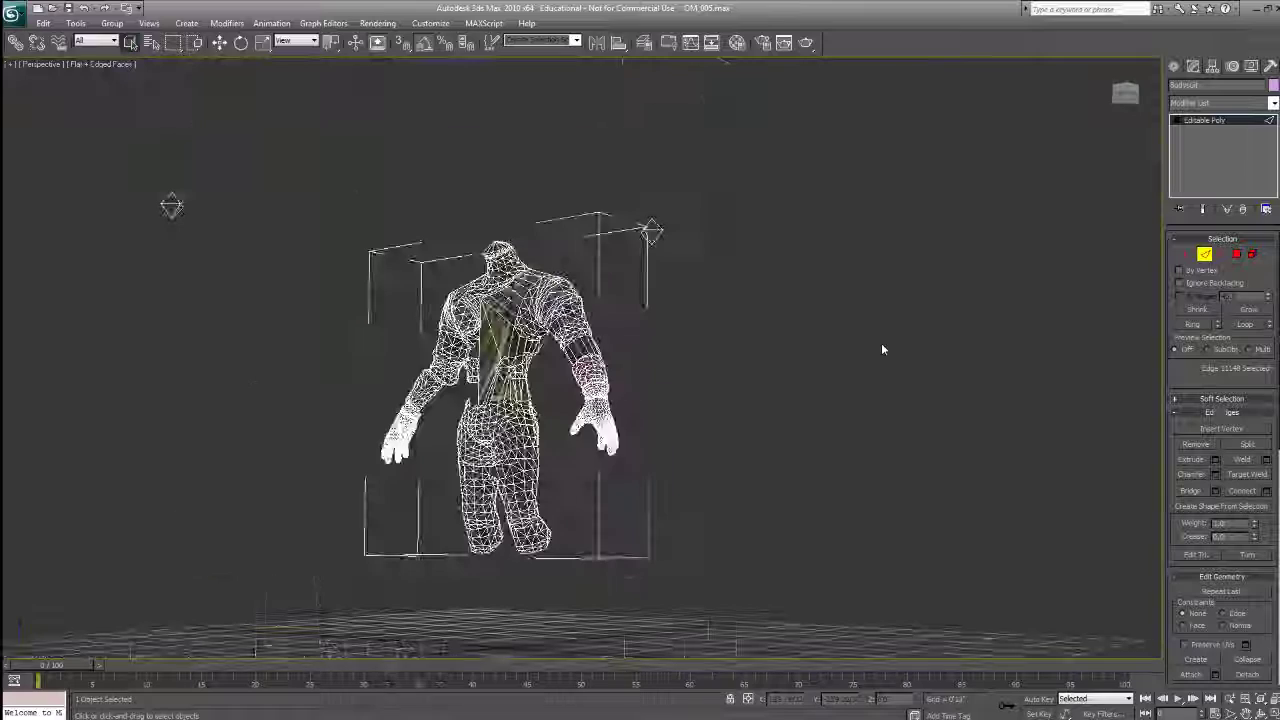
pyautogui.moveTo(633, 434); pyautogui.dragTo(683, 441, button='middle')
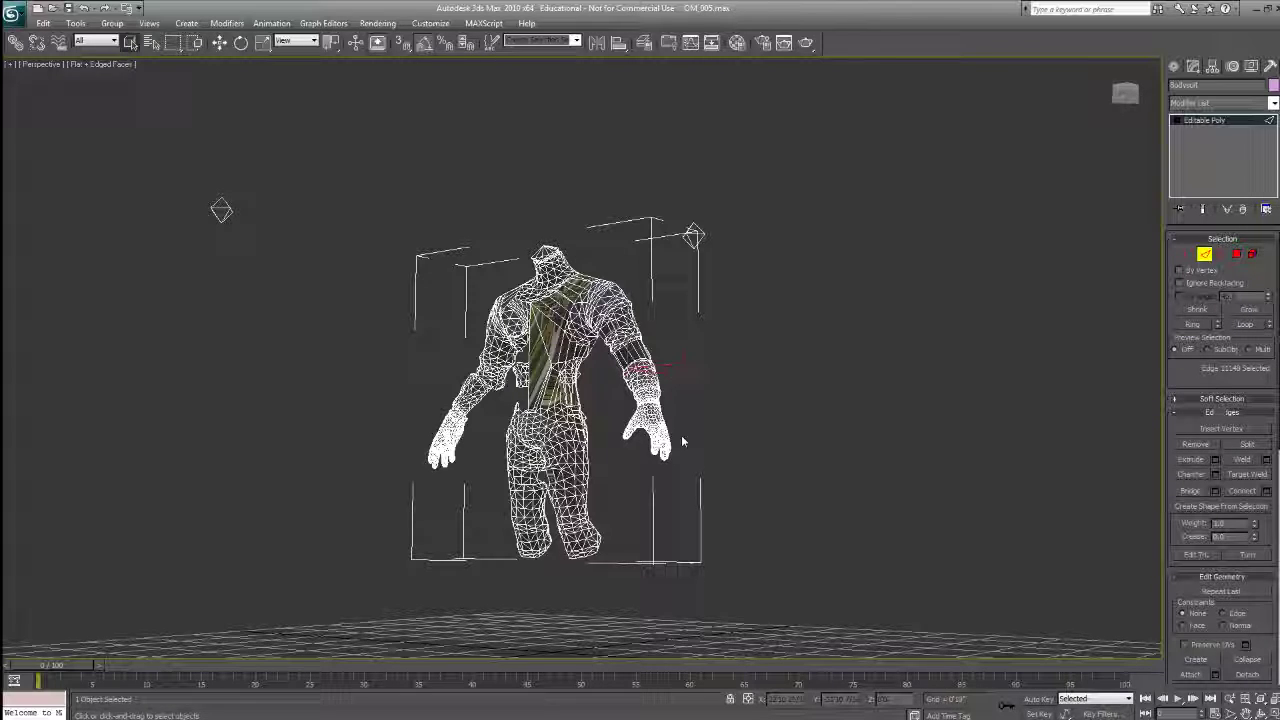
pyautogui.scroll(5, 645, 439)
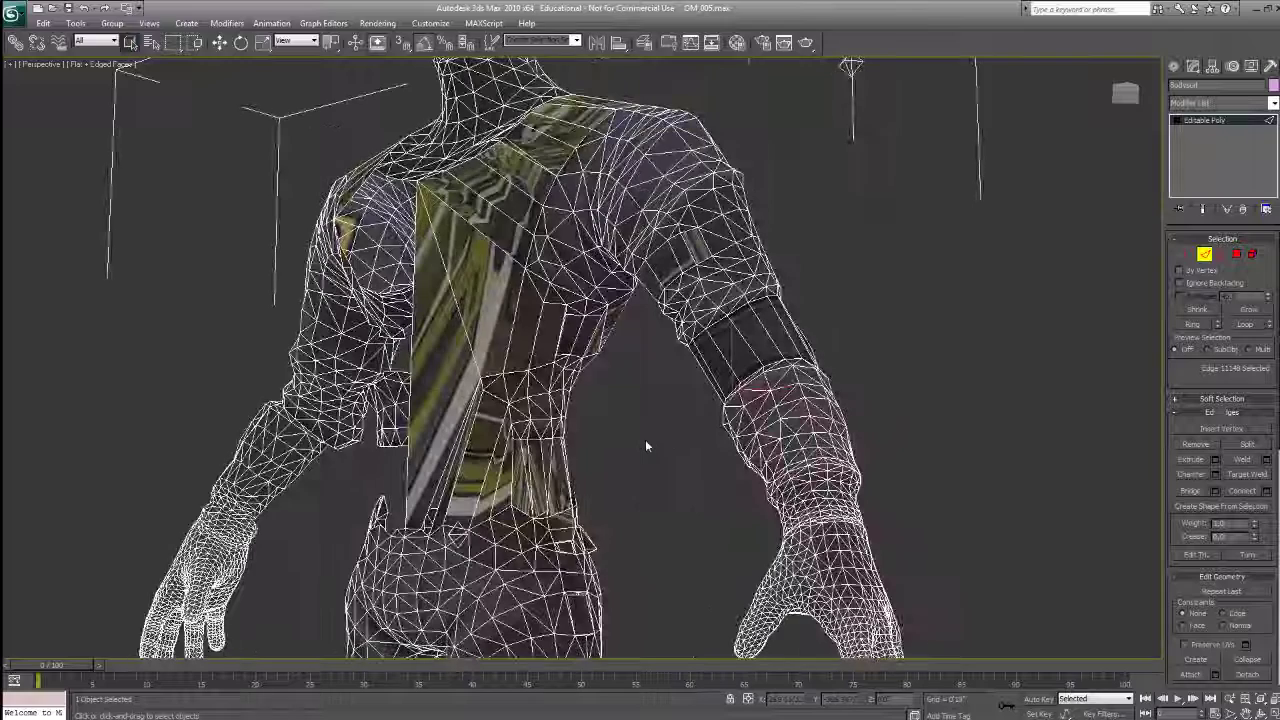
pyautogui.scroll(4, 645, 439)
pyautogui.keyDown('alt'); pyautogui.moveTo(556, 548); pyautogui.dragTo(504, 540, button='middle'); pyautogui.keyUp('alt')
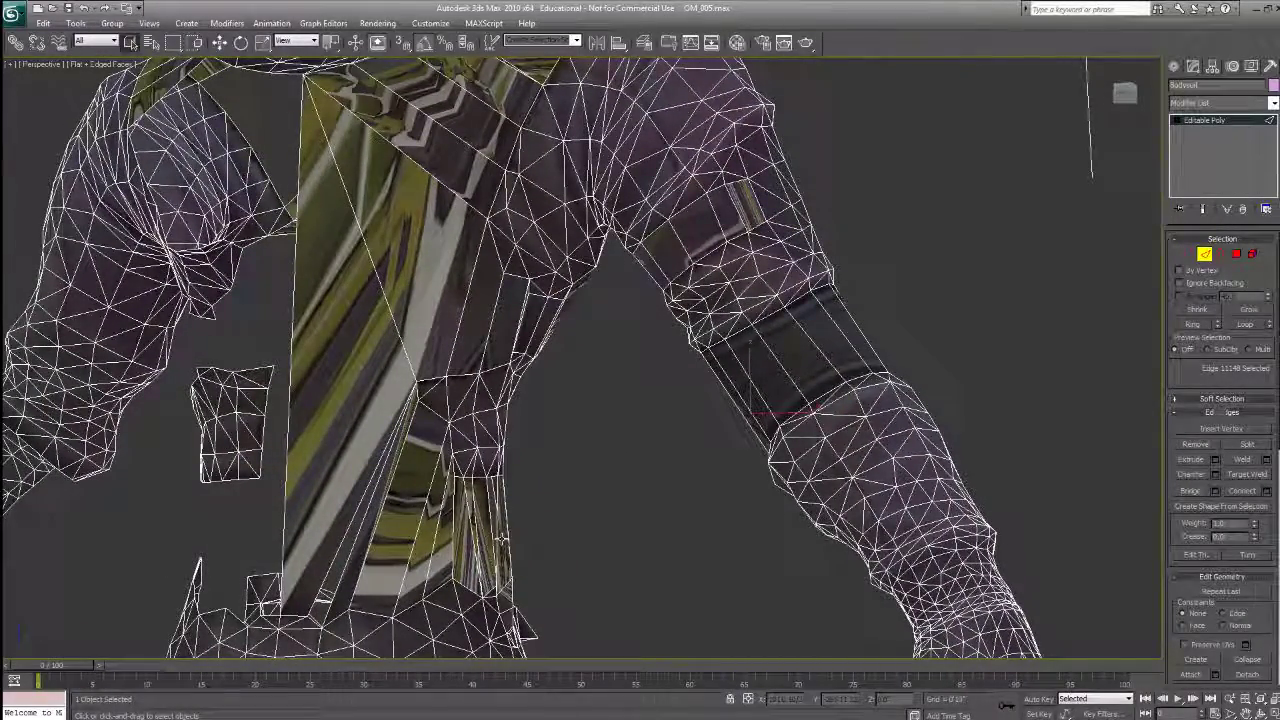
pyautogui.keyDown('alt'); pyautogui.moveTo(500, 539); pyautogui.dragTo(375, 470, button='middle'); pyautogui.keyUp('alt')
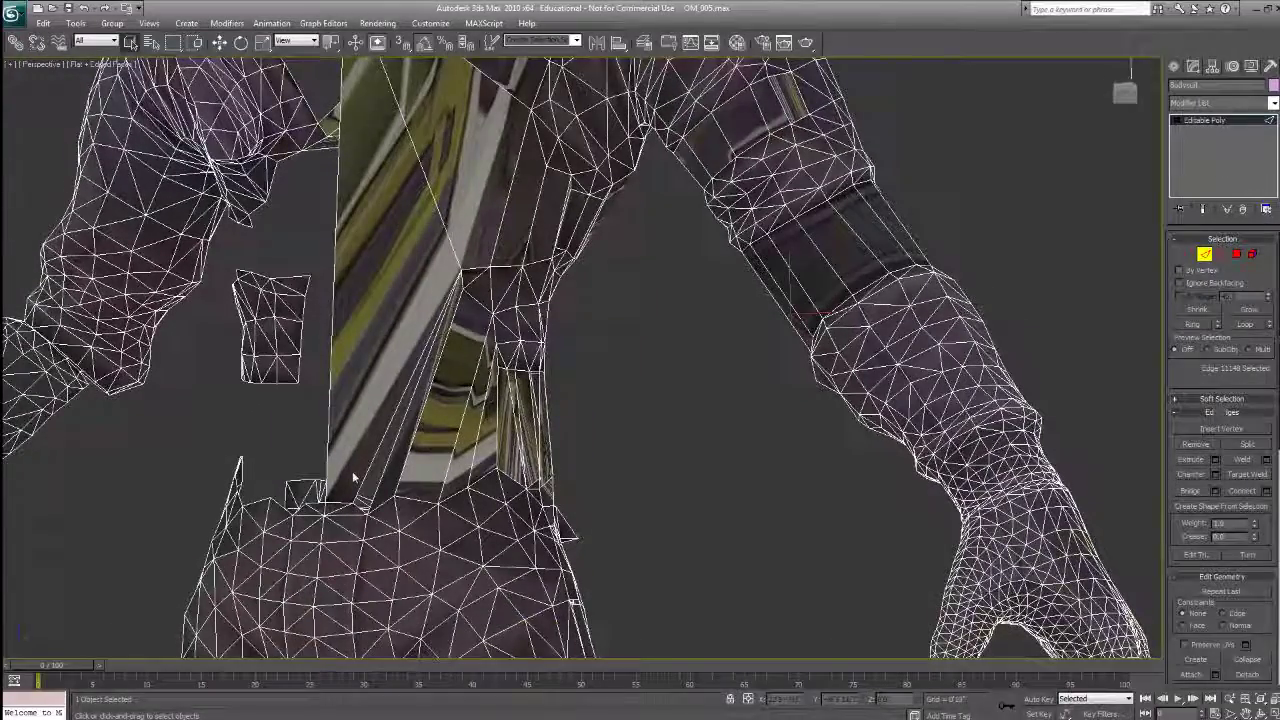
pyautogui.click(368, 465)
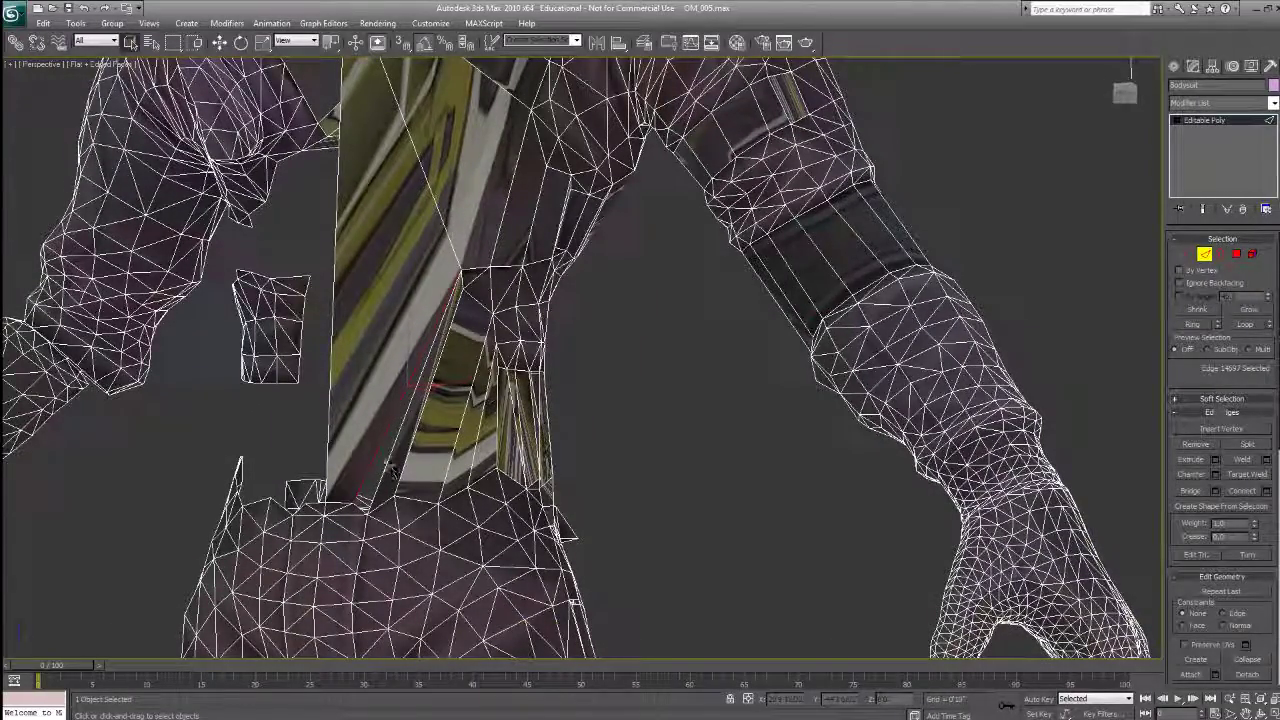
pyautogui.moveTo(410, 472); pyautogui.dragTo(478, 464, button='middle')
pyautogui.scroll(3, 433, 370)
pyautogui.hotkey('ctrl', 's')
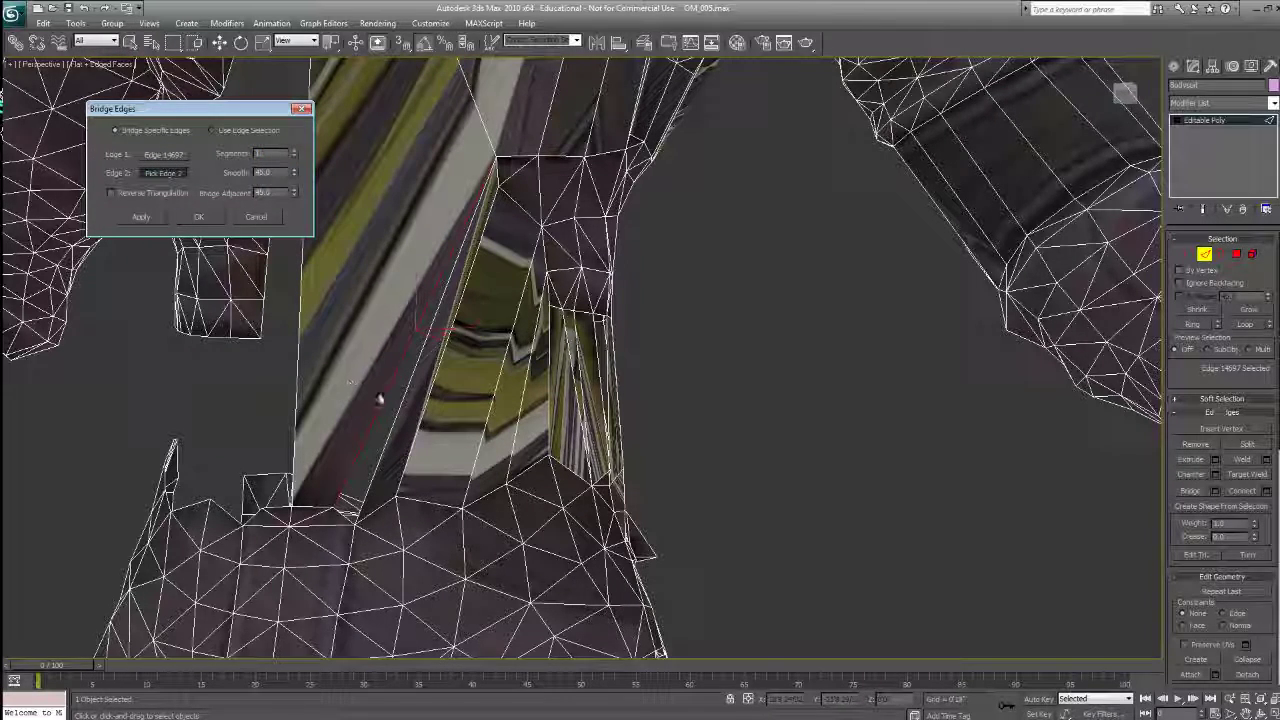
pyautogui.click(387, 428)
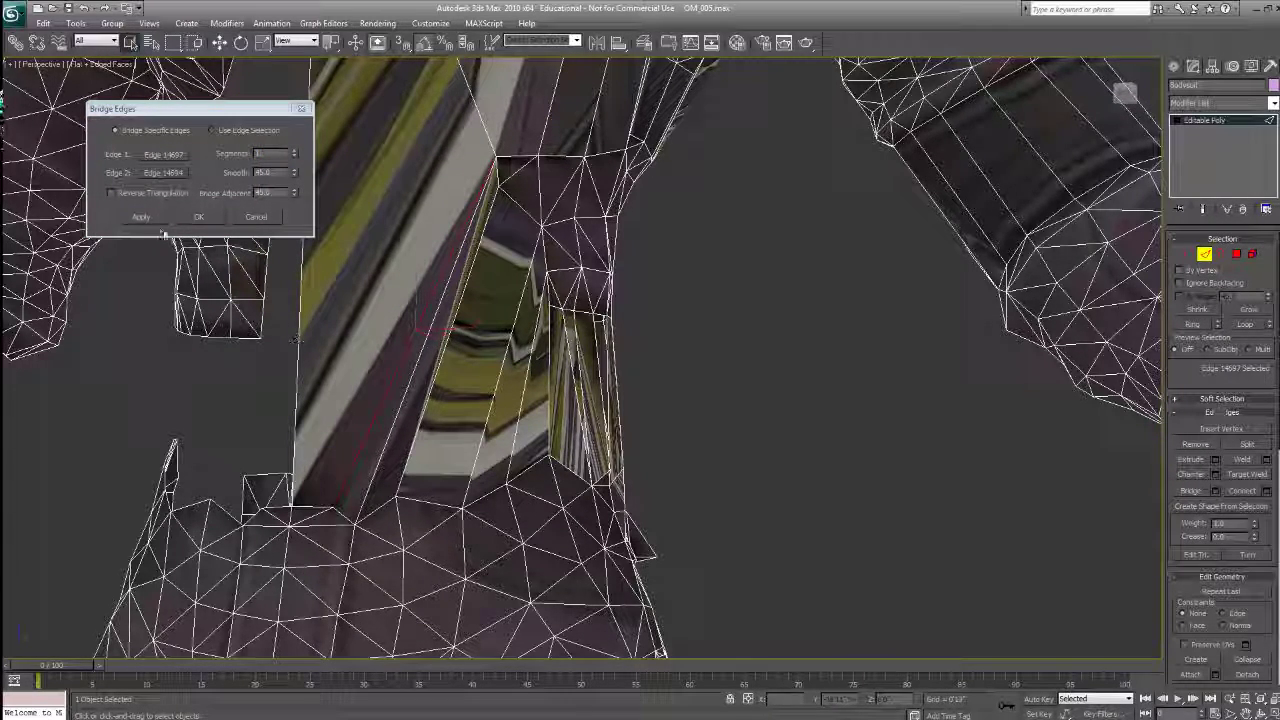
pyautogui.click(189, 217)
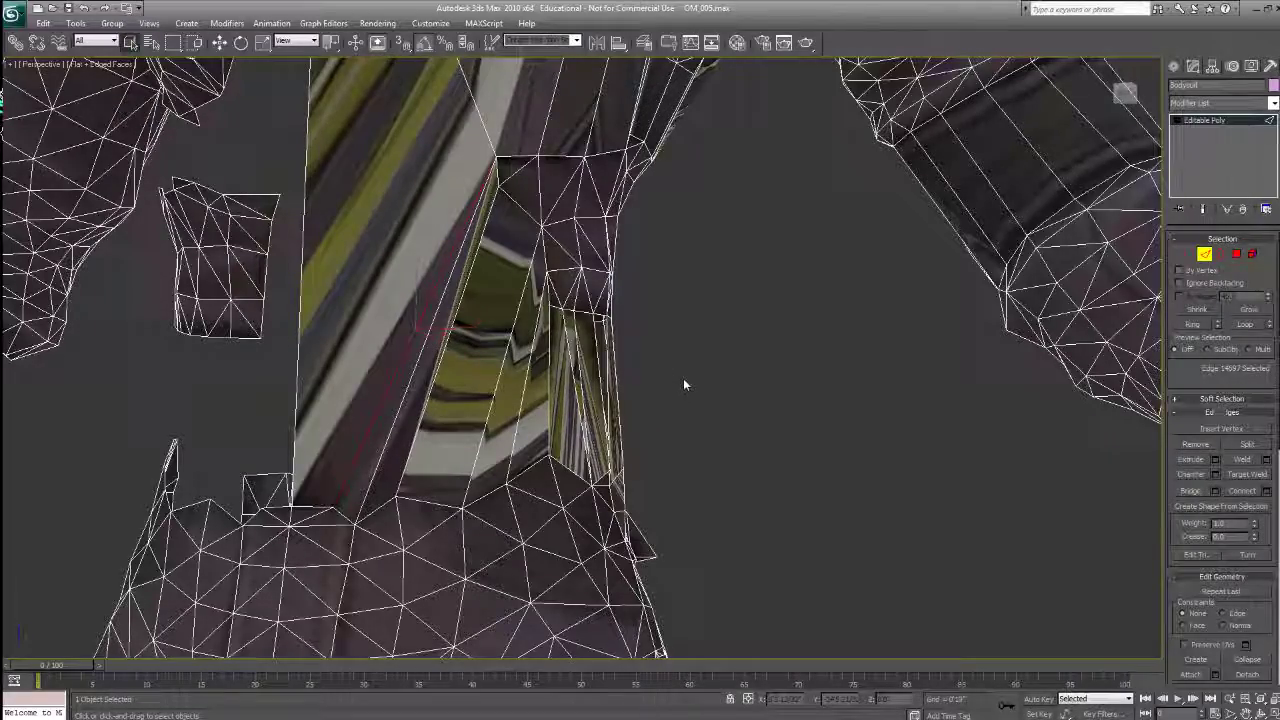
# Step: Delete all the polygons that cap the top of the neck
pyautogui.keyDown('alt'); pyautogui.moveTo(683, 378); pyautogui.dragTo(706, 348, button='middle'); pyautogui.keyUp('alt')
pyautogui.scroll(-8, 711, 321)
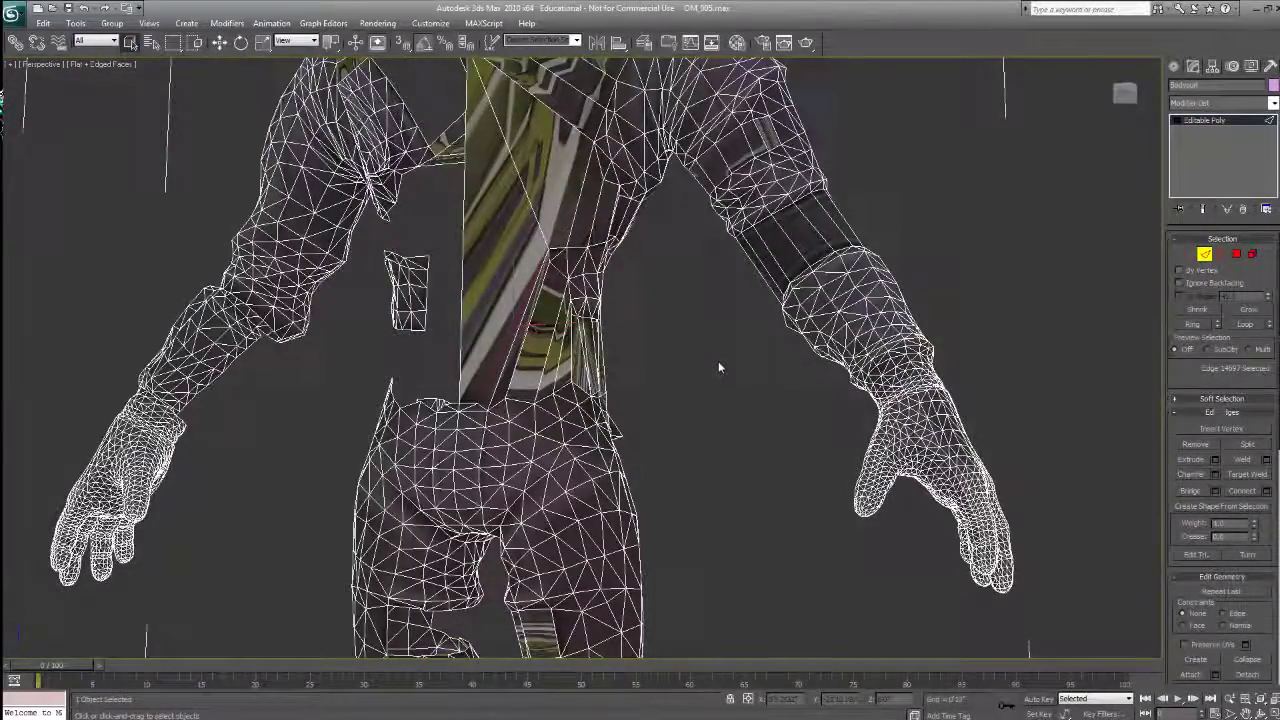
pyautogui.scroll(-2, 720, 366)
pyautogui.keyDown('alt'); pyautogui.moveTo(1098, 240); pyautogui.dragTo(799, 543, button='middle'); pyautogui.keyUp('alt')
pyautogui.moveTo(672, 194); pyautogui.dragTo(618, 445, button='middle')
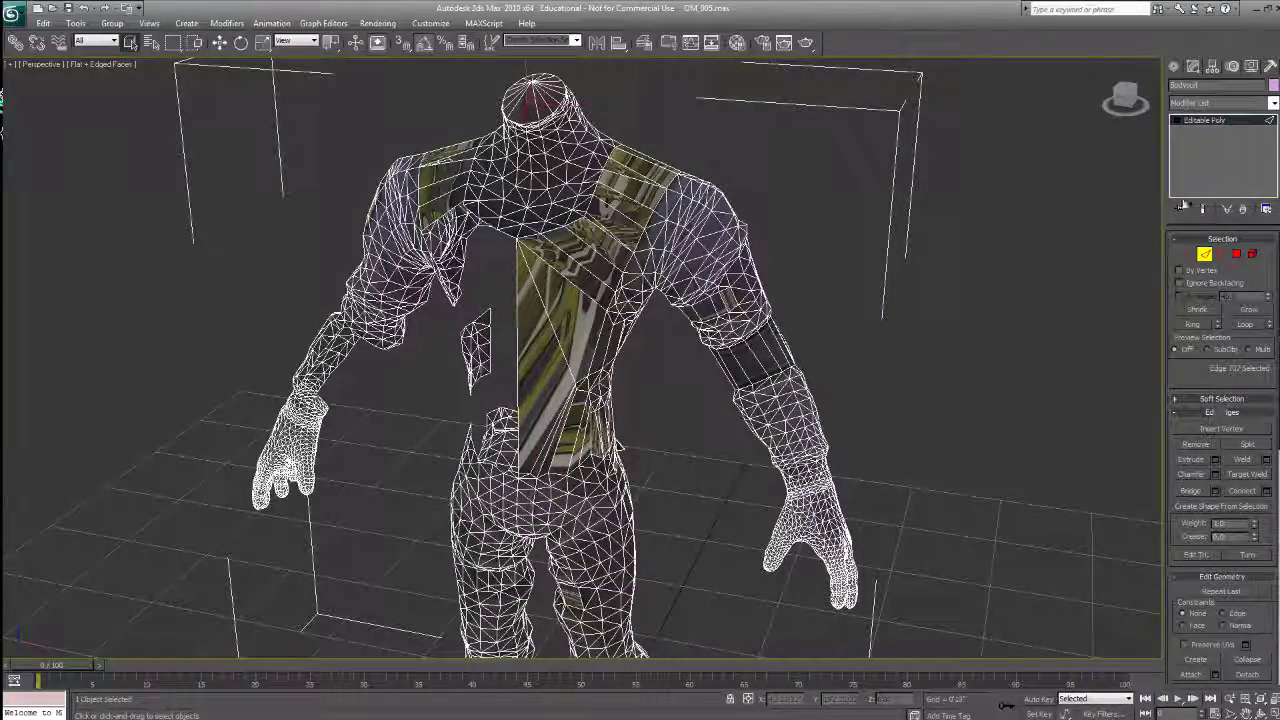
pyautogui.click(1238, 254)
pyautogui.click(548, 92)
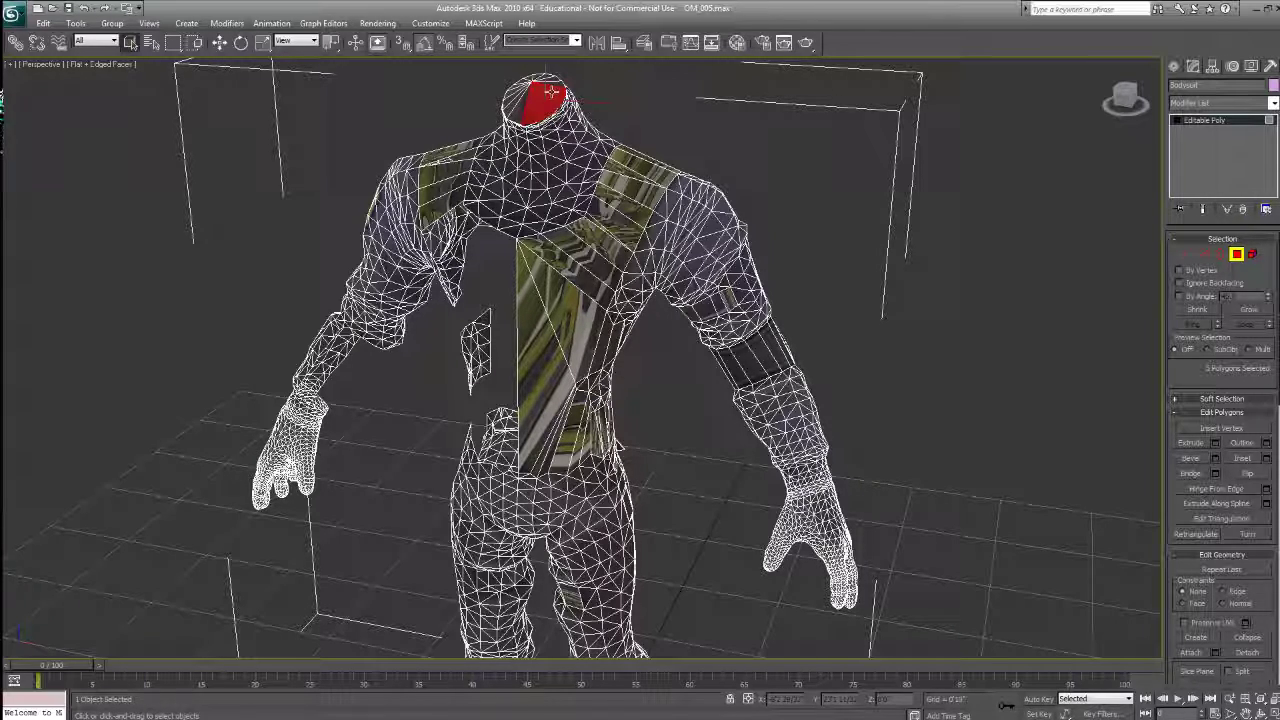
pyautogui.keyDown('alt'); pyautogui.moveTo(535, 105); pyautogui.dragTo(729, 96, button='middle'); pyautogui.keyUp('alt')
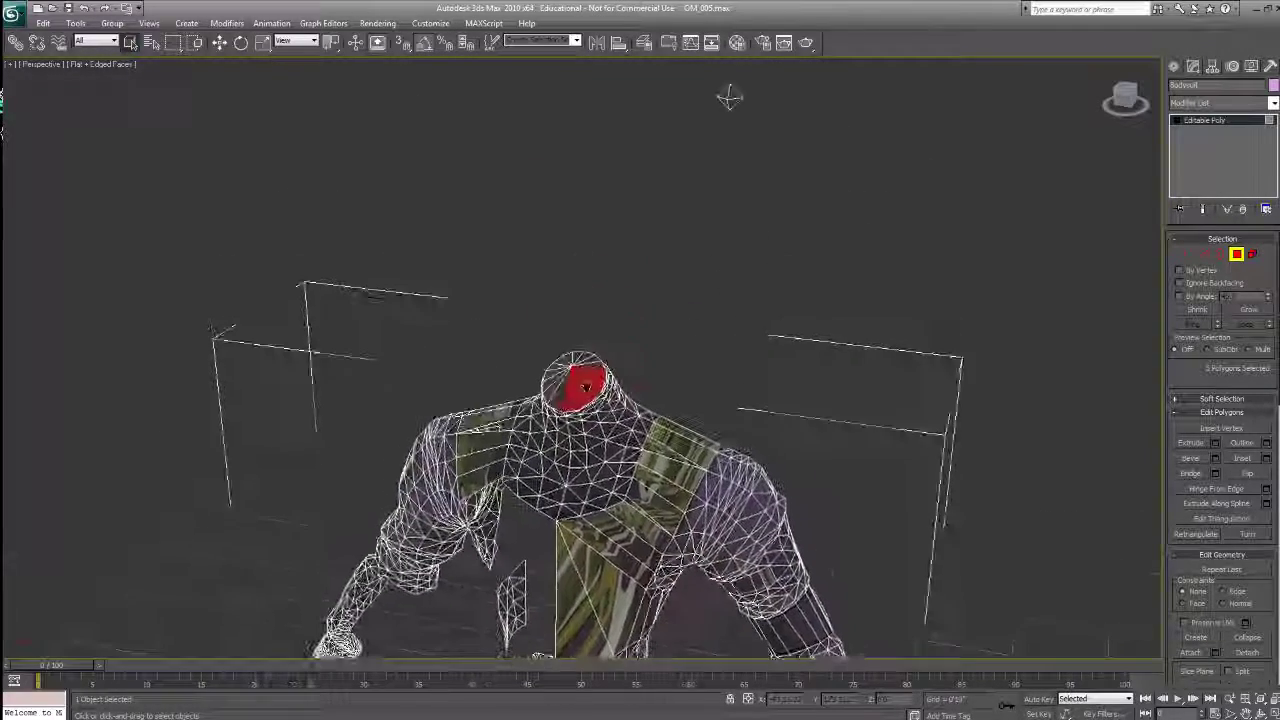
pyautogui.scroll(6, 515, 465)
pyautogui.keyDown('ctrl'); pyautogui.click(515, 479); pyautogui.keyUp('ctrl')
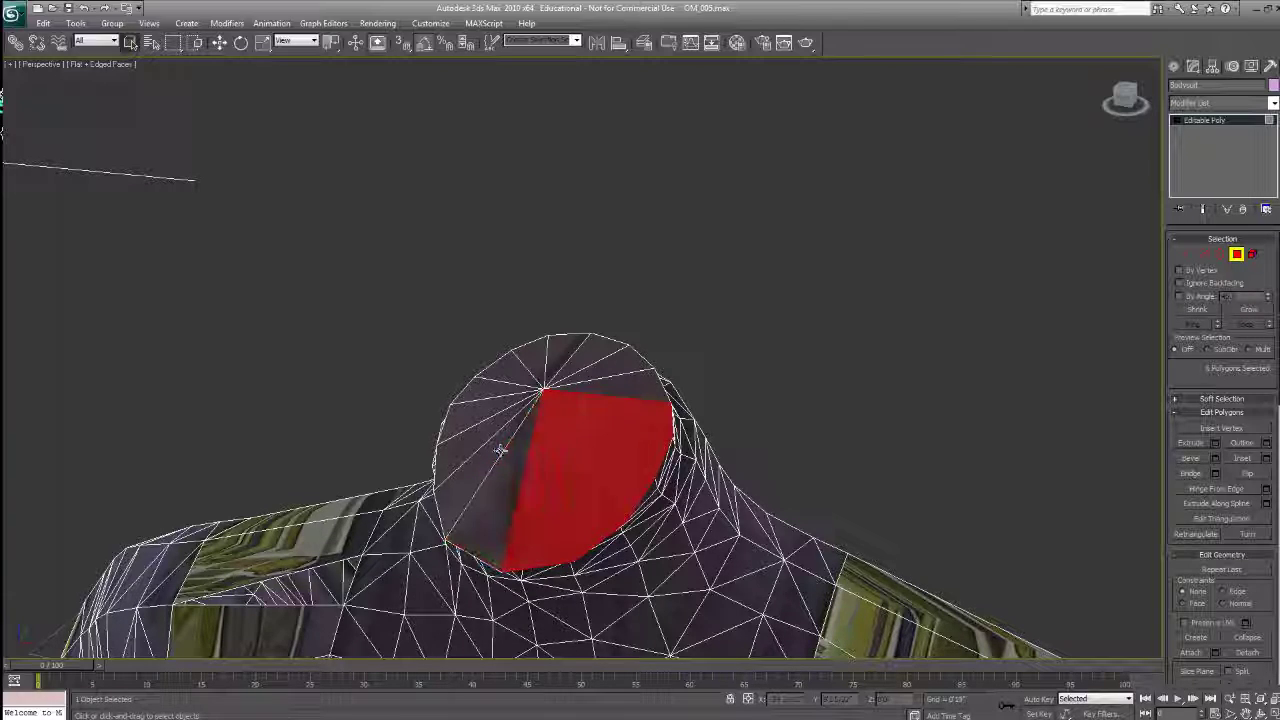
pyautogui.keyDown('ctrl'); pyautogui.click(501, 448); pyautogui.keyUp('ctrl')
pyautogui.keyDown('ctrl'); pyautogui.click(488, 415); pyautogui.keyUp('ctrl')
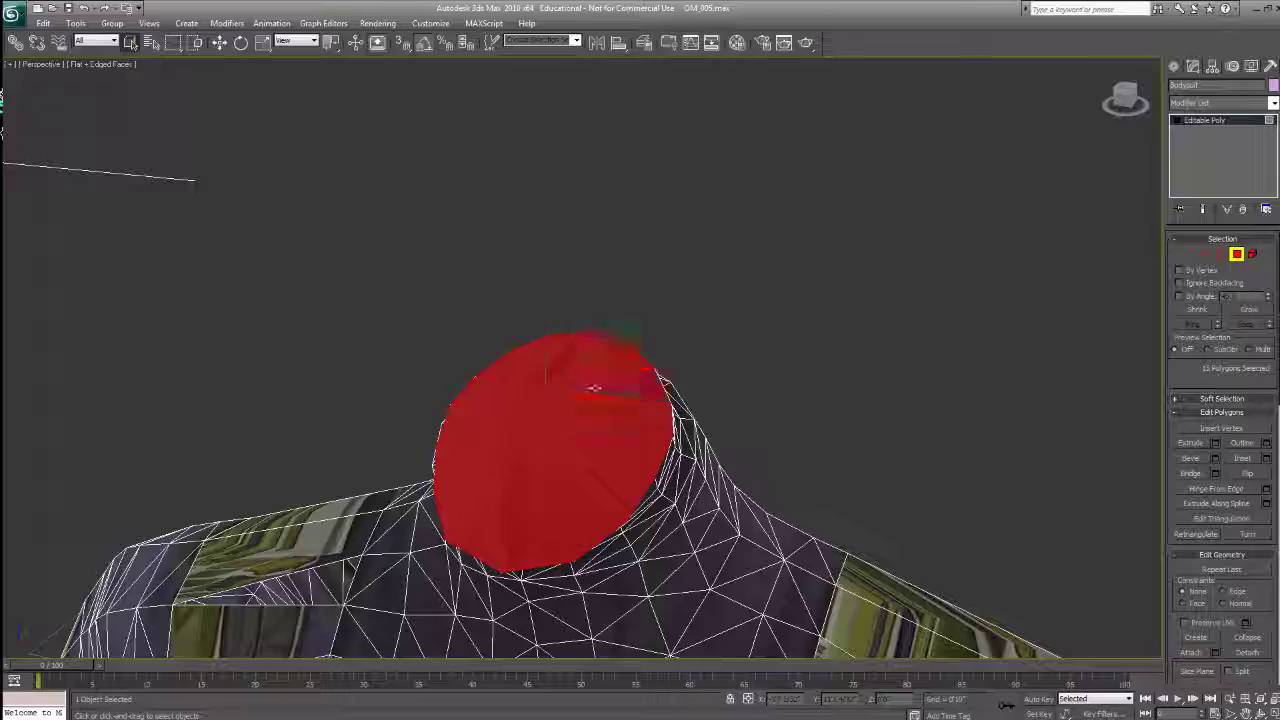
pyautogui.press('Delete')
# Step: Delete the ring of polygons encircling the neck just below its open rim, leaving the polygon lower on the neck out of the selection
pyautogui.keyDown('alt'); pyautogui.moveTo(594, 387); pyautogui.dragTo(545, 455, button='middle'); pyautogui.keyUp('alt')
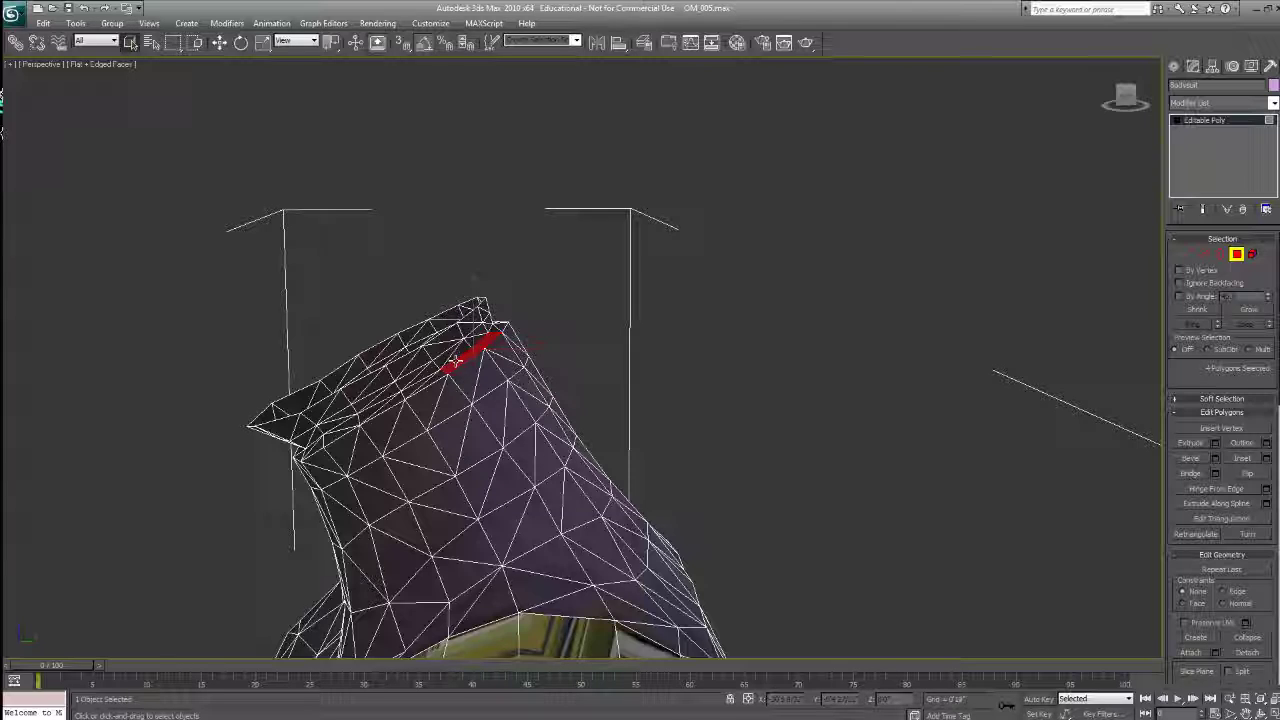
pyautogui.keyDown('ctrl'); pyautogui.click(464, 351); pyautogui.keyUp('ctrl')
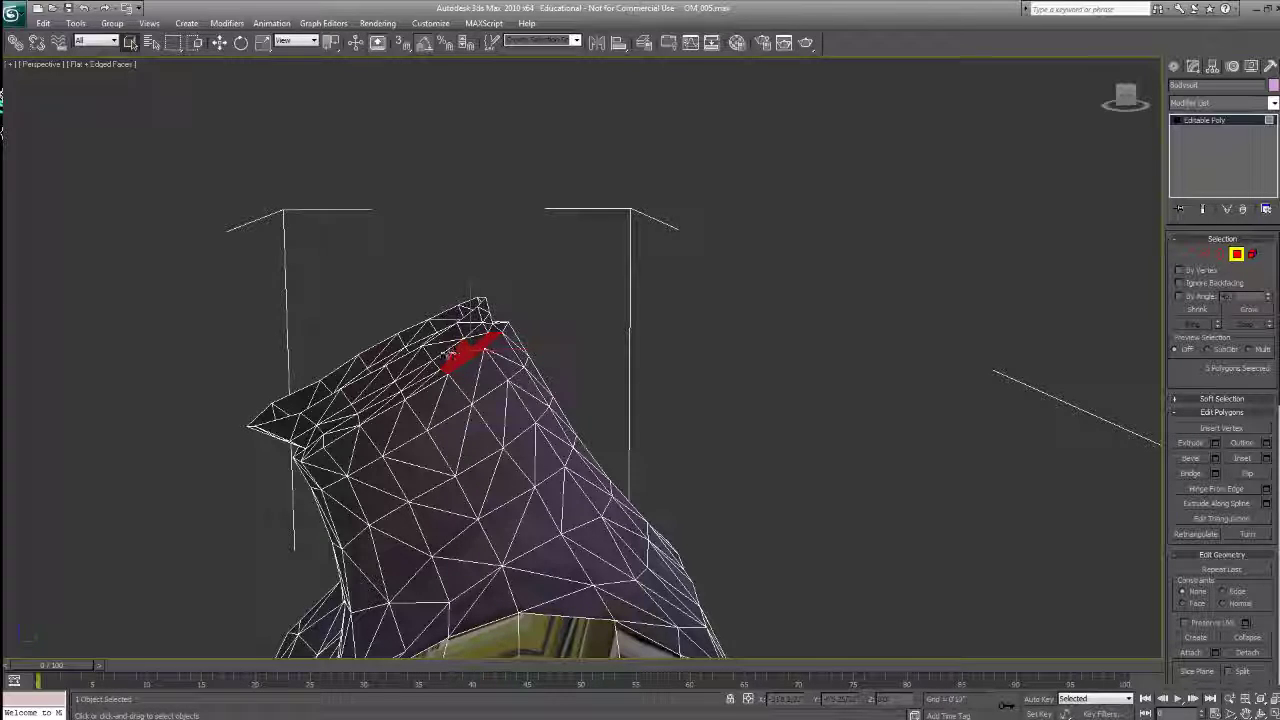
pyautogui.keyDown('ctrl'); pyautogui.click(450, 359); pyautogui.keyUp('ctrl')
pyautogui.keyDown('ctrl'); pyautogui.click(476, 340); pyautogui.keyUp('ctrl')
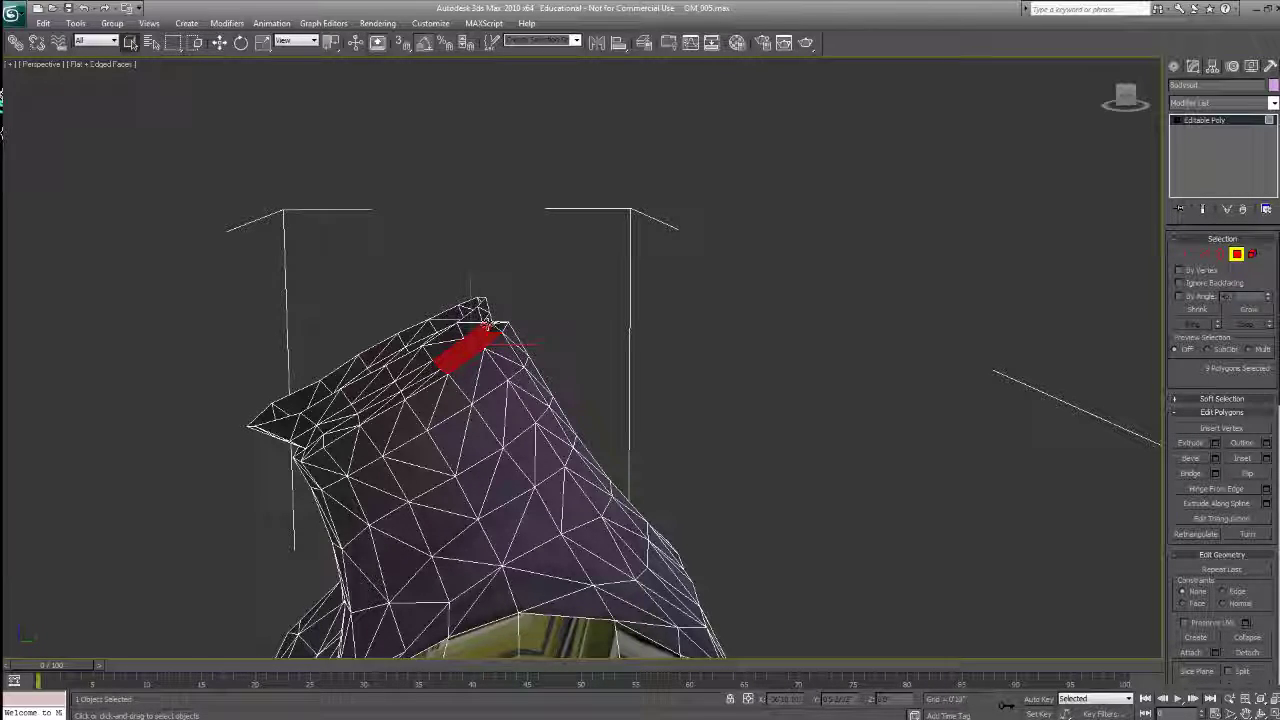
pyautogui.keyDown('ctrl'); pyautogui.click(485, 318); pyautogui.keyUp('ctrl')
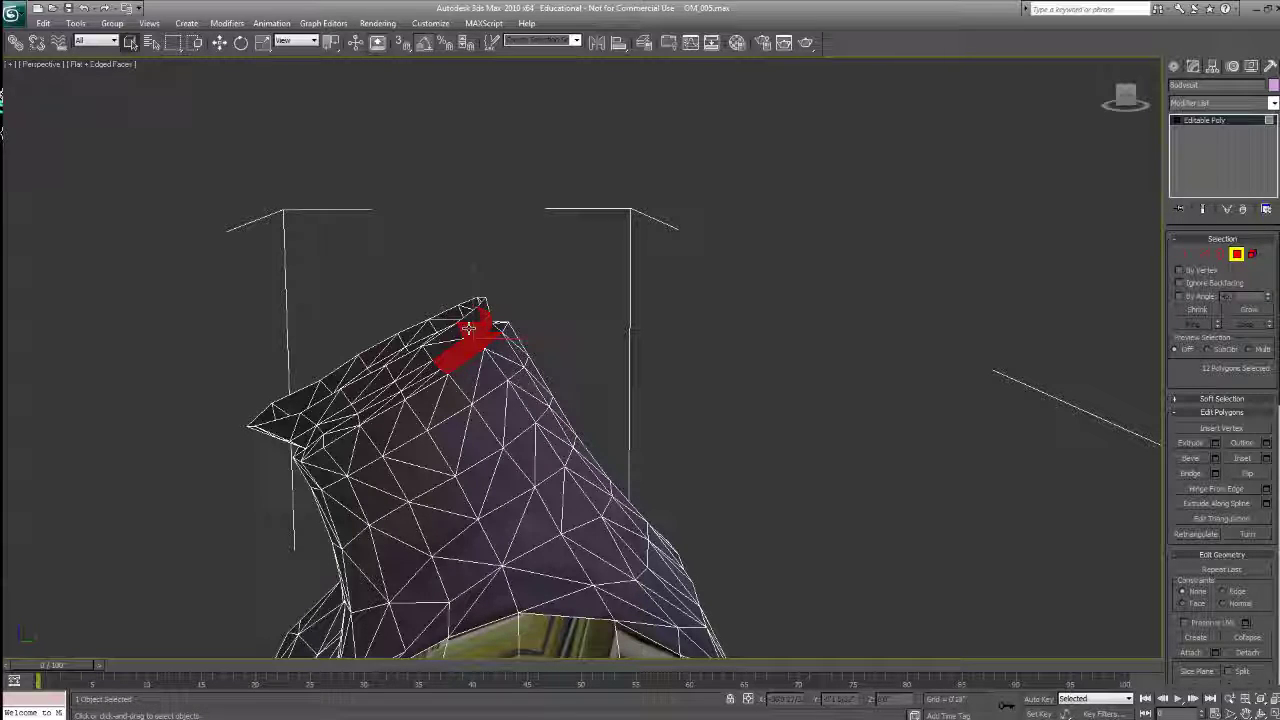
pyautogui.keyDown('ctrl'); pyautogui.click(421, 366); pyautogui.keyUp('ctrl')
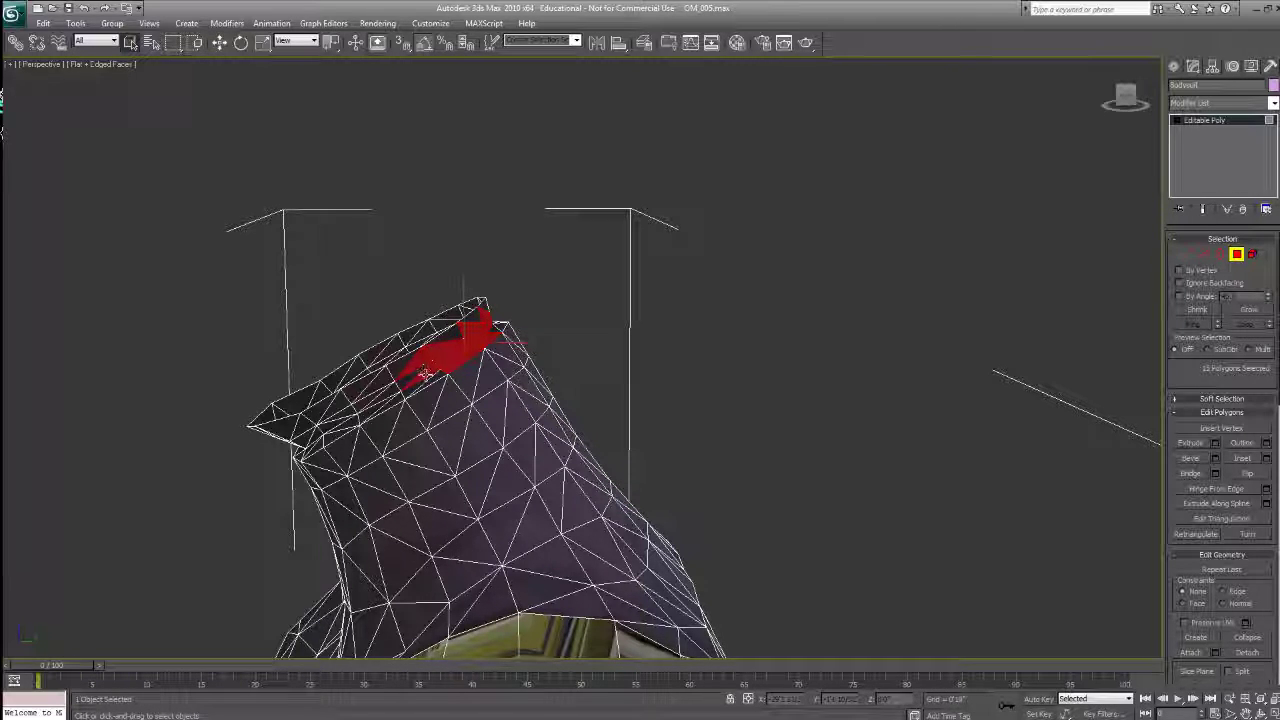
pyautogui.keyDown('ctrl'); pyautogui.click(412, 382); pyautogui.keyUp('ctrl')
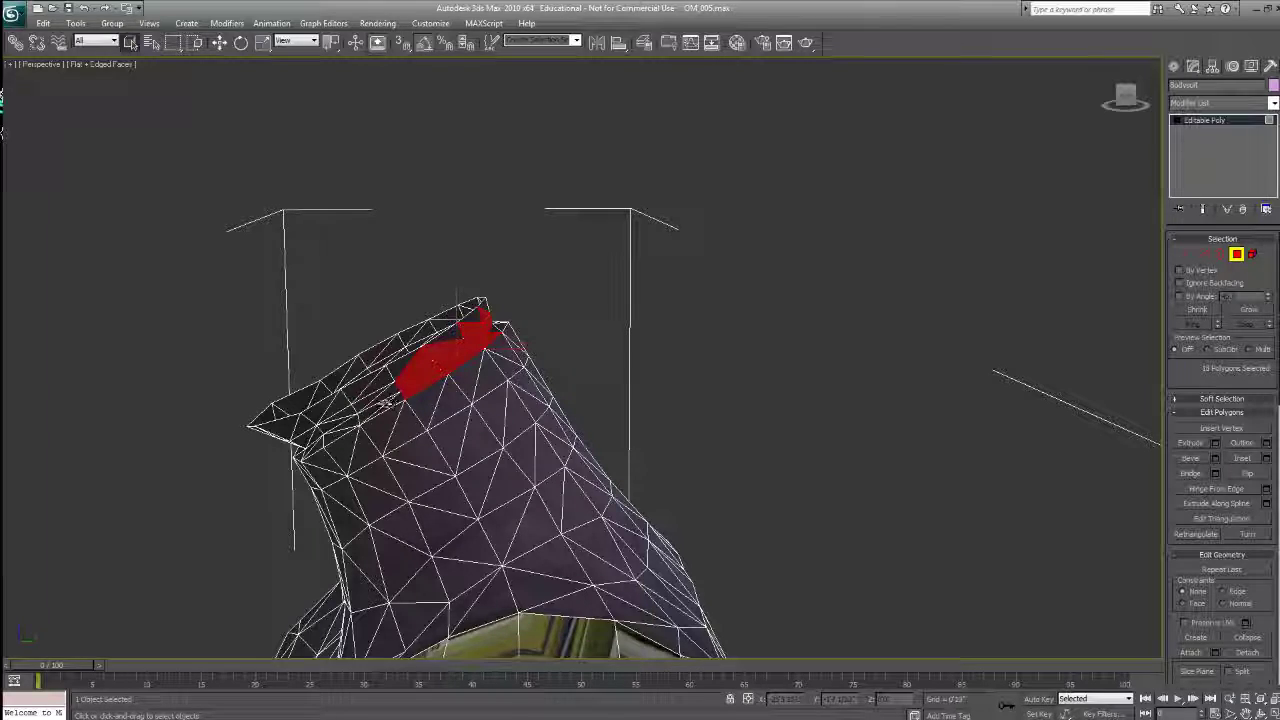
pyautogui.keyDown('ctrl'); pyautogui.click(376, 408); pyautogui.keyUp('ctrl')
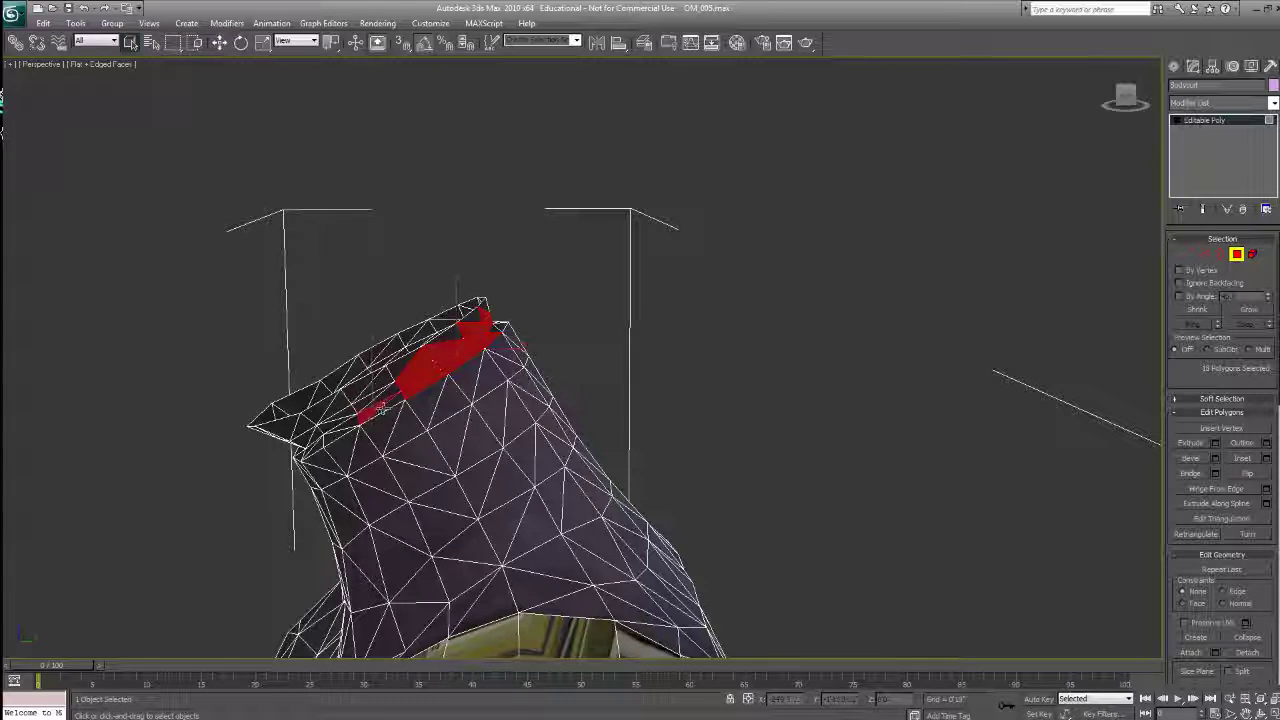
pyautogui.keyDown('ctrl'); pyautogui.click(386, 406); pyautogui.keyUp('ctrl')
pyautogui.keyDown('ctrl'); pyautogui.click(388, 395); pyautogui.keyUp('ctrl')
pyautogui.keyDown('ctrl'); pyautogui.click(370, 398); pyautogui.keyUp('ctrl')
pyautogui.keyDown('ctrl'); pyautogui.click(371, 388); pyautogui.keyUp('ctrl')
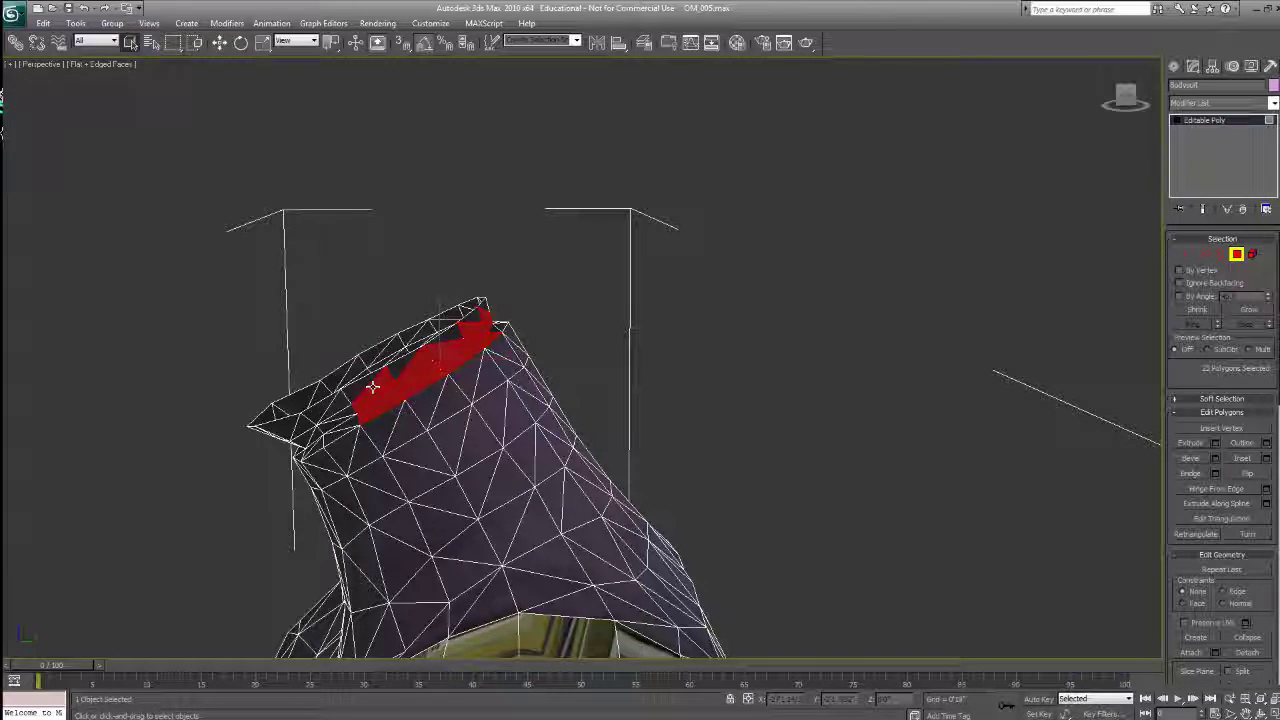
pyautogui.moveTo(371, 387); pyautogui.dragTo(549, 298, button='middle')
pyautogui.scroll(4, 549, 298)
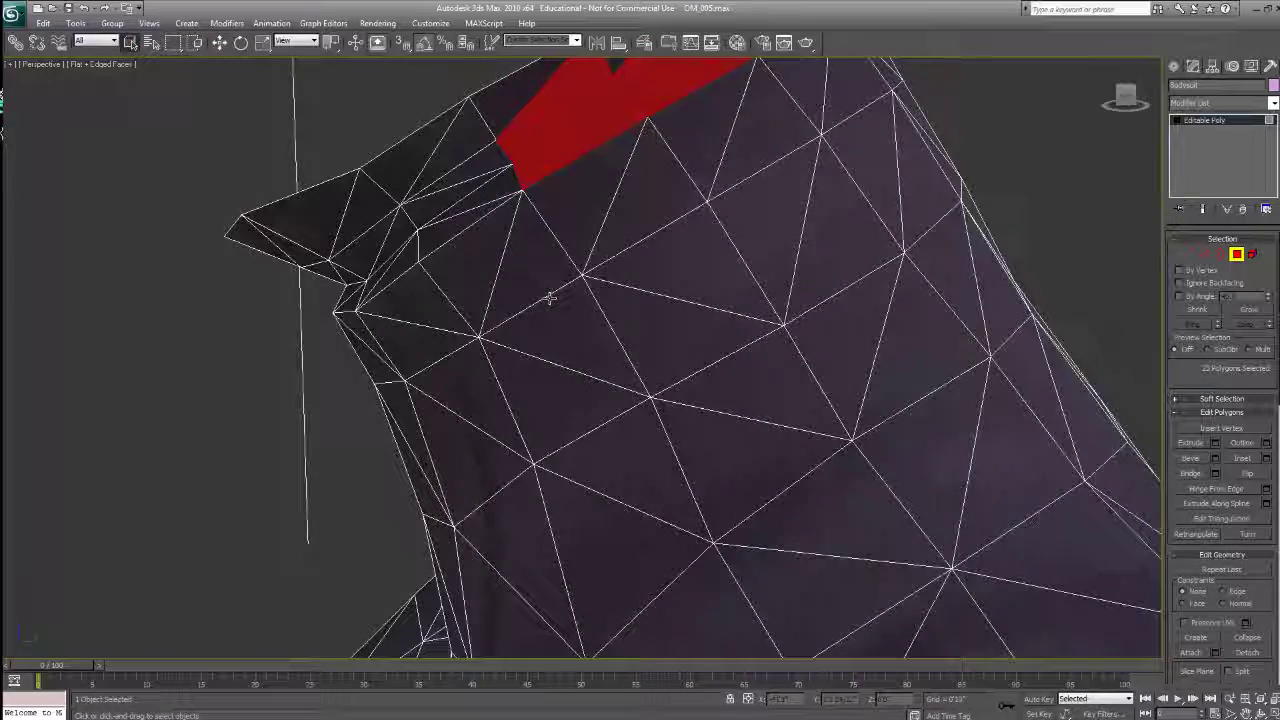
pyautogui.keyDown('ctrl'); pyautogui.click(449, 220); pyautogui.keyUp('ctrl')
pyautogui.keyDown('ctrl'); pyautogui.click(429, 200); pyautogui.keyUp('ctrl')
pyautogui.keyDown('ctrl'); pyautogui.click(452, 160); pyautogui.keyUp('ctrl')
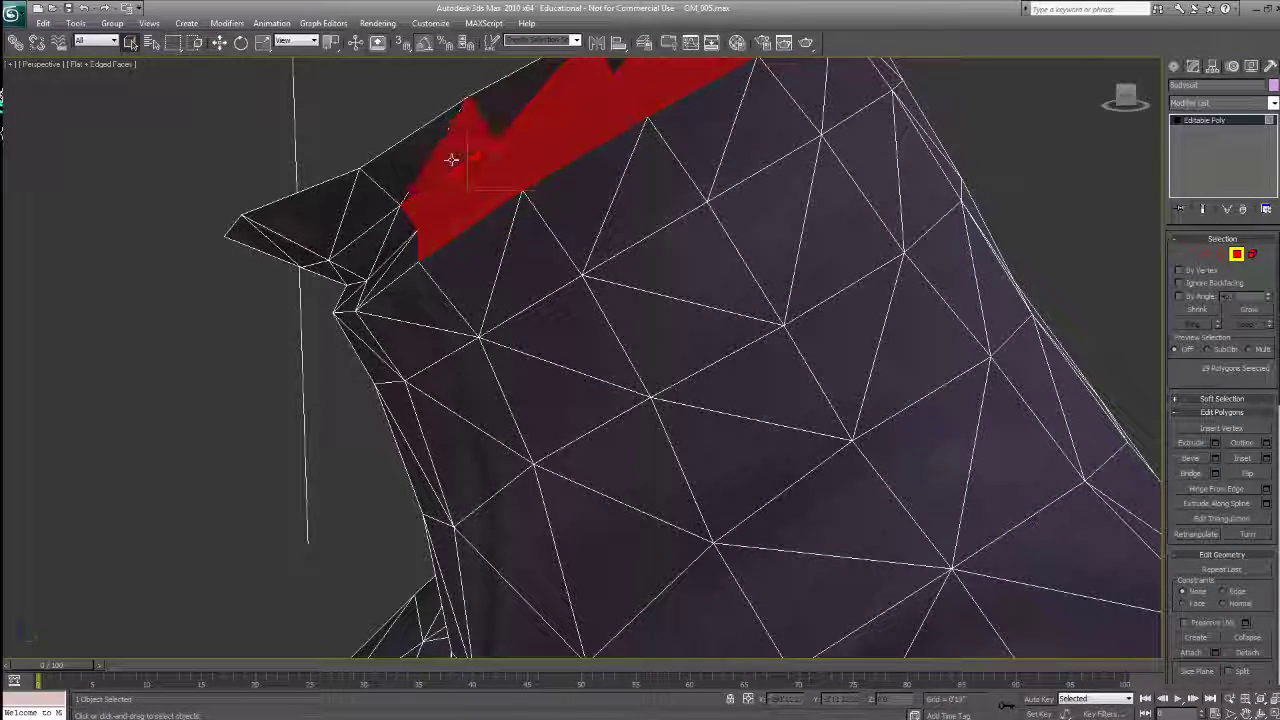
pyautogui.keyDown('ctrl'); pyautogui.click(397, 271); pyautogui.keyUp('ctrl')
pyautogui.keyDown('ctrl'); pyautogui.click(382, 271); pyautogui.keyUp('ctrl')
pyautogui.keyDown('ctrl'); pyautogui.click(392, 245); pyautogui.keyUp('ctrl')
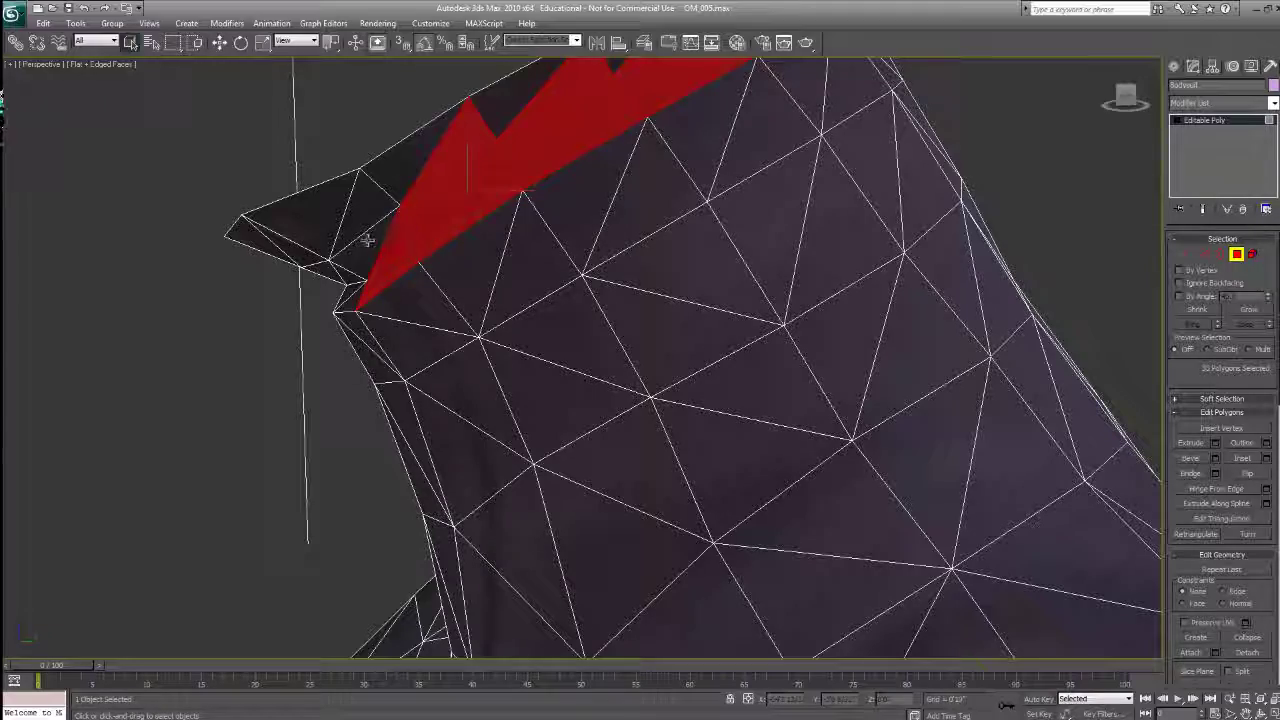
pyautogui.keyDown('ctrl'); pyautogui.click(367, 240); pyautogui.keyUp('ctrl')
pyautogui.keyDown('alt'); pyautogui.moveTo(457, 257); pyautogui.dragTo(600, 238, button='middle'); pyautogui.keyUp('alt')
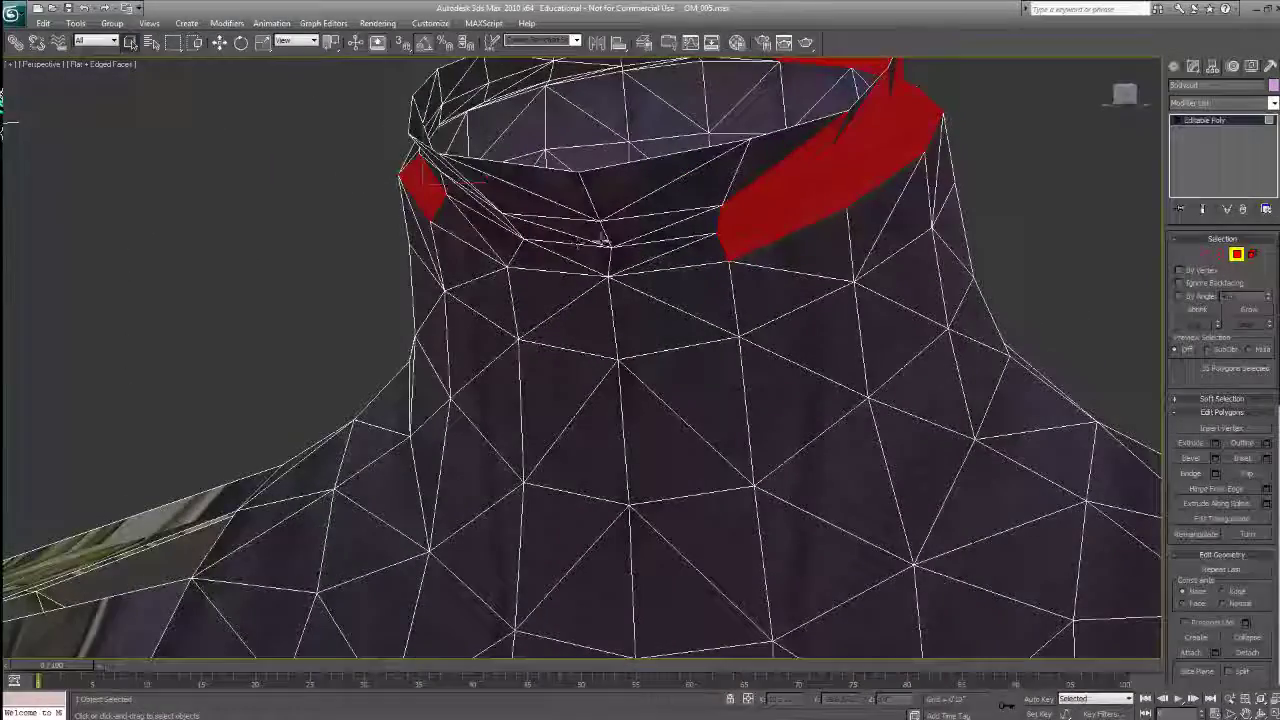
pyautogui.keyDown('ctrl'); pyautogui.click(666, 263); pyautogui.keyUp('ctrl')
pyautogui.keyDown('ctrl'); pyautogui.click(650, 228); pyautogui.keyUp('ctrl')
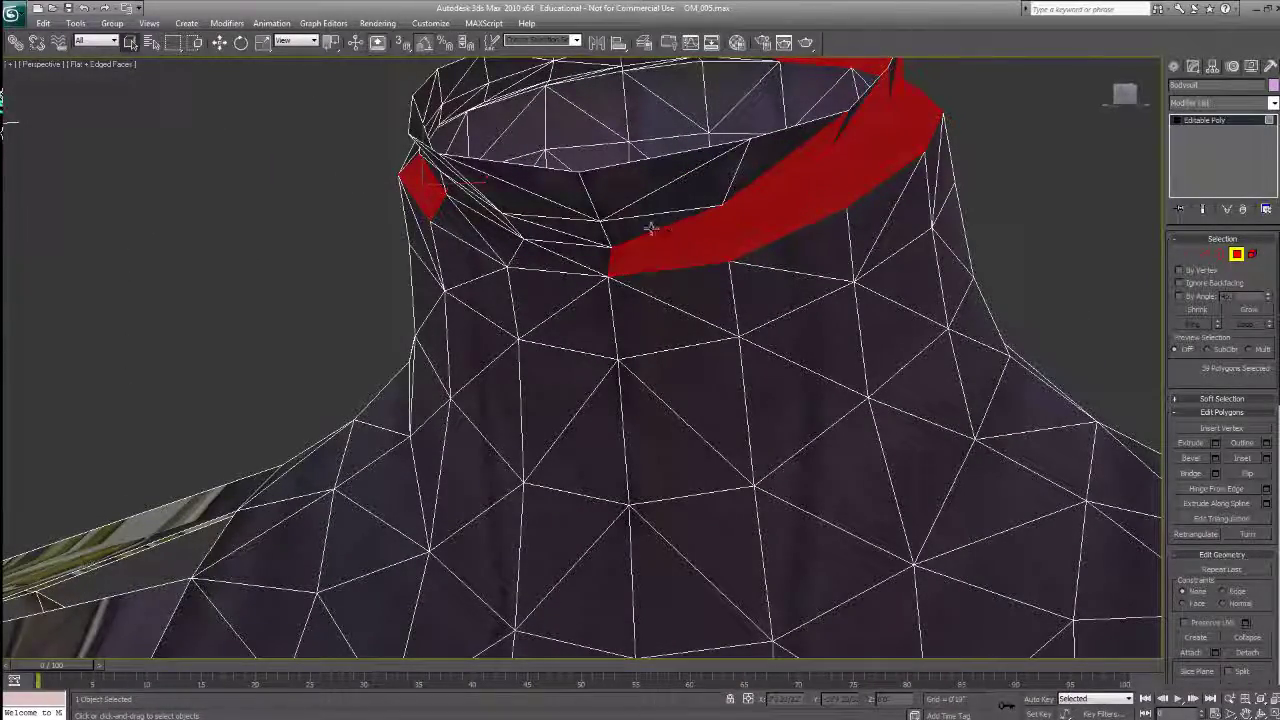
pyautogui.keyDown('ctrl'); pyautogui.click(677, 180); pyautogui.keyUp('ctrl')
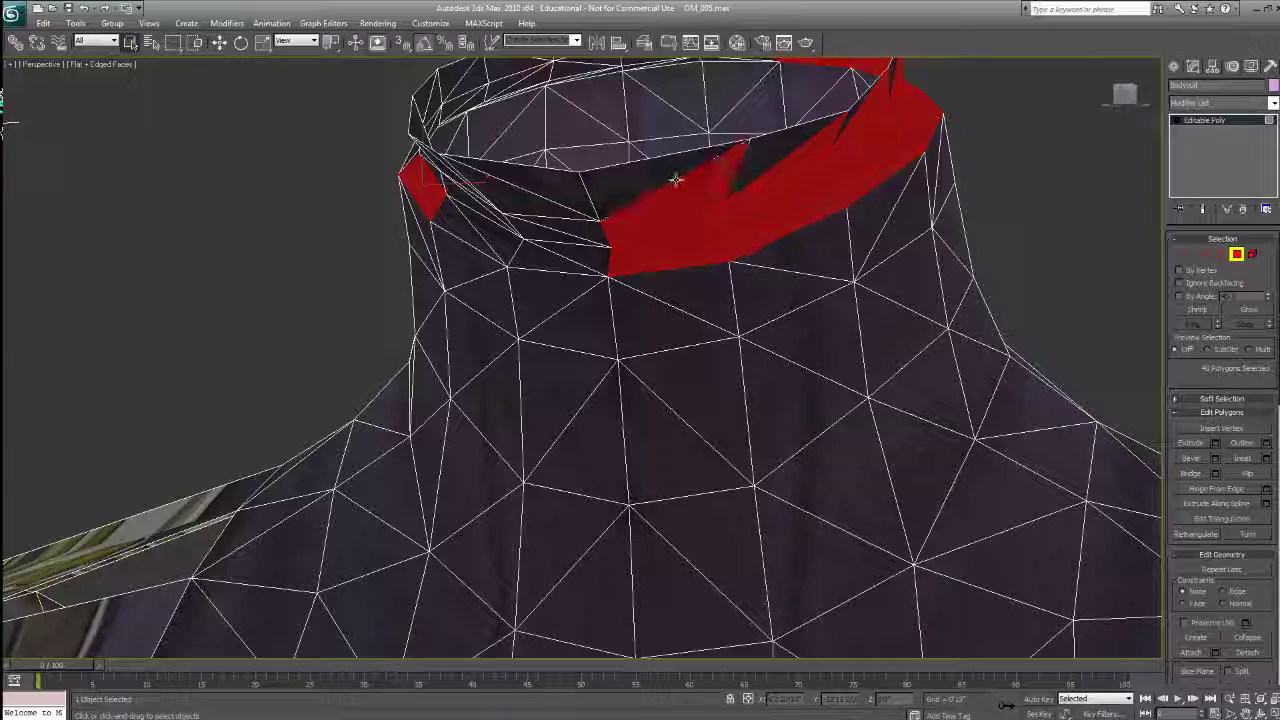
pyautogui.keyDown('ctrl'); pyautogui.click(550, 261); pyautogui.keyUp('ctrl')
pyautogui.keyDown('ctrl'); pyautogui.click(566, 248); pyautogui.keyUp('ctrl')
pyautogui.keyDown('ctrl'); pyautogui.click(567, 238); pyautogui.keyUp('ctrl')
pyautogui.keyDown('ctrl'); pyautogui.click(572, 228); pyautogui.keyUp('ctrl')
pyautogui.keyDown('ctrl'); pyautogui.click(553, 212); pyautogui.keyUp('ctrl')
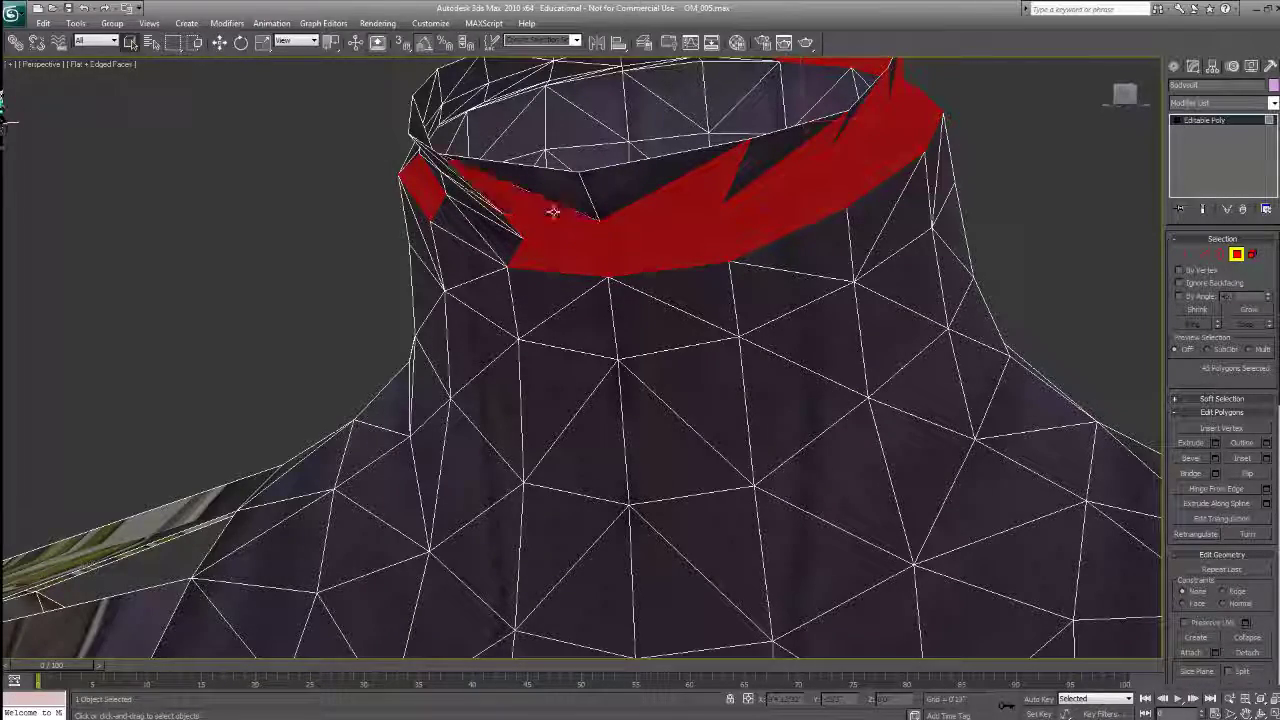
pyautogui.keyDown('alt'); pyautogui.moveTo(553, 211); pyautogui.dragTo(680, 243, button='middle'); pyautogui.keyUp('alt')
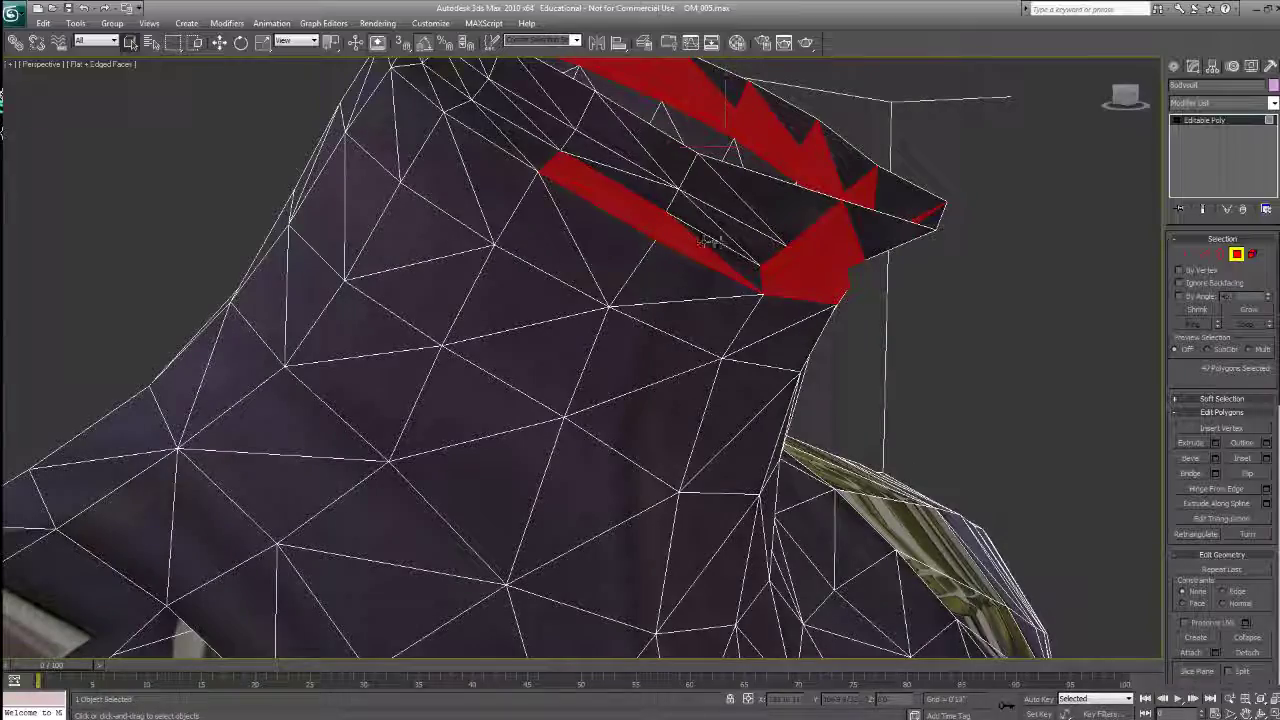
pyautogui.keyDown('ctrl'); pyautogui.click(709, 242); pyautogui.keyUp('ctrl')
pyautogui.keyDown('ctrl'); pyautogui.click(723, 245); pyautogui.keyUp('ctrl')
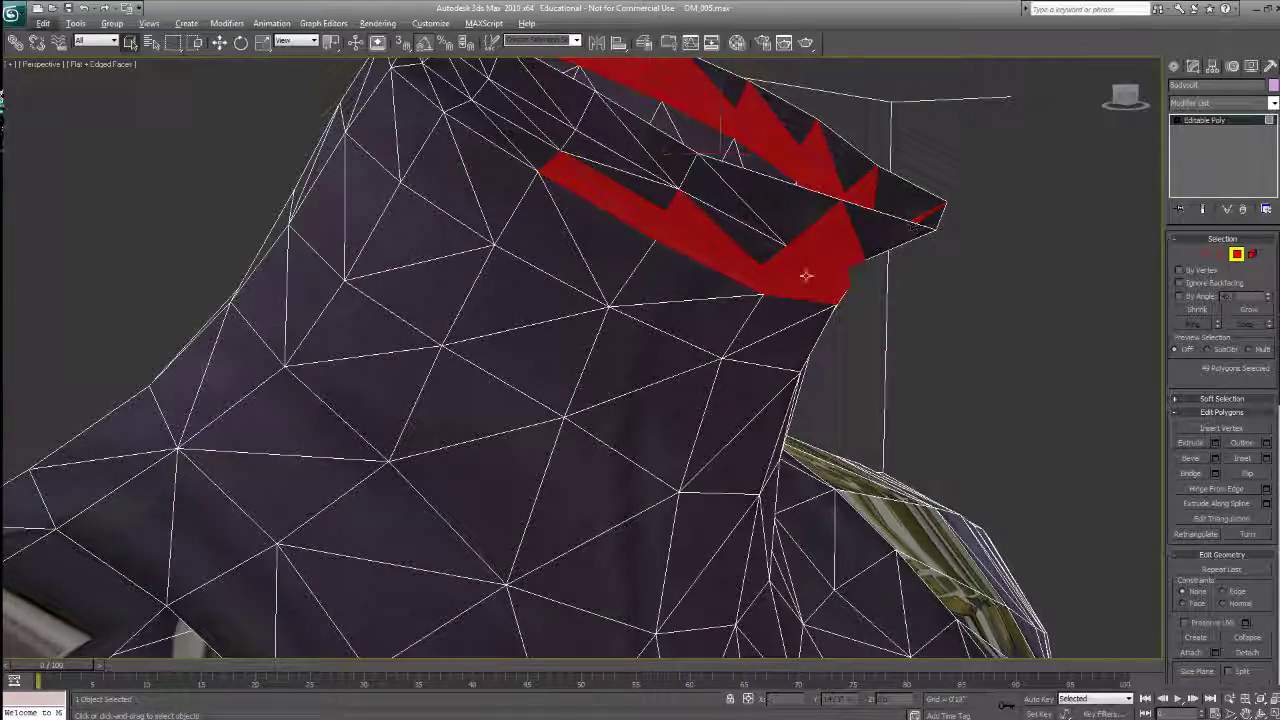
pyautogui.keyDown('alt'); pyautogui.moveTo(1030, 273); pyautogui.dragTo(543, 289, button='middle'); pyautogui.keyUp('alt')
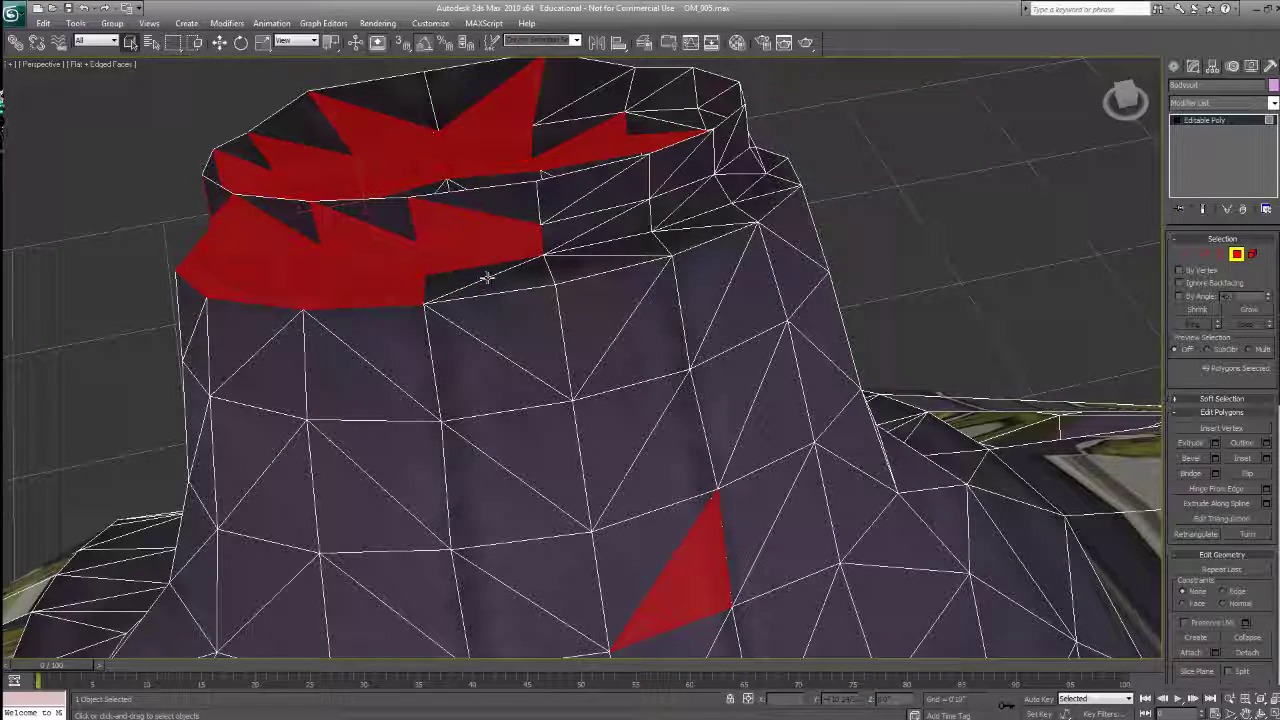
pyautogui.keyDown('alt'); pyautogui.click(677, 606); pyautogui.keyUp('alt')
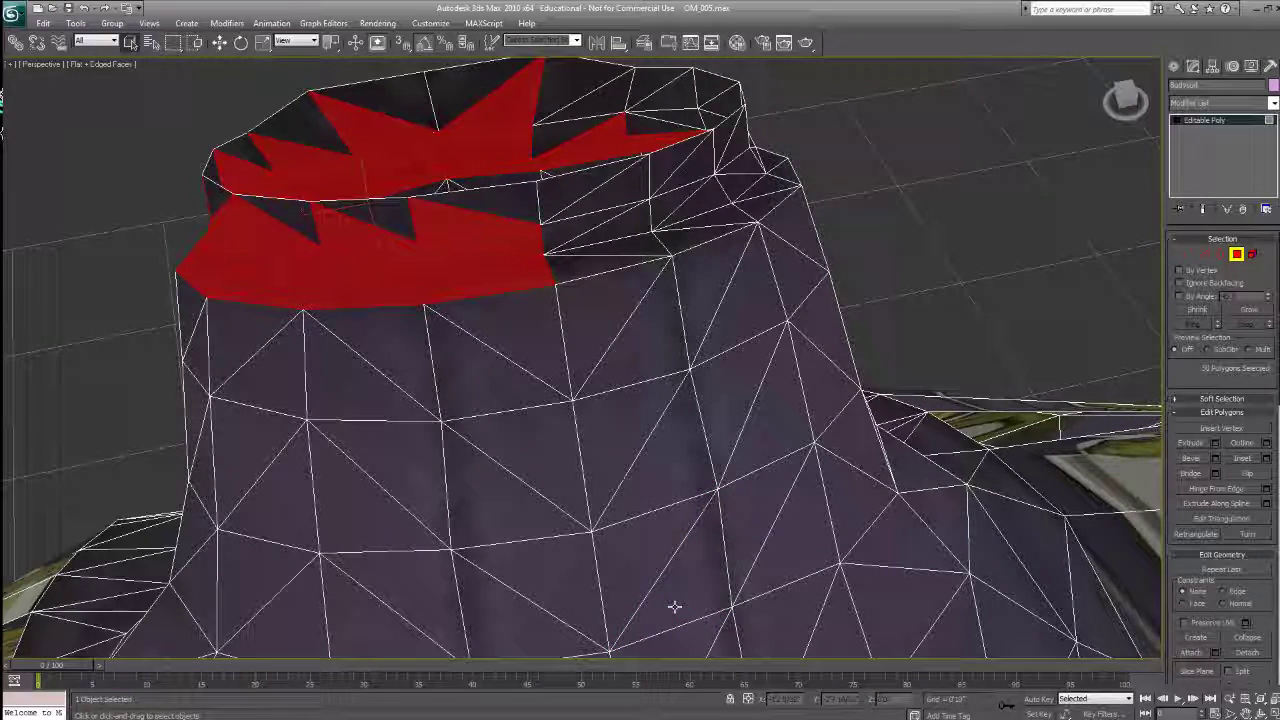
pyautogui.scroll(-3, 673, 605)
pyautogui.press('Delete')
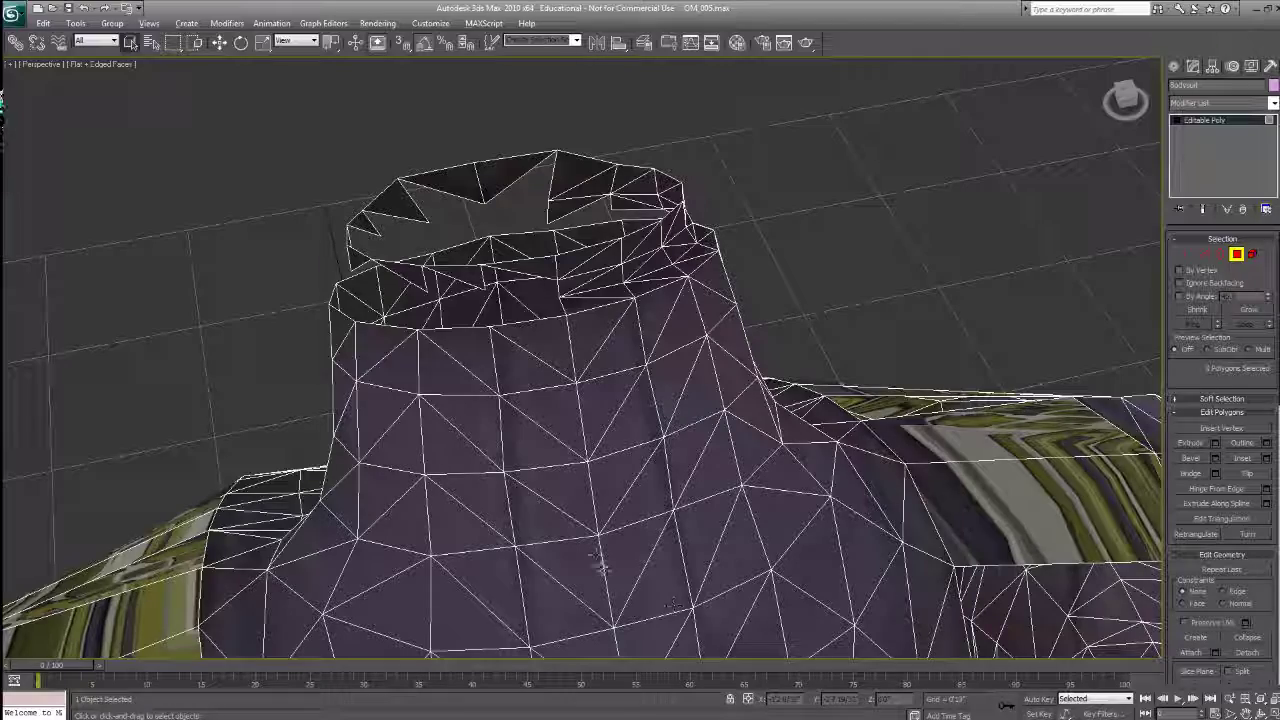
# Step: Examine the gap around the neck and the jagged strip of polygons remaining above it from several sides
pyautogui.keyDown('alt'); pyautogui.moveTo(518, 373); pyautogui.dragTo(608, 291, button='middle'); pyautogui.keyUp('alt')
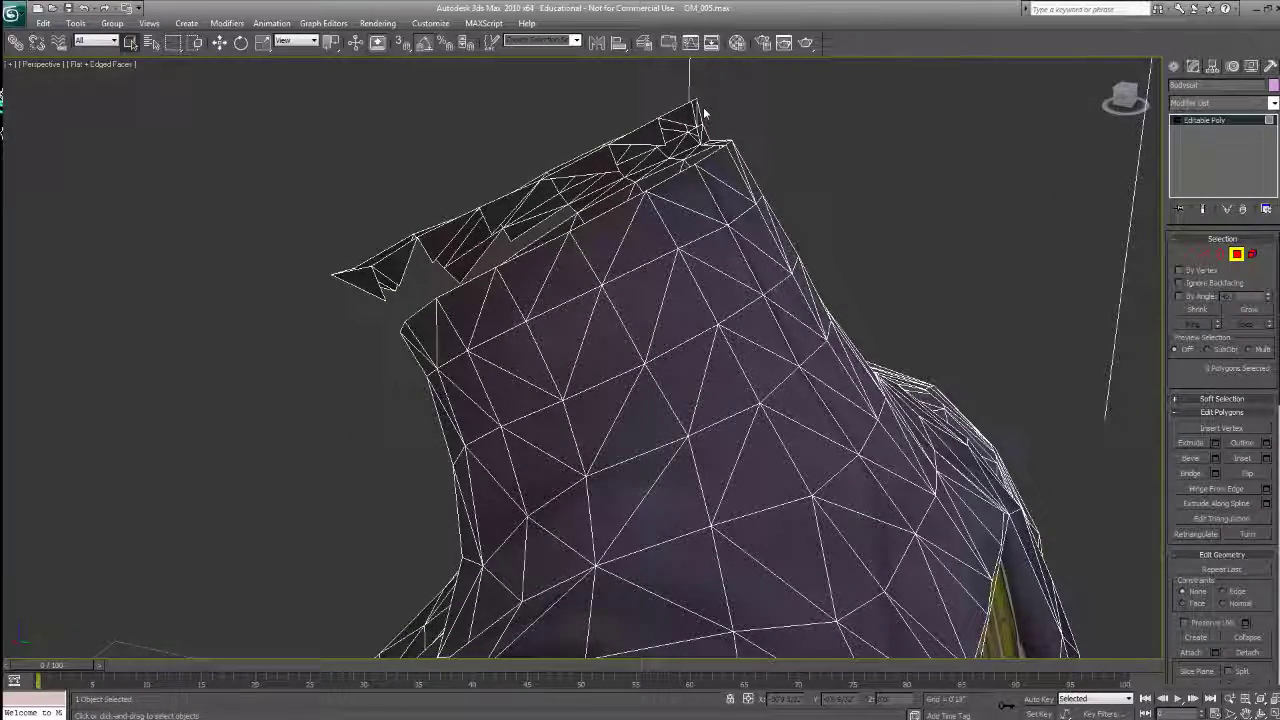
pyautogui.keyDown('alt'); pyautogui.moveTo(638, 259); pyautogui.dragTo(688, 105, button='middle'); pyautogui.keyUp('alt')
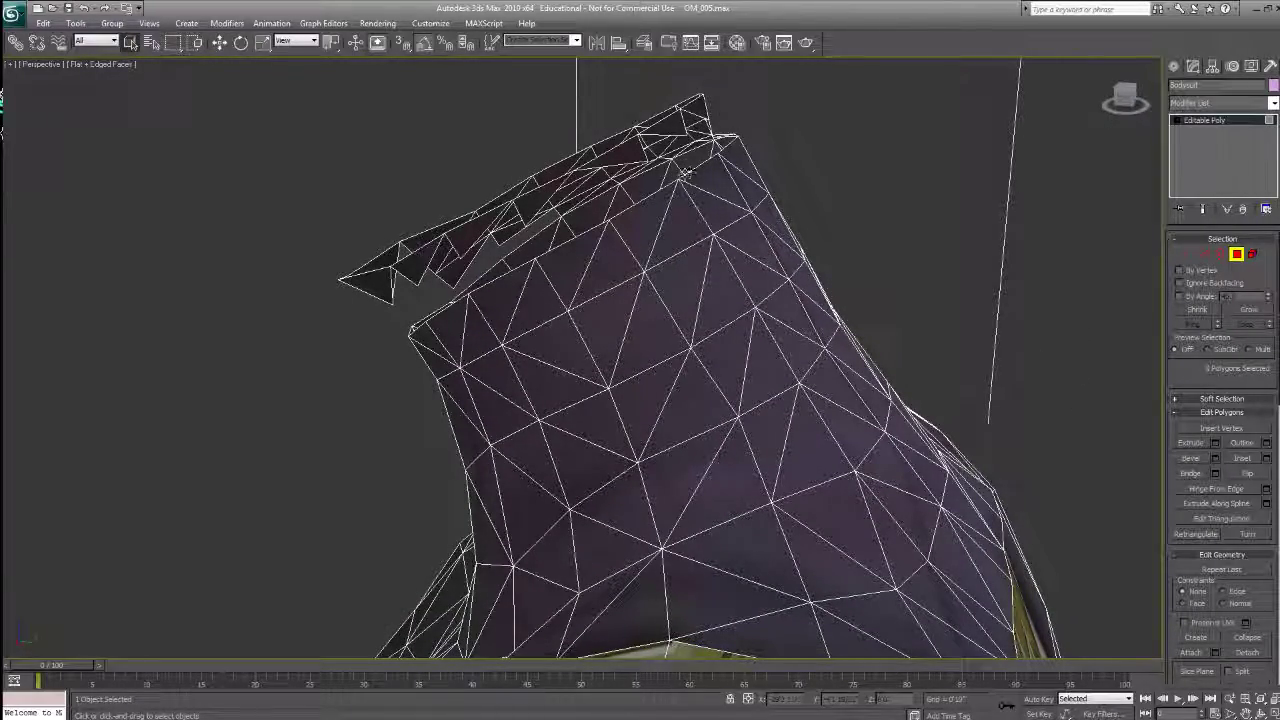
pyautogui.moveTo(758, 226)
pyautogui.keyDown('alt'); pyautogui.mouseDown(button='middle')
pyautogui.moveTo(703, 243)
pyautogui.moveTo(751, 230)
pyautogui.mouseUp(button='middle'); pyautogui.keyUp('alt')
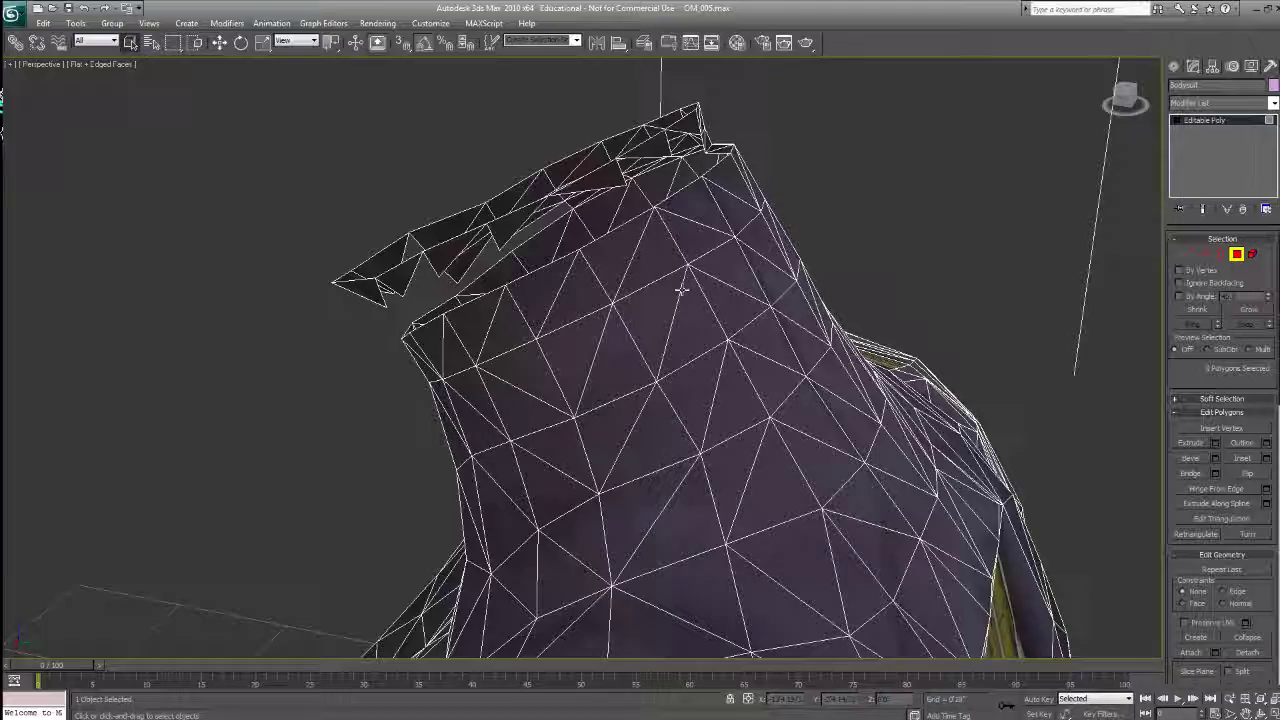
pyautogui.keyDown('alt'); pyautogui.moveTo(680, 290); pyautogui.dragTo(654, 446, button='middle'); pyautogui.keyUp('alt')
pyautogui.scroll(3, 676, 198)
pyautogui.scroll(-3, 676, 198)
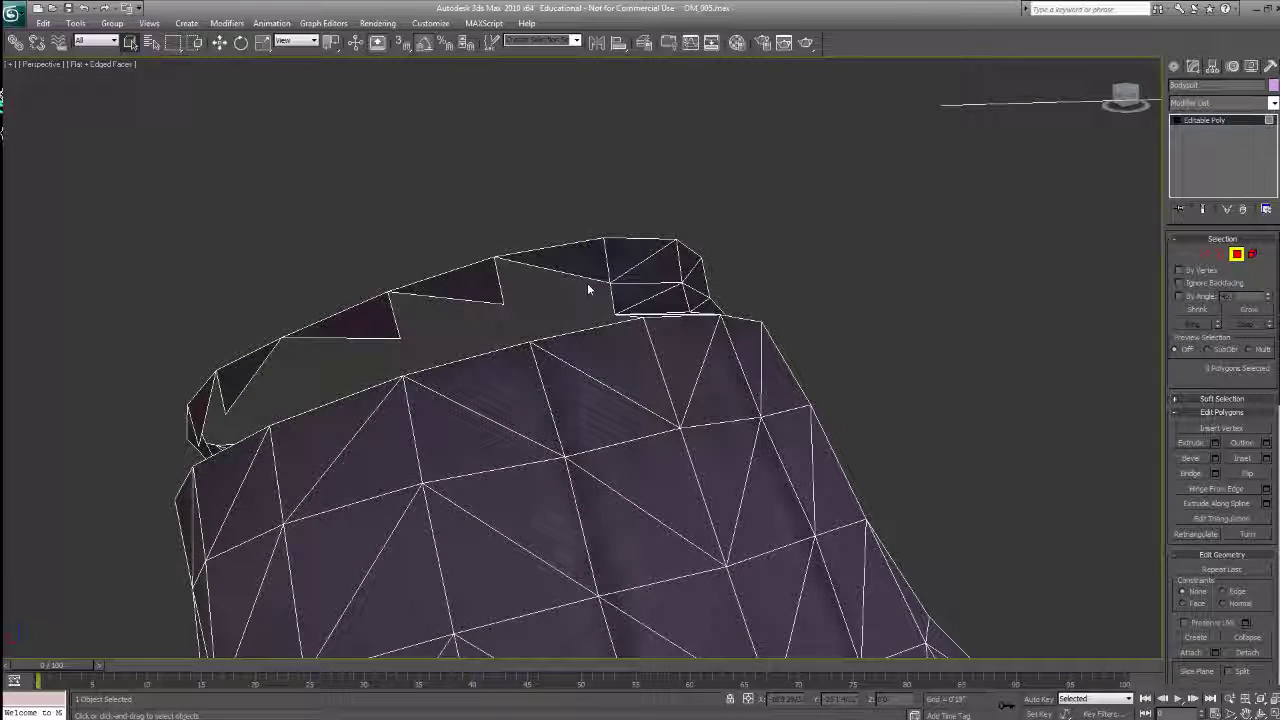
pyautogui.keyDown('alt'); pyautogui.moveTo(623, 366); pyautogui.dragTo(711, 372, button='middle'); pyautogui.keyUp('alt')
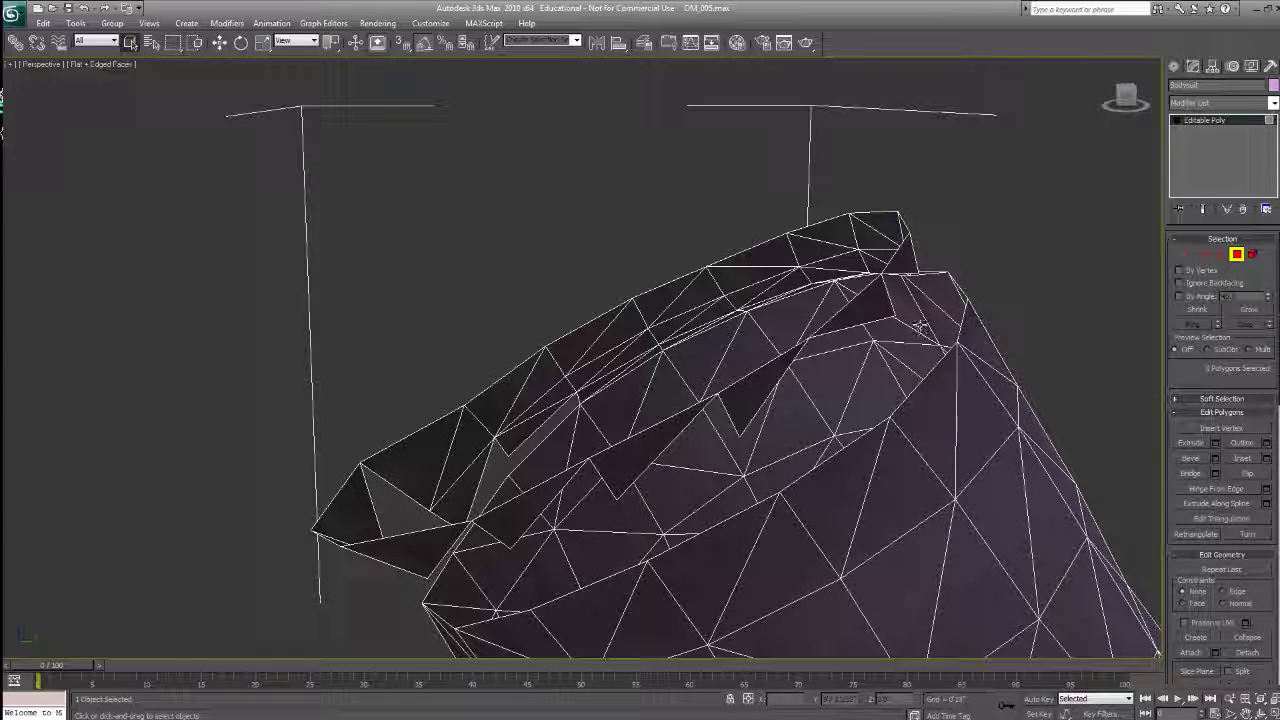
pyautogui.moveTo(967, 310)
pyautogui.keyDown('alt'); pyautogui.mouseDown(button='middle')
pyautogui.moveTo(1000, 340)
pyautogui.moveTo(929, 297)
pyautogui.moveTo(917, 306)
pyautogui.moveTo(943, 302)
pyautogui.mouseUp(button='middle'); pyautogui.keyUp('alt')
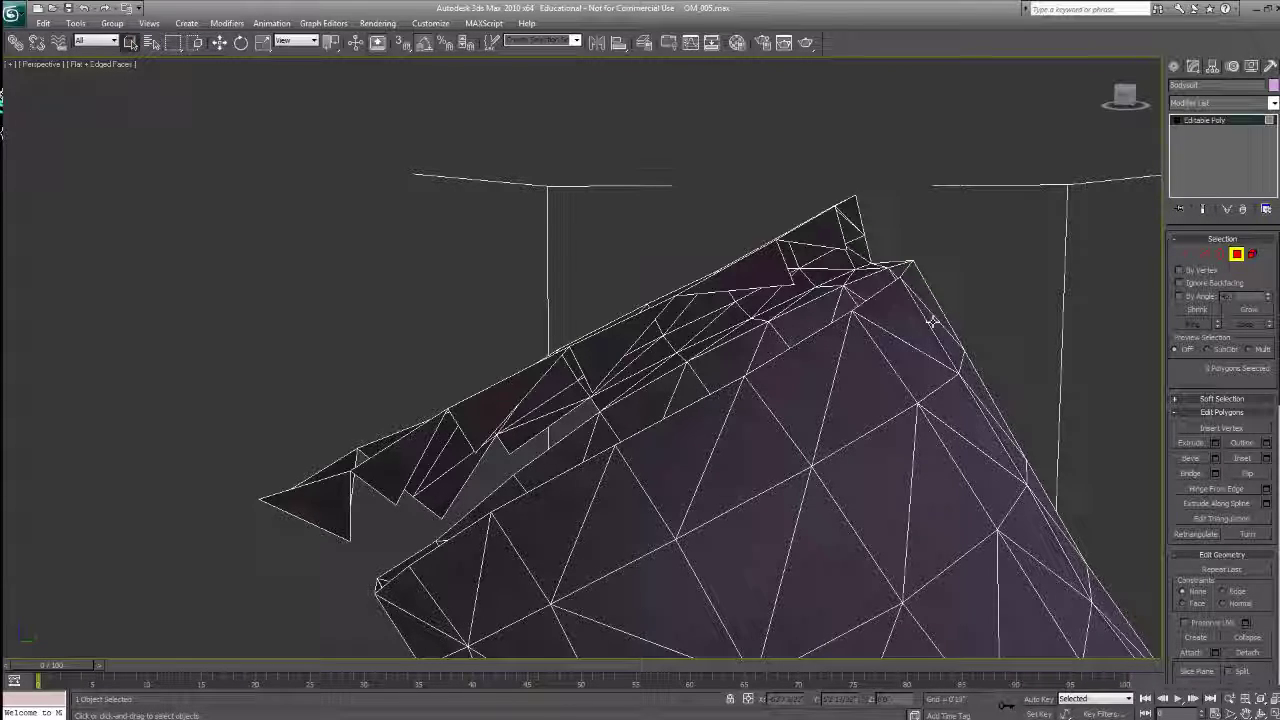
pyautogui.keyDown('alt'); pyautogui.moveTo(932, 320); pyautogui.dragTo(852, 375, button='middle'); pyautogui.keyUp('alt')
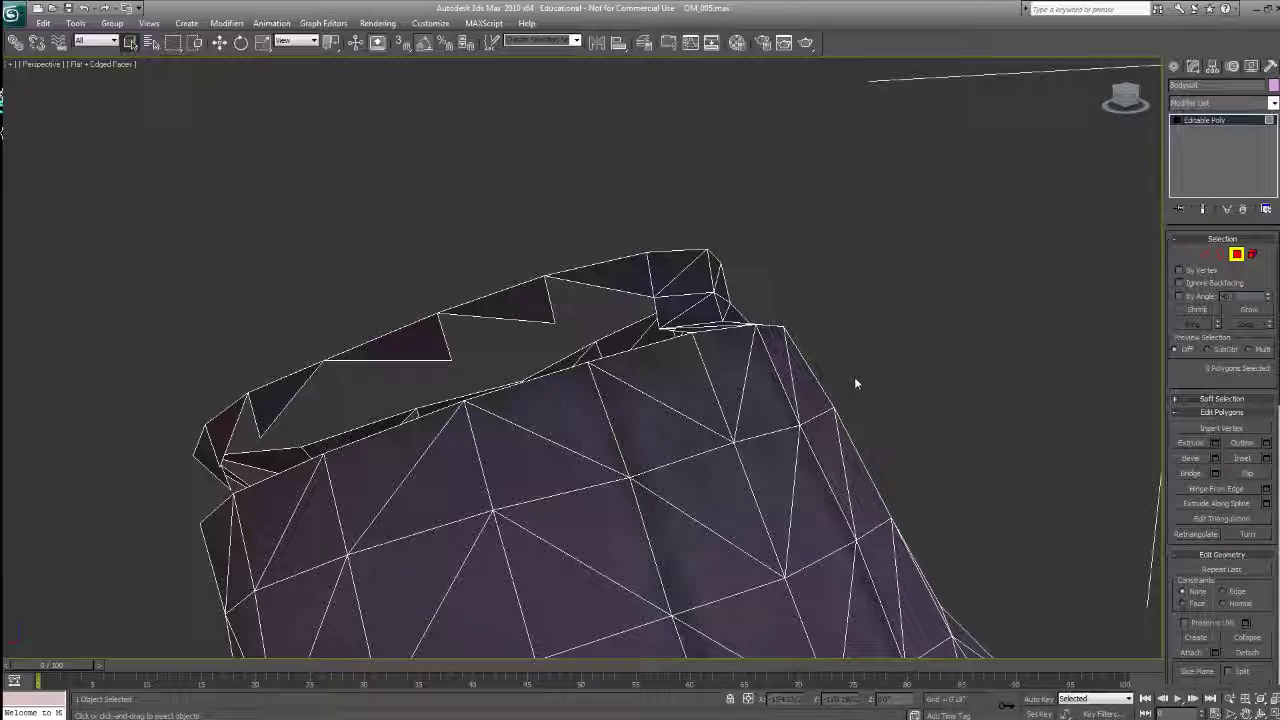
pyautogui.keyDown('alt'); pyautogui.moveTo(637, 451); pyautogui.dragTo(625, 467, button='middle'); pyautogui.keyUp('alt')
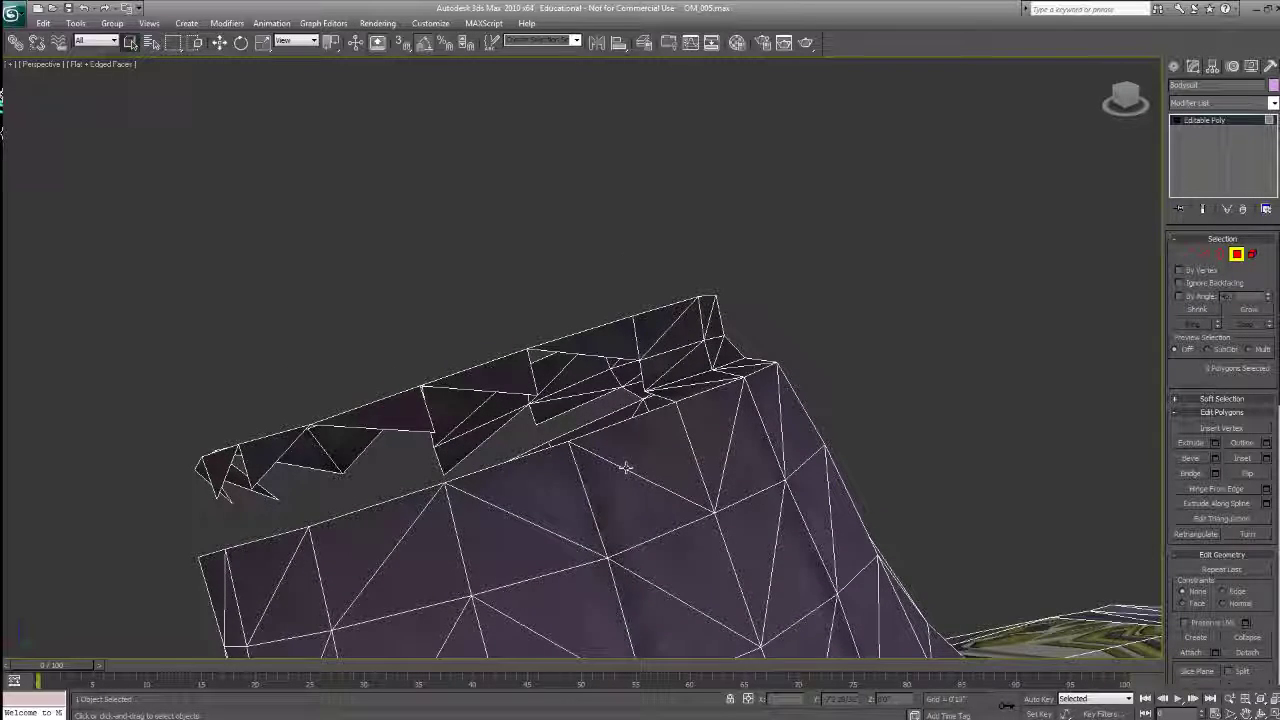
pyautogui.click(619, 343)
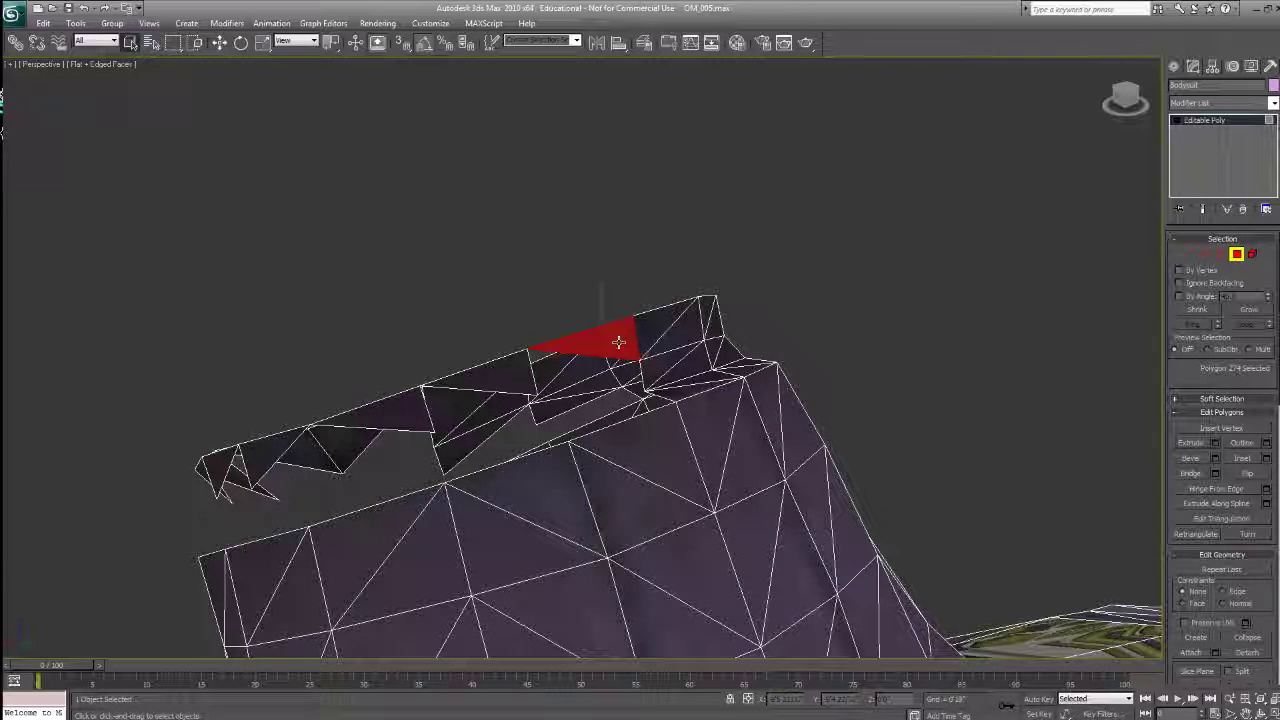
pyautogui.click(1204, 253)
pyautogui.click(608, 362)
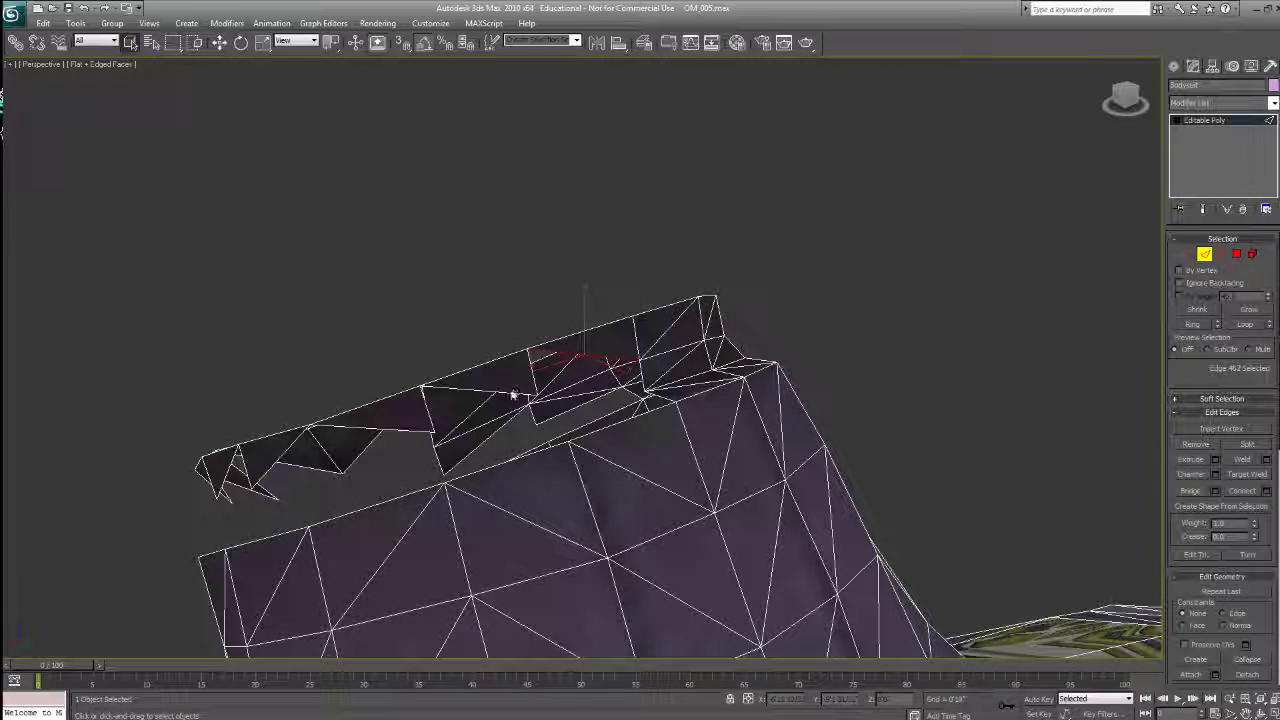
pyautogui.keyDown('ctrl'); pyautogui.click(515, 393); pyautogui.keyUp('ctrl')
pyautogui.keyDown('ctrl'); pyautogui.click(529, 370); pyautogui.keyUp('ctrl')
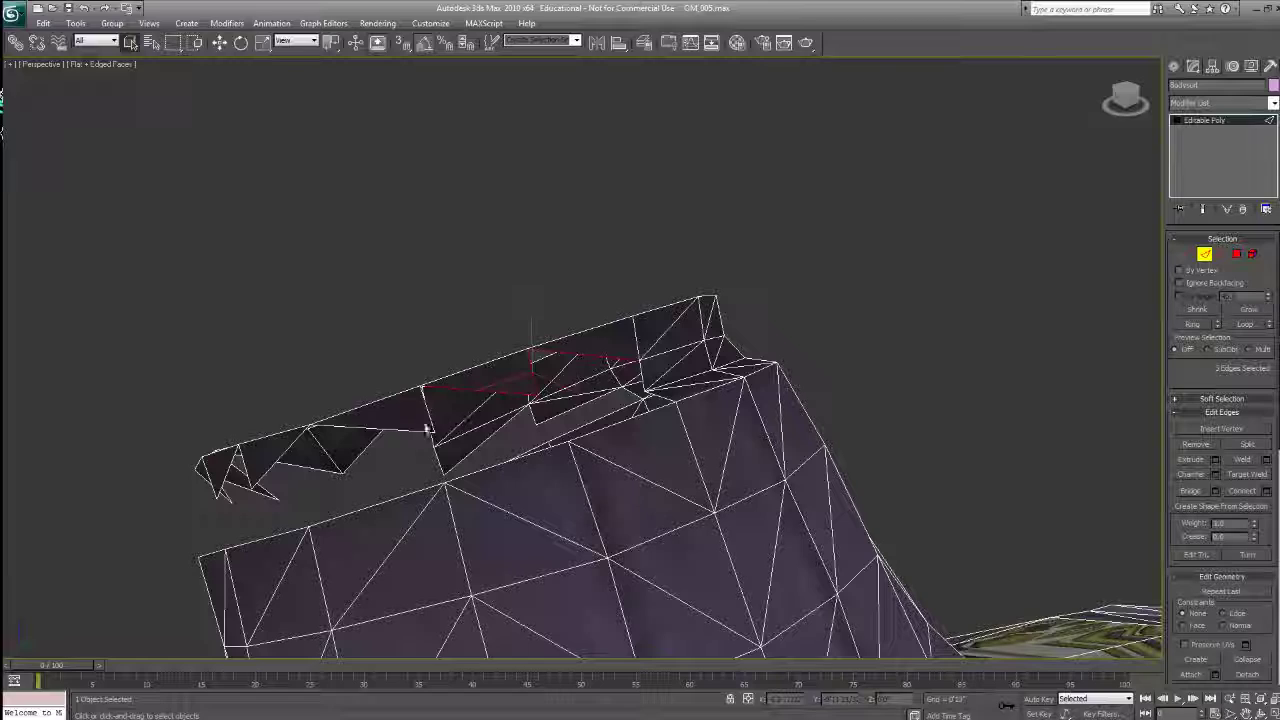
pyautogui.keyDown('ctrl'); pyautogui.click(428, 420); pyautogui.keyUp('ctrl')
pyautogui.keyDown('ctrl'); pyautogui.click(414, 437); pyautogui.keyUp('ctrl')
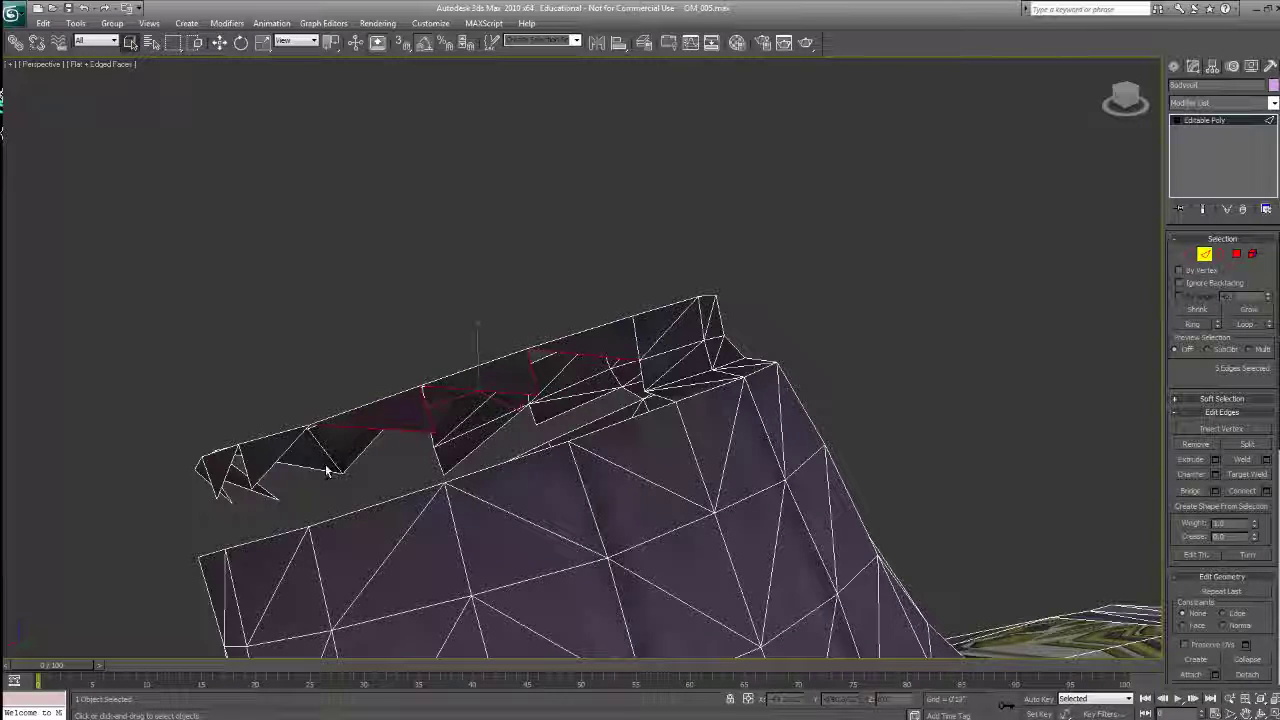
pyautogui.keyDown('ctrl'); pyautogui.click(267, 472); pyautogui.keyUp('ctrl')
pyautogui.keyDown('ctrl'); pyautogui.click(247, 479); pyautogui.keyUp('ctrl')
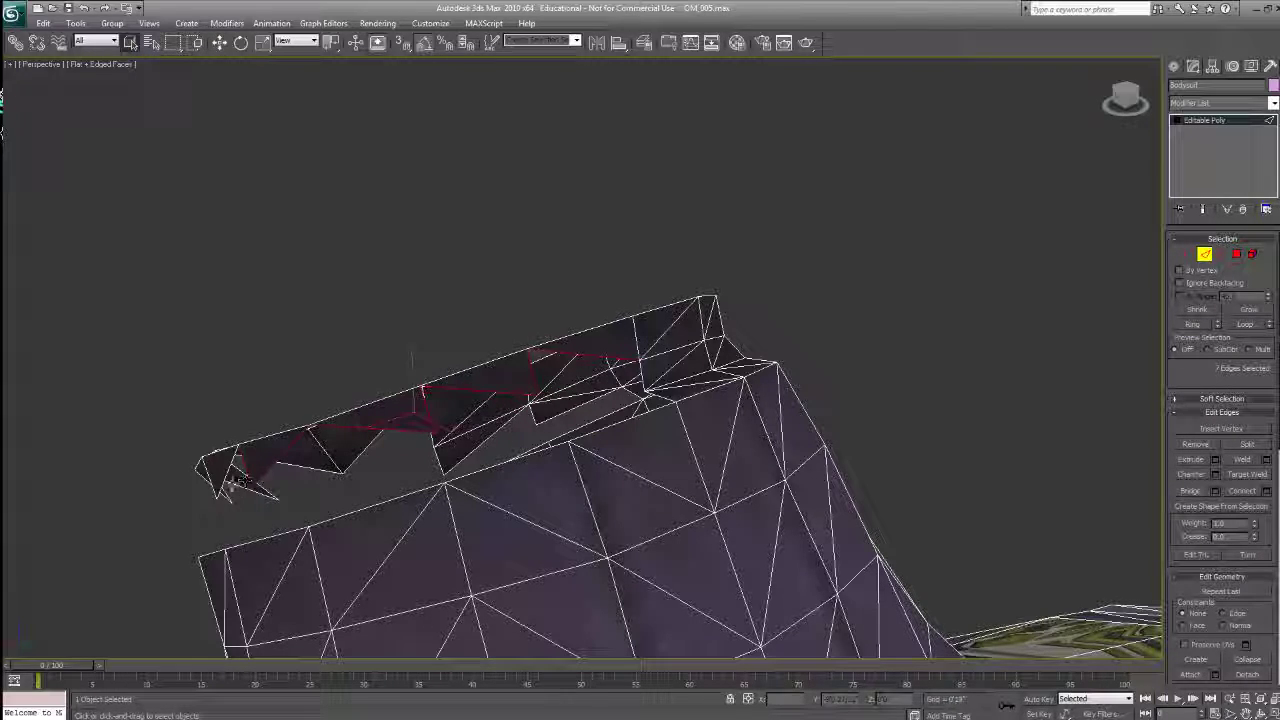
pyautogui.keyDown('ctrl'); pyautogui.click(225, 482); pyautogui.keyUp('ctrl')
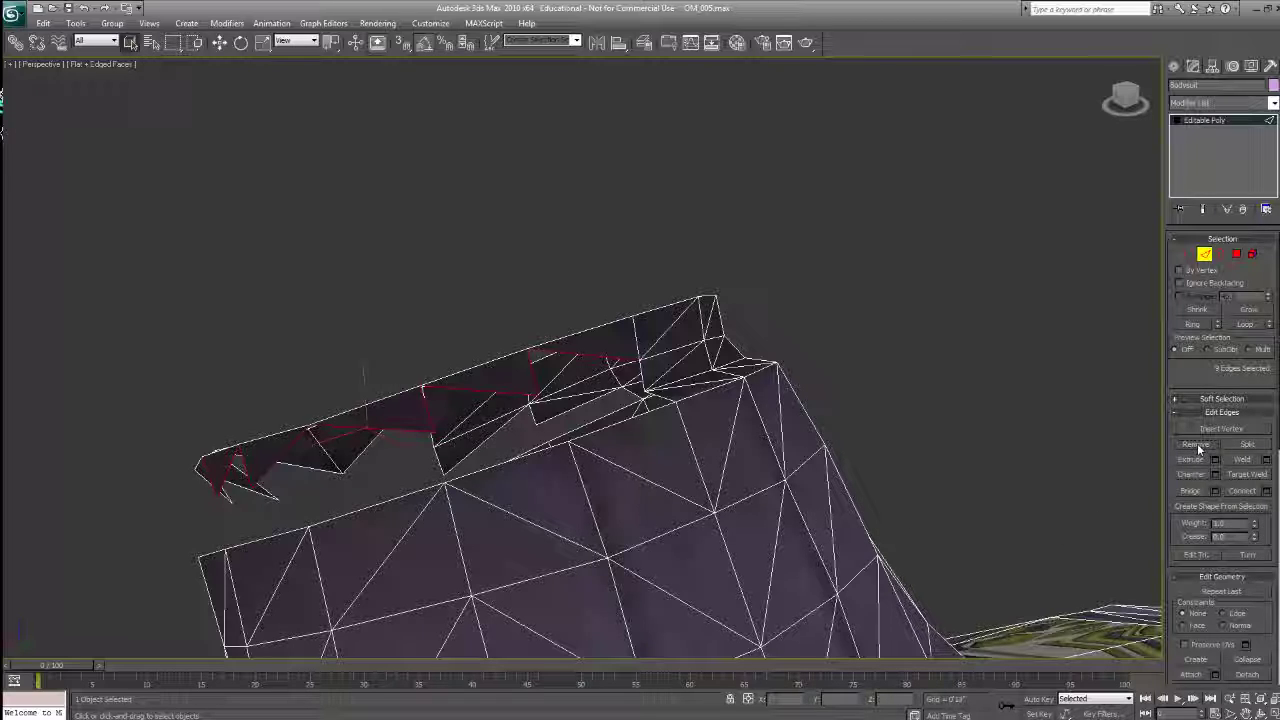
pyautogui.click(565, 360)
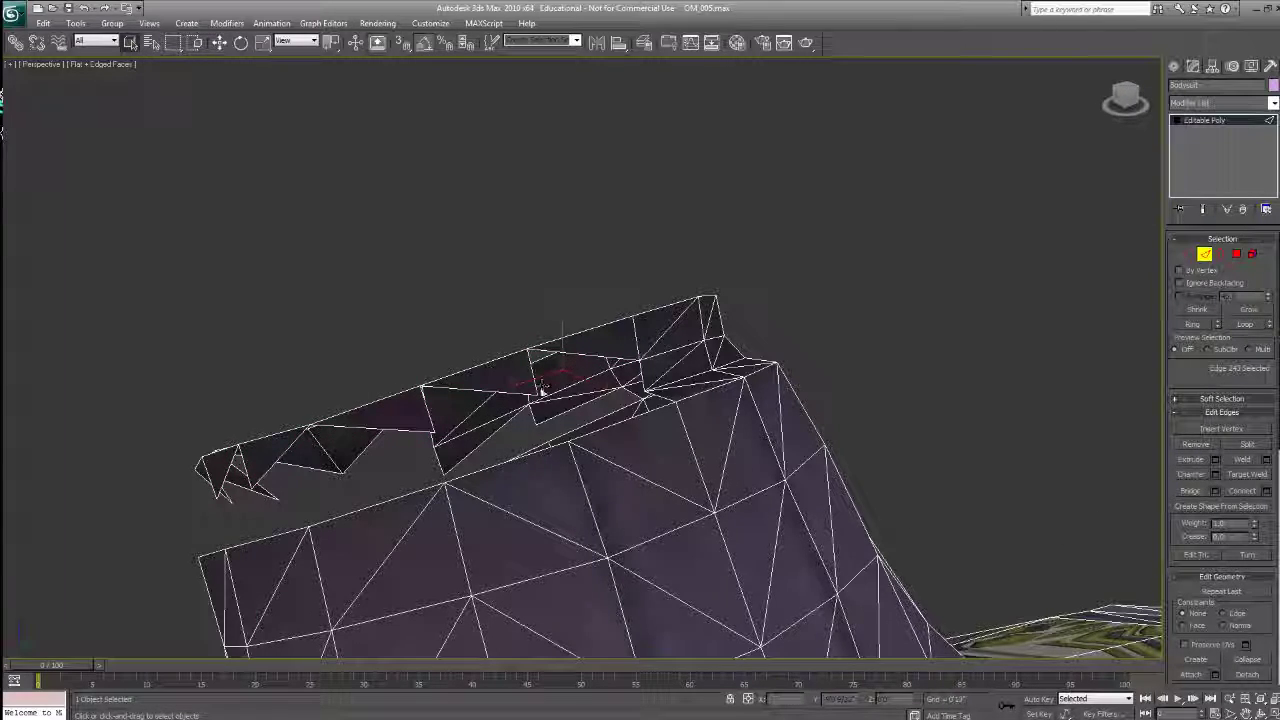
# Step: Delete the row of polygons along the upper rim of the jagged strip above the neck
pyautogui.press('BackSpace')
pyautogui.click(533, 374)
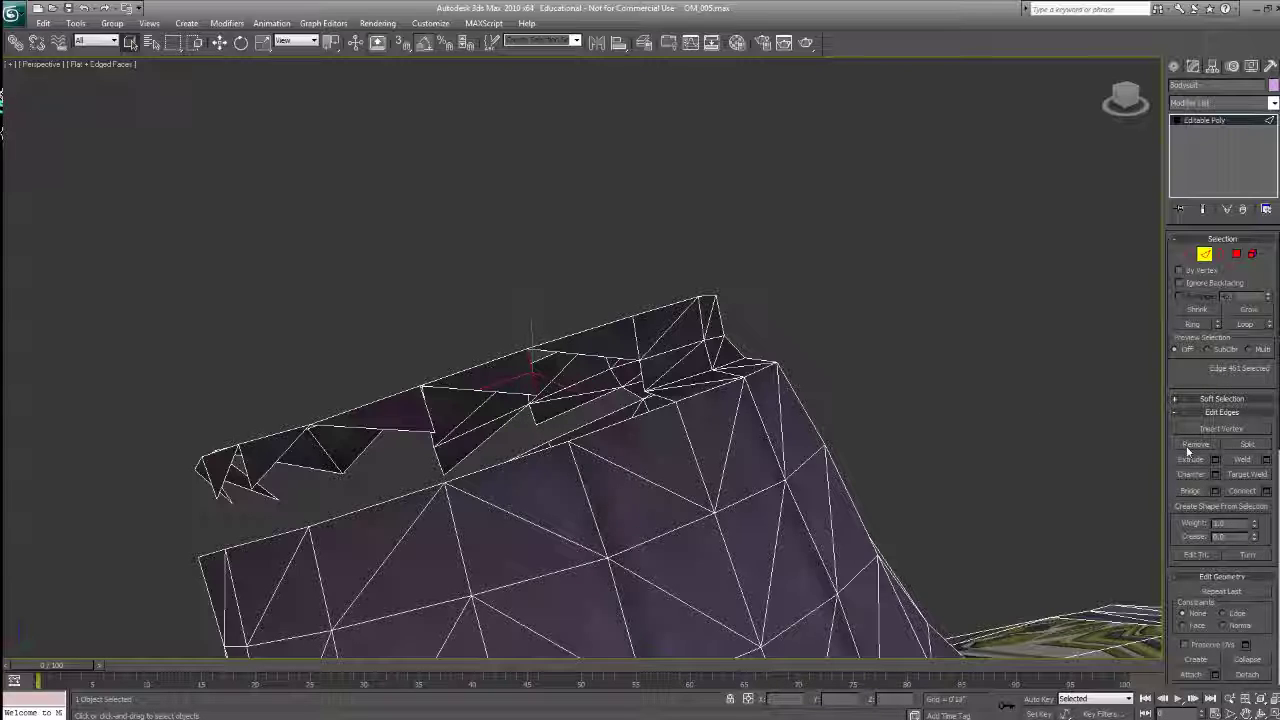
pyautogui.click(508, 391)
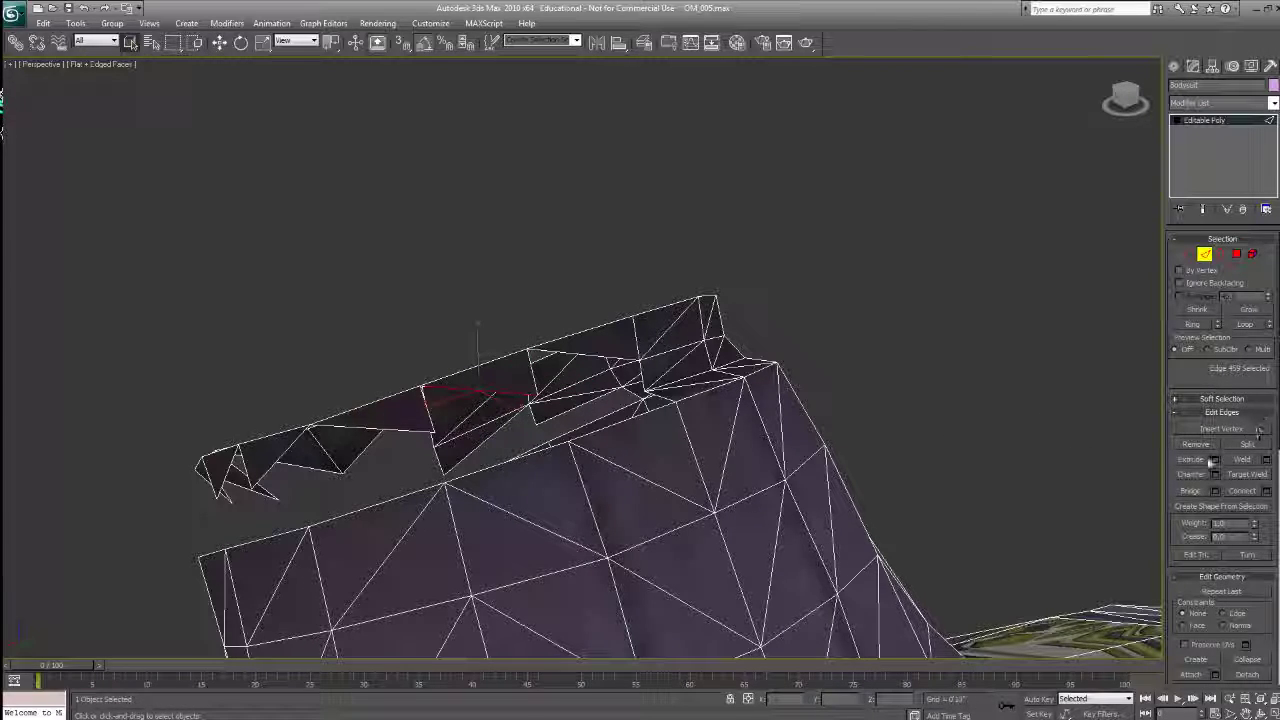
pyautogui.keyDown('alt'); pyautogui.moveTo(485, 455); pyautogui.dragTo(531, 437, button='middle'); pyautogui.keyUp('alt')
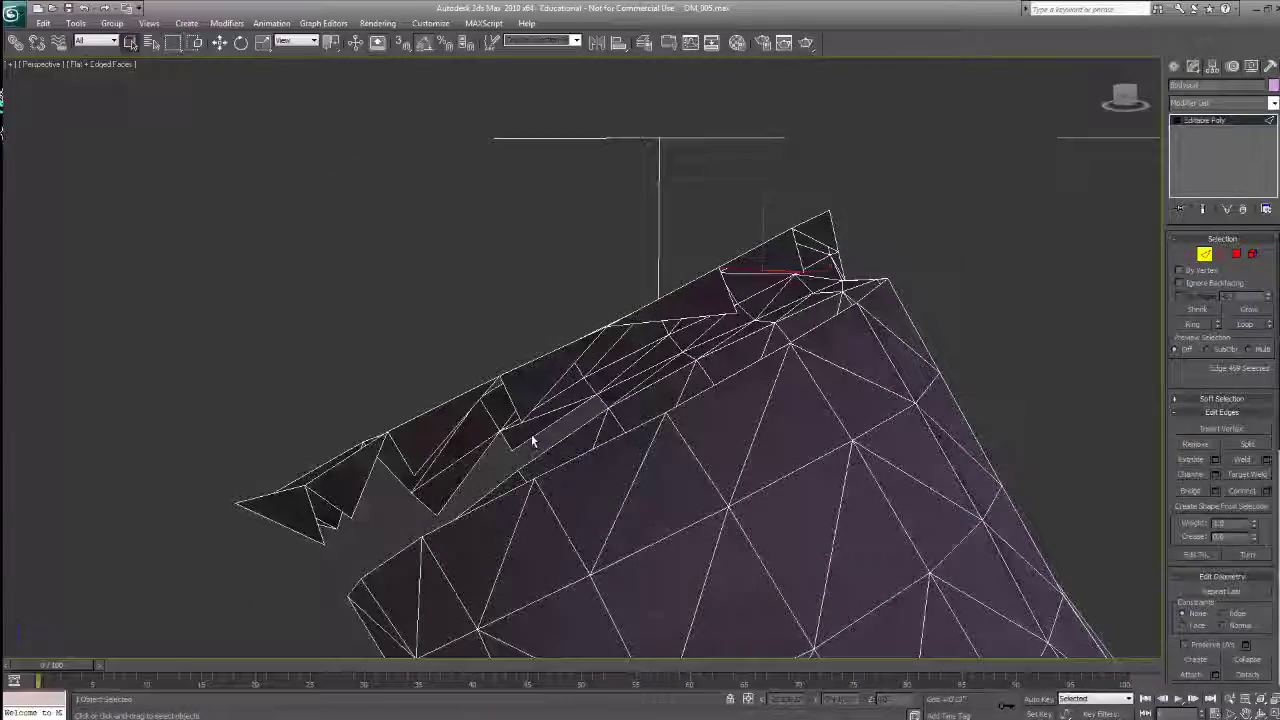
pyautogui.click(1237, 254)
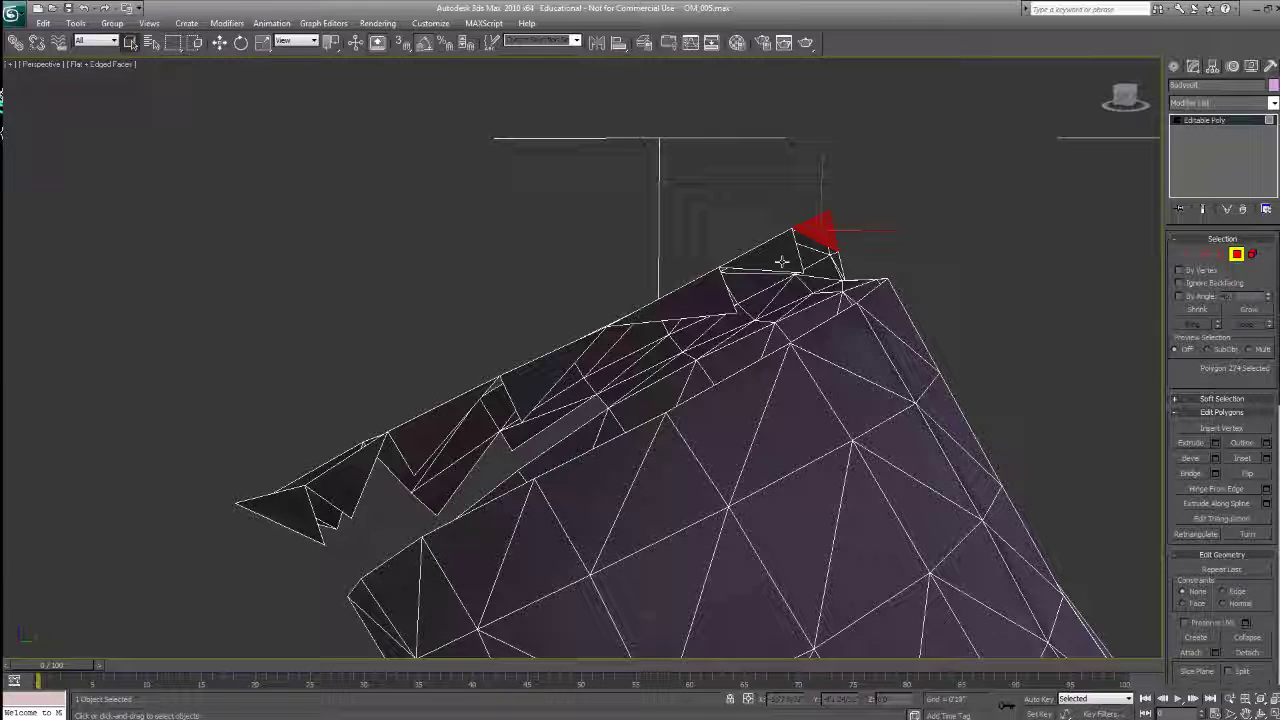
pyautogui.moveTo(781, 262)
pyautogui.mouseDown()
pyautogui.moveTo(640, 305)
pyautogui.moveTo(333, 470)
pyautogui.moveTo(294, 509)
pyautogui.mouseUp()
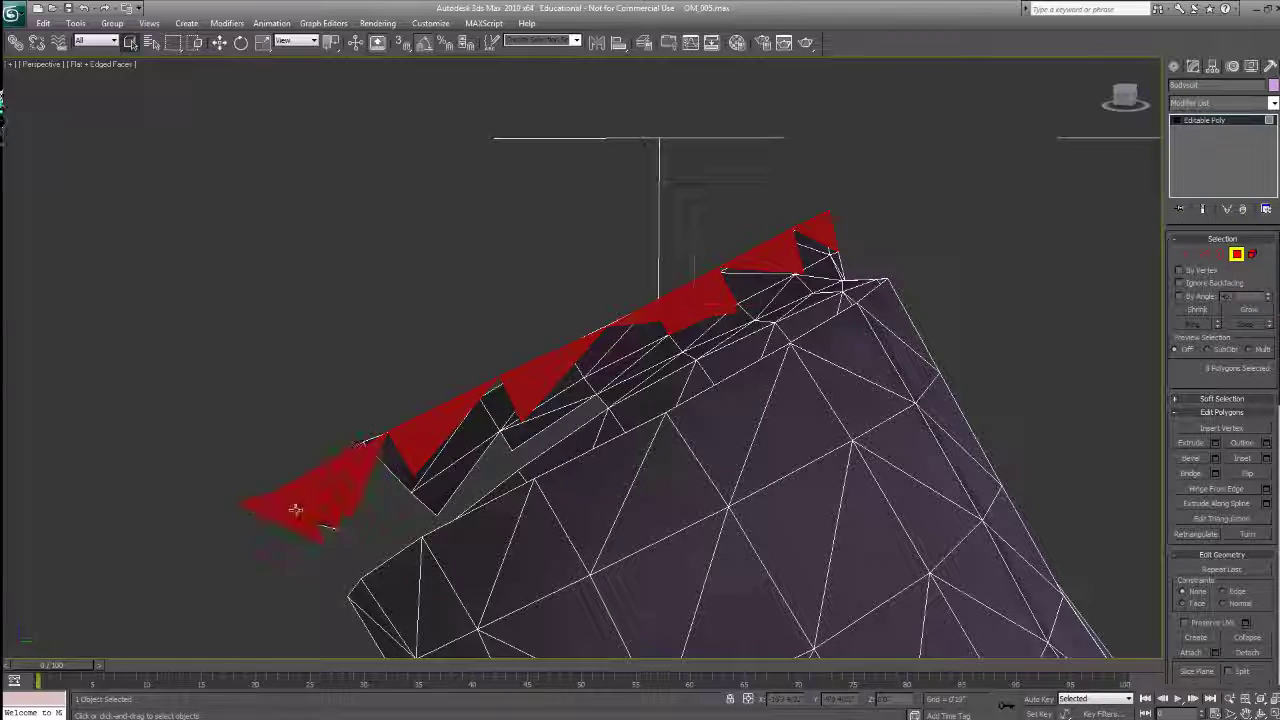
pyautogui.press('Delete')
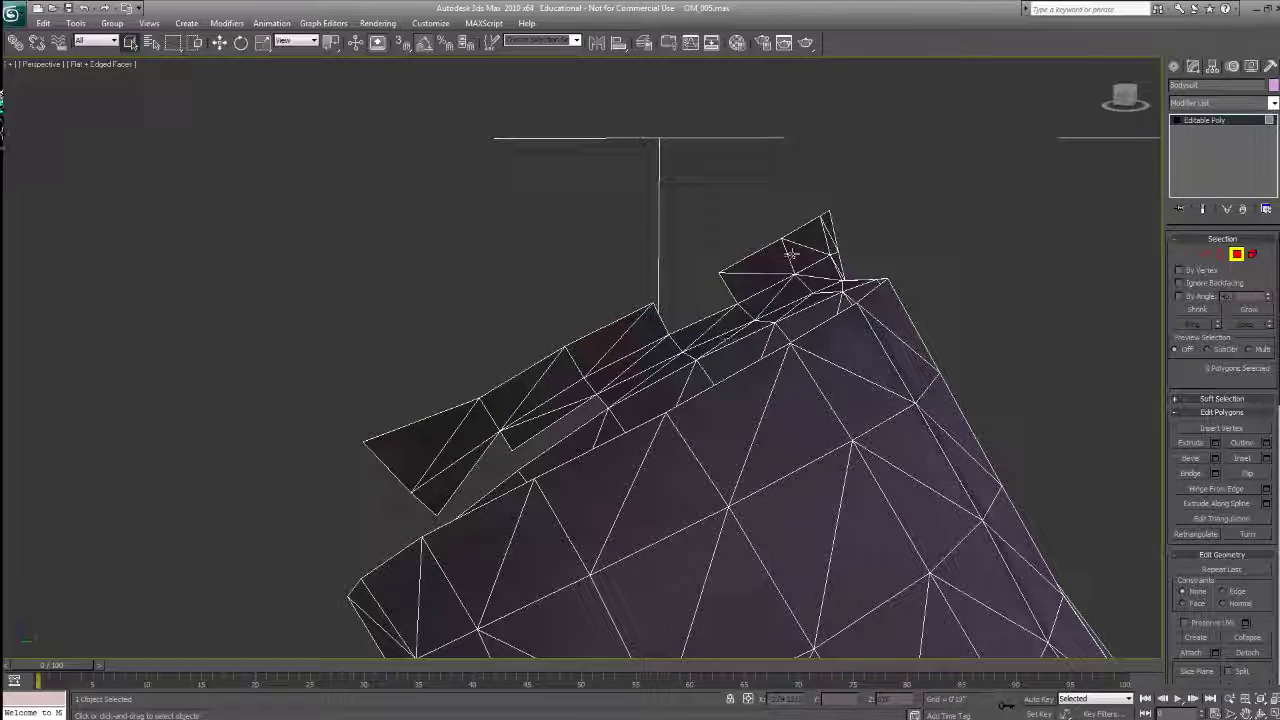
# Step: Examine the open back and the missing side of the torso from several angles
pyautogui.scroll(-2, 838, 262)
pyautogui.scroll(-5, 838, 262)
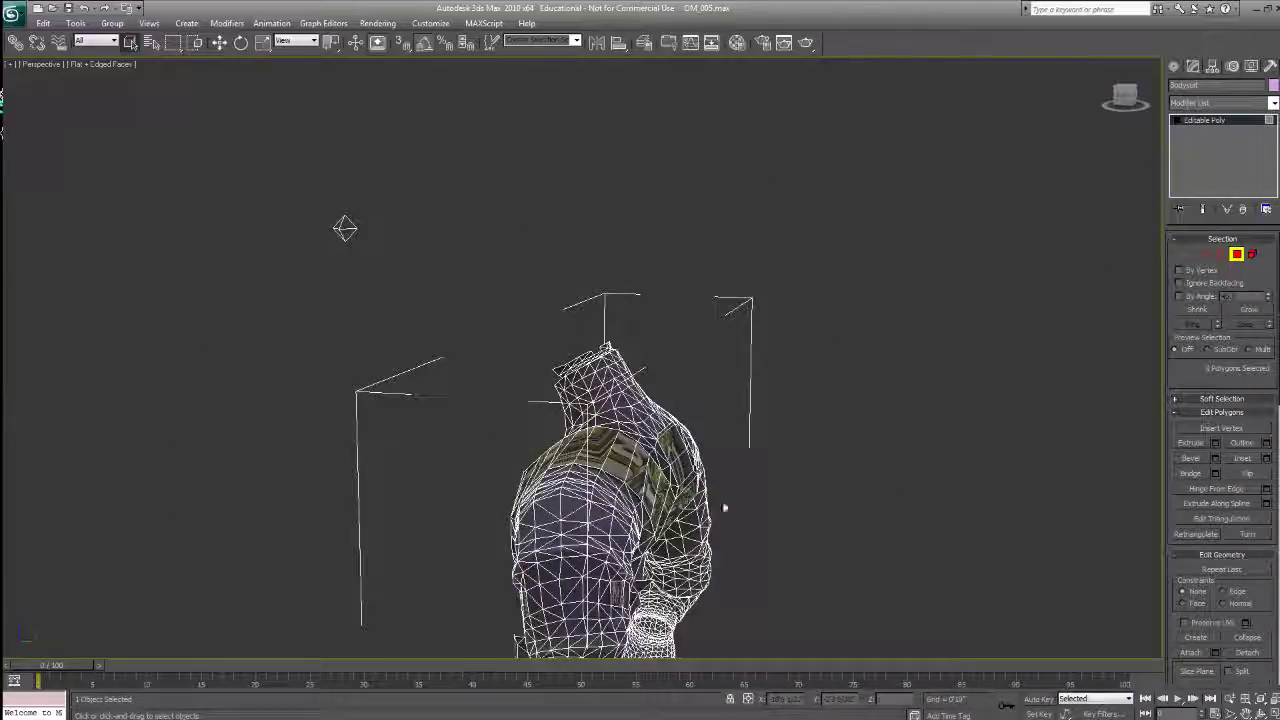
pyautogui.keyDown('alt'); pyautogui.moveTo(346, 229); pyautogui.dragTo(839, 257, button='middle'); pyautogui.keyUp('alt')
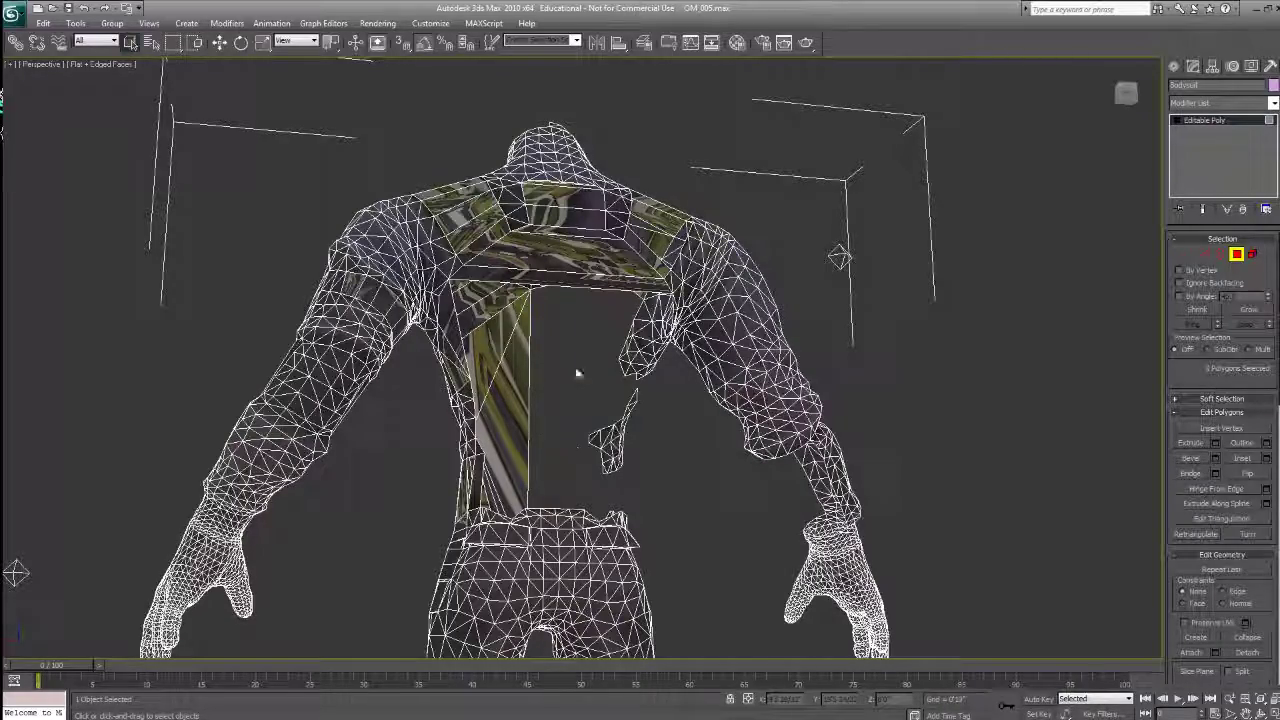
pyautogui.moveTo(577, 373)
pyautogui.keyDown('alt'); pyautogui.mouseDown(button='middle')
pyautogui.moveTo(676, 372)
pyautogui.moveTo(586, 381)
pyautogui.mouseUp(button='middle'); pyautogui.keyUp('alt')
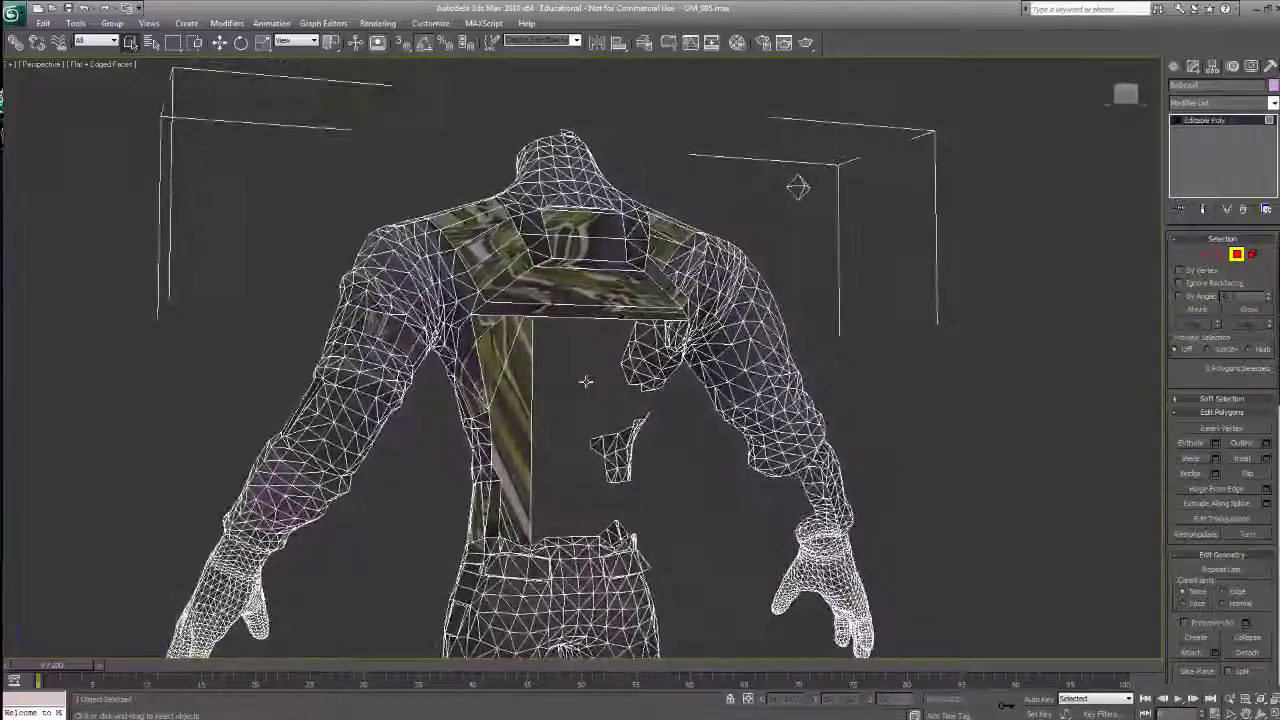
pyautogui.scroll(3, 584, 378)
pyautogui.moveTo(591, 425)
pyautogui.keyDown('alt'); pyautogui.mouseDown(button='middle')
pyautogui.moveTo(600, 386)
pyautogui.moveTo(594, 402)
pyautogui.mouseUp(button='middle'); pyautogui.keyUp('alt')
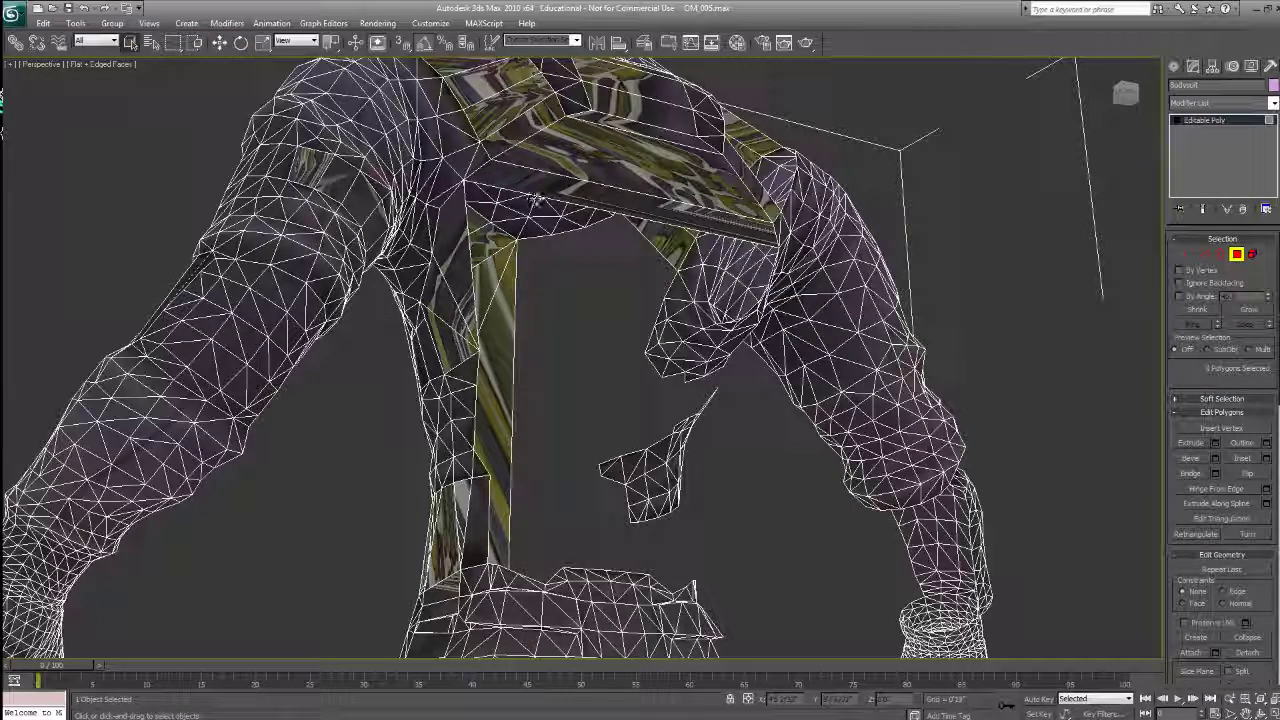
pyautogui.keyDown('alt'); pyautogui.moveTo(534, 198); pyautogui.dragTo(617, 211, button='middle'); pyautogui.keyUp('alt')
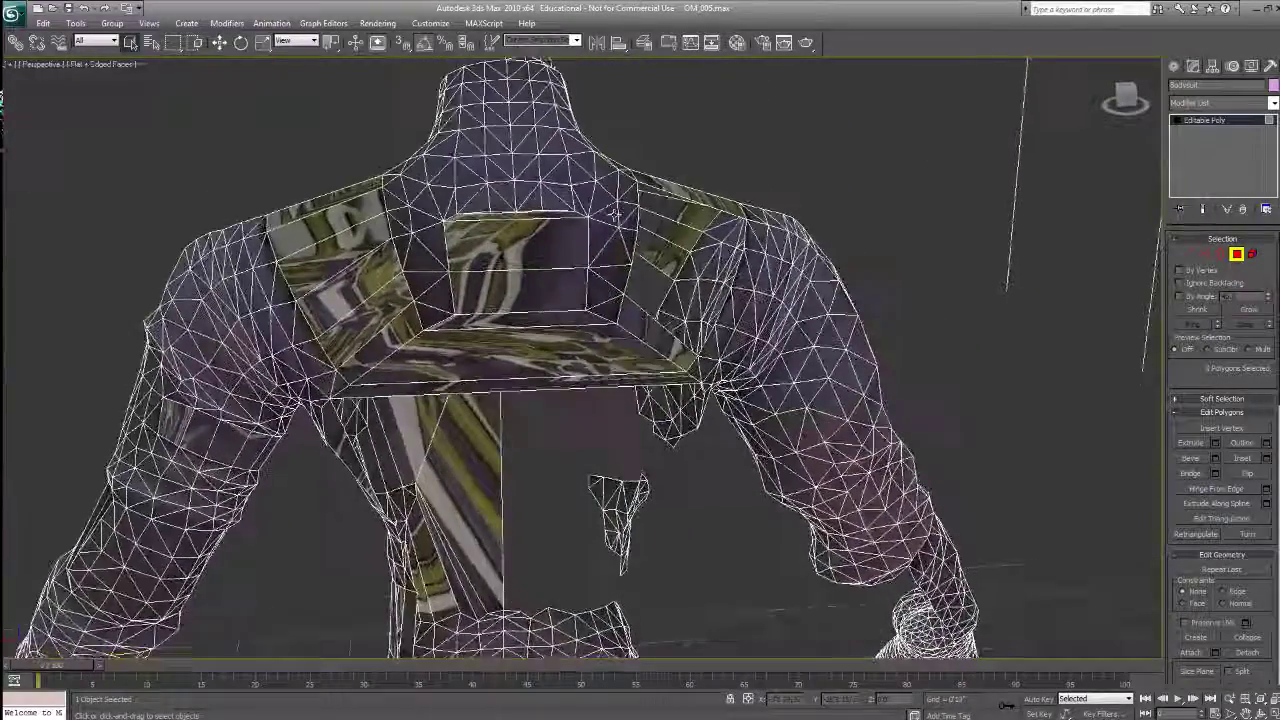
# Step: Add a Symmetry modifier to the Bodysuit mesh, with Y as the mirror axis and Flip enabled
pyautogui.click(1235, 255)
pyautogui.click(1273, 103)
pyautogui.scroll(-5, 1218, 400)
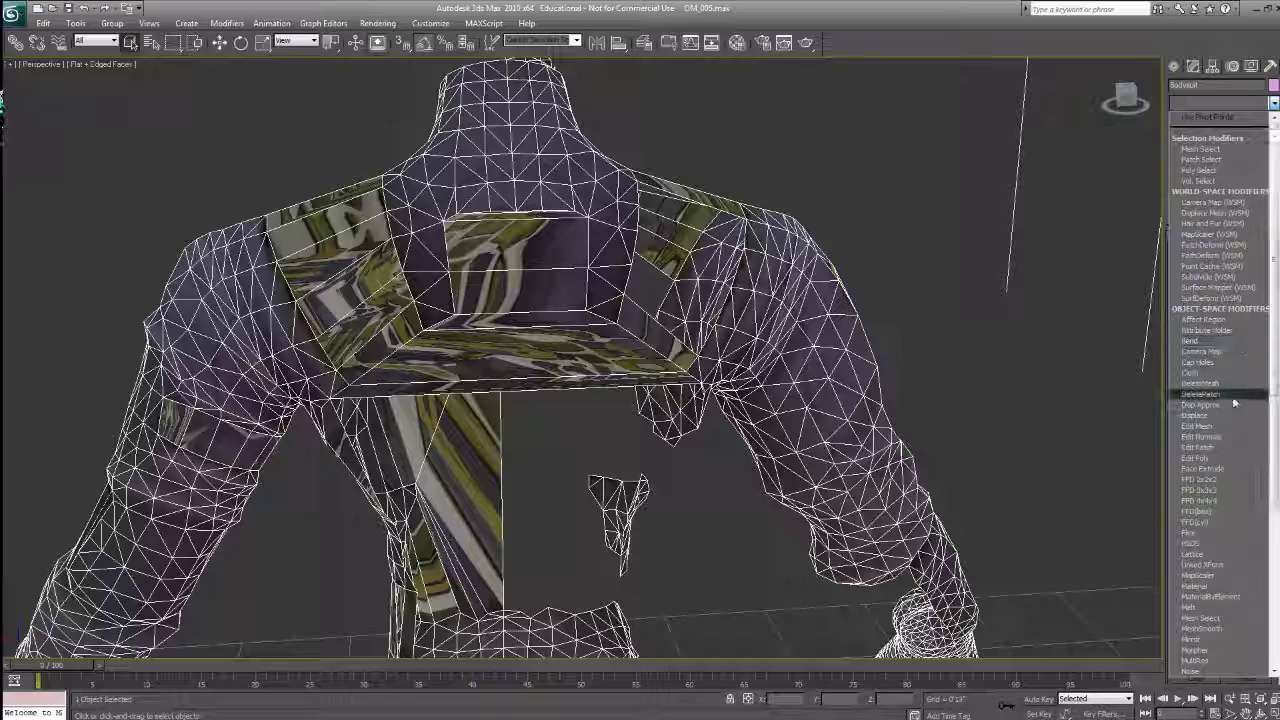
pyautogui.click(1218, 479)
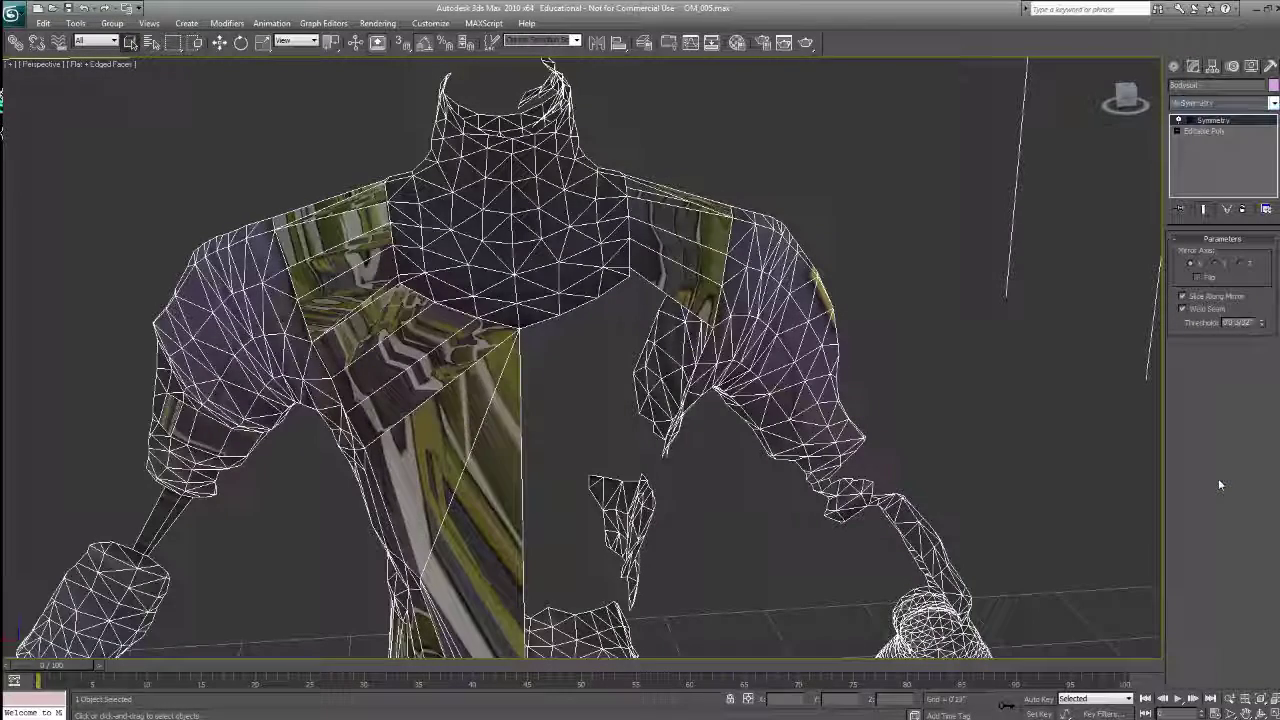
pyautogui.click(1199, 278)
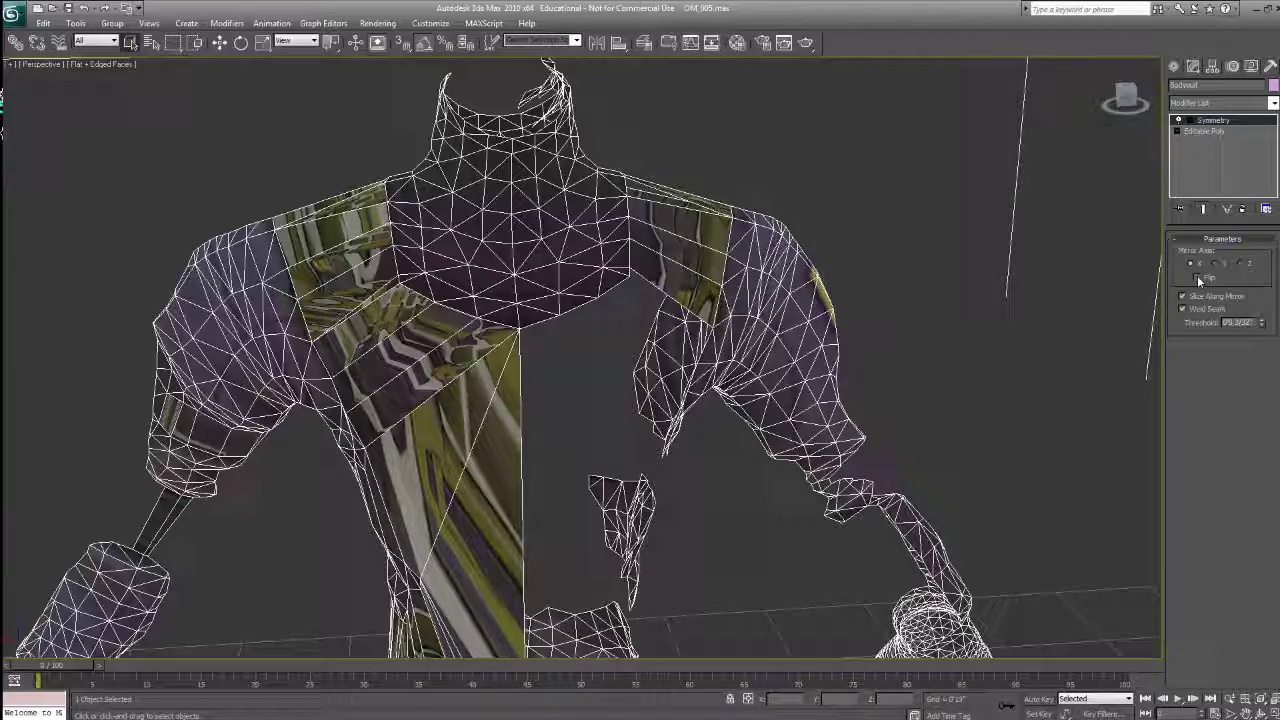
pyautogui.click(1199, 278)
pyautogui.click(1216, 264)
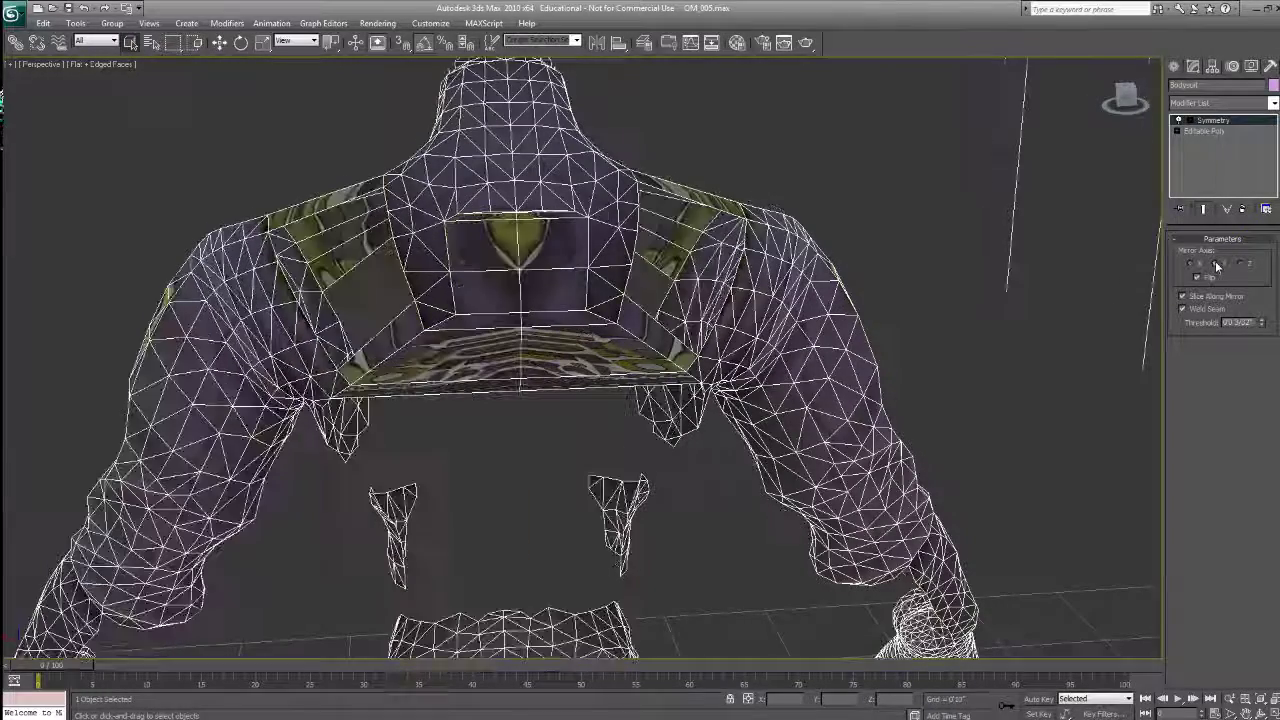
pyautogui.keyDown('alt'); pyautogui.moveTo(661, 548); pyautogui.dragTo(686, 514, button='middle'); pyautogui.keyUp('alt')
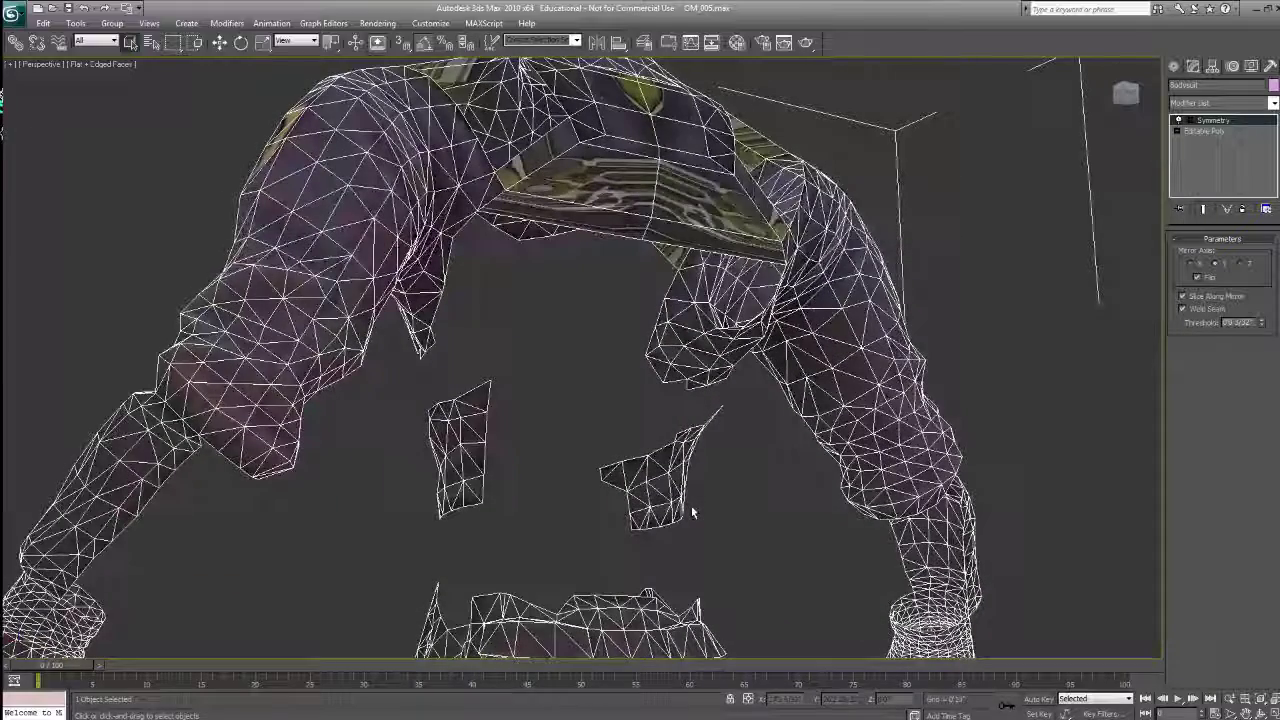
pyautogui.rightClick(1212, 122)
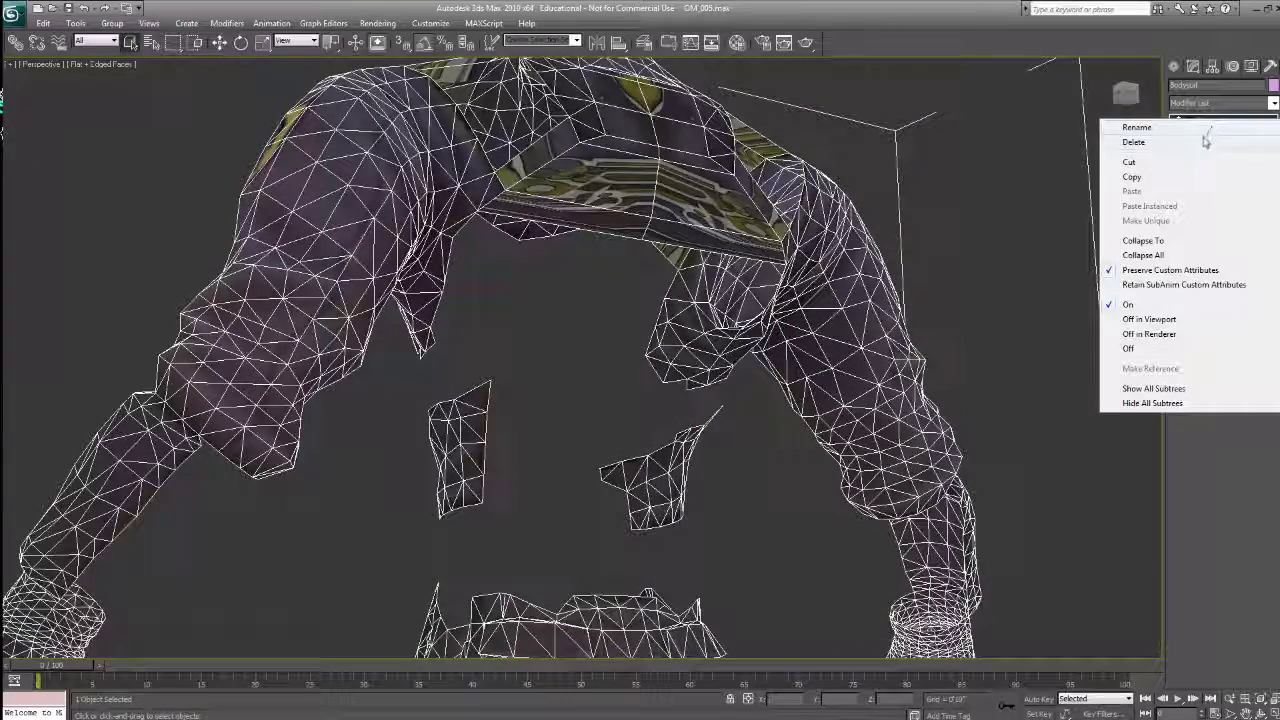
pyautogui.click(1143, 255)
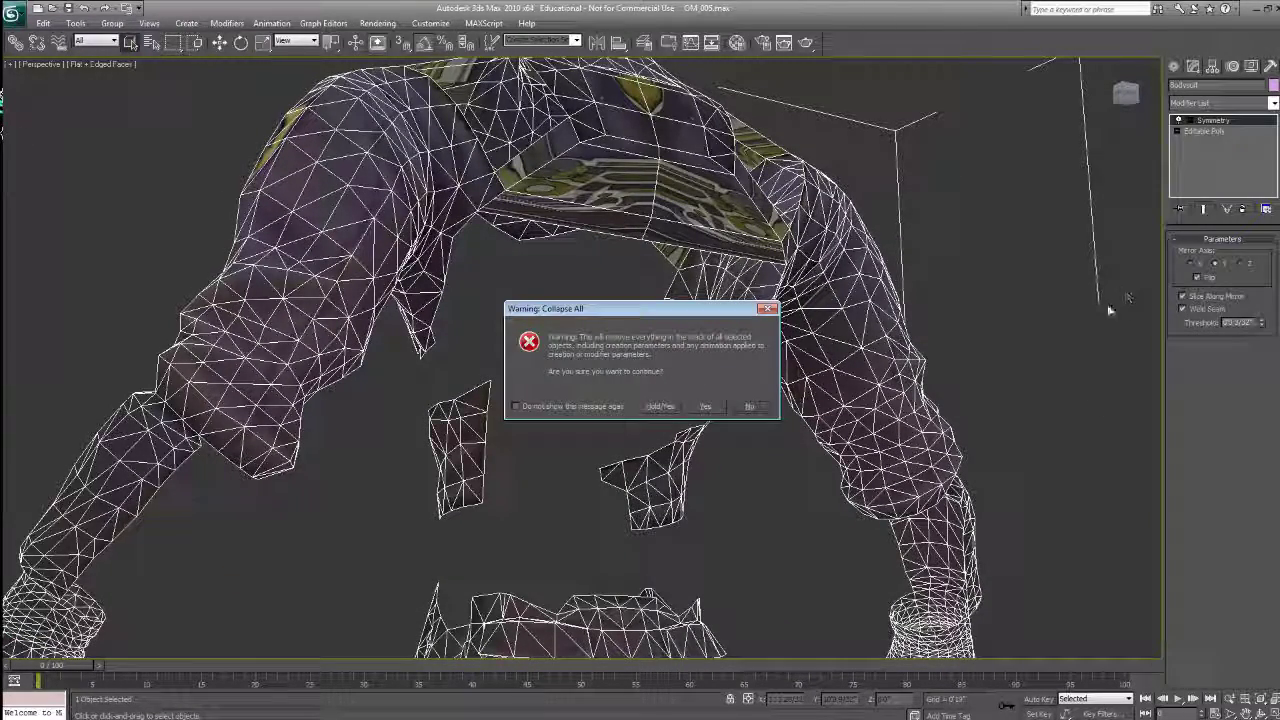
pyautogui.click(705, 406)
pyautogui.keyDown('alt'); pyautogui.moveTo(663, 529); pyautogui.dragTo(648, 545, button='middle'); pyautogui.keyUp('alt')
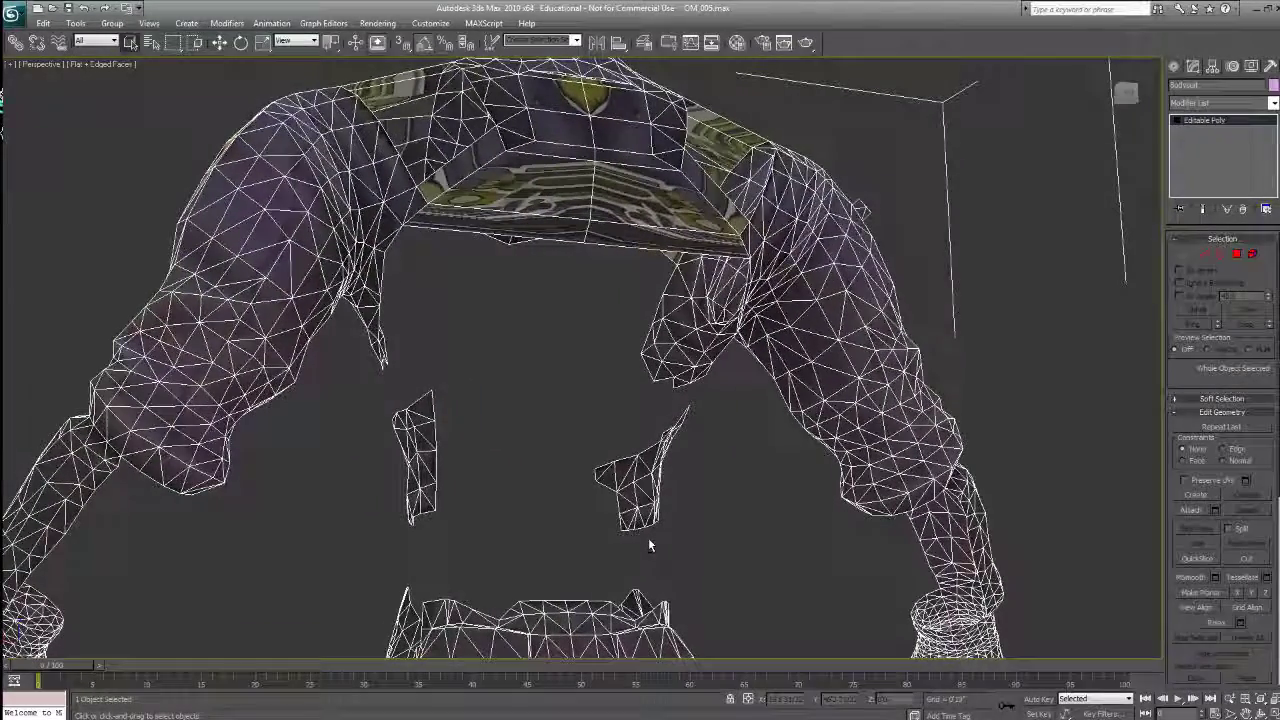
pyautogui.hotkey('ctrl', 'z')
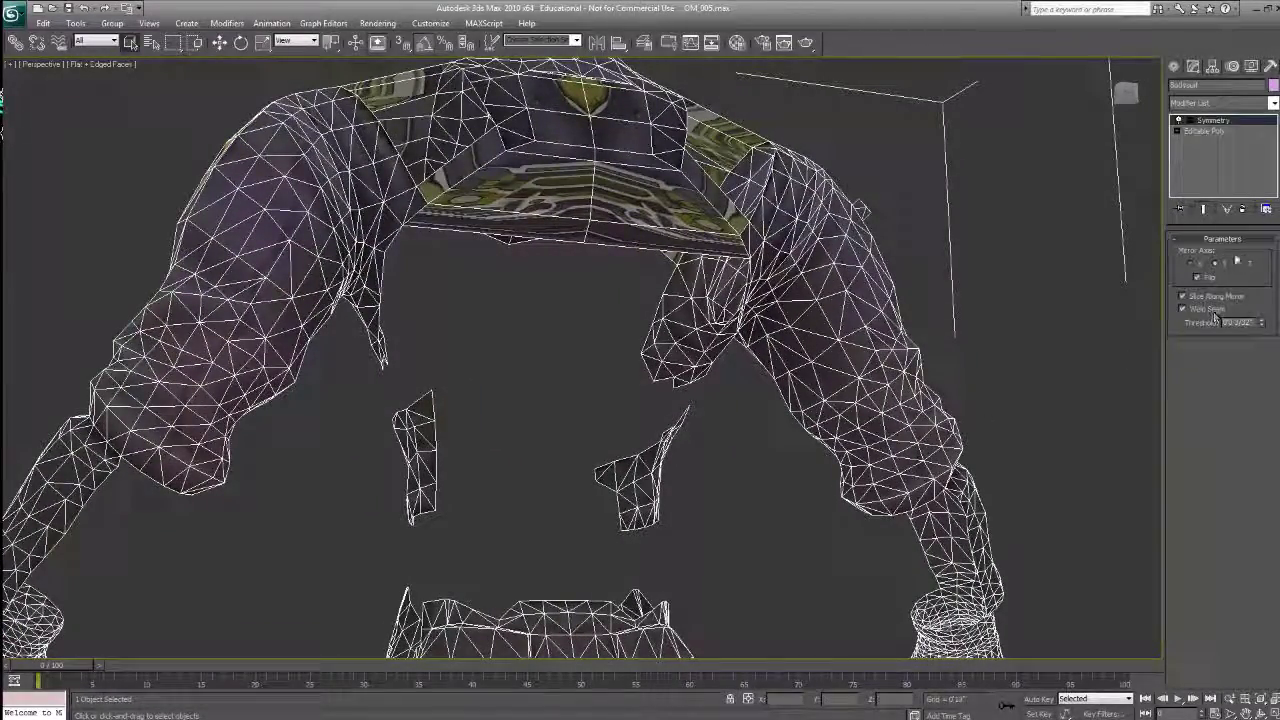
# Step: Turn off Flip in the Symmetry modifier and collapse the whole modifier stack into the editable poly
pyautogui.click(1197, 277)
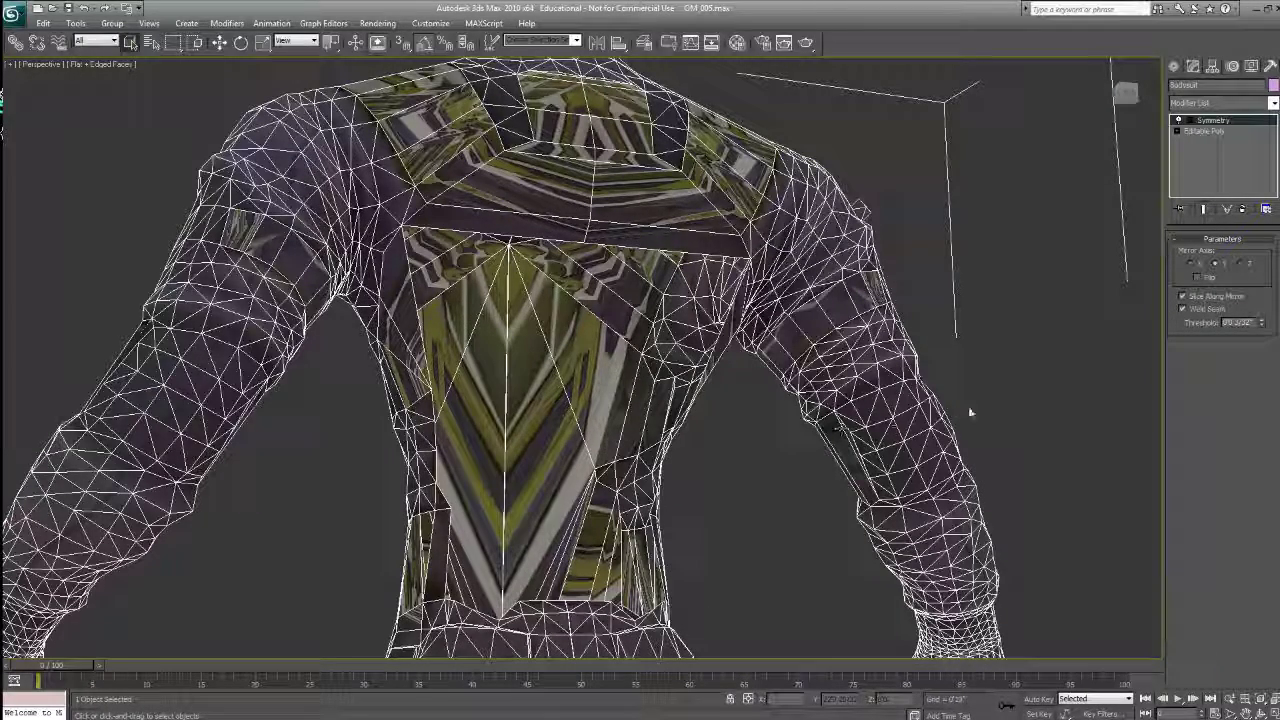
pyautogui.rightClick(1218, 138)
pyautogui.click(1132, 264)
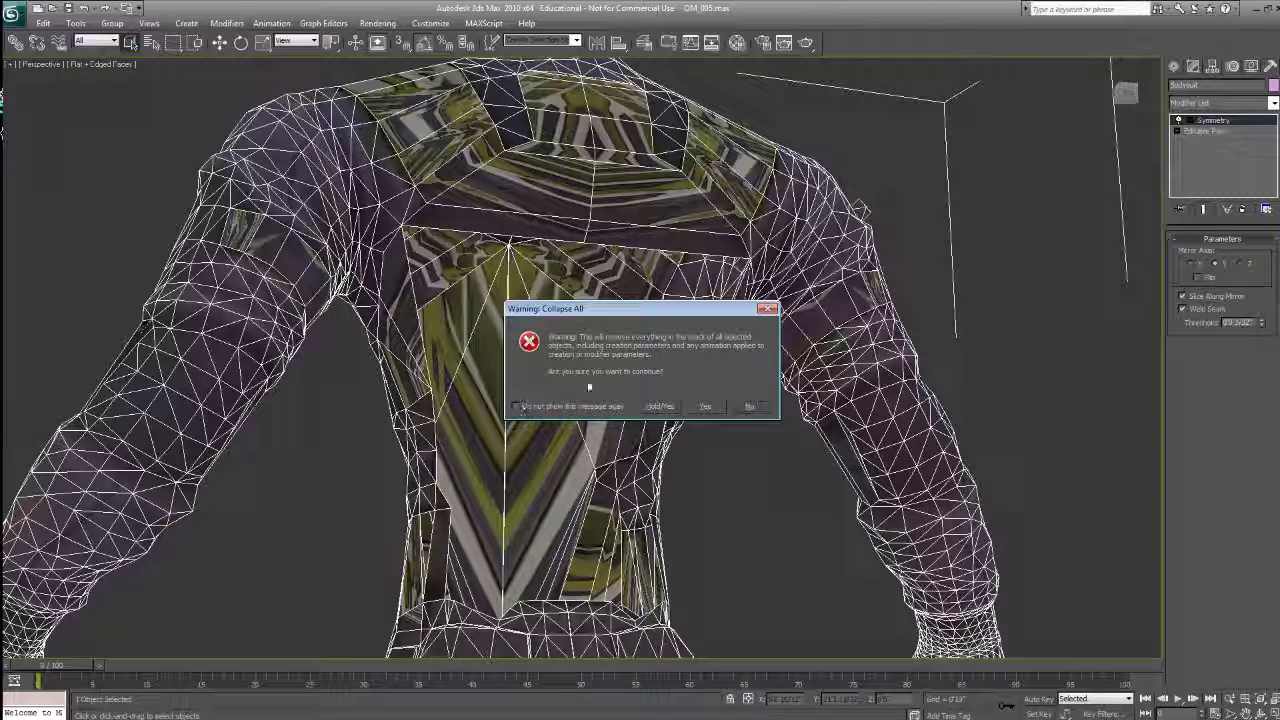
pyautogui.click(705, 406)
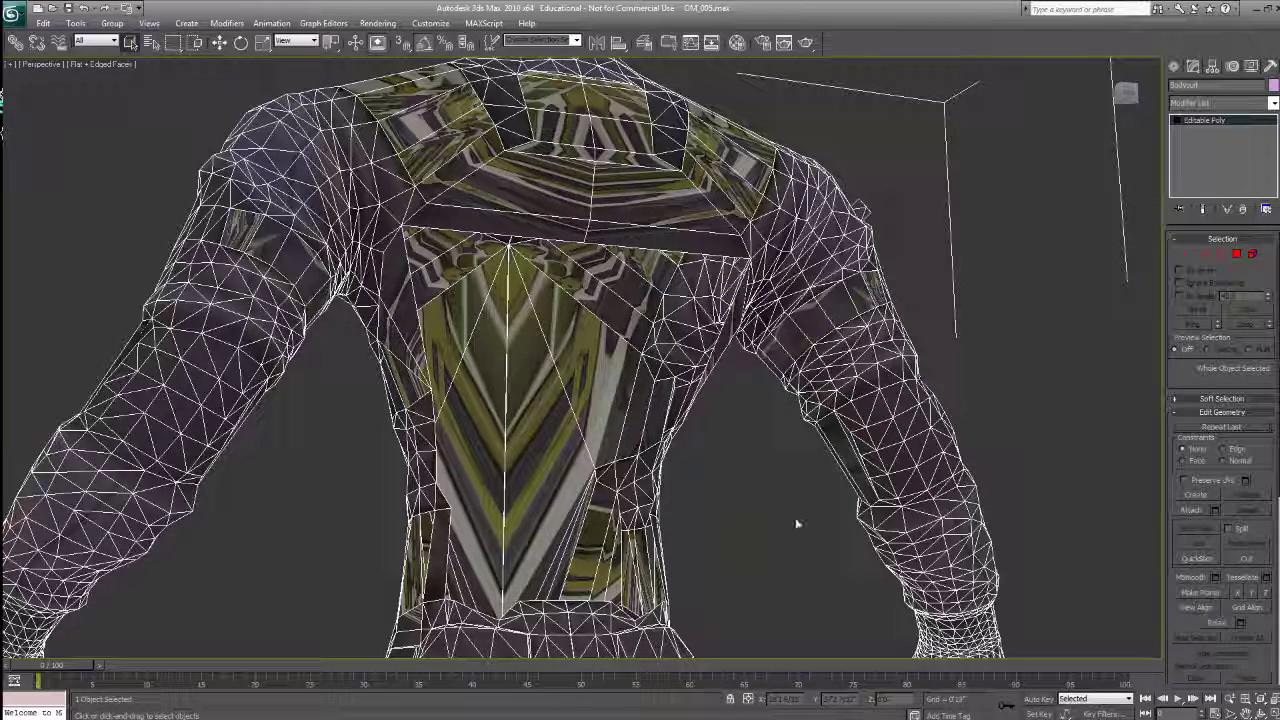
# Step: Bridge the two specific edges on either side of the narrow sliver gap beside the textured waist strips, just above the hips
pyautogui.keyDown('alt'); pyautogui.moveTo(797, 523); pyautogui.dragTo(322, 453, button='middle'); pyautogui.keyUp('alt')
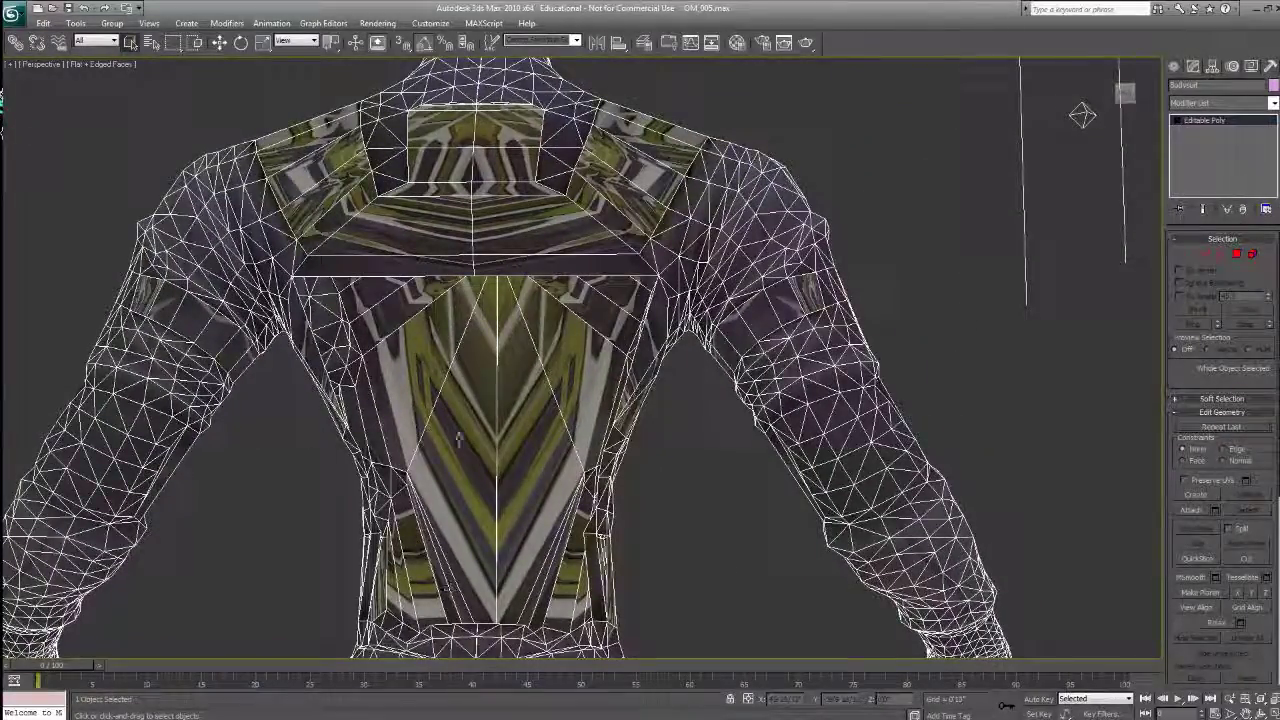
pyautogui.moveTo(625, 558); pyautogui.dragTo(945, 455, button='middle')
pyautogui.moveTo(665, 533); pyautogui.dragTo(634, 480, button='middle')
pyautogui.scroll(-5, 63, 429)
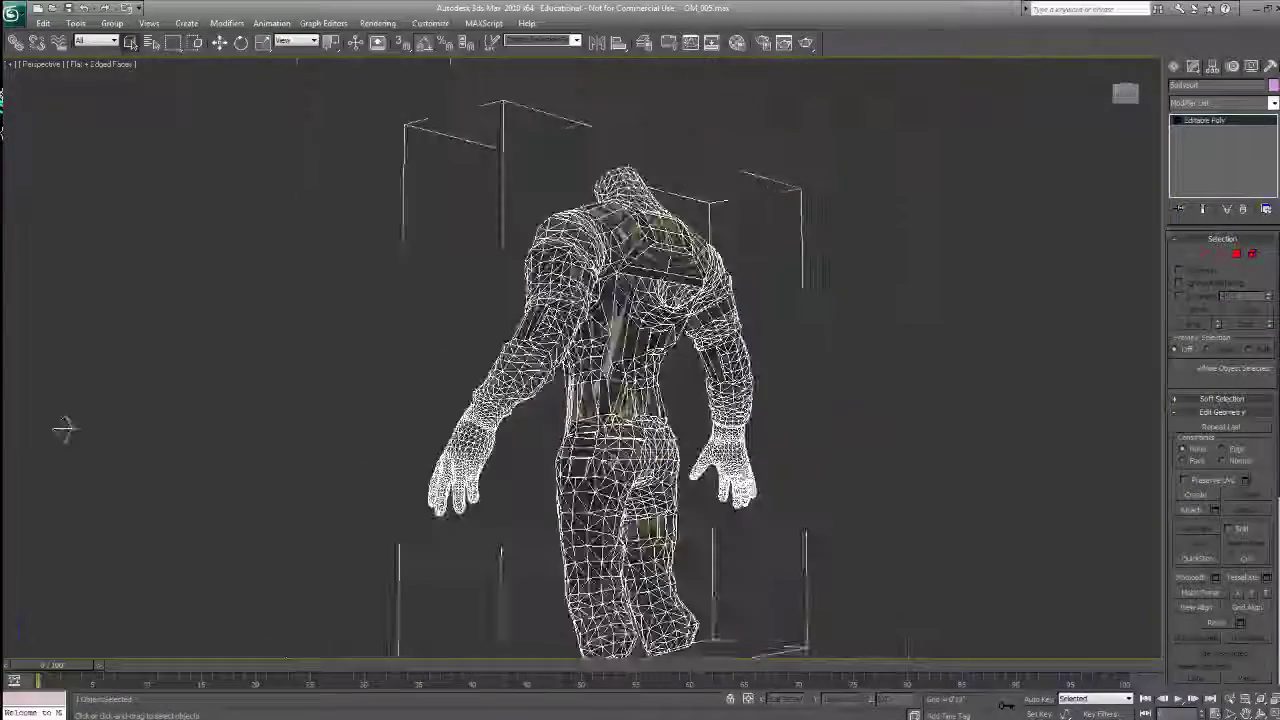
pyautogui.scroll(5, 611, 461)
pyautogui.scroll(3, 610, 460)
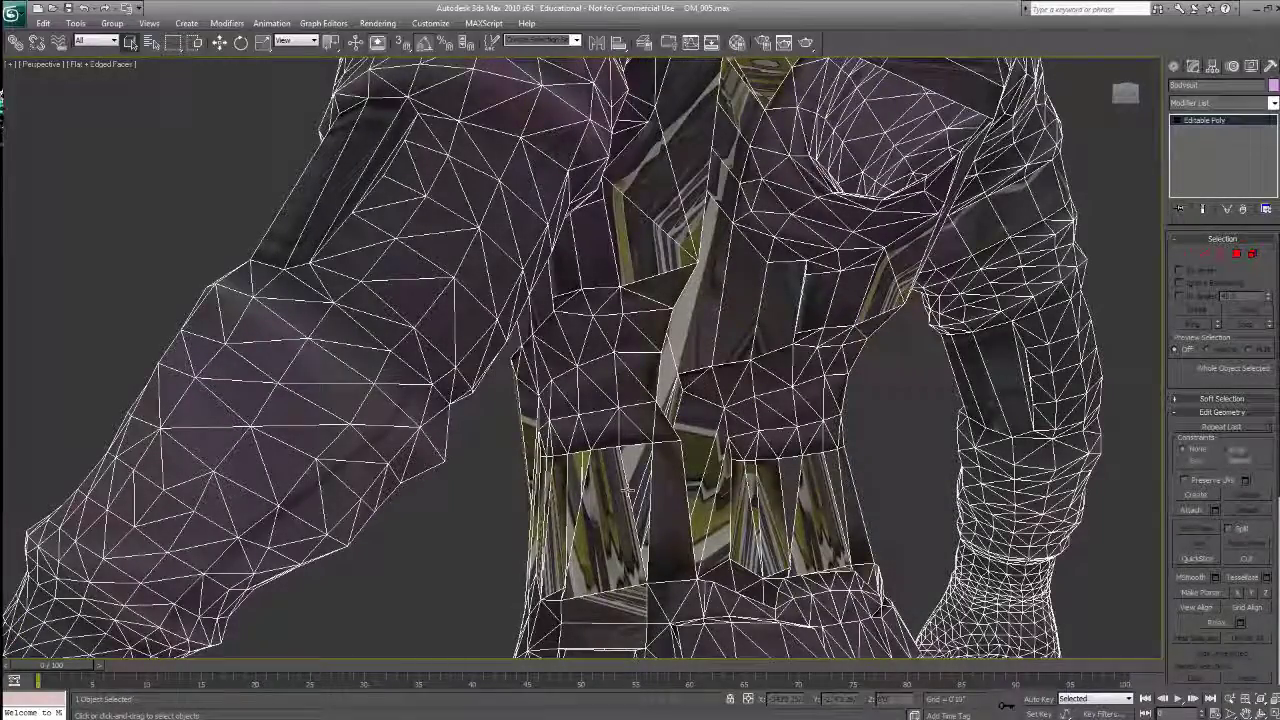
pyautogui.press('2')
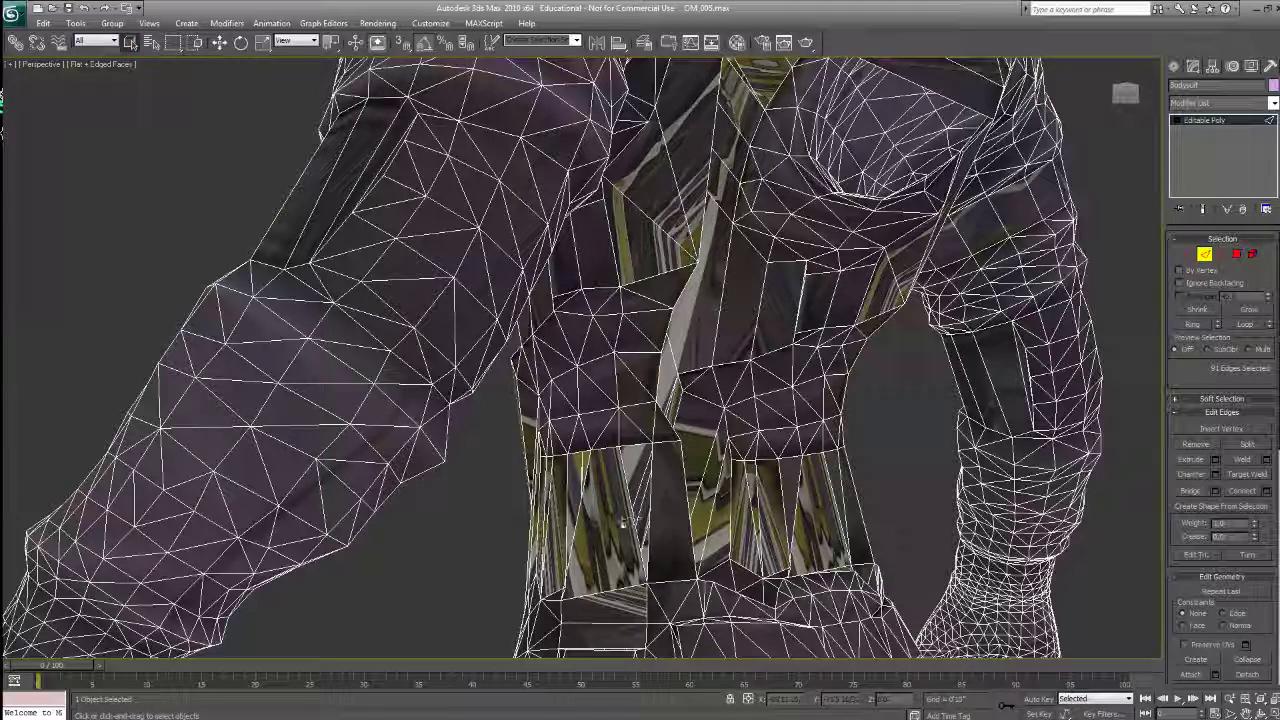
pyautogui.click(1216, 491)
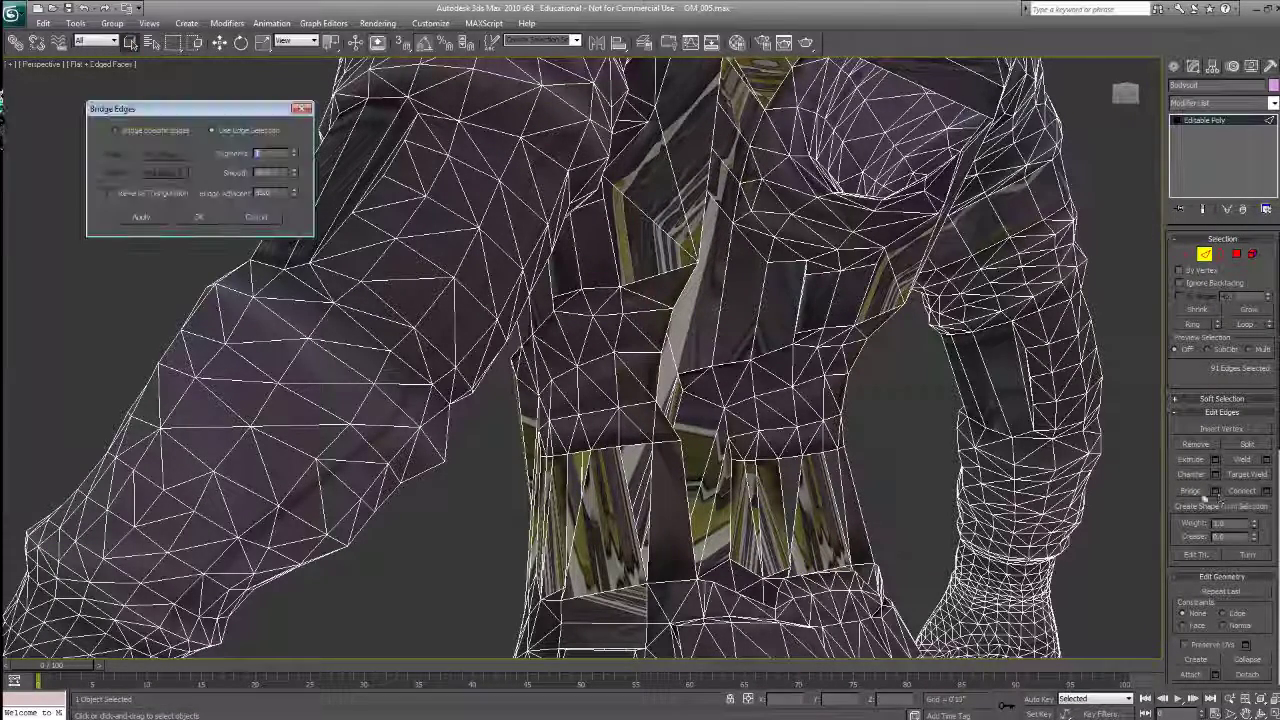
pyautogui.click(158, 153)
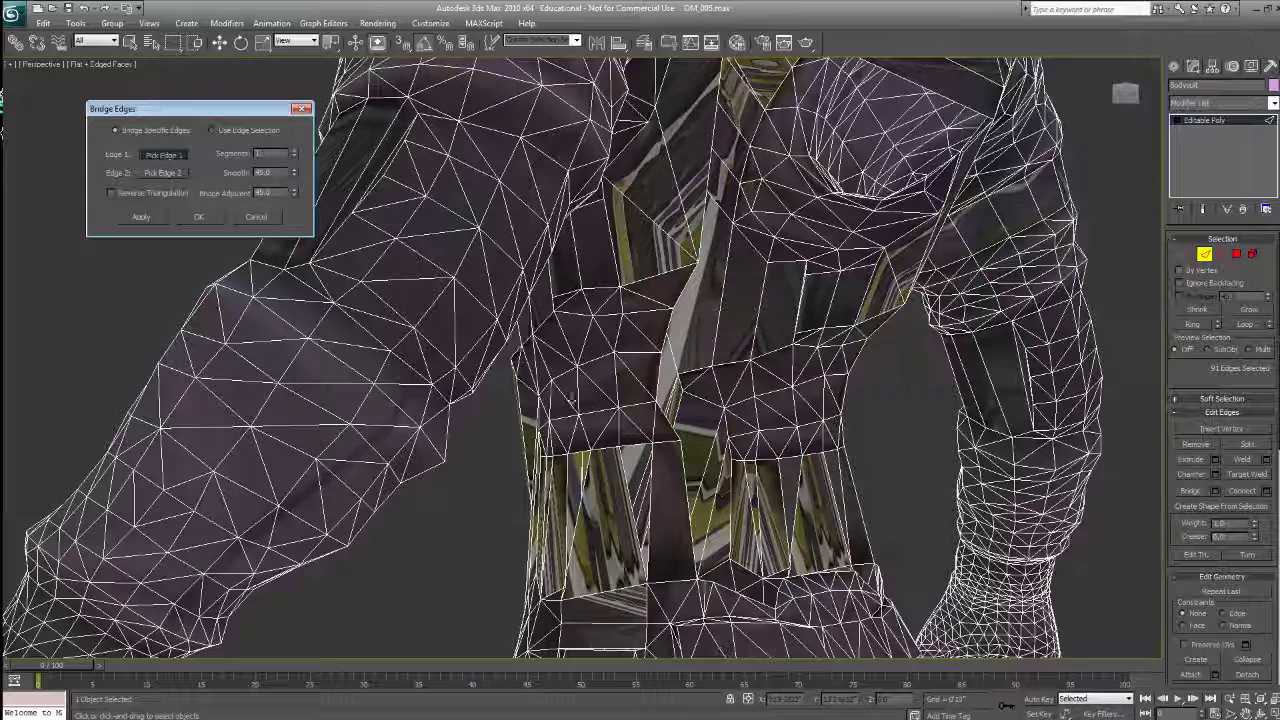
pyautogui.click(472, 393)
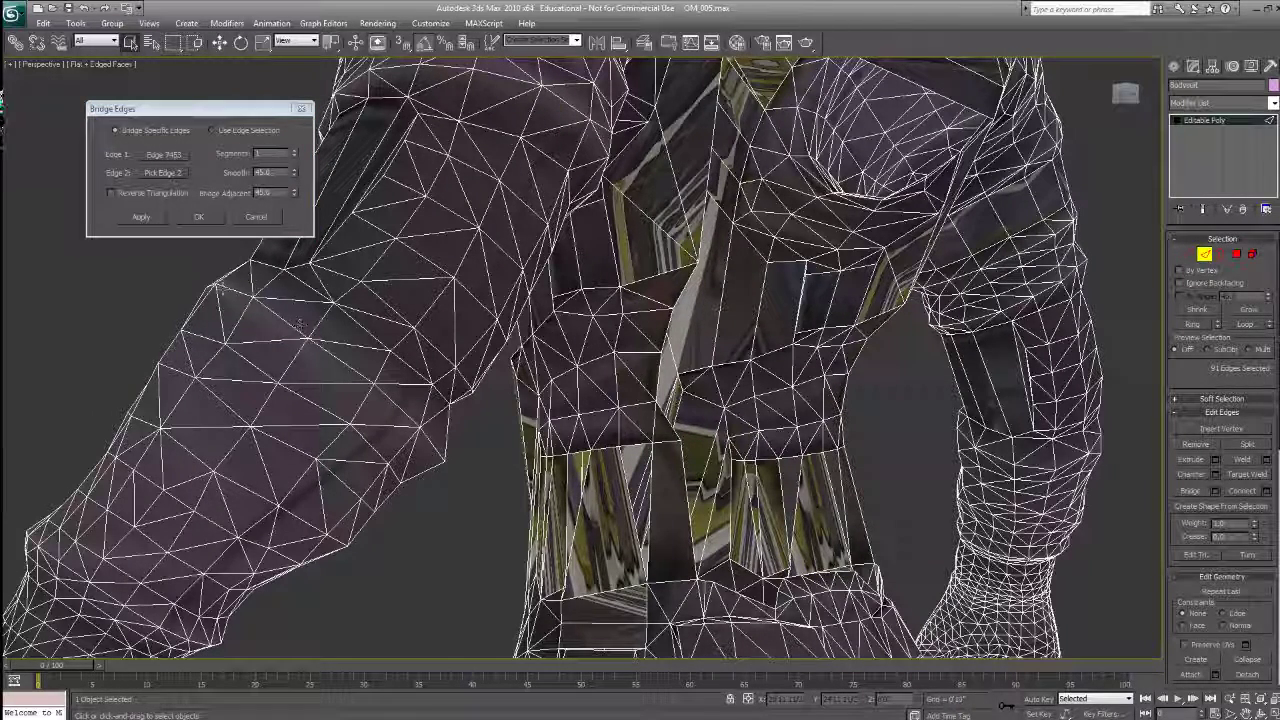
pyautogui.click(163, 172)
pyautogui.click(630, 488)
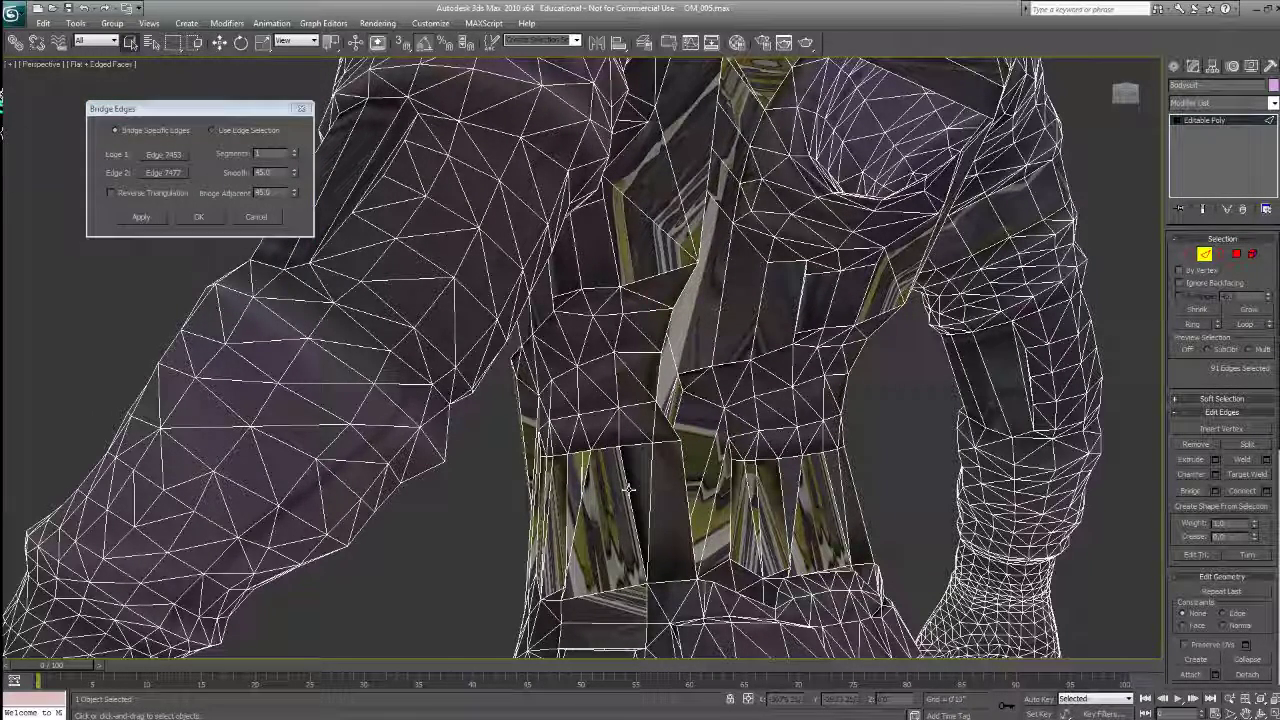
pyautogui.click(146, 221)
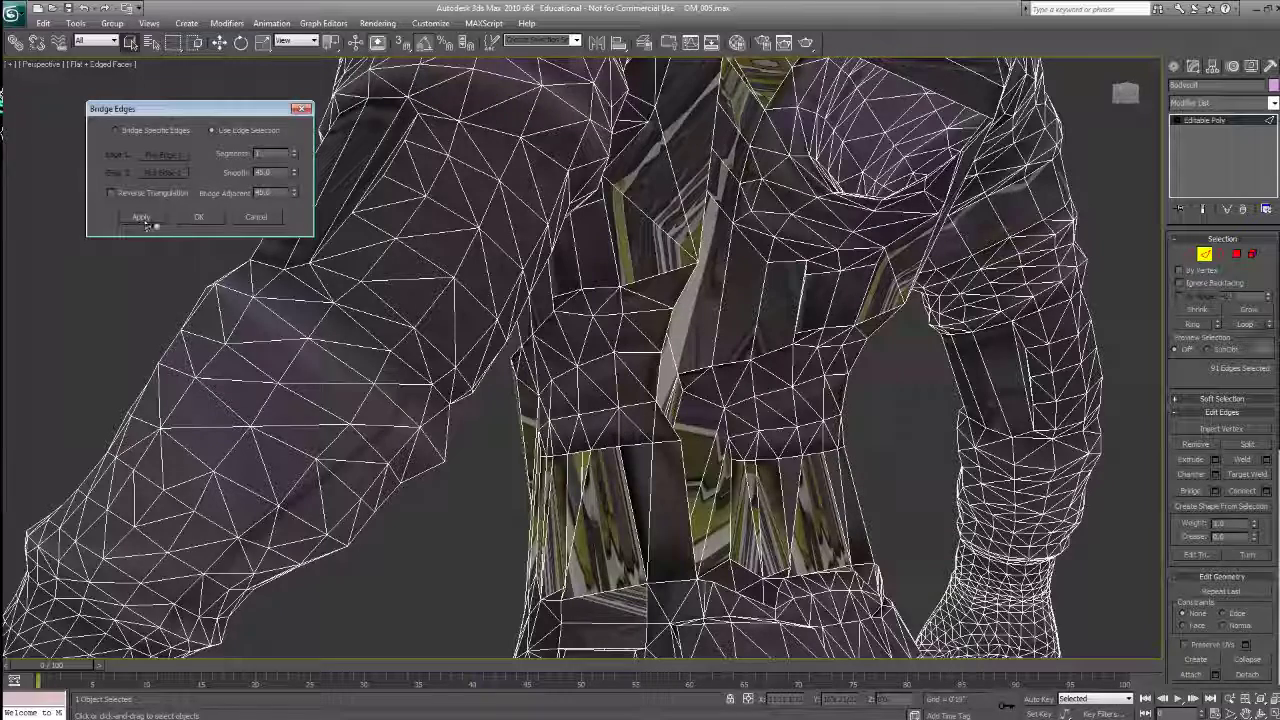
pyautogui.click(160, 131)
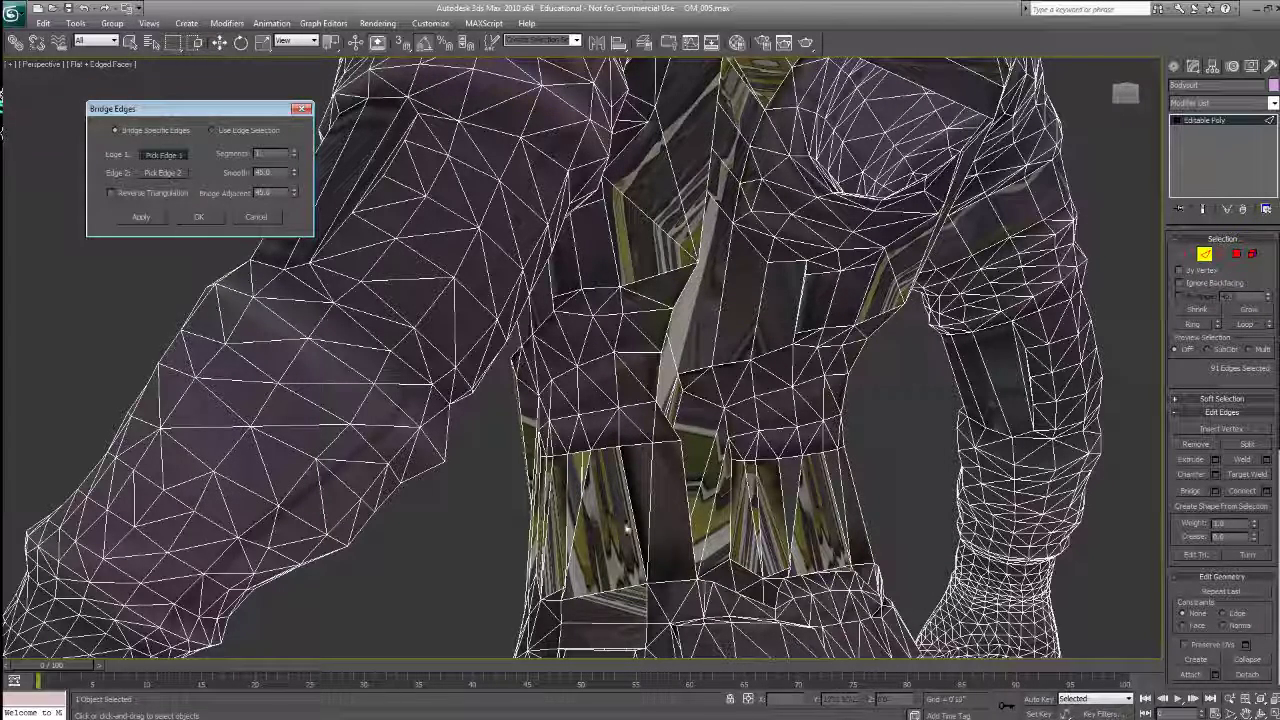
pyautogui.click(578, 500)
pyautogui.click(163, 172)
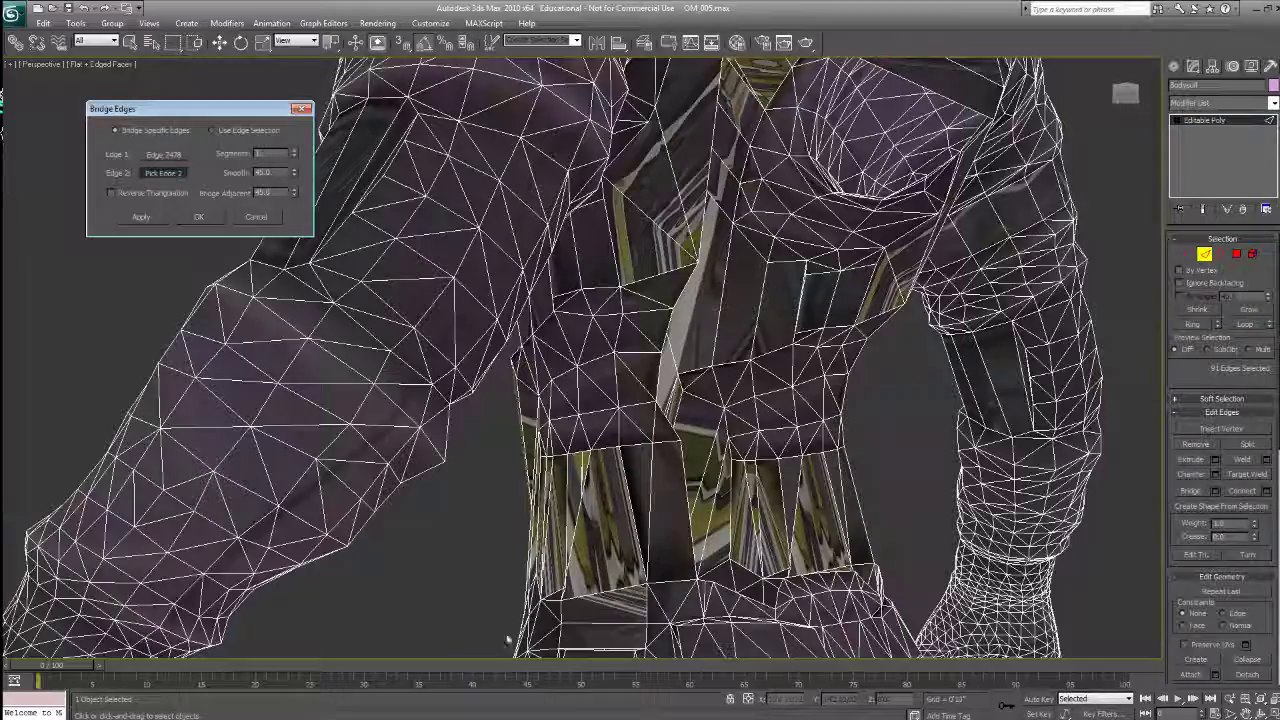
pyautogui.keyDown('alt'); pyautogui.moveTo(850, 570); pyautogui.dragTo(766, 543, button='middle'); pyautogui.keyUp('alt')
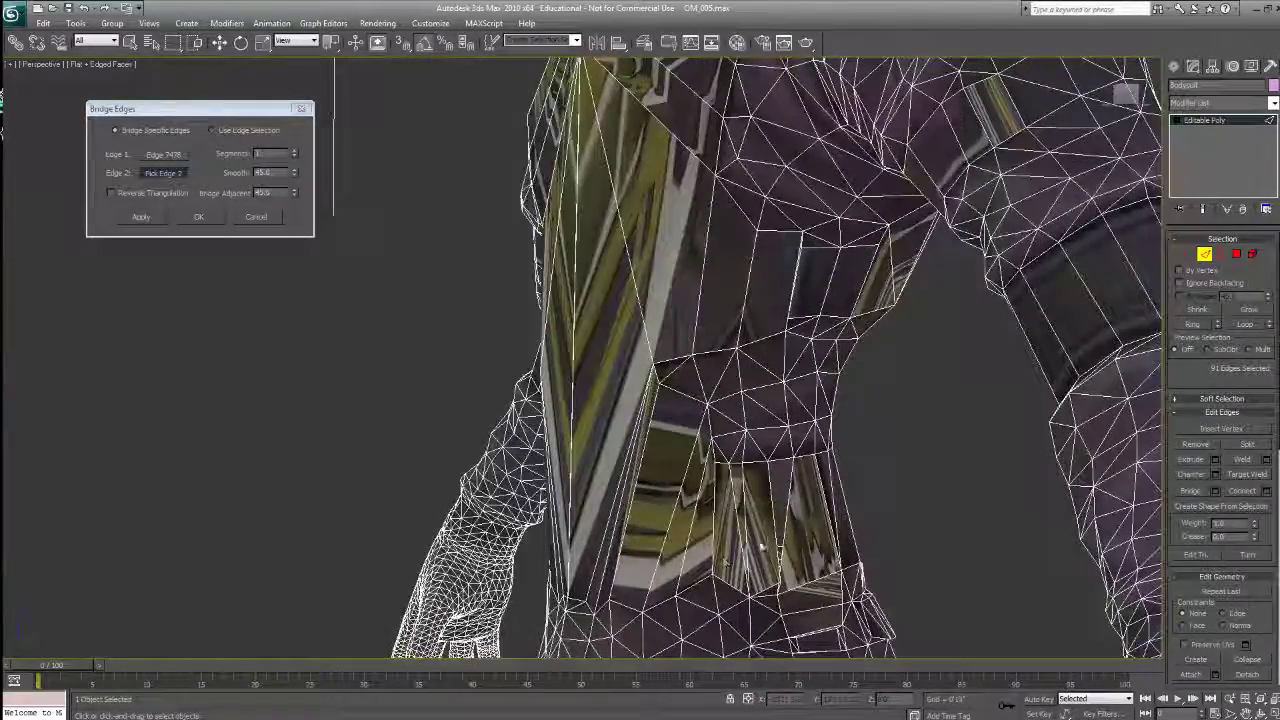
pyautogui.click(199, 215)
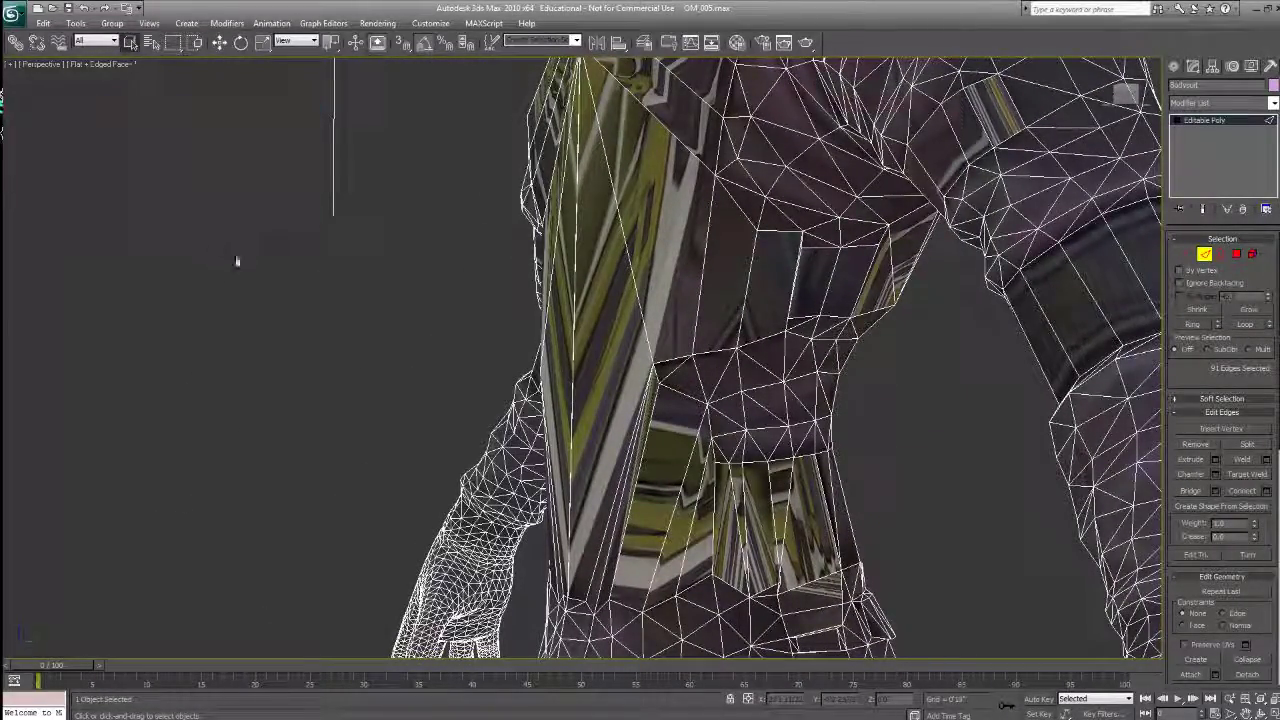
# Step: Bridge the two border edges on either side of the dip in the waistband at the lower back
pyautogui.keyDown('alt'); pyautogui.moveTo(910, 516); pyautogui.dragTo(773, 508, button='middle'); pyautogui.keyUp('alt')
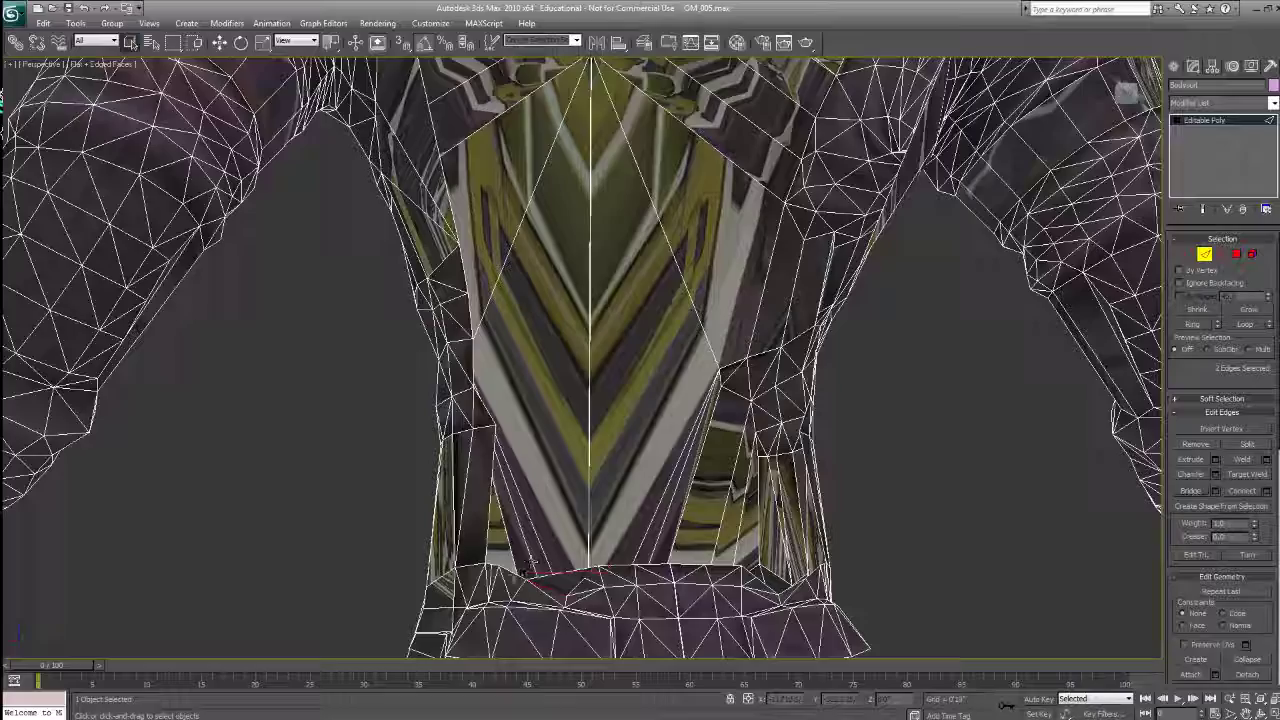
pyautogui.moveTo(553, 581); pyautogui.dragTo(603, 457, button='middle')
pyautogui.scroll(-4, 603, 458)
pyautogui.scroll(7, 603, 458)
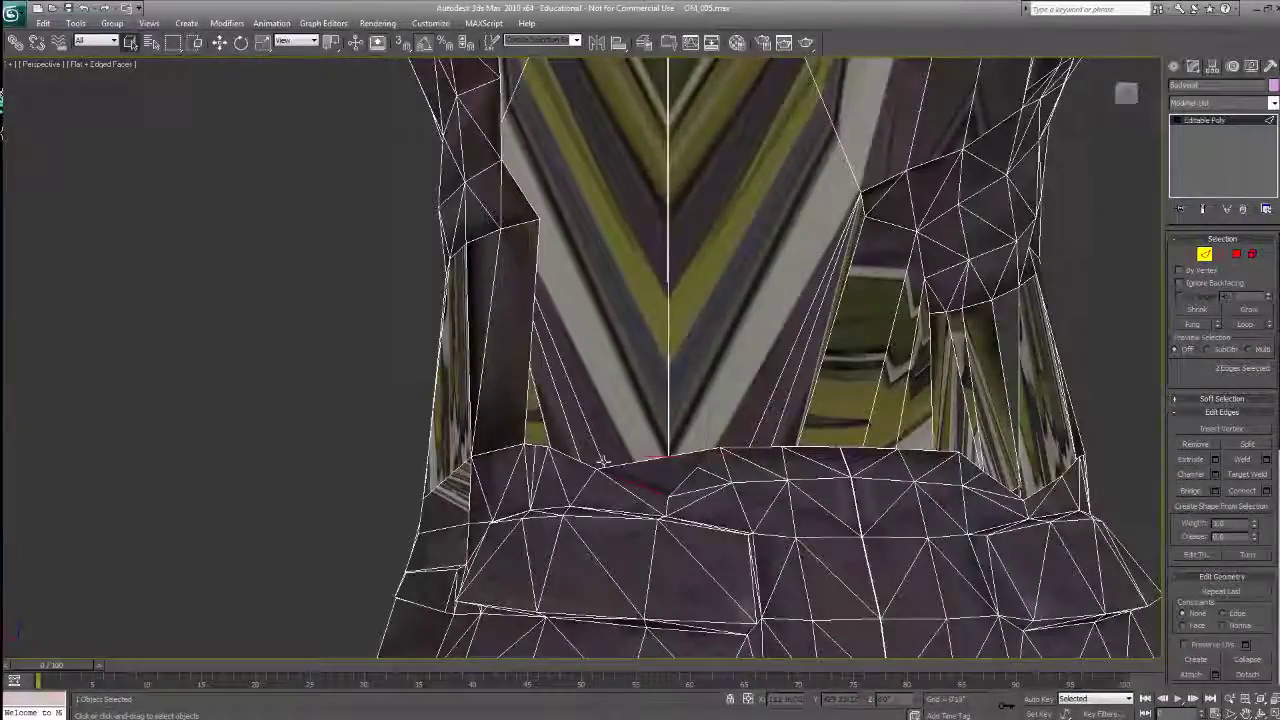
pyautogui.keyDown('alt'); pyautogui.moveTo(722, 604); pyautogui.dragTo(700, 577, button='middle'); pyautogui.keyUp('alt')
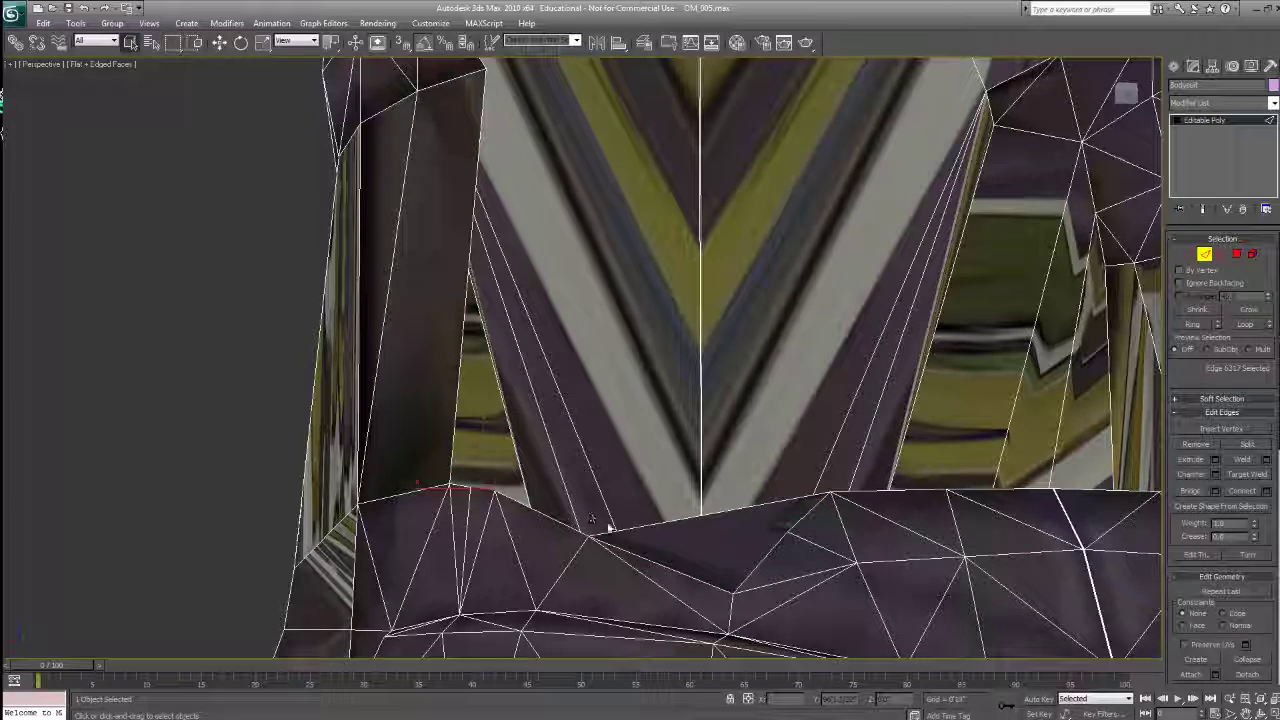
pyautogui.keyDown('ctrl'); pyautogui.click(728, 513); pyautogui.keyUp('ctrl')
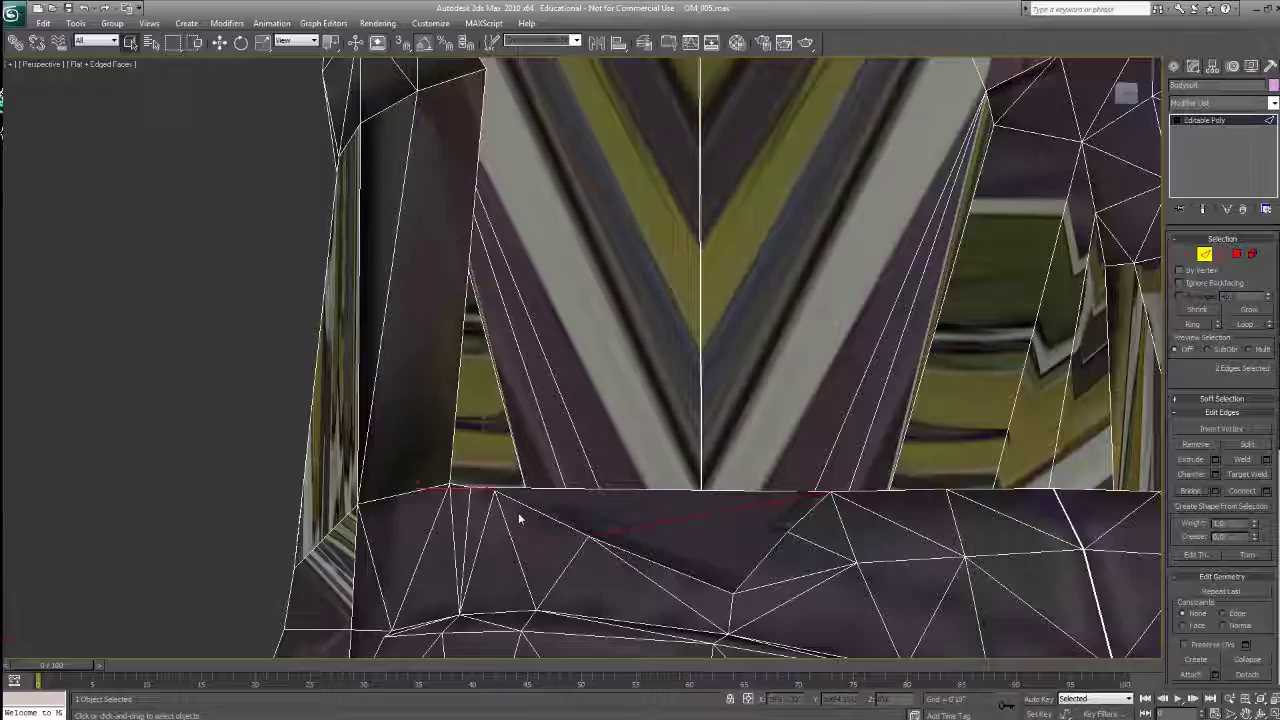
# Step: Try to bridge the upper border edge of the open back to the border edge running down beneath the armpit
pyautogui.scroll(2, 620, 362)
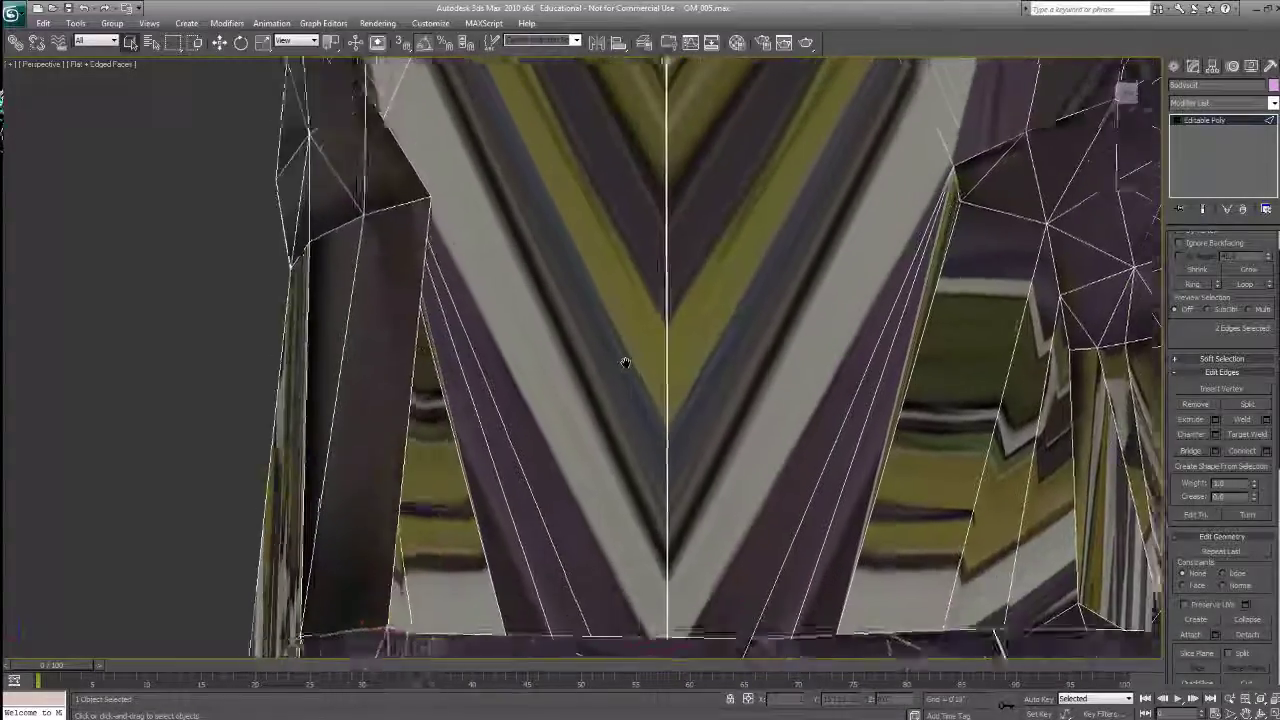
pyautogui.scroll(-5, 622, 360)
pyautogui.scroll(1, 630, 318)
pyautogui.moveTo(630, 318); pyautogui.dragTo(635, 448, button='middle')
pyautogui.scroll(-2, 635, 448)
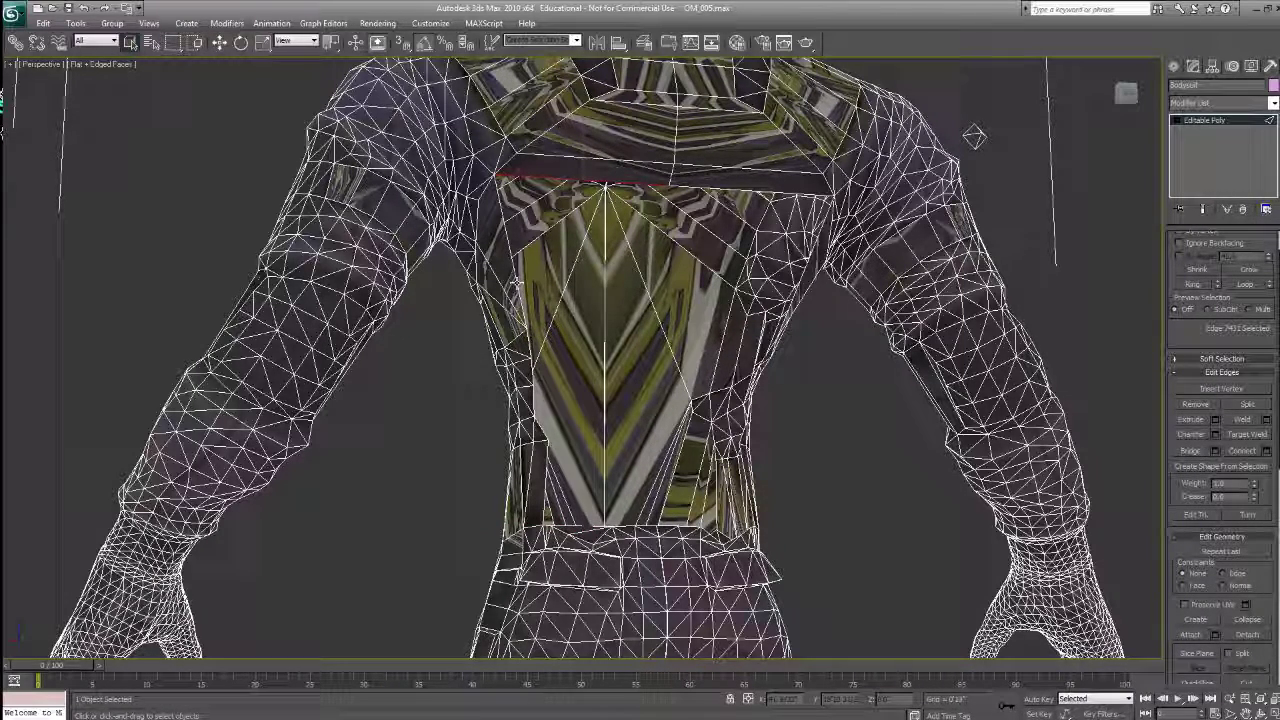
pyautogui.click(1215, 450)
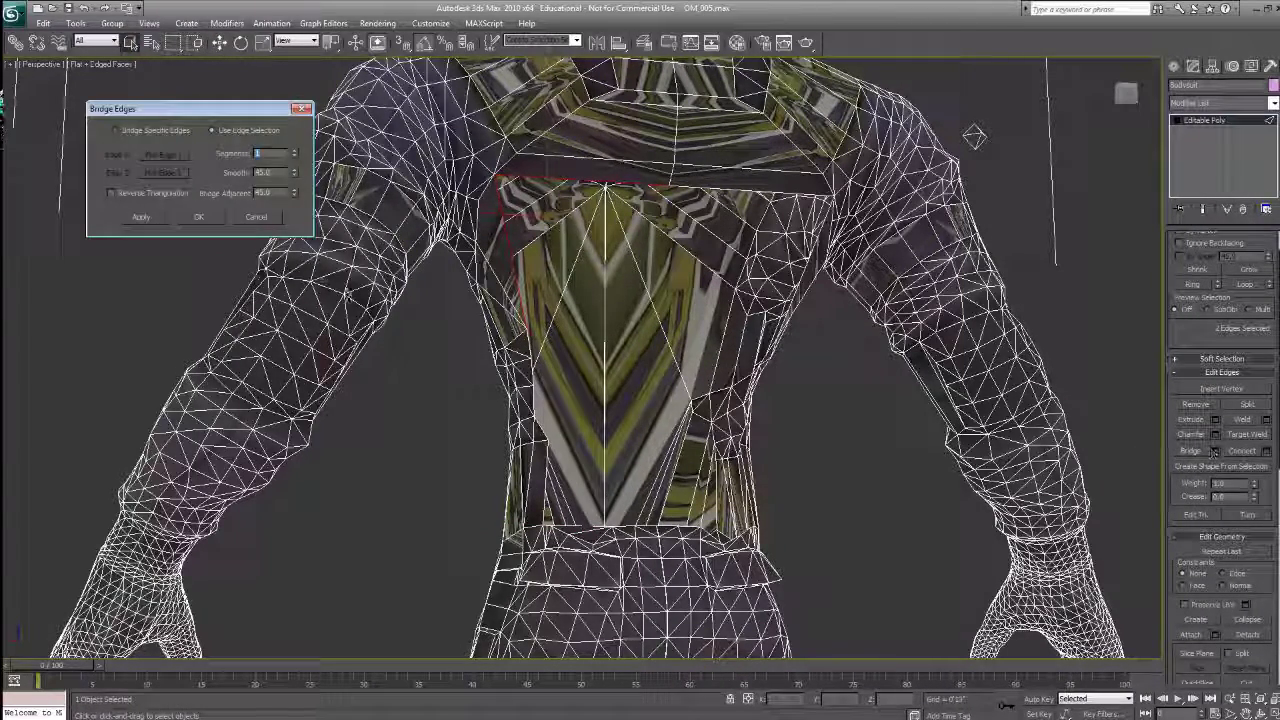
pyautogui.click(590, 190)
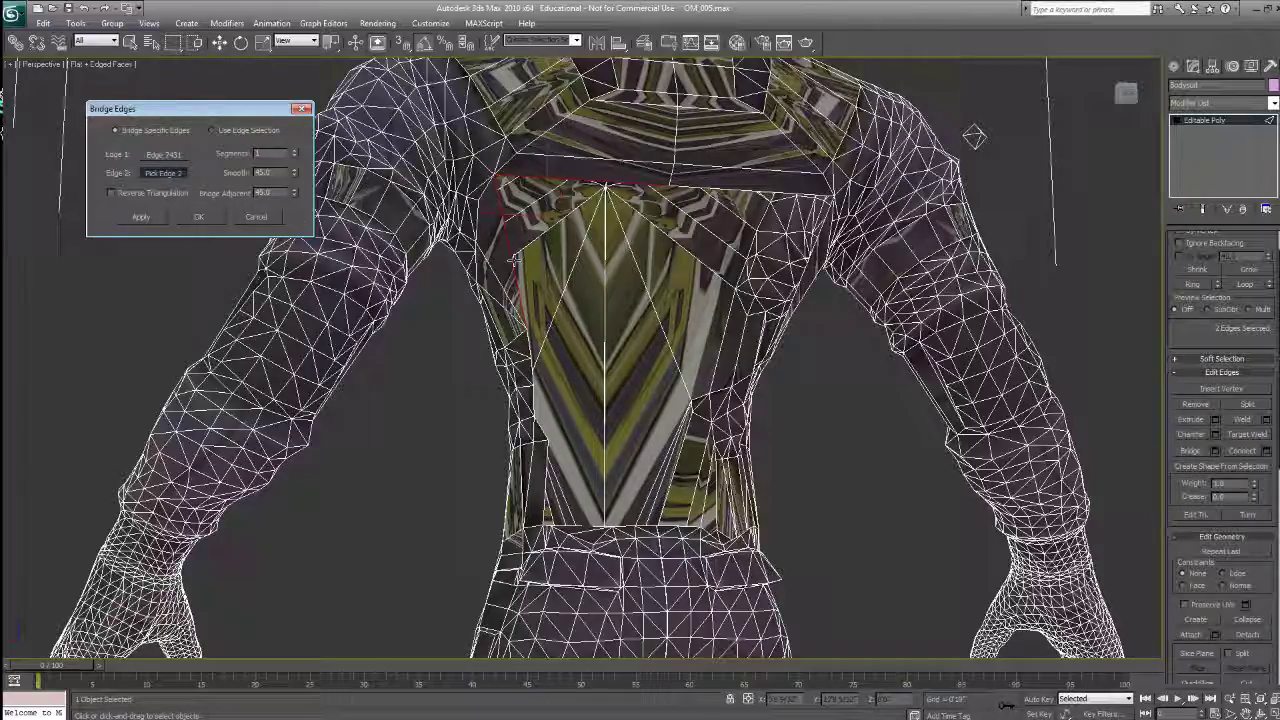
pyautogui.moveTo(666, 430); pyautogui.dragTo(646, 323, button='middle')
pyautogui.scroll(6, 590, 300)
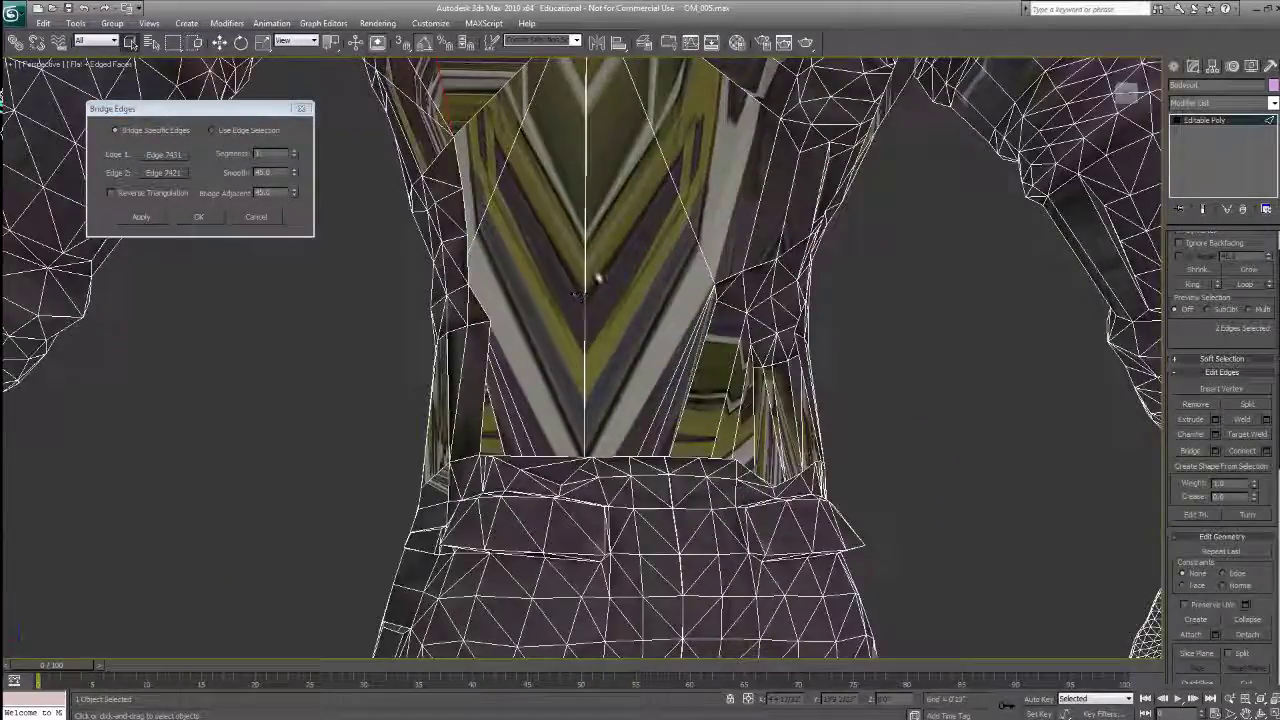
pyautogui.scroll(2, 614, 334)
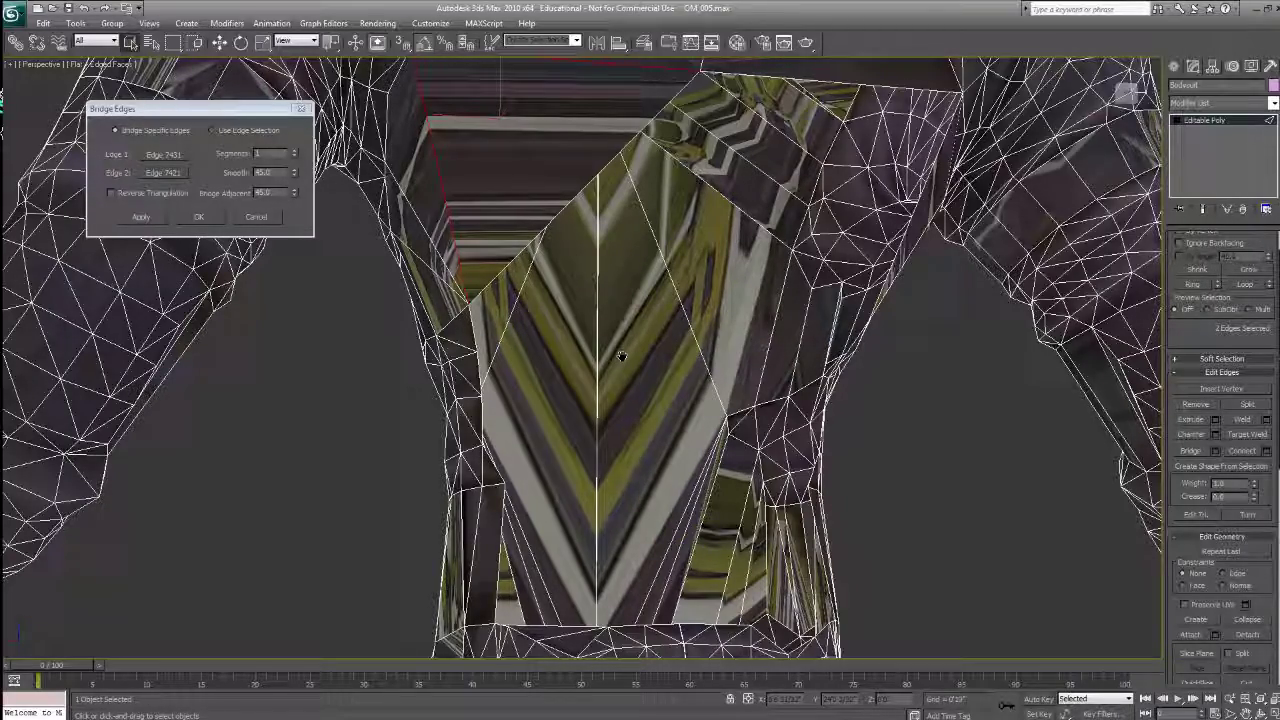
pyautogui.moveTo(646, 206); pyautogui.dragTo(645, 543, button='middle')
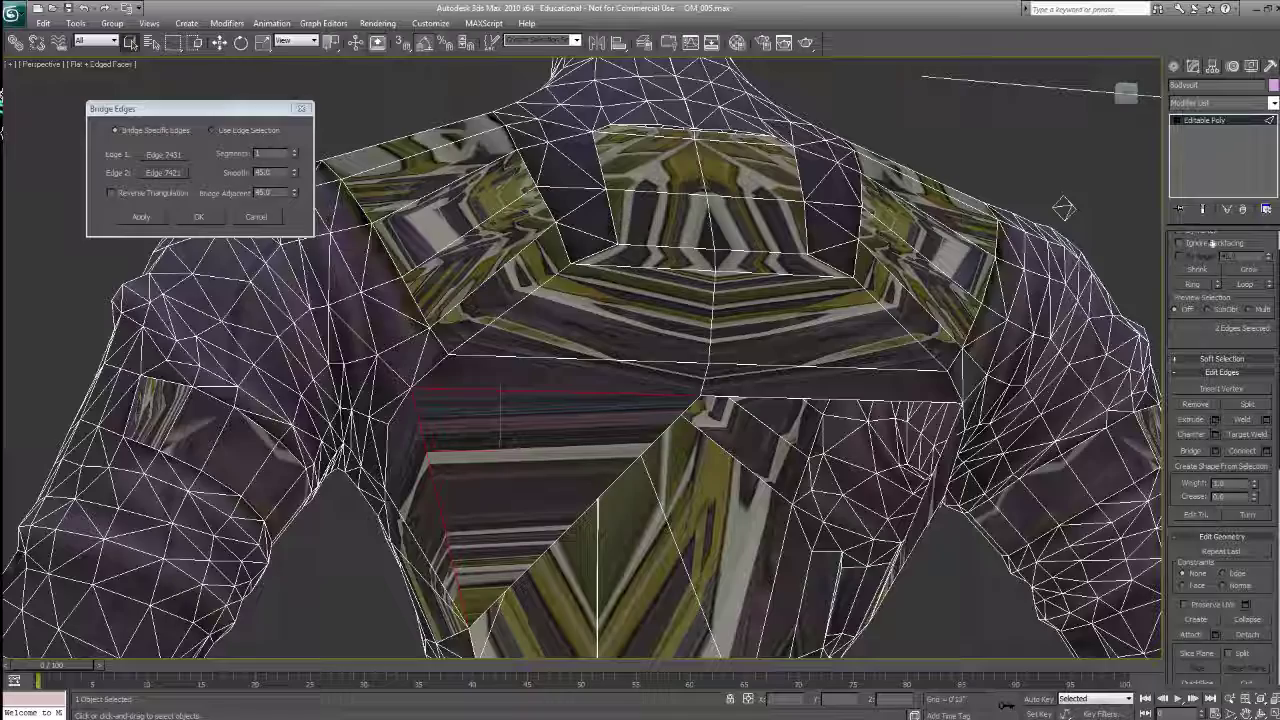
pyautogui.scroll(5, 1197, 306)
pyautogui.scroll(-8, 1200, 340)
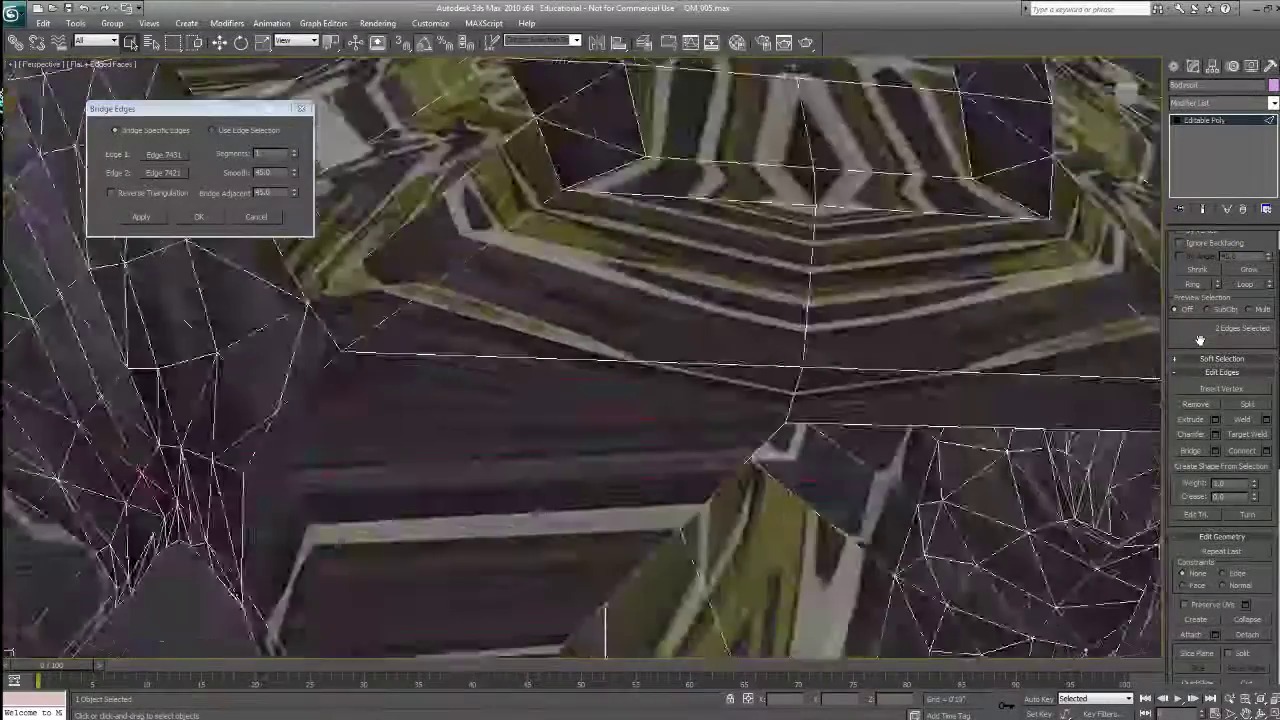
pyautogui.scroll(2, 1200, 341)
pyautogui.press('Return')
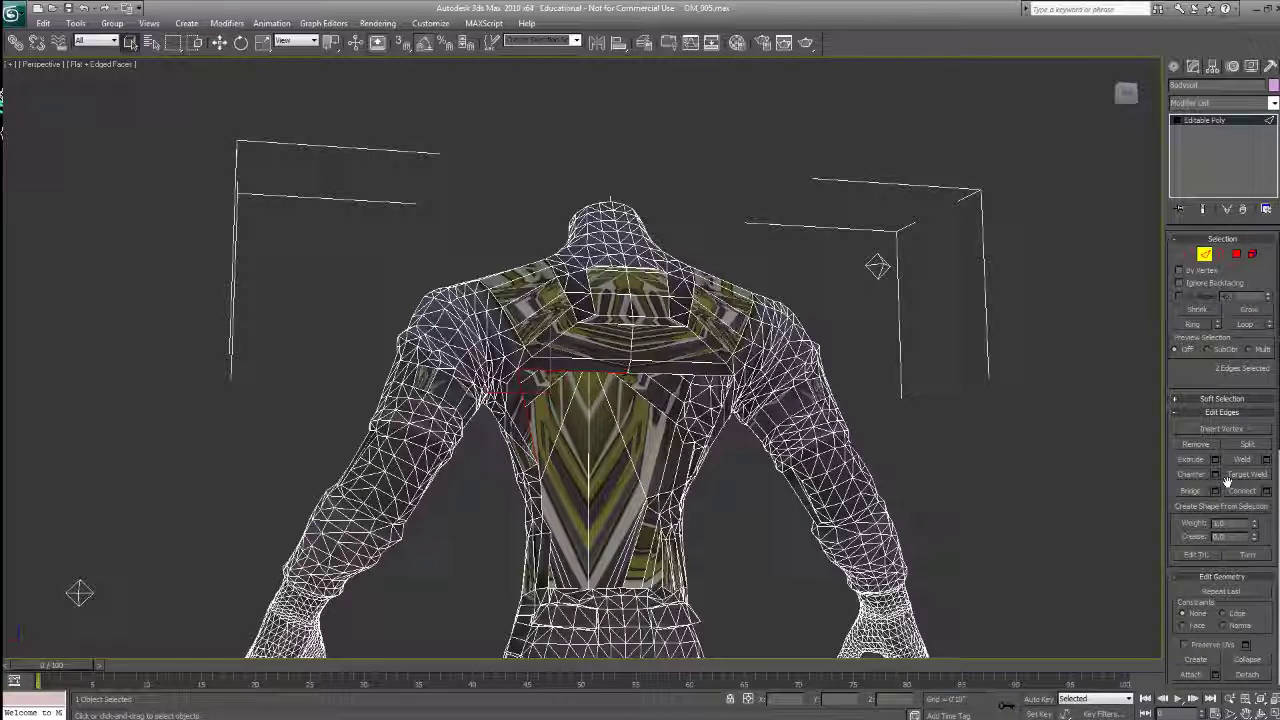
# Step: Turn the triangulation diagonals of the striped upper-back polygon on the left of the spine below the collar
pyautogui.click(1252, 558)
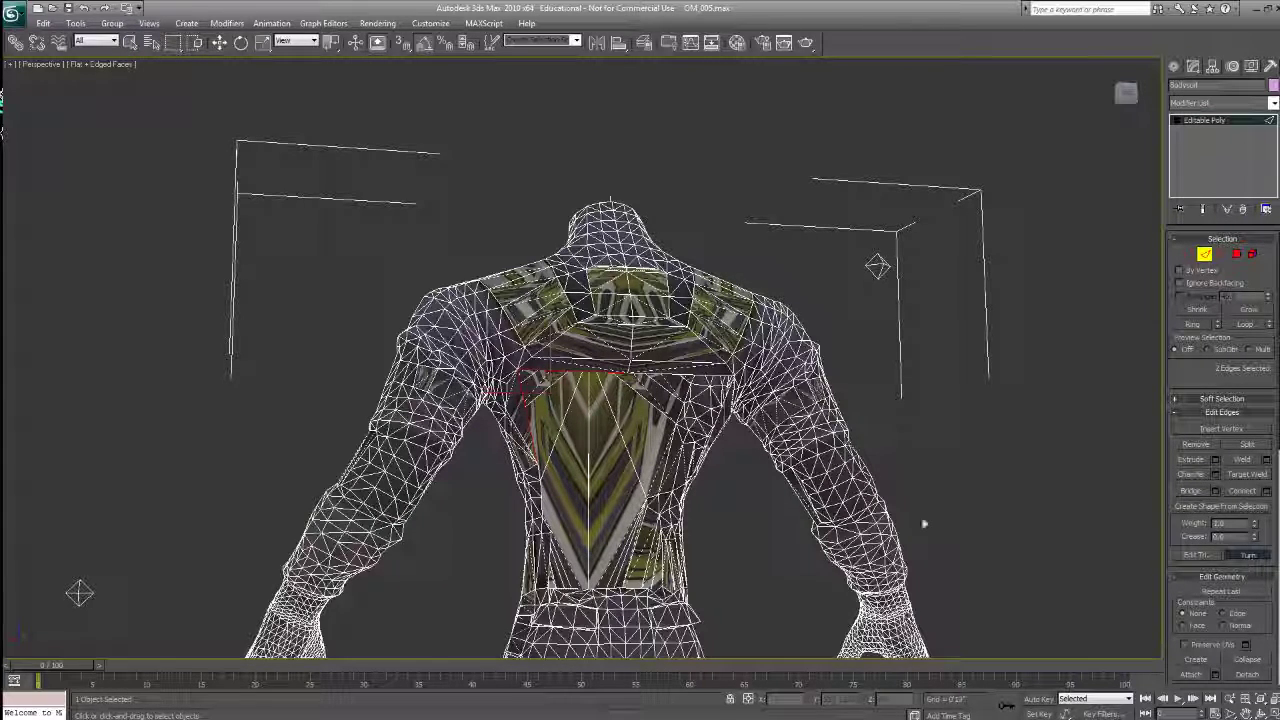
pyautogui.moveTo(634, 341); pyautogui.dragTo(624, 381, button='middle')
pyautogui.scroll(6, 623, 381)
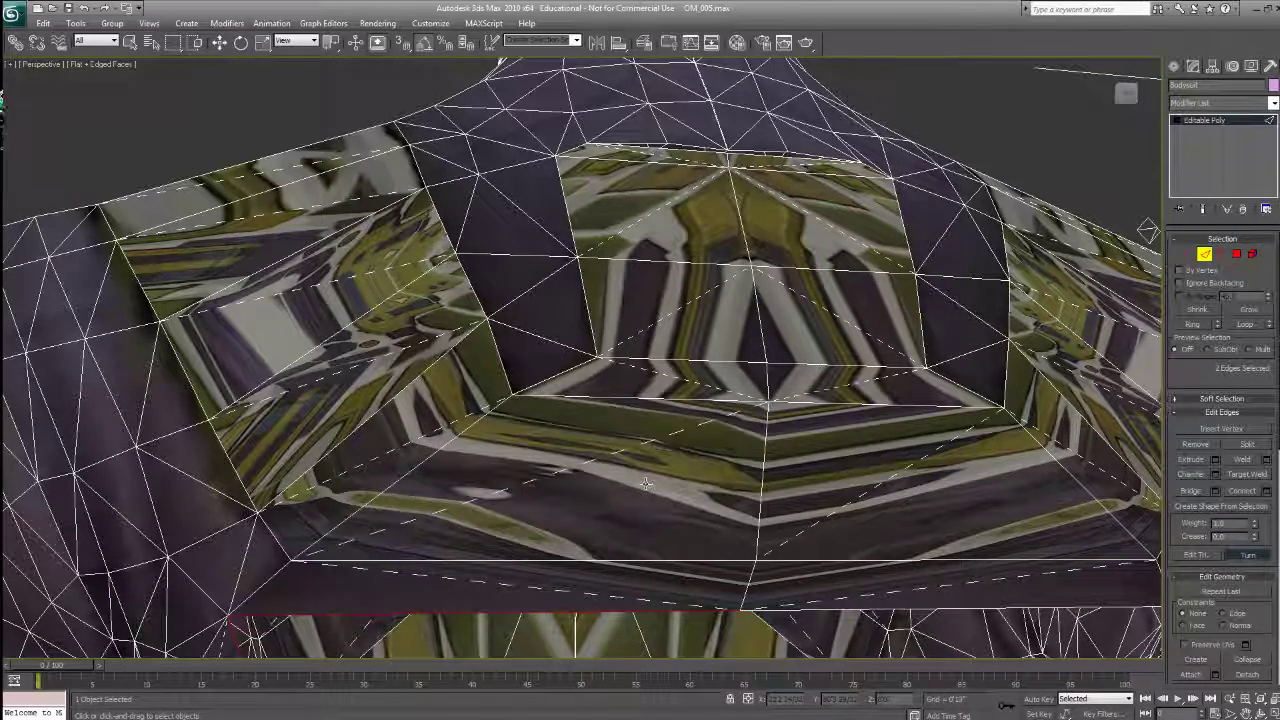
pyautogui.click(642, 488)
pyautogui.click(609, 455)
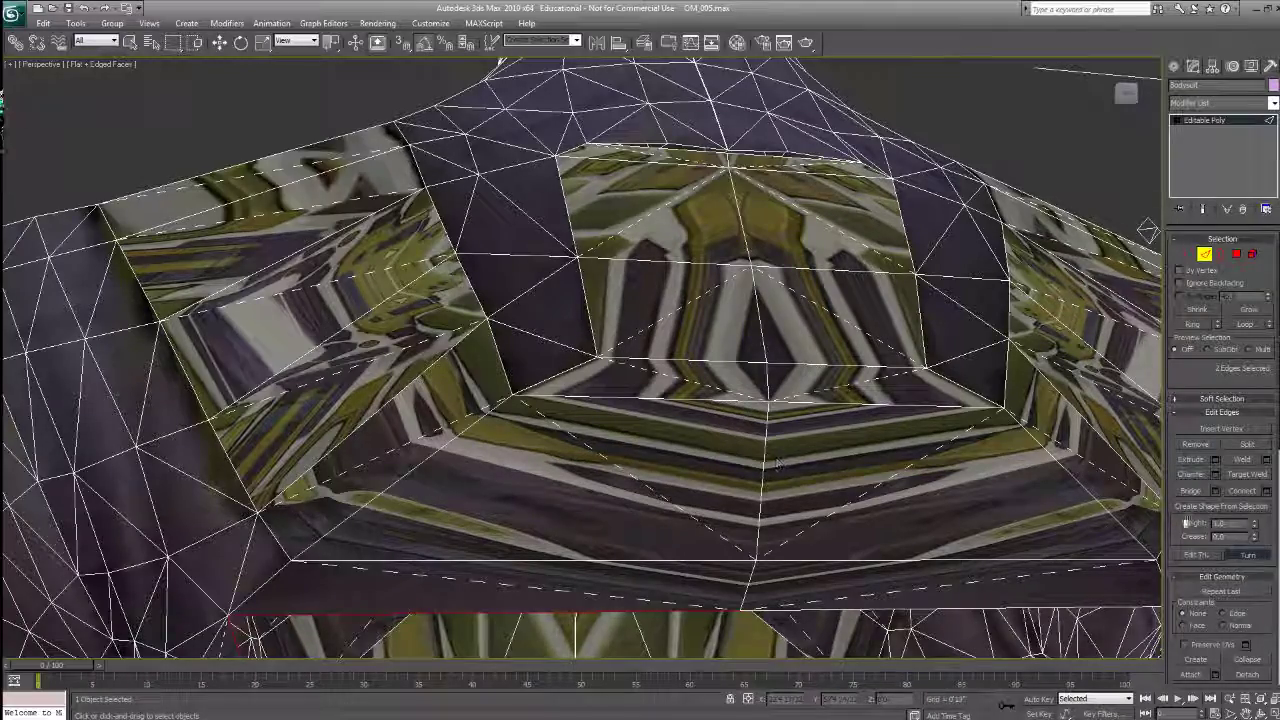
pyautogui.scroll(3, 752, 362)
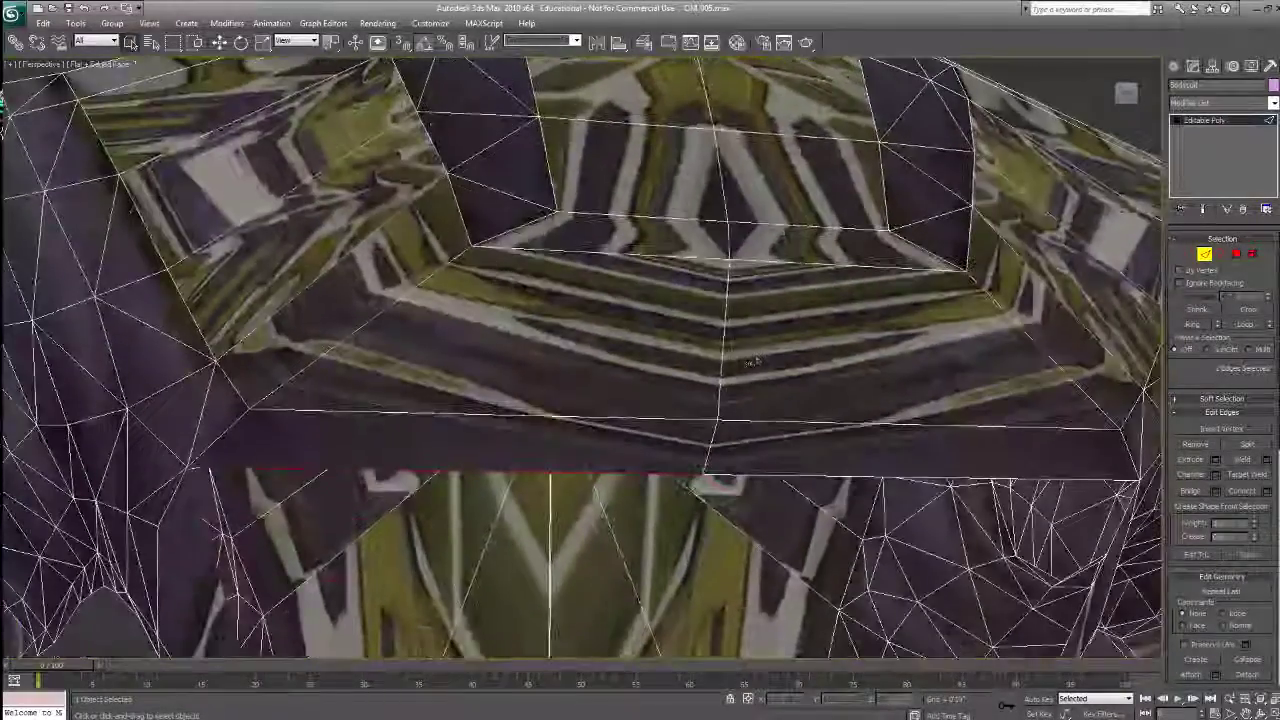
# Step: Set up a bridge between two specific edges, the back opening's upper border and its side border below the left armpit
pyautogui.scroll(-5, 752, 362)
pyautogui.scroll(2, 752, 362)
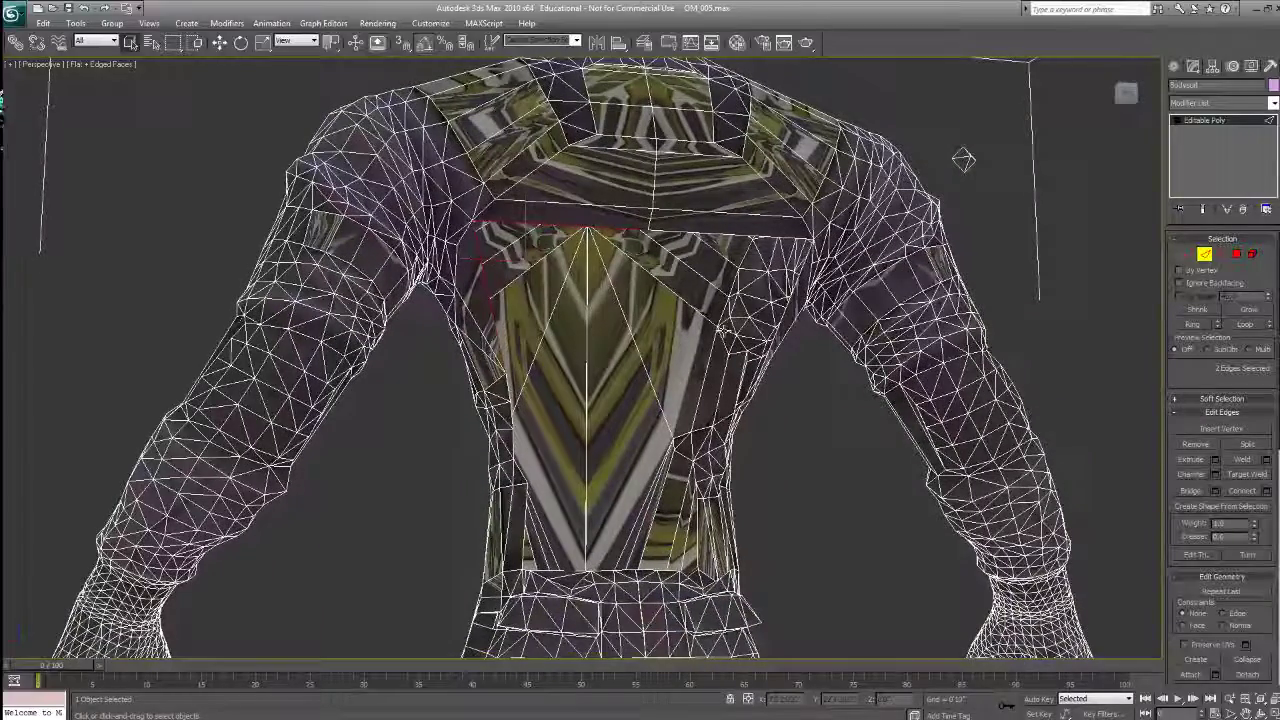
pyautogui.click(1215, 491)
pyautogui.click(140, 130)
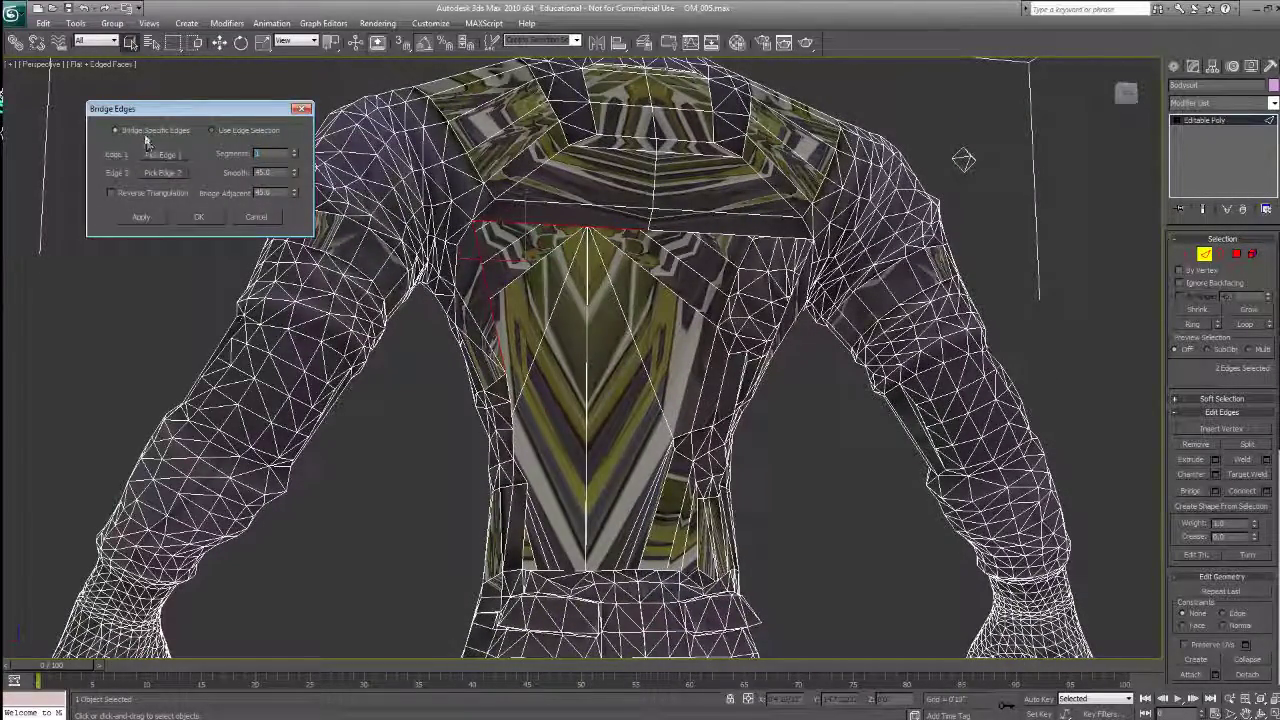
pyautogui.click(163, 155)
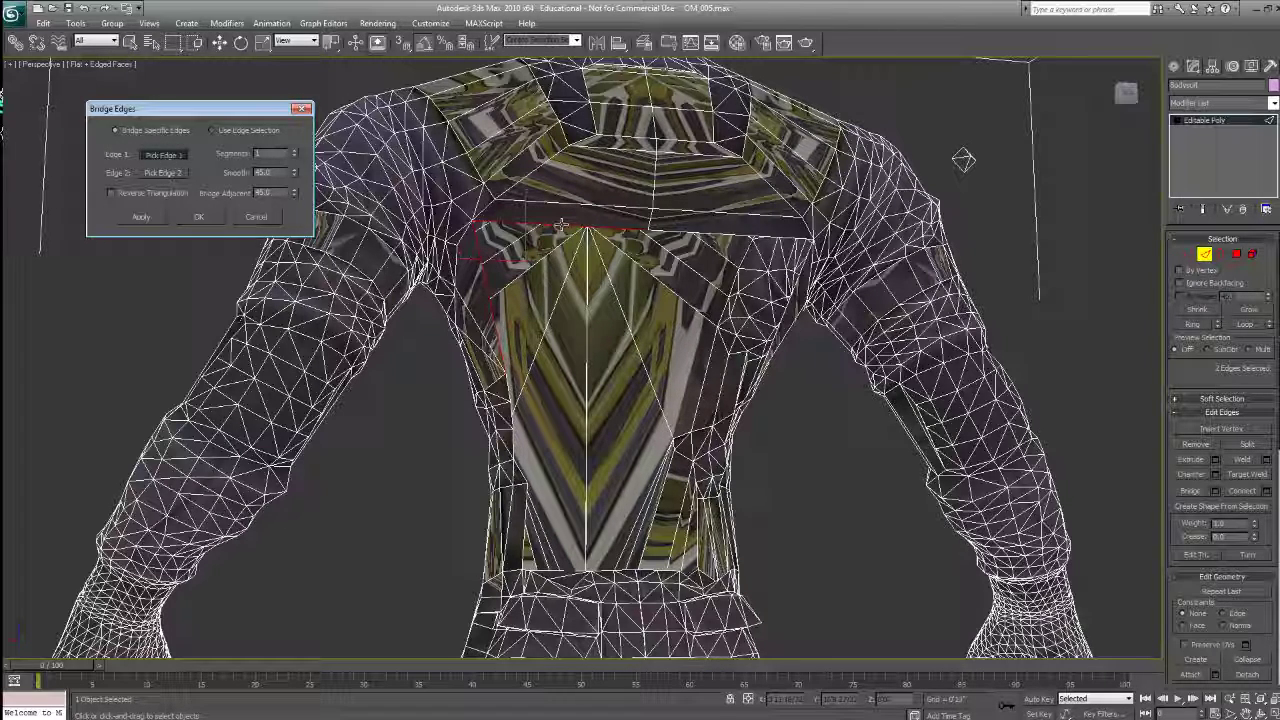
pyautogui.click(395, 312)
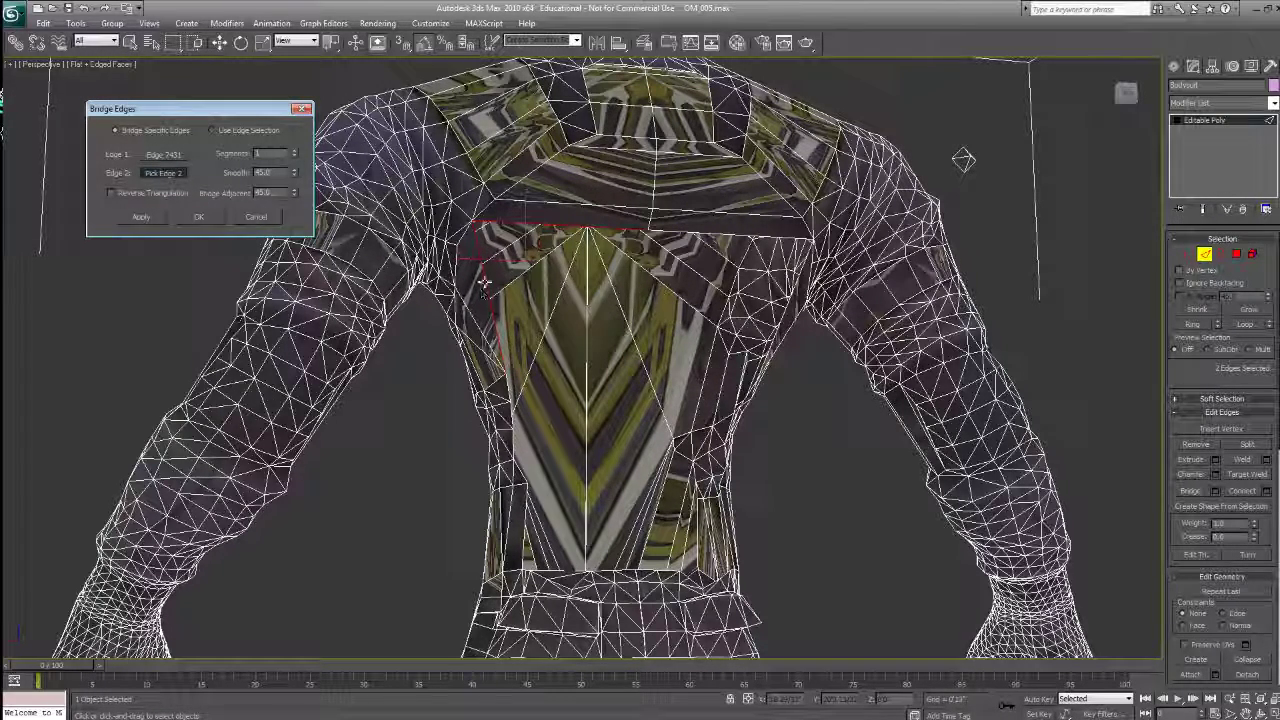
pyautogui.click(468, 307)
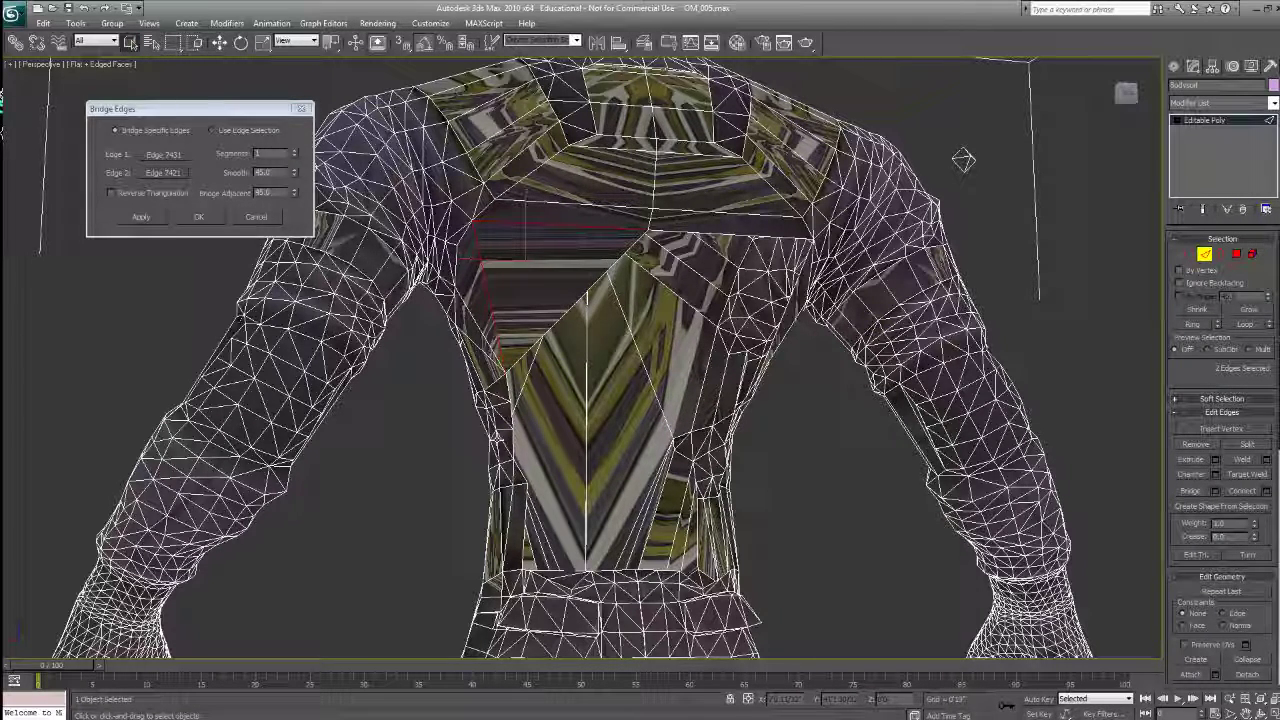
pyautogui.moveTo(434, 511); pyautogui.dragTo(434, 431, button='middle')
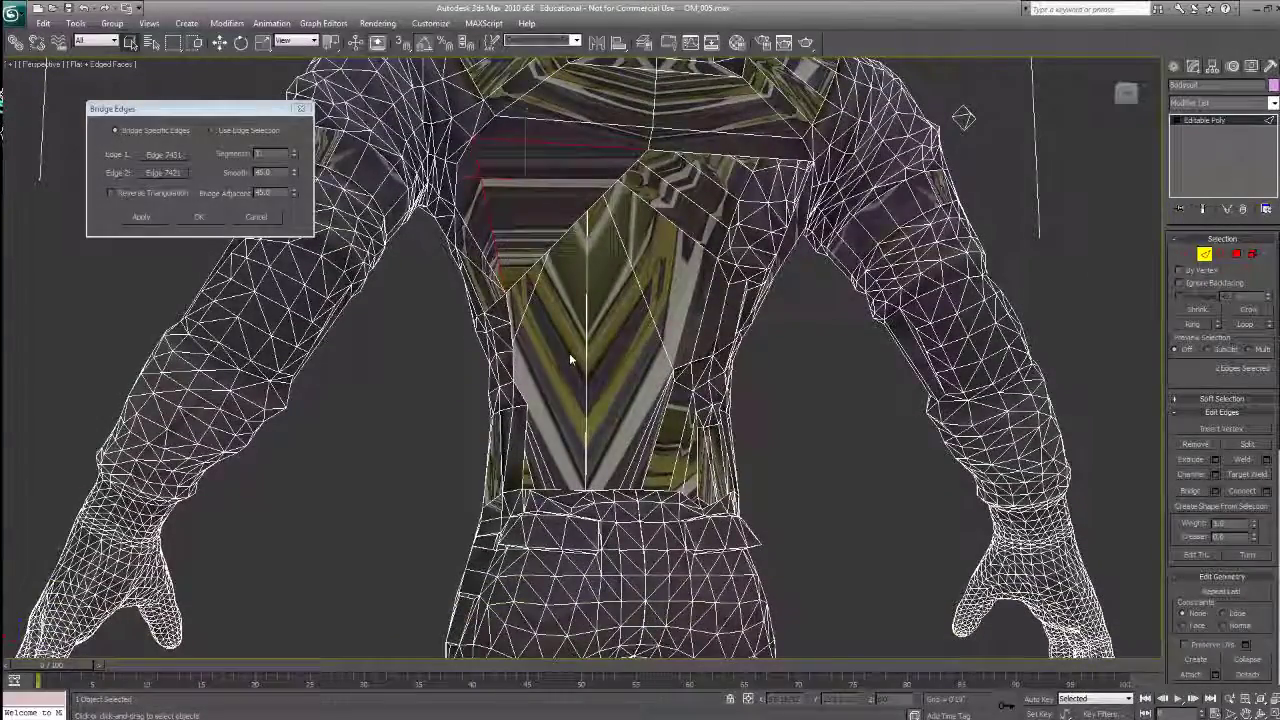
pyautogui.scroll(3, 569, 356)
pyautogui.moveTo(588, 289); pyautogui.dragTo(537, 286, button='middle')
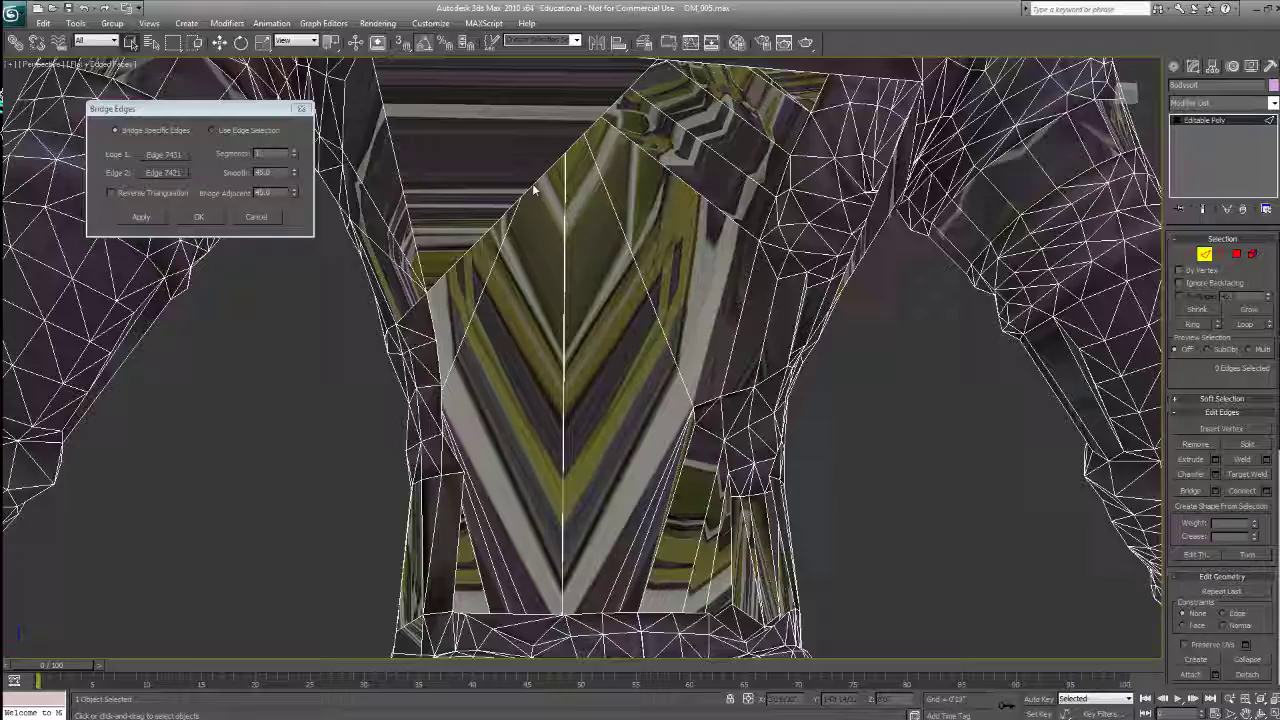
# Step: Switch the bridge to edge selection, return it to specific edges, and apply it across the upper corner of the back opening
pyautogui.click(213, 130)
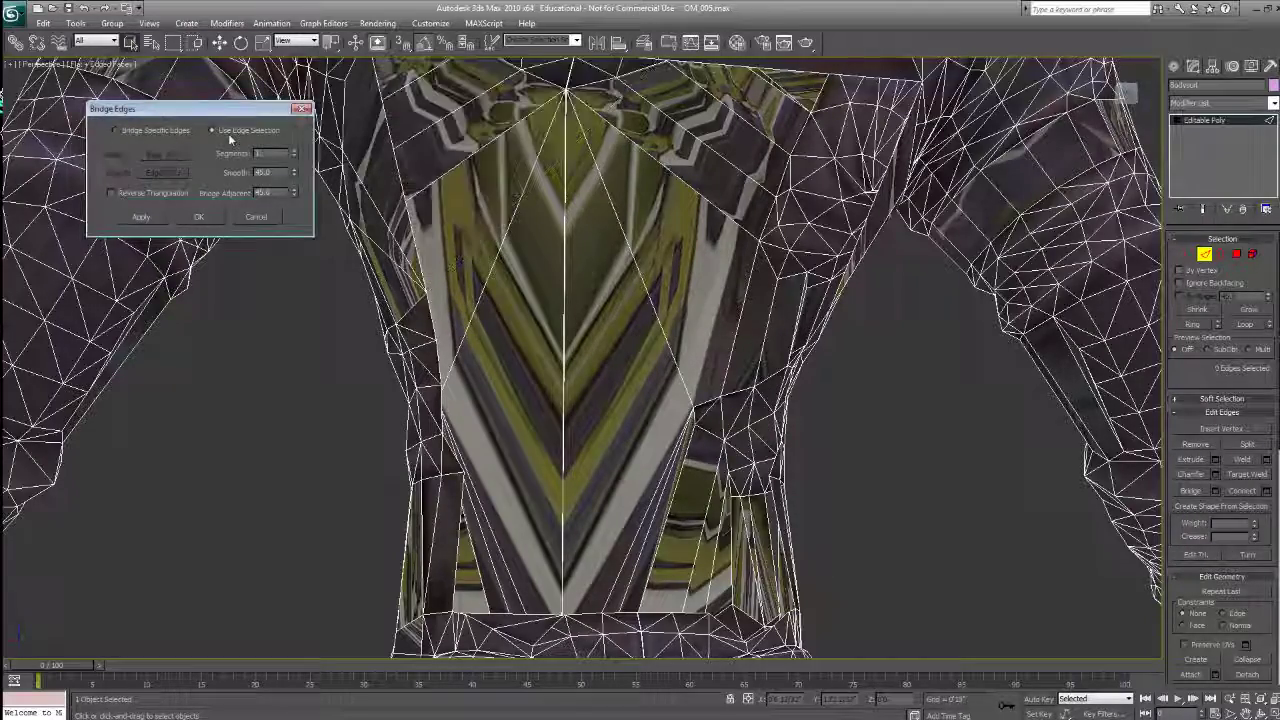
pyautogui.moveTo(493, 230); pyautogui.dragTo(532, 322, button='middle')
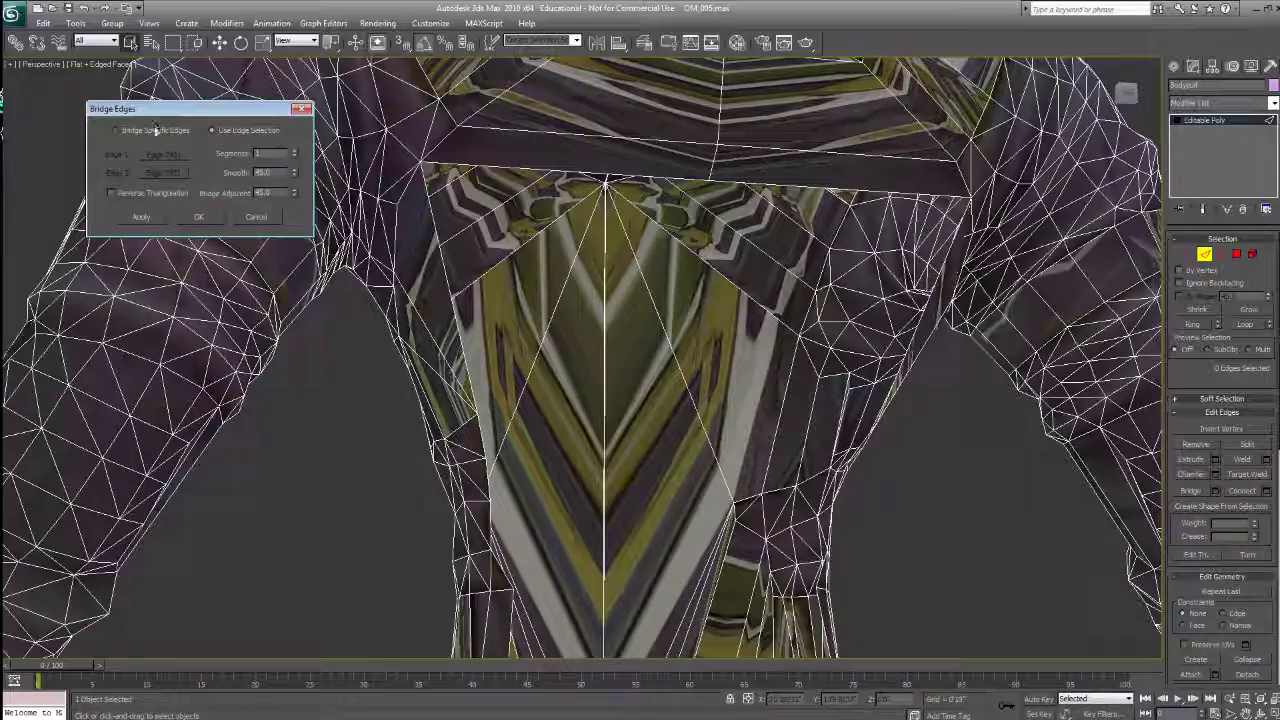
pyautogui.click(117, 130)
pyautogui.moveTo(655, 372); pyautogui.dragTo(629, 277, button='middle')
pyautogui.scroll(-3, 629, 277)
pyautogui.keyDown('alt'); pyautogui.moveTo(654, 352); pyautogui.dragTo(645, 330, button='middle'); pyautogui.keyUp('alt')
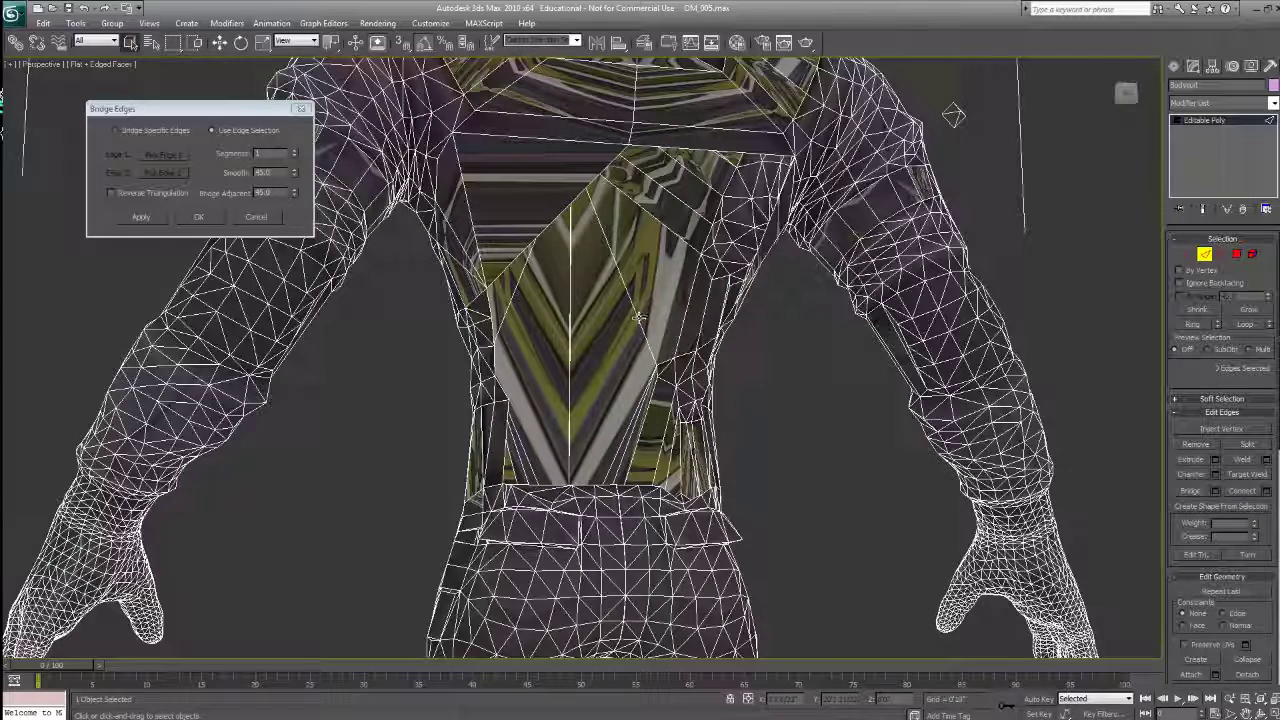
# Step: Bridge the diagonal border edge of the open back to the waistline's border edge near the spine, using the edge selection
pyautogui.click(213, 133)
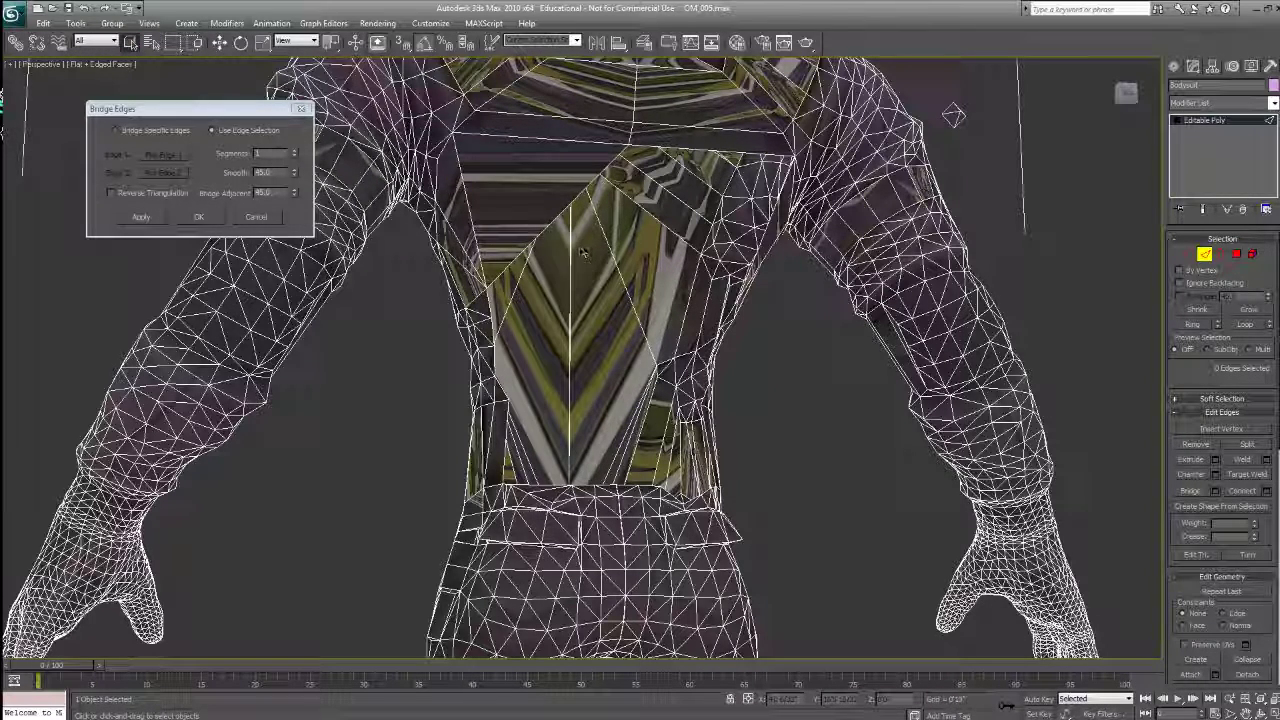
pyautogui.click(577, 198)
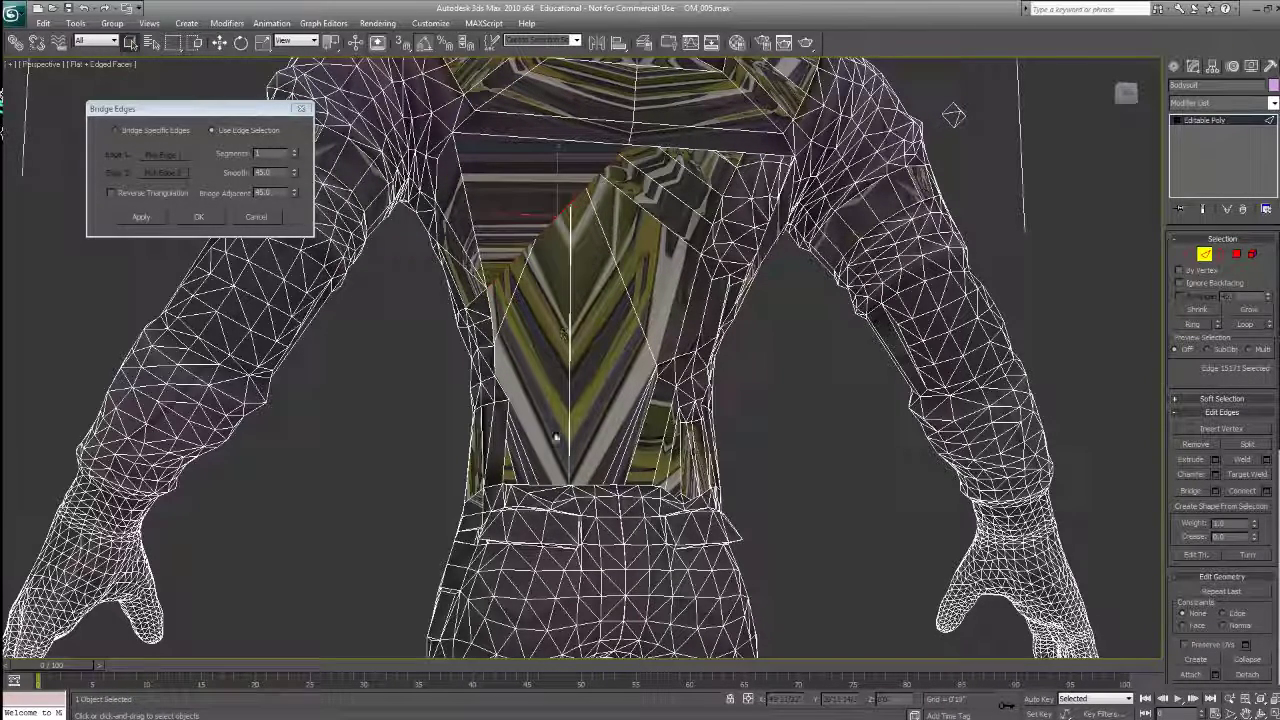
pyautogui.keyDown('ctrl'); pyautogui.click(598, 487); pyautogui.keyUp('ctrl')
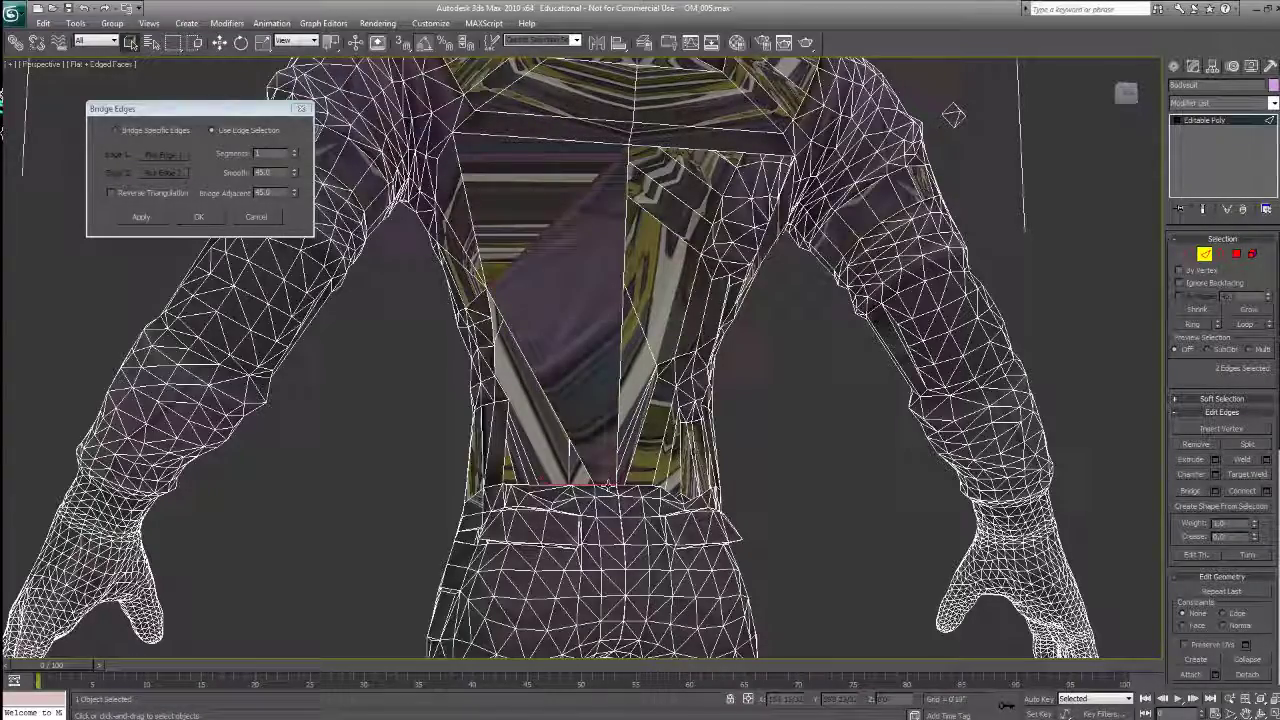
pyautogui.scroll(6, 580, 300)
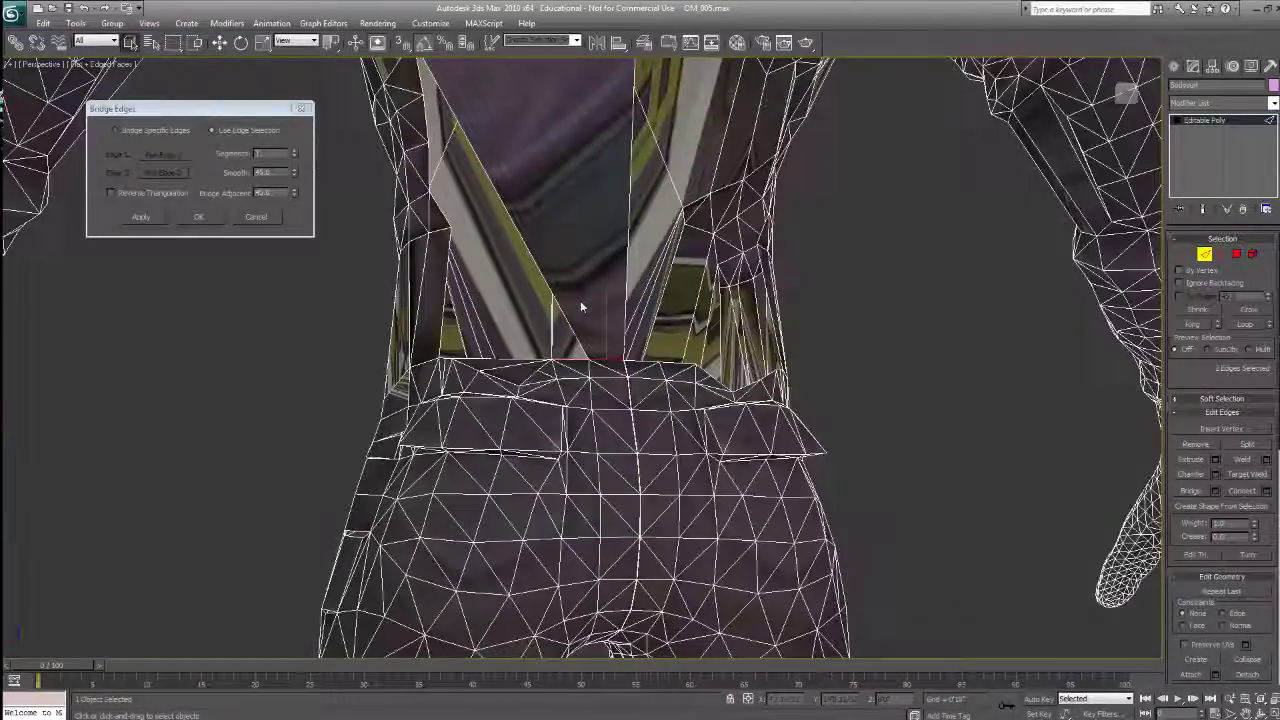
pyautogui.keyDown('alt'); pyautogui.moveTo(580, 353); pyautogui.dragTo(557, 294, button='middle'); pyautogui.keyUp('alt')
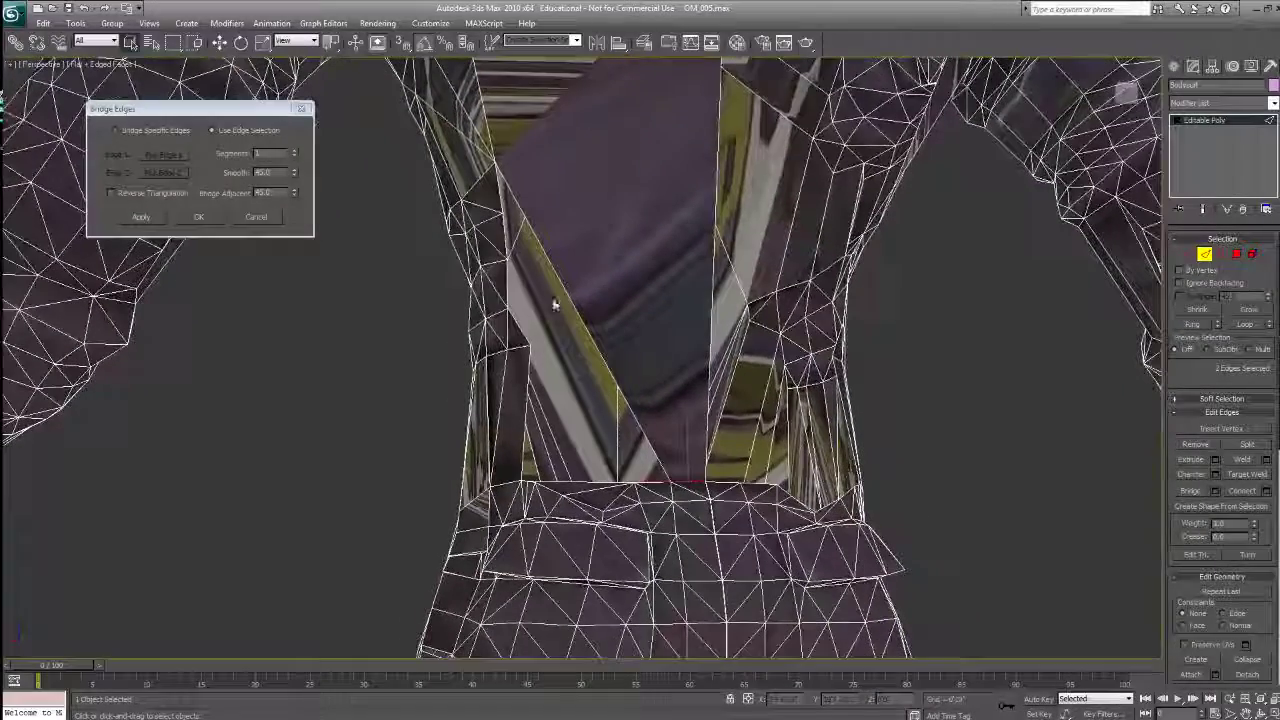
pyautogui.click(142, 216)
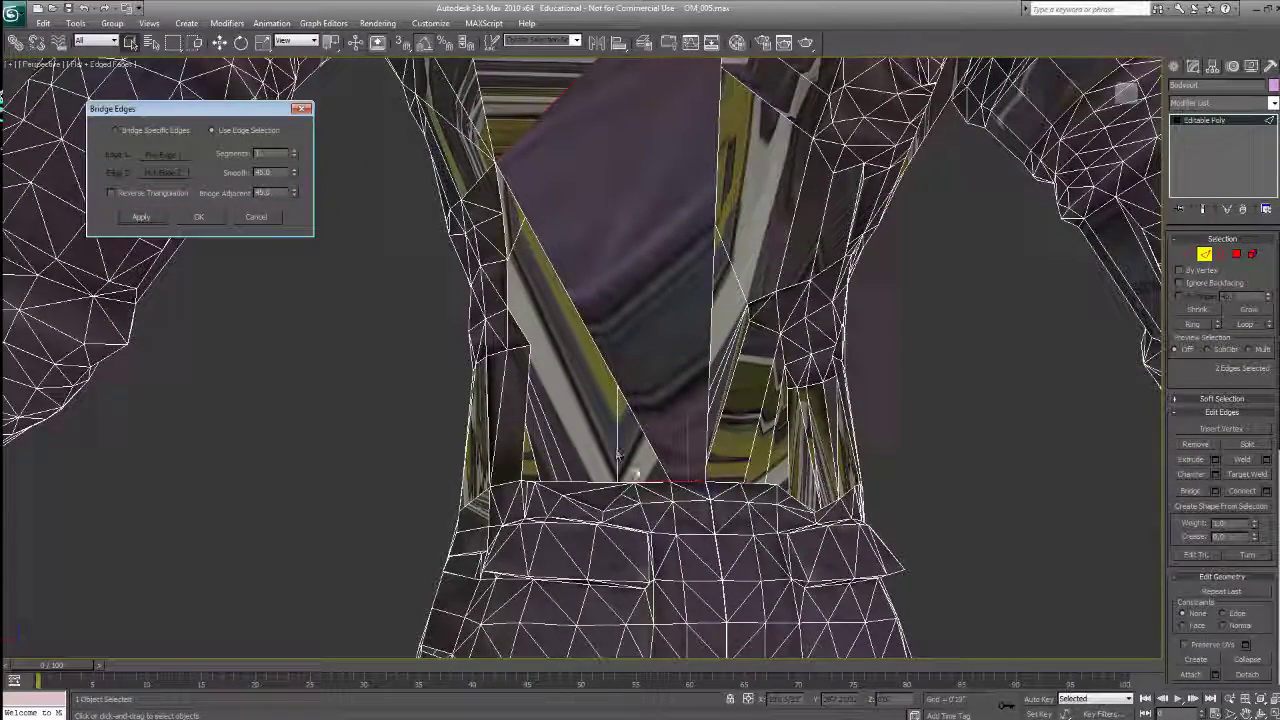
# Step: Bridge the upper border edges down the left side of the back opening to the neighbouring waistline border edges
pyautogui.keyDown('ctrl'); pyautogui.click(493, 201); pyautogui.keyUp('ctrl')
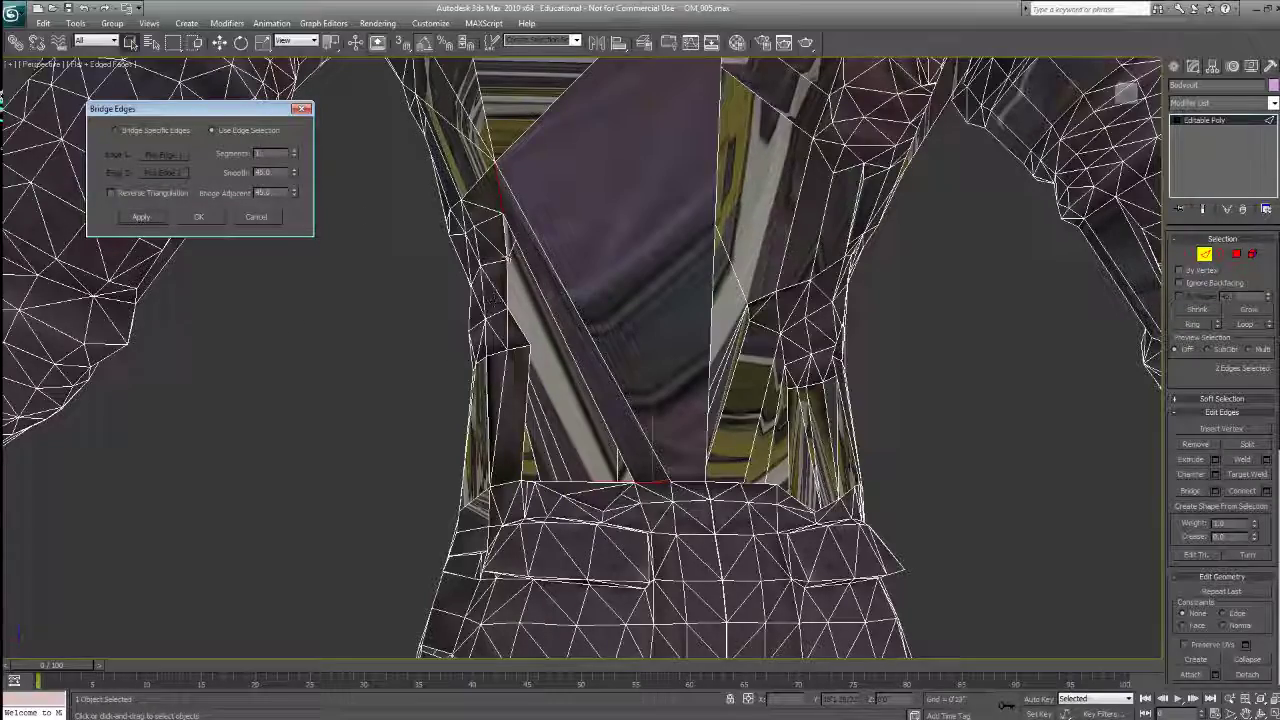
pyautogui.keyDown('ctrl'); pyautogui.click(611, 482); pyautogui.keyUp('ctrl')
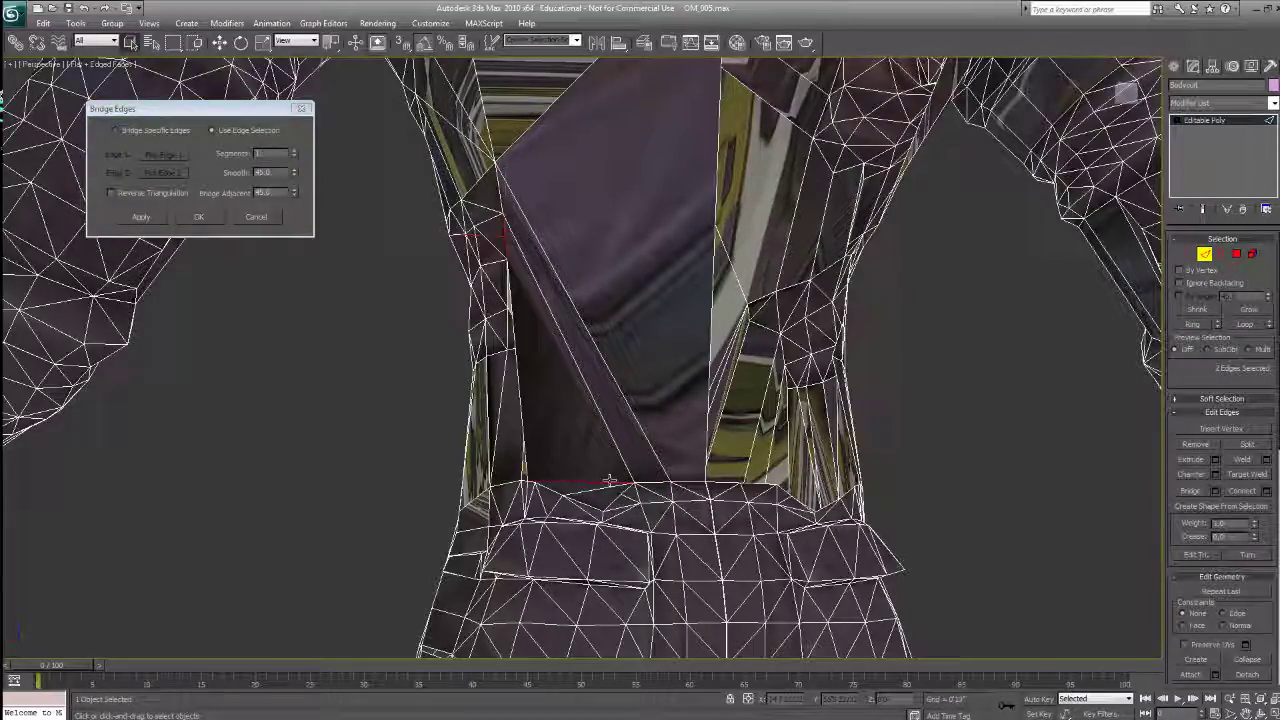
pyautogui.keyDown('alt'); pyautogui.moveTo(600, 485); pyautogui.dragTo(657, 488, button='middle'); pyautogui.keyUp('alt')
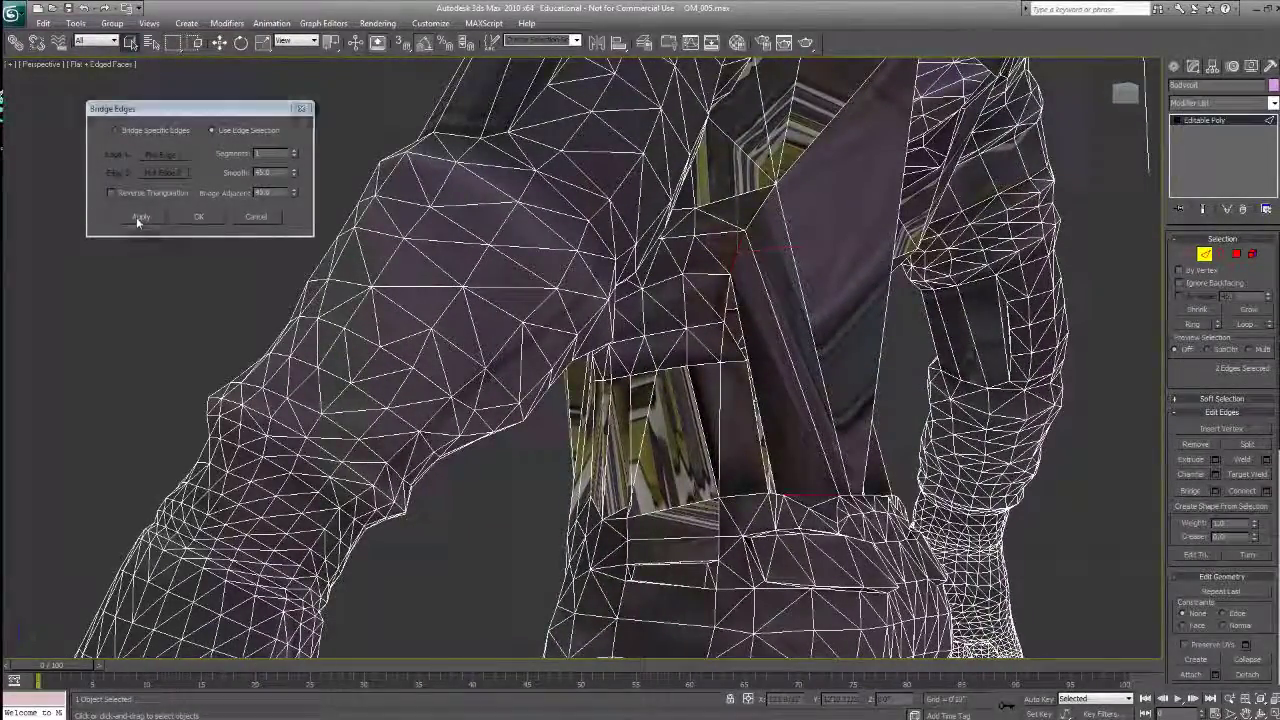
# Step: Bridge the next lower side border edge beneath the left armpit to the short border edge at the waistline
pyautogui.click(727, 300)
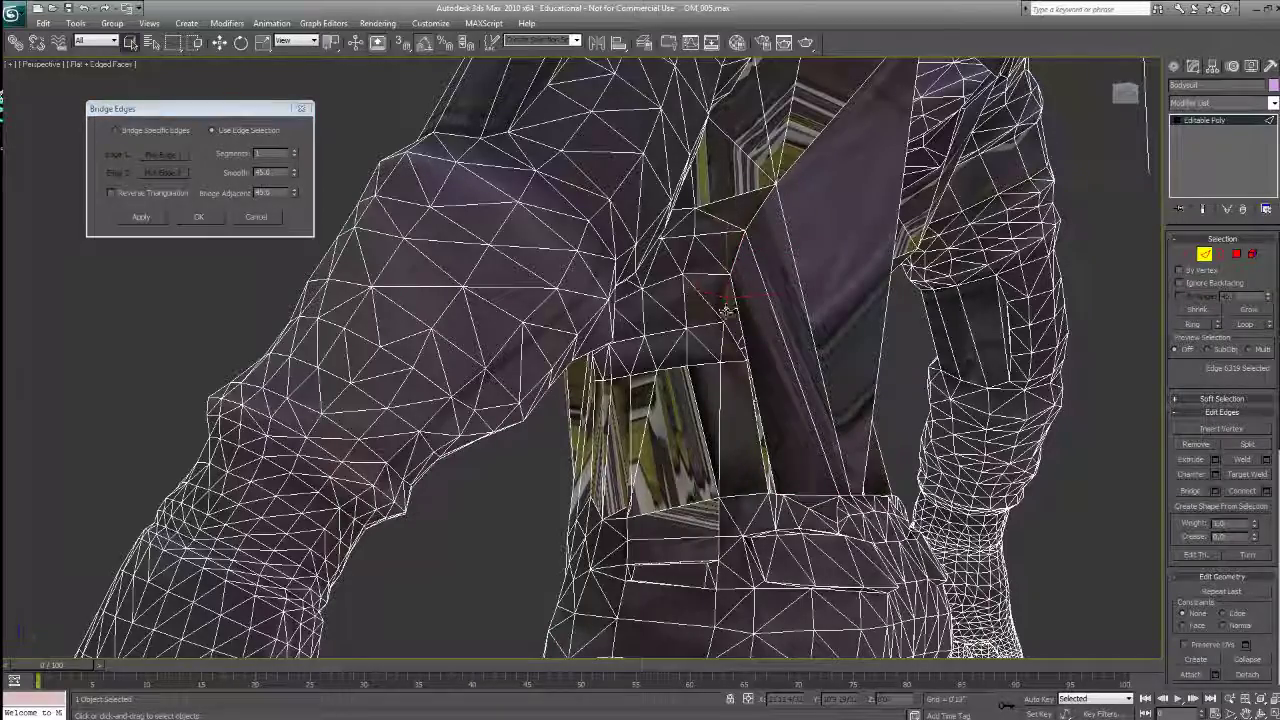
pyautogui.scroll(6, 778, 512)
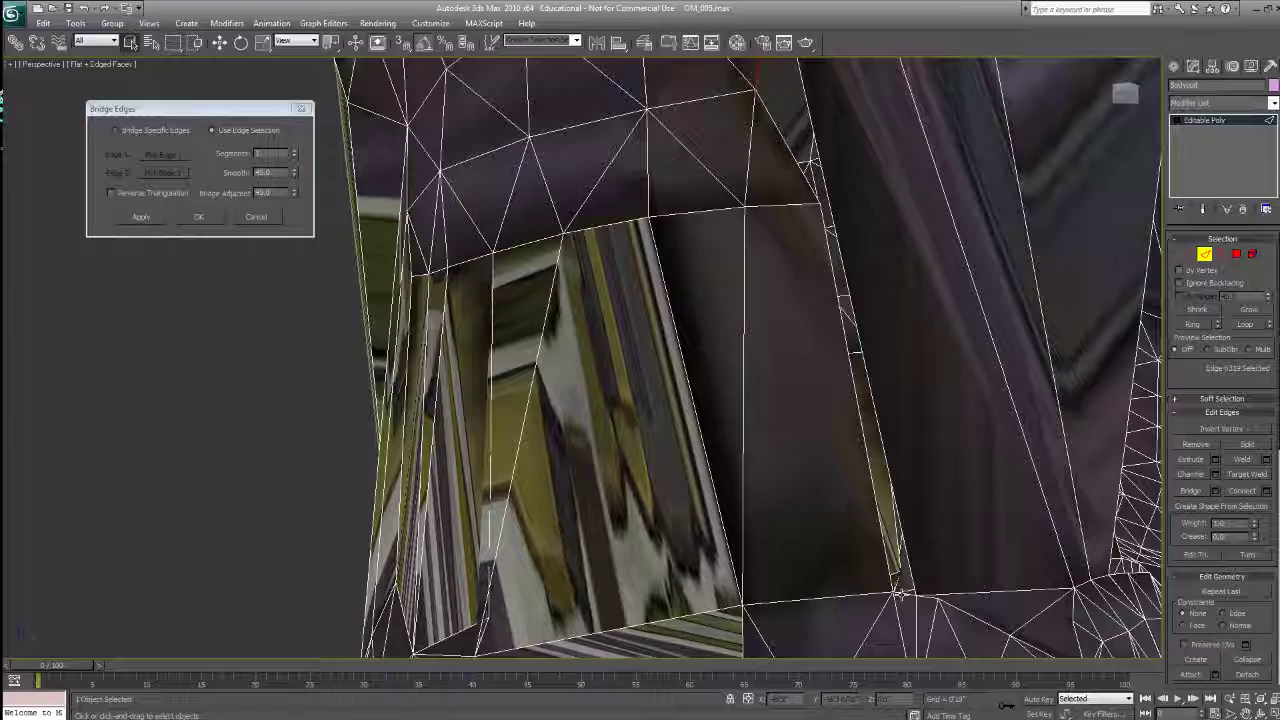
pyautogui.keyDown('ctrl'); pyautogui.click(900, 593); pyautogui.keyUp('ctrl')
pyautogui.scroll(-7, 866, 574)
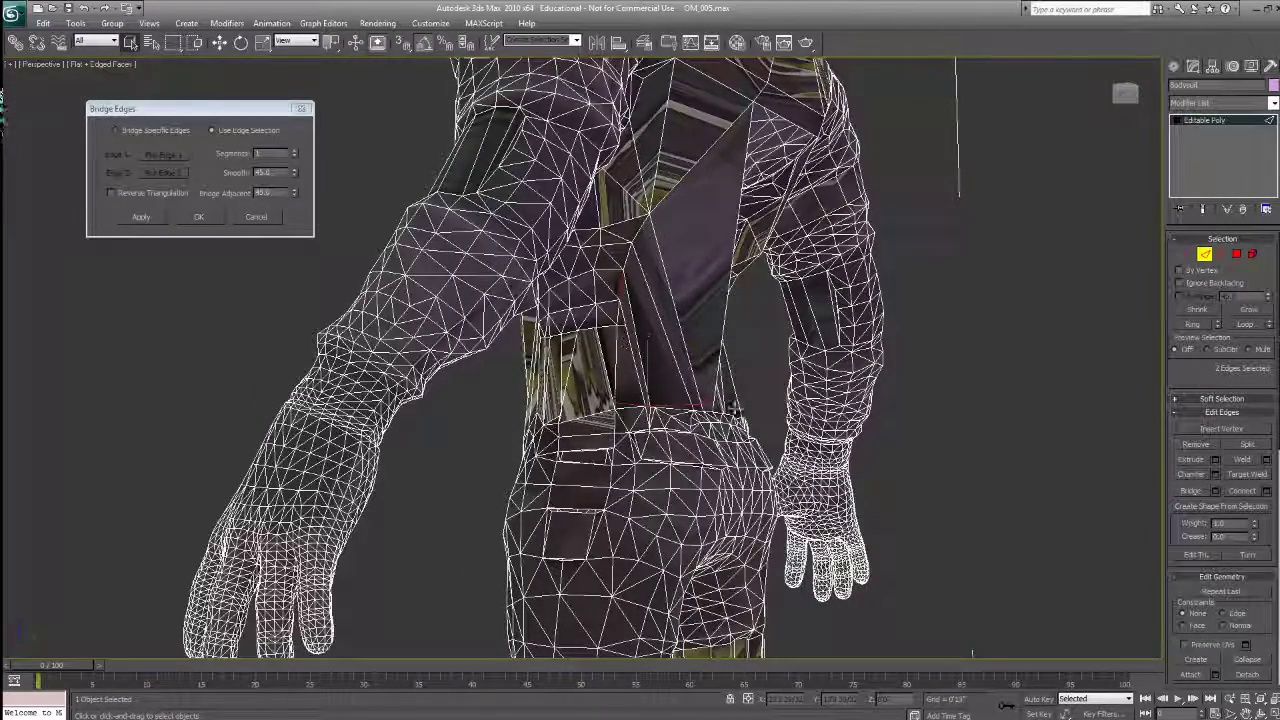
pyautogui.scroll(8, 702, 363)
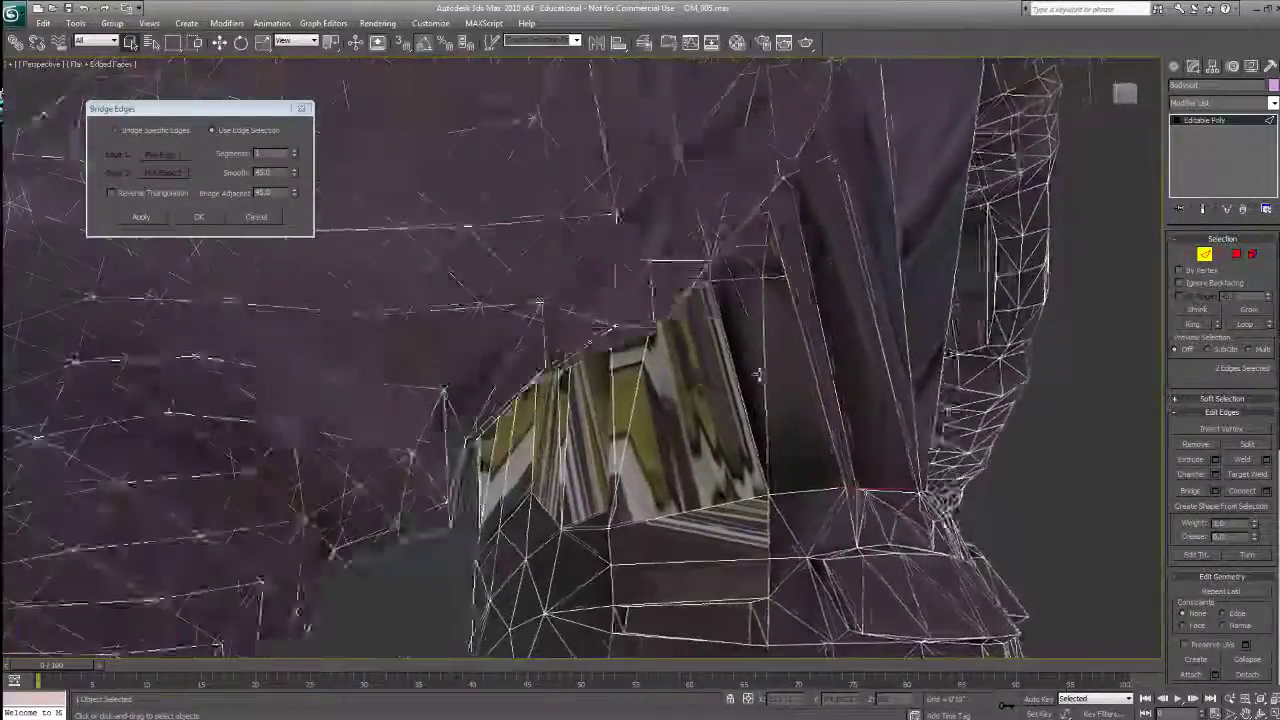
pyautogui.keyDown('alt'); pyautogui.moveTo(757, 375); pyautogui.dragTo(846, 394, button='middle'); pyautogui.keyUp('alt')
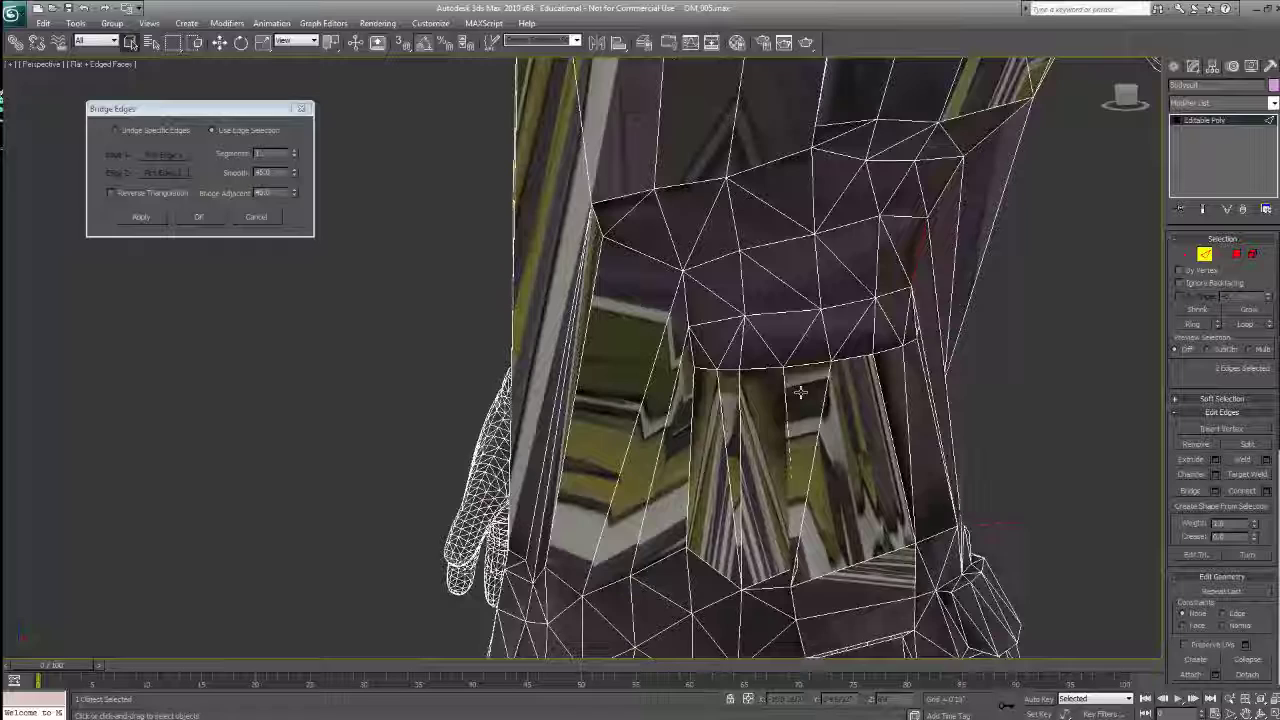
pyautogui.click(131, 220)
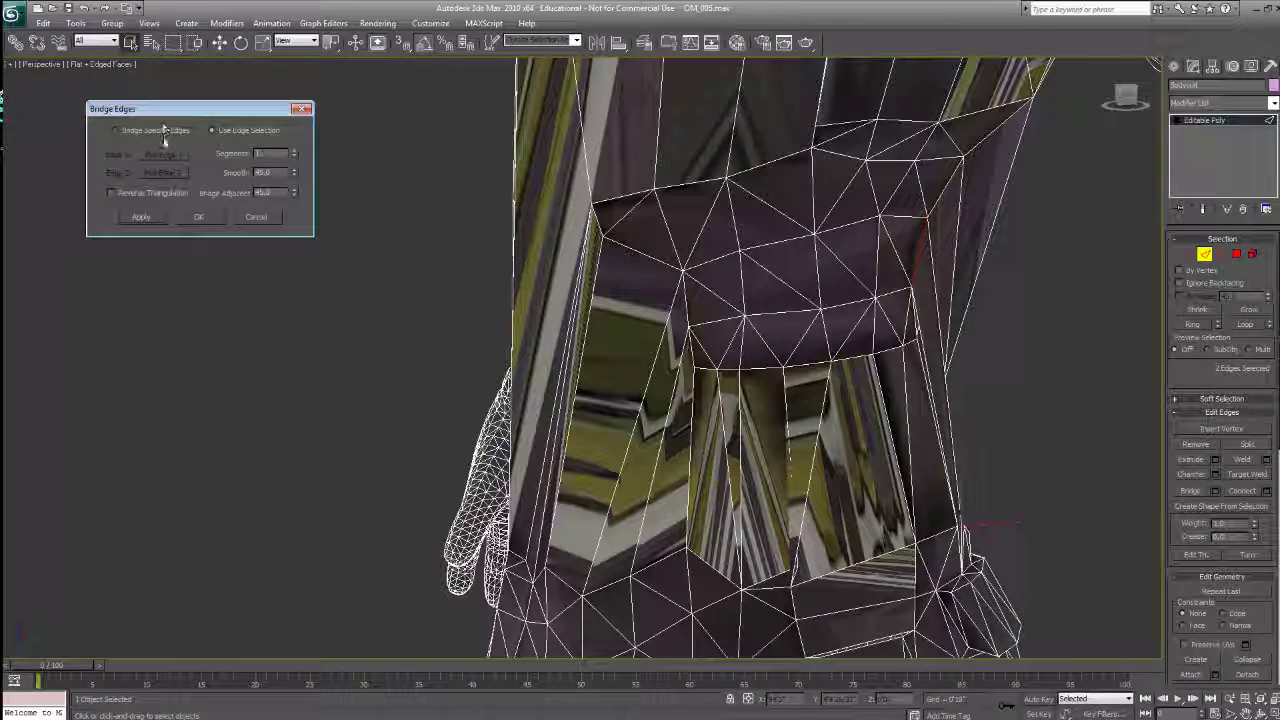
# Step: Bridge two specific edges, the long edge running down to the waist and the adjoining side border edge, across the narrow remaining gap
pyautogui.click(915, 334)
pyautogui.click(919, 356)
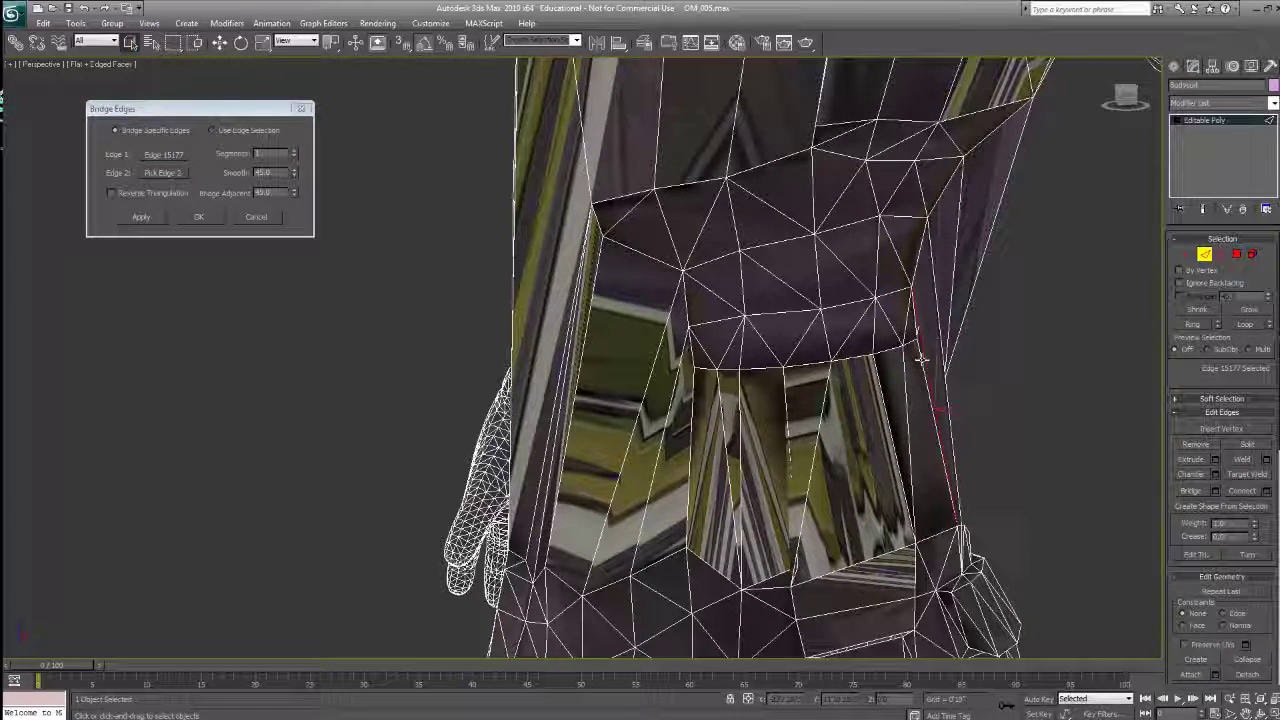
pyautogui.click(165, 158)
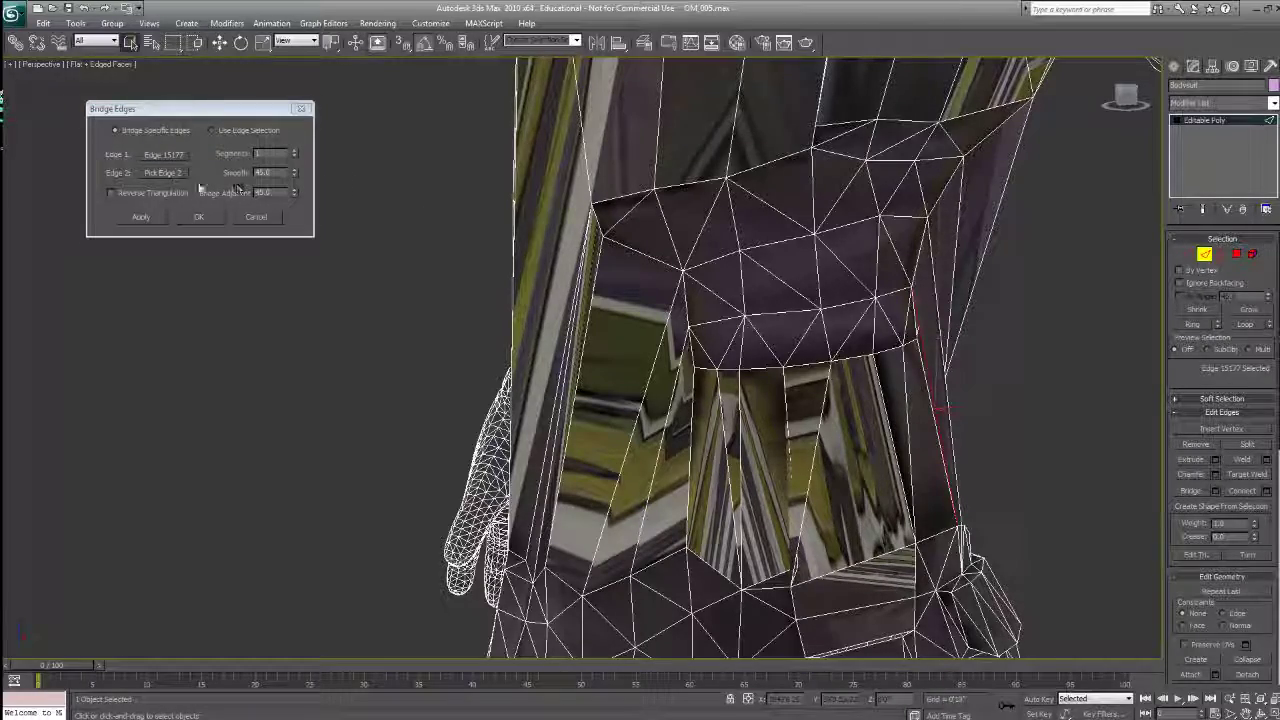
pyautogui.click(164, 173)
pyautogui.click(921, 361)
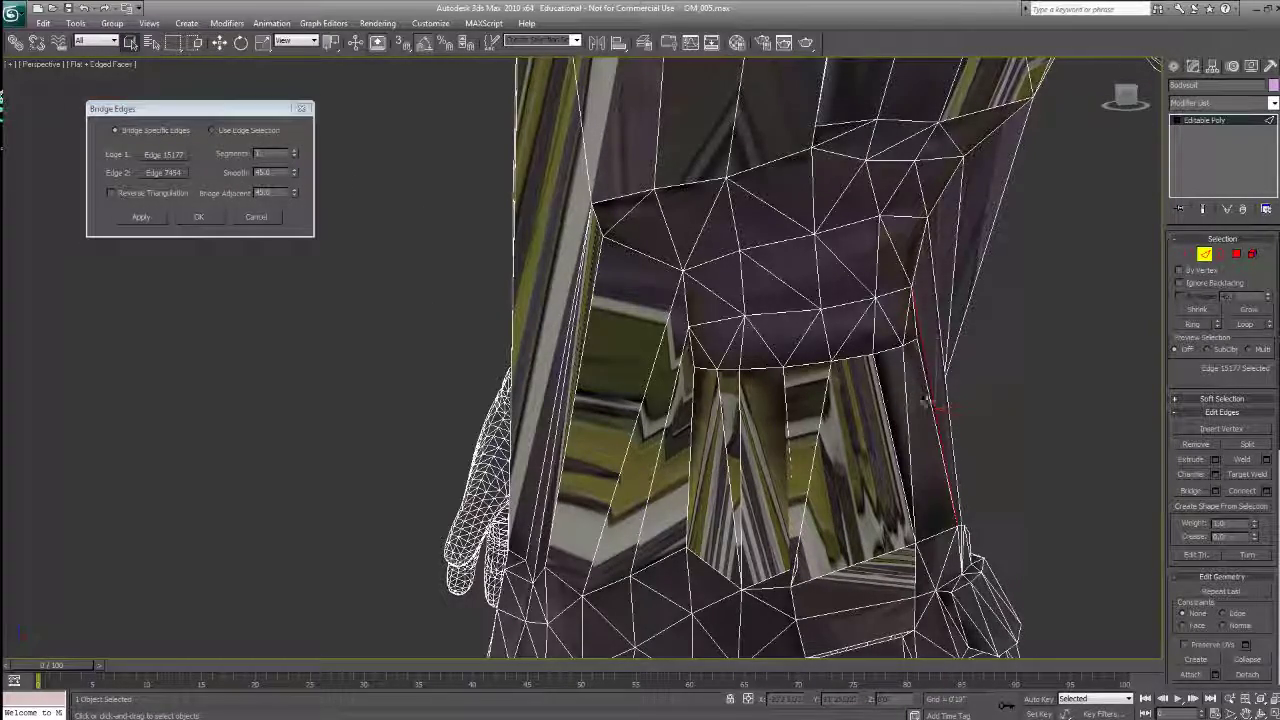
pyautogui.keyDown('alt'); pyautogui.moveTo(1005, 440); pyautogui.dragTo(900, 425, button='middle'); pyautogui.keyUp('alt')
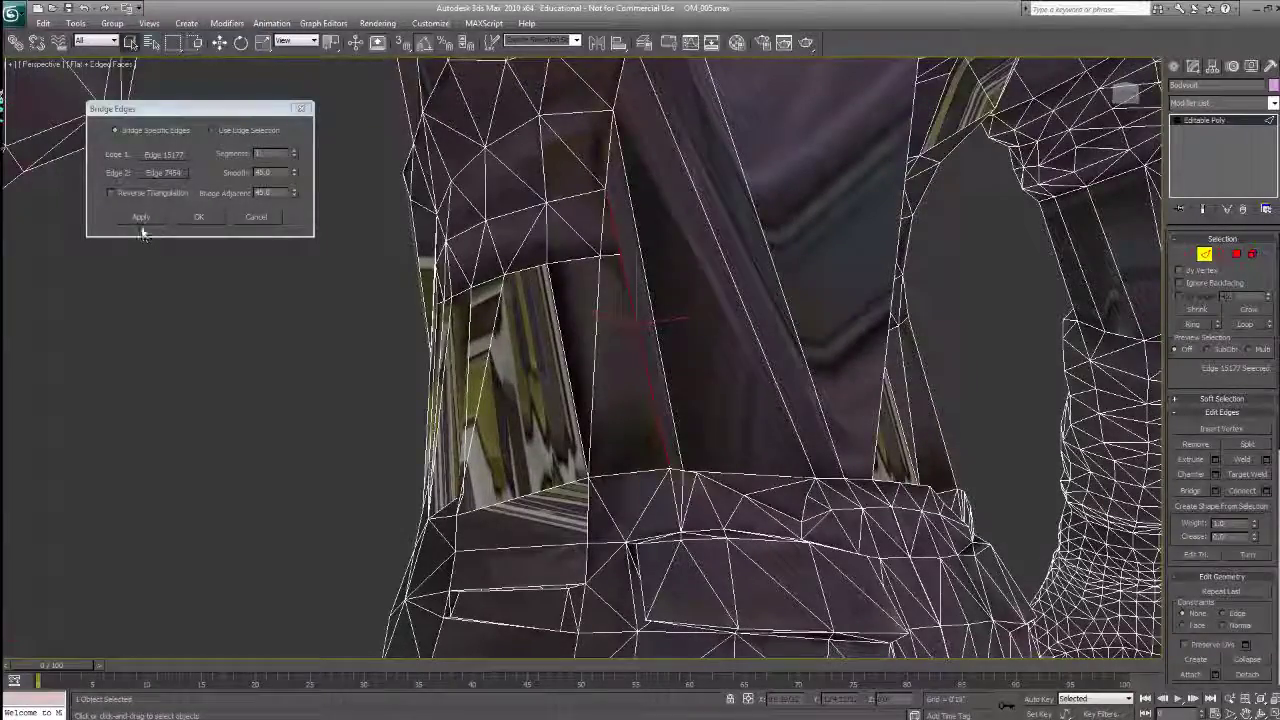
pyautogui.click(196, 218)
# Step: Save the scene with the bridged bodysuit mesh
pyautogui.scroll(-5, 413, 302)
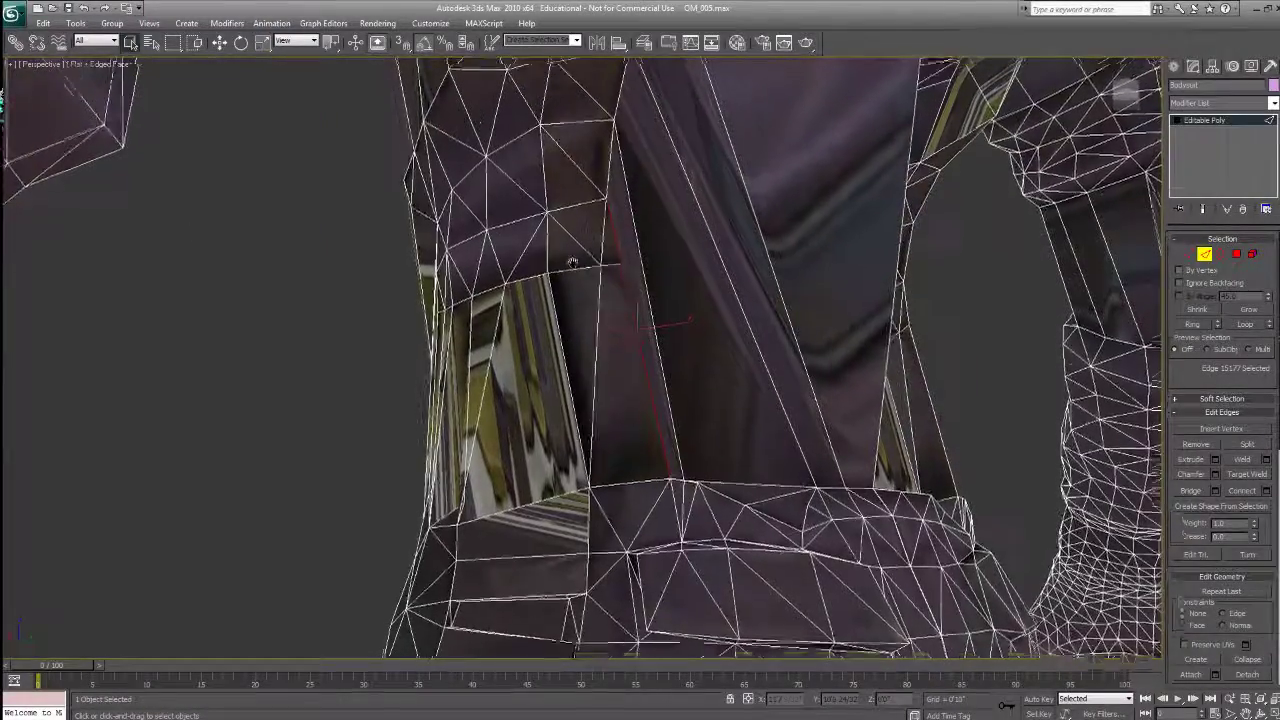
pyautogui.scroll(-2, 413, 302)
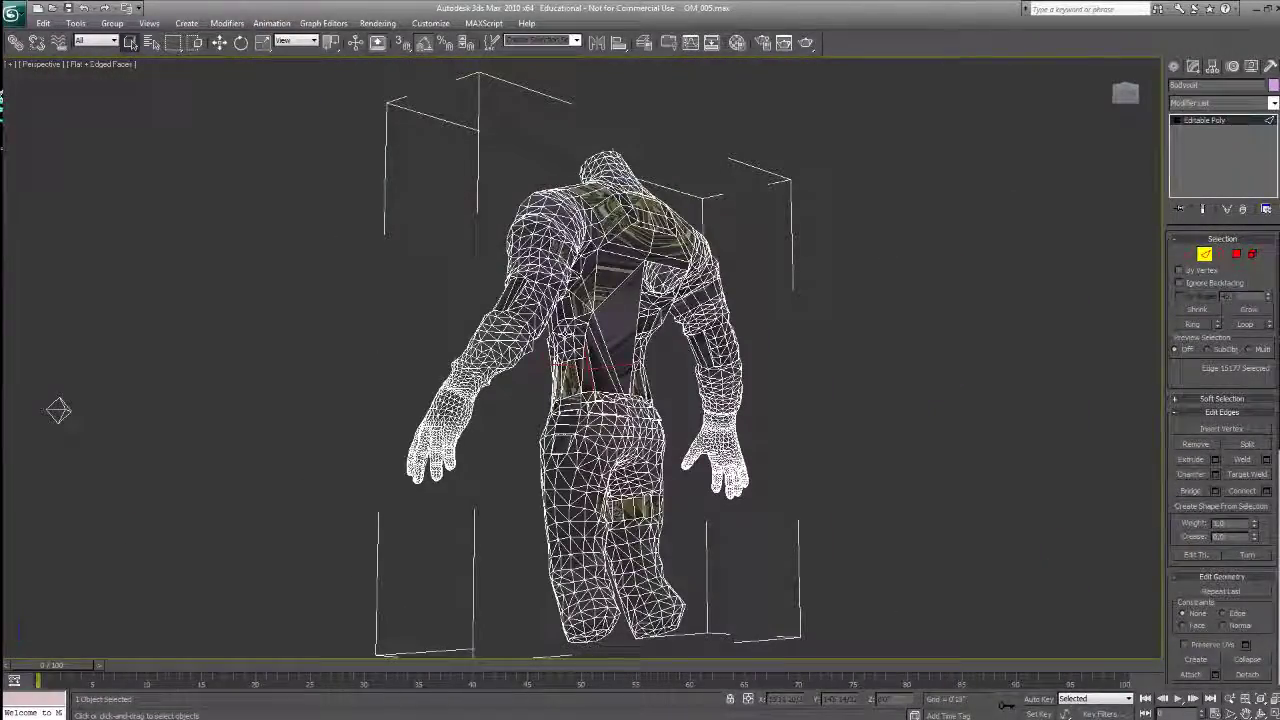
pyautogui.moveTo(607, 470); pyautogui.dragTo(607, 431, button='middle')
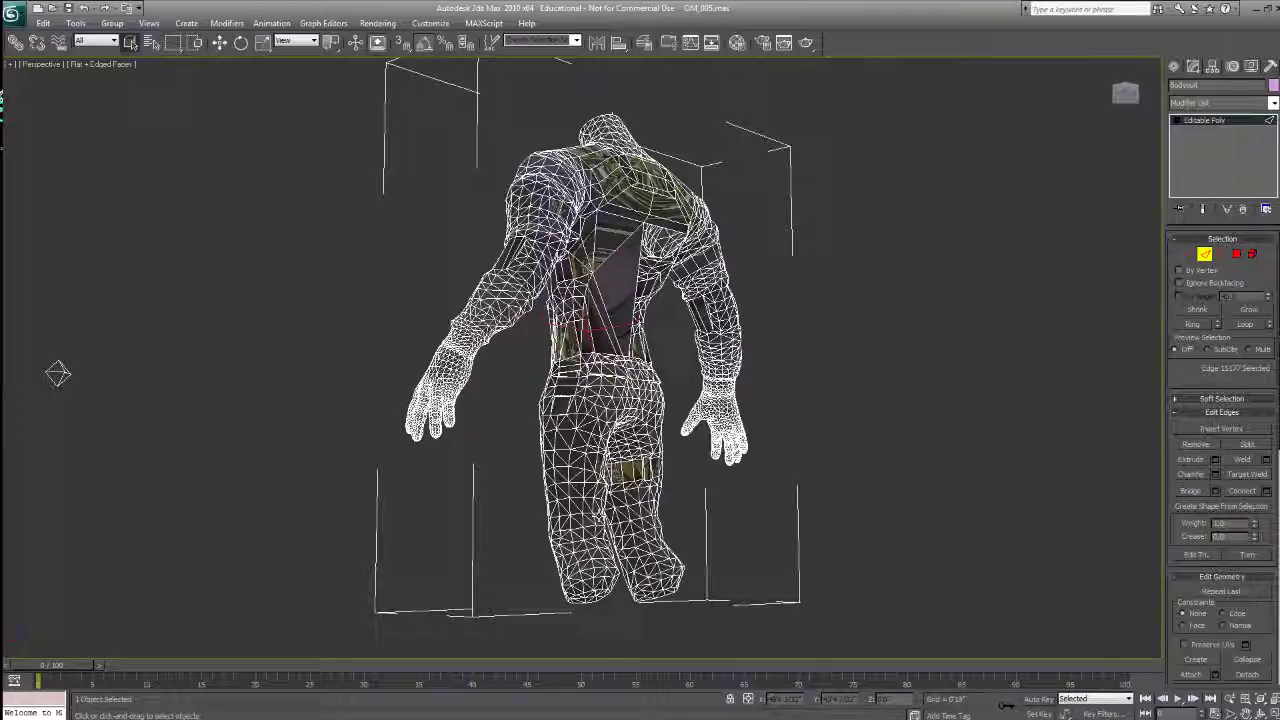
pyautogui.keyDown('alt'); pyautogui.moveTo(535, 451); pyautogui.dragTo(693, 456, button='middle'); pyautogui.keyUp('alt')
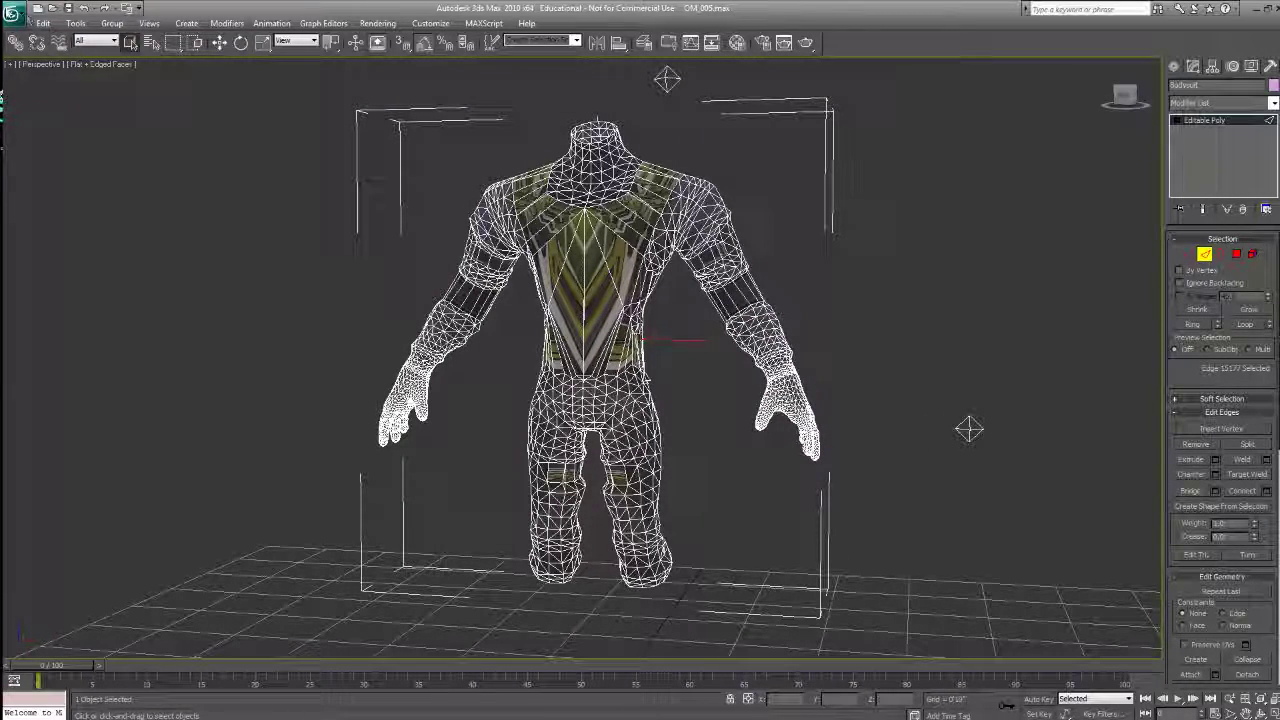
pyautogui.click(13, 13)
pyautogui.click(72, 137)
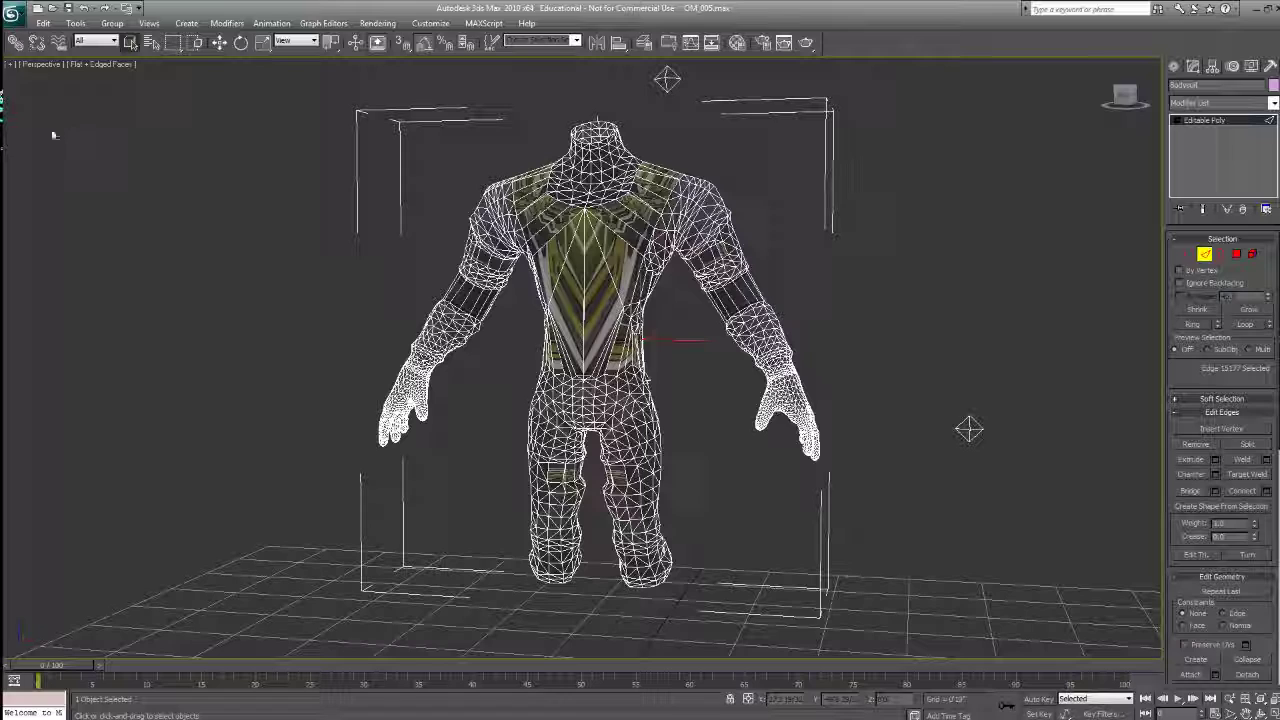
pyautogui.click(18, 16)
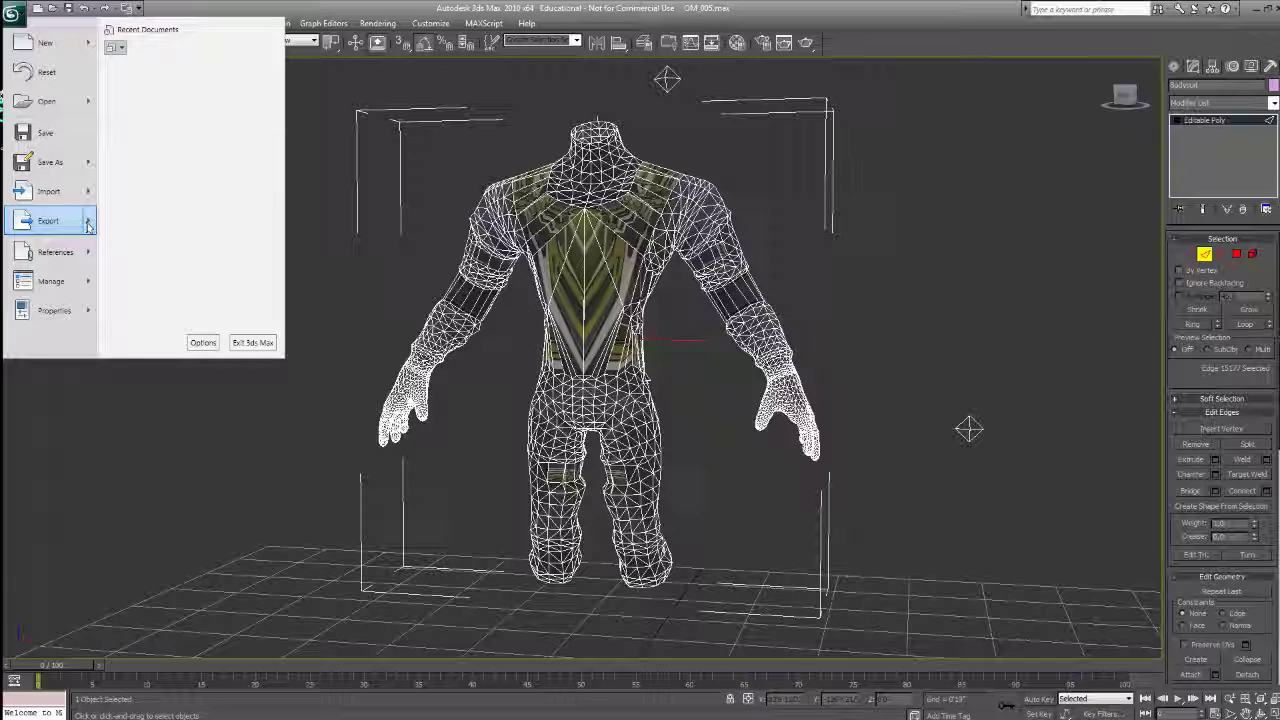
pyautogui.click(197, 69)
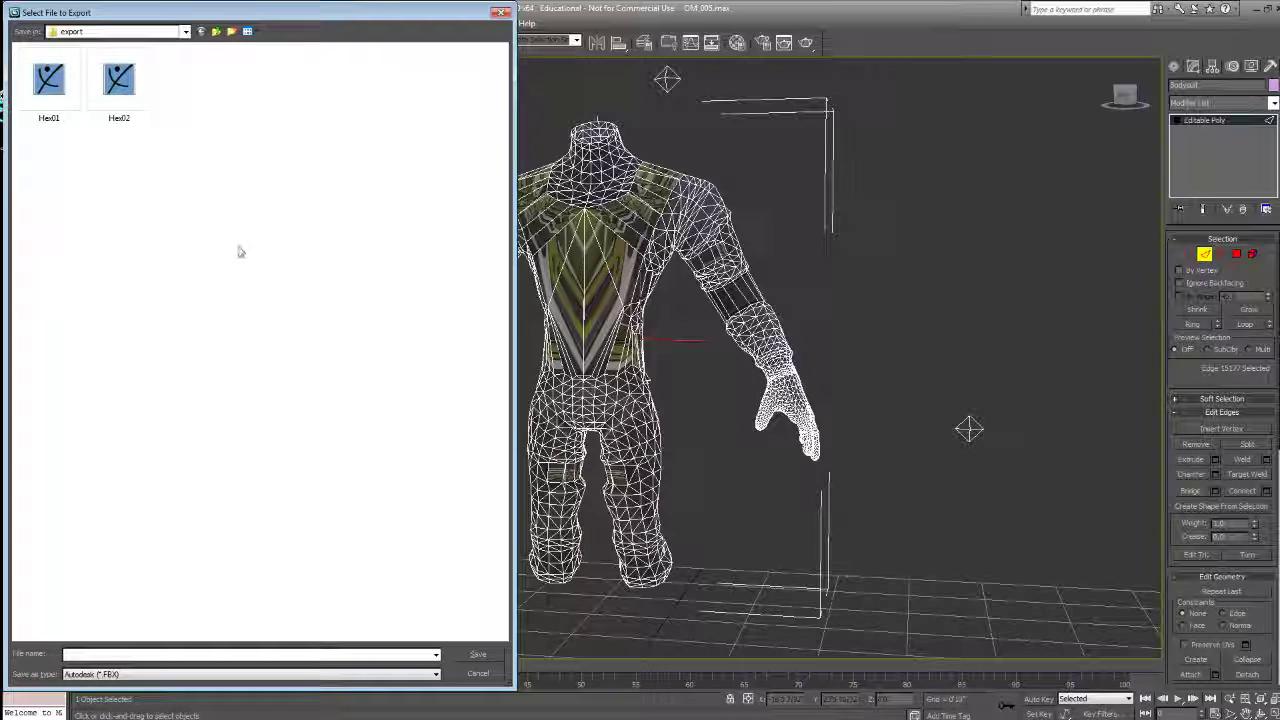
pyautogui.click(470, 672)
# Step: Delete the outer polygons of the left rear pocket flap below the waistband
pyautogui.keyDown('alt'); pyautogui.moveTo(648, 380); pyautogui.dragTo(400, 384, button='middle'); pyautogui.keyUp('alt')
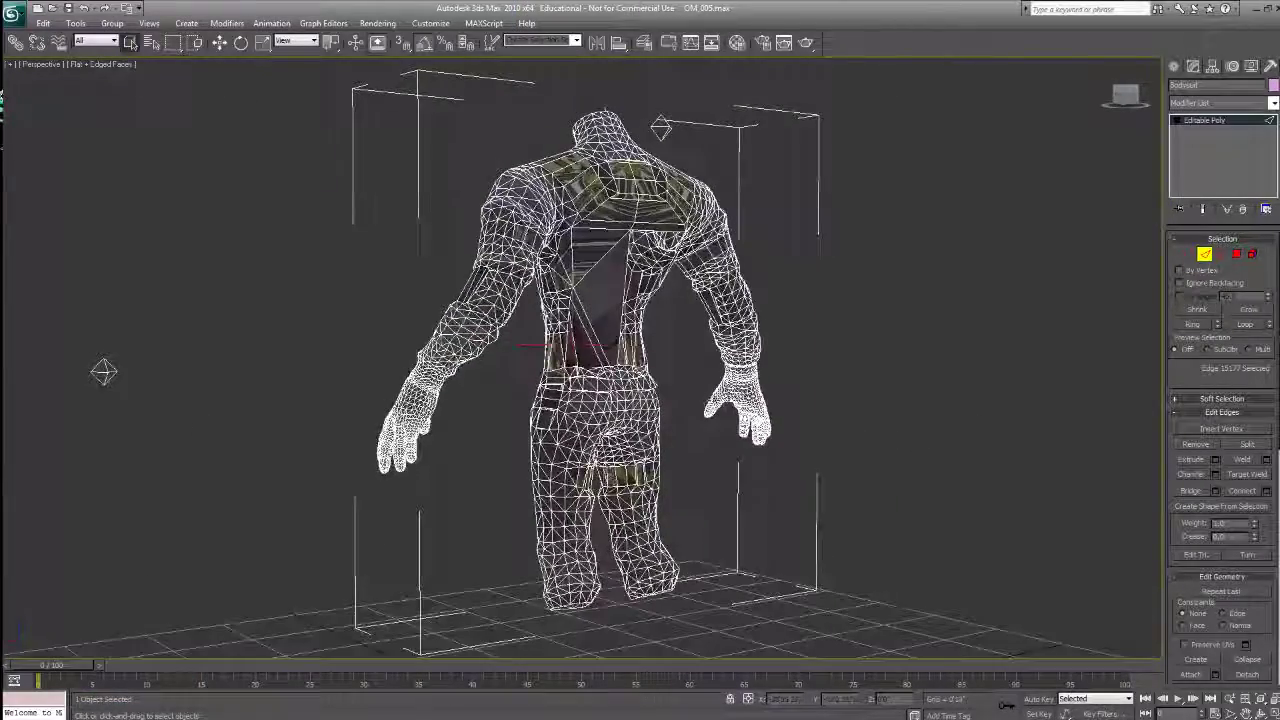
pyautogui.moveTo(691, 428); pyautogui.dragTo(686, 386, button='middle')
pyautogui.scroll(5, 687, 372)
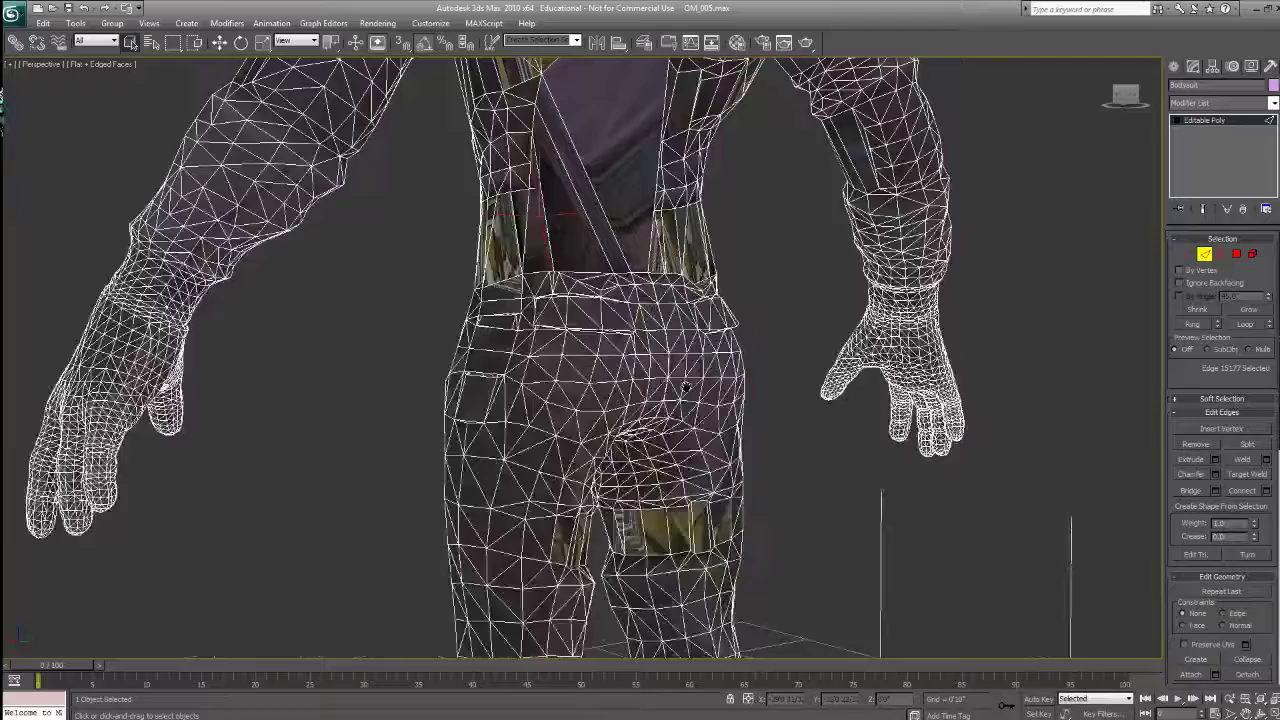
pyautogui.scroll(3, 688, 346)
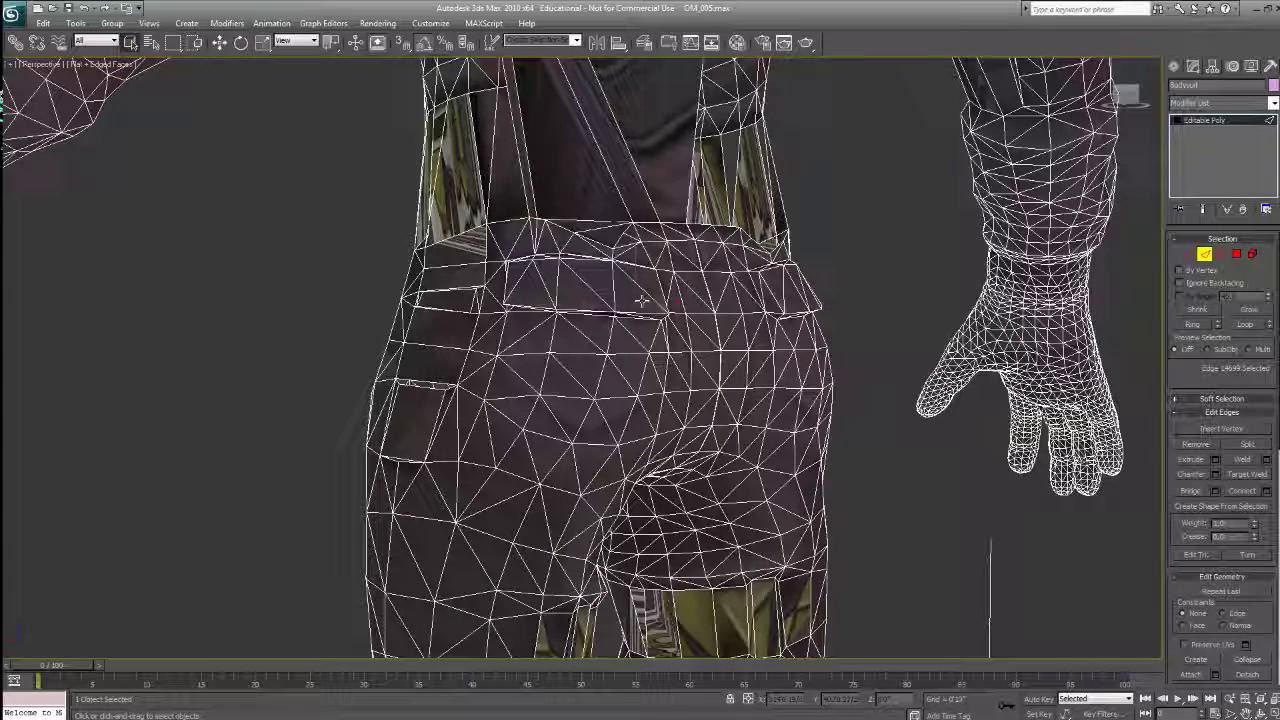
pyautogui.click(1236, 253)
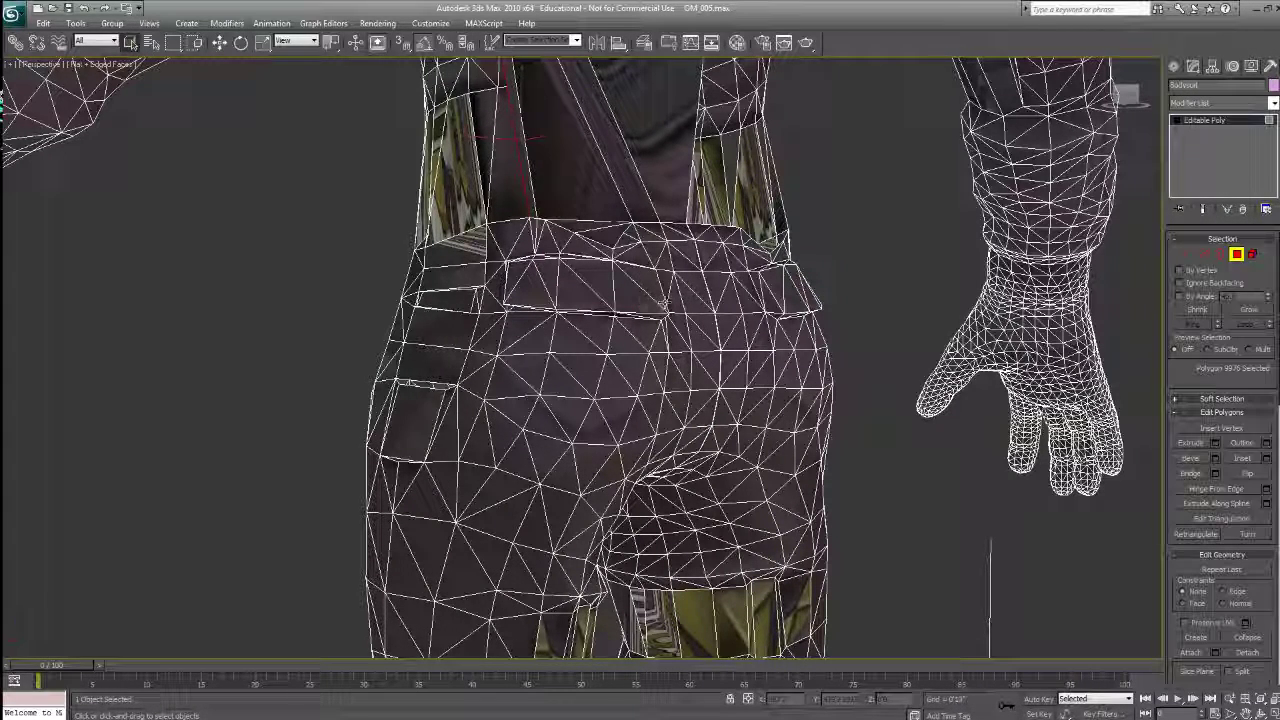
pyautogui.press('Delete')
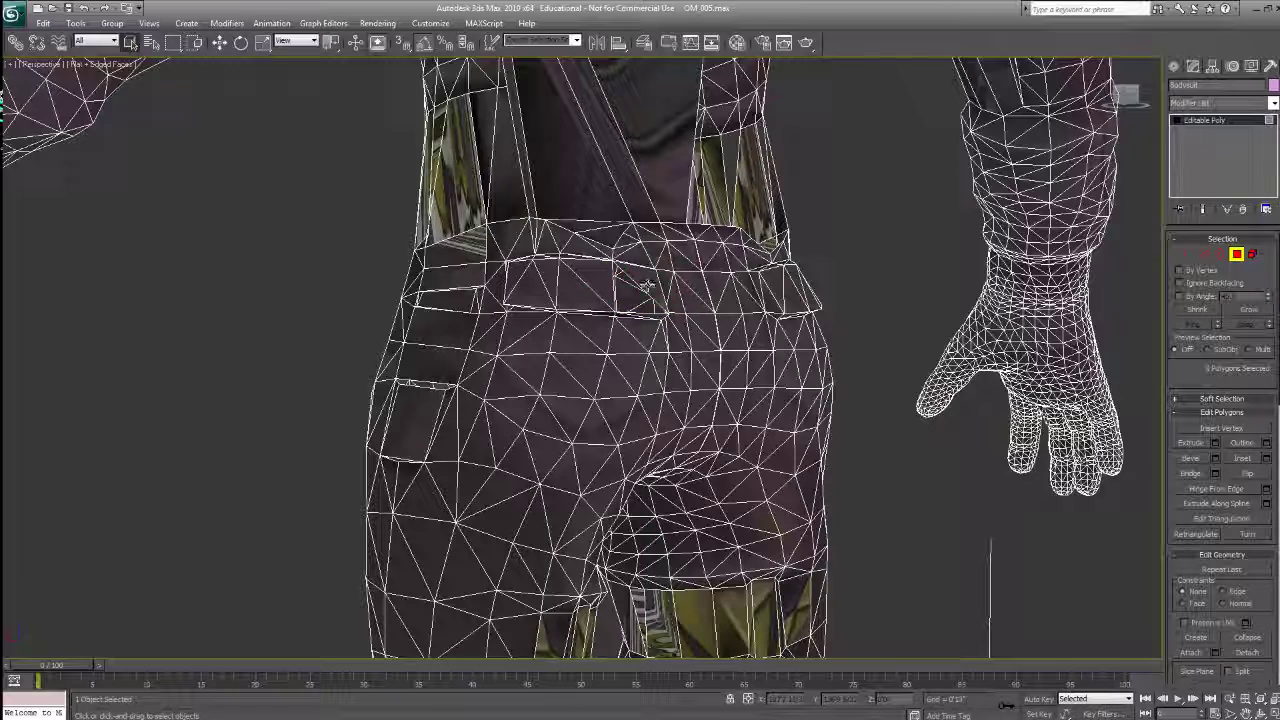
pyautogui.click(520, 278)
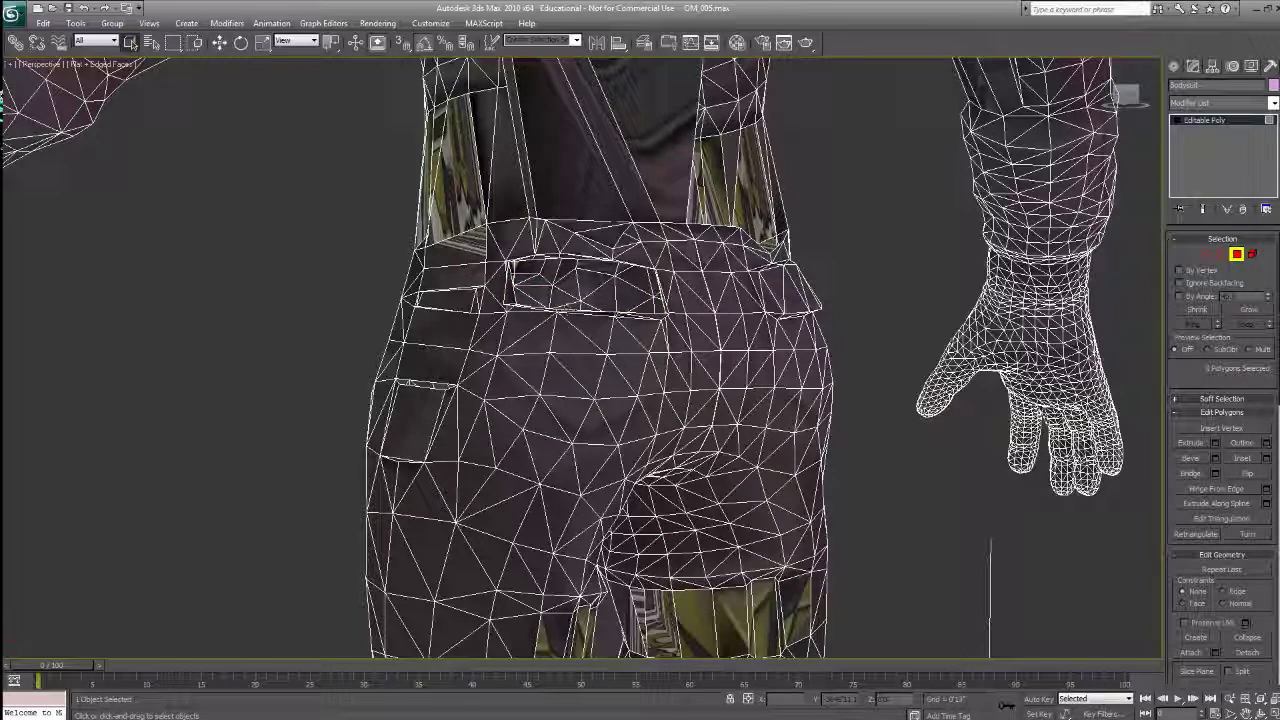
# Step: Delete the thin polygons along the lower rim of the left rear pocket flap
pyautogui.scroll(3, 634, 320)
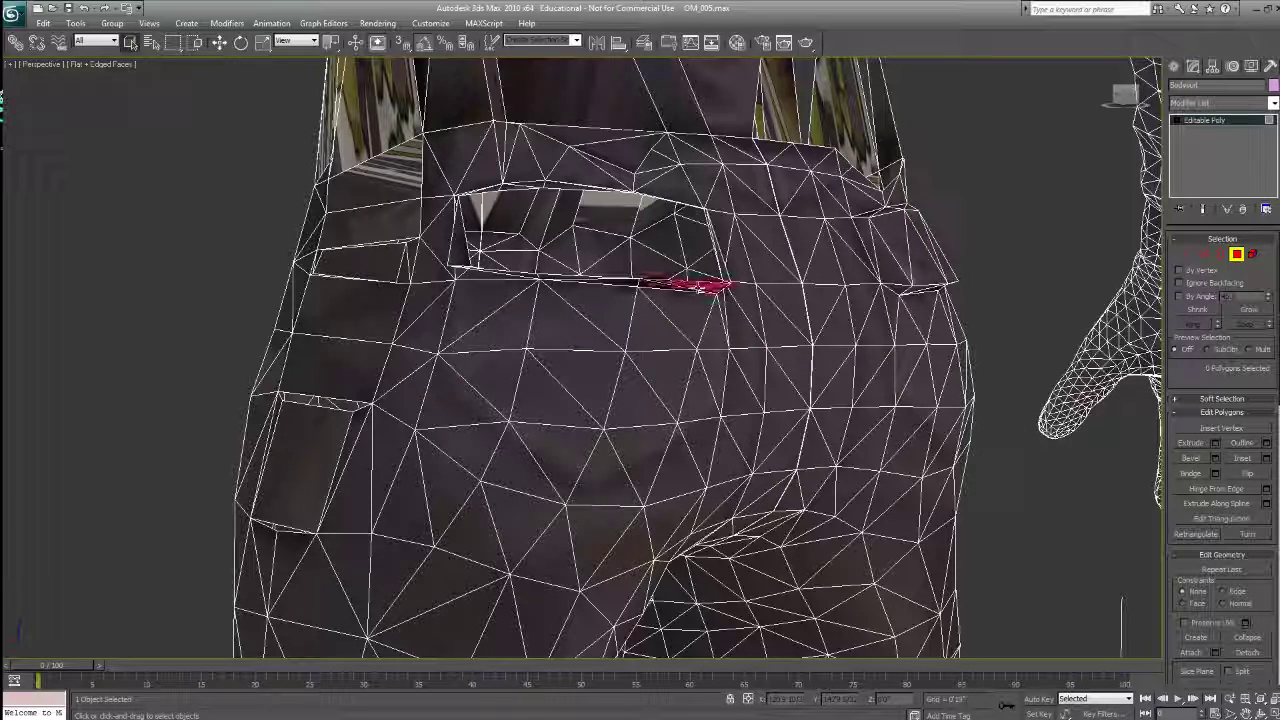
pyautogui.click(698, 287)
pyautogui.click(662, 285)
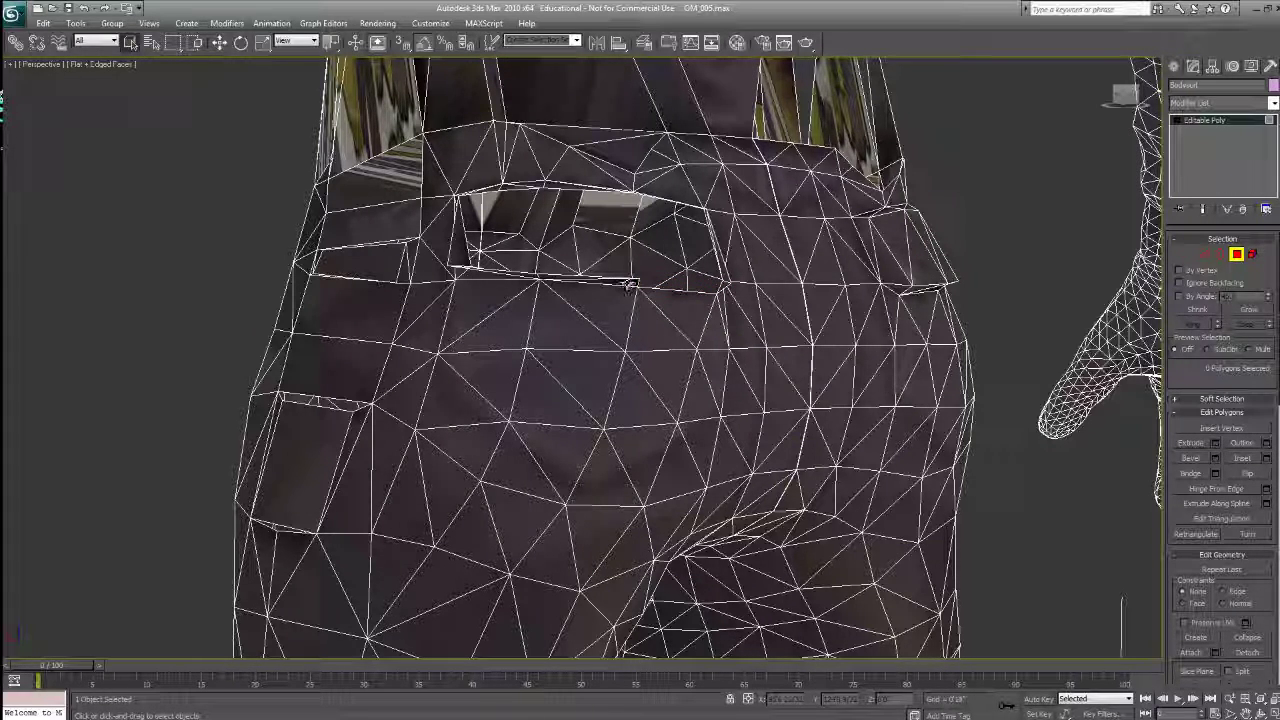
pyautogui.click(490, 274)
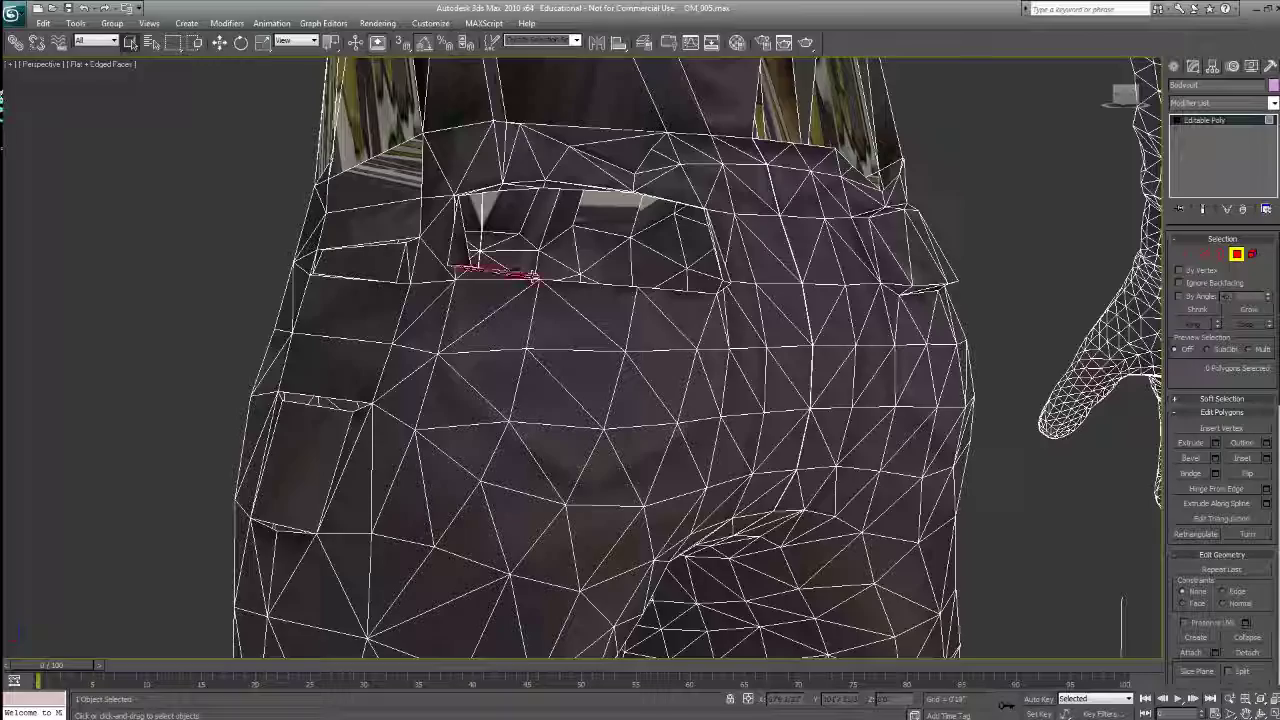
pyautogui.press('Delete')
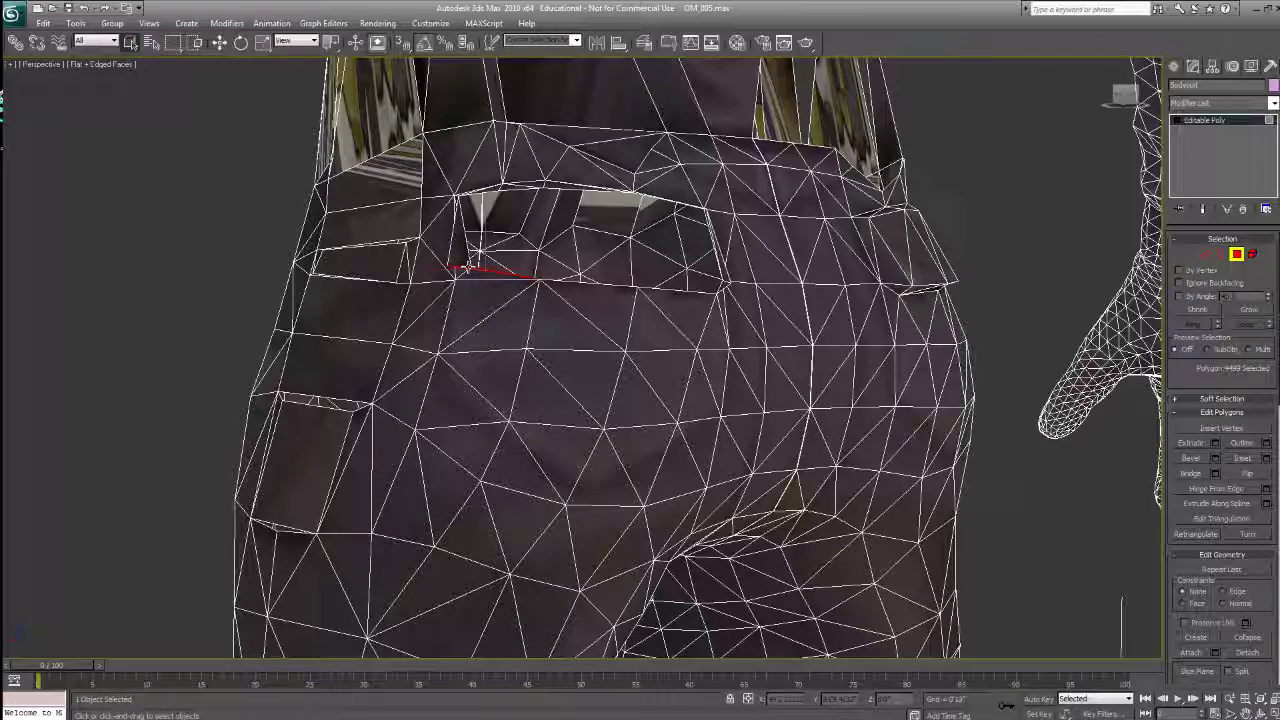
# Step: Delete the protruding triangle at the outer side of the left rear pocket and the thin polygons along its upper rim
pyautogui.keyDown('alt'); pyautogui.moveTo(610, 250); pyautogui.dragTo(230, 268, button='middle'); pyautogui.keyUp('alt')
pyautogui.click(204, 268)
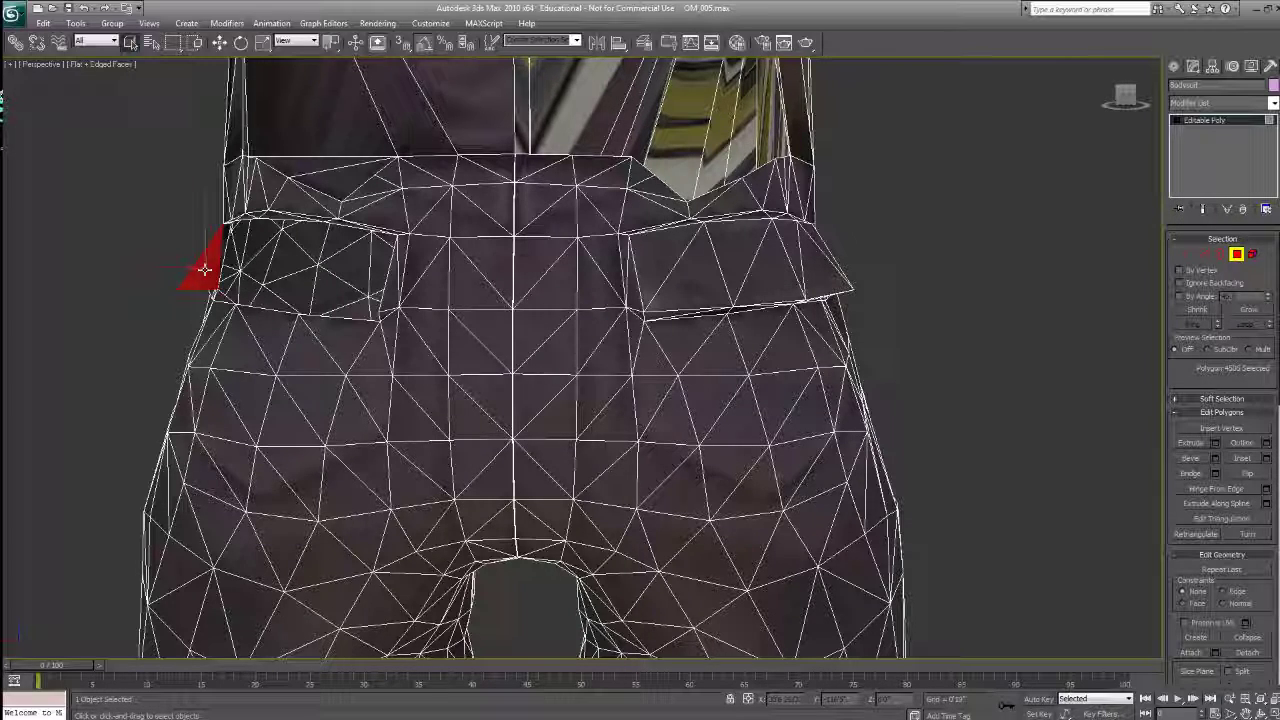
pyautogui.press('Delete')
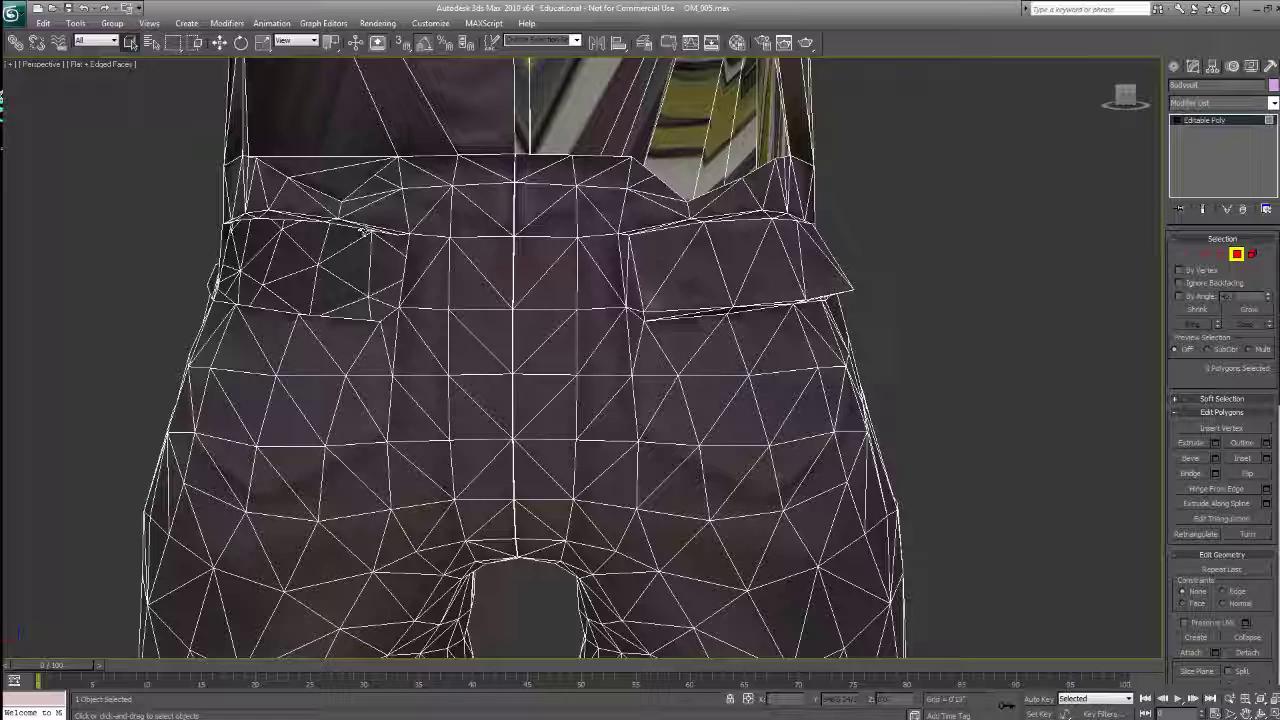
pyautogui.press('Delete')
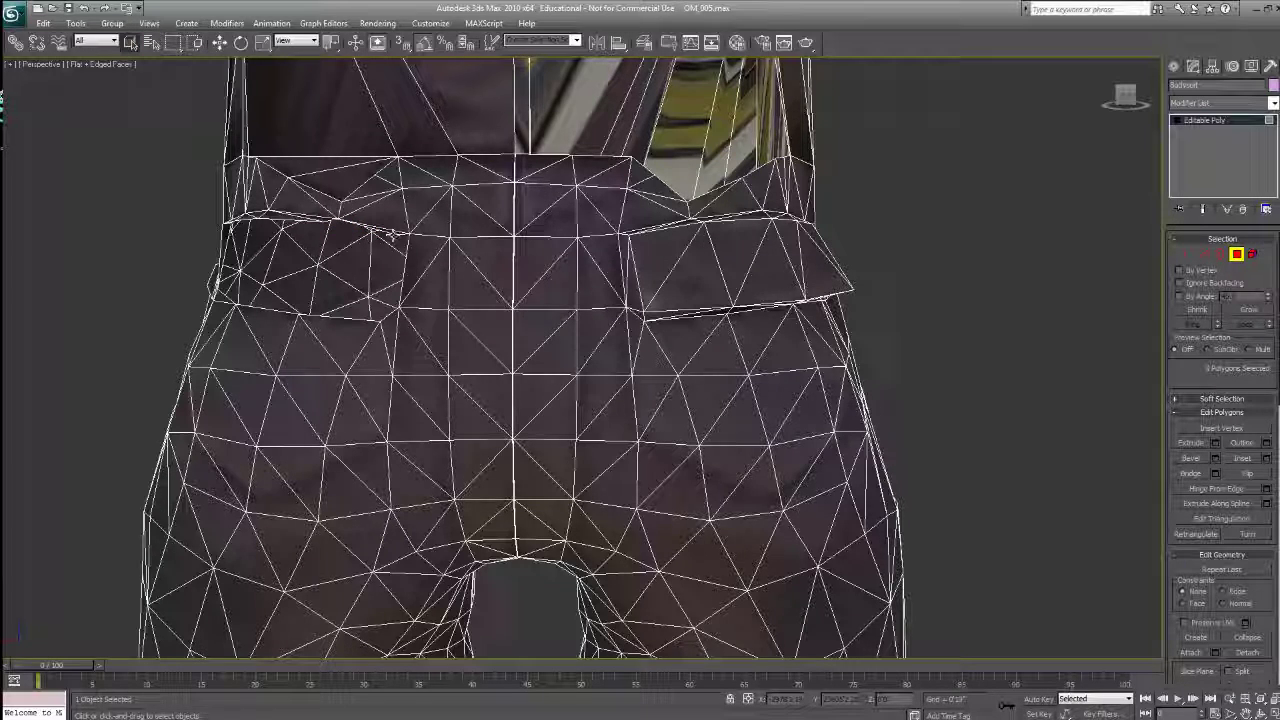
pyautogui.click(310, 219)
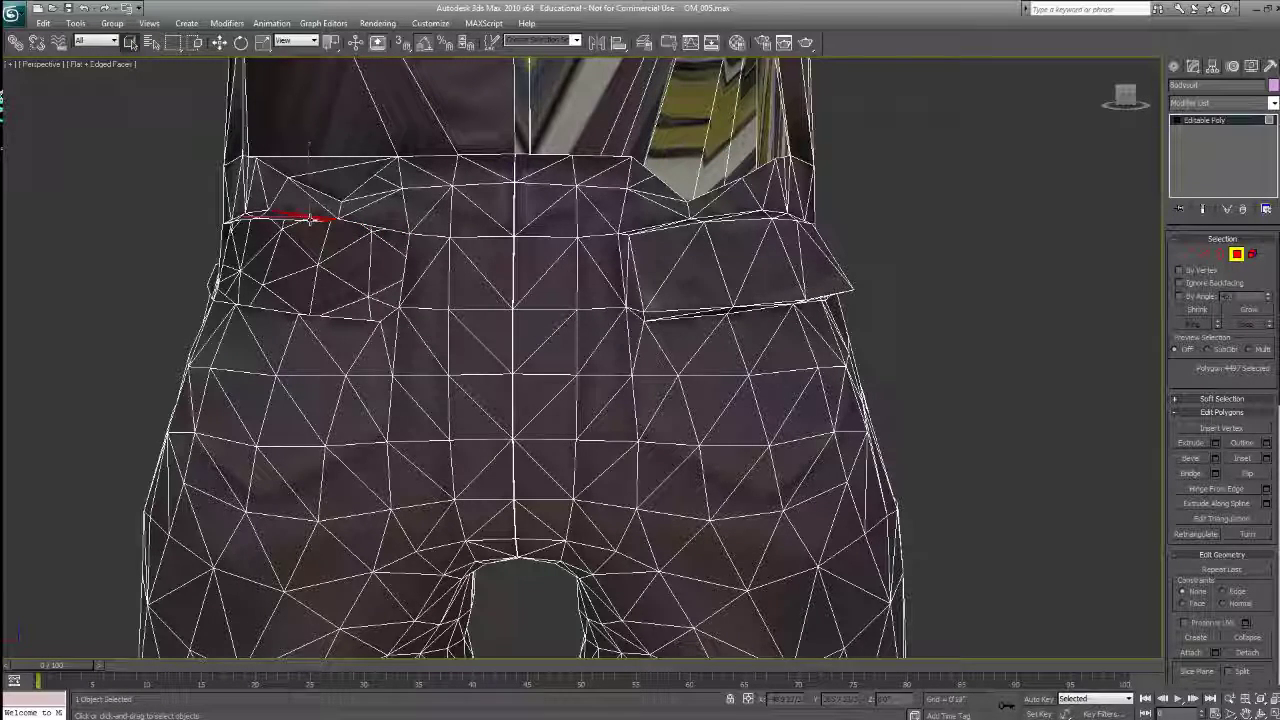
pyautogui.click(298, 219)
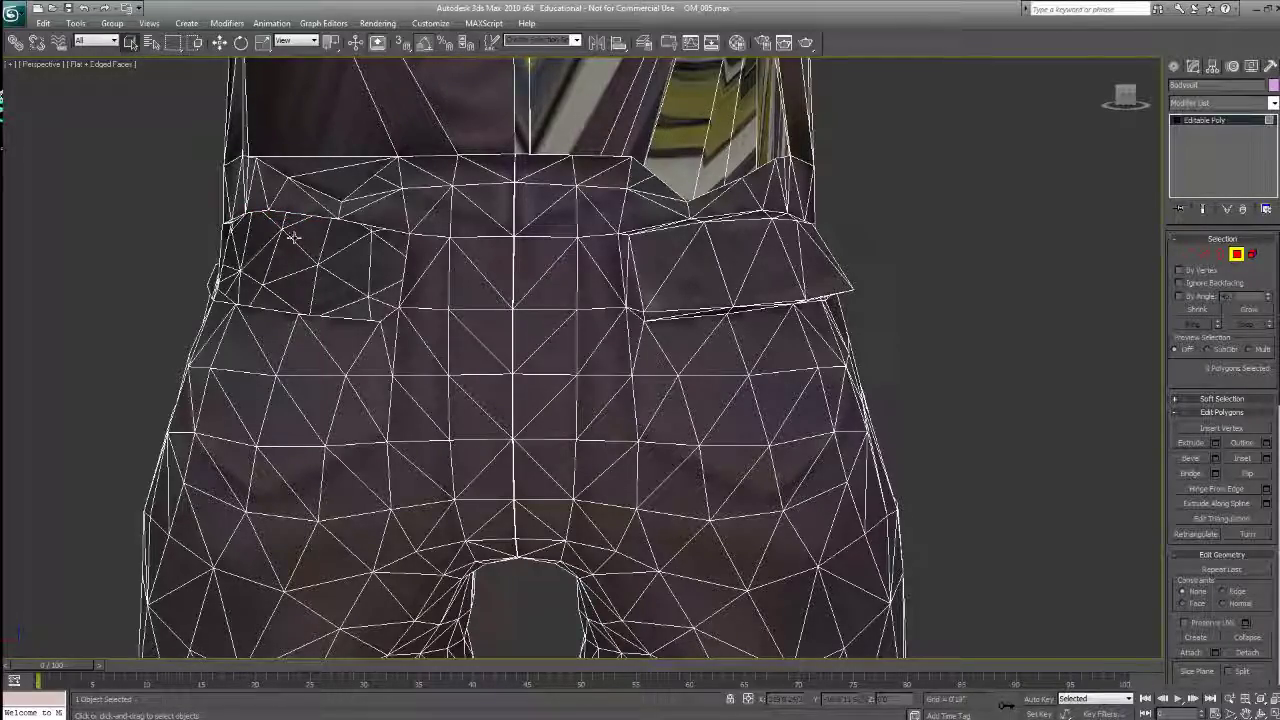
# Step: Delete the remaining sliver polygons at the upper outer corner of the left rear pocket
pyautogui.keyDown('alt'); pyautogui.moveTo(293, 235); pyautogui.dragTo(620, 368, button='middle'); pyautogui.keyUp('alt')
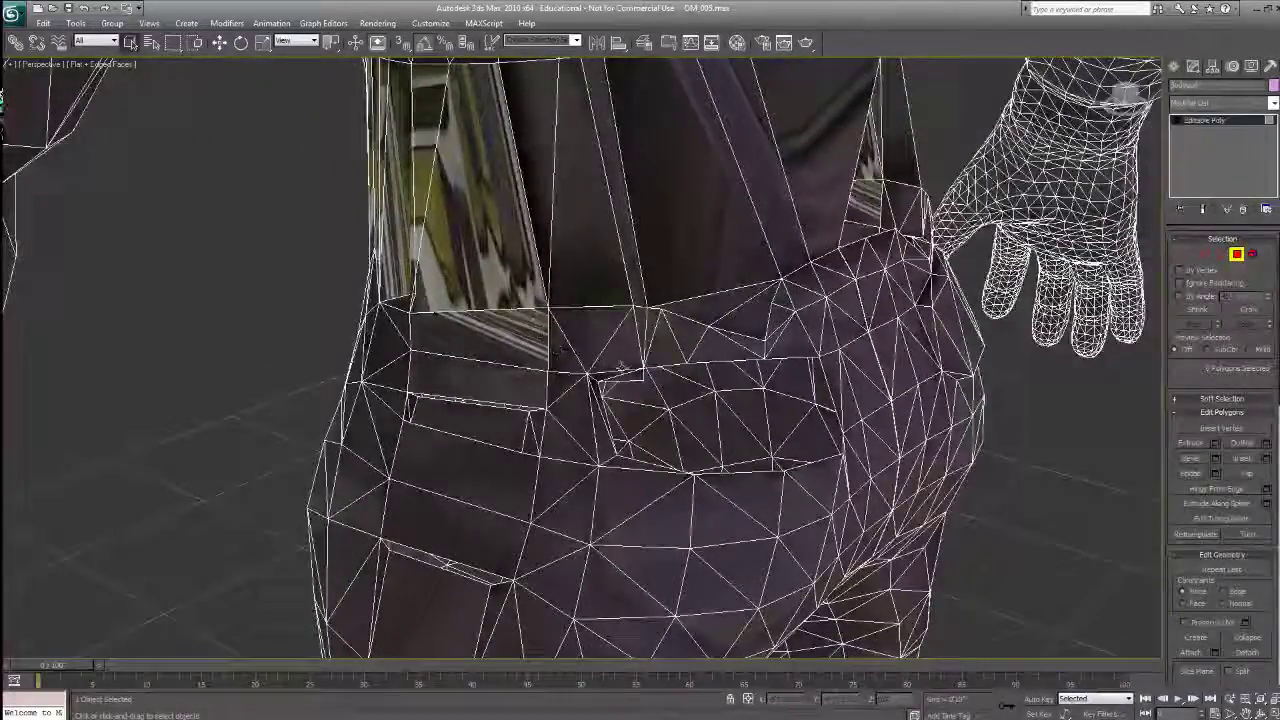
pyautogui.click(620, 370)
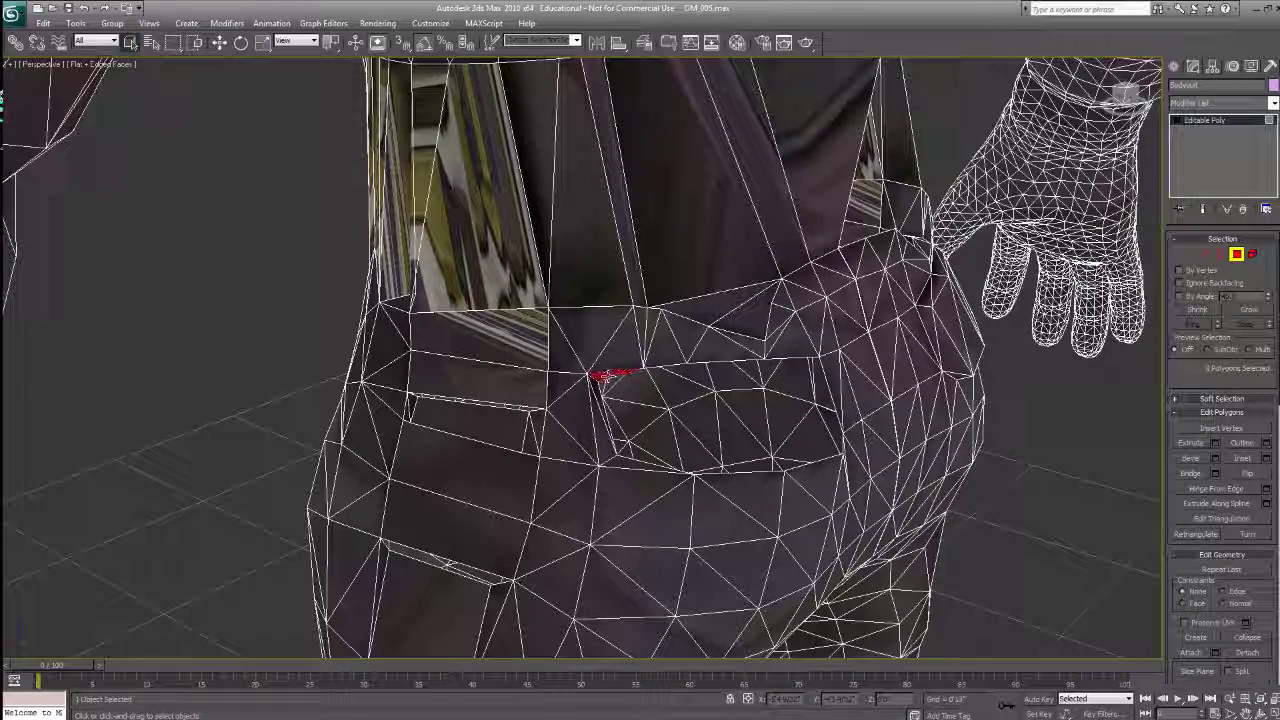
pyautogui.click(602, 382)
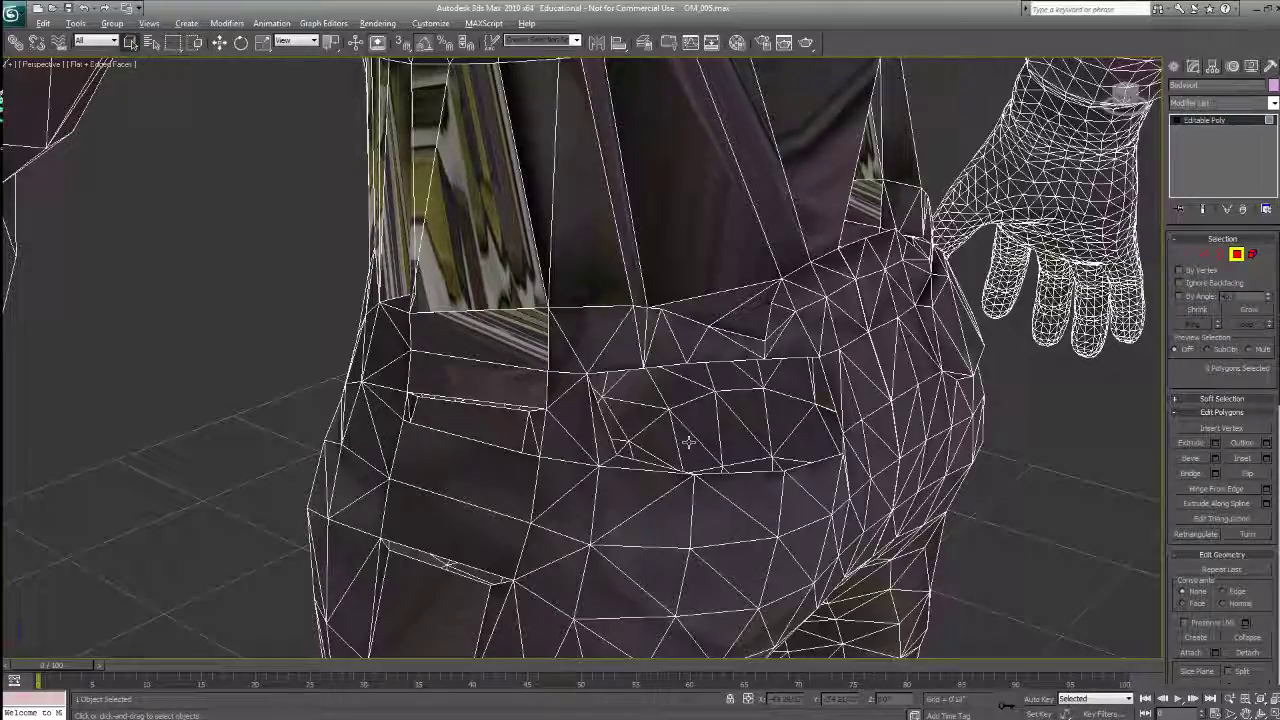
pyautogui.keyDown('alt'); pyautogui.moveTo(688, 441); pyautogui.dragTo(495, 412, button='middle'); pyautogui.keyUp('alt')
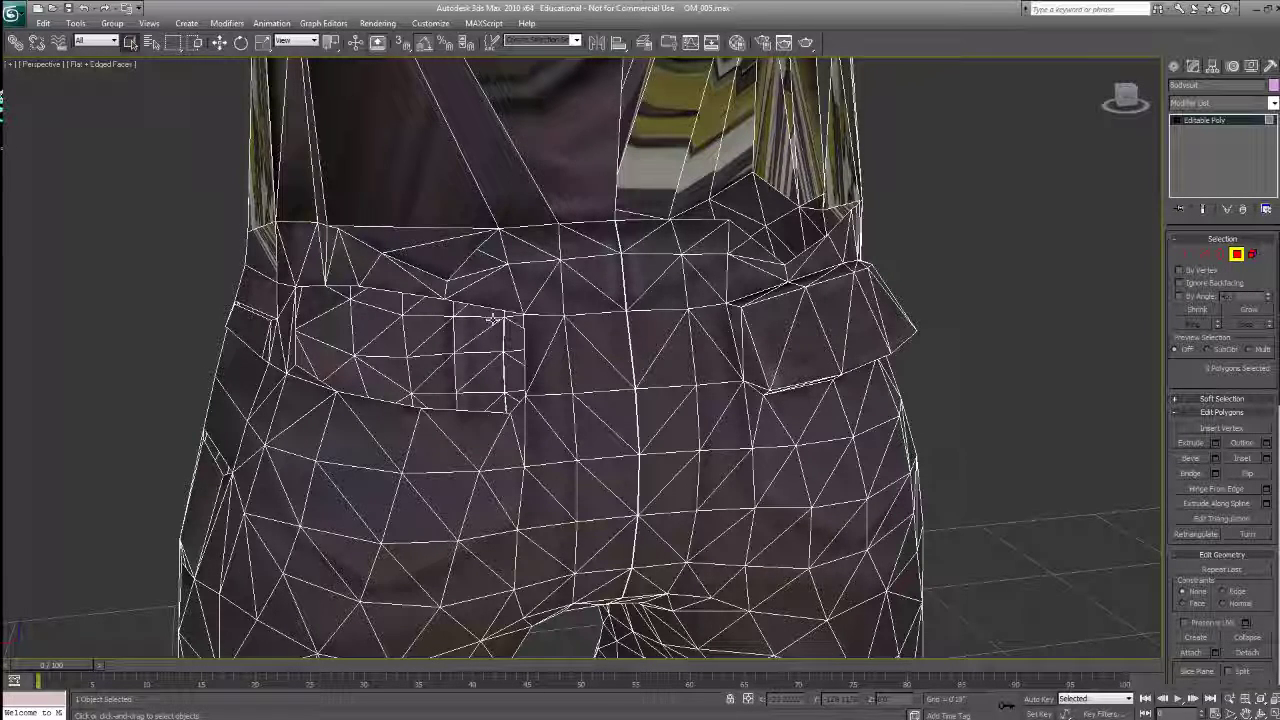
# Step: Bridge the upper and lower border edges across the middle of the left rear pocket hole, plus the adjacent pair toward the hip
pyautogui.click(406, 291)
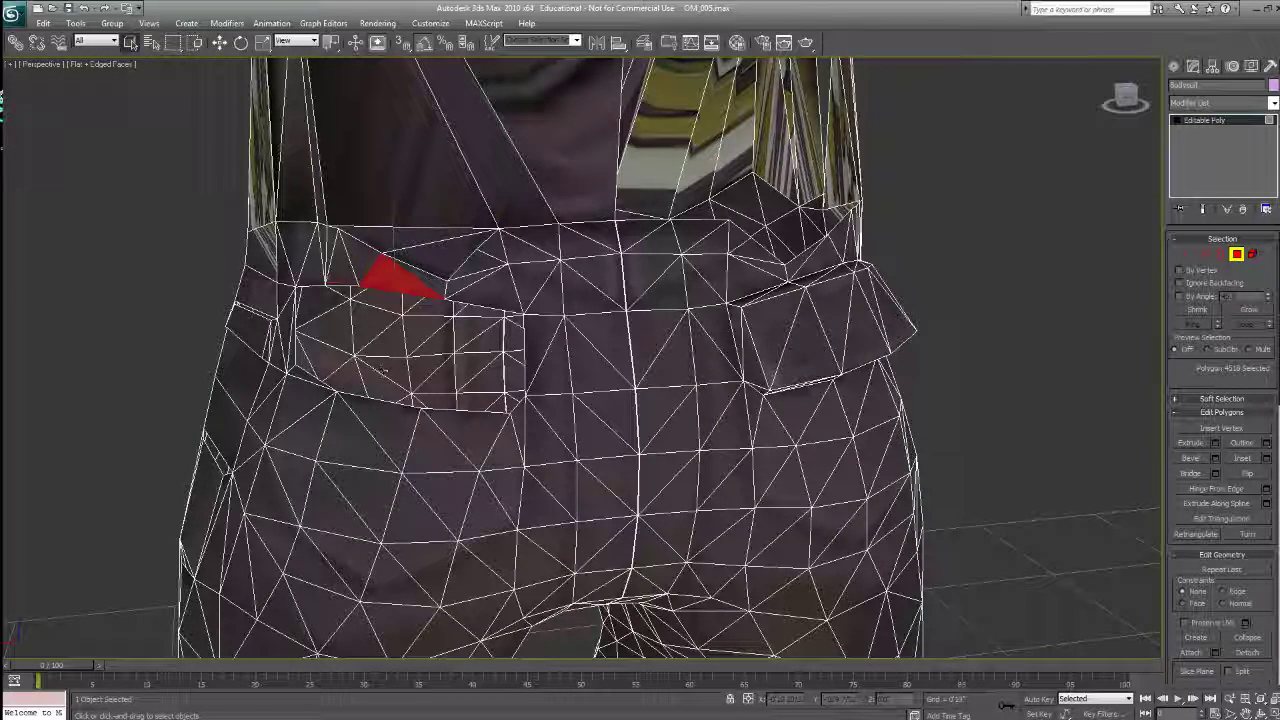
pyautogui.click(1204, 256)
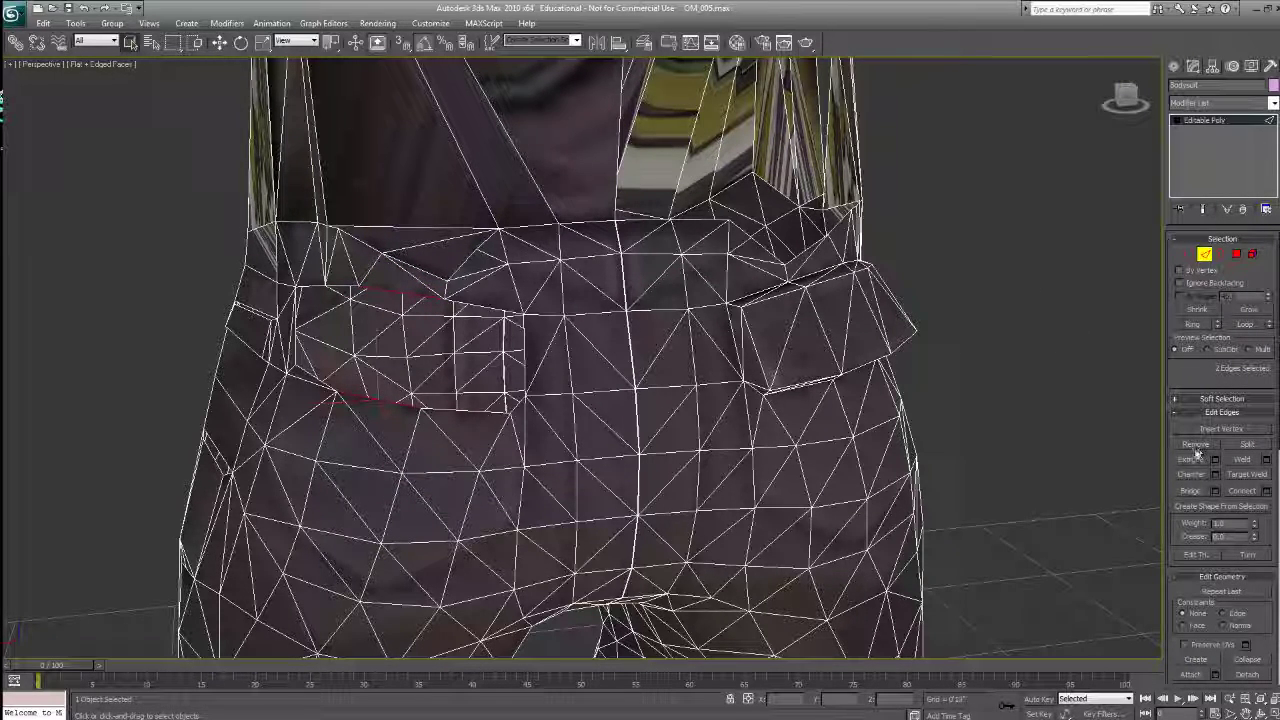
pyautogui.click(1192, 491)
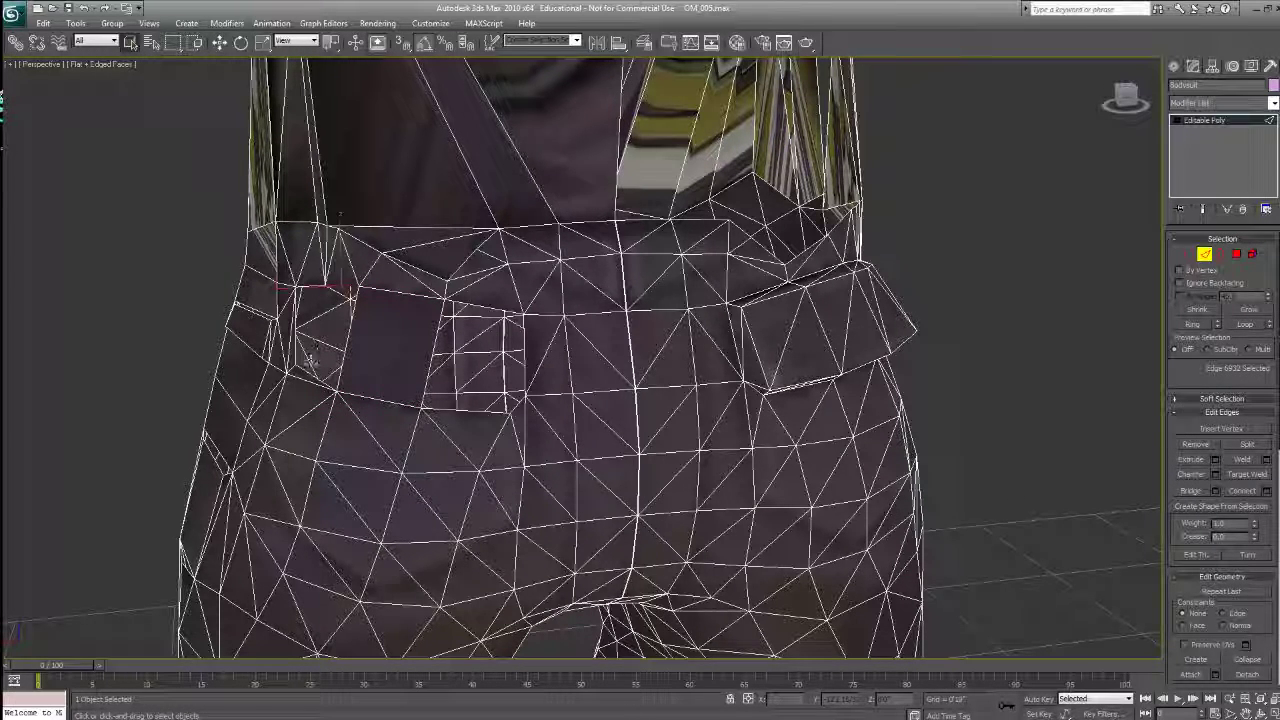
pyautogui.keyDown('ctrl'); pyautogui.click(312, 378); pyautogui.keyUp('ctrl')
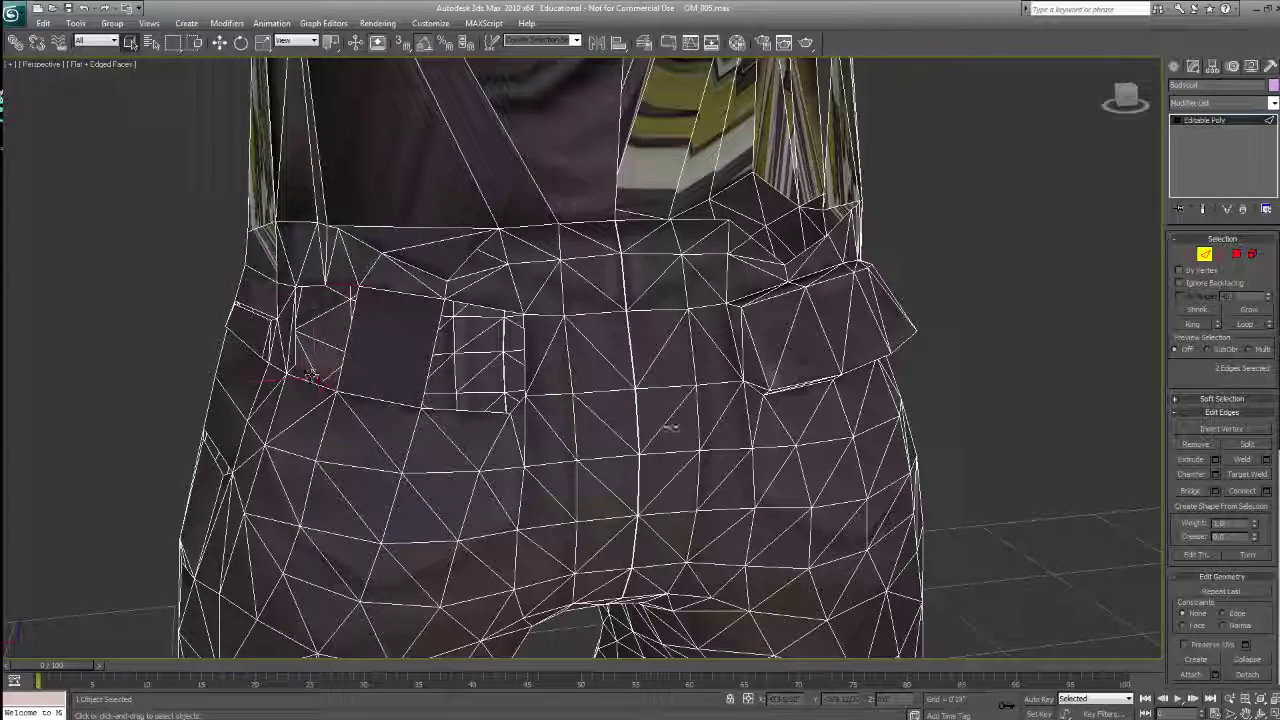
pyautogui.click(1200, 491)
pyautogui.keyDown('alt'); pyautogui.moveTo(467, 496); pyautogui.dragTo(494, 506, button='middle'); pyautogui.keyUp('alt')
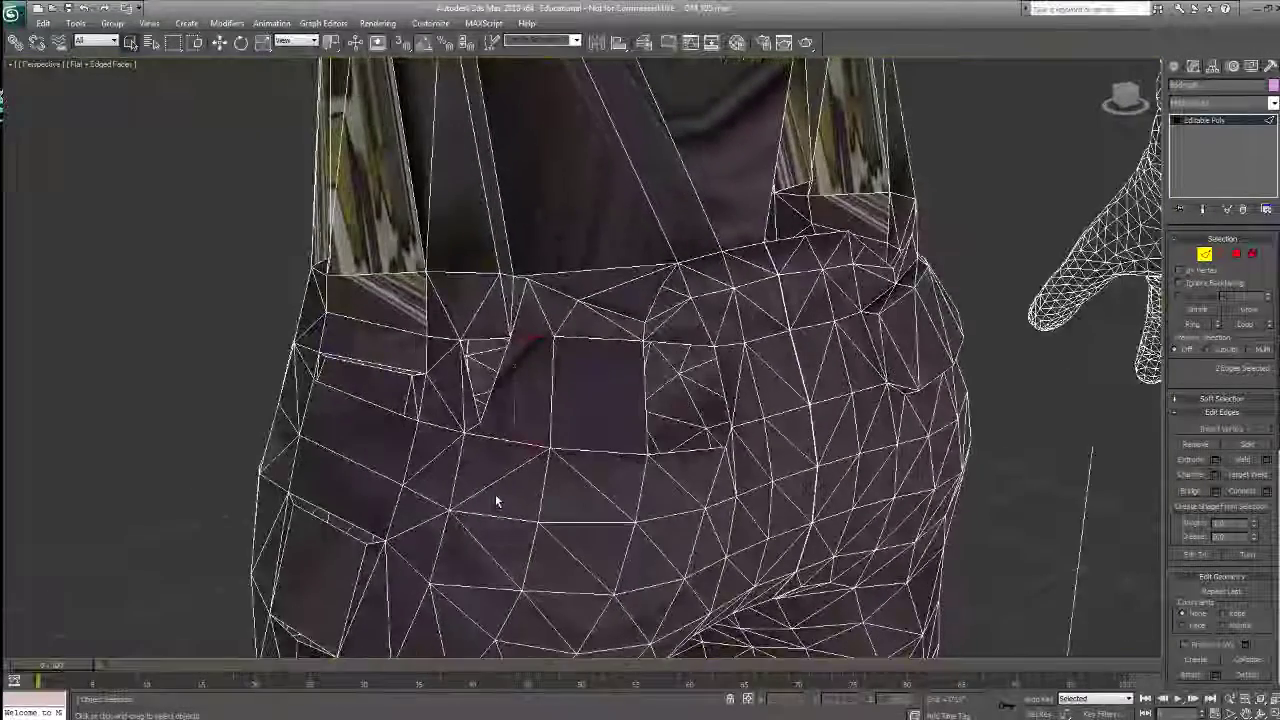
# Step: Bridge two specific edges at the pocket hole's outer end, the vertical side edge and the short upper border edge
pyautogui.click(477, 372)
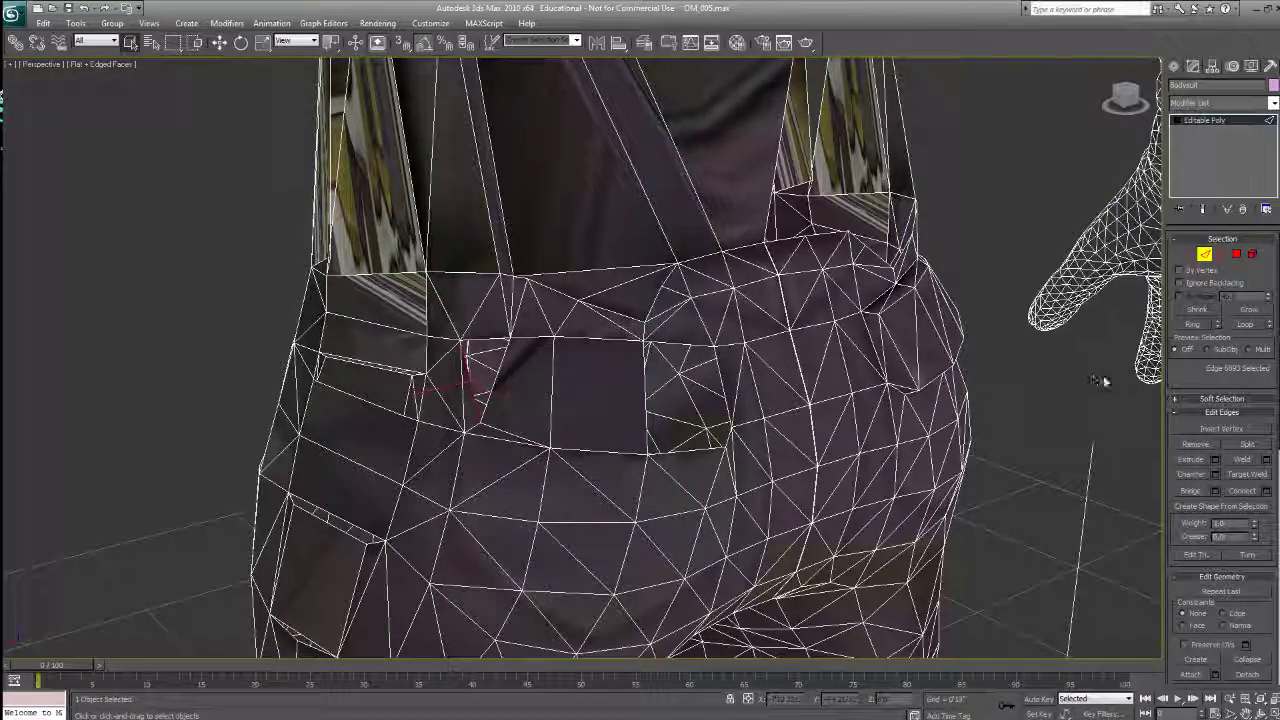
pyautogui.click(1214, 490)
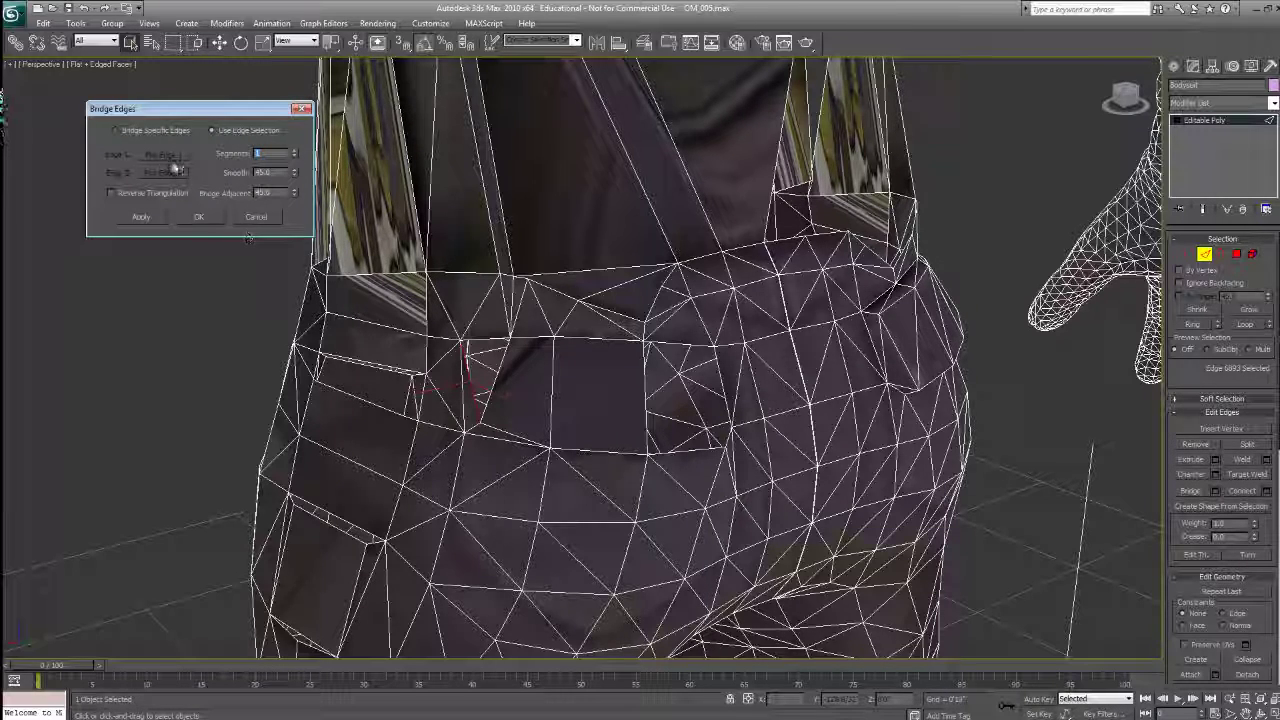
pyautogui.click(155, 130)
pyautogui.click(163, 154)
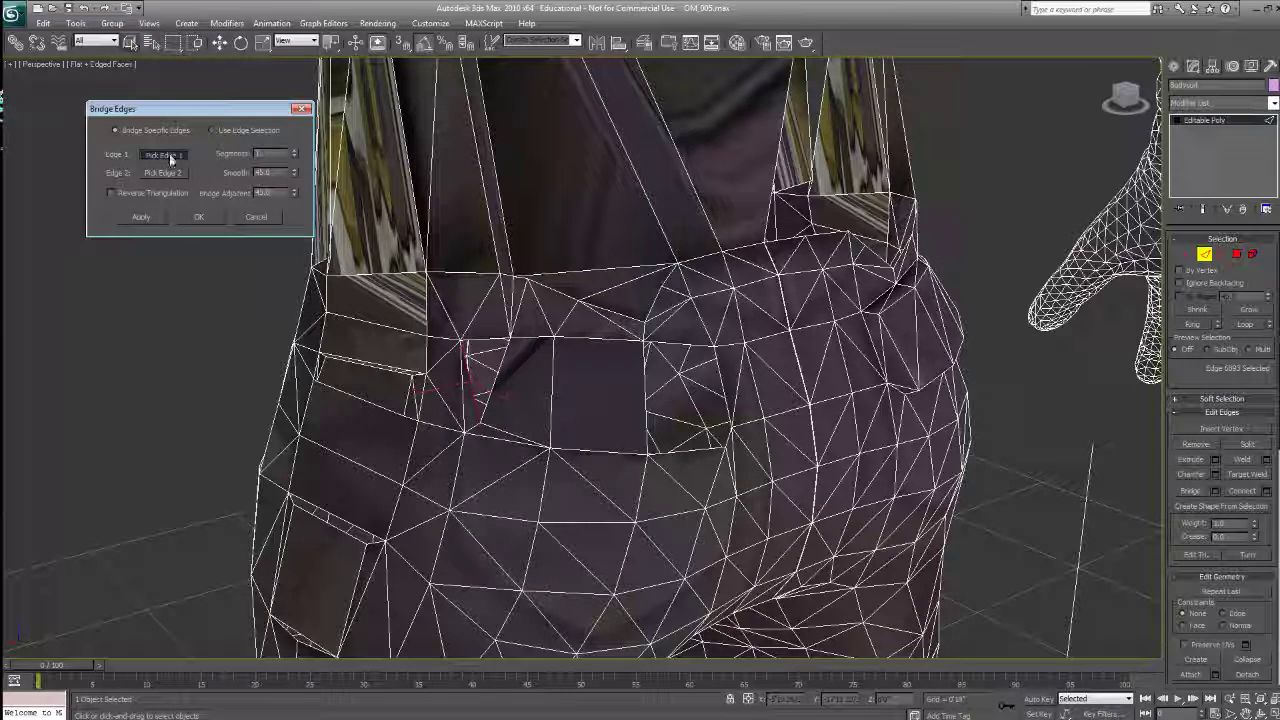
pyautogui.click(475, 392)
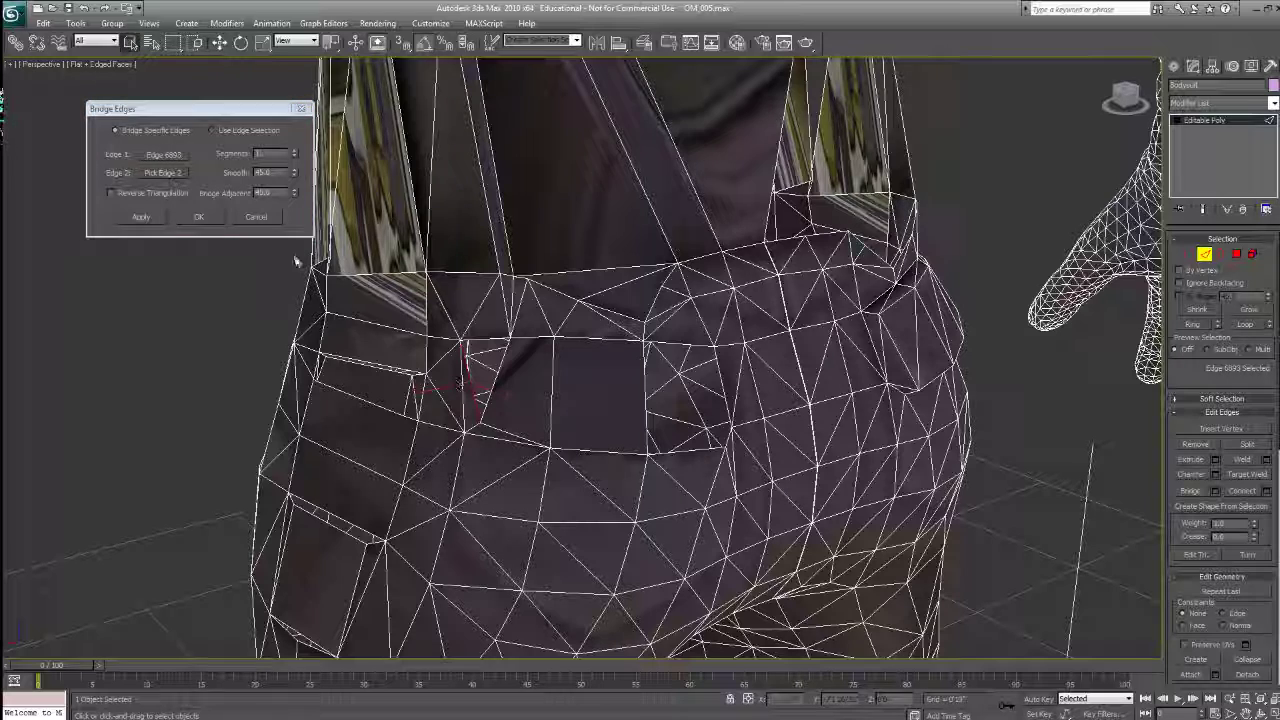
pyautogui.click(175, 174)
pyautogui.click(509, 333)
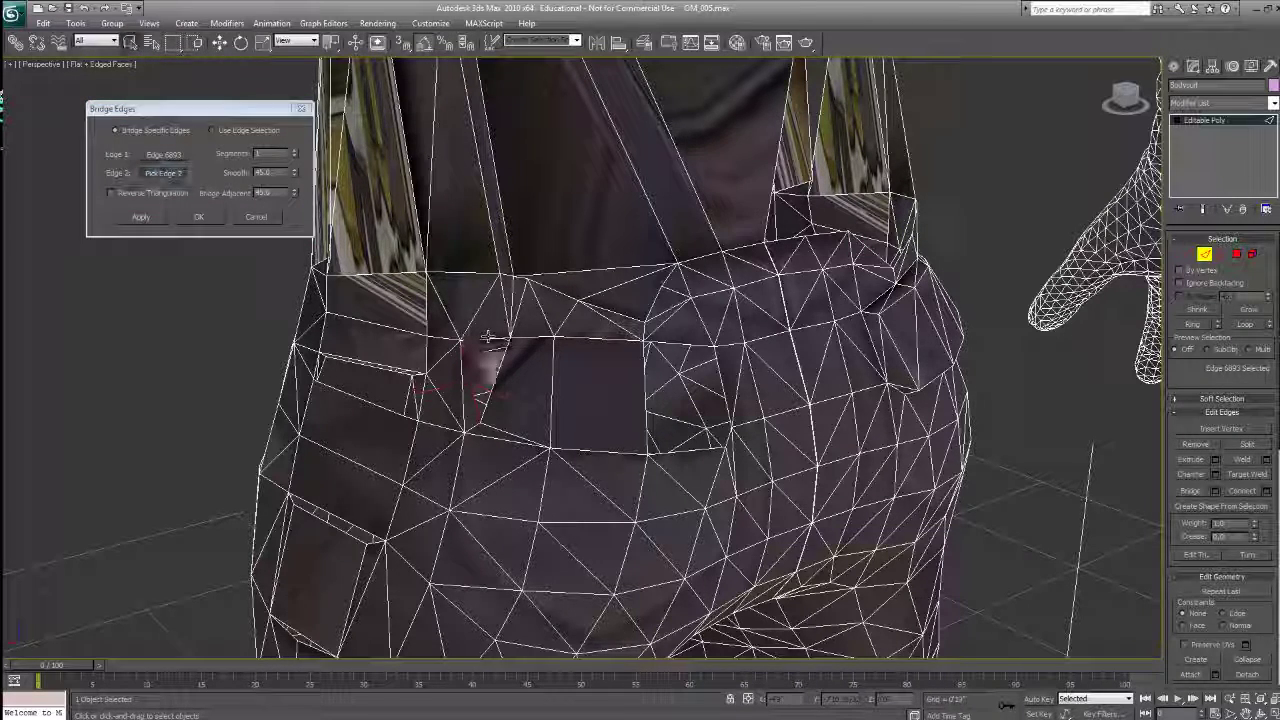
pyautogui.click(141, 217)
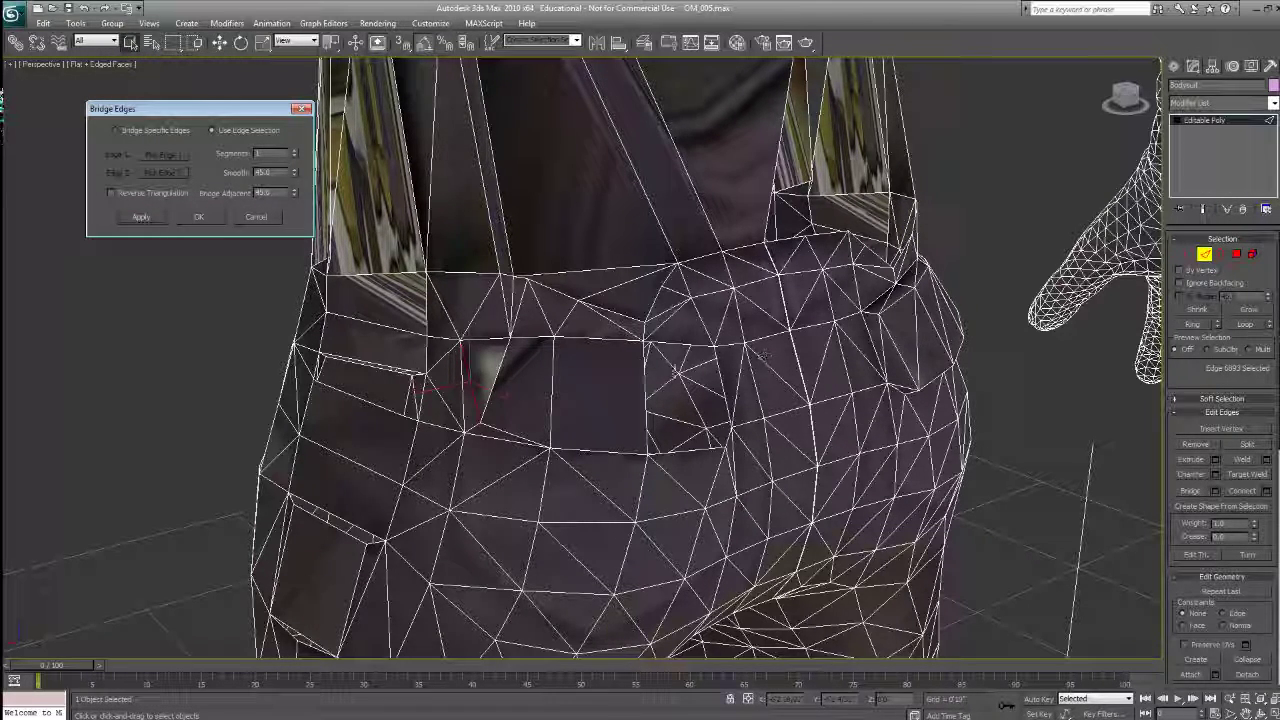
# Step: Bridge the upper and lower edges at the pocket hole's inner end, and bridge two specific vertical edges across the narrow gap beside it
pyautogui.click(664, 343)
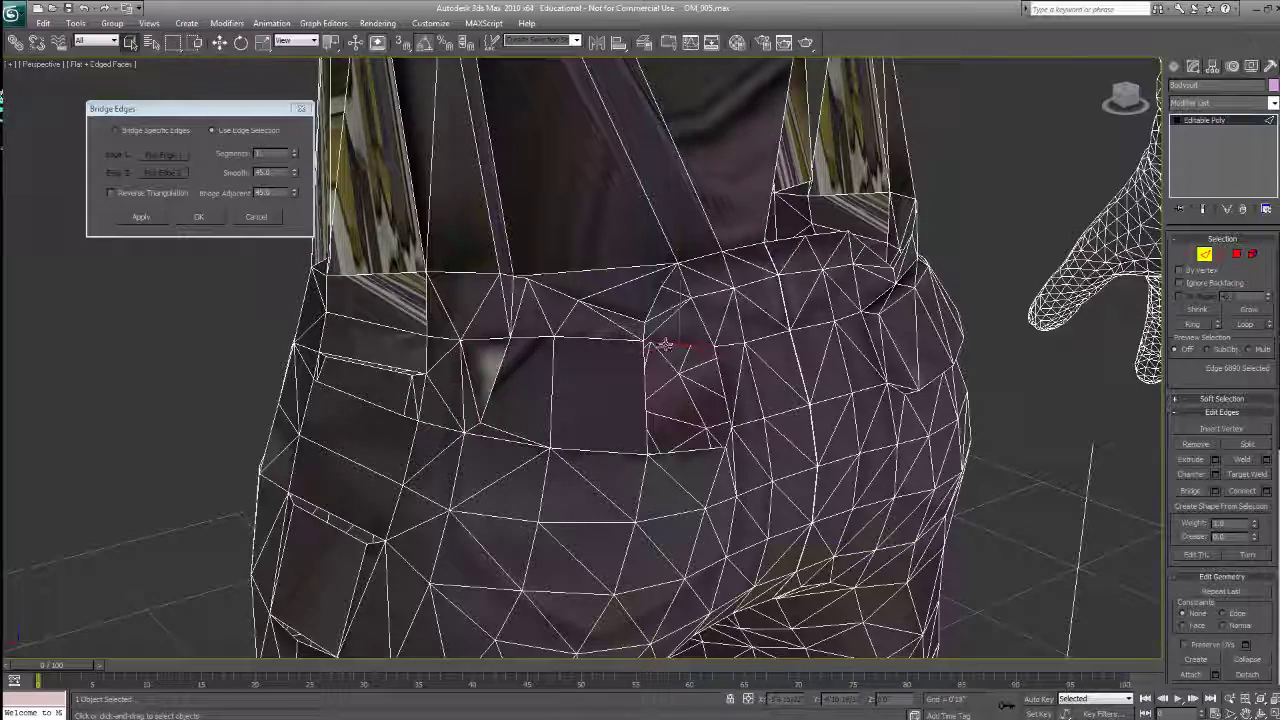
pyautogui.keyDown('ctrl'); pyautogui.click(685, 453); pyautogui.keyUp('ctrl')
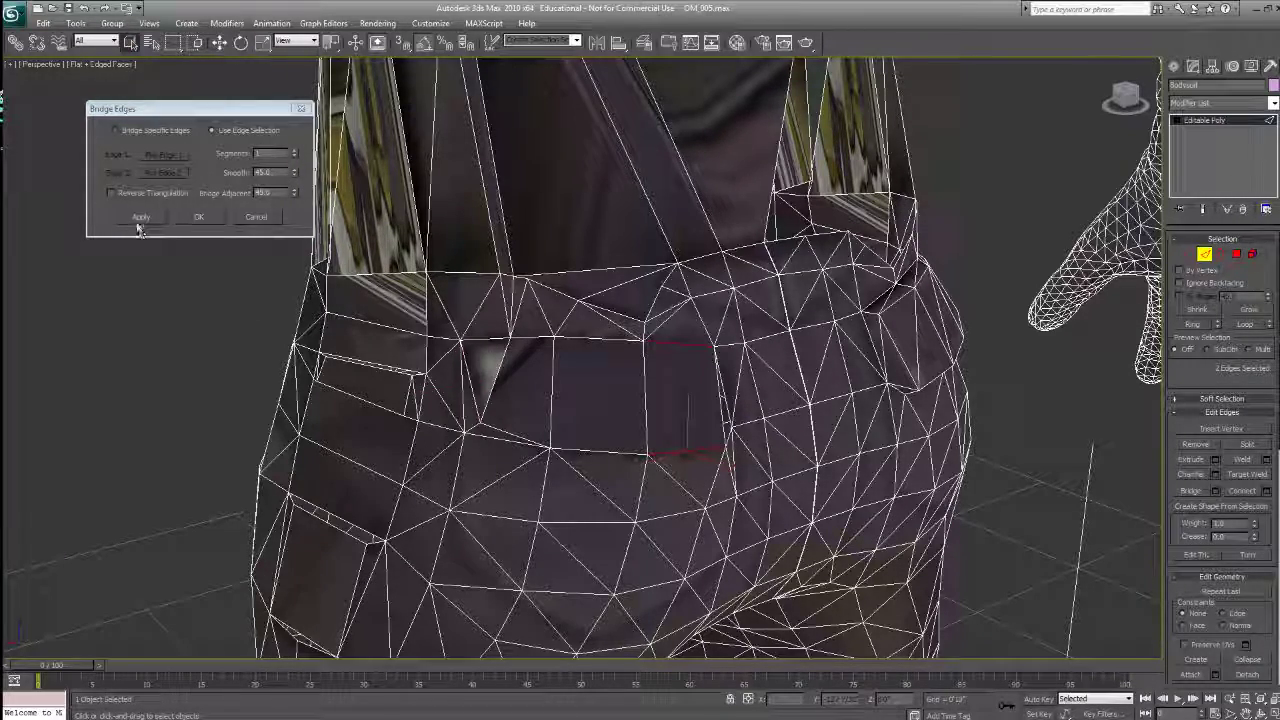
pyautogui.keyDown('alt'); pyautogui.moveTo(718, 441); pyautogui.dragTo(578, 410, button='middle'); pyautogui.keyUp('alt')
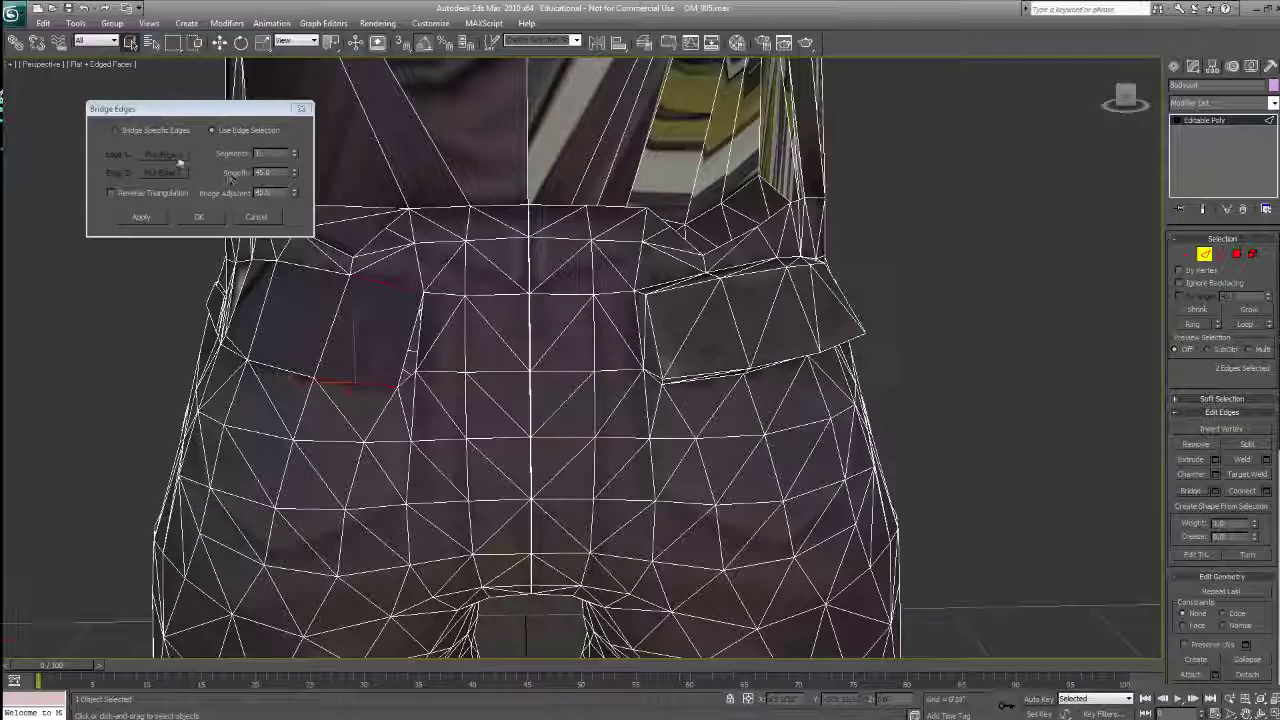
pyautogui.click(118, 130)
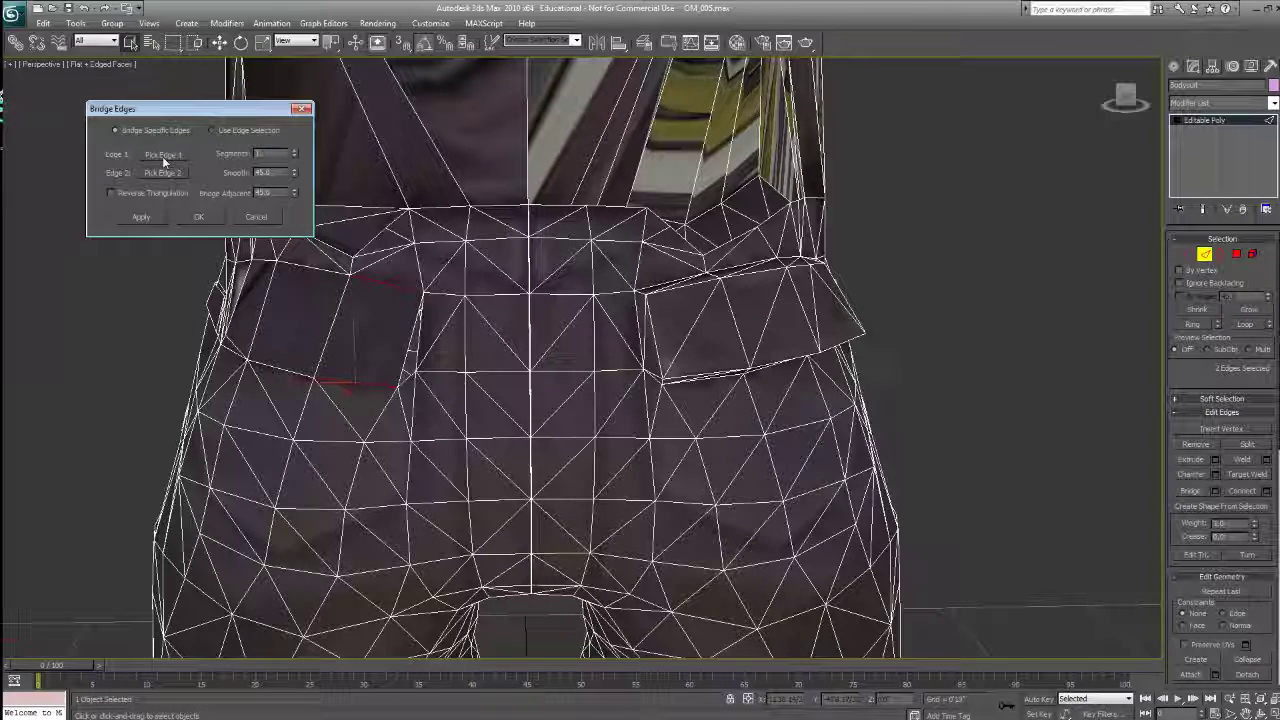
pyautogui.click(398, 348)
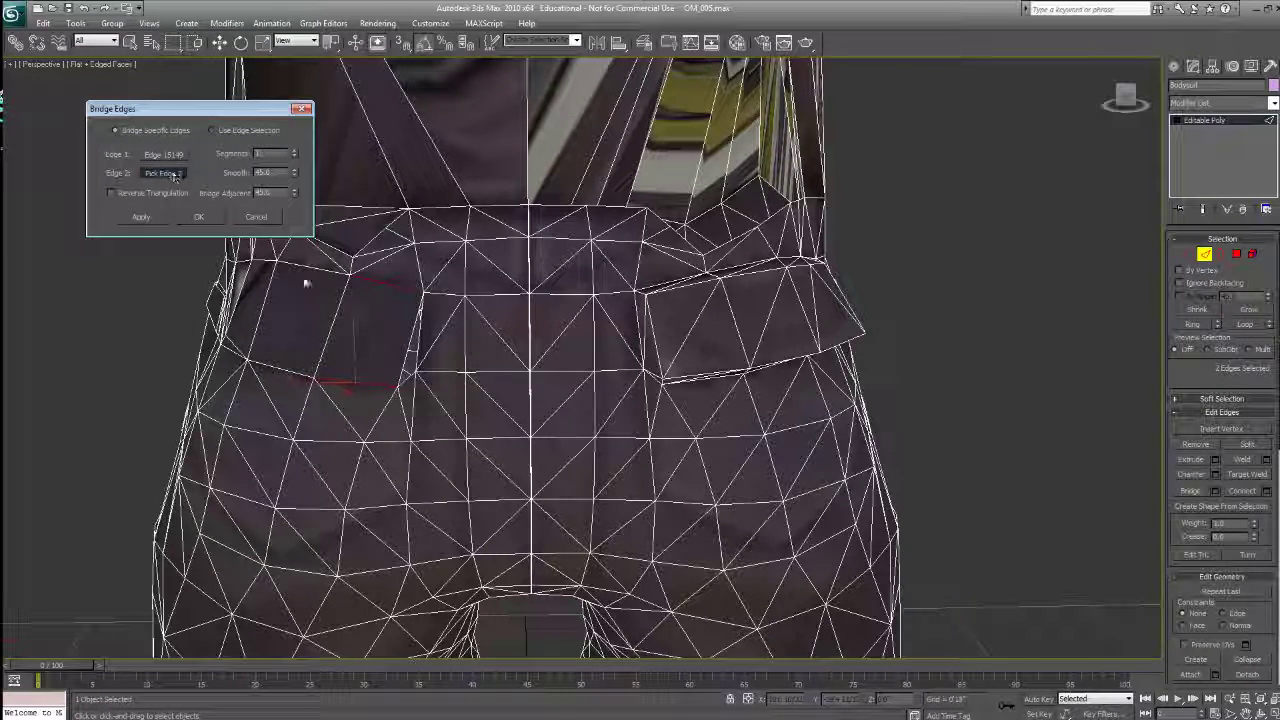
pyautogui.click(418, 341)
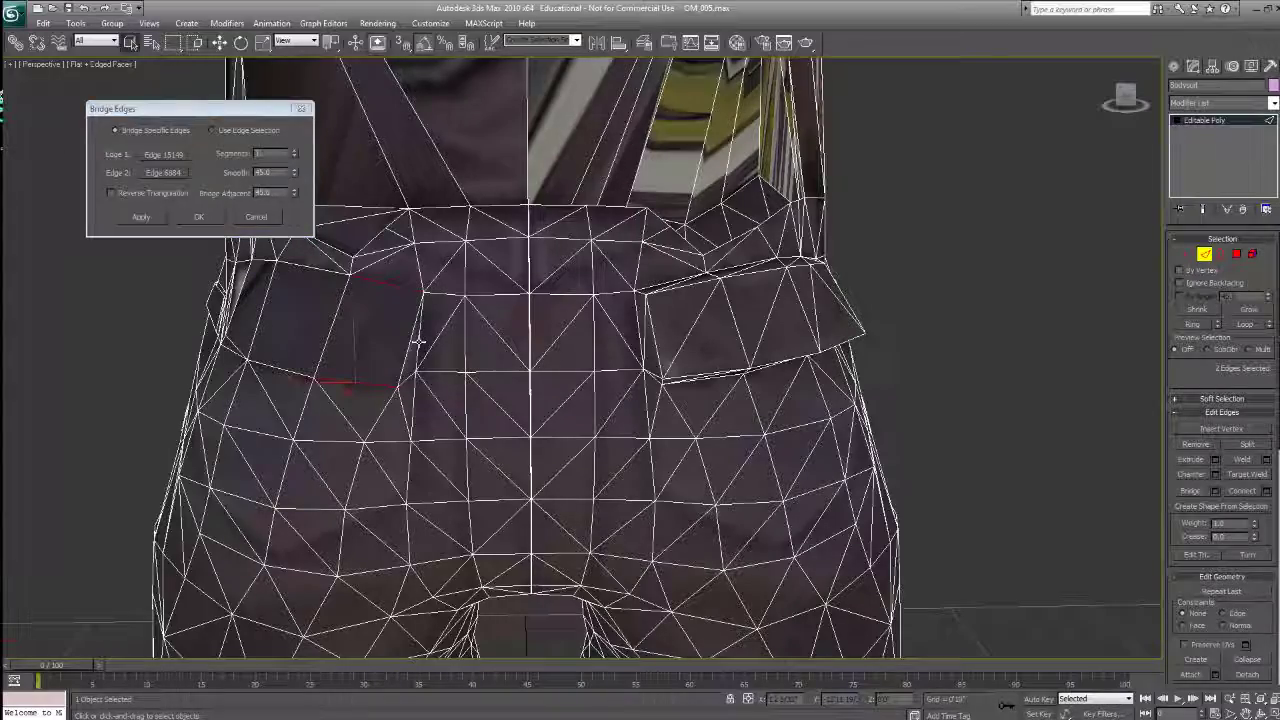
pyautogui.click(198, 217)
# Step: Bridge the edge pairs across the narrow gaps along the top of the left thigh pocket and the top of the side pocket above it
pyautogui.keyDown('alt'); pyautogui.moveTo(324, 424); pyautogui.dragTo(413, 352, button='middle'); pyautogui.keyUp('alt')
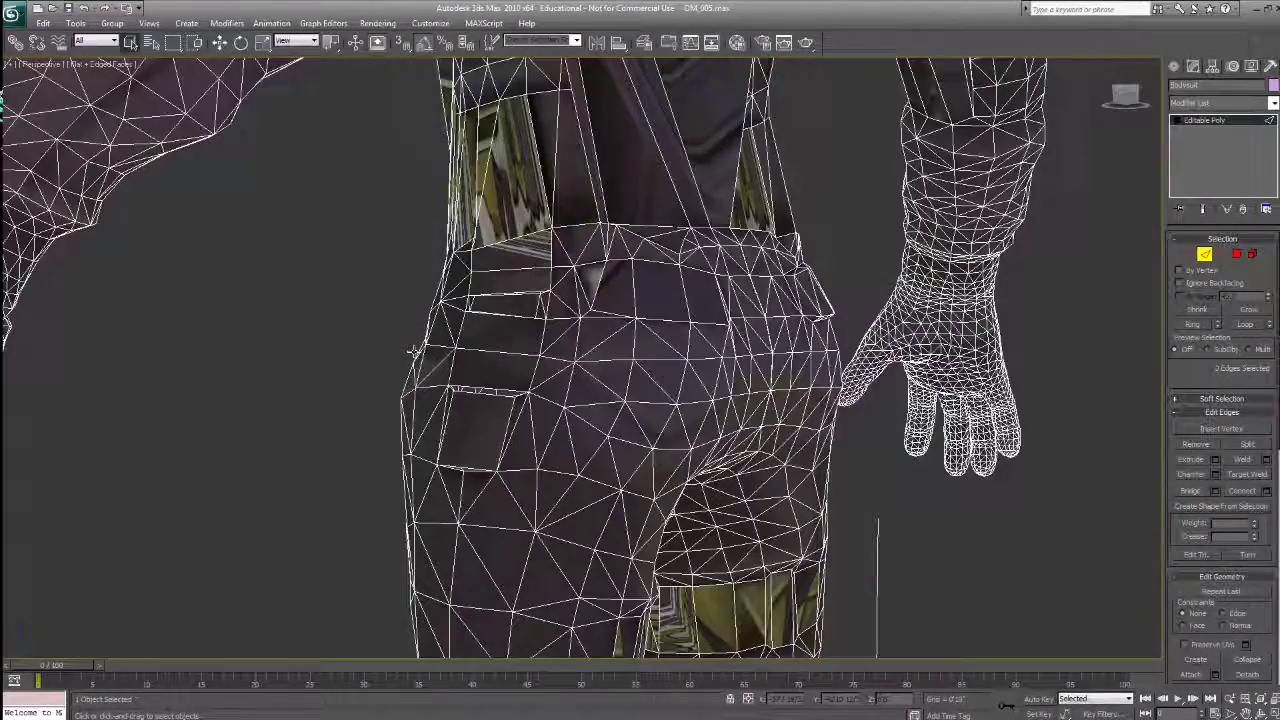
pyautogui.scroll(5, 414, 350)
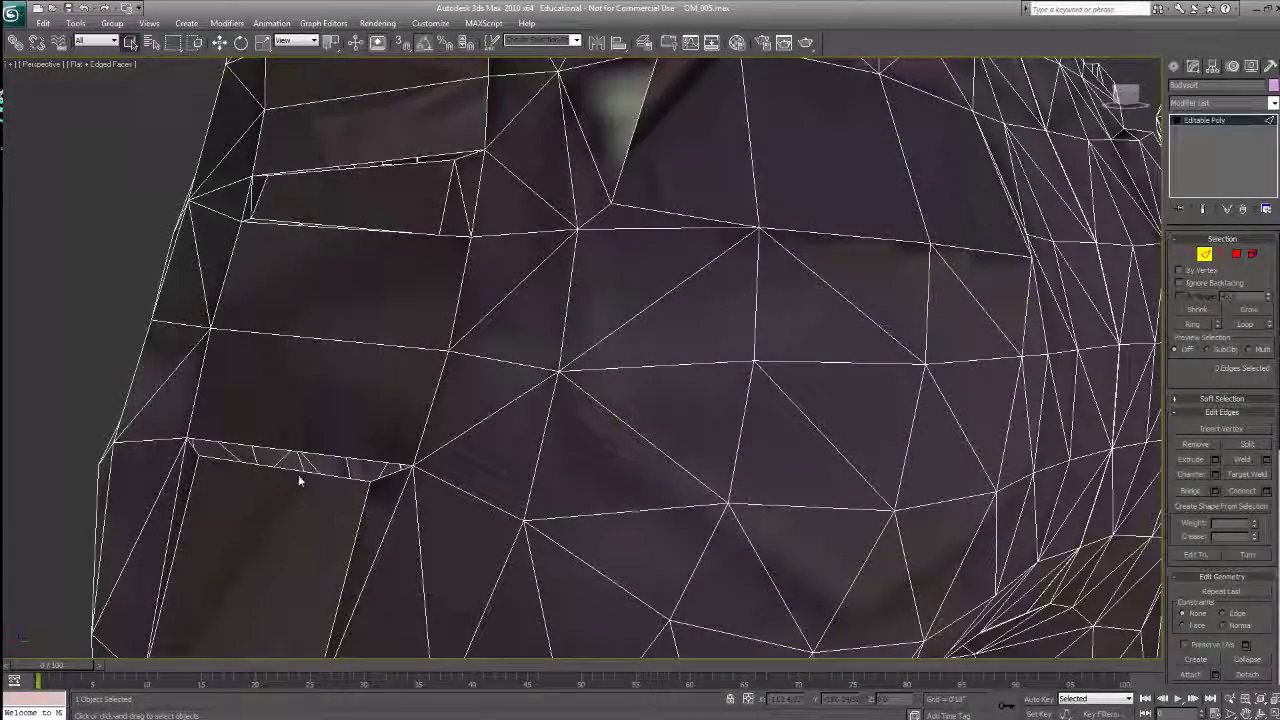
pyautogui.click(298, 478)
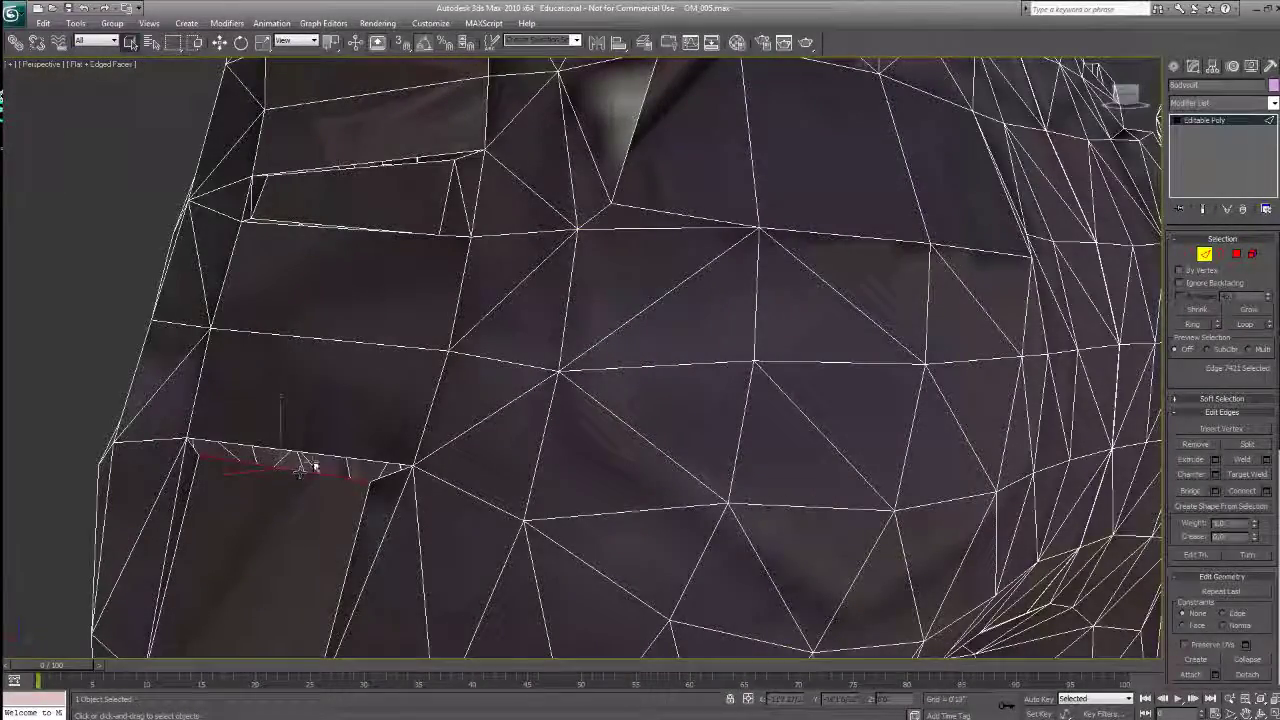
pyautogui.click(1184, 492)
pyautogui.click(399, 167)
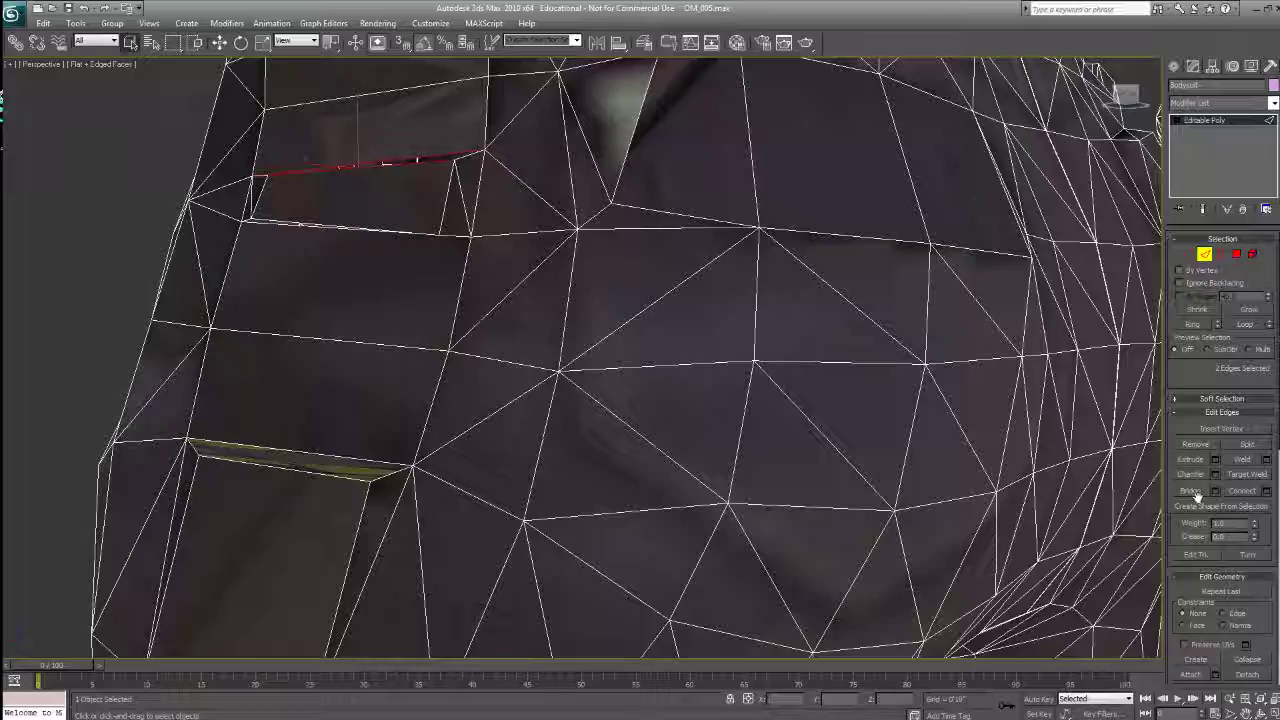
pyautogui.moveTo(400, 283)
pyautogui.keyDown('alt'); pyautogui.mouseDown(button='middle')
pyautogui.moveTo(406, 271)
pyautogui.moveTo(404, 308)
pyautogui.mouseUp(button='middle'); pyautogui.keyUp('alt')
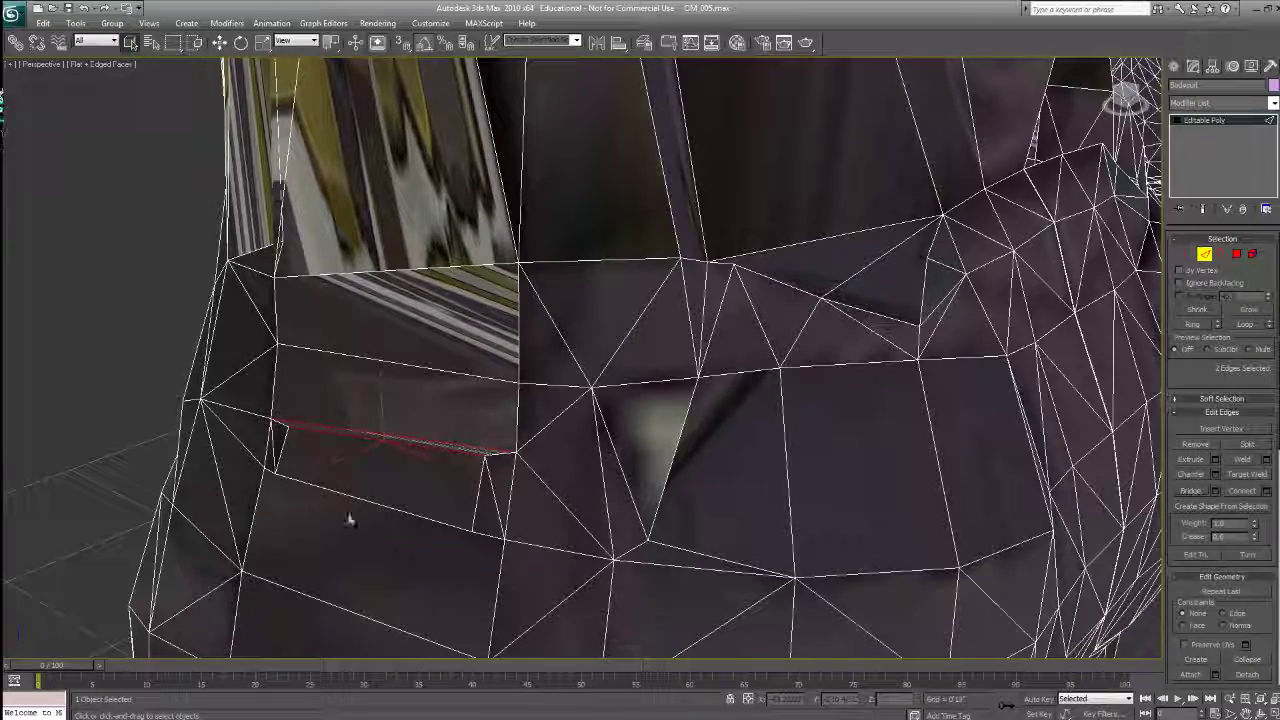
# Step: Bridge the two nearly overlapping edges across the narrow gap along the lower border of the side pocket
pyautogui.keyDown('alt'); pyautogui.moveTo(349, 519); pyautogui.dragTo(408, 477, button='middle'); pyautogui.keyUp('alt')
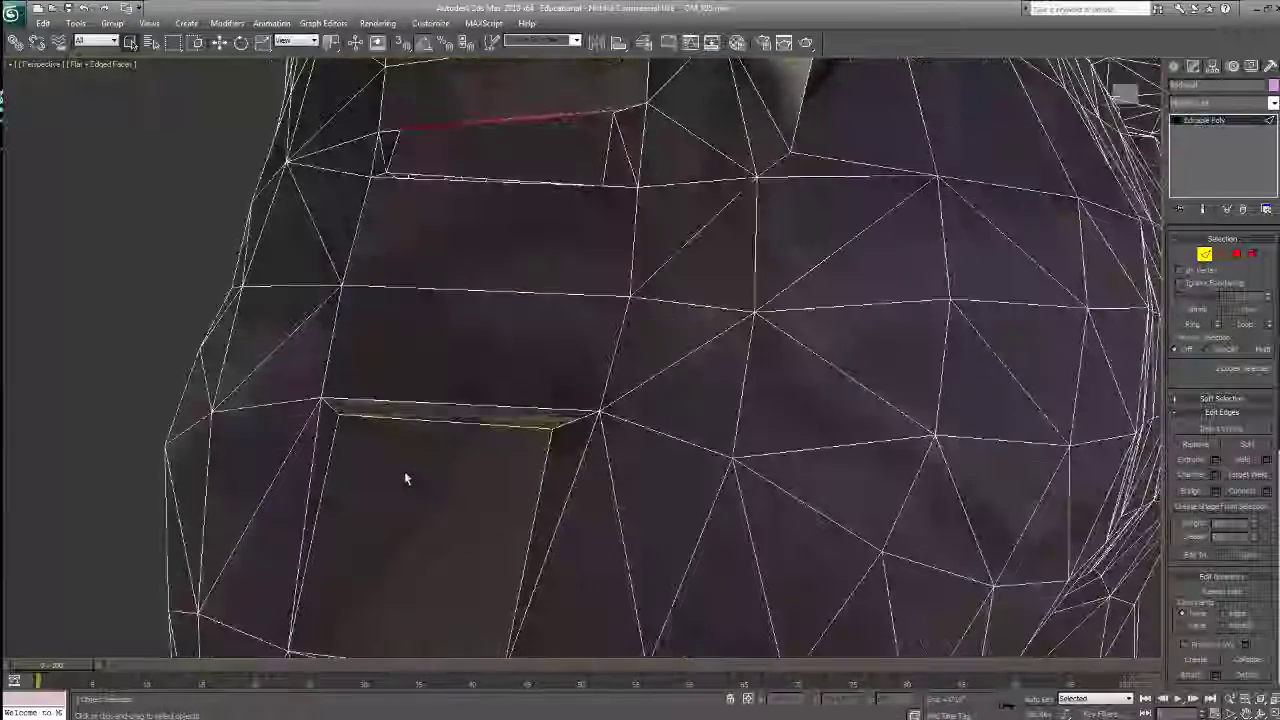
pyautogui.click(404, 174)
pyautogui.keyDown('ctrl'); pyautogui.click(406, 178); pyautogui.keyUp('ctrl')
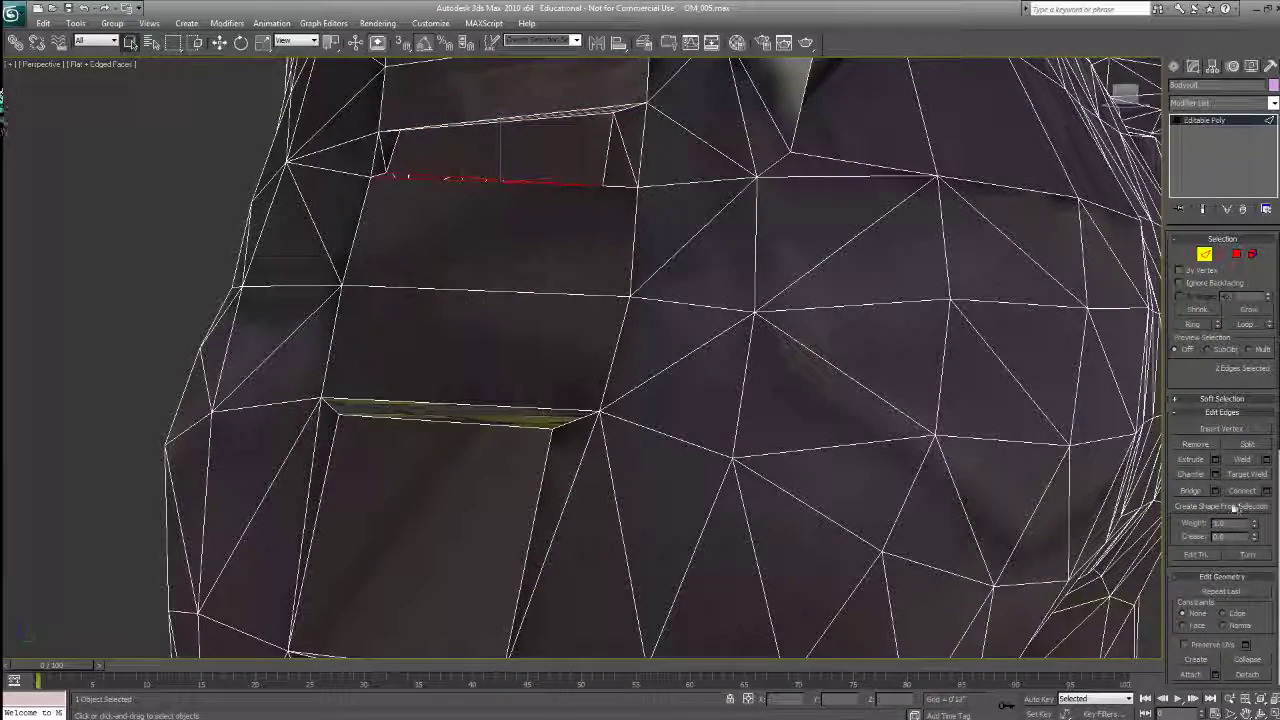
# Step: Try to bridge two specific edges across the narrow gap along the bottom of the left thigh pocket
pyautogui.keyDown('alt'); pyautogui.moveTo(775, 572); pyautogui.dragTo(740, 517, button='middle'); pyautogui.keyUp('alt')
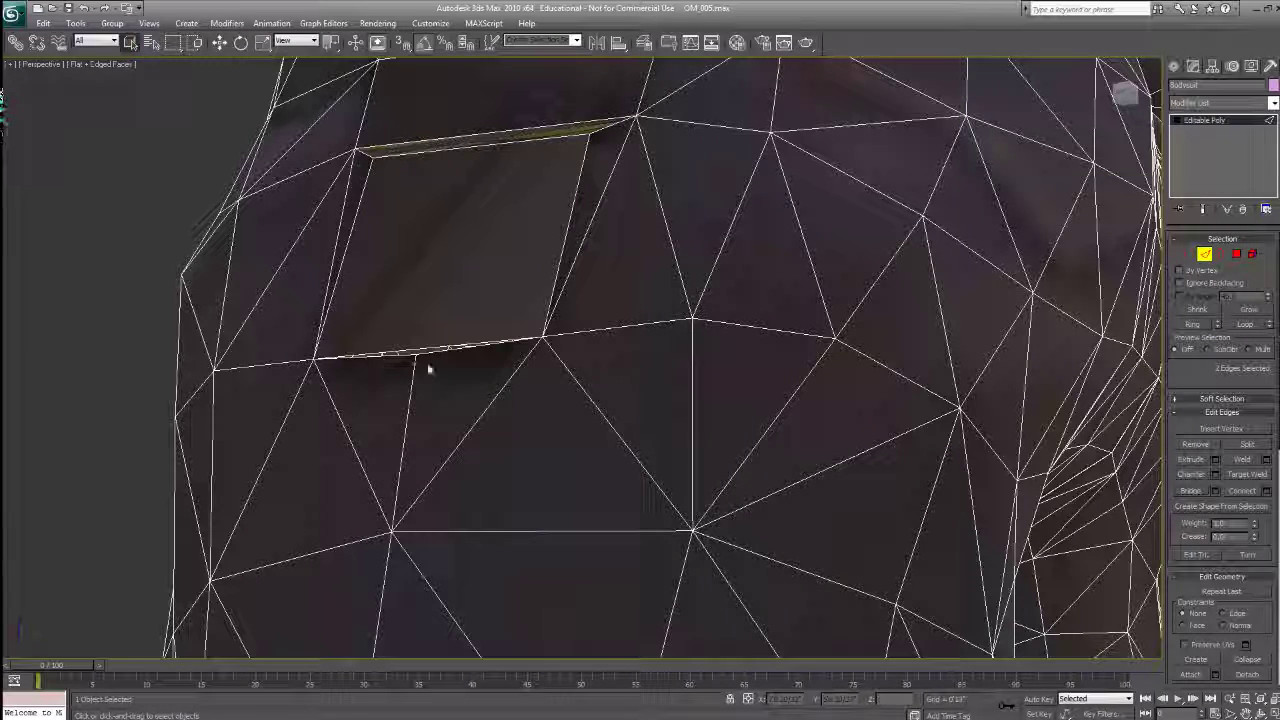
pyautogui.click(1215, 491)
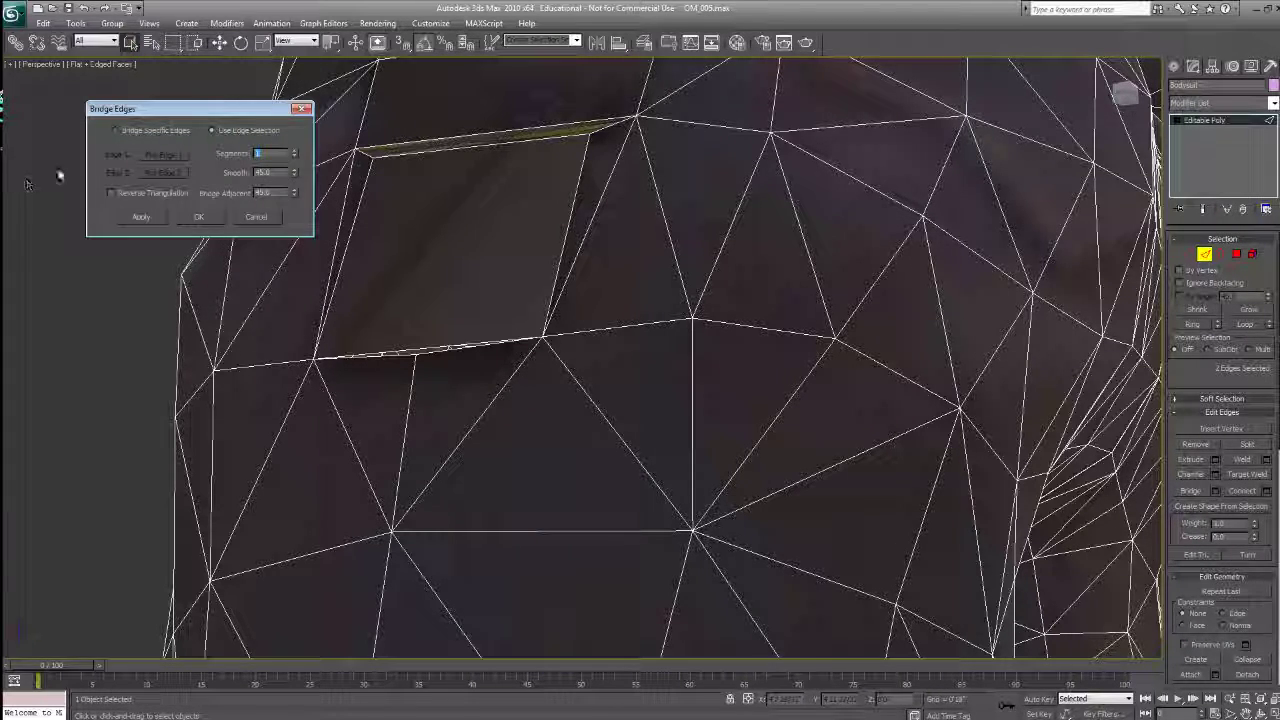
pyautogui.click(115, 130)
pyautogui.click(163, 154)
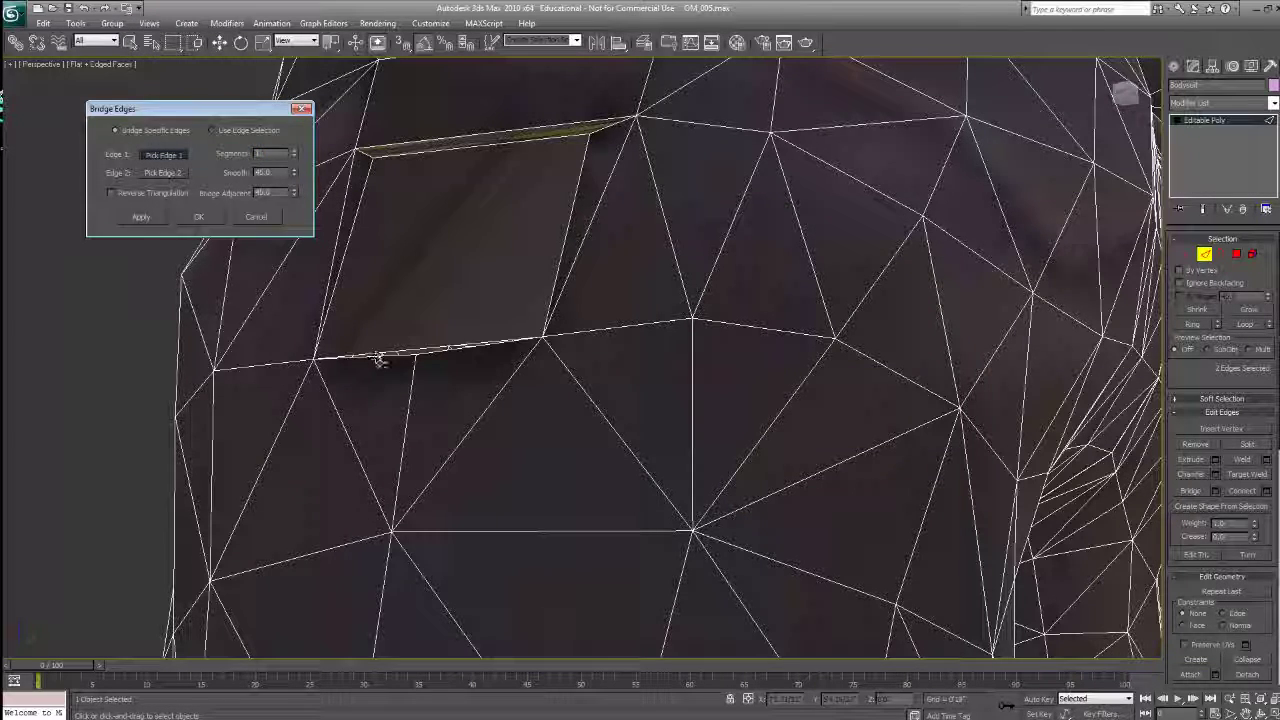
pyautogui.click(389, 354)
pyautogui.click(163, 172)
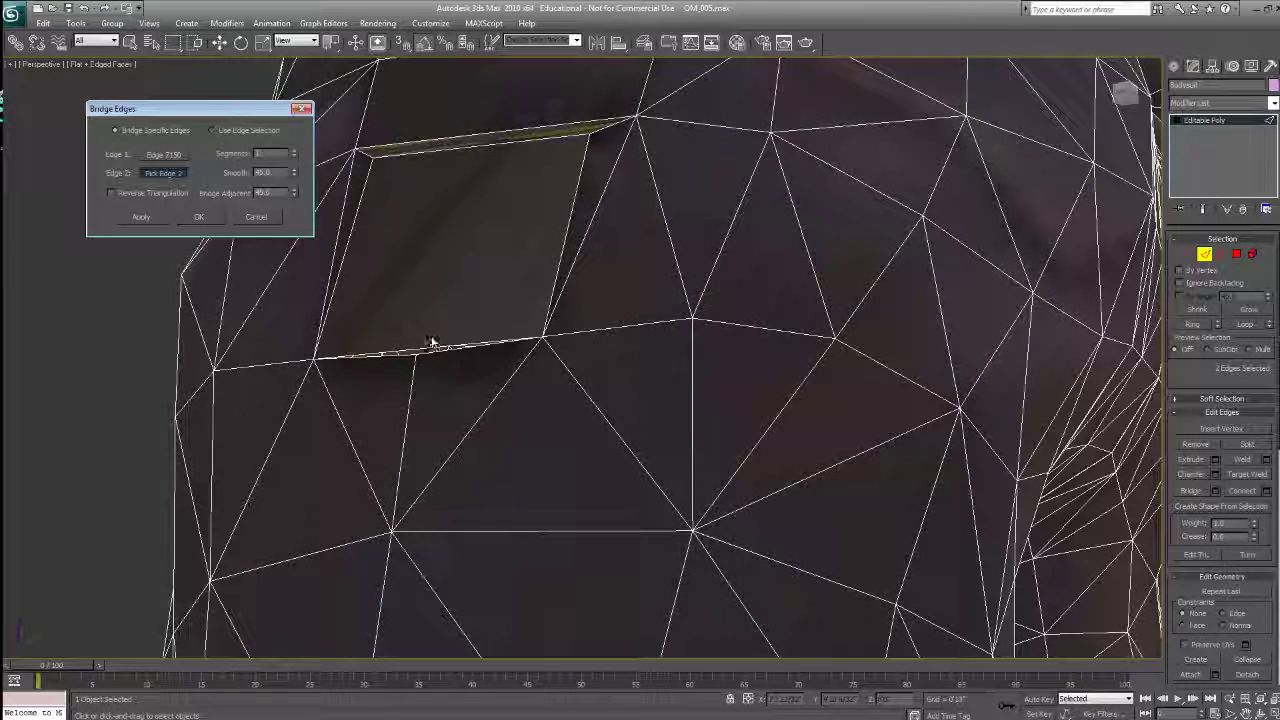
pyautogui.click(449, 351)
pyautogui.click(183, 217)
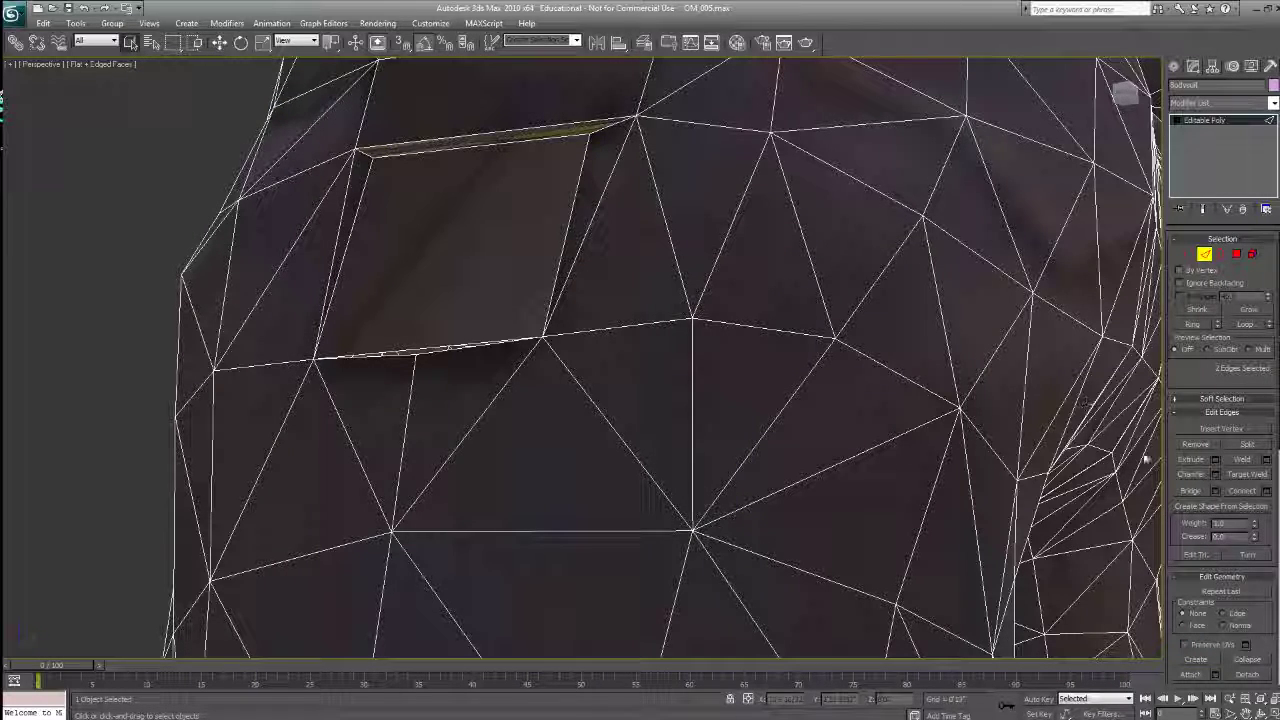
# Step: Bridge the short outer edge at the bottom of the left thigh pocket with the adjacent specific edge toward the inner side
pyautogui.click(1214, 491)
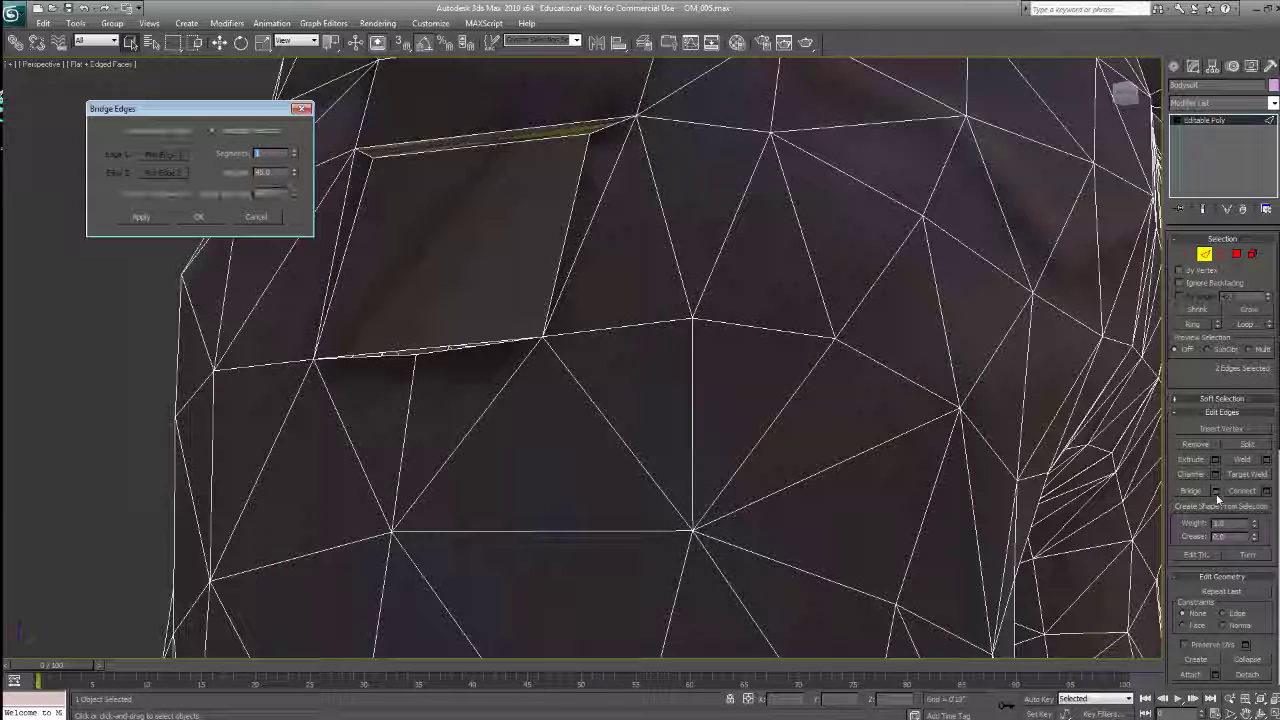
pyautogui.click(386, 354)
pyautogui.click(170, 130)
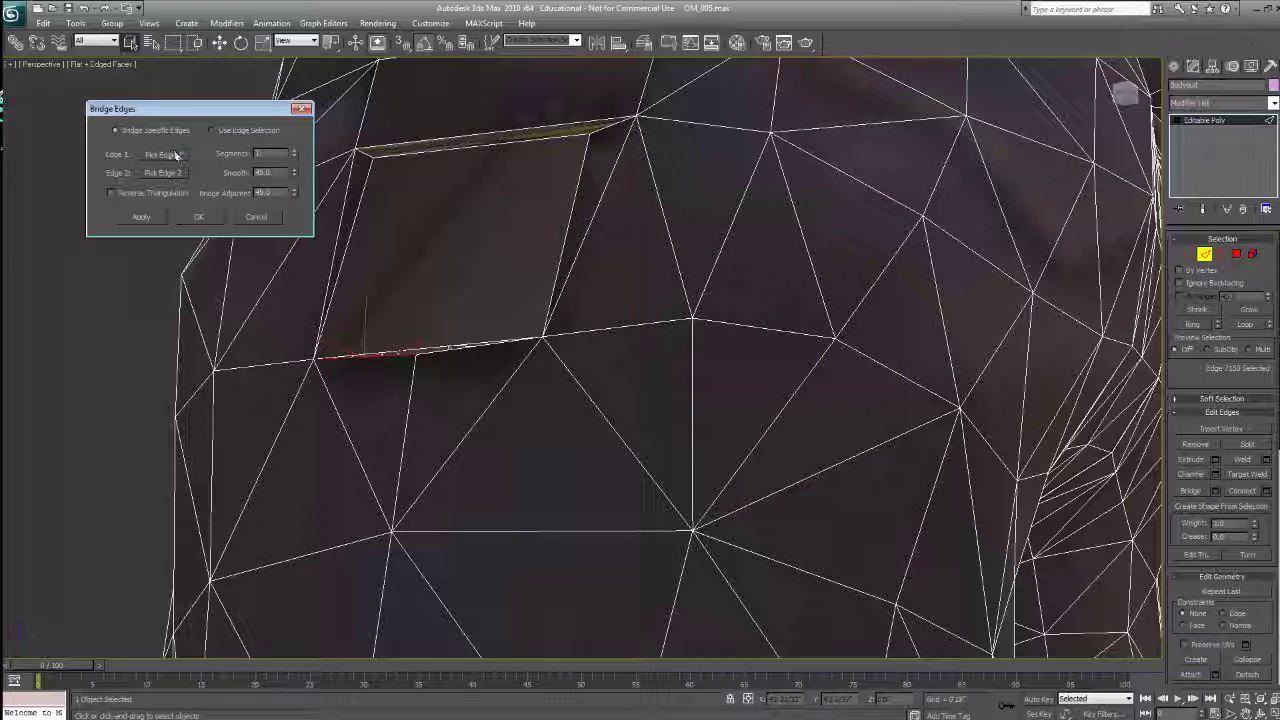
pyautogui.click(174, 155)
pyautogui.click(386, 354)
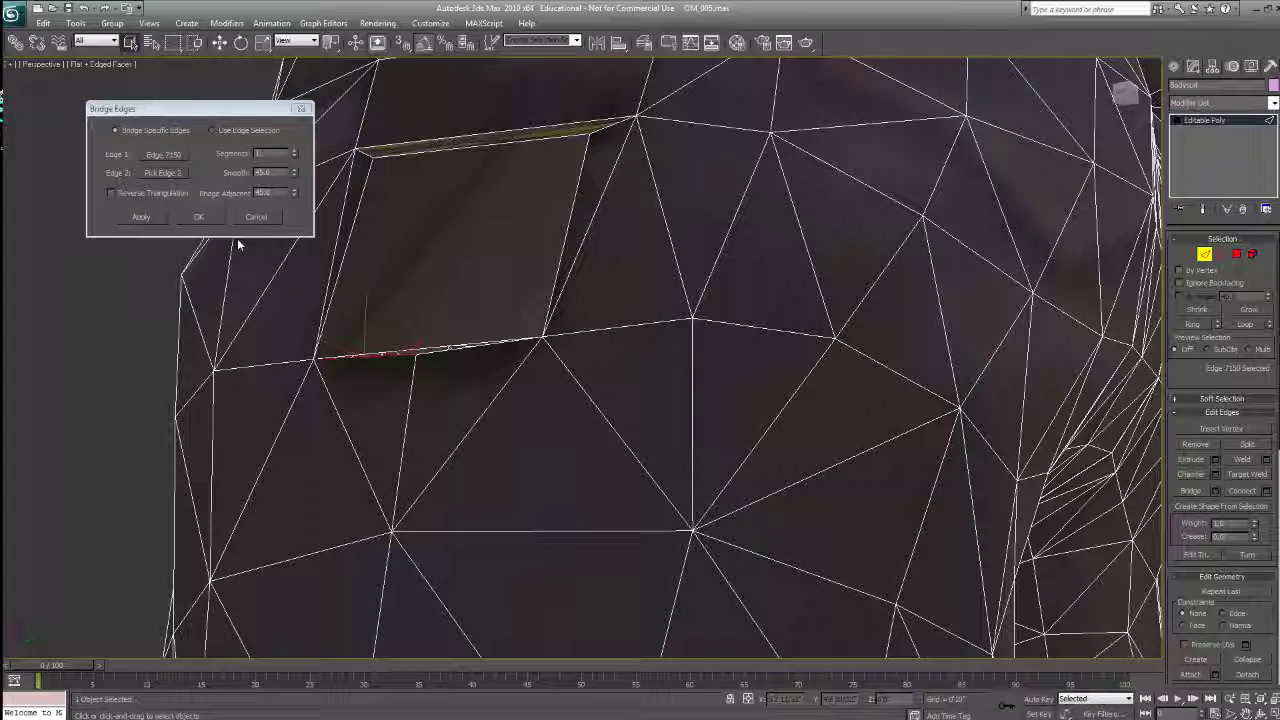
pyautogui.click(163, 172)
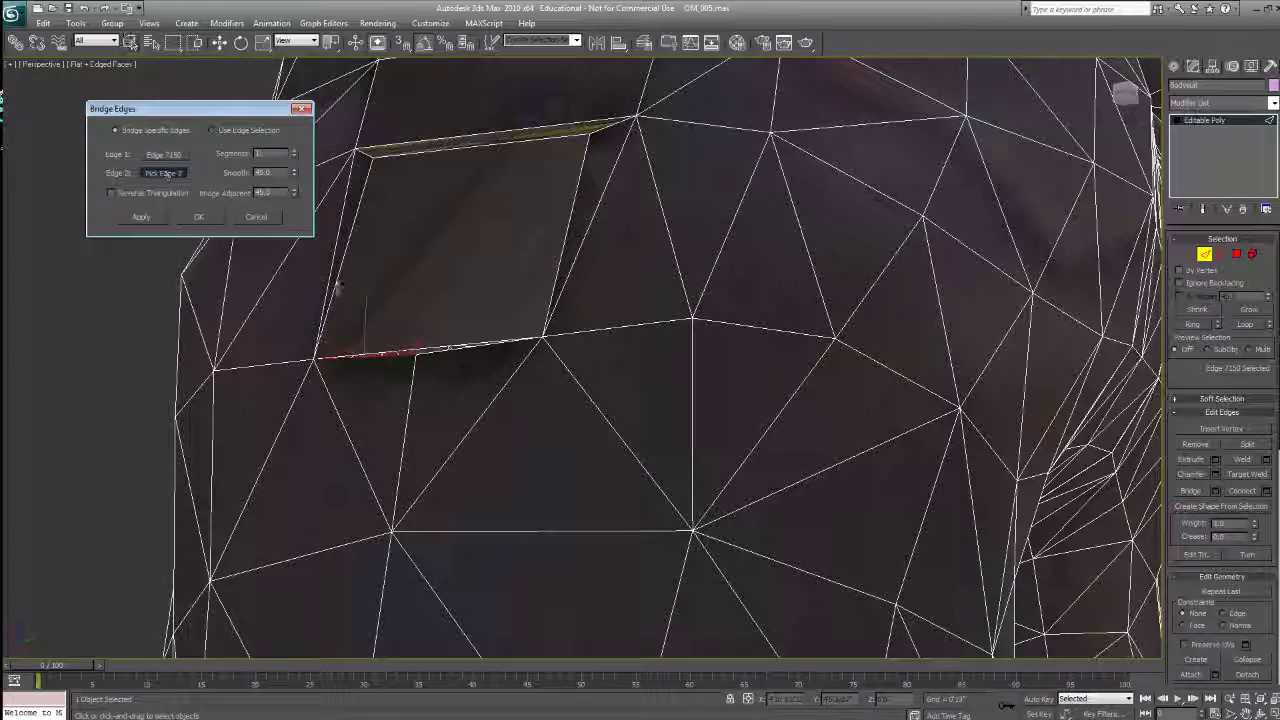
pyautogui.click(440, 353)
pyautogui.click(199, 216)
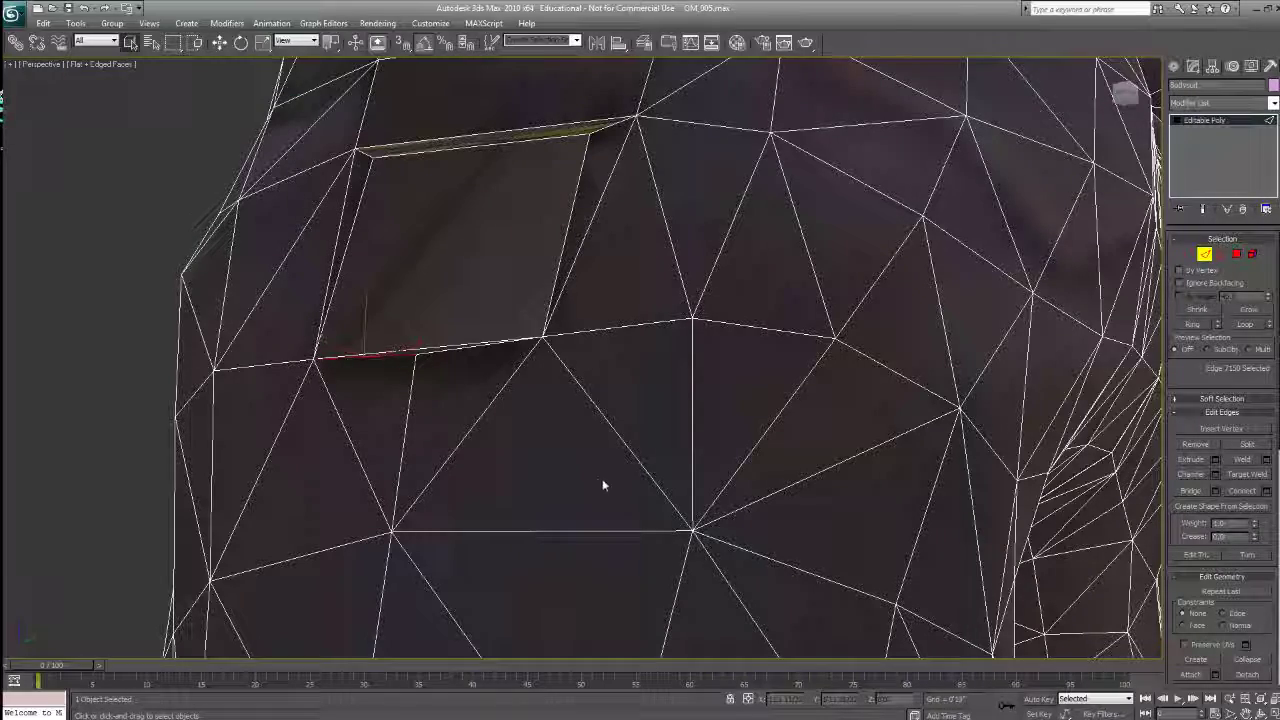
# Step: Turn off the edged faces display in the perspective view, keeping flat shading
pyautogui.keyDown('alt'); pyautogui.moveTo(602, 485); pyautogui.dragTo(527, 426, button='middle'); pyautogui.keyUp('alt')
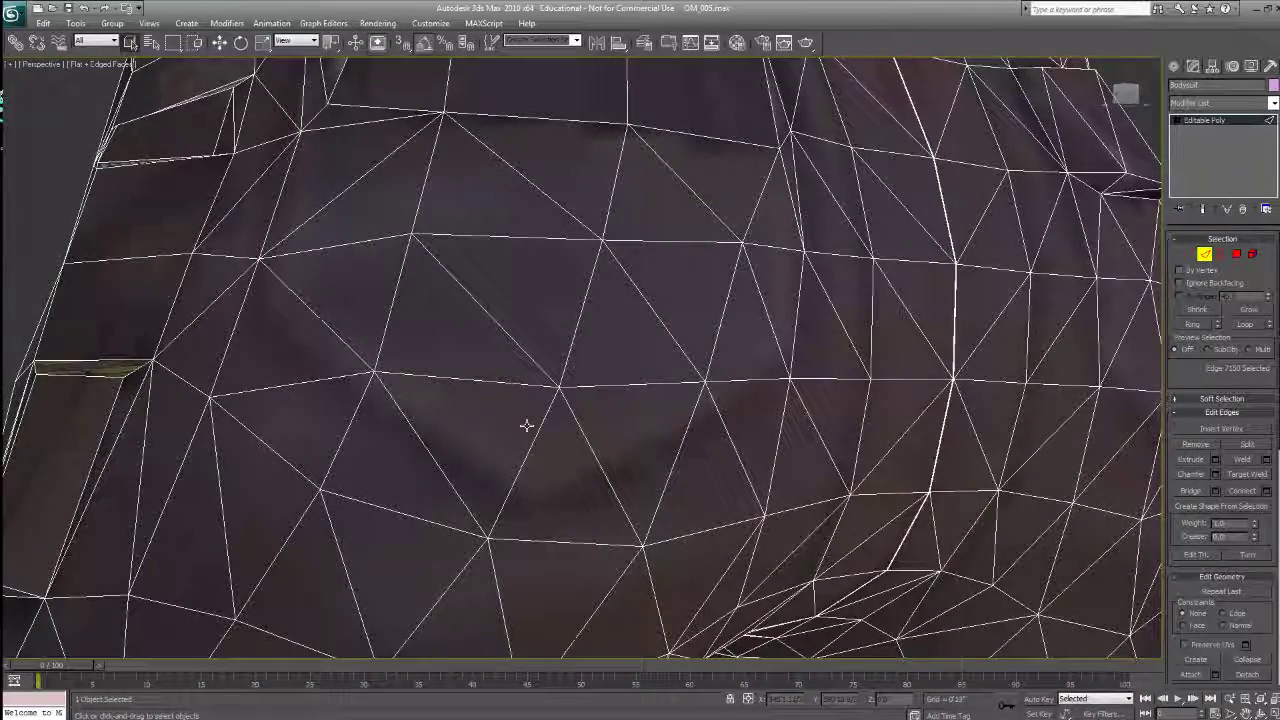
pyautogui.scroll(-8, 532, 420)
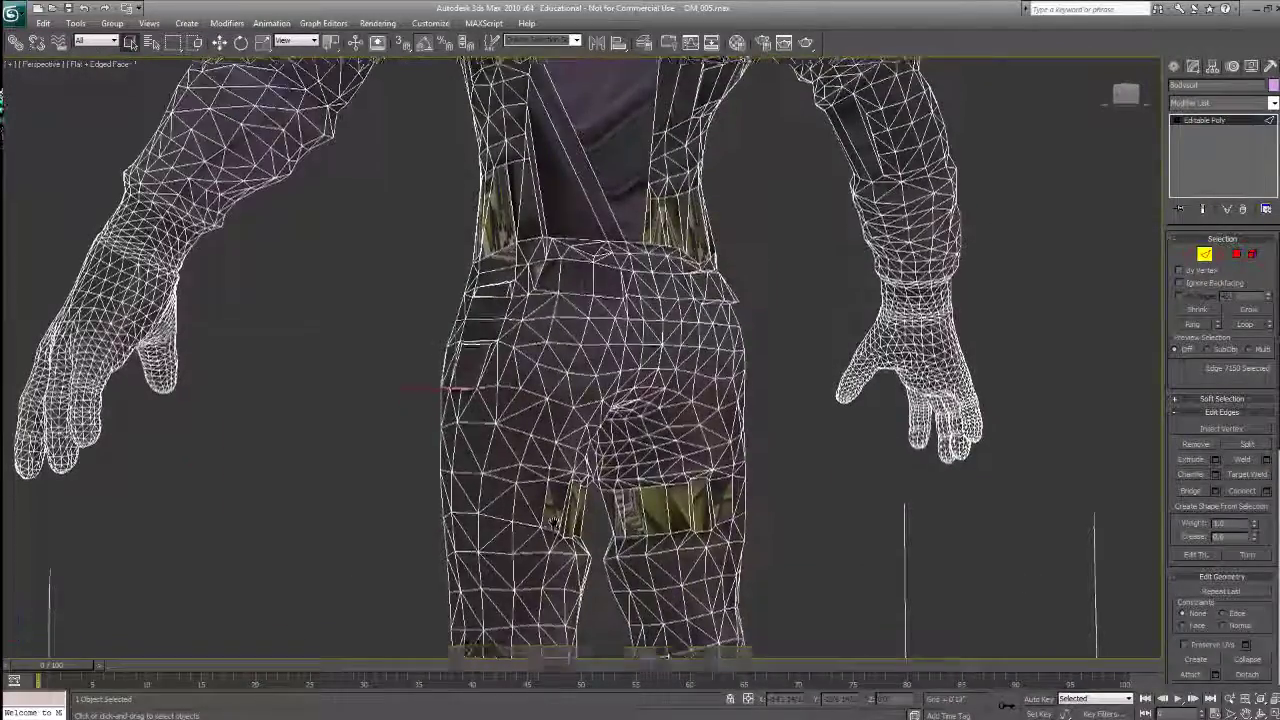
pyautogui.moveTo(554, 524); pyautogui.dragTo(528, 357, button='middle')
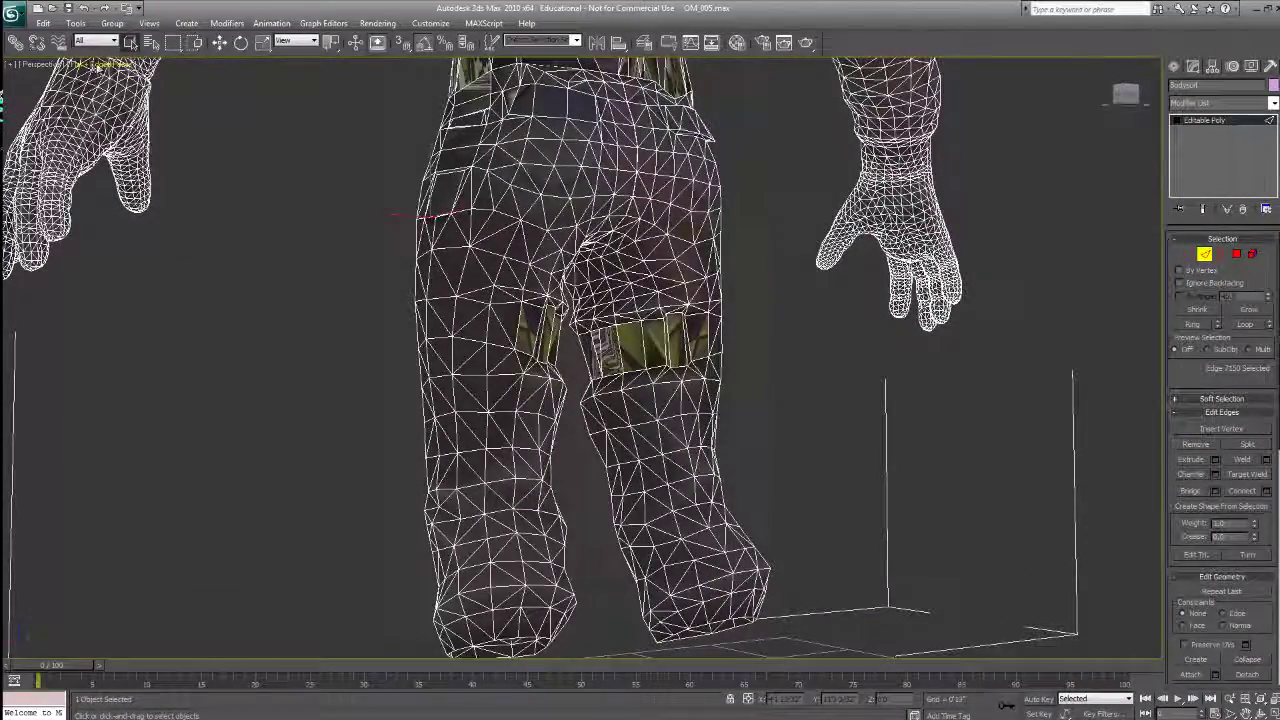
pyautogui.click(108, 64)
pyautogui.click(124, 123)
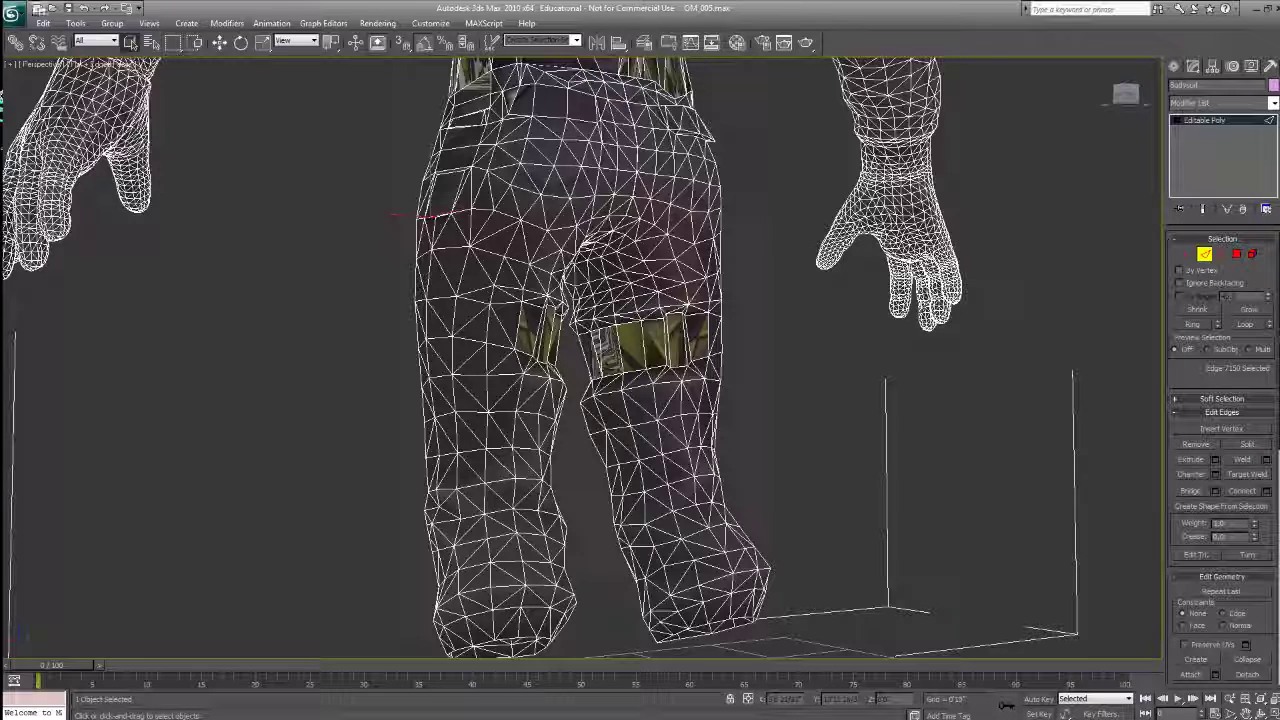
pyautogui.click(100, 65)
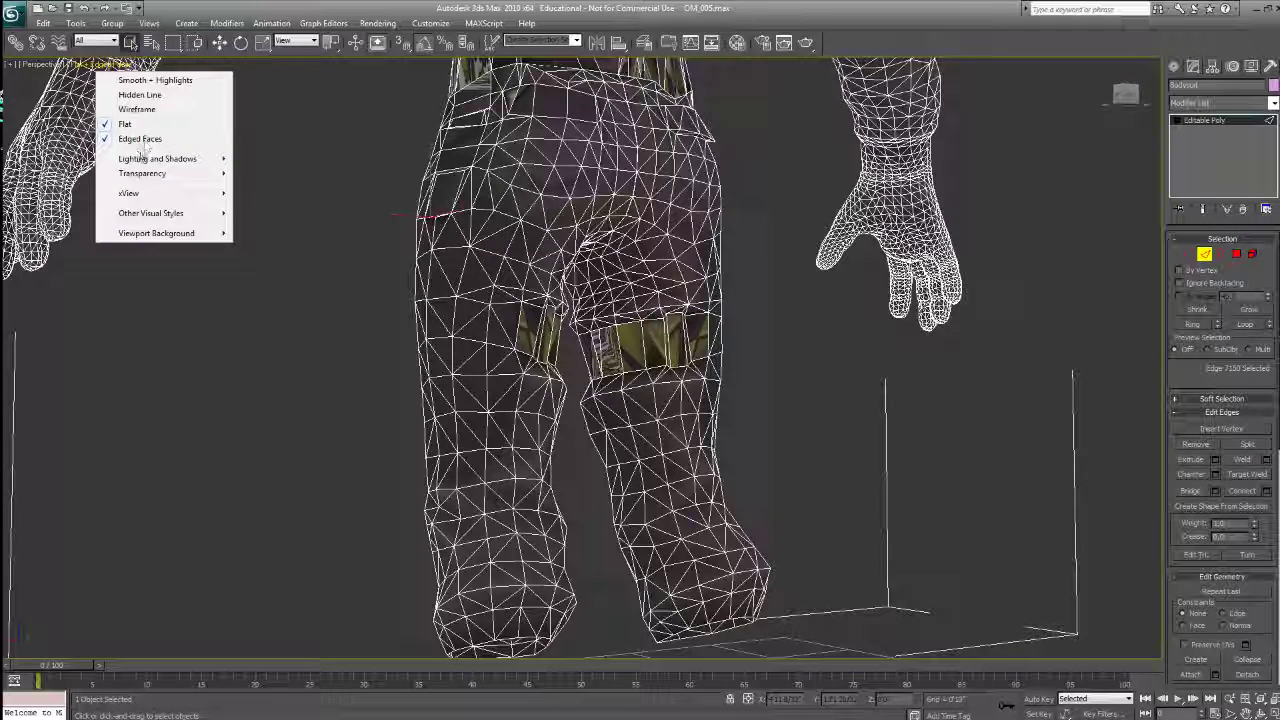
pyautogui.click(140, 139)
# Step: Inspect the suit's back, torso and waist, showing the edged faces briefly and hiding them again
pyautogui.keyDown('alt'); pyautogui.moveTo(355, 403); pyautogui.dragTo(481, 310, button='middle'); pyautogui.keyUp('alt')
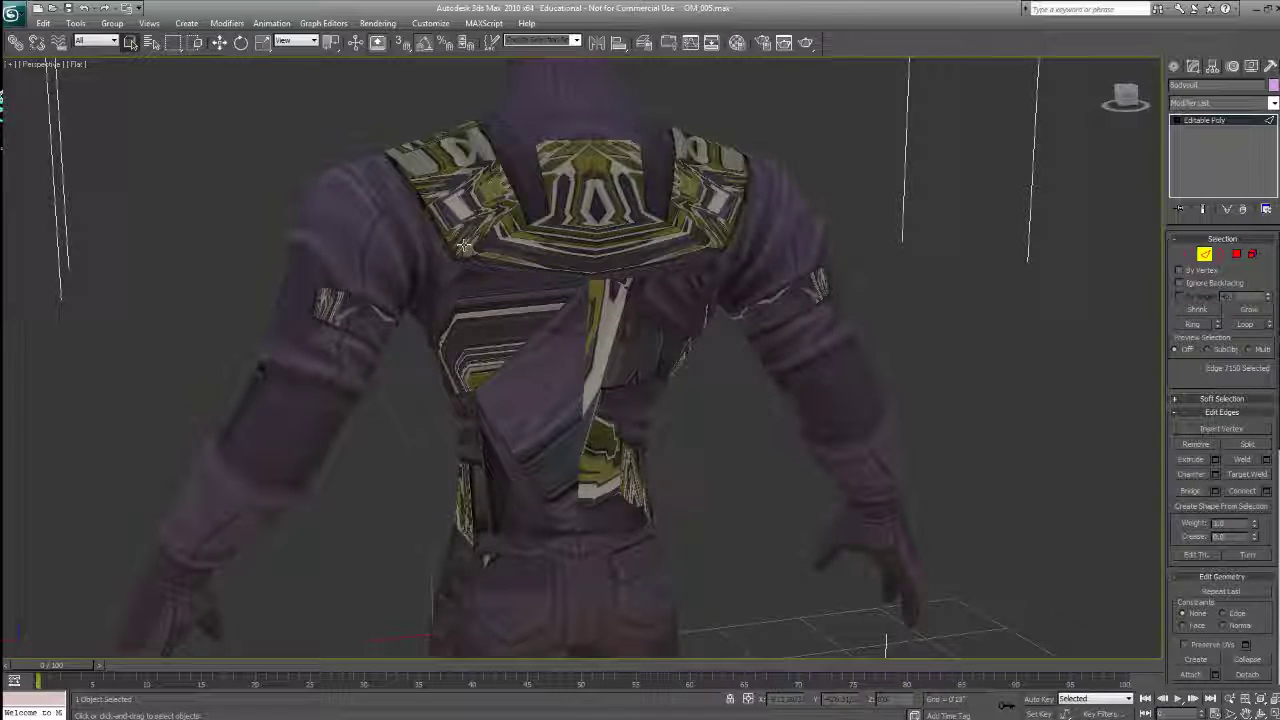
pyautogui.keyDown('alt'); pyautogui.moveTo(450, 284); pyautogui.dragTo(620, 334, button='middle'); pyautogui.keyUp('alt')
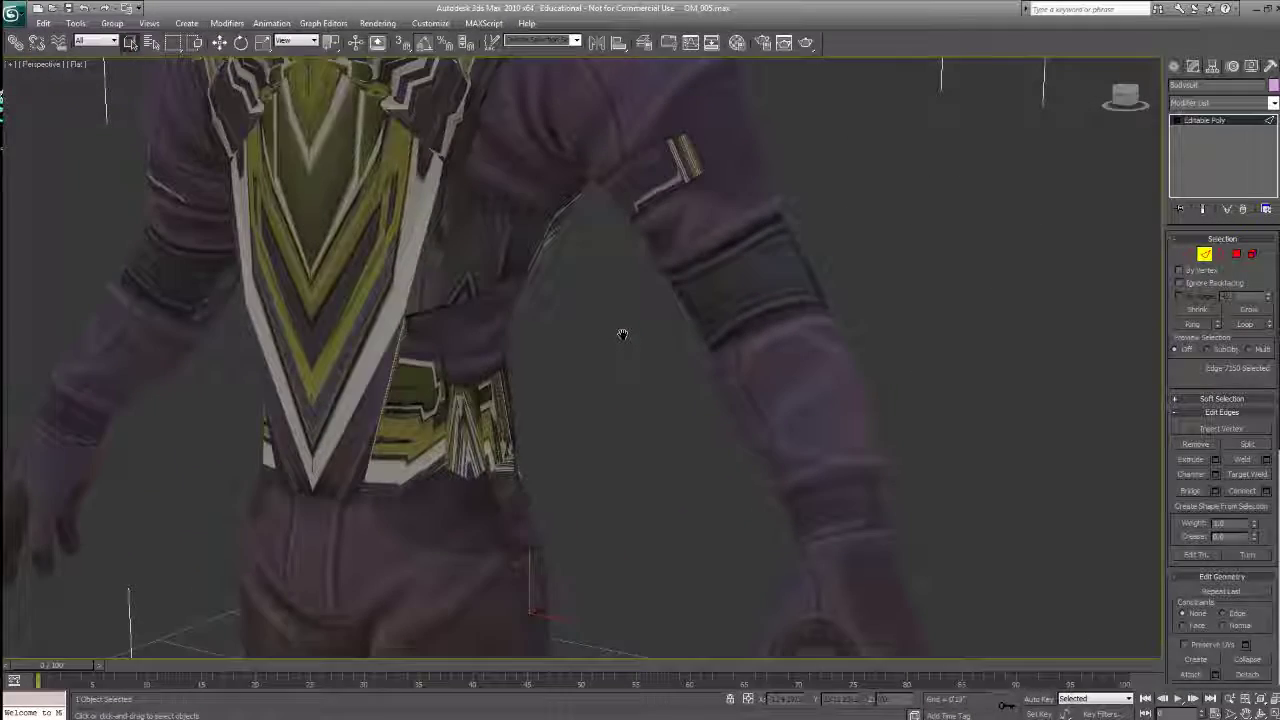
pyautogui.click(76, 64)
pyautogui.click(113, 143)
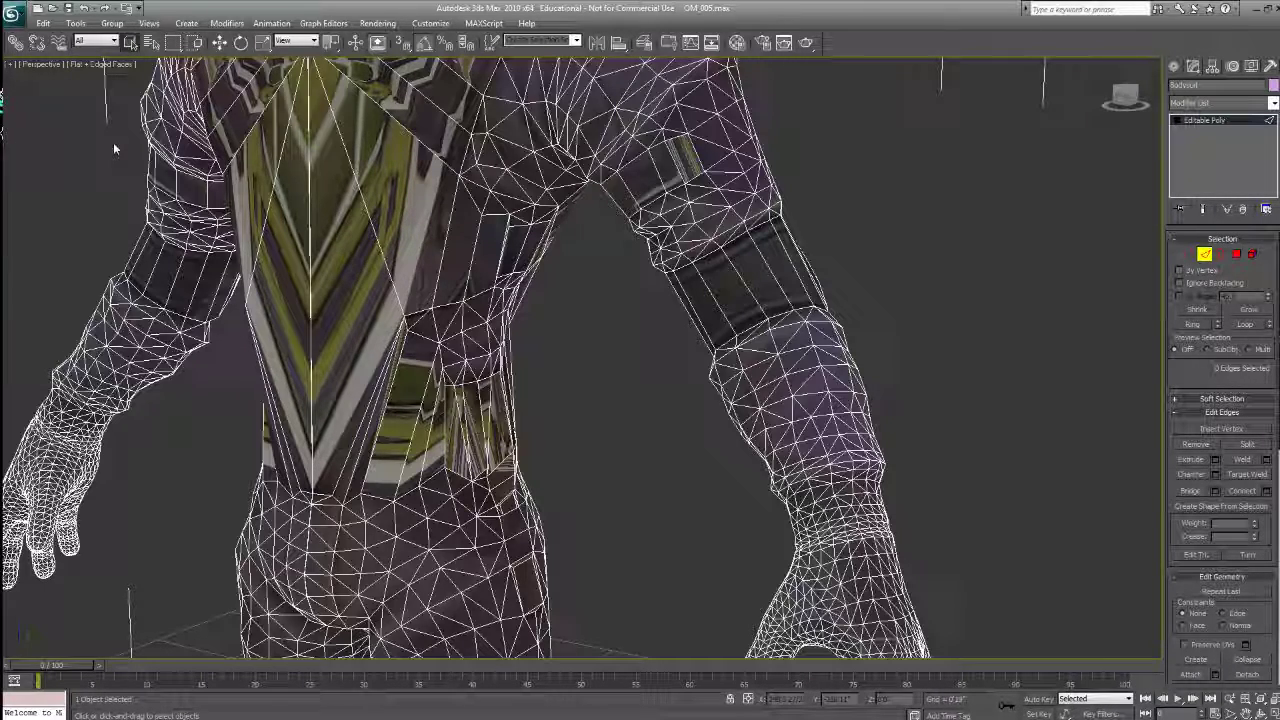
pyautogui.click(105, 64)
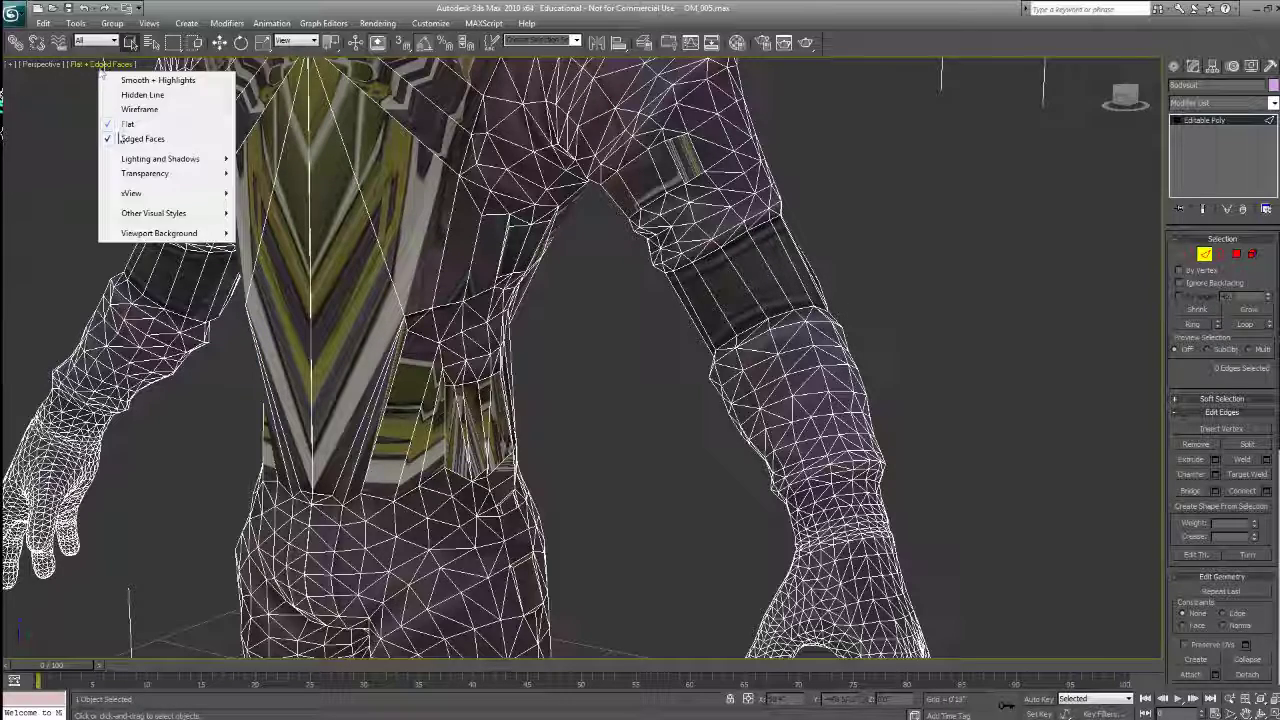
pyautogui.click(125, 137)
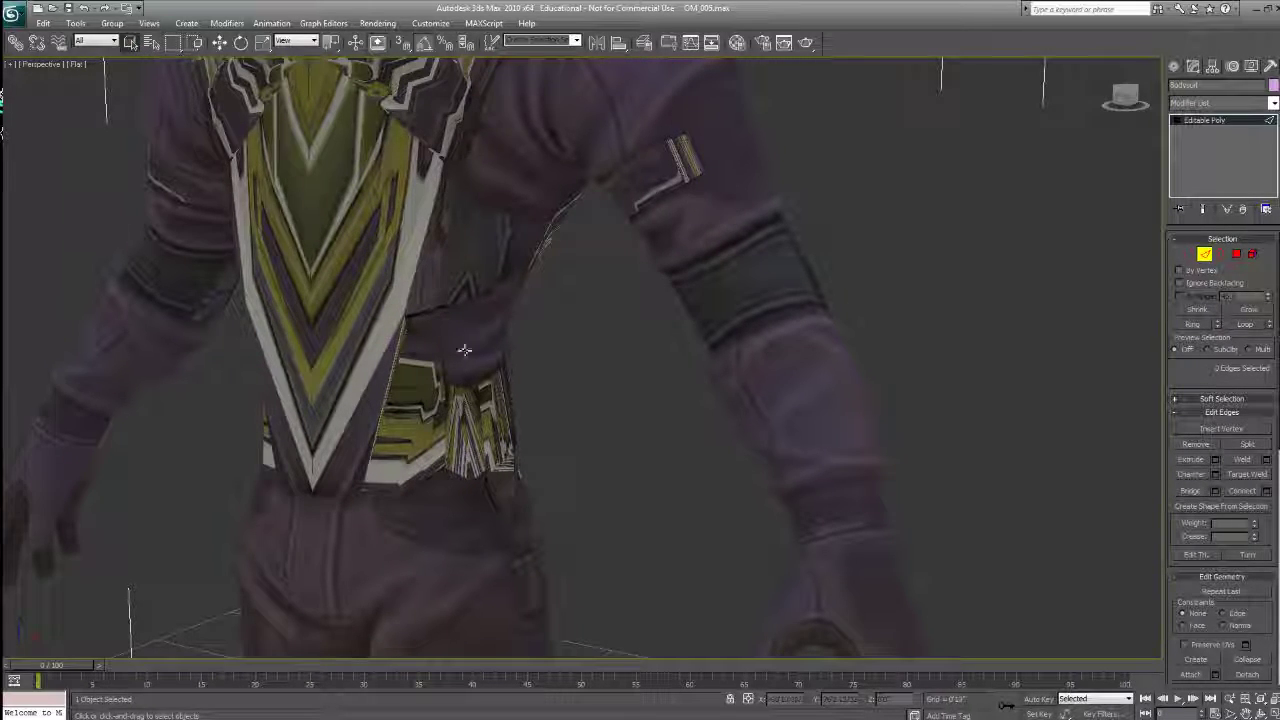
# Step: Examine the textured suit around the waist, legs, chest and arms, and finish with the whole model framed from the front
pyautogui.moveTo(676, 473); pyautogui.dragTo(680, 443, button='middle')
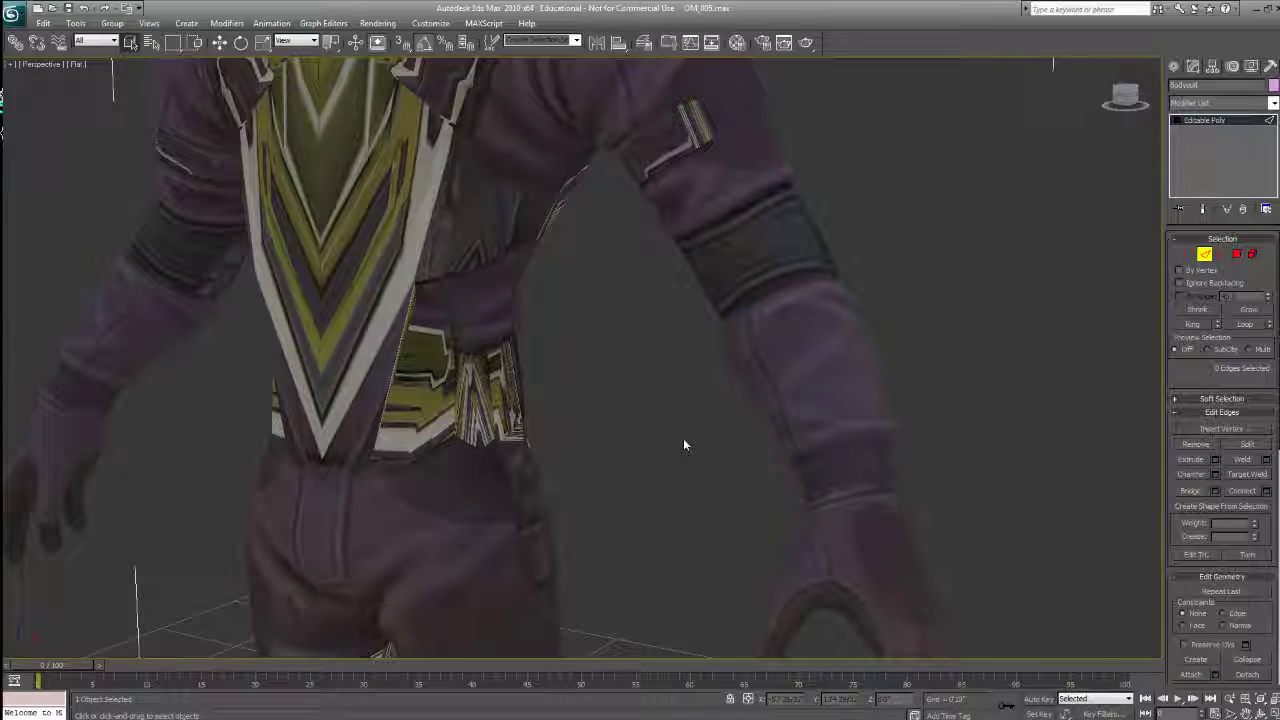
pyautogui.moveTo(666, 455); pyautogui.dragTo(668, 346, button='middle')
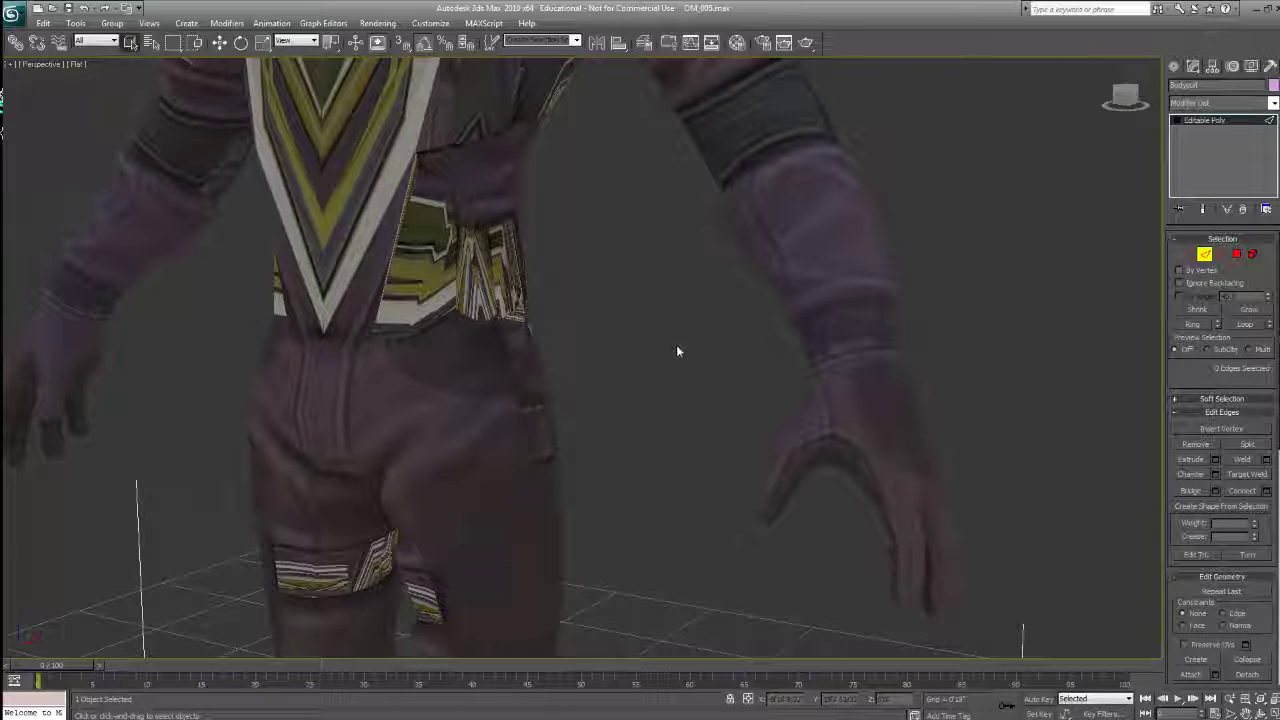
pyautogui.moveTo(667, 431); pyautogui.dragTo(665, 371, button='middle')
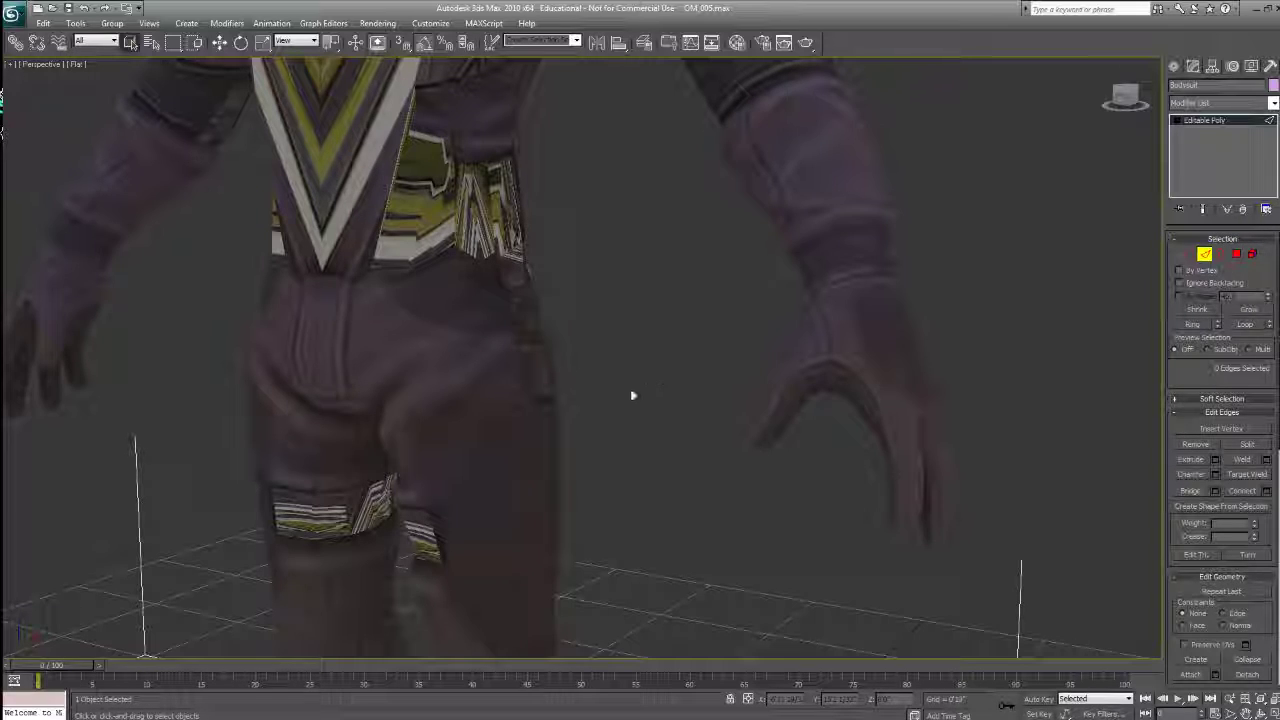
pyautogui.moveTo(635, 557); pyautogui.dragTo(635, 537, button='middle')
pyautogui.keyDown('alt'); pyautogui.moveTo(823, 337); pyautogui.dragTo(883, 329, button='middle'); pyautogui.keyUp('alt')
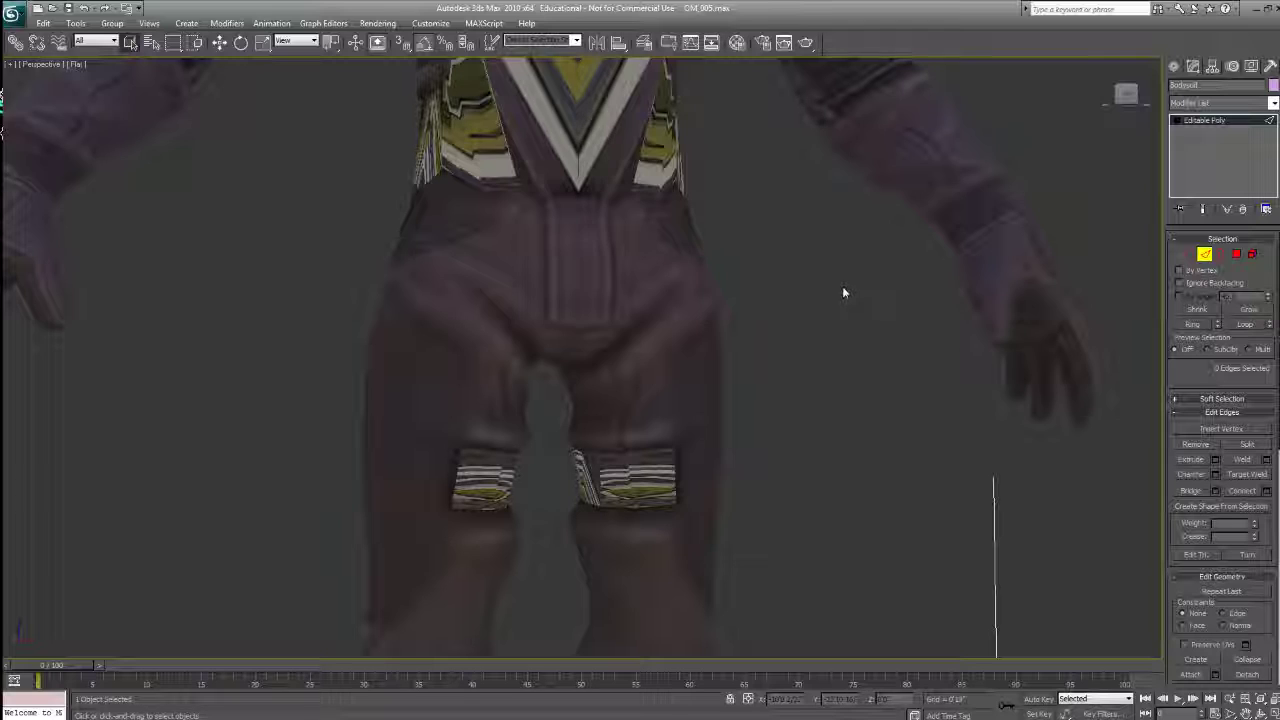
pyautogui.moveTo(806, 306); pyautogui.dragTo(698, 560, button='middle')
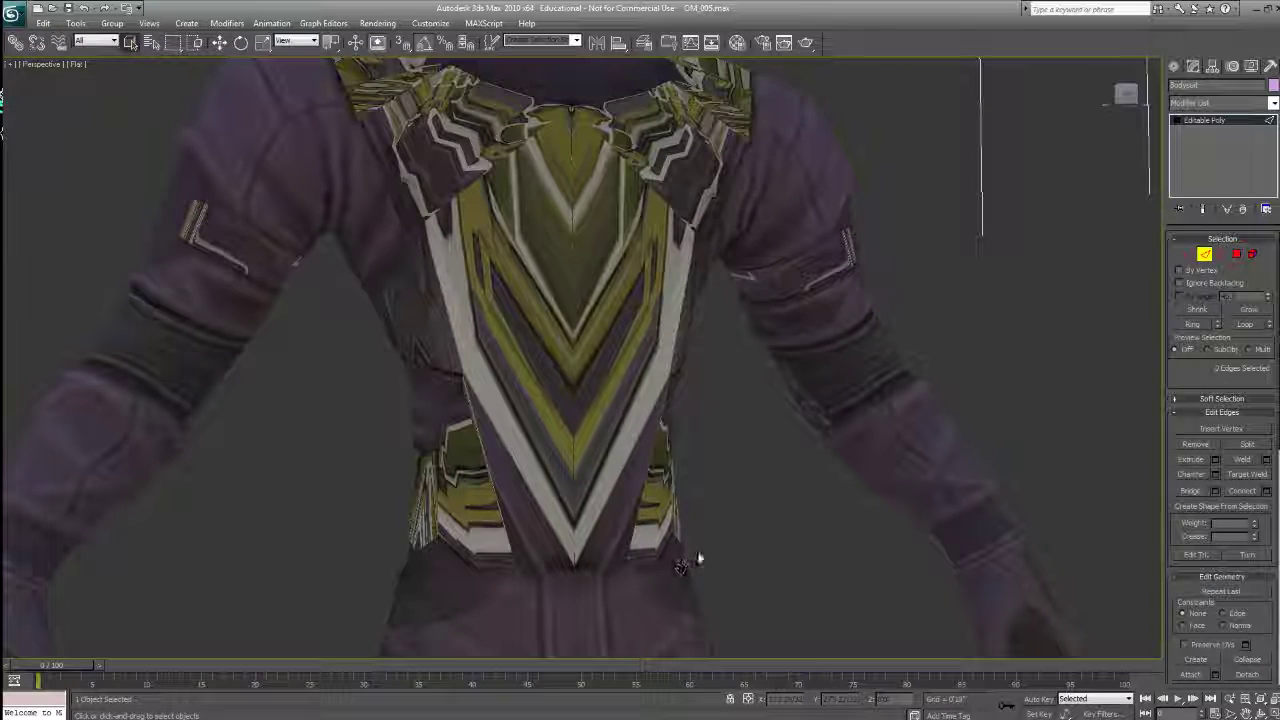
pyautogui.keyDown('alt'); pyautogui.moveTo(802, 490); pyautogui.dragTo(711, 468, button='middle'); pyautogui.keyUp('alt')
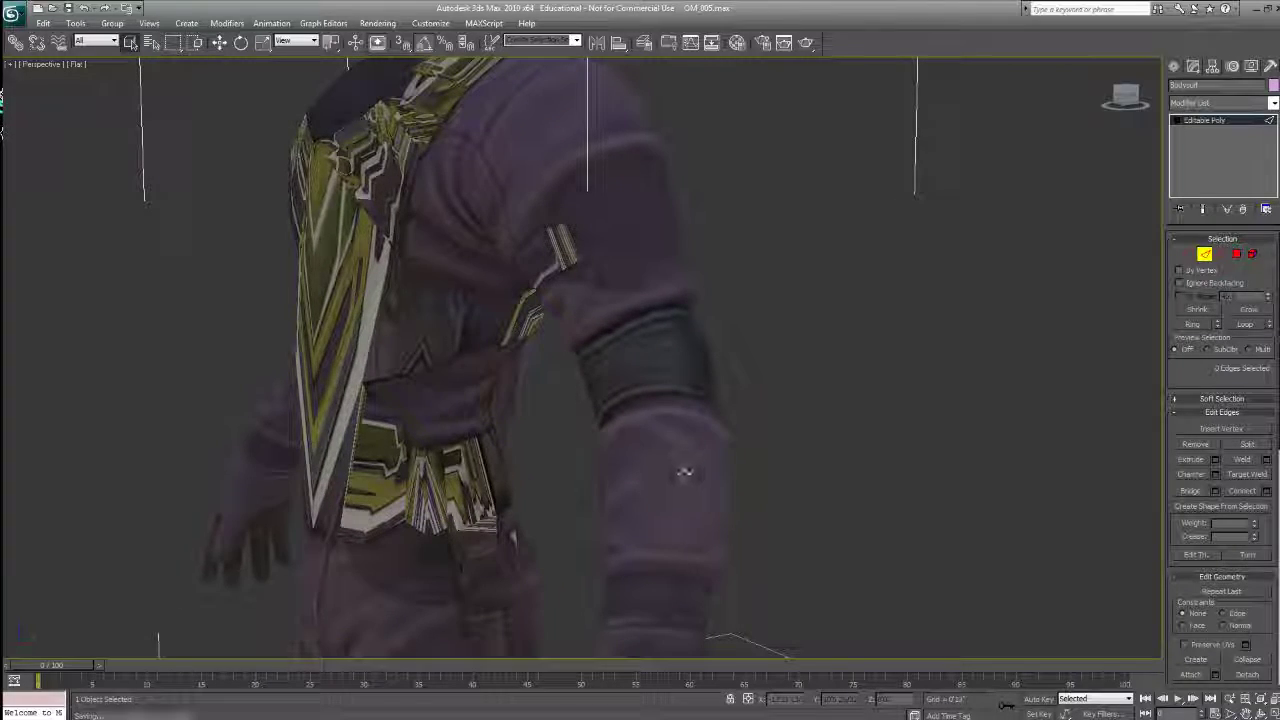
pyautogui.press('z')
pyautogui.keyDown('alt'); pyautogui.moveTo(805, 448); pyautogui.dragTo(835, 440, button='middle'); pyautogui.keyUp('alt')
pyautogui.keyDown('alt'); pyautogui.moveTo(572, 355); pyautogui.dragTo(603, 356, button='middle'); pyautogui.keyUp('alt')
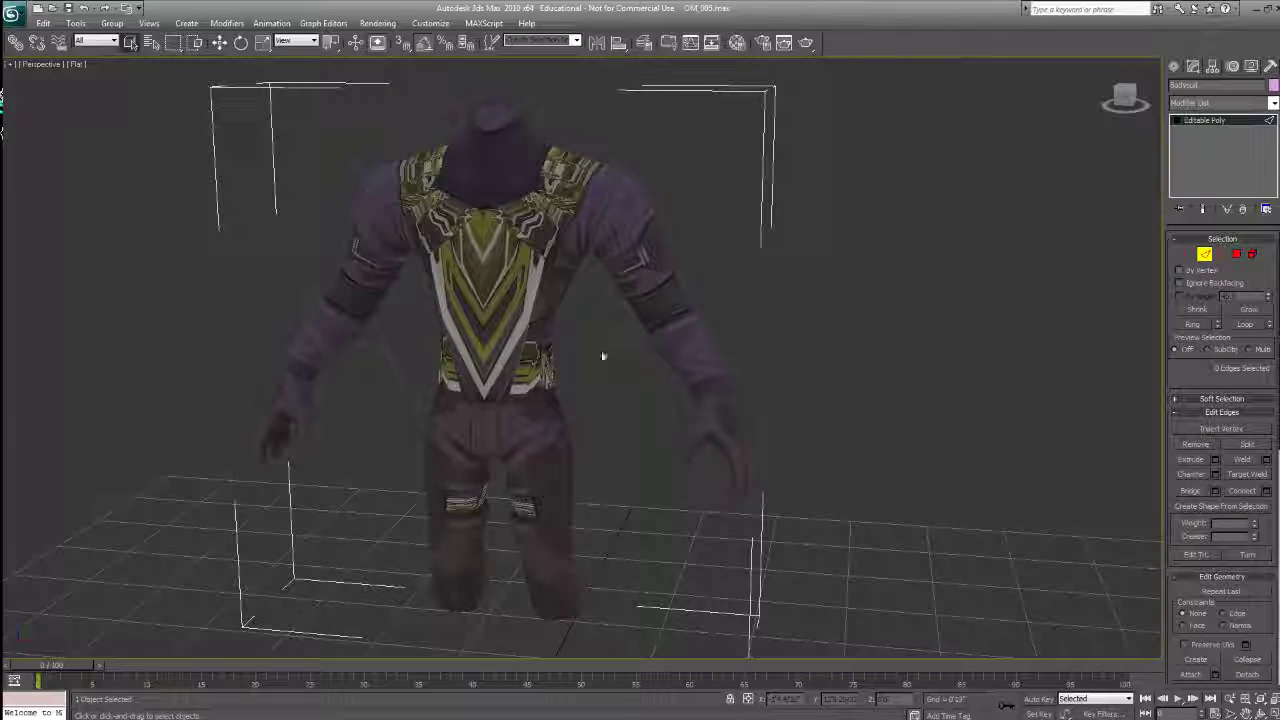
# Step: Select all polygons on the left half of the Bodysuit as seen from the front, up to the centre line, and delete them
pyautogui.click(1236, 255)
pyautogui.keyDown('alt'); pyautogui.moveTo(580, 432); pyautogui.dragTo(598, 420, button='middle'); pyautogui.keyUp('alt')
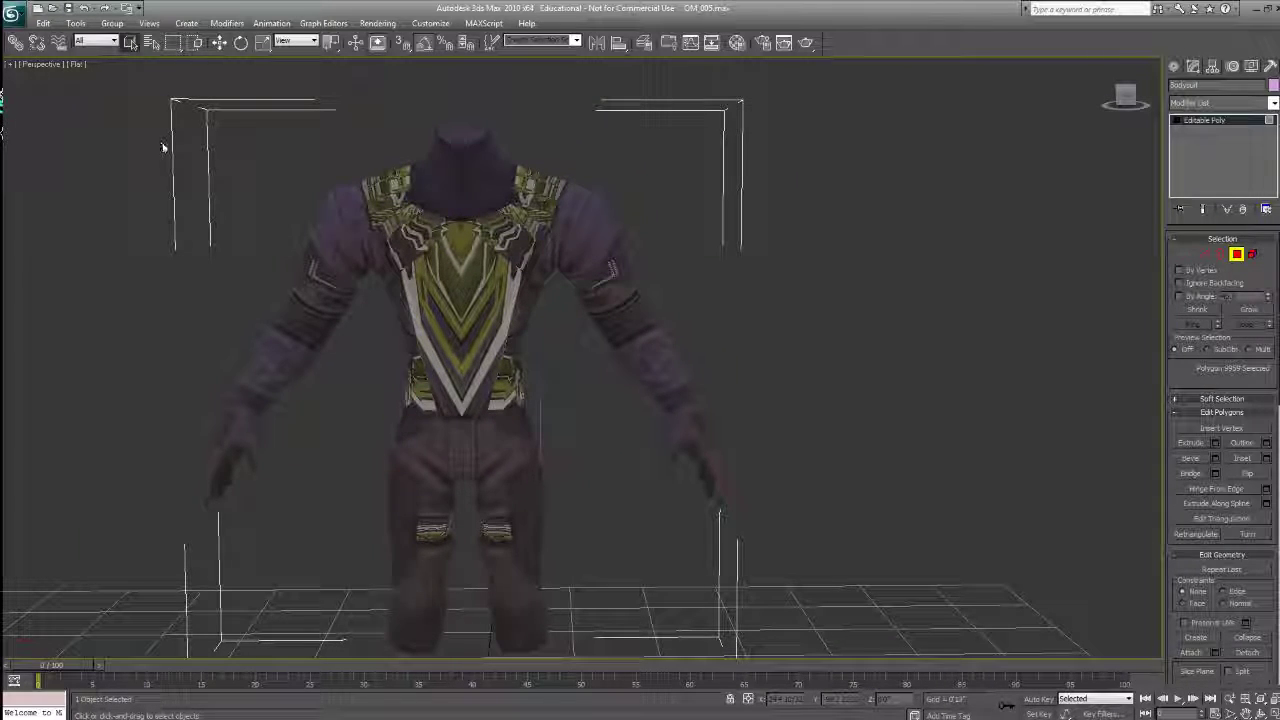
pyautogui.press('f')
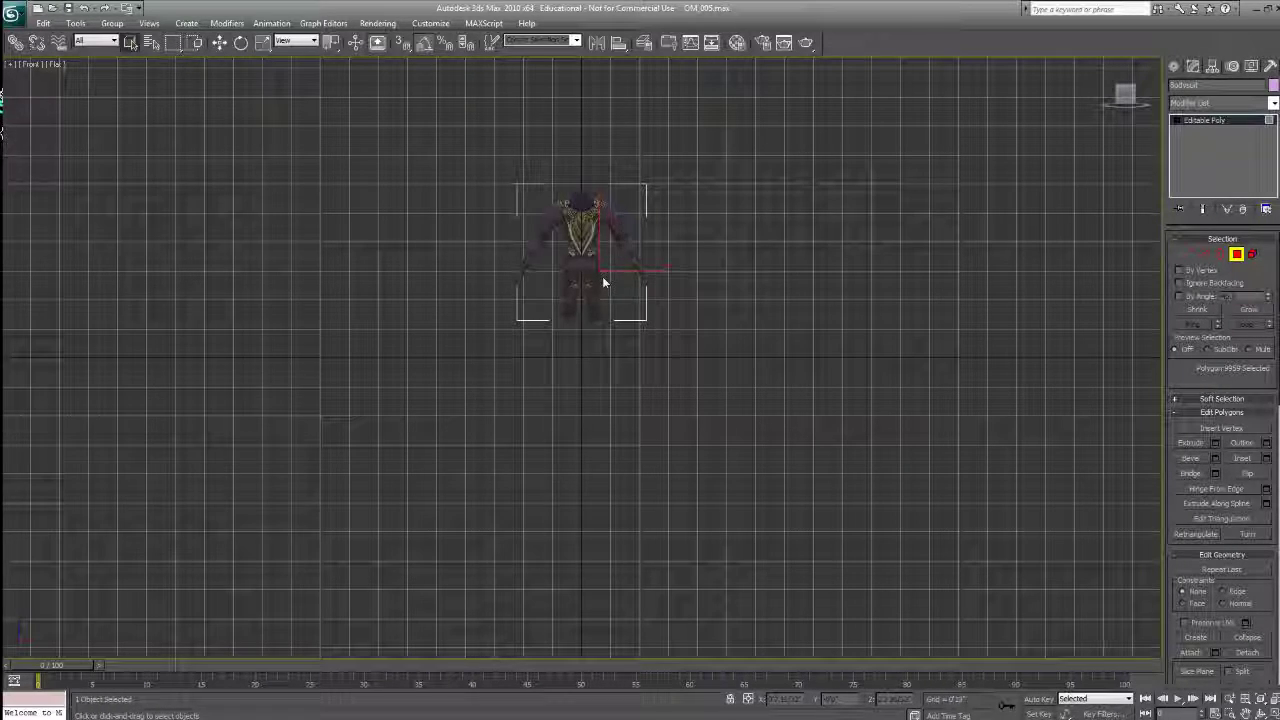
pyautogui.scroll(8, 603, 283)
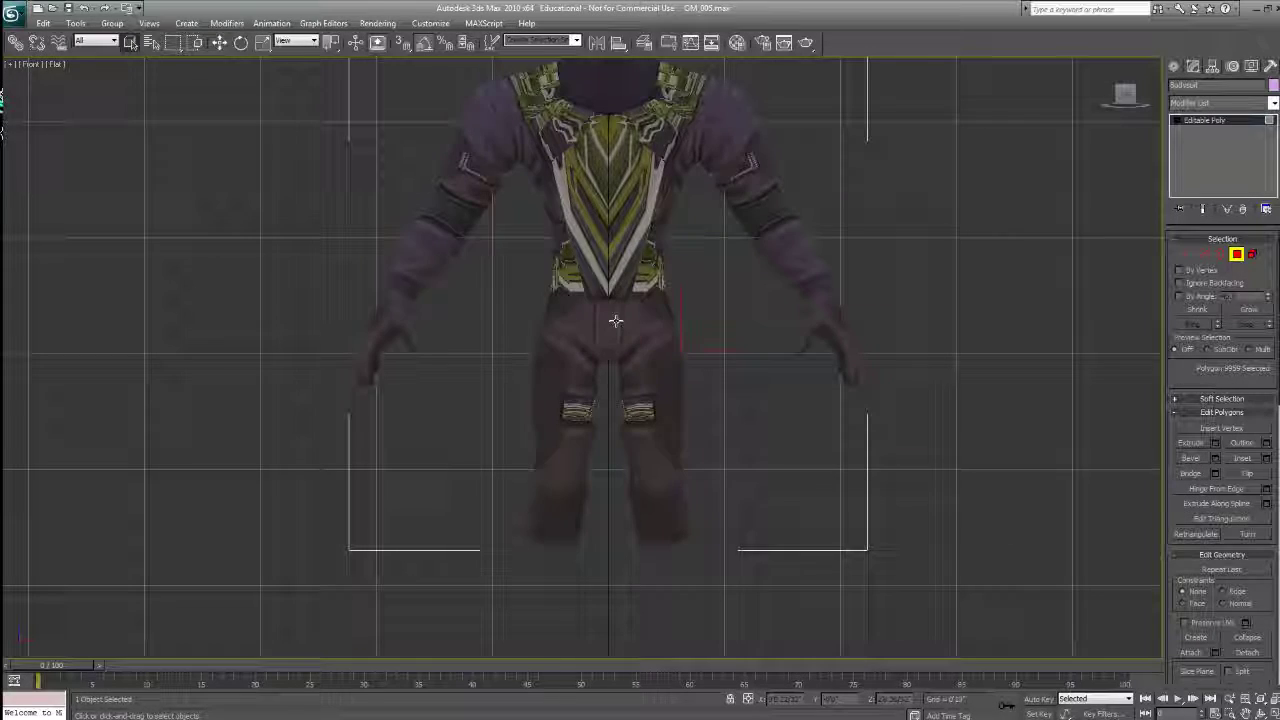
pyautogui.scroll(-4, 616, 320)
pyautogui.moveTo(337, 101); pyautogui.dragTo(597, 578)
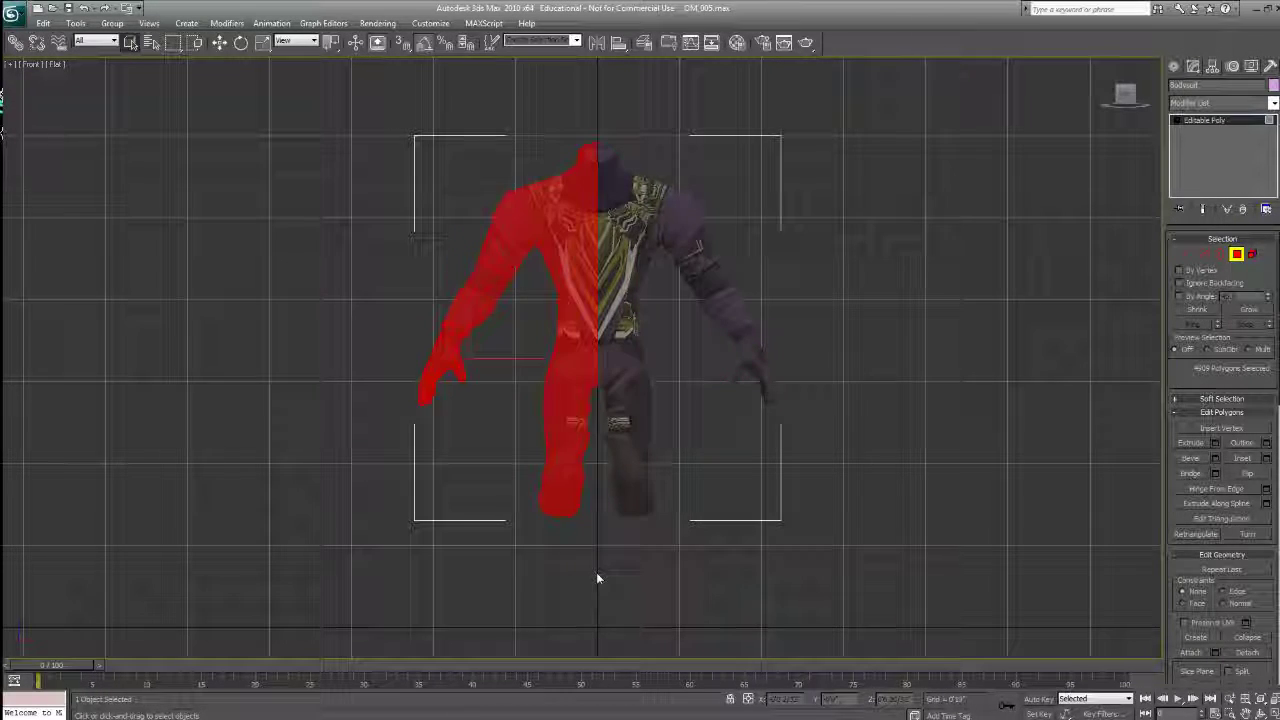
pyautogui.press('Delete')
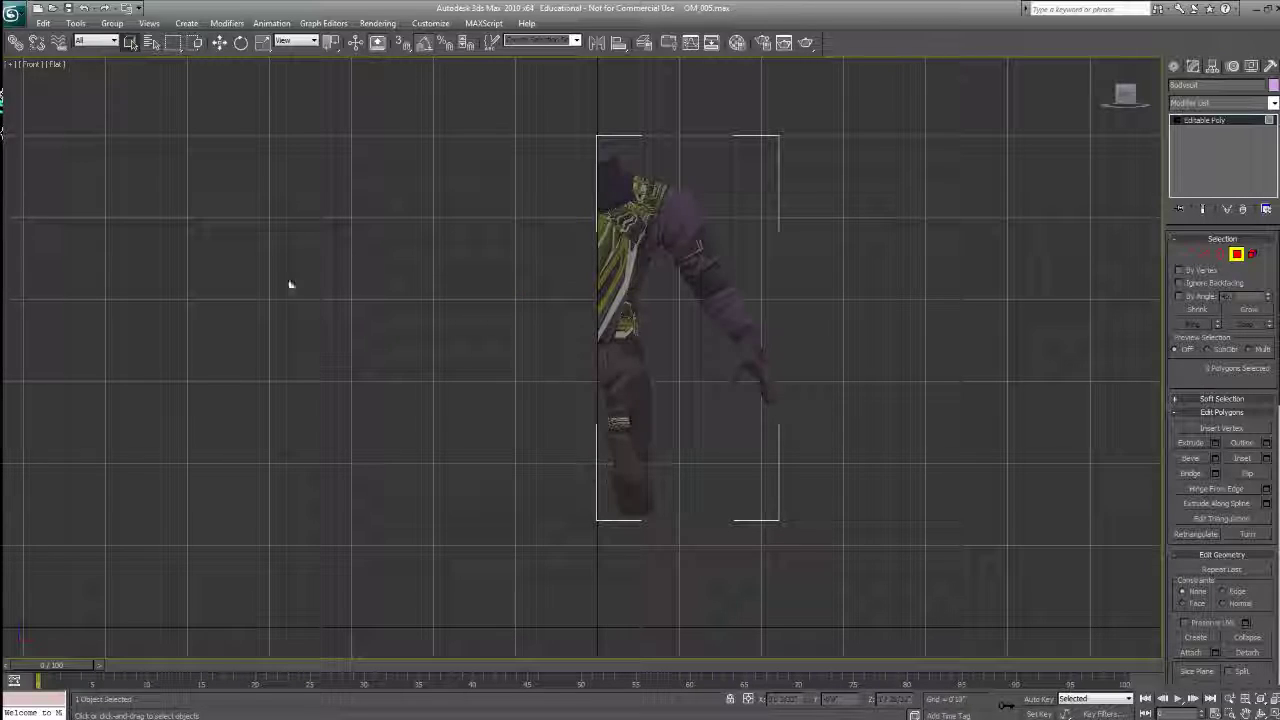
pyautogui.press('p')
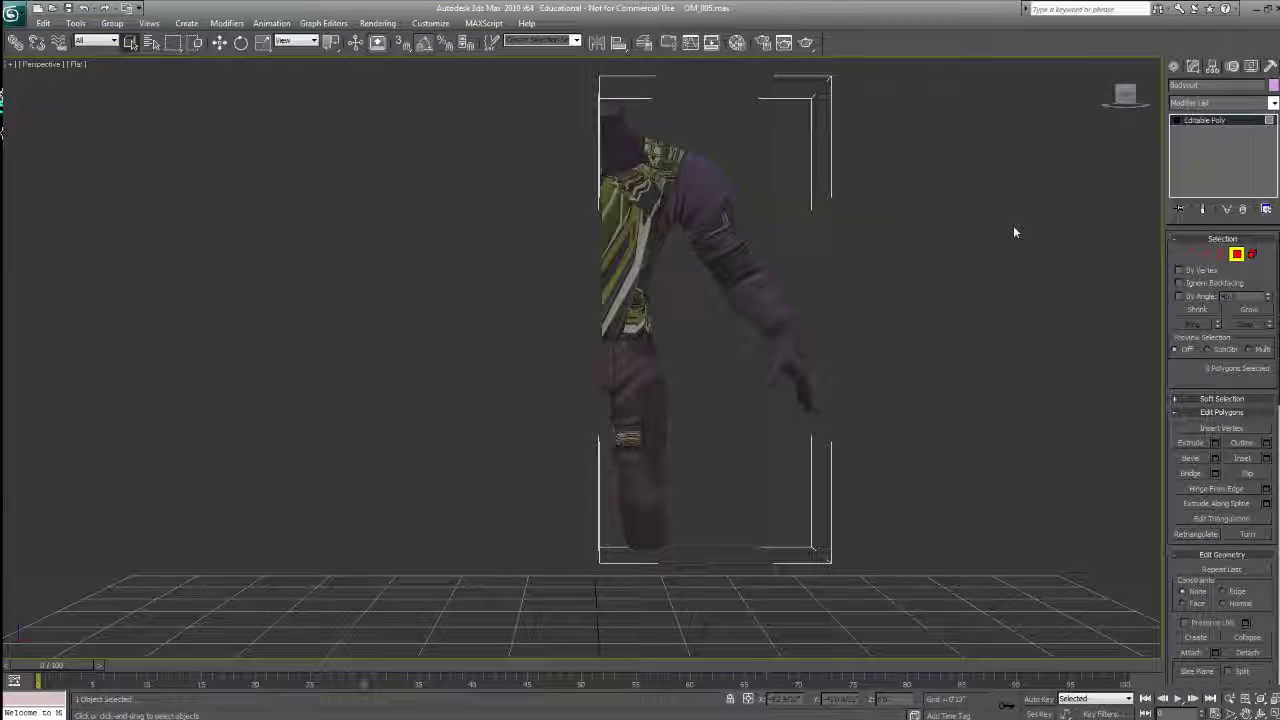
# Step: Save the scene with the half Bodysuit as a new file named OM_005_suit_expo in the scenes folder
pyautogui.keyDown('alt'); pyautogui.moveTo(921, 364); pyautogui.dragTo(478, 370, button='middle'); pyautogui.keyUp('alt')
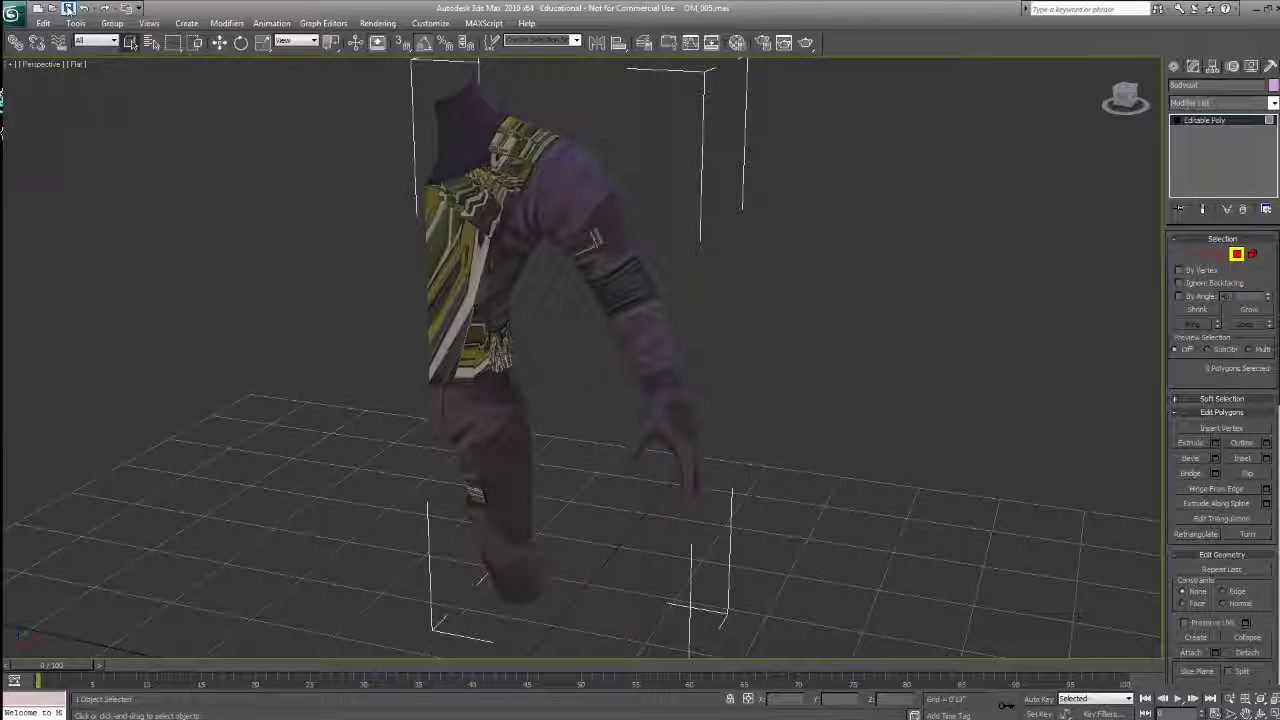
pyautogui.click(13, 13)
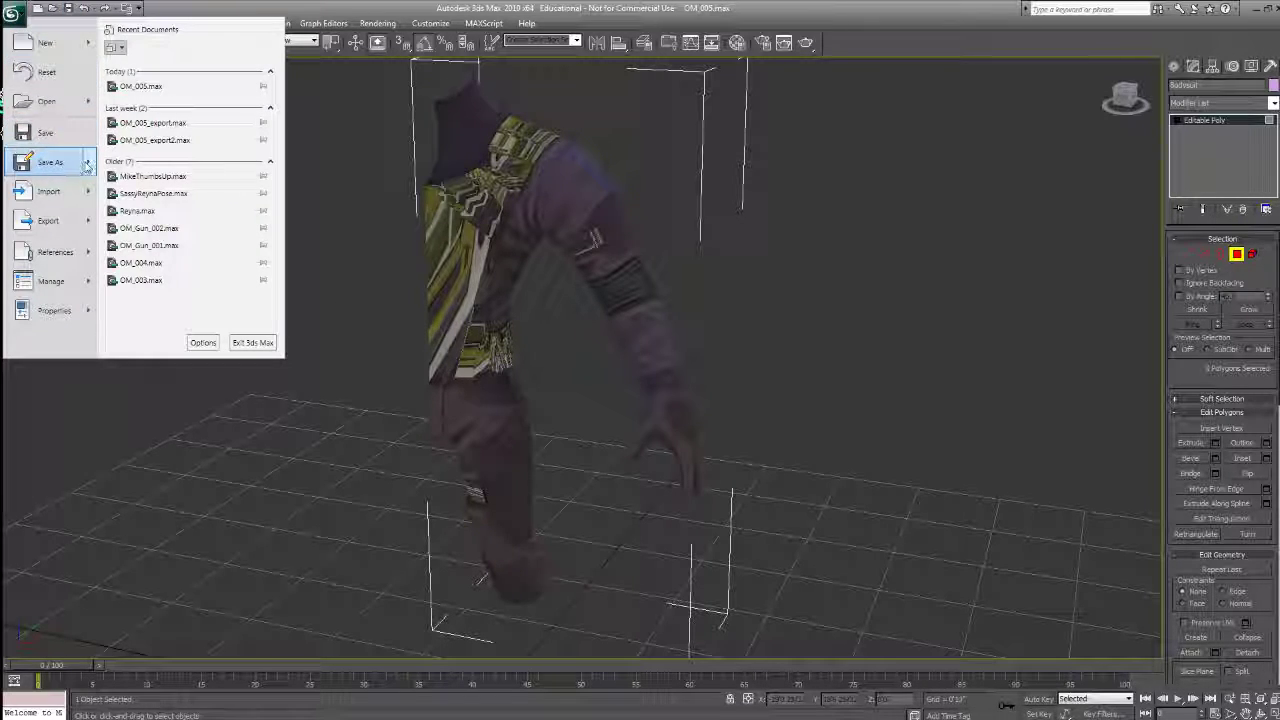
pyautogui.click(76, 166)
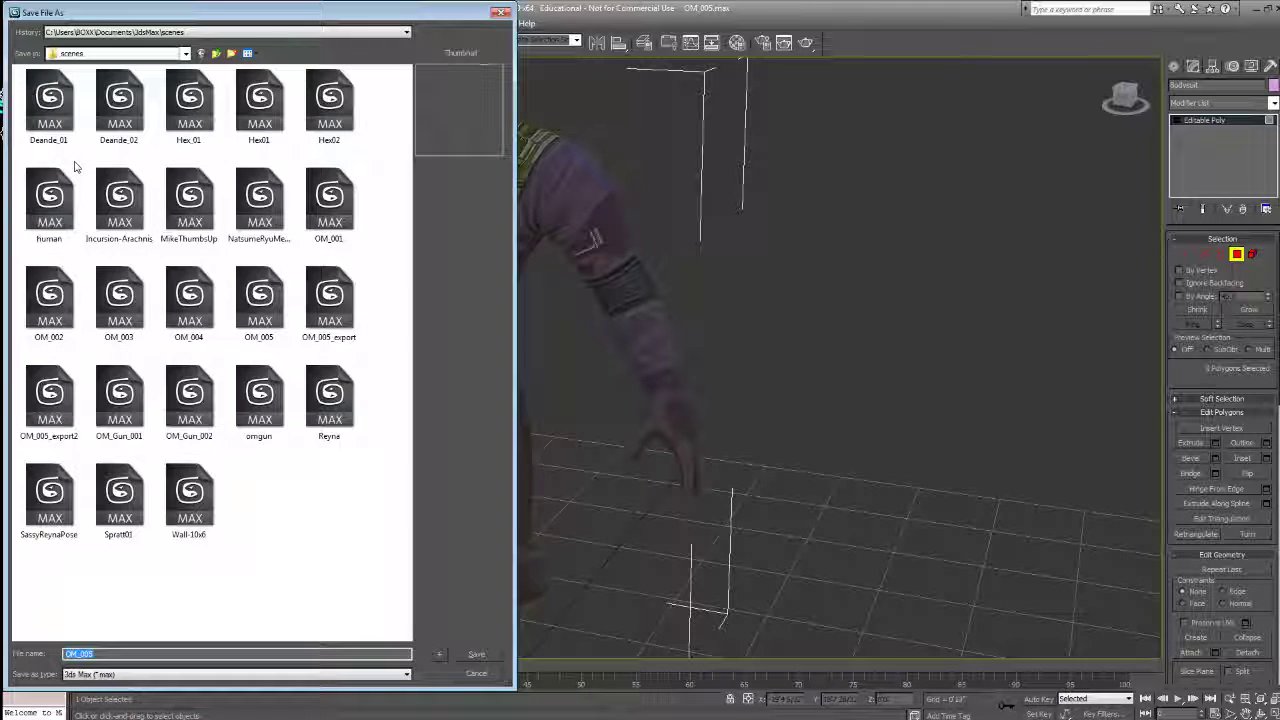
pyautogui.press('Right')
pyautogui.press('BackSpace')
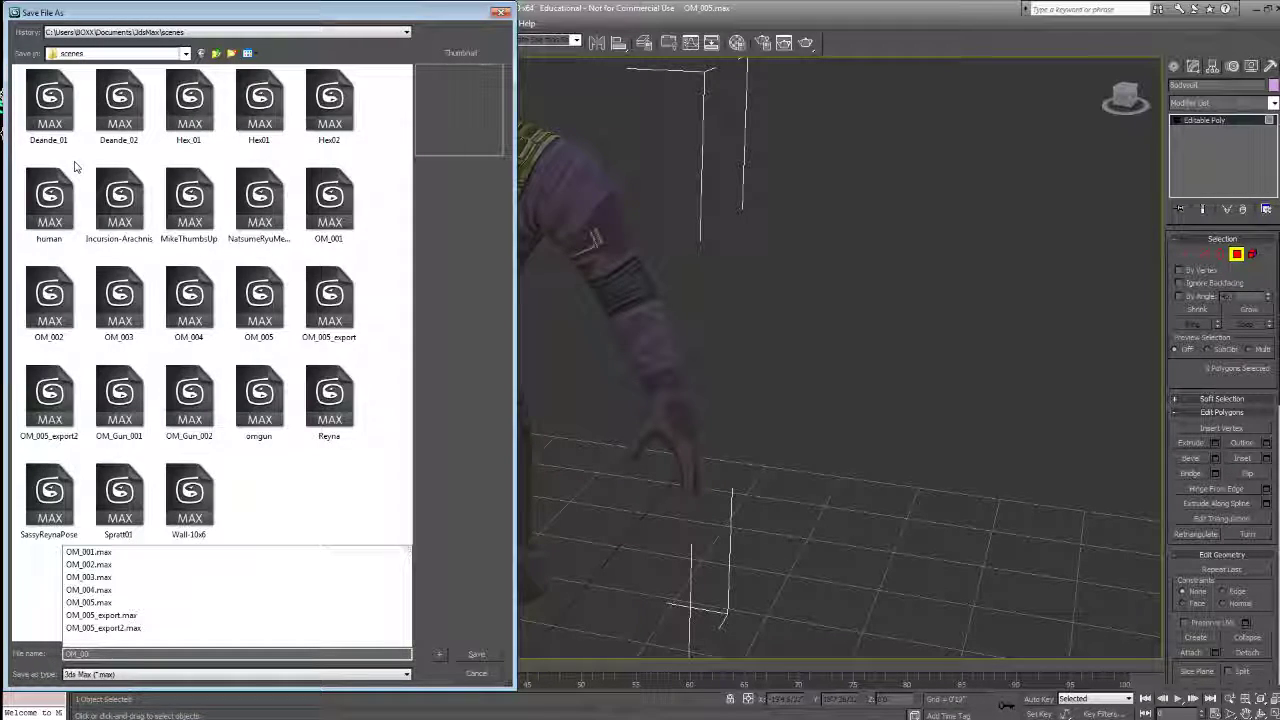
pyautogui.write('5')
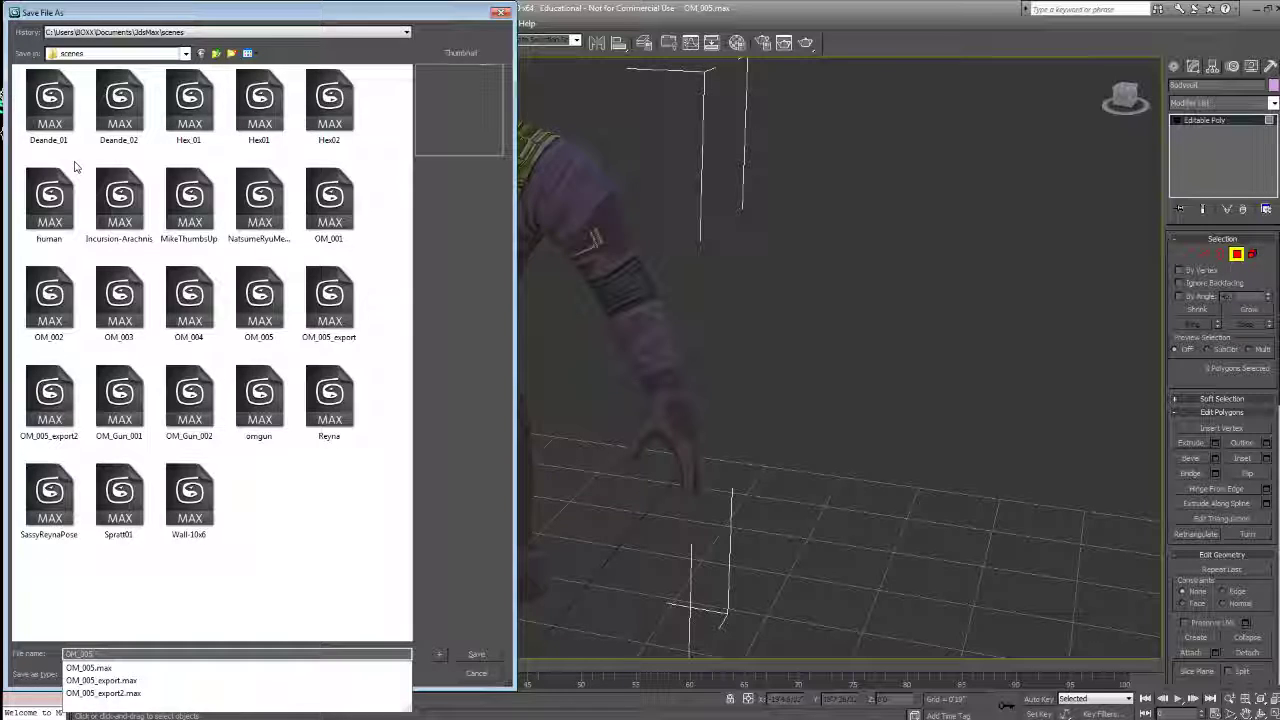
pyautogui.write('_suit')
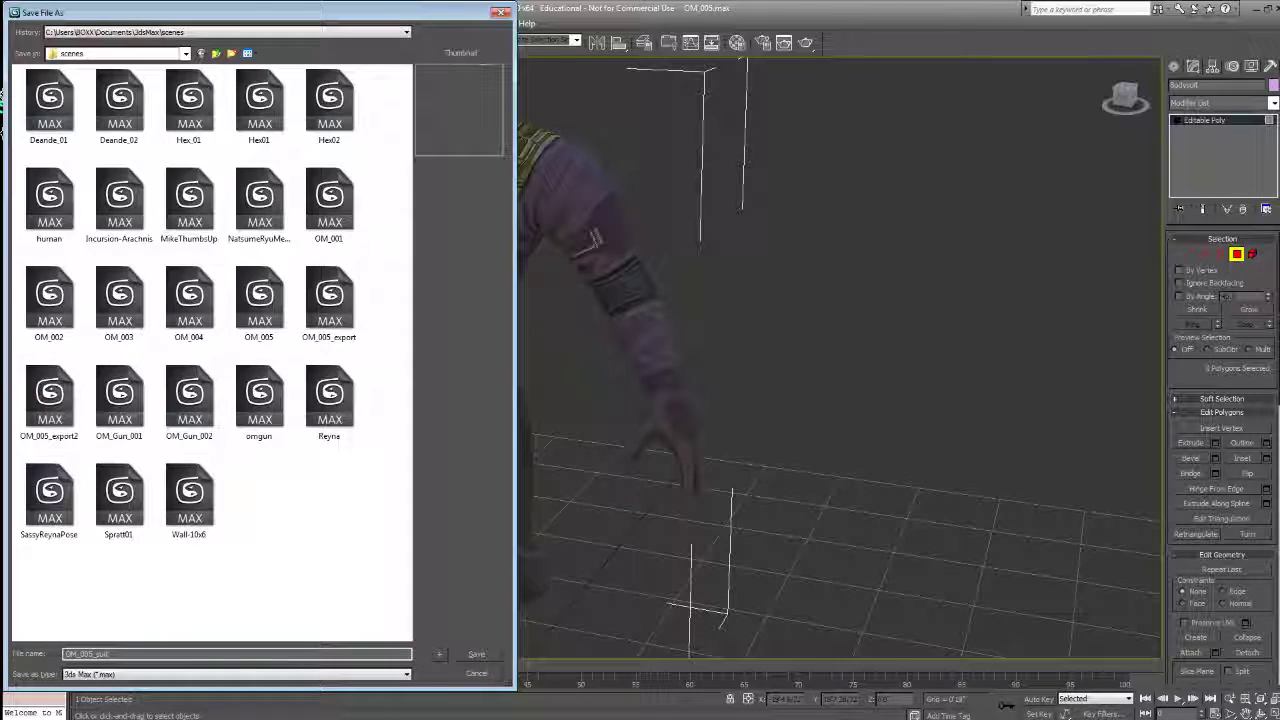
pyautogui.write('_ex')
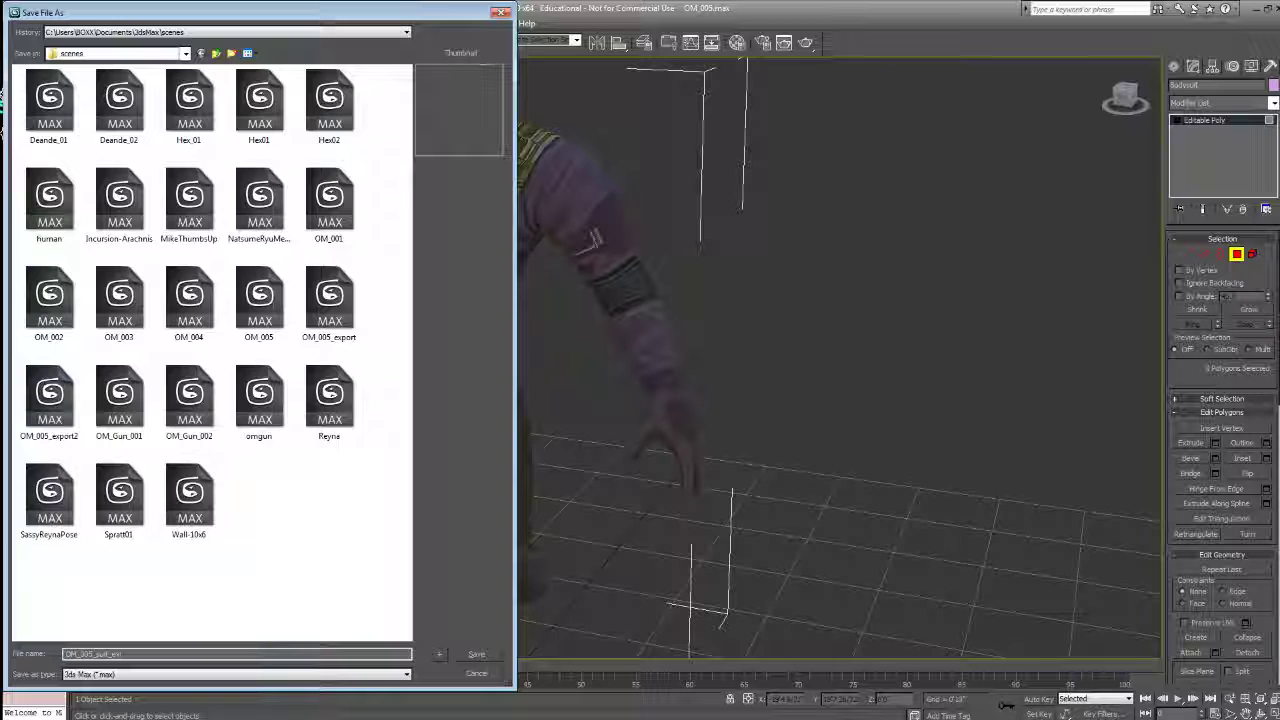
pyautogui.write('po')
pyautogui.press('Return')
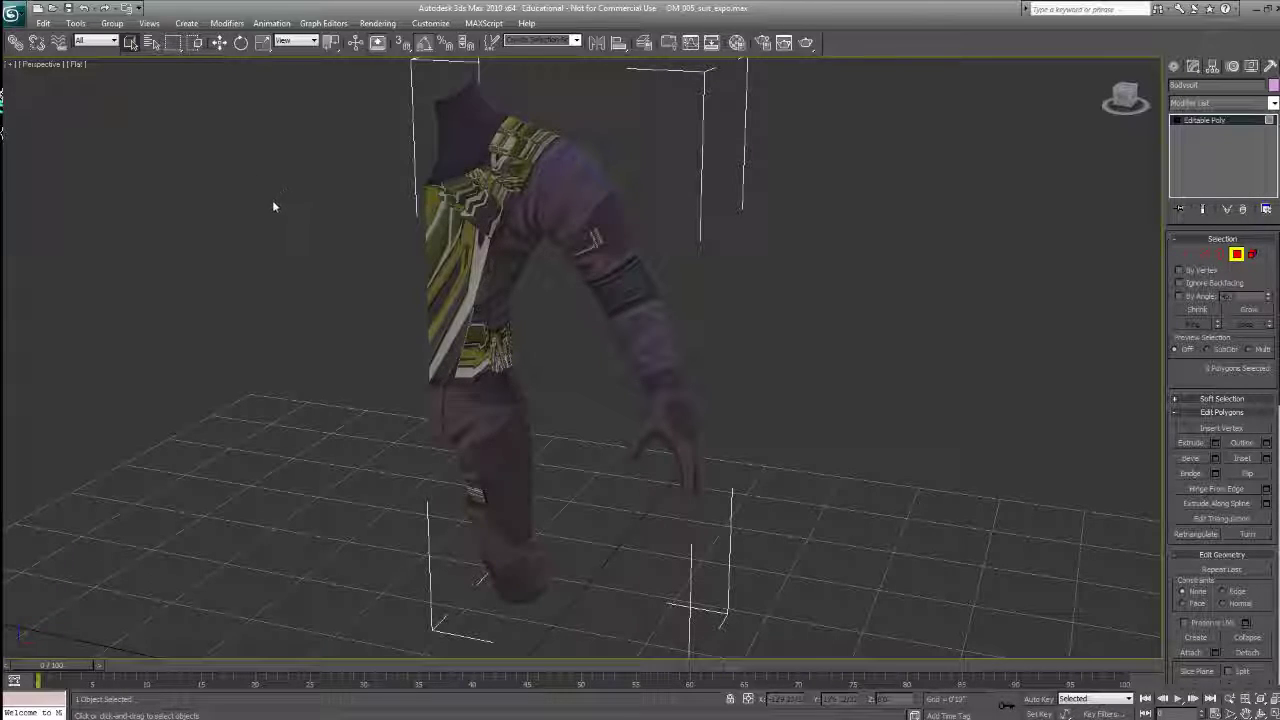
# Step: Start exporting the model in the gw::OBJ-Exporter format and choose the Downloads folder as the destination
pyautogui.click(13, 13)
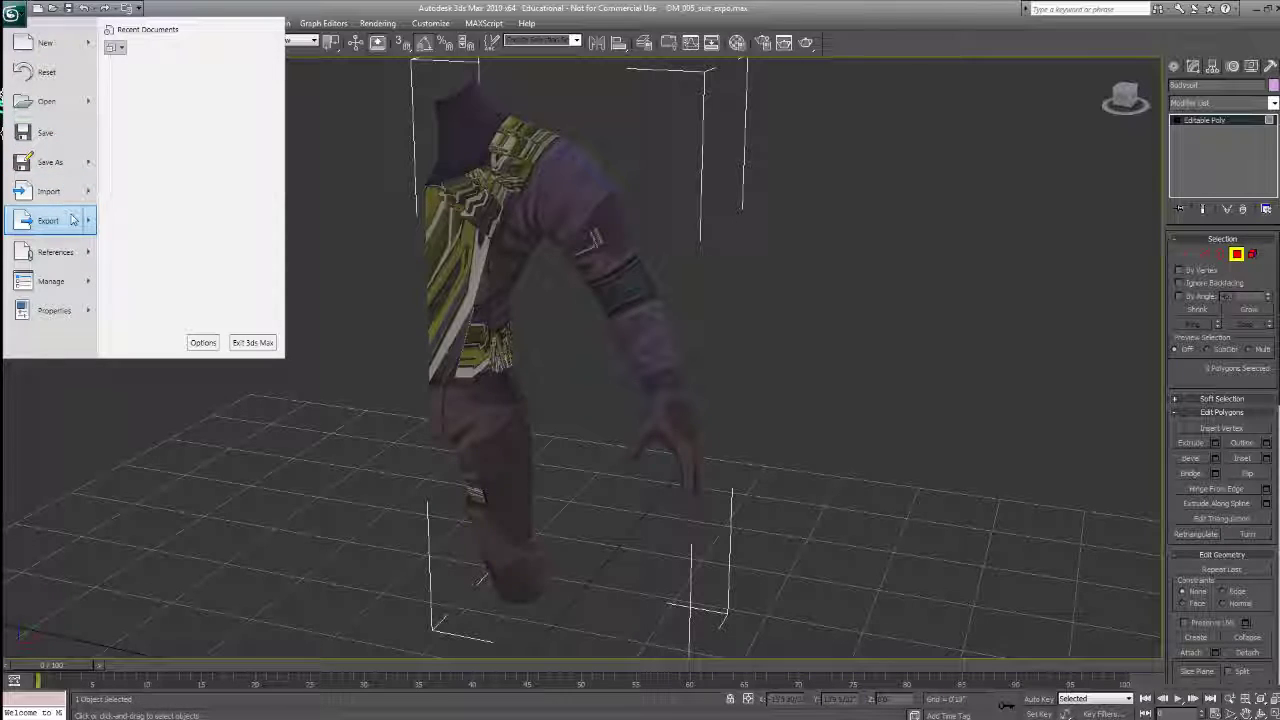
pyautogui.click(218, 63)
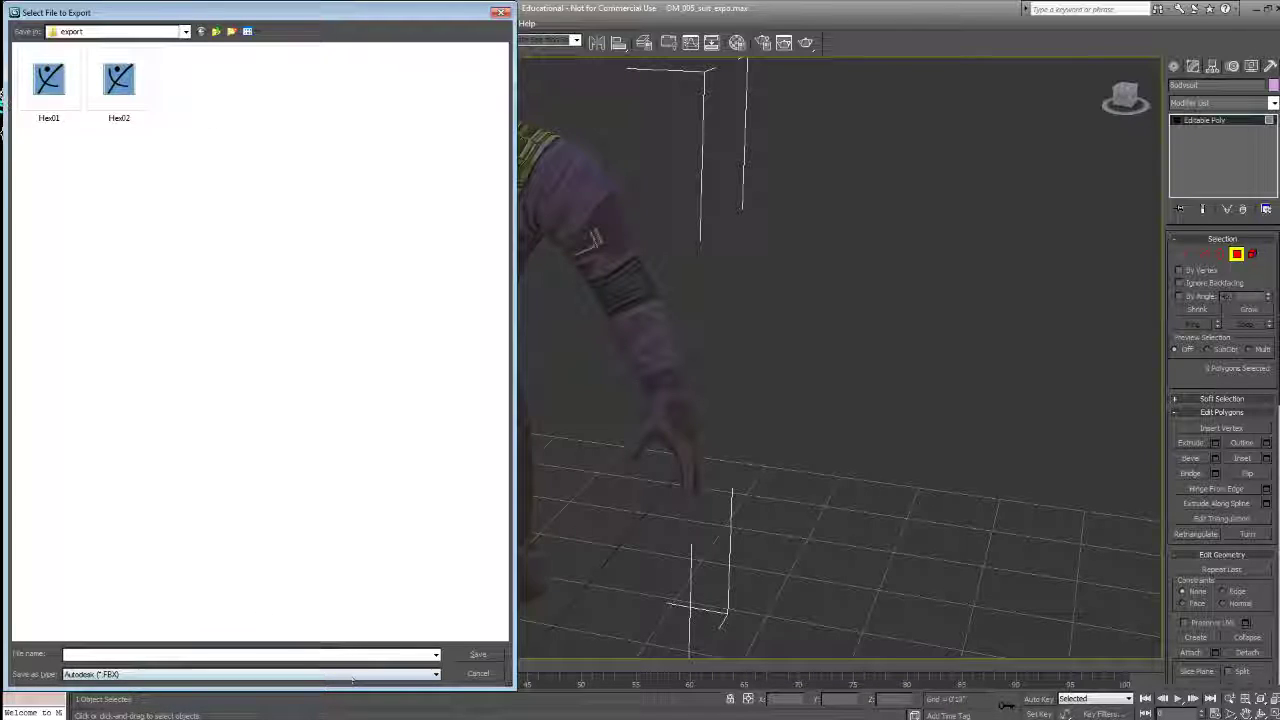
pyautogui.click(437, 675)
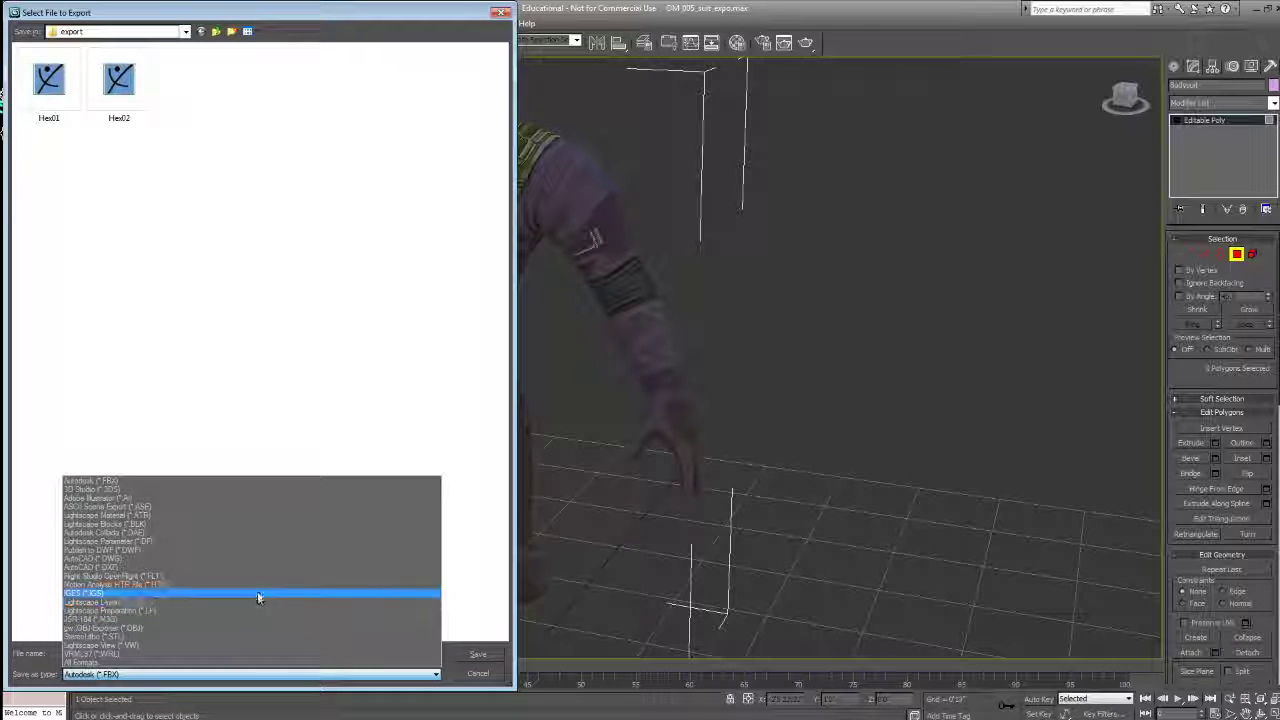
pyautogui.click(186, 627)
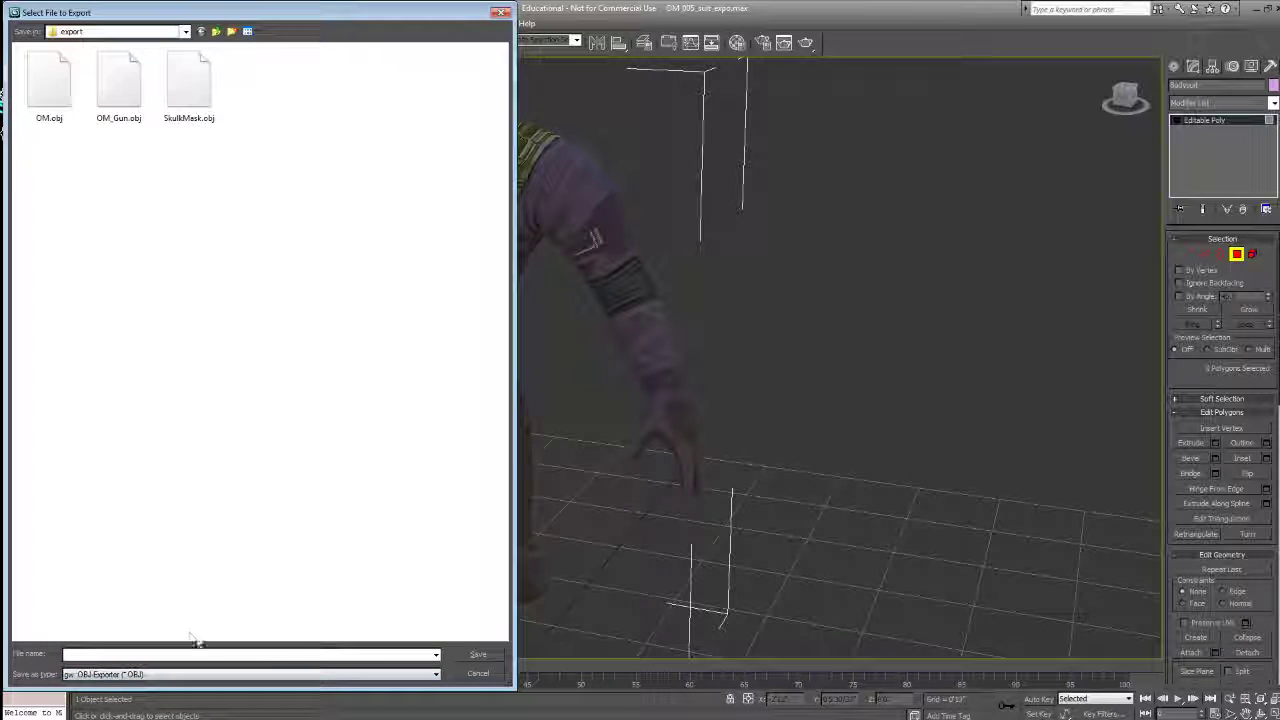
pyautogui.click(210, 31)
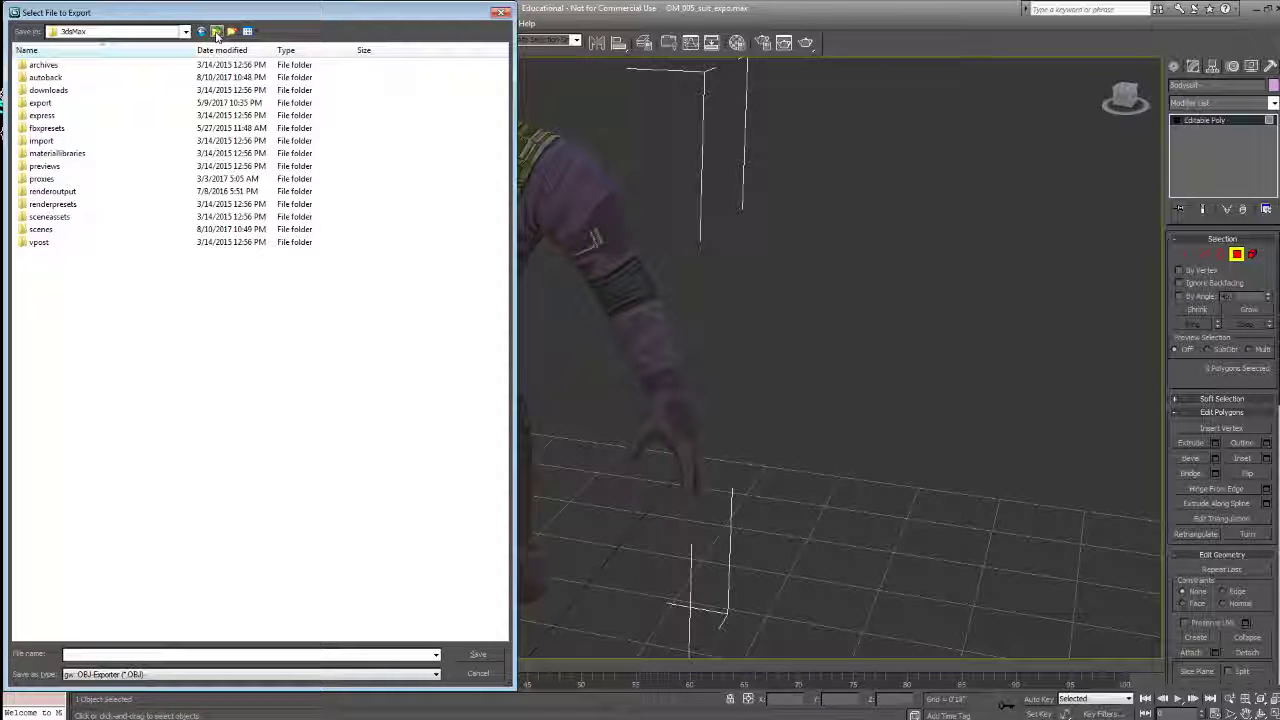
pyautogui.click(216, 33)
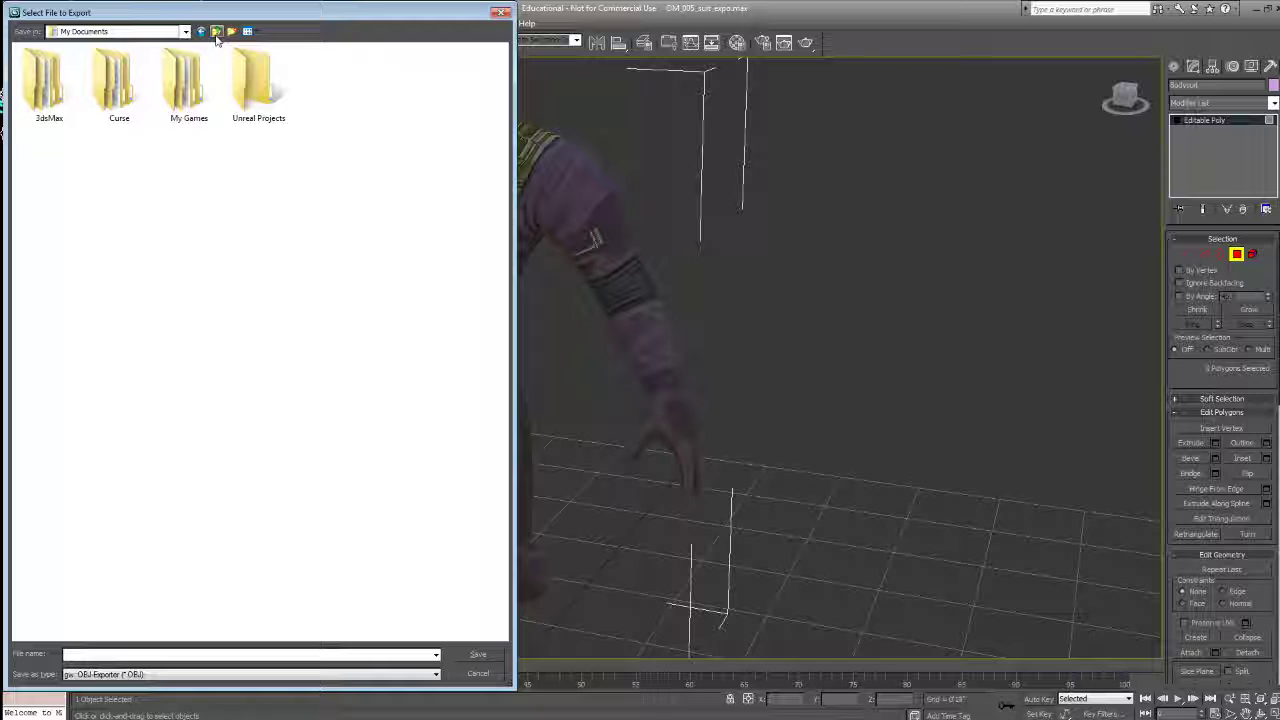
pyautogui.click(216, 33)
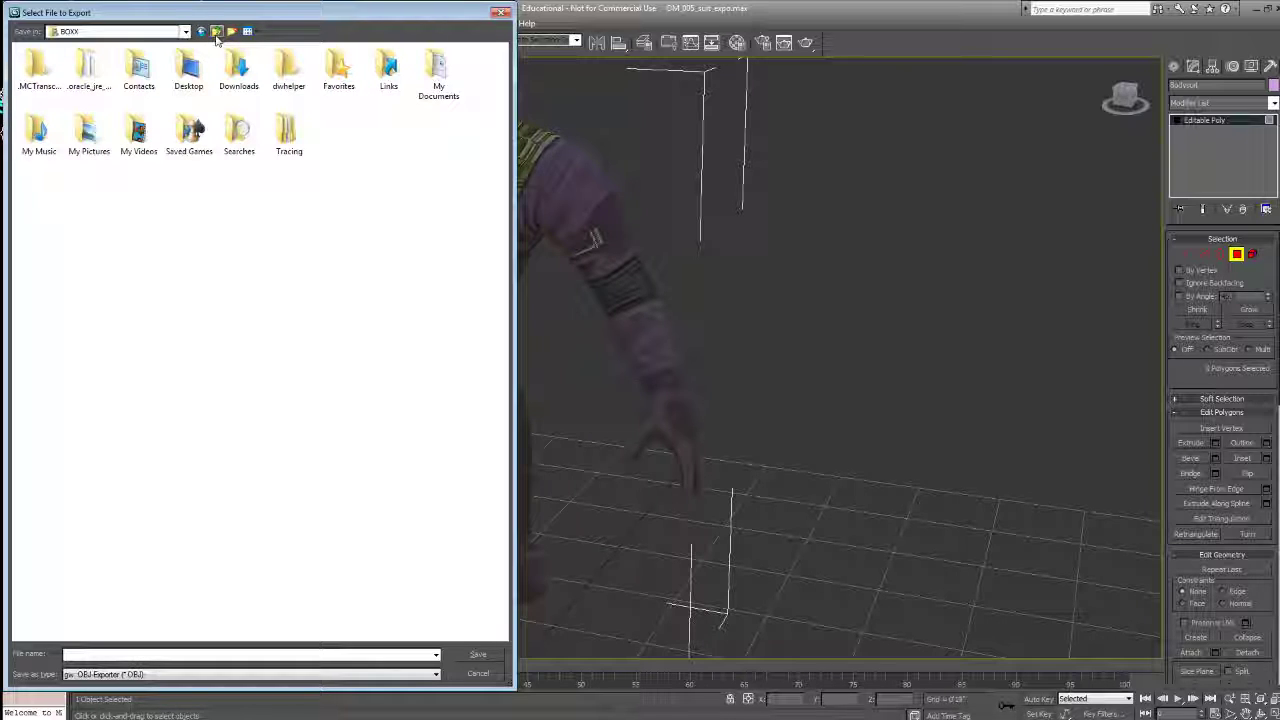
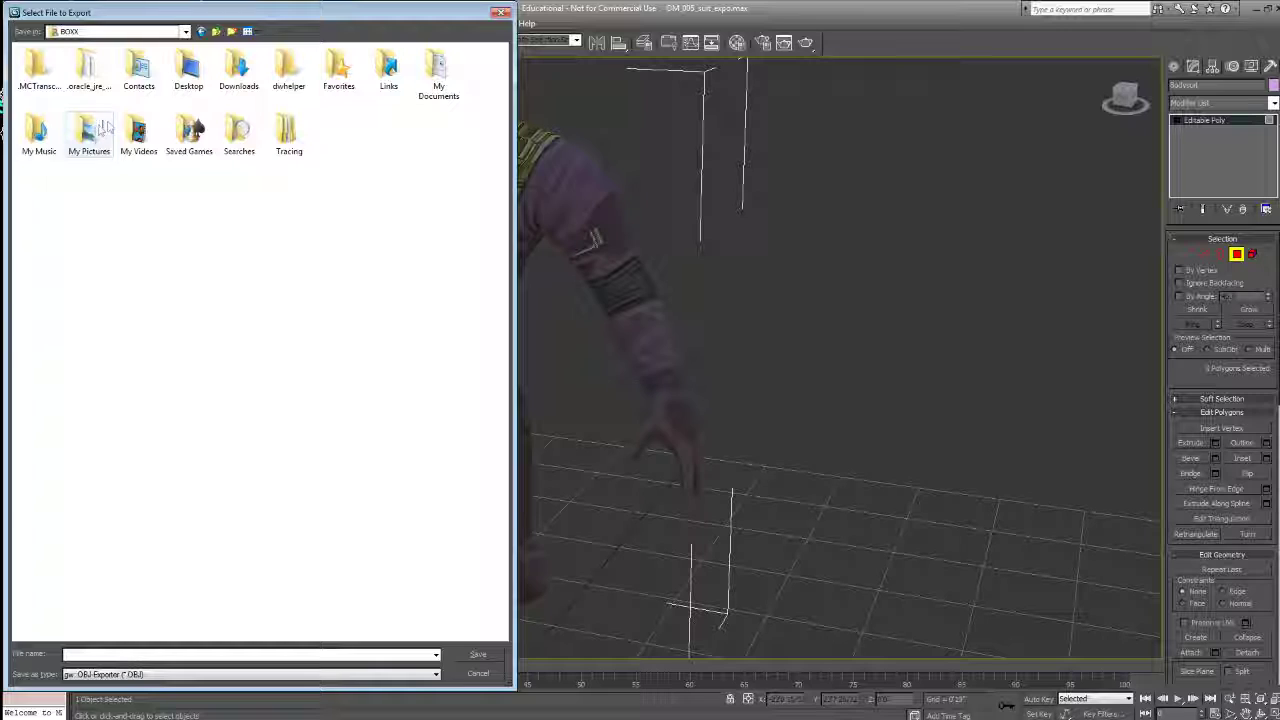
pyautogui.doubleClick(250, 86)
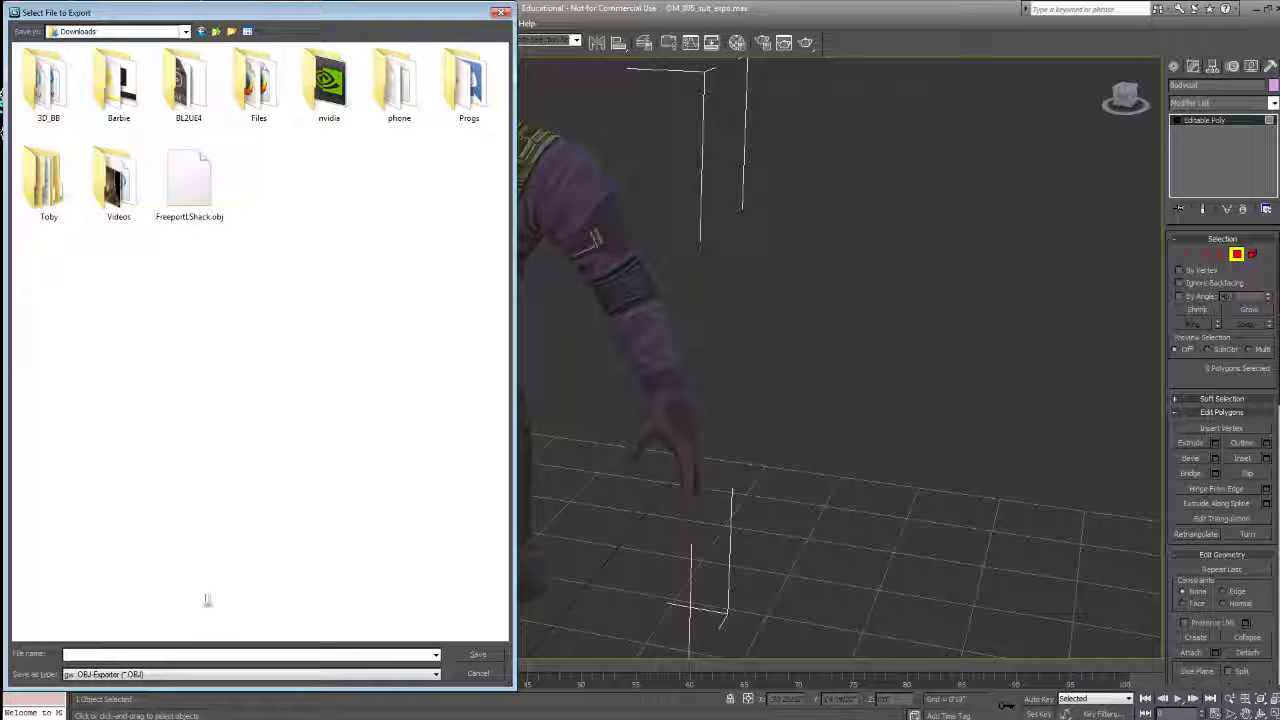
# Step: Name the export file Mike_Bodysuit and export the OBJ with the existing export options
pyautogui.click(166, 654)
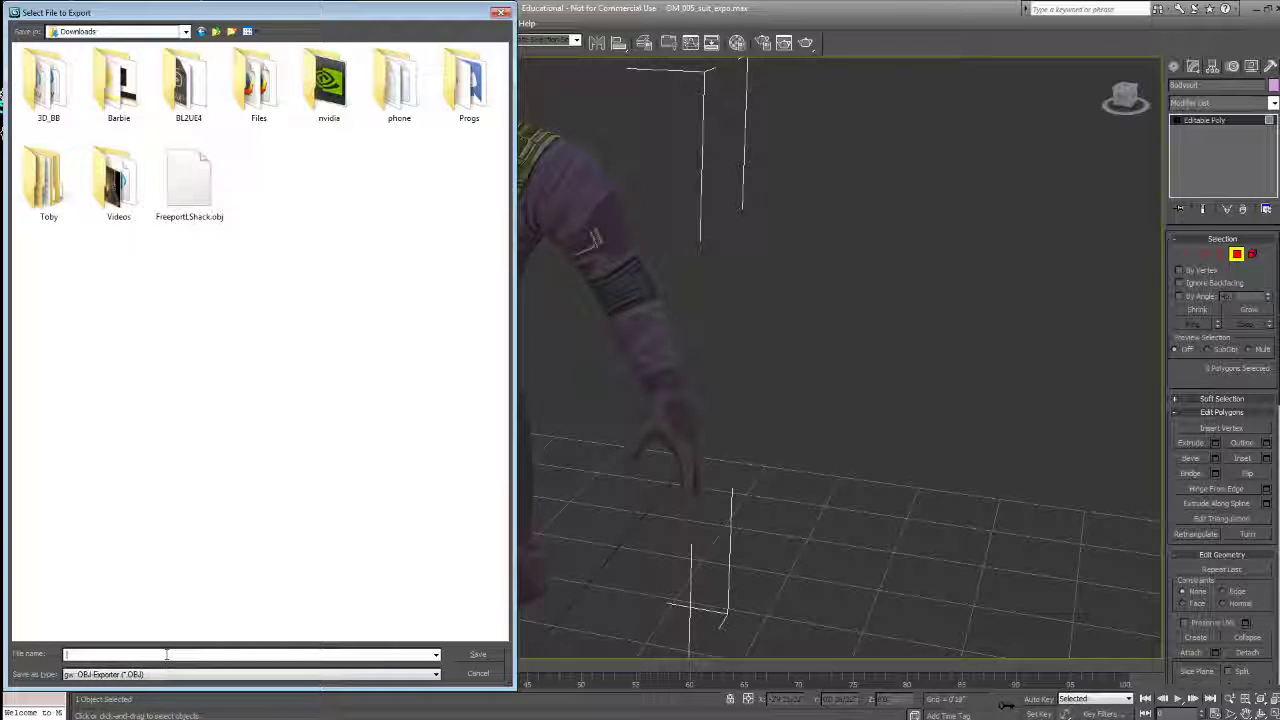
pyautogui.write('Mike')
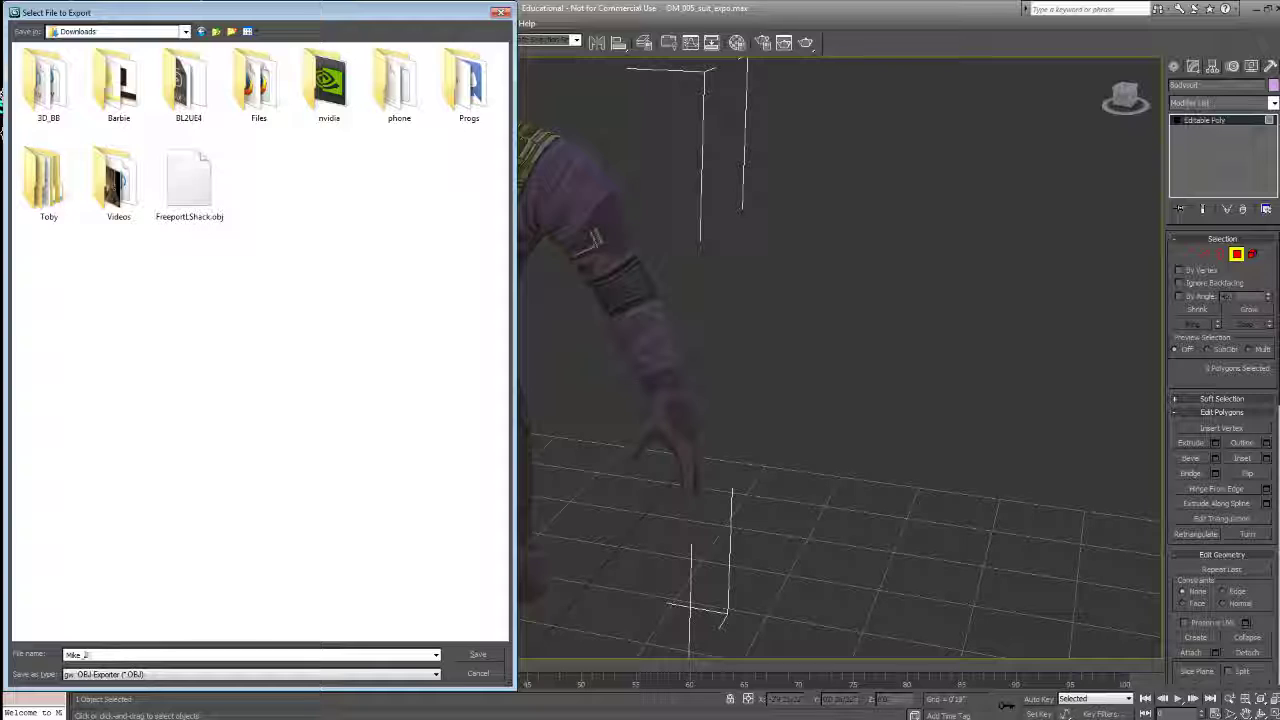
pyautogui.write('_Bodysuit')
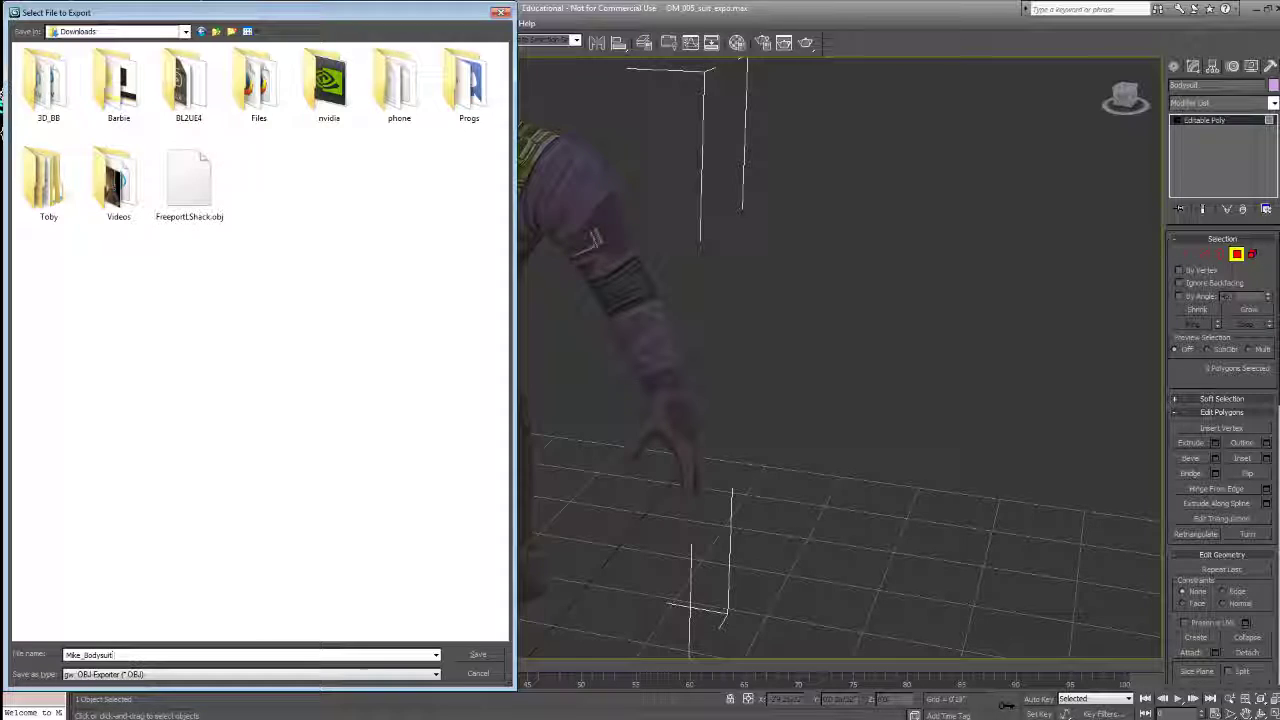
pyautogui.click(478, 654)
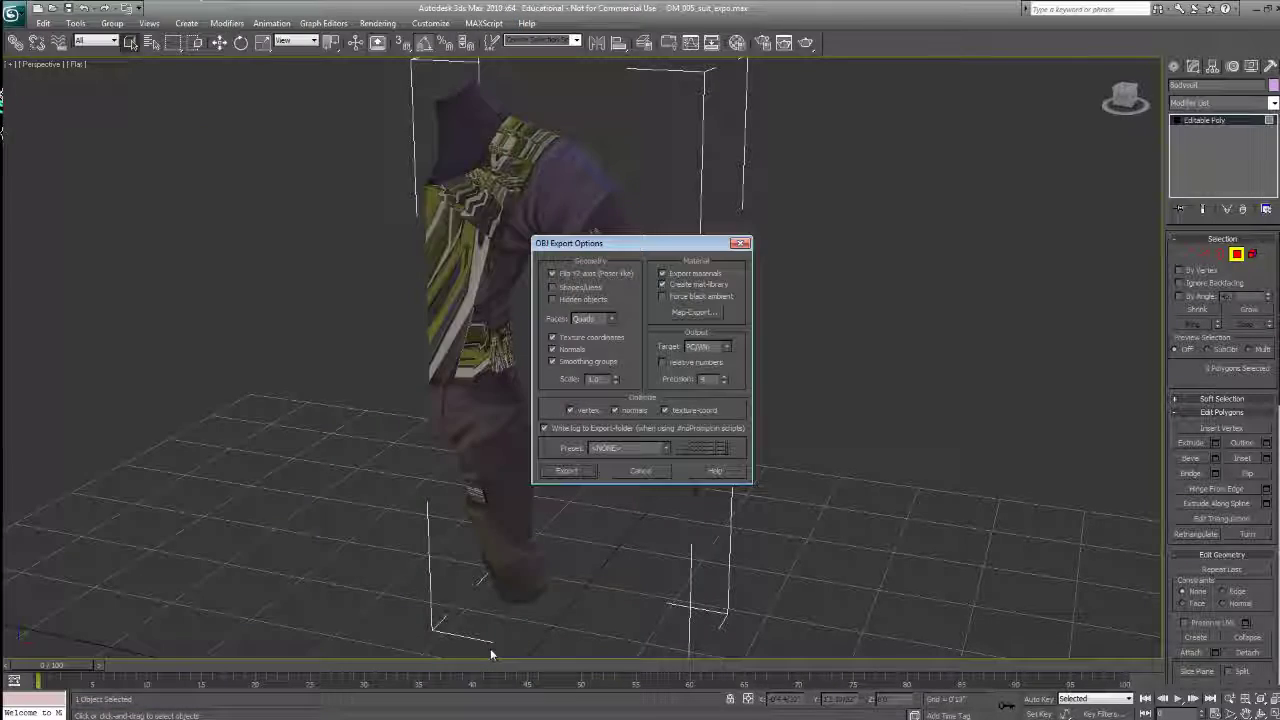
pyautogui.click(566, 471)
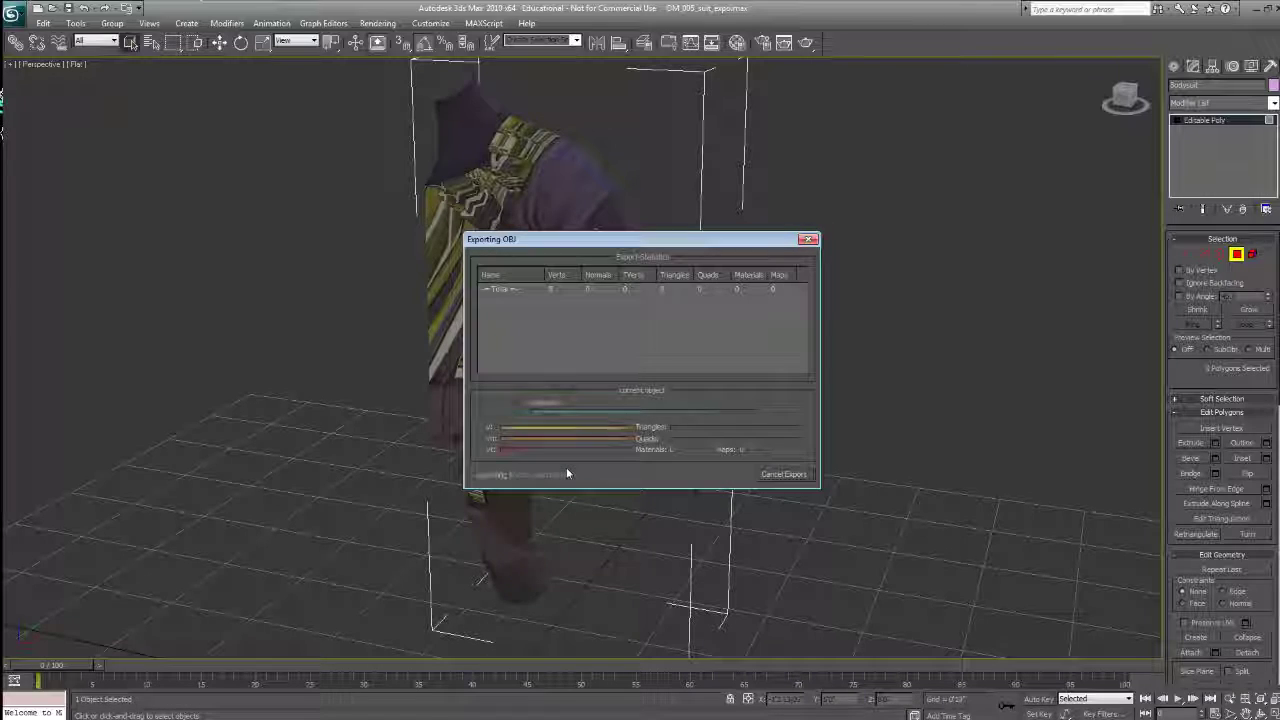
pyautogui.click(784, 475)
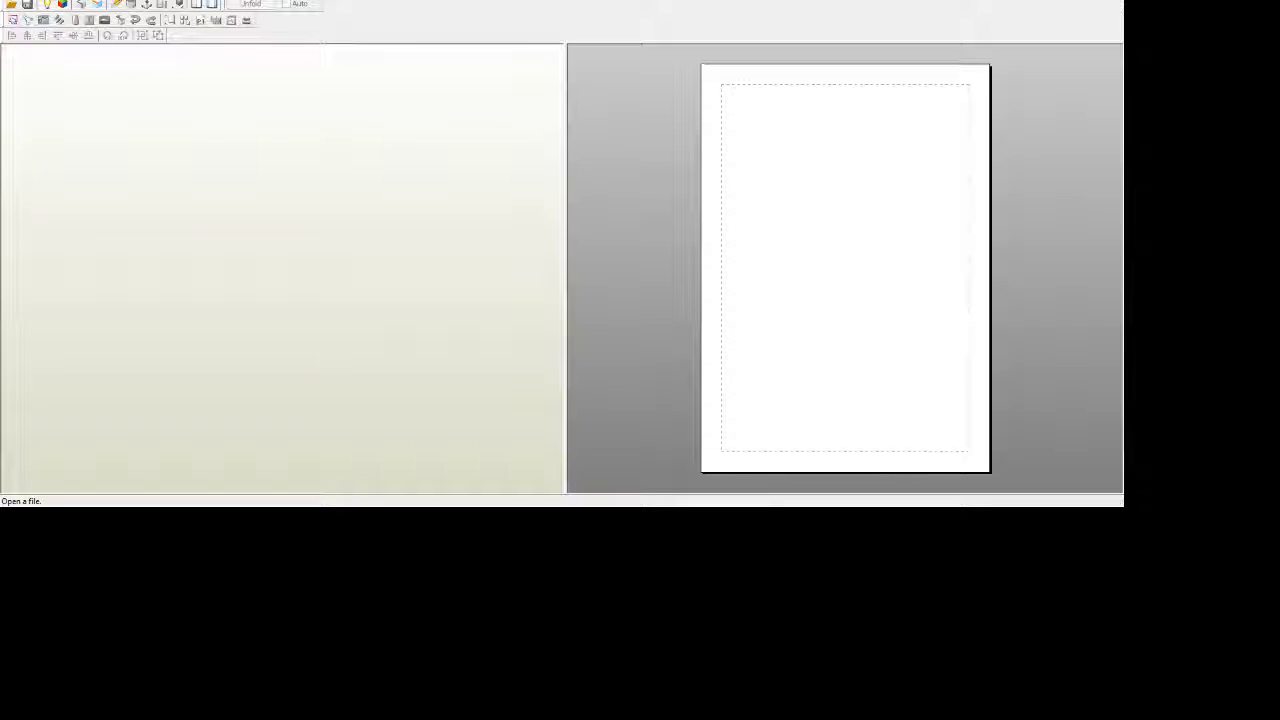
# Step: Switch to Pepakura Designer 3 and open the Mike_Bodysuit OBJ from Downloads, closing the coordinate adjustment without flipping faces
pyautogui.click(1078, 1)
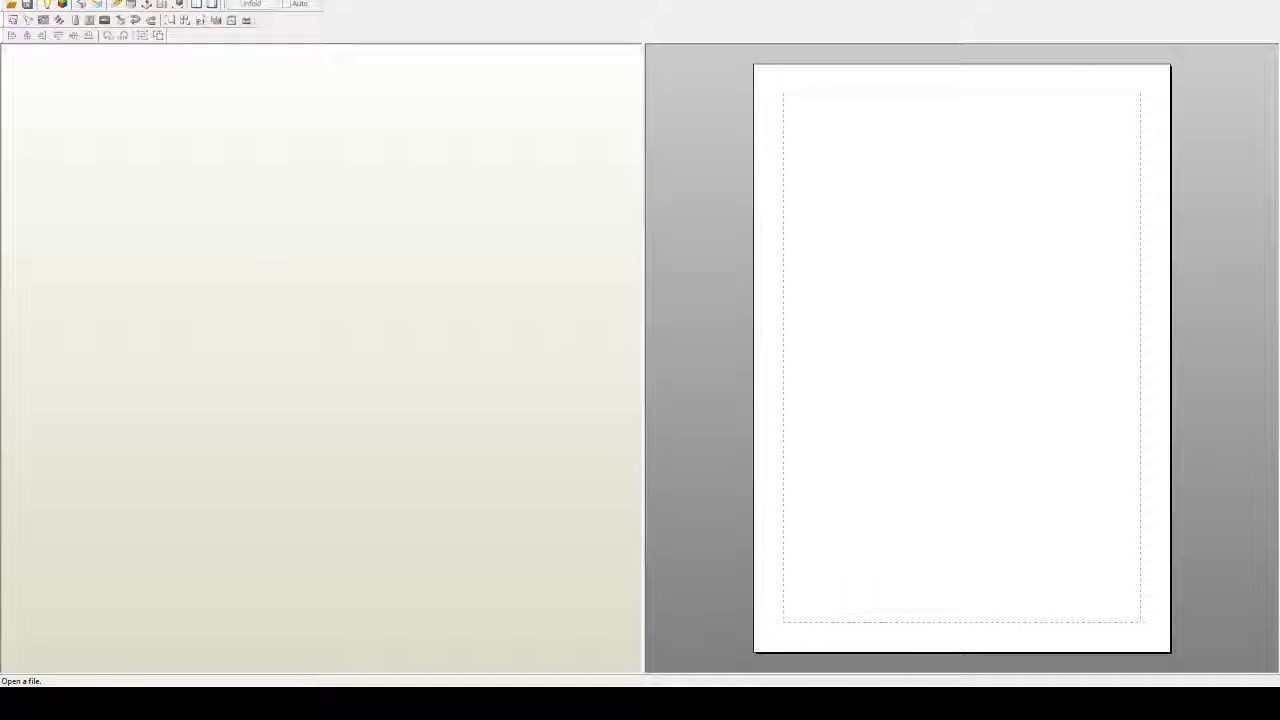
pyautogui.click(12, 5)
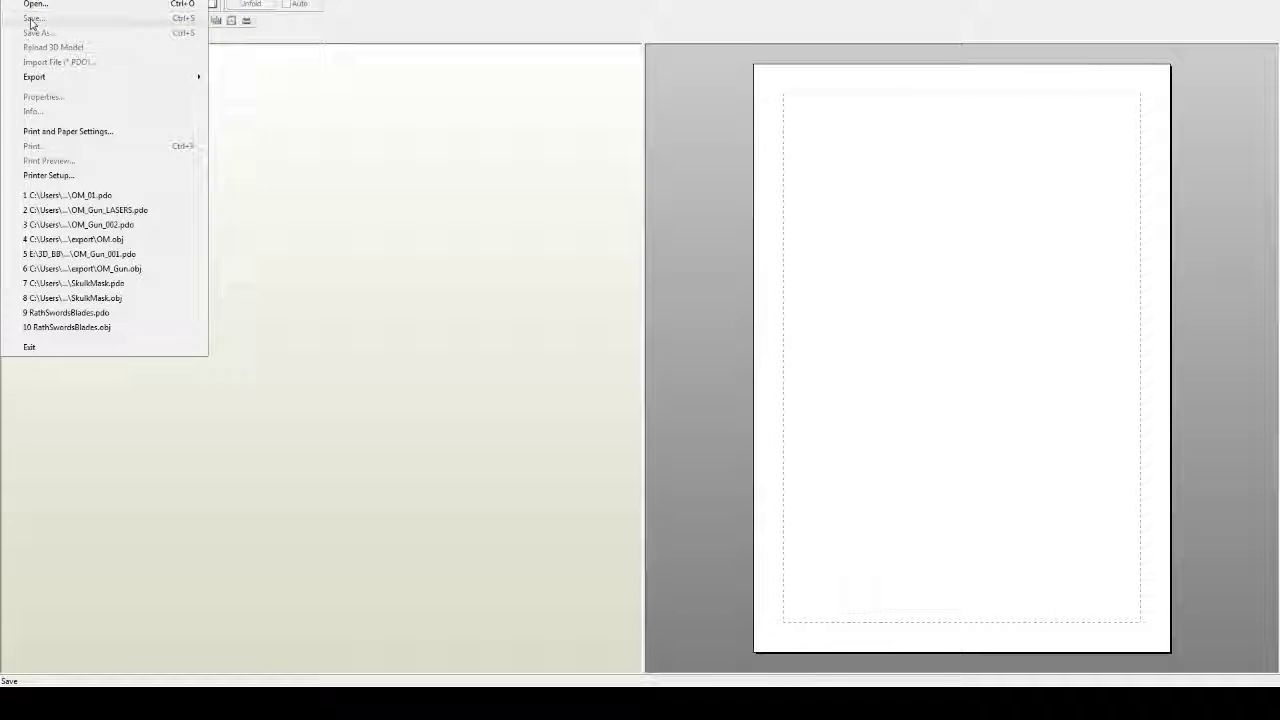
pyautogui.moveTo(189, 80)
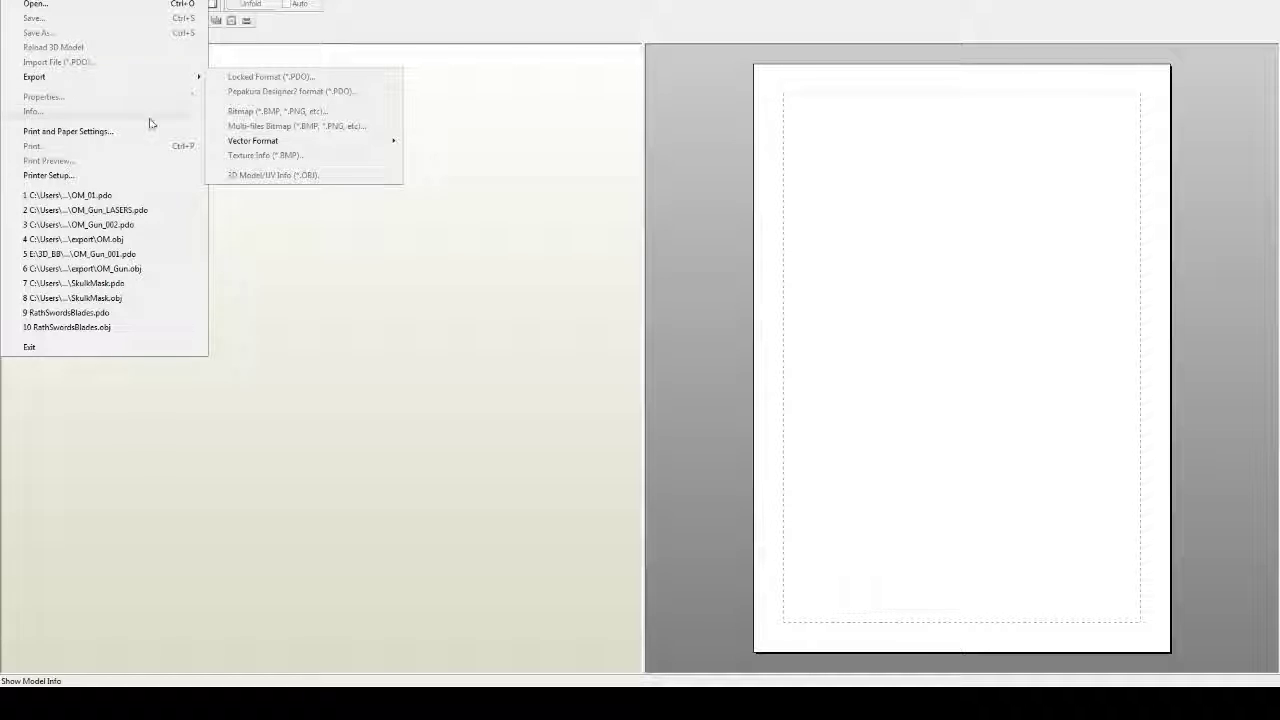
pyautogui.click(113, 9)
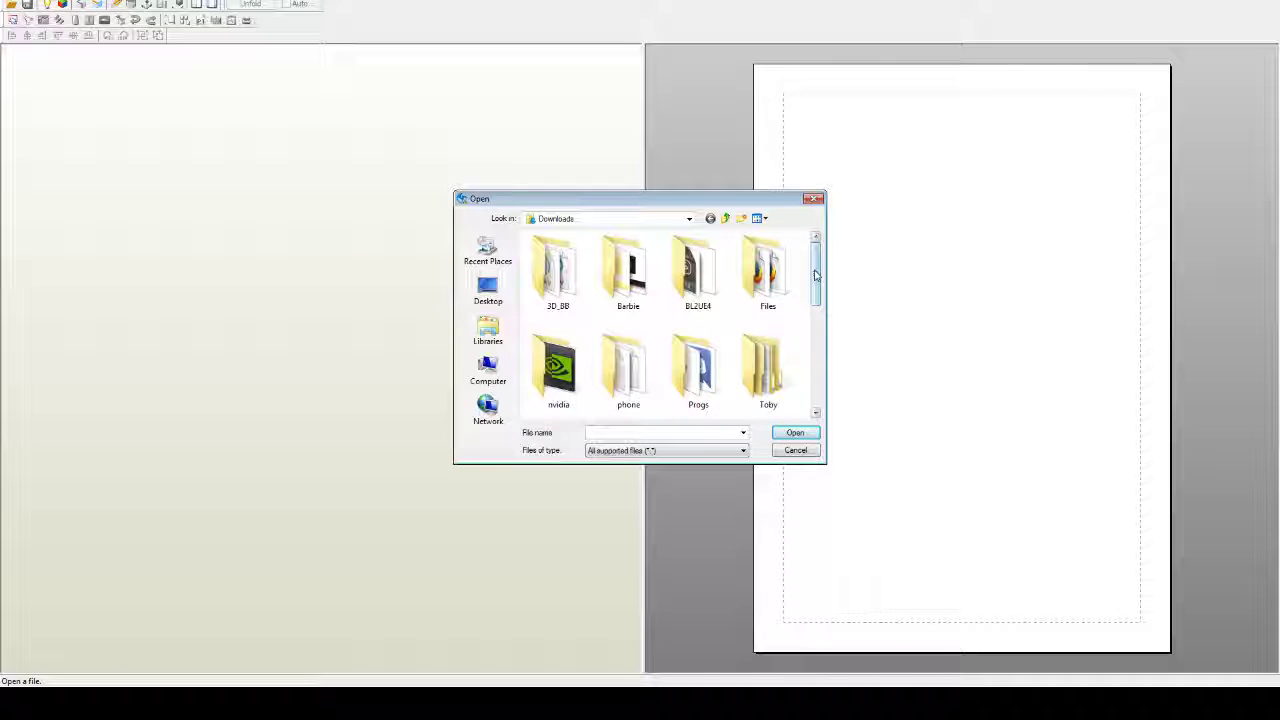
pyautogui.moveTo(815, 270); pyautogui.dragTo(809, 337)
pyautogui.click(668, 265)
pyautogui.doubleClick(668, 265)
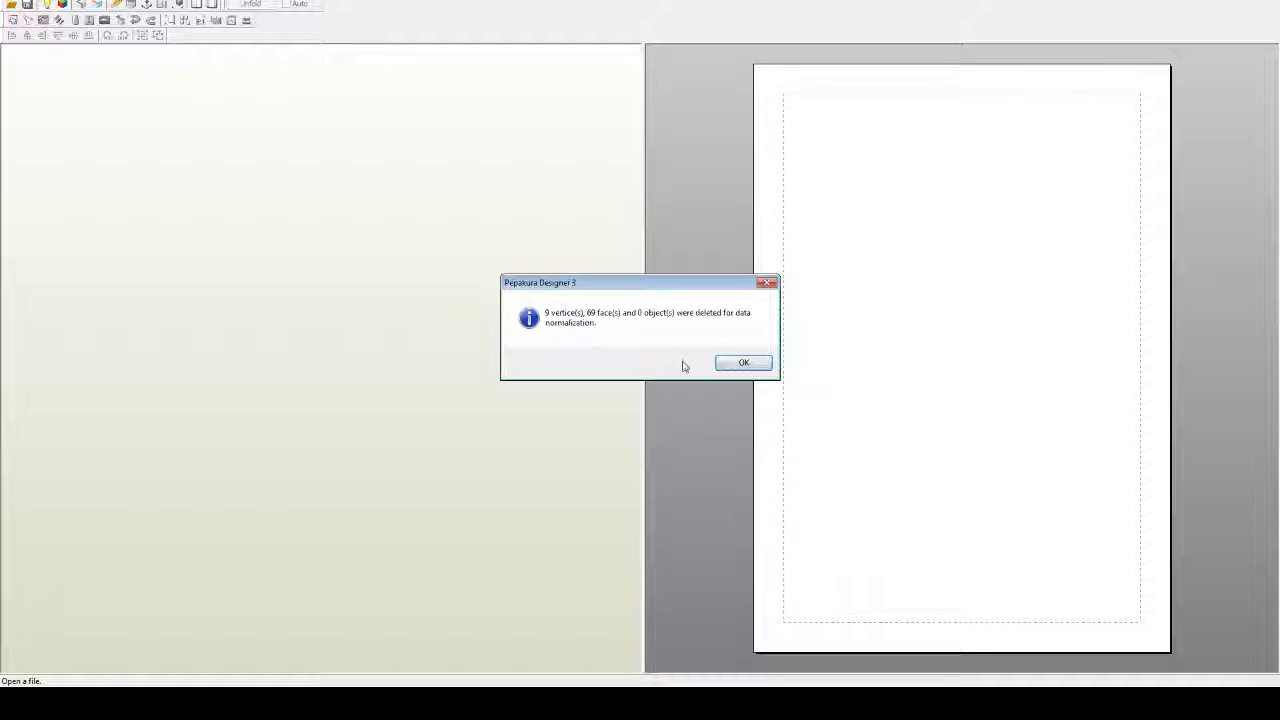
pyautogui.click(738, 363)
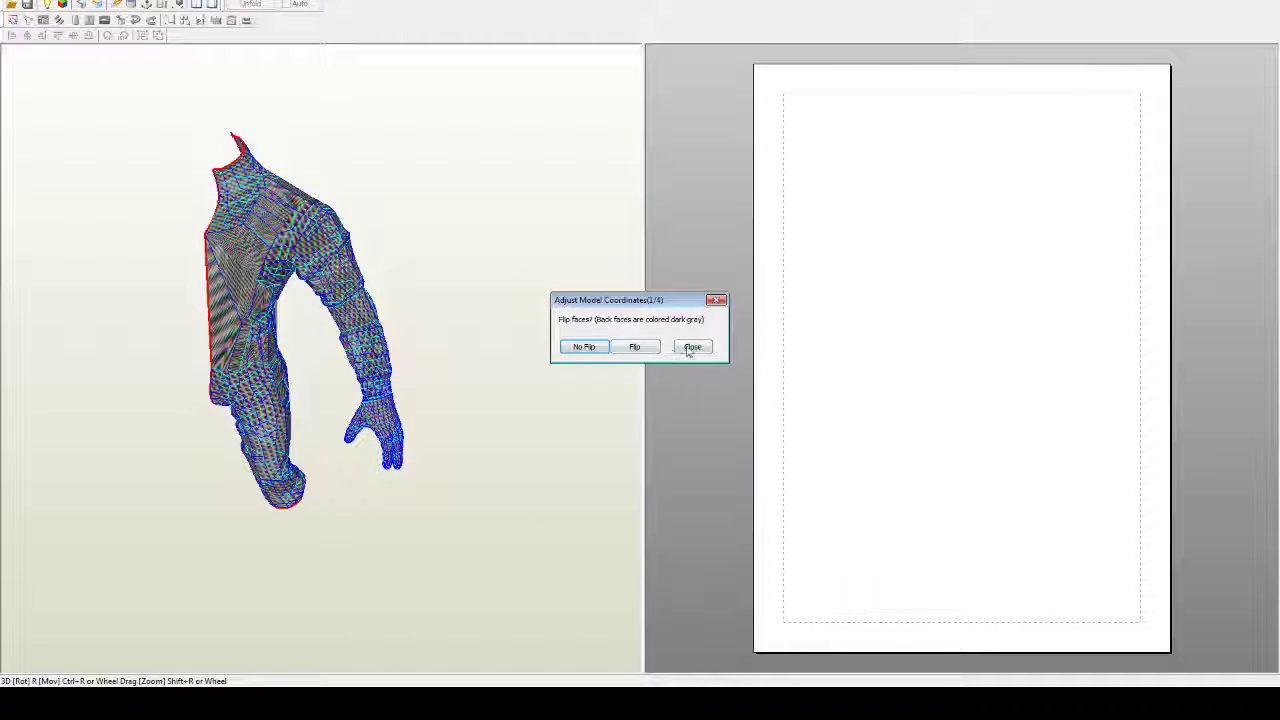
pyautogui.click(692, 347)
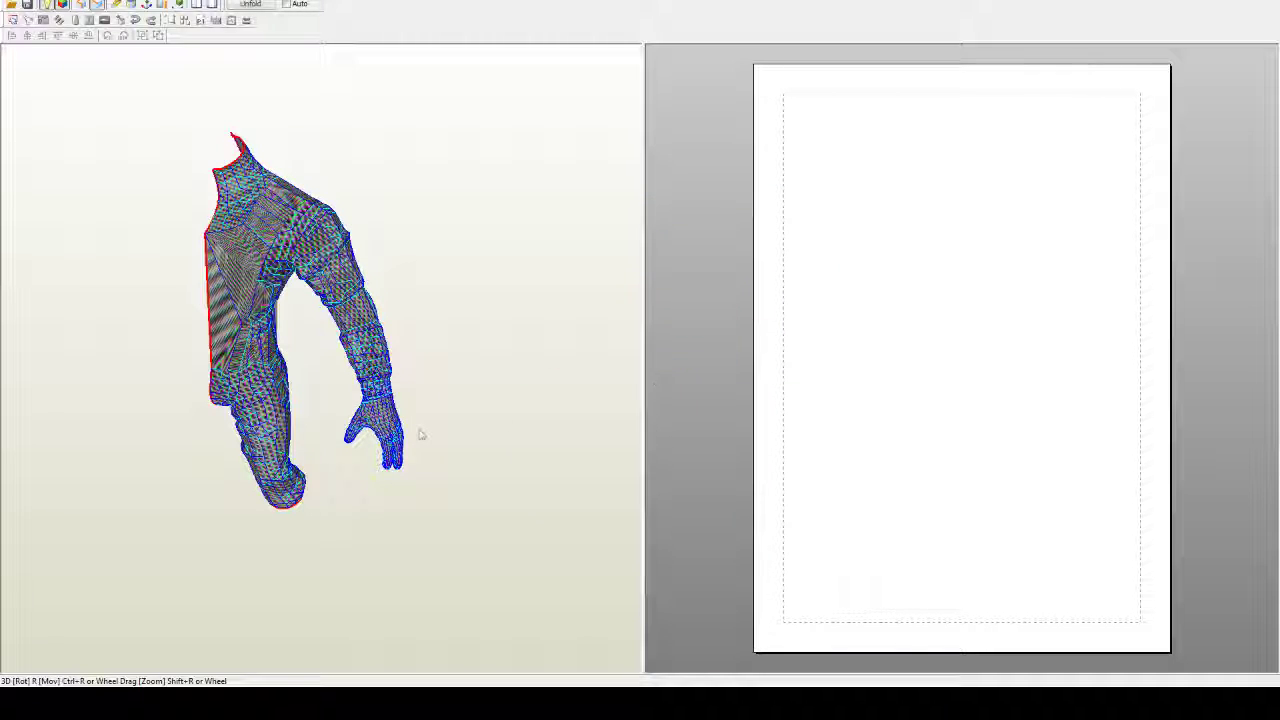
# Step: Unfold the bodysuit model with manual sizing and a 0 mm spacing of parts, and look over the resulting layout
pyautogui.click(250, 4)
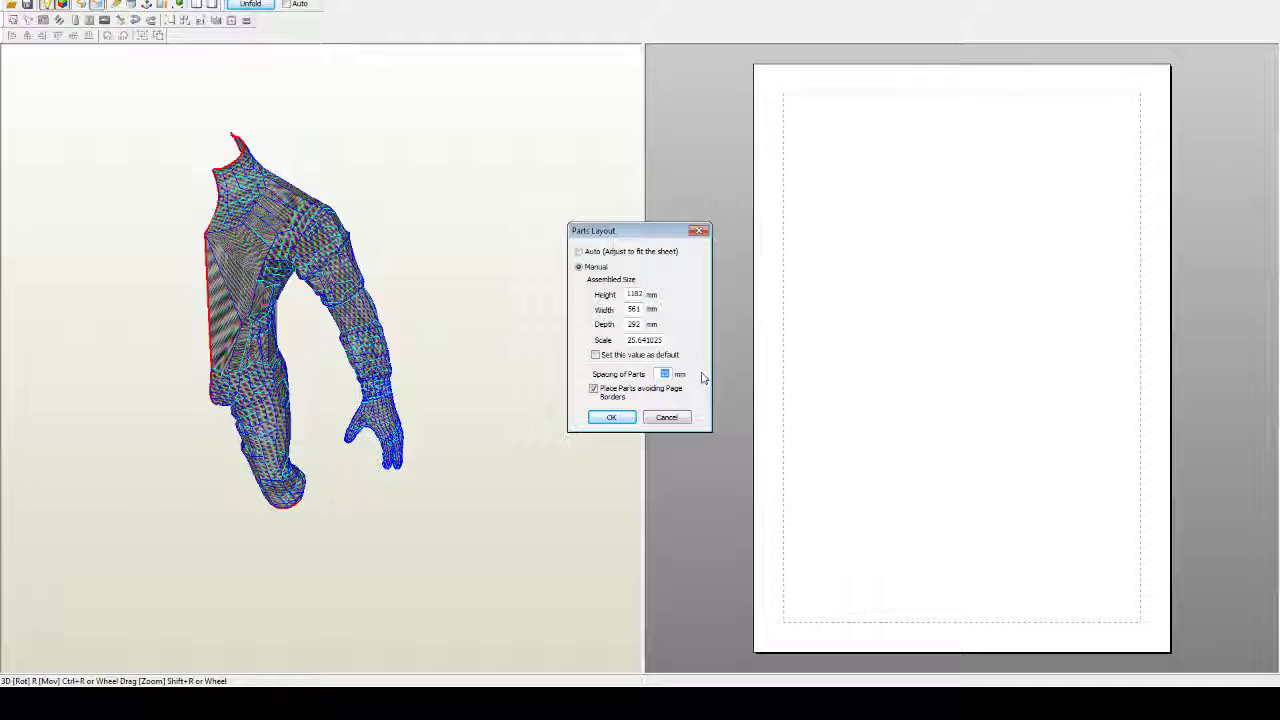
pyautogui.click(666, 373)
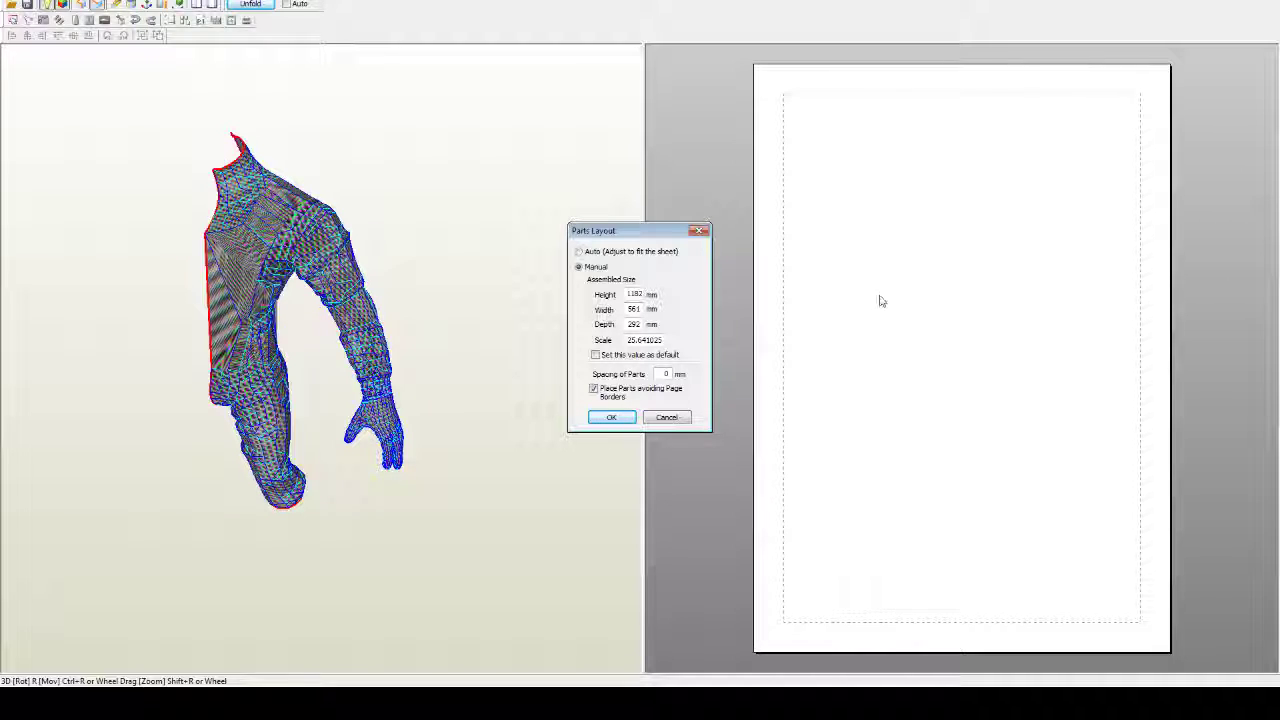
pyautogui.click(604, 417)
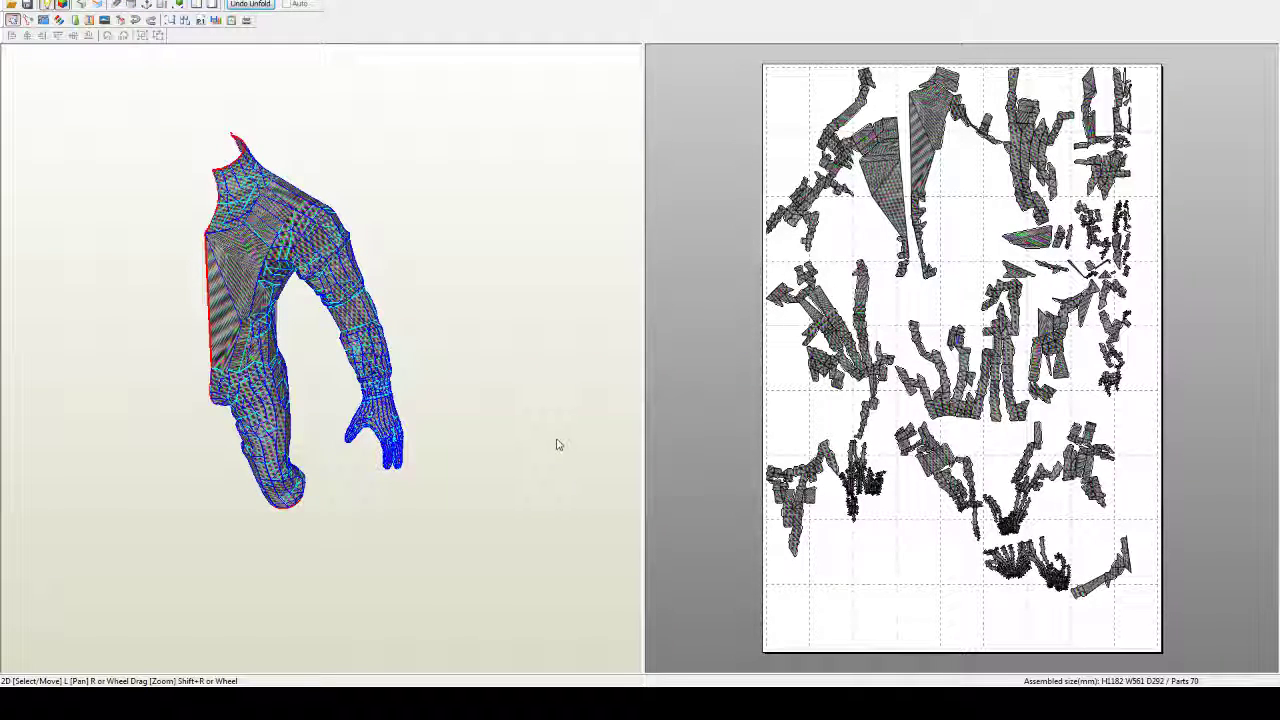
pyautogui.moveTo(929, 184); pyautogui.dragTo(950, 286, button='middle')
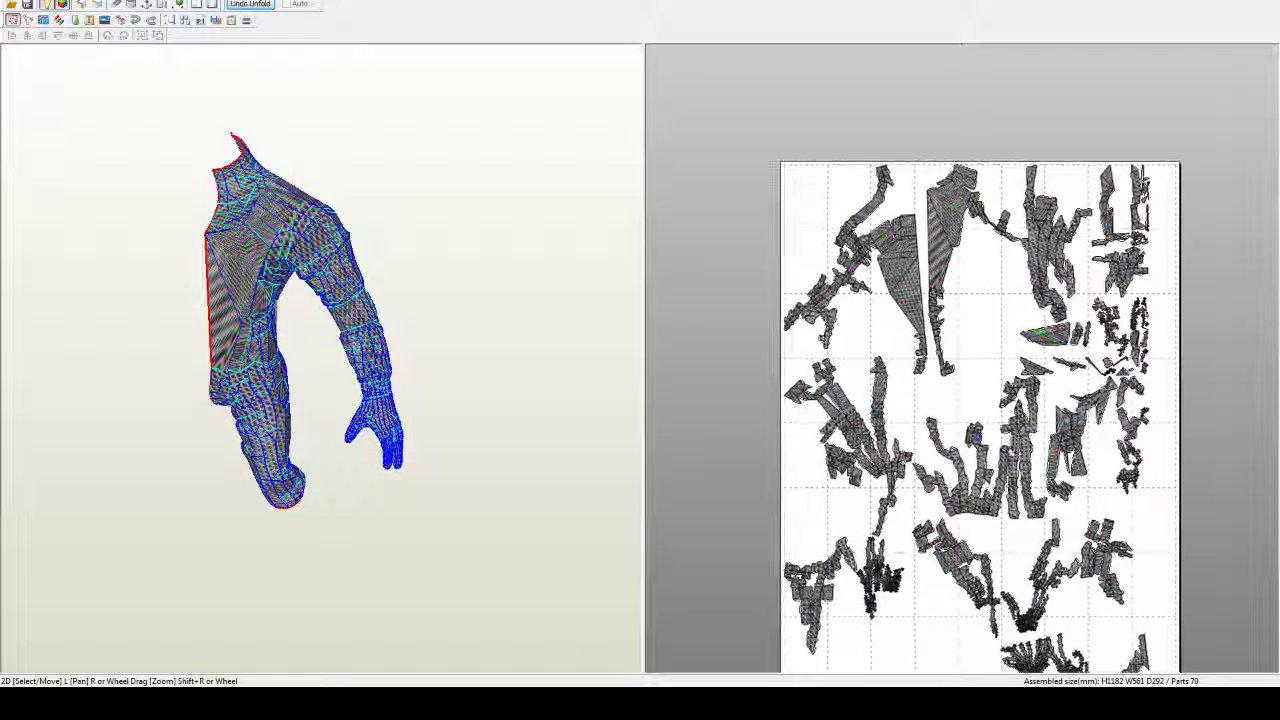
pyautogui.moveTo(963, 352); pyautogui.dragTo(934, 286, button='middle')
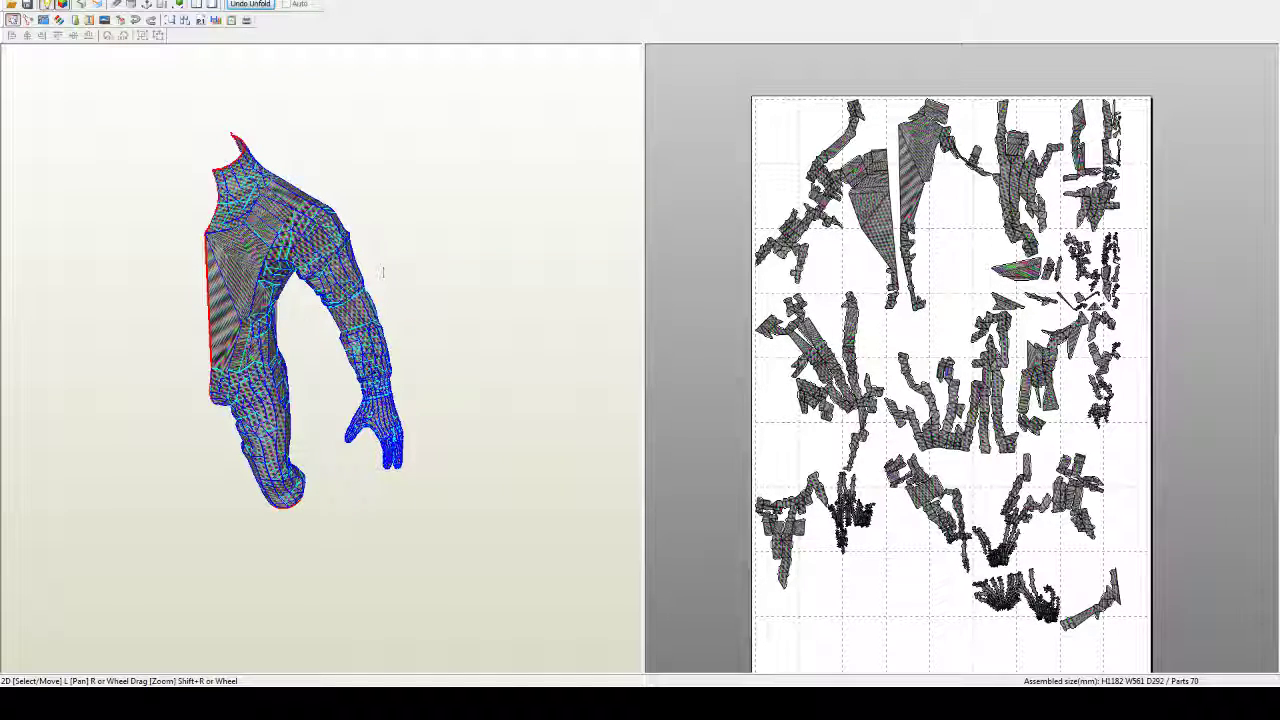
# Step: Open the texture configuration and start specifying a new texture image for the model's only material
pyautogui.moveTo(315, 251); pyautogui.dragTo(328, 297, button='middle')
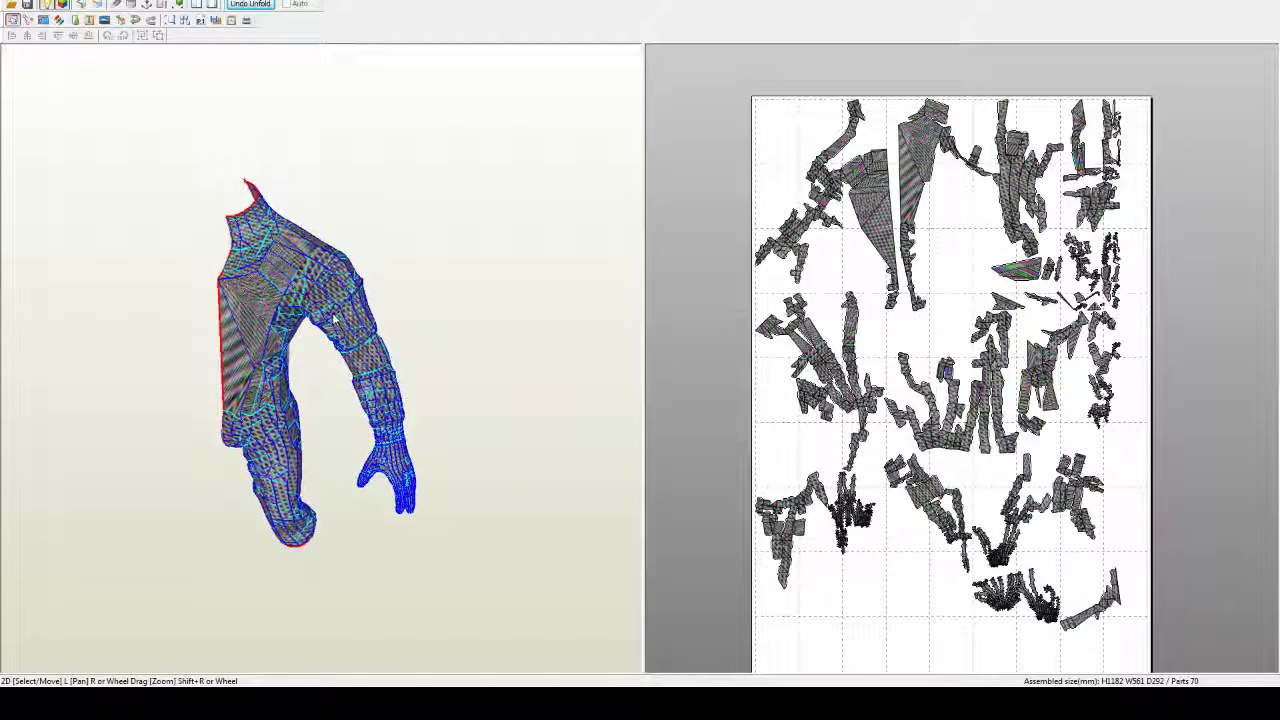
pyautogui.click(152, 0)
pyautogui.click(186, 5)
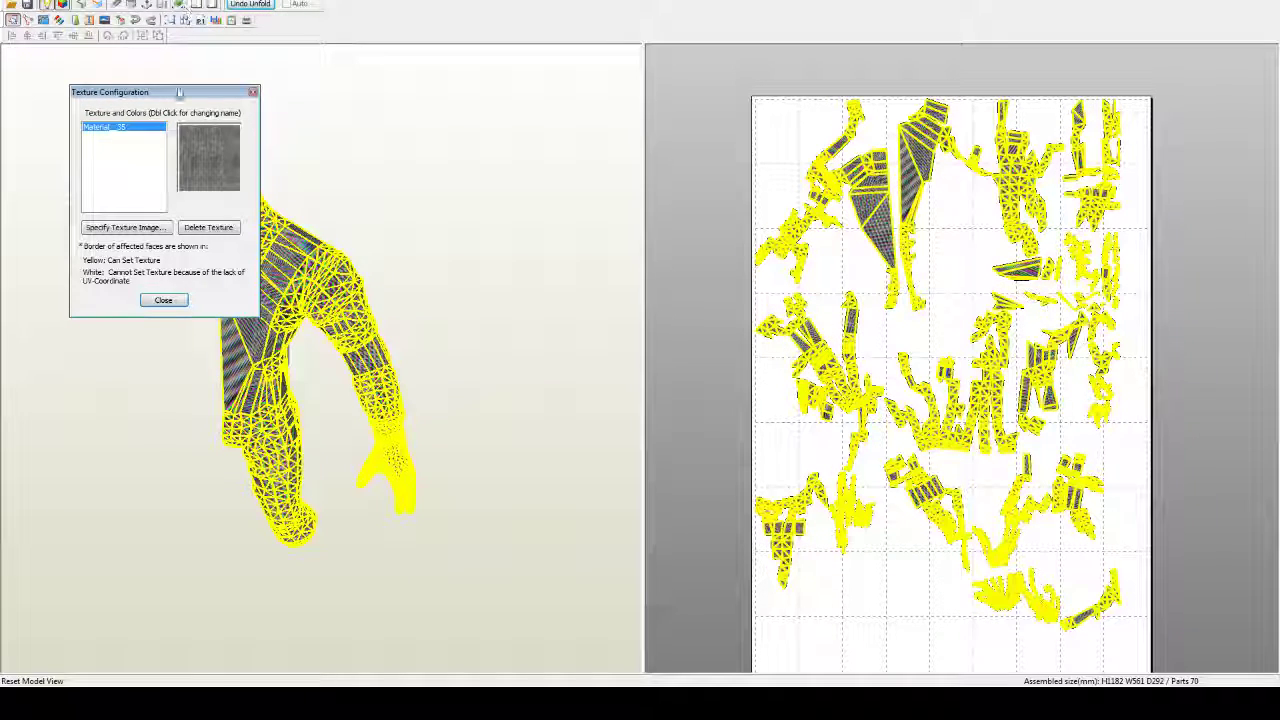
pyautogui.click(129, 227)
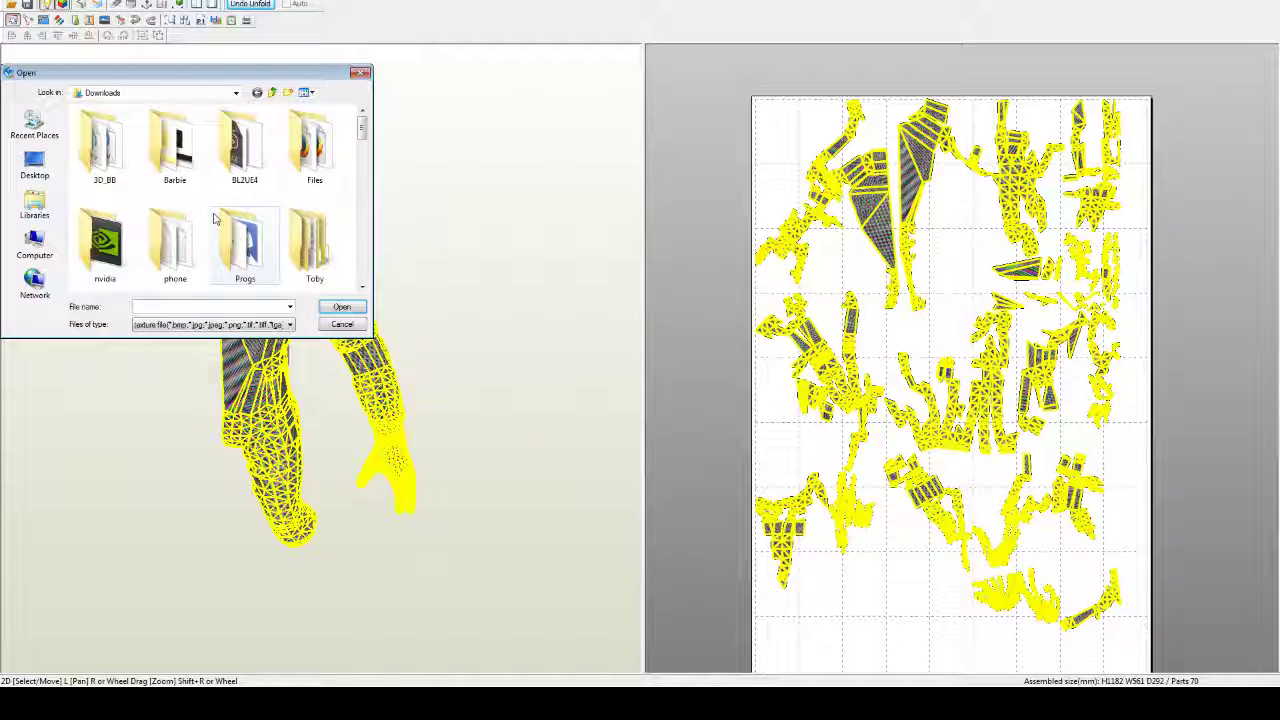
pyautogui.doubleClick(314, 145)
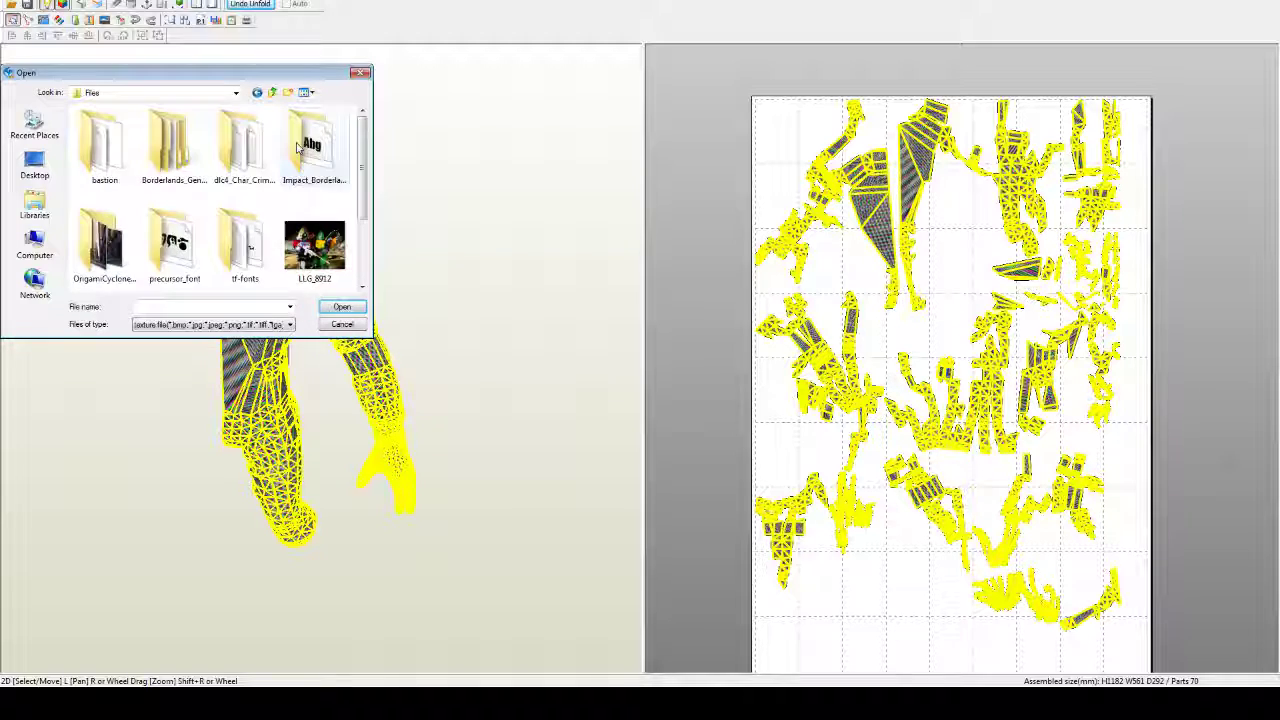
pyautogui.scroll(-2, 301, 147)
pyautogui.scroll(2, 298, 147)
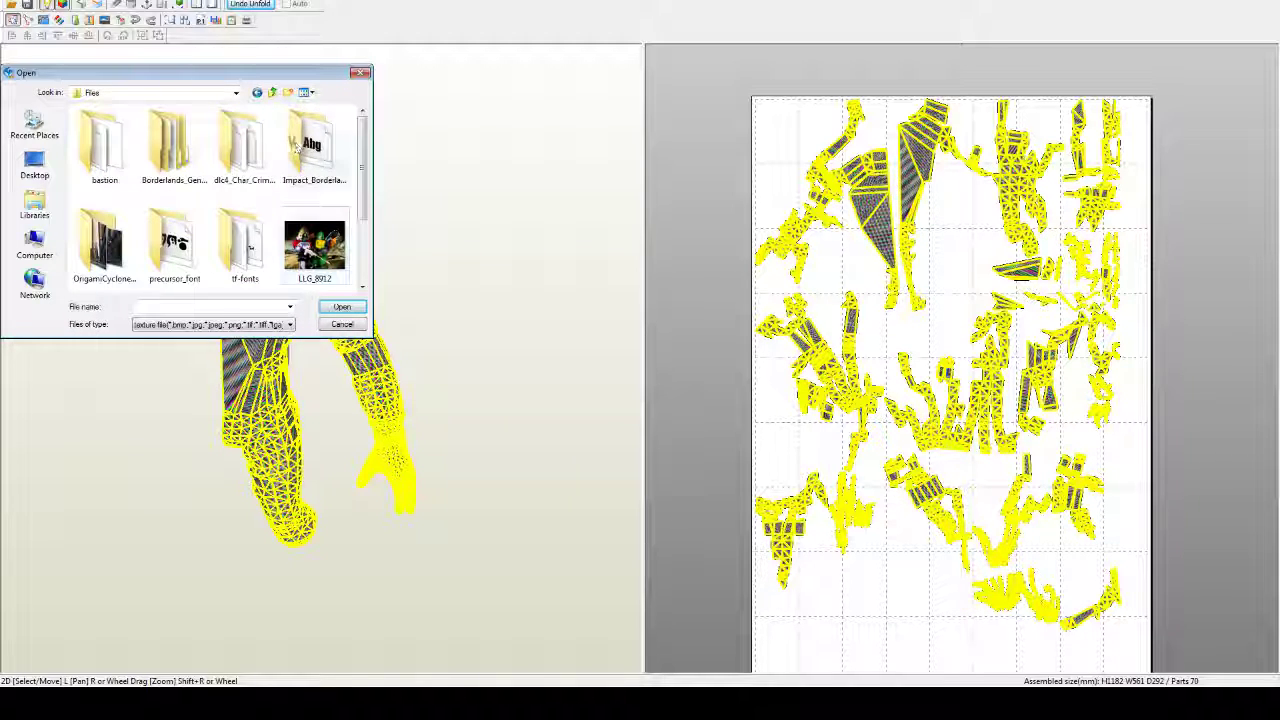
pyautogui.click(273, 92)
# Step: Assign the Marquis-rev-02 image from Downloads as the material's texture and close the texture configuration
pyautogui.scroll(-5, 248, 238)
pyautogui.scroll(-5, 248, 239)
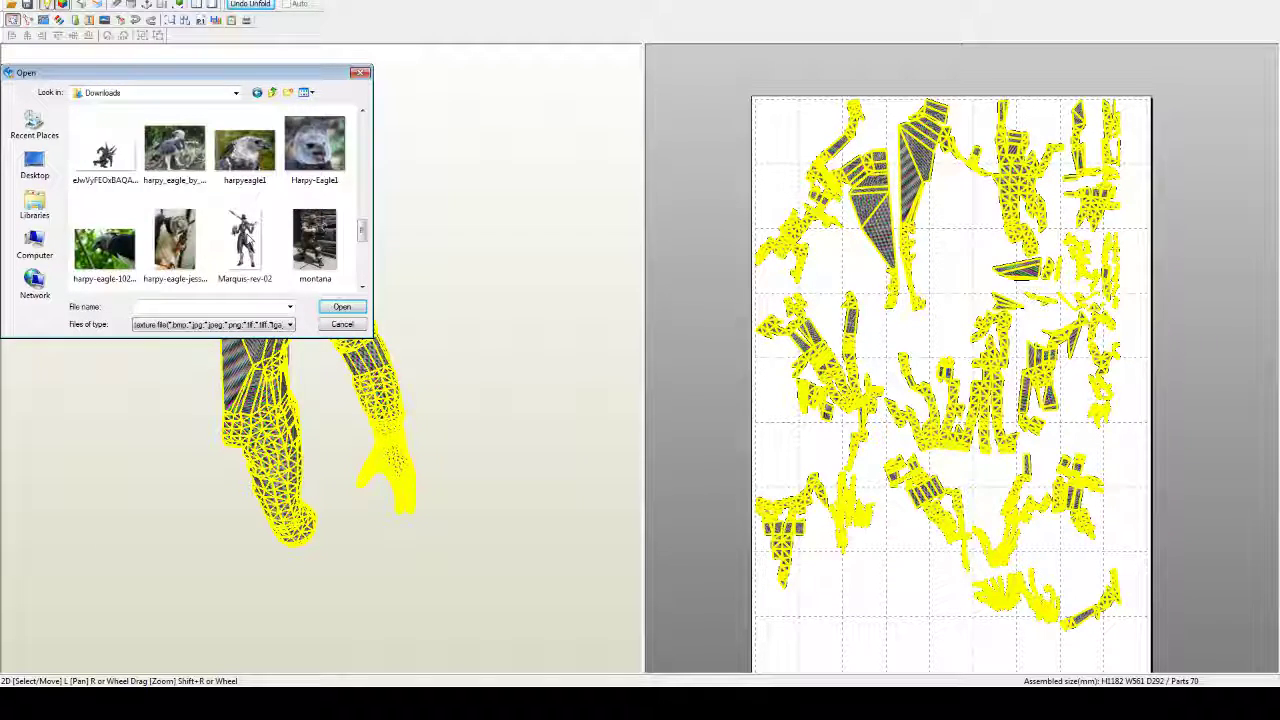
pyautogui.doubleClick(240, 250)
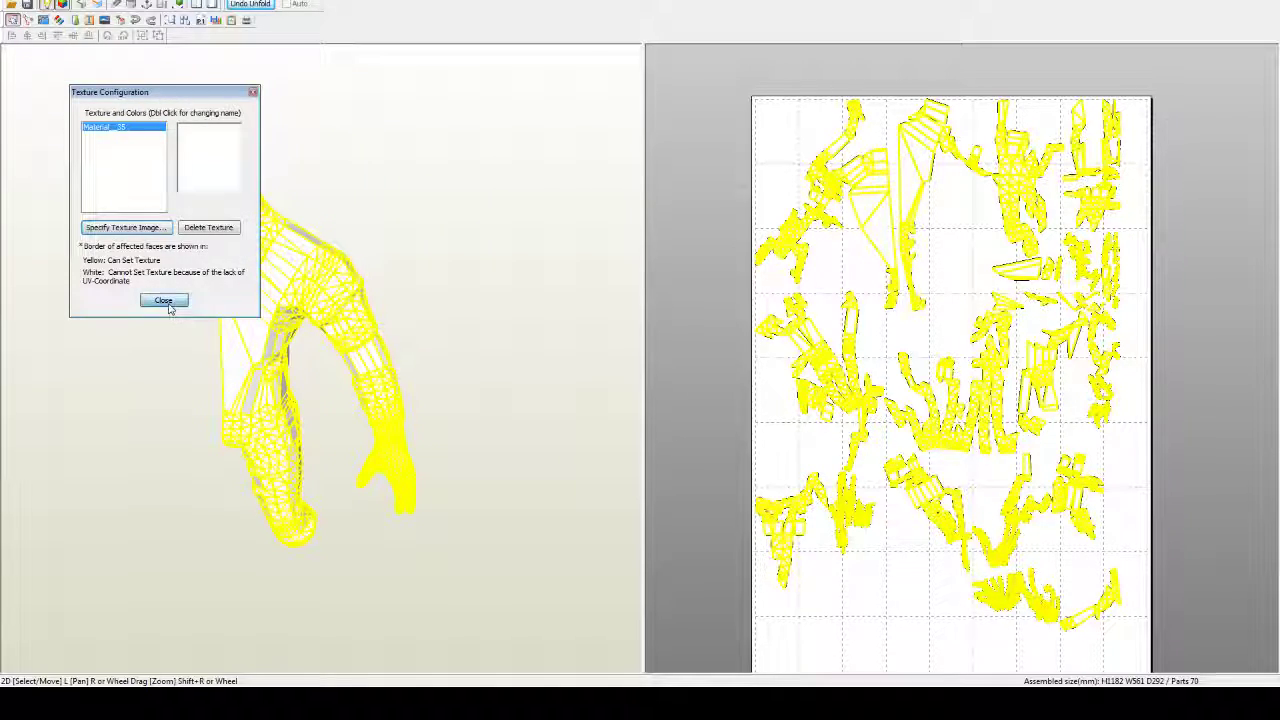
pyautogui.click(164, 301)
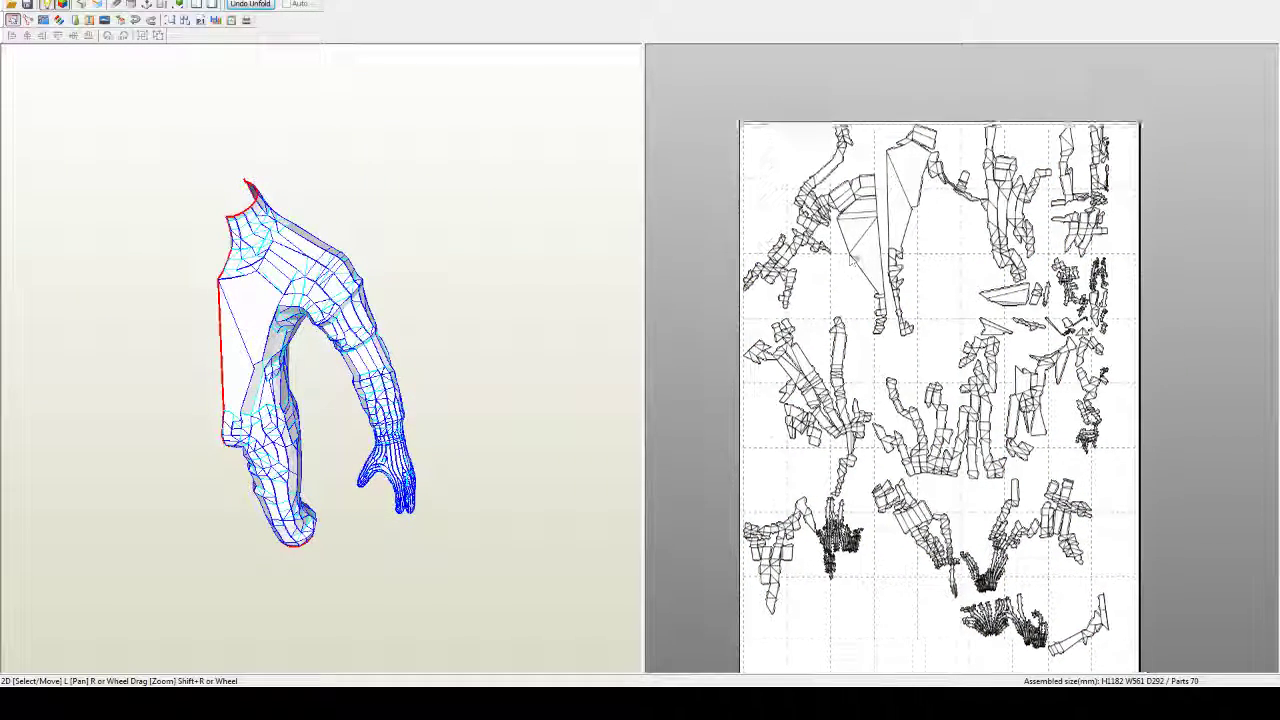
# Step: Inspect the retextured bodysuit from the torso down to the leg, and select the thigh part to locate its pattern piece
pyautogui.moveTo(853, 258); pyautogui.dragTo(867, 320, button='middle')
pyautogui.moveTo(345, 335); pyautogui.dragTo(353, 345, button='middle')
pyautogui.scroll(2, 354, 346)
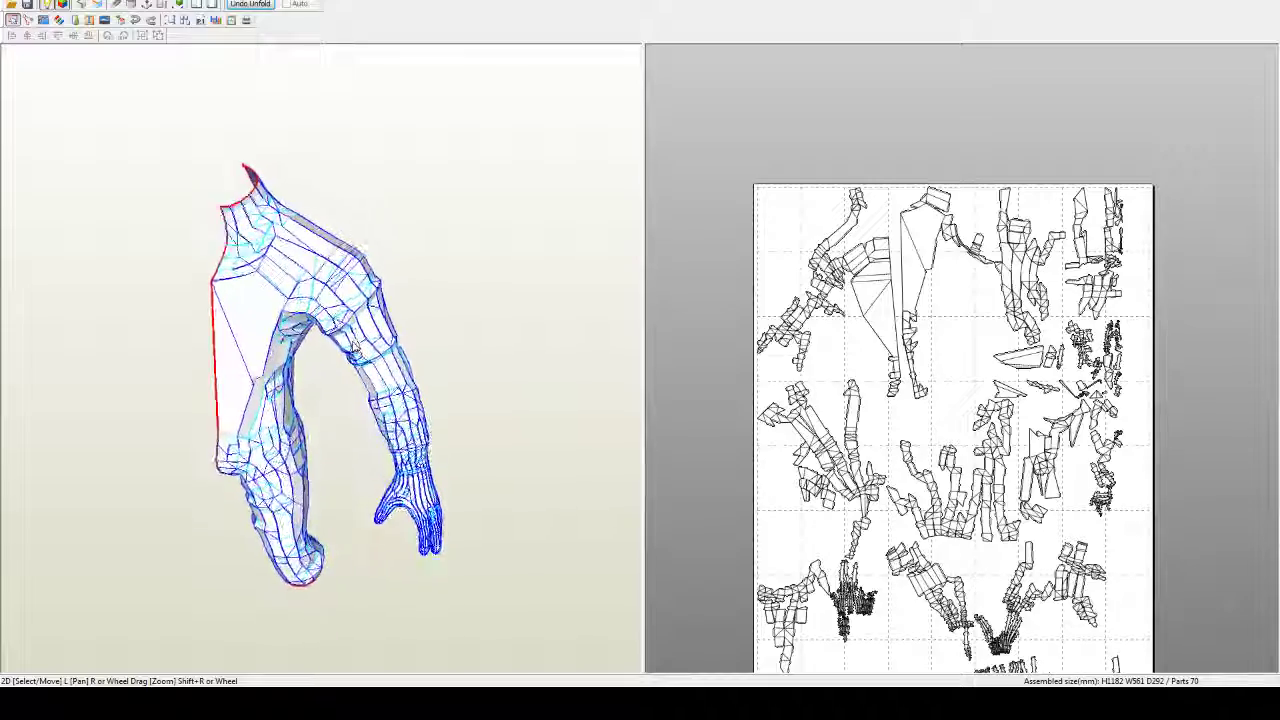
pyautogui.scroll(5, 354, 346)
pyautogui.moveTo(343, 471); pyautogui.dragTo(332, 444, button='right')
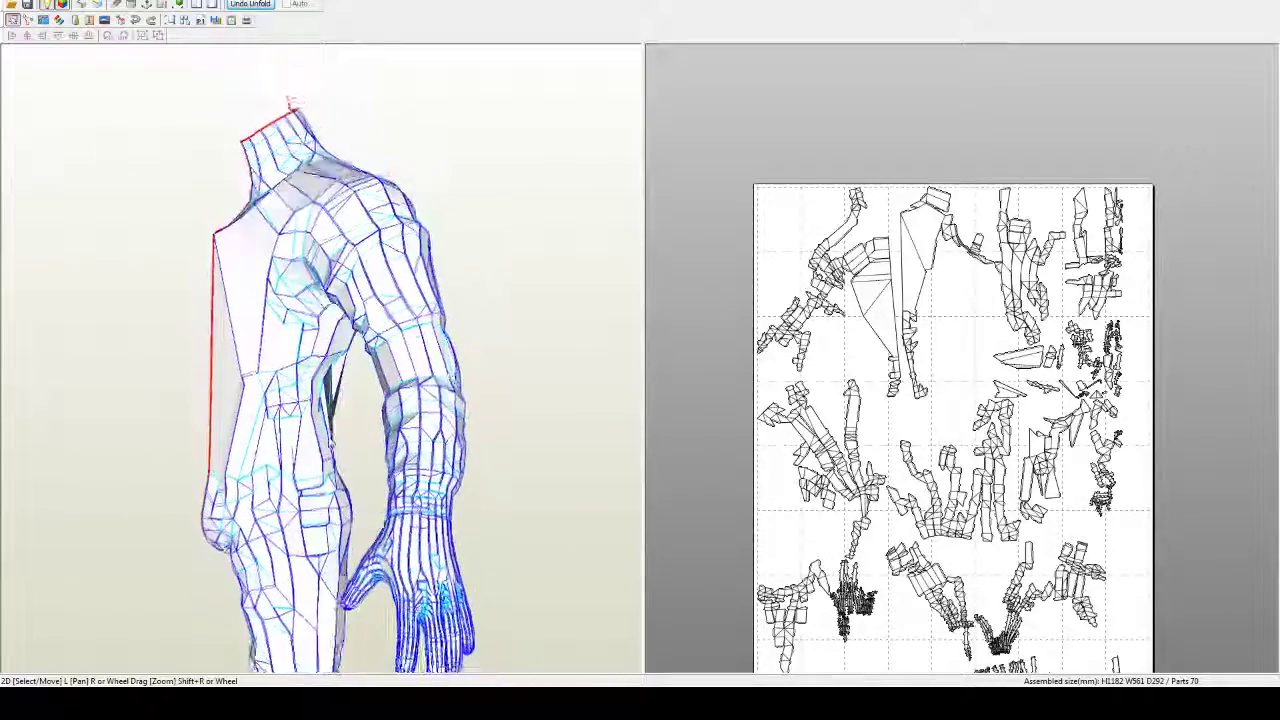
pyautogui.moveTo(365, 466); pyautogui.dragTo(417, 440)
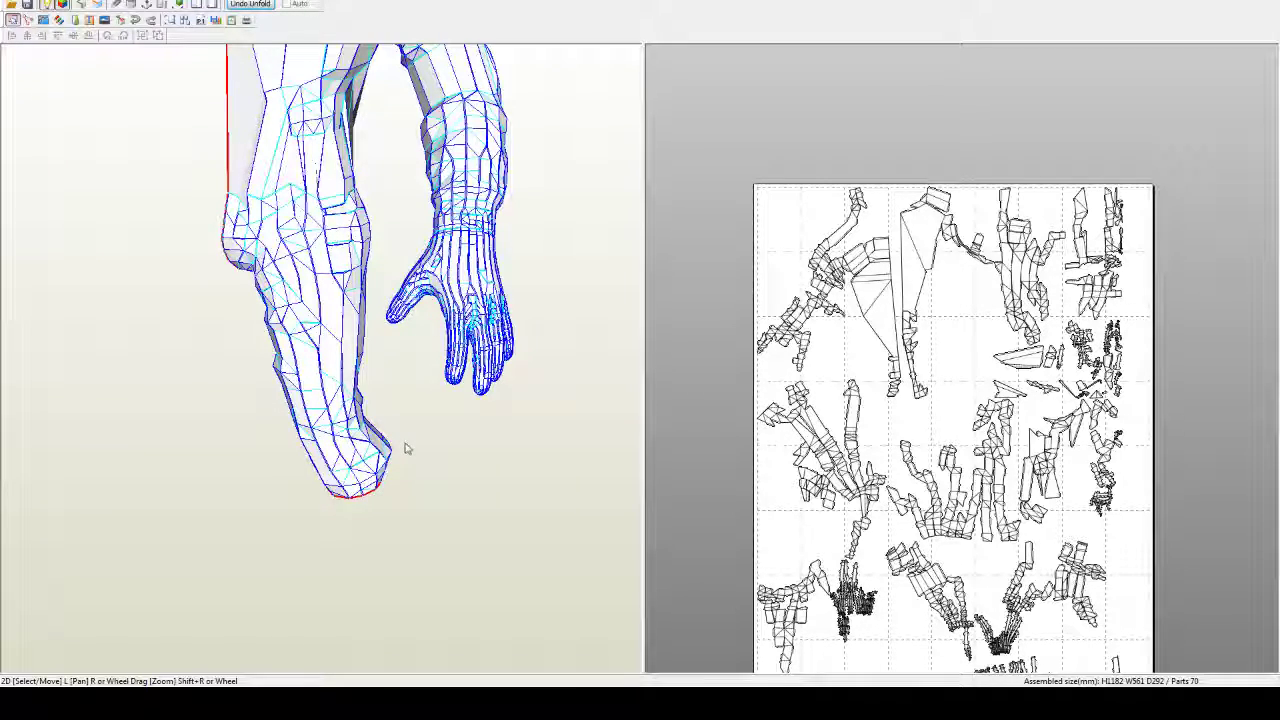
pyautogui.moveTo(406, 448); pyautogui.dragTo(375, 433, button='right')
pyautogui.moveTo(360, 446); pyautogui.dragTo(350, 405)
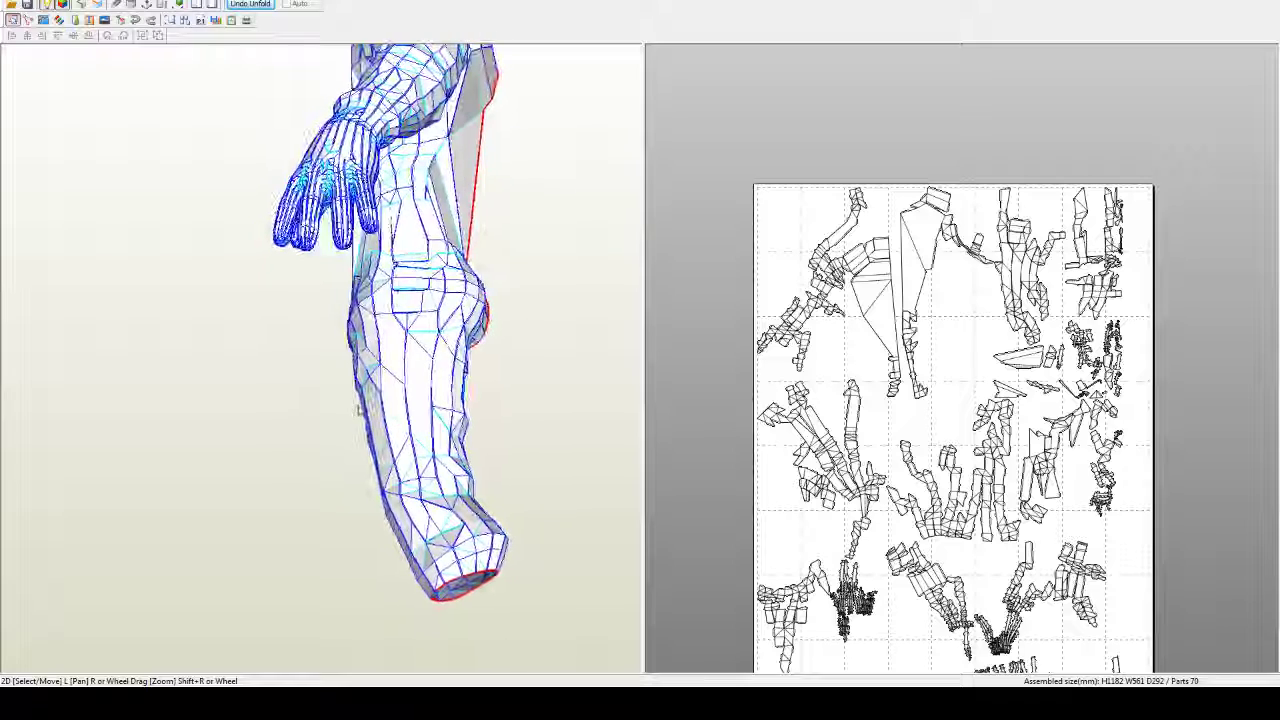
pyautogui.click(440, 532)
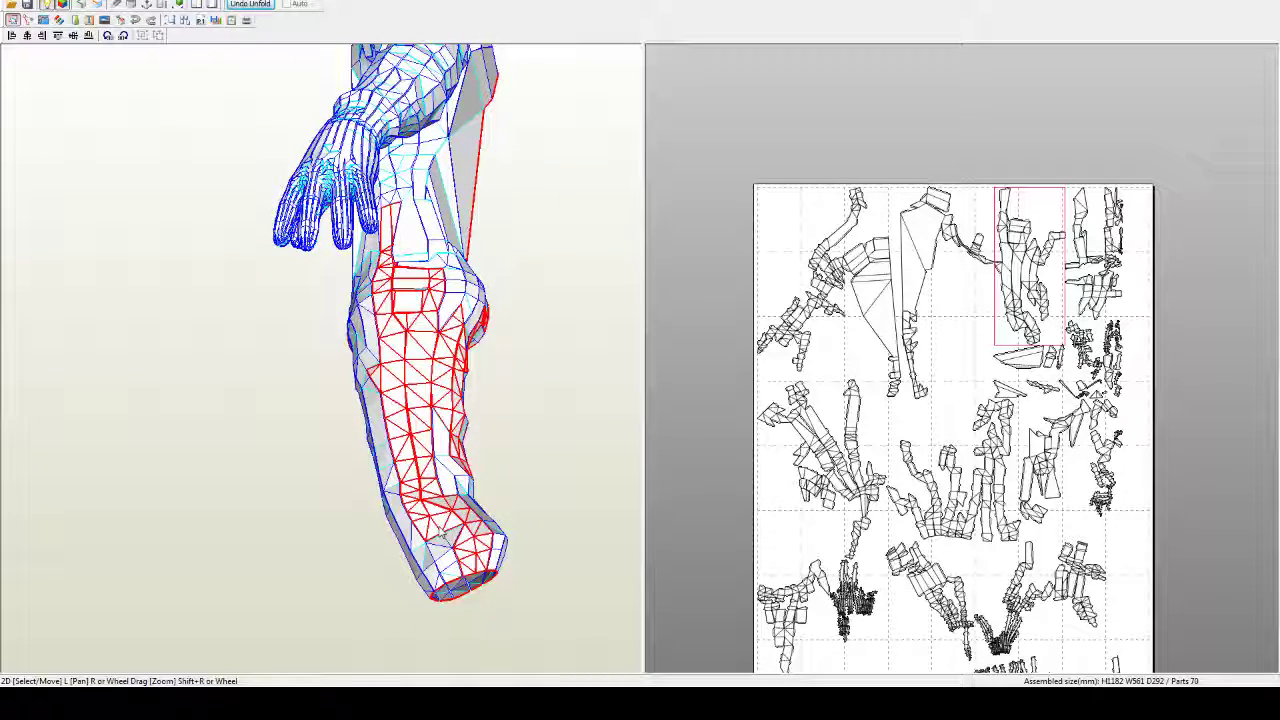
# Step: Switch to the join/disjoin edge mode and examine the edges around the hip and waist
pyautogui.hotkey('ctrl', 'n')
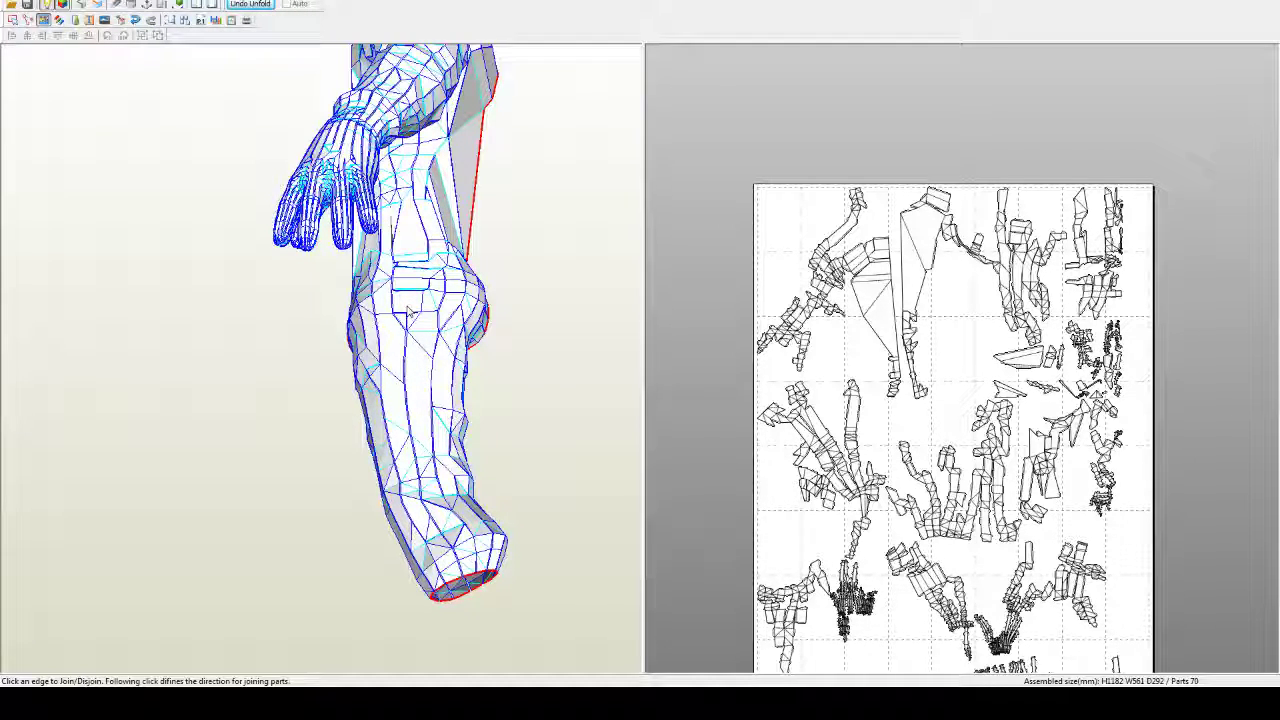
pyautogui.scroll(2, 406, 318)
pyautogui.scroll(1, 407, 316)
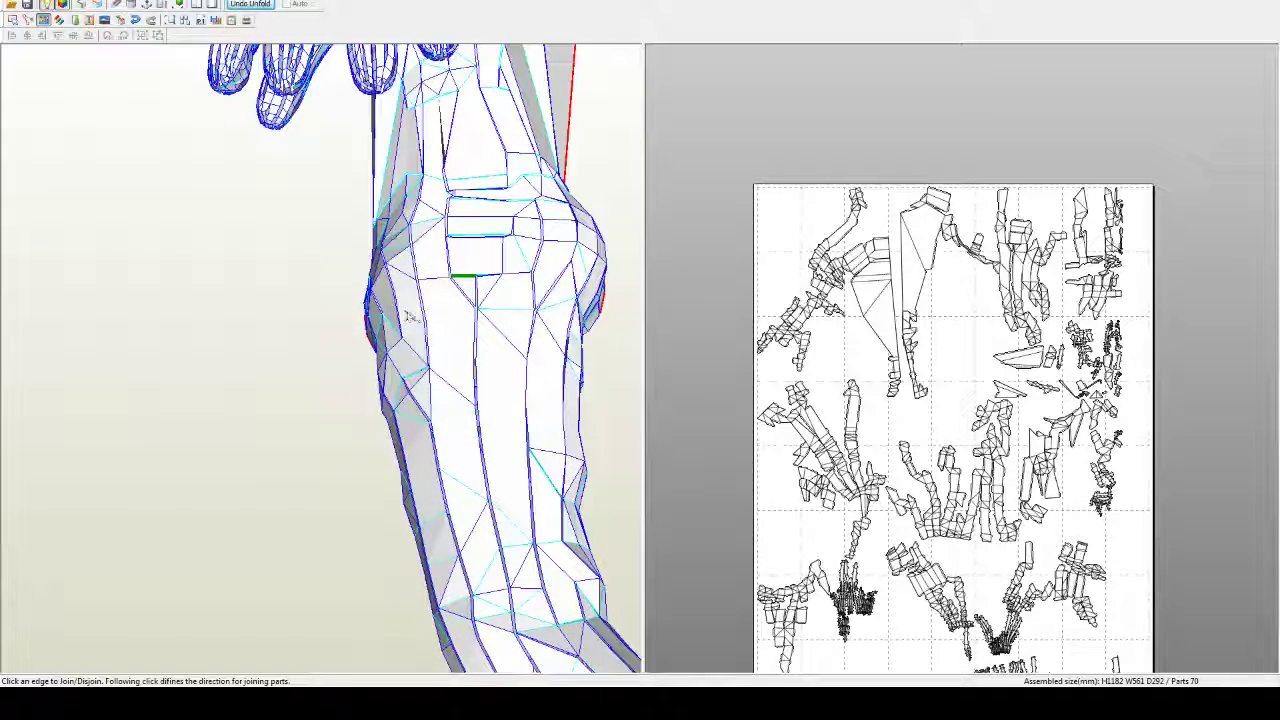
pyautogui.scroll(4, 432, 258)
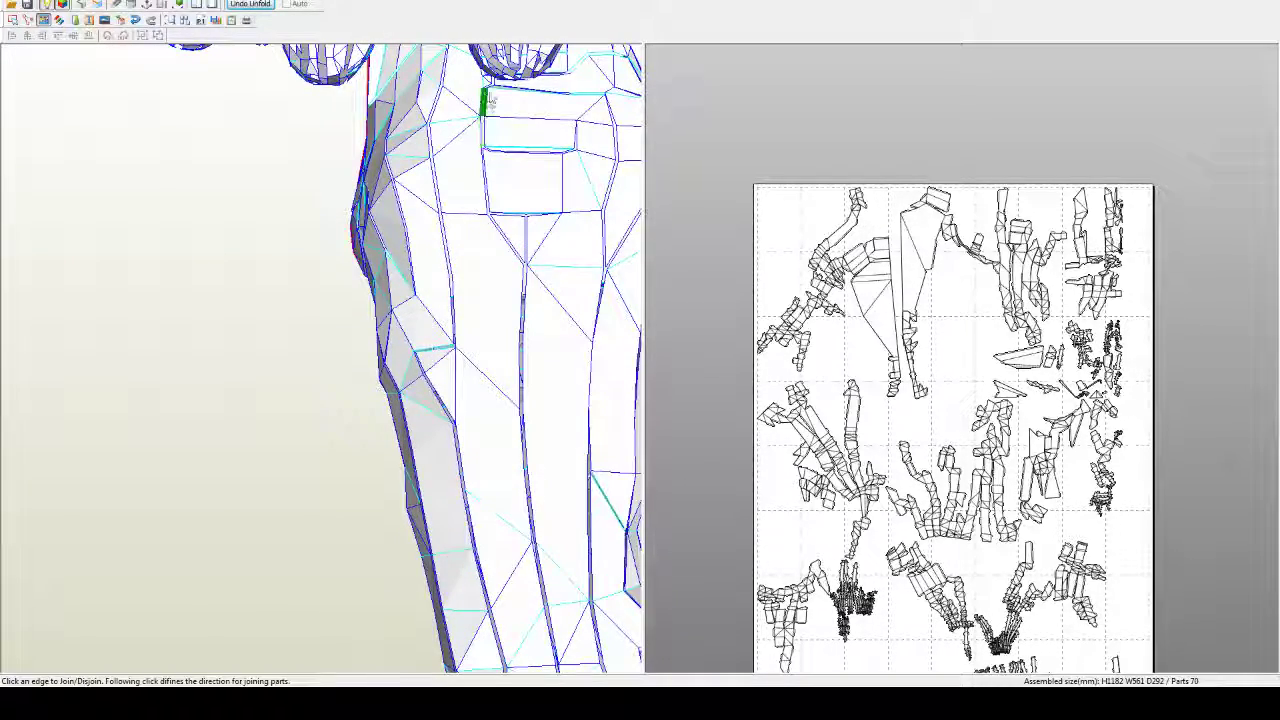
pyautogui.moveTo(546, 179); pyautogui.dragTo(427, 110, button='right')
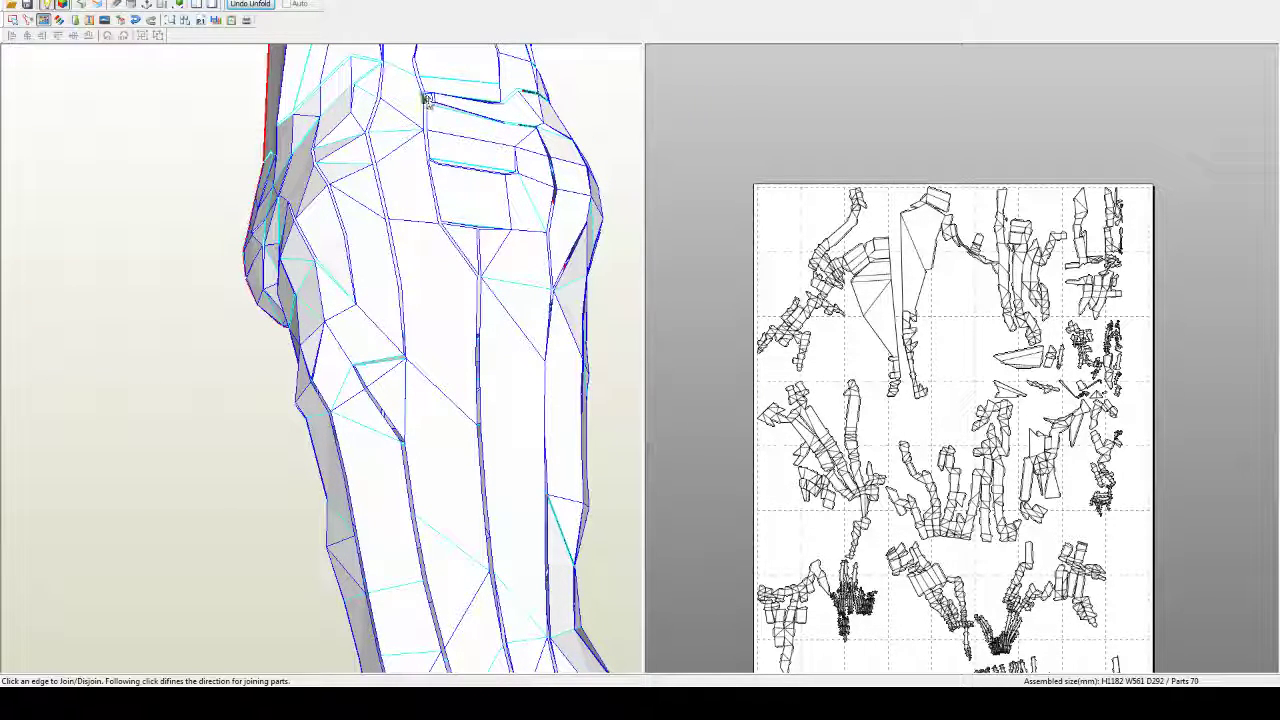
pyautogui.moveTo(505, 98); pyautogui.dragTo(533, 218, button='right')
pyautogui.moveTo(487, 411)
pyautogui.mouseDown(button='right')
pyautogui.moveTo(551, 414)
pyautogui.moveTo(502, 424)
pyautogui.mouseUp(button='right')
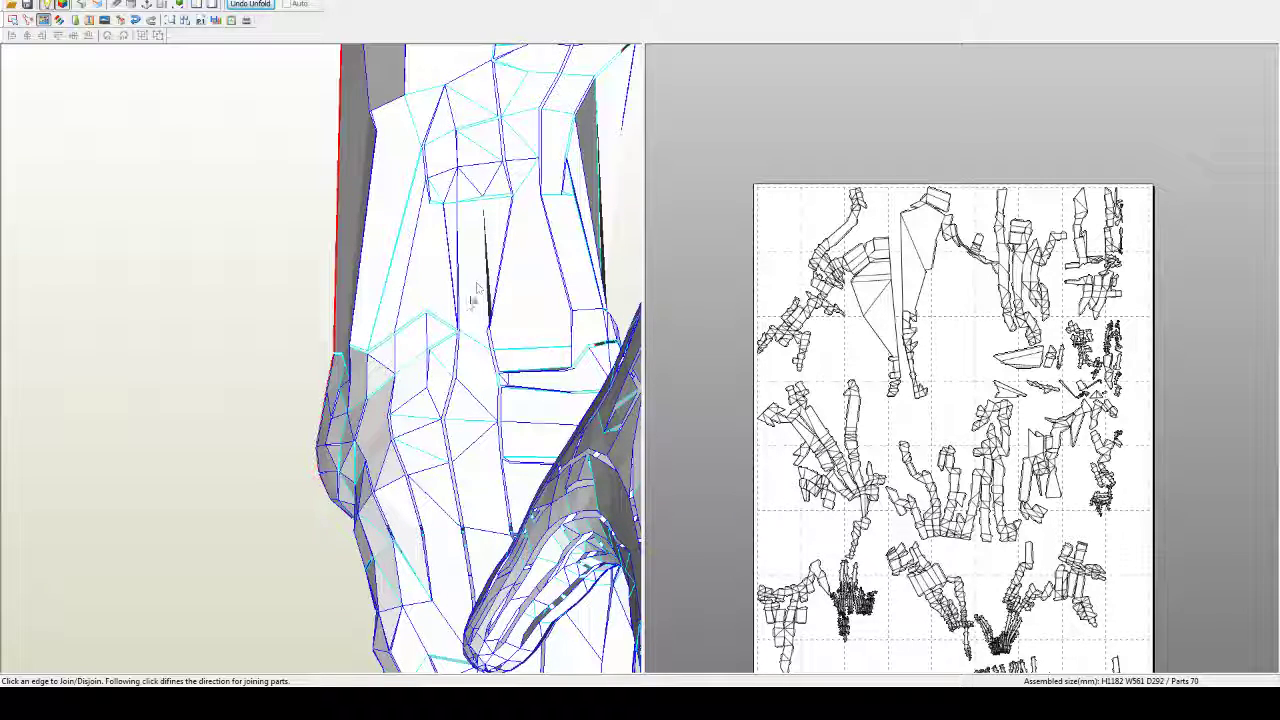
pyautogui.moveTo(487, 367); pyautogui.dragTo(520, 377, button='right')
pyautogui.scroll(-1, 476, 522)
pyautogui.scroll(-2, 476, 522)
# Step: Examine the edges along the lower leg, the pattern layout, and the neck and shoulder for possible seam lines
pyautogui.moveTo(476, 522); pyautogui.dragTo(464, 90, button='middle')
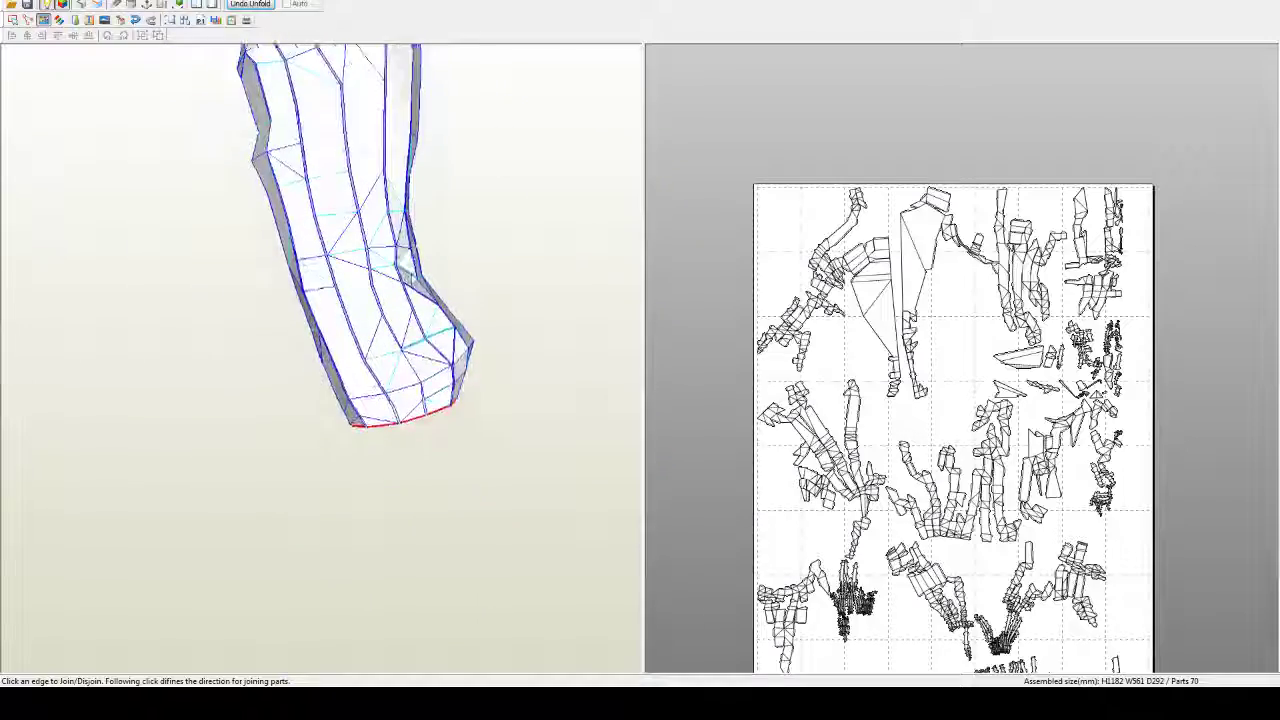
pyautogui.moveTo(380, 341); pyautogui.dragTo(345, 340, button='right')
pyautogui.moveTo(422, 337); pyautogui.dragTo(449, 264, button='right')
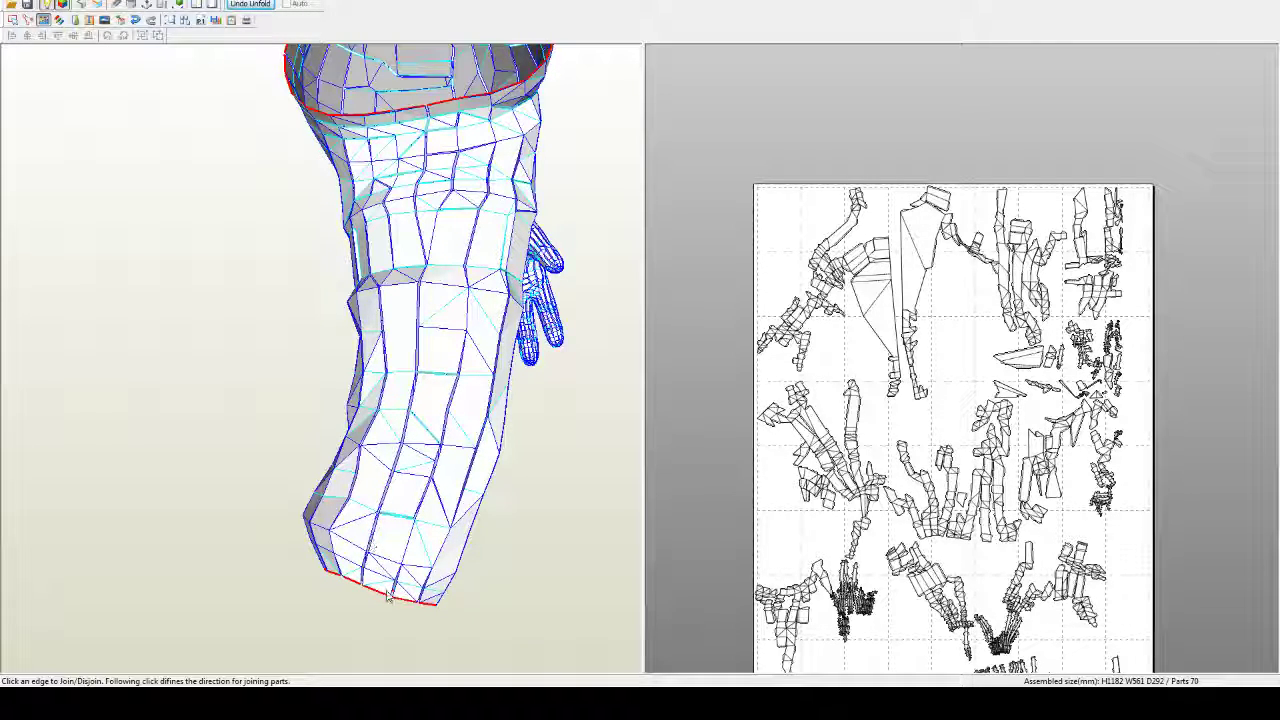
pyautogui.moveTo(463, 233); pyautogui.dragTo(395, 268, button='right')
pyautogui.moveTo(393, 265); pyautogui.dragTo(473, 550, button='middle')
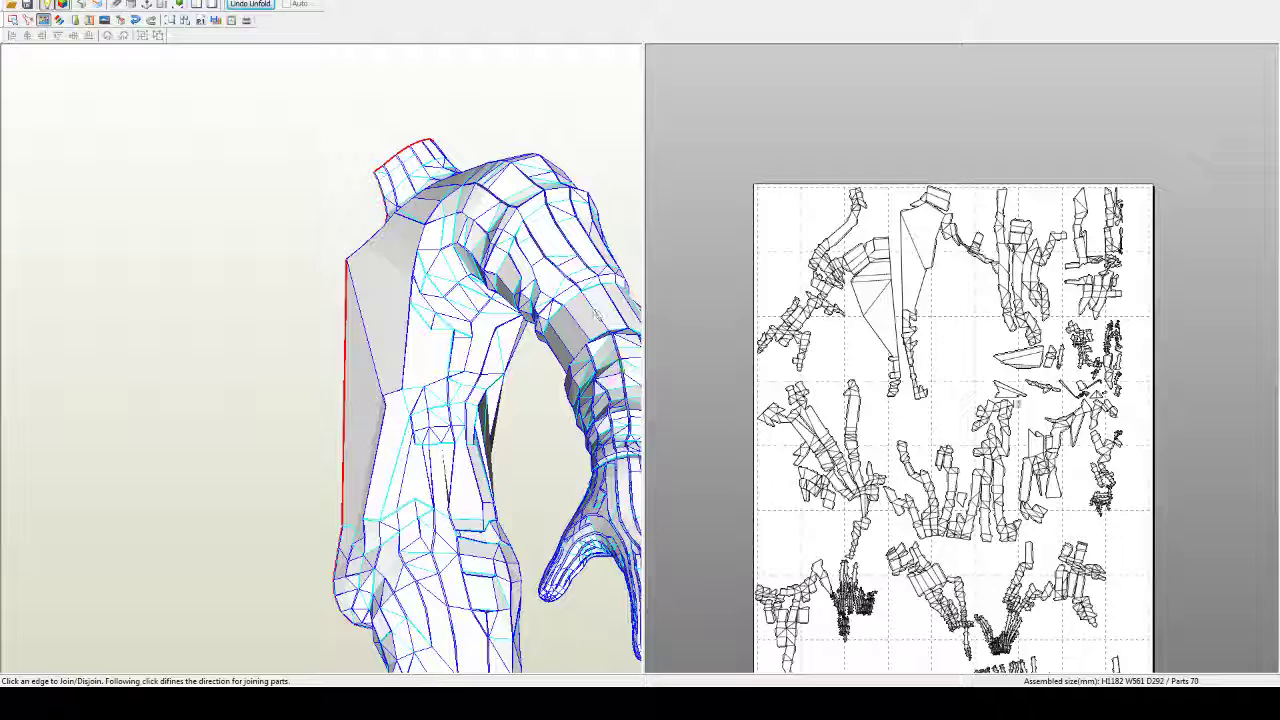
pyautogui.moveTo(1007, 455); pyautogui.dragTo(1009, 362, button='middle')
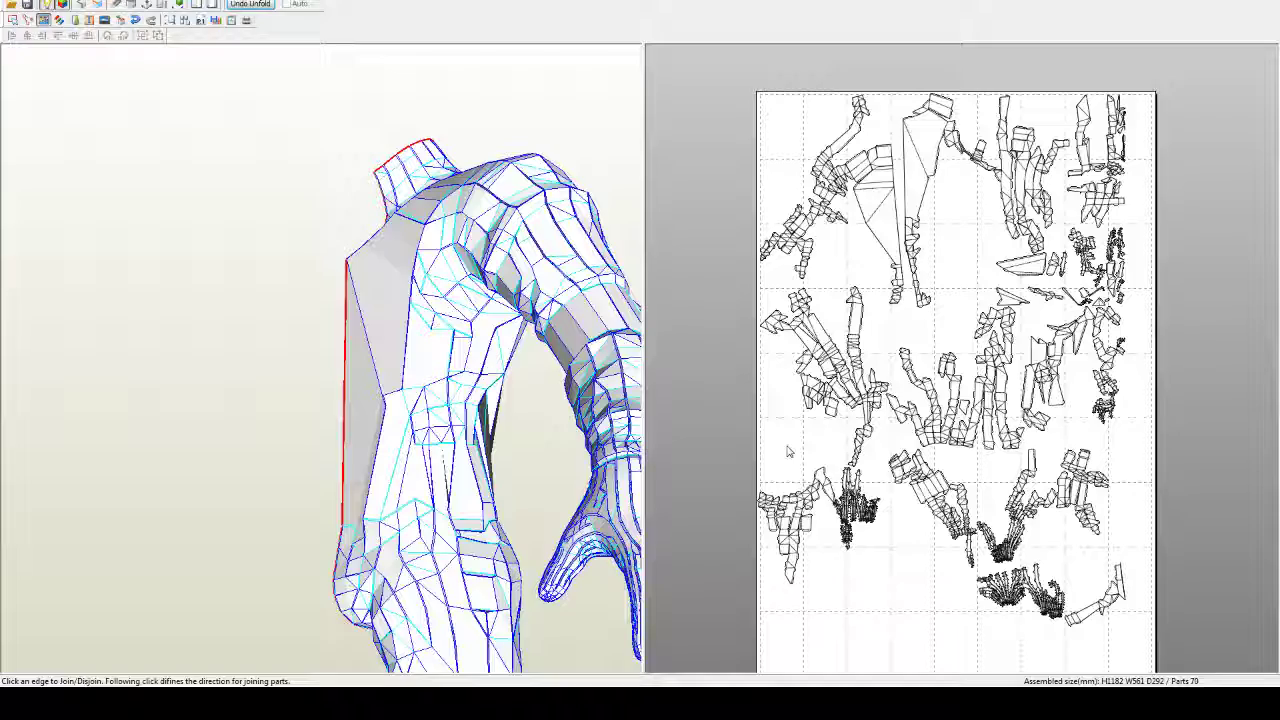
pyautogui.moveTo(492, 294); pyautogui.dragTo(491, 348, button='right')
pyautogui.moveTo(491, 348); pyautogui.dragTo(458, 443, button='middle')
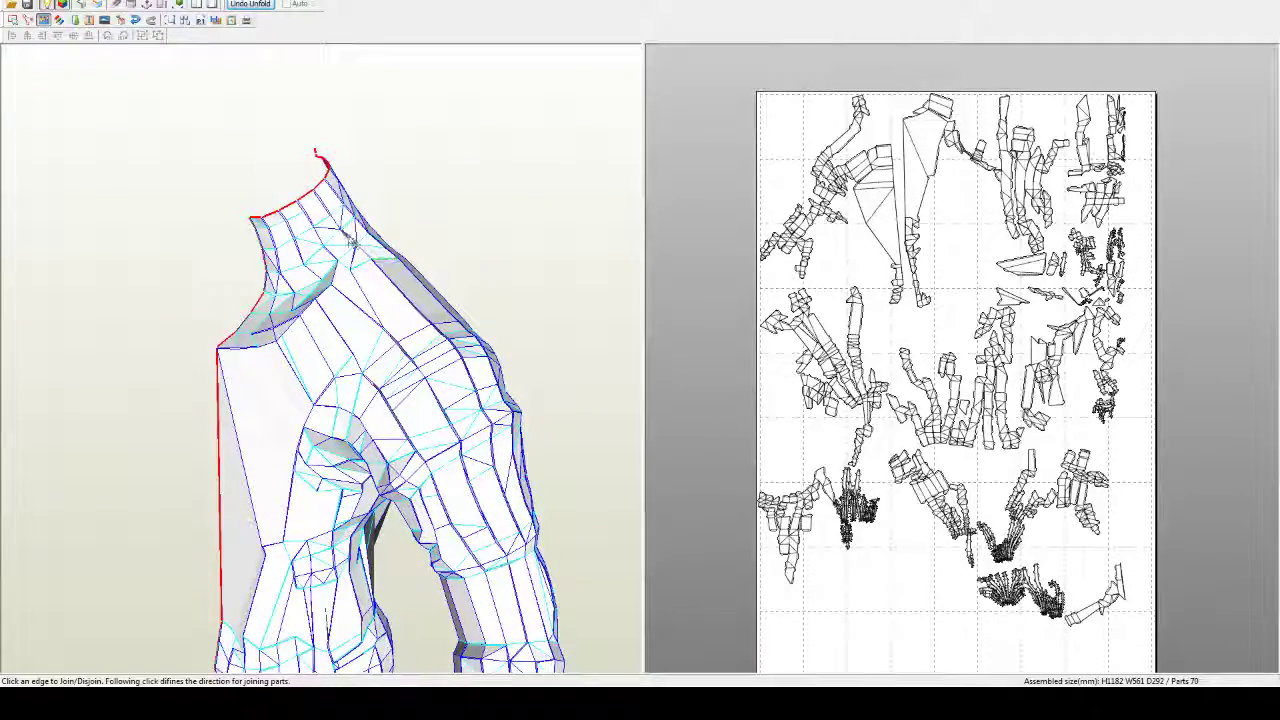
pyautogui.moveTo(395, 323); pyautogui.dragTo(422, 356)
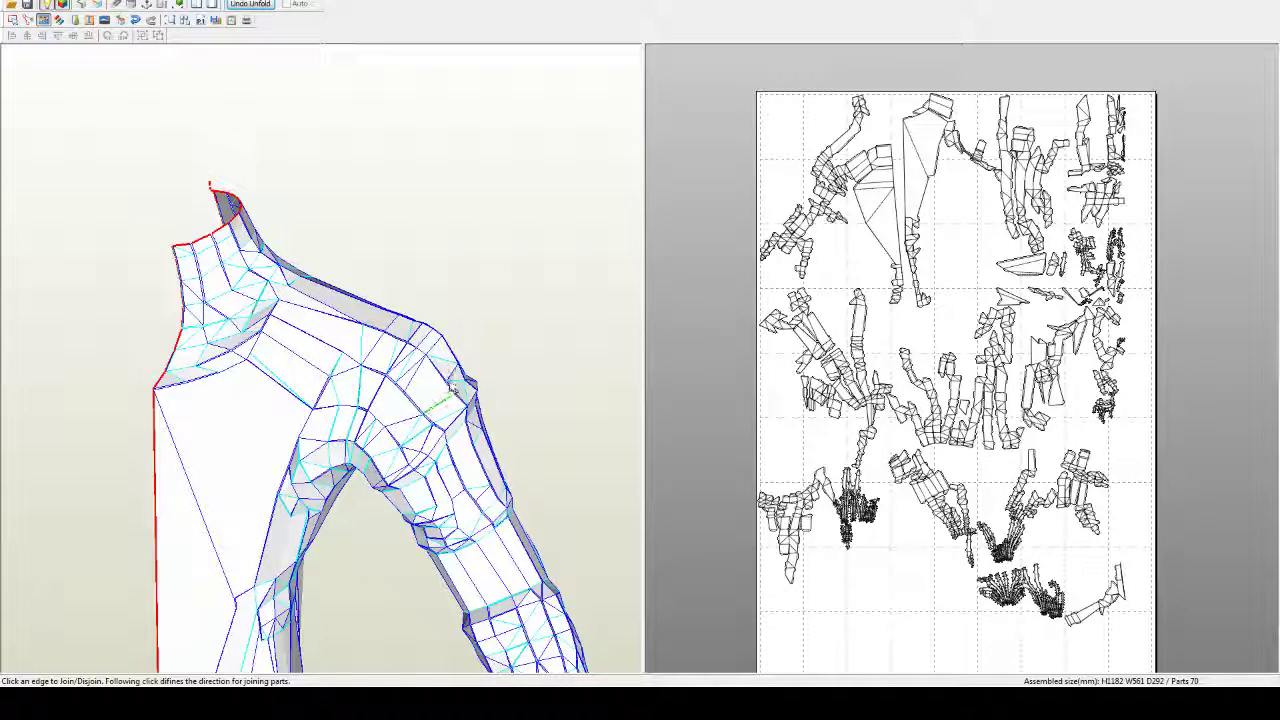
pyautogui.moveTo(452, 388)
pyautogui.mouseDown()
pyautogui.moveTo(371, 403)
pyautogui.moveTo(502, 378)
pyautogui.moveTo(456, 394)
pyautogui.mouseUp()
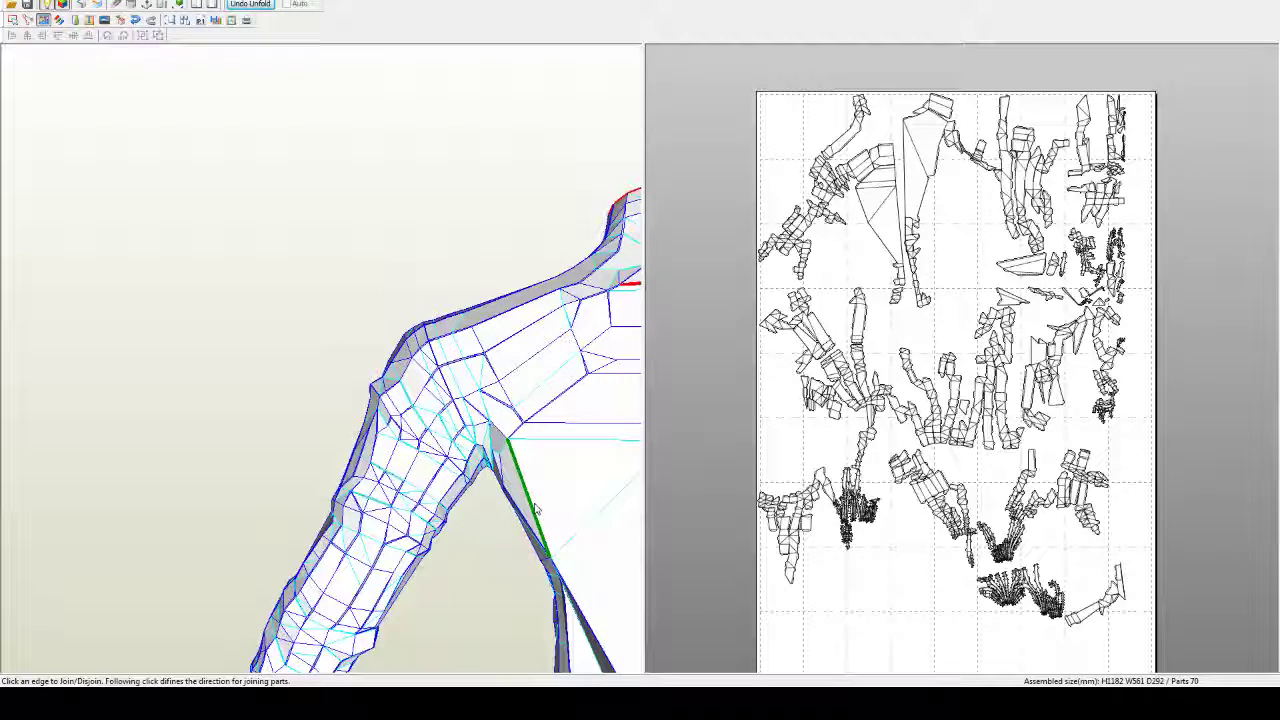
# Step: Examine the edges around the armpit and upper arm up close, from the back and the front
pyautogui.moveTo(486, 462); pyautogui.dragTo(461, 413)
pyautogui.scroll(4, 458, 413)
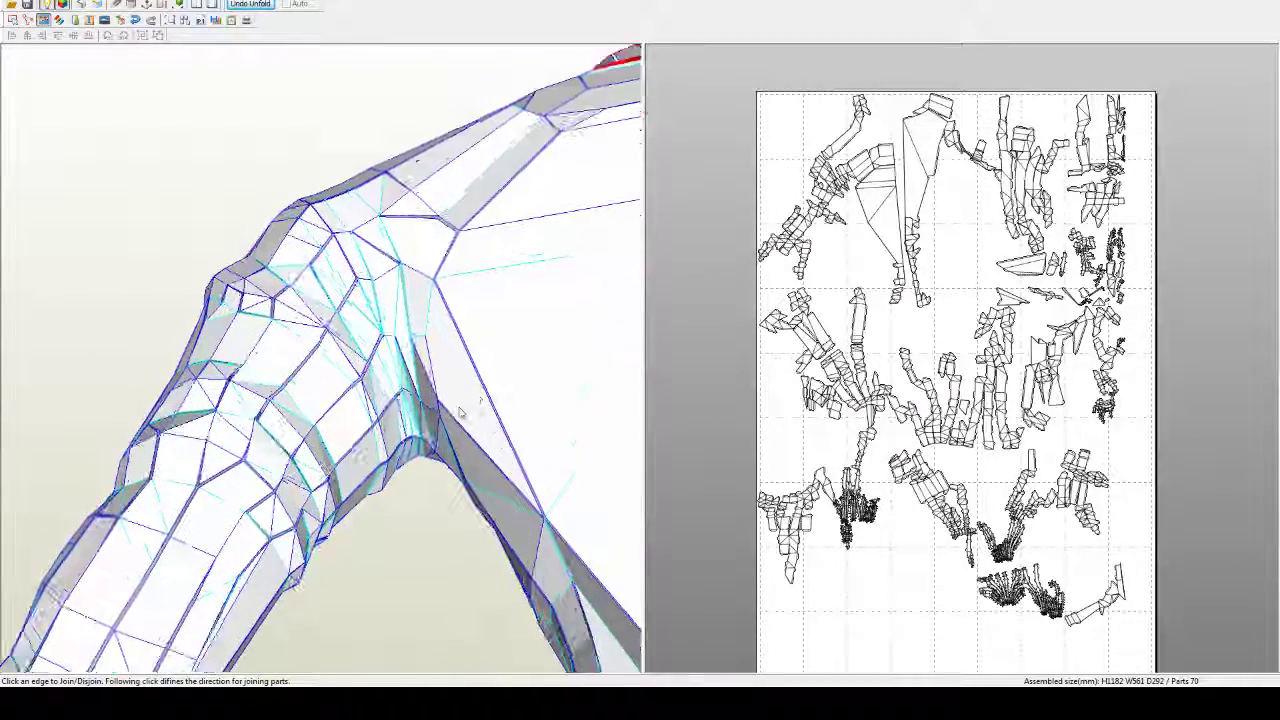
pyautogui.moveTo(458, 413); pyautogui.dragTo(400, 358, button='right')
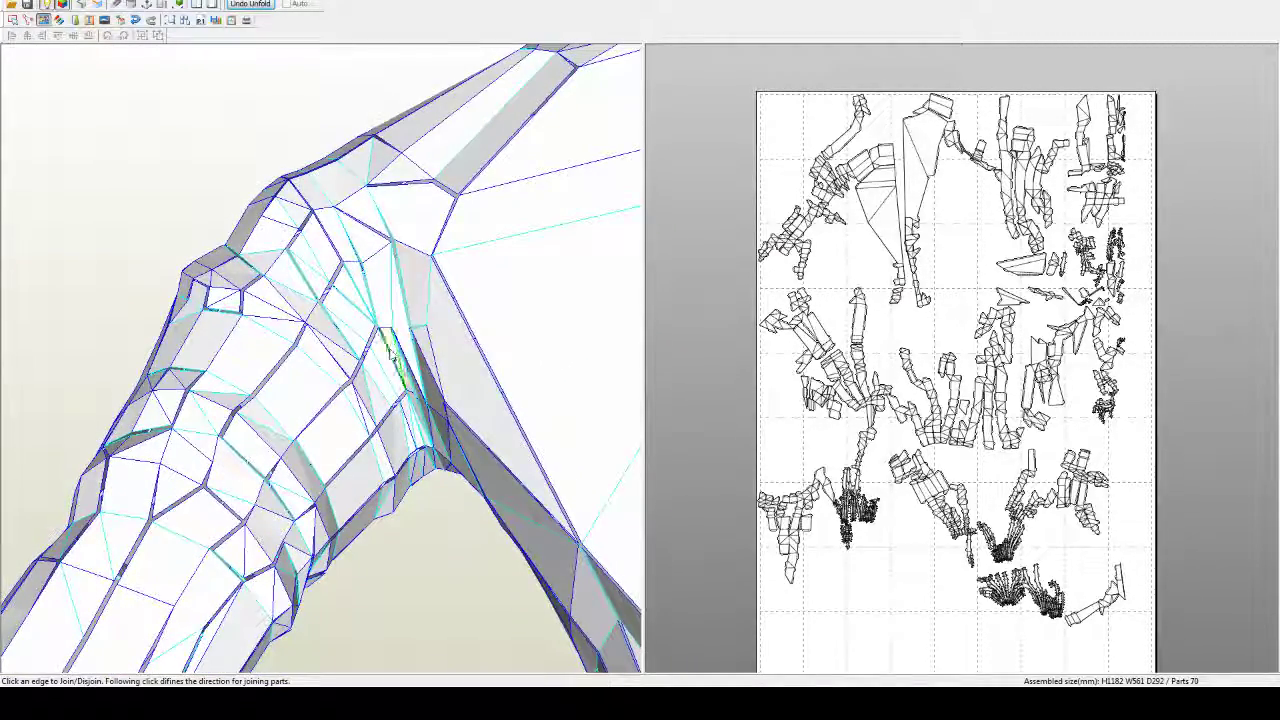
pyautogui.moveTo(391, 357); pyautogui.dragTo(310, 410)
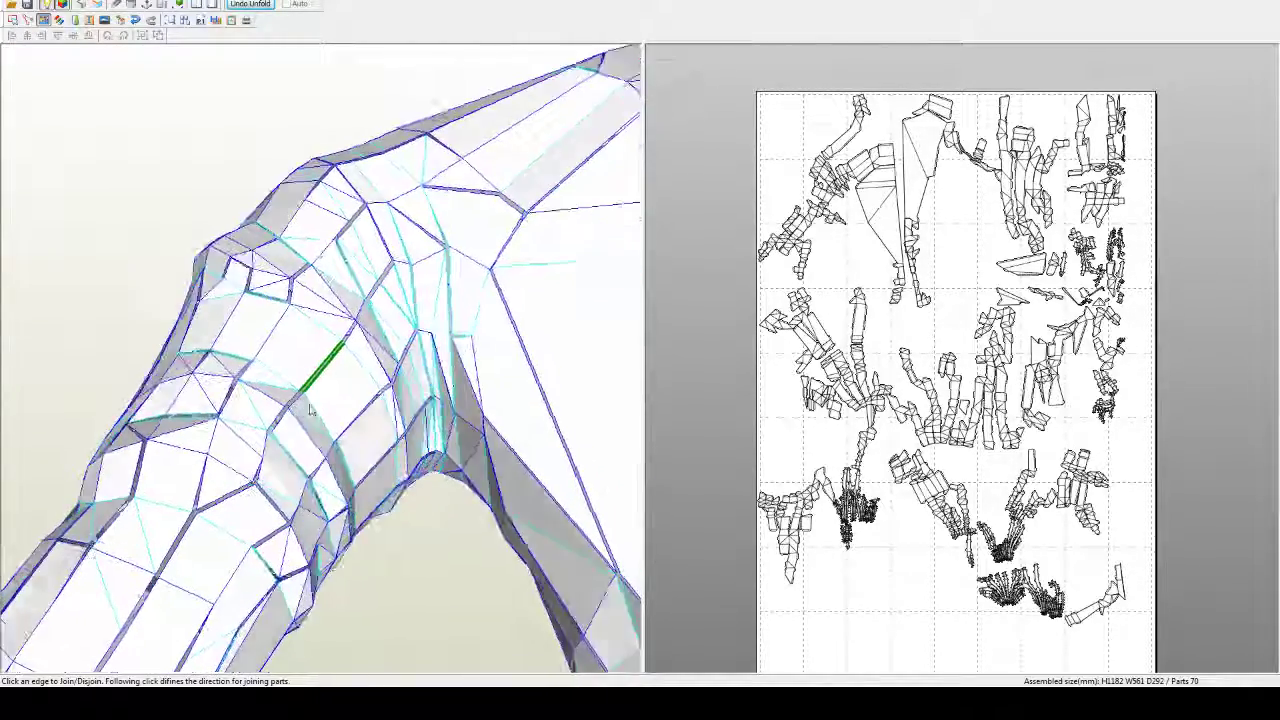
pyautogui.moveTo(309, 409); pyautogui.dragTo(308, 401, button='right')
pyautogui.scroll(4, 308, 401)
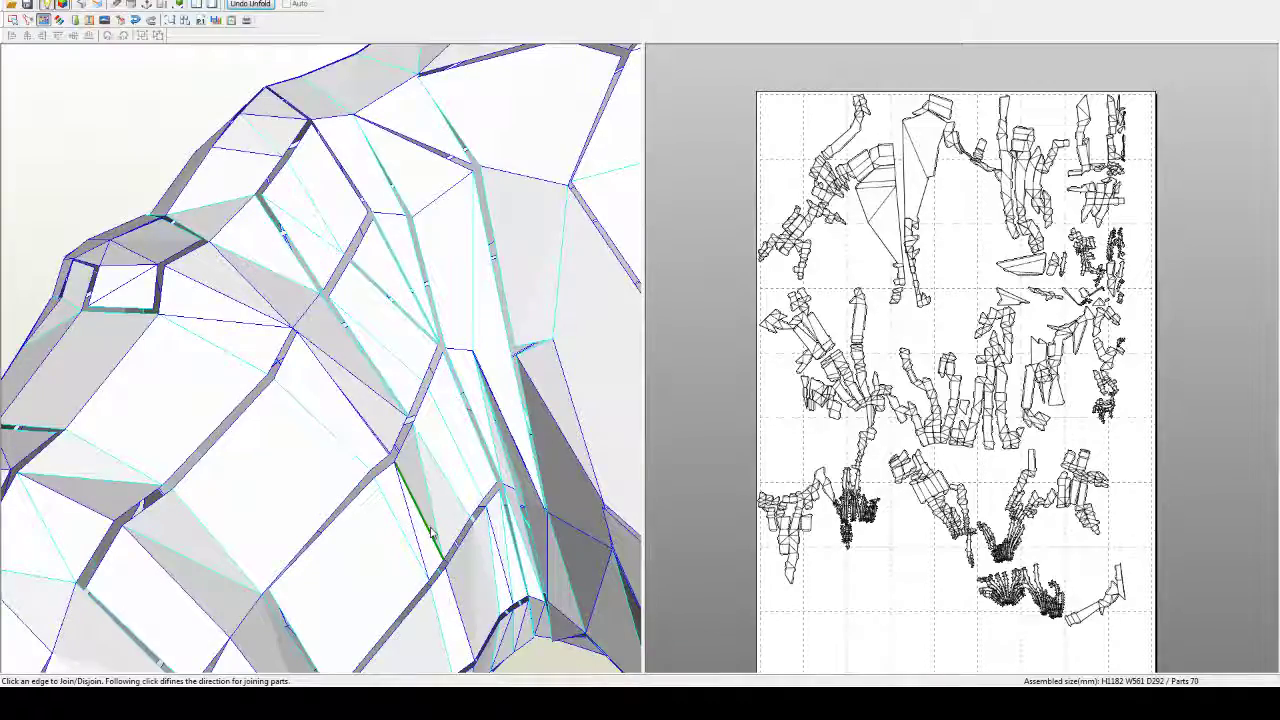
pyautogui.moveTo(430, 532); pyautogui.dragTo(411, 485)
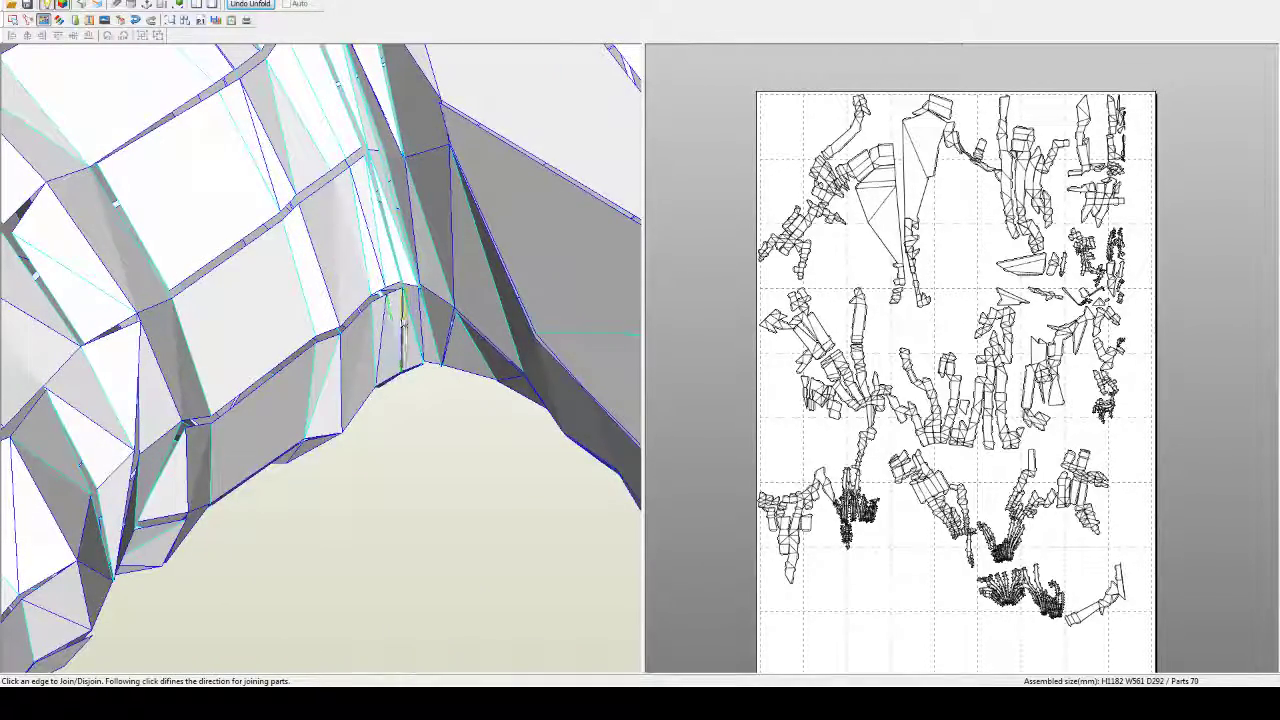
pyautogui.moveTo(409, 356); pyautogui.dragTo(531, 257)
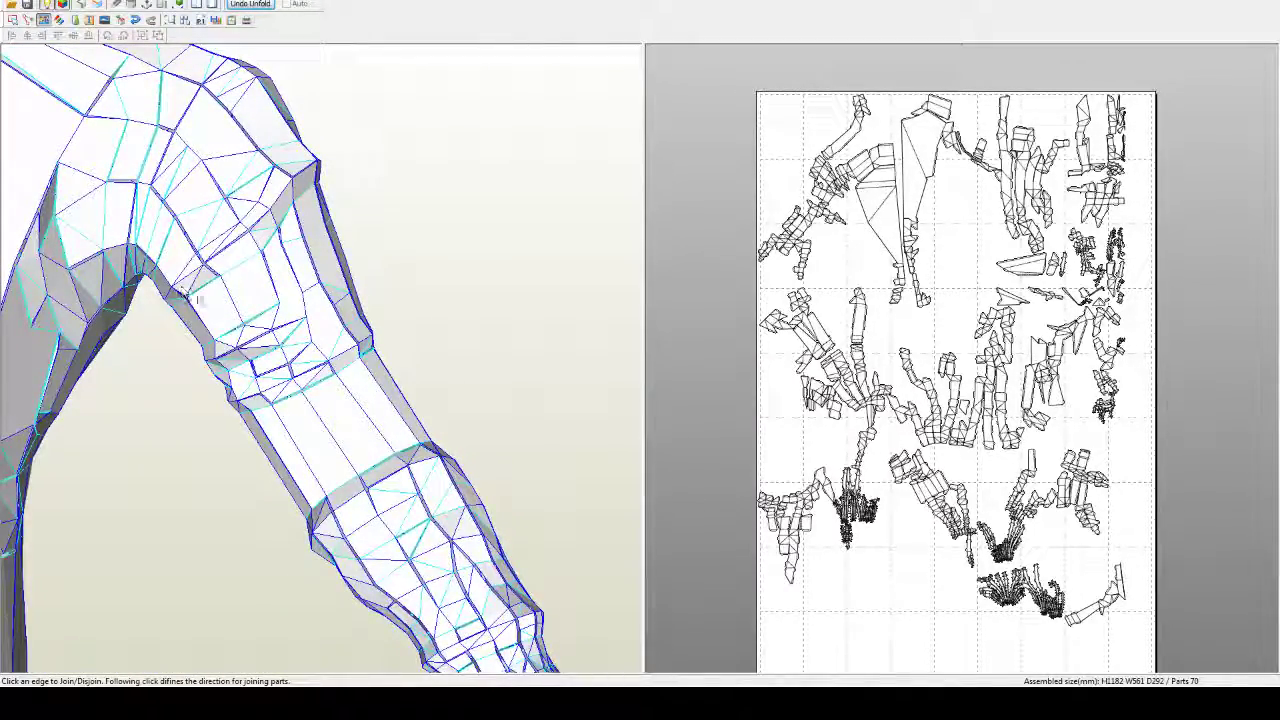
pyautogui.moveTo(228, 305); pyautogui.dragTo(256, 315, button='right')
pyautogui.moveTo(200, 285); pyautogui.dragTo(172, 320, button='right')
# Step: Look over the whole half bodysuit from the front, including the torso, arm and leg
pyautogui.scroll(-8, 172, 320)
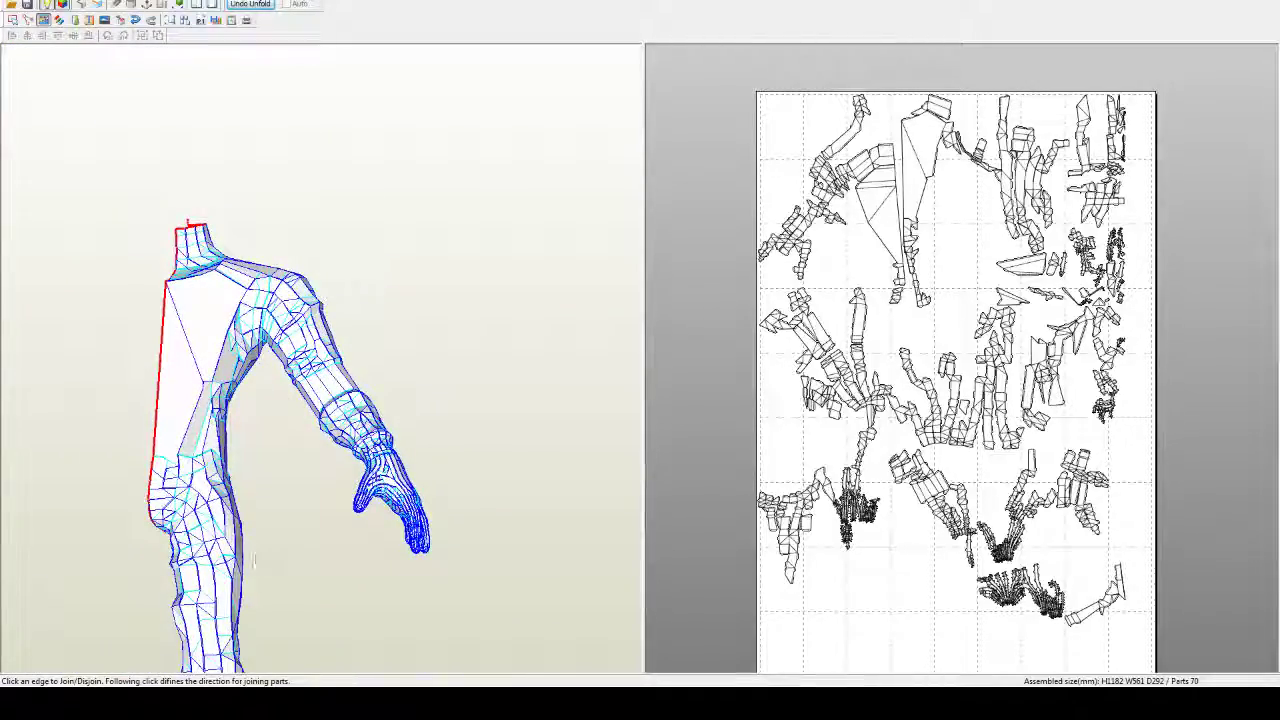
pyautogui.moveTo(295, 528); pyautogui.dragTo(378, 440, button='middle')
pyautogui.moveTo(378, 441); pyautogui.dragTo(364, 443)
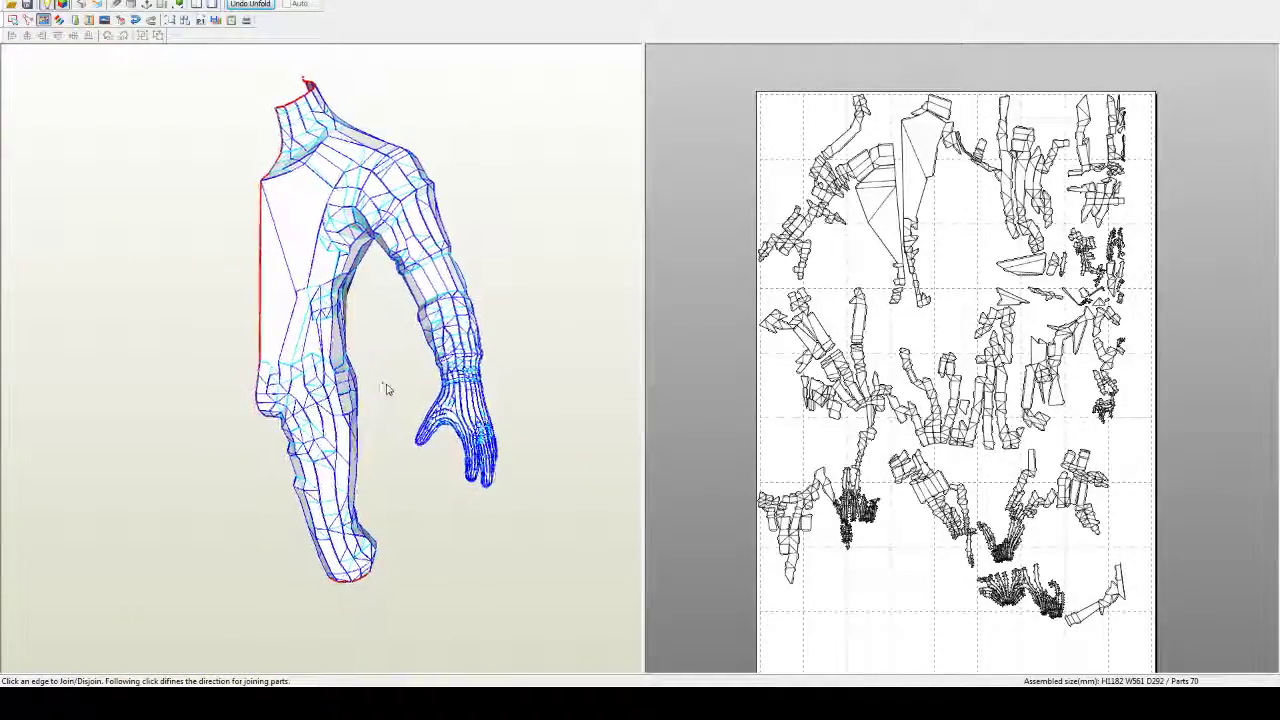
pyautogui.moveTo(386, 386); pyautogui.dragTo(500, 423, button='middle')
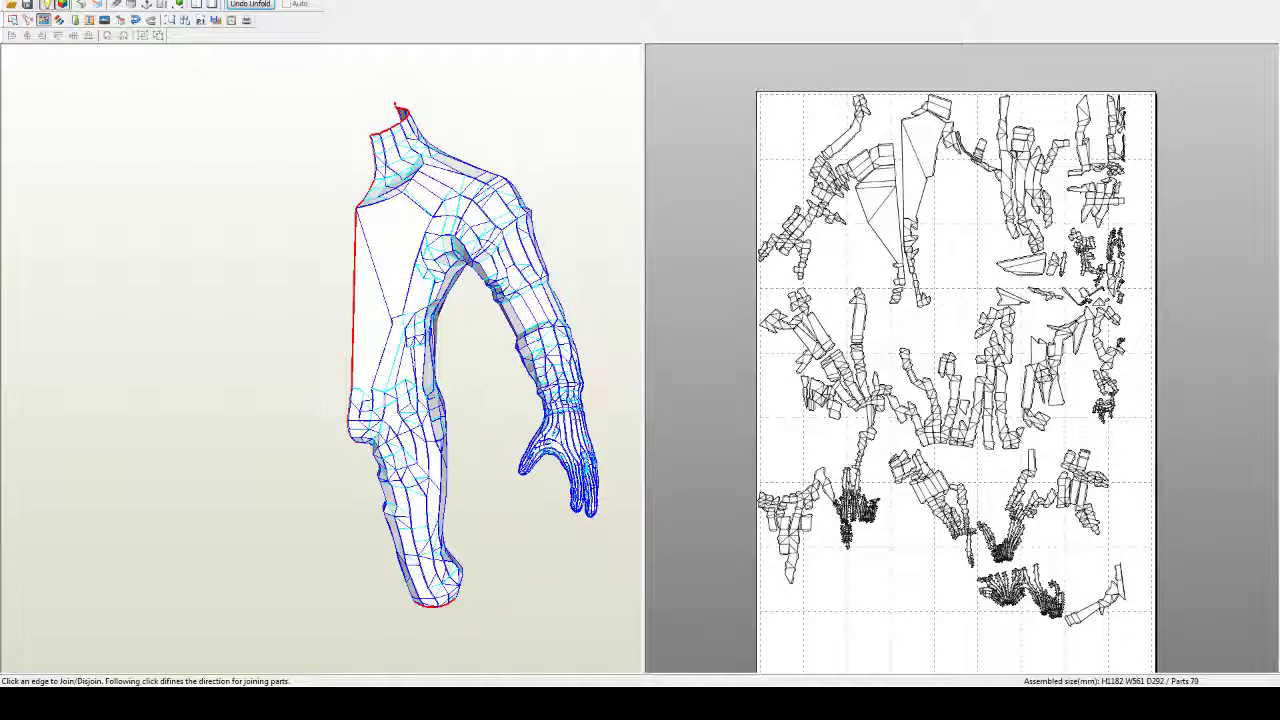
pyautogui.moveTo(415, 244); pyautogui.dragTo(417, 346, button='middle')
pyautogui.scroll(2, 417, 346)
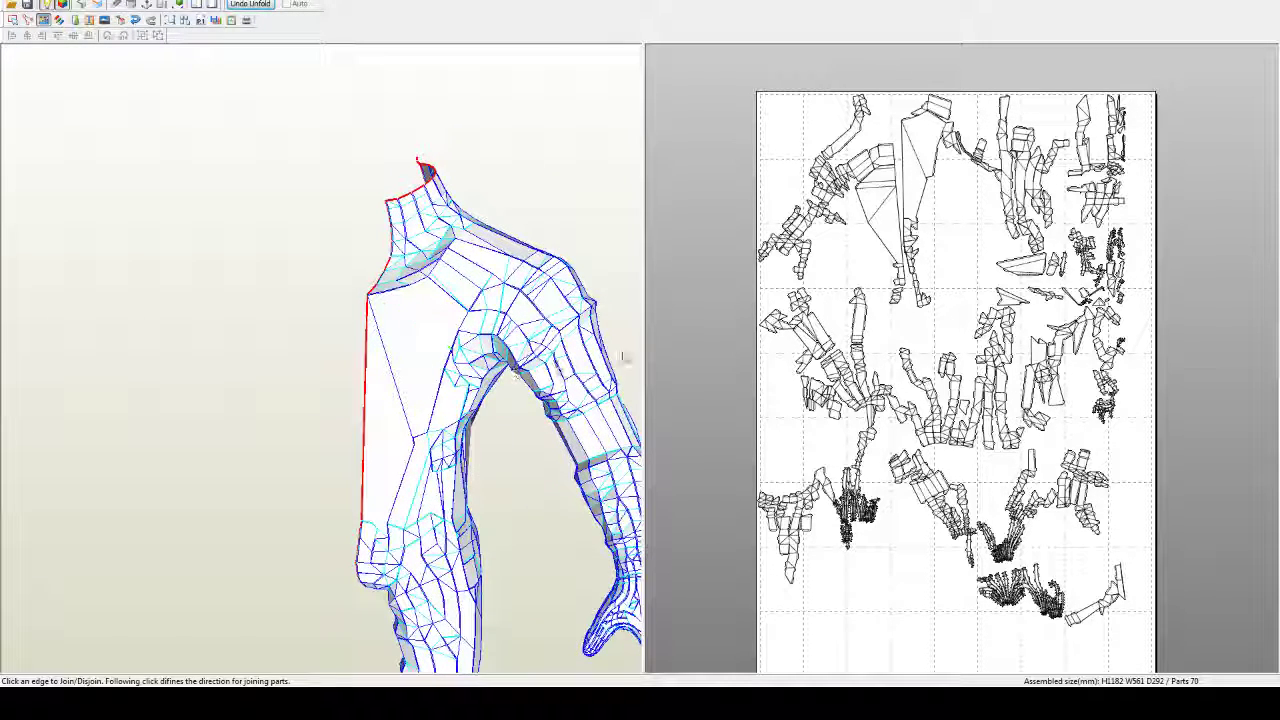
# Step: Leave the edge editing mode and move the large chest piece and the large torso piece beside it apart in the pattern layout
pyautogui.press('Escape')
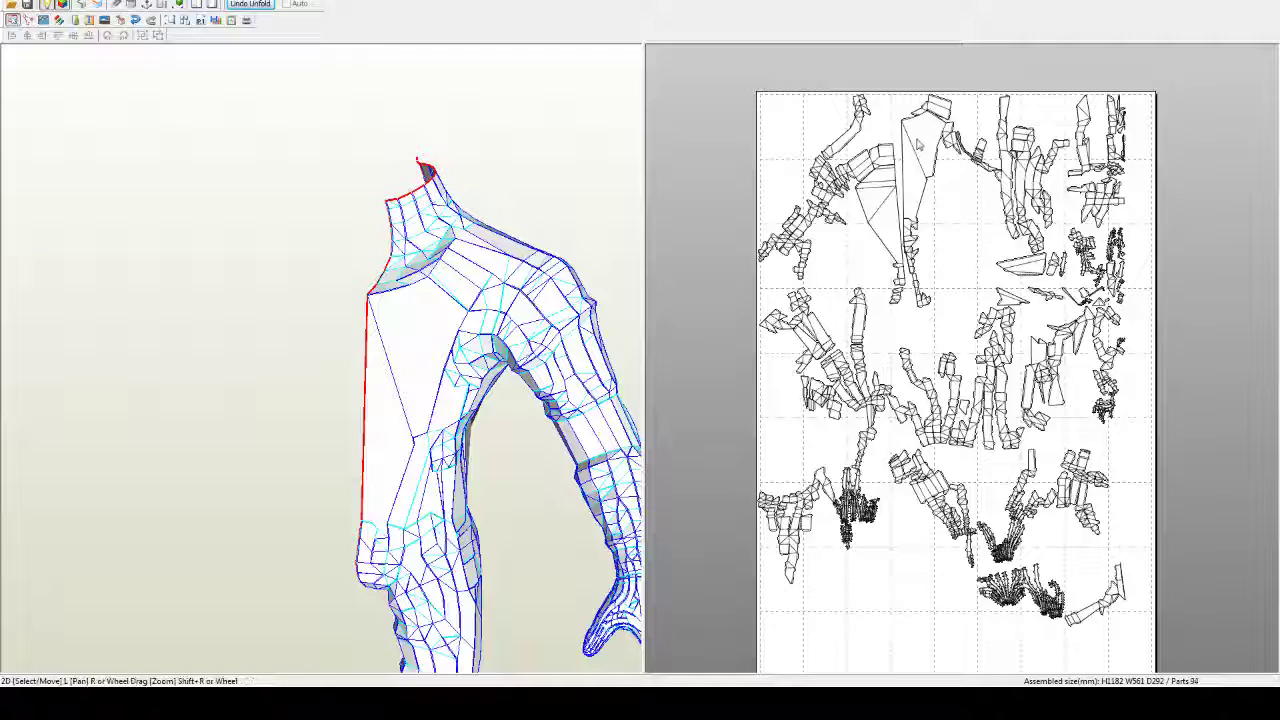
pyautogui.click(942, 152)
pyautogui.moveTo(942, 152); pyautogui.dragTo(1000, 206)
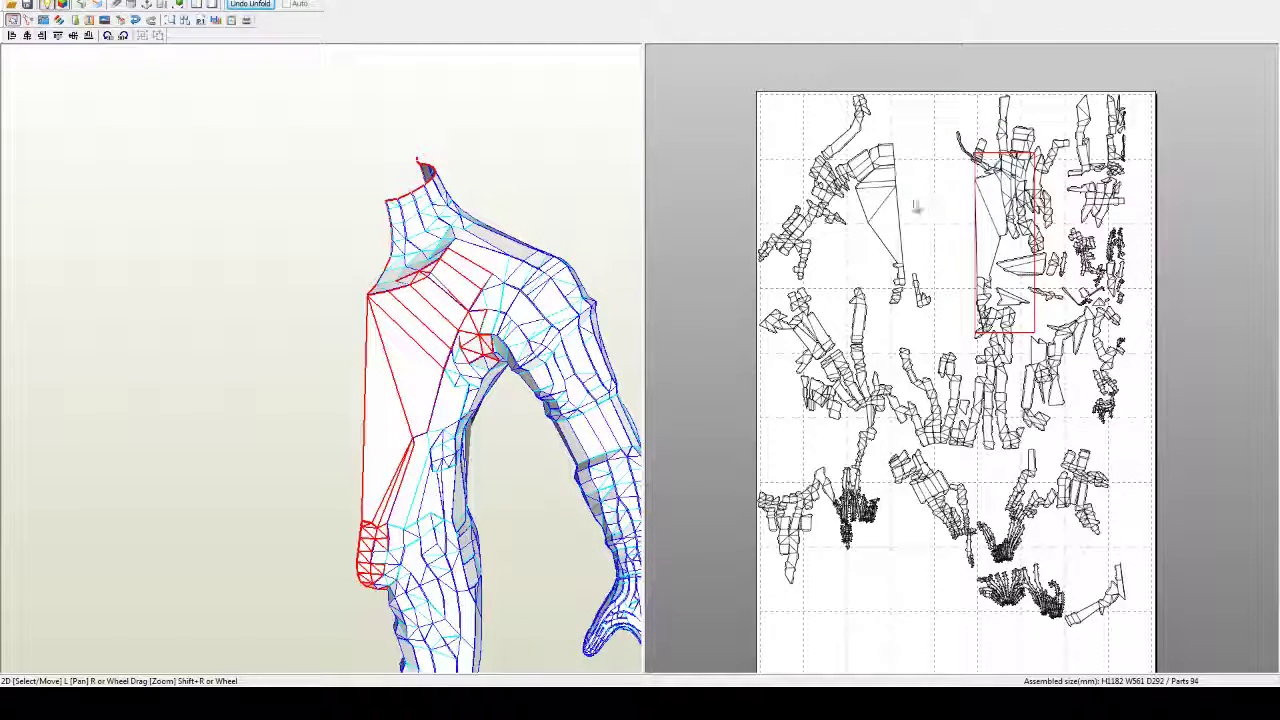
pyautogui.click(891, 237)
pyautogui.moveTo(891, 237); pyautogui.dragTo(877, 234)
pyautogui.moveTo(470, 335); pyautogui.dragTo(306, 337, button='right')
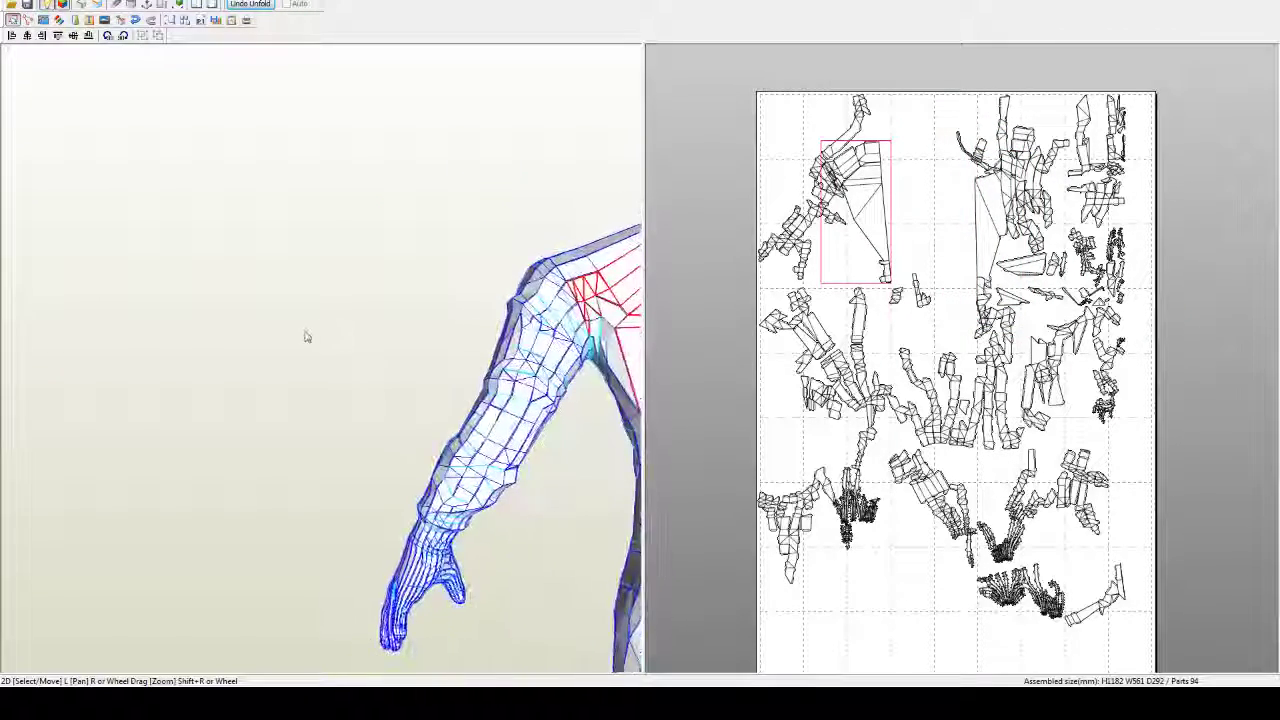
pyautogui.moveTo(466, 397); pyautogui.dragTo(233, 276, button='middle')
pyautogui.moveTo(366, 417); pyautogui.dragTo(417, 420, button='right')
pyautogui.moveTo(419, 419); pyautogui.dragTo(511, 431)
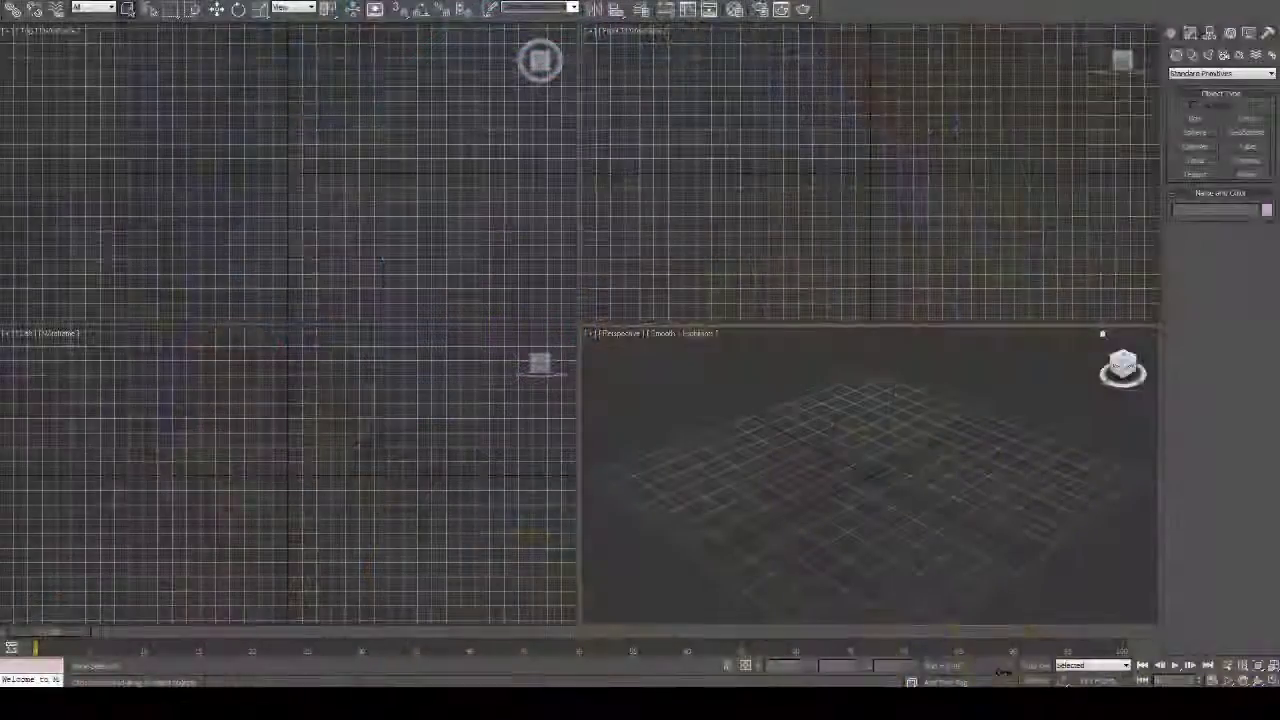
# Step: Switch to 3ds Max and open the recent scene OM_005_suit_expo.max
pyautogui.click(6, 3)
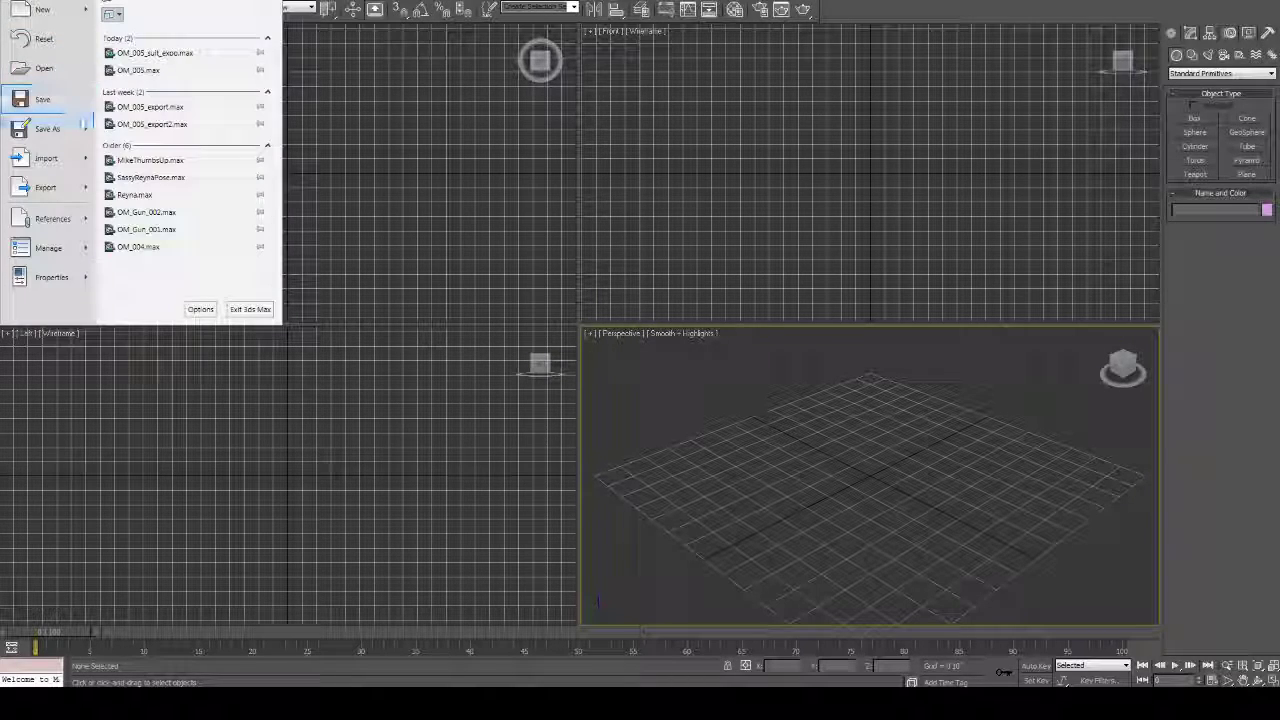
pyautogui.click(160, 55)
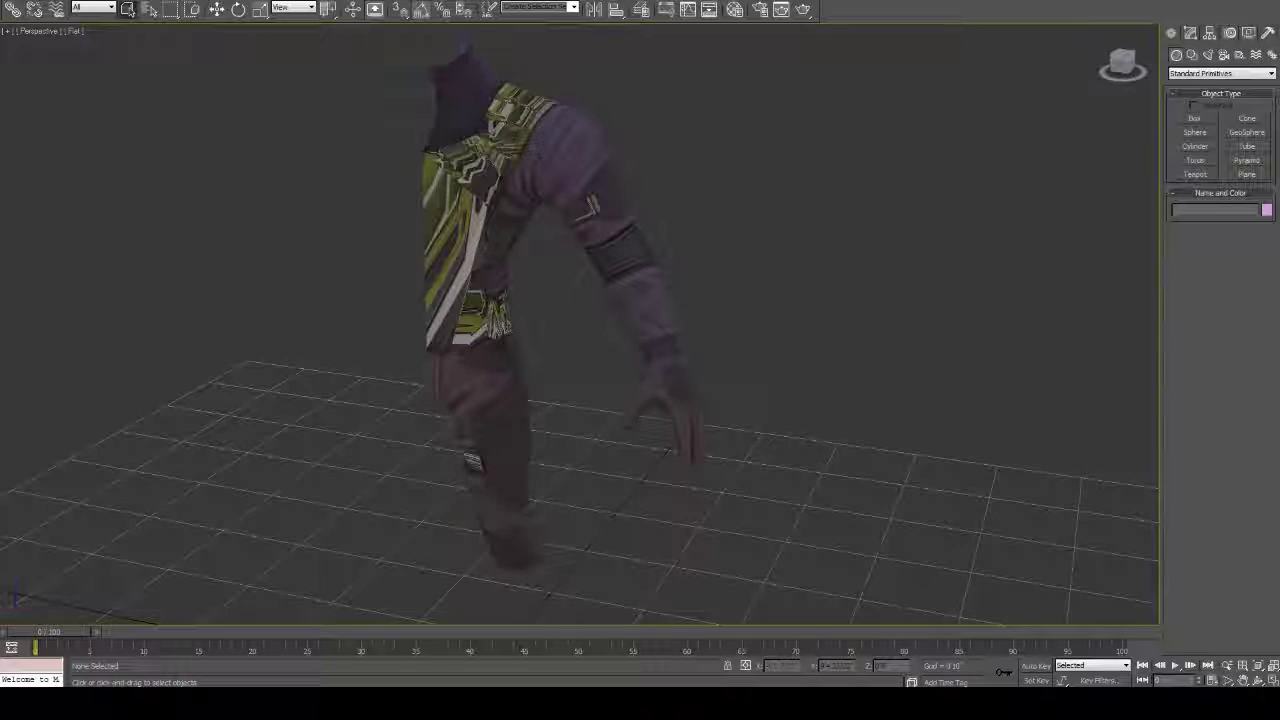
pyautogui.rightClick(530, 440)
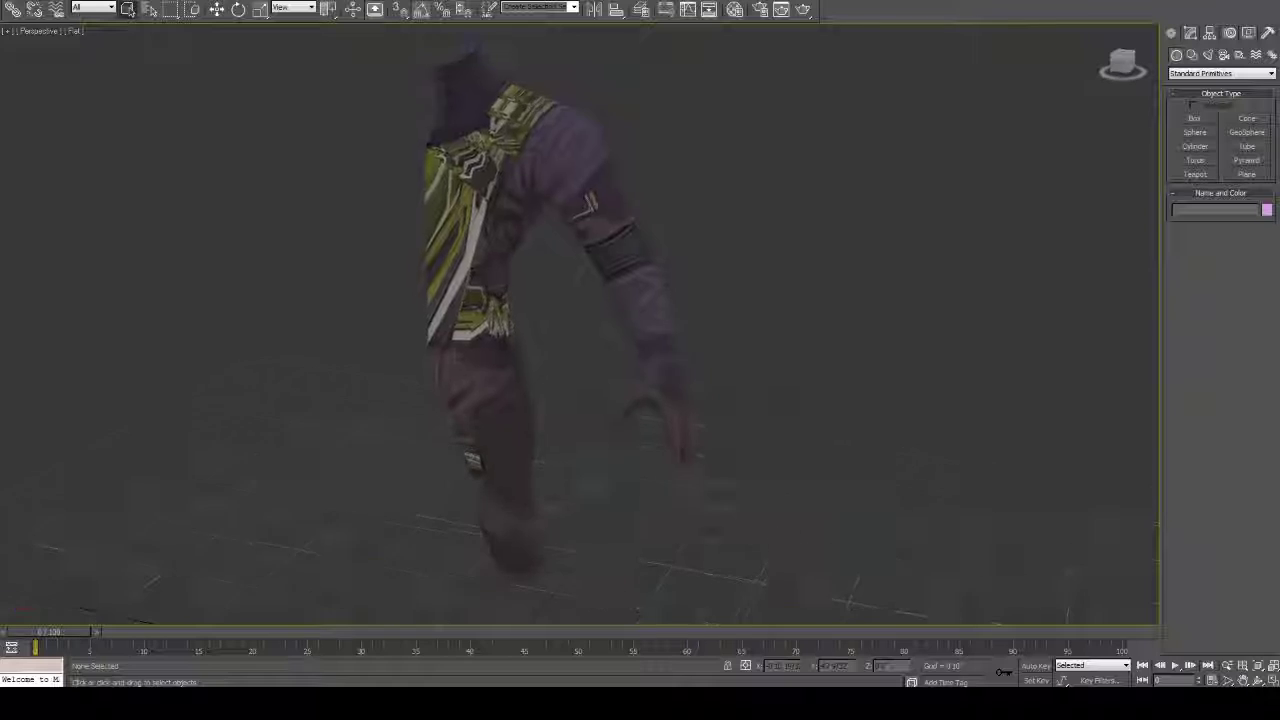
# Step: Examine the textured bodysuit's hip, thigh band and lower leg from the inner, outer and front sides for seam lines
pyautogui.keyDown('alt'); pyautogui.moveTo(800, 340); pyautogui.dragTo(322, 328, button='middle'); pyautogui.keyUp('alt')
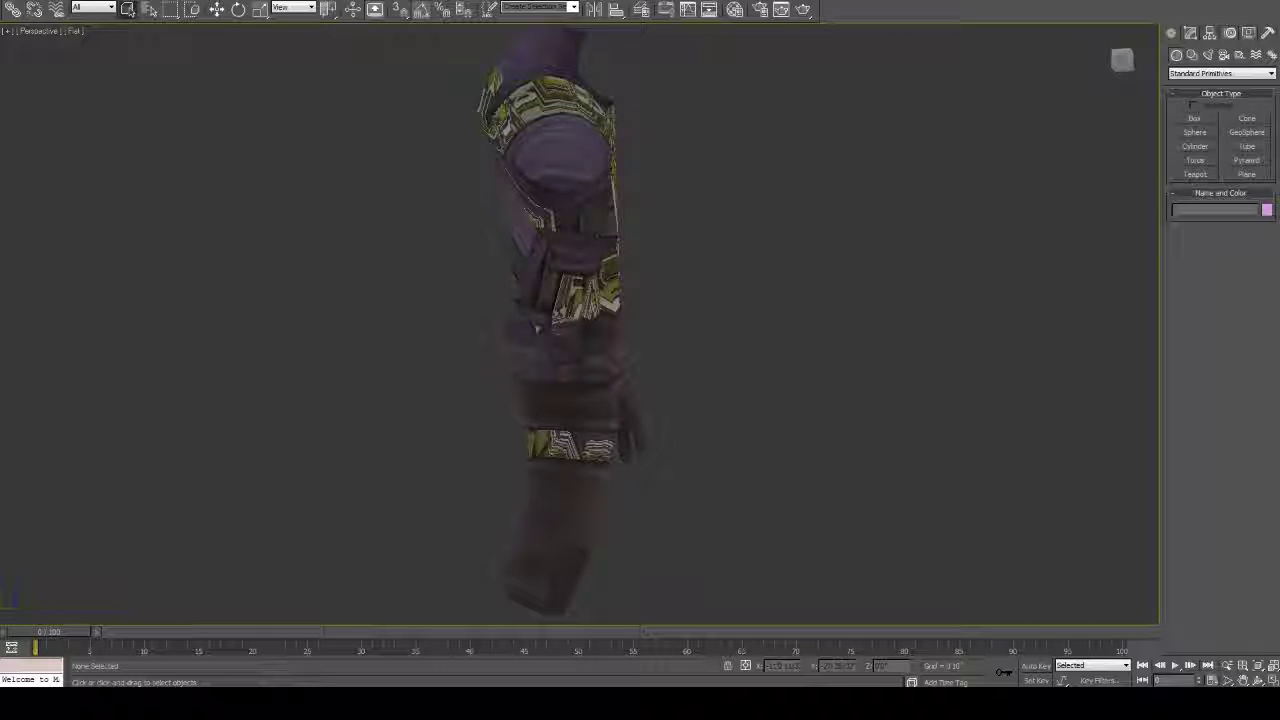
pyautogui.moveTo(537, 329); pyautogui.dragTo(508, 243, button='middle')
pyautogui.scroll(-5, 540, 330)
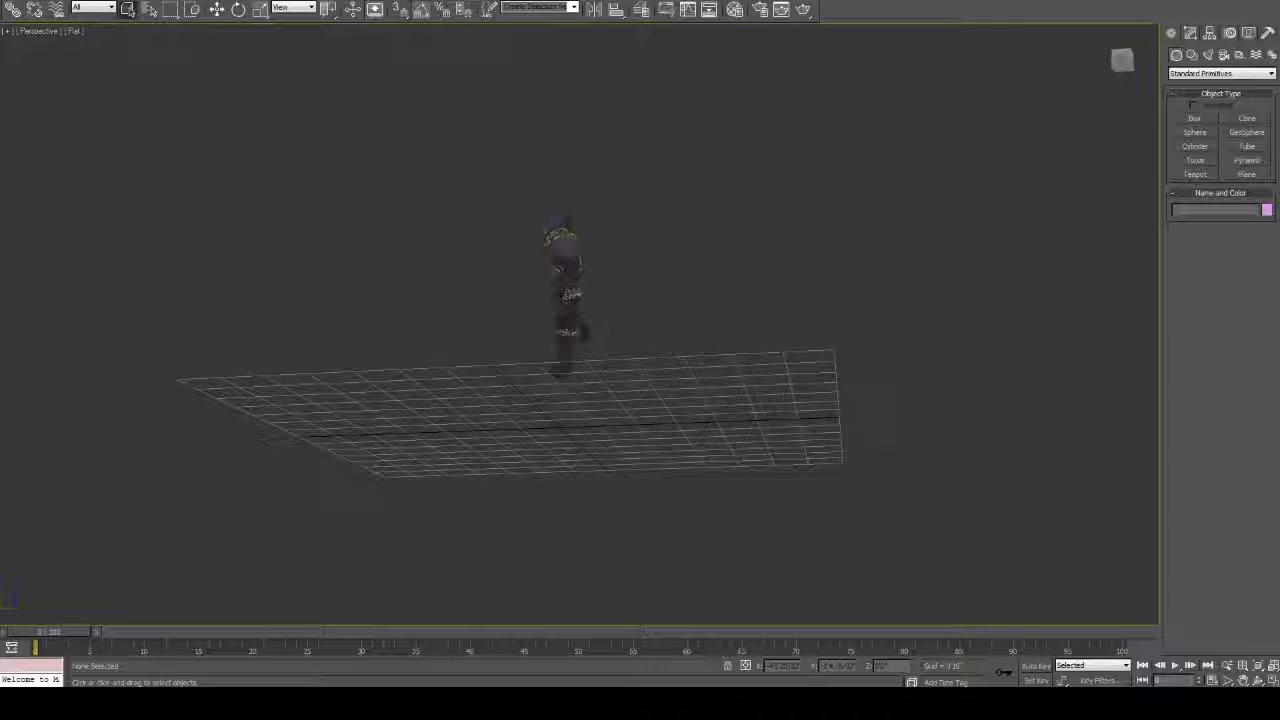
pyautogui.scroll(7, 540, 330)
pyautogui.moveTo(540, 330); pyautogui.dragTo(554, 274, button='middle')
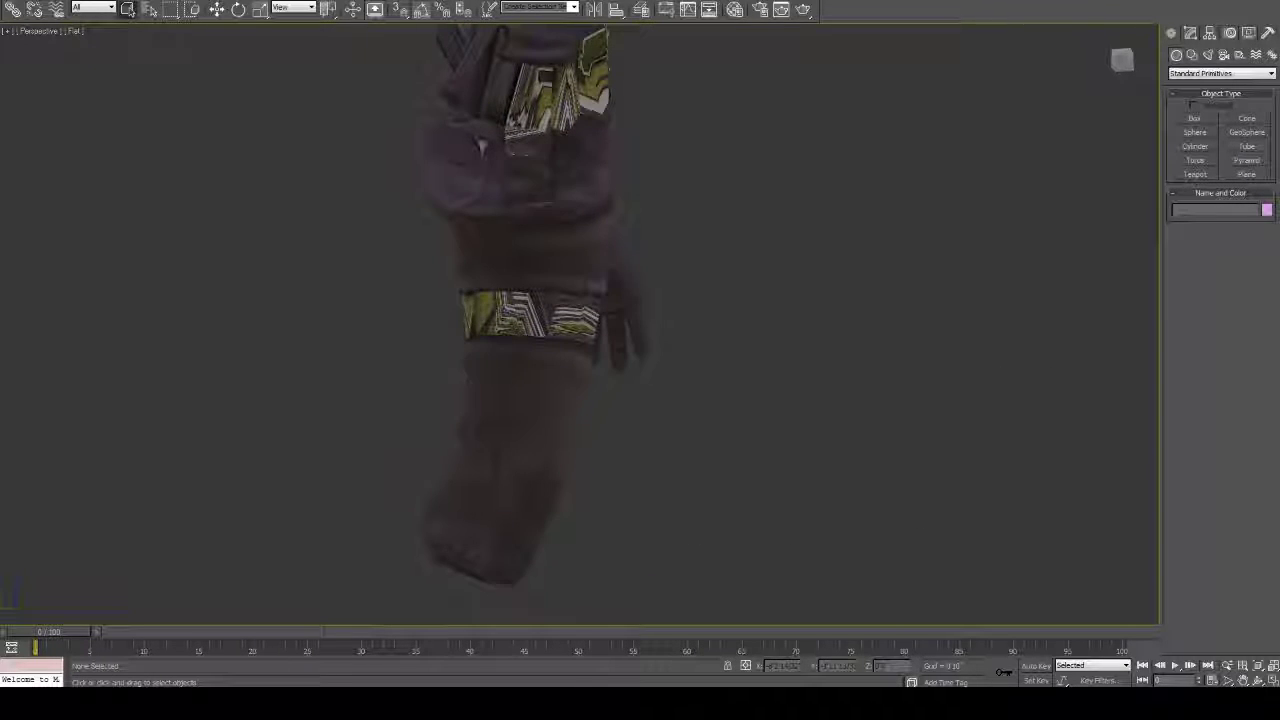
pyautogui.keyDown('alt'); pyautogui.moveTo(540, 320); pyautogui.dragTo(730, 334, button='middle'); pyautogui.keyUp('alt')
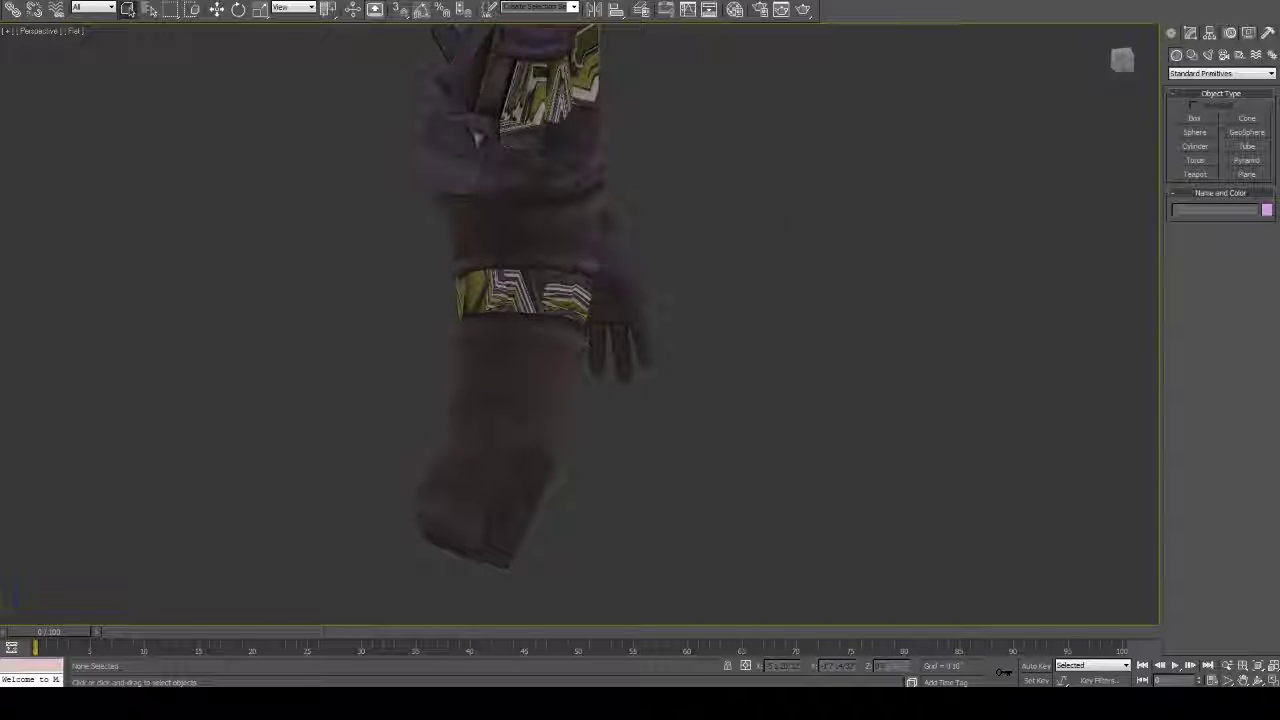
pyautogui.keyDown('alt'); pyautogui.moveTo(740, 340); pyautogui.dragTo(480, 340, button='middle'); pyautogui.keyUp('alt')
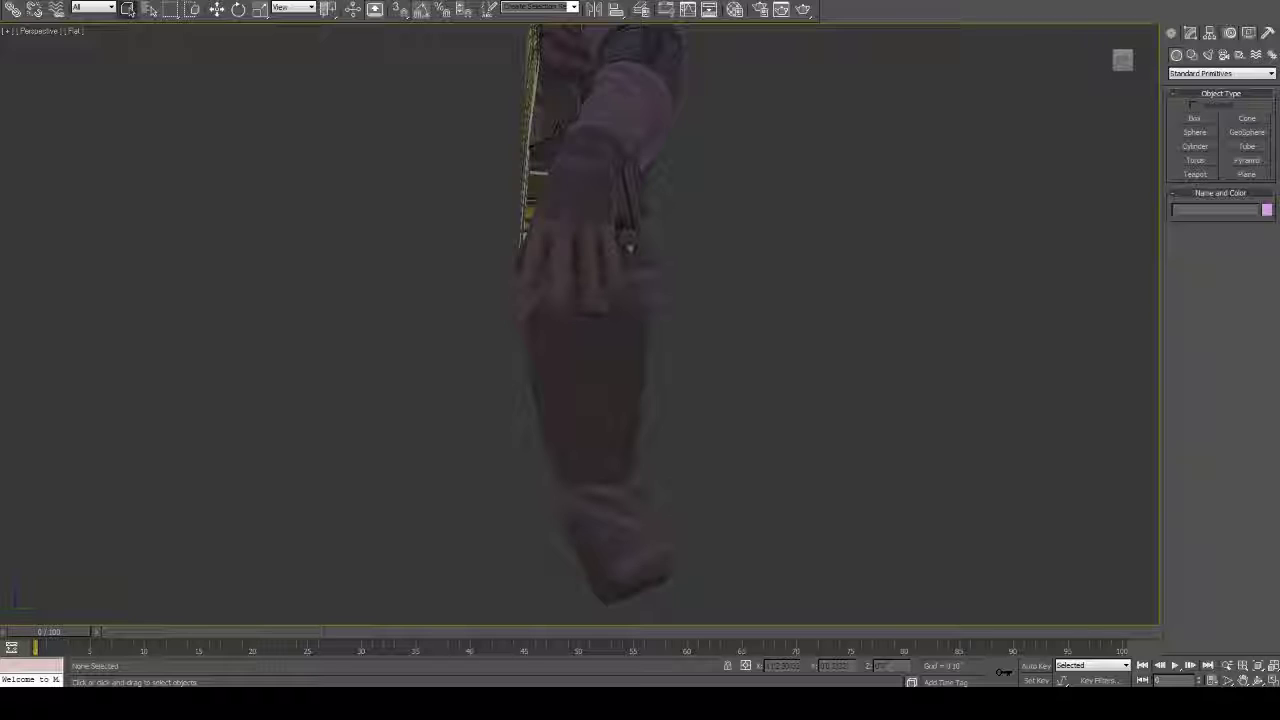
pyautogui.keyDown('alt'); pyautogui.moveTo(560, 340); pyautogui.dragTo(715, 340, button='middle'); pyautogui.keyUp('alt')
pyautogui.moveTo(590, 200); pyautogui.dragTo(634, 485, button='middle')
pyautogui.keyDown('alt'); pyautogui.moveTo(600, 400); pyautogui.dragTo(578, 215, button='middle'); pyautogui.keyUp('alt')
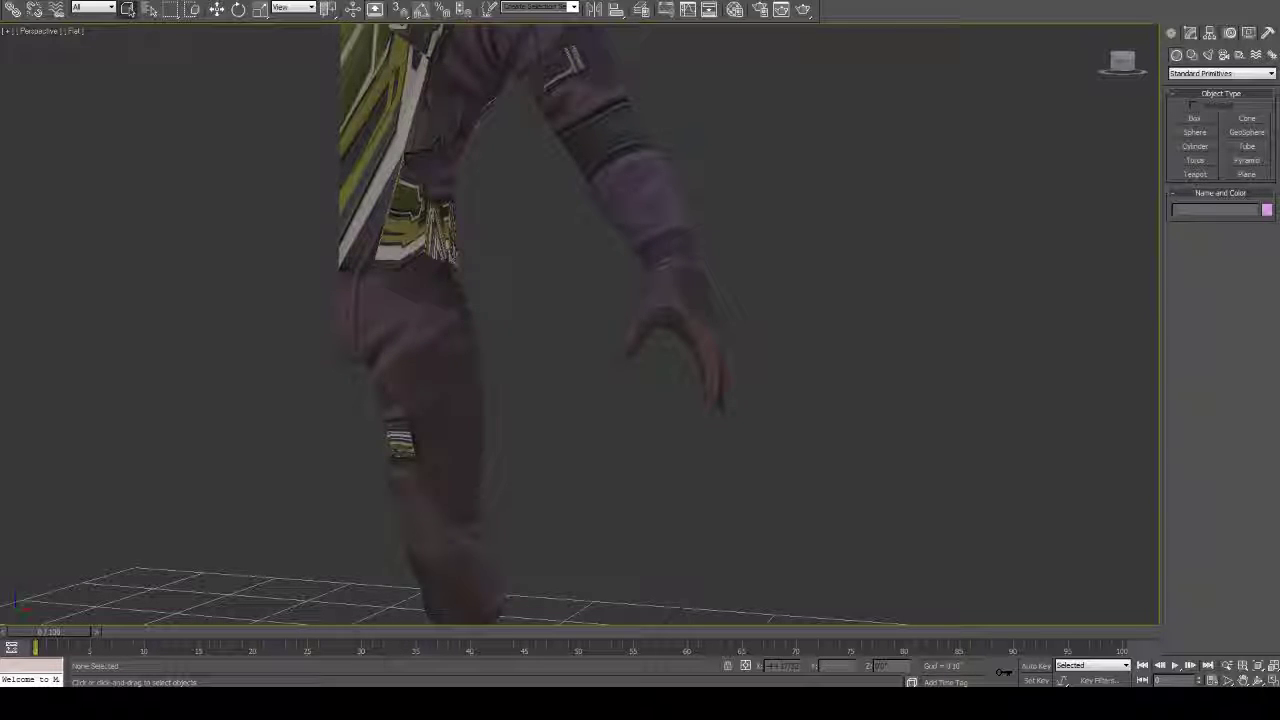
# Step: Examine the seams on the textured leg again, comparing the outer thigh, the knee patch and the inner leg
pyautogui.keyDown('alt'); pyautogui.moveTo(680, 340); pyautogui.dragTo(635, 332, button='middle'); pyautogui.keyUp('alt')
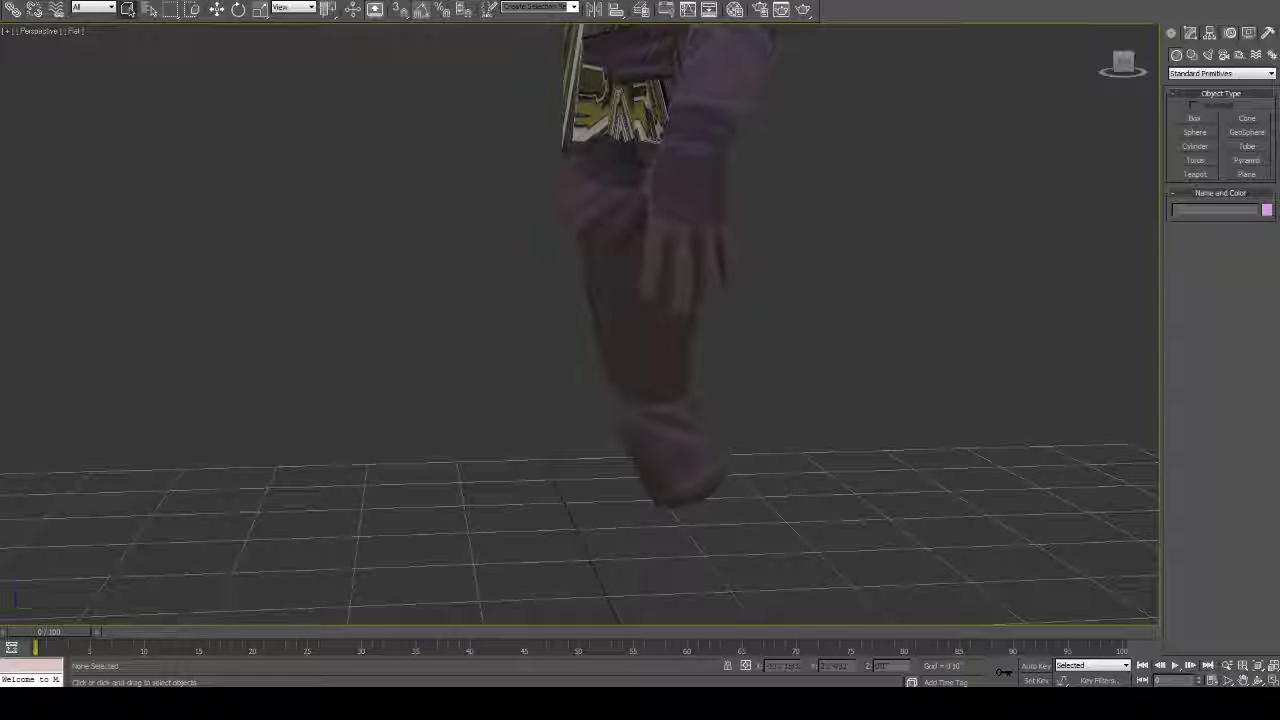
pyautogui.keyDown('alt'); pyautogui.moveTo(580, 330); pyautogui.dragTo(690, 330, button='middle'); pyautogui.keyUp('alt')
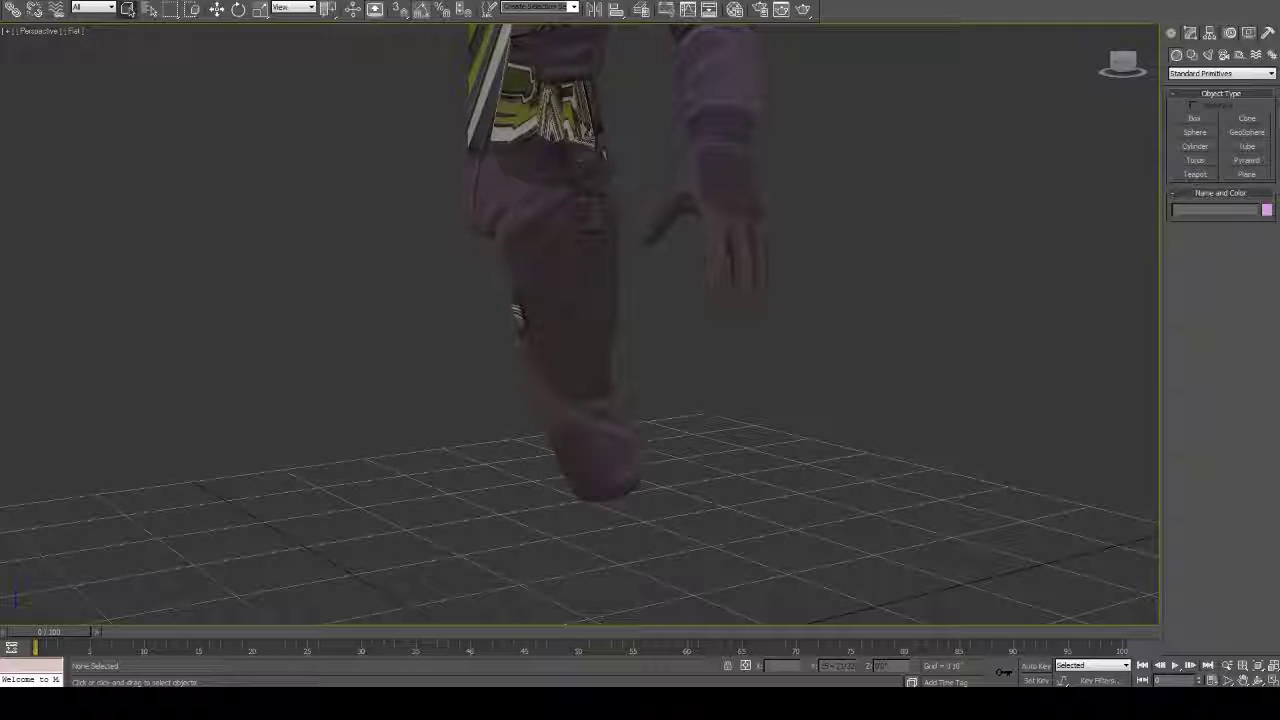
pyautogui.keyDown('alt'); pyautogui.moveTo(580, 340); pyautogui.dragTo(756, 299, button='middle'); pyautogui.keyUp('alt')
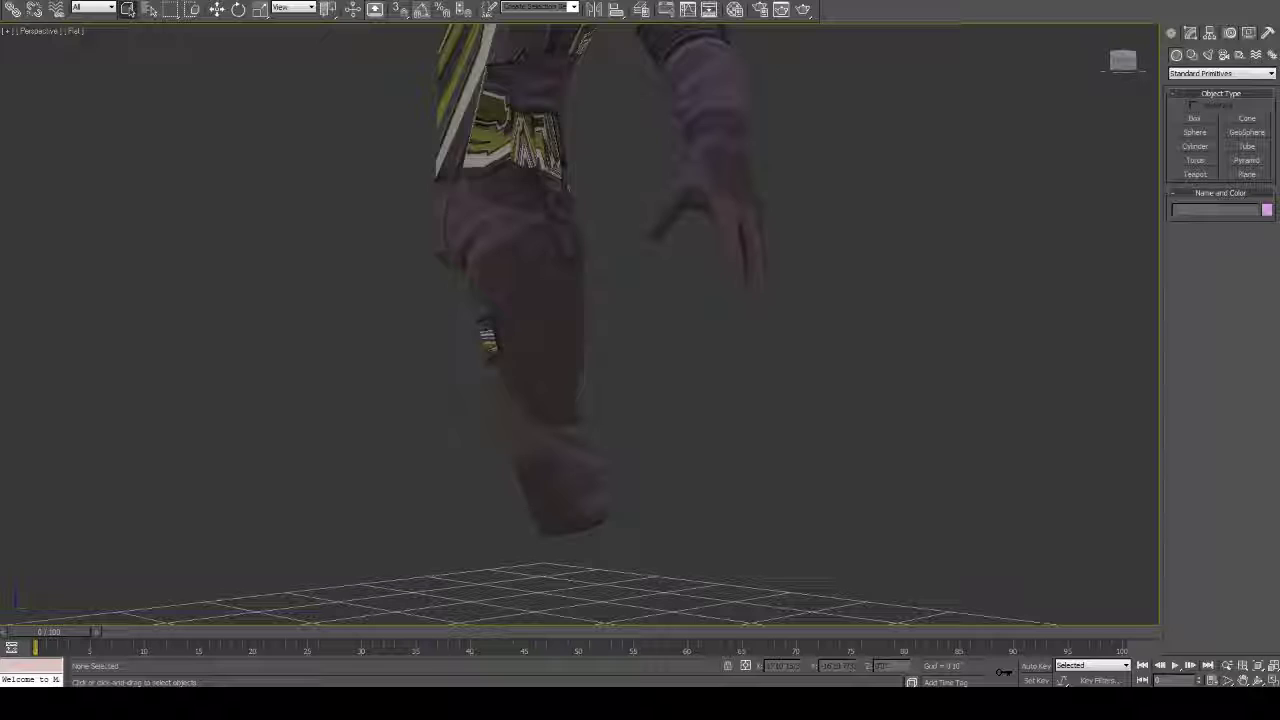
pyautogui.moveTo(640, 300); pyautogui.dragTo(667, 465, button='middle')
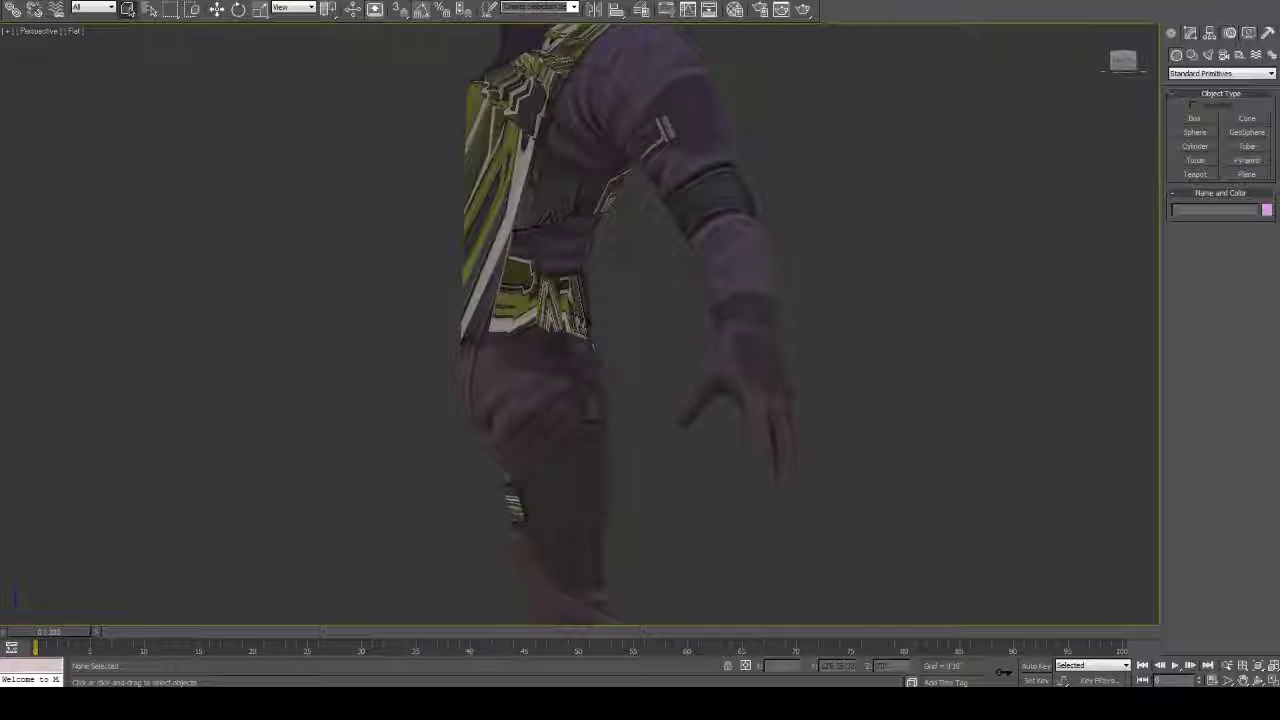
pyautogui.moveTo(640, 440); pyautogui.dragTo(640, 272, button='middle')
pyautogui.keyDown('alt'); pyautogui.moveTo(560, 320); pyautogui.dragTo(740, 285, button='middle'); pyautogui.keyUp('alt')
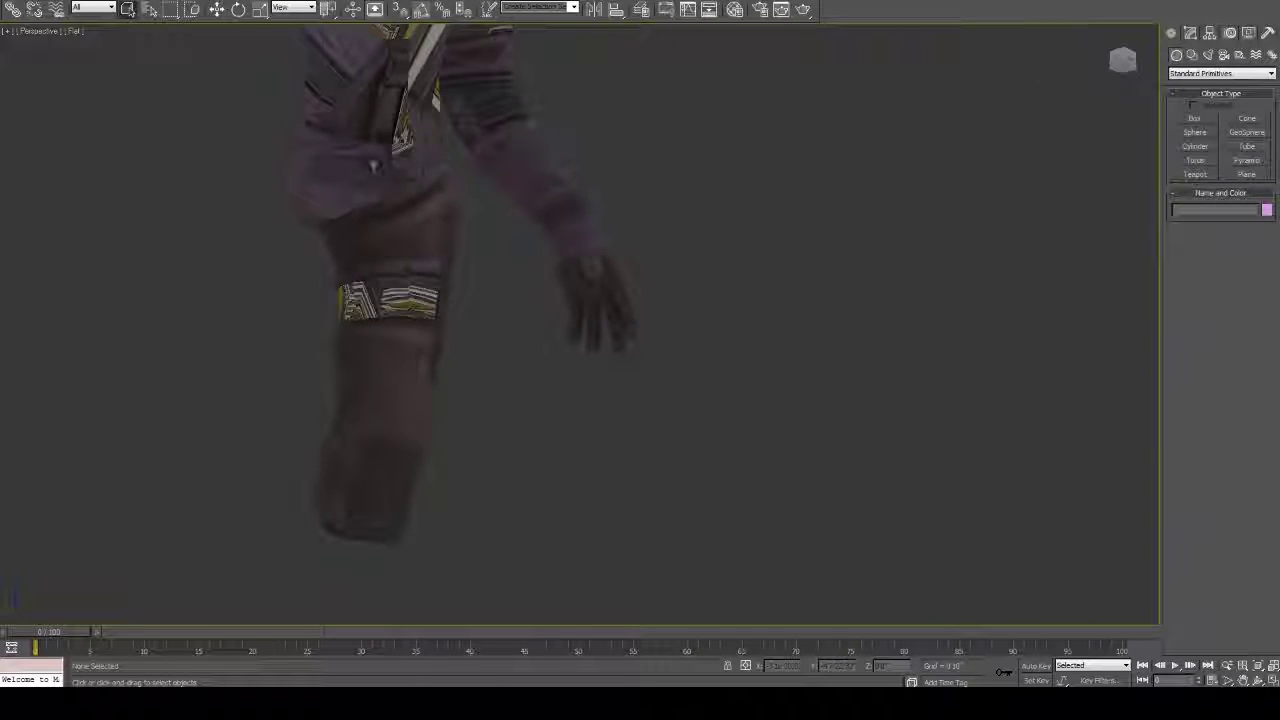
pyautogui.keyDown('alt'); pyautogui.moveTo(620, 320); pyautogui.dragTo(735, 310, button='middle'); pyautogui.keyUp('alt')
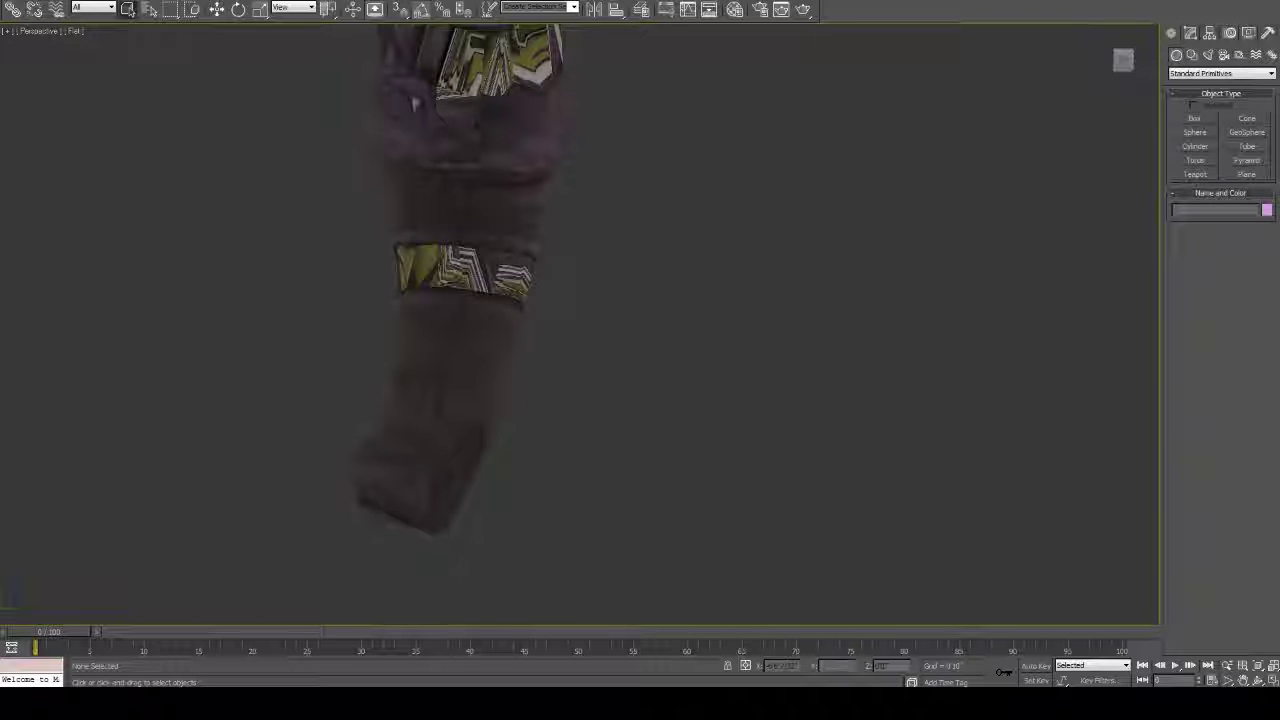
pyautogui.keyDown('alt'); pyautogui.moveTo(414, 104); pyautogui.dragTo(377, 133, button='middle'); pyautogui.keyUp('alt')
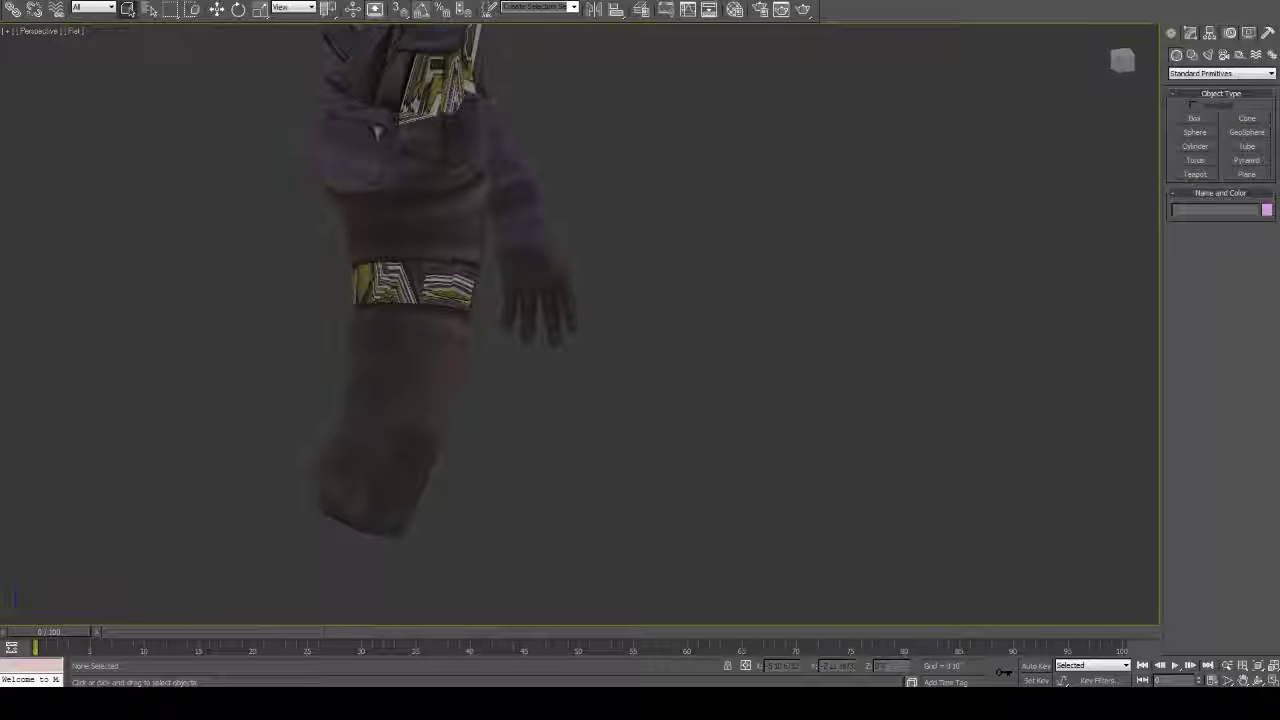
pyautogui.keyDown('alt'); pyautogui.moveTo(376, 131); pyautogui.dragTo(704, 118, button='middle'); pyautogui.keyUp('alt')
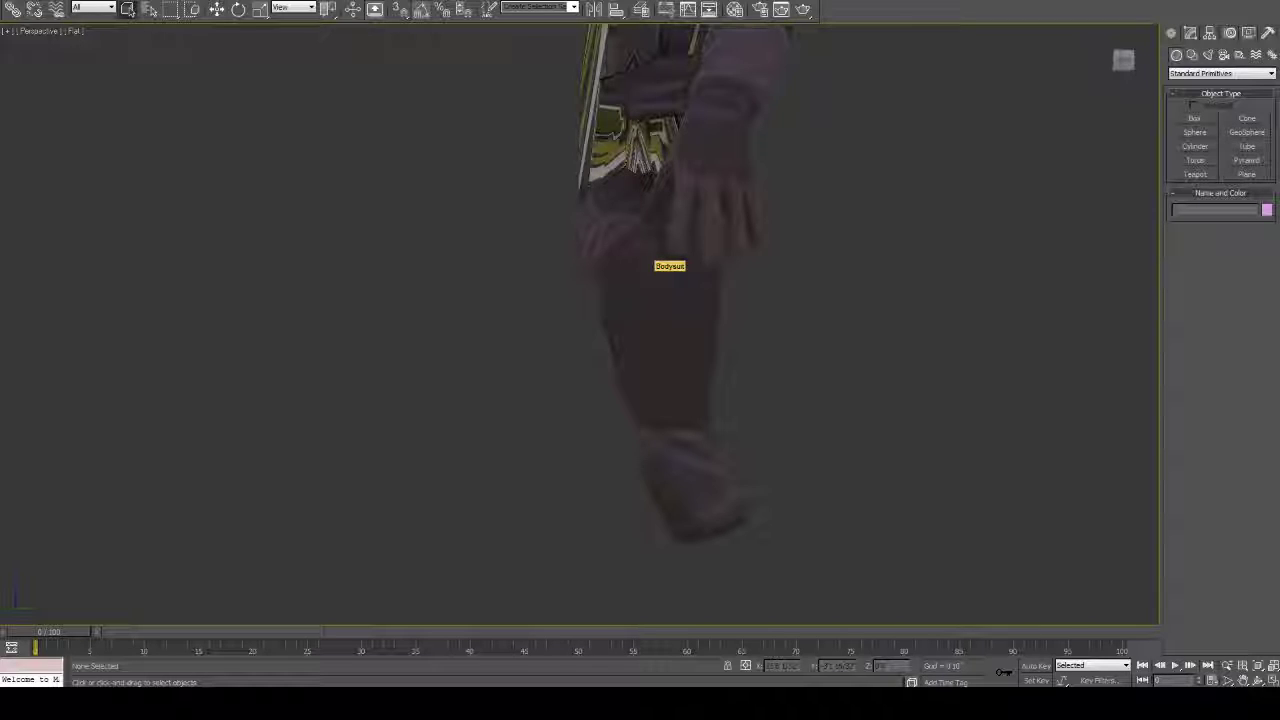
# Step: Examine the textured torso and arm from the side and front, then the neck and shoulder seams up close
pyautogui.moveTo(640, 220); pyautogui.dragTo(630, 528, button='middle')
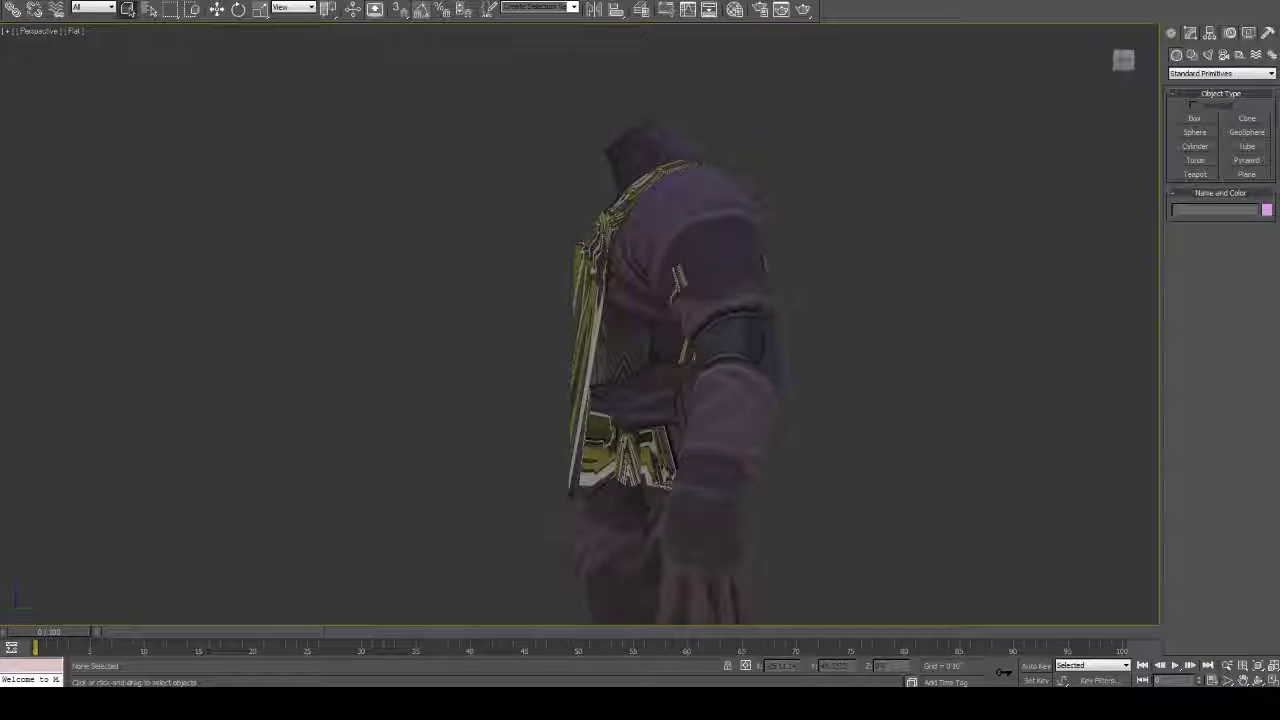
pyautogui.keyDown('alt'); pyautogui.moveTo(630, 420); pyautogui.dragTo(738, 462, button='middle'); pyautogui.keyUp('alt')
pyautogui.moveTo(640, 300); pyautogui.dragTo(652, 443, button='middle')
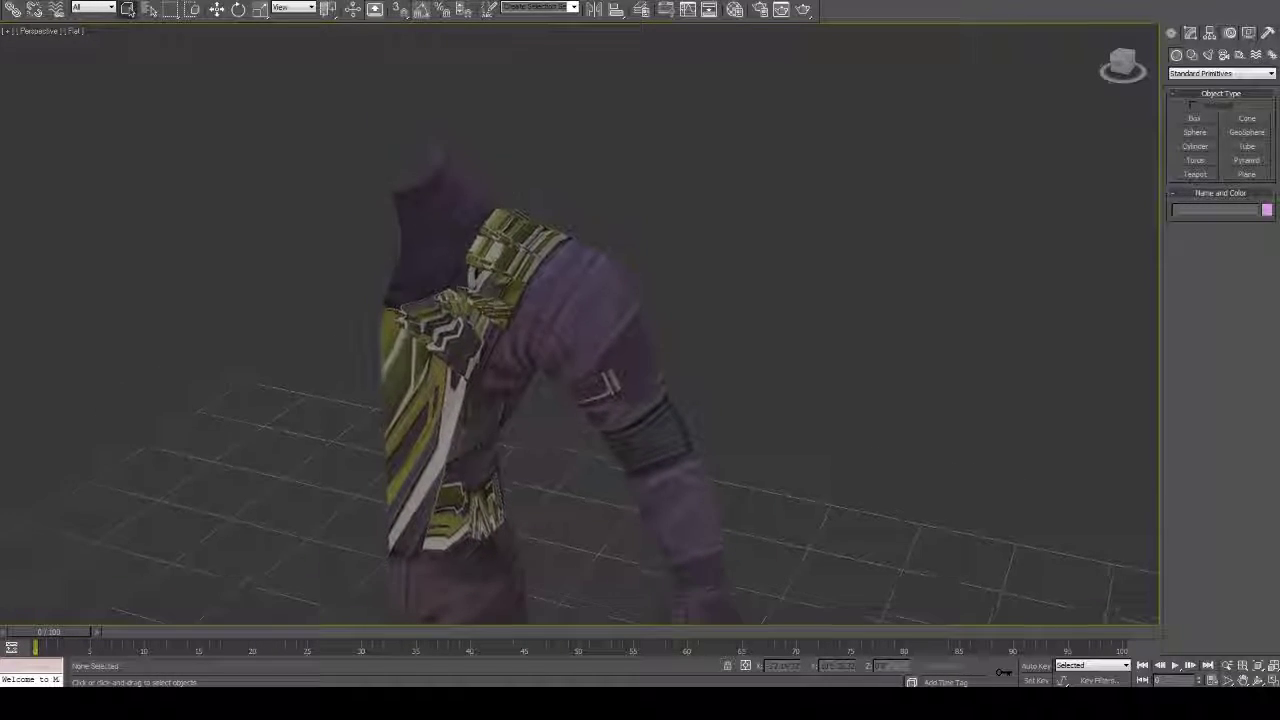
pyautogui.scroll(-2, 640, 400)
pyautogui.scroll(4, 580, 325)
pyautogui.keyDown('alt'); pyautogui.moveTo(580, 325); pyautogui.dragTo(557, 284, button='middle'); pyautogui.keyUp('alt')
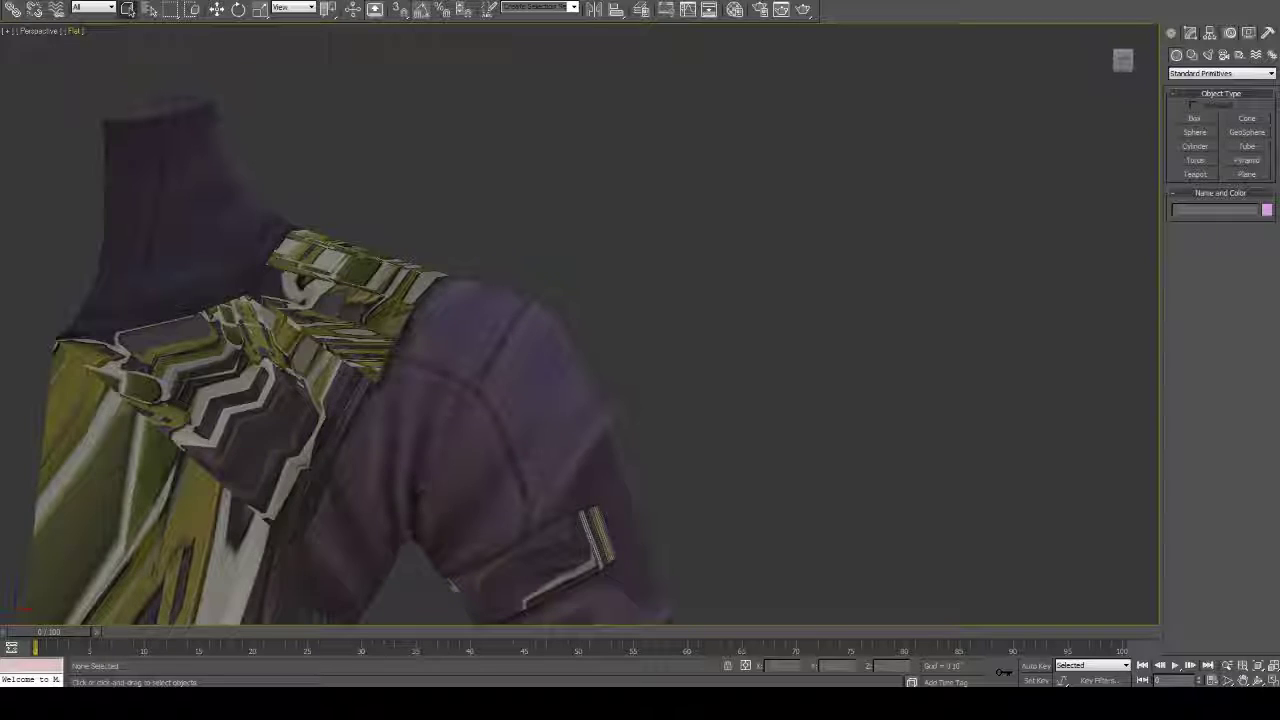
# Step: Compare the shoulder's mesh edges with its textured seams by turning the Edged Faces display on and off
pyautogui.click(75, 31)
pyautogui.click(140, 112)
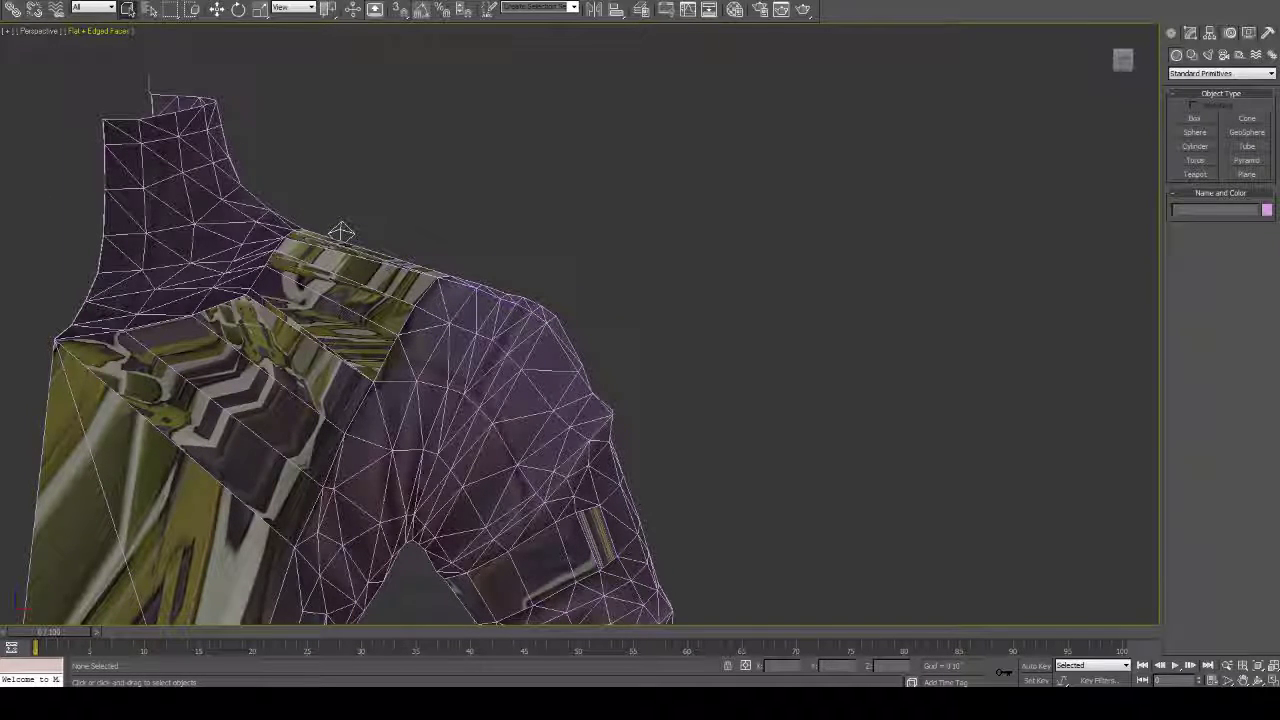
pyautogui.click(99, 31)
pyautogui.click(146, 106)
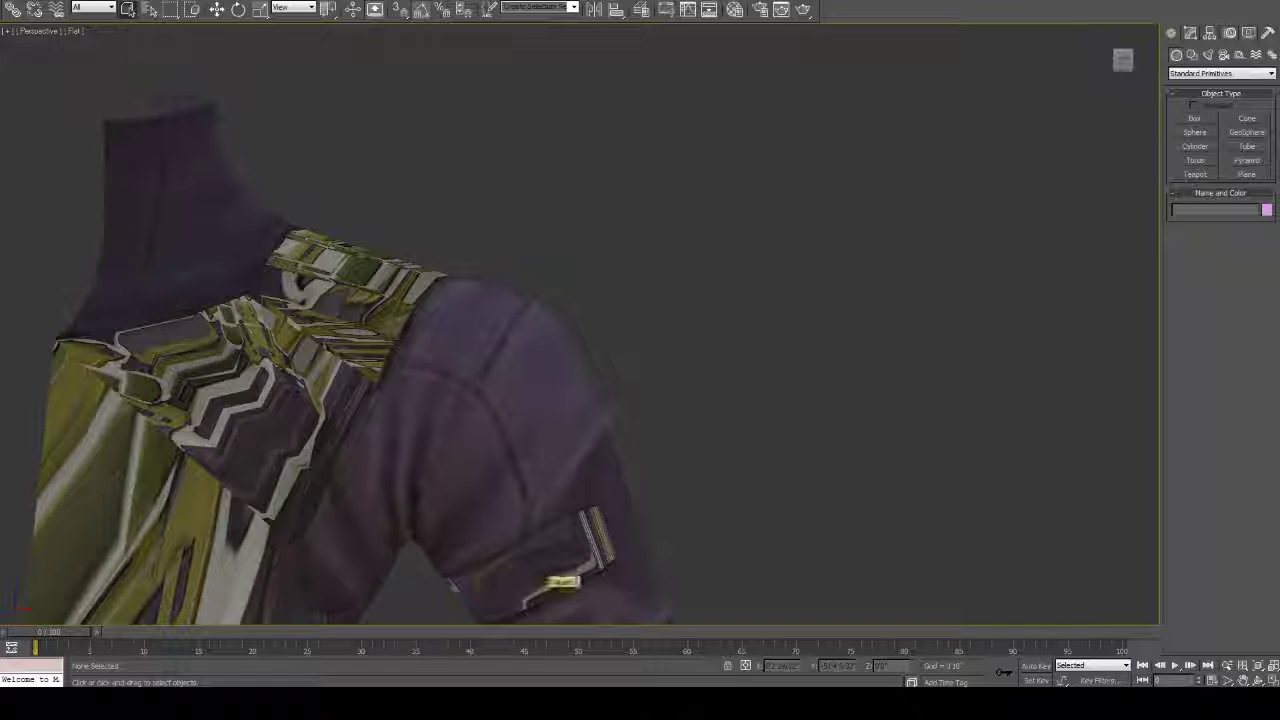
# Step: Examine the textured seams around the armpit and the upper-arm band, and toggle the Edged Faces display
pyautogui.moveTo(550, 558); pyautogui.dragTo(635, 307, button='middle')
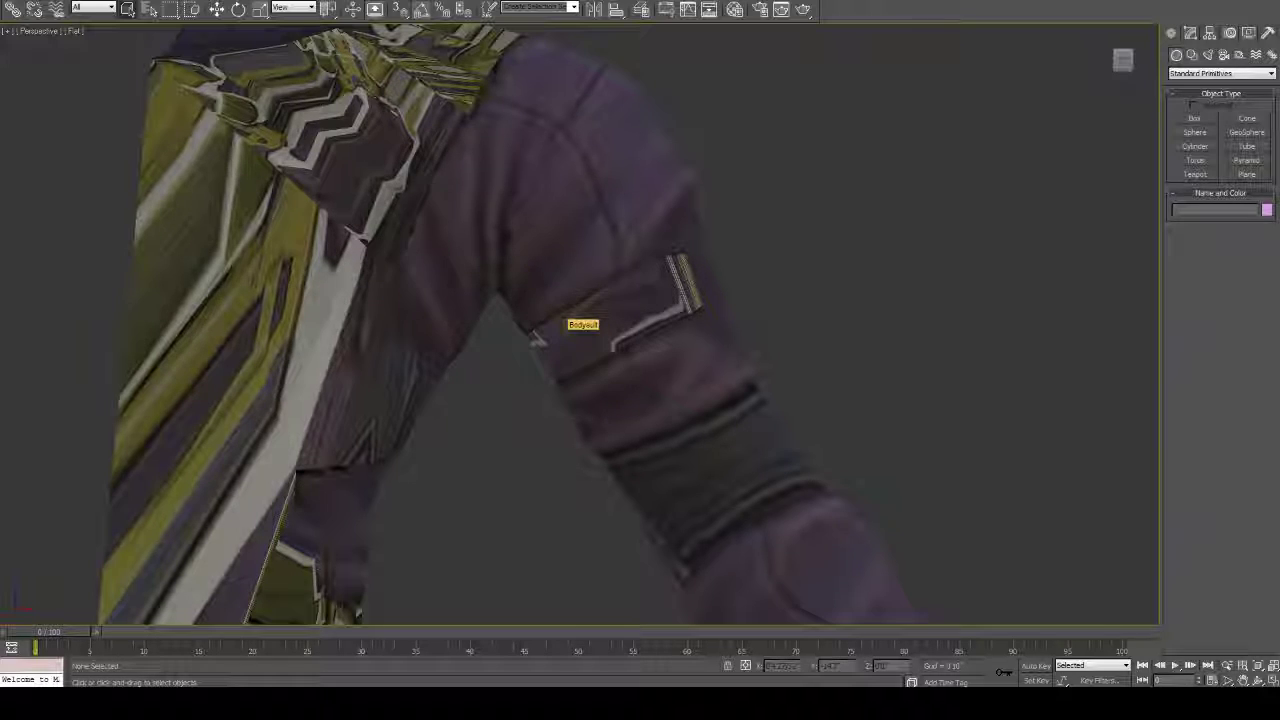
pyautogui.keyDown('alt'); pyautogui.moveTo(562, 318); pyautogui.dragTo(570, 356, button='middle'); pyautogui.keyUp('alt')
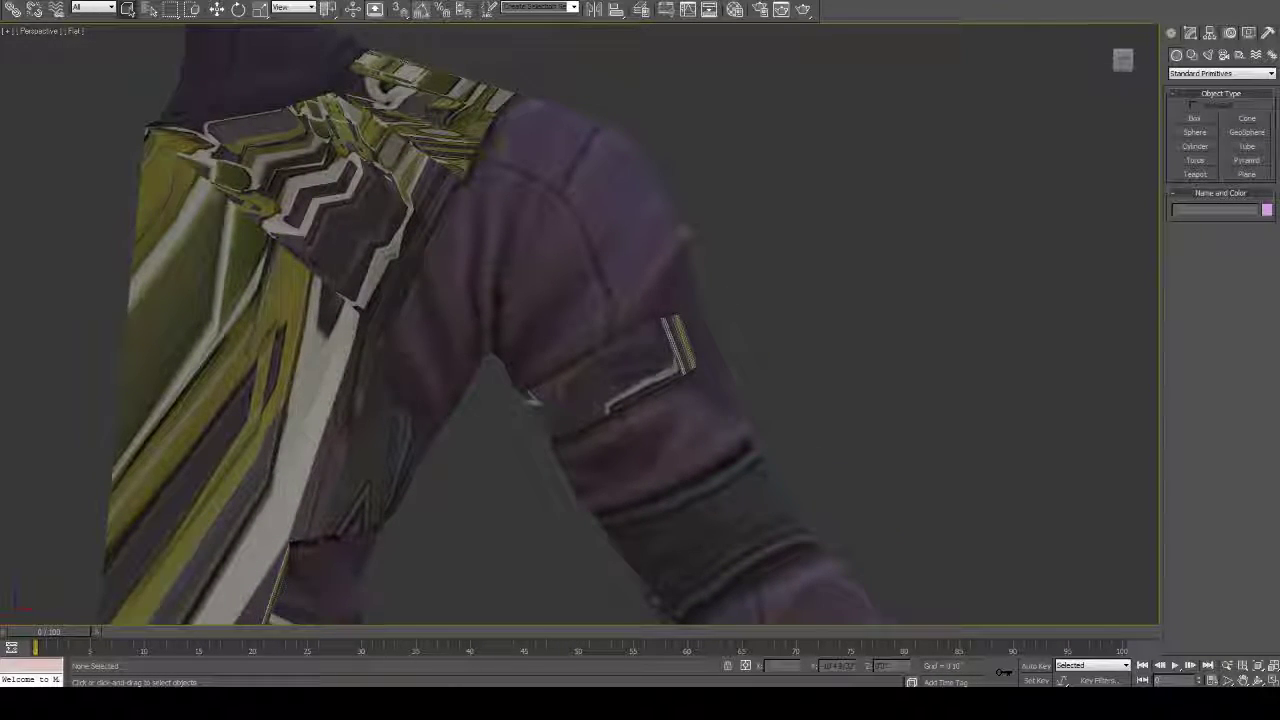
pyautogui.click(74, 31)
pyautogui.click(115, 105)
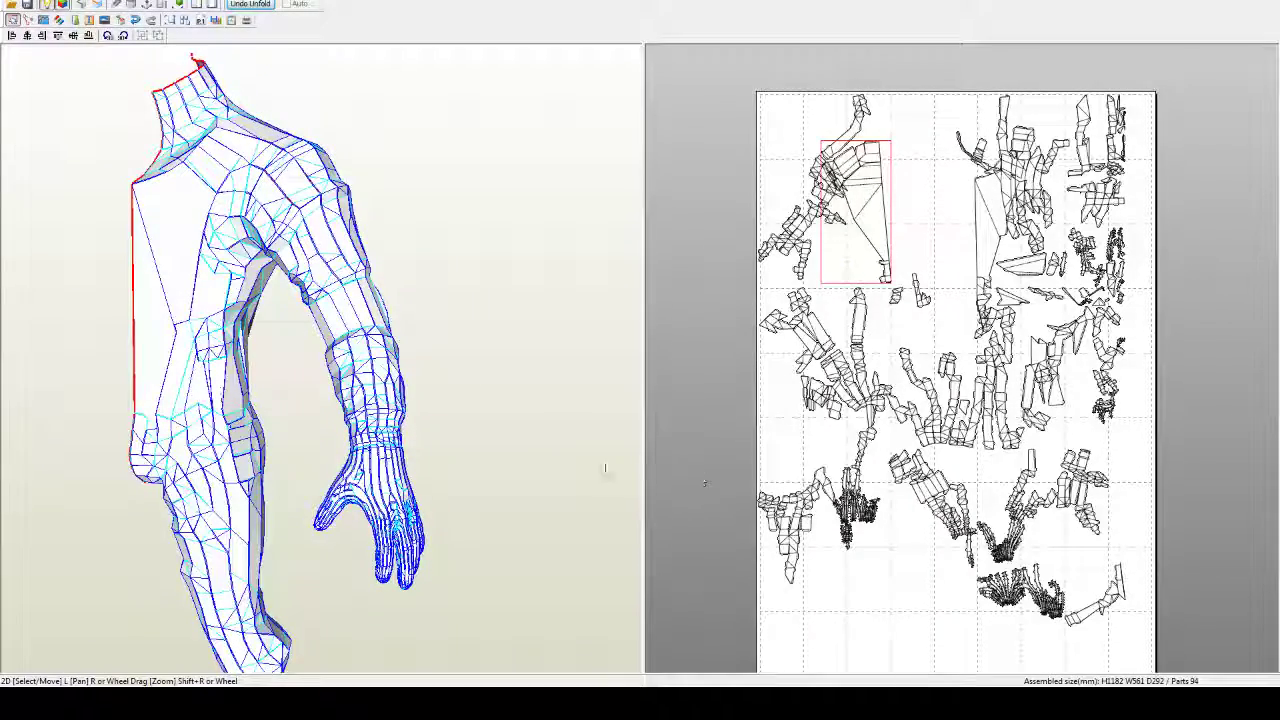
# Step: Switch back to Pepakura Designer and, in join/disjoin edge mode, join the split edge running up from the front of the armpit
pyautogui.moveTo(407, 344); pyautogui.dragTo(310, 290, button='right')
pyautogui.scroll(4, 281, 274)
pyautogui.moveTo(281, 275); pyautogui.dragTo(410, 412, button='middle')
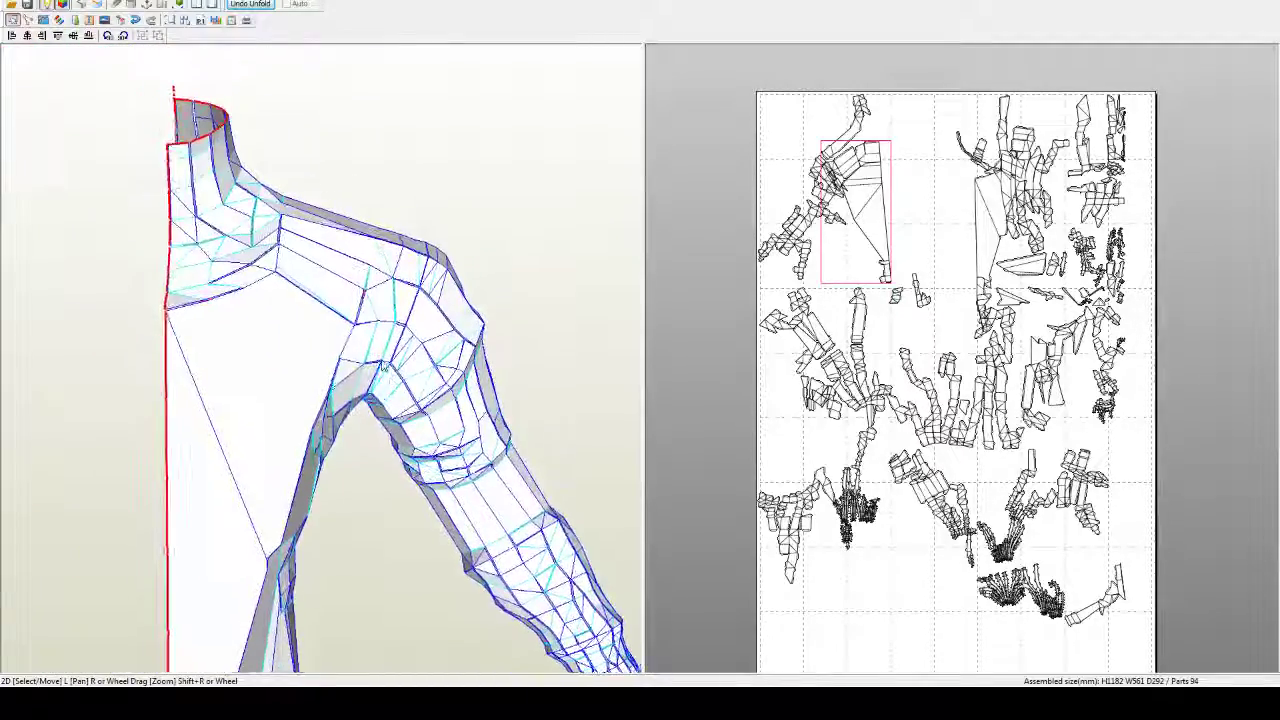
pyautogui.moveTo(410, 412); pyautogui.dragTo(372, 363, button='right')
pyautogui.scroll(6, 398, 410)
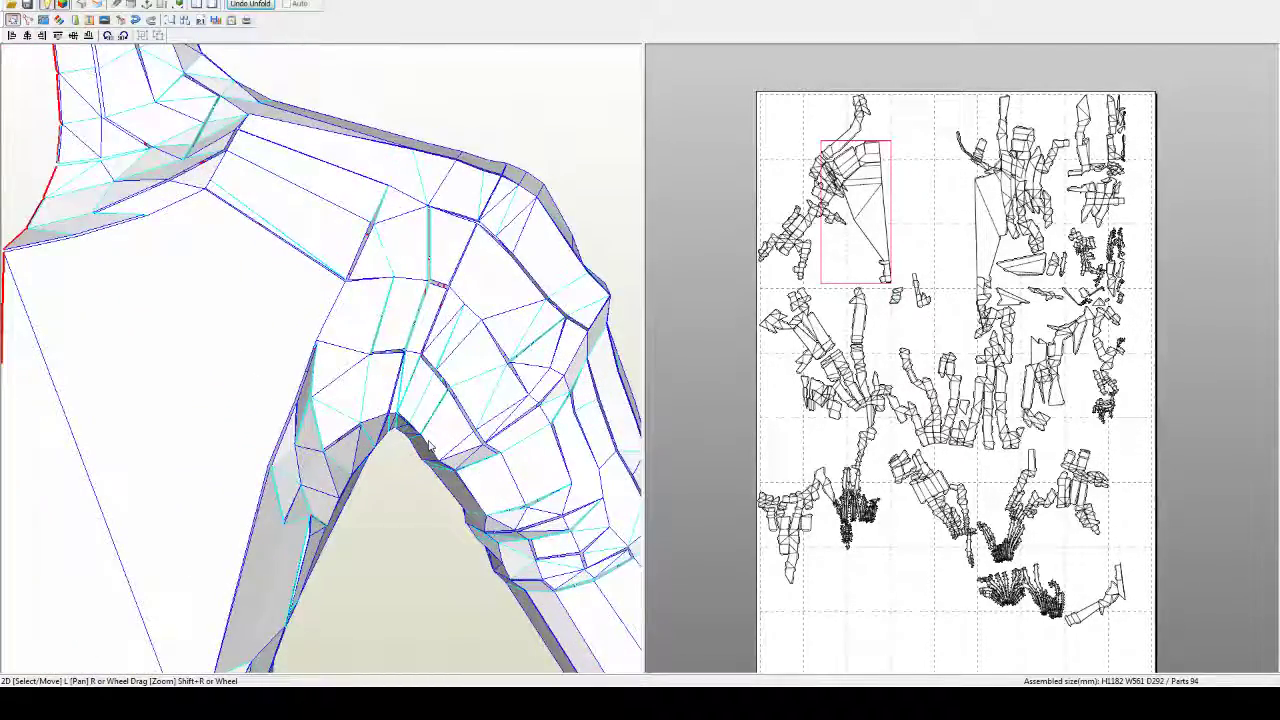
pyautogui.scroll(5, 399, 409)
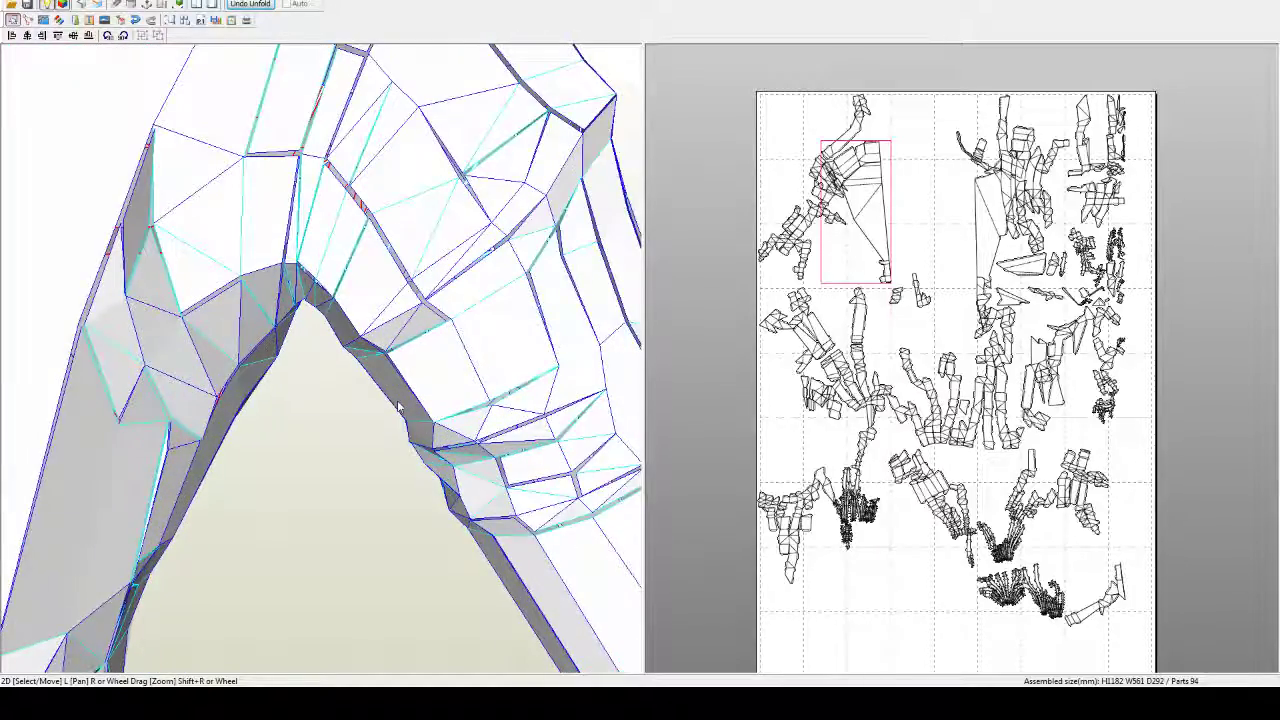
pyautogui.moveTo(376, 350); pyautogui.dragTo(290, 342)
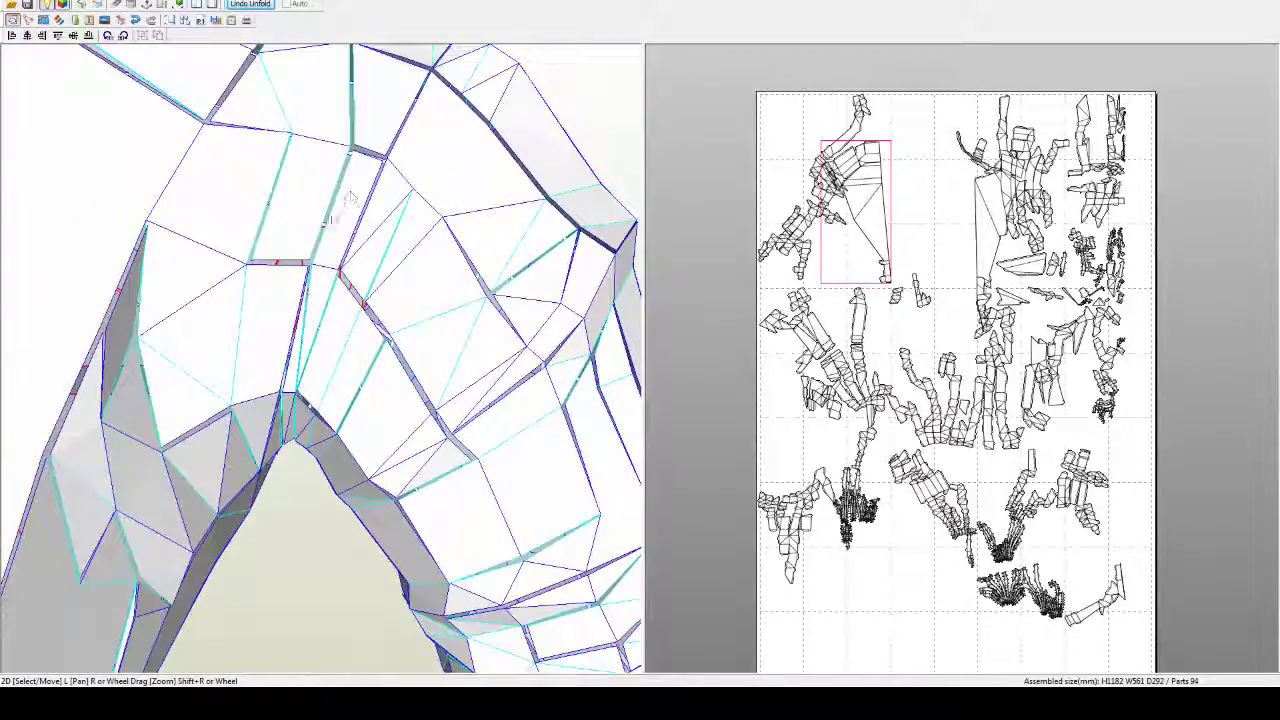
pyautogui.hotkey('ctrl', 'n')
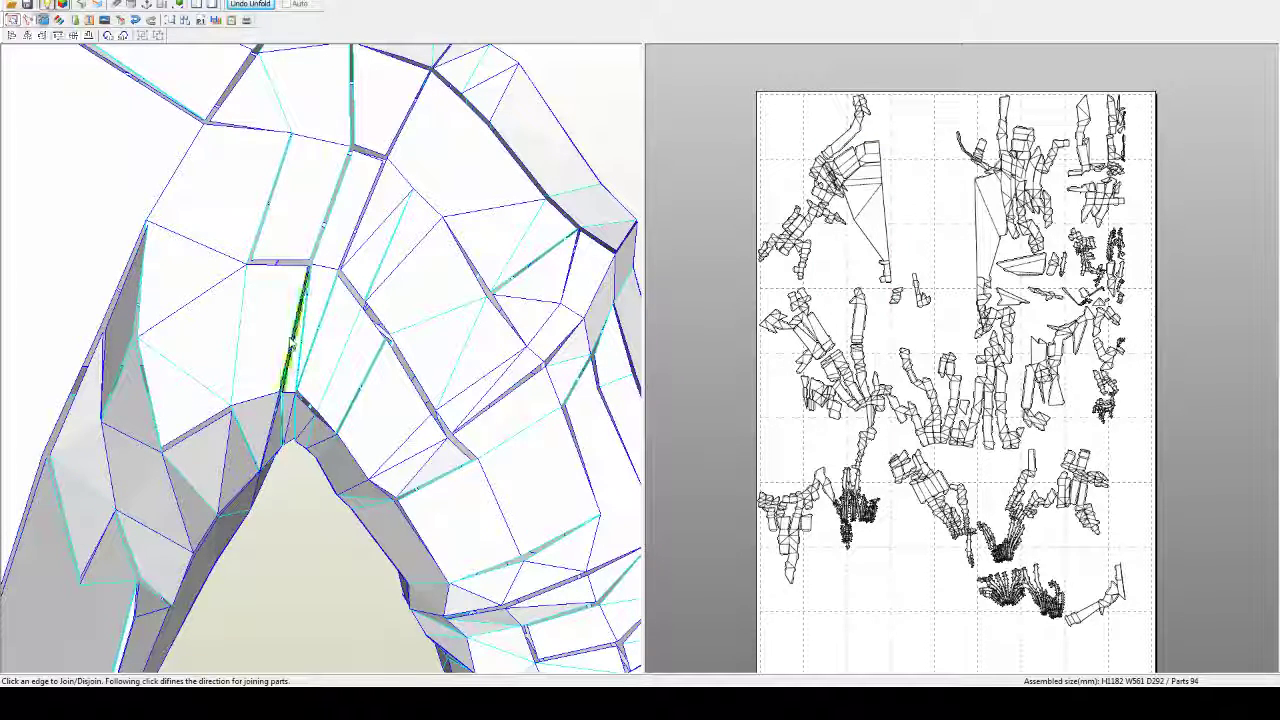
pyautogui.click(292, 343)
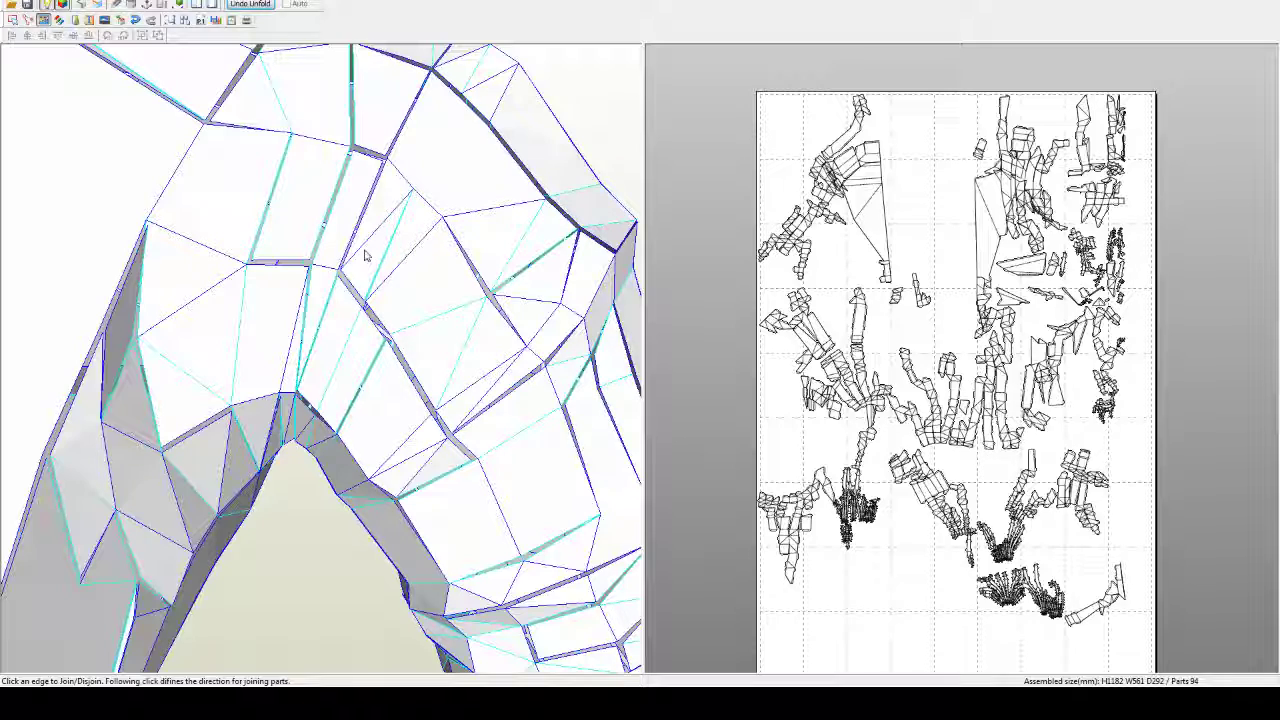
# Step: Turn the model to the other side of the shoulder, split the edge above the armpit and join the neighbouring edge toward the torso
pyautogui.moveTo(444, 104); pyautogui.dragTo(430, 172, button='middle')
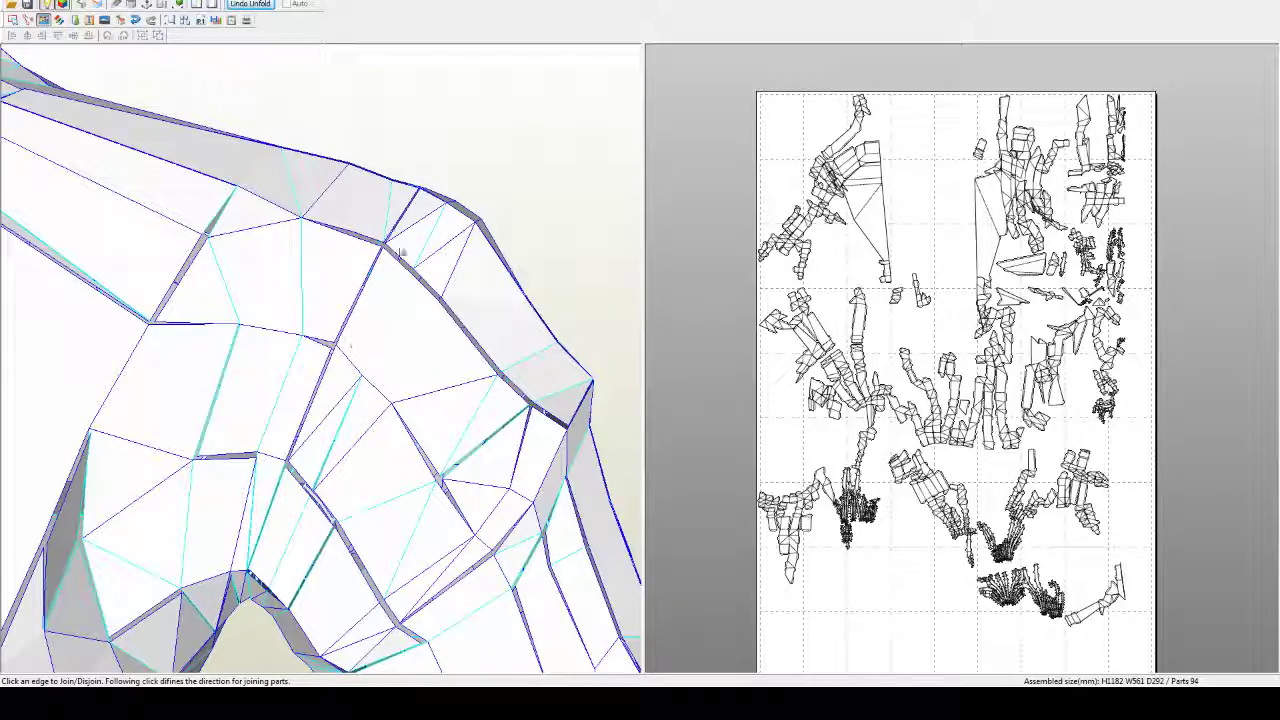
pyautogui.moveTo(441, 239); pyautogui.dragTo(422, 268, button='right')
pyautogui.scroll(4, 423, 271)
pyautogui.scroll(-6, 418, 271)
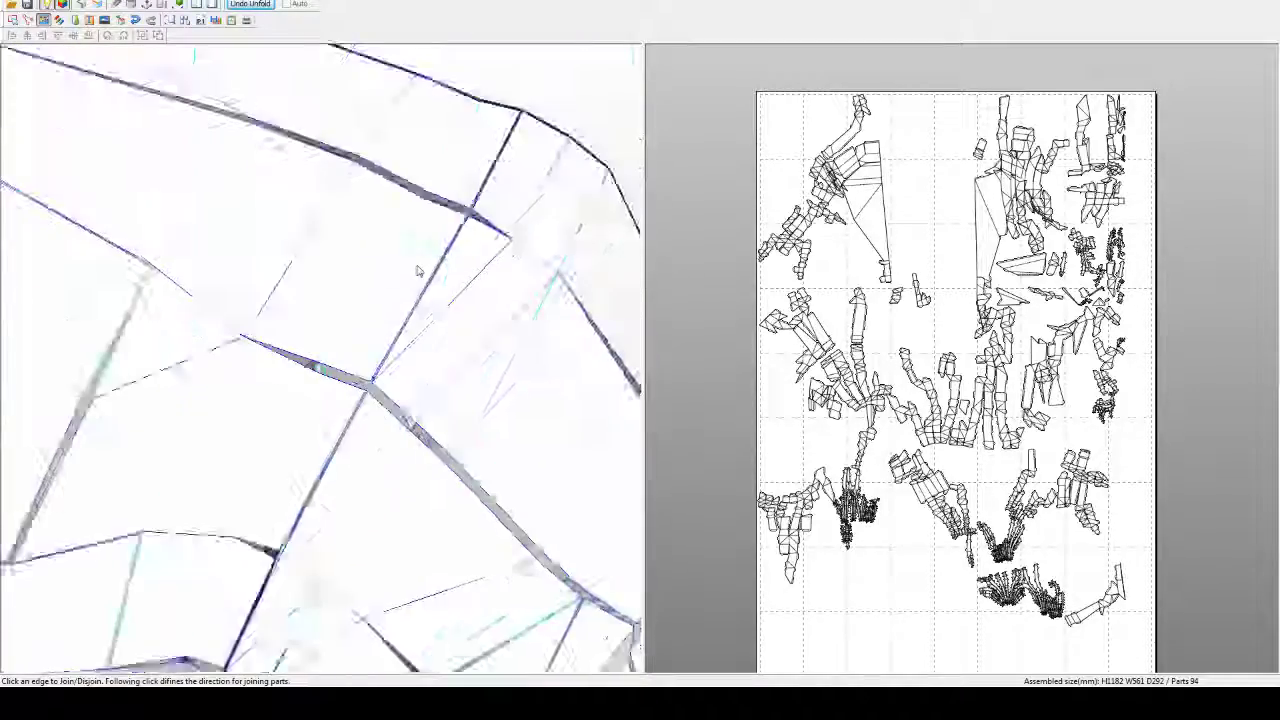
pyautogui.moveTo(403, 306); pyautogui.dragTo(249, 317)
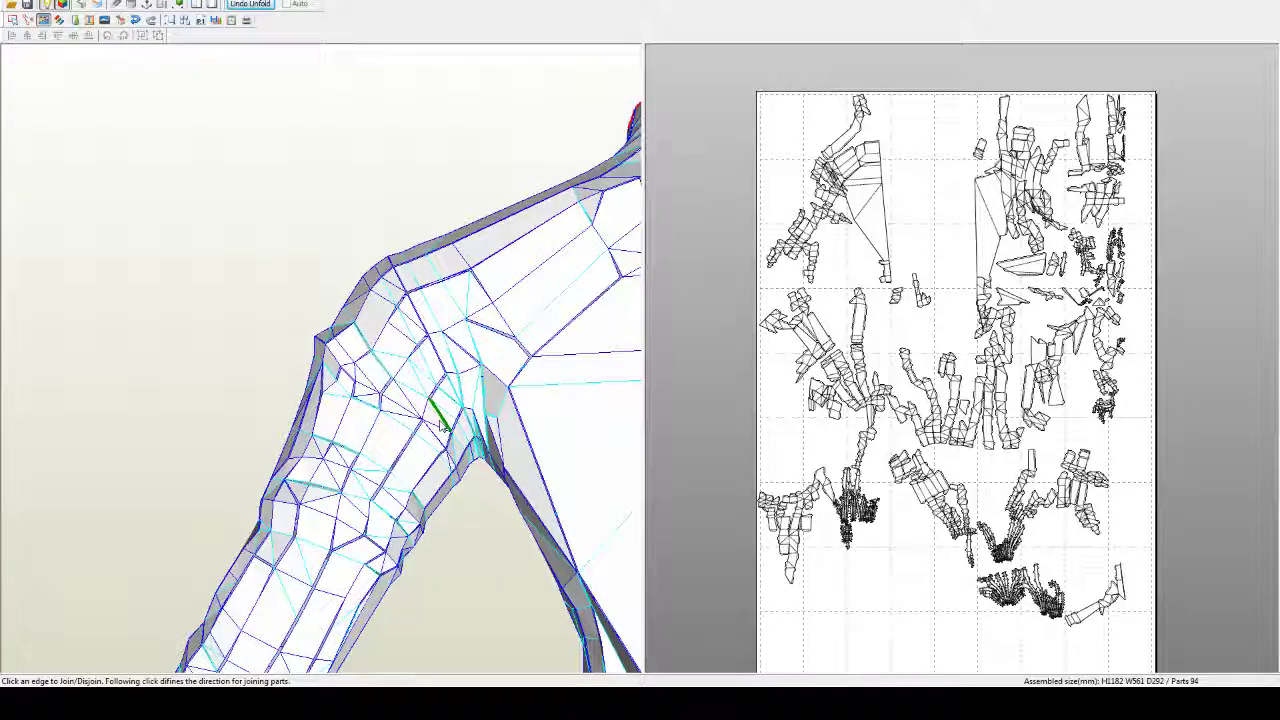
pyautogui.click(441, 415)
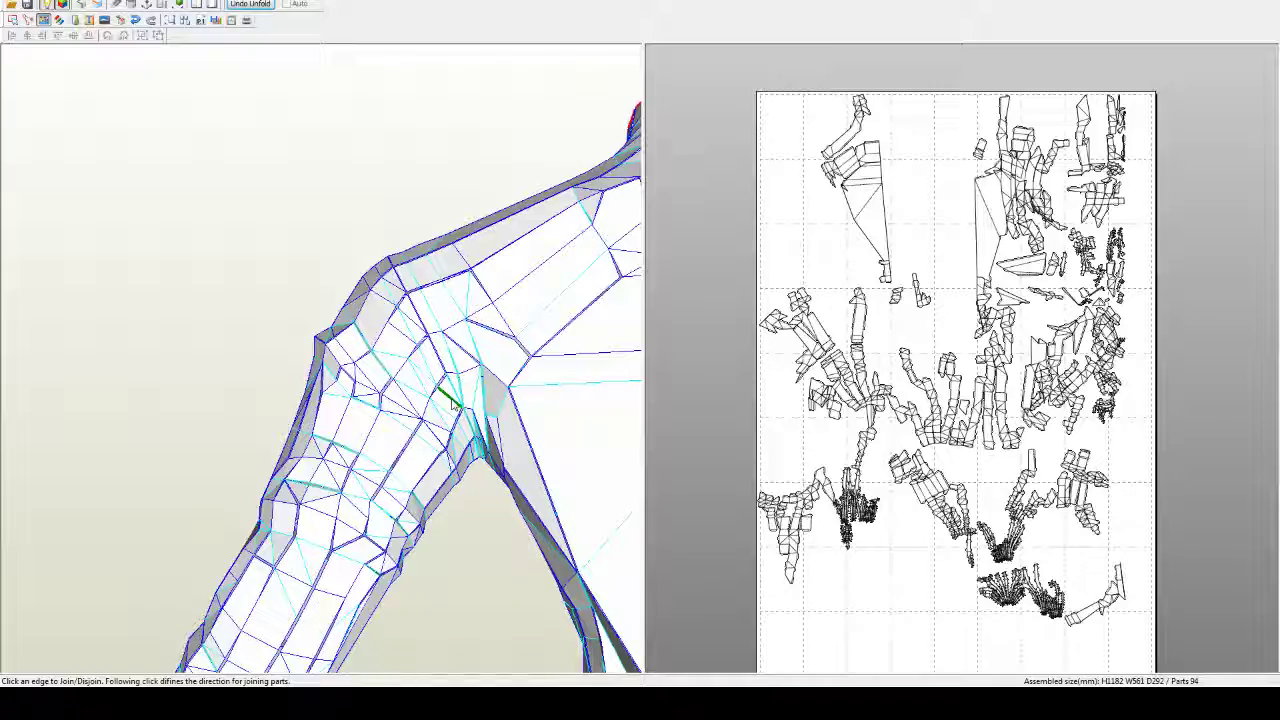
pyautogui.click(452, 404)
# Step: Join the short split edge on the arm side directly above the armpit fold
pyautogui.moveTo(571, 505); pyautogui.dragTo(452, 391, button='middle')
pyautogui.scroll(3, 453, 391)
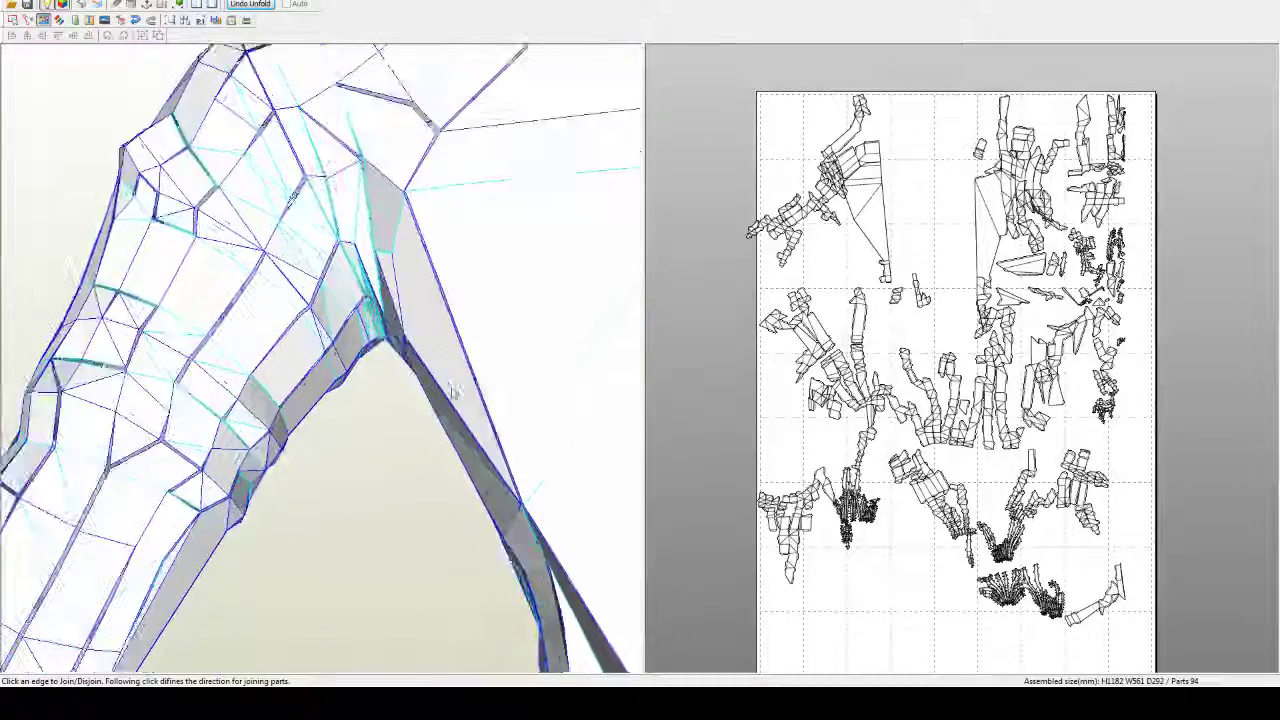
pyautogui.scroll(3, 453, 390)
pyautogui.moveTo(446, 310); pyautogui.dragTo(485, 315, button='right')
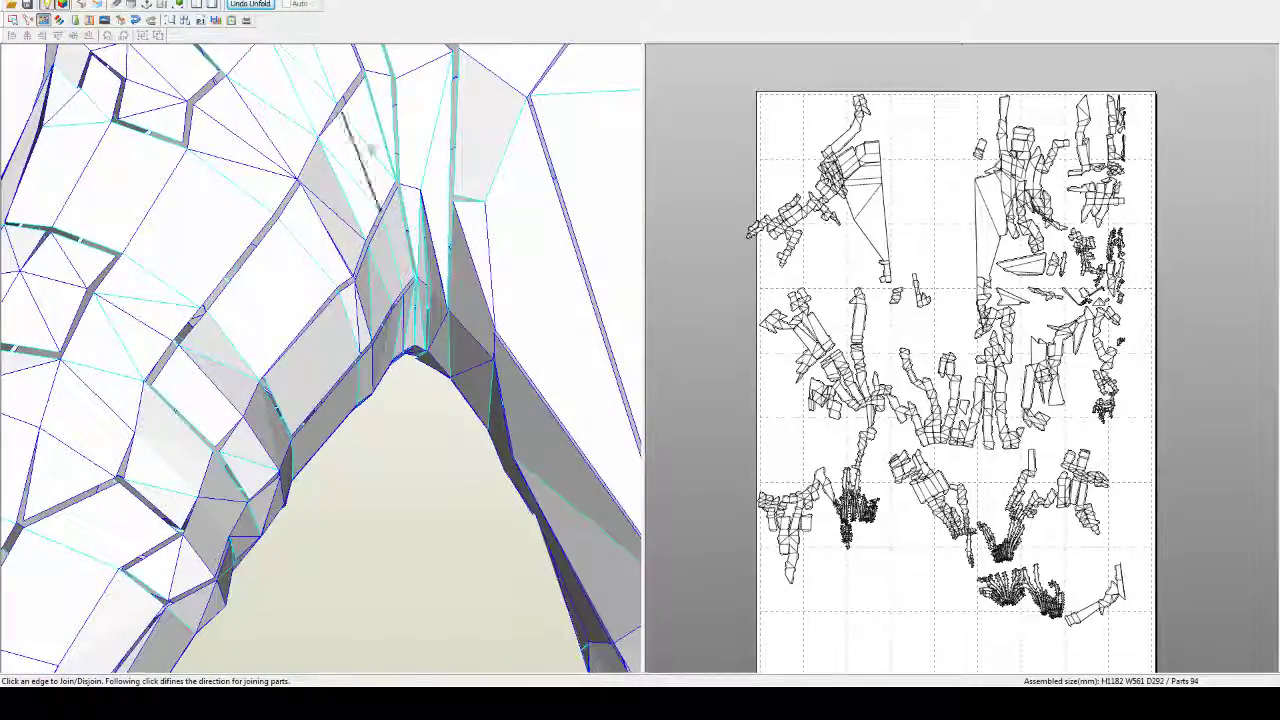
pyautogui.click(370, 140)
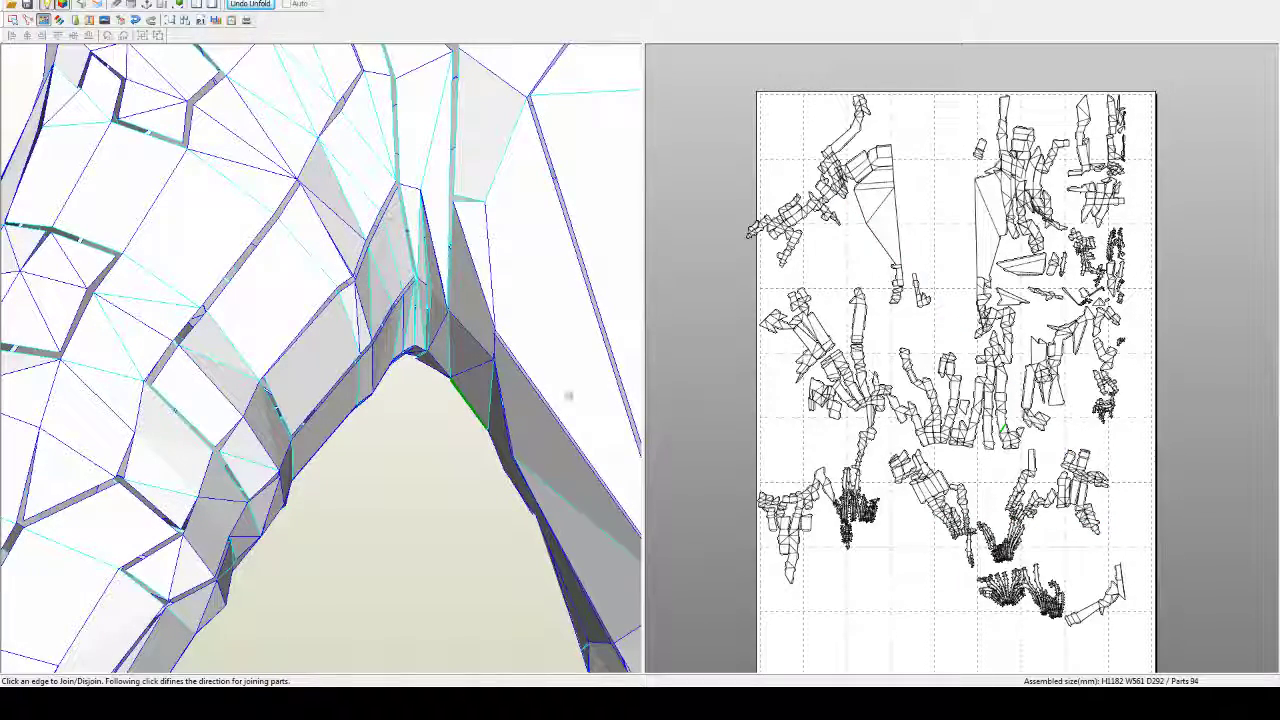
# Step: Hide the glue flaps on the unfolded pattern pieces and review the whole layout alongside the arm and torso
pyautogui.scroll(10, 898, 322)
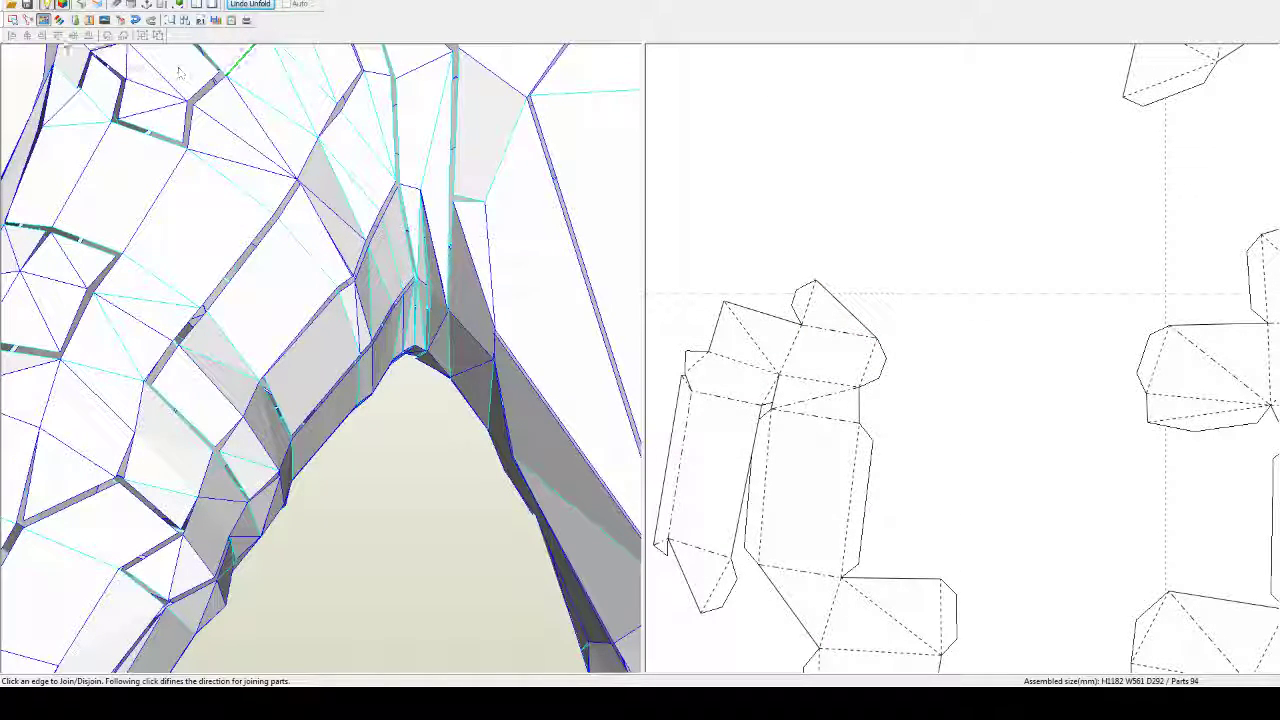
pyautogui.click(138, 54)
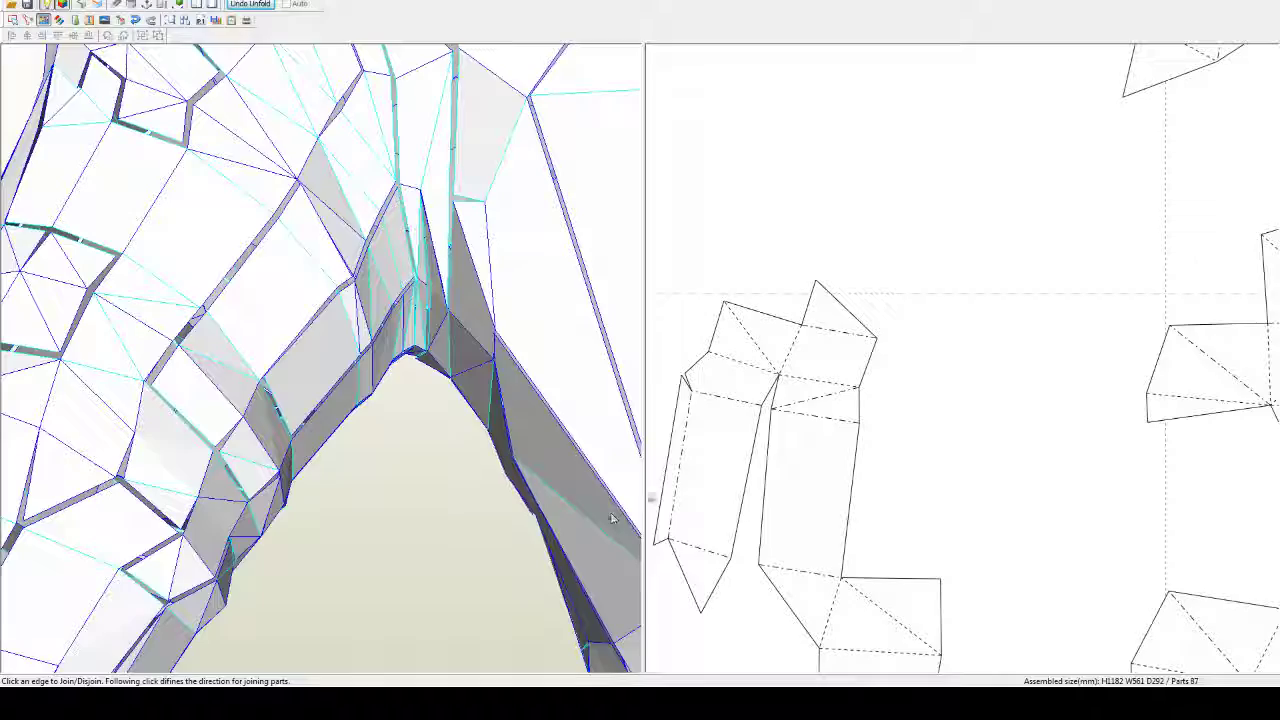
pyautogui.scroll(-3, 857, 321)
pyautogui.scroll(-5, 857, 321)
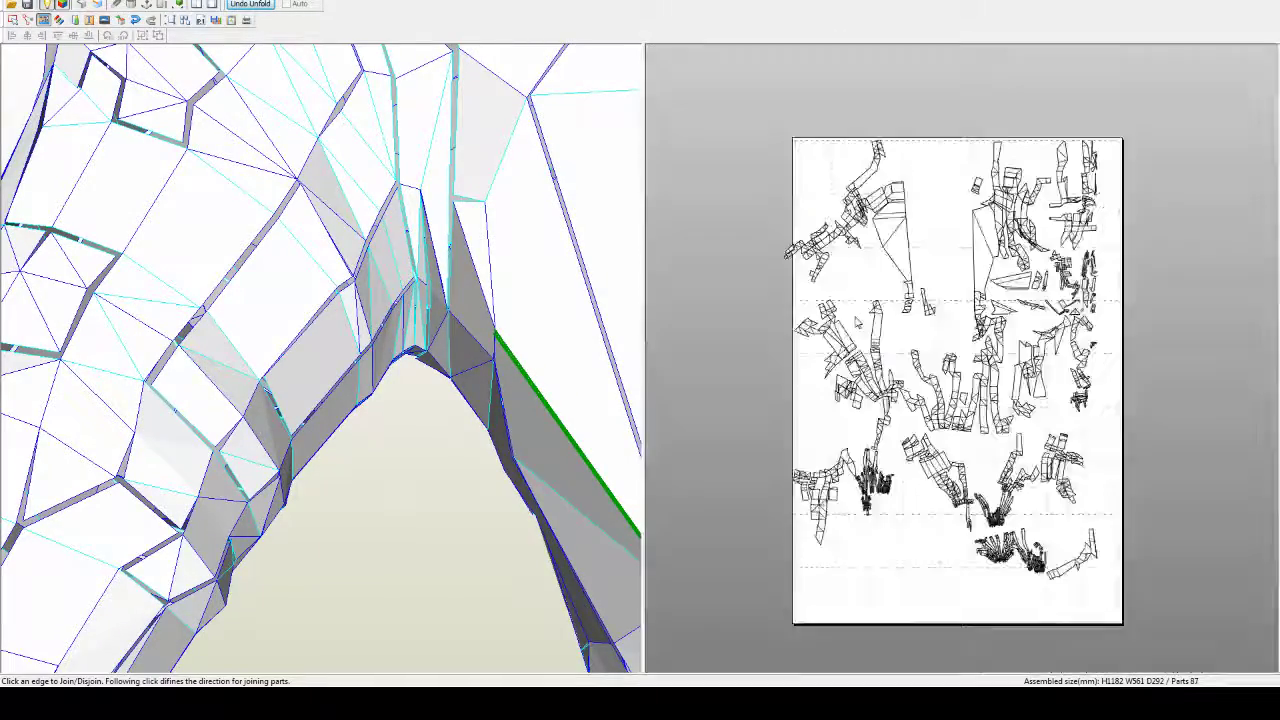
pyautogui.scroll(3, 857, 321)
pyautogui.scroll(1, 856, 318)
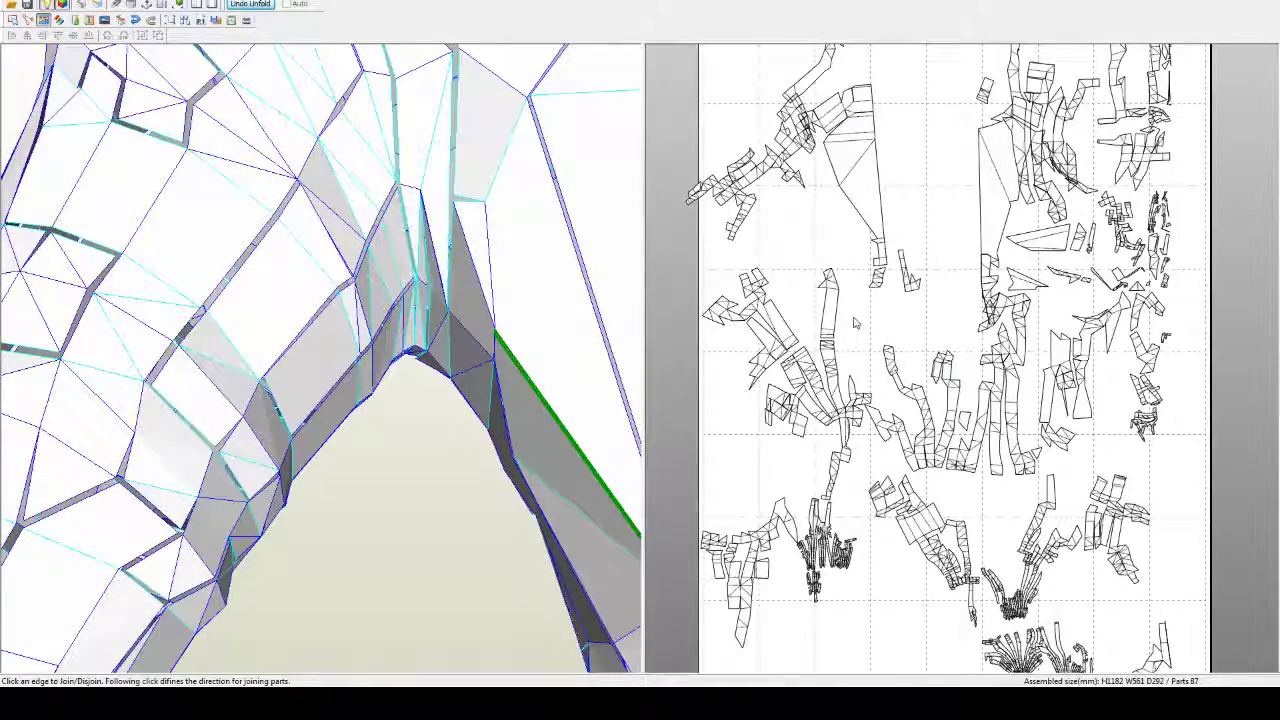
pyautogui.moveTo(962, 252); pyautogui.dragTo(985, 308, button='middle')
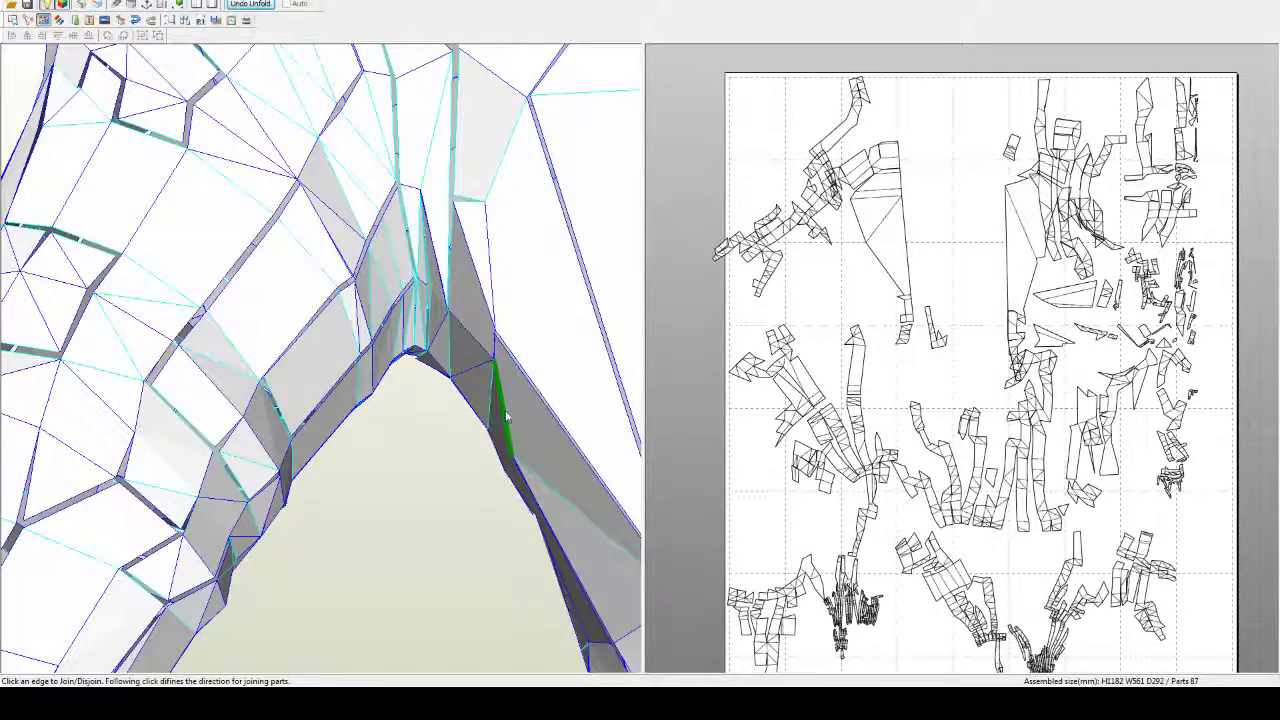
pyautogui.moveTo(505, 415)
pyautogui.mouseDown(button='right')
pyautogui.moveTo(491, 417)
pyautogui.moveTo(522, 418)
pyautogui.mouseUp(button='right')
pyautogui.scroll(-5, 522, 418)
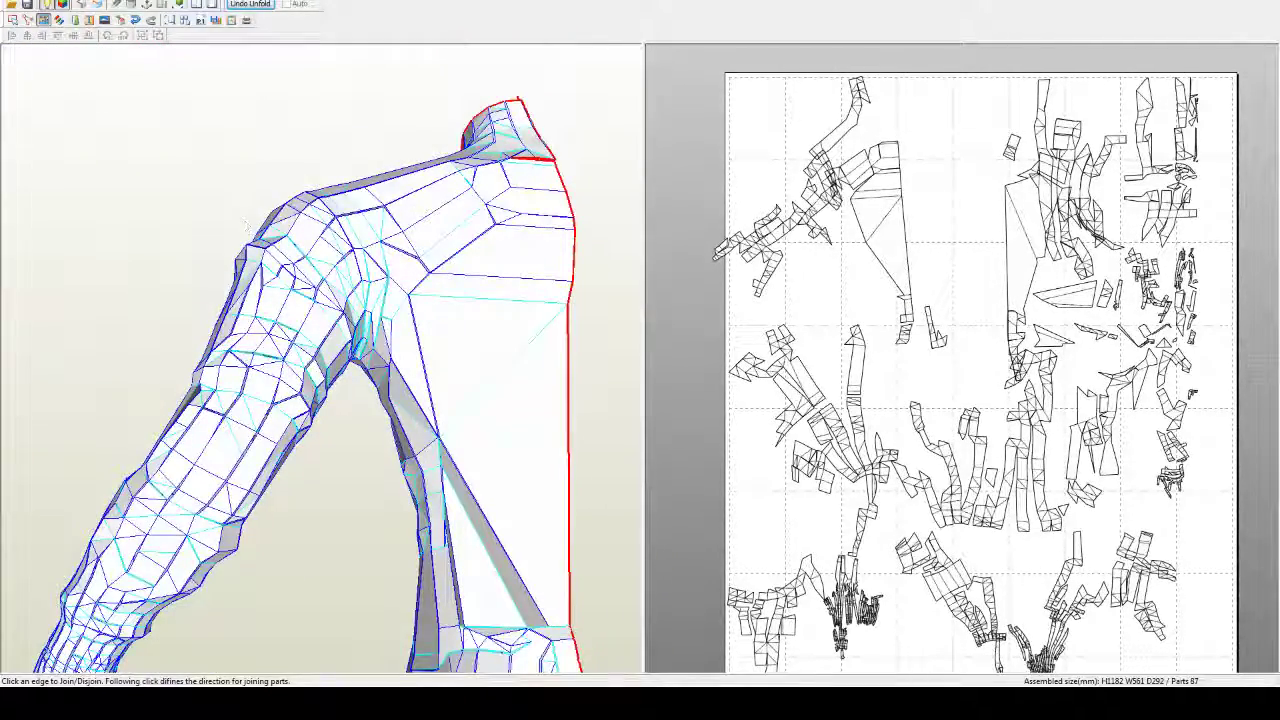
# Step: Switch to 3ds Max and examine the textured half-body mesh from the shoulder and arm down to the underside of the leg
pyautogui.moveTo(410, 510); pyautogui.dragTo(365, 498, button='middle')
pyautogui.scroll(-1, 365, 498)
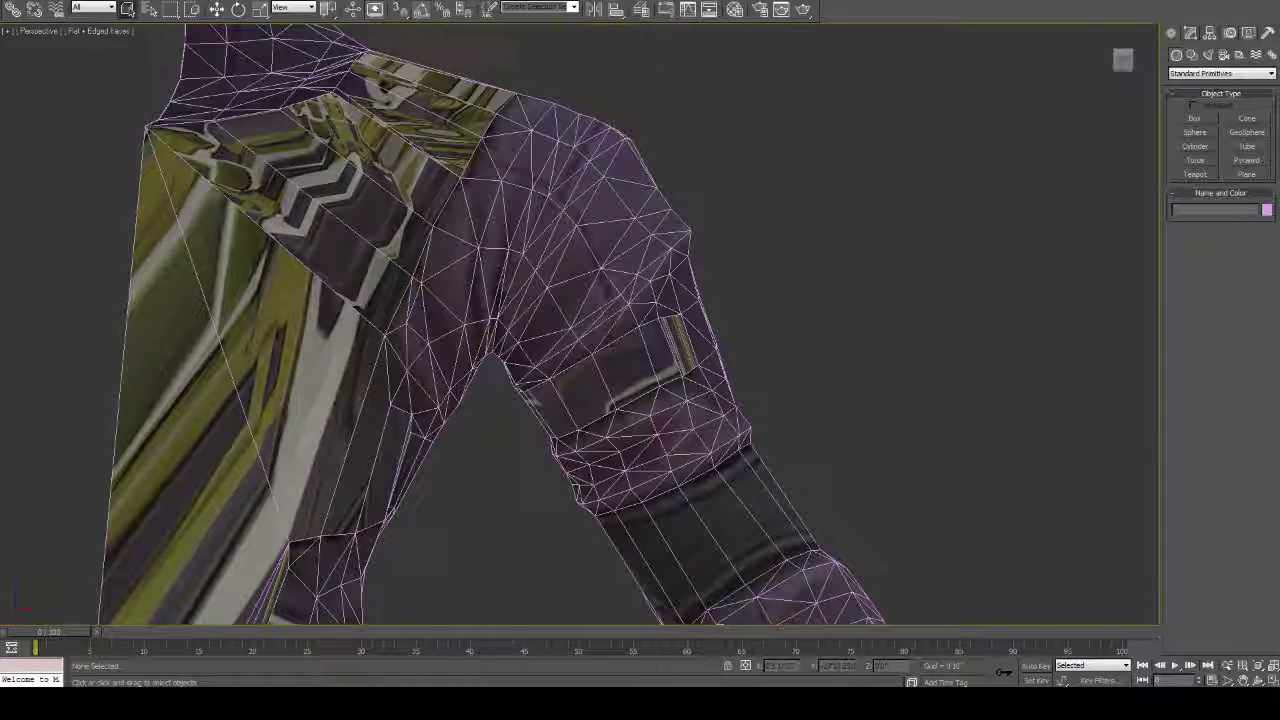
pyautogui.moveTo(580, 325); pyautogui.dragTo(594, 296, button='middle')
pyautogui.scroll(-4, 594, 296)
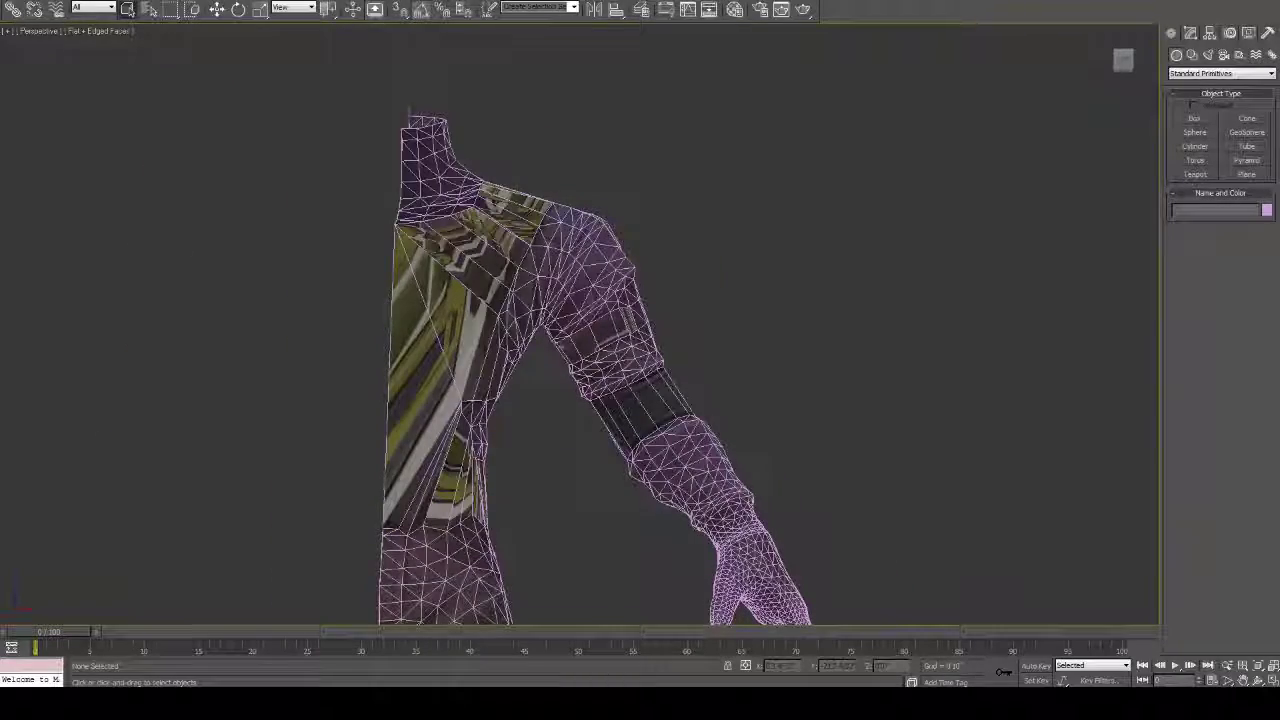
pyautogui.moveTo(470, 605); pyautogui.dragTo(430, 132, button='middle')
pyautogui.rightClick(425, 260)
pyautogui.click(575, 290)
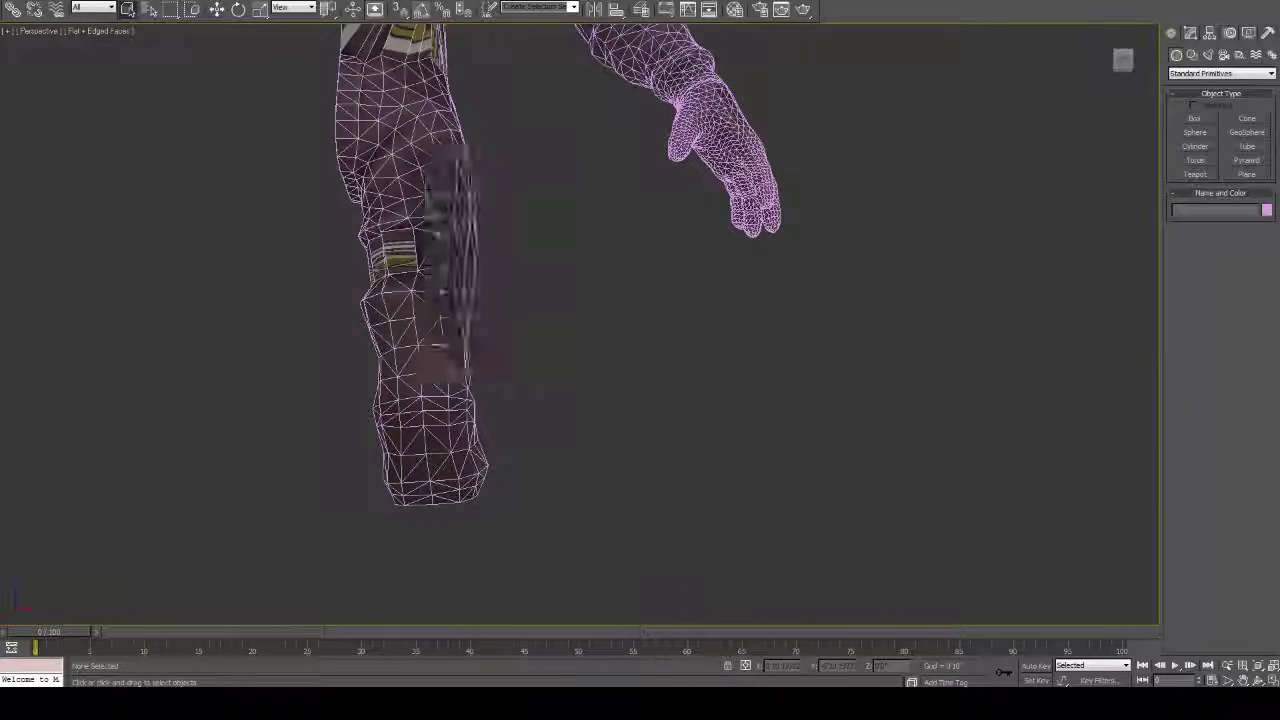
pyautogui.moveTo(575, 290); pyautogui.dragTo(901, 247, button='middle')
pyautogui.scroll(5, 901, 247)
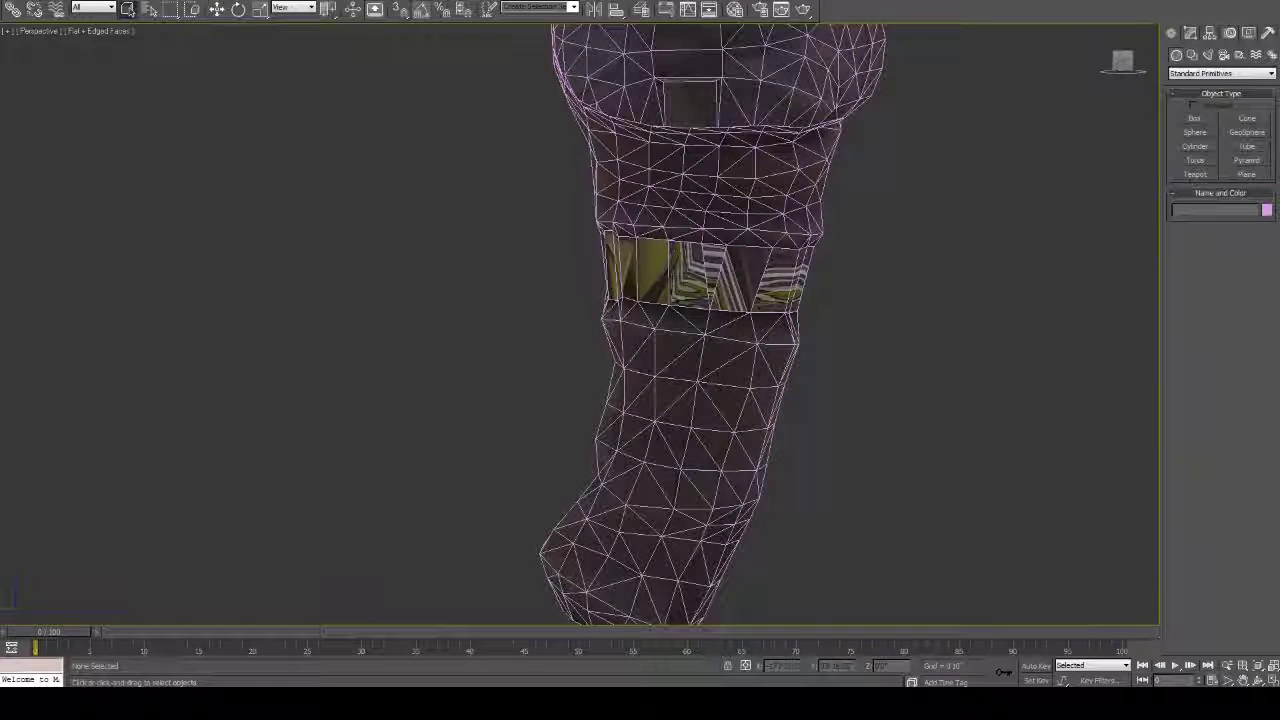
pyautogui.rightClick(714, 190)
pyautogui.click(748, 237)
pyautogui.keyDown('alt'); pyautogui.moveTo(742, 262); pyautogui.dragTo(738, 221, button='middle'); pyautogui.keyUp('alt')
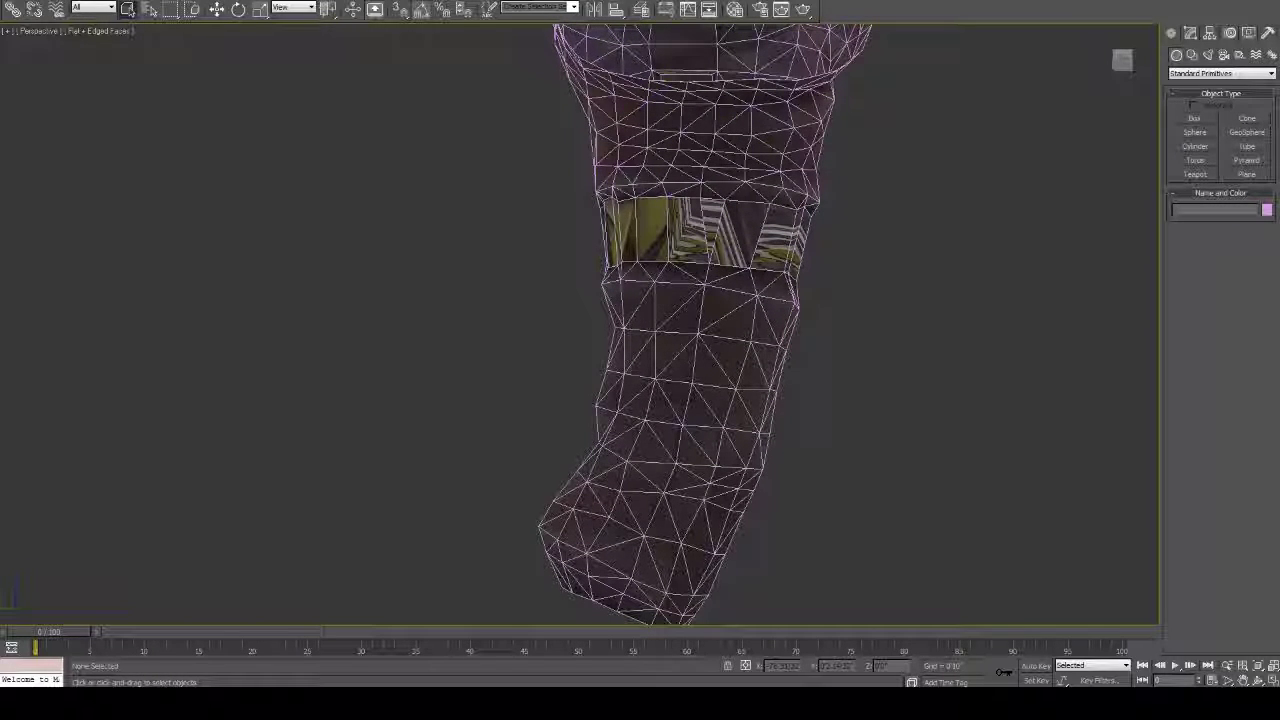
pyautogui.moveTo(740, 240); pyautogui.dragTo(699, 137, button='middle')
pyautogui.keyDown('alt'); pyautogui.moveTo(700, 200); pyautogui.dragTo(634, 110, button='middle'); pyautogui.keyUp('alt')
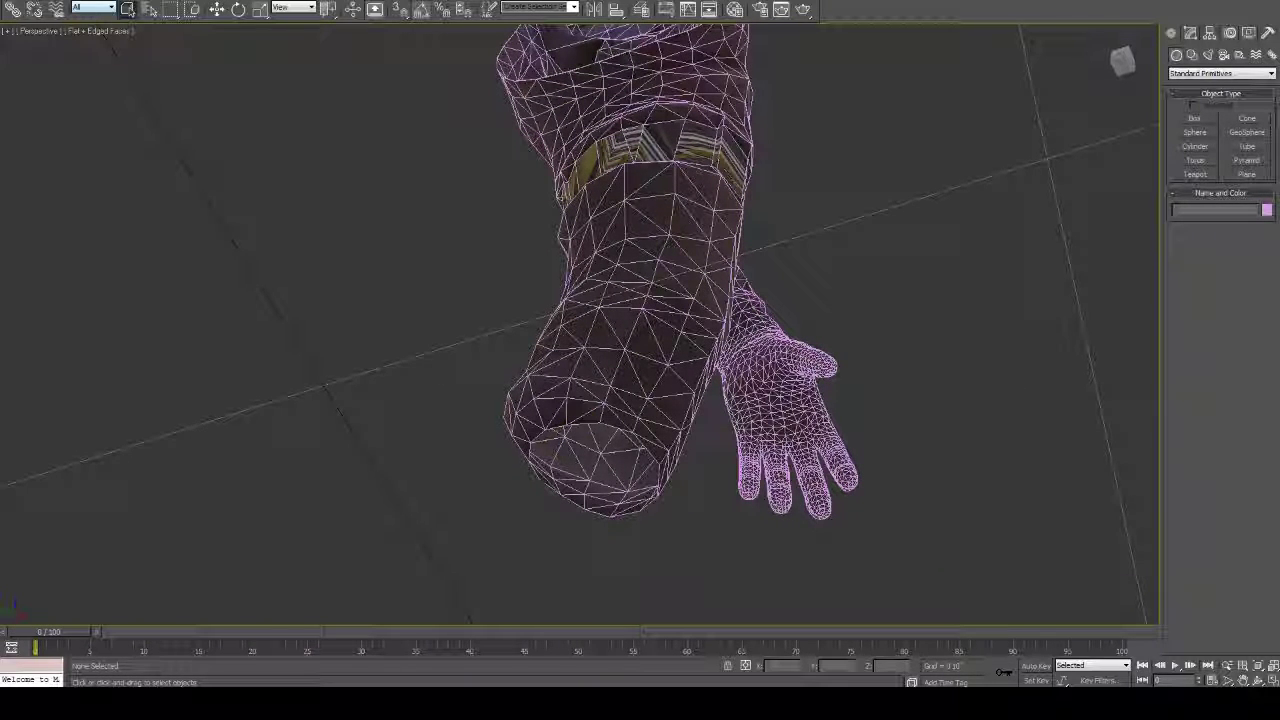
# Step: Turn off Edged Faces to inspect the texture on the leg's underside without mesh lines, and turn Edged Faces back on
pyautogui.click(100, 31)
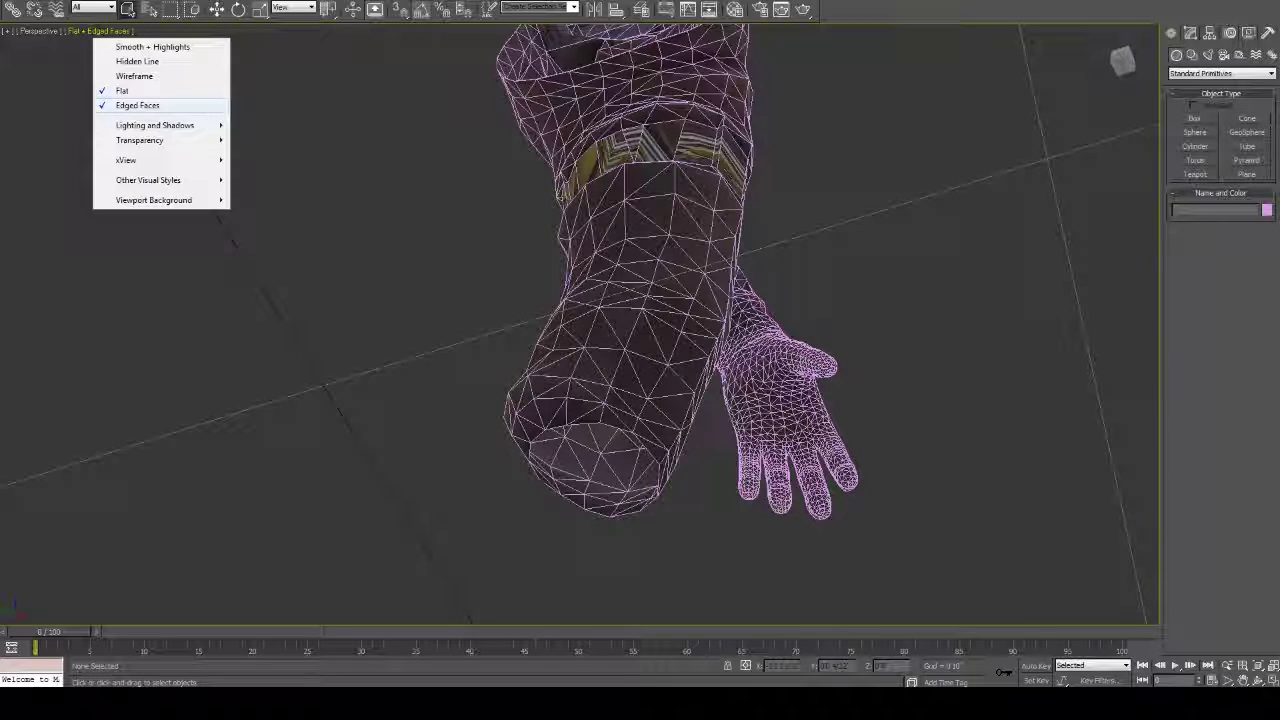
pyautogui.click(137, 105)
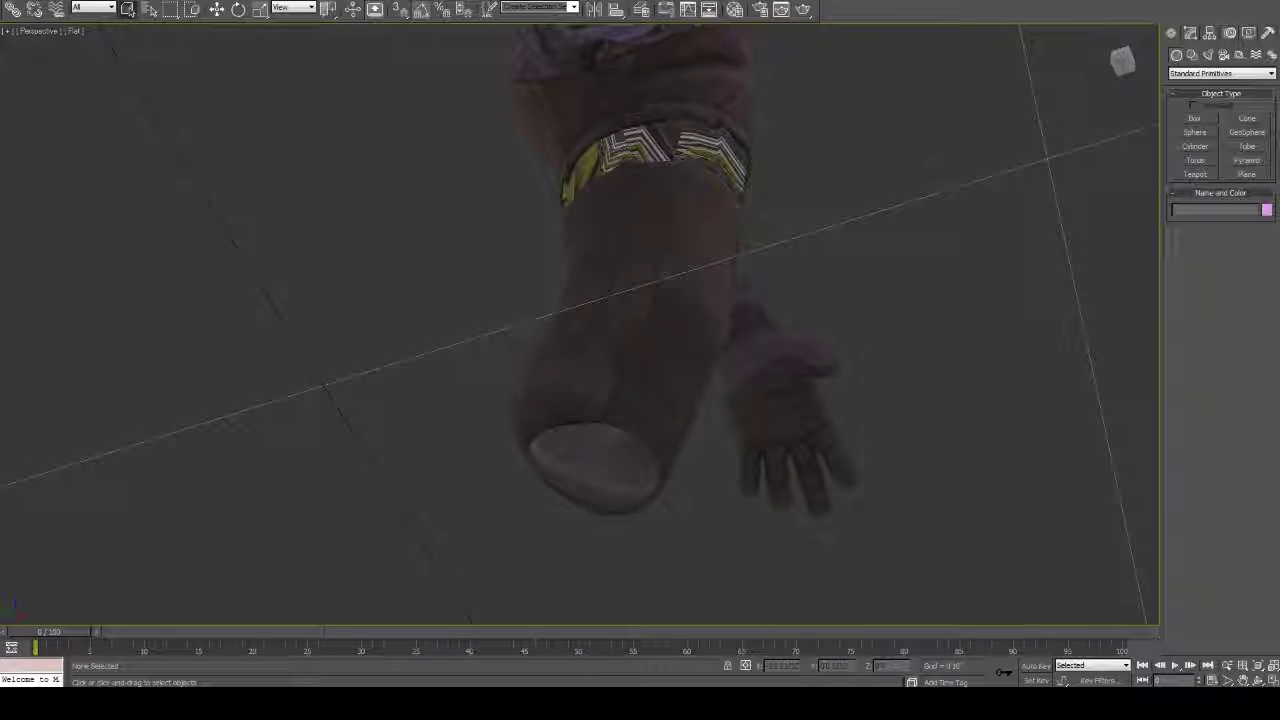
pyautogui.click(75, 31)
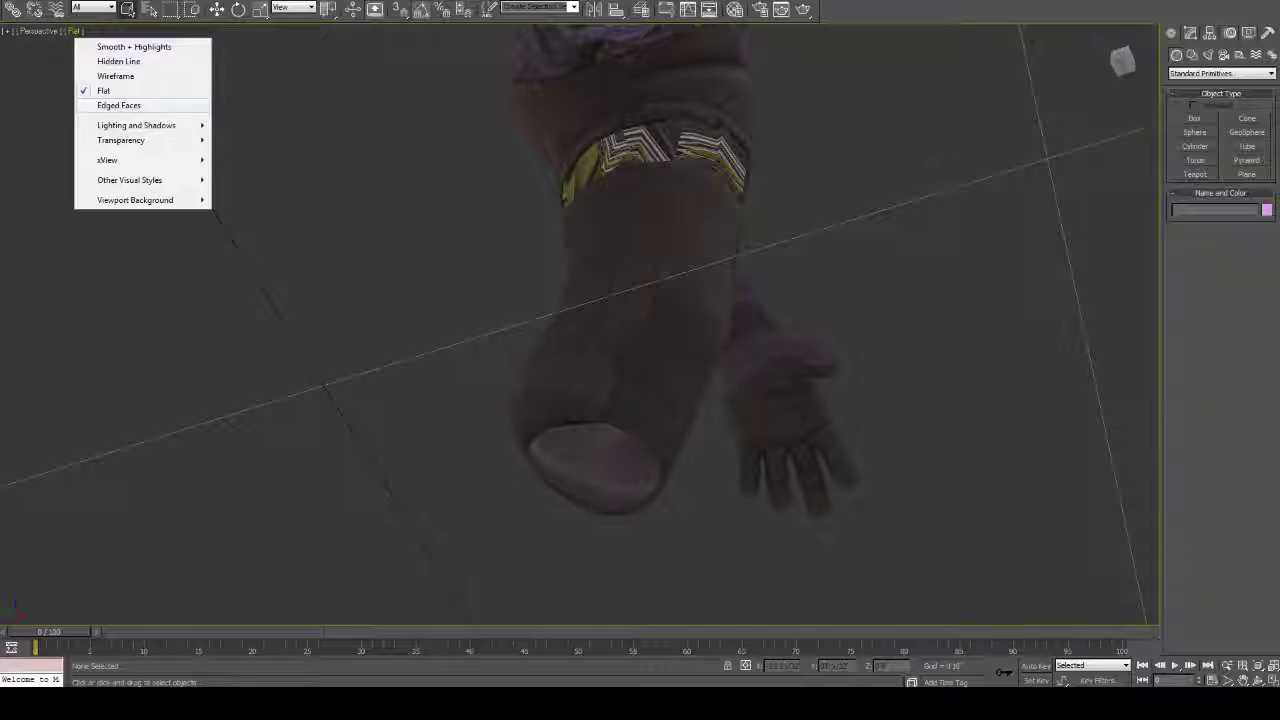
pyautogui.click(110, 104)
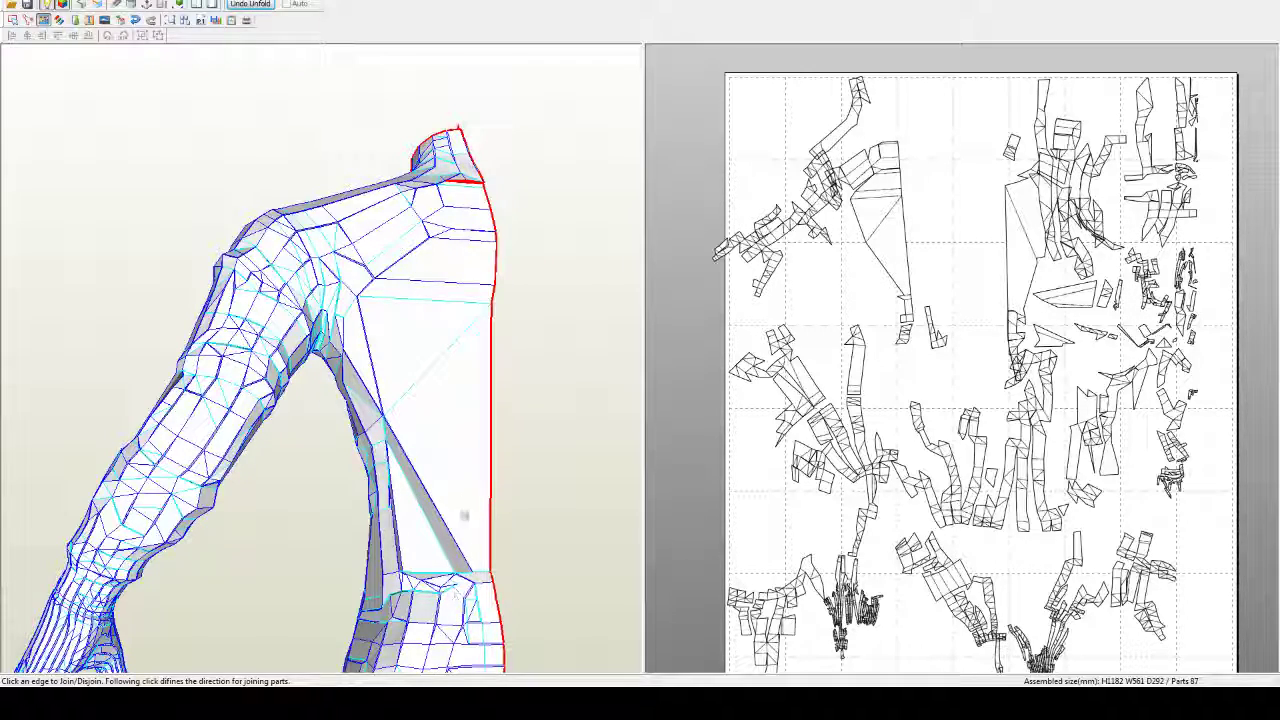
# Step: Switch to Pepakura Designer and examine the open lower end of the leg in the 3D model
pyautogui.moveTo(535, 607); pyautogui.dragTo(343, 277)
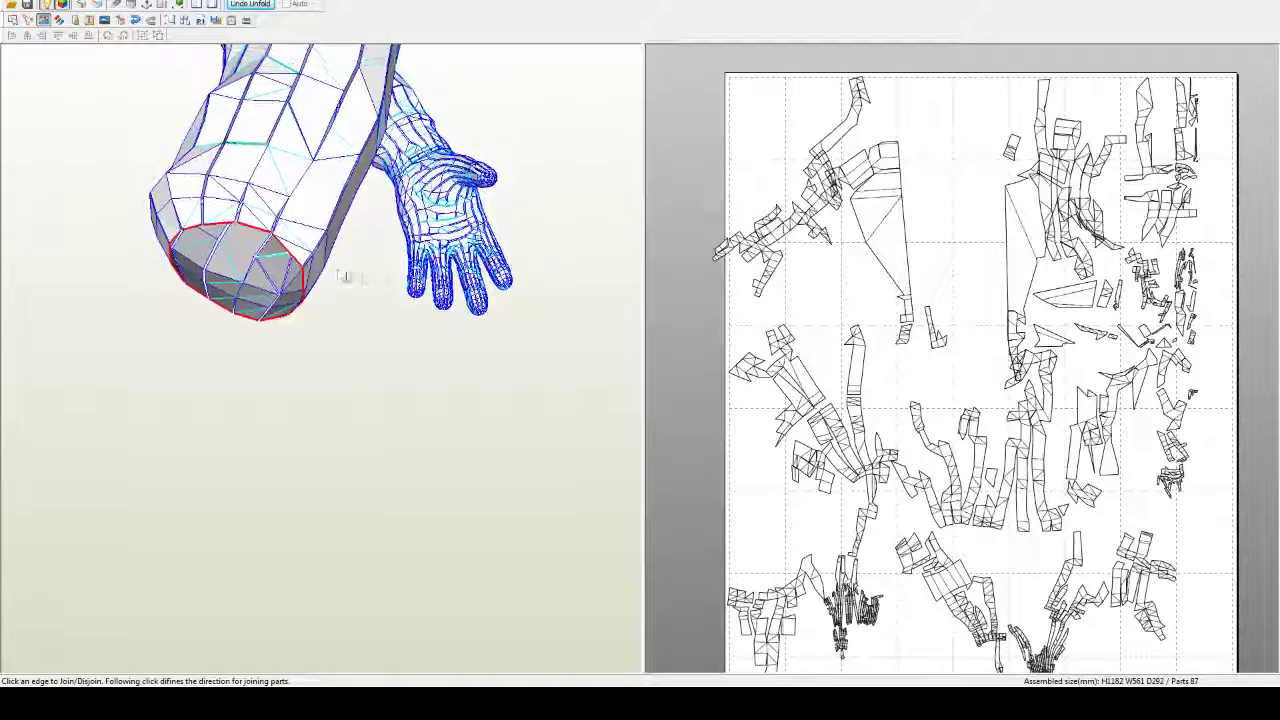
pyautogui.moveTo(293, 185); pyautogui.dragTo(377, 240)
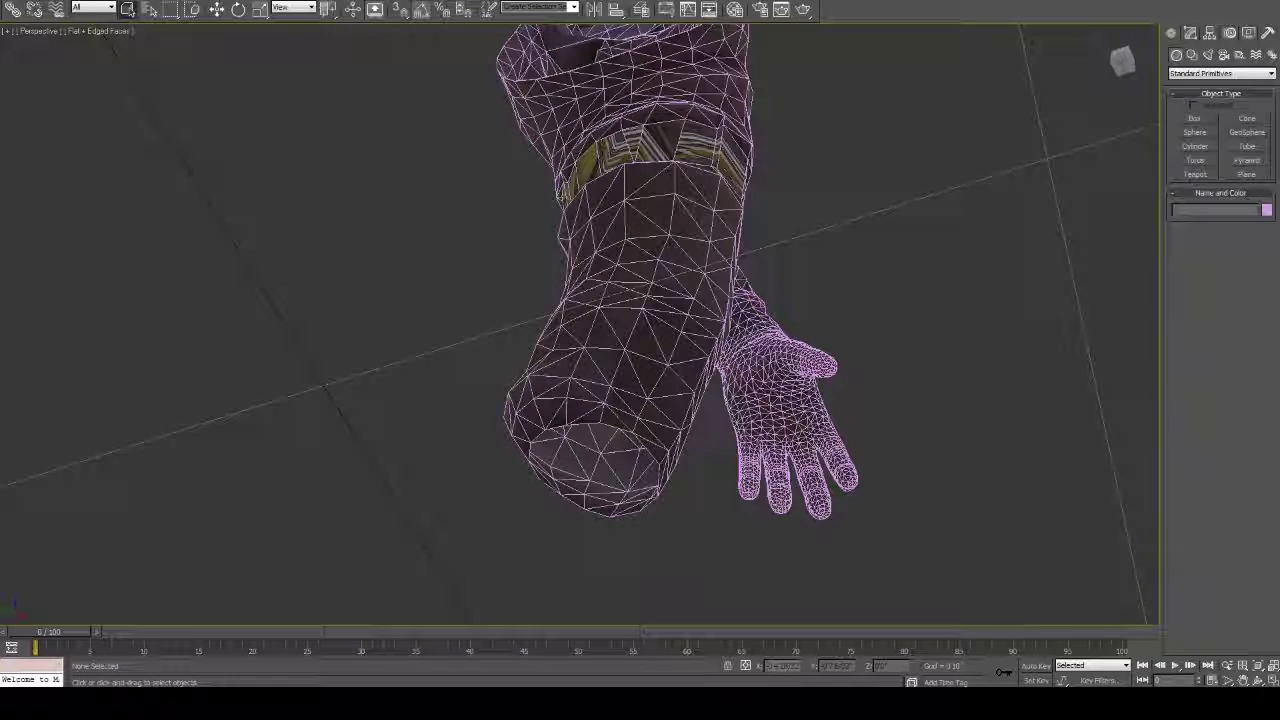
# Step: Return to 3ds Max and view the lower leg and its patterned band without Edged Faces, restoring the mesh edges after the check
pyautogui.press('g')
pyautogui.moveTo(640, 320); pyautogui.dragTo(596, 469, button='middle')
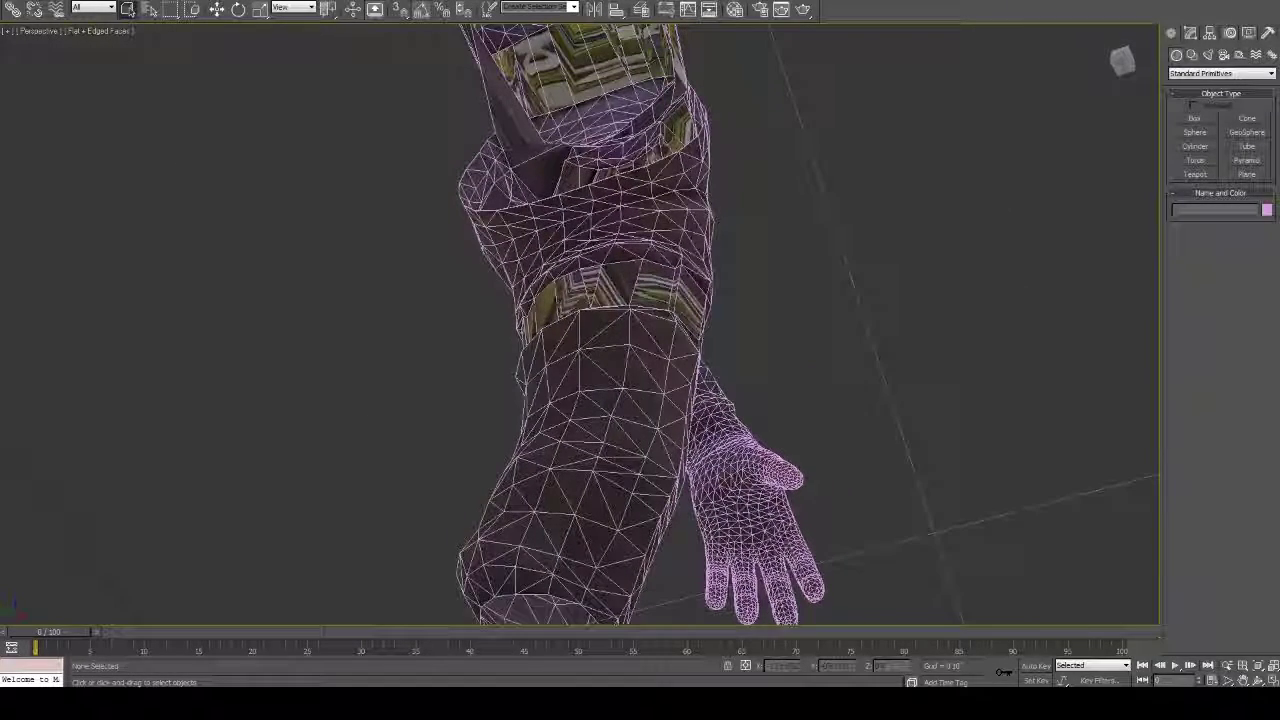
pyautogui.rightClick(704, 352)
pyautogui.click(724, 385)
pyautogui.keyDown('alt'); pyautogui.moveTo(640, 330); pyautogui.dragTo(640, 420, button='middle'); pyautogui.keyUp('alt')
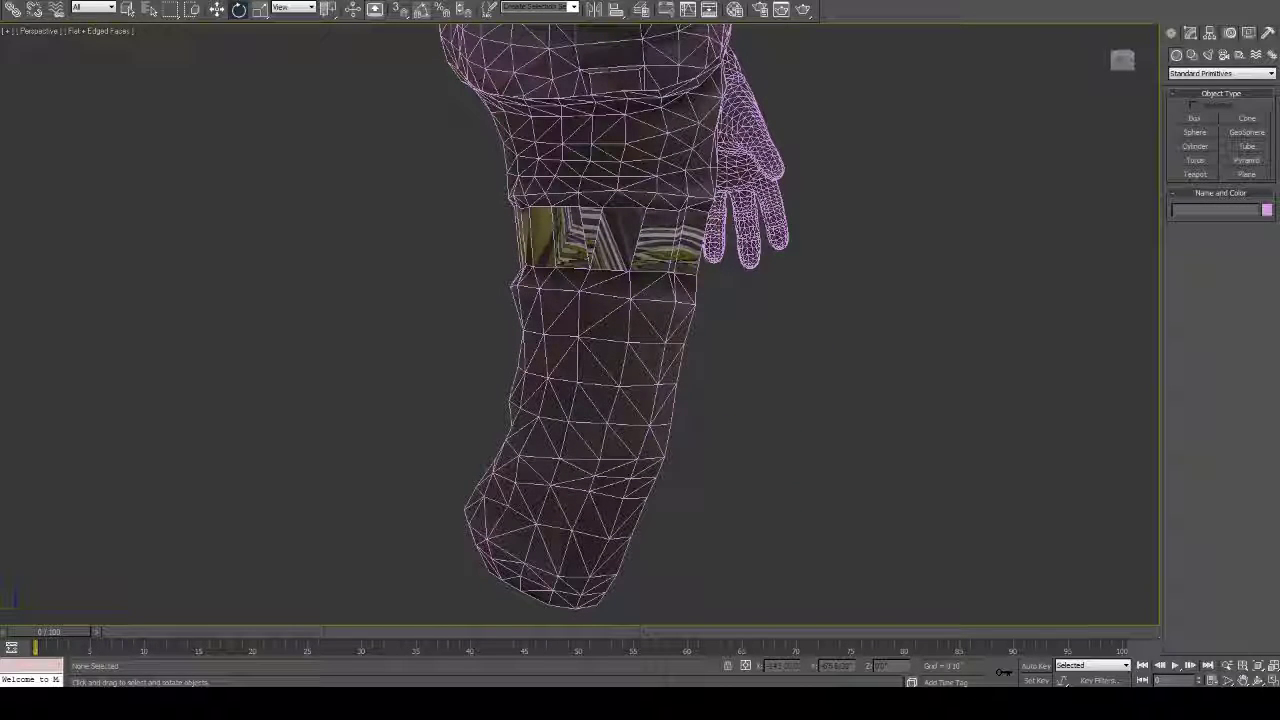
pyautogui.click(100, 31)
pyautogui.click(130, 105)
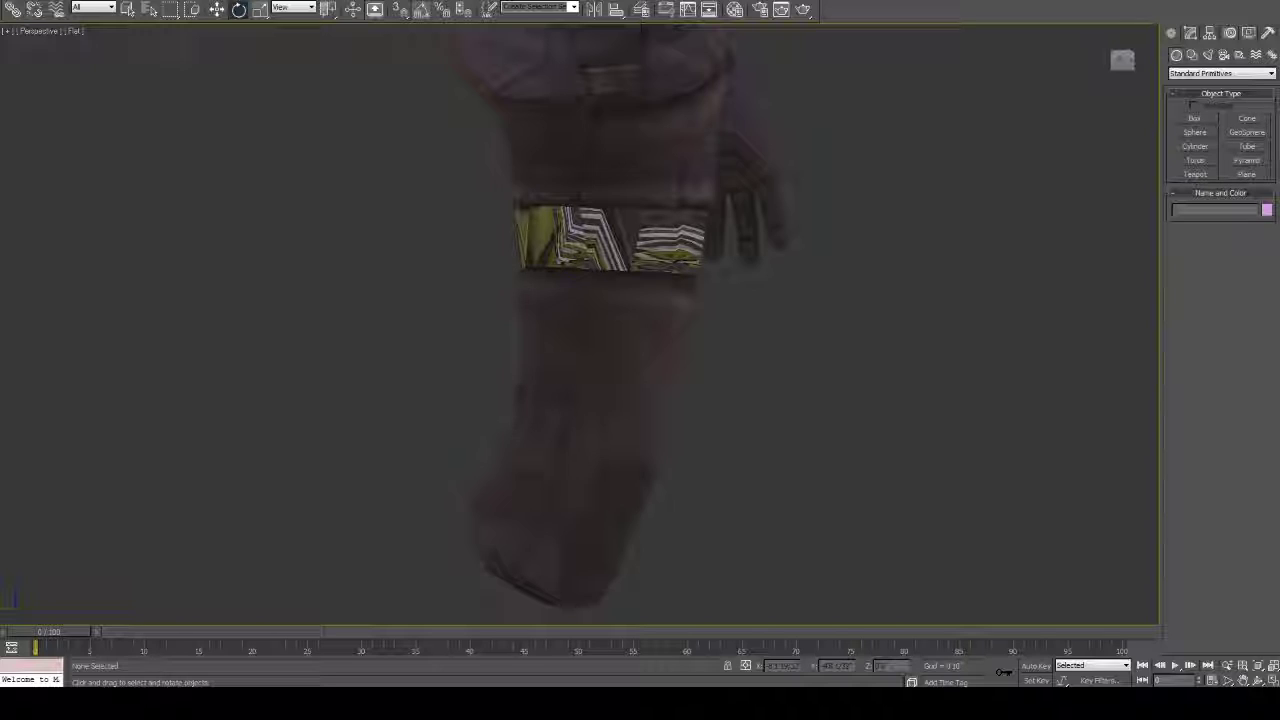
pyautogui.click(75, 31)
pyautogui.click(130, 105)
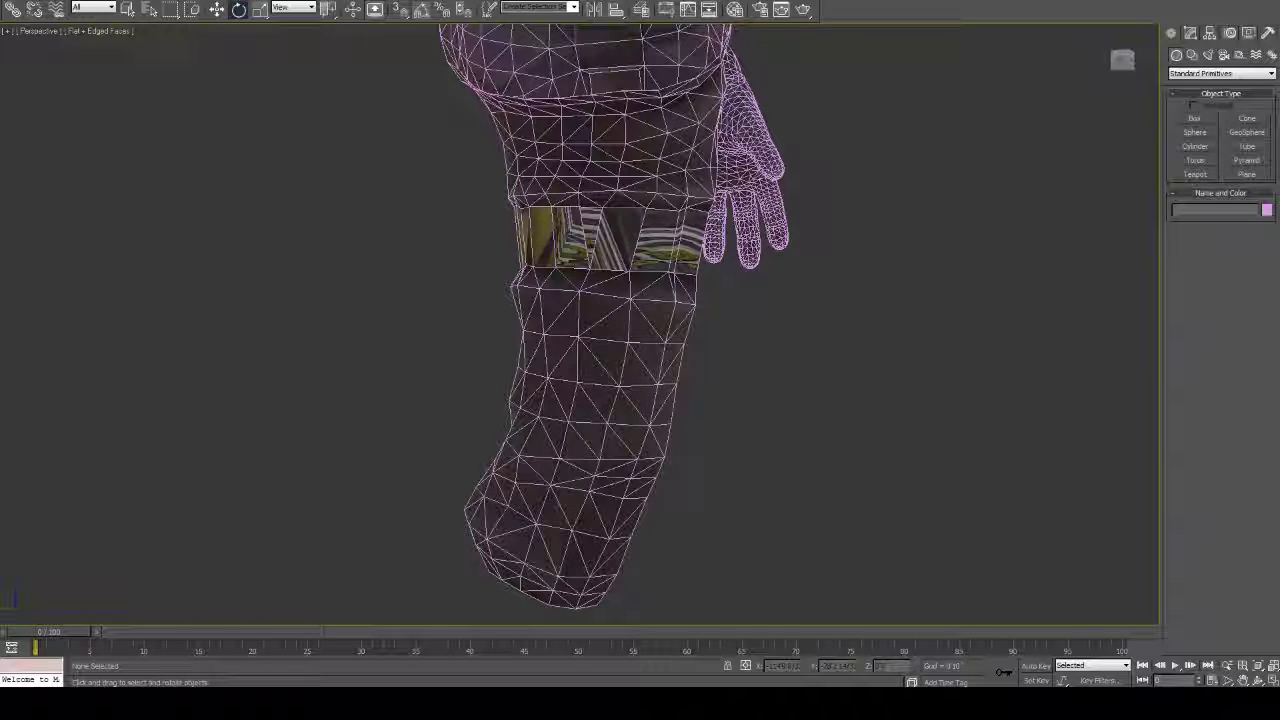
pyautogui.keyDown('alt'); pyautogui.moveTo(580, 325); pyautogui.dragTo(608, 307, button='middle'); pyautogui.keyUp('alt')
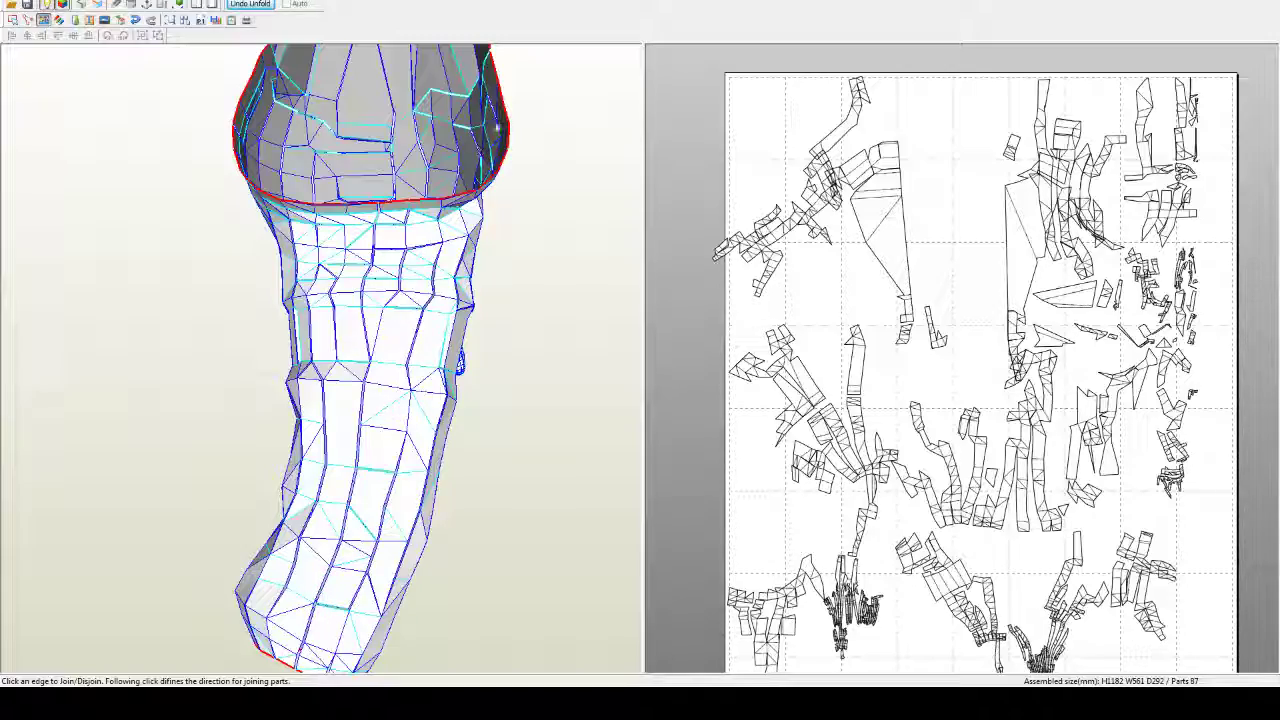
# Step: Switch to Pepakura Designer and examine the fold and cut edges around the leg, hip, torso and arm
pyautogui.moveTo(520, 194); pyautogui.dragTo(497, 197)
pyautogui.moveTo(497, 197); pyautogui.dragTo(414, 177, button='right')
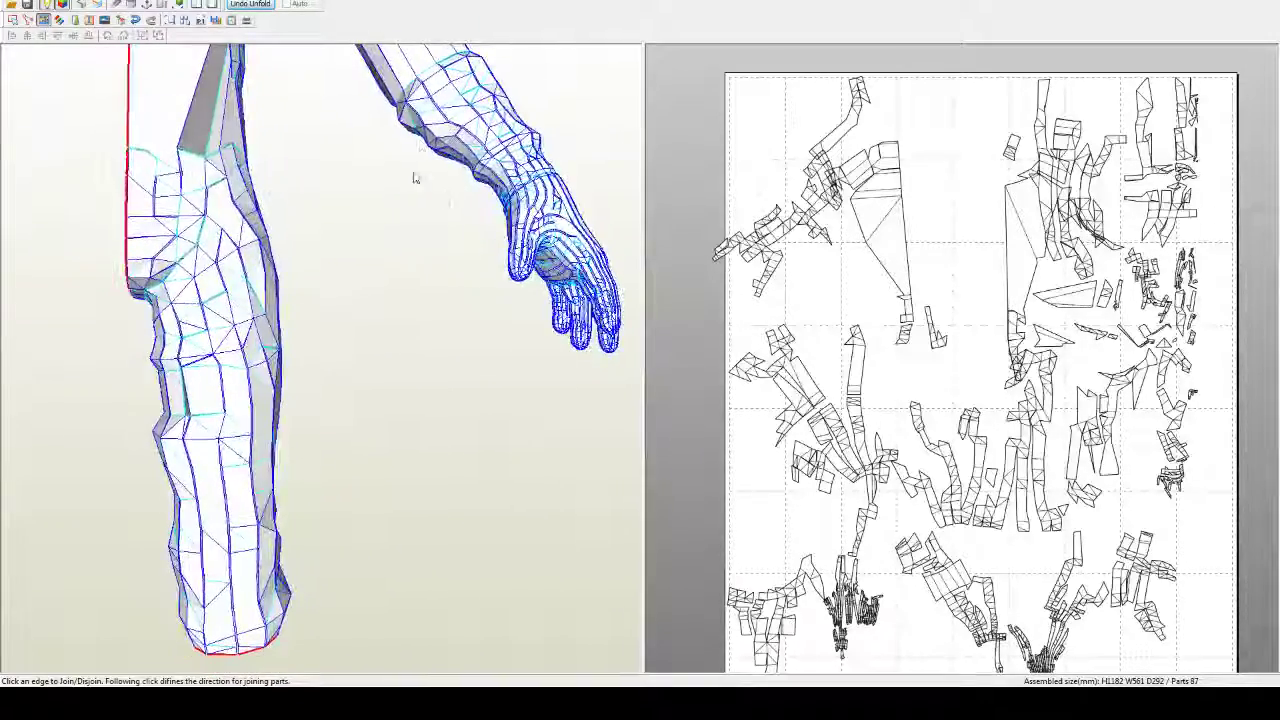
pyautogui.moveTo(371, 137); pyautogui.dragTo(539, 231, button='middle')
pyautogui.moveTo(525, 245); pyautogui.dragTo(465, 270, button='right')
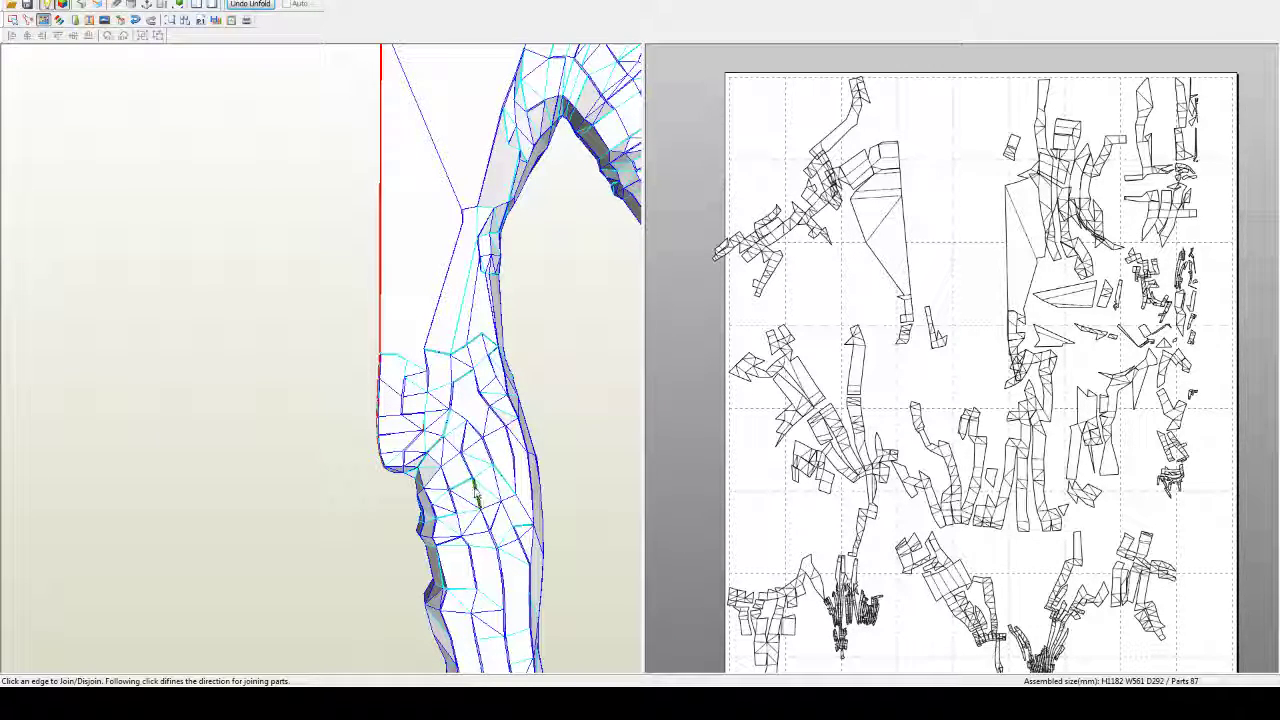
pyautogui.moveTo(476, 491); pyautogui.dragTo(358, 490, button='middle')
pyautogui.scroll(5, 486, 449)
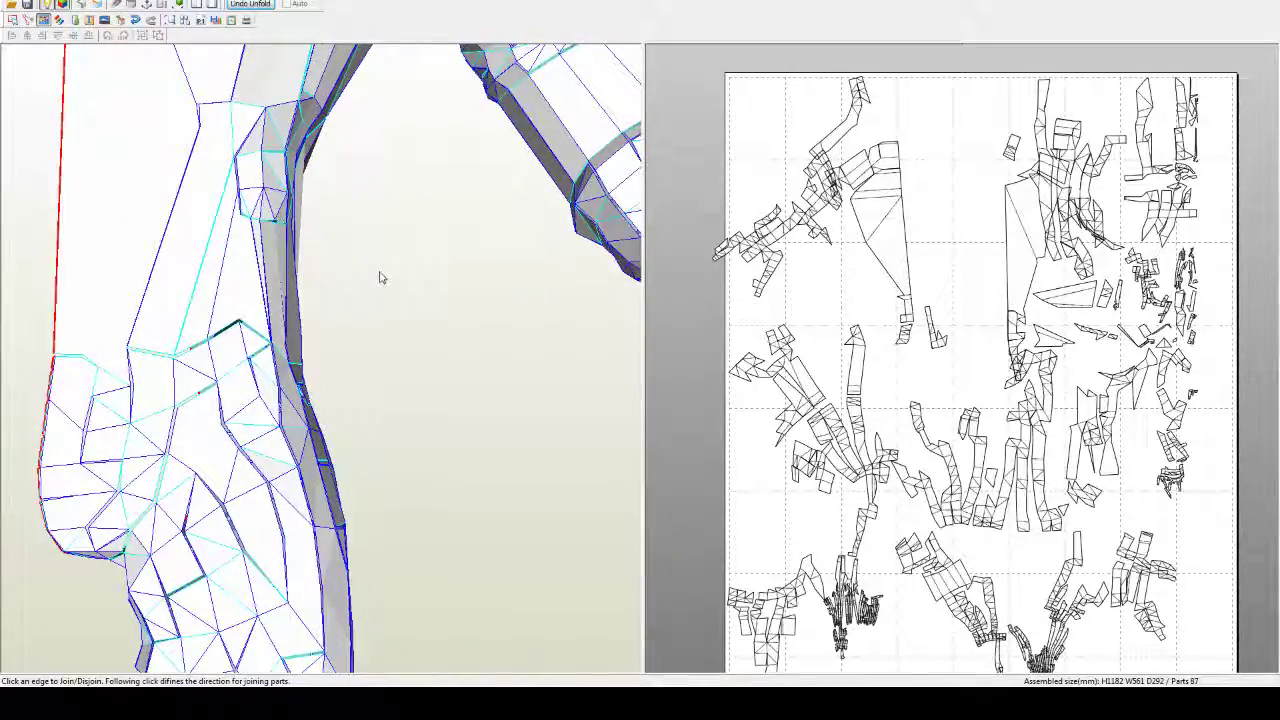
pyautogui.moveTo(381, 276); pyautogui.dragTo(611, 453, button='right')
pyautogui.scroll(-6, 347, 280)
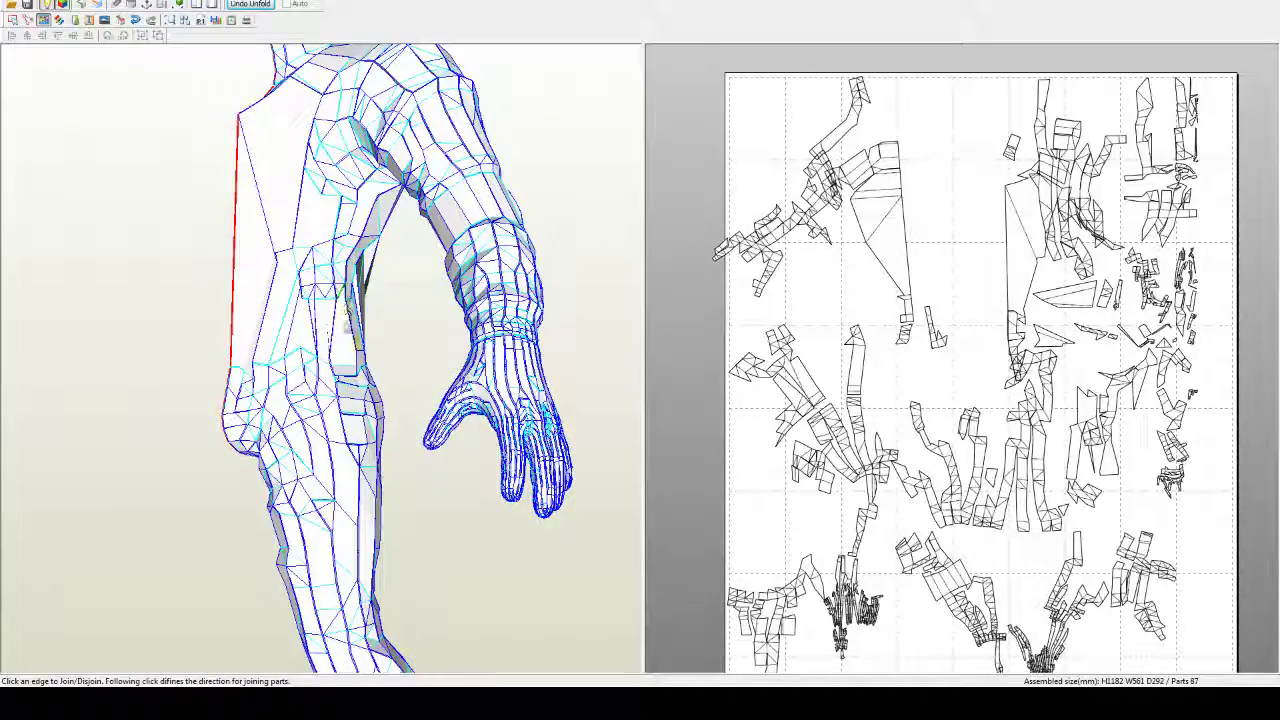
pyautogui.moveTo(348, 433); pyautogui.dragTo(240, 438, button='right')
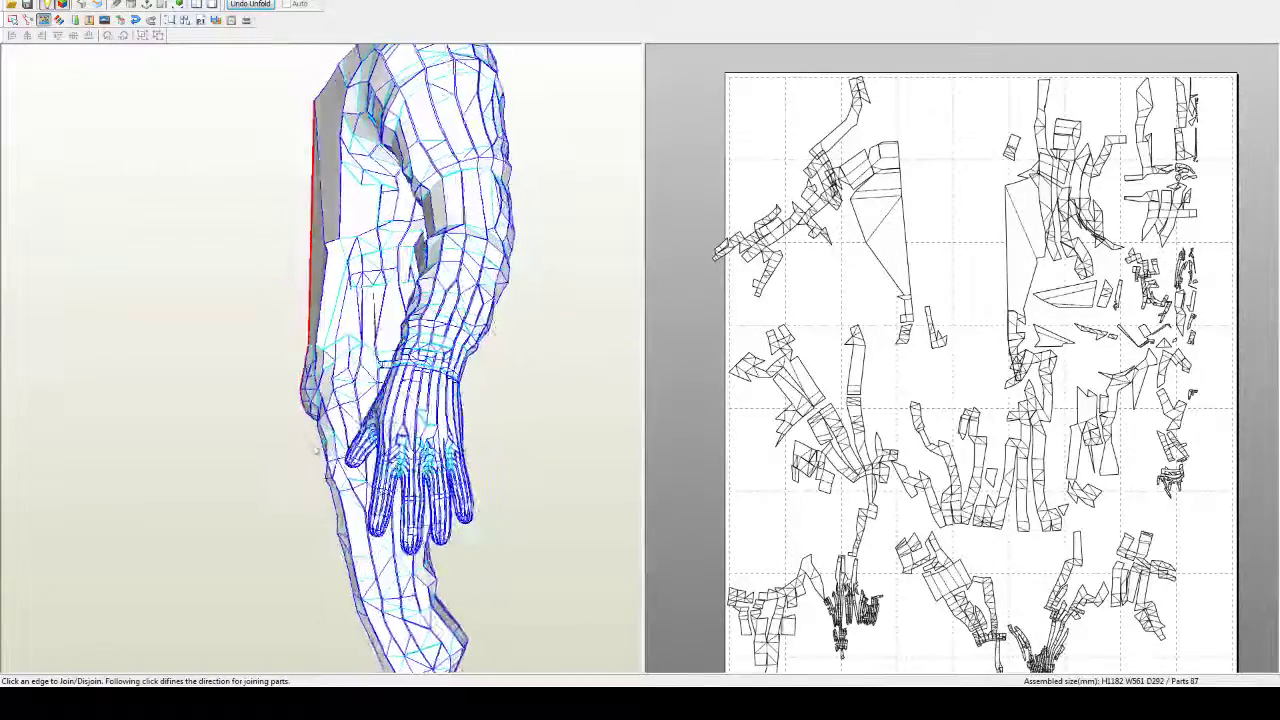
pyautogui.moveTo(460, 440); pyautogui.dragTo(366, 438, button='right')
pyautogui.moveTo(365, 437); pyautogui.dragTo(446, 313)
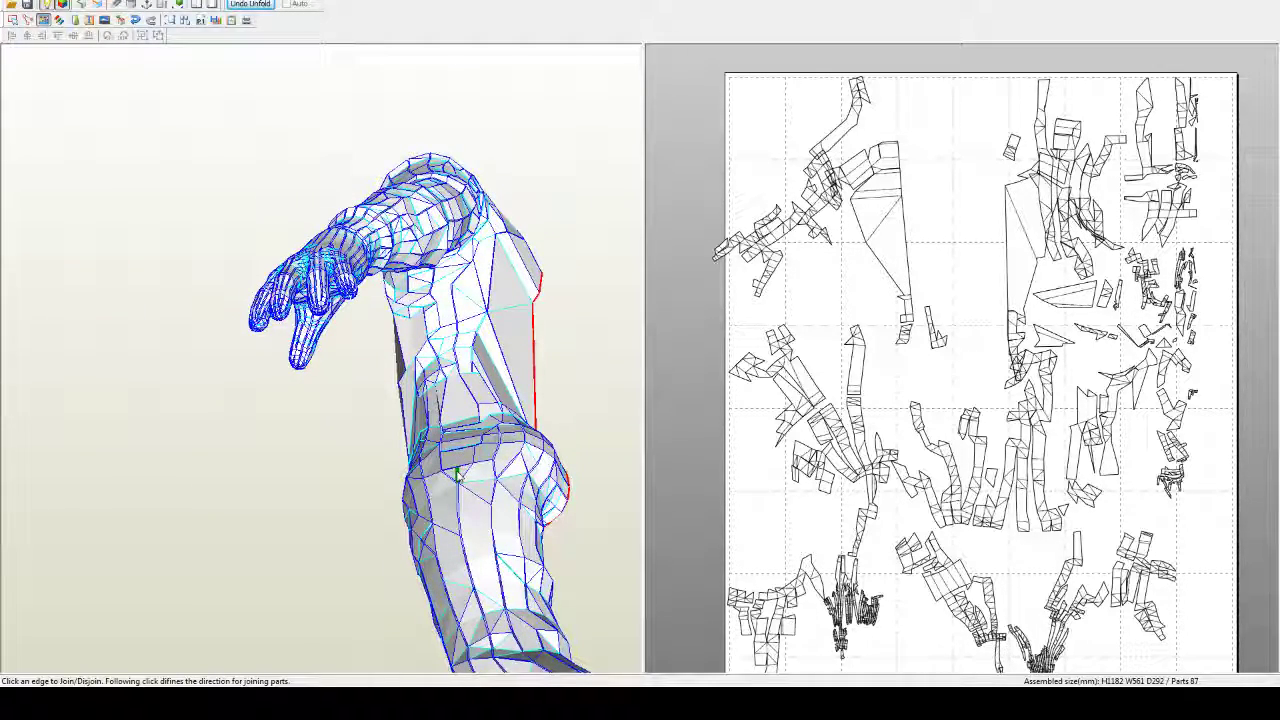
pyautogui.moveTo(520, 437)
pyautogui.mouseDown(button='right')
pyautogui.moveTo(510, 505)
pyautogui.moveTo(508, 446)
pyautogui.mouseUp(button='right')
pyautogui.moveTo(508, 447); pyautogui.dragTo(467, 337)
pyautogui.moveTo(468, 337); pyautogui.dragTo(471, 309, button='right')
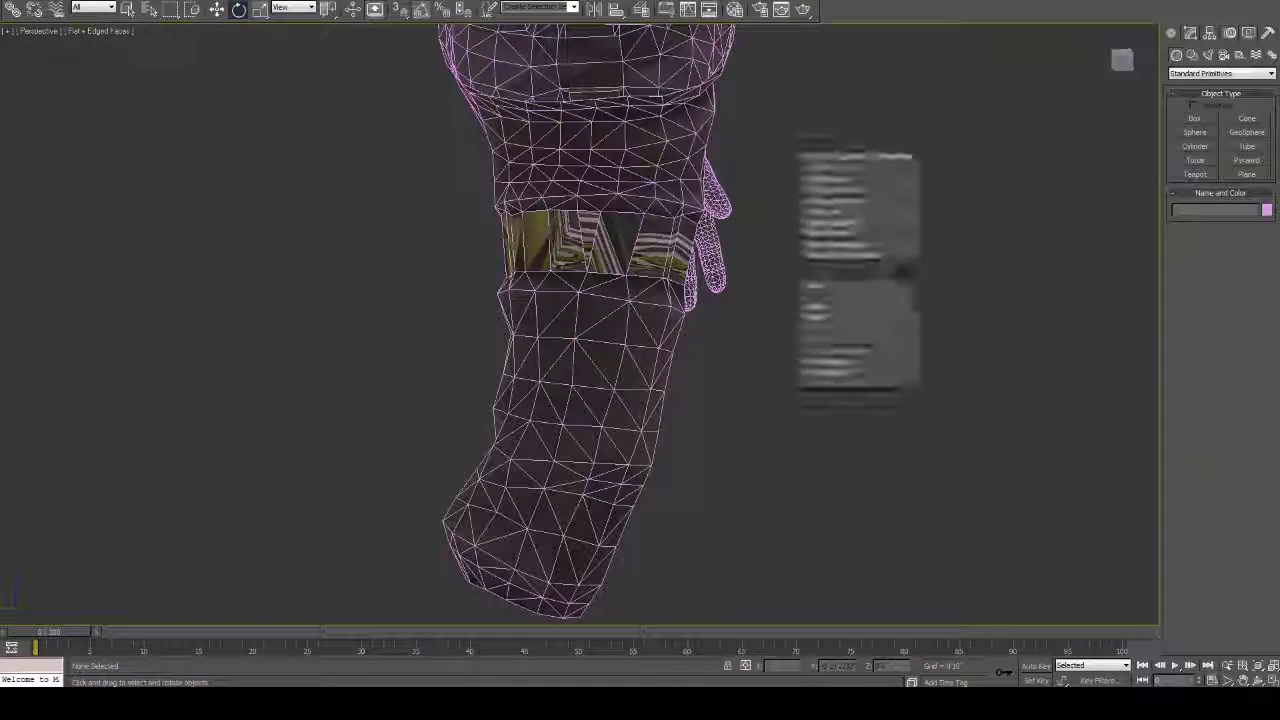
# Step: Switch to 3ds Max and examine the mesh along the leg, hip, torso and arm
pyautogui.keyDown('alt'); pyautogui.moveTo(850, 320); pyautogui.dragTo(655, 350, button='middle'); pyautogui.keyUp('alt')
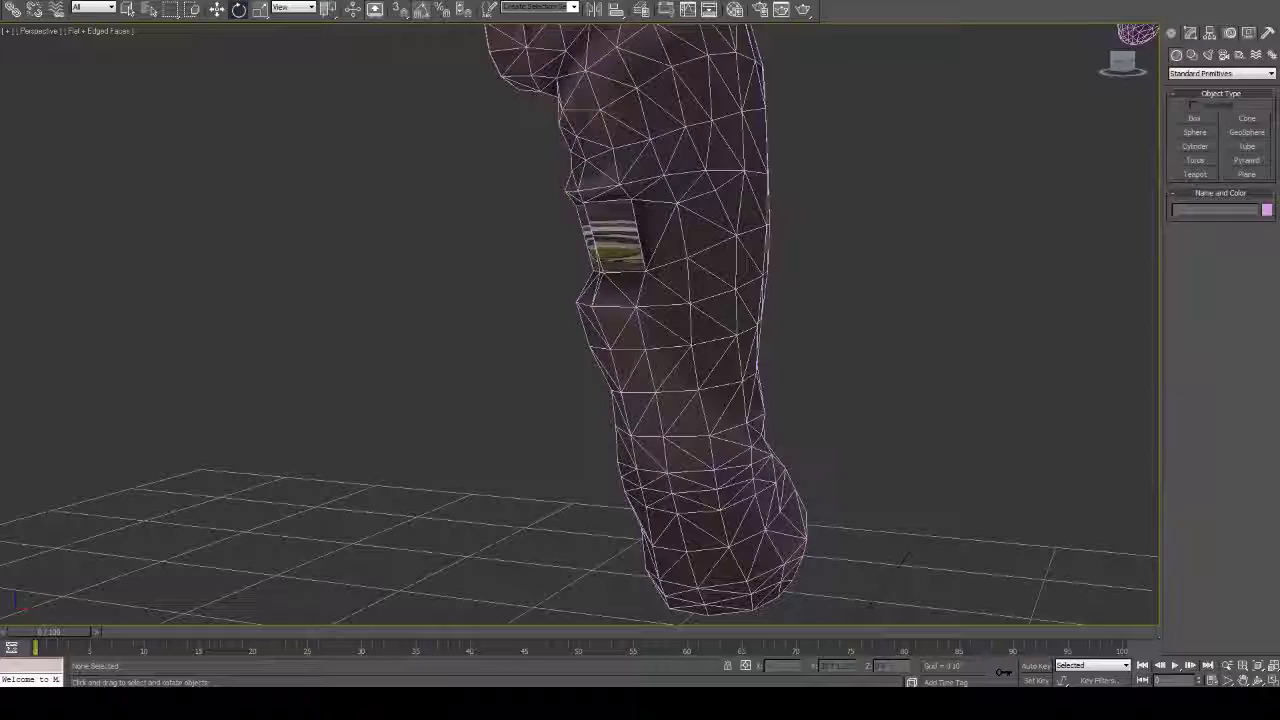
pyautogui.moveTo(800, 200); pyautogui.dragTo(343, 592, button='middle')
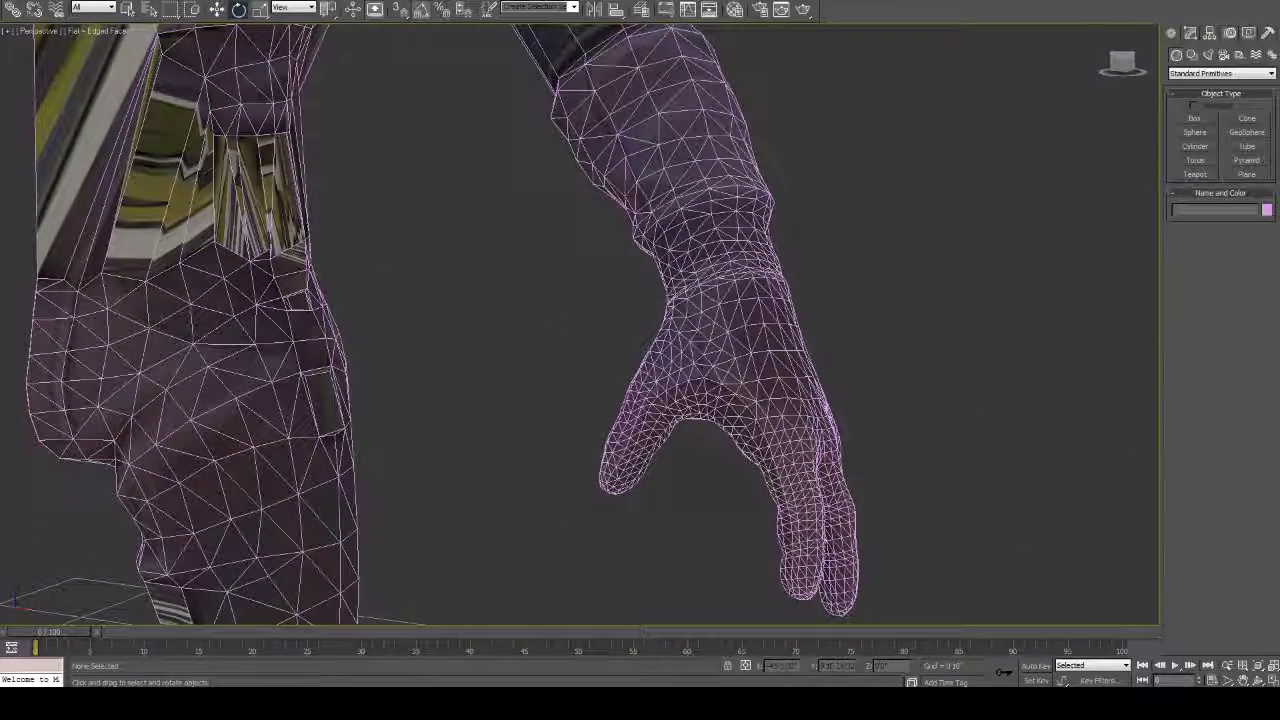
pyautogui.moveTo(640, 220); pyautogui.dragTo(592, 505, button='middle')
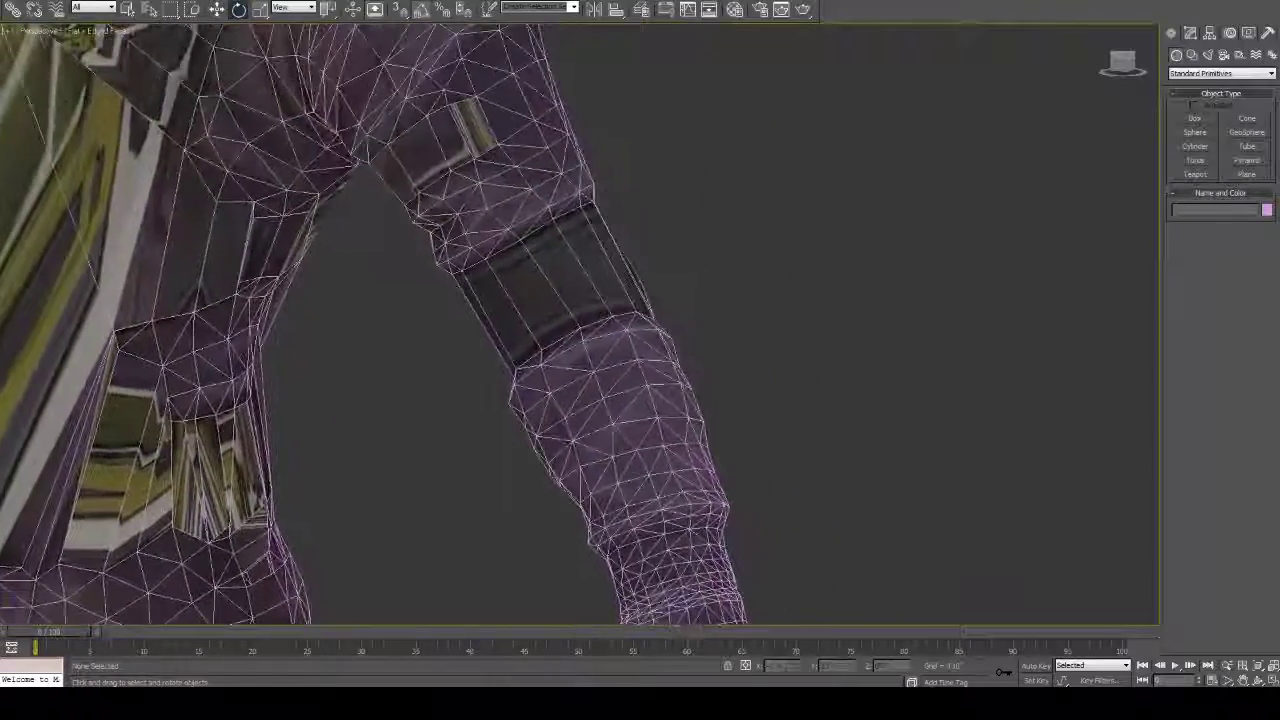
pyautogui.scroll(3, 580, 325)
pyautogui.scroll(3, 580, 325)
pyautogui.scroll(-8, 580, 325)
pyautogui.scroll(2, 580, 325)
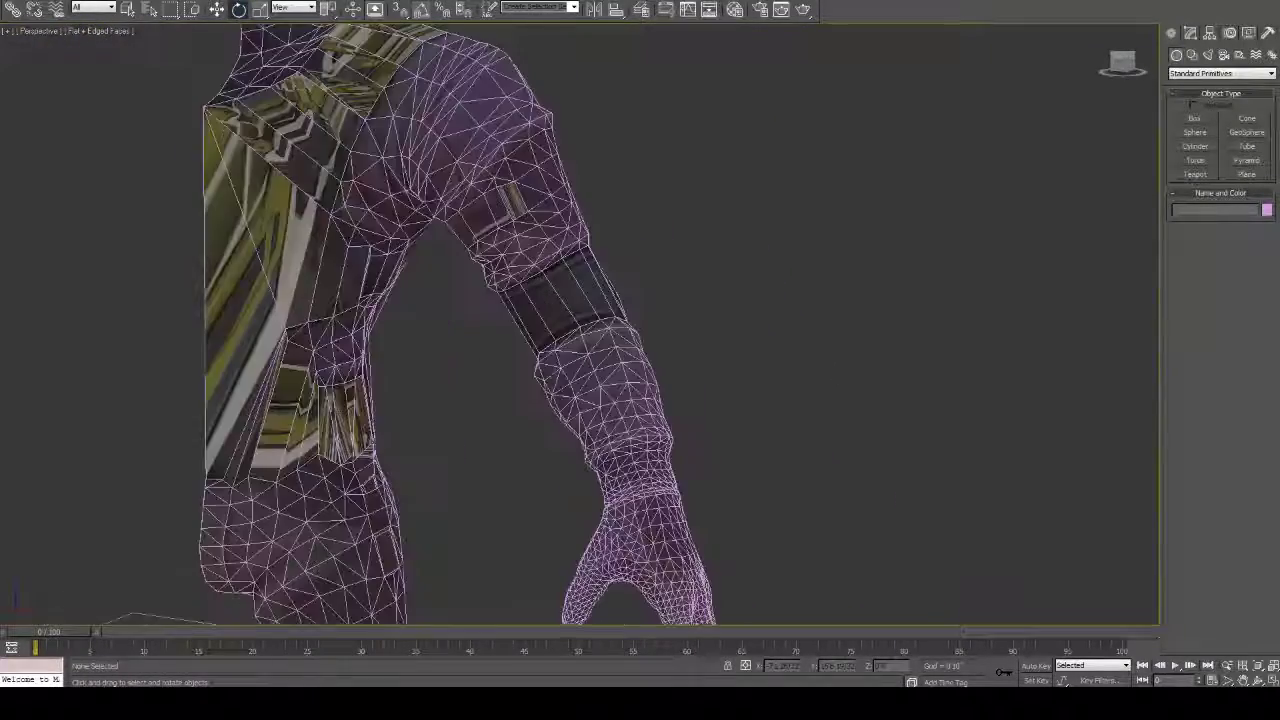
pyautogui.moveTo(580, 325); pyautogui.dragTo(580, 311, button='middle')
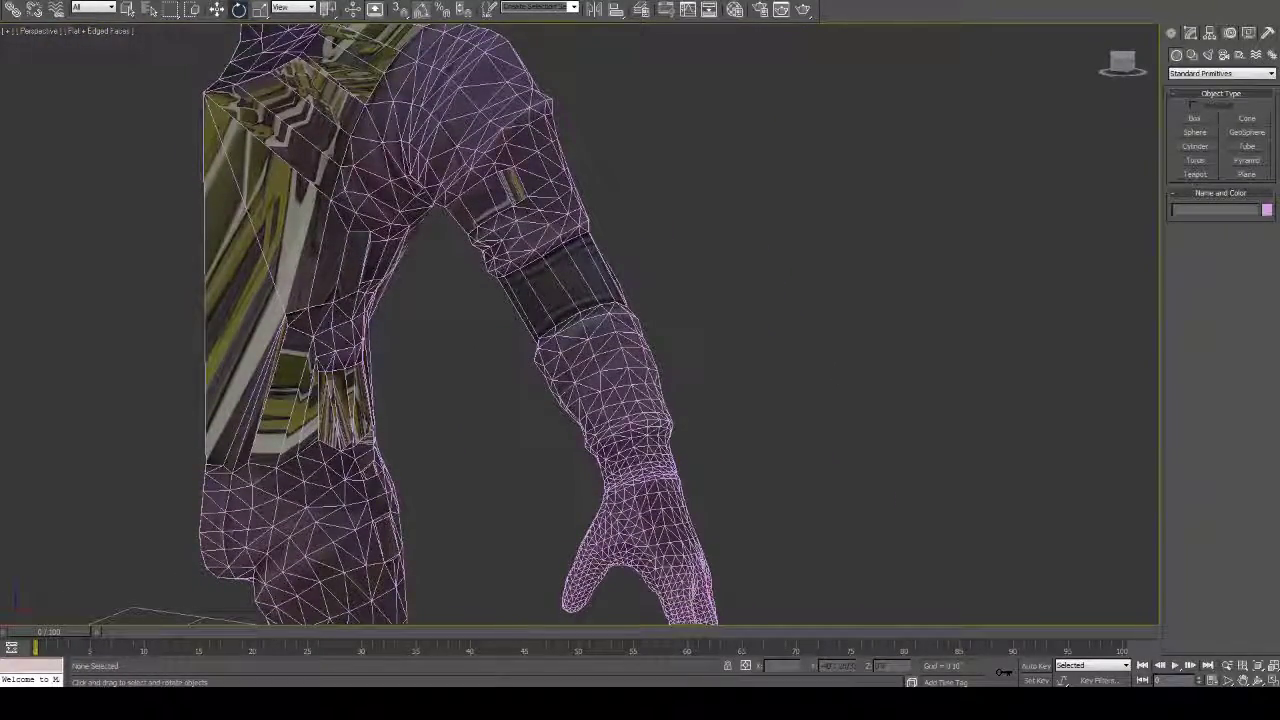
# Step: Hide the mesh edges to compare the plain textures on the arm and torso, and show Edged Faces again
pyautogui.click(100, 31)
pyautogui.click(153, 105)
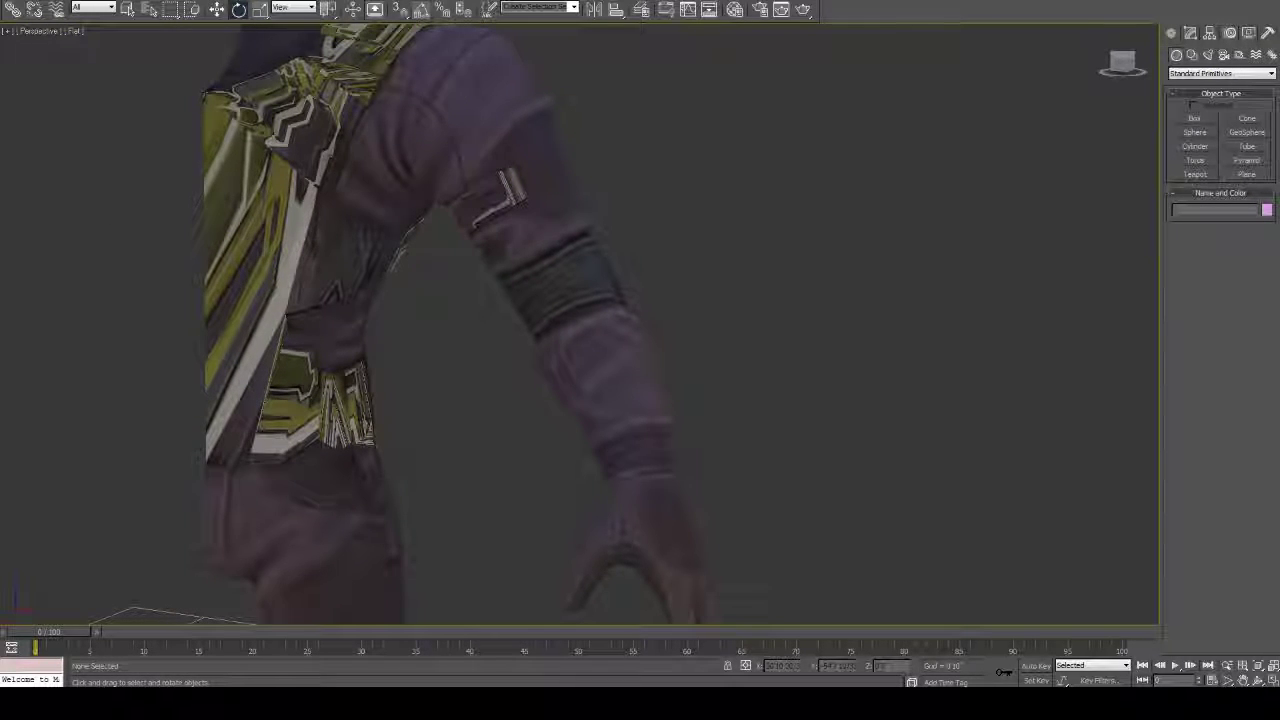
pyautogui.click(75, 31)
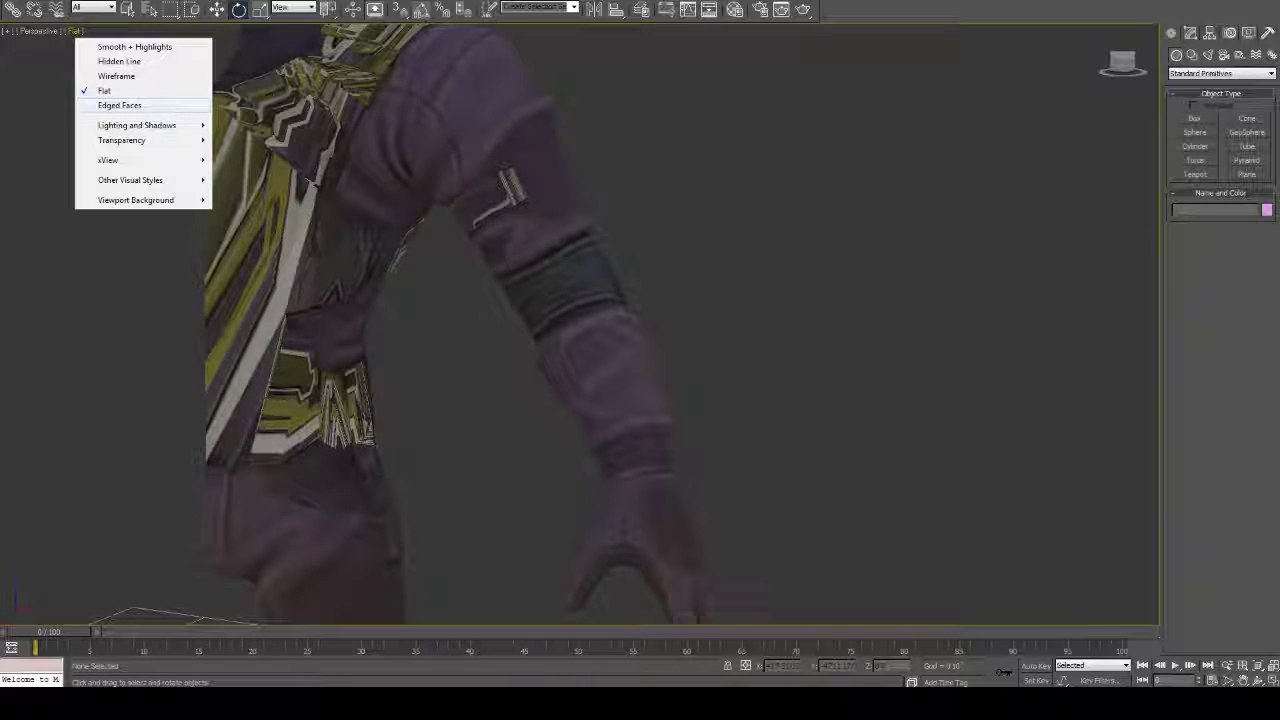
pyautogui.click(100, 104)
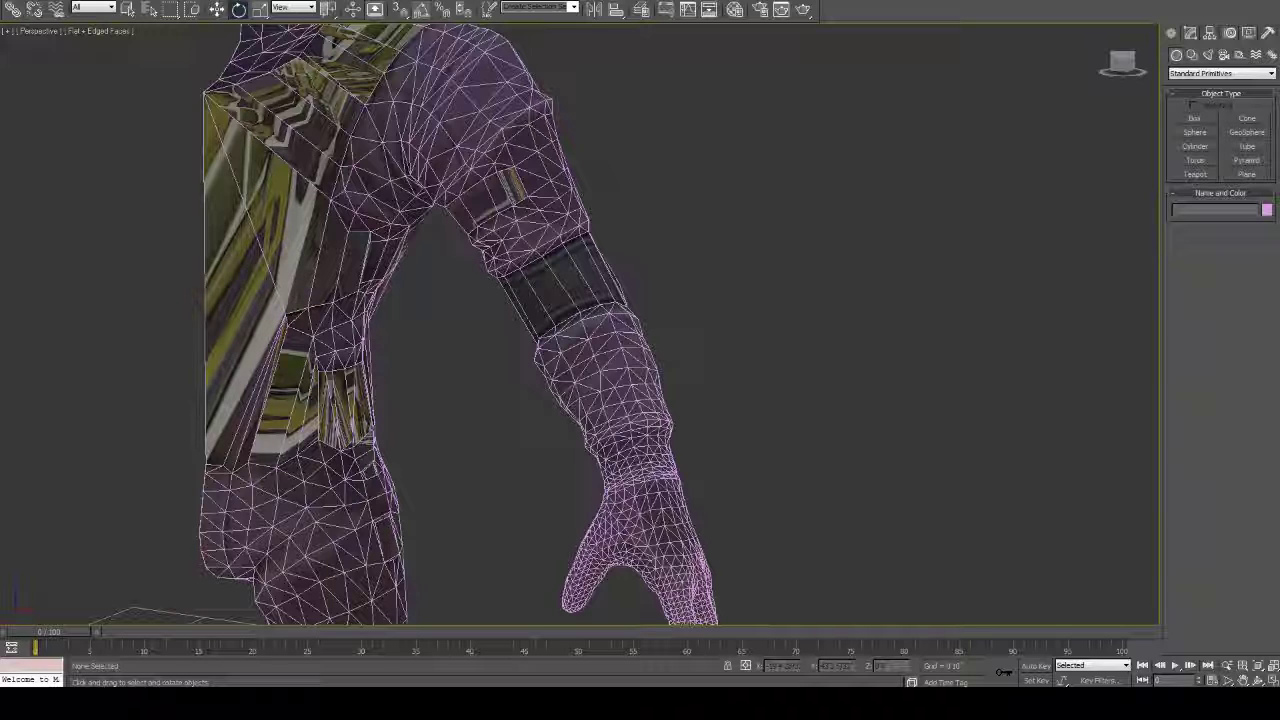
# Step: Turn off Edged Faces to check the upper-arm patch and torso textures, and turn it back on
pyautogui.click(100, 31)
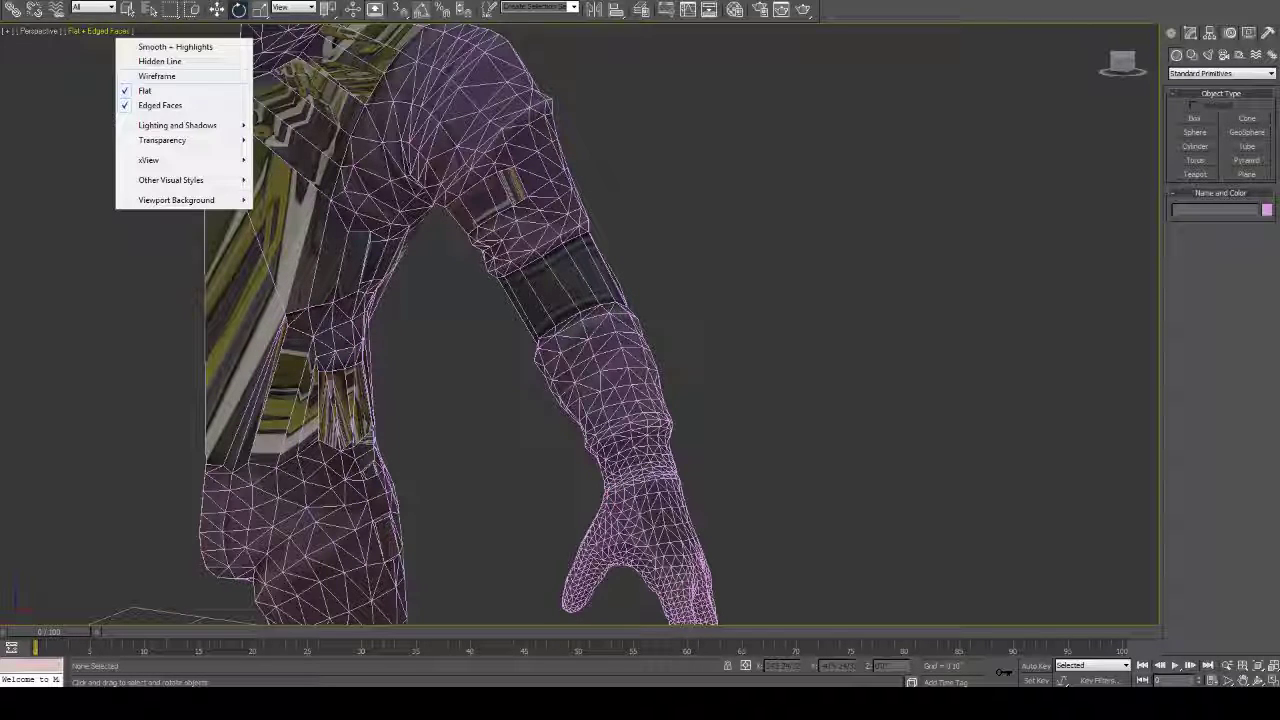
pyautogui.click(160, 105)
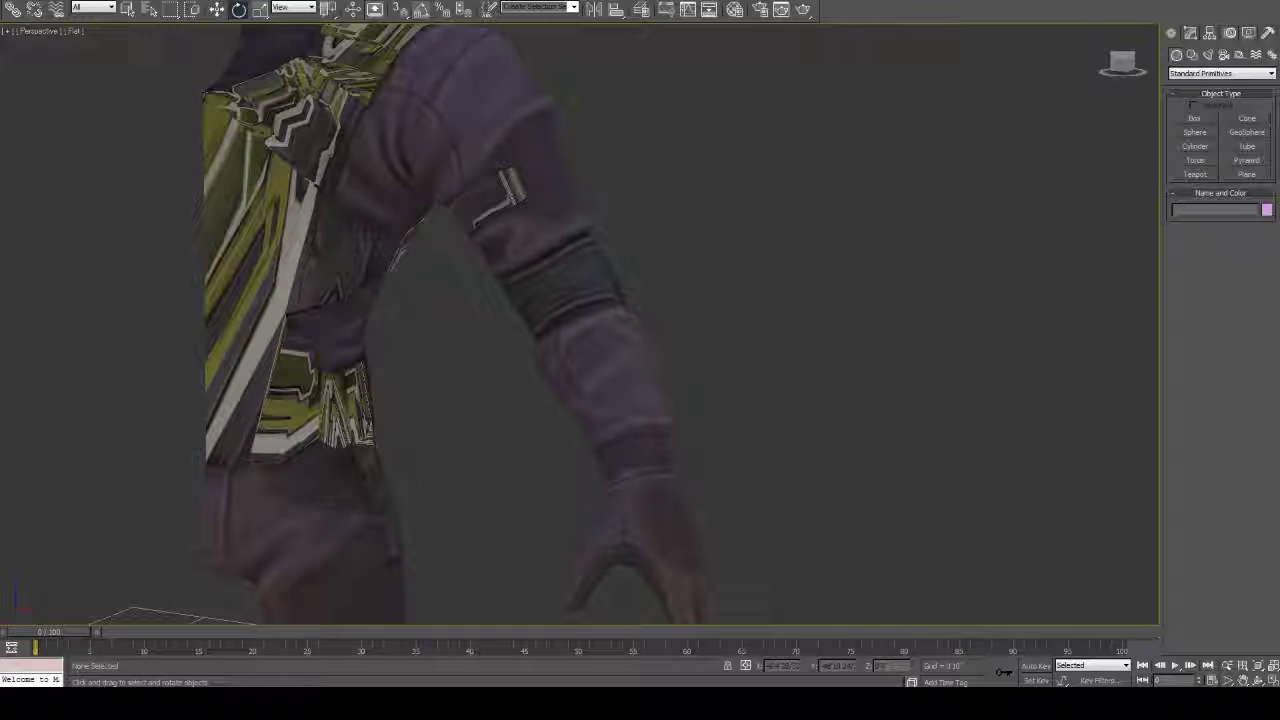
pyautogui.click(75, 31)
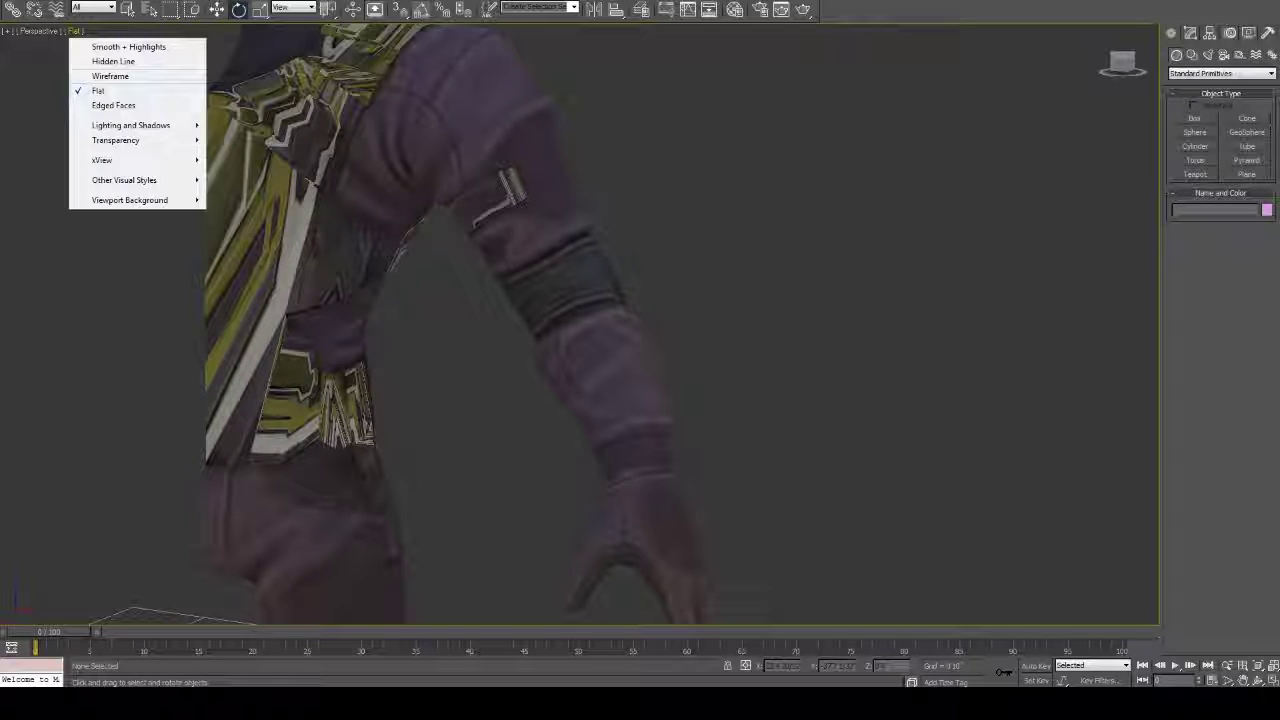
pyautogui.click(120, 105)
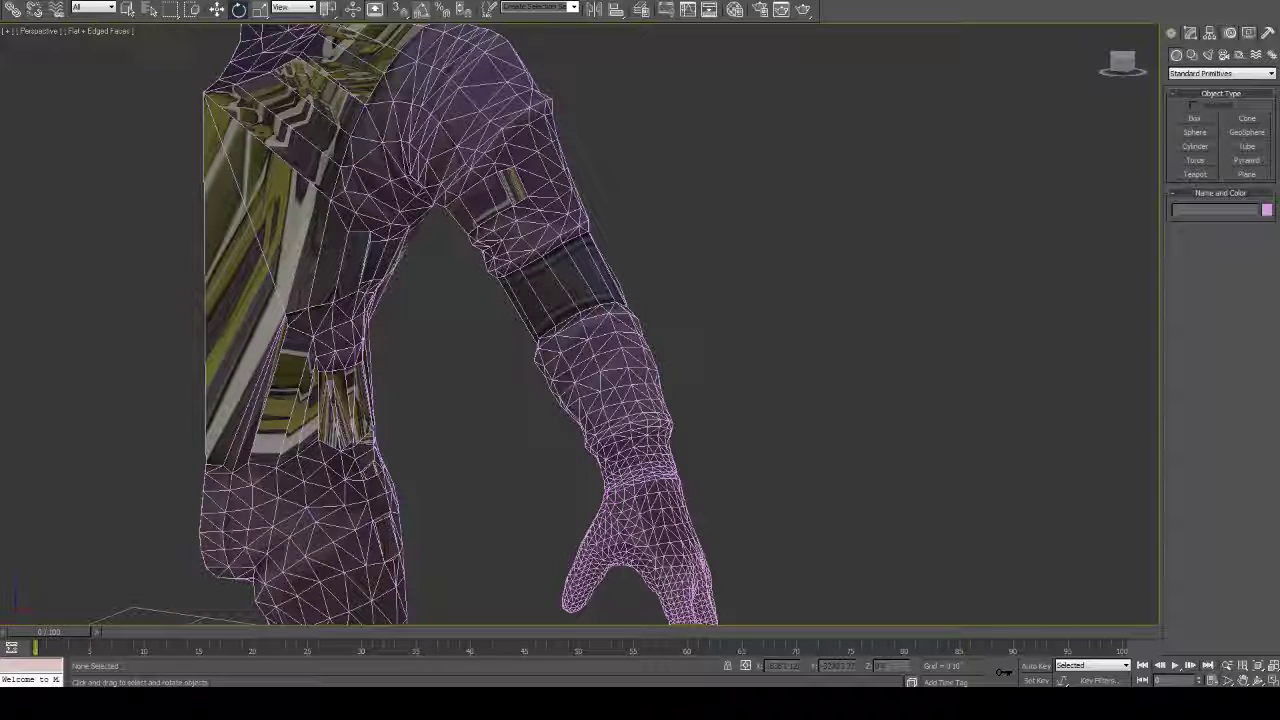
# Step: Examine the mesh edges around the striped upper-arm patch and the shoulder up close
pyautogui.moveTo(483, 158); pyautogui.dragTo(546, 304, button='middle')
pyautogui.scroll(-5, 509, 196)
pyautogui.scroll(7, 509, 196)
pyautogui.scroll(4, 546, 304)
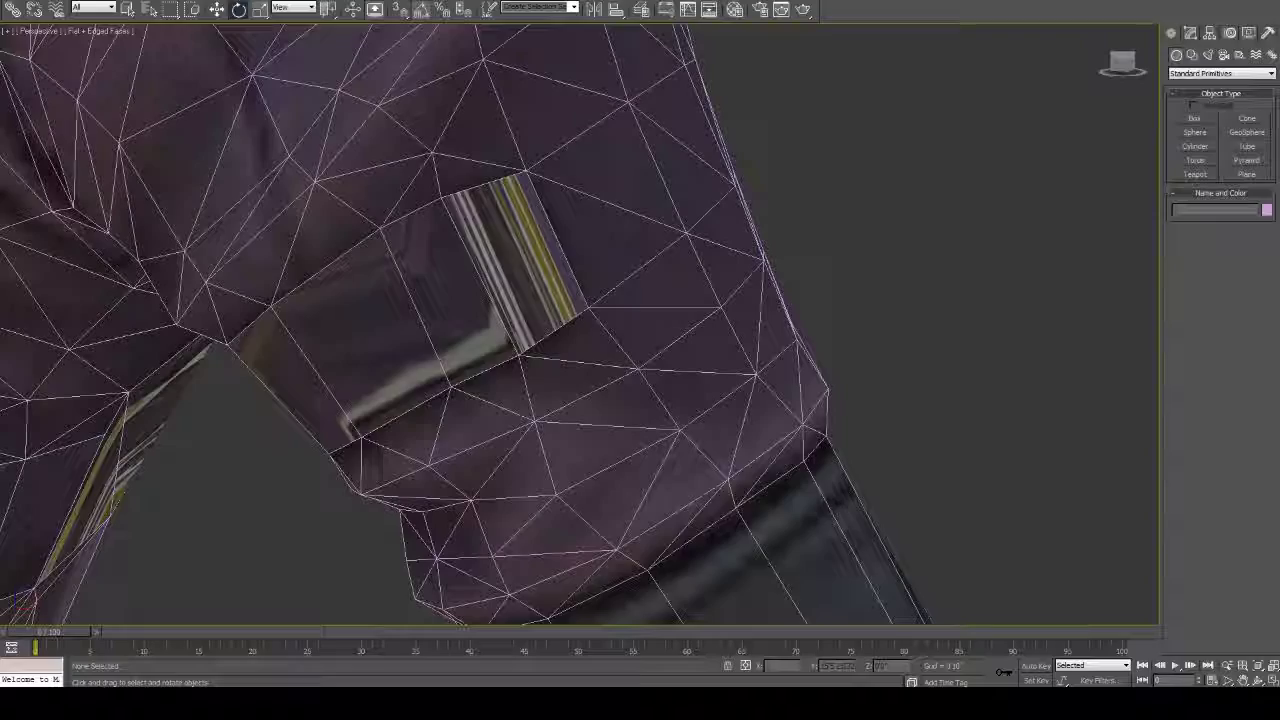
pyautogui.moveTo(495, 400); pyautogui.dragTo(690, 648, button='middle')
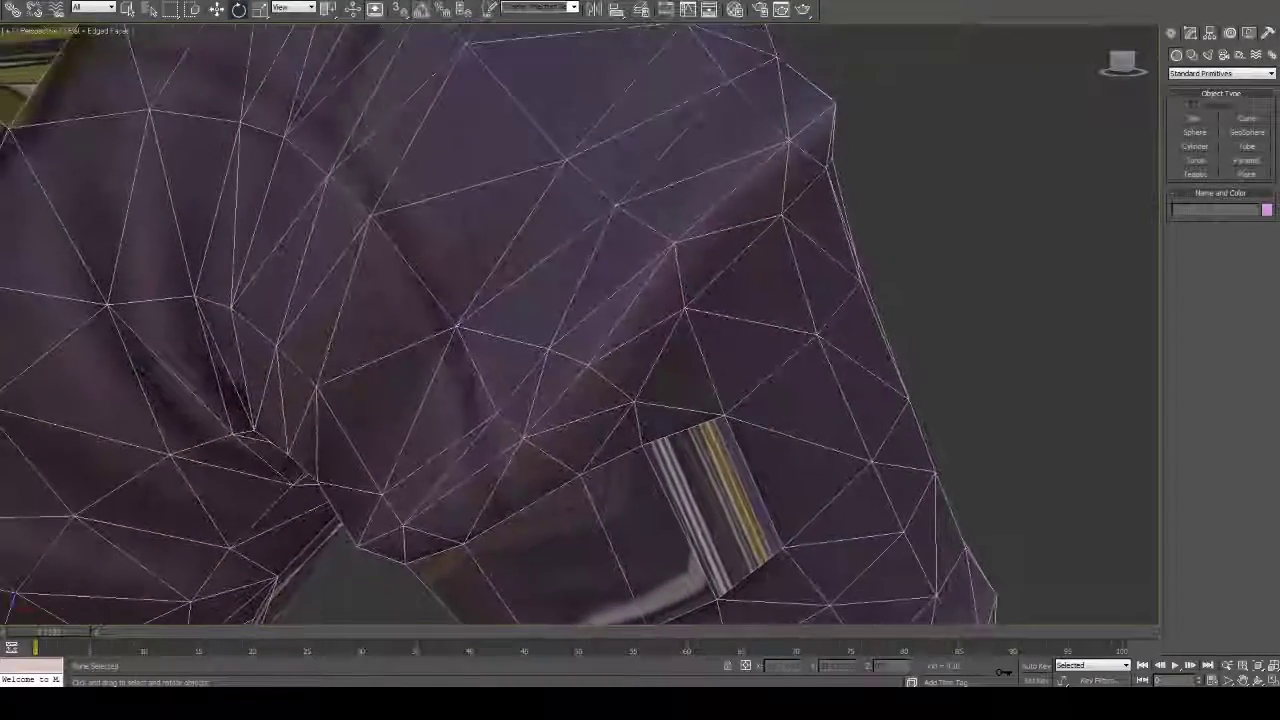
pyautogui.scroll(4, 580, 324)
pyautogui.scroll(-11, 580, 324)
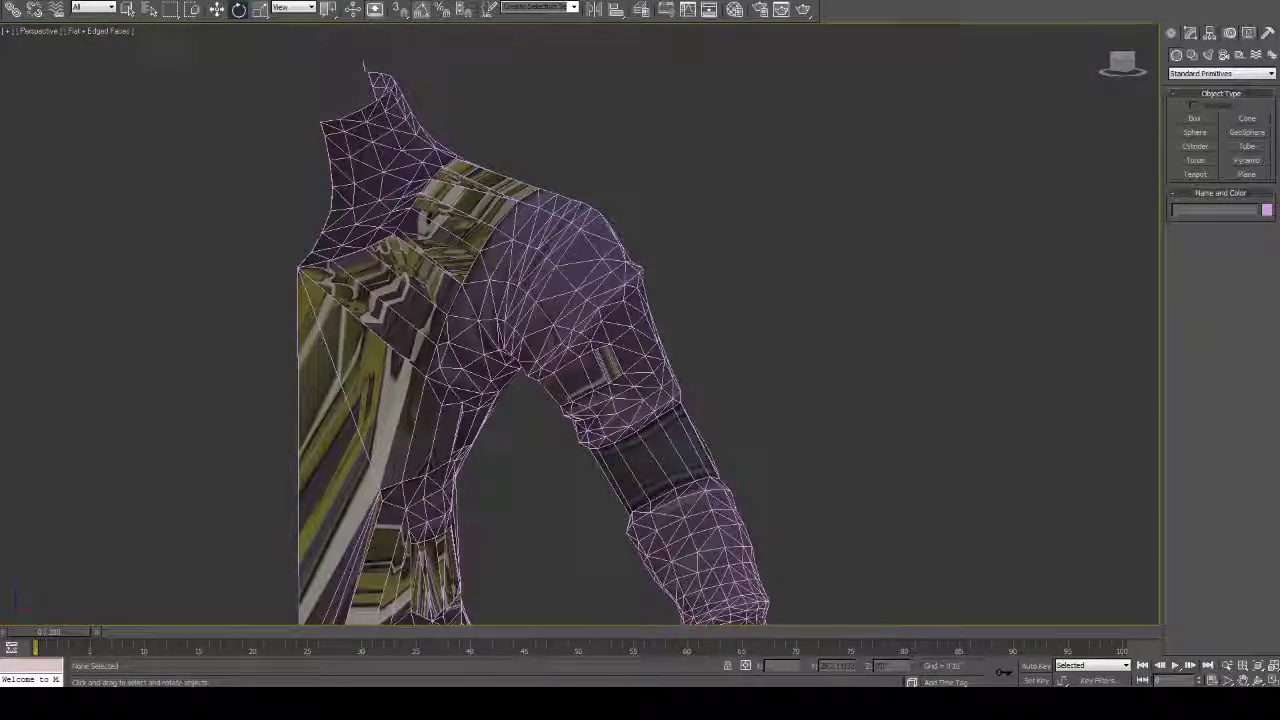
# Step: Hide the mesh edges and examine the bodysuit's plain textures on the arm, shoulder and torso from the back and front
pyautogui.click(112, 32)
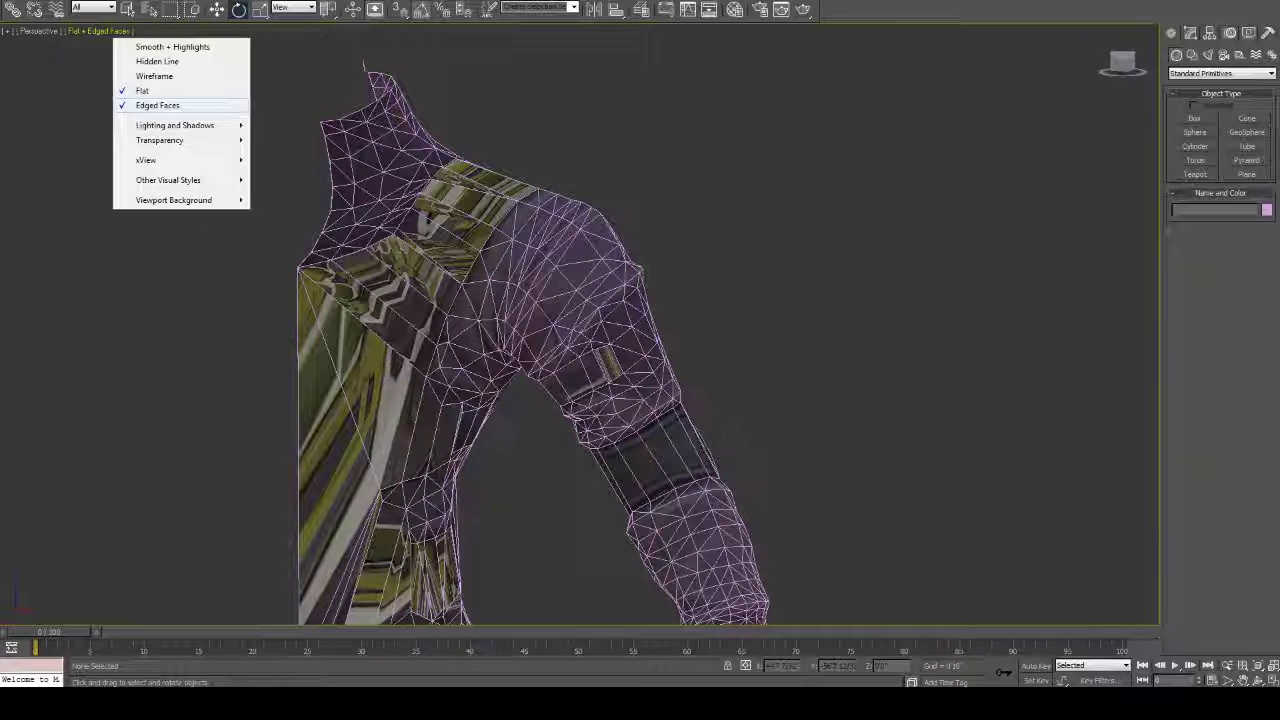
pyautogui.click(157, 105)
pyautogui.keyDown('alt'); pyautogui.moveTo(560, 360); pyautogui.dragTo(643, 331, button='middle'); pyautogui.keyUp('alt')
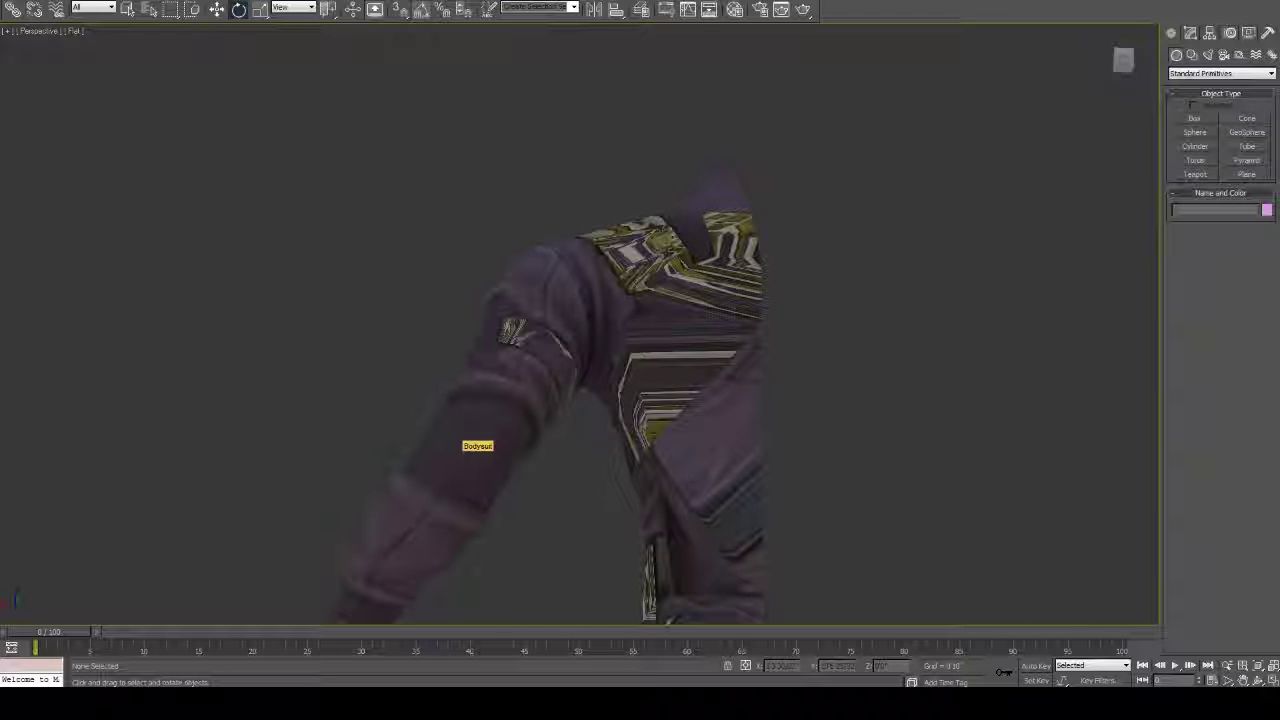
pyautogui.keyDown('alt'); pyautogui.moveTo(620, 320); pyautogui.dragTo(632, 398, button='middle'); pyautogui.keyUp('alt')
pyautogui.moveTo(600, 400); pyautogui.dragTo(606, 165, button='middle')
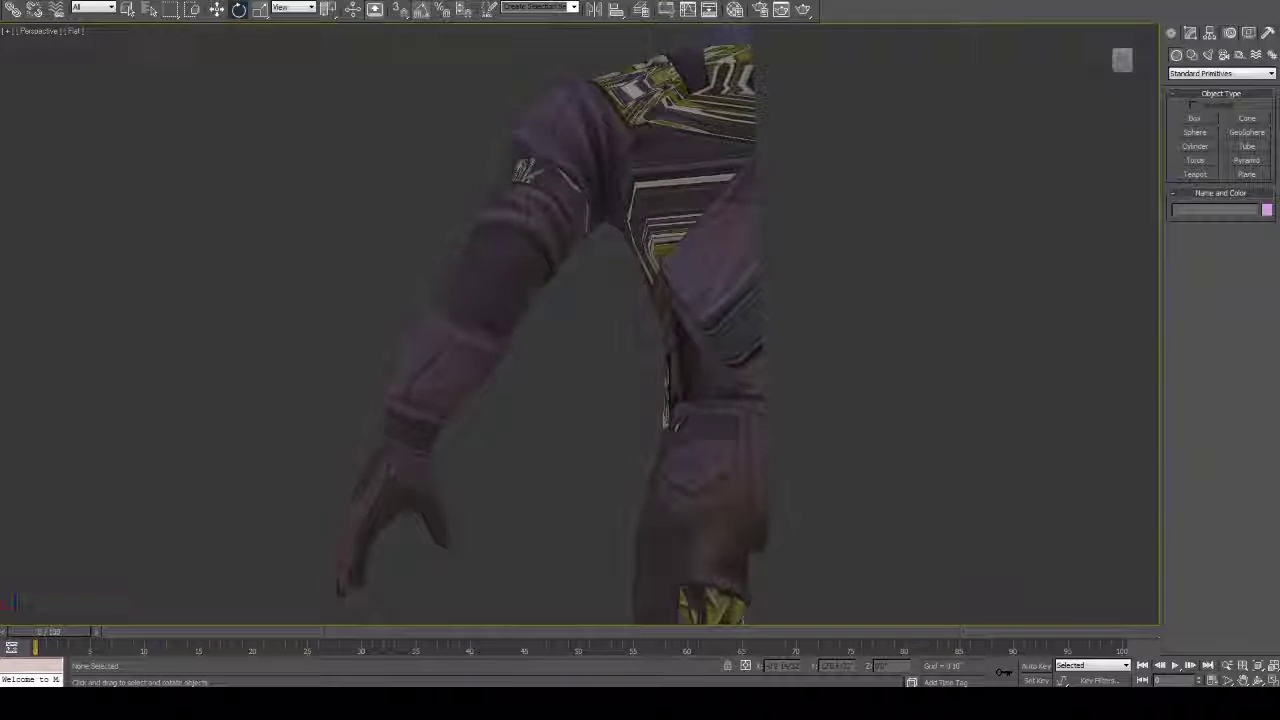
pyautogui.scroll(3, 600, 330)
pyautogui.moveTo(600, 400); pyautogui.dragTo(700, 170, button='middle')
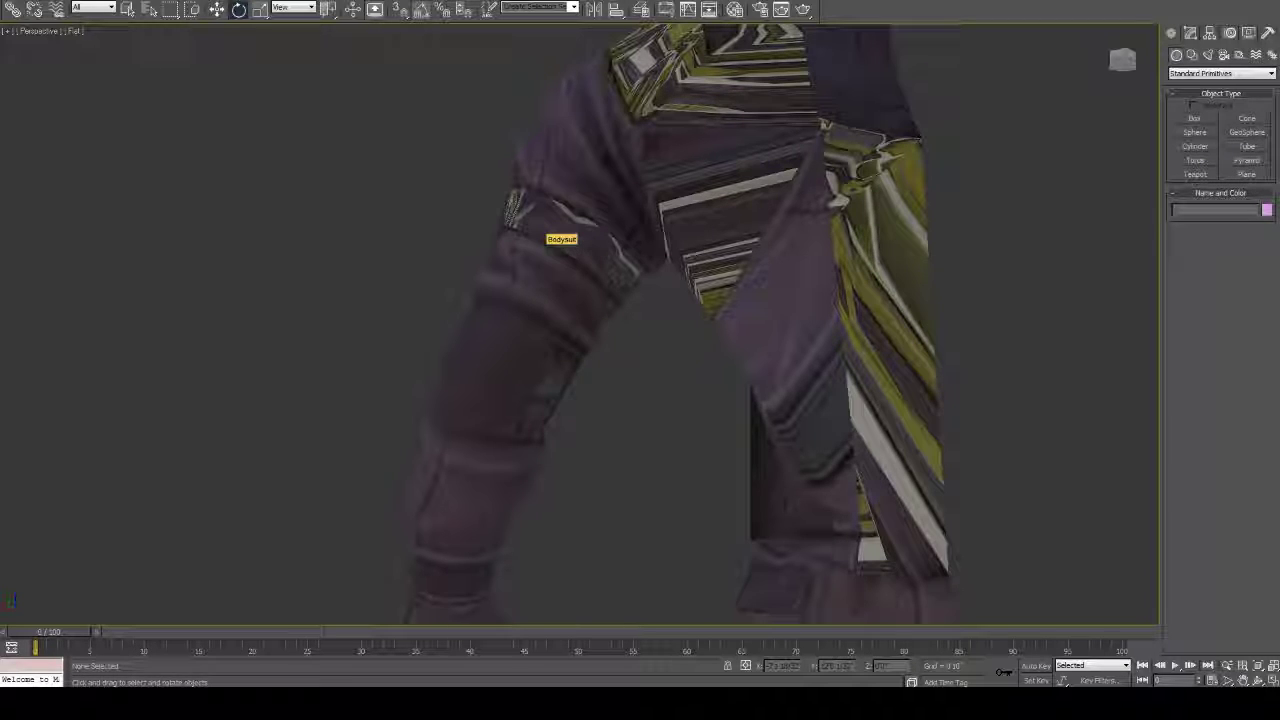
pyautogui.keyDown('alt'); pyautogui.moveTo(545, 226); pyautogui.dragTo(480, 256, button='middle'); pyautogui.keyUp('alt')
pyautogui.keyDown('alt'); pyautogui.moveTo(660, 574); pyautogui.dragTo(660, 590, button='middle'); pyautogui.keyUp('alt')
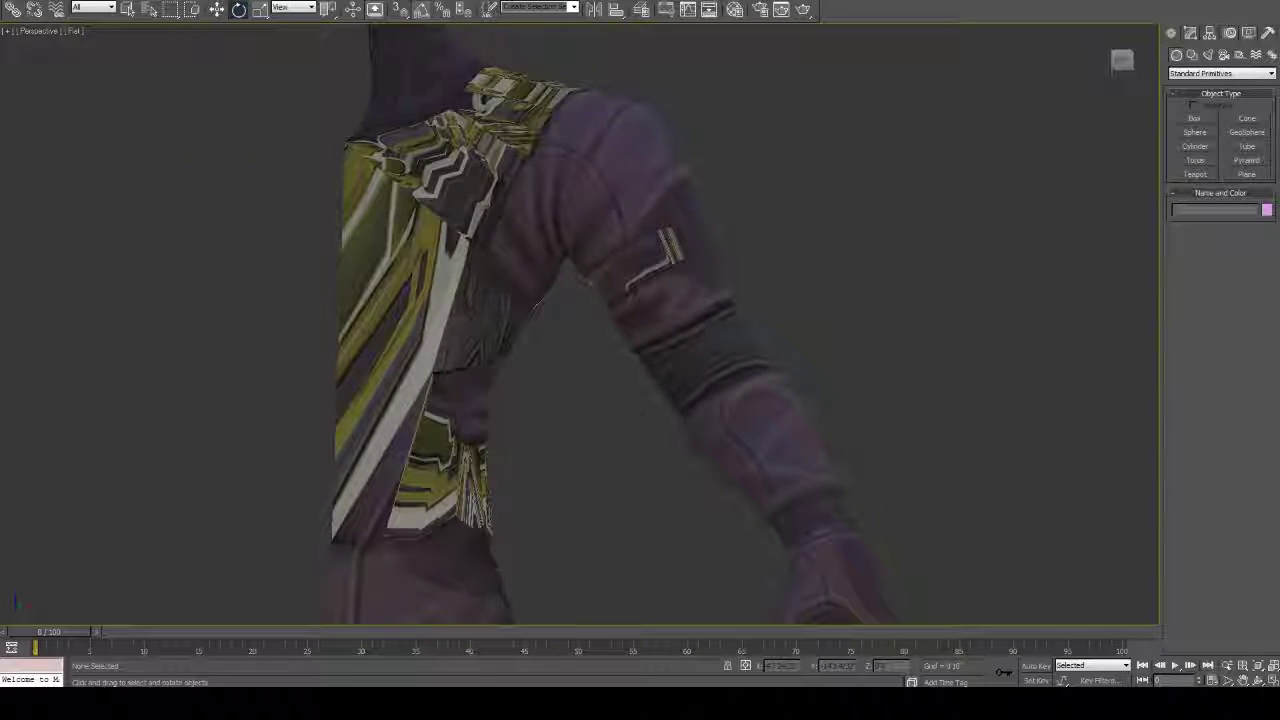
pyautogui.moveTo(580, 300); pyautogui.dragTo(596, 403, button='middle')
pyautogui.moveTo(666, 434); pyautogui.dragTo(636, 350, button='middle')
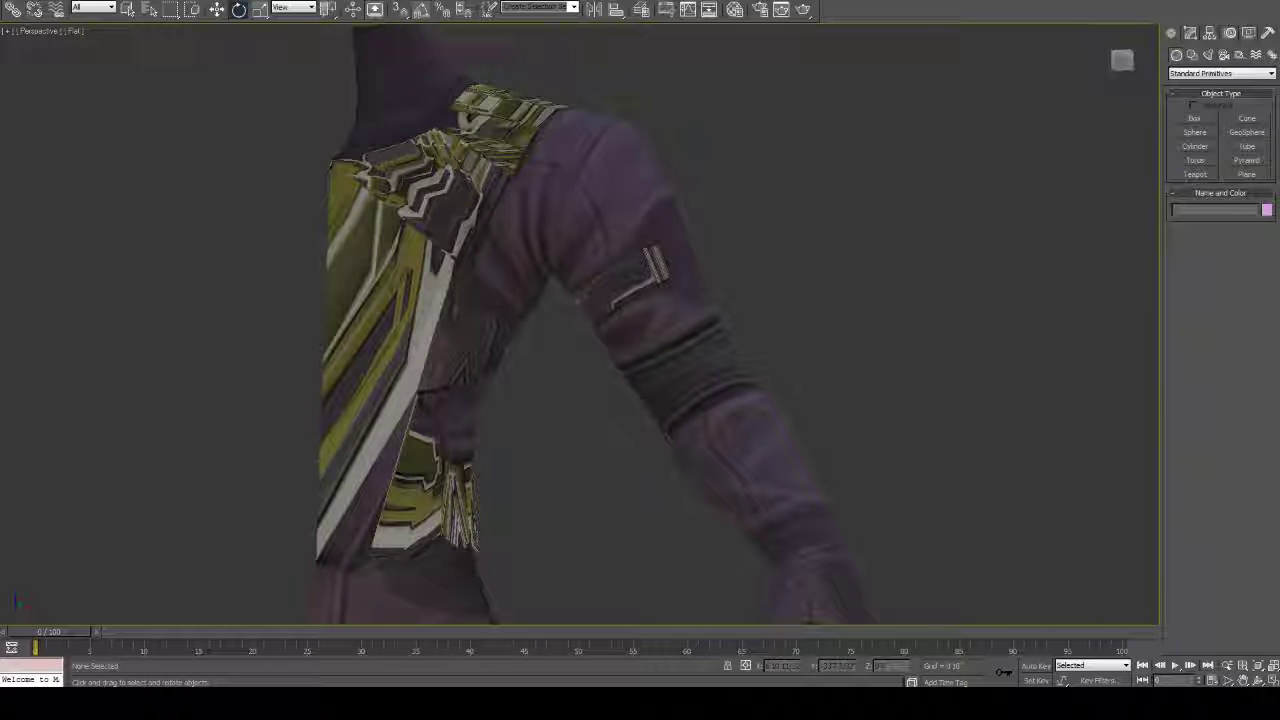
# Step: Examine the textured leg with its patterned band, the hip and the hand from several sides and from below
pyautogui.moveTo(570, 610); pyautogui.dragTo(682, 30, button='middle')
pyautogui.moveTo(560, 320)
pyautogui.keyDown('alt'); pyautogui.mouseDown(button='middle')
pyautogui.moveTo(750, 350)
pyautogui.moveTo(728, 335)
pyautogui.moveTo(570, 315)
pyautogui.mouseUp(button='middle'); pyautogui.keyUp('alt')
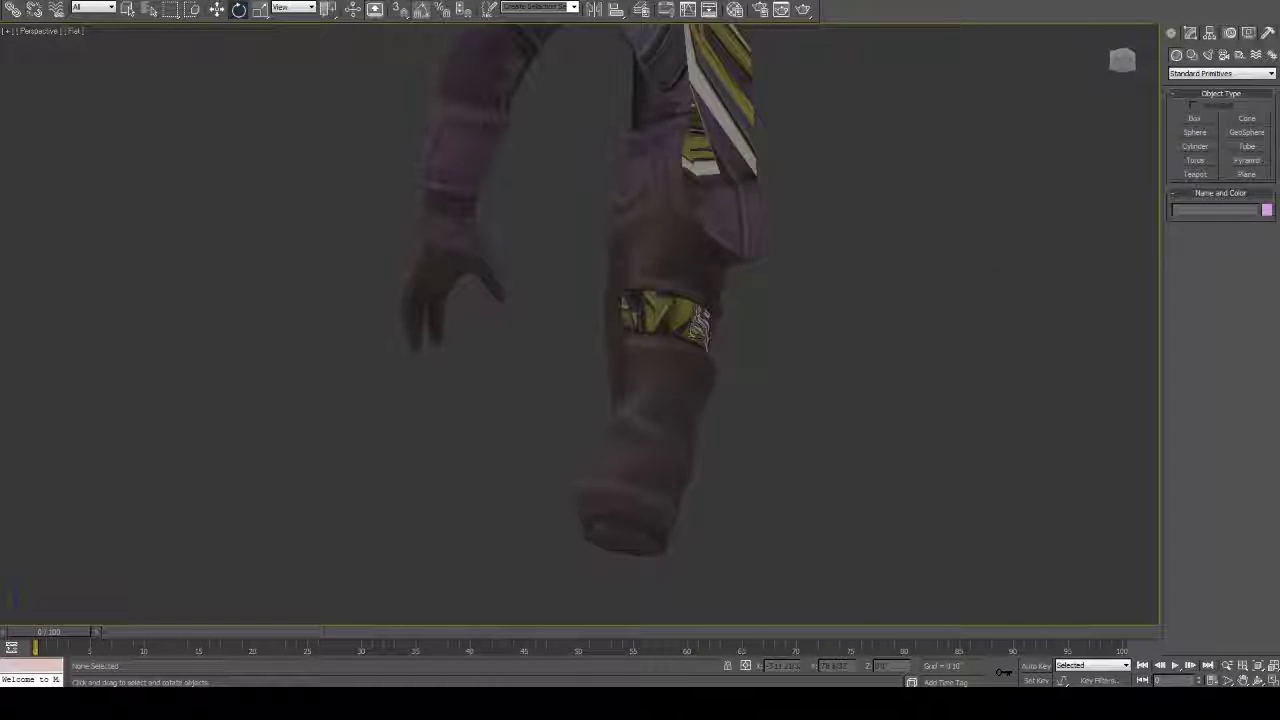
pyautogui.keyDown('alt'); pyautogui.moveTo(638, 475); pyautogui.dragTo(715, 415, button='middle'); pyautogui.keyUp('alt')
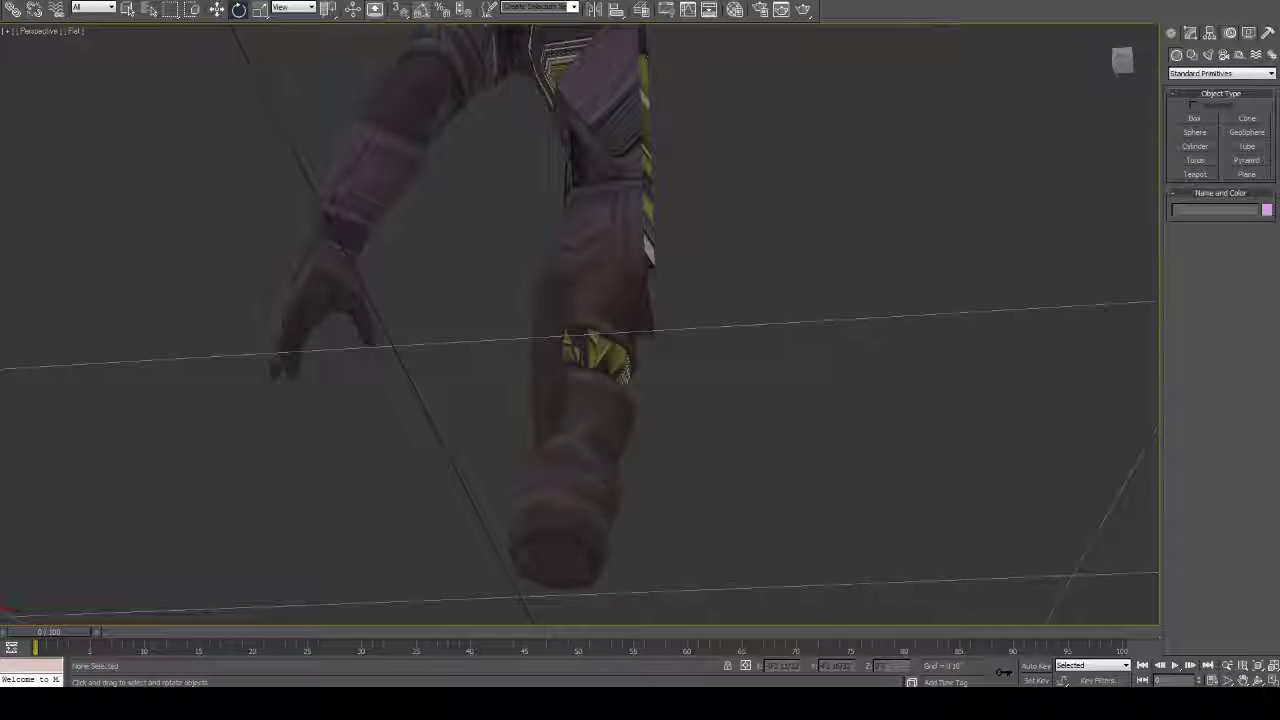
pyautogui.keyDown('alt'); pyautogui.moveTo(600, 260); pyautogui.dragTo(562, 503, button='middle'); pyautogui.keyUp('alt')
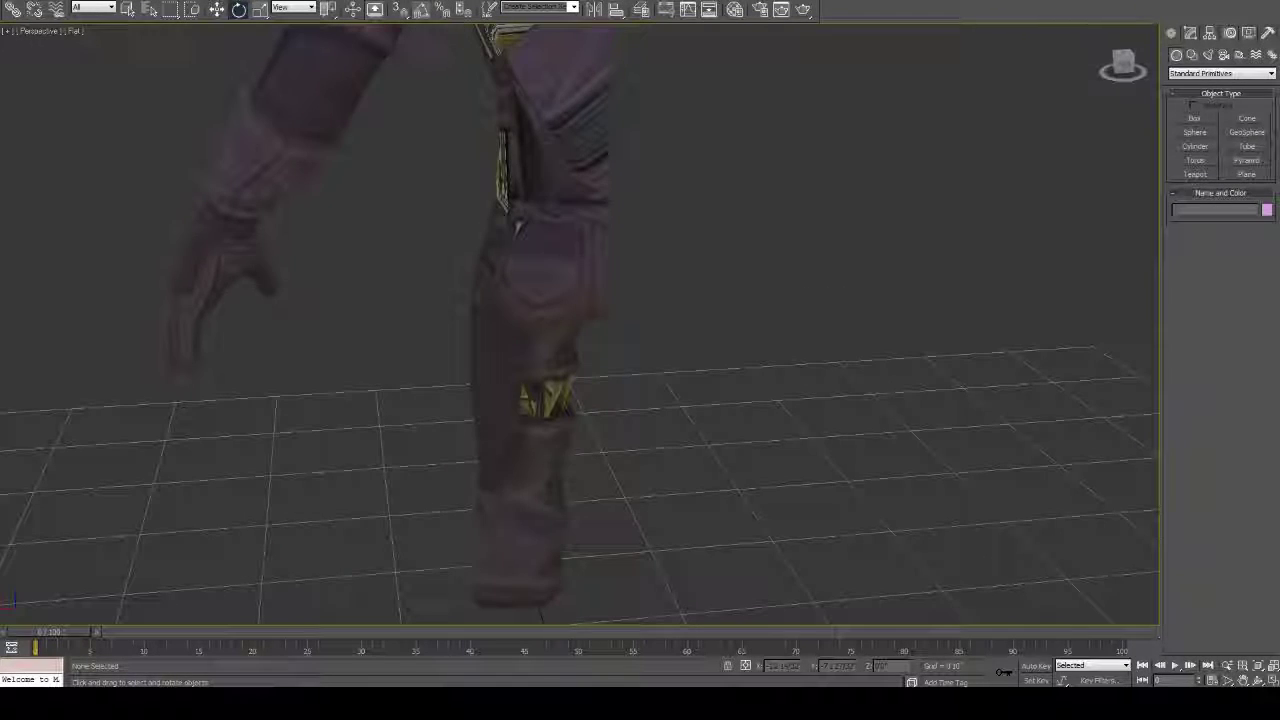
pyautogui.keyDown('alt'); pyautogui.moveTo(517, 228); pyautogui.dragTo(397, 338, button='middle'); pyautogui.keyUp('alt')
pyautogui.scroll(3, 440, 335)
pyautogui.keyDown('alt'); pyautogui.moveTo(372, 397); pyautogui.dragTo(482, 387, button='middle'); pyautogui.keyUp('alt')
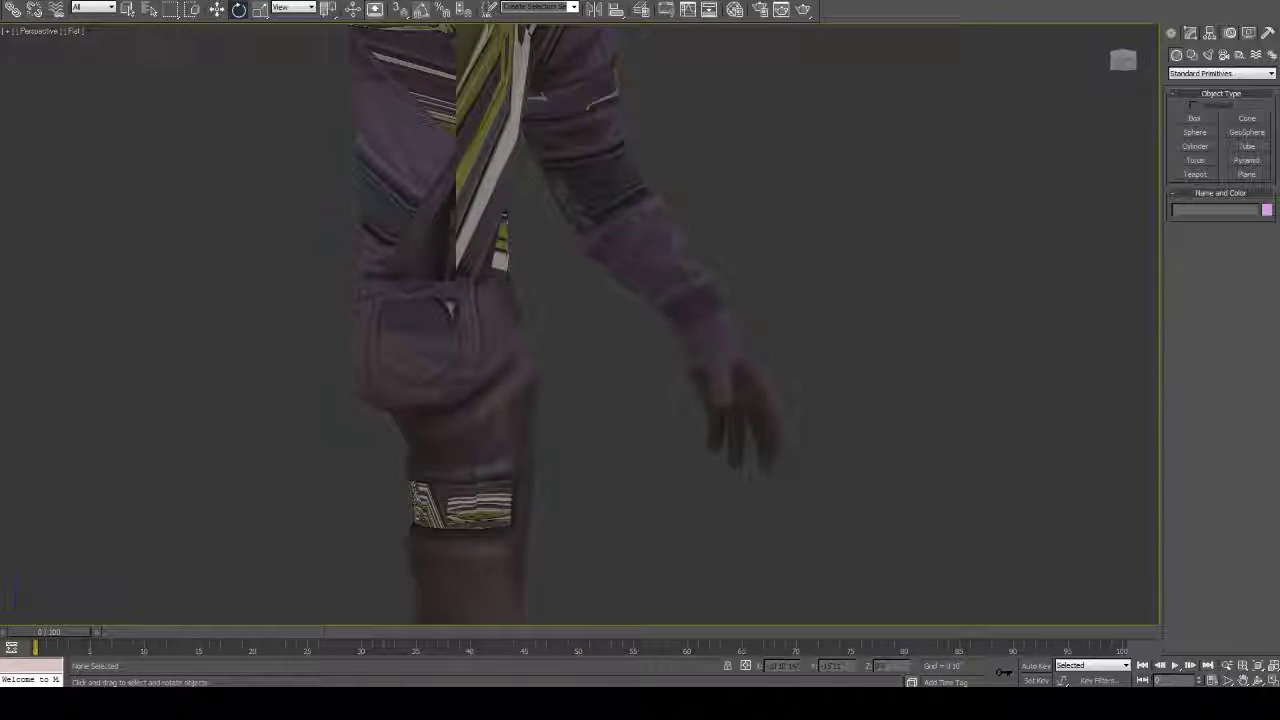
pyautogui.keyDown('alt'); pyautogui.moveTo(450, 308); pyautogui.dragTo(622, 345, button='middle'); pyautogui.keyUp('alt')
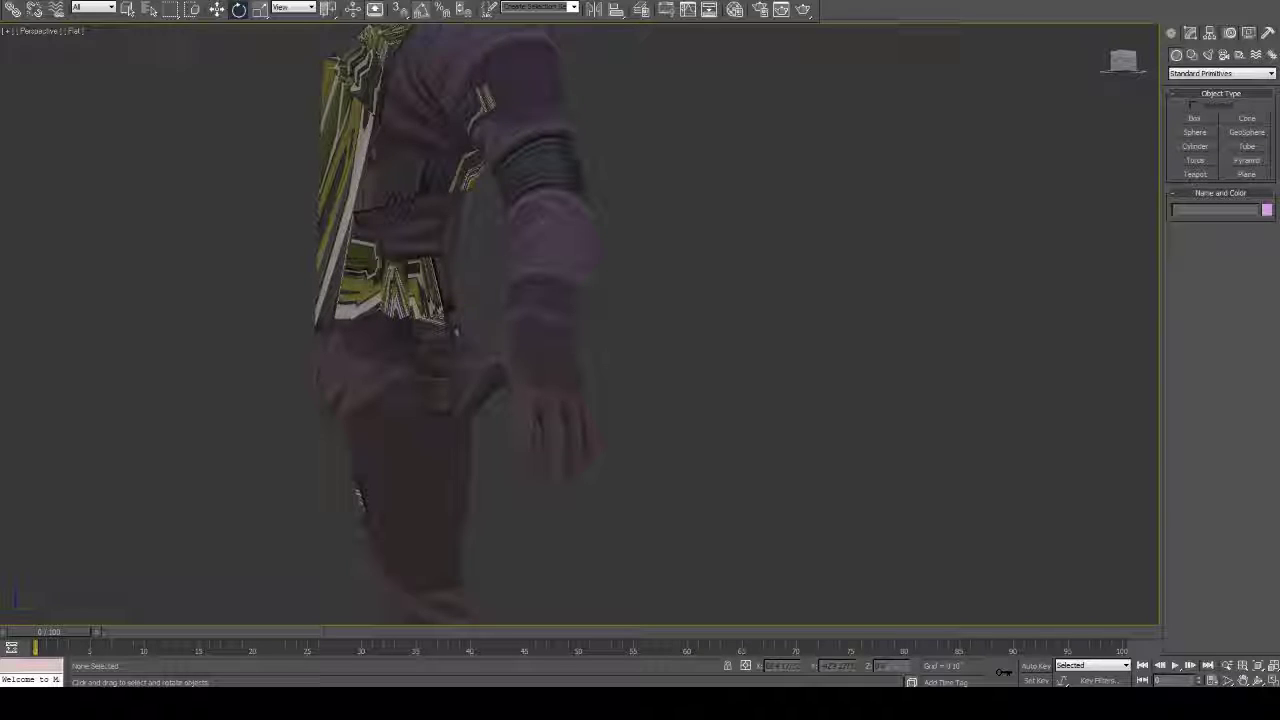
pyautogui.keyDown('alt'); pyautogui.moveTo(560, 300); pyautogui.dragTo(700, 482, button='middle'); pyautogui.keyUp('alt')
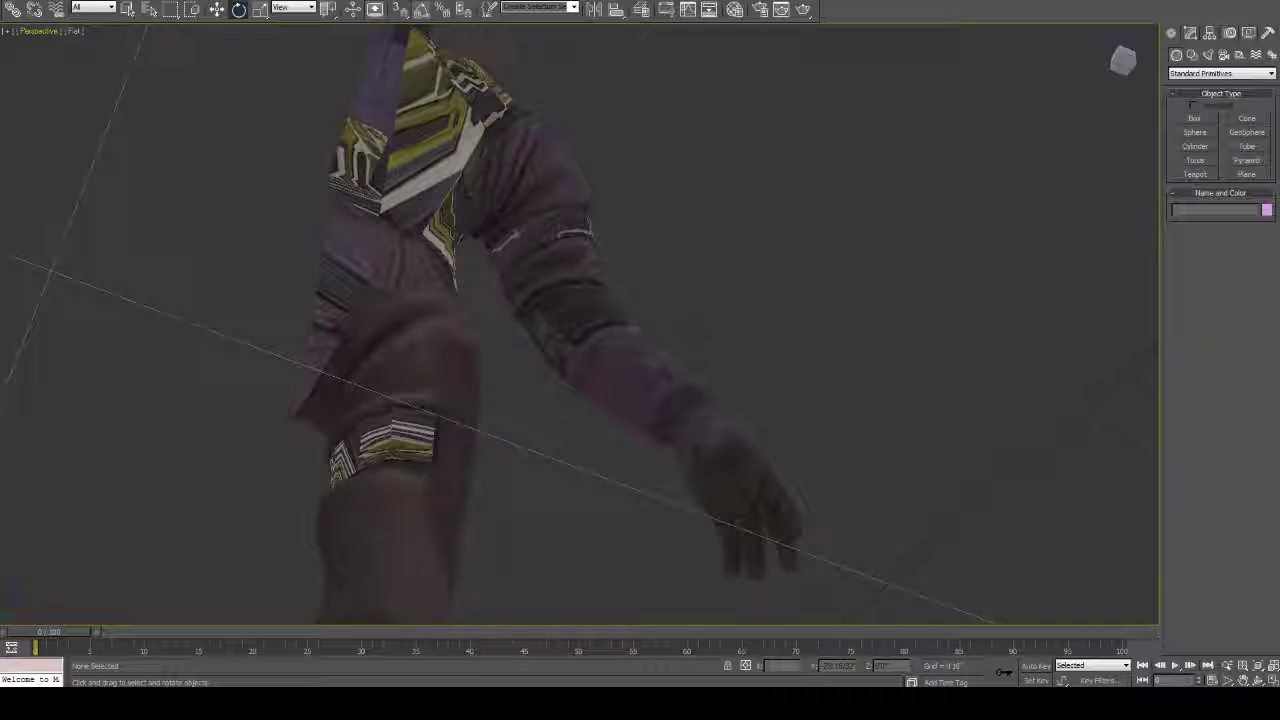
# Step: Show Edged Faces again and examine the mesh density on the hand, arm and torso
pyautogui.click(75, 31)
pyautogui.click(110, 103)
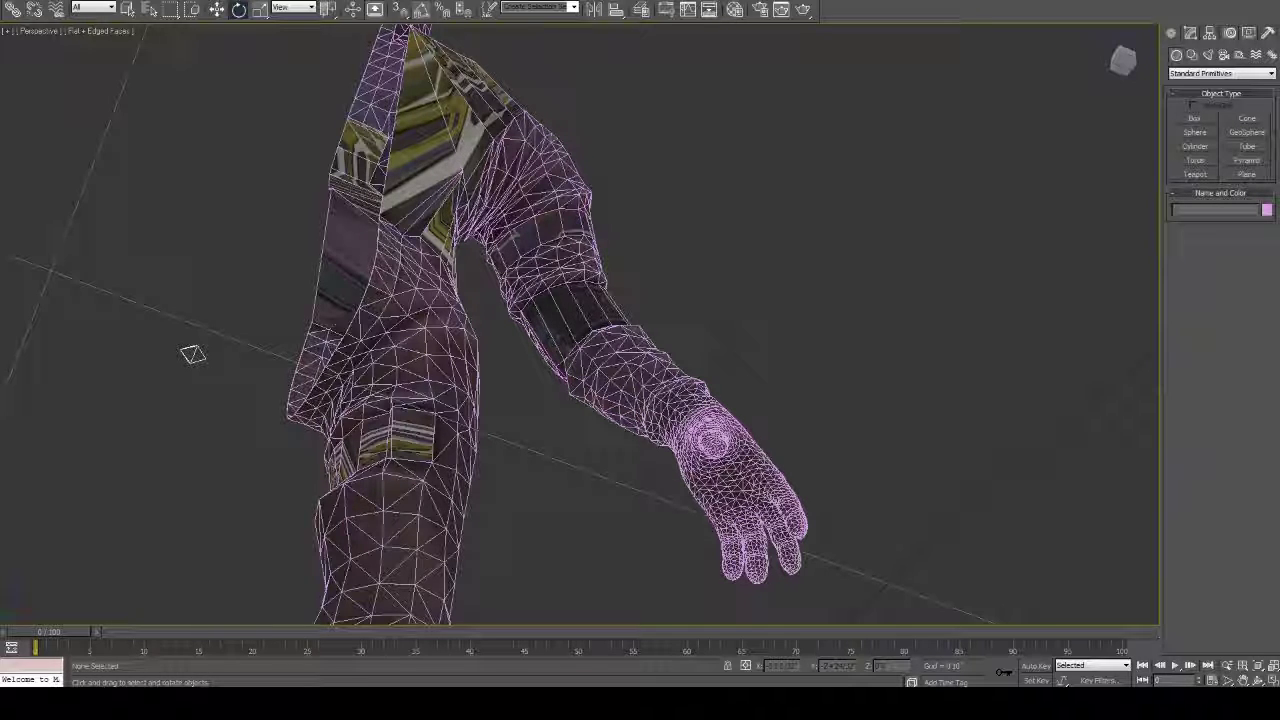
pyautogui.keyDown('alt'); pyautogui.moveTo(193, 355); pyautogui.dragTo(197, 236, button='middle'); pyautogui.keyUp('alt')
pyautogui.keyDown('alt'); pyautogui.moveTo(684, 358); pyautogui.dragTo(634, 368, button='middle'); pyautogui.keyUp('alt')
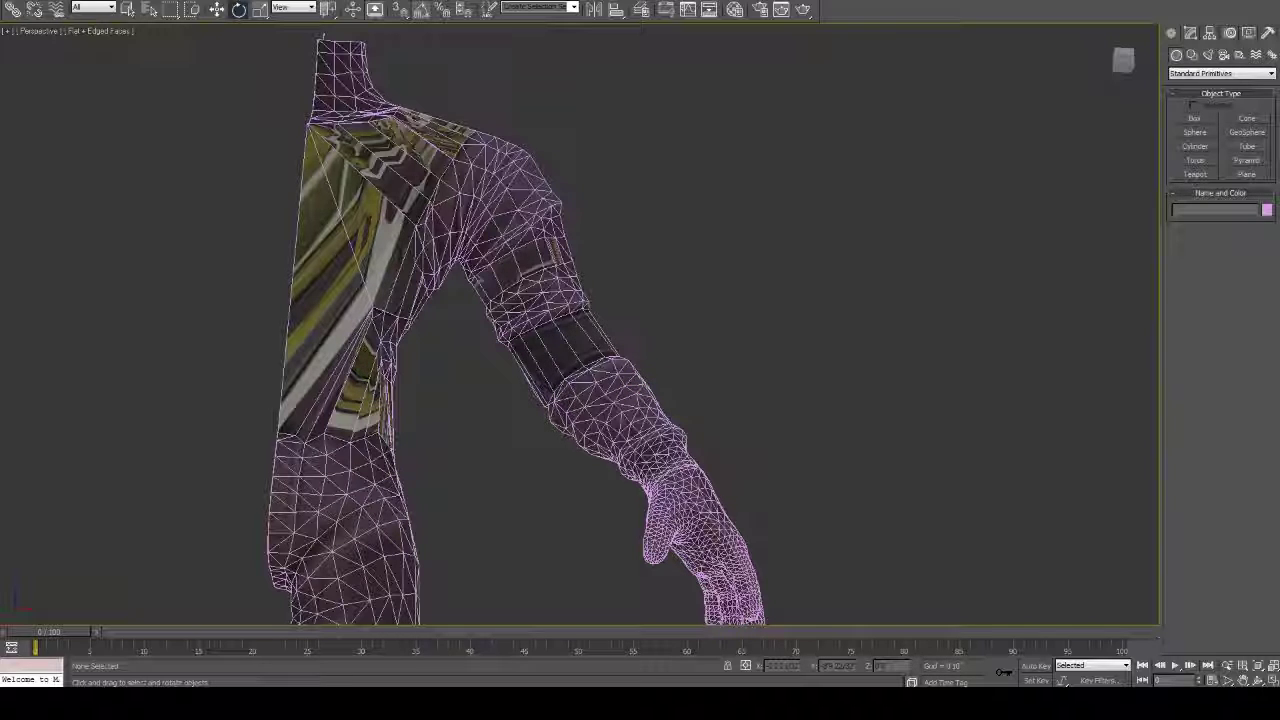
pyautogui.keyDown('alt'); pyautogui.moveTo(634, 368); pyautogui.dragTo(648, 366, button='middle'); pyautogui.keyUp('alt')
pyautogui.keyDown('alt'); pyautogui.moveTo(600, 330); pyautogui.dragTo(550, 350, button='middle'); pyautogui.keyUp('alt')
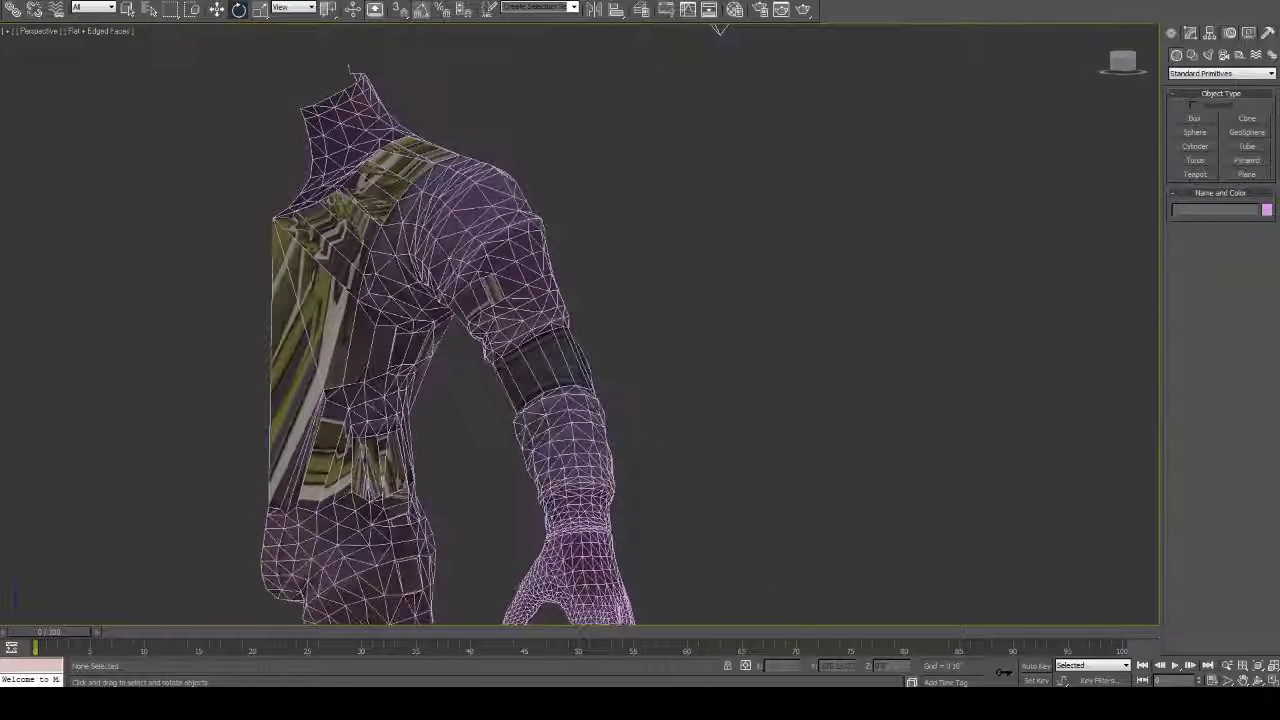
# Step: Turn off Edged Faces and view the flat-shaded torso and arm textures from the front
pyautogui.click(90, 32)
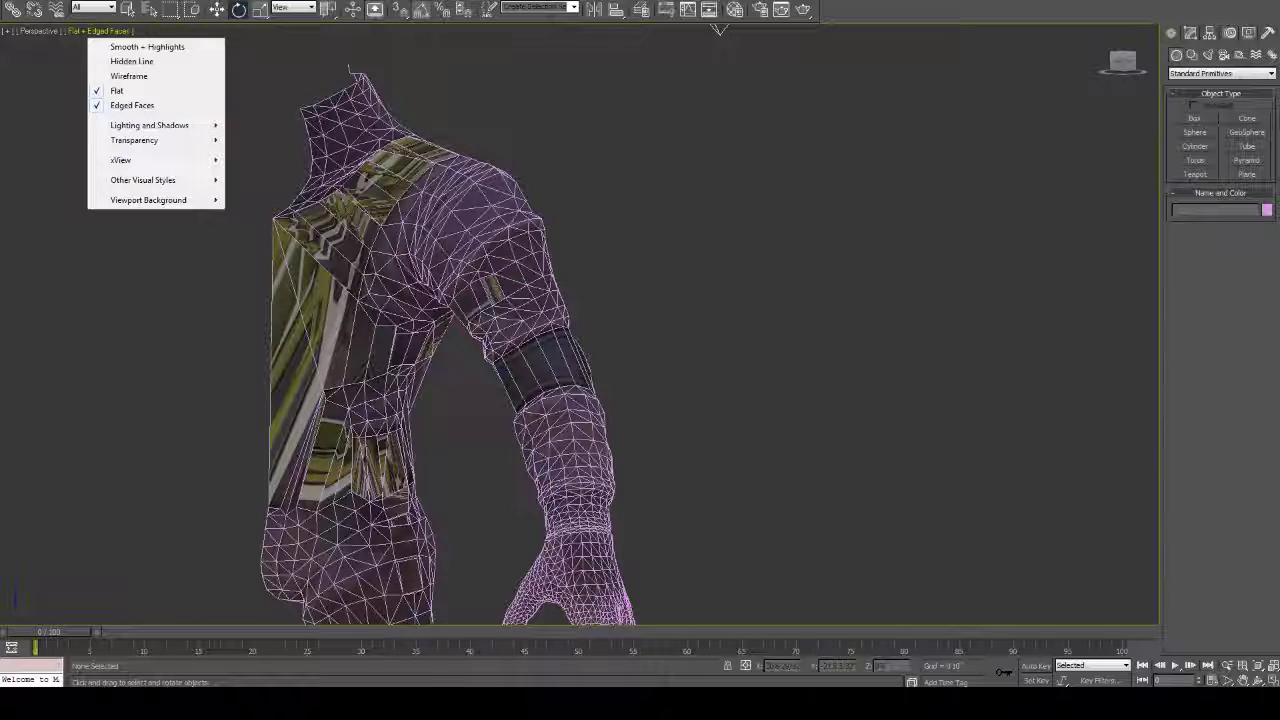
pyautogui.click(132, 106)
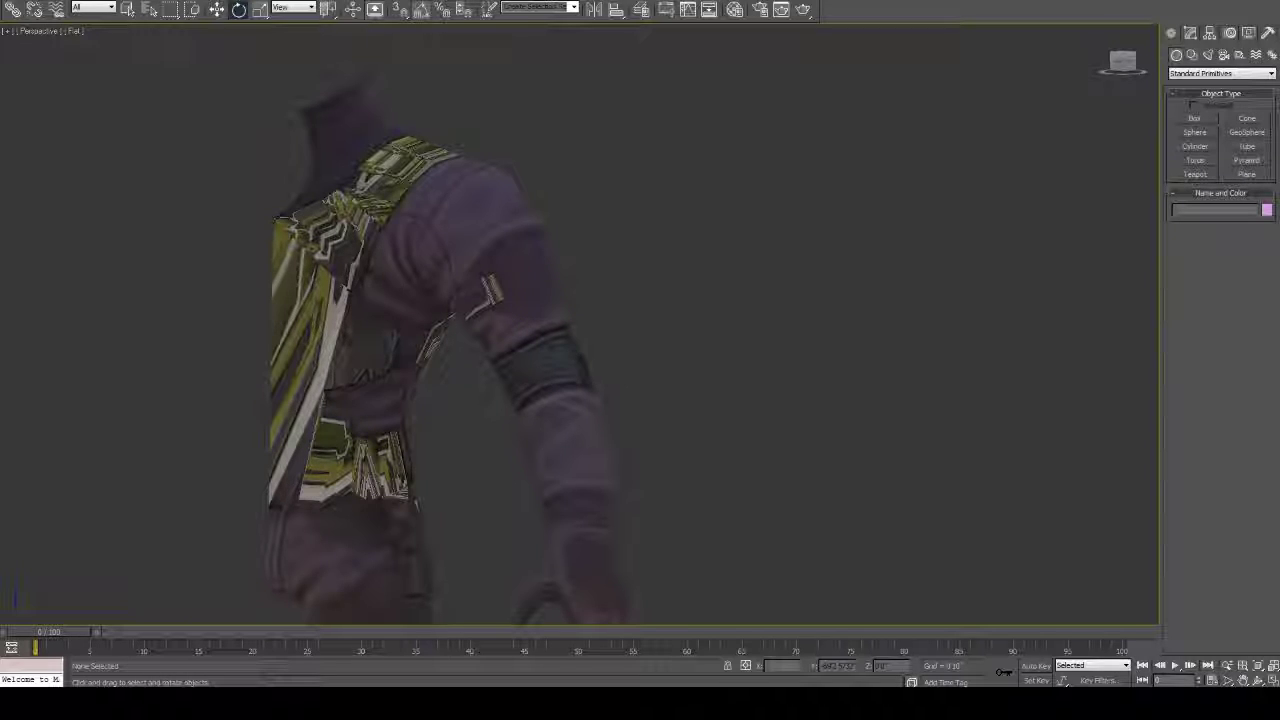
pyautogui.keyDown('alt'); pyautogui.moveTo(560, 350); pyautogui.dragTo(635, 325, button='middle'); pyautogui.keyUp('alt')
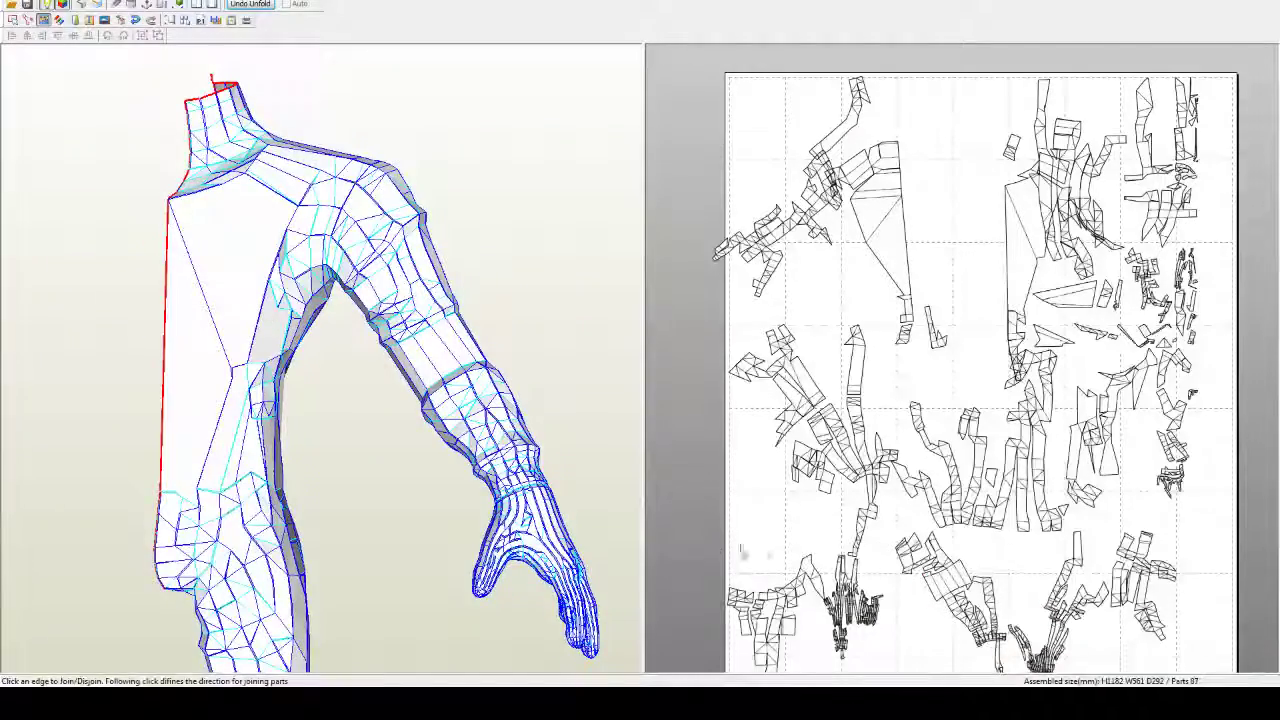
# Step: Switch to Pepakura Designer and examine the fold and cut edges along the shoulder, upper arm, armband and forearm from several angles
pyautogui.moveTo(483, 459); pyautogui.dragTo(400, 470, button='middle')
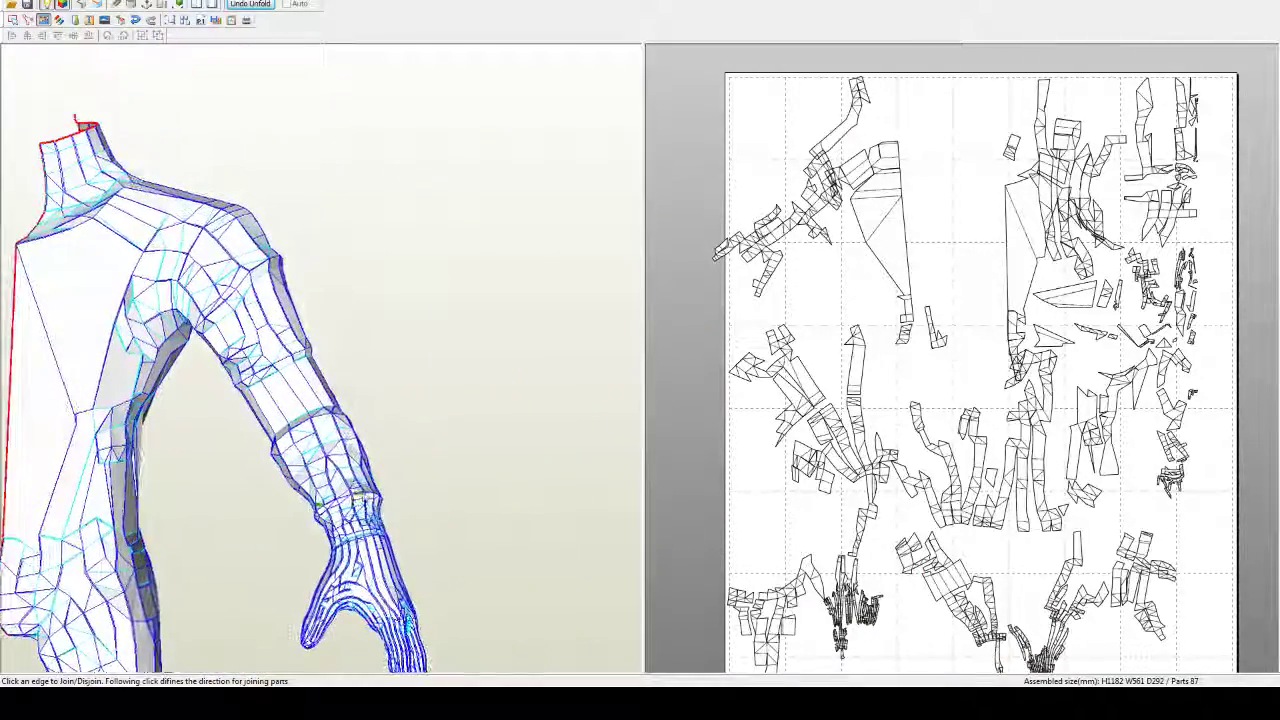
pyautogui.moveTo(400, 470); pyautogui.dragTo(386, 470, button='right')
pyautogui.moveTo(386, 470); pyautogui.dragTo(410, 488)
pyautogui.scroll(3, 322, 492)
pyautogui.moveTo(294, 563); pyautogui.dragTo(347, 469, button='middle')
pyautogui.moveTo(346, 470); pyautogui.dragTo(212, 352)
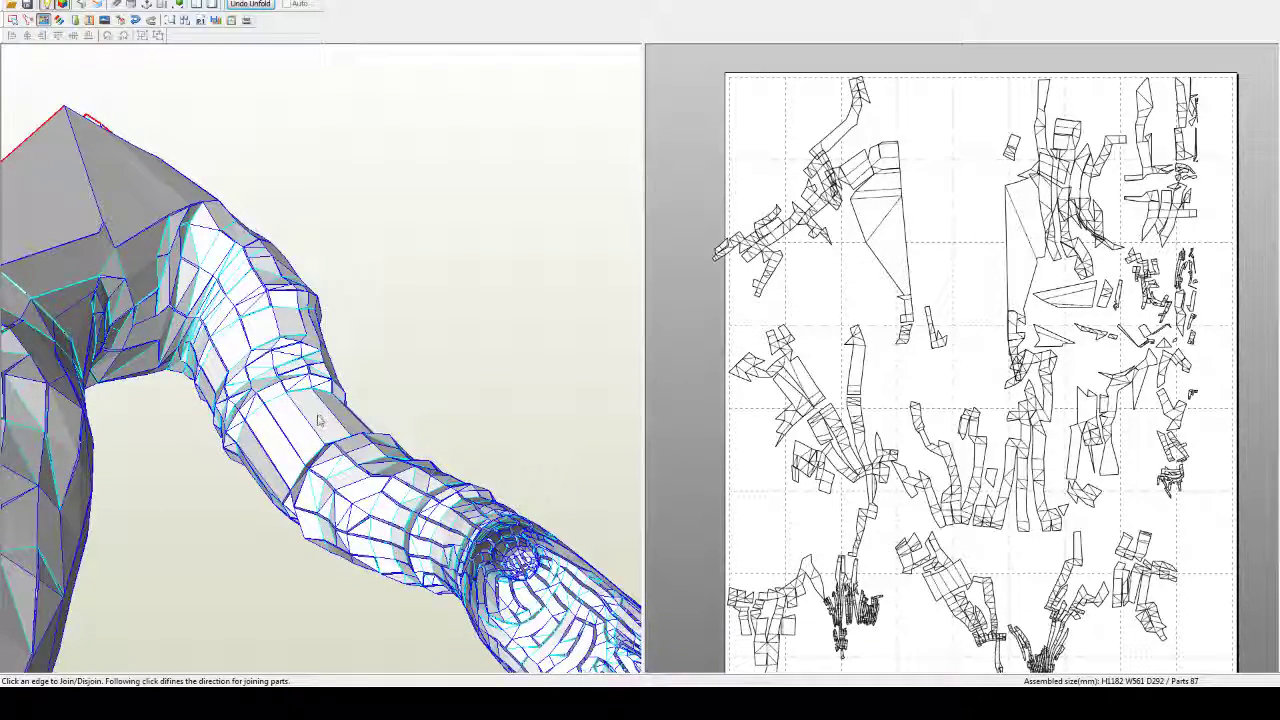
pyautogui.moveTo(319, 421); pyautogui.dragTo(213, 345)
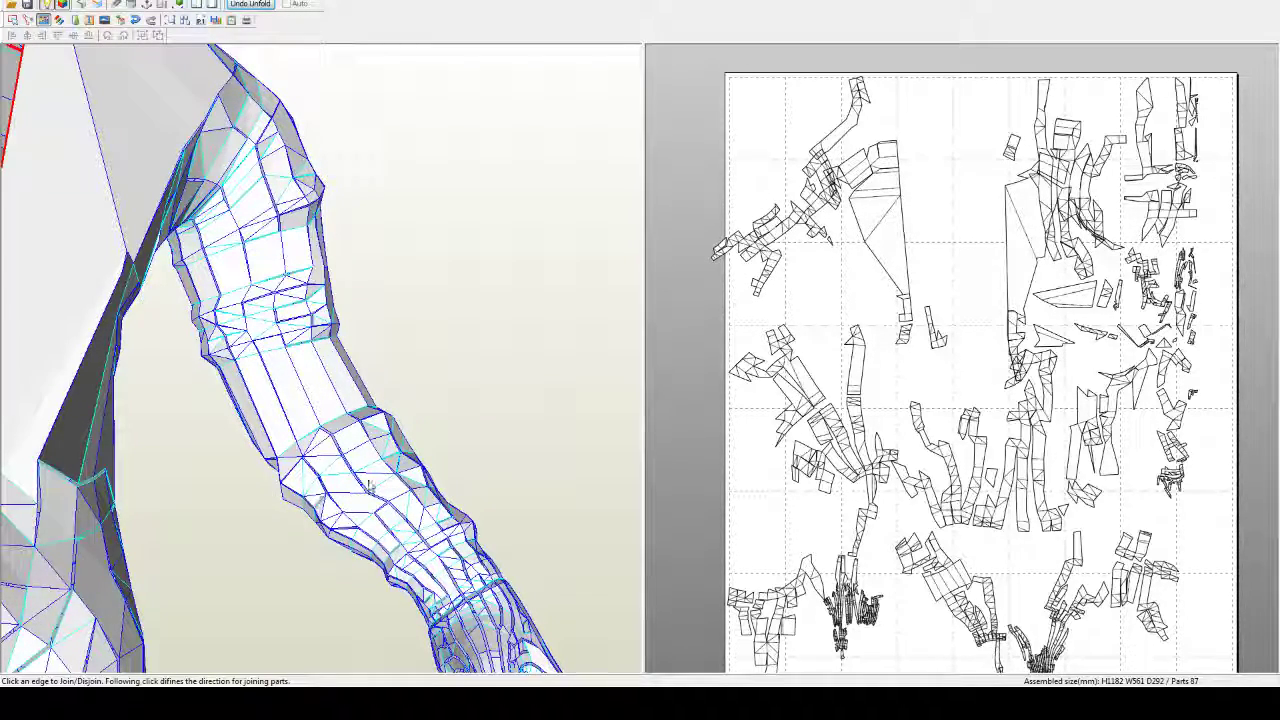
pyautogui.moveTo(370, 485); pyautogui.dragTo(392, 439, button='right')
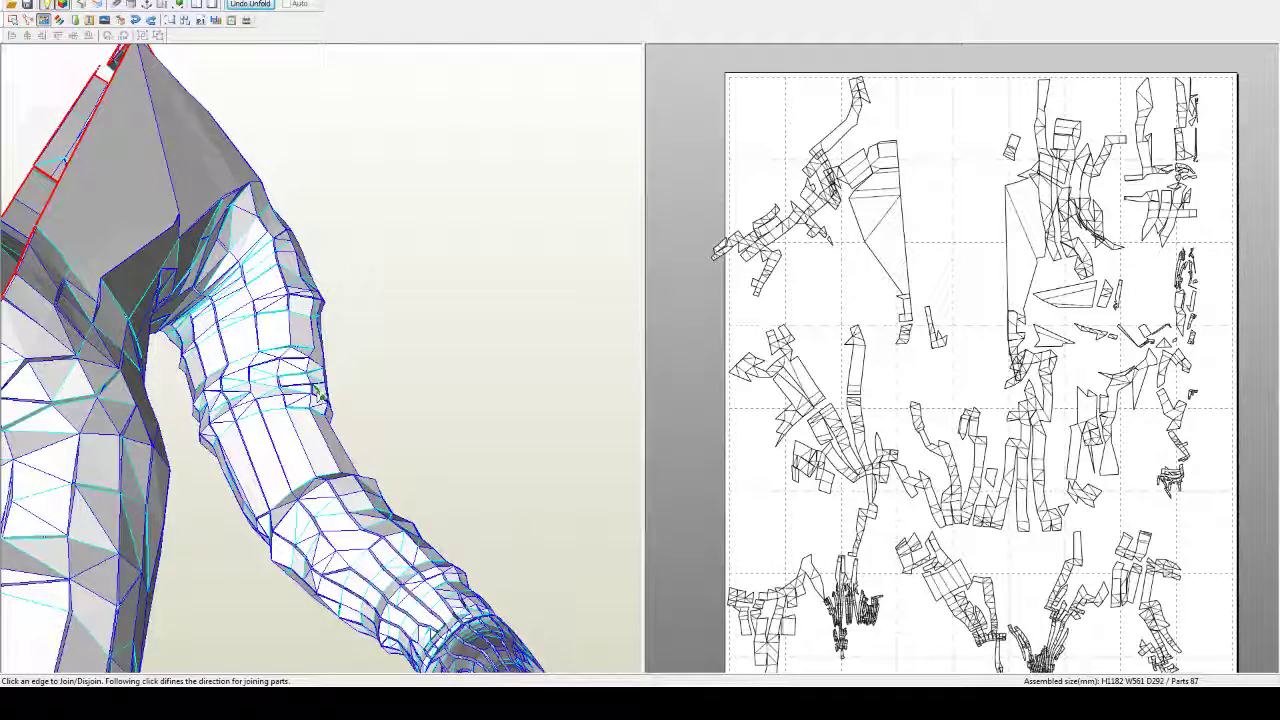
pyautogui.moveTo(316, 393); pyautogui.dragTo(244, 378)
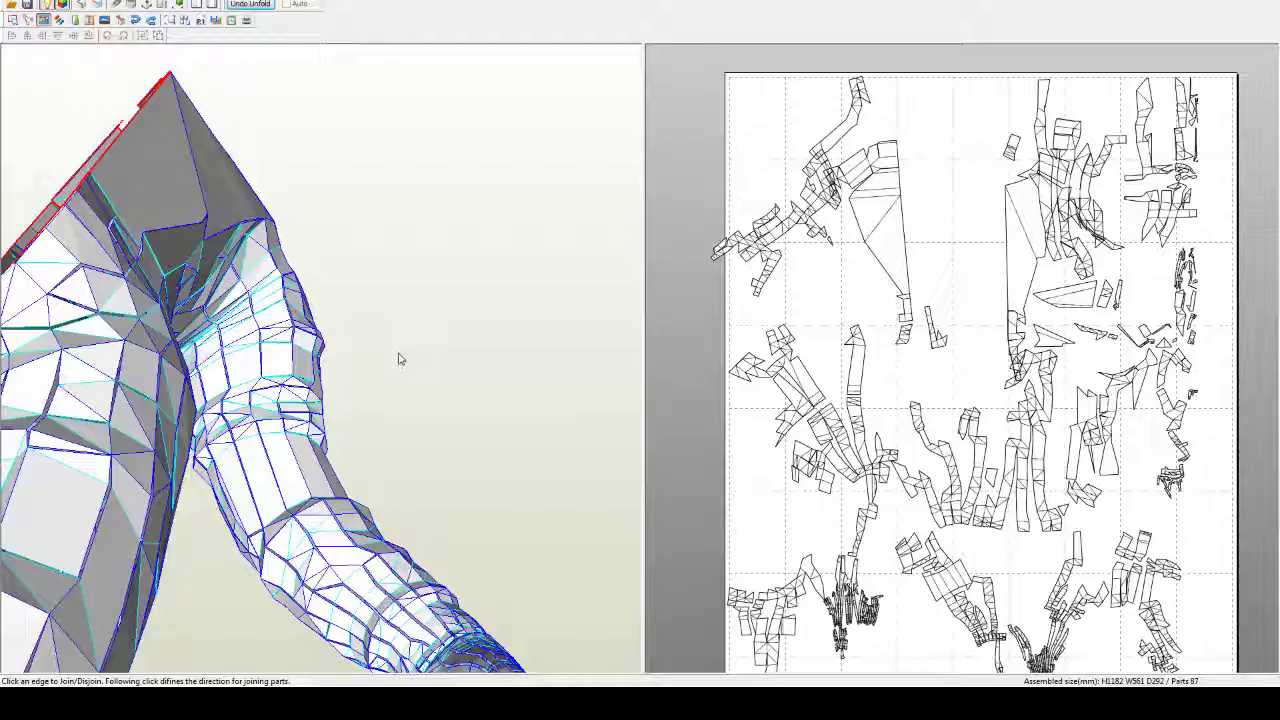
pyautogui.moveTo(400, 356); pyautogui.dragTo(350, 422, button='right')
pyautogui.scroll(3, 352, 424)
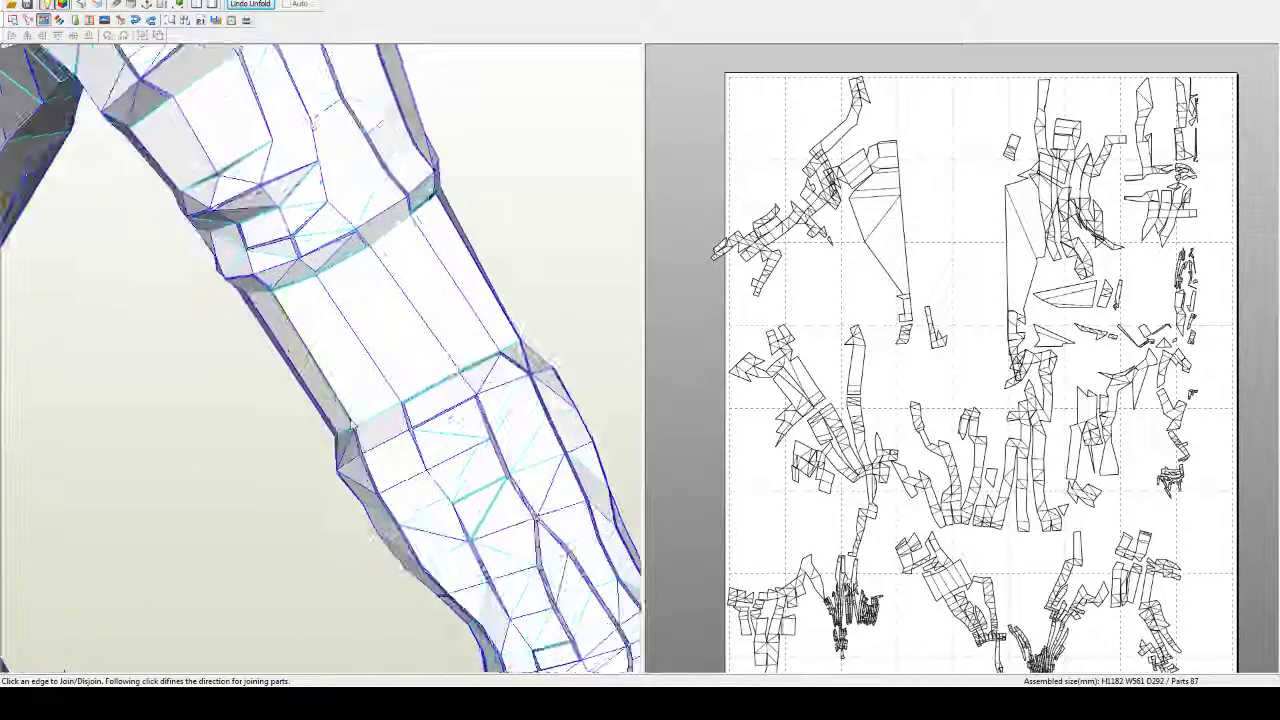
pyautogui.scroll(-5, 350, 425)
pyautogui.moveTo(350, 425); pyautogui.dragTo(306, 534)
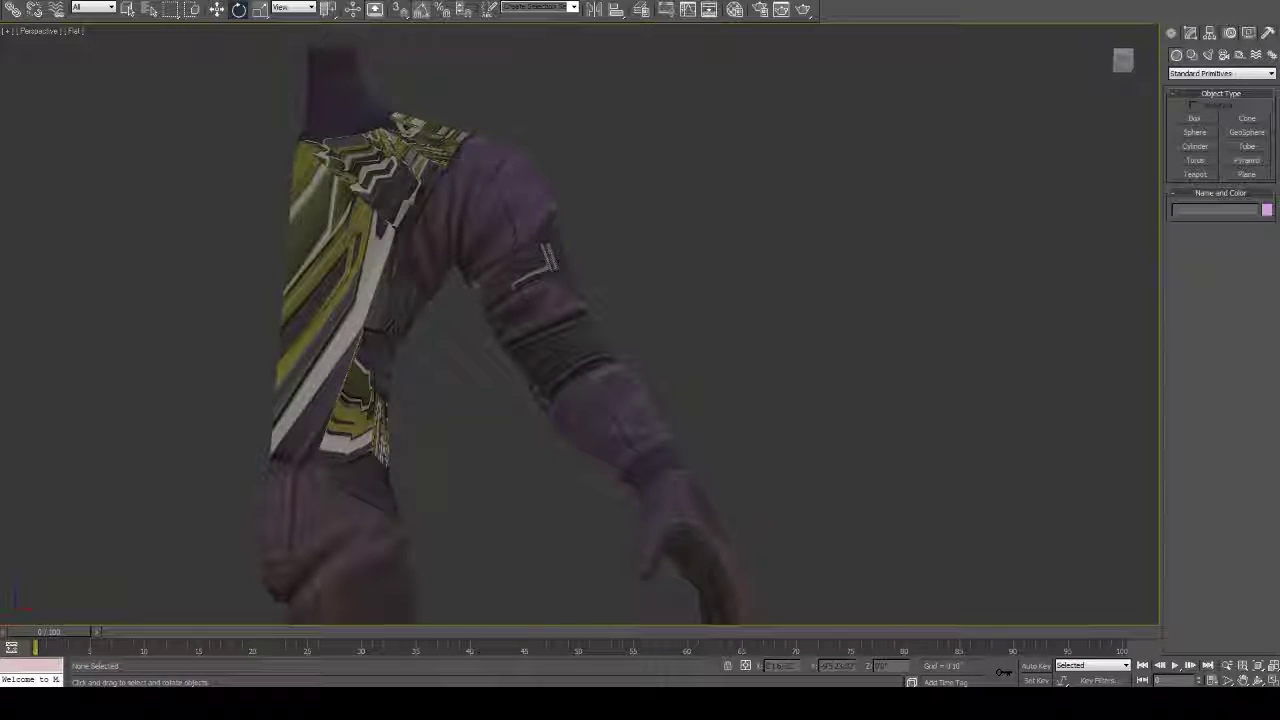
# Step: Switch to 3ds Max to view the textured torso and arm from above, and return to the unfolded parts in Pepakura Designer
pyautogui.keyDown('alt'); pyautogui.moveTo(580, 300); pyautogui.dragTo(586, 380, button='middle'); pyautogui.keyUp('alt')
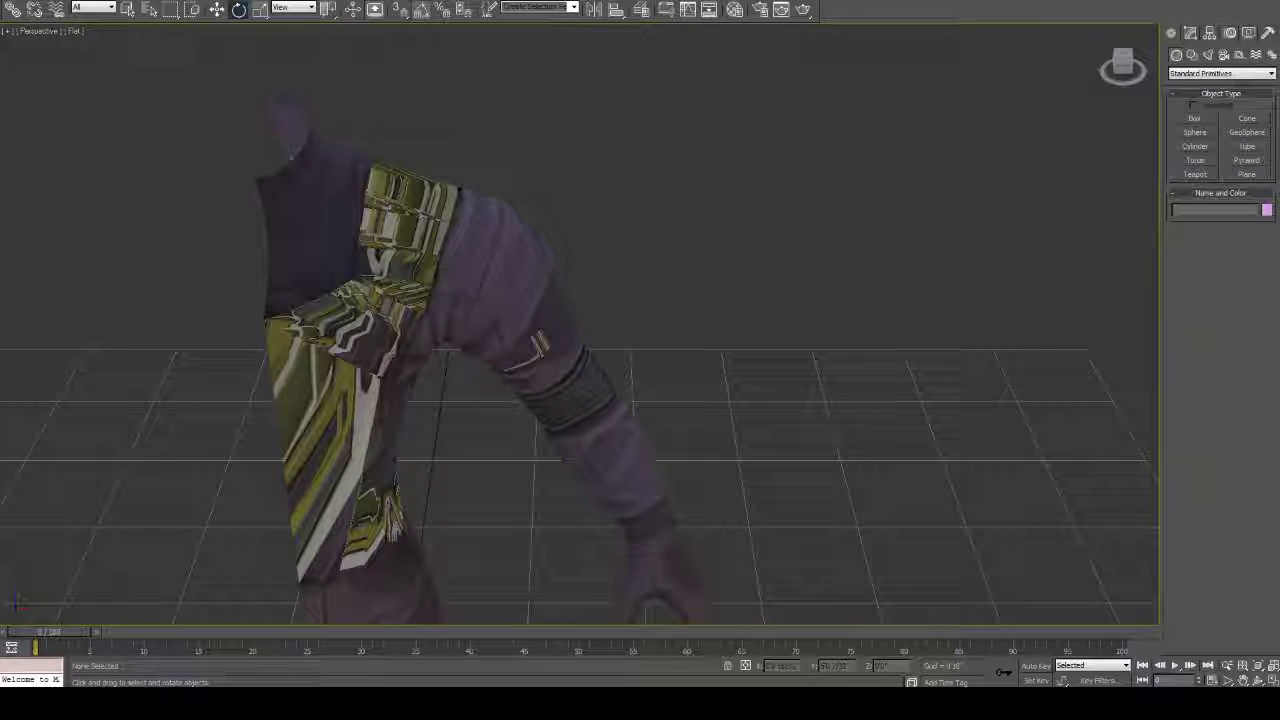
pyautogui.keyDown('alt'); pyautogui.moveTo(580, 360); pyautogui.dragTo(582, 290, button='middle'); pyautogui.keyUp('alt')
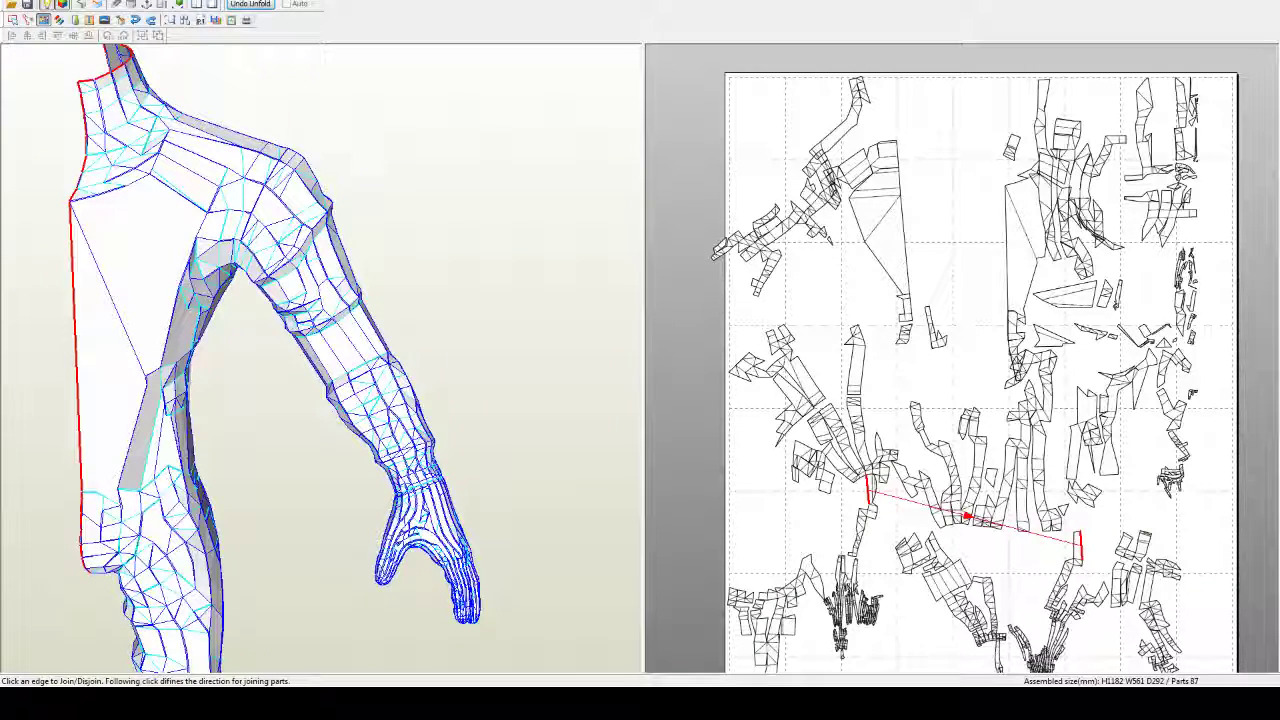
pyautogui.click(910, 536)
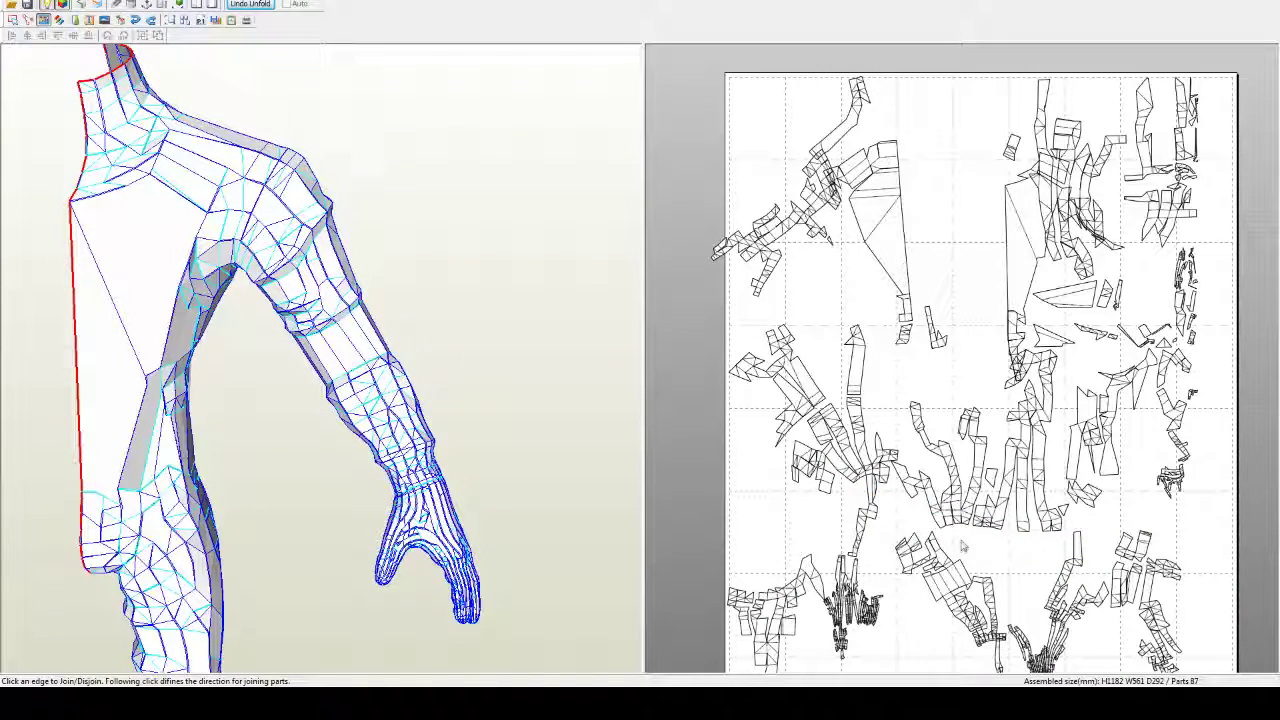
# Step: Disjoin the small faces between the central long strips of the unfolded layout and rejoin them as one continuous strip
pyautogui.moveTo(1014, 530); pyautogui.dragTo(850, 370, button='middle')
pyautogui.scroll(2, 835, 350)
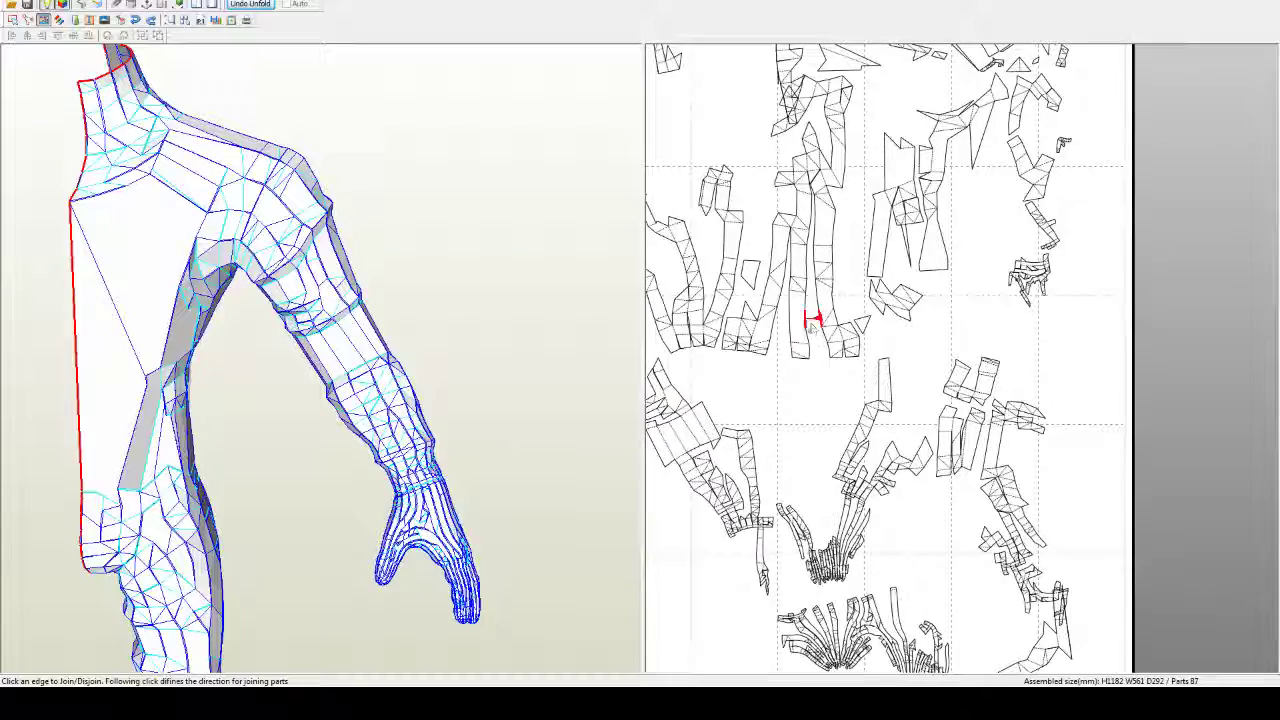
pyautogui.moveTo(813, 323); pyautogui.dragTo(996, 420, button='middle')
pyautogui.scroll(5, 996, 415)
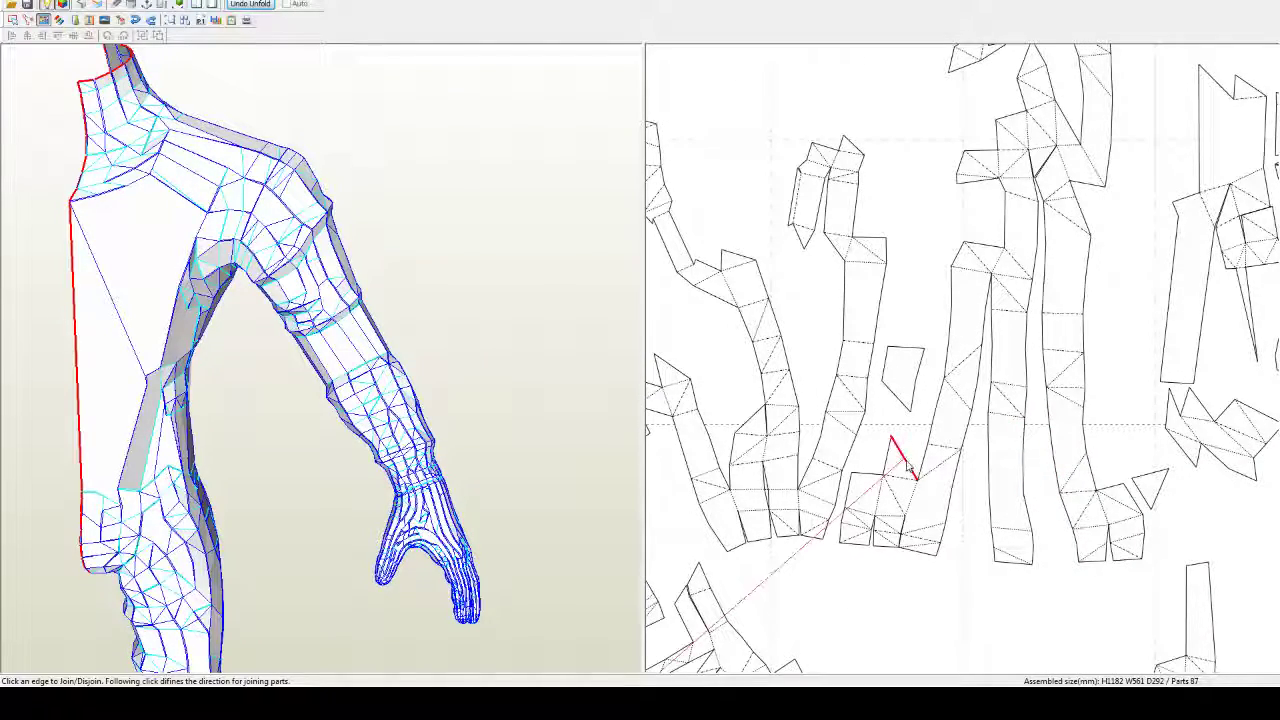
pyautogui.click(905, 467)
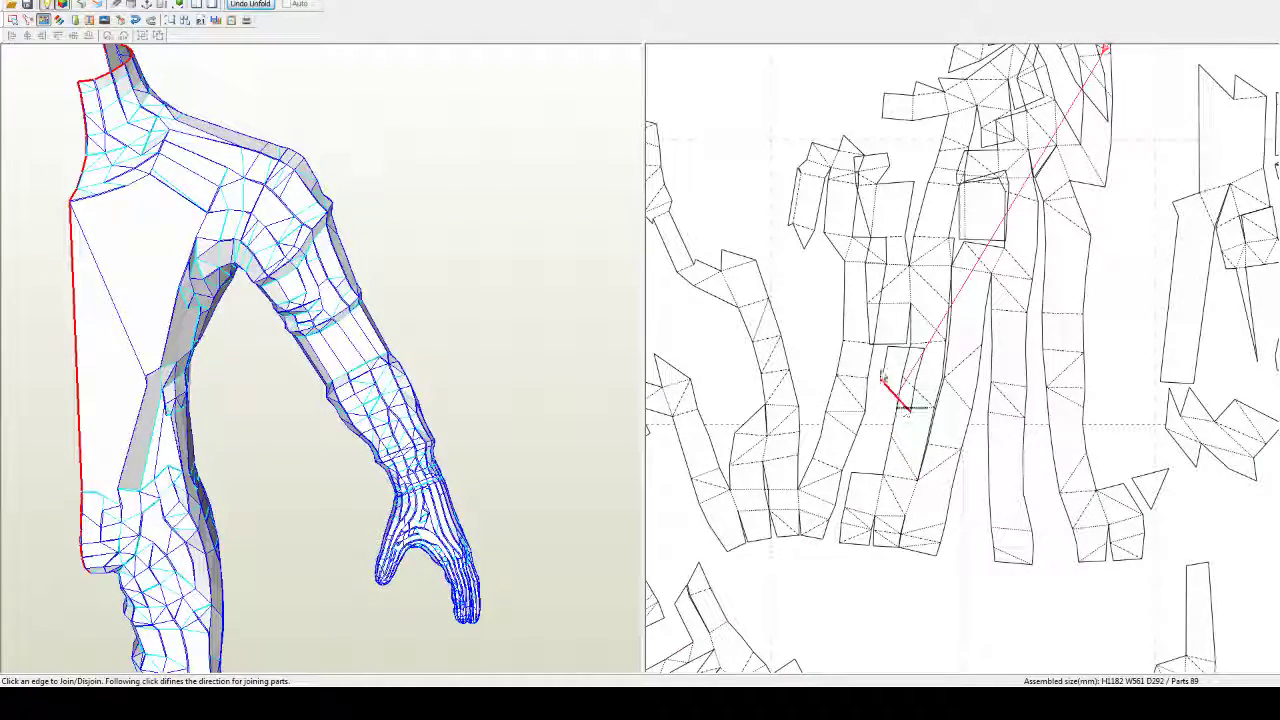
pyautogui.click(883, 349)
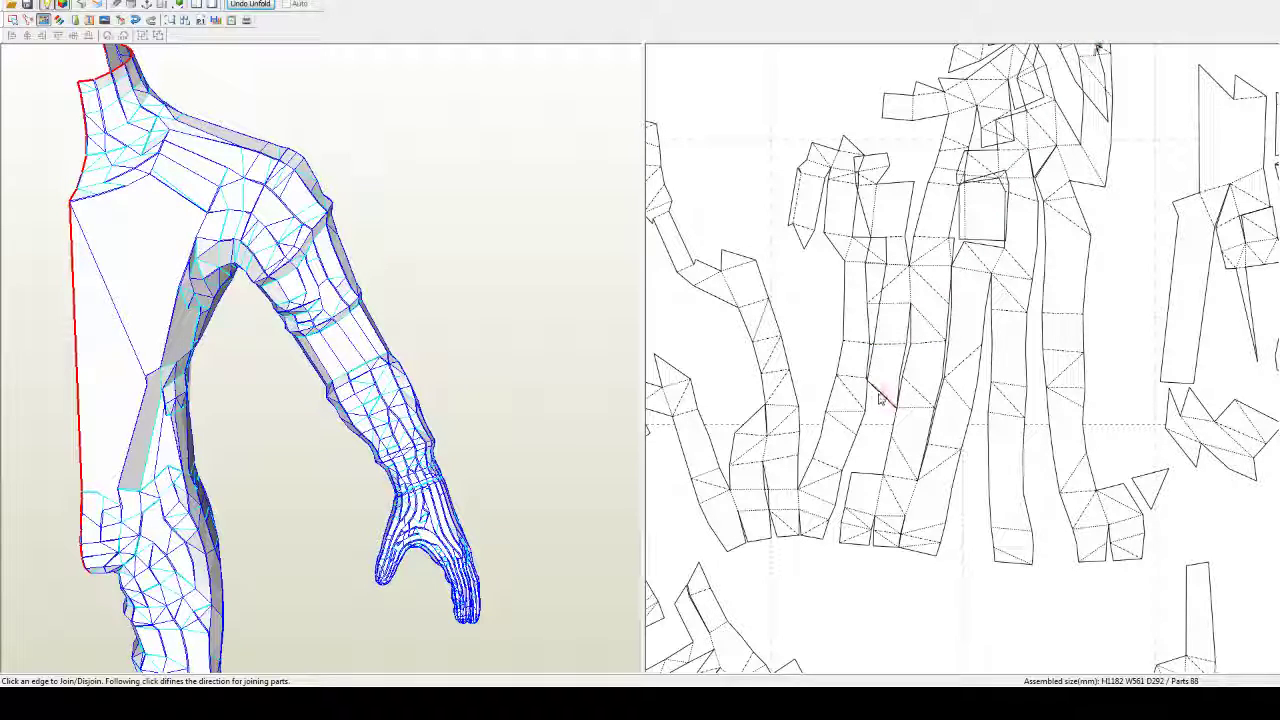
pyautogui.click(873, 487)
pyautogui.click(872, 482)
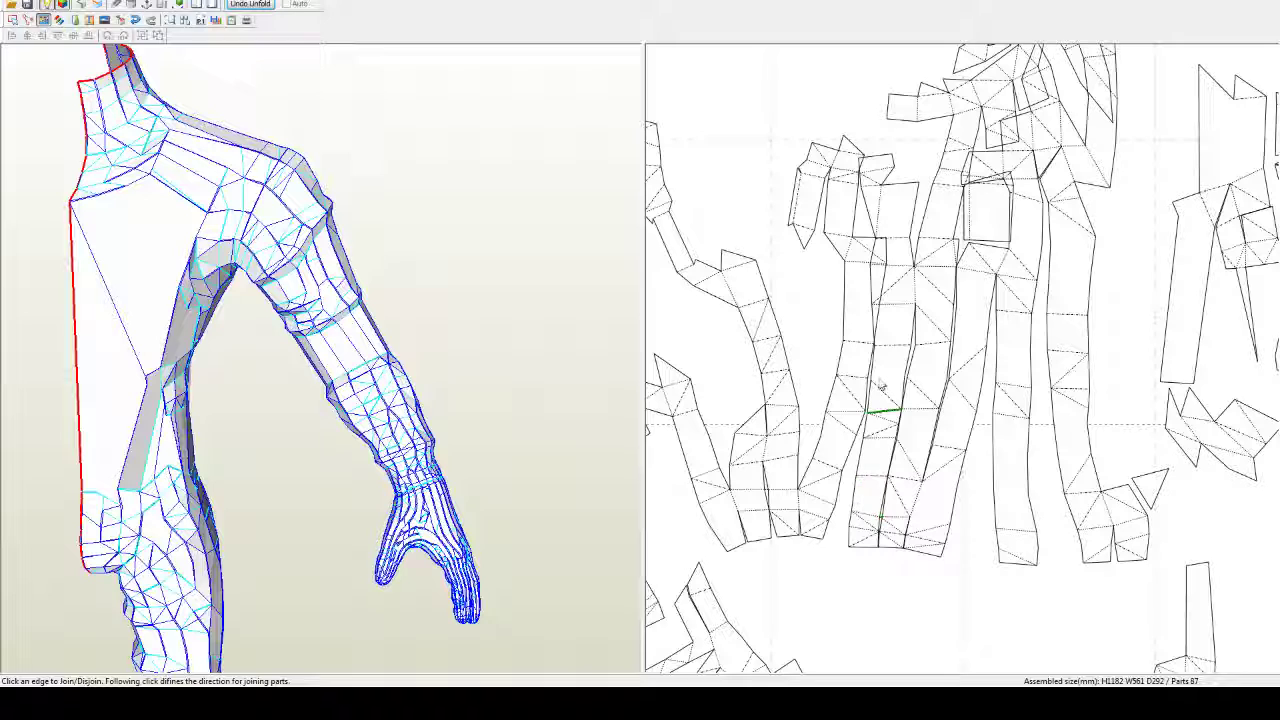
# Step: Cut the two adjacent central strips apart and join the facing edges of the band sections above them
pyautogui.click(914, 286)
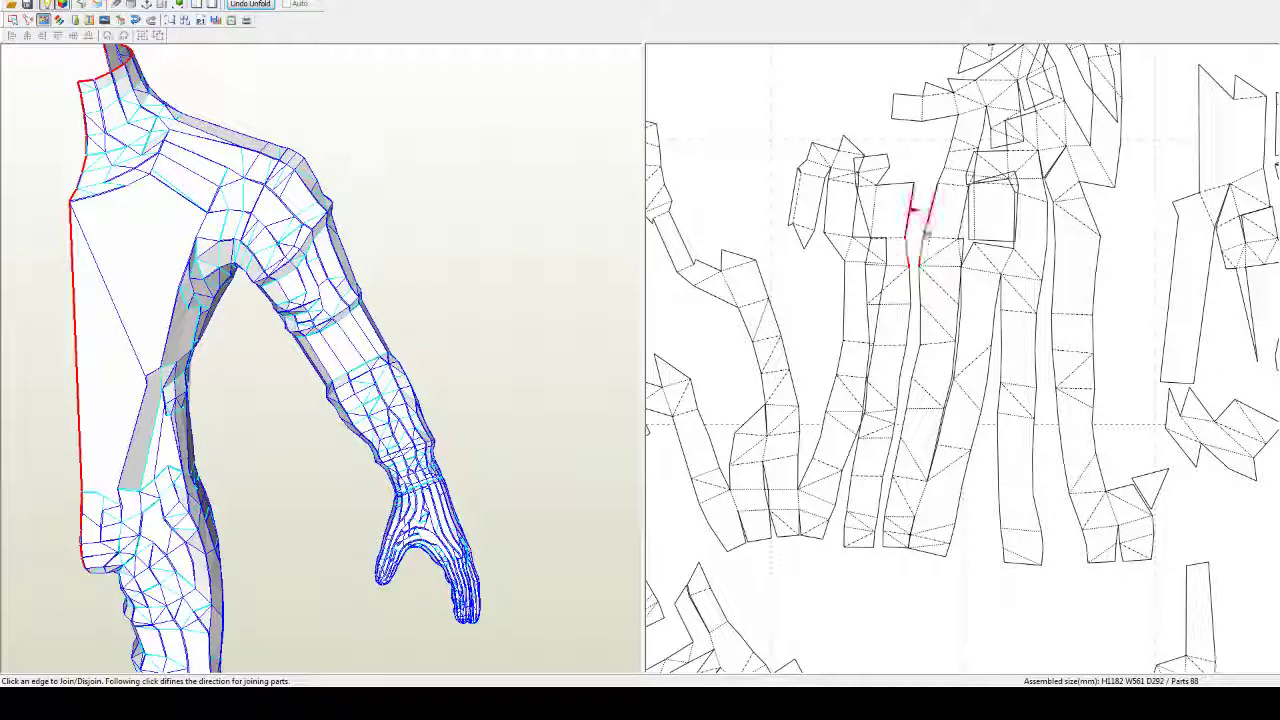
pyautogui.click(929, 217)
pyautogui.click(930, 225)
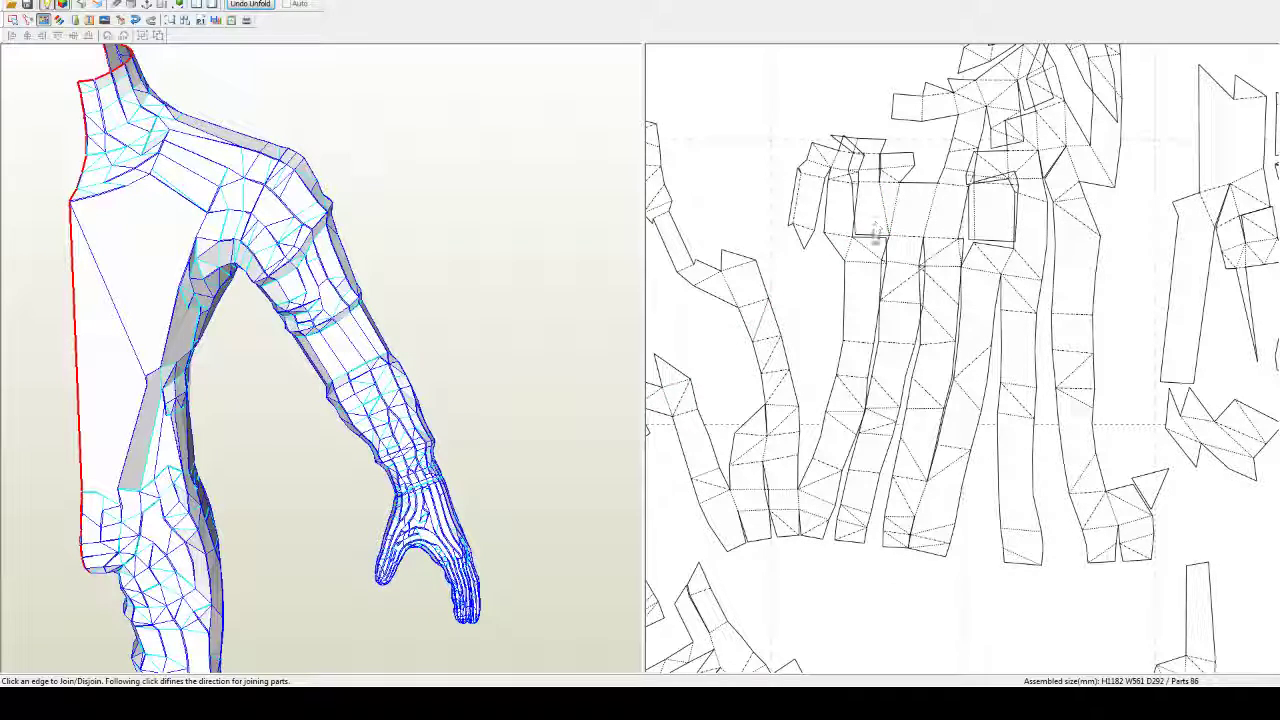
# Step: Detach the next long strip from its upper section, join that section to the horizontal band, and reattach the strip beneath it
pyautogui.click(850, 249)
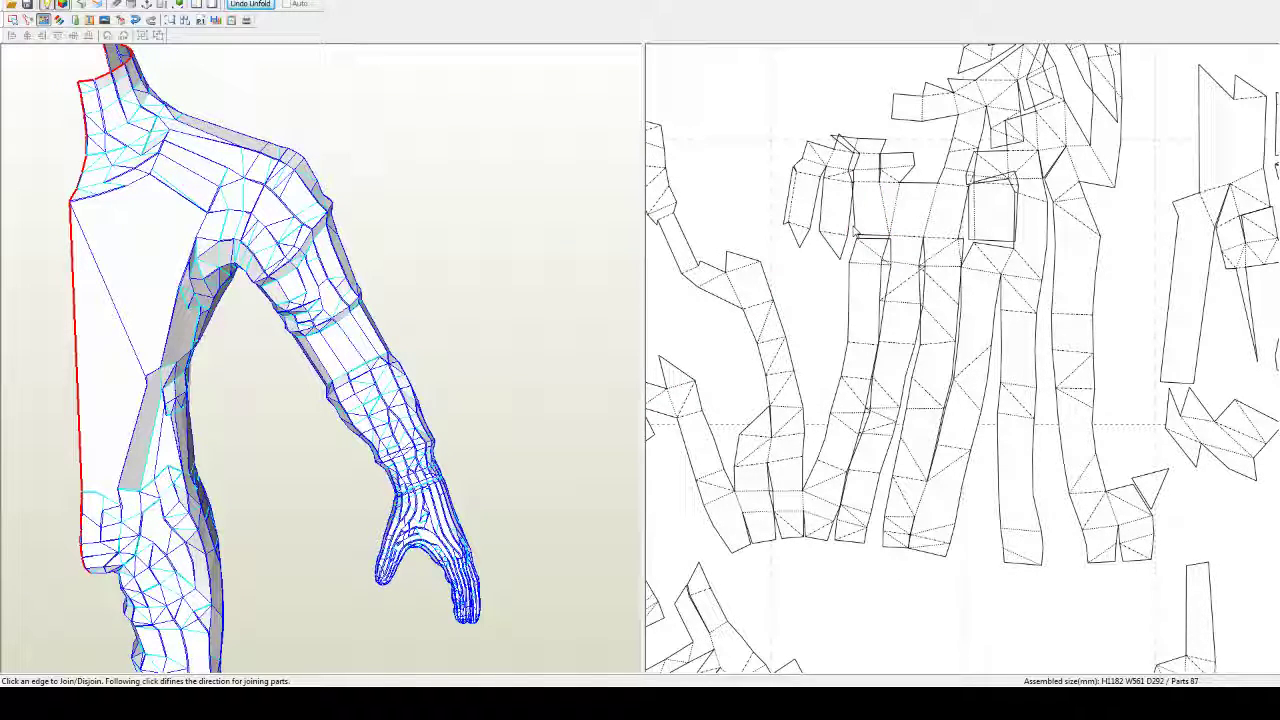
pyautogui.click(856, 218)
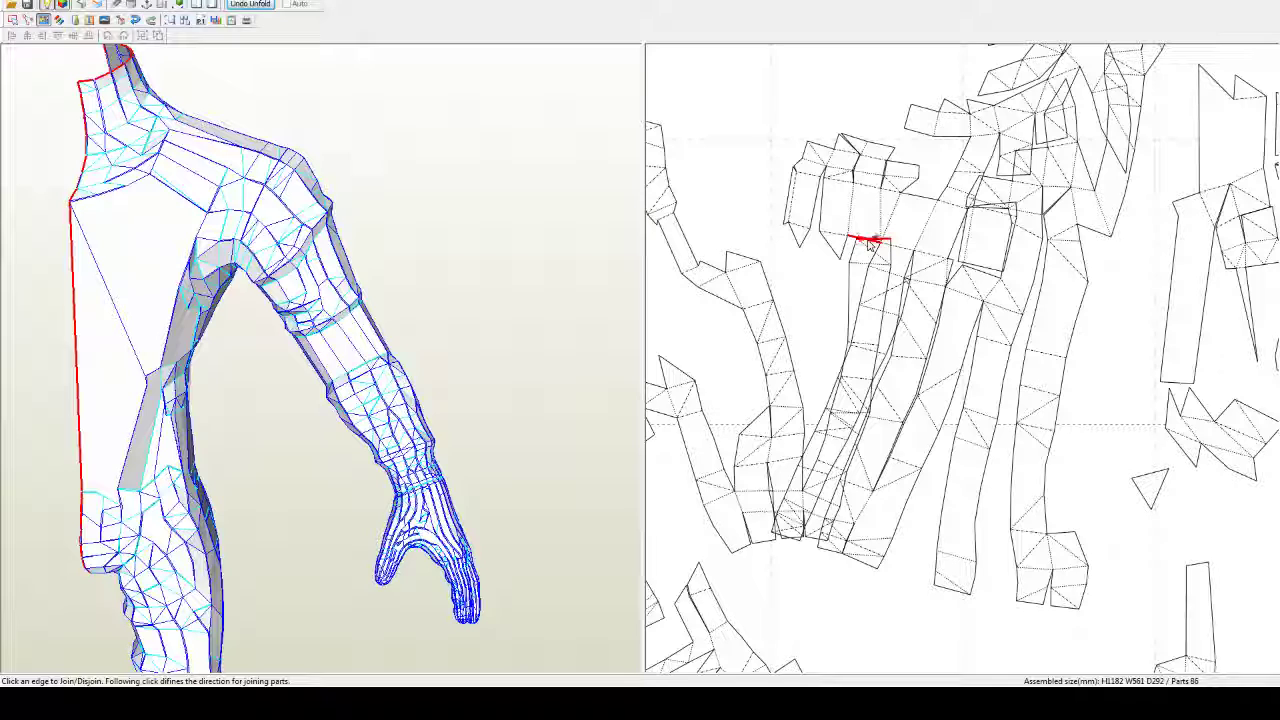
pyautogui.click(869, 242)
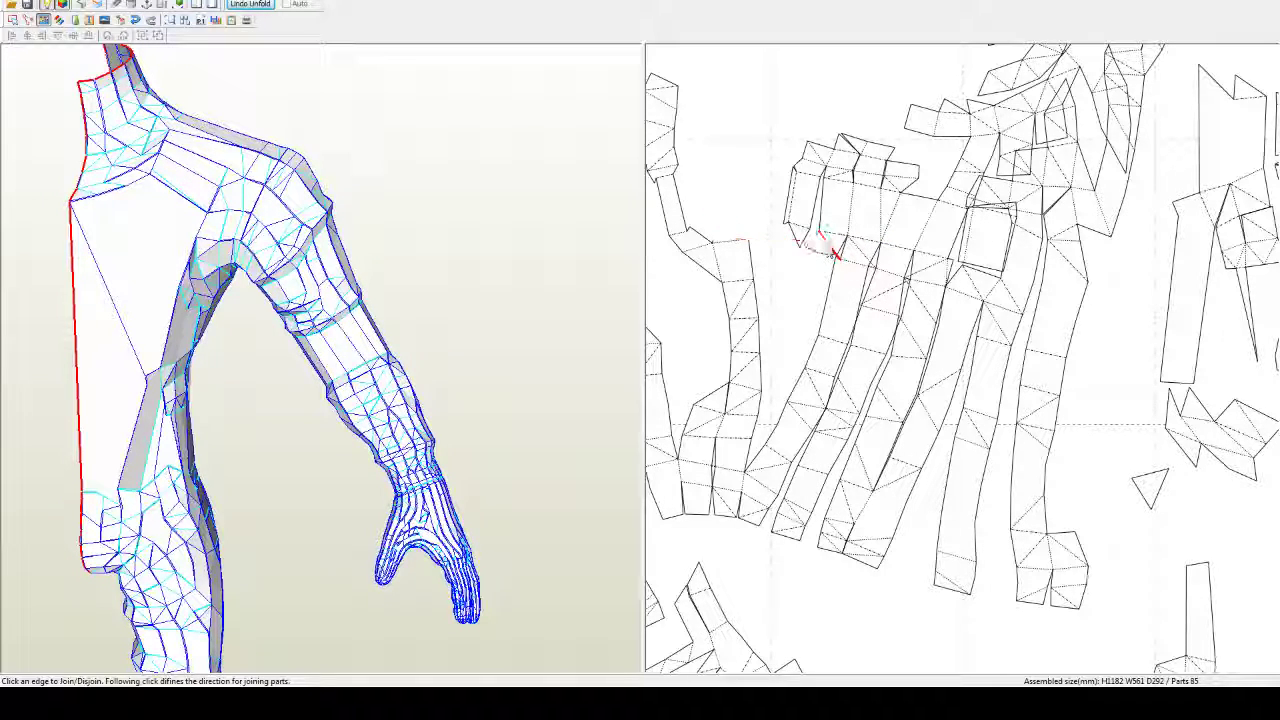
# Step: Cut the long strip beside the banded group free at its top edge and rejoin its lower part to the neighbouring strip
pyautogui.click(720, 256)
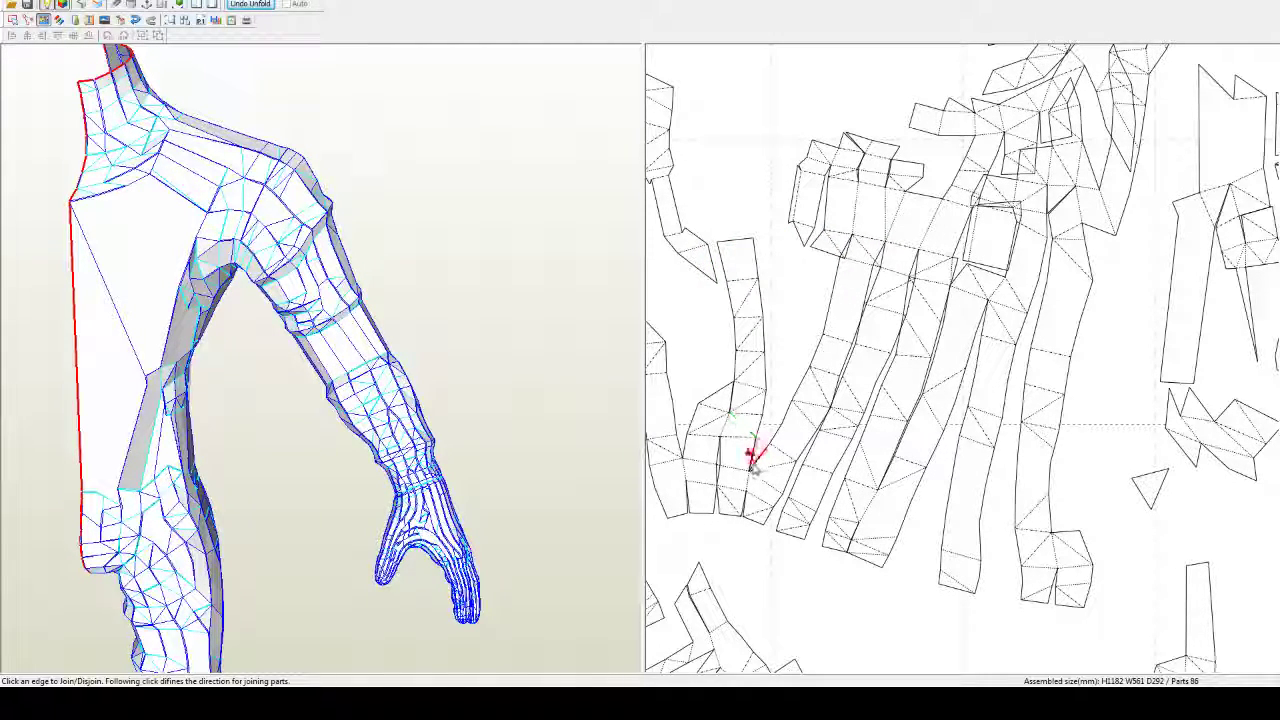
pyautogui.click(752, 464)
pyautogui.click(833, 256)
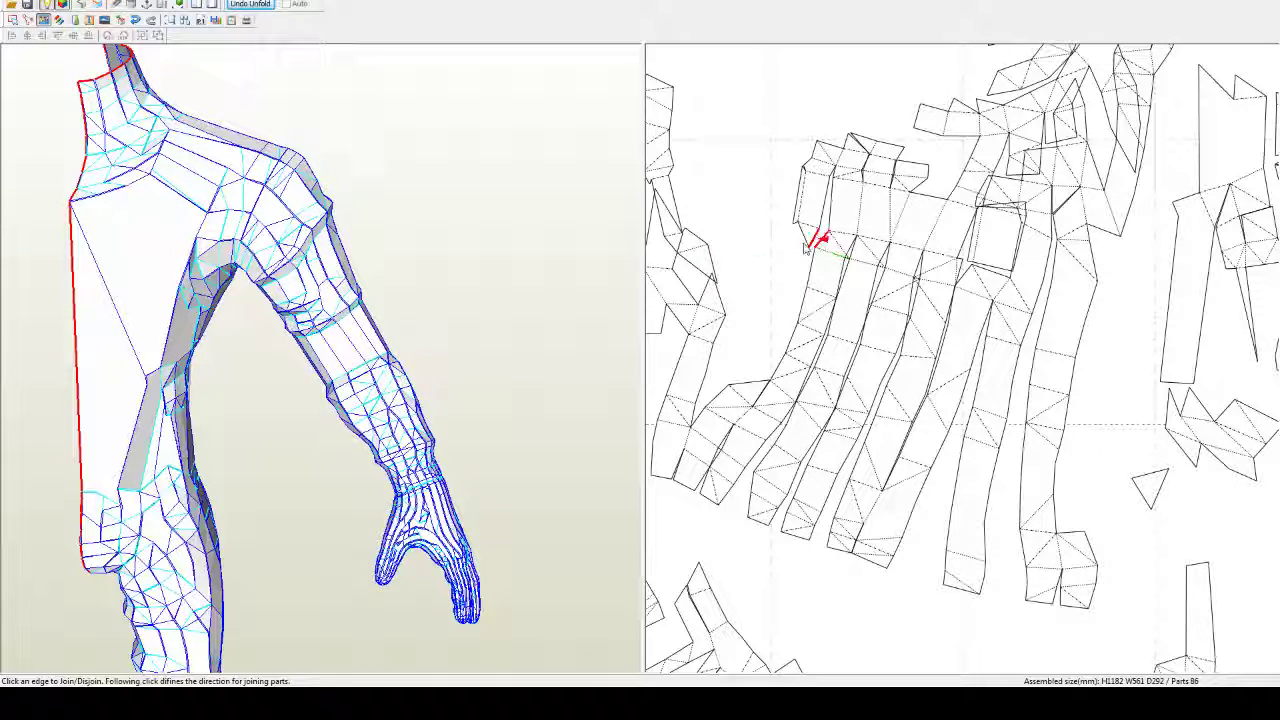
# Step: Join the next faces and strip group at the left end of the band, and separate the connected lower faces
pyautogui.click(806, 249)
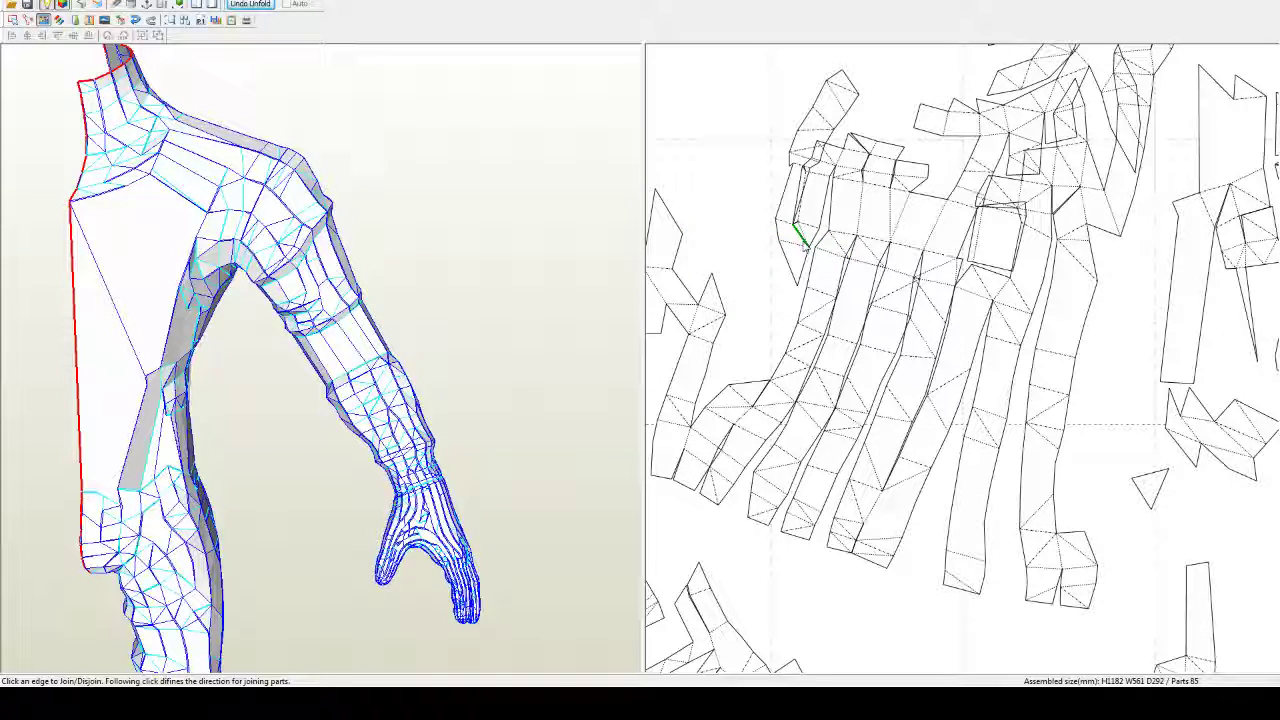
pyautogui.click(788, 268)
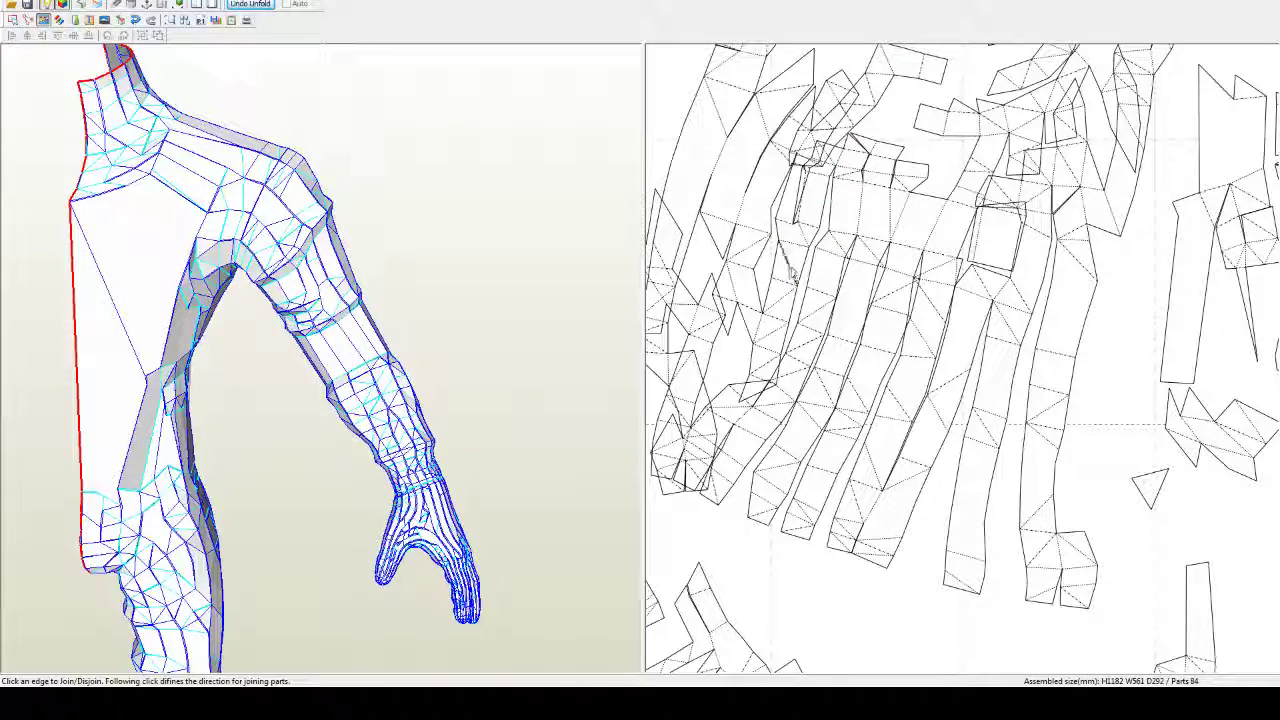
pyautogui.click(759, 330)
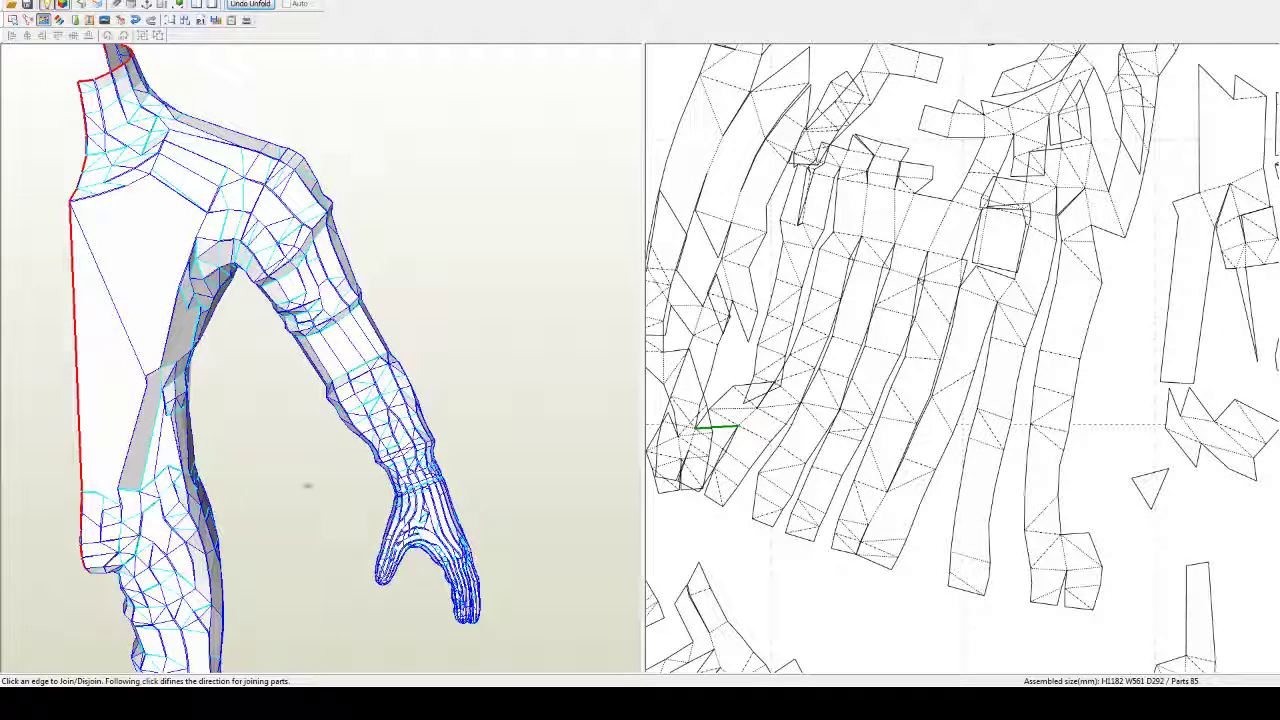
# Step: Bring the leg into view in the 3D model, and rejoin the lower faces to the end of the band's leftmost strip
pyautogui.moveTo(308, 487); pyautogui.dragTo(490, 328)
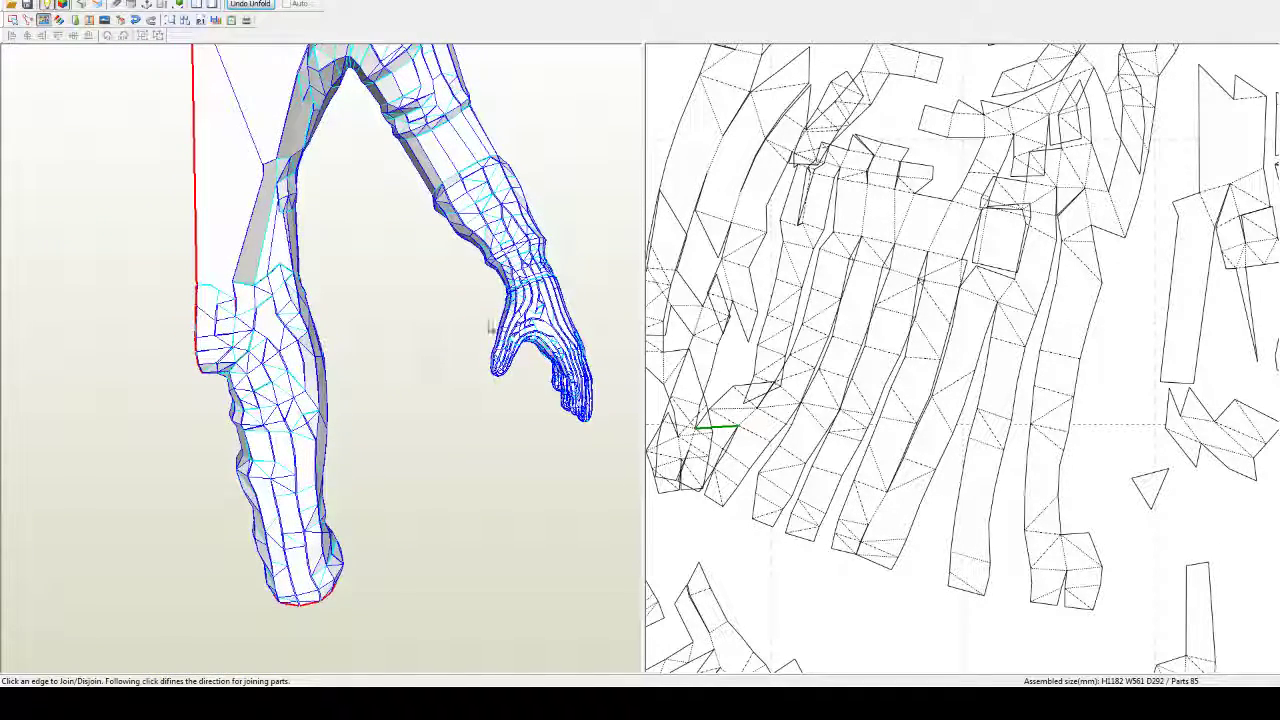
pyautogui.moveTo(817, 435); pyautogui.dragTo(858, 378, button='middle')
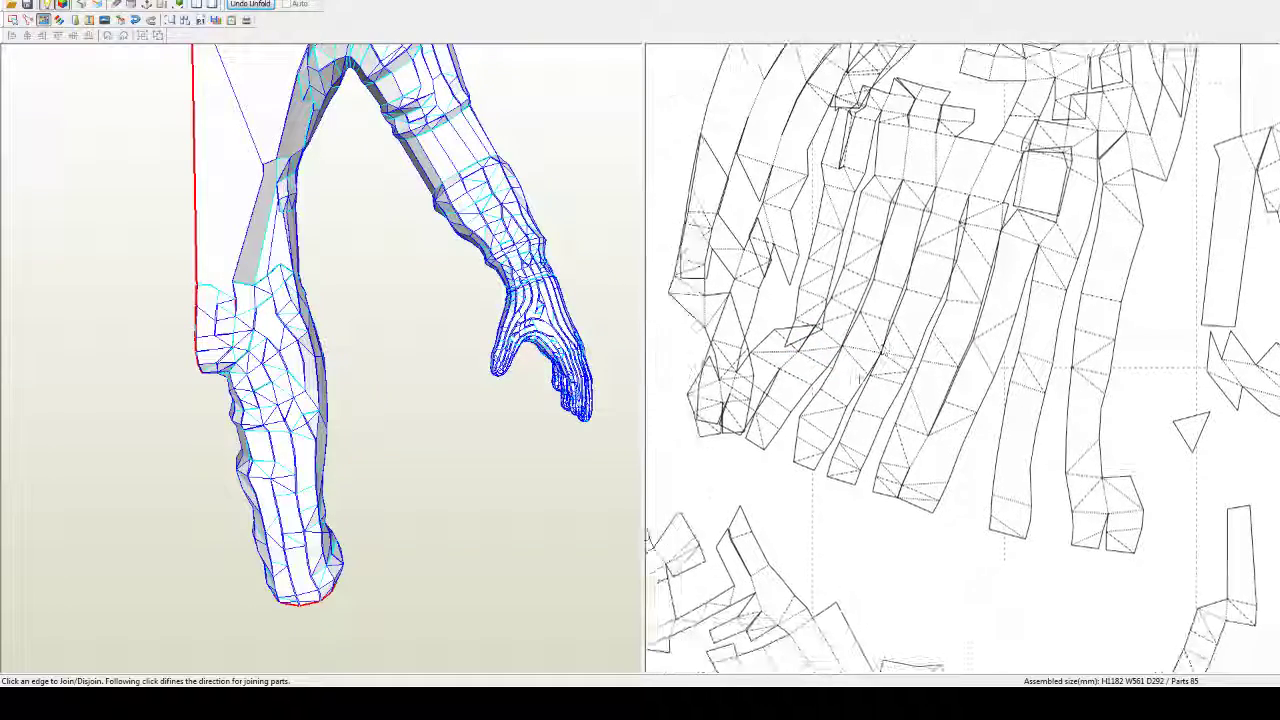
pyautogui.click(803, 338)
pyautogui.click(805, 343)
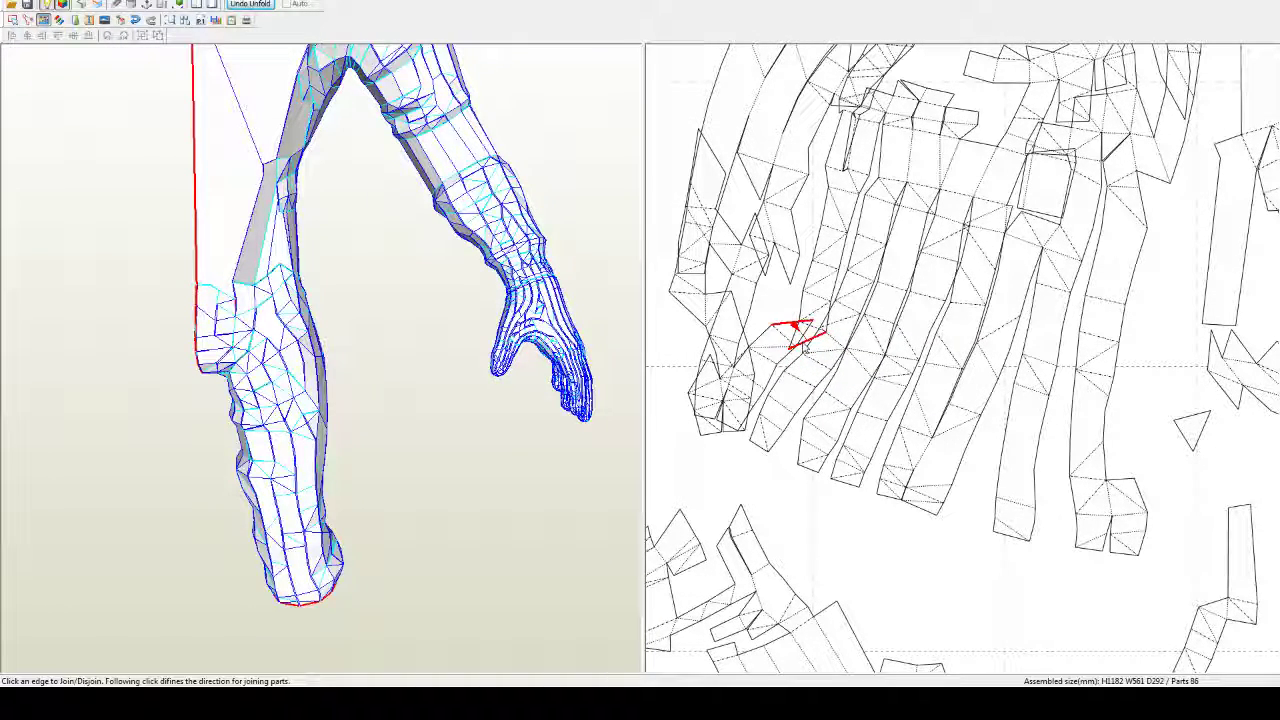
pyautogui.click(805, 345)
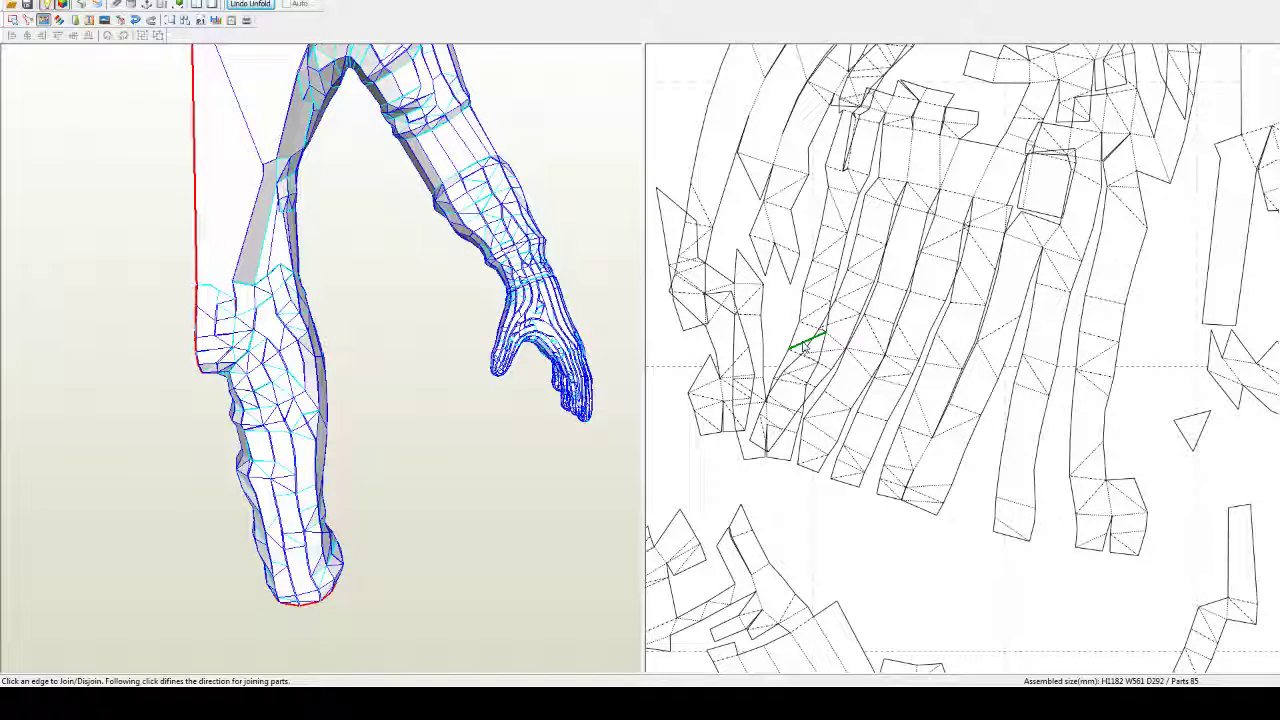
# Step: Cut the wide double strip apart and join the rectangular section and its neighbouring strip to the right end of the band
pyautogui.click(922, 452)
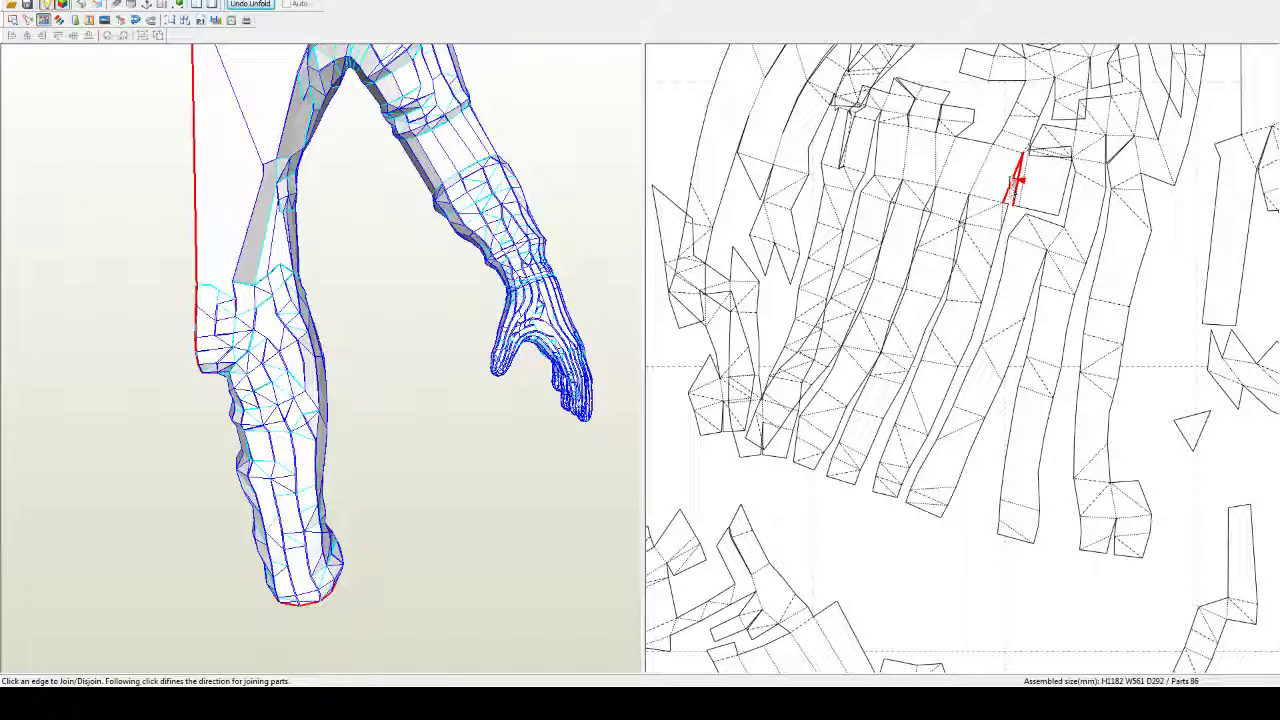
pyautogui.click(1012, 186)
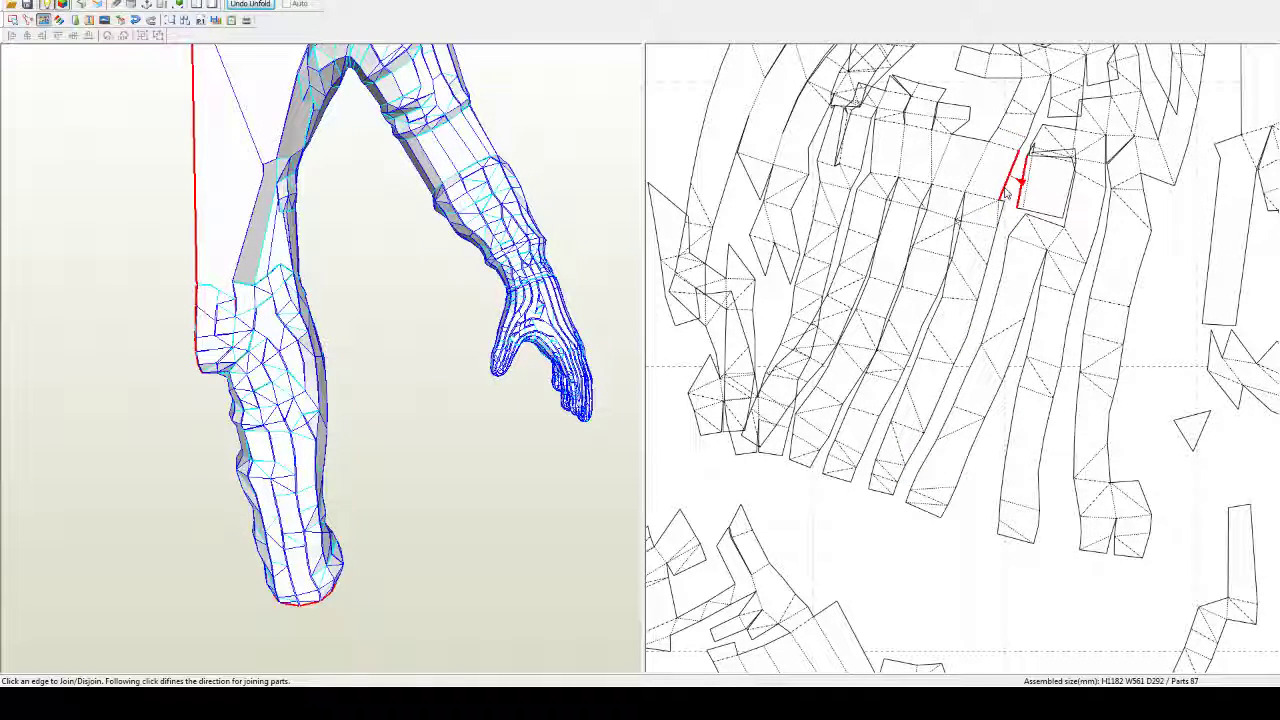
pyautogui.click(1025, 212)
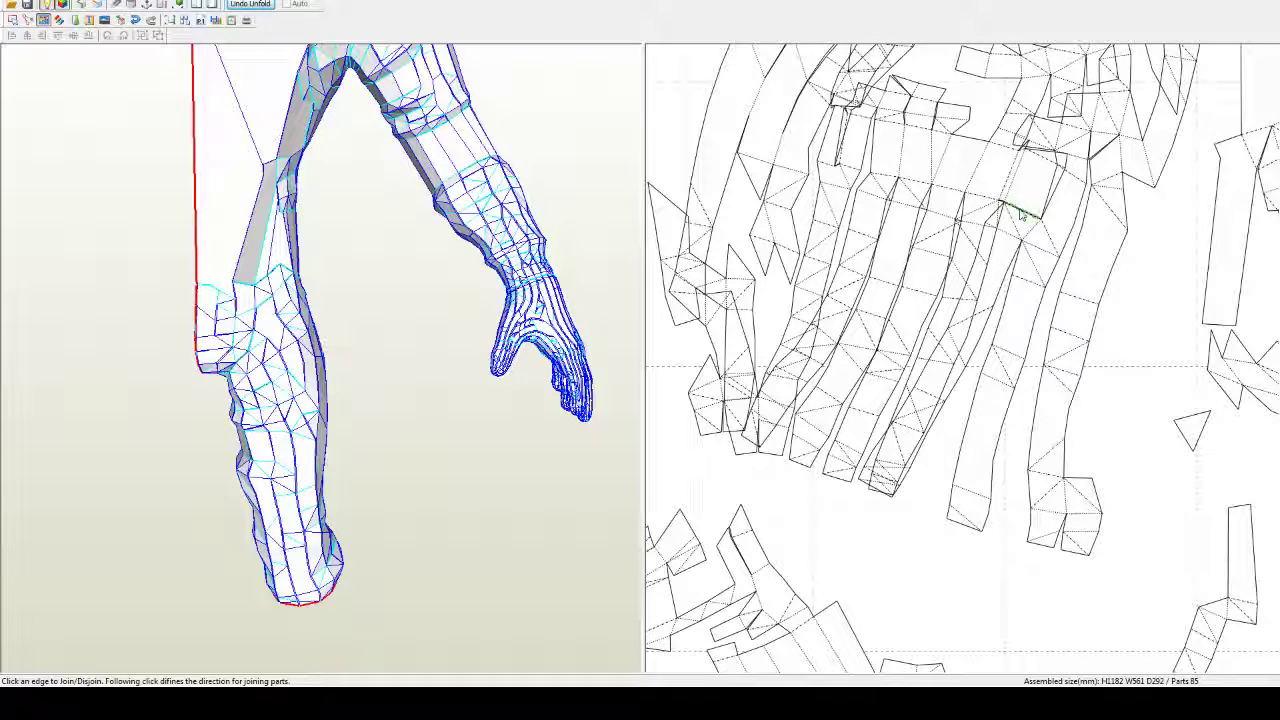
pyautogui.click(1022, 214)
pyautogui.click(1044, 206)
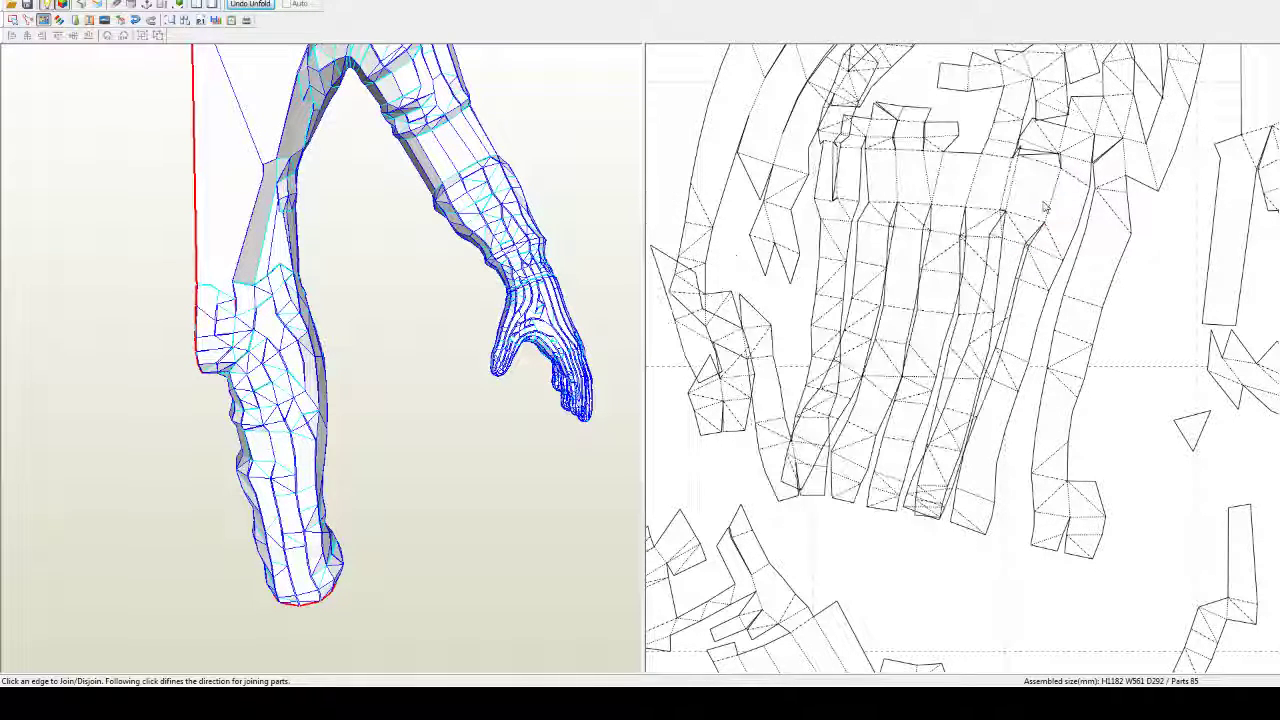
# Step: Disjoin the connecting faces above the band's right end and join the outer long strip to the band's side edge
pyautogui.click(1097, 122)
pyautogui.click(1077, 220)
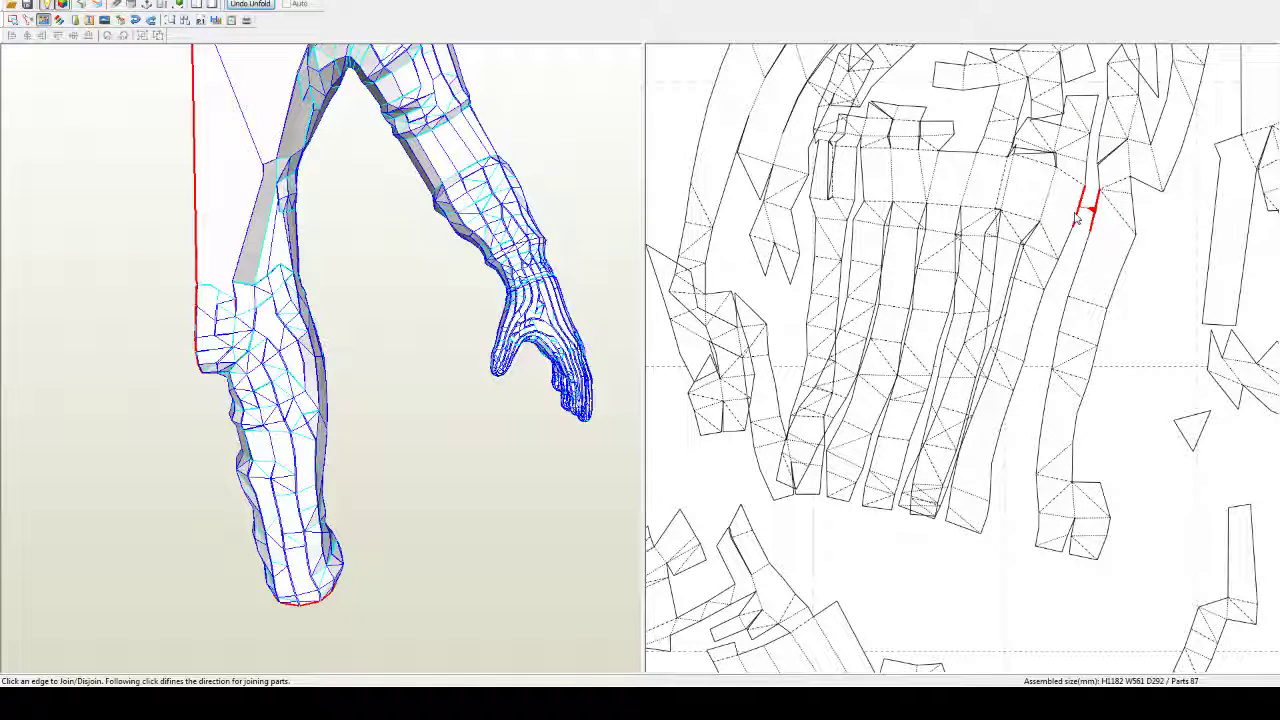
pyautogui.click(1077, 220)
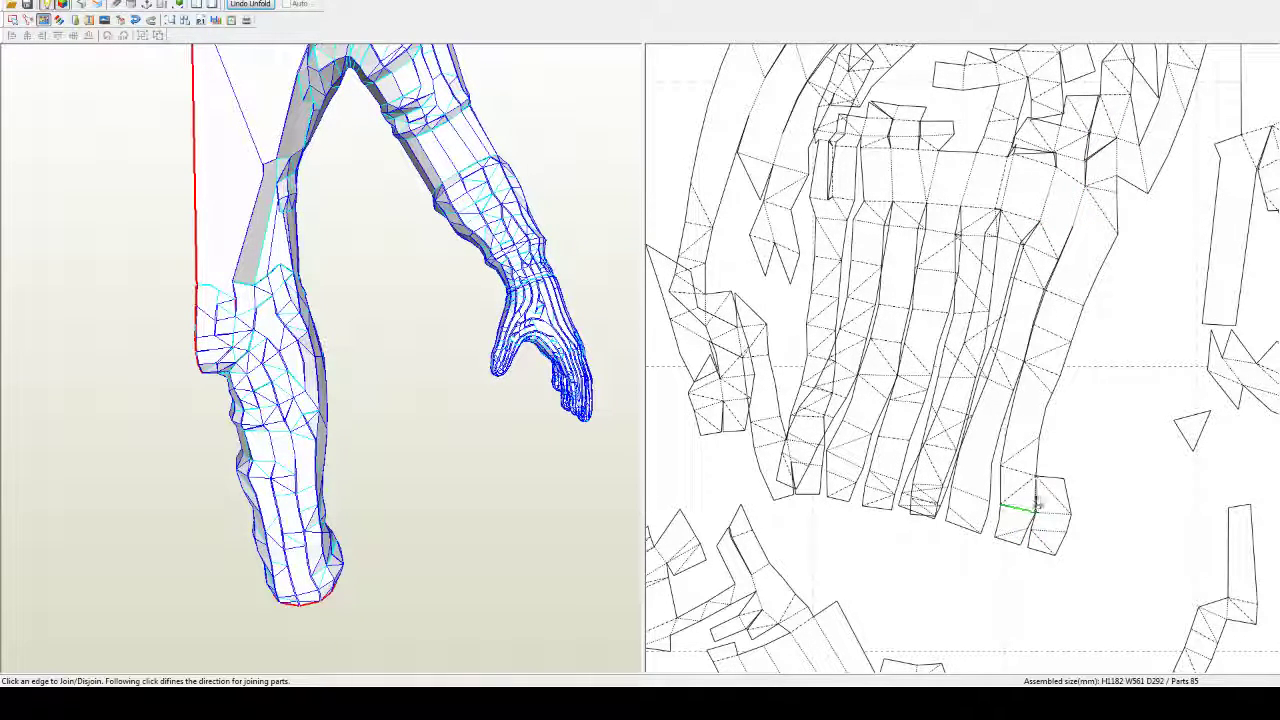
# Step: Move the outer strip's bottom faces onto a separate column and join the next long section along the group's right side
pyautogui.click(1008, 515)
pyautogui.click(1064, 482)
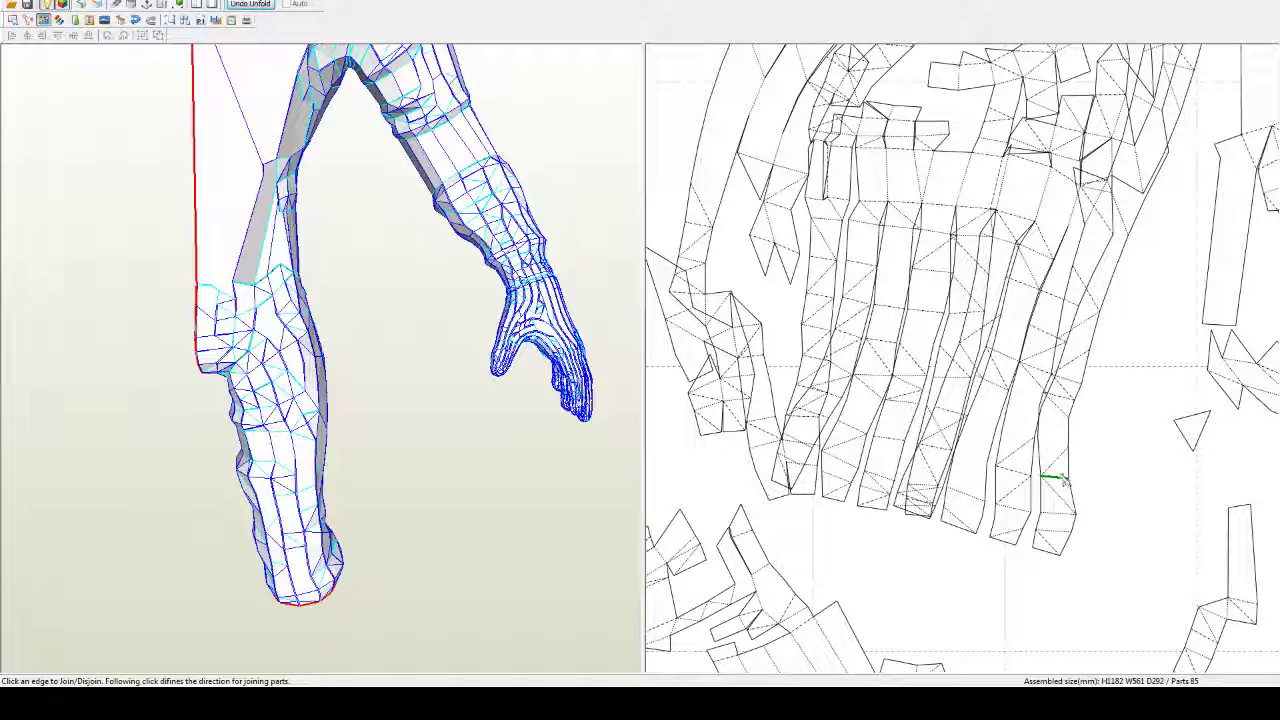
pyautogui.click(1106, 257)
pyautogui.click(1128, 224)
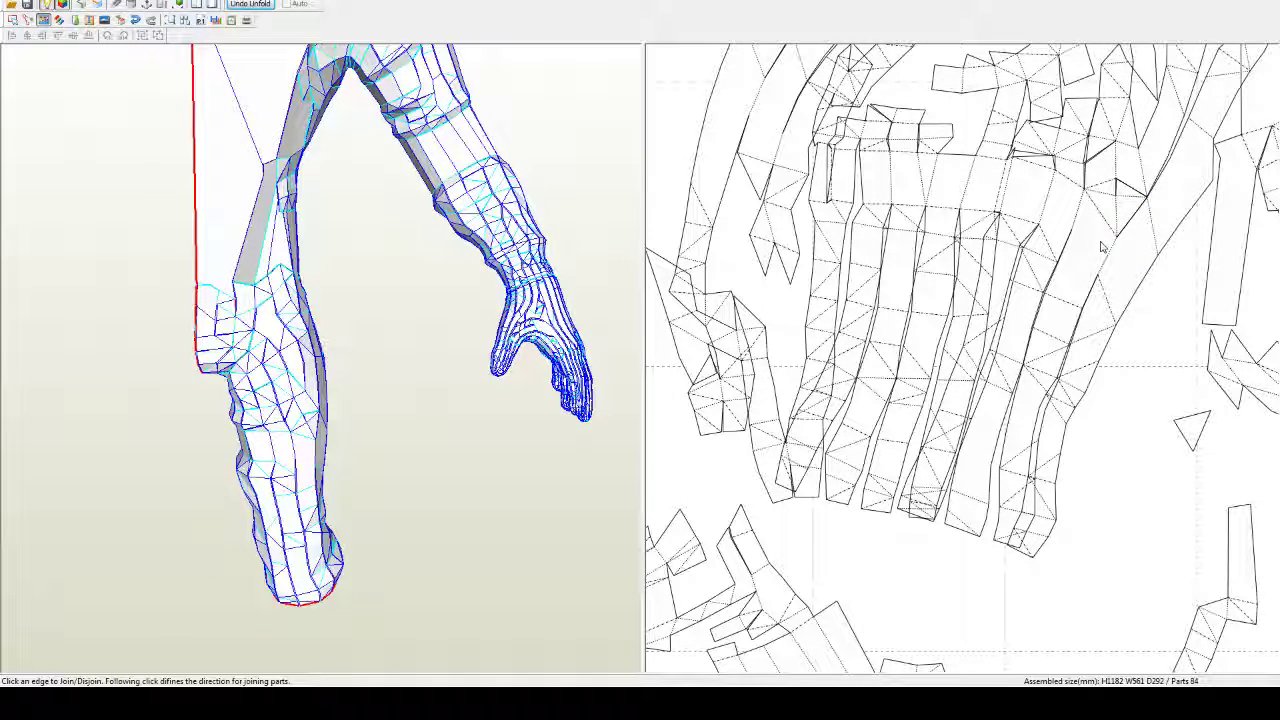
# Step: Join the next section and adjoining strip group to the band's left end, and separate the faces at their lower edge
pyautogui.click(816, 180)
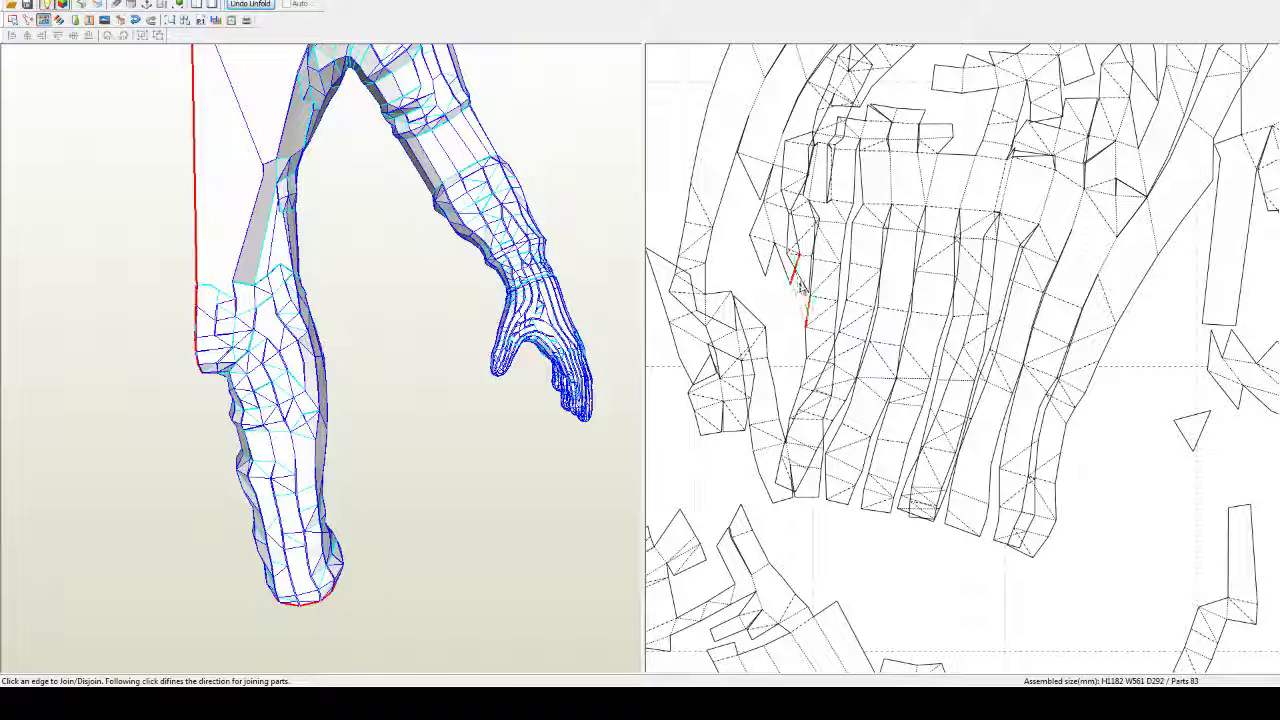
pyautogui.click(792, 262)
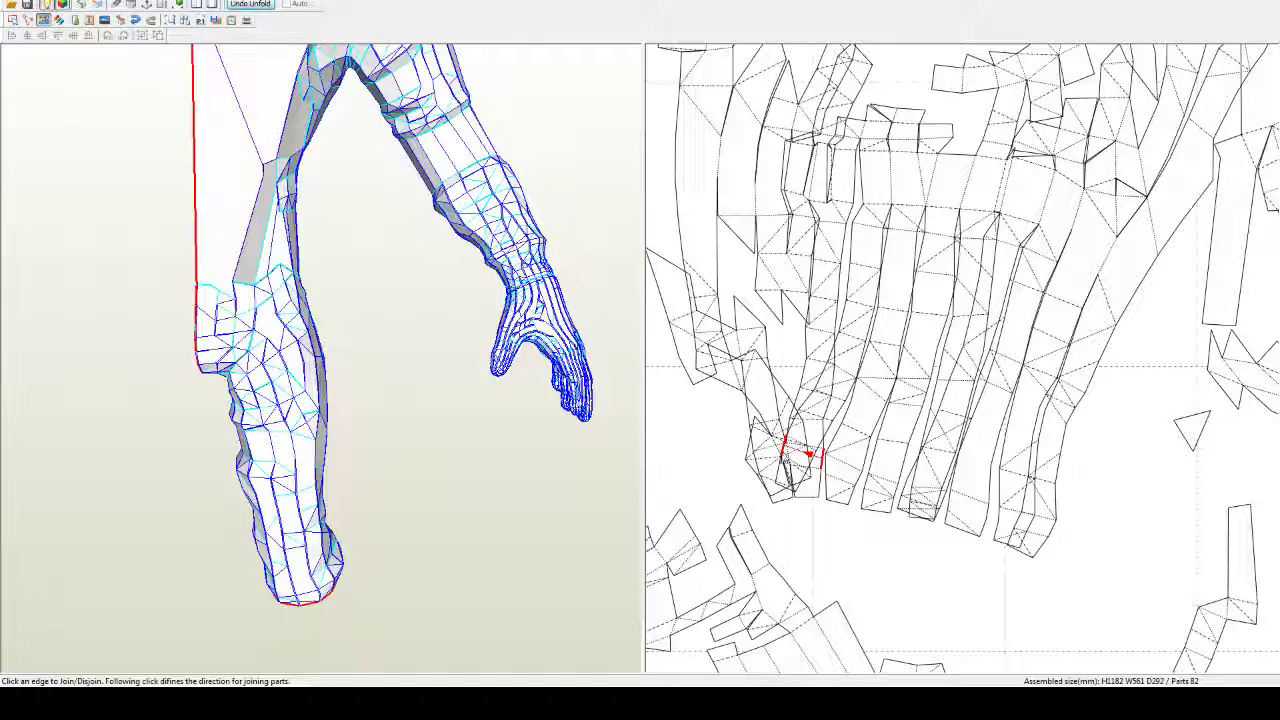
pyautogui.click(799, 338)
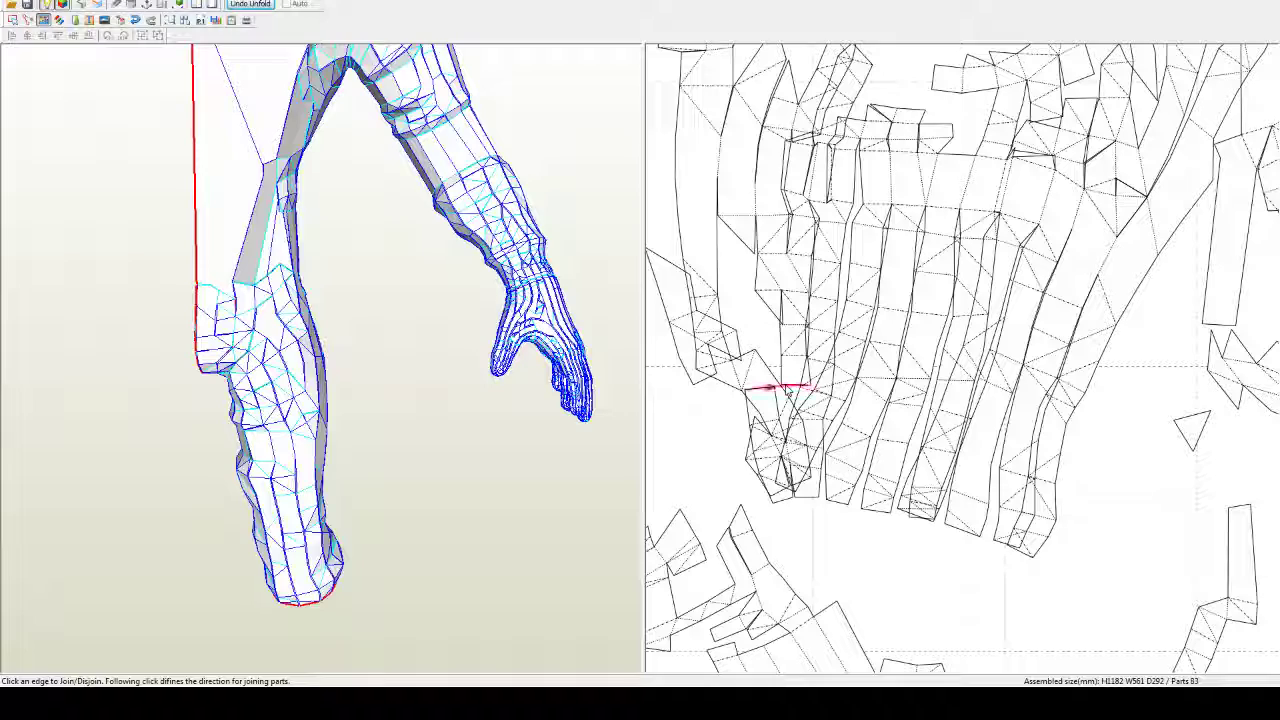
# Step: Disjoin and rejoin the edges around the band's upper-left corner to reposition the attached left strip group
pyautogui.moveTo(855, 223); pyautogui.dragTo(851, 261, button='middle')
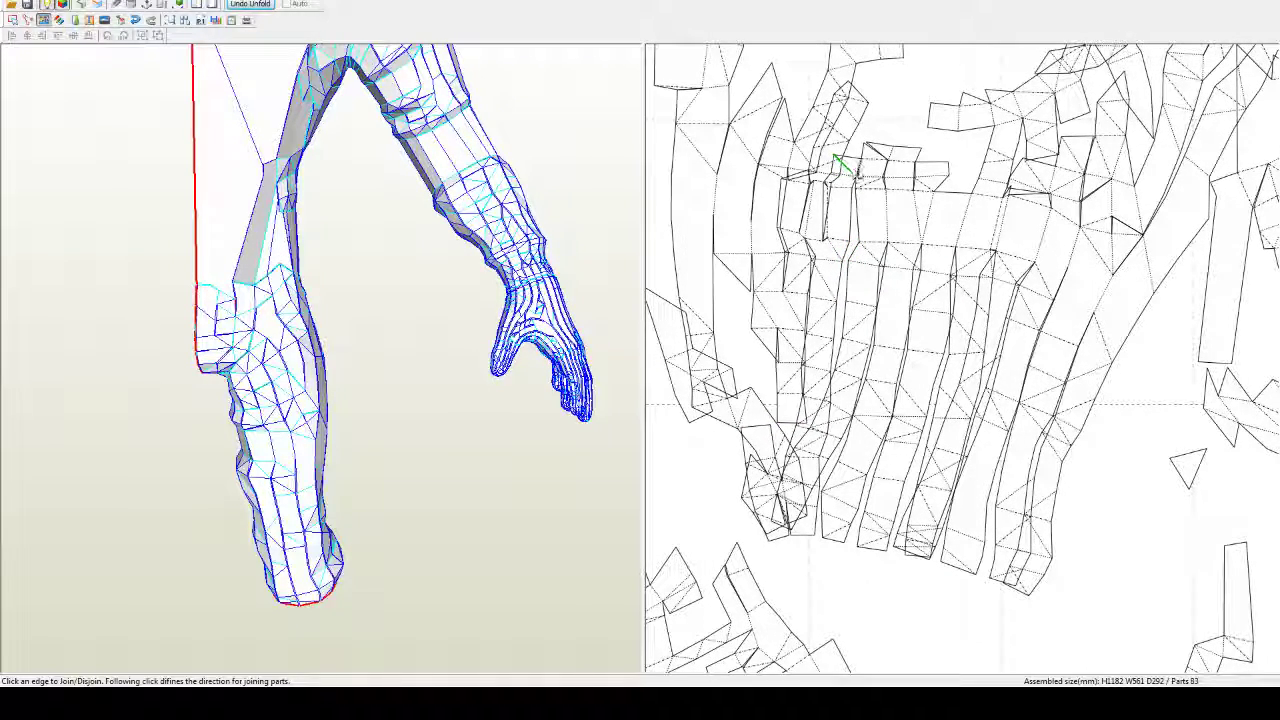
pyautogui.click(856, 172)
pyautogui.click(864, 234)
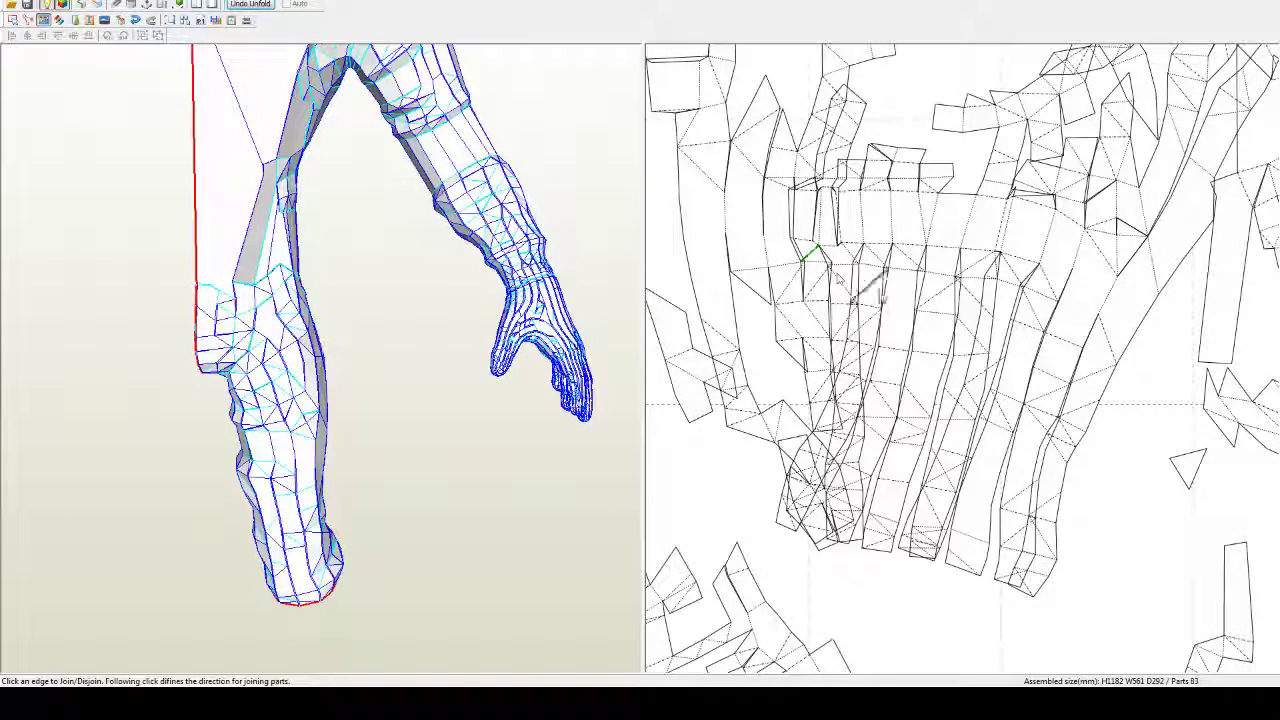
pyautogui.scroll(1, 811, 251)
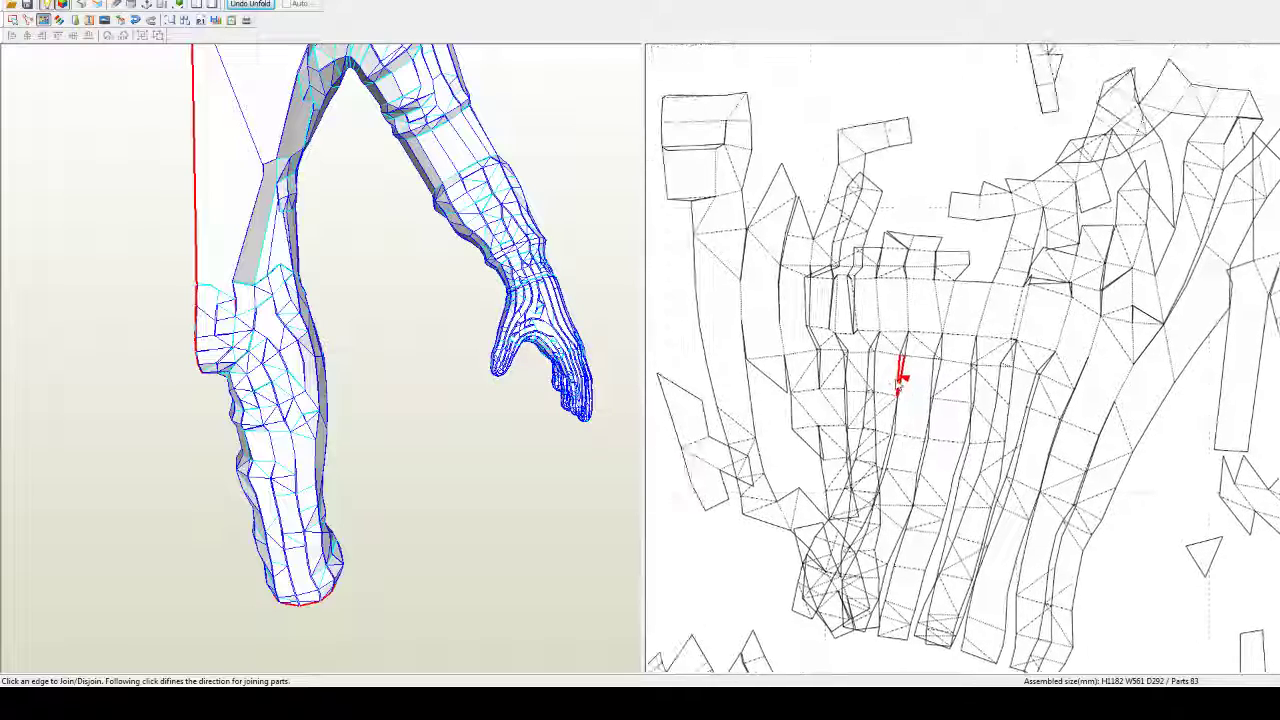
# Step: Disjoin and rejoin the overlapping faces along the left strip group to rearrange how its columns connect
pyautogui.click(822, 408)
pyautogui.click(808, 302)
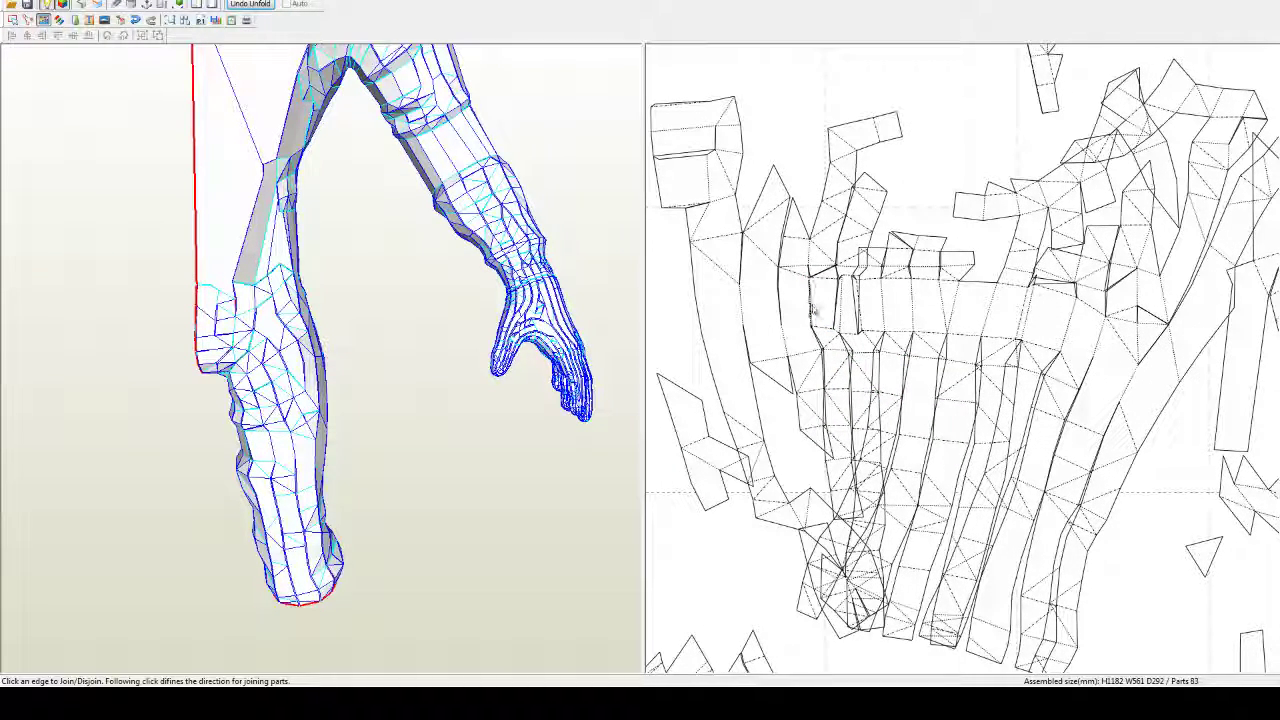
pyautogui.click(786, 385)
pyautogui.click(802, 452)
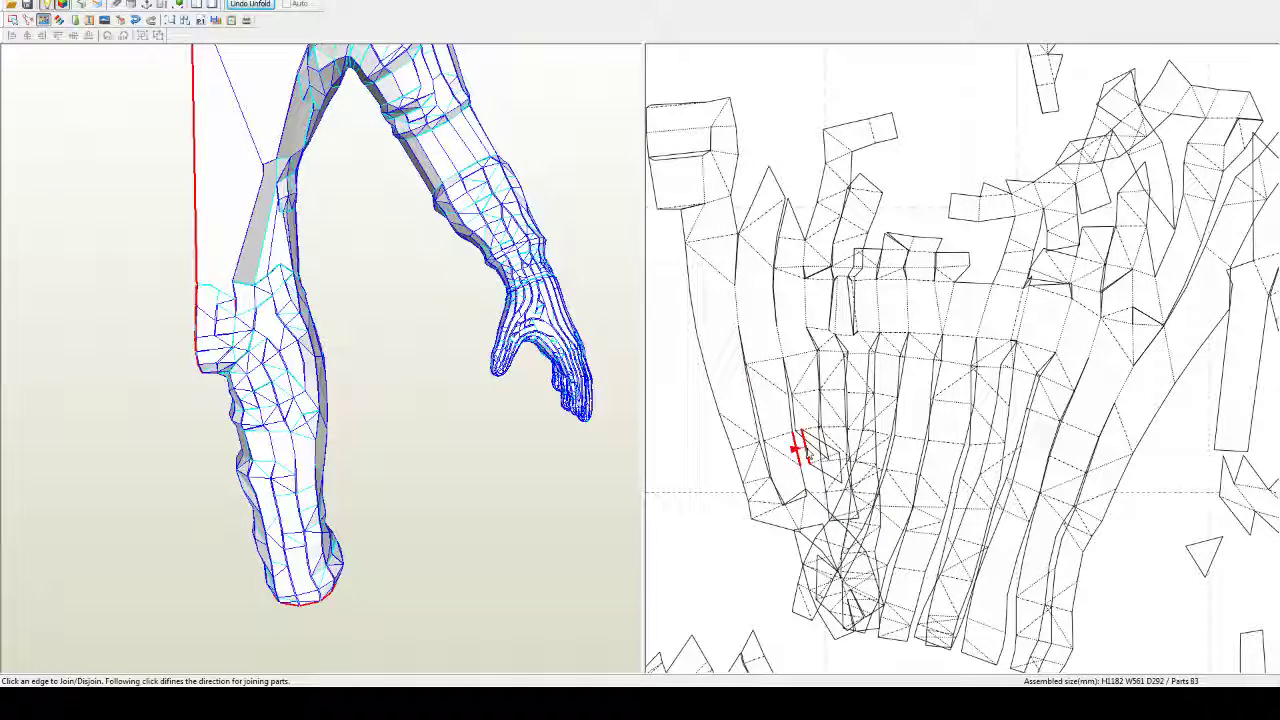
# Step: Join loose faces, including the small triangle on the far right, to the lower ends of the leg group's left columns
pyautogui.click(812, 452)
pyautogui.click(820, 453)
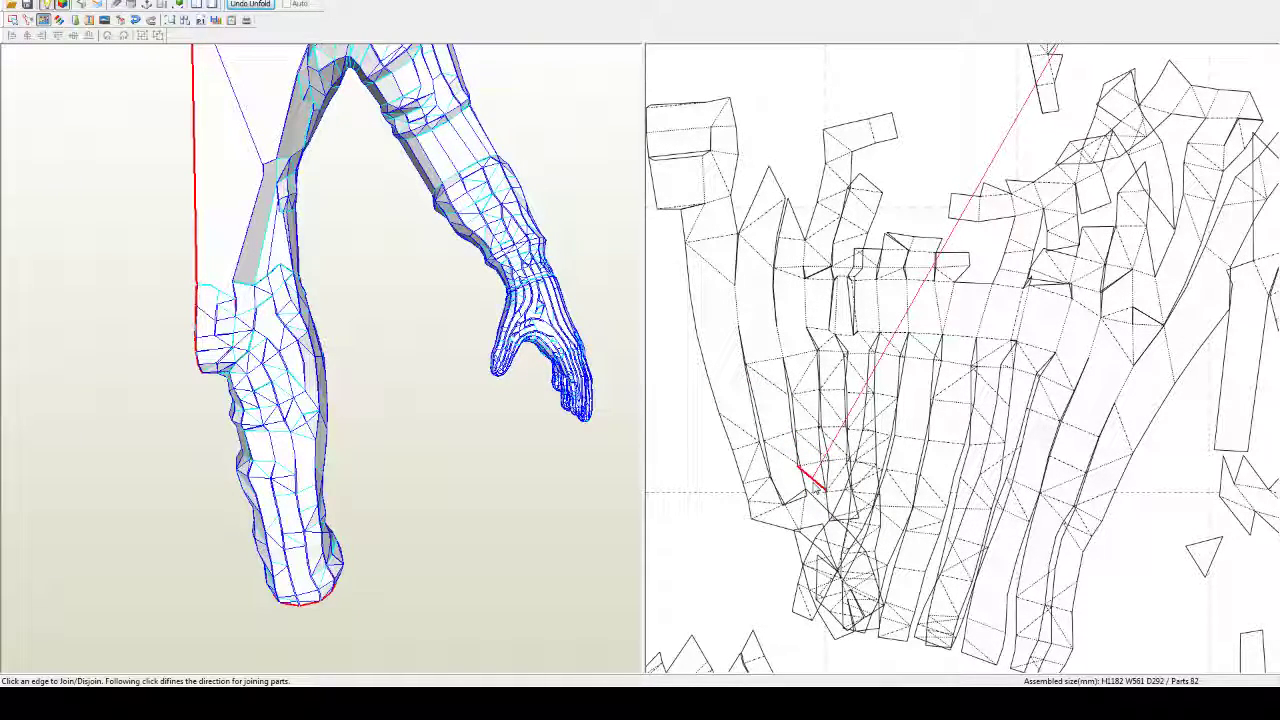
pyautogui.click(800, 505)
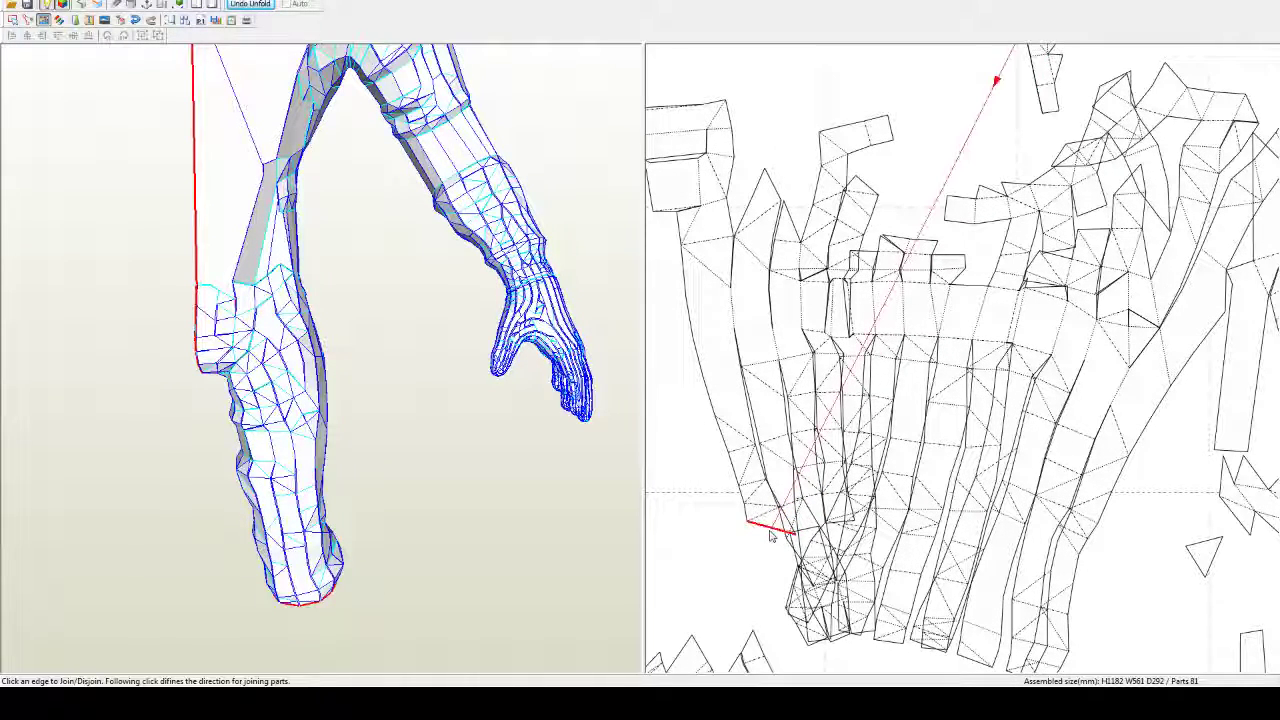
pyautogui.click(770, 535)
pyautogui.click(812, 545)
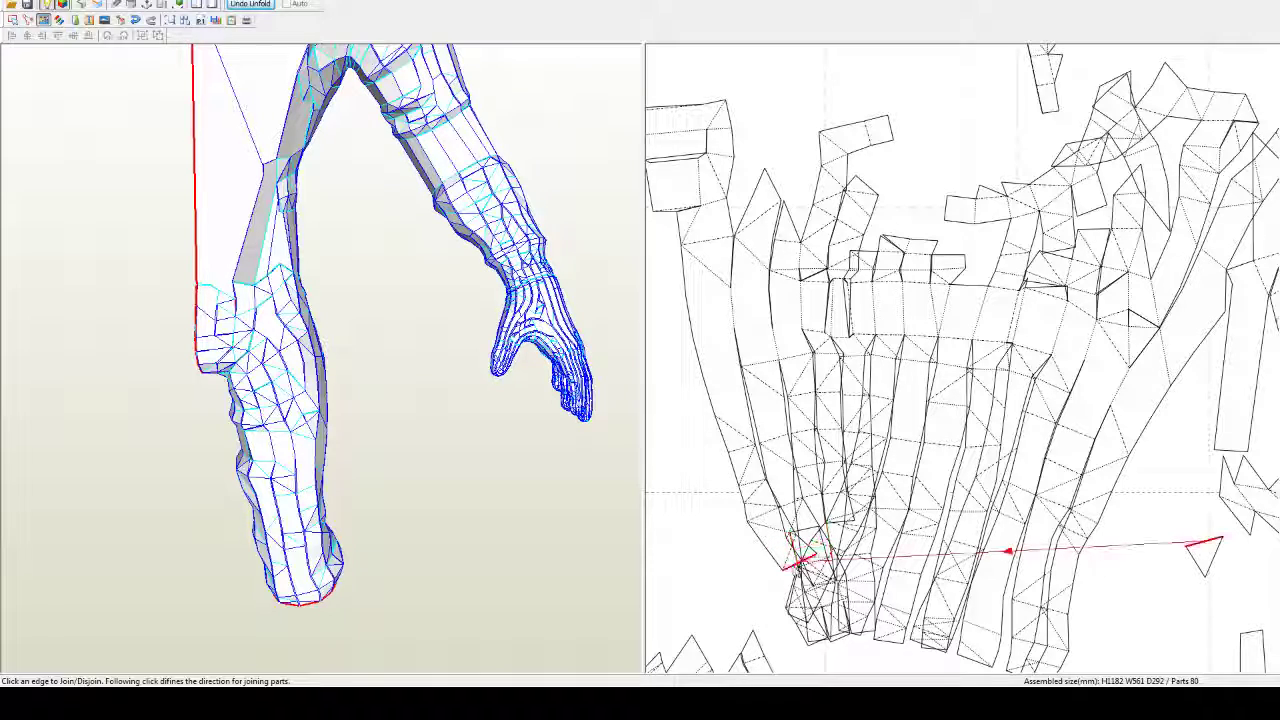
pyautogui.click(812, 548)
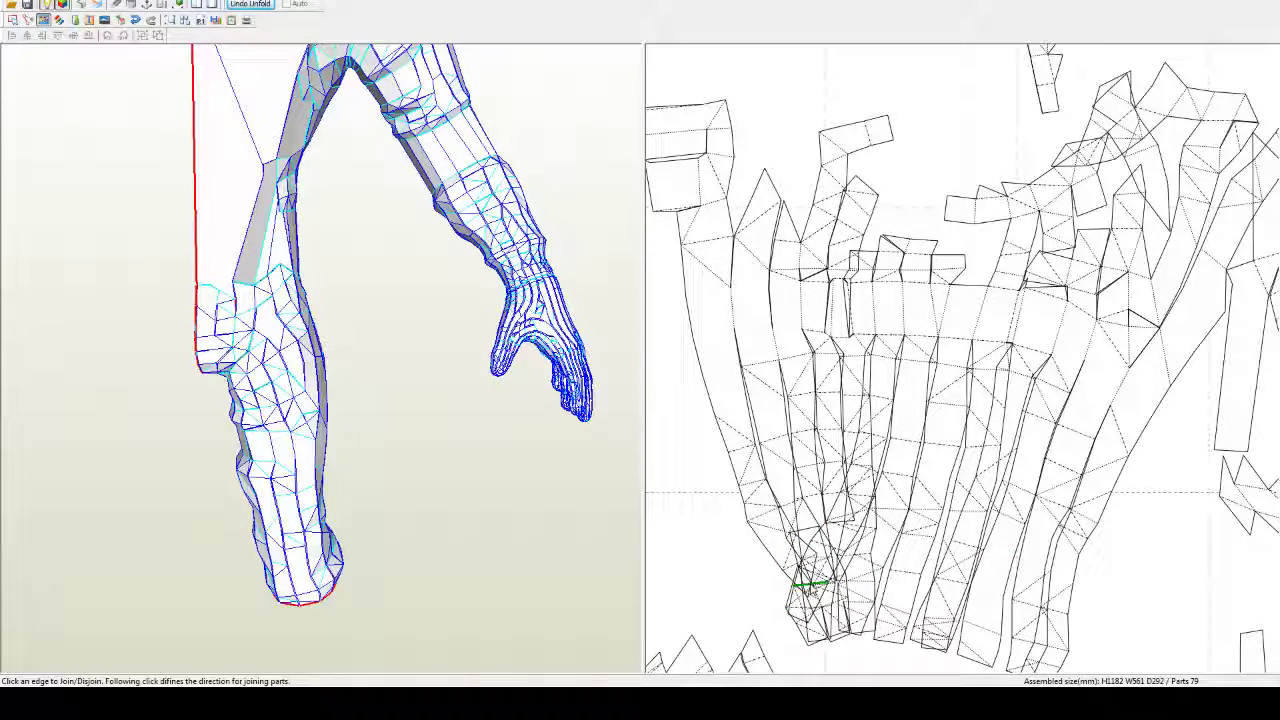
# Step: Disjoin and rejoin the edges between the upper parts of the leg group's left columns and the band
pyautogui.click(734, 317)
pyautogui.click(739, 262)
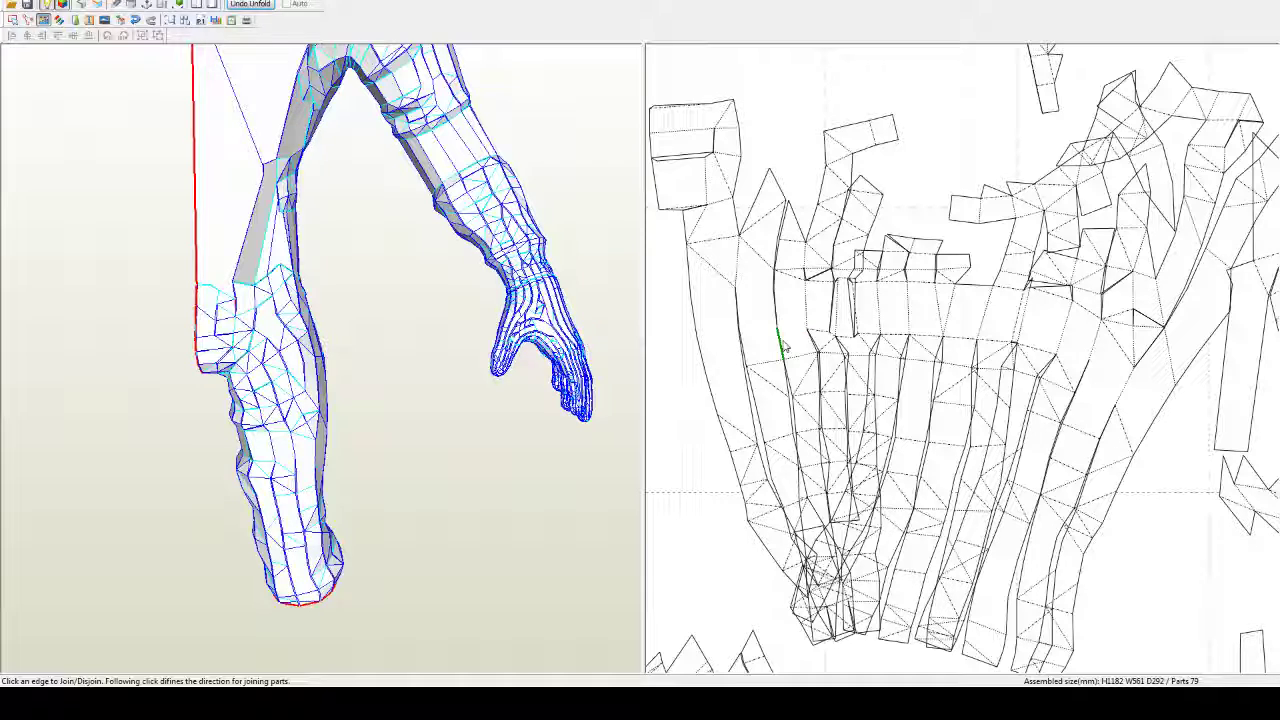
pyautogui.click(782, 322)
pyautogui.click(778, 284)
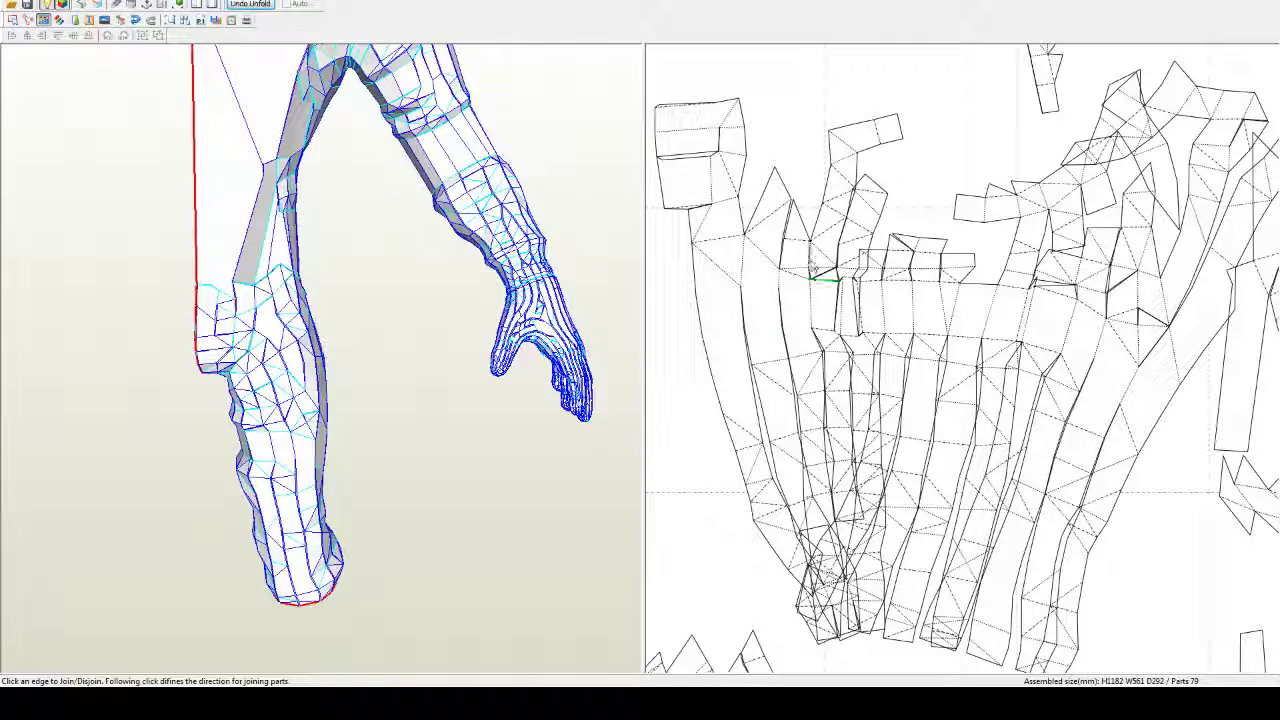
pyautogui.click(811, 279)
pyautogui.click(813, 278)
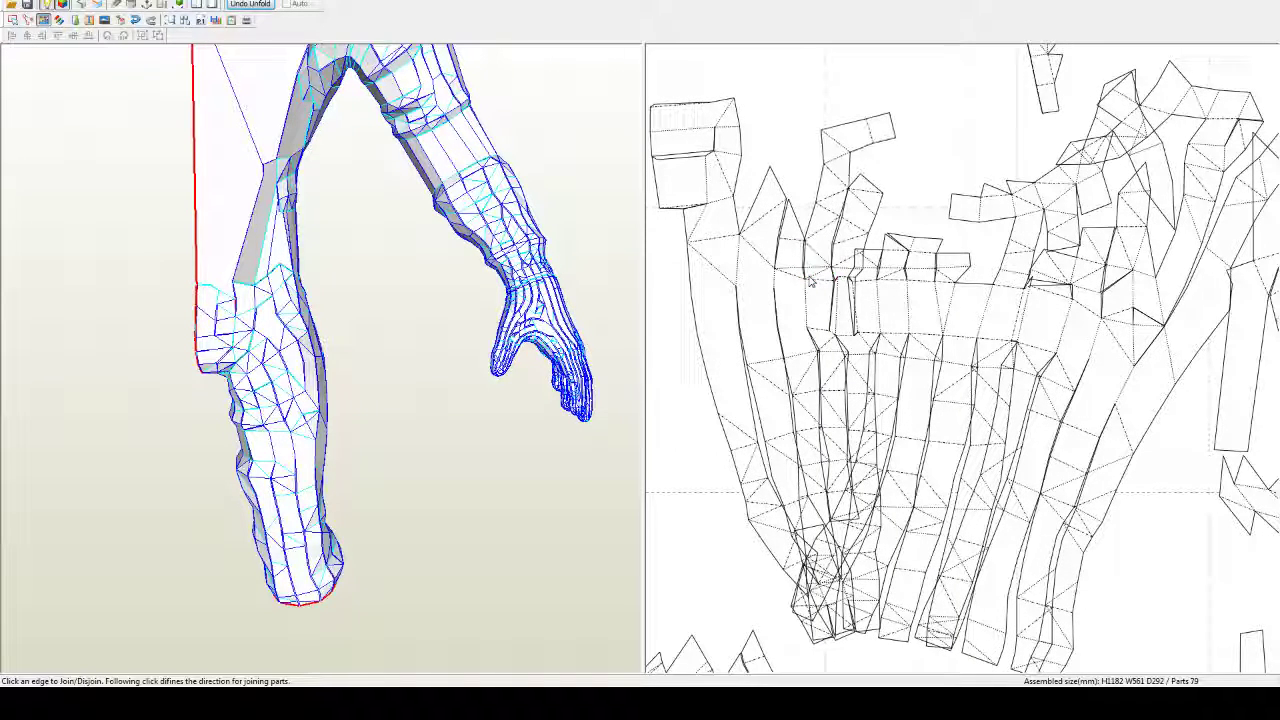
# Step: Join the small faces along the band's upper edge into a row above the columns
pyautogui.click(868, 251)
pyautogui.click(875, 256)
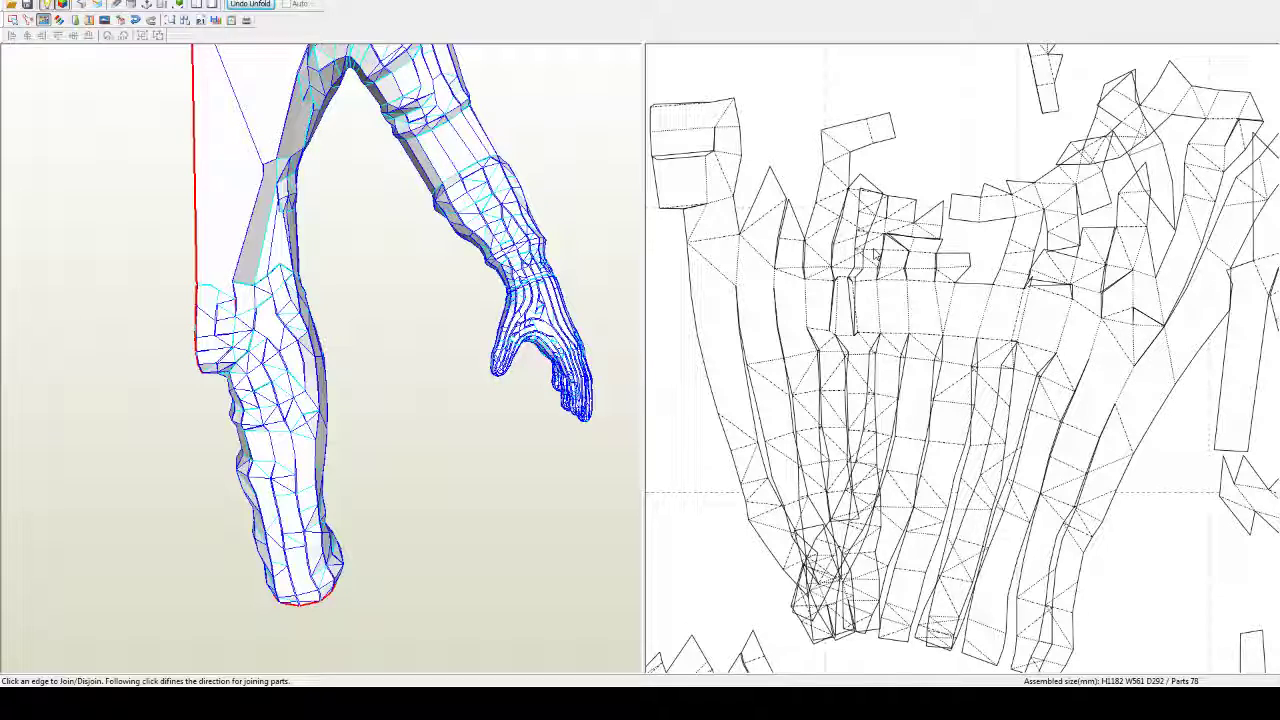
pyautogui.click(945, 251)
pyautogui.click(953, 256)
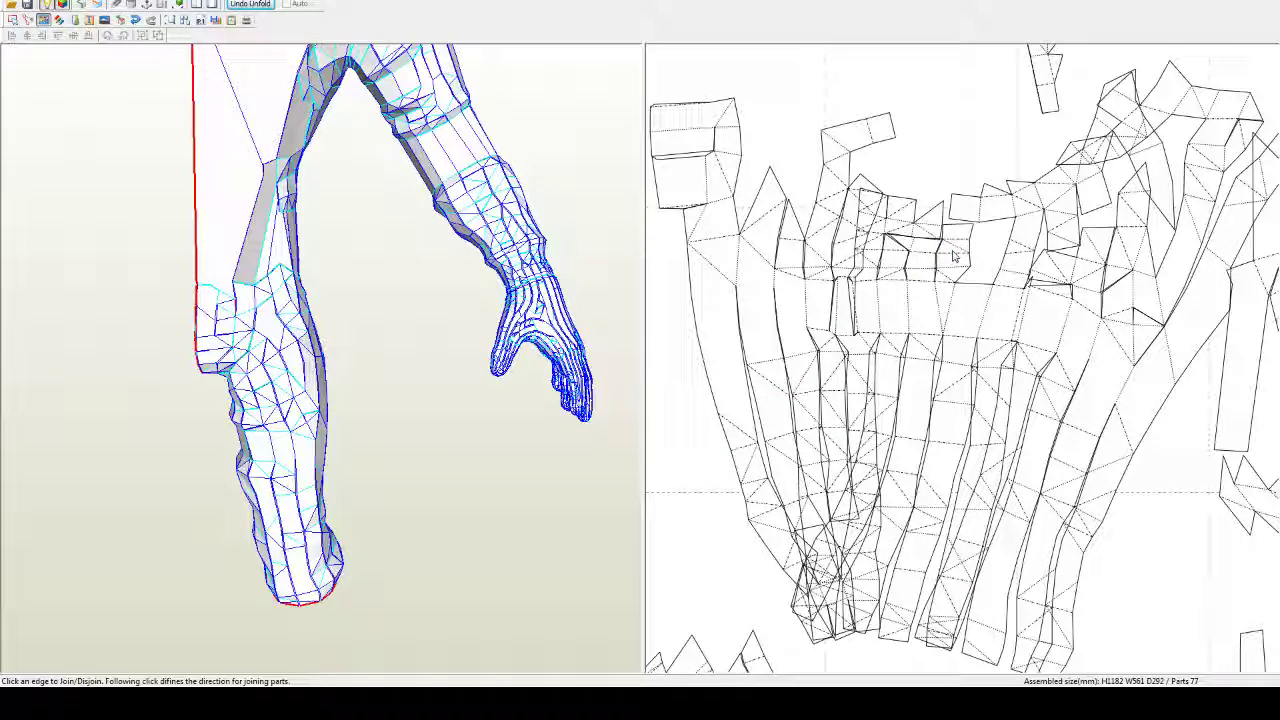
pyautogui.click(972, 283)
pyautogui.click(973, 287)
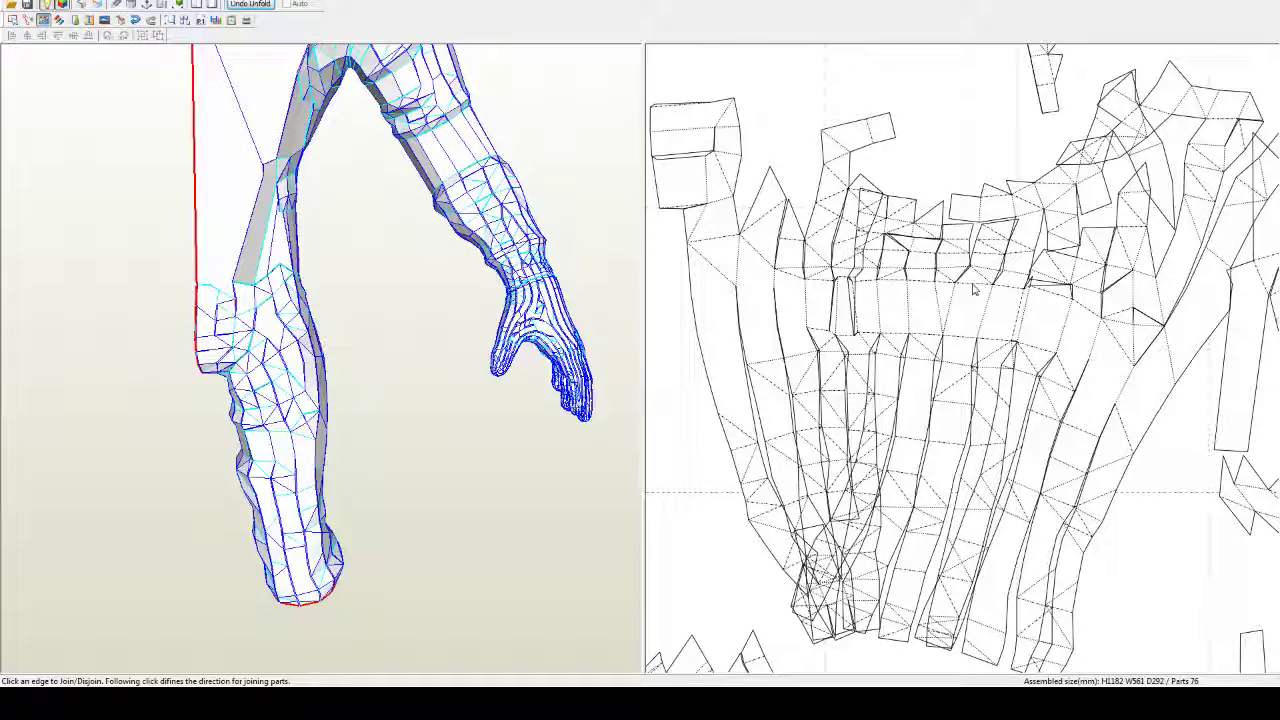
# Step: Split the leg band at its back edge, rejoin its left columns to the group's right side, and reposition the group
pyautogui.moveTo(974, 407); pyautogui.dragTo(1006, 199, button='middle')
pyautogui.scroll(-2, 1011, 264)
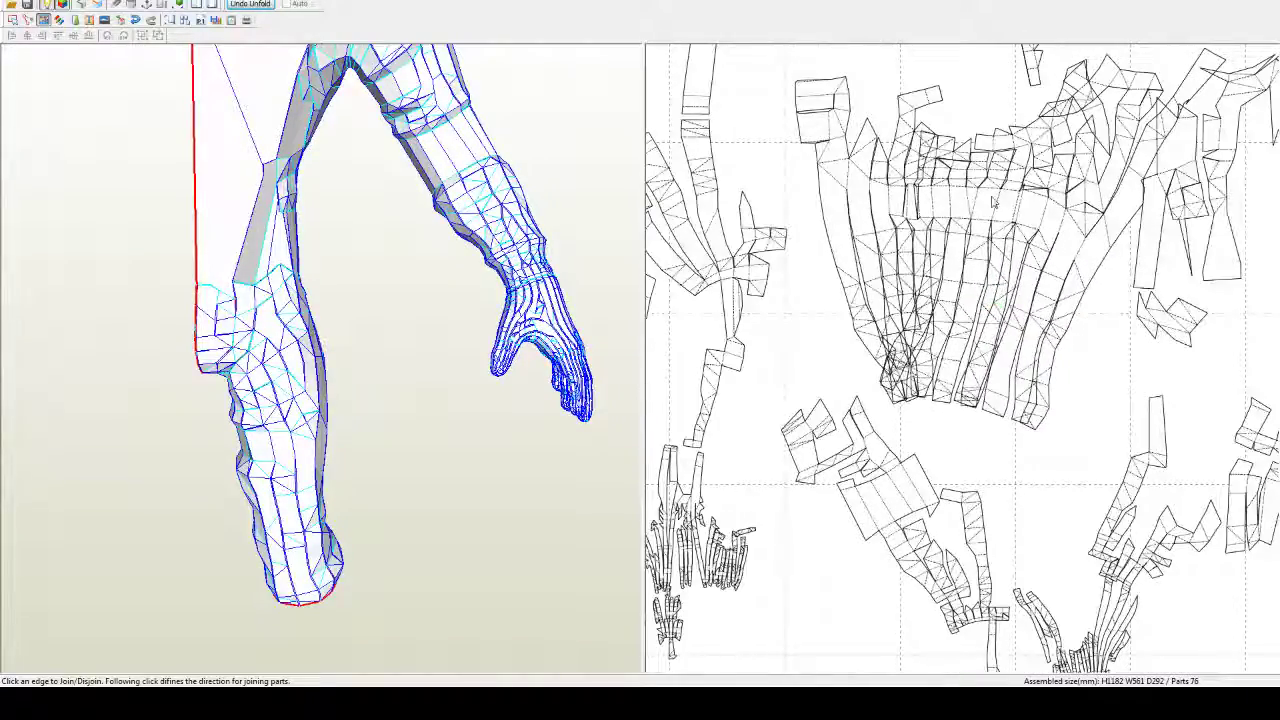
pyautogui.scroll(1, 993, 203)
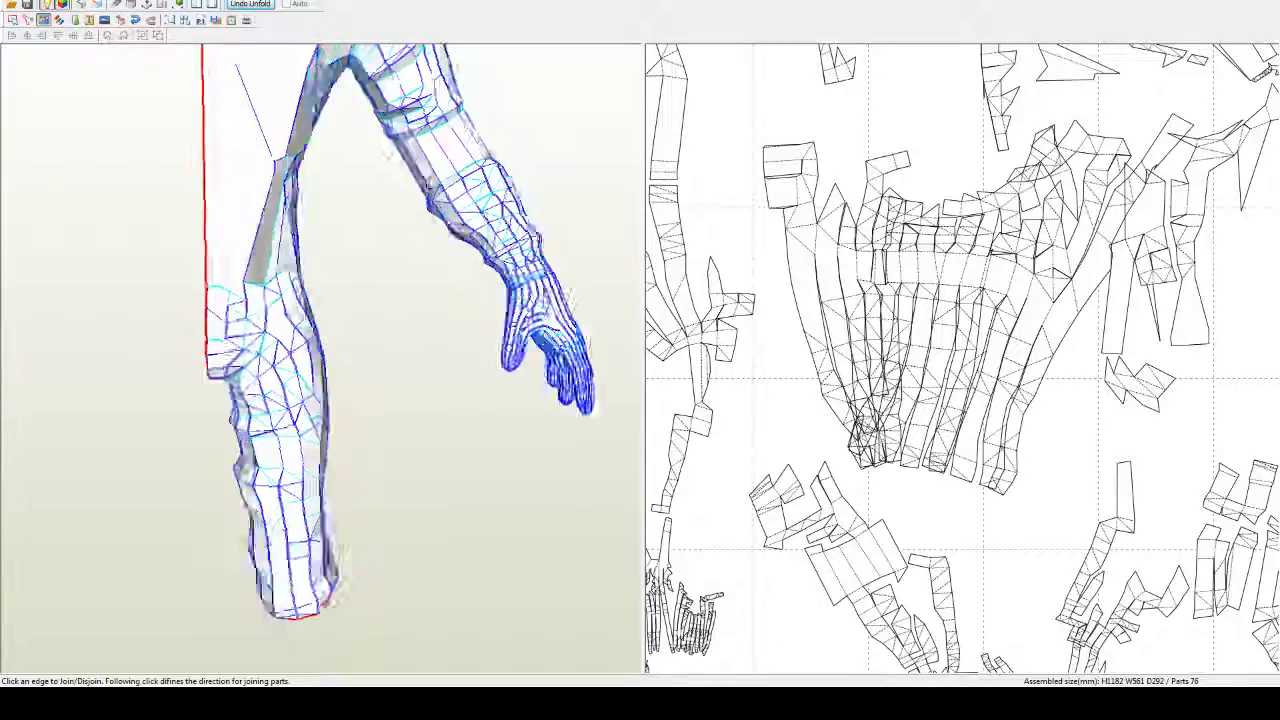
pyautogui.moveTo(440, 155); pyautogui.dragTo(488, 190)
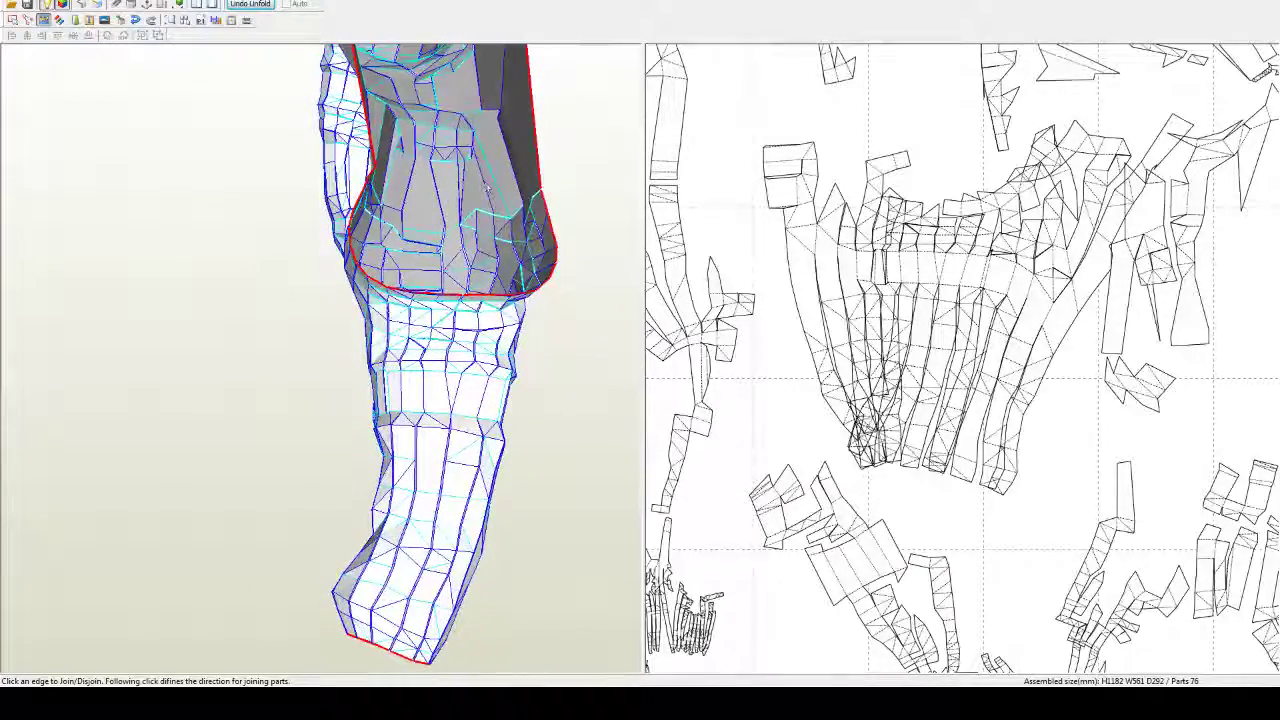
pyautogui.click(447, 386)
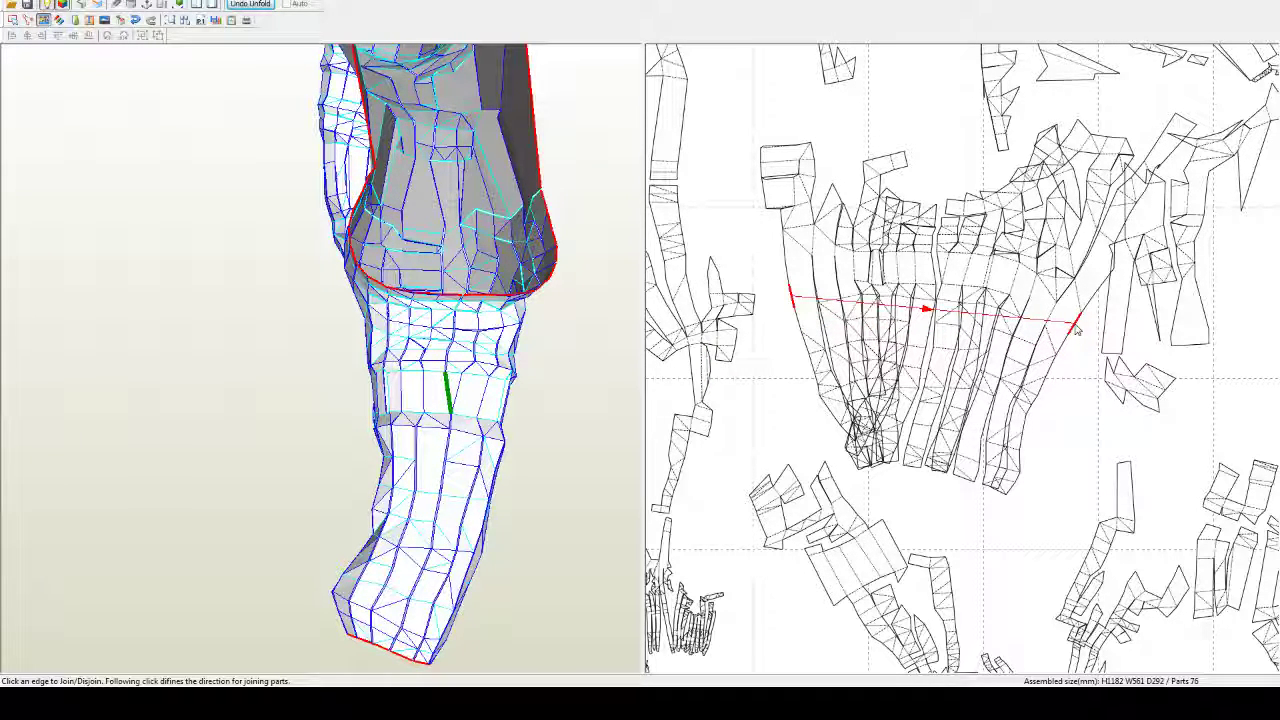
pyautogui.click(1077, 331)
pyautogui.press('Escape')
pyautogui.moveTo(1077, 331); pyautogui.dragTo(920, 311)
# Step: Disjoin the overlapping faces at the leg group's upper edge and rejoin them to the strips below
pyautogui.moveTo(617, 409); pyautogui.dragTo(460, 437)
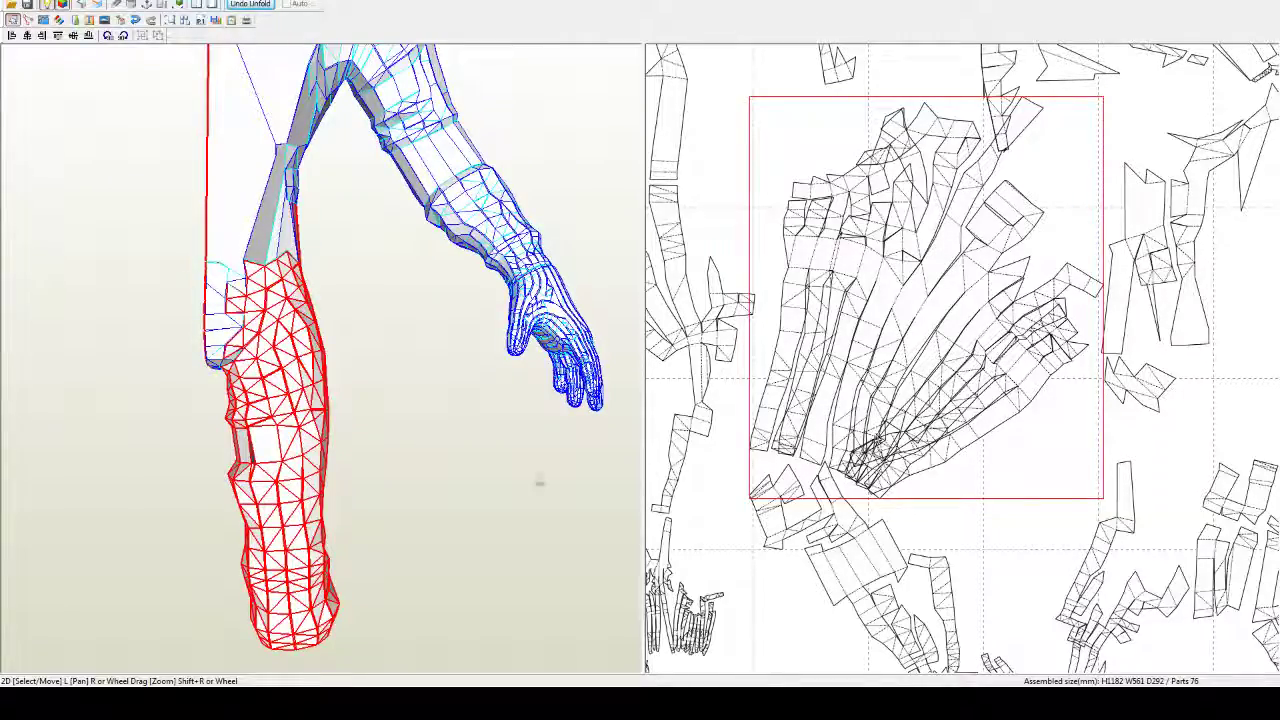
pyautogui.moveTo(432, 519); pyautogui.dragTo(384, 456, button='right')
pyautogui.moveTo(380, 540); pyautogui.dragTo(245, 365)
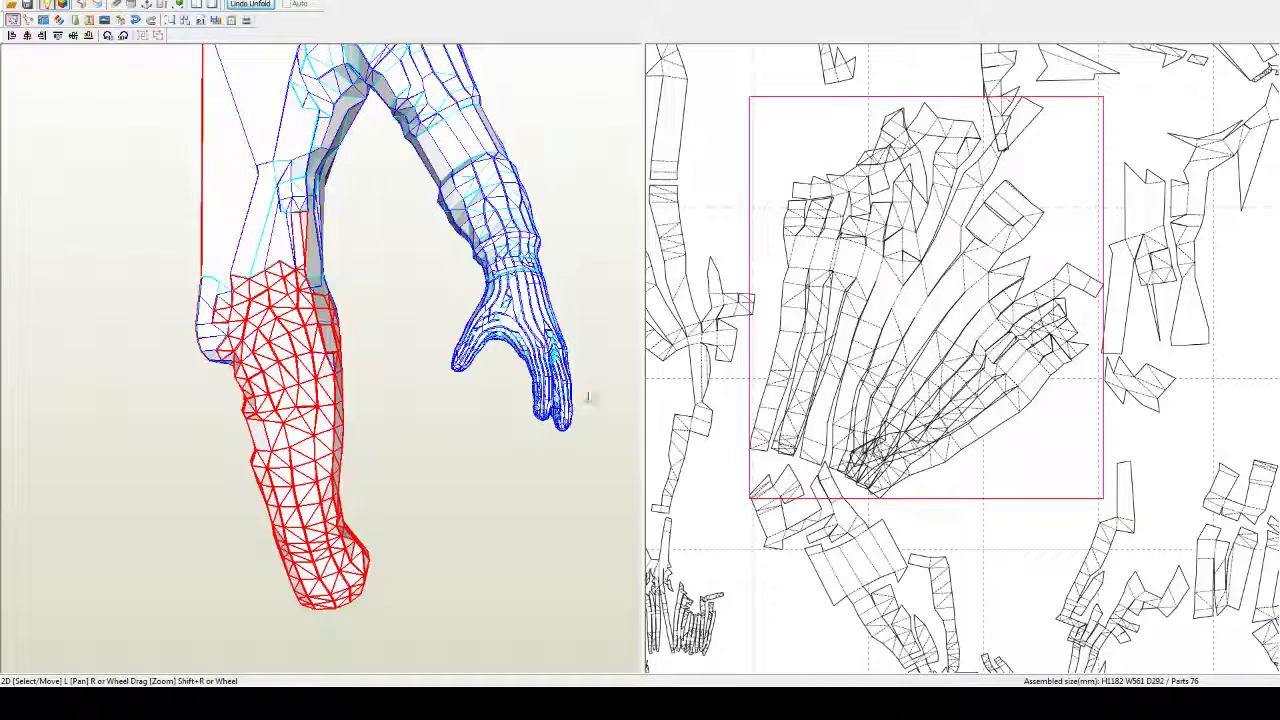
pyautogui.moveTo(909, 275); pyautogui.dragTo(905, 297, button='middle')
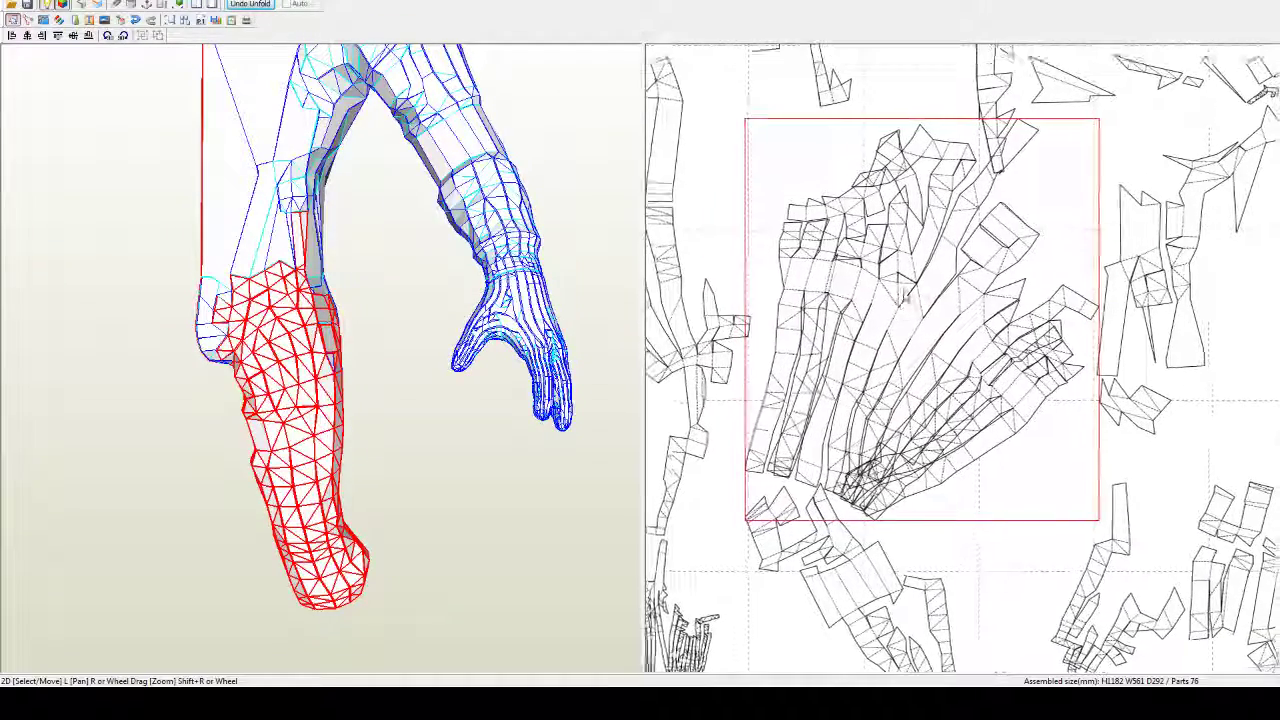
pyautogui.moveTo(904, 297); pyautogui.dragTo(903, 379, button='right')
pyautogui.scroll(5, 903, 379)
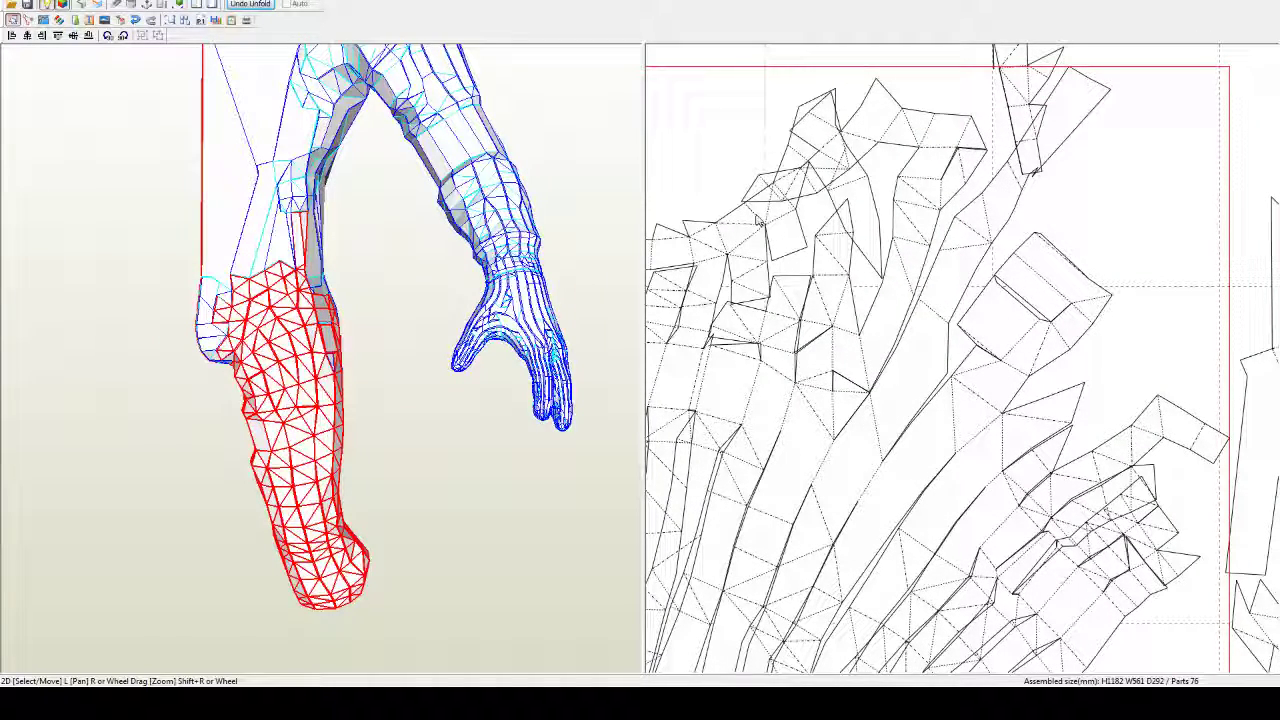
pyautogui.hotkey('ctrl', 'j')
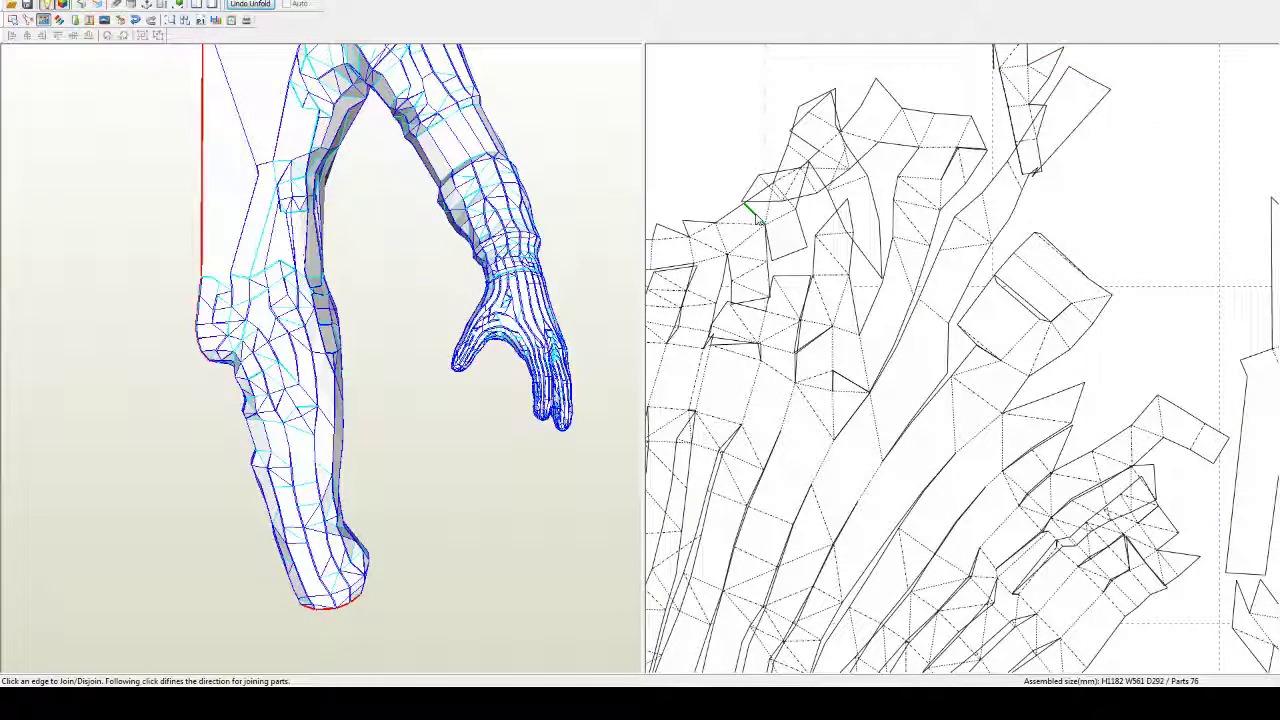
pyautogui.click(758, 219)
pyautogui.click(789, 283)
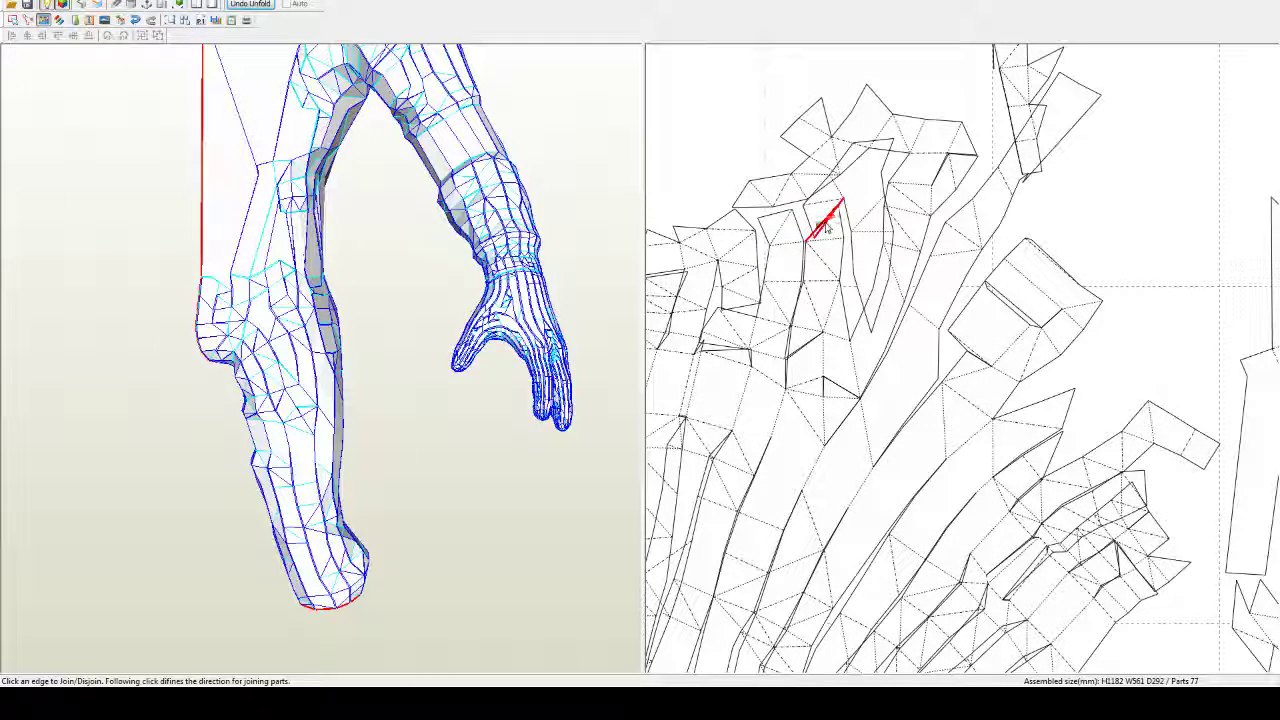
pyautogui.click(826, 223)
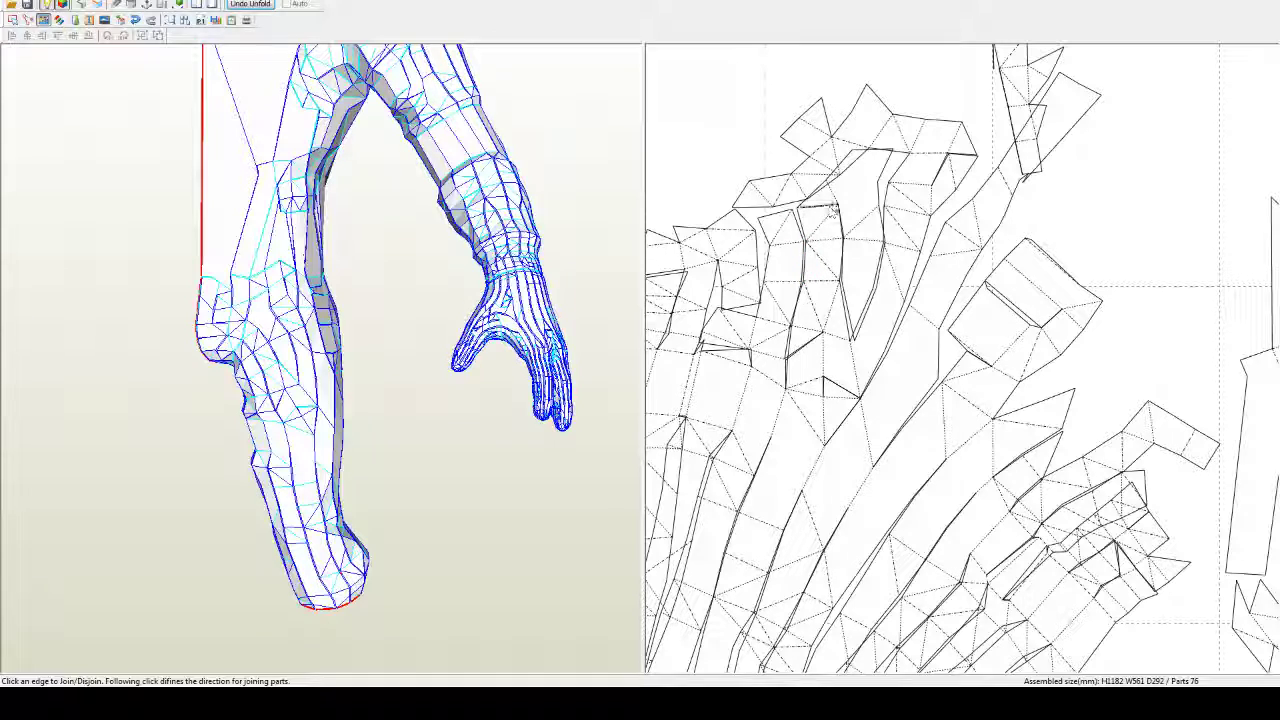
pyautogui.click(836, 191)
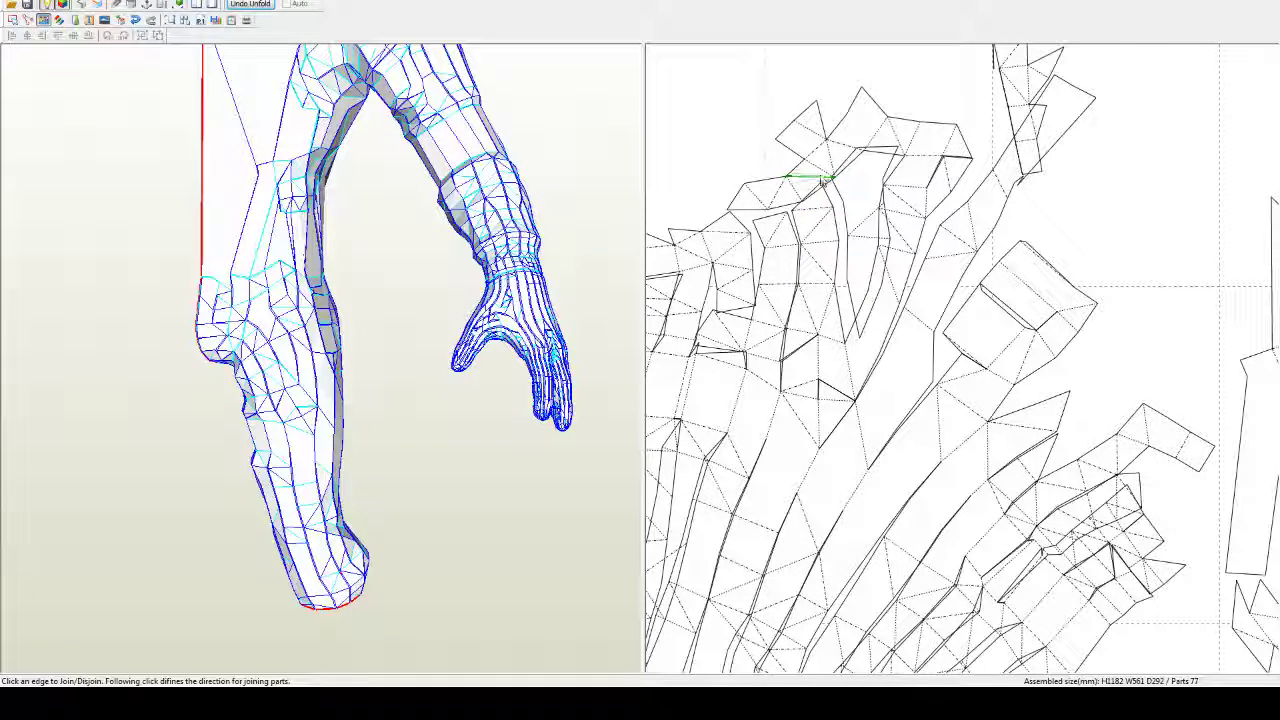
# Step: Cut the chain of faces along the upper edge and join its pieces onto the tops of neighbouring columns
pyautogui.click(820, 180)
pyautogui.click(812, 196)
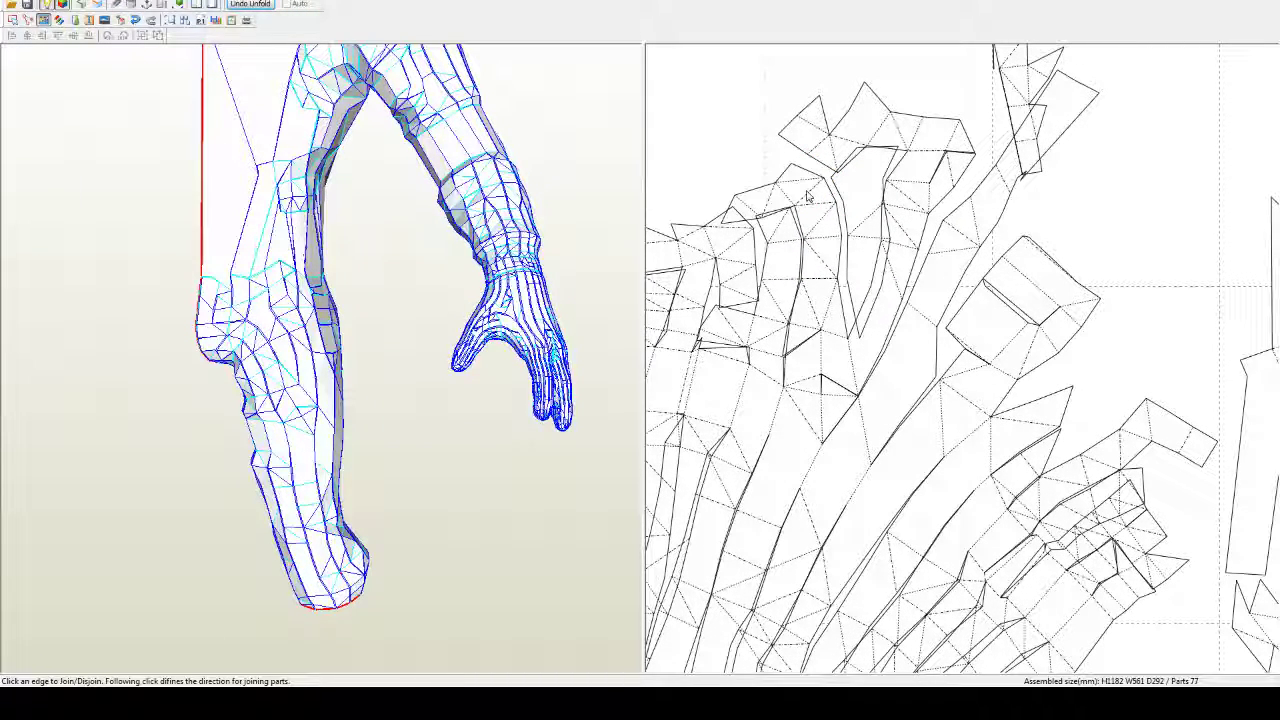
pyautogui.click(802, 199)
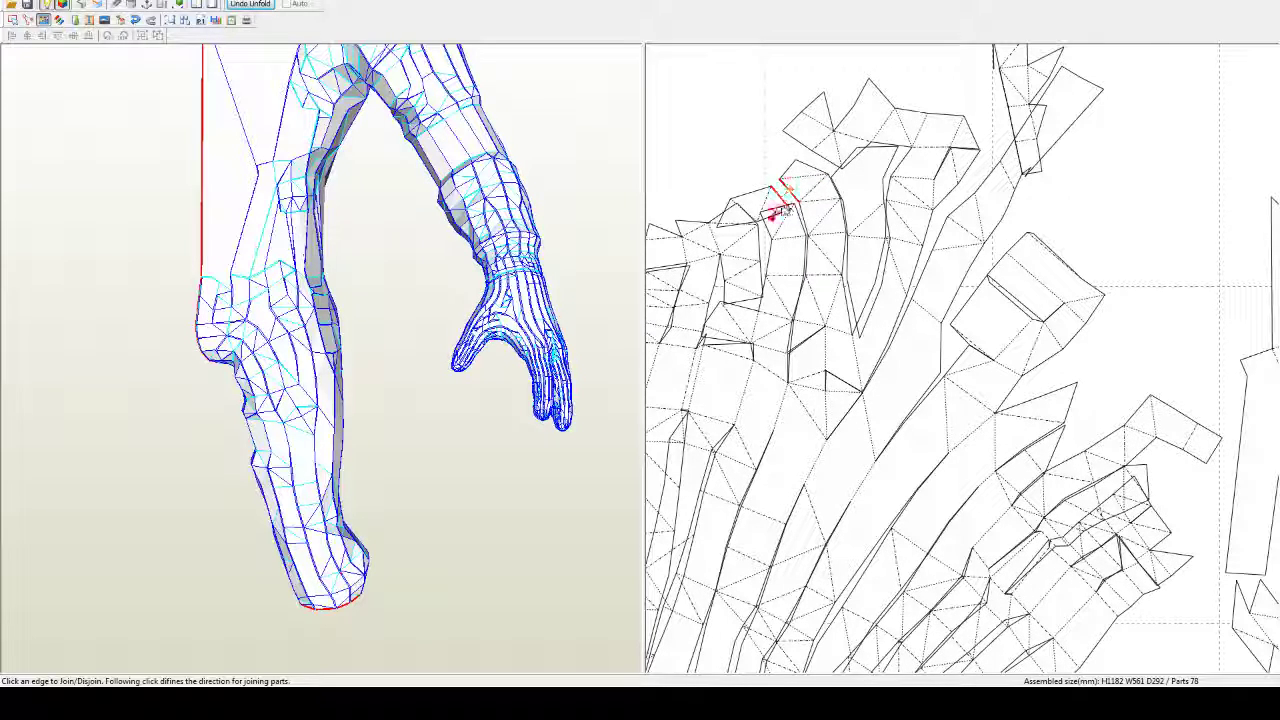
pyautogui.click(777, 212)
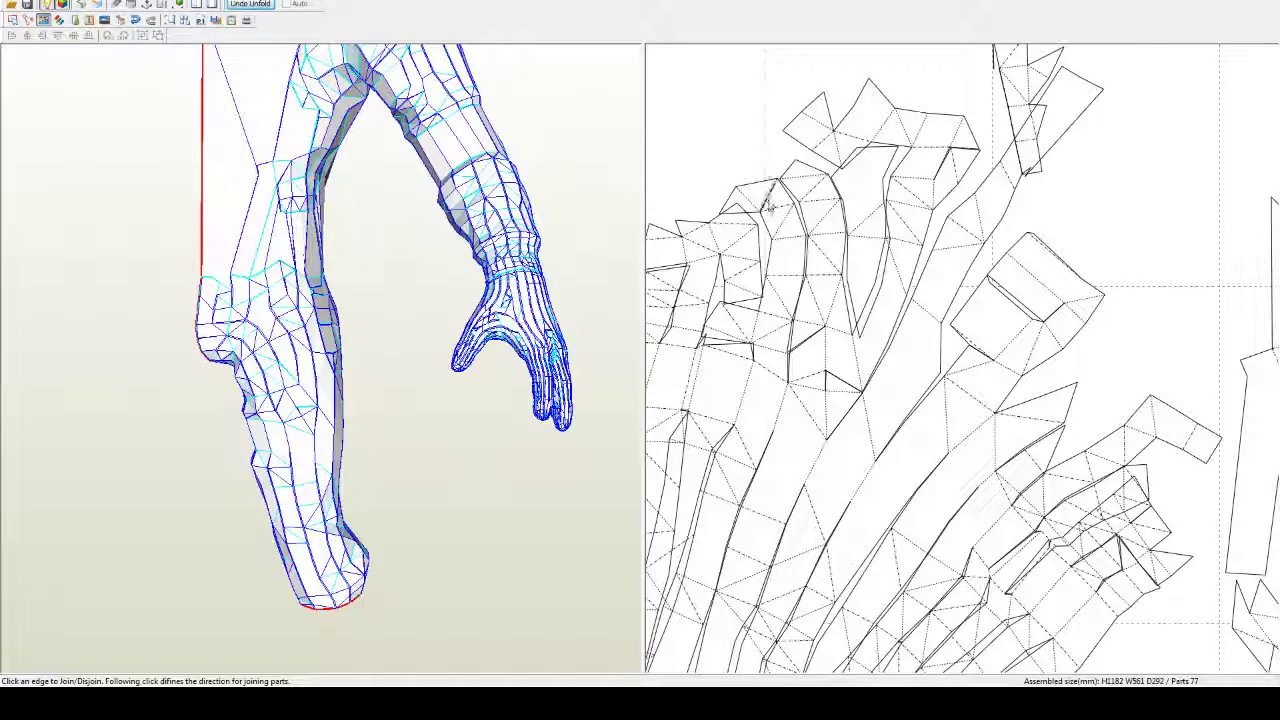
pyautogui.click(757, 205)
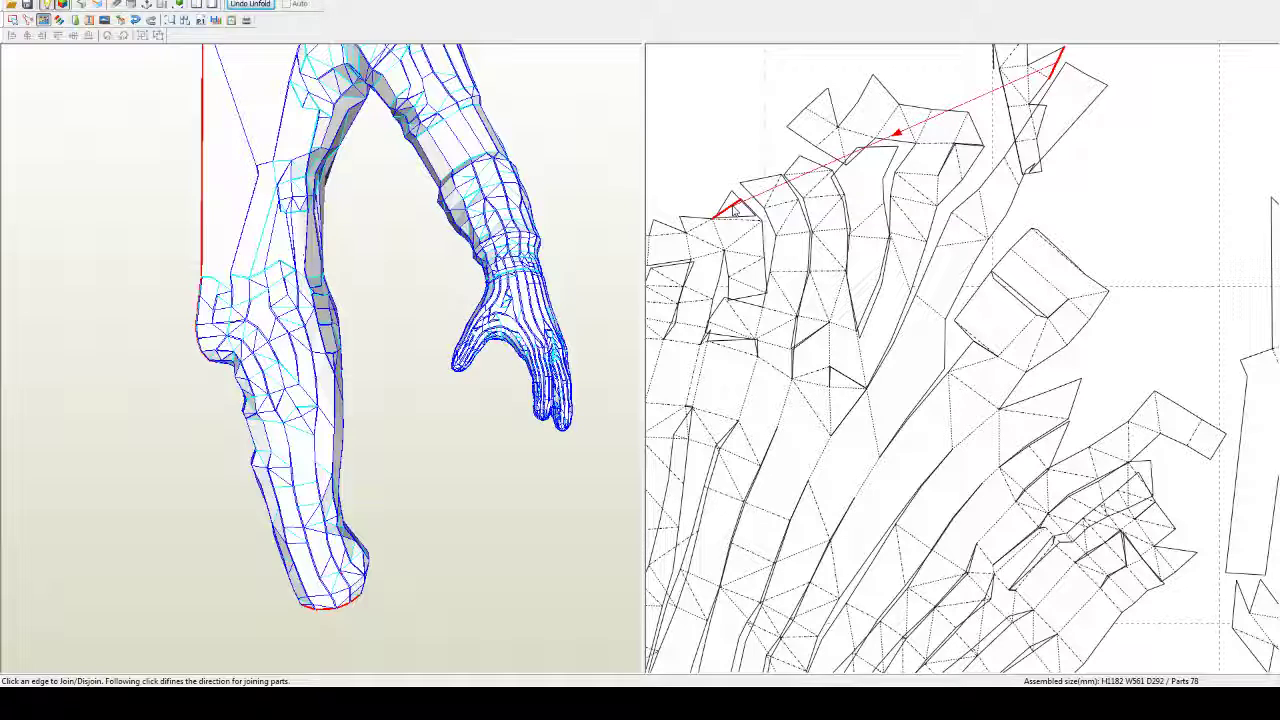
# Step: Join the large adjoining section from the upper right to the leg group's upper-left edge, and recut the overlapping faces there
pyautogui.click(733, 207)
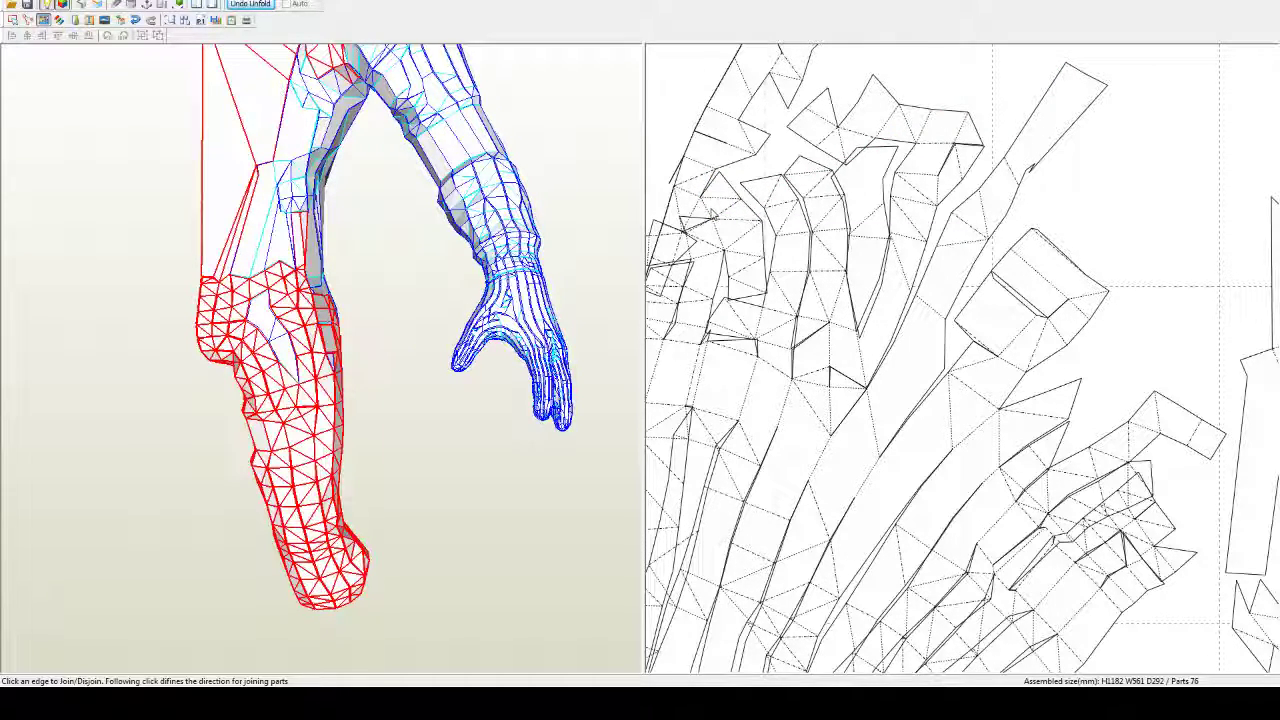
pyautogui.click(703, 207)
pyautogui.click(708, 219)
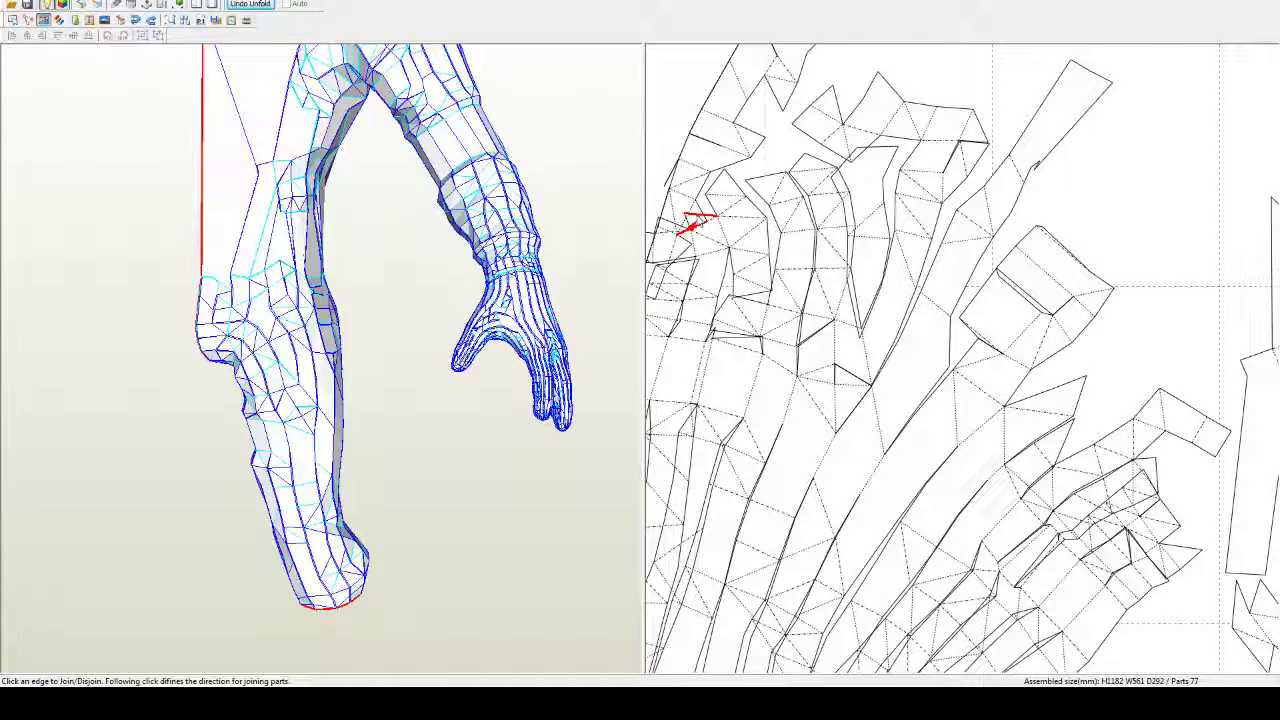
pyautogui.click(700, 219)
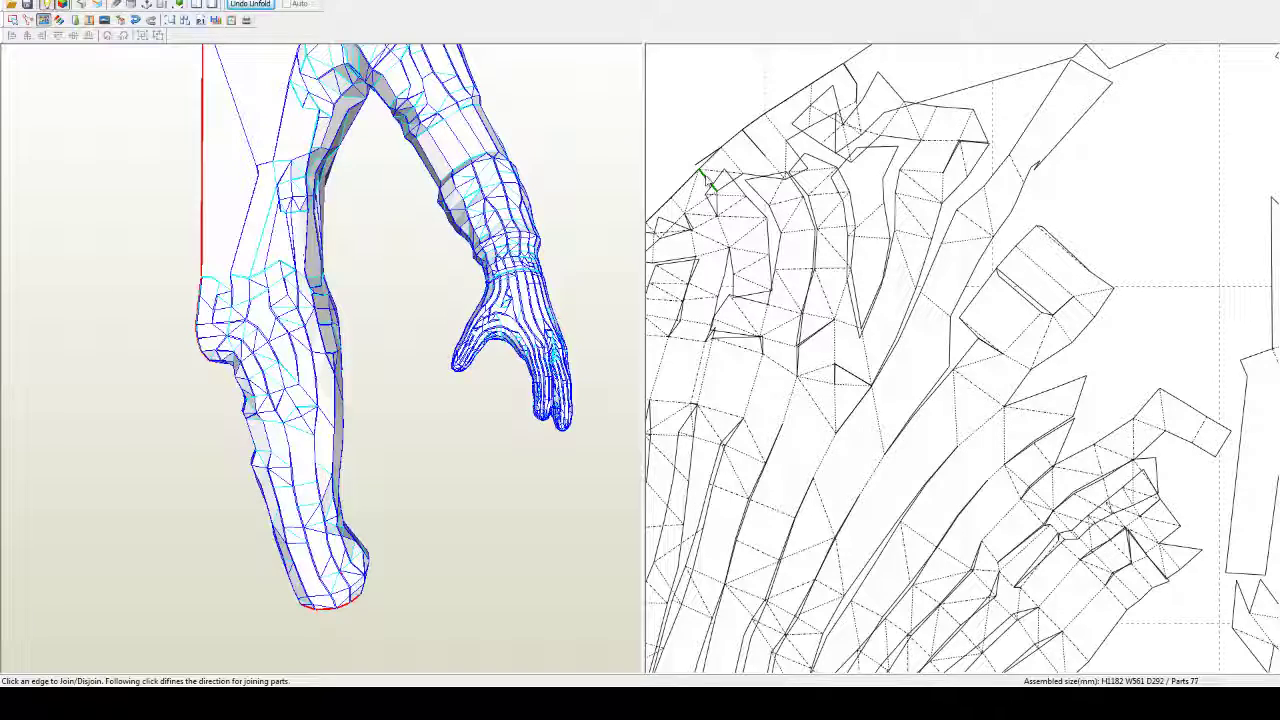
pyautogui.click(707, 180)
pyautogui.click(711, 187)
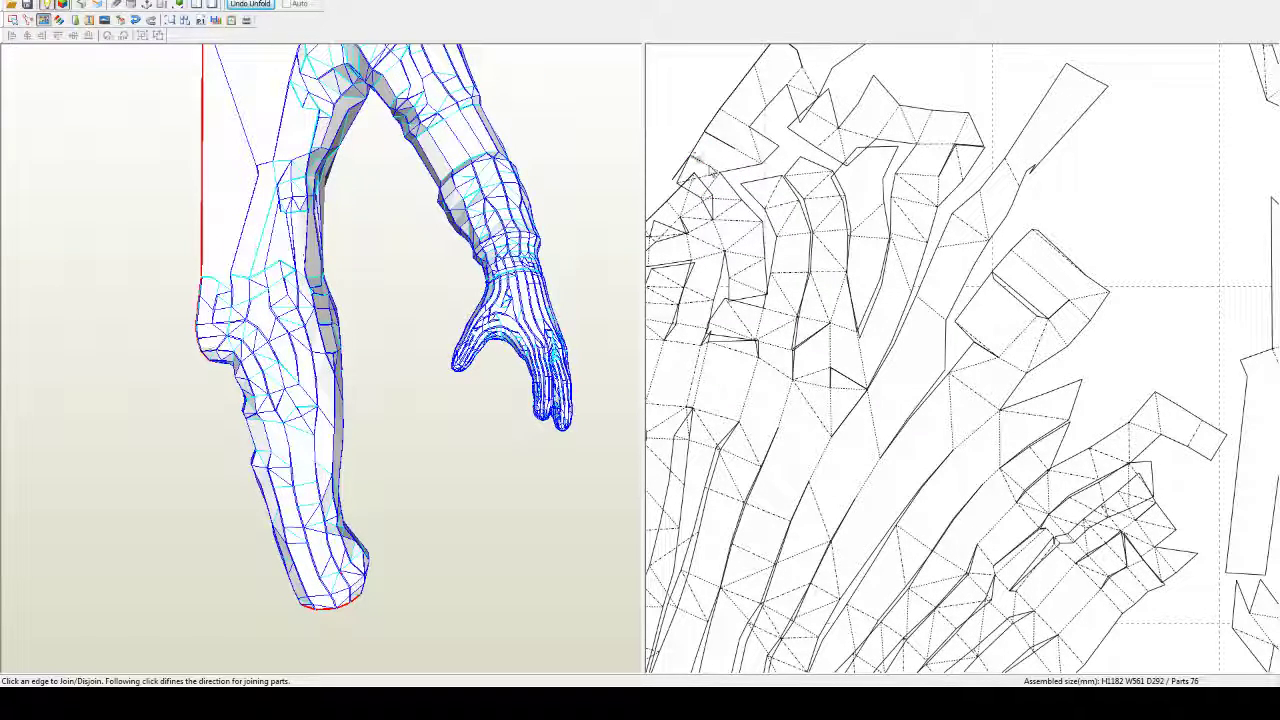
# Step: Disjoin and rejoin the large section's lower faces across the column tops to shift its attachment to the right
pyautogui.click(739, 182)
pyautogui.click(757, 187)
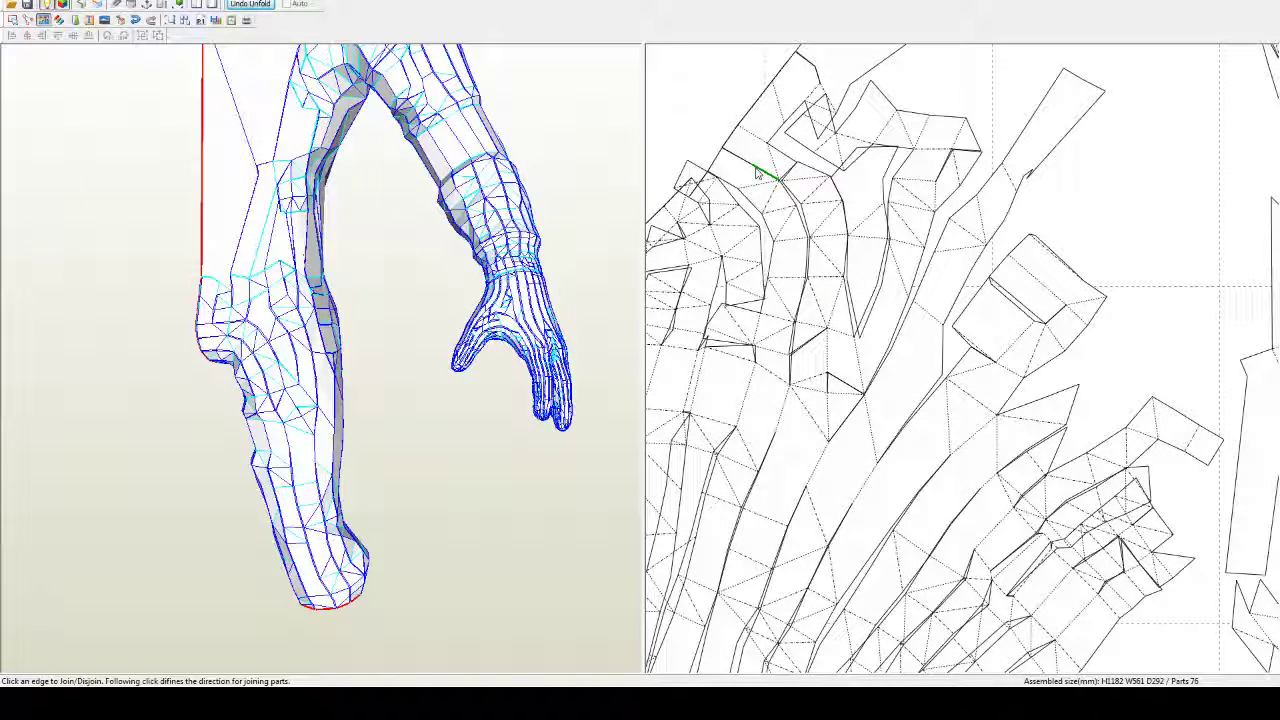
pyautogui.click(757, 174)
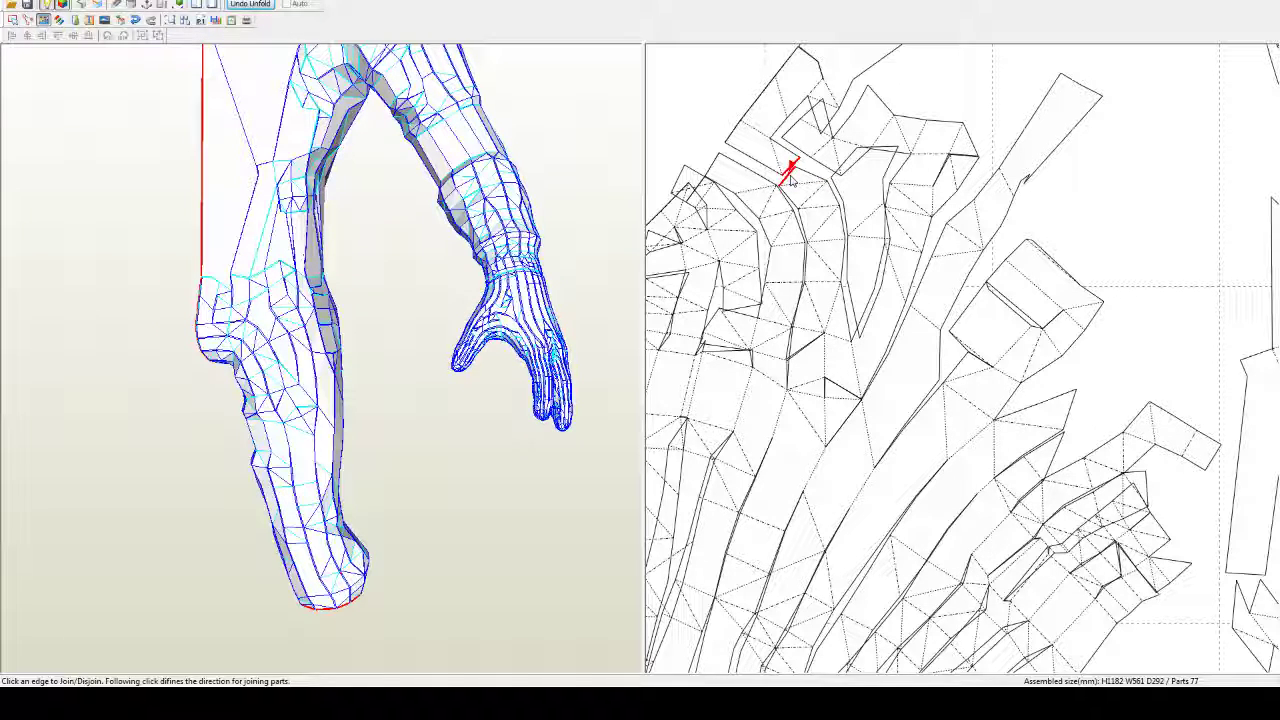
pyautogui.click(790, 175)
pyautogui.click(788, 176)
pyautogui.click(789, 174)
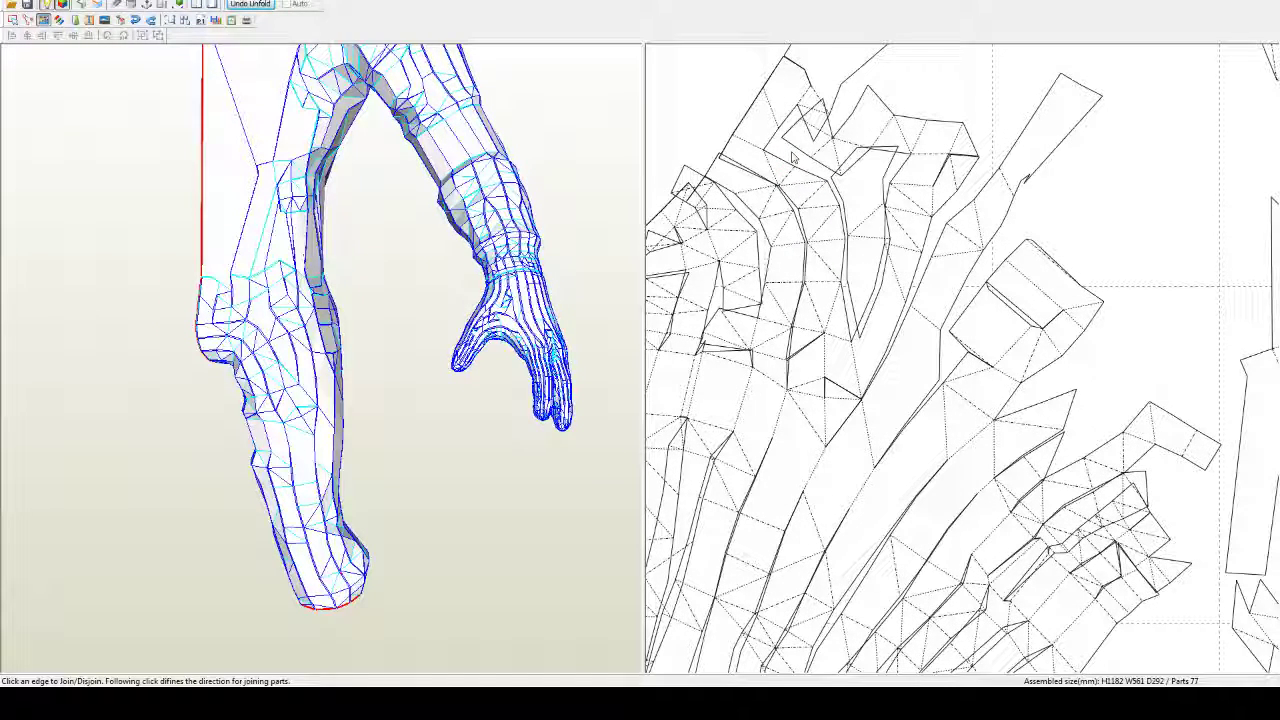
pyautogui.click(754, 148)
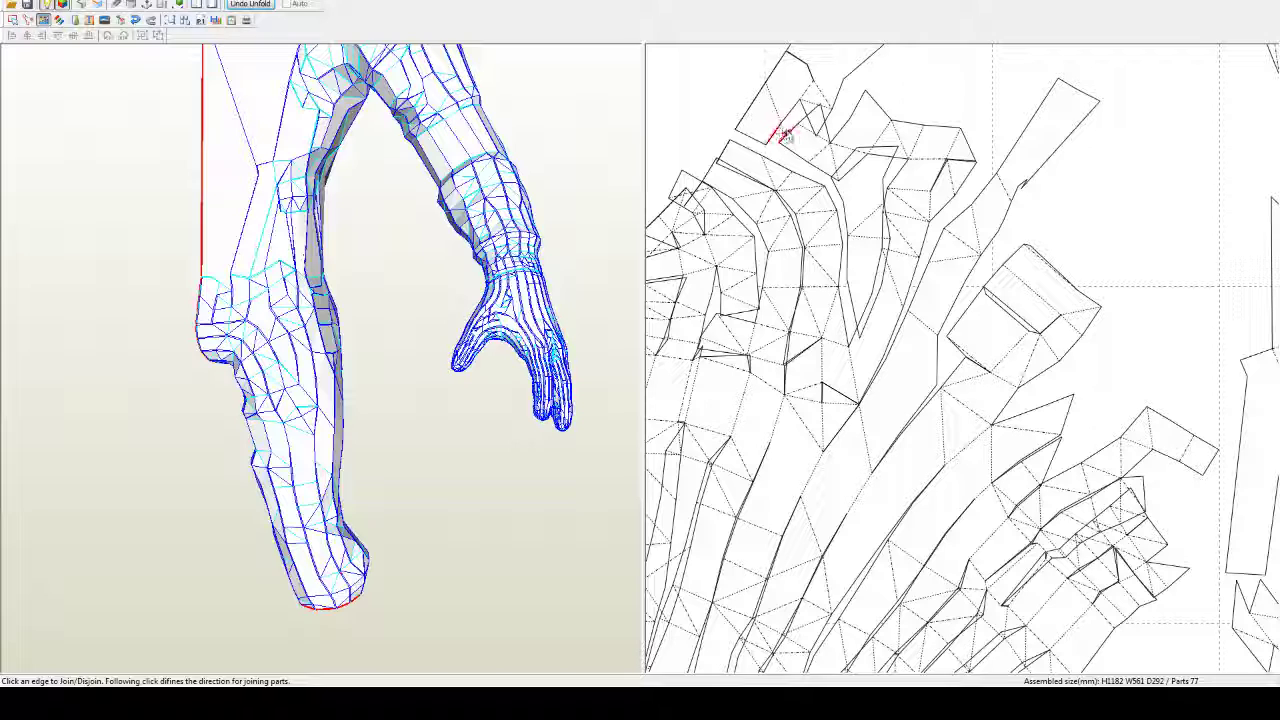
pyautogui.click(791, 138)
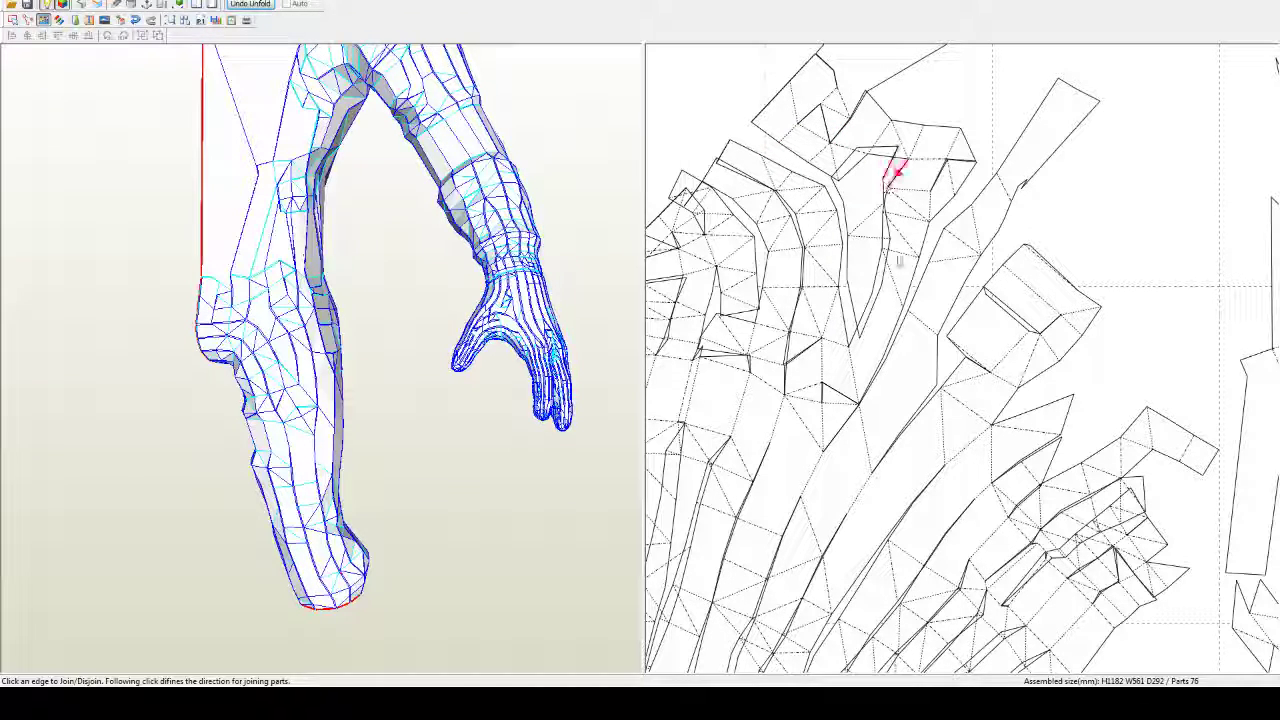
# Step: Recut the faces at the large section's base, and join the small faces at the leg group's upper-left end onto the first two columns
pyautogui.click(915, 155)
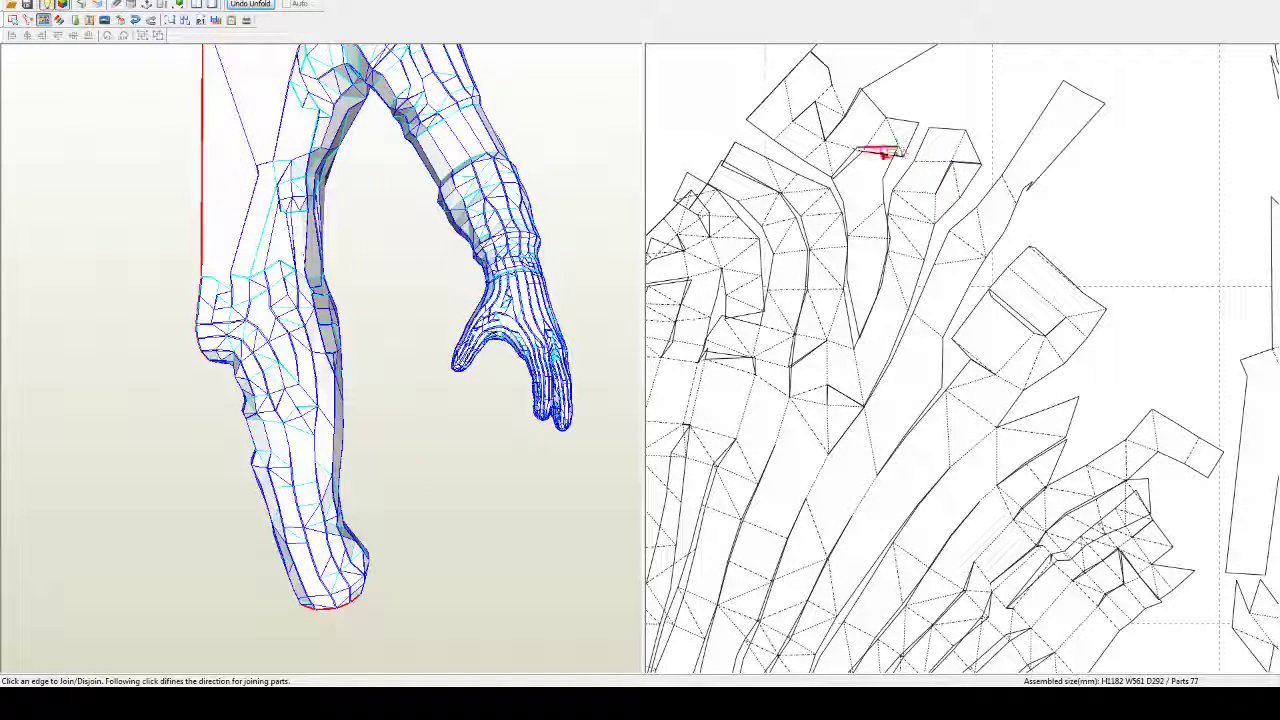
pyautogui.click(882, 152)
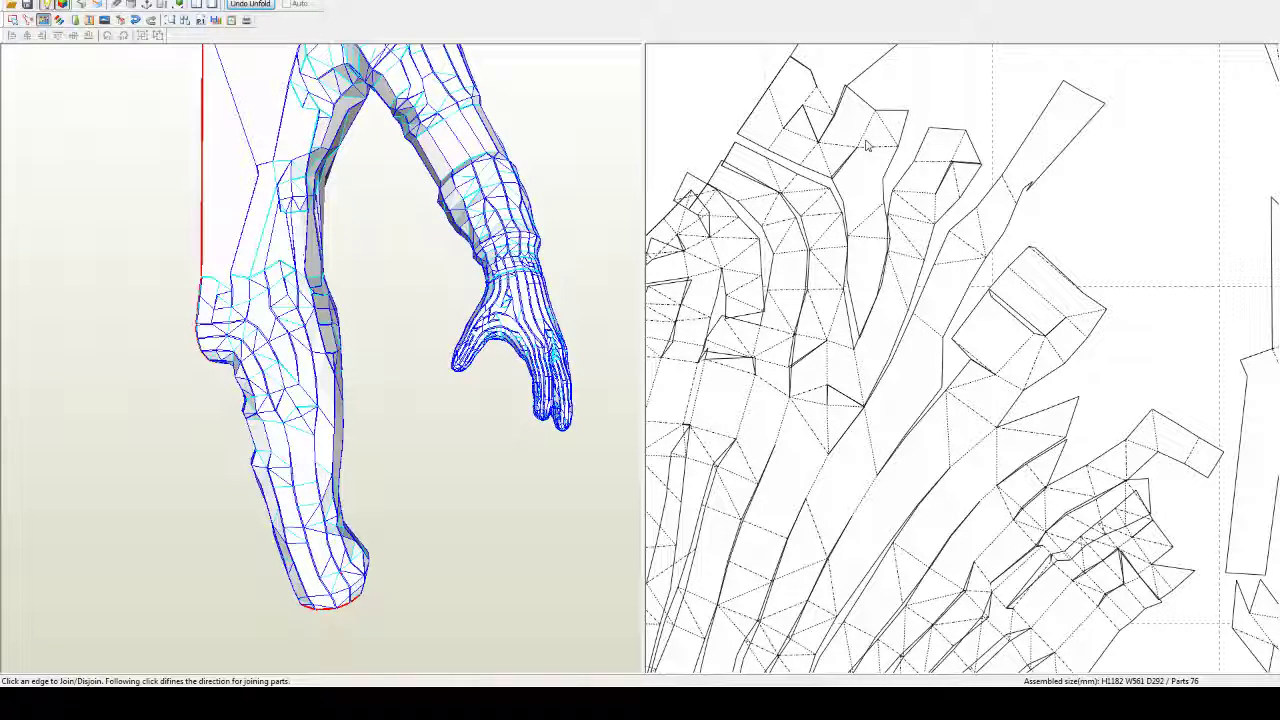
pyautogui.moveTo(690, 394); pyautogui.dragTo(829, 378, button='middle')
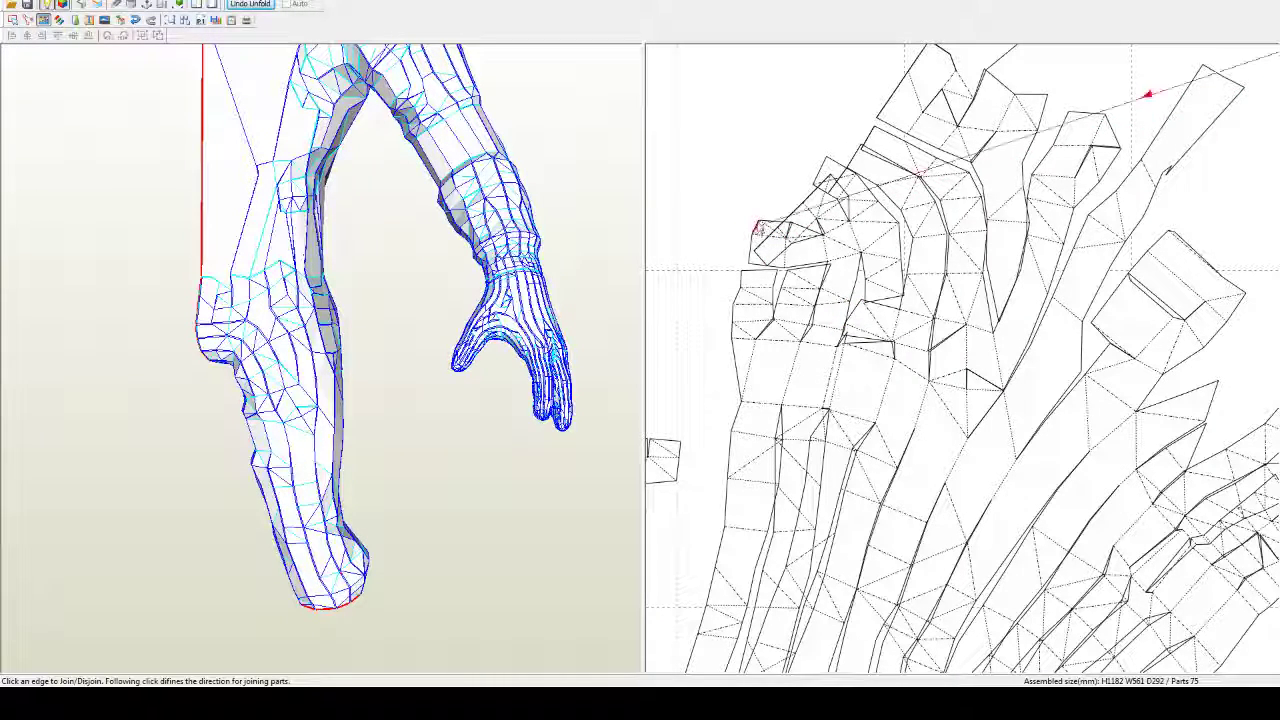
pyautogui.click(766, 232)
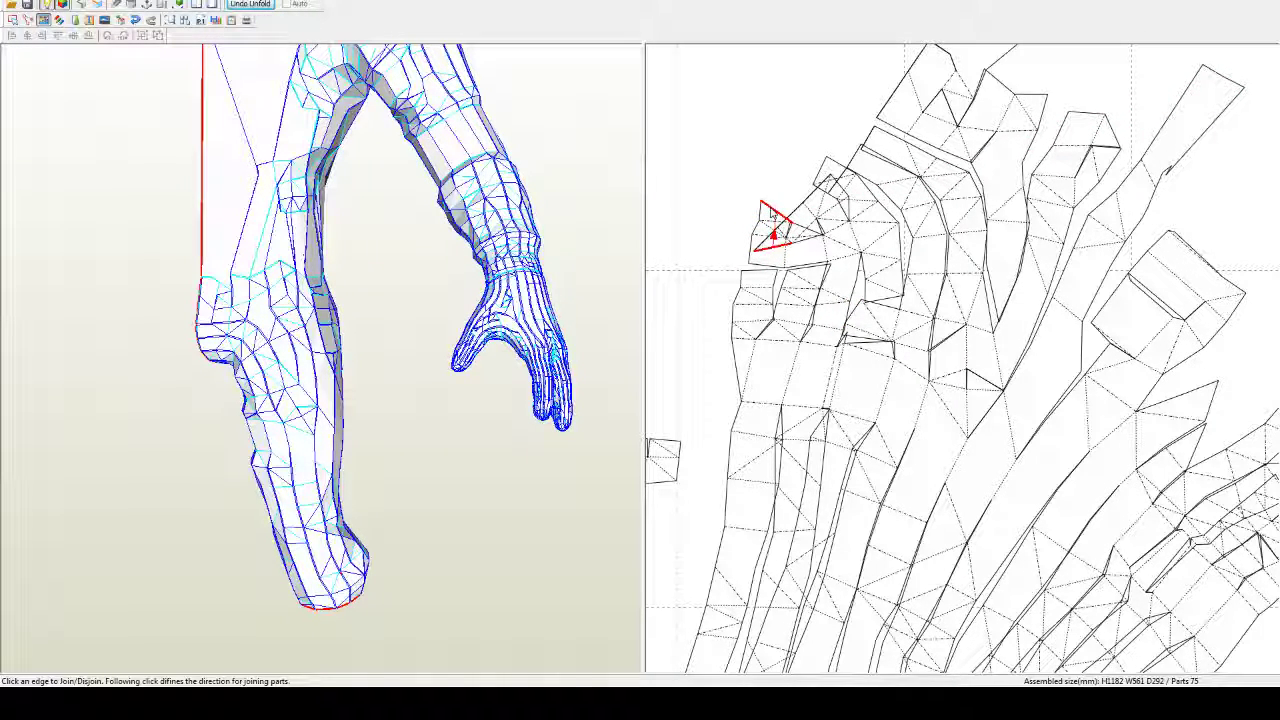
pyautogui.click(772, 218)
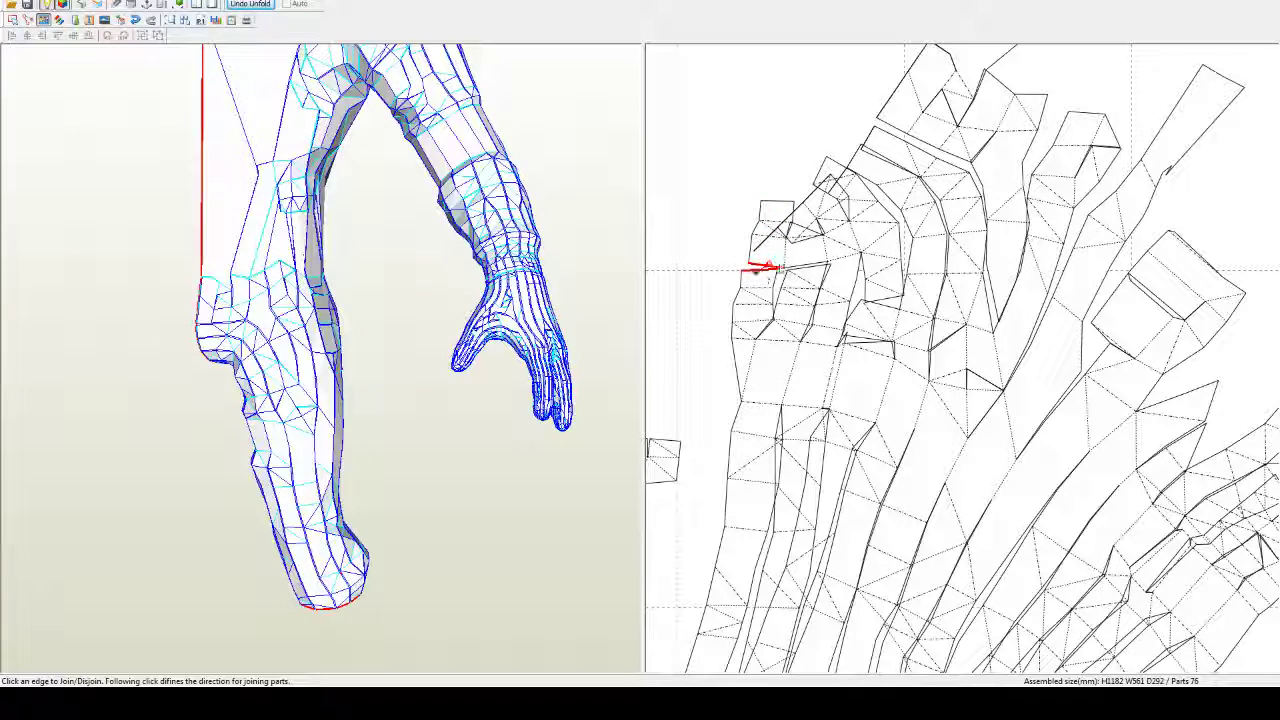
pyautogui.click(768, 270)
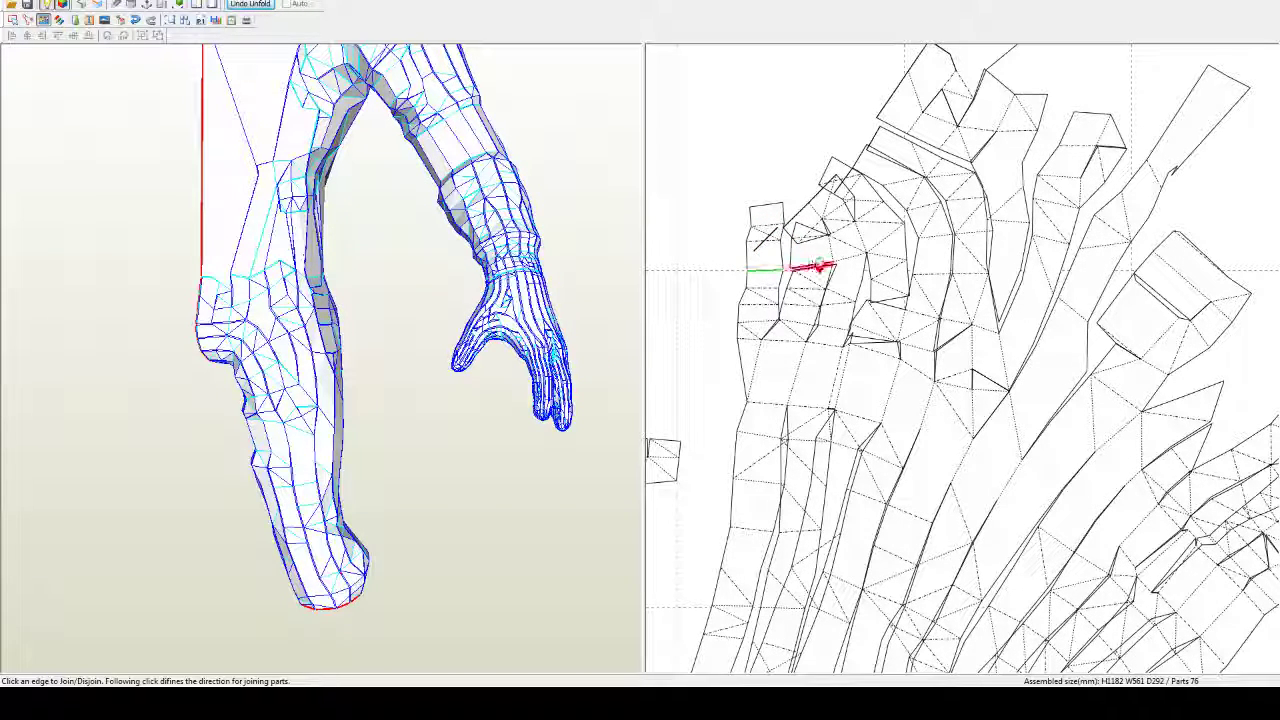
pyautogui.click(815, 265)
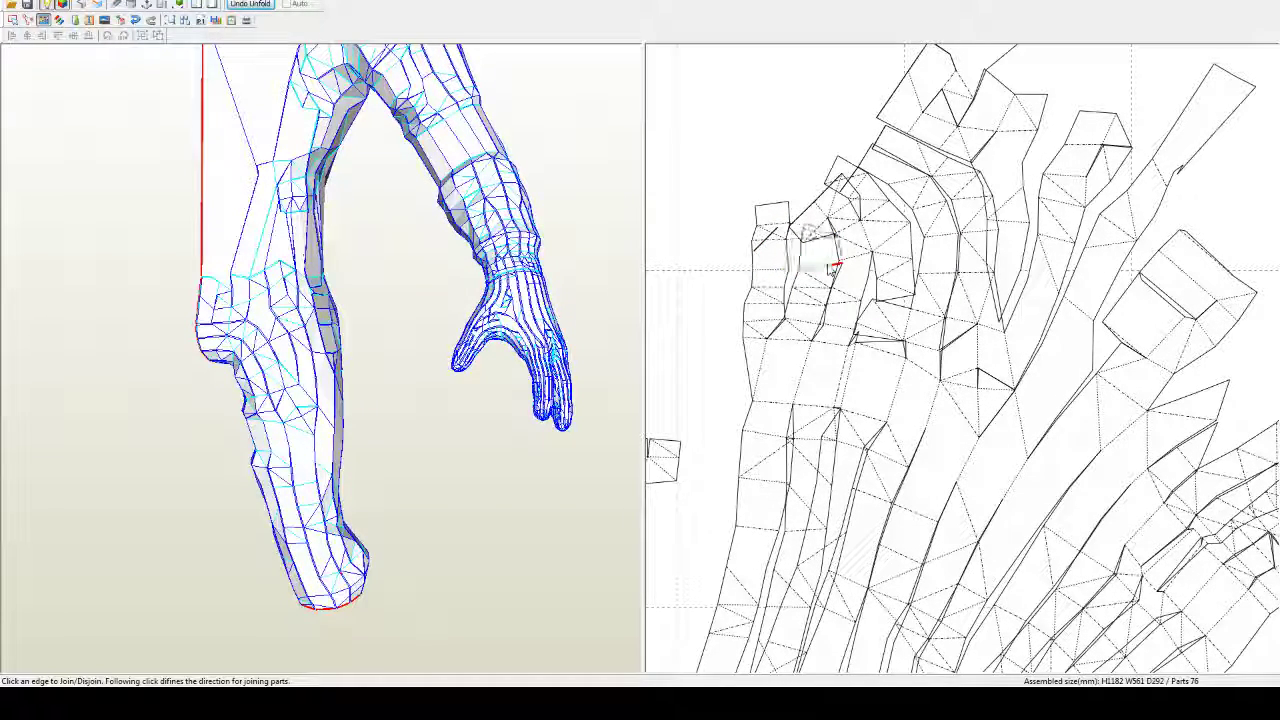
pyautogui.click(828, 255)
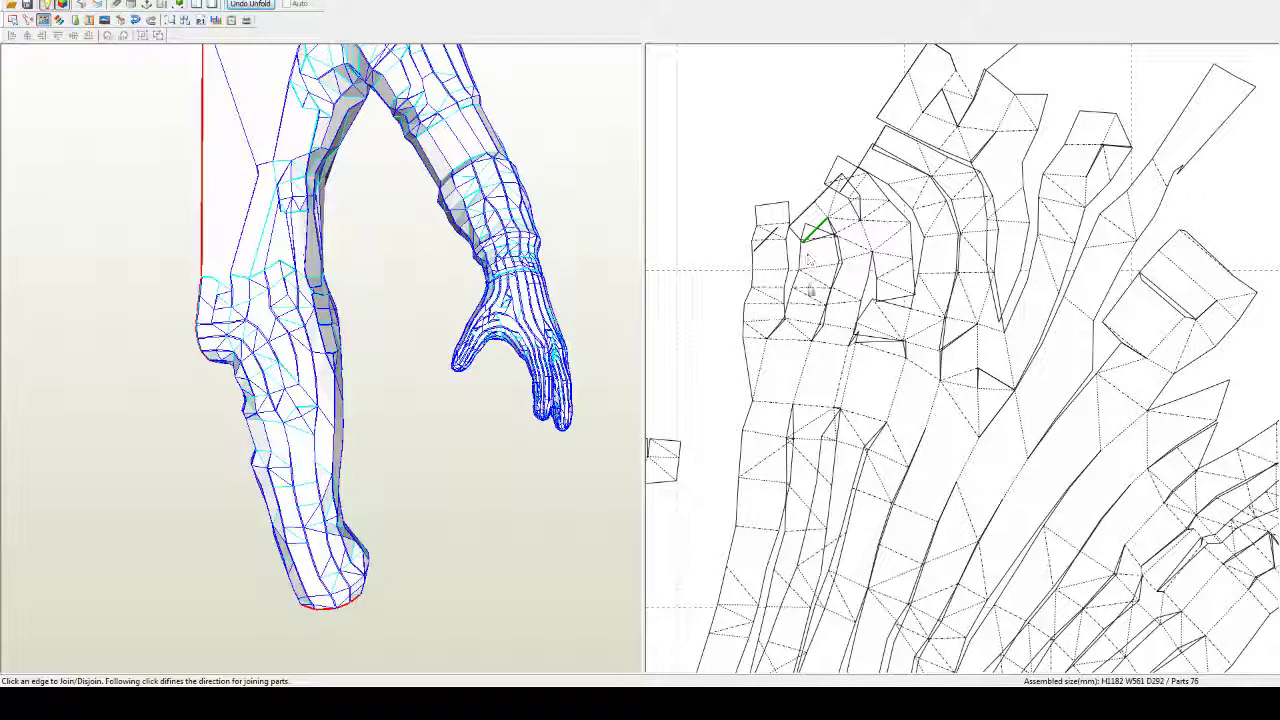
pyautogui.click(818, 228)
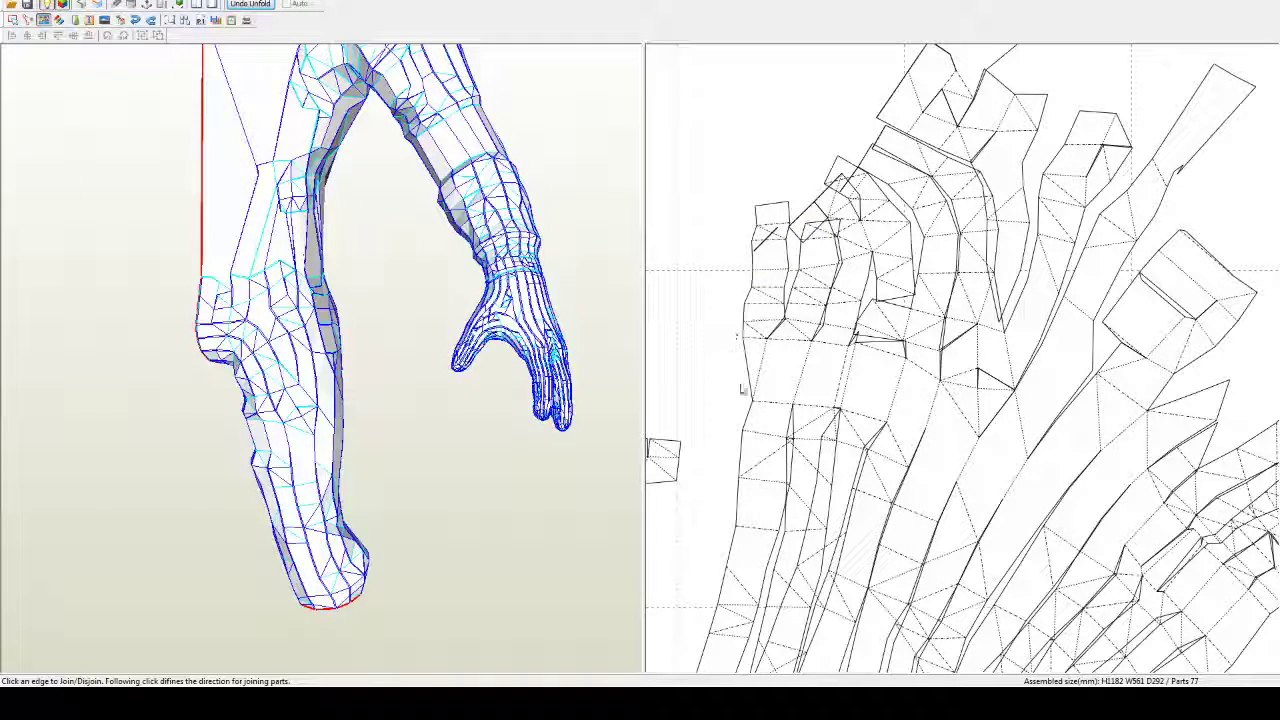
# Step: Rejoin the offset faces at the top of the leg group's third column, and recut the triangular faces farther right
pyautogui.moveTo(848, 423); pyautogui.dragTo(888, 363, button='right')
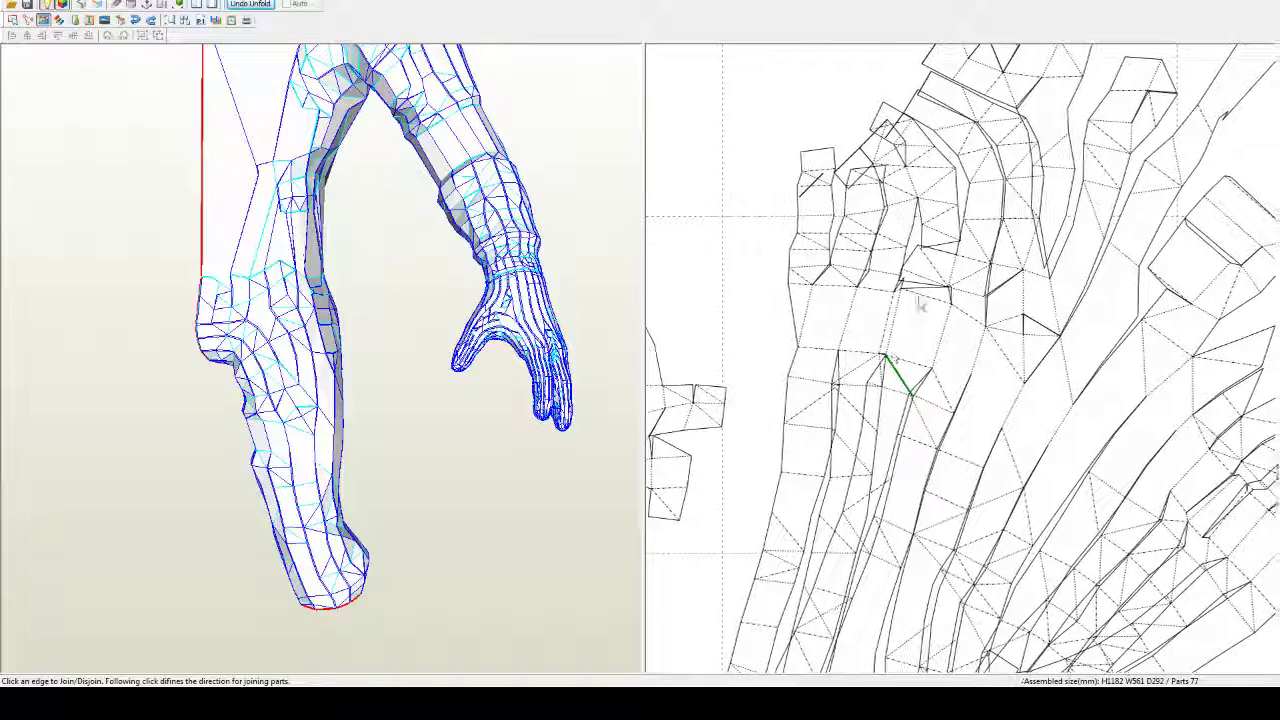
pyautogui.click(951, 270)
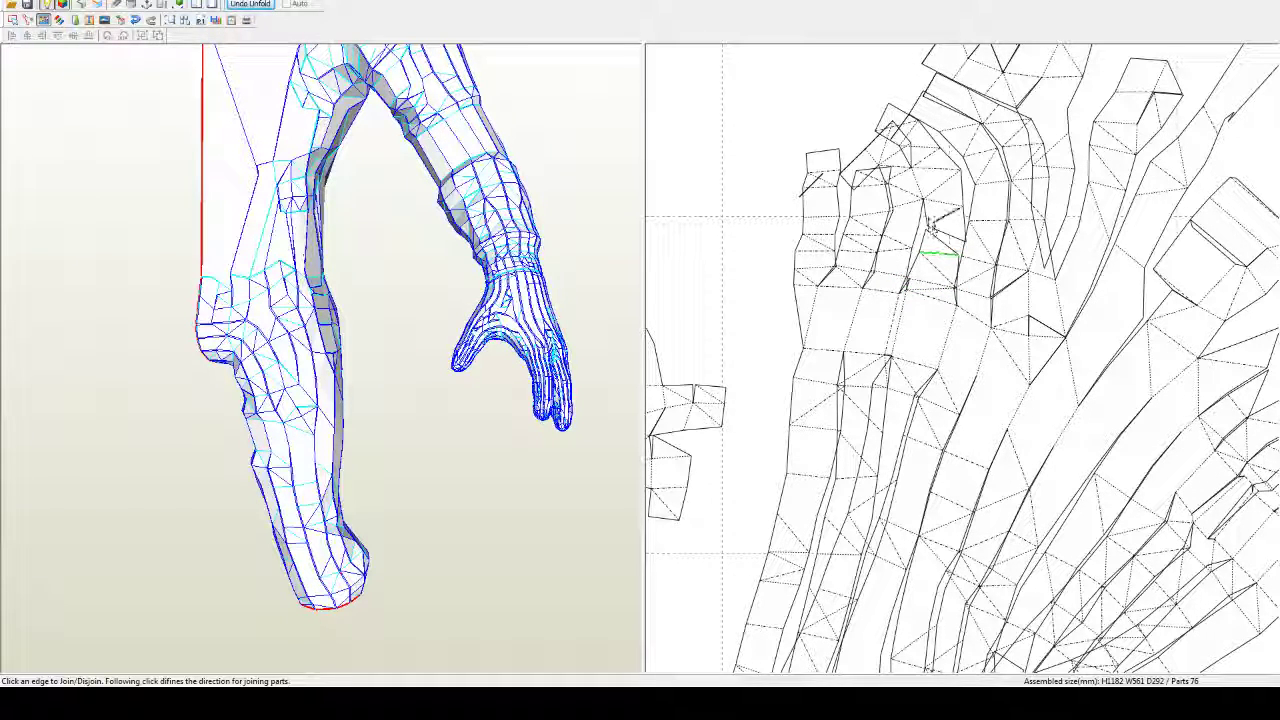
pyautogui.click(940, 245)
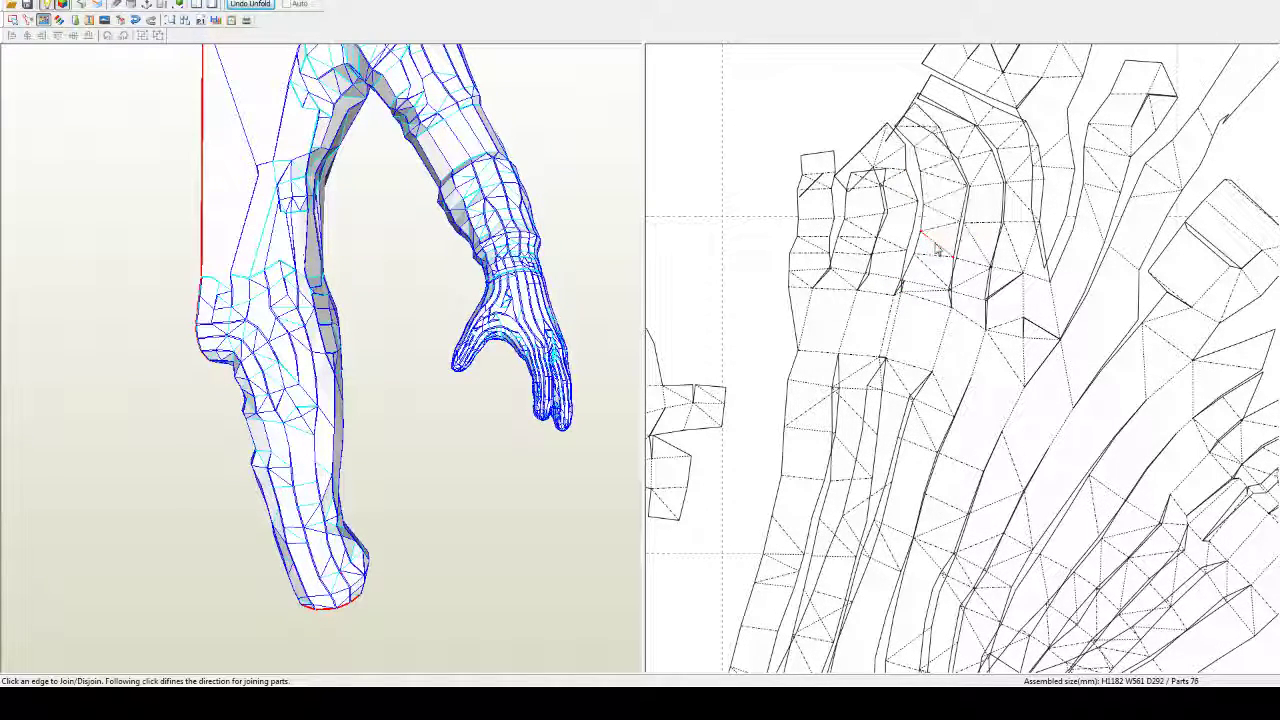
pyautogui.click(938, 251)
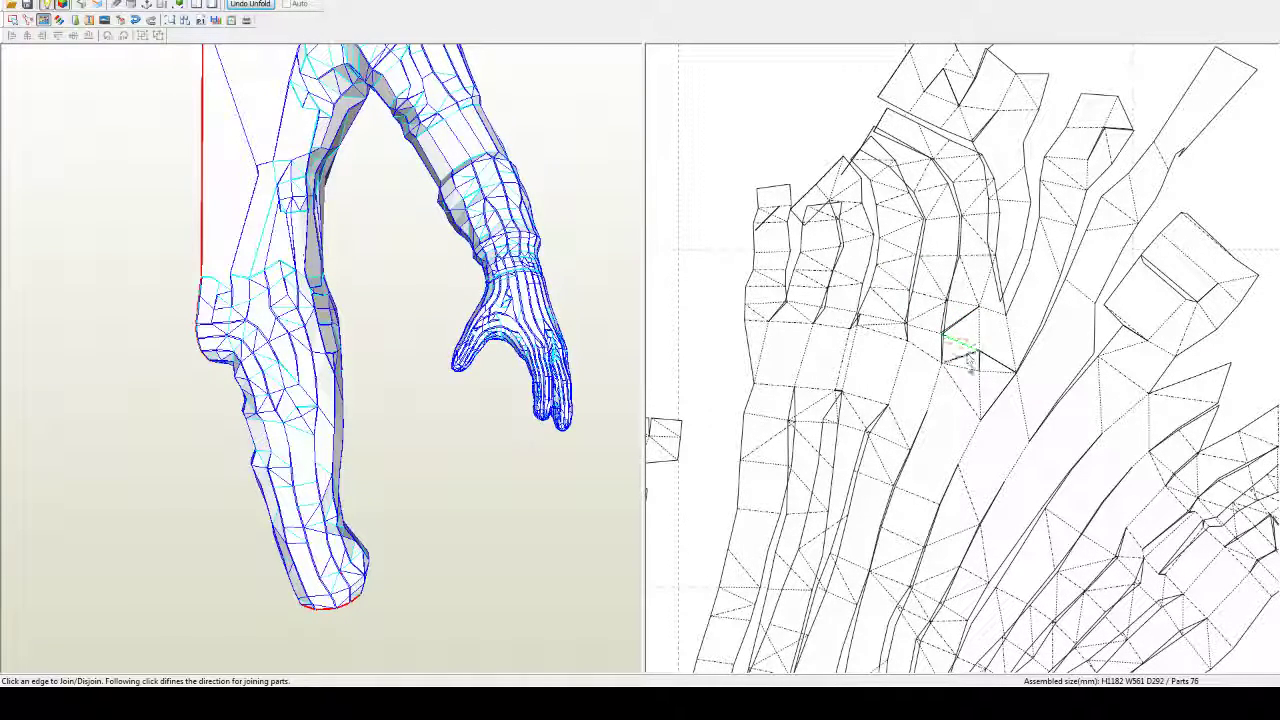
pyautogui.click(976, 388)
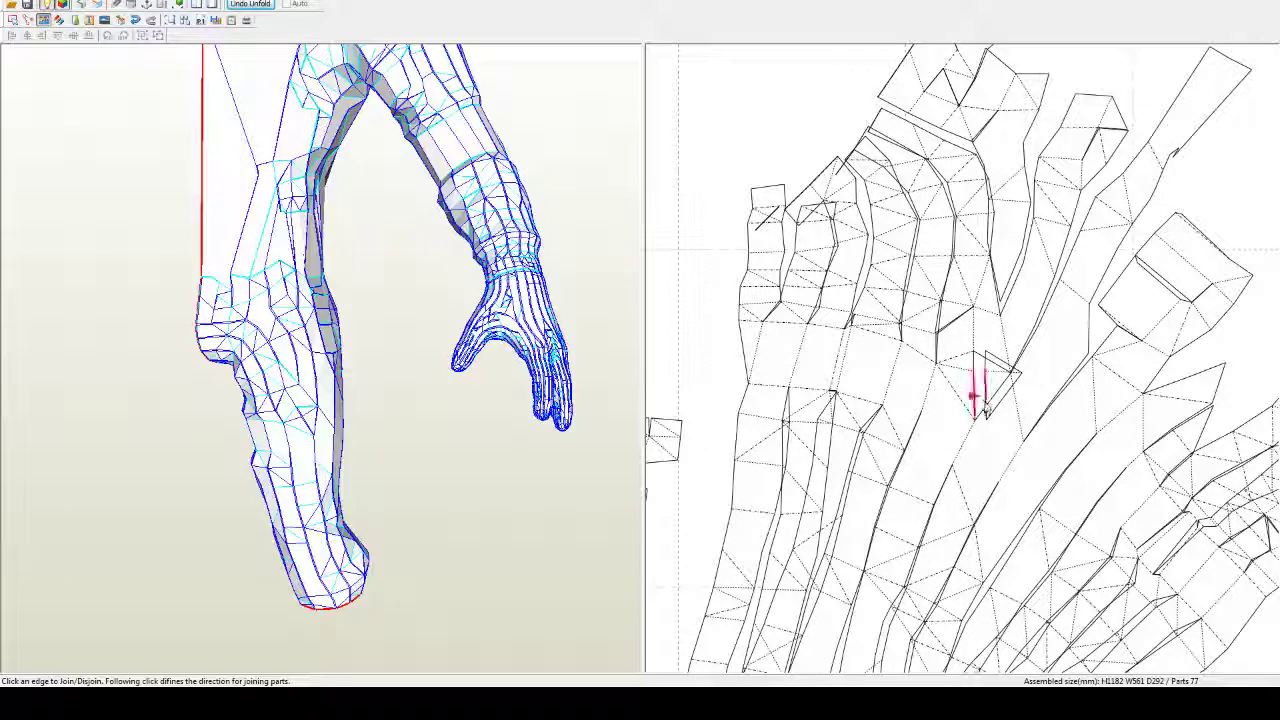
pyautogui.click(996, 395)
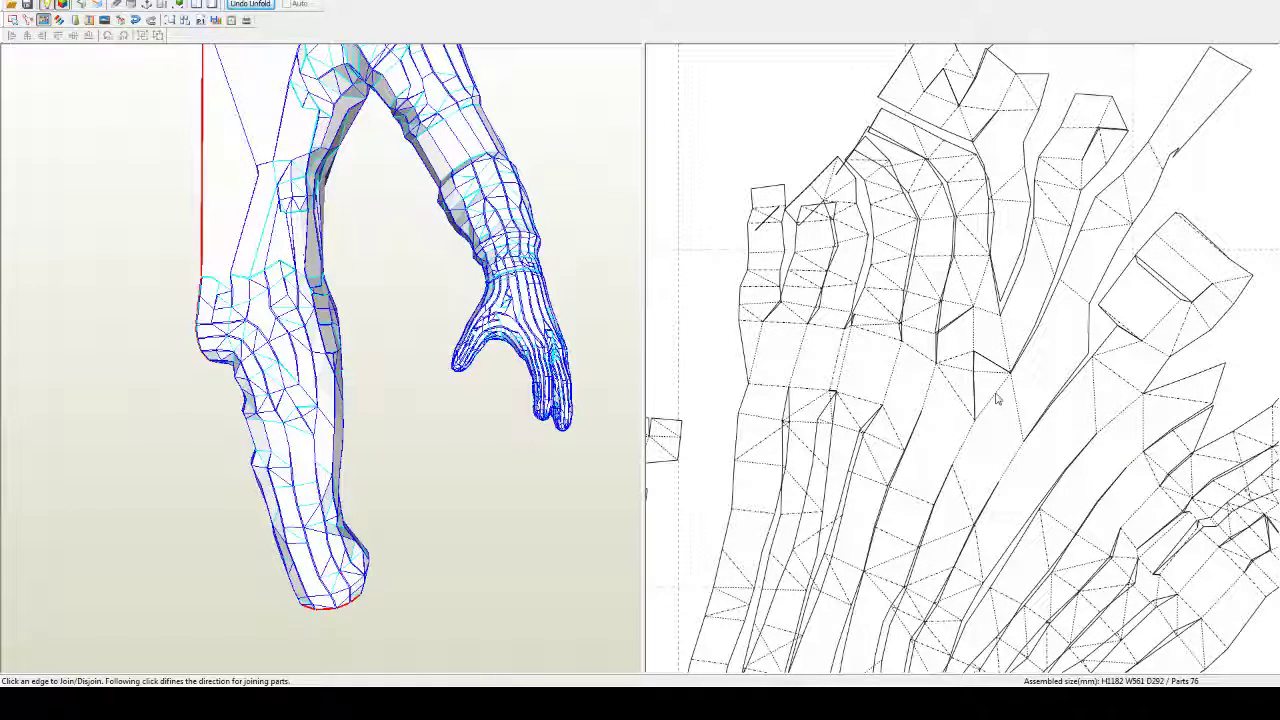
pyautogui.moveTo(996, 394); pyautogui.dragTo(978, 377, button='middle')
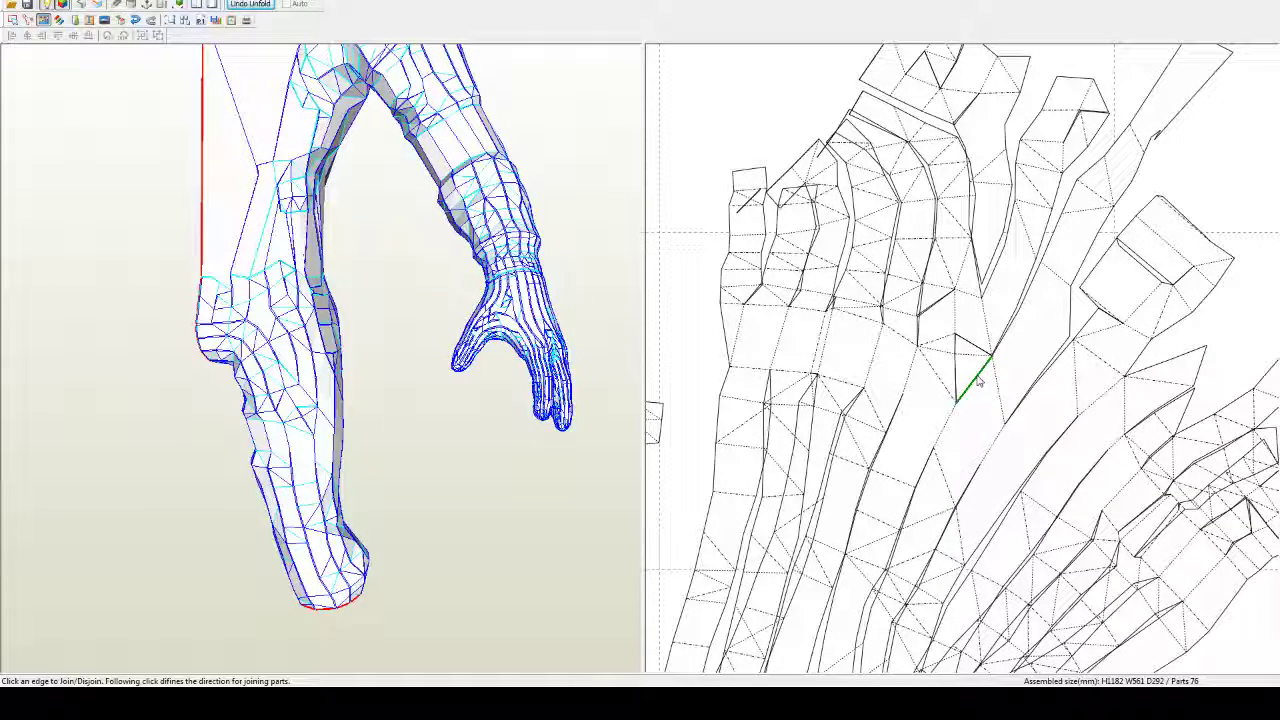
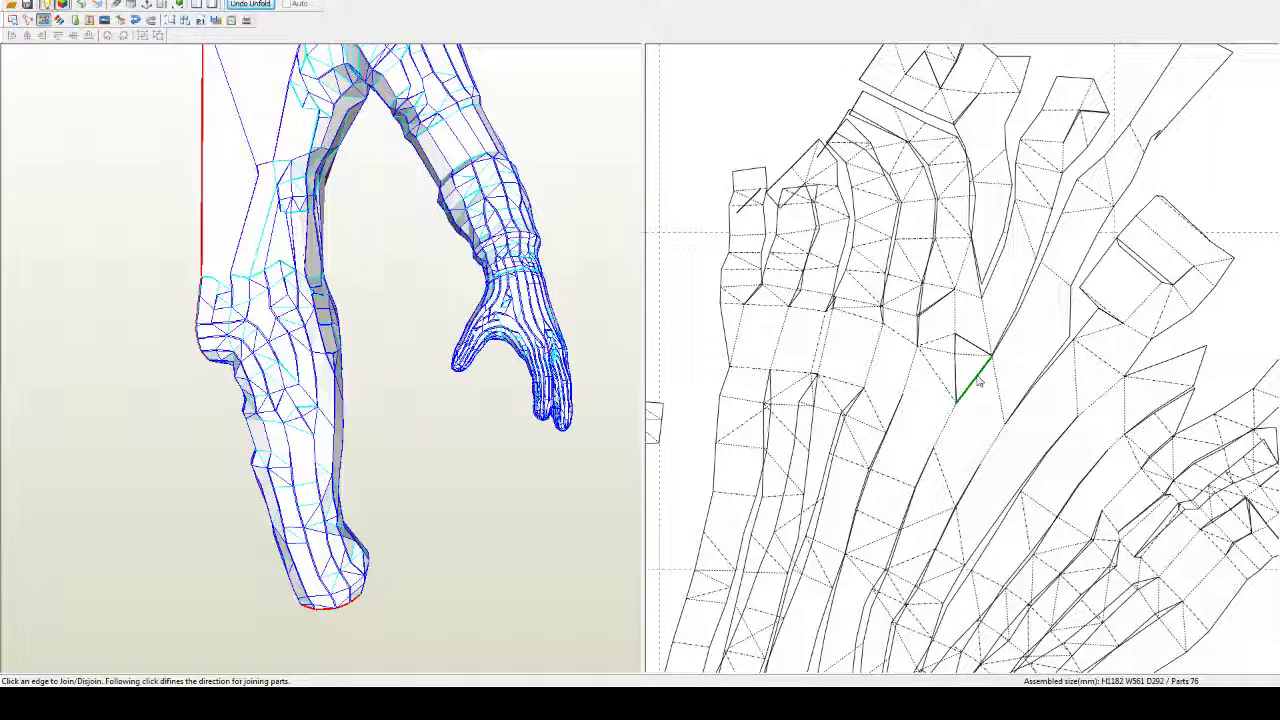
pyautogui.click(978, 383)
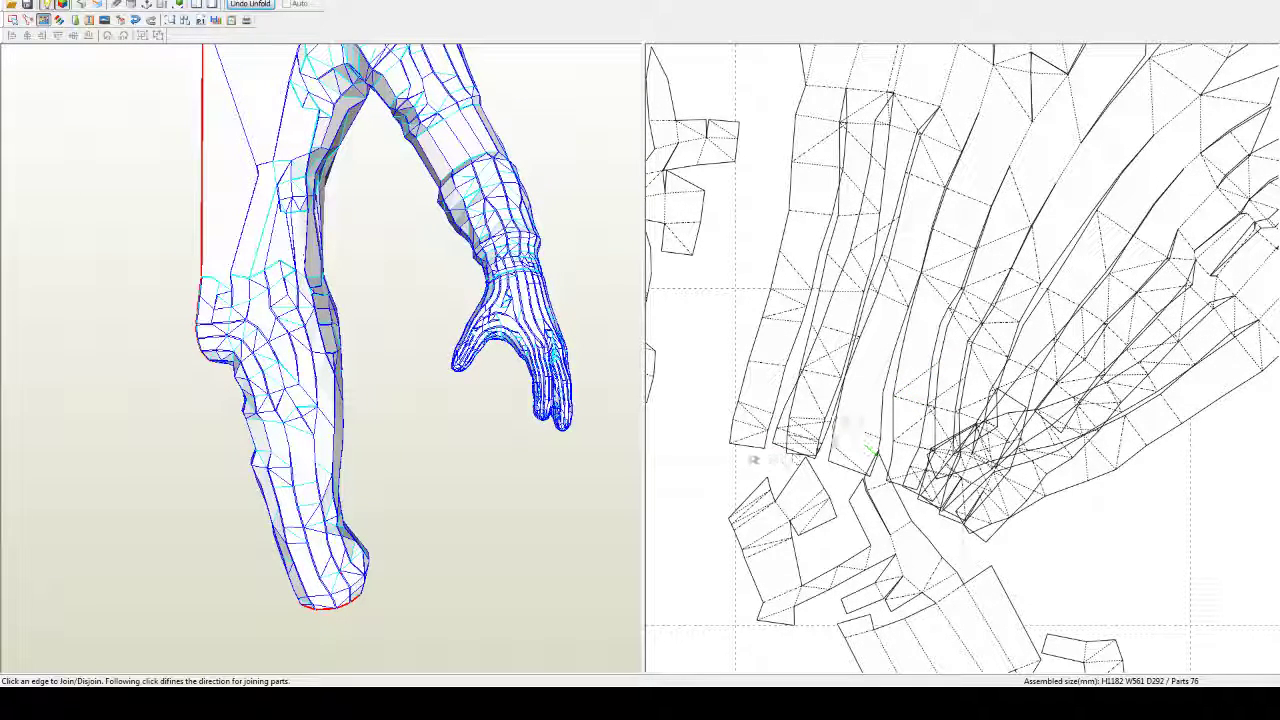
# Step: Cut the small part below the leg group into strips and rejoin its pieces to the adjoining arm section
pyautogui.click(773, 512)
pyautogui.click(792, 600)
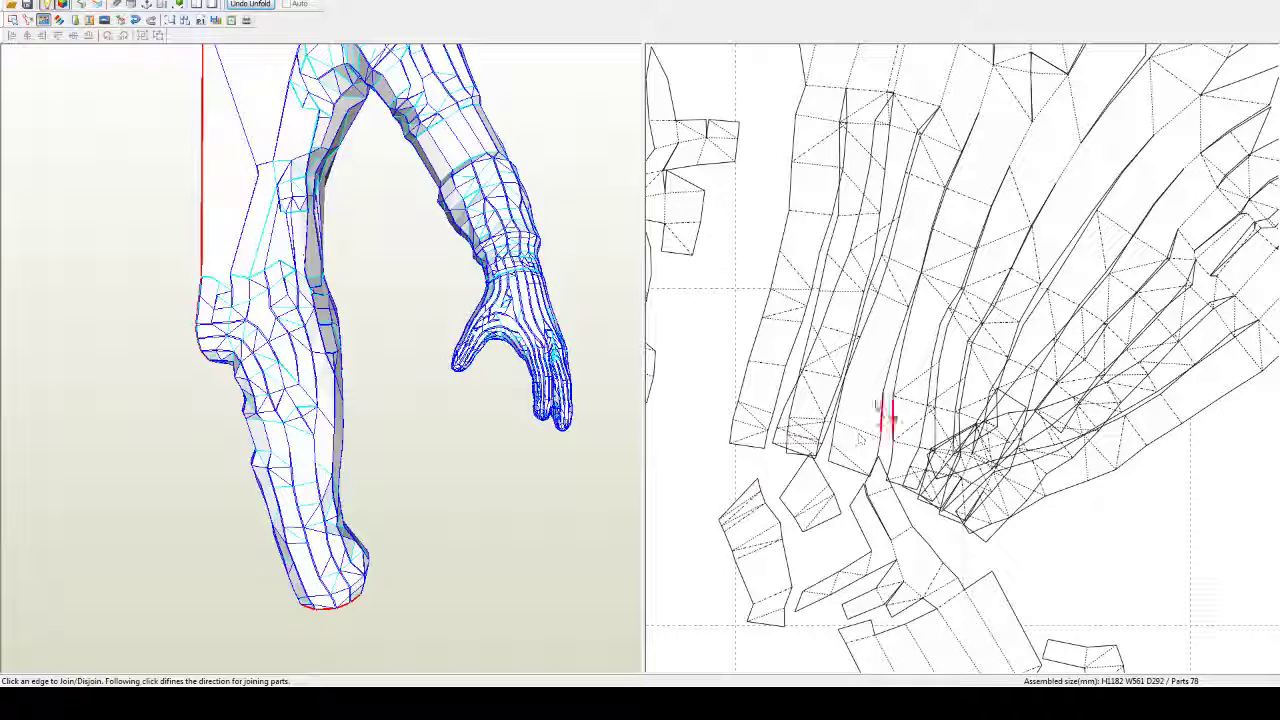
pyautogui.click(830, 584)
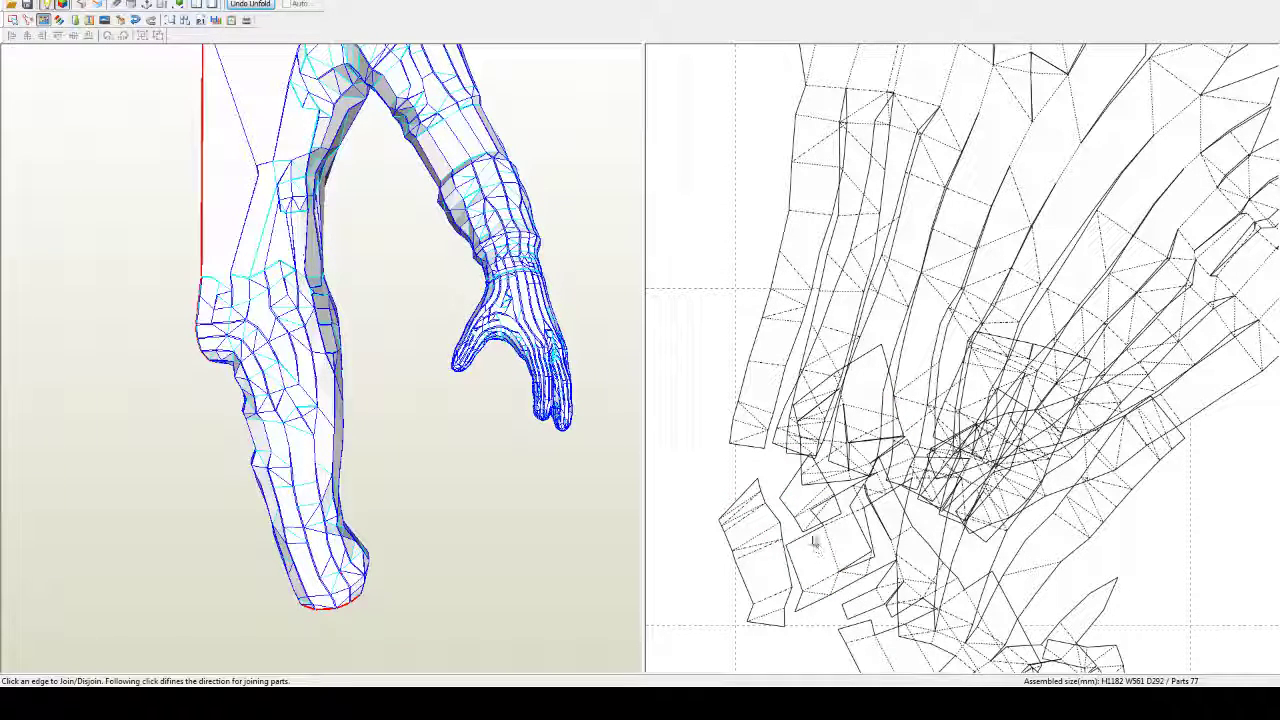
pyautogui.click(812, 538)
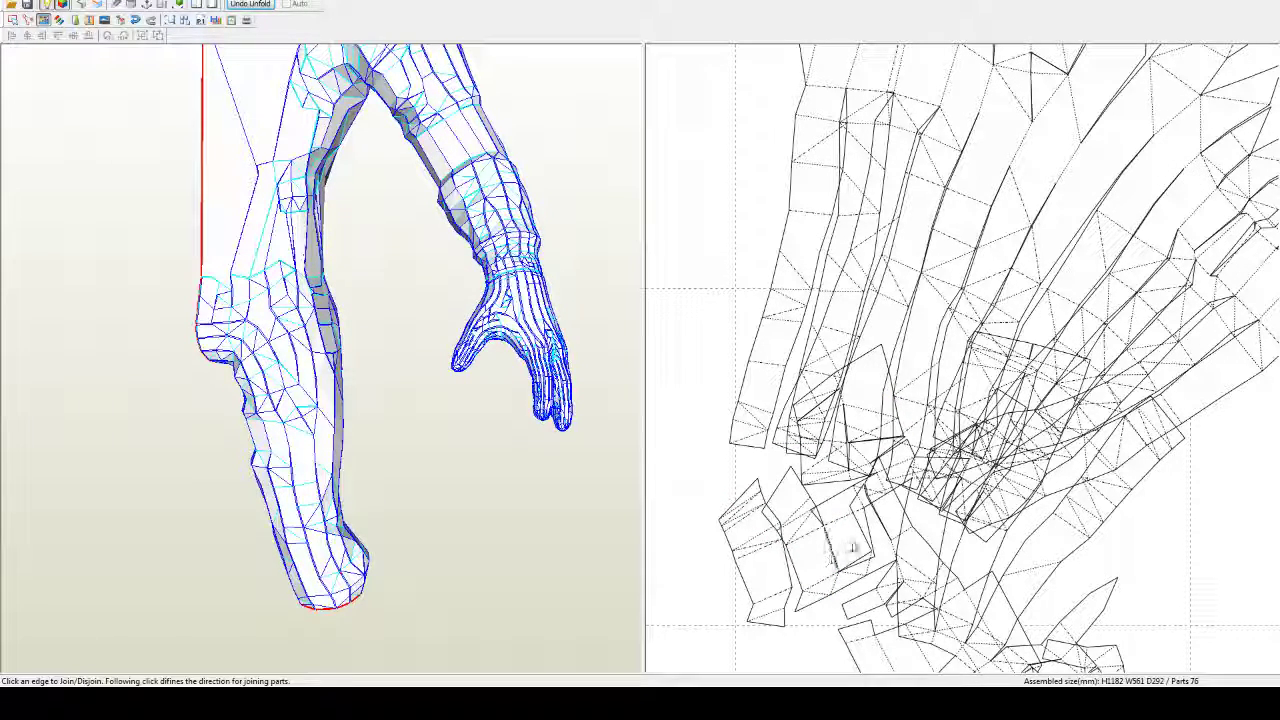
# Step: Move the arm section out from under the leg group to the open area lower on the sheet
pyautogui.moveTo(895, 575); pyautogui.dragTo(852, 192, button='middle')
pyautogui.scroll(-6, 941, 371)
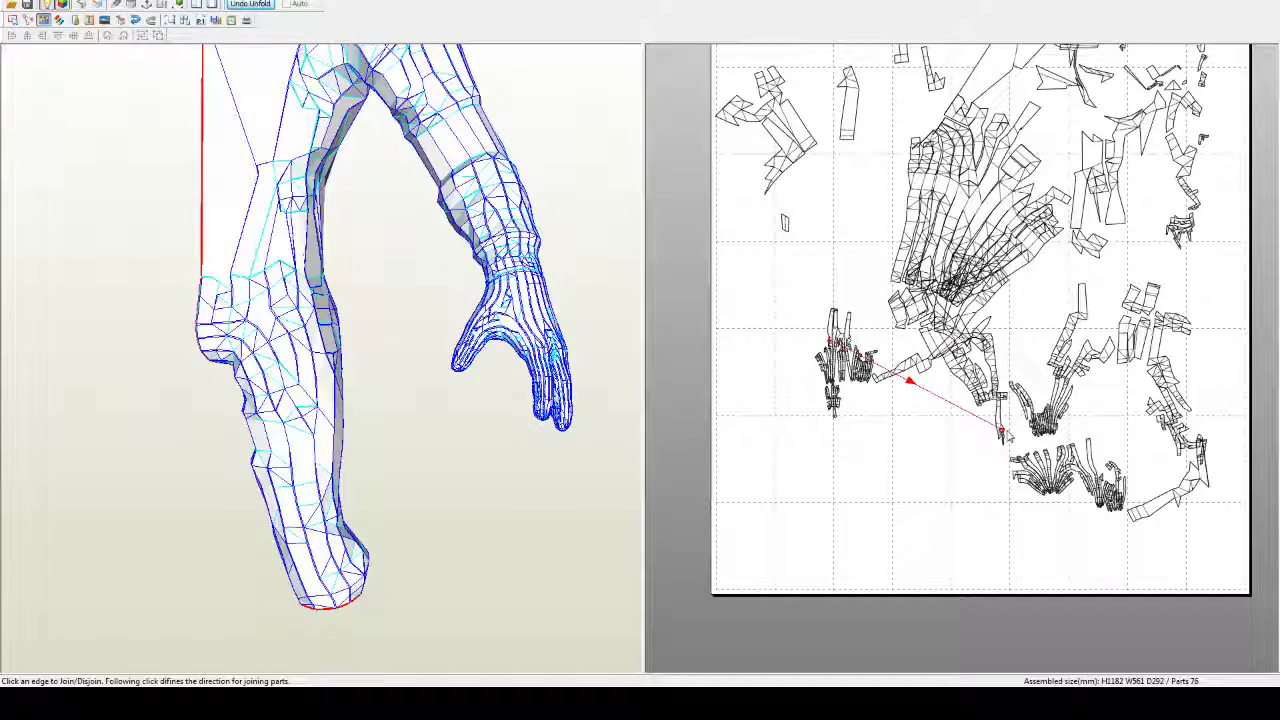
pyautogui.press('Escape')
pyautogui.moveTo(968, 350); pyautogui.dragTo(921, 502)
pyautogui.moveTo(943, 281); pyautogui.dragTo(895, 437, button='middle')
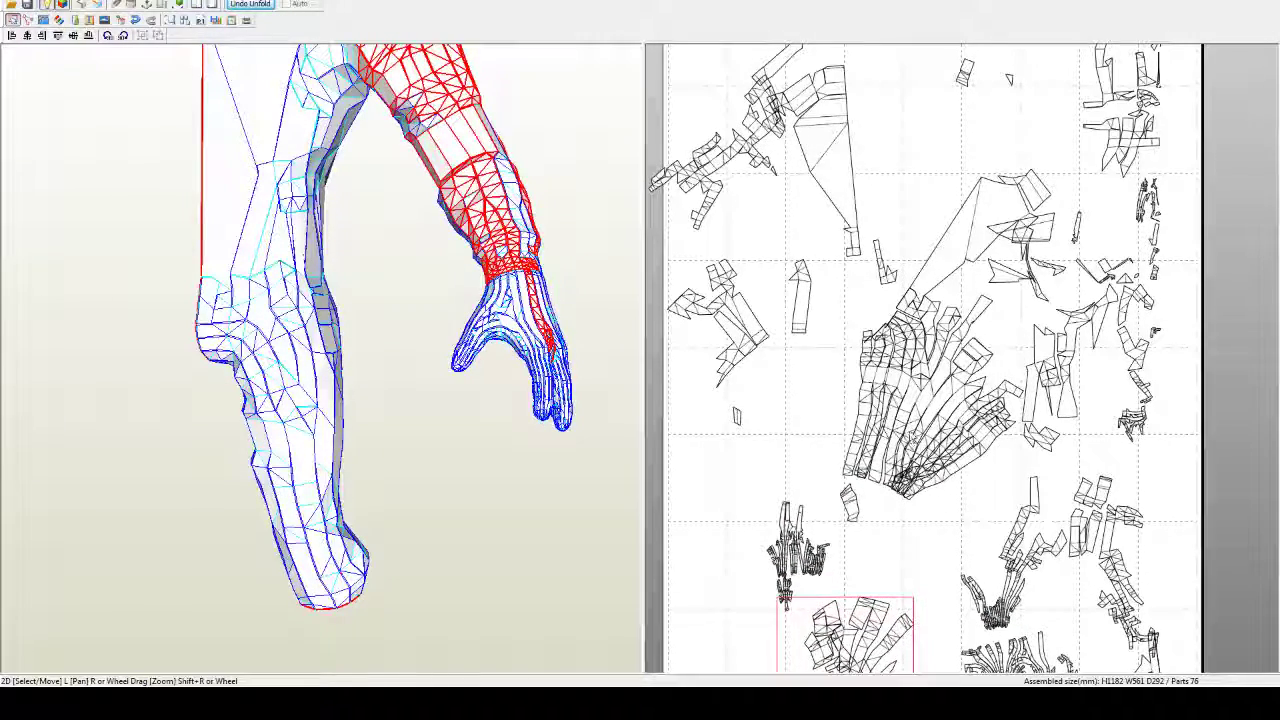
# Step: Cut the tiny sliver edge at the leg group's upper left, and join the freed pieces onto the tops of the first two columns
pyautogui.scroll(4, 884, 298)
pyautogui.moveTo(884, 297); pyautogui.dragTo(829, 403, button='middle')
pyautogui.moveTo(716, 414); pyautogui.dragTo(852, 396, button='right')
pyautogui.hotkey('ctrl', 'n')
pyautogui.scroll(4, 690, 430)
pyautogui.scroll(4, 734, 521)
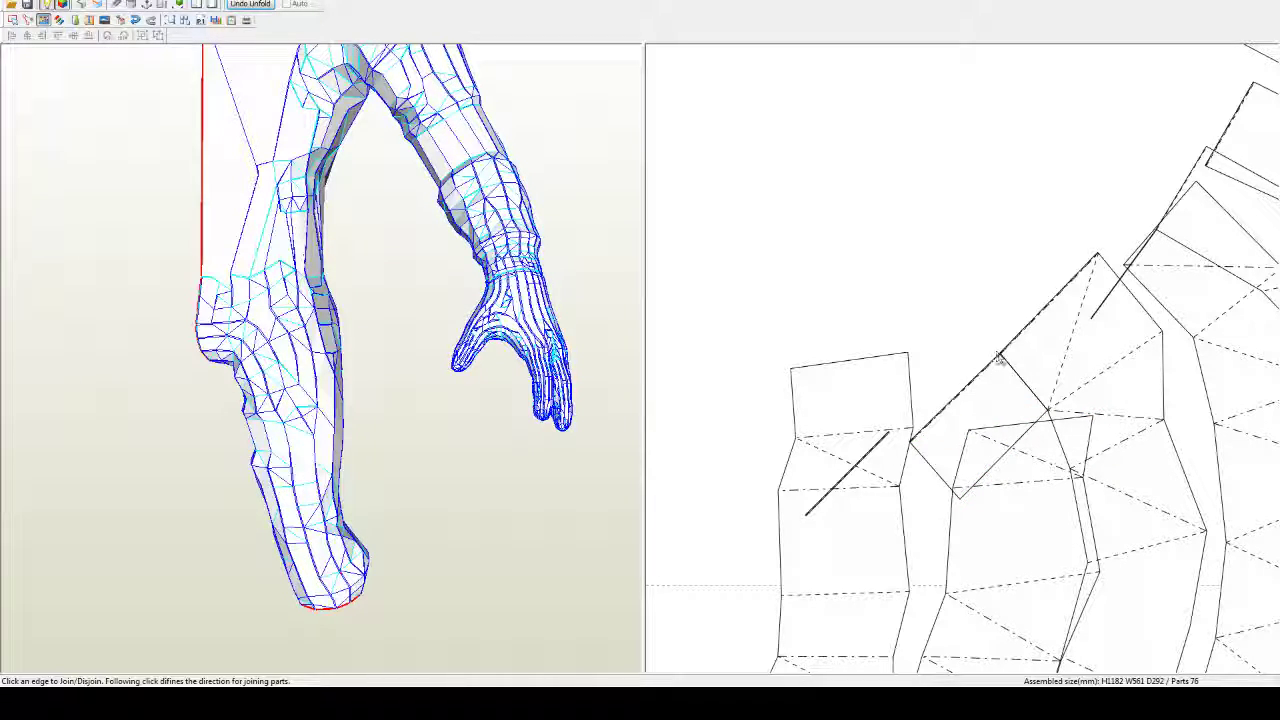
pyautogui.scroll(2, 1000, 370)
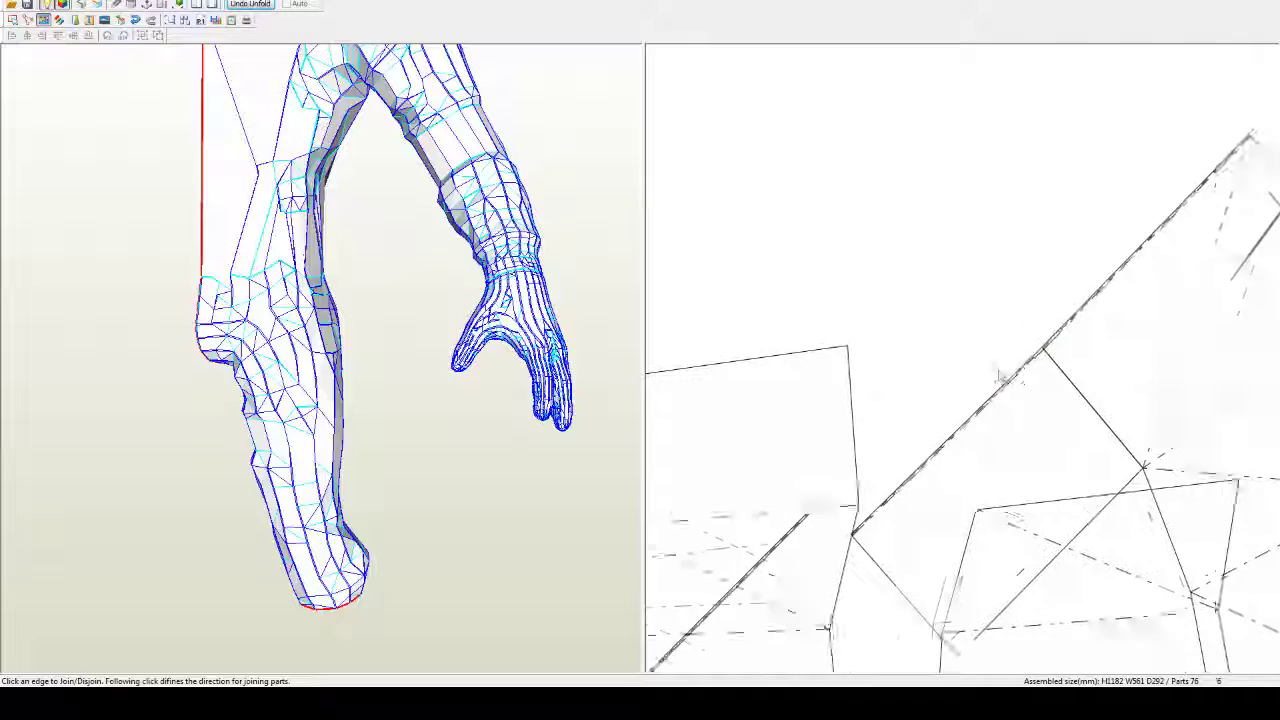
pyautogui.scroll(4, 1000, 375)
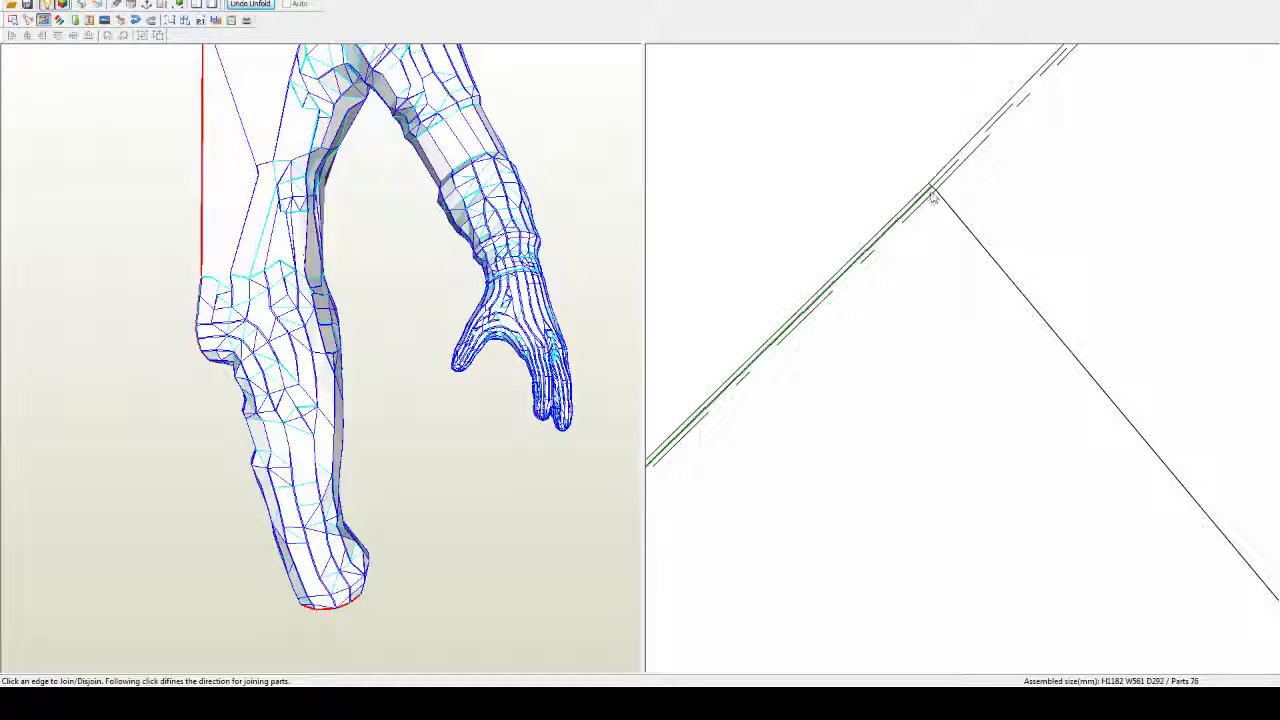
pyautogui.scroll(2, 930, 200)
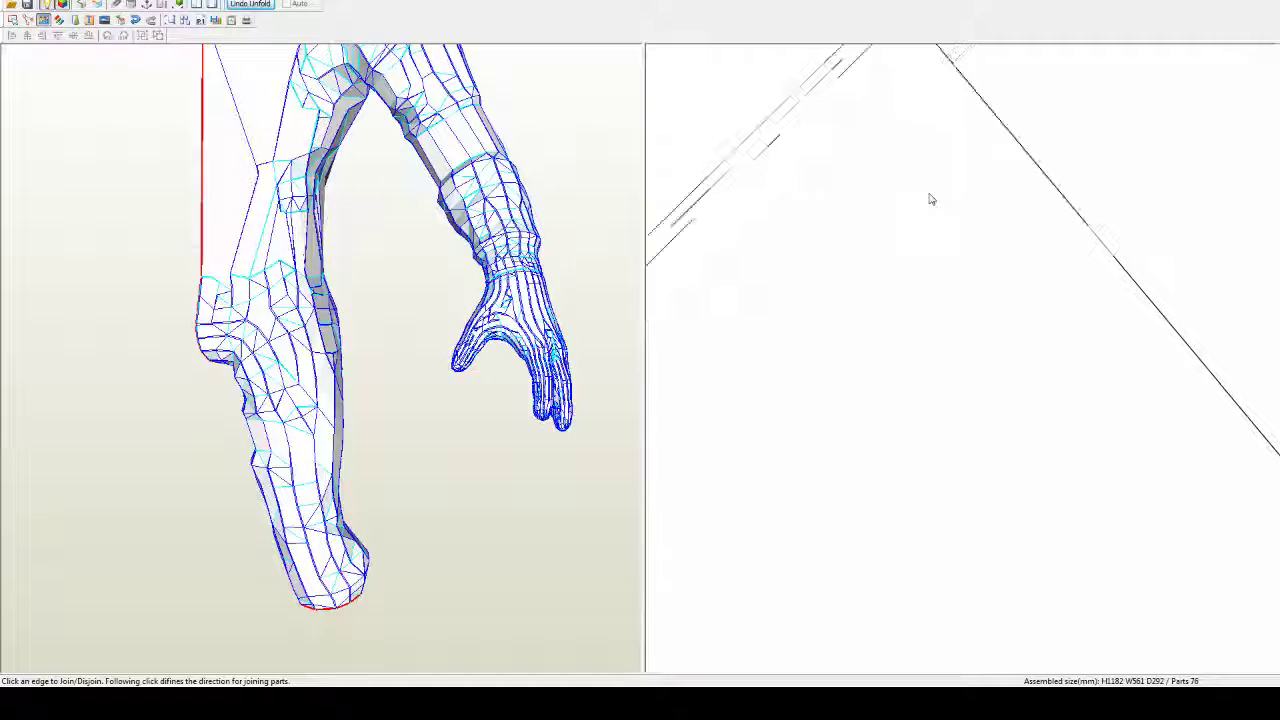
pyautogui.moveTo(930, 199); pyautogui.dragTo(940, 478, button='middle')
pyautogui.scroll(2, 932, 360)
pyautogui.moveTo(903, 263); pyautogui.dragTo(986, 440, button='middle')
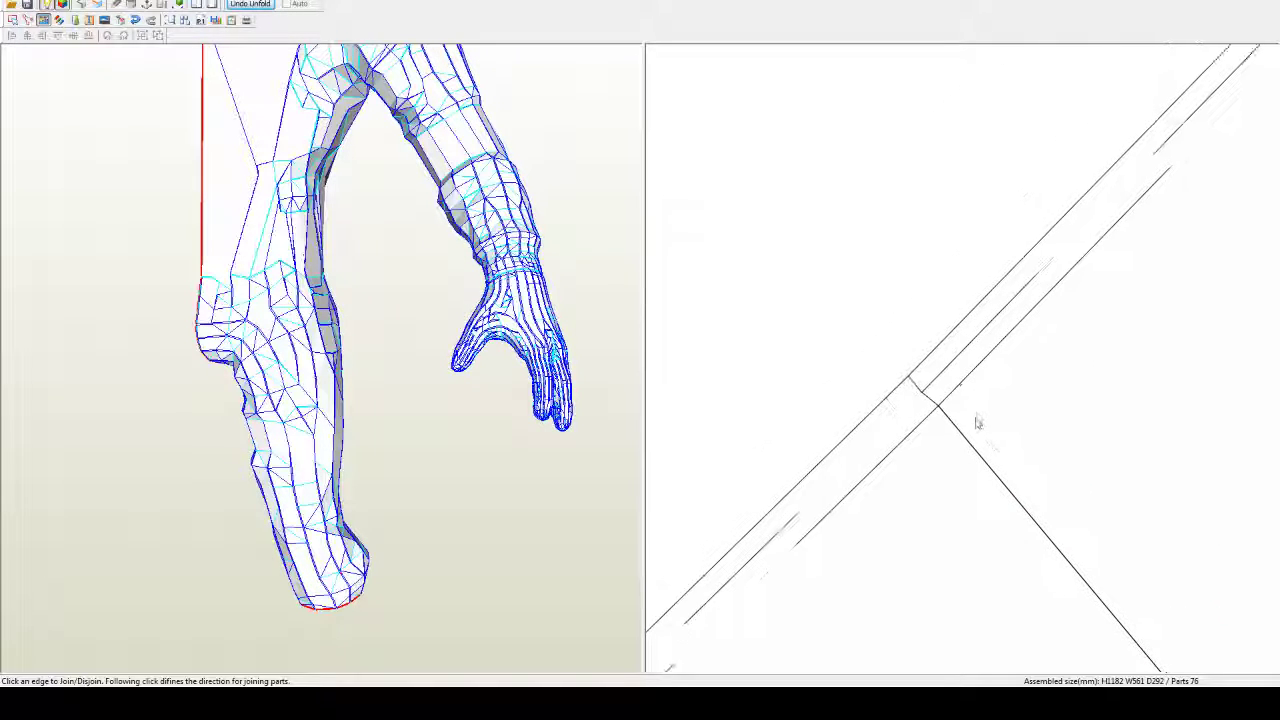
pyautogui.click(921, 392)
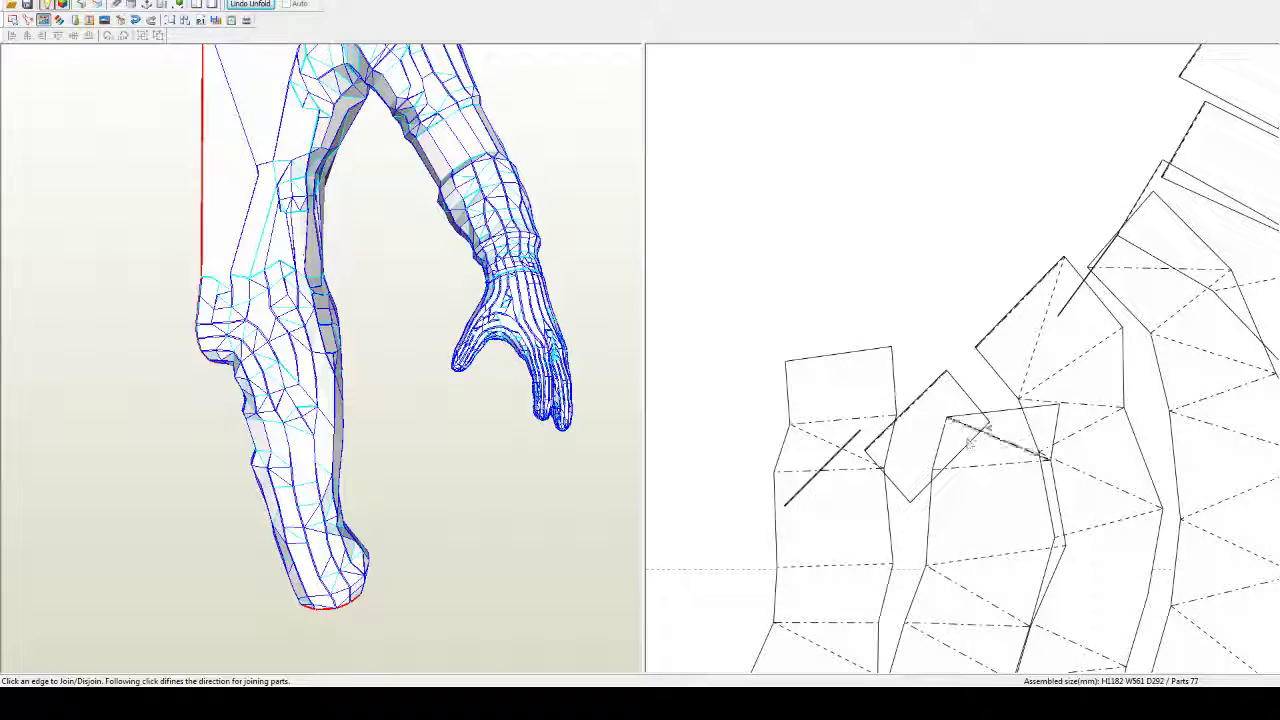
pyautogui.click(996, 418)
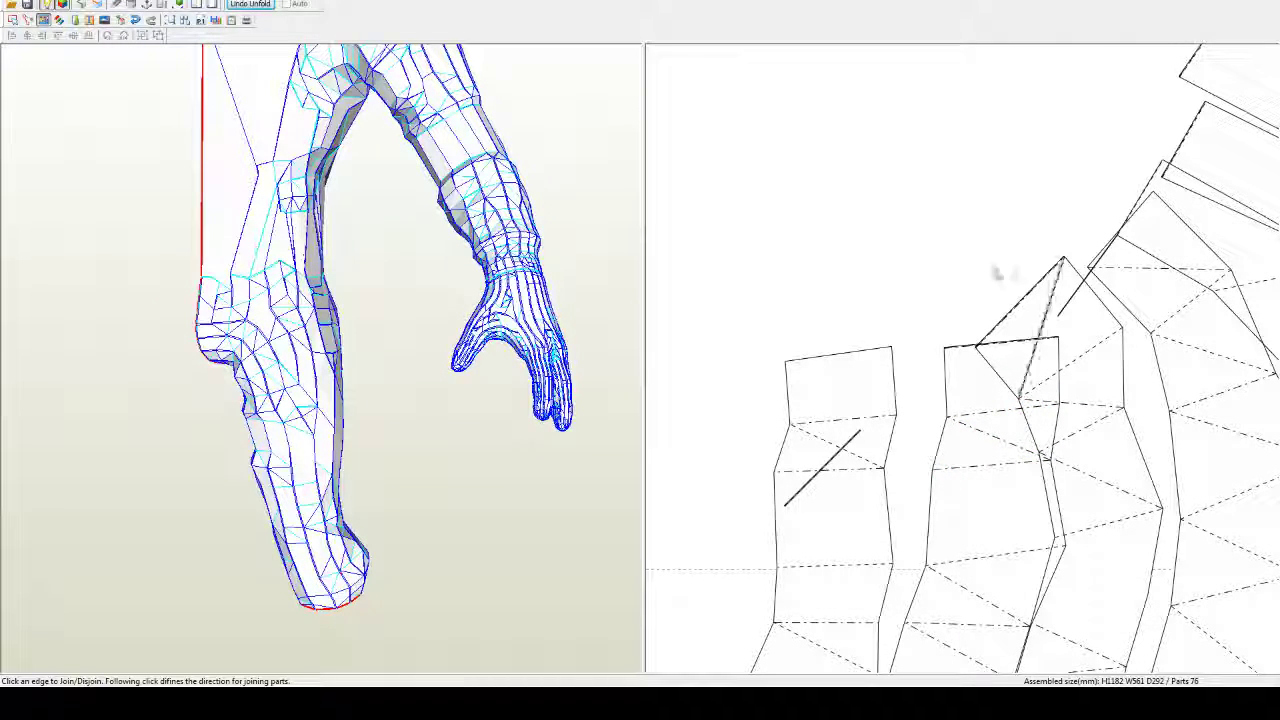
pyautogui.click(835, 350)
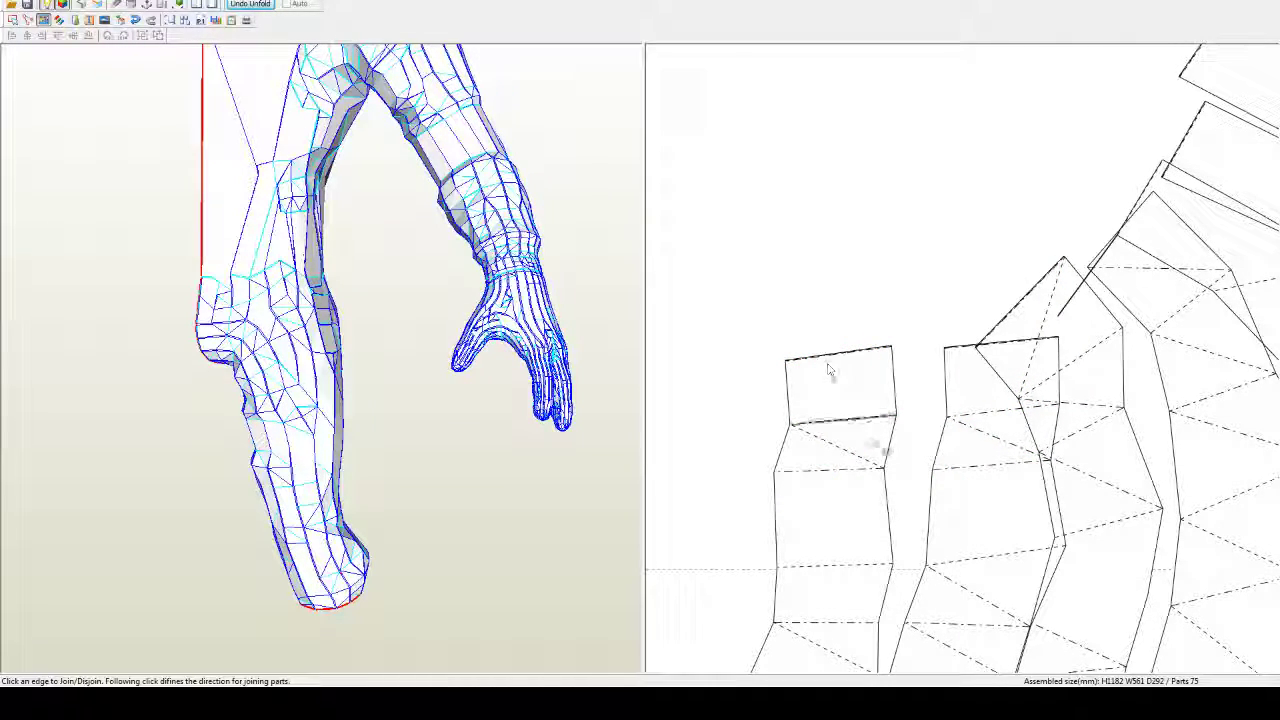
# Step: Disjoin the thin sliver edge where the narrow faces cross above the third and fourth columns
pyautogui.scroll(5, 980, 400)
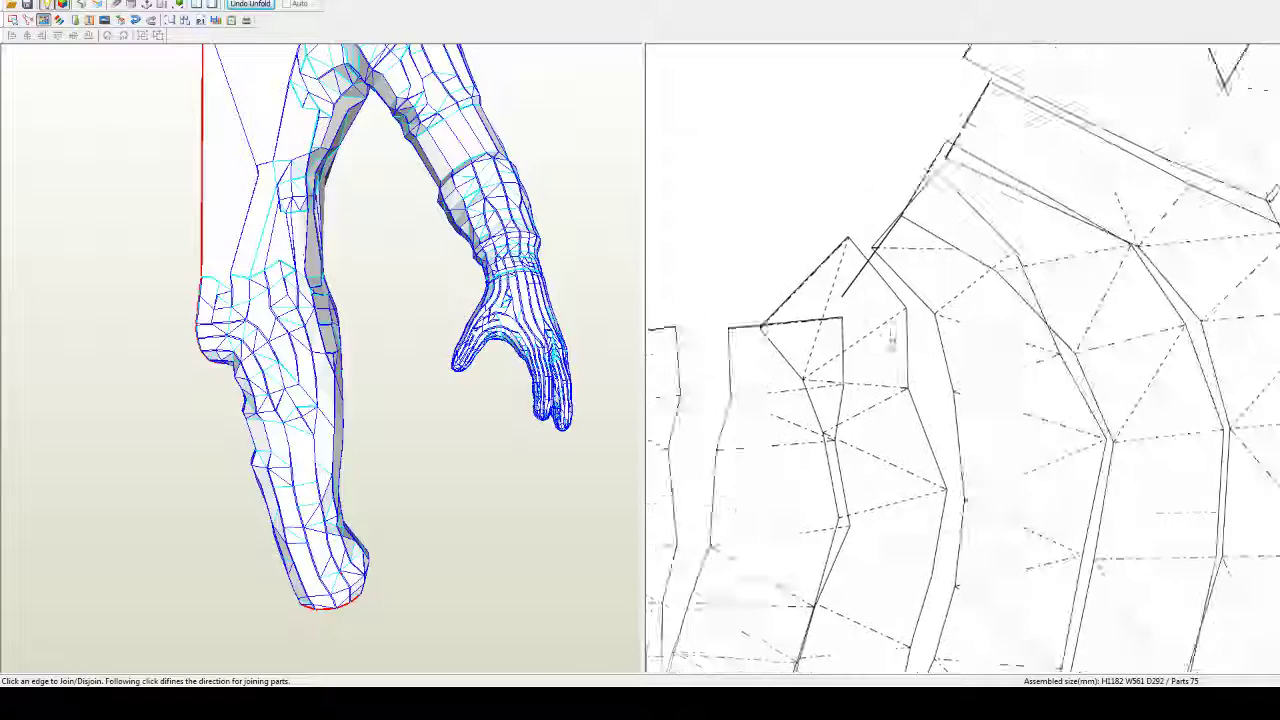
pyautogui.scroll(6, 986, 404)
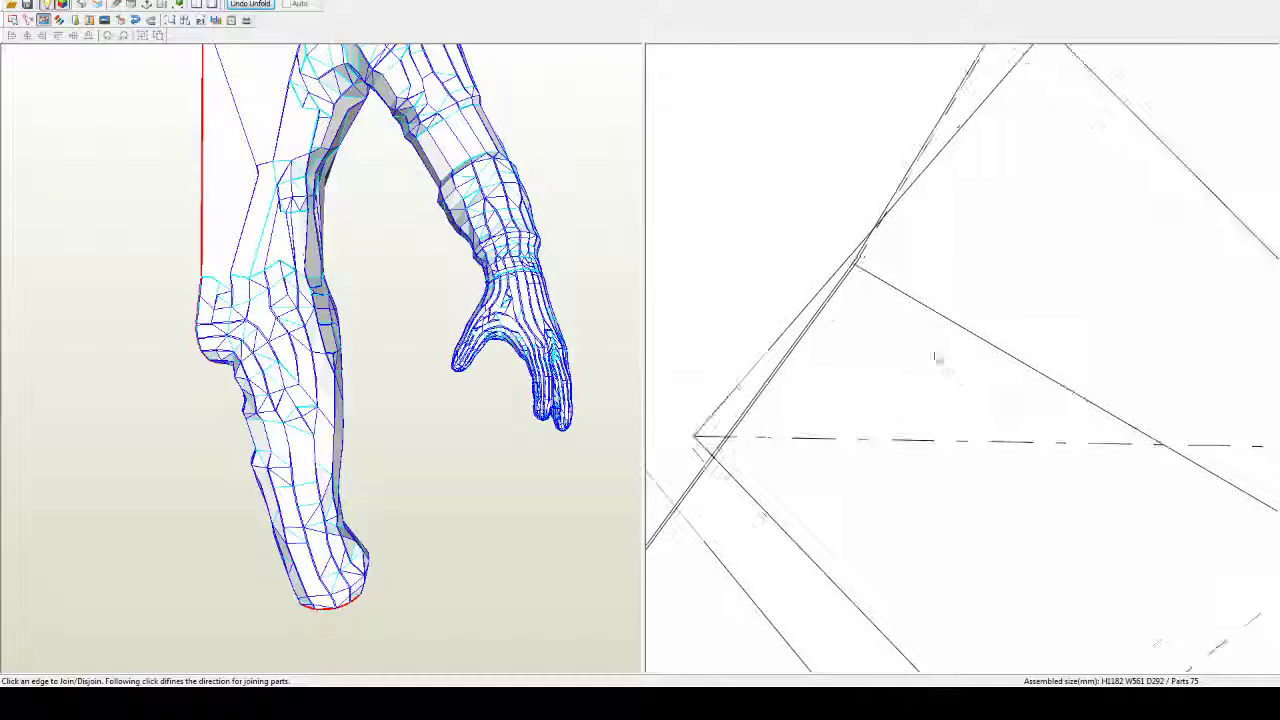
pyautogui.scroll(6, 877, 260)
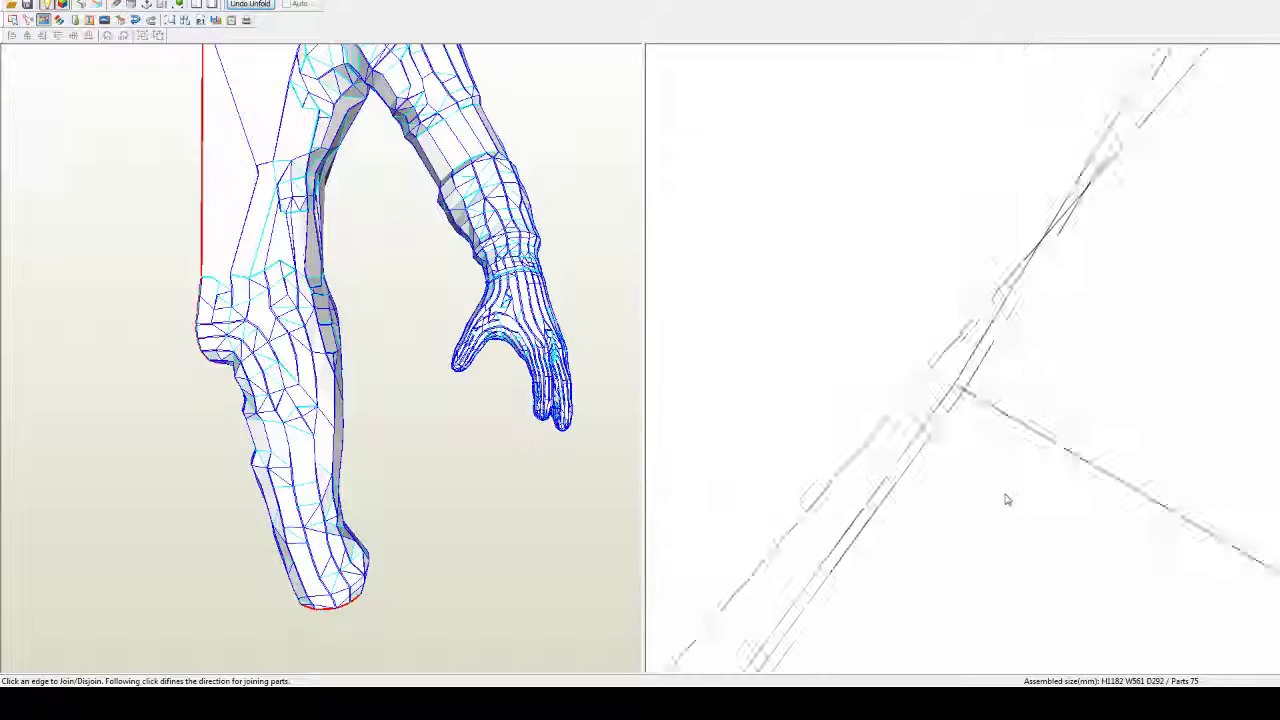
pyautogui.click(975, 443)
pyautogui.scroll(-6, 985, 450)
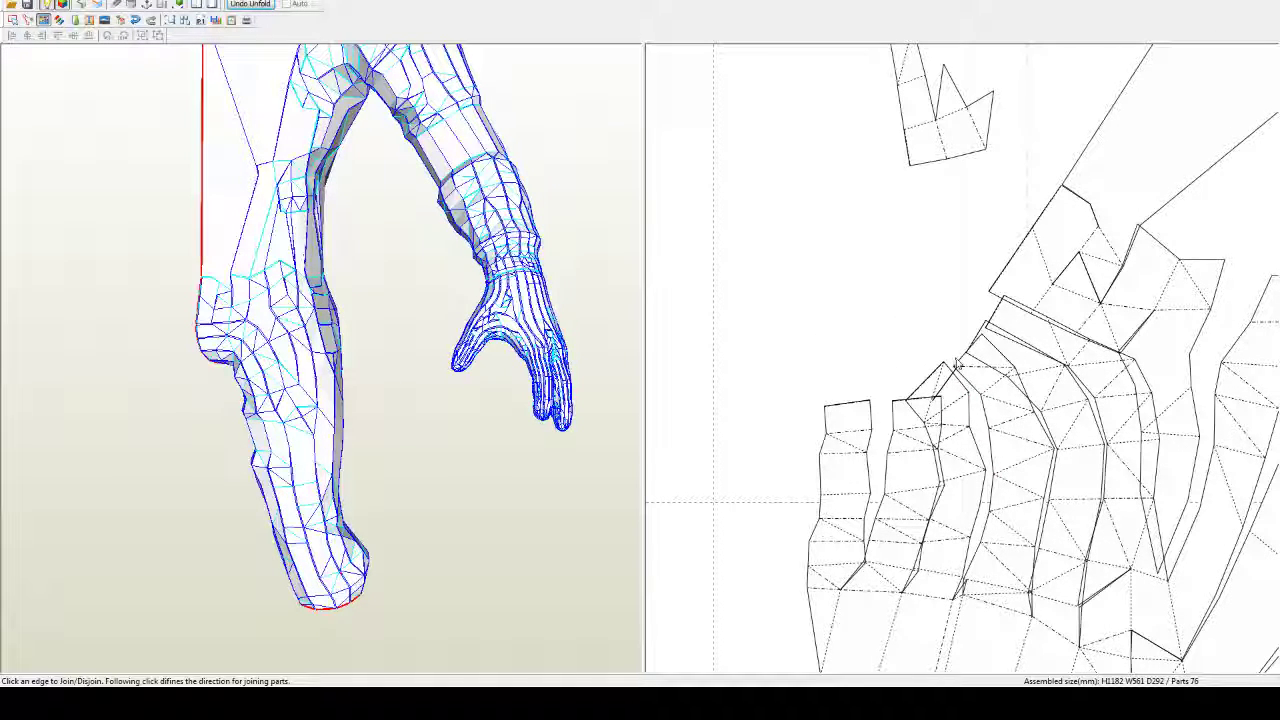
# Step: Cut the overlapping strips in the crowded tips at the leg group's lower end and rejoin a freed strip to its adjoining column
pyautogui.moveTo(1033, 450); pyautogui.dragTo(971, 370, button='right')
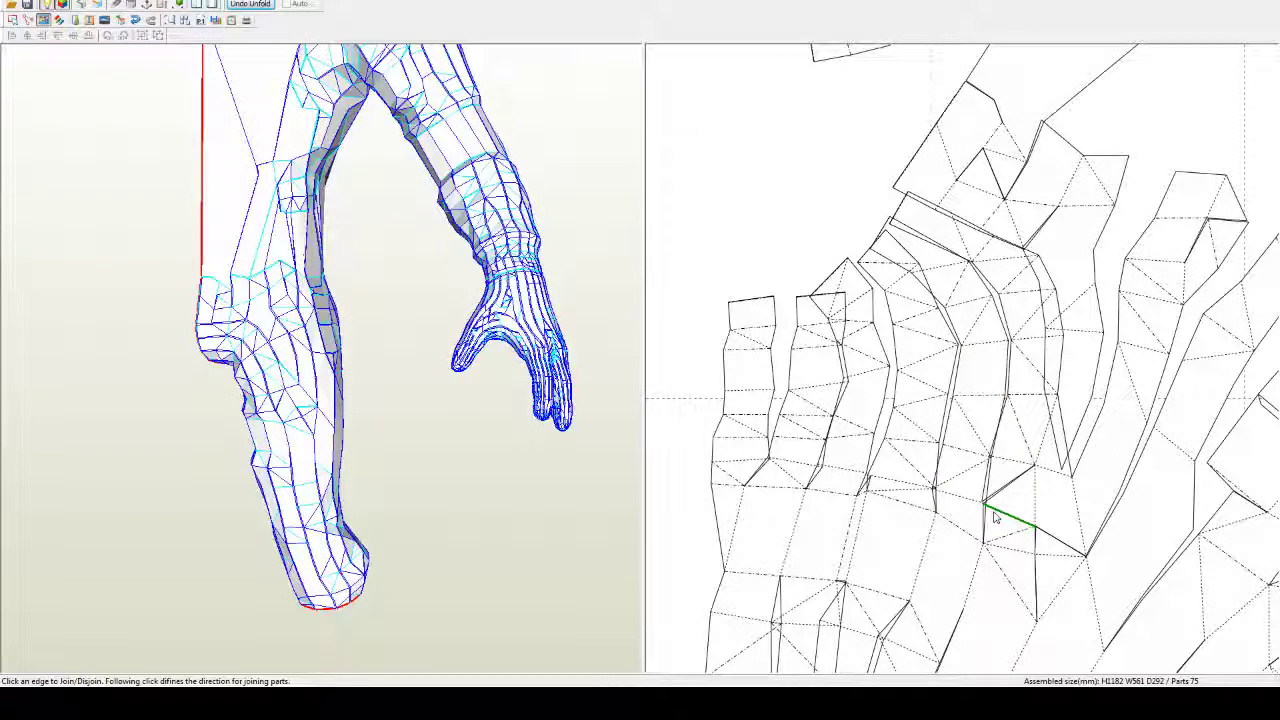
pyautogui.moveTo(1000, 514); pyautogui.dragTo(986, 271, button='right')
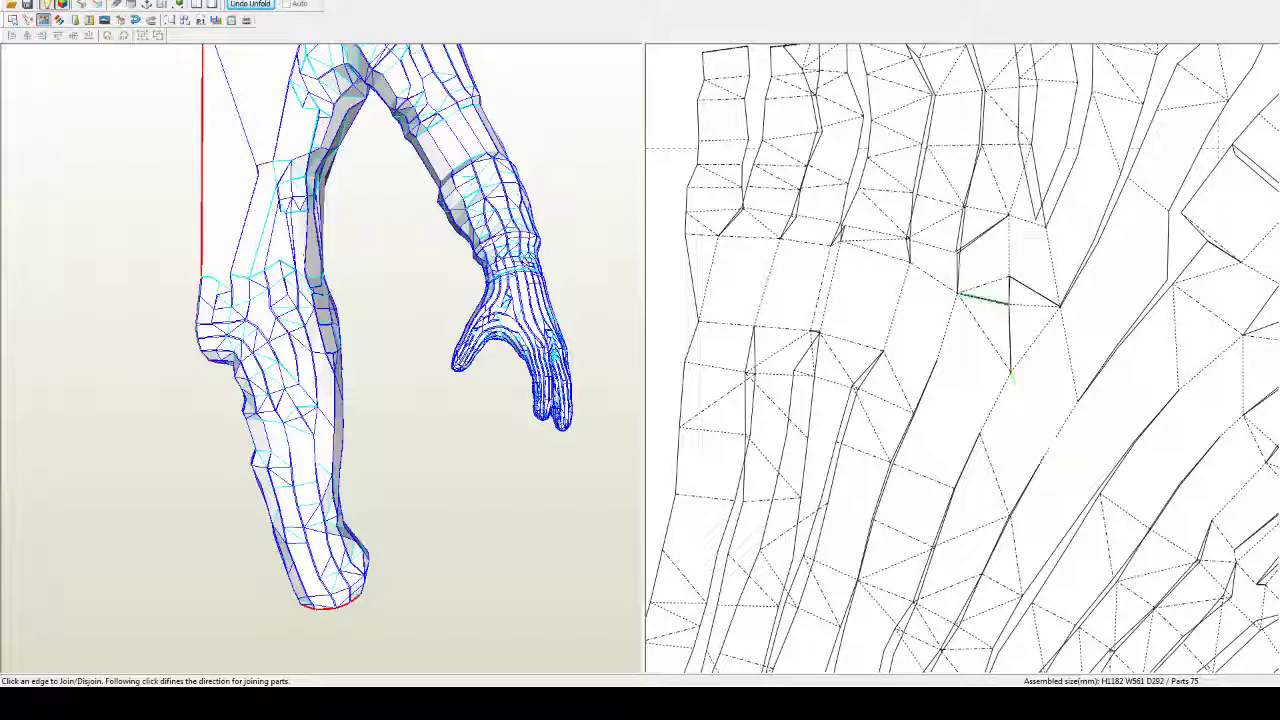
pyautogui.moveTo(1027, 408); pyautogui.dragTo(979, 238, button='right')
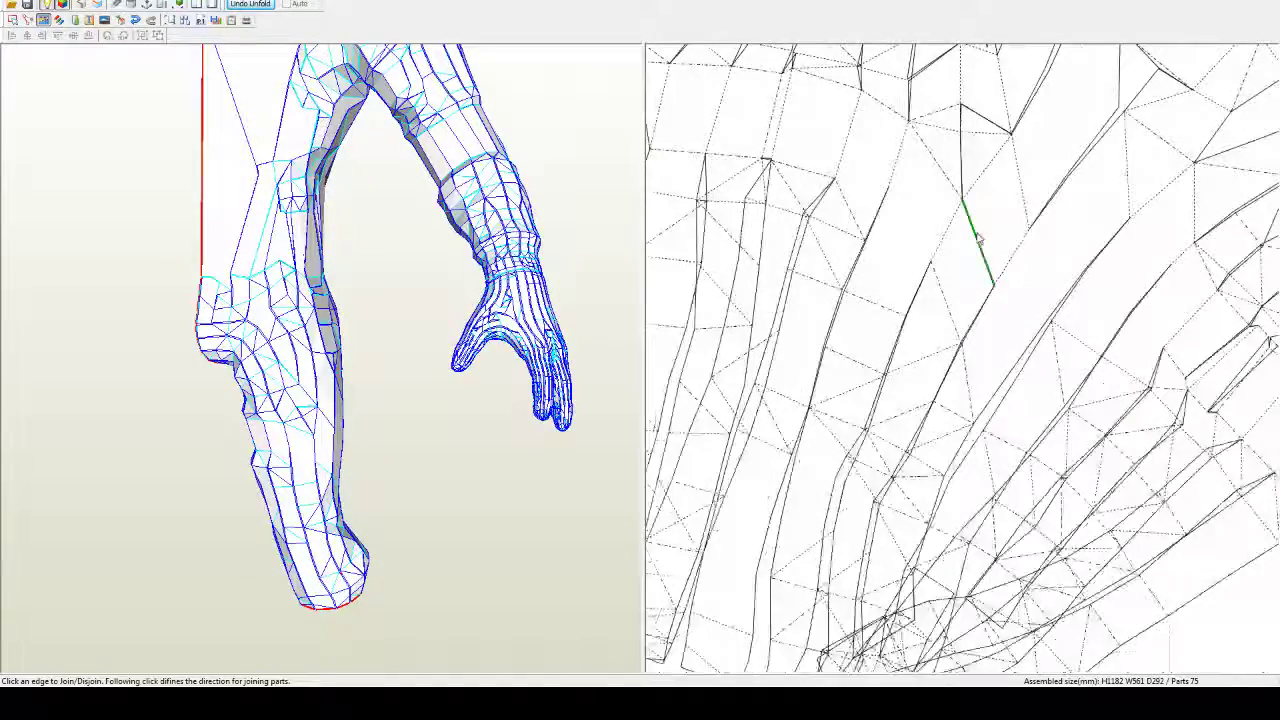
pyautogui.scroll(-5, 1016, 381)
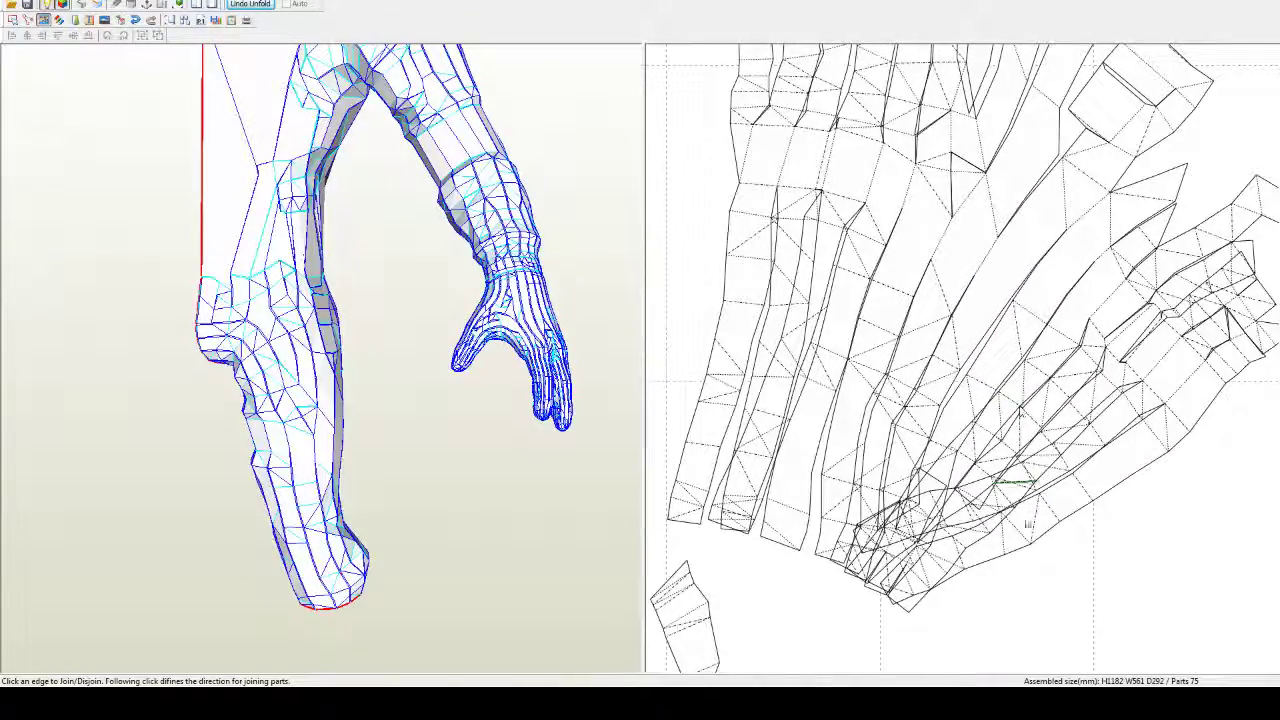
pyautogui.scroll(5, 1028, 522)
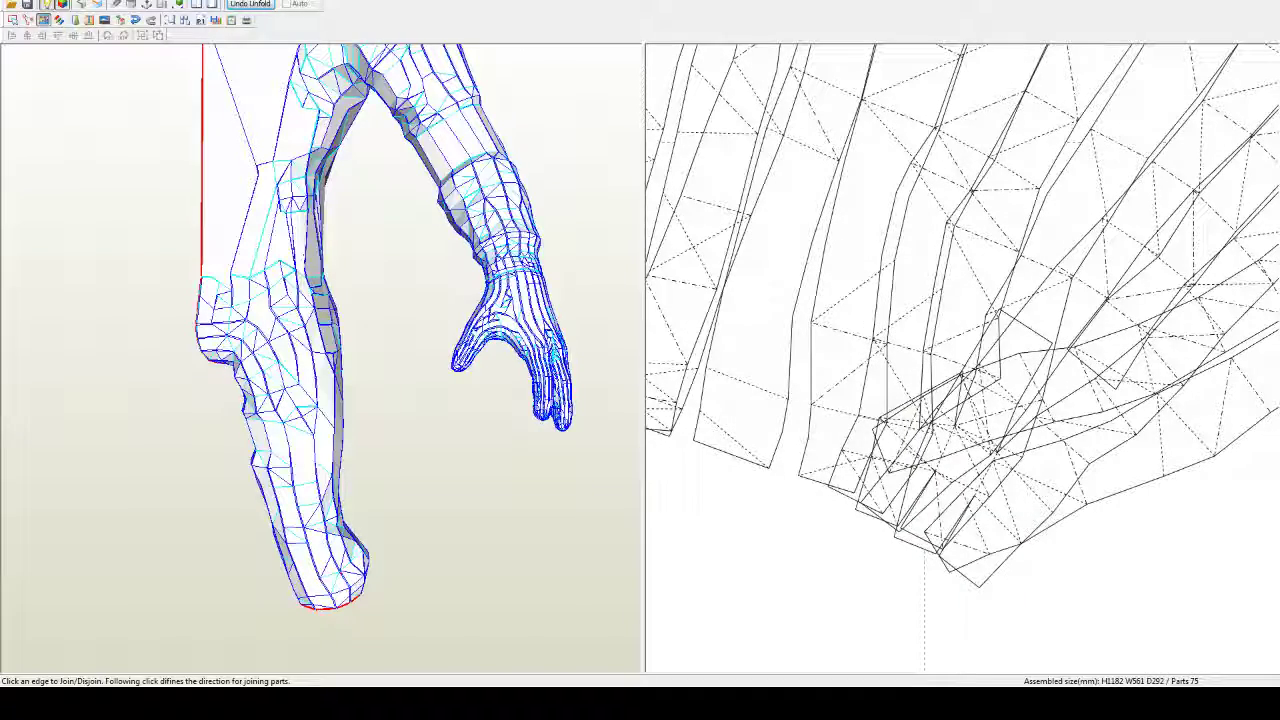
pyautogui.moveTo(1054, 401); pyautogui.dragTo(990, 411, button='middle')
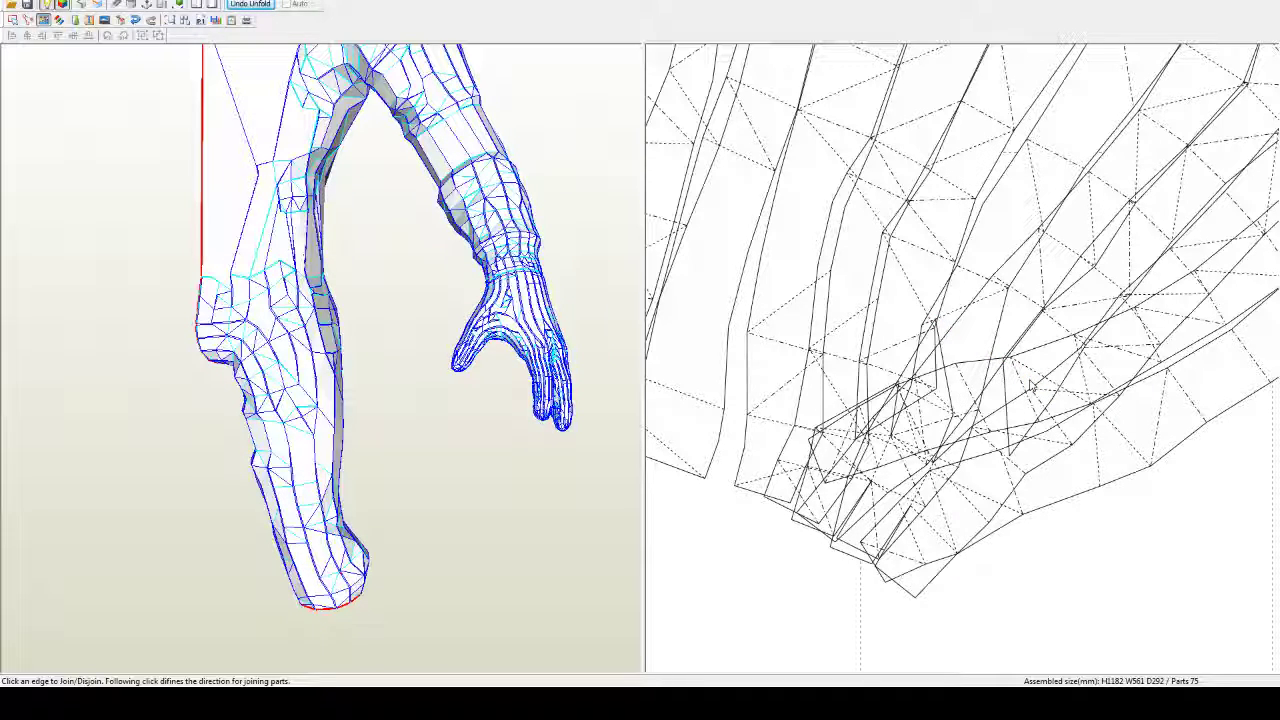
pyautogui.click(917, 497)
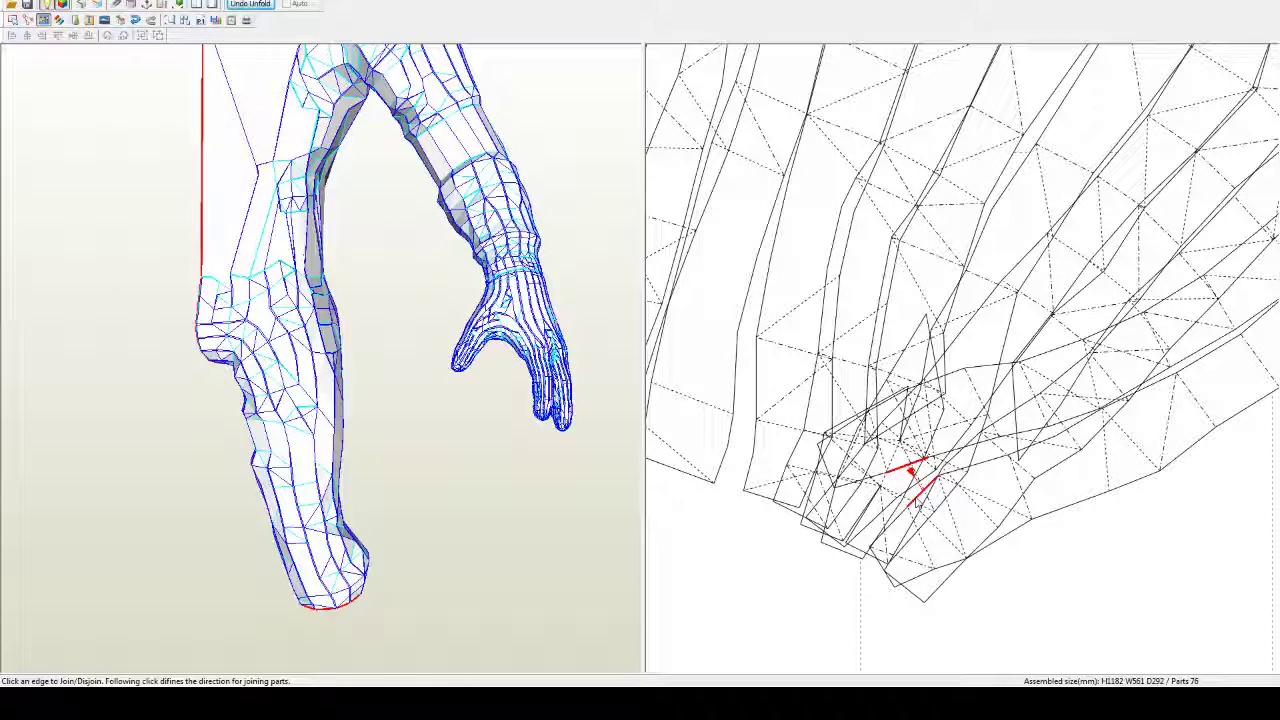
pyautogui.scroll(5, 955, 427)
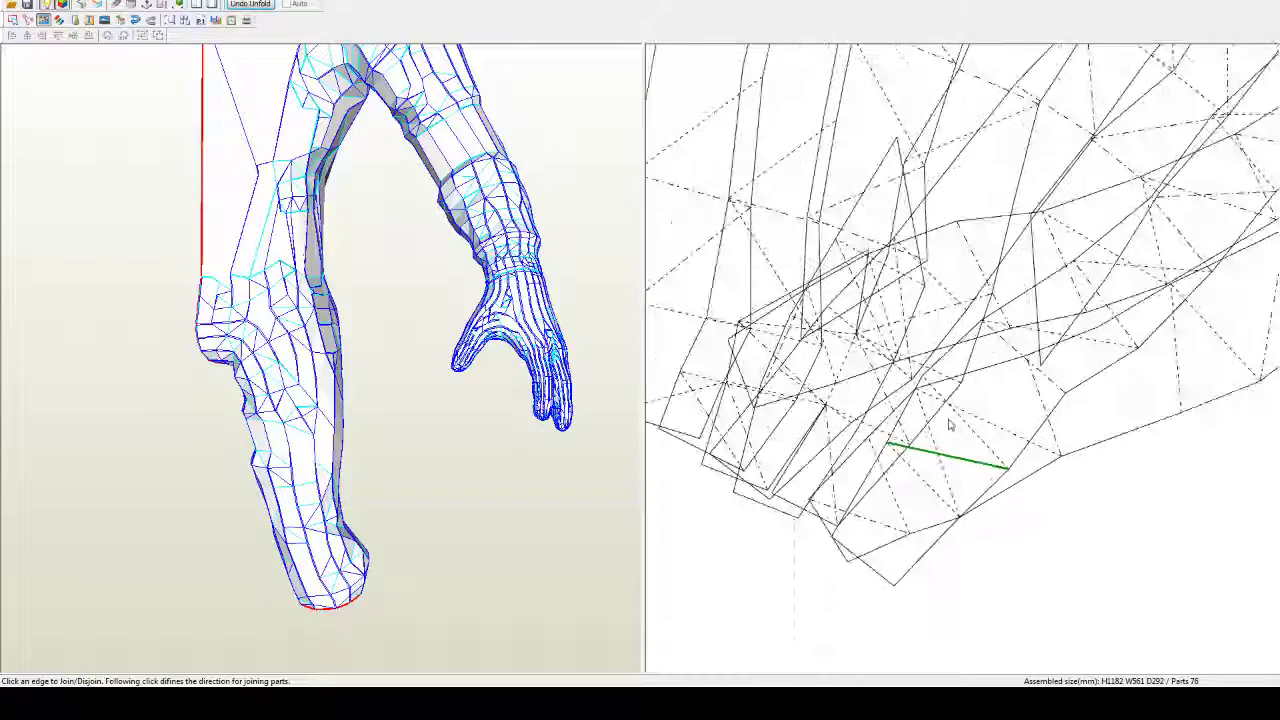
pyautogui.scroll(1, 728, 381)
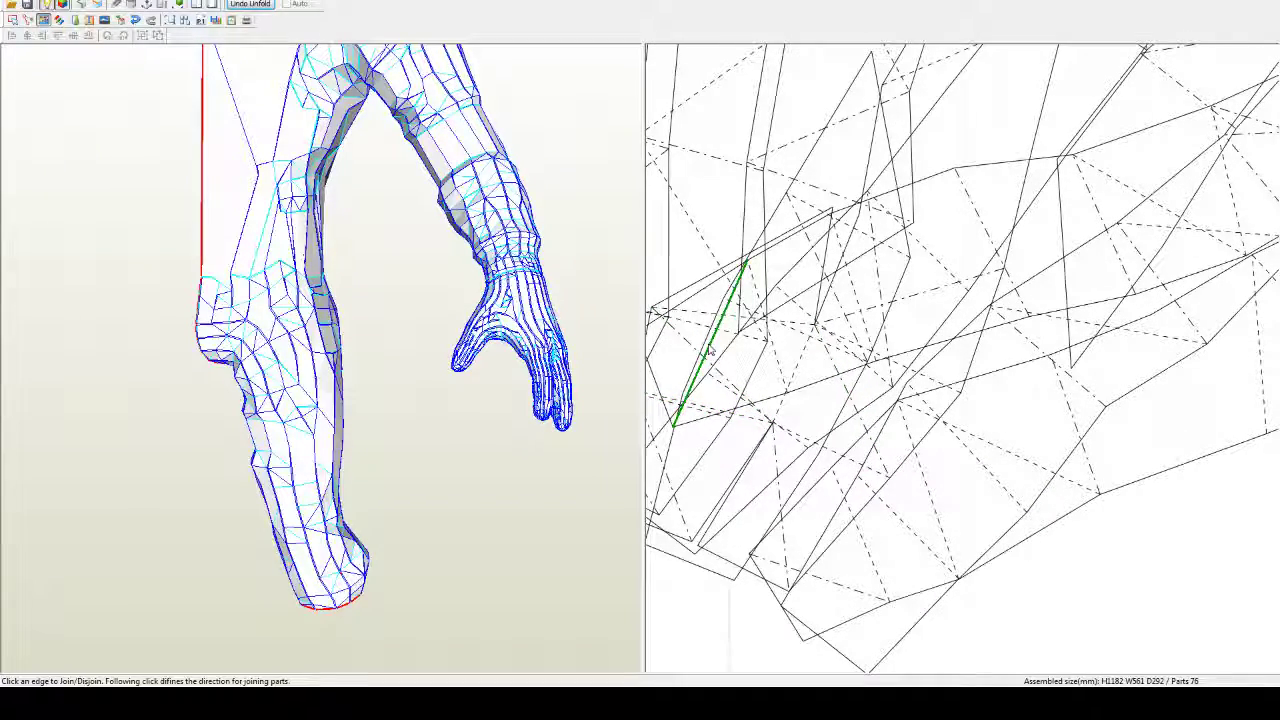
pyautogui.click(710, 350)
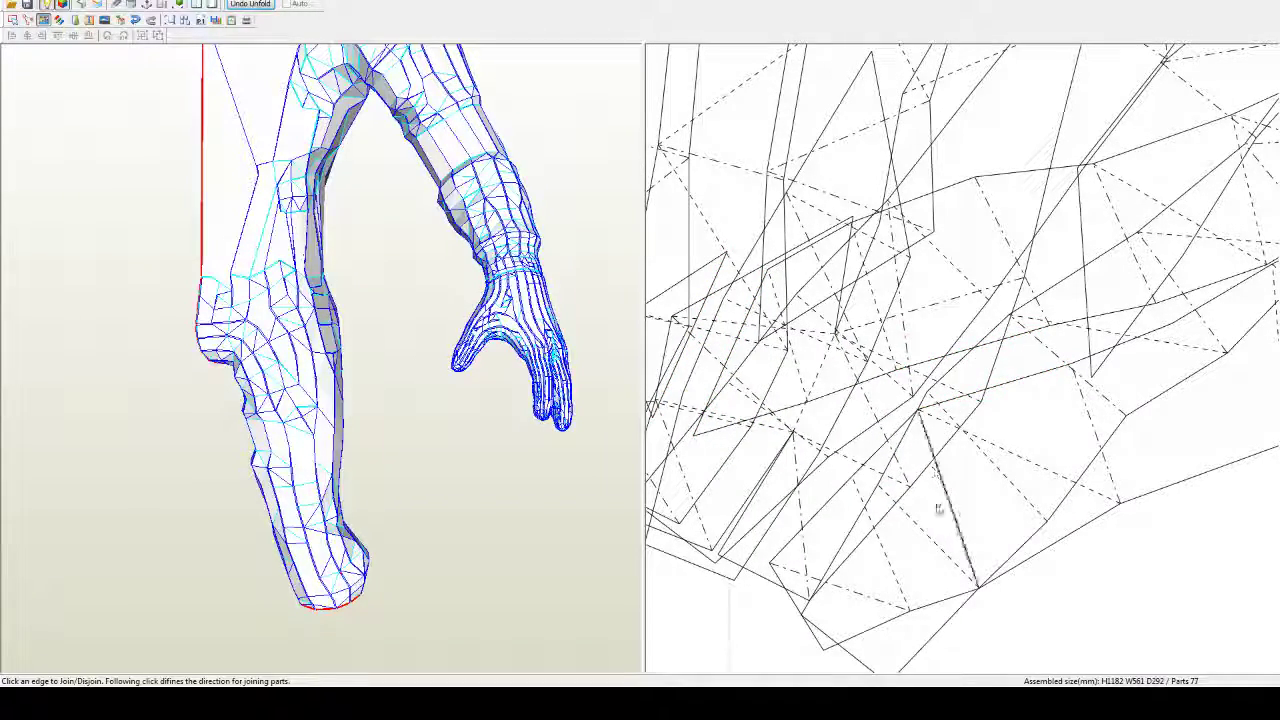
pyautogui.click(1083, 225)
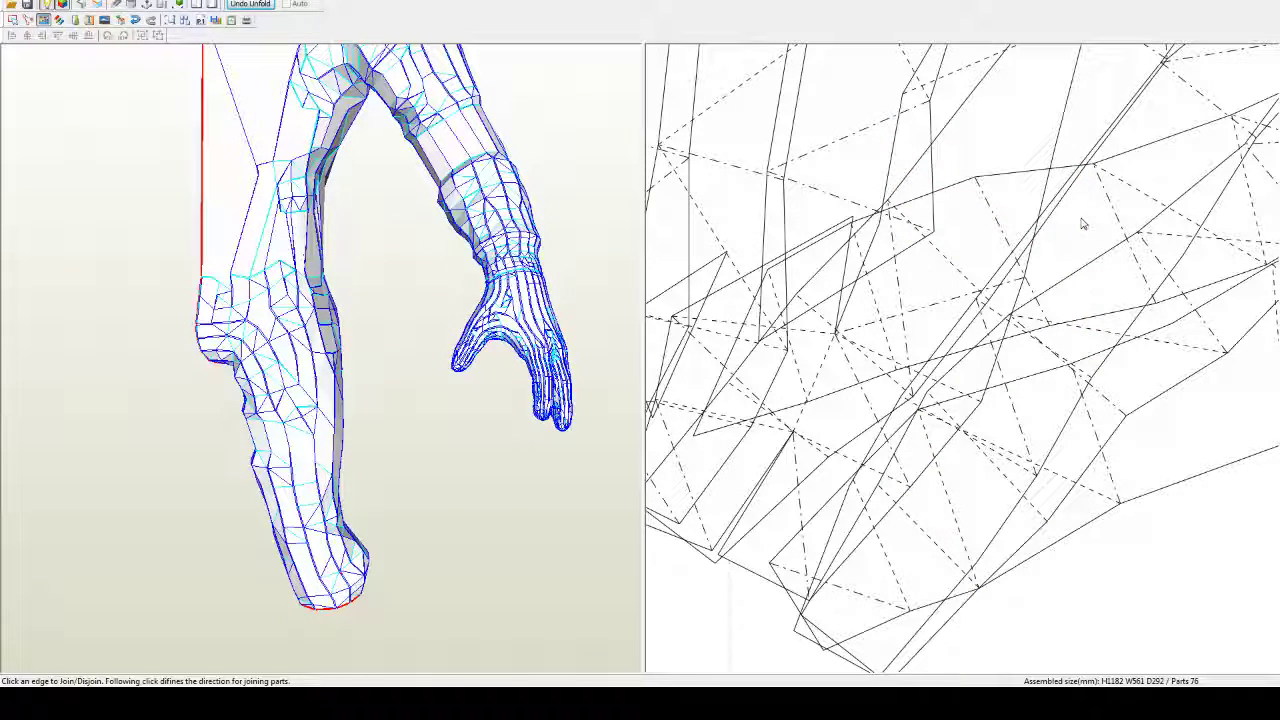
# Step: Disjoin the long column beside the small pointed face on the leg group's outer side, and rejoin it along its matching edge
pyautogui.scroll(-5, 1080, 221)
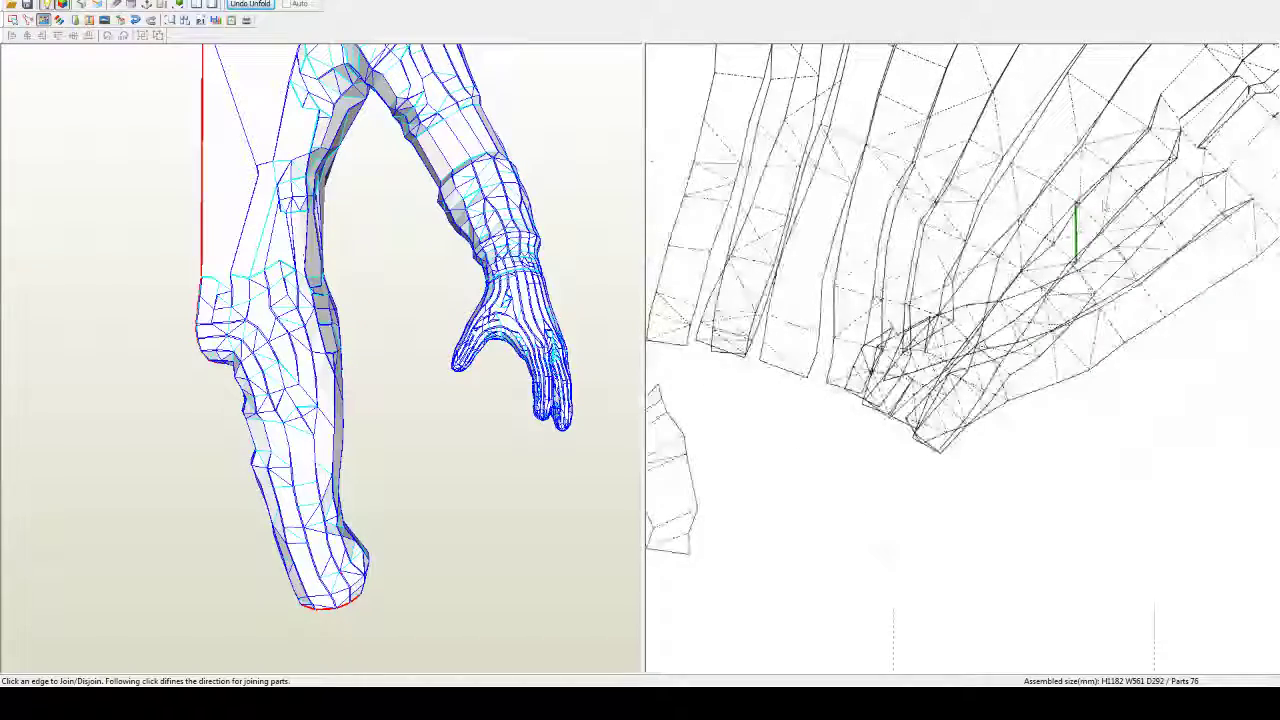
pyautogui.moveTo(1080, 223); pyautogui.dragTo(1026, 284, button='middle')
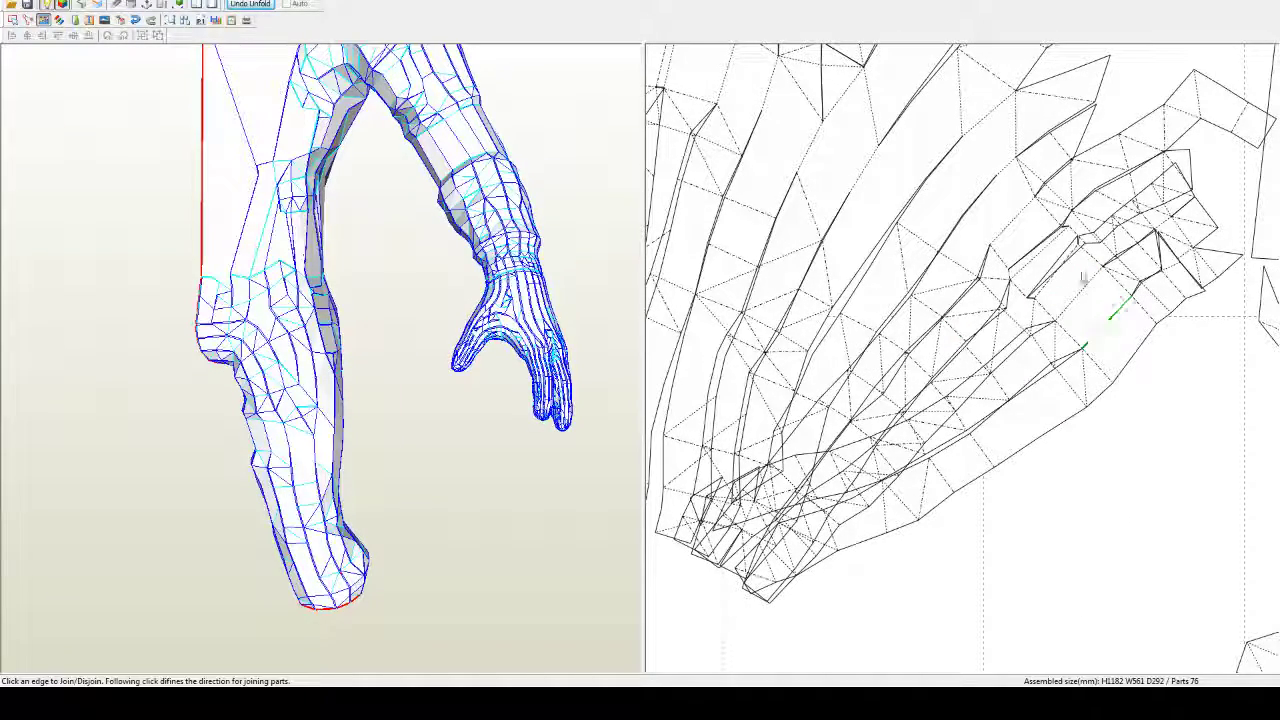
pyautogui.click(1015, 219)
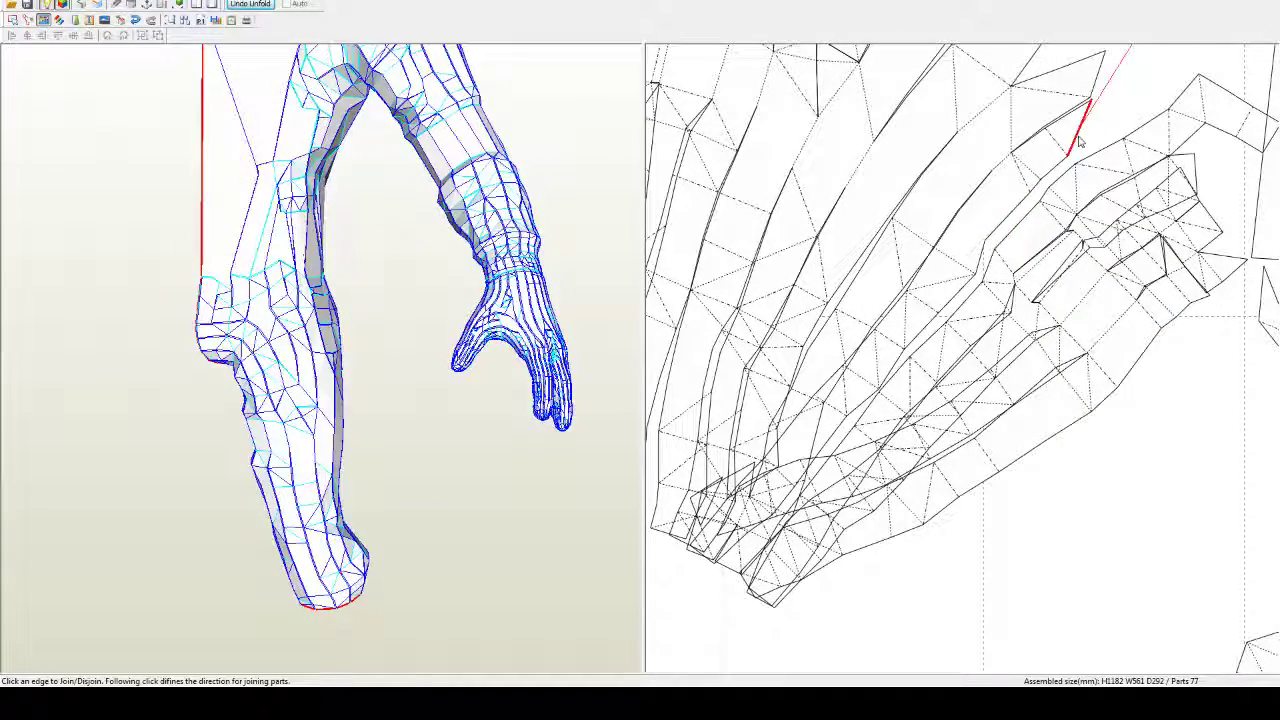
pyautogui.click(1079, 141)
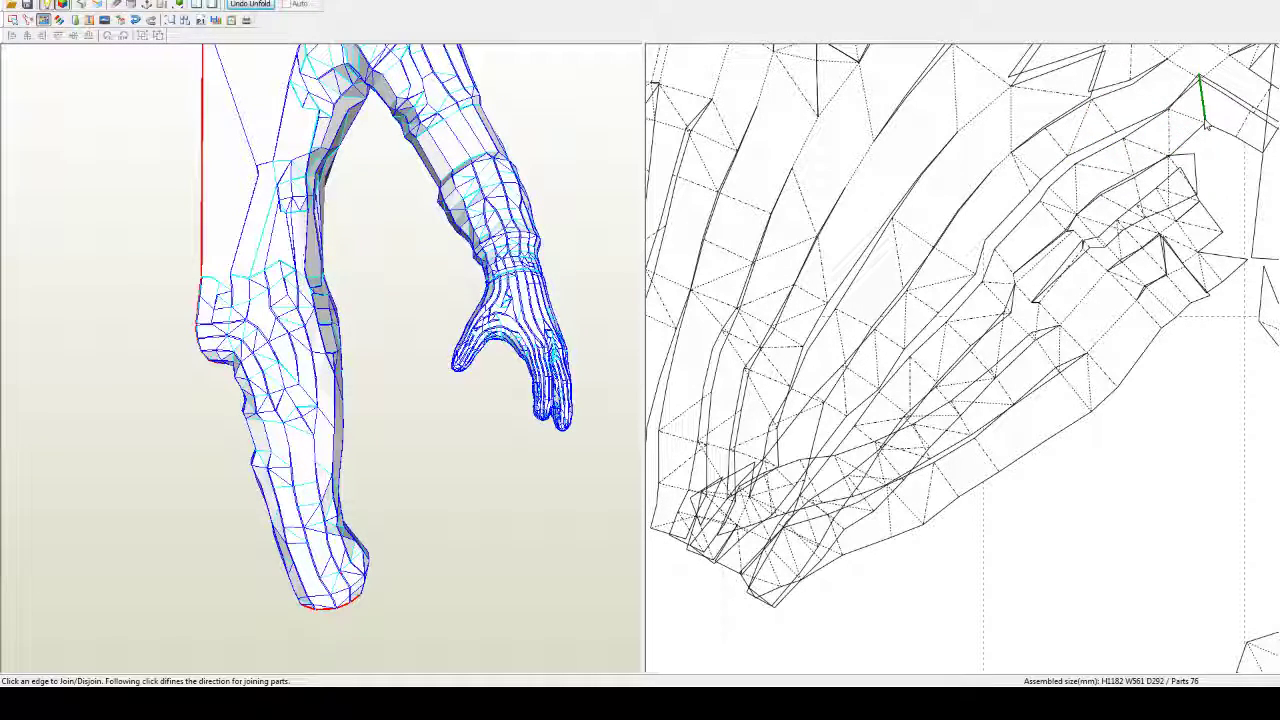
# Step: Cut and rejoin the small overlapping faces at the upper end of the leg group's outermost columns
pyautogui.click(1194, 178)
pyautogui.click(1194, 180)
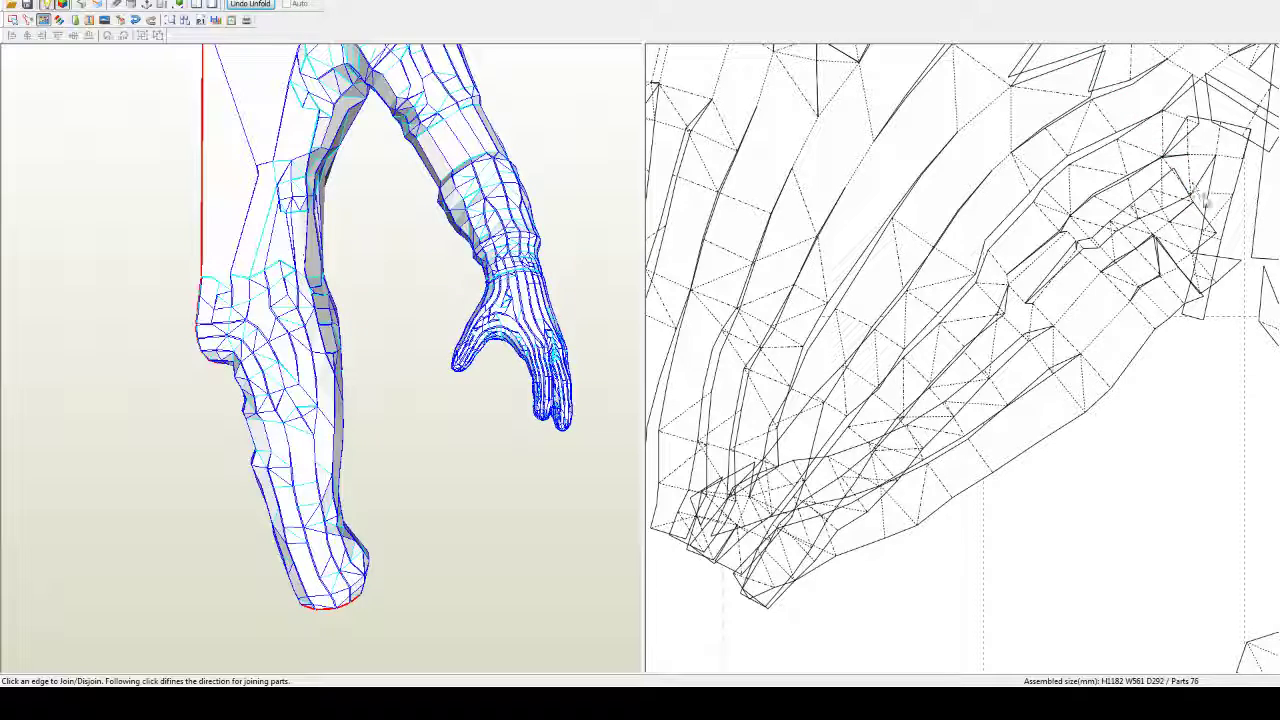
pyautogui.click(1198, 212)
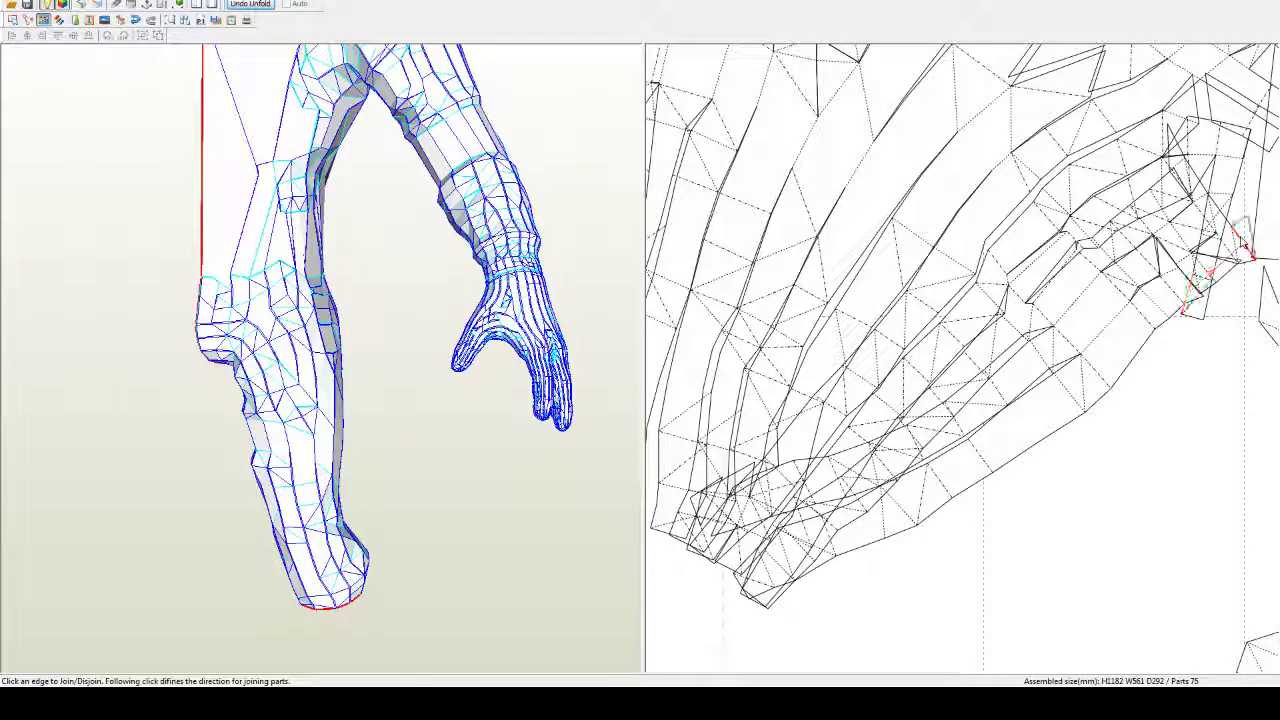
pyautogui.click(1244, 239)
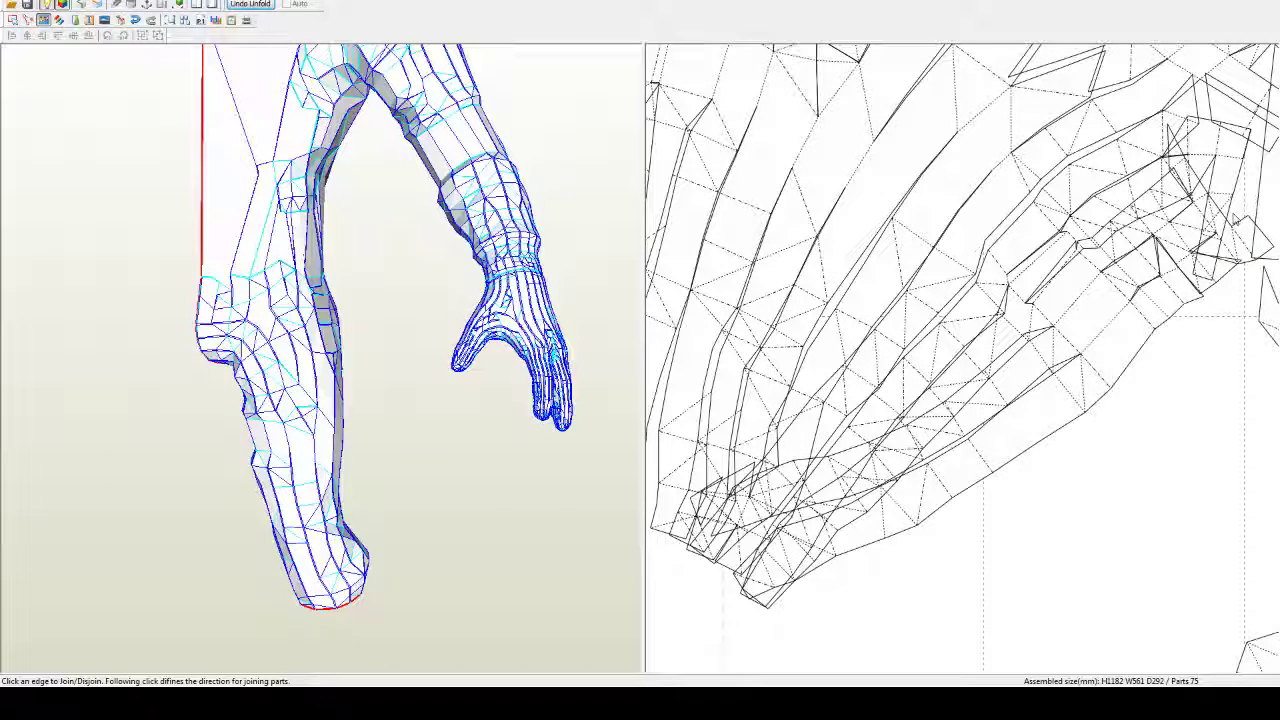
pyautogui.click(1230, 244)
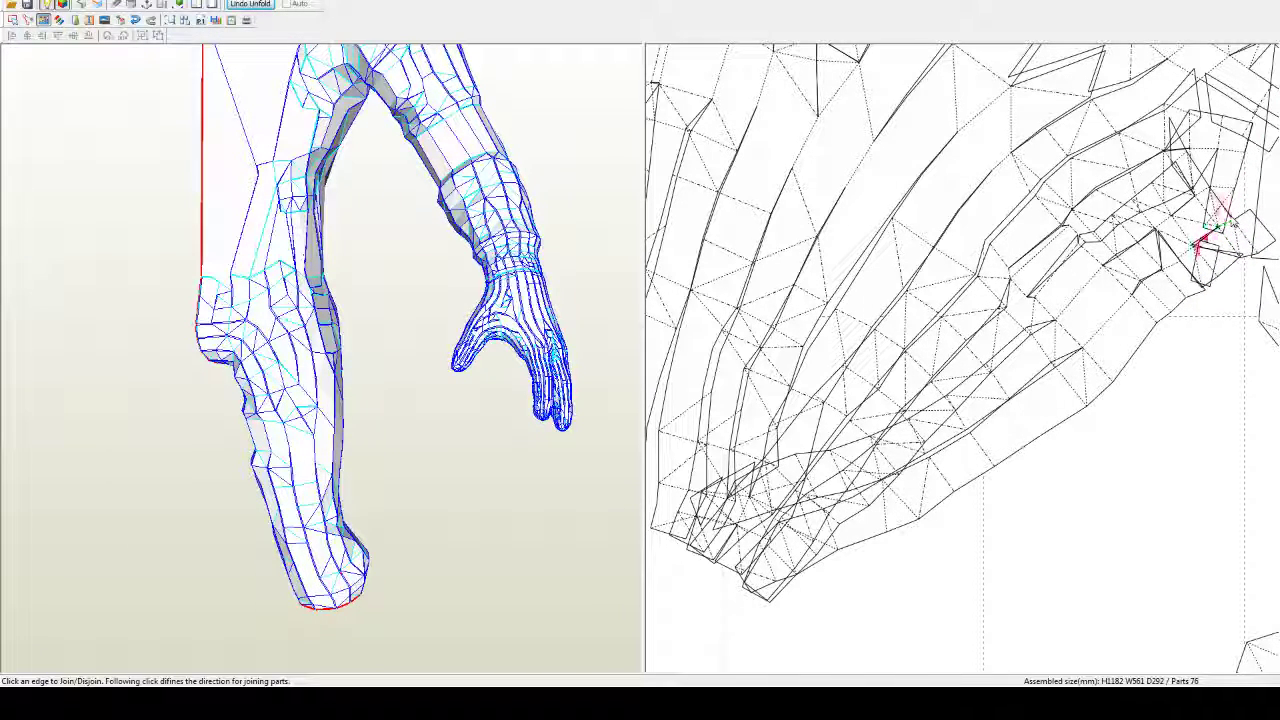
pyautogui.click(1220, 184)
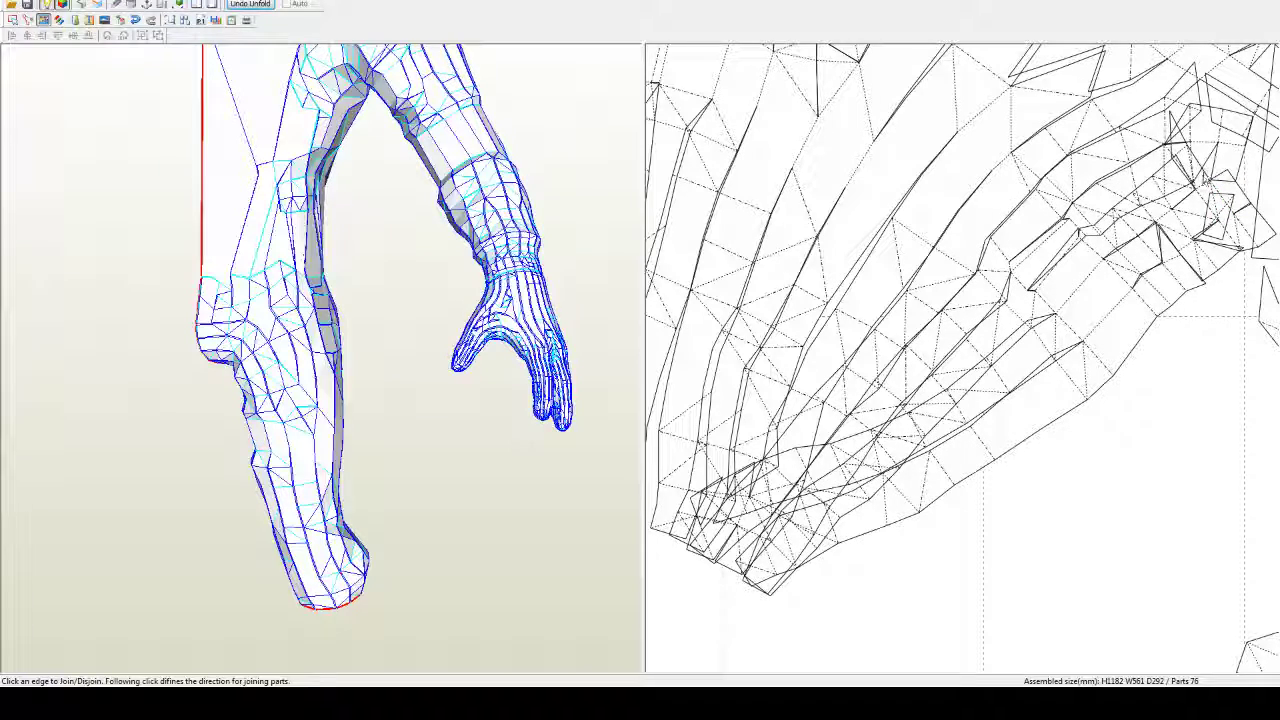
pyautogui.click(1204, 192)
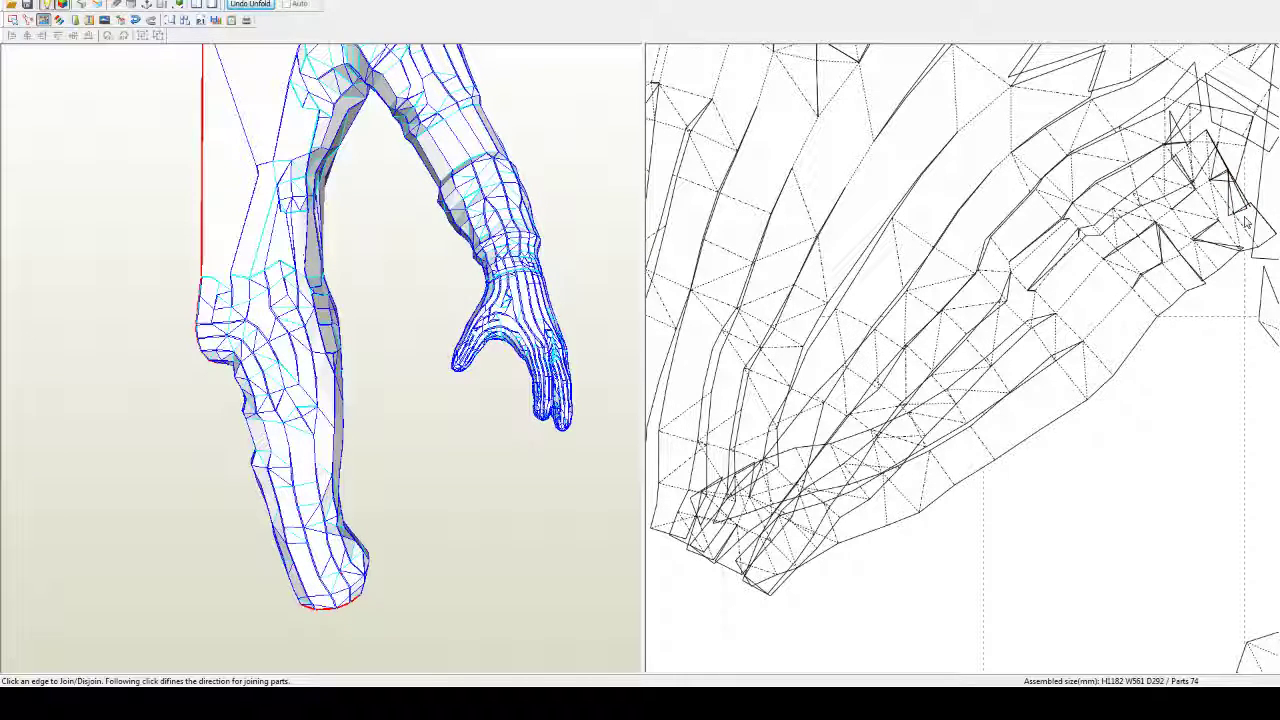
# Step: Move the loose section of outermost columns away from the leg group to open a gap between them
pyautogui.moveTo(951, 521); pyautogui.dragTo(971, 421, button='middle')
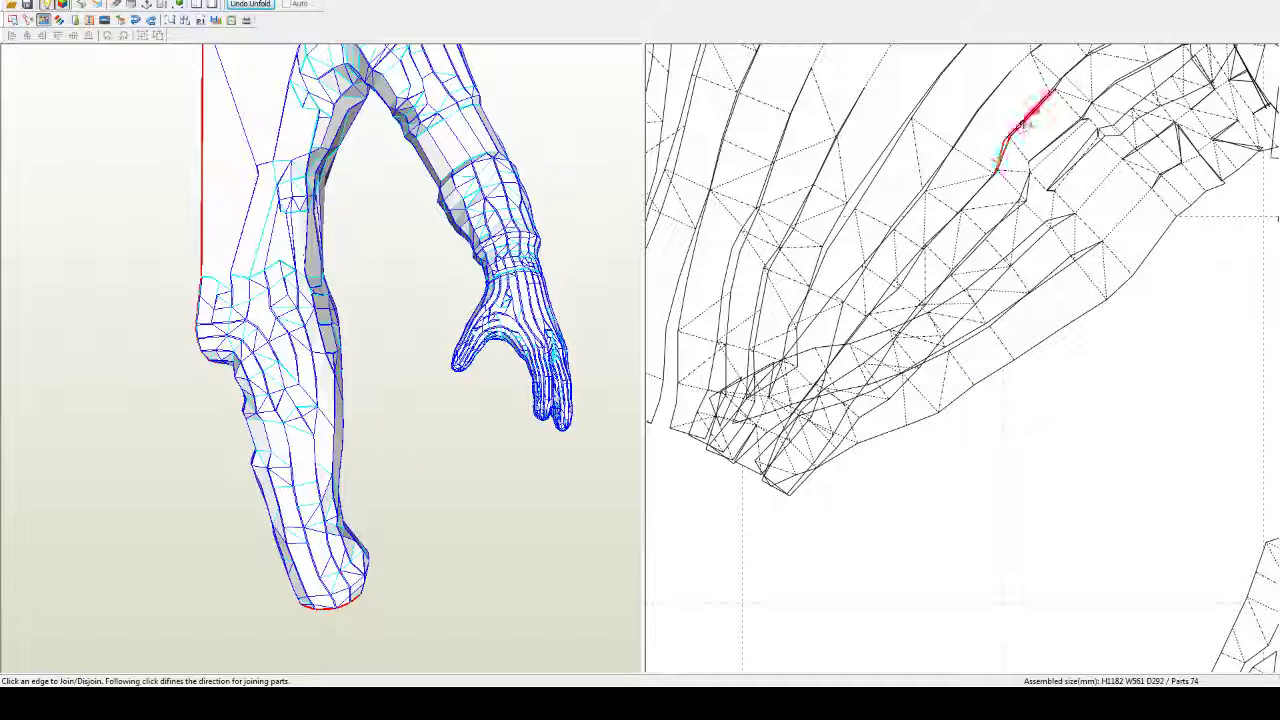
pyautogui.moveTo(1072, 150); pyautogui.dragTo(1040, 262, button='middle')
pyautogui.press('Escape')
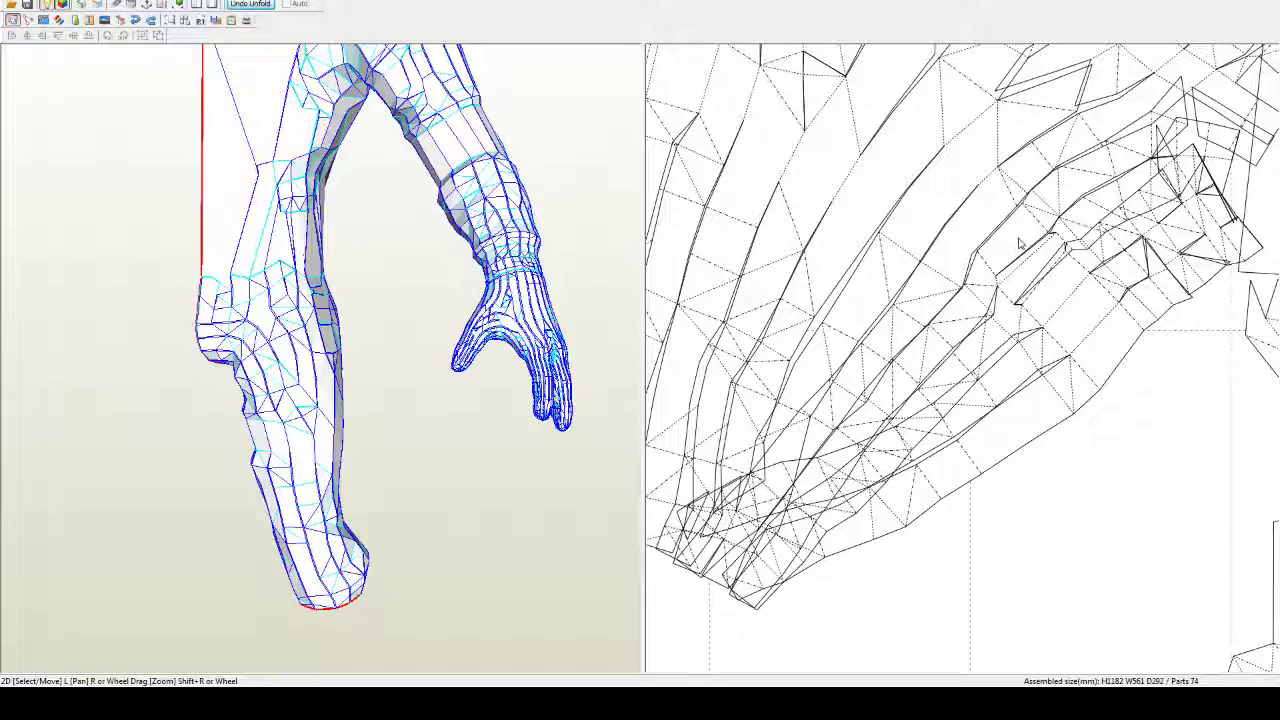
pyautogui.moveTo(1038, 258); pyautogui.dragTo(1097, 304)
# Step: Join the loose pieces at the column tips, and reattach the separated outer columns to the leg group along their shared edge
pyautogui.hotkey('ctrl', 'j')
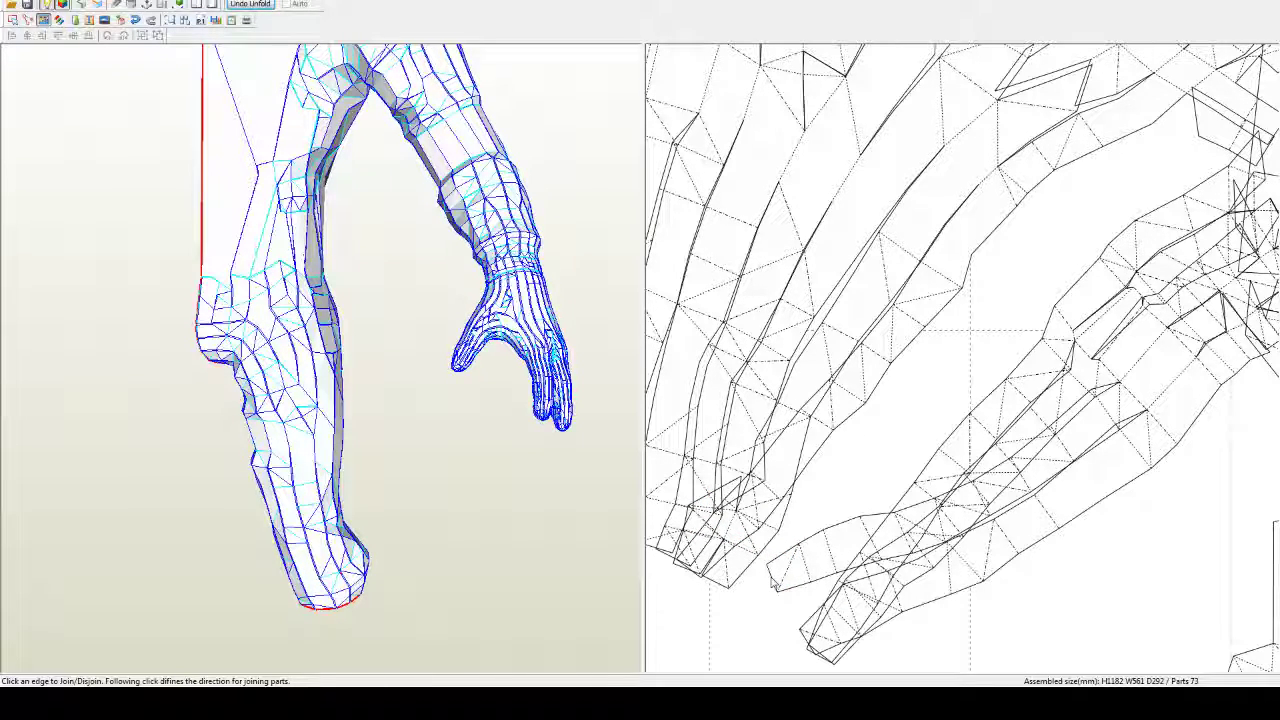
pyautogui.click(731, 527)
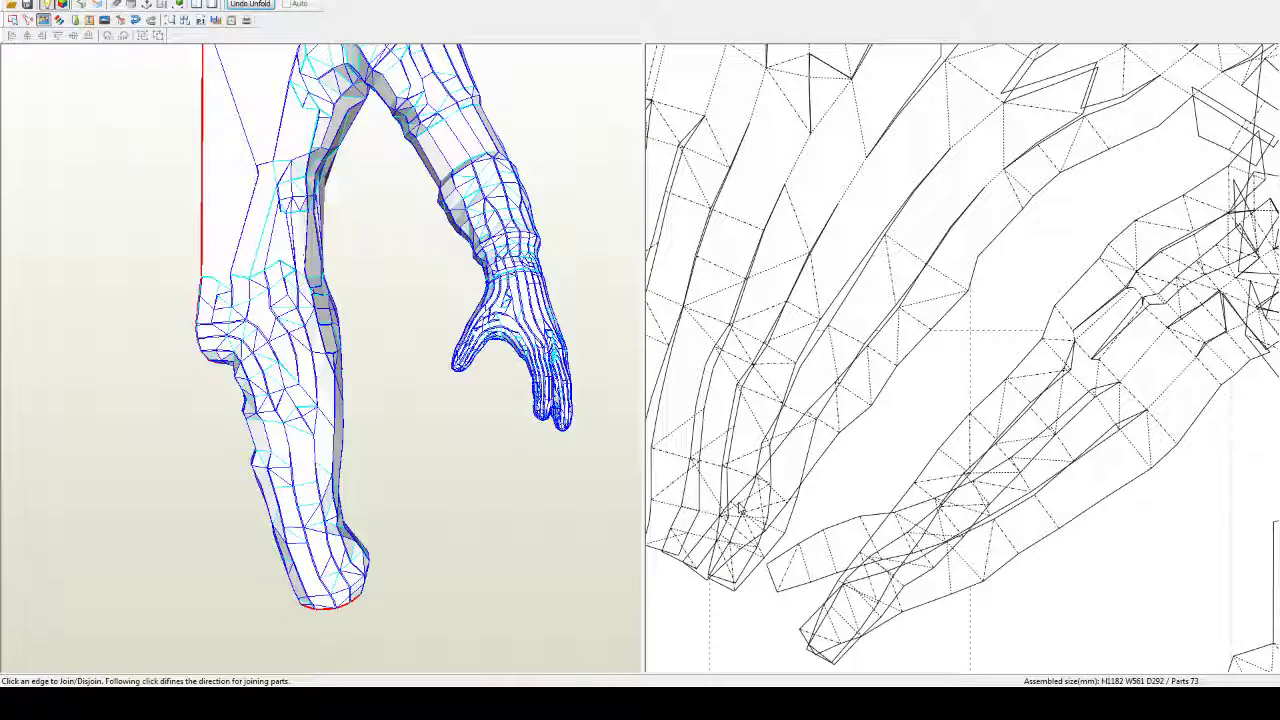
pyautogui.click(1005, 240)
# Step: Move the whole leg group up to the empty area near the top centre of the sheet
pyautogui.scroll(-3, 985, 345)
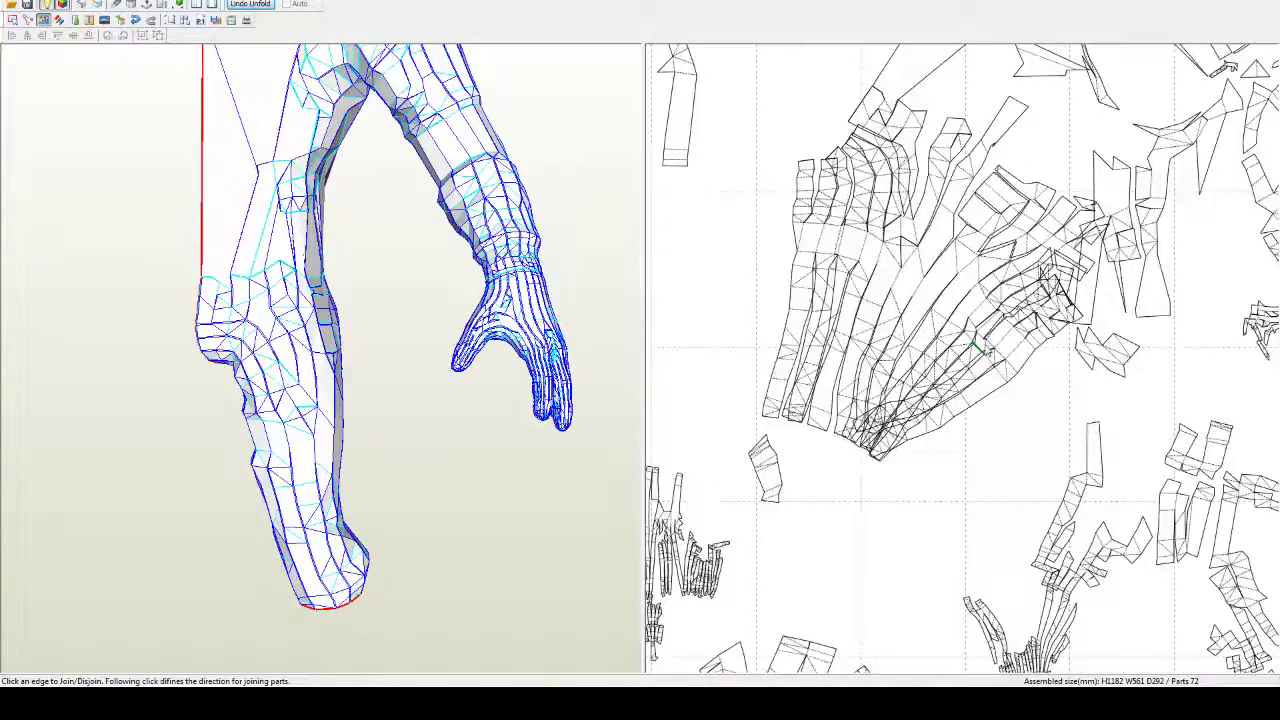
pyautogui.scroll(2, 968, 447)
pyautogui.moveTo(966, 449); pyautogui.dragTo(966, 431, button='middle')
pyautogui.press('Escape')
pyautogui.scroll(-3, 967, 437)
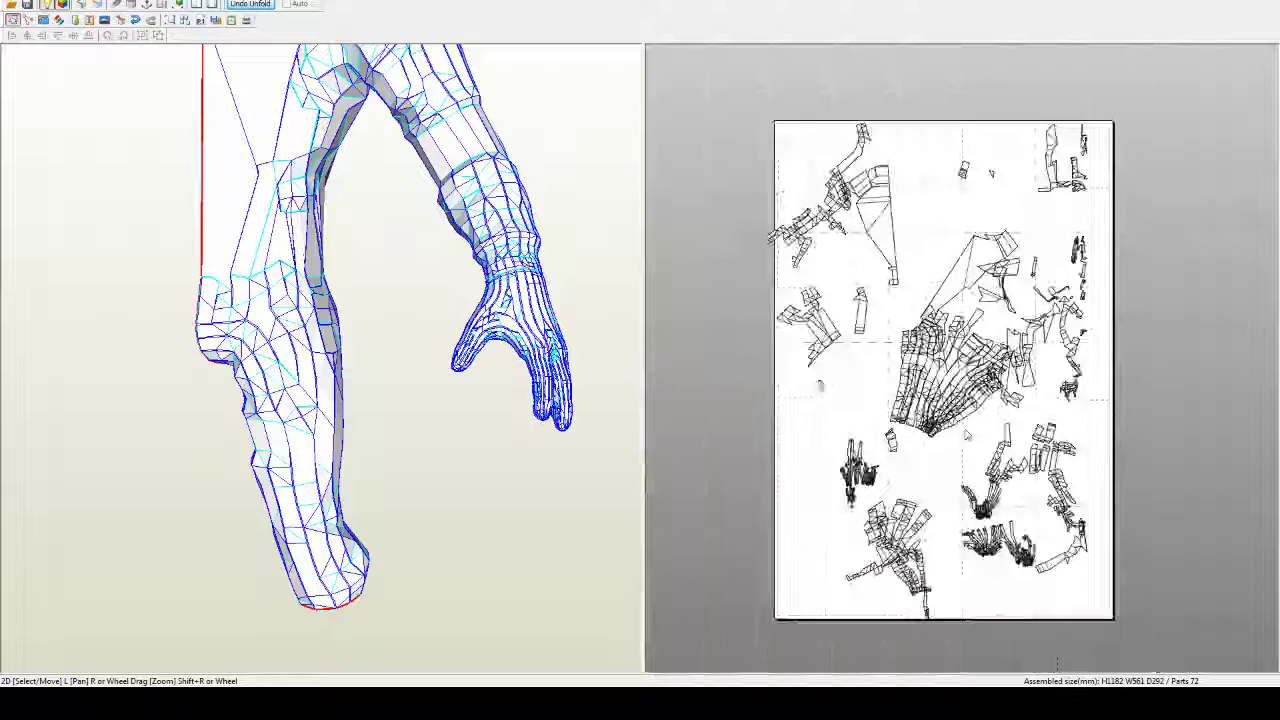
pyautogui.moveTo(946, 374); pyautogui.dragTo(968, 200)
# Step: Select the large arm group at the foot of the sheet and examine which faces it covers on the 3D model
pyautogui.moveTo(925, 517); pyautogui.dragTo(962, 358, button='middle')
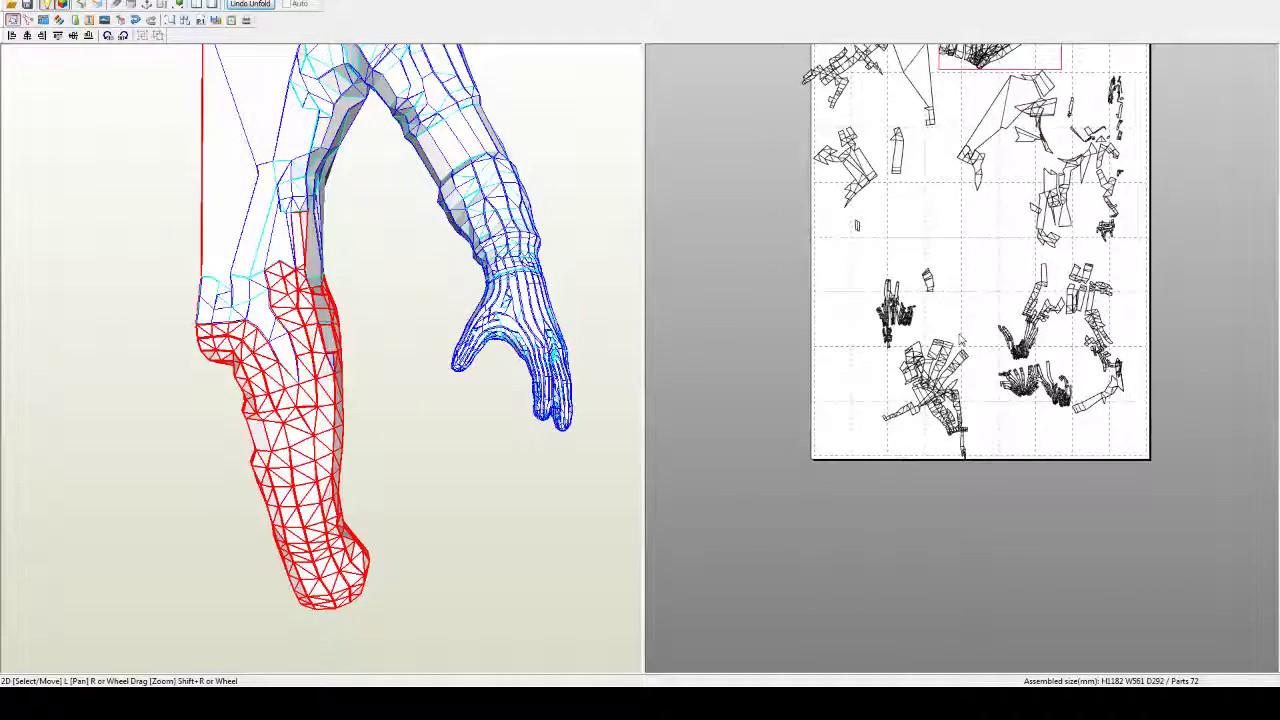
pyautogui.scroll(4, 962, 358)
pyautogui.moveTo(871, 505); pyautogui.dragTo(959, 347, button='middle')
pyautogui.scroll(4, 958, 343)
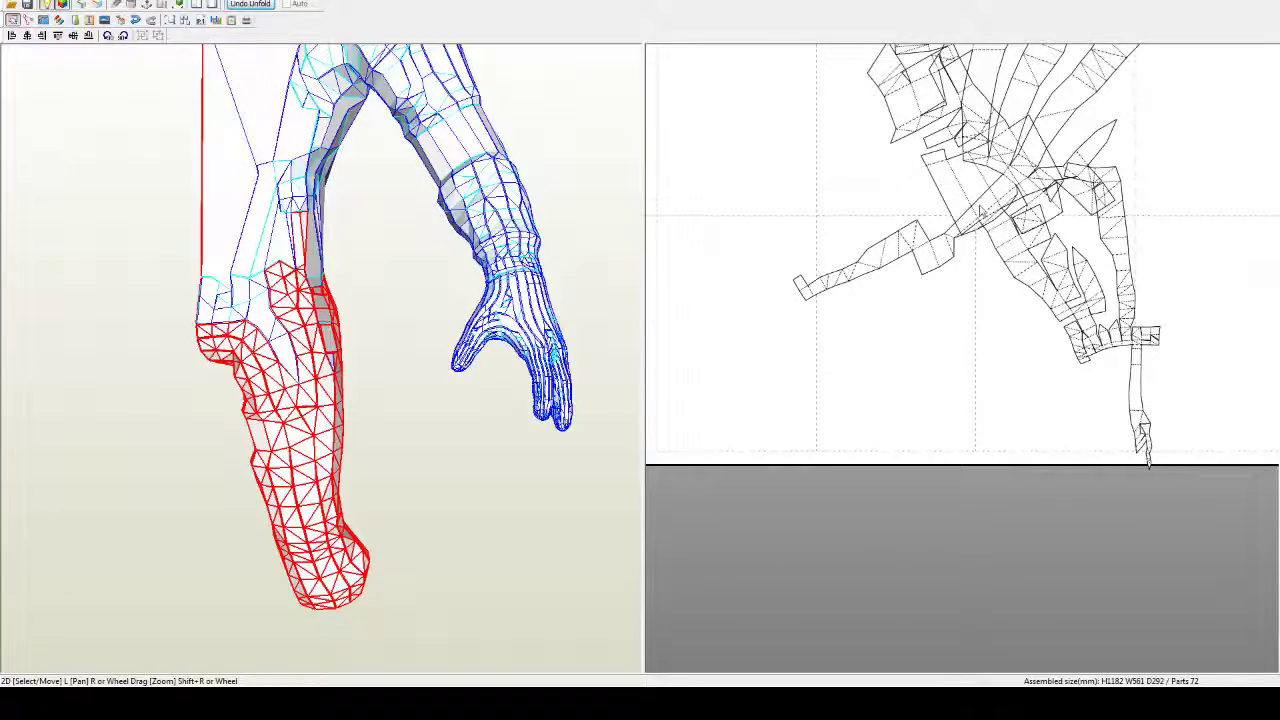
pyautogui.click(1148, 460)
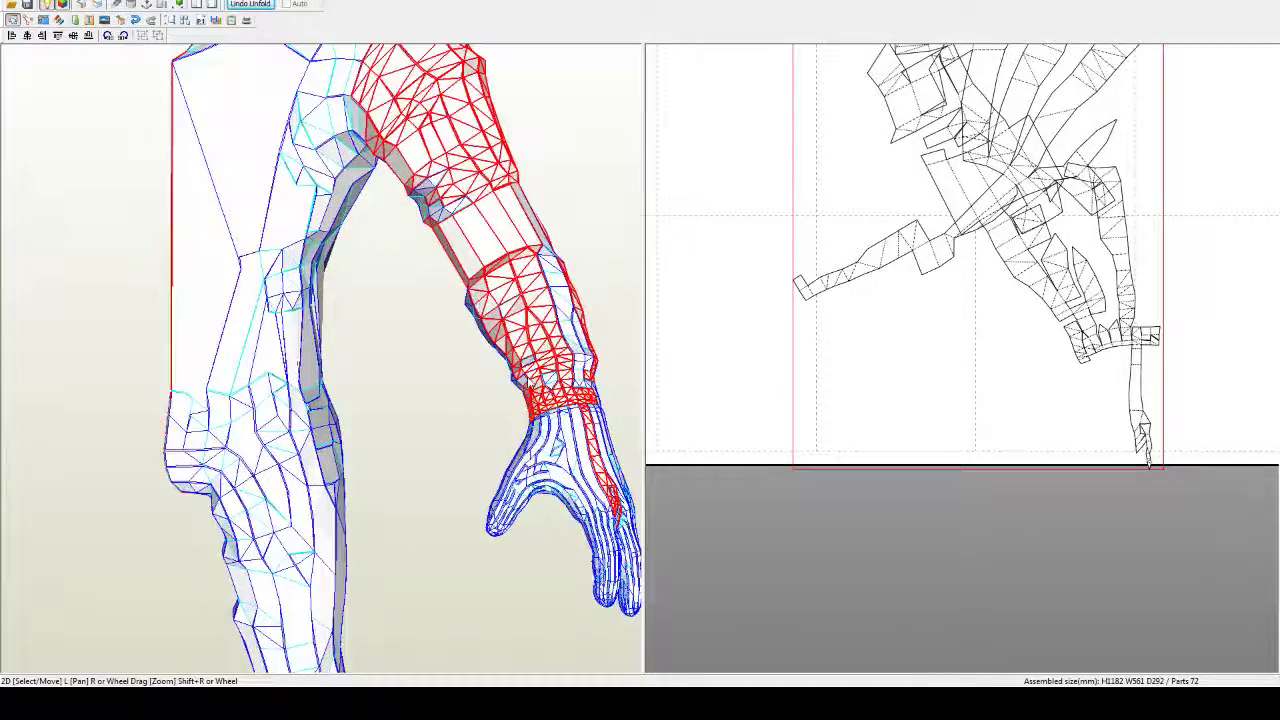
pyautogui.scroll(-5, 528, 380)
pyautogui.moveTo(947, 274); pyautogui.dragTo(904, 378, button='middle')
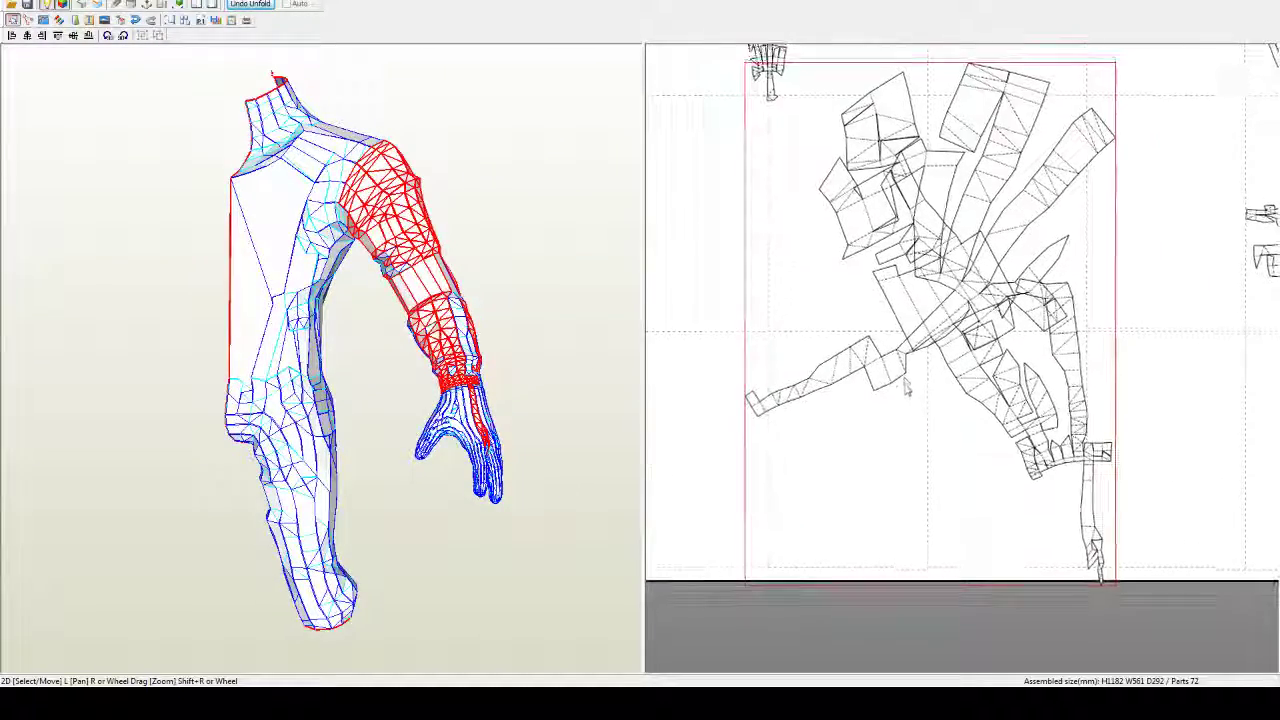
pyautogui.scroll(3, 906, 390)
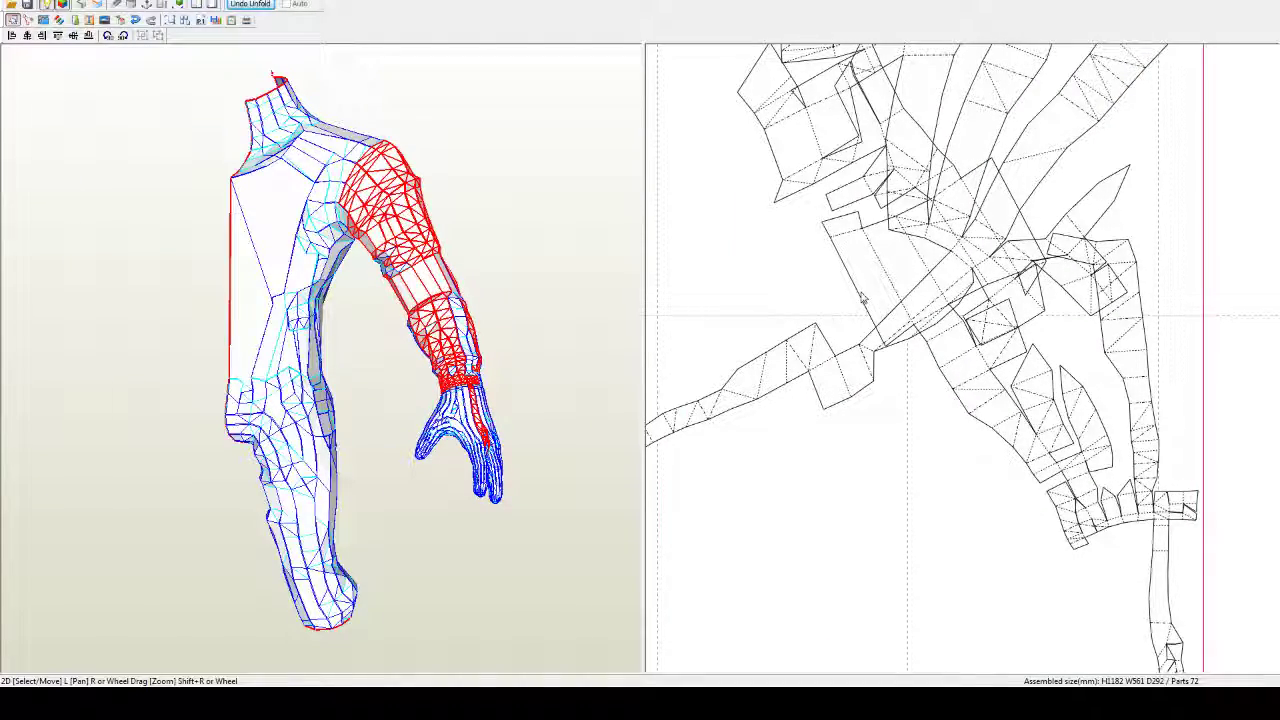
pyautogui.moveTo(867, 296); pyautogui.dragTo(890, 400, button='middle')
pyautogui.moveTo(376, 369); pyautogui.dragTo(404, 377, button='right')
pyautogui.moveTo(404, 377); pyautogui.dragTo(346, 379)
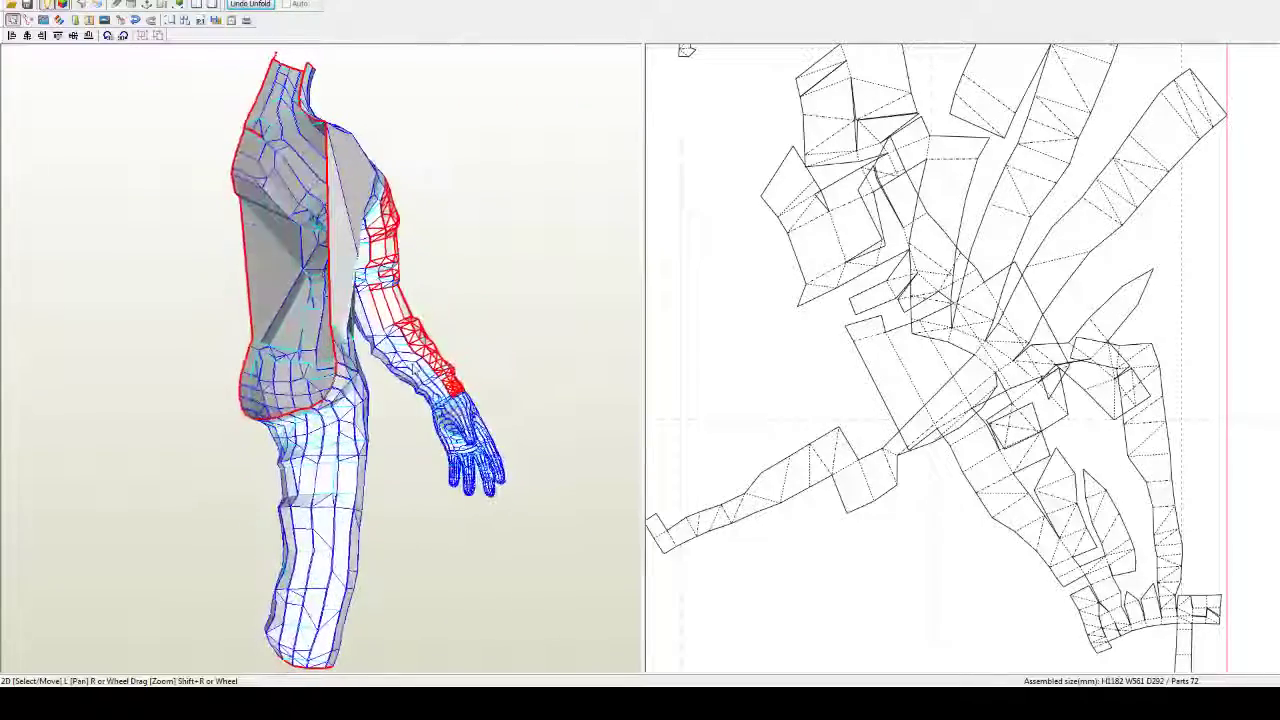
# Step: Join the matching arm part to the long outer edge of the wide faces in the arm group
pyautogui.scroll(1, 816, 446)
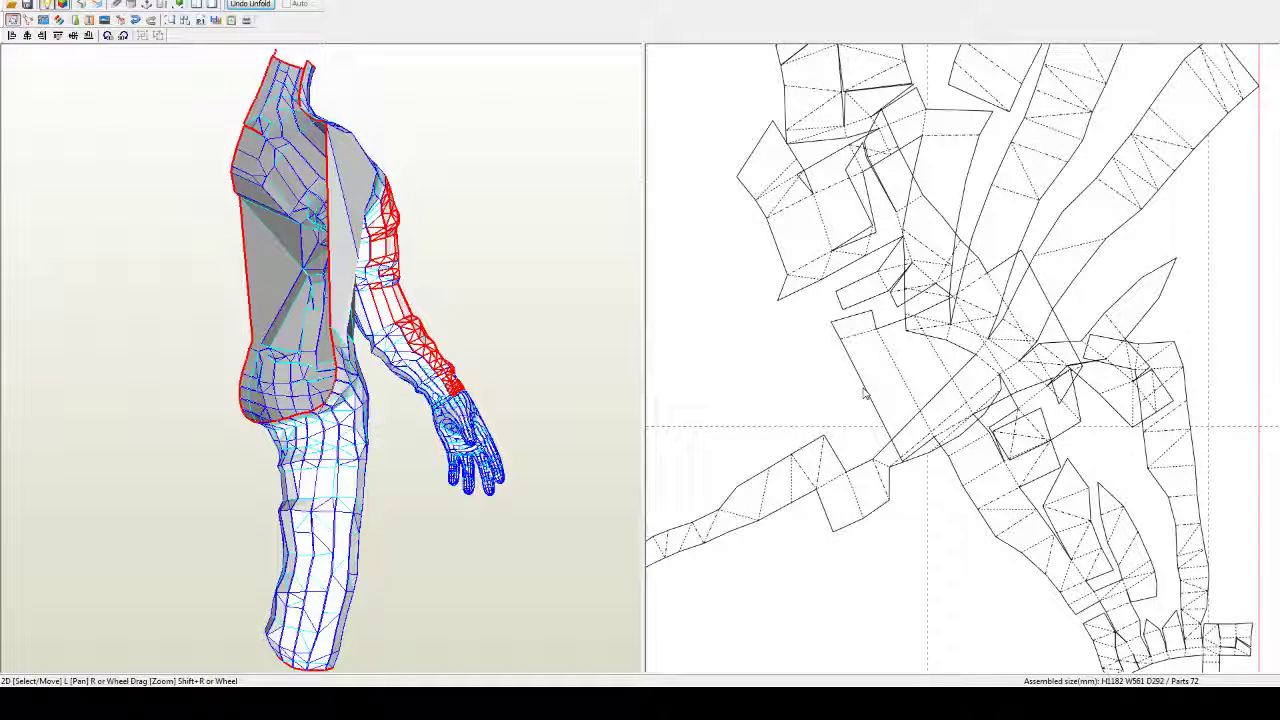
pyautogui.hotkey('ctrl', 'j')
pyautogui.click(864, 393)
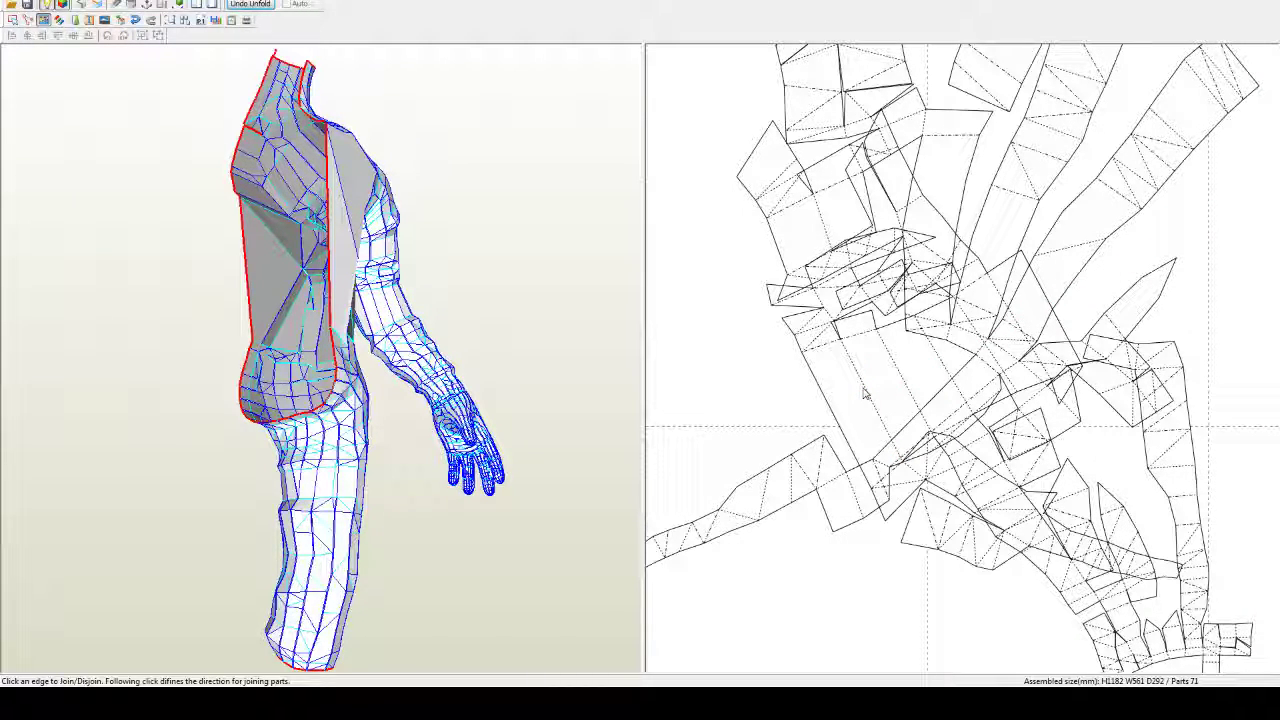
# Step: Cut and rejoin the columns of wide faces in the arm group along their long inner edges
pyautogui.click(866, 421)
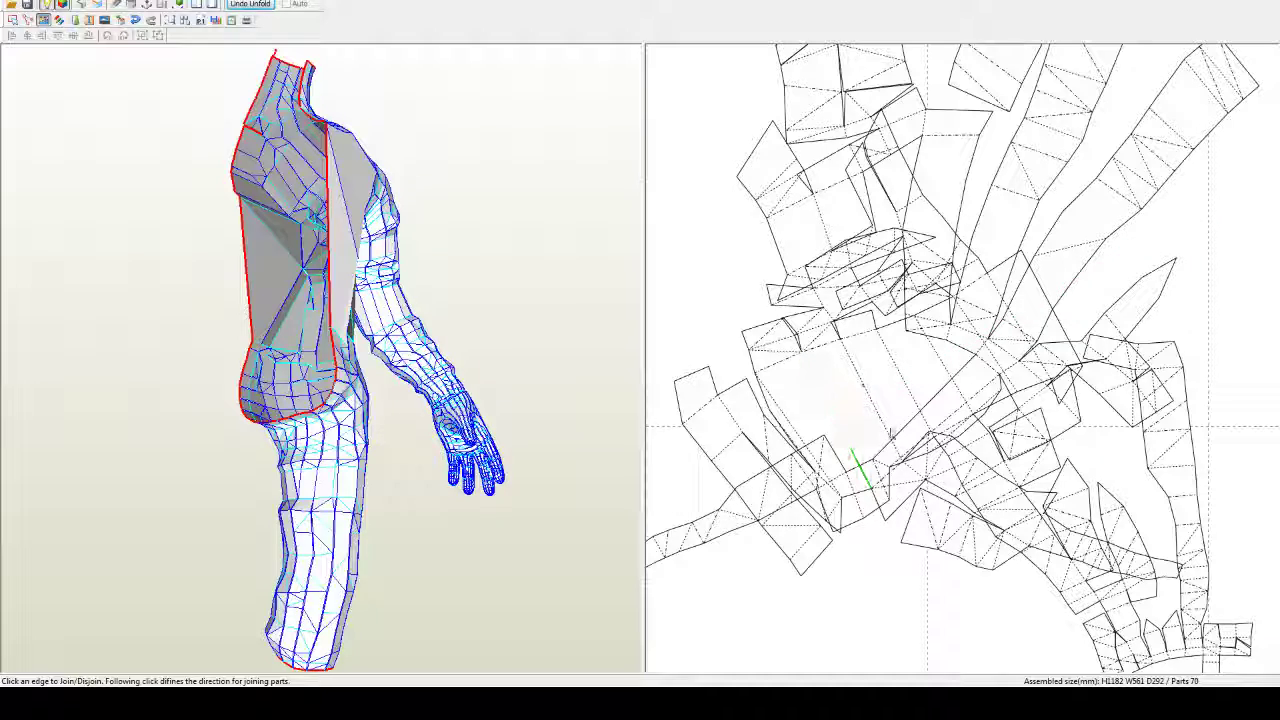
pyautogui.click(893, 434)
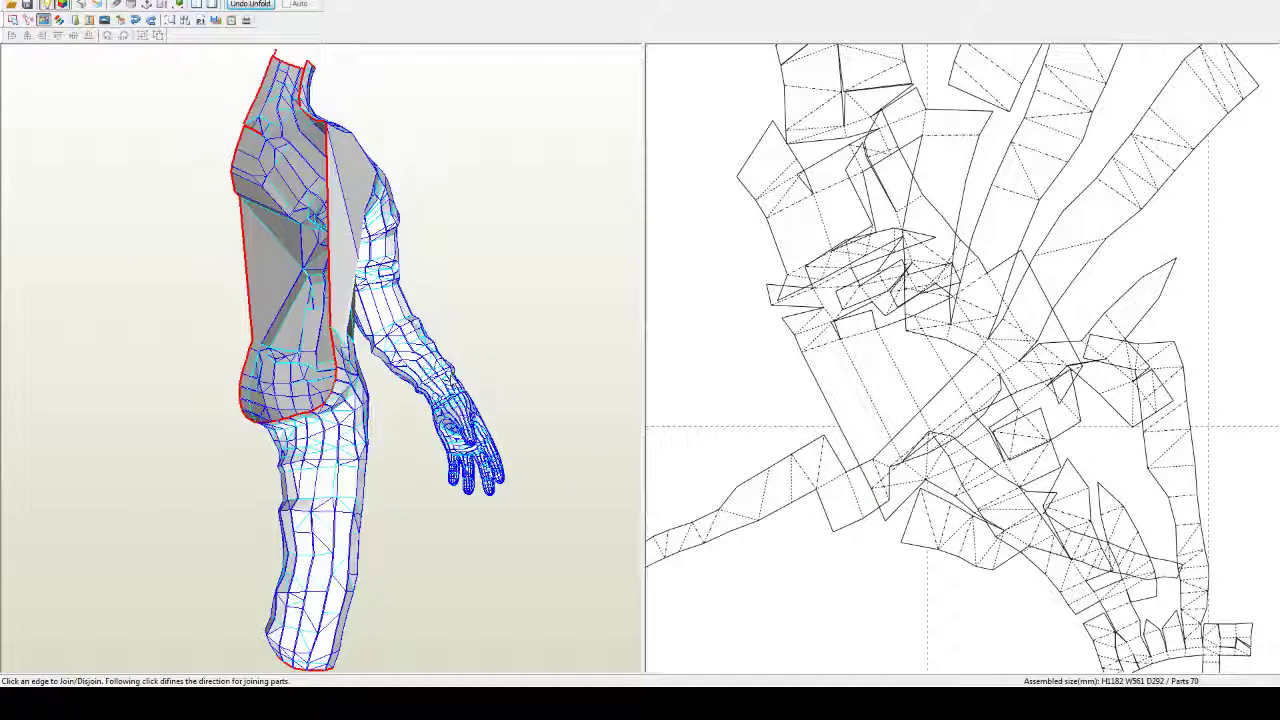
pyautogui.moveTo(452, 366); pyautogui.dragTo(486, 363)
pyautogui.scroll(-4, 953, 370)
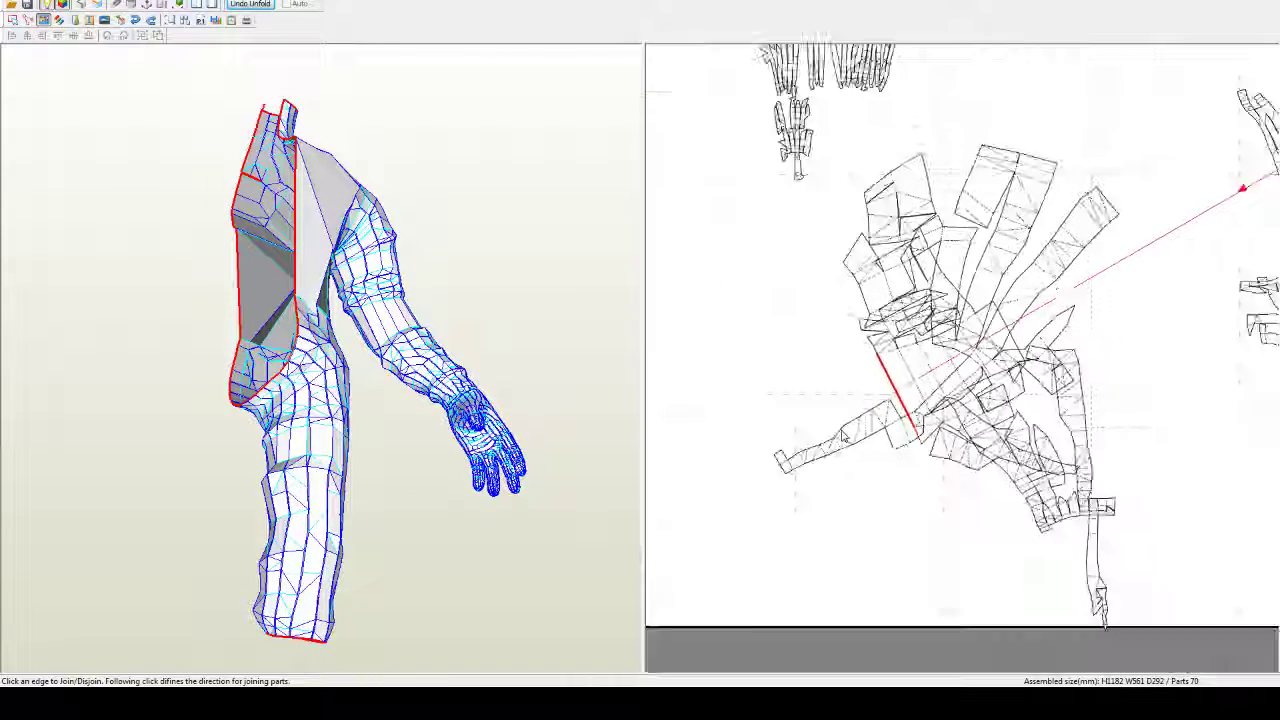
pyautogui.scroll(5, 965, 350)
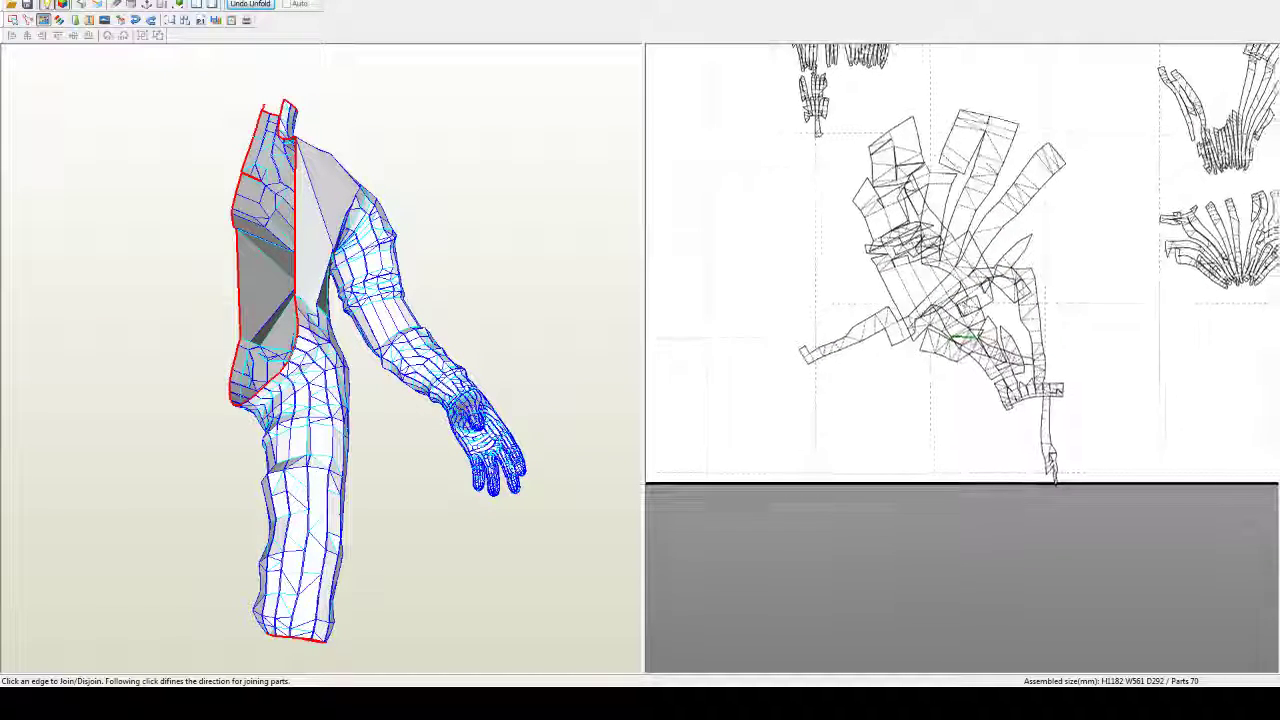
# Step: Cut the narrow strips below the wide faces and rejoin them to the matching hand and forearm pieces along their short end edges
pyautogui.click(966, 330)
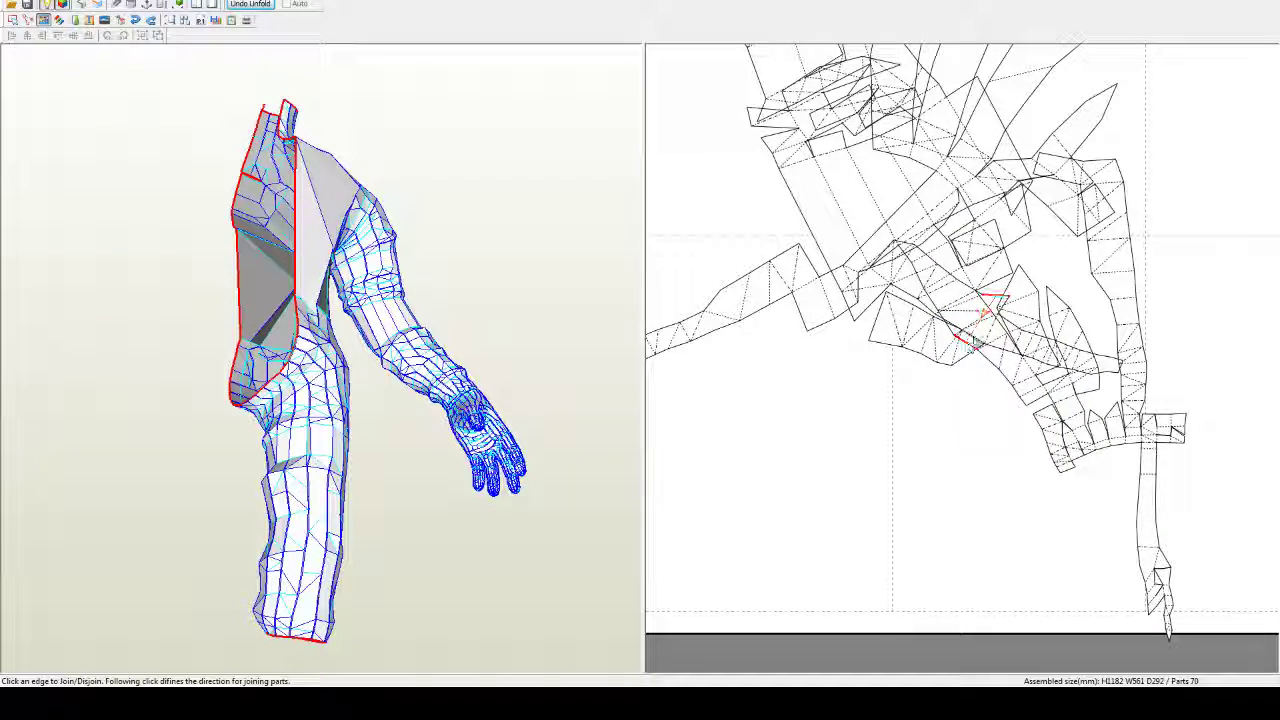
pyautogui.click(968, 325)
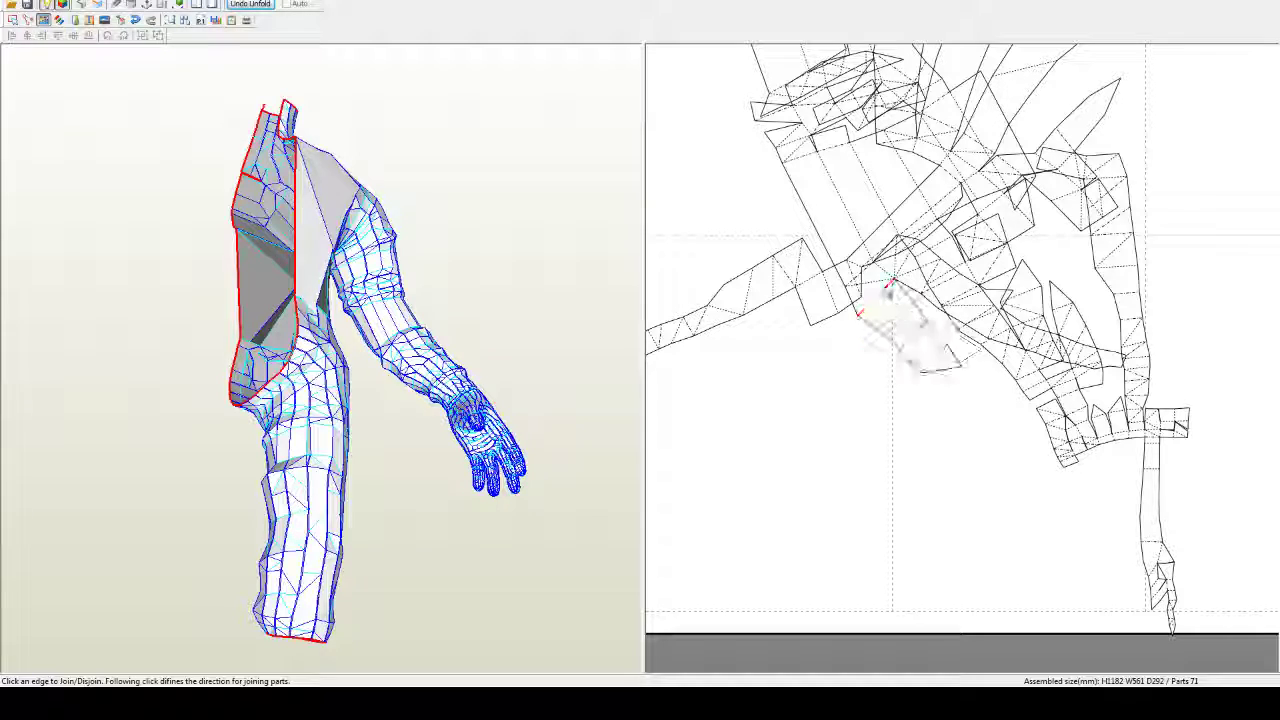
pyautogui.click(936, 370)
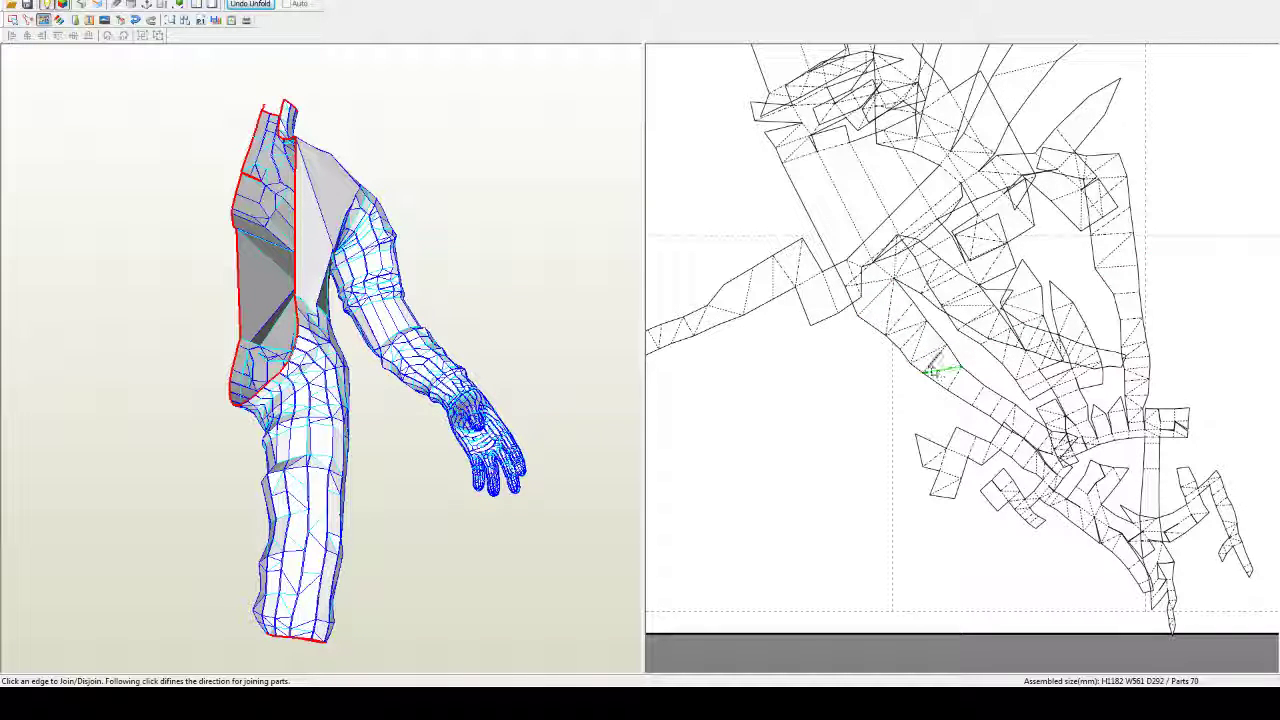
pyautogui.click(885, 281)
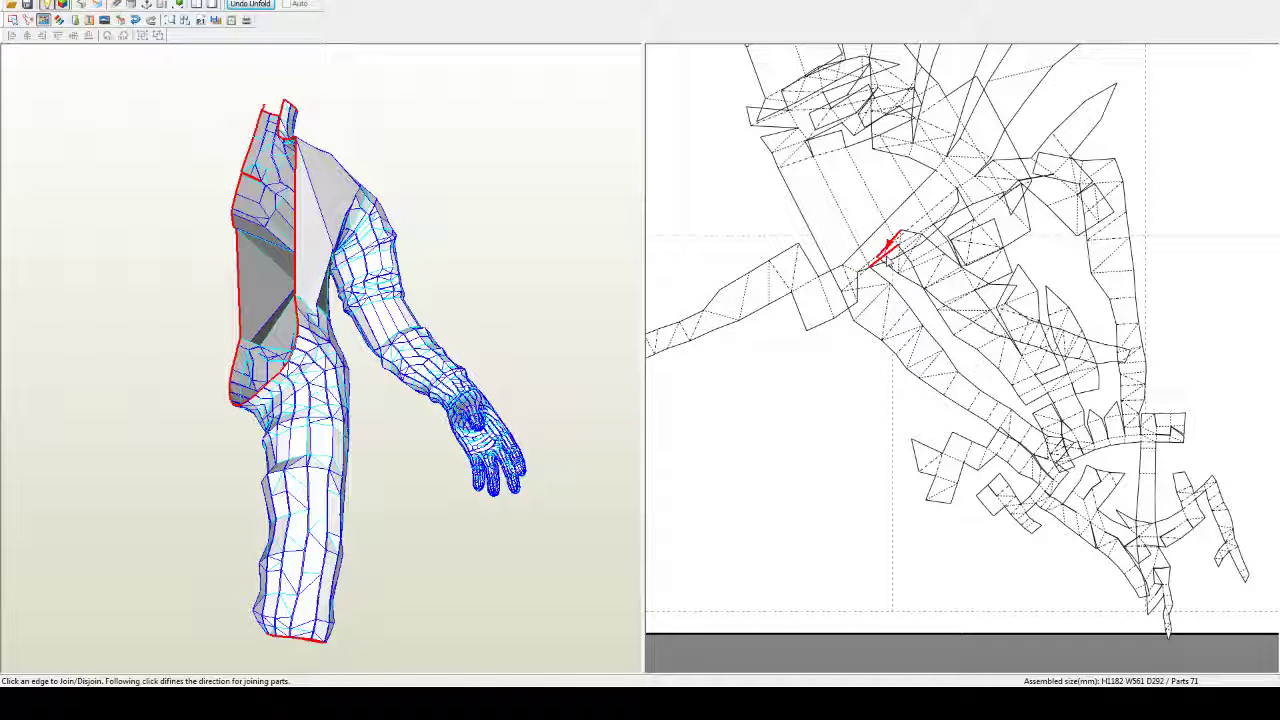
pyautogui.click(886, 248)
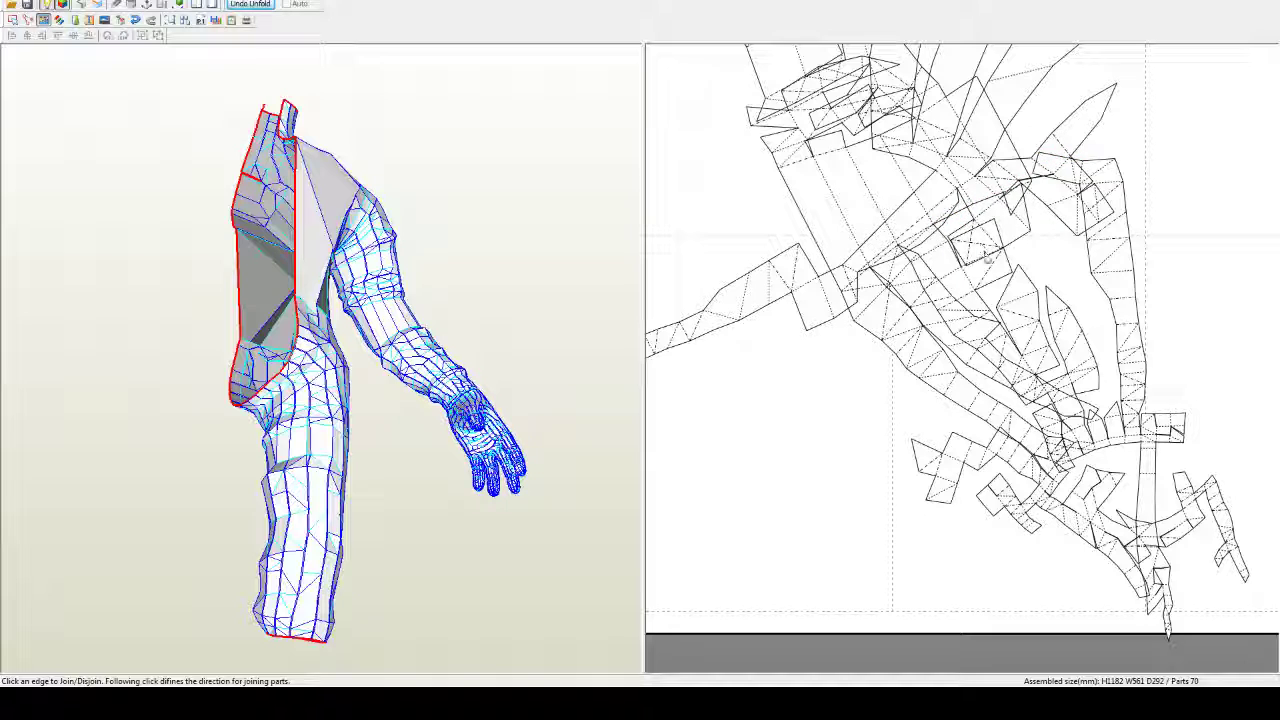
# Step: Split the middle strips of the arm group and rejoin their pieces along the matching short edges near the upper ends
pyautogui.click(973, 288)
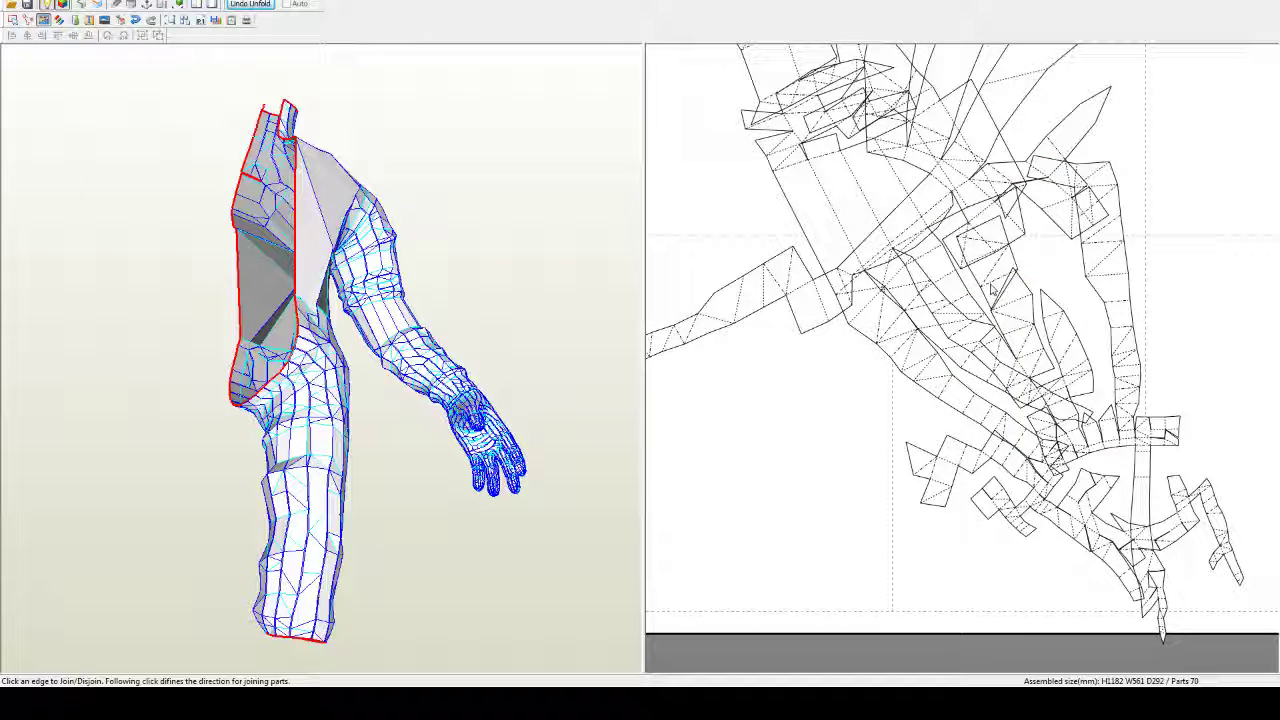
pyautogui.click(1004, 296)
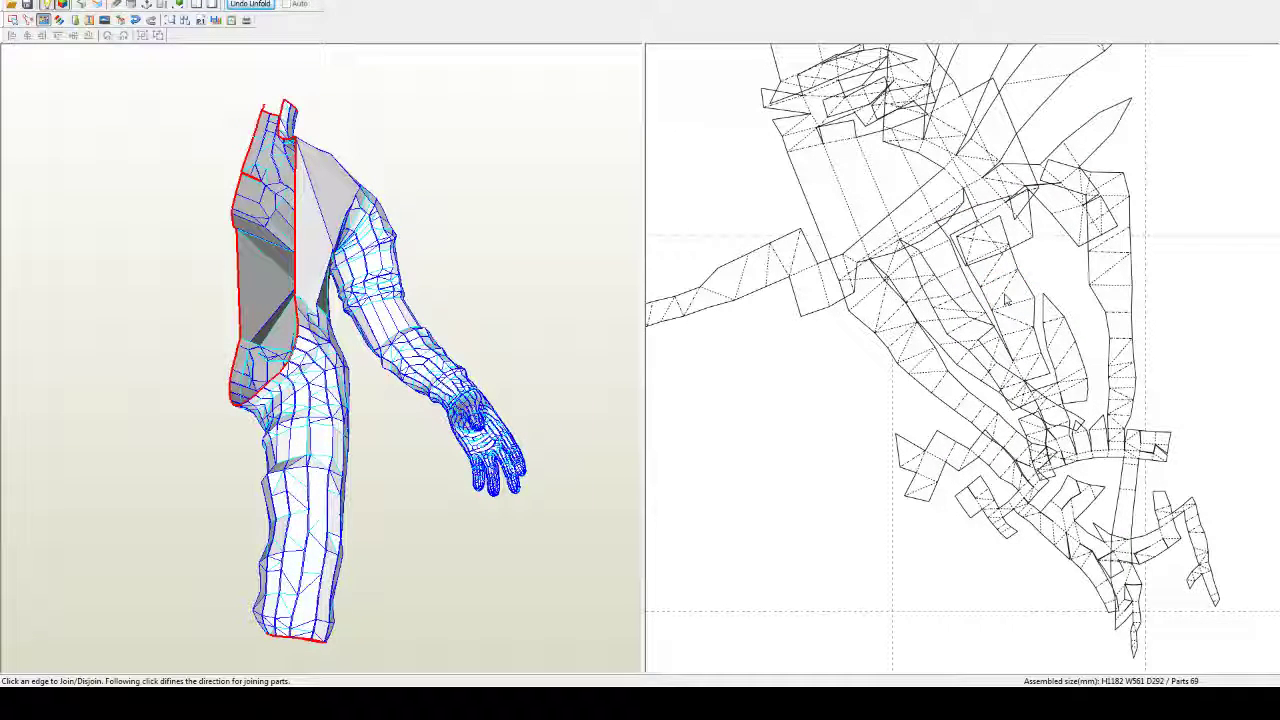
pyautogui.click(1018, 373)
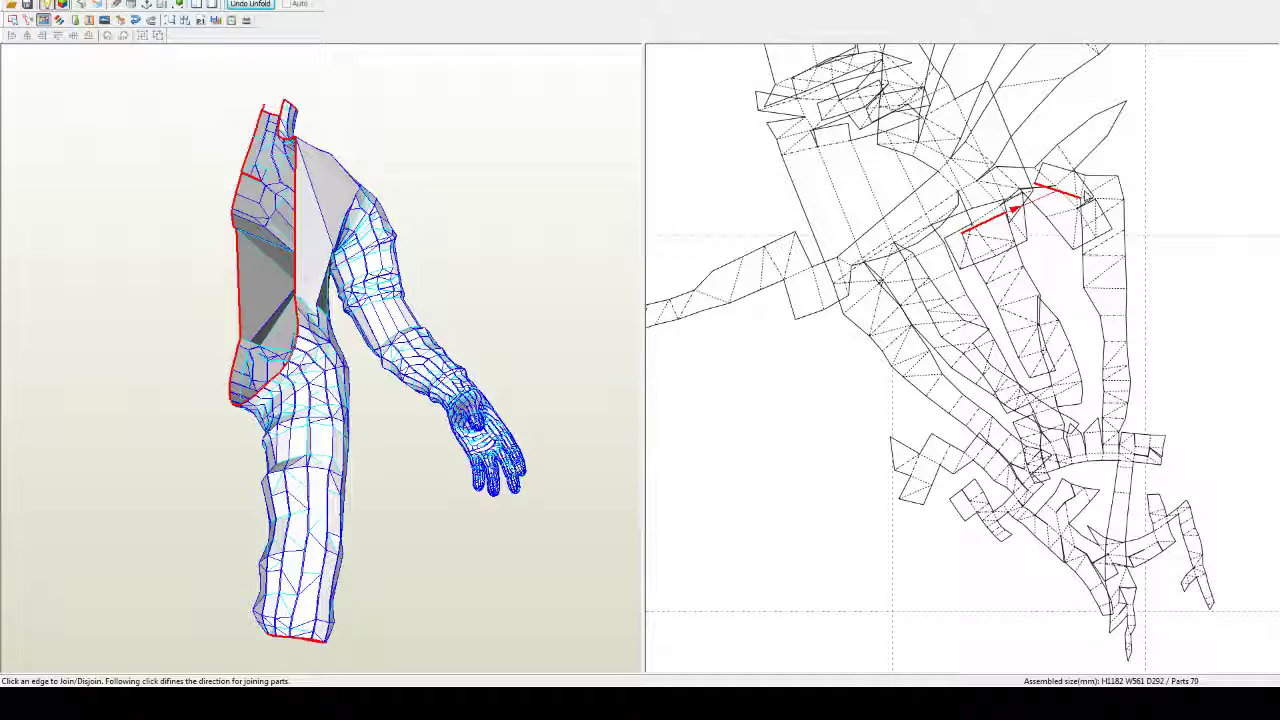
pyautogui.click(1010, 230)
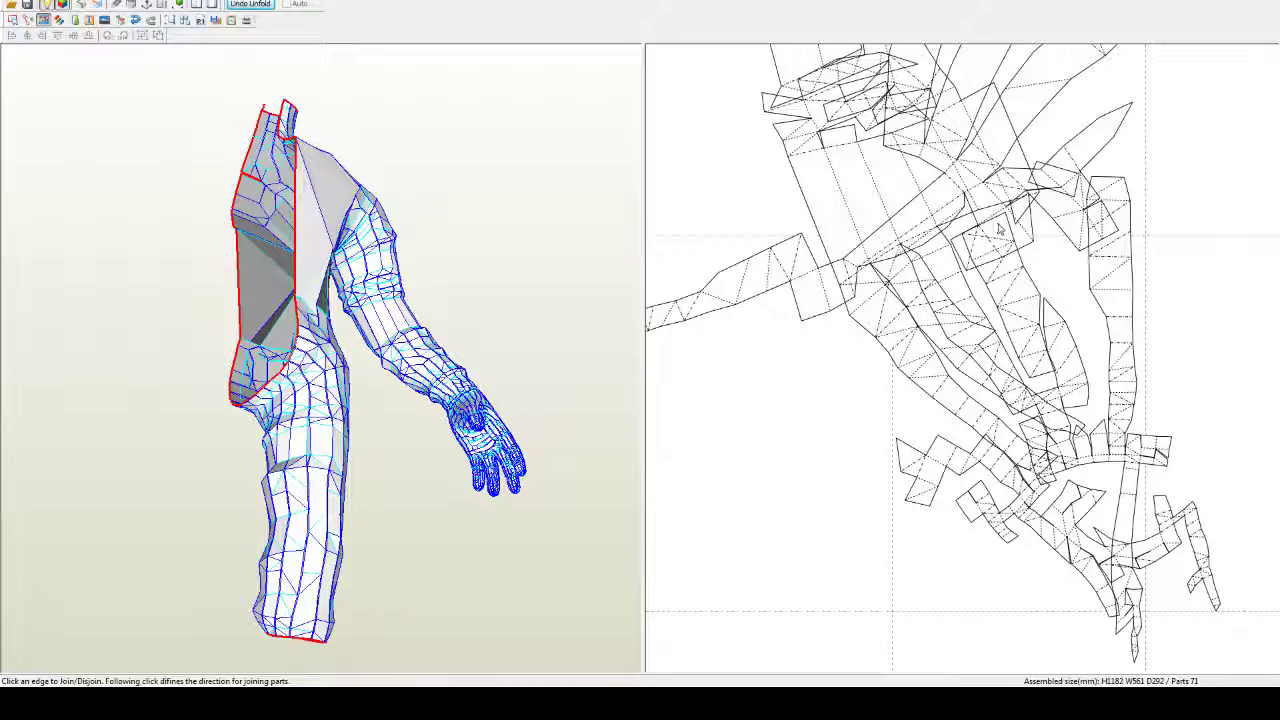
pyautogui.click(978, 220)
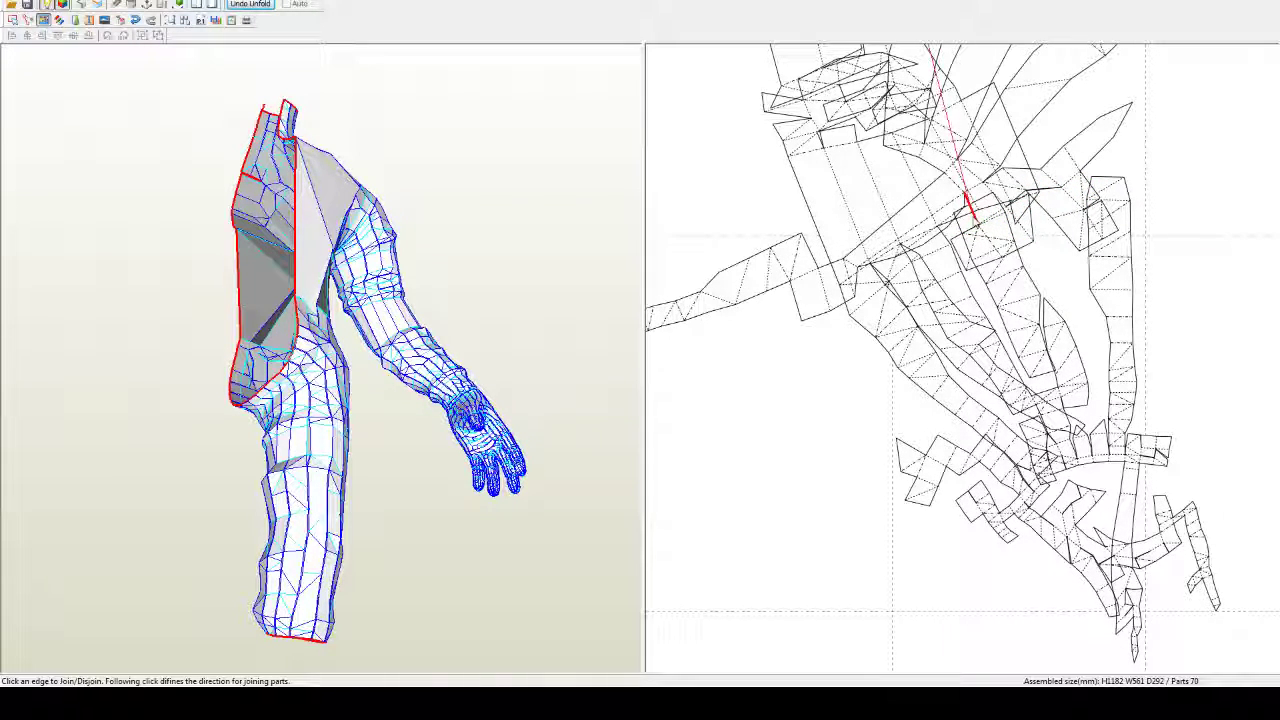
pyautogui.click(988, 206)
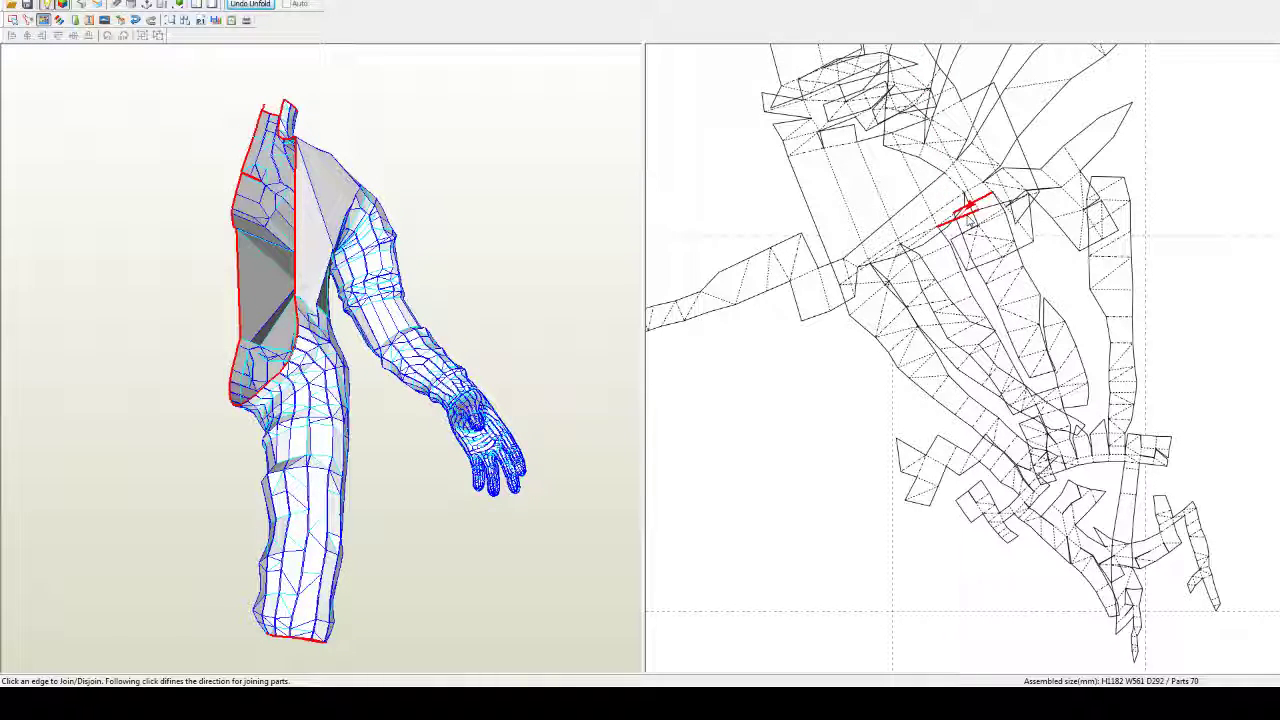
pyautogui.click(968, 220)
pyautogui.click(993, 210)
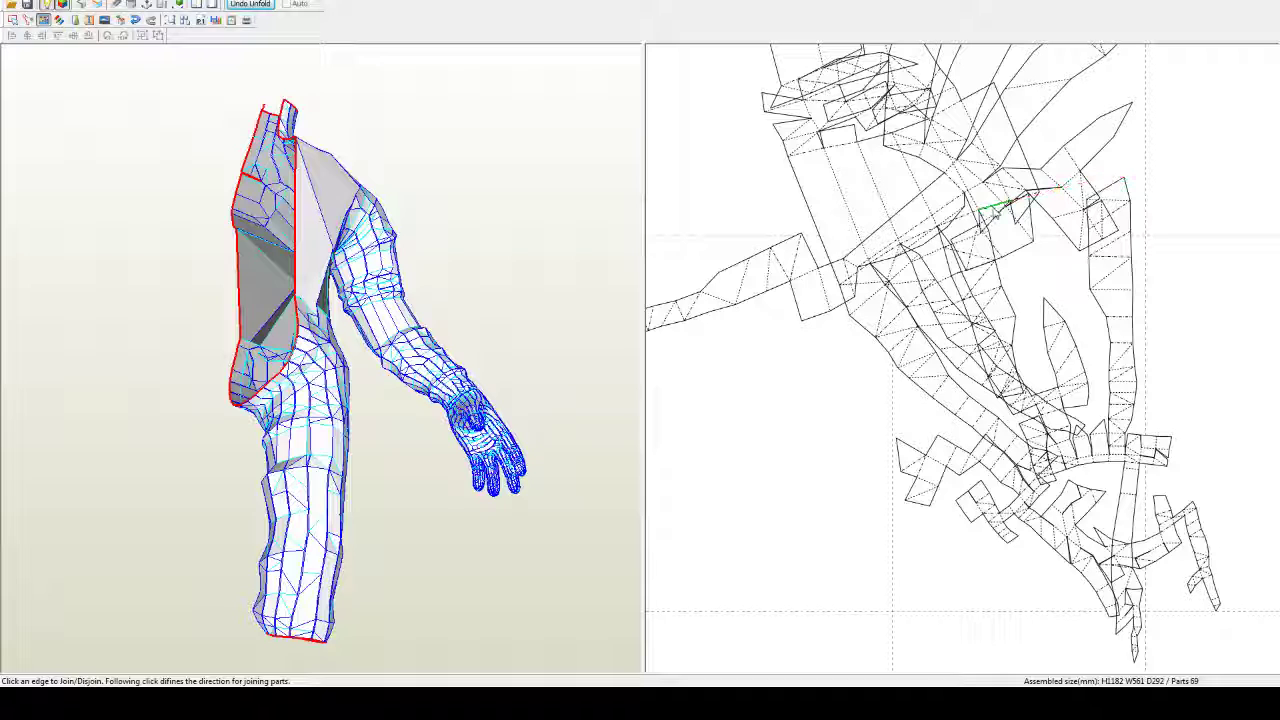
# Step: Cut the long outer strip from the wrist band and join the large arm part to the short edge of the middle strip
pyautogui.click(1102, 458)
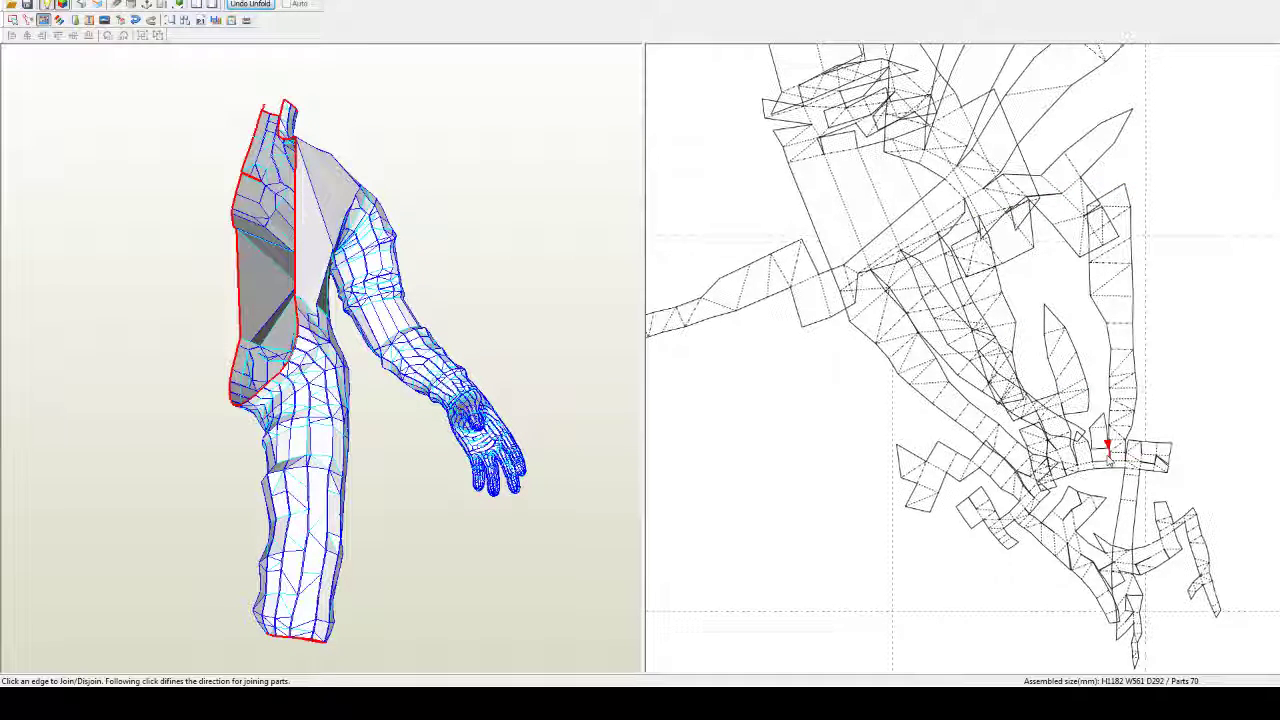
pyautogui.click(1108, 454)
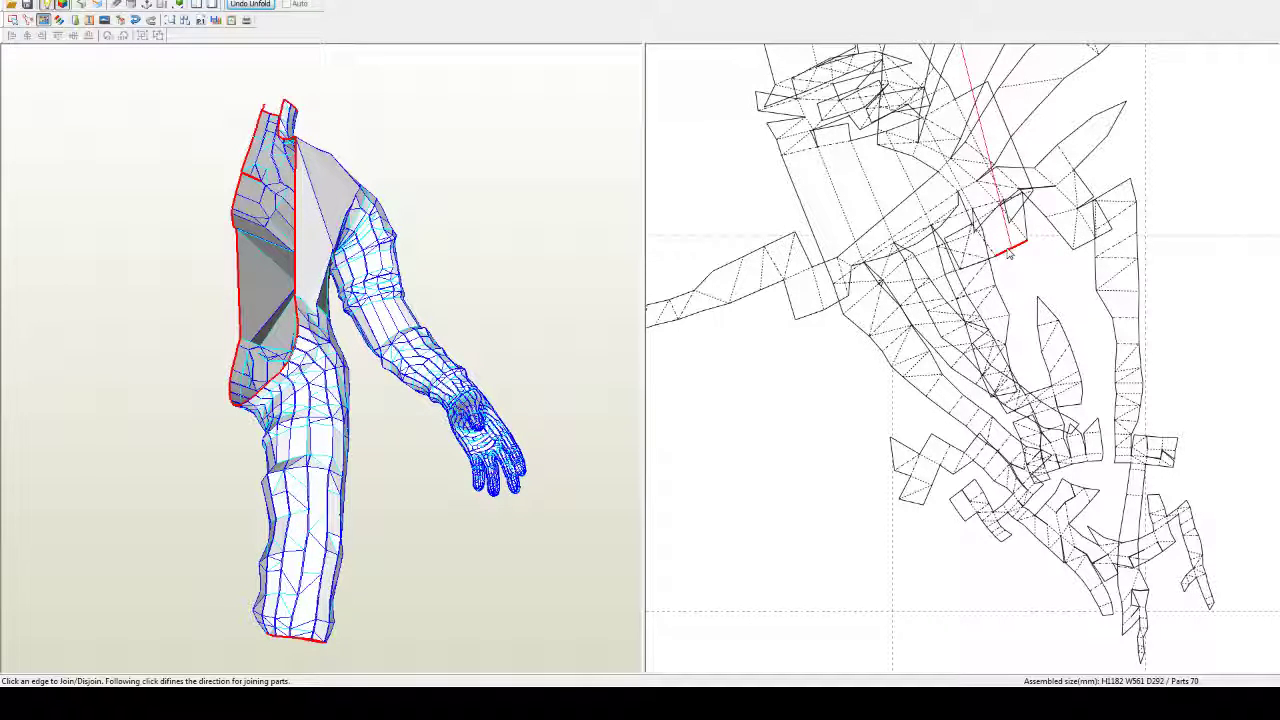
pyautogui.click(1009, 253)
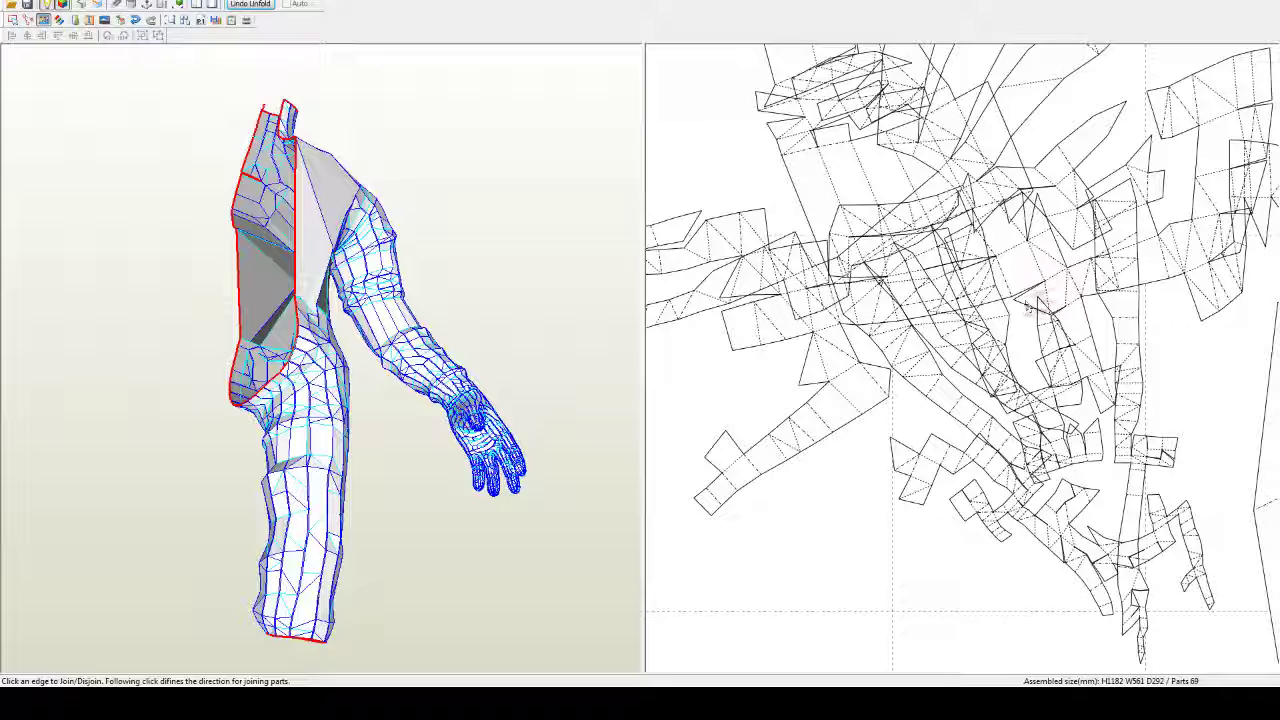
# Step: Transfer the middle strip's faces one at a time to the neighbouring column by cutting and rejoining their cross edges
pyautogui.click(1020, 268)
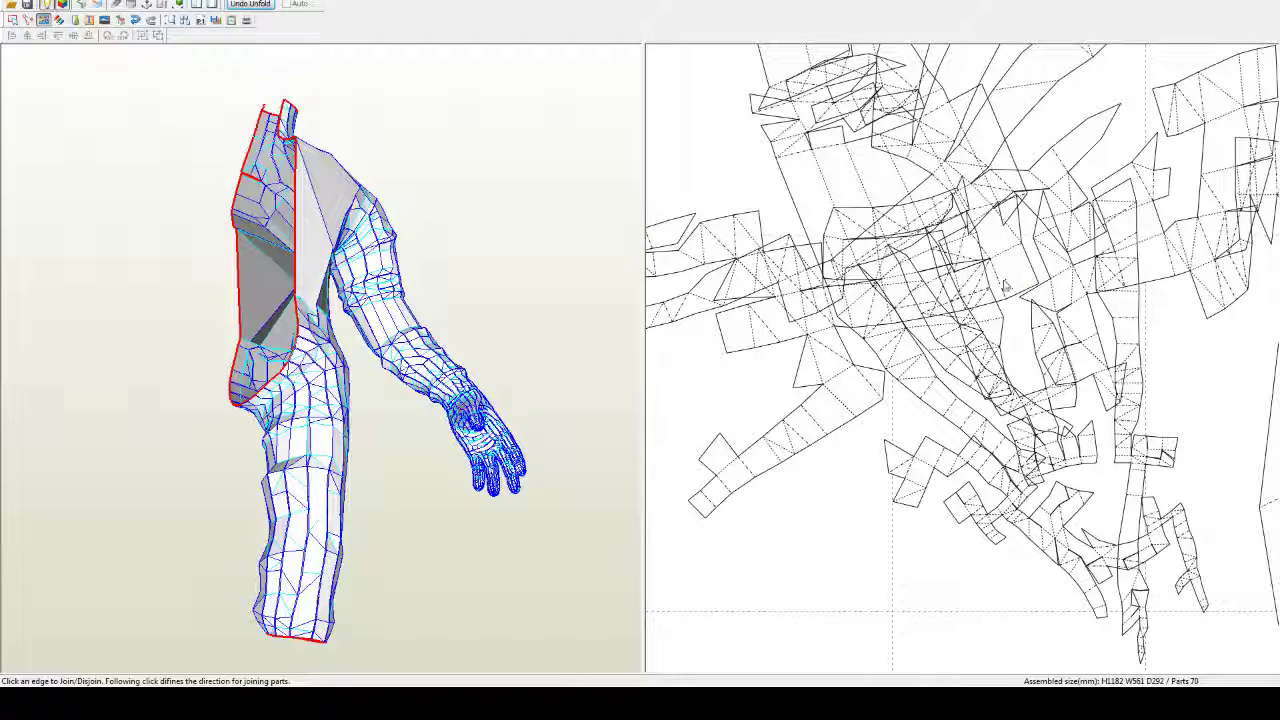
pyautogui.click(1004, 285)
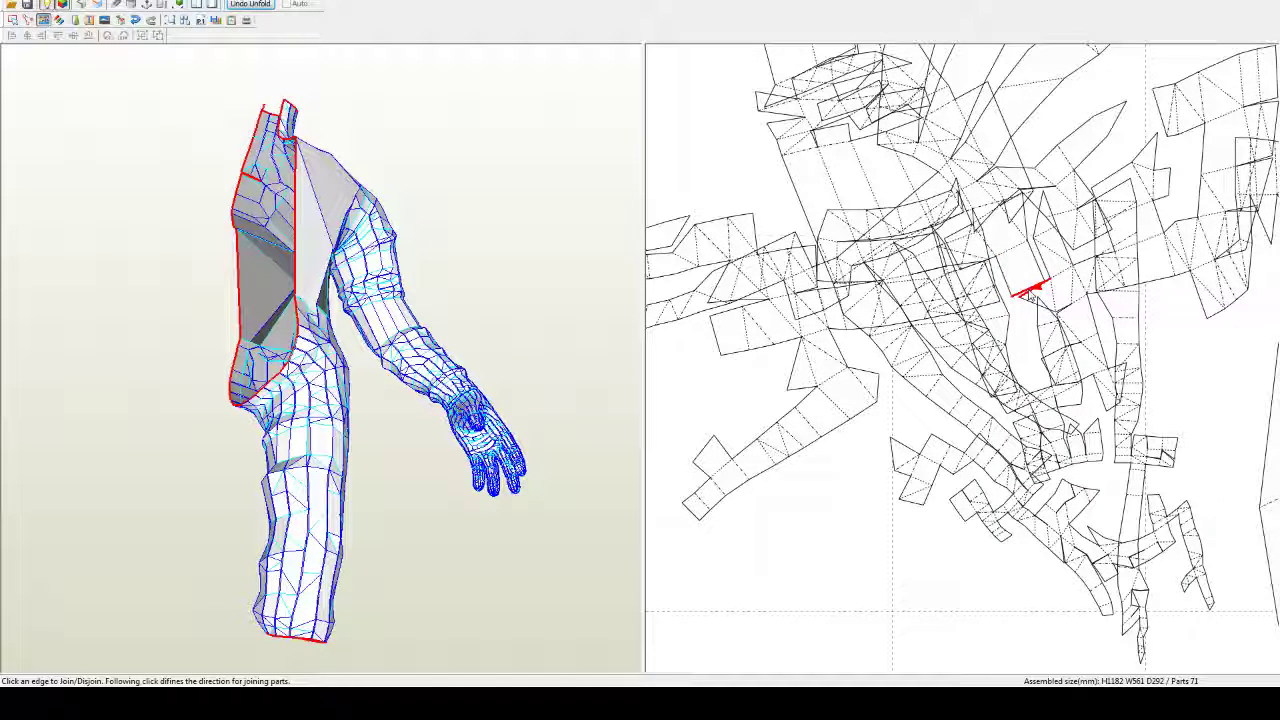
pyautogui.click(1030, 294)
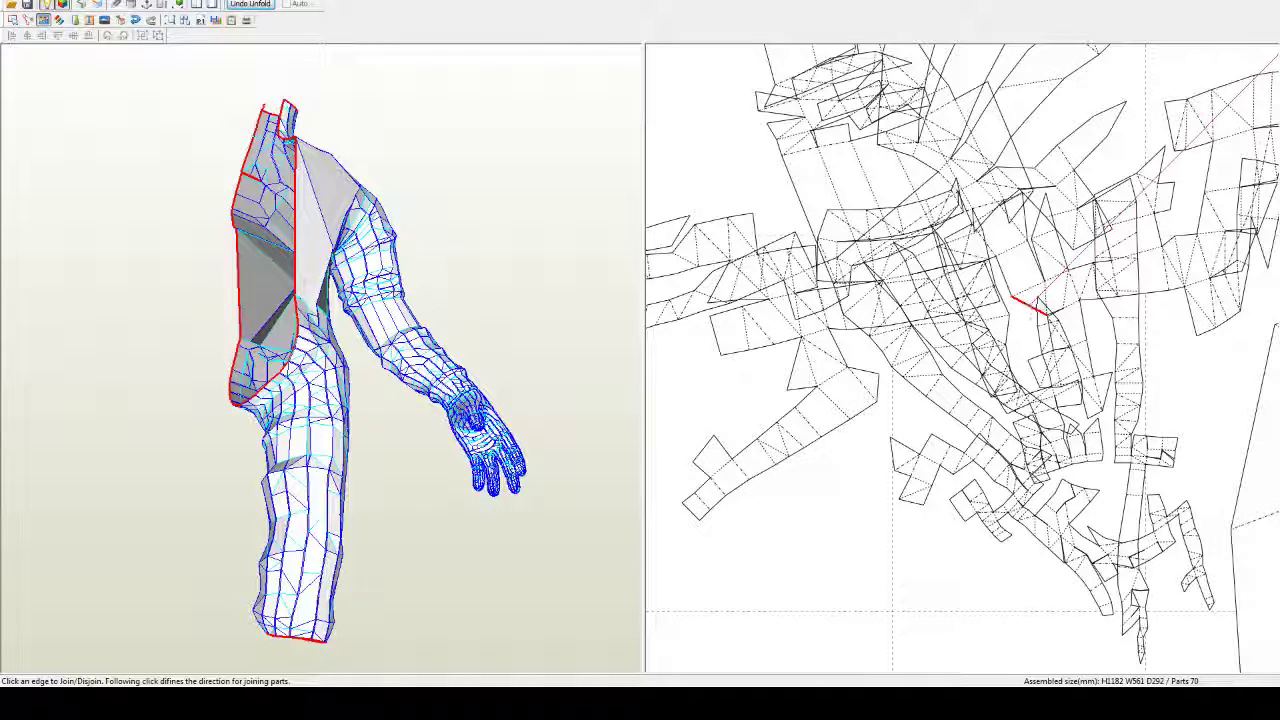
pyautogui.click(1030, 302)
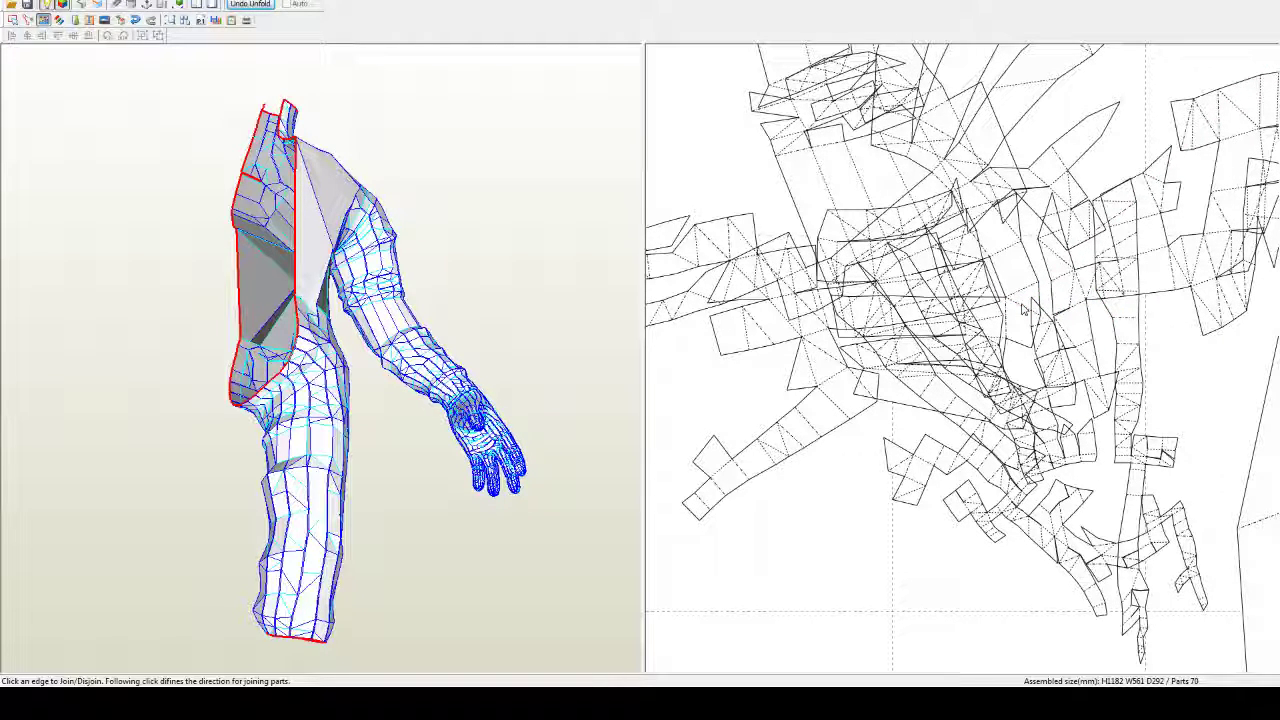
pyautogui.click(1007, 332)
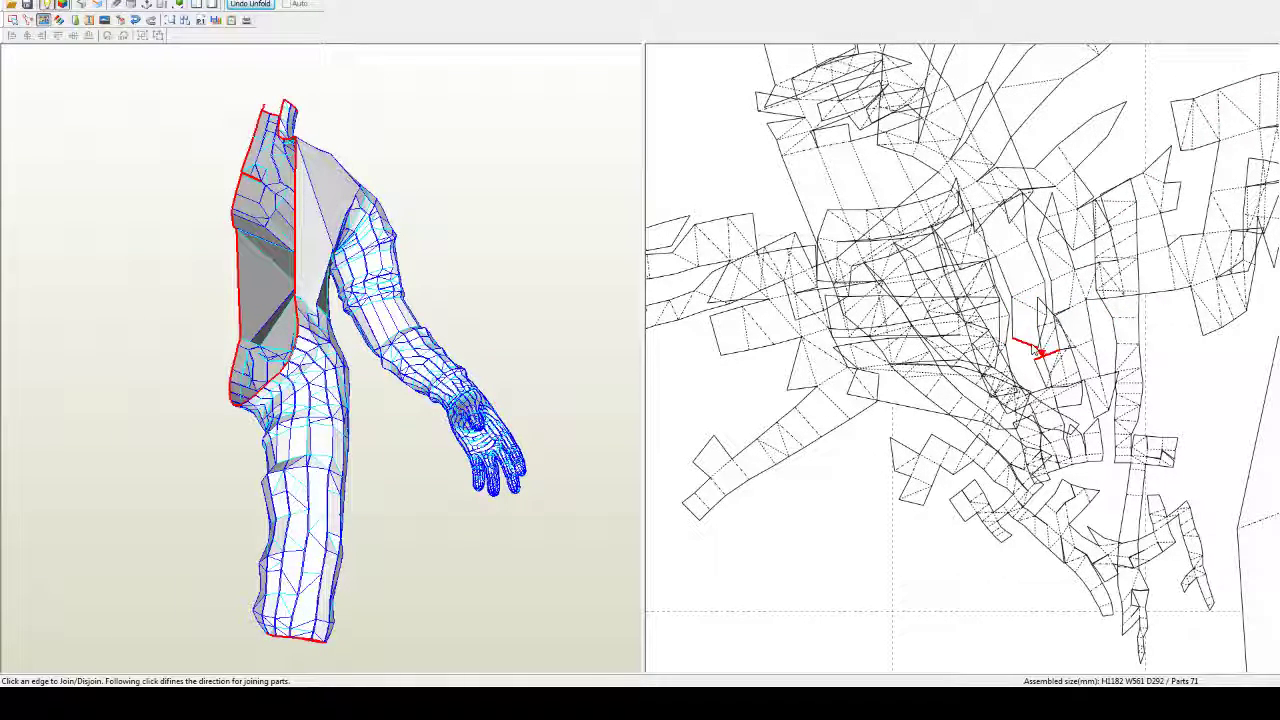
pyautogui.click(1036, 350)
pyautogui.click(1030, 371)
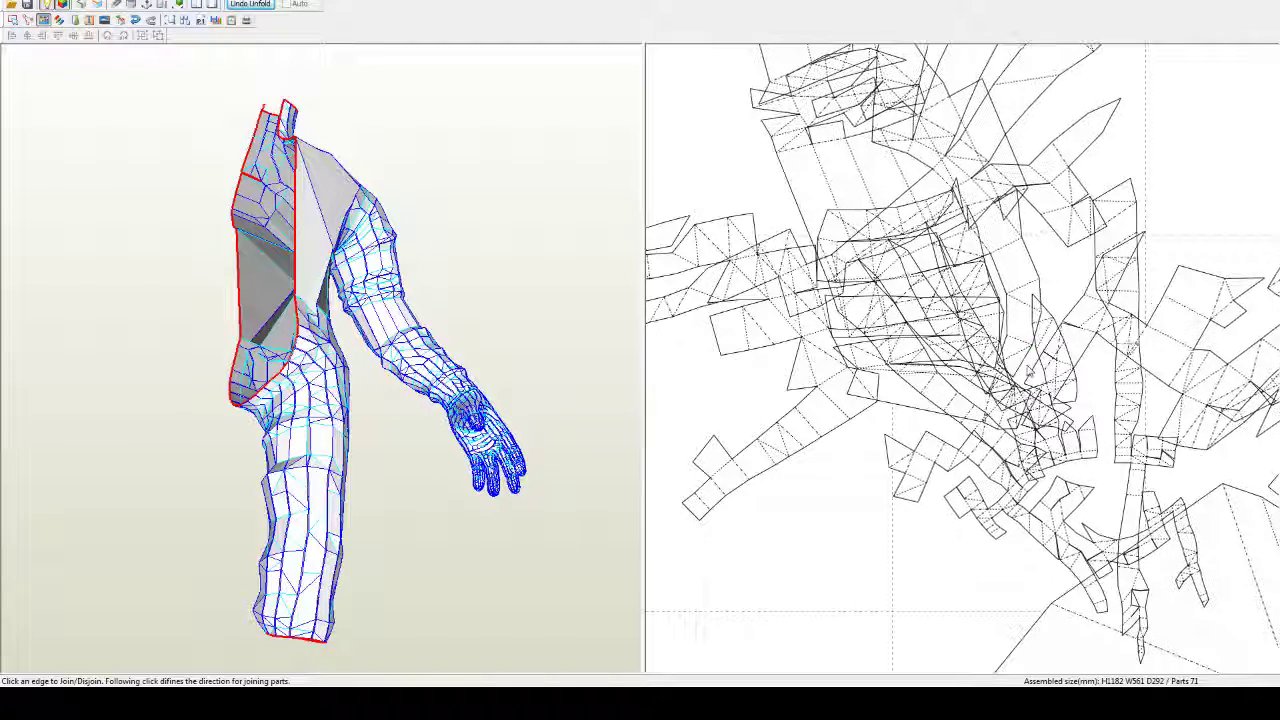
# Step: Inspect the outer side of the arm on the 3D model, rejoin the large part beside the middle strip, and cut its adjoining edge
pyautogui.moveTo(478, 382); pyautogui.dragTo(393, 435)
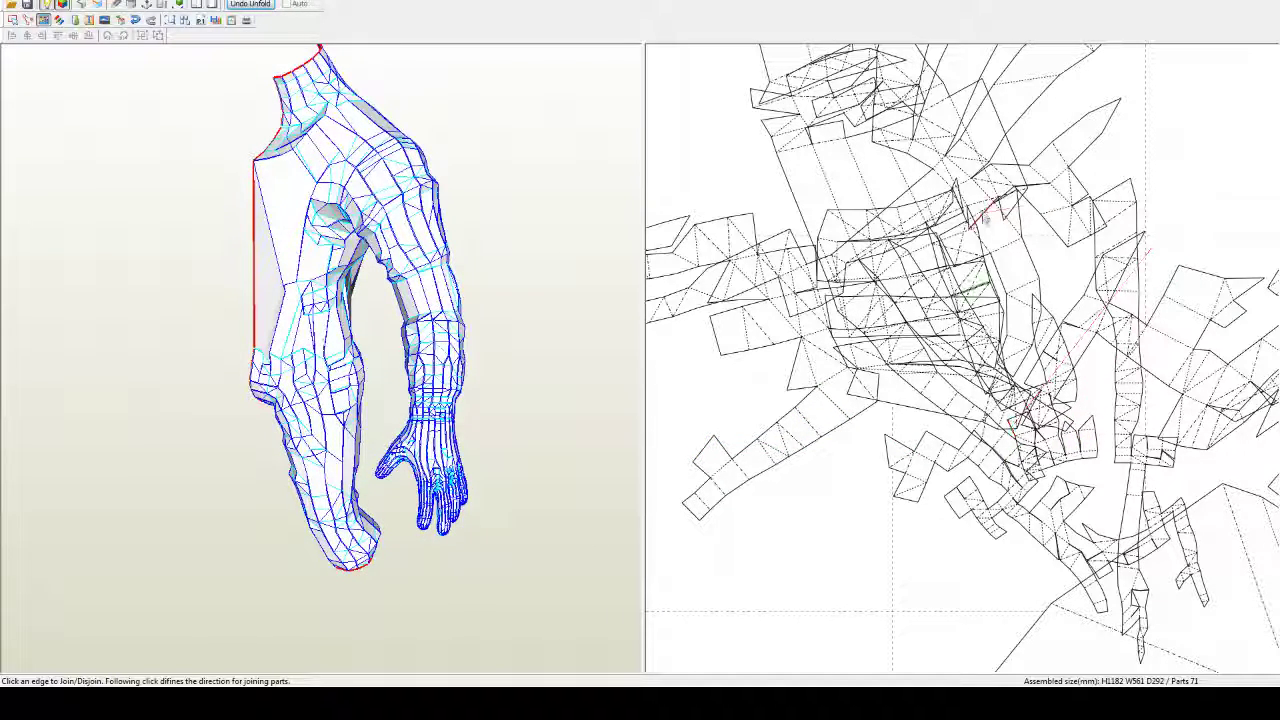
pyautogui.moveTo(566, 336); pyautogui.dragTo(418, 314, button='right')
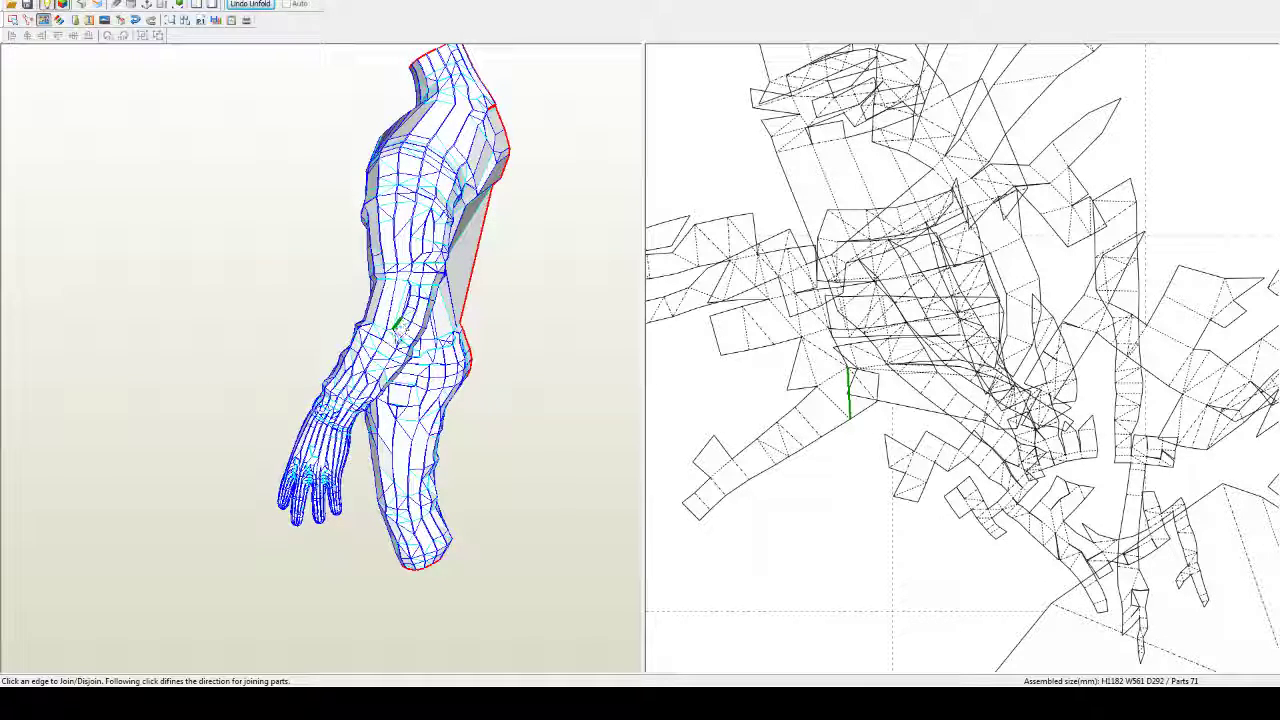
pyautogui.click(1046, 242)
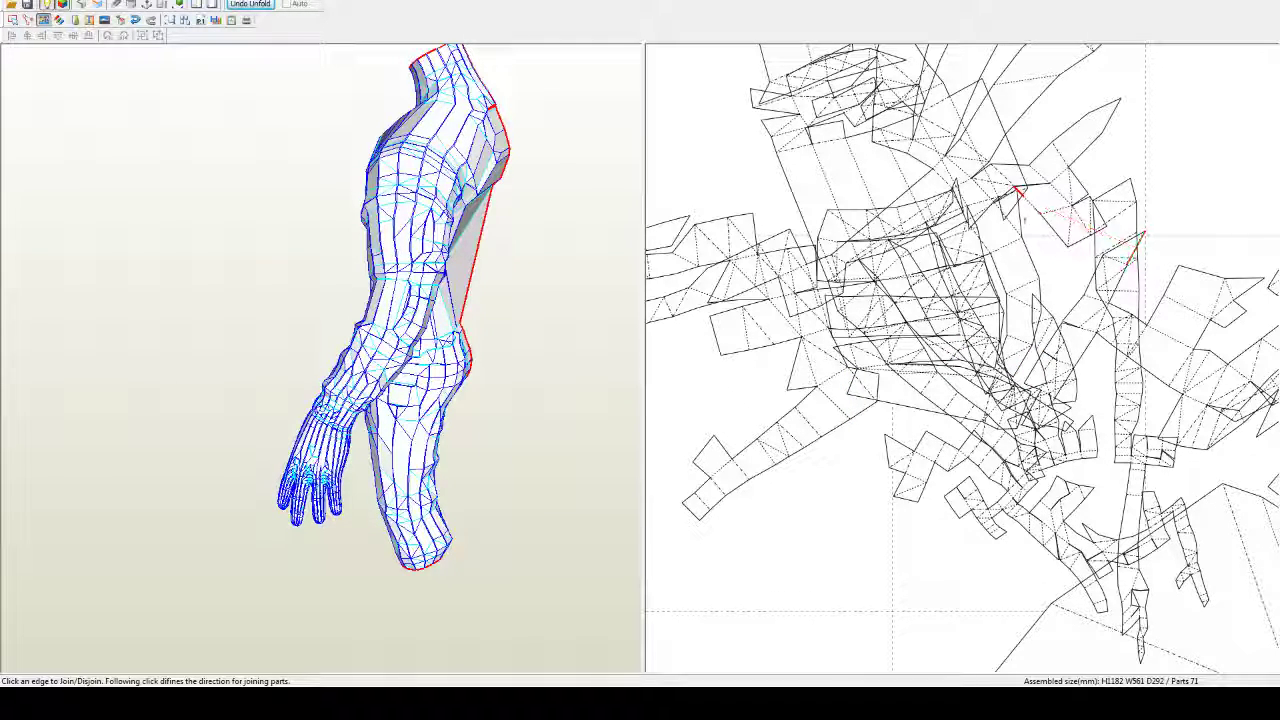
pyautogui.click(1042, 240)
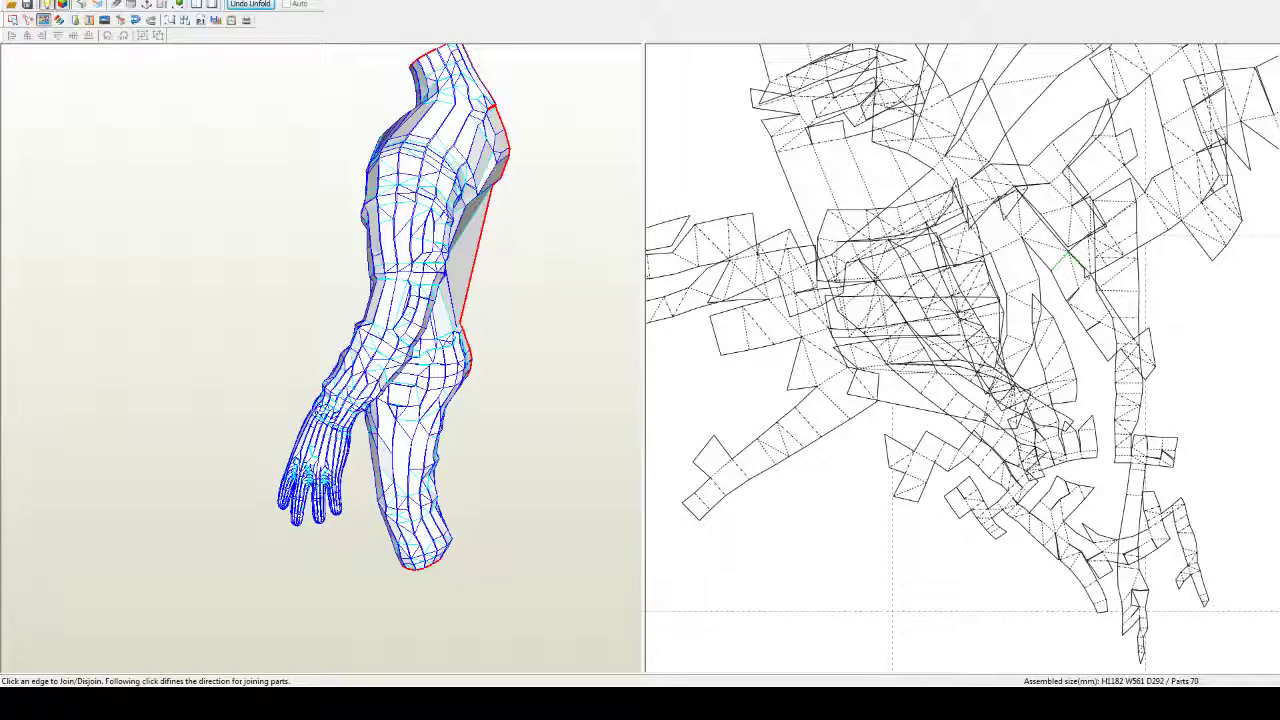
pyautogui.click(1079, 264)
# Step: Cut the outermost column of wide faces in the upper arm group away from its neighbouring column
pyautogui.moveTo(1007, 248); pyautogui.dragTo(1045, 465, button='middle')
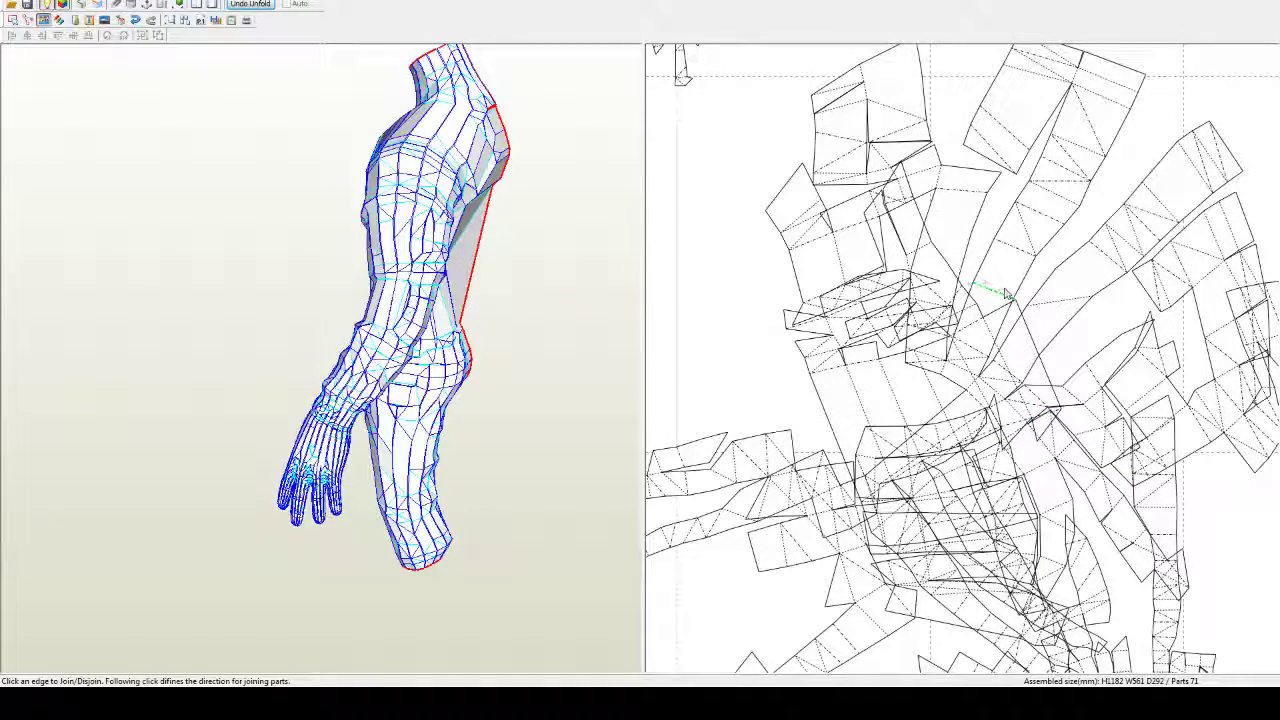
pyautogui.scroll(-3, 915, 383)
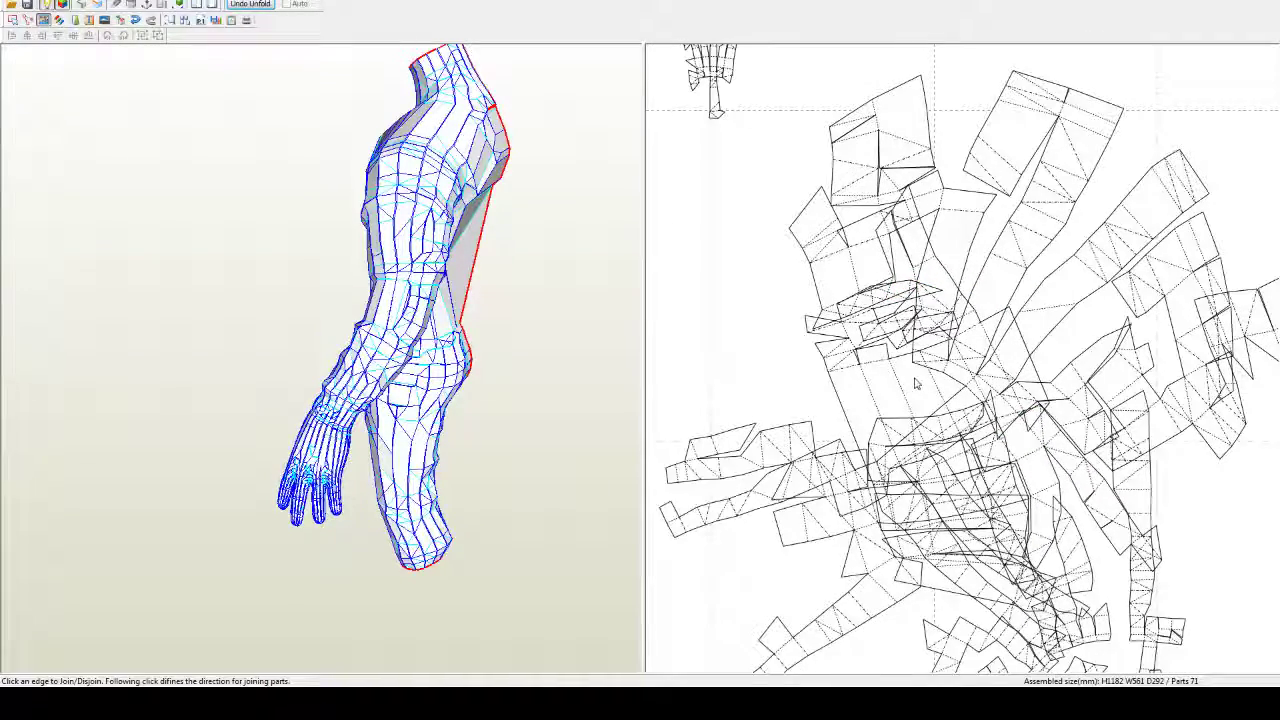
pyautogui.scroll(5, 930, 420)
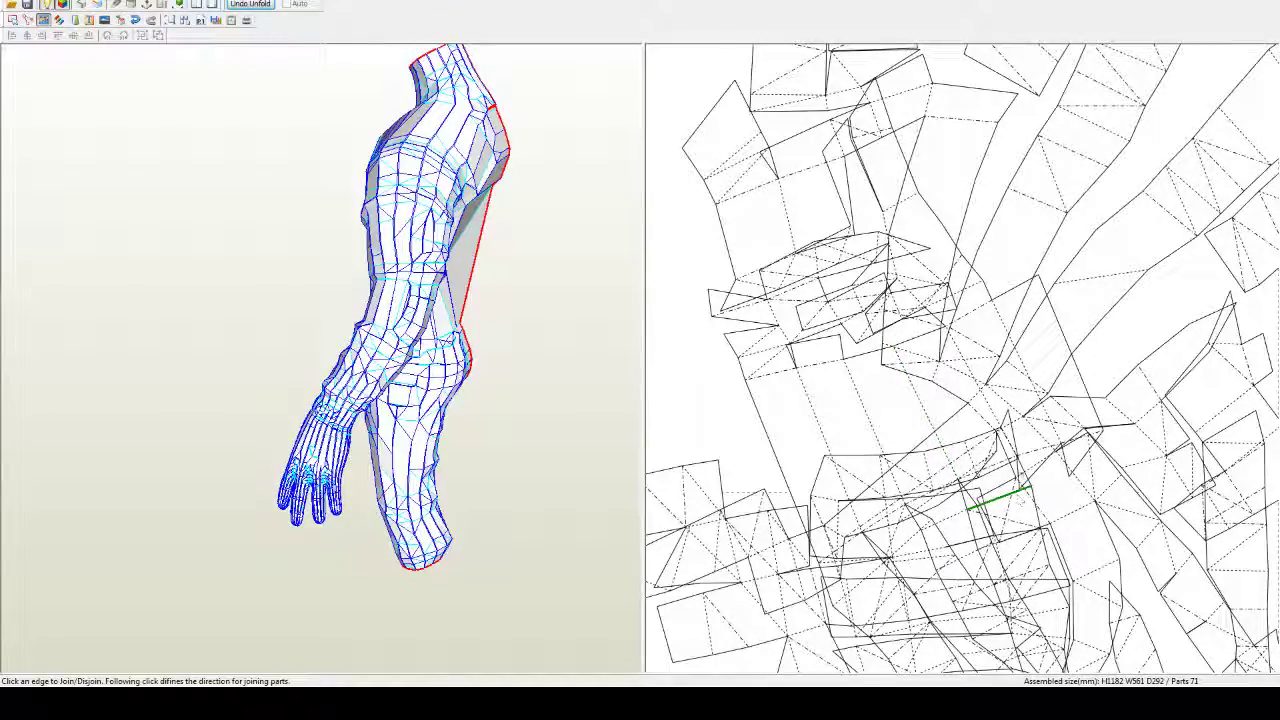
pyautogui.moveTo(1020, 510); pyautogui.dragTo(1020, 302, button='right')
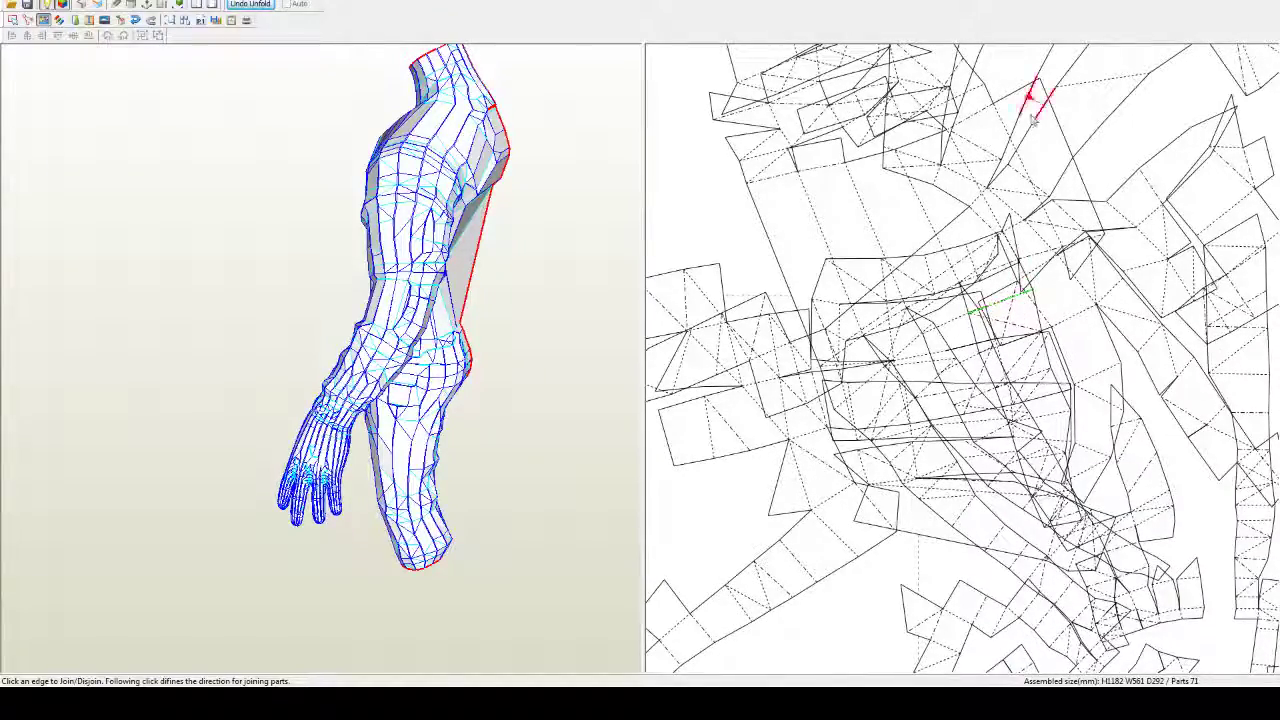
pyautogui.moveTo(1043, 104); pyautogui.dragTo(1080, 376, button='middle')
pyautogui.click(1095, 358)
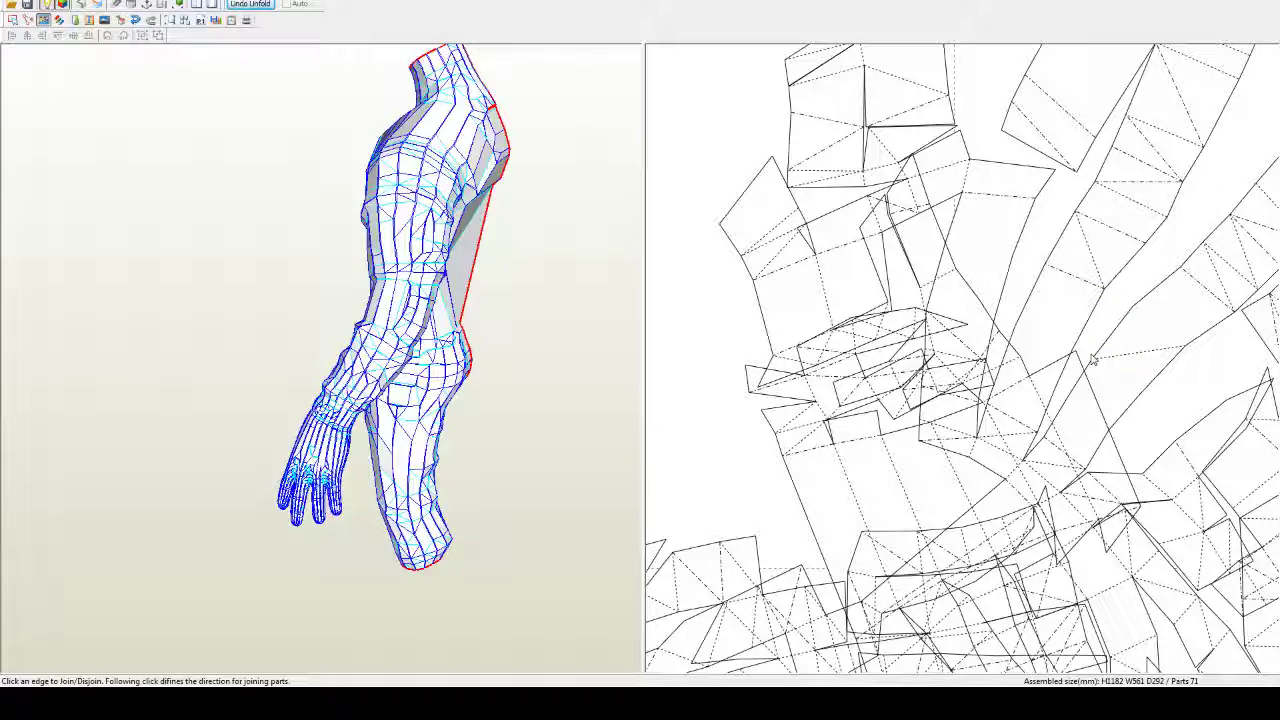
pyautogui.click(820, 276)
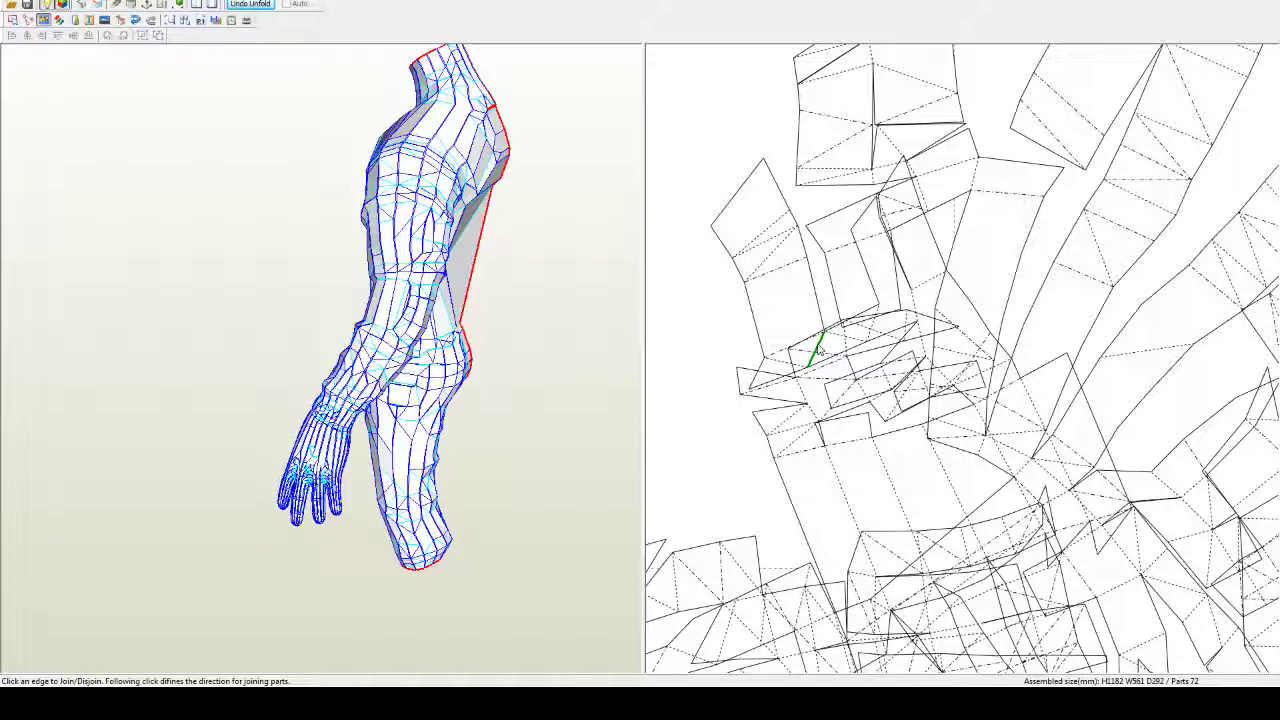
# Step: Rejoin the small elbow faces of the outermost arm column and attach the detached strip above them end to end
pyautogui.click(804, 408)
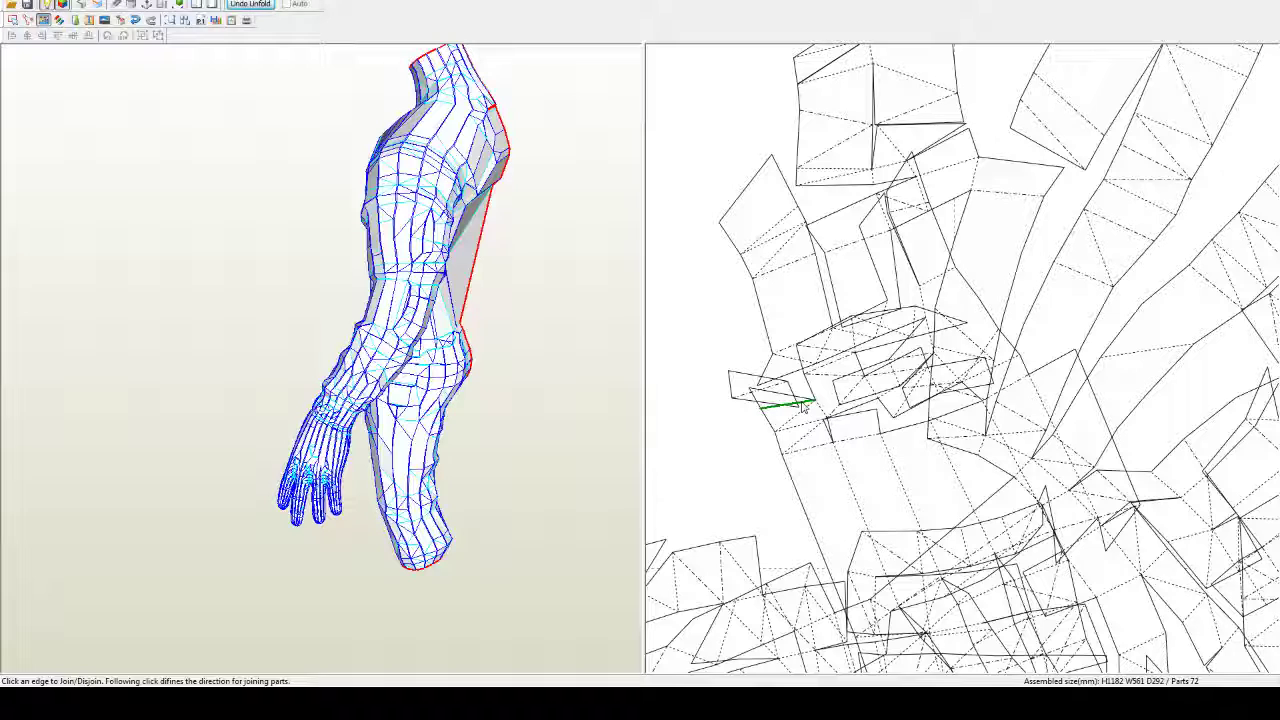
pyautogui.click(803, 405)
pyautogui.click(803, 405)
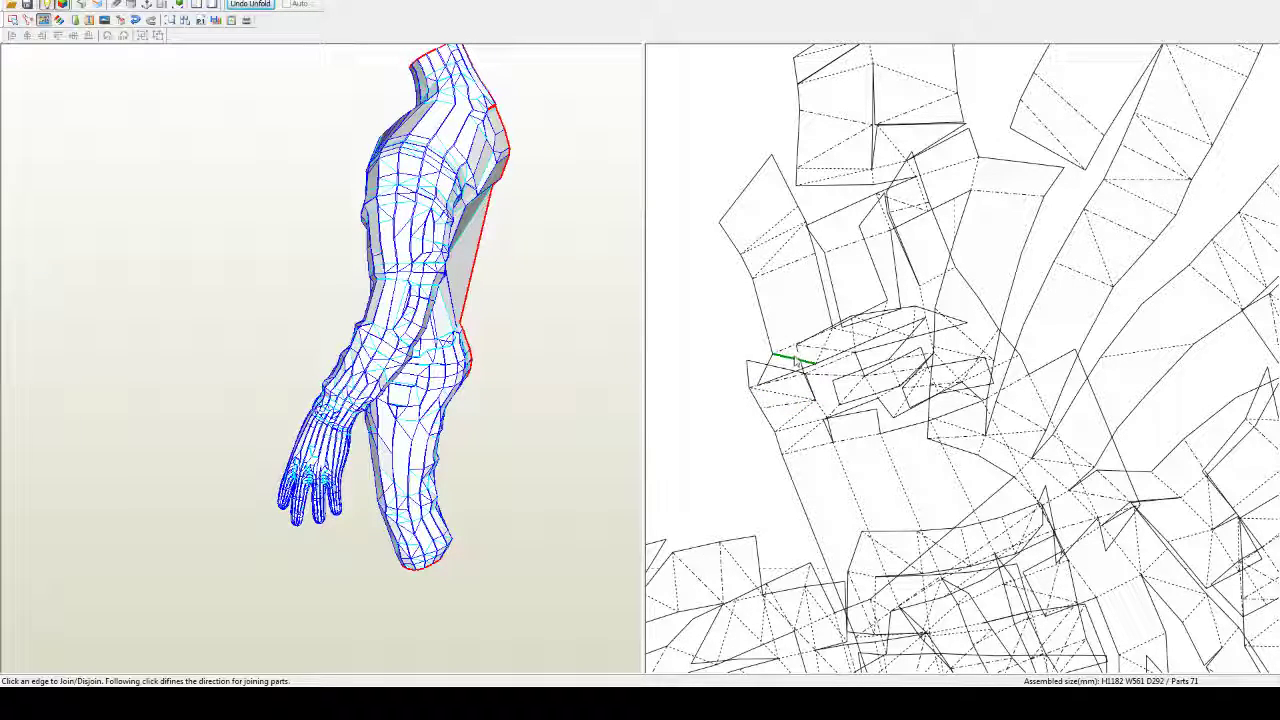
pyautogui.click(823, 345)
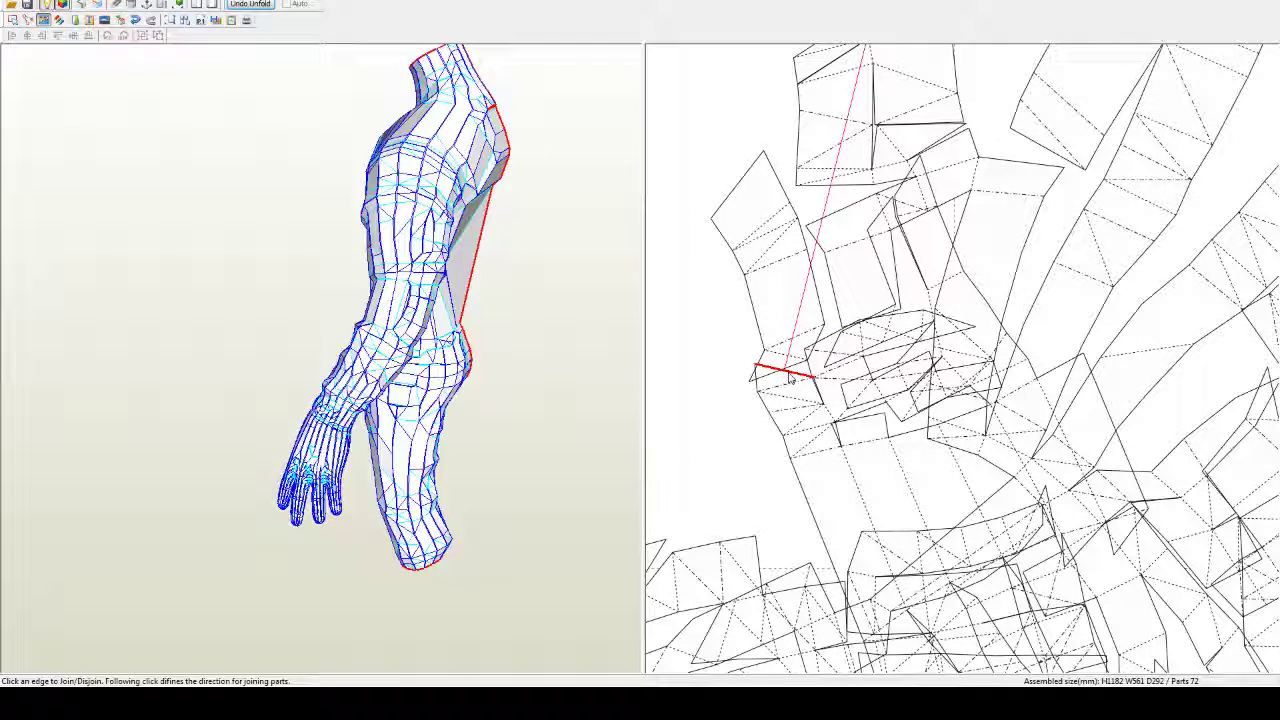
pyautogui.click(788, 372)
pyautogui.click(823, 340)
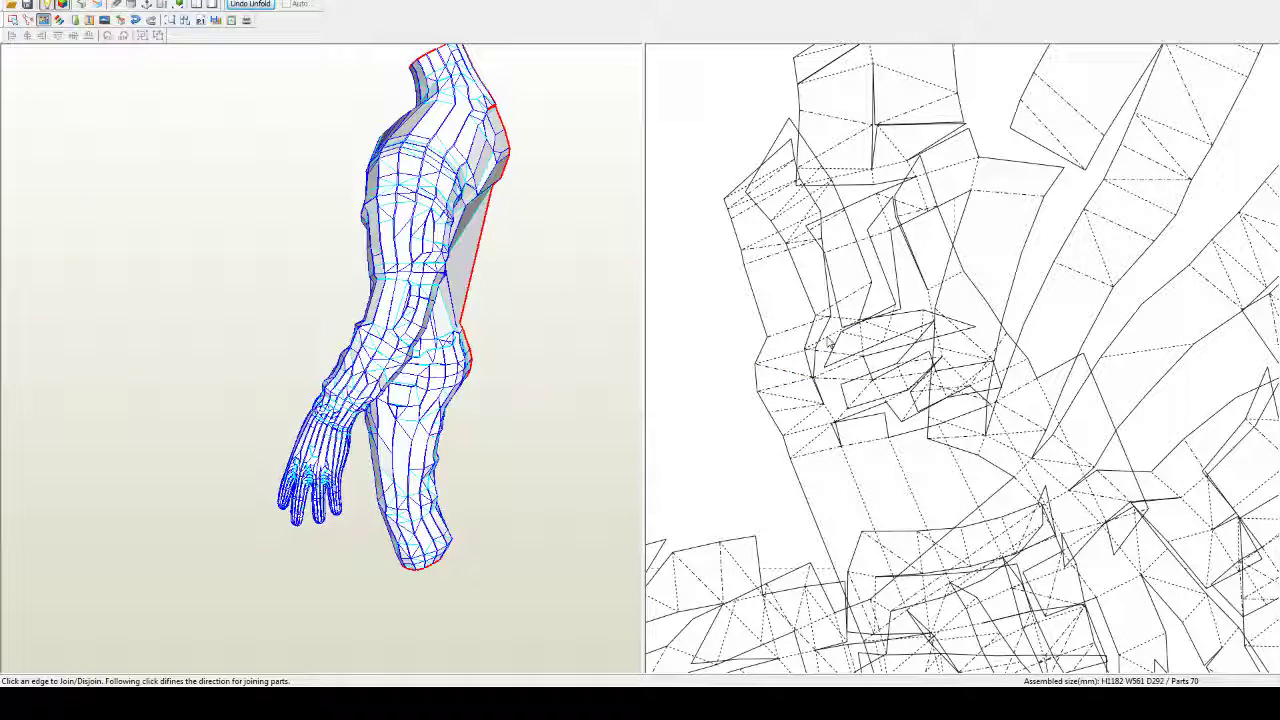
# Step: Cut and rejoin the lower cross edges so the next columns' elbow faces attach to the wide forearm faces
pyautogui.click(832, 429)
pyautogui.click(853, 427)
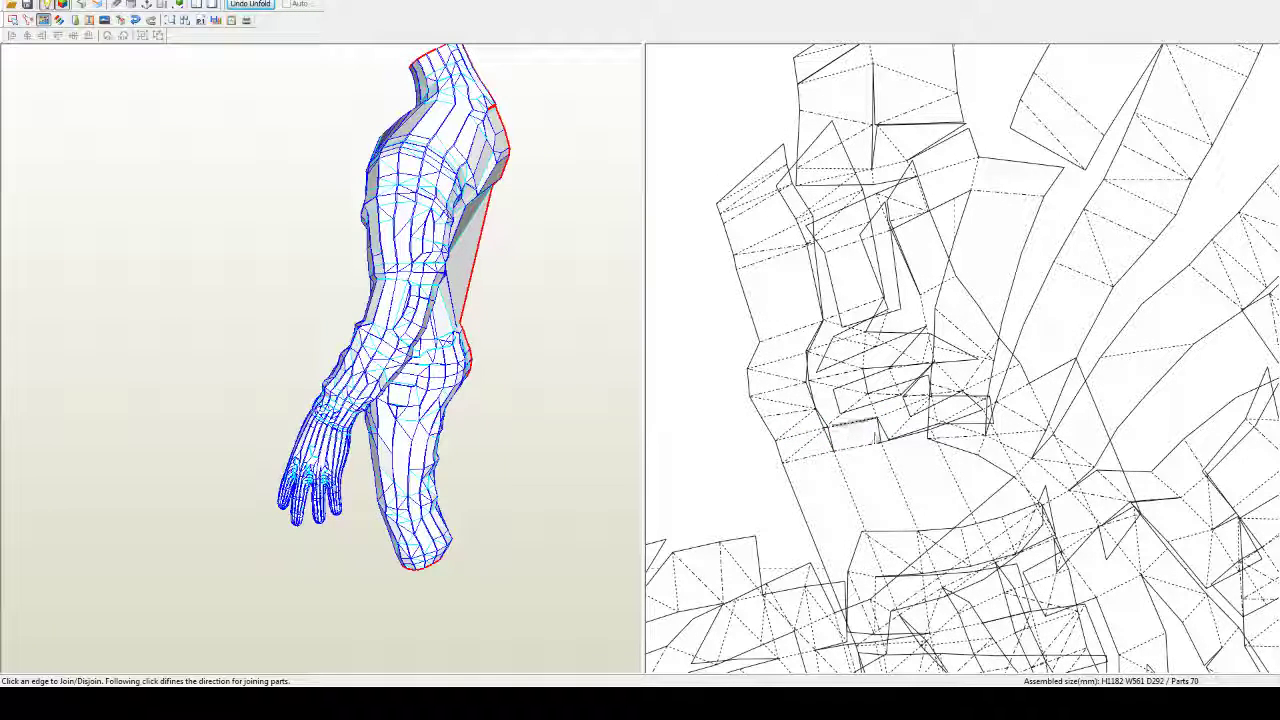
pyautogui.click(878, 420)
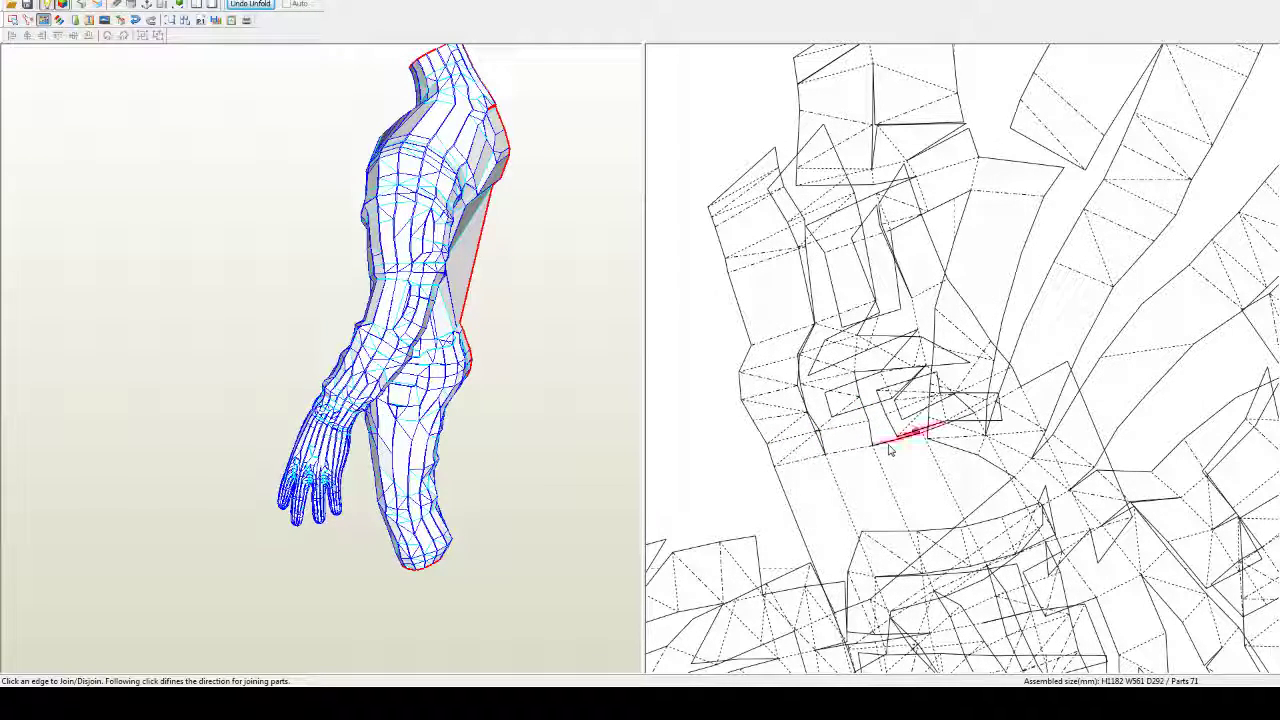
pyautogui.click(889, 447)
pyautogui.click(925, 425)
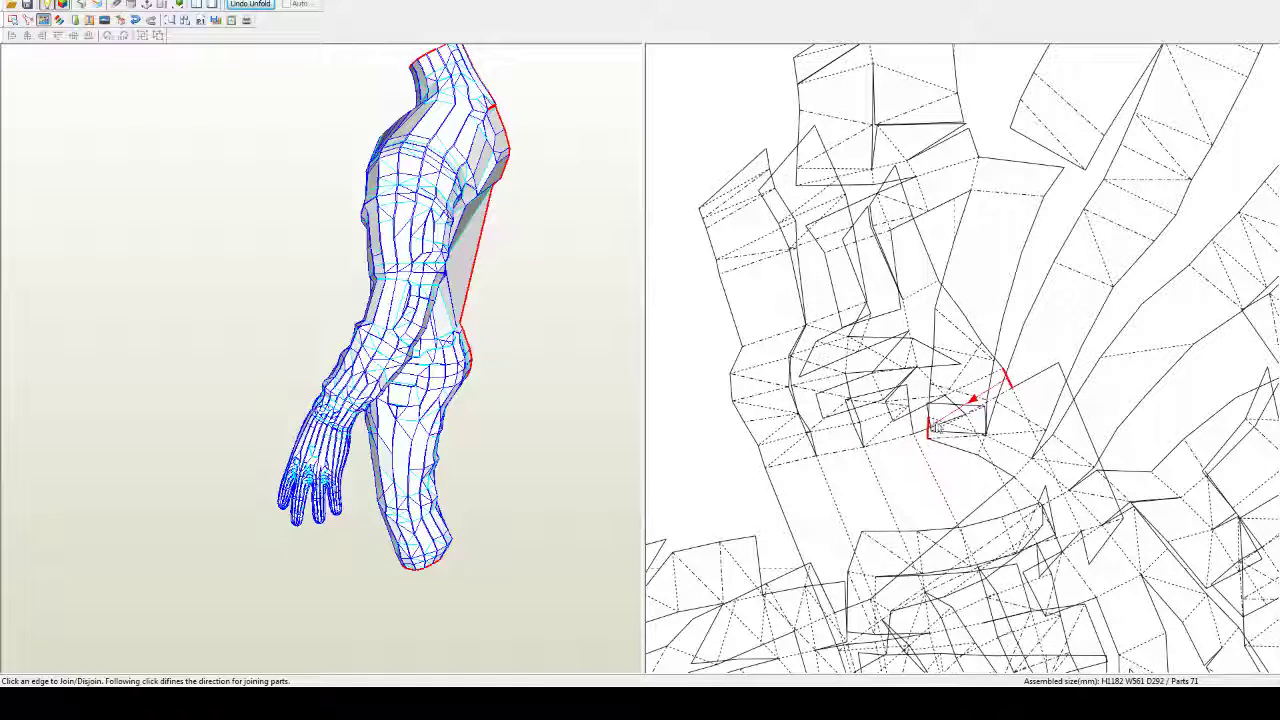
pyautogui.click(939, 428)
pyautogui.click(940, 429)
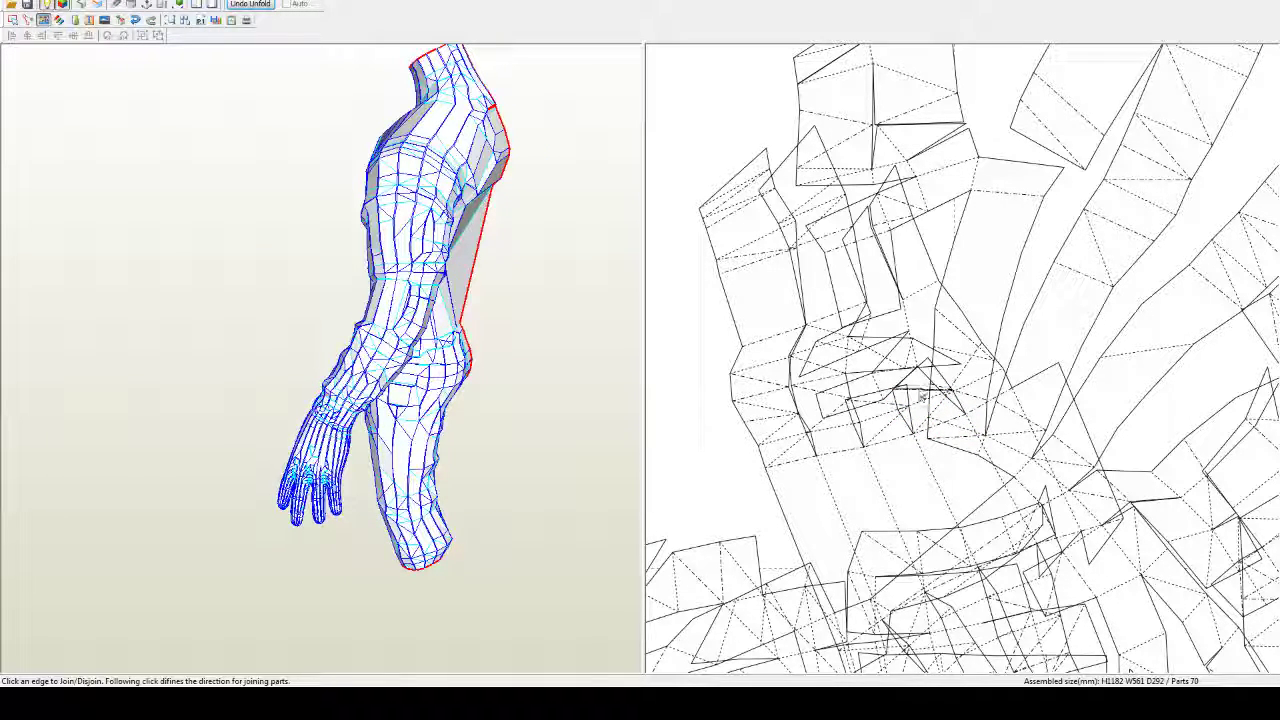
# Step: Stack the remaining small elbow faces onto the inner columns by switching their side joins to cross edges
pyautogui.click(880, 395)
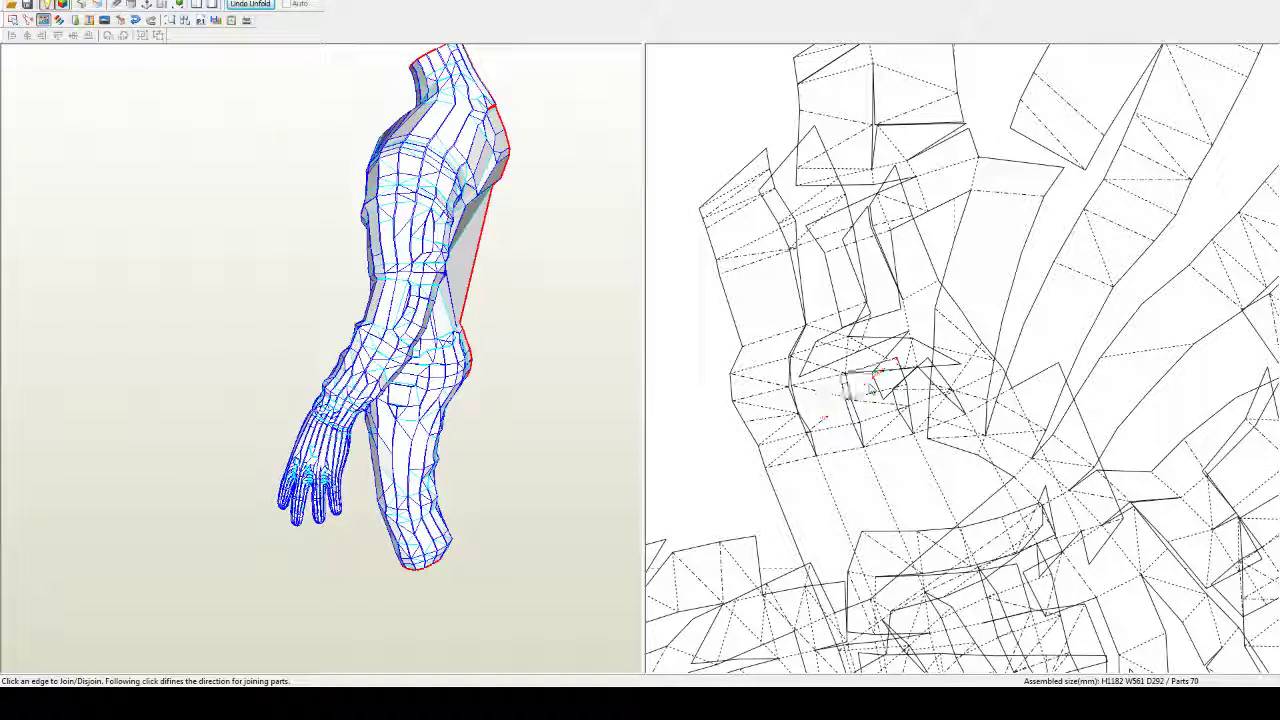
pyautogui.click(872, 372)
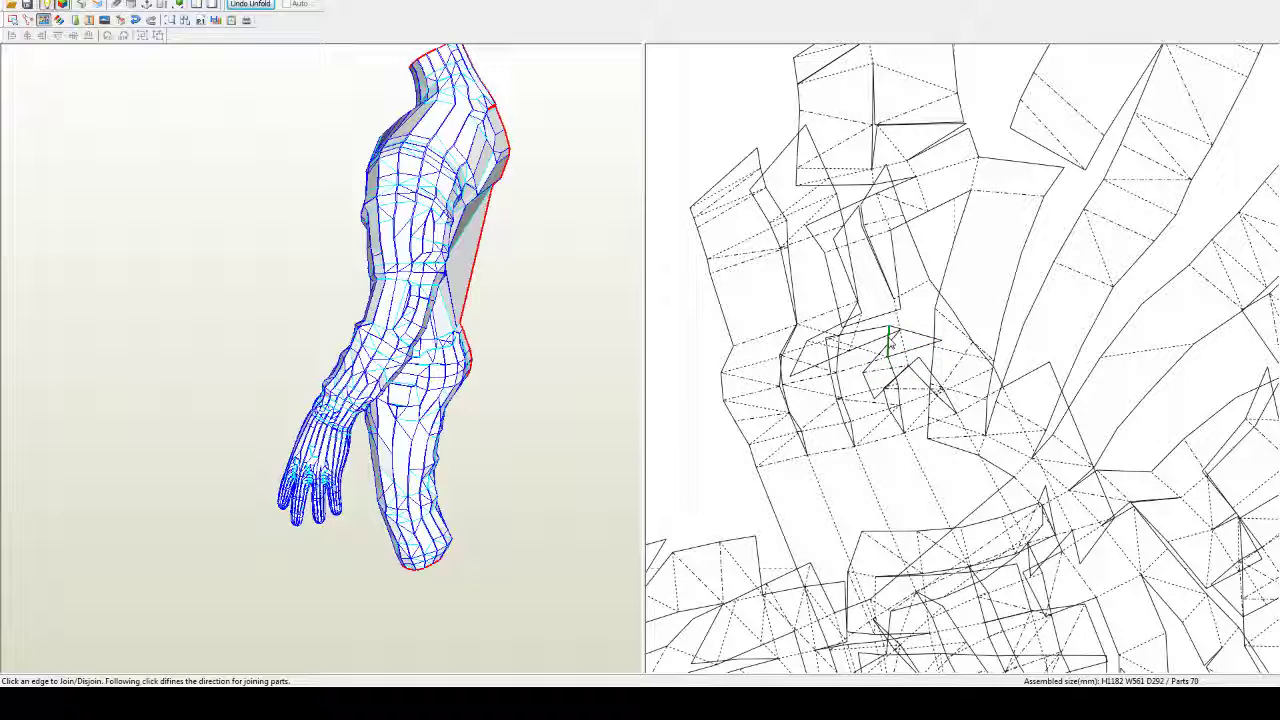
pyautogui.click(889, 345)
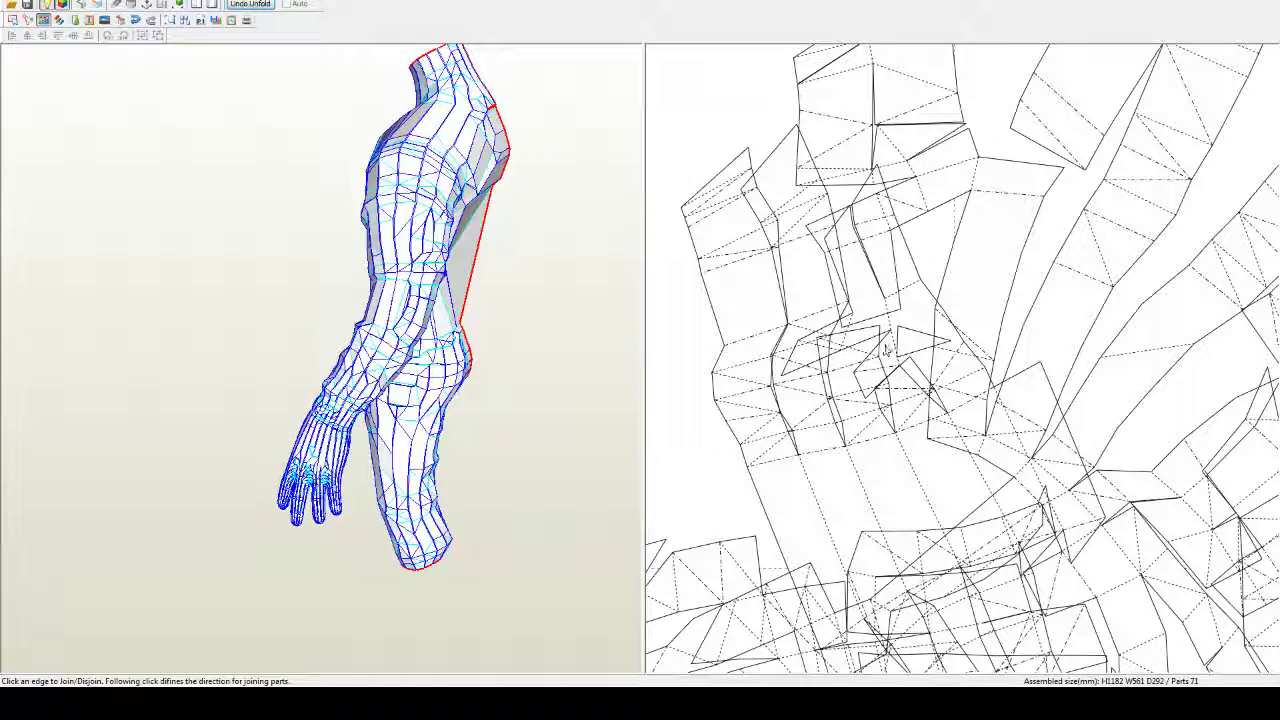
pyautogui.click(890, 354)
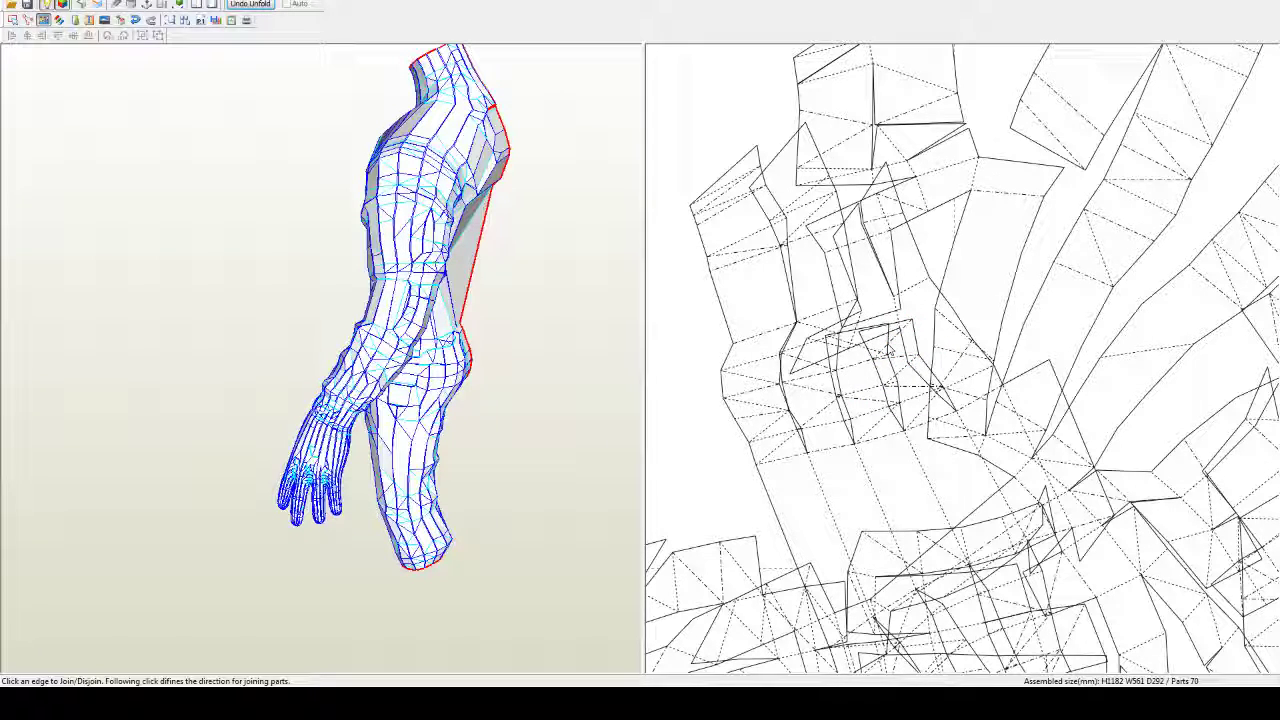
pyautogui.click(898, 318)
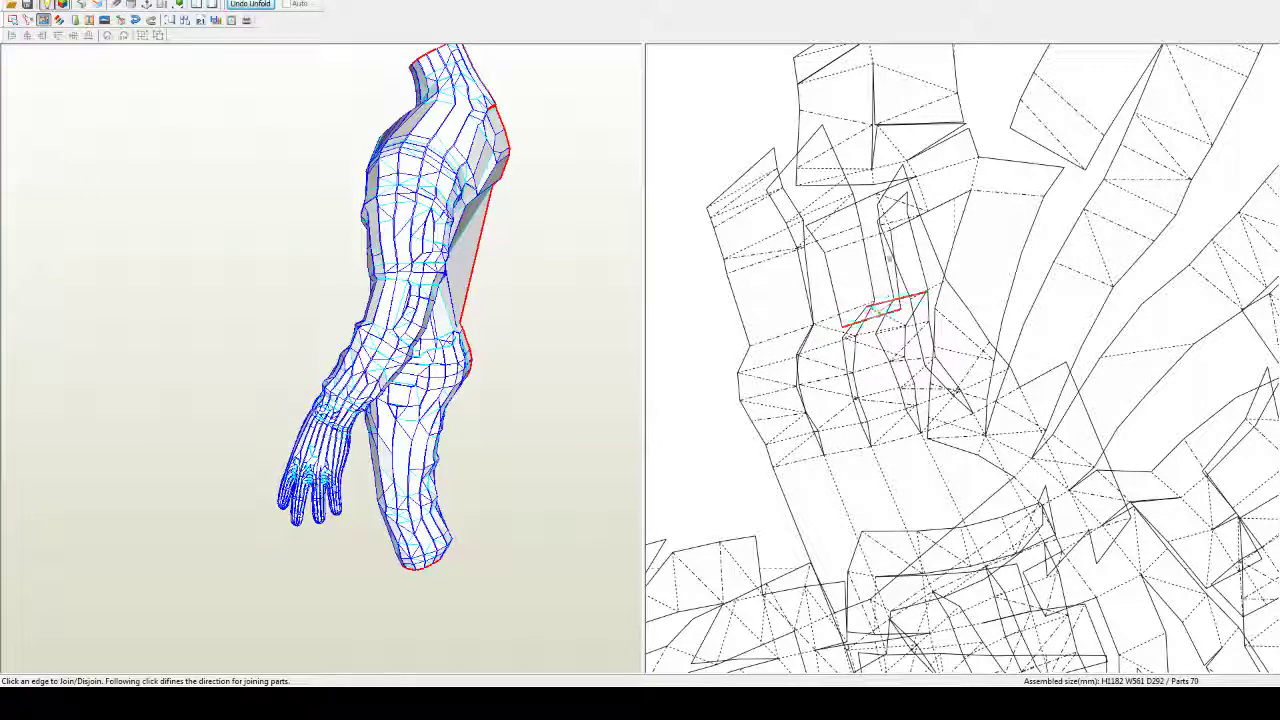
# Step: Cut the upper-arm faces apart along their lengthwise edges and join them end to end above the inner elbow columns
pyautogui.click(886, 212)
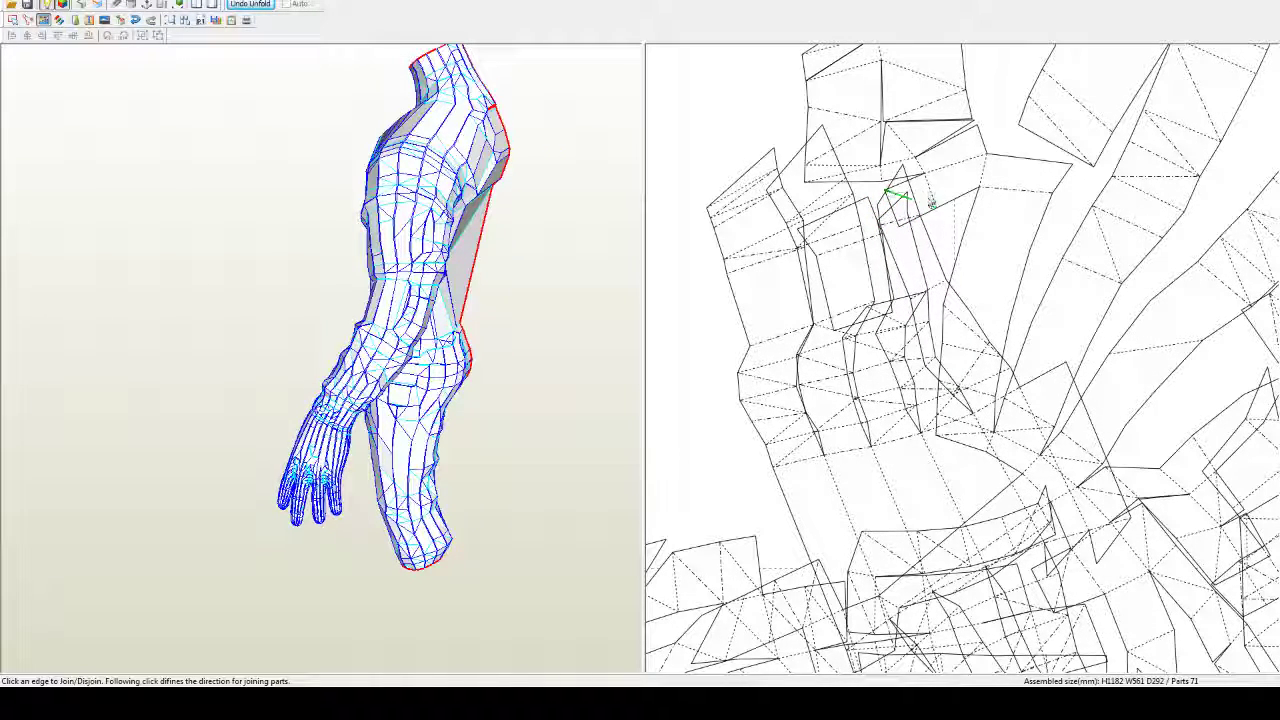
pyautogui.click(926, 192)
pyautogui.click(931, 166)
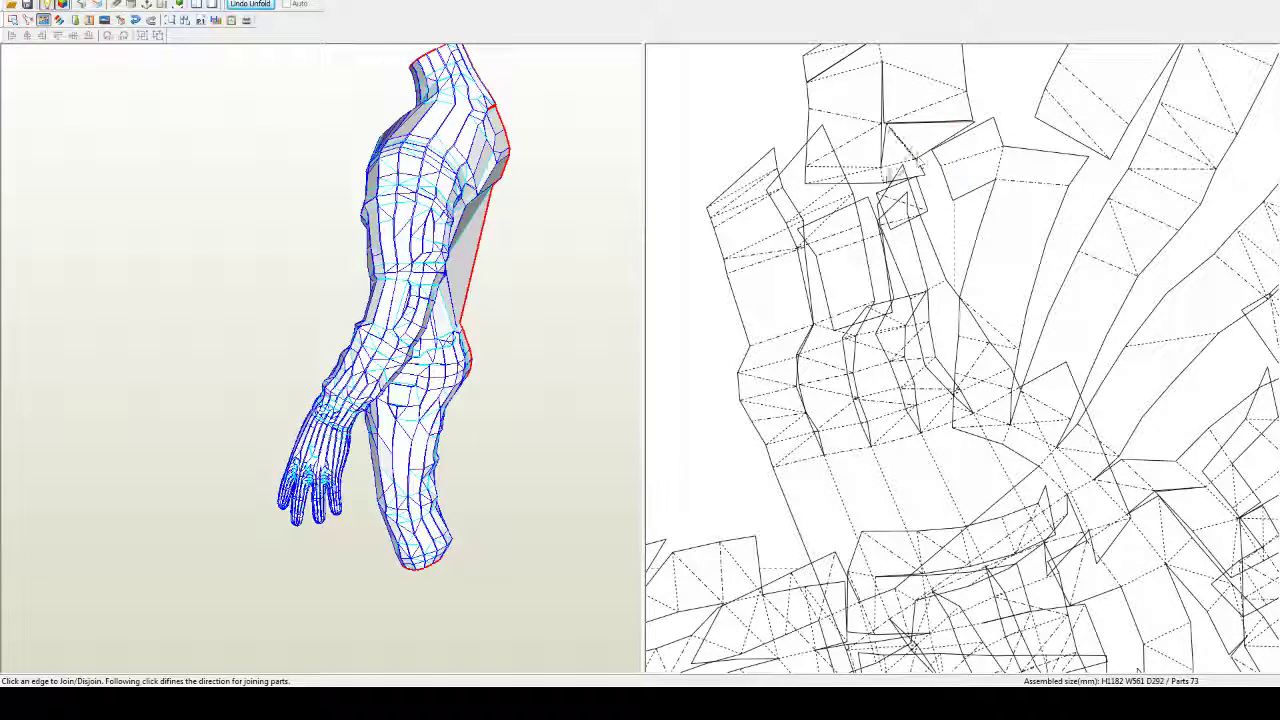
pyautogui.click(886, 153)
pyautogui.click(874, 70)
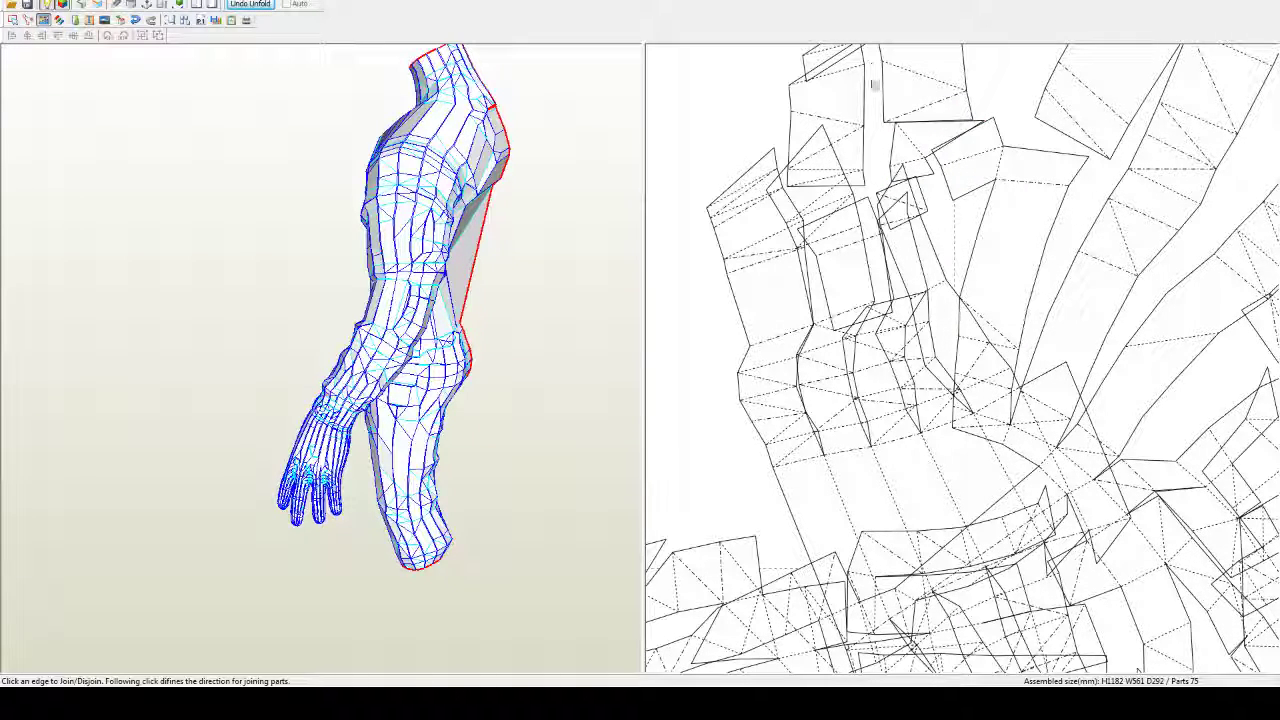
pyautogui.click(862, 203)
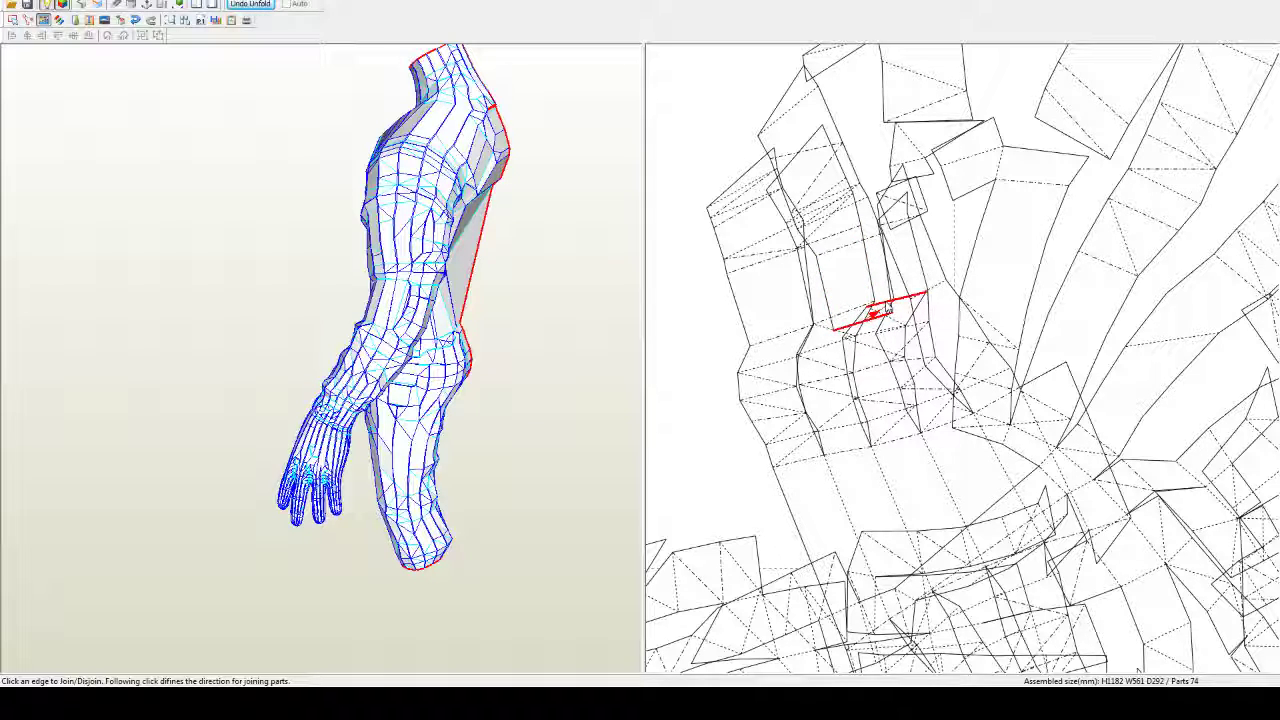
pyautogui.click(887, 306)
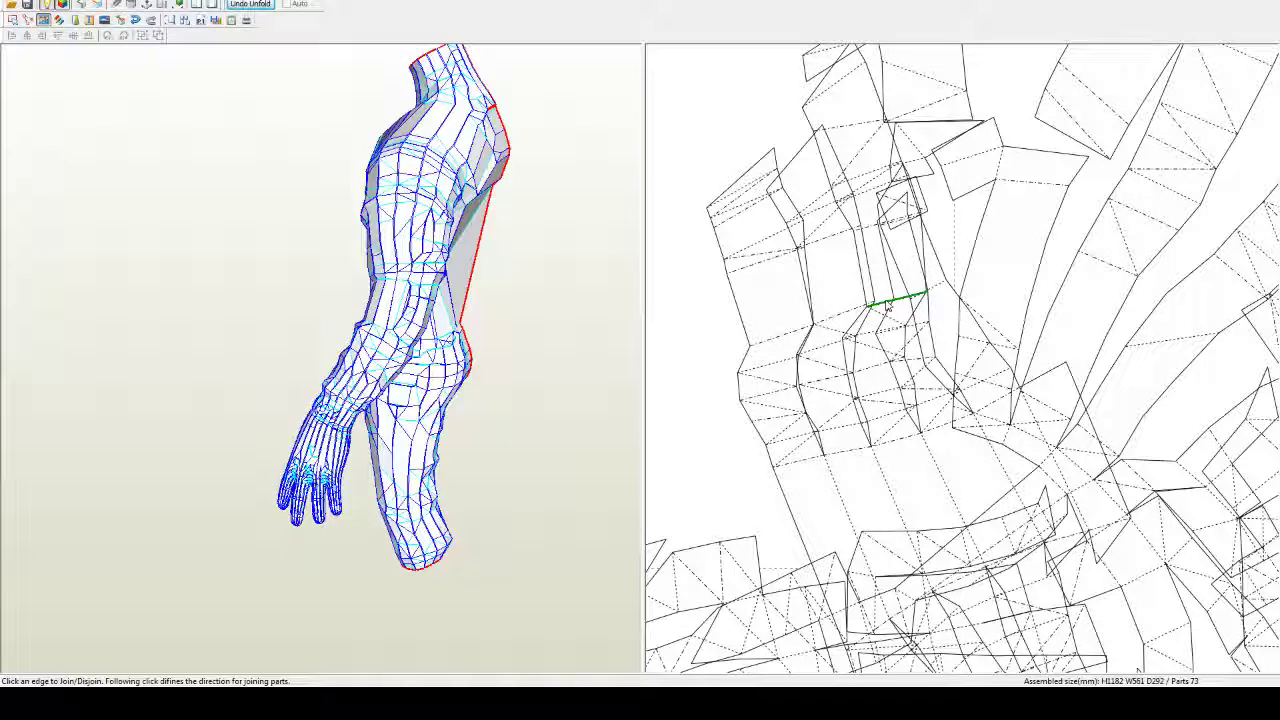
pyautogui.click(795, 145)
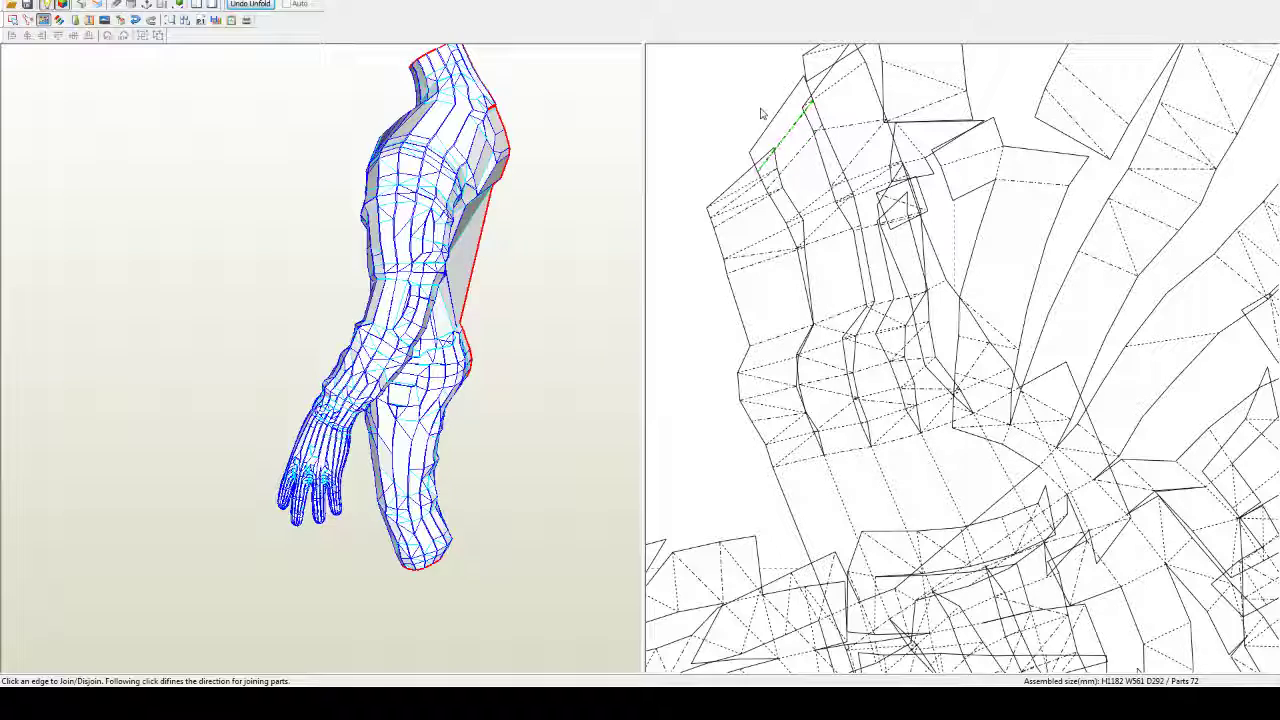
# Step: Try to join the large torso part to the tip edges of the two outer arm columns
pyautogui.click(773, 122)
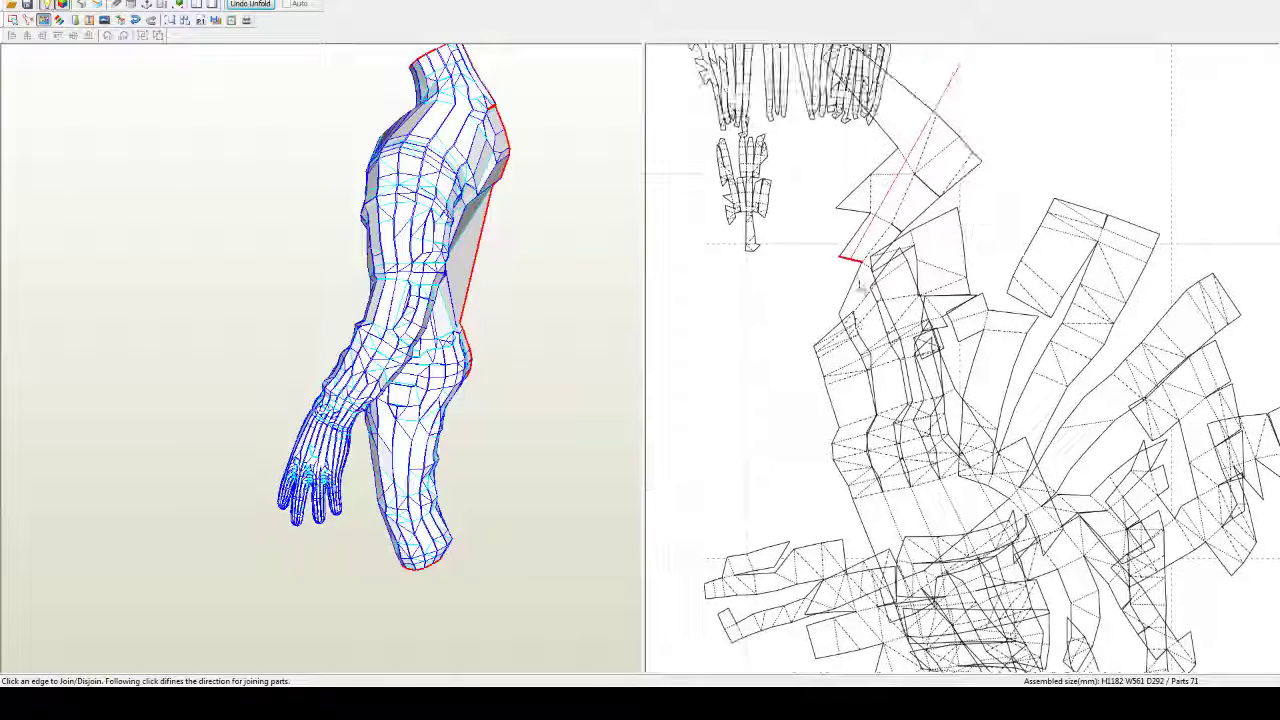
pyautogui.click(832, 352)
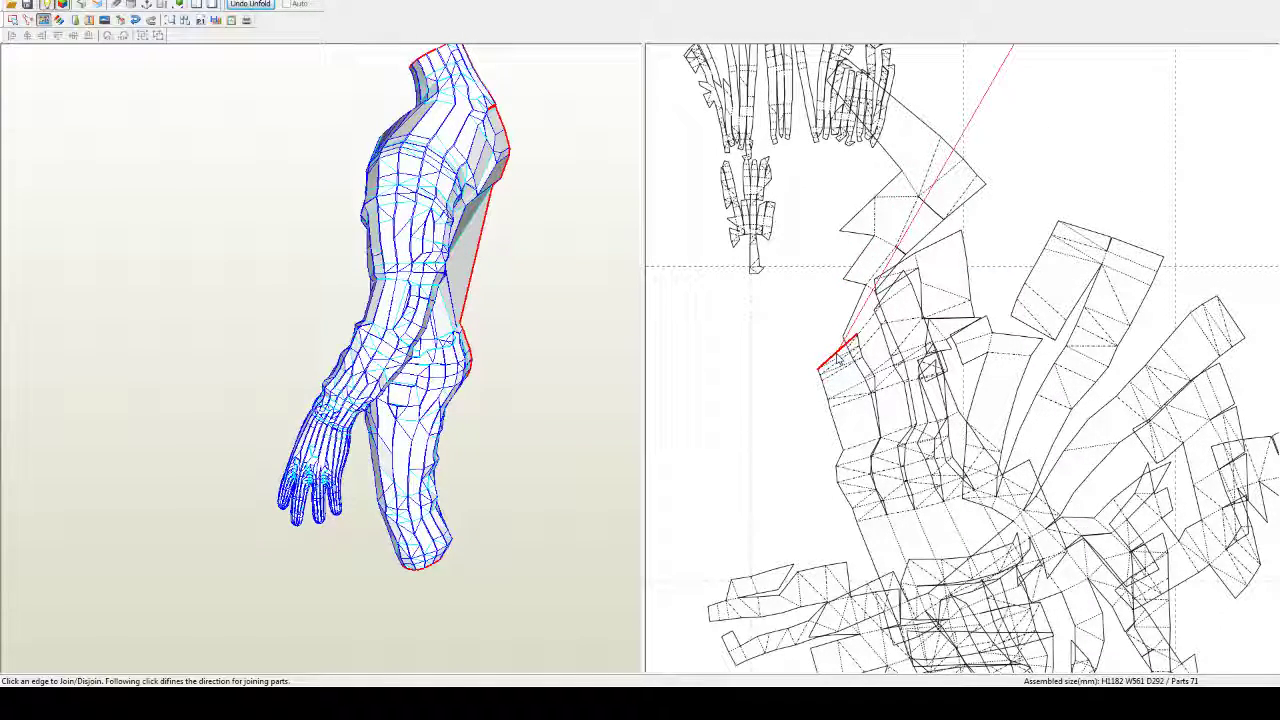
pyautogui.click(838, 352)
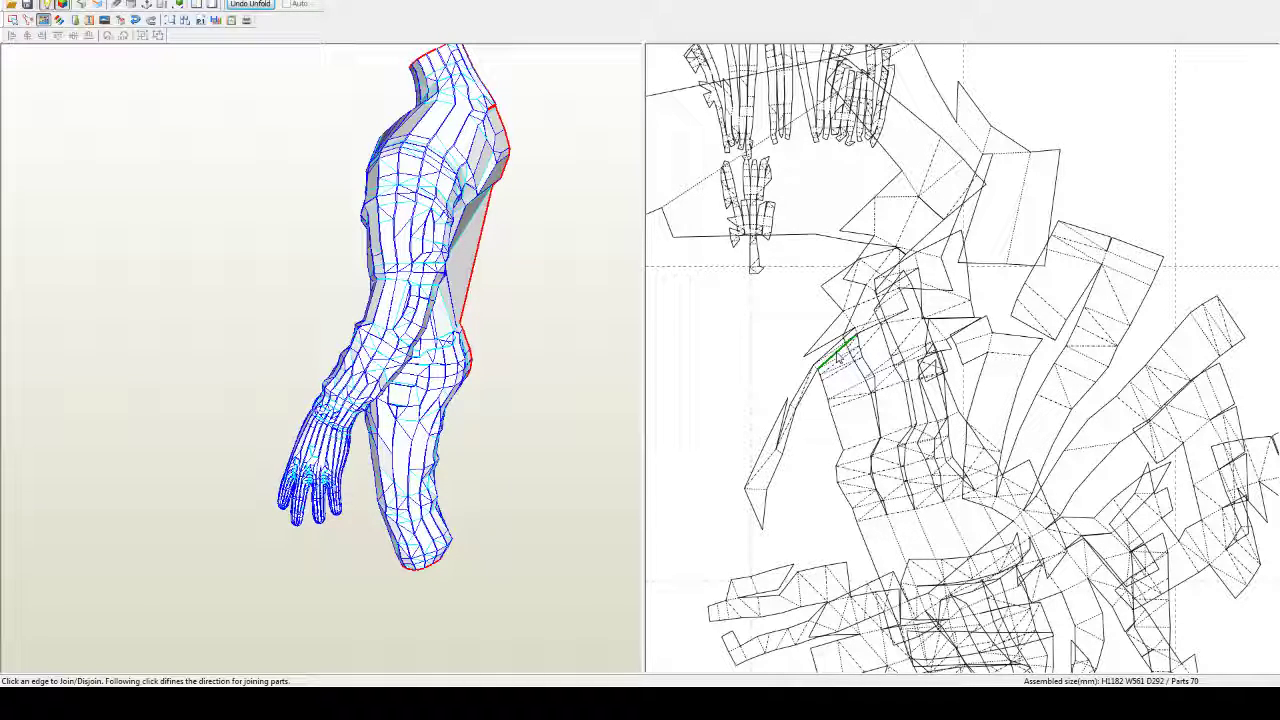
pyautogui.click(838, 350)
pyautogui.click(838, 354)
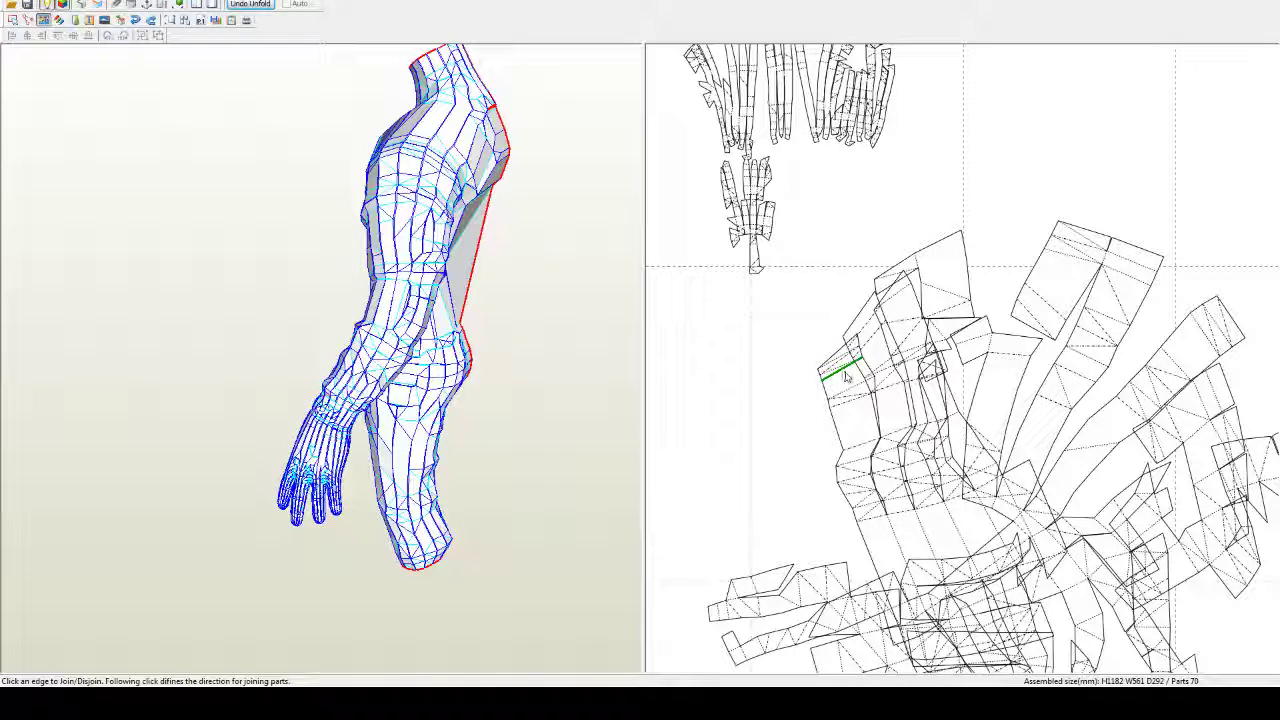
# Step: Separate the small end face from the wide upper part and join it to the tip of the neighbouring column
pyautogui.scroll(3, 895, 340)
pyautogui.scroll(2, 895, 340)
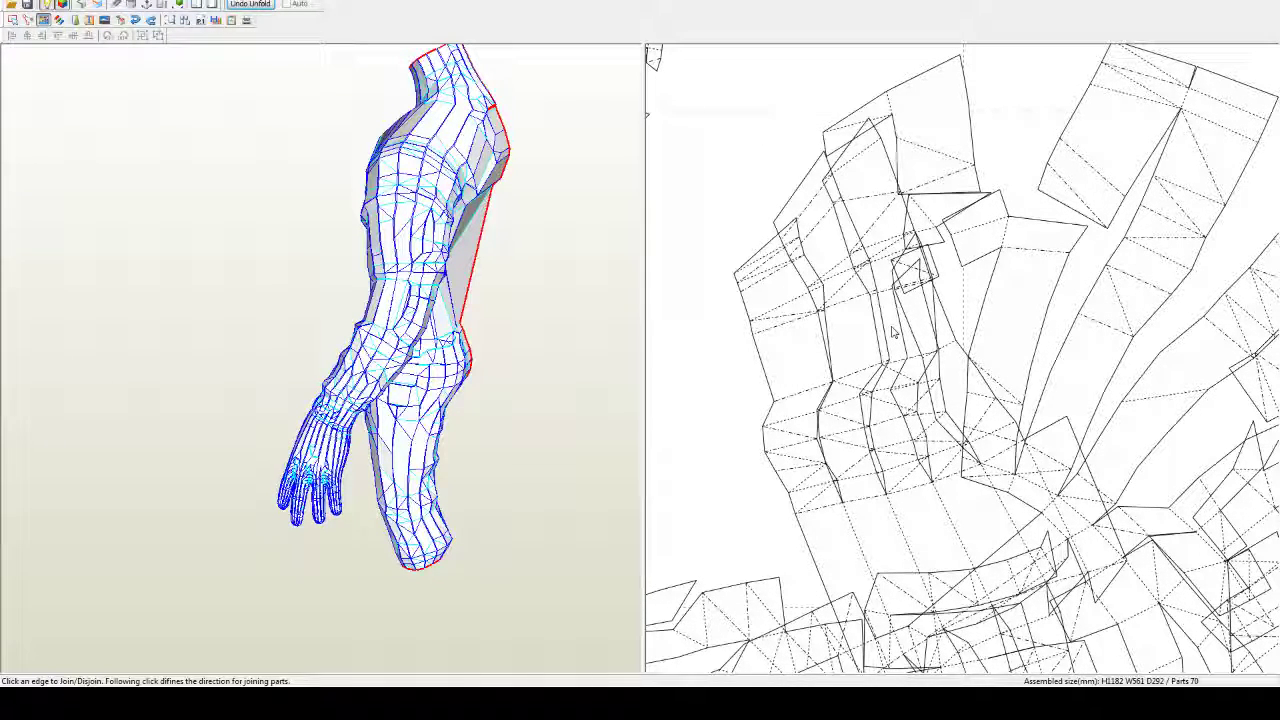
pyautogui.moveTo(892, 330); pyautogui.dragTo(906, 383, button='right')
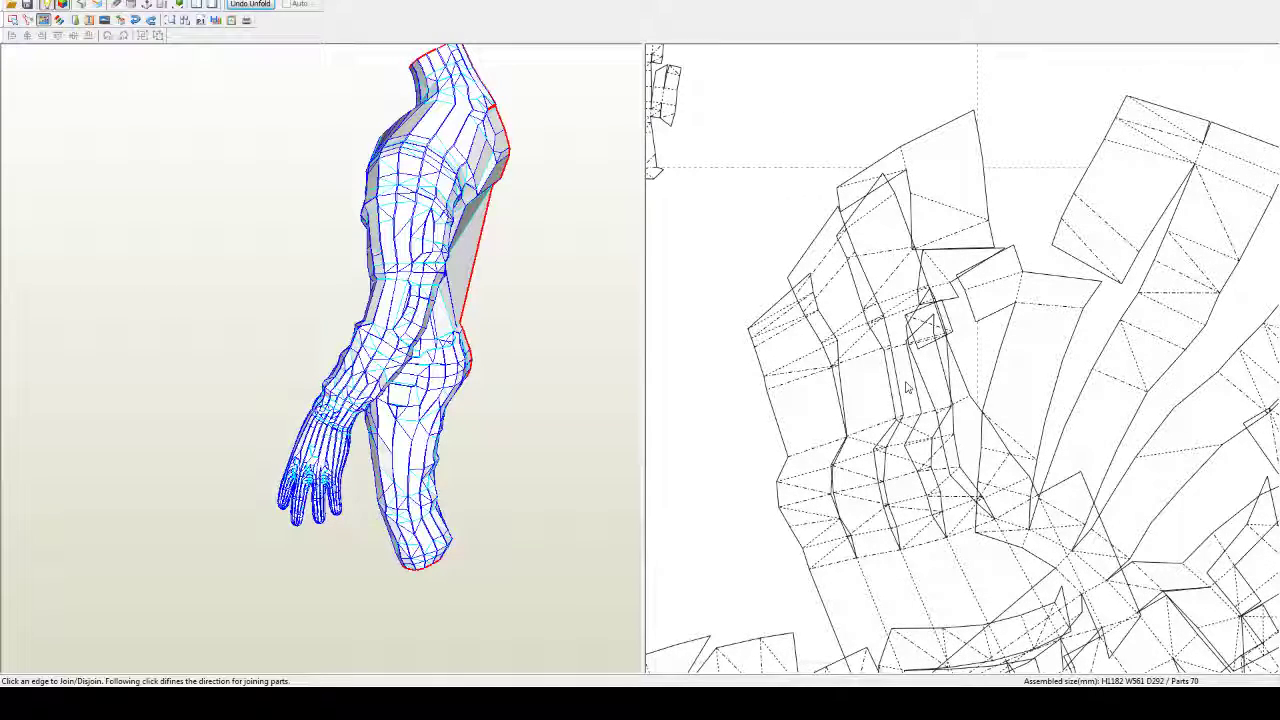
pyautogui.scroll(1, 906, 383)
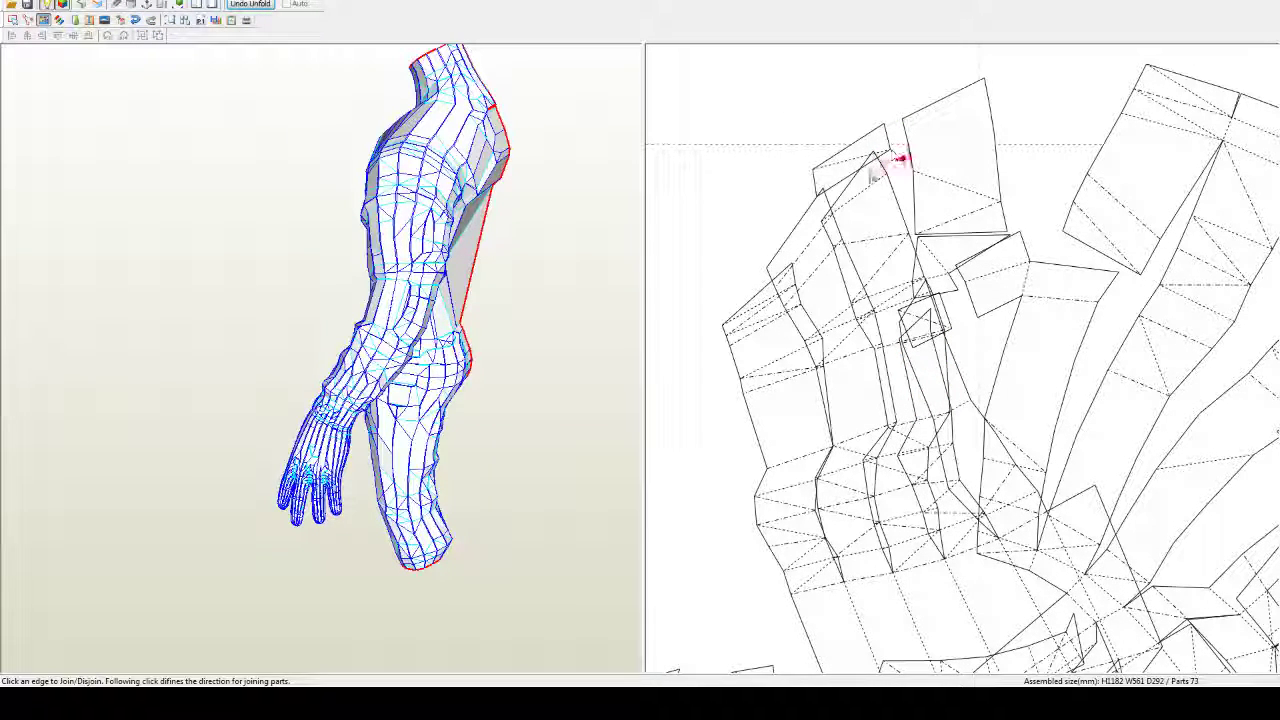
pyautogui.click(900, 158)
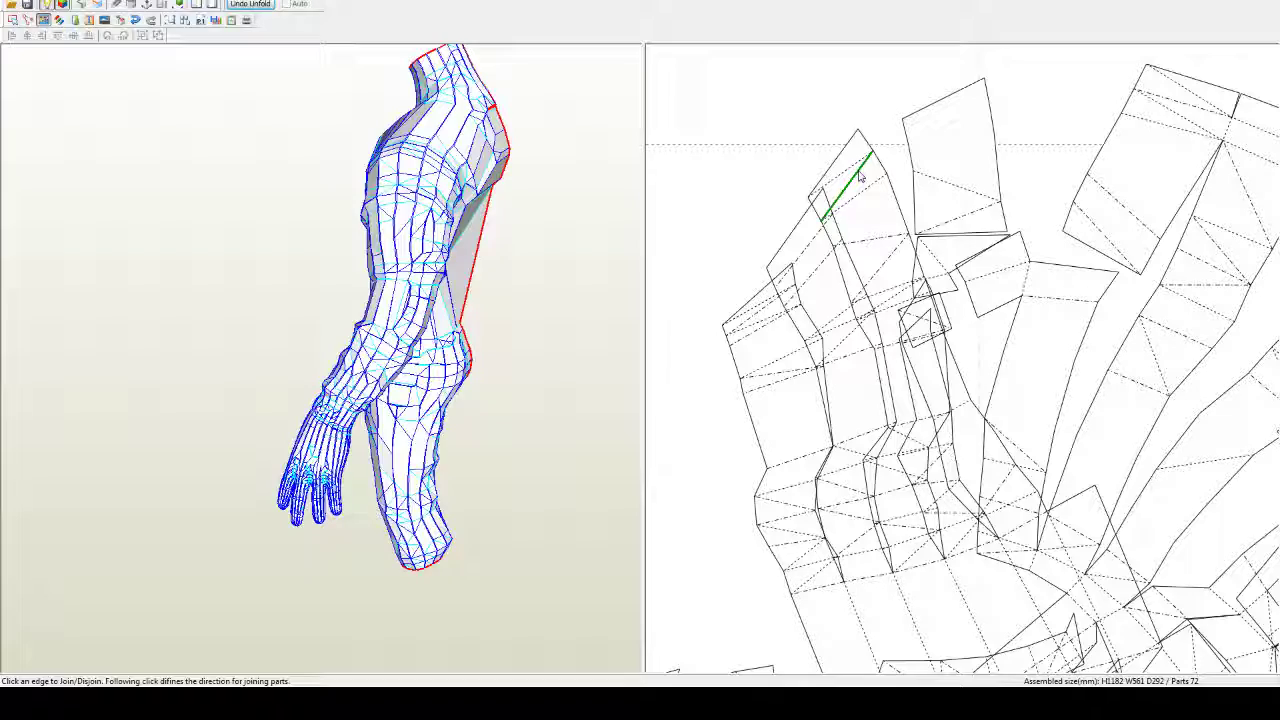
# Step: Inspect the shoulder's front on the 3D model and switch the join at the short edge between its adjoining strips
pyautogui.moveTo(455, 315); pyautogui.dragTo(571, 306, button='right')
pyautogui.scroll(1, 407, 209)
pyautogui.scroll(5, 482, 192)
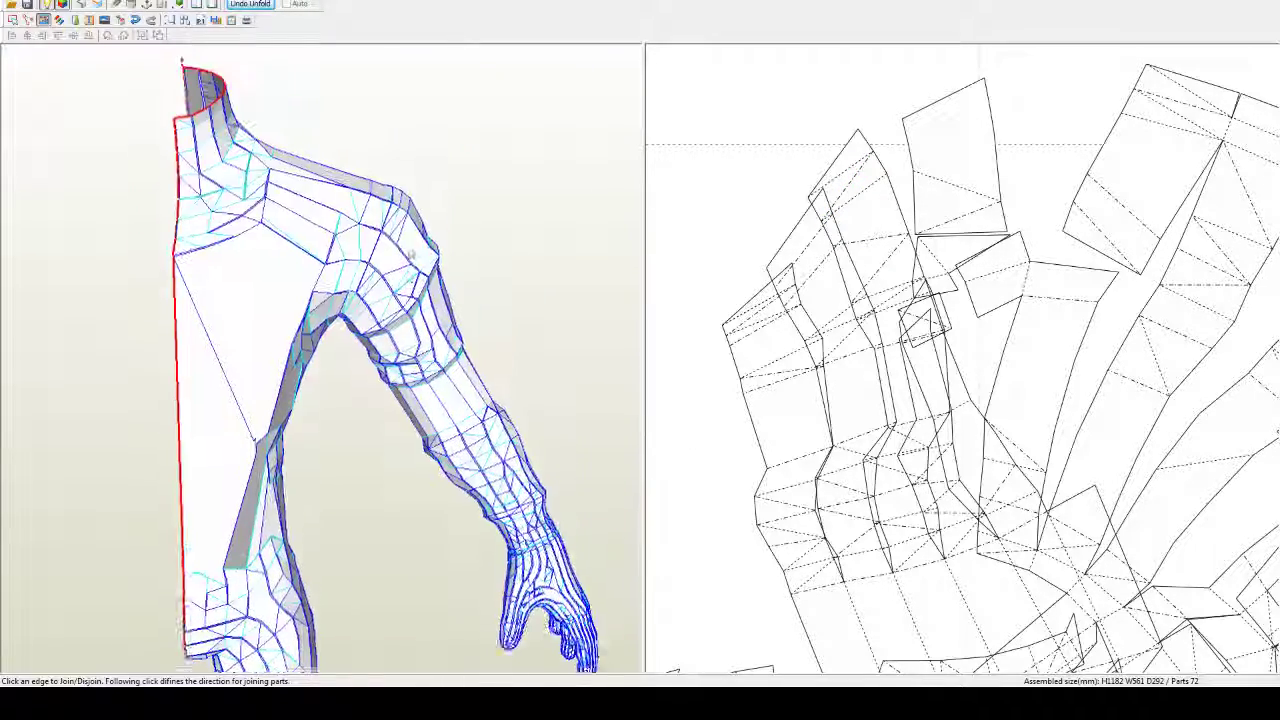
pyautogui.moveTo(482, 191); pyautogui.dragTo(461, 200, button='right')
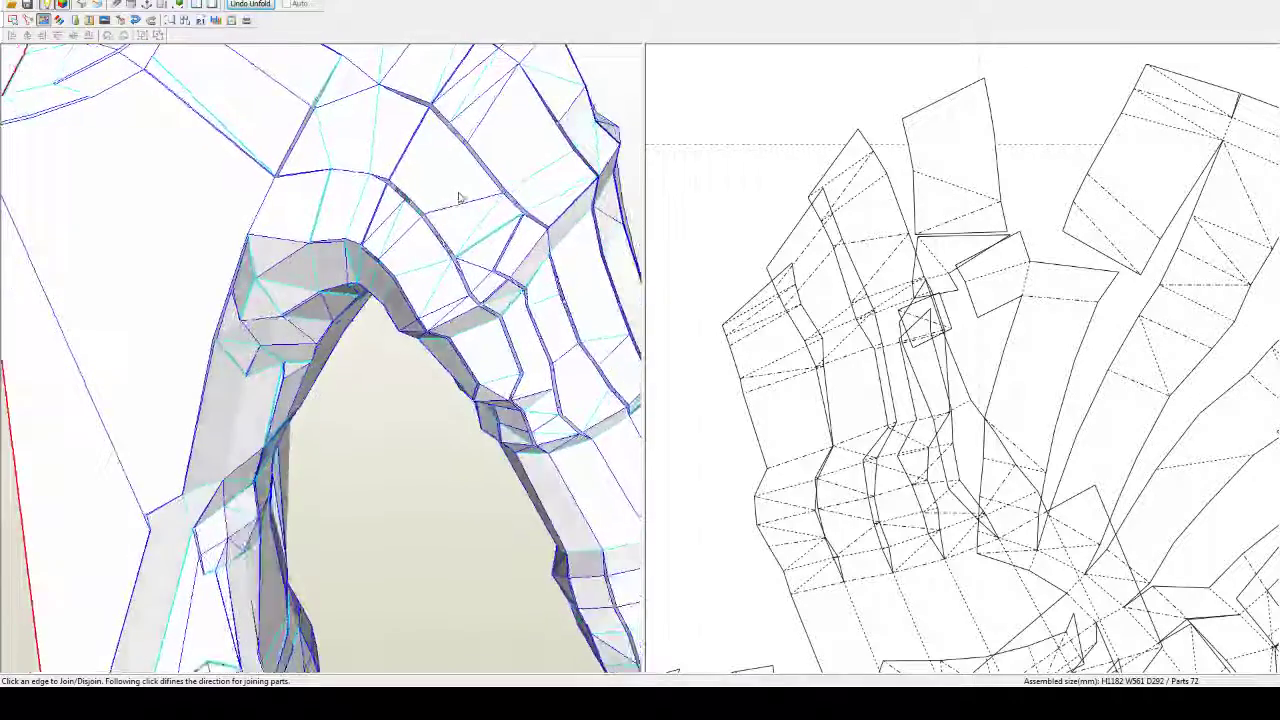
pyautogui.moveTo(461, 200); pyautogui.dragTo(428, 312, button='middle')
pyautogui.click(432, 328)
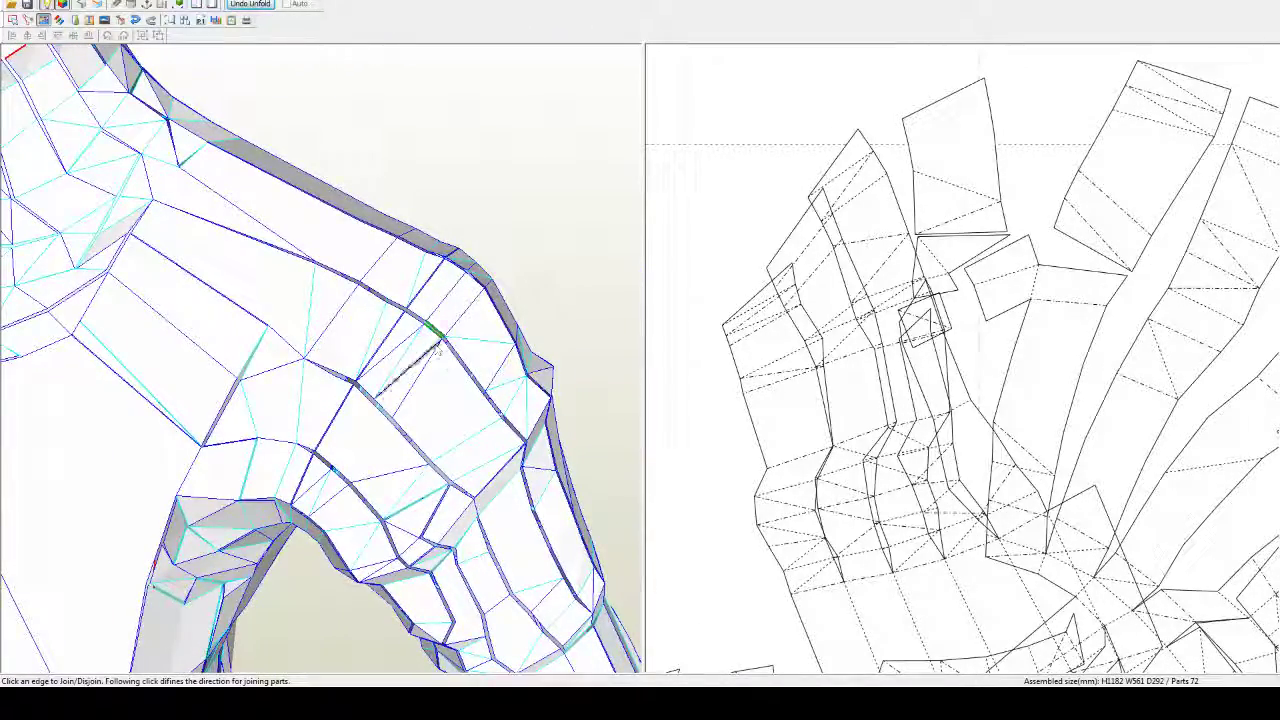
# Step: Switch the joins of the short crosswise and lengthwise edges in the ring of faces just above the elbow
pyautogui.moveTo(510, 337); pyautogui.dragTo(370, 260, button='right')
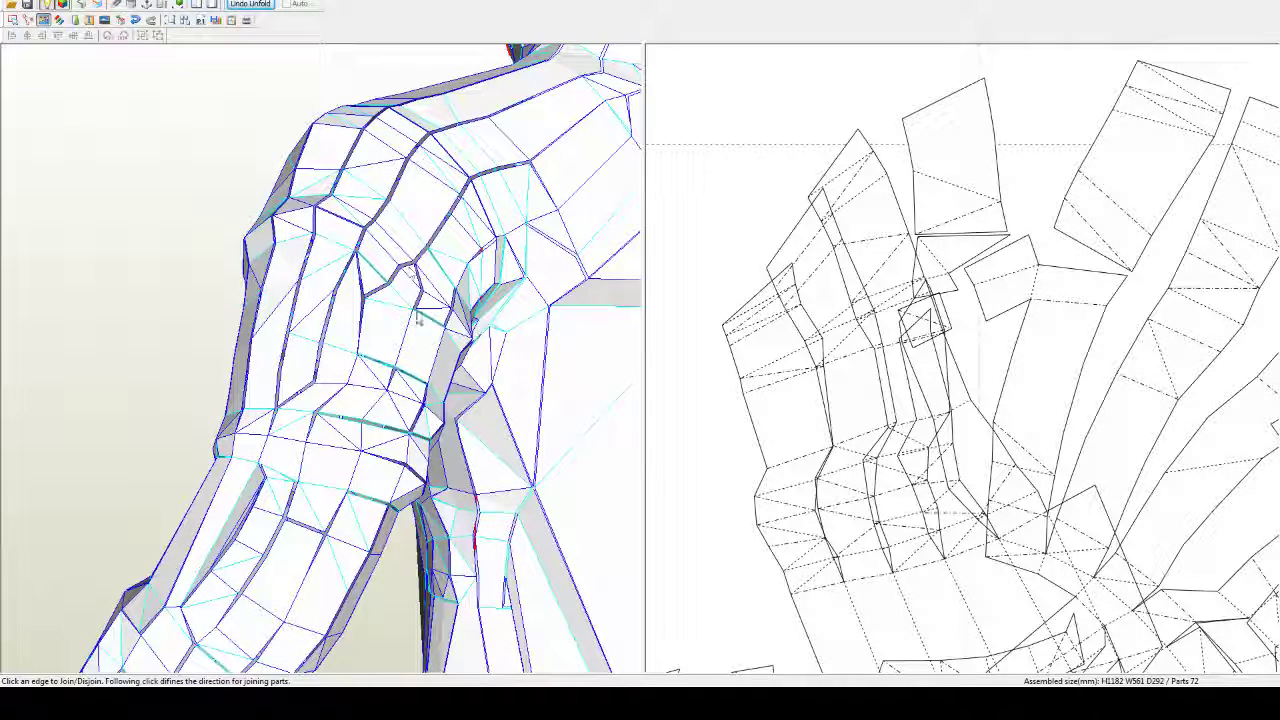
pyautogui.moveTo(417, 316); pyautogui.dragTo(362, 268, button='right')
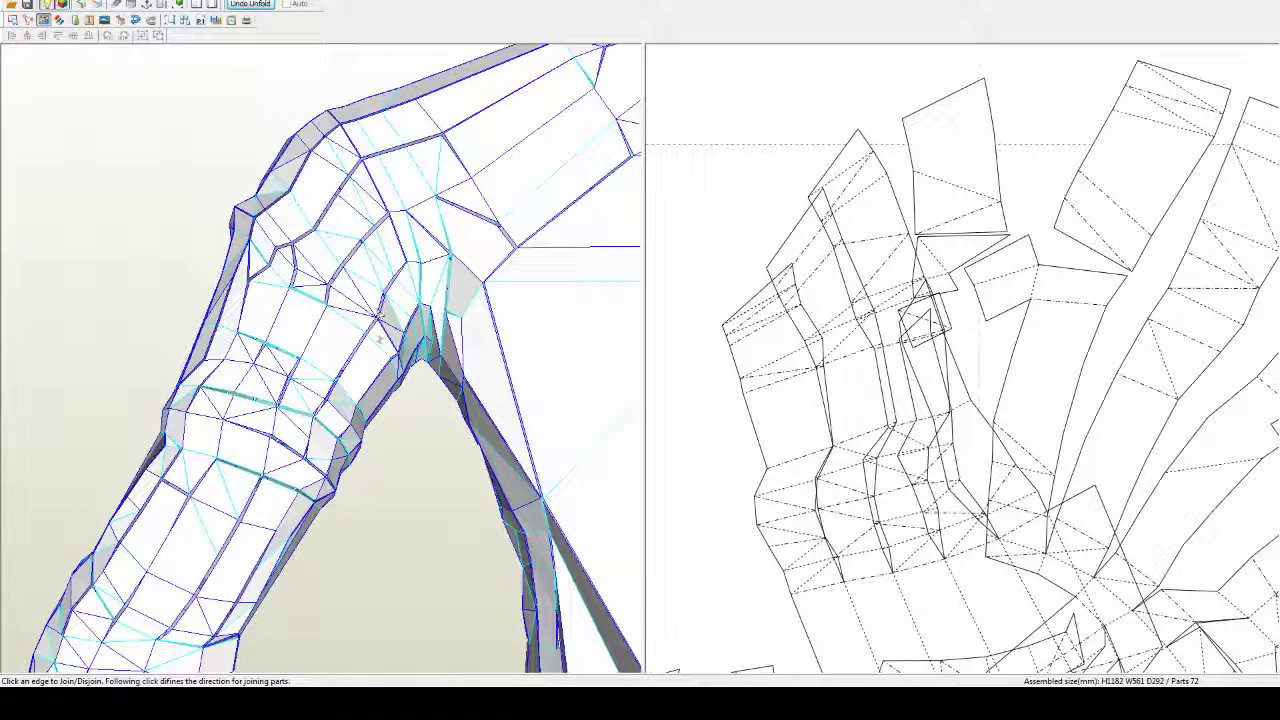
pyautogui.moveTo(380, 315); pyautogui.dragTo(350, 394, button='right')
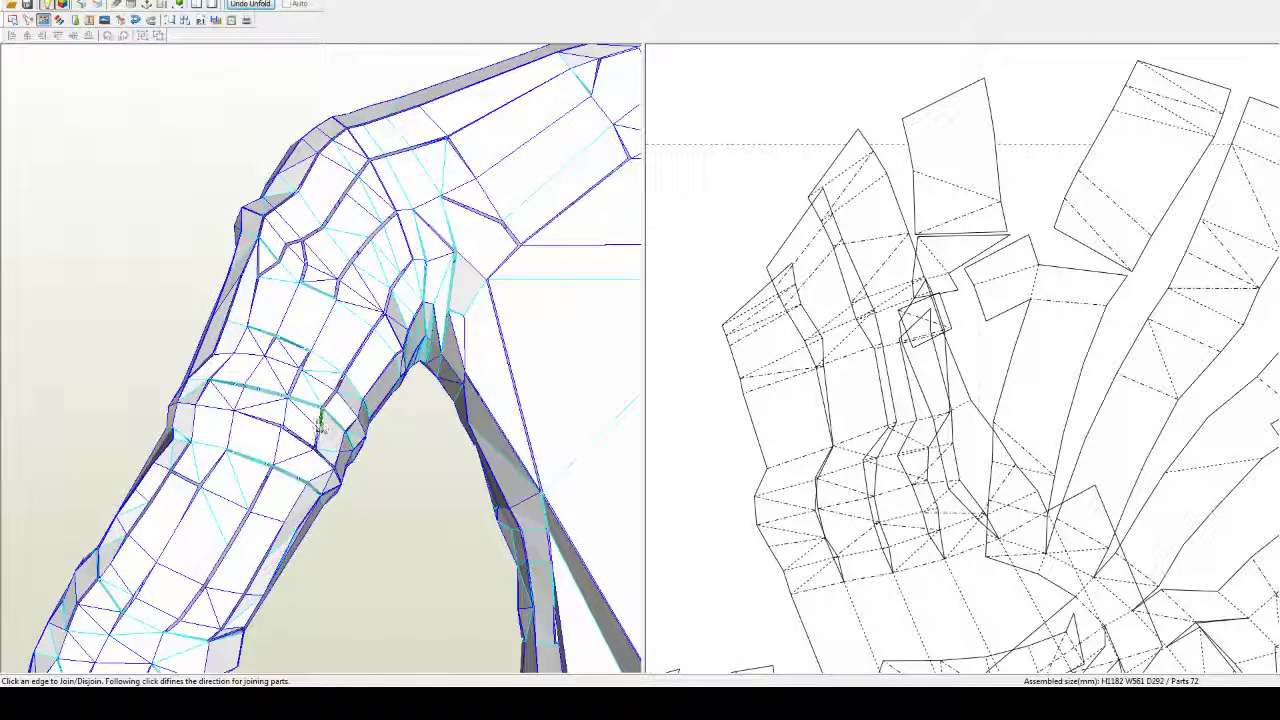
pyautogui.click(320, 425)
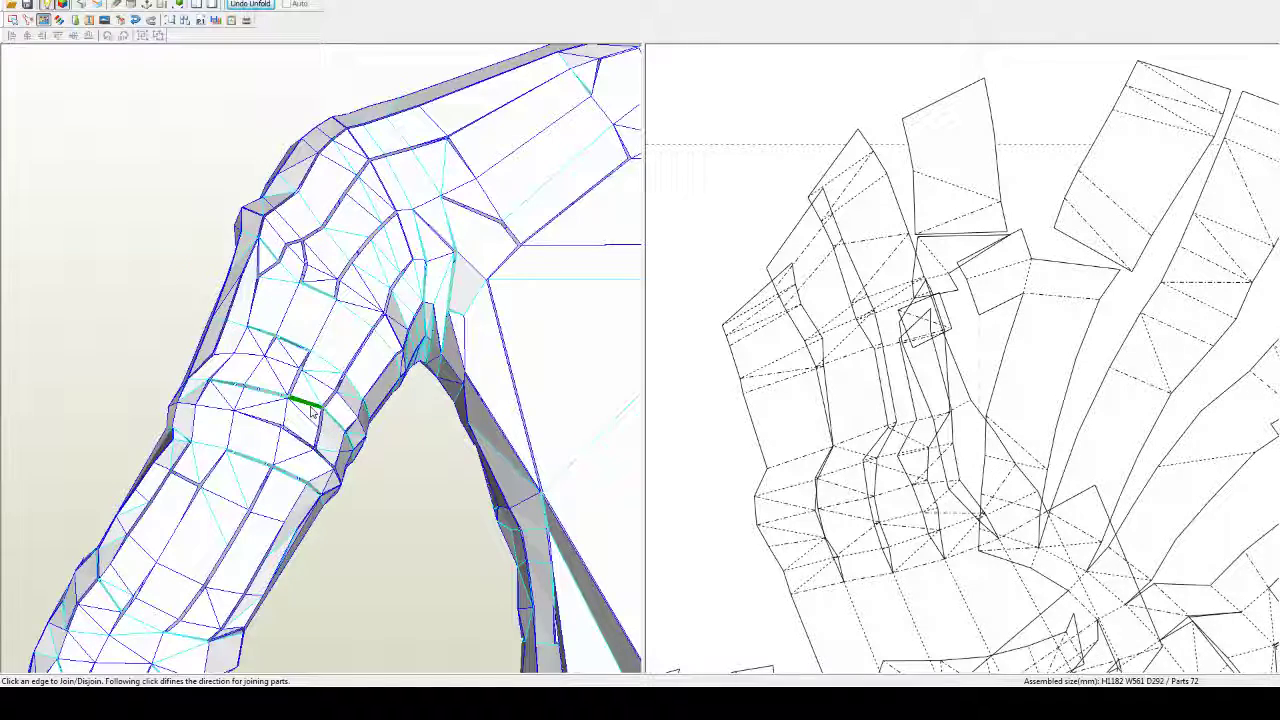
pyautogui.click(250, 382)
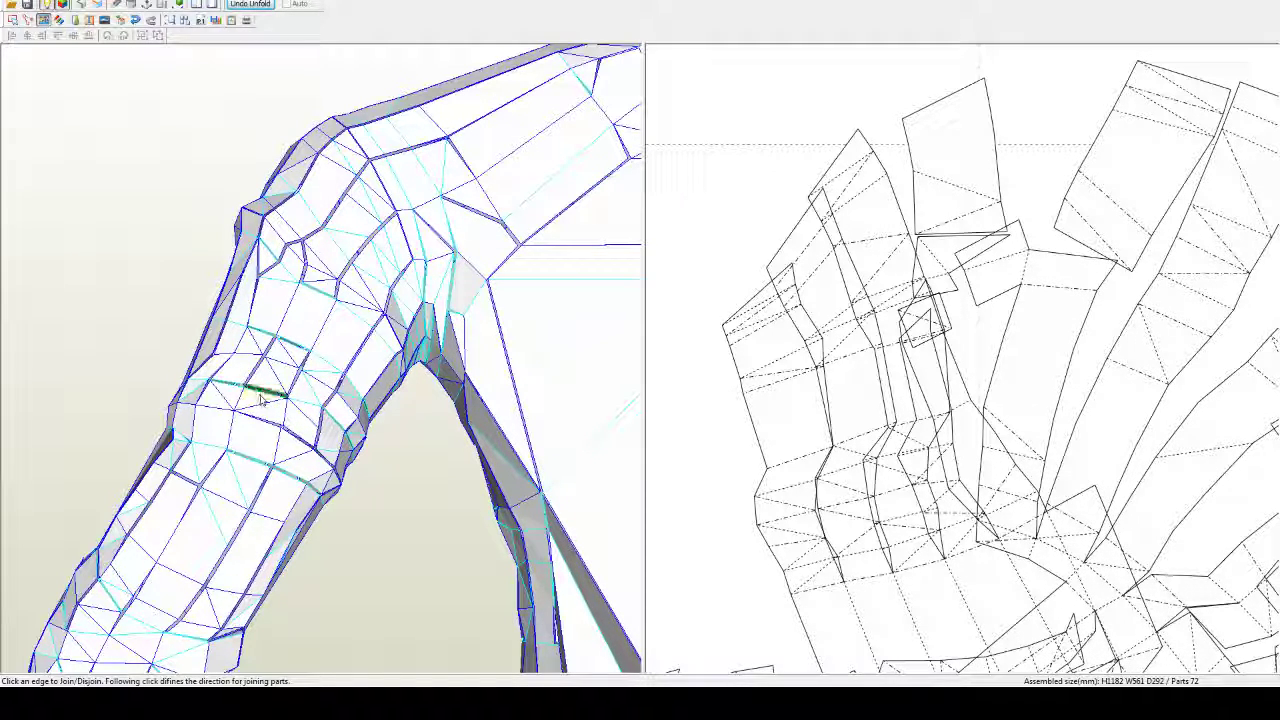
pyautogui.click(262, 398)
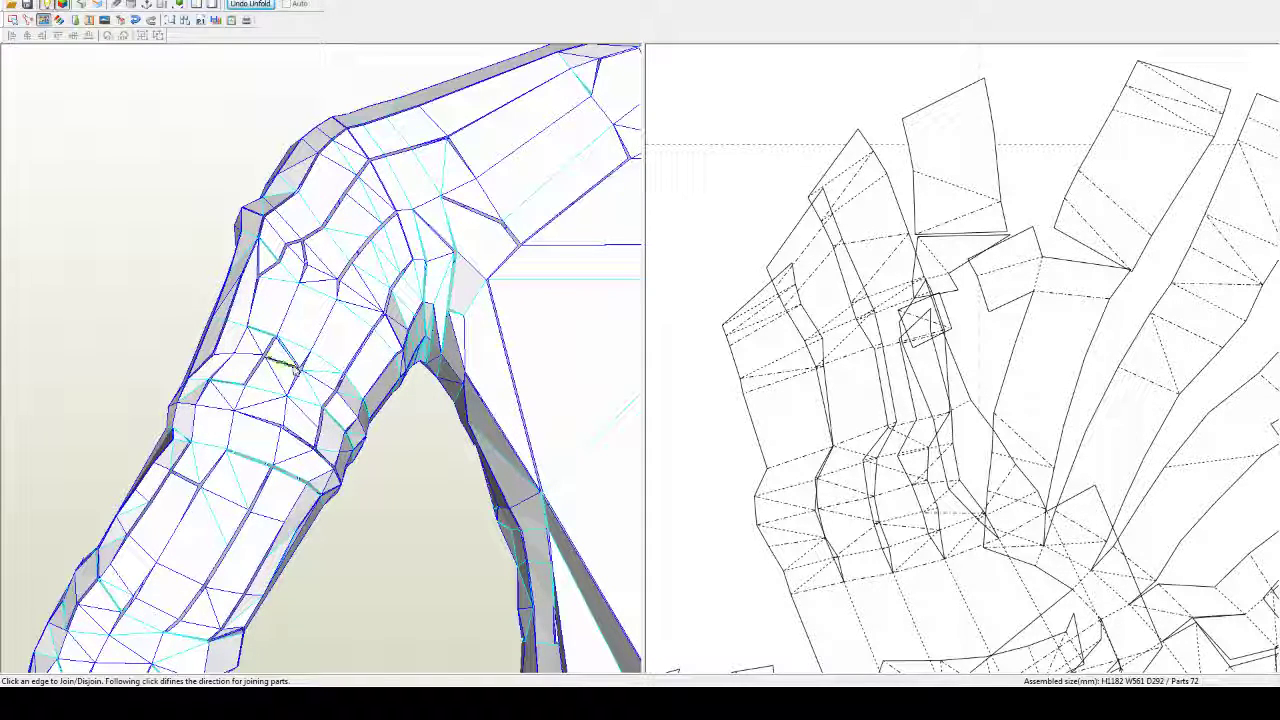
# Step: Join the next row of upper-arm faces across their crosswise edges and separate them lengthwise to continue the columns above the elbow
pyautogui.click(285, 350)
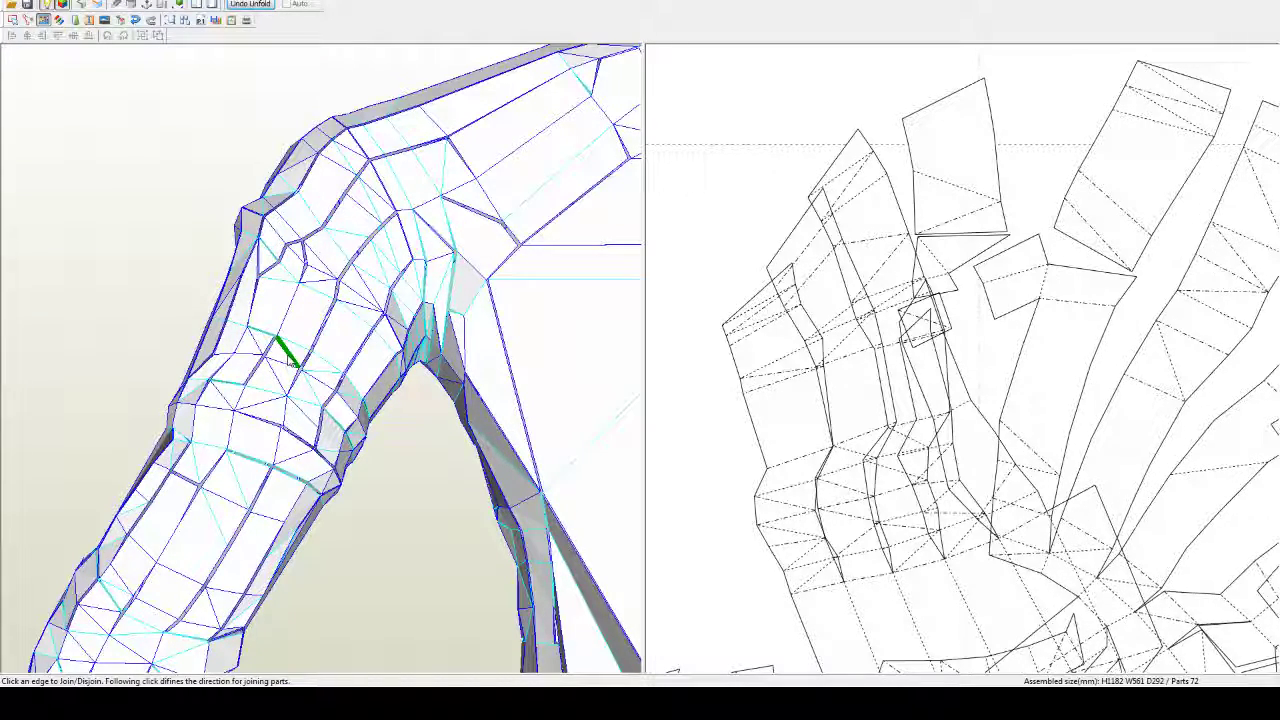
pyautogui.click(288, 318)
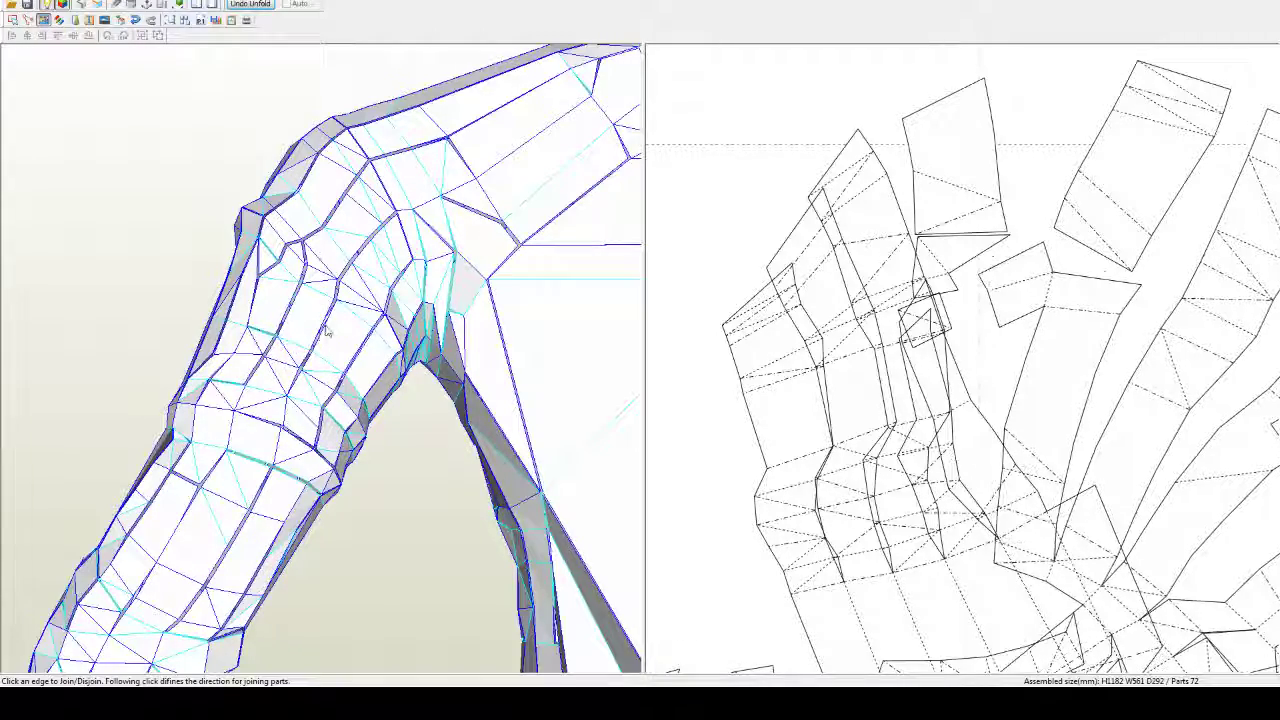
pyautogui.moveTo(288, 318); pyautogui.dragTo(409, 398, button='right')
pyautogui.click(350, 389)
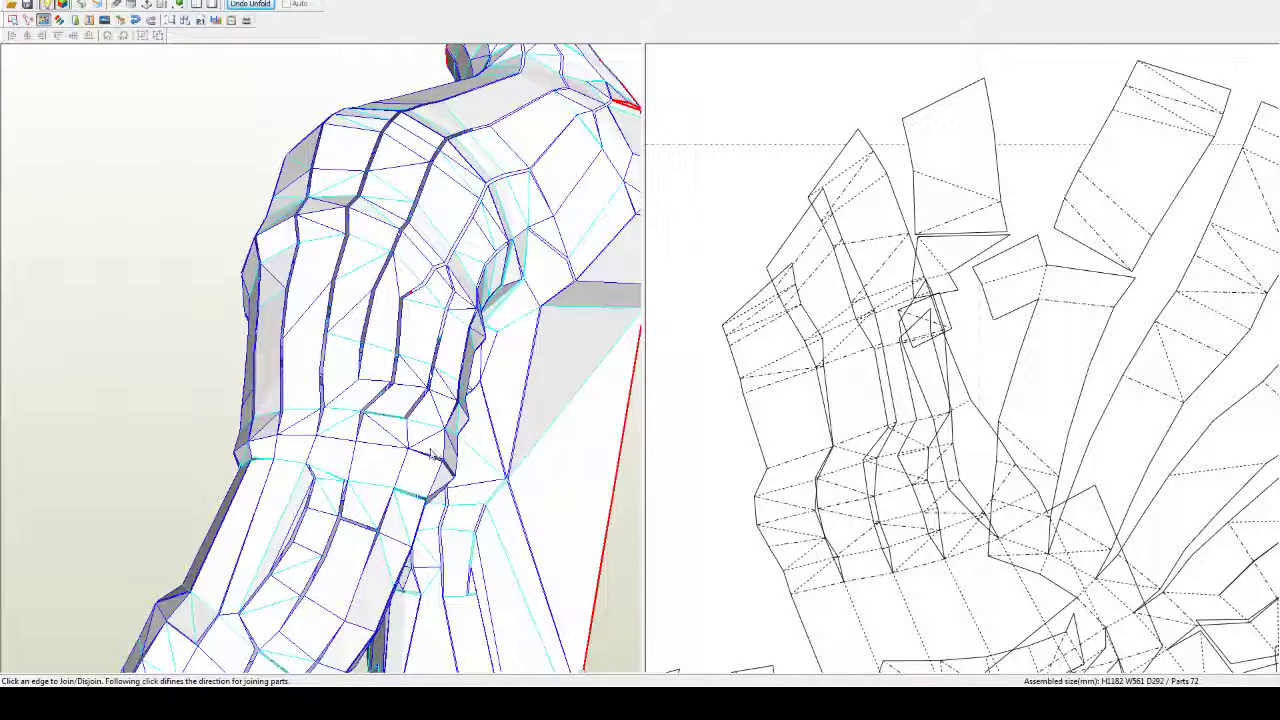
# Step: Join the upper-arm columns to the elbow band along its upper edge and cut the small elbow faces apart lengthwise
pyautogui.moveTo(430, 454); pyautogui.dragTo(388, 326)
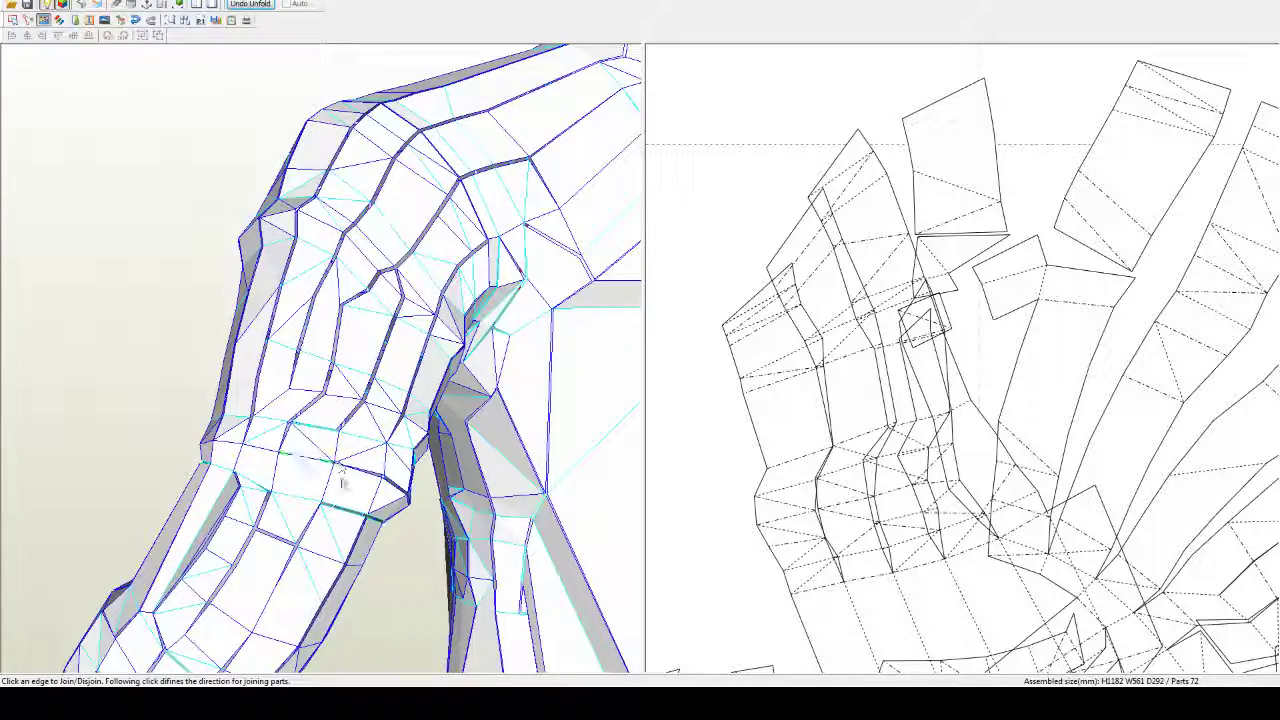
pyautogui.moveTo(357, 514); pyautogui.dragTo(287, 395)
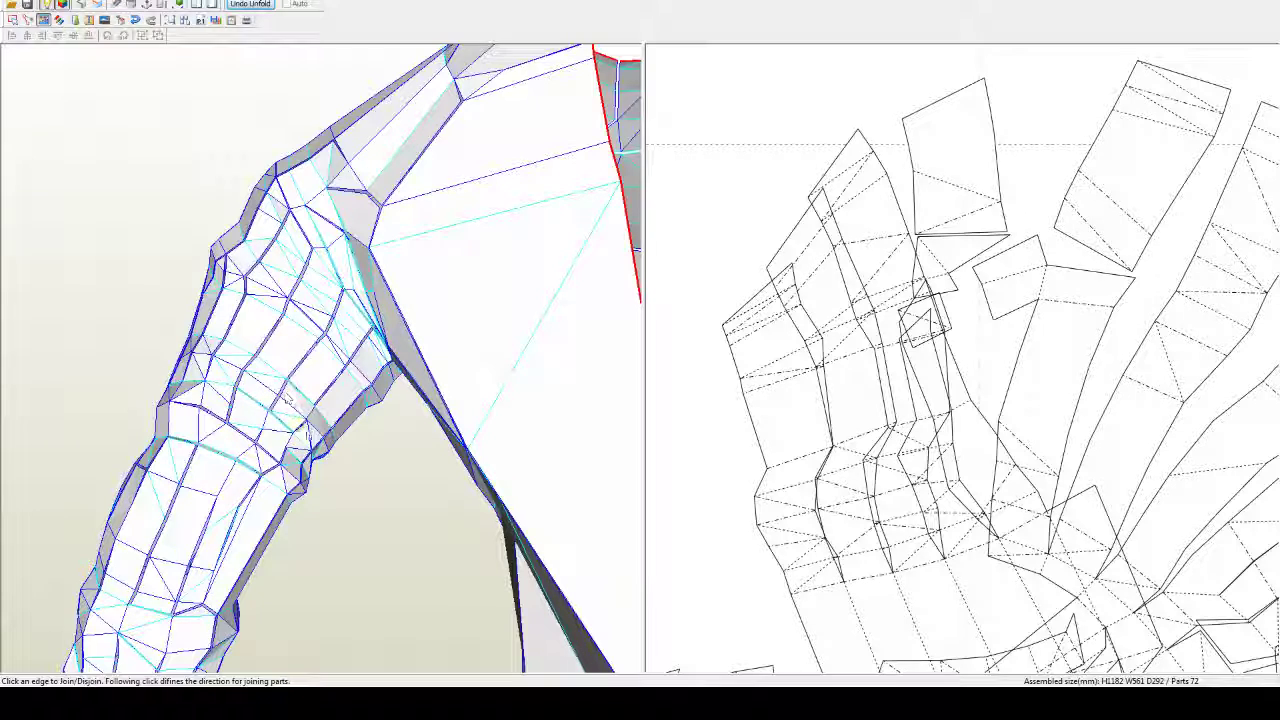
pyautogui.click(243, 440)
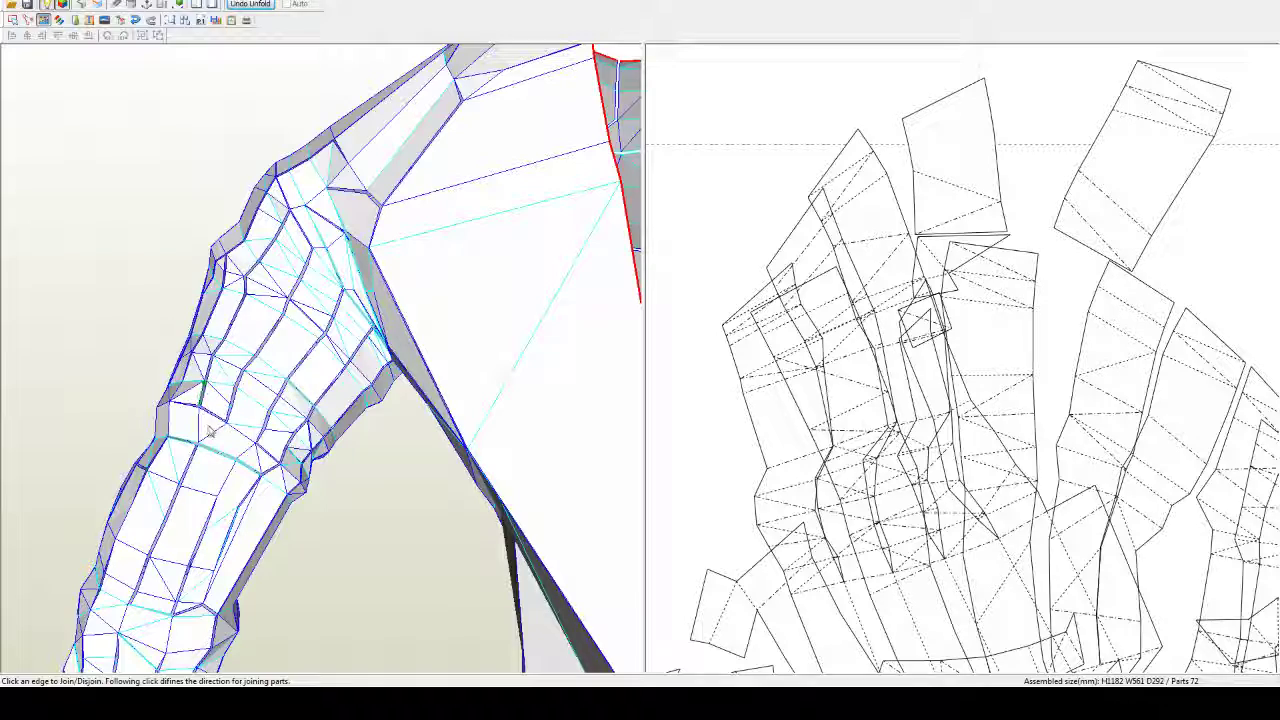
pyautogui.click(210, 418)
pyautogui.click(200, 408)
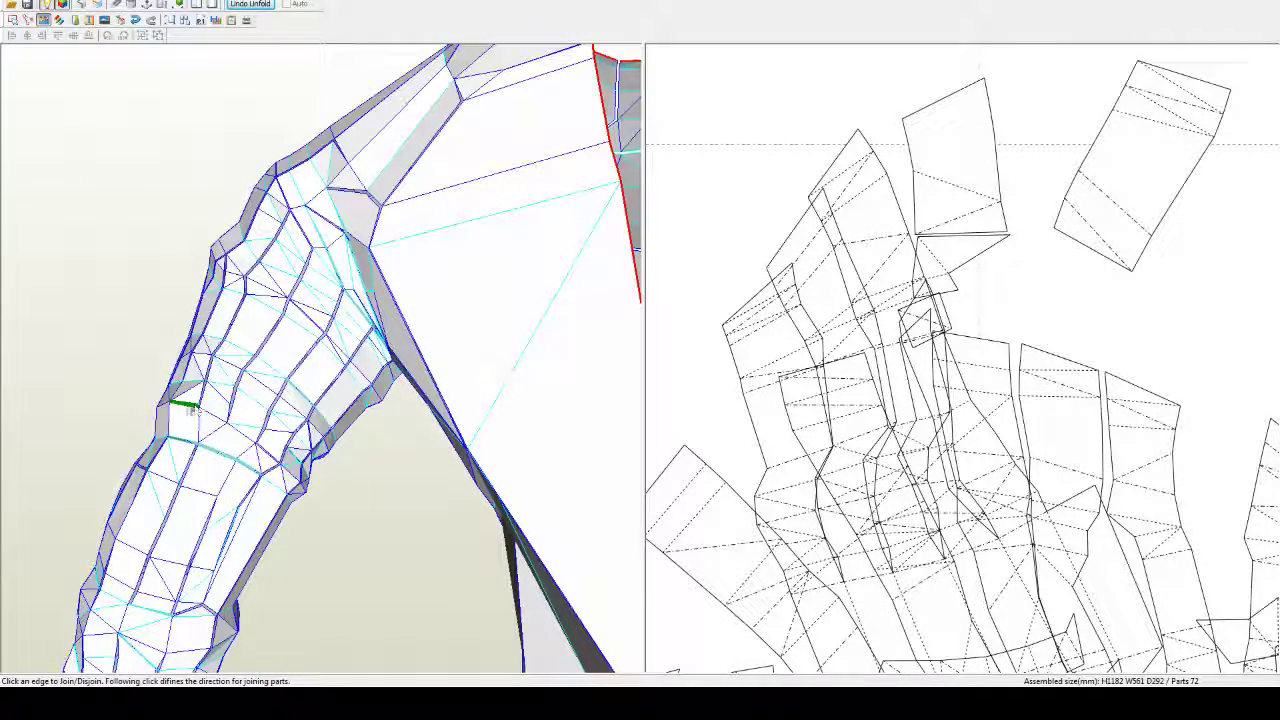
pyautogui.moveTo(188, 400); pyautogui.dragTo(228, 431, button='right')
pyautogui.click(292, 488)
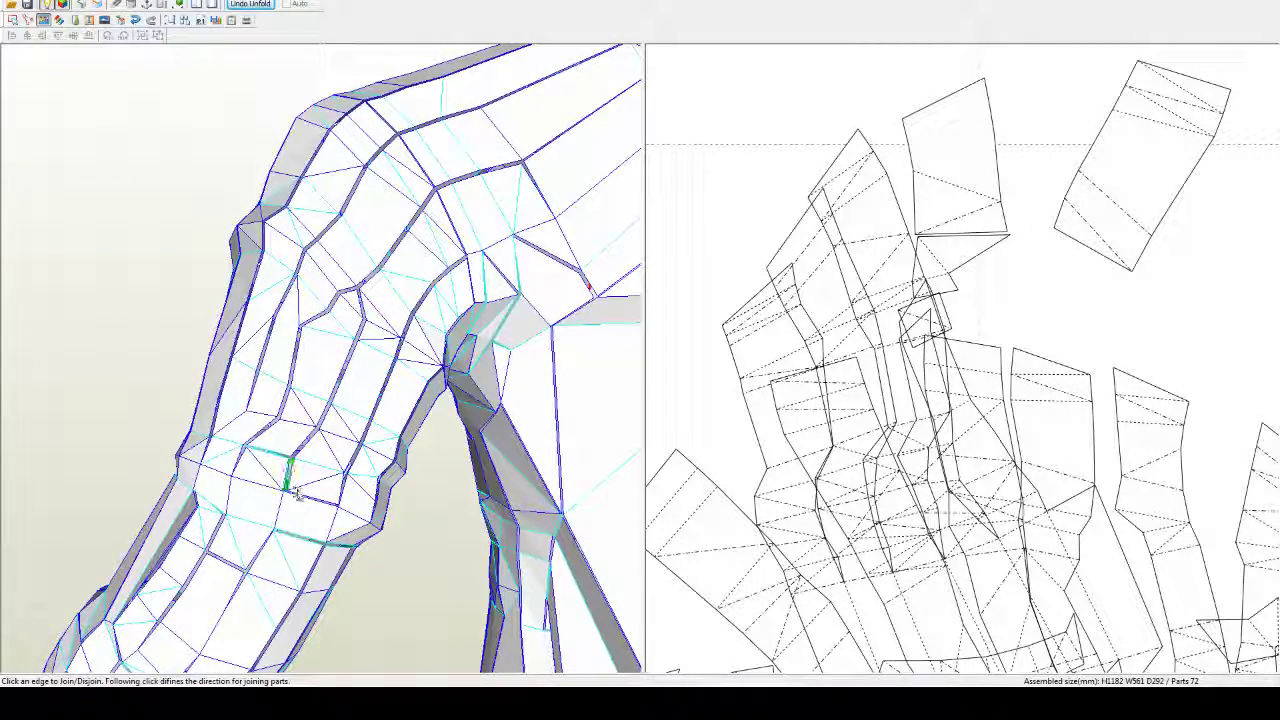
pyautogui.click(305, 503)
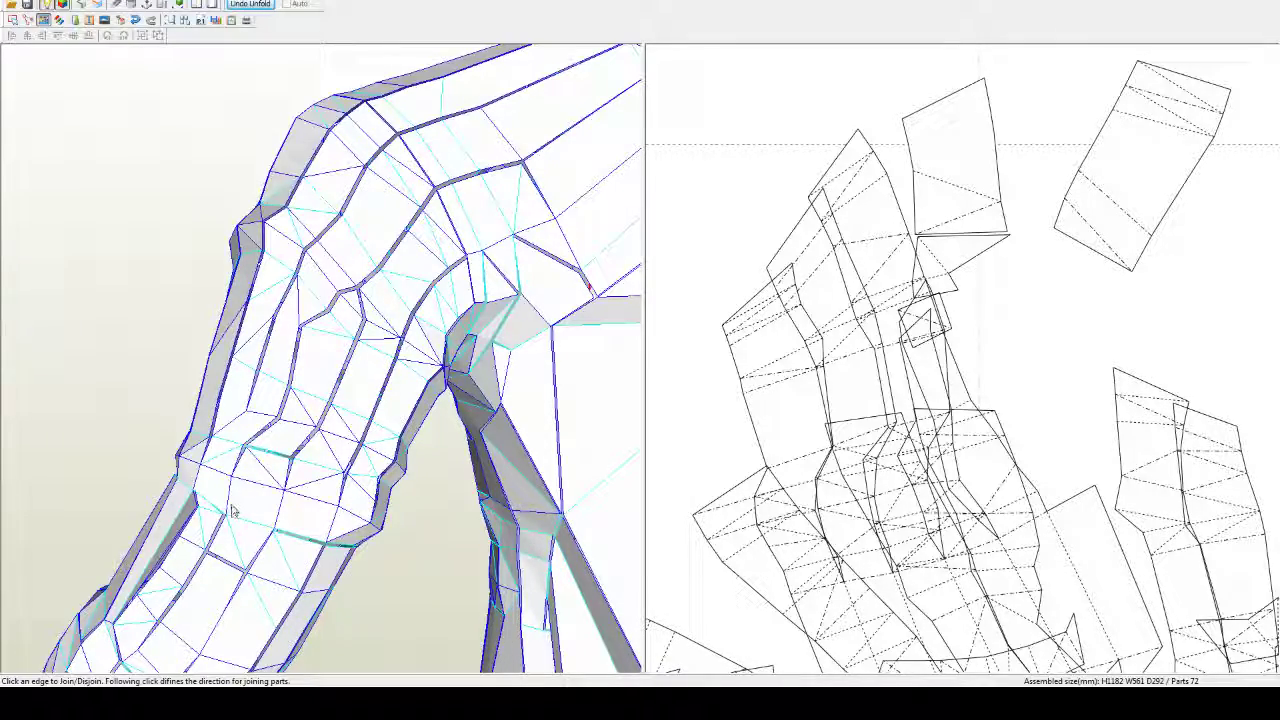
# Step: Inspect the forearm from several sides and switch the joins at the short edges where its strips meet the elbow band
pyautogui.moveTo(243, 513); pyautogui.dragTo(275, 517, button='right')
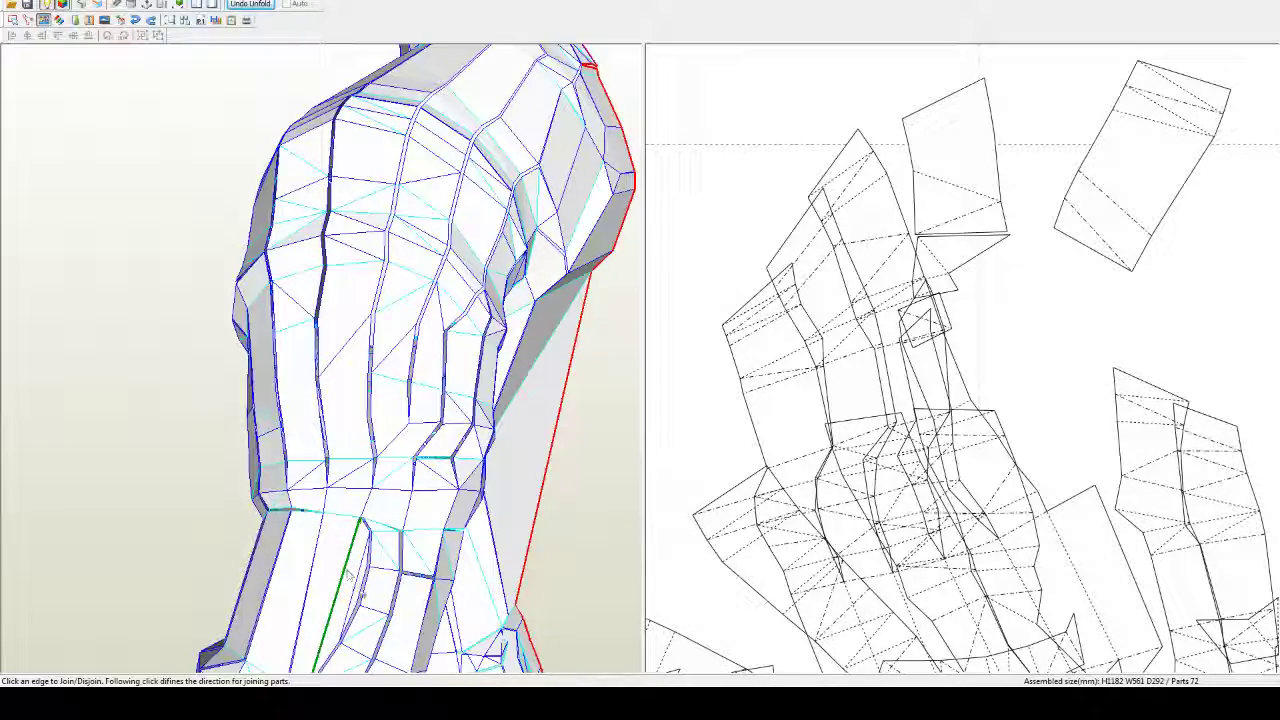
pyautogui.moveTo(483, 571); pyautogui.dragTo(411, 535, button='right')
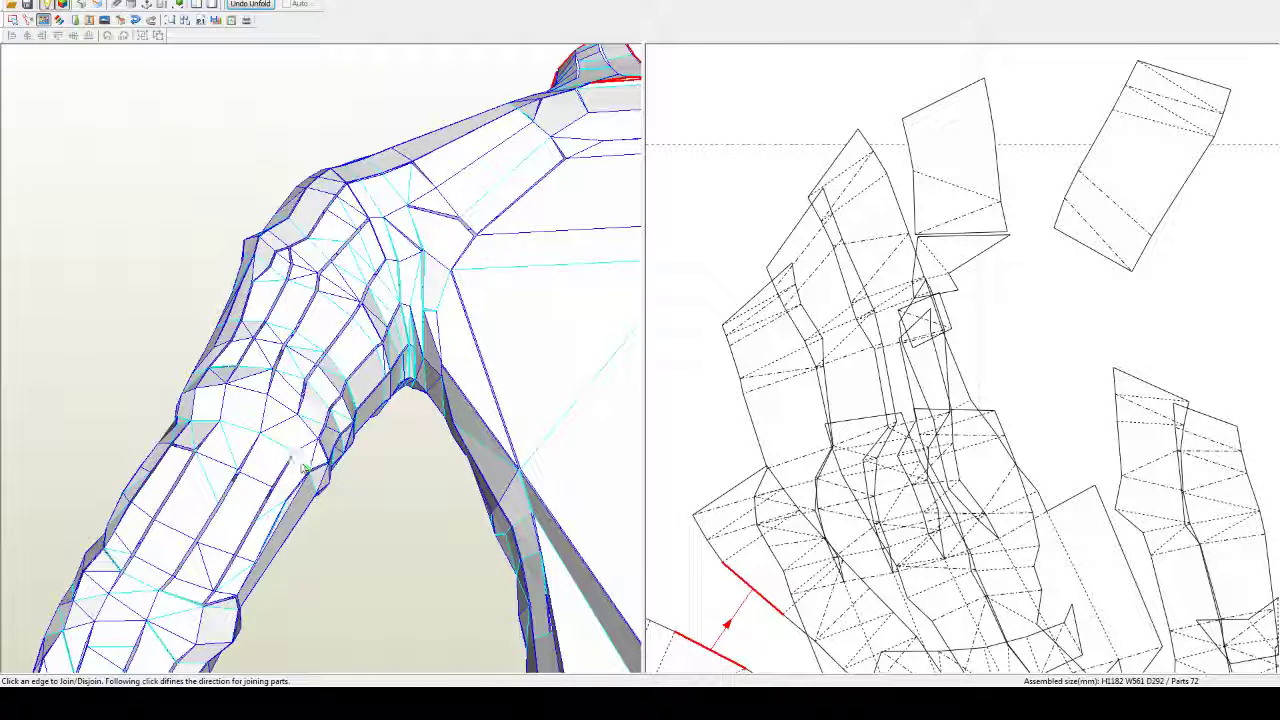
pyautogui.click(160, 605)
pyautogui.moveTo(204, 577); pyautogui.dragTo(157, 605, button='right')
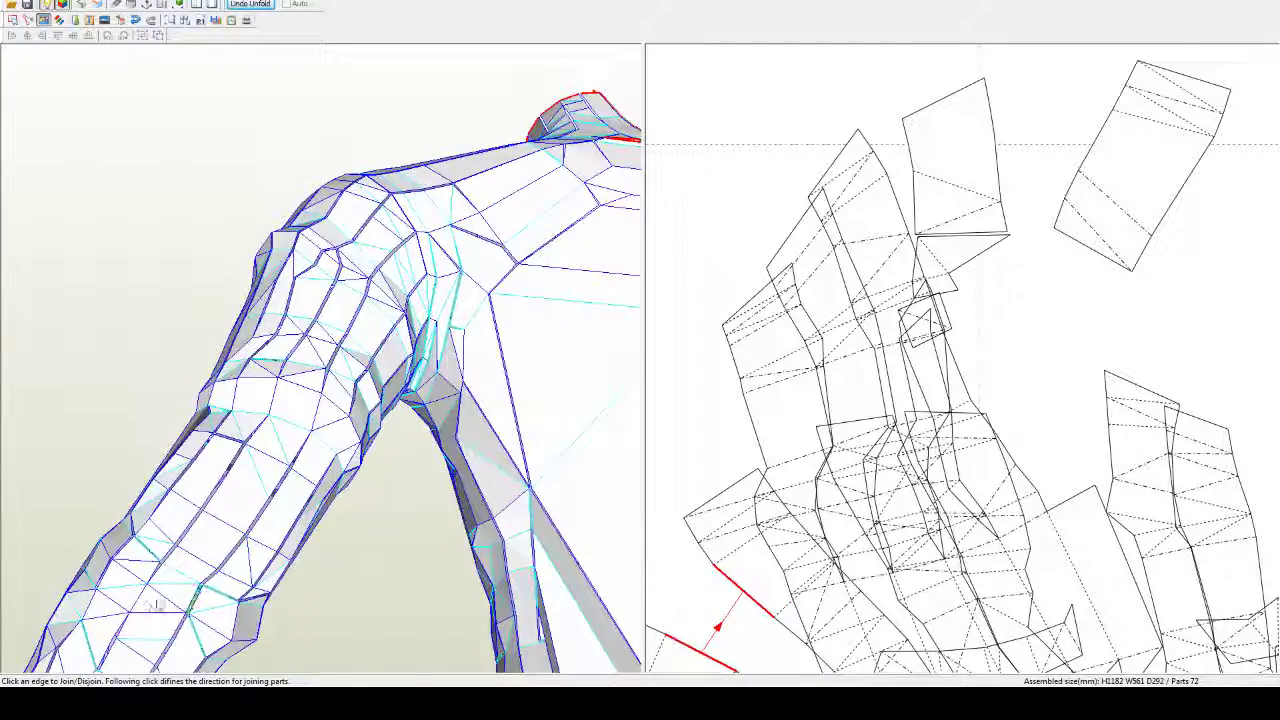
pyautogui.click(244, 562)
pyautogui.moveTo(244, 562); pyautogui.dragTo(275, 579, button='right')
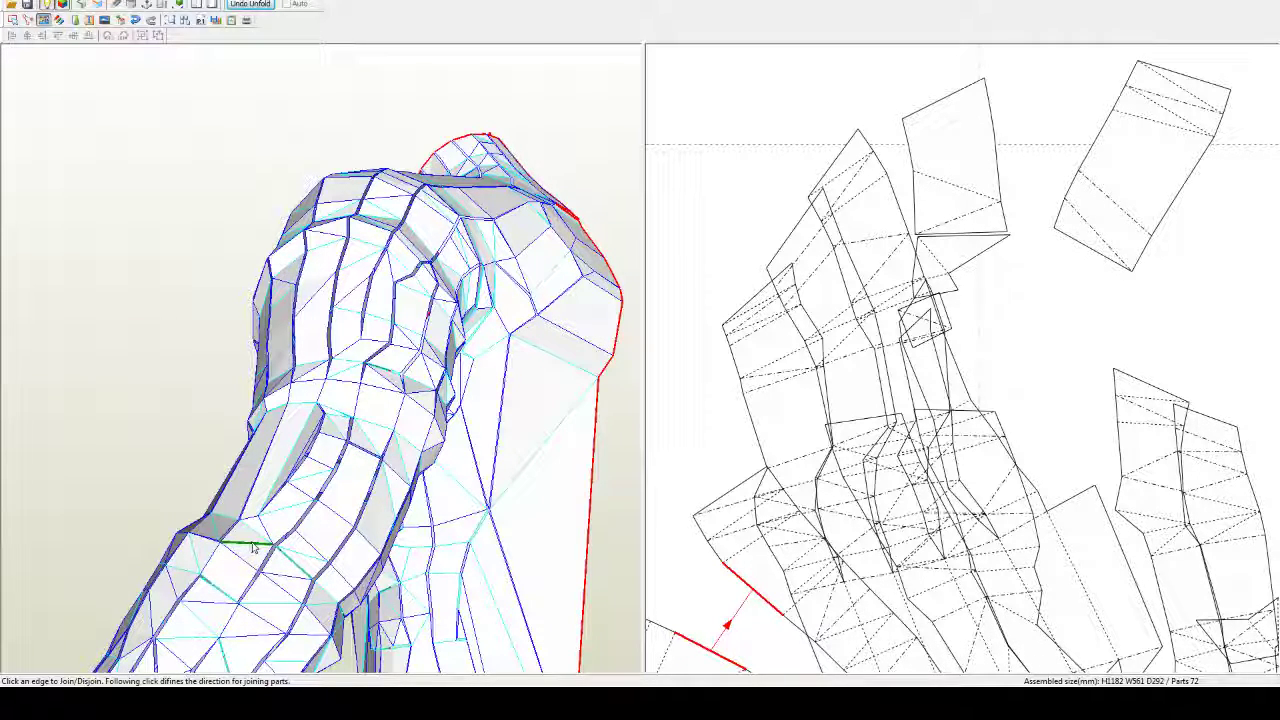
pyautogui.click(332, 444)
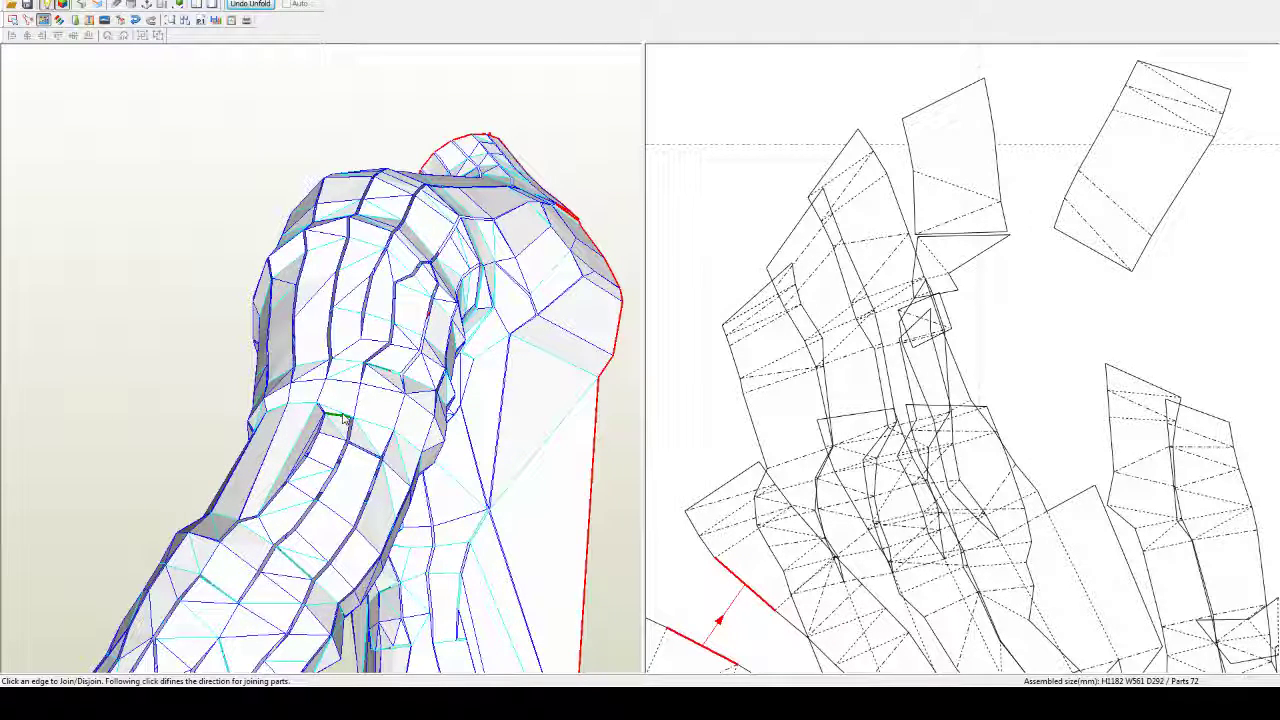
pyautogui.moveTo(365, 572); pyautogui.dragTo(364, 548, button='right')
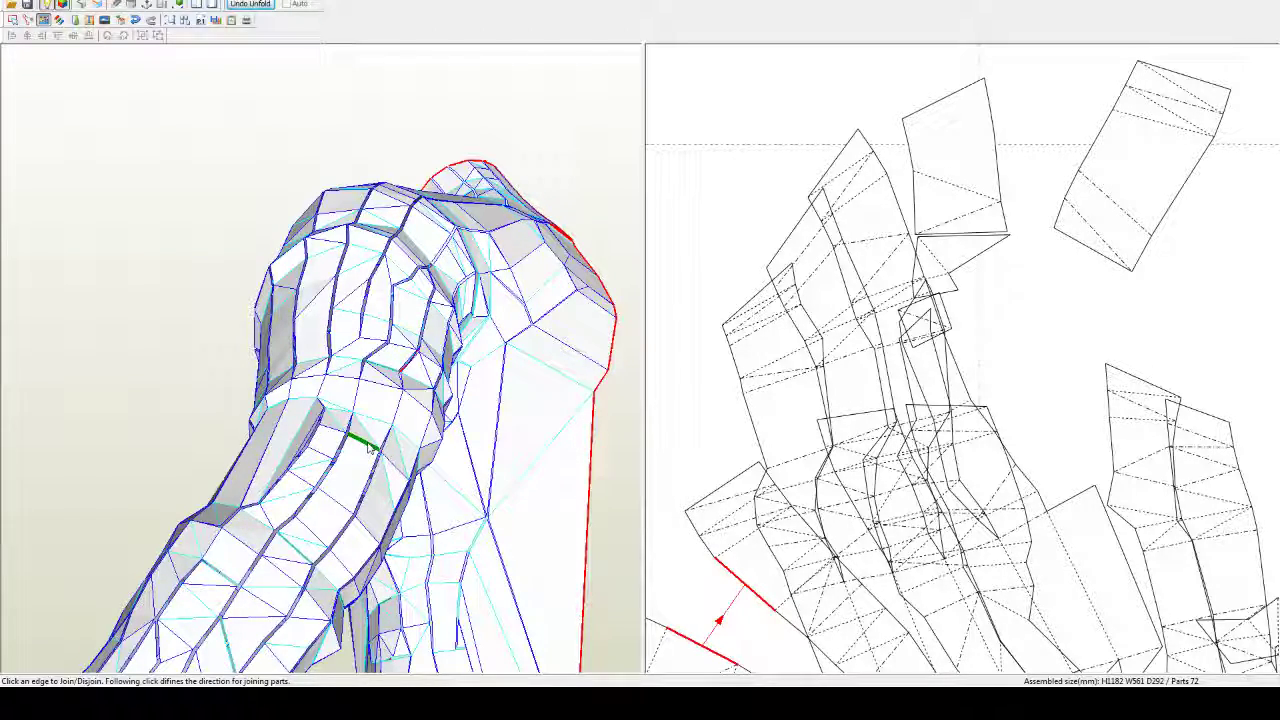
# Step: Join the lower-forearm faces end to end across their short edges near the wrist and cut them apart lengthwise
pyautogui.moveTo(369, 561); pyautogui.dragTo(443, 366, button='middle')
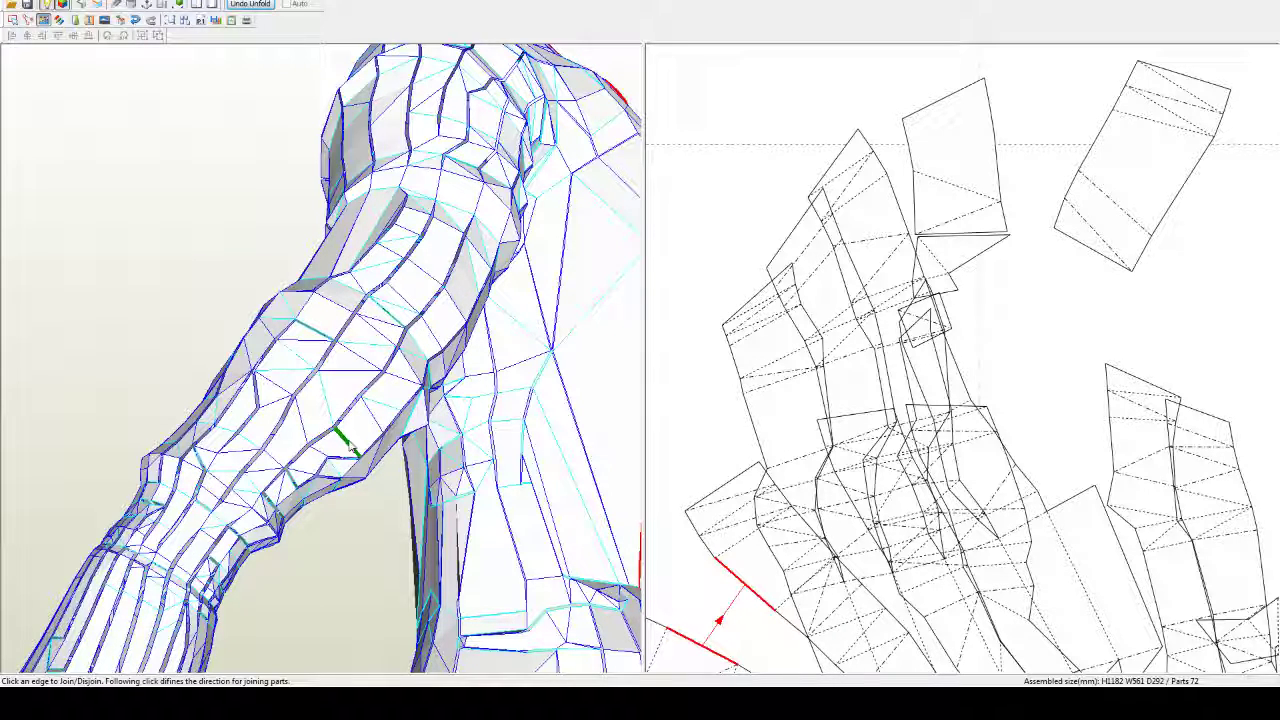
pyautogui.click(292, 482)
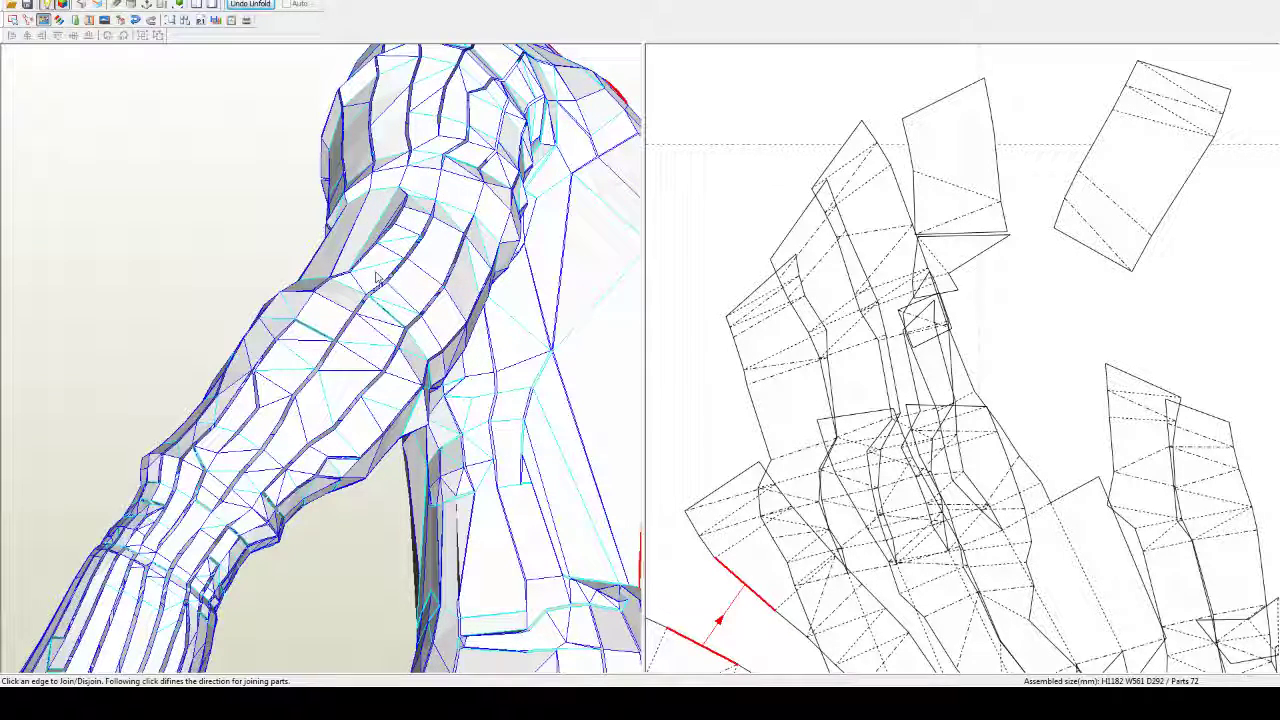
pyautogui.moveTo(371, 386); pyautogui.dragTo(392, 382, button='right')
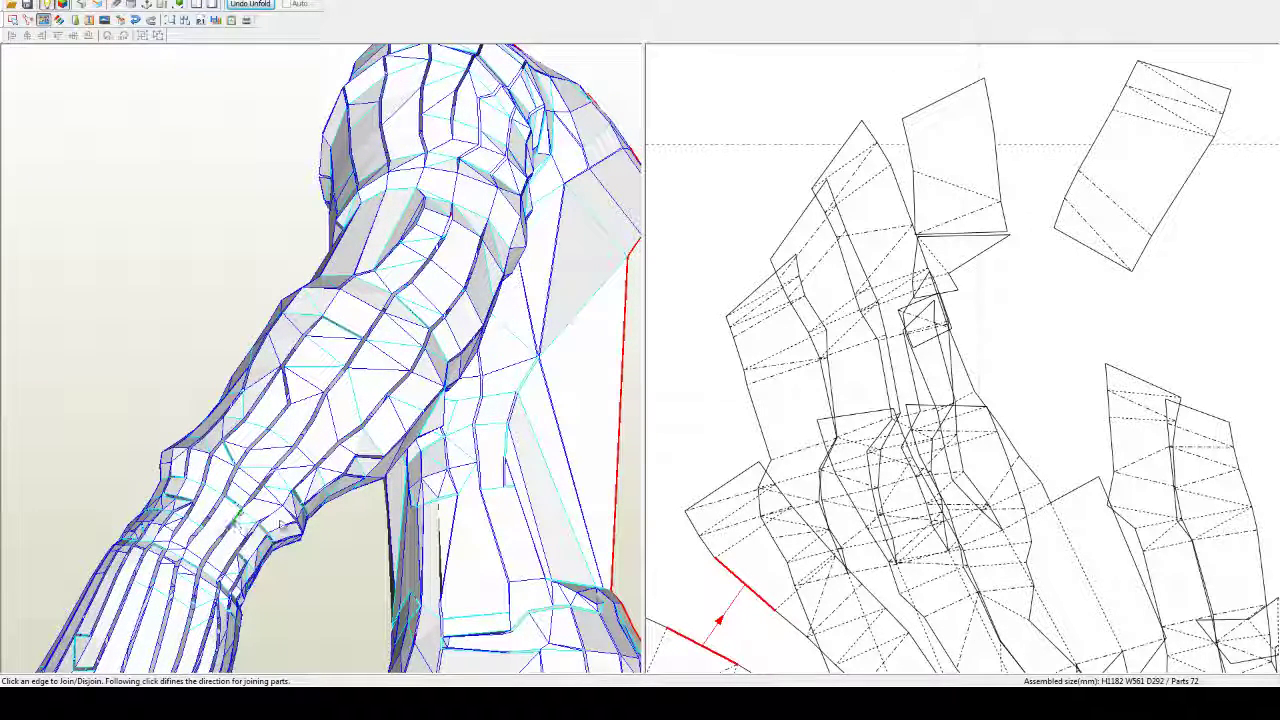
pyautogui.moveTo(300, 491); pyautogui.dragTo(289, 432, button='middle')
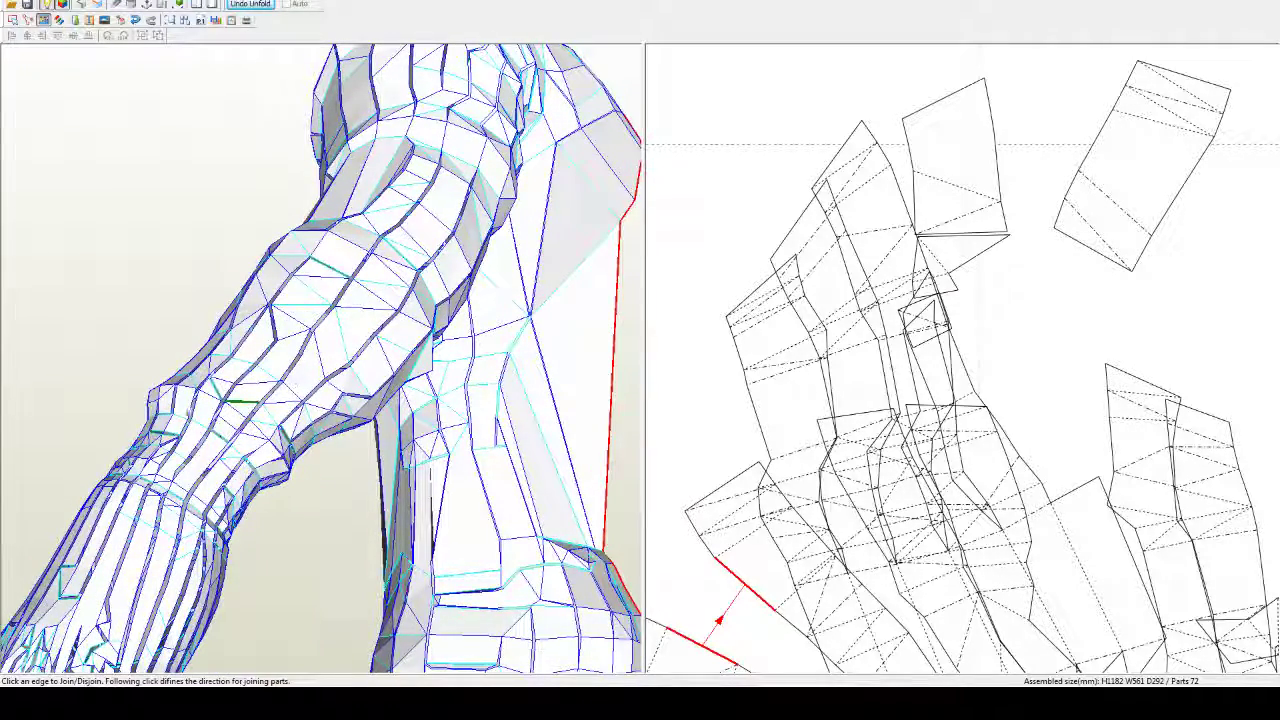
pyautogui.moveTo(241, 401); pyautogui.dragTo(165, 393, button='right')
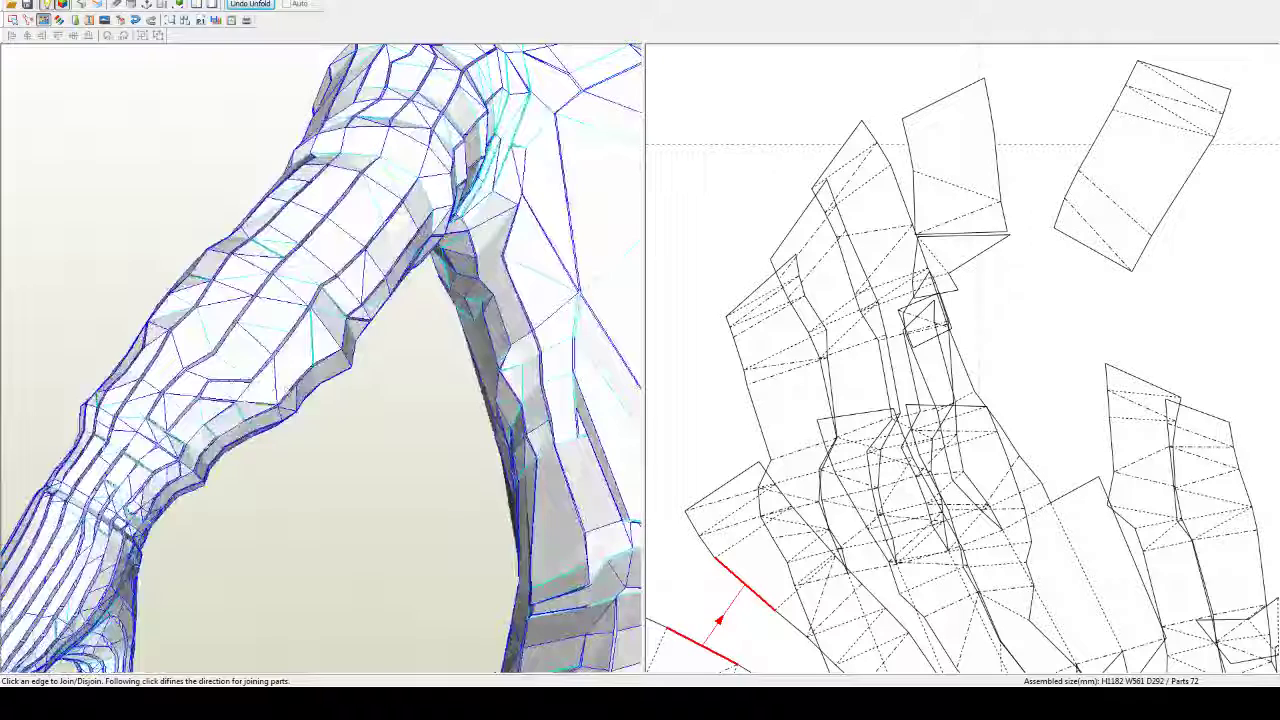
pyautogui.click(227, 398)
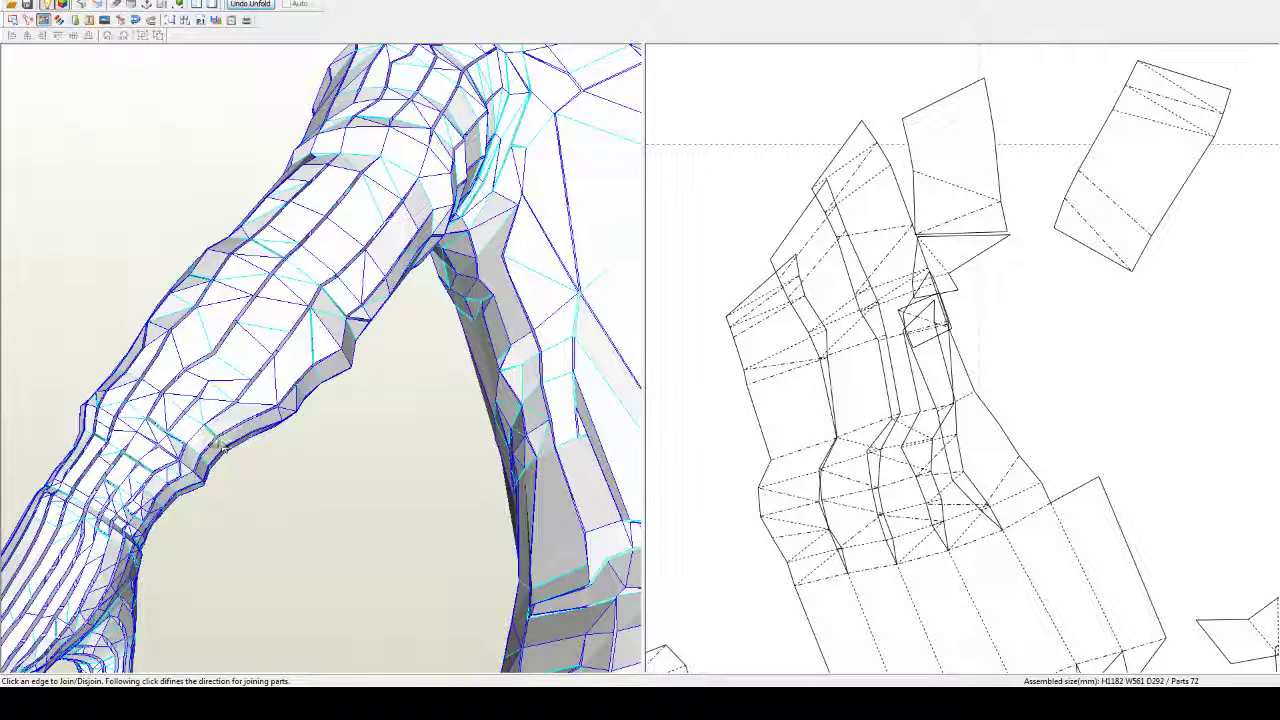
pyautogui.click(204, 435)
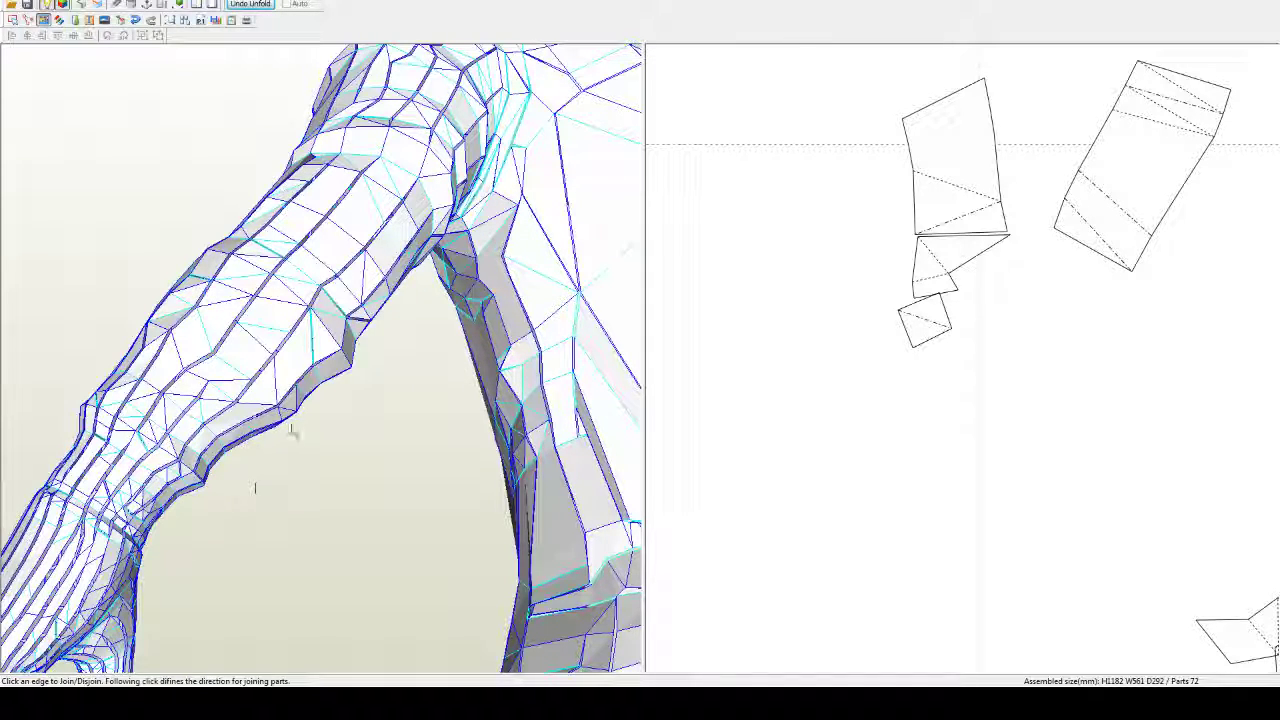
# Step: Examine the cut and joined edges around the inner elbow and along the forearm strips on the 3D model
pyautogui.moveTo(293, 424); pyautogui.dragTo(294, 358, button='right')
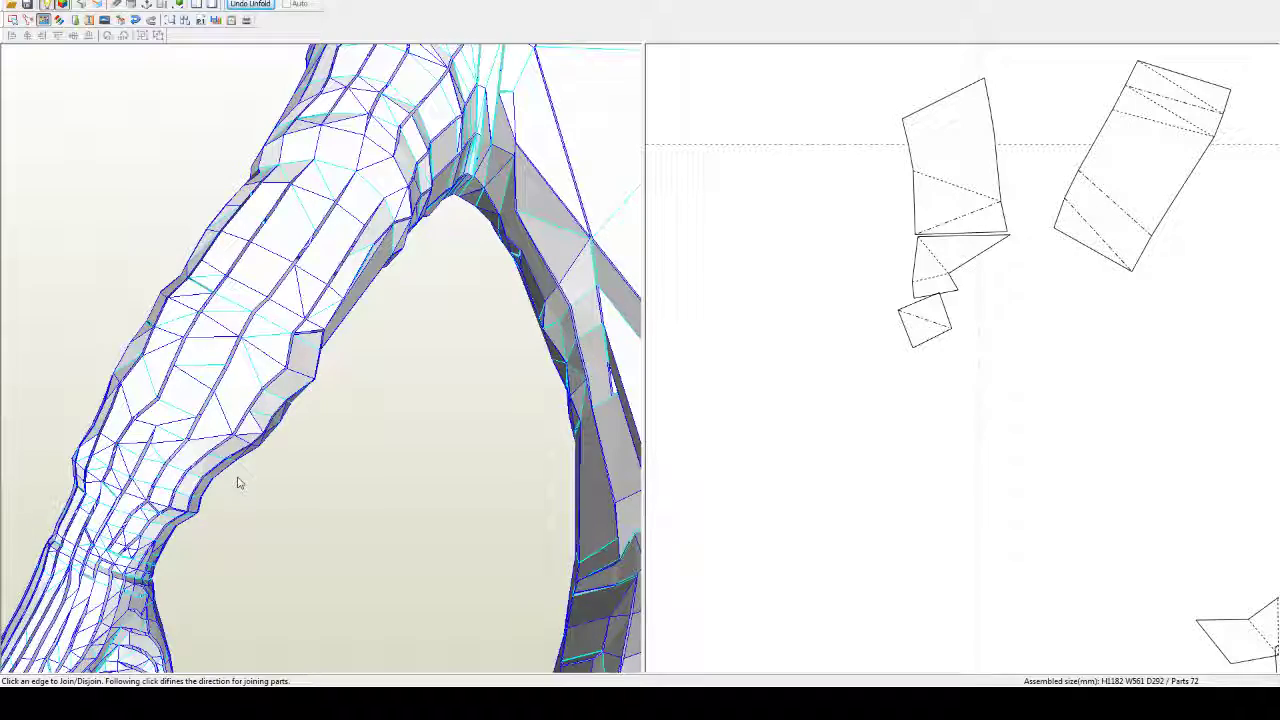
pyautogui.moveTo(350, 358); pyautogui.dragTo(355, 309)
pyautogui.scroll(3, 363, 305)
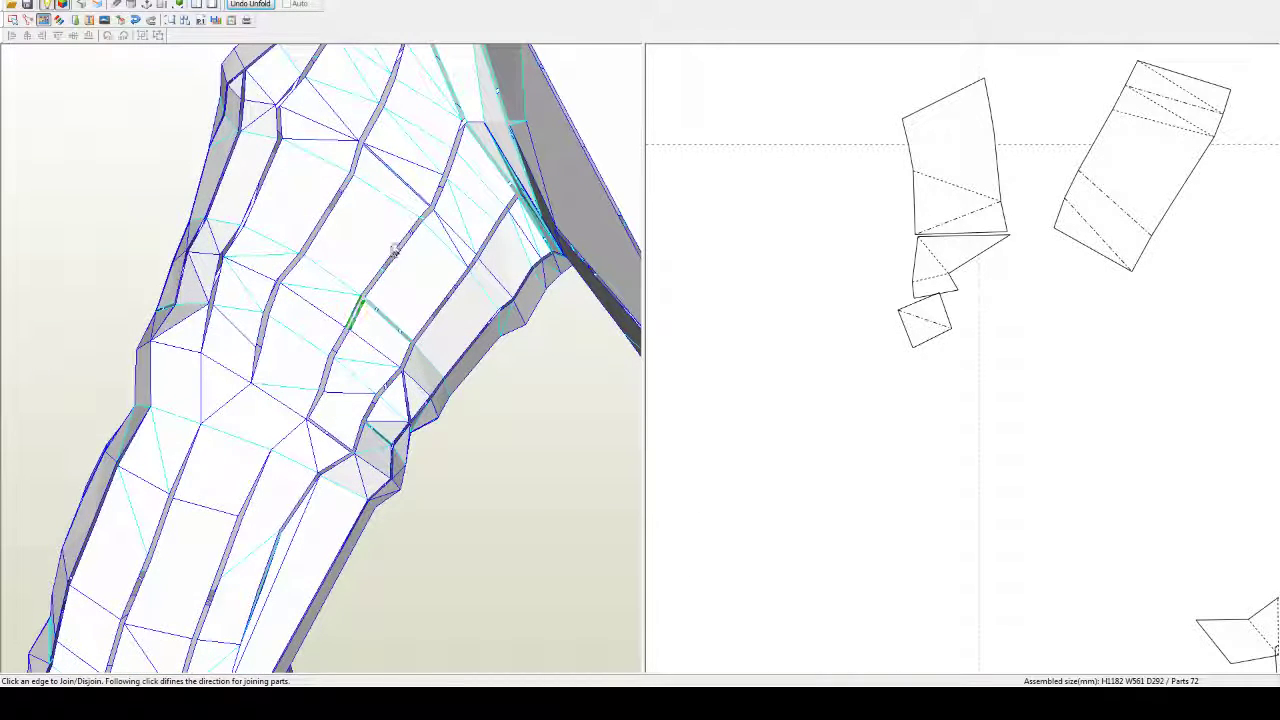
pyautogui.moveTo(395, 250); pyautogui.dragTo(417, 220)
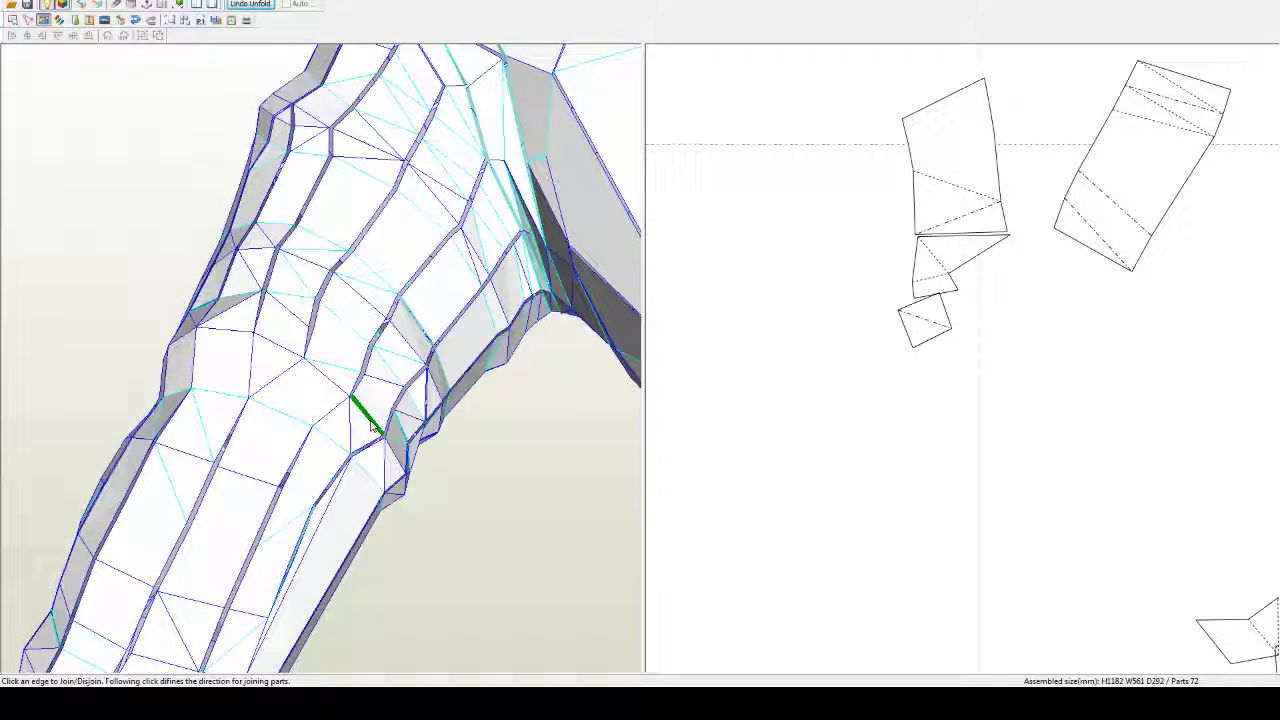
pyautogui.moveTo(379, 528); pyautogui.dragTo(378, 460, button='middle')
pyautogui.moveTo(378, 460); pyautogui.dragTo(359, 451, button='right')
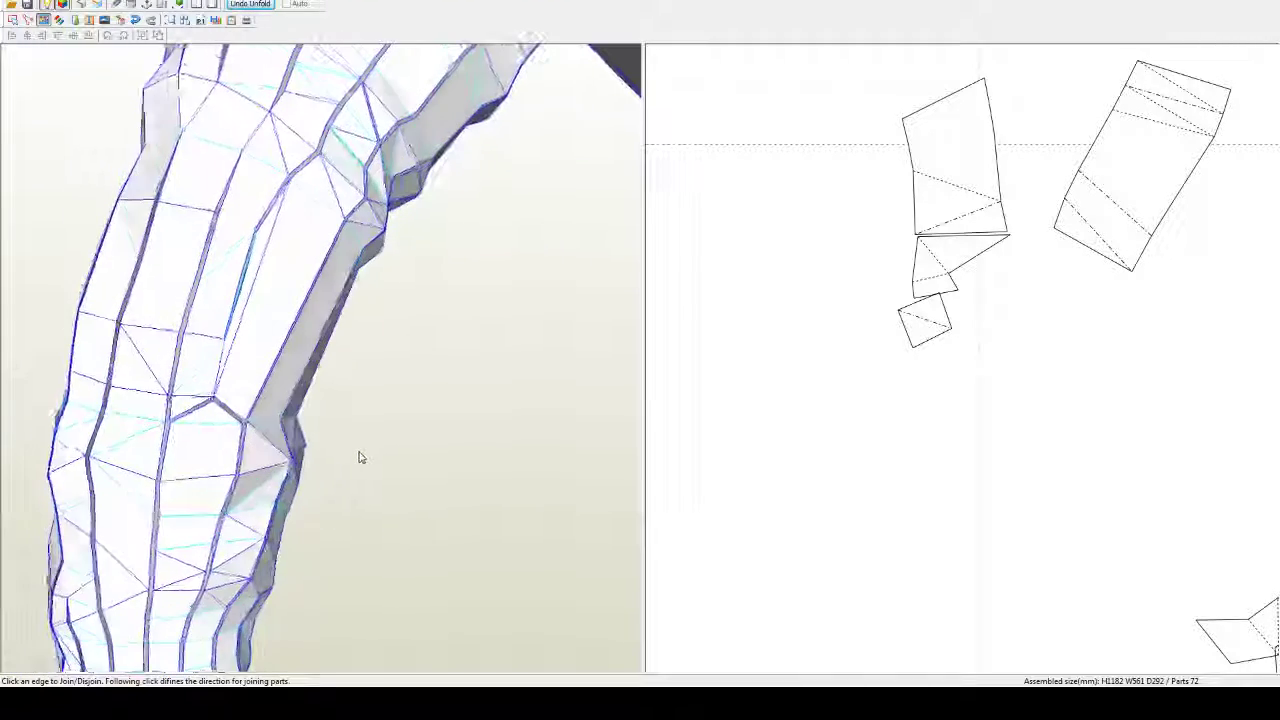
pyautogui.moveTo(361, 457); pyautogui.dragTo(341, 316)
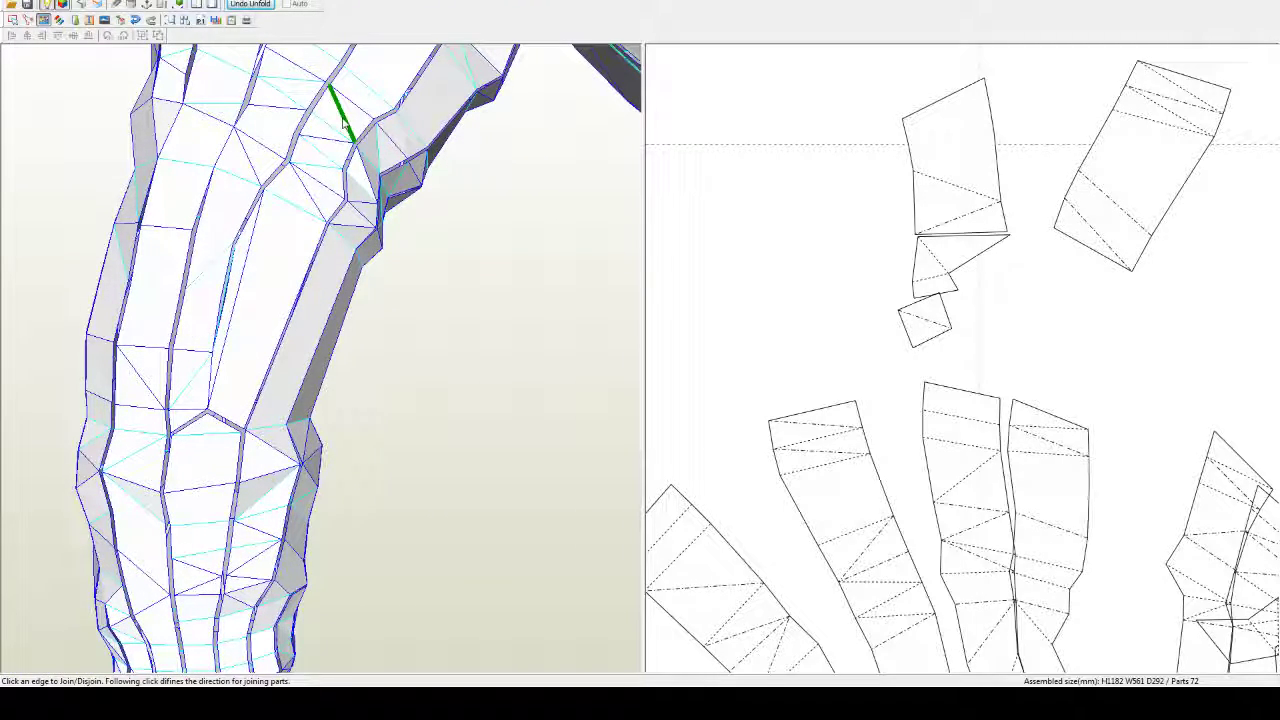
pyautogui.scroll(-3, 364, 292)
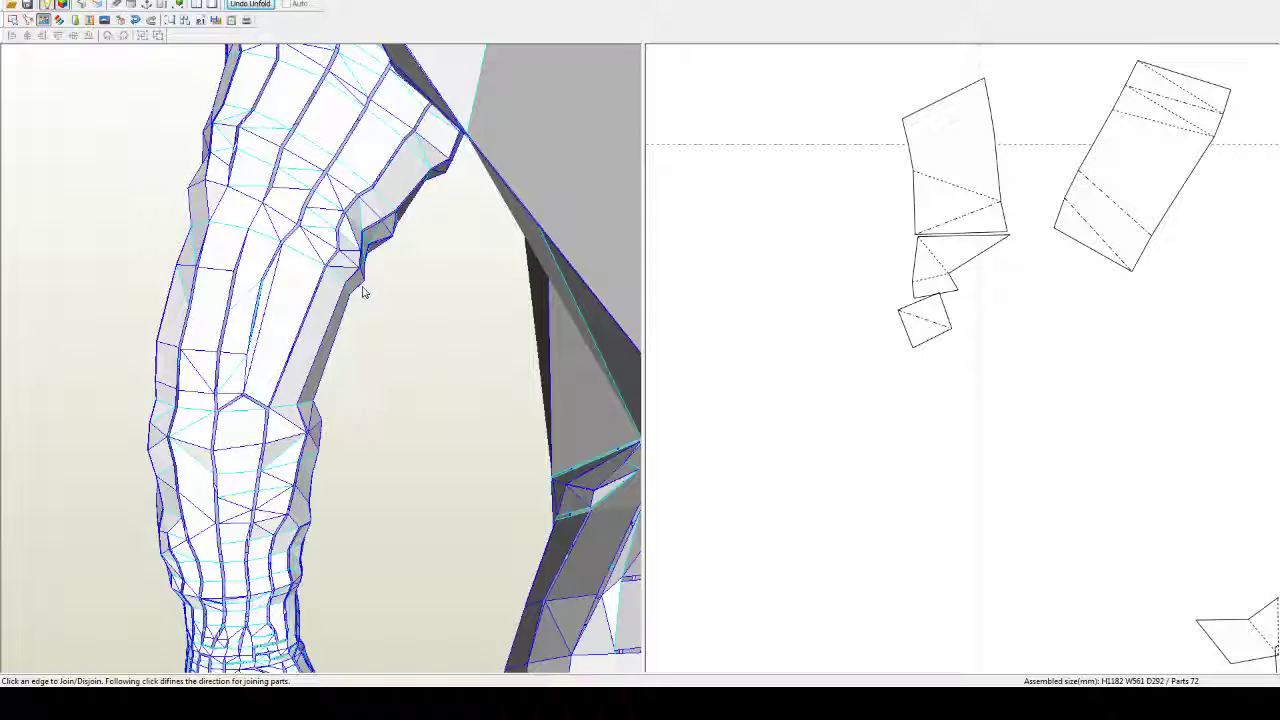
pyautogui.moveTo(364, 292); pyautogui.dragTo(318, 237)
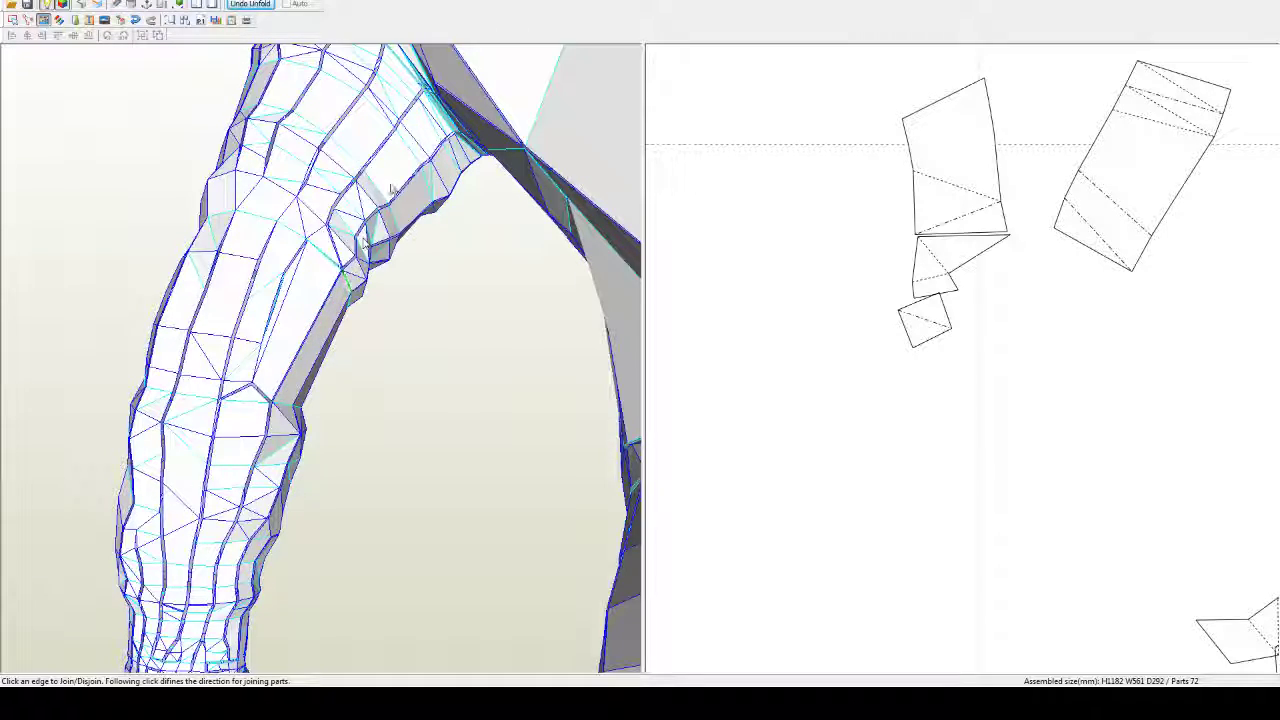
# Step: Switch the join at the short edge where the inner forearm strip meets the elbow band
pyautogui.moveTo(391, 189); pyautogui.dragTo(345, 228)
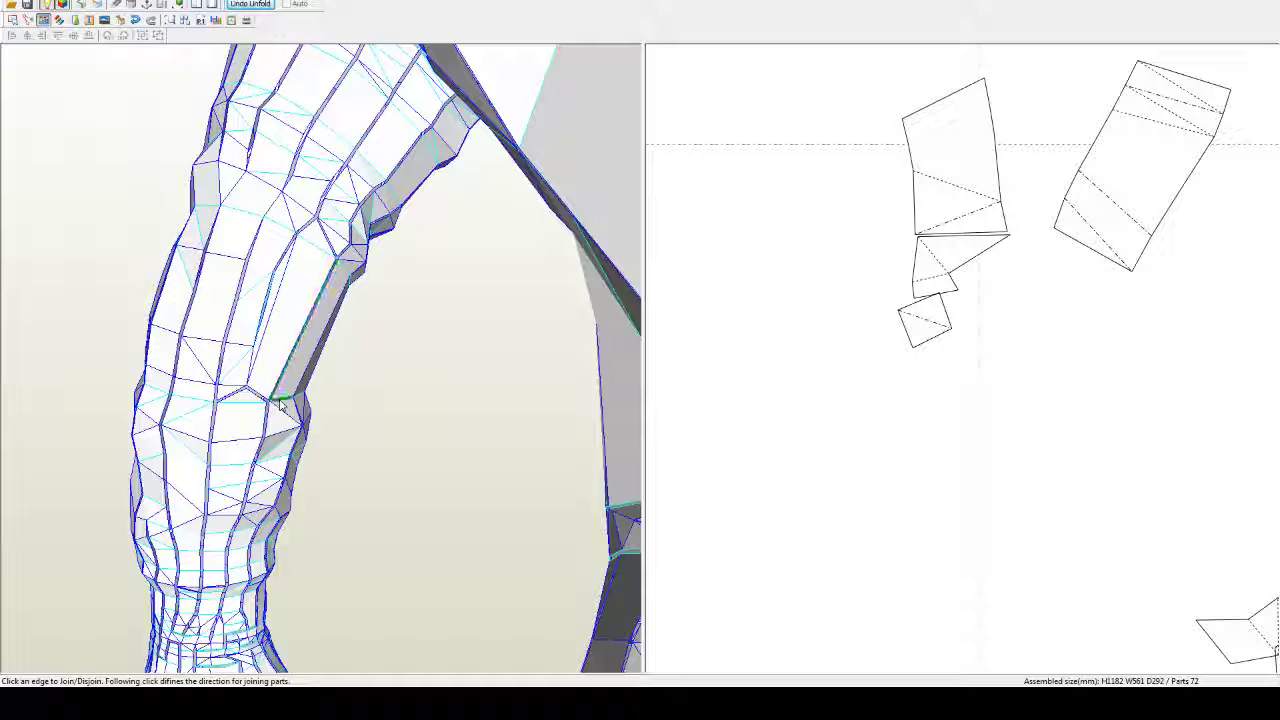
pyautogui.scroll(5, 314, 257)
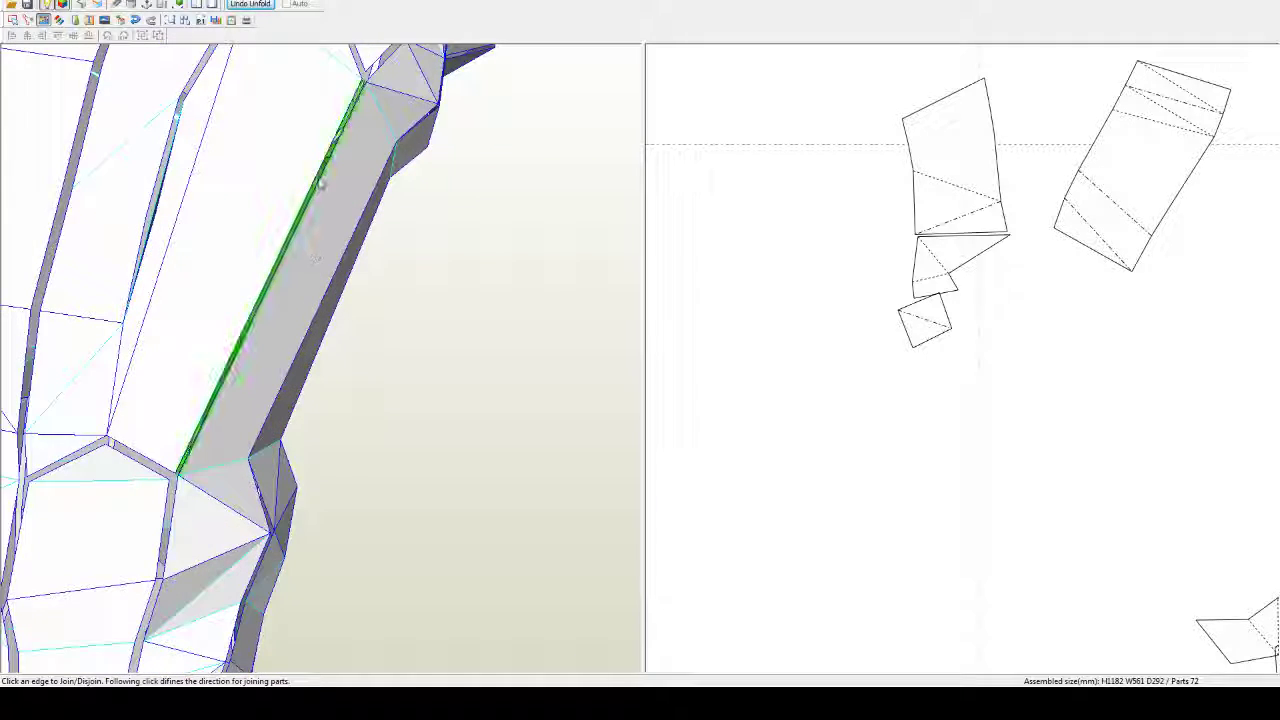
pyautogui.moveTo(321, 184)
pyautogui.mouseDown(button='middle')
pyautogui.moveTo(320, 222)
pyautogui.moveTo(333, 194)
pyautogui.mouseUp(button='middle')
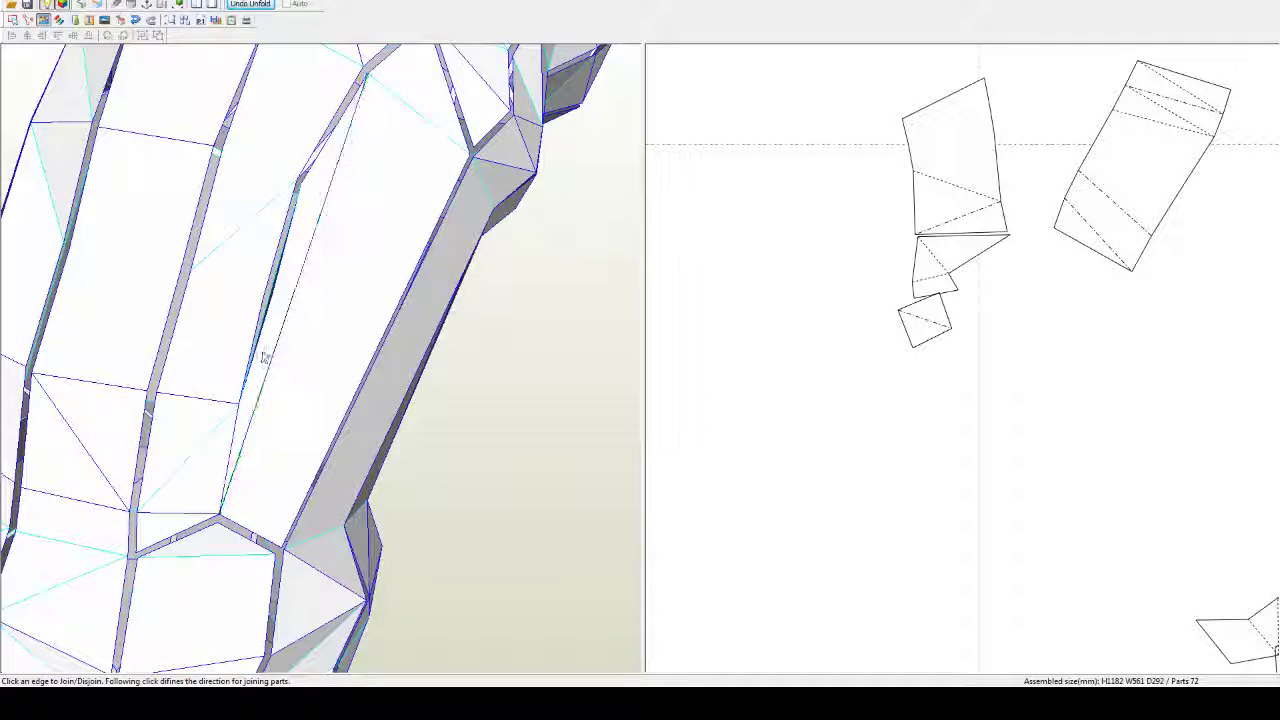
pyautogui.scroll(-3, 298, 344)
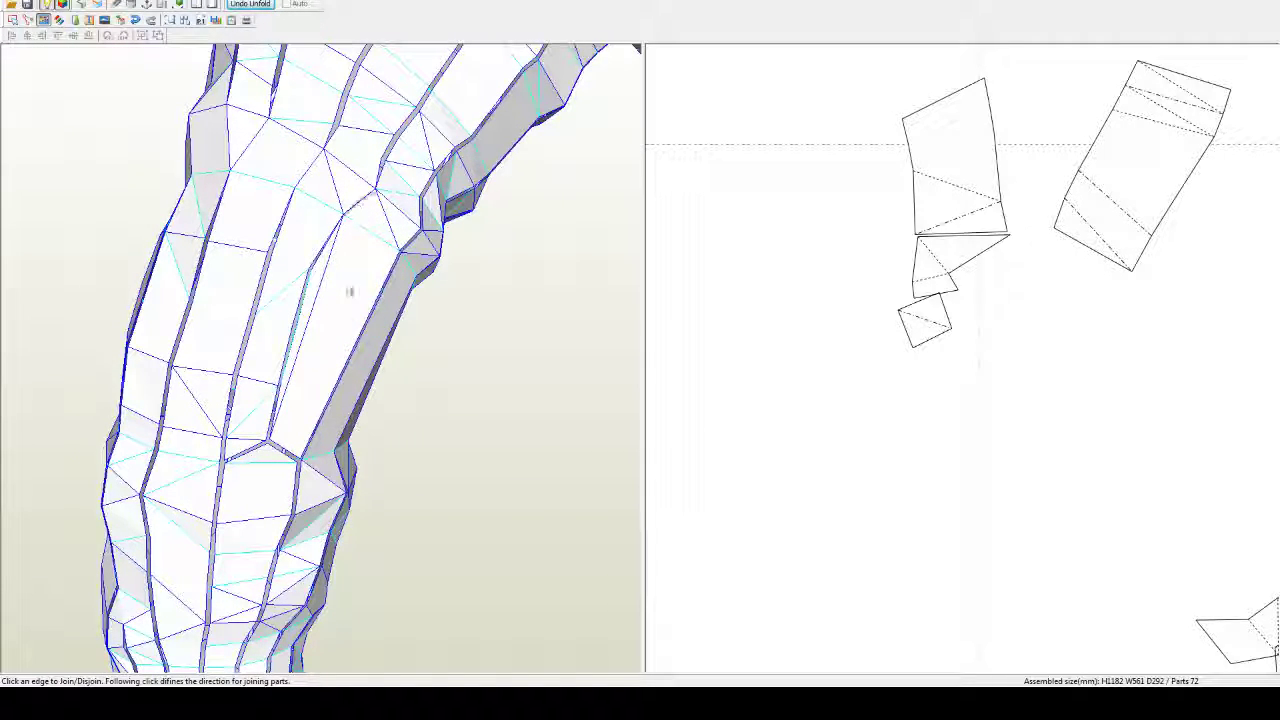
pyautogui.scroll(-2, 355, 373)
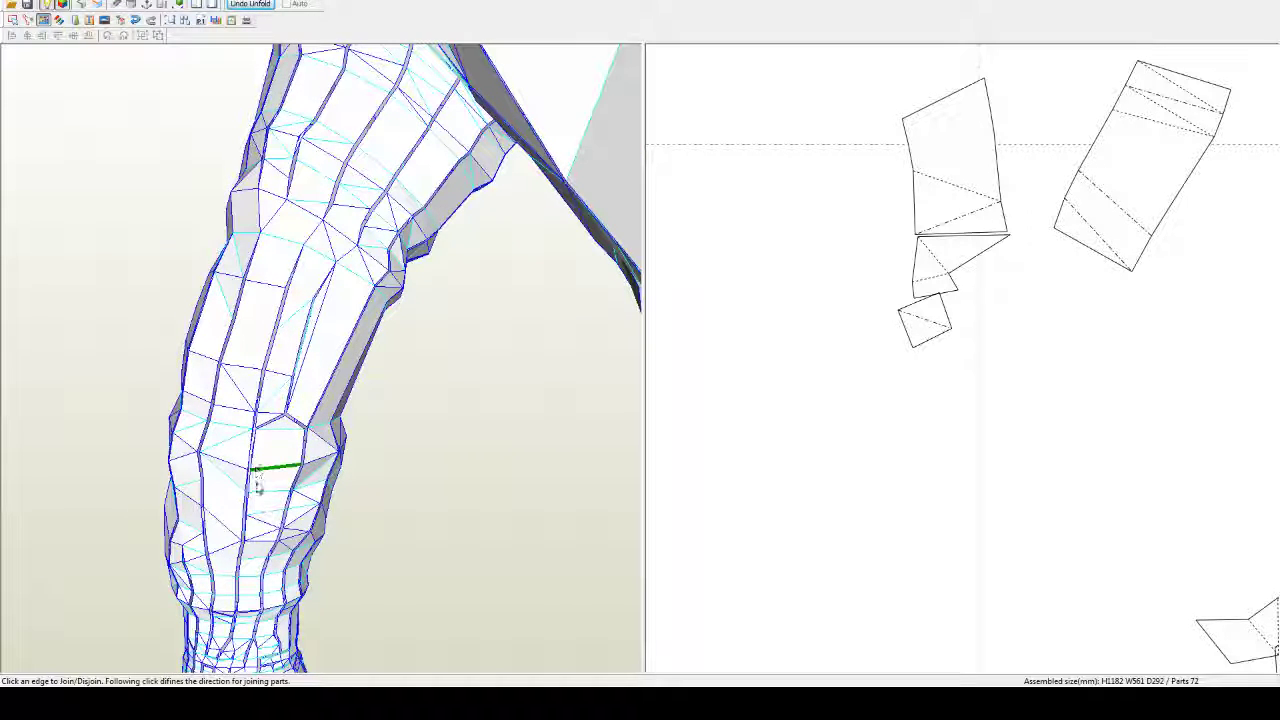
pyautogui.click(270, 427)
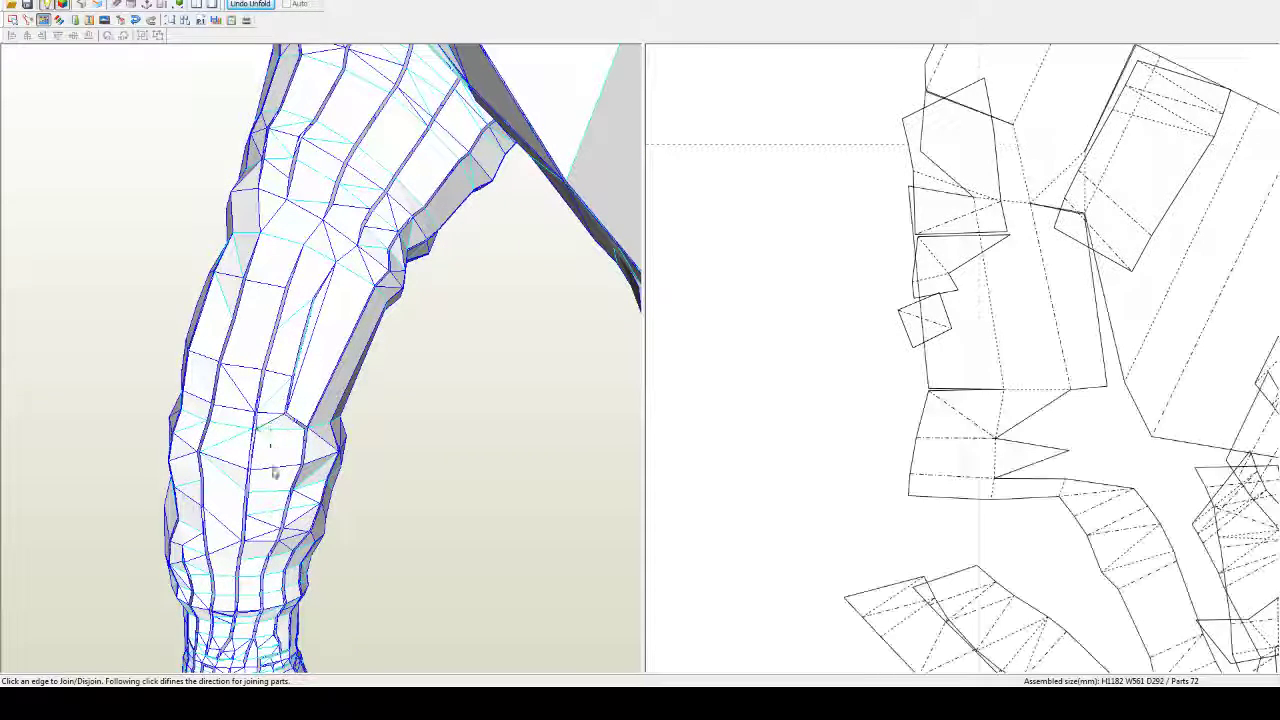
# Step: Switch the joins at the short edges of the forearm strips just above the wrist, on the back of the arm
pyautogui.moveTo(305, 514); pyautogui.dragTo(367, 273, button='middle')
pyautogui.moveTo(365, 268); pyautogui.dragTo(381, 430)
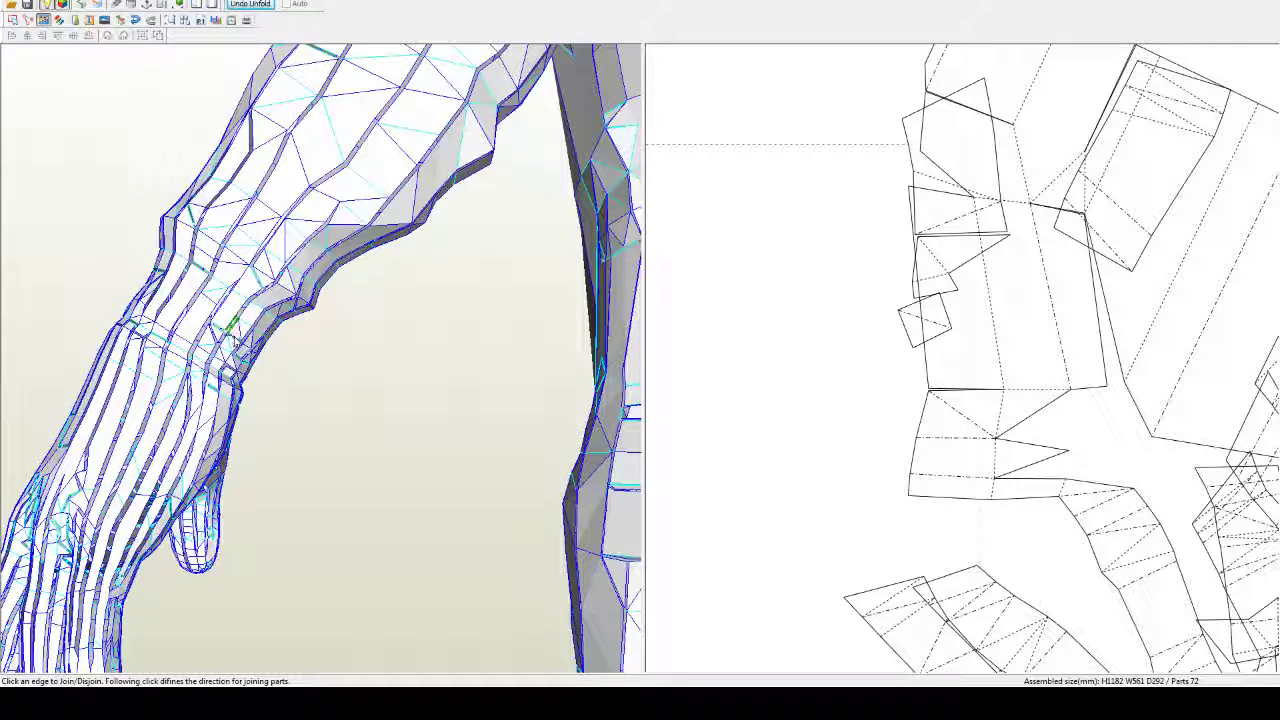
pyautogui.click(228, 337)
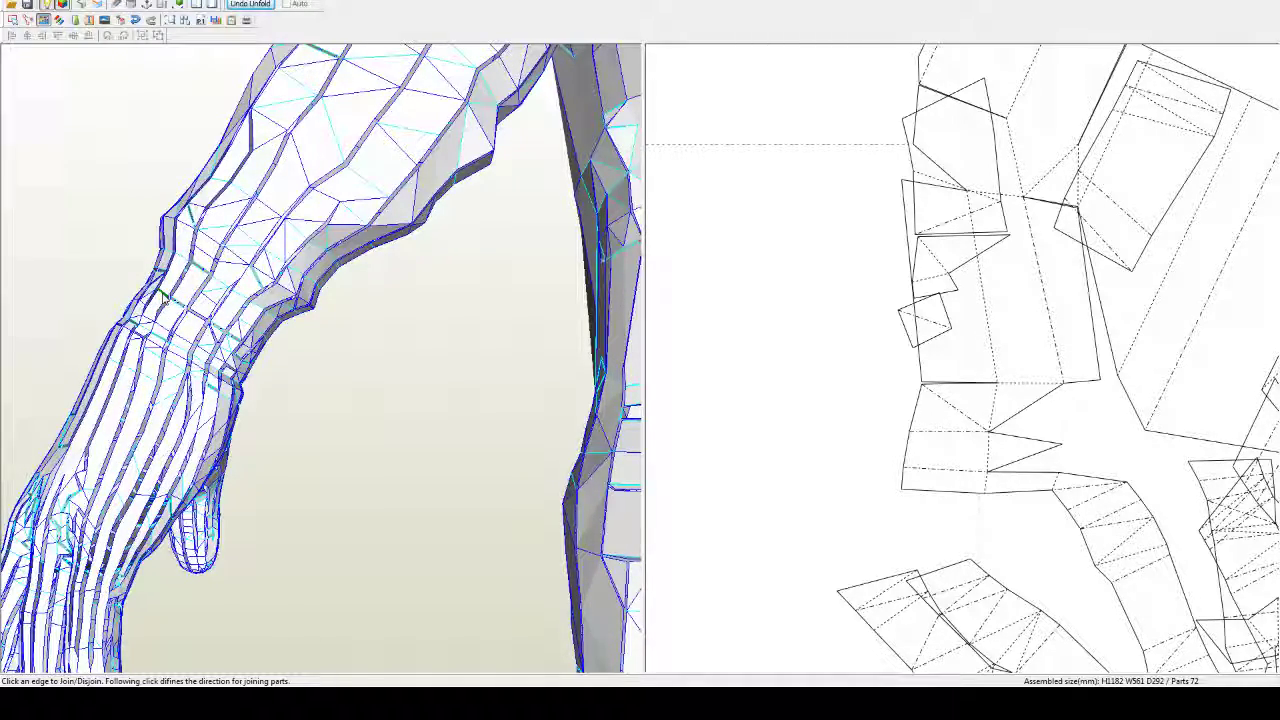
pyautogui.moveTo(162, 296); pyautogui.dragTo(303, 366, button='right')
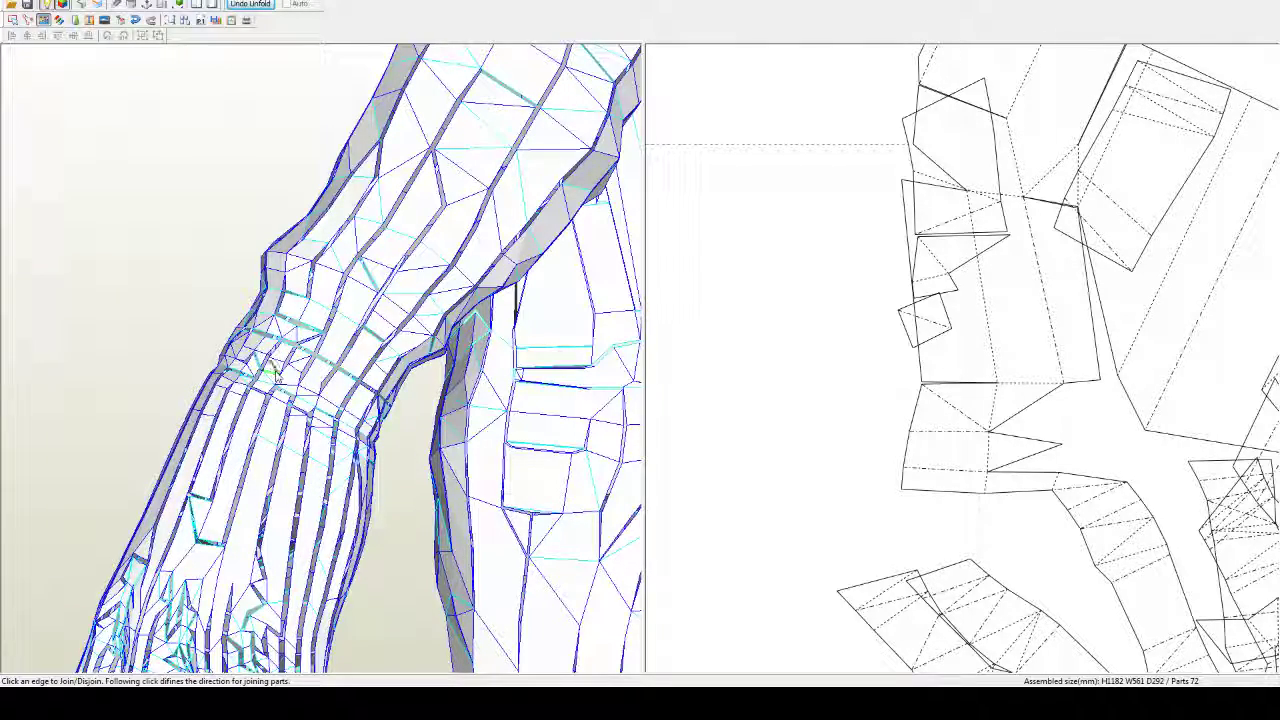
pyautogui.moveTo(273, 367); pyautogui.dragTo(302, 386, button='right')
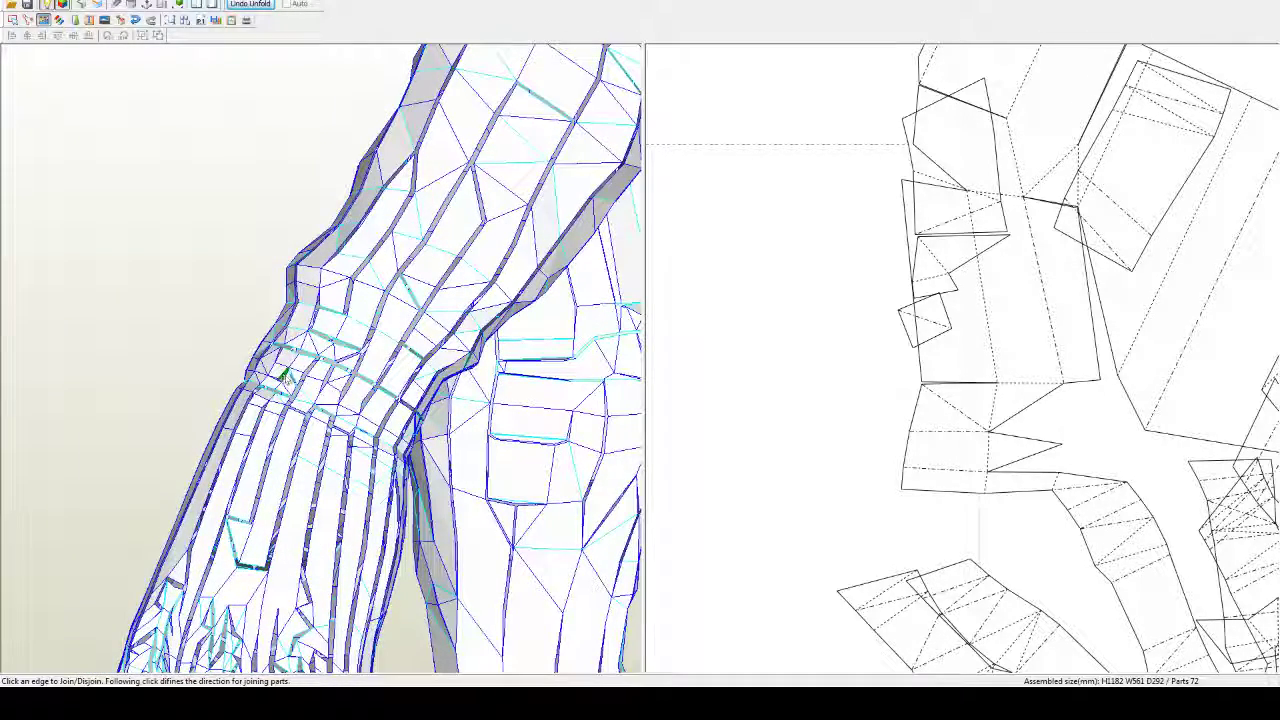
pyautogui.click(341, 330)
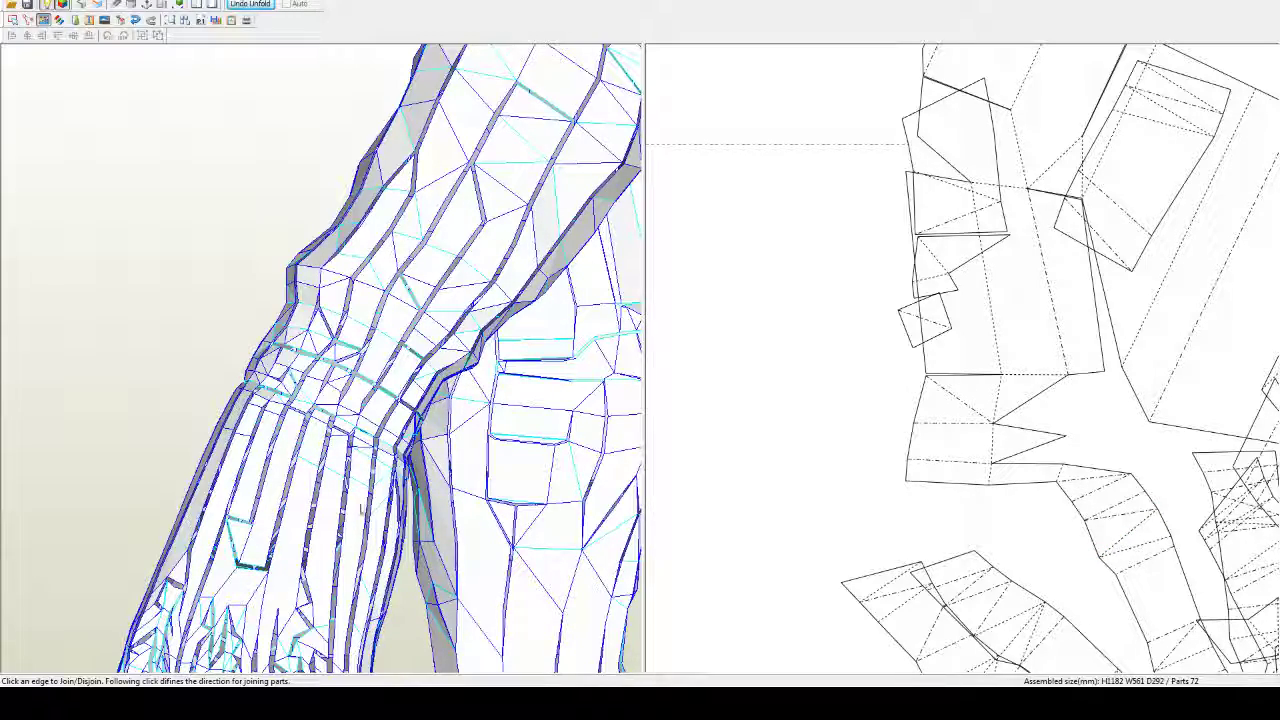
# Step: Cut the forearm strips from the wrist band at the short edges on the thumb side
pyautogui.scroll(6, 362, 510)
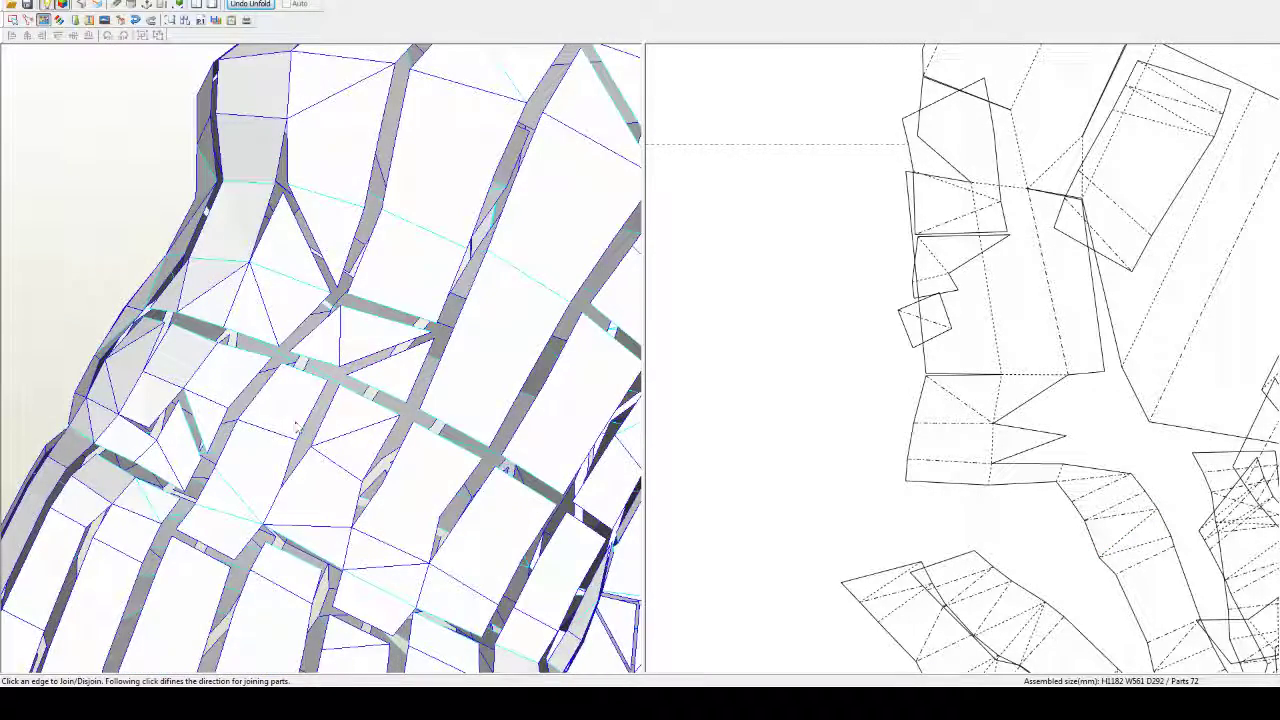
pyautogui.scroll(-4, 296, 427)
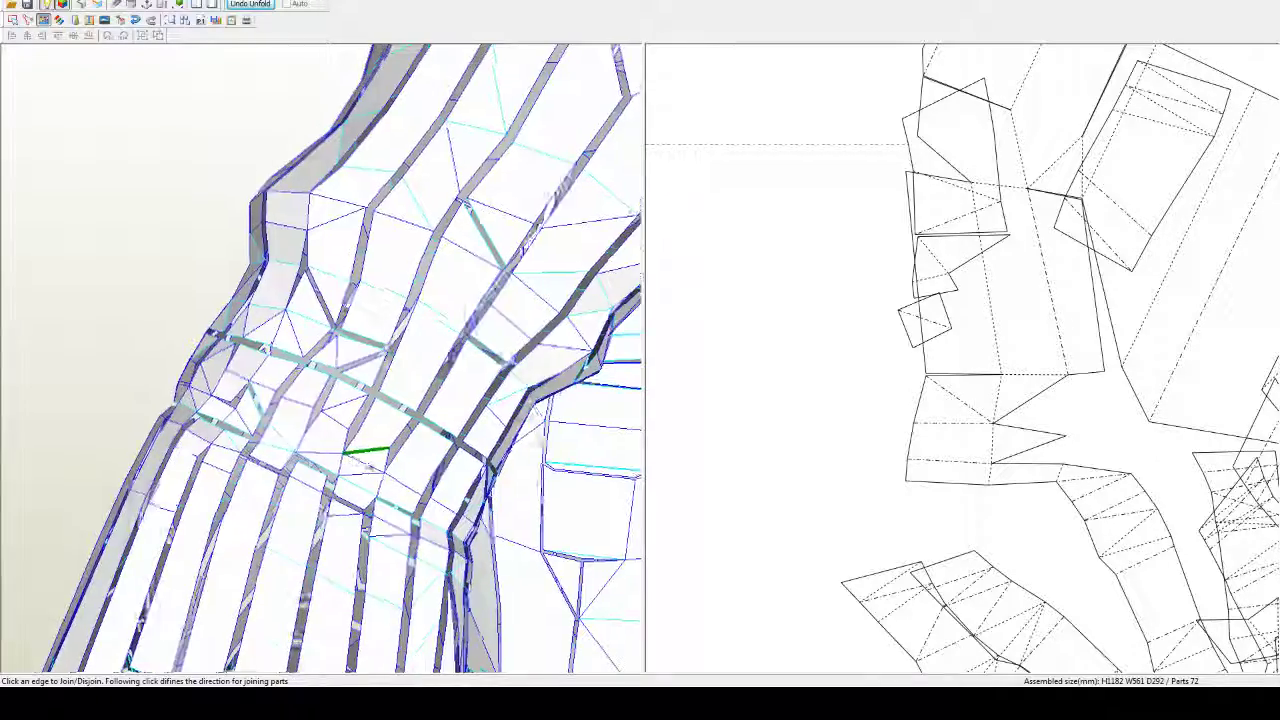
pyautogui.moveTo(370, 465); pyautogui.dragTo(387, 425, button='right')
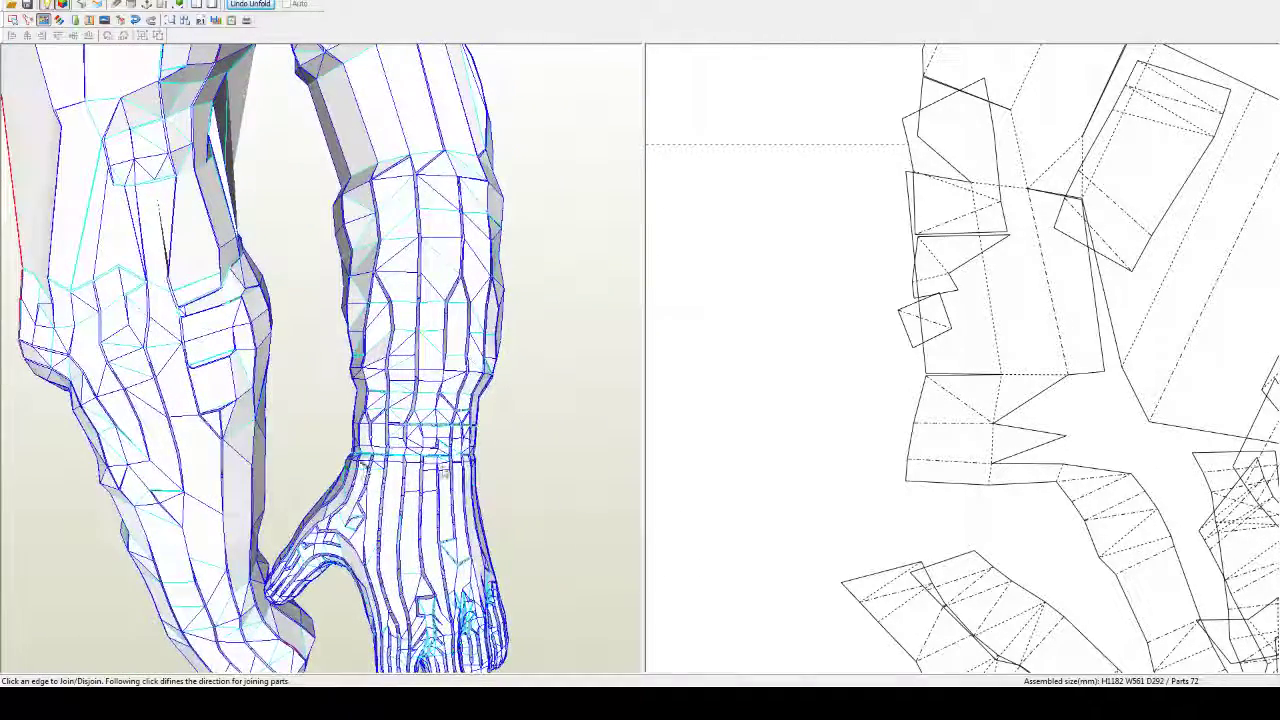
pyautogui.click(378, 427)
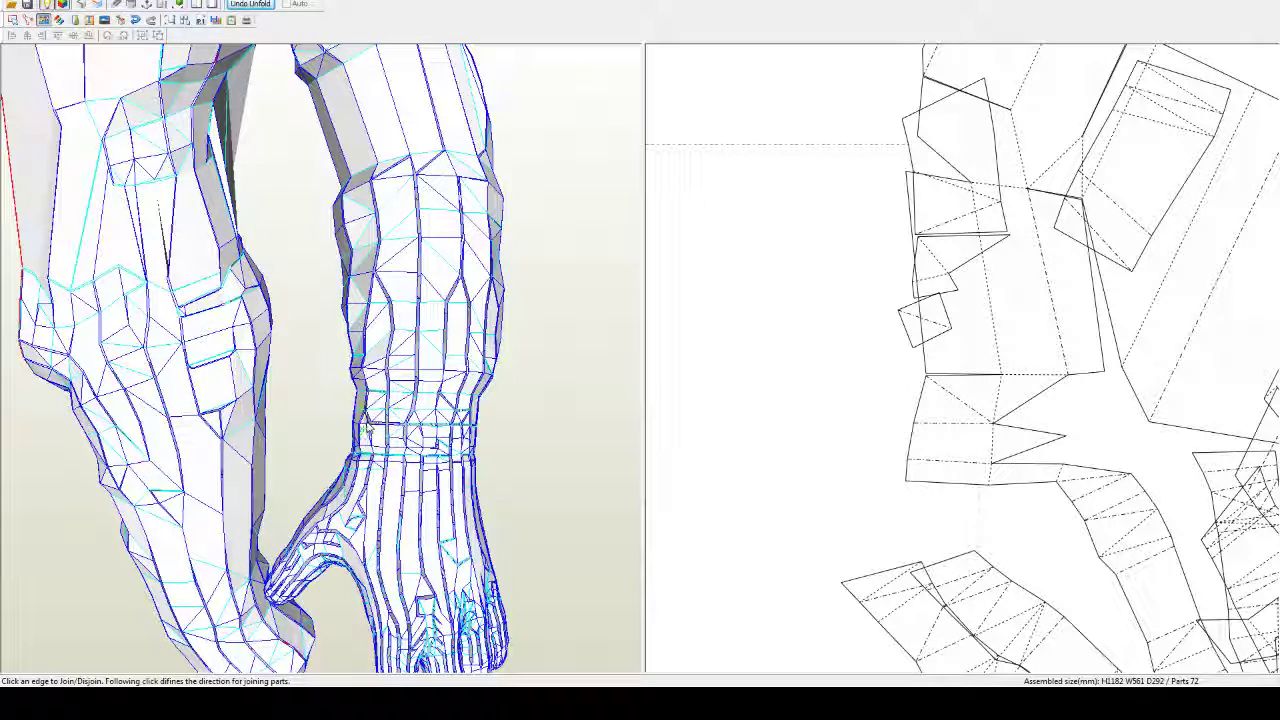
pyautogui.click(366, 427)
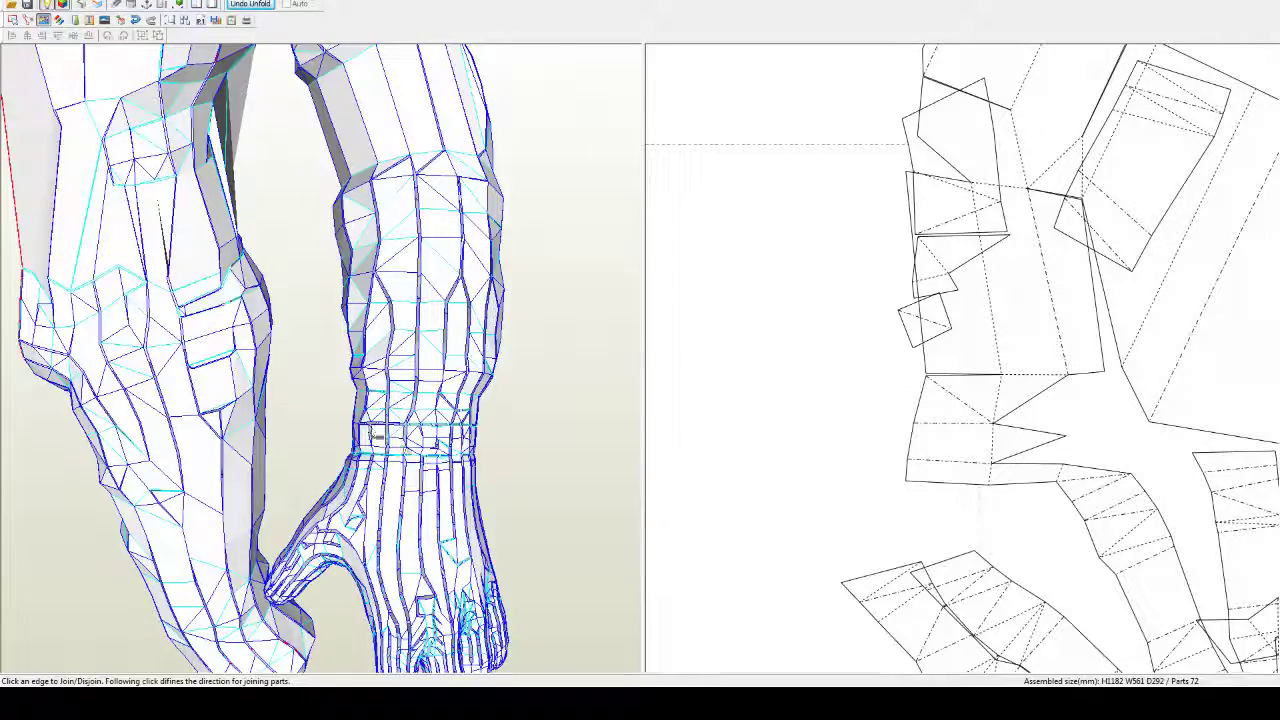
# Step: Continue the cut across the strips above the wrist band, joining the lower-forearm faces end to end and cutting neighbouring strips apart lengthwise
pyautogui.moveTo(375, 435); pyautogui.dragTo(492, 429, button='right')
pyautogui.moveTo(492, 429); pyautogui.dragTo(308, 466, button='middle')
pyautogui.scroll(7, 310, 466)
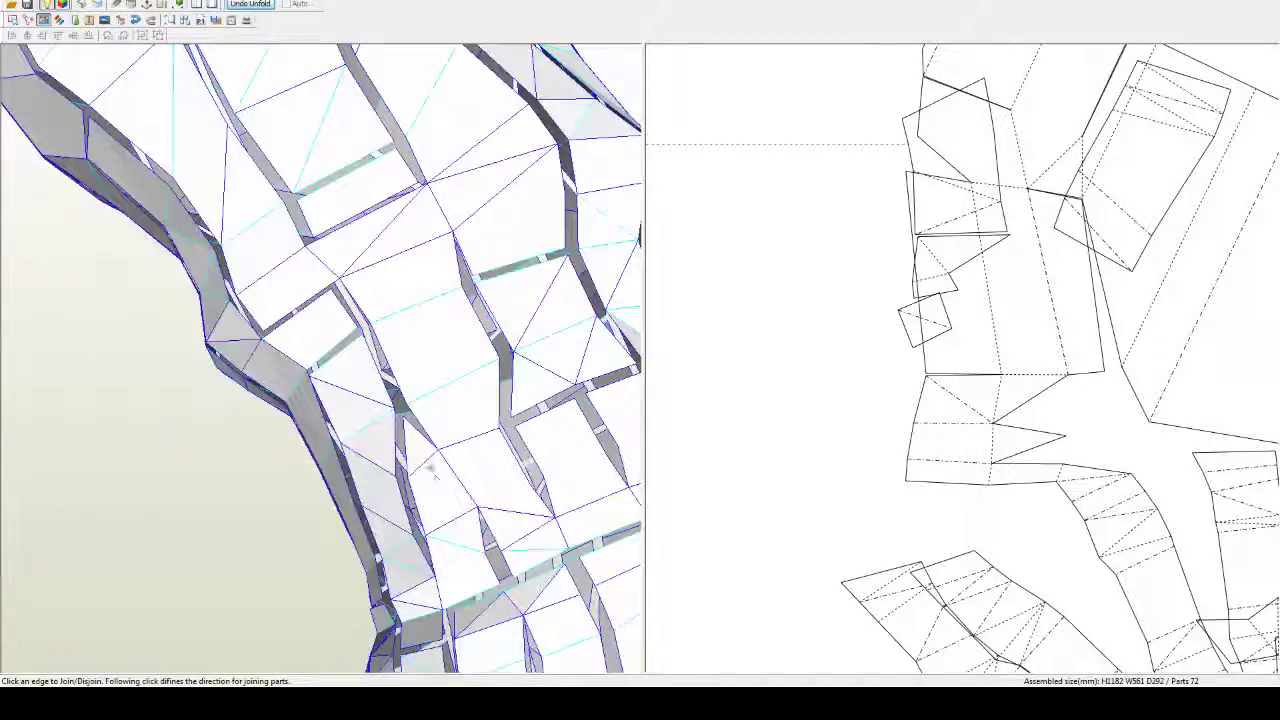
pyautogui.click(423, 465)
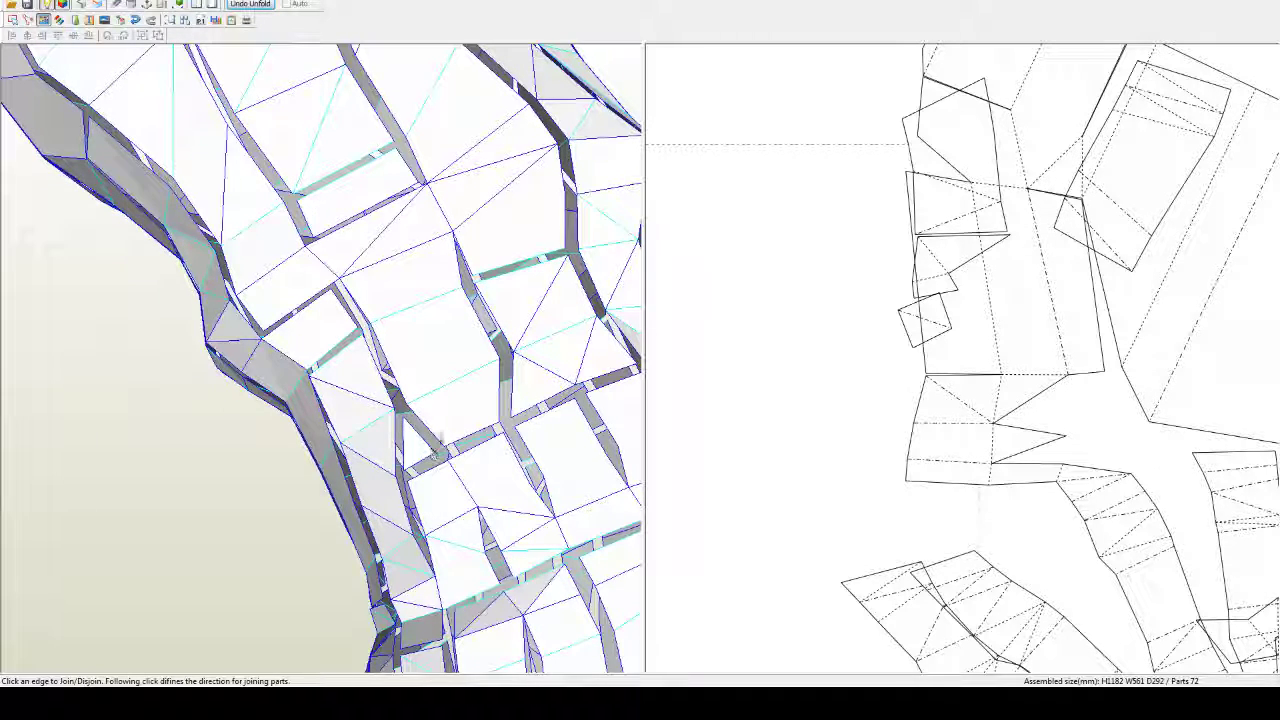
pyautogui.click(435, 453)
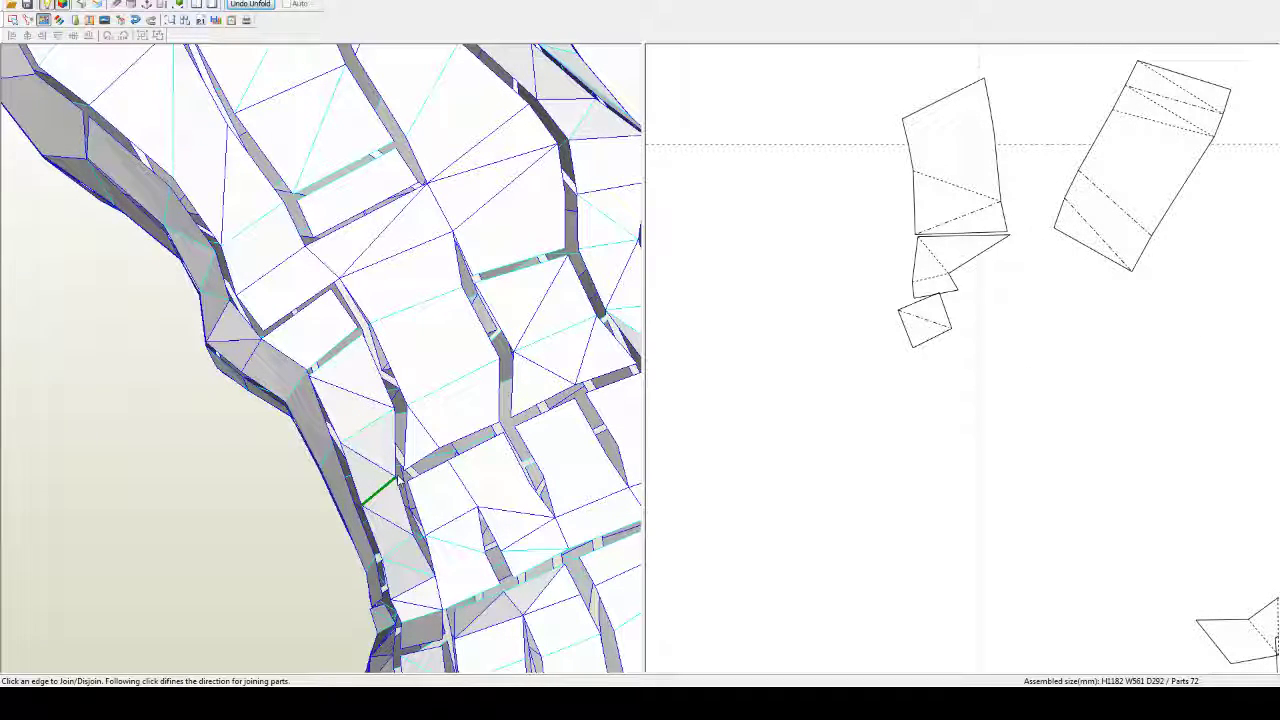
pyautogui.click(397, 481)
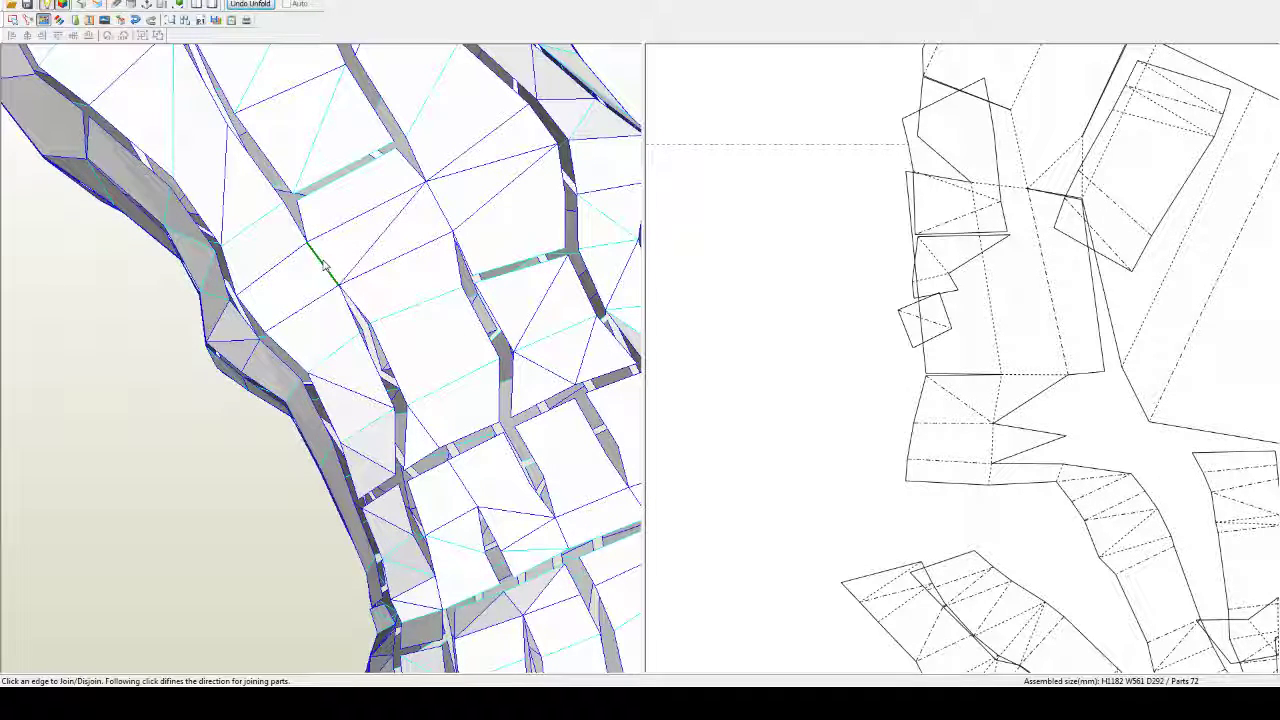
pyautogui.click(443, 213)
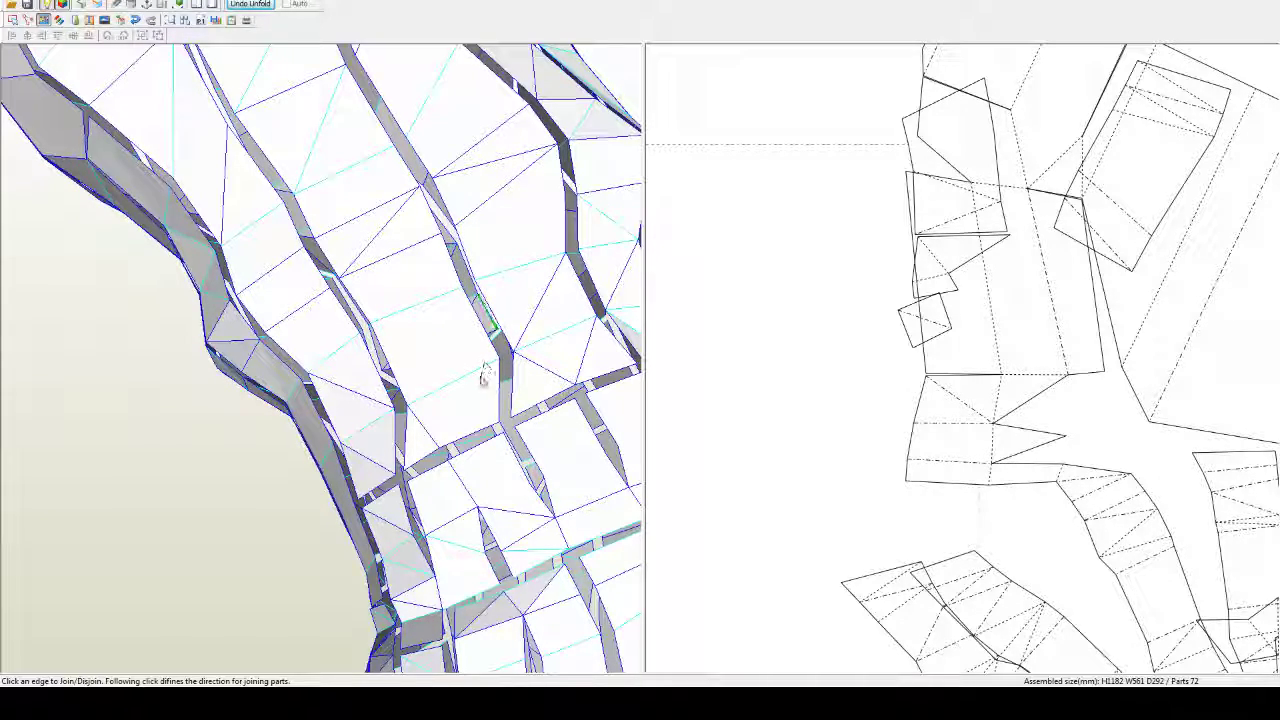
# Step: Examine the cut and joined edges around the wrist band and lower forearm from several sides of the 3D model
pyautogui.scroll(-3, 477, 457)
pyautogui.moveTo(477, 457); pyautogui.dragTo(499, 412, button='right')
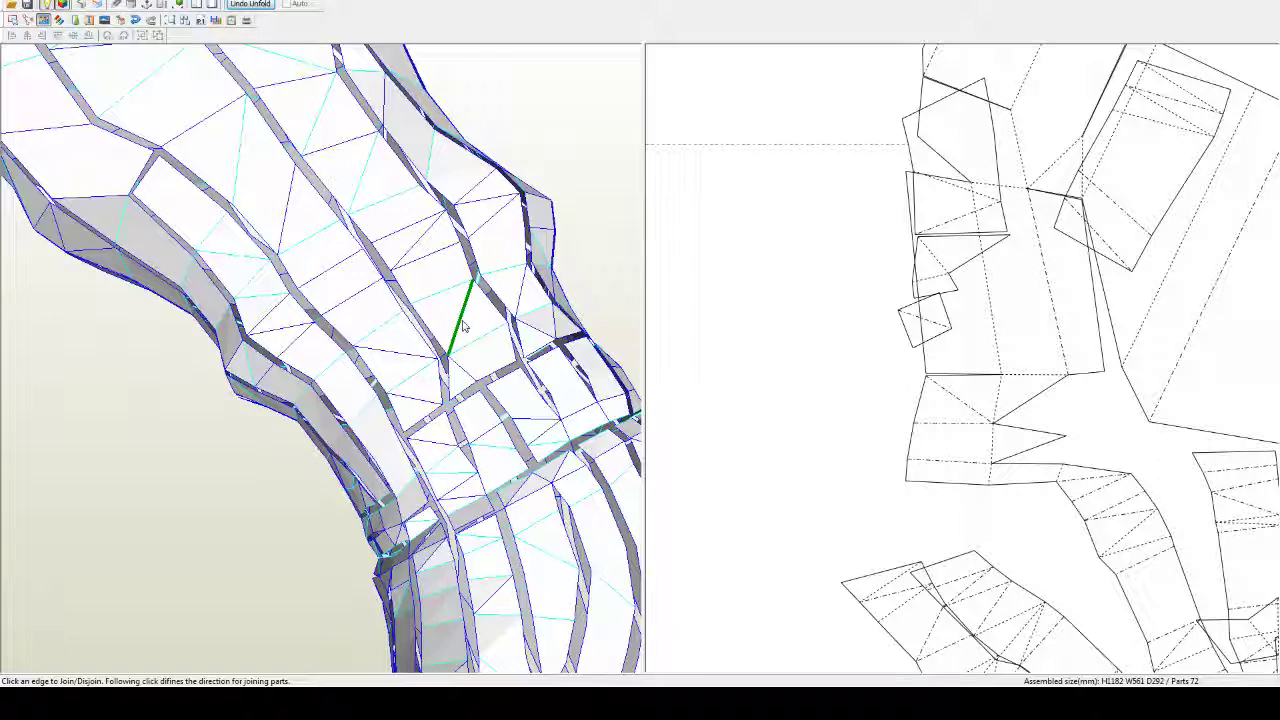
pyautogui.moveTo(456, 454); pyautogui.dragTo(406, 522, button='right')
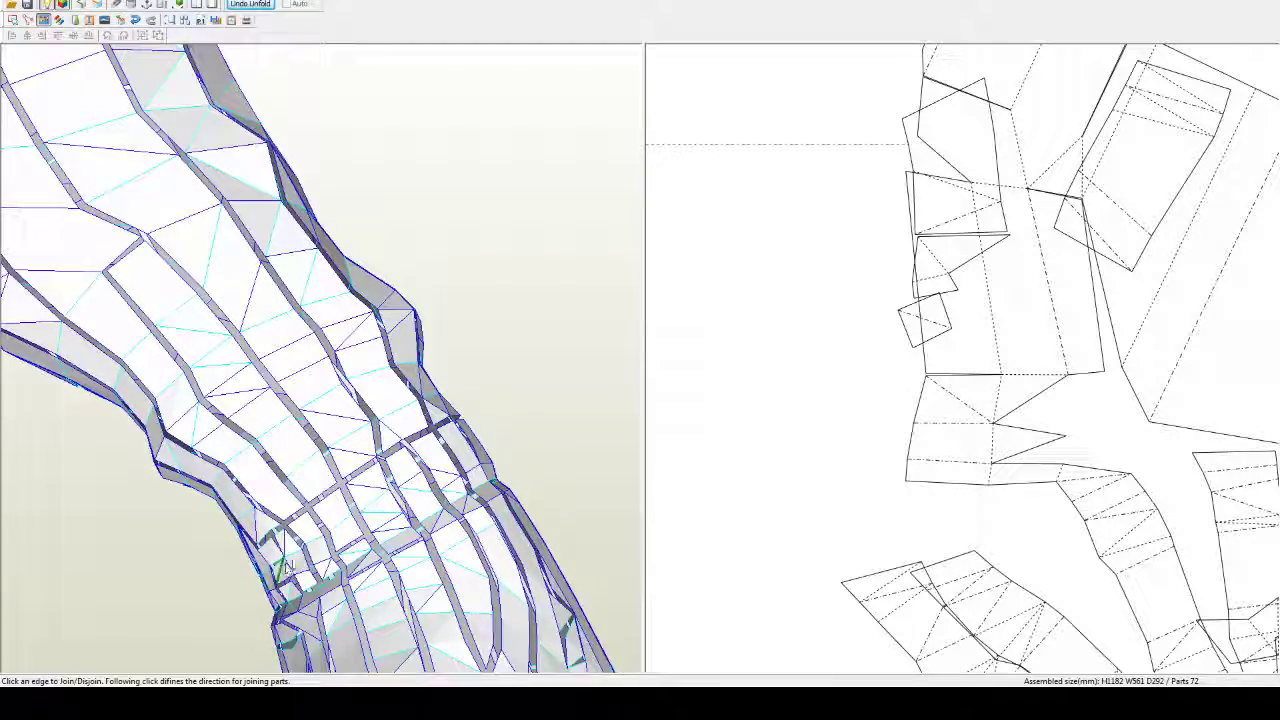
pyautogui.moveTo(285, 562); pyautogui.dragTo(363, 508, button='right')
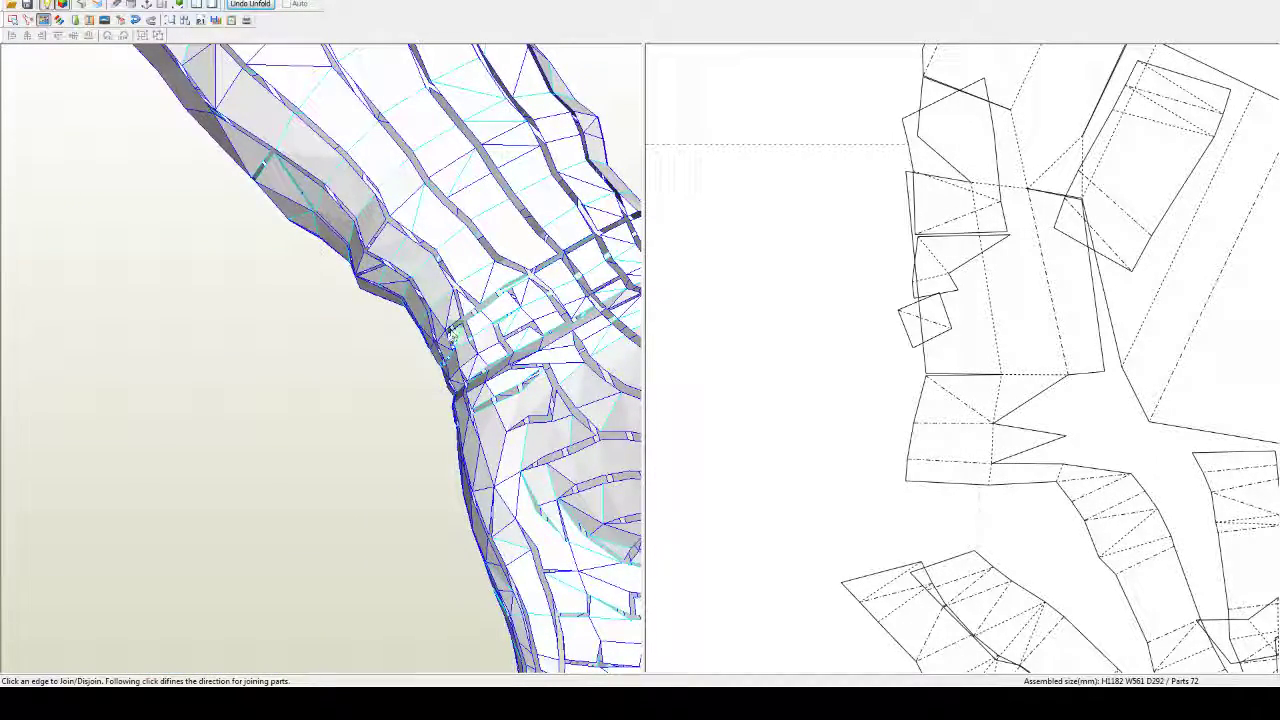
pyautogui.moveTo(445, 340); pyautogui.dragTo(300, 430, button='right')
pyautogui.moveTo(366, 432); pyautogui.dragTo(478, 445, button='middle')
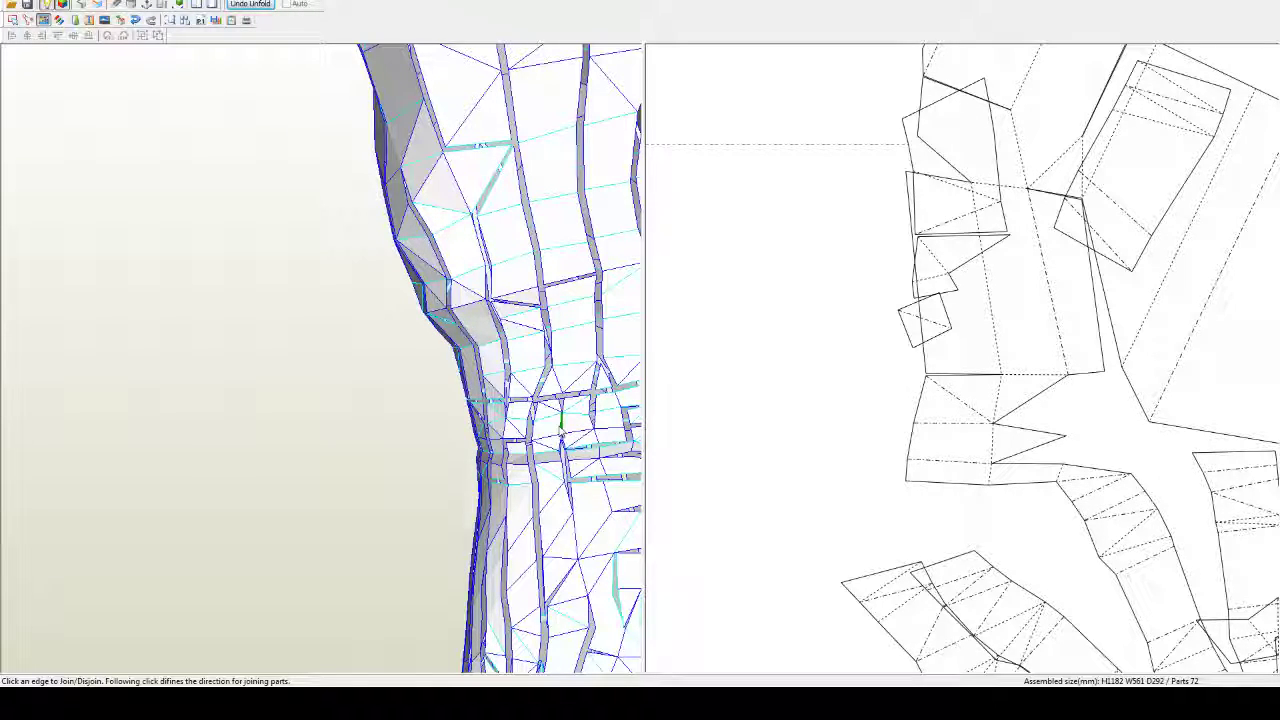
pyautogui.moveTo(574, 440); pyautogui.dragTo(569, 451, button='right')
pyautogui.scroll(-5, 567, 451)
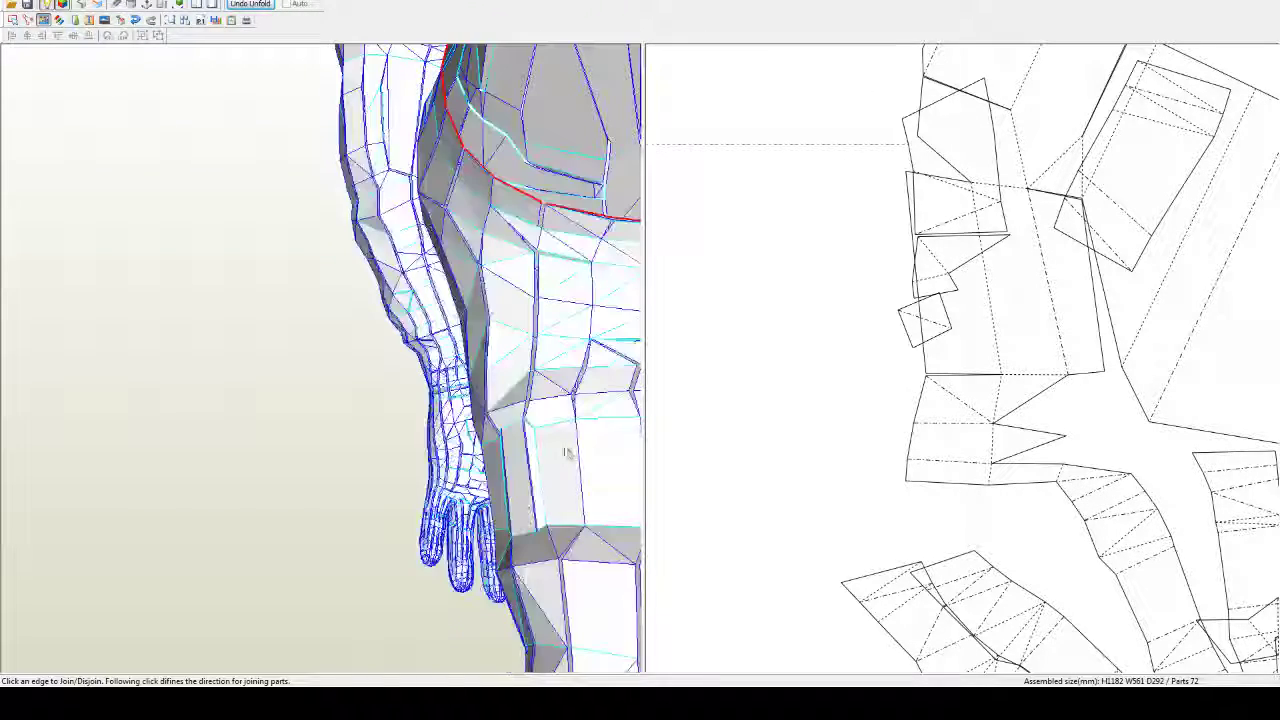
pyautogui.moveTo(505, 376); pyautogui.dragTo(478, 384, button='right')
pyautogui.moveTo(345, 369); pyautogui.dragTo(400, 360, button='right')
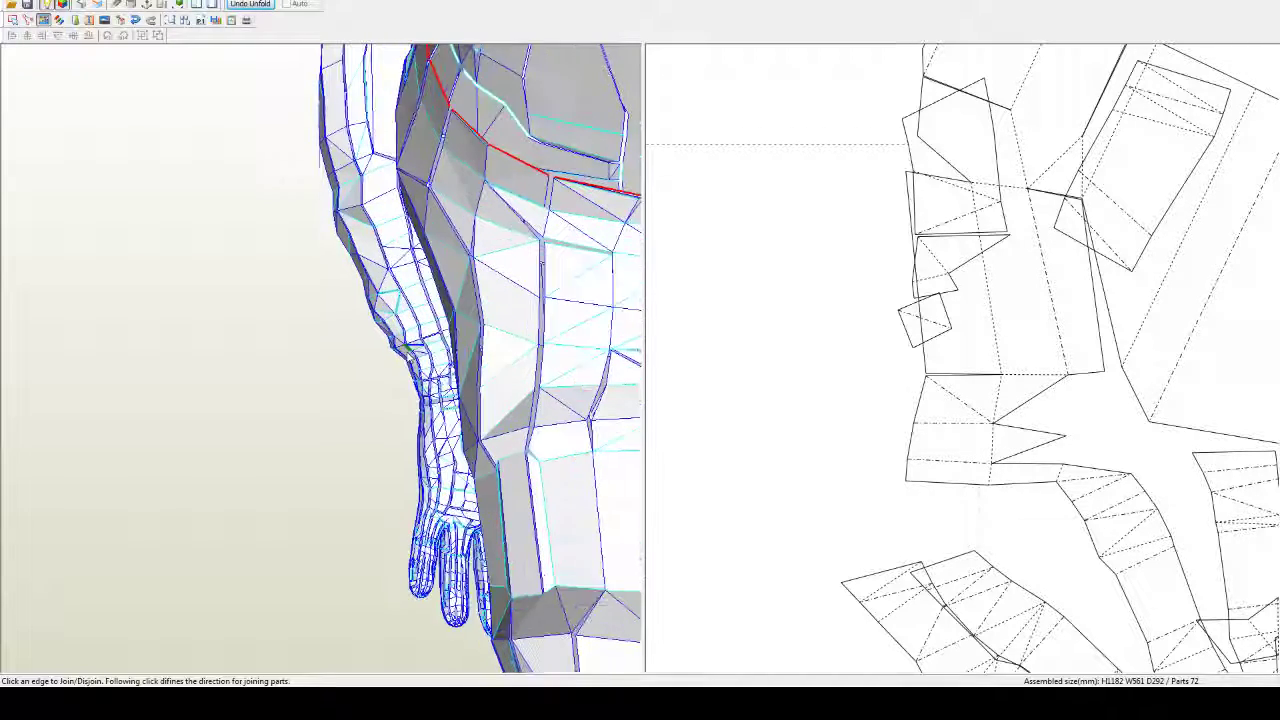
pyautogui.scroll(5, 408, 358)
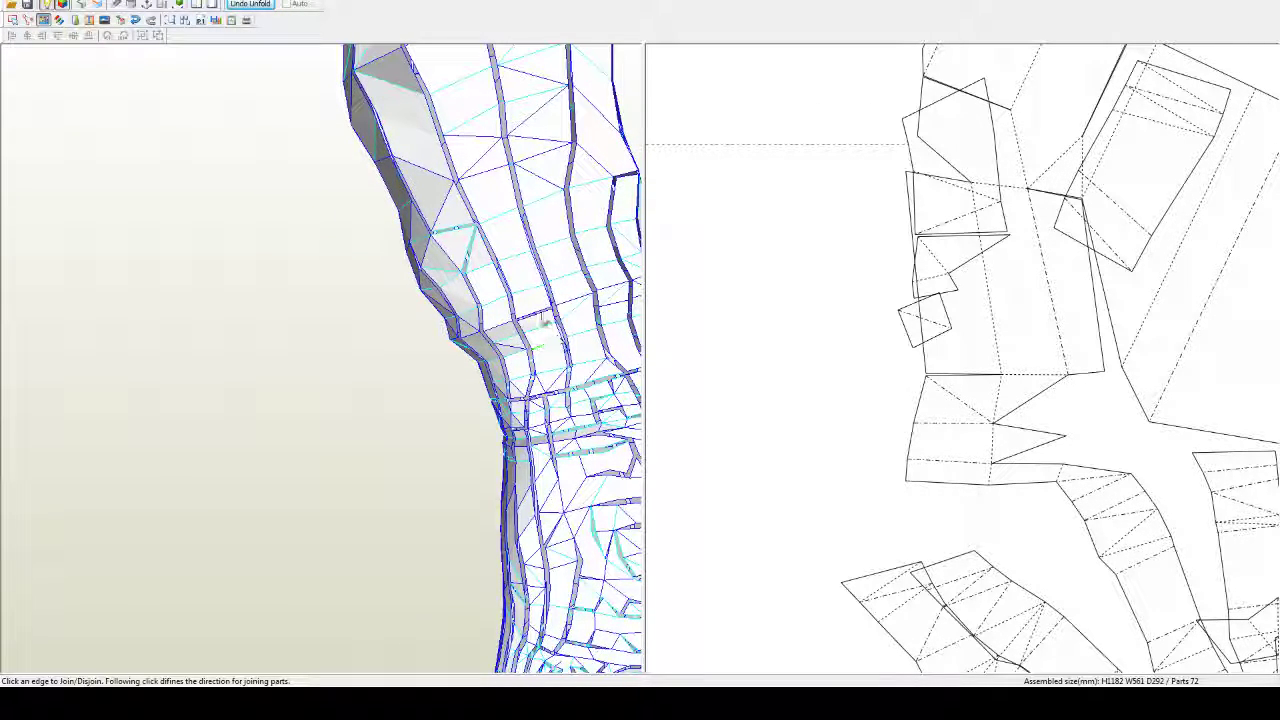
pyautogui.moveTo(541, 318); pyautogui.dragTo(586, 334, button='right')
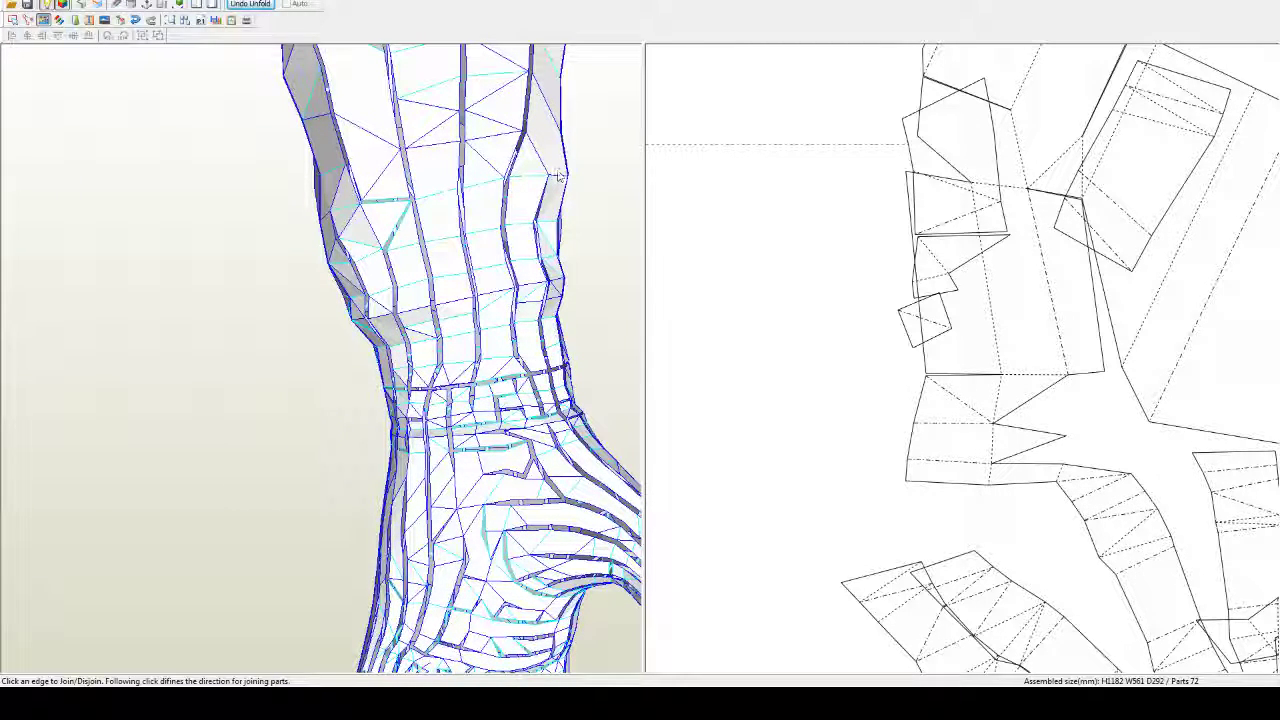
# Step: Switch the join at one more edge between the forearm faces above the wrist on the palm side
pyautogui.moveTo(317, 418); pyautogui.dragTo(357, 403, button='right')
pyautogui.scroll(-1, 357, 403)
pyautogui.click(259, 151)
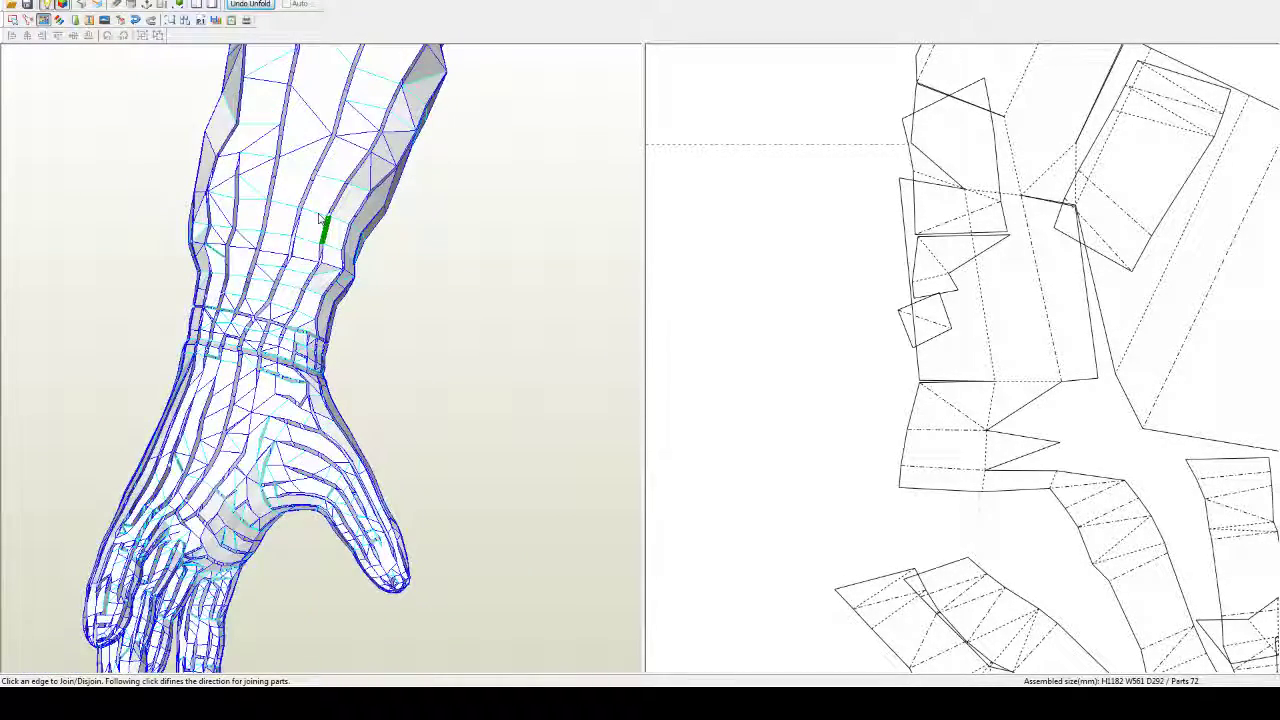
pyautogui.moveTo(329, 220); pyautogui.dragTo(399, 282, button='right')
pyautogui.scroll(-1, 400, 284)
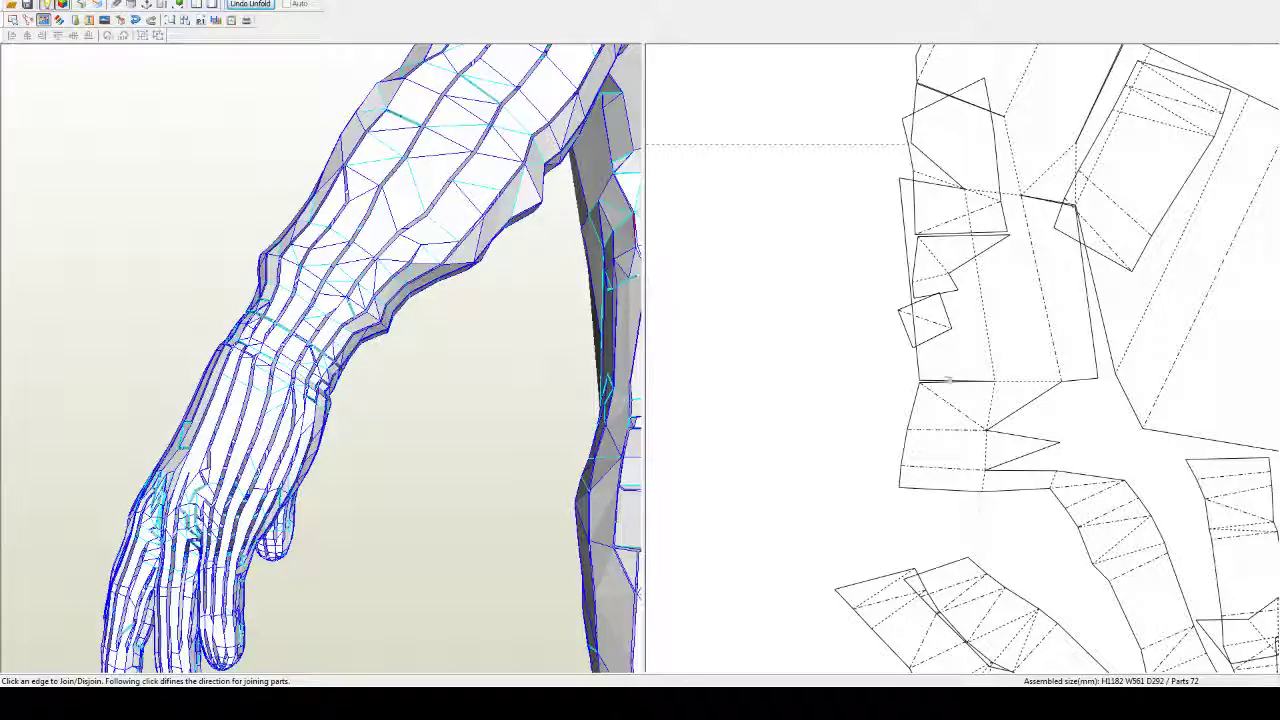
# Step: Cut the wide strip group beside the forearm fan in the 2D pattern and rejoin it along the fan's neighbouring short edge
pyautogui.scroll(-5, 948, 379)
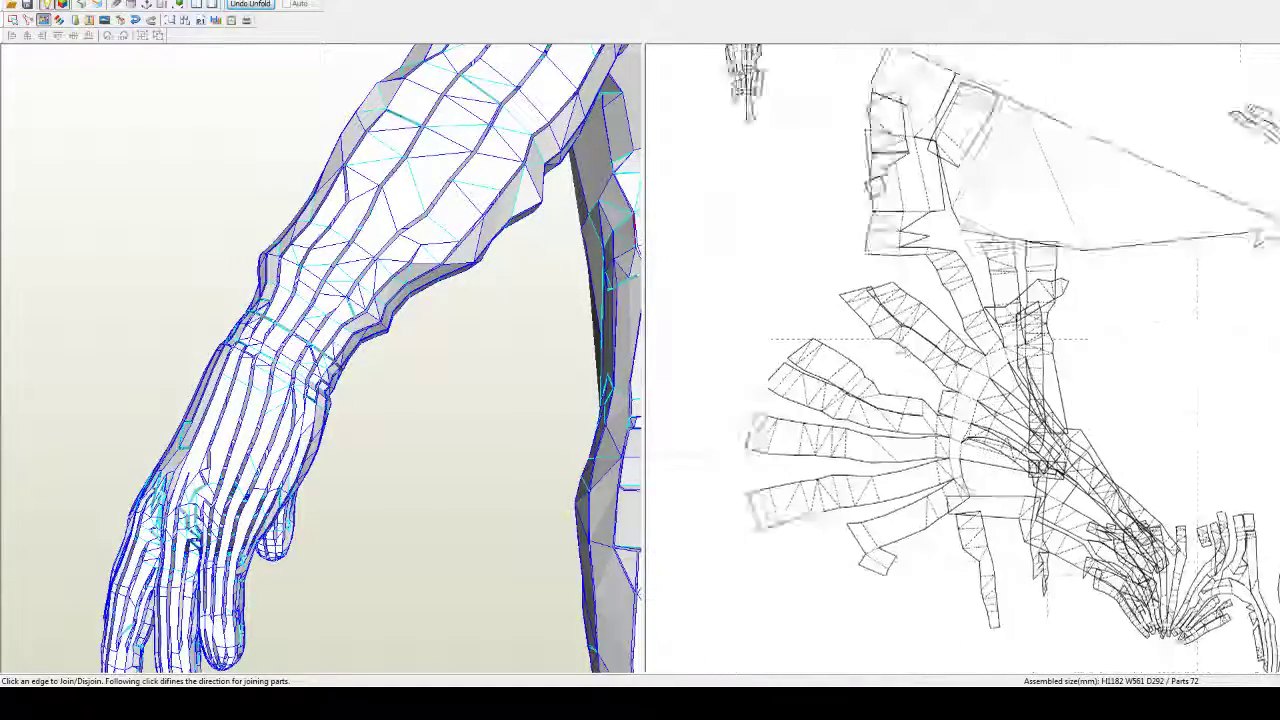
pyautogui.scroll(5, 948, 379)
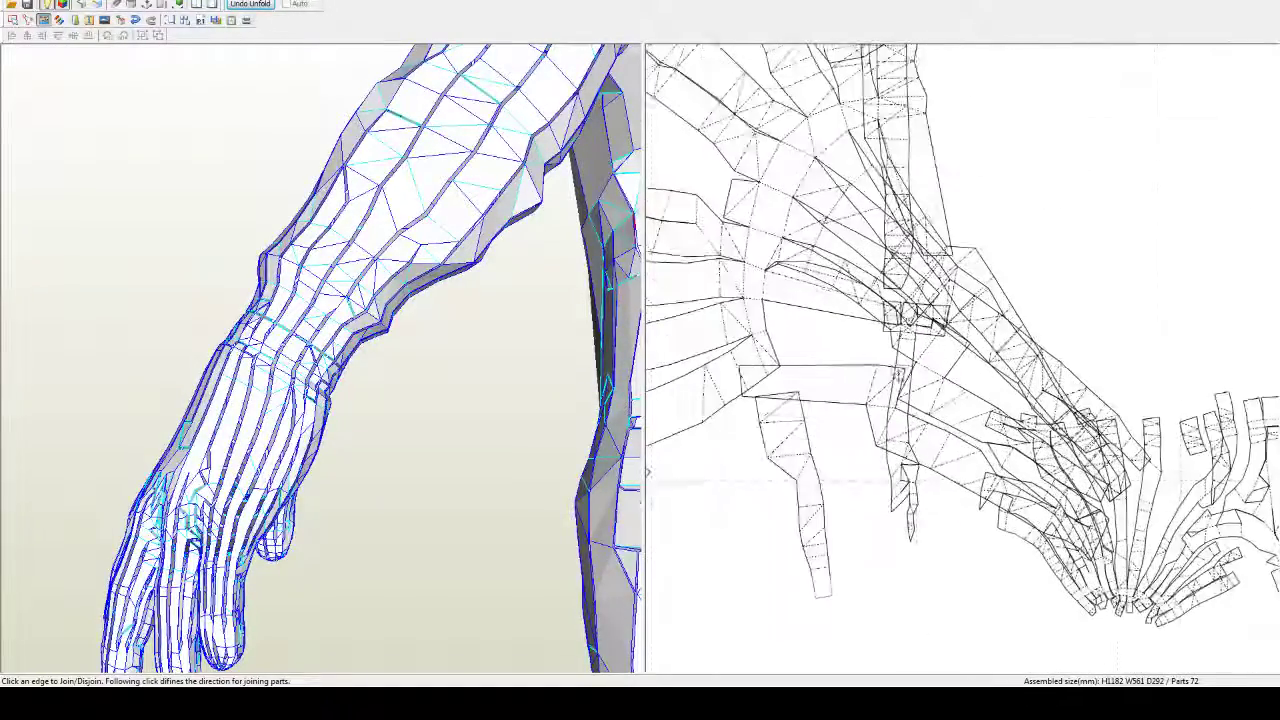
pyautogui.click(766, 317)
pyautogui.click(766, 317)
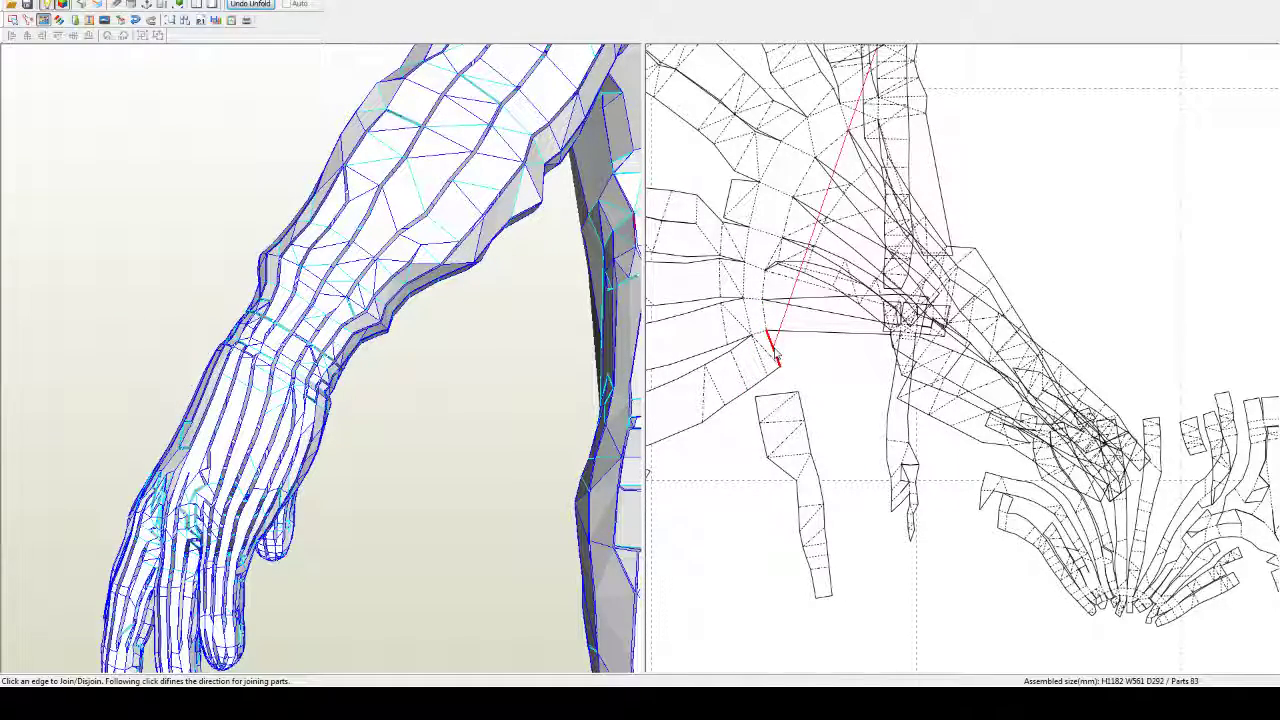
pyautogui.click(776, 358)
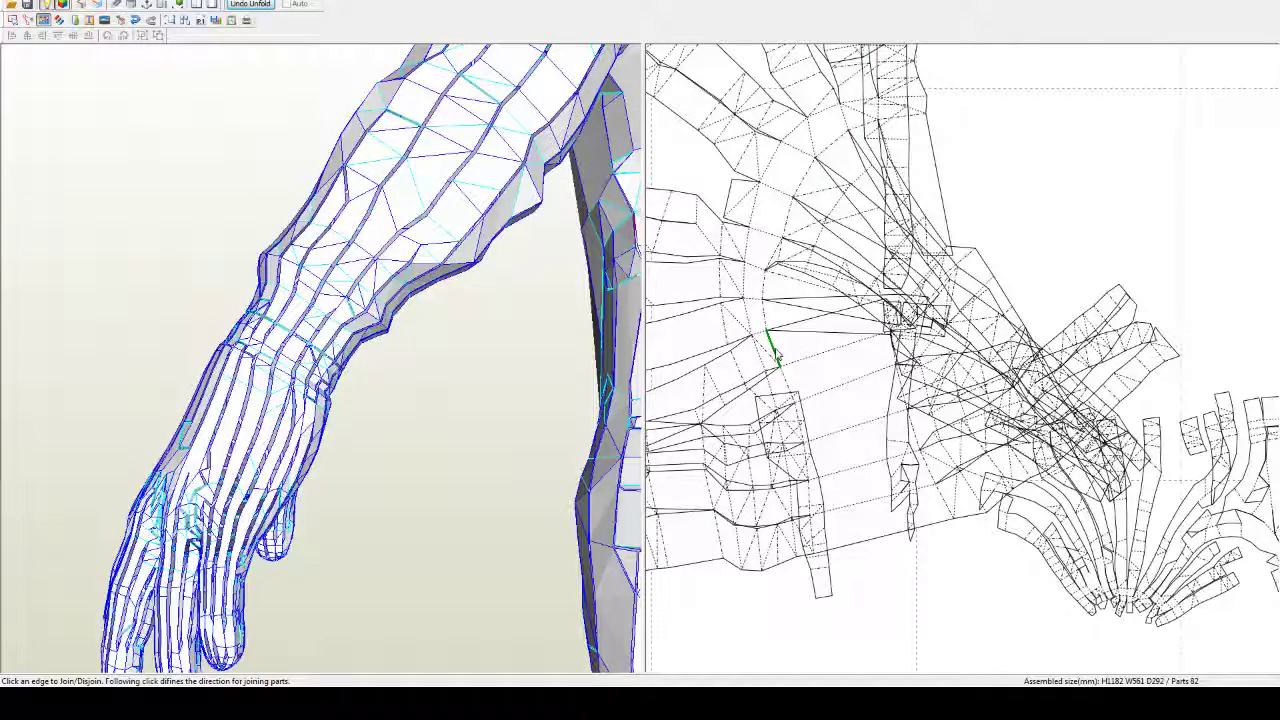
# Step: Undo the last join of the wide strip group and cut the short edge where the fan's lower forearm strip attaches
pyautogui.scroll(3, 884, 340)
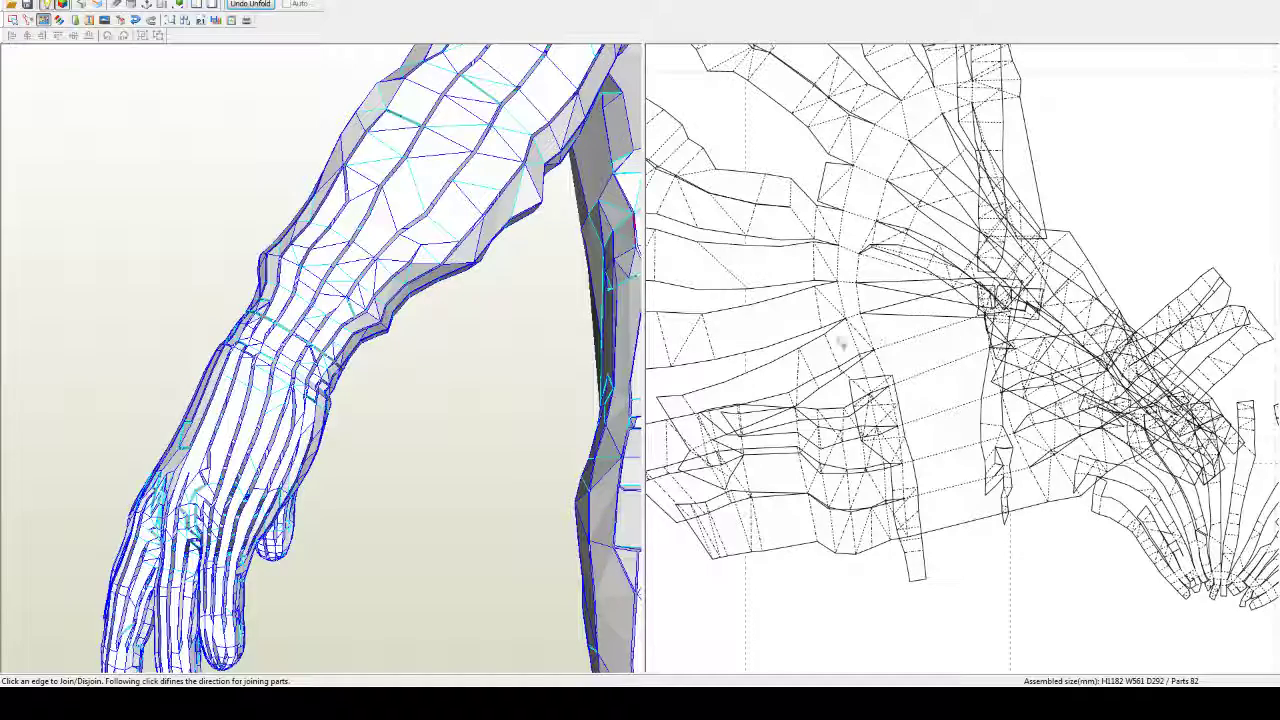
pyautogui.hotkey('ctrl', 'z')
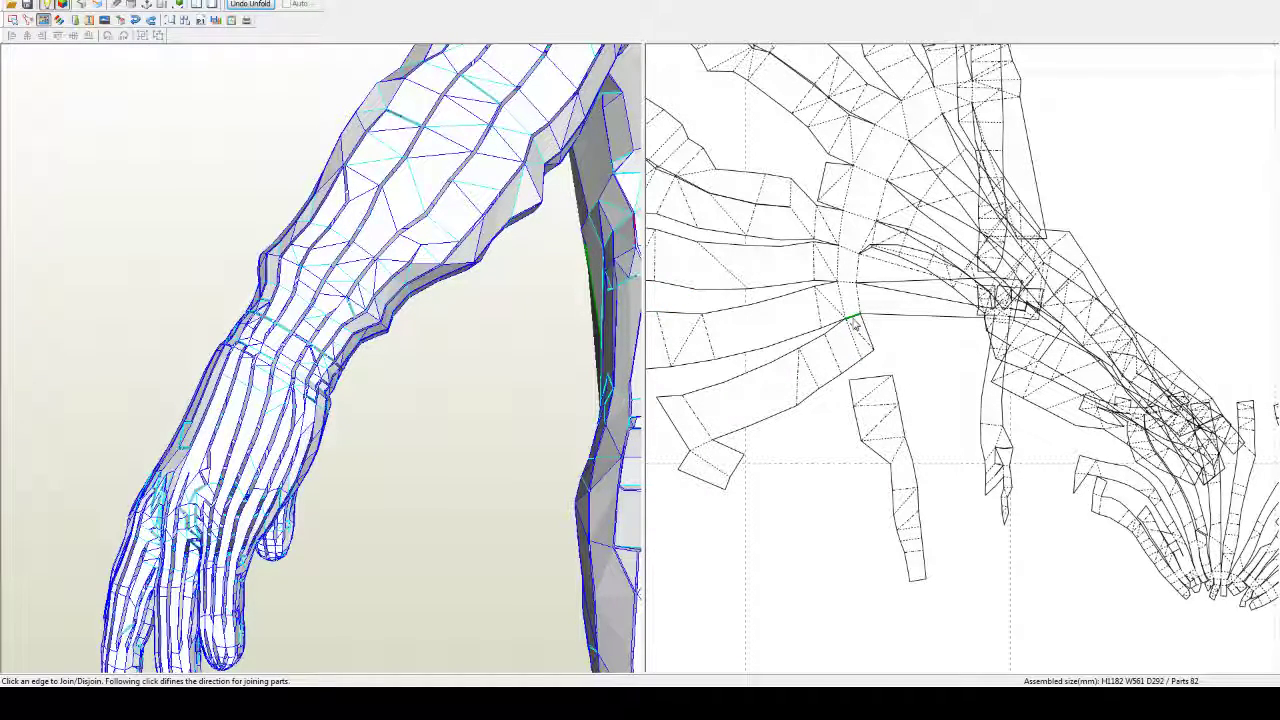
pyautogui.click(852, 320)
pyautogui.click(870, 365)
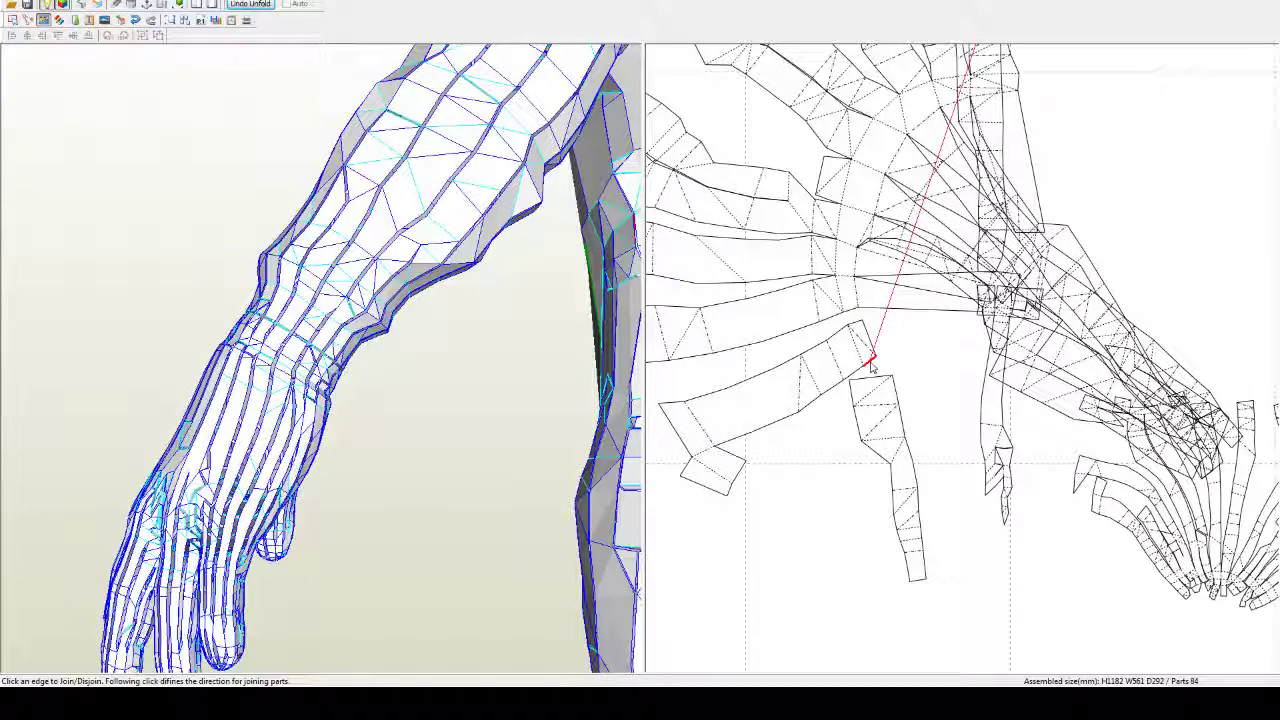
pyautogui.scroll(-3, 870, 366)
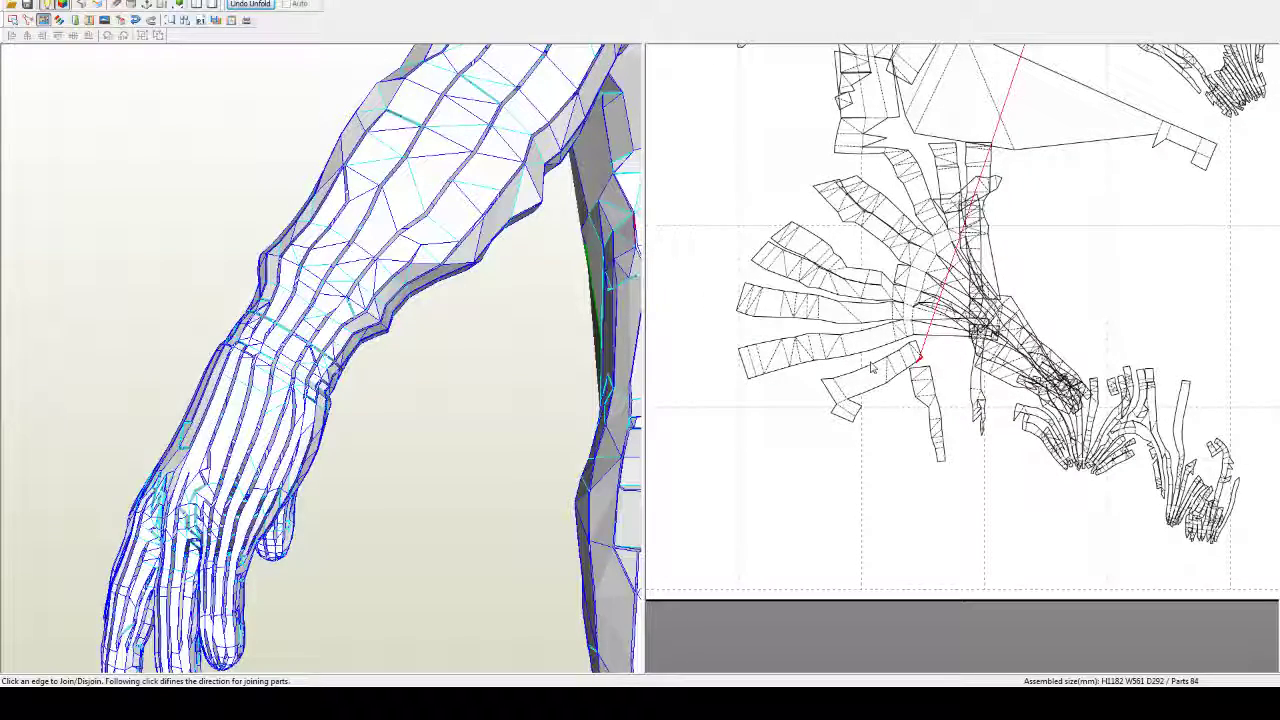
# Step: Rejoin the wide strip group to the end of the lower forearm strip and switch the join of the small piece at that strip's tip
pyautogui.click(878, 368)
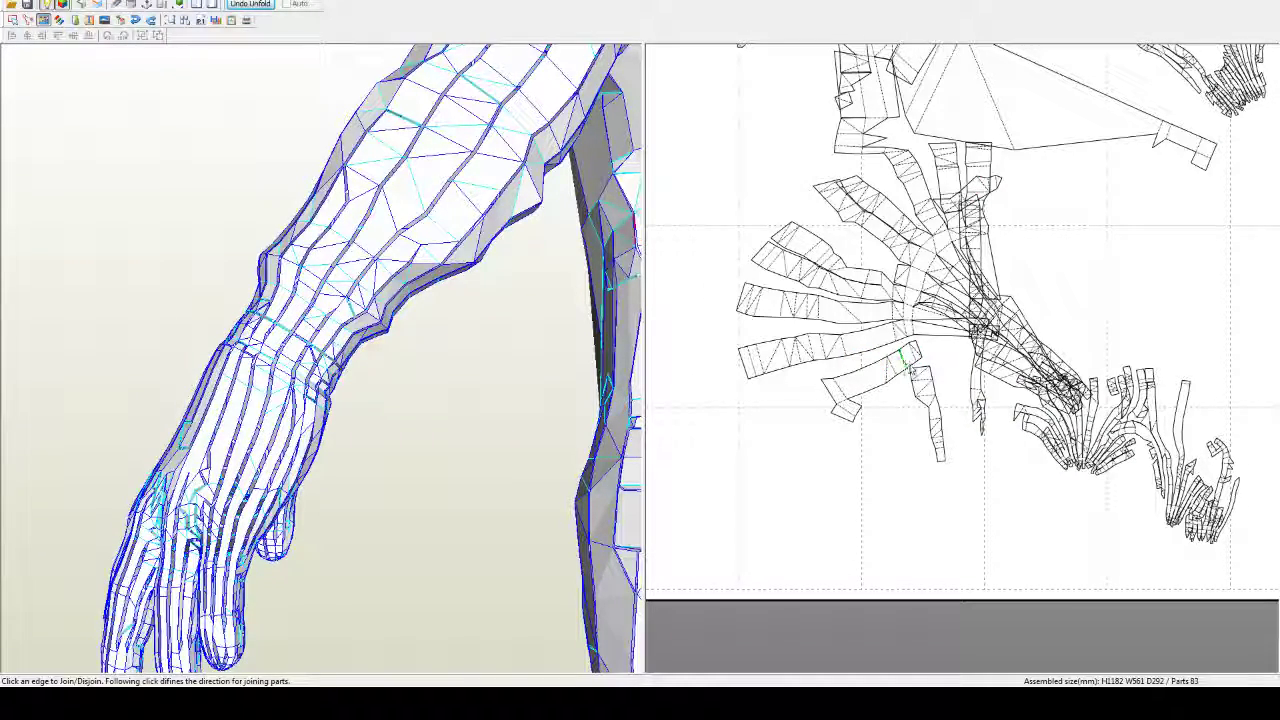
pyautogui.click(915, 368)
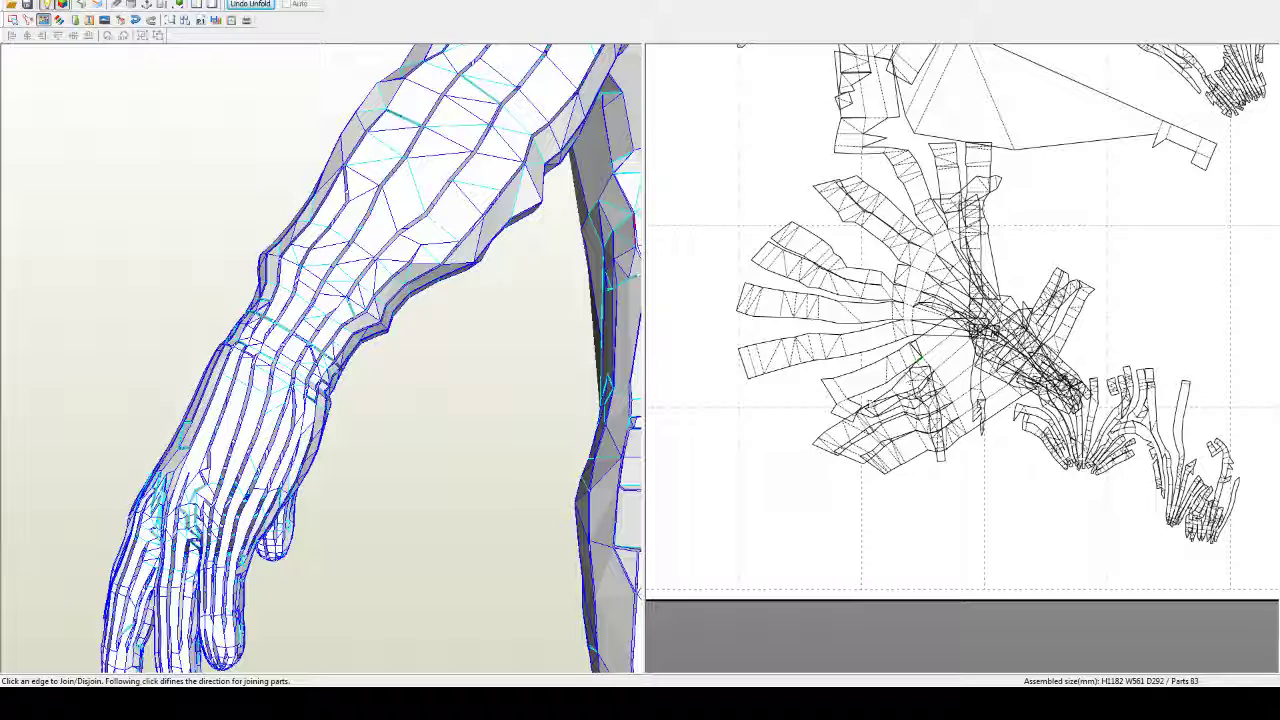
pyautogui.click(920, 359)
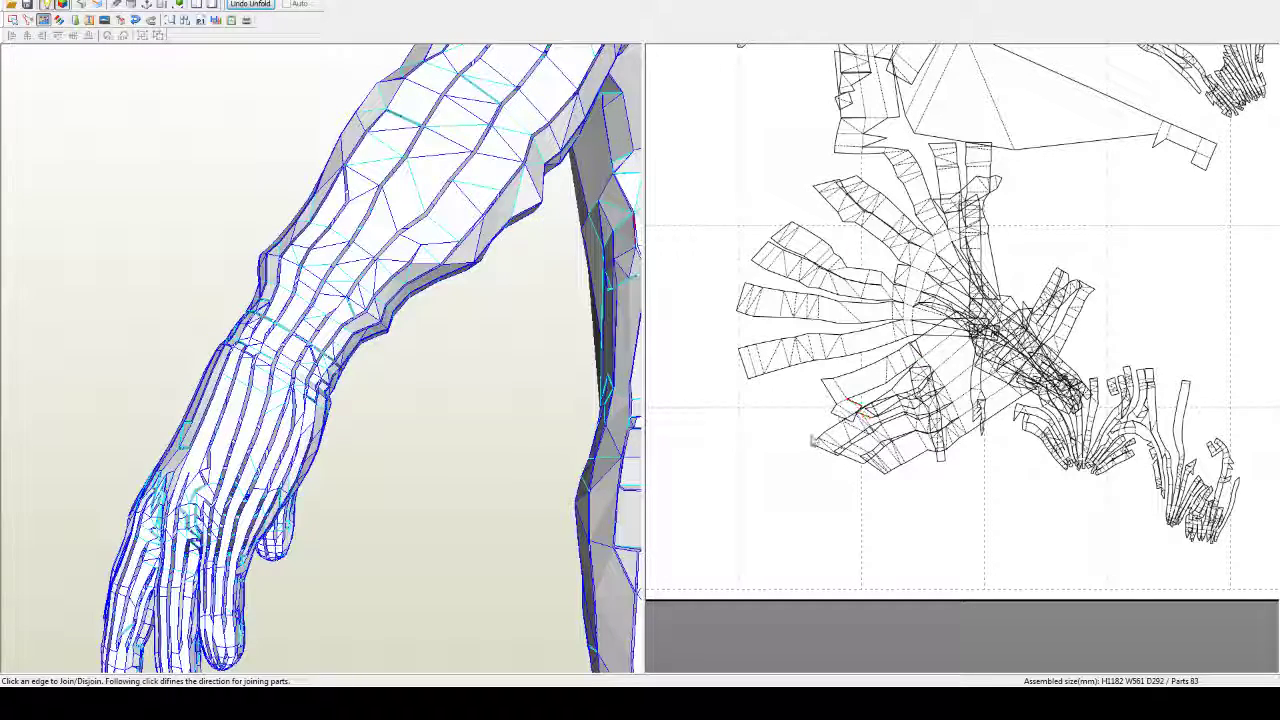
pyautogui.click(856, 409)
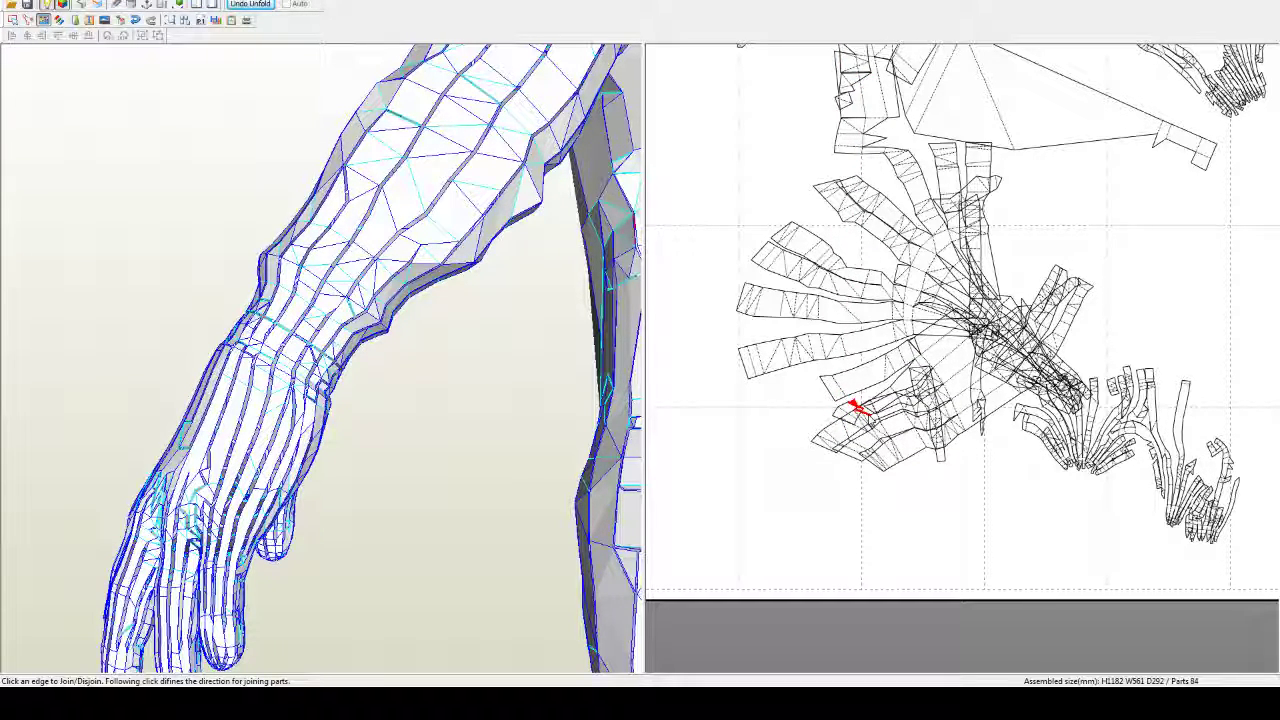
pyautogui.click(862, 414)
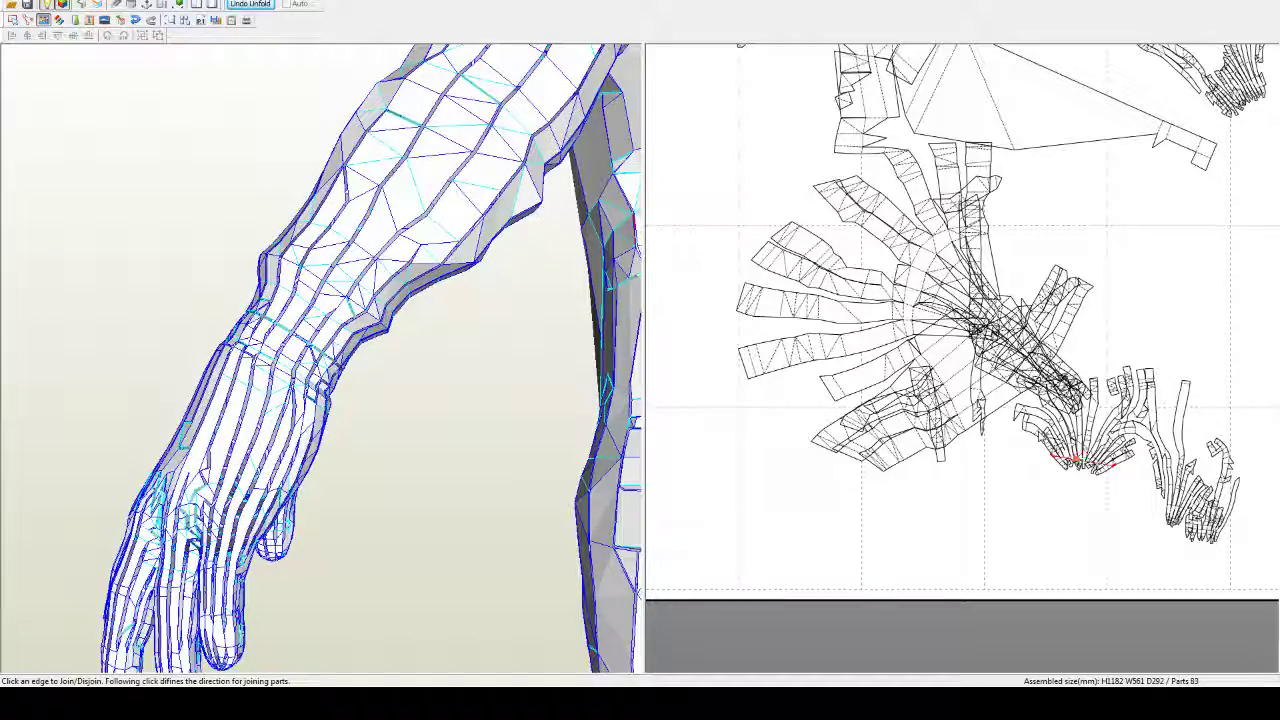
# Step: Switch the joins along two lengthwise edges of the upper-arm faces above the elbow and join another strip within the 2D fan
pyautogui.moveTo(505, 177); pyautogui.dragTo(410, 362, button='middle')
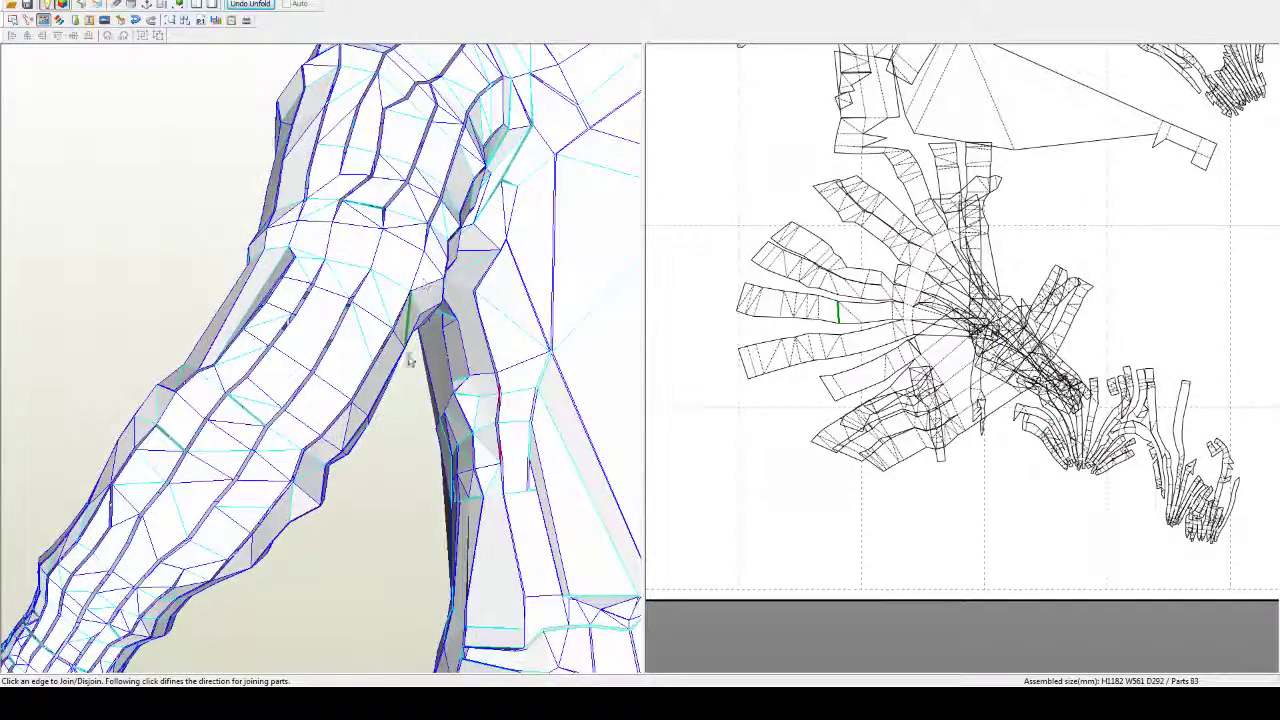
pyautogui.moveTo(410, 362); pyautogui.dragTo(560, 365, button='right')
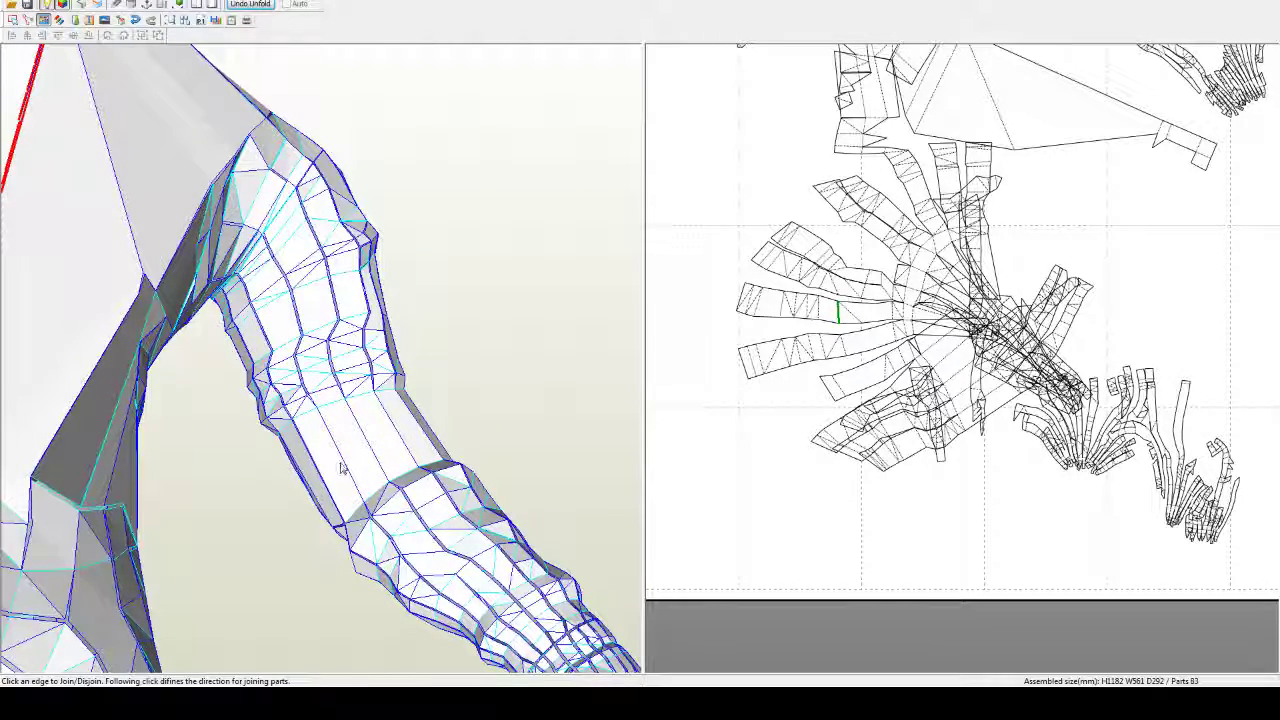
pyautogui.moveTo(341, 464)
pyautogui.mouseDown(button='right')
pyautogui.moveTo(350, 447)
pyautogui.moveTo(340, 477)
pyautogui.mouseUp(button='right')
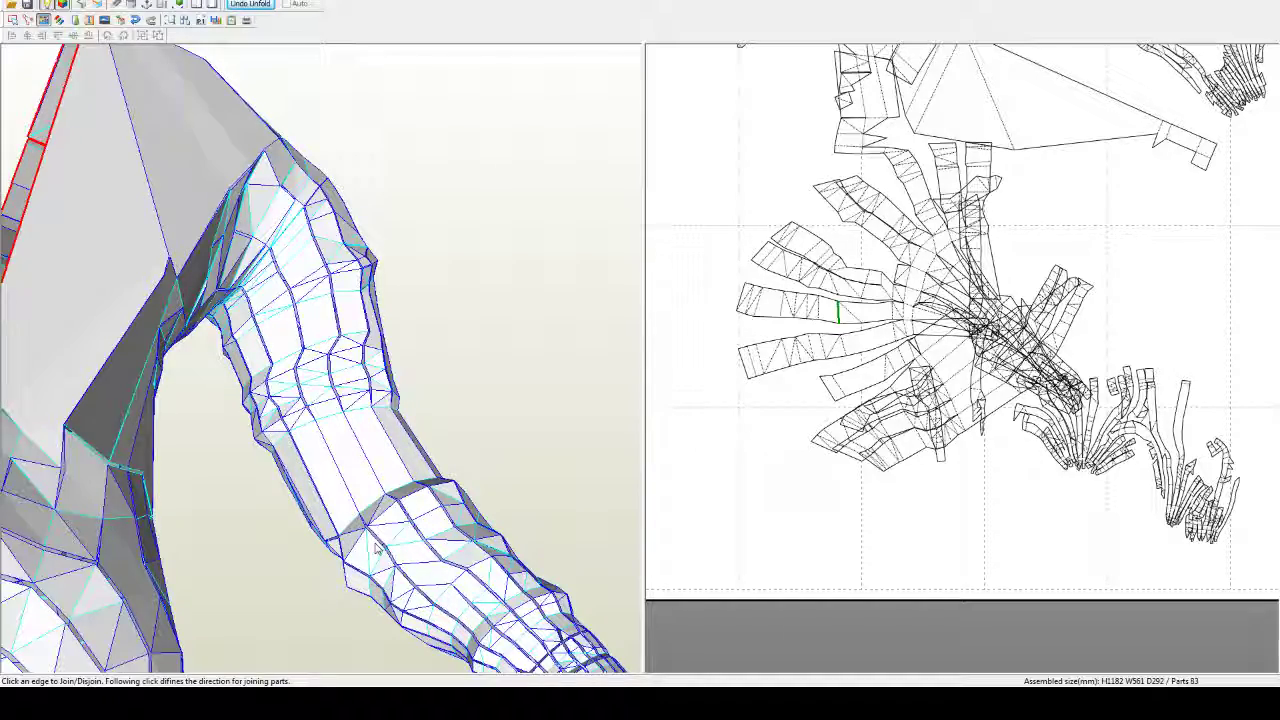
pyautogui.moveTo(376, 548); pyautogui.dragTo(373, 505)
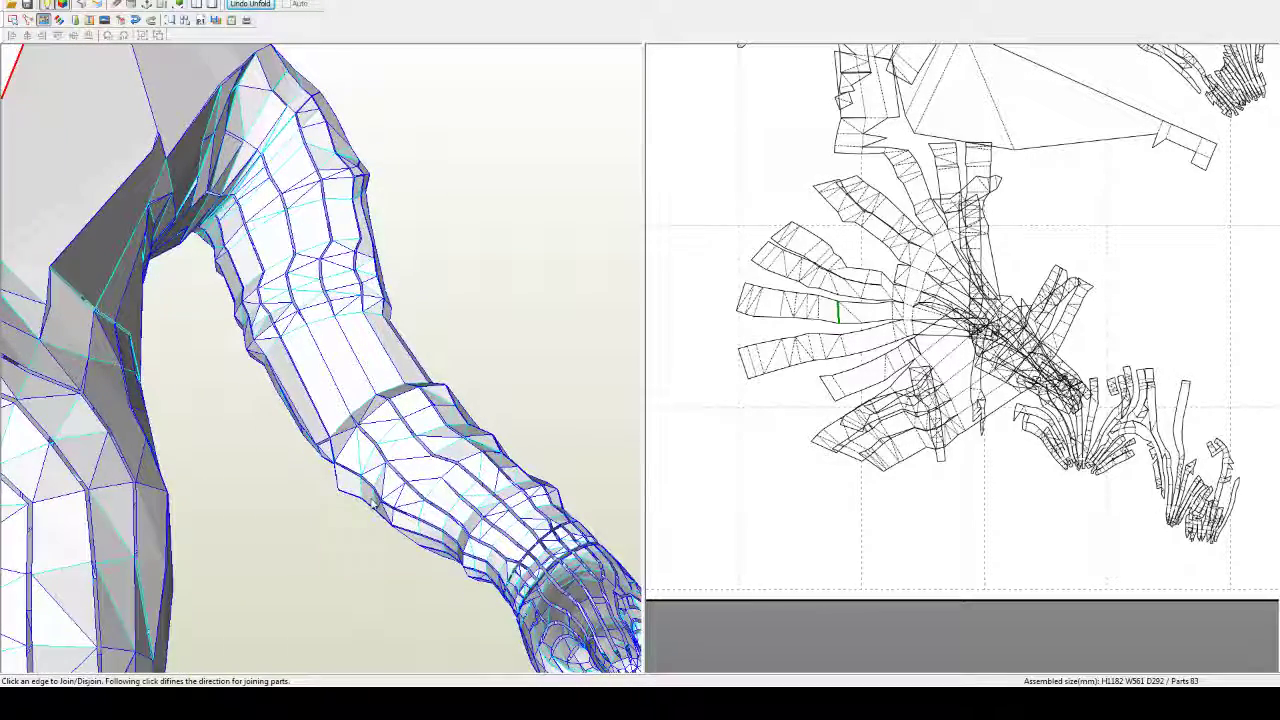
pyautogui.click(314, 305)
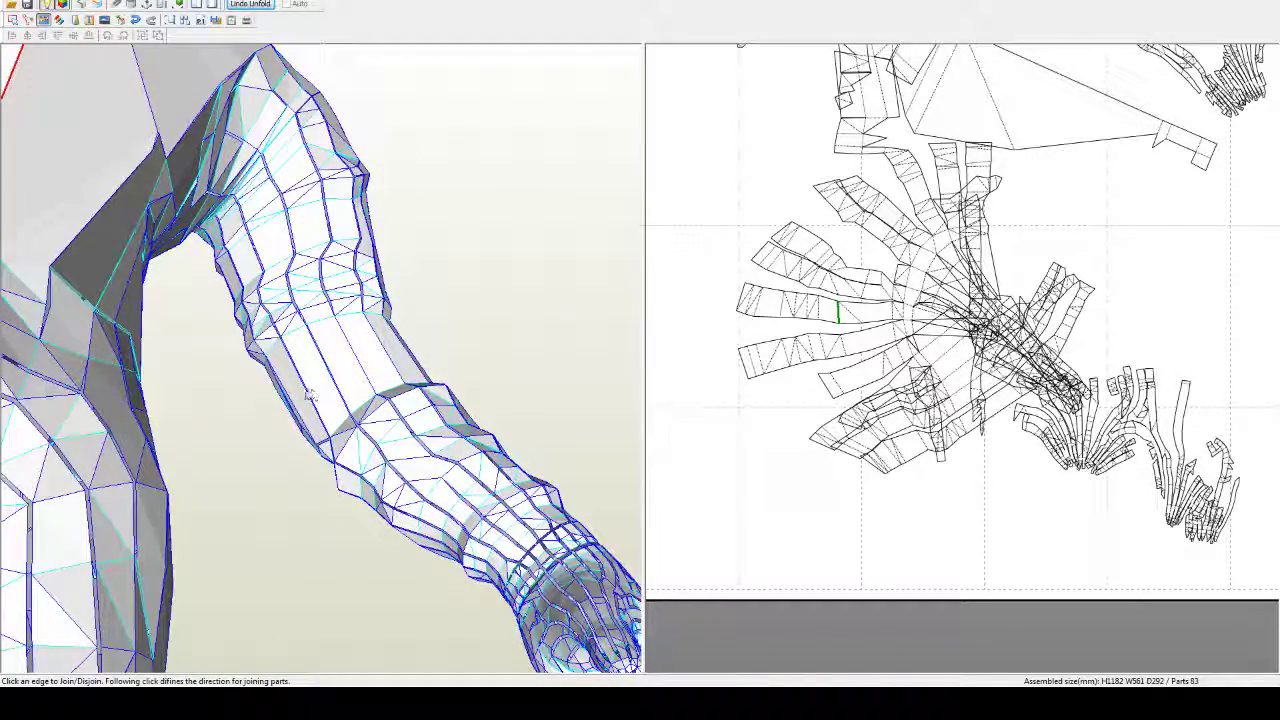
pyautogui.click(305, 390)
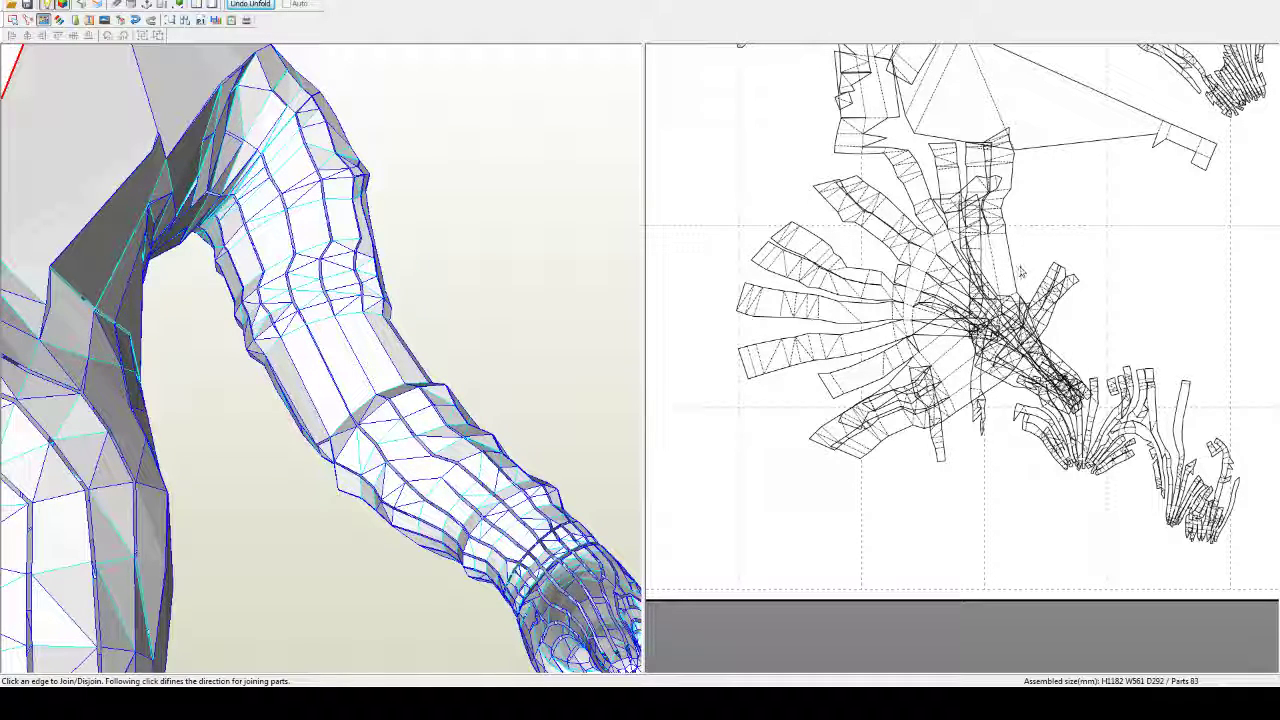
pyautogui.click(900, 272)
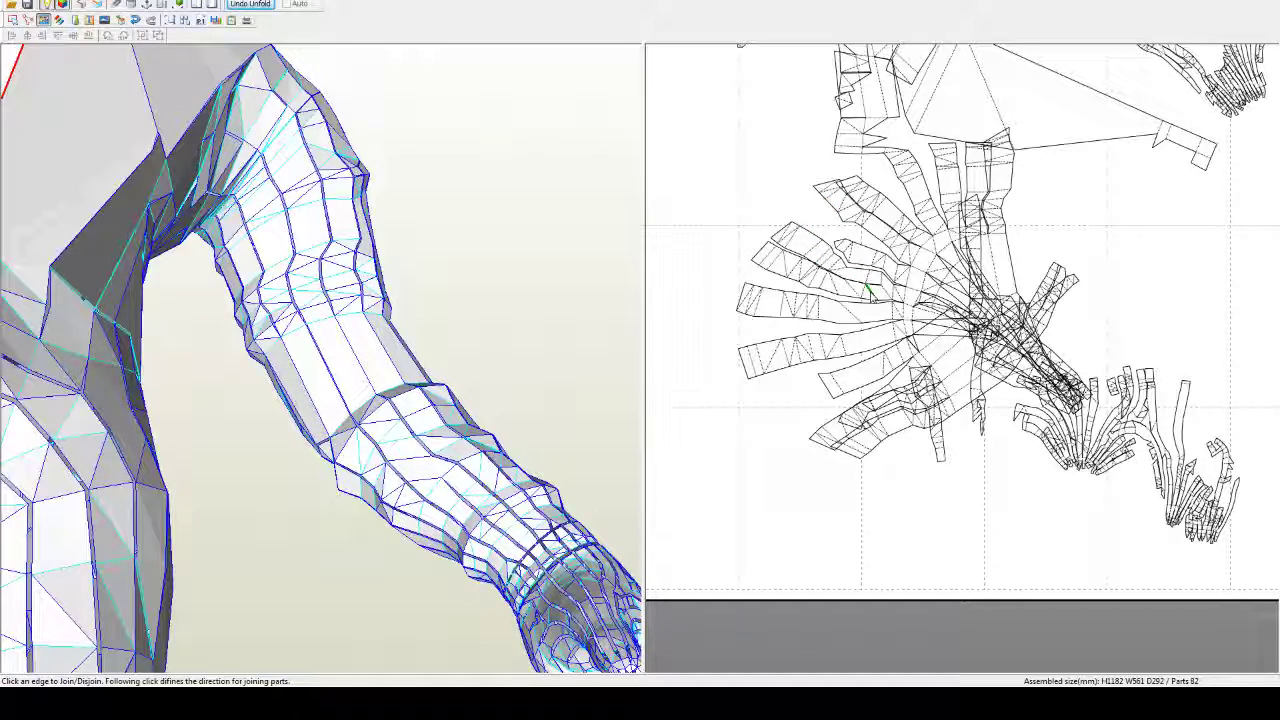
# Step: Move the large arm fan group in the 2D pattern away from the neighbouring hand strips
pyautogui.moveTo(1014, 416); pyautogui.dragTo(905, 404, button='middle')
pyautogui.scroll(4, 905, 404)
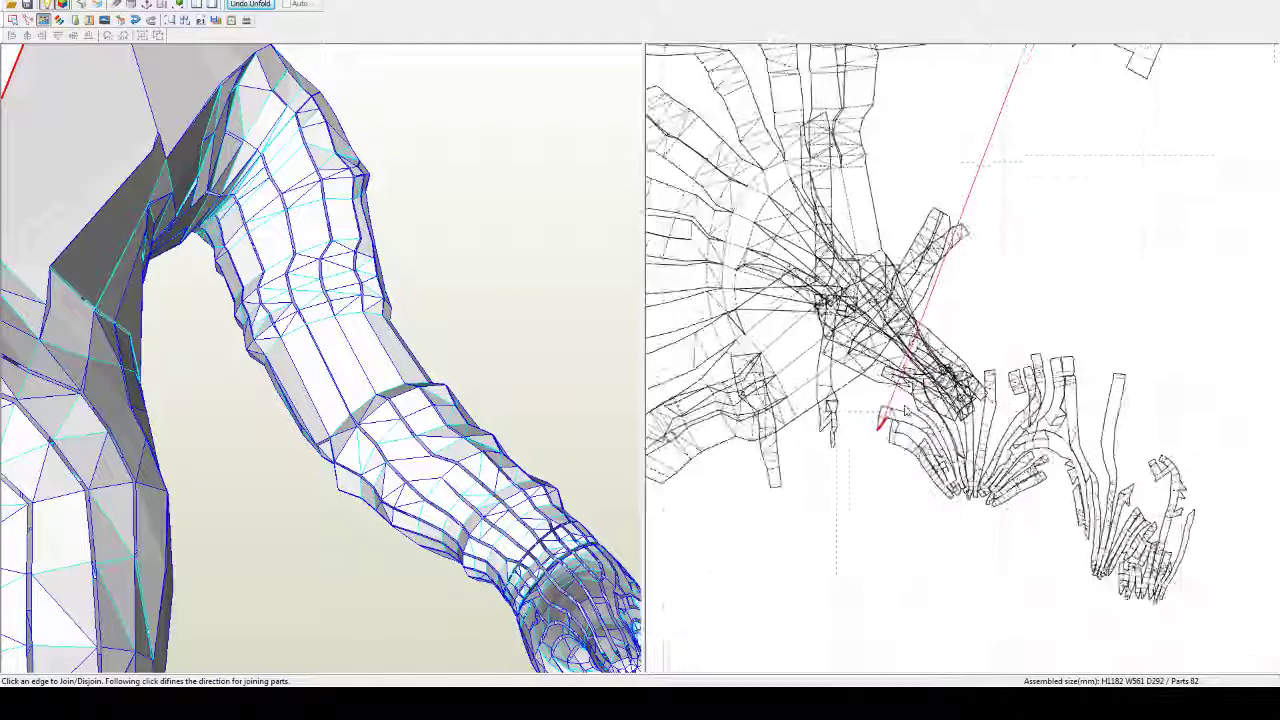
pyautogui.scroll(-3, 960, 355)
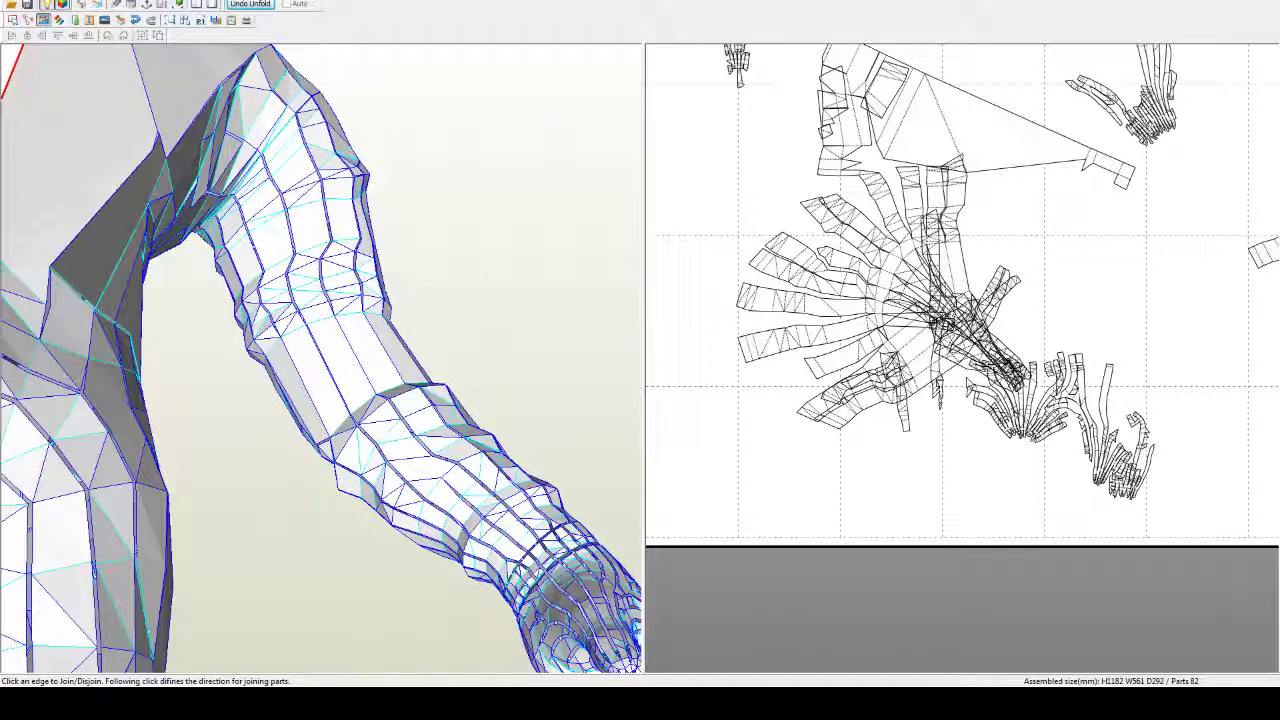
pyautogui.moveTo(970, 262); pyautogui.dragTo(867, 226)
pyautogui.scroll(5, 867, 226)
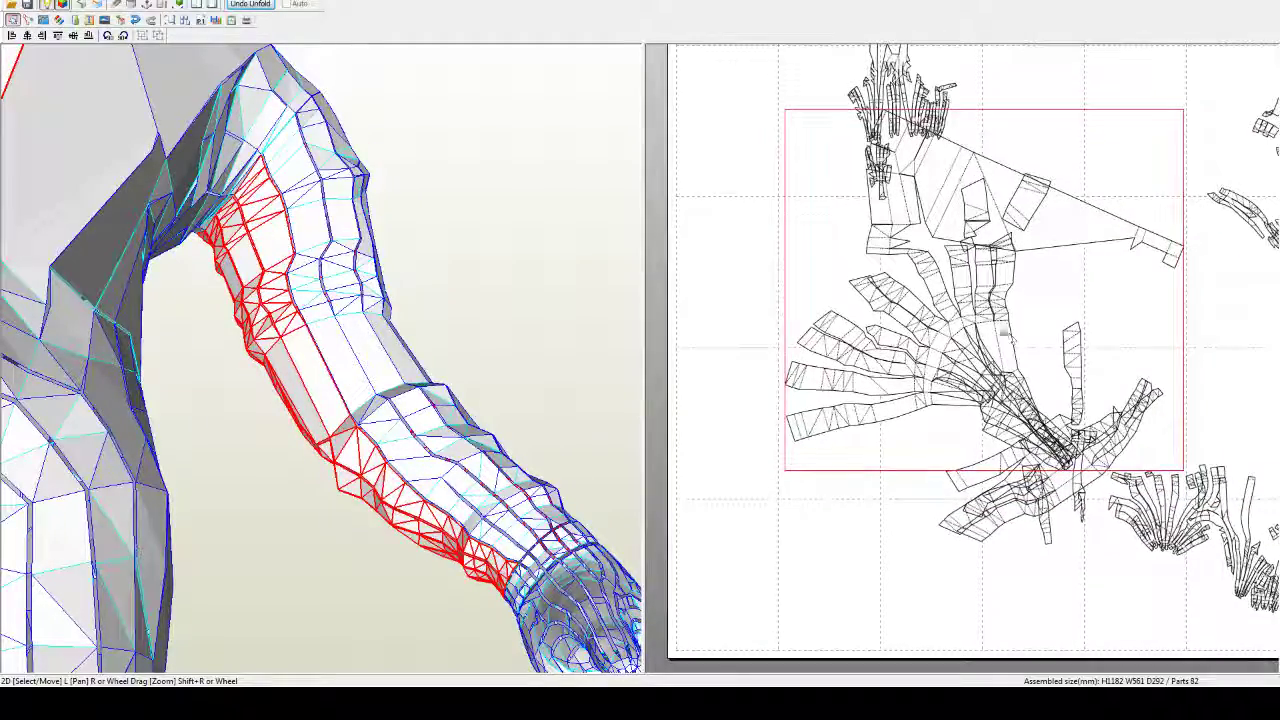
# Step: Cut the short edge linking the arm fan to the torso piece and rejoin the neighbouring edge on the torso side
pyautogui.scroll(5, 920, 207)
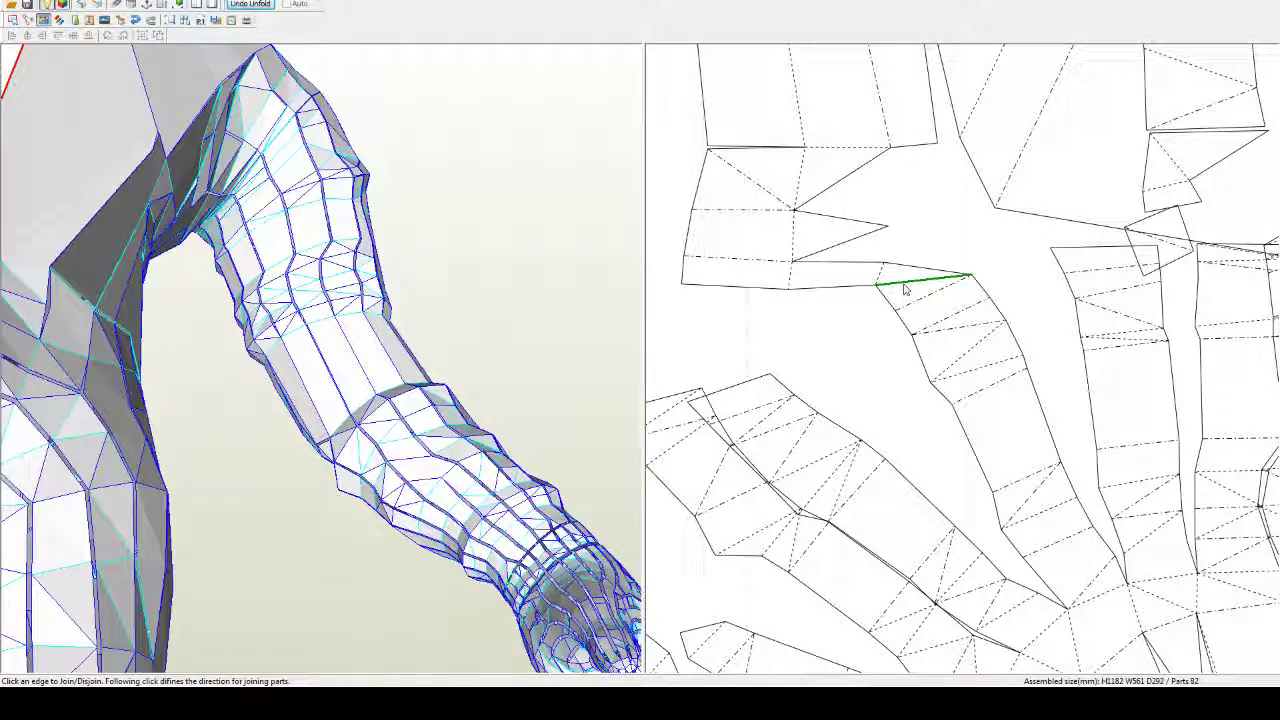
pyautogui.click(905, 287)
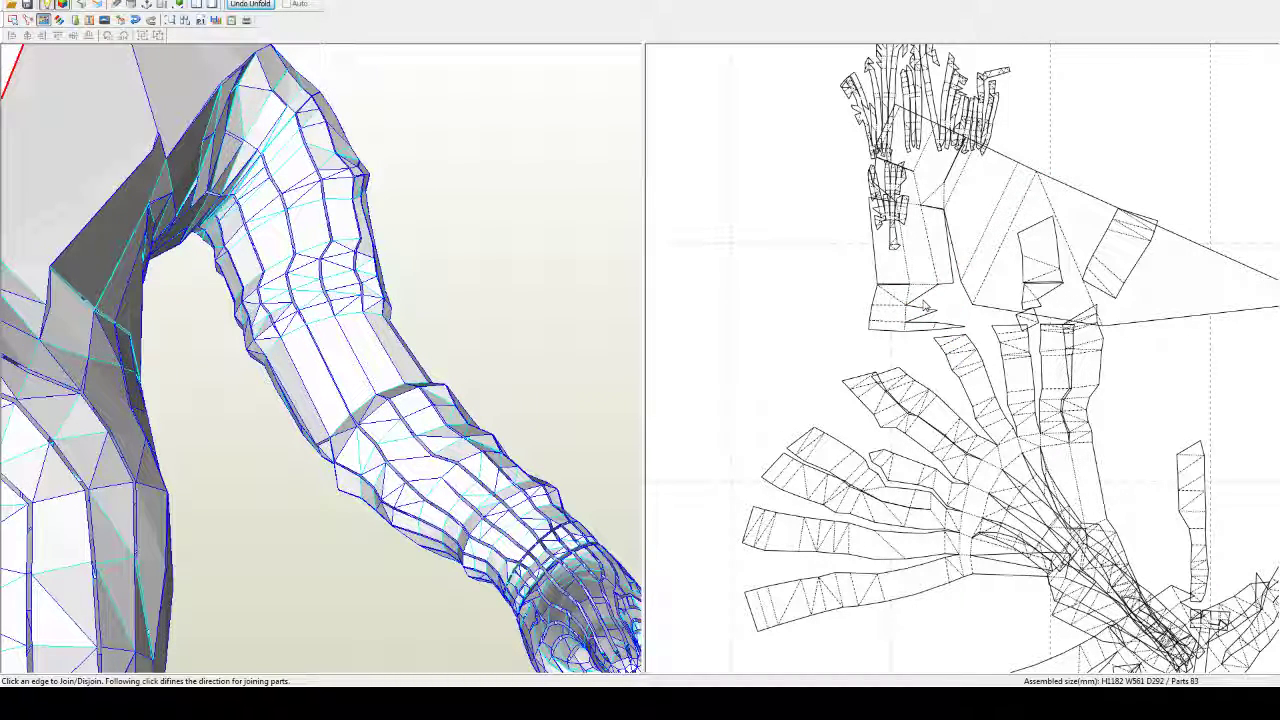
pyautogui.click(925, 306)
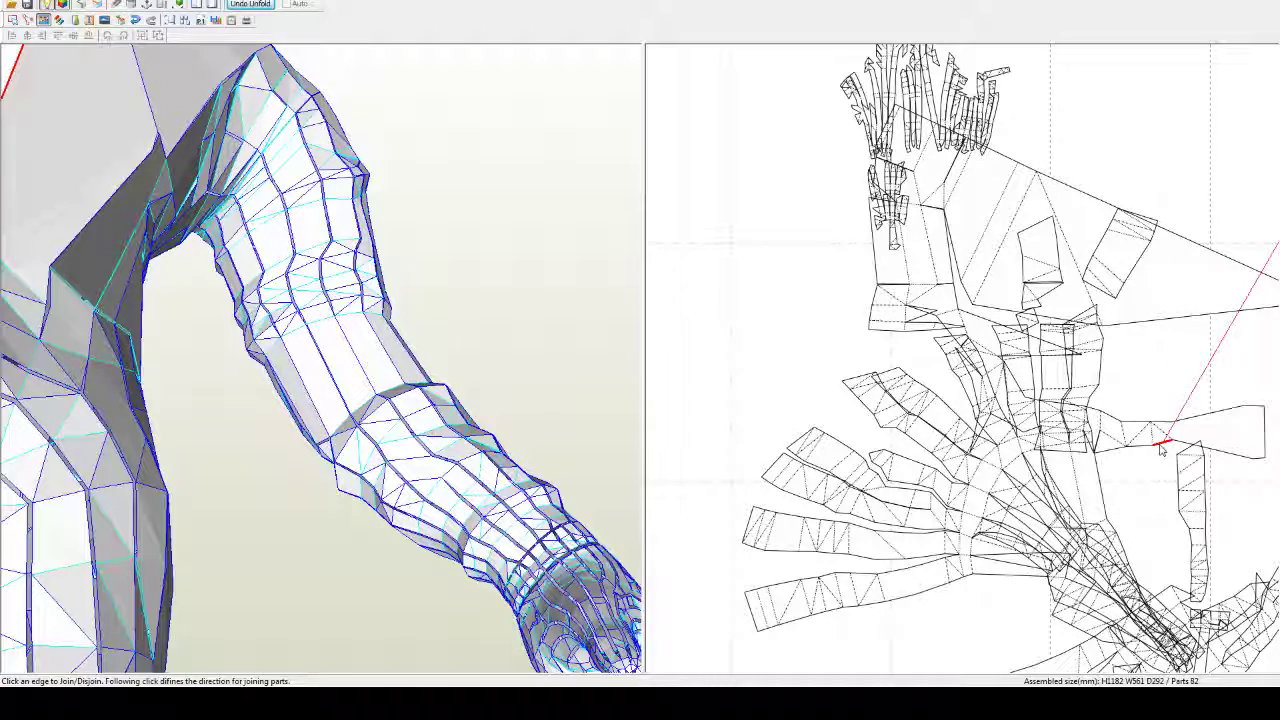
# Step: Move the large torso piece off the arm fan to a free area of the 2D pattern
pyautogui.scroll(-4, 1157, 443)
pyautogui.moveTo(1129, 456); pyautogui.dragTo(918, 477, button='right')
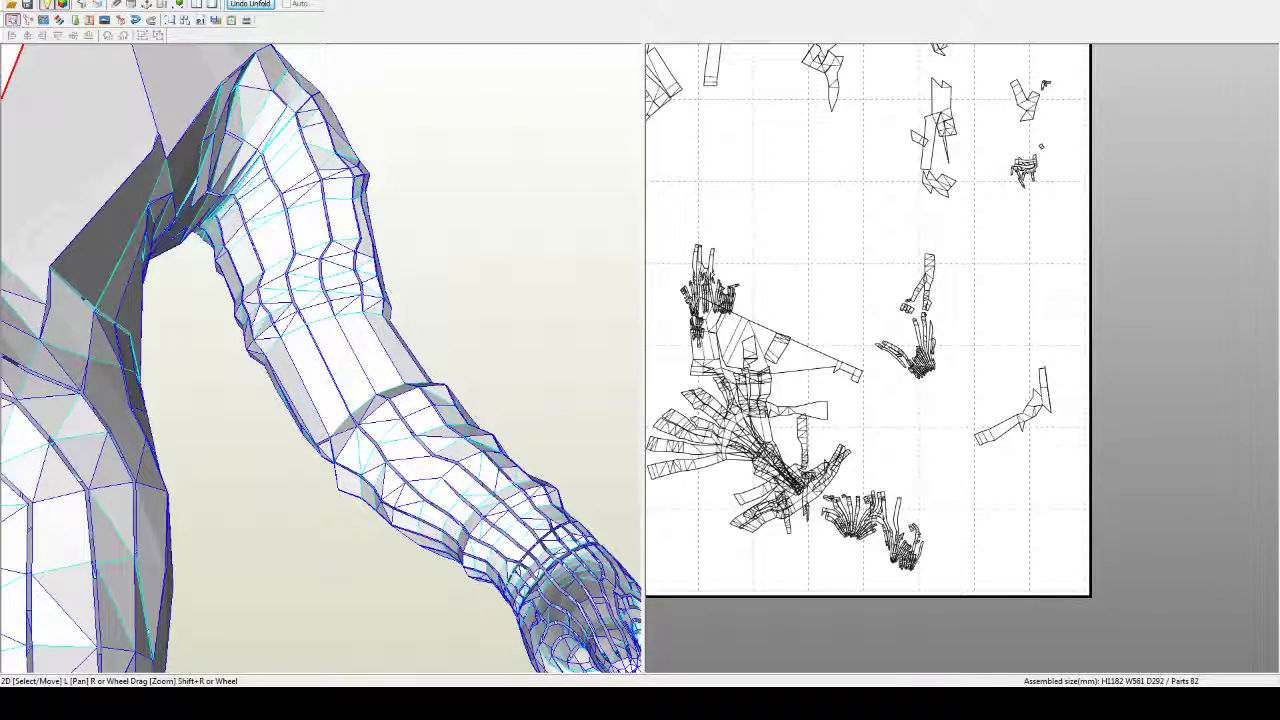
pyautogui.moveTo(806, 355); pyautogui.dragTo(841, 144)
# Step: Join the loose strip above the arm fan to the open end of the lower strip, then undo the additional join tried there
pyautogui.moveTo(810, 456); pyautogui.dragTo(930, 345, button='right')
pyautogui.scroll(3, 930, 345)
pyautogui.scroll(1, 930, 346)
pyautogui.moveTo(838, 330); pyautogui.dragTo(975, 416, button='right')
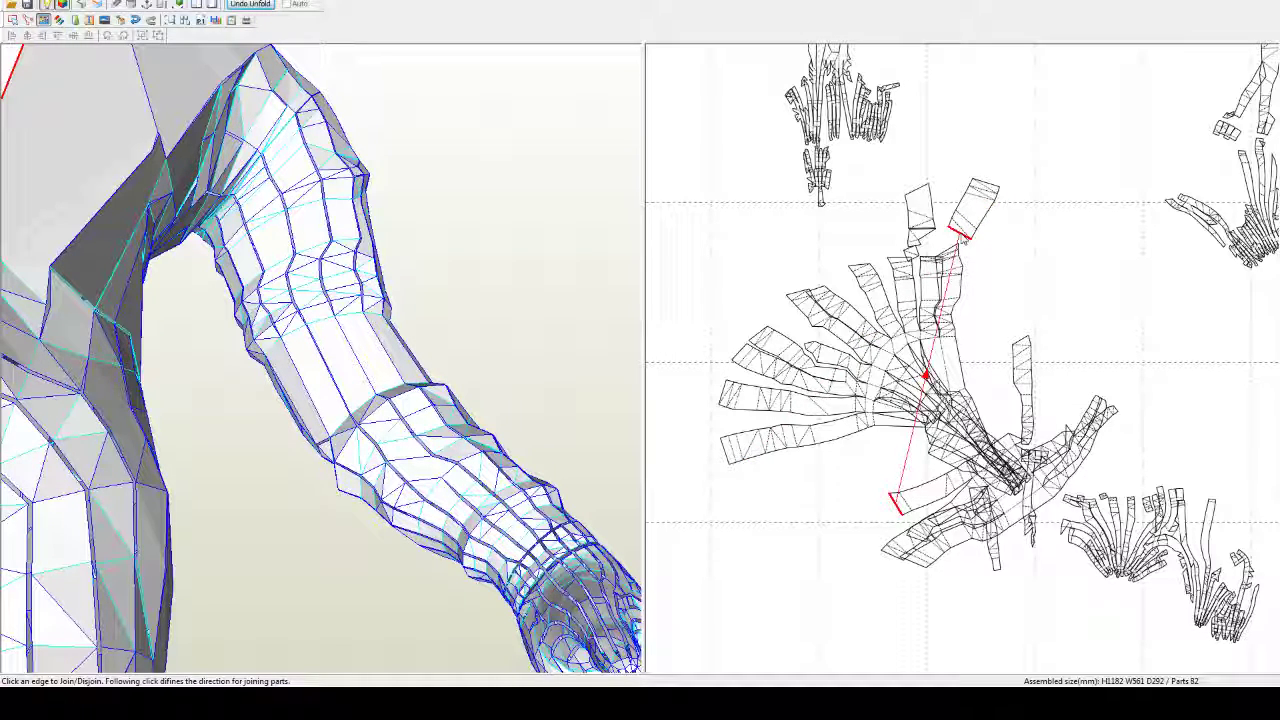
pyautogui.click(885, 479)
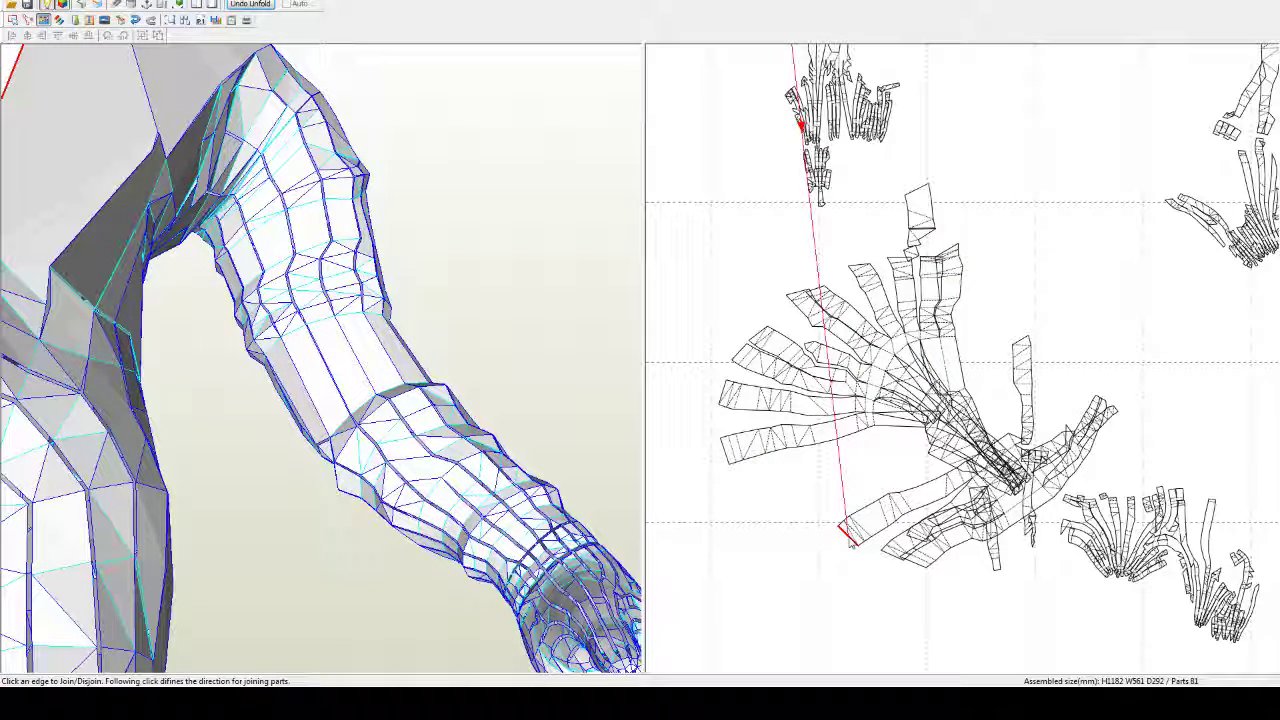
pyautogui.click(850, 541)
pyautogui.hotkey('ctrl', 'z')
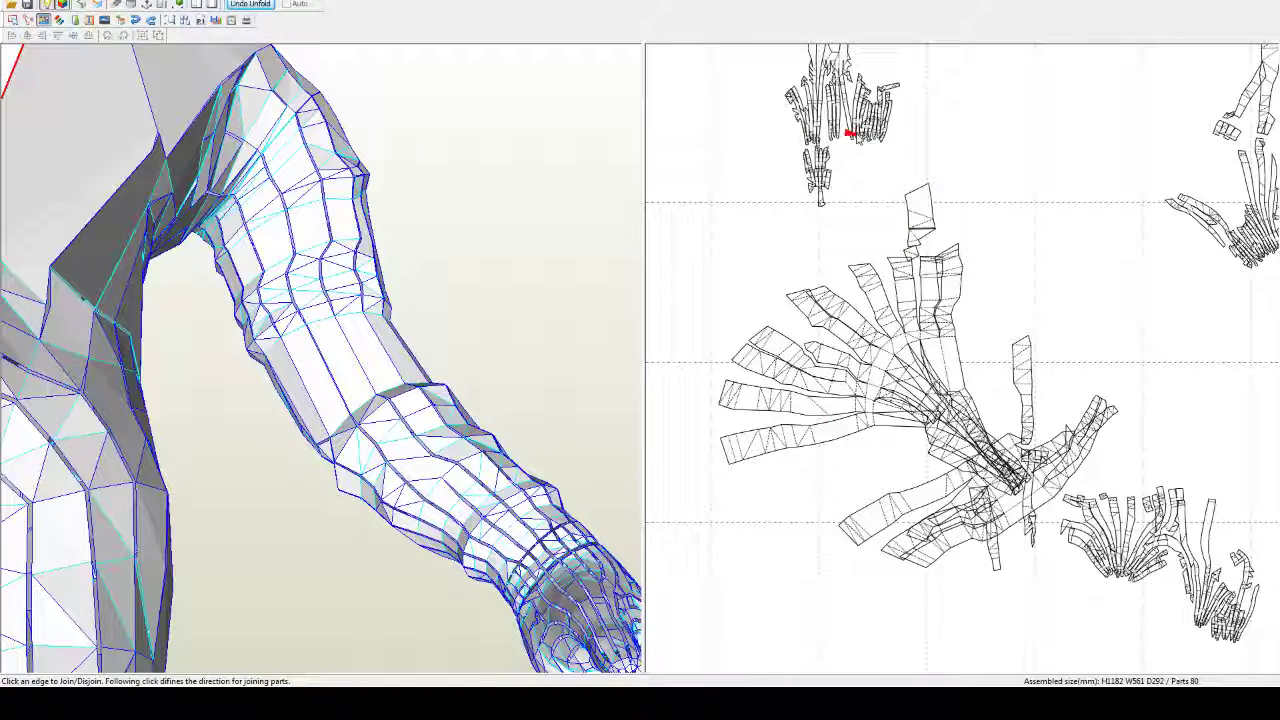
# Step: Select the finger strip group above the arm fan and examine which faces it covers on the 3D hand
pyautogui.scroll(-2, 850, 130)
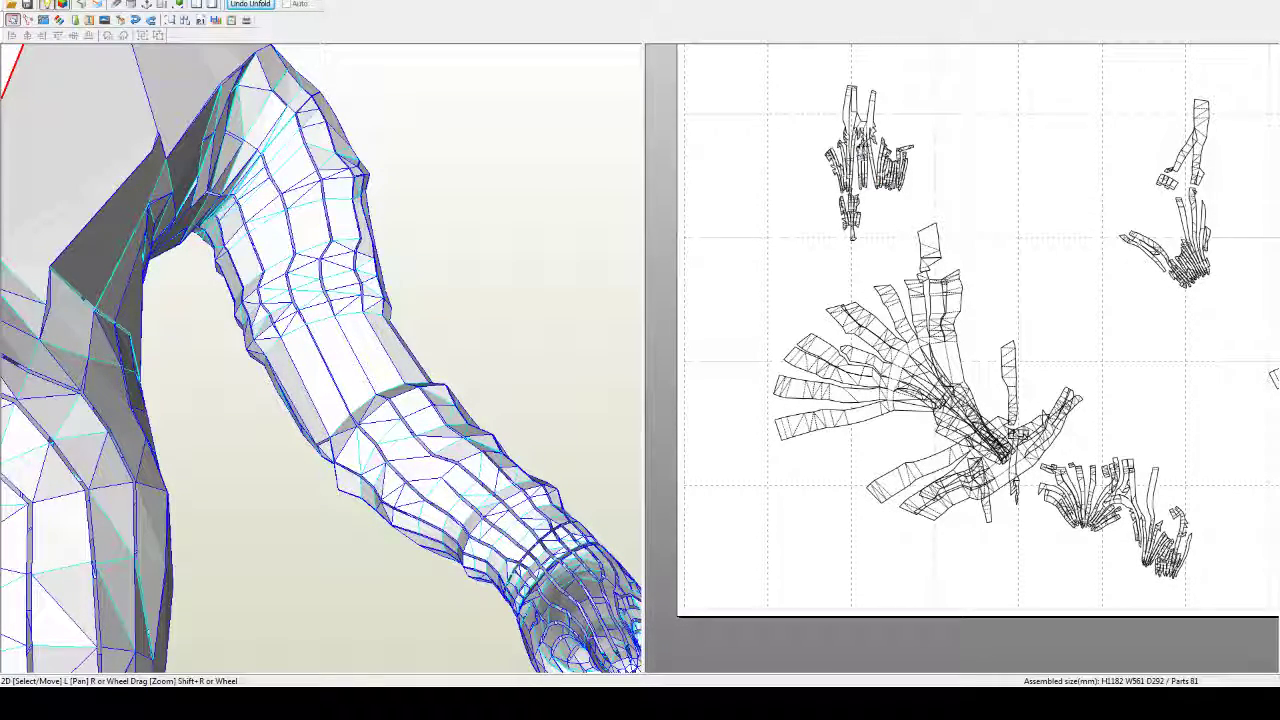
pyautogui.click(850, 130)
pyautogui.moveTo(572, 533); pyautogui.dragTo(480, 368, button='middle')
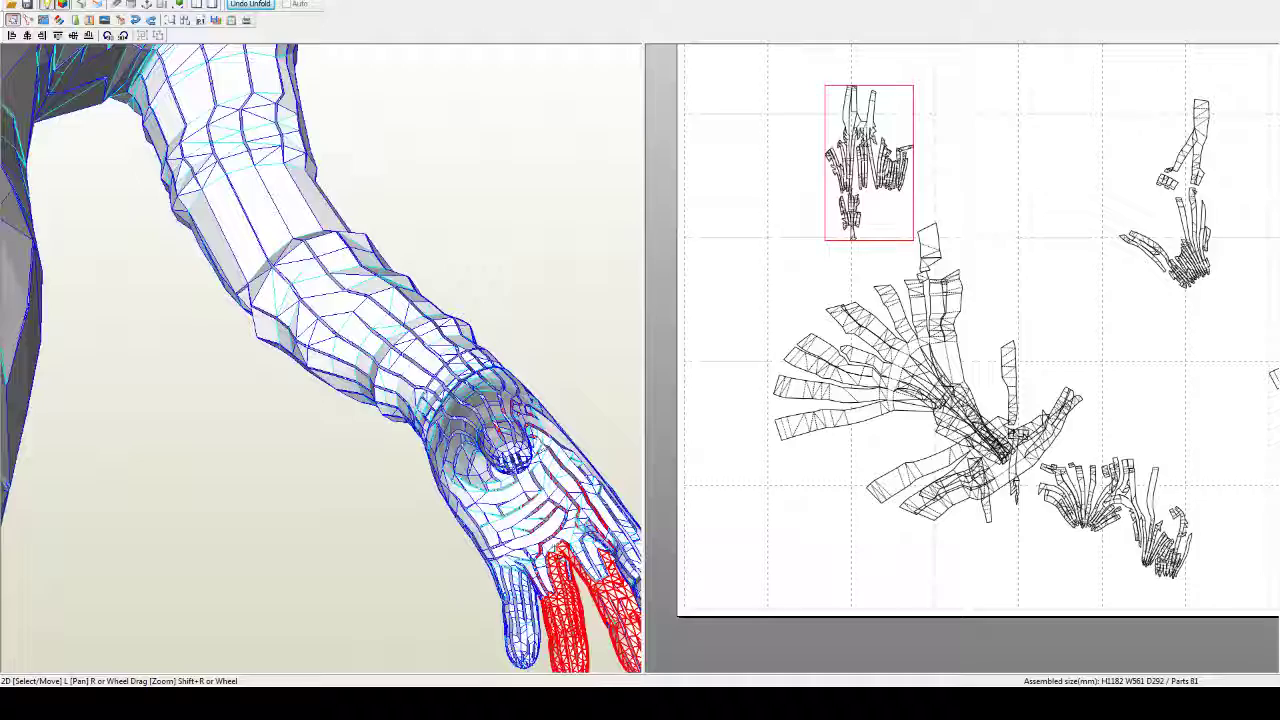
# Step: Move the two-finger part, the little-finger part and the long forked strip into a row above the large arm pattern
pyautogui.moveTo(617, 592); pyautogui.dragTo(555, 492, button='middle')
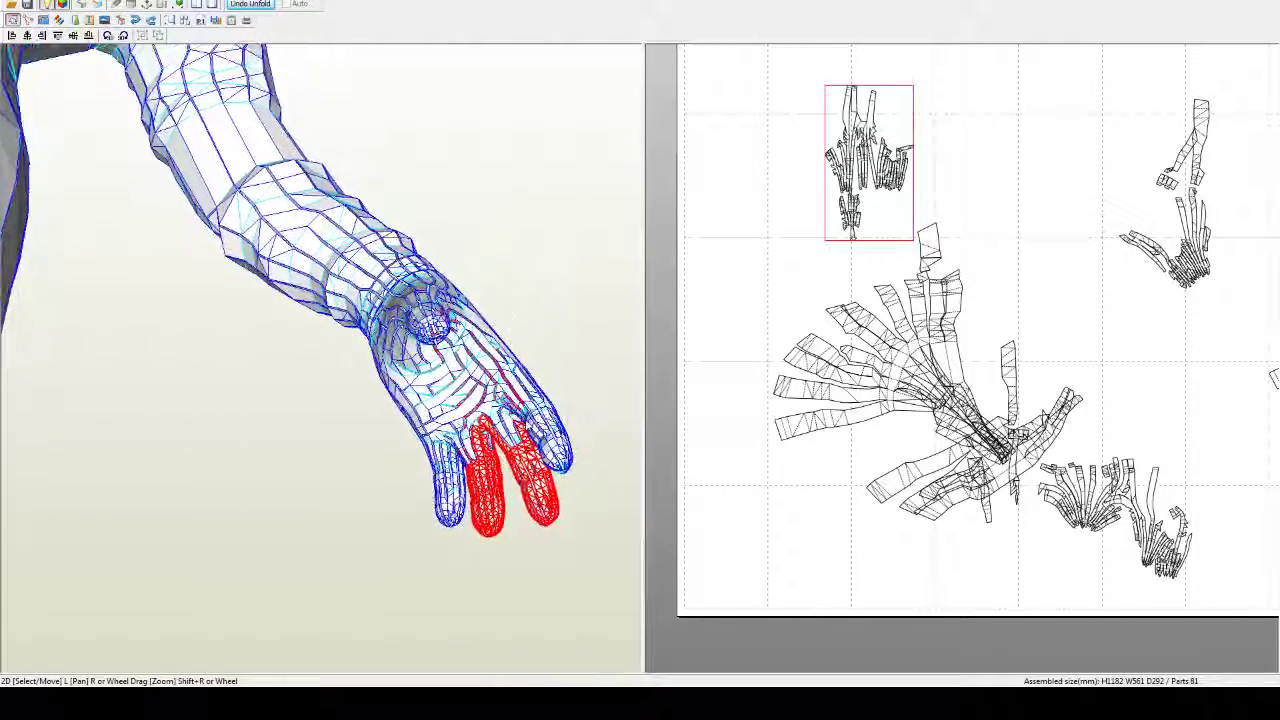
pyautogui.click(843, 258)
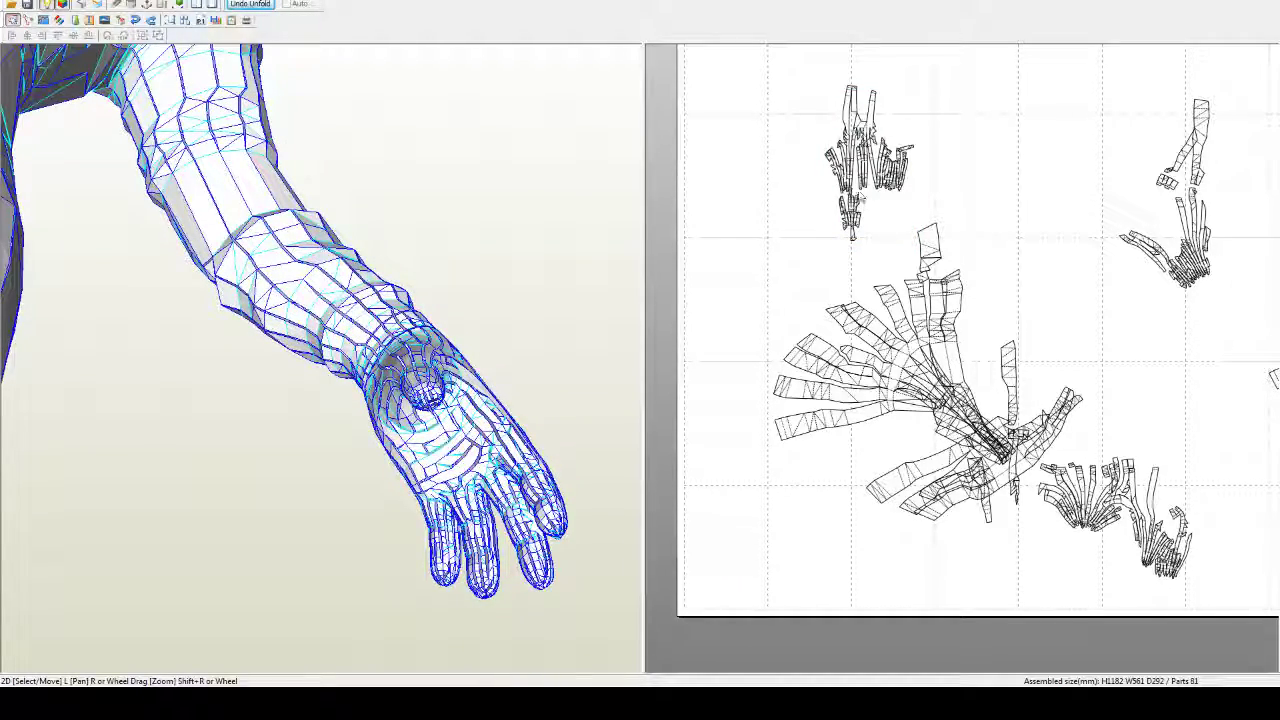
pyautogui.moveTo(860, 160); pyautogui.dragTo(742, 115)
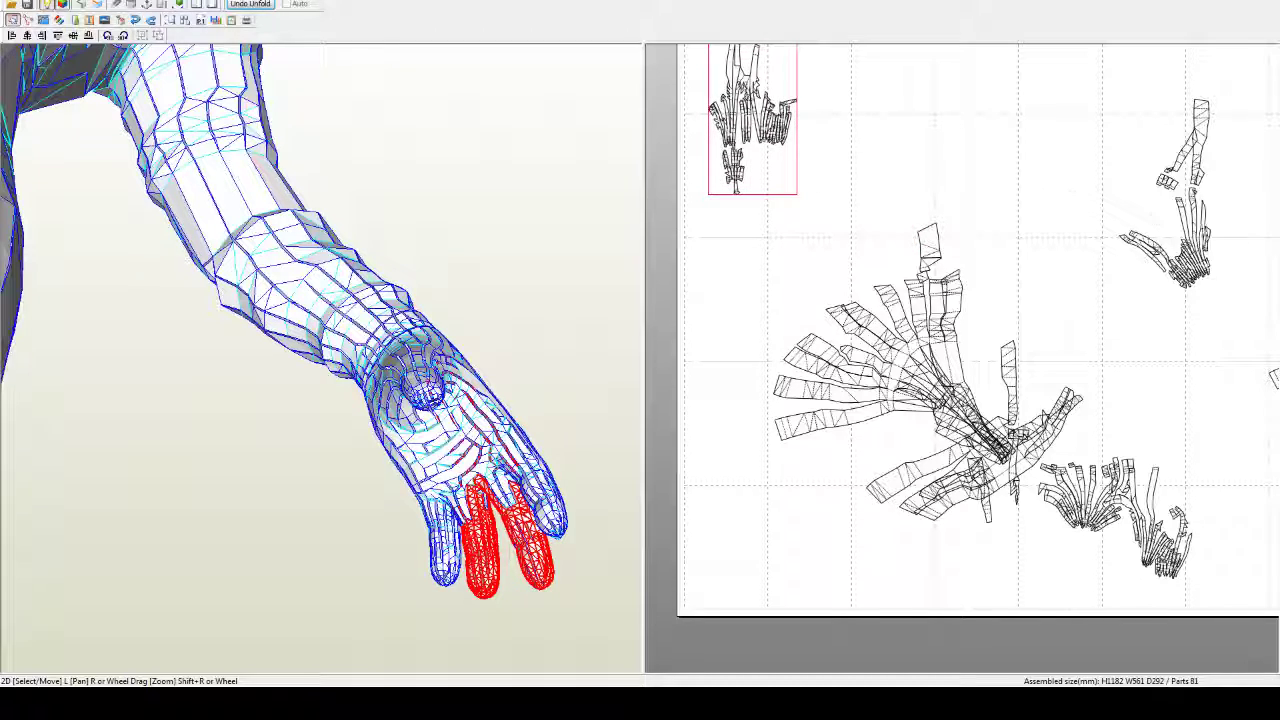
pyautogui.moveTo(1170, 245); pyautogui.dragTo(860, 133)
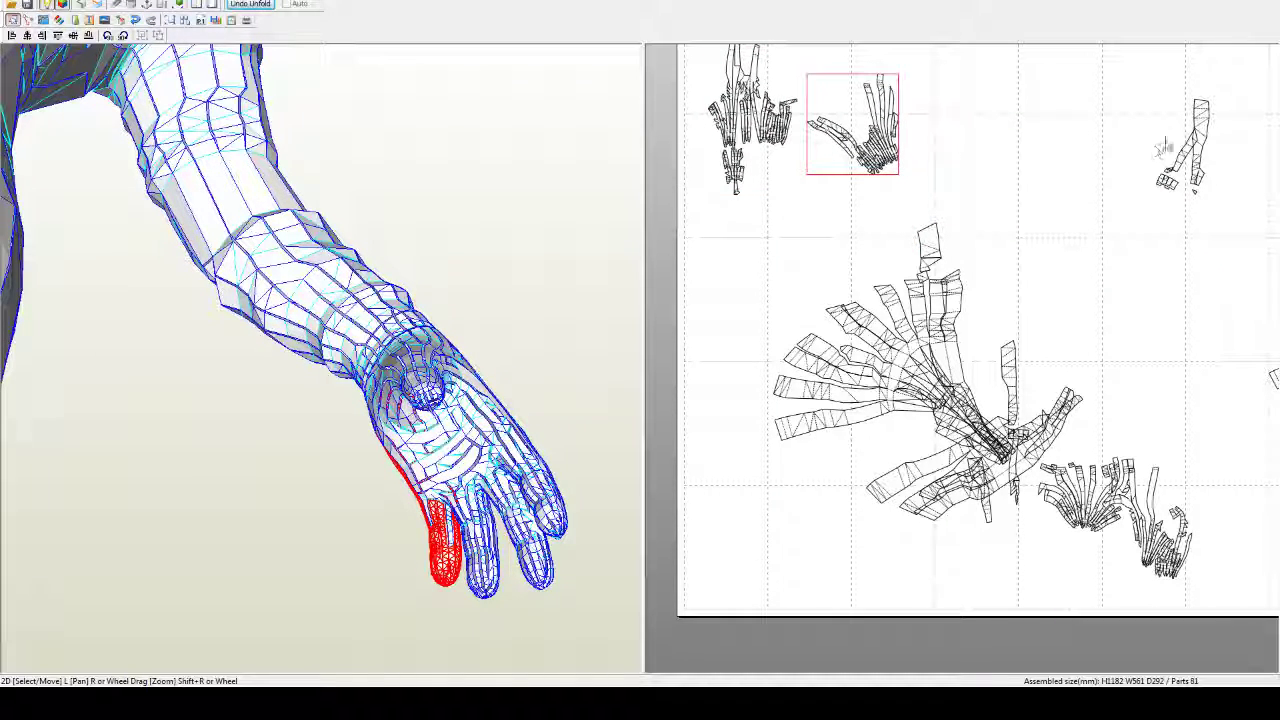
pyautogui.moveTo(1197, 115); pyautogui.dragTo(888, 56)
# Step: Move the thumb-and-index-finger parts into the same row and place the large angled strip beside the small loose pieces
pyautogui.moveTo(1148, 237); pyautogui.dragTo(1040, 223, button='middle')
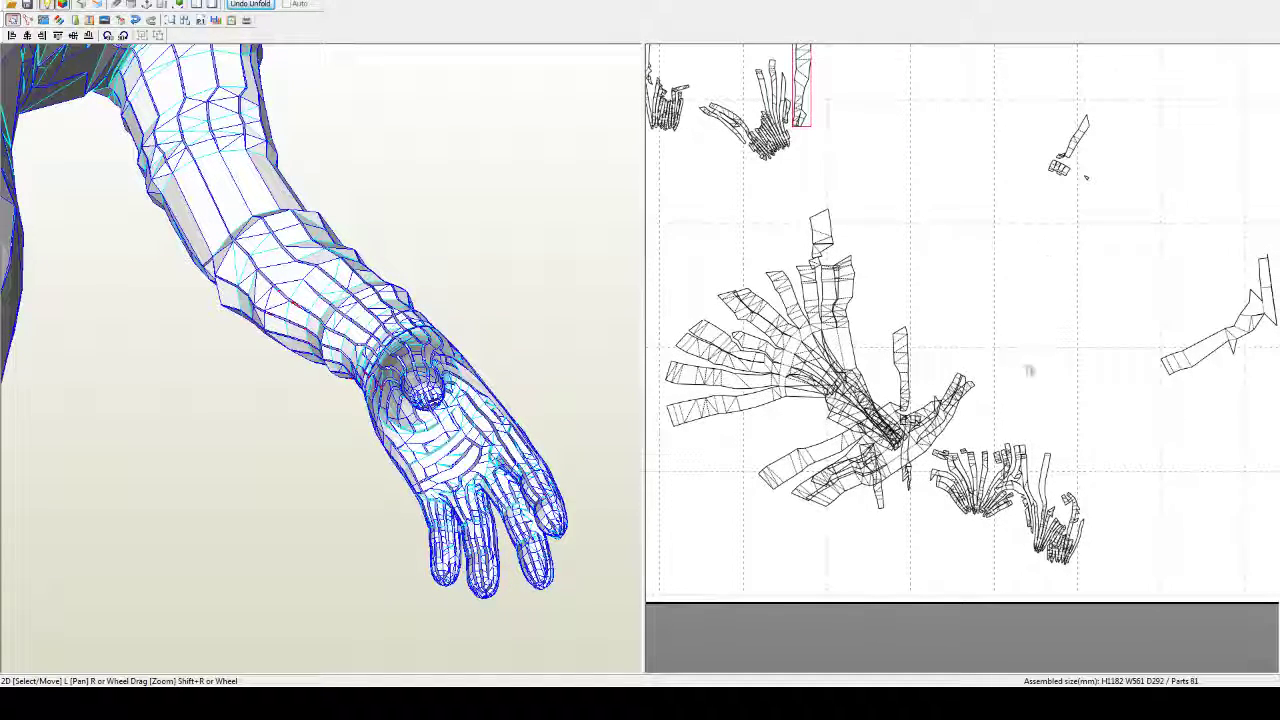
pyautogui.moveTo(1005, 500); pyautogui.dragTo(907, 100)
pyautogui.moveTo(1209, 367); pyautogui.dragTo(1027, 367, button='right')
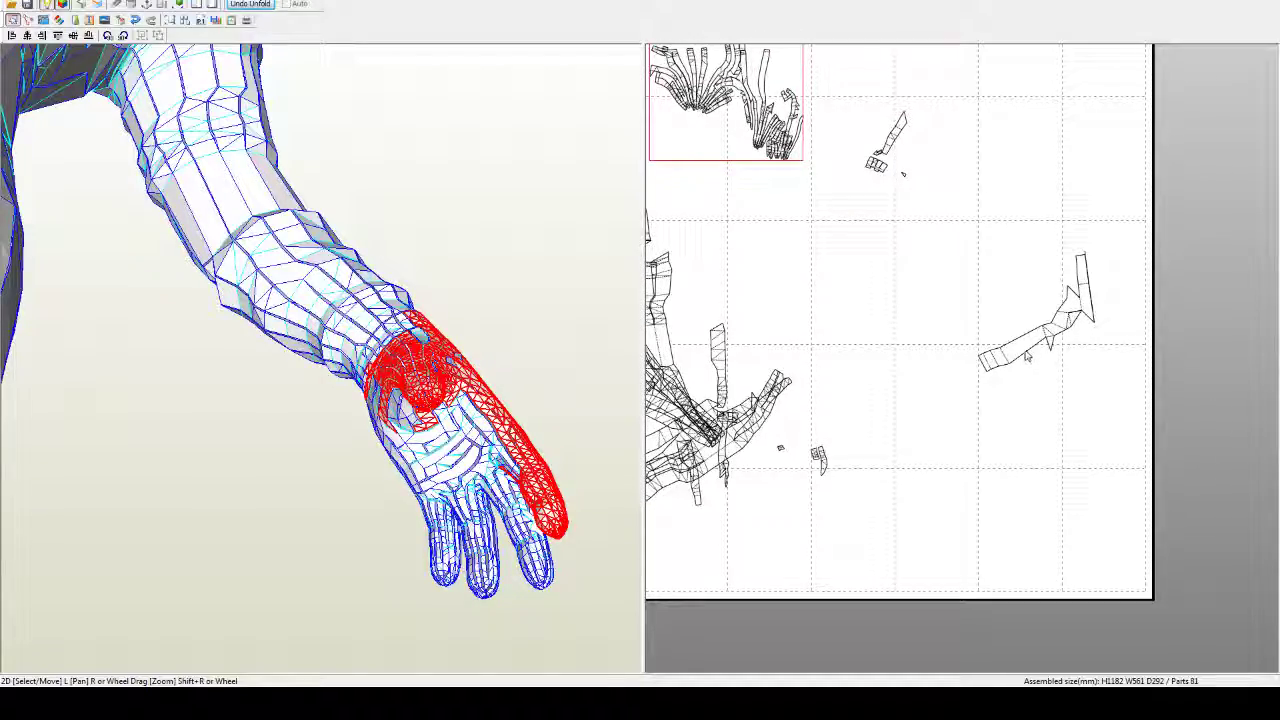
pyautogui.moveTo(1025, 357); pyautogui.dragTo(916, 197)
# Step: Join the large angled strip and a small loose piece next to it to their adjoining parts on the layout
pyautogui.scroll(-3, 500, 383)
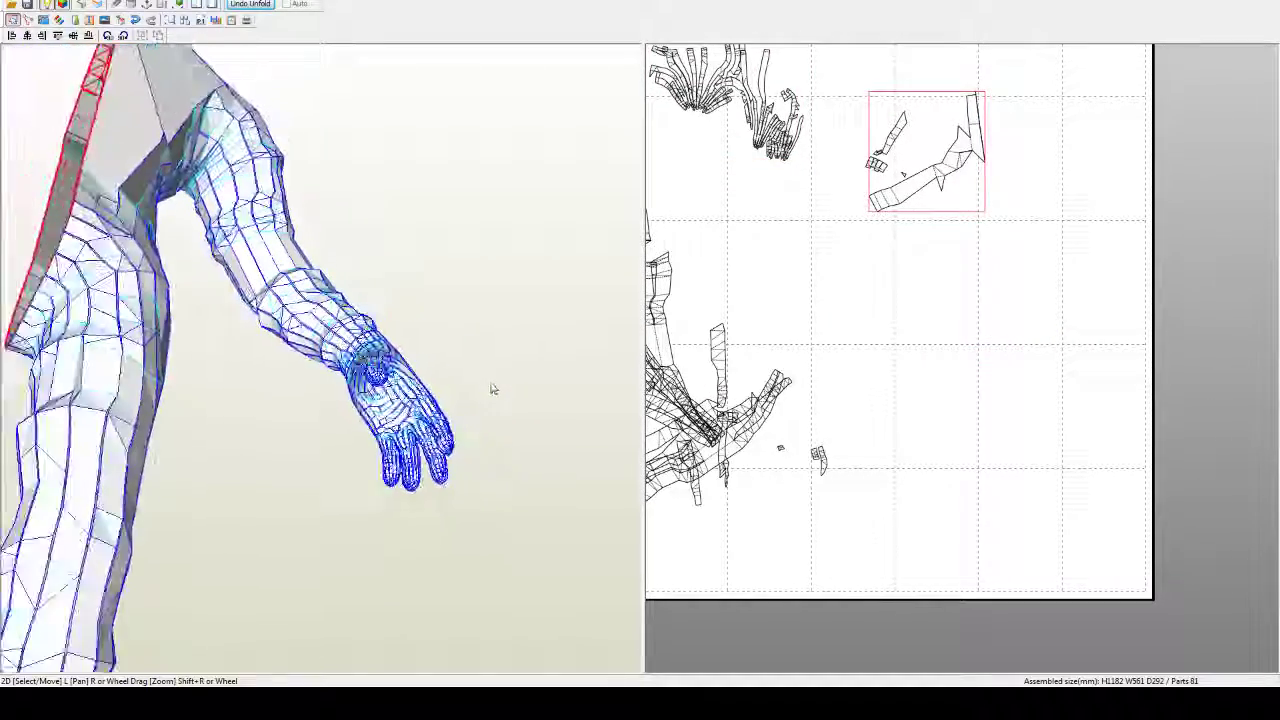
pyautogui.moveTo(491, 389); pyautogui.dragTo(345, 280)
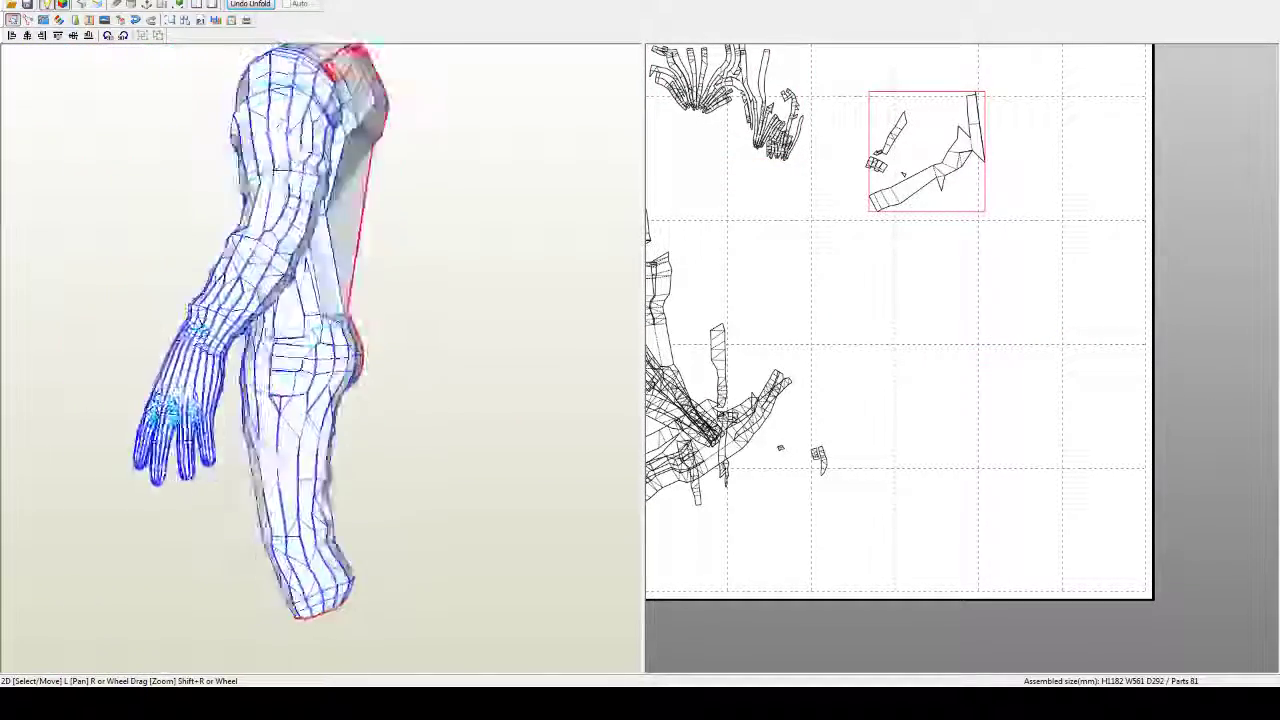
pyautogui.moveTo(345, 280); pyautogui.dragTo(302, 272, button='right')
pyautogui.moveTo(361, 112); pyautogui.dragTo(282, 322, button='middle')
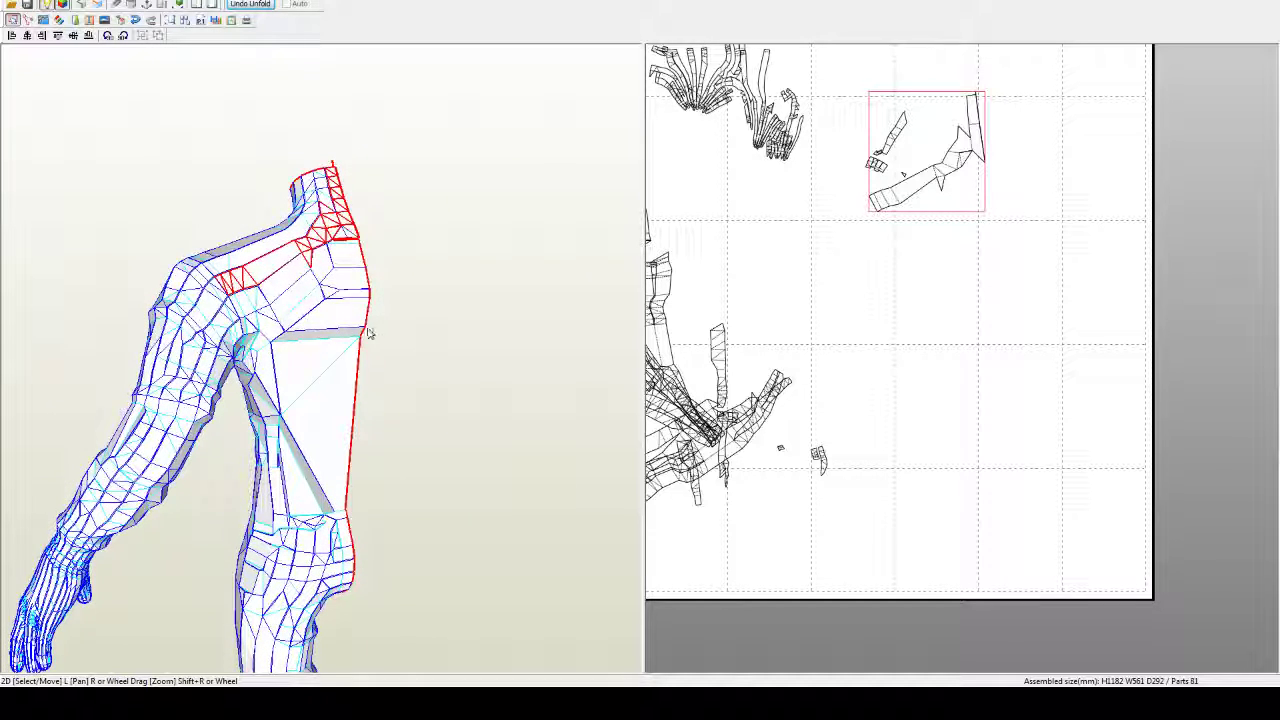
pyautogui.hotkey('ctrl', 'n')
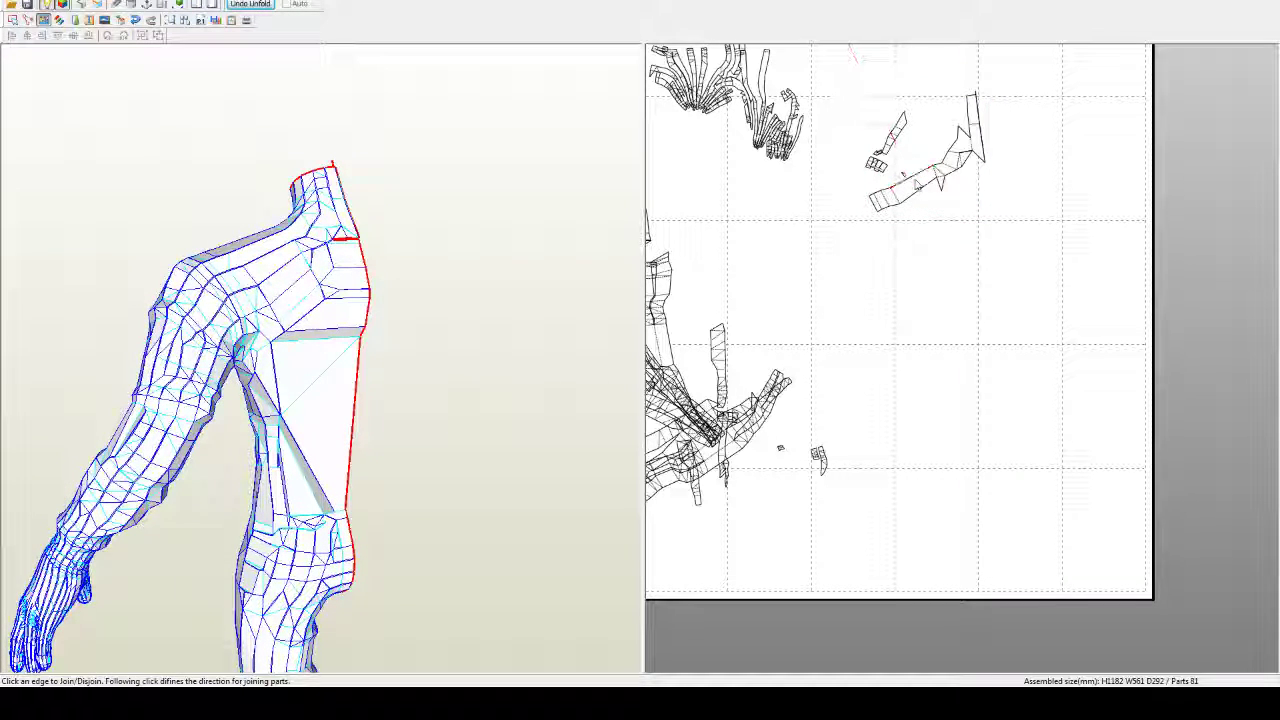
pyautogui.scroll(-2, 917, 186)
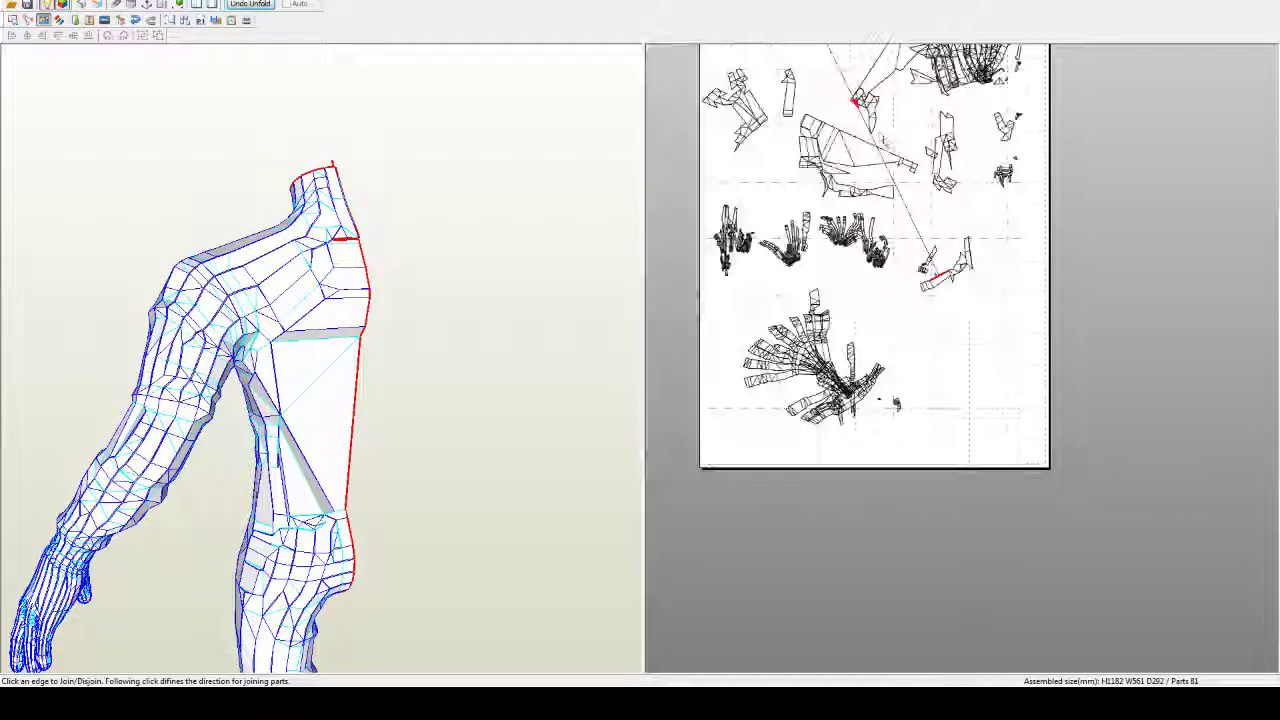
pyautogui.click(928, 270)
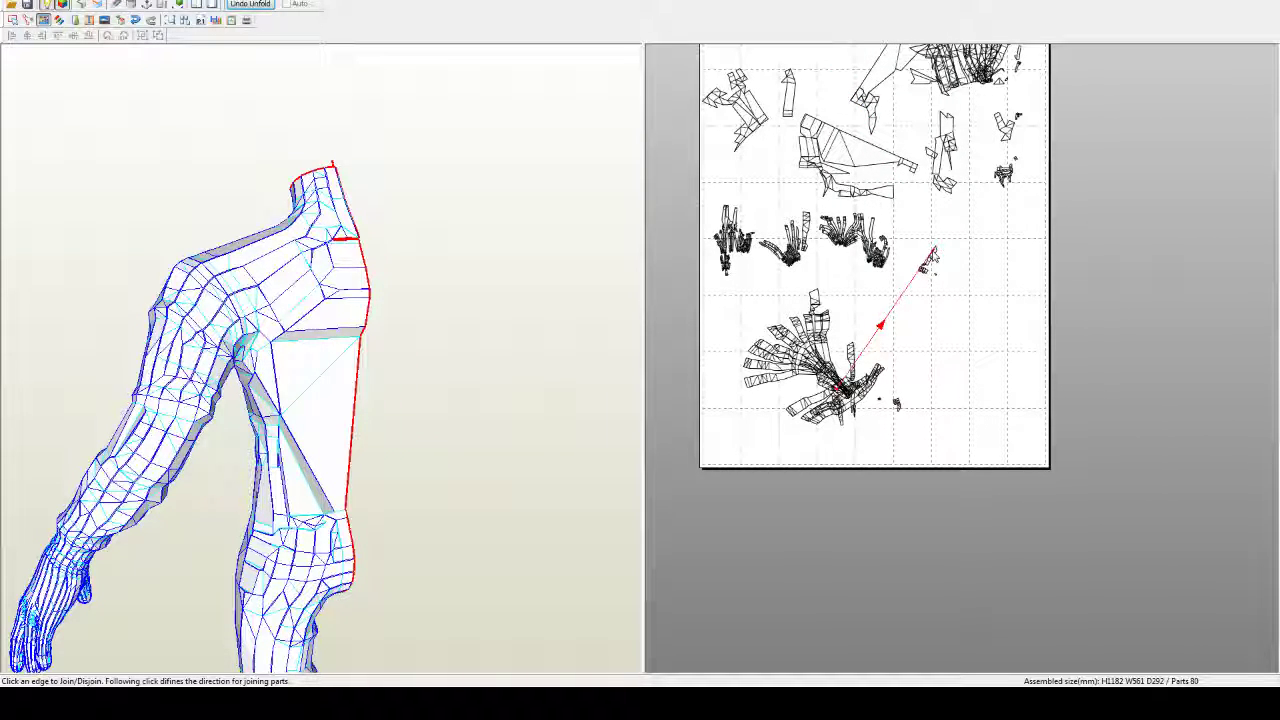
pyautogui.click(926, 262)
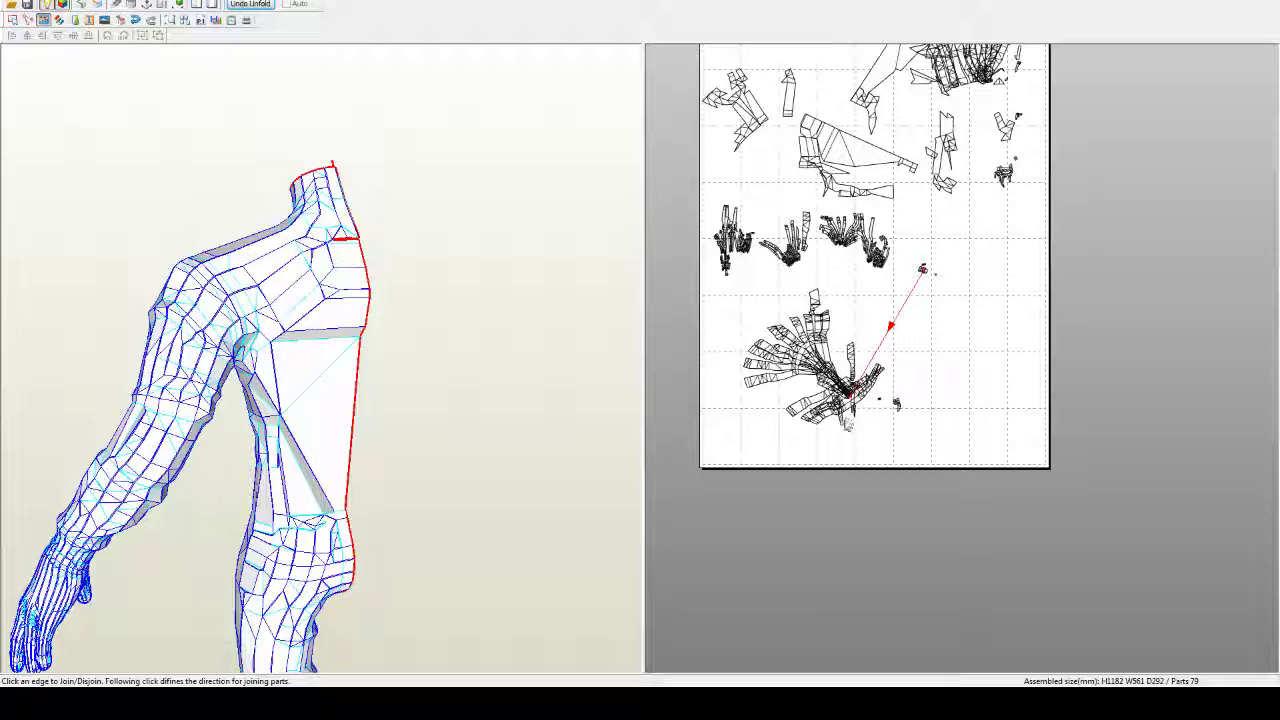
# Step: Join the small fragments beside the large arm pattern and the tiny scrap near the hand parts to their adjoining parts
pyautogui.scroll(5, 886, 398)
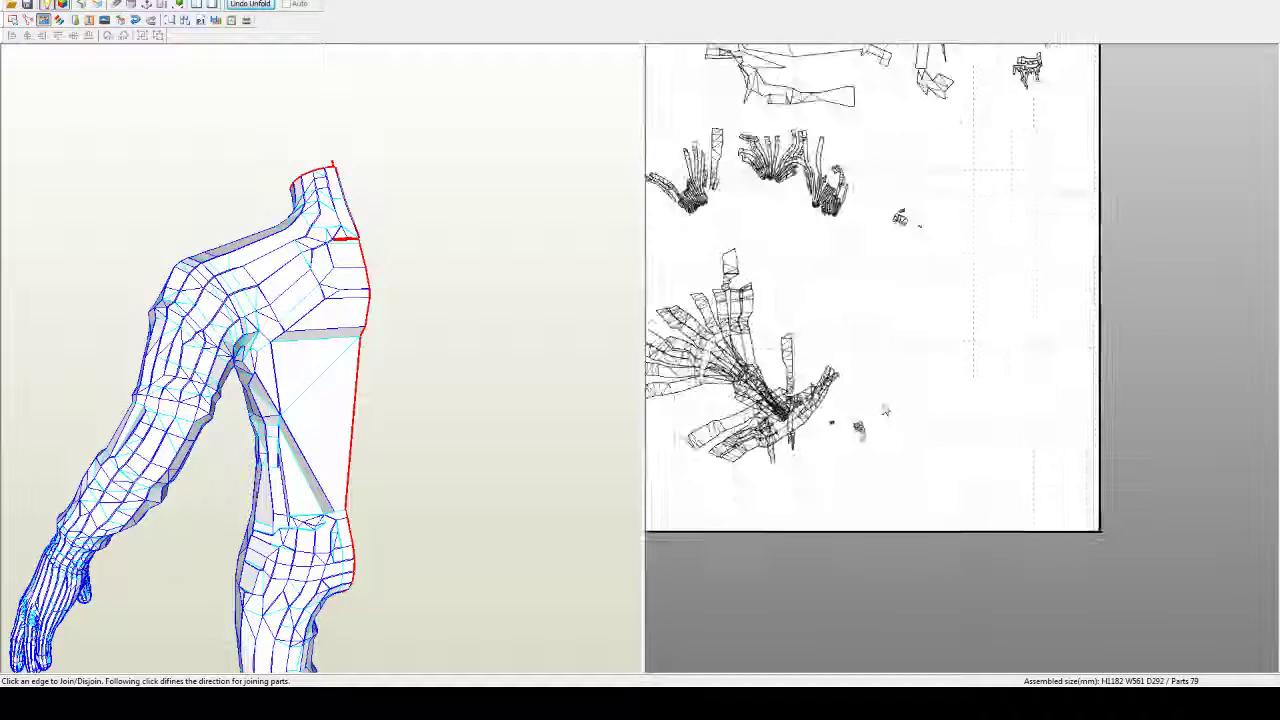
pyautogui.scroll(5, 968, 350)
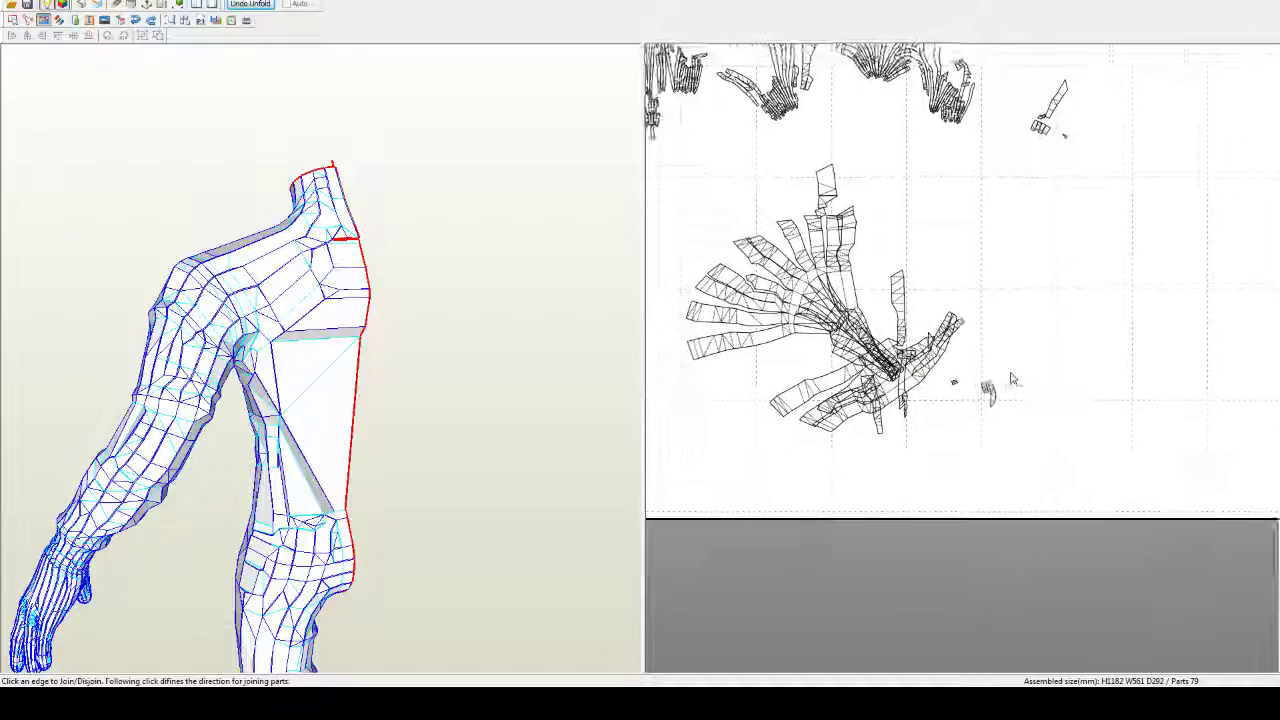
pyautogui.click(944, 375)
pyautogui.scroll(-5, 944, 375)
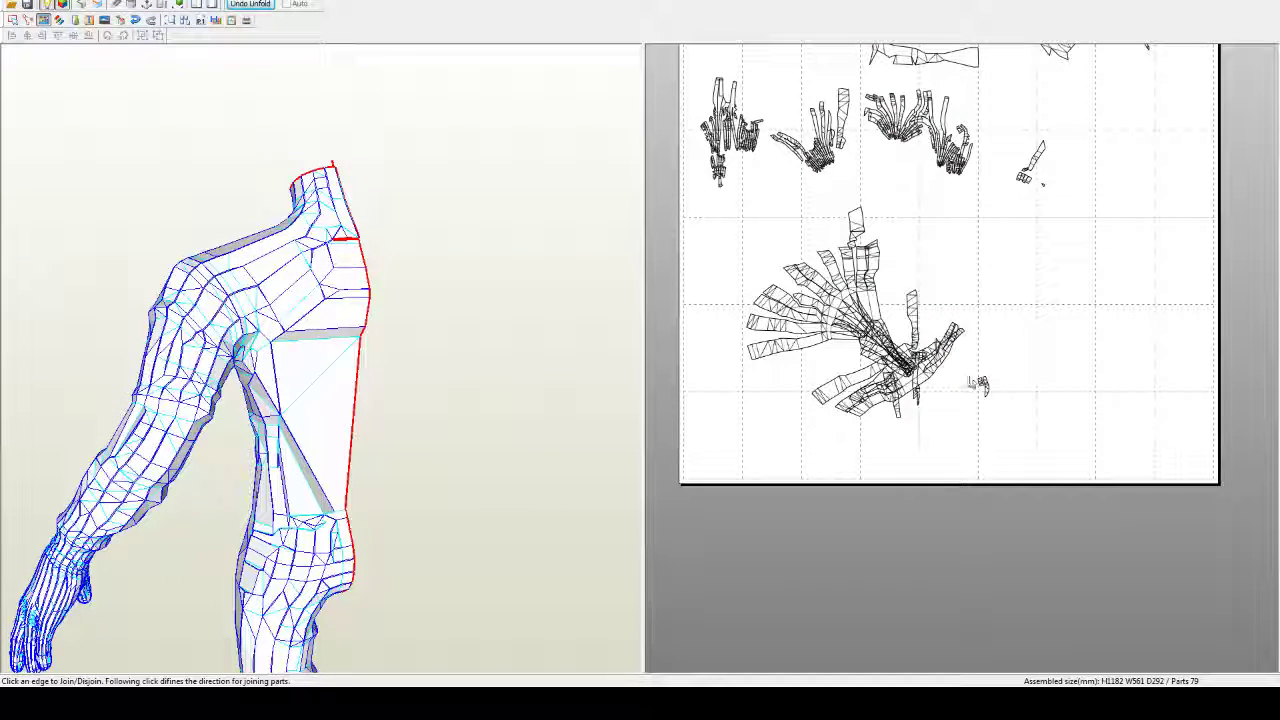
pyautogui.click(1098, 155)
pyautogui.click(1076, 190)
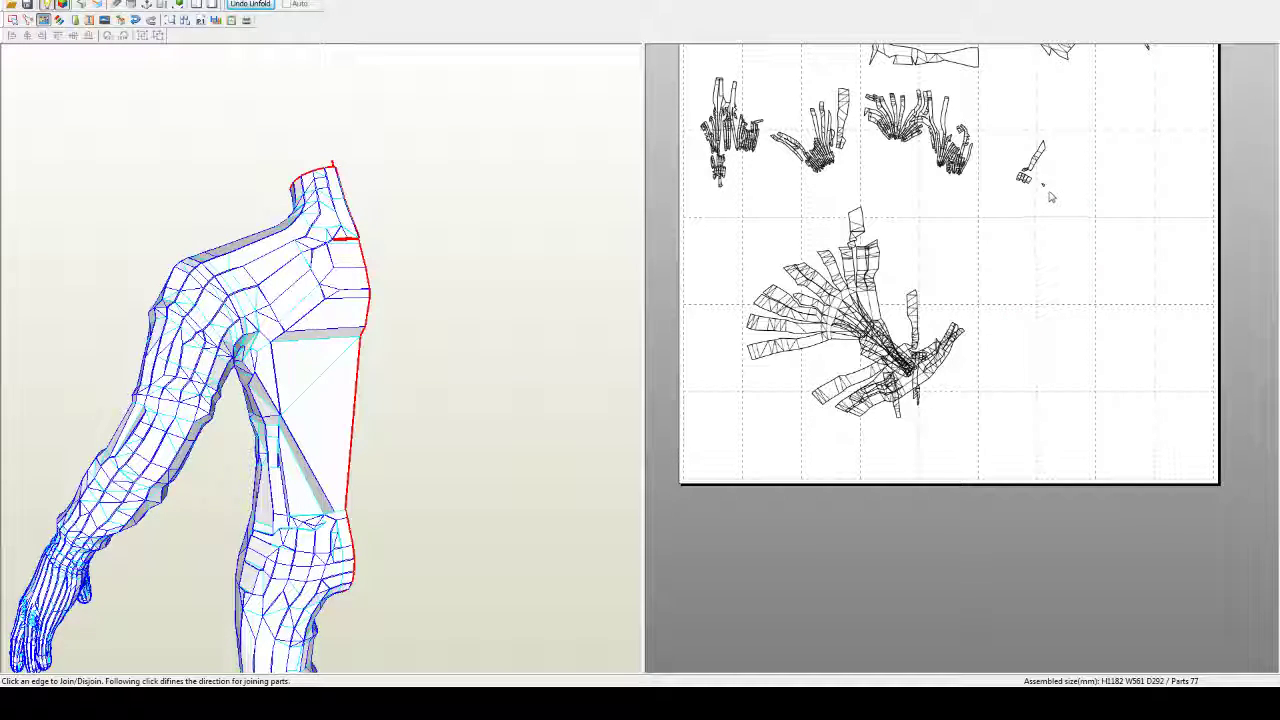
pyautogui.click(1072, 104)
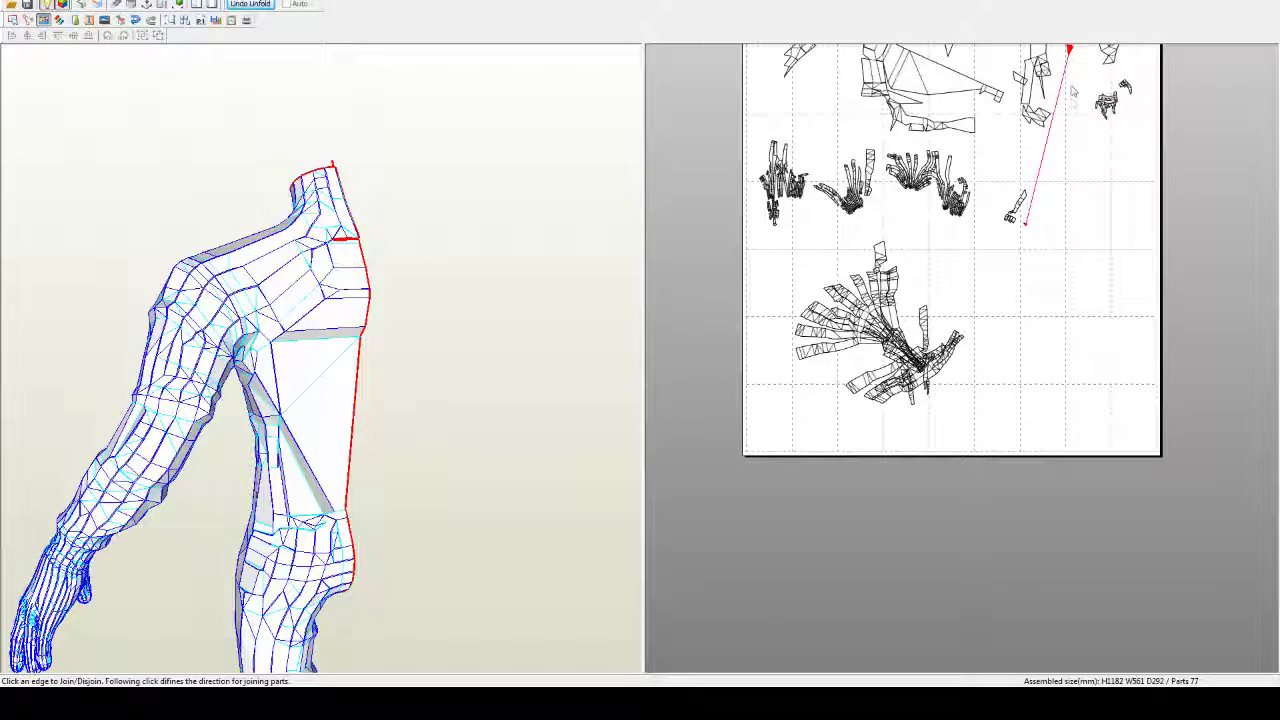
# Step: Move the large upper-arm pattern up and away from the overlapping arm part and small pieces
pyautogui.scroll(3, 1013, 319)
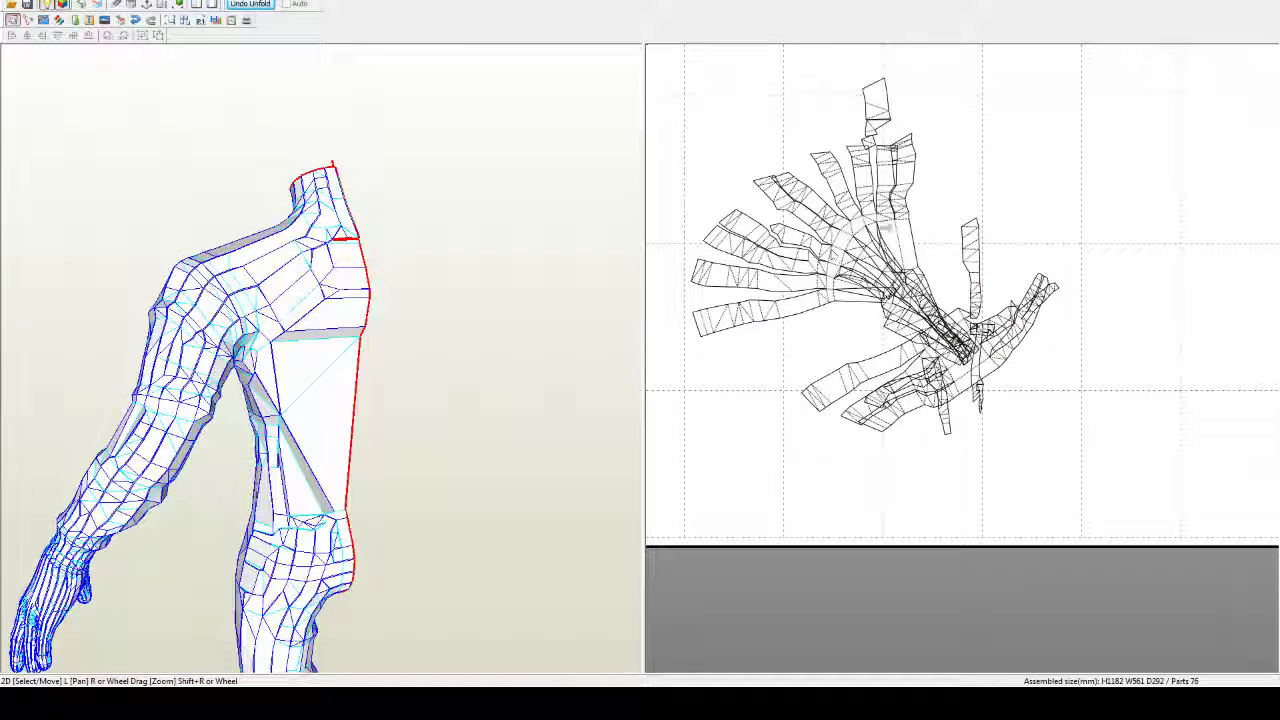
pyautogui.moveTo(885, 228); pyautogui.dragTo(771, 157)
pyautogui.moveTo(802, 182); pyautogui.dragTo(828, 206, button='middle')
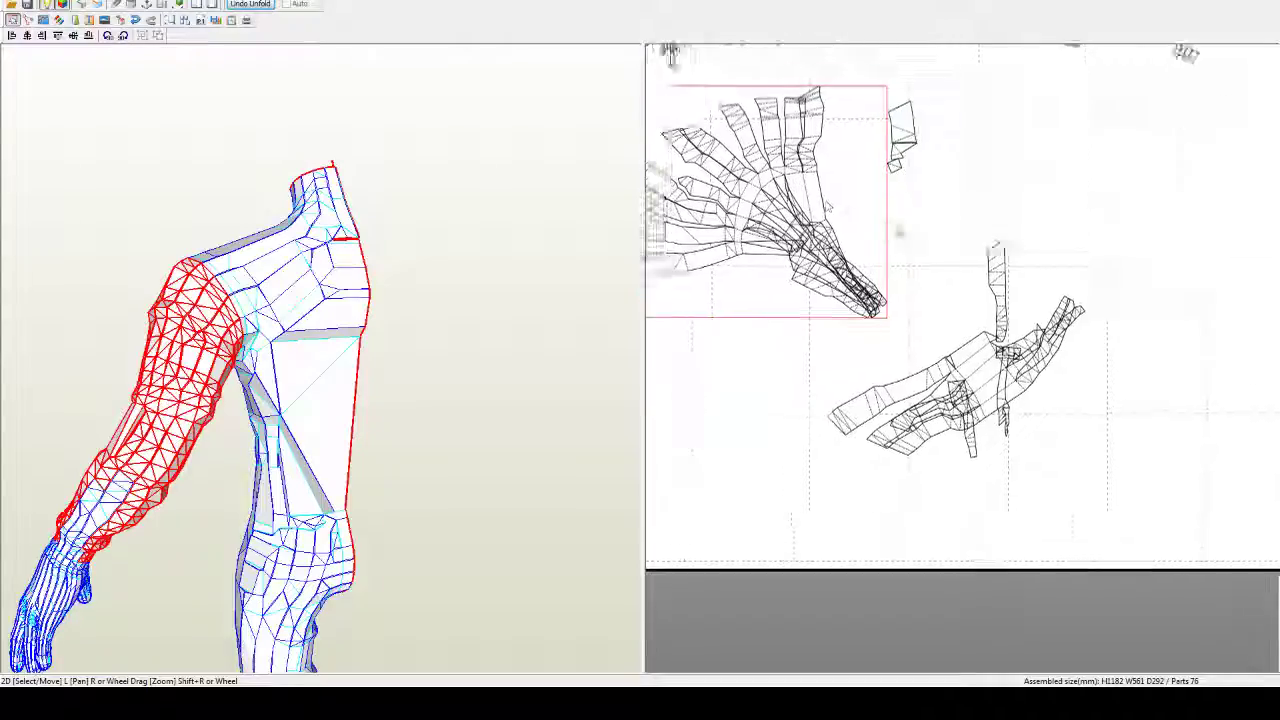
# Step: Join the separate arm part to the large arm pattern along the outer long edge of its lowest elbow strip
pyautogui.scroll(3, 670, 52)
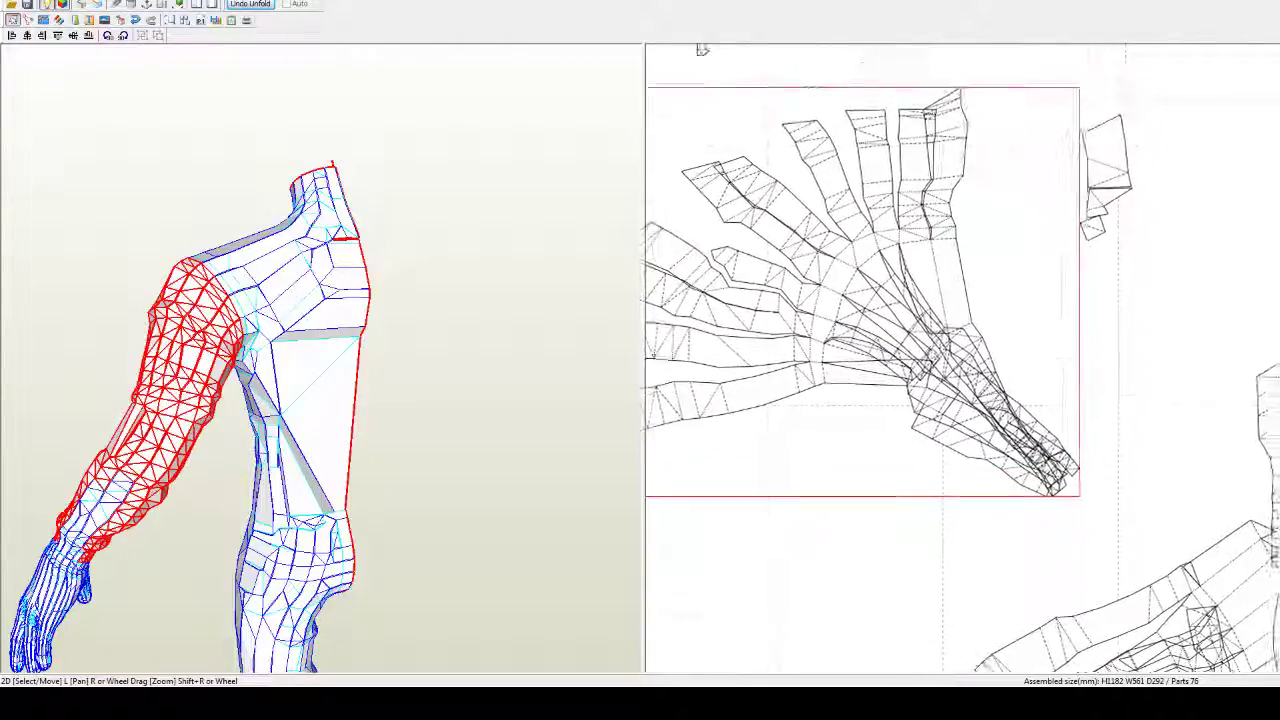
pyautogui.scroll(3, 703, 50)
pyautogui.moveTo(400, 474); pyautogui.dragTo(240, 491, button='right')
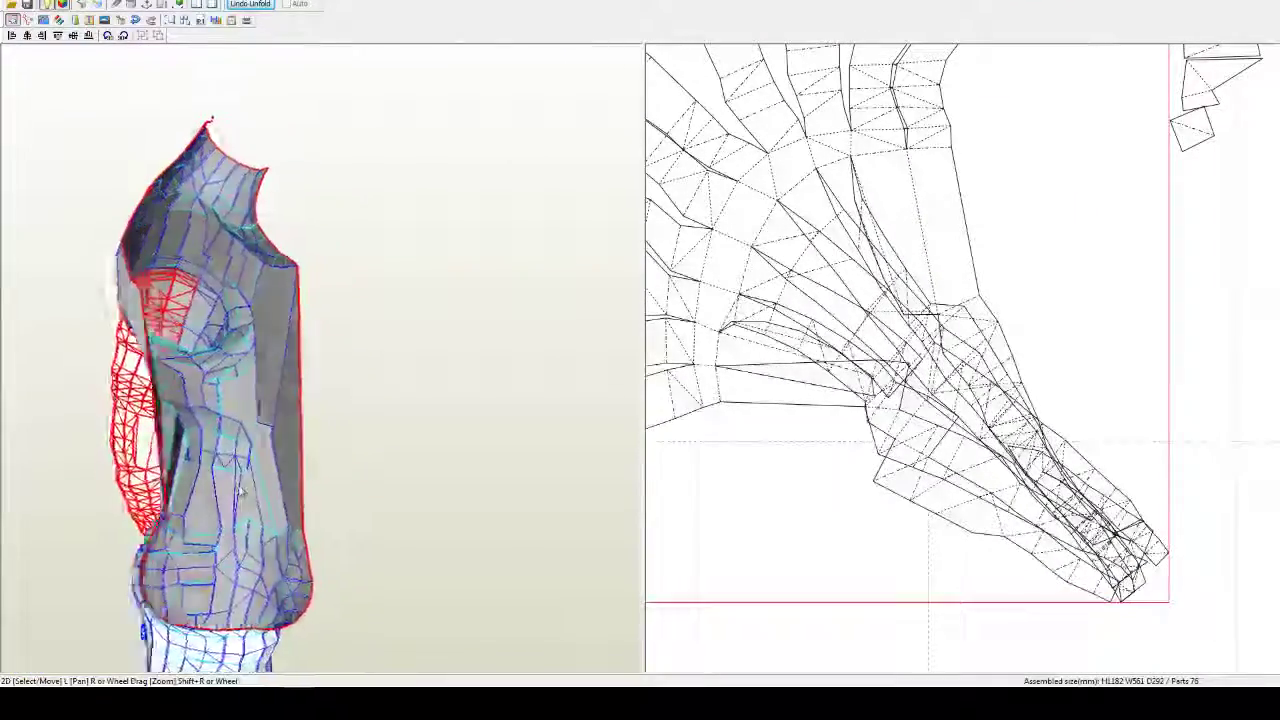
pyautogui.moveTo(240, 488); pyautogui.dragTo(183, 471)
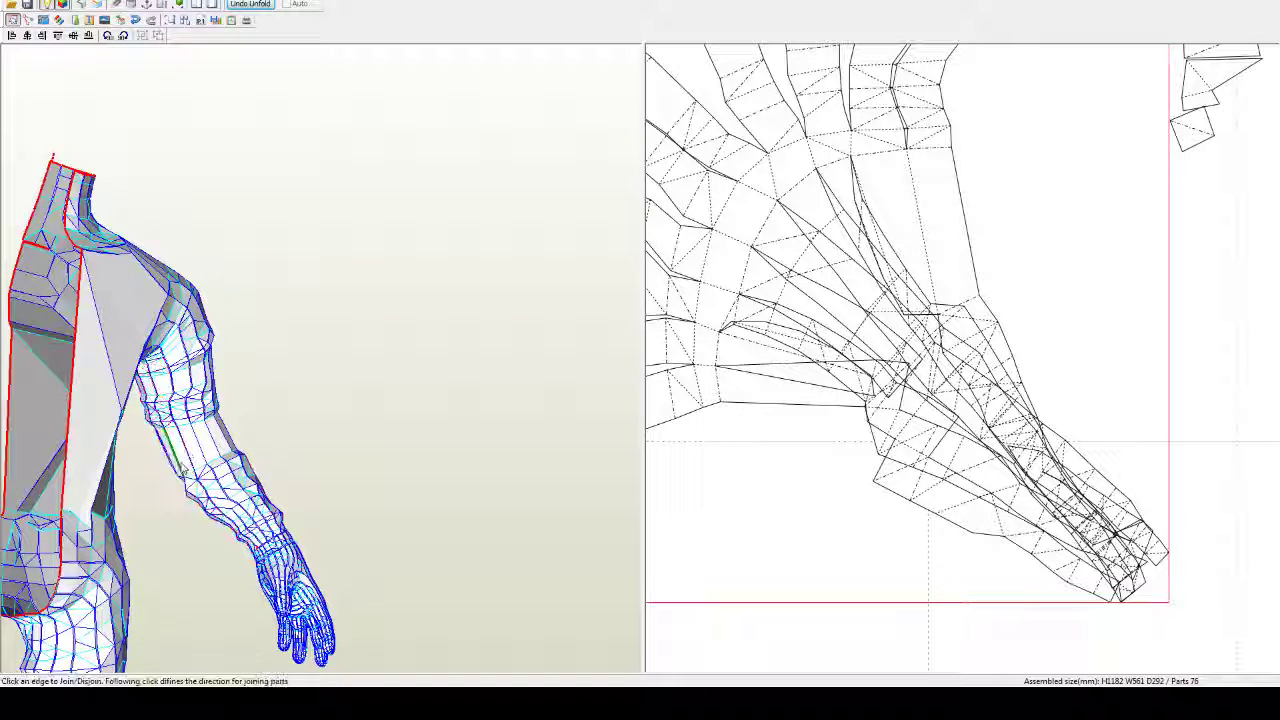
pyautogui.hotkey('ctrl', 'n')
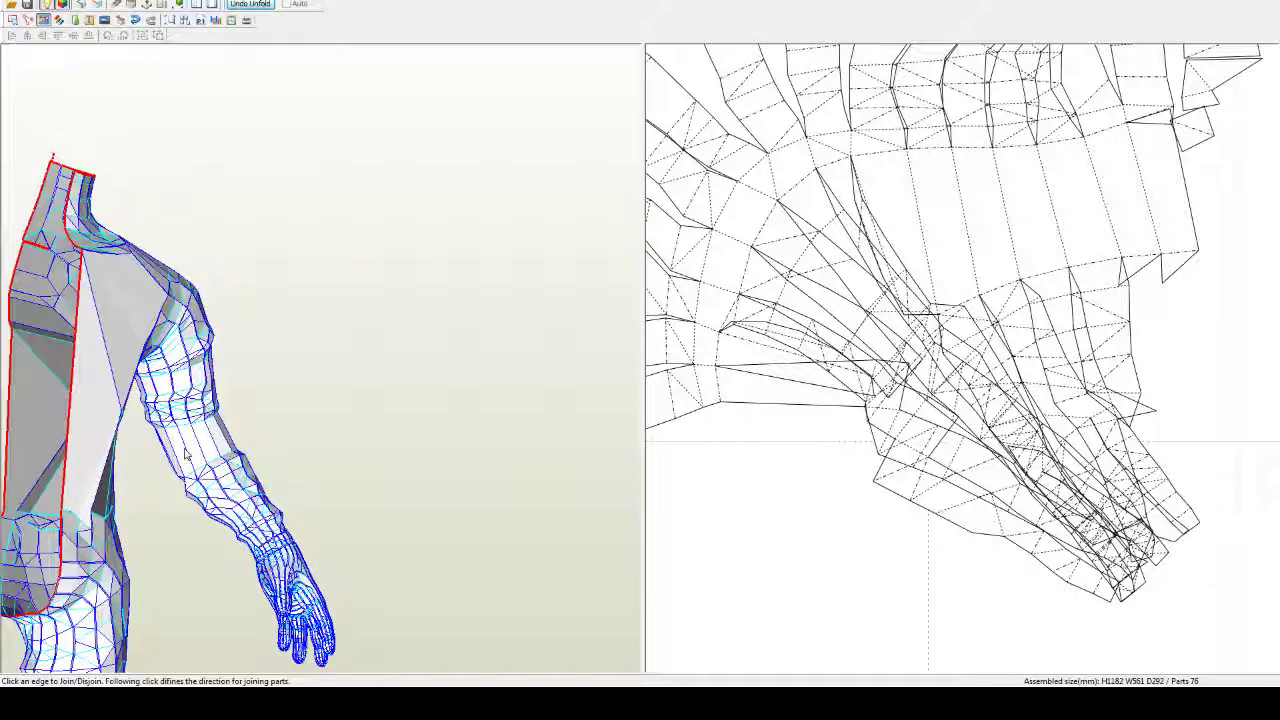
pyautogui.click(787, 406)
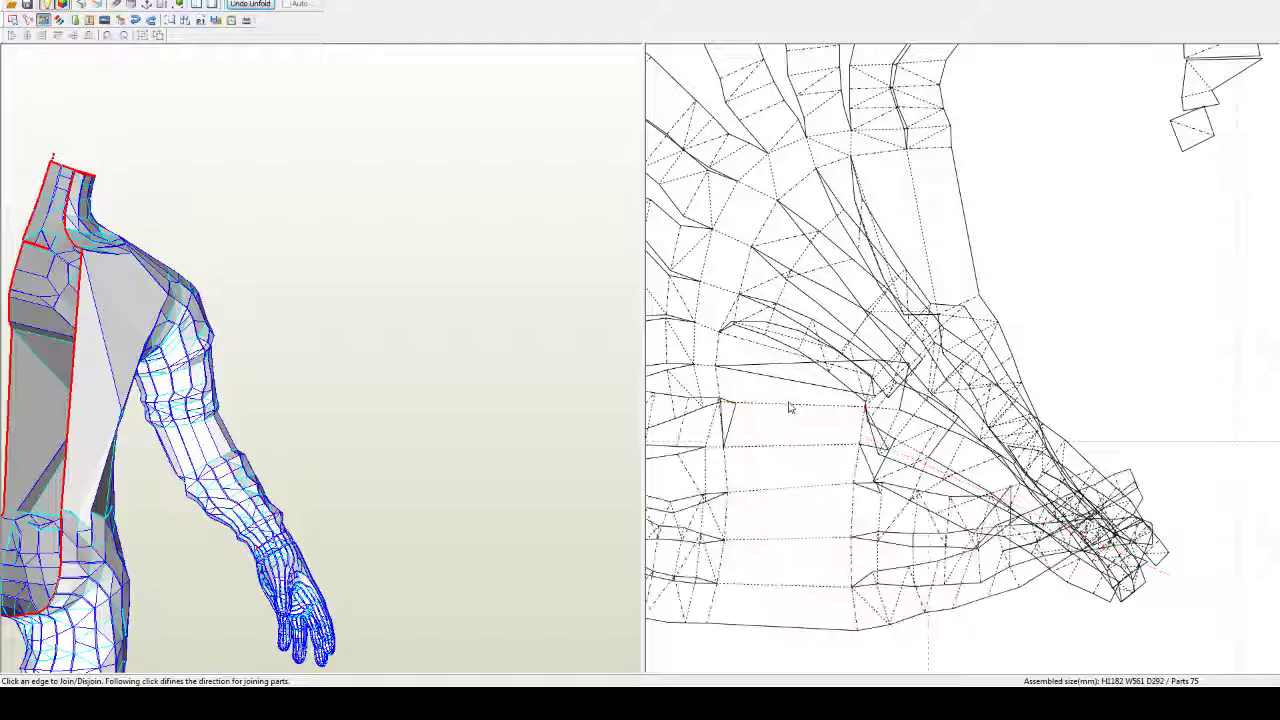
pyautogui.click(791, 406)
pyautogui.click(829, 471)
# Step: Rejoin the arm pattern's forearm and upper-arm strips along different edges around the newly attached elbow panels
pyautogui.scroll(5, 872, 413)
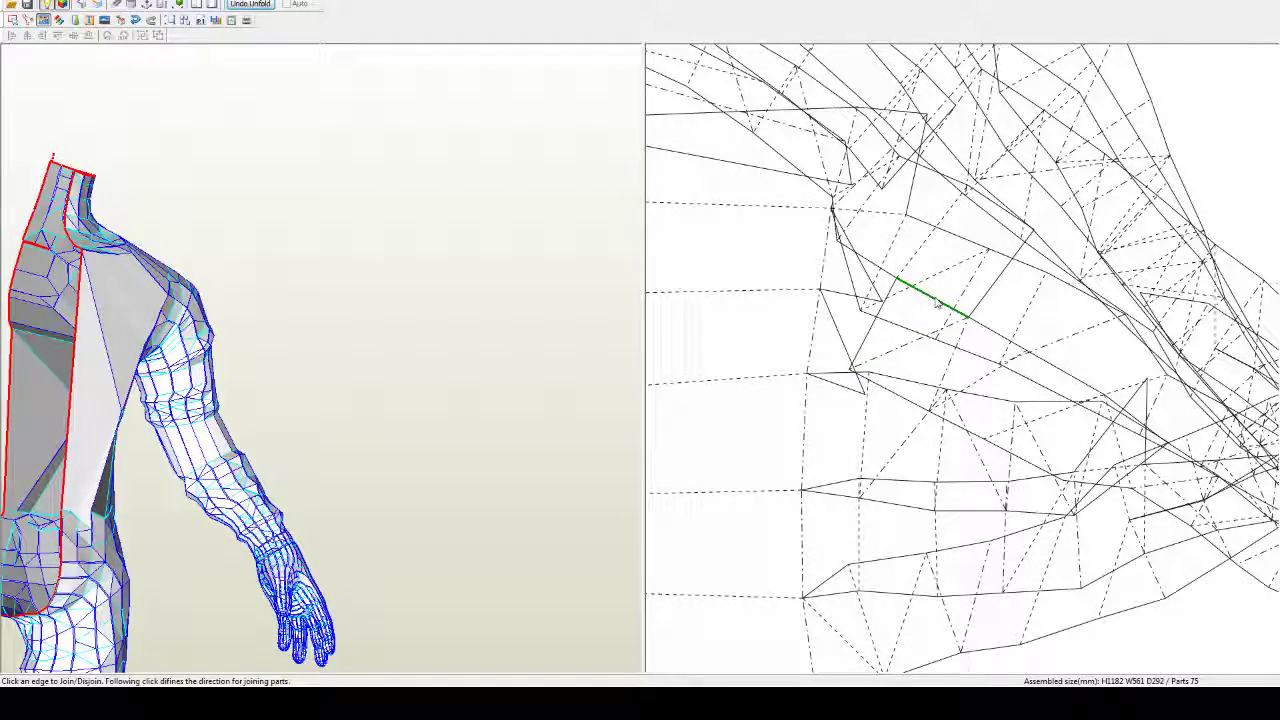
pyautogui.click(937, 303)
pyautogui.click(850, 329)
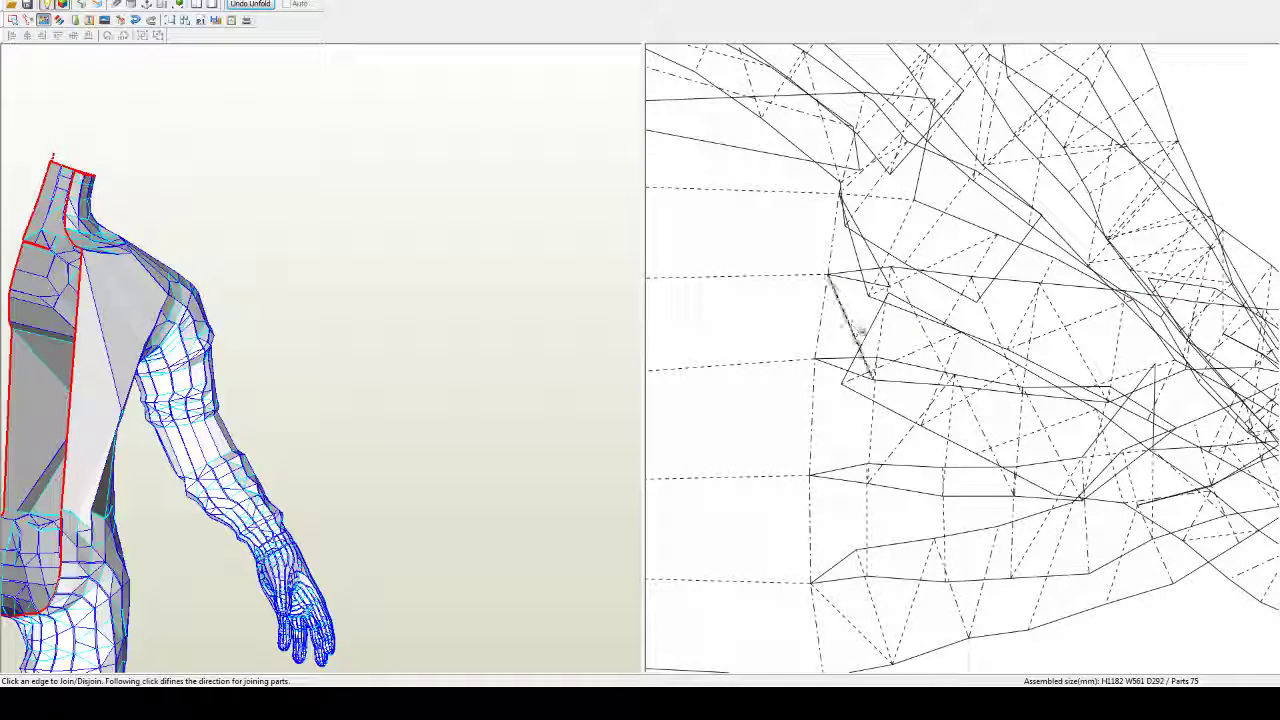
pyautogui.click(921, 190)
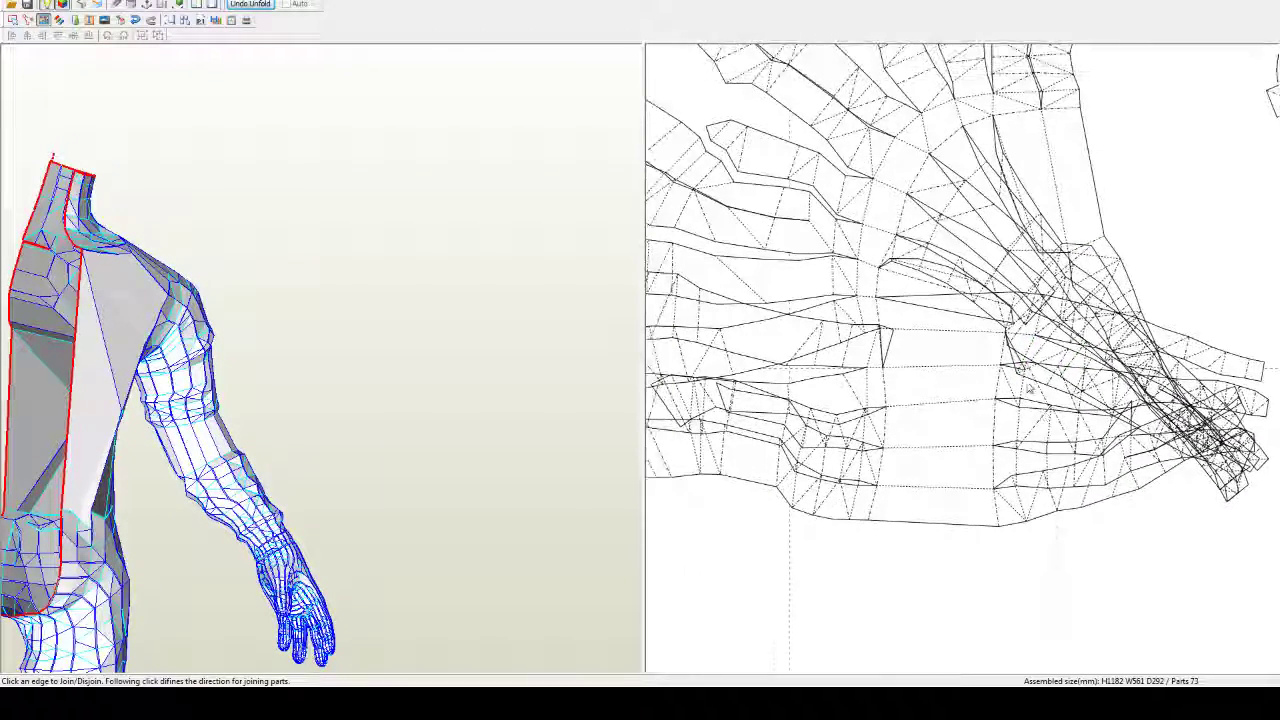
pyautogui.click(893, 379)
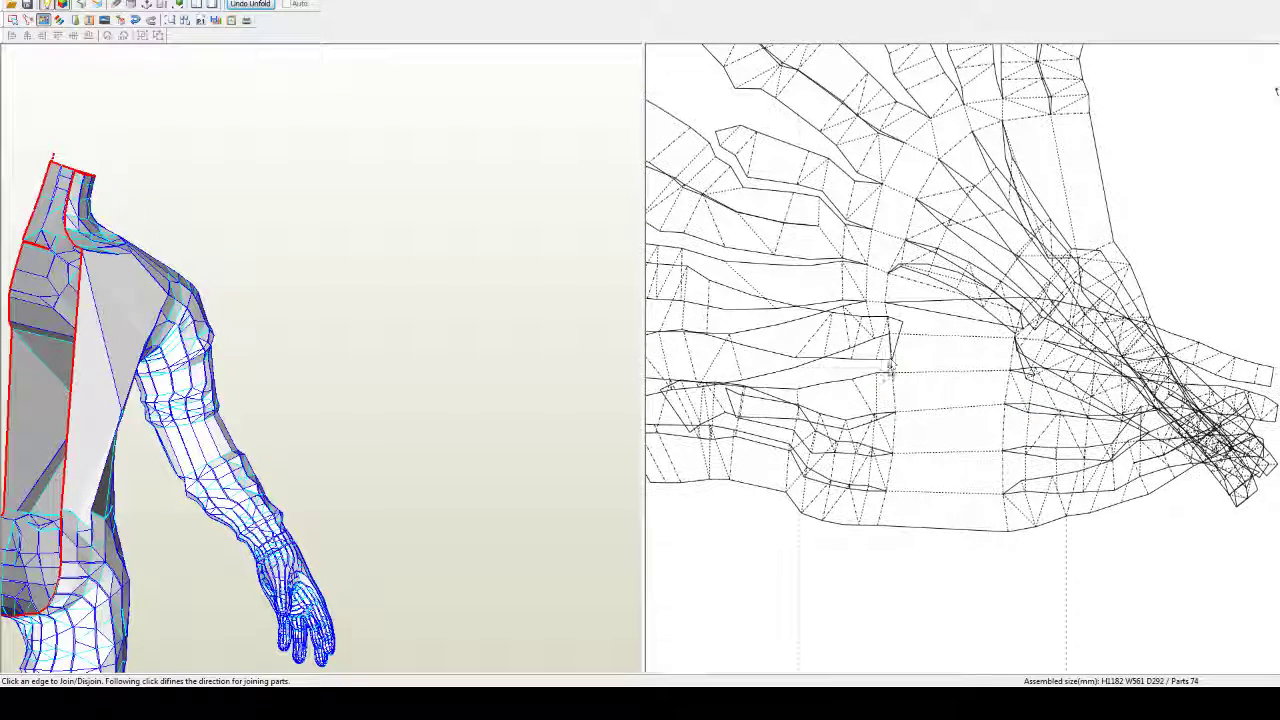
pyautogui.click(894, 367)
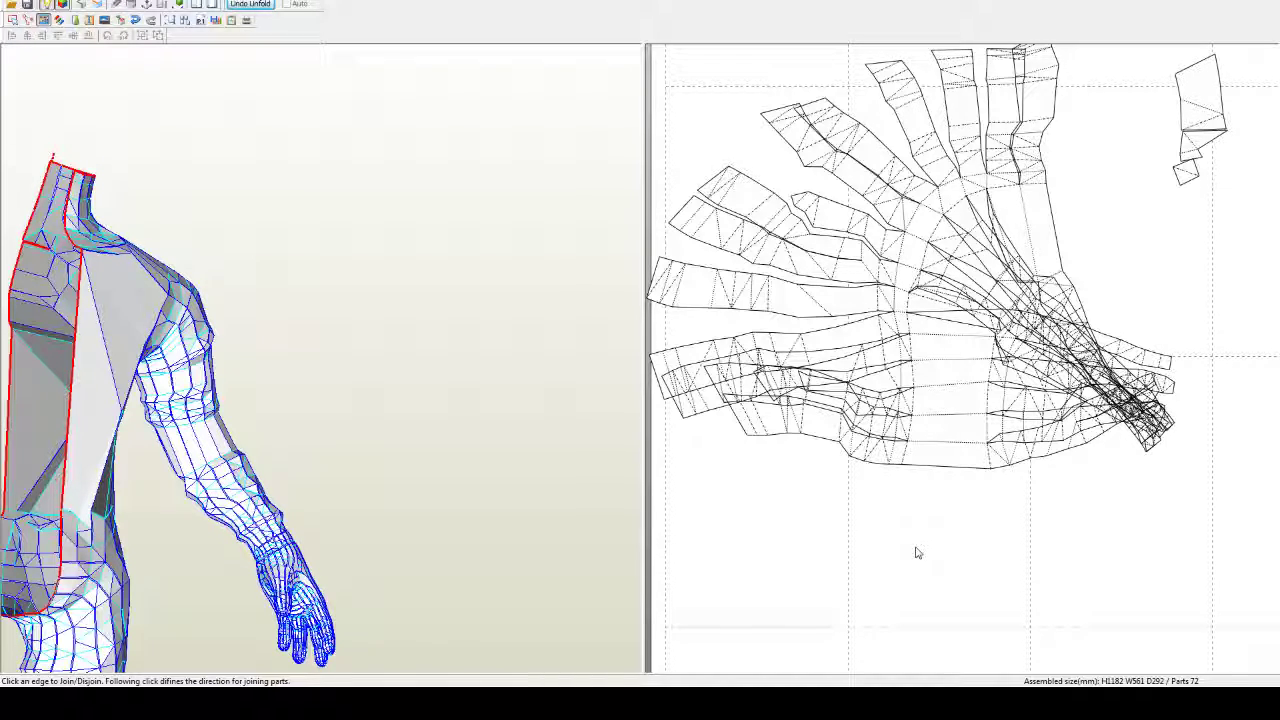
# Step: Leave edge joining and move the combined arm pattern down to the lower edge of the page
pyautogui.scroll(-4, 915, 553)
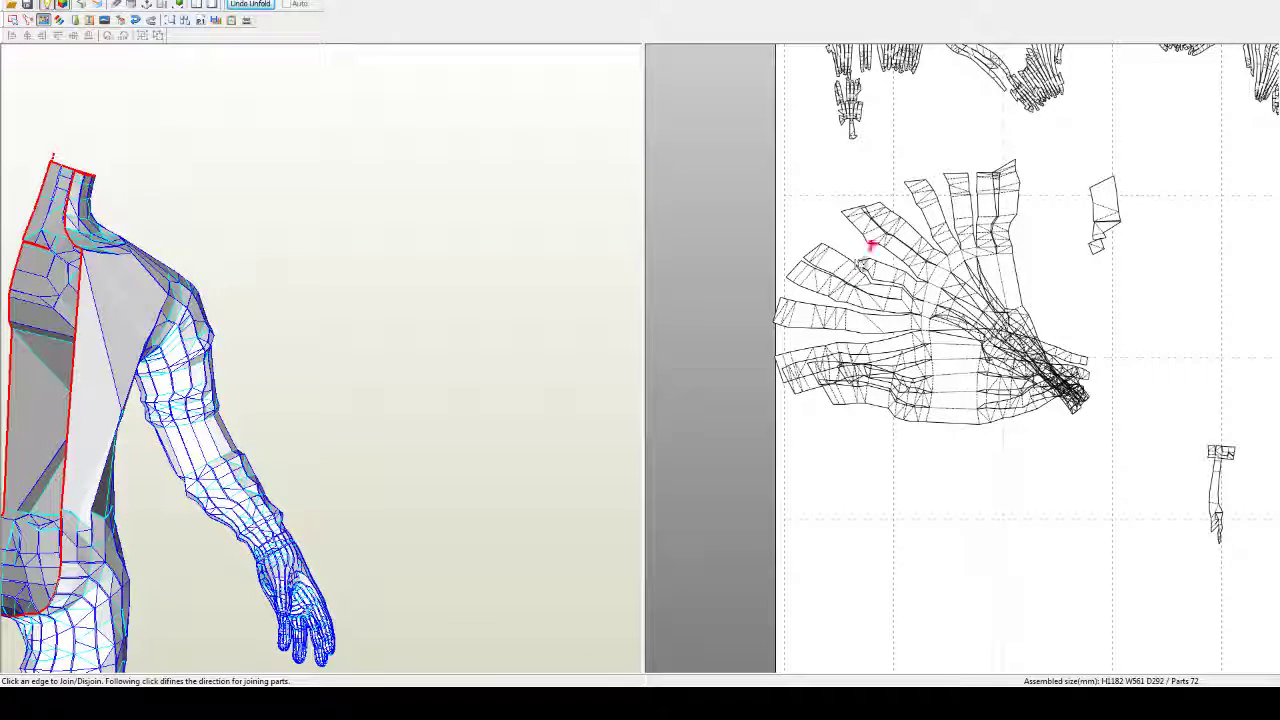
pyautogui.scroll(-4, 1034, 443)
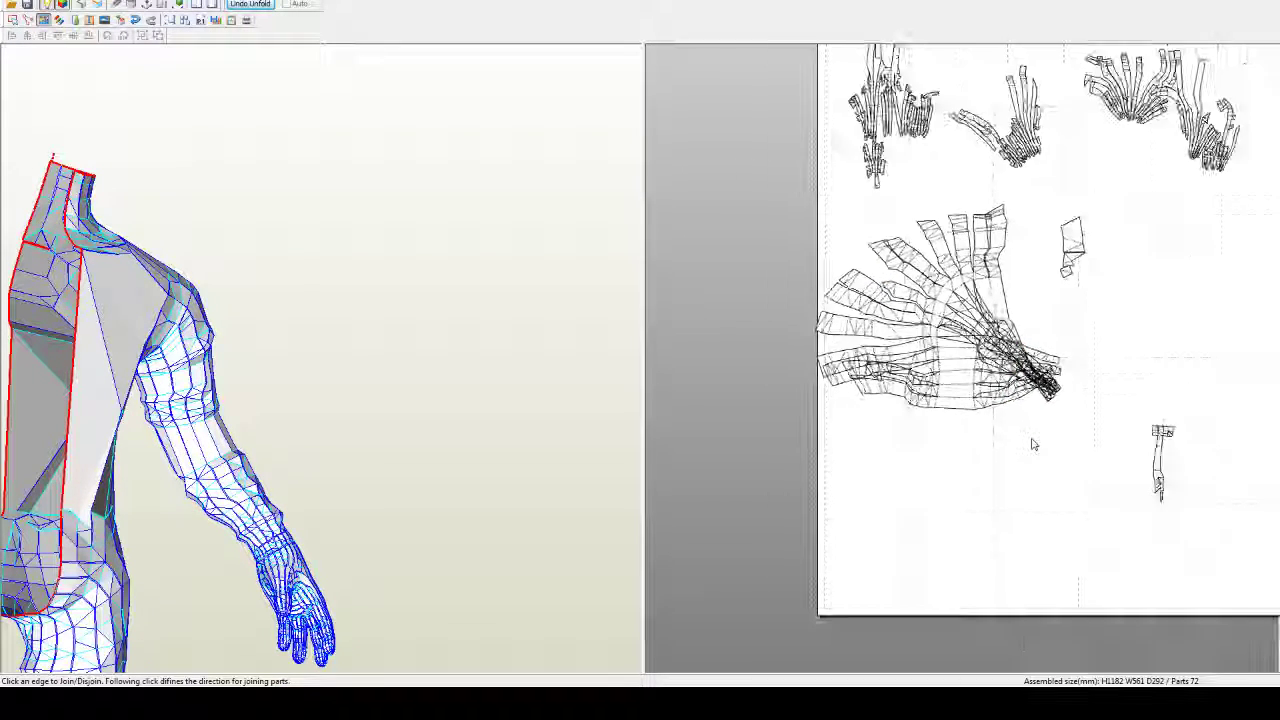
pyautogui.press('Escape')
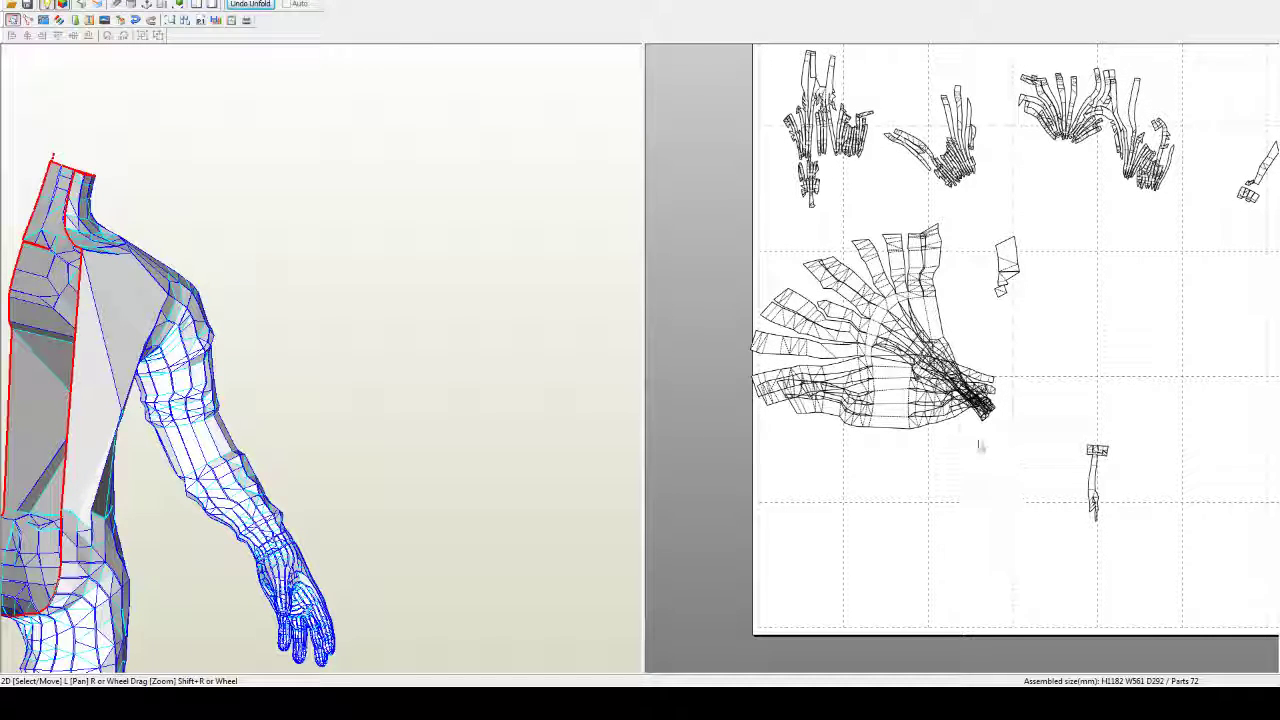
pyautogui.moveTo(880, 380); pyautogui.dragTo(918, 558)
# Step: Locate the narrow back-of-hand strip on the model and join its wrist end to the neighbouring finger pattern
pyautogui.moveTo(1019, 518); pyautogui.dragTo(817, 534, button='middle')
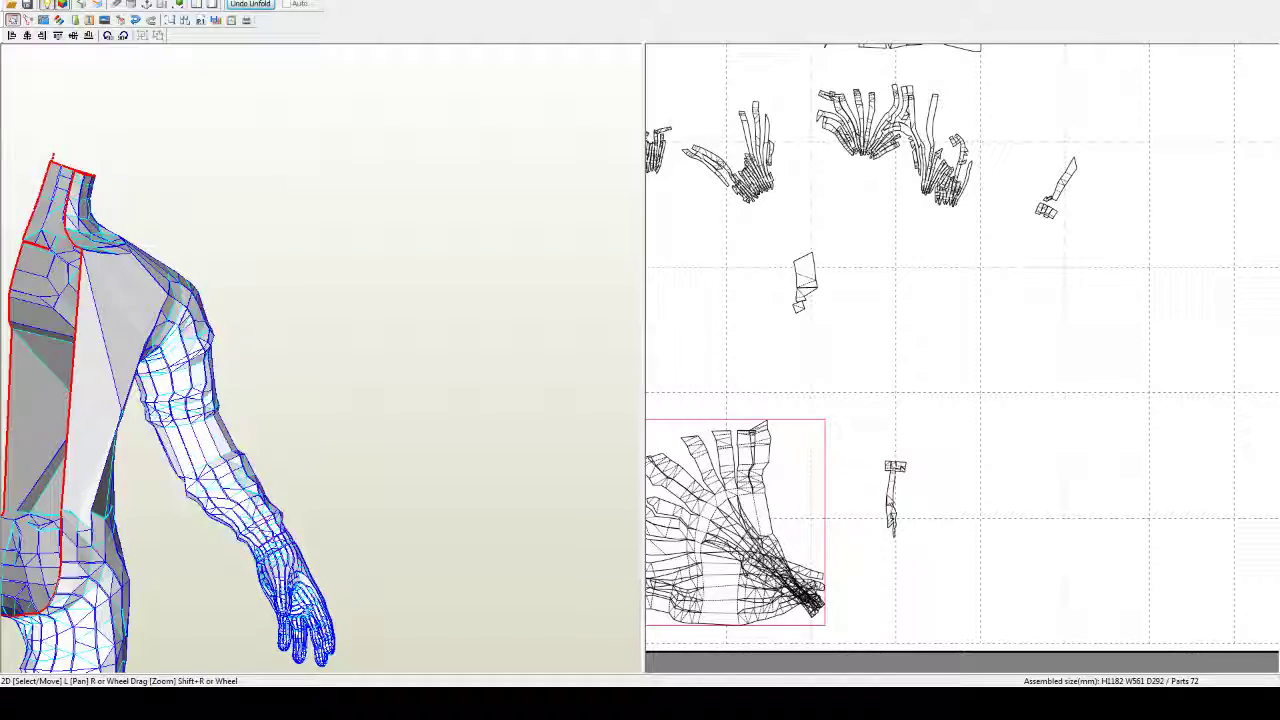
pyautogui.click(892, 500)
pyautogui.moveTo(587, 500); pyautogui.dragTo(492, 432)
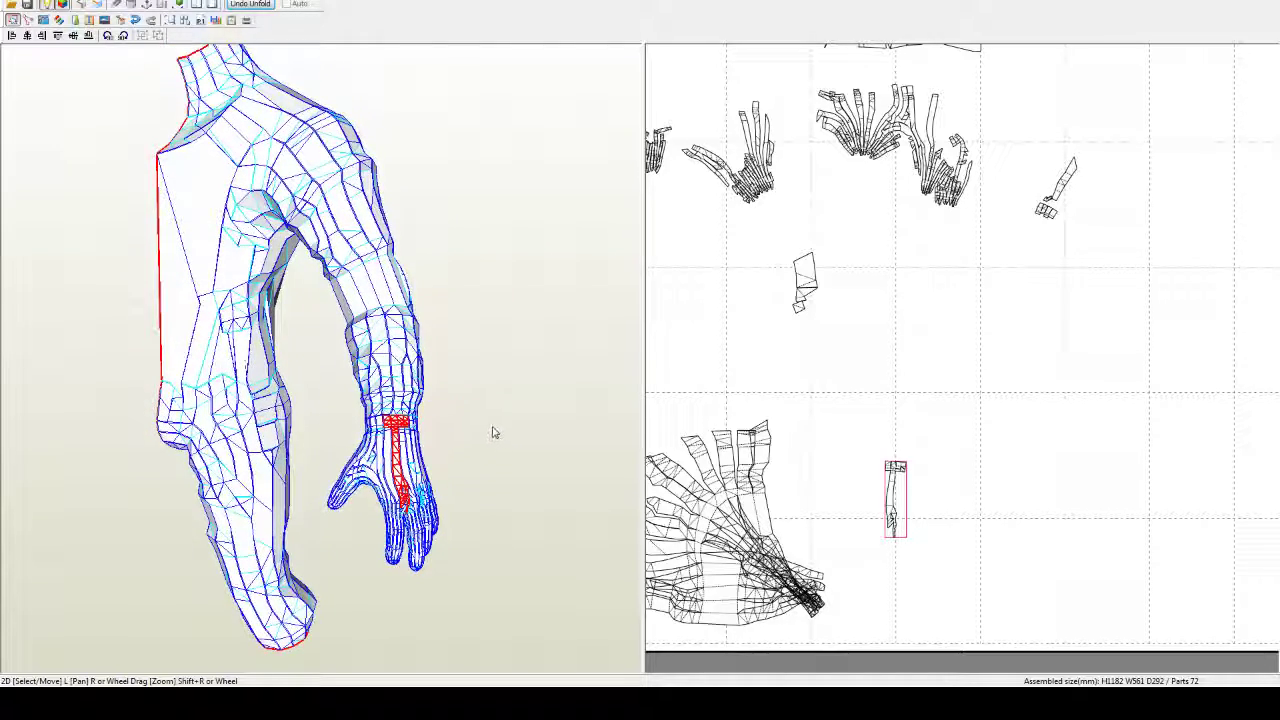
pyautogui.scroll(3, 310, 440)
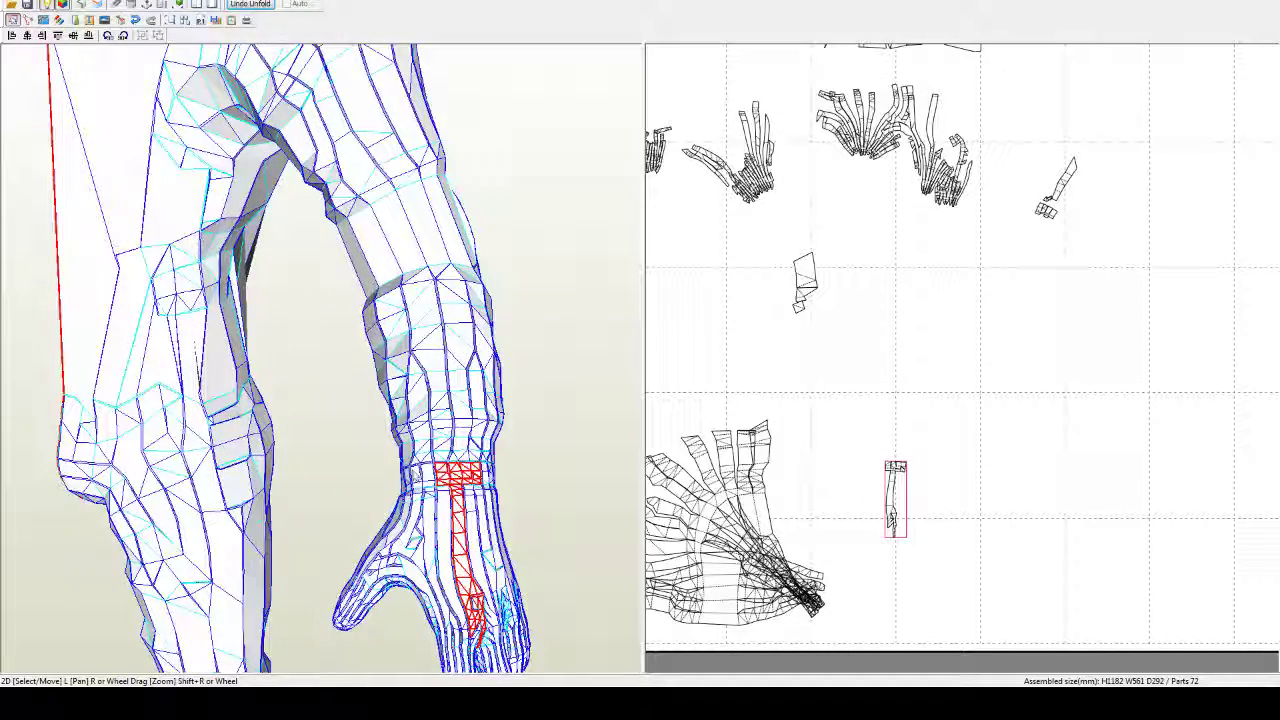
pyautogui.hotkey('ctrl', 'n')
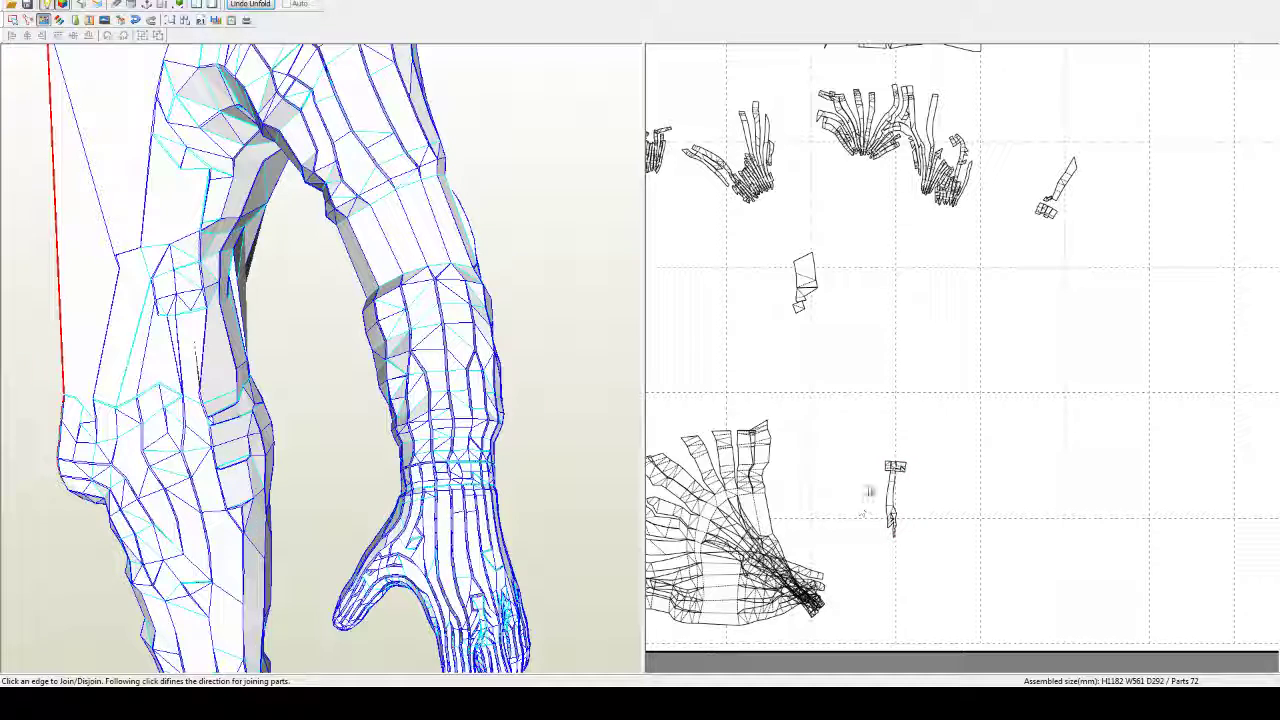
pyautogui.click(889, 465)
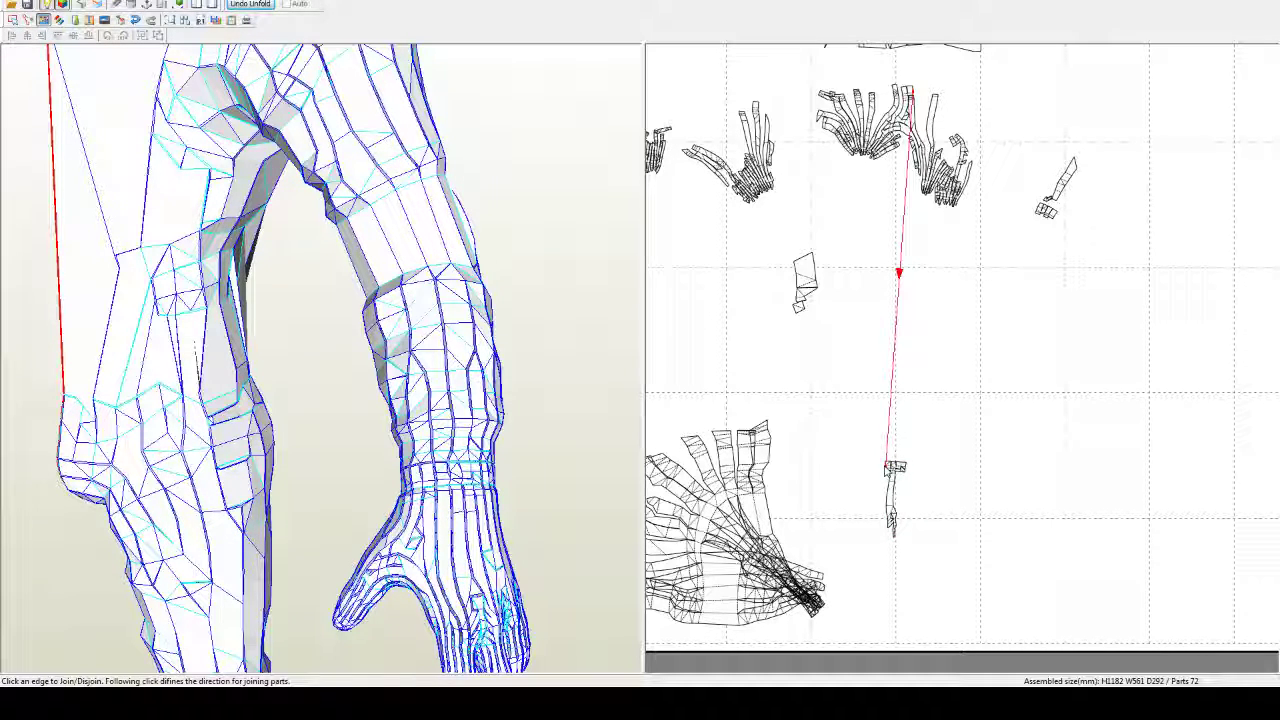
pyautogui.click(910, 222)
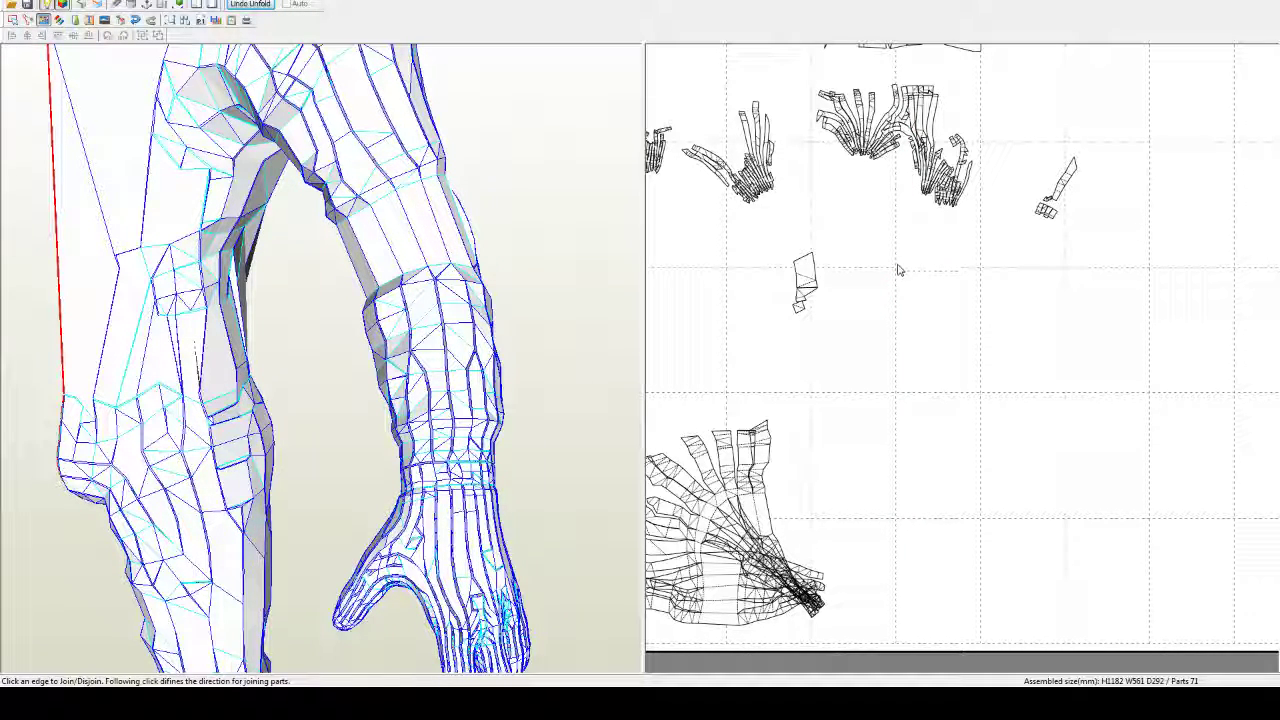
# Step: Join the small angular part to the large arm pattern's lower forearm strips and reattach the overlapping panels there
pyautogui.moveTo(882, 394); pyautogui.dragTo(999, 368, button='middle')
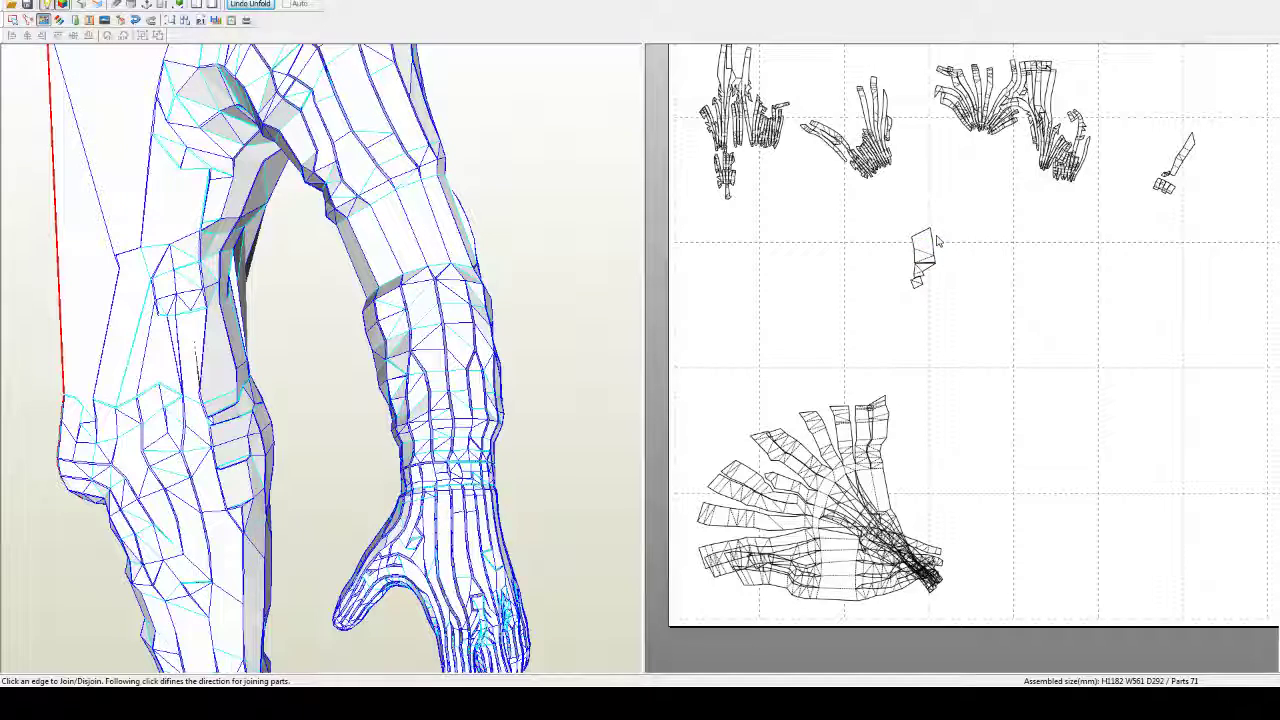
pyautogui.click(742, 588)
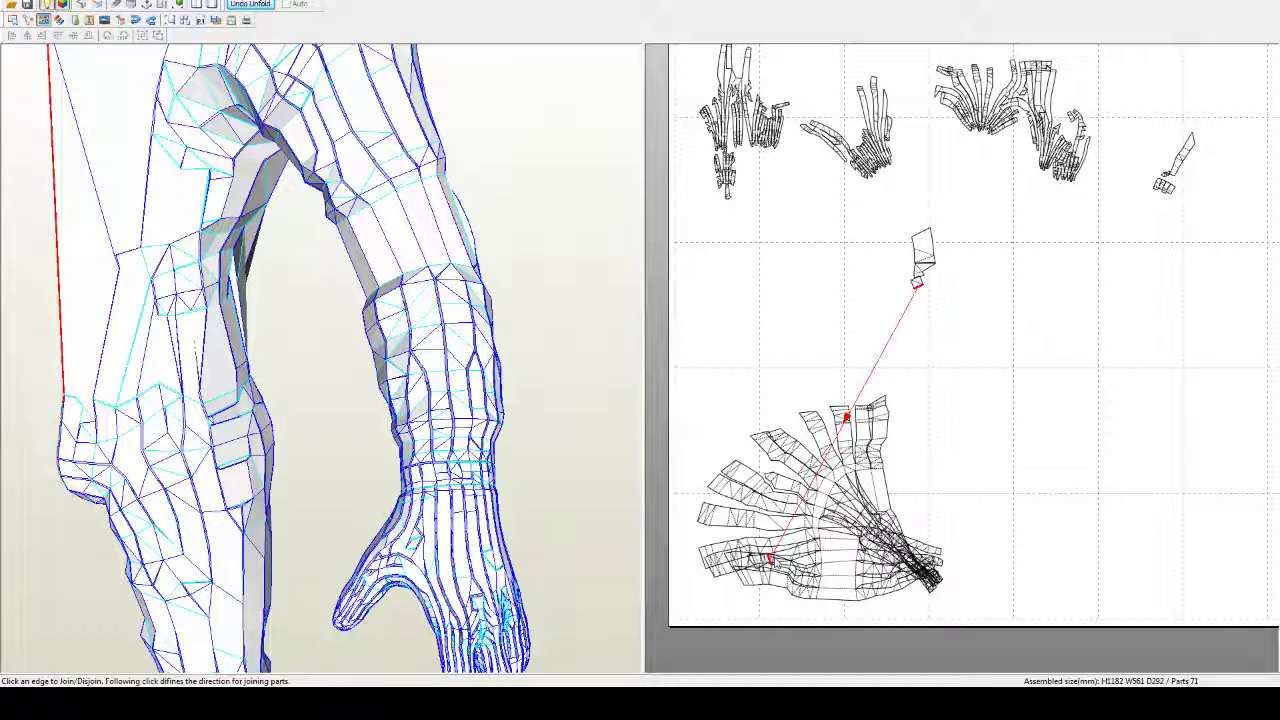
pyautogui.click(916, 283)
pyautogui.scroll(5, 1225, 403)
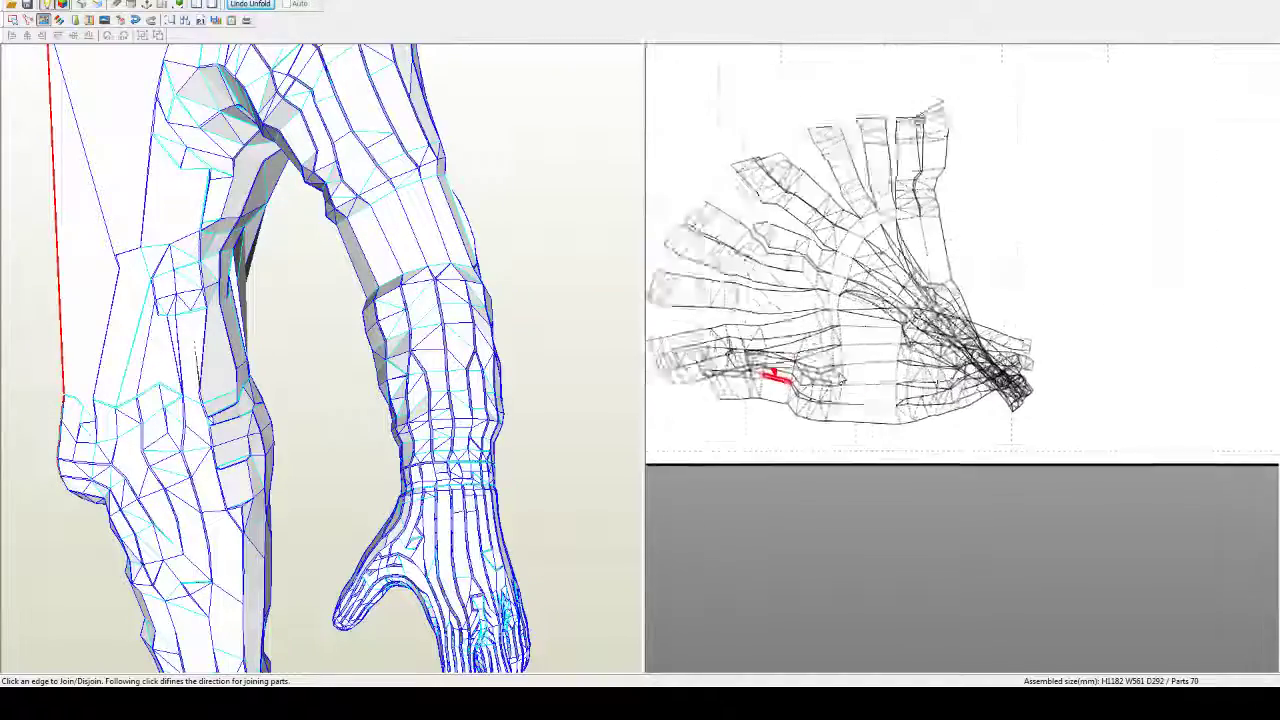
pyautogui.scroll(2, 1225, 403)
pyautogui.scroll(3, 795, 372)
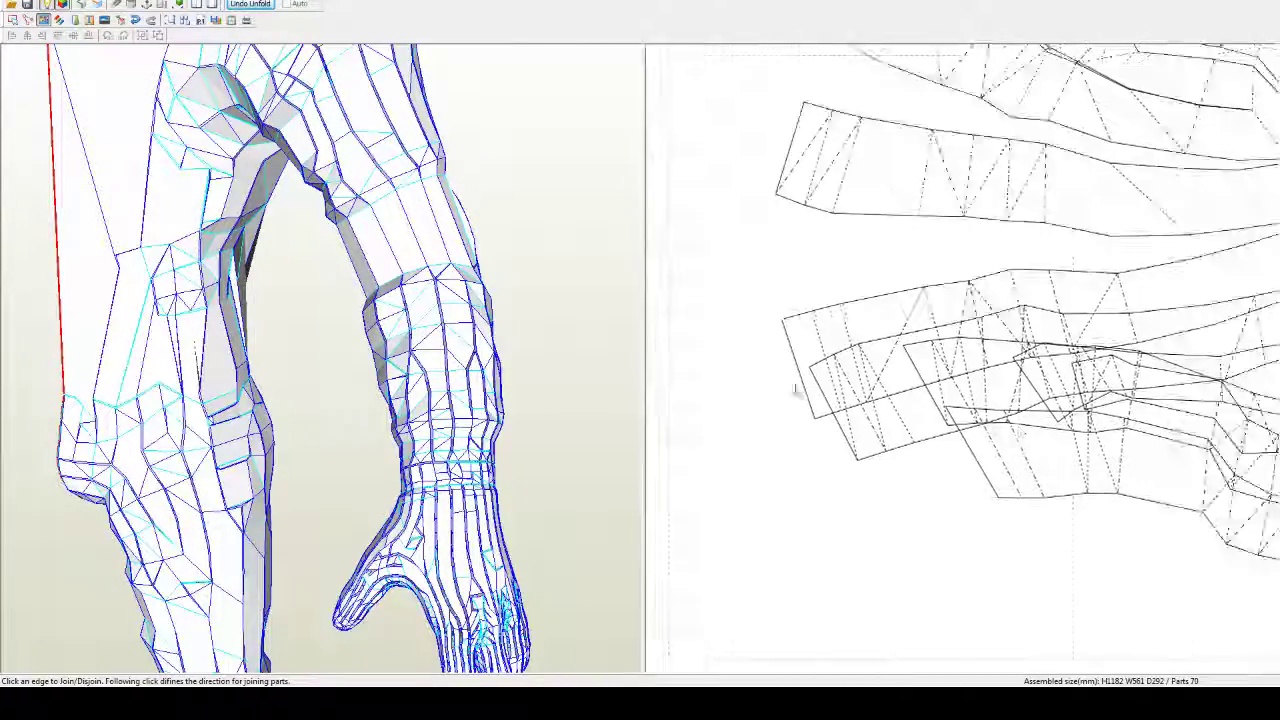
pyautogui.moveTo(806, 378); pyautogui.dragTo(953, 379, button='middle')
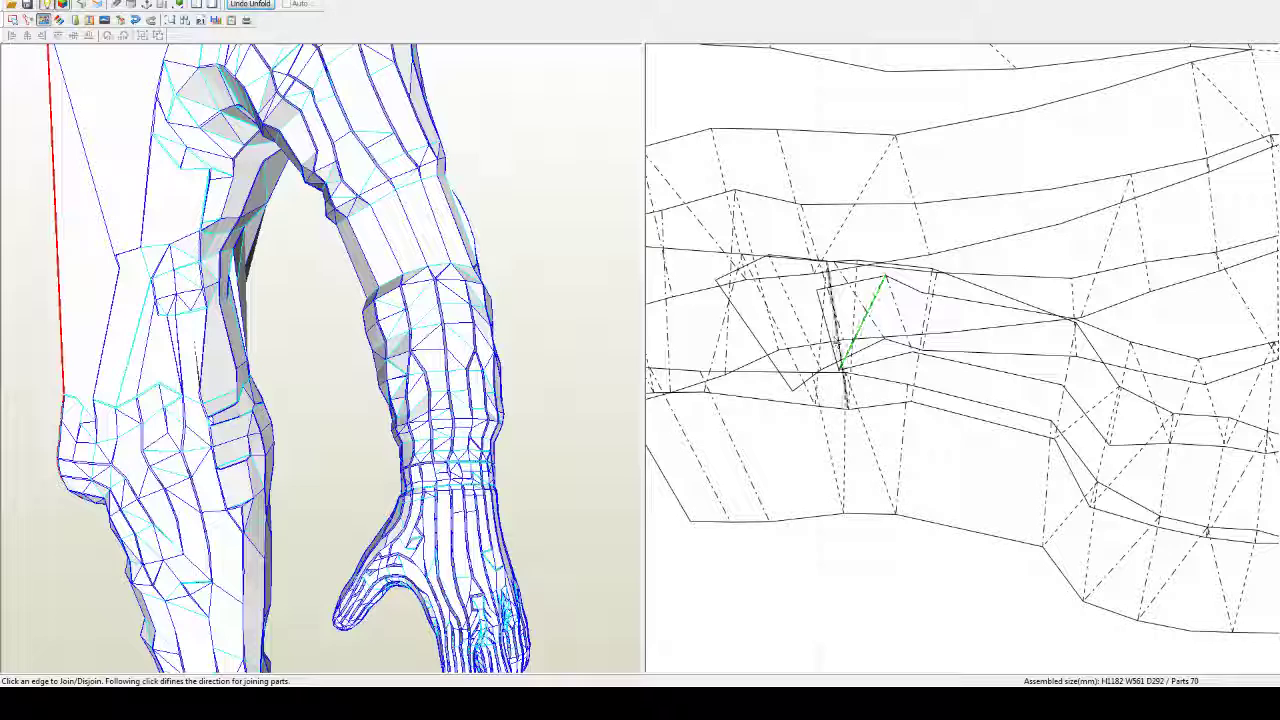
pyautogui.click(832, 339)
pyautogui.moveTo(834, 337); pyautogui.dragTo(898, 310, button='middle')
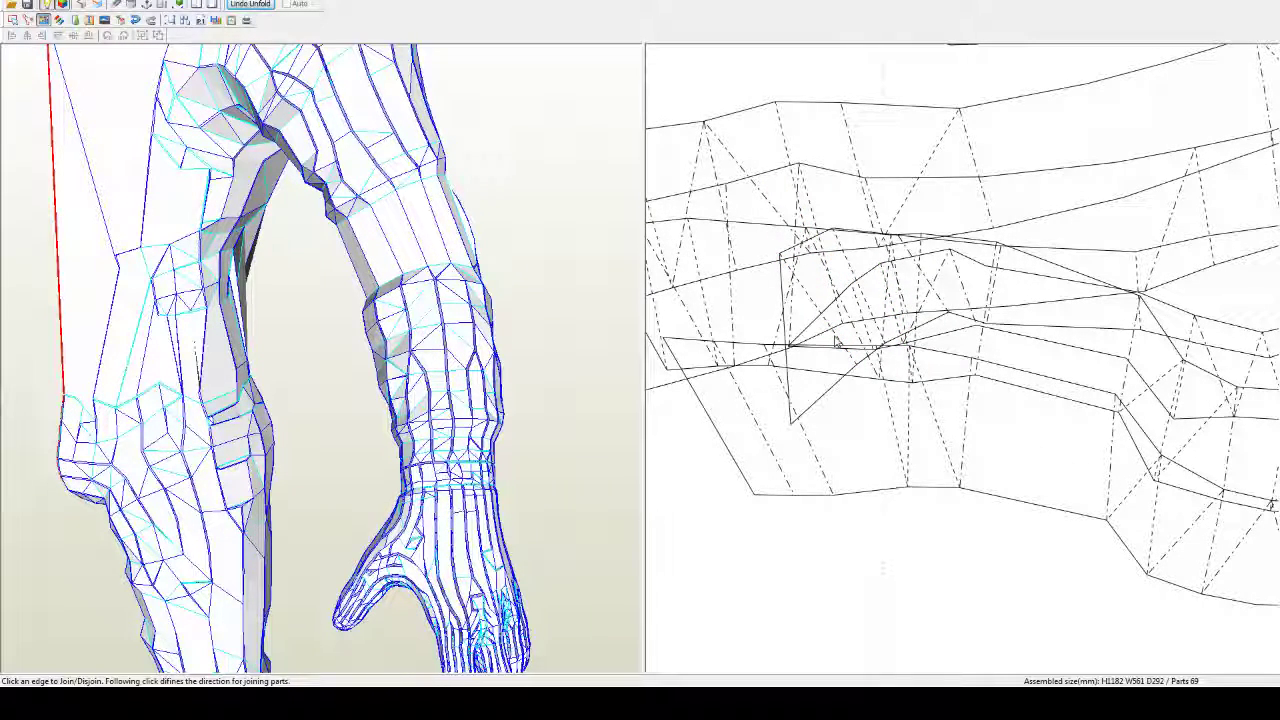
pyautogui.scroll(-3, 917, 284)
pyautogui.scroll(-5, 917, 284)
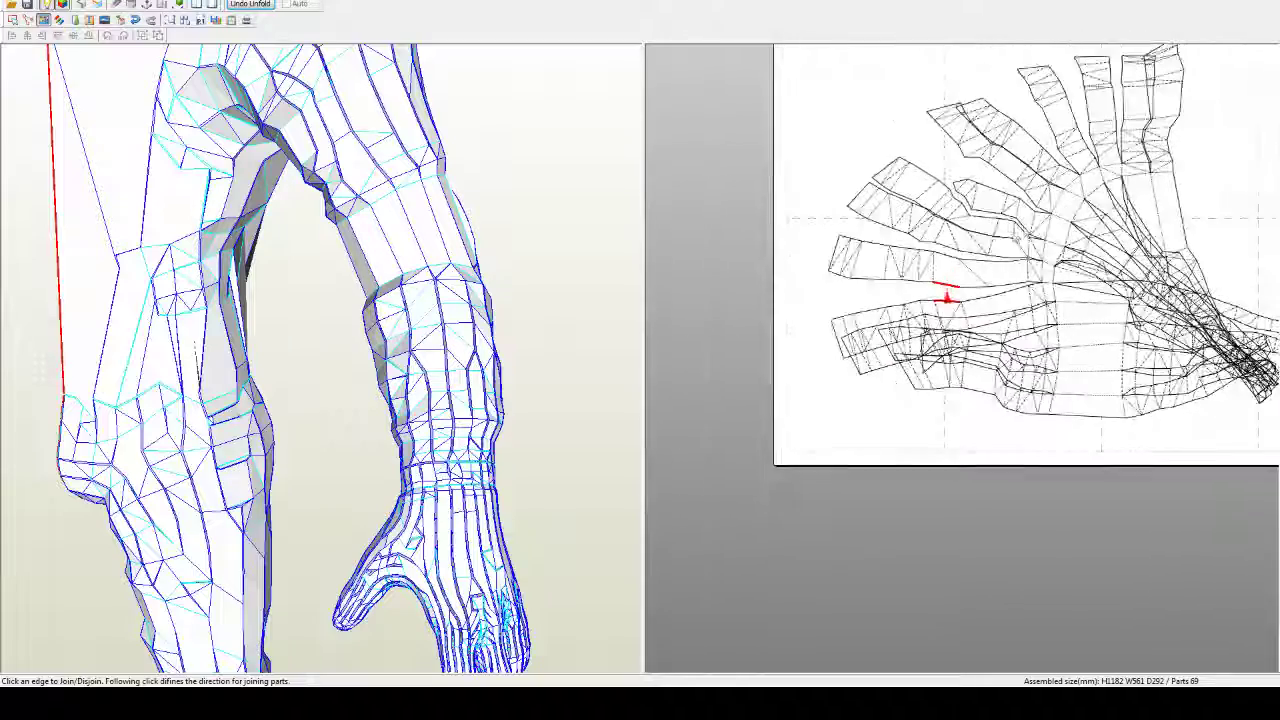
pyautogui.scroll(-1, 1059, 203)
pyautogui.moveTo(1059, 203); pyautogui.dragTo(1028, 266, button='middle')
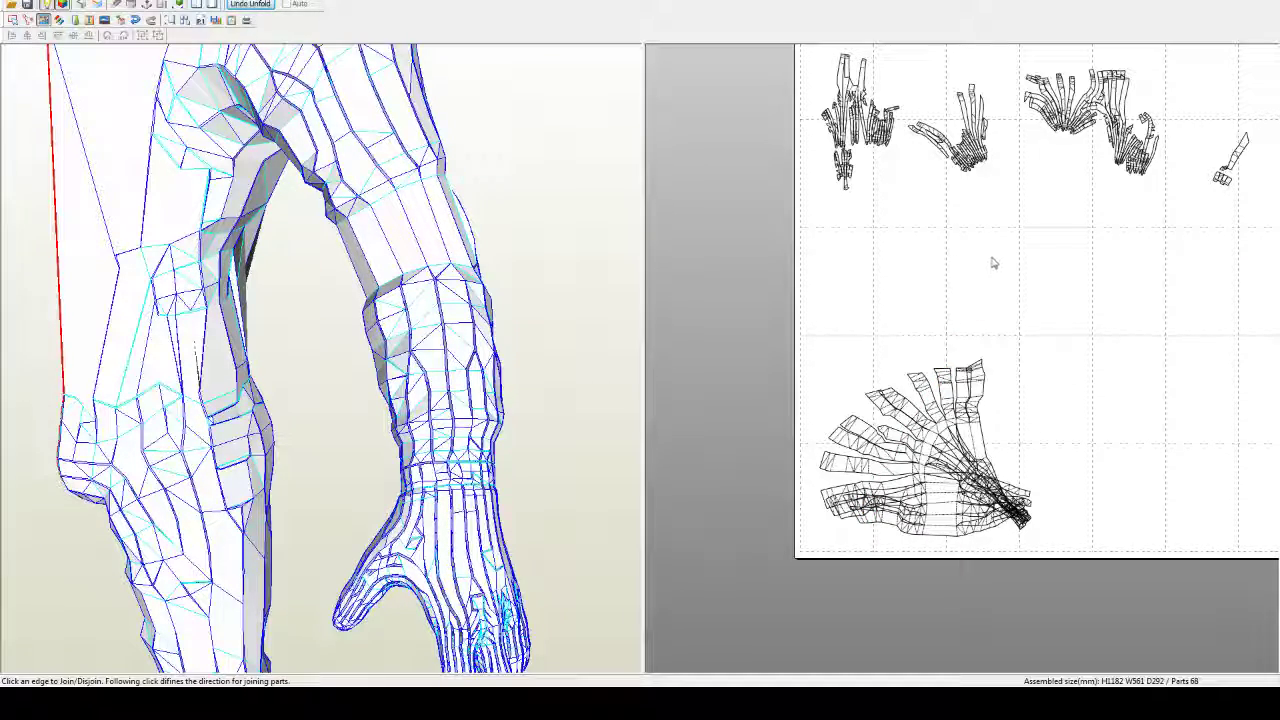
# Step: Join the loose torso pieces near the page's upper-left area and the large triangular chest part into one pattern
pyautogui.moveTo(992, 258); pyautogui.dragTo(967, 390, button='middle')
pyautogui.scroll(-3, 874, 552)
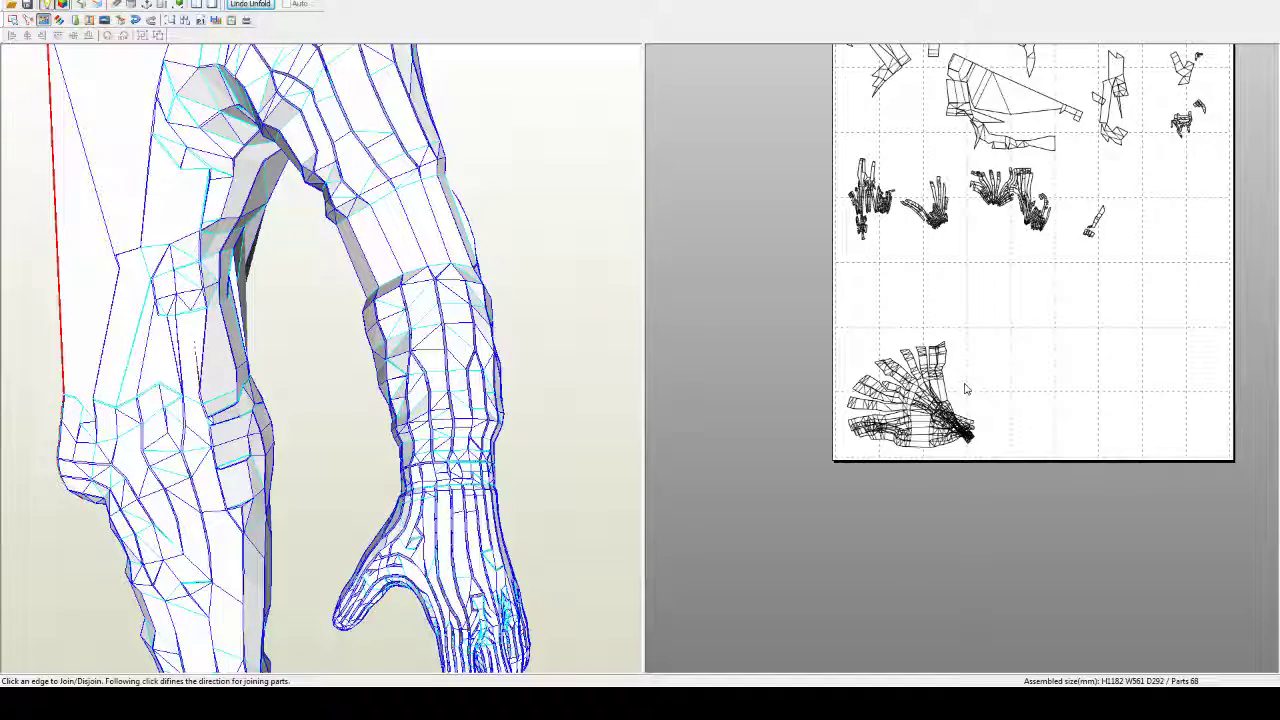
pyautogui.moveTo(1032, 299); pyautogui.dragTo(943, 583, button='right')
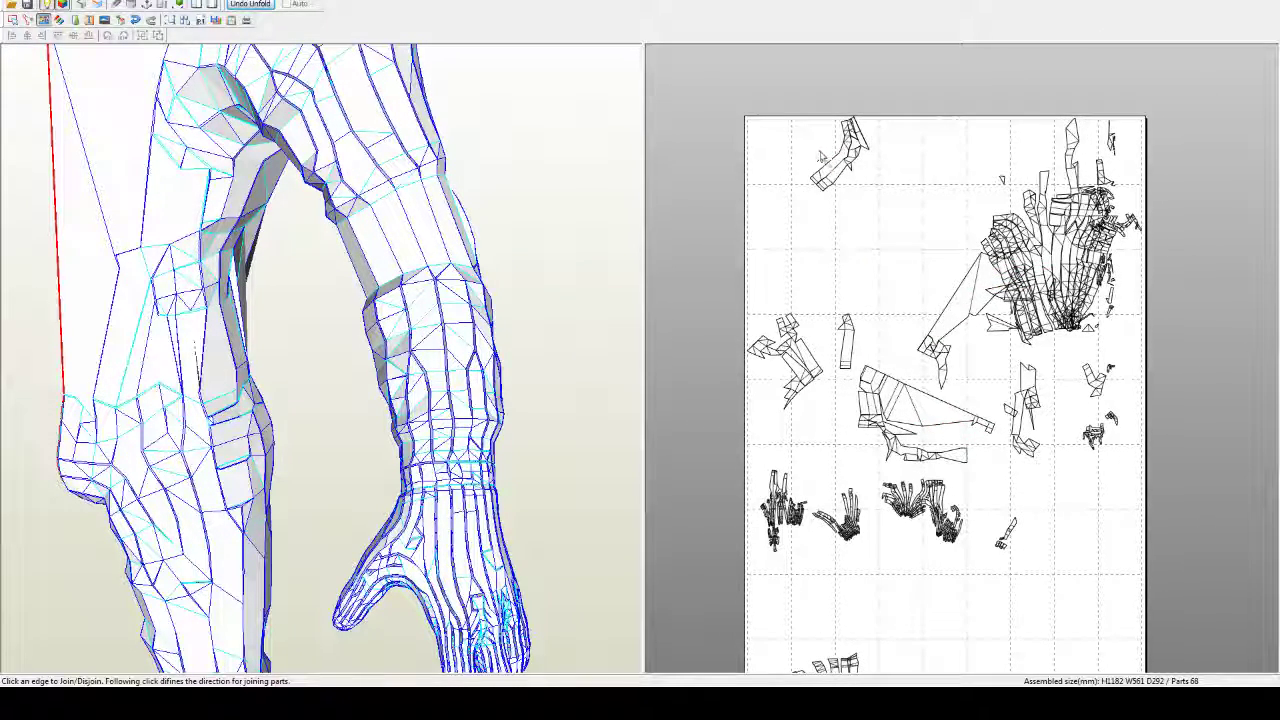
pyautogui.click(862, 349)
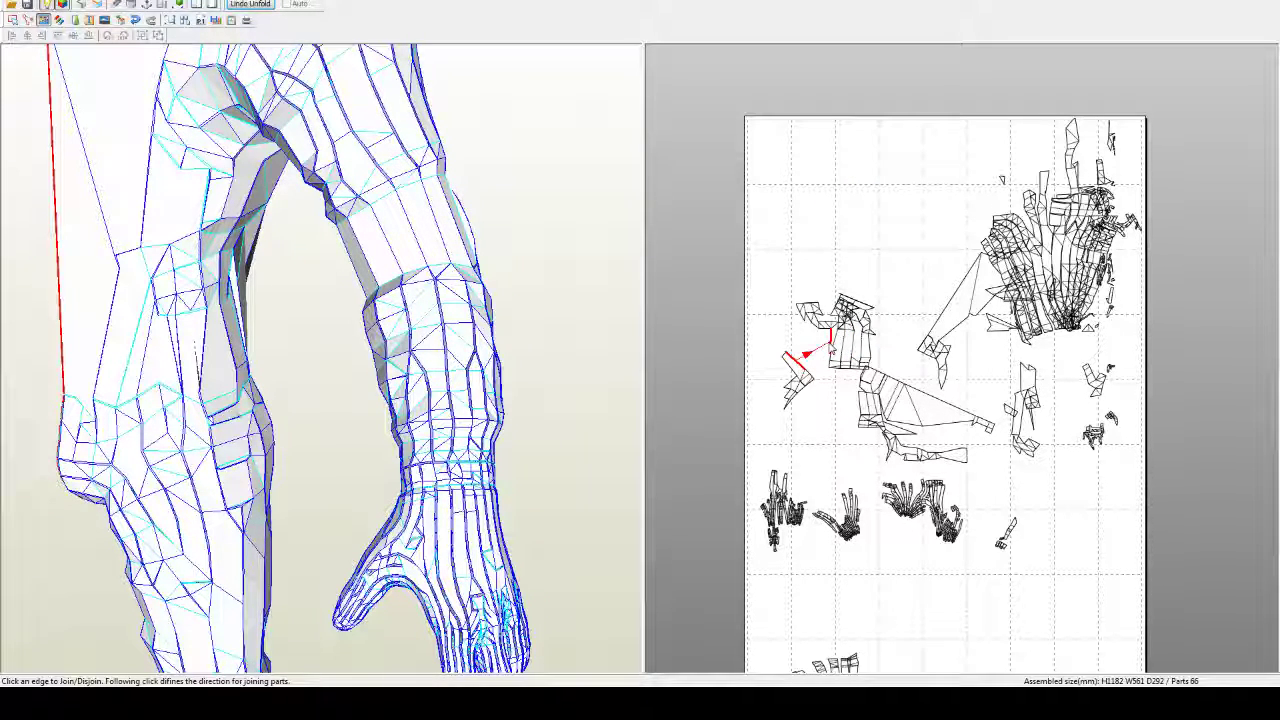
pyautogui.click(831, 348)
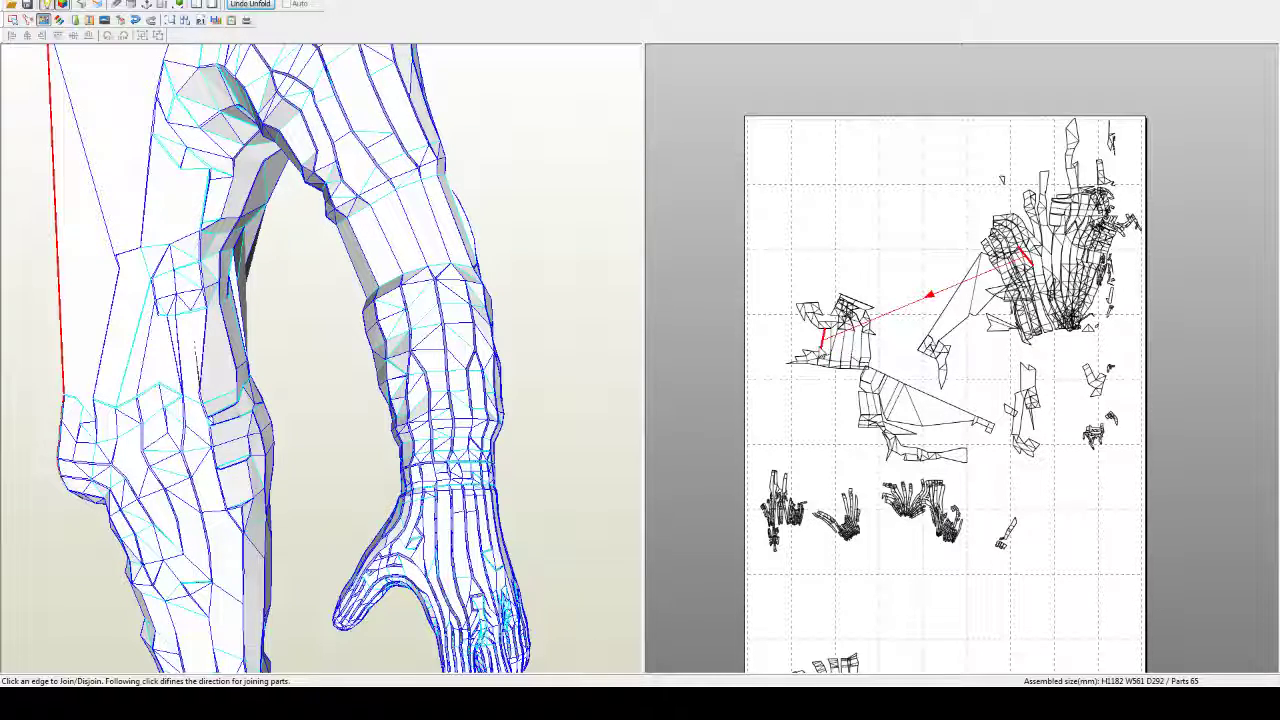
pyautogui.click(822, 337)
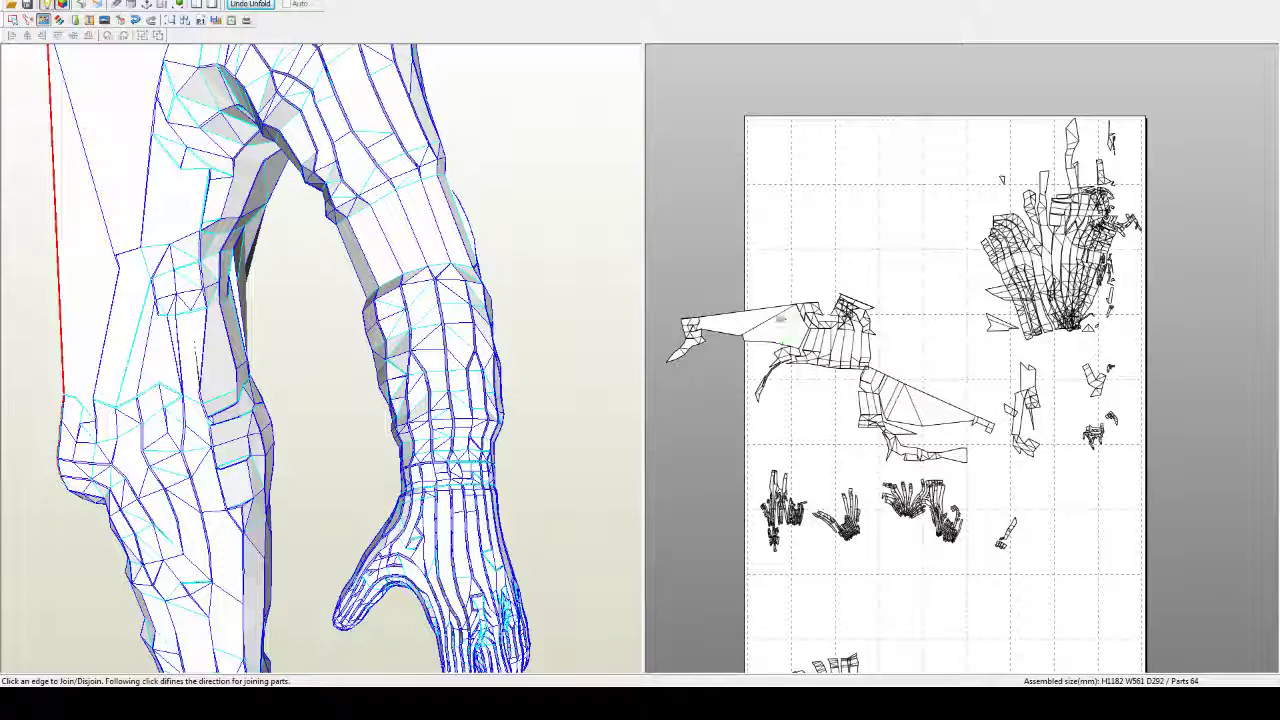
# Step: Highlight the combined chest pattern on the model, then join two small loose parts to its upper strips
pyautogui.click(13, 20)
pyautogui.click(765, 325)
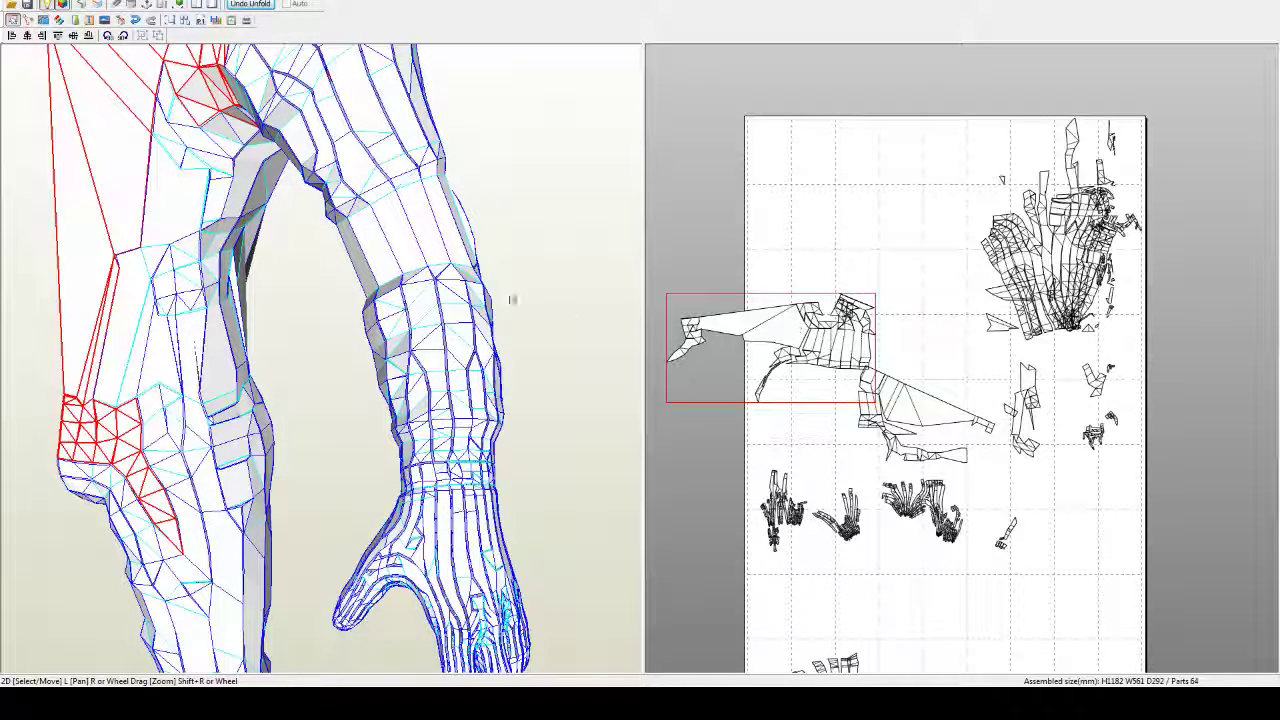
pyautogui.moveTo(514, 298); pyautogui.dragTo(421, 297, button='right')
pyautogui.moveTo(422, 297); pyautogui.dragTo(488, 425)
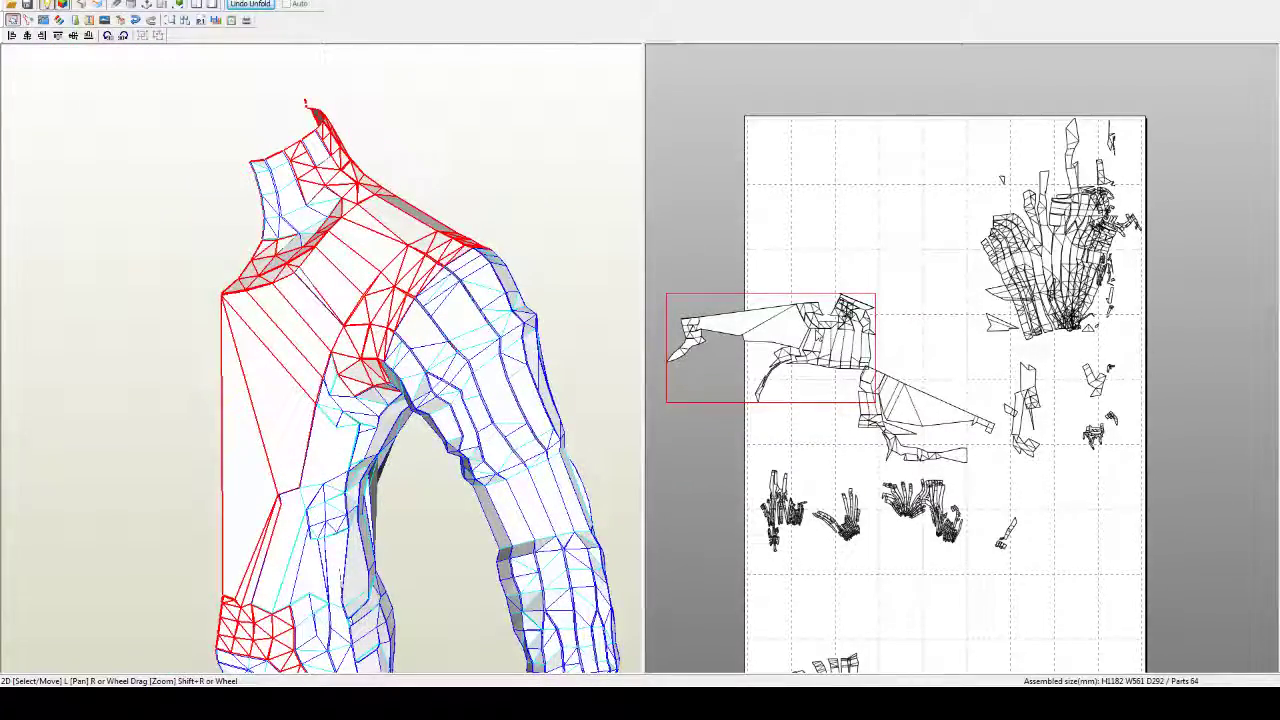
pyautogui.click(43, 20)
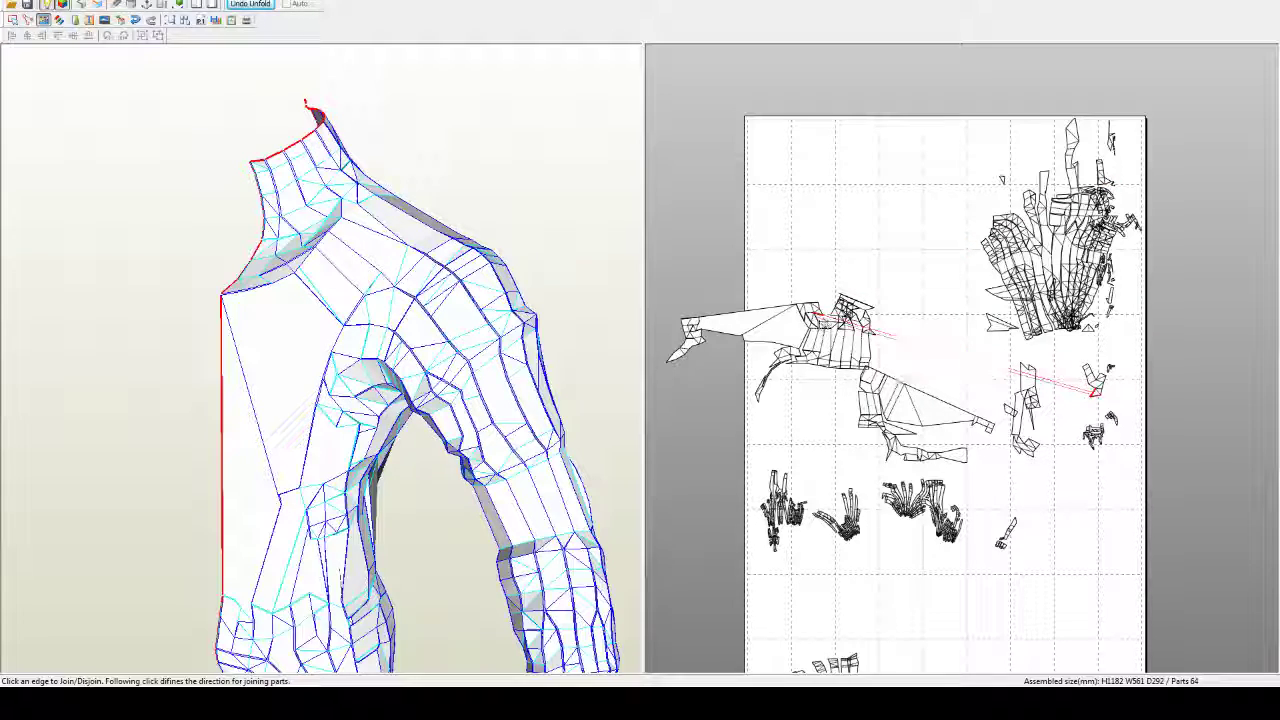
pyautogui.click(816, 317)
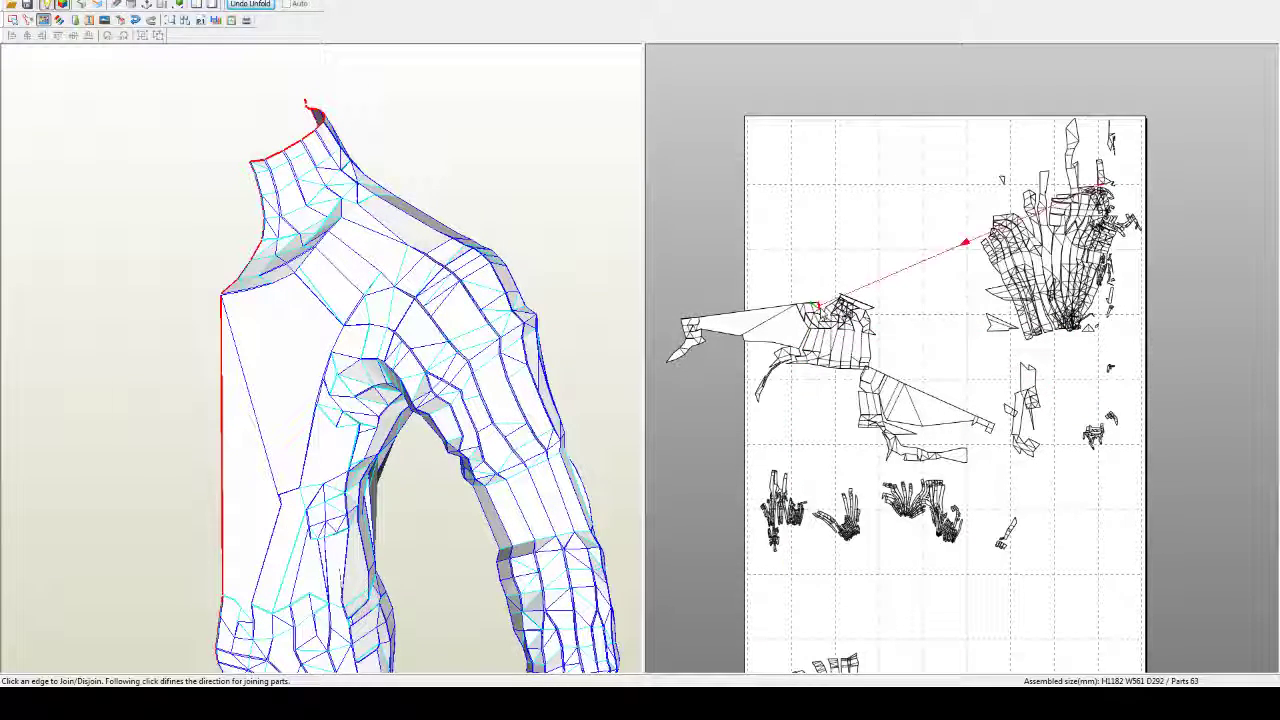
pyautogui.click(819, 307)
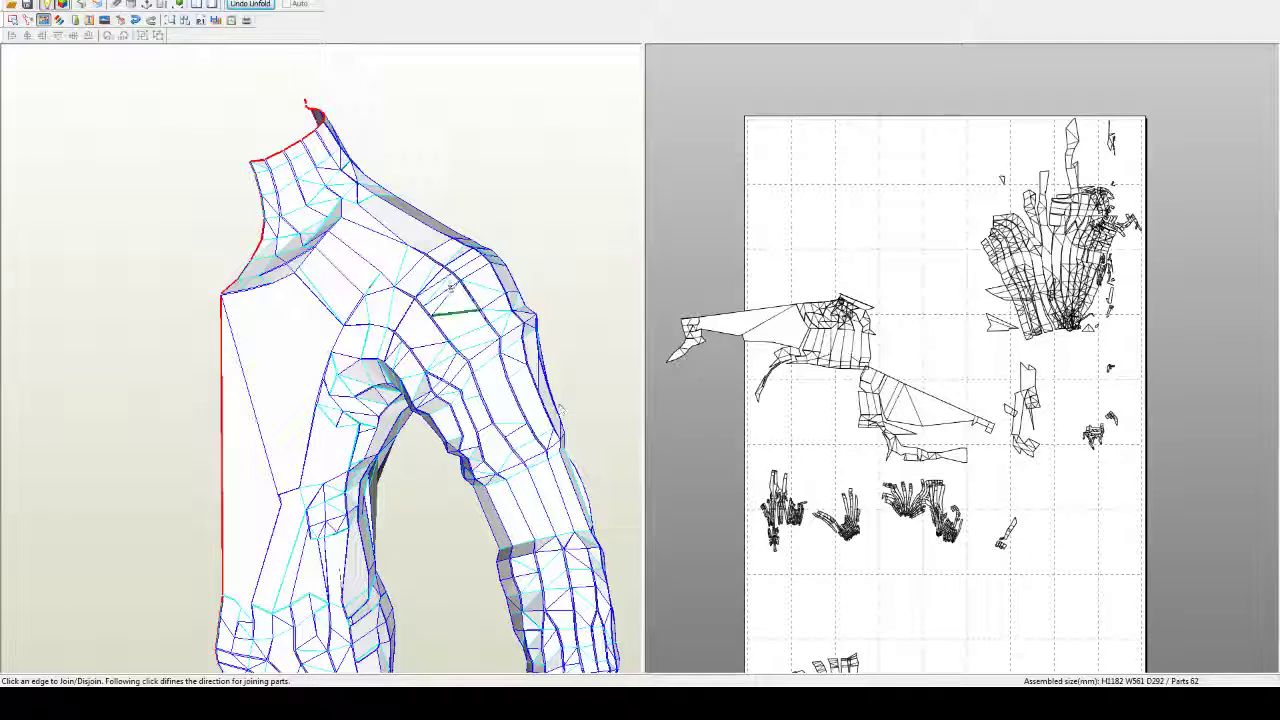
# Step: Rearrange the joined and open edges around the model's neck base, collar and front neck strips
pyautogui.moveTo(419, 230); pyautogui.dragTo(499, 385, button='middle')
pyautogui.scroll(5, 500, 385)
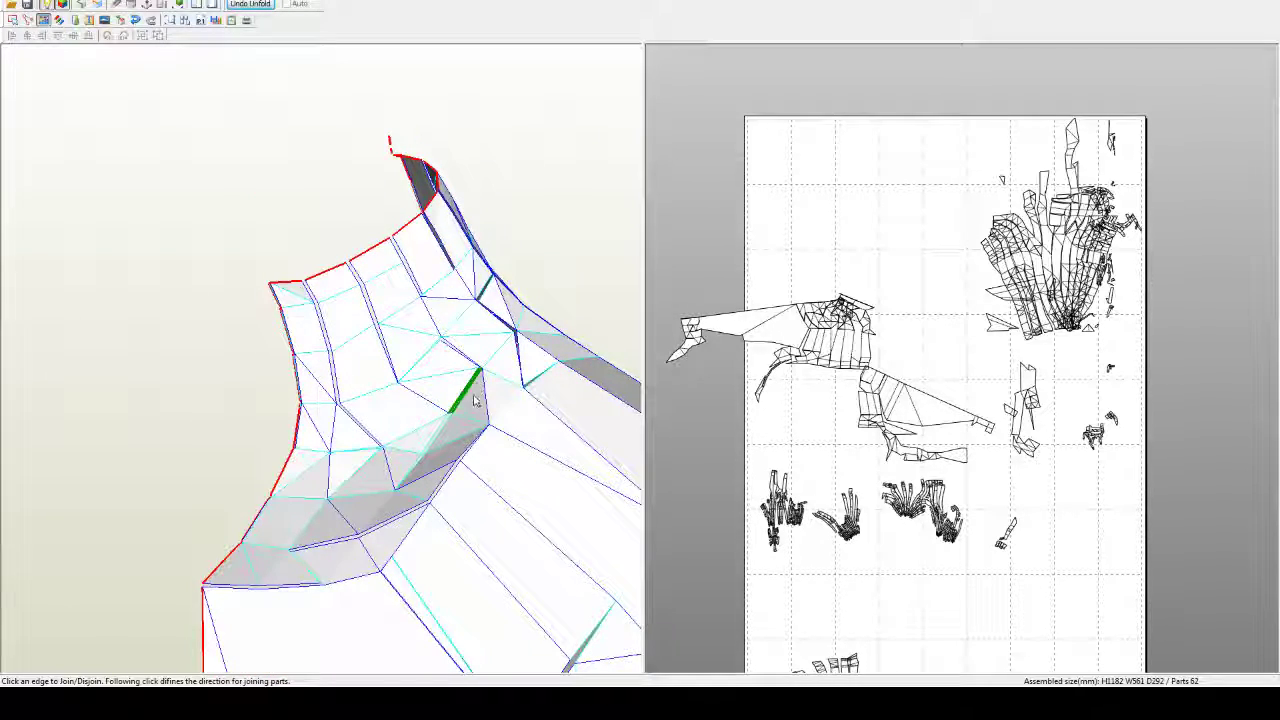
pyautogui.moveTo(480, 393); pyautogui.dragTo(515, 281, button='middle')
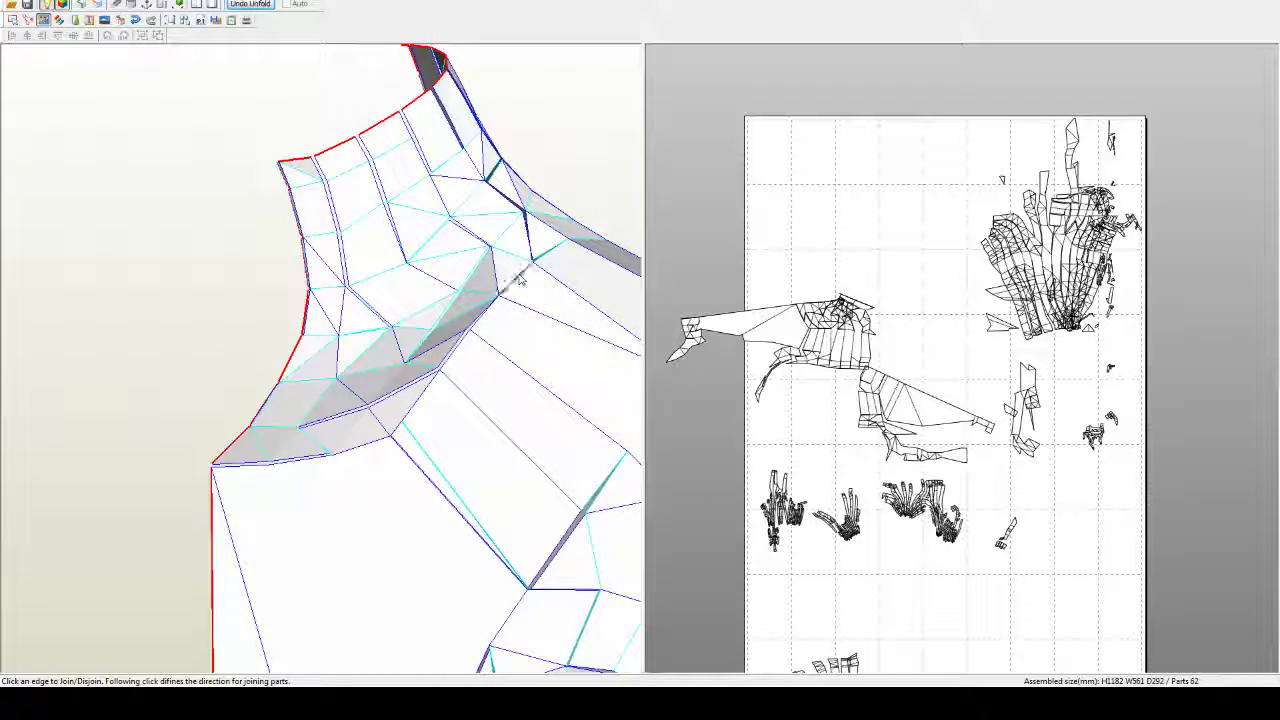
pyautogui.click(519, 277)
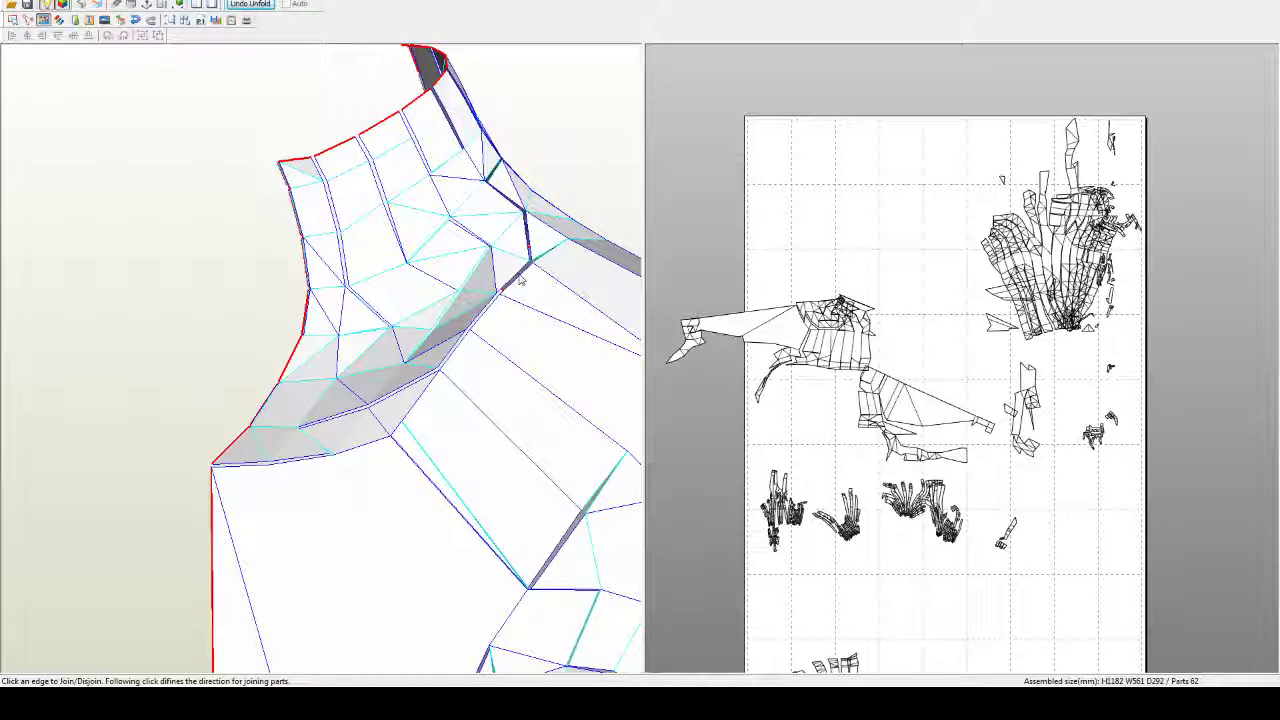
pyautogui.click(548, 233)
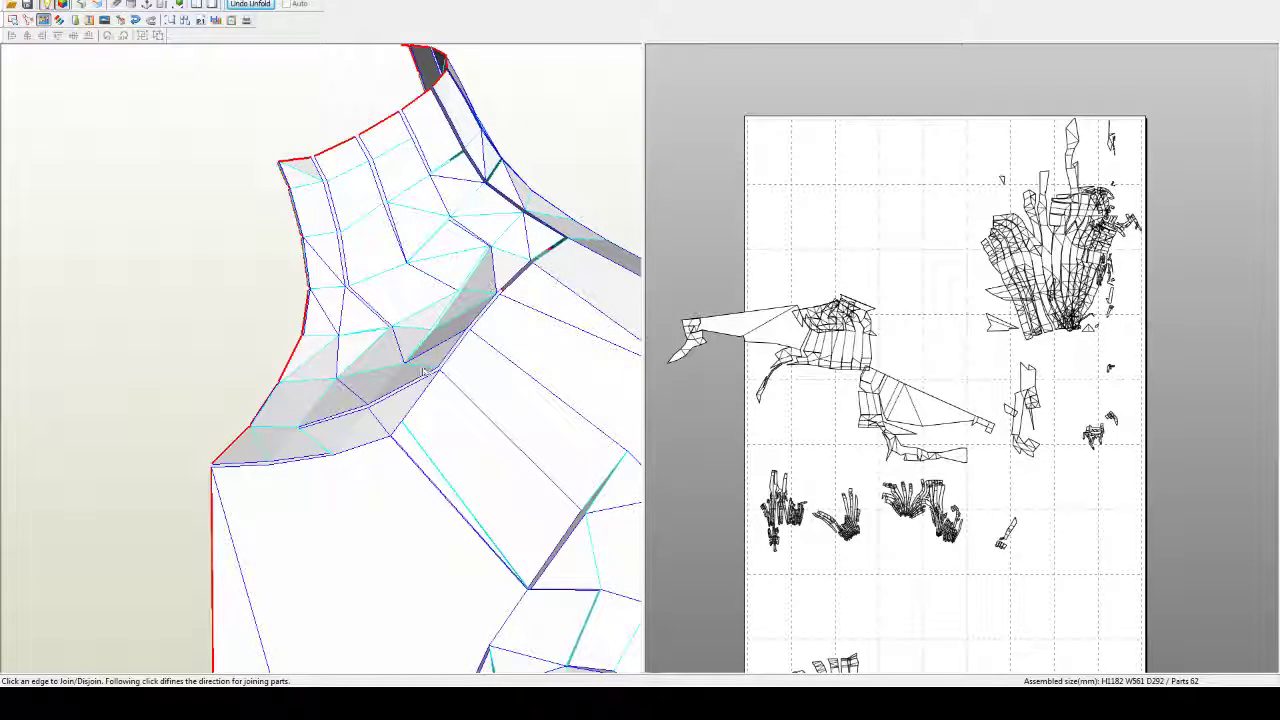
pyautogui.click(402, 422)
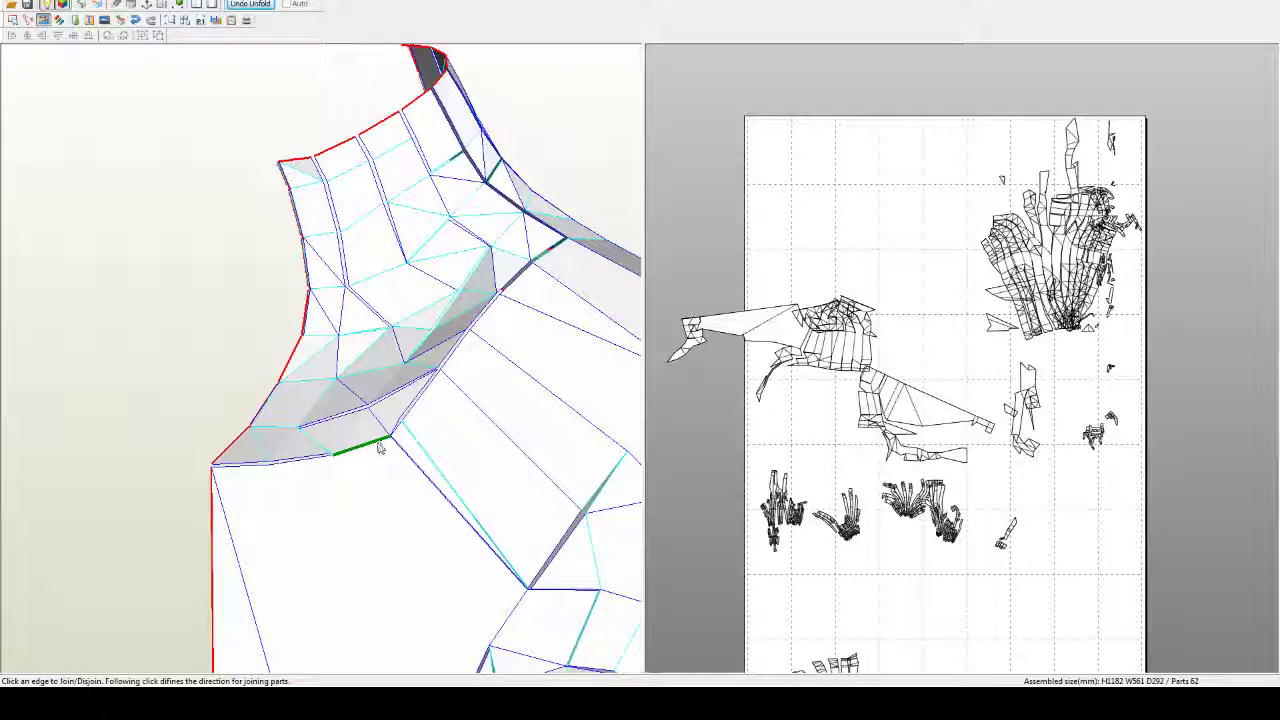
pyautogui.click(375, 450)
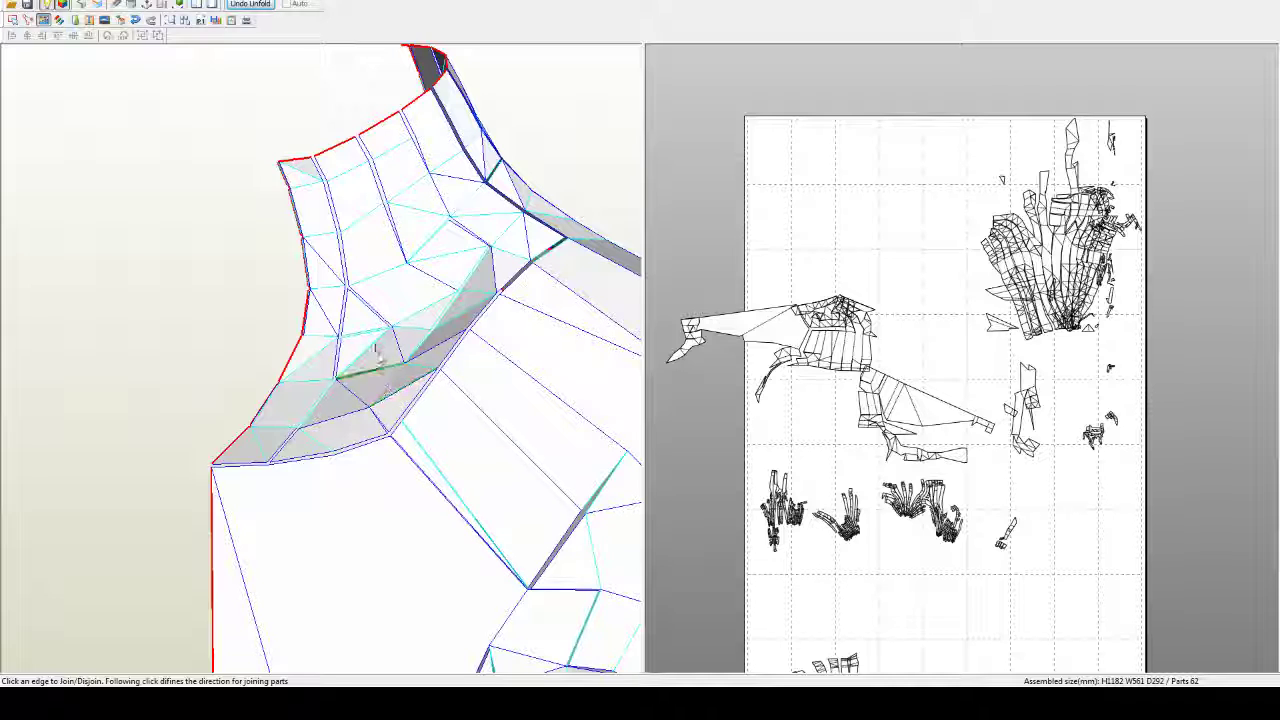
pyautogui.click(319, 170)
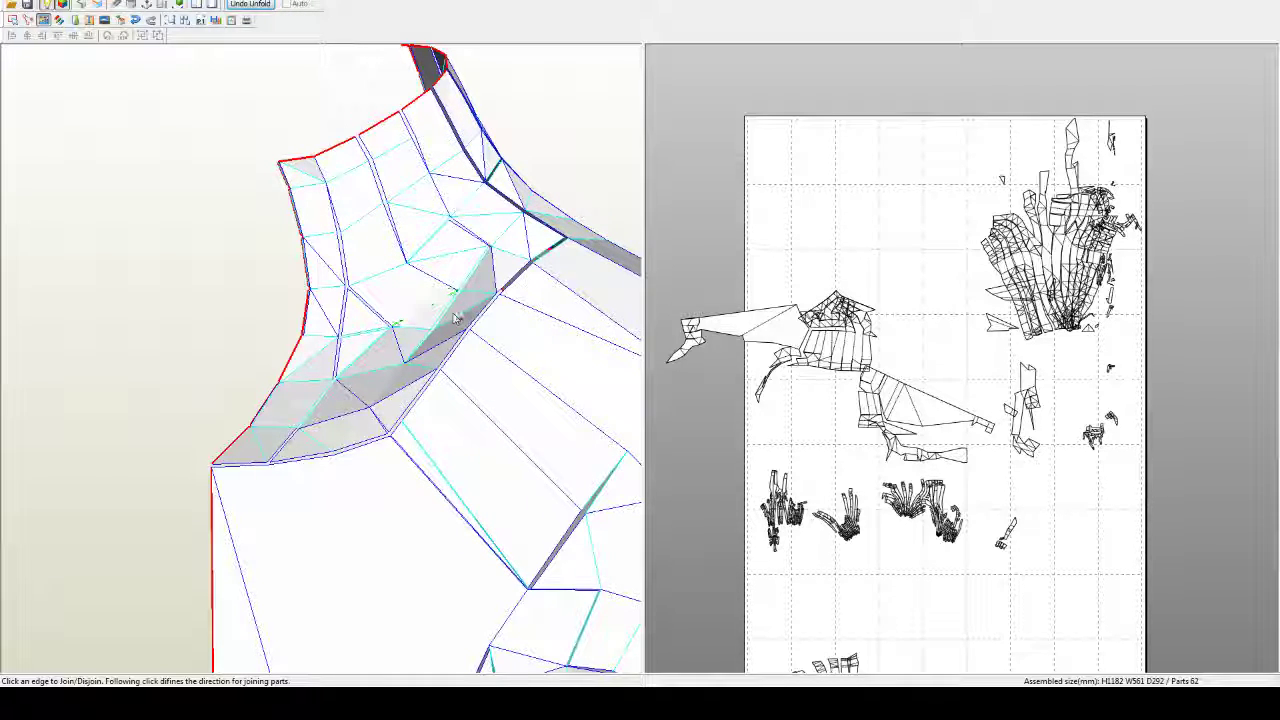
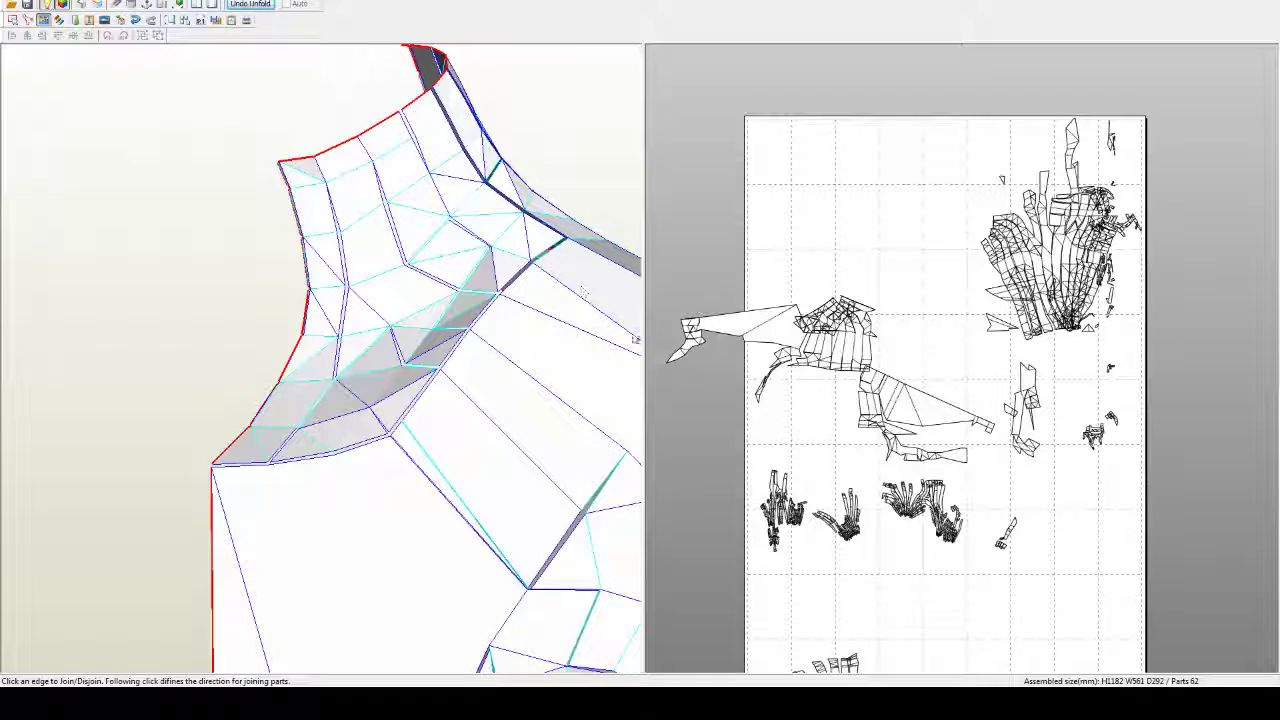
# Step: Disjoin the overlapping neck and collar strips from the upper edge of the long chest panels
pyautogui.scroll(3, 747, 272)
pyautogui.scroll(4, 747, 272)
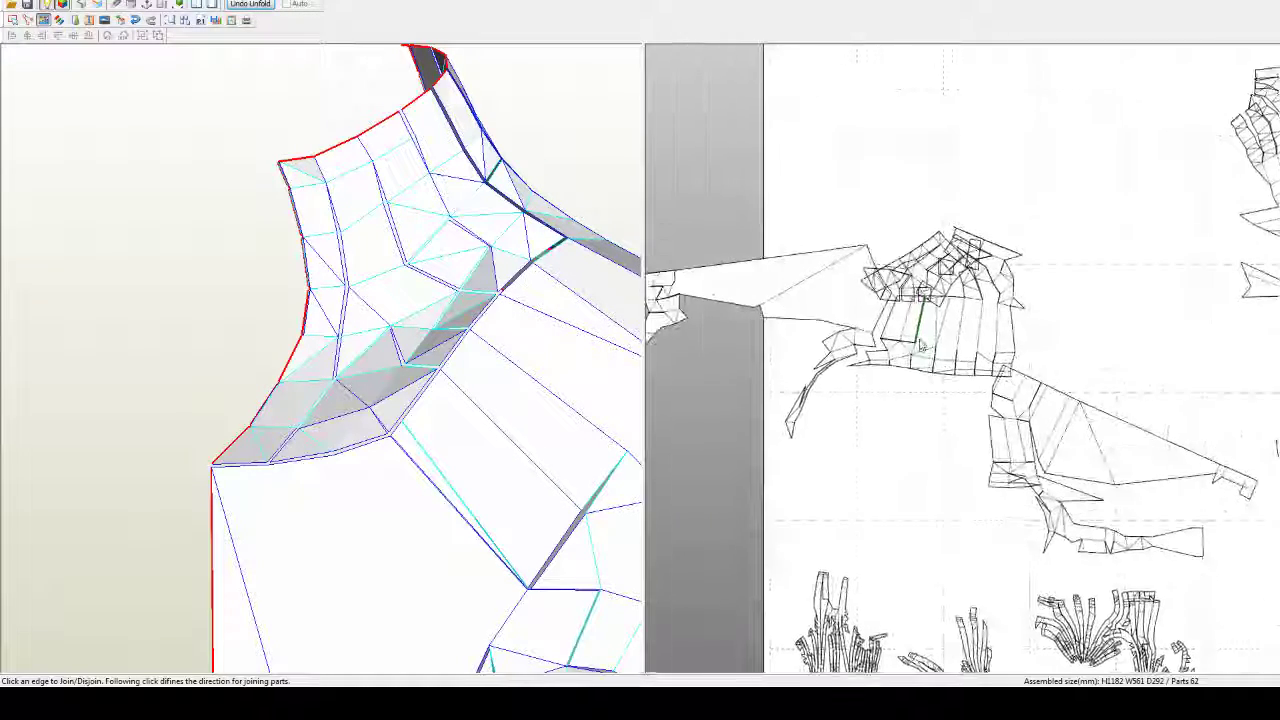
pyautogui.moveTo(820, 235); pyautogui.dragTo(1226, 68)
pyautogui.moveTo(995, 307); pyautogui.dragTo(984, 363, button='middle')
pyautogui.scroll(1, 984, 363)
pyautogui.scroll(4, 985, 365)
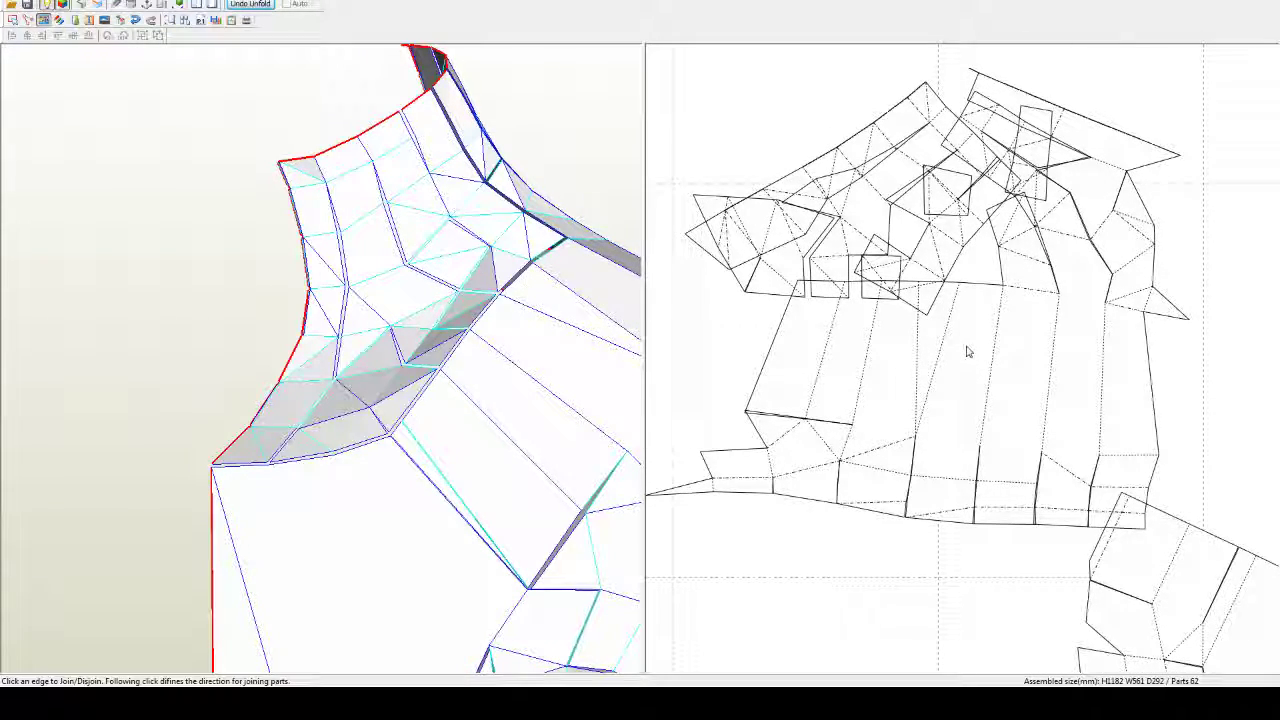
pyautogui.click(1019, 289)
pyautogui.click(1096, 310)
pyautogui.click(1130, 326)
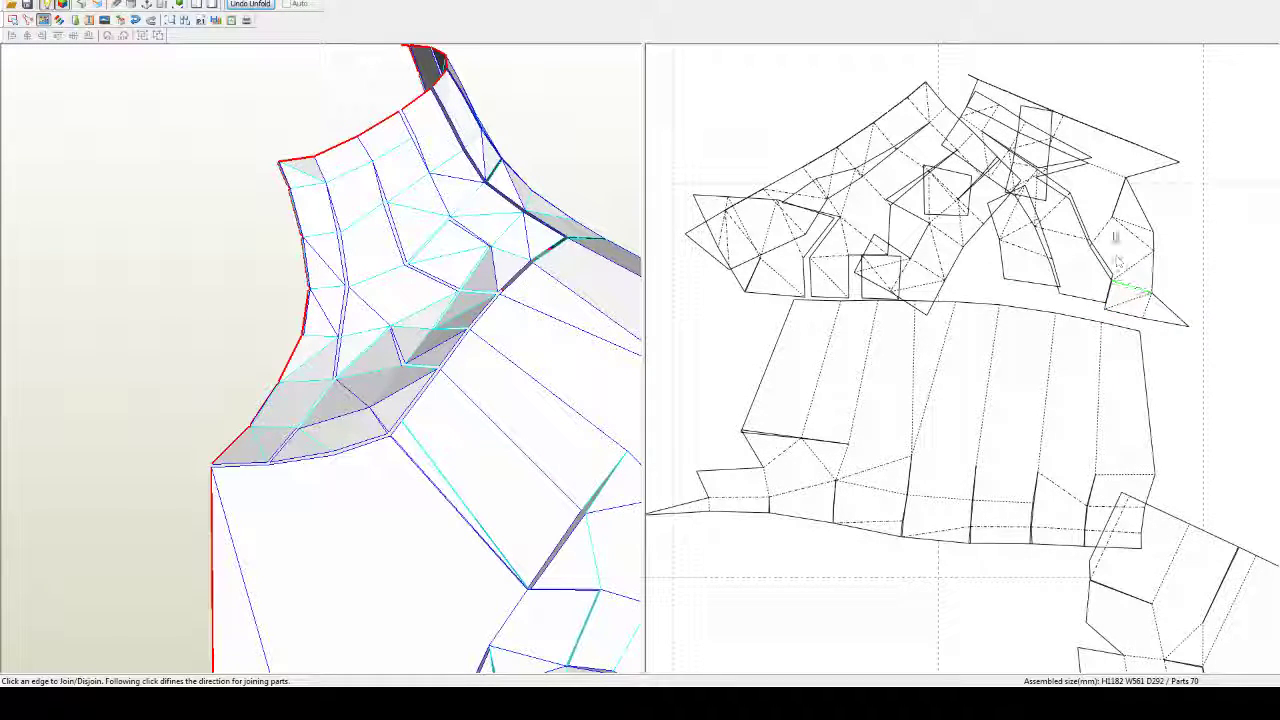
# Step: Move the long collar strip part up and away from the overlapping neck pieces
pyautogui.press('Escape')
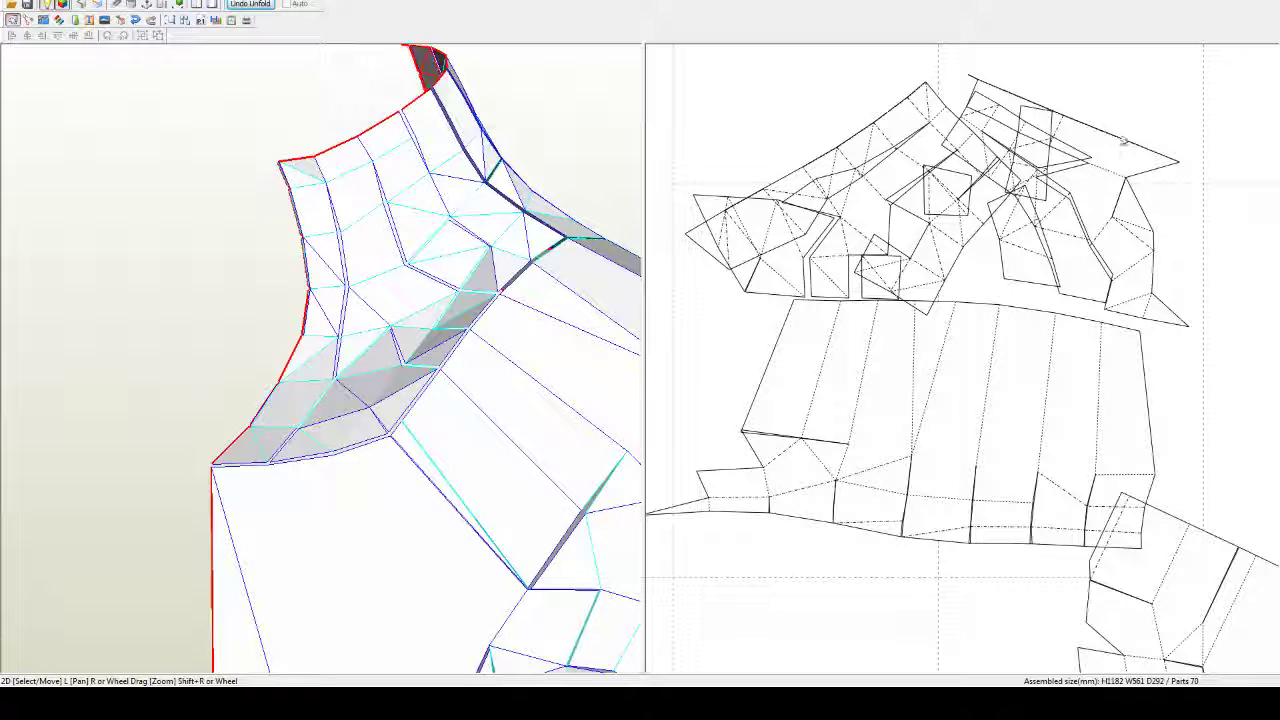
pyautogui.moveTo(1122, 148); pyautogui.dragTo(1194, 48)
pyautogui.moveTo(1100, 262); pyautogui.dragTo(1028, 525, button='middle')
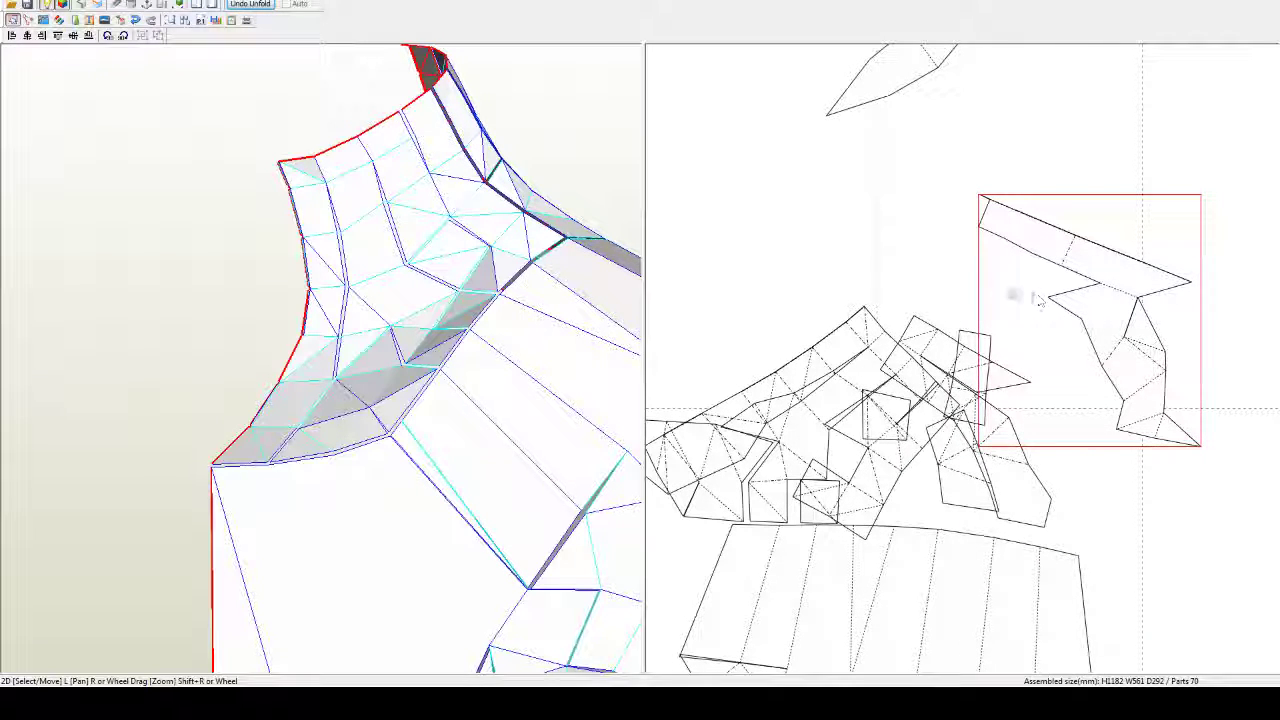
# Step: Join the loose neck strips edge to edge to the collar strip part, forming one neck pattern
pyautogui.hotkey('ctrl', 'j')
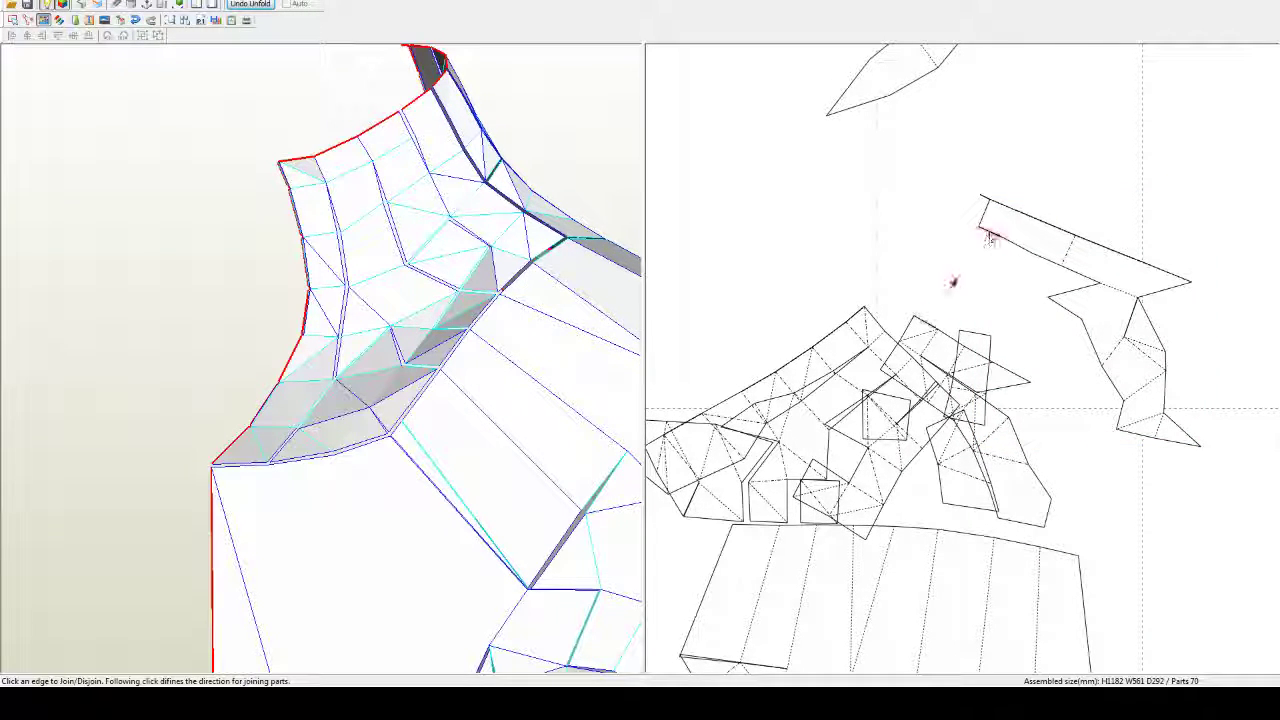
pyautogui.click(991, 236)
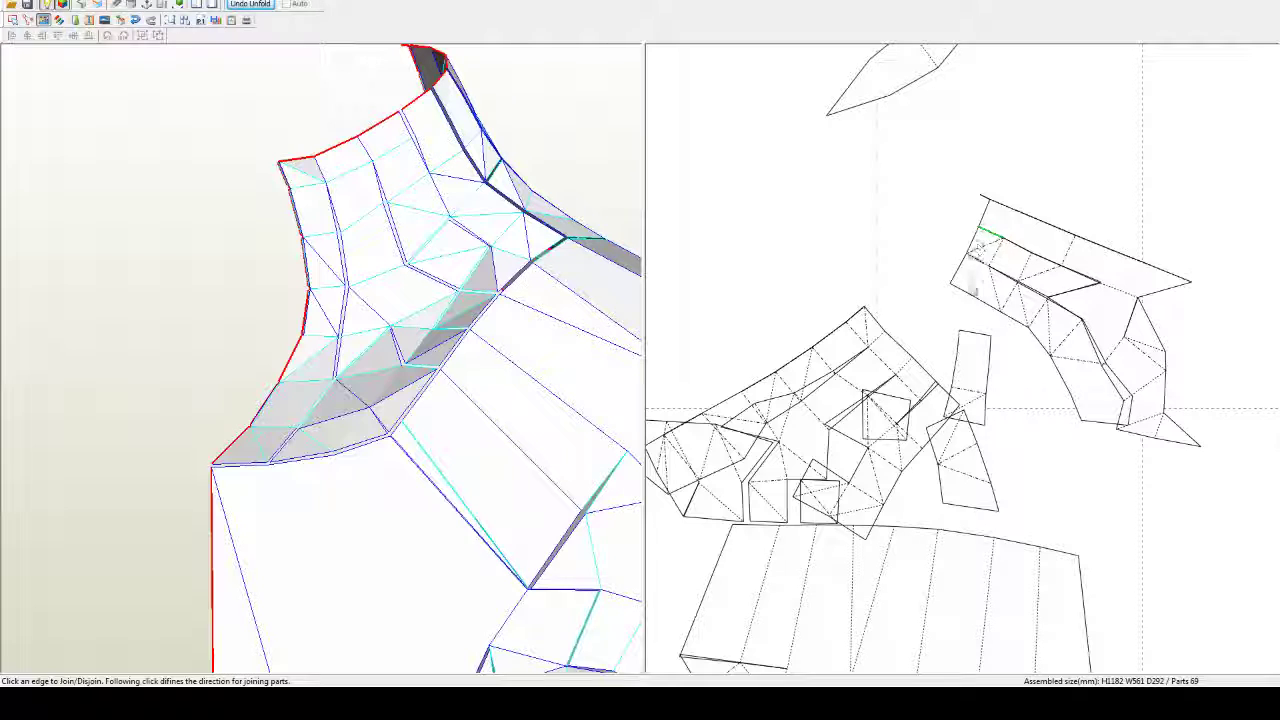
pyautogui.click(963, 296)
pyautogui.click(944, 320)
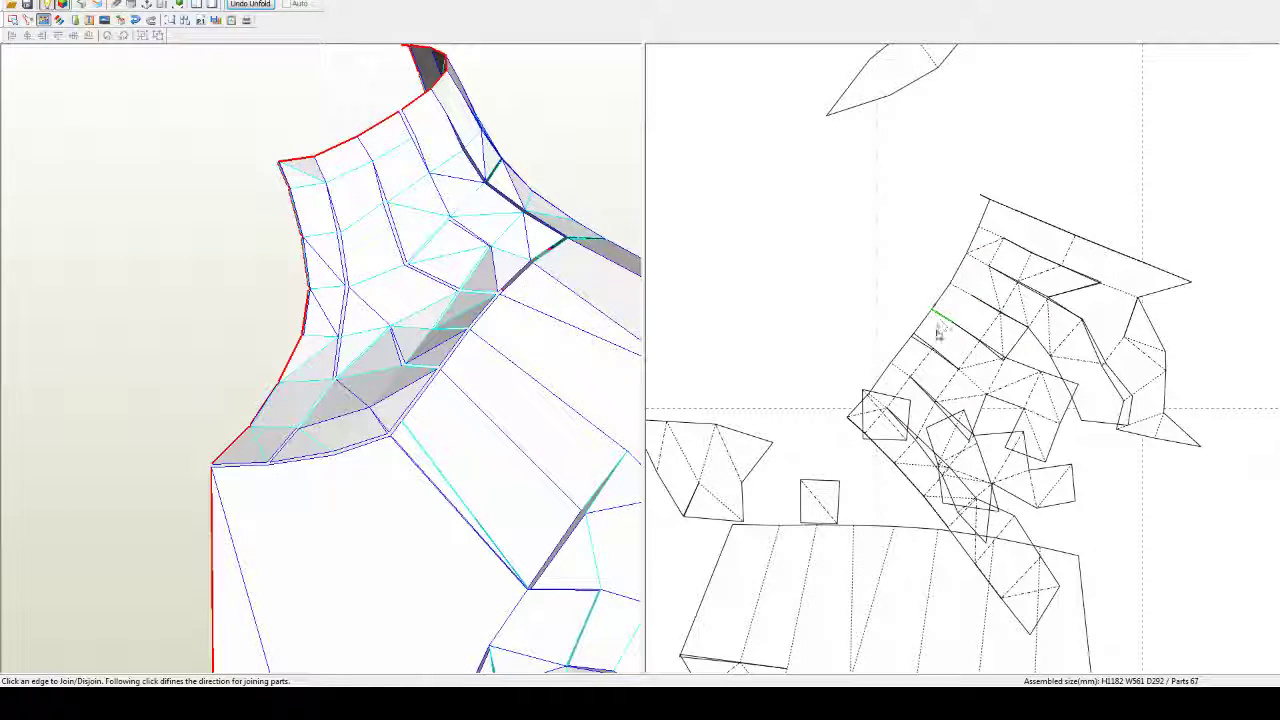
# Step: Move the combined neck pattern to the empty page area above the long chest panels
pyautogui.press('Escape')
pyautogui.moveTo(948, 350); pyautogui.dragTo(905, 143)
pyautogui.moveTo(908, 160); pyautogui.dragTo(921, 388, button='middle')
pyautogui.scroll(2, 921, 389)
pyautogui.scroll(-7, 921, 389)
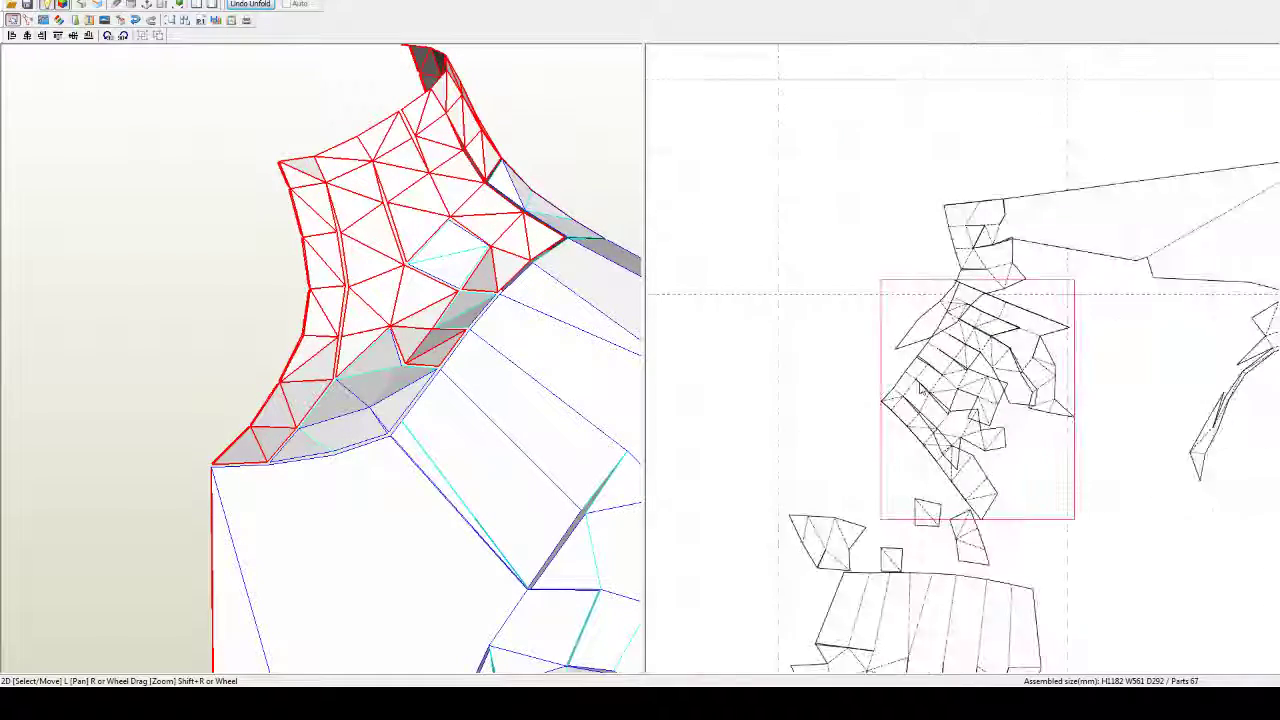
pyautogui.moveTo(936, 348); pyautogui.dragTo(832, 163)
pyautogui.moveTo(1069, 243); pyautogui.dragTo(1246, 97)
pyautogui.moveTo(843, 182); pyautogui.dragTo(940, 298)
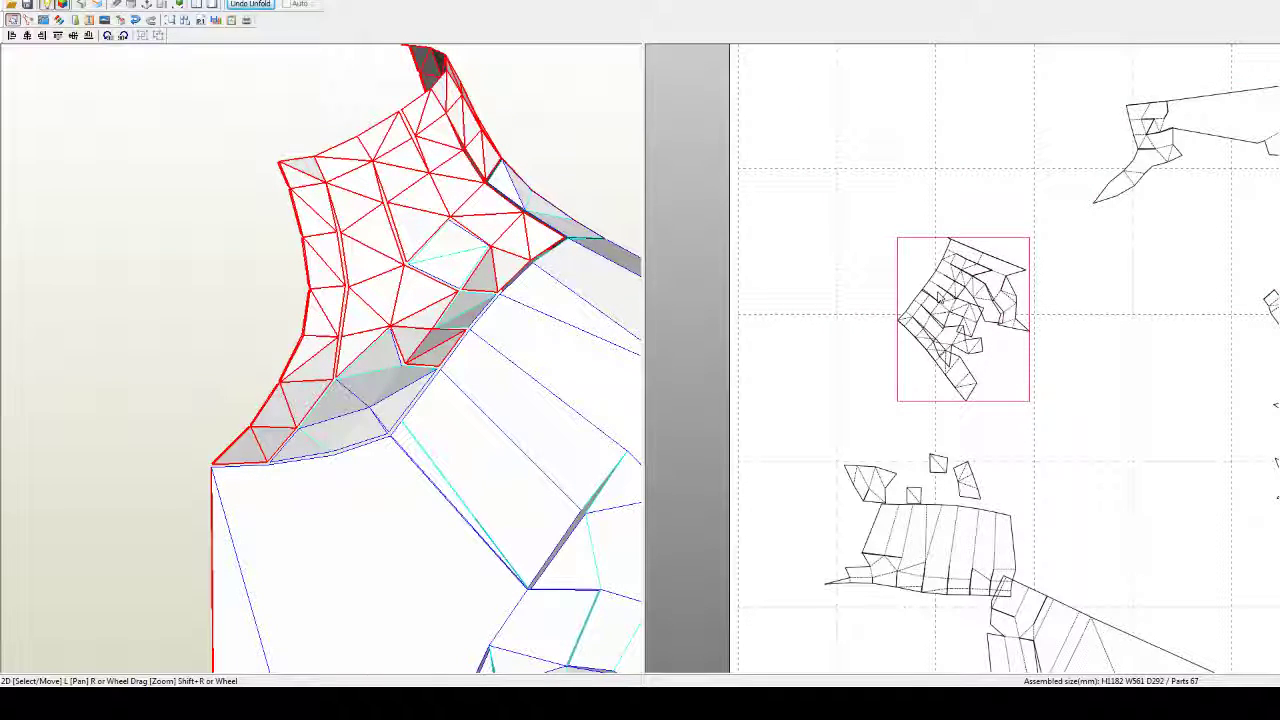
# Step: Rotate the neck pattern about its outer corner until its long collar edge lies roughly horizontal on top
pyautogui.hotkey('ctrl', 'r')
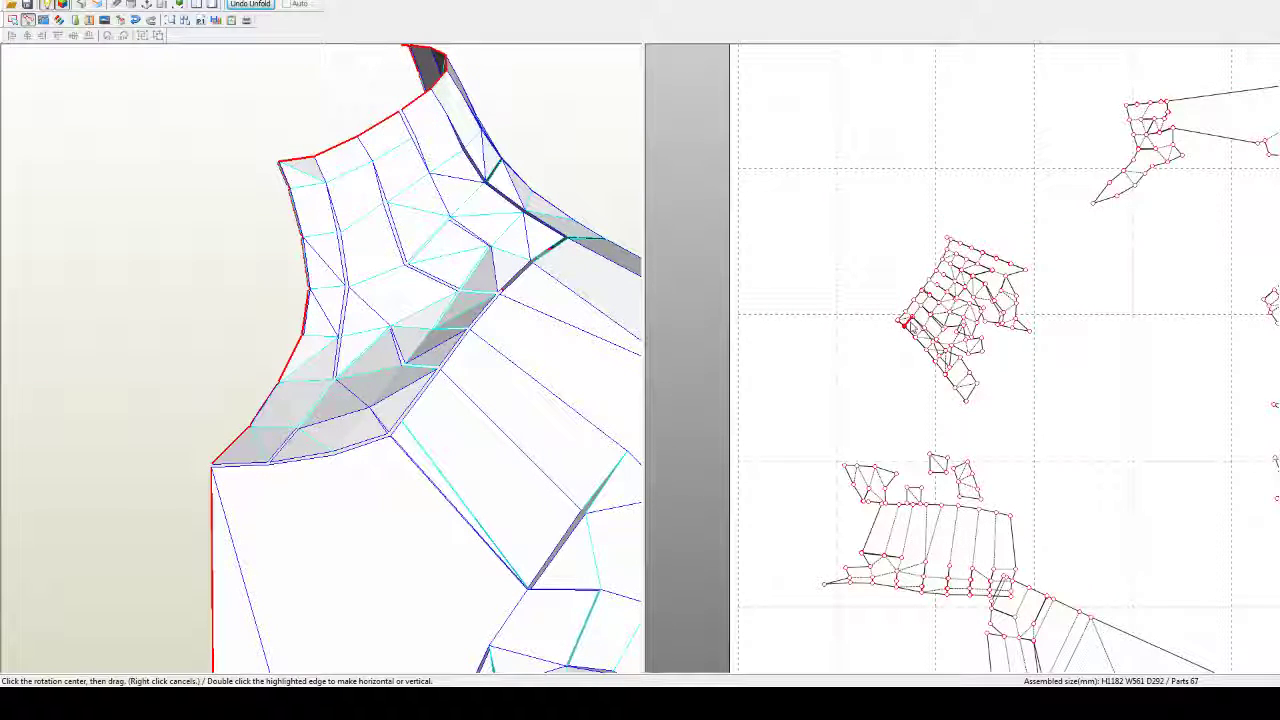
pyautogui.click(899, 321)
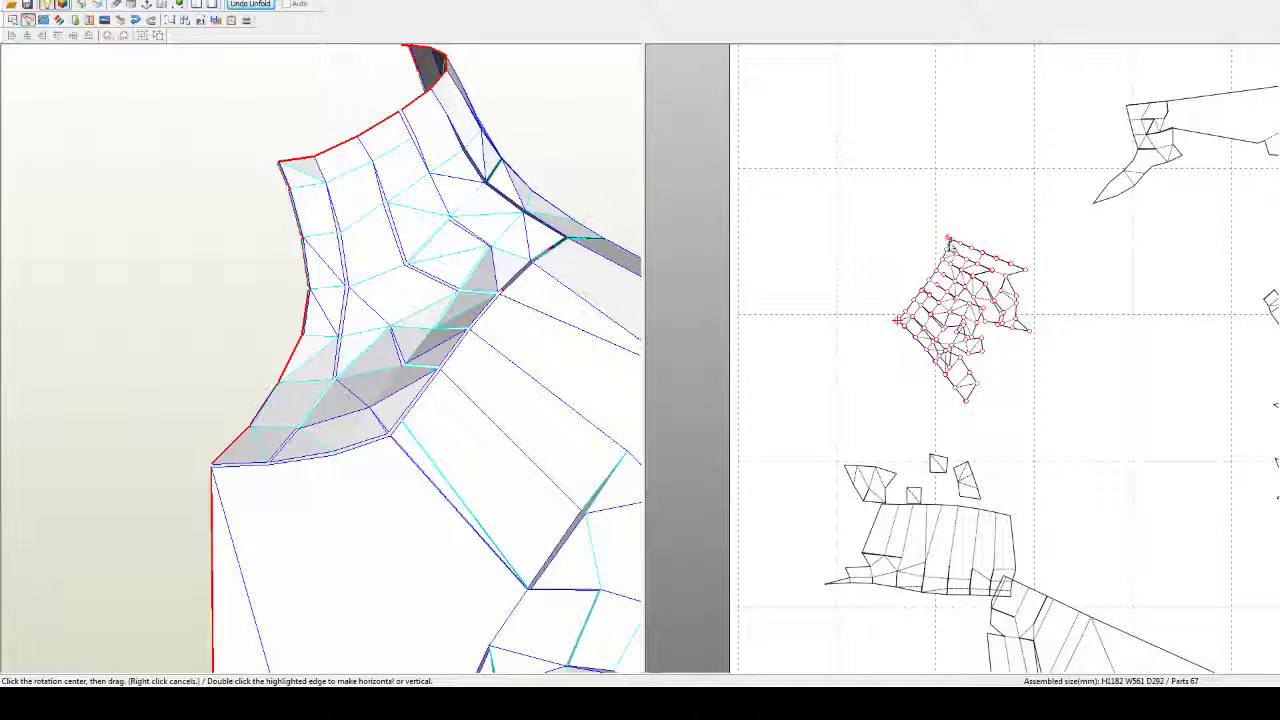
pyautogui.moveTo(950, 243); pyautogui.dragTo(967, 264)
pyautogui.hotkey('ctrl', 'e')
# Step: Join three small loose parts to the lower ends of the neck pattern's strips
pyautogui.hotkey('ctrl', 'n')
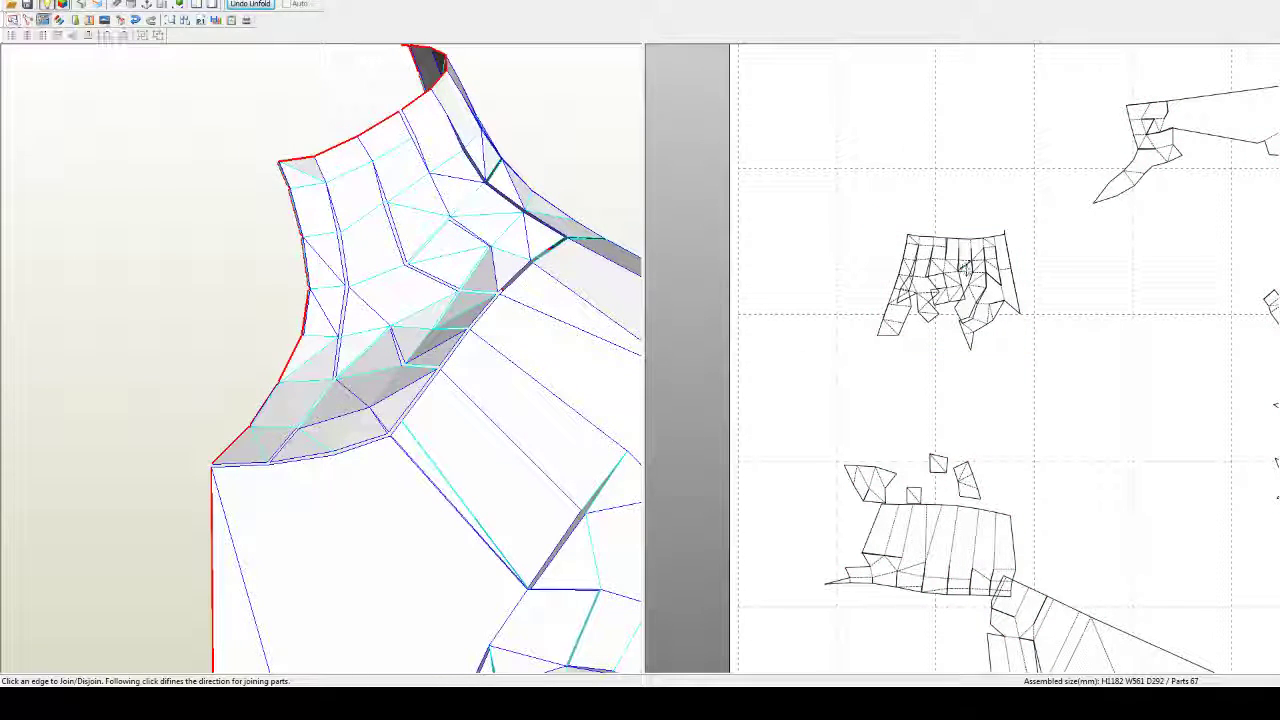
pyautogui.scroll(3, 962, 266)
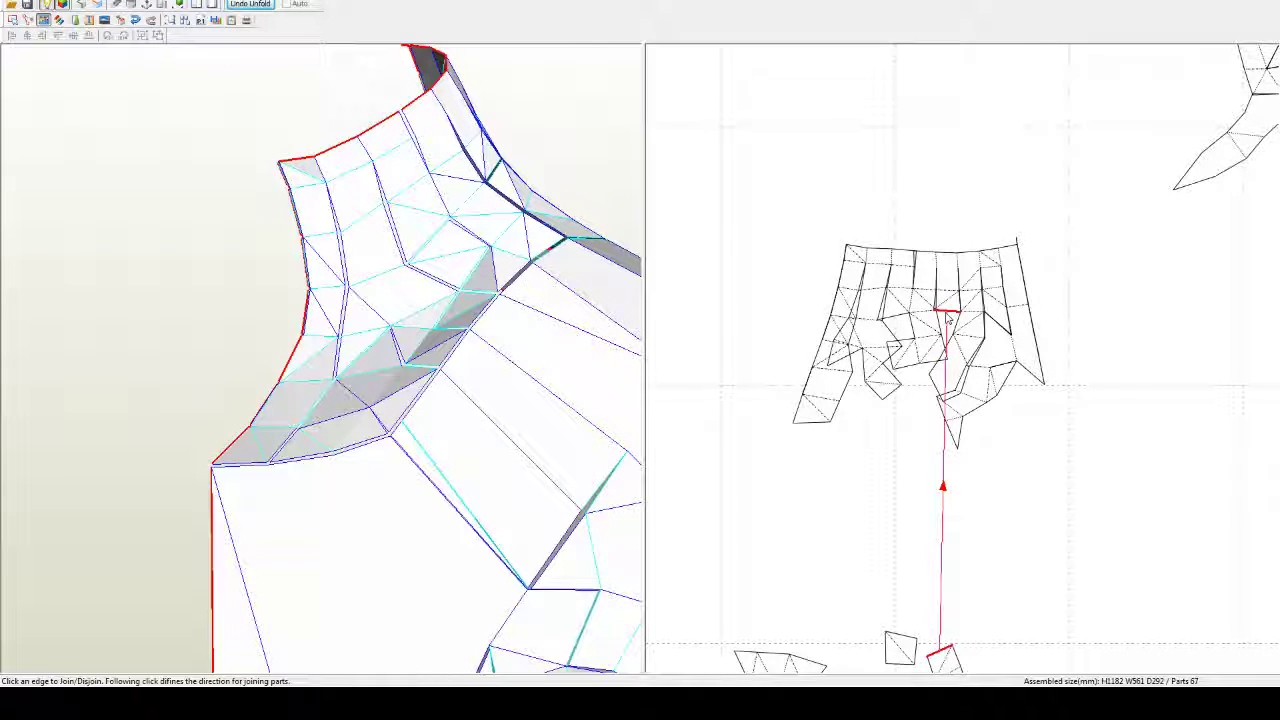
pyautogui.click(898, 320)
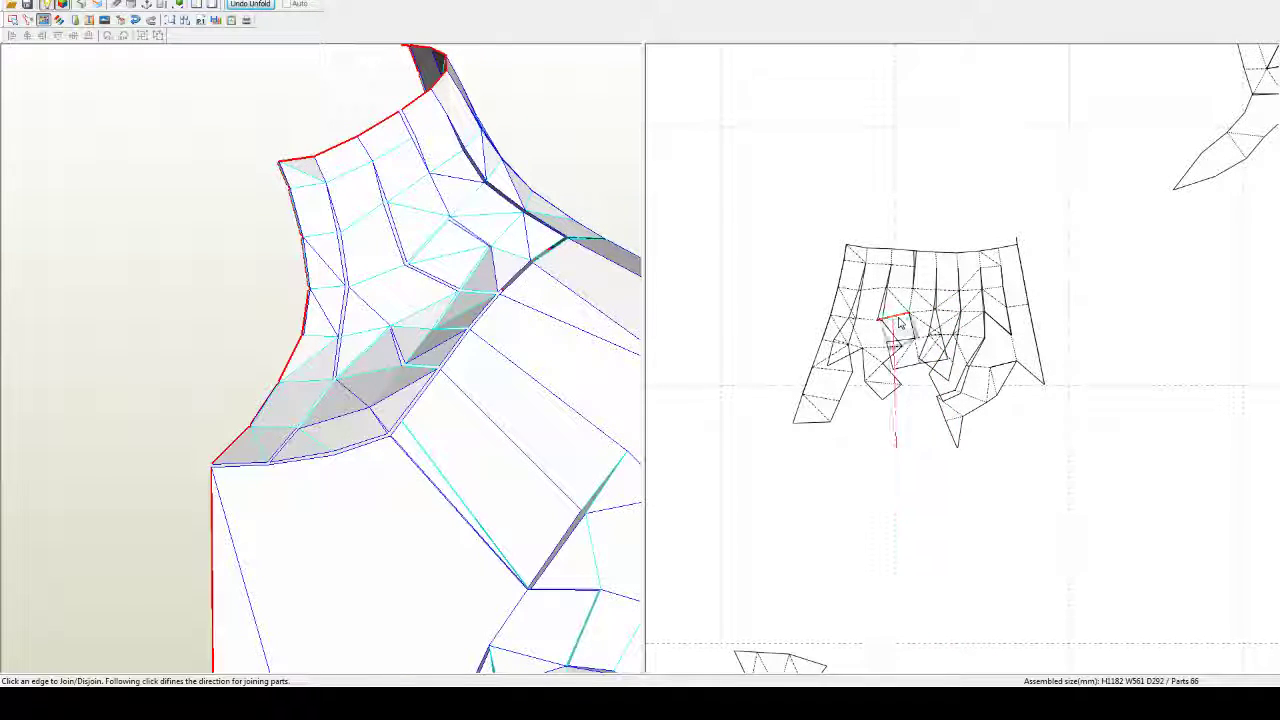
pyautogui.click(911, 356)
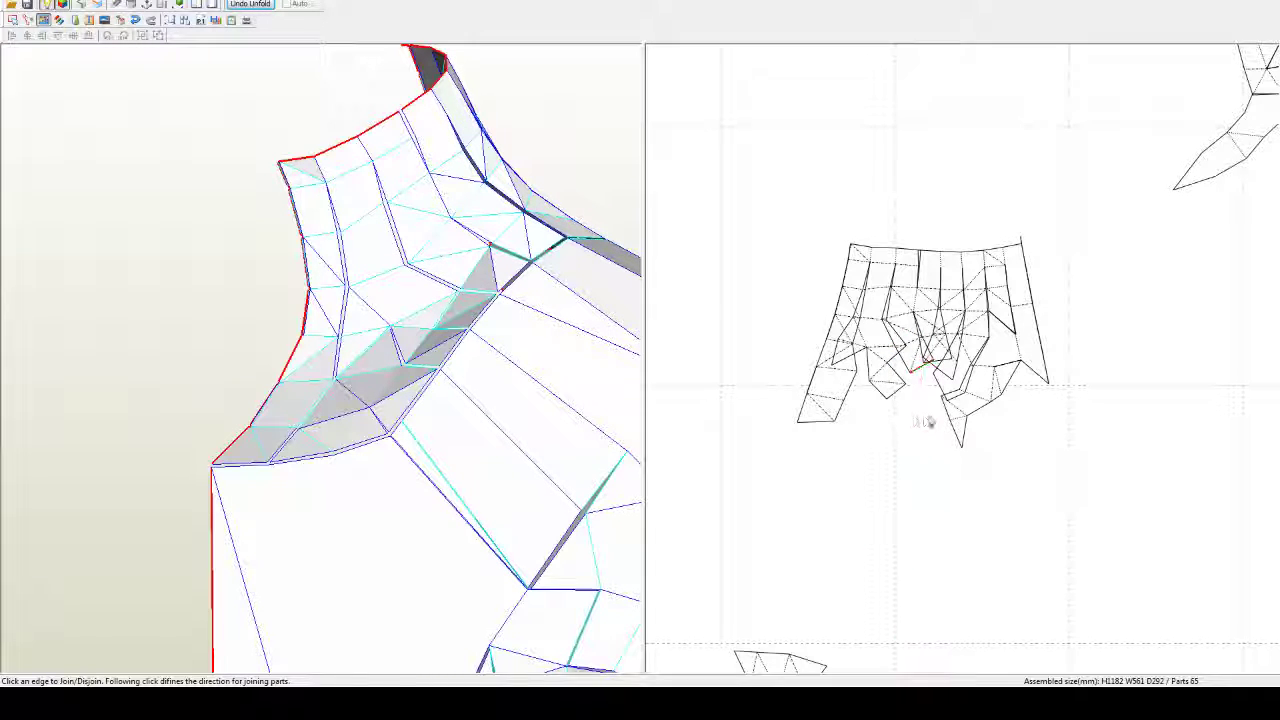
pyautogui.scroll(5, 915, 415)
pyautogui.click(1024, 342)
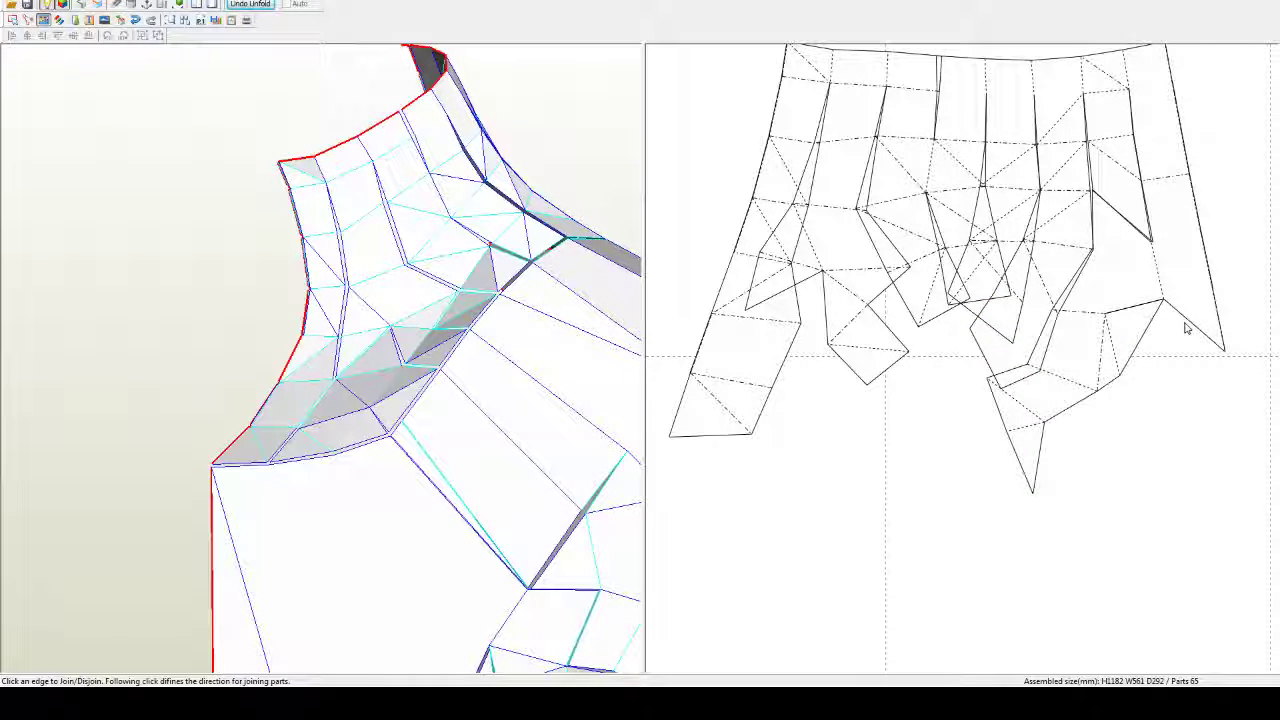
pyautogui.click(1188, 330)
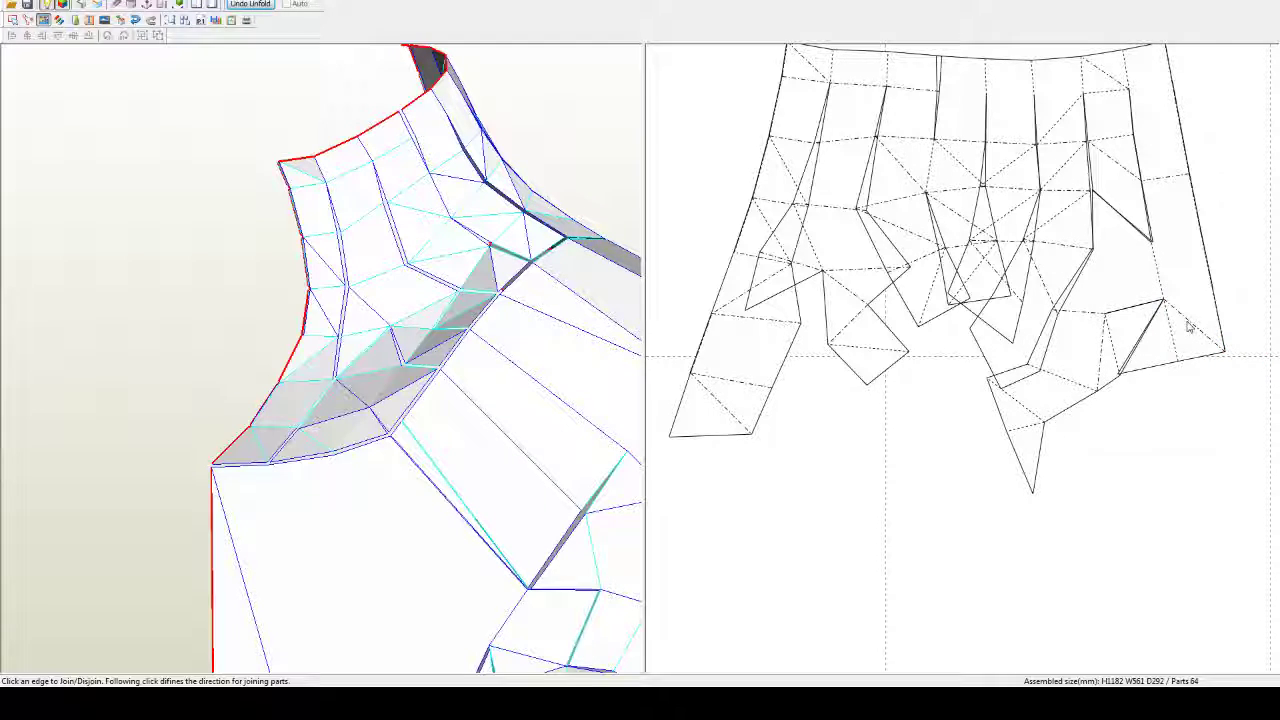
# Step: Detach the small triangle from the neck pattern's lower tip and join it to the separate part below
pyautogui.moveTo(526, 371); pyautogui.dragTo(288, 420, button='right')
pyautogui.scroll(-2, 431, 388)
pyautogui.scroll(2, 288, 420)
pyautogui.moveTo(286, 374); pyautogui.dragTo(357, 406, button='right')
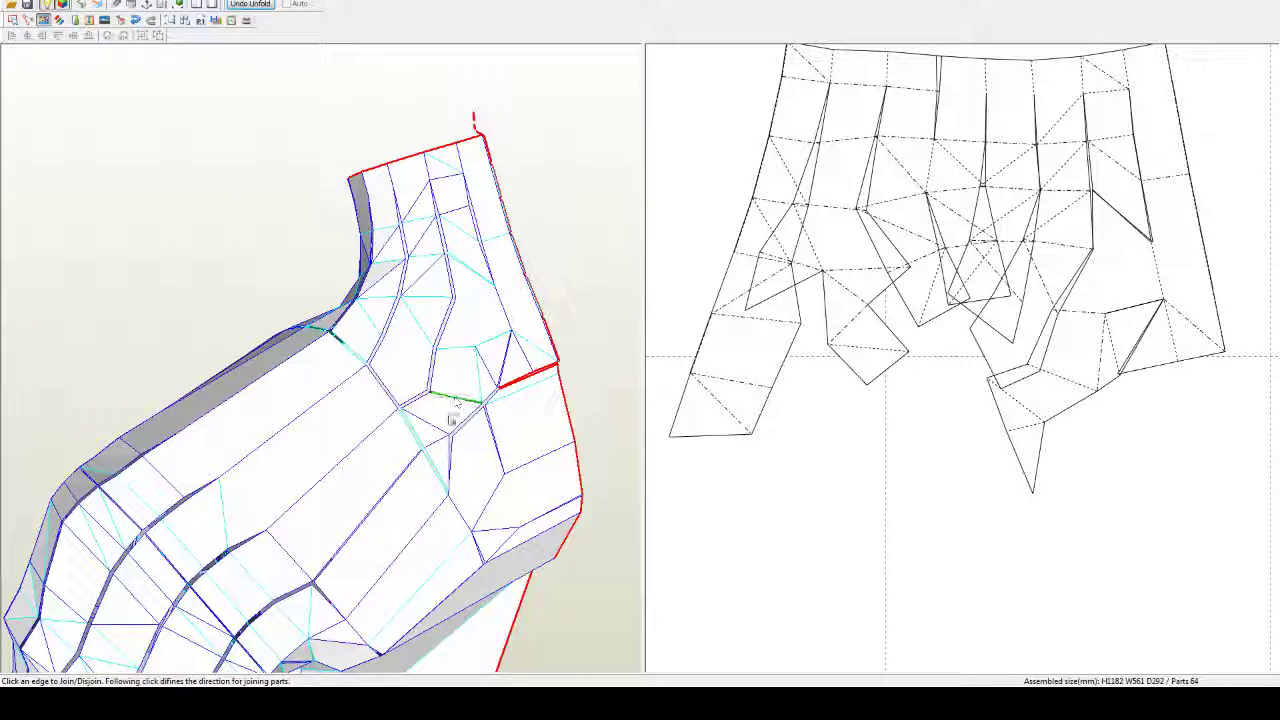
pyautogui.click(440, 447)
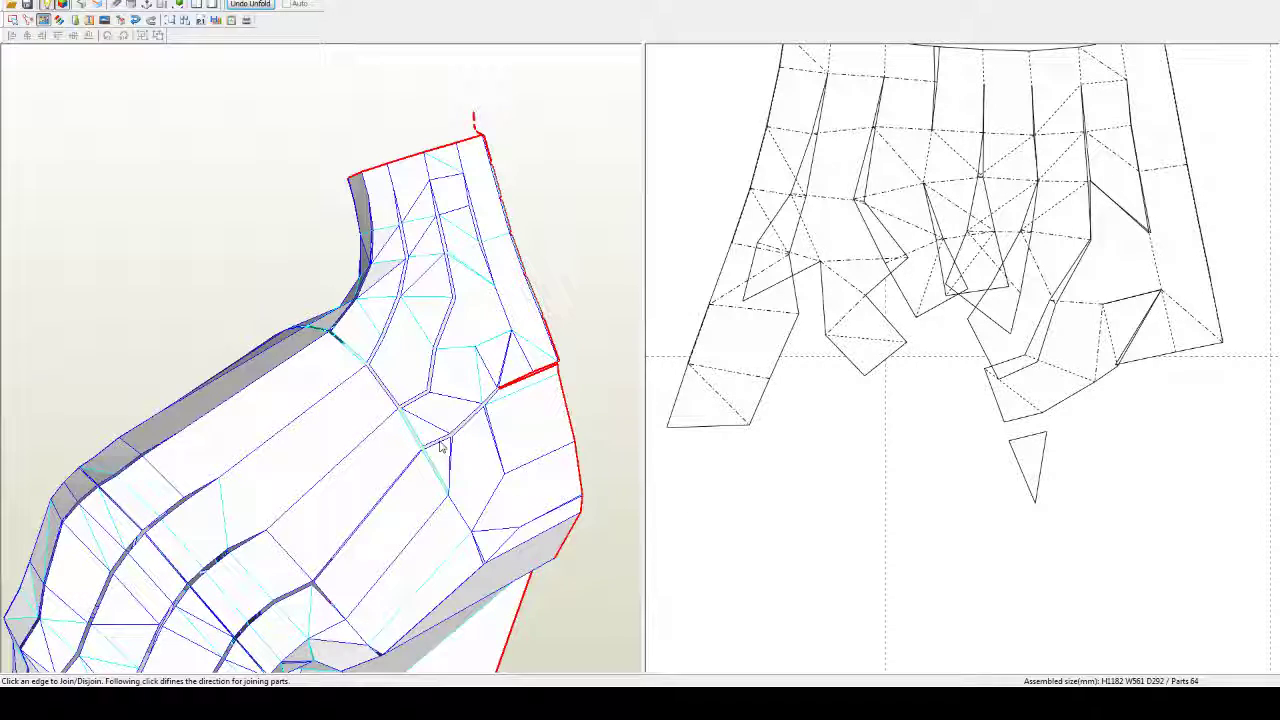
pyautogui.scroll(-2, 1040, 490)
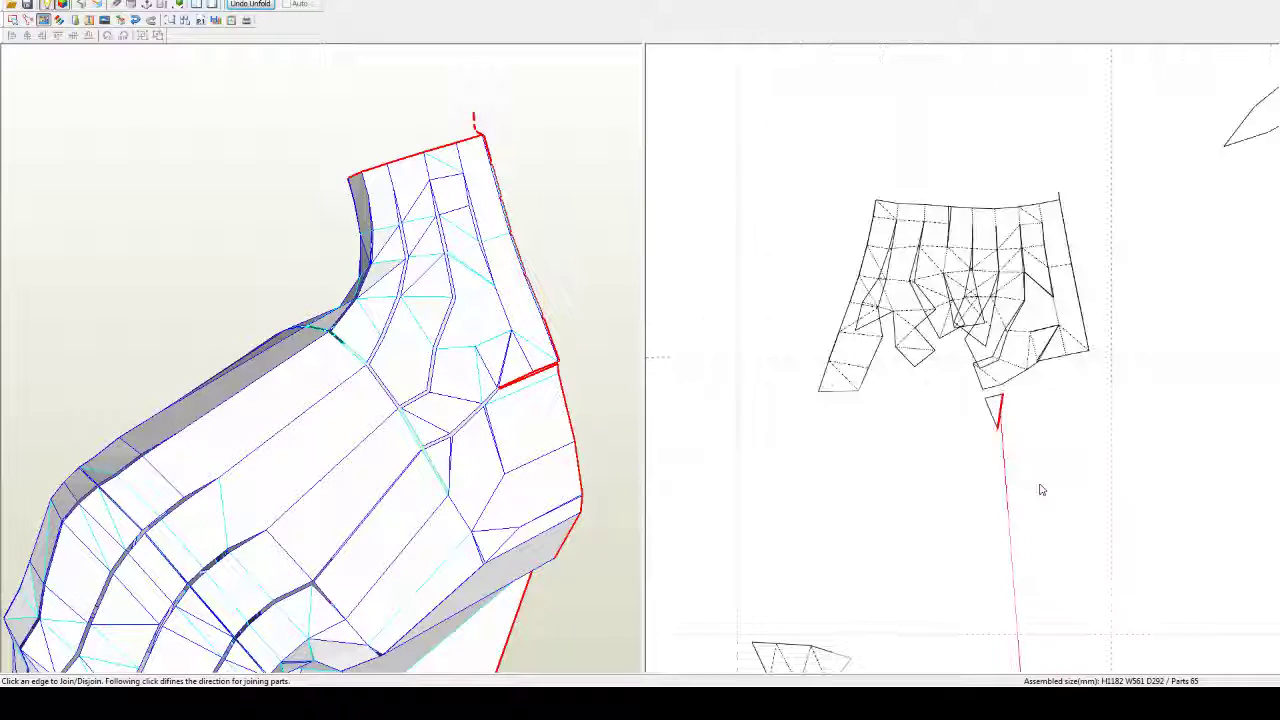
pyautogui.scroll(-1, 1041, 490)
pyautogui.click(1009, 614)
pyautogui.scroll(3, 987, 478)
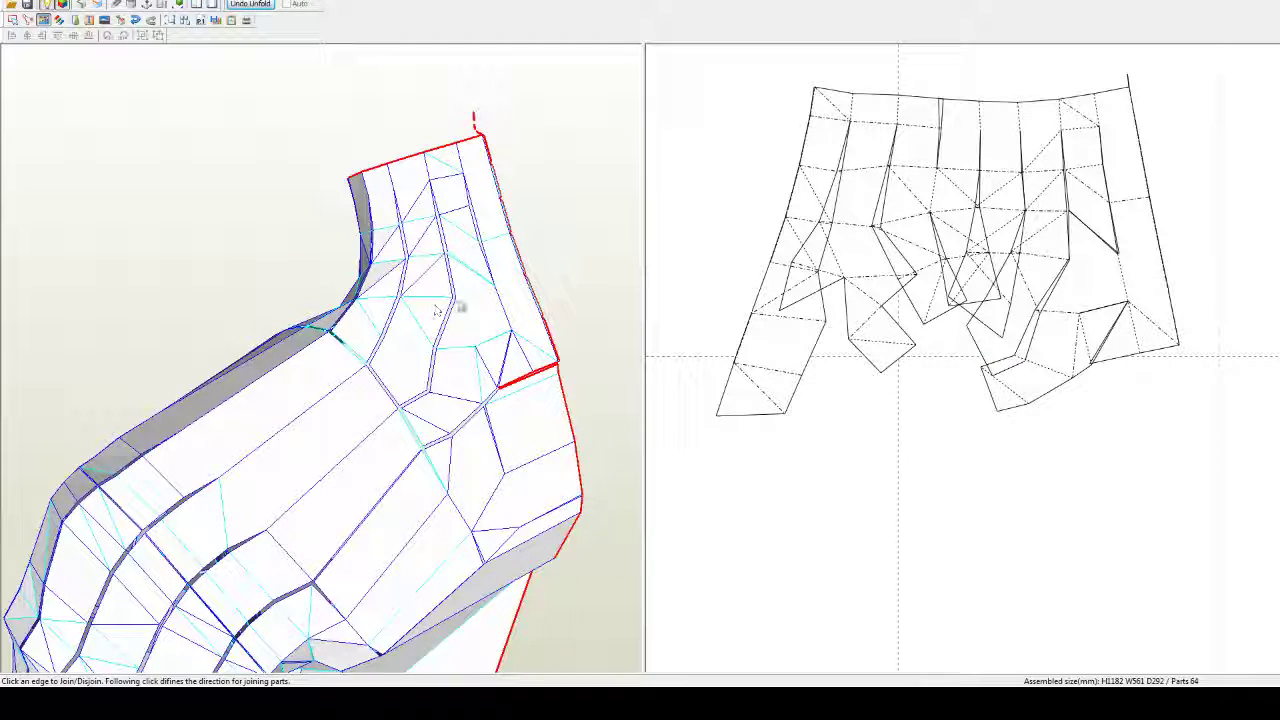
# Step: Rearrange the joined and open edges at the model's neck base, reattaching the lower faces and triangles to neighbouring strips
pyautogui.click(470, 334)
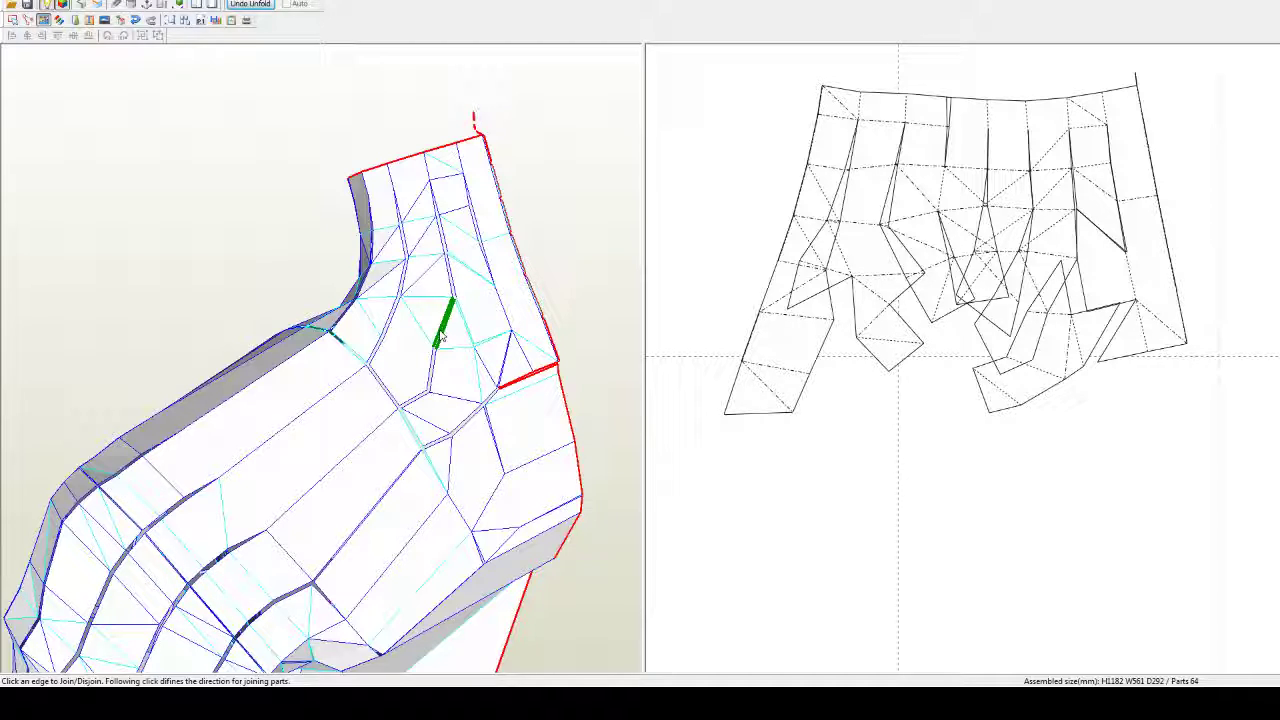
pyautogui.click(440, 336)
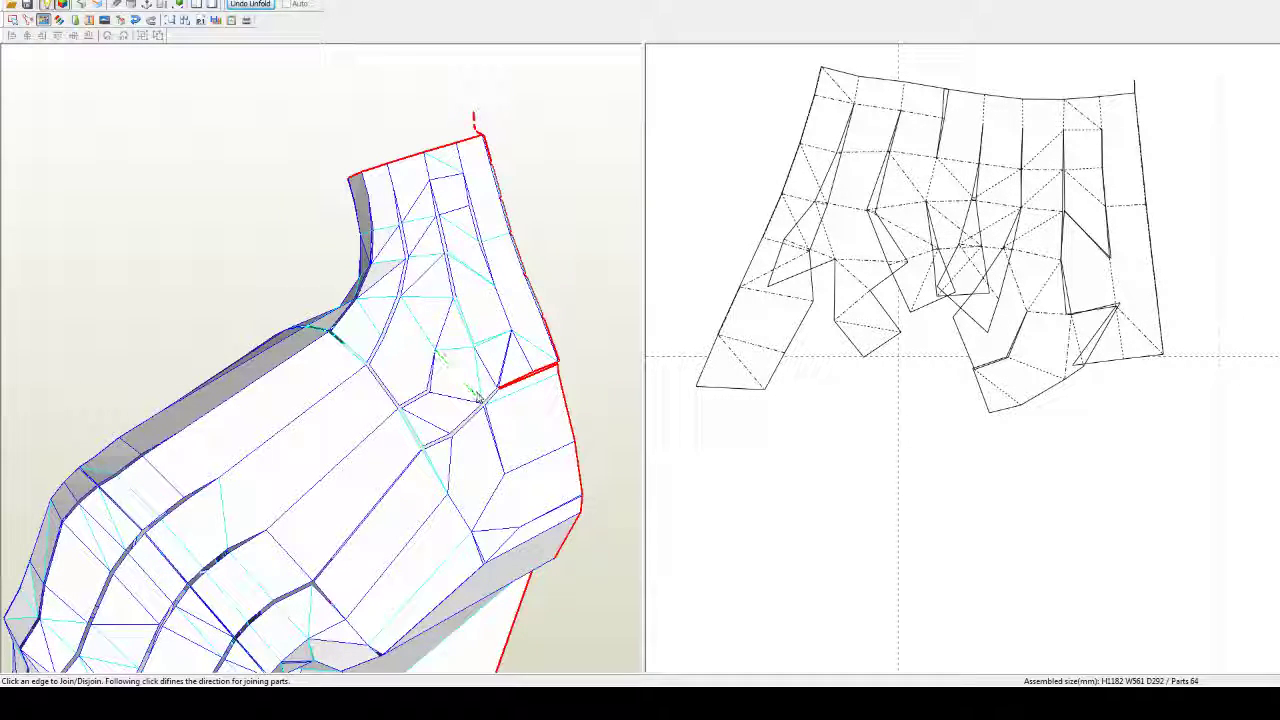
pyautogui.click(474, 368)
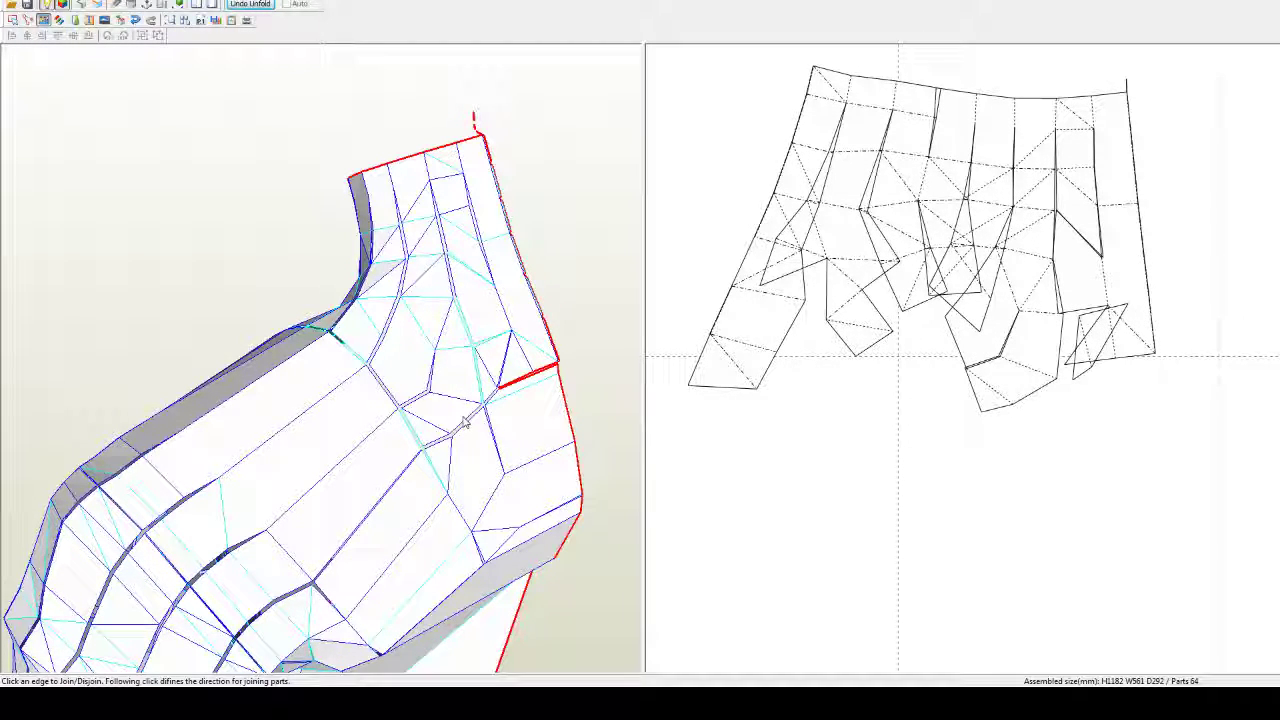
pyautogui.click(493, 345)
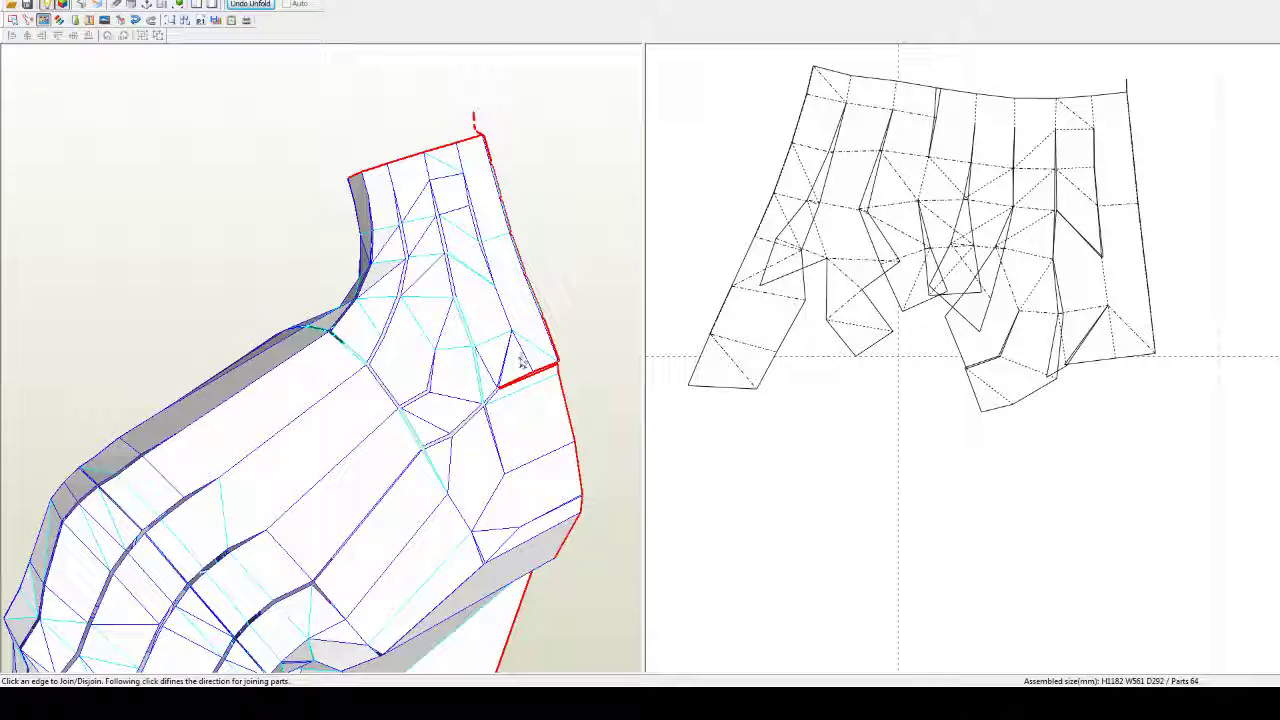
pyautogui.click(521, 360)
pyautogui.click(506, 361)
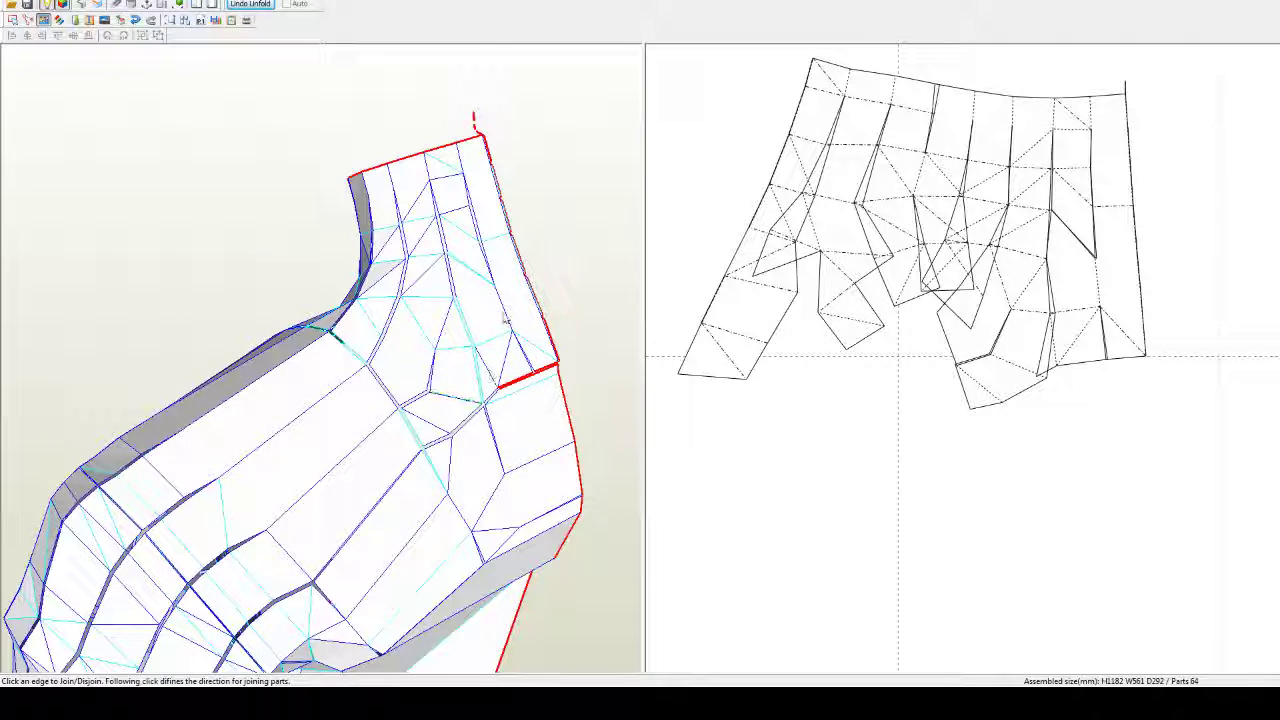
# Step: Reattach the narrow neck strip along its upper edge and move the small triangle to the adjoining lower flap
pyautogui.click(505, 316)
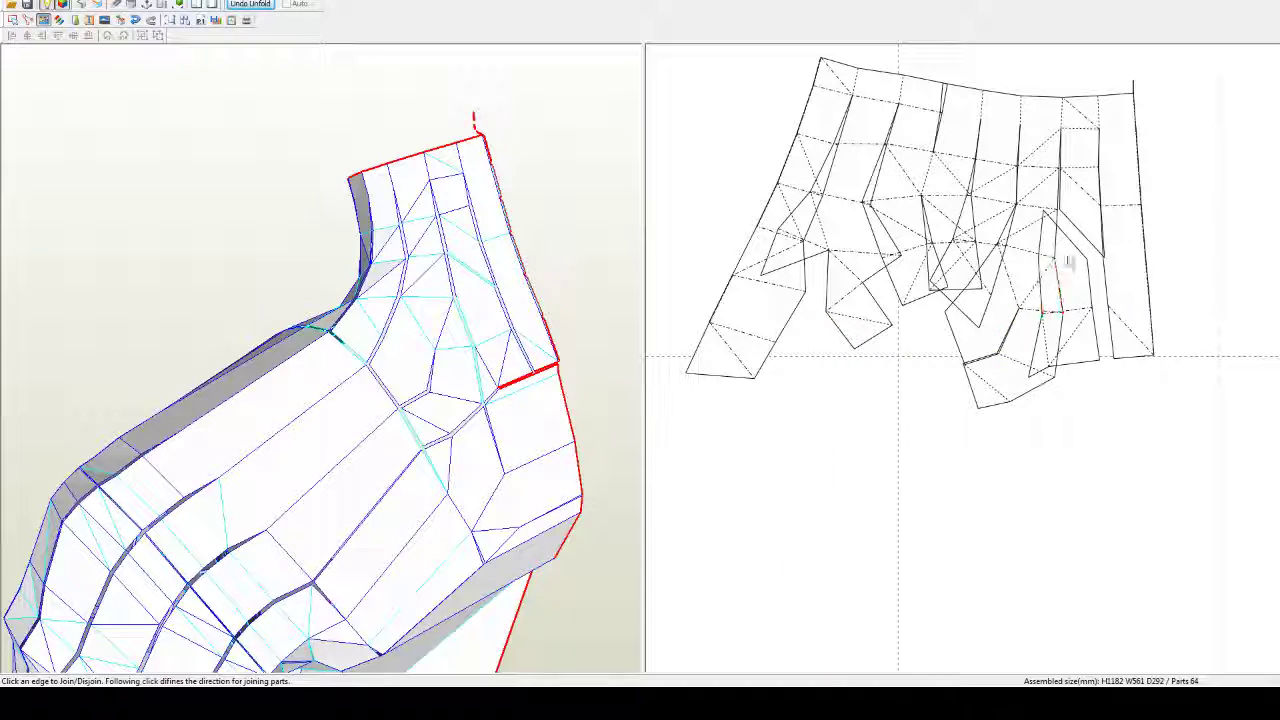
pyautogui.click(1080, 244)
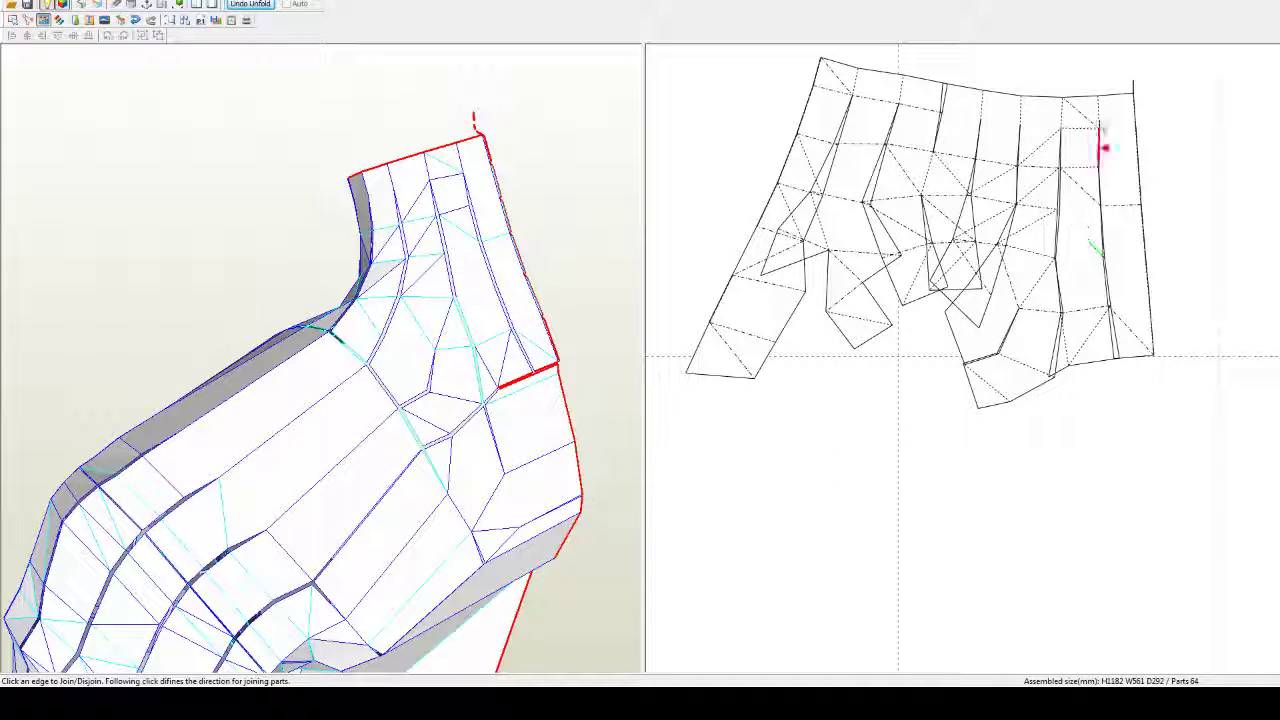
pyautogui.click(1051, 340)
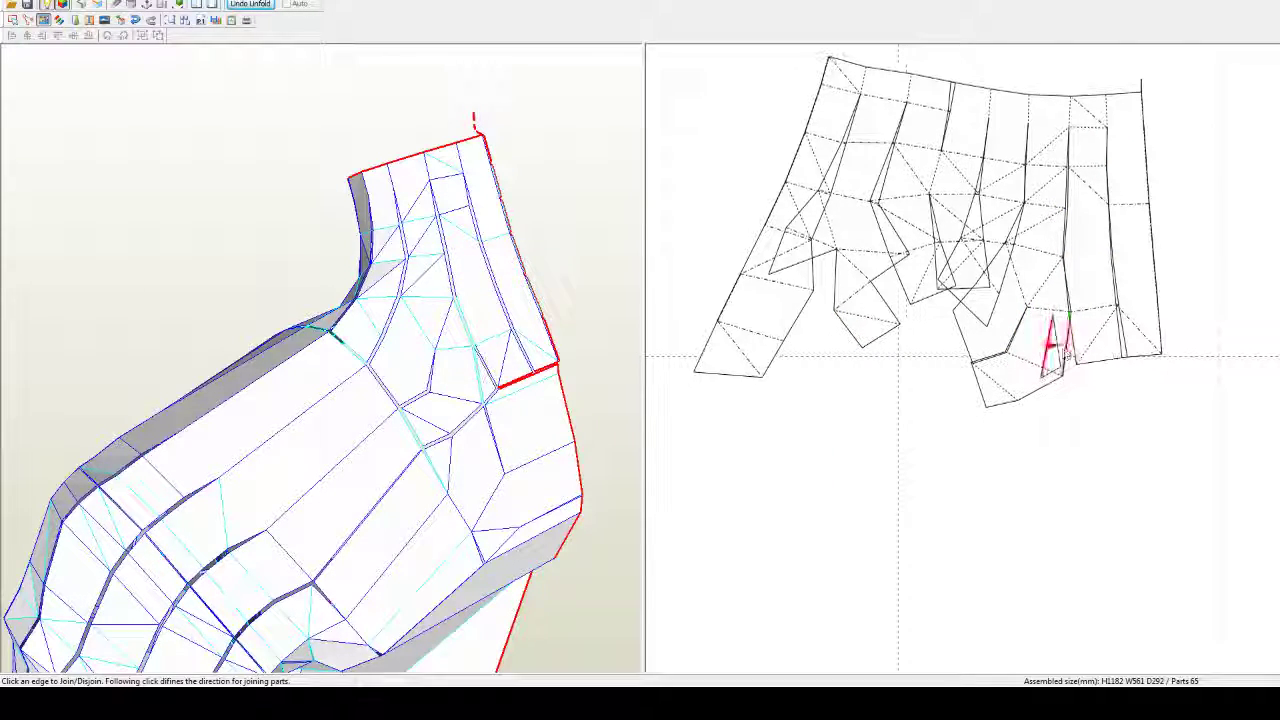
pyautogui.click(1062, 352)
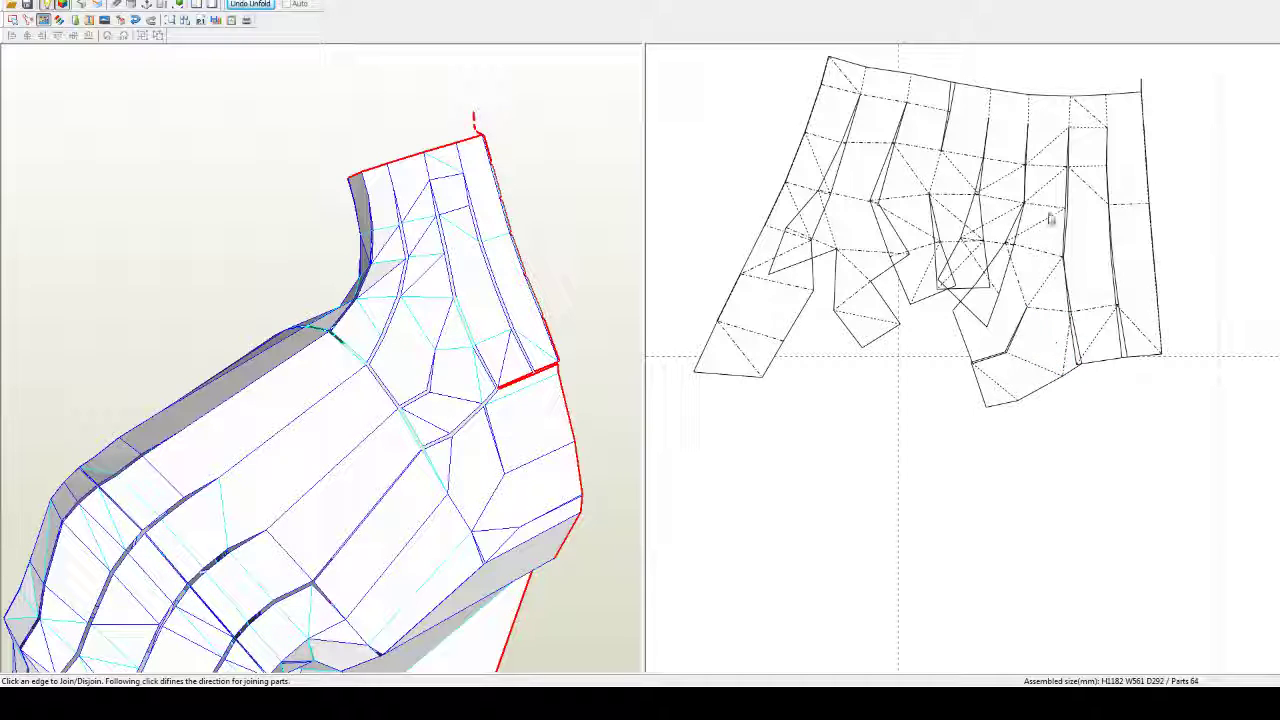
pyautogui.click(1012, 278)
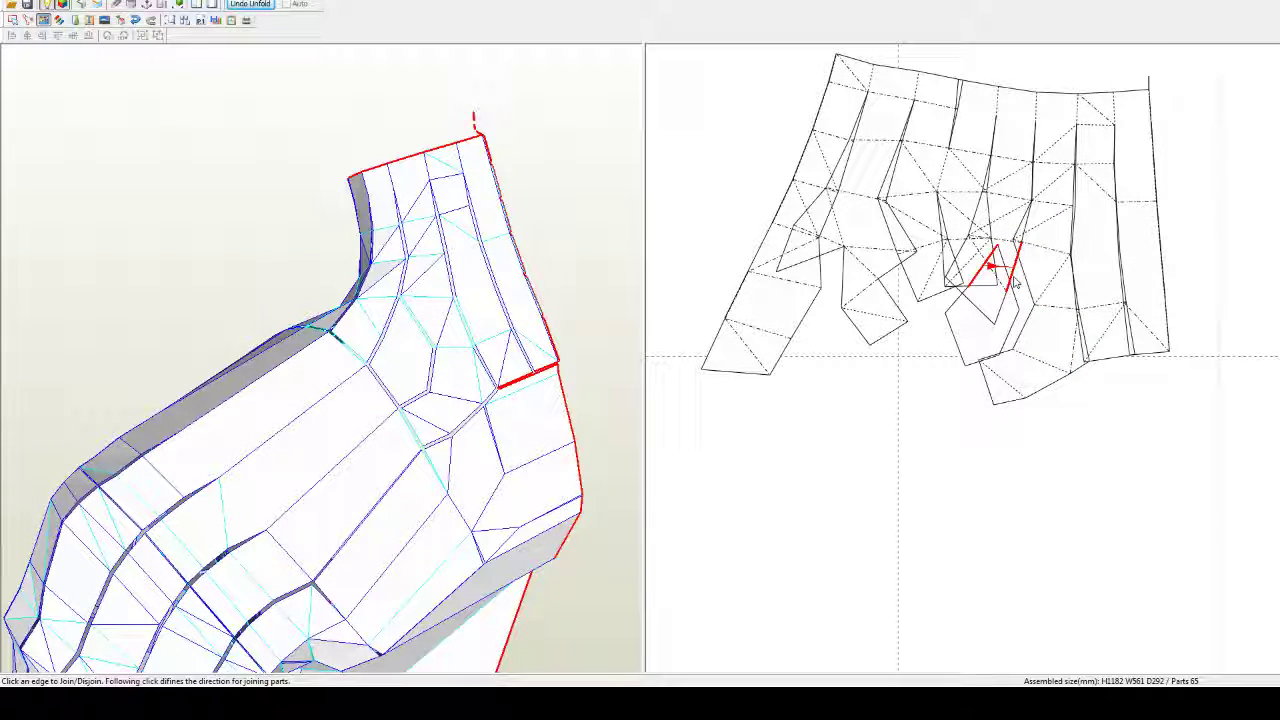
pyautogui.click(1014, 283)
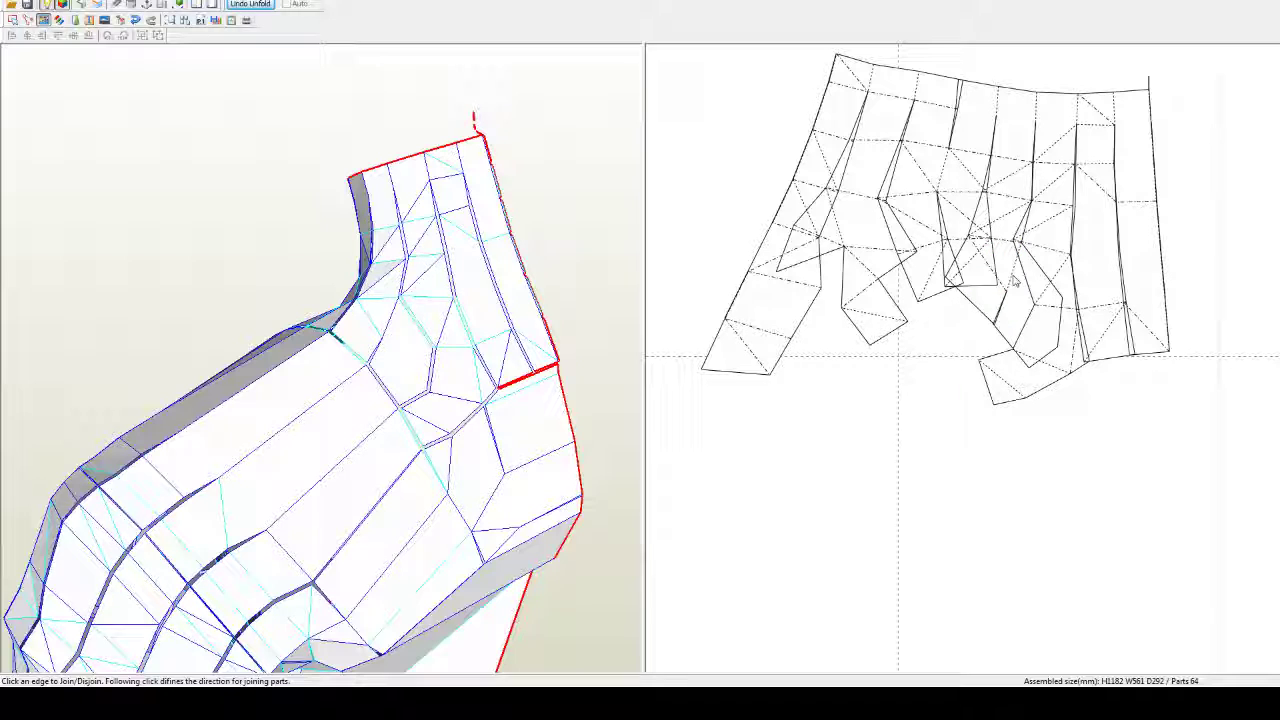
pyautogui.click(1024, 284)
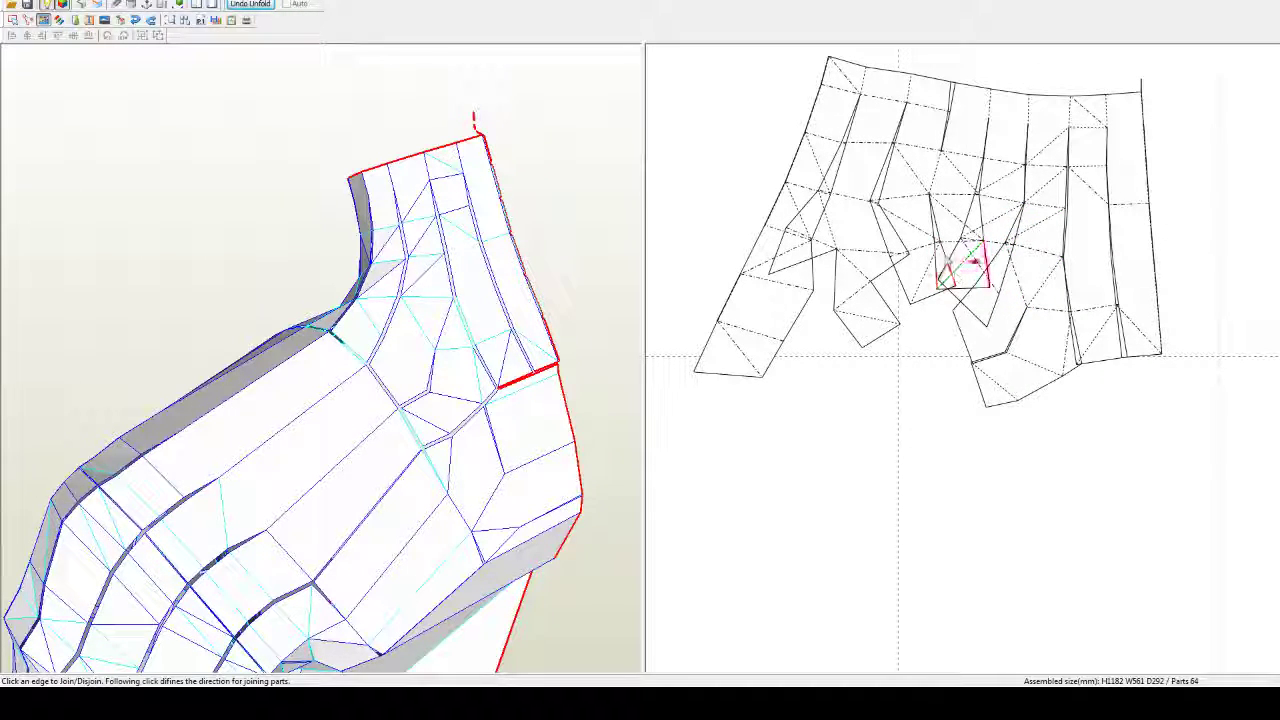
# Step: Rejoin the neck pattern's two halves at their uppermost collar segment and attach the loose faceted part to a lower flap
pyautogui.click(938, 172)
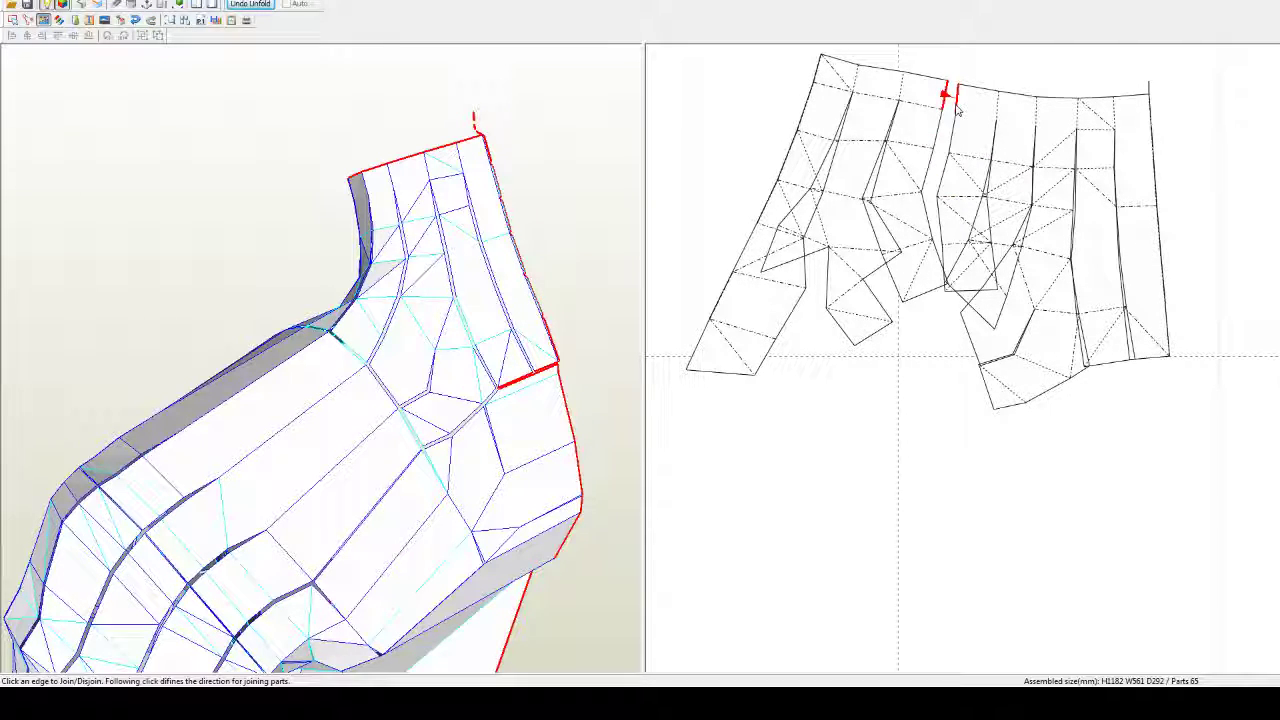
pyautogui.click(945, 88)
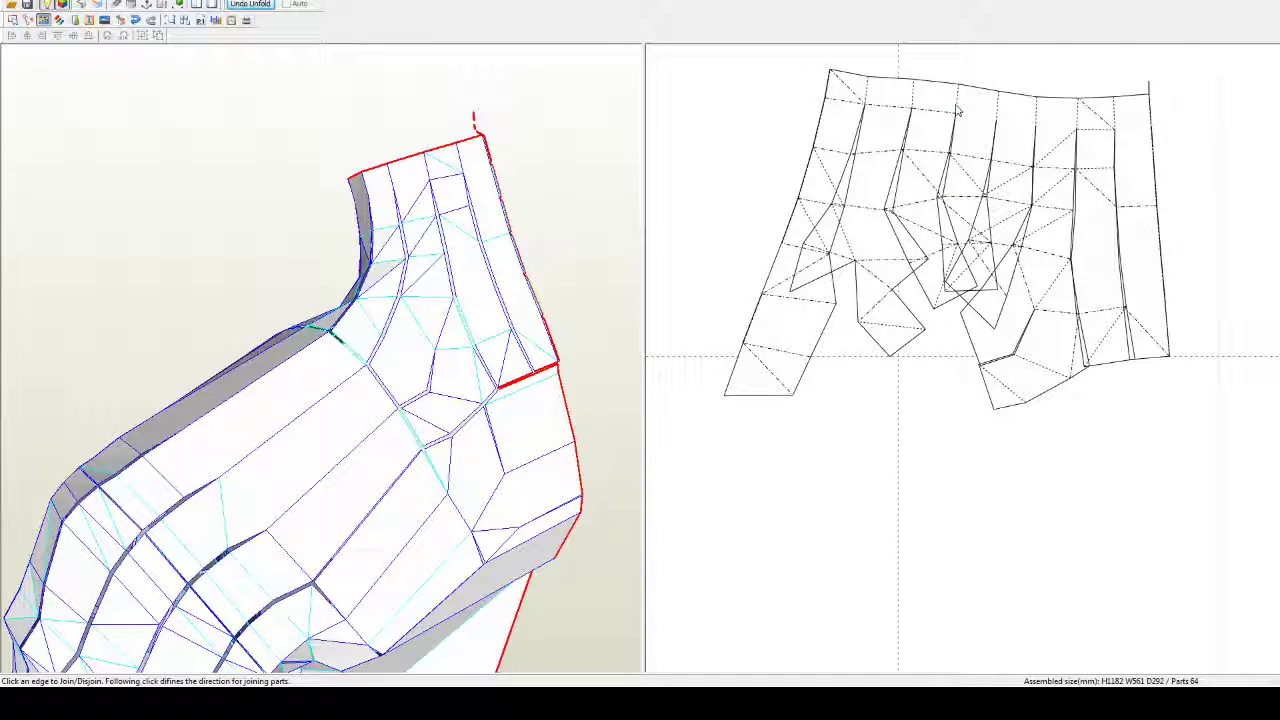
pyautogui.click(845, 273)
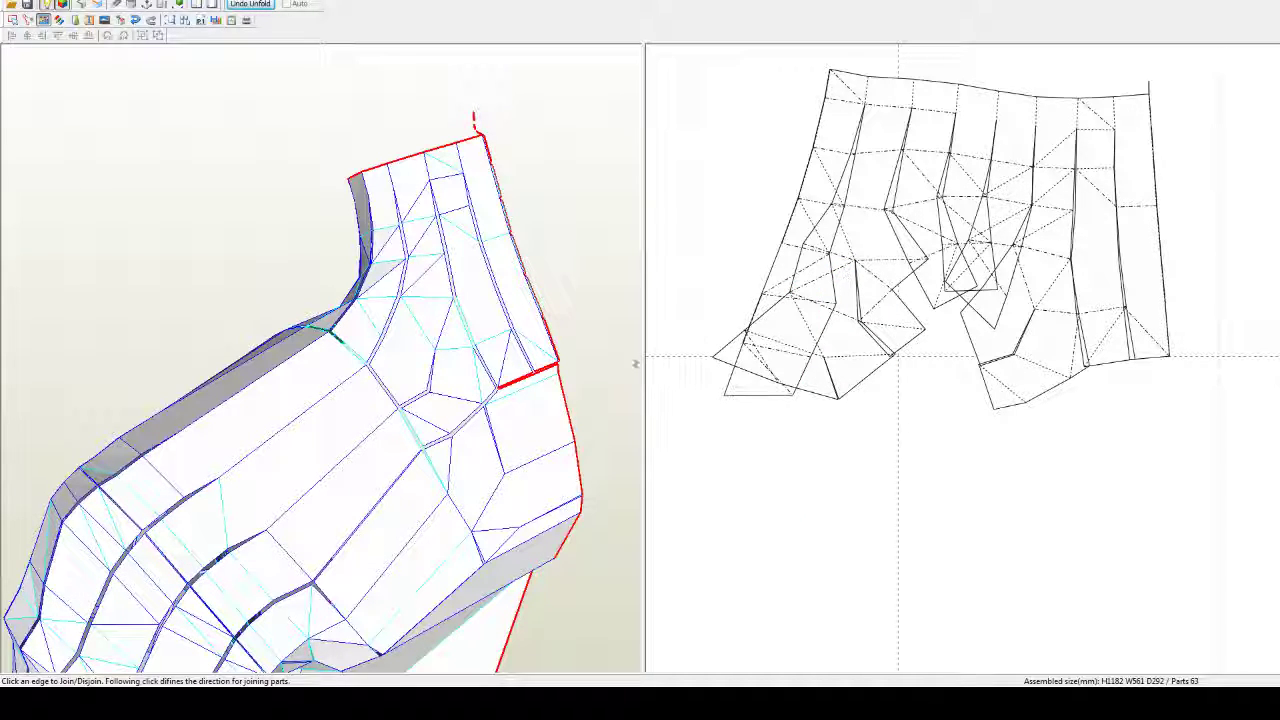
pyautogui.moveTo(519, 375); pyautogui.dragTo(433, 437)
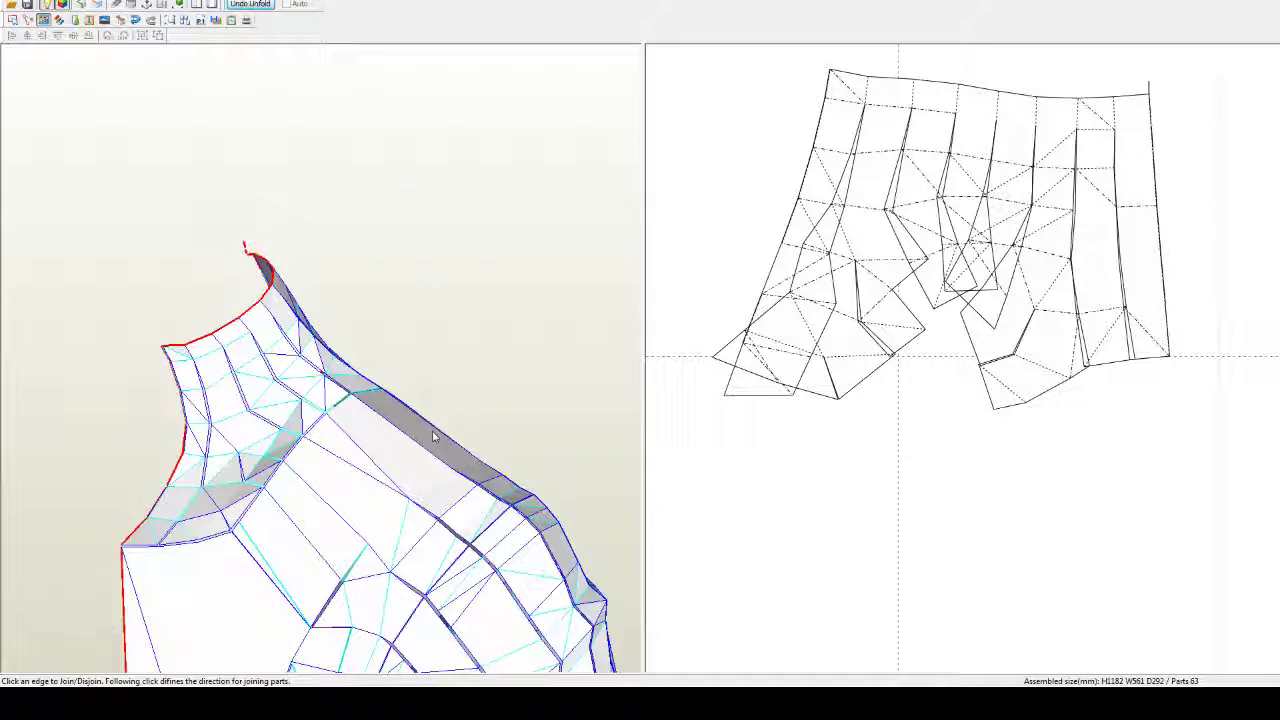
# Step: Disjoin the neck pattern at its middle collar segment and move the two resulting halves apart
pyautogui.click(266, 312)
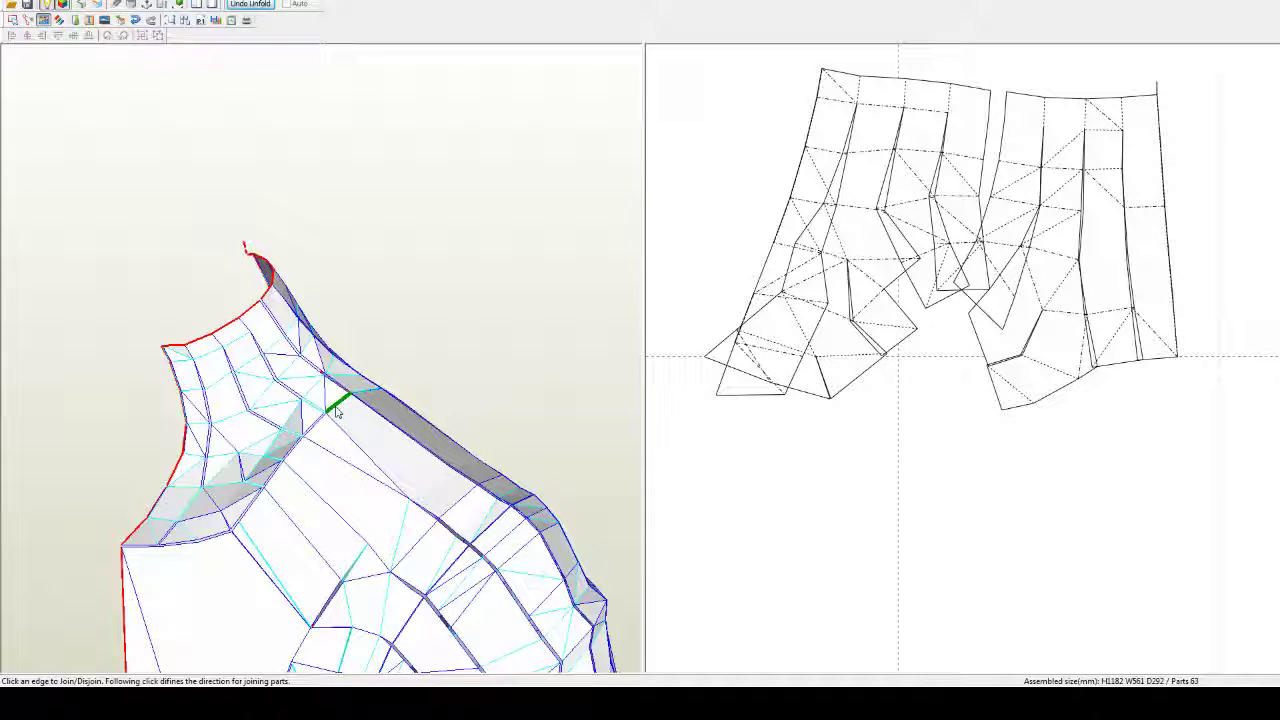
pyautogui.click(949, 103)
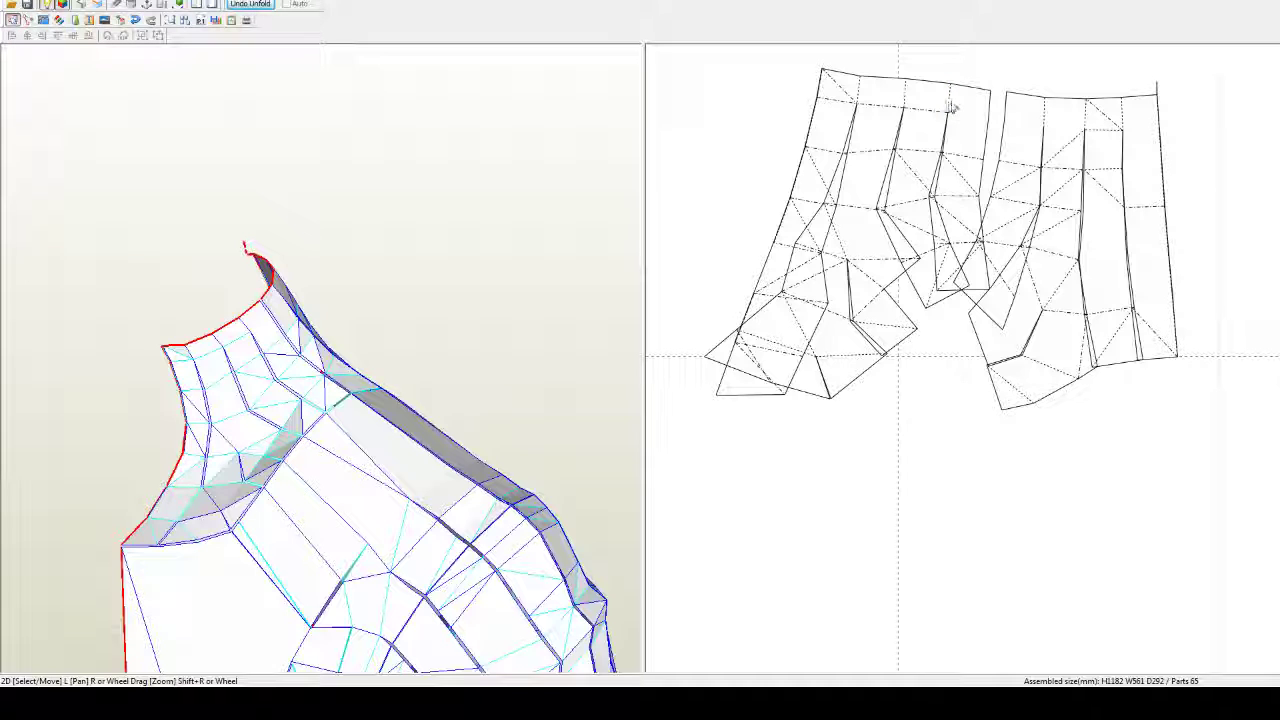
pyautogui.scroll(-3, 898, 210)
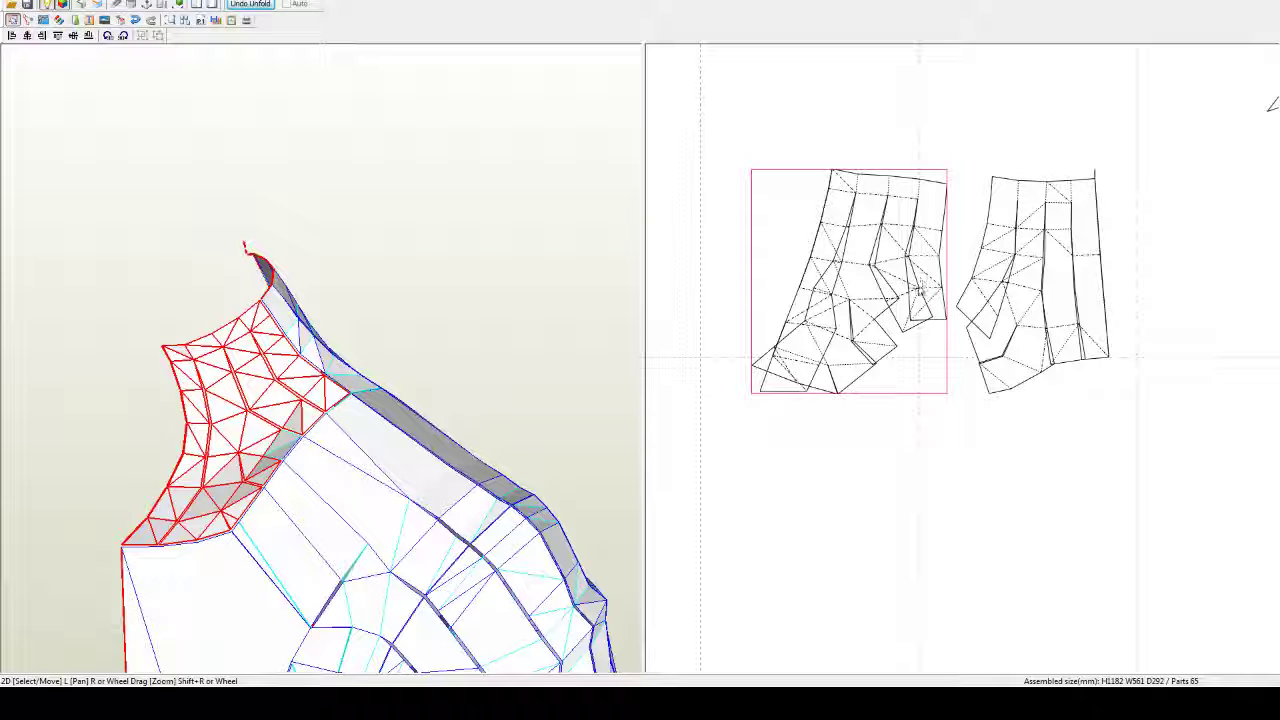
pyautogui.scroll(3, 866, 200)
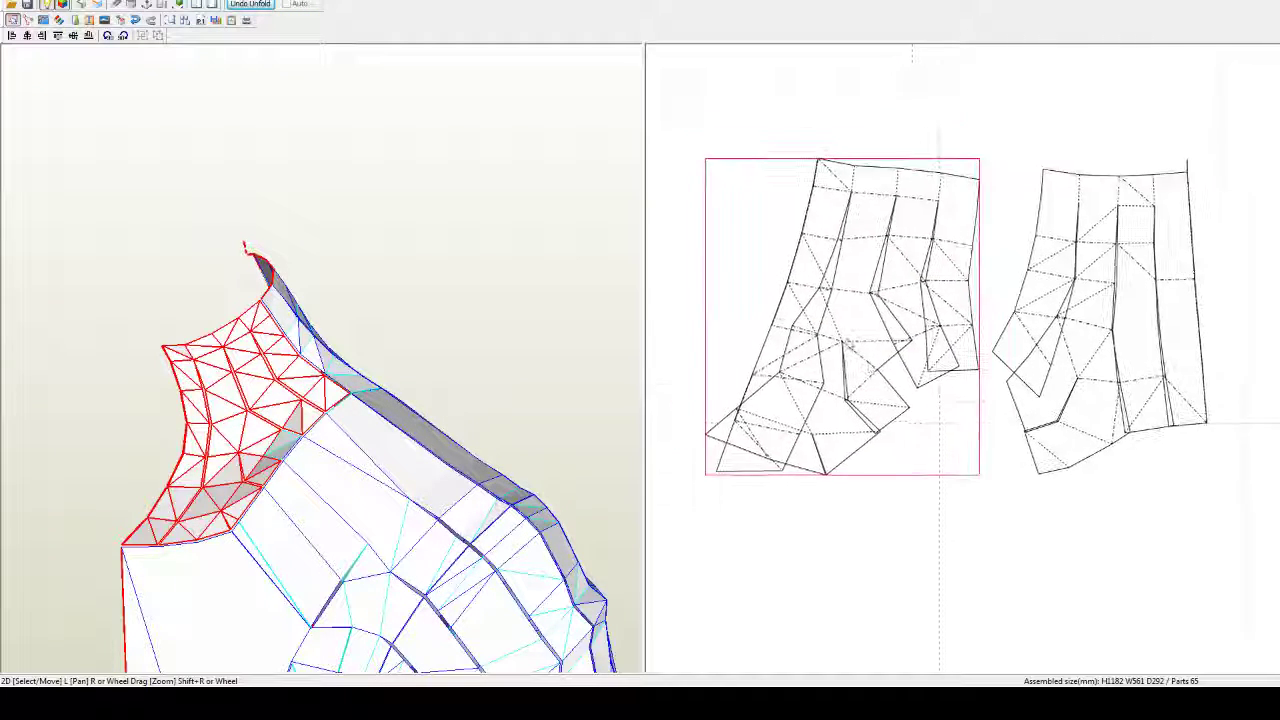
pyautogui.scroll(4, 849, 344)
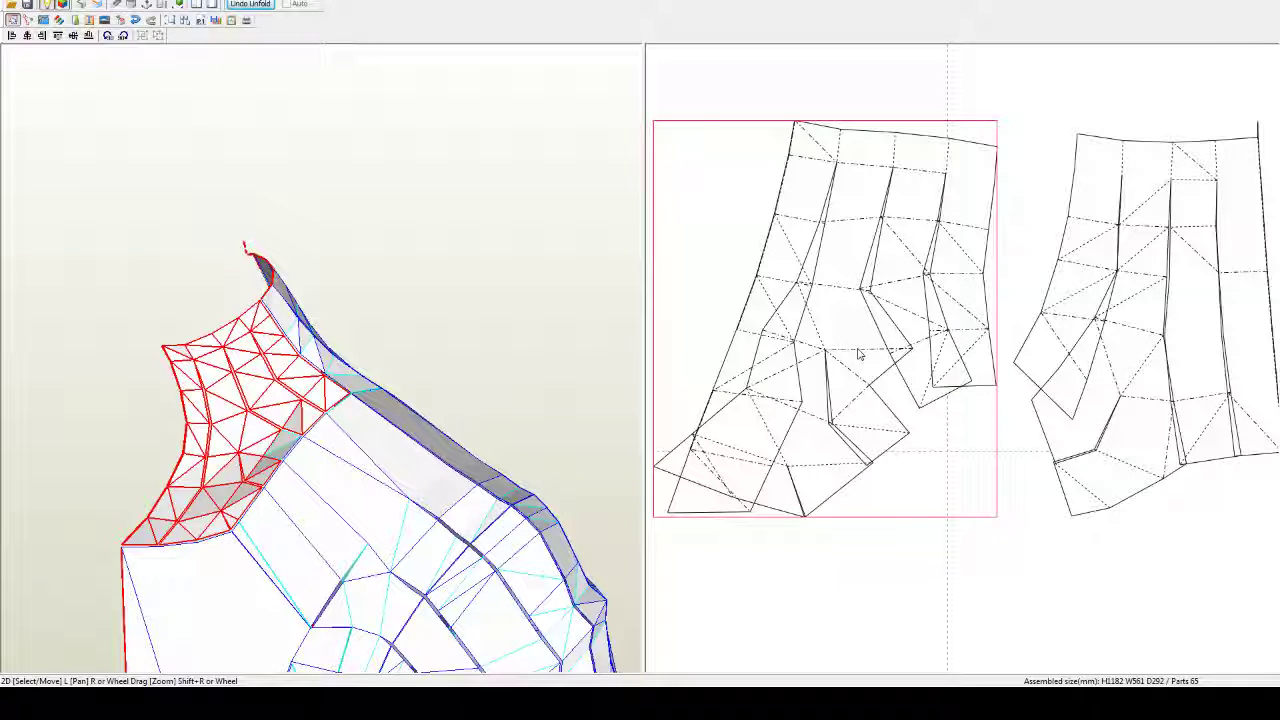
pyautogui.moveTo(858, 354); pyautogui.dragTo(925, 333, button='right')
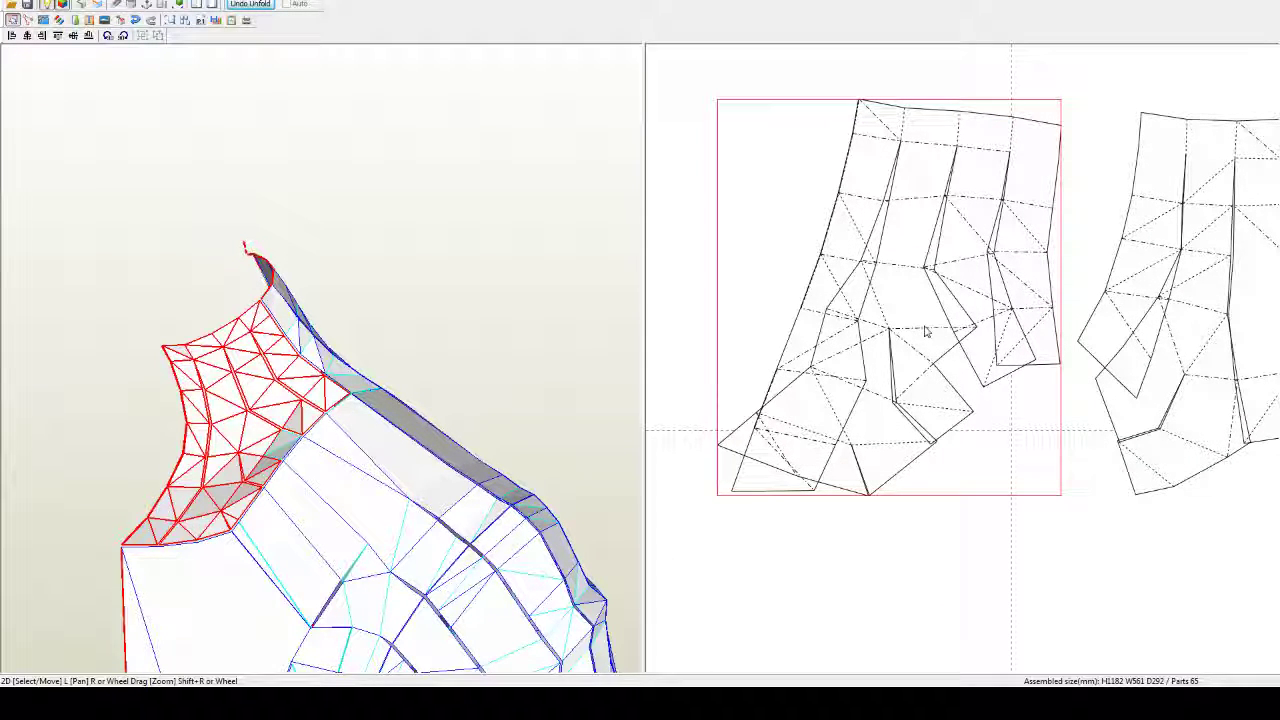
# Step: Disjoin the three collar edges of the shoulder-side neck half to split it into four separate strips
pyautogui.press('j')
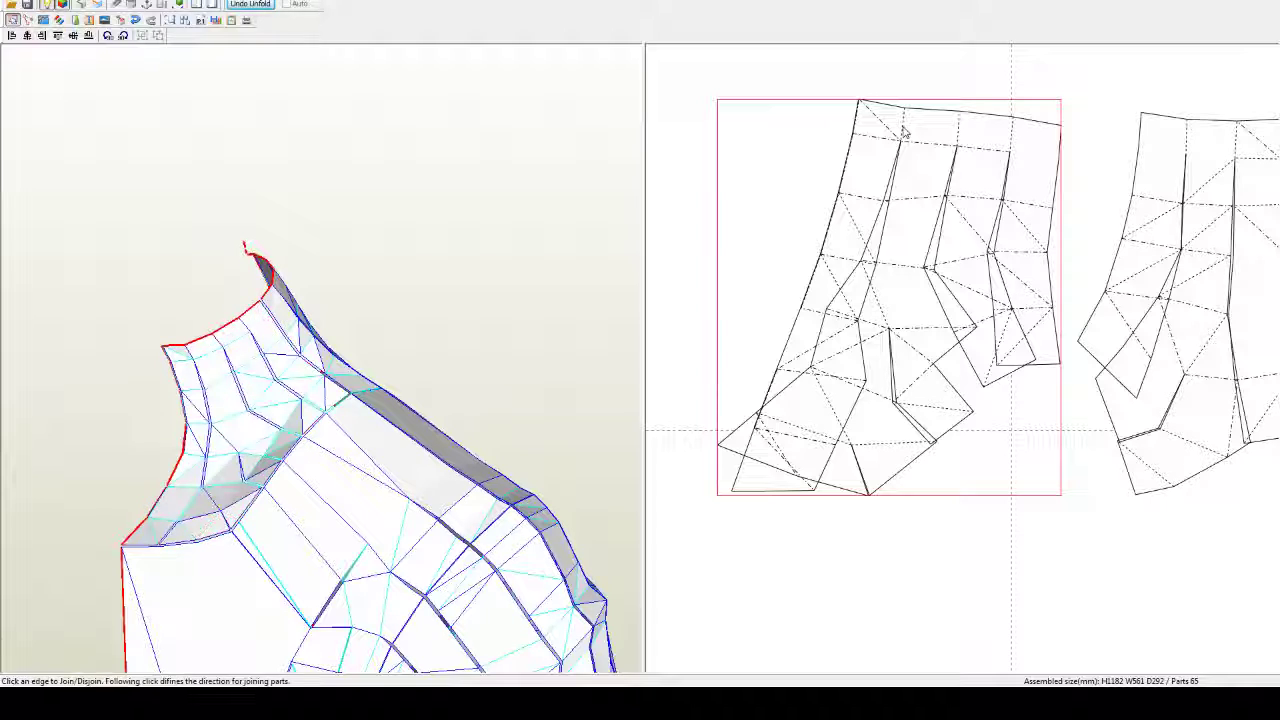
pyautogui.click(903, 131)
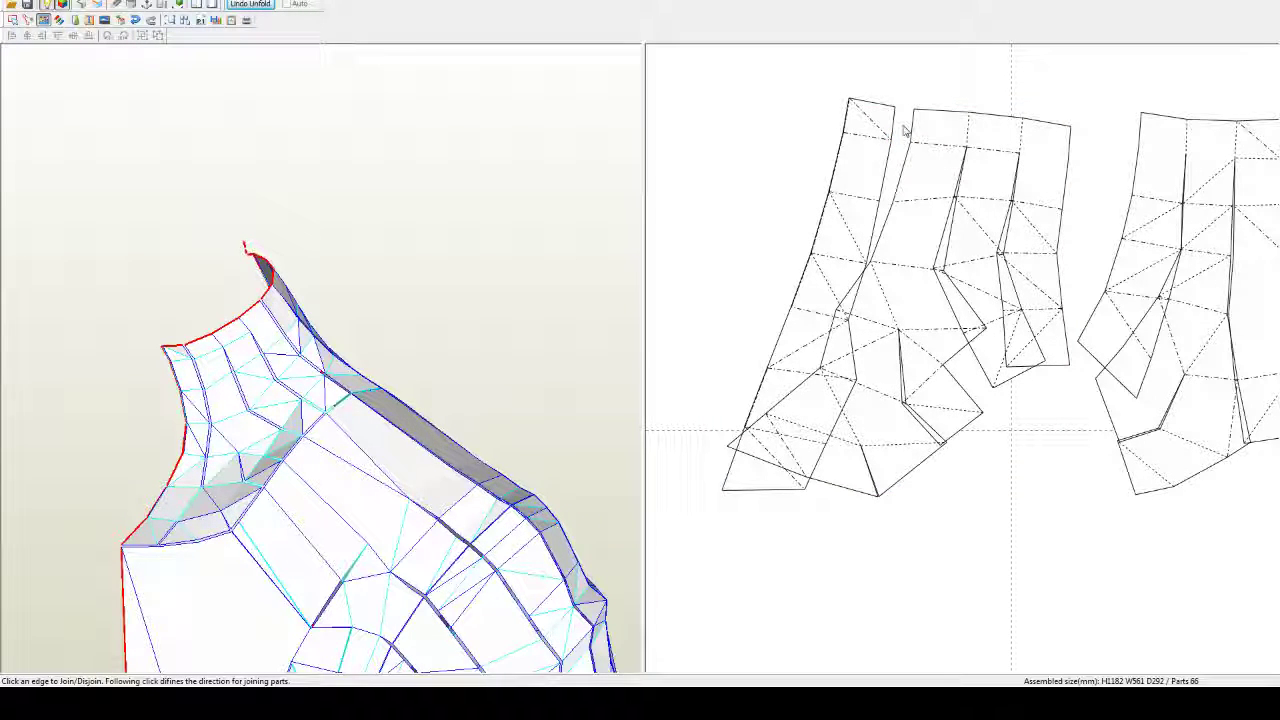
pyautogui.click(969, 127)
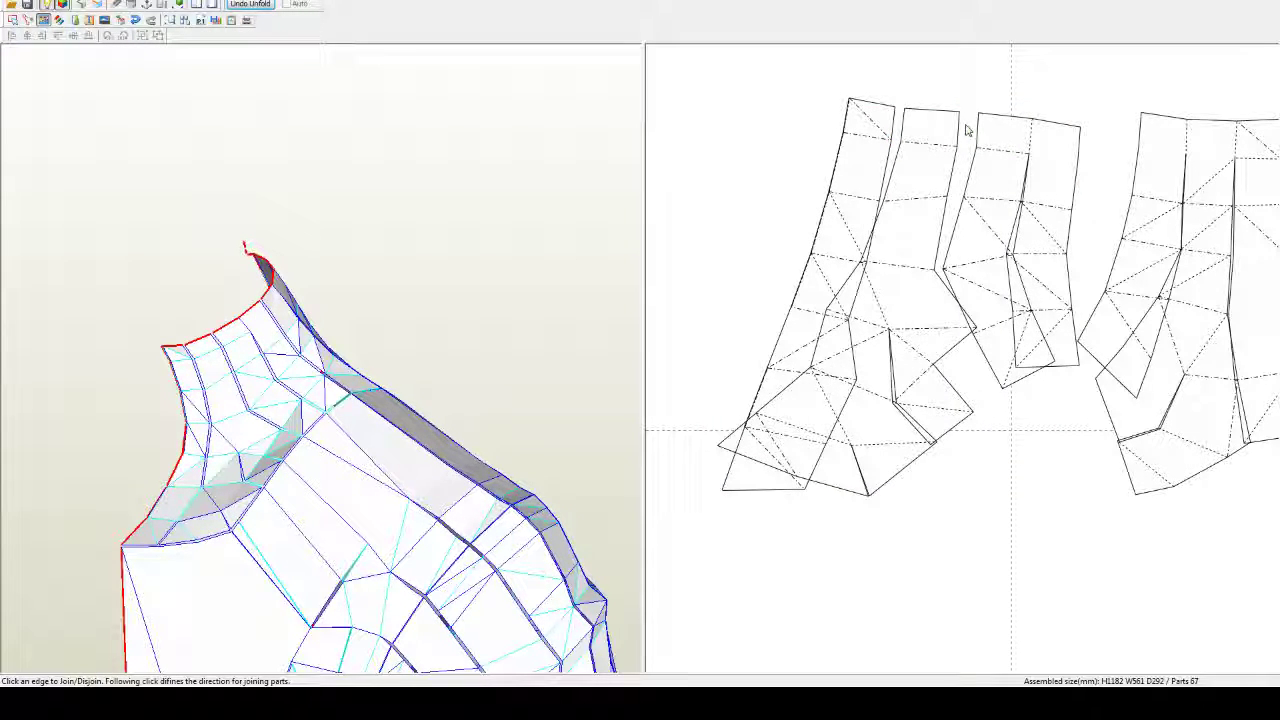
pyautogui.click(1031, 145)
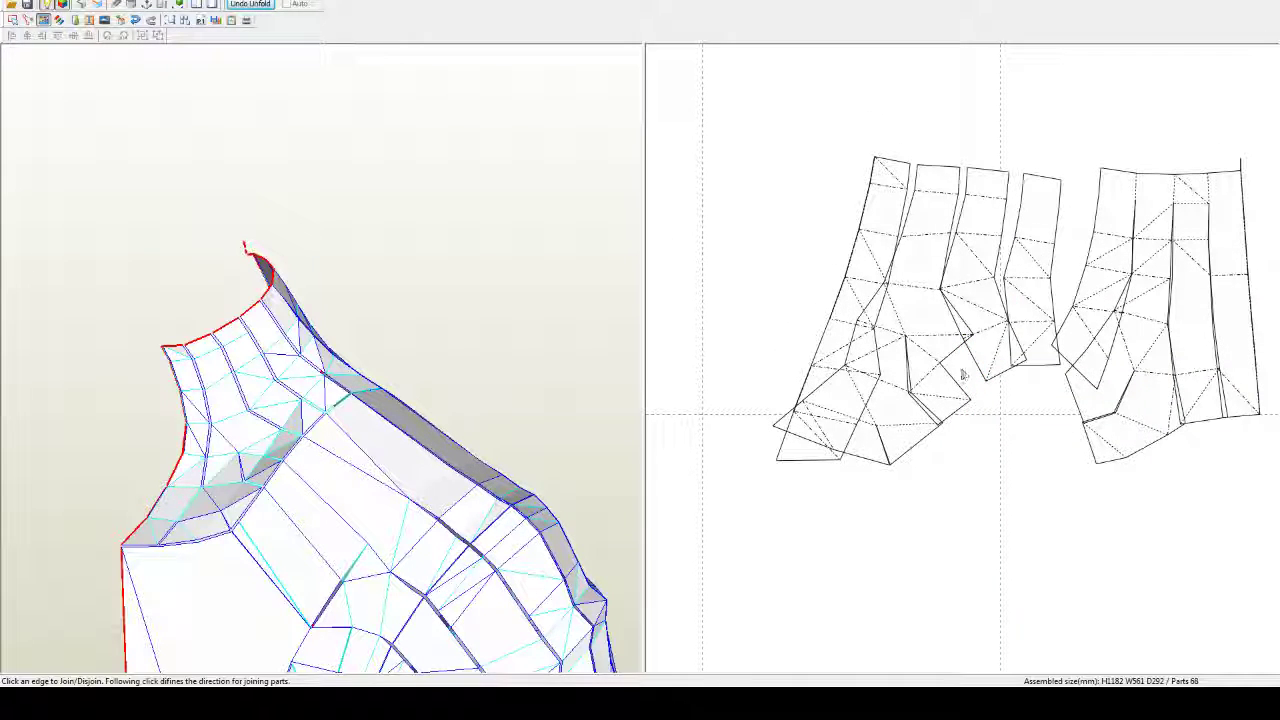
# Step: Join the loose triangular face to the open lower edge of the second neck strip
pyautogui.click(952, 362)
pyautogui.click(943, 417)
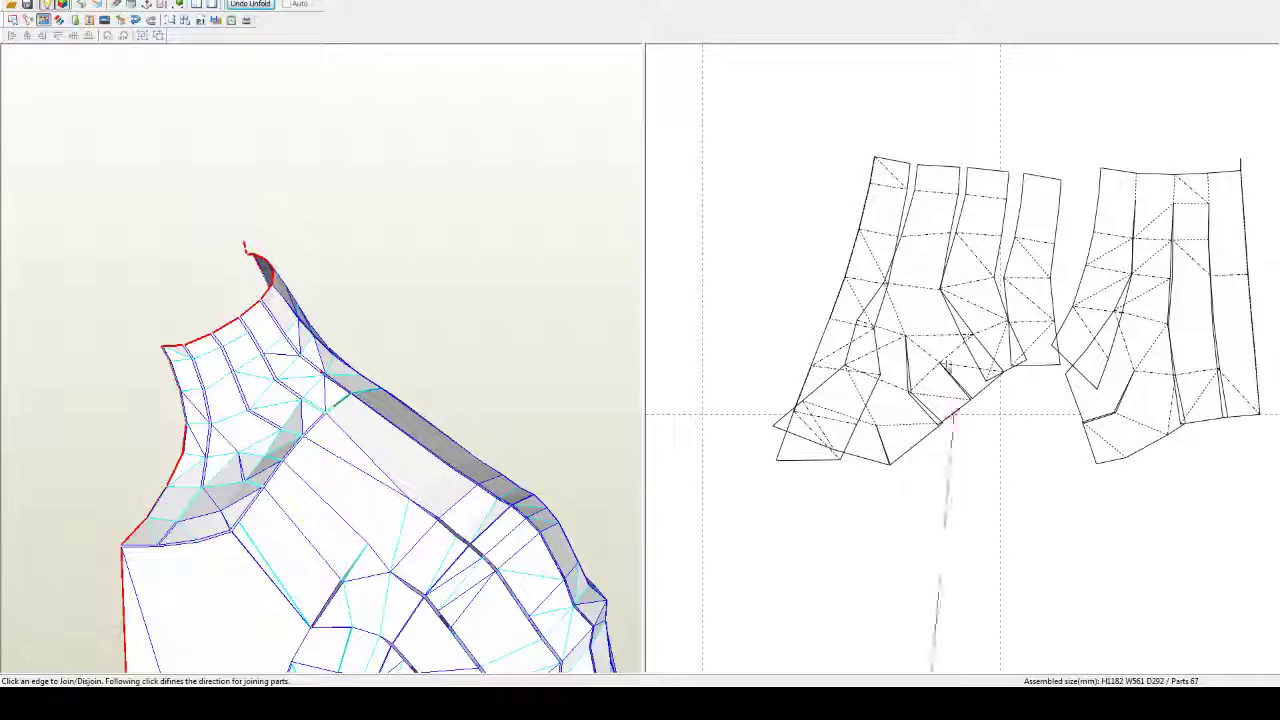
pyautogui.press('Escape')
# Step: Pull the first two neck strips clear of the others and rotate the second strip to stand alongside the first
pyautogui.scroll(-2, 904, 277)
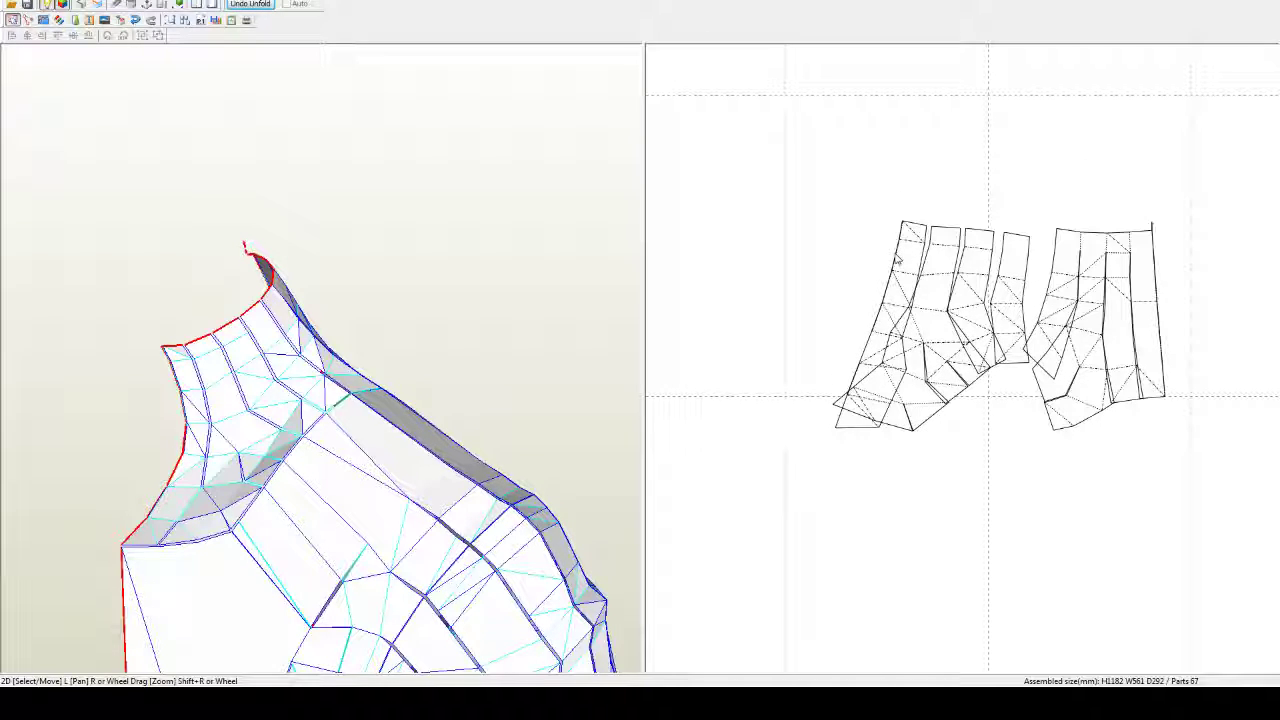
pyautogui.moveTo(902, 257); pyautogui.dragTo(806, 224)
pyautogui.moveTo(936, 268); pyautogui.dragTo(882, 252)
pyautogui.hotkey('ctrl', 'r')
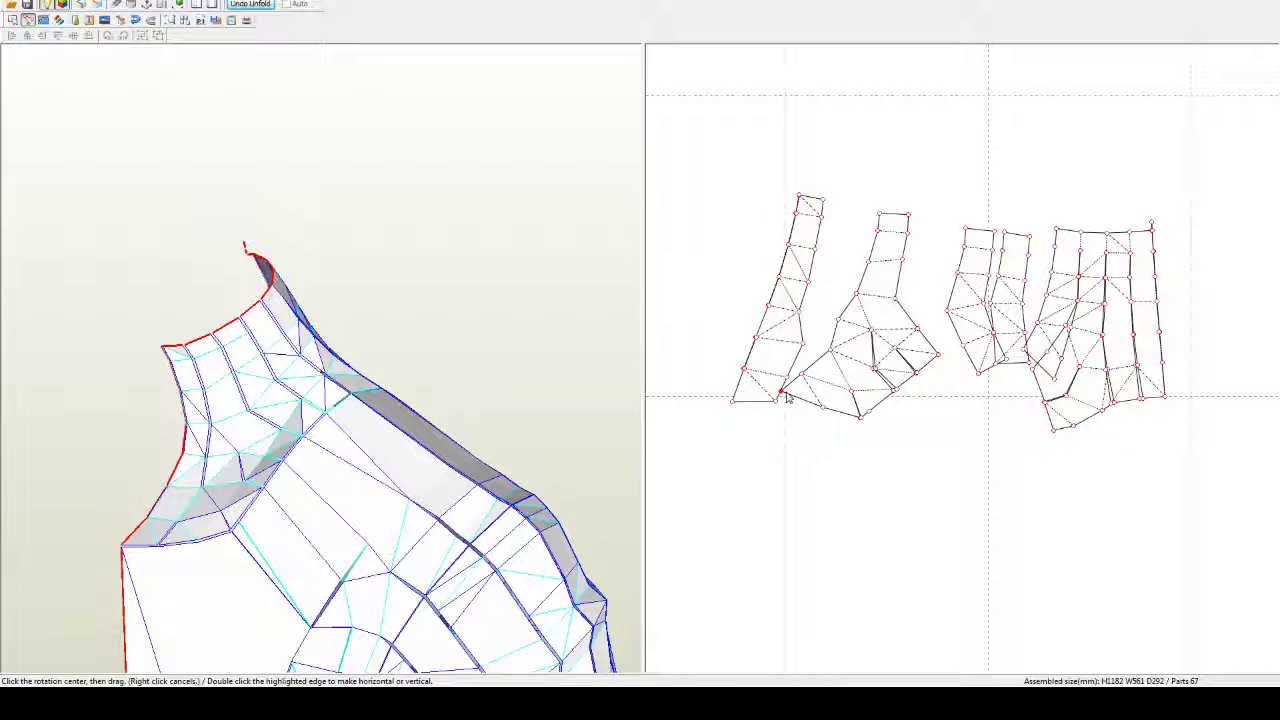
pyautogui.moveTo(785, 392); pyautogui.dragTo(785, 402)
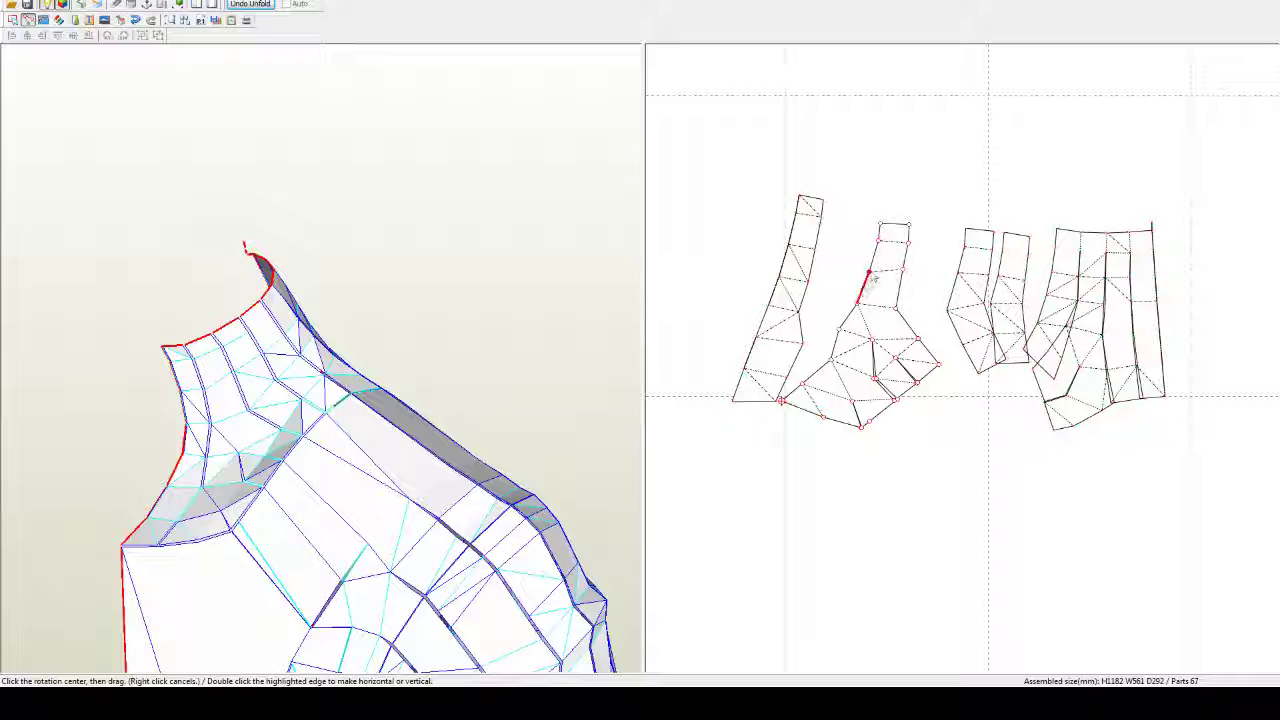
pyautogui.moveTo(893, 231)
pyautogui.mouseDown()
pyautogui.moveTo(812, 204)
pyautogui.moveTo(826, 205)
pyautogui.mouseUp()
# Step: Move the third neck strip beside the second and rotate it about its lower corner to follow the second's edge
pyautogui.moveTo(972, 261); pyautogui.dragTo(930, 303)
pyautogui.click(924, 316)
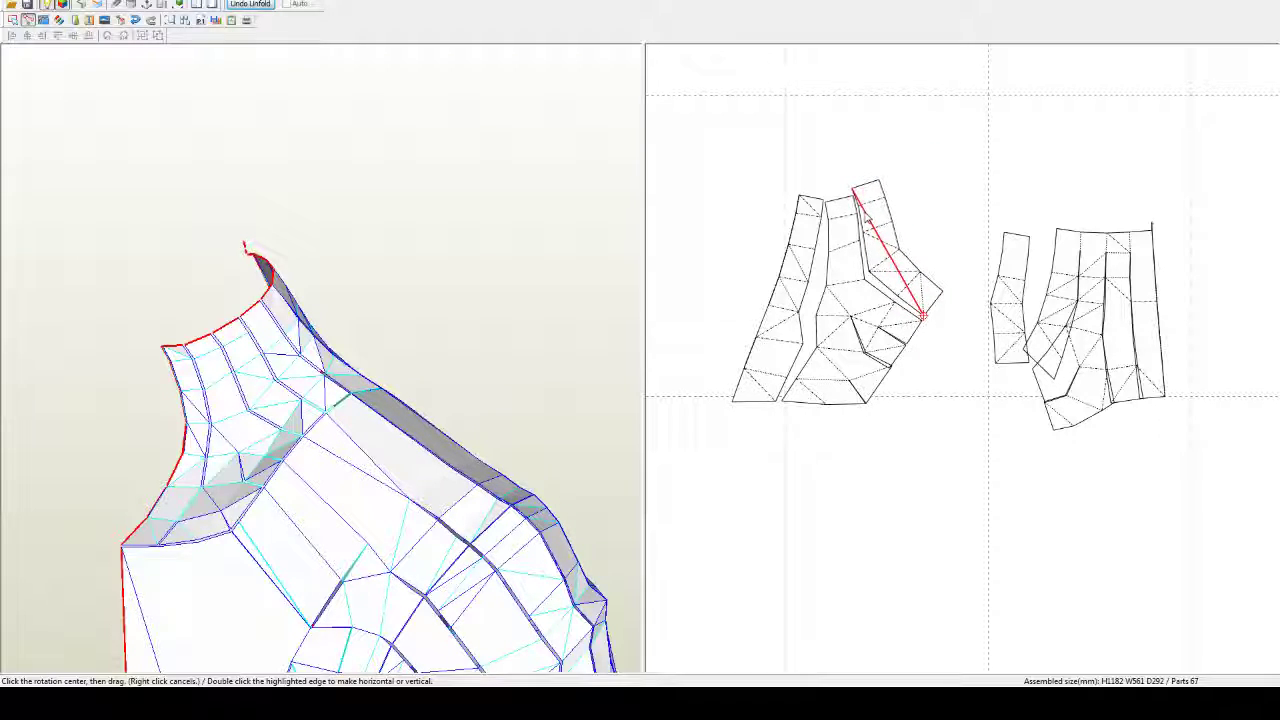
pyautogui.click(876, 214)
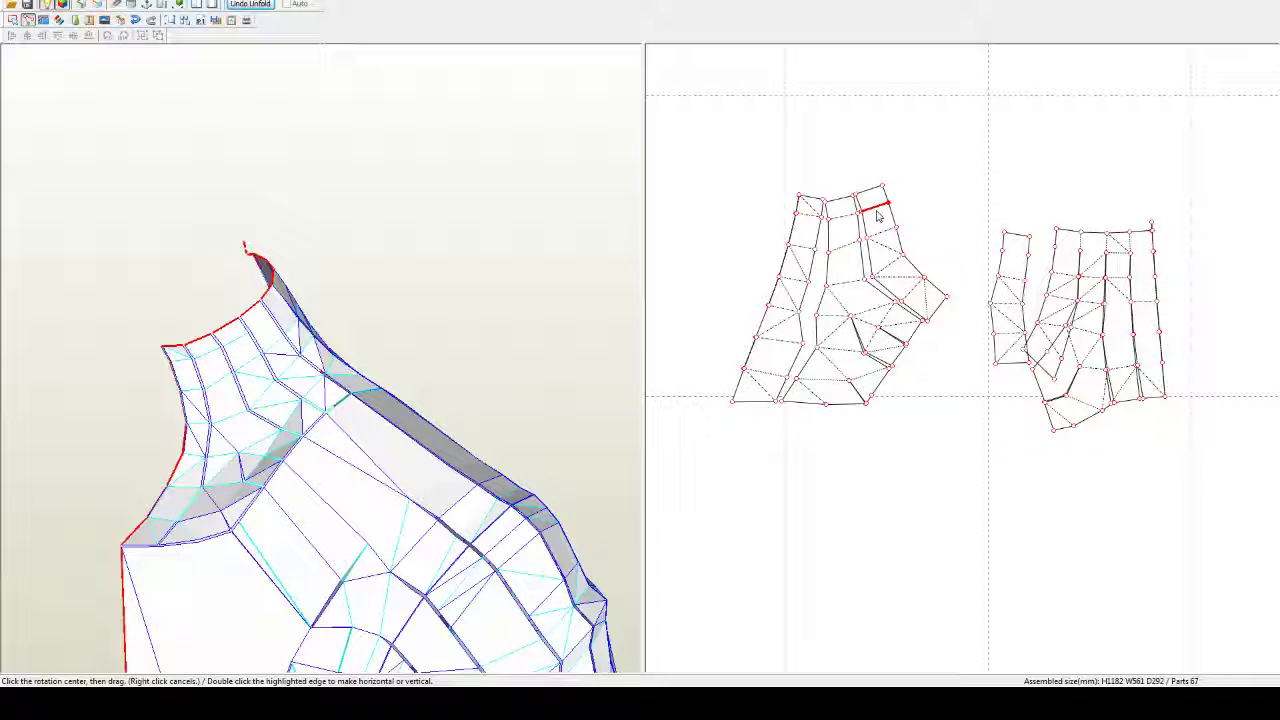
pyautogui.rightClick(890, 278)
# Step: Nudge and rotate the second neck strip so its upper and lower corners meet those of the first strip
pyautogui.scroll(2, 897, 302)
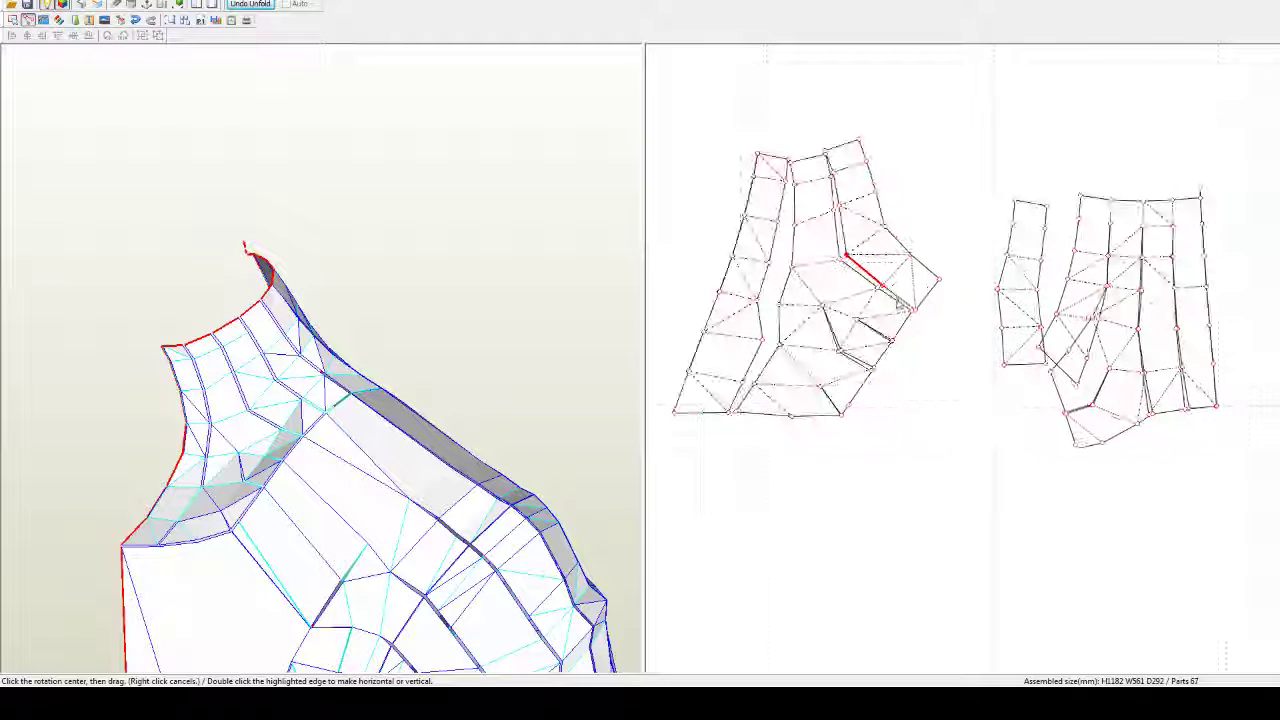
pyautogui.scroll(4, 898, 305)
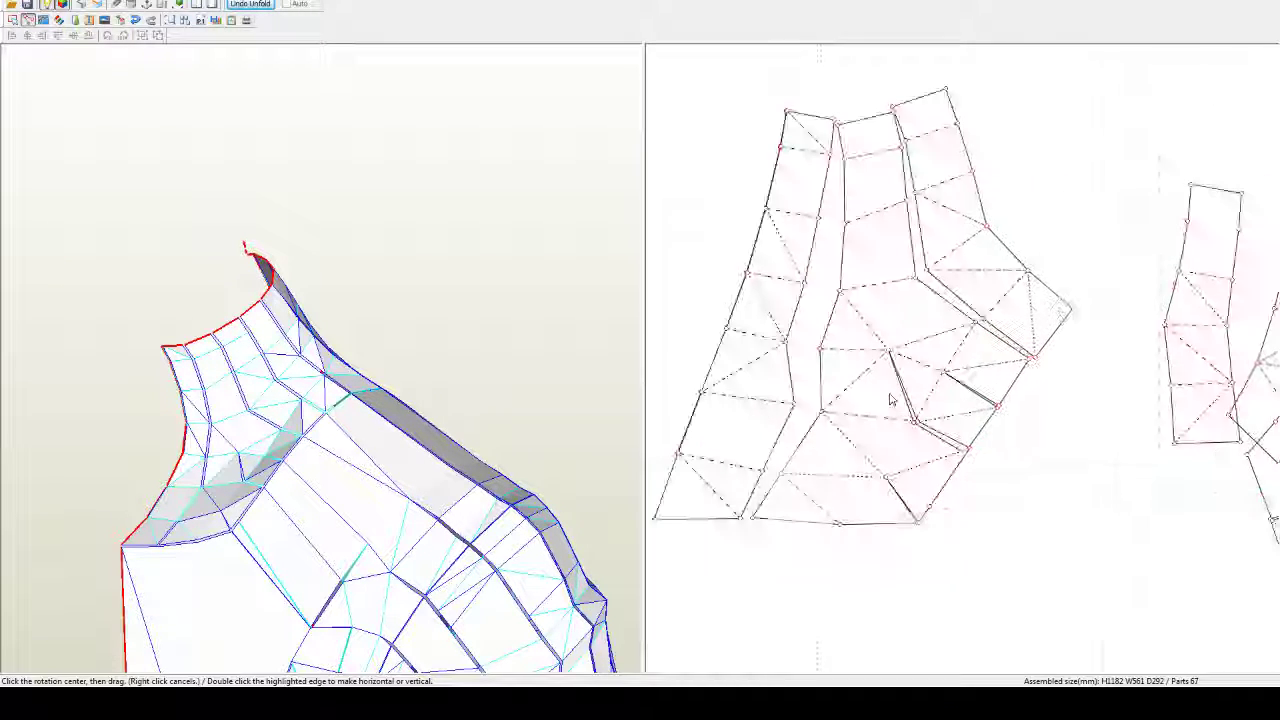
pyautogui.scroll(4, 938, 400)
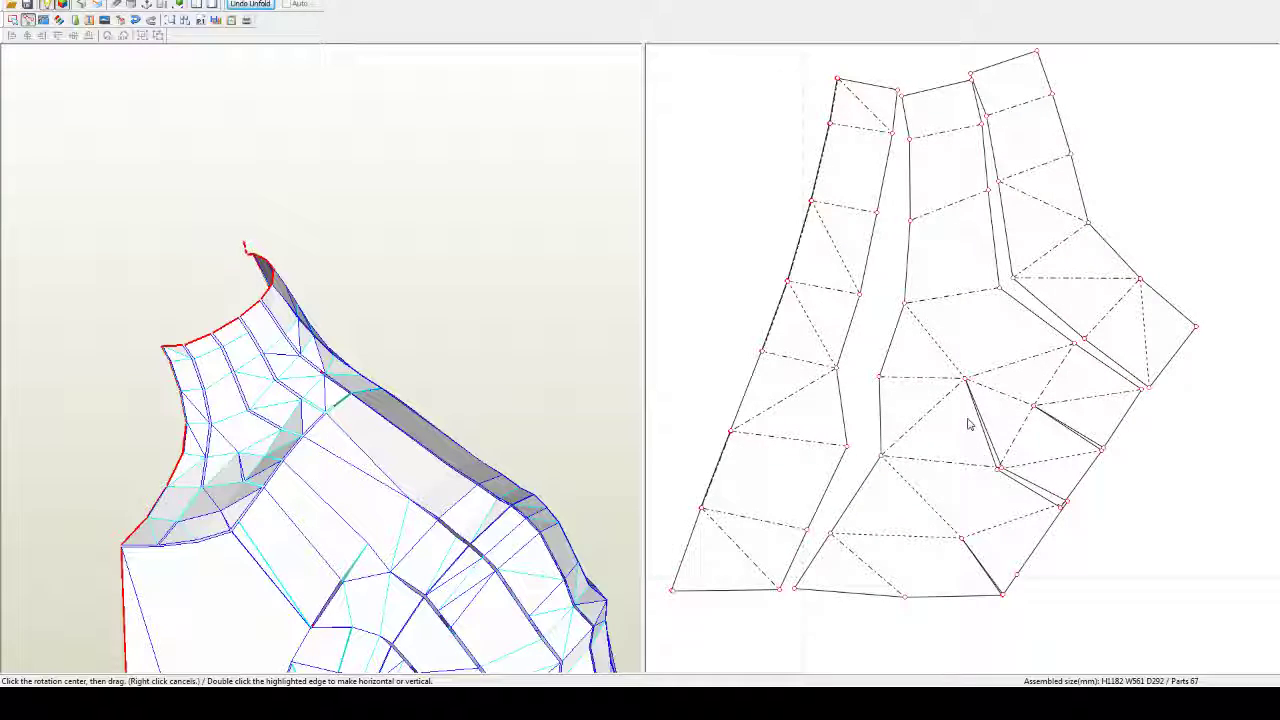
pyautogui.click(911, 410)
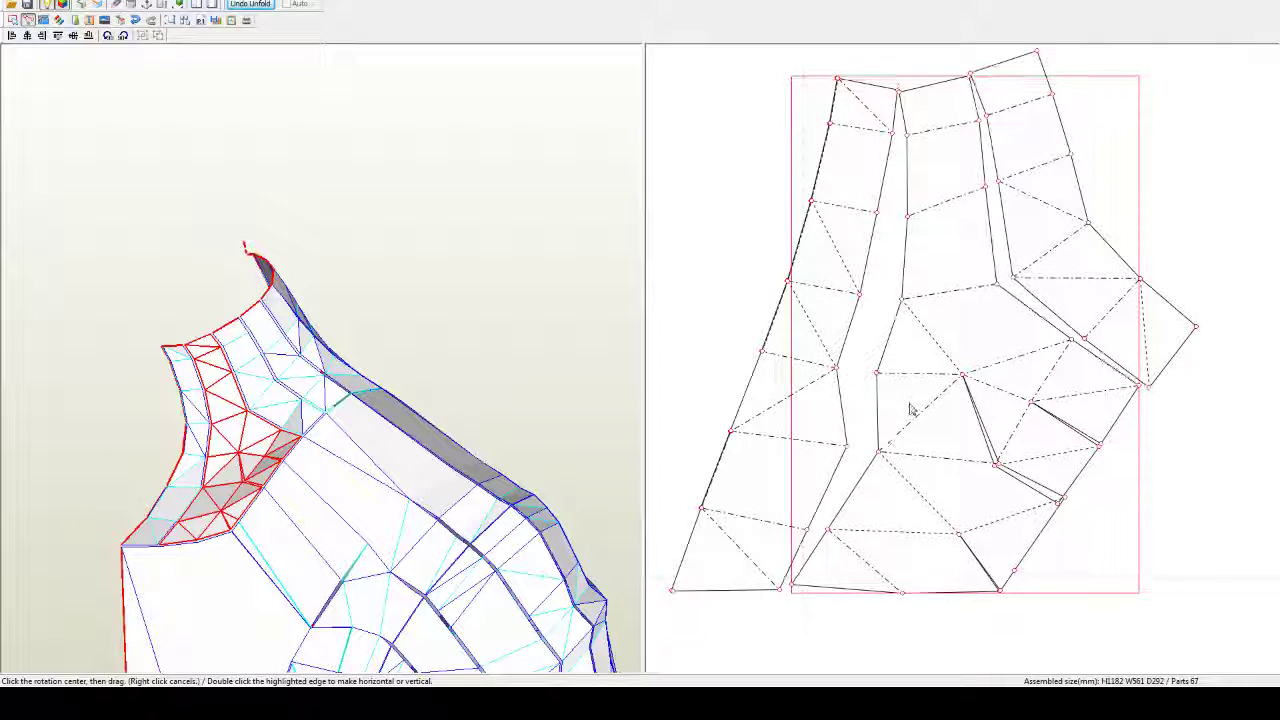
pyautogui.moveTo(911, 410); pyautogui.dragTo(906, 412)
pyautogui.click(884, 245)
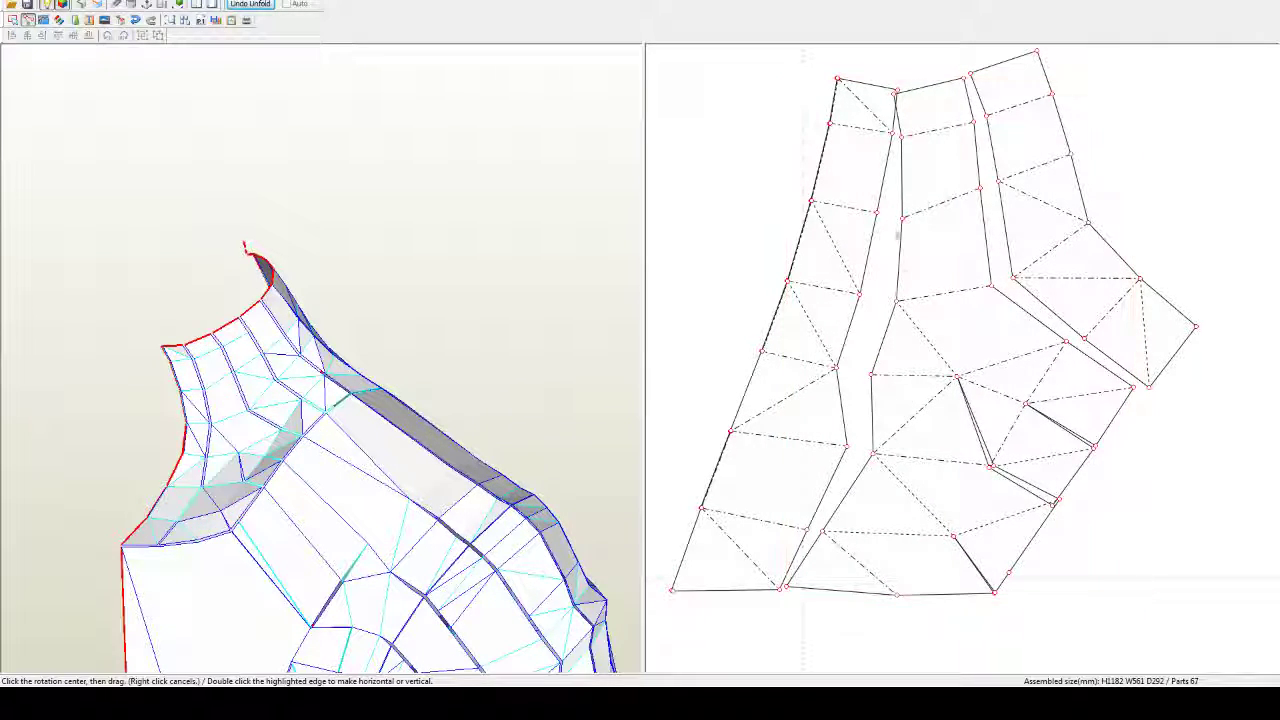
pyautogui.click(894, 100)
pyautogui.moveTo(894, 100); pyautogui.dragTo(897, 105)
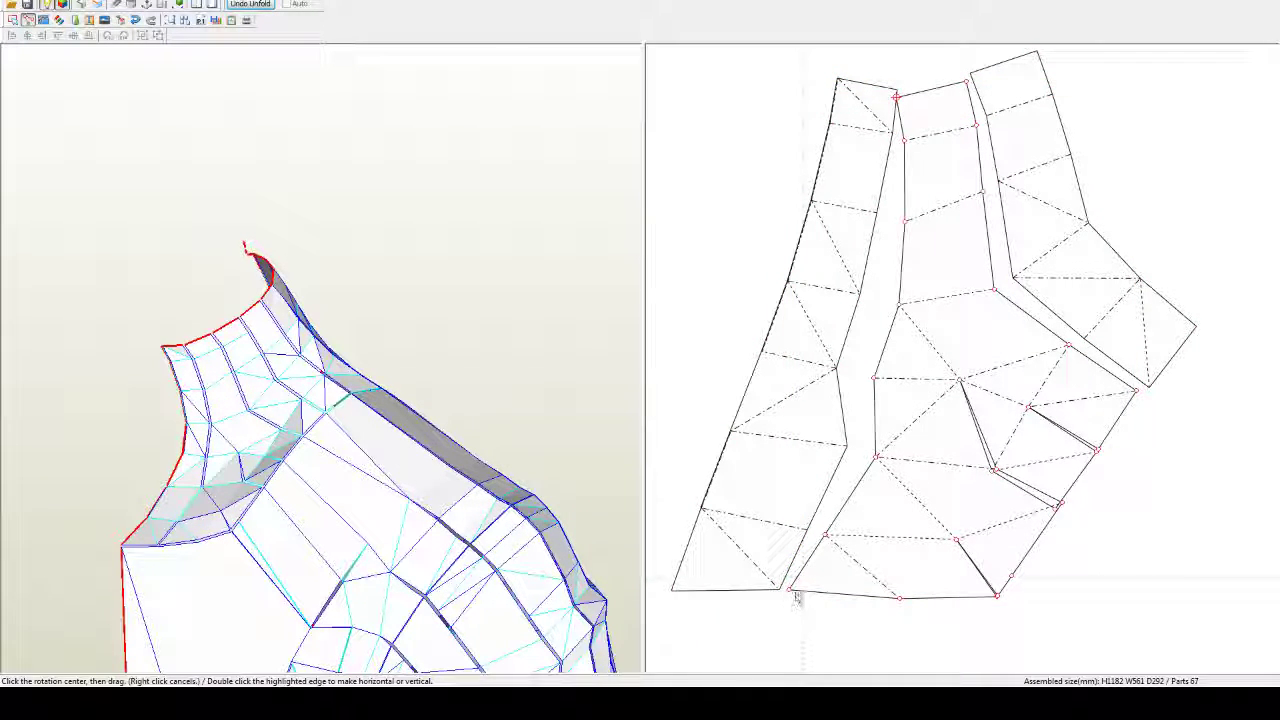
pyautogui.moveTo(796, 595); pyautogui.dragTo(783, 594)
# Step: Shift the third neck strip to the second's collar corner and rotate it until their lower corners meet
pyautogui.click(1031, 173)
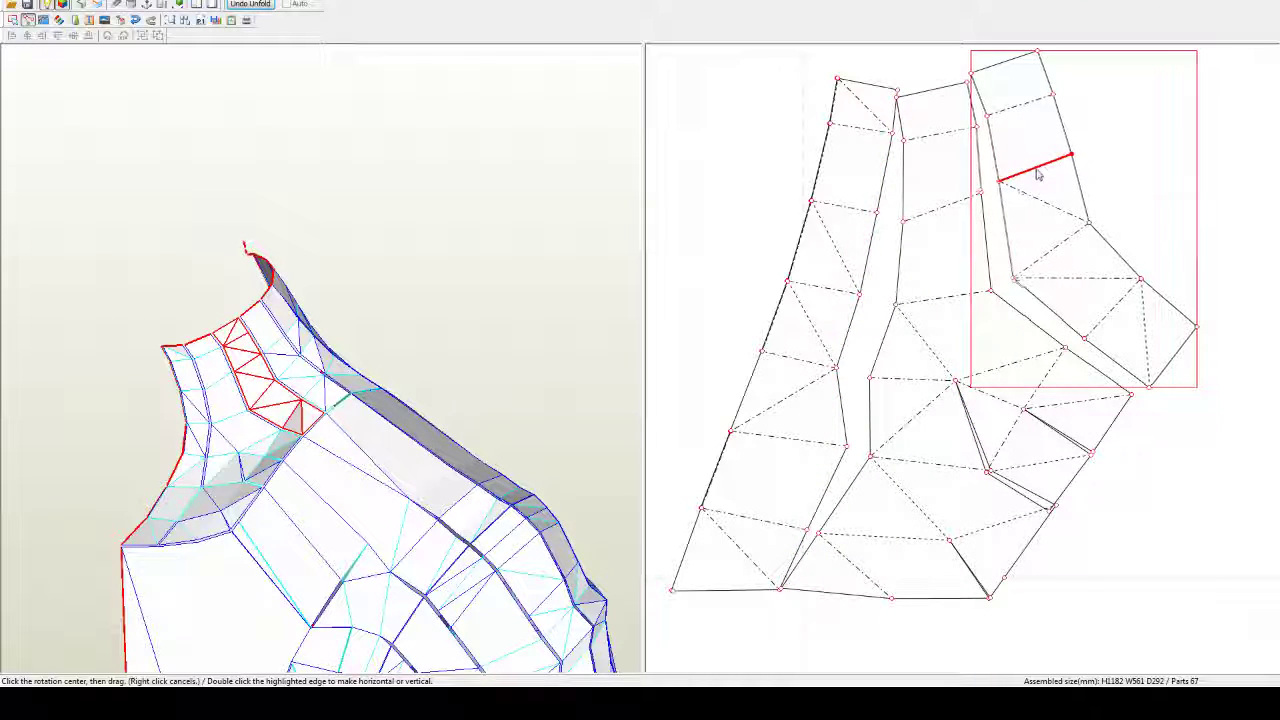
pyautogui.moveTo(1031, 173); pyautogui.dragTo(1028, 176)
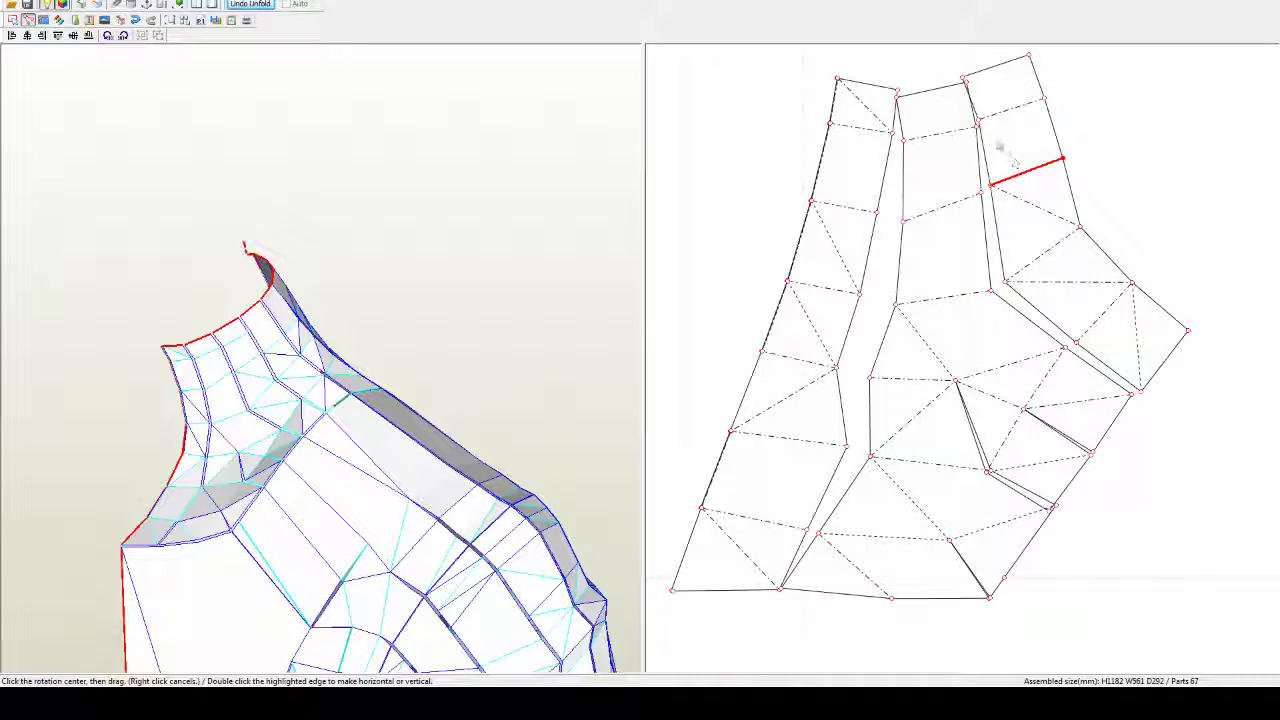
pyautogui.click(962, 79)
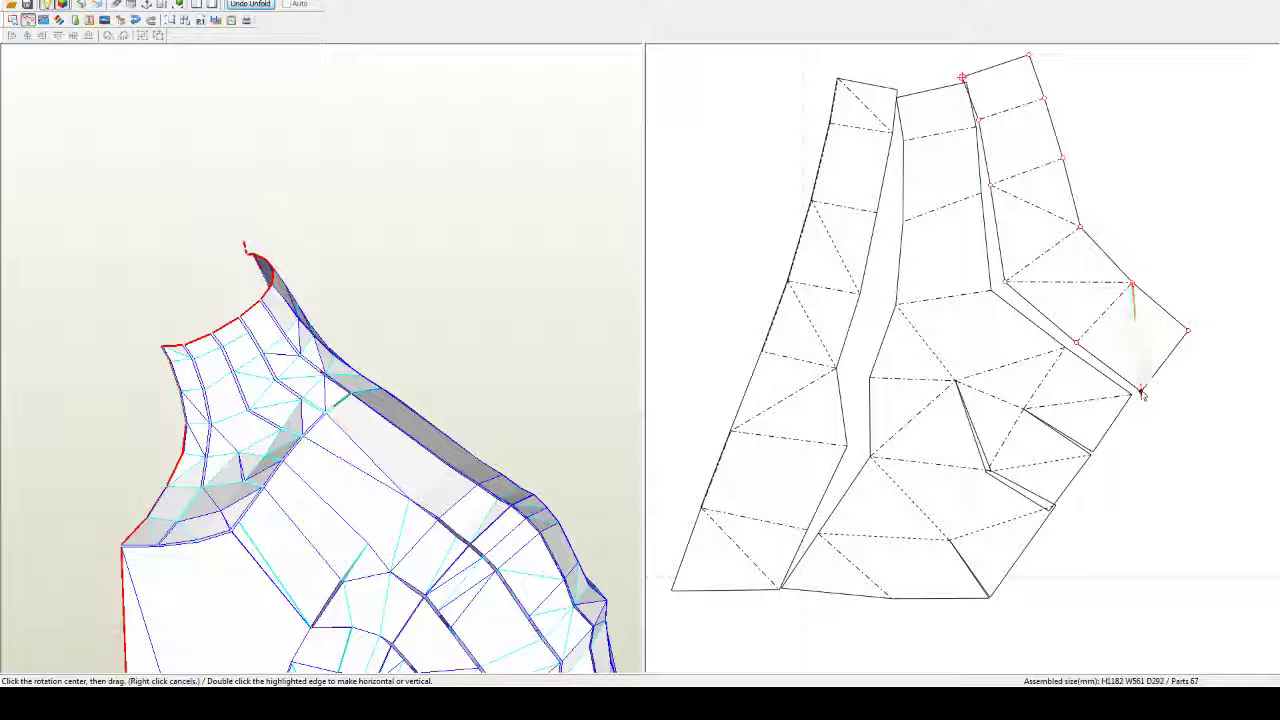
pyautogui.moveTo(1141, 391); pyautogui.dragTo(1132, 396)
# Step: Place the fourth neck strip at the third's lower corner and rotate it so their collar corners meet
pyautogui.moveTo(1029, 250); pyautogui.dragTo(940, 282, button='middle')
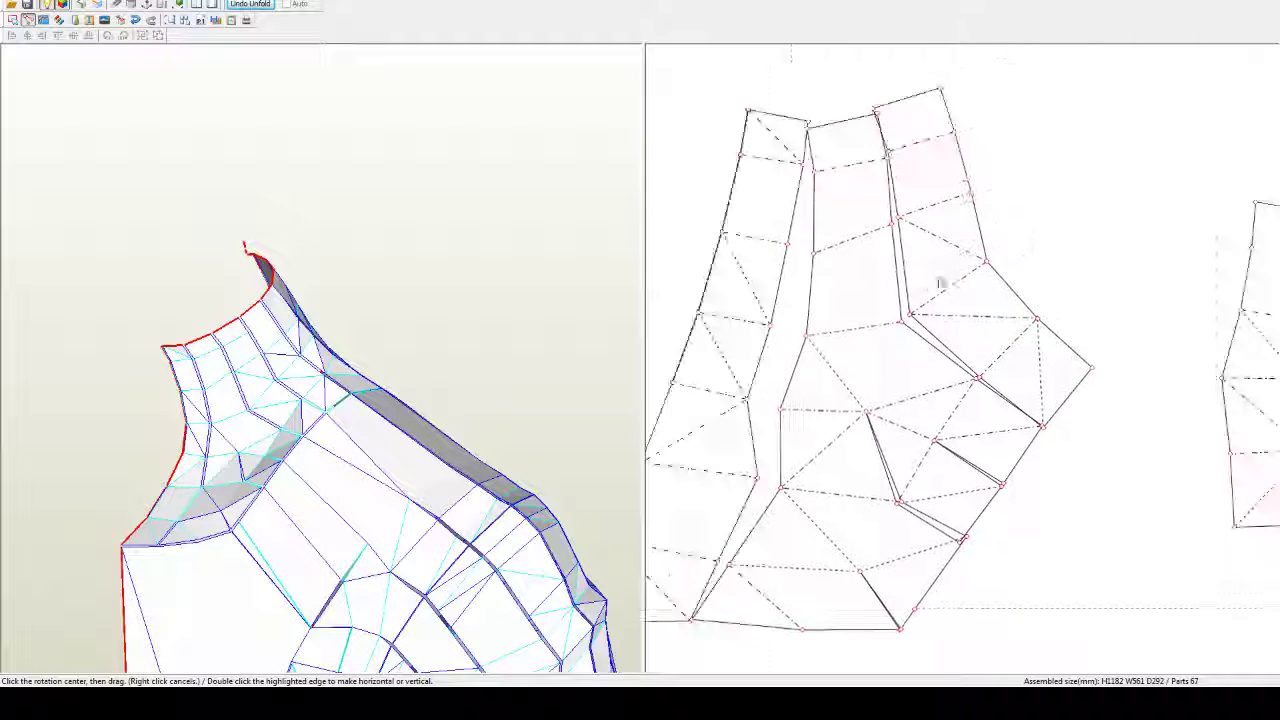
pyautogui.moveTo(1125, 347); pyautogui.dragTo(993, 190)
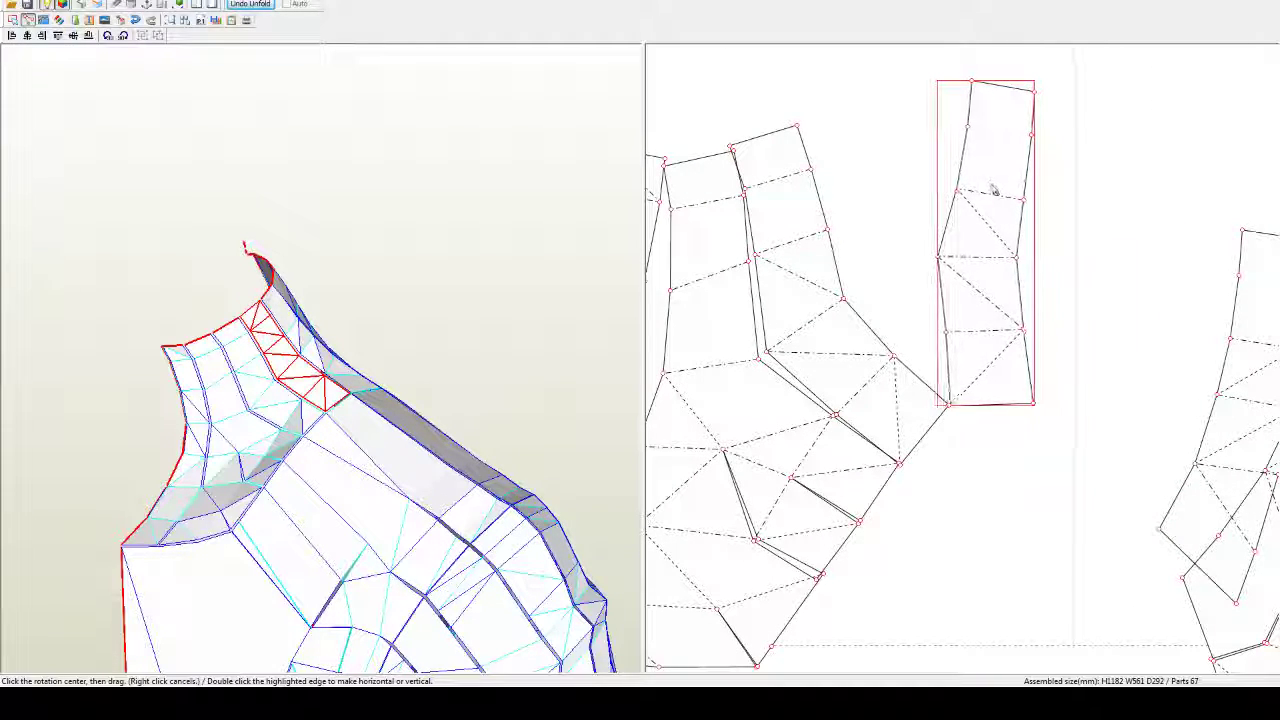
pyautogui.click(951, 407)
pyautogui.moveTo(974, 86); pyautogui.dragTo(813, 151)
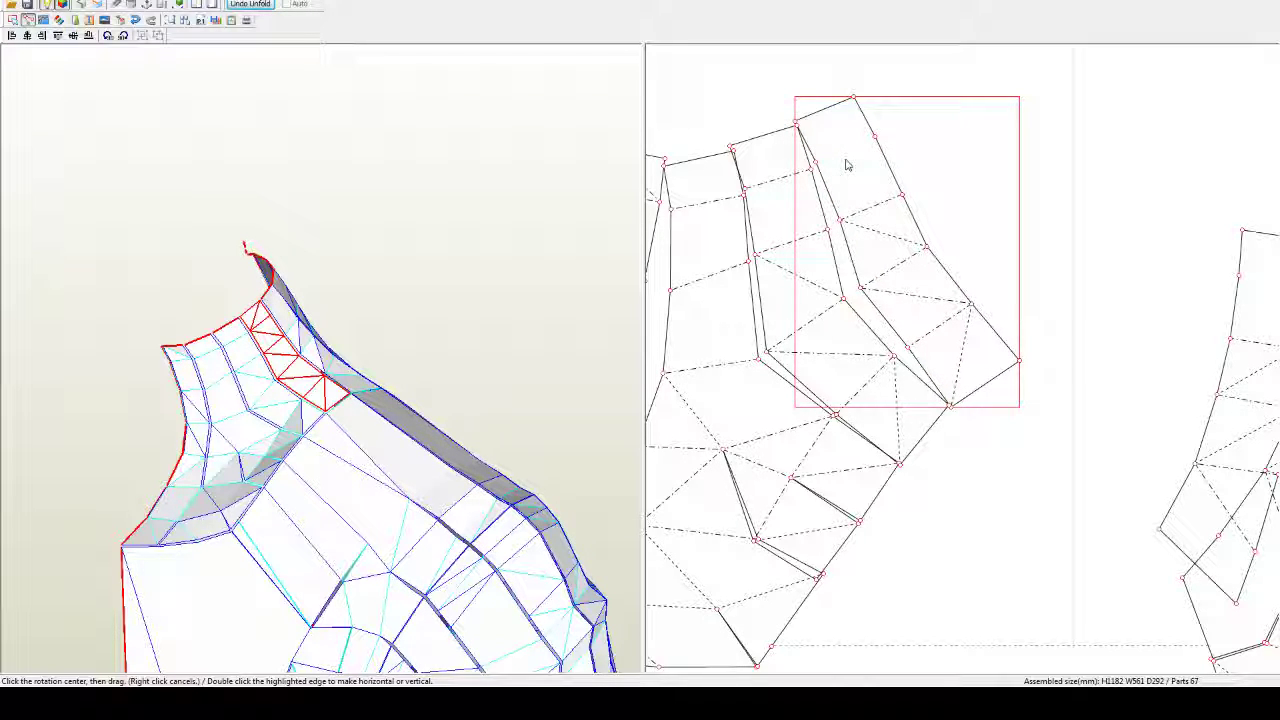
pyautogui.click(848, 165)
# Step: Try to fit the undivided neck half against the fourth strip by matching the collar corners and rotating it
pyautogui.moveTo(954, 354); pyautogui.dragTo(876, 315, button='middle')
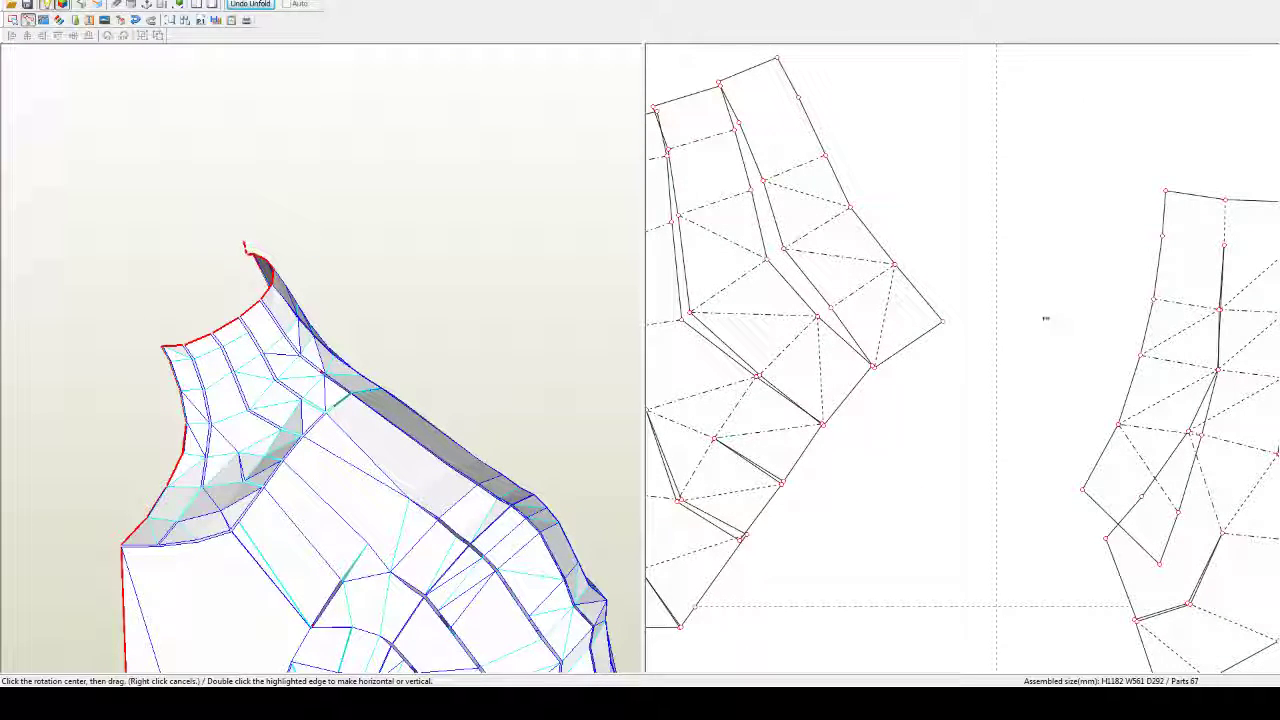
pyautogui.scroll(-4, 1040, 346)
pyautogui.moveTo(1040, 351); pyautogui.dragTo(1061, 408, button='middle')
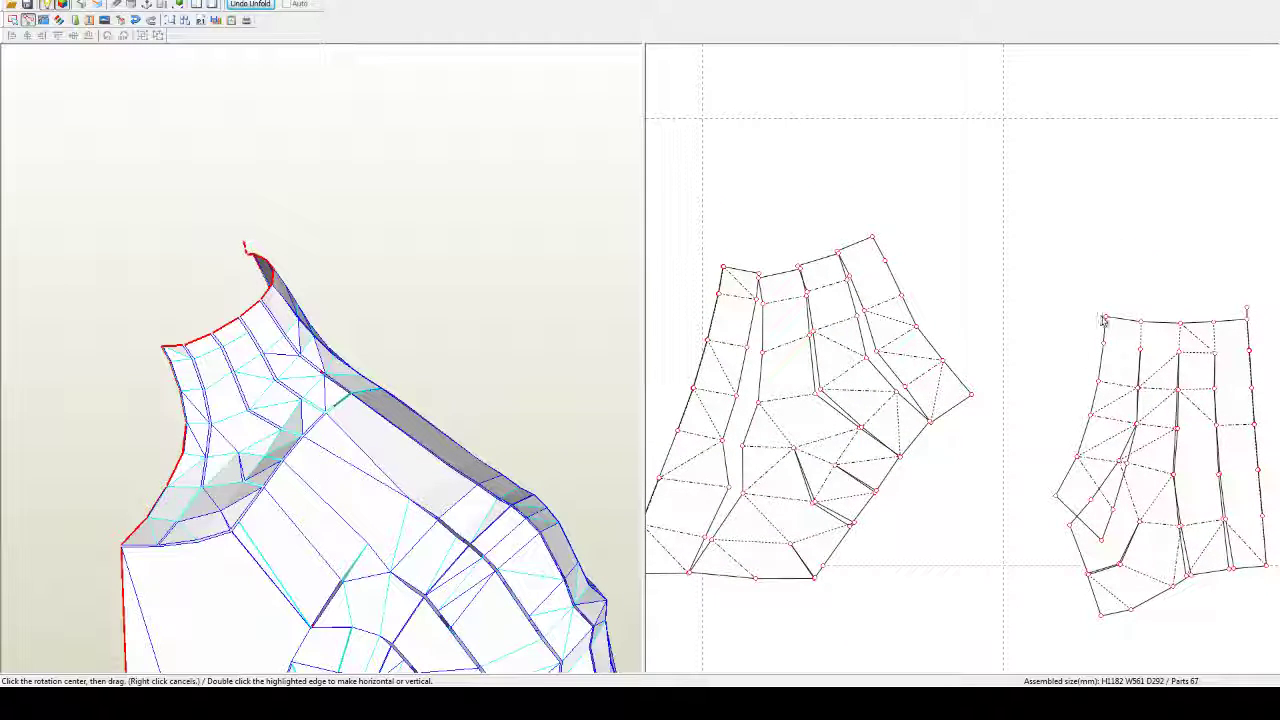
pyautogui.moveTo(1106, 322); pyautogui.dragTo(874, 237)
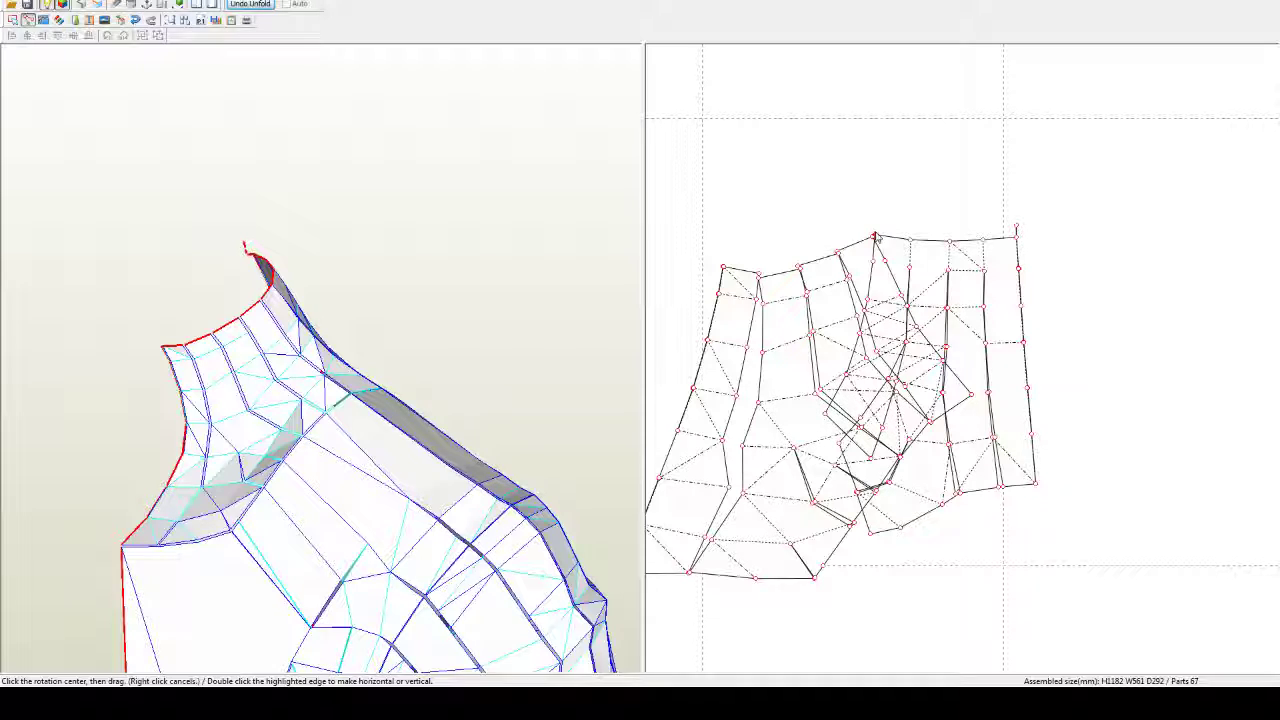
pyautogui.click(875, 235)
pyautogui.moveTo(826, 417)
pyautogui.mouseDown()
pyautogui.moveTo(892, 420)
pyautogui.moveTo(970, 391)
pyautogui.mouseUp()
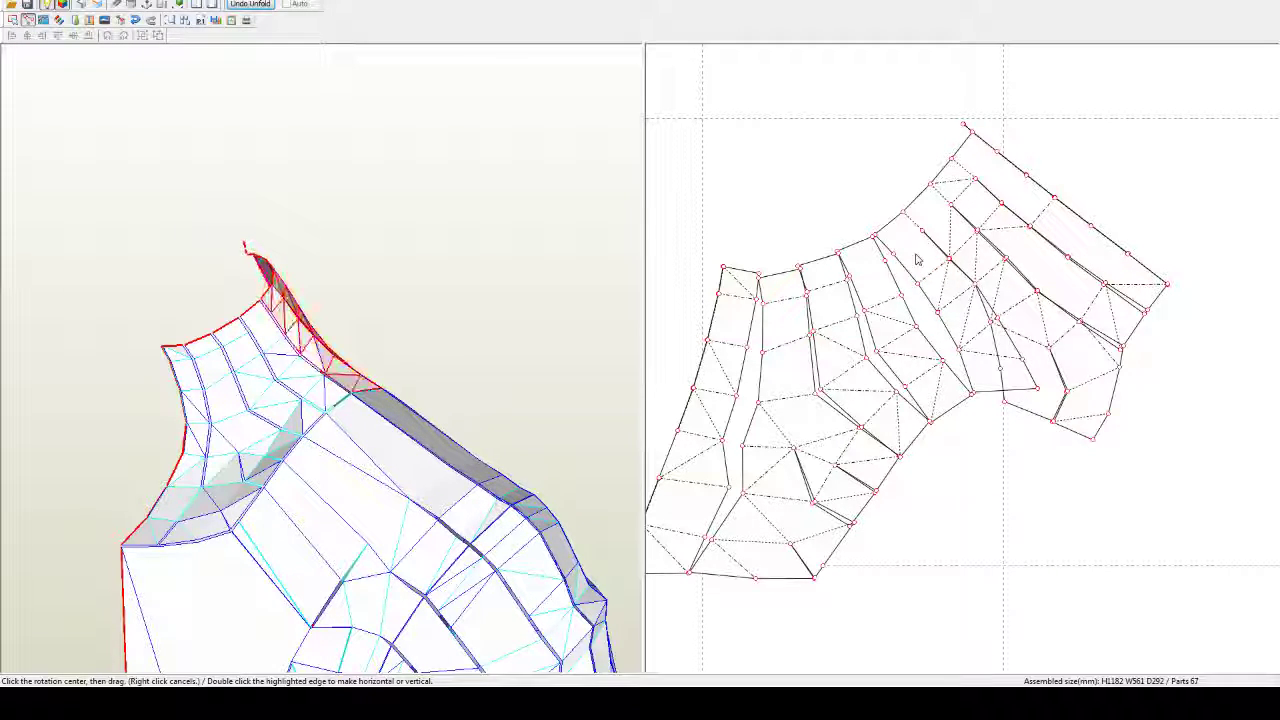
# Step: Move the undivided neck half away from the four strips and rotate it until its collar edge is horizontal
pyautogui.moveTo(916, 255); pyautogui.dragTo(1041, 316)
pyautogui.moveTo(1016, 386); pyautogui.dragTo(1032, 342, button='middle')
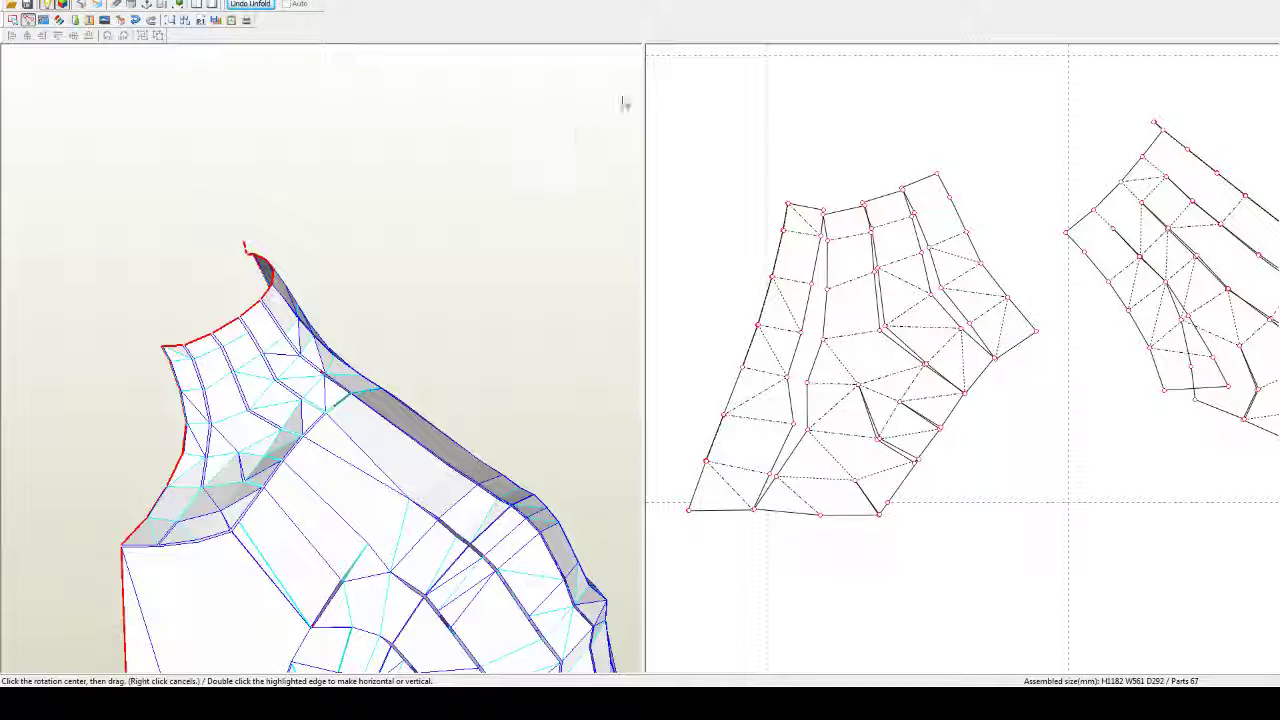
pyautogui.moveTo(1000, 340); pyautogui.dragTo(746, 312, button='middle')
pyautogui.click(804, 233)
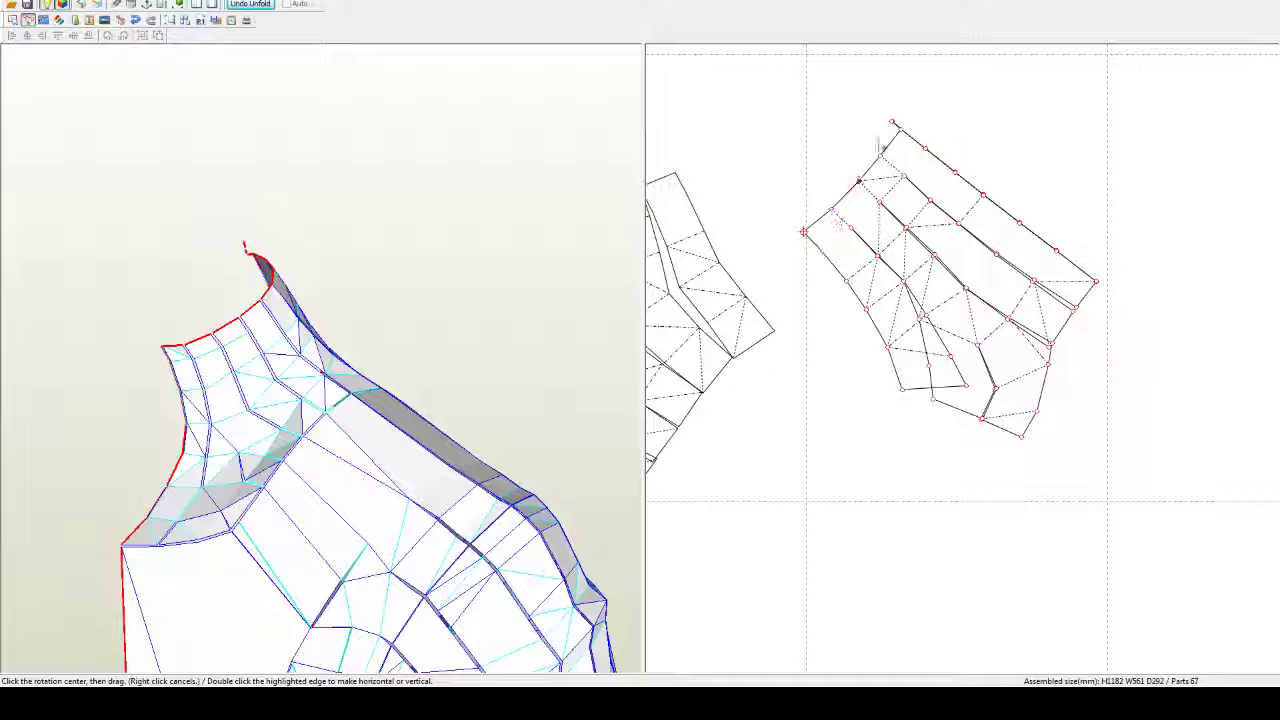
pyautogui.moveTo(900, 133); pyautogui.dragTo(886, 243)
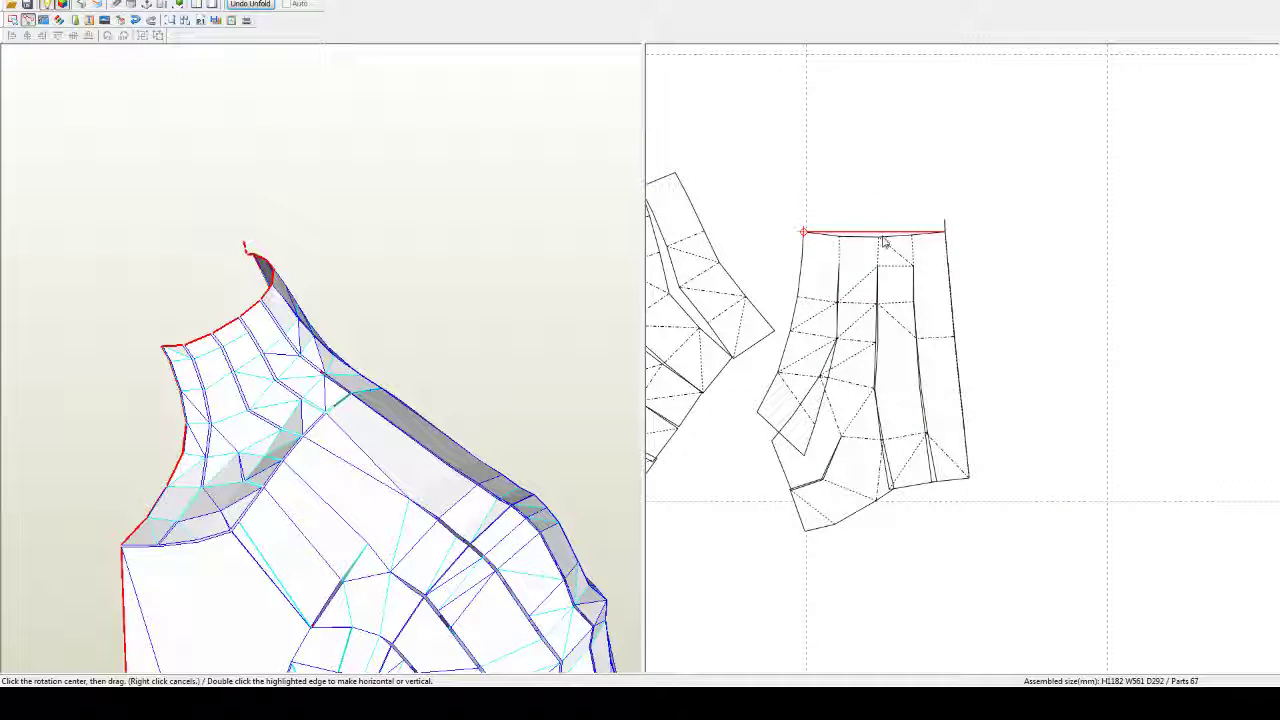
# Step: Move the undivided neck half into clear space and rotate it until its straight outer side edge is vertical
pyautogui.moveTo(955, 300); pyautogui.dragTo(1139, 509)
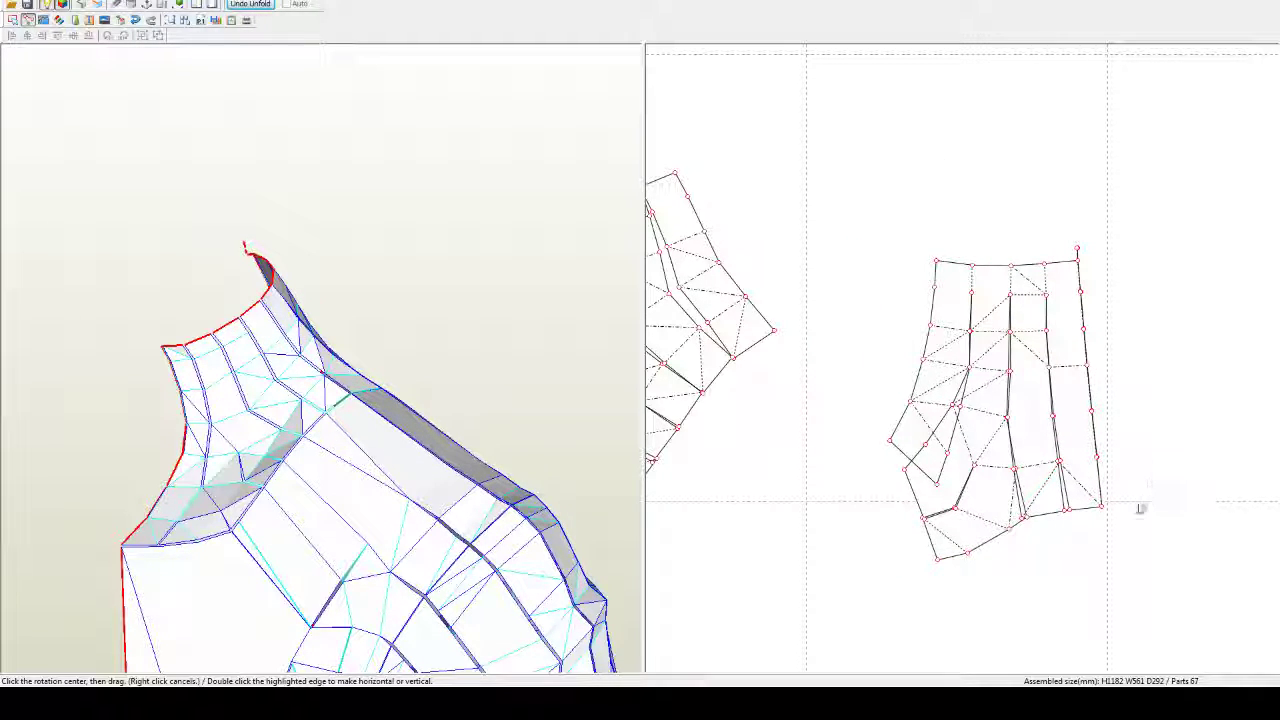
pyautogui.click(1102, 507)
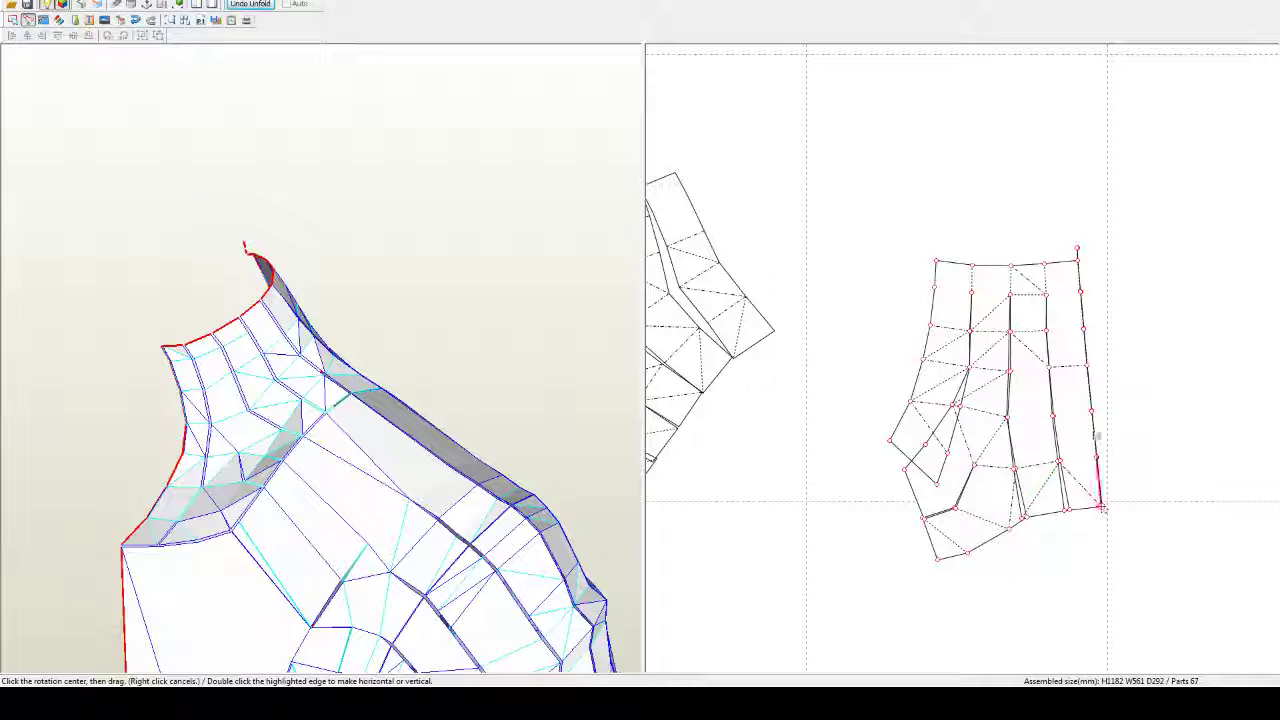
pyautogui.doubleClick(1080, 268)
pyautogui.scroll(3, 1087, 449)
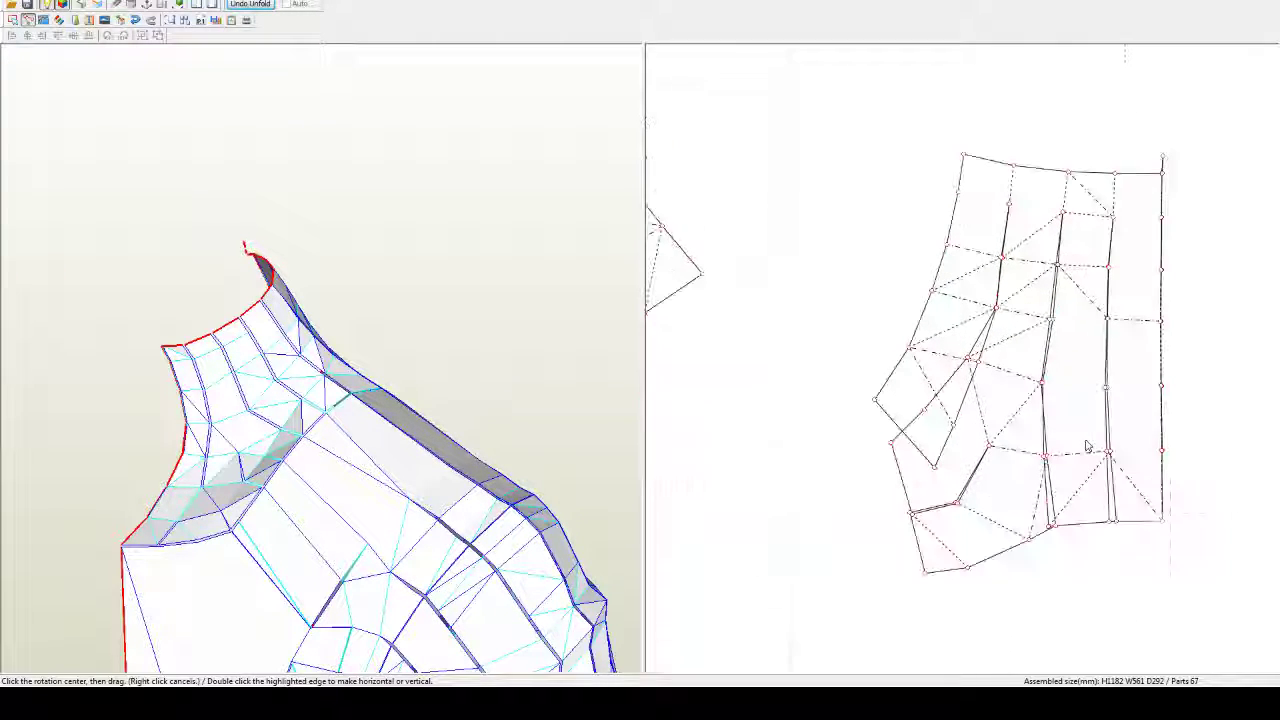
# Step: Rejoin the neck half's vertical-sided strip at its middle edge instead of its collar end, and disjoin the outermost strip on the opposite side
pyautogui.moveTo(1112, 428); pyautogui.dragTo(1014, 423, button='middle')
pyautogui.scroll(1, 1014, 423)
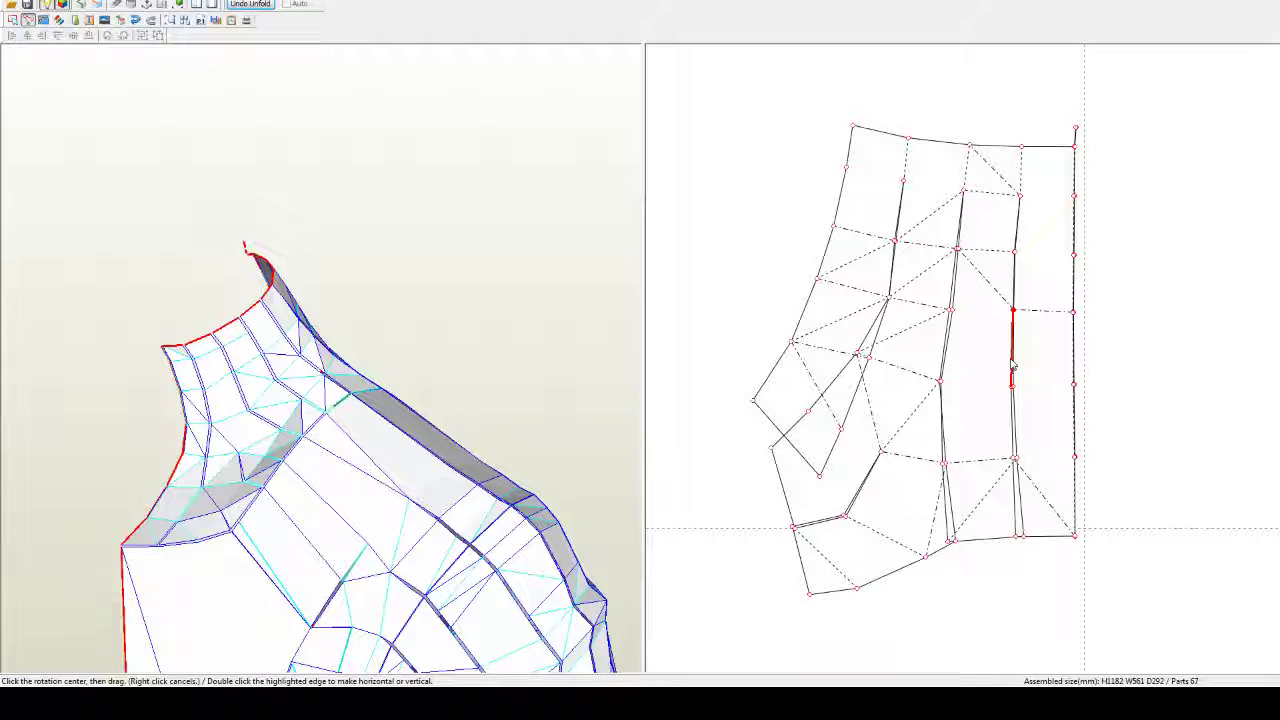
pyautogui.hotkey('ctrl', 'n')
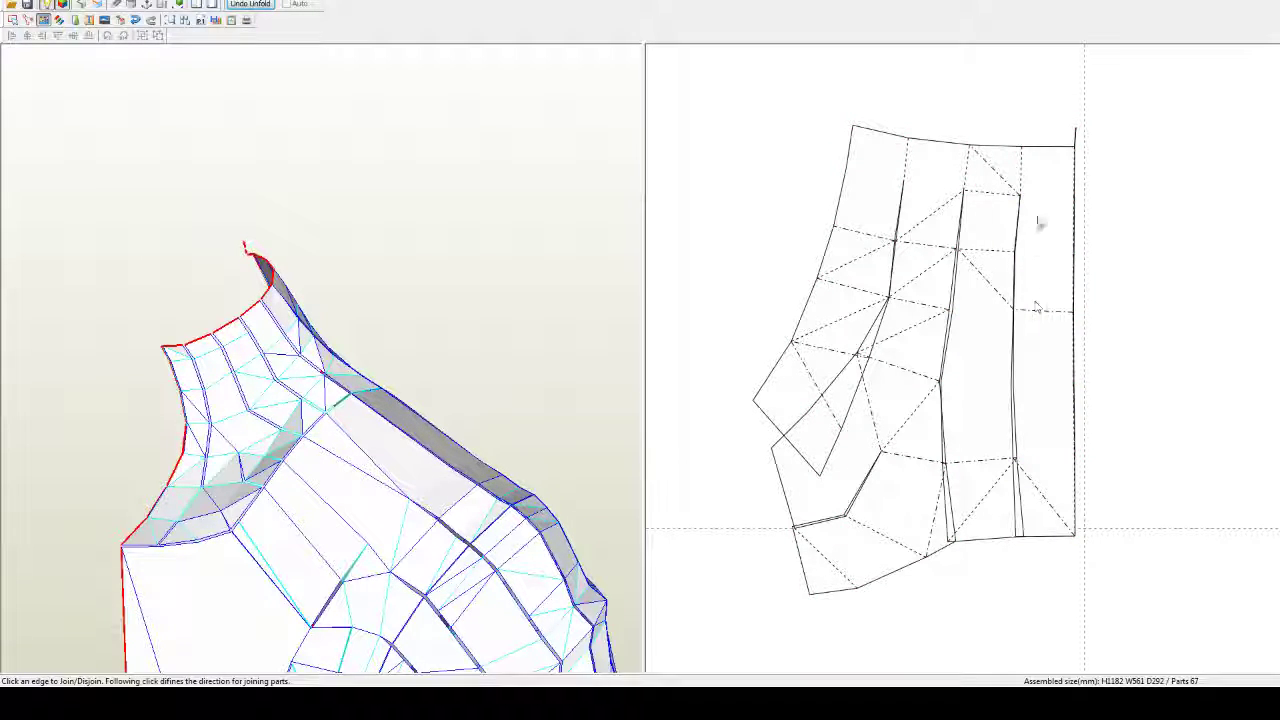
pyautogui.click(1020, 187)
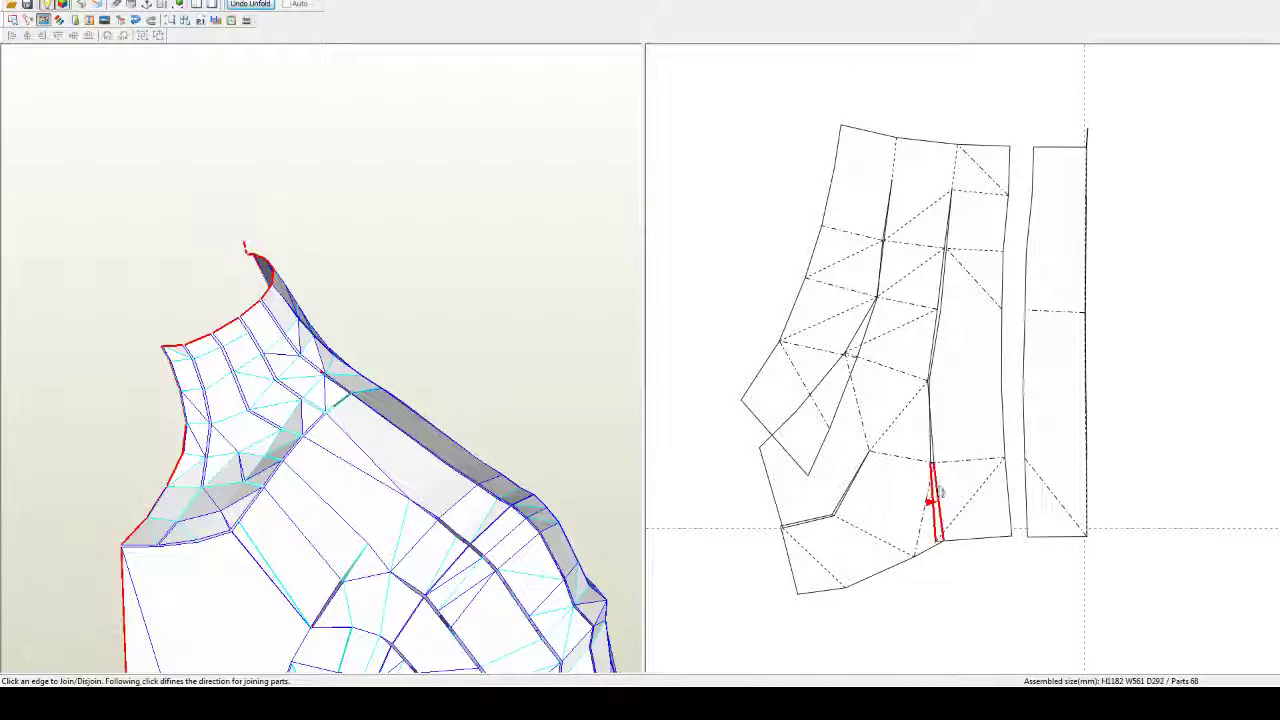
pyautogui.click(1022, 350)
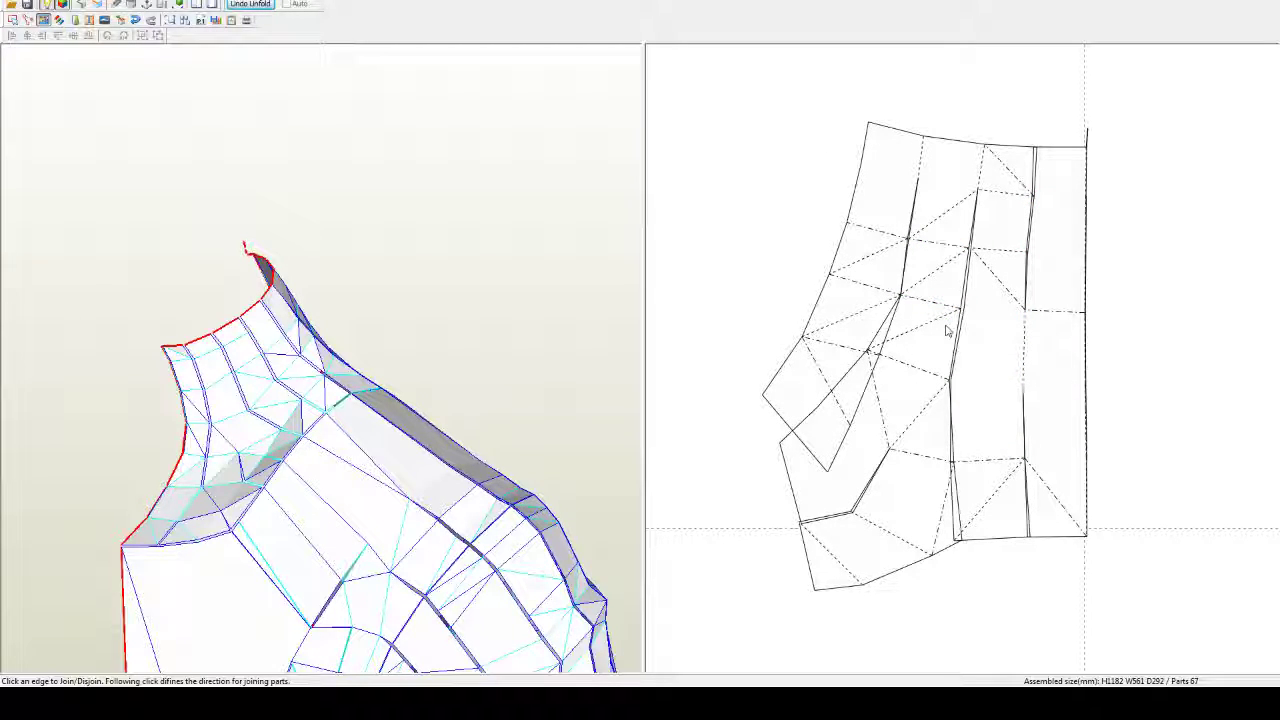
pyautogui.click(920, 170)
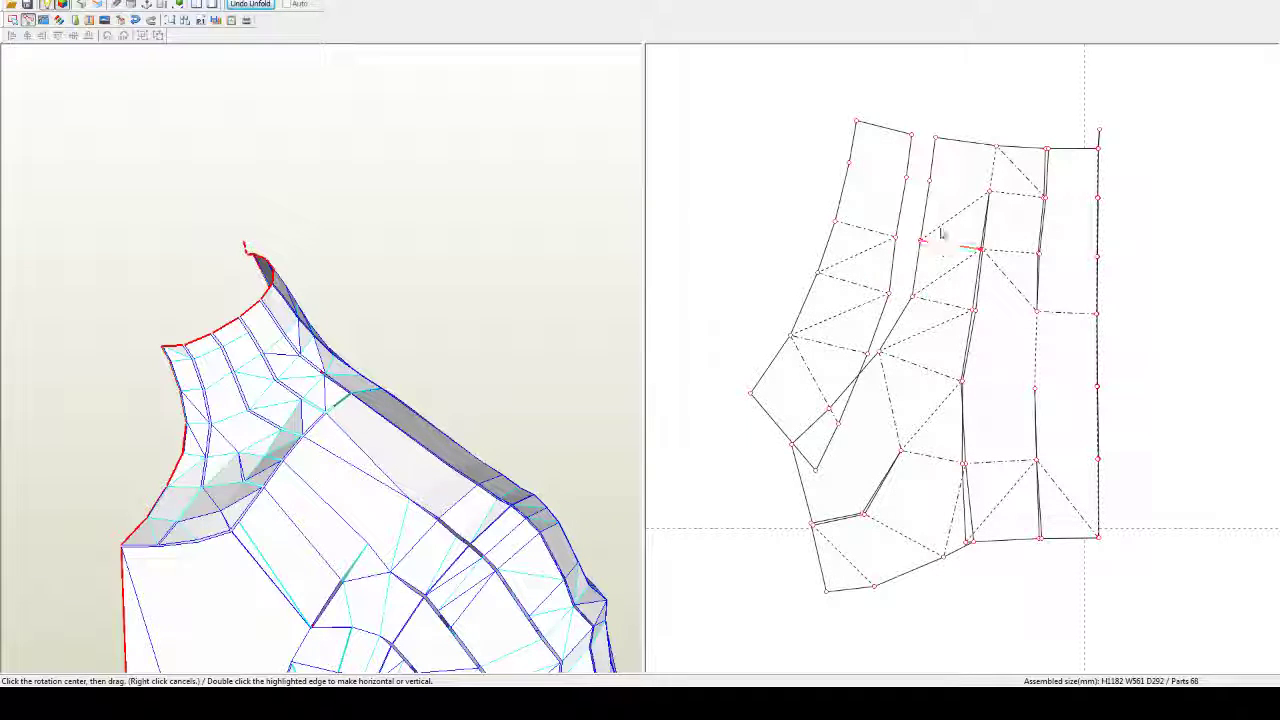
# Step: Place the detached outermost strip against its neighbour's collar corner and rotate it until their lower corners meet
pyautogui.moveTo(897, 167); pyautogui.dragTo(919, 160)
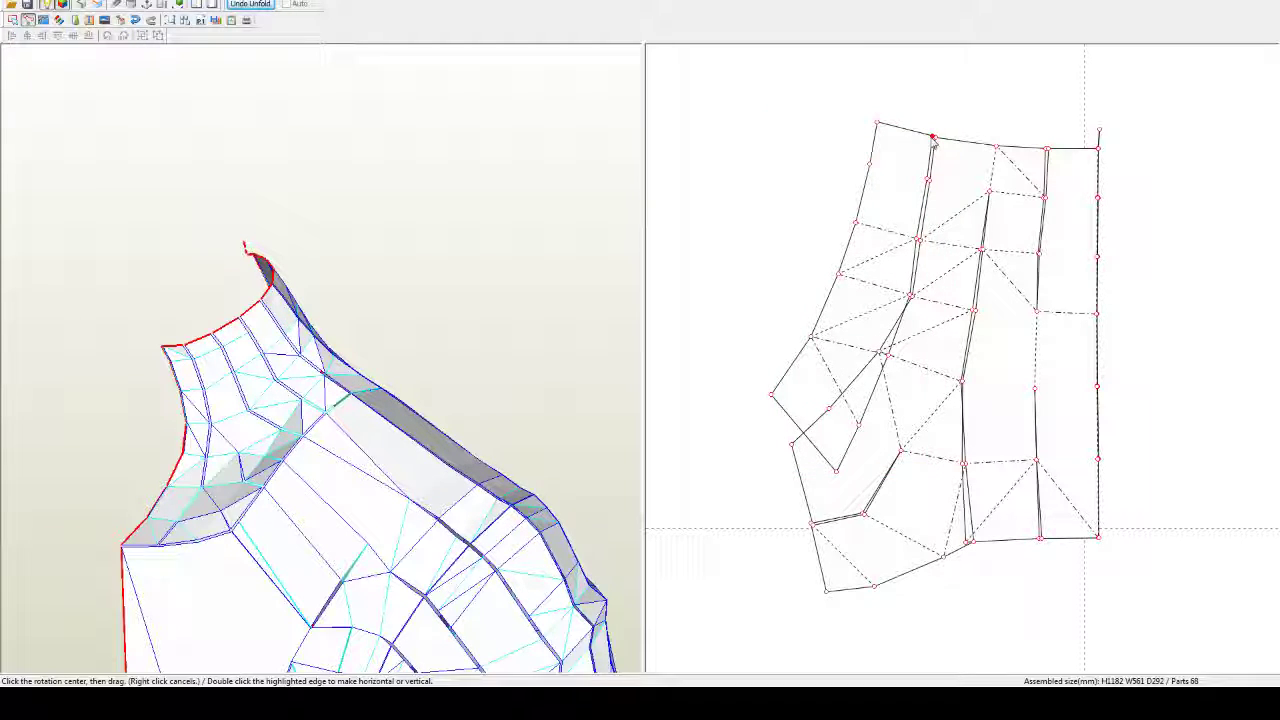
pyautogui.moveTo(839, 474); pyautogui.dragTo(786, 448)
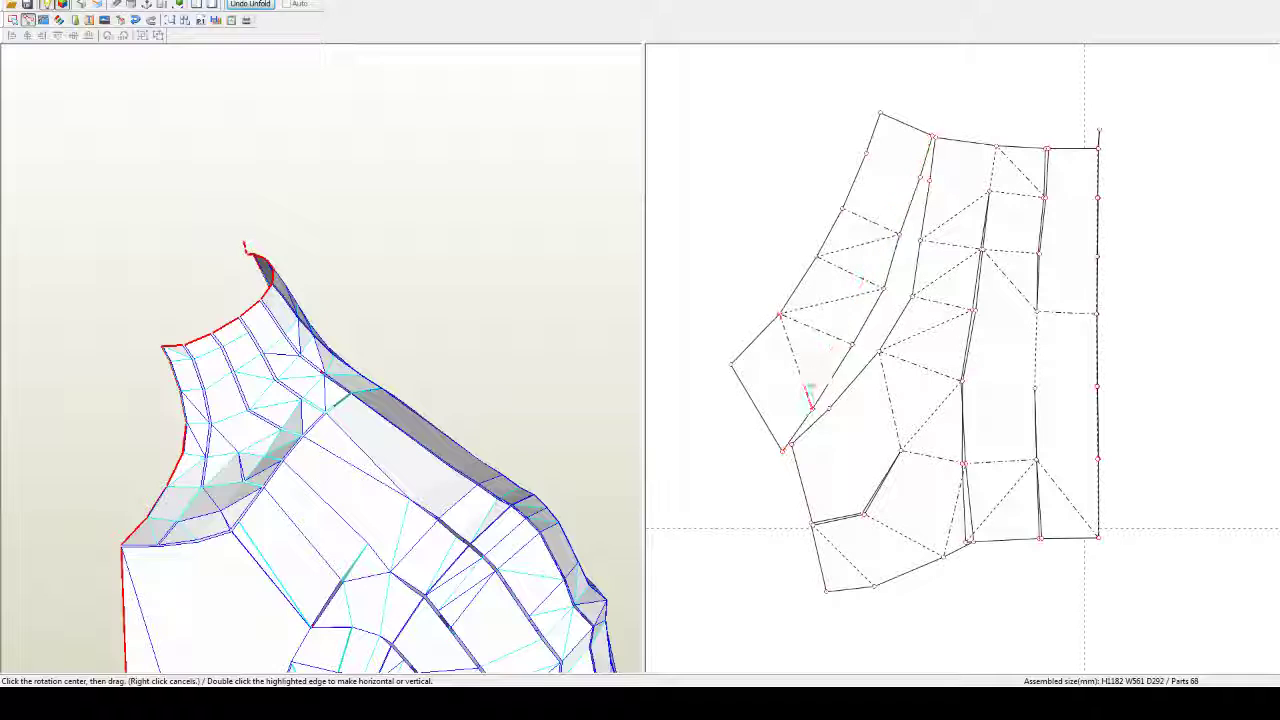
pyautogui.click(835, 285)
pyautogui.moveTo(841, 276); pyautogui.dragTo(843, 275)
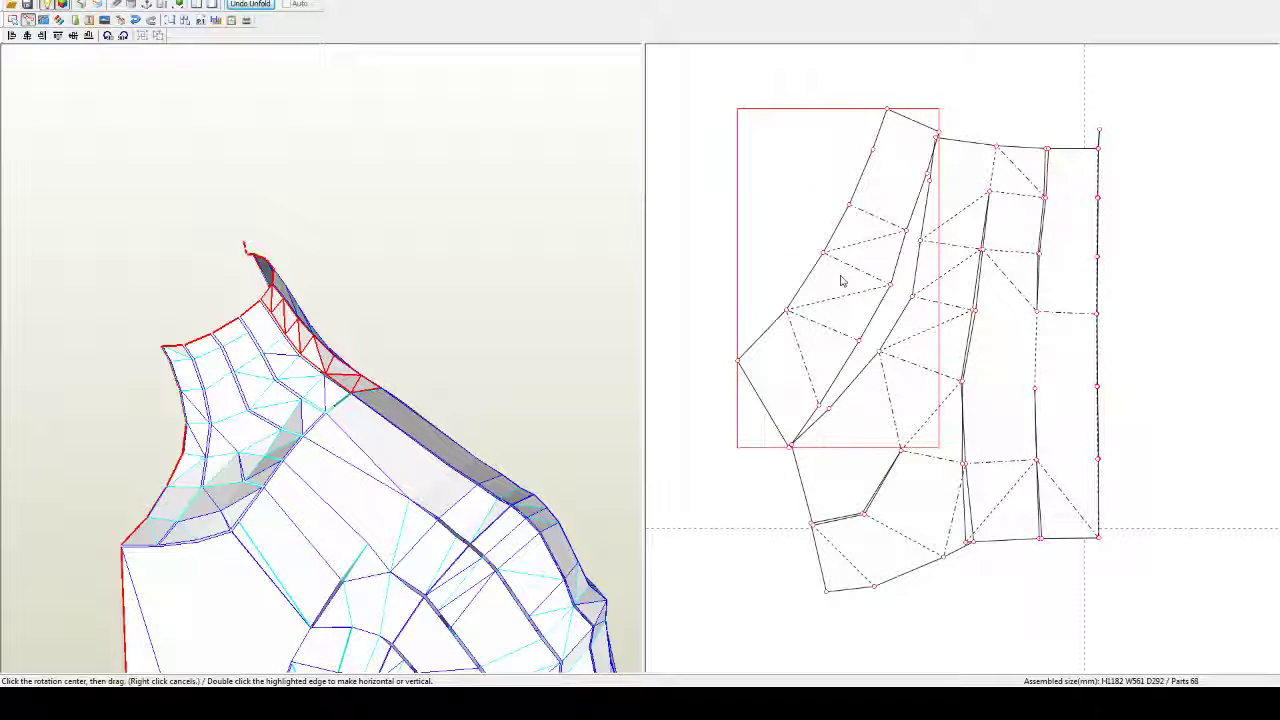
pyautogui.click(1083, 617)
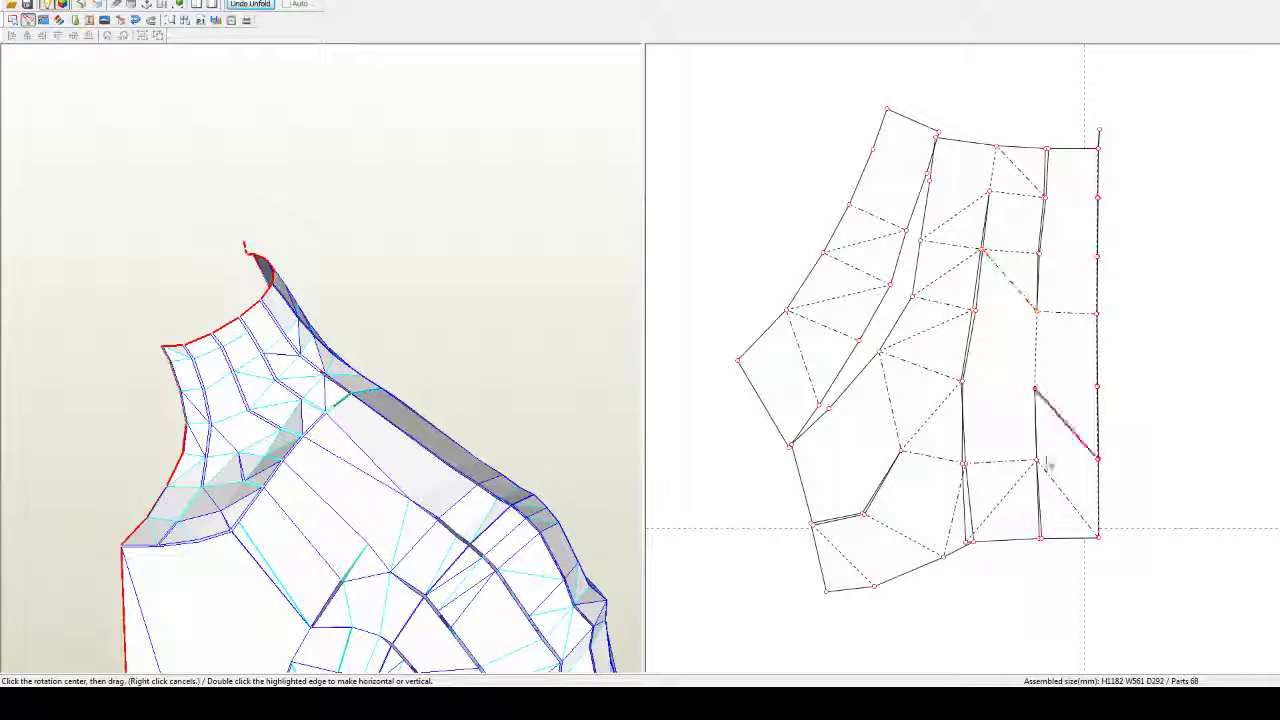
# Step: Examine the layout of both neck halves and the surrounding unfolded pattern parts
pyautogui.doubleClick(1035, 515)
pyautogui.scroll(-3, 1033, 521)
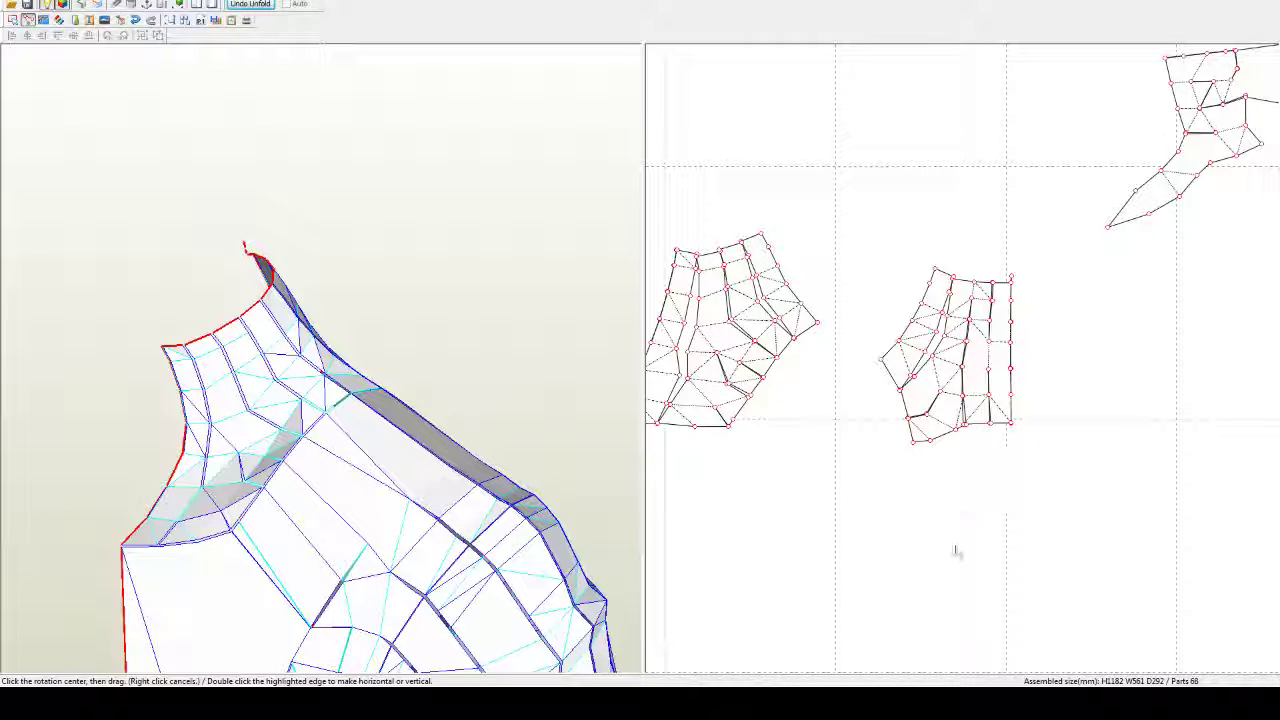
pyautogui.scroll(-1, 1000, 517)
pyautogui.scroll(-1, 1001, 519)
pyautogui.scroll(-1, 1003, 522)
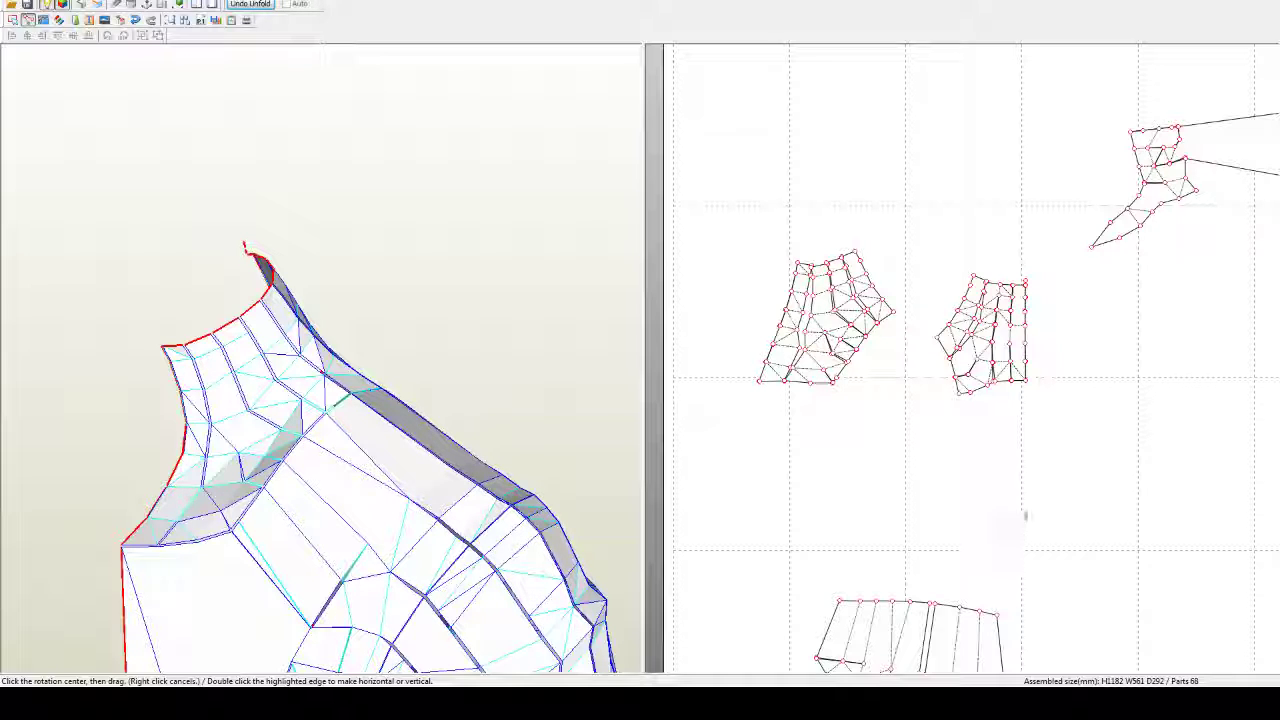
pyautogui.moveTo(1110, 343); pyautogui.dragTo(1105, 287, button='middle')
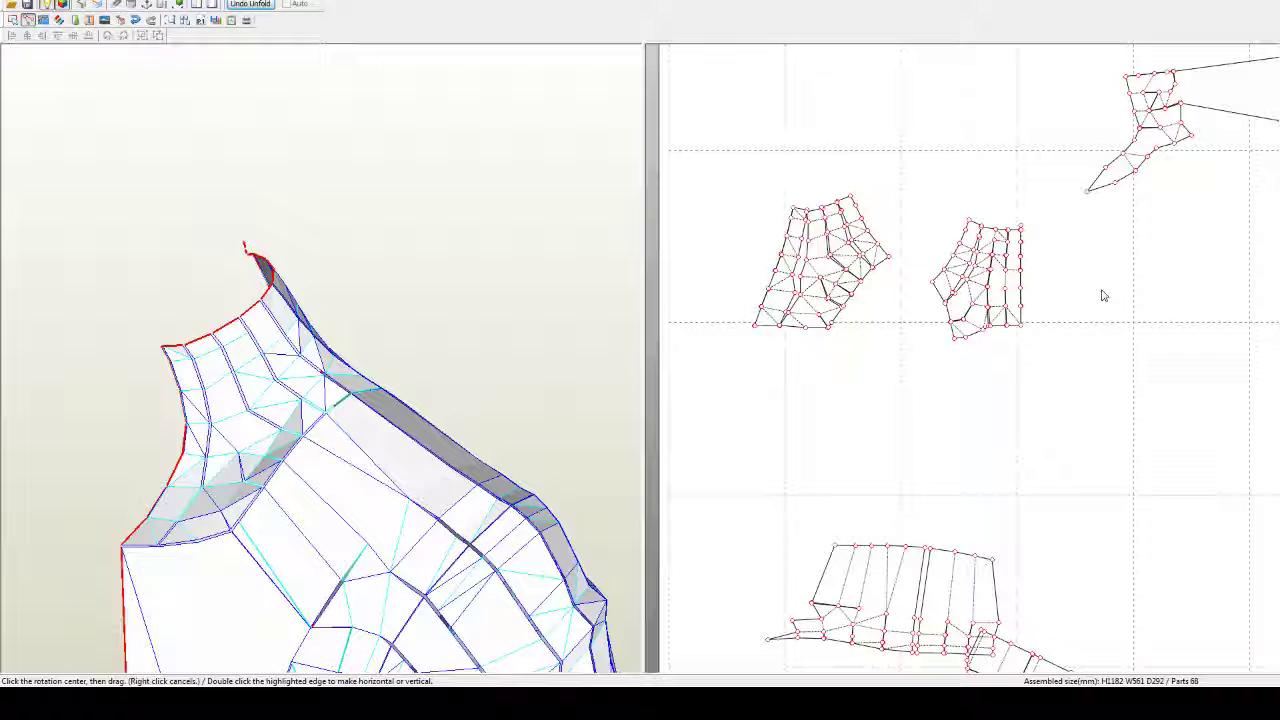
pyautogui.moveTo(1100, 340); pyautogui.dragTo(1014, 346, button='right')
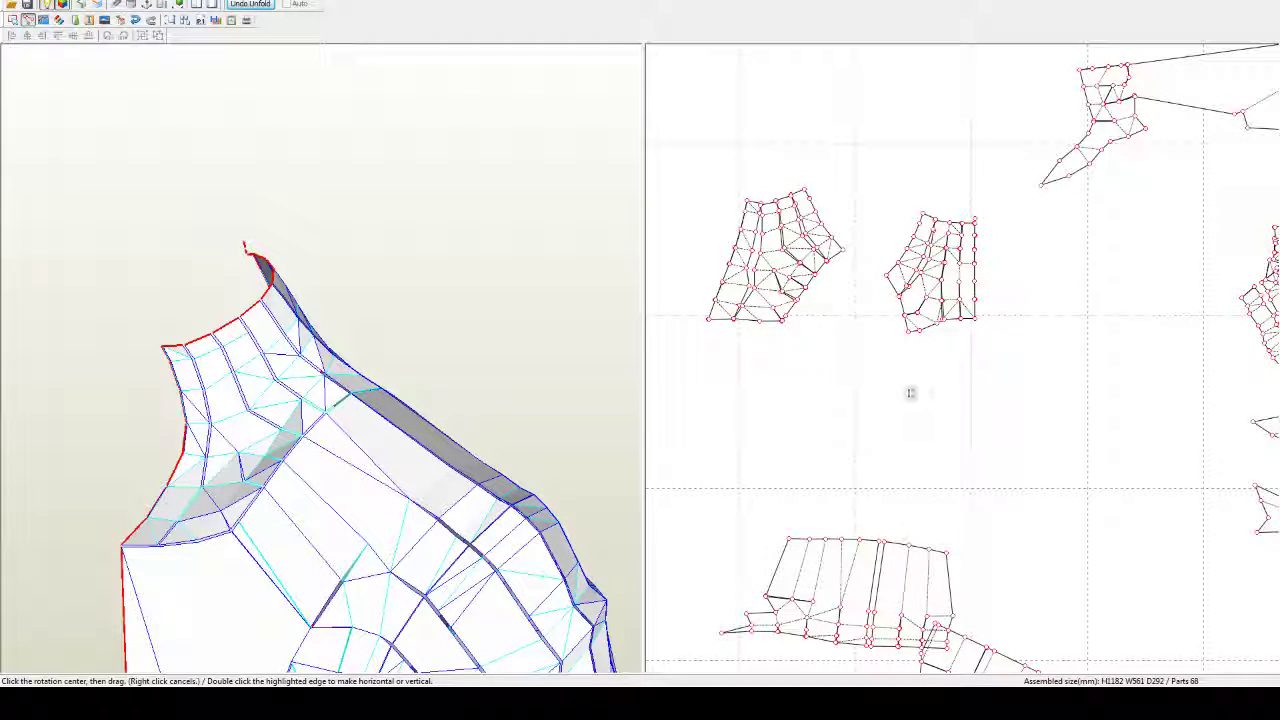
pyautogui.moveTo(1031, 323); pyautogui.dragTo(1020, 326, button='right')
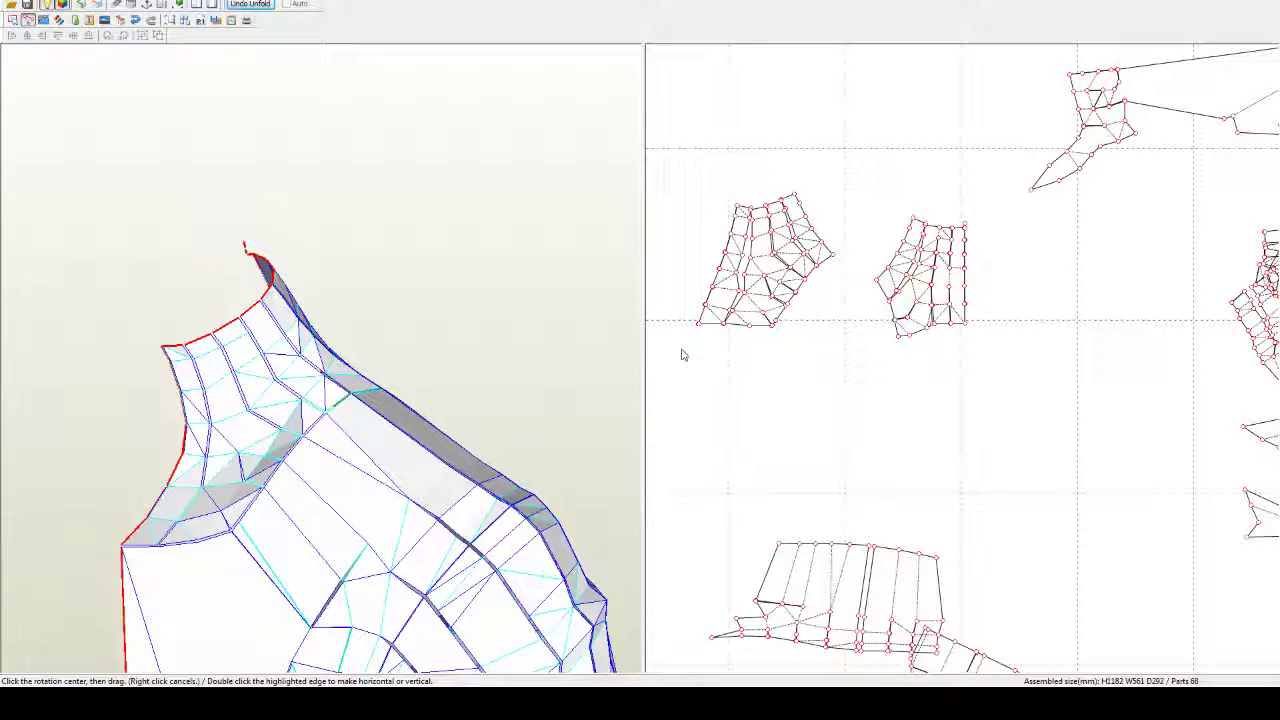
pyautogui.moveTo(1046, 373); pyautogui.dragTo(875, 310, button='right')
# Step: Disjoin the thigh strips from the pelvis on the 3D model, edge by edge across the front hip toward the groin
pyautogui.moveTo(409, 520); pyautogui.dragTo(403, 462, button='right')
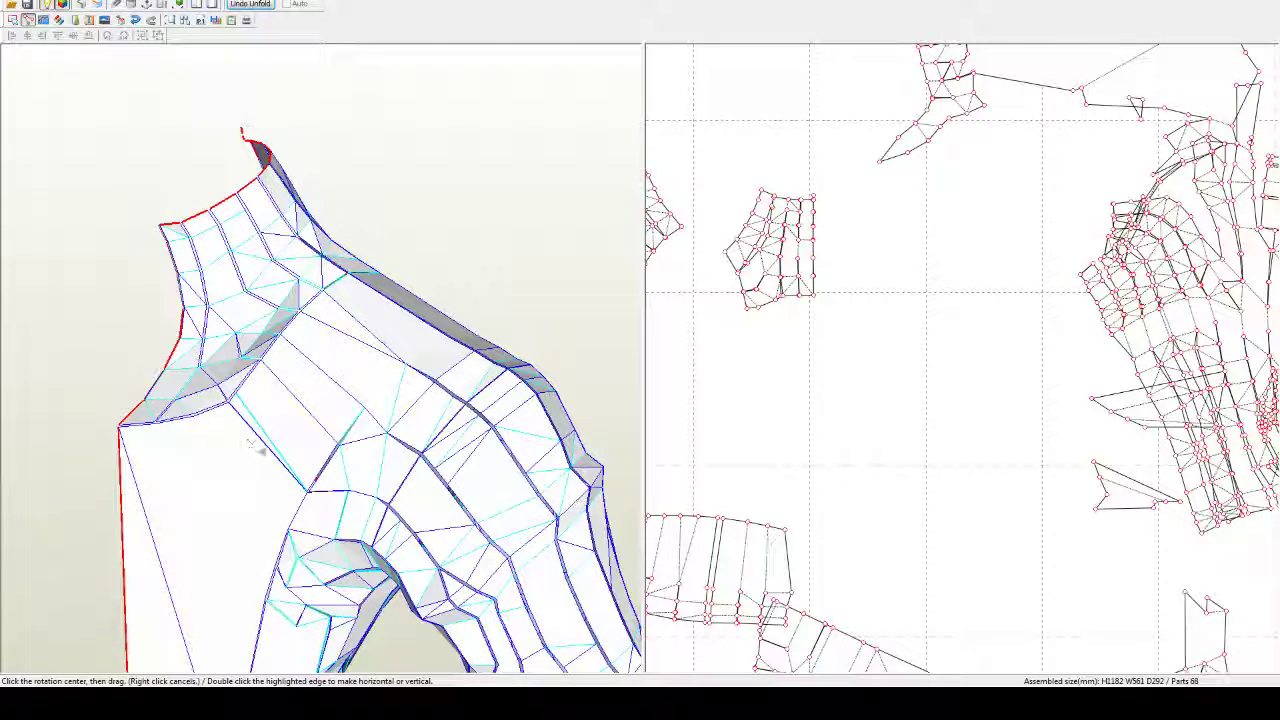
pyautogui.moveTo(283, 428); pyautogui.dragTo(329, 323, button='middle')
pyautogui.moveTo(354, 426); pyautogui.dragTo(351, 399, button='middle')
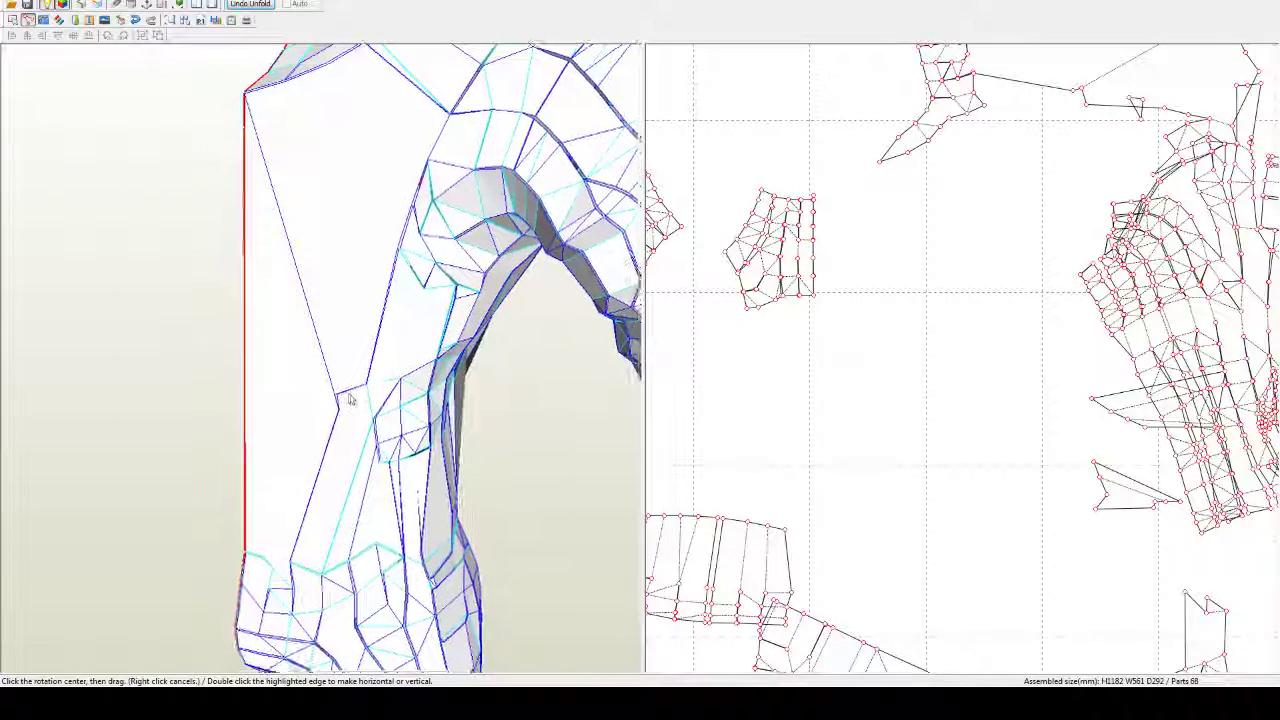
pyautogui.scroll(-5, 391, 349)
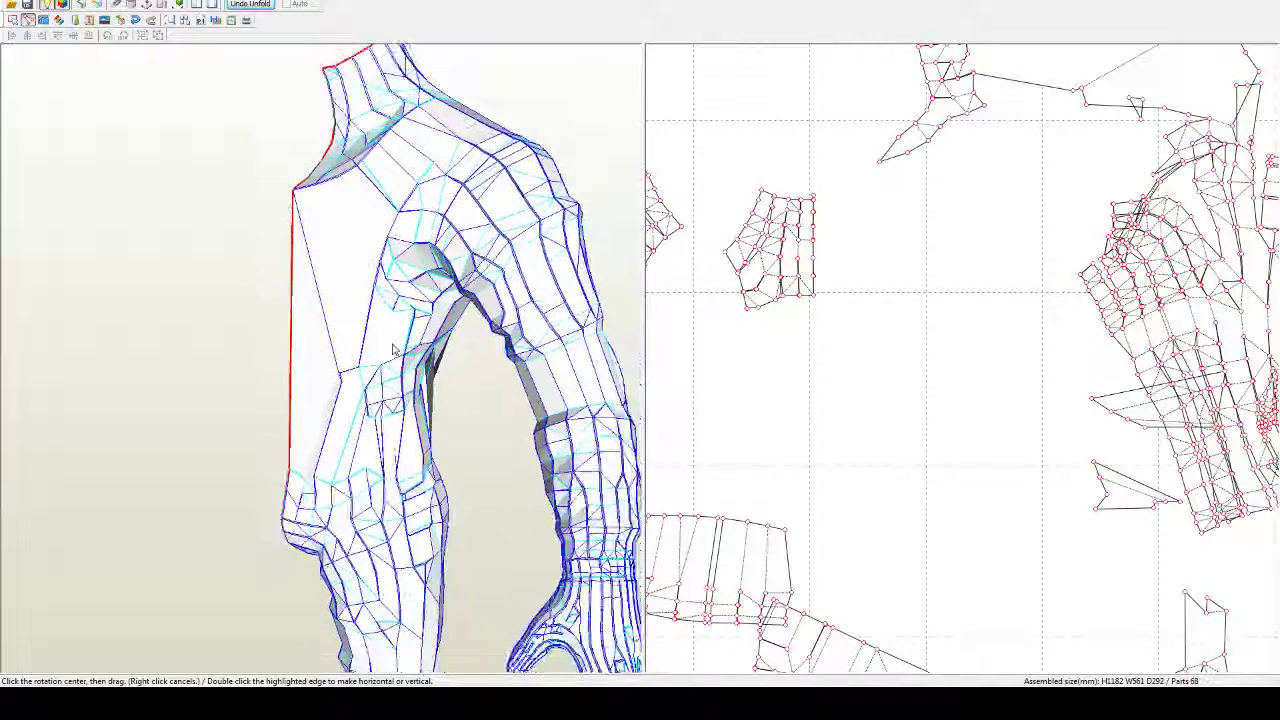
pyautogui.scroll(-2, 395, 350)
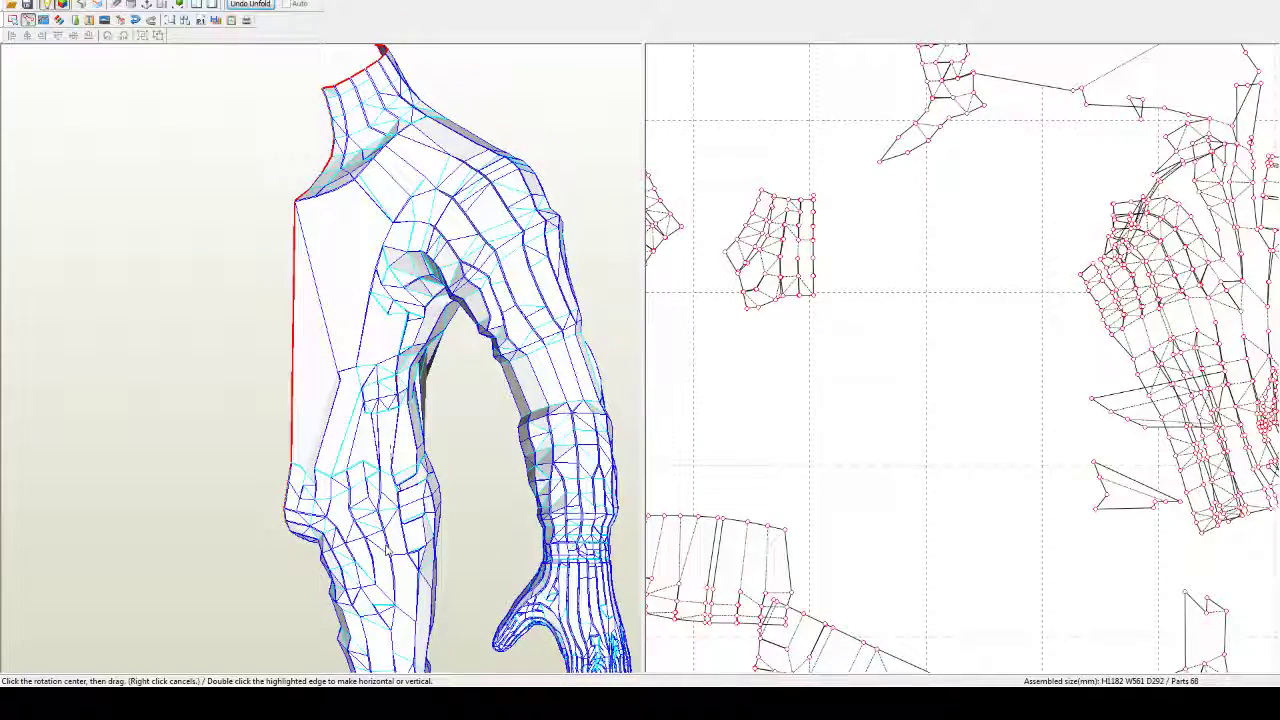
pyautogui.moveTo(385, 556); pyautogui.dragTo(371, 496, button='middle')
pyautogui.scroll(4, 371, 496)
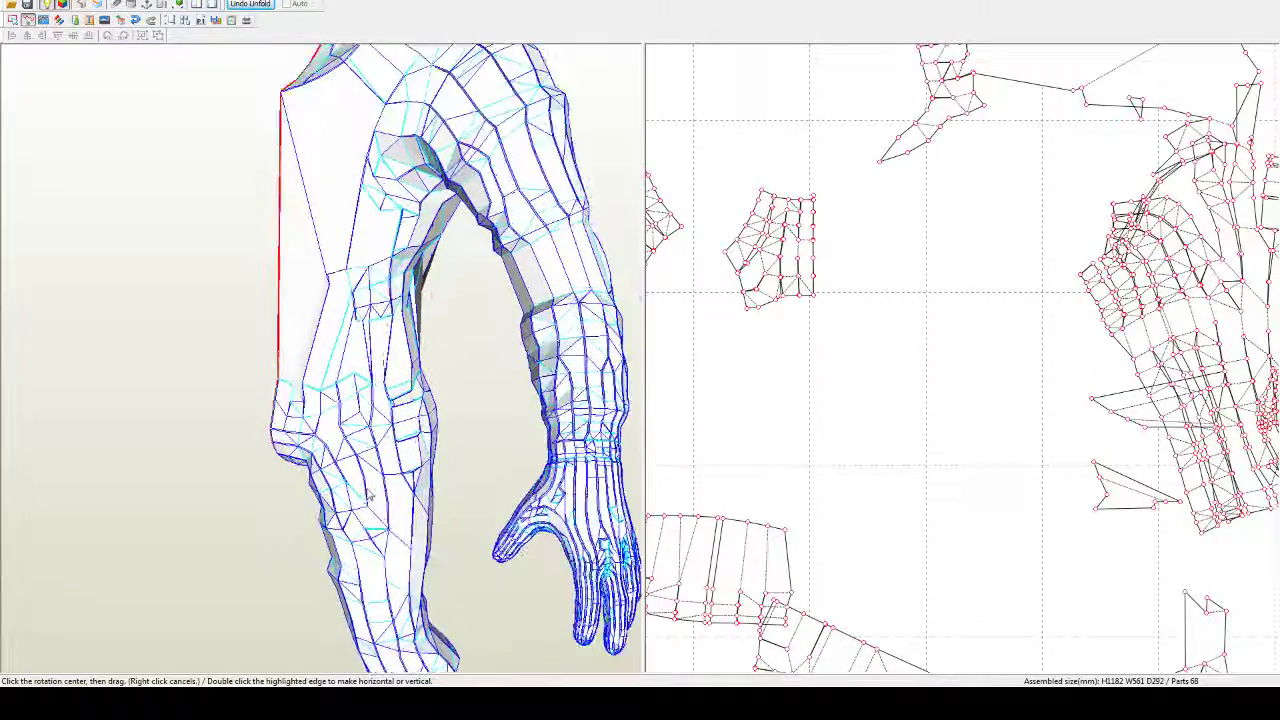
pyautogui.scroll(2, 371, 496)
pyautogui.hotkey('ctrl', 'd')
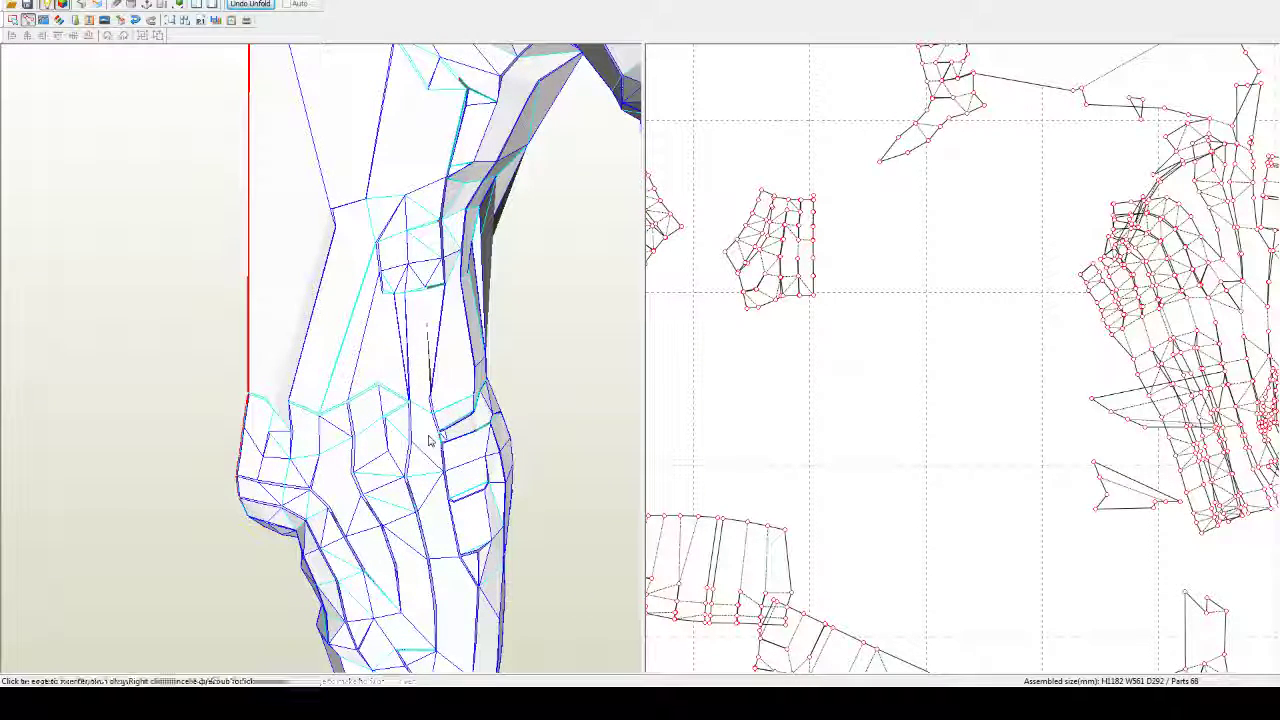
pyautogui.click(430, 440)
pyautogui.click(401, 451)
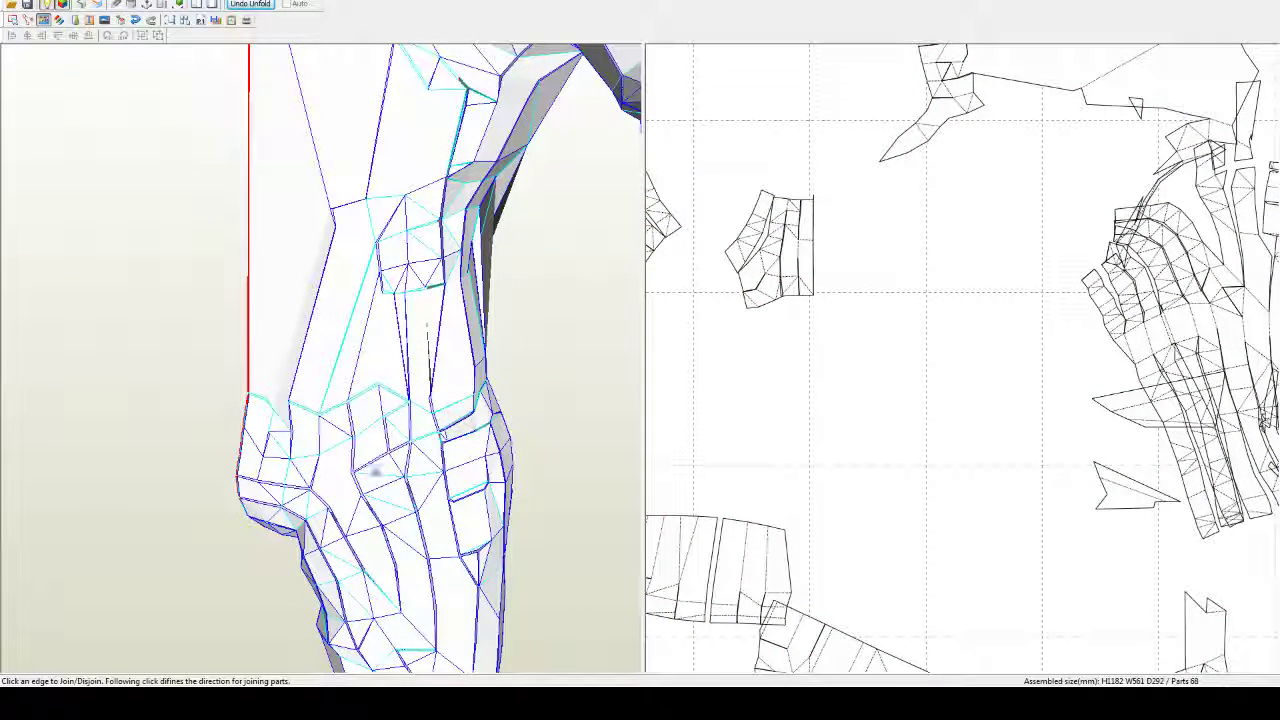
pyautogui.click(372, 470)
pyautogui.click(337, 491)
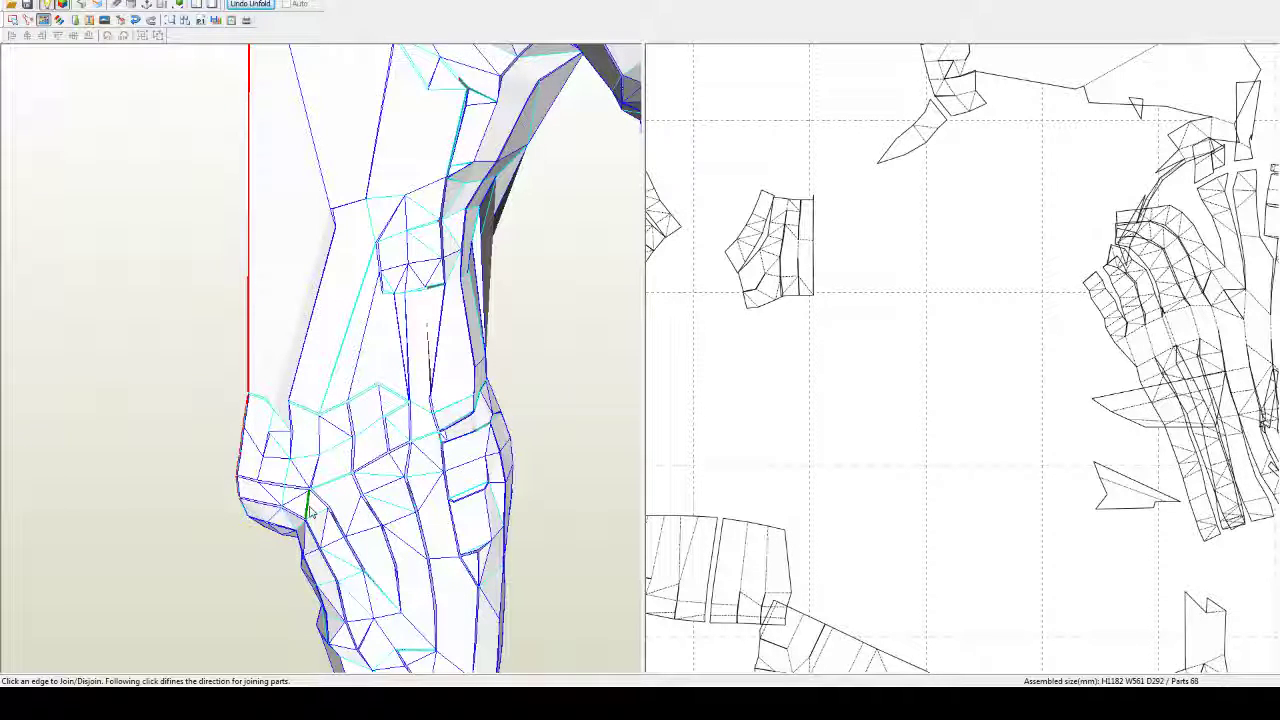
# Step: Disjoin the edges along the lower side of the groin crease at the inner ends of the thigh strips
pyautogui.click(309, 510)
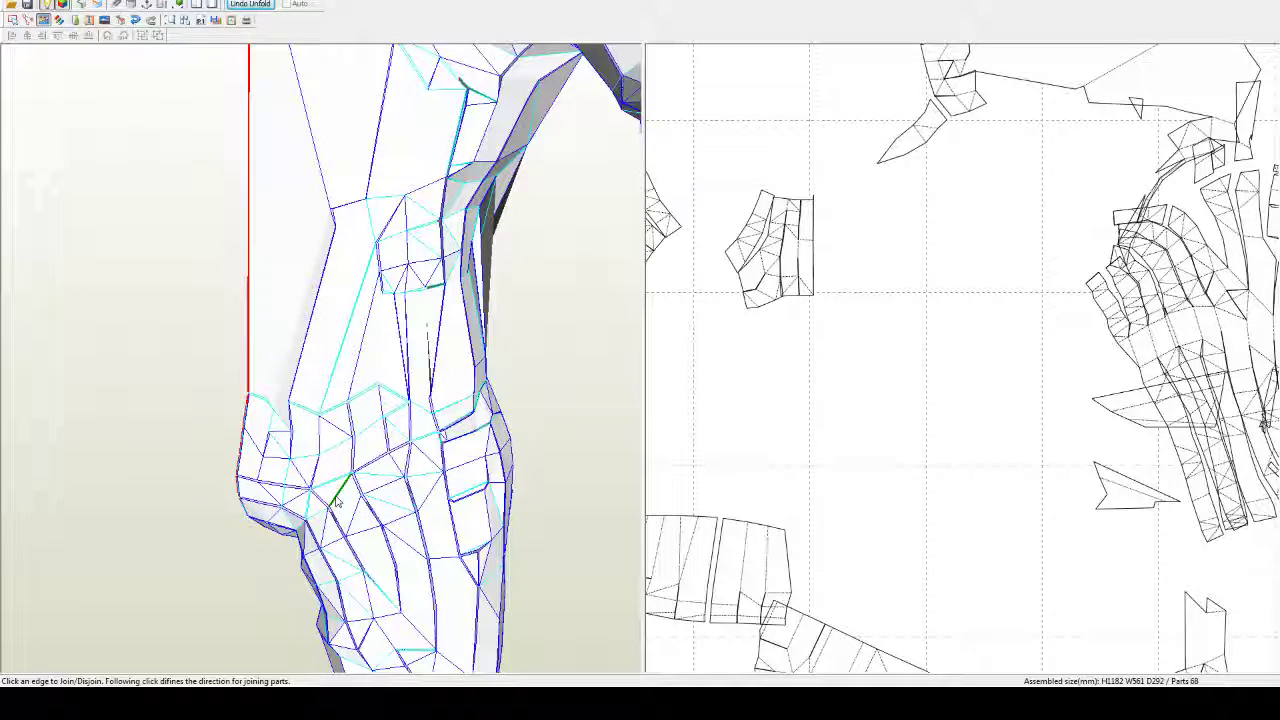
pyautogui.click(337, 502)
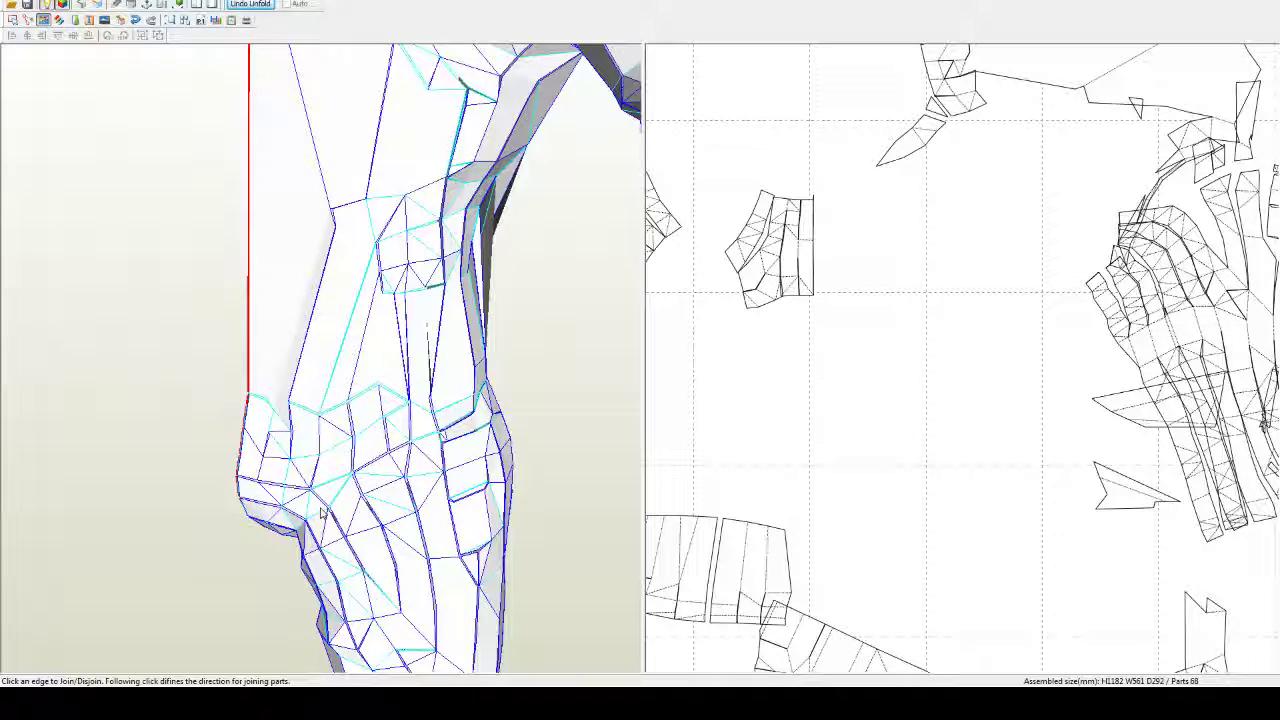
pyautogui.click(322, 513)
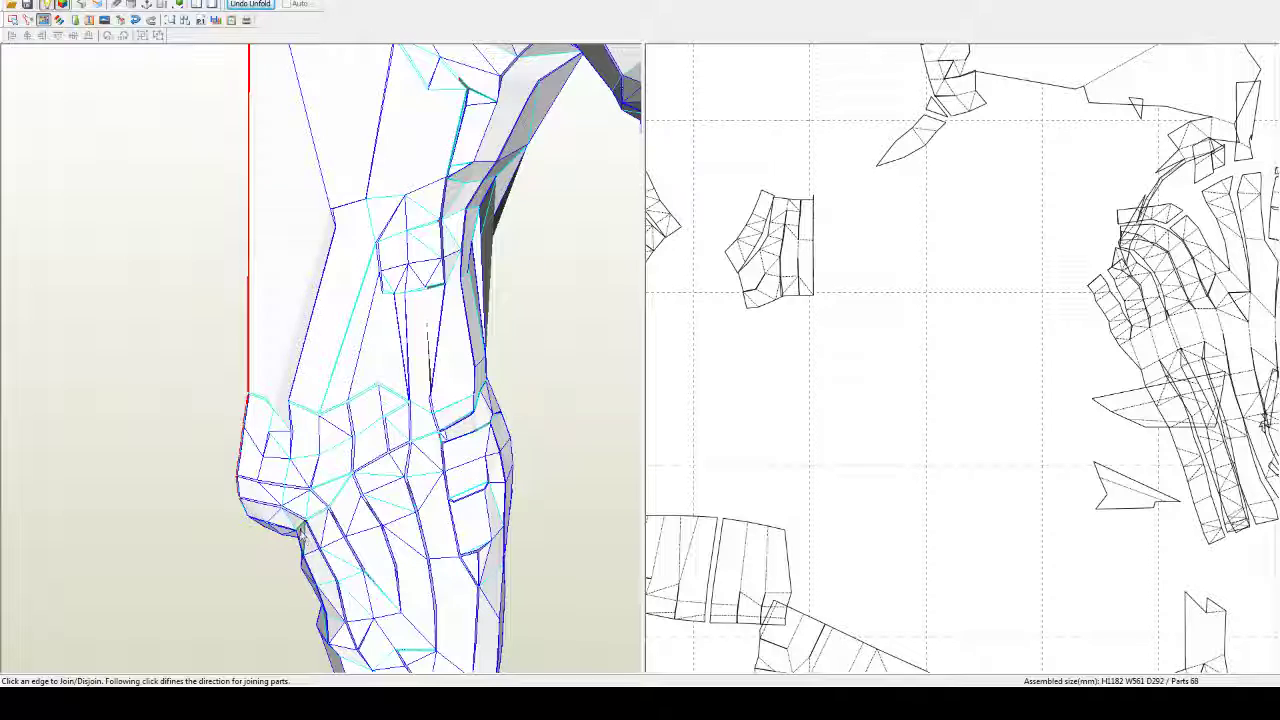
pyautogui.click(338, 502)
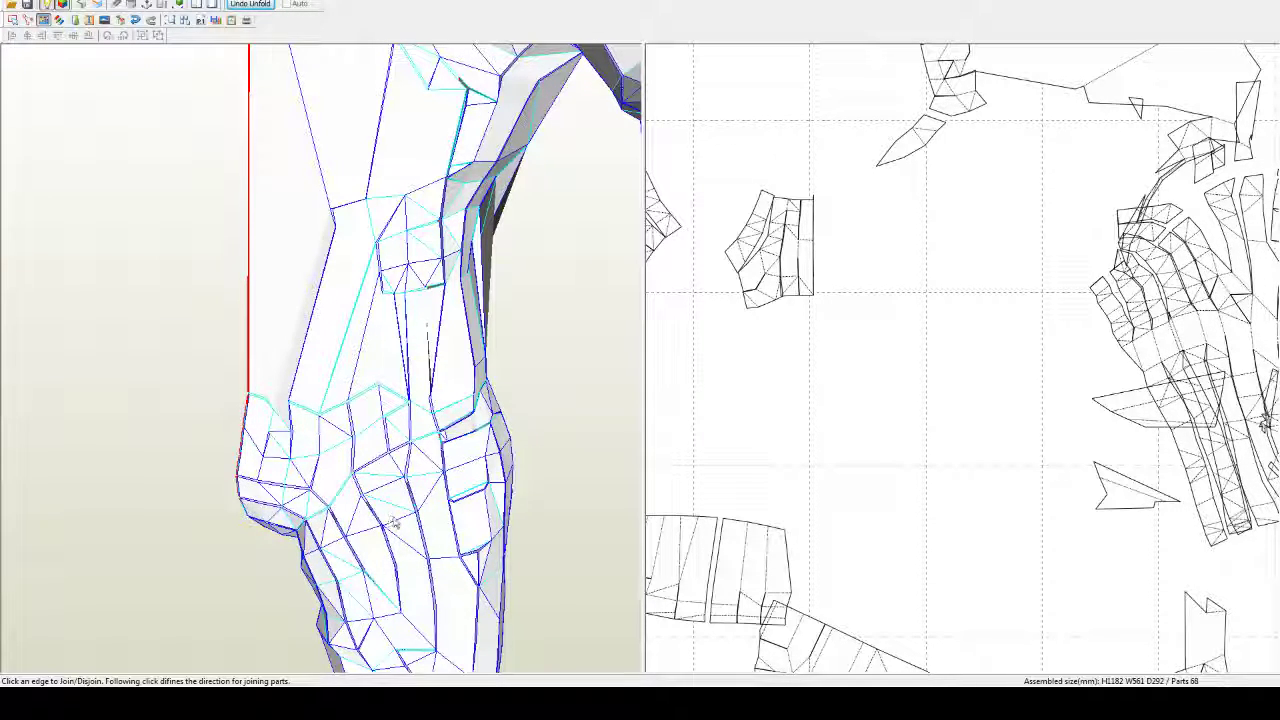
# Step: Continue disjoining the leg strips from the pelvis along the crotch line beneath the body and into the inner thigh
pyautogui.moveTo(423, 506); pyautogui.dragTo(422, 418, button='right')
pyautogui.click(367, 349)
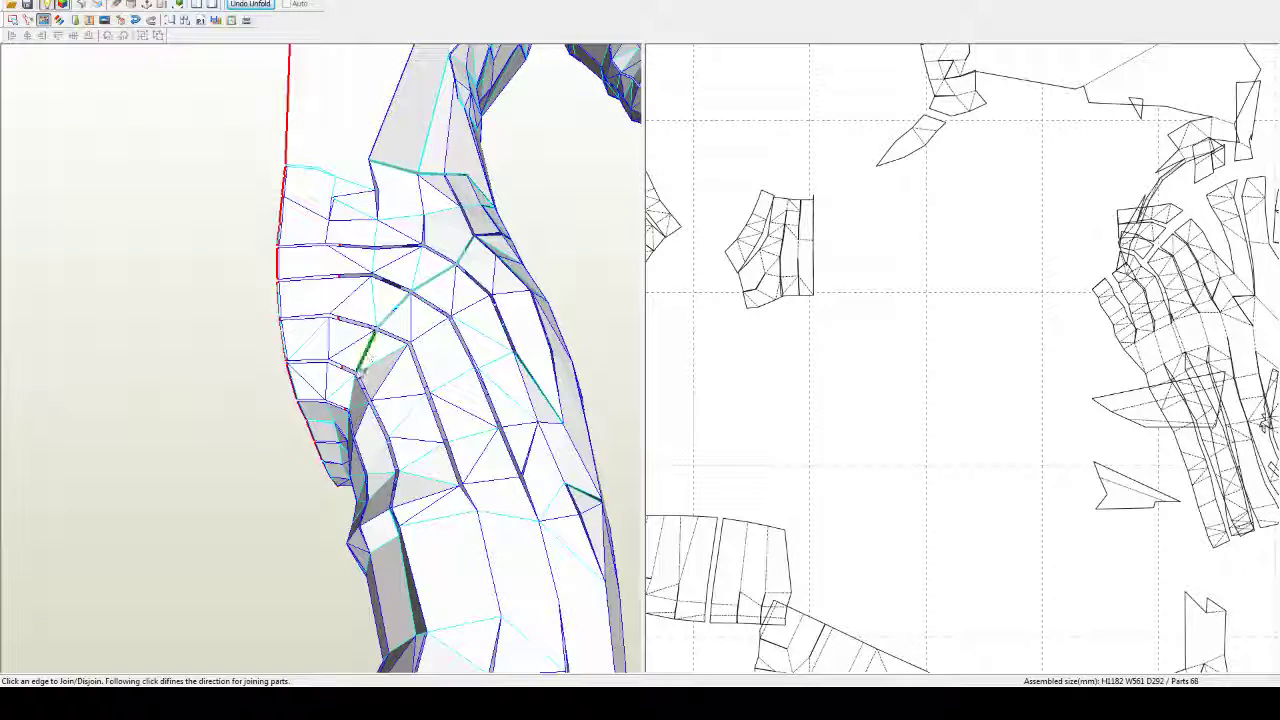
pyautogui.click(352, 389)
pyautogui.moveTo(352, 393); pyautogui.dragTo(423, 347, button='right')
pyautogui.click(390, 328)
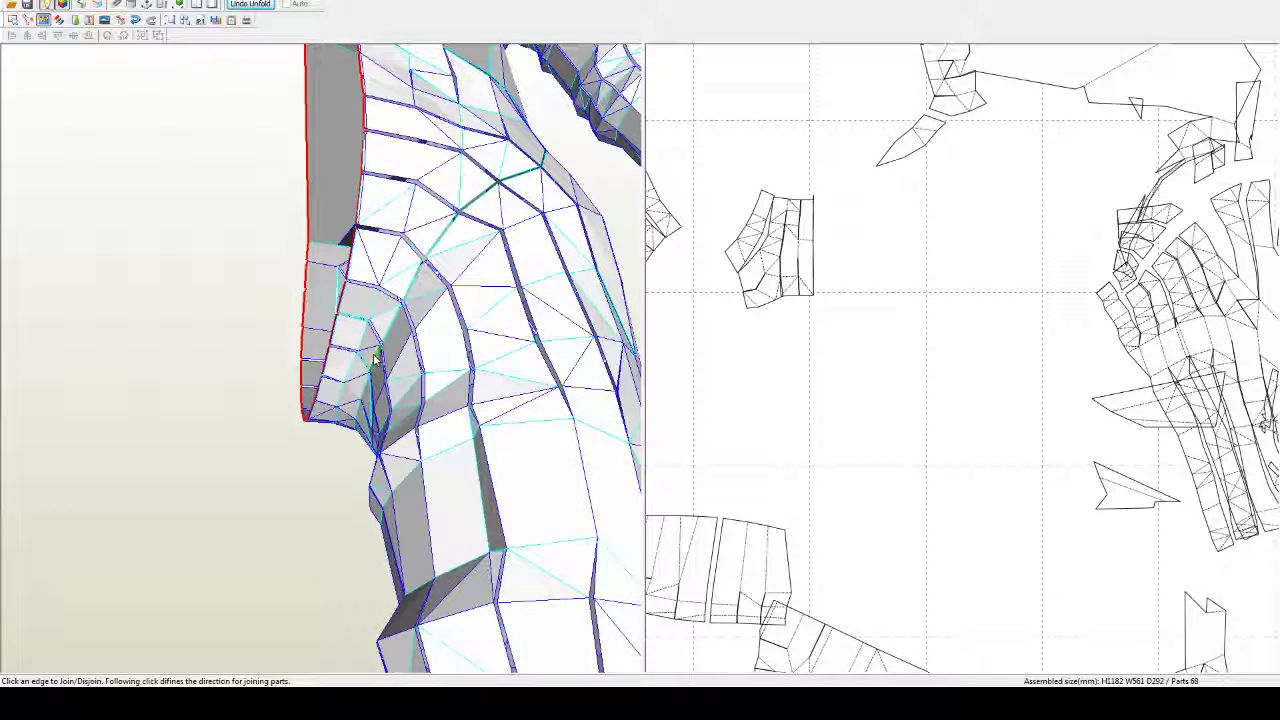
pyautogui.click(375, 359)
pyautogui.click(366, 391)
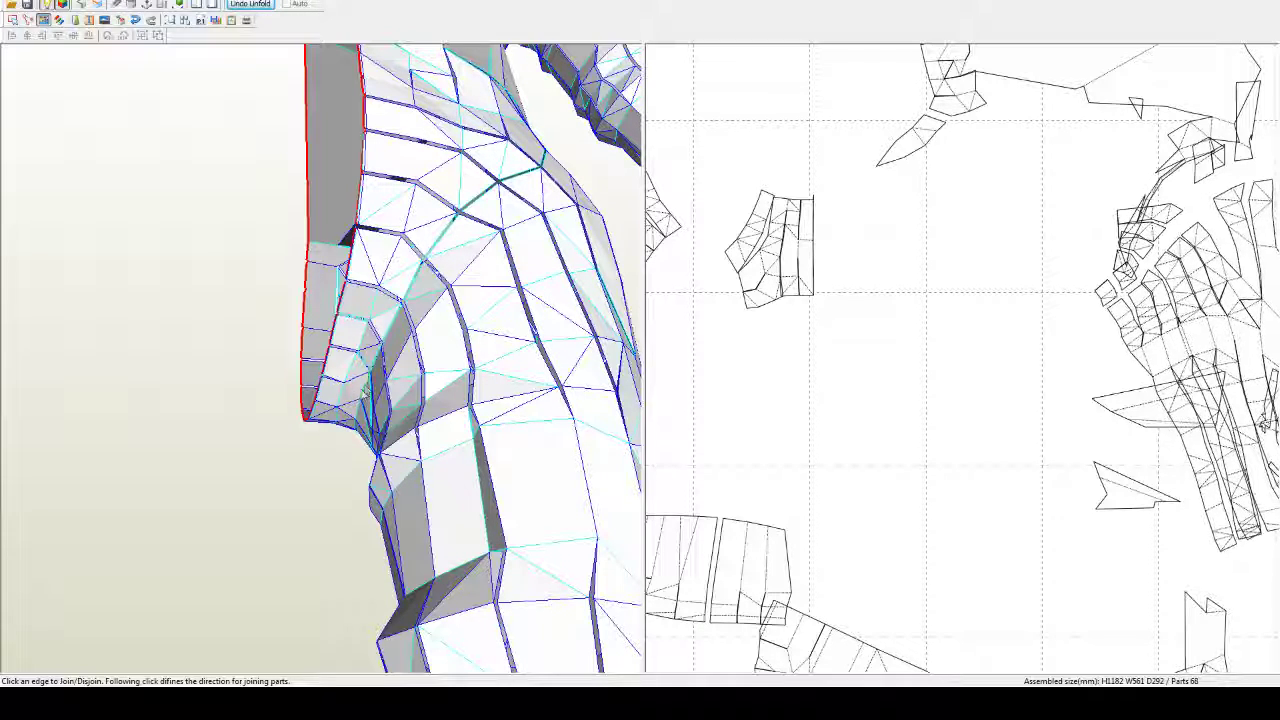
pyautogui.moveTo(507, 289); pyautogui.dragTo(512, 319, button='right')
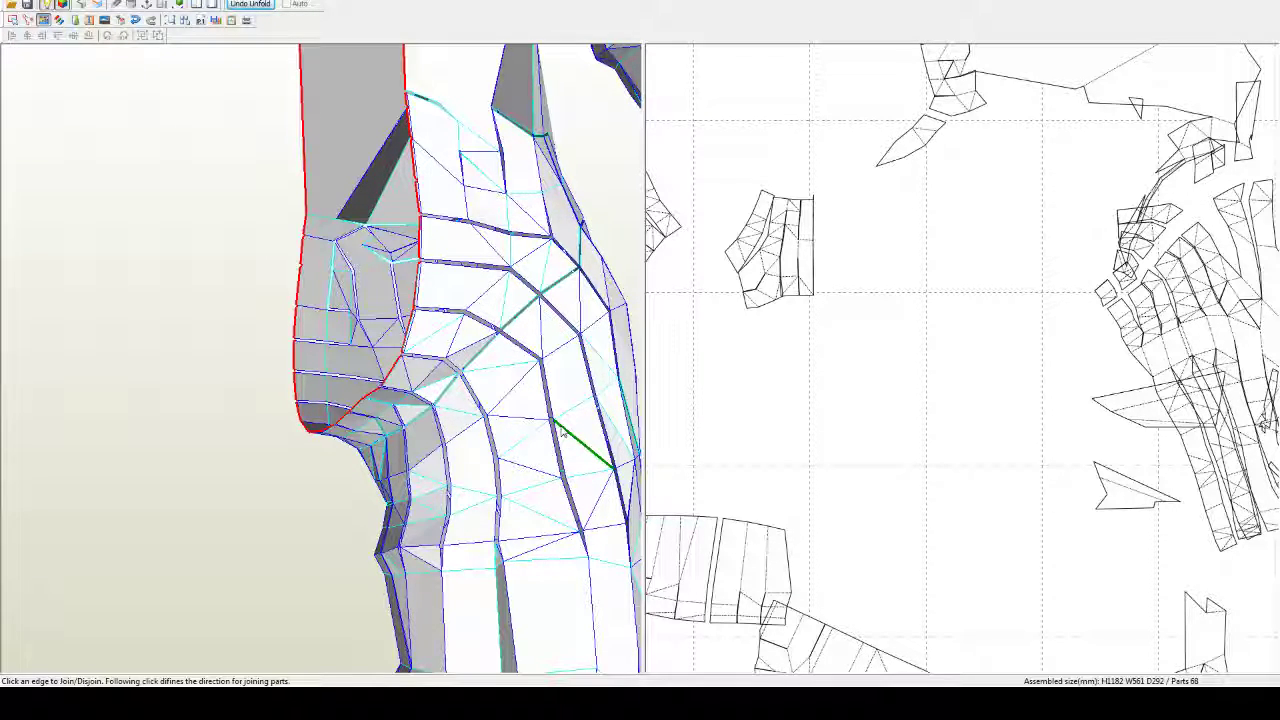
pyautogui.moveTo(538, 432)
pyautogui.mouseDown()
pyautogui.moveTo(506, 451)
pyautogui.moveTo(518, 447)
pyautogui.mouseUp()
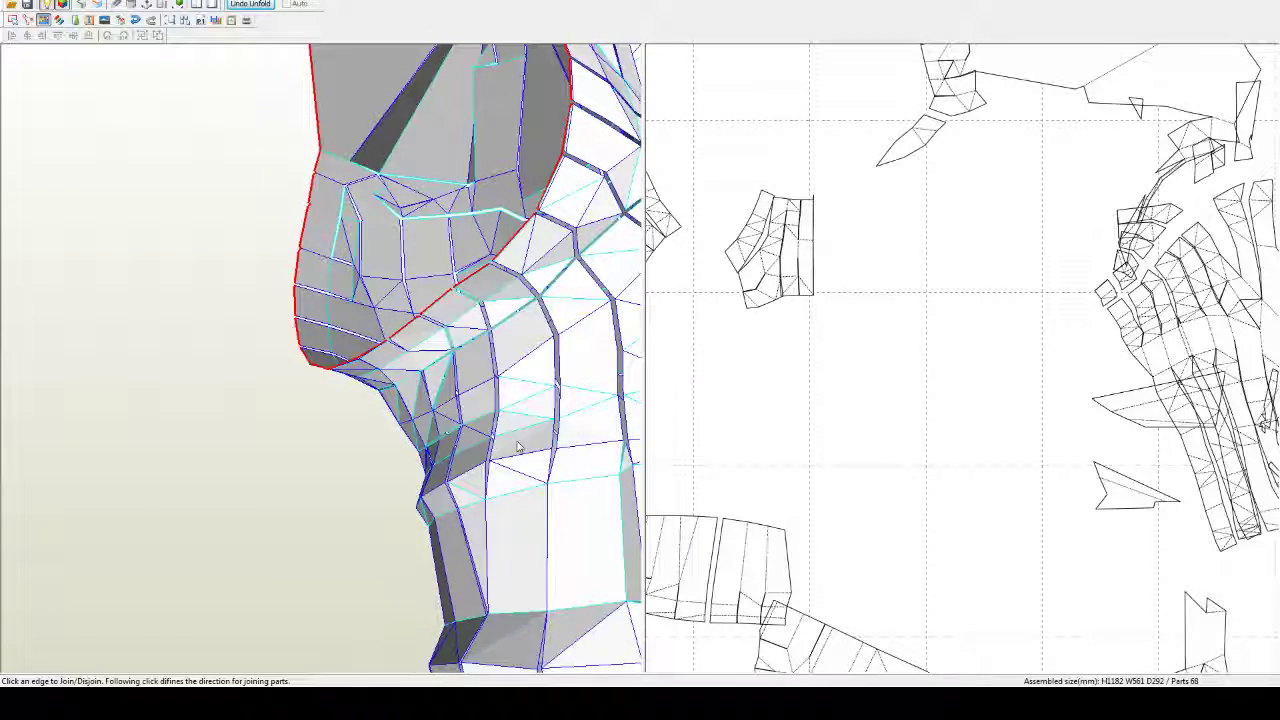
pyautogui.click(466, 444)
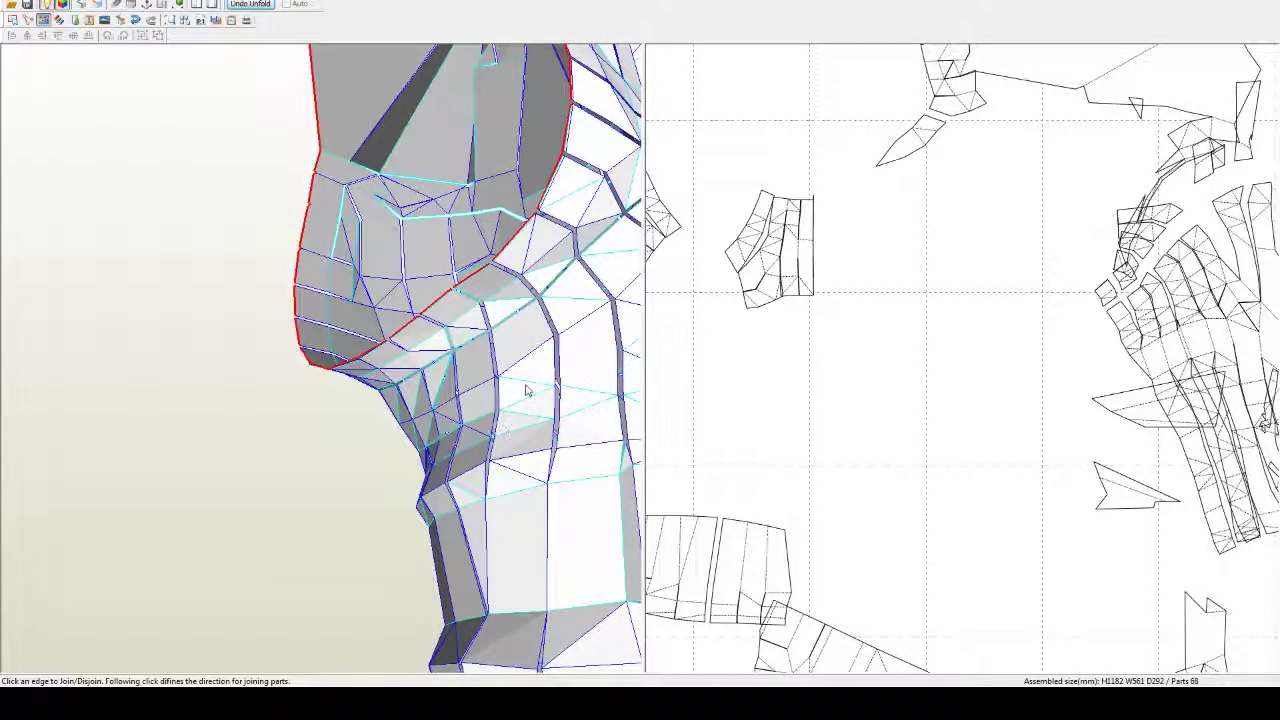
# Step: Disjoin the diagonal row of edges running across the buttock toward the outer hip on the 3D model
pyautogui.moveTo(527, 390); pyautogui.dragTo(440, 280)
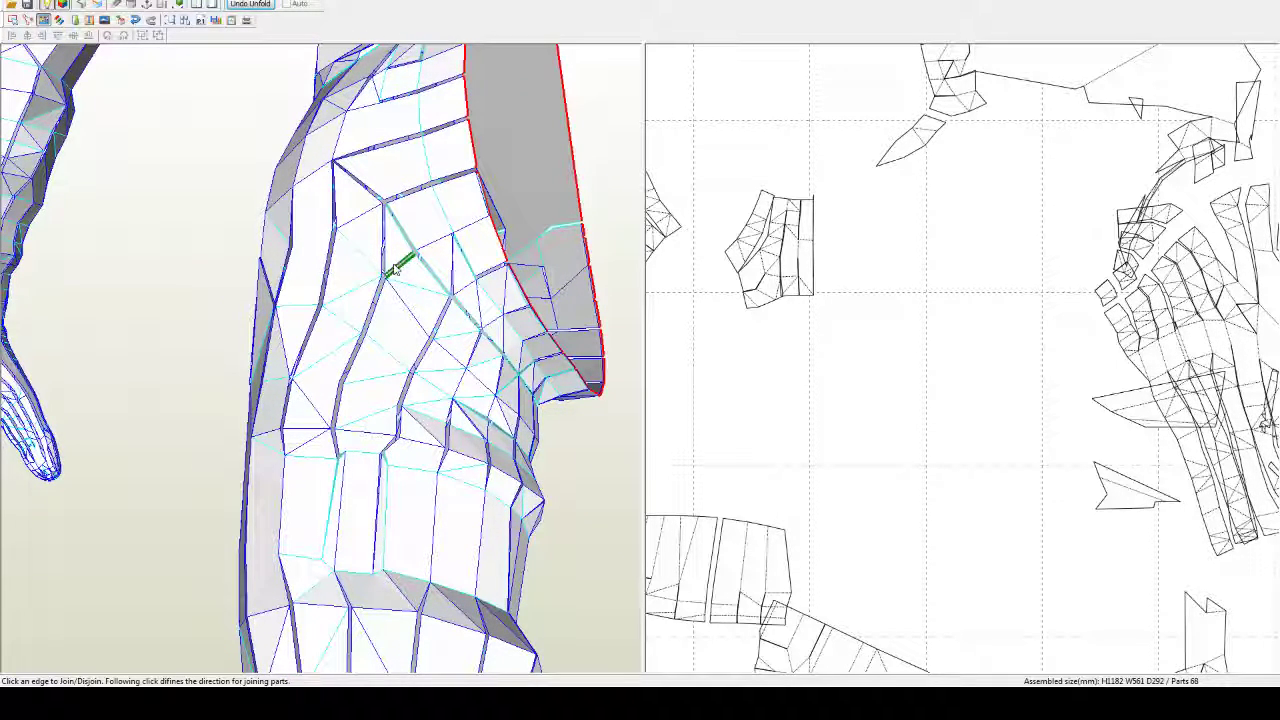
pyautogui.click(397, 264)
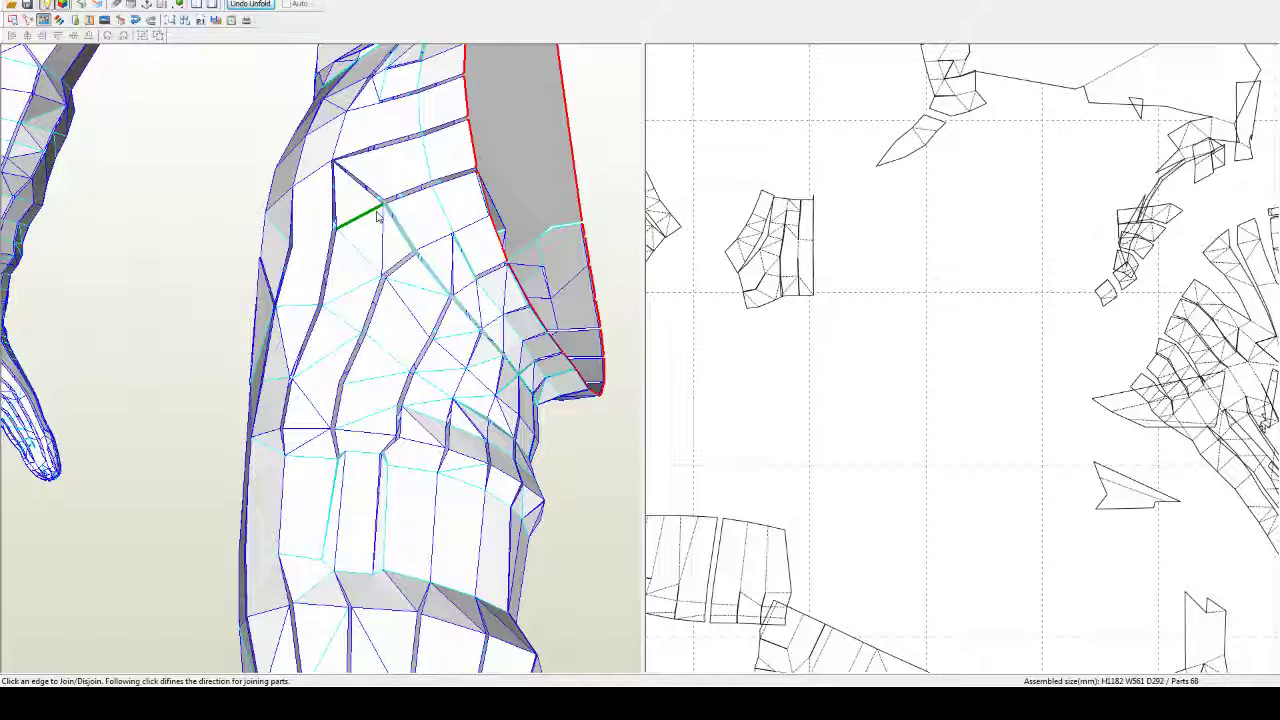
pyautogui.moveTo(405, 193); pyautogui.dragTo(399, 432, button='right')
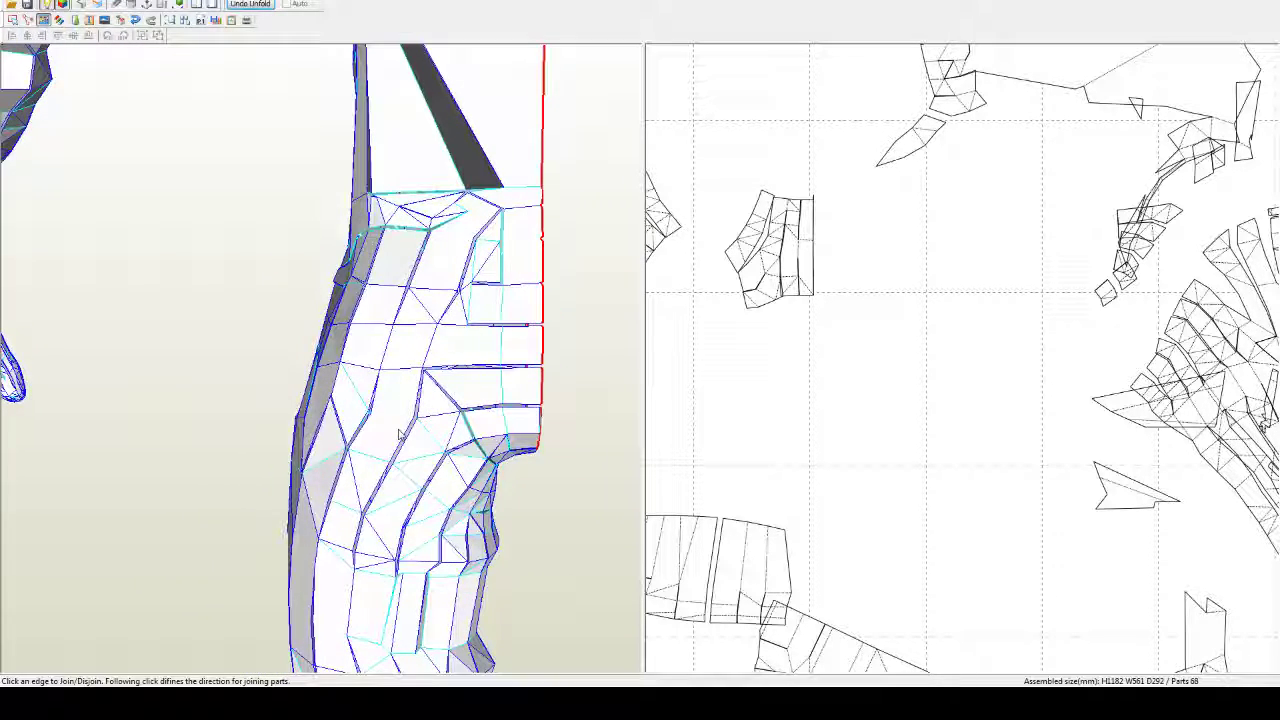
pyautogui.click(409, 352)
pyautogui.click(380, 308)
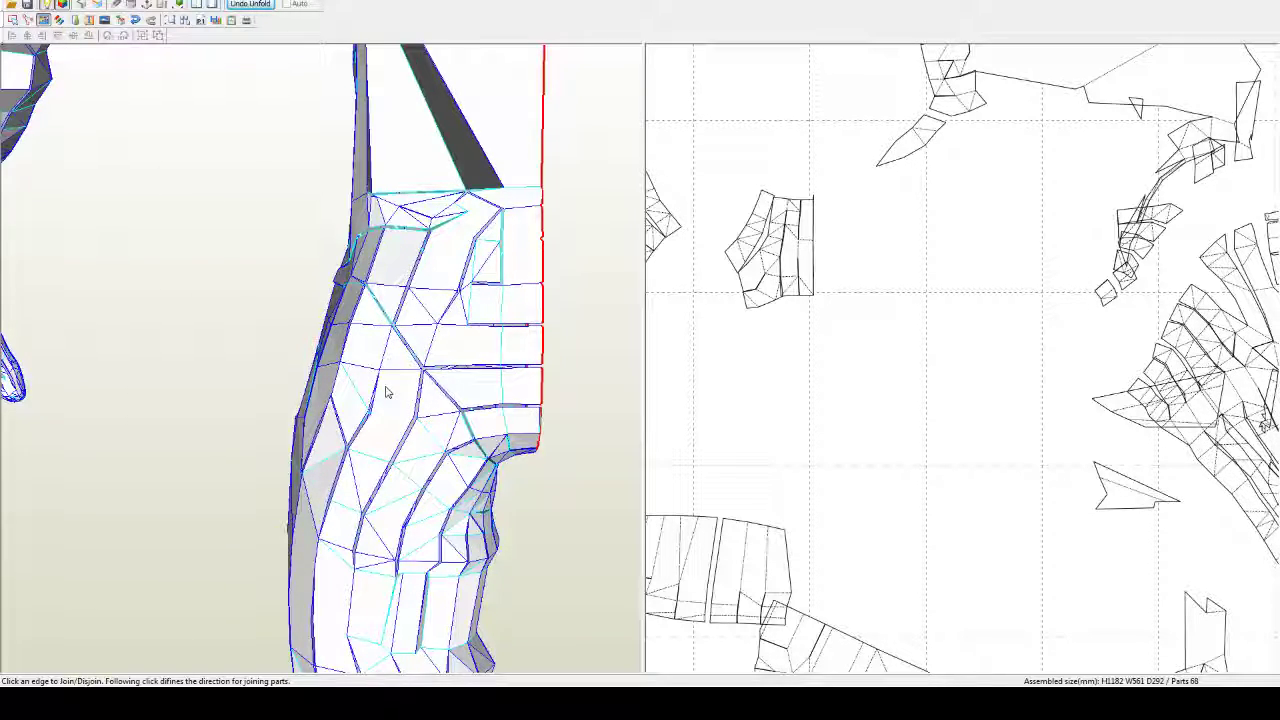
# Step: Examine the cuts around the hip, buttock and side waist from several angles on the 3D model
pyautogui.moveTo(388, 392); pyautogui.dragTo(416, 337, button='right')
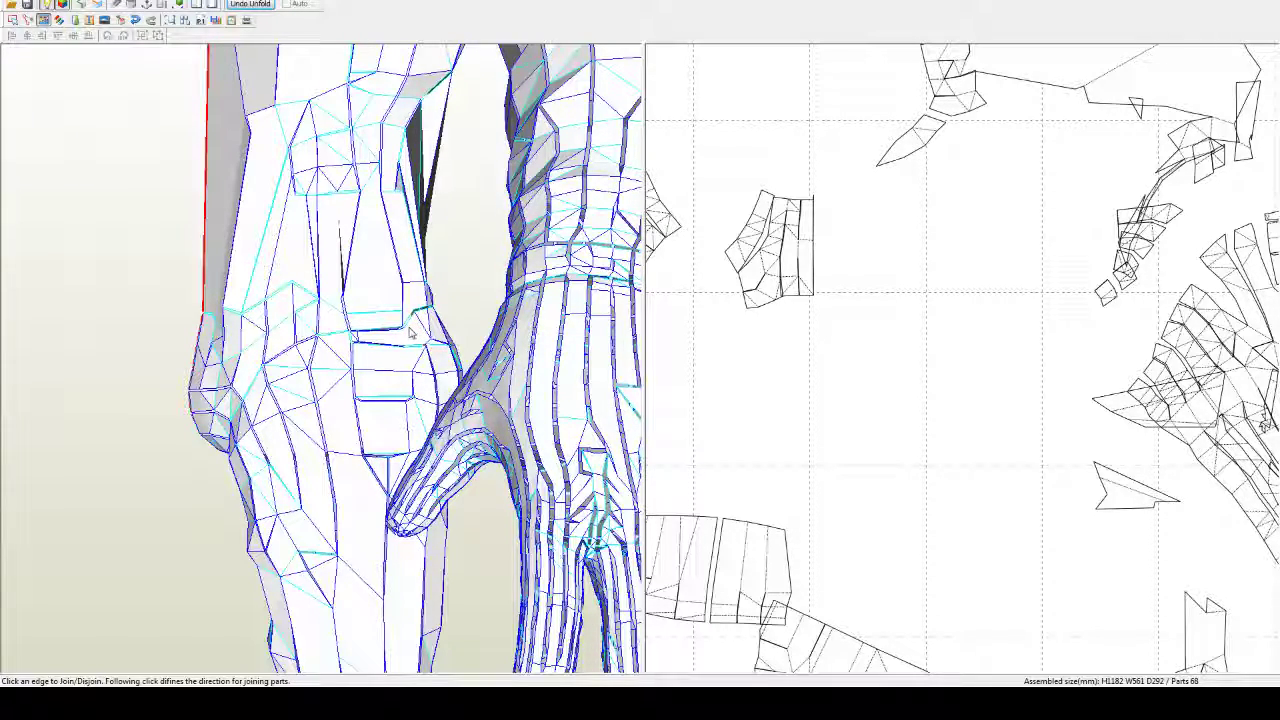
pyautogui.moveTo(413, 337); pyautogui.dragTo(363, 363, button='right')
pyautogui.moveTo(507, 424); pyautogui.dragTo(441, 357, button='right')
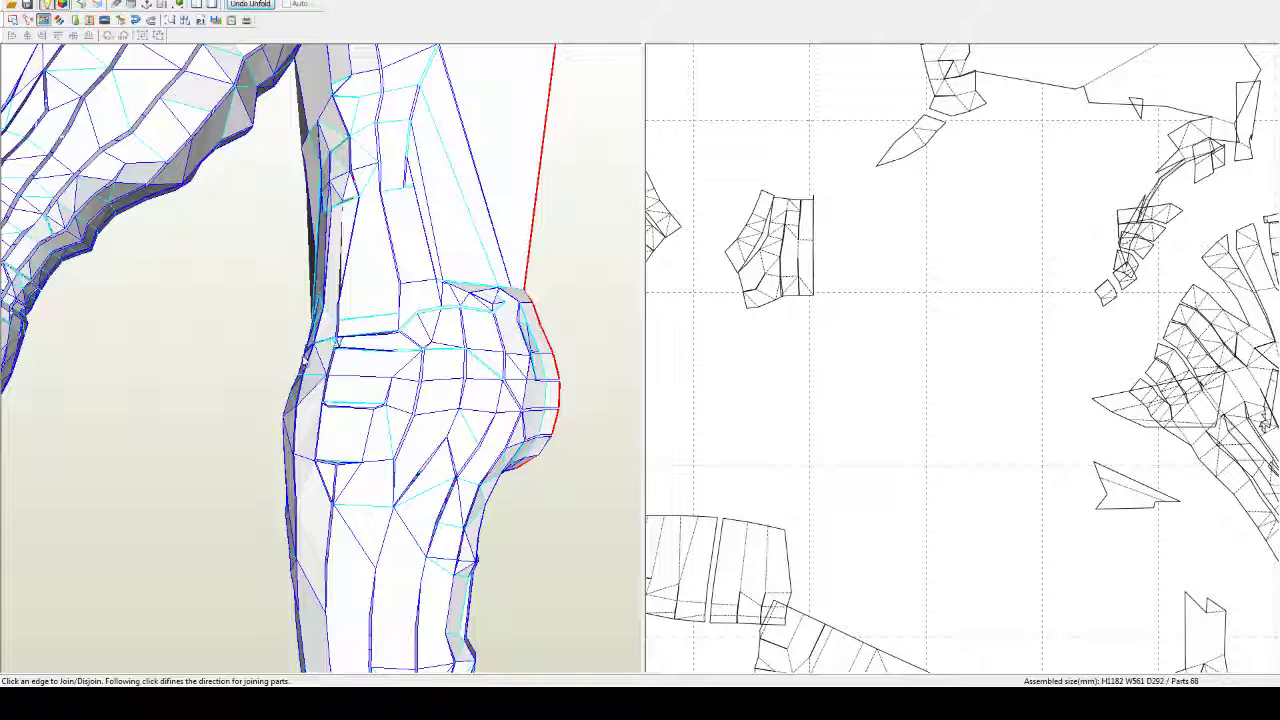
pyautogui.scroll(3, 475, 448)
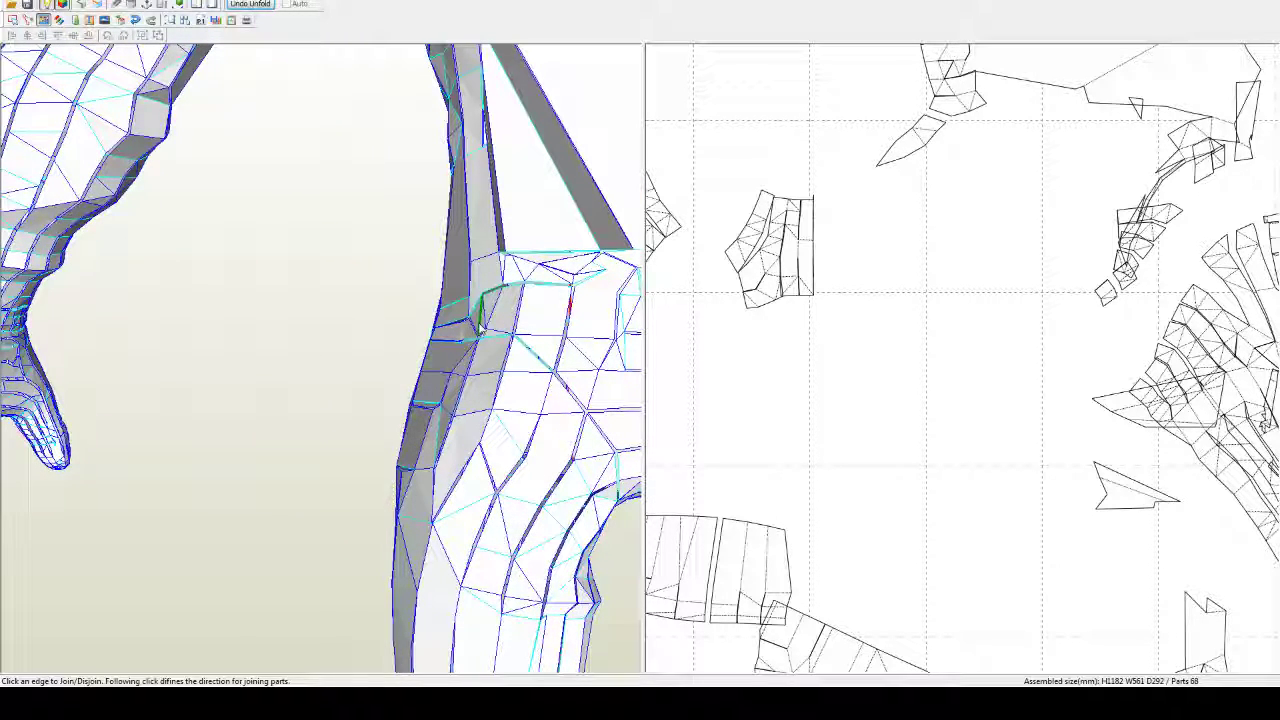
pyautogui.scroll(3, 481, 330)
pyautogui.moveTo(483, 331); pyautogui.dragTo(407, 357, button='middle')
pyautogui.moveTo(407, 357); pyautogui.dragTo(447, 338, button='right')
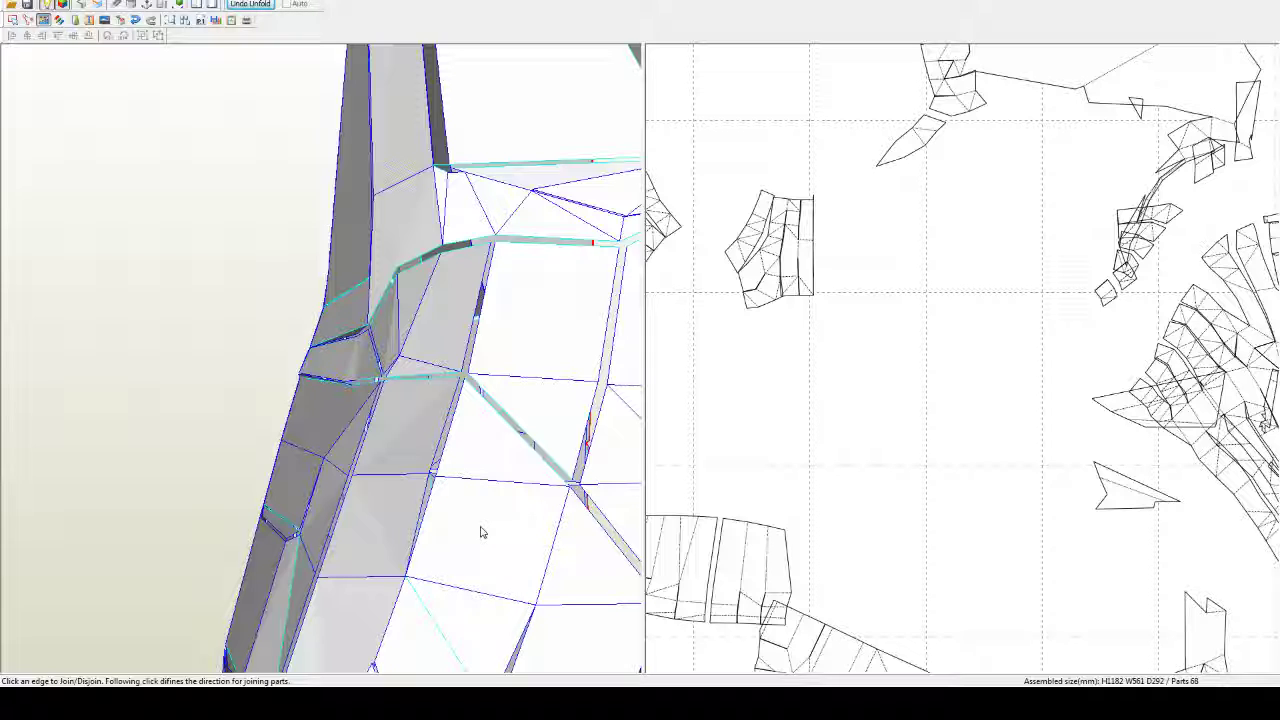
pyautogui.scroll(-3, 480, 532)
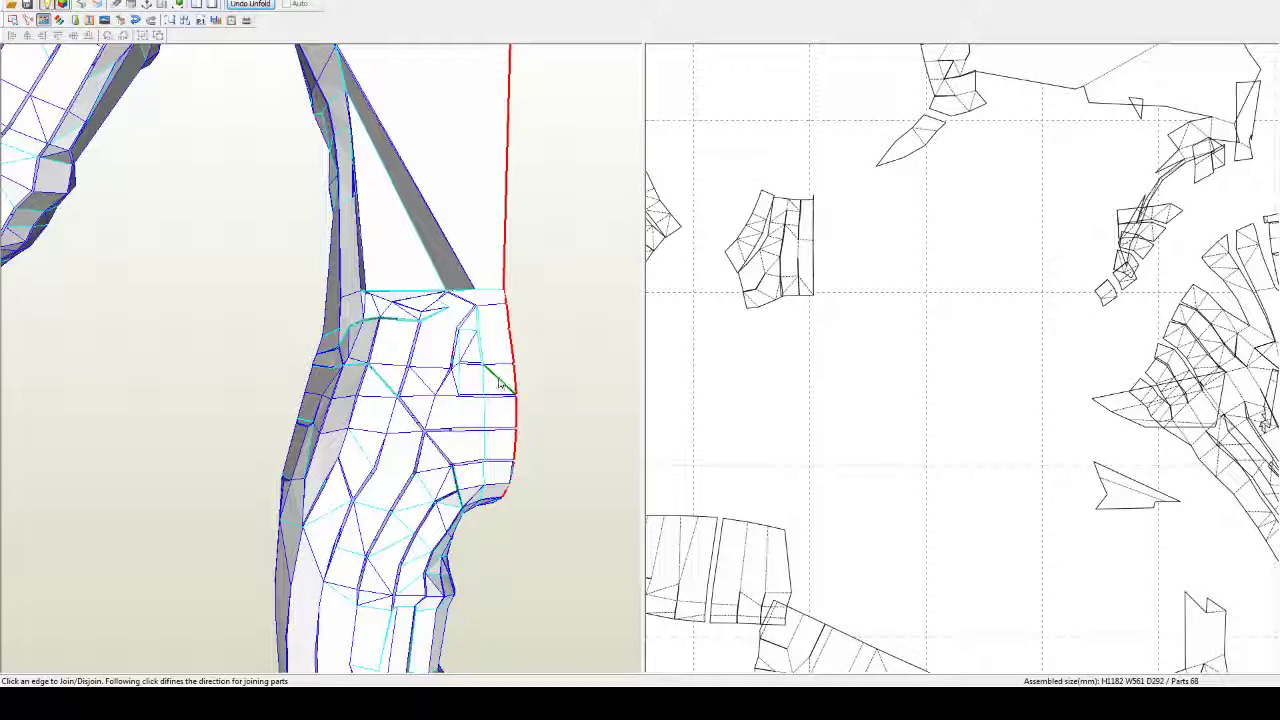
# Step: Save the project in the Downloads folder as a Pepakura Designer file under its existing name
pyautogui.moveTo(506, 470); pyautogui.dragTo(484, 461, button='right')
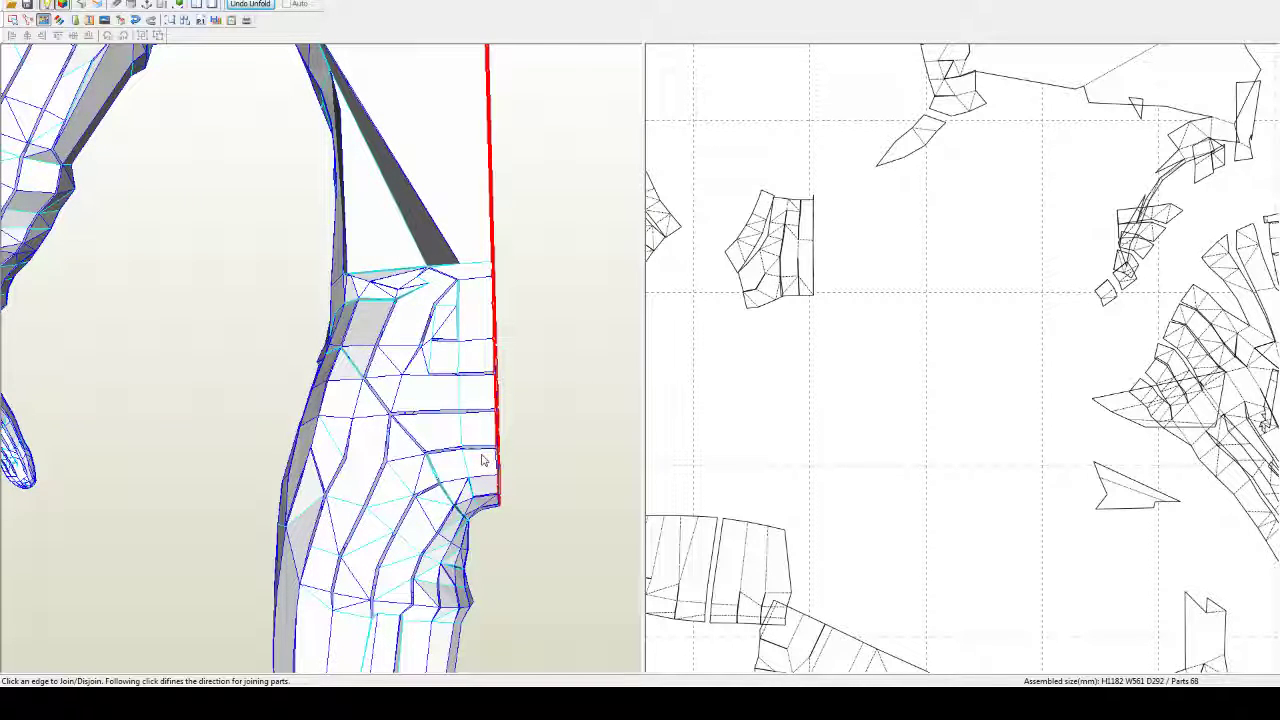
pyautogui.hotkey('ctrl', 's')
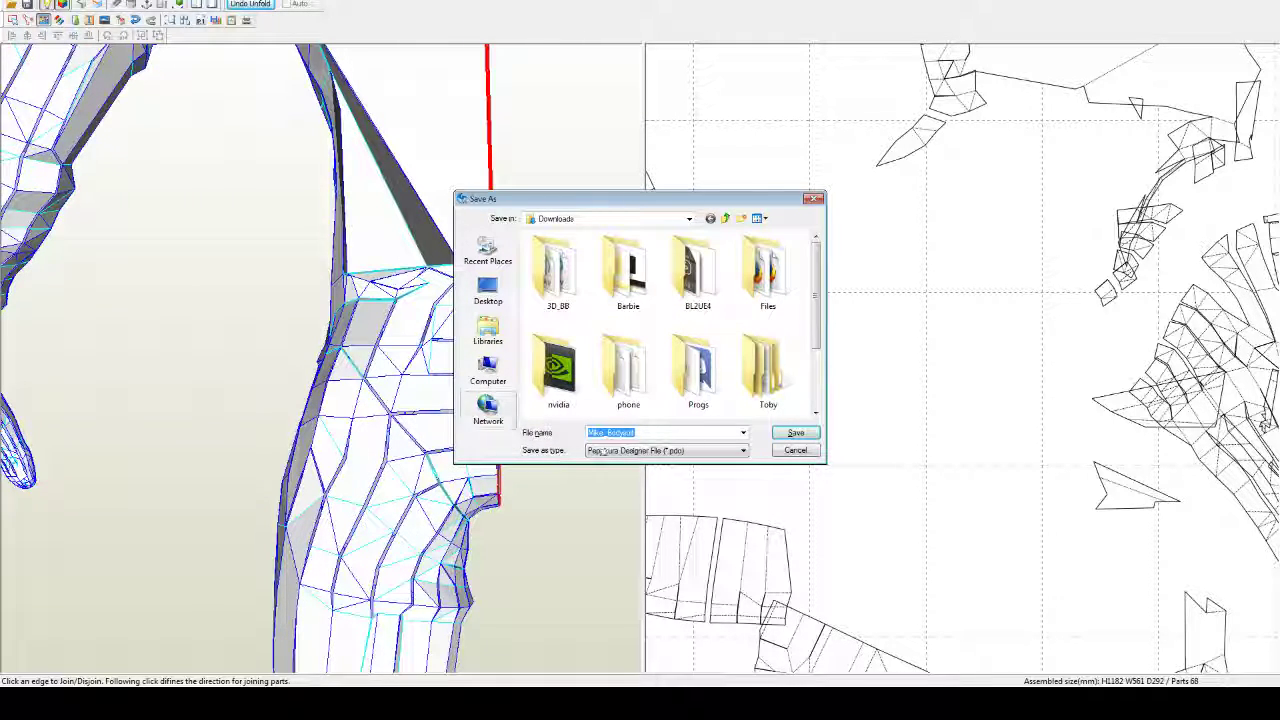
pyautogui.press('Return')
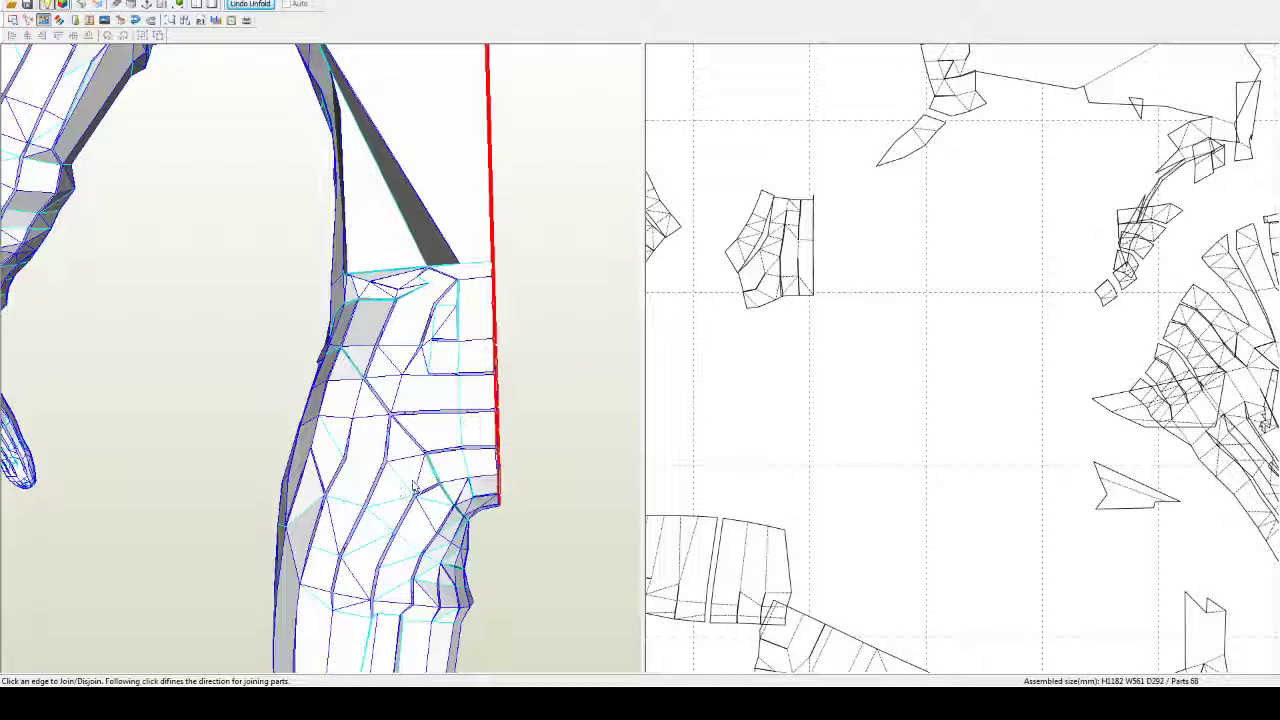
# Step: Change the cut at the outer hip by splitting the short edge beneath the side waist crease
pyautogui.moveTo(410, 488); pyautogui.dragTo(442, 486, button='right')
pyautogui.scroll(5, 448, 486)
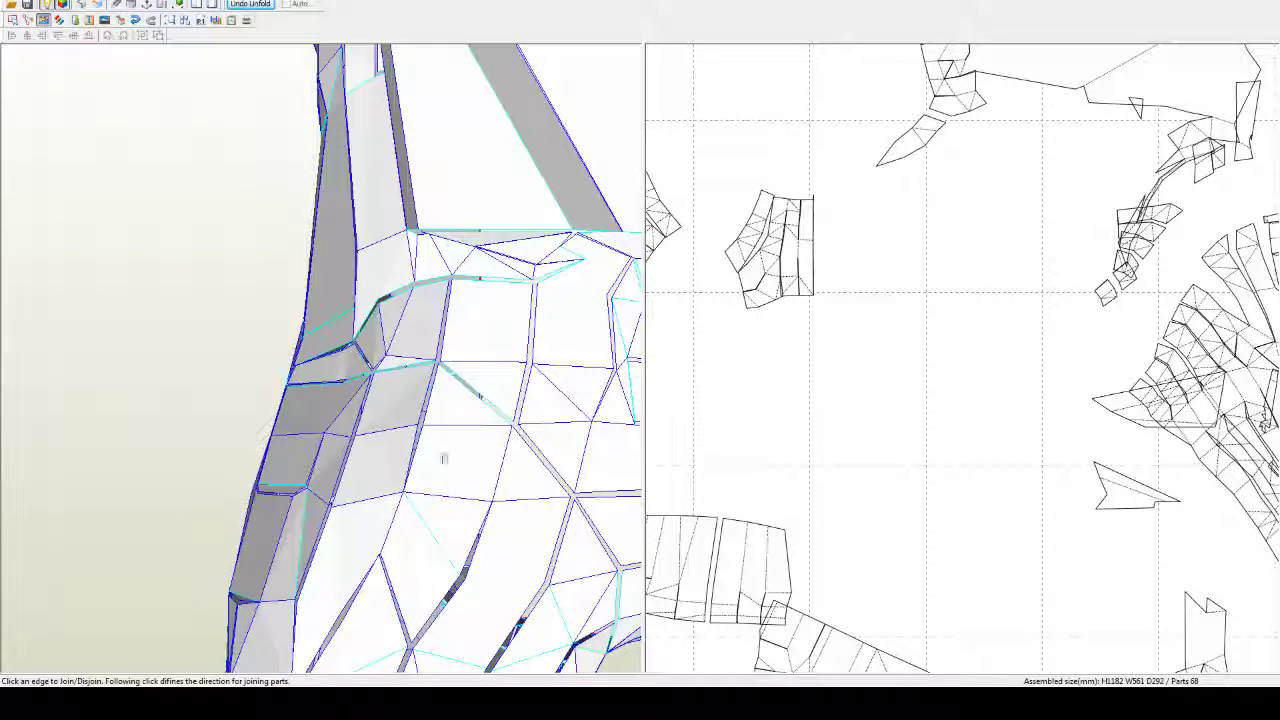
pyautogui.click(355, 383)
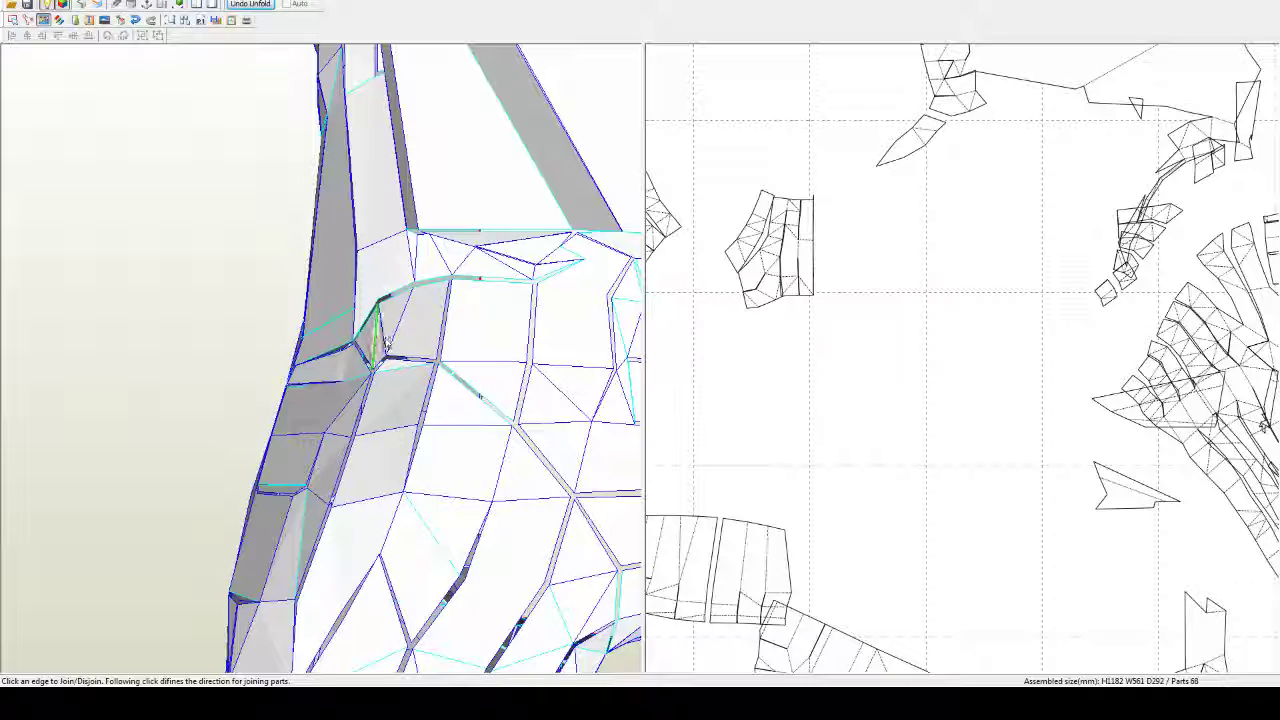
# Step: Adjust the edge at the side of the waist and rework the cuts around the small triangle atop the outer thigh
pyautogui.scroll(-2, 421, 331)
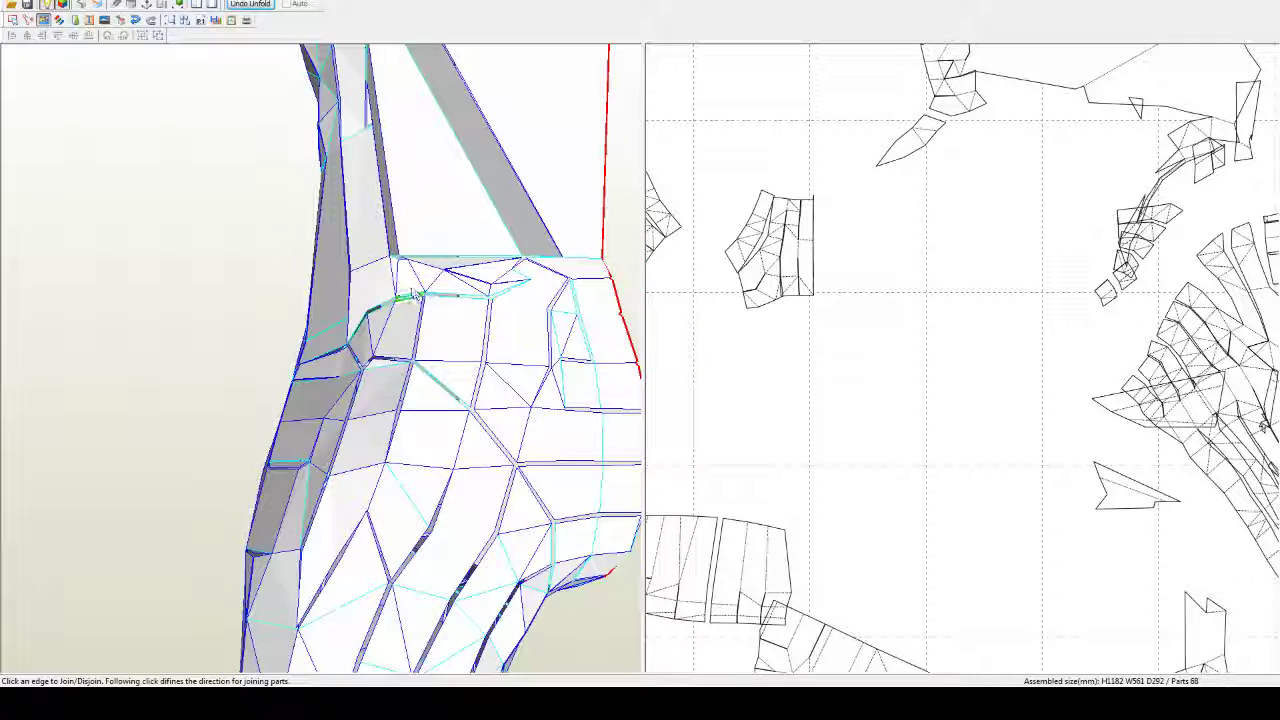
pyautogui.moveTo(396, 322); pyautogui.dragTo(444, 360)
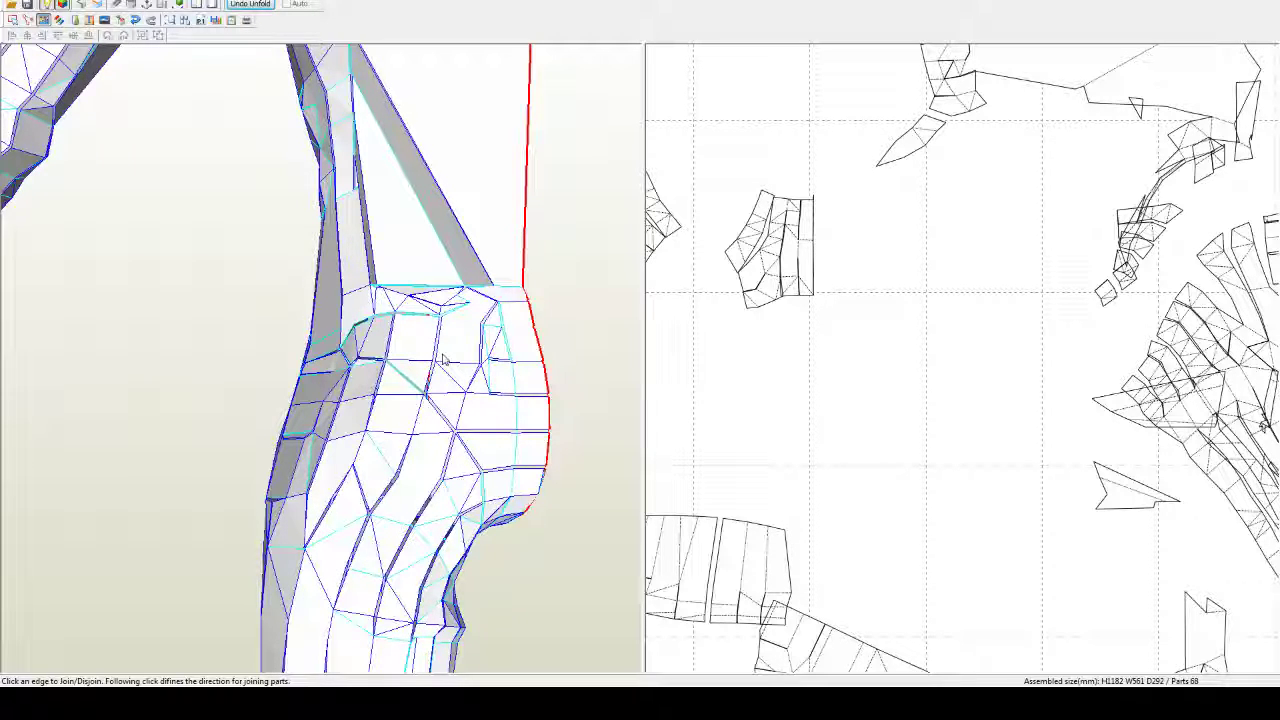
pyautogui.scroll(-1, 445, 360)
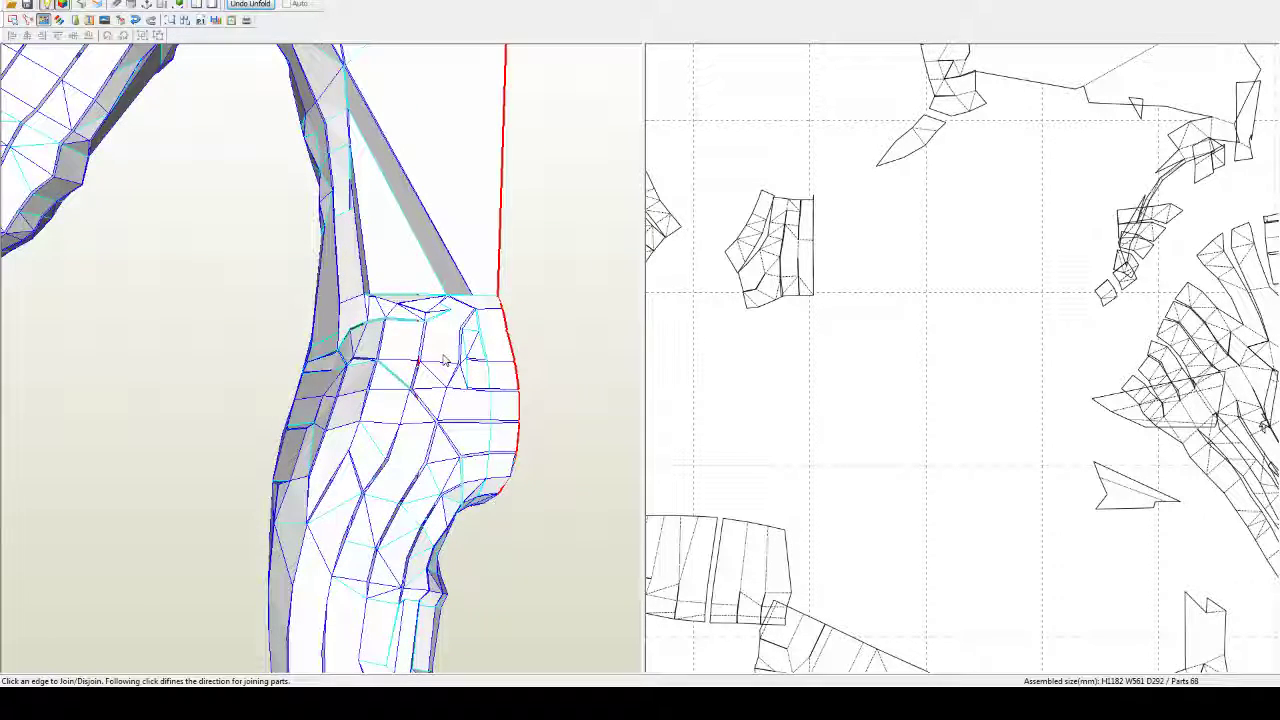
pyautogui.moveTo(445, 352); pyautogui.dragTo(333, 472)
pyautogui.scroll(5, 333, 472)
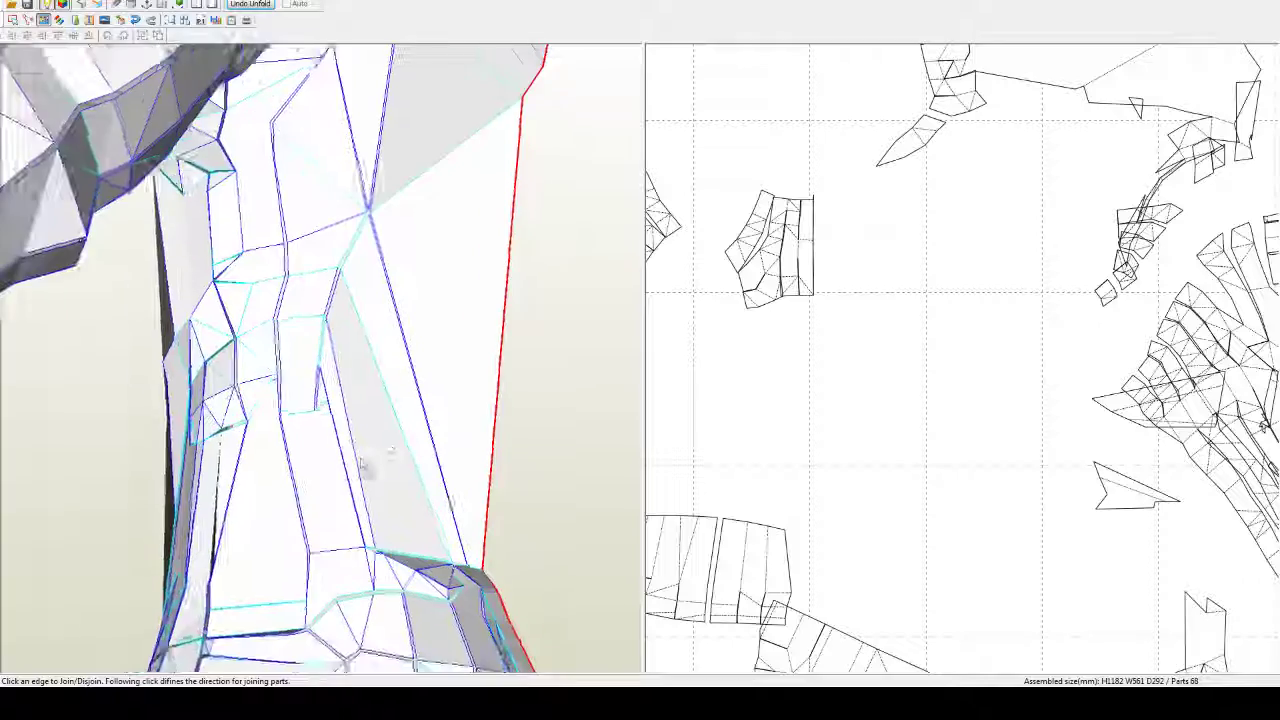
pyautogui.moveTo(375, 459)
pyautogui.mouseDown(button='right')
pyautogui.moveTo(389, 443)
pyautogui.moveTo(323, 508)
pyautogui.moveTo(367, 453)
pyautogui.mouseUp(button='right')
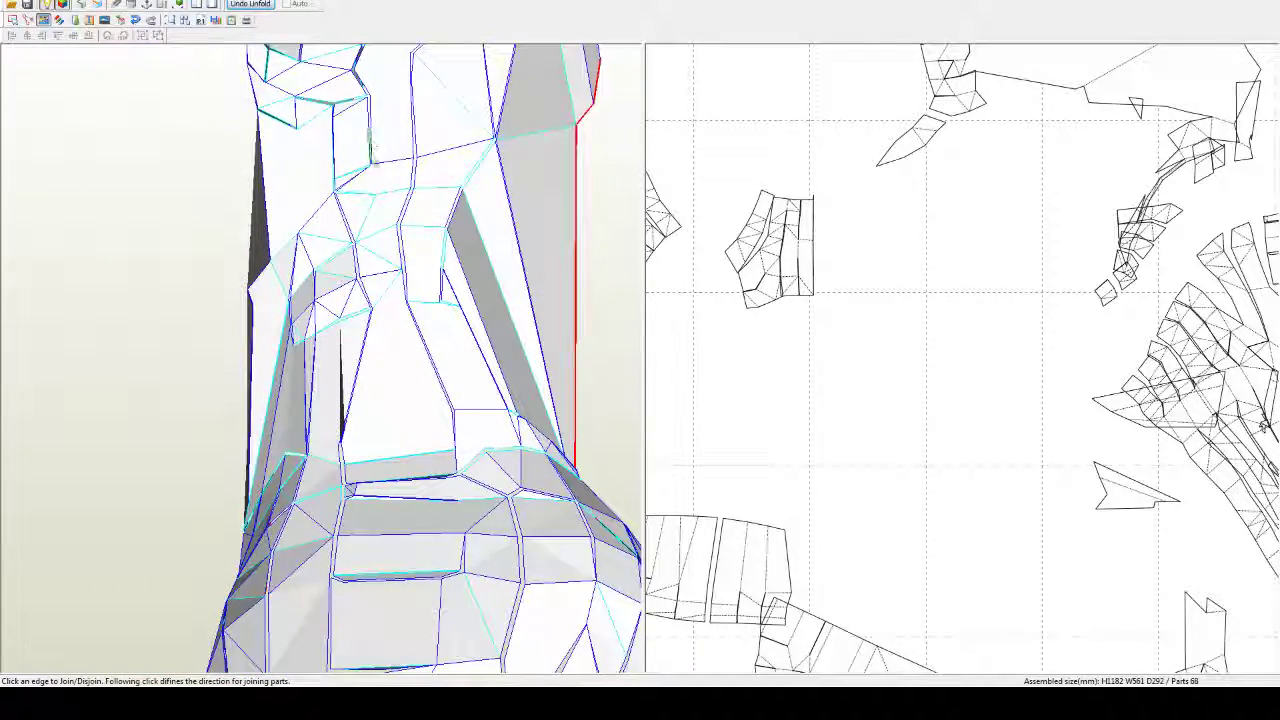
pyautogui.scroll(-1, 386, 233)
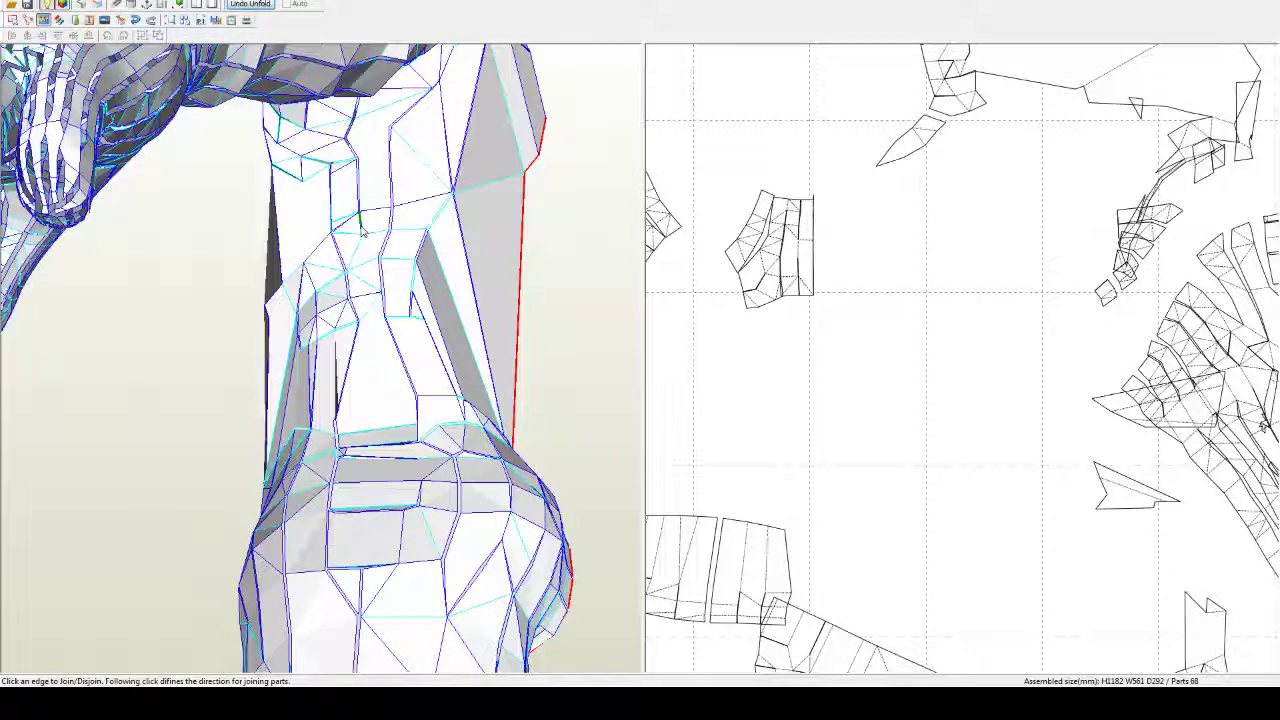
pyautogui.click(361, 273)
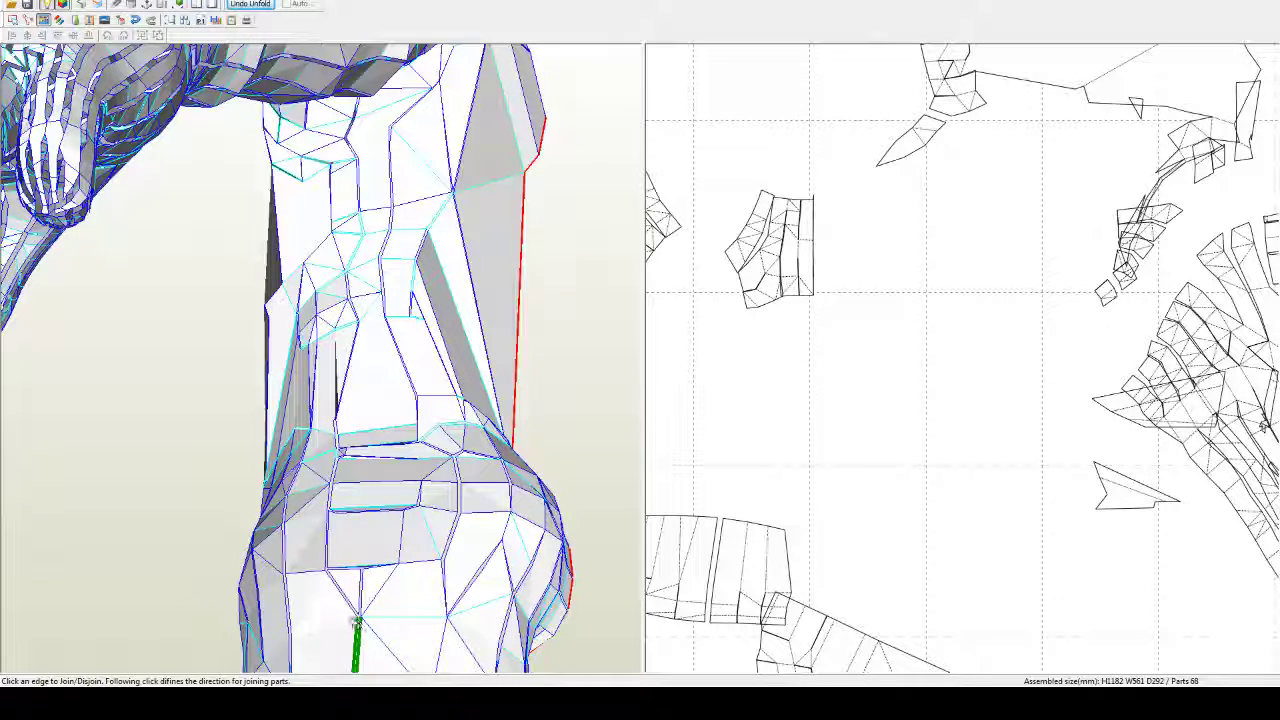
pyautogui.click(339, 597)
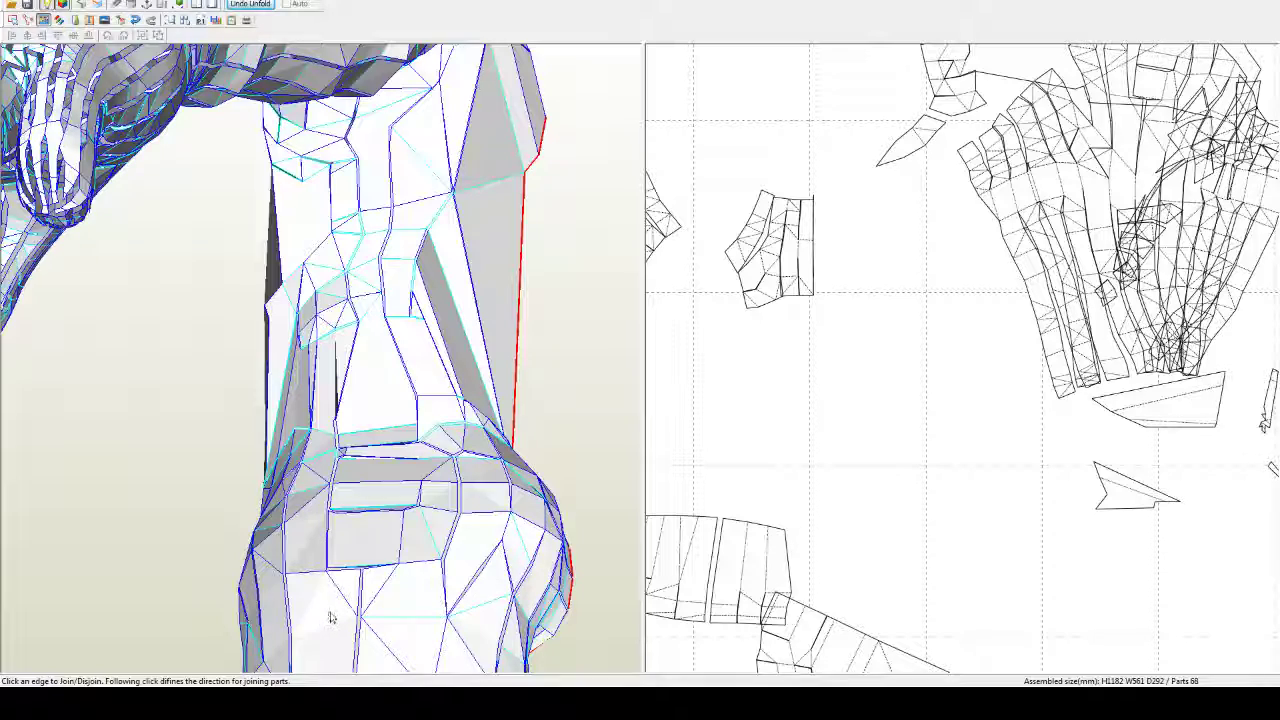
pyautogui.click(340, 590)
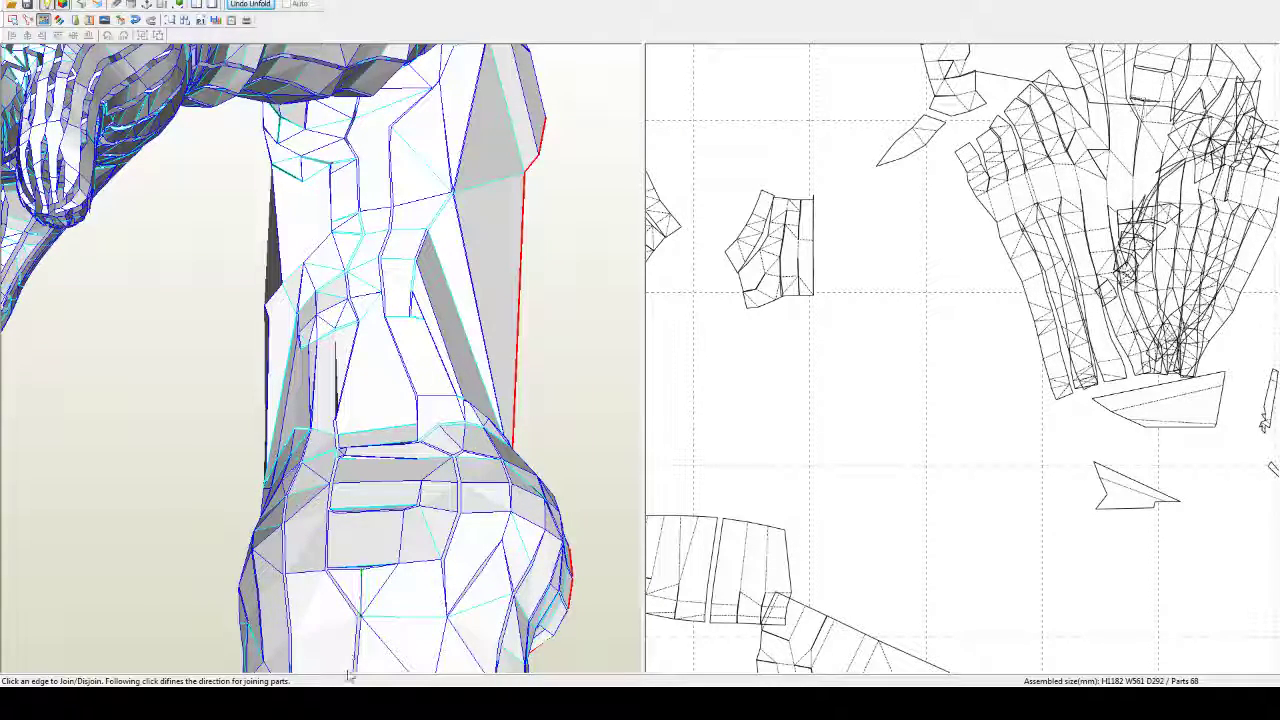
# Step: Move the large fan-shaped hip and thigh part clear of the other parts, past the upper-left edge of the page
pyautogui.moveTo(394, 597); pyautogui.dragTo(402, 557, button='middle')
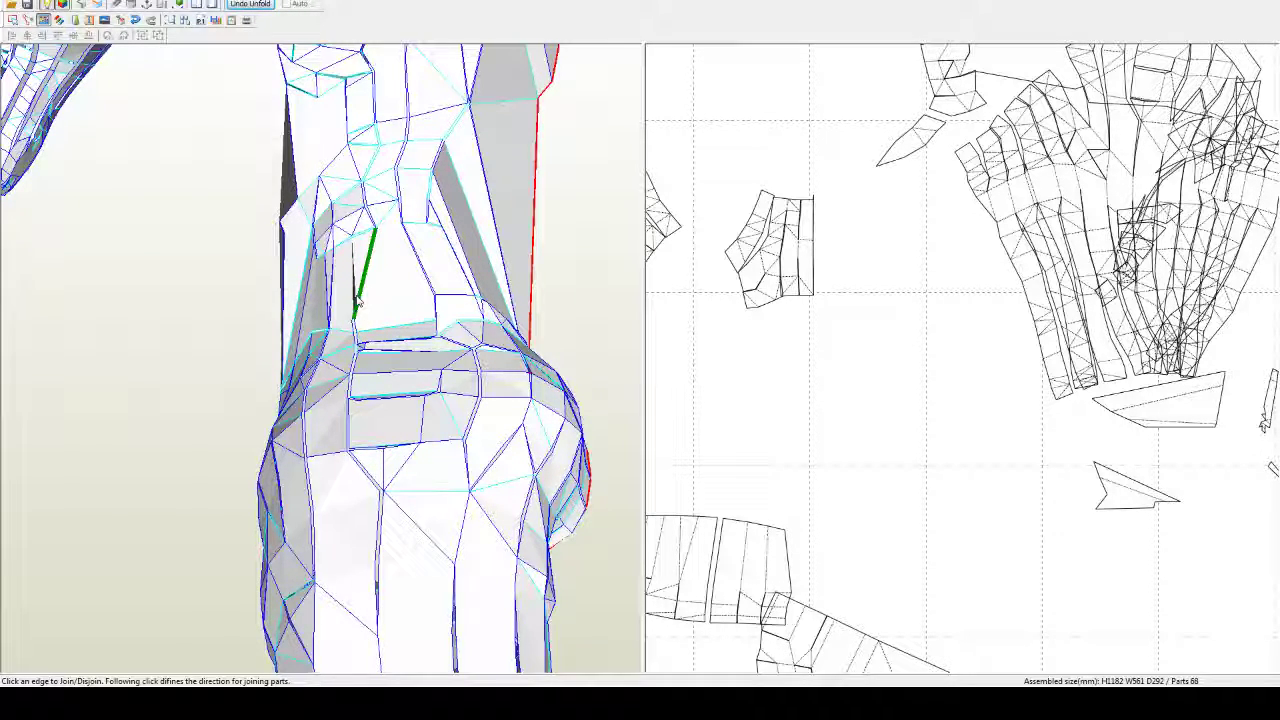
pyautogui.moveTo(358, 298); pyautogui.dragTo(345, 344, button='right')
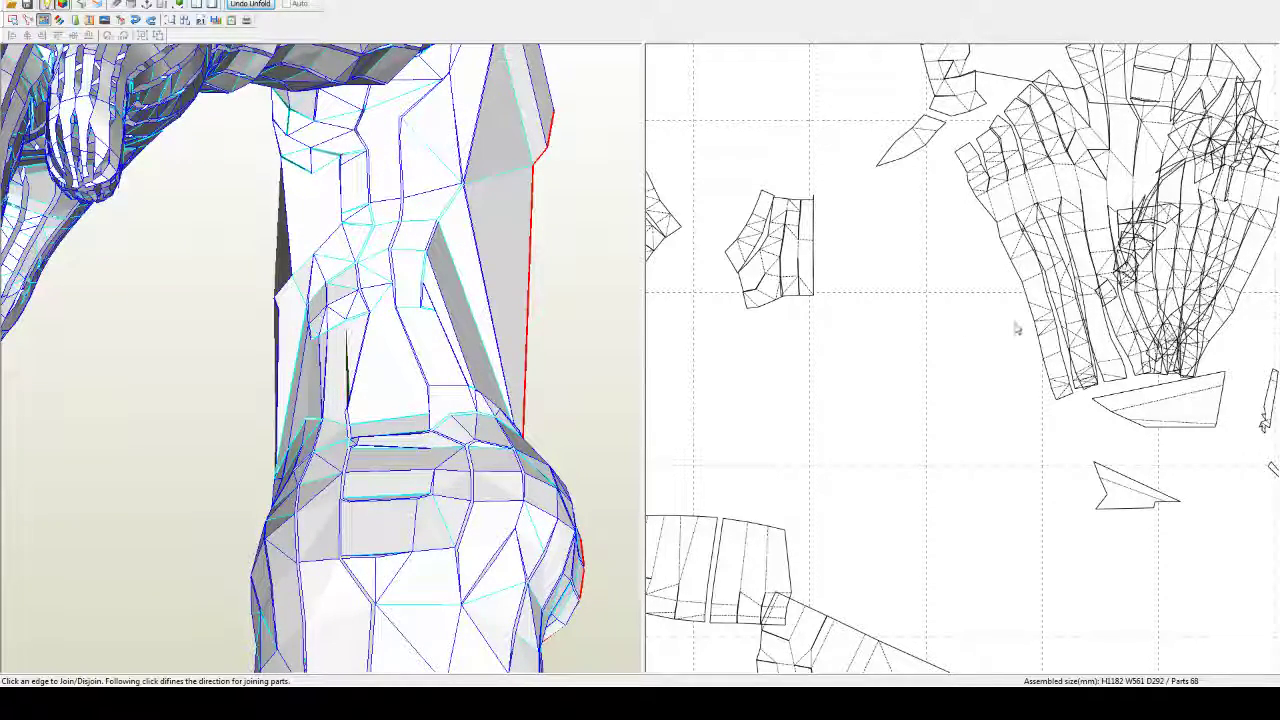
pyautogui.moveTo(1015, 328); pyautogui.dragTo(856, 420, button='right')
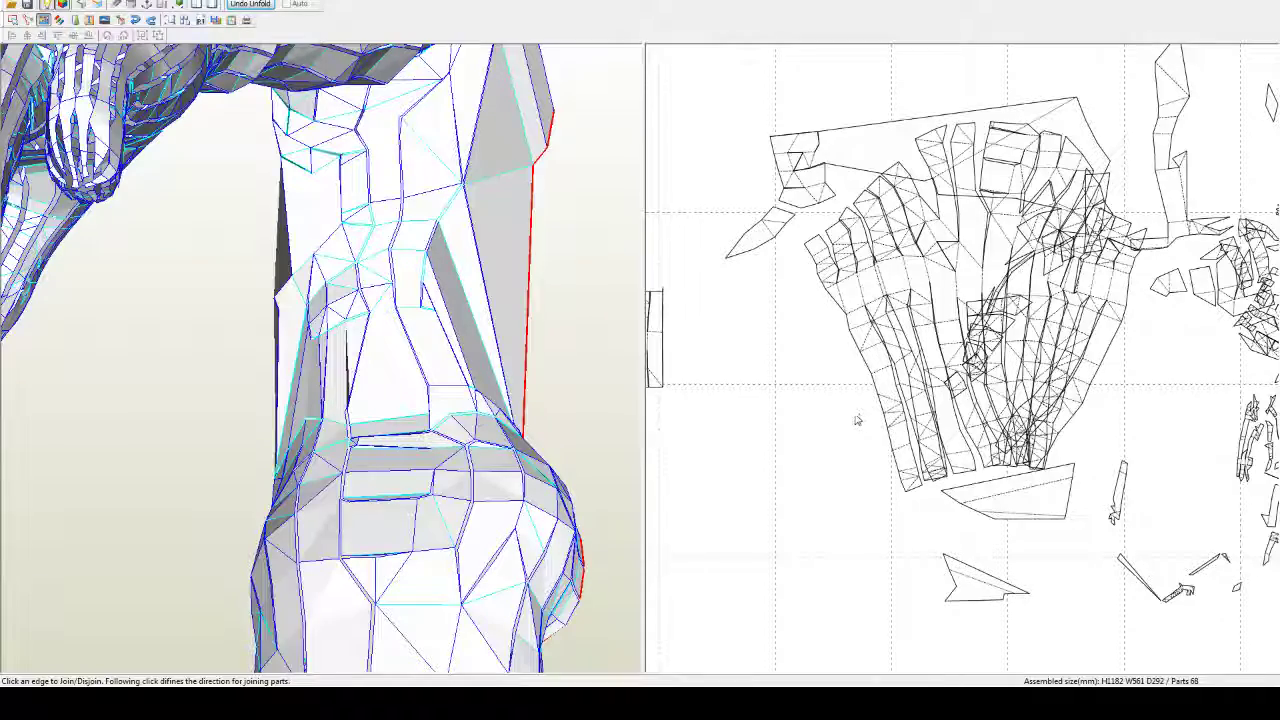
pyautogui.scroll(-2, 856, 420)
pyautogui.scroll(-3, 820, 424)
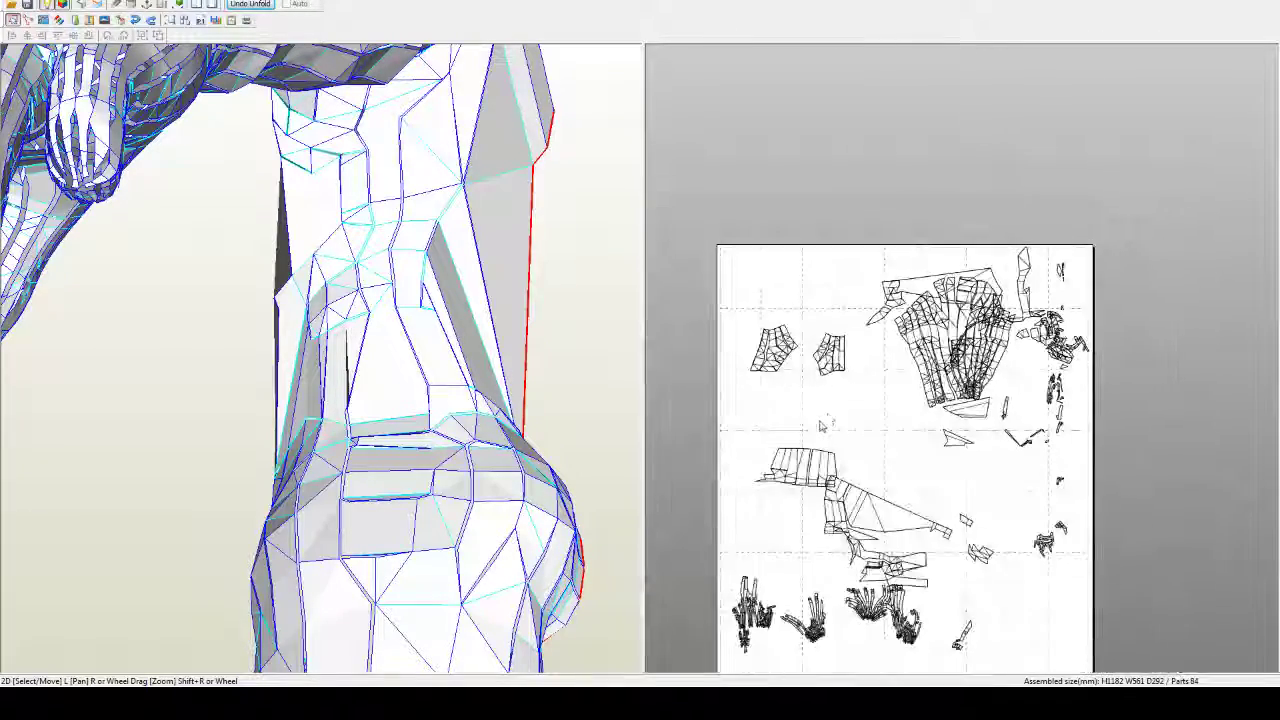
pyautogui.moveTo(880, 298); pyautogui.dragTo(730, 194)
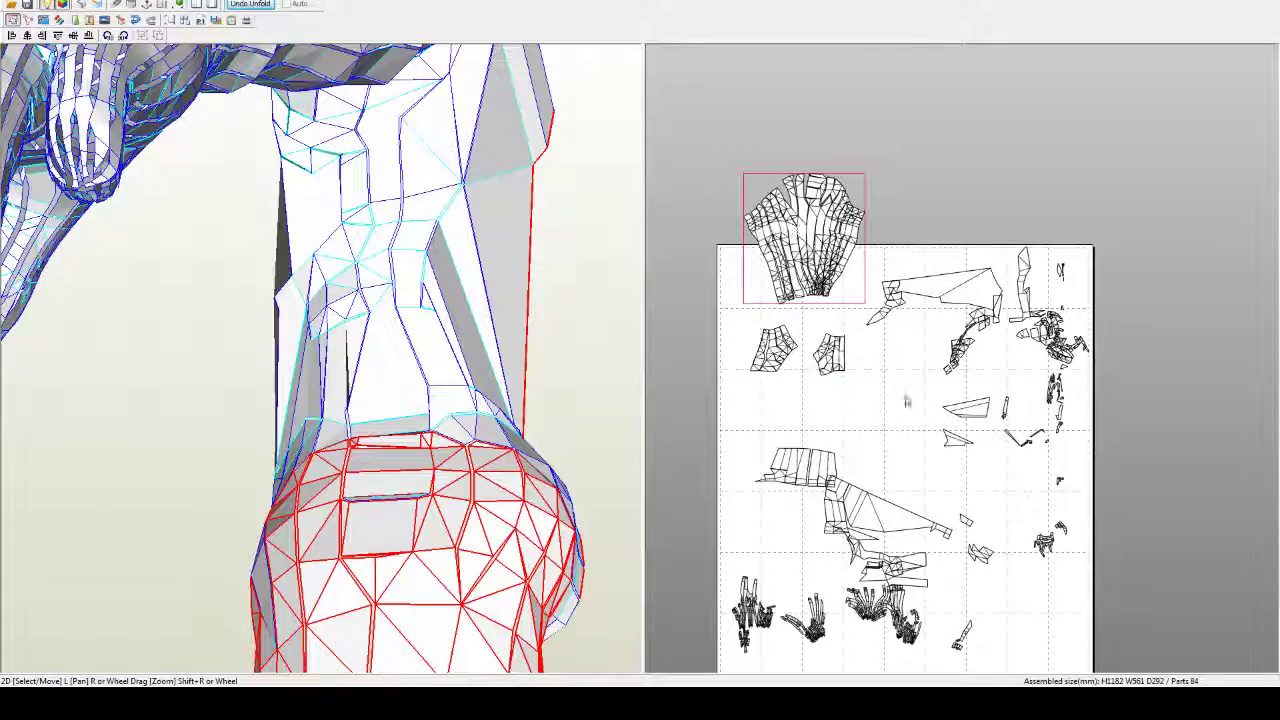
# Step: Join the neighbouring waist strip and small side piece onto the lower edge of the large torso part in the pattern
pyautogui.scroll(4, 906, 401)
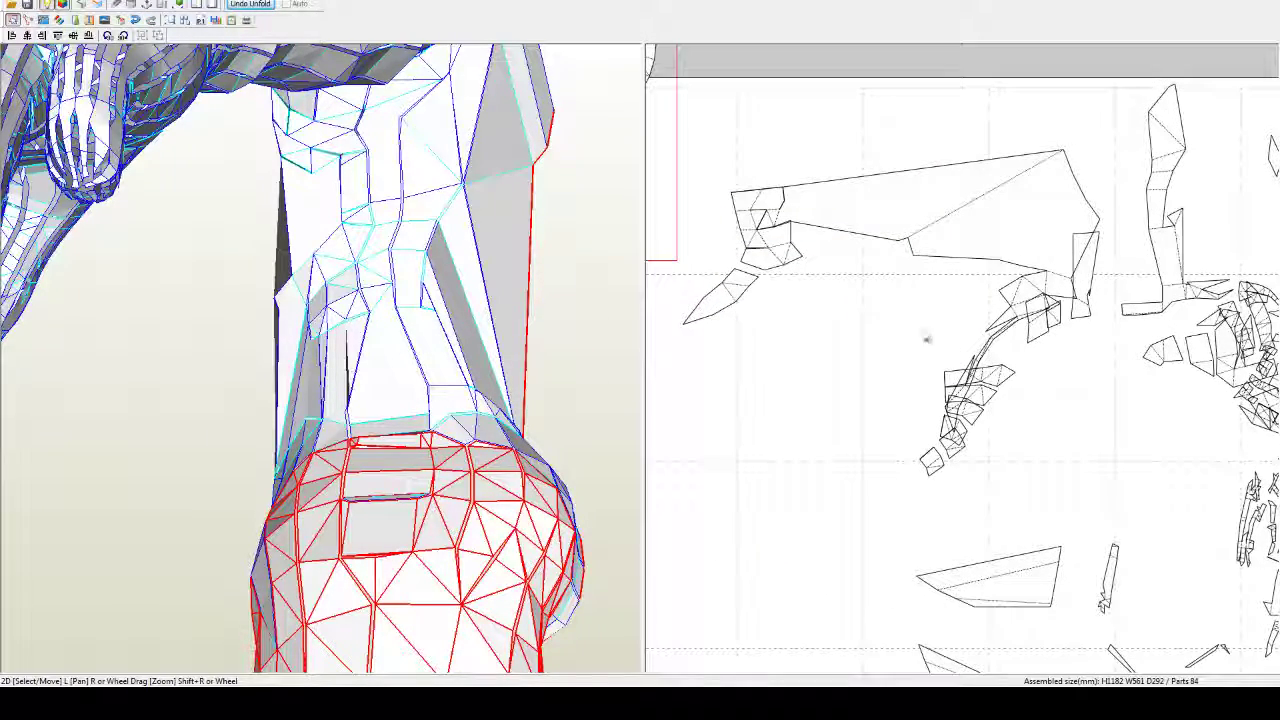
pyautogui.click(946, 261)
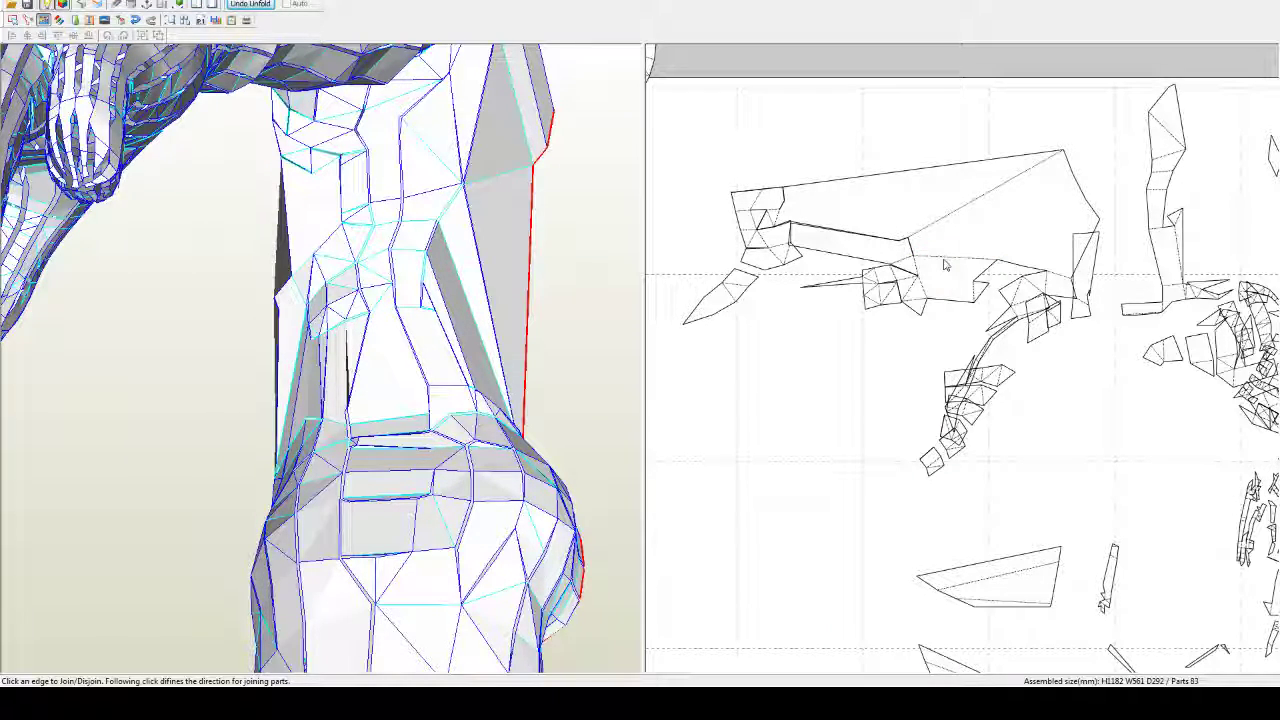
pyautogui.scroll(-3, 886, 531)
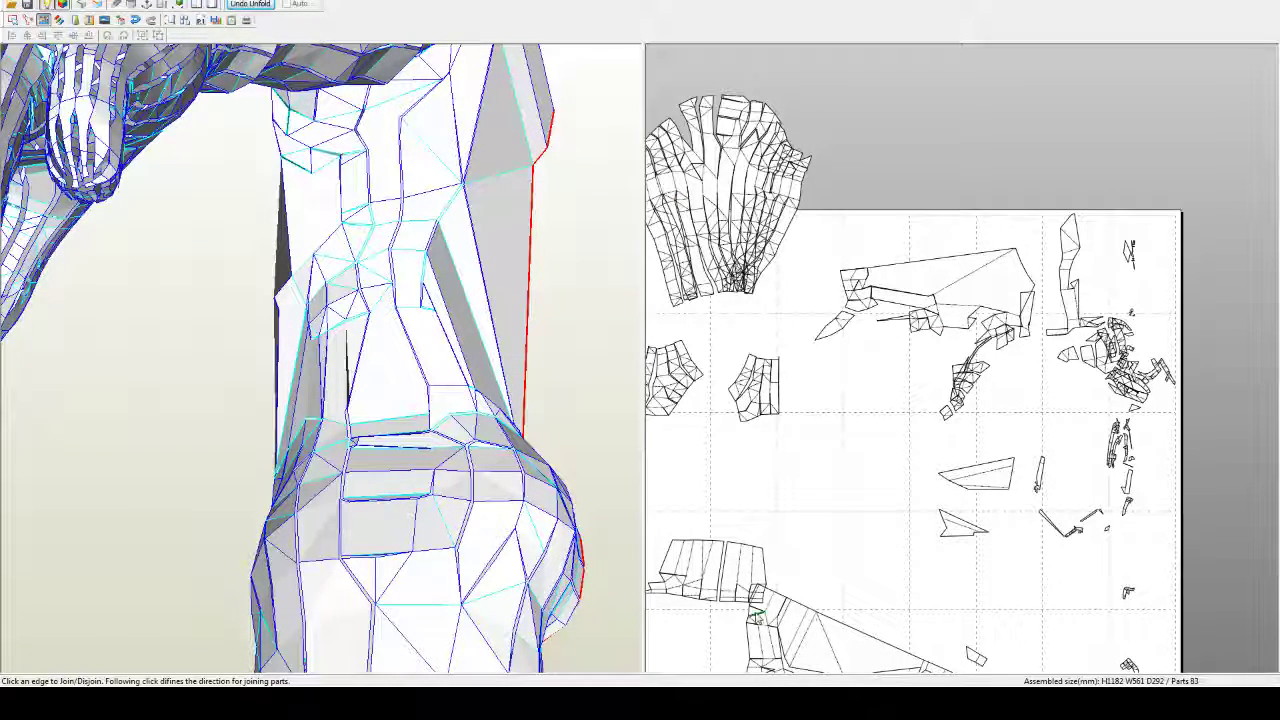
pyautogui.scroll(-1, 854, 546)
pyautogui.scroll(4, 934, 374)
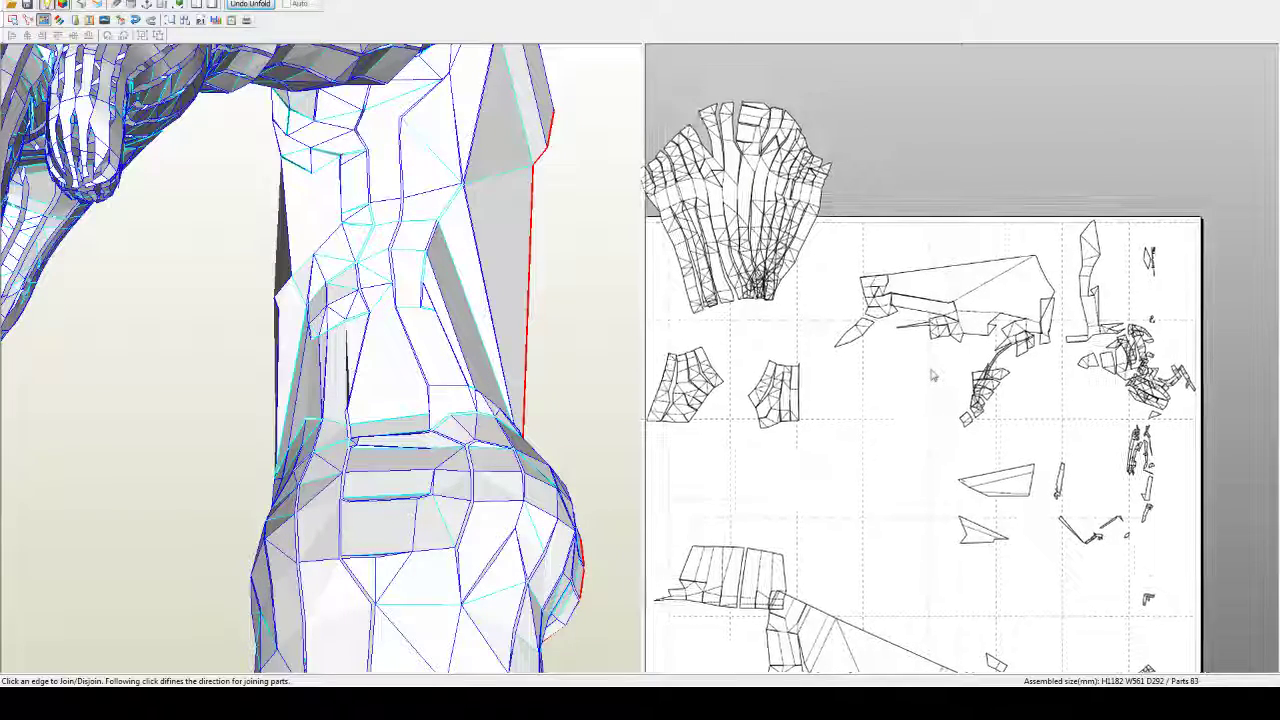
pyautogui.click(988, 304)
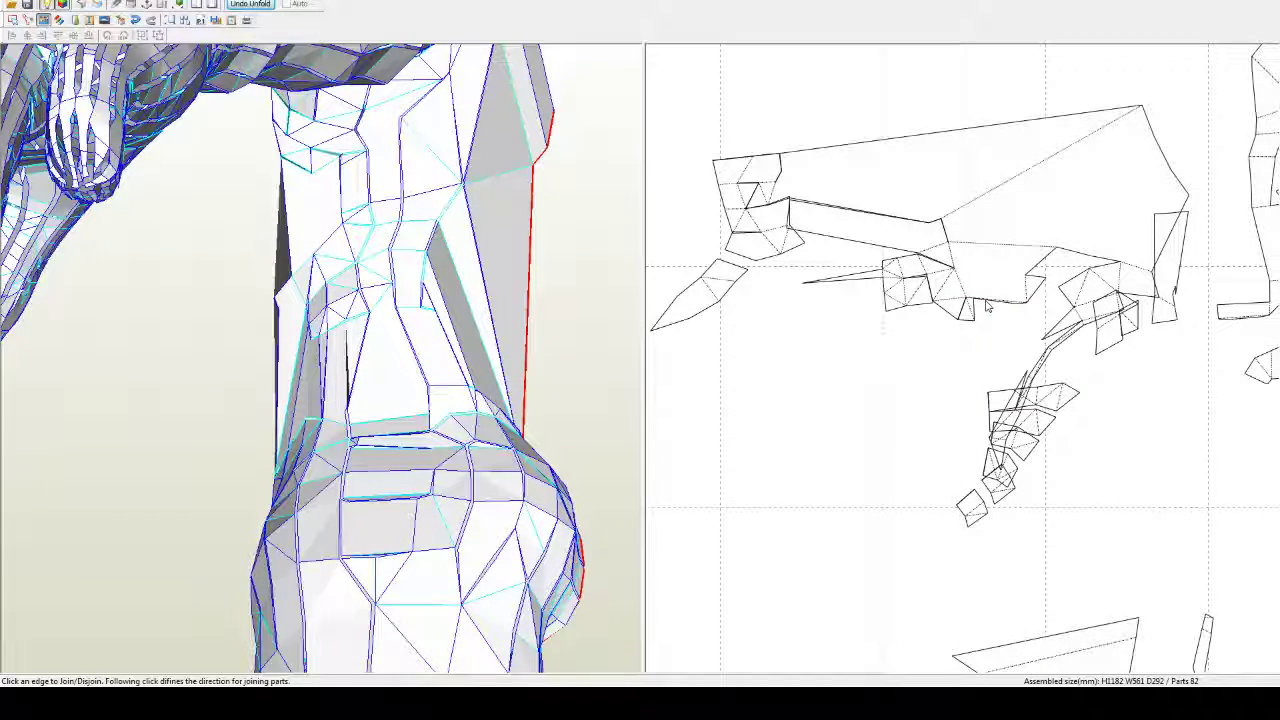
pyautogui.click(990, 305)
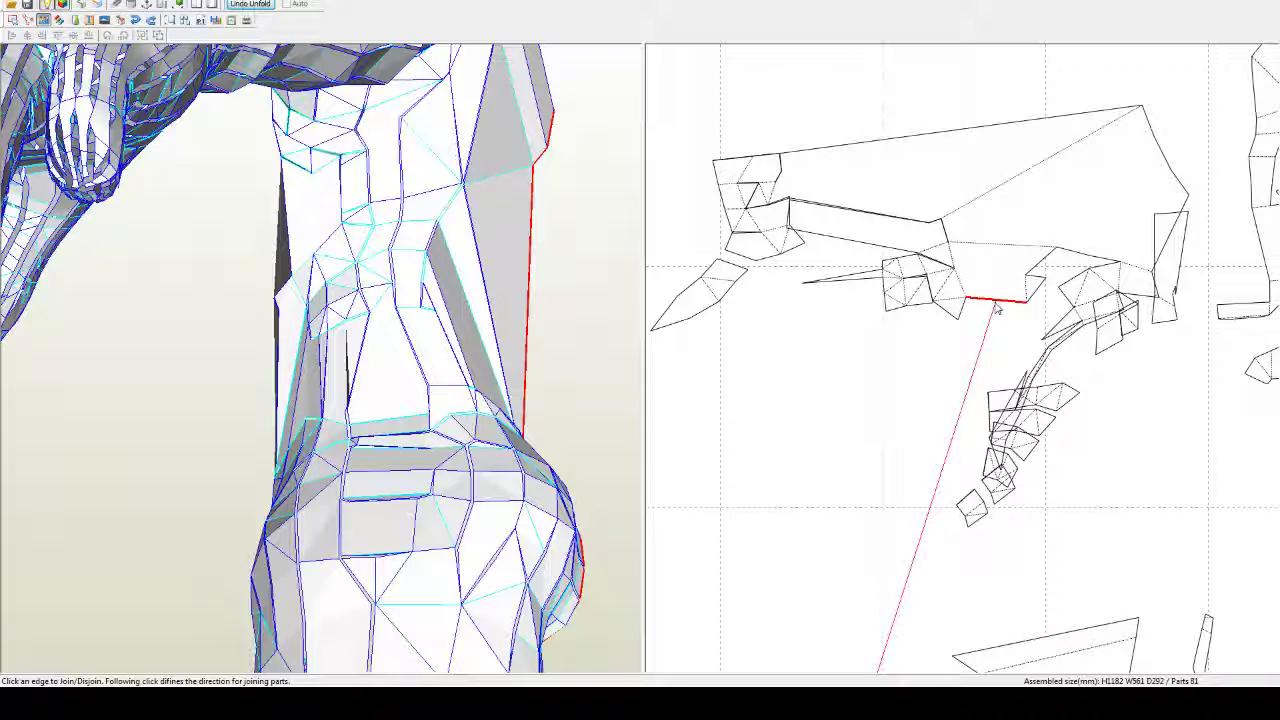
pyautogui.click(996, 309)
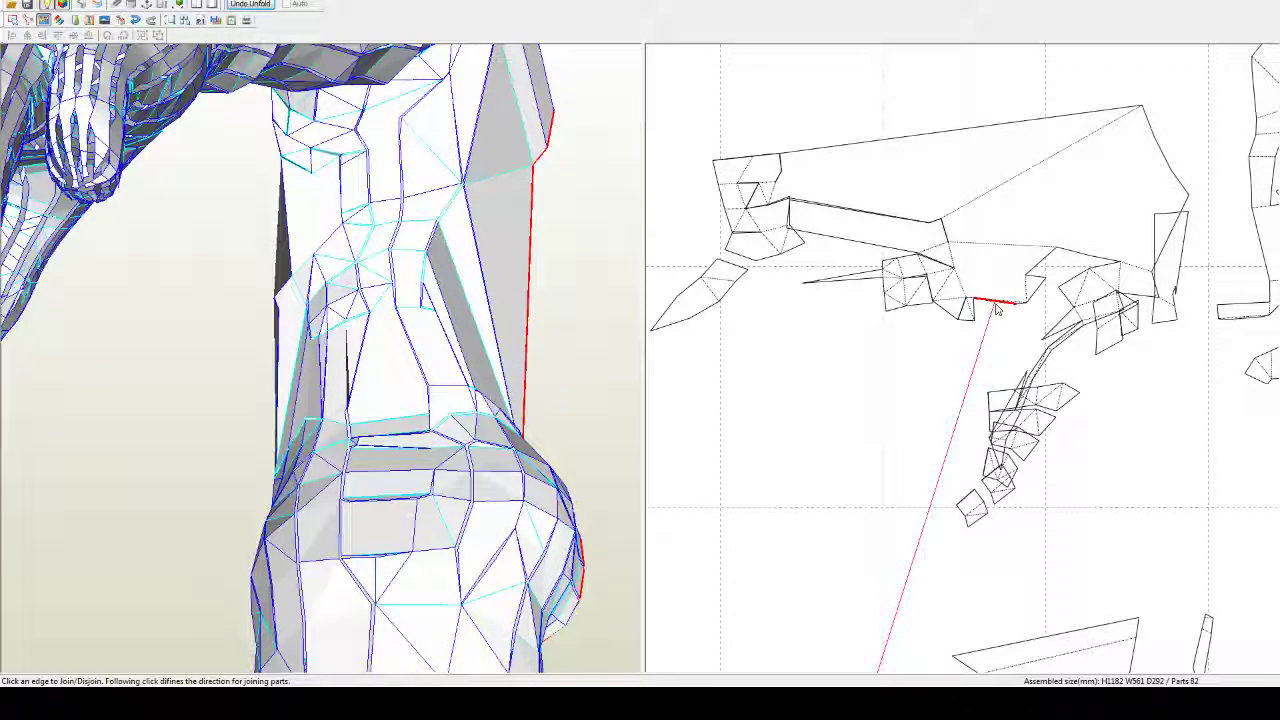
# Step: Join the short strip onto the large torso part's lower edge and the narrow side strip onto the adjacent small face cluster
pyautogui.click(996, 309)
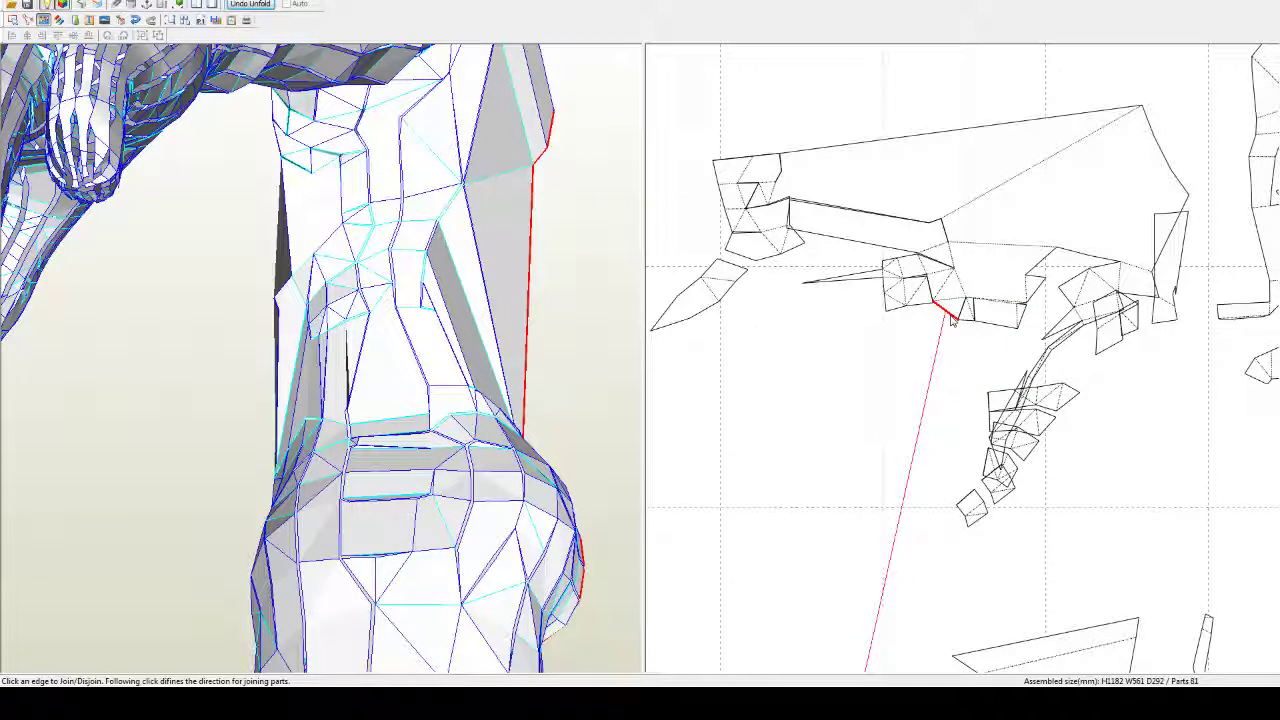
pyautogui.click(952, 318)
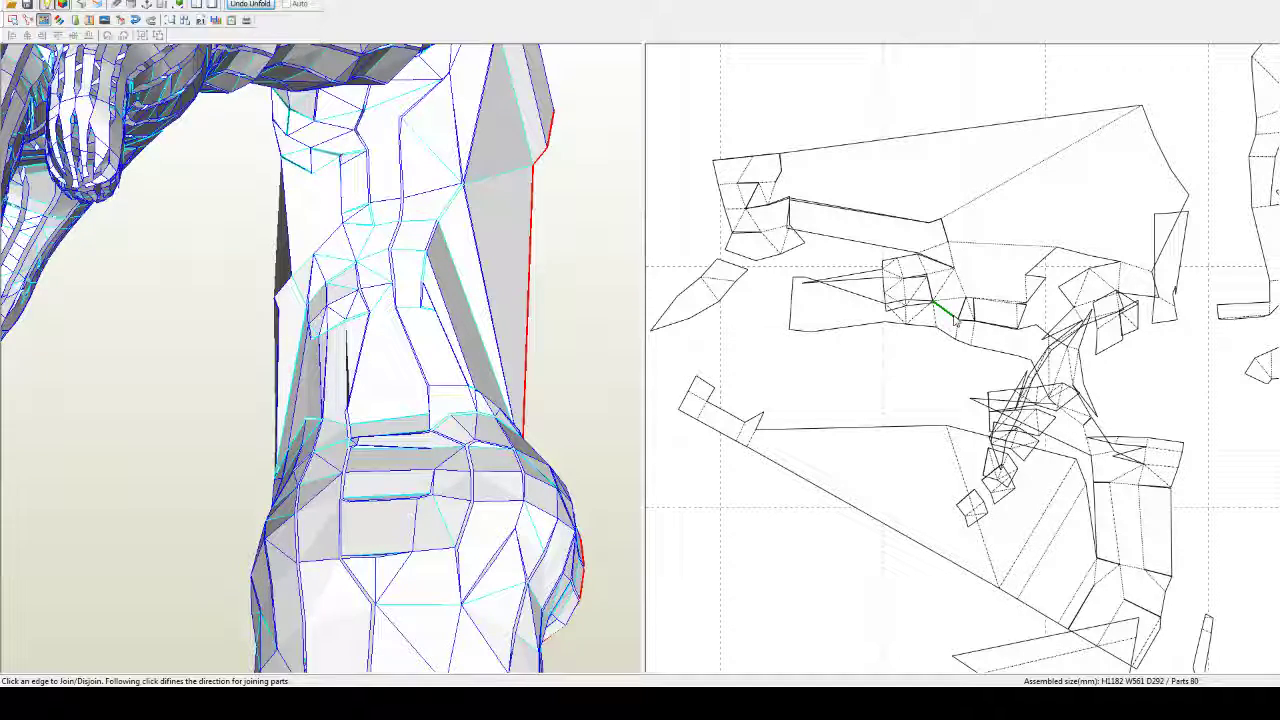
pyautogui.click(955, 318)
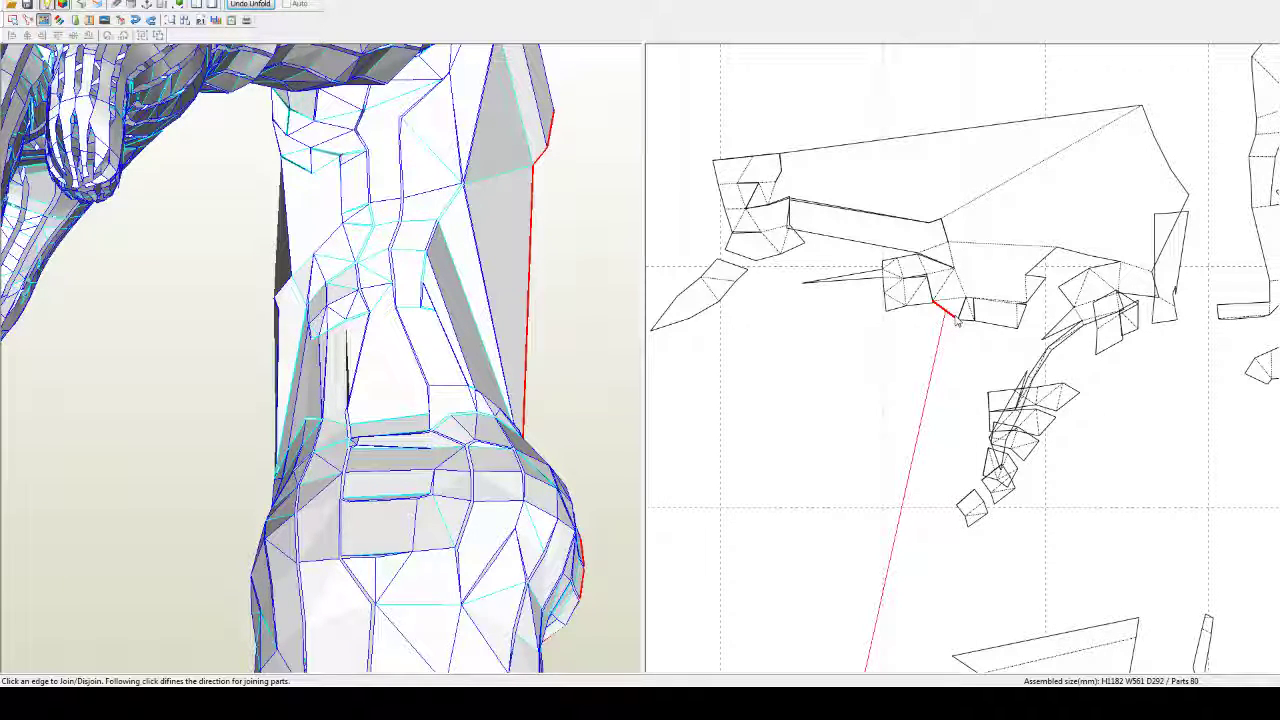
pyautogui.click(957, 318)
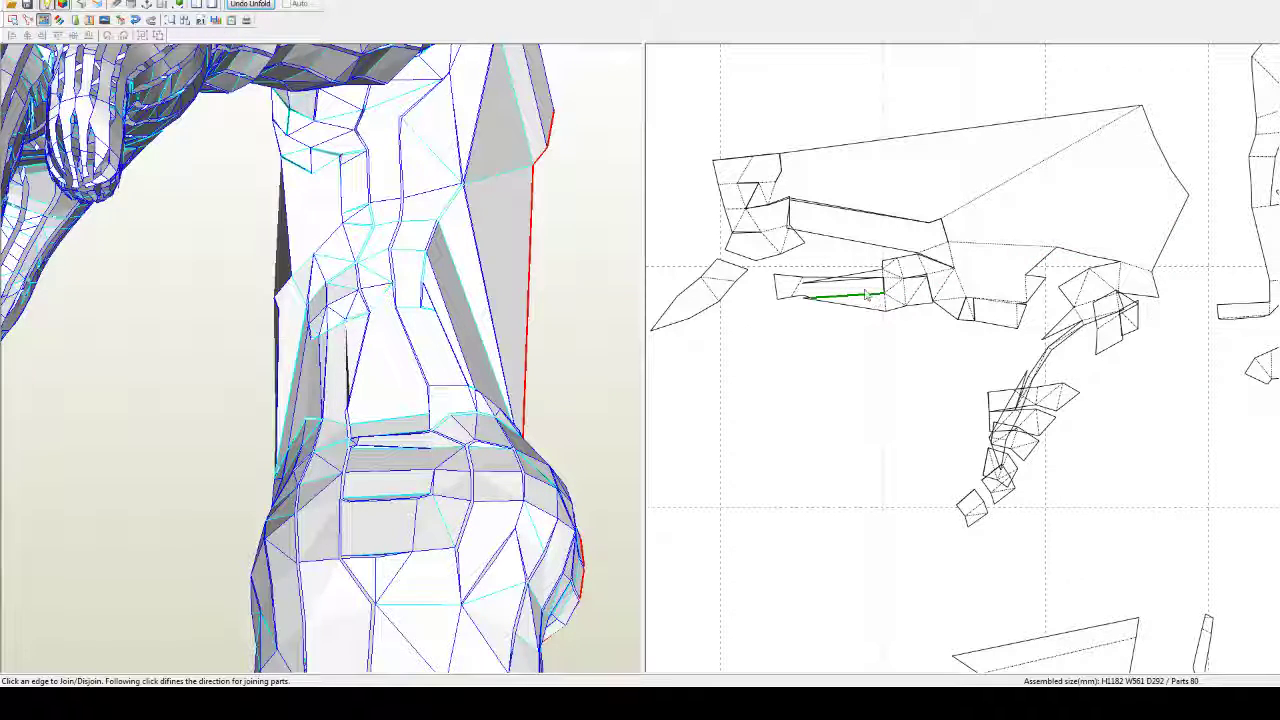
# Step: Rework the cuts around the thin sliver beneath the waist and join it to the large torso part's long lower edge
pyautogui.click(857, 287)
pyautogui.click(857, 286)
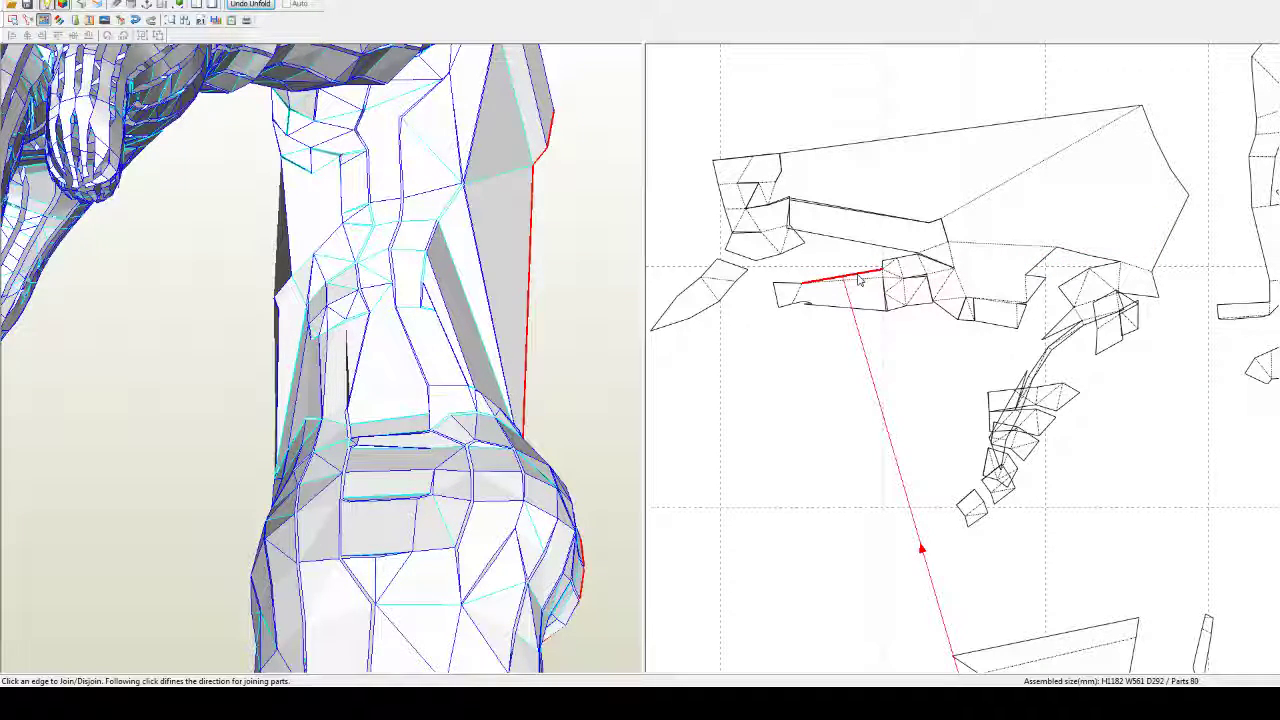
pyautogui.click(866, 252)
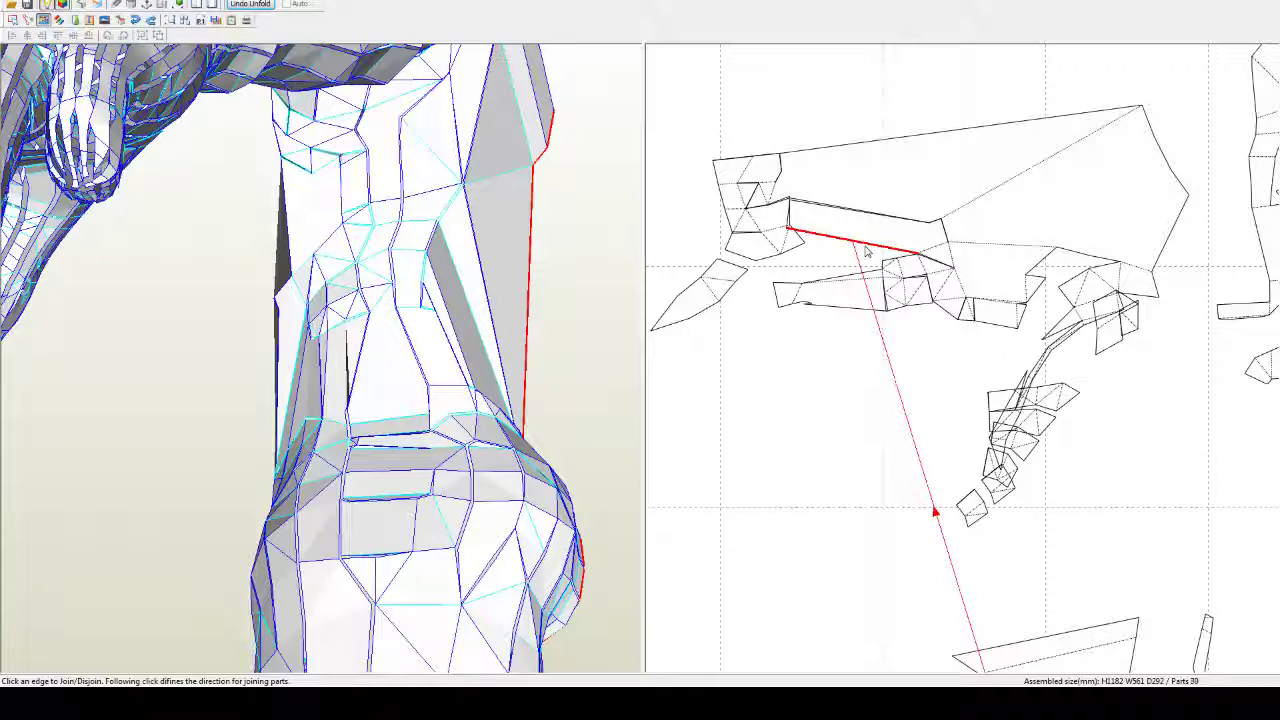
pyautogui.click(883, 281)
pyautogui.click(883, 281)
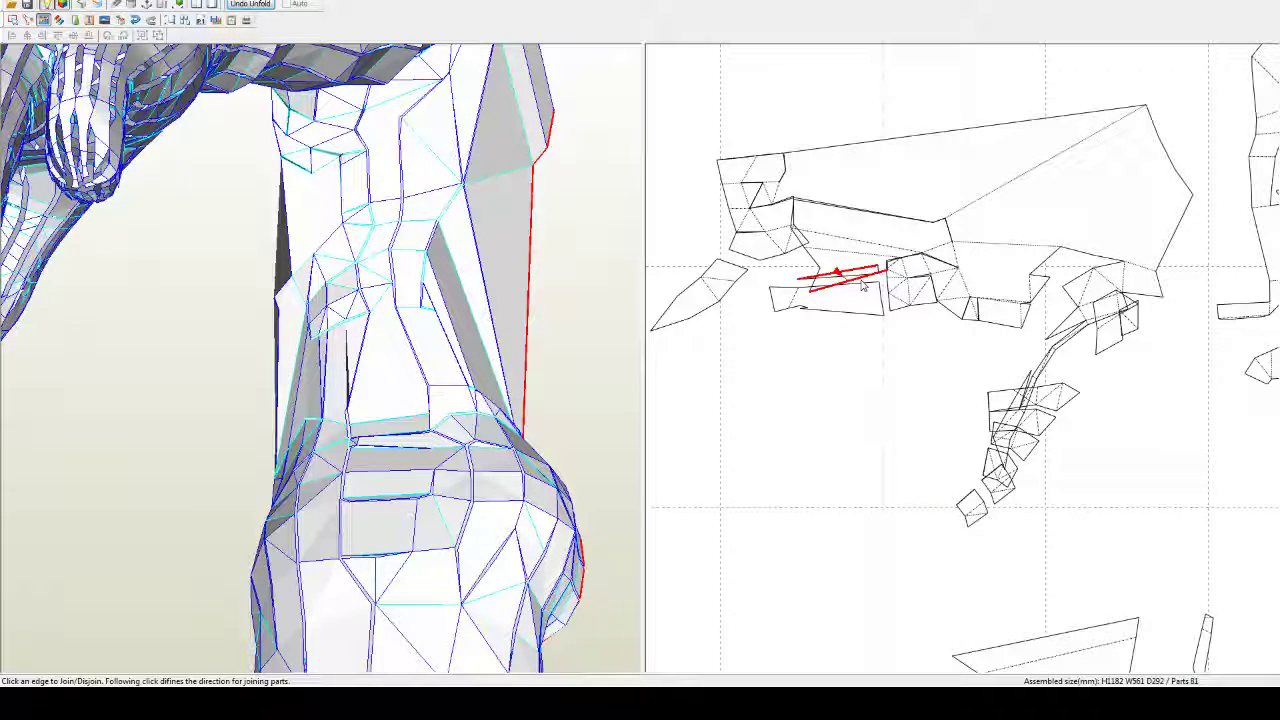
# Step: Join the loose lower strip onto the thin sliver beneath the torso part, redoing the join so the strip moves into position
pyautogui.click(857, 286)
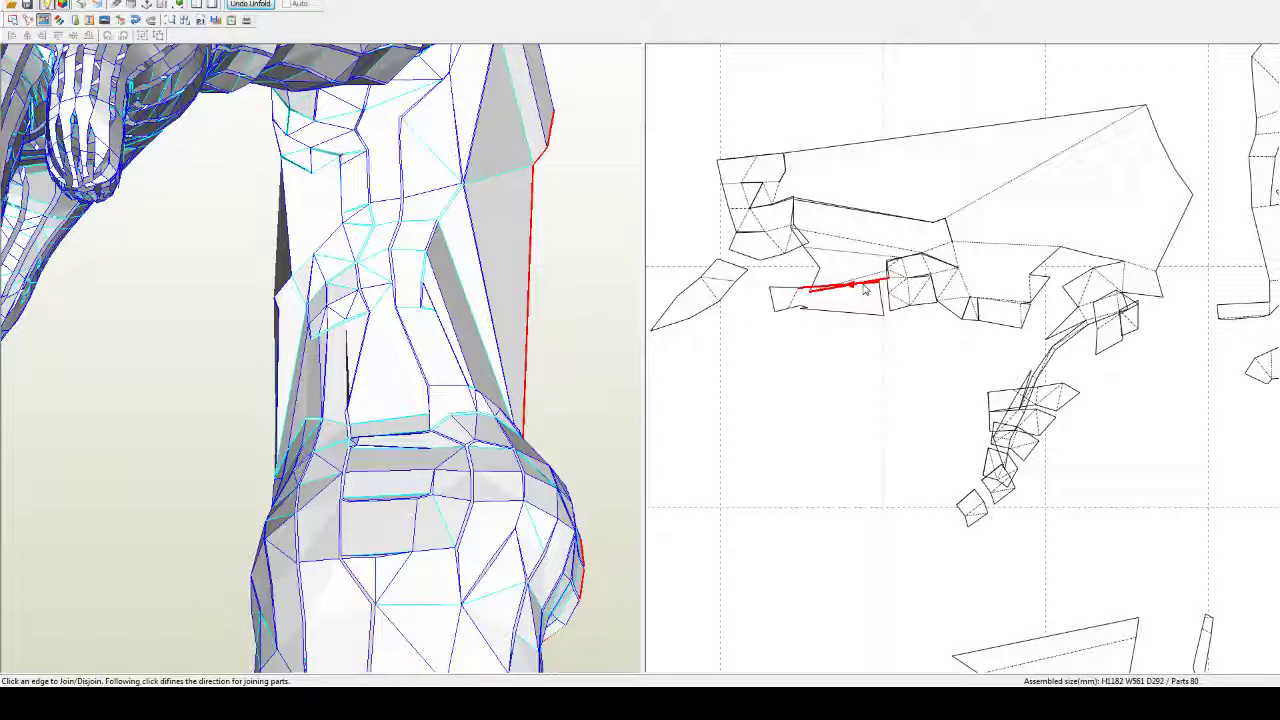
pyautogui.click(848, 285)
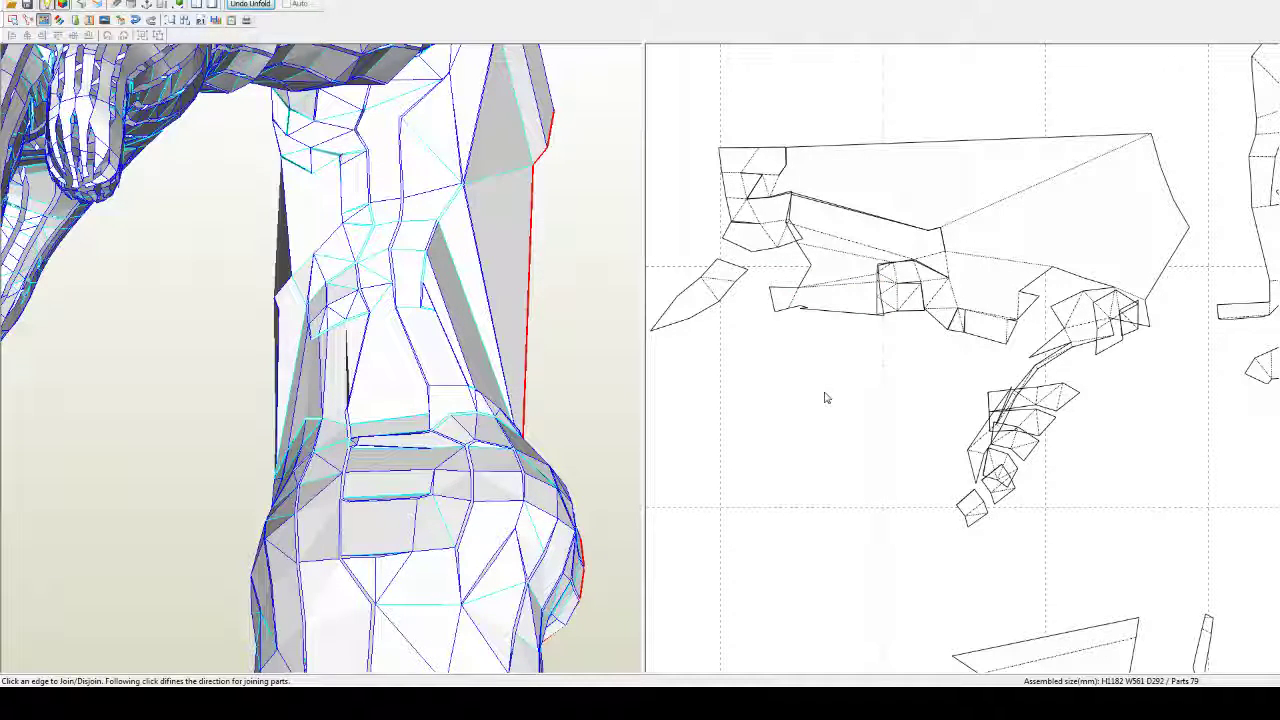
pyautogui.hotkey('ctrl', 'z')
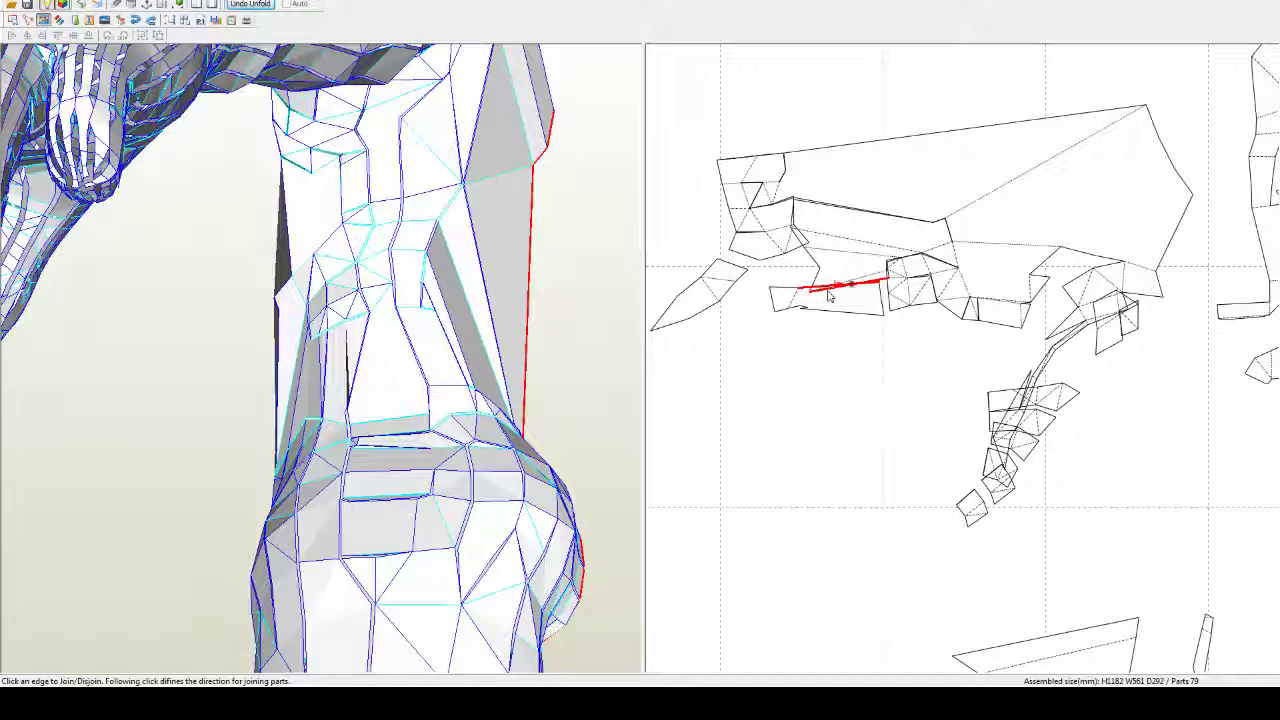
pyautogui.click(855, 251)
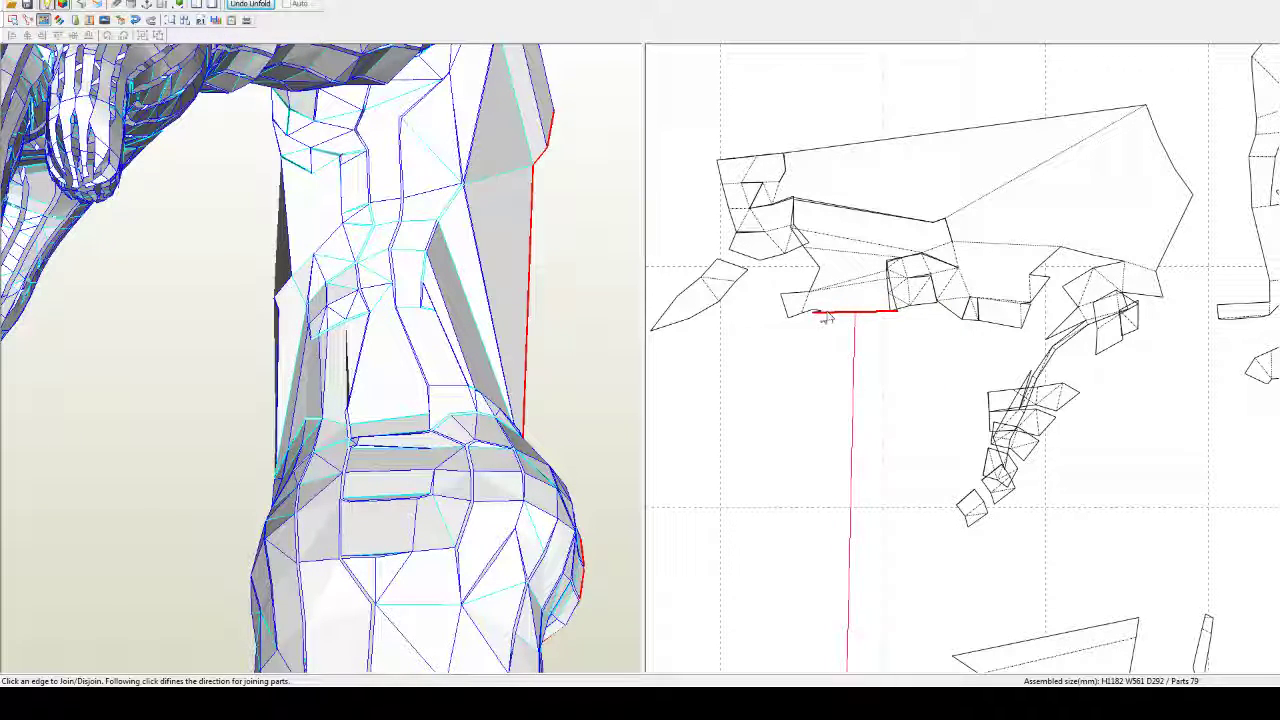
# Step: Split and rejoin the small faces at the narrow end of the torso part, and join the neighbouring short band beneath them
pyautogui.click(778, 199)
pyautogui.click(768, 186)
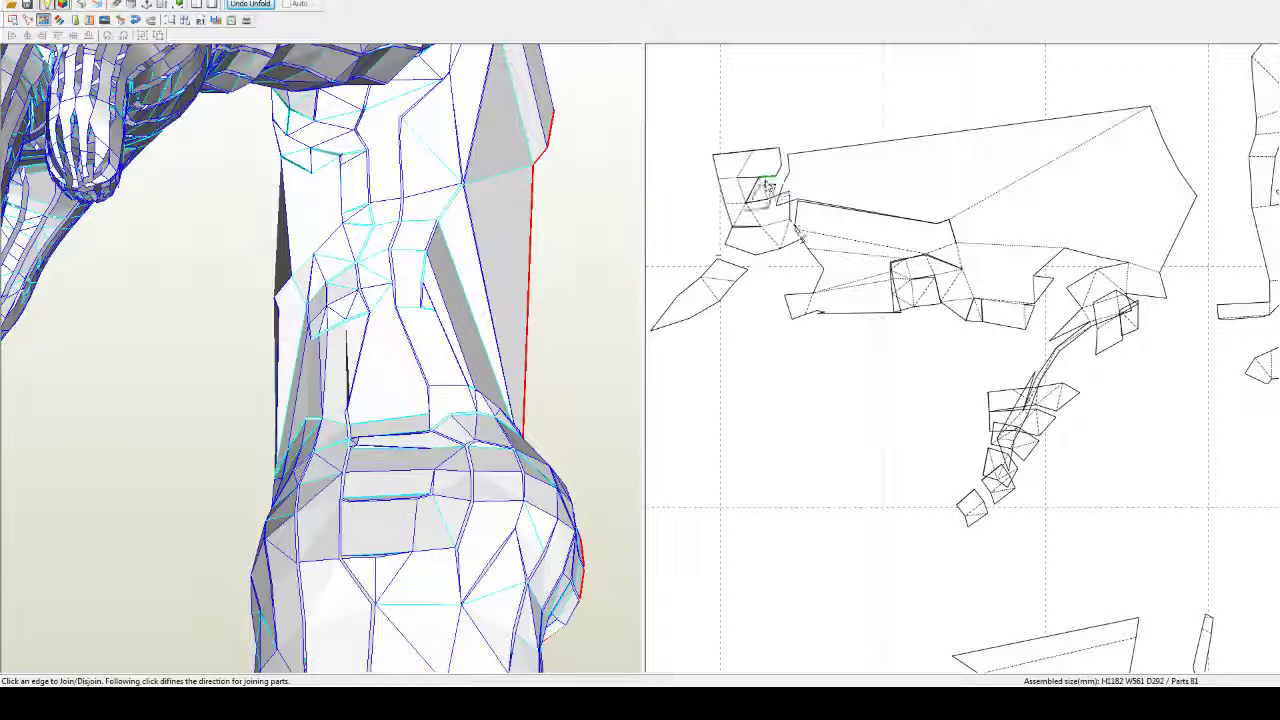
pyautogui.click(730, 182)
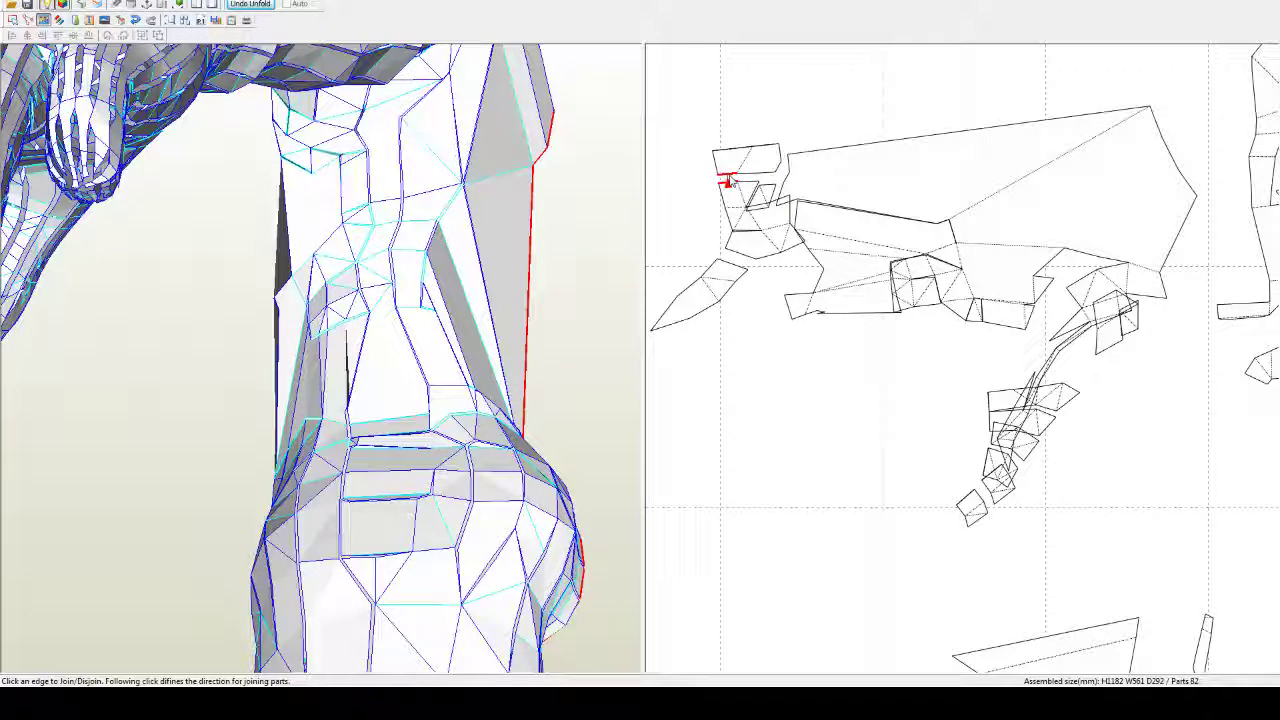
pyautogui.click(748, 181)
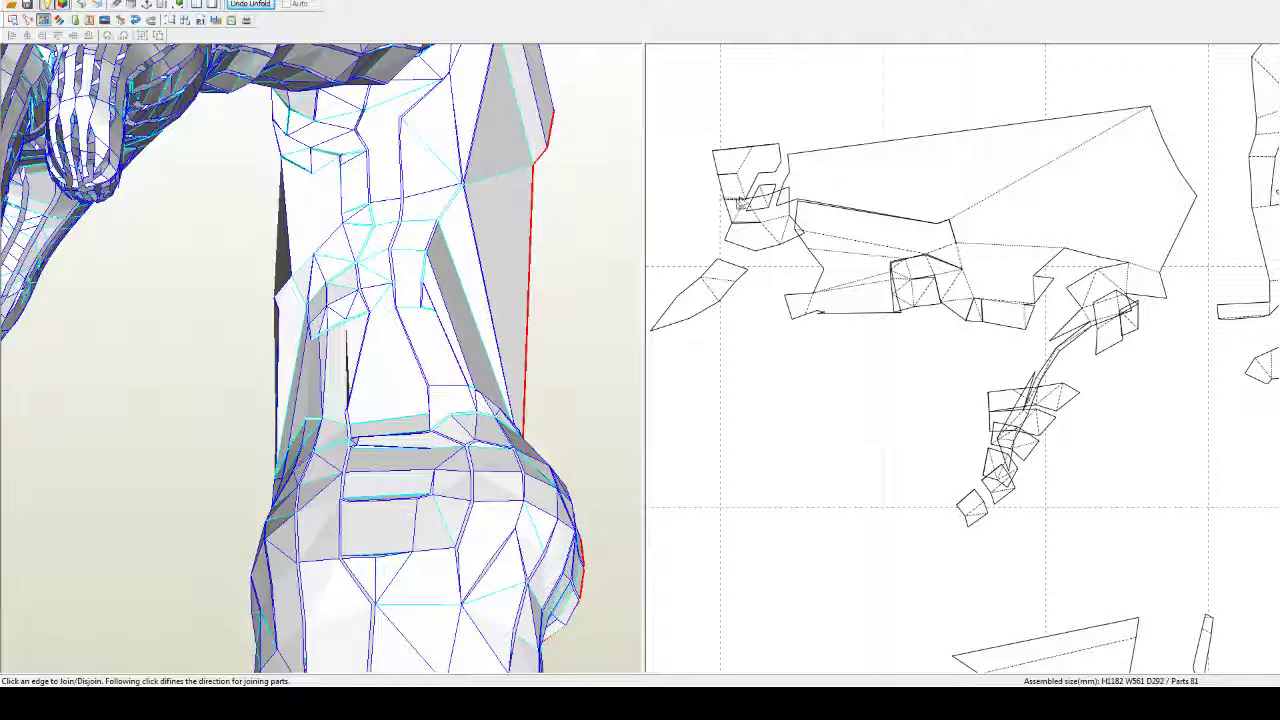
pyautogui.click(748, 192)
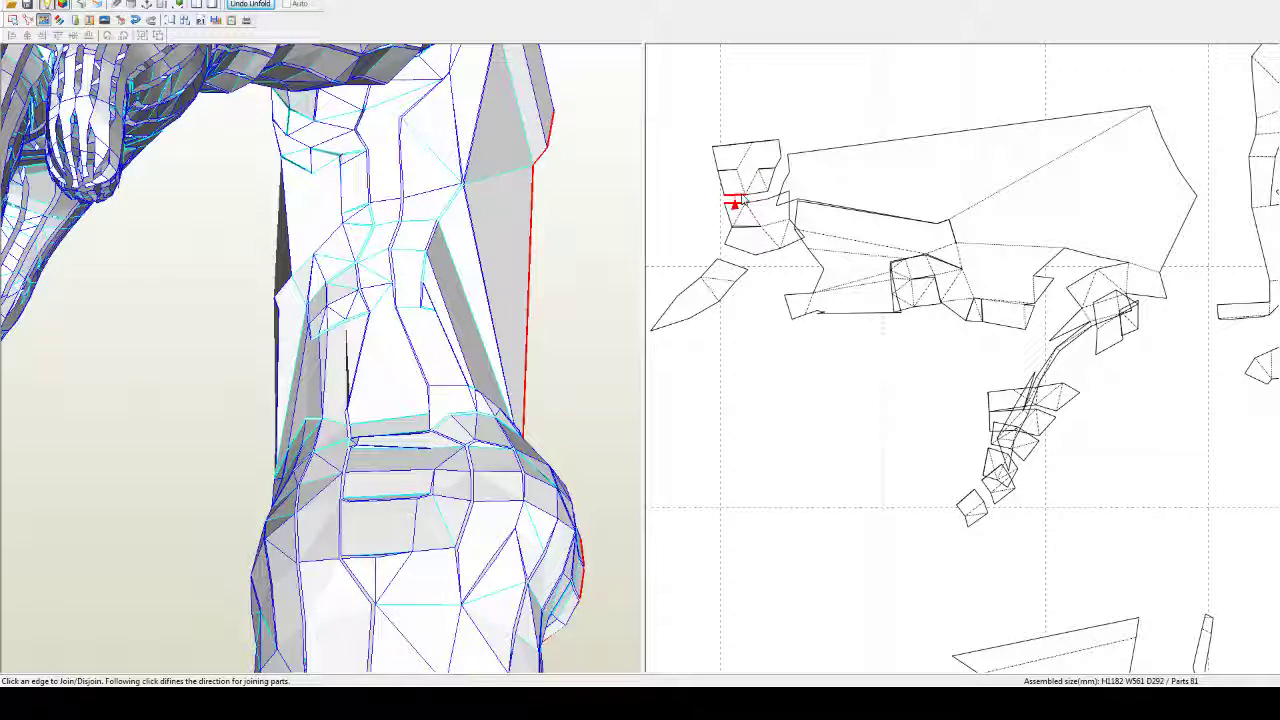
pyautogui.click(752, 199)
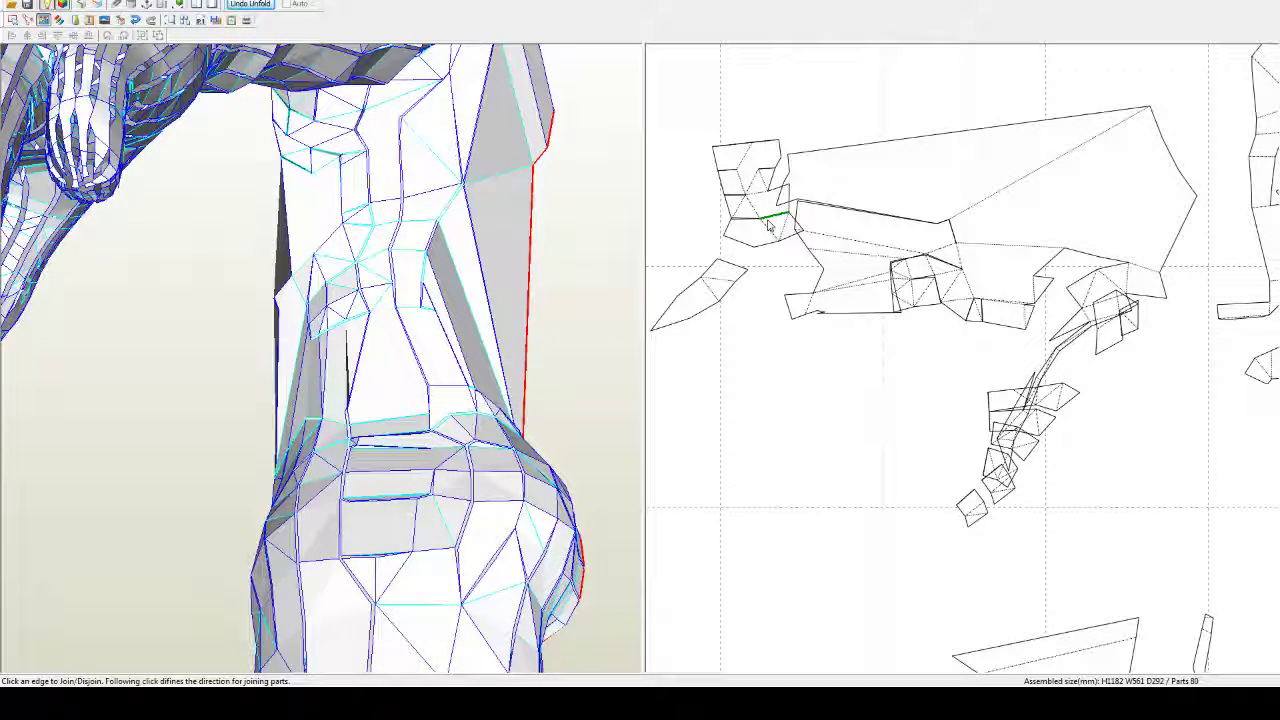
pyautogui.click(768, 220)
pyautogui.click(770, 220)
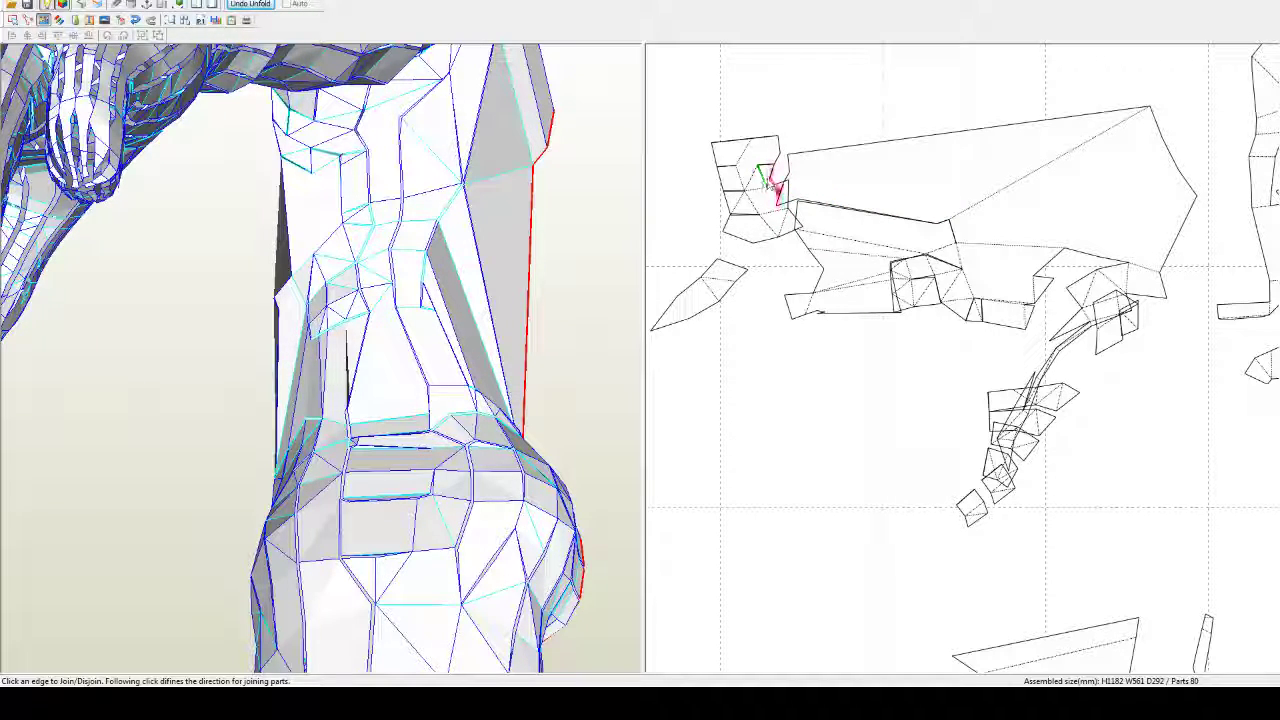
pyautogui.click(771, 182)
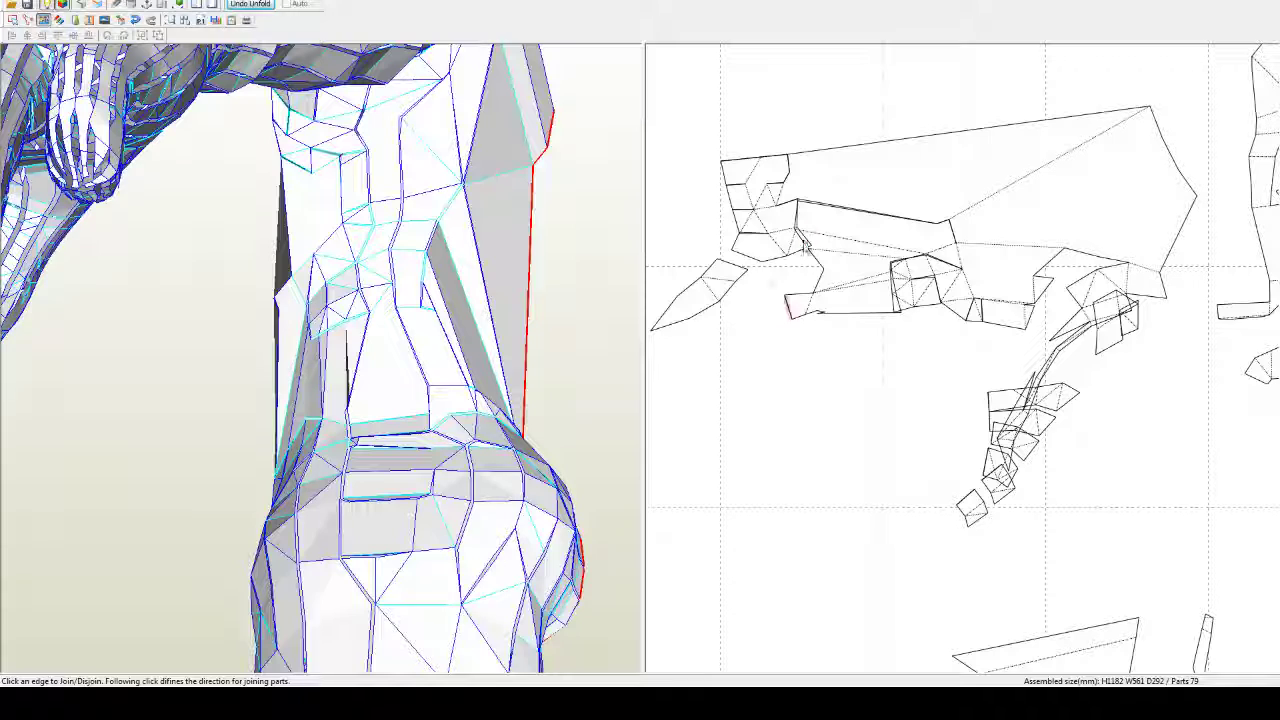
pyautogui.click(783, 264)
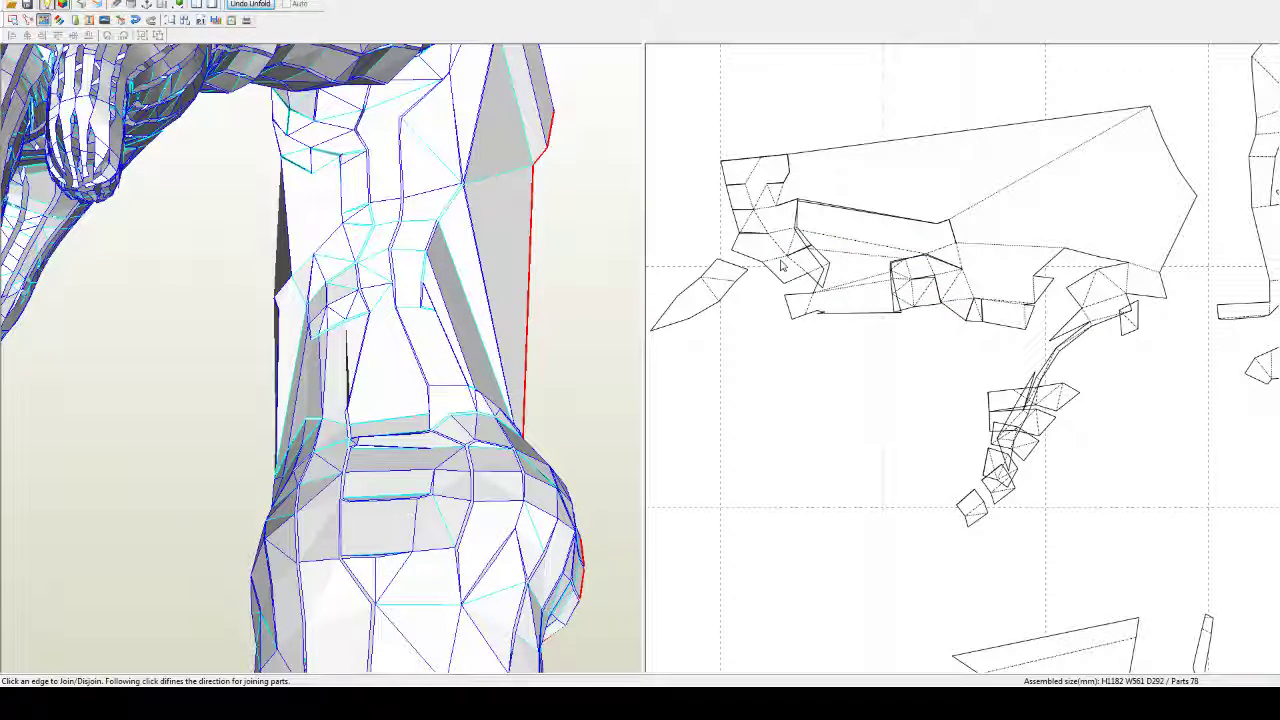
pyautogui.click(755, 265)
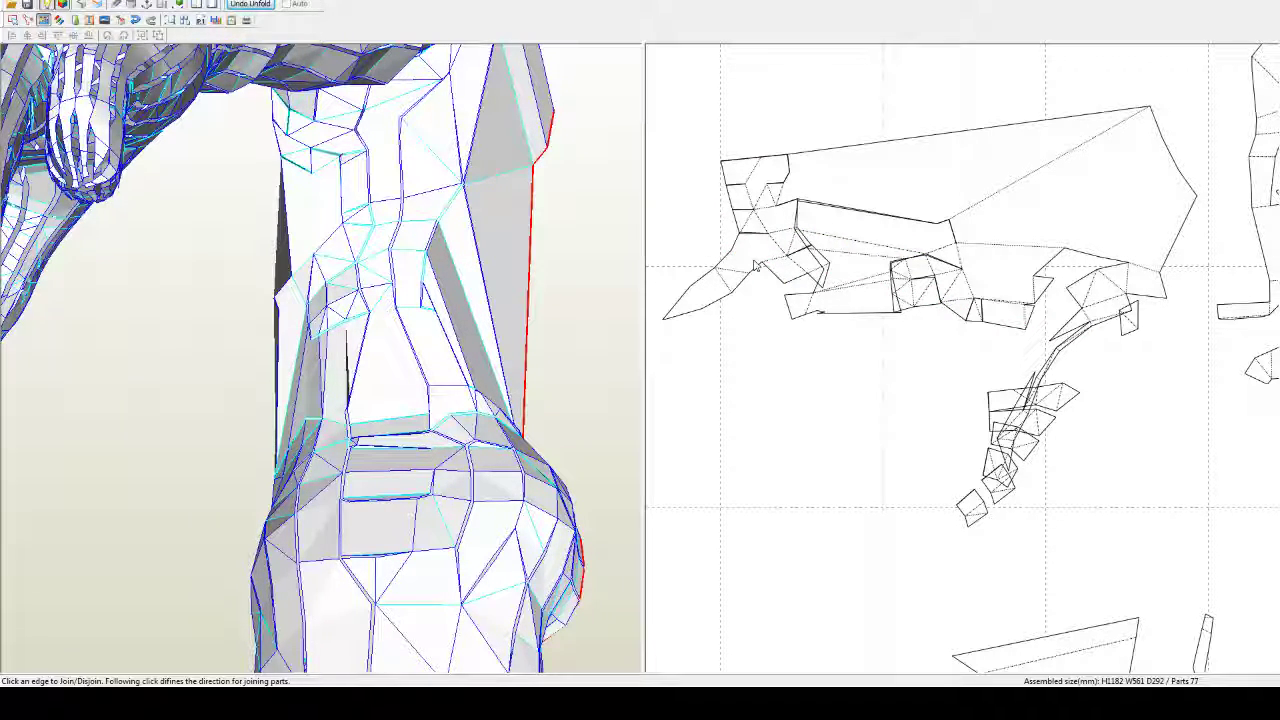
pyautogui.click(771, 277)
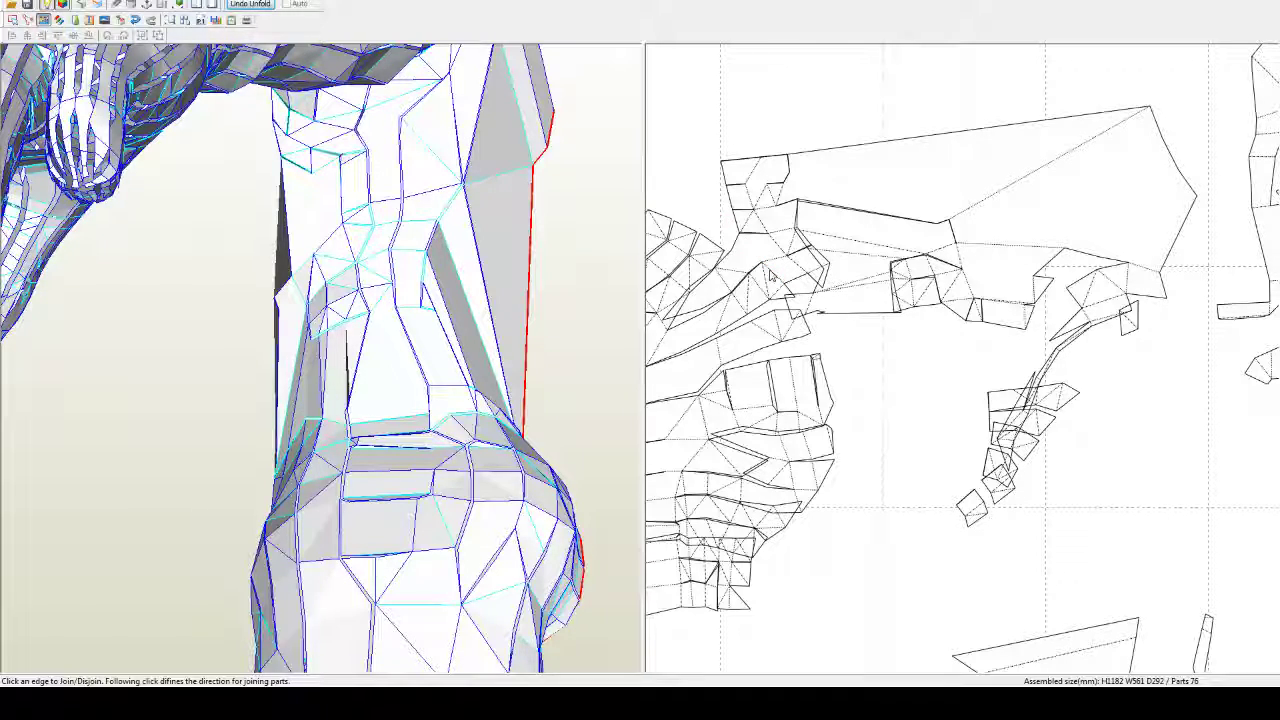
pyautogui.moveTo(798, 382); pyautogui.dragTo(976, 360, button='middle')
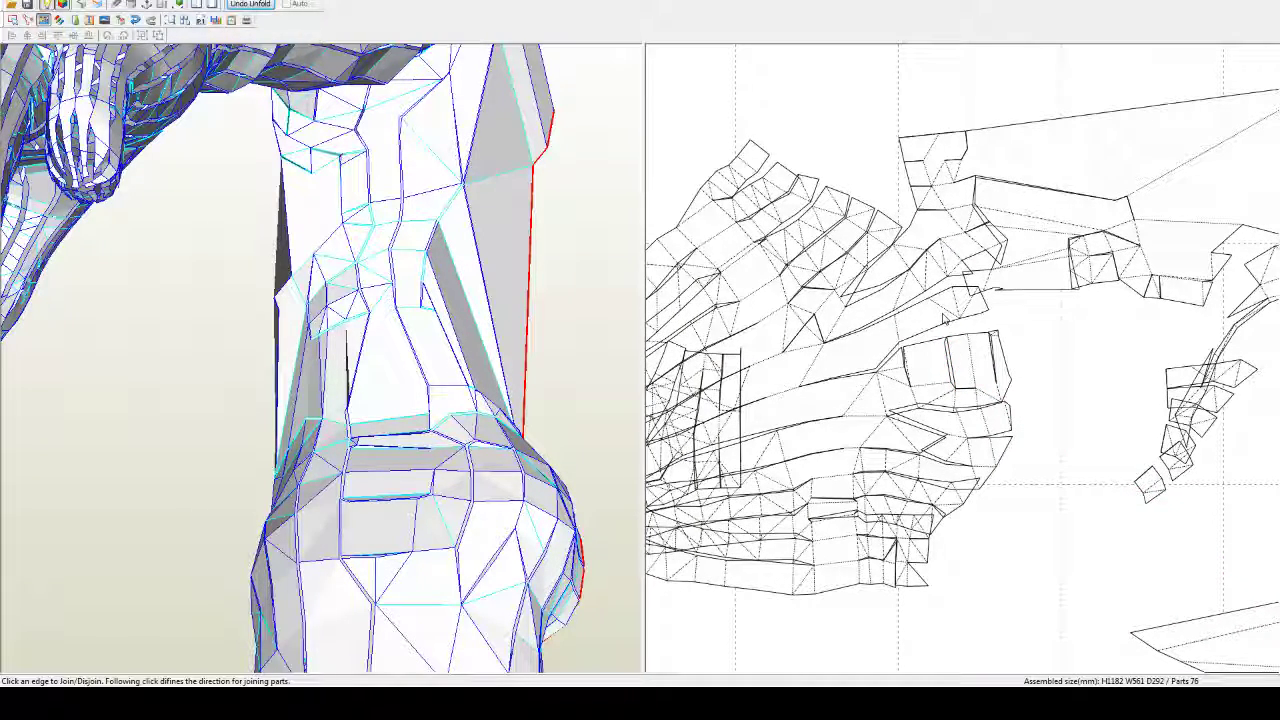
pyautogui.hotkey('ctrl', 'z')
pyautogui.hotkey('ctrl', 'z')
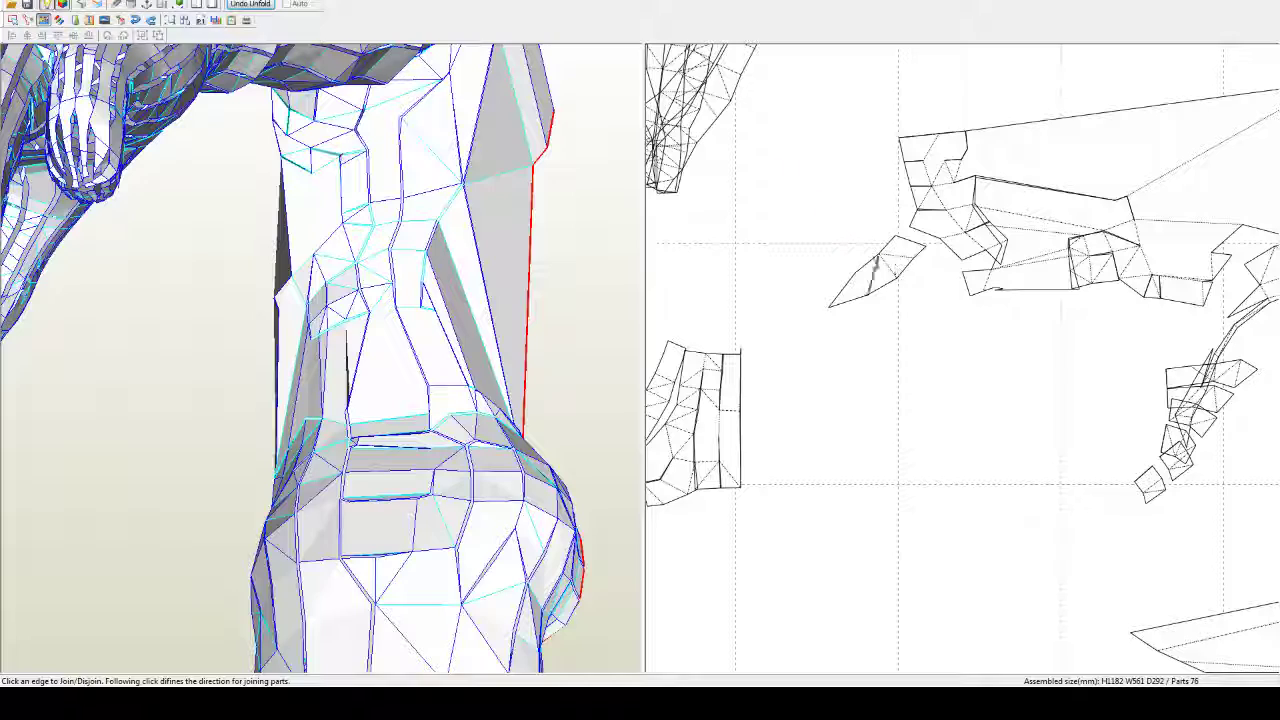
# Step: Join the small leaf-shaped piece beside the torso part onto the large fan-shaped part instead
pyautogui.click(869, 266)
pyautogui.scroll(-4, 729, 128)
pyautogui.click(747, 92)
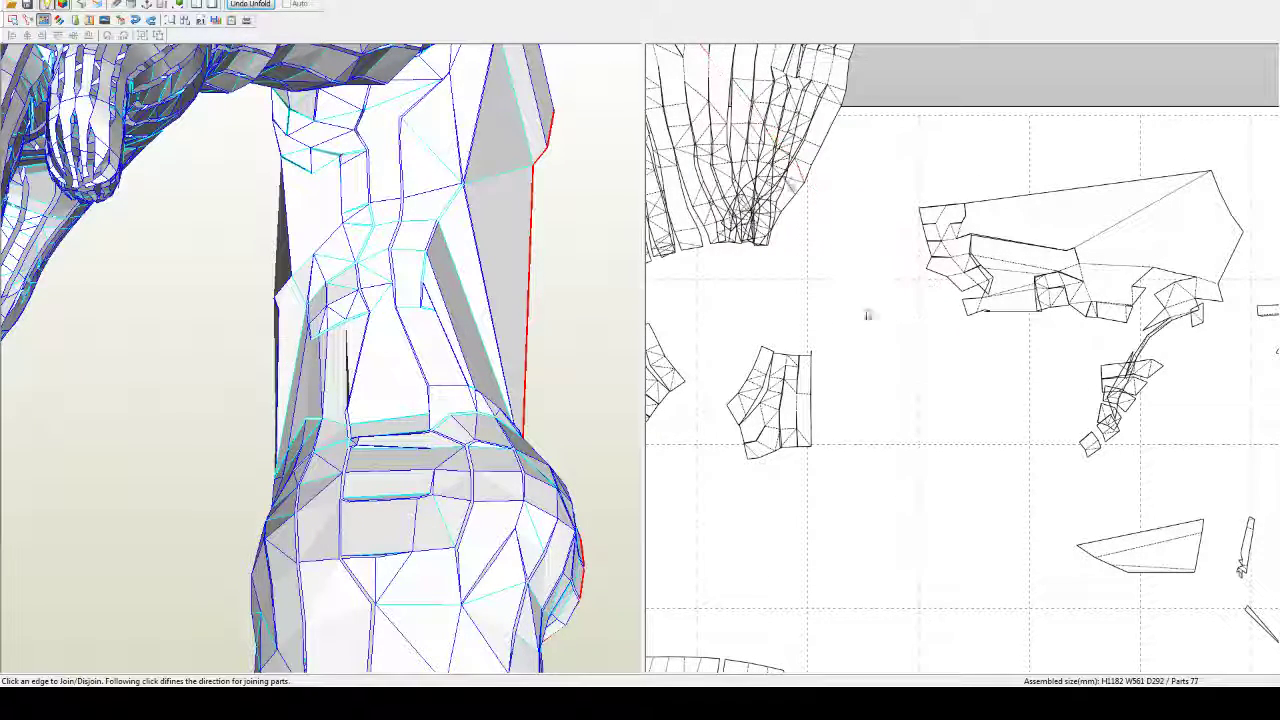
# Step: Join the remaining small four-sided piece and the matching small face cluster to the large torso part
pyautogui.scroll(5, 924, 392)
pyautogui.moveTo(953, 351); pyautogui.dragTo(883, 368, button='middle')
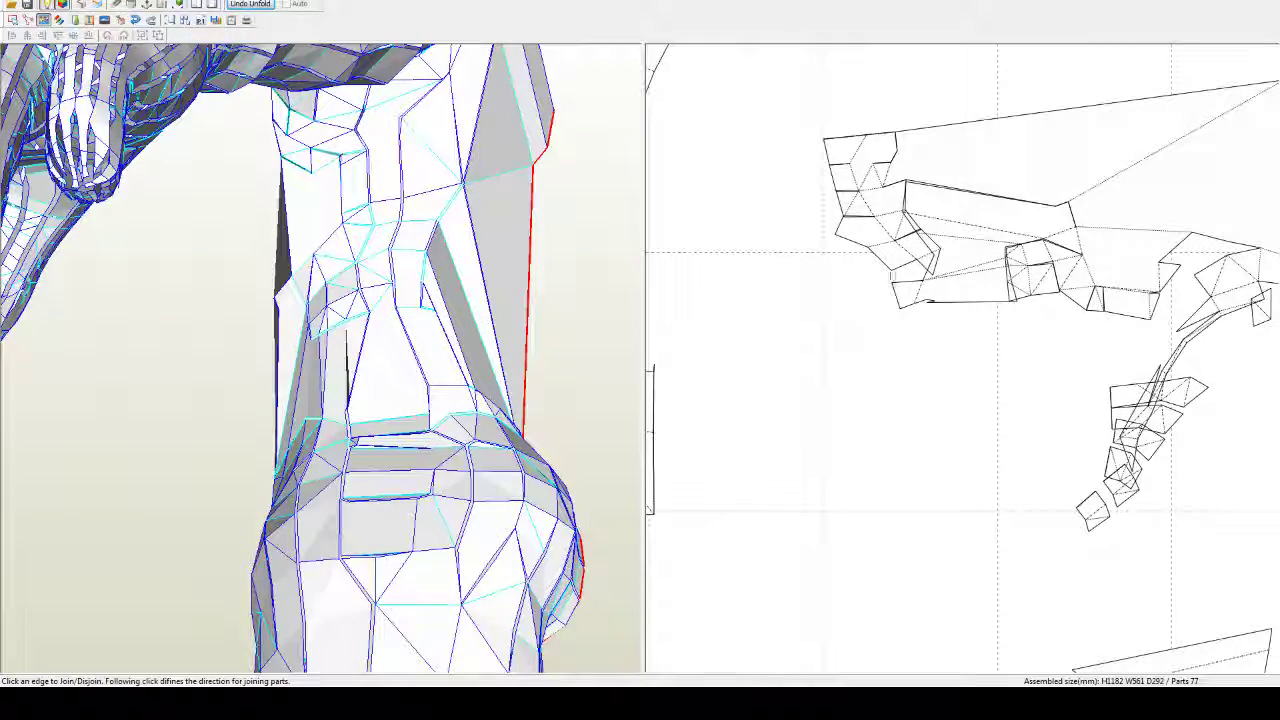
pyautogui.click(1255, 302)
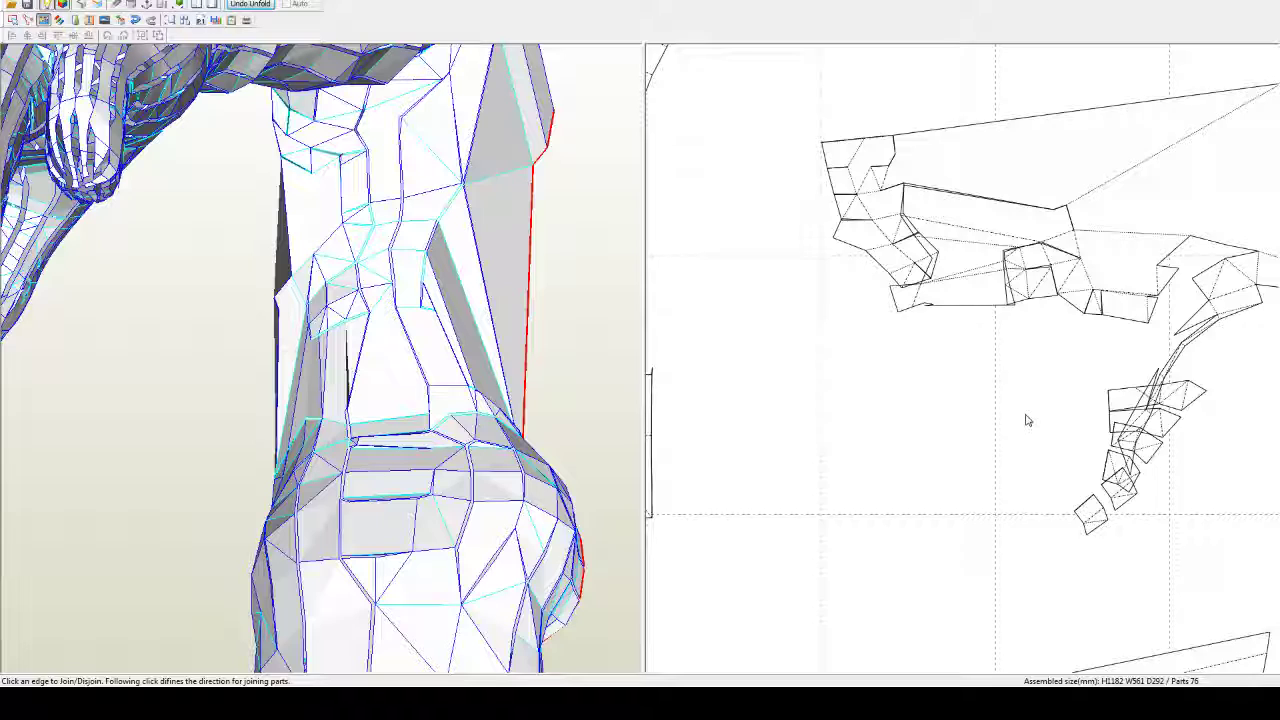
pyautogui.moveTo(1028, 418); pyautogui.dragTo(787, 463, button='middle')
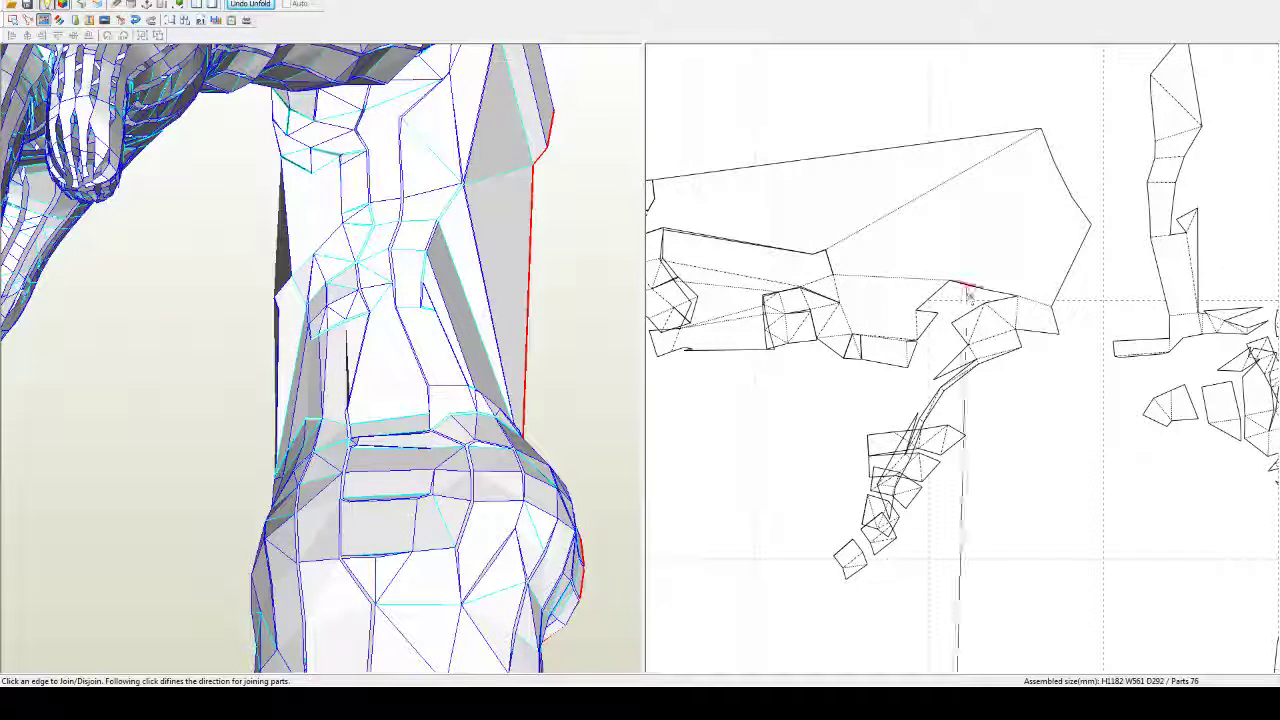
pyautogui.click(968, 288)
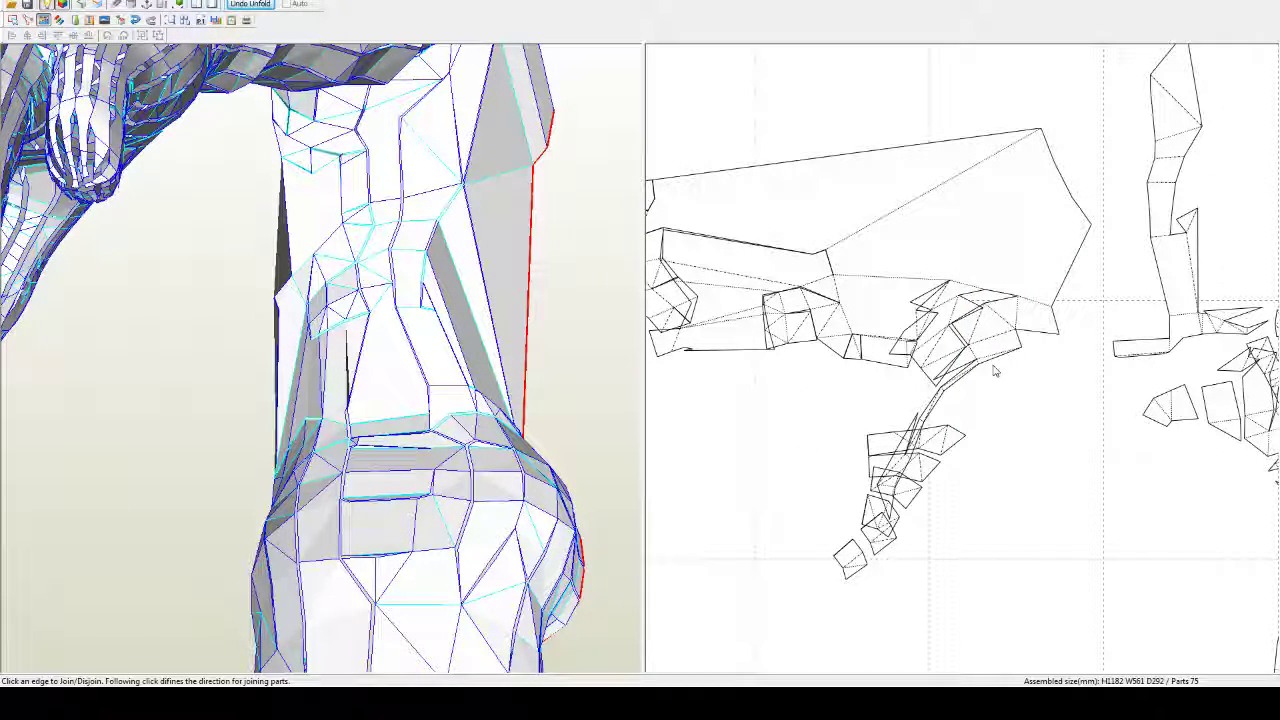
# Step: Split the narrow curved strip off the torso part's lower face cluster and join it to its matching part elsewhere
pyautogui.moveTo(1005, 336); pyautogui.dragTo(990, 330, button='middle')
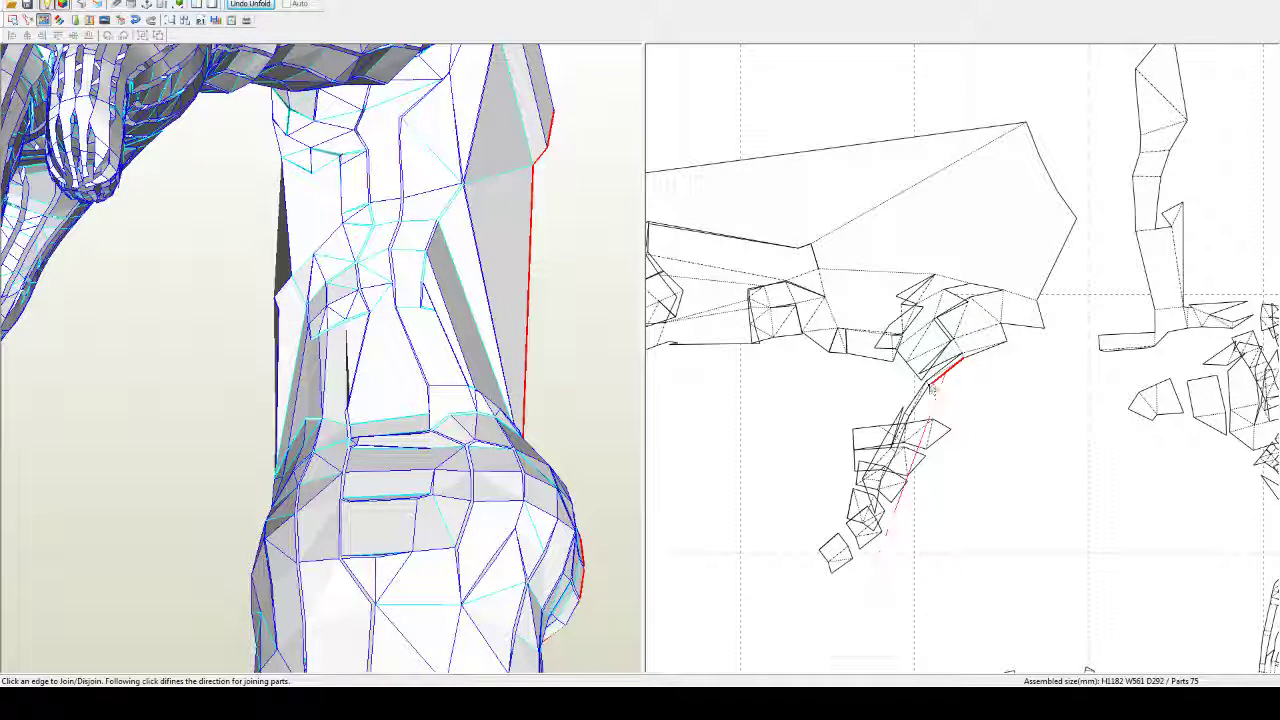
pyautogui.click(931, 387)
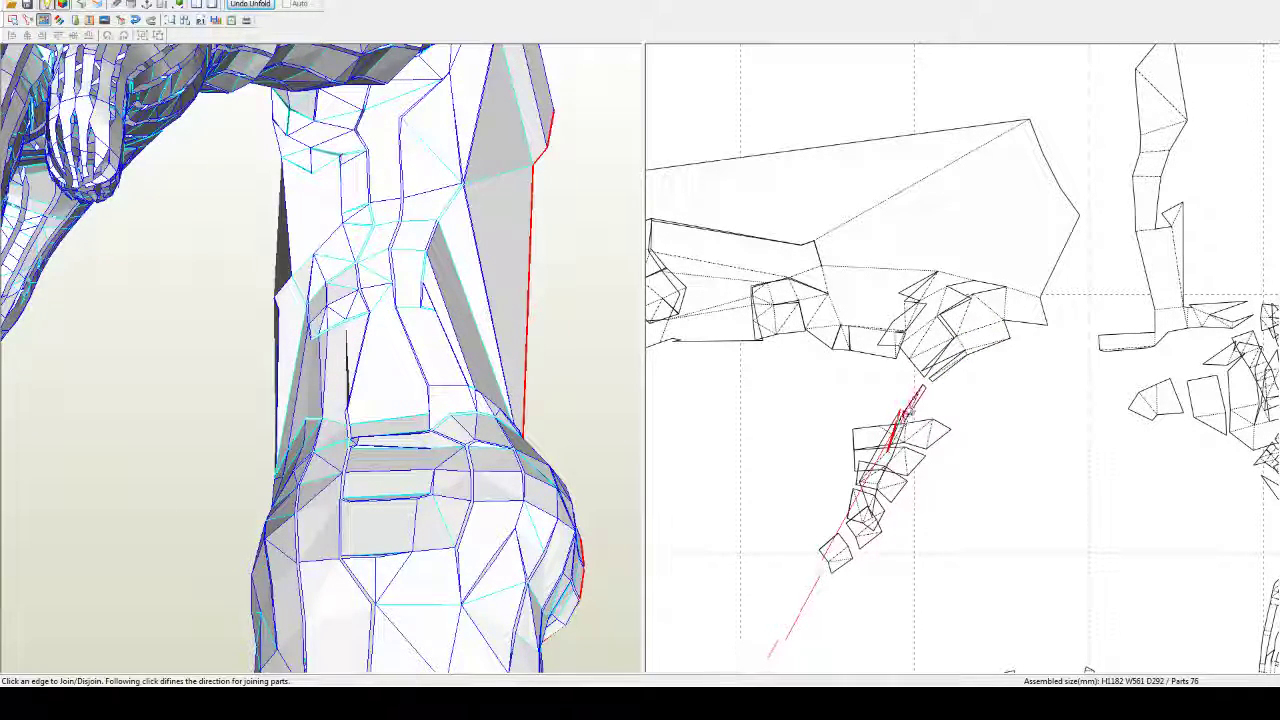
pyautogui.scroll(-3, 825, 647)
pyautogui.click(812, 645)
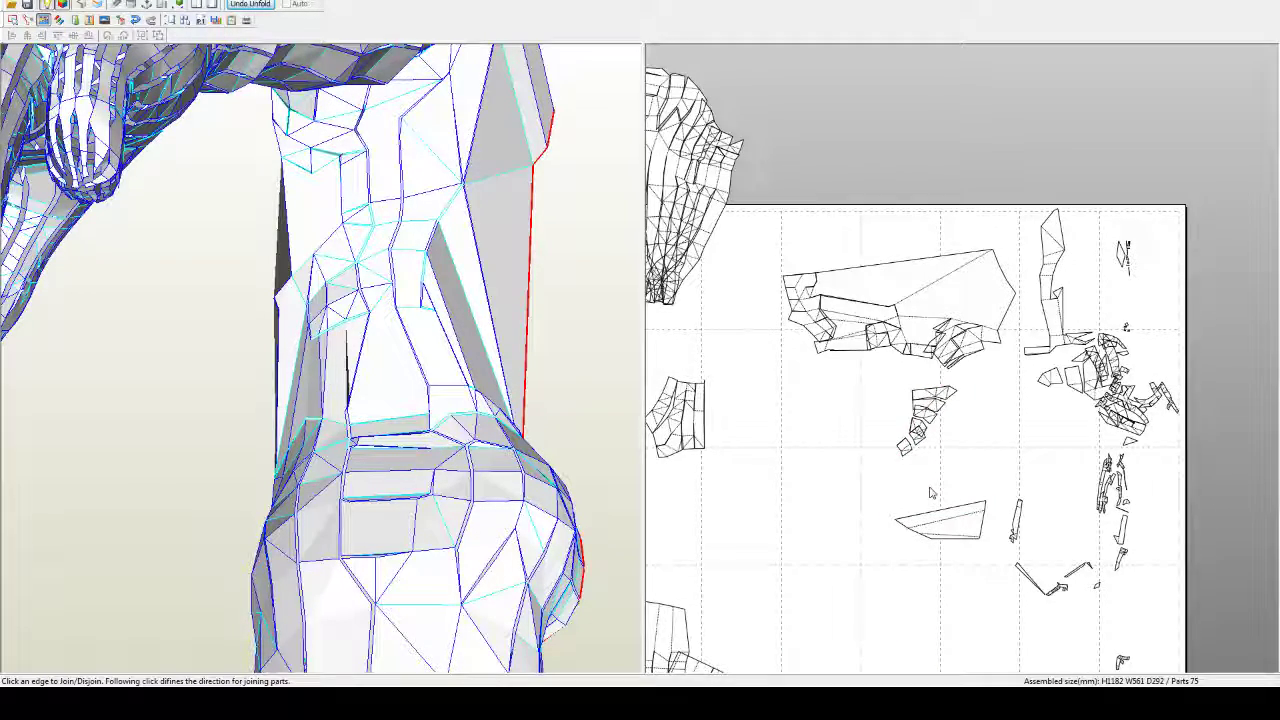
# Step: Examine the cuts around the back, shoulder and upper arm of the 3D model
pyautogui.scroll(4, 934, 491)
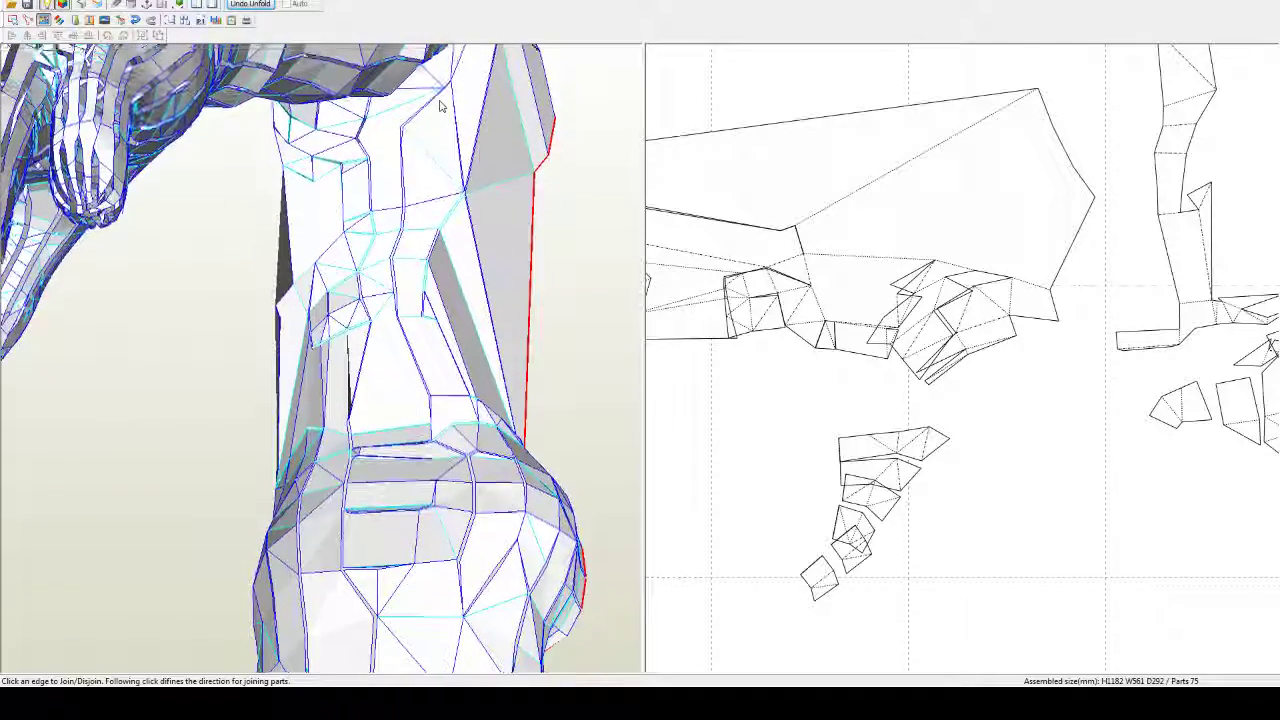
pyautogui.moveTo(440, 105); pyautogui.dragTo(447, 94, button='right')
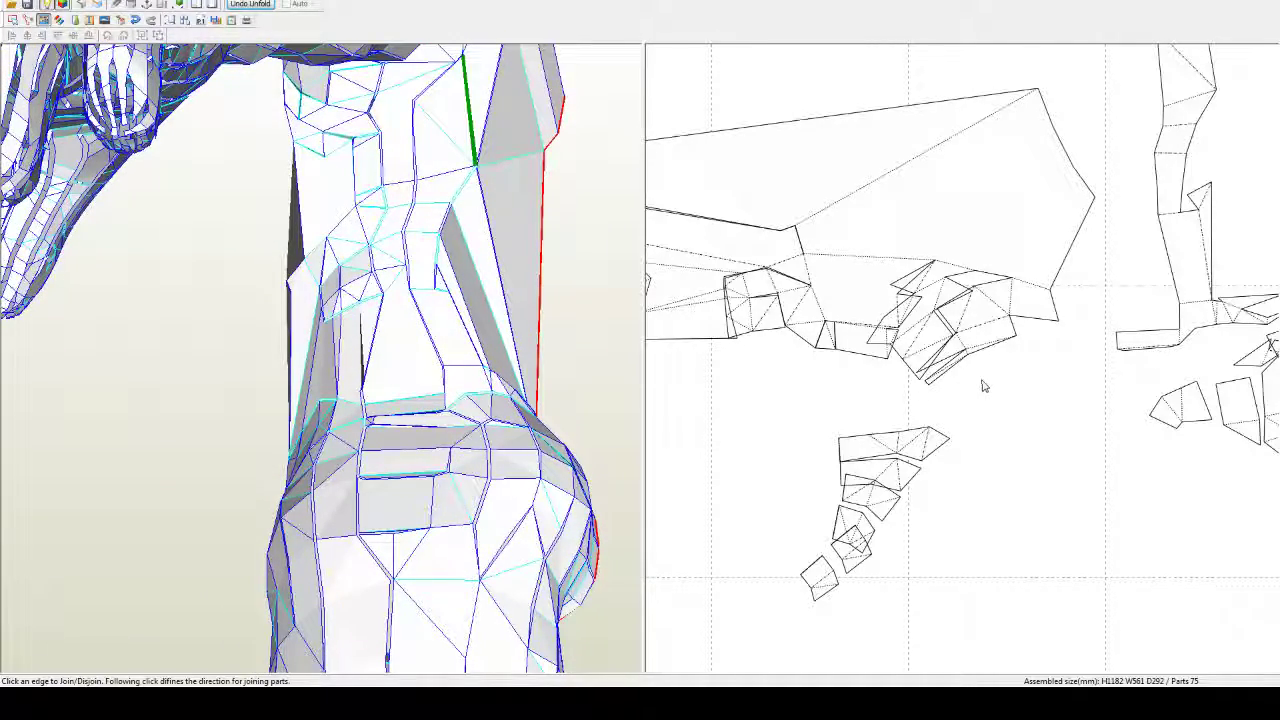
pyautogui.scroll(-4, 480, 308)
pyautogui.moveTo(480, 308); pyautogui.dragTo(632, 296, button='right')
pyautogui.moveTo(372, 62); pyautogui.dragTo(390, 245, button='middle')
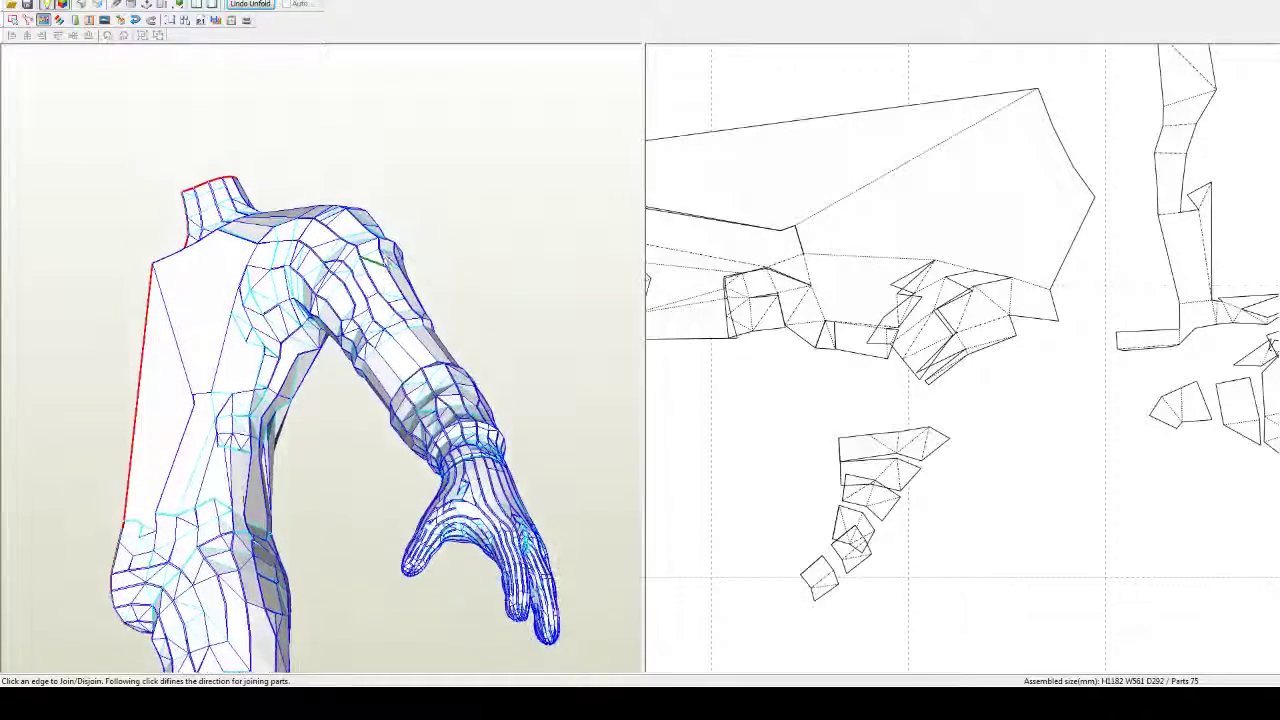
pyautogui.moveTo(390, 208); pyautogui.dragTo(390, 243, button='right')
pyautogui.moveTo(392, 242); pyautogui.dragTo(421, 311)
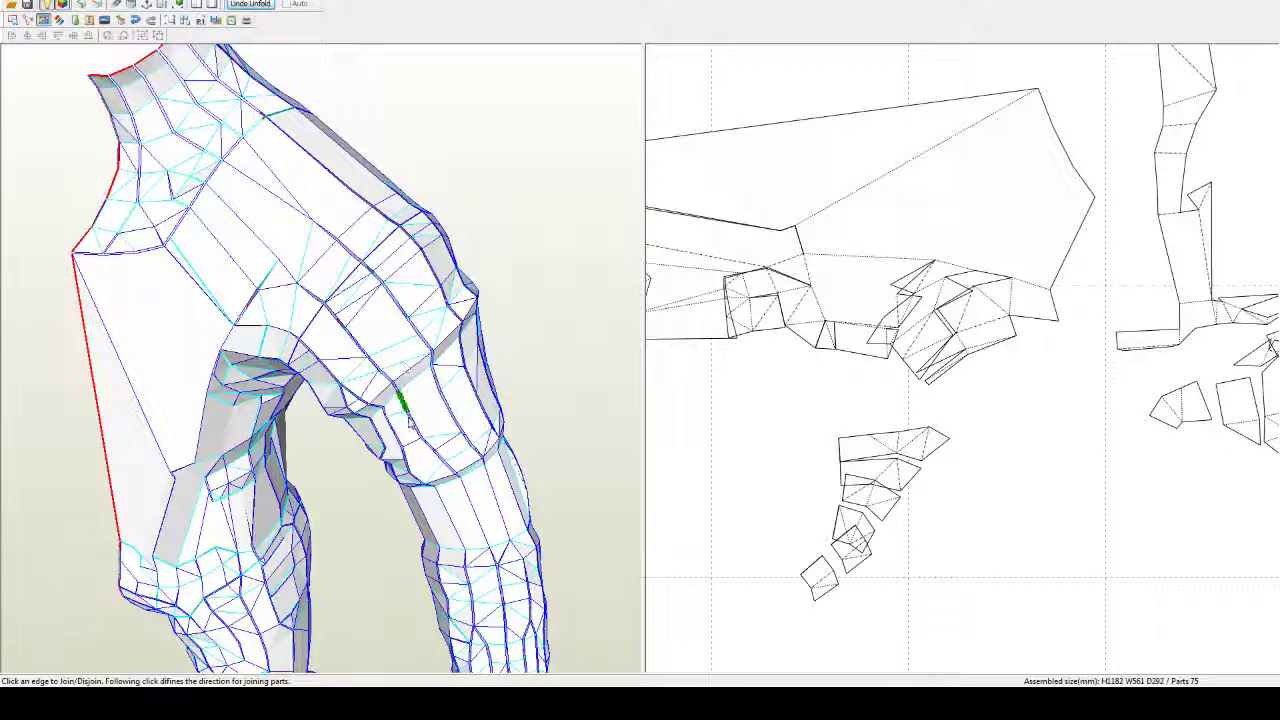
# Step: Join the shoulder section to the upper outer edge of the large front torso part
pyautogui.moveTo(409, 423); pyautogui.dragTo(437, 380)
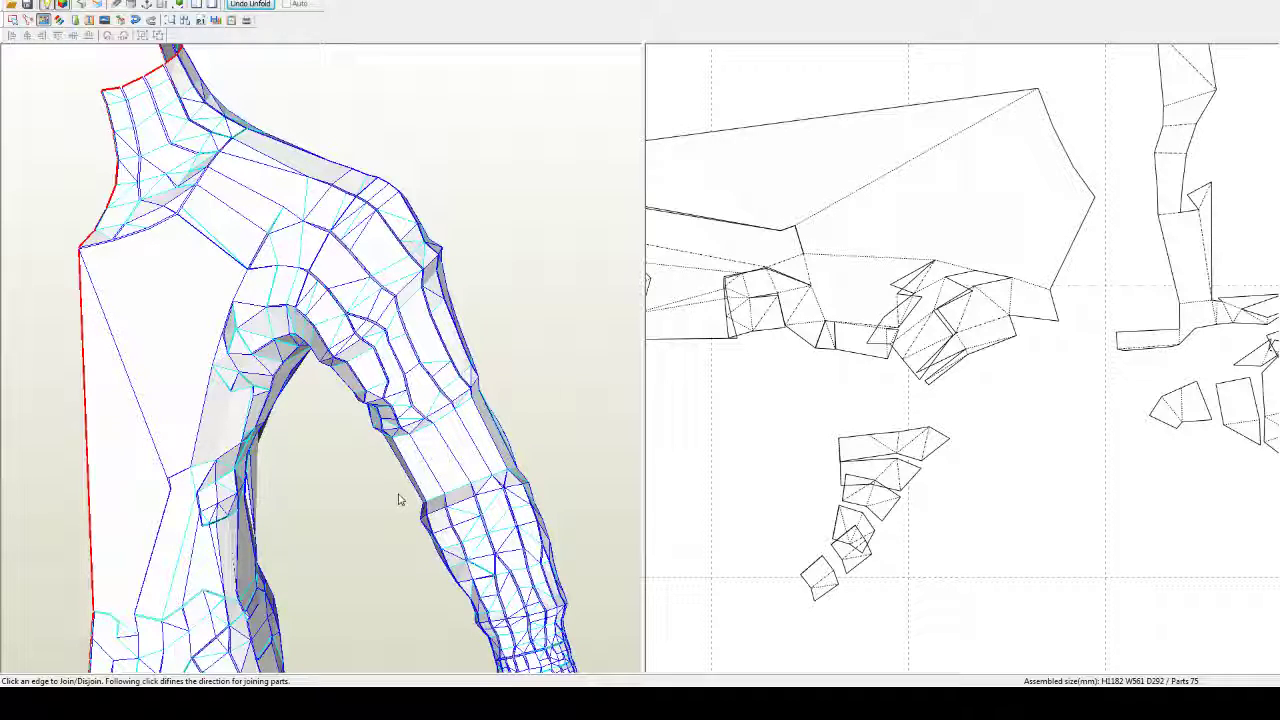
pyautogui.moveTo(392, 458); pyautogui.dragTo(401, 426)
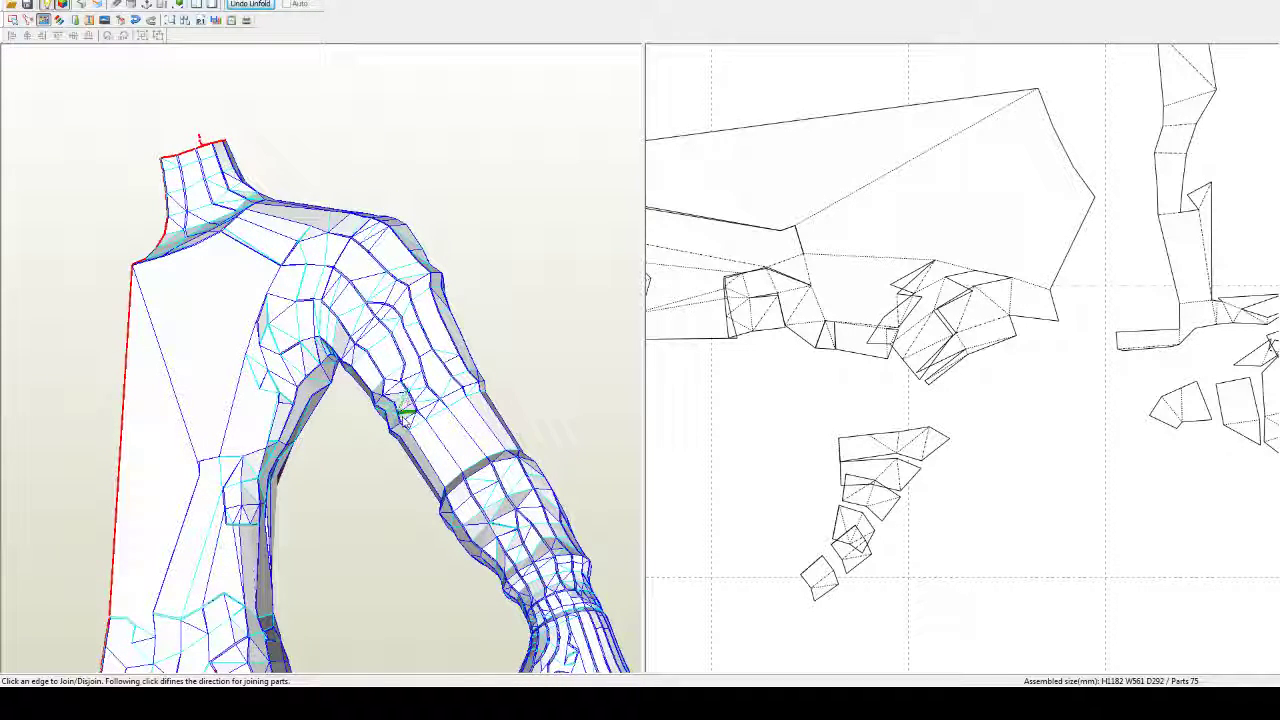
pyautogui.moveTo(408, 415)
pyautogui.mouseDown(button='right')
pyautogui.moveTo(436, 430)
pyautogui.moveTo(408, 433)
pyautogui.mouseUp(button='right')
pyautogui.moveTo(406, 432); pyautogui.dragTo(375, 420)
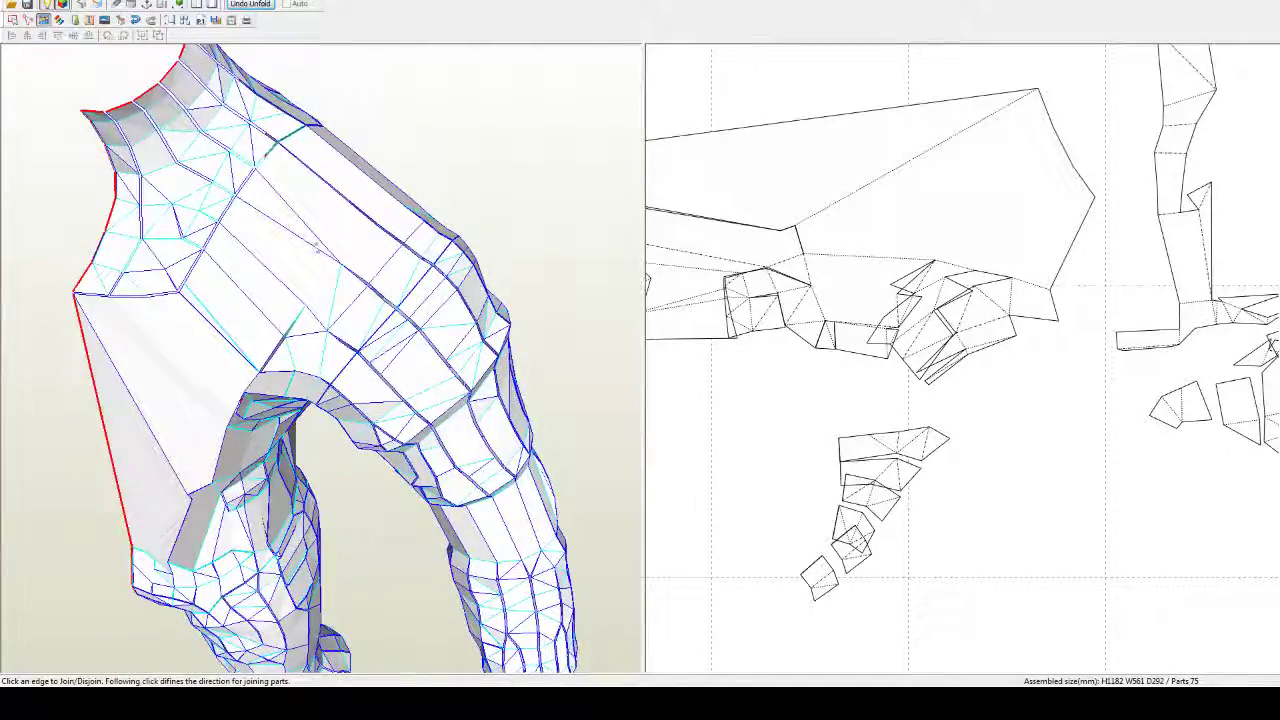
pyautogui.click(214, 328)
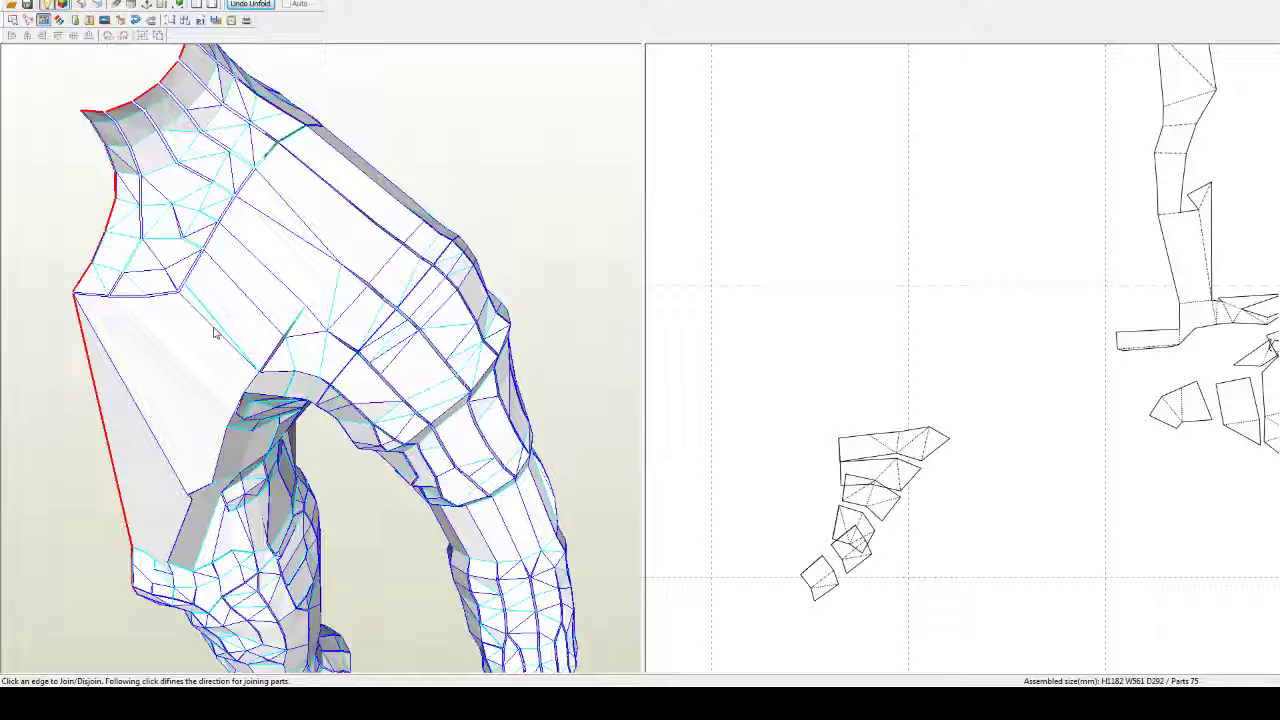
pyautogui.hotkey('ctrl', 'z')
pyautogui.scroll(2, 747, 304)
pyautogui.scroll(-3, 747, 308)
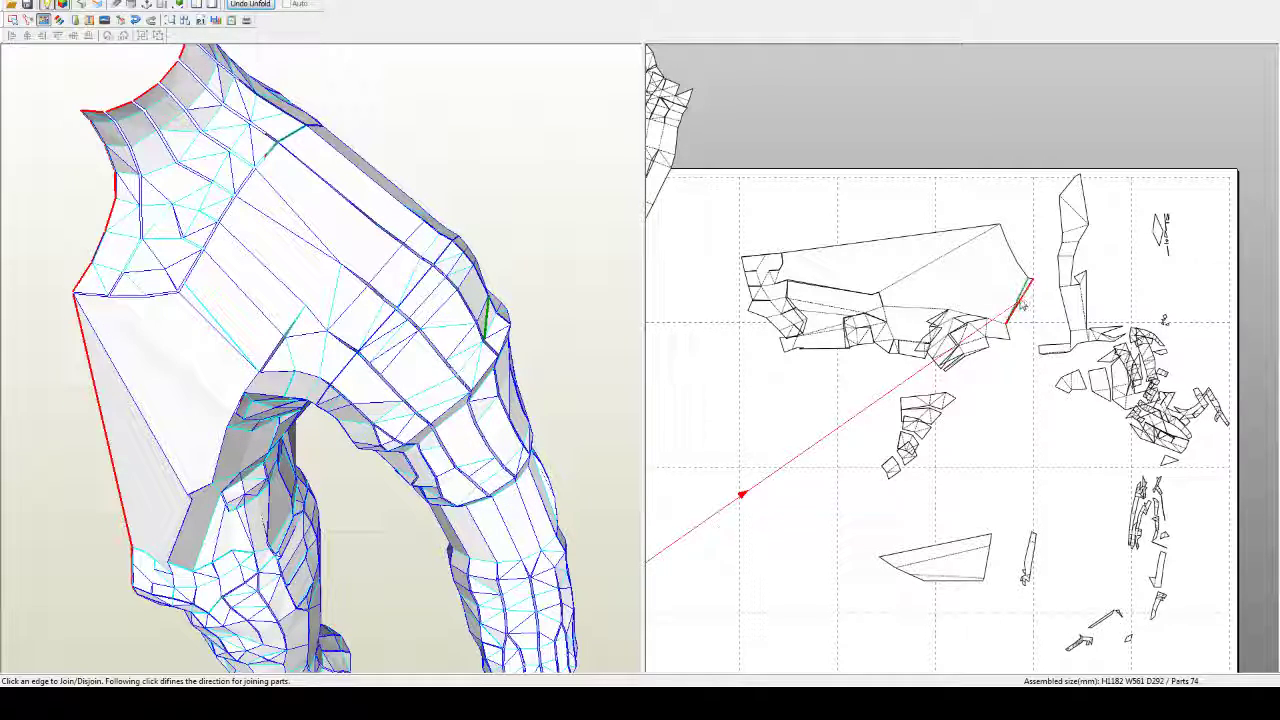
pyautogui.click(1022, 305)
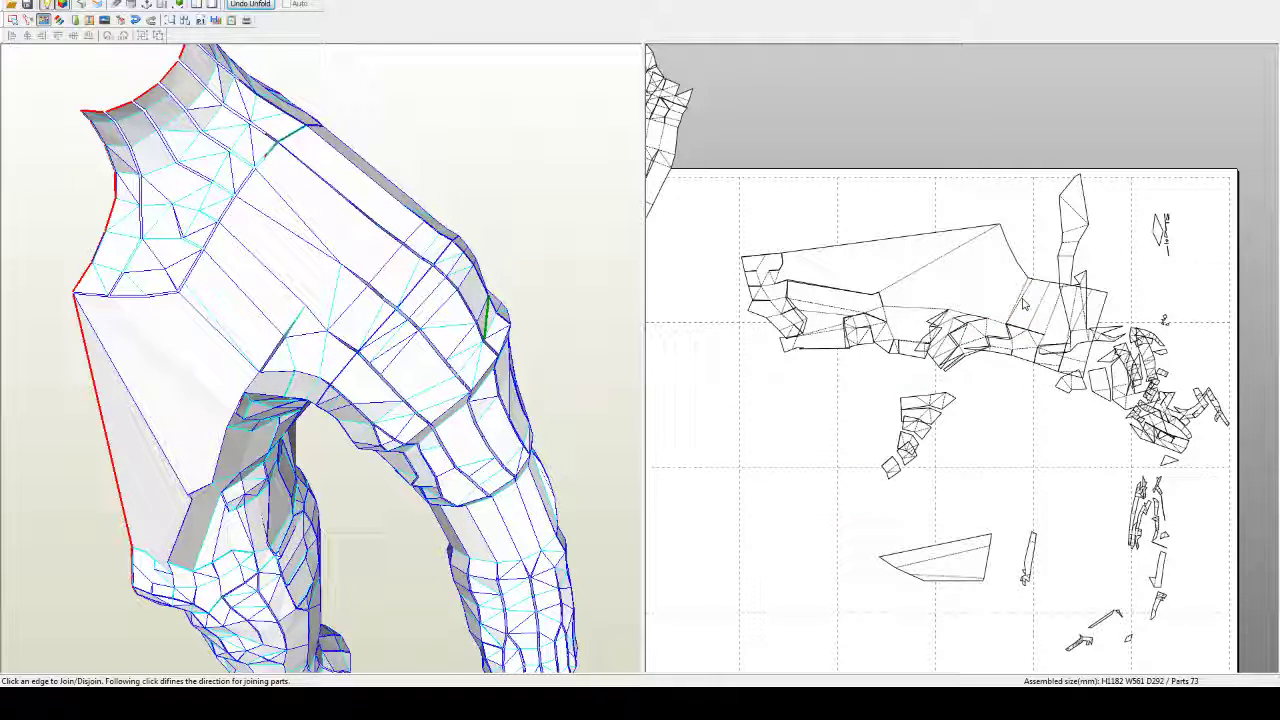
# Step: Move the joined torso and shoulder part clear of the neighbouring pieces into an empty area of the sheet
pyautogui.press('Escape')
pyautogui.moveTo(998, 307); pyautogui.dragTo(989, 487)
pyautogui.moveTo(989, 487); pyautogui.dragTo(995, 367, button='middle')
pyautogui.scroll(-7, 995, 367)
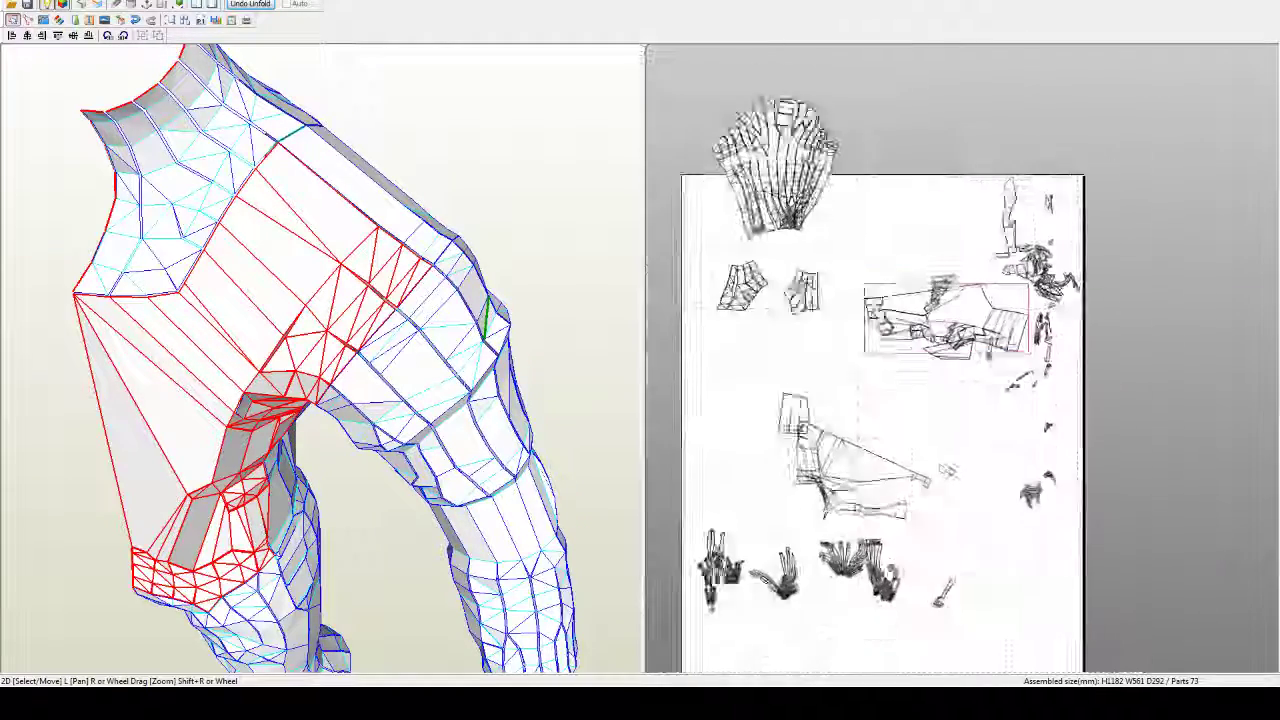
pyautogui.moveTo(974, 323); pyautogui.dragTo(1203, 301)
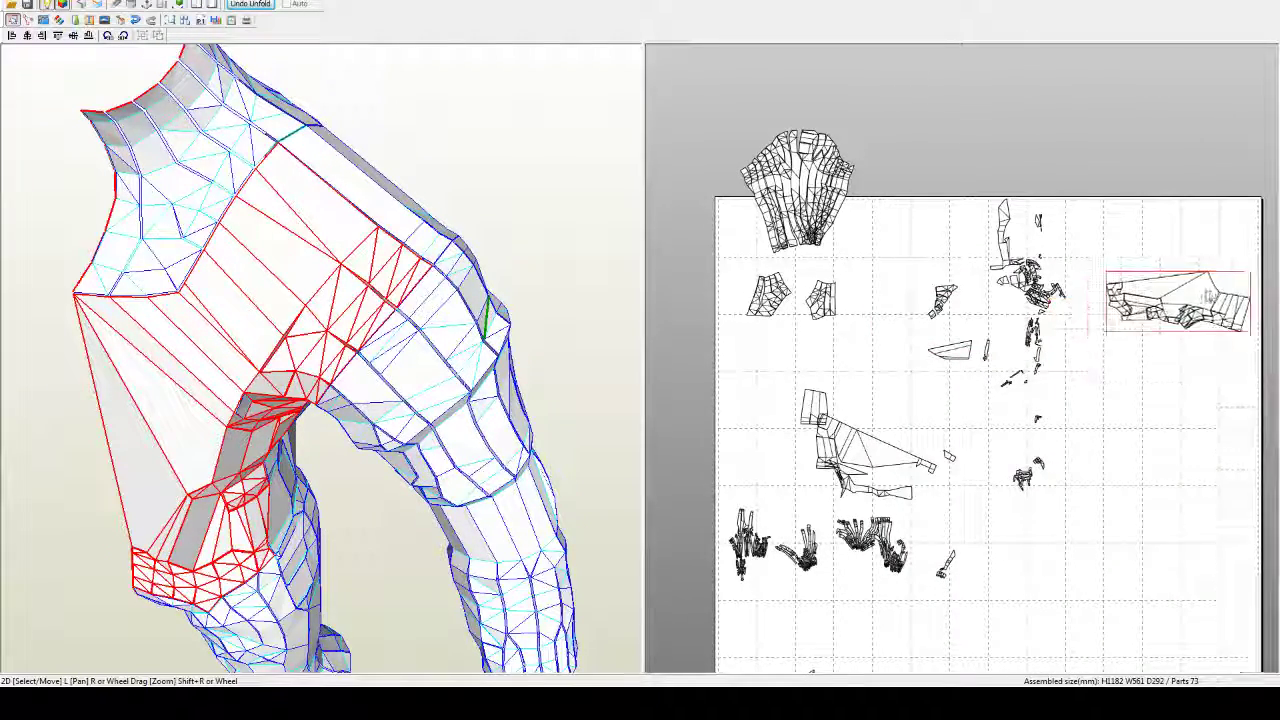
pyautogui.moveTo(1182, 362); pyautogui.dragTo(1115, 341, button='middle')
pyautogui.scroll(2, 788, 419)
pyautogui.scroll(2, 788, 419)
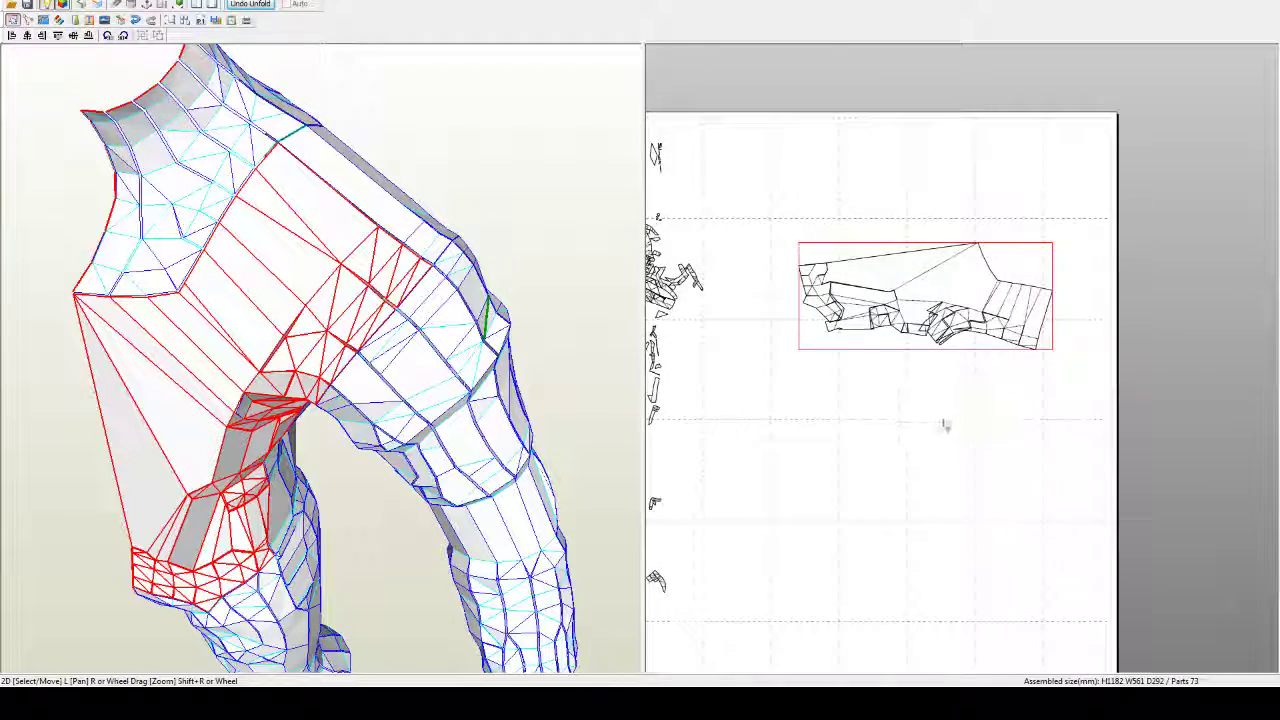
pyautogui.scroll(4, 946, 426)
pyautogui.moveTo(913, 327); pyautogui.dragTo(1047, 397, button='middle')
pyautogui.scroll(-3, 1018, 384)
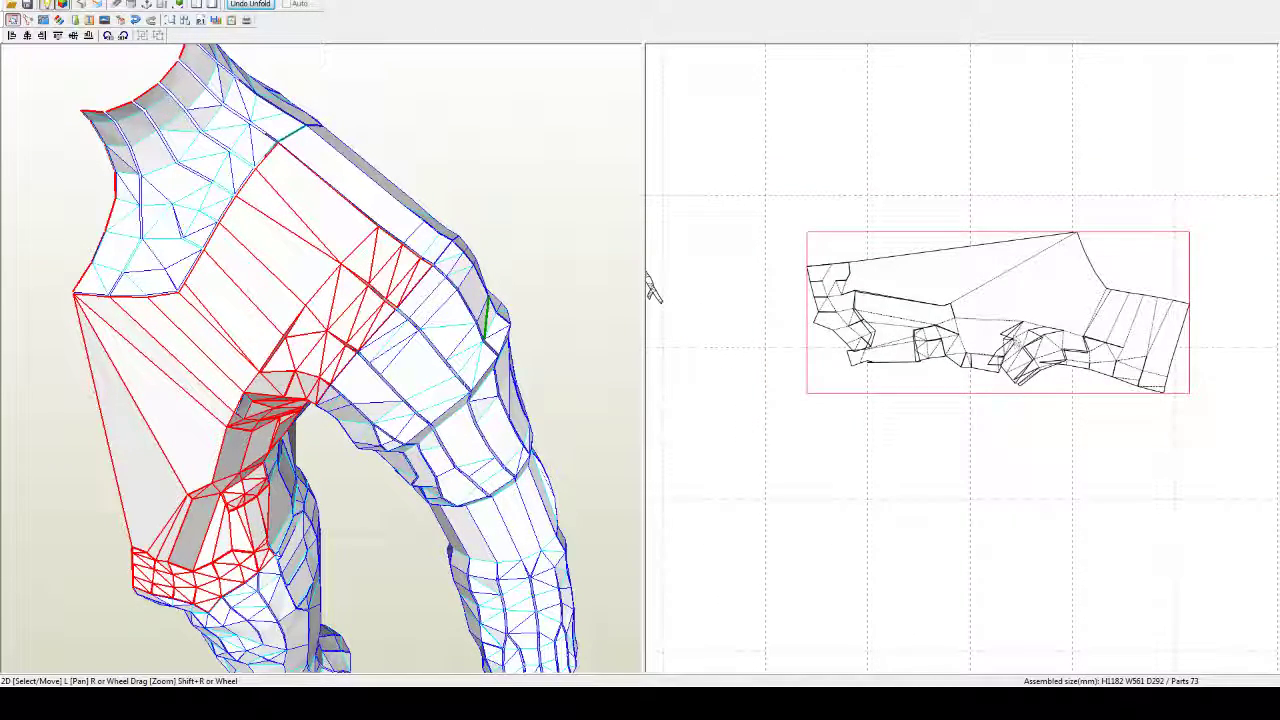
pyautogui.click(1020, 307)
pyautogui.click(1021, 302)
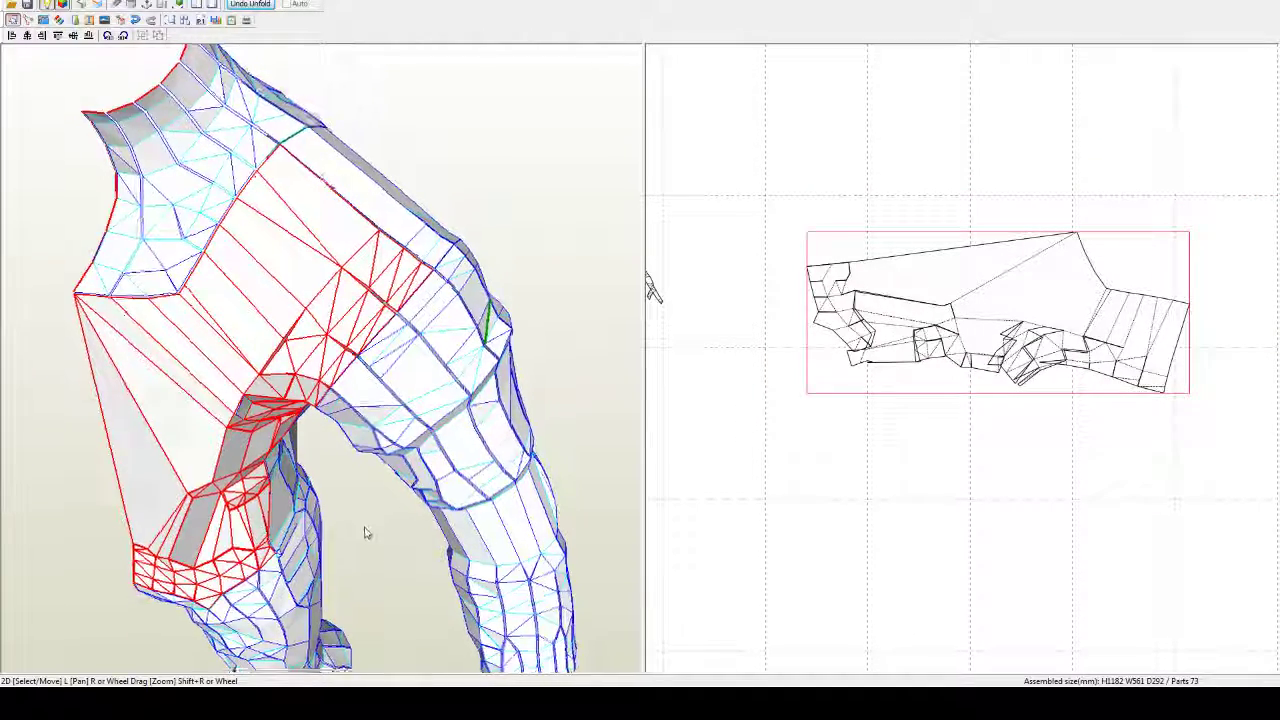
# Step: Join the row of small crotch face pieces one after another onto the narrow lower end of the torso part
pyautogui.moveTo(366, 531); pyautogui.dragTo(338, 515)
pyautogui.moveTo(338, 515); pyautogui.dragTo(398, 367, button='middle')
pyautogui.click(44, 20)
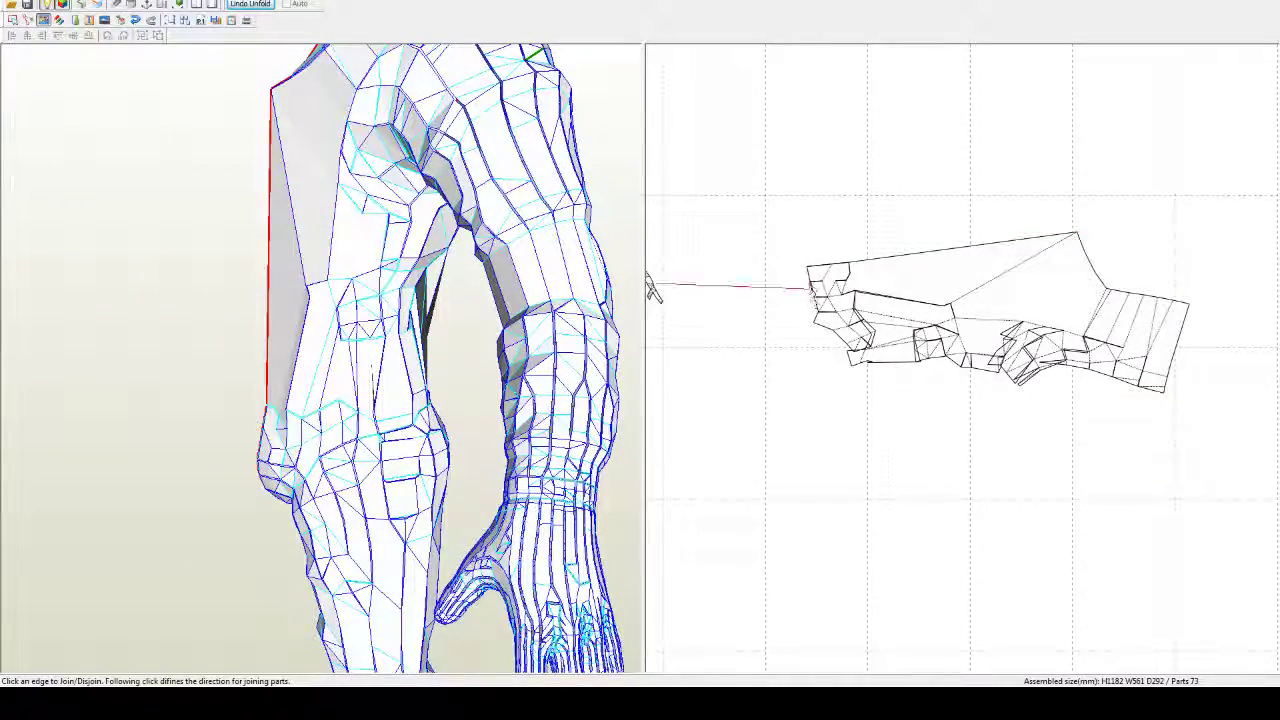
pyautogui.click(810, 277)
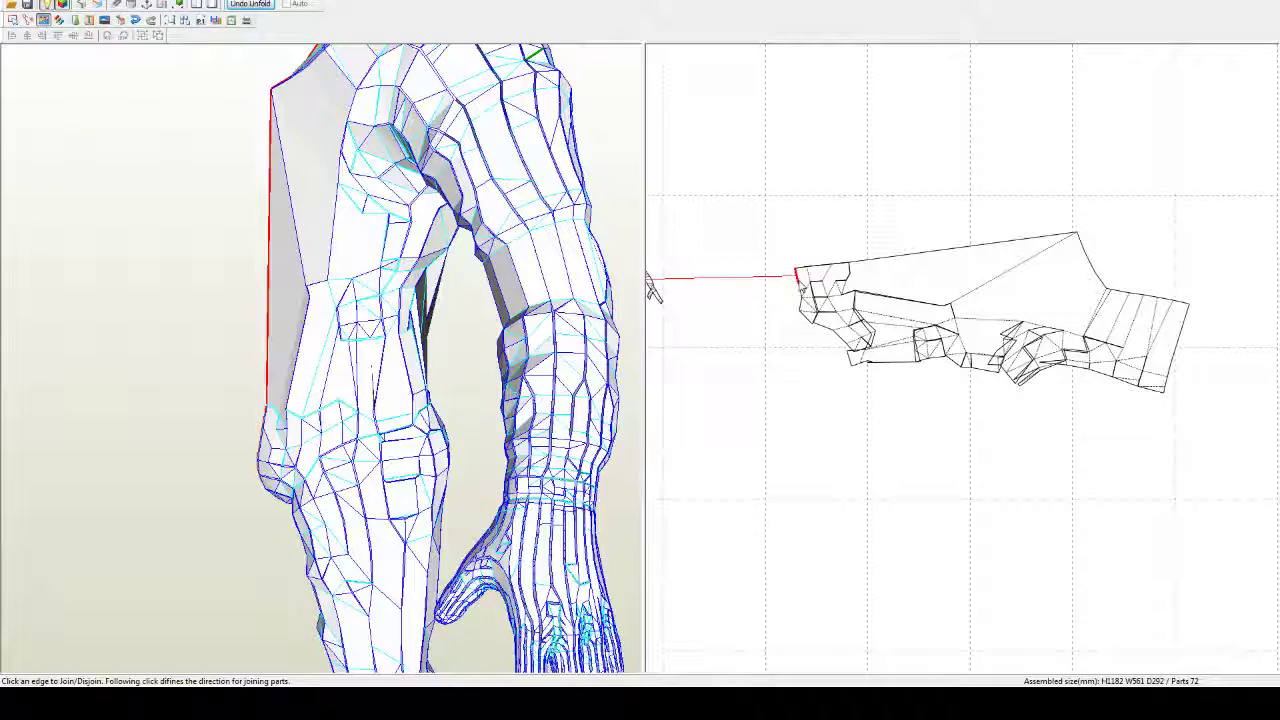
pyautogui.click(652, 290)
pyautogui.click(652, 290)
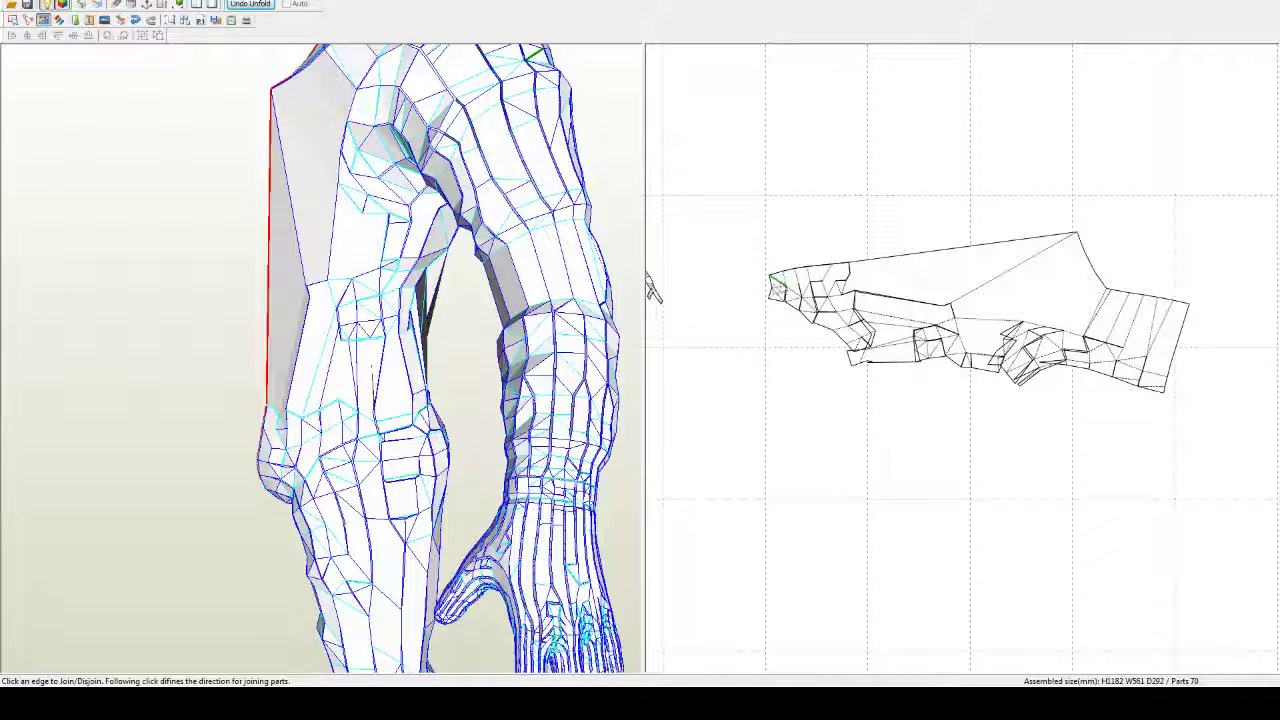
pyautogui.click(771, 289)
pyautogui.moveTo(340, 612); pyautogui.dragTo(392, 528, button='right')
pyautogui.moveTo(391, 529); pyautogui.dragTo(450, 540)
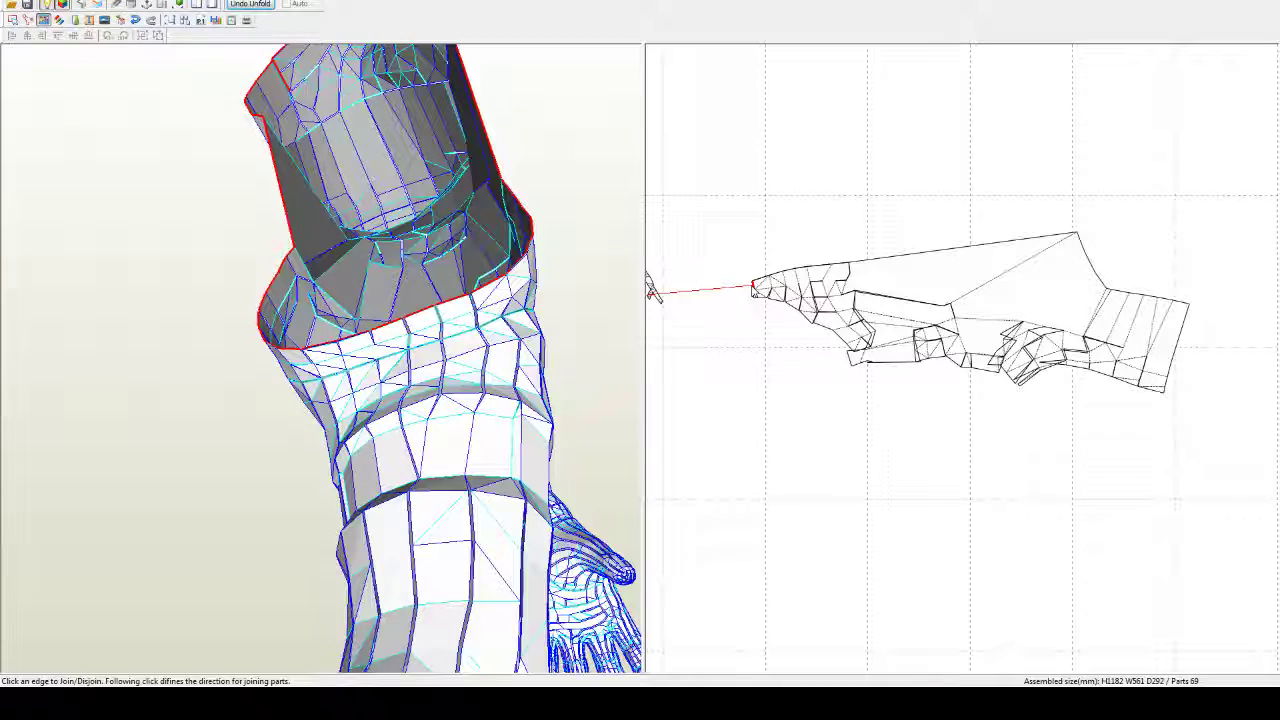
pyautogui.click(653, 290)
pyautogui.click(653, 290)
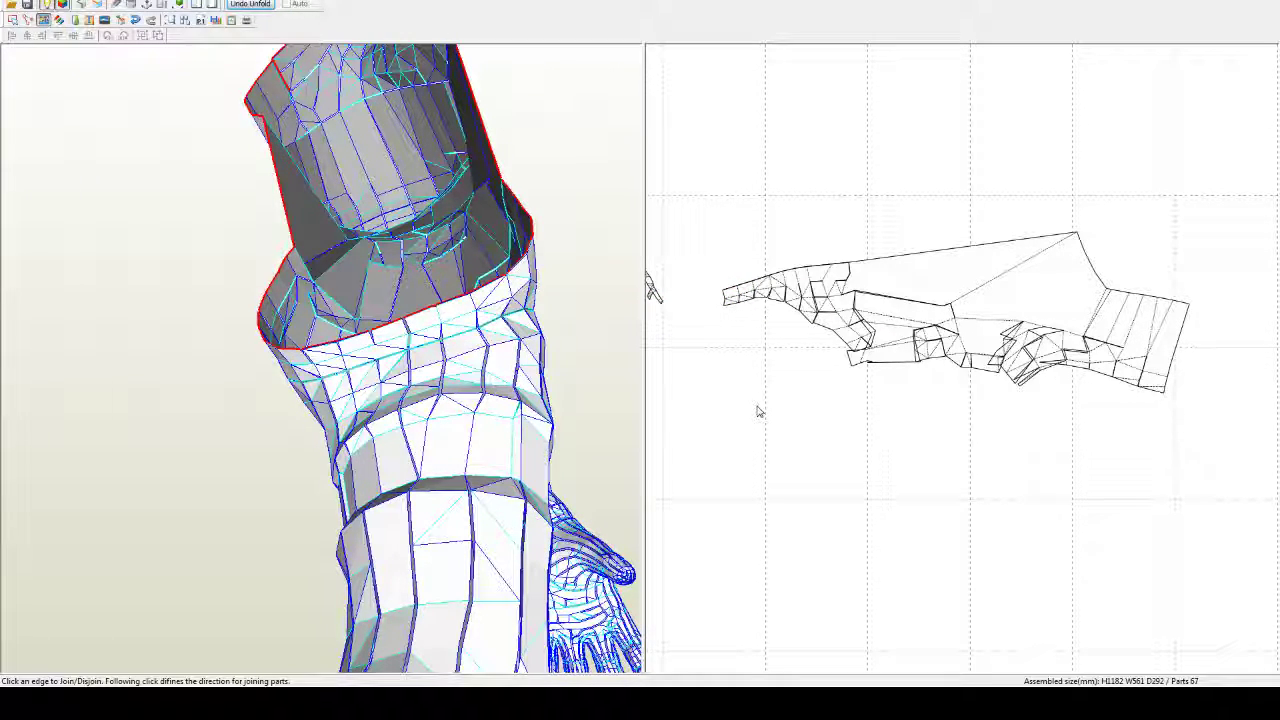
pyautogui.moveTo(565, 287); pyautogui.dragTo(471, 382, button='right')
pyautogui.scroll(-3, 447, 366)
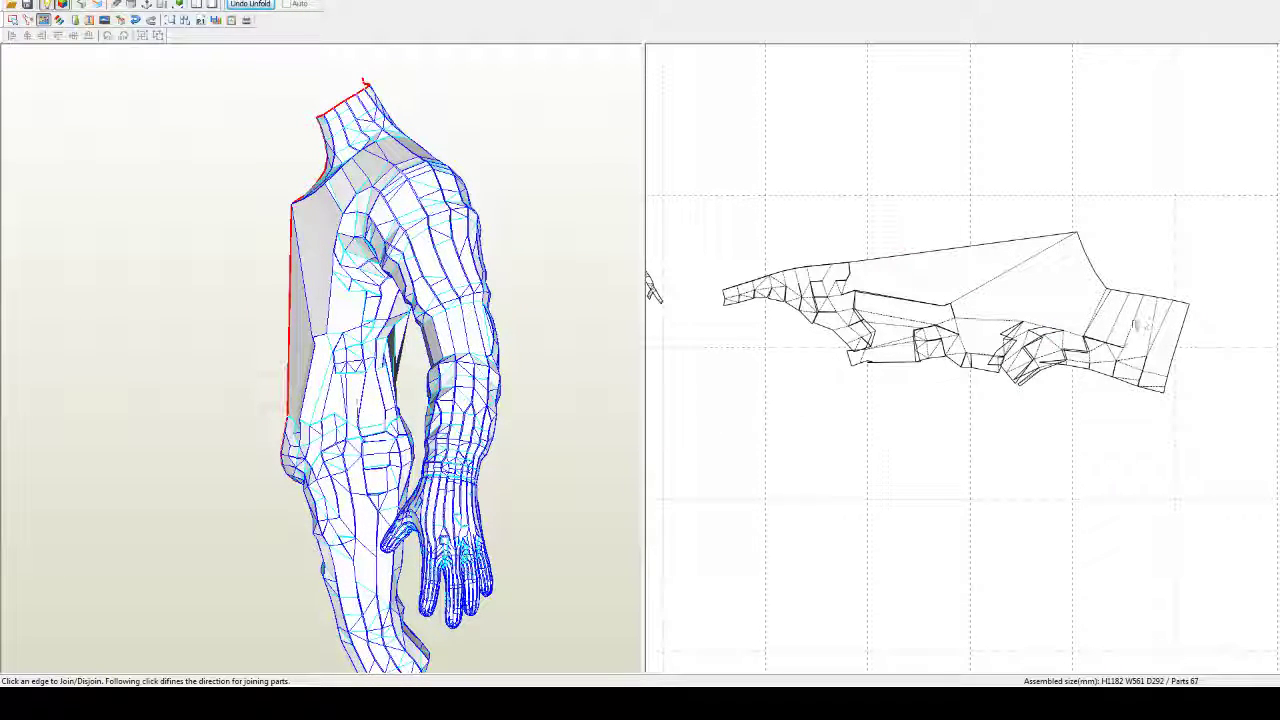
# Step: Rotate the torso part until its long straight centre edge is vertical and place it near the sheet's outer margin
pyautogui.hotkey('ctrl', 'r')
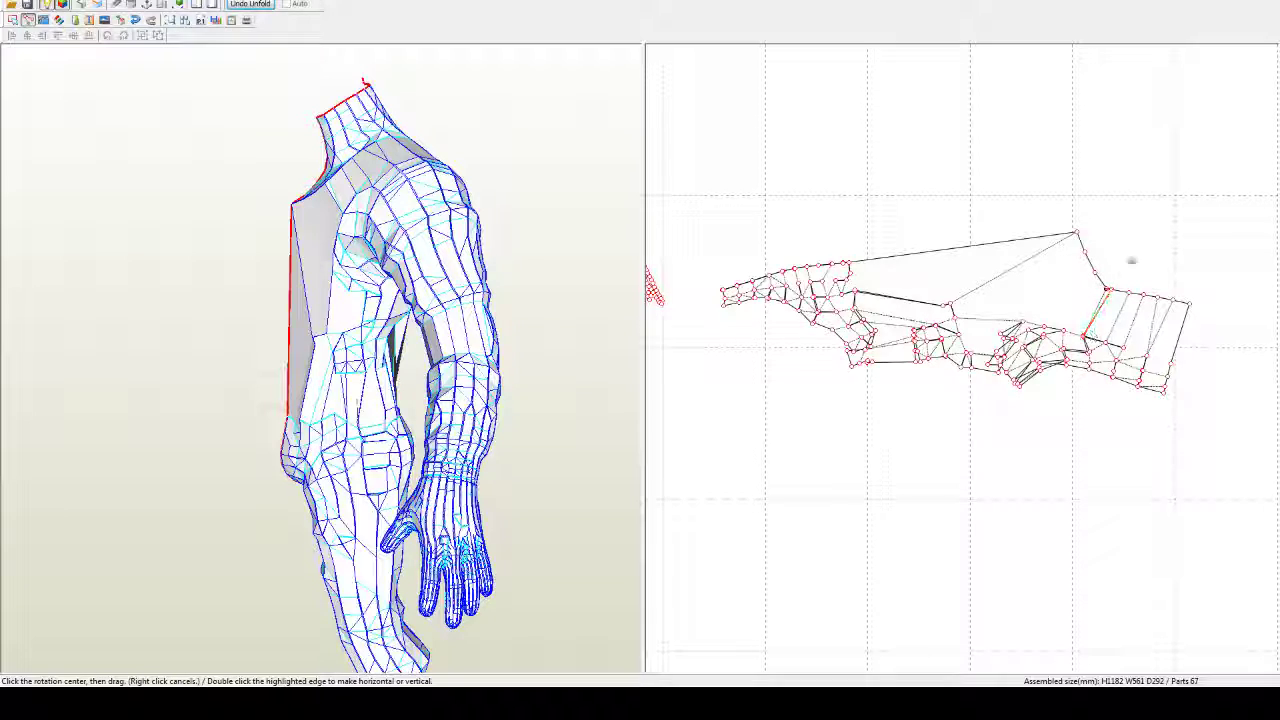
pyautogui.click(1077, 232)
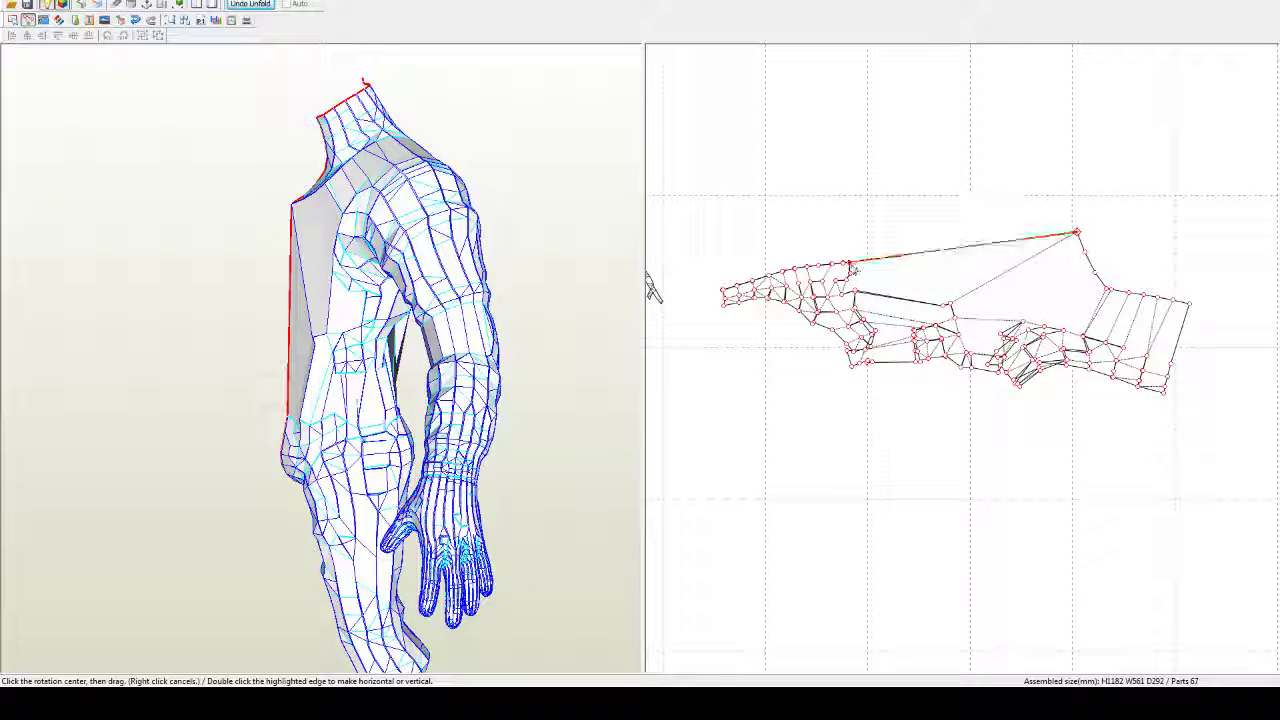
pyautogui.moveTo(913, 291); pyautogui.dragTo(1094, 394)
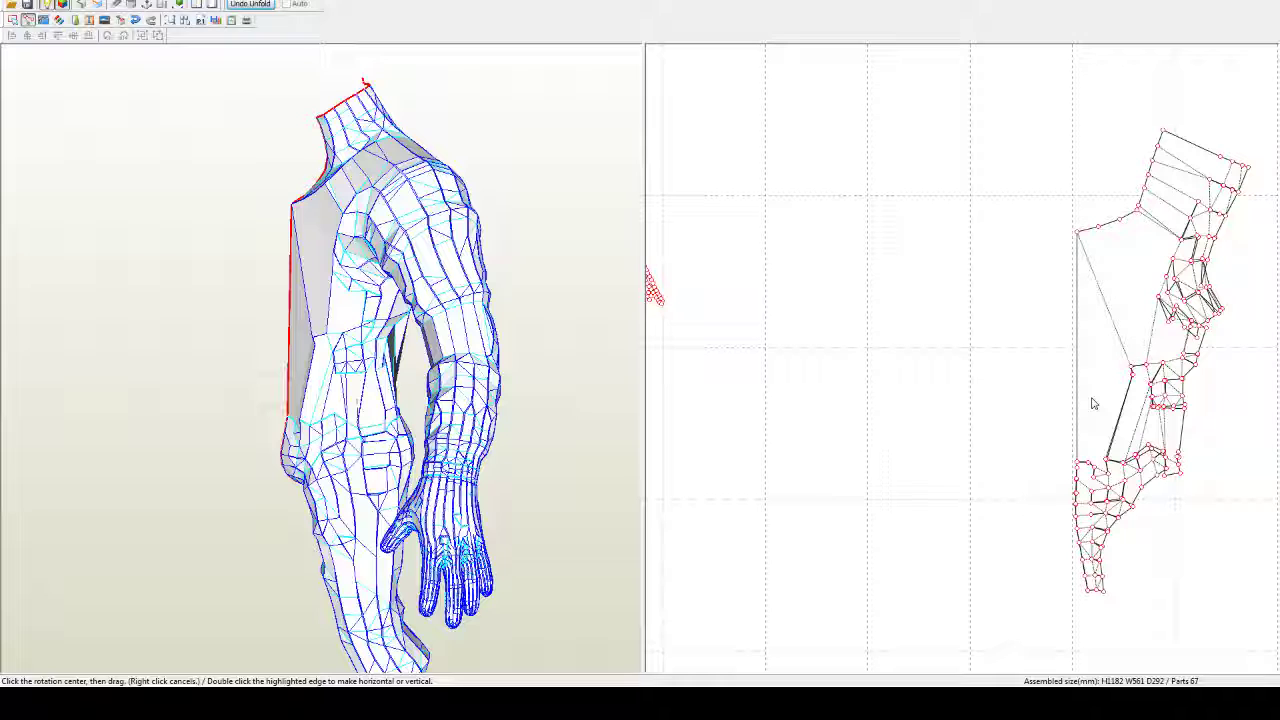
pyautogui.rightClick(1093, 403)
pyautogui.moveTo(1108, 382); pyautogui.dragTo(825, 262)
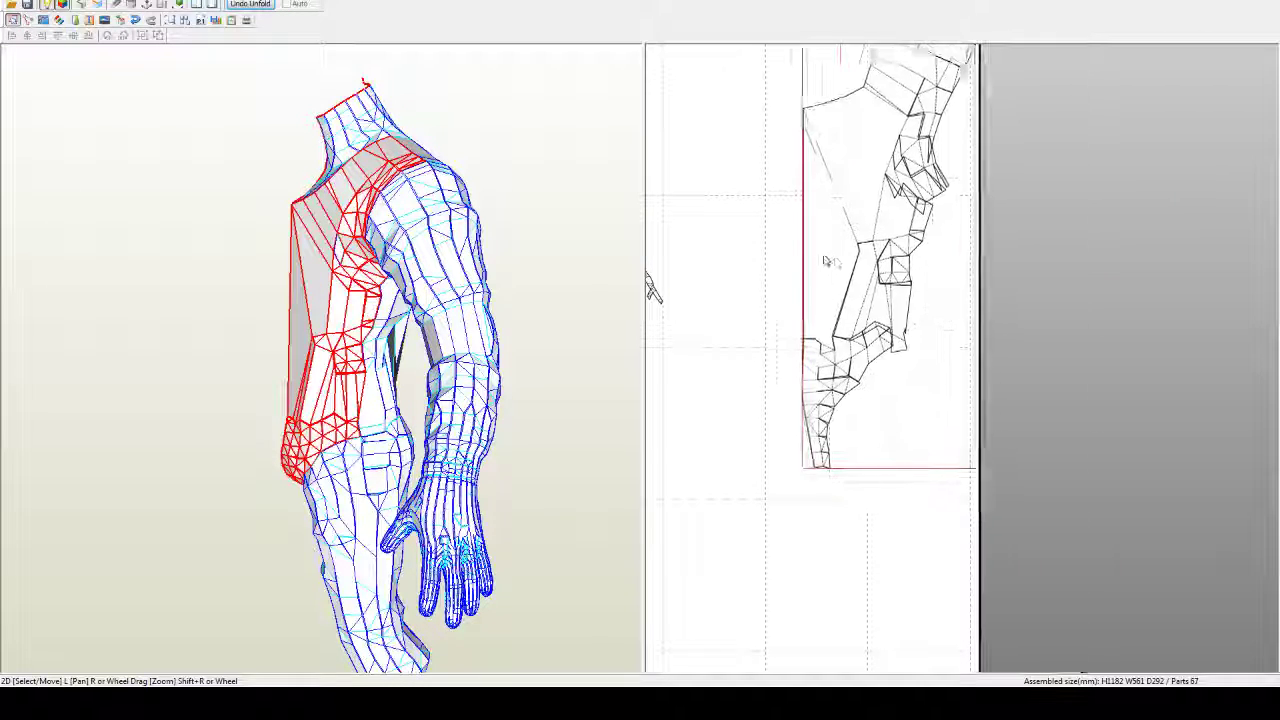
pyautogui.moveTo(825, 262); pyautogui.dragTo(867, 346, button='right')
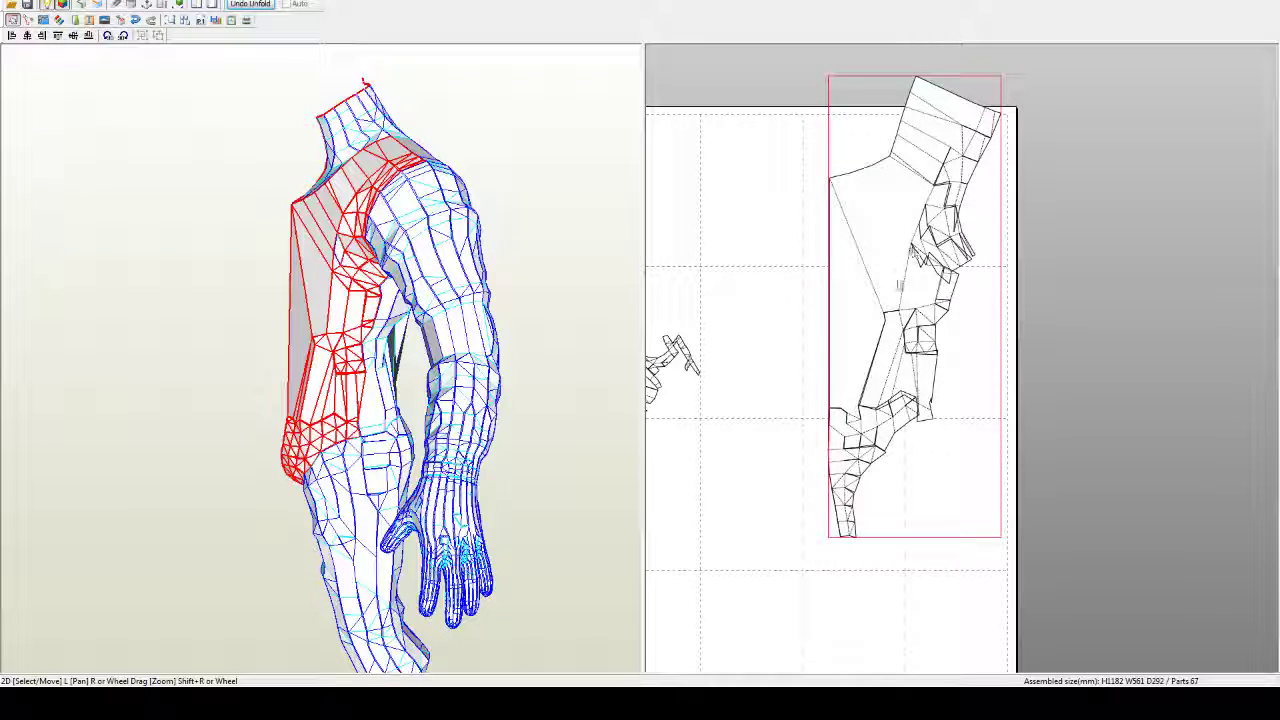
# Step: Move the large back part below the front torso part and rotate it until its long straight edge is vertical along the margin
pyautogui.scroll(-5, 844, 368)
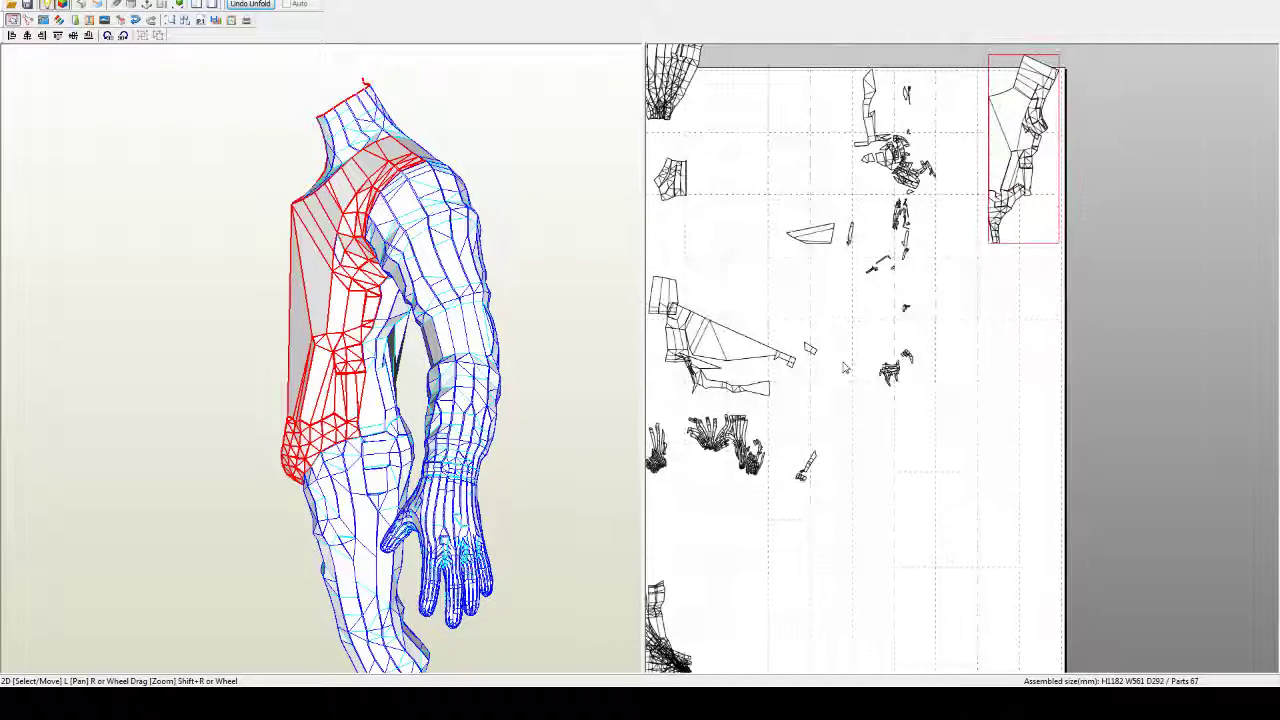
pyautogui.moveTo(754, 347); pyautogui.dragTo(997, 465)
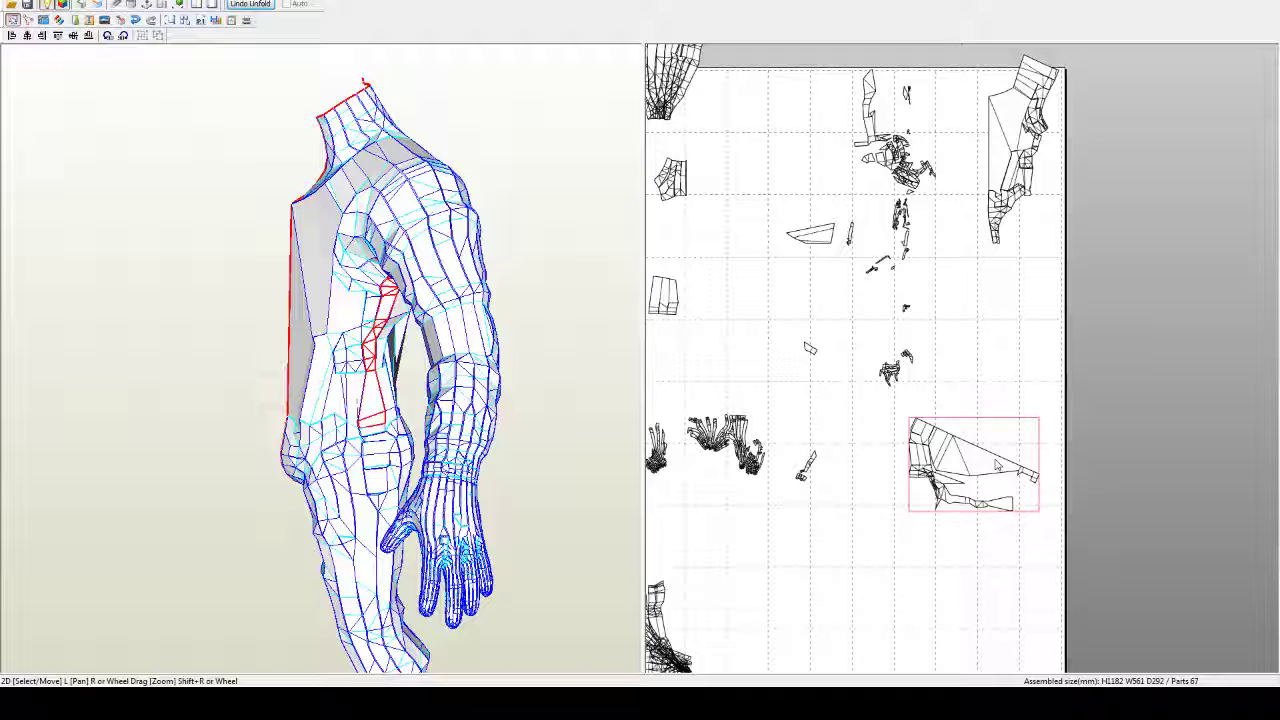
pyautogui.hotkey('ctrl', 'r')
pyautogui.scroll(3, 997, 465)
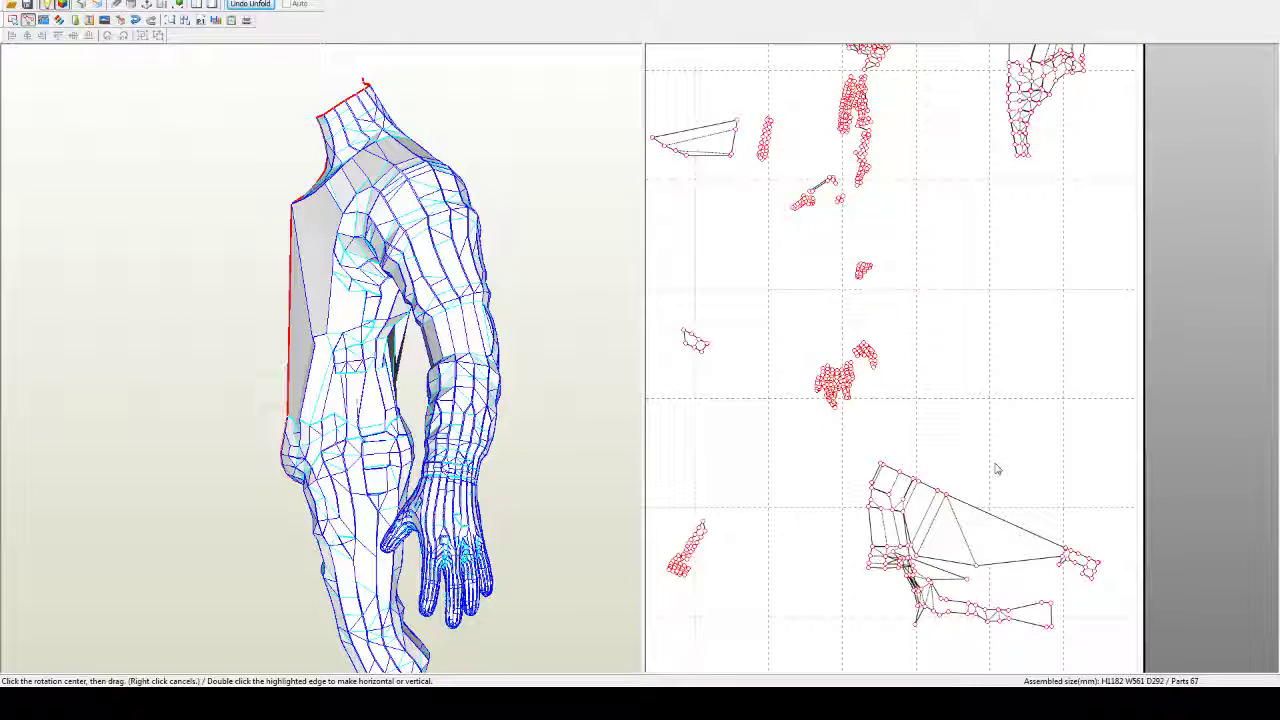
pyautogui.click(945, 493)
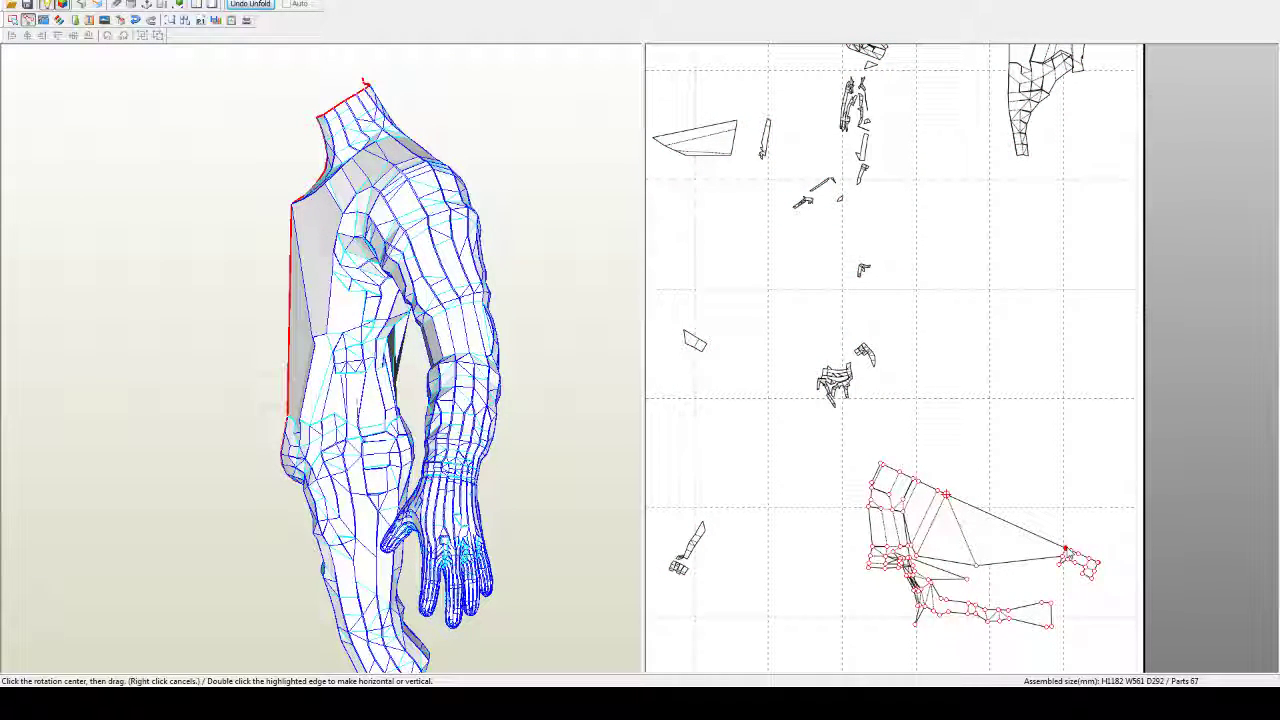
pyautogui.moveTo(1066, 549); pyautogui.dragTo(1109, 359)
pyautogui.rightClick(933, 583)
pyautogui.moveTo(1109, 359); pyautogui.dragTo(1031, 359, button='middle')
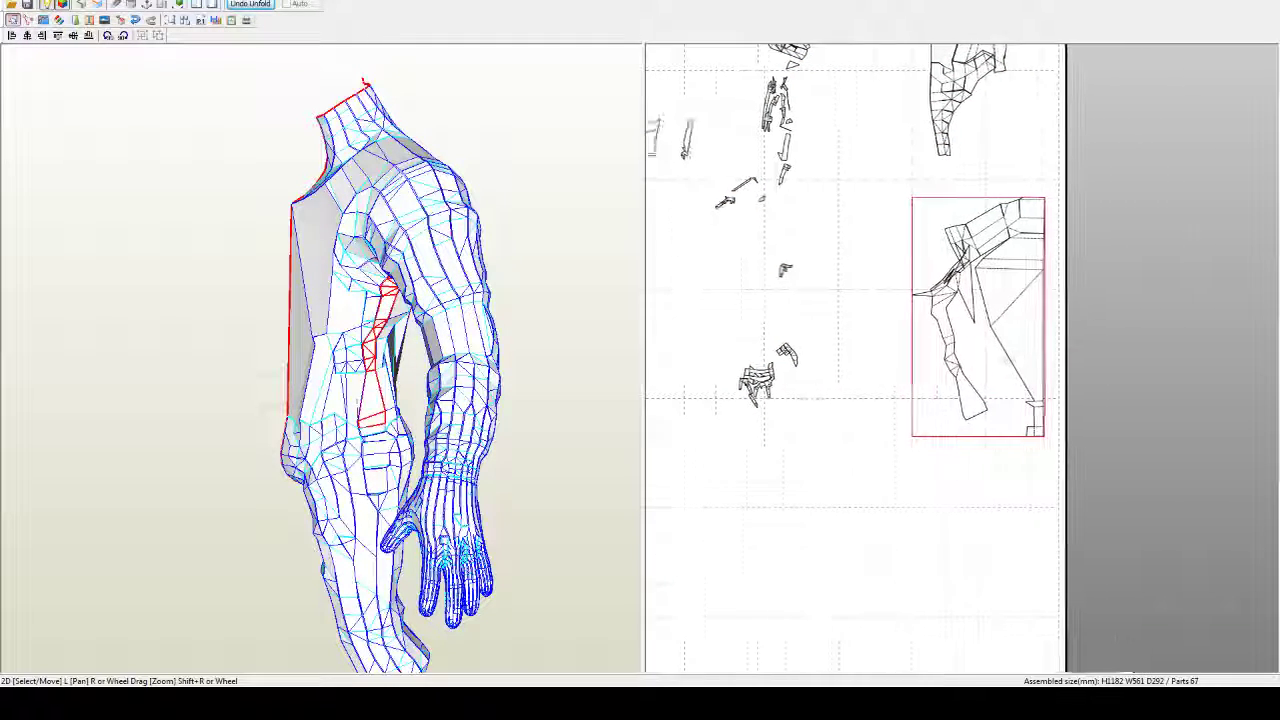
# Step: Join the matching small face clusters one after another to the lower end of the back part
pyautogui.scroll(7, 1041, 358)
pyautogui.hotkey('ctrl', 'j')
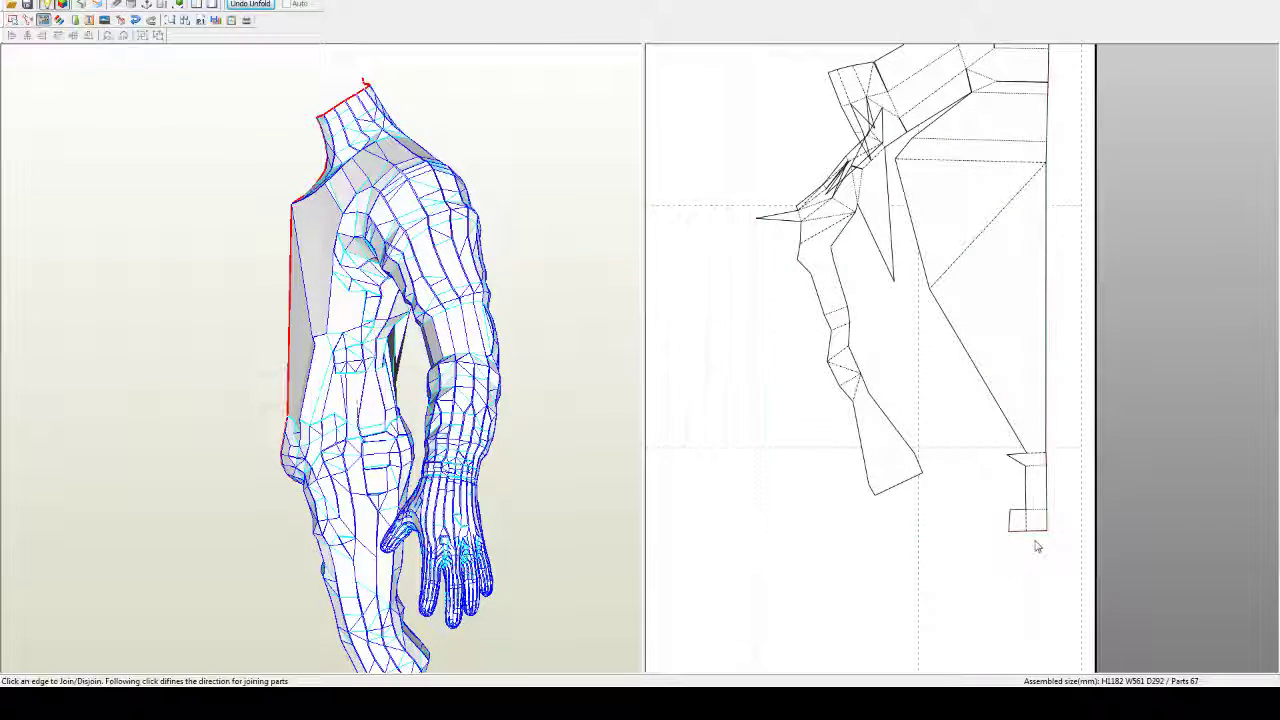
pyautogui.click(1040, 543)
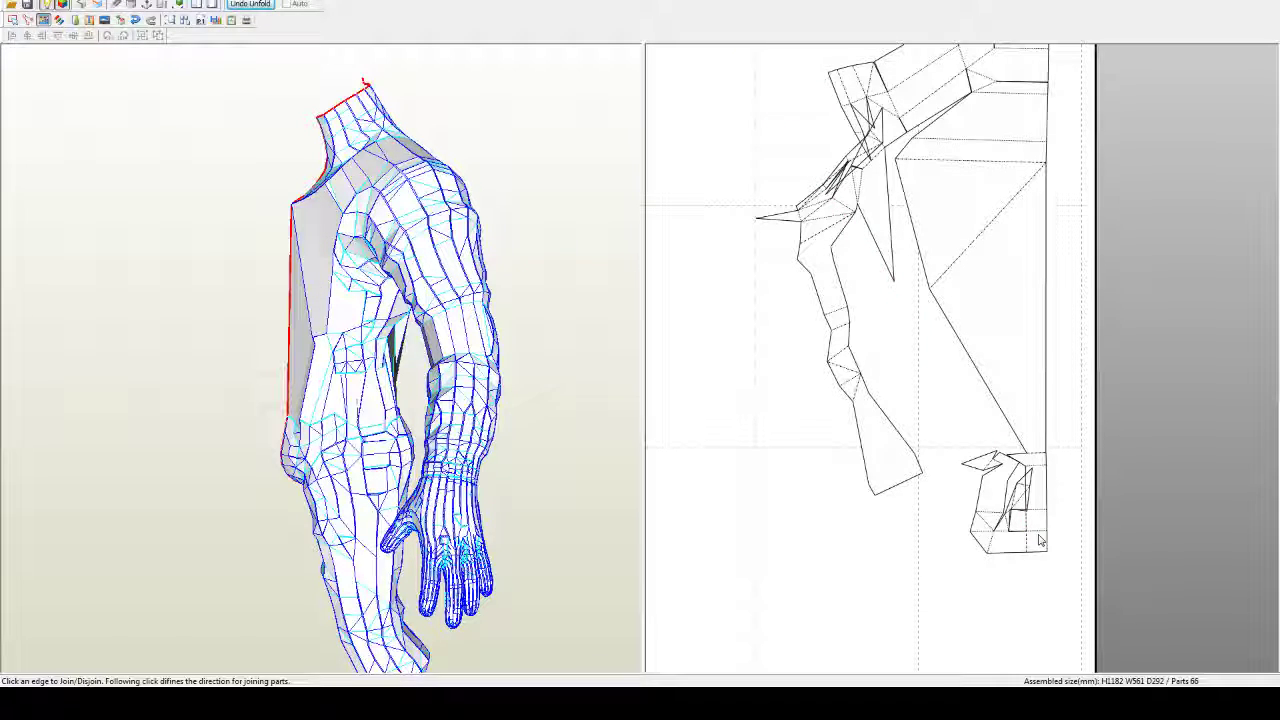
pyautogui.click(1040, 557)
pyautogui.click(1041, 562)
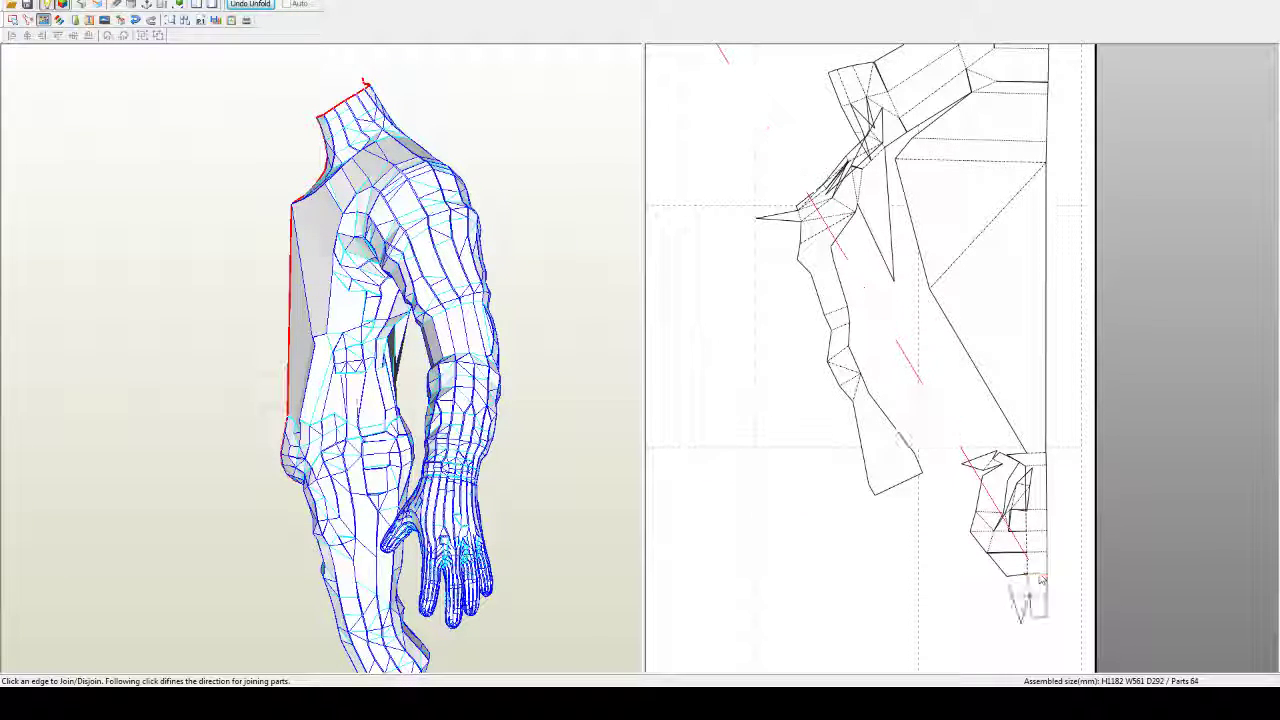
# Step: Join the adjoining narrow strip pieces along the slanted inner edge of the back part
pyautogui.scroll(-3, 1040, 604)
pyautogui.moveTo(964, 388); pyautogui.dragTo(1004, 511, button='middle')
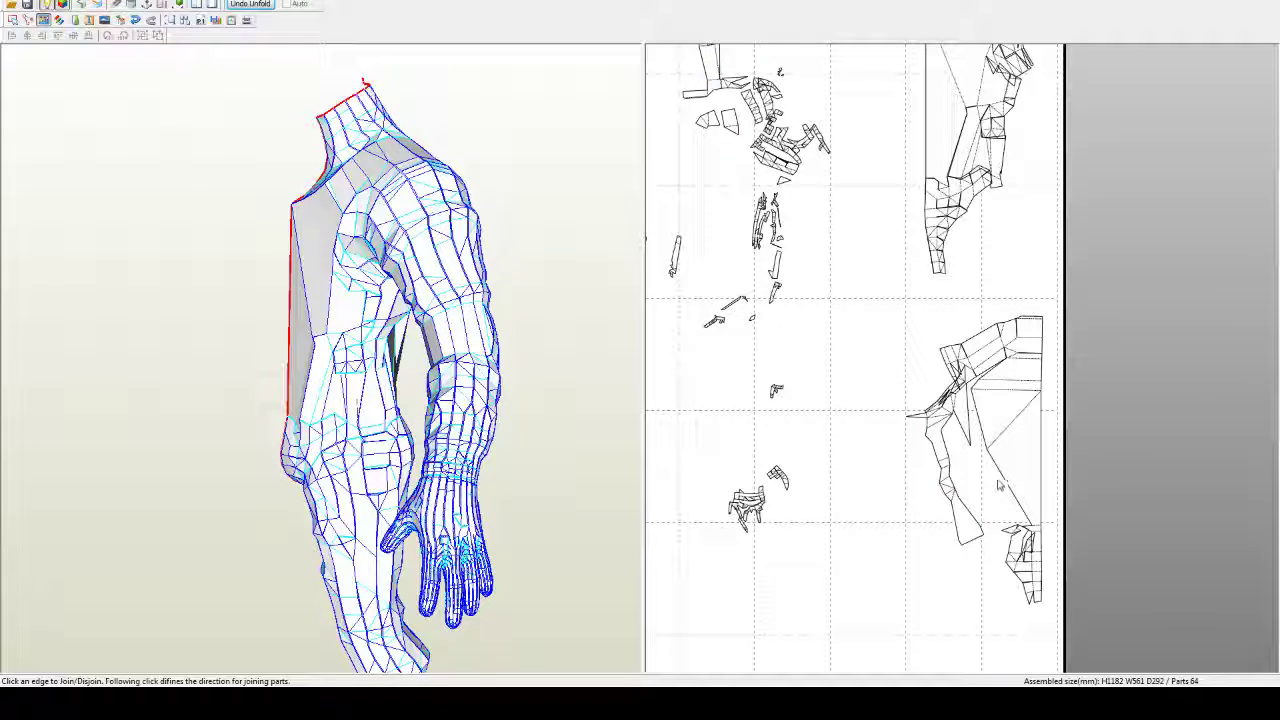
pyautogui.click(996, 465)
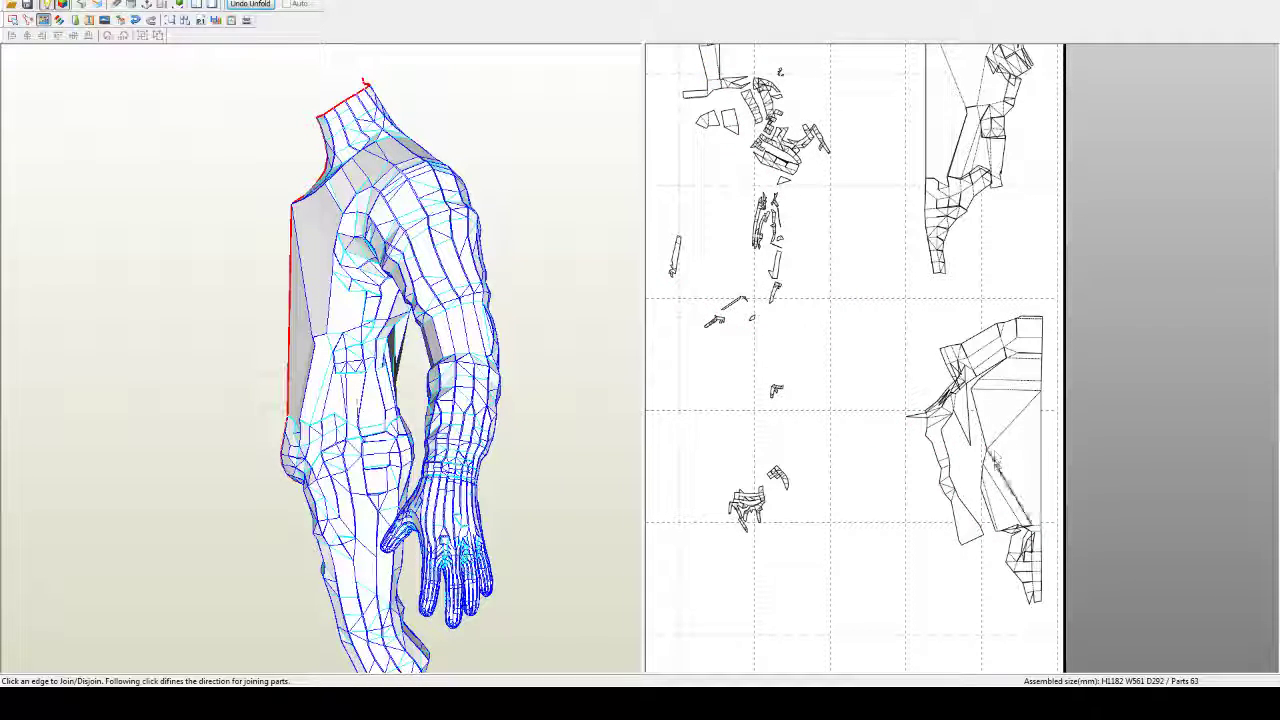
pyautogui.click(977, 440)
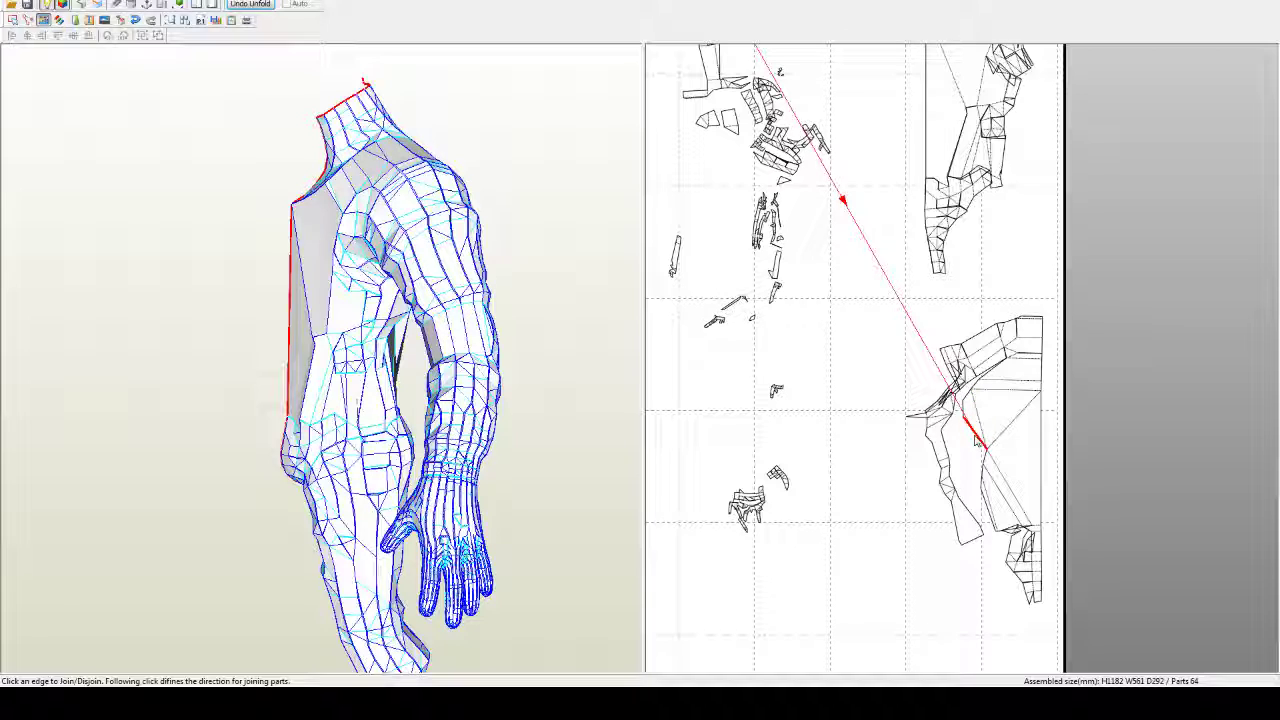
pyautogui.click(977, 440)
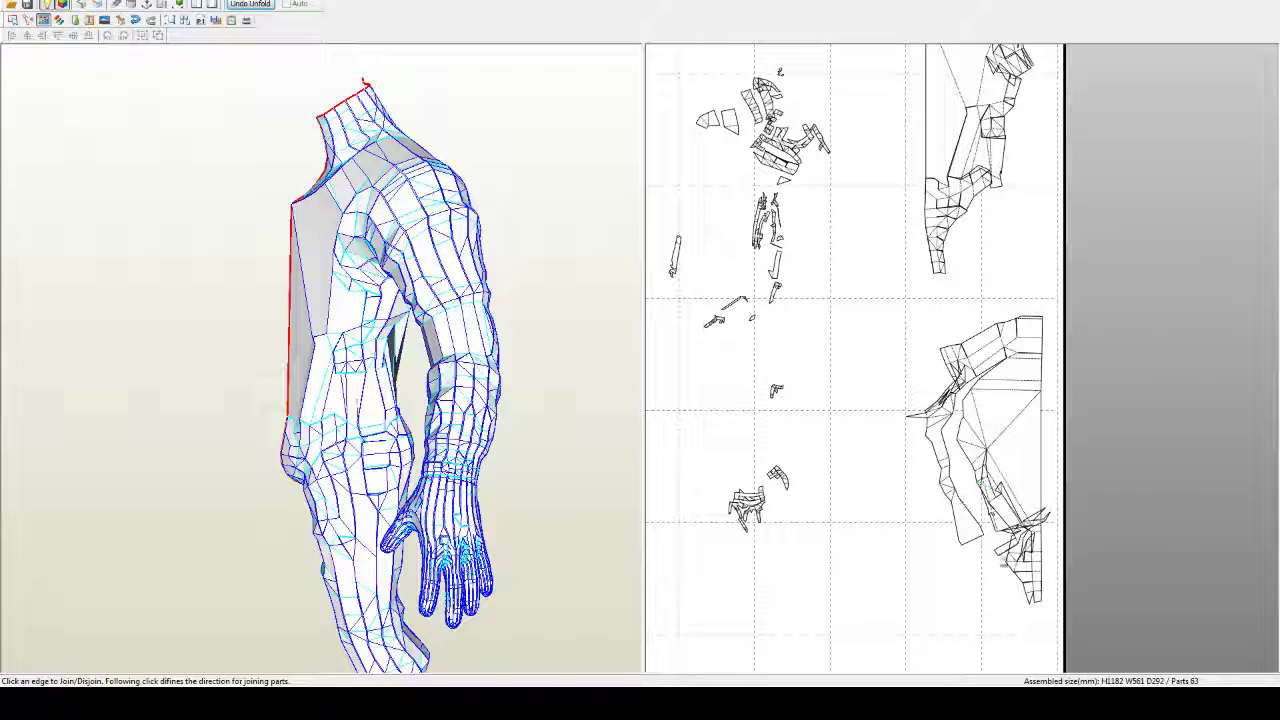
pyautogui.scroll(-1, 1016, 451)
pyautogui.scroll(-1, 1016, 451)
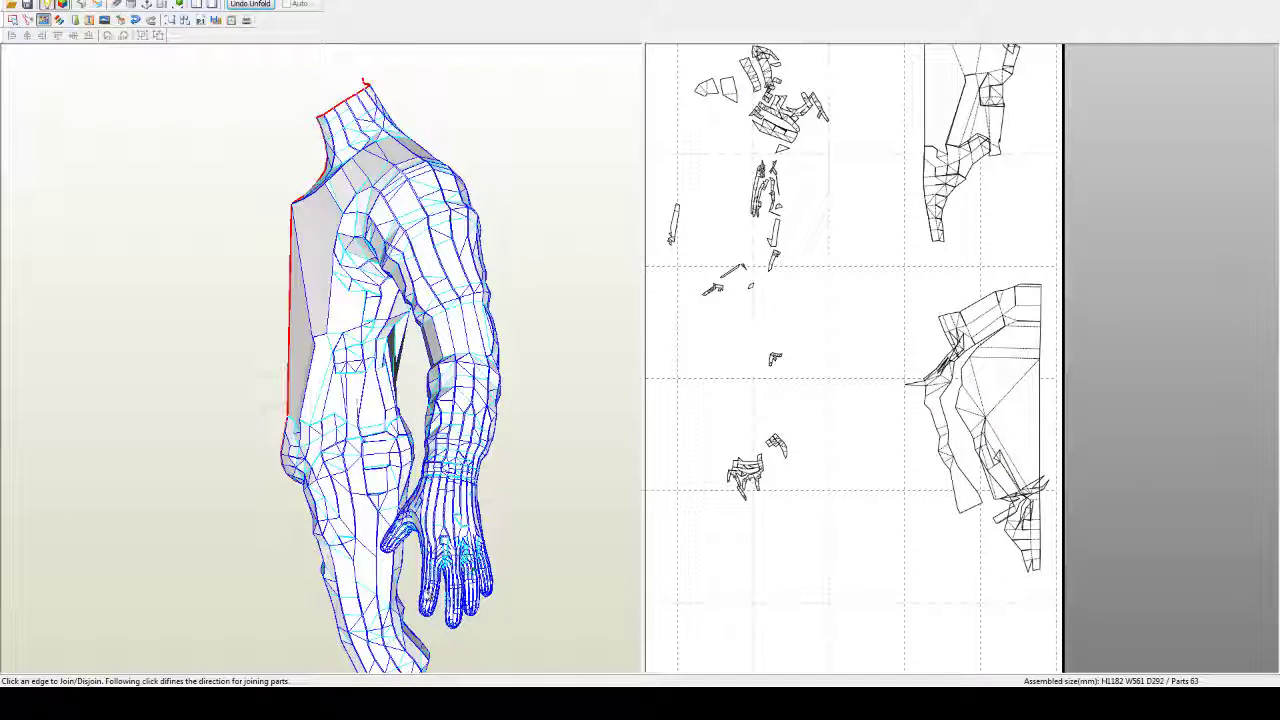
# Step: Join the matching face cluster to the lower tip of the back part
pyautogui.moveTo(430, 552); pyautogui.dragTo(257, 553)
pyautogui.moveTo(257, 548); pyautogui.dragTo(230, 531, button='right')
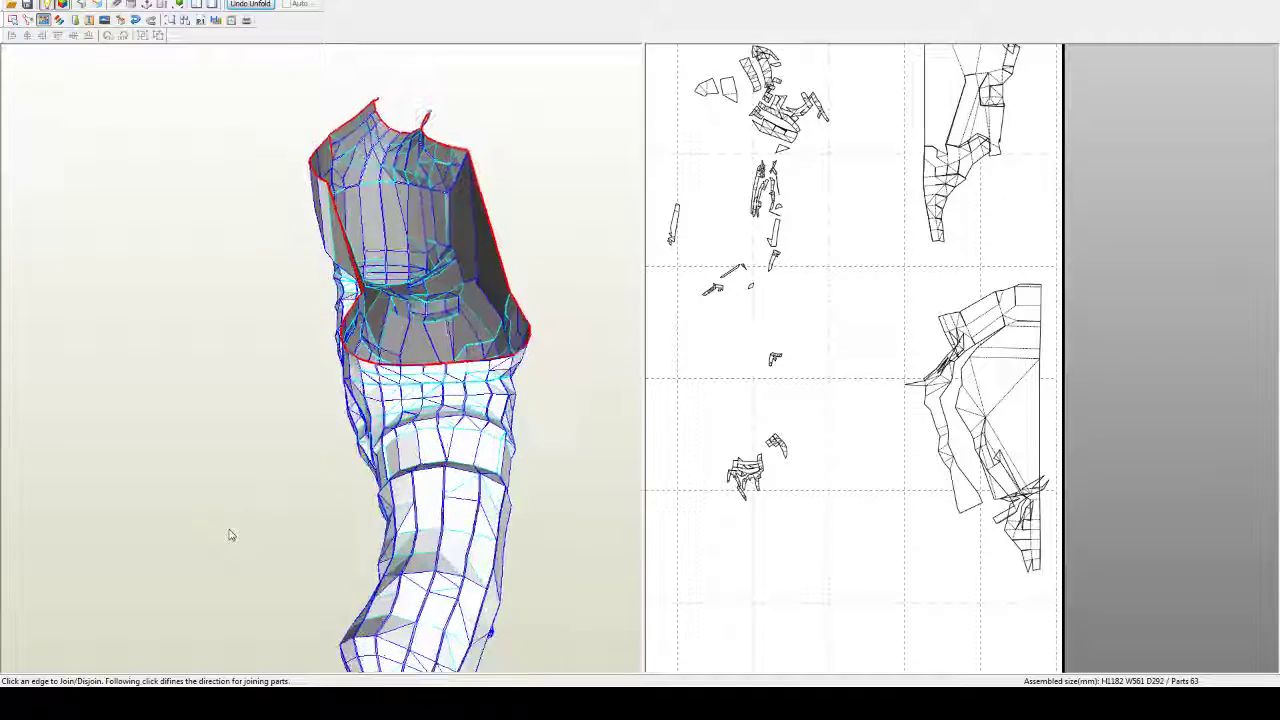
pyautogui.scroll(3, 230, 531)
pyautogui.scroll(1, 304, 547)
pyautogui.scroll(2, 402, 550)
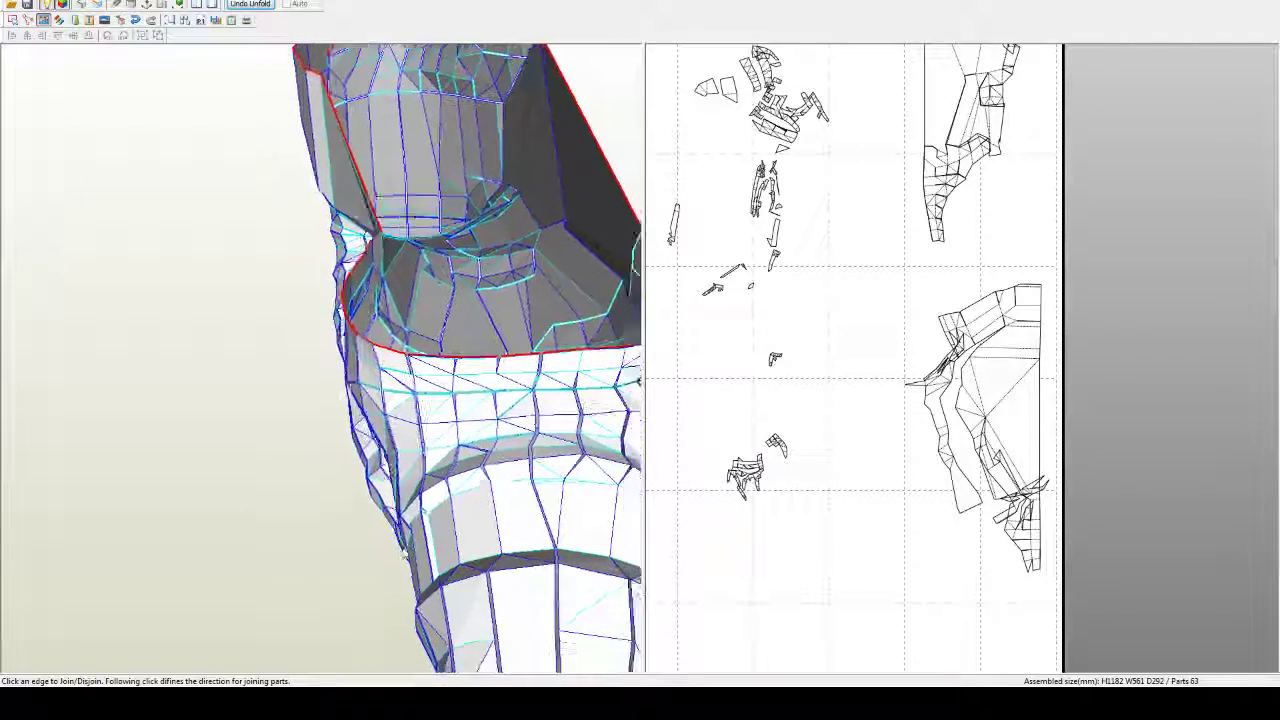
pyautogui.click(1036, 578)
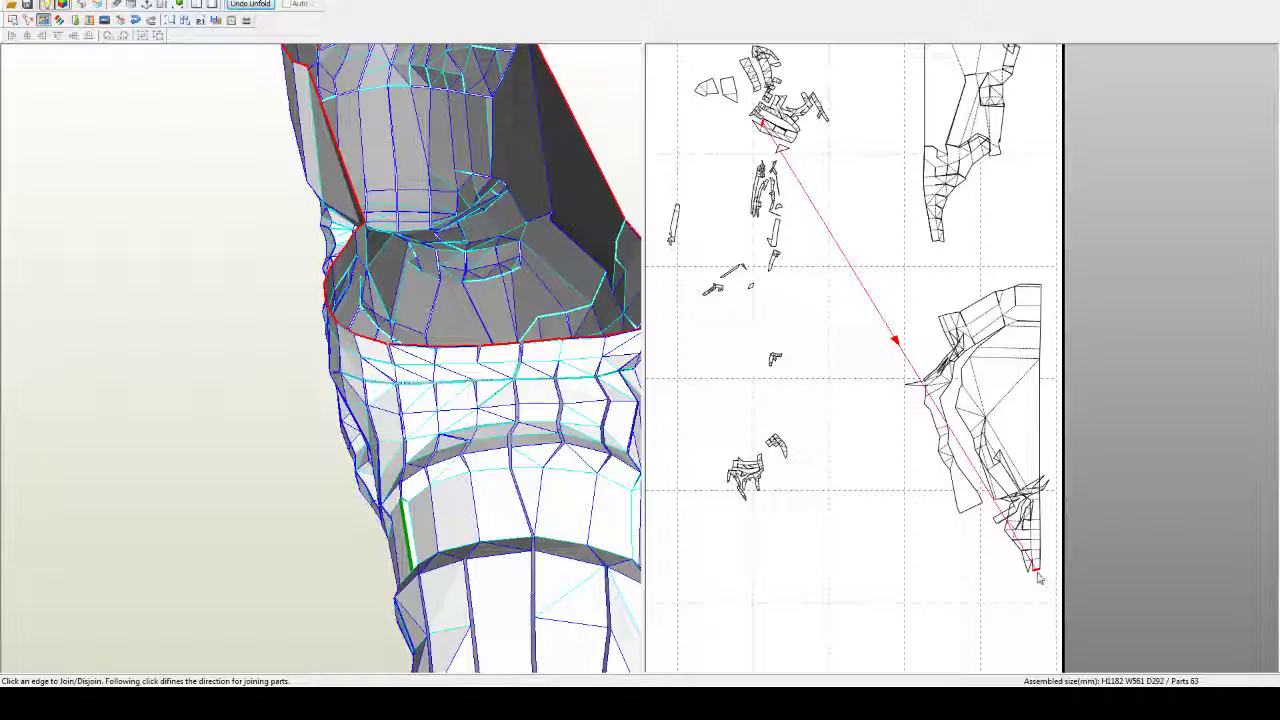
pyautogui.click(1036, 578)
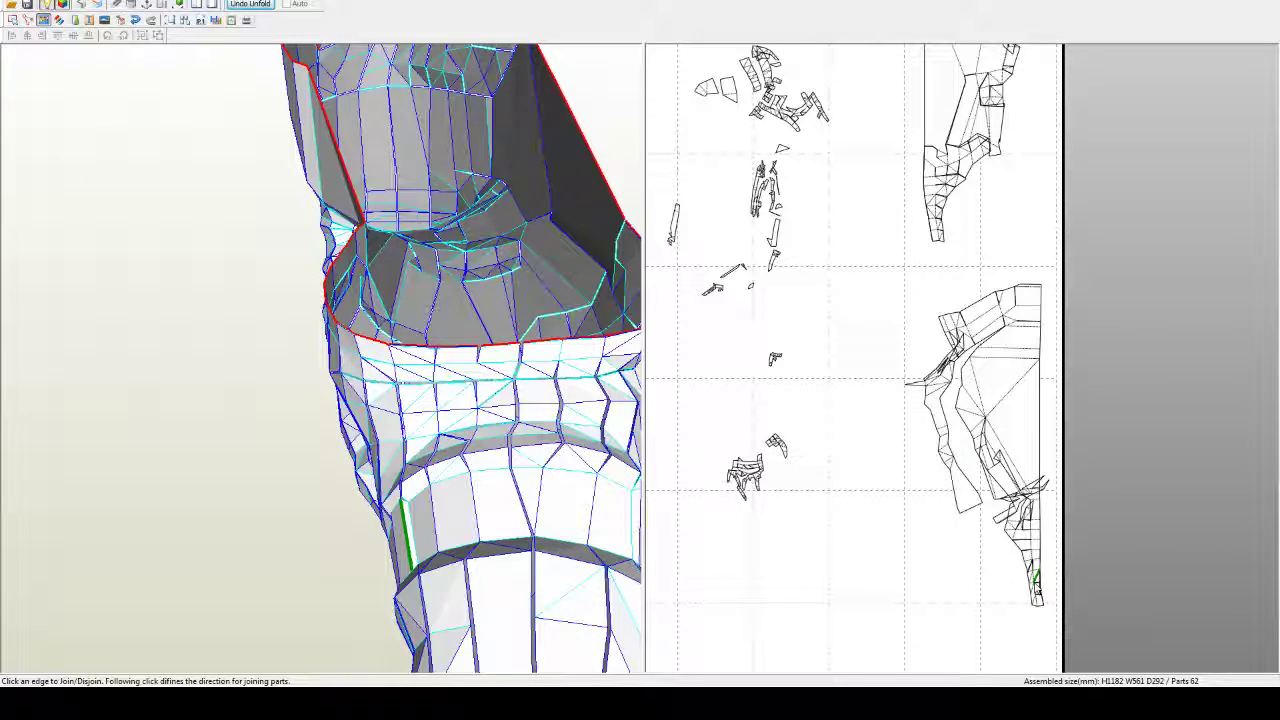
pyautogui.click(1040, 606)
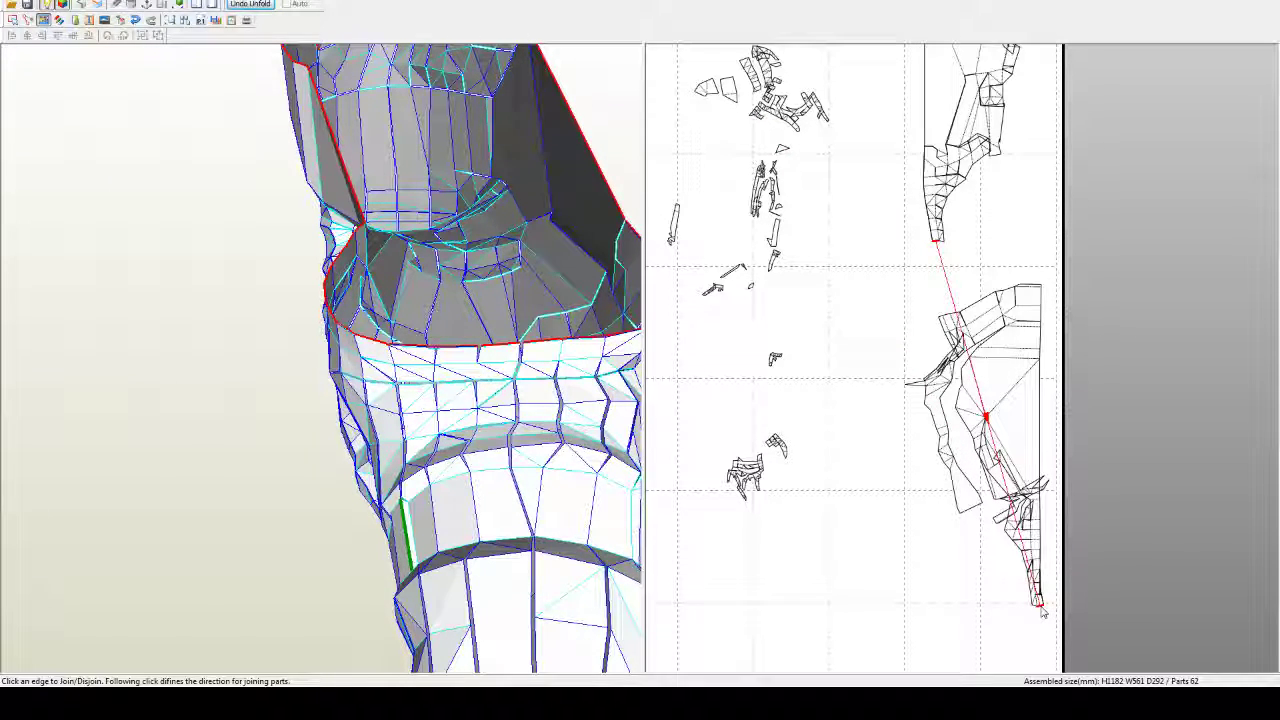
# Step: Split the end faces off the back part's lower strip and rejoin them along the neighbouring crosswise edge
pyautogui.moveTo(1015, 612); pyautogui.dragTo(858, 463, button='middle')
pyautogui.scroll(6, 858, 463)
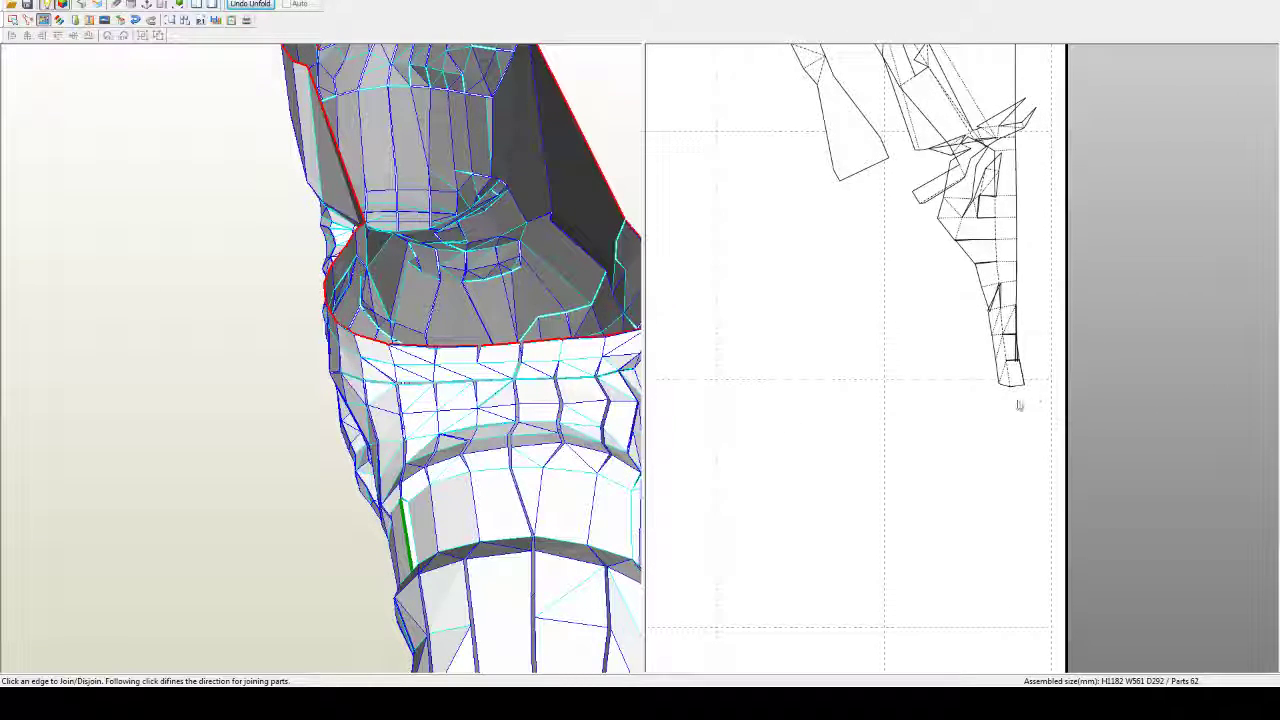
pyautogui.click(1043, 368)
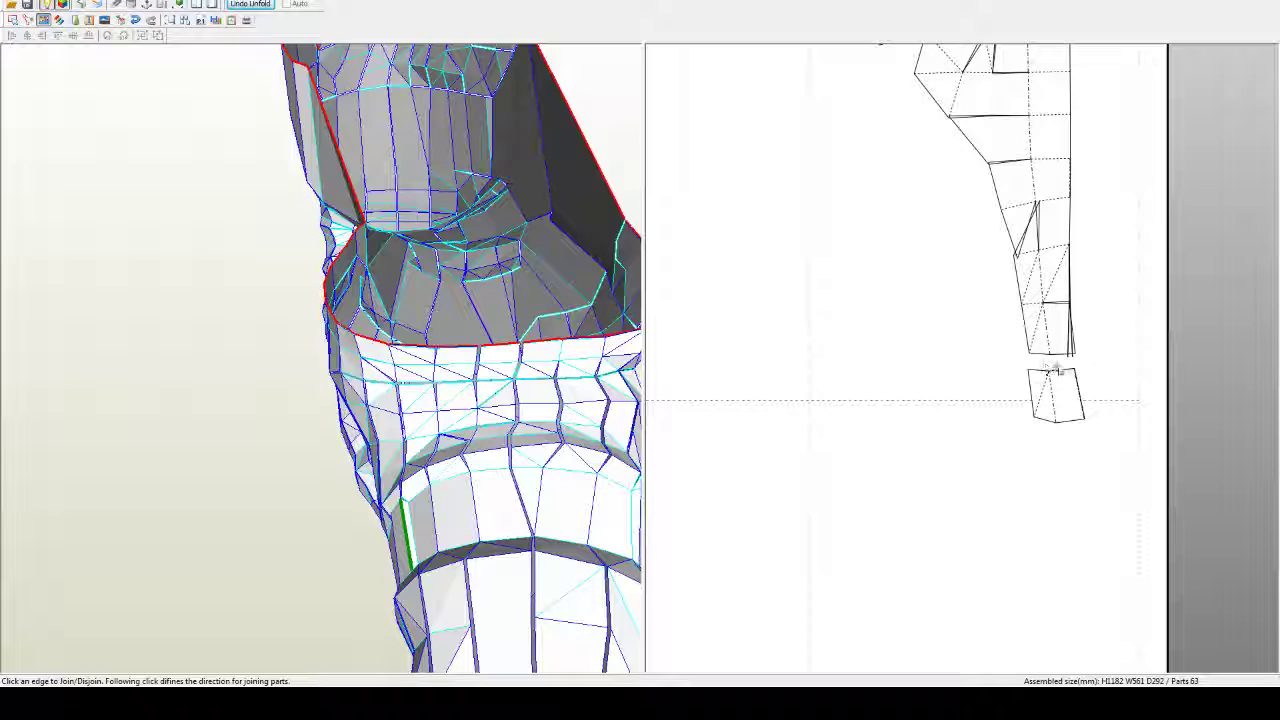
pyautogui.click(1060, 366)
pyautogui.click(1062, 370)
# Step: Separate the overlapping slivers along the outer long edge near the end of the back part's lower strip
pyautogui.click(1070, 345)
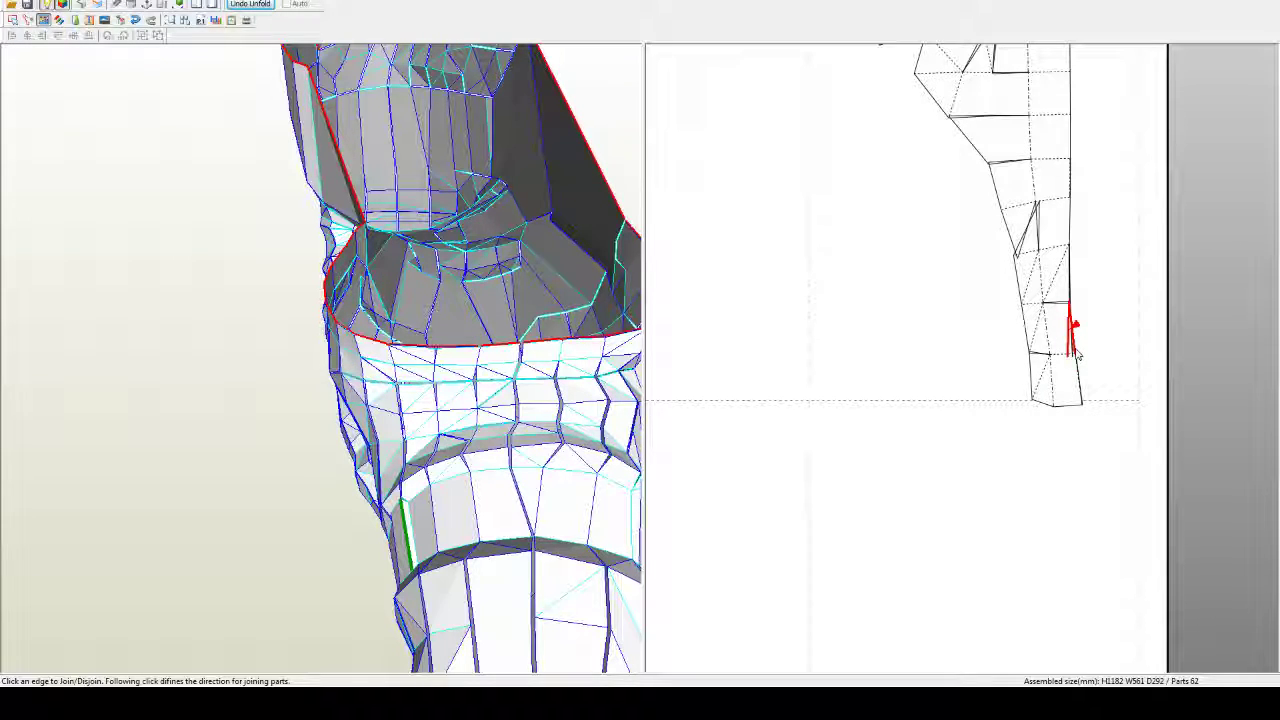
pyautogui.click(1076, 350)
pyautogui.click(1076, 346)
pyautogui.scroll(4, 1076, 345)
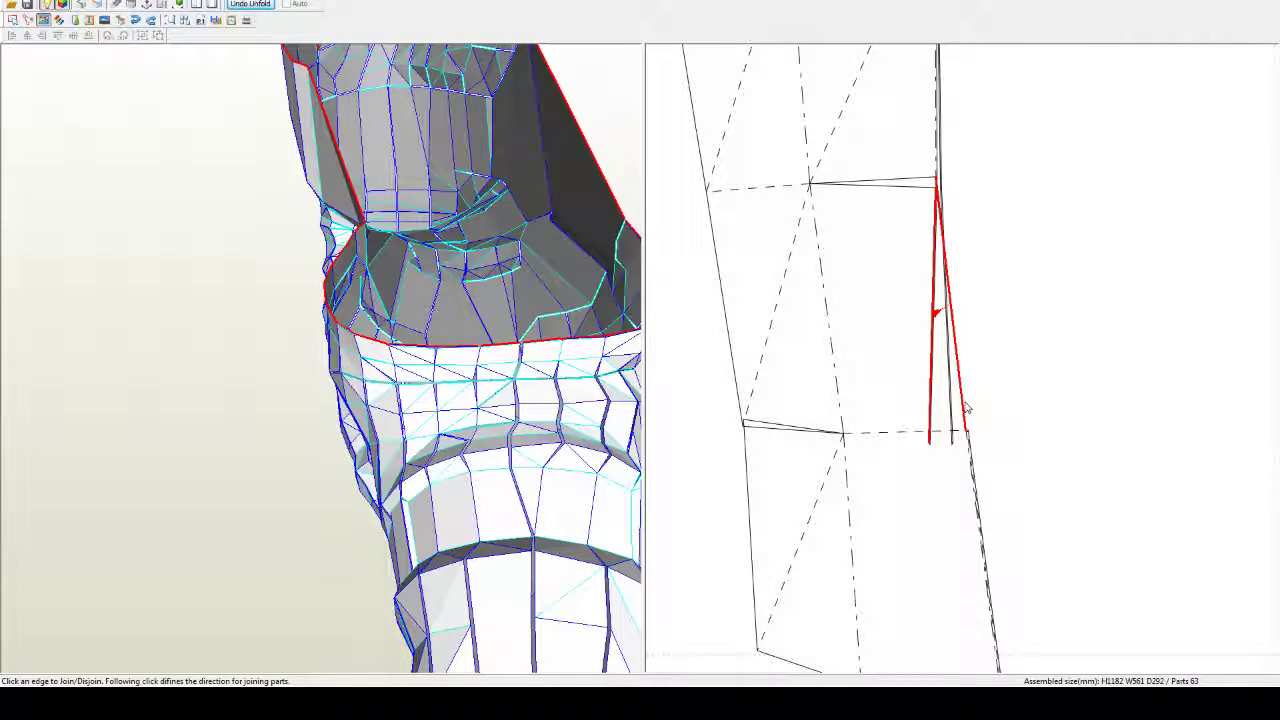
pyautogui.click(979, 286)
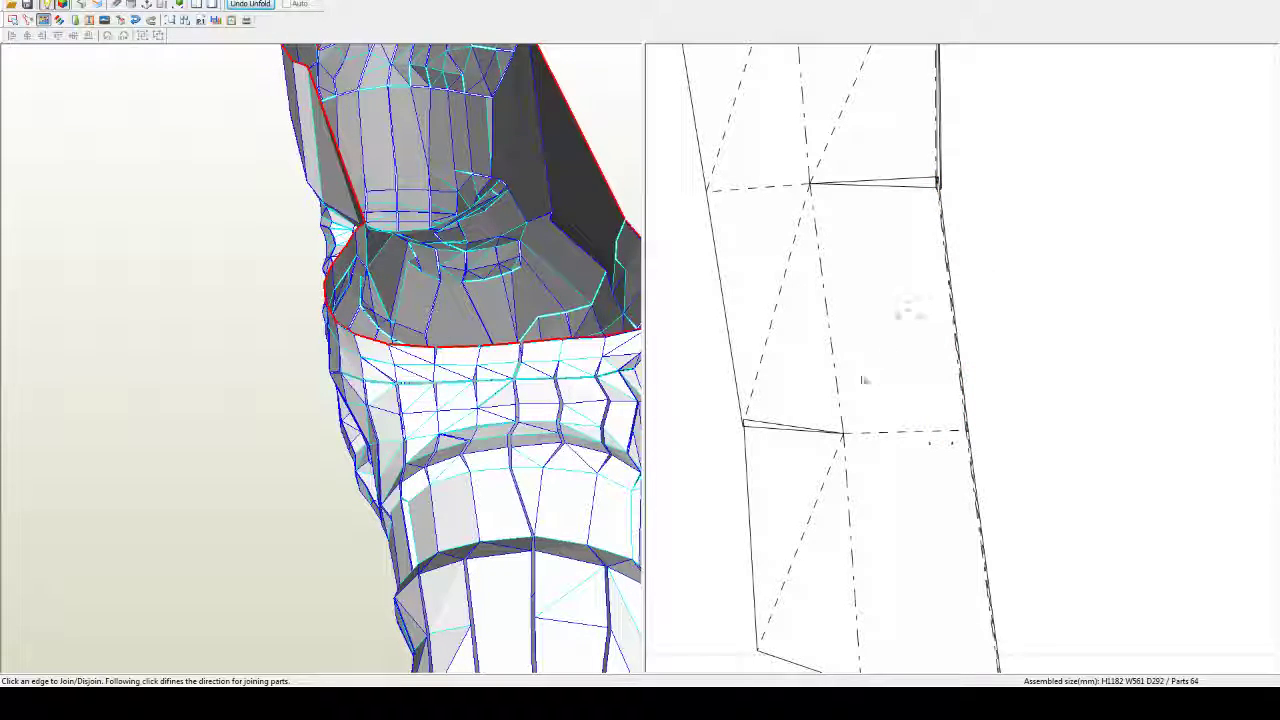
# Step: Split the lower strip at its crosswise edges and rejoin each section along the outer faces, moving the cuts to the inner side
pyautogui.click(794, 188)
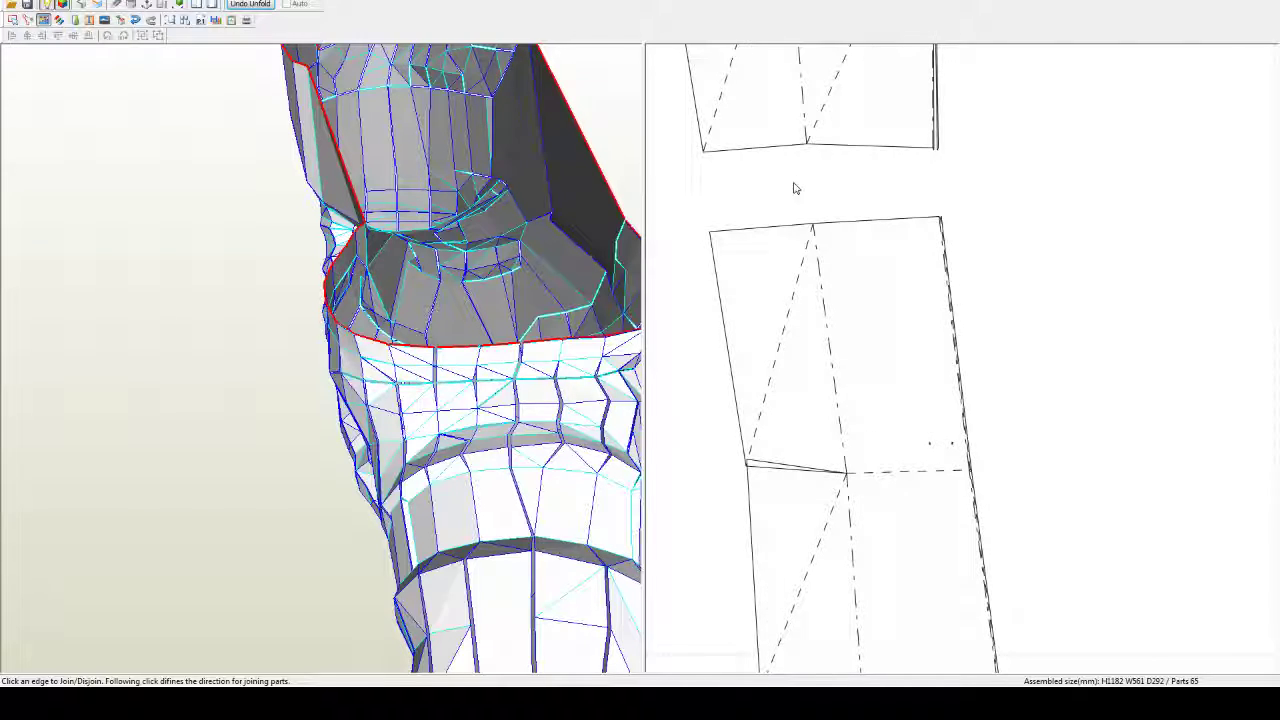
pyautogui.click(877, 151)
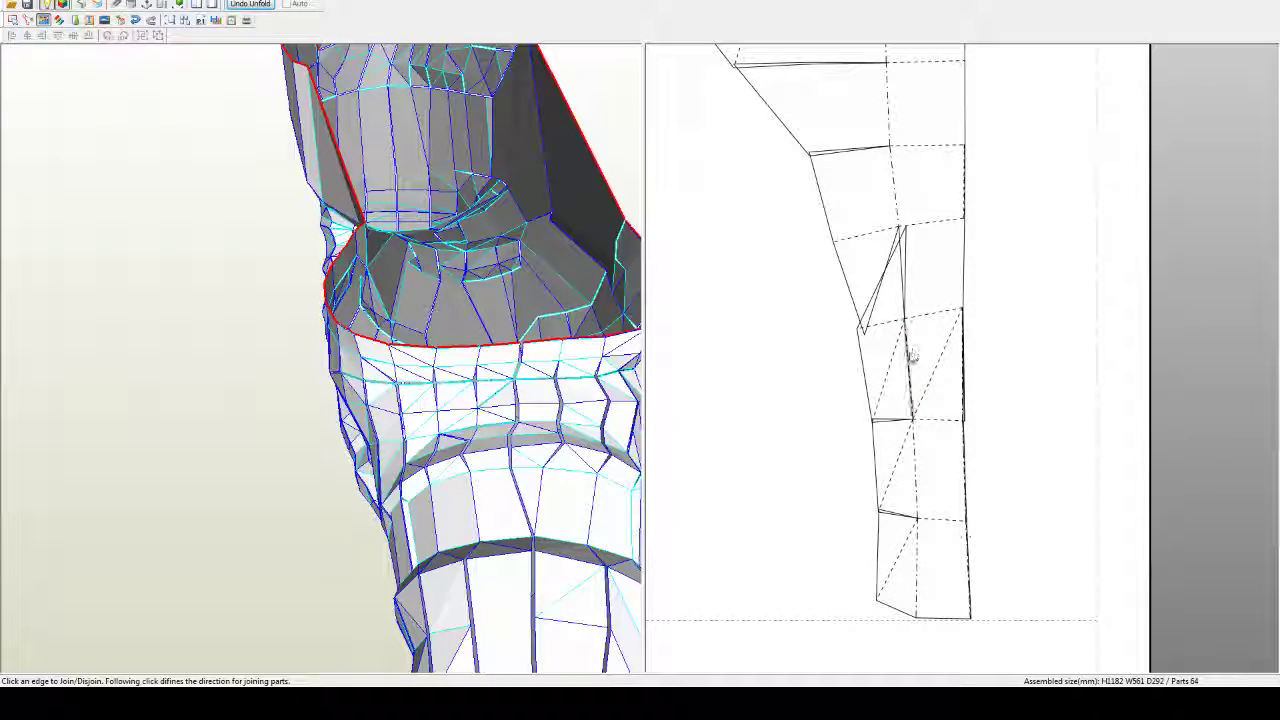
pyautogui.click(897, 320)
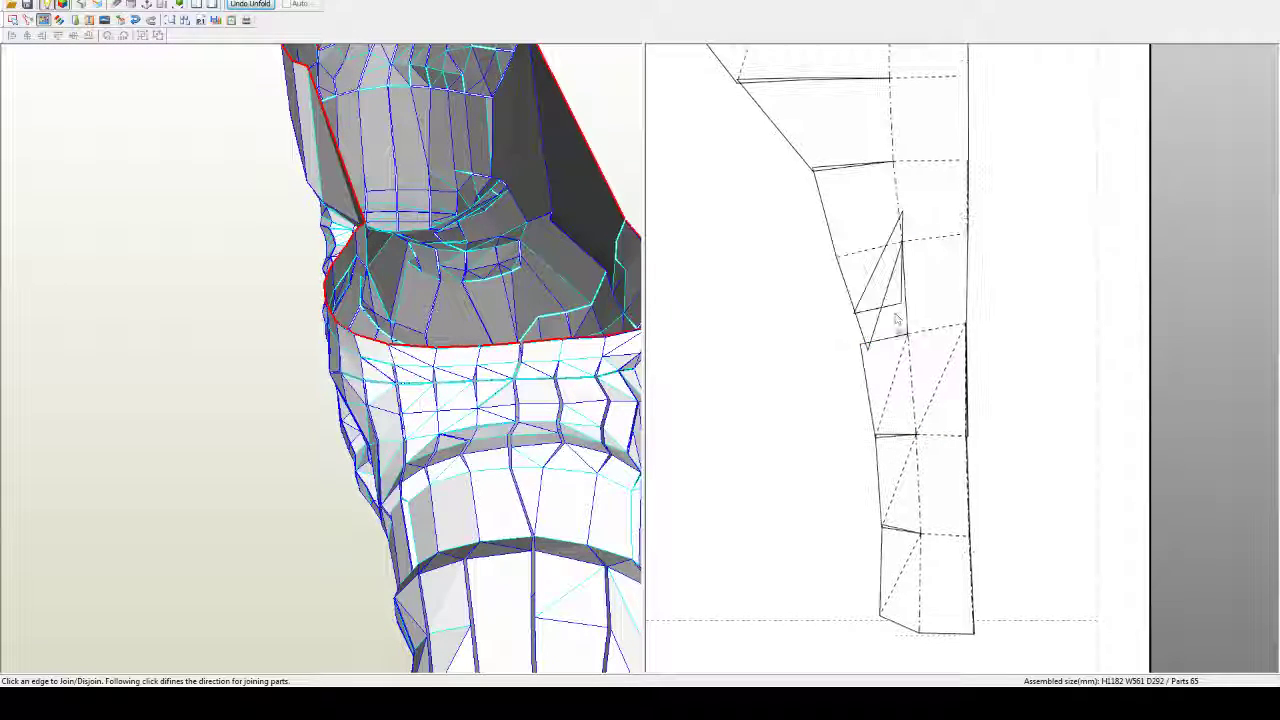
pyautogui.click(907, 313)
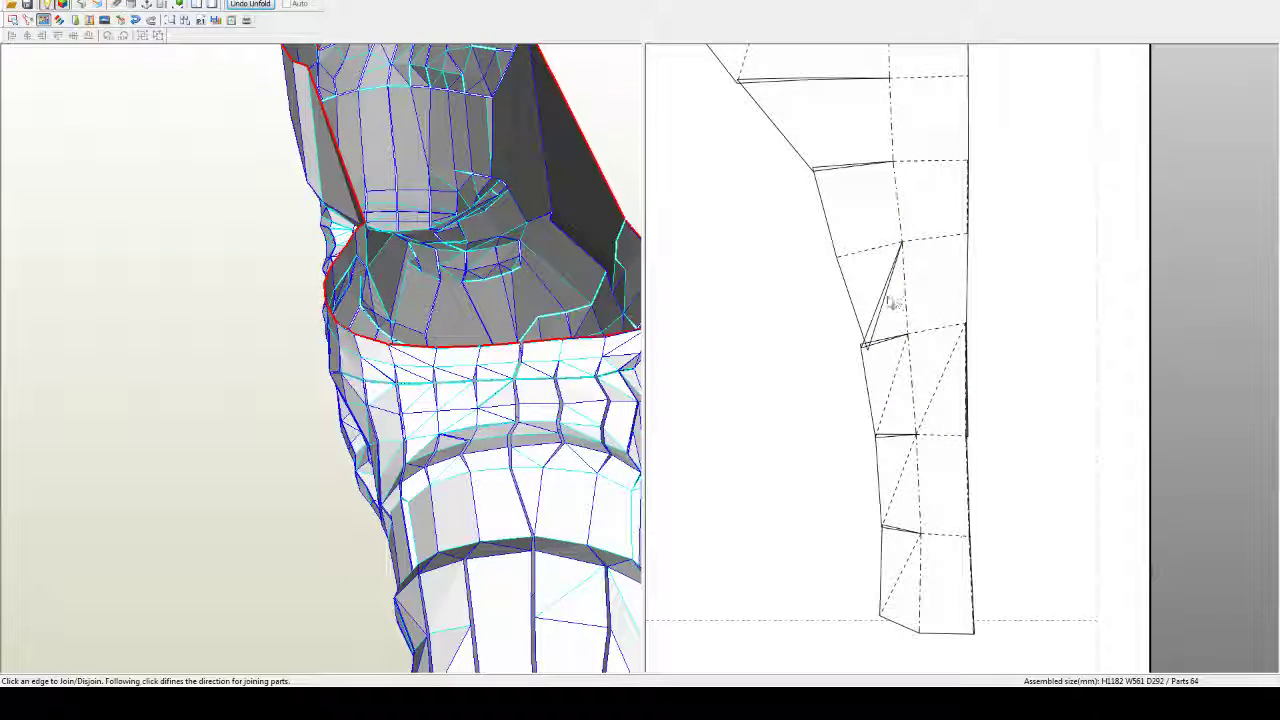
pyautogui.click(883, 301)
# Step: Shift the cut beside the small triangular faces higher up the strip by splitting and rejoining the crosswise edge there
pyautogui.moveTo(941, 215); pyautogui.dragTo(987, 524, button='middle')
pyautogui.moveTo(918, 296); pyautogui.dragTo(938, 352, button='middle')
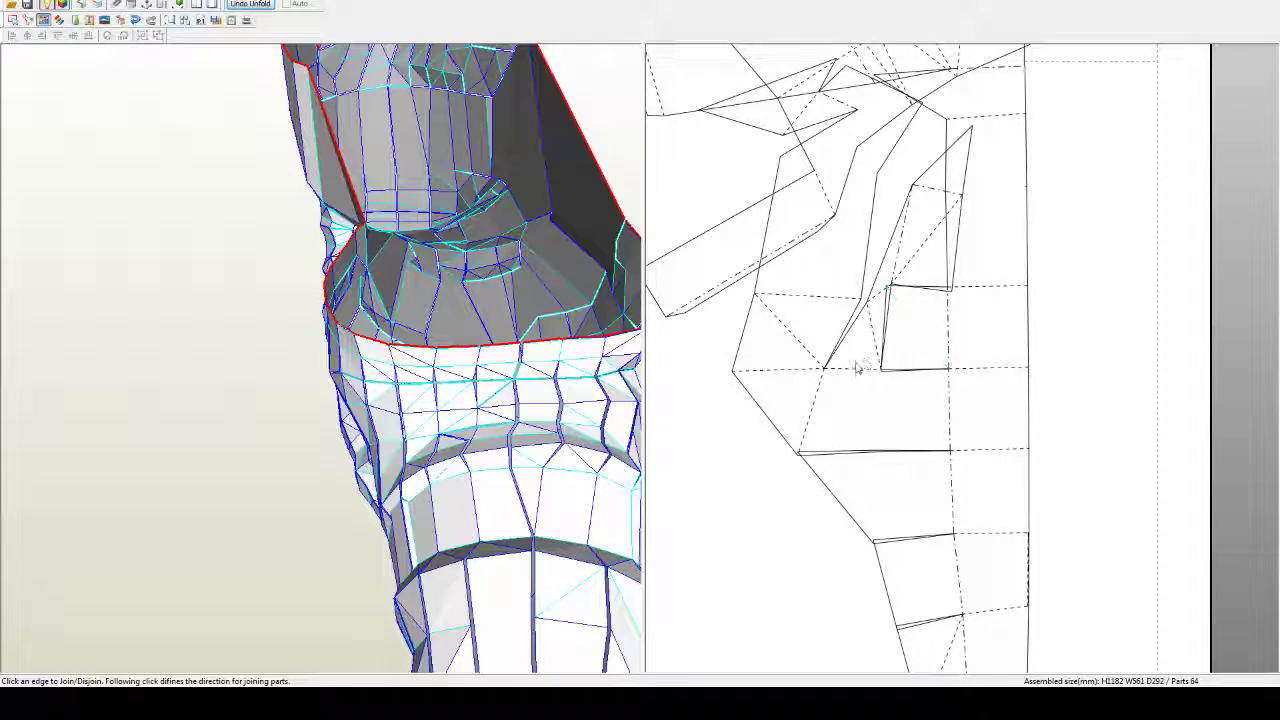
pyautogui.click(857, 369)
pyautogui.click(884, 368)
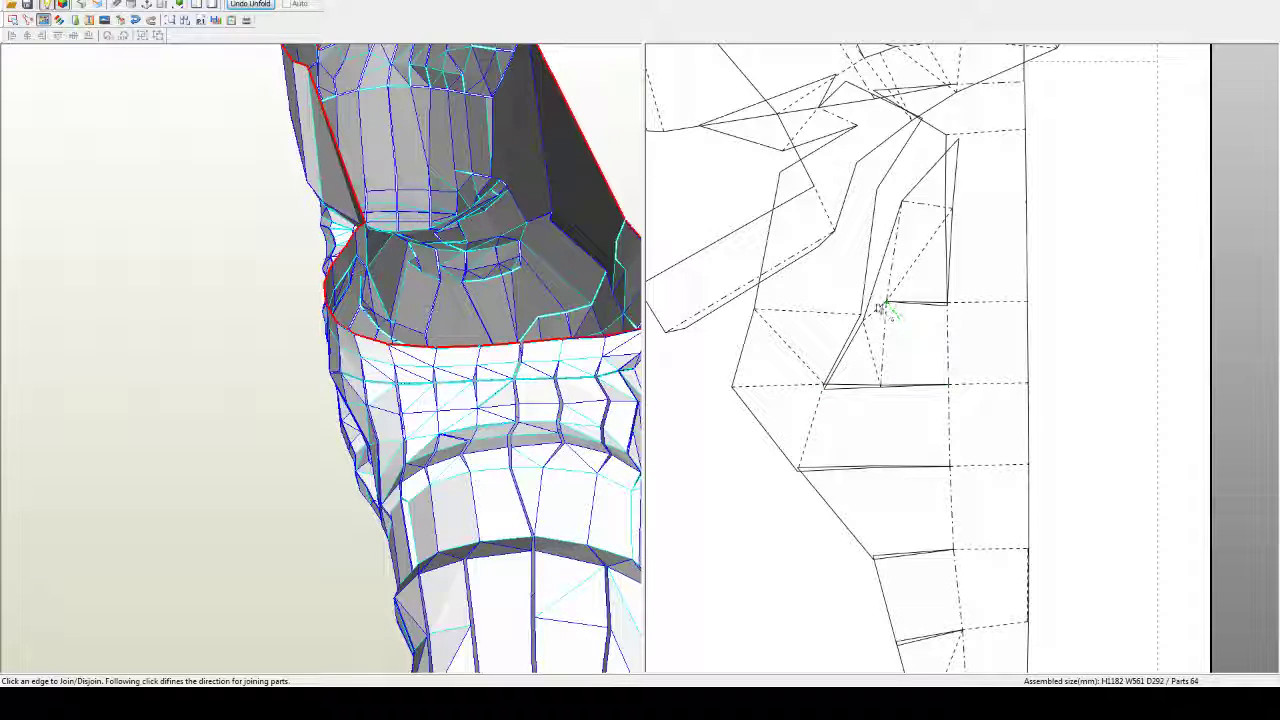
# Step: Split the back part above the small triangular faces and rejoin it along the narrow inner faces
pyautogui.click(878, 306)
pyautogui.click(952, 175)
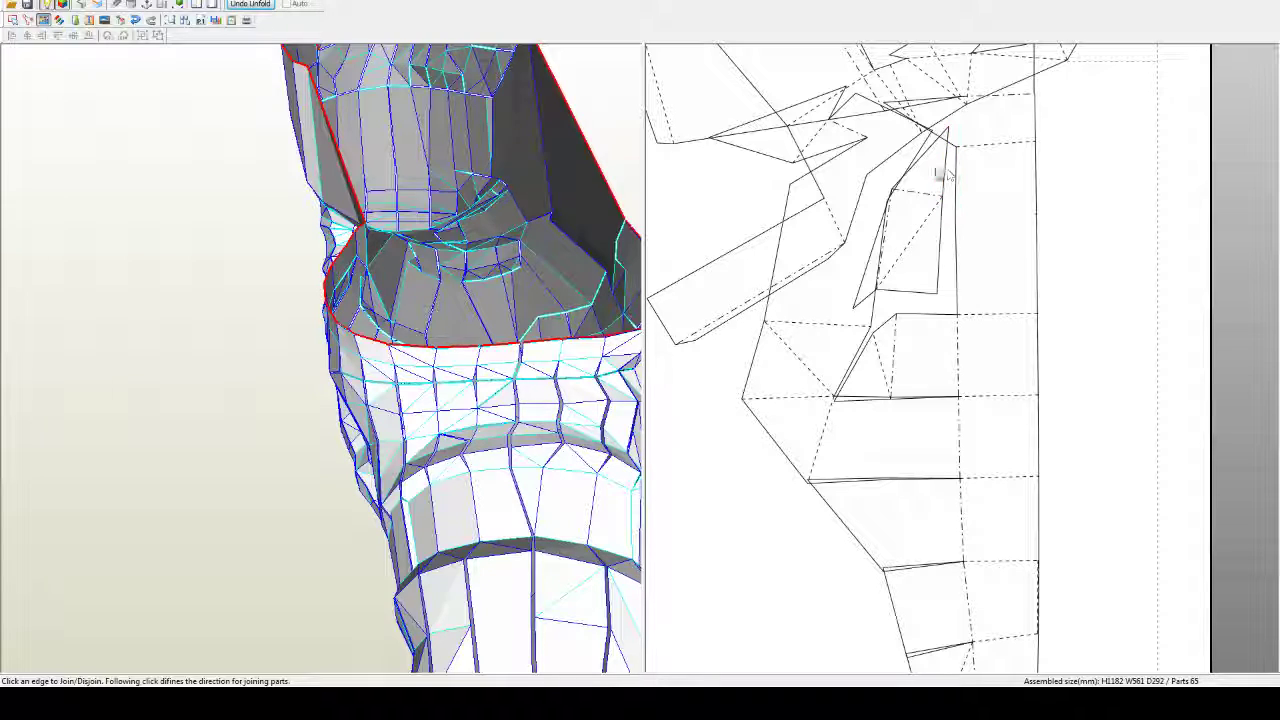
pyautogui.click(926, 160)
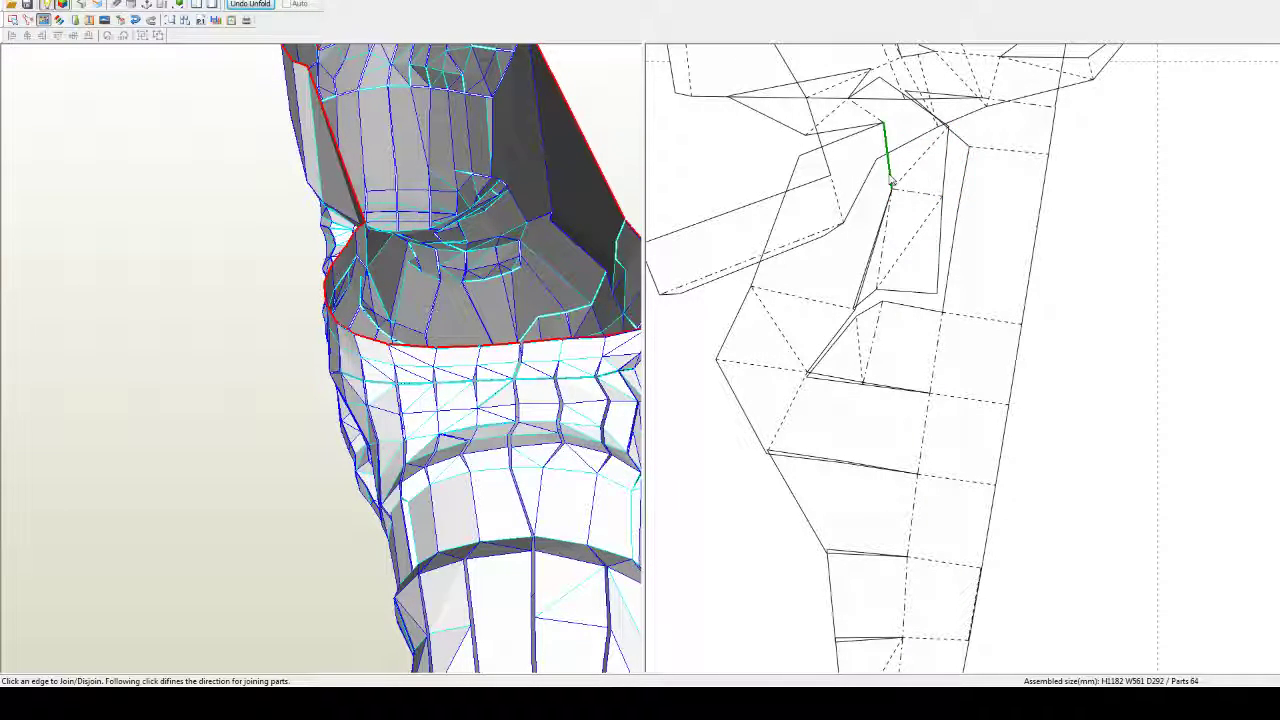
pyautogui.click(890, 180)
pyautogui.click(927, 102)
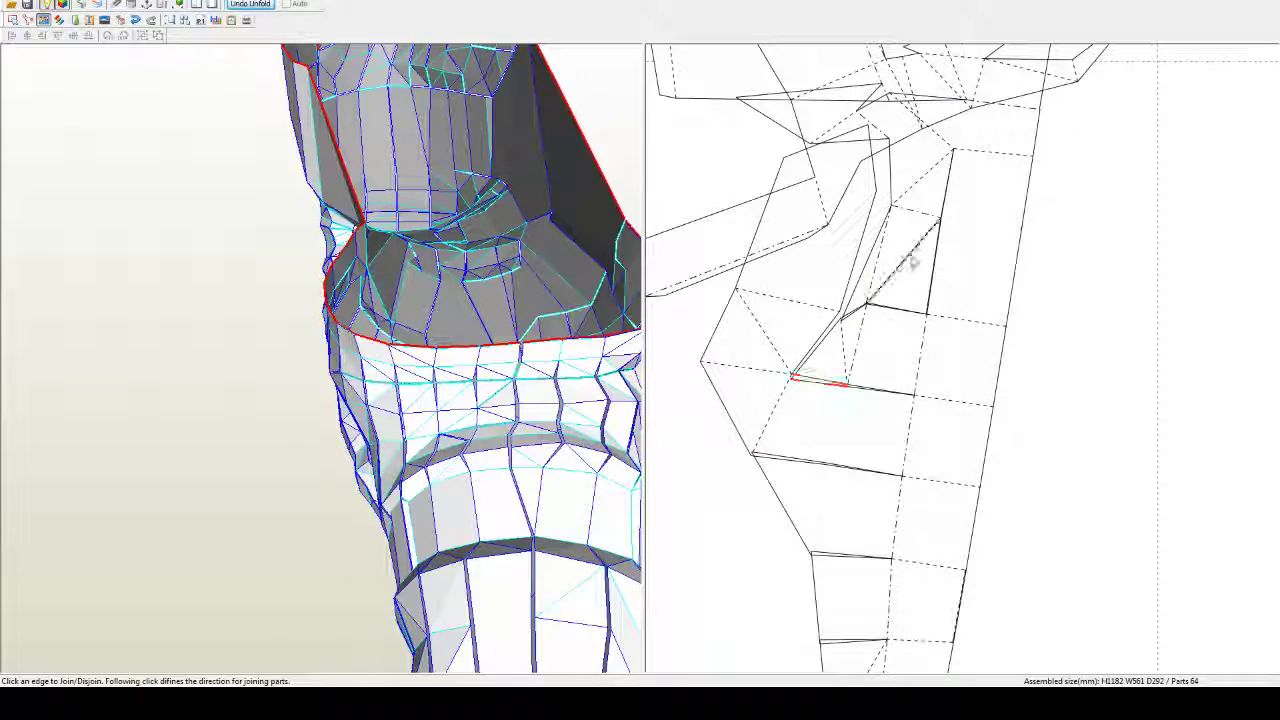
# Step: Try attaching the small triangular faces to the strip along different neighbouring edges
pyautogui.moveTo(905, 258); pyautogui.dragTo(920, 303, button='middle')
pyautogui.click(873, 391)
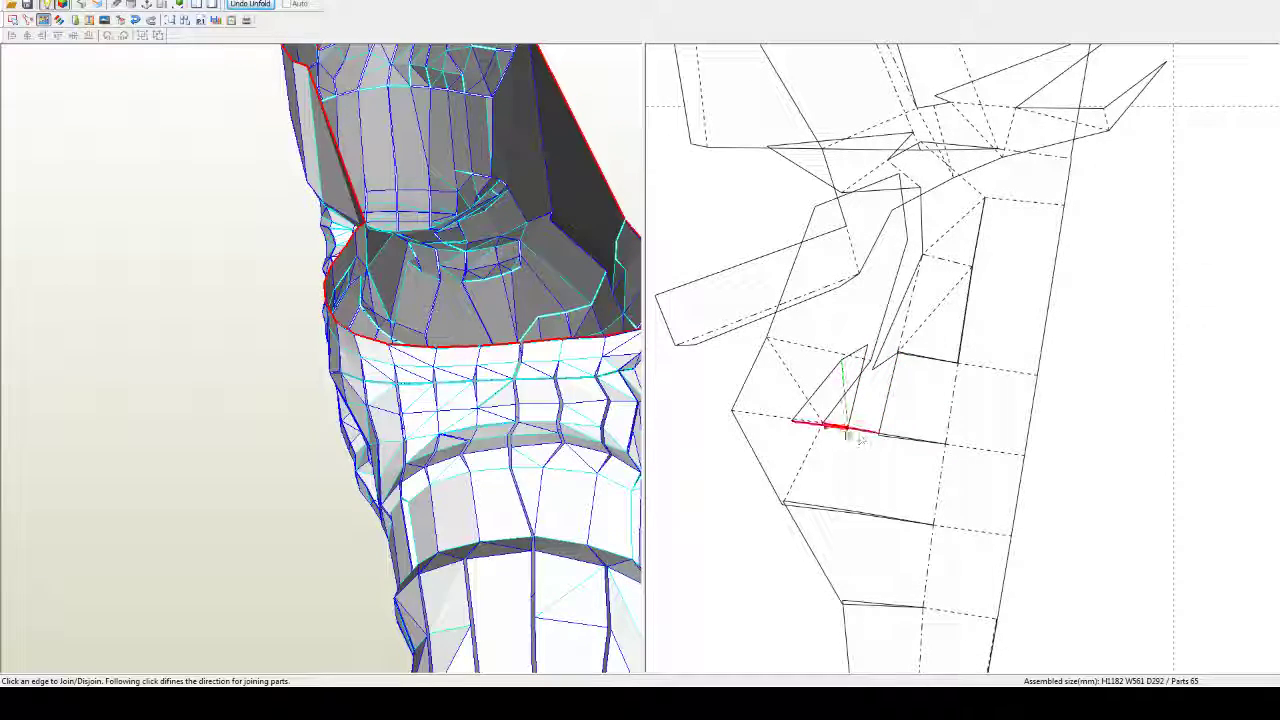
pyautogui.click(866, 437)
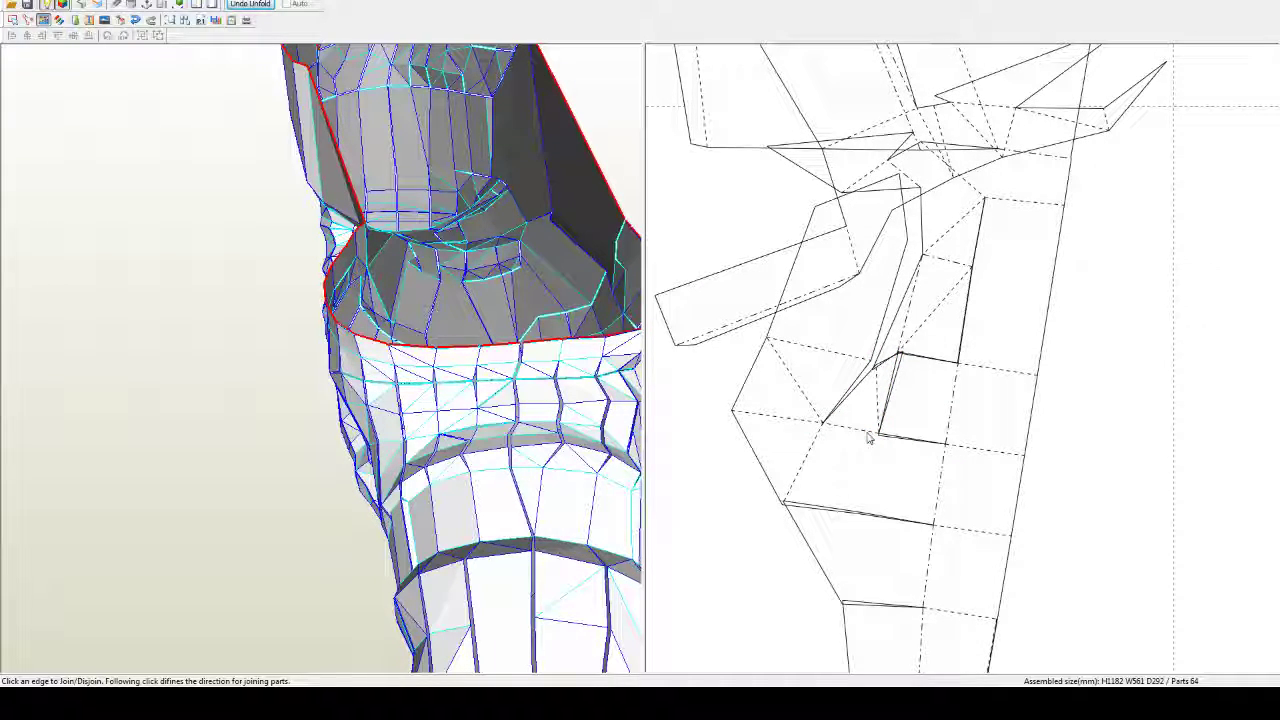
pyautogui.click(905, 318)
pyautogui.click(903, 370)
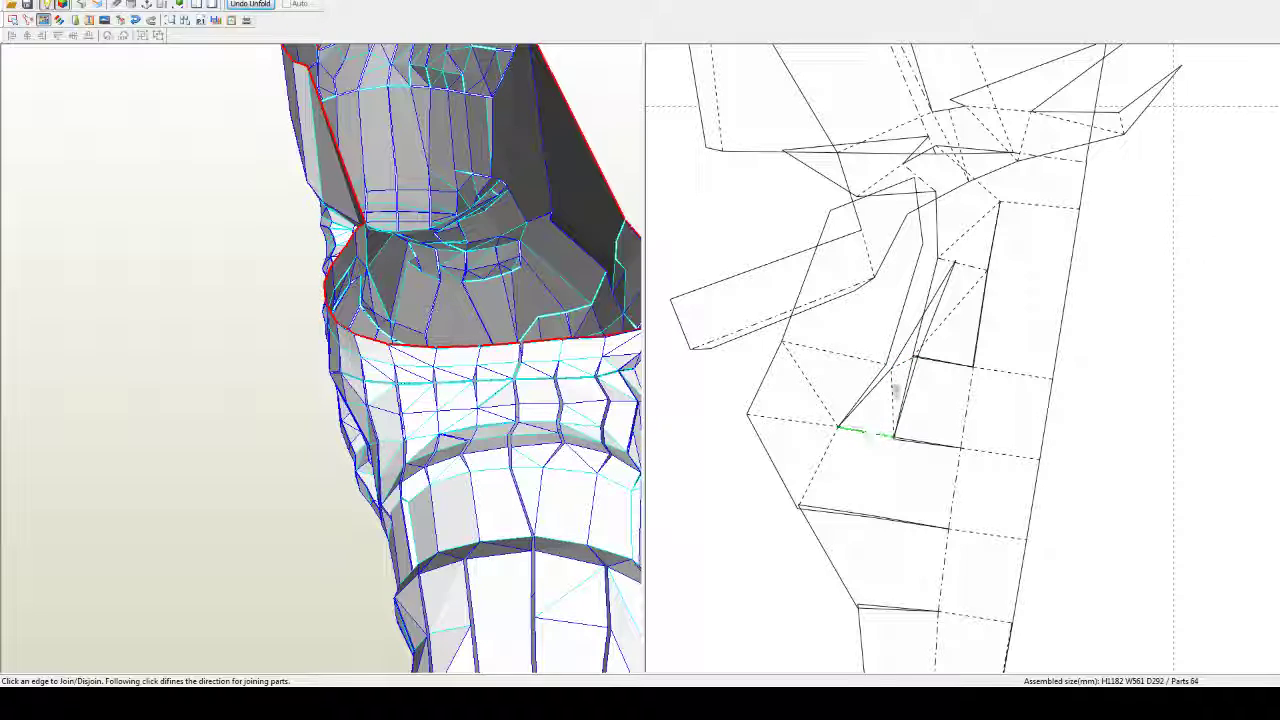
pyautogui.click(901, 372)
pyautogui.click(910, 380)
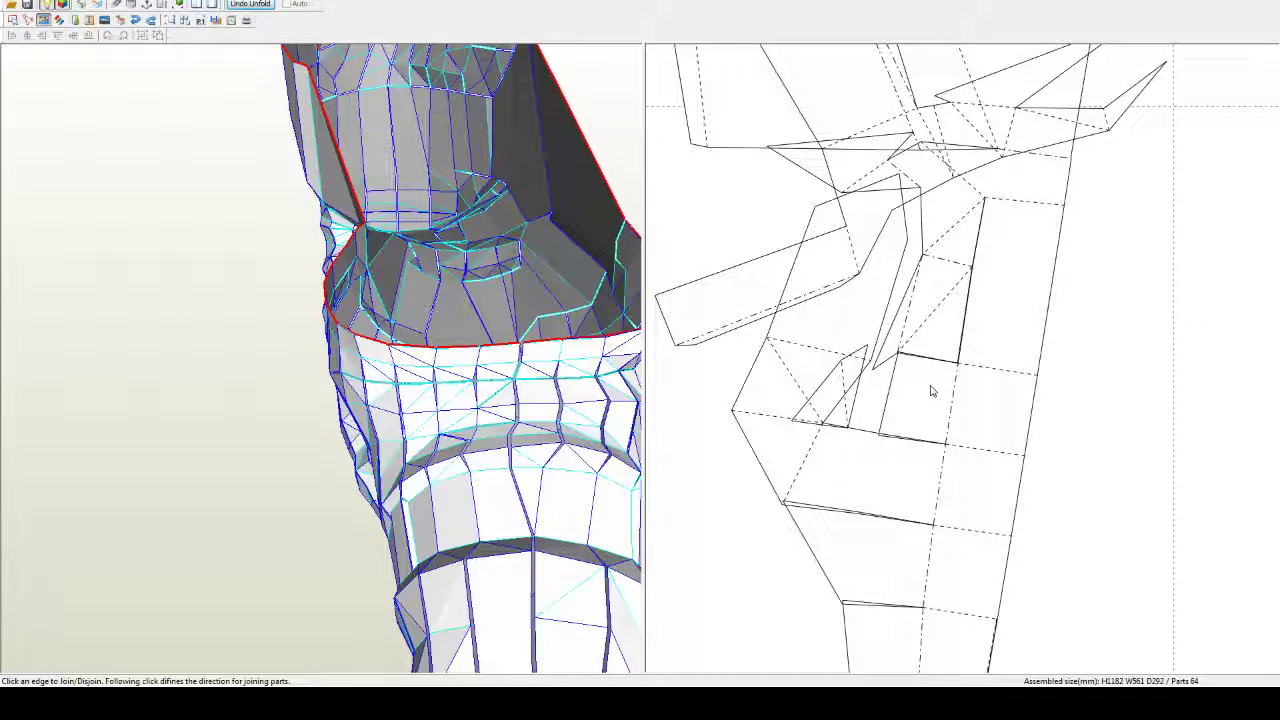
# Step: Extend the crosswise cut below the triangular faces to the strip's inner outline, keeping those faces attached to the section above
pyautogui.moveTo(931, 389); pyautogui.dragTo(952, 442, button='middle')
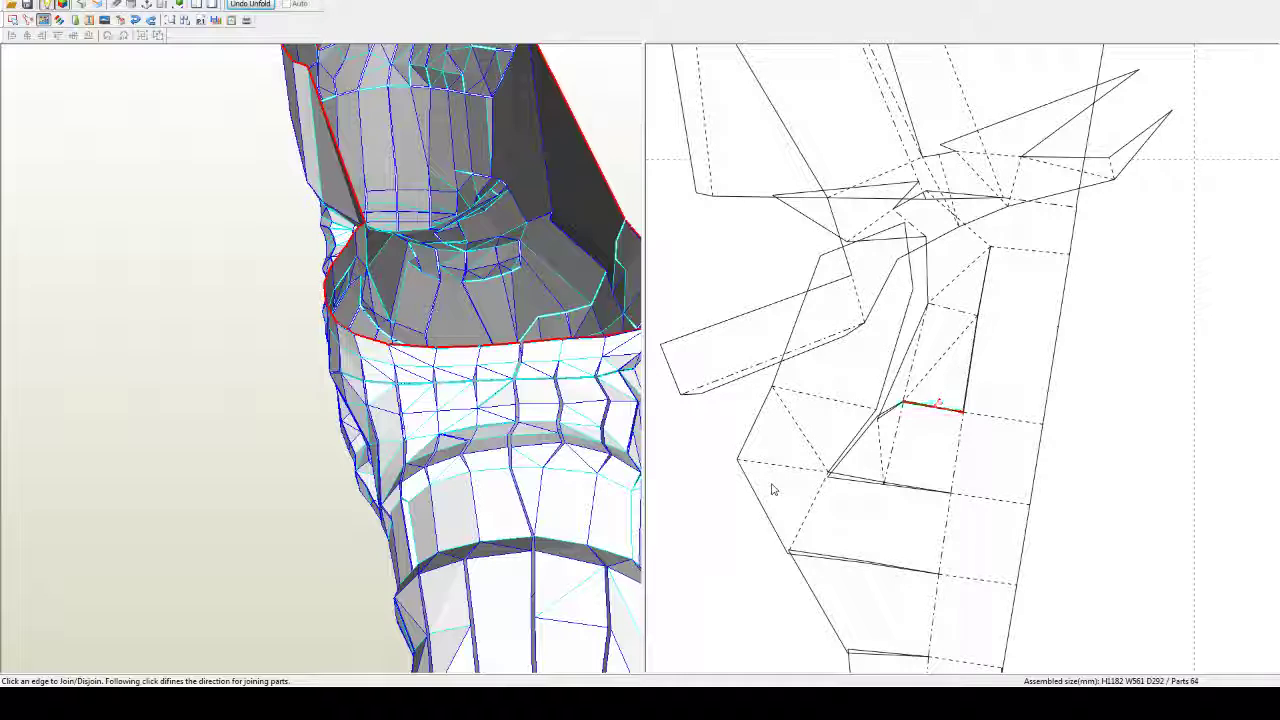
pyautogui.click(793, 468)
pyautogui.click(847, 478)
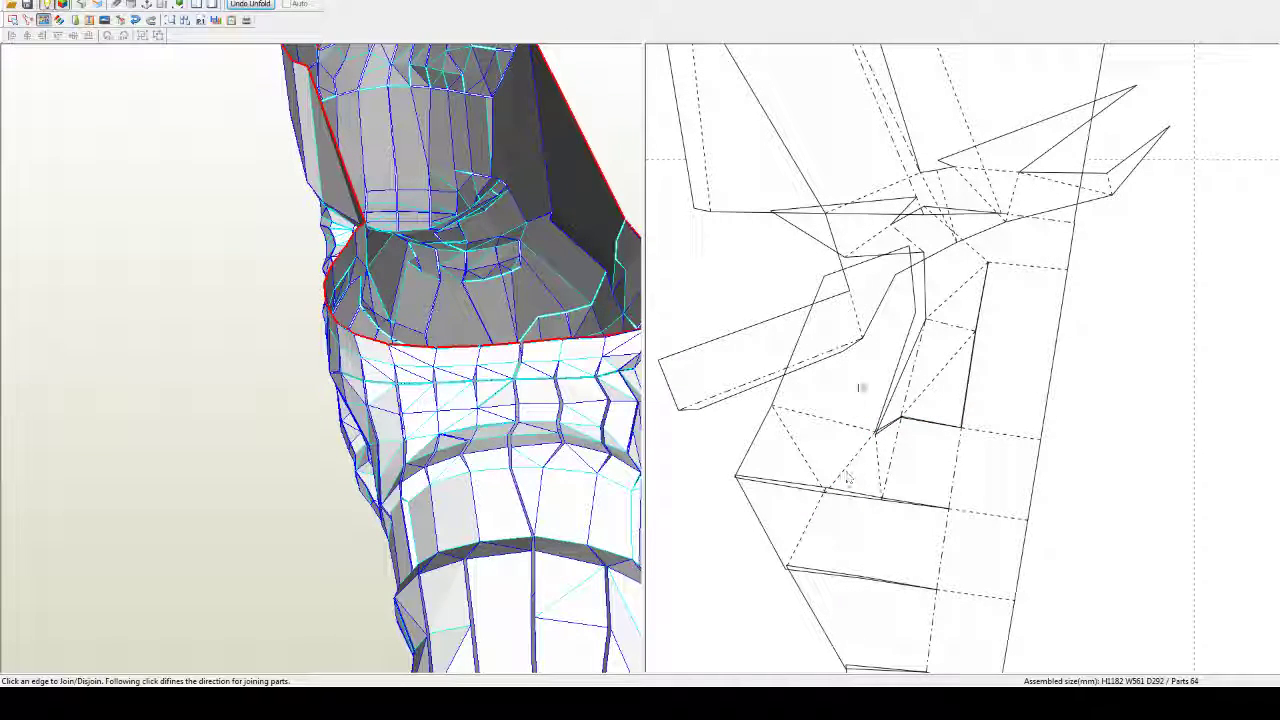
# Step: Detach the large inner faces above the triangular faces and rejoin them along their inner side edges
pyautogui.click(843, 423)
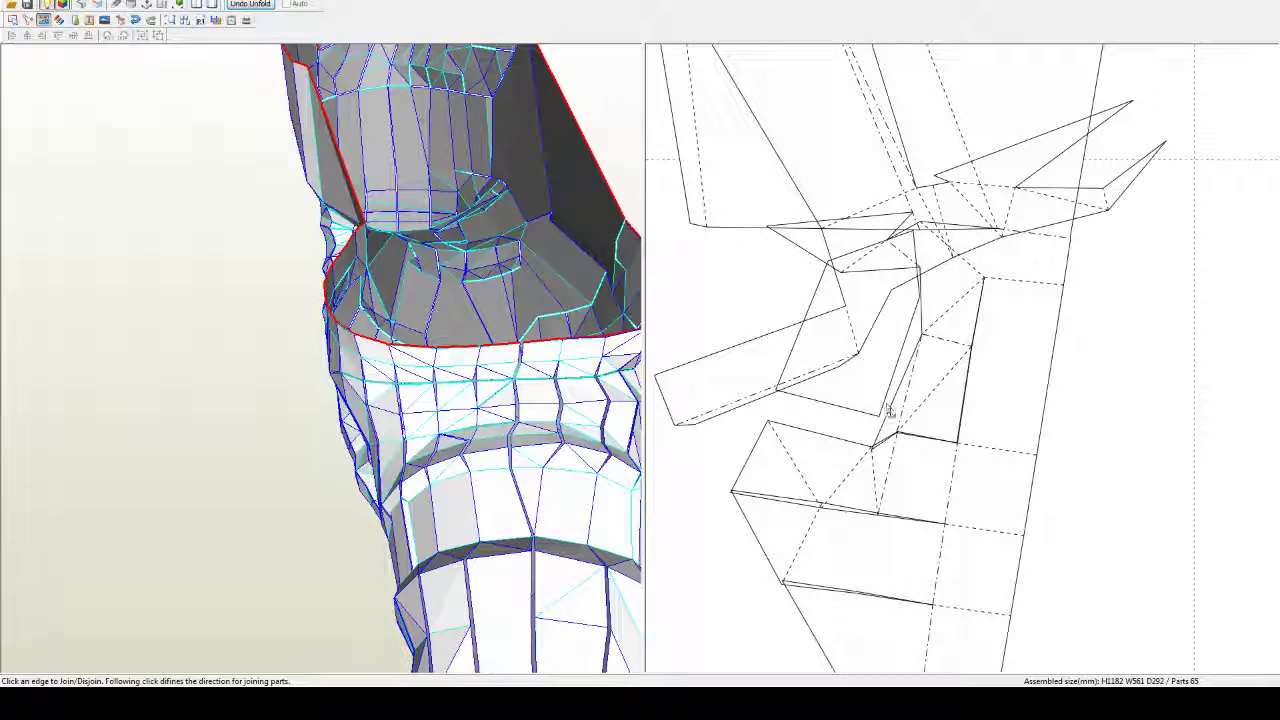
pyautogui.click(887, 411)
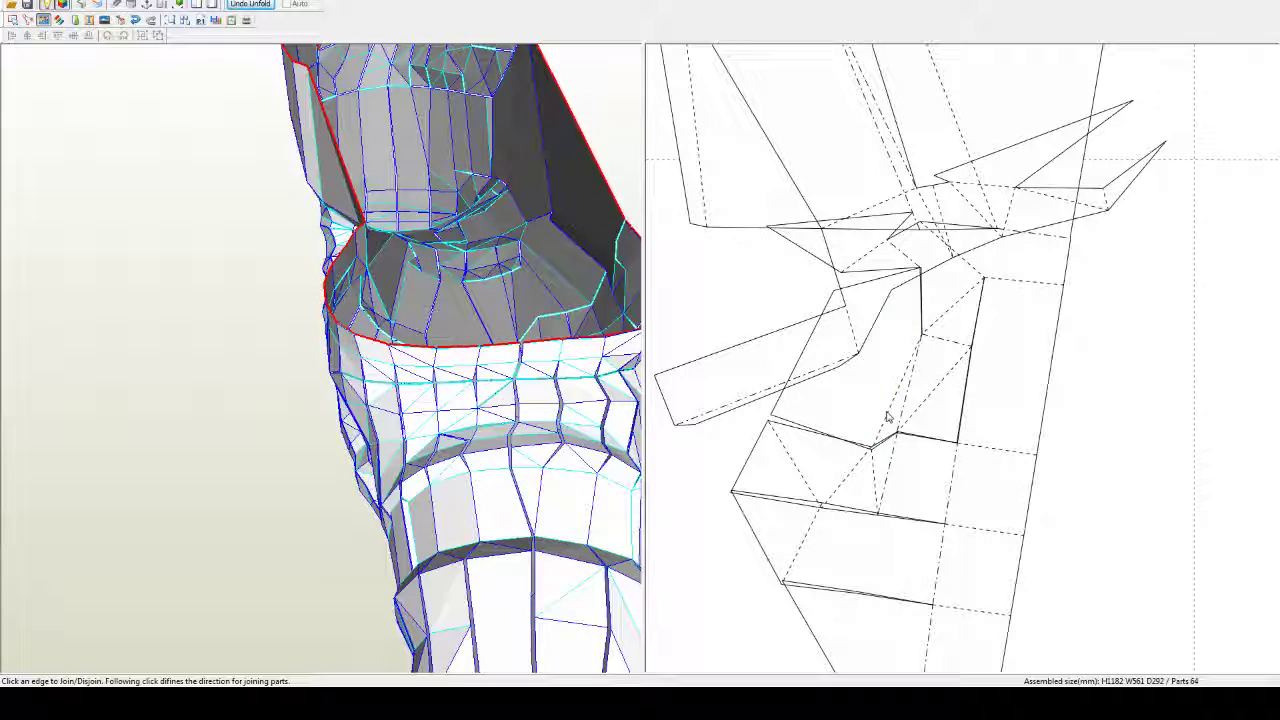
pyautogui.click(885, 316)
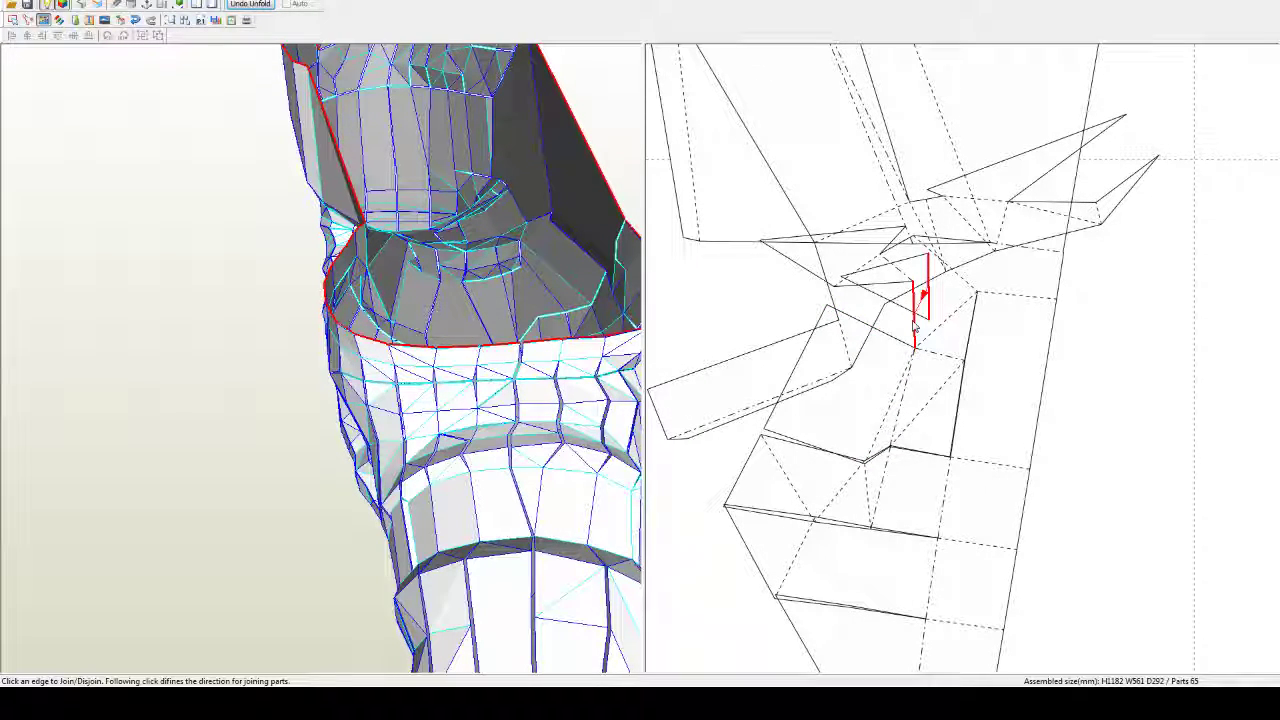
pyautogui.click(910, 328)
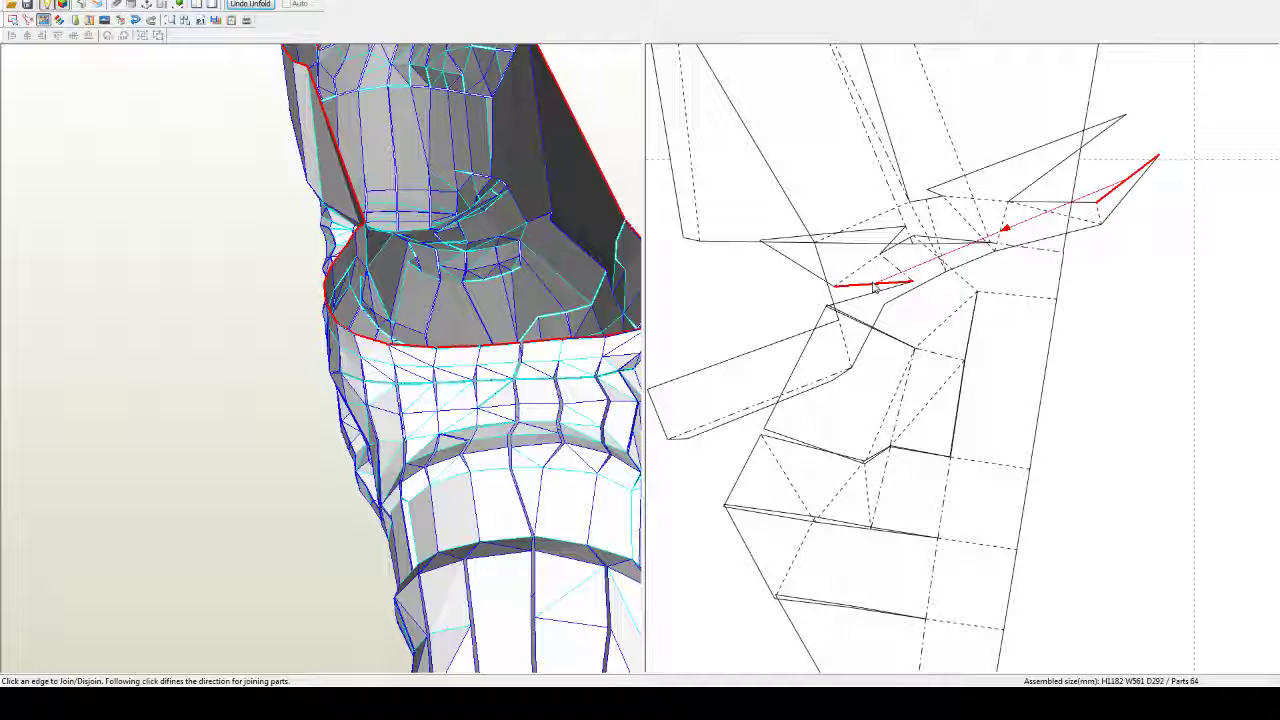
# Step: Join the adjoining piece to the slanted inner edge of the back part, then split off its lower triangle and reattach it to the faces below
pyautogui.scroll(-3, 900, 340)
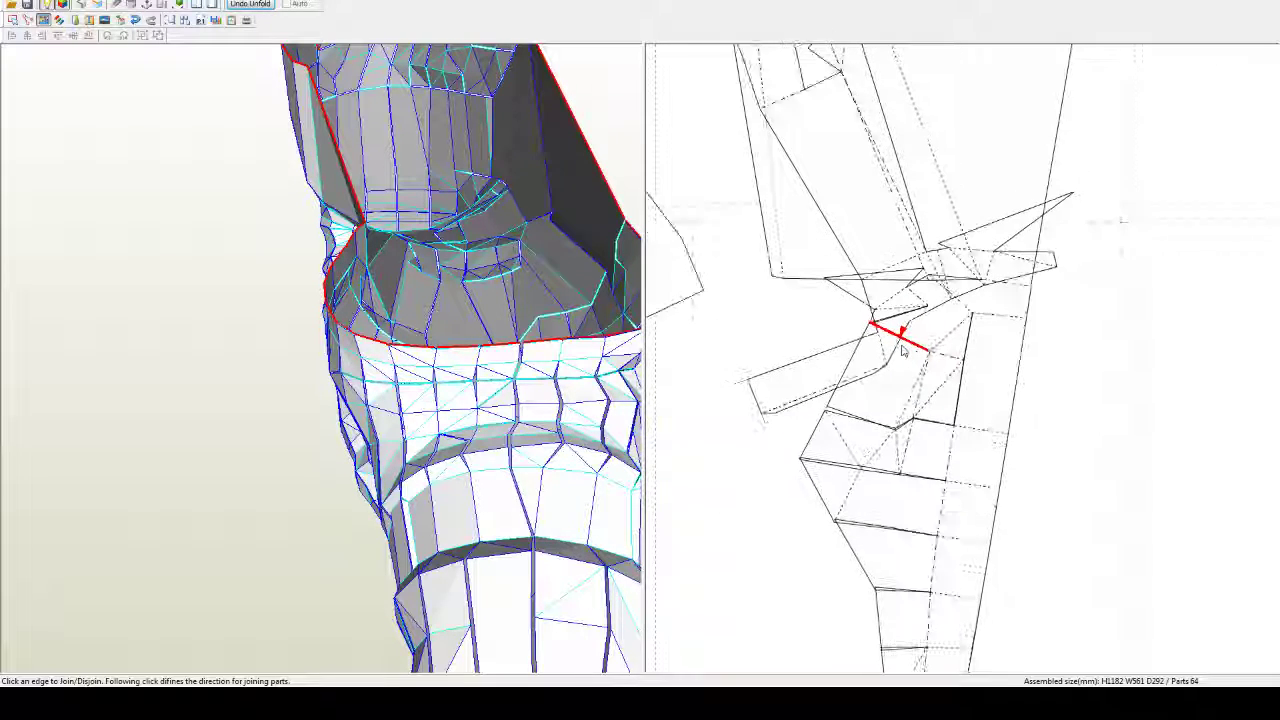
pyautogui.click(884, 388)
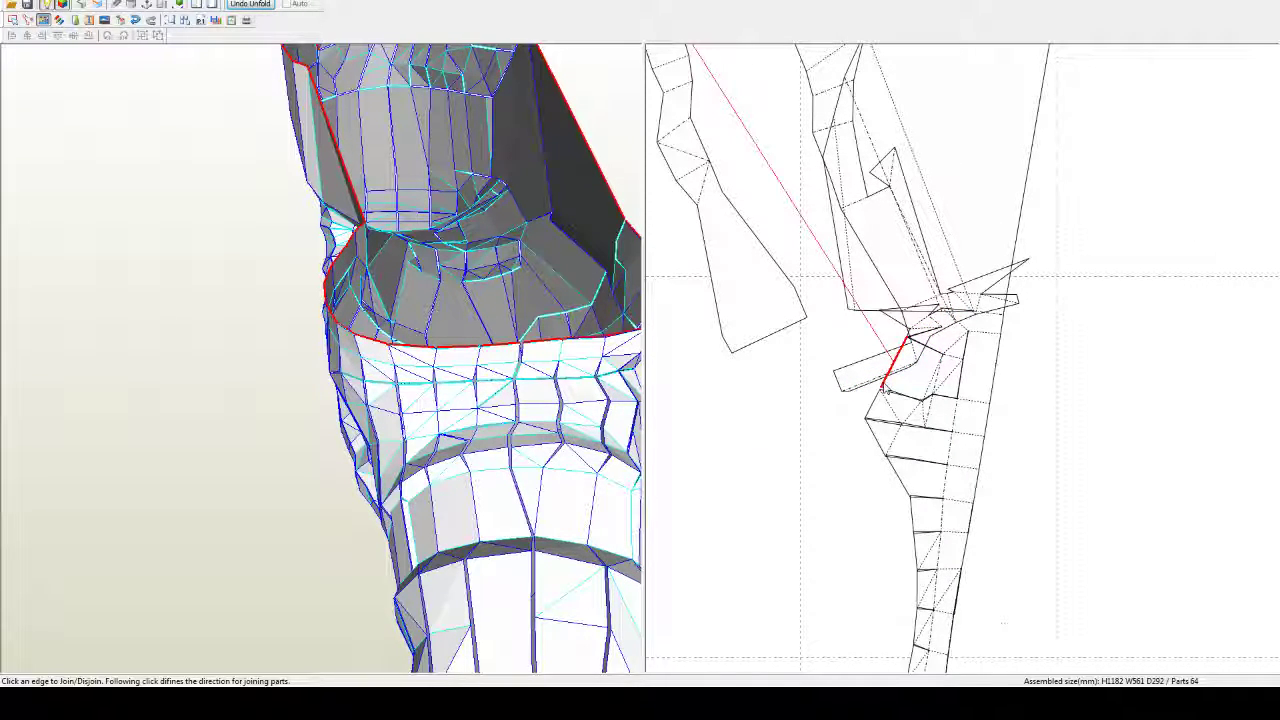
pyautogui.click(884, 389)
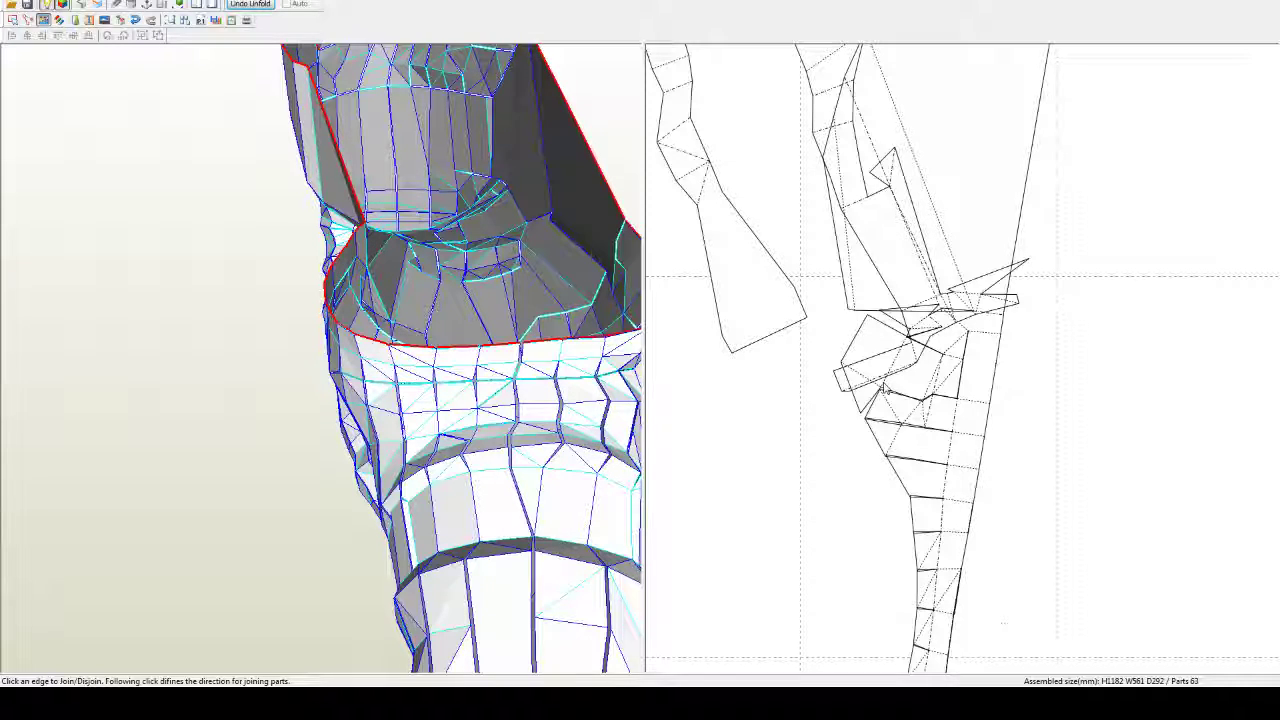
pyautogui.click(875, 403)
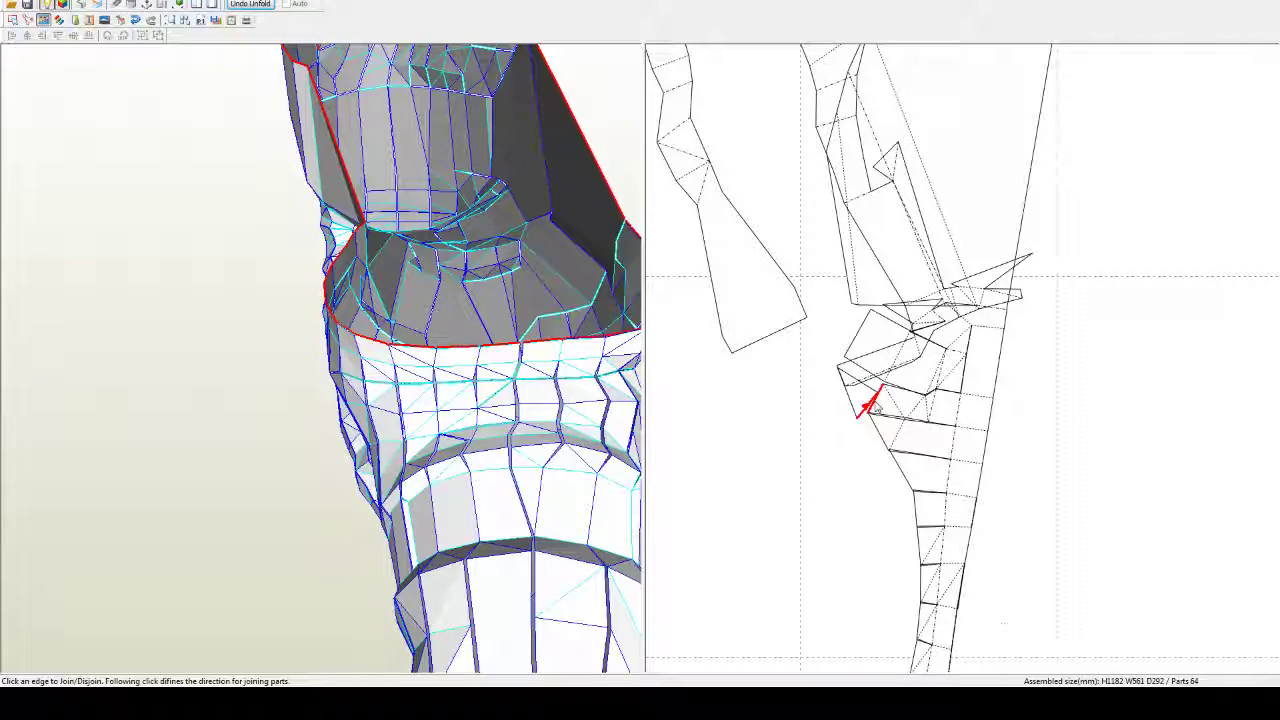
pyautogui.click(875, 404)
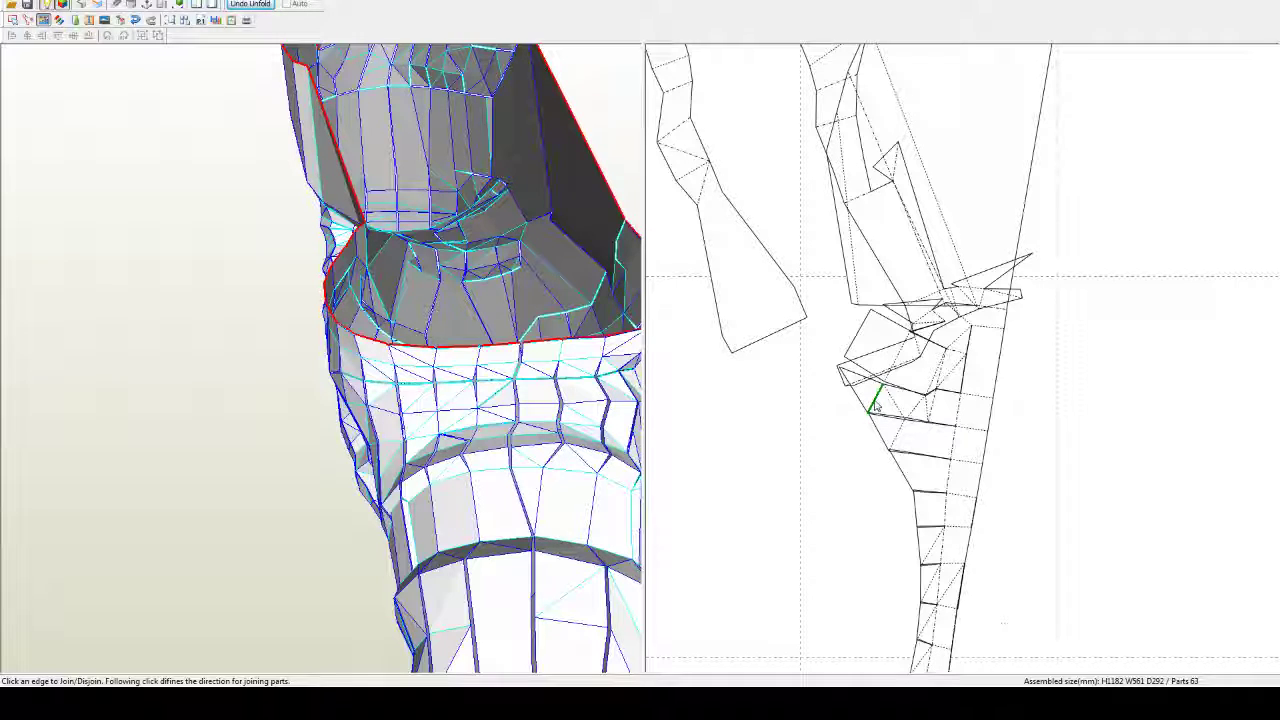
pyautogui.moveTo(945, 329); pyautogui.dragTo(928, 485, button='middle')
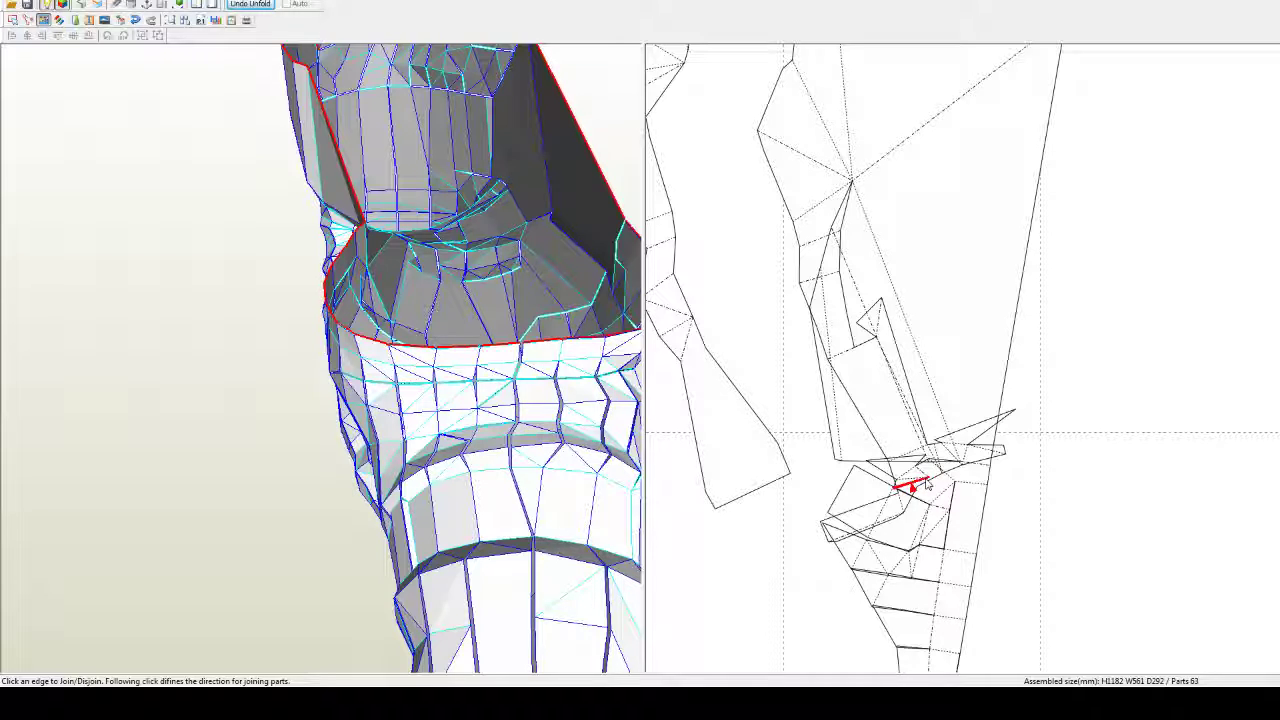
# Step: Detach the narrow strip below the fan of triangular faces on the back part and rejoin it along its inner side edge
pyautogui.click(927, 485)
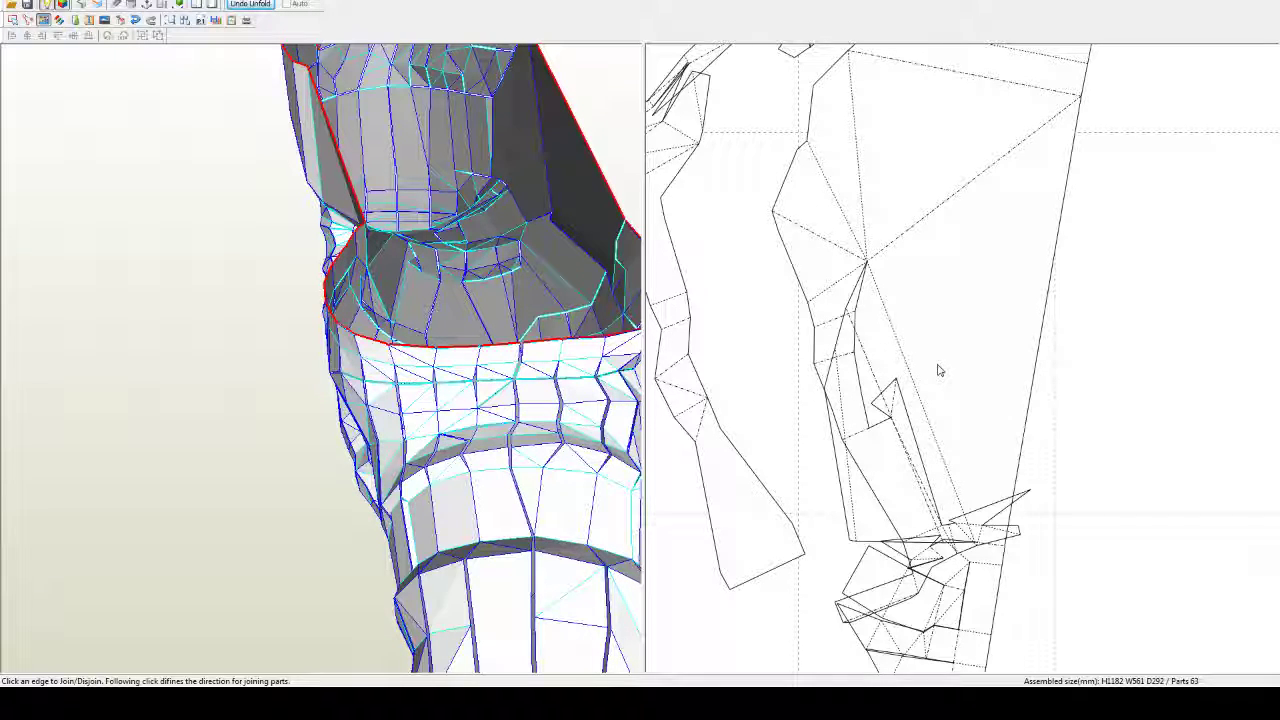
pyautogui.moveTo(942, 364); pyautogui.dragTo(888, 247, button='middle')
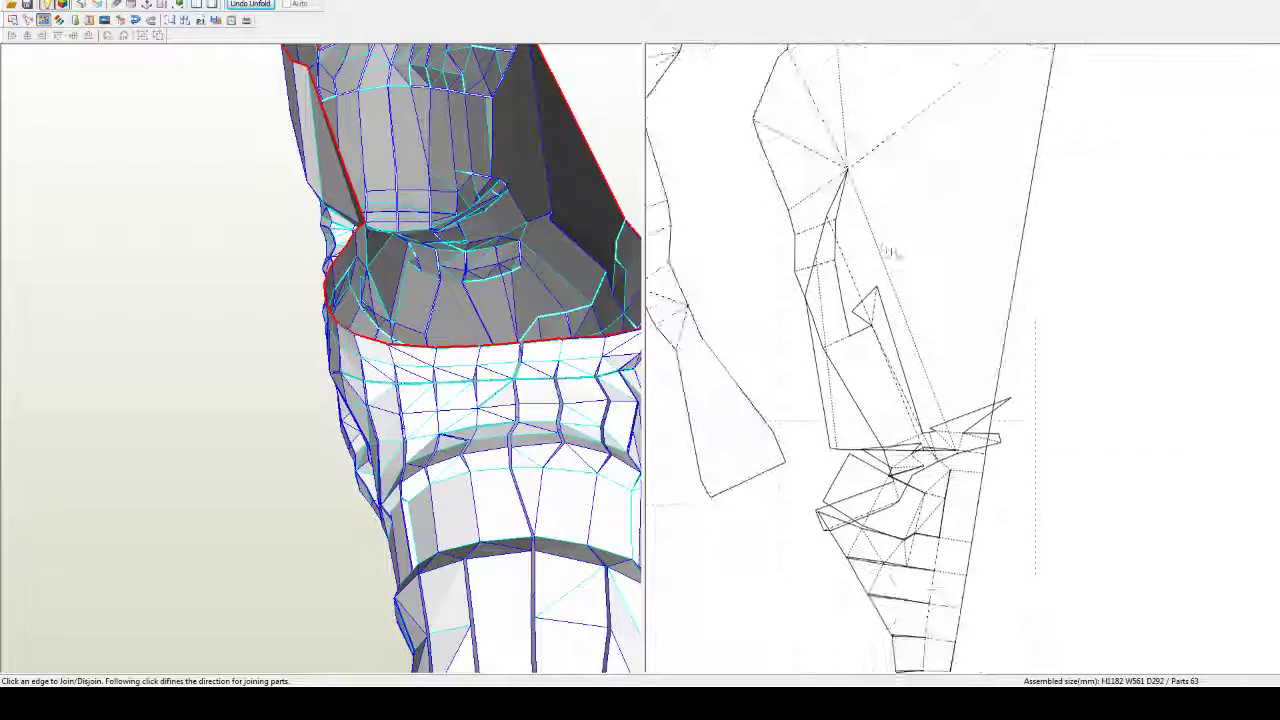
pyautogui.click(818, 192)
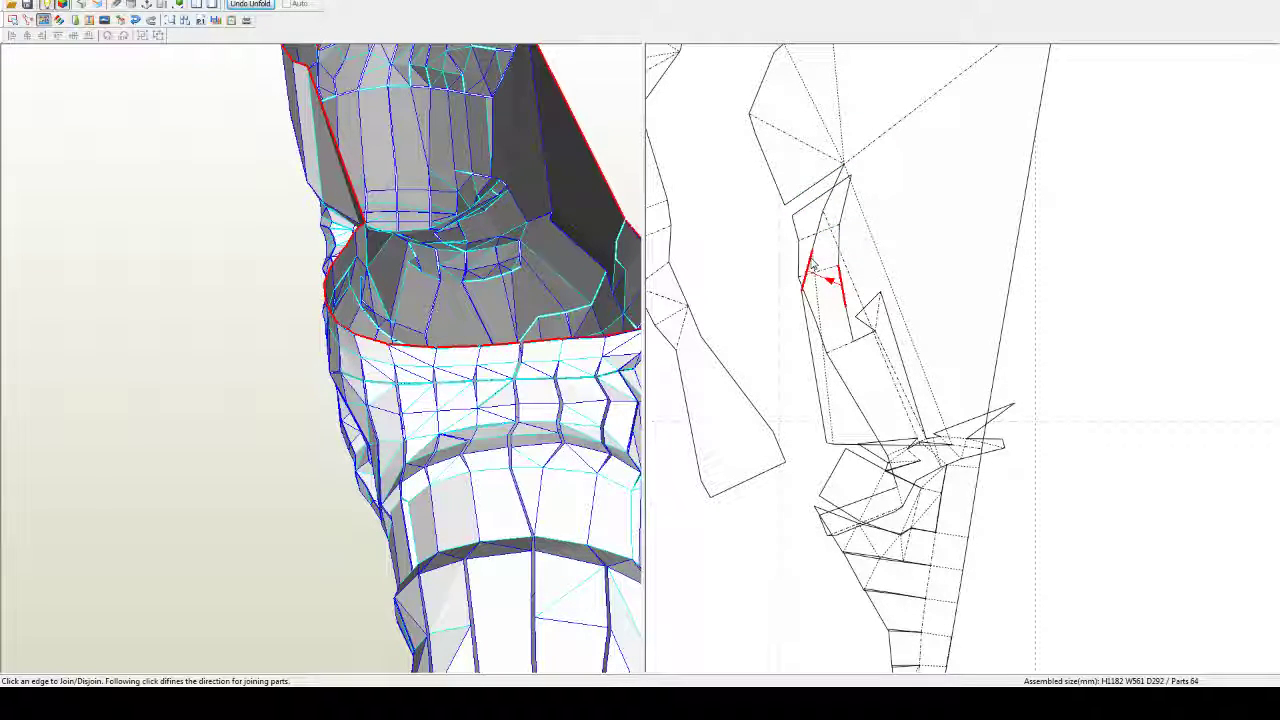
pyautogui.click(857, 366)
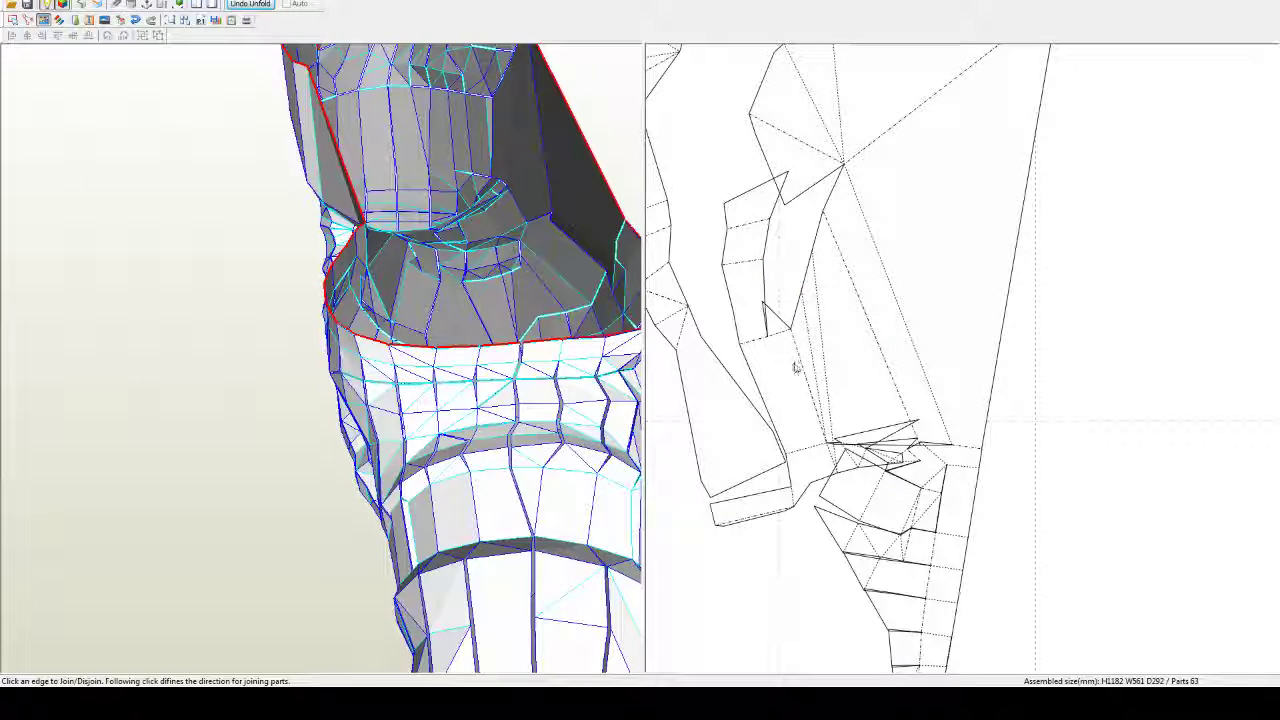
# Step: Split off the small faces at the strip's lower end and reattach them along the slanted edge beside the hip faces
pyautogui.moveTo(798, 348); pyautogui.dragTo(843, 269, button='middle')
pyautogui.click(858, 372)
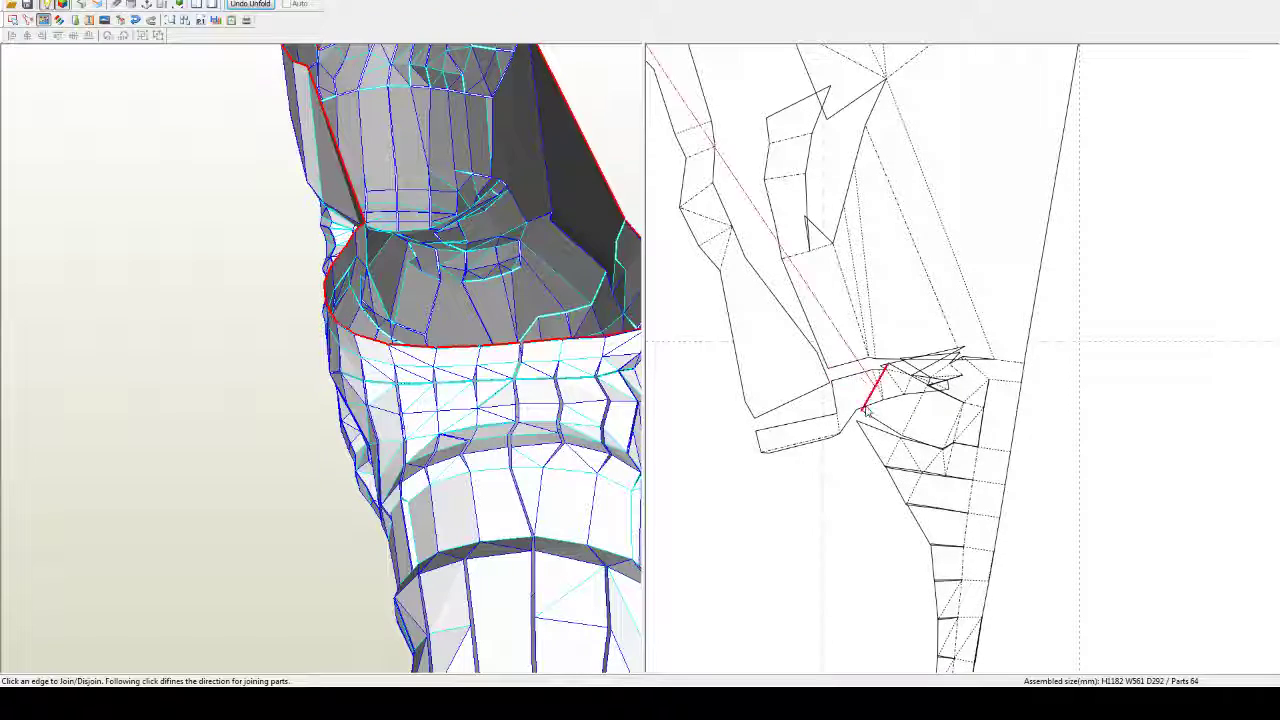
pyautogui.click(889, 368)
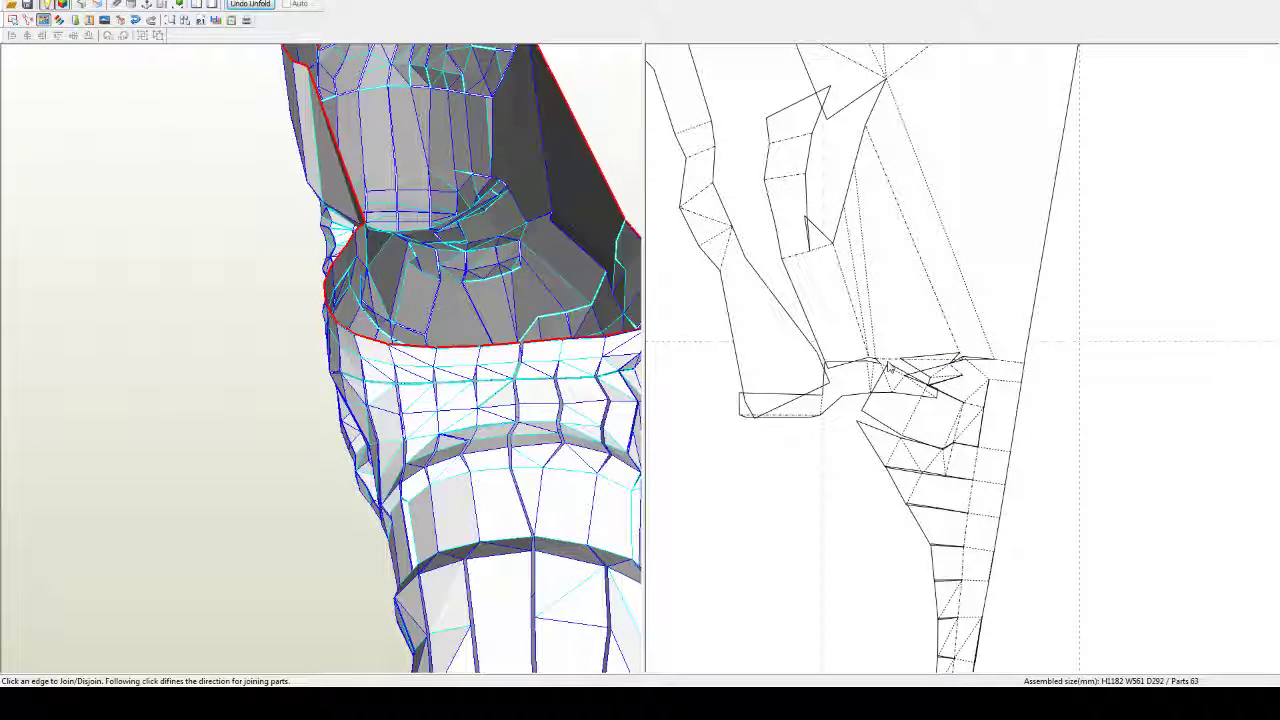
pyautogui.moveTo(967, 455); pyautogui.dragTo(991, 441, button='middle')
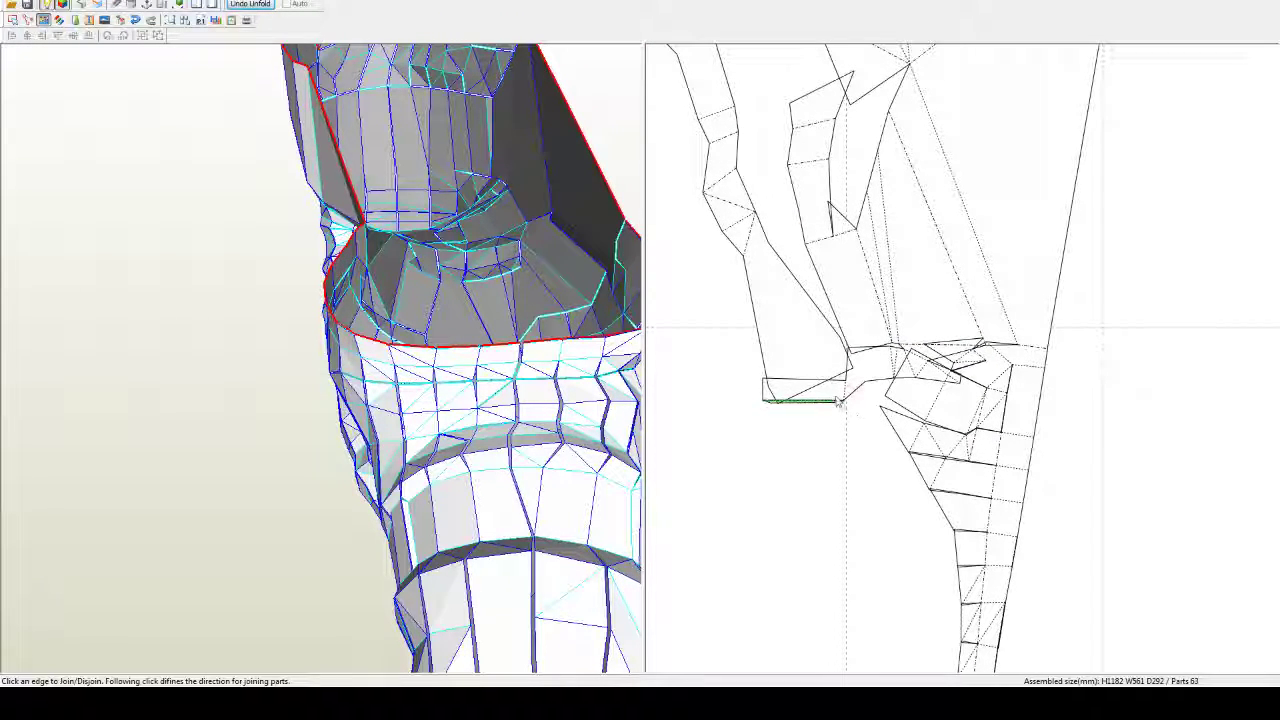
pyautogui.click(839, 401)
pyautogui.click(821, 385)
# Step: Try joining the edge beside the strip's small triangular notch to the matching edge of the adjacent inner faces
pyautogui.moveTo(835, 258); pyautogui.dragTo(878, 398, button='right')
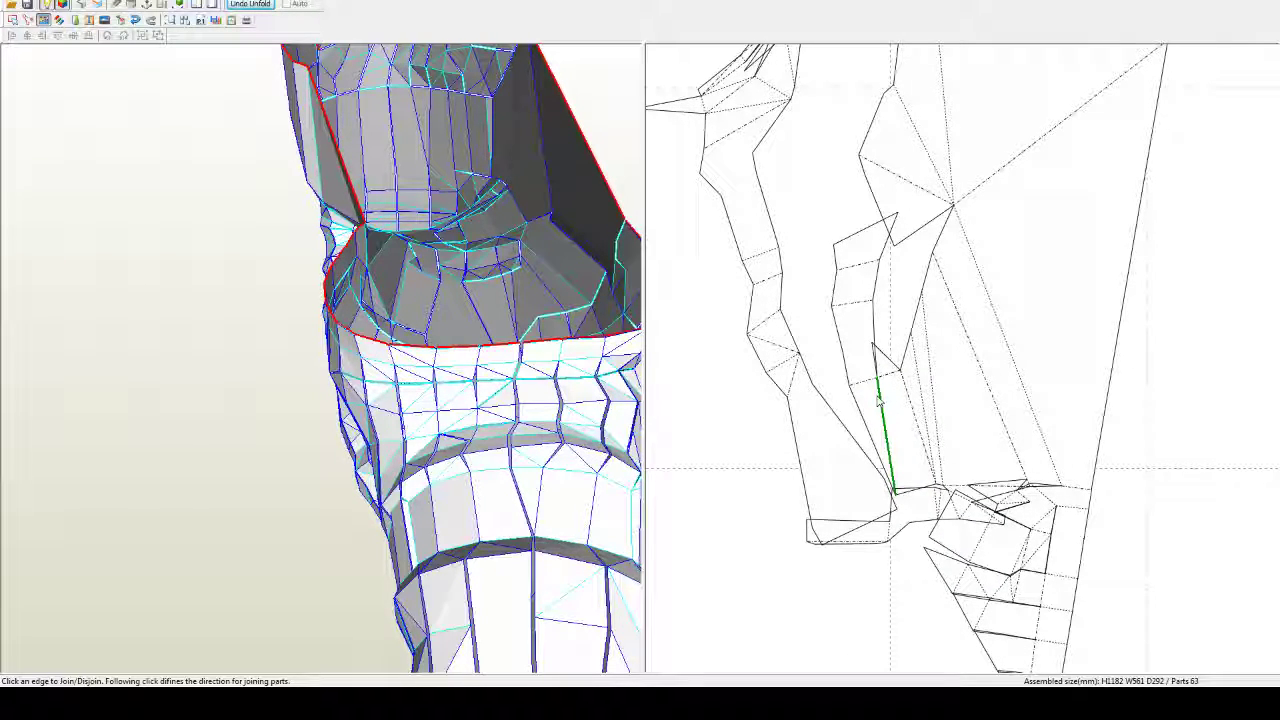
pyautogui.scroll(-2, 876, 411)
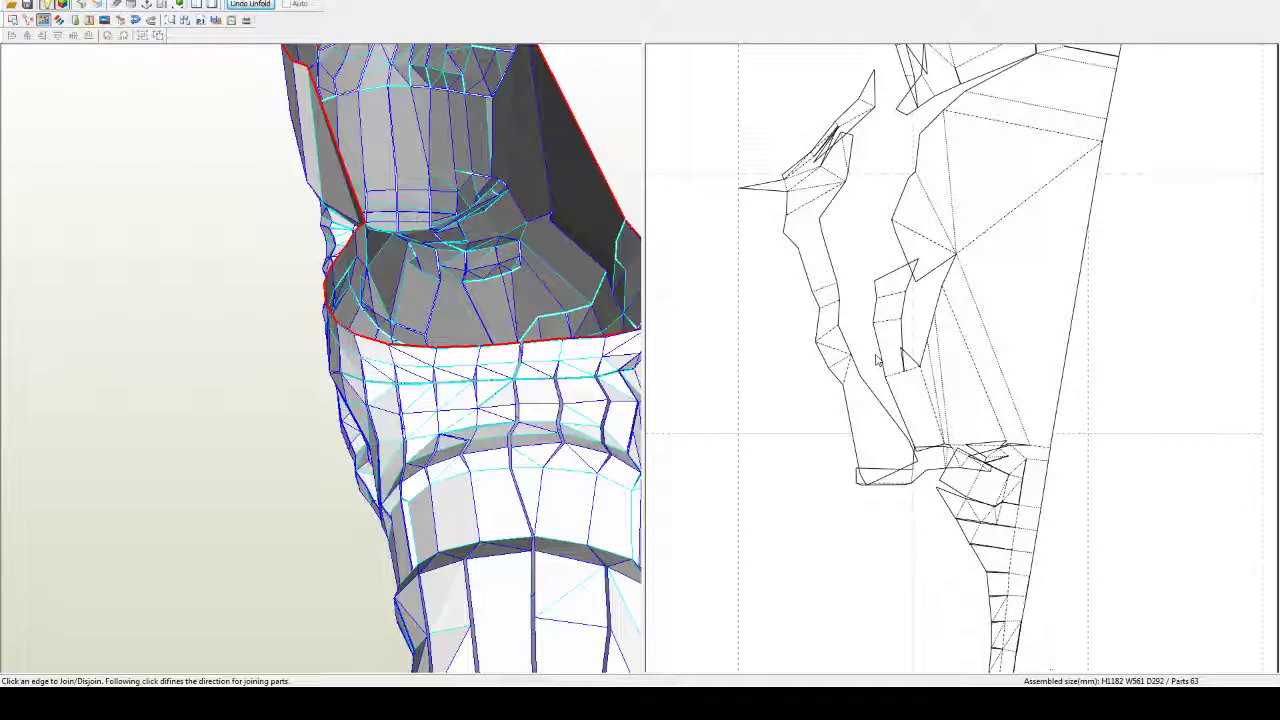
pyautogui.click(929, 339)
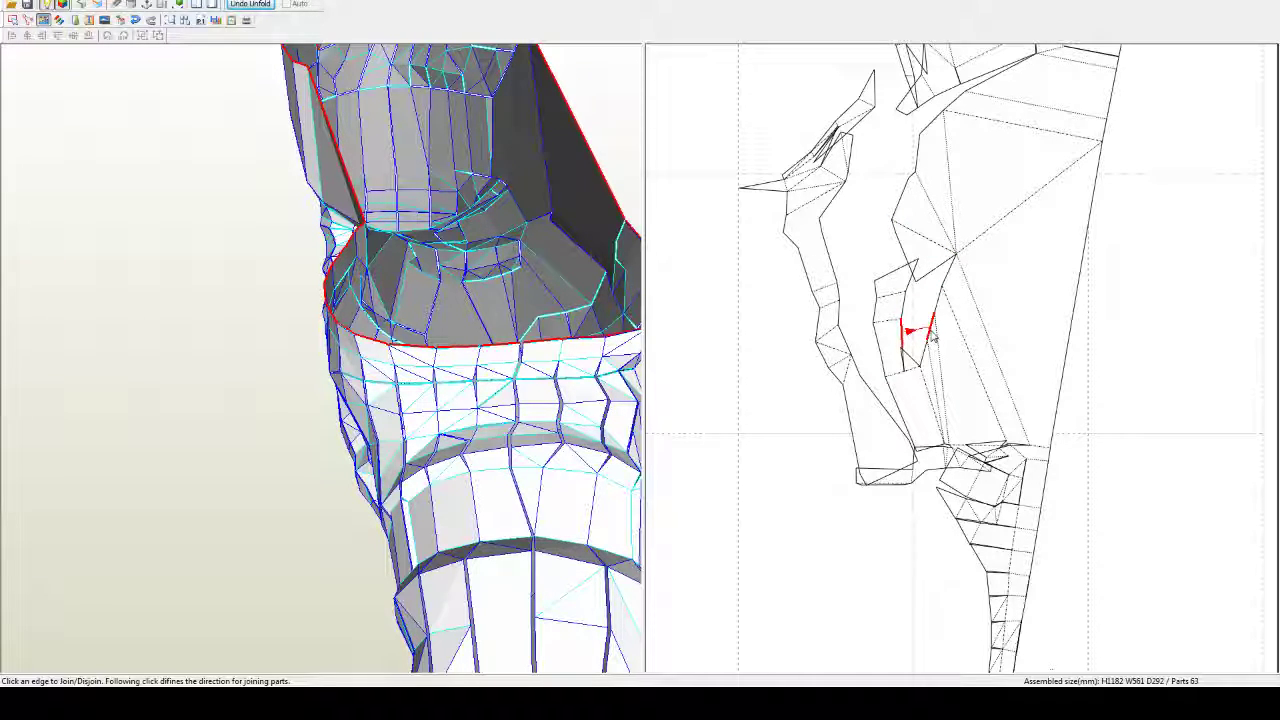
pyautogui.click(933, 340)
pyautogui.click(906, 188)
pyautogui.click(905, 182)
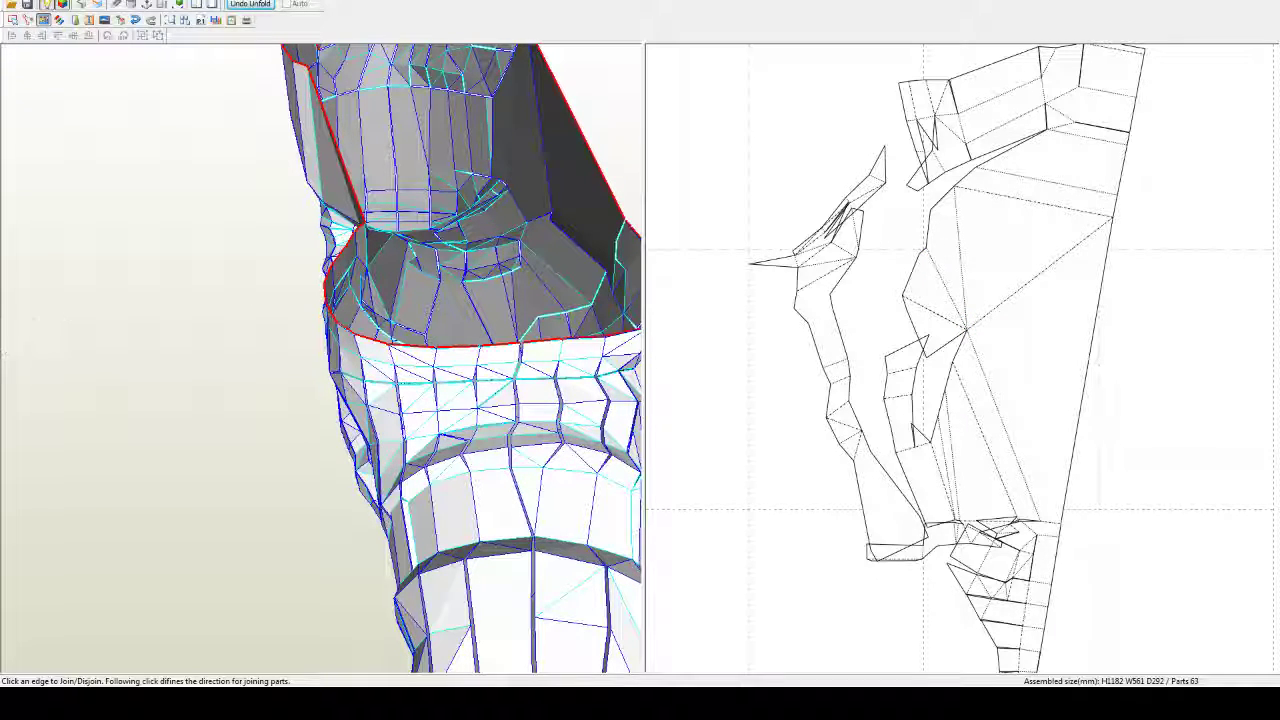
# Step: Toggle the joins along the two slanted edges among the upper rear hip faces on the 3D model
pyautogui.moveTo(714, 220); pyautogui.dragTo(640, 484, button='middle')
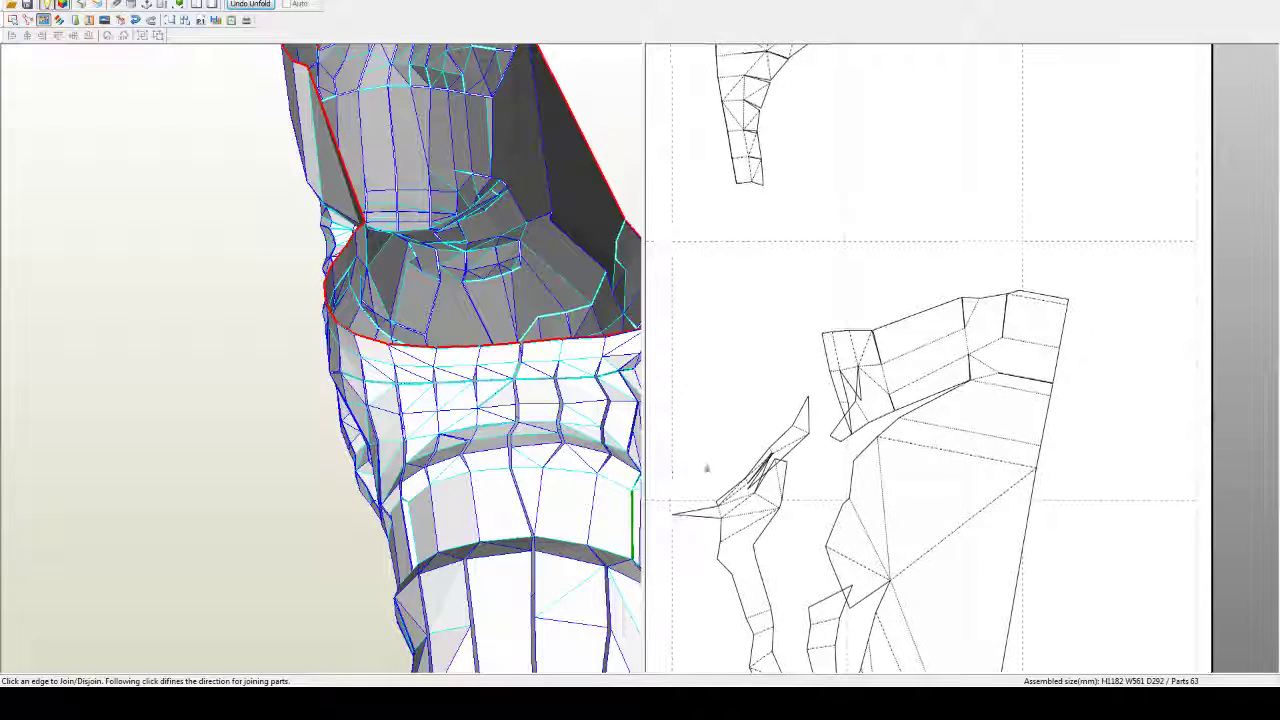
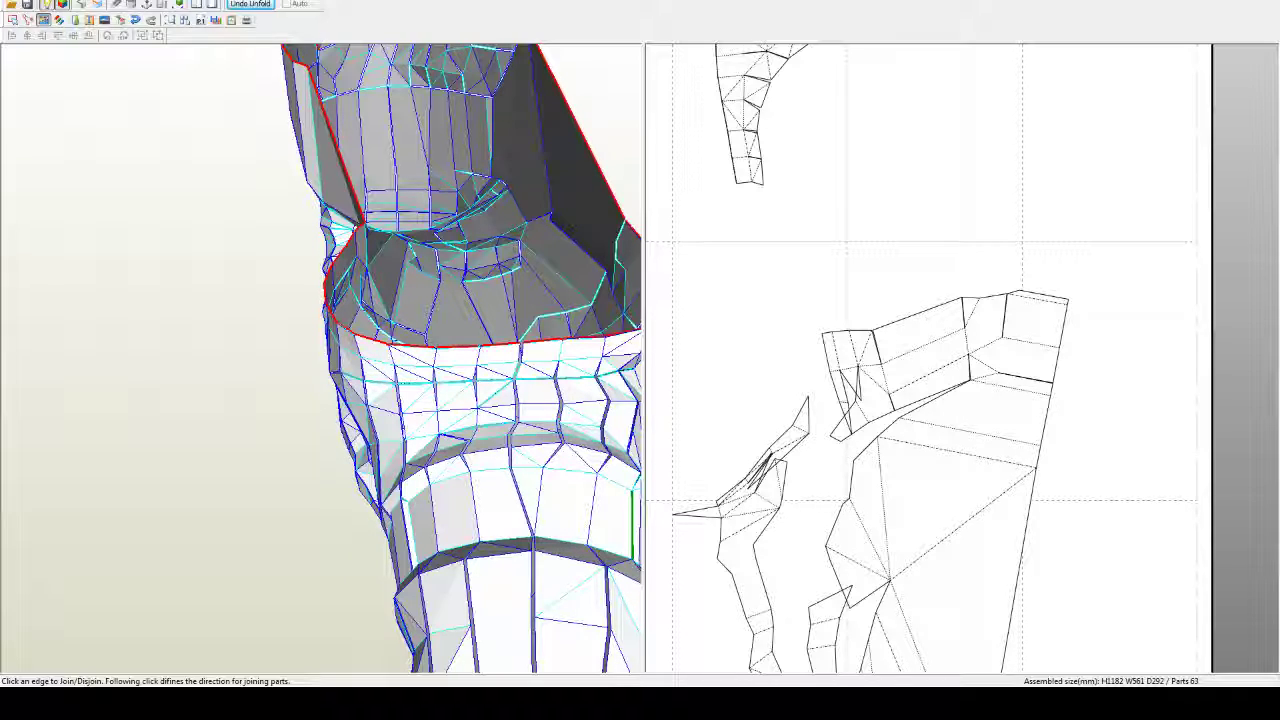
pyautogui.scroll(-6, 497, 359)
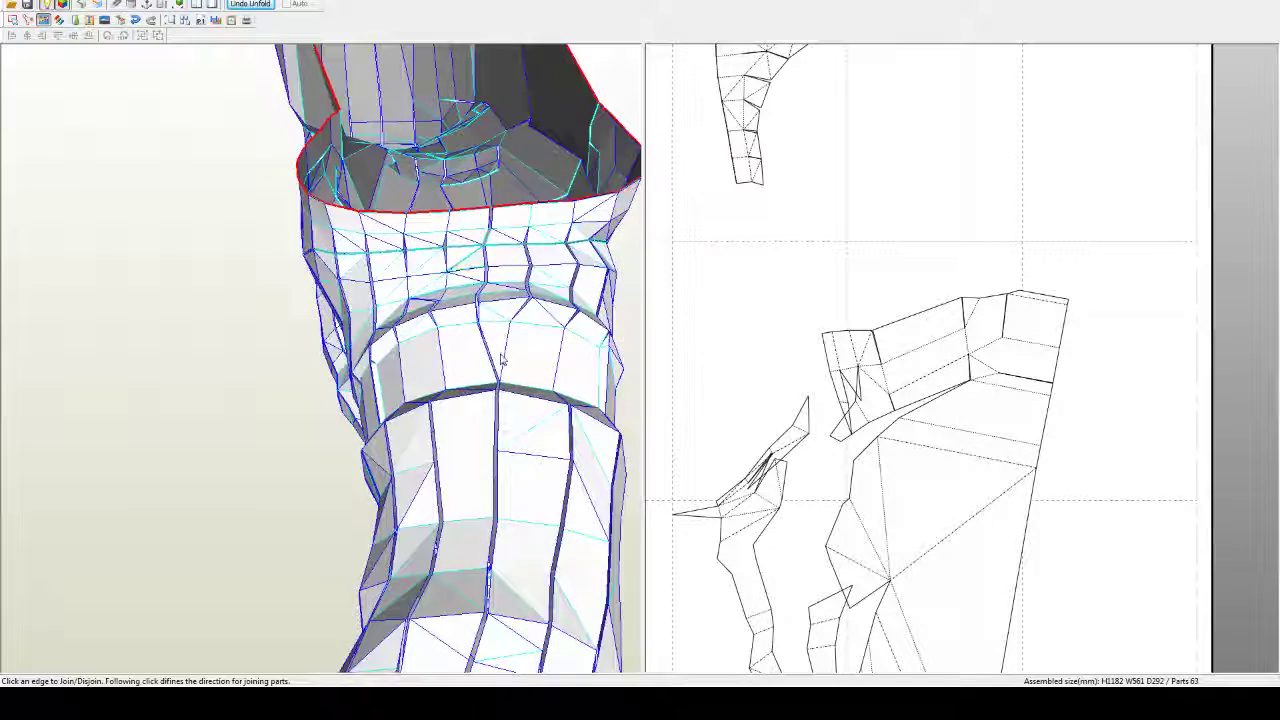
pyautogui.moveTo(476, 341); pyautogui.dragTo(566, 440, button='right')
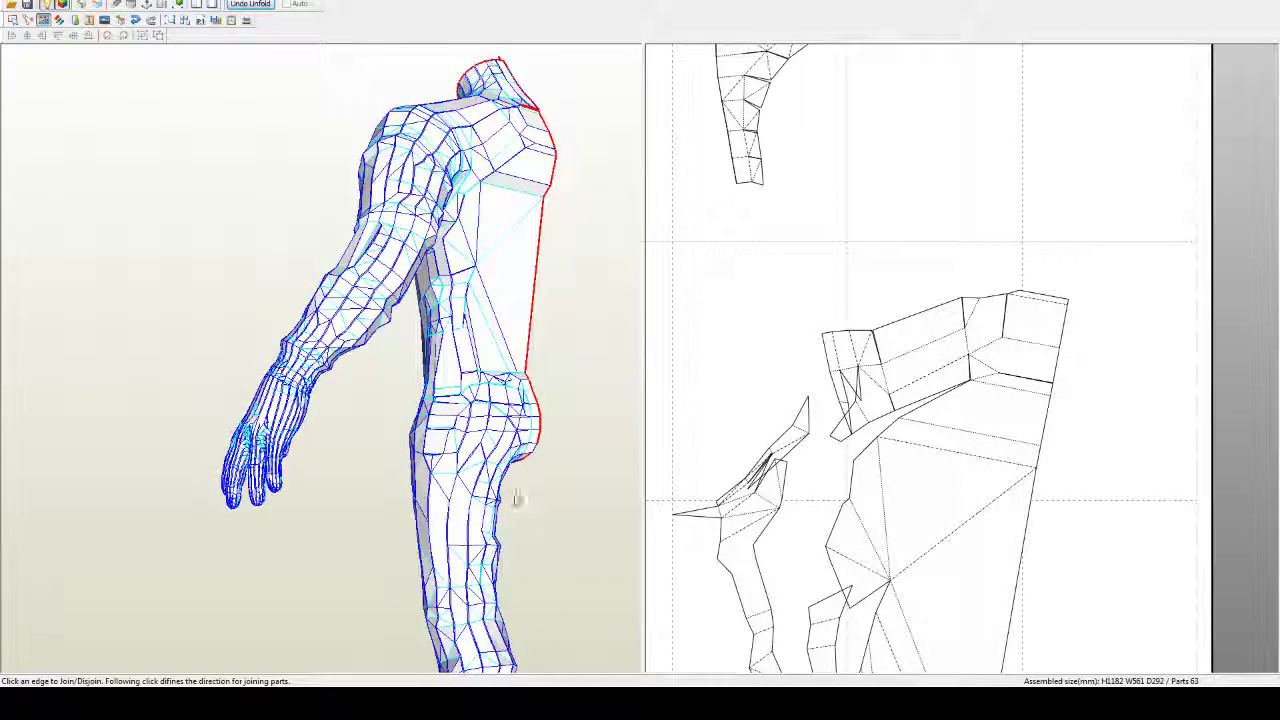
pyautogui.moveTo(517, 502); pyautogui.dragTo(493, 517, button='right')
pyautogui.moveTo(495, 517); pyautogui.dragTo(454, 440, button='middle')
pyautogui.scroll(3, 455, 438)
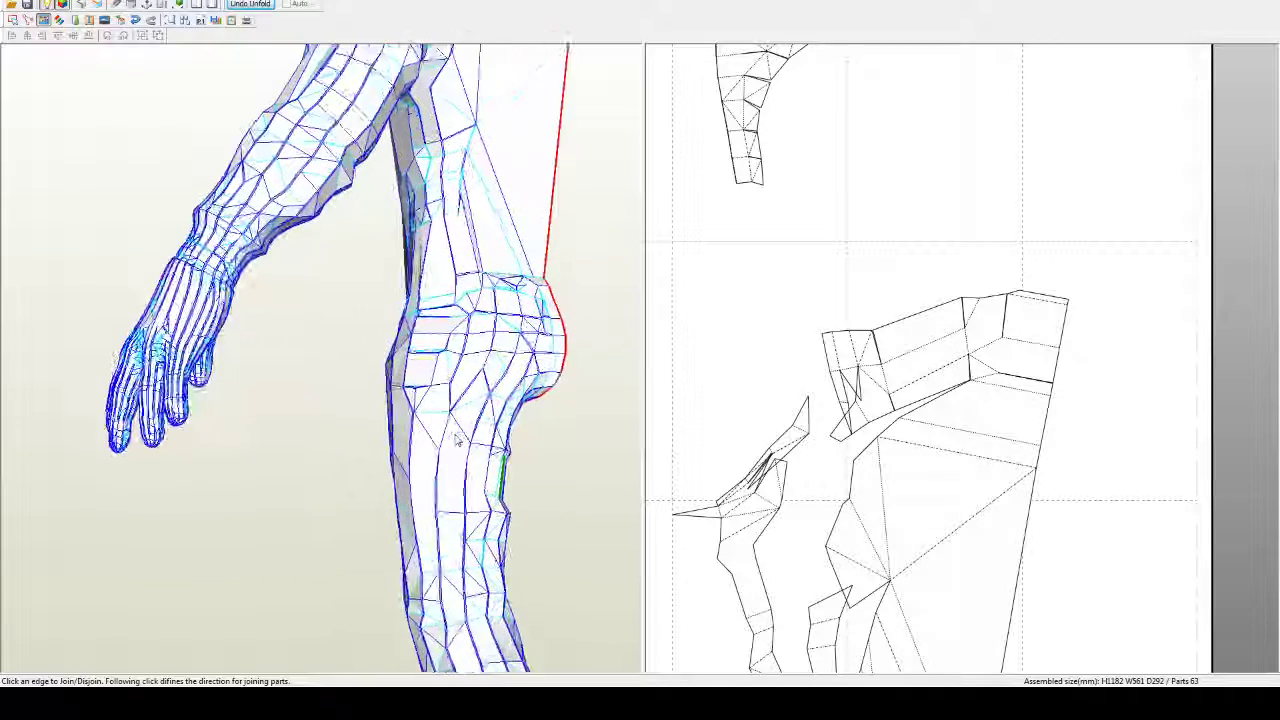
pyautogui.moveTo(456, 436); pyautogui.dragTo(459, 470, button='right')
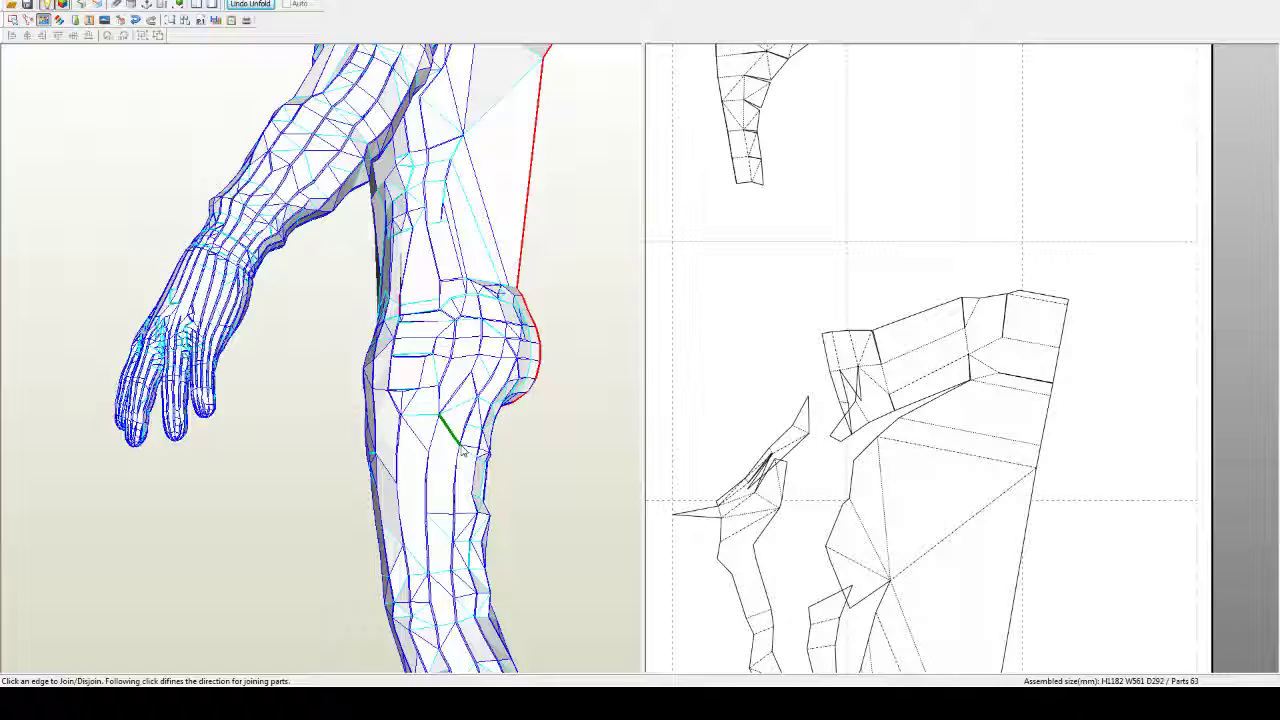
pyautogui.moveTo(462, 453); pyautogui.dragTo(430, 439, button='middle')
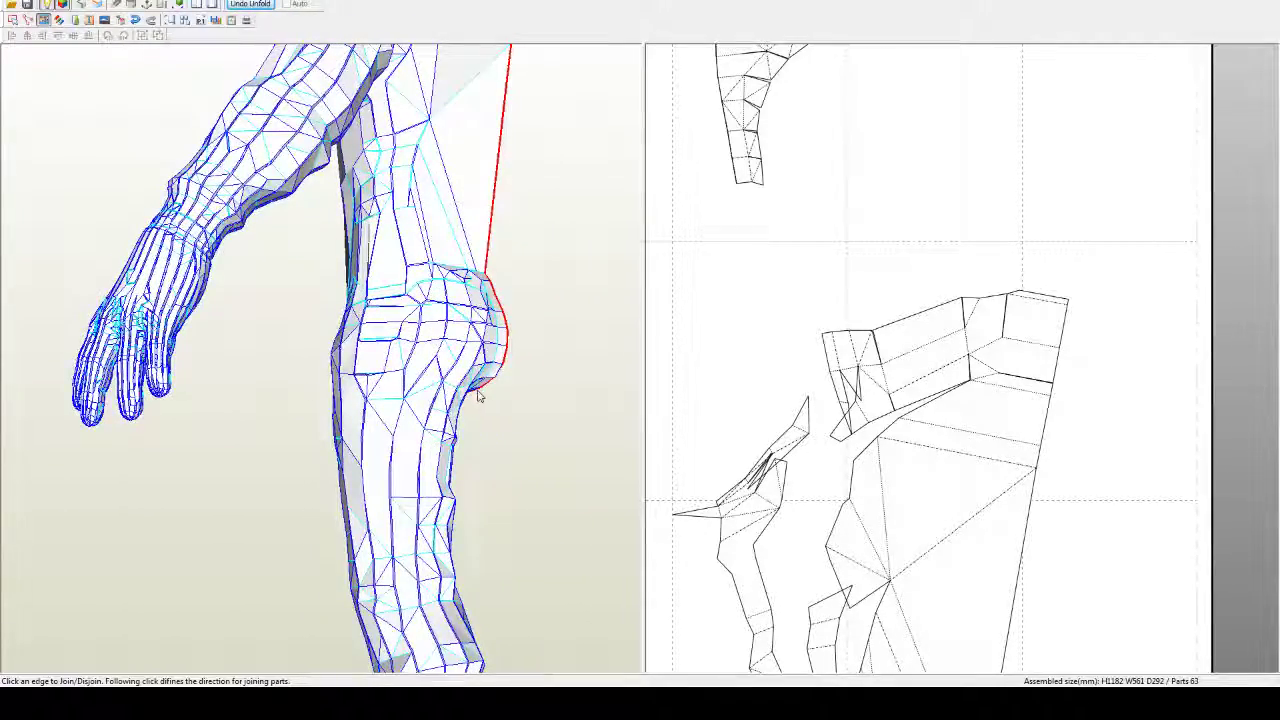
pyautogui.scroll(3, 478, 397)
pyautogui.moveTo(496, 446); pyautogui.dragTo(445, 287, button='right')
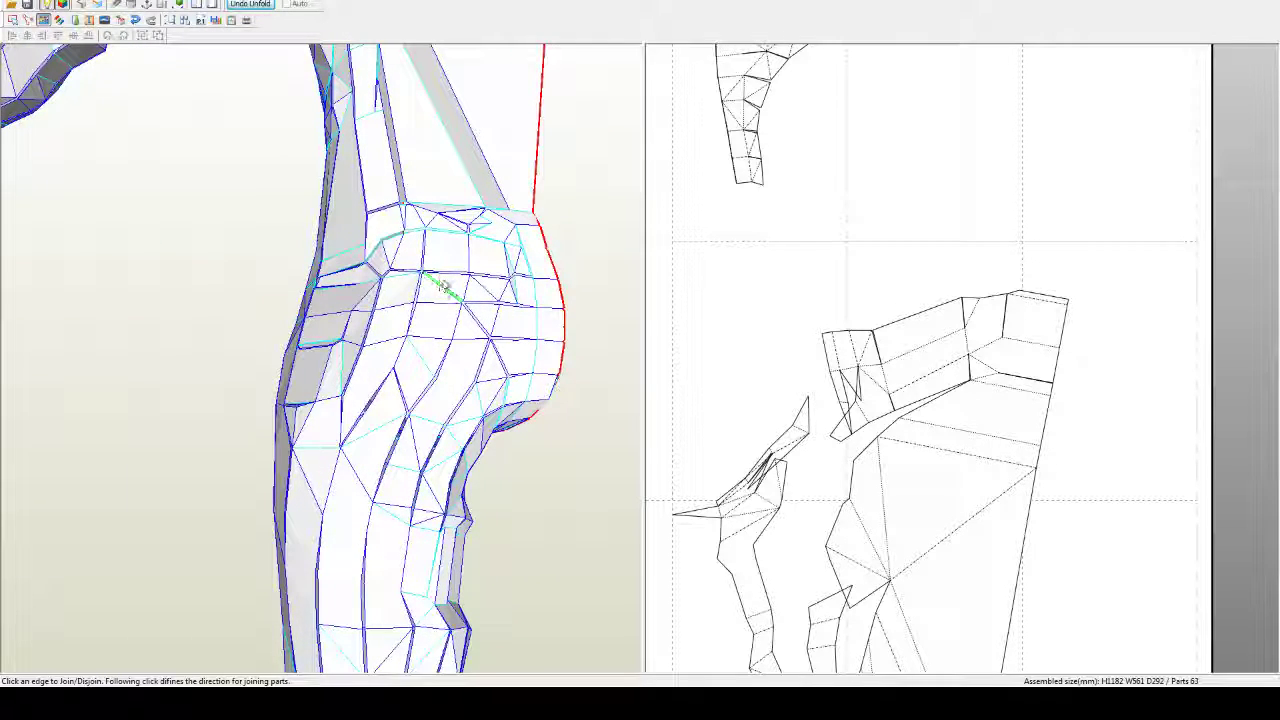
pyautogui.click(509, 287)
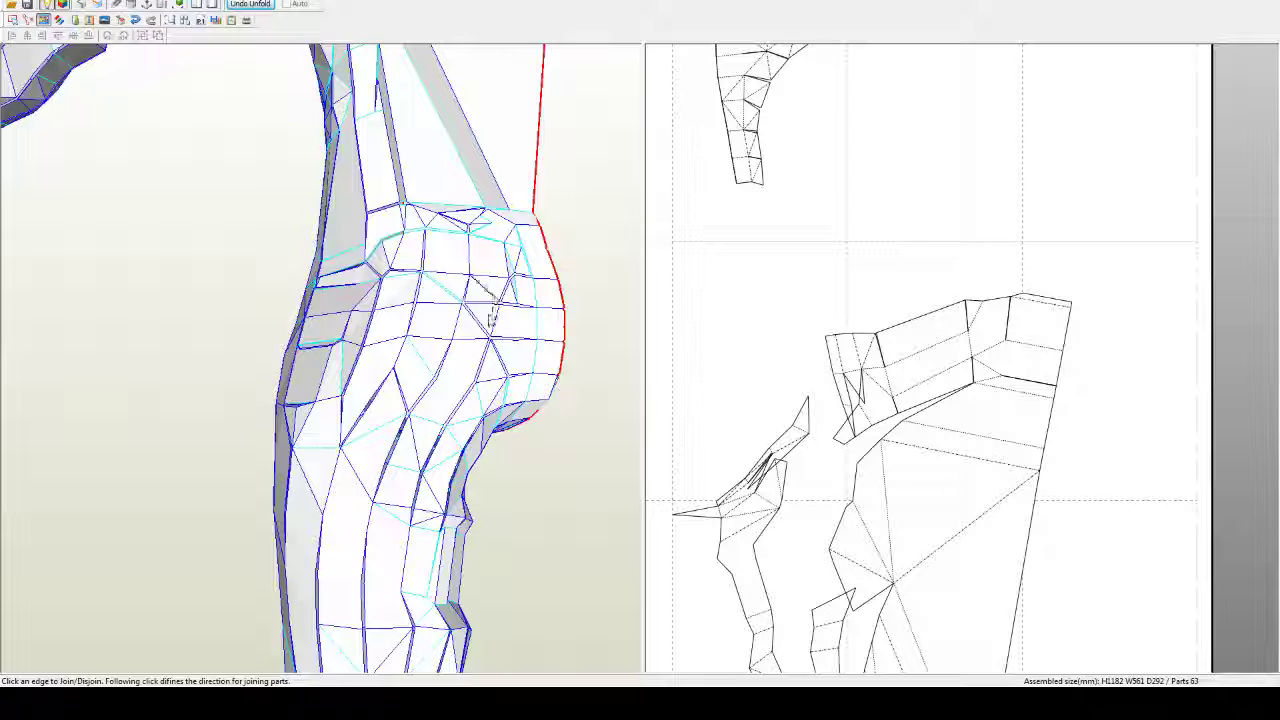
pyautogui.click(495, 318)
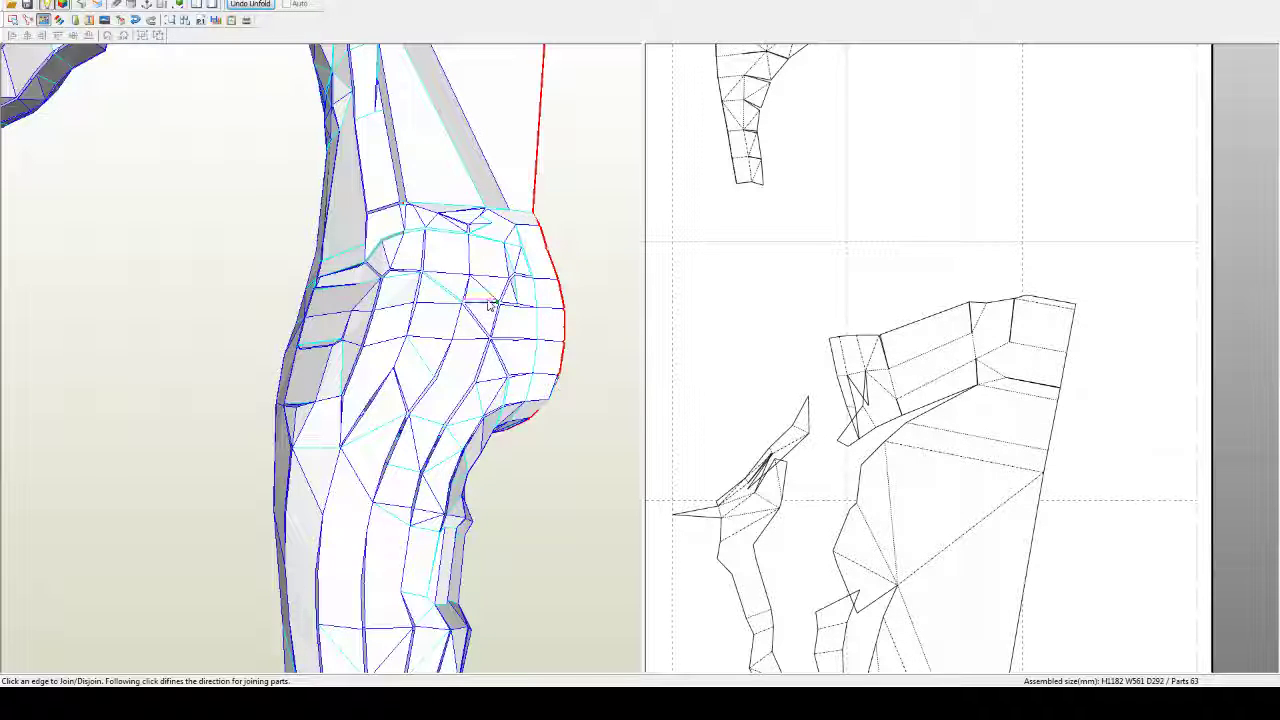
# Step: Toggle the joins along the vertical edge line beside the hips' rear centre line and at the slanted edge near its lower end
pyautogui.moveTo(535, 385); pyautogui.dragTo(556, 272)
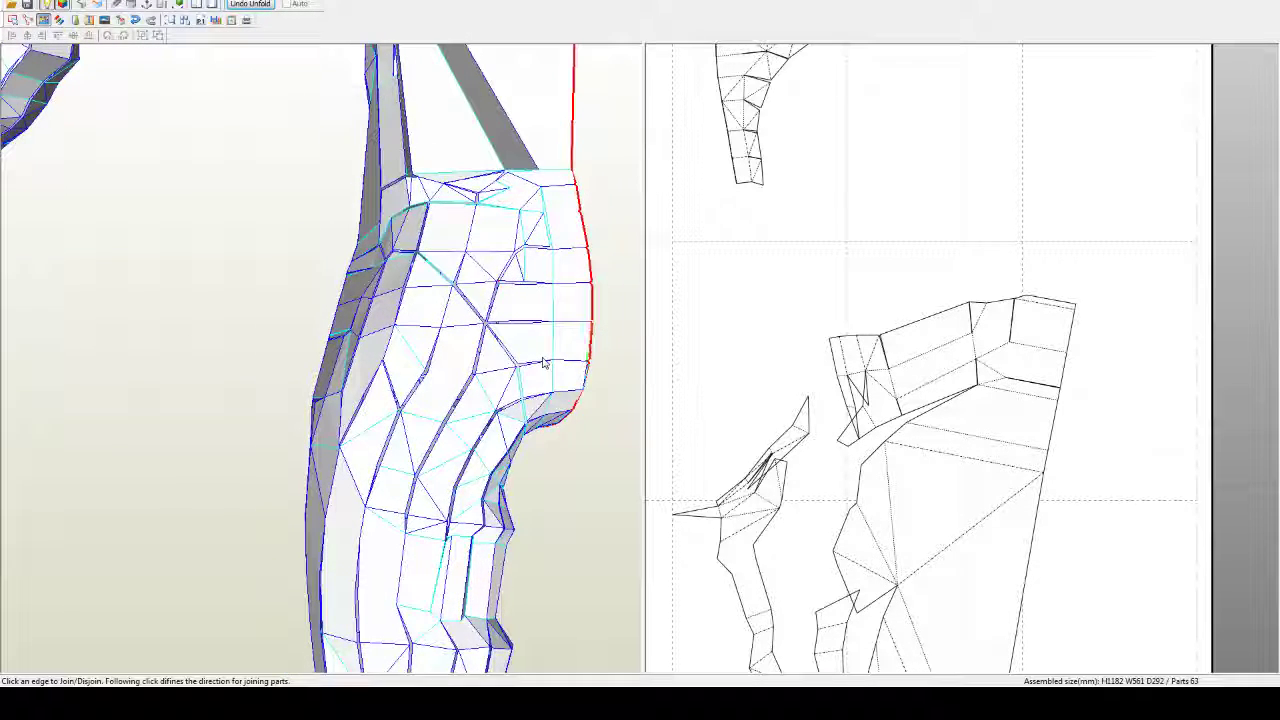
pyautogui.click(555, 270)
pyautogui.click(556, 305)
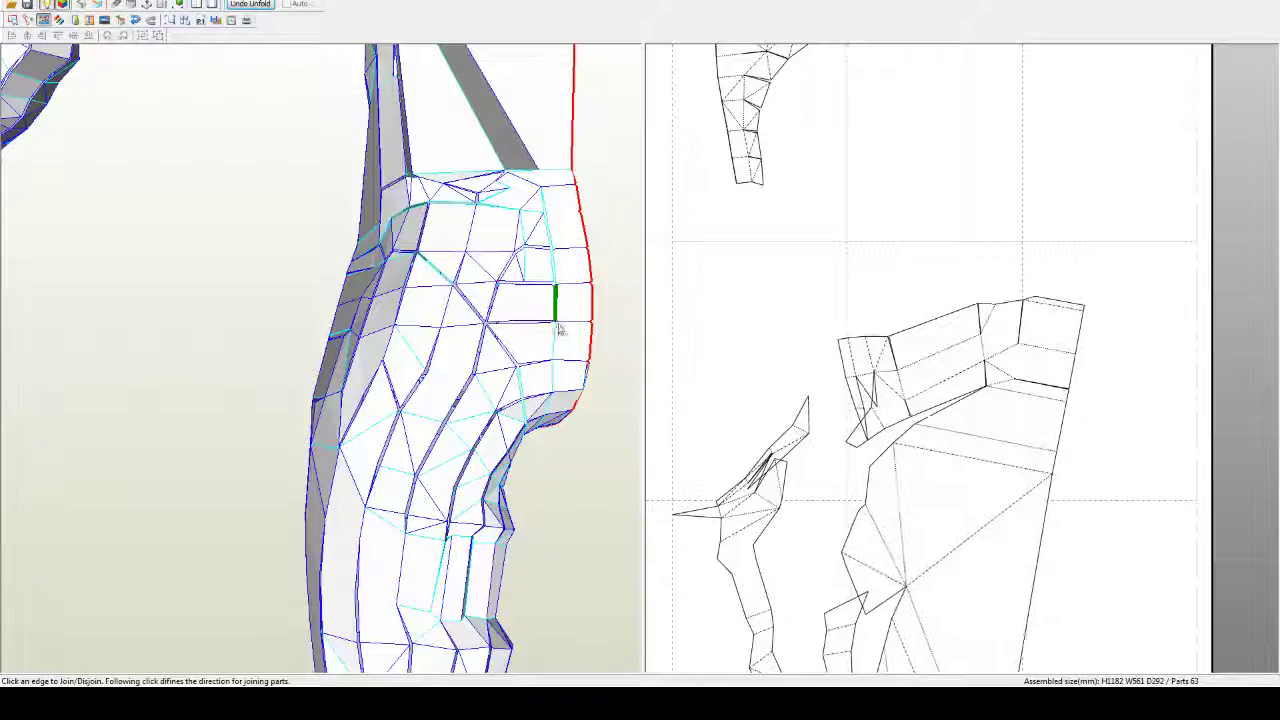
pyautogui.click(557, 345)
pyautogui.click(555, 376)
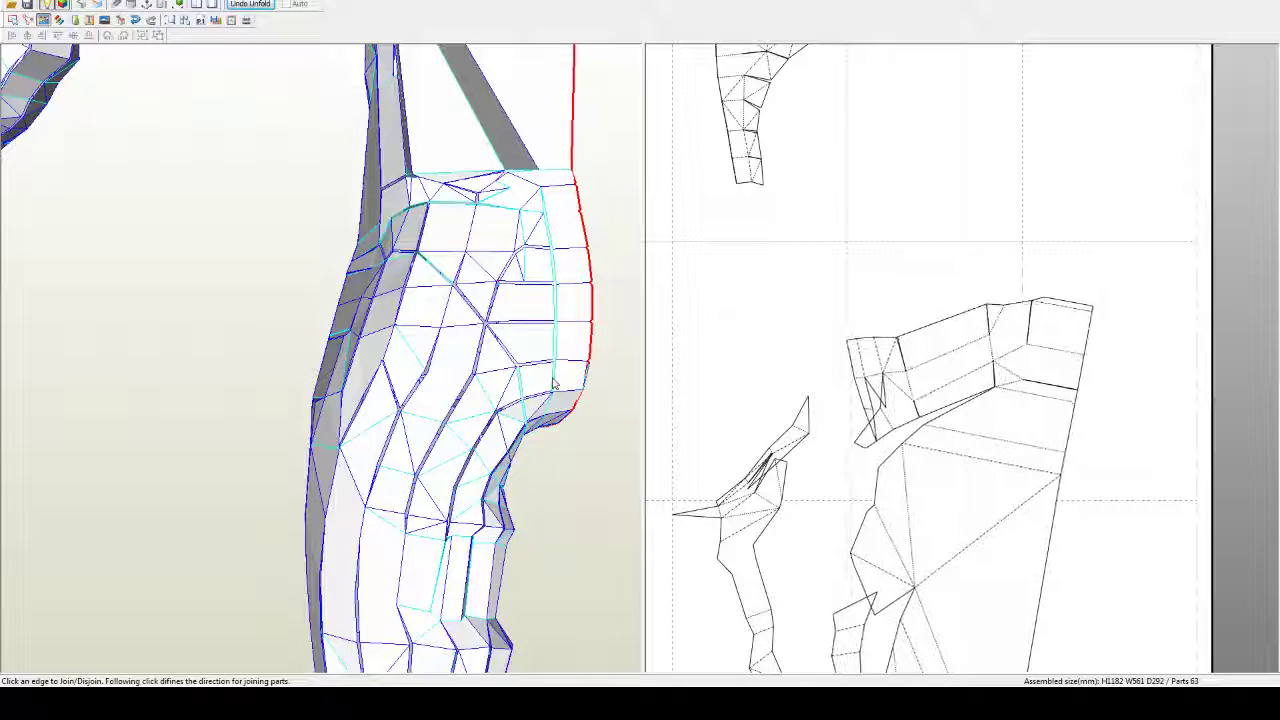
pyautogui.moveTo(564, 428); pyautogui.dragTo(557, 414, button='right')
pyautogui.moveTo(557, 414); pyautogui.dragTo(522, 400)
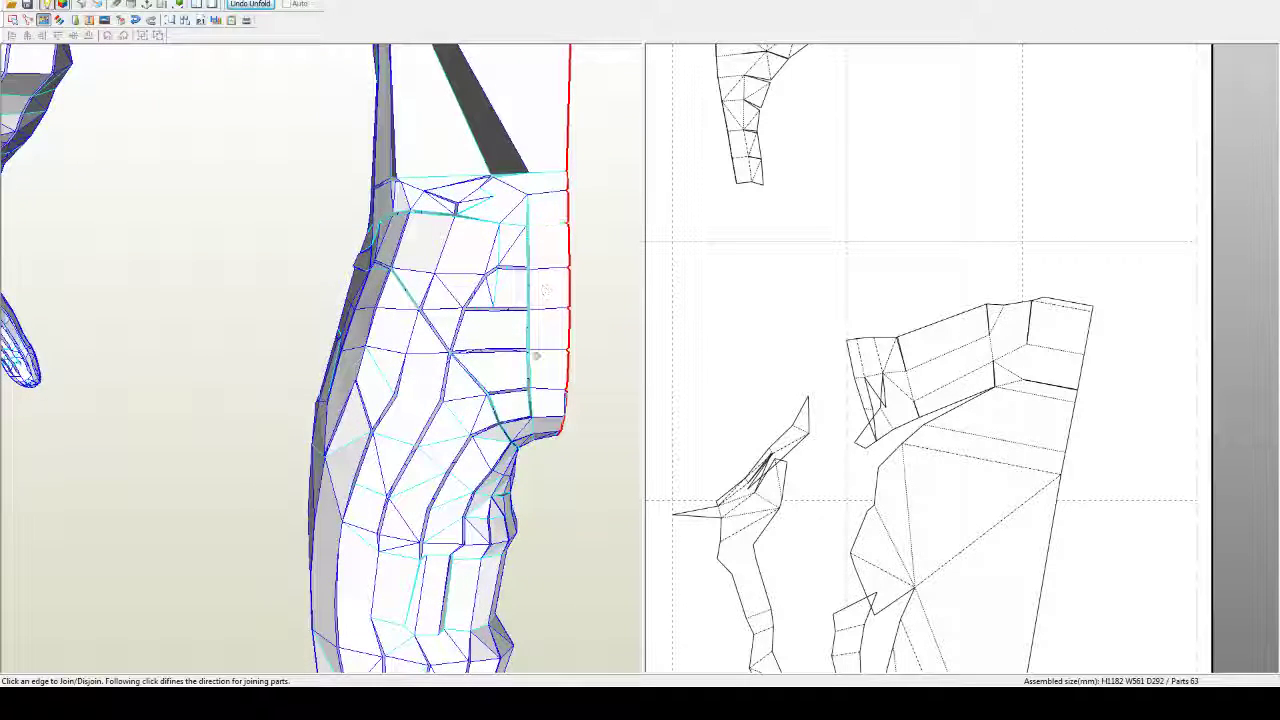
pyautogui.click(520, 402)
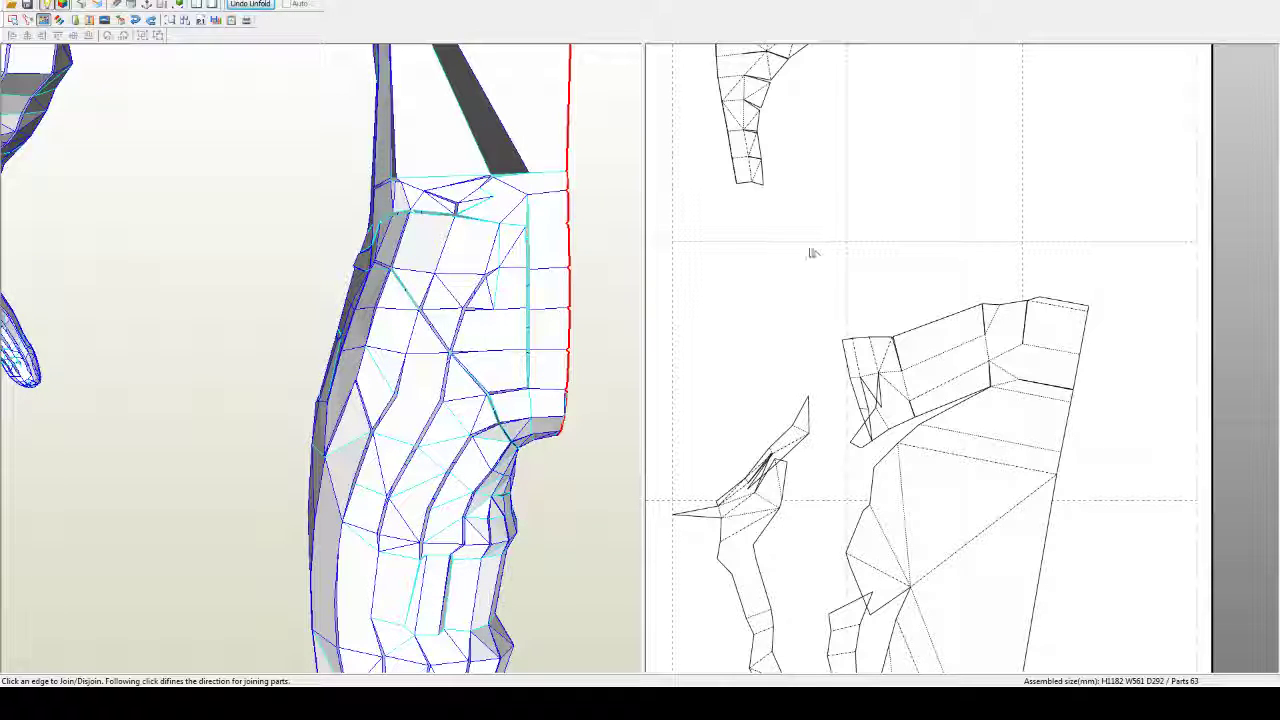
# Step: Try the arm and hand part on the back part's short upper outer edge, and attach the narrow side piece below it
pyautogui.moveTo(777, 198); pyautogui.dragTo(902, 161, button='middle')
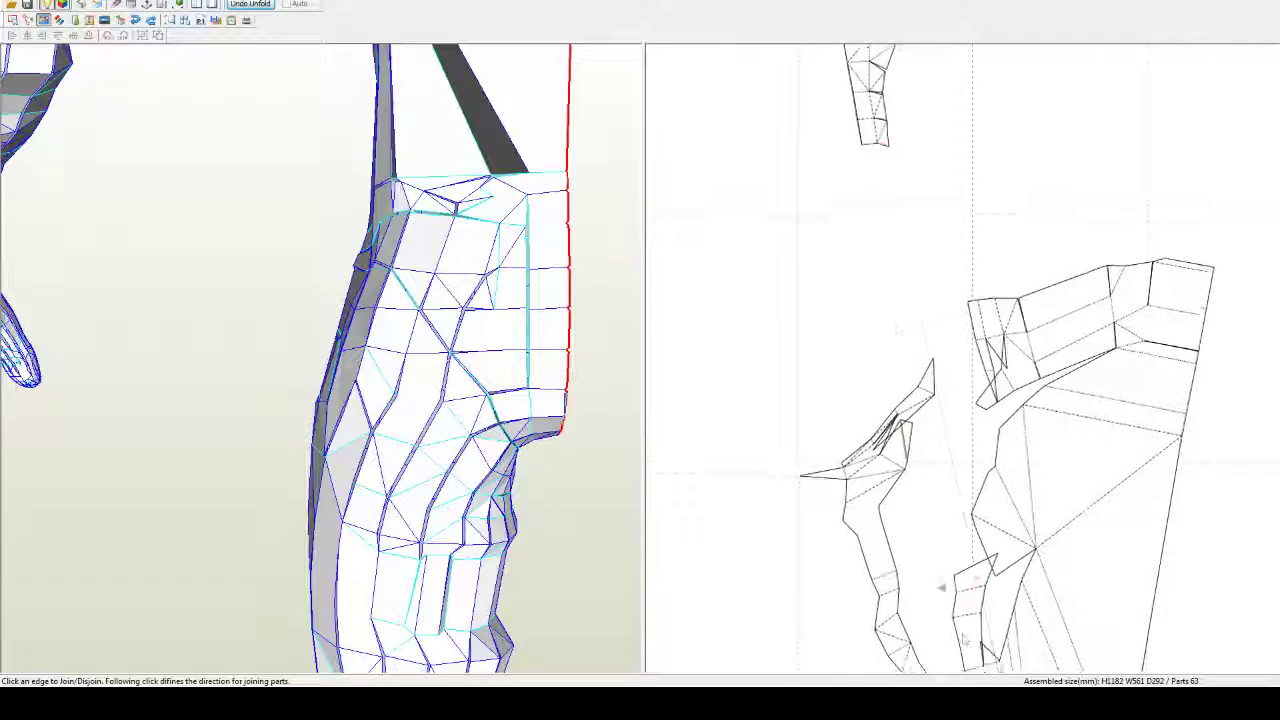
pyautogui.moveTo(983, 667); pyautogui.dragTo(971, 513, button='middle')
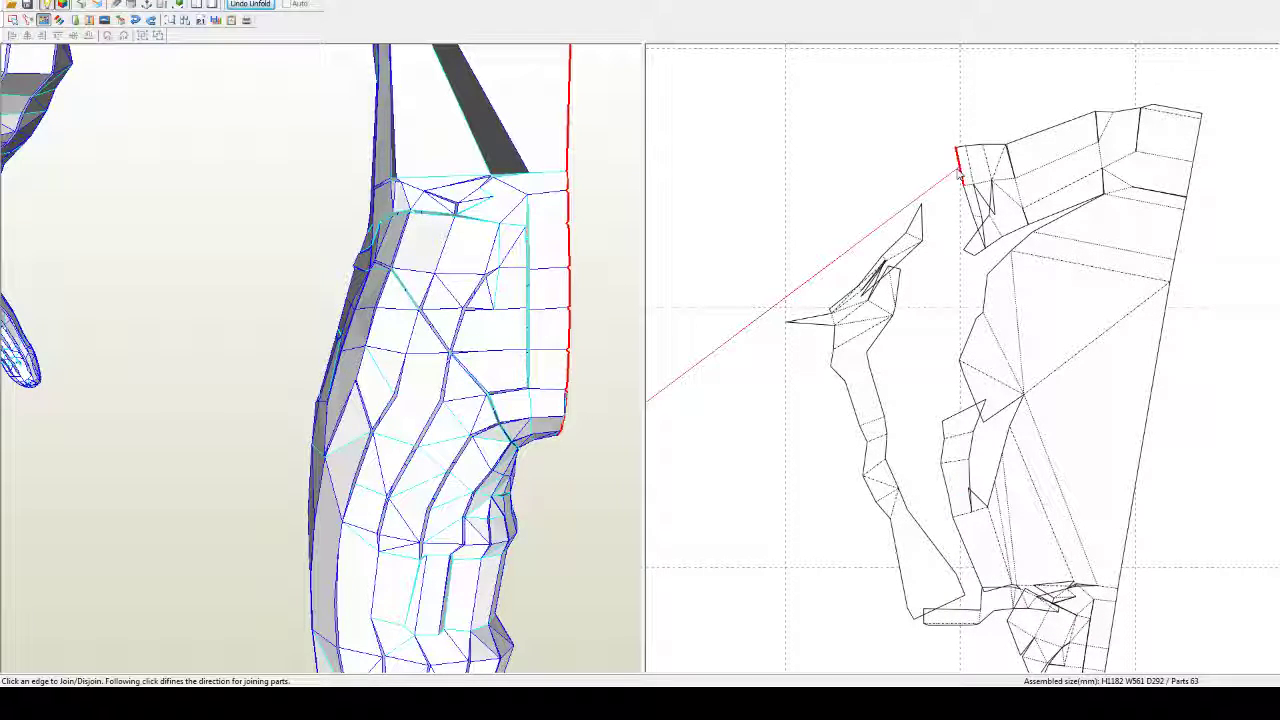
pyautogui.click(960, 177)
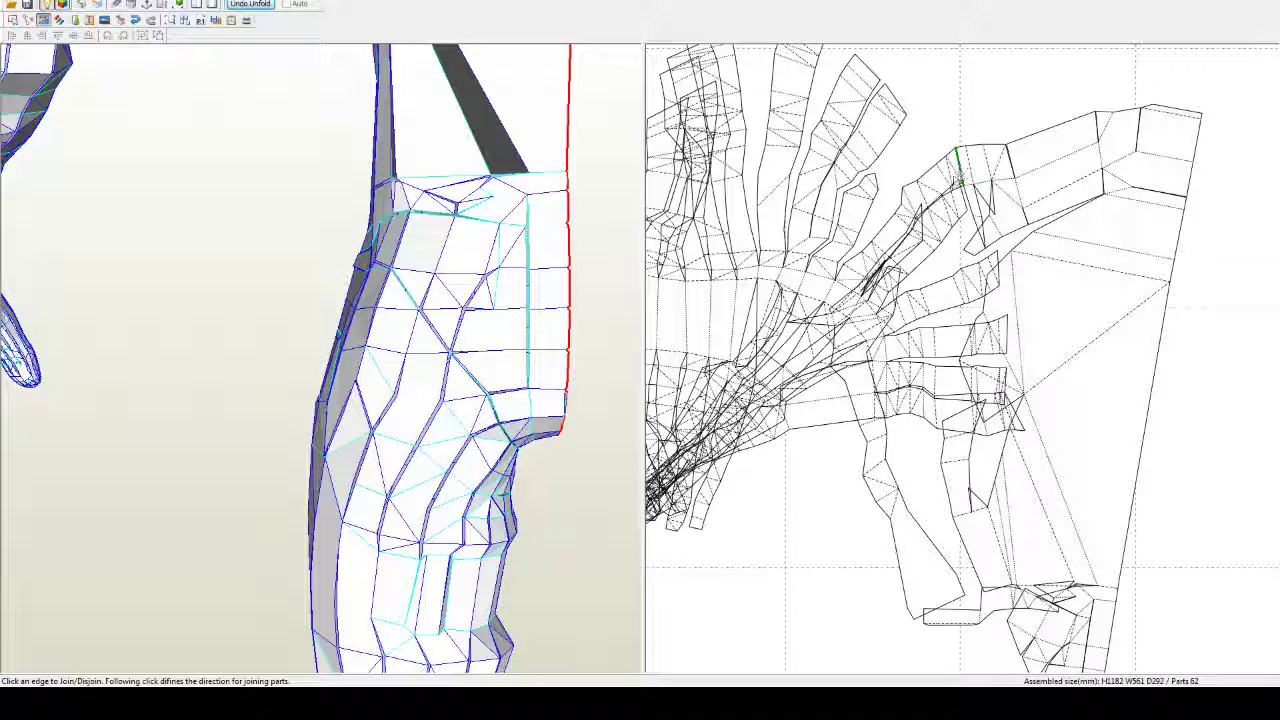
pyautogui.click(914, 427)
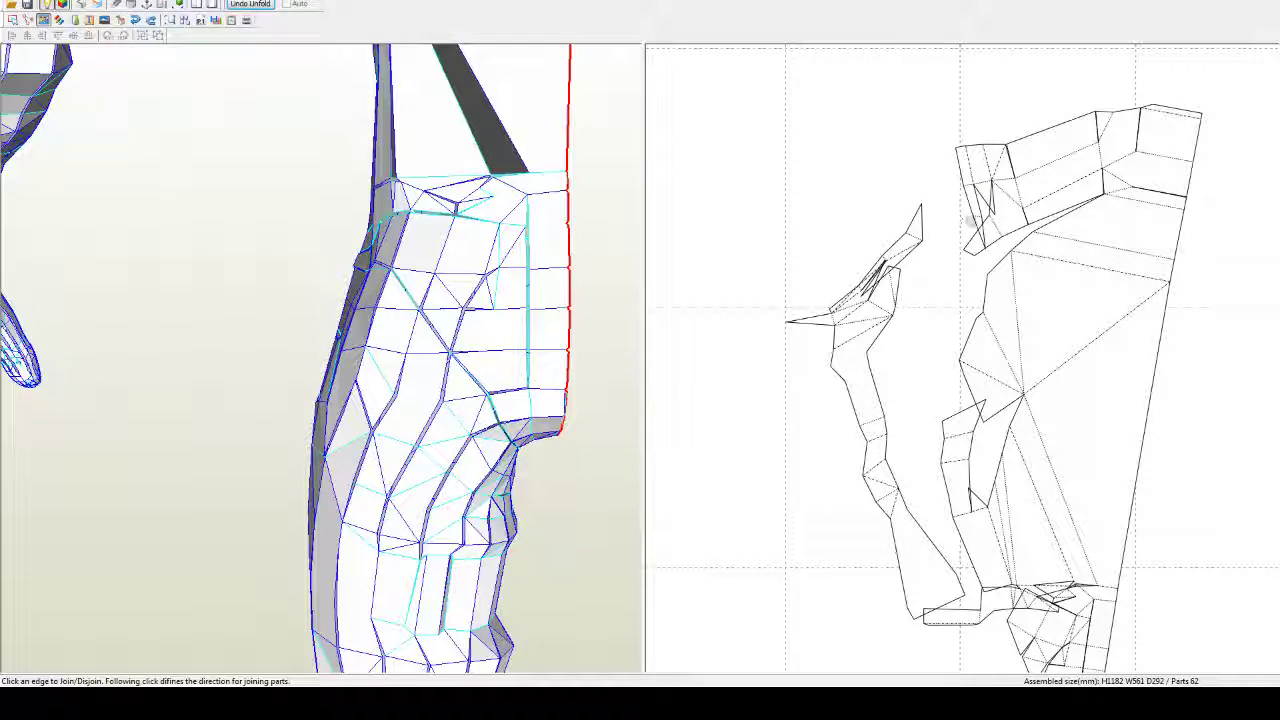
pyautogui.click(930, 236)
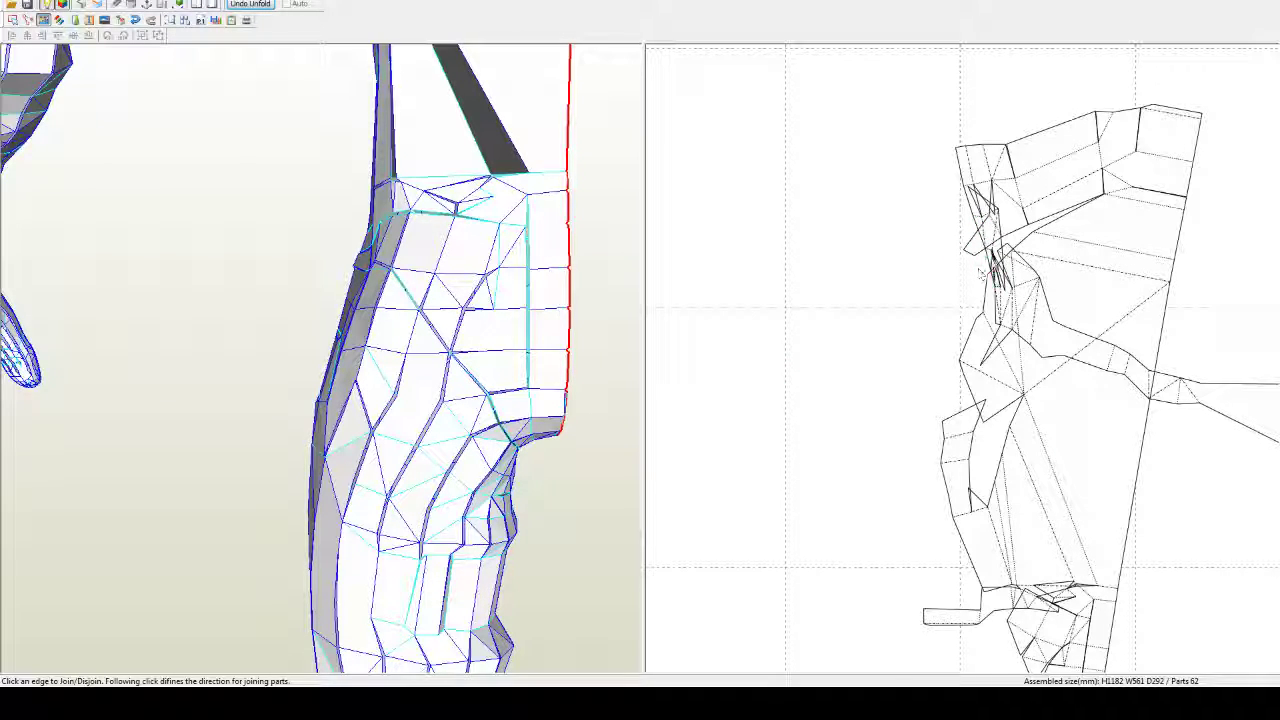
# Step: Try joining the large front torso part to the slanted edge at the narrow side piece's pointed tip
pyautogui.click(982, 352)
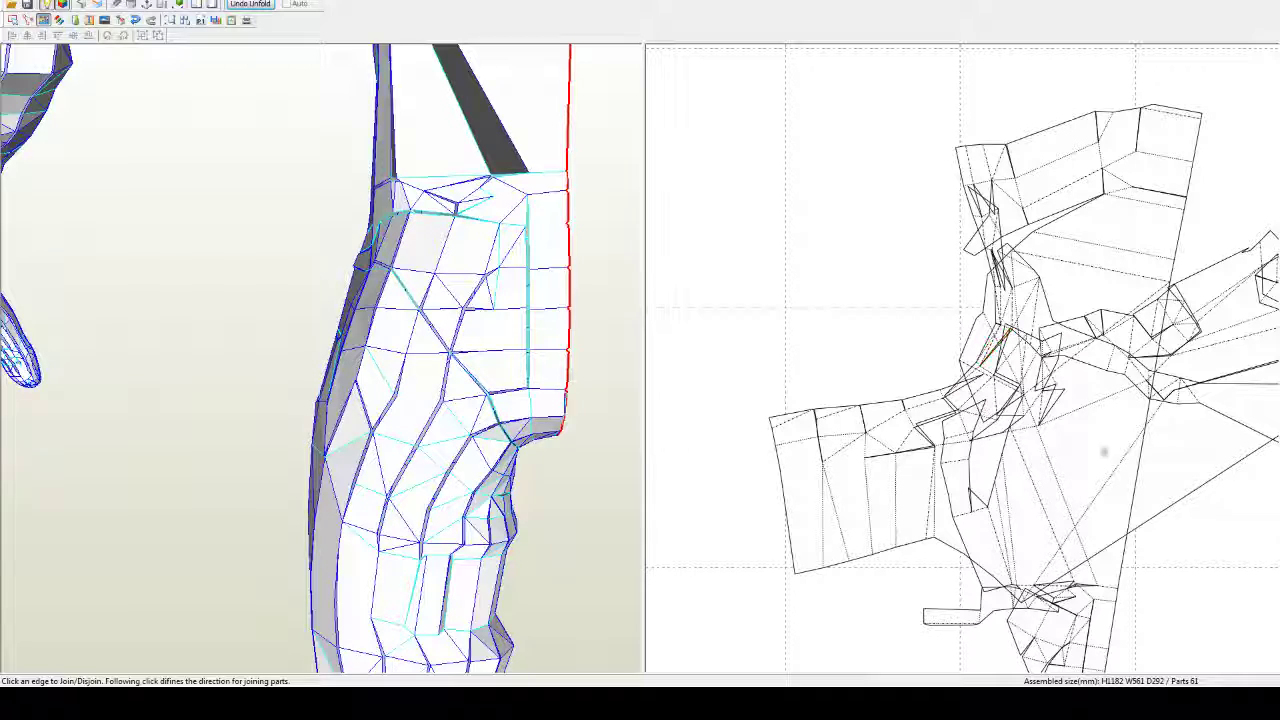
pyautogui.scroll(-3, 1065, 450)
pyautogui.moveTo(1044, 407); pyautogui.dragTo(1018, 384, button='middle')
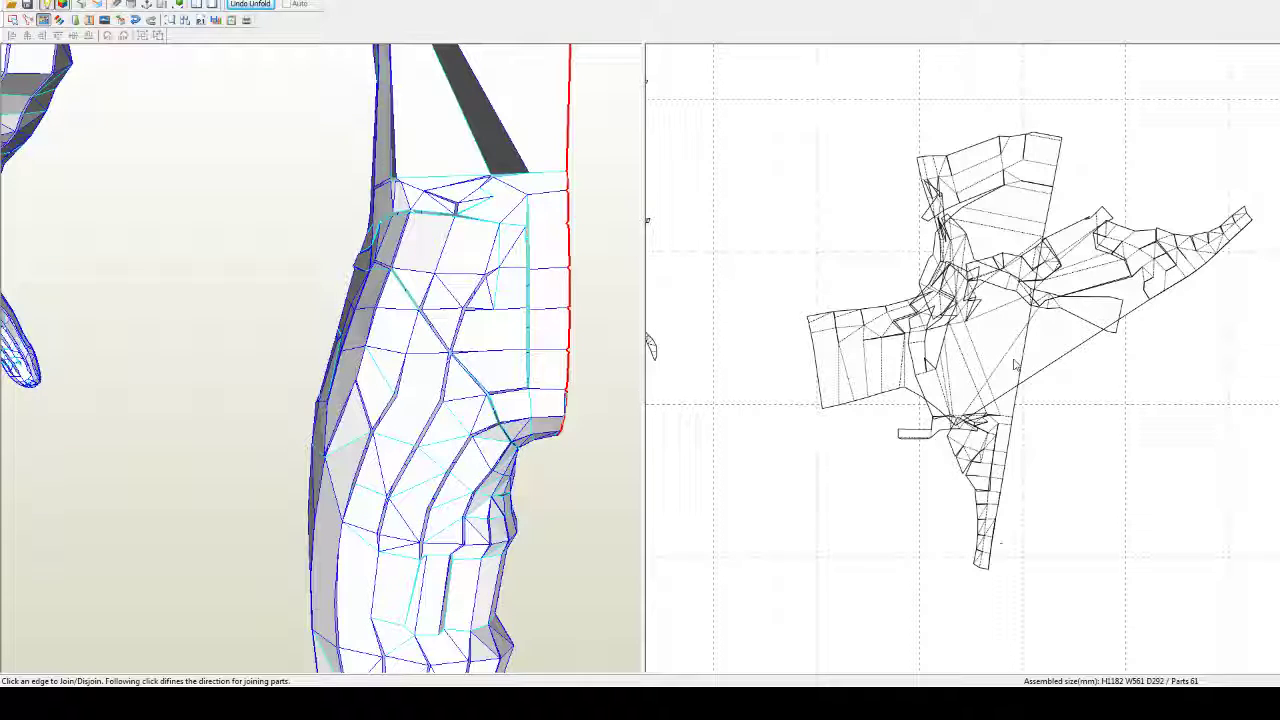
pyautogui.hotkey('ctrl', 'z')
# Step: Toggle the joins at the short slanted edge inside the overlapping side strip of the large torso part
pyautogui.scroll(3, 980, 340)
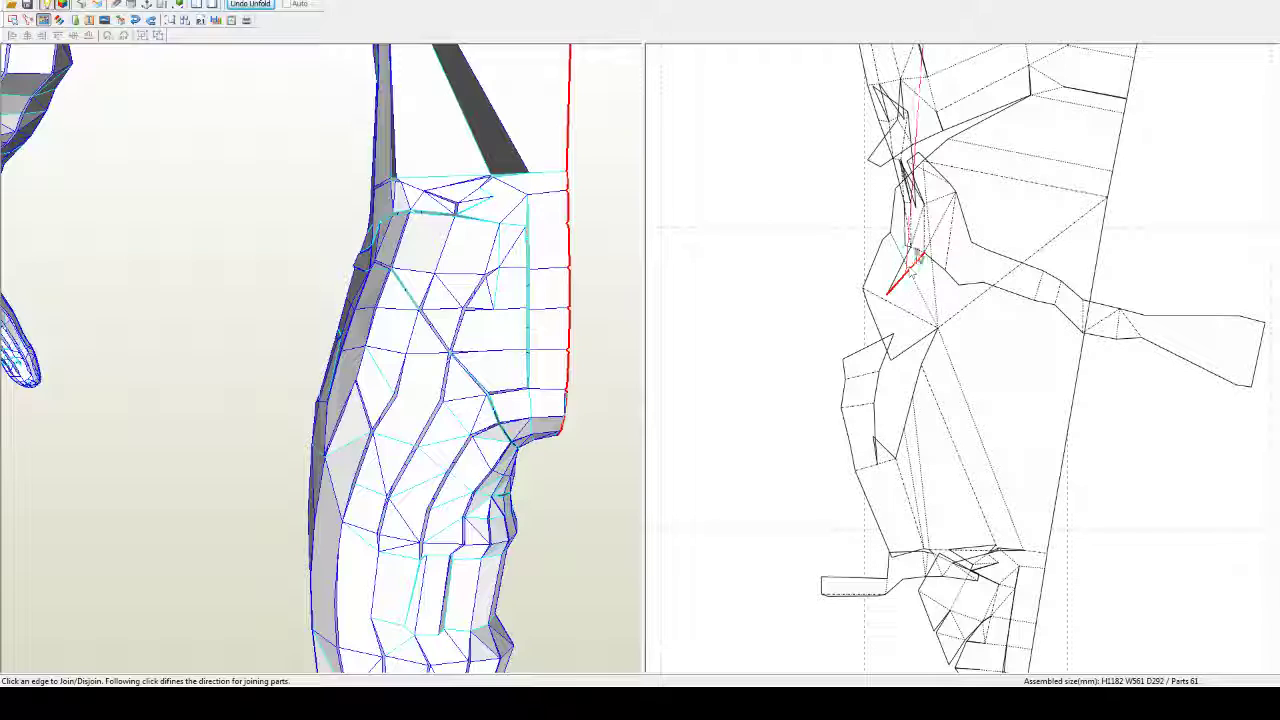
pyautogui.click(907, 270)
pyautogui.scroll(-4, 903, 286)
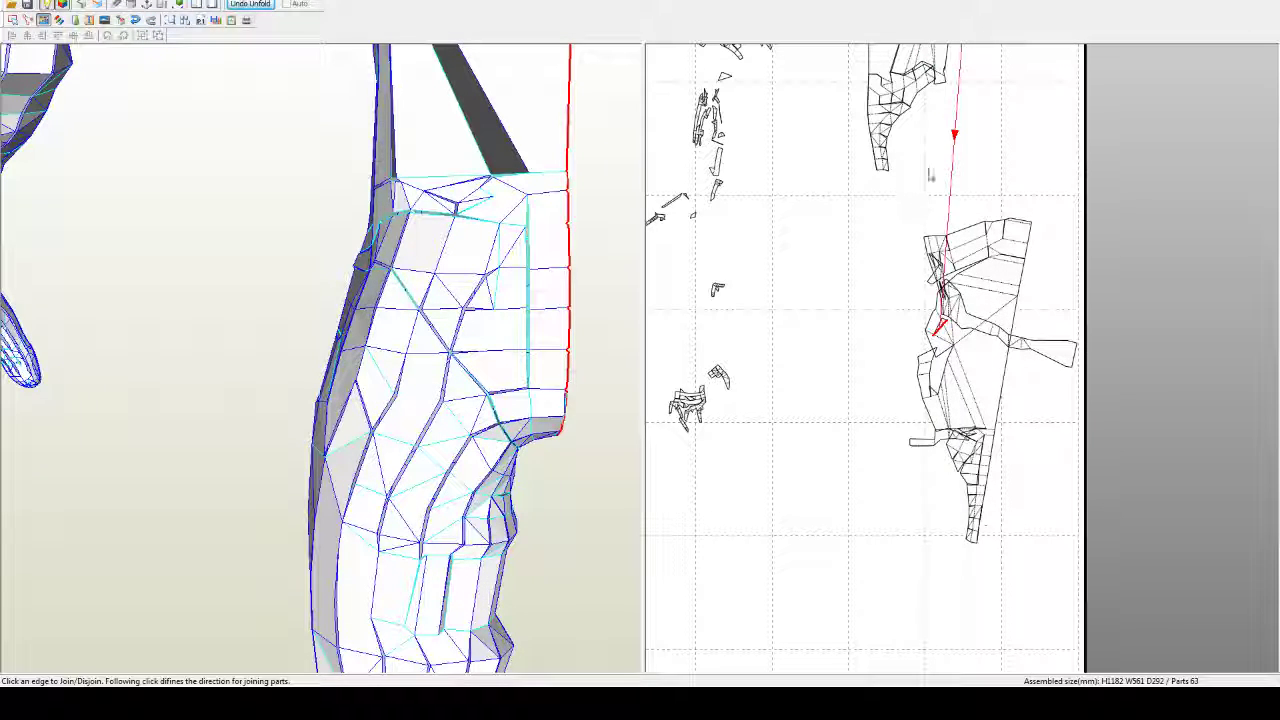
pyautogui.click(962, 116)
pyautogui.scroll(4, 877, 436)
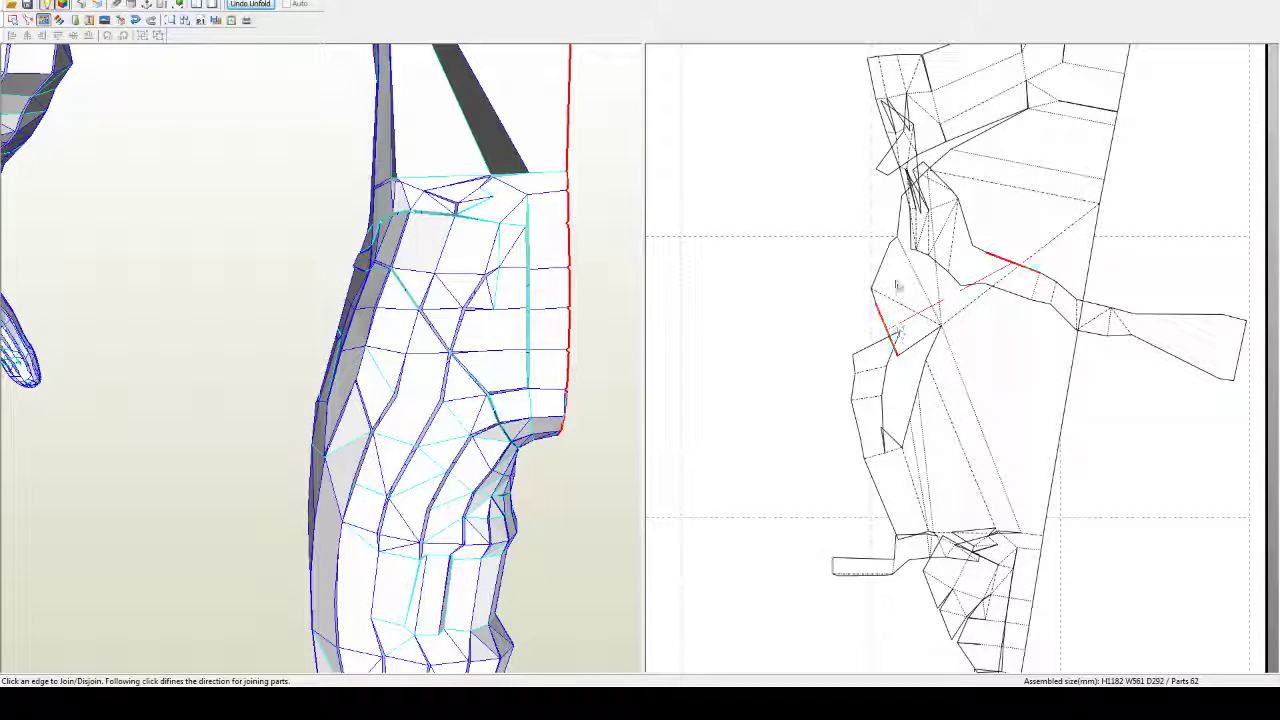
# Step: Cut and rejoin the small faces at the side strip's upper end so the strip swings closer to the torso part's outer side
pyautogui.click(888, 128)
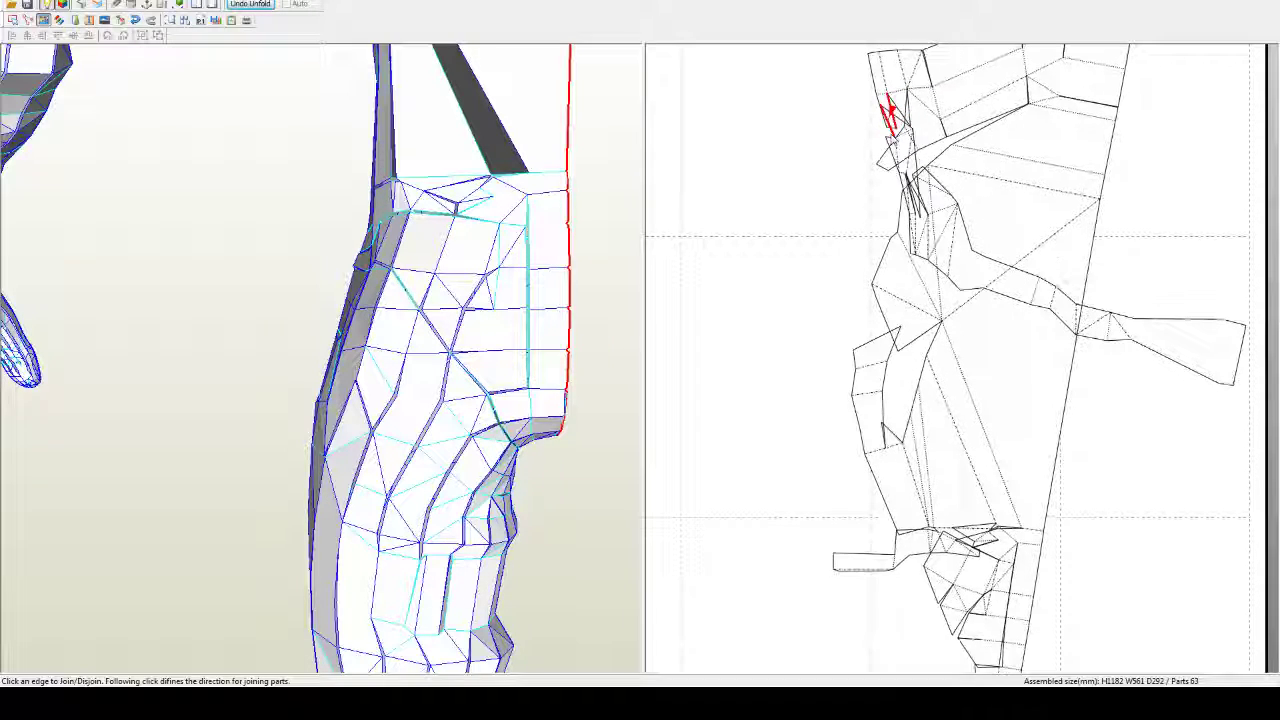
pyautogui.click(898, 110)
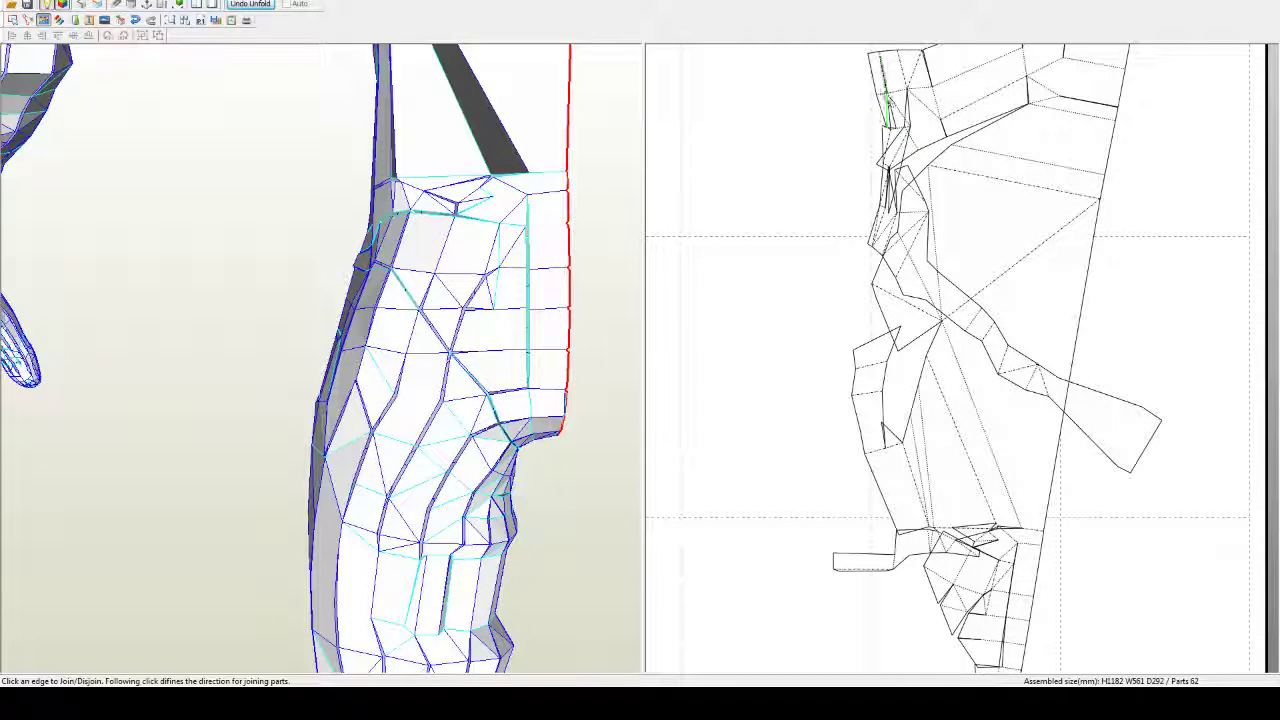
pyautogui.click(887, 96)
pyautogui.click(888, 74)
pyautogui.click(883, 93)
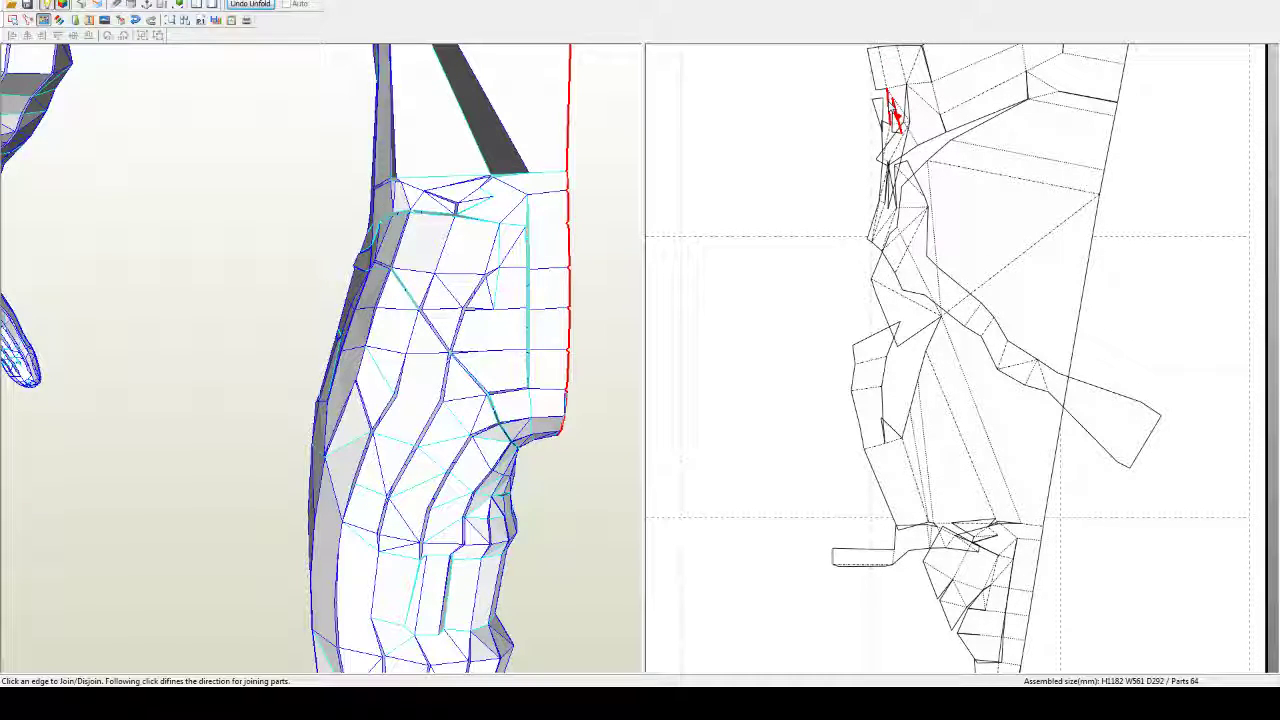
pyautogui.click(896, 114)
pyautogui.click(885, 107)
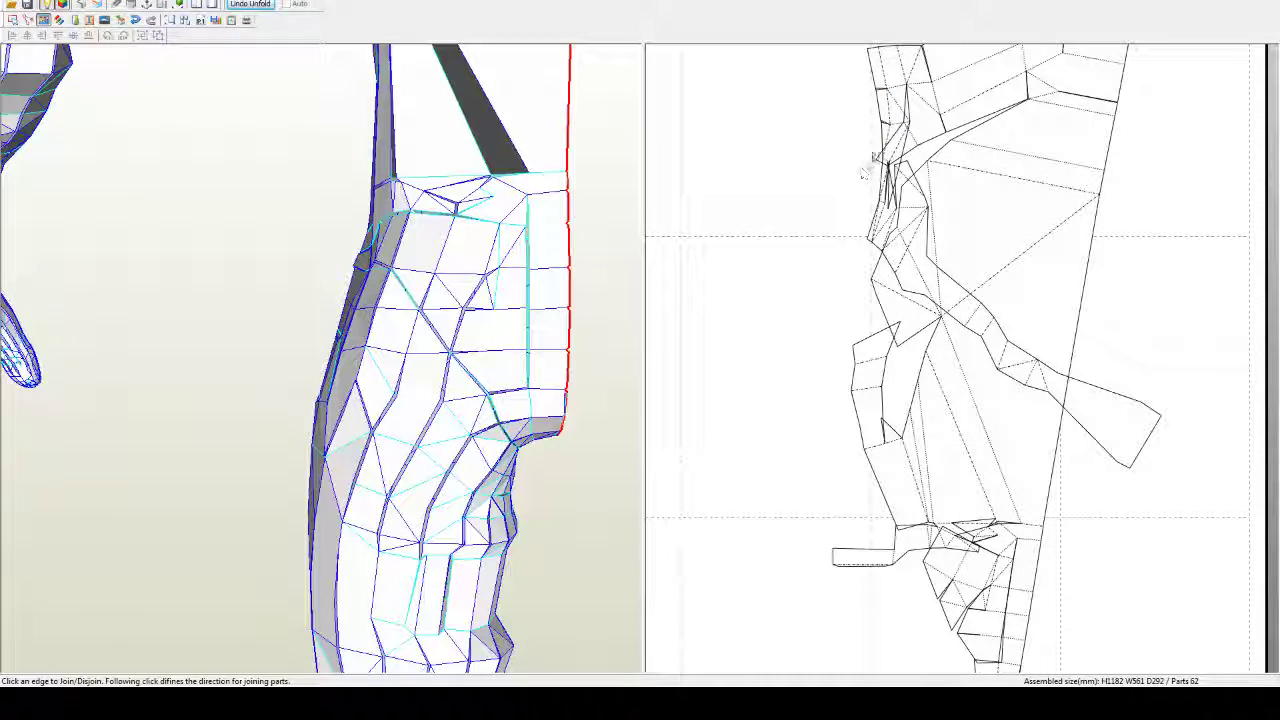
pyautogui.click(900, 104)
pyautogui.click(908, 106)
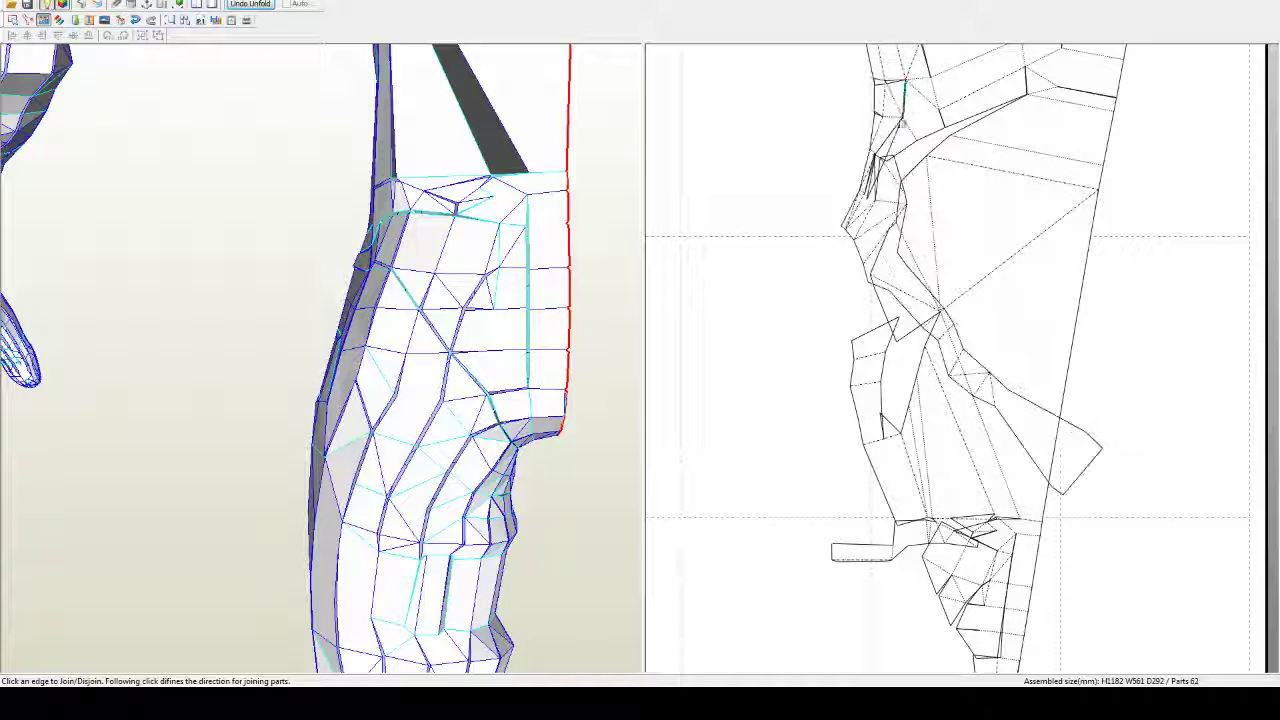
# Step: Detach the block at the upper band's outer end and rejoin it to the torso part along its lower edge
pyautogui.moveTo(997, 171); pyautogui.dragTo(1002, 284, button='middle')
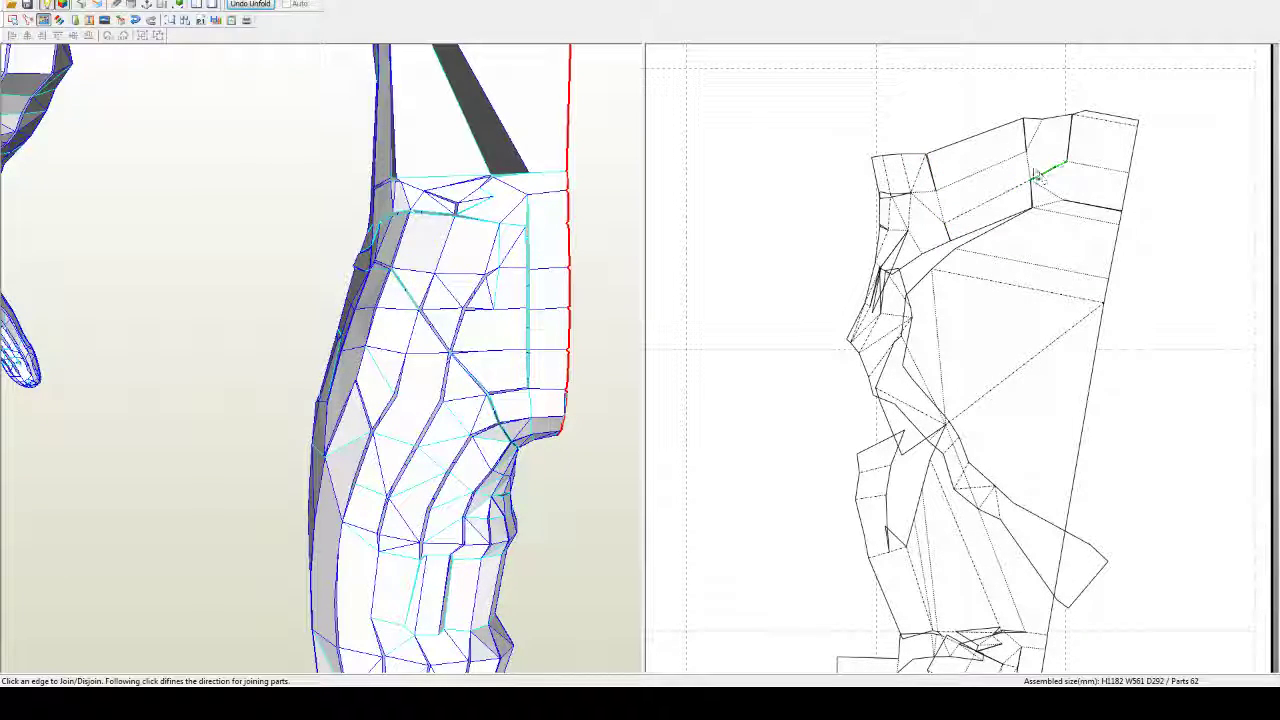
pyautogui.click(1066, 180)
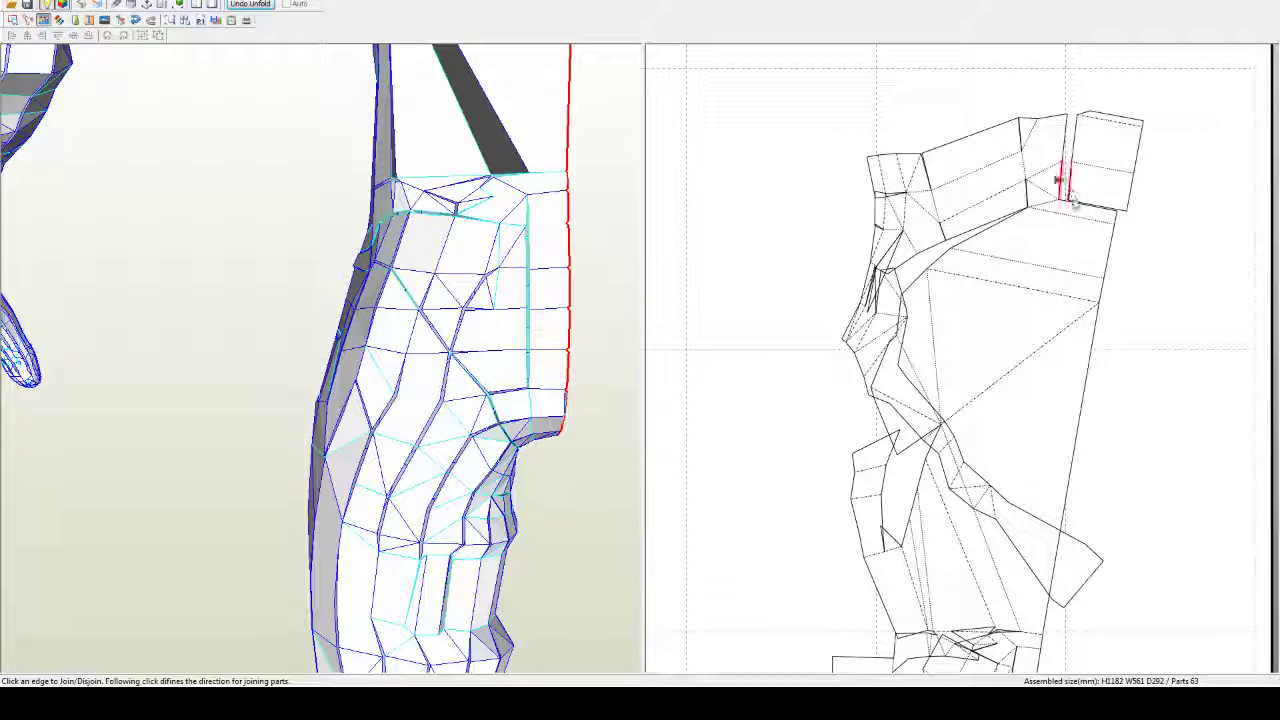
pyautogui.click(1077, 208)
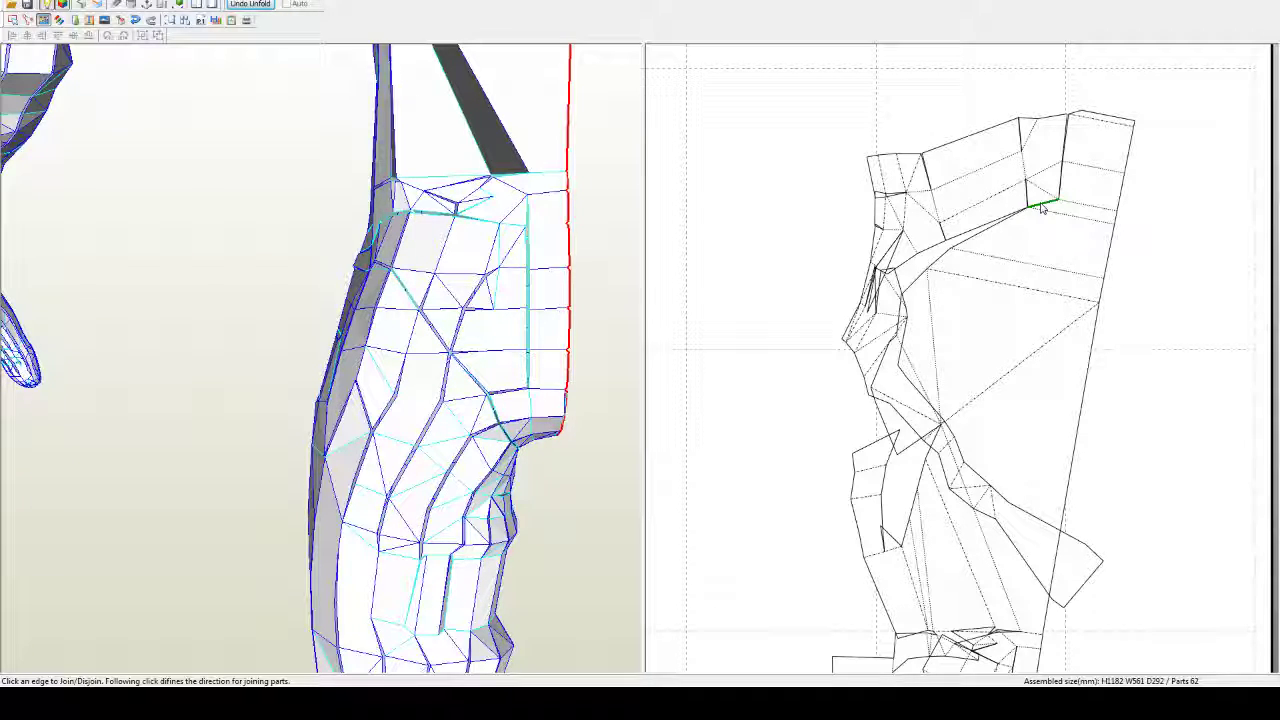
# Step: Cut the side strip at its narrow upper end and rejoin it along the neighbouring edge, swinging it outward
pyautogui.moveTo(1006, 353); pyautogui.dragTo(996, 324, button='middle')
pyautogui.click(868, 242)
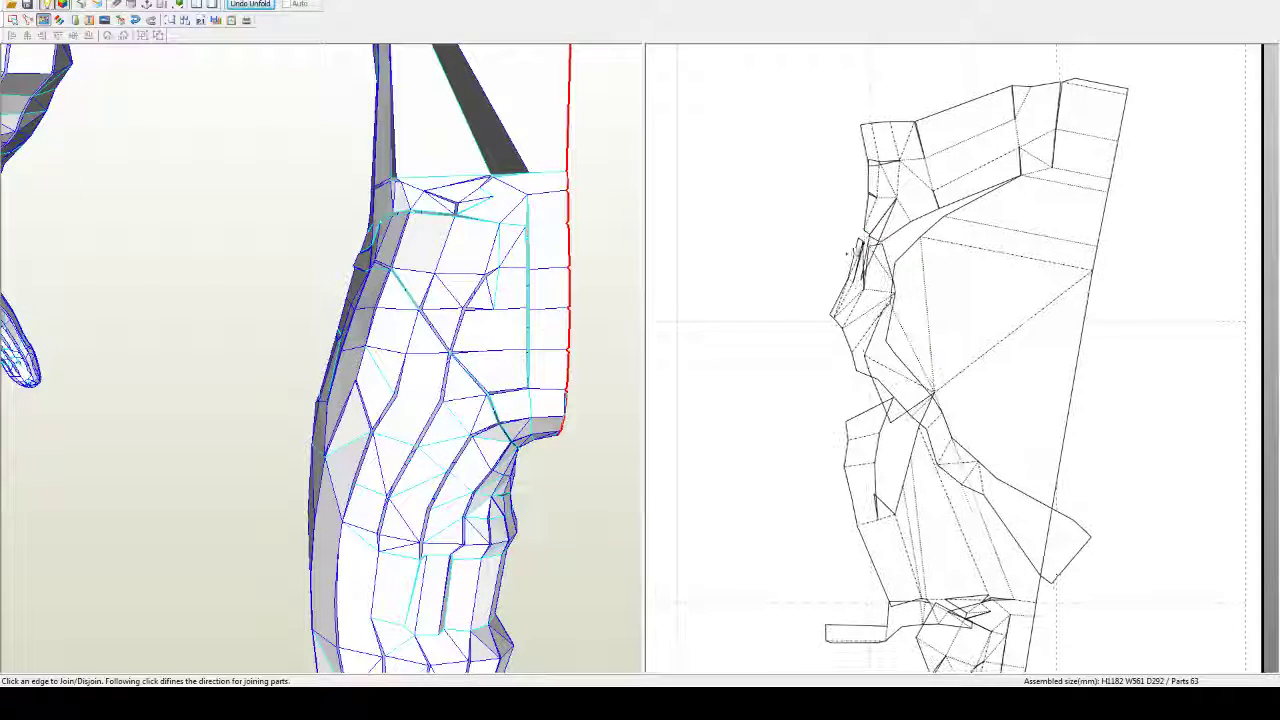
pyautogui.click(886, 271)
pyautogui.click(895, 280)
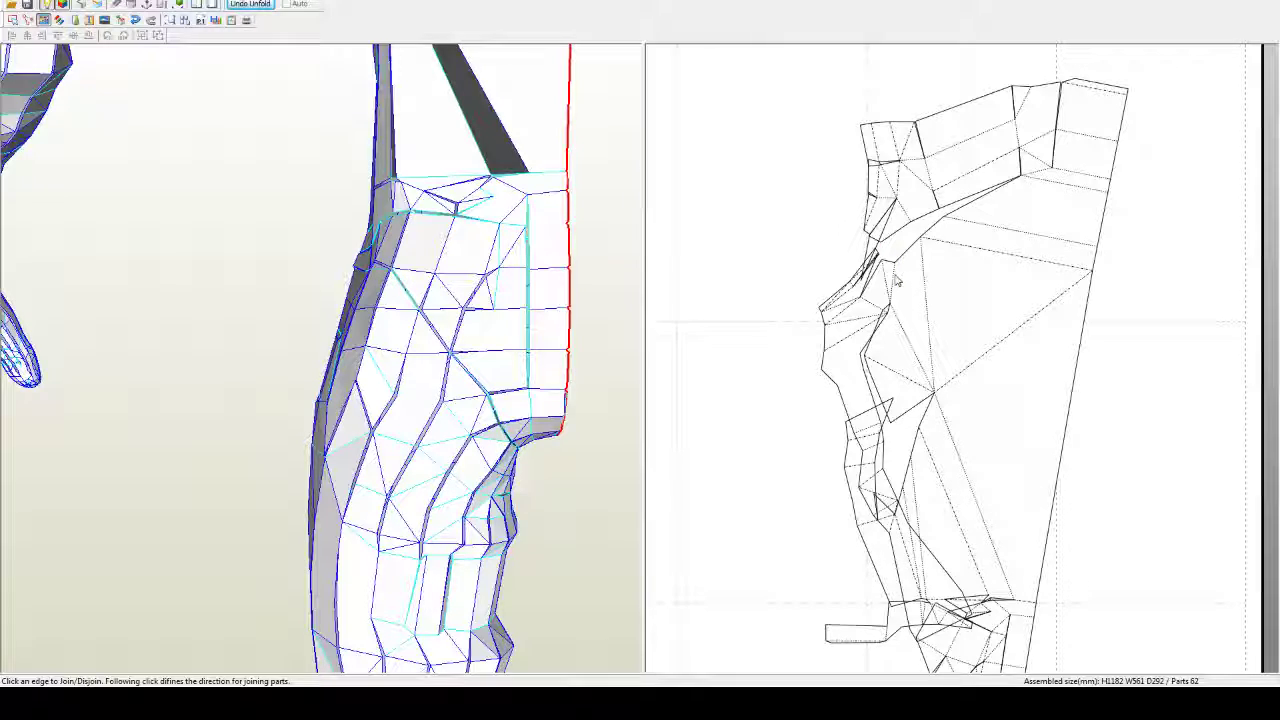
# Step: Split the side strip at its crosswise edge, rejoin its lower length to the torso part, and move its end section onto the adjoining piece's outer edge
pyautogui.scroll(-4, 890, 285)
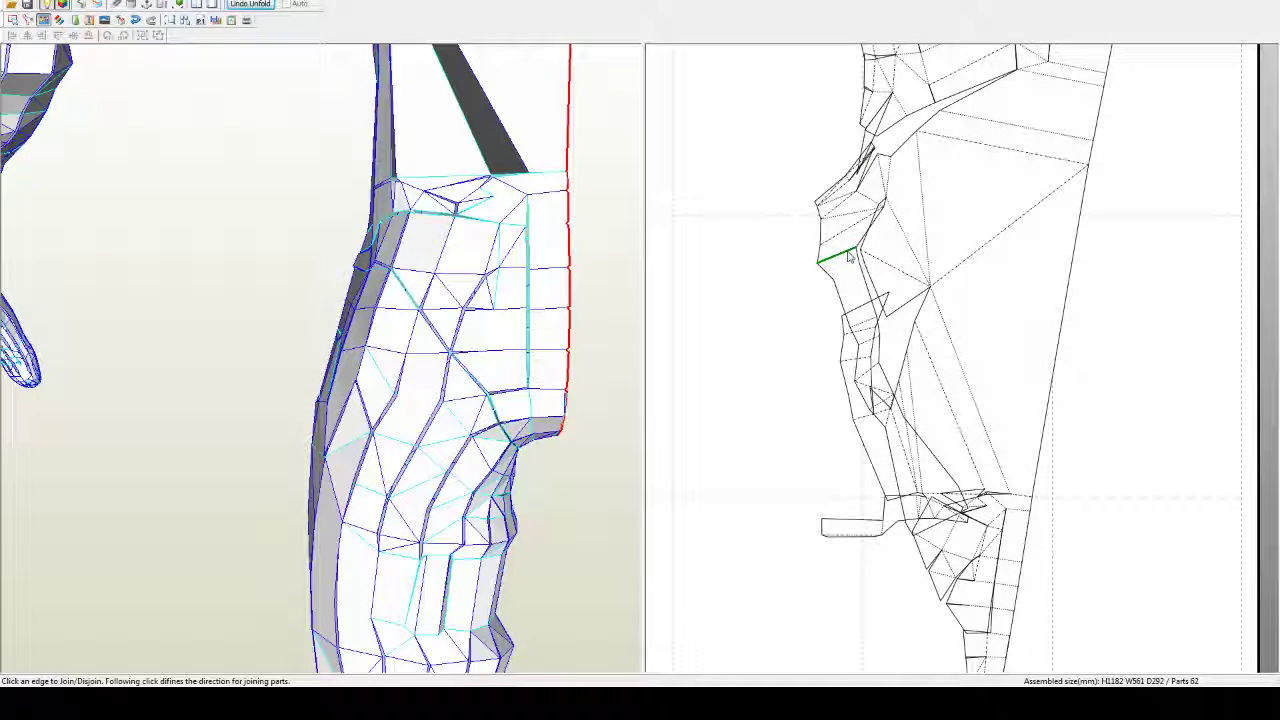
pyautogui.click(849, 257)
pyautogui.click(872, 290)
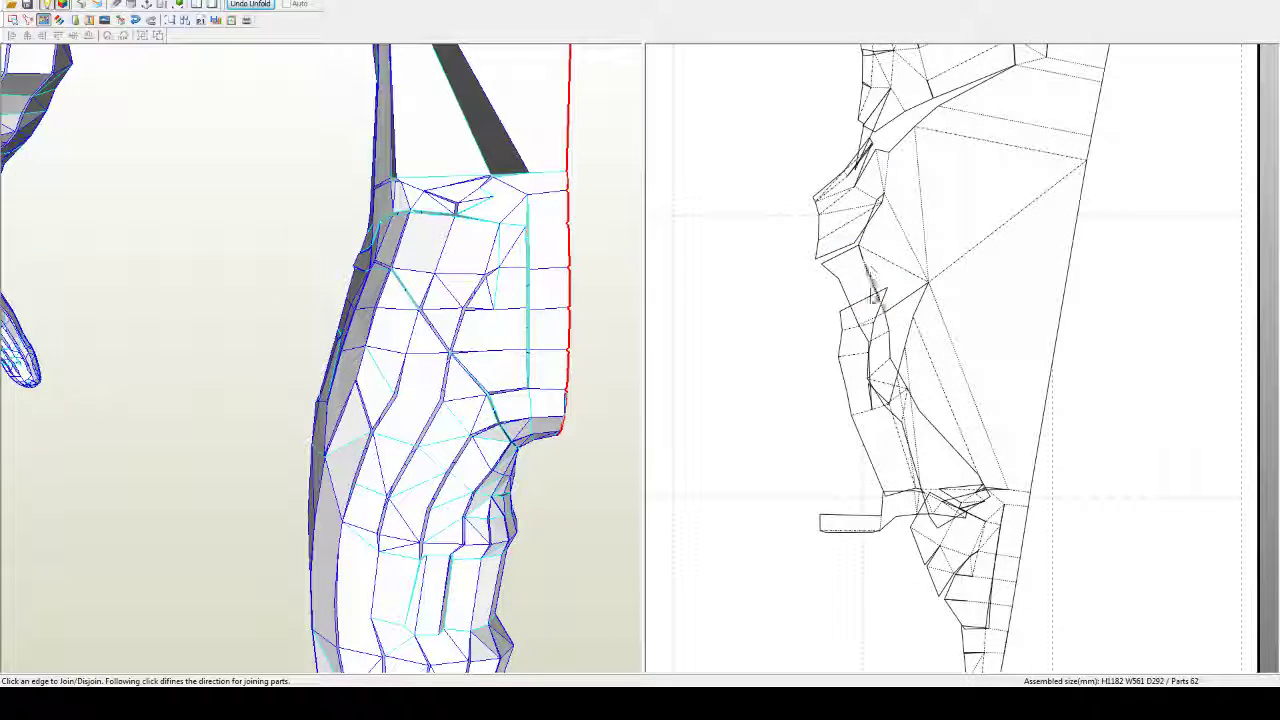
pyautogui.click(880, 318)
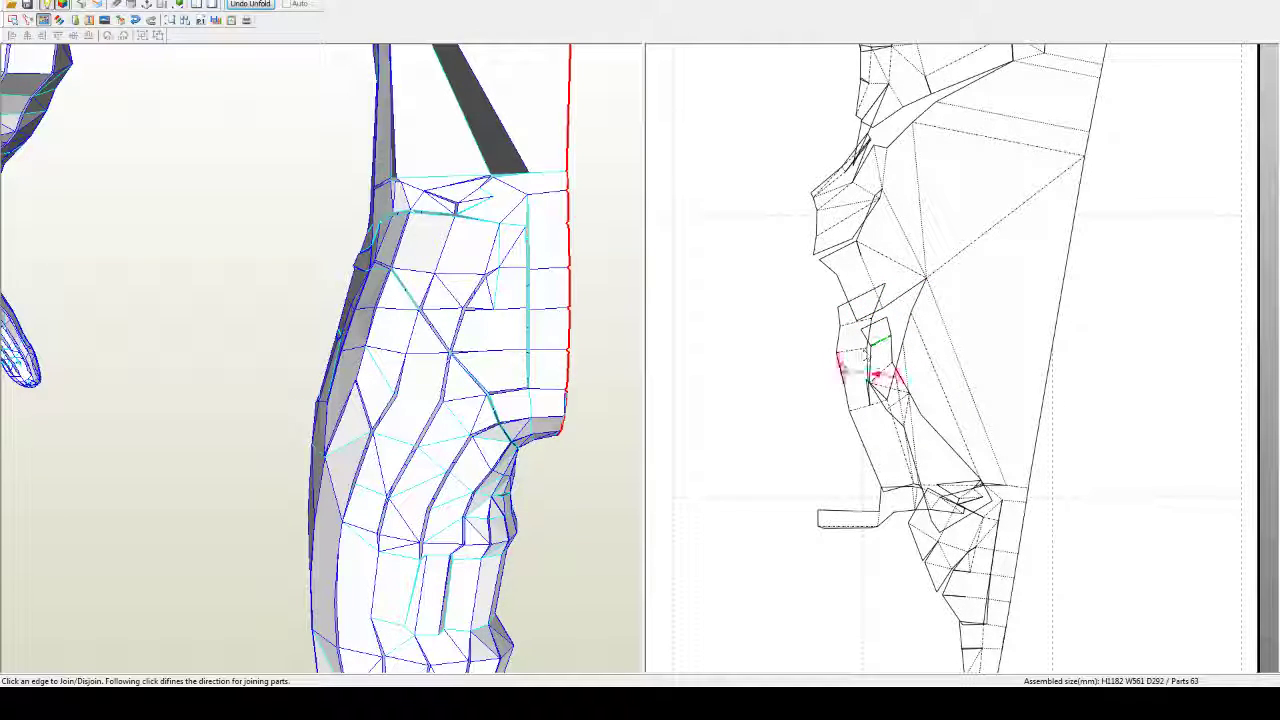
pyautogui.click(866, 370)
# Step: Detach the large four-sided face from the strip's lower end and rejoin it along the torso part's long slanted edge
pyautogui.scroll(-2, 927, 370)
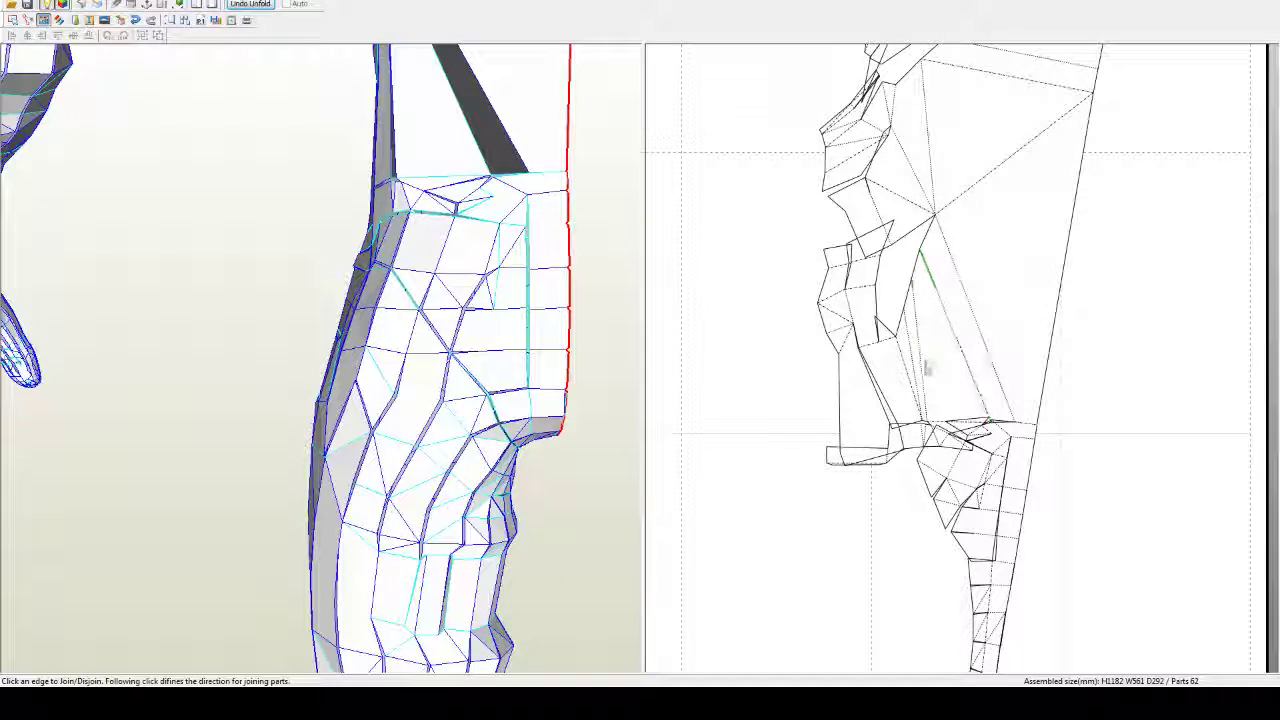
pyautogui.click(850, 360)
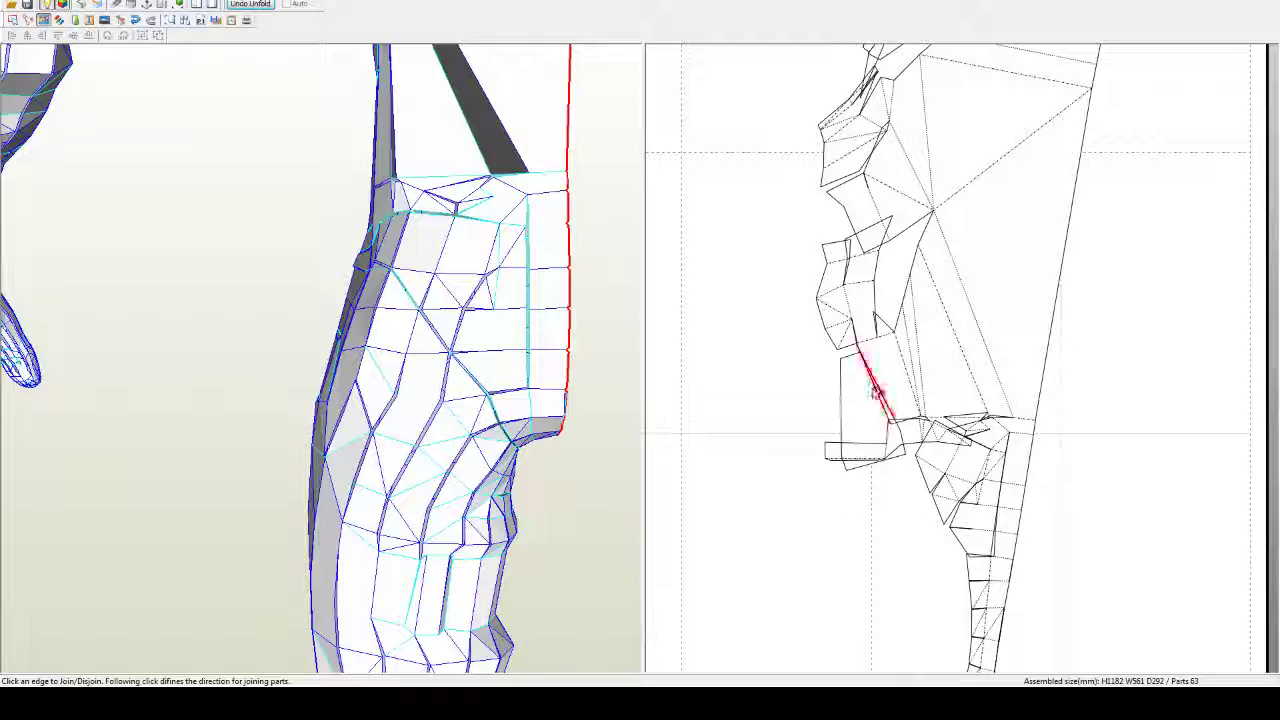
pyautogui.click(876, 392)
# Step: Detach the narrow rectangular strip from the waist piece and join it along the large four-sided face's lower edge
pyautogui.moveTo(896, 490); pyautogui.dragTo(877, 400, button='middle')
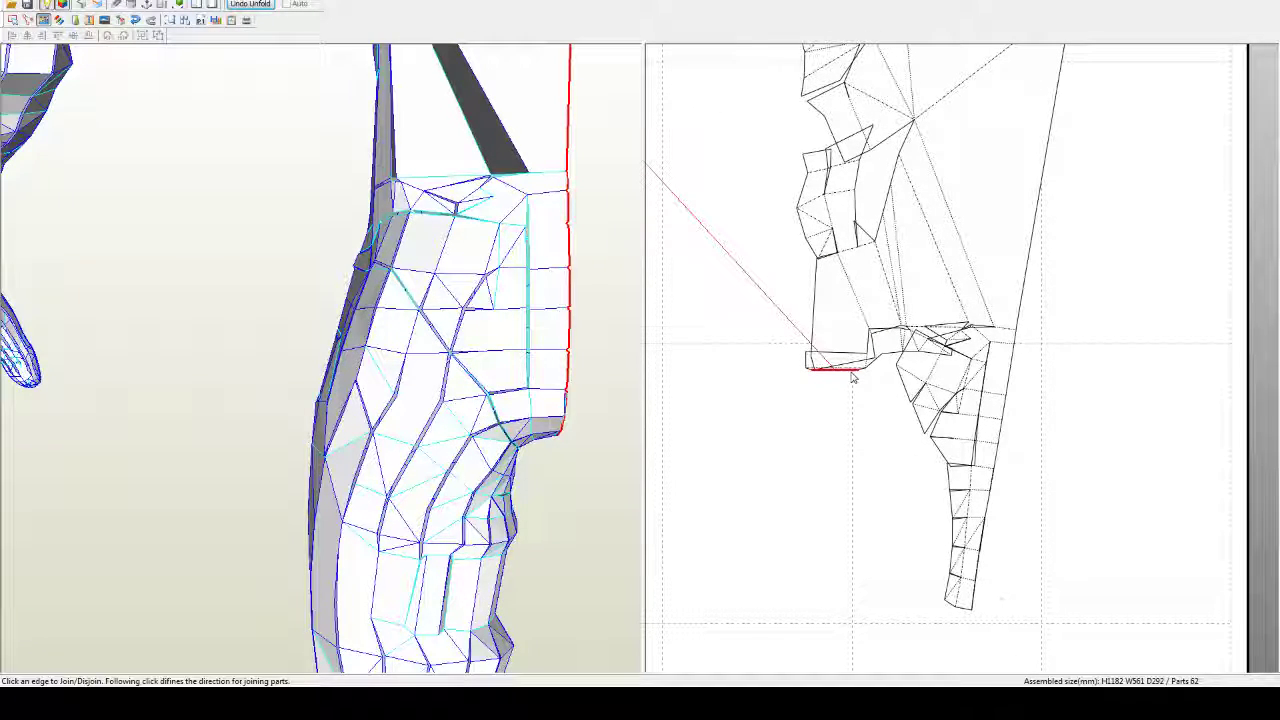
pyautogui.moveTo(570, 330); pyautogui.dragTo(514, 309)
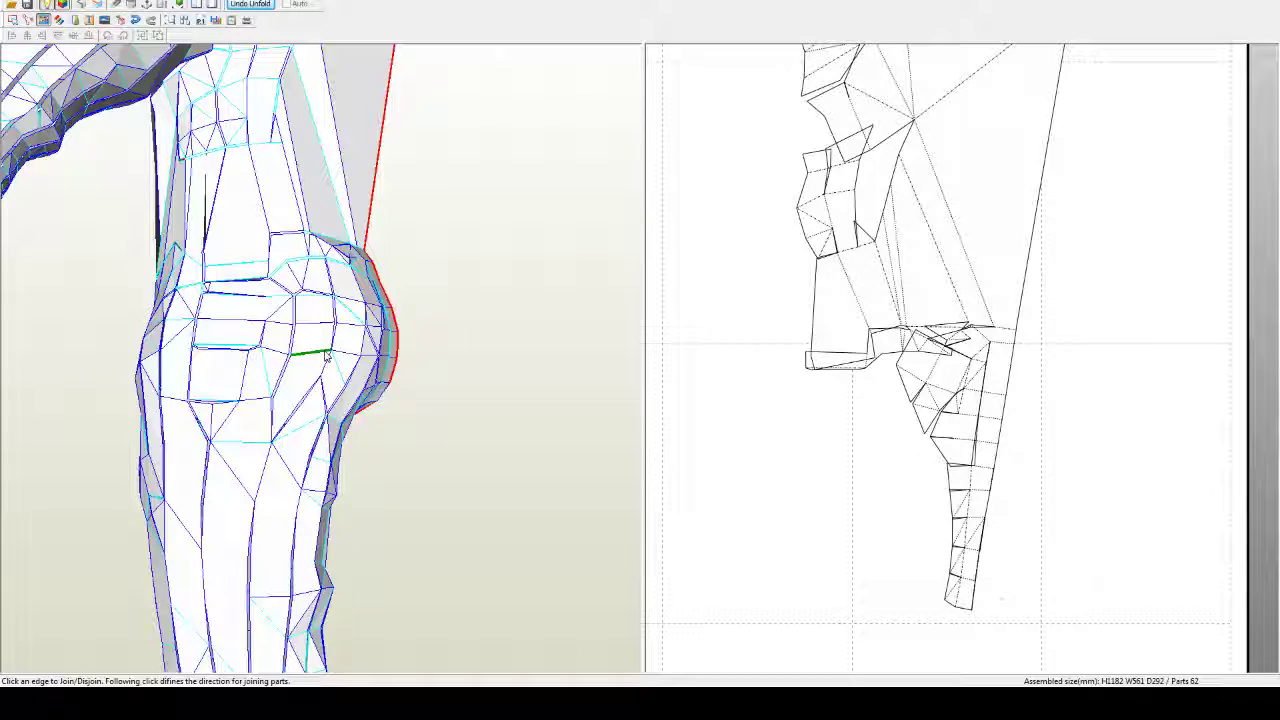
pyautogui.moveTo(330, 350); pyautogui.dragTo(320, 338)
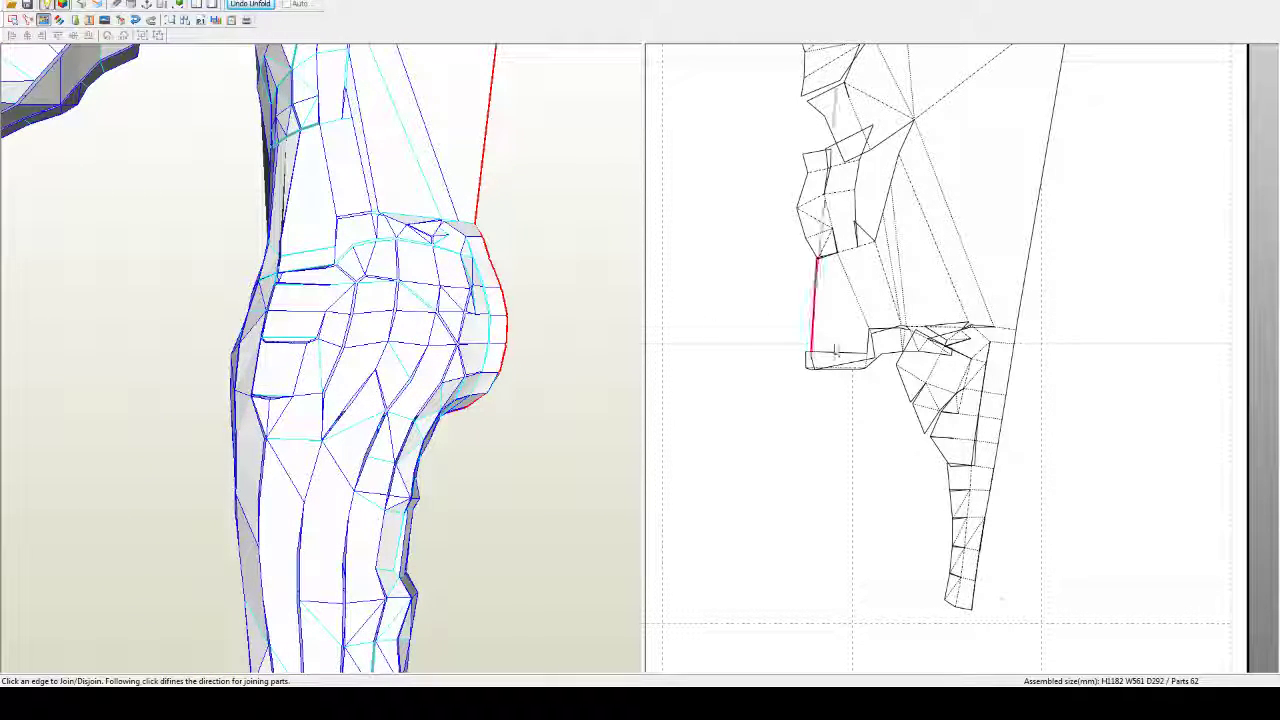
pyautogui.scroll(3, 906, 422)
pyautogui.moveTo(906, 422); pyautogui.dragTo(1036, 417, button='right')
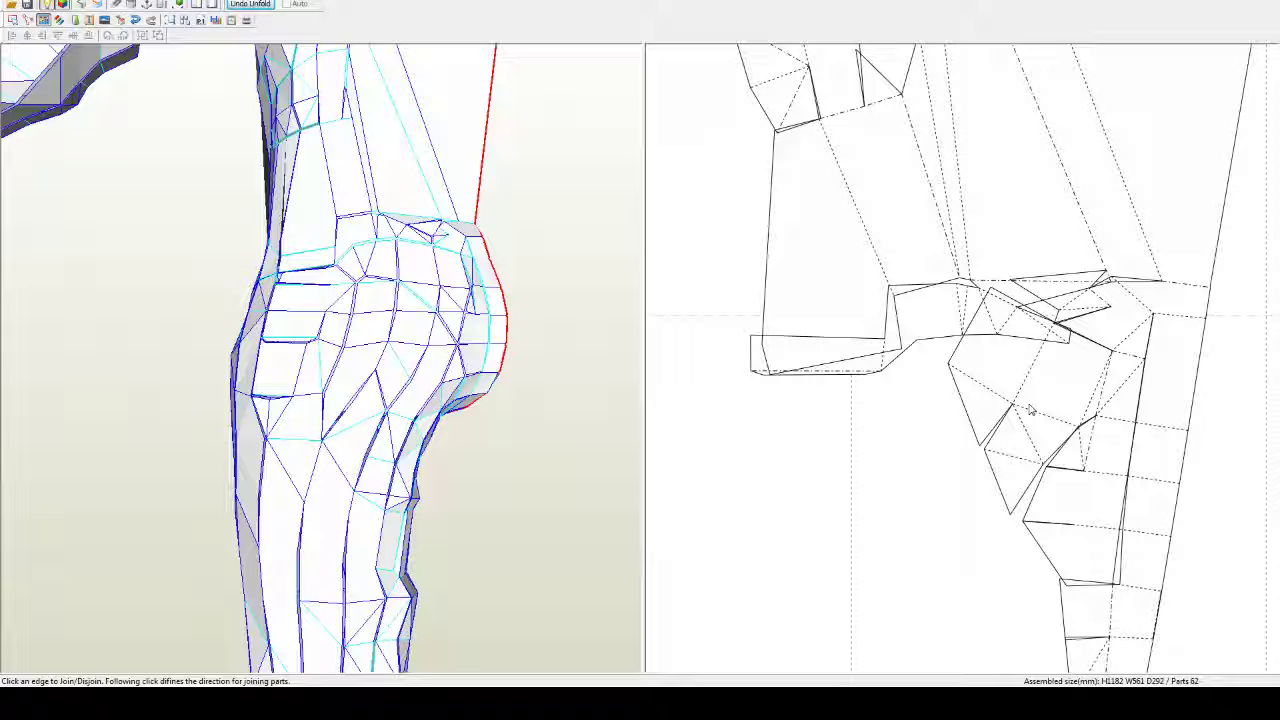
pyautogui.click(855, 357)
pyautogui.click(874, 362)
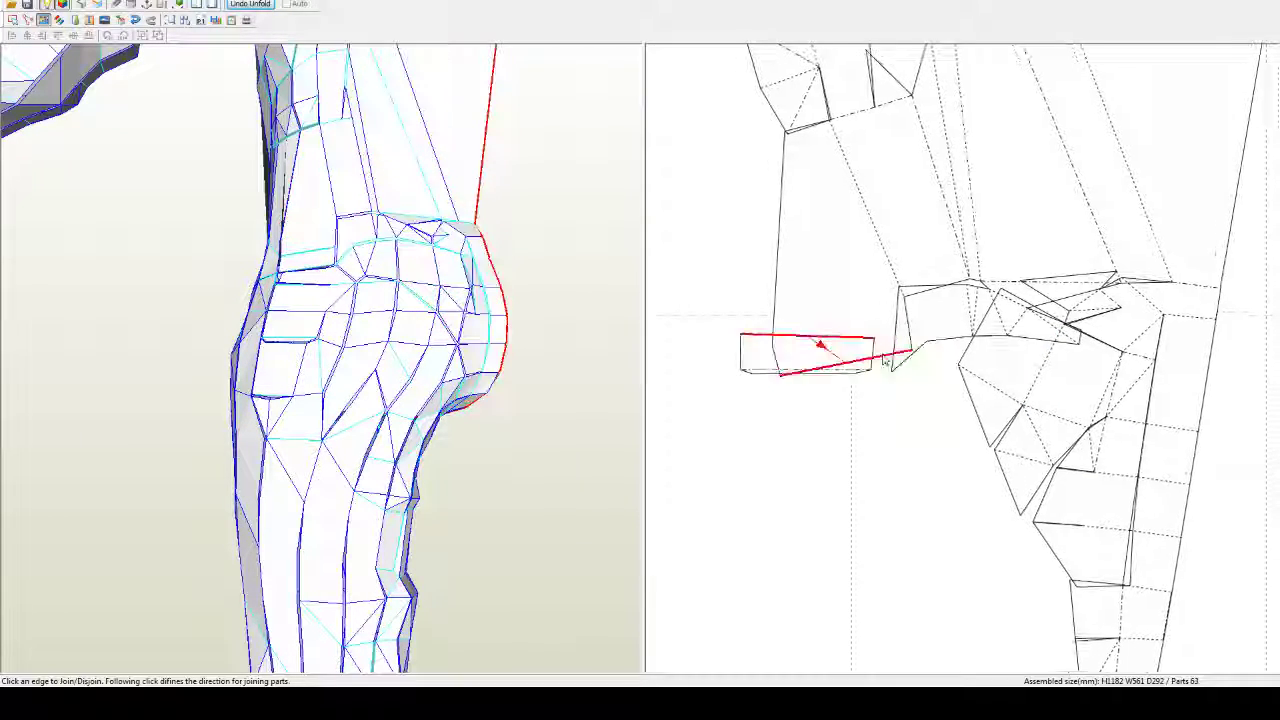
pyautogui.click(881, 360)
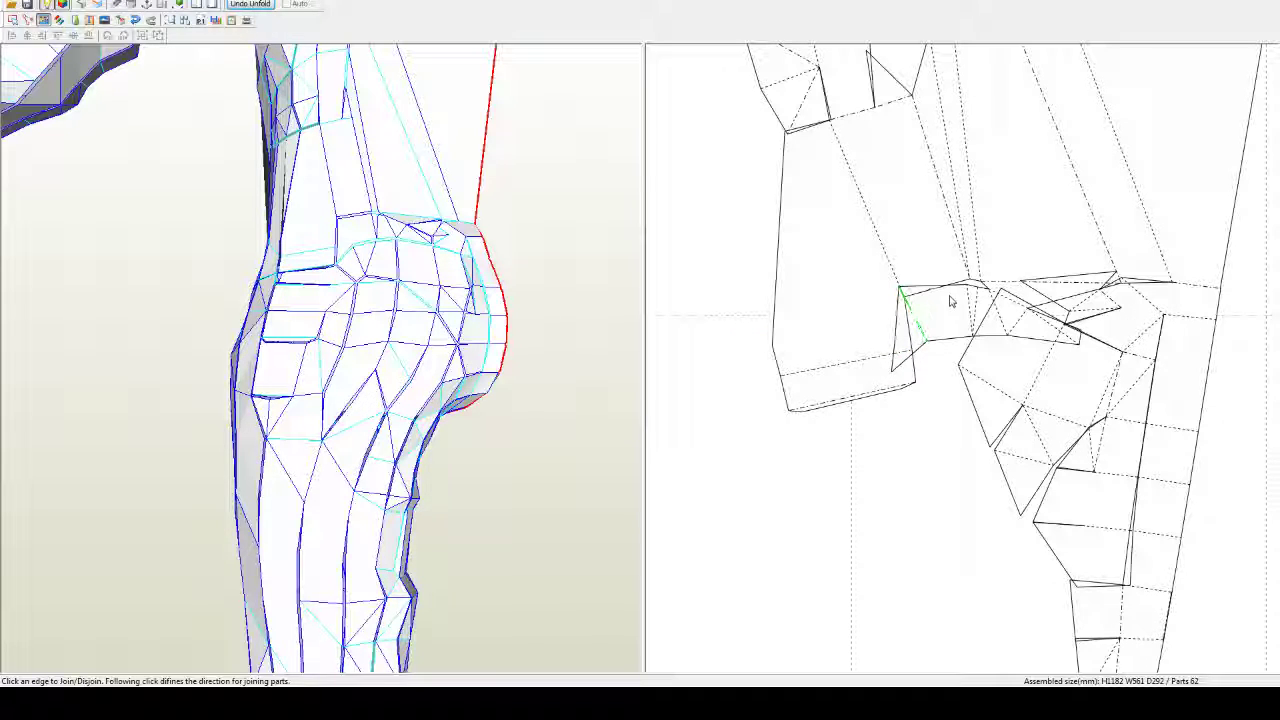
# Step: Rework the joined faces of the narrow waist strip at the top of the hip pattern by separating and rejoining its edges
pyautogui.click(1003, 302)
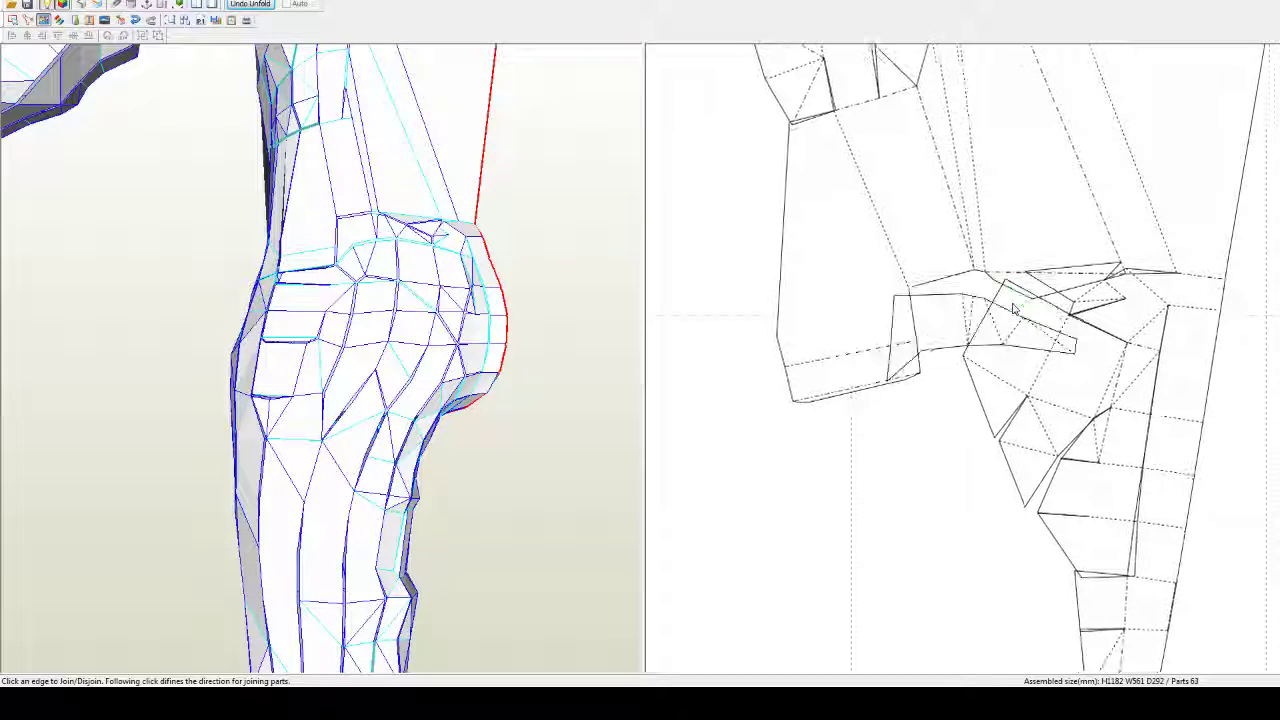
pyautogui.click(945, 284)
pyautogui.click(945, 284)
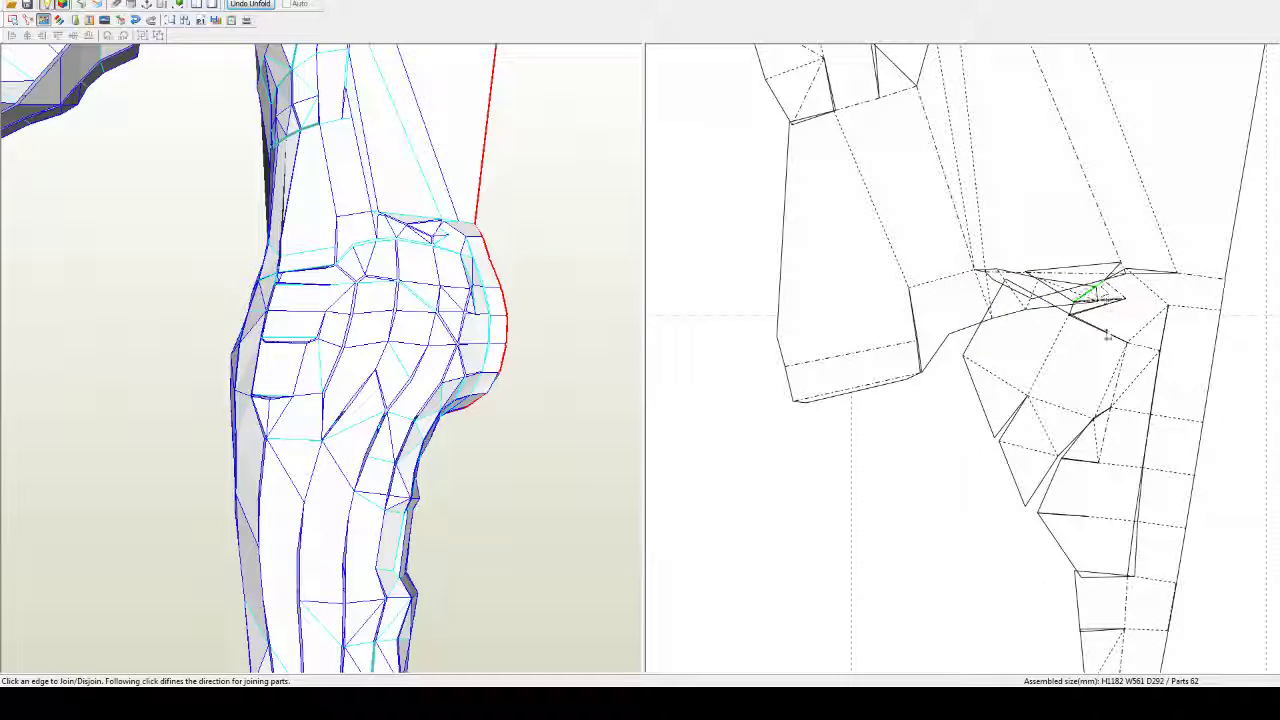
# Step: Detach the hip pattern from the large body piece along the body's lower rear edge, and join the neighbouring faces to the waist strip
pyautogui.moveTo(1074, 368); pyautogui.dragTo(1062, 364, button='middle')
pyautogui.click(1182, 272)
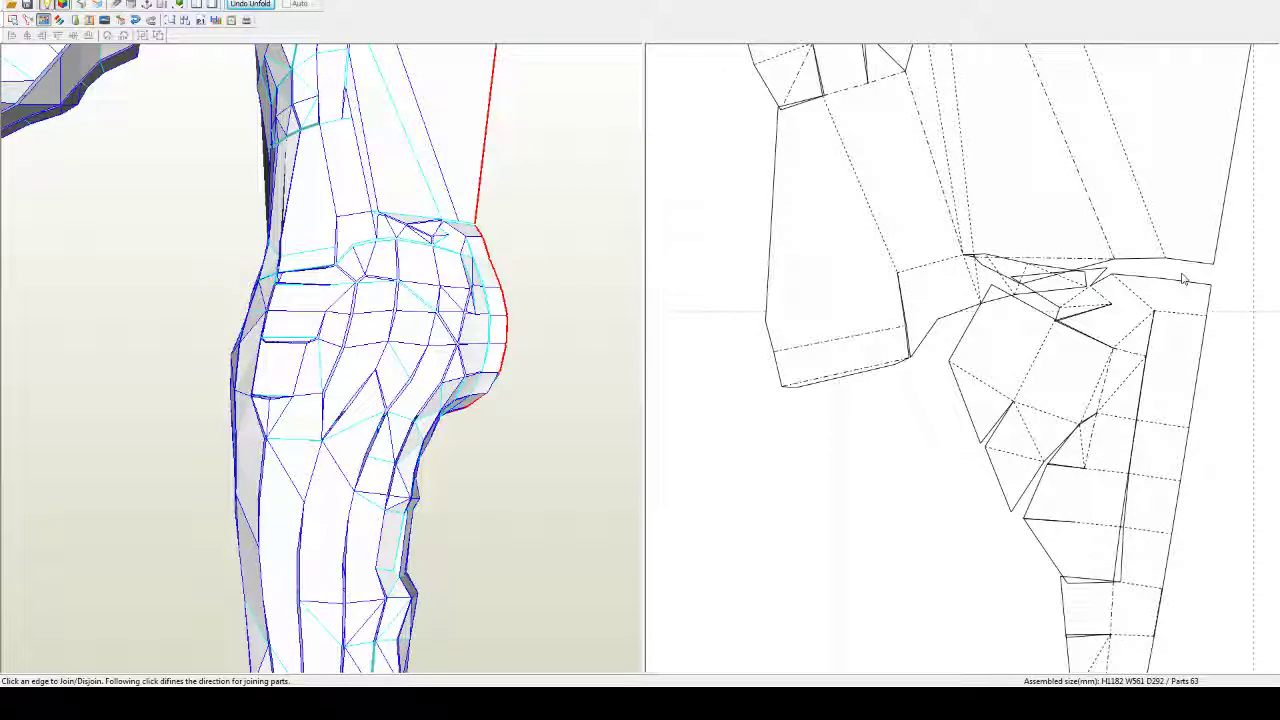
pyautogui.moveTo(1011, 291); pyautogui.dragTo(911, 316, button='middle')
pyautogui.scroll(3, 917, 229)
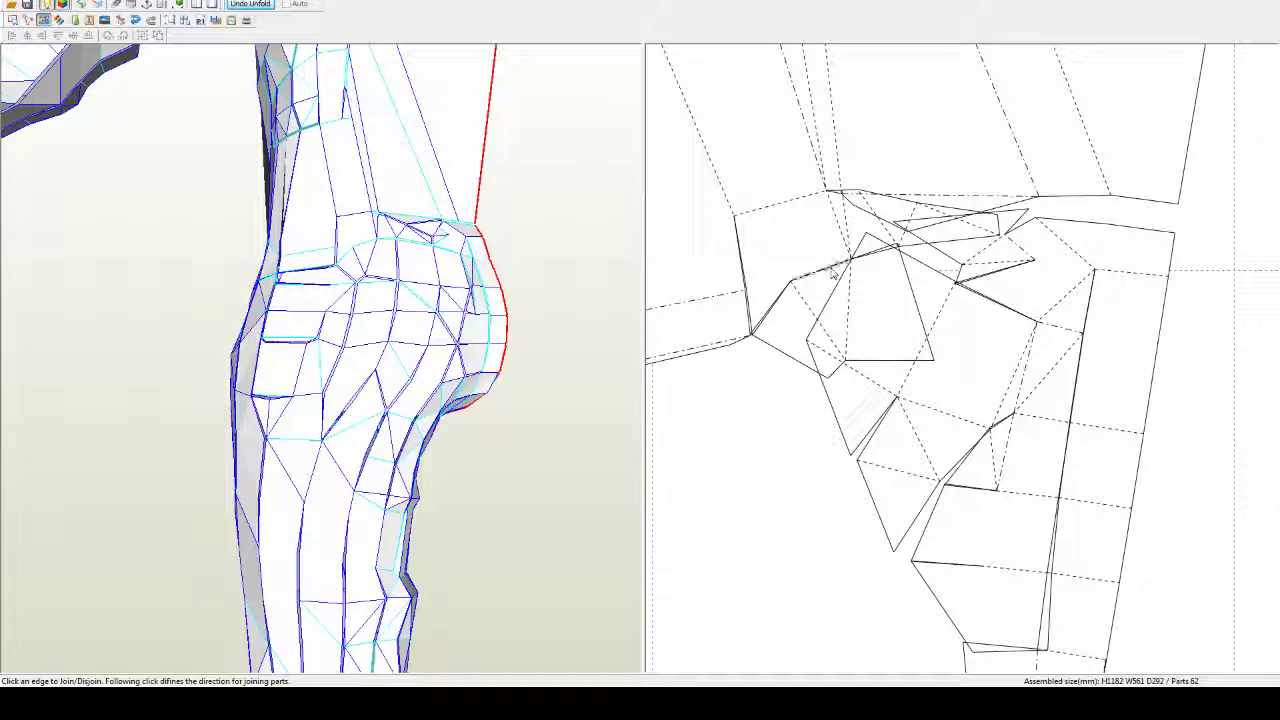
pyautogui.click(866, 364)
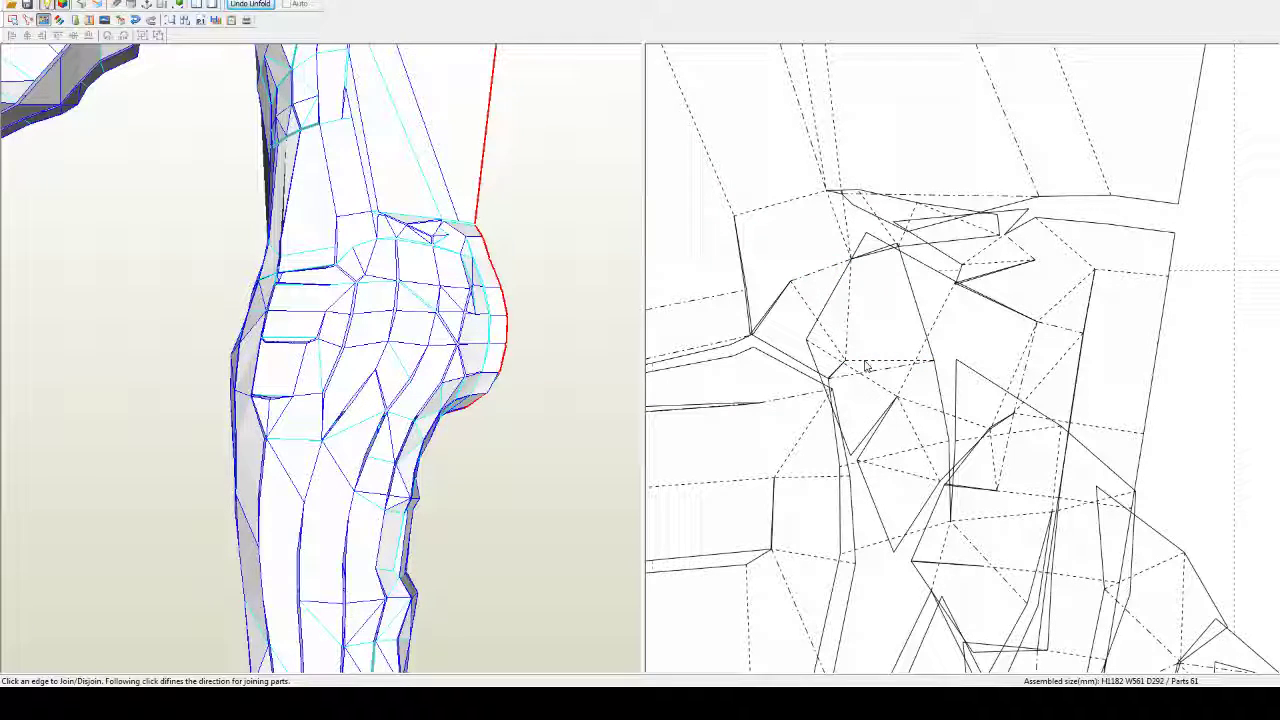
pyautogui.scroll(-5, 871, 420)
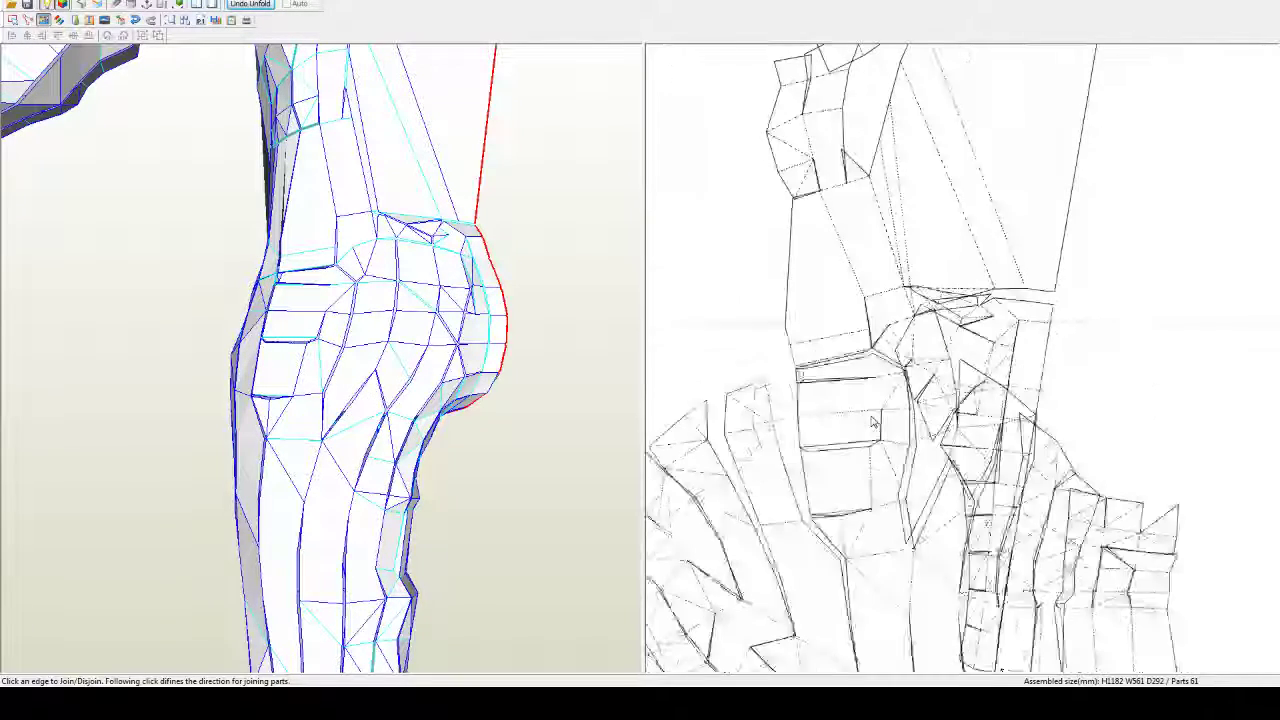
pyautogui.scroll(-1, 871, 422)
pyautogui.hotkey('ctrl', 'z')
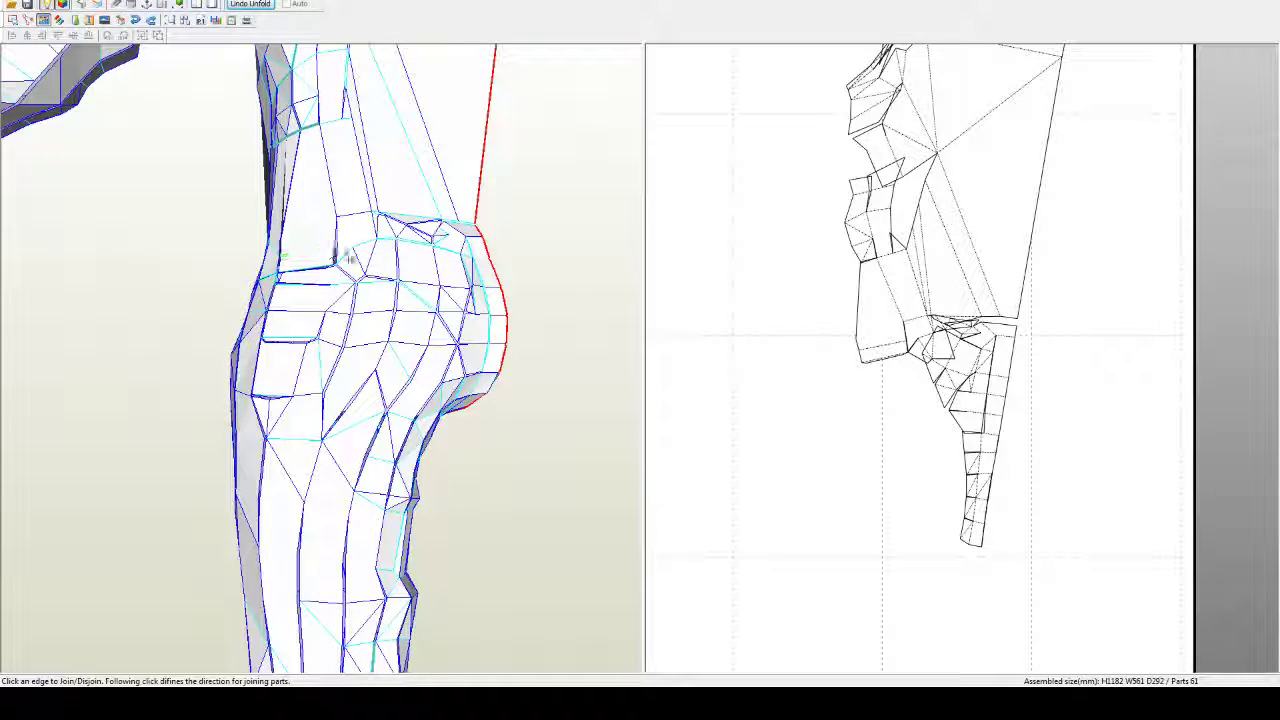
# Step: Join the hip pattern to the waist strip along their shared front edge, and separate that strip from the body piece
pyautogui.click(400, 282)
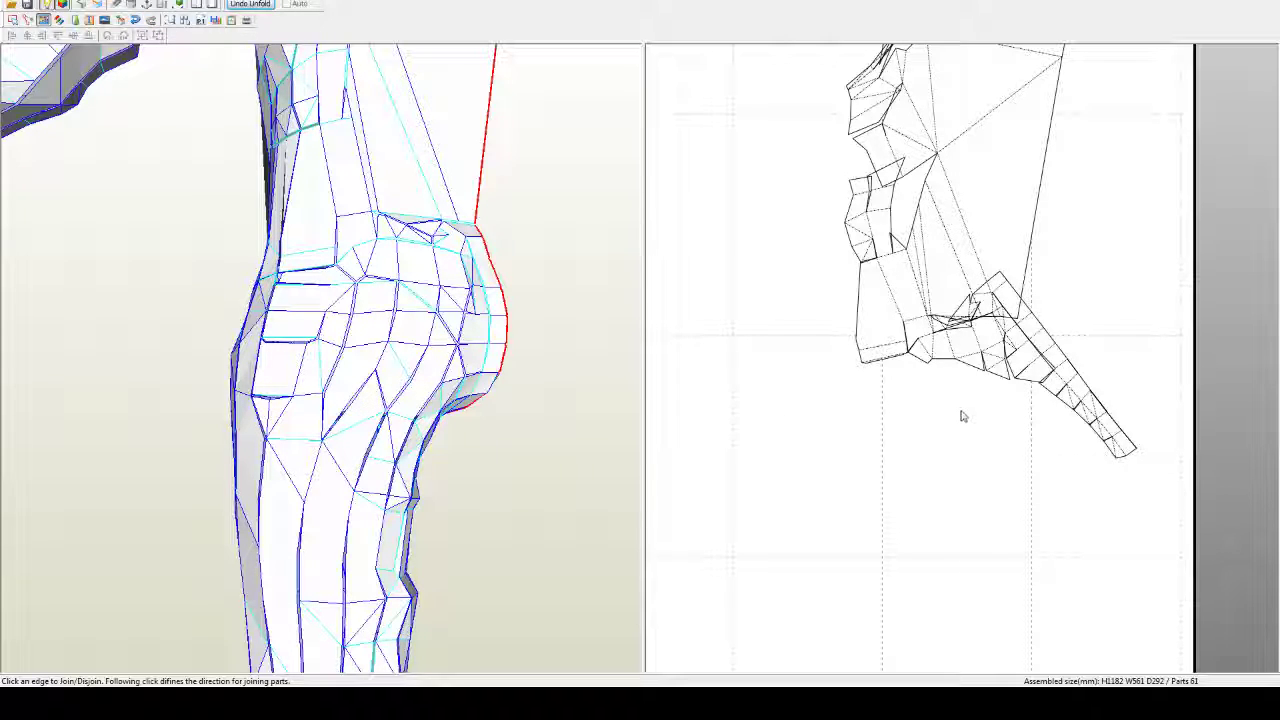
pyautogui.moveTo(488, 352); pyautogui.dragTo(439, 353, button='right')
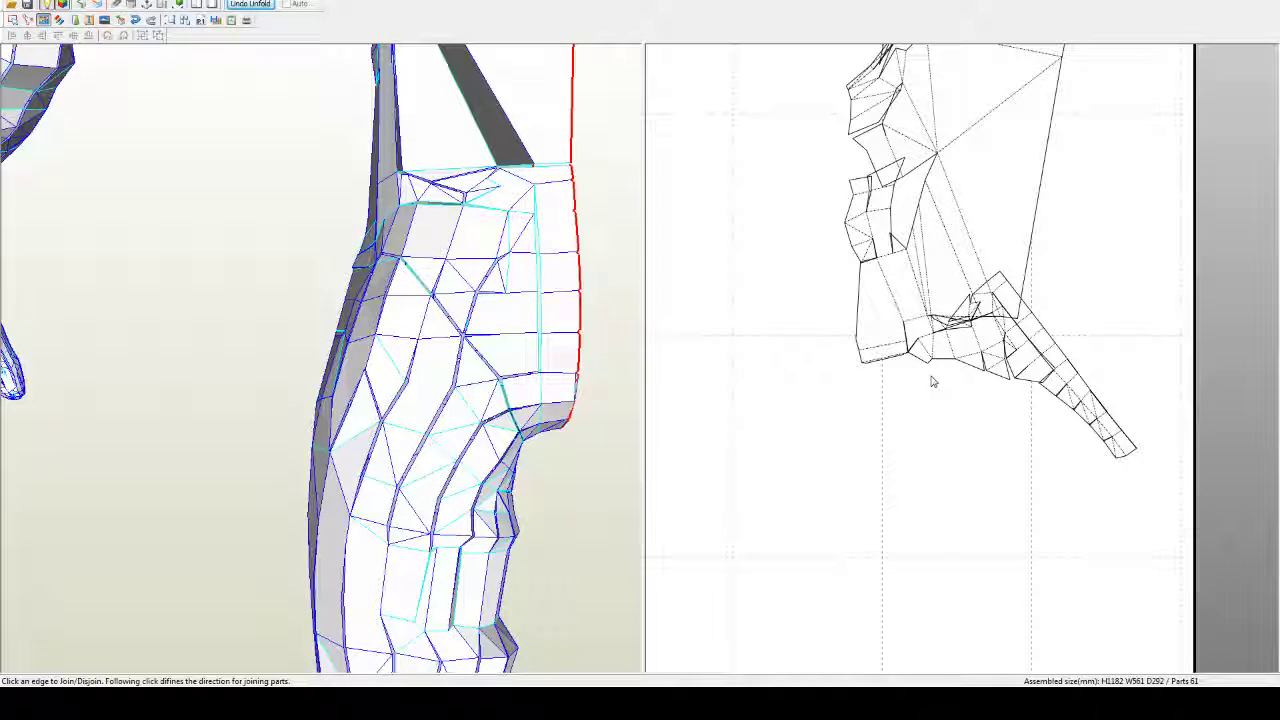
pyautogui.scroll(4, 934, 403)
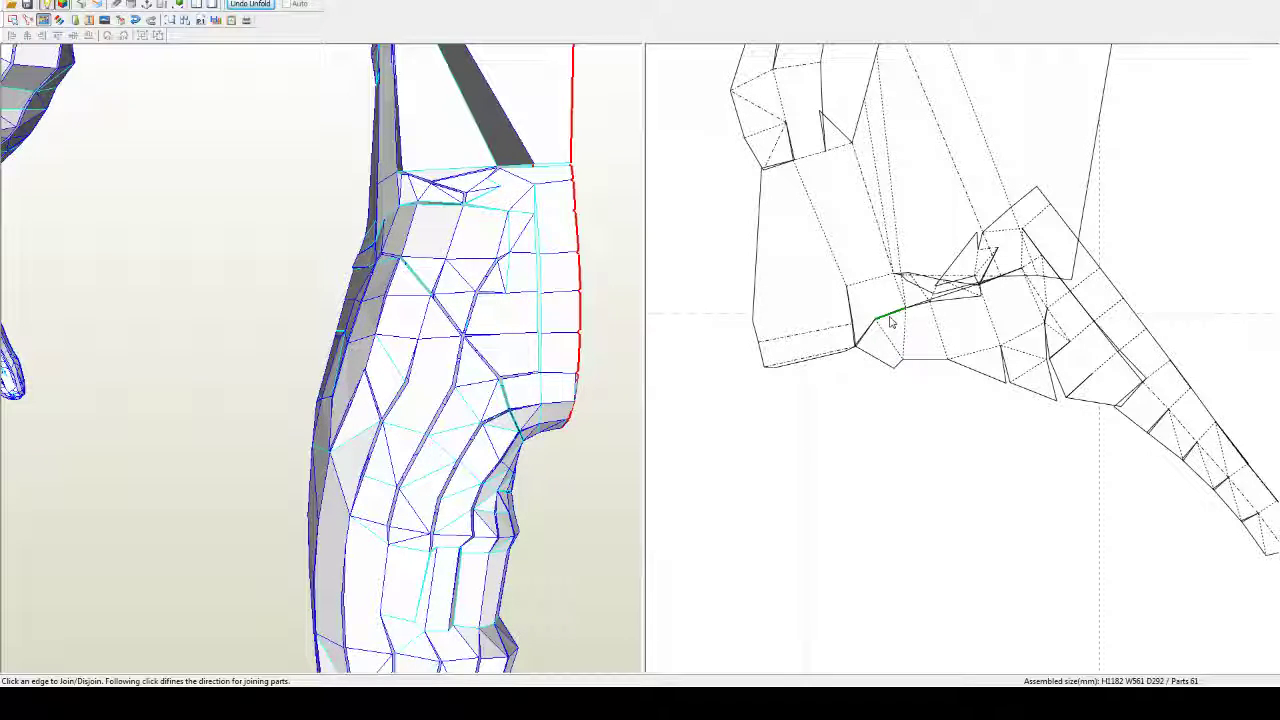
pyautogui.click(875, 285)
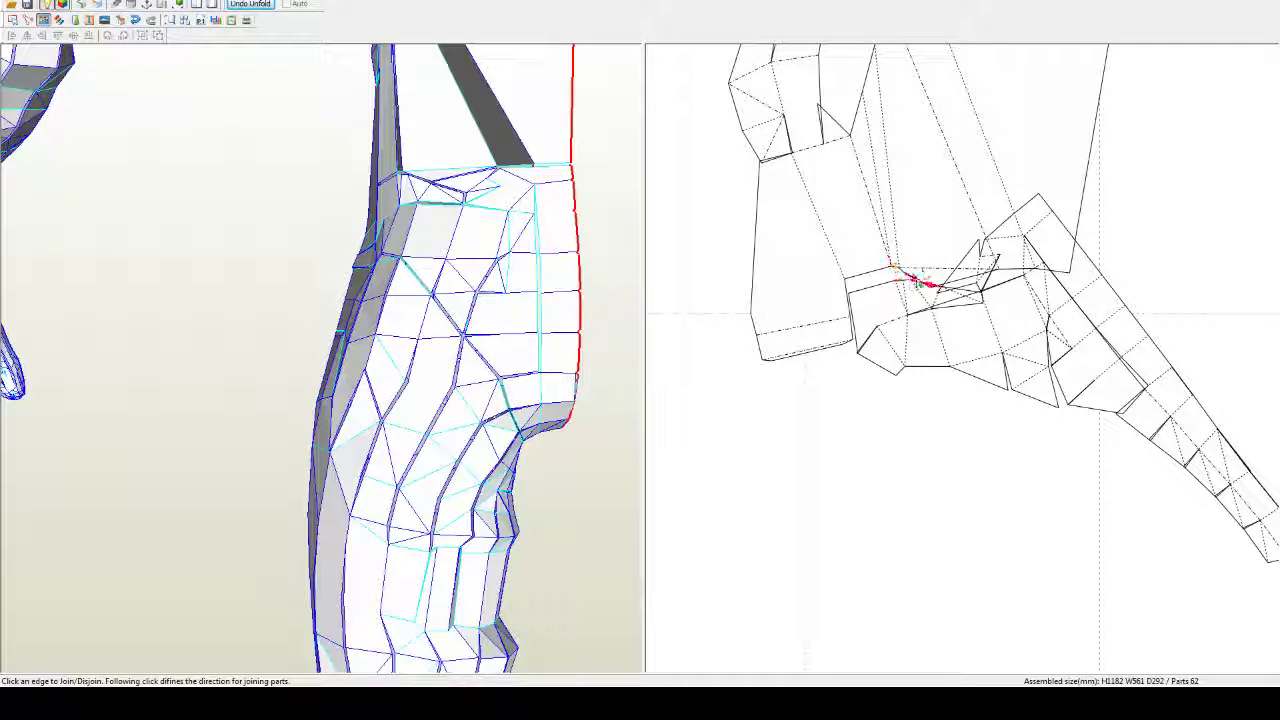
# Step: Separate the small overlapping triangles at the waist from the body piece and rejoin them to the hip pattern
pyautogui.click(930, 272)
pyautogui.click(932, 276)
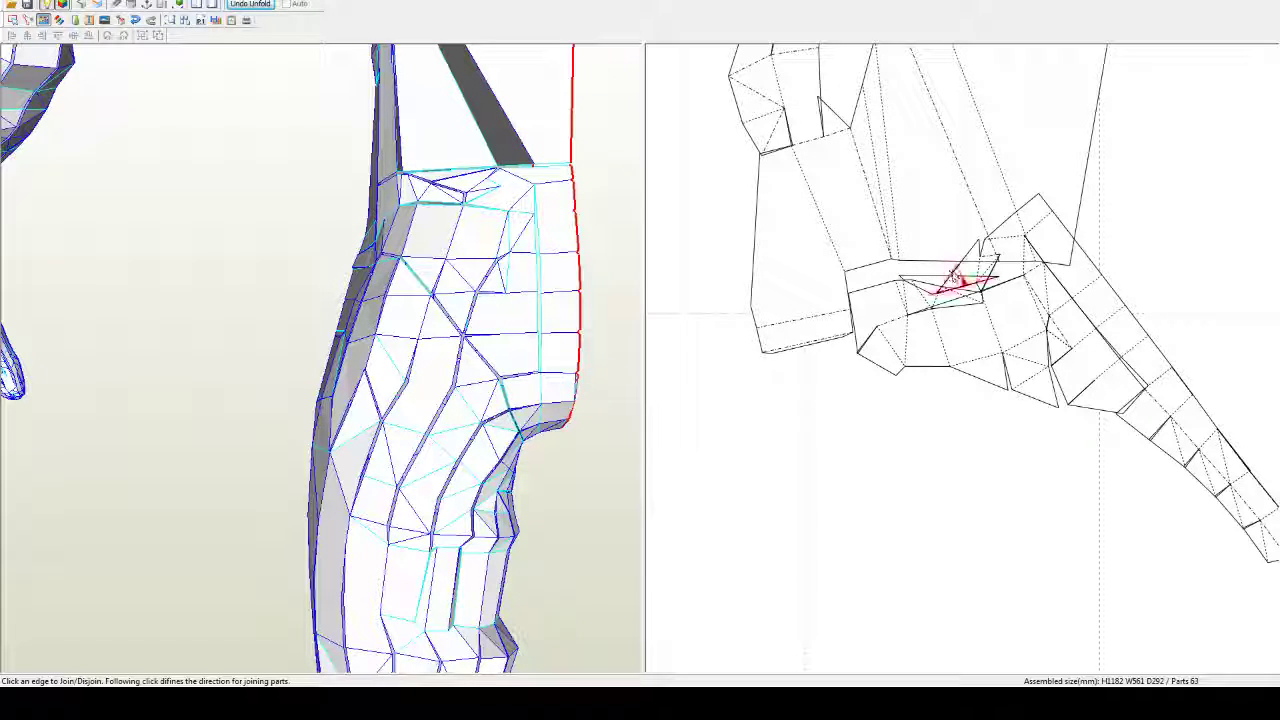
pyautogui.click(932, 288)
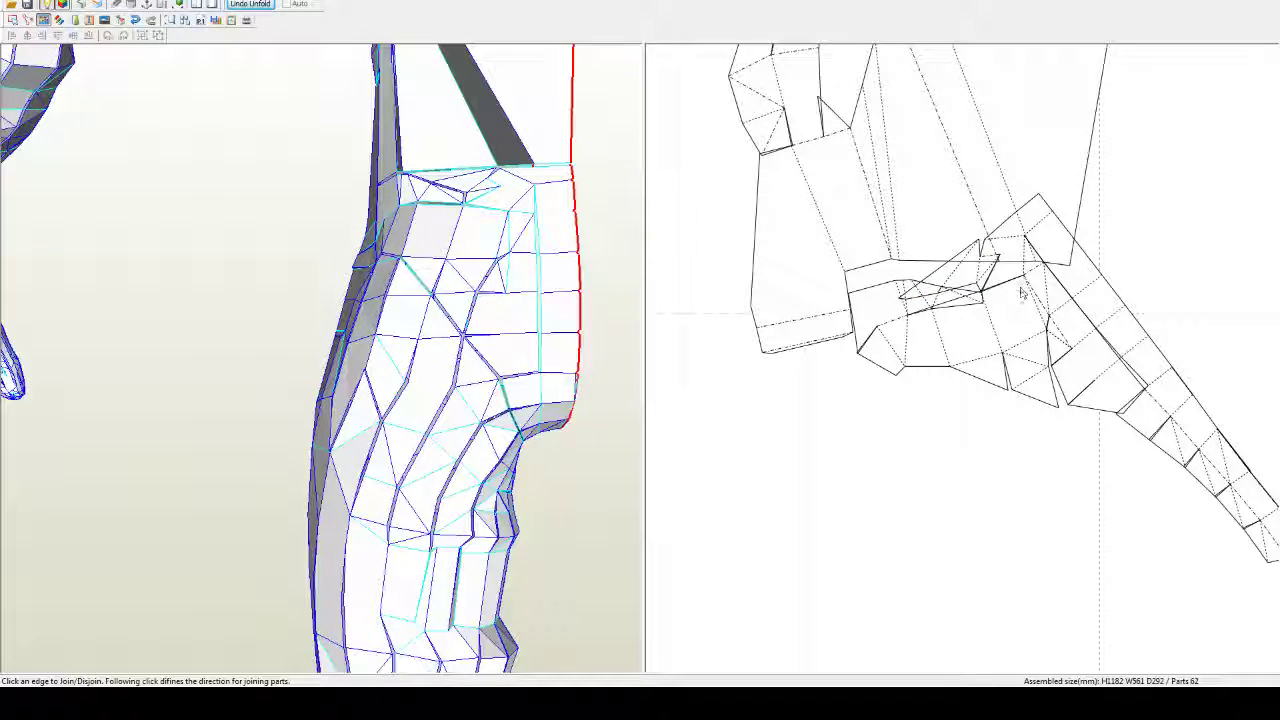
pyautogui.click(992, 266)
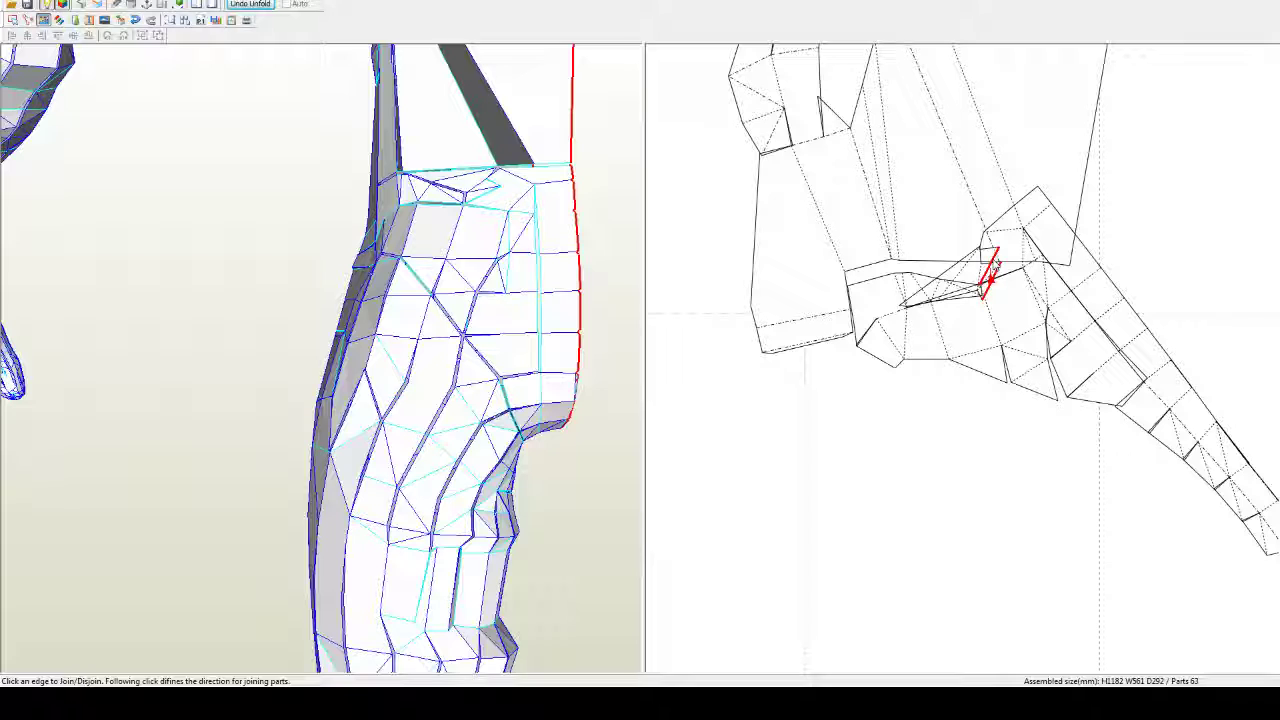
pyautogui.click(990, 275)
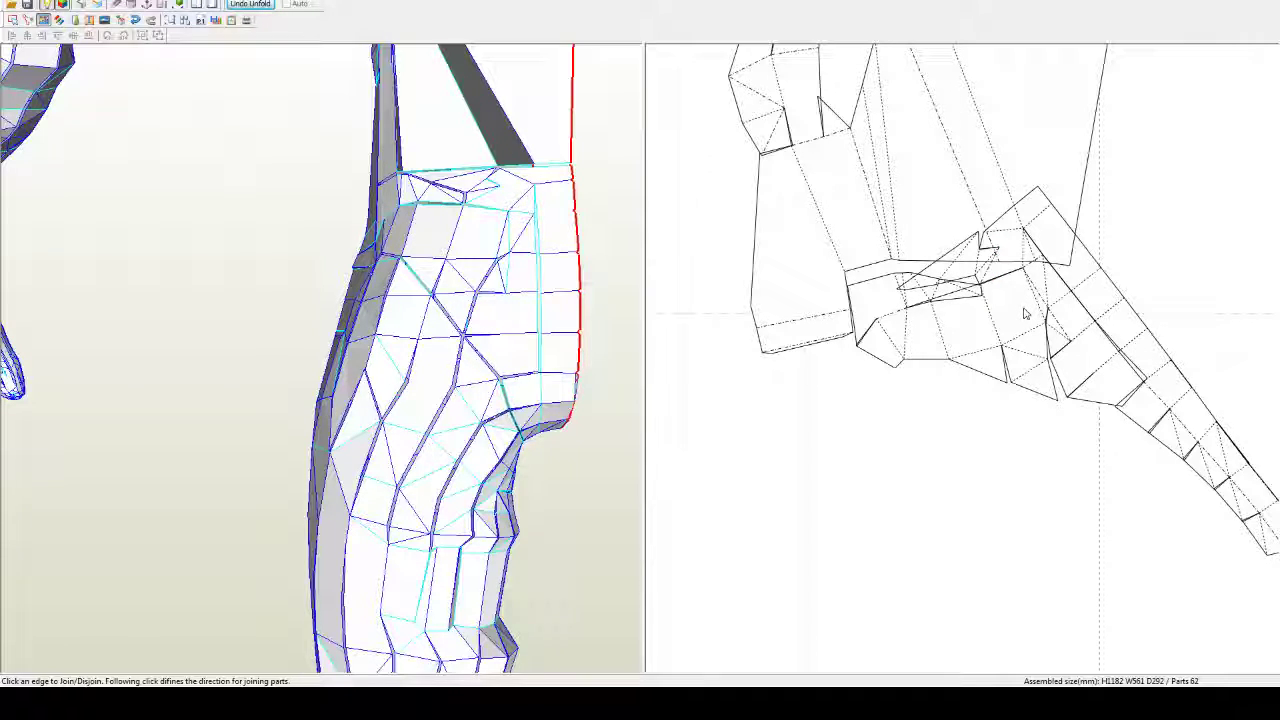
# Step: Move the detached hip pattern below the body piece and join it to the body's lower rear edge
pyautogui.press('Escape')
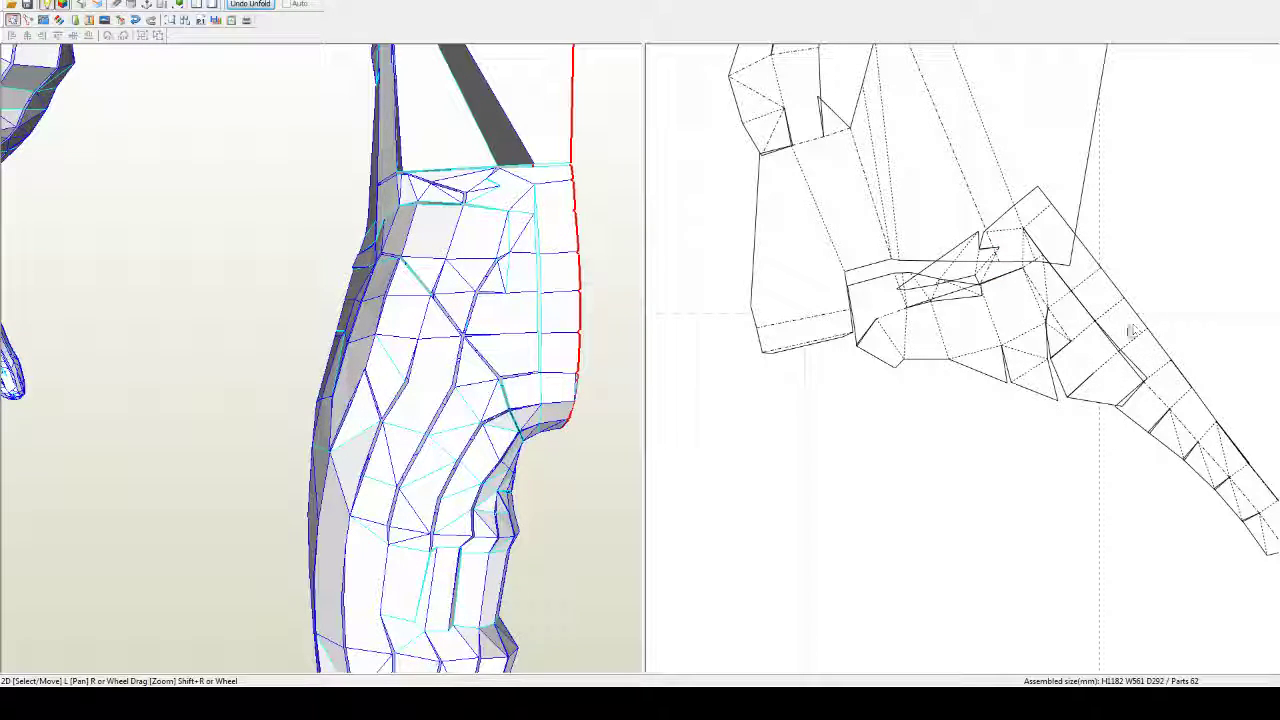
pyautogui.moveTo(1129, 327); pyautogui.dragTo(1129, 481)
pyautogui.moveTo(1138, 472); pyautogui.dragTo(1105, 409, button='middle')
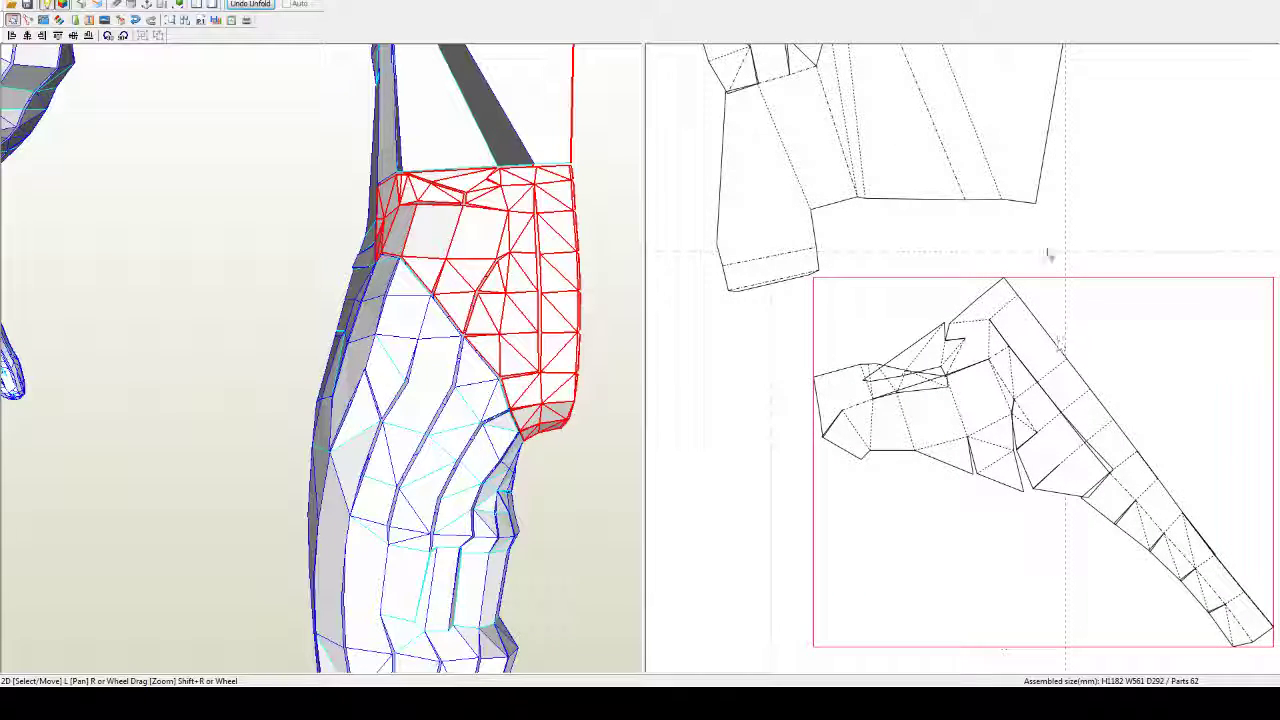
pyautogui.hotkey('ctrl', 'n')
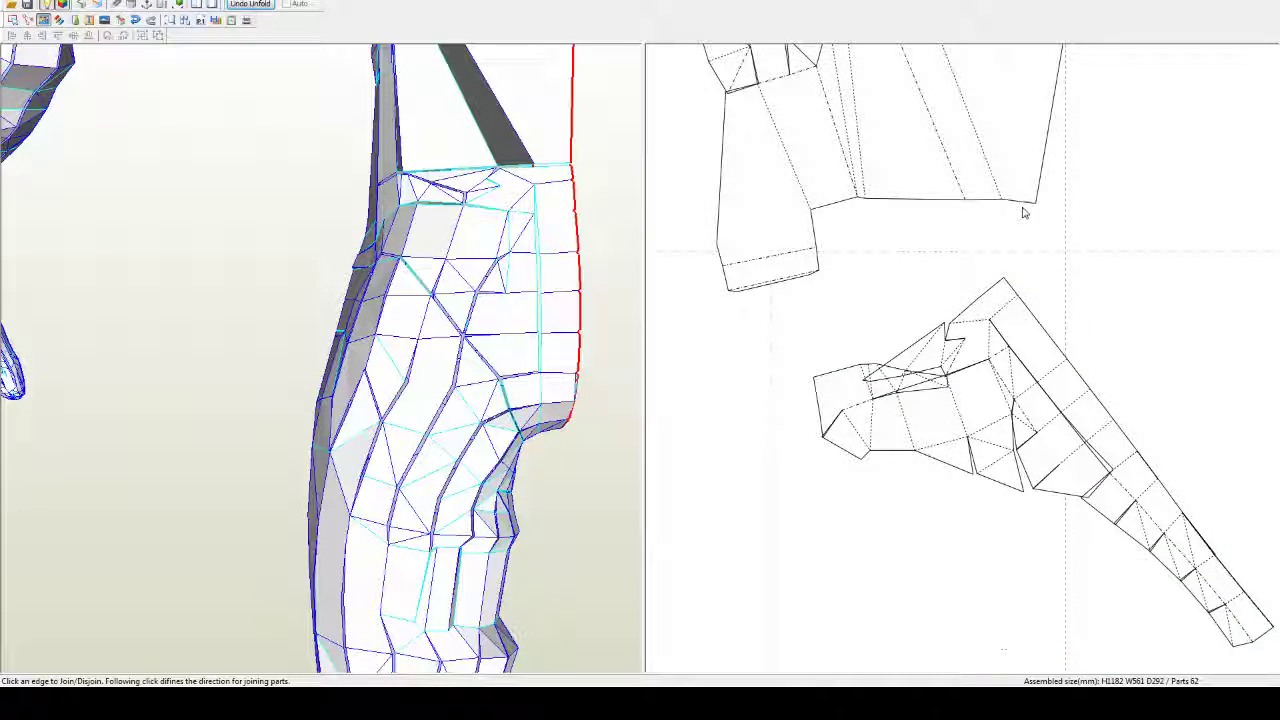
pyautogui.click(1024, 209)
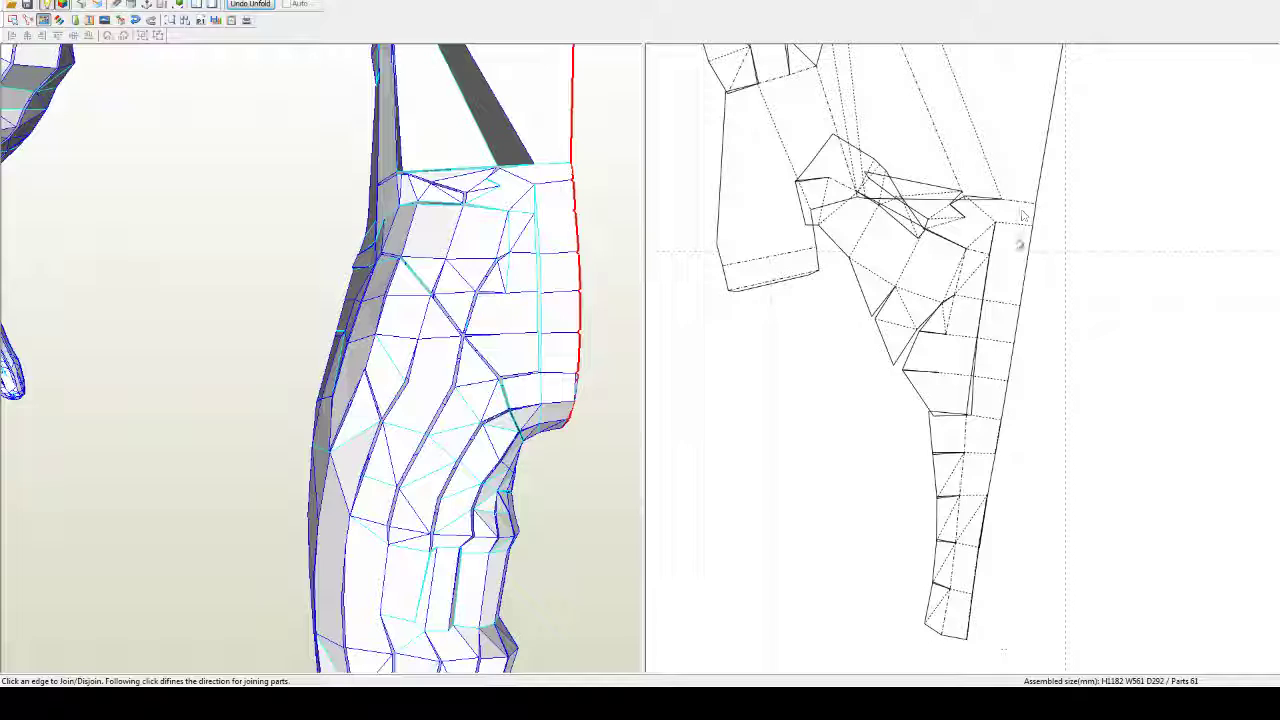
# Step: Rotate the combined body and hip pattern so that its long straight outer edge runs vertically
pyautogui.scroll(-5, 1017, 243)
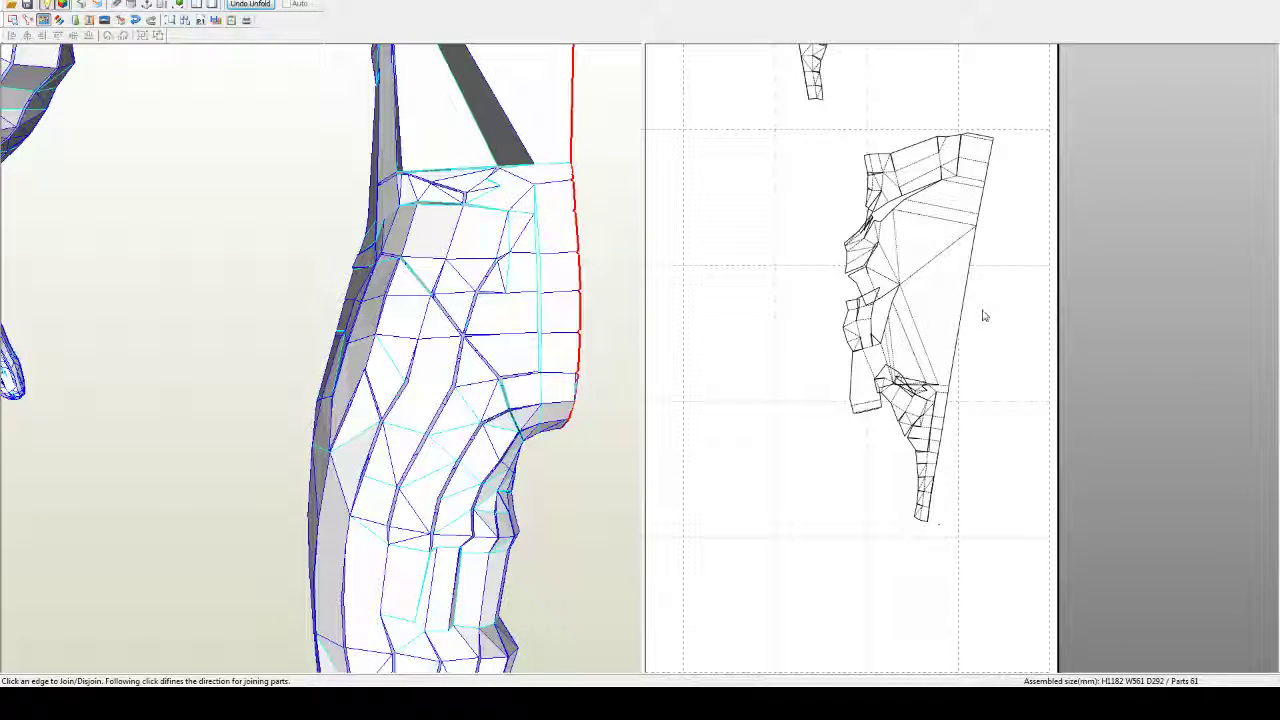
pyautogui.press('r')
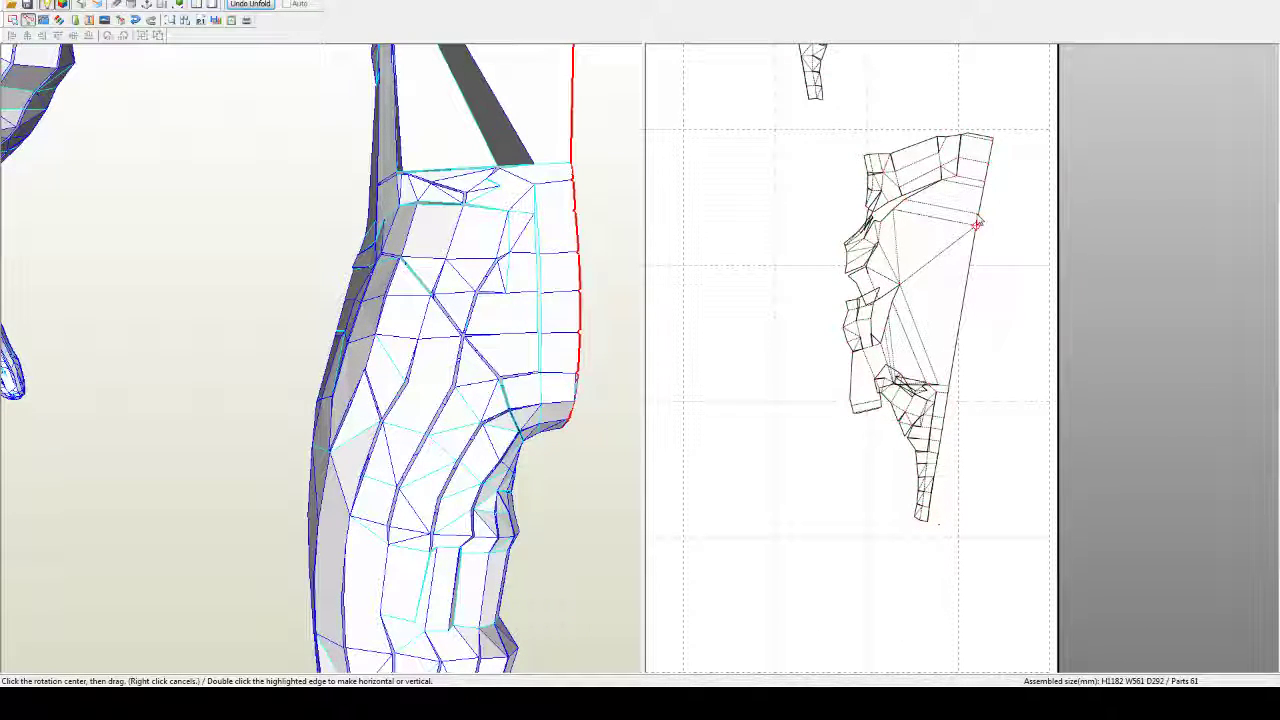
pyautogui.moveTo(978, 215); pyautogui.dragTo(977, 211)
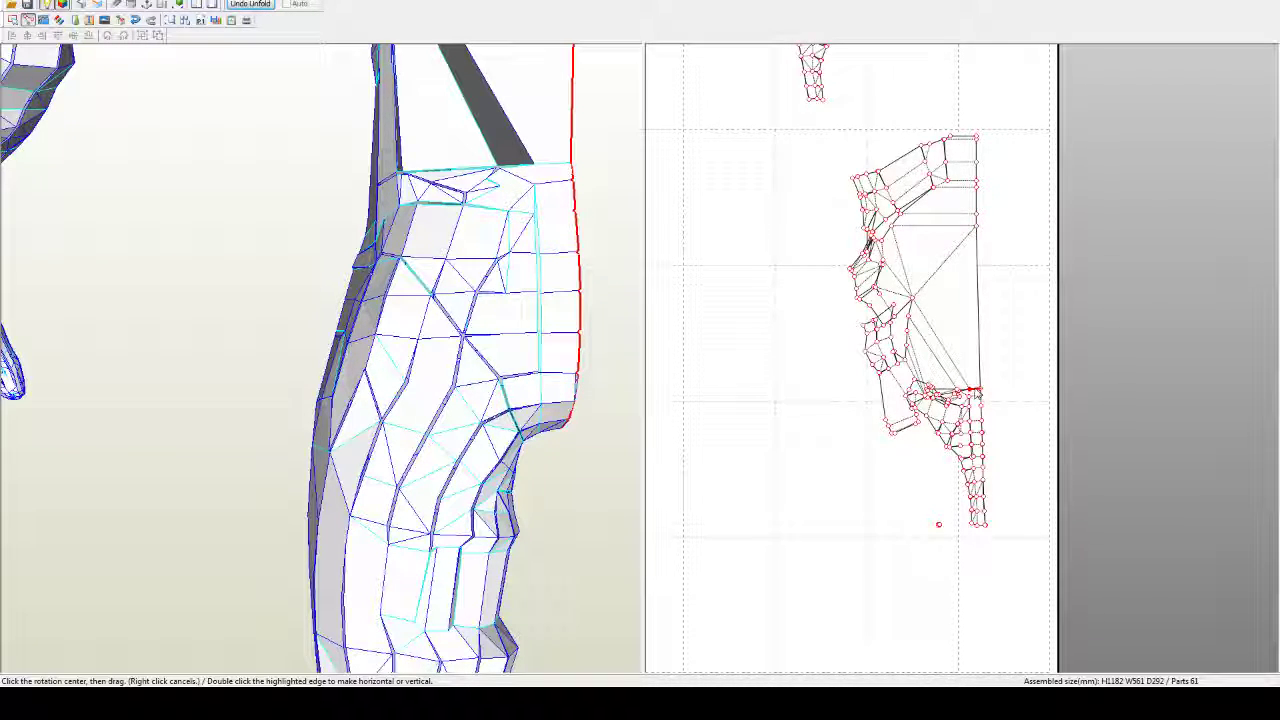
pyautogui.scroll(3, 977, 394)
pyautogui.moveTo(968, 438); pyautogui.dragTo(969, 265, button='middle')
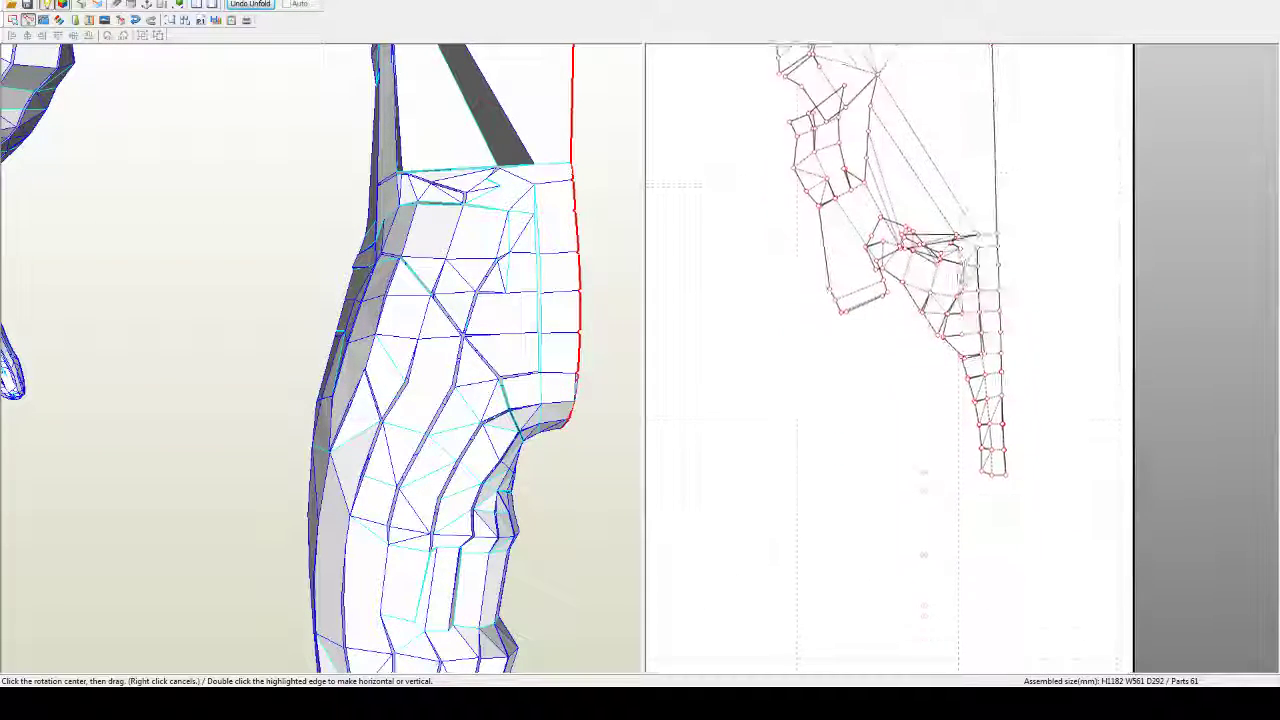
# Step: Join the tiny sliver parts below the pattern to each other and to the outer edge of the long hip strip
pyautogui.hotkey('ctrl', 'j')
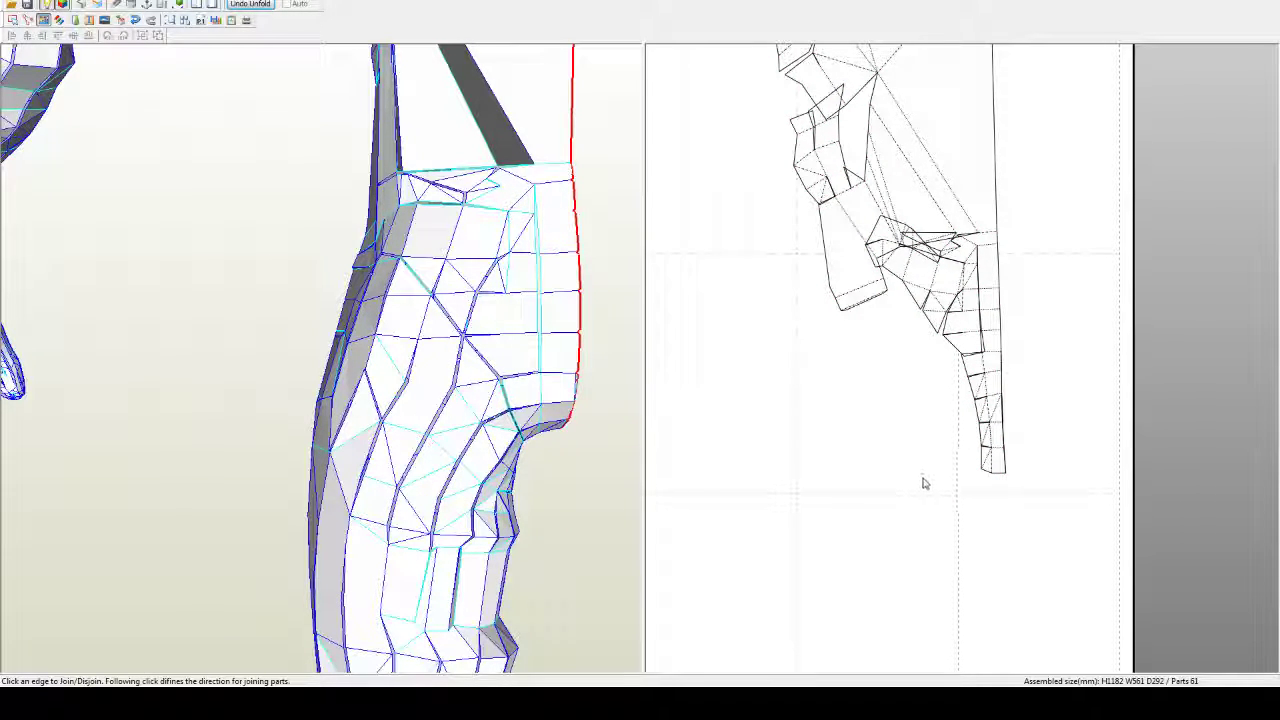
pyautogui.scroll(5, 923, 484)
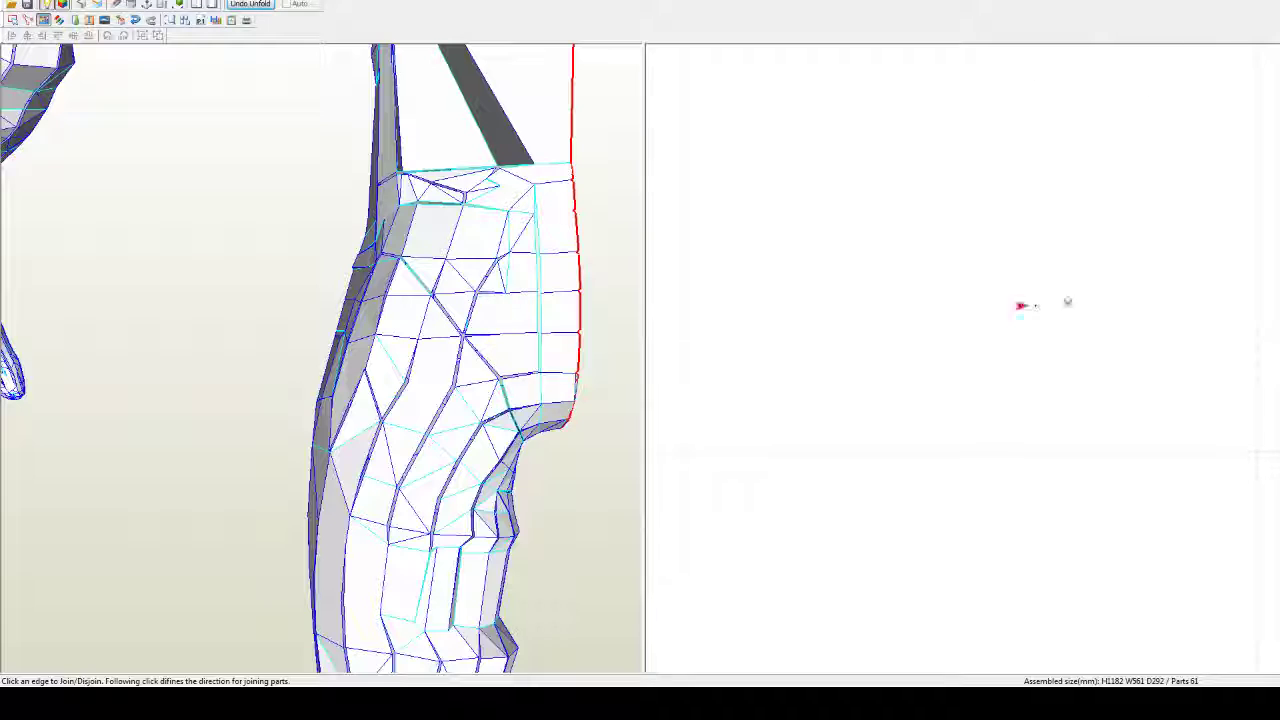
pyautogui.moveTo(1067, 301); pyautogui.dragTo(998, 343, button='middle')
pyautogui.scroll(8, 963, 366)
pyautogui.moveTo(841, 432); pyautogui.dragTo(1067, 434, button='middle')
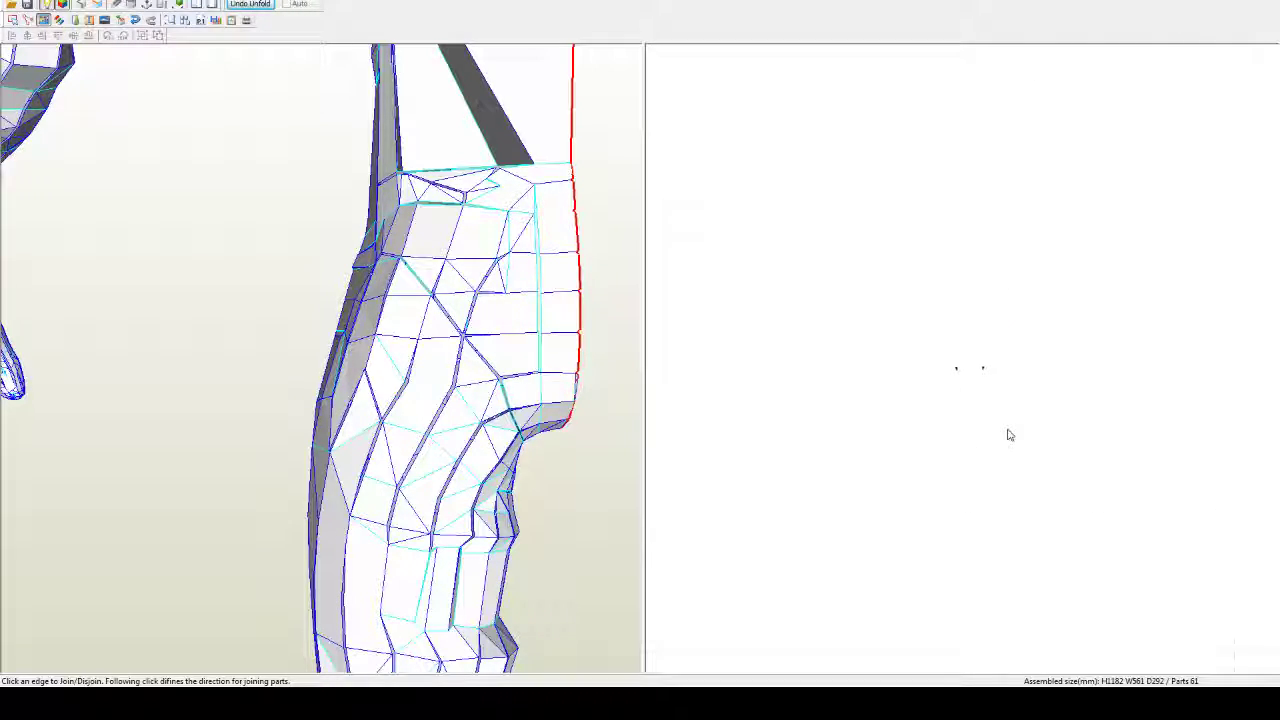
pyautogui.scroll(-5, 1013, 431)
pyautogui.scroll(-3, 1007, 437)
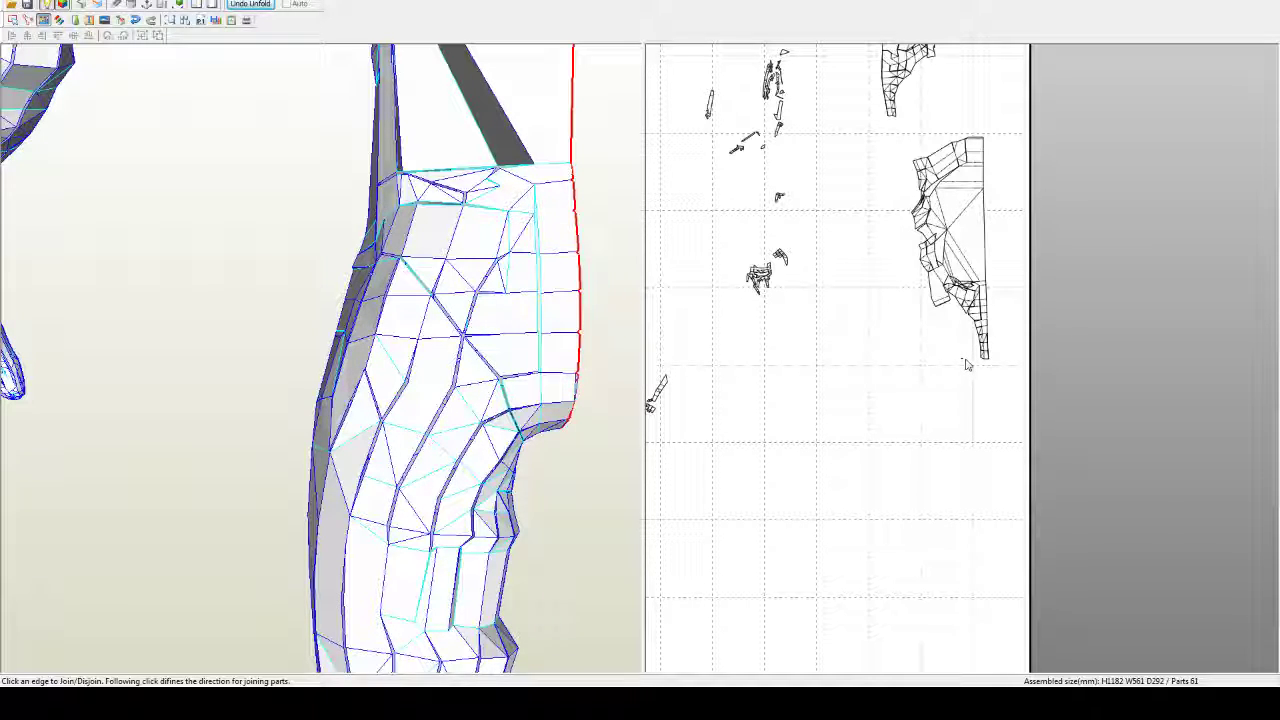
pyautogui.scroll(6, 963, 364)
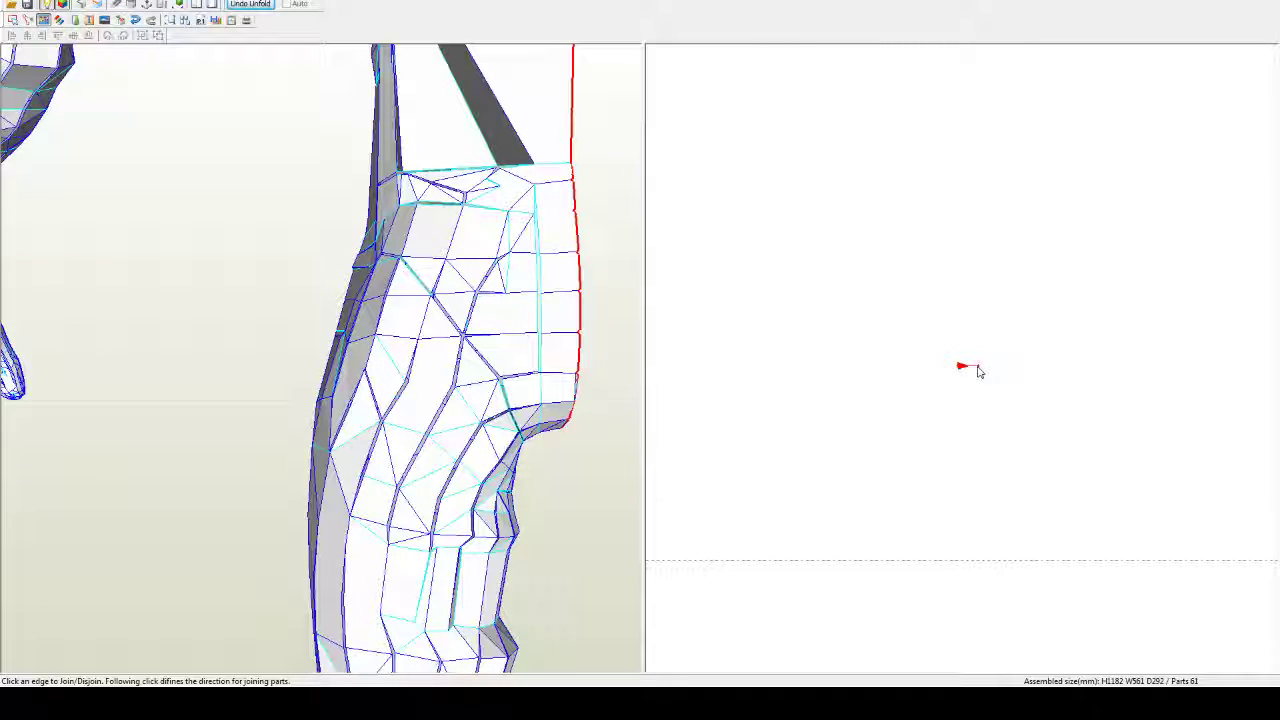
pyautogui.scroll(-4, 982, 371)
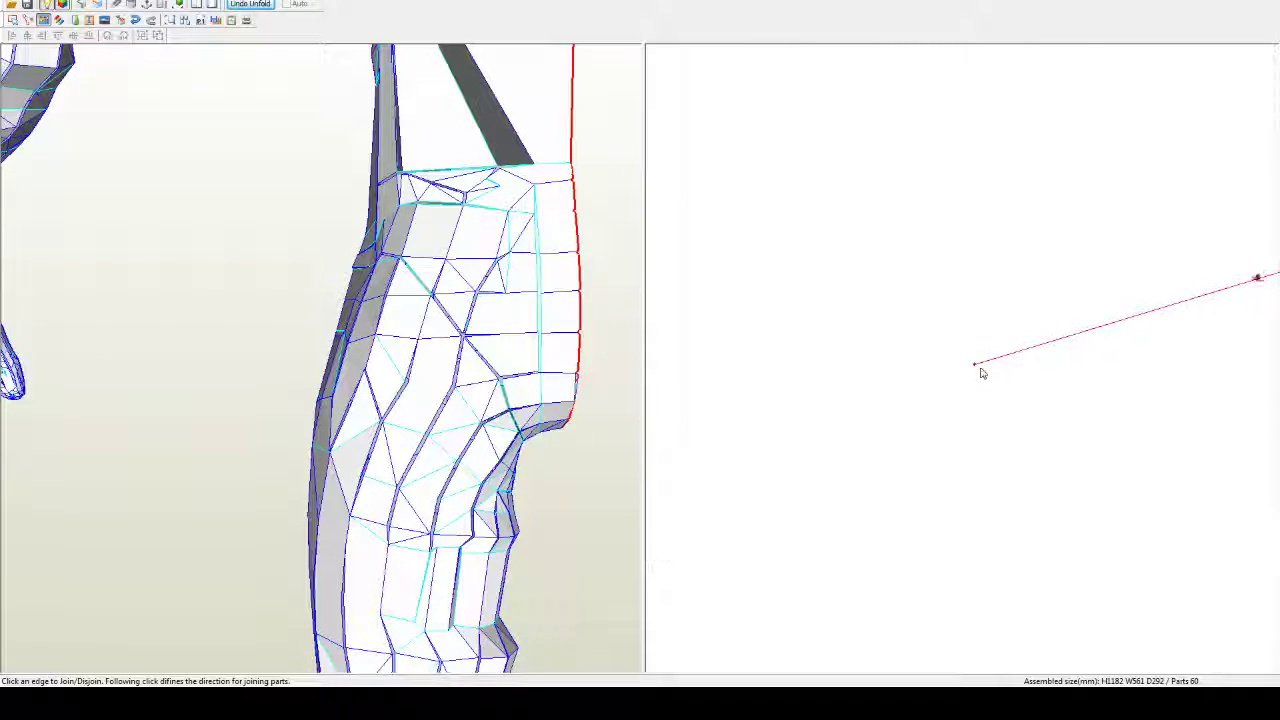
pyautogui.click(1265, 282)
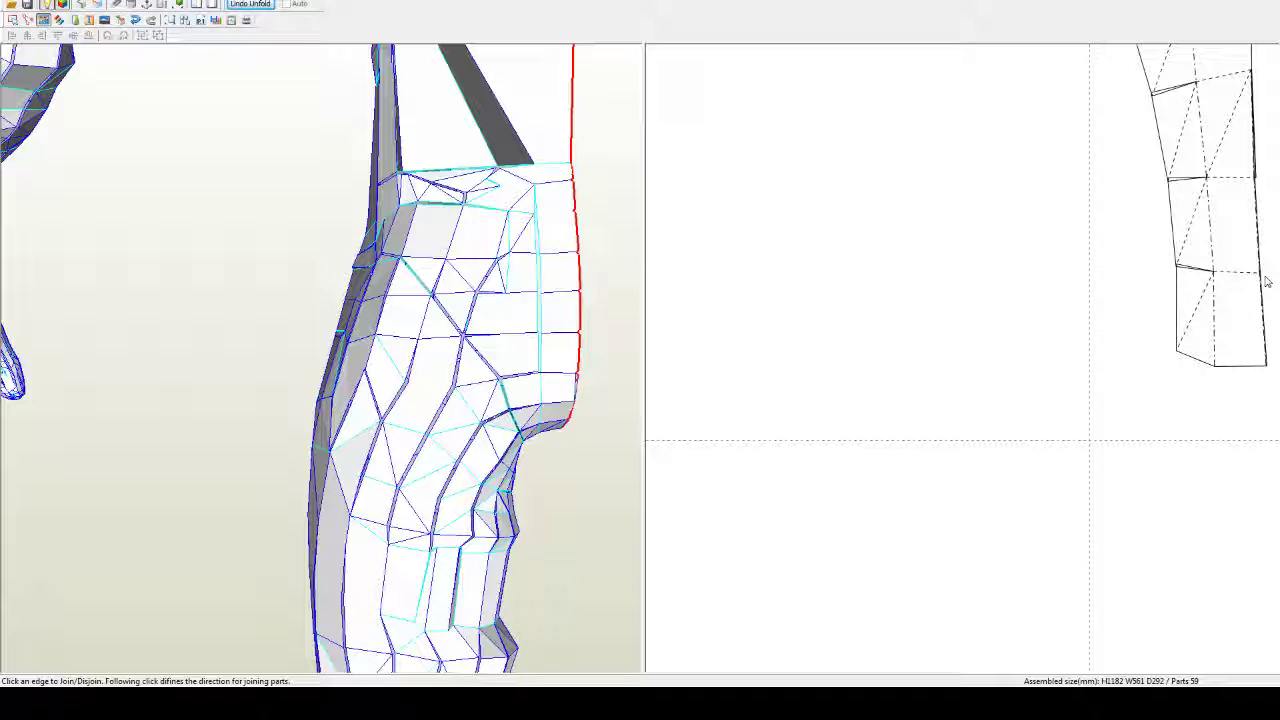
# Step: Examine the thin sliver seam along the outer edge of the long hip strip, down to its lower end
pyautogui.scroll(3, 1088, 300)
pyautogui.scroll(5, 931, 346)
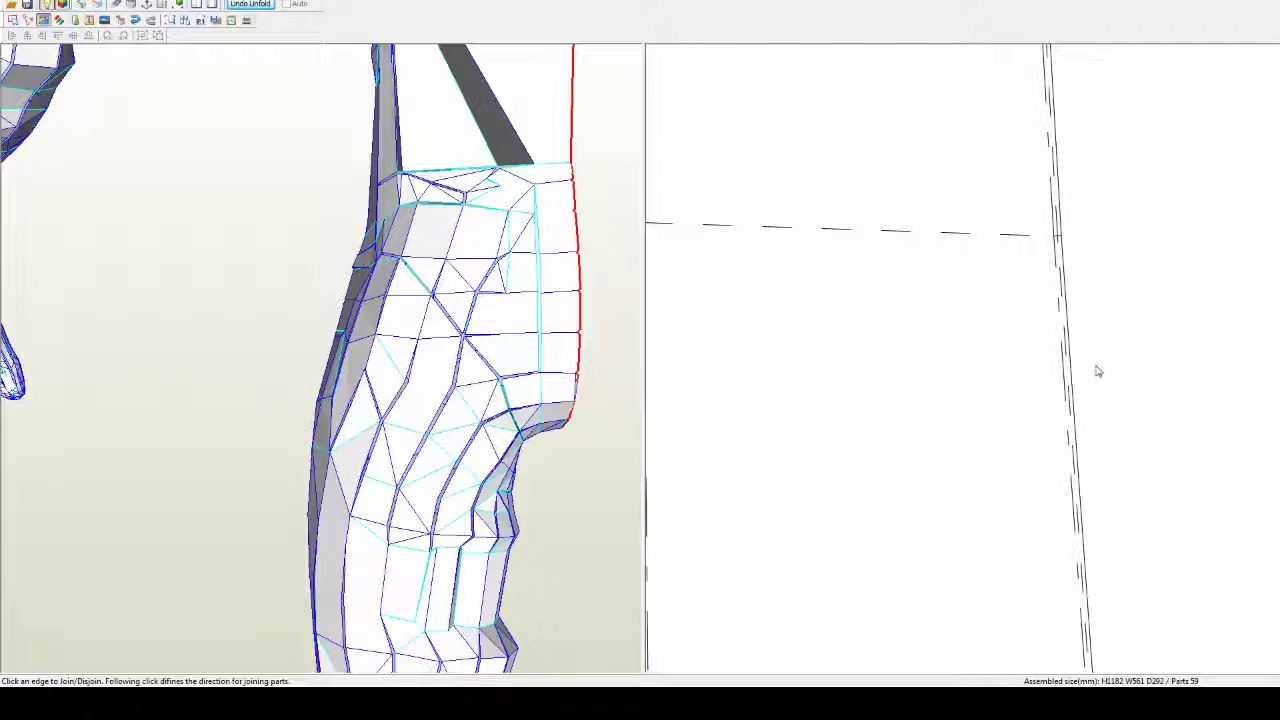
pyautogui.scroll(1, 1070, 326)
pyautogui.scroll(2, 1070, 325)
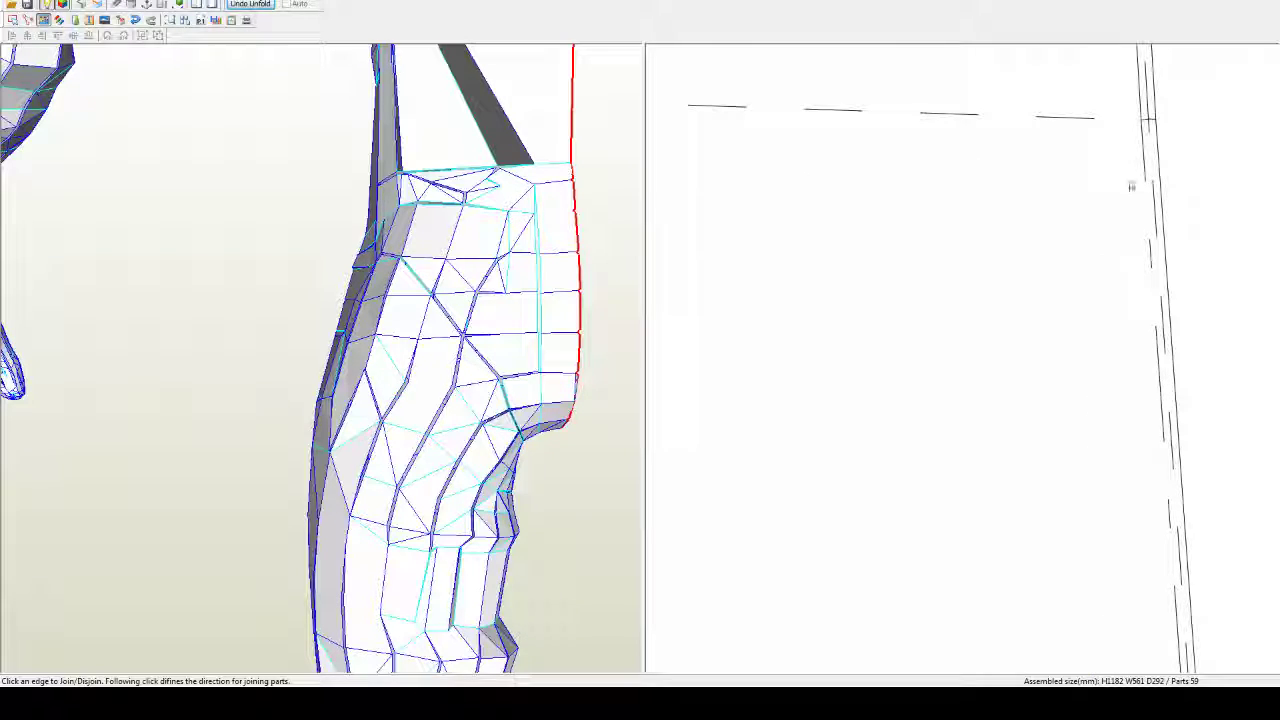
pyautogui.moveTo(1153, 127); pyautogui.dragTo(1087, 245, button='middle')
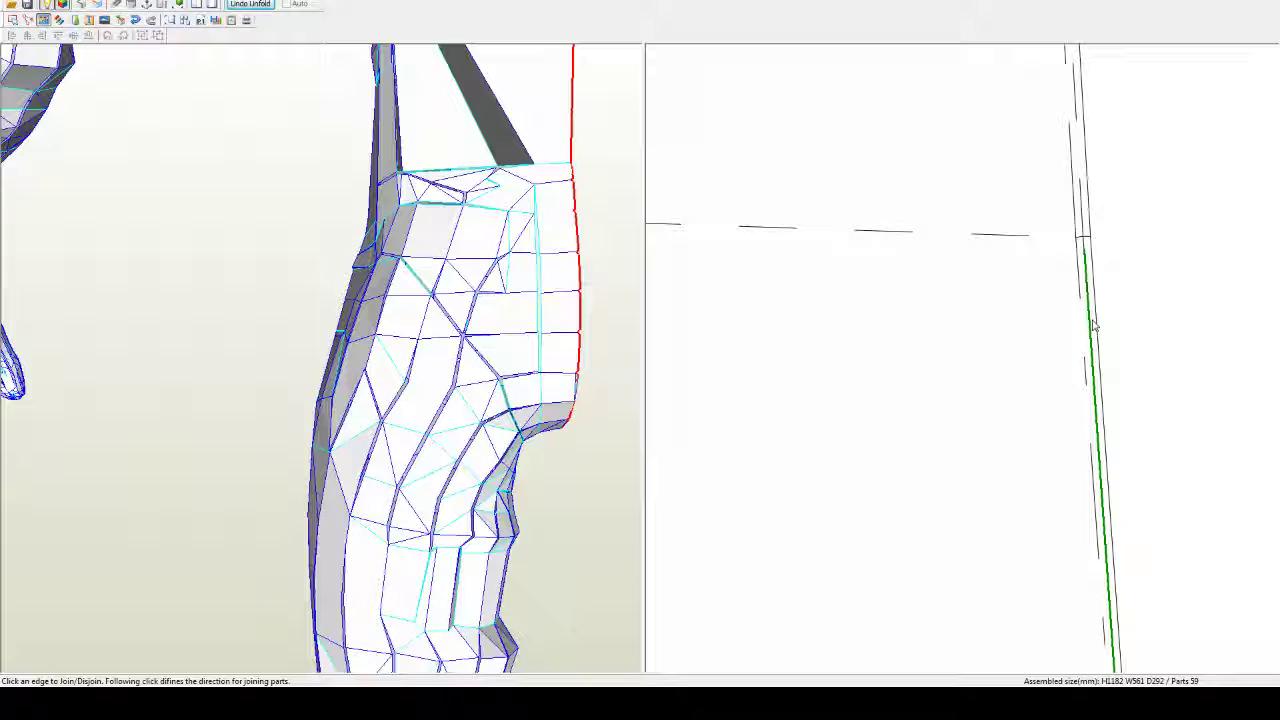
pyautogui.scroll(-4, 1091, 303)
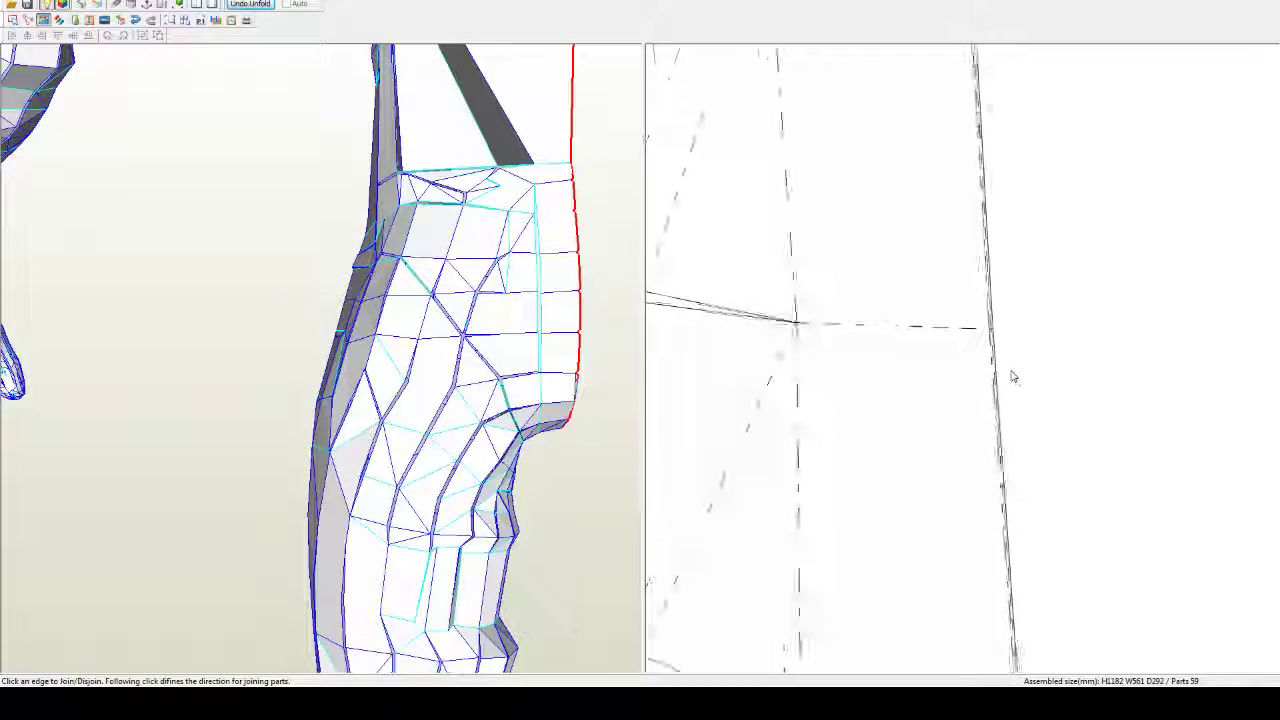
pyautogui.scroll(-3, 1012, 376)
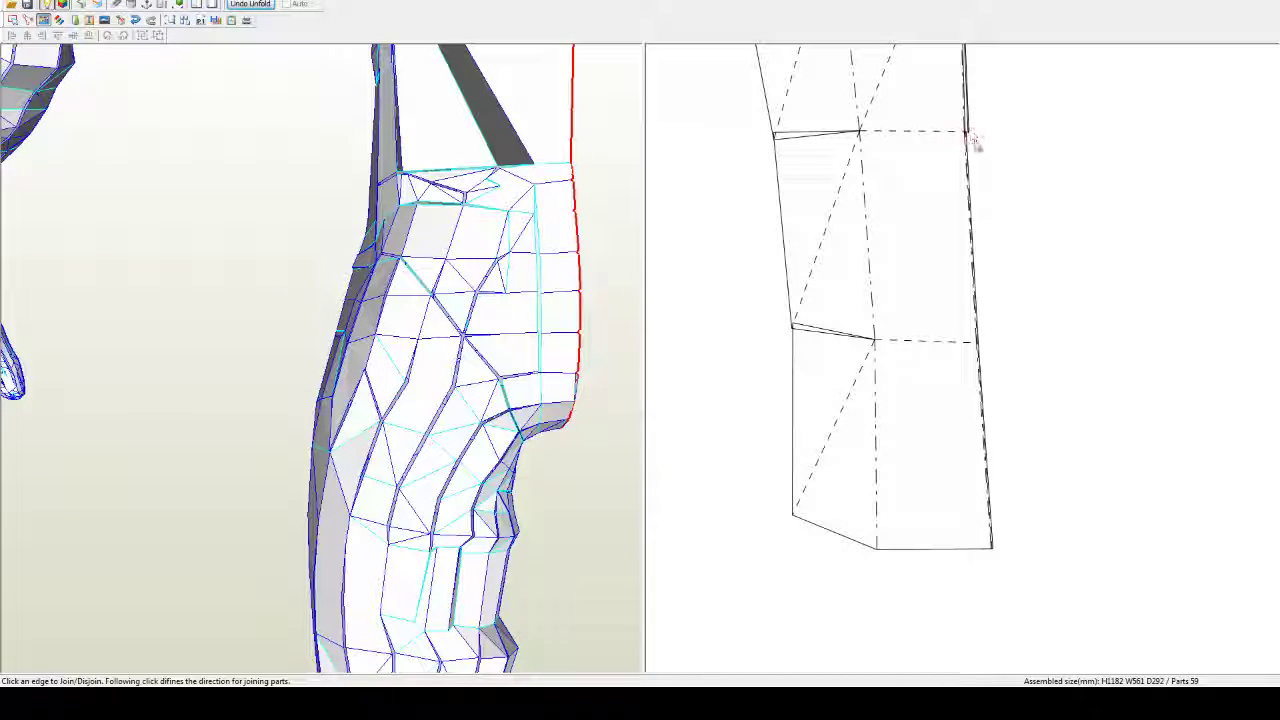
# Step: Join the open thin sliver back to the outer edge of the long hip strip
pyautogui.scroll(5, 973, 141)
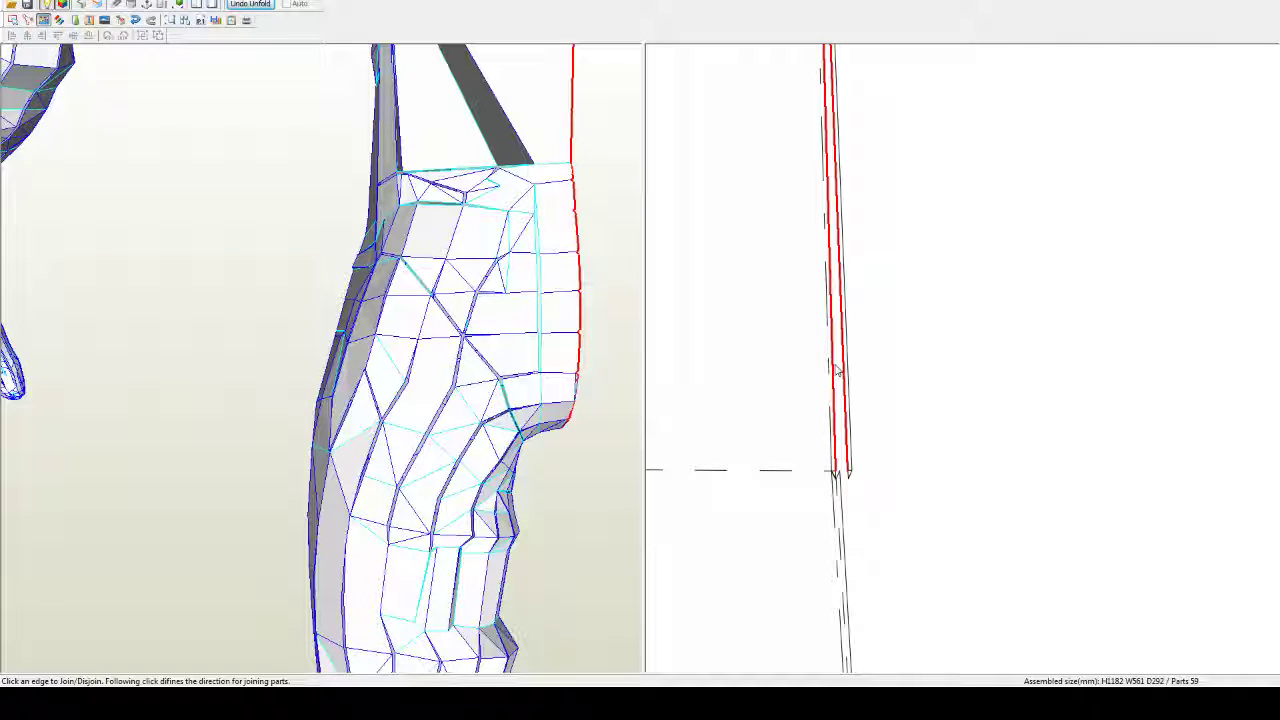
pyautogui.click(836, 370)
pyautogui.moveTo(843, 487); pyautogui.dragTo(1092, 328, button='middle')
pyautogui.scroll(4, 853, 486)
pyautogui.scroll(4, 1053, 364)
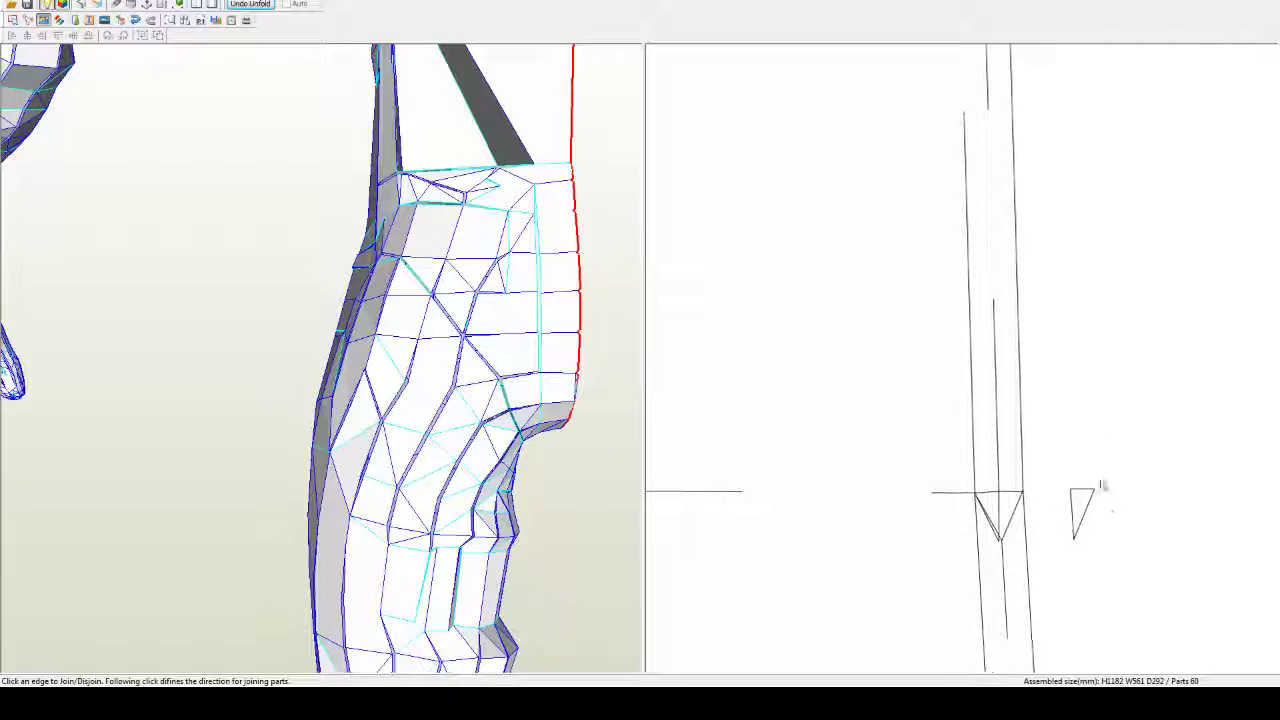
# Step: Close the V-shaped gap in the sliver seam by joining both slanted edges, including the loose small triangle
pyautogui.moveTo(1103, 486); pyautogui.dragTo(1022, 270, button='middle')
pyautogui.scroll(3, 1025, 290)
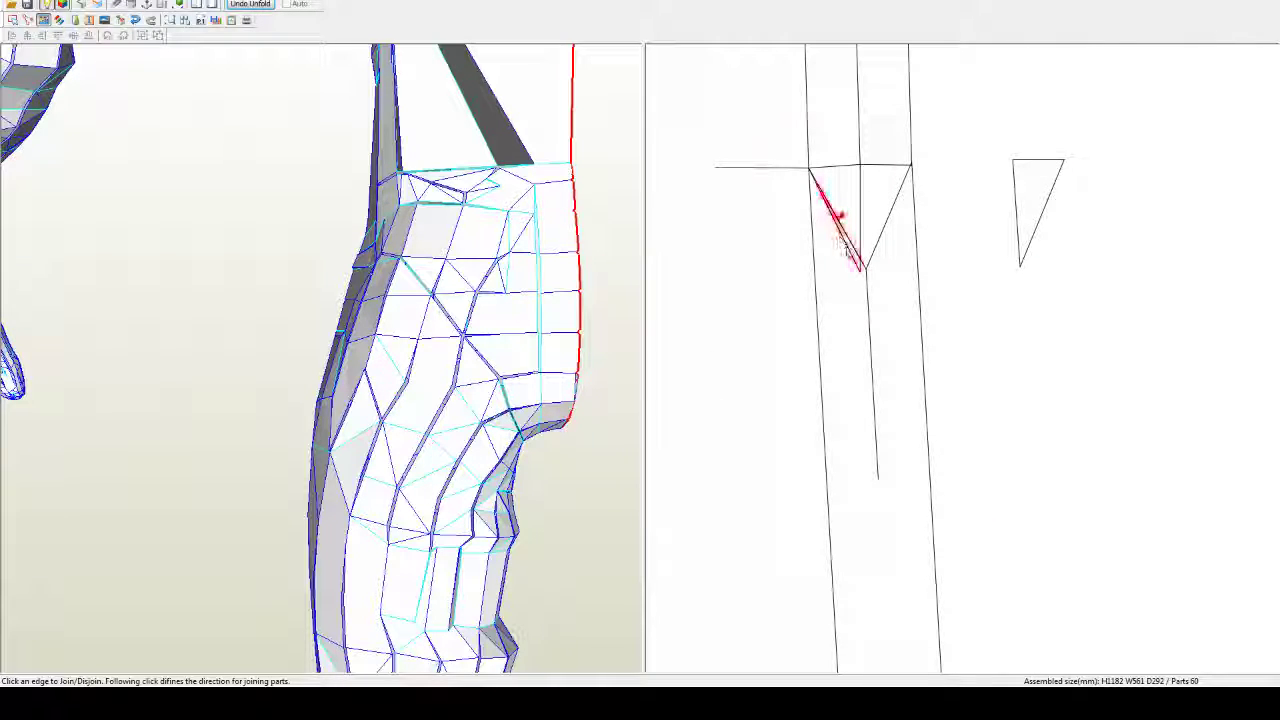
pyautogui.click(846, 252)
pyautogui.click(849, 260)
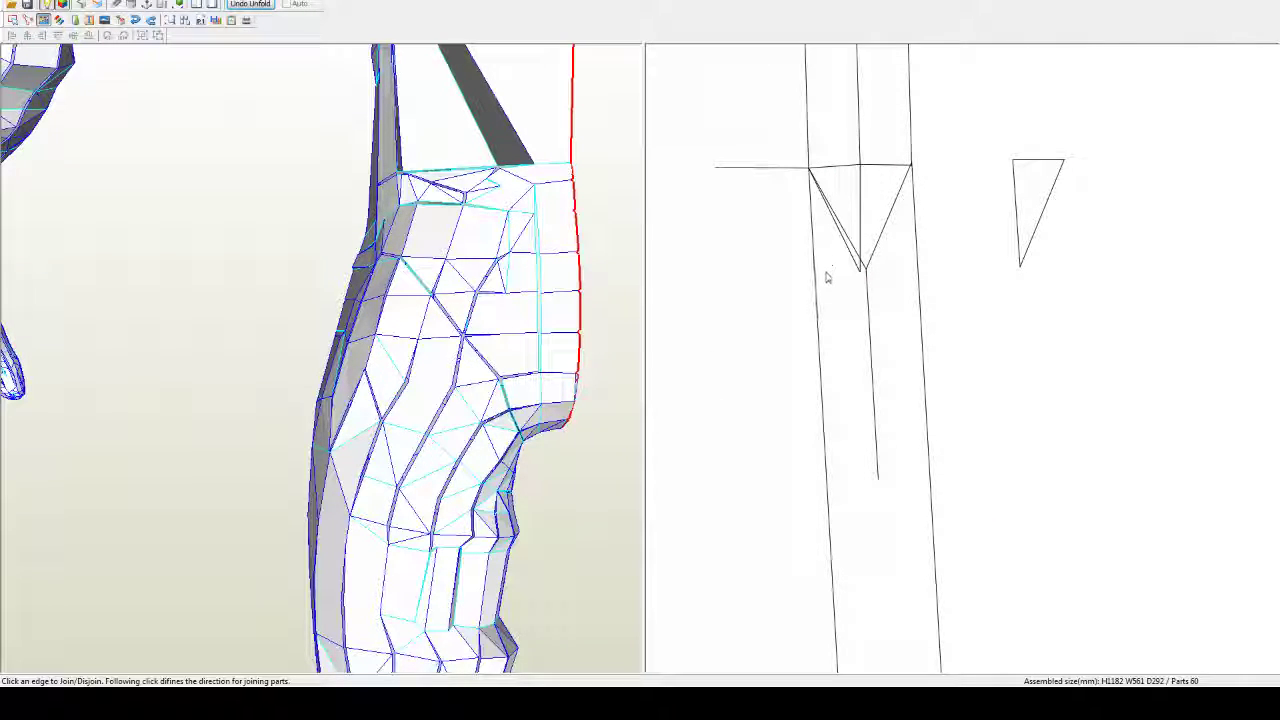
pyautogui.moveTo(829, 277); pyautogui.dragTo(817, 245, button='right')
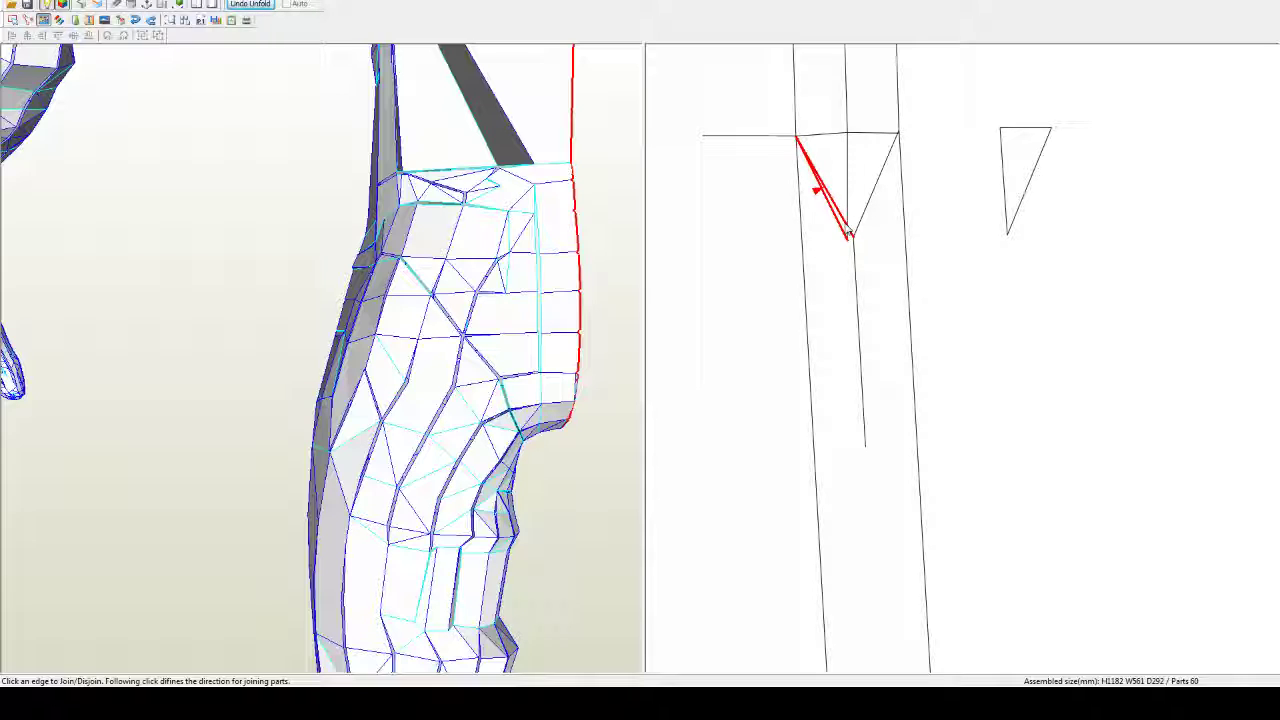
pyautogui.click(840, 187)
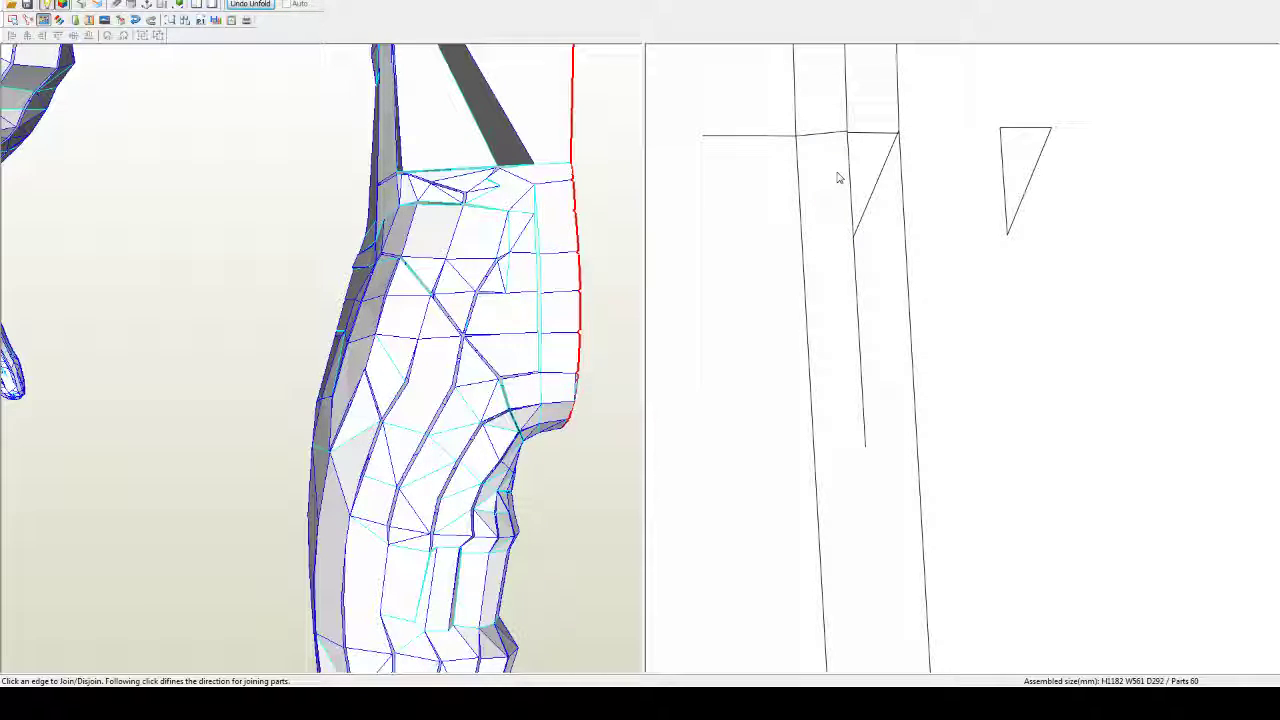
pyautogui.click(867, 212)
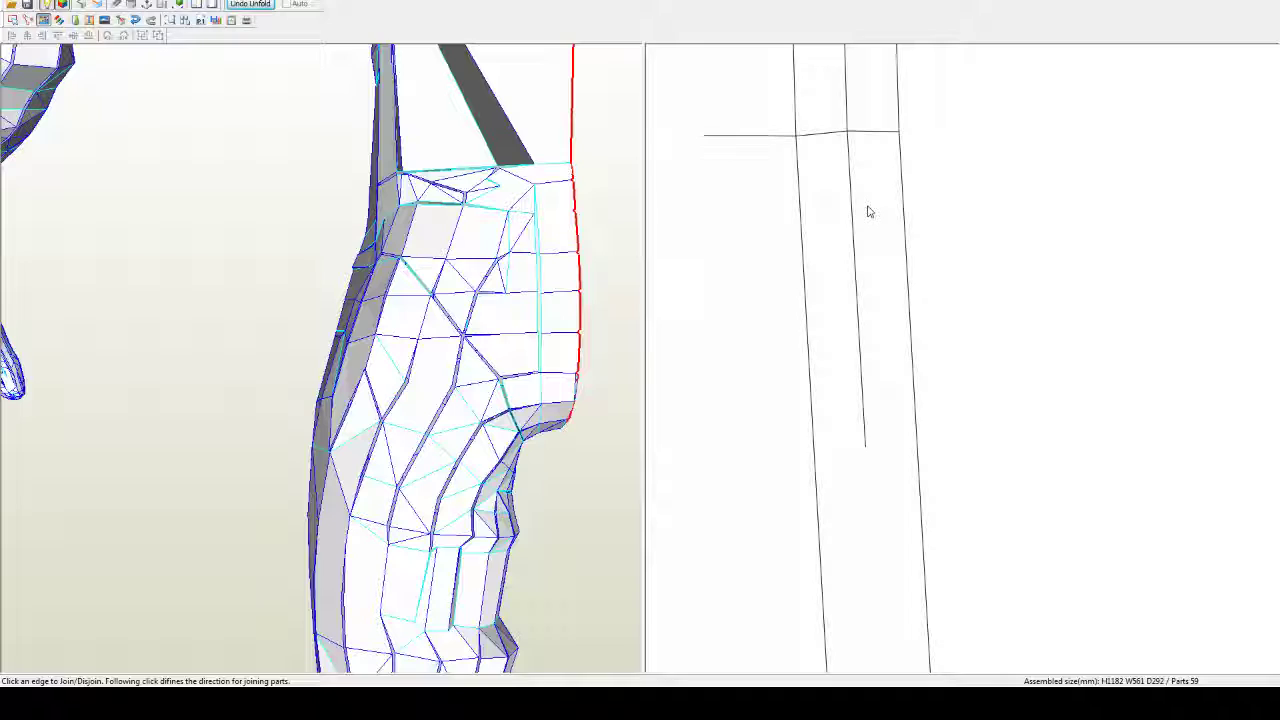
# Step: Examine the sliver seam upward along the hip strip, up to the small diamond-shaped junction on its outer edge
pyautogui.scroll(-7, 869, 212)
pyautogui.moveTo(873, 203); pyautogui.dragTo(876, 372, button='middle')
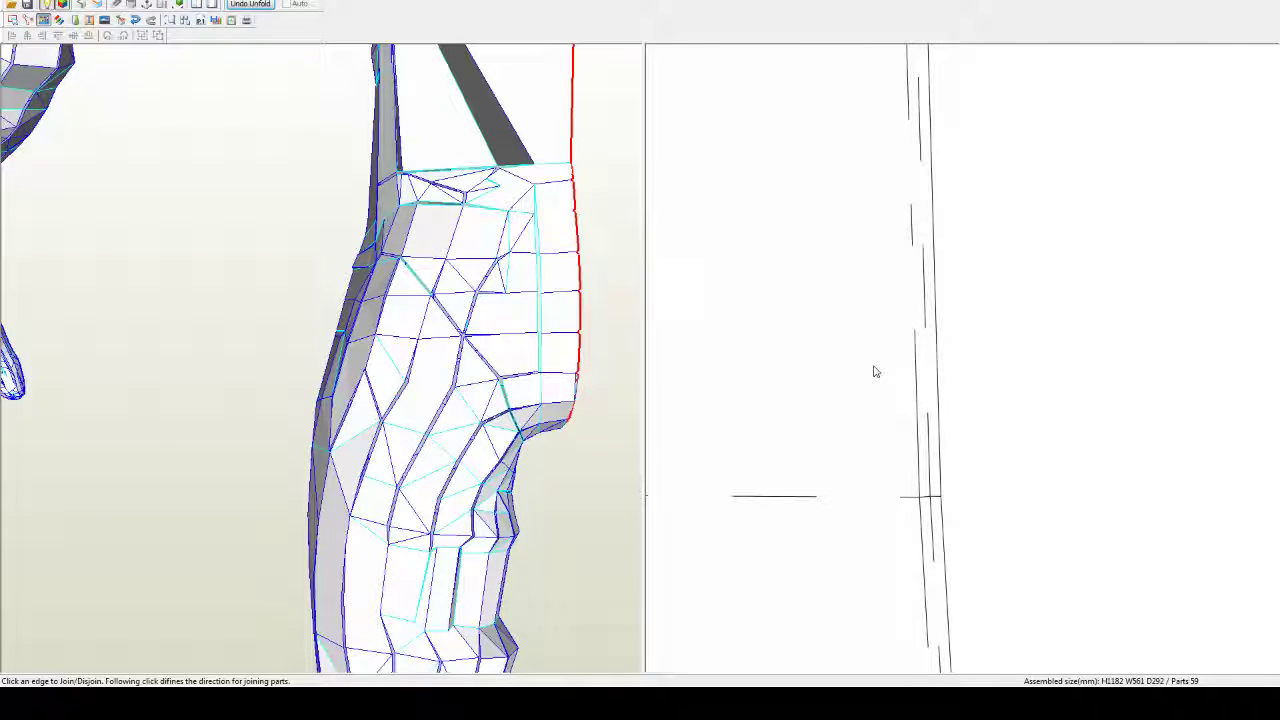
pyautogui.scroll(-4, 877, 360)
pyautogui.moveTo(882, 275); pyautogui.dragTo(880, 455, button='middle')
pyautogui.scroll(-5, 880, 455)
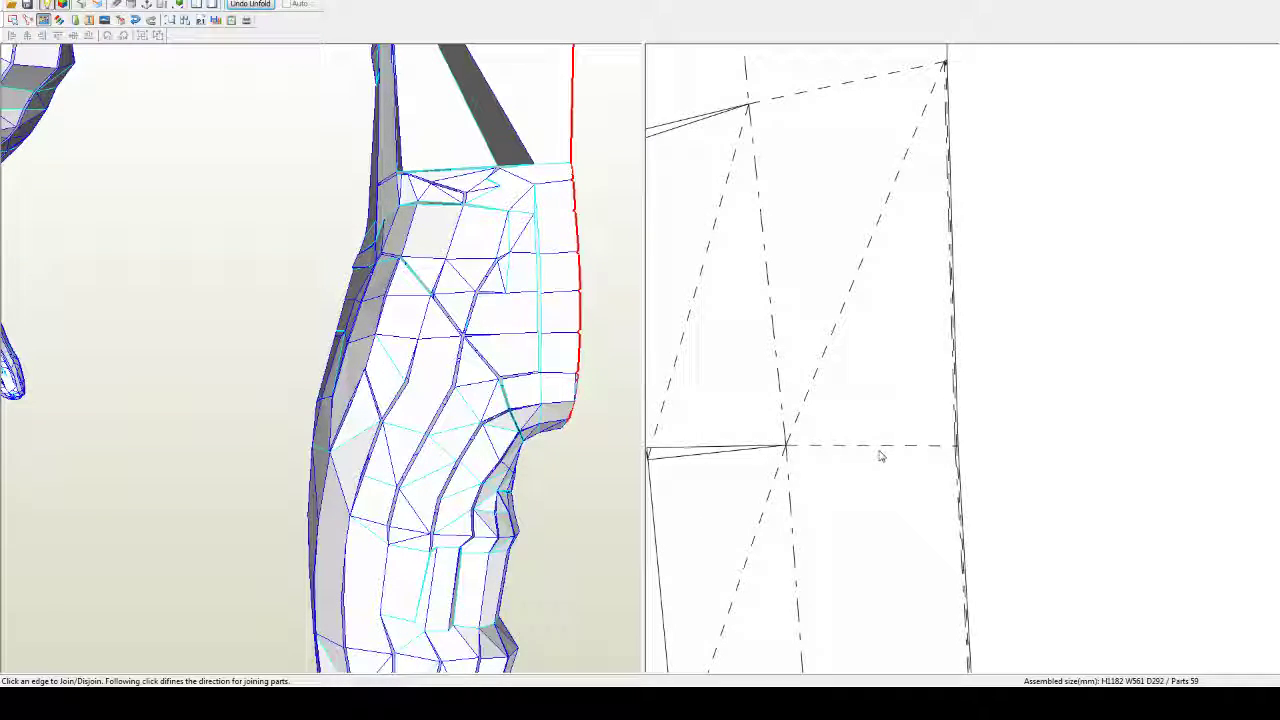
pyautogui.scroll(-2, 878, 450)
pyautogui.scroll(4, 885, 442)
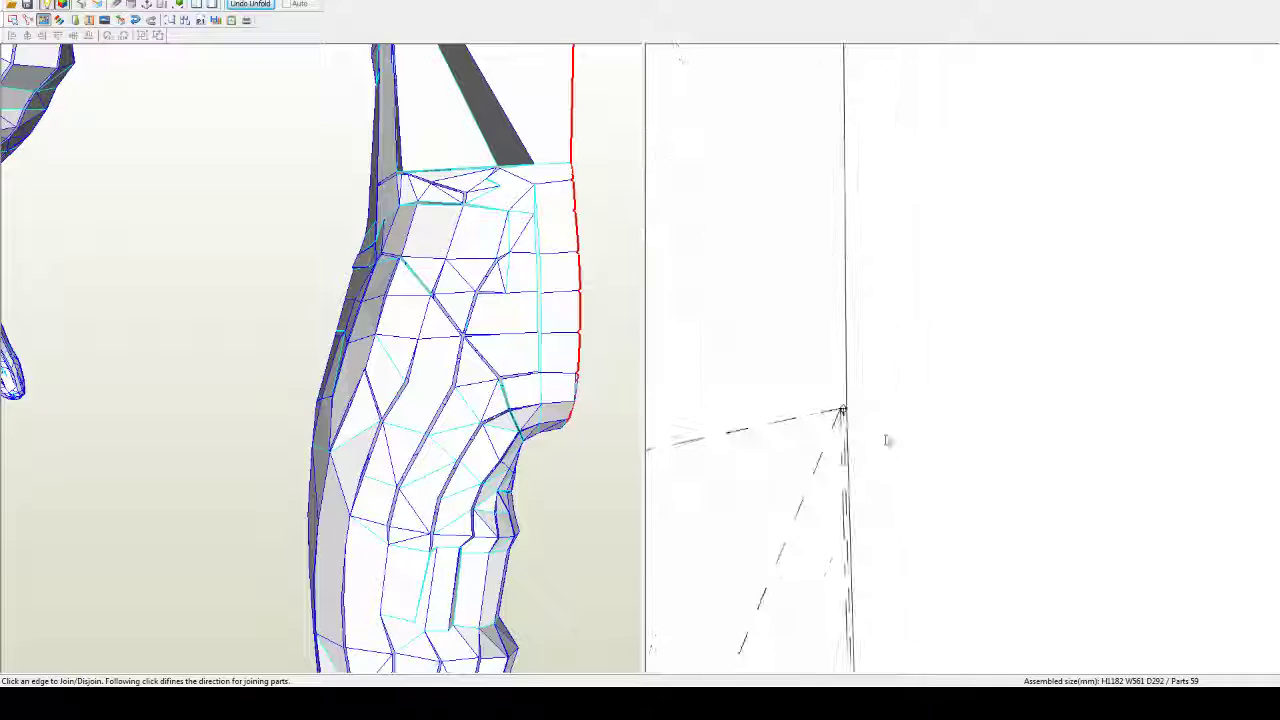
pyautogui.moveTo(886, 440); pyautogui.dragTo(983, 394, button='middle')
pyautogui.scroll(6, 985, 391)
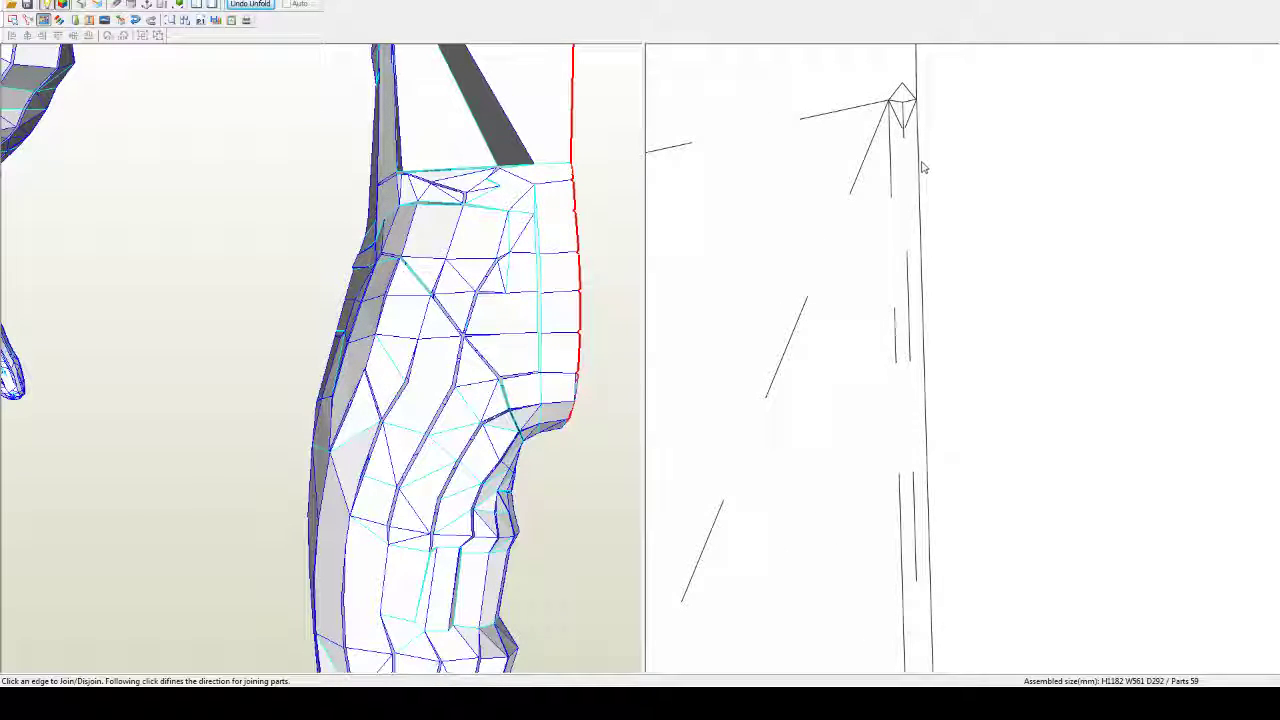
pyautogui.moveTo(922, 167); pyautogui.dragTo(945, 327, button='middle')
pyautogui.scroll(5, 945, 328)
pyautogui.moveTo(914, 213); pyautogui.dragTo(973, 376, button='middle')
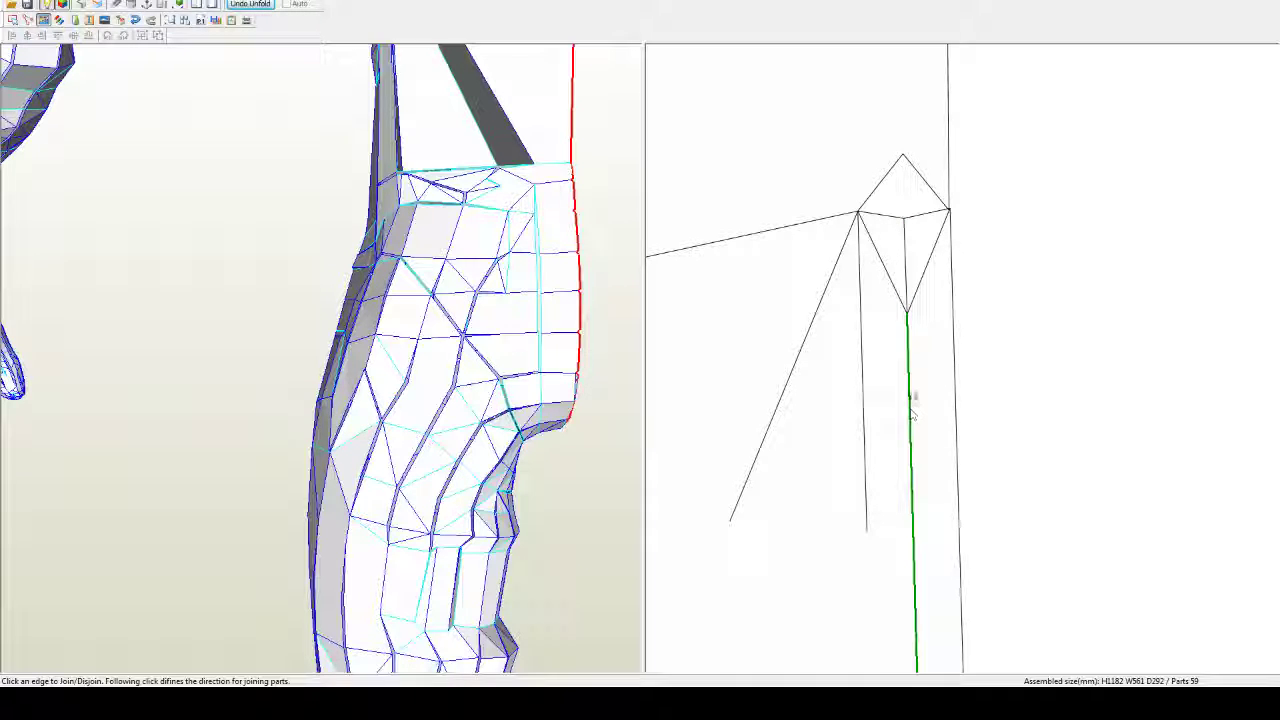
pyautogui.click(911, 408)
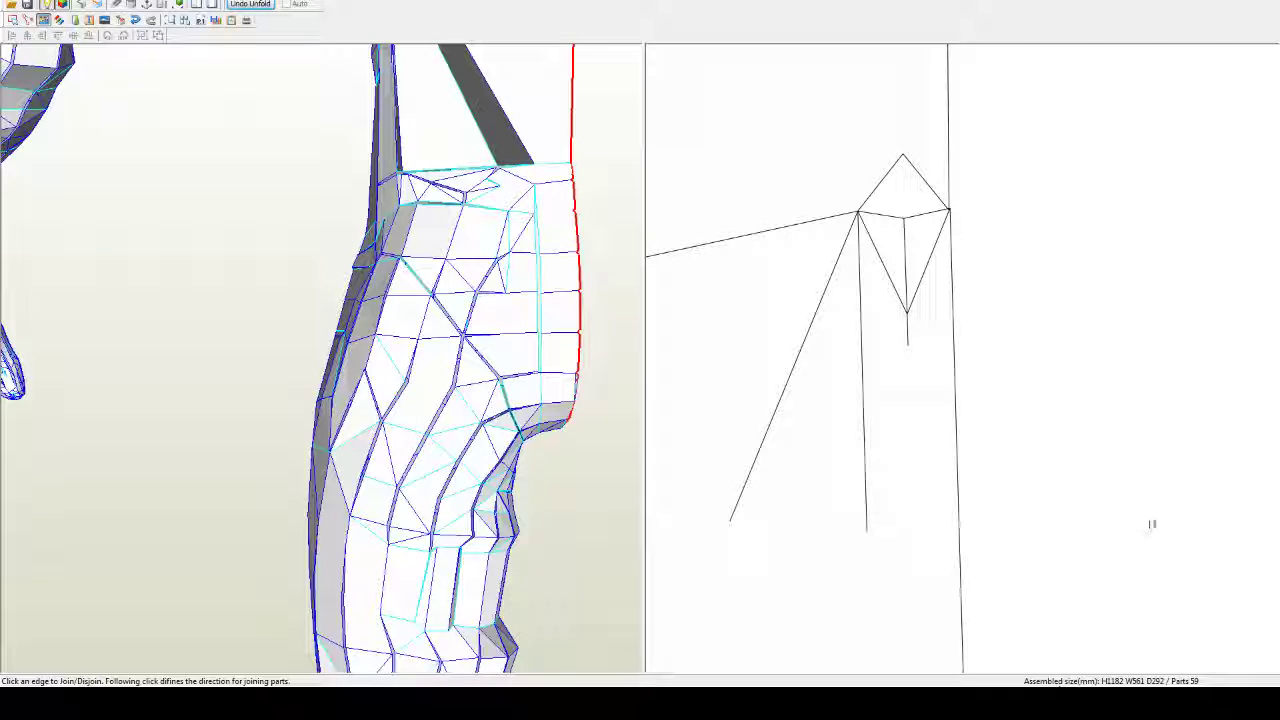
pyautogui.scroll(-5, 1152, 524)
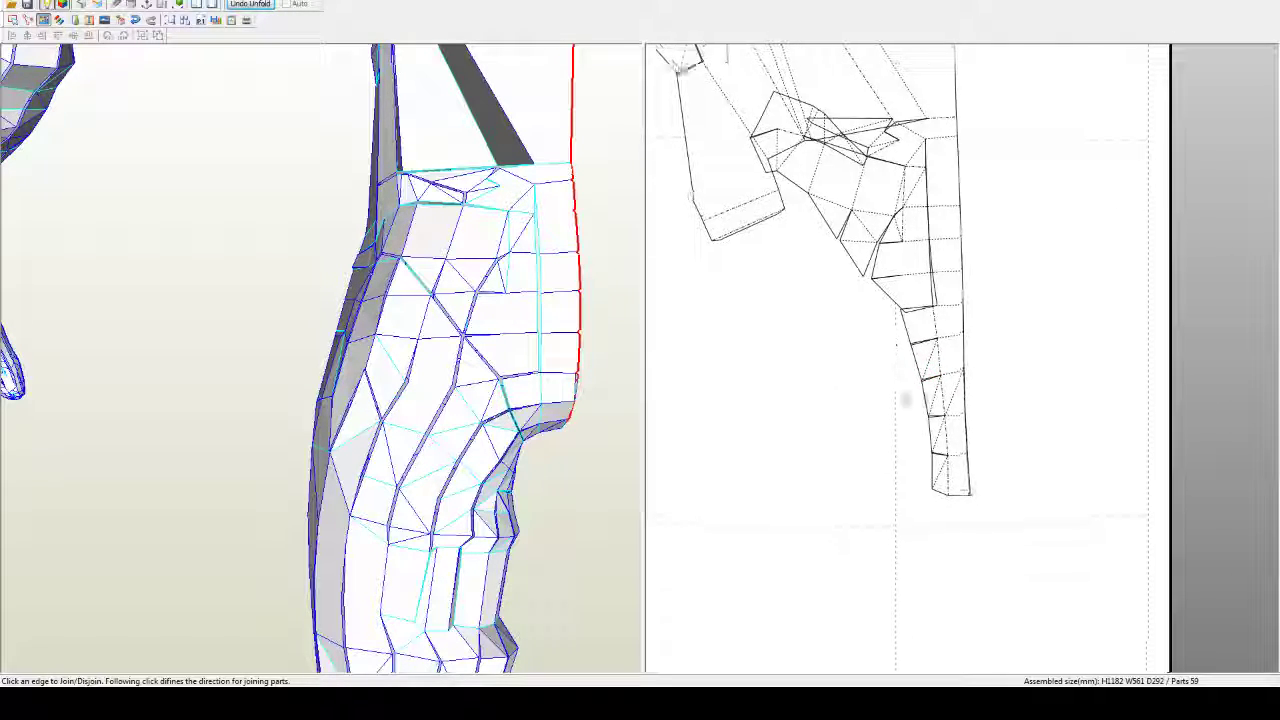
# Step: Detach the hip panel from the slanted edge beside the long strip and rejoin it along its upper edge
pyautogui.scroll(4, 905, 400)
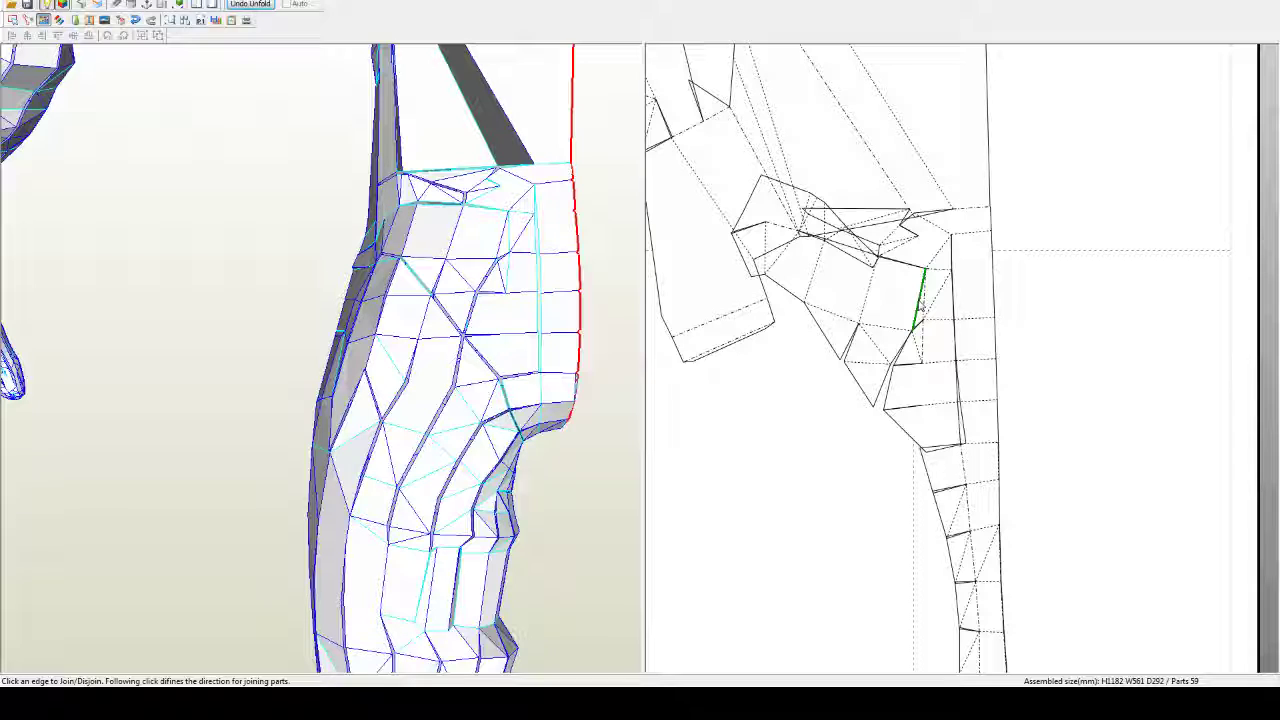
pyautogui.click(918, 302)
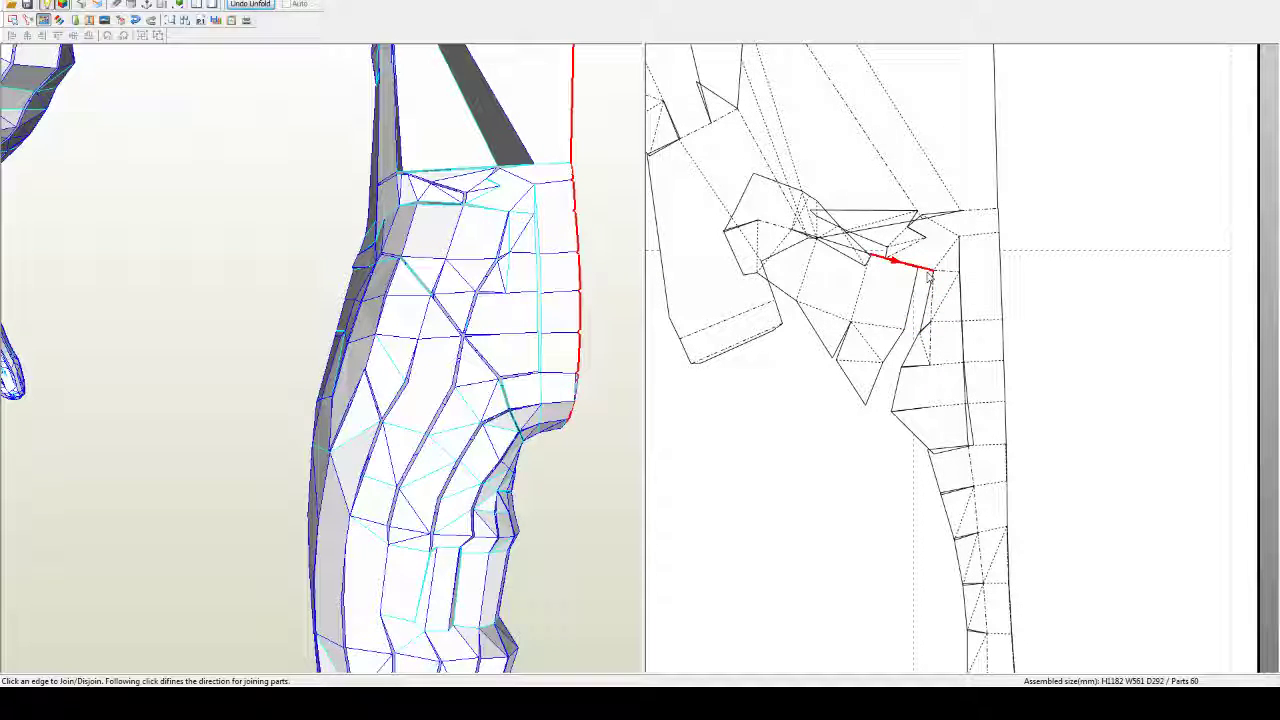
pyautogui.click(893, 262)
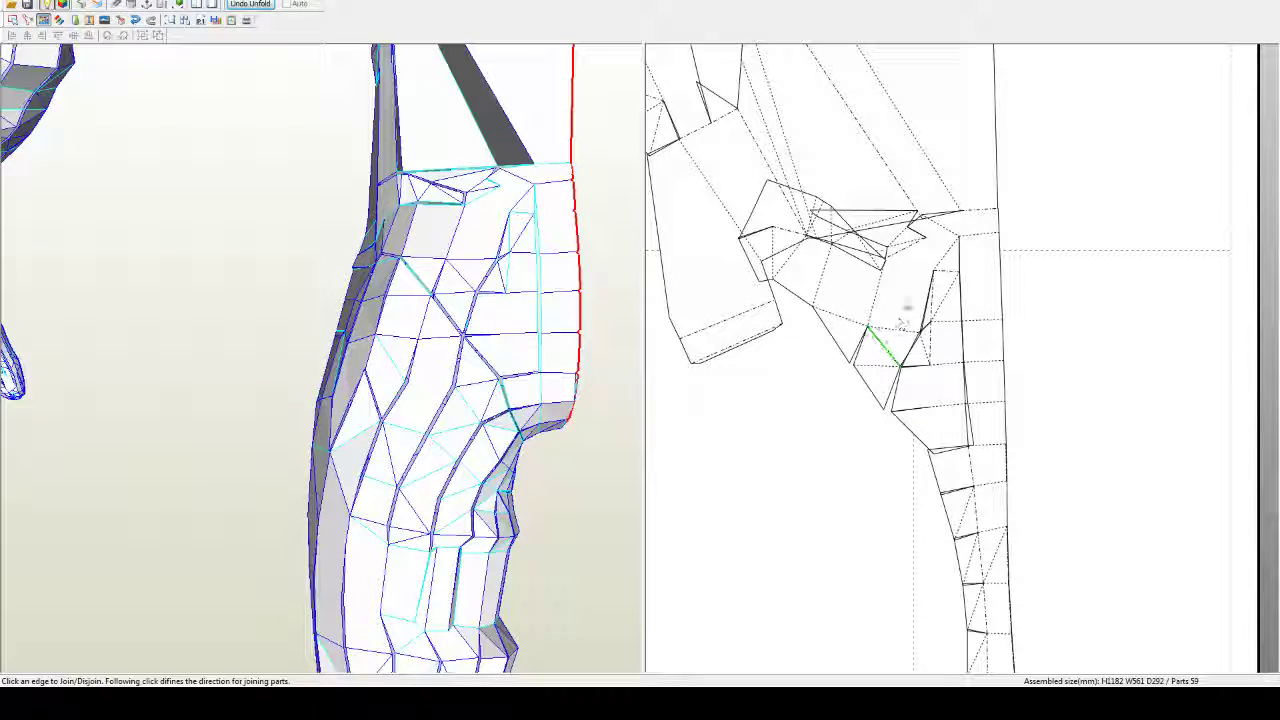
pyautogui.click(892, 302)
pyautogui.scroll(5, 892, 302)
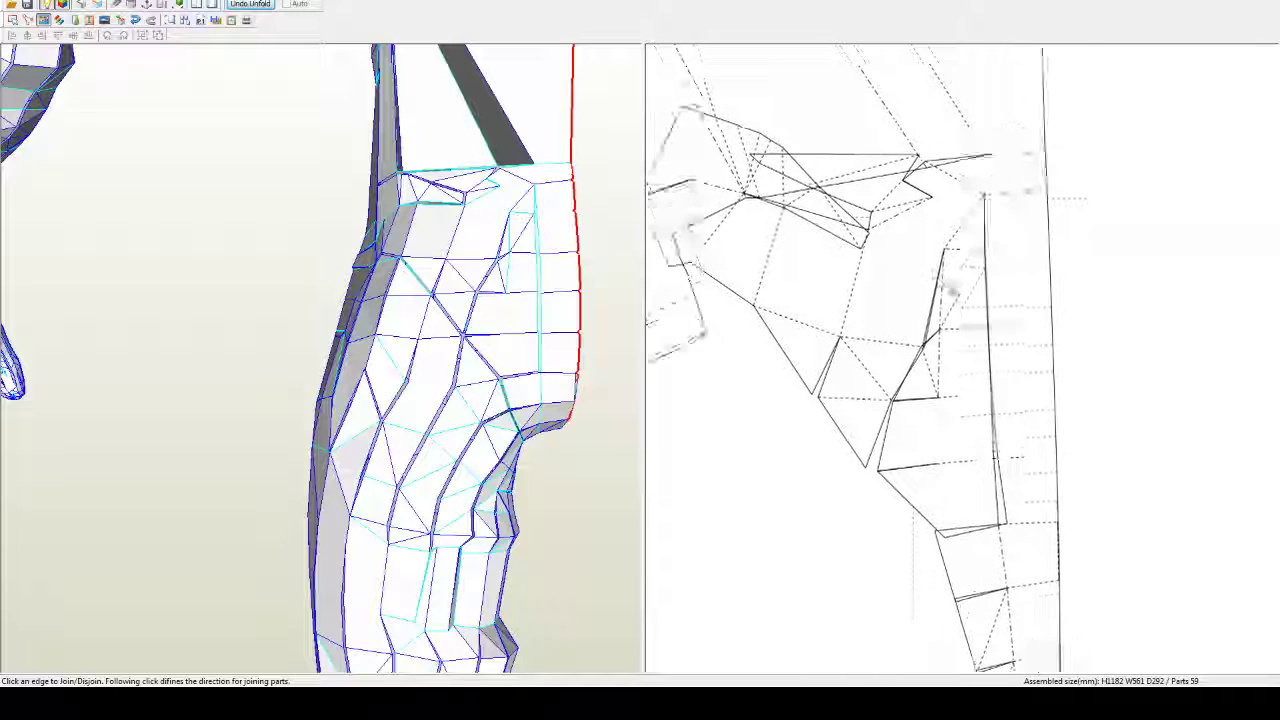
pyautogui.moveTo(971, 289); pyautogui.dragTo(1111, 343, button='middle')
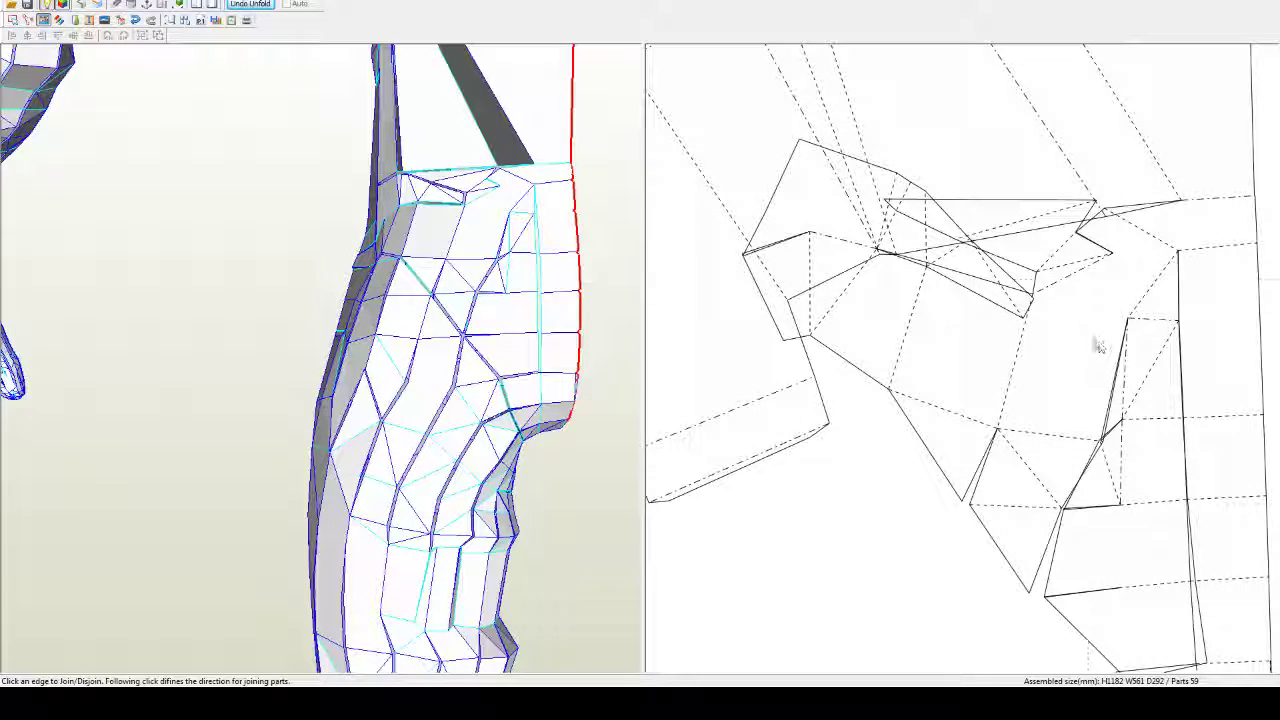
pyautogui.click(1015, 372)
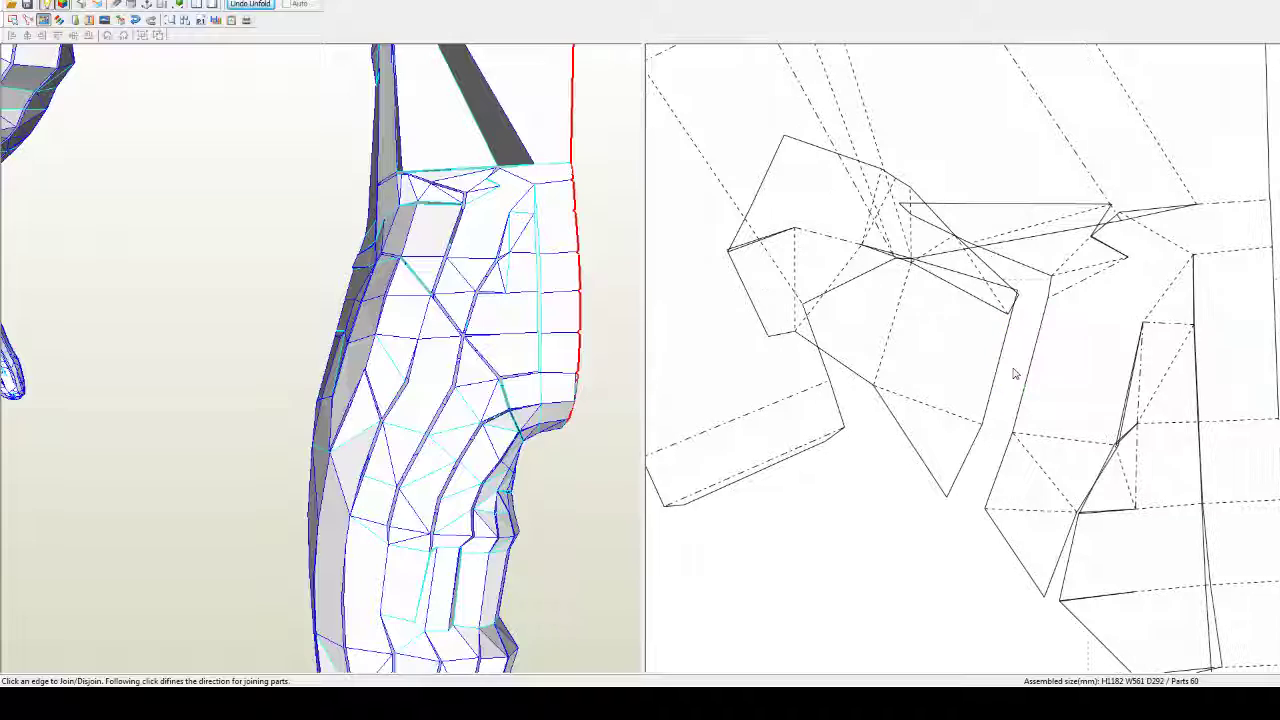
pyautogui.click(1027, 371)
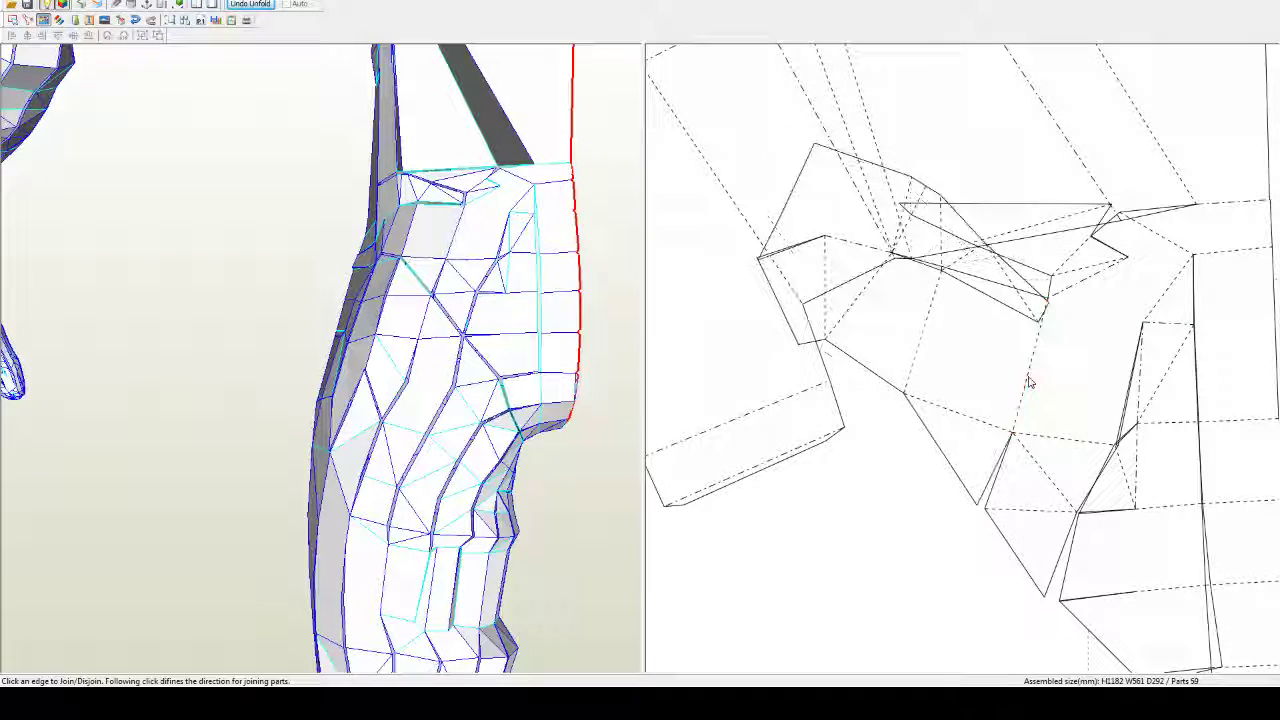
# Step: Split the jagged waist piece from the hip pattern and join it to the body along its long upper edge
pyautogui.click(1087, 288)
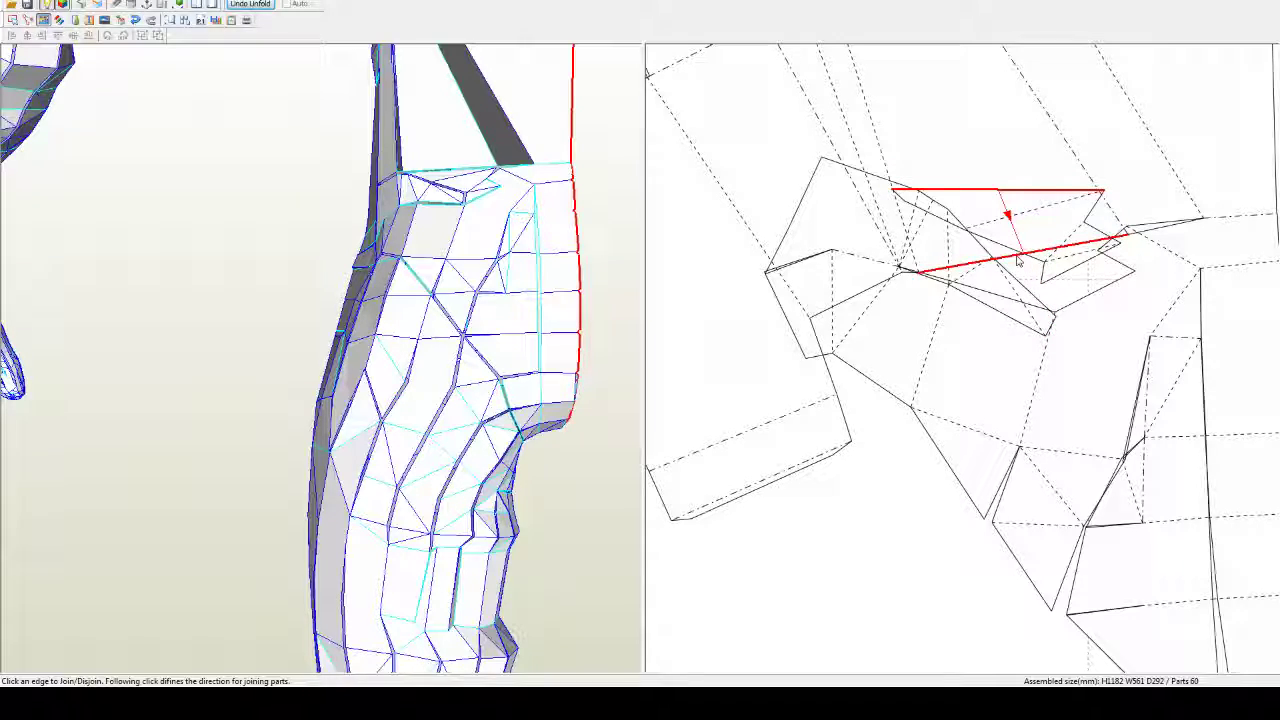
pyautogui.click(1010, 213)
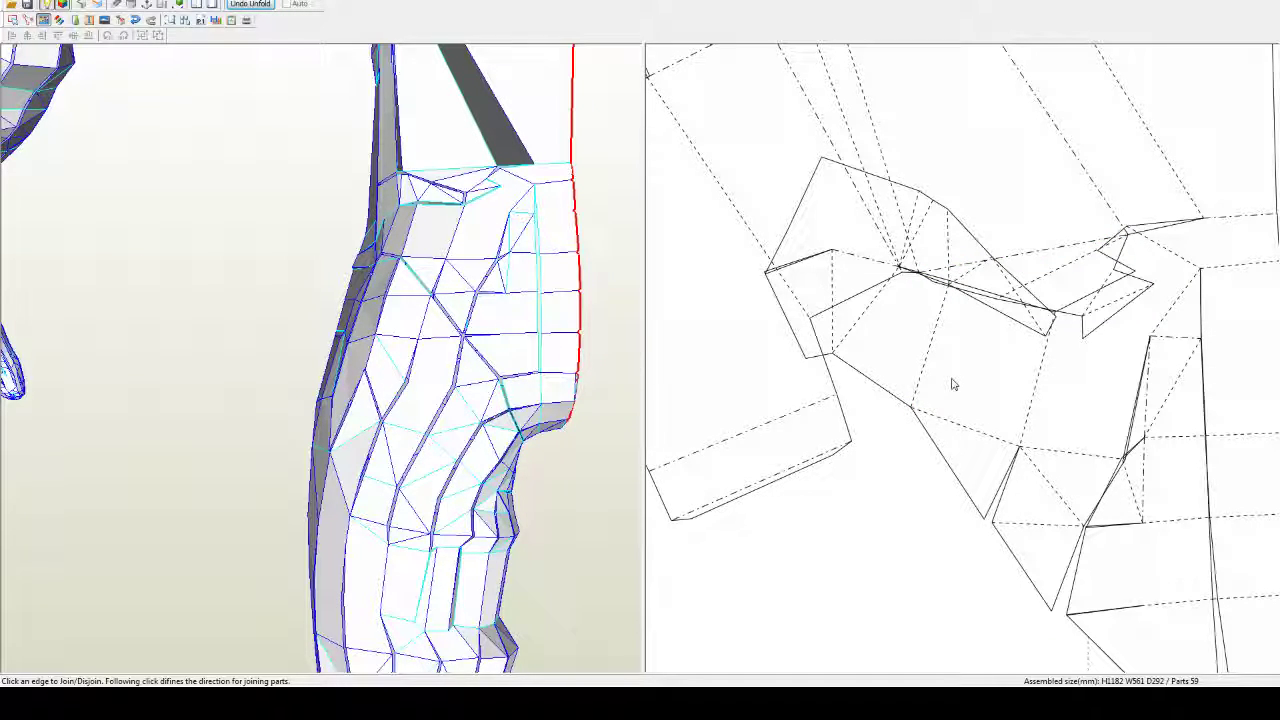
pyautogui.click(852, 302)
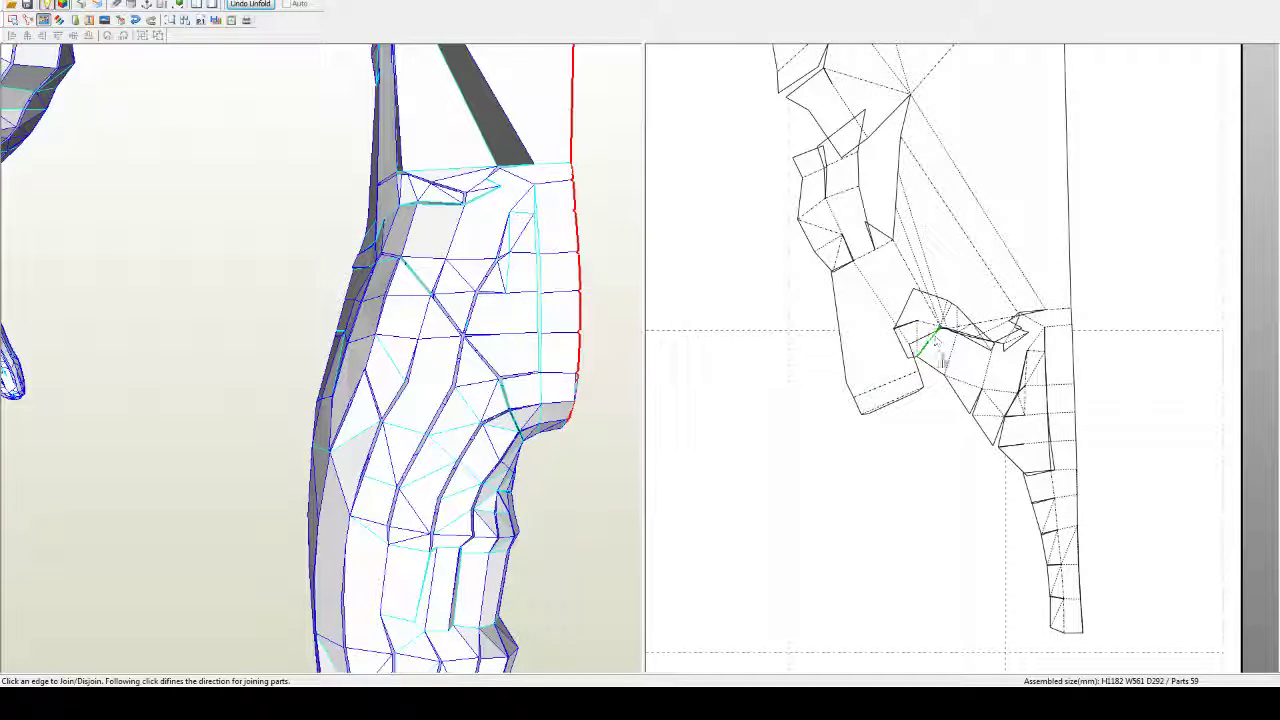
# Step: Detach the hip pattern and the jagged waist piece from the body's lower edge, and join the waist piece to the hip panel
pyautogui.moveTo(548, 302); pyautogui.dragTo(447, 290, button='right')
pyautogui.moveTo(238, 235); pyautogui.dragTo(205, 233, button='right')
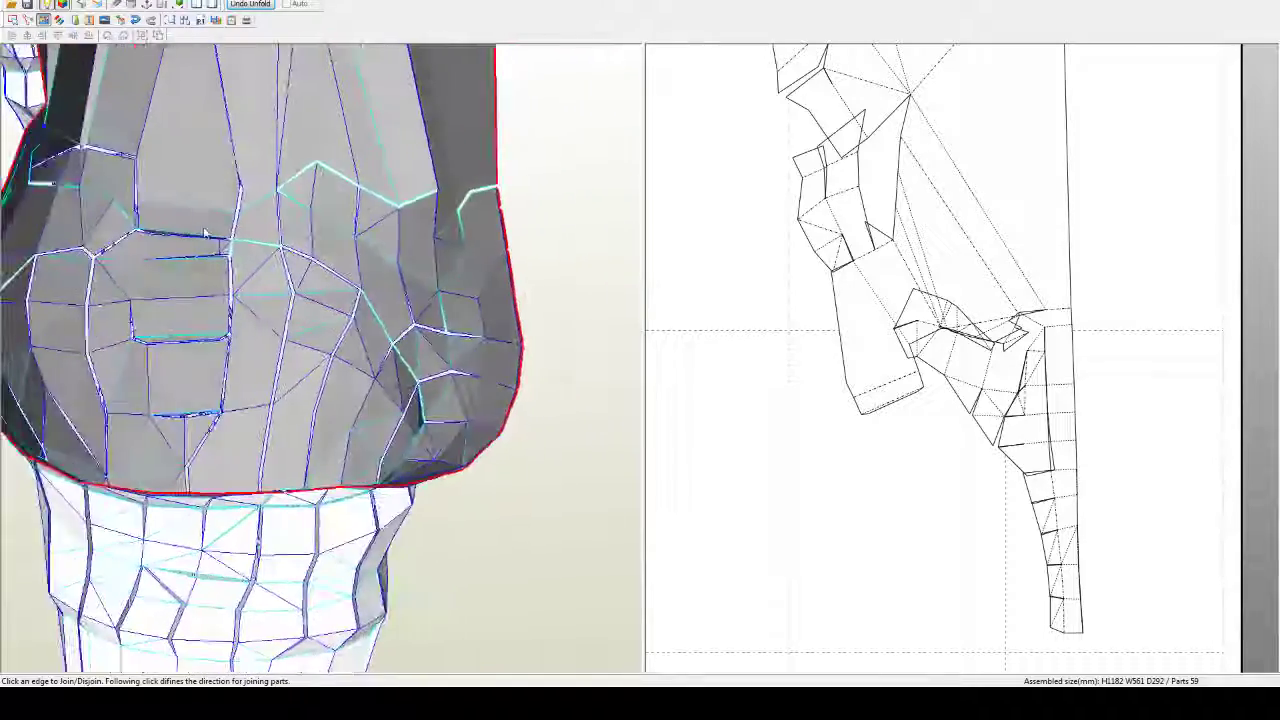
pyautogui.scroll(-3, 204, 233)
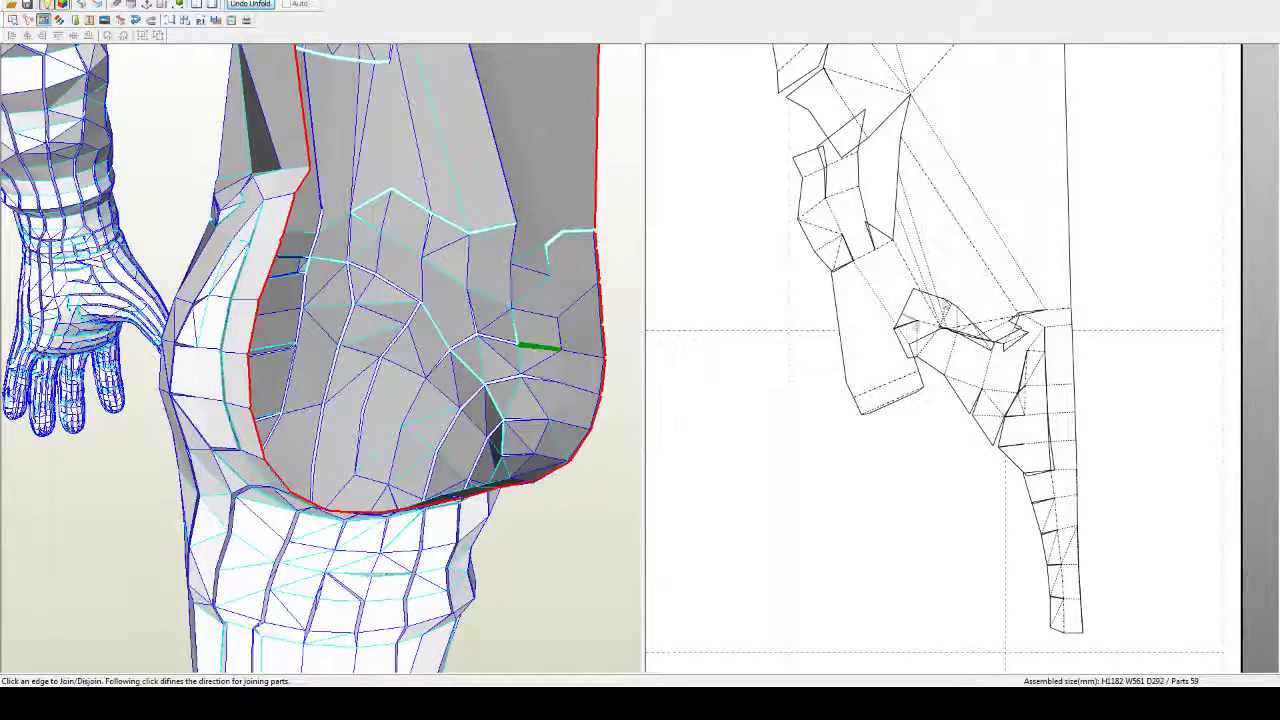
pyautogui.click(1058, 311)
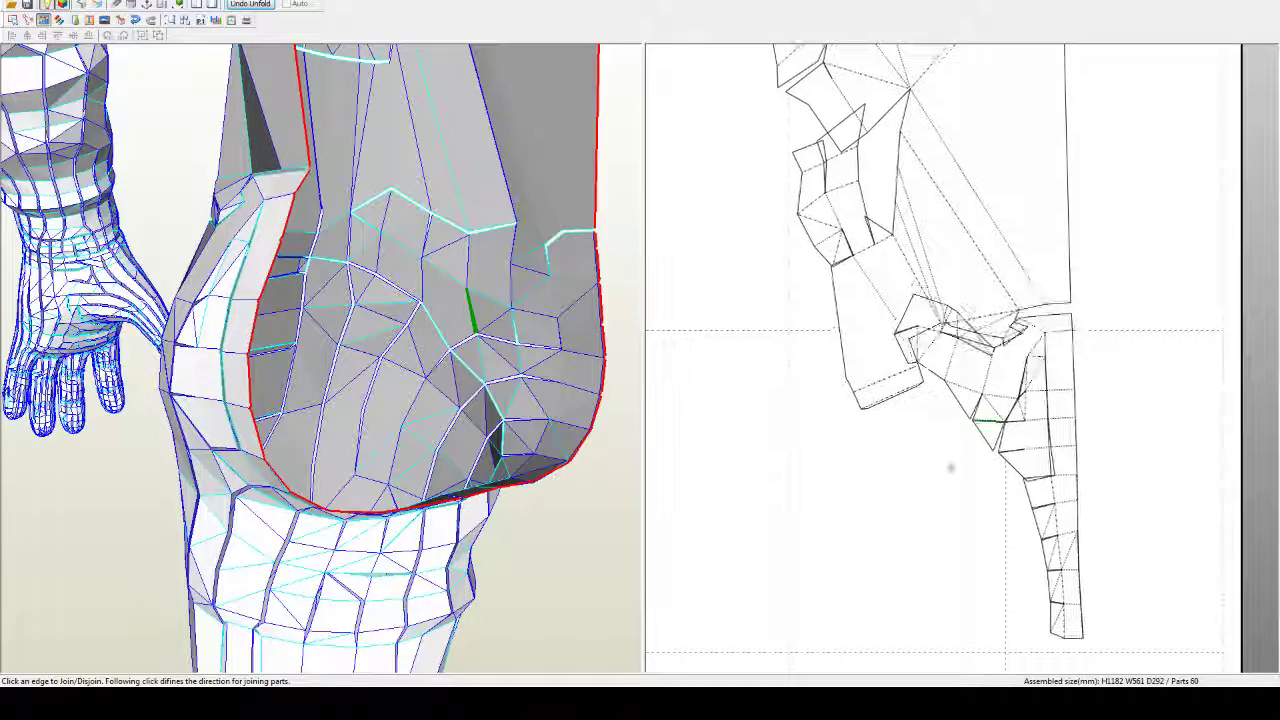
pyautogui.click(975, 332)
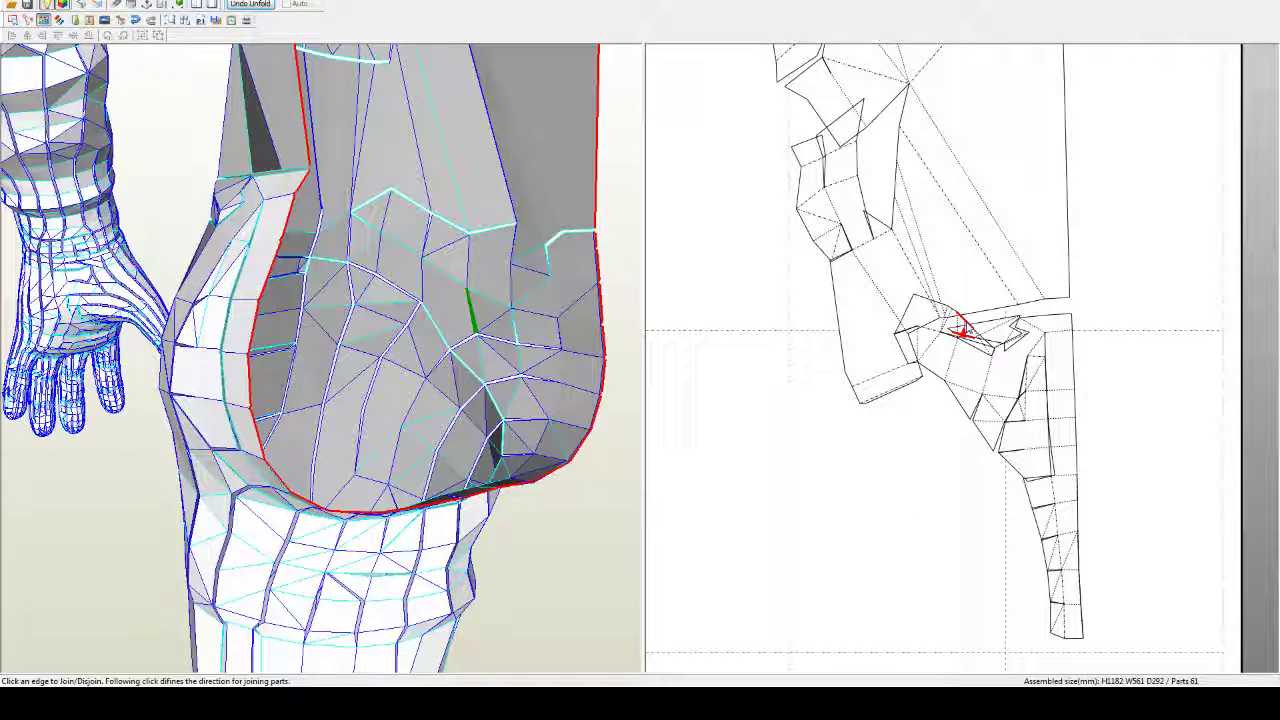
pyautogui.click(962, 330)
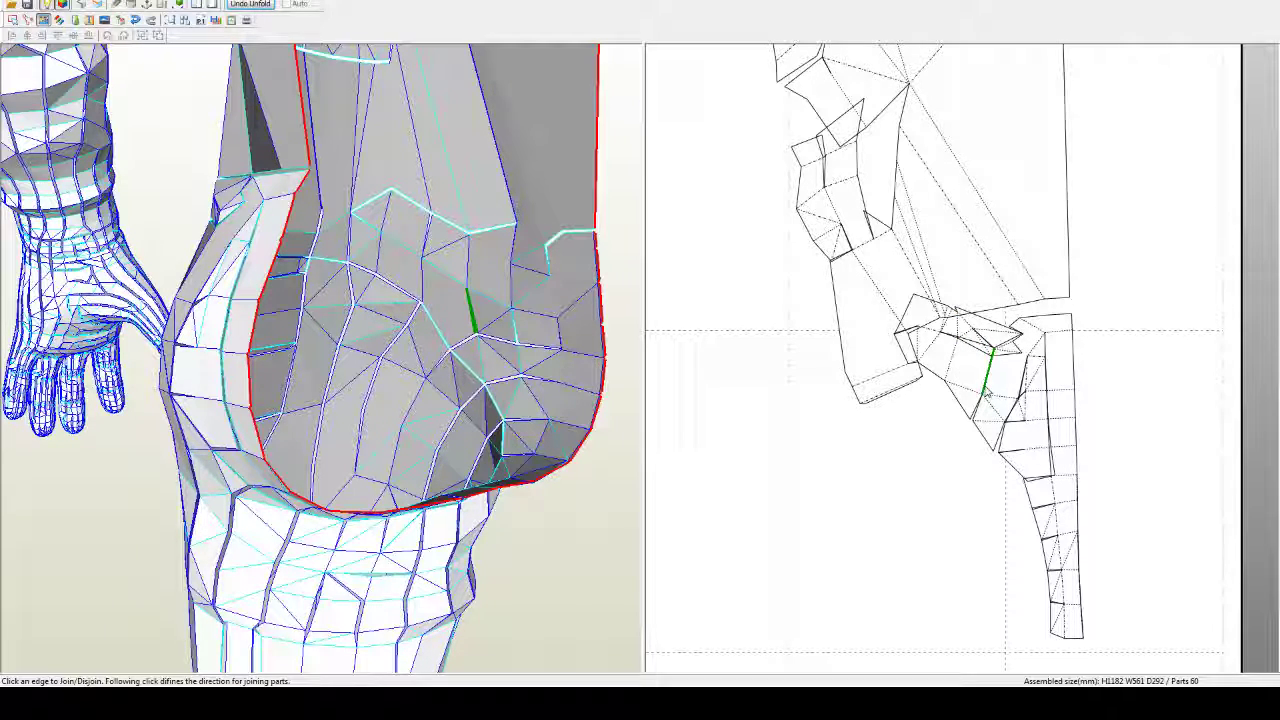
# Step: Move the detached hip pattern down and away from the body piece so the two no longer overlap
pyautogui.press('Escape')
pyautogui.moveTo(1011, 390); pyautogui.dragTo(1074, 427)
pyautogui.scroll(-1, 1075, 427)
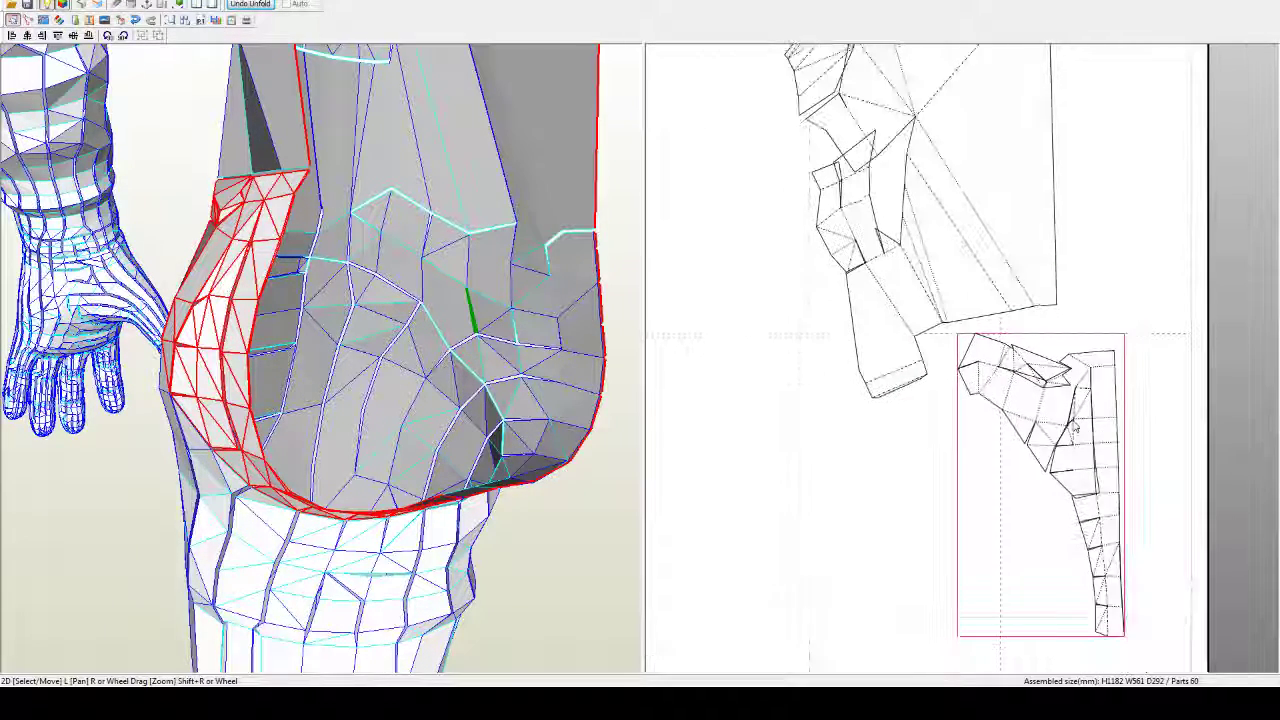
pyautogui.scroll(-3, 1075, 428)
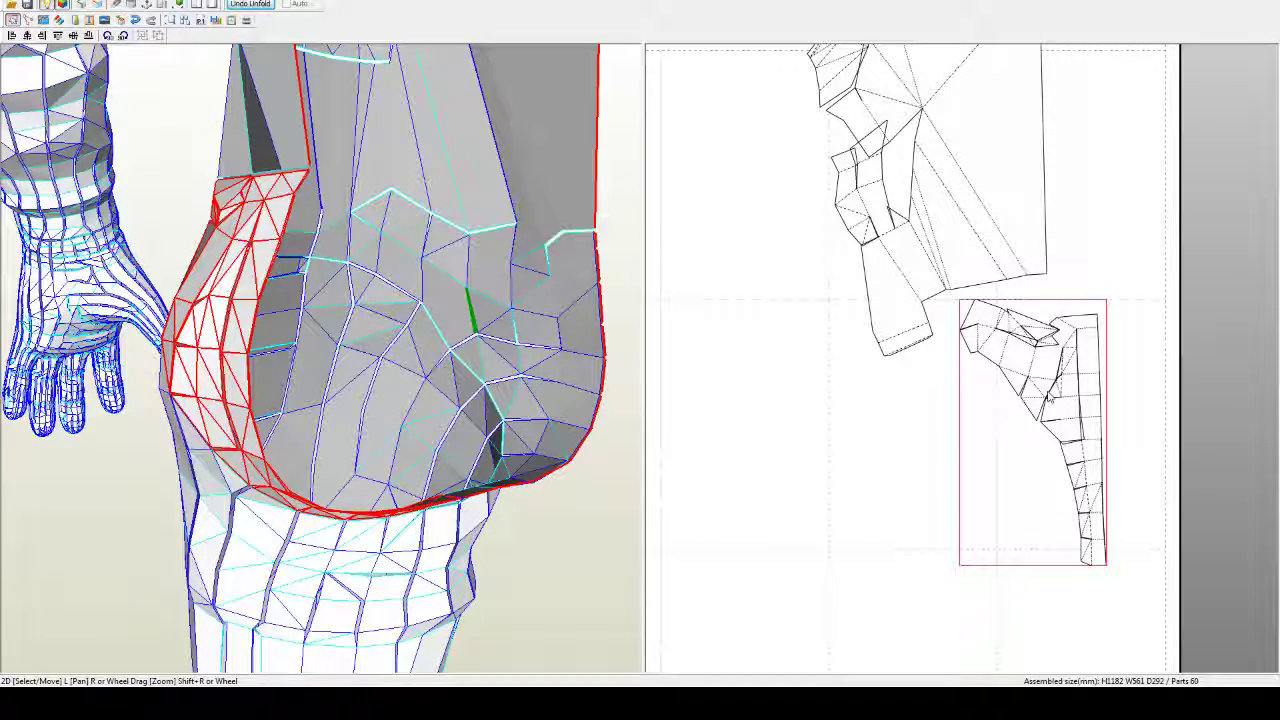
# Step: Trace the free lower edge of the hip panel to its matching edge on top of the leg pattern
pyautogui.moveTo(385, 327)
pyautogui.mouseDown()
pyautogui.moveTo(410, 330)
pyautogui.moveTo(366, 314)
pyautogui.mouseUp()
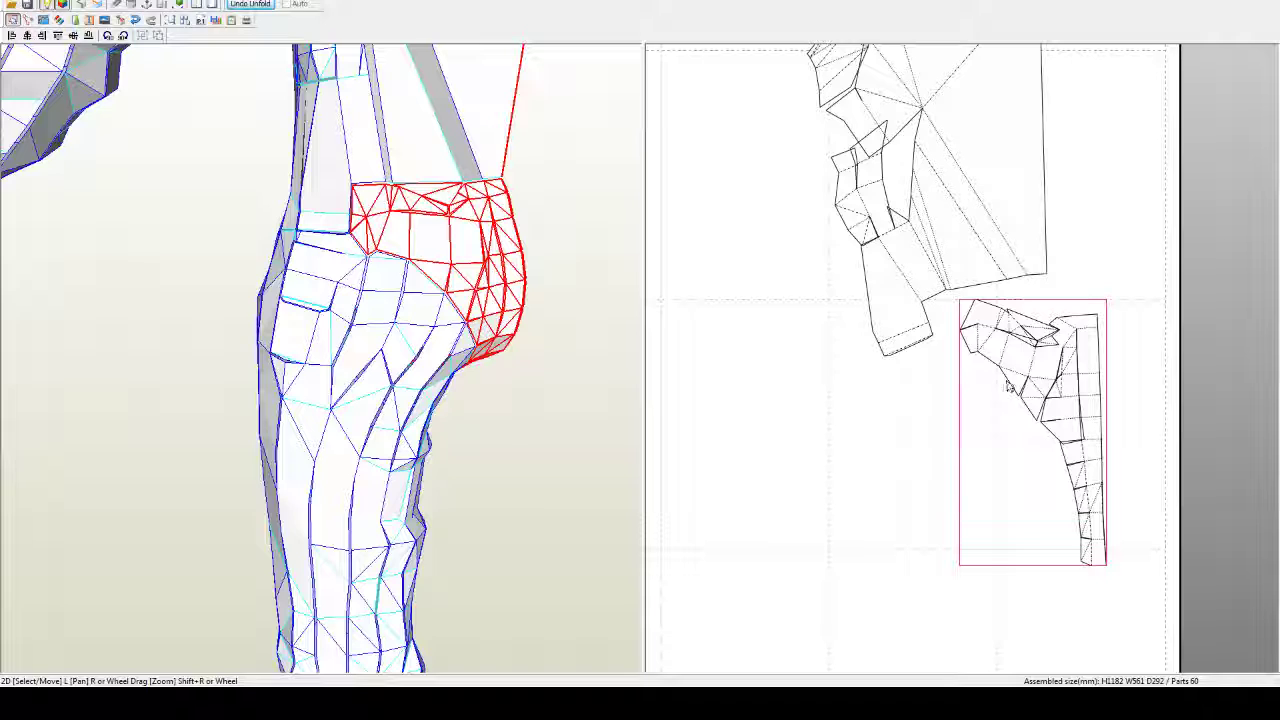
pyautogui.hotkey('ctrl', 'n')
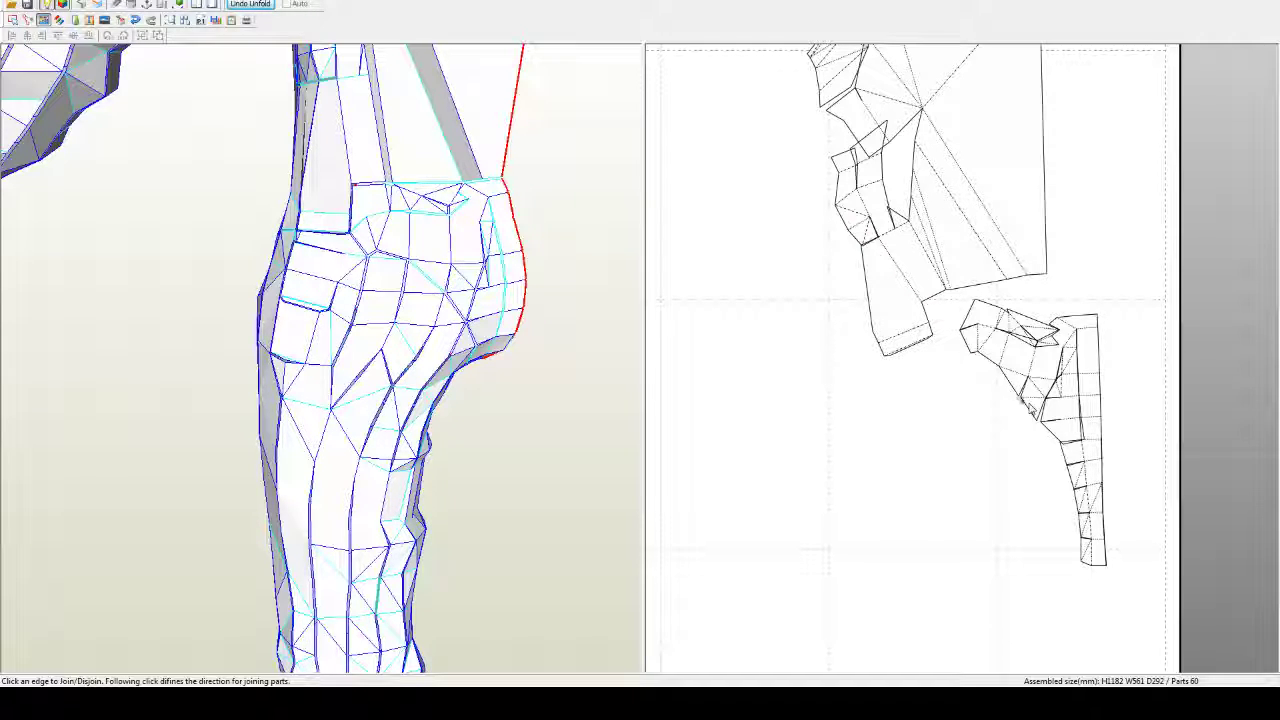
pyautogui.click(1028, 405)
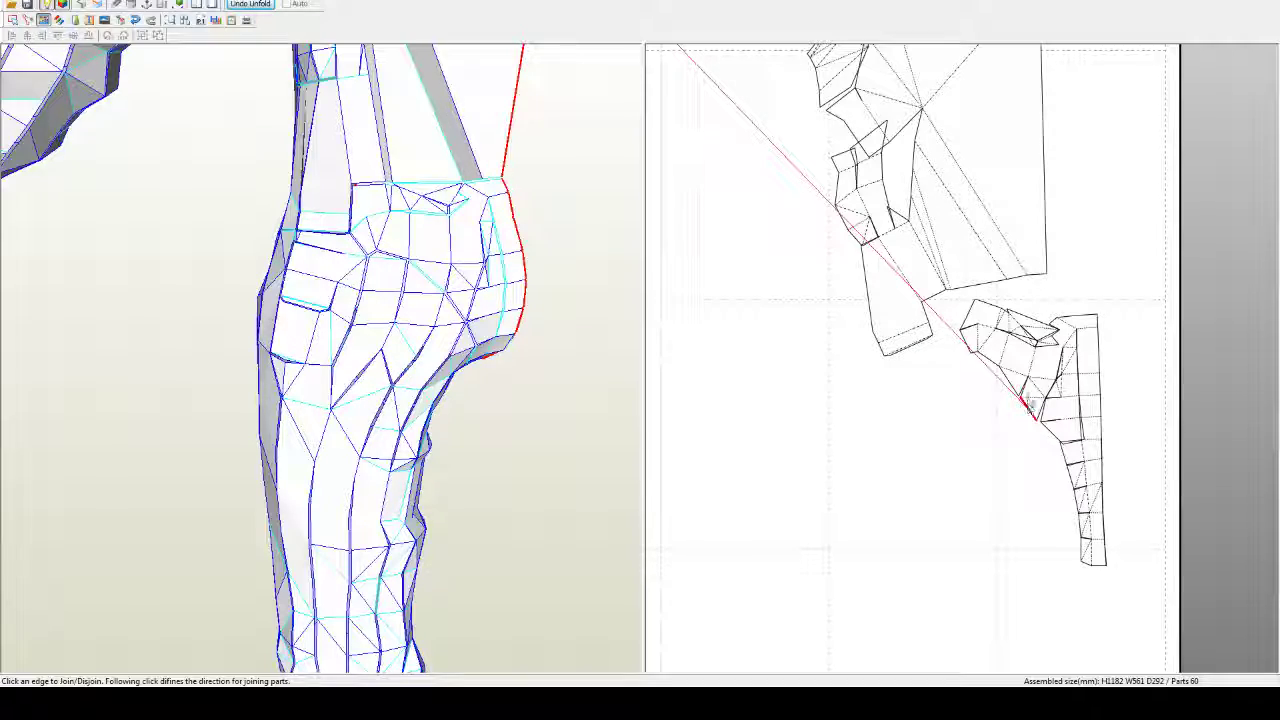
pyautogui.scroll(-7, 1028, 404)
pyautogui.moveTo(711, 166); pyautogui.dragTo(957, 436, button='middle')
pyautogui.scroll(5, 957, 436)
pyautogui.moveTo(840, 277); pyautogui.dragTo(1130, 496, button='middle')
pyautogui.scroll(5, 990, 434)
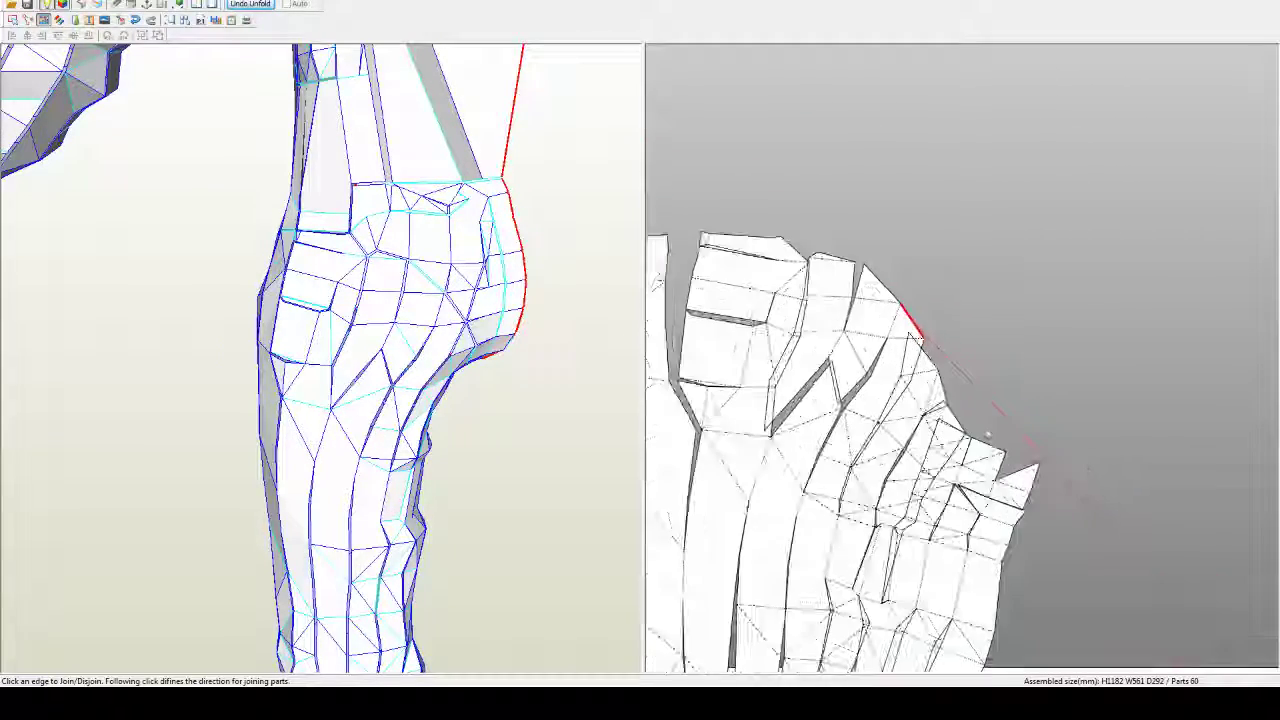
# Step: Join the detached hip panel to the top of the leg pattern, using the slanted edge at the middle leg strip
pyautogui.click(914, 334)
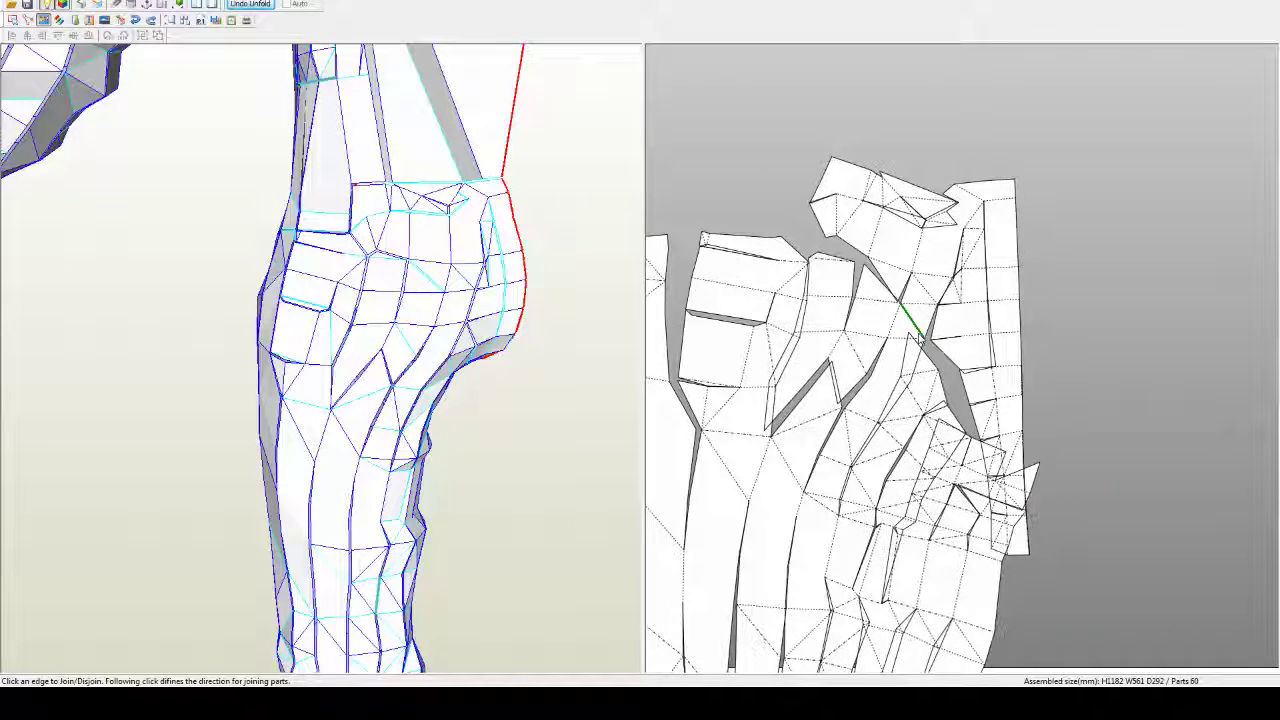
pyautogui.moveTo(1015, 311); pyautogui.dragTo(1003, 244, button='middle')
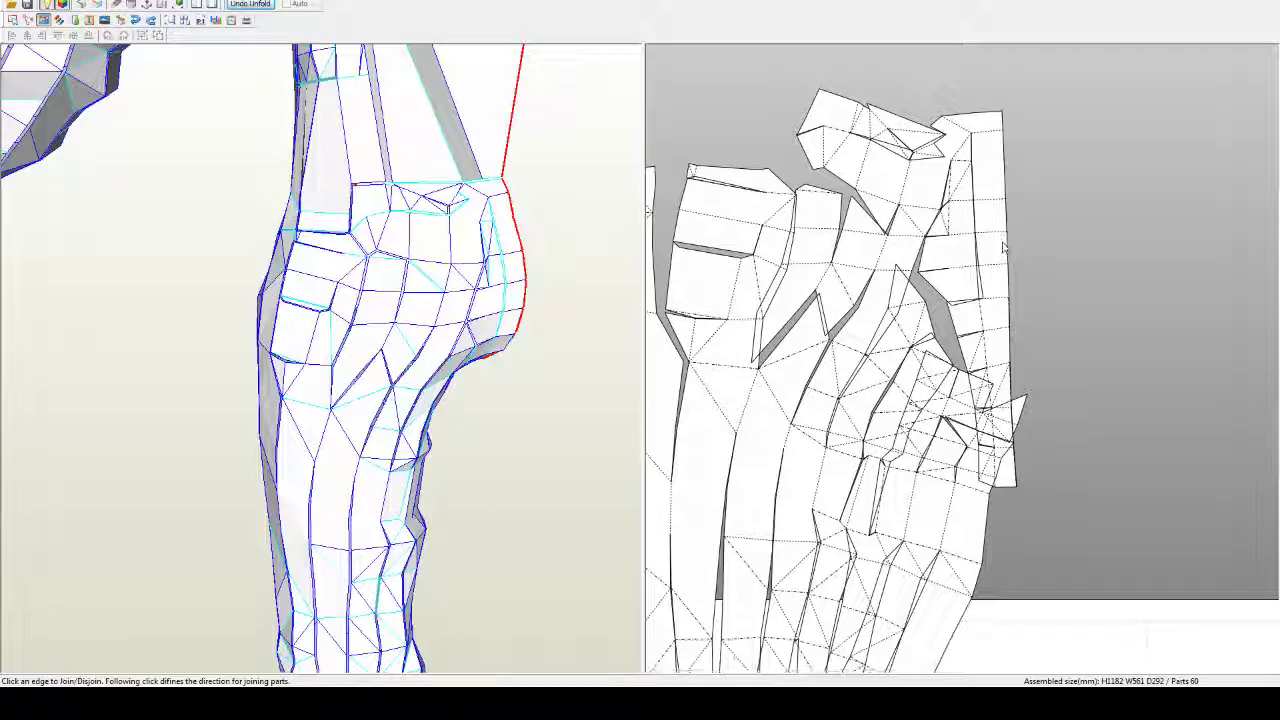
pyautogui.click(868, 218)
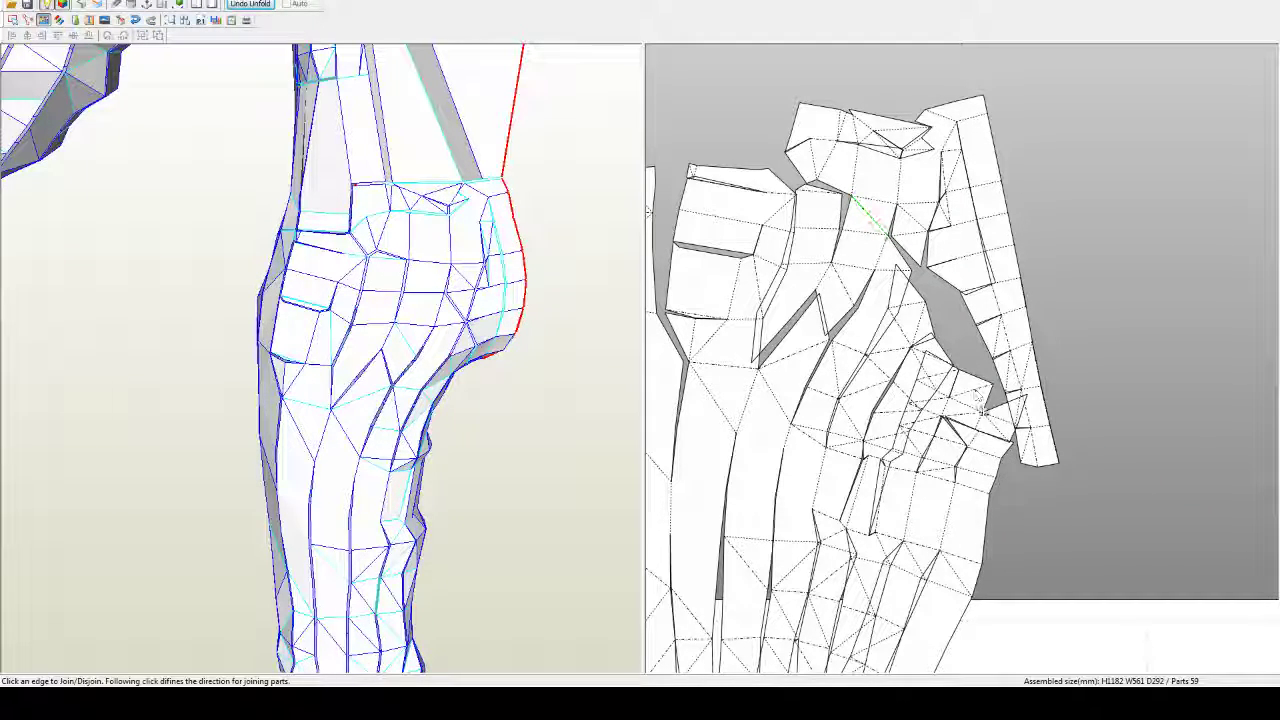
# Step: Close the notch in the leg pattern's outer upper fragment, splitting it between its columns and joining each piece to the leg edge beneath
pyautogui.click(993, 412)
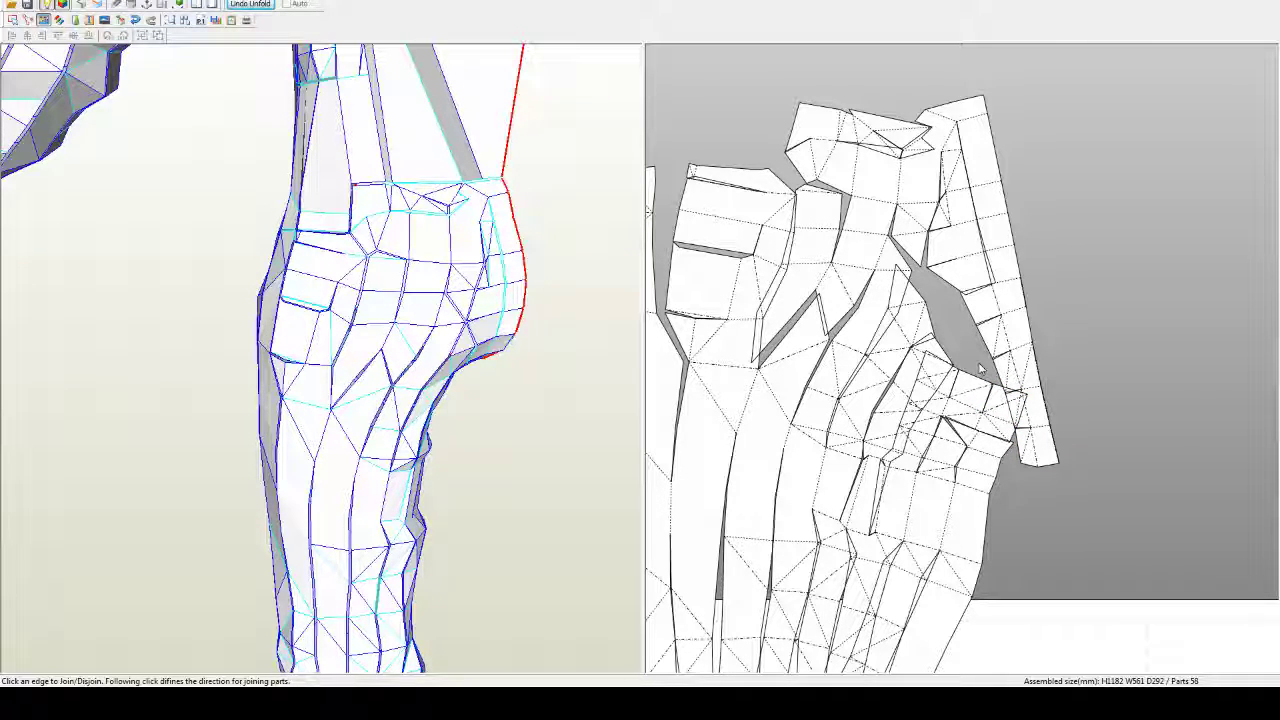
pyautogui.moveTo(951, 436); pyautogui.dragTo(990, 375, button='middle')
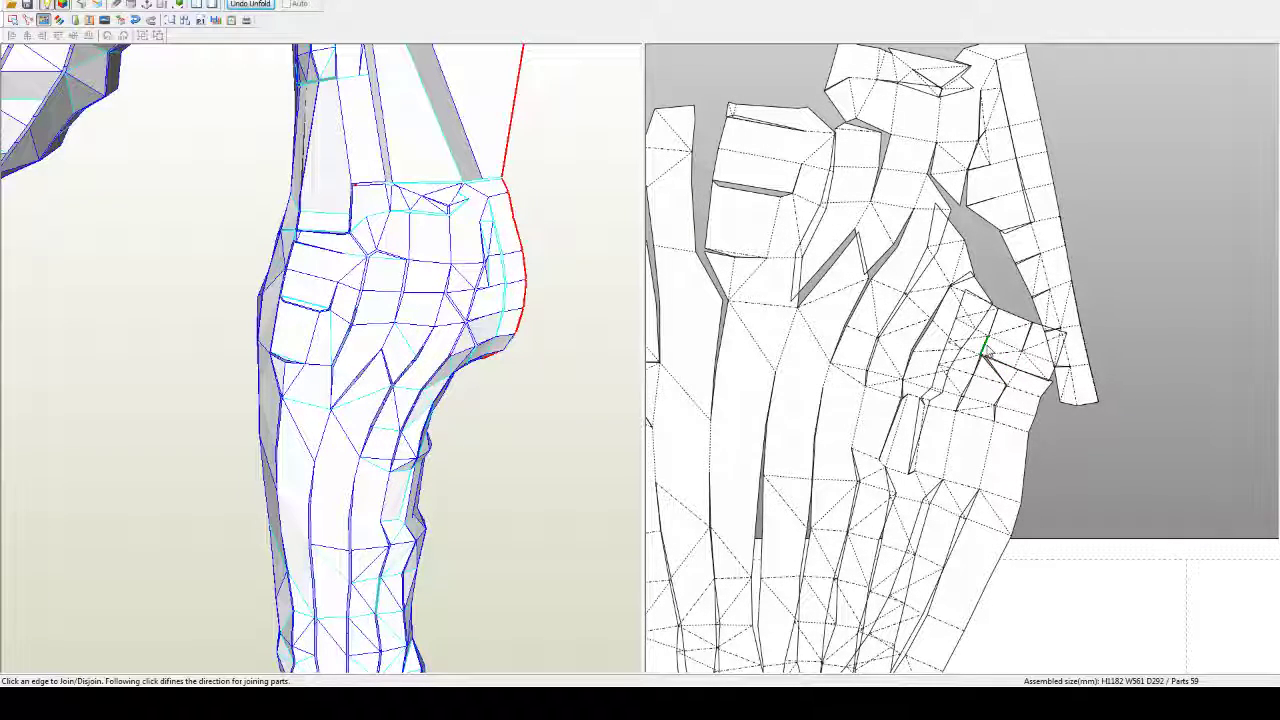
pyautogui.click(990, 361)
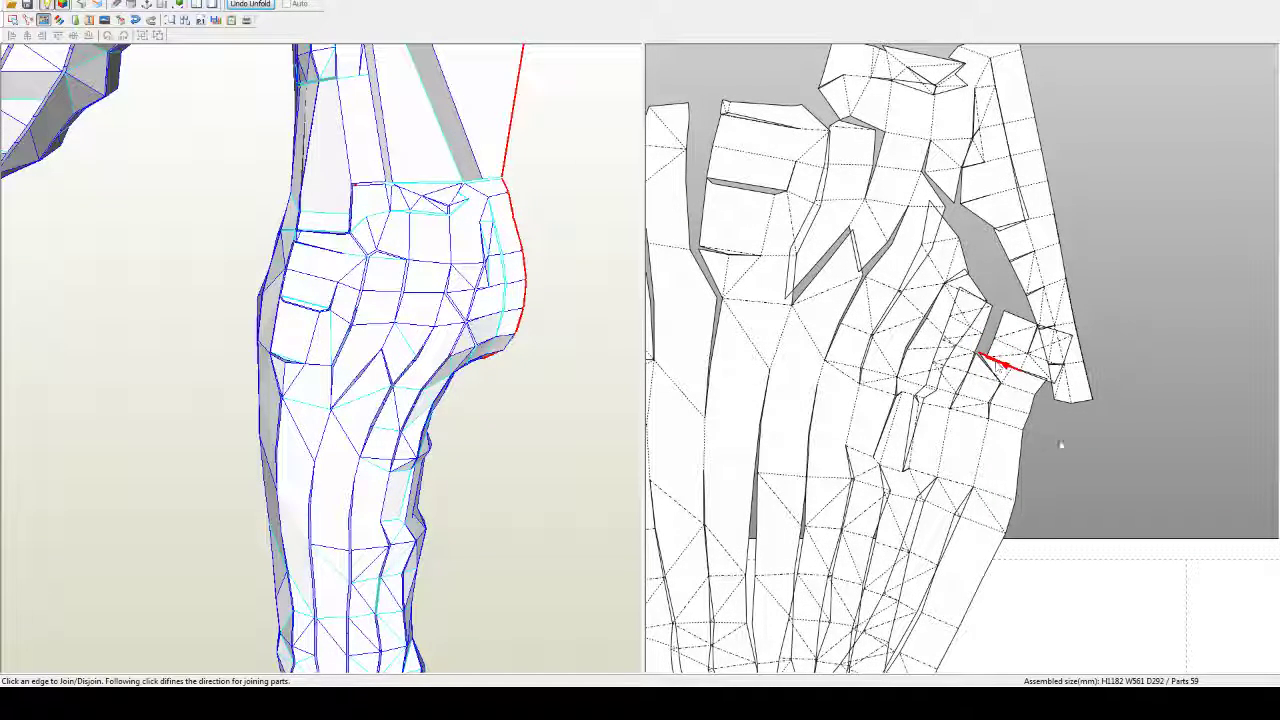
pyautogui.click(1108, 463)
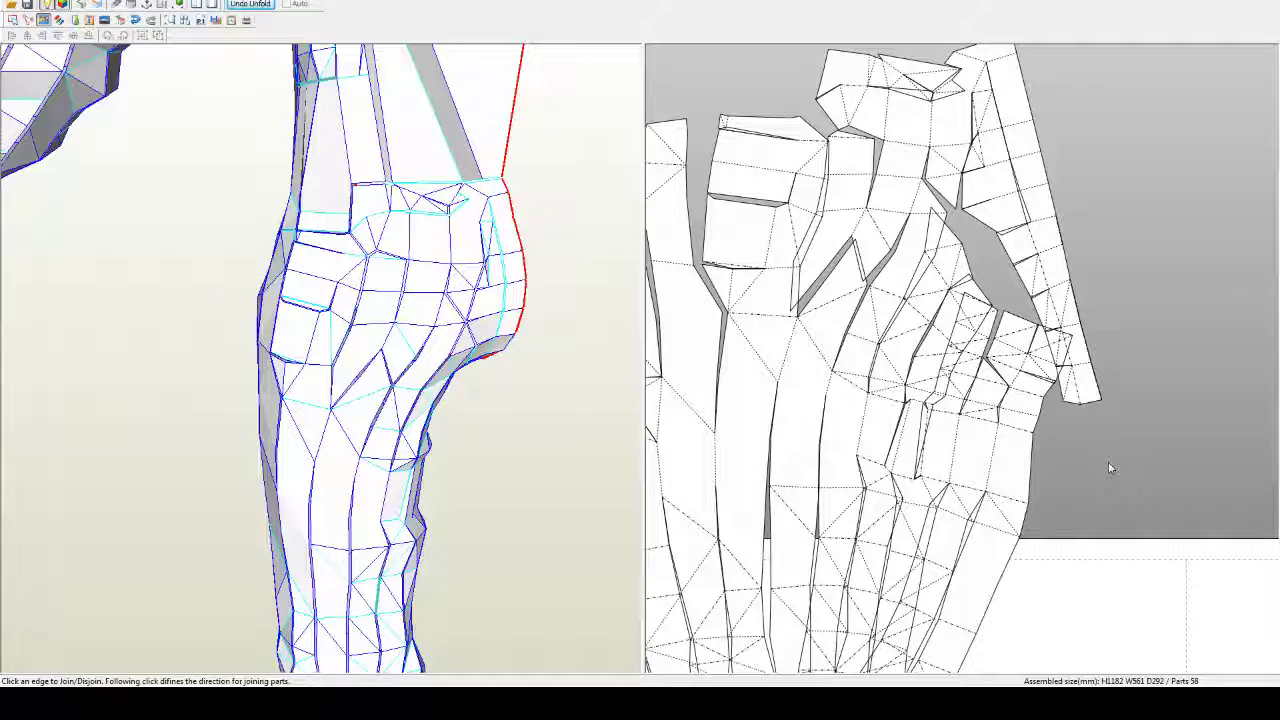
pyautogui.click(1027, 373)
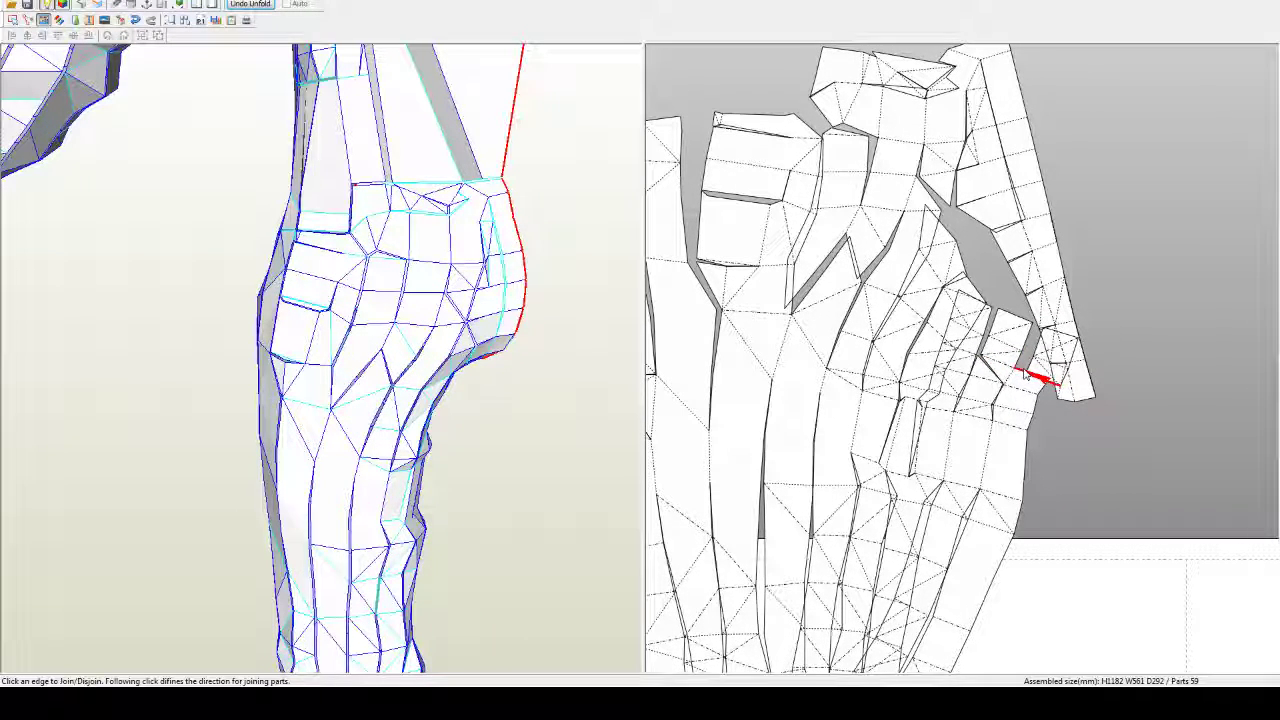
pyautogui.click(1025, 373)
pyautogui.click(1010, 378)
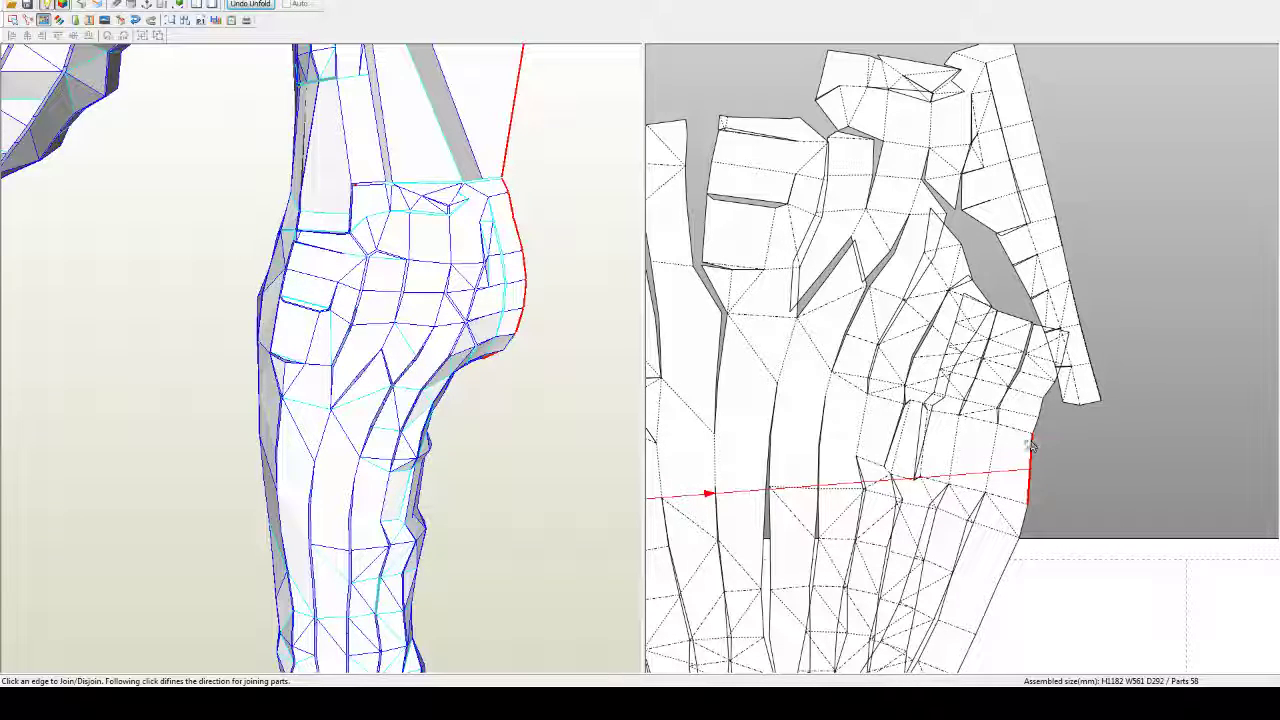
# Step: Split the hip panel between its columns and join the separated strips to the matching leg strips below
pyautogui.click(917, 200)
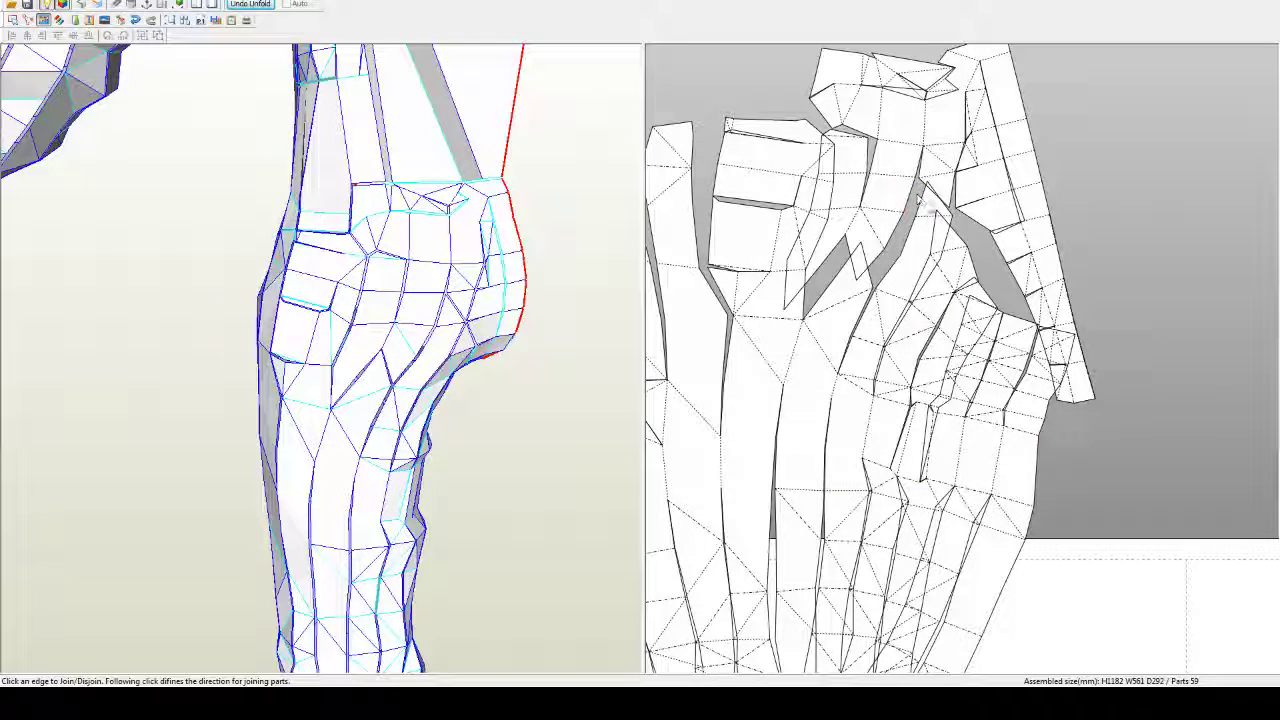
pyautogui.click(943, 210)
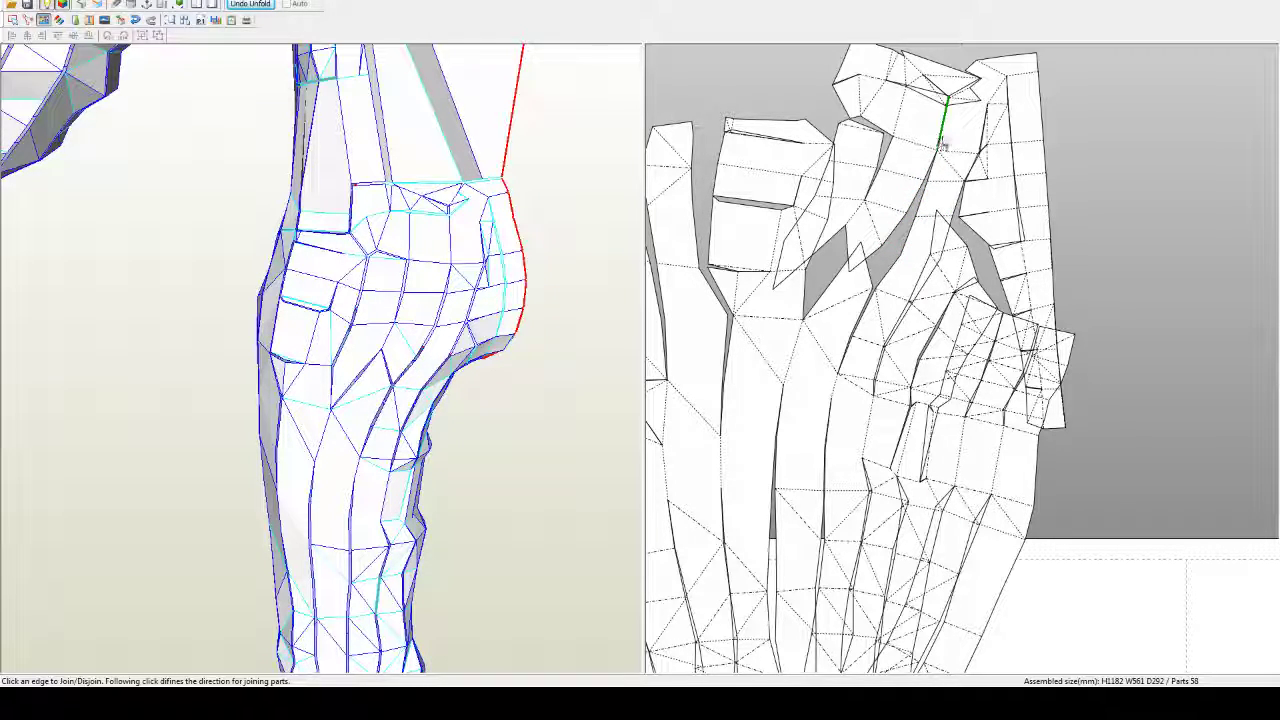
pyautogui.click(943, 132)
pyautogui.click(874, 242)
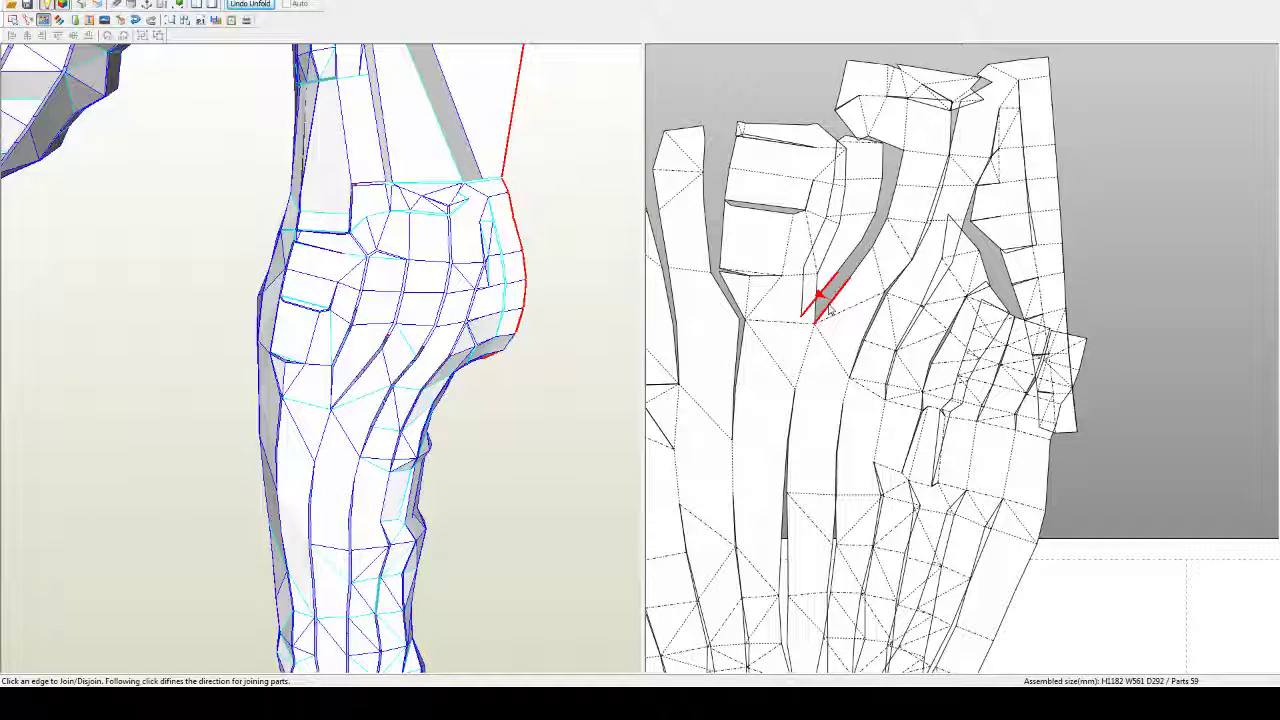
pyautogui.click(902, 125)
pyautogui.click(872, 145)
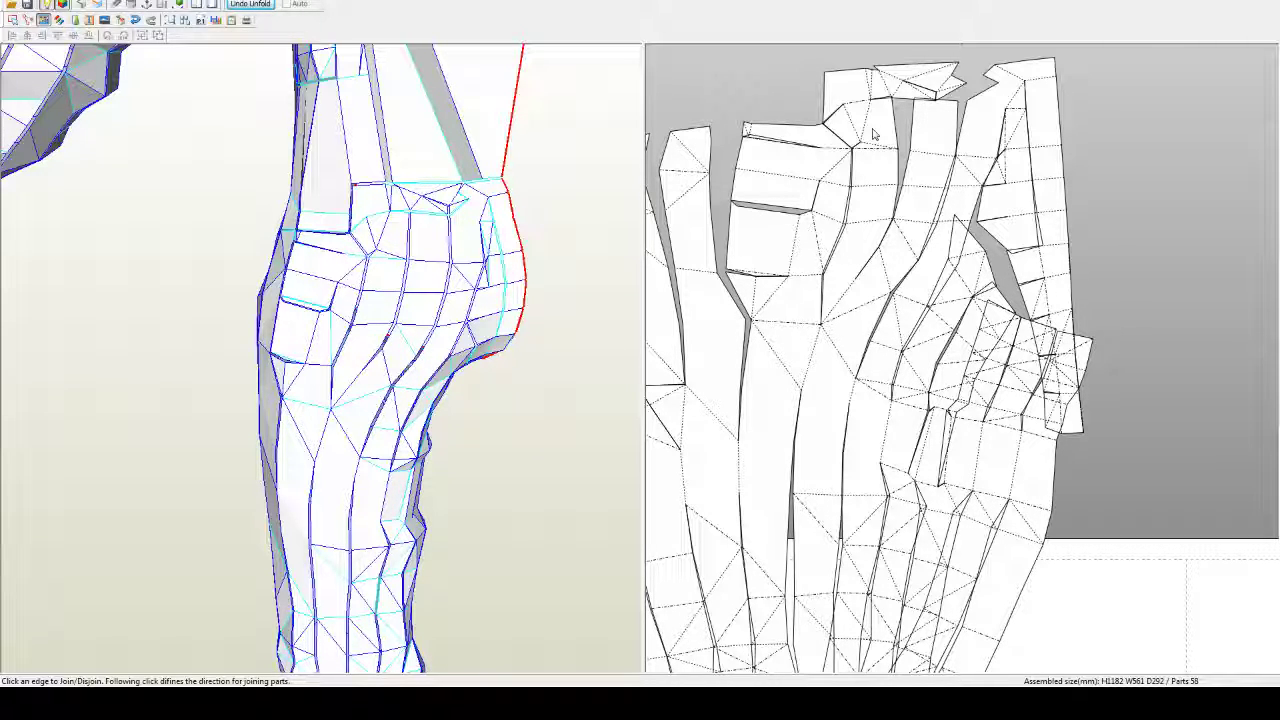
# Step: Detach the jagged waist piece from the inner hip strip, join it to the middle strip, and move its small triangle to the neighbouring strip
pyautogui.click(886, 98)
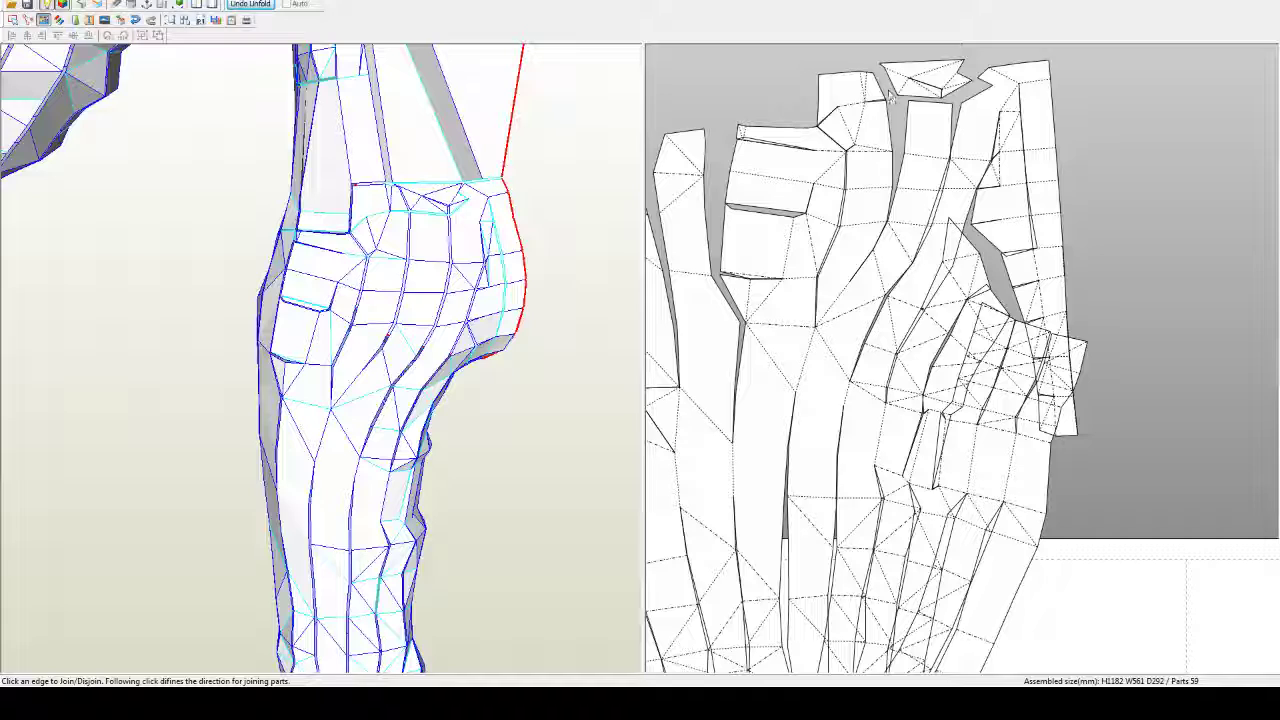
pyautogui.click(925, 110)
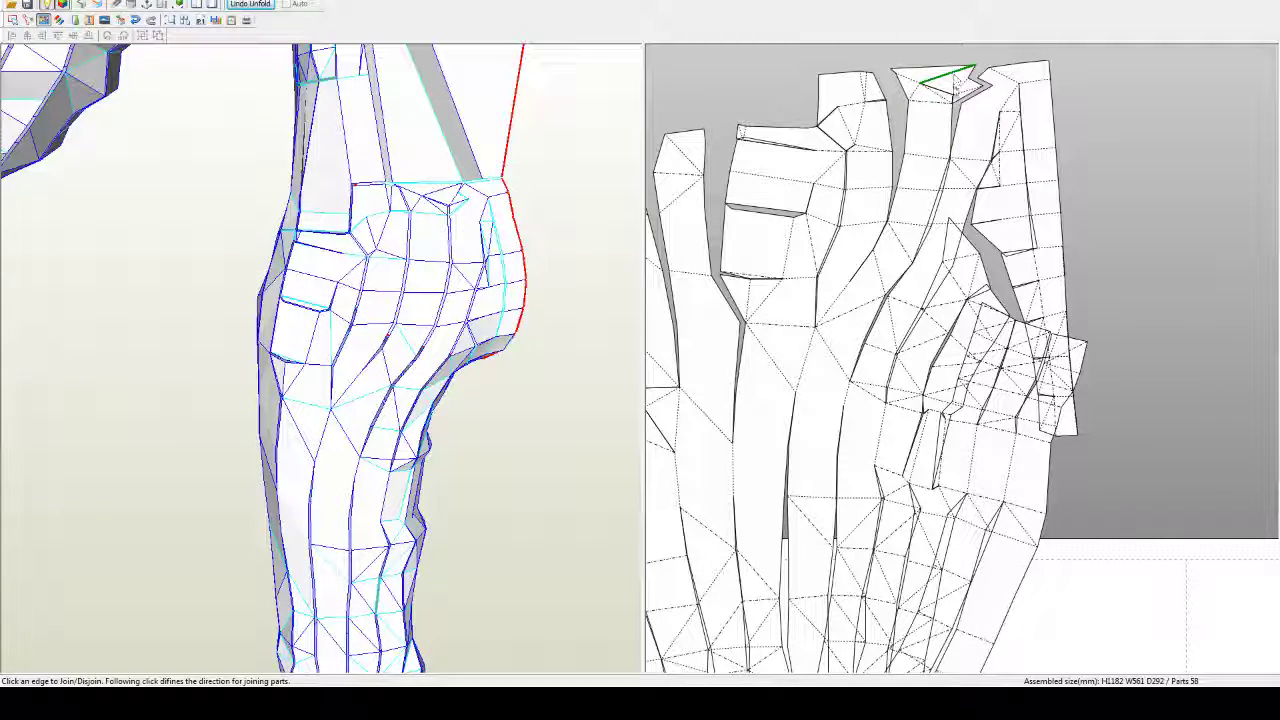
pyautogui.click(966, 87)
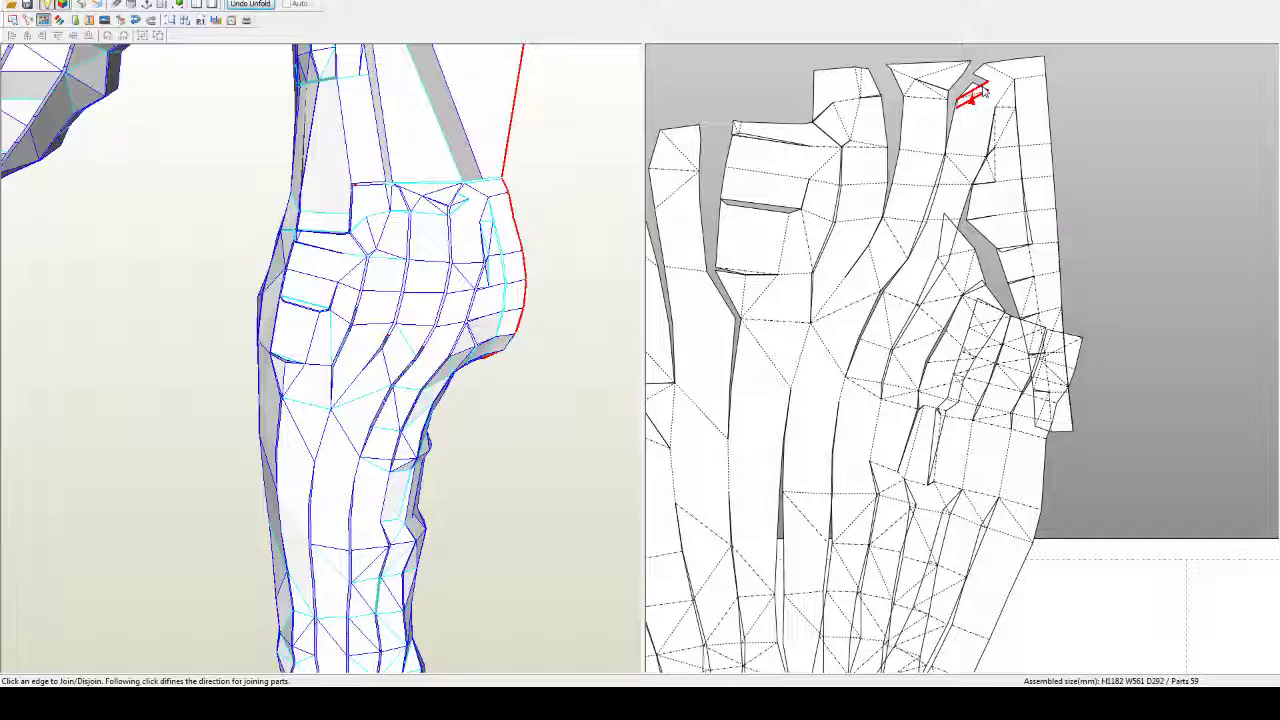
pyautogui.click(985, 92)
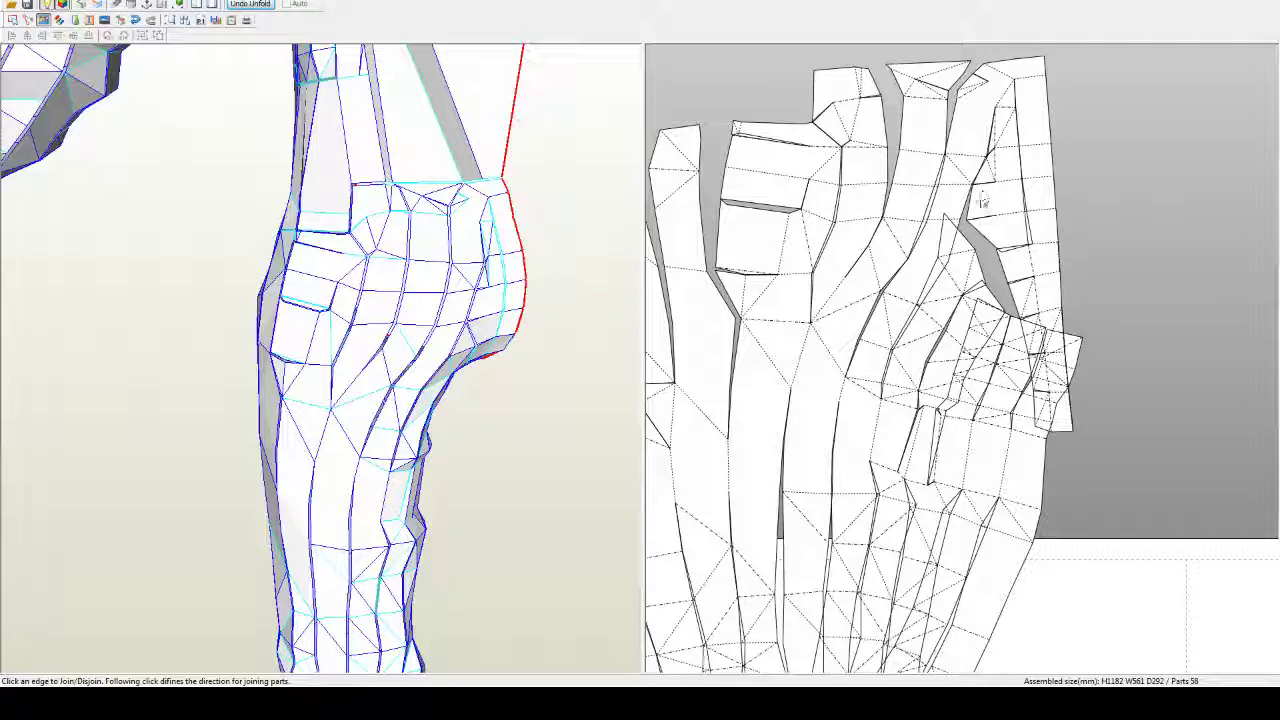
pyautogui.click(999, 251)
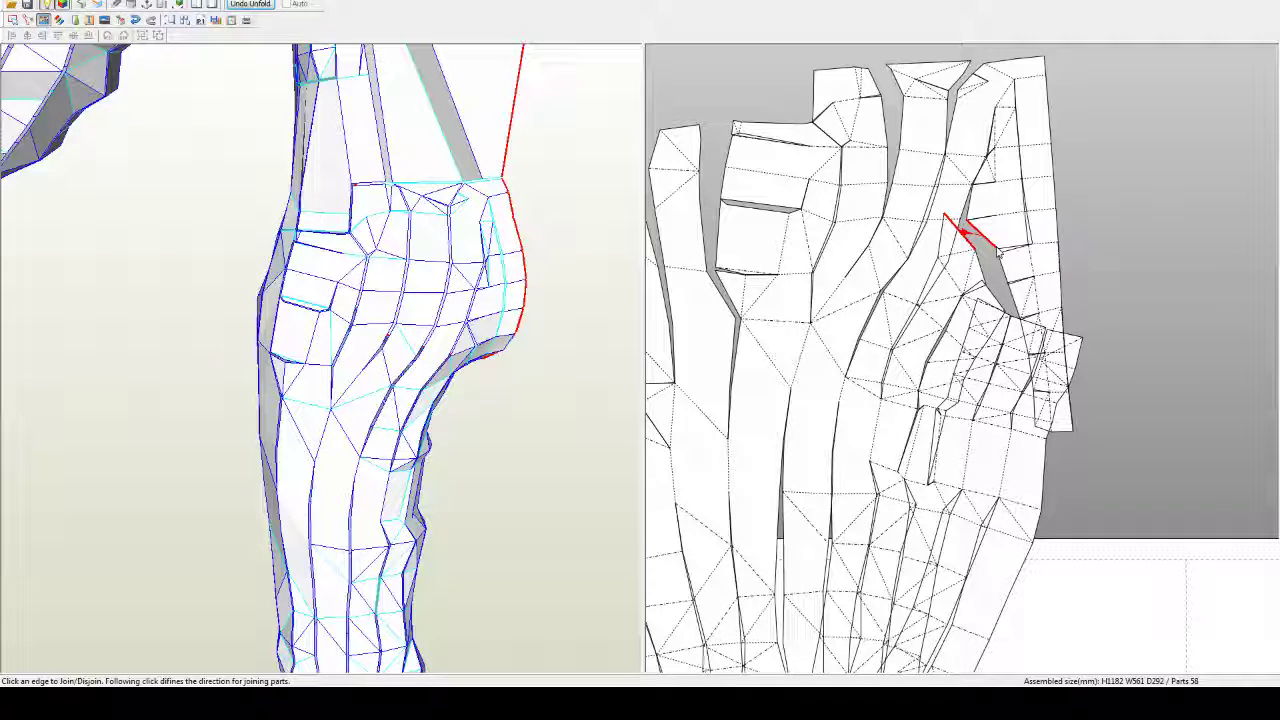
pyautogui.click(999, 248)
pyautogui.click(984, 166)
pyautogui.click(986, 164)
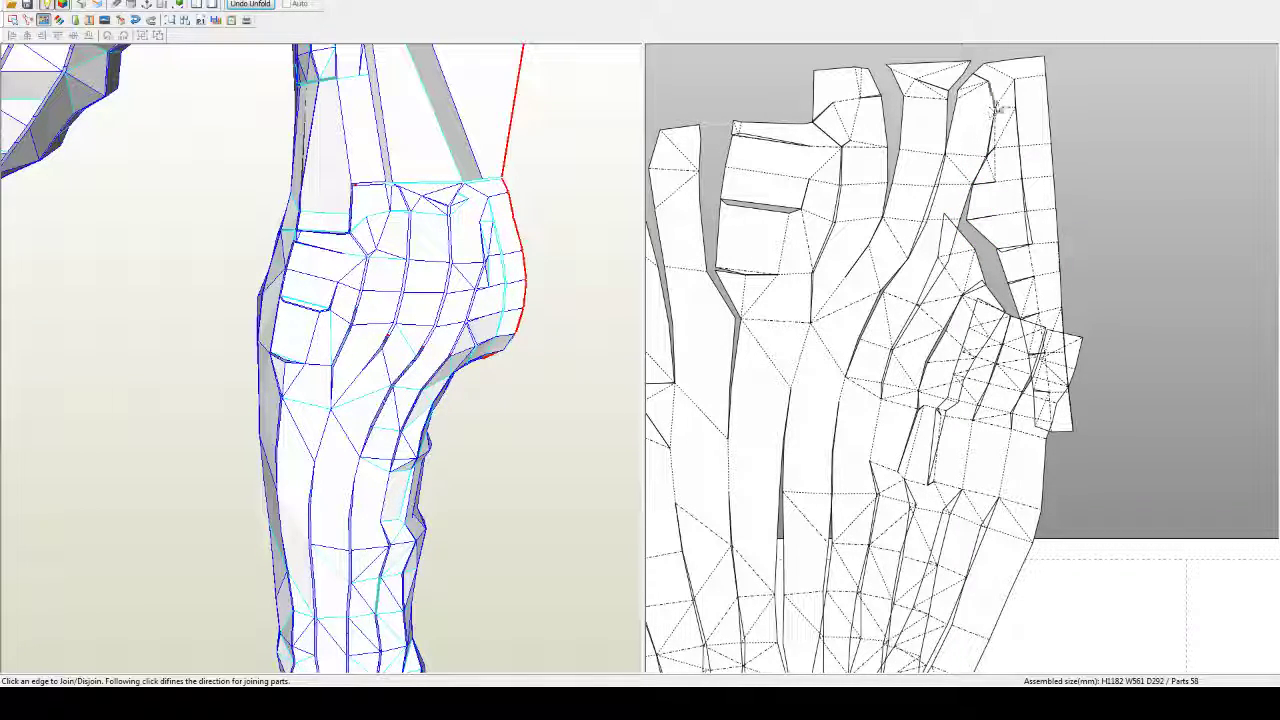
pyautogui.click(982, 77)
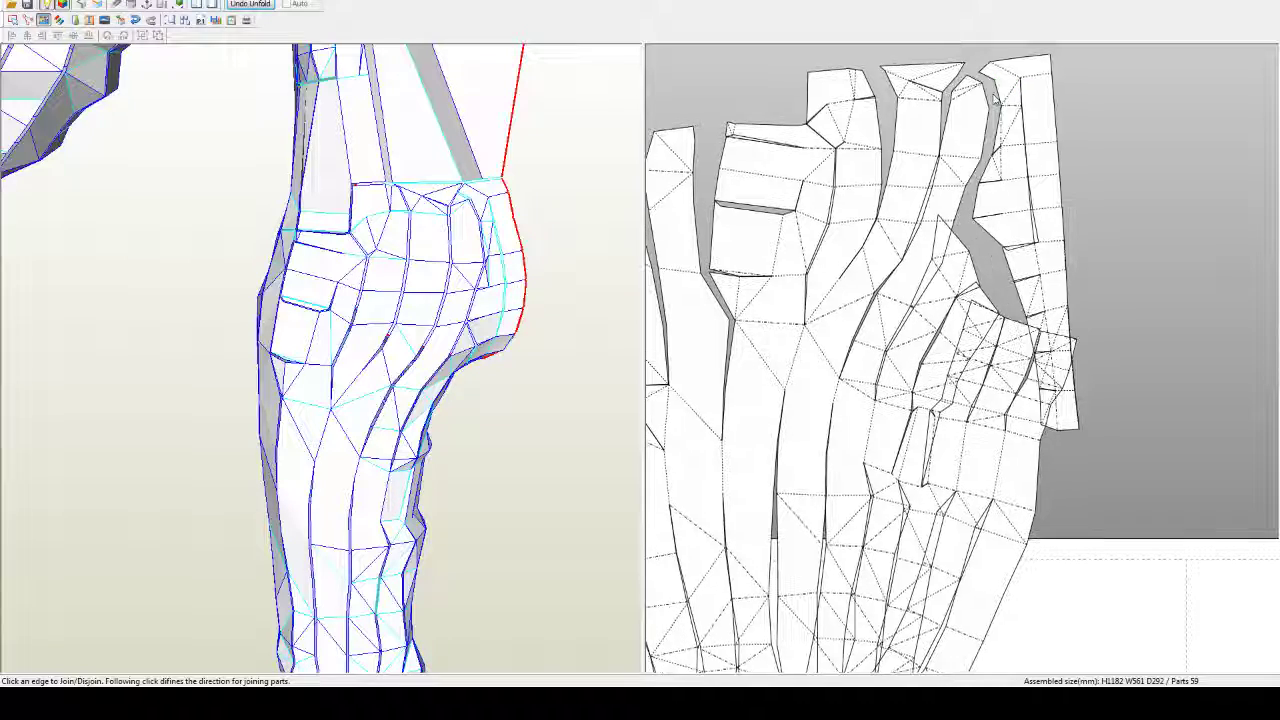
pyautogui.click(980, 86)
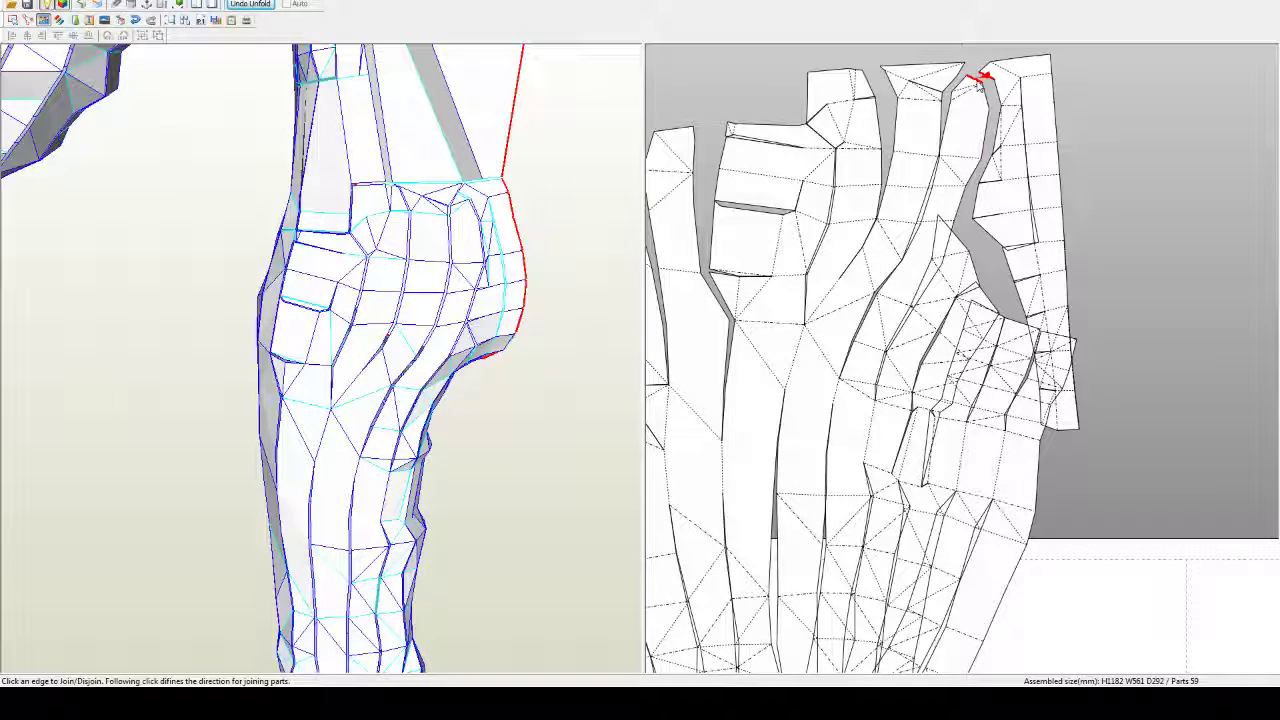
pyautogui.click(979, 88)
pyautogui.click(980, 87)
pyautogui.click(990, 100)
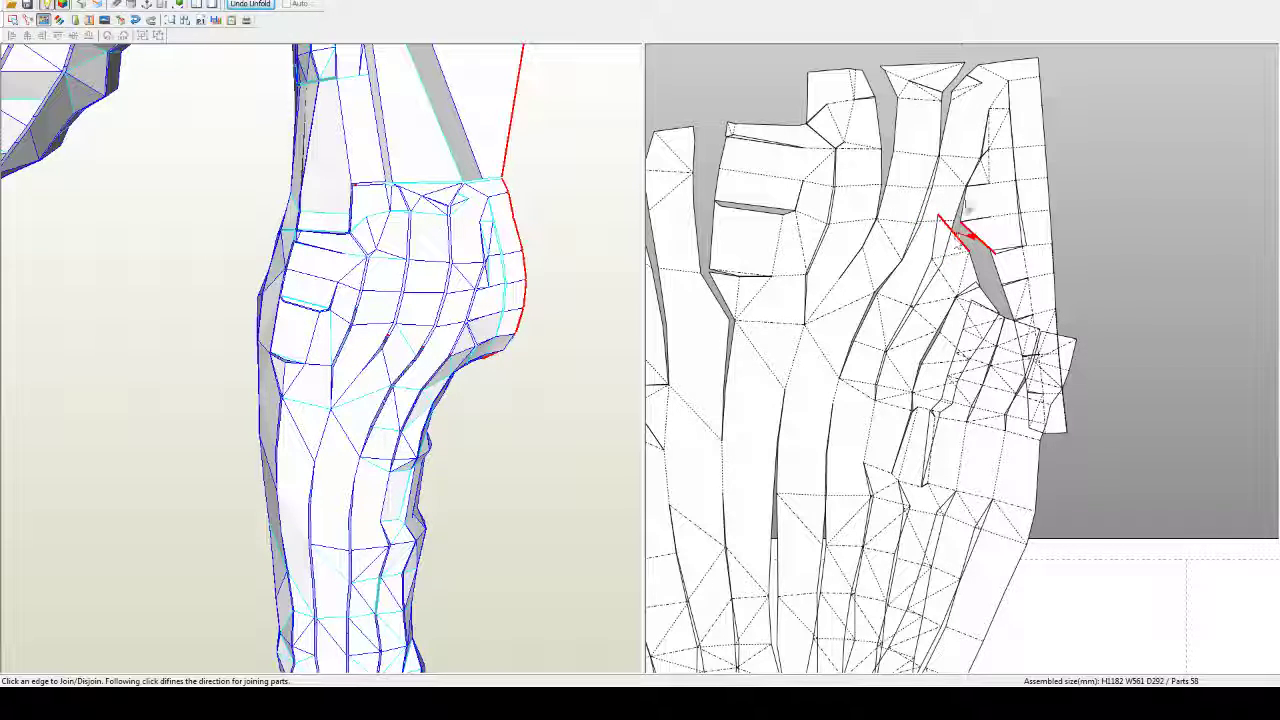
# Step: Split the outer hip column, join its lower panel to the slanted leg edge, and reattach the long outer strip below that panel
pyautogui.click(997, 104)
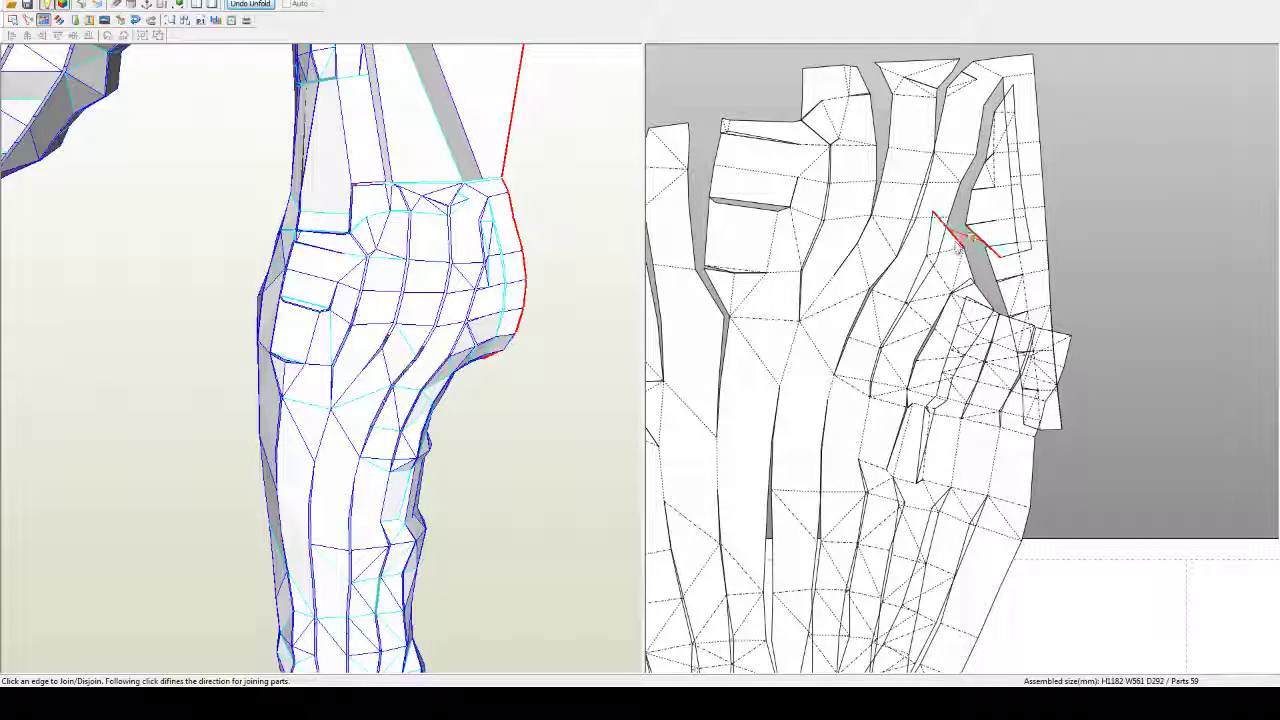
pyautogui.click(968, 236)
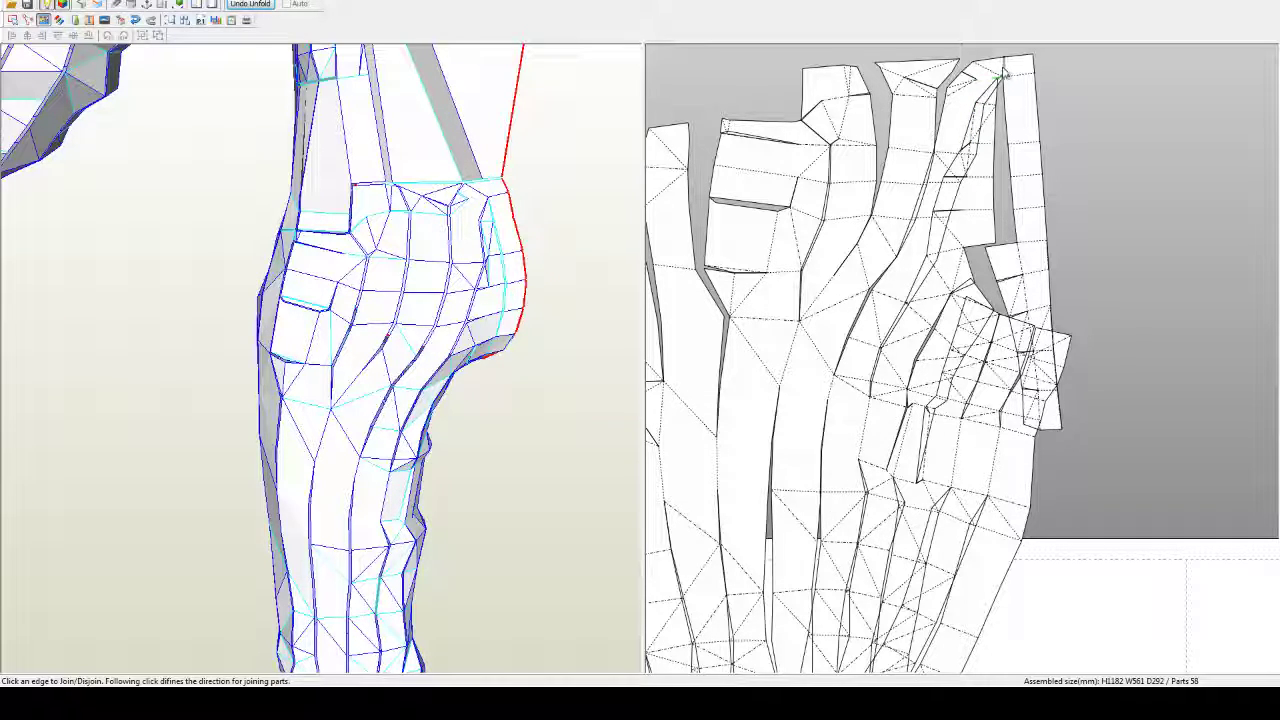
pyautogui.click(1003, 69)
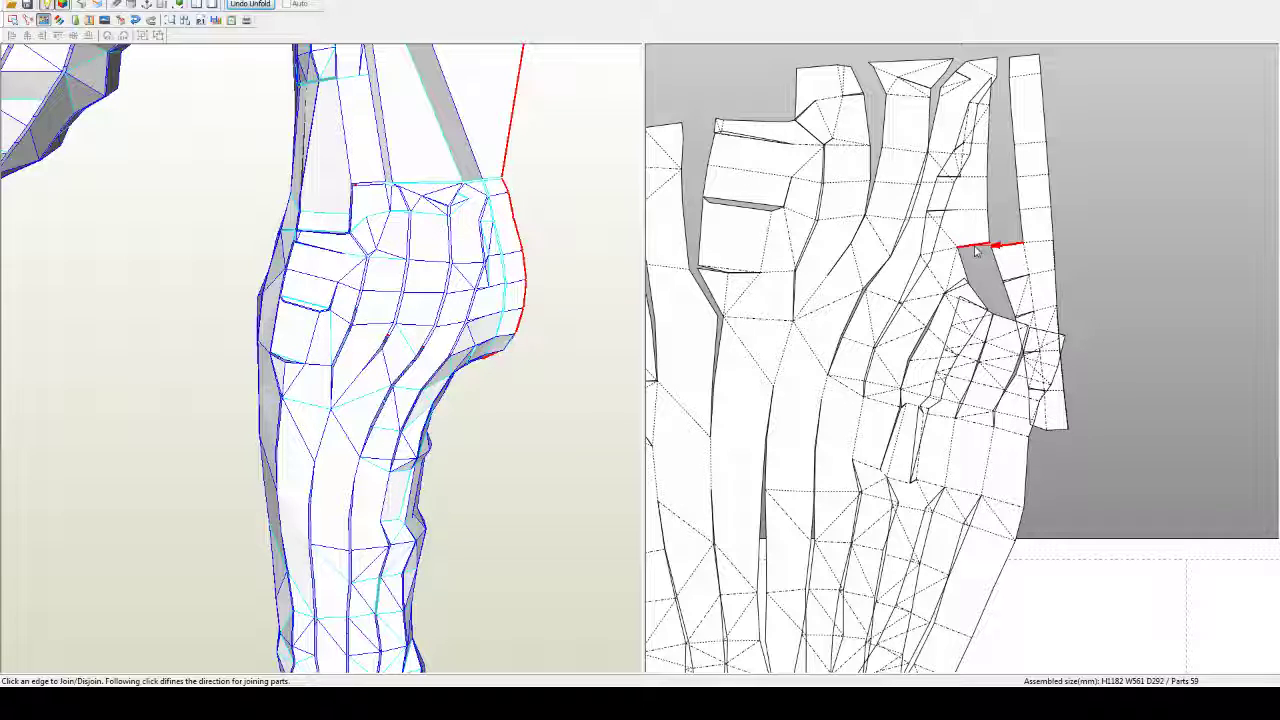
pyautogui.click(978, 252)
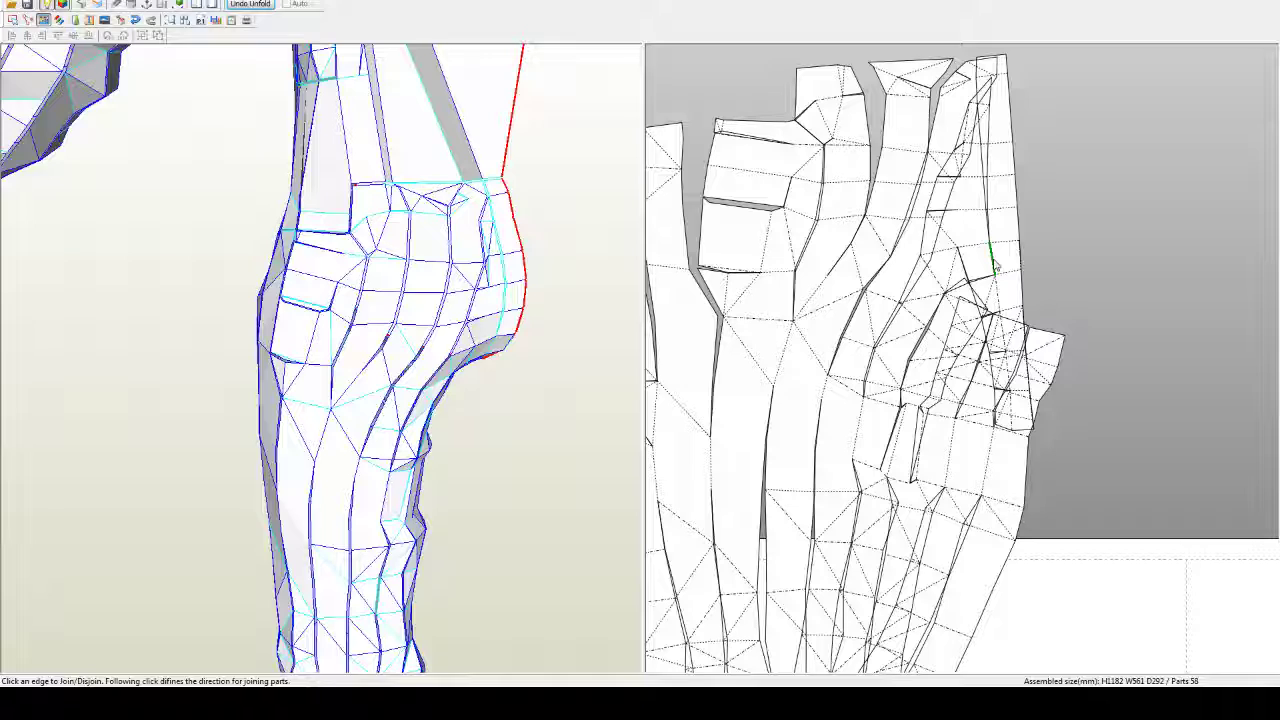
# Step: Split the remaining small panels from the long outer strip one by one and join each beneath the previous panel
pyautogui.click(994, 262)
pyautogui.click(968, 287)
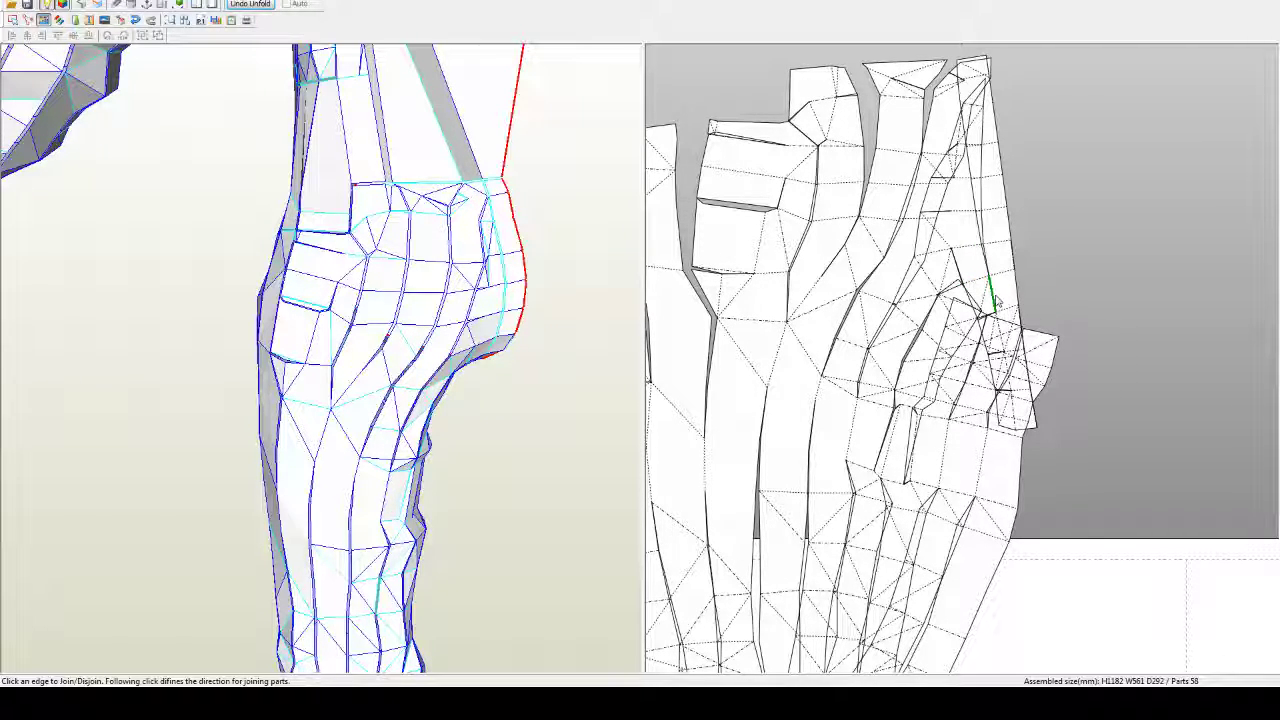
pyautogui.click(996, 301)
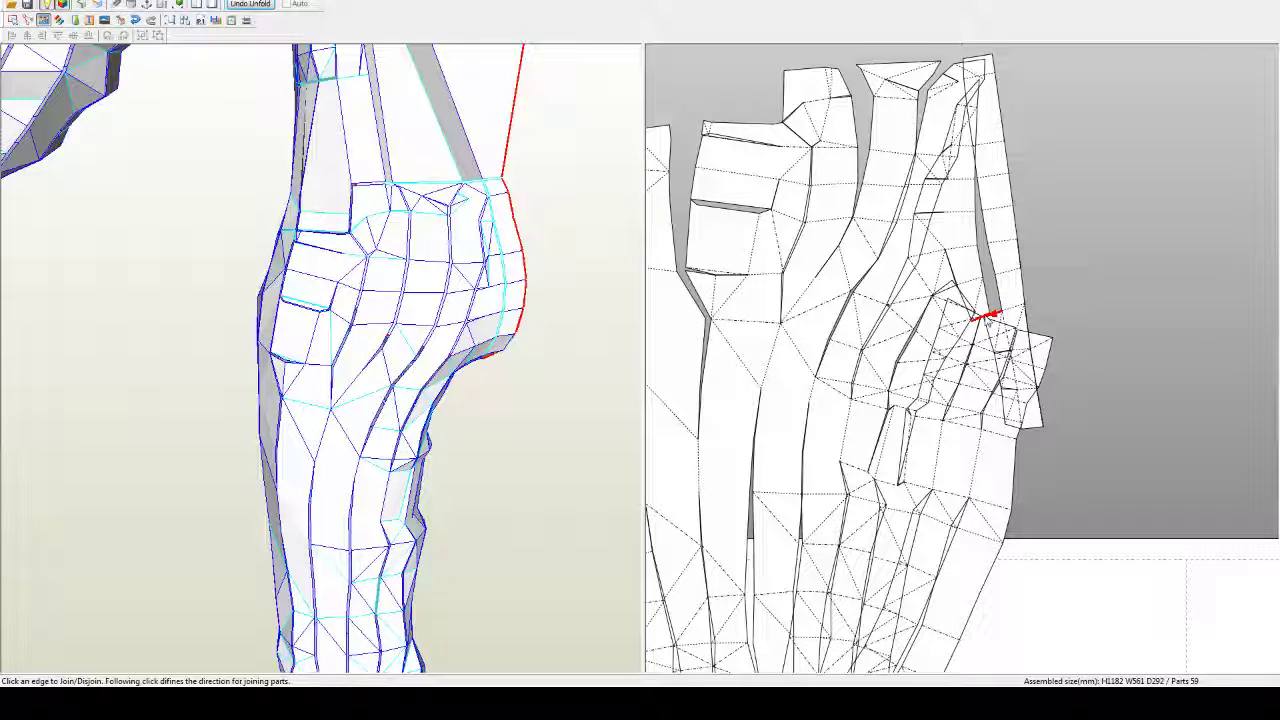
pyautogui.click(994, 336)
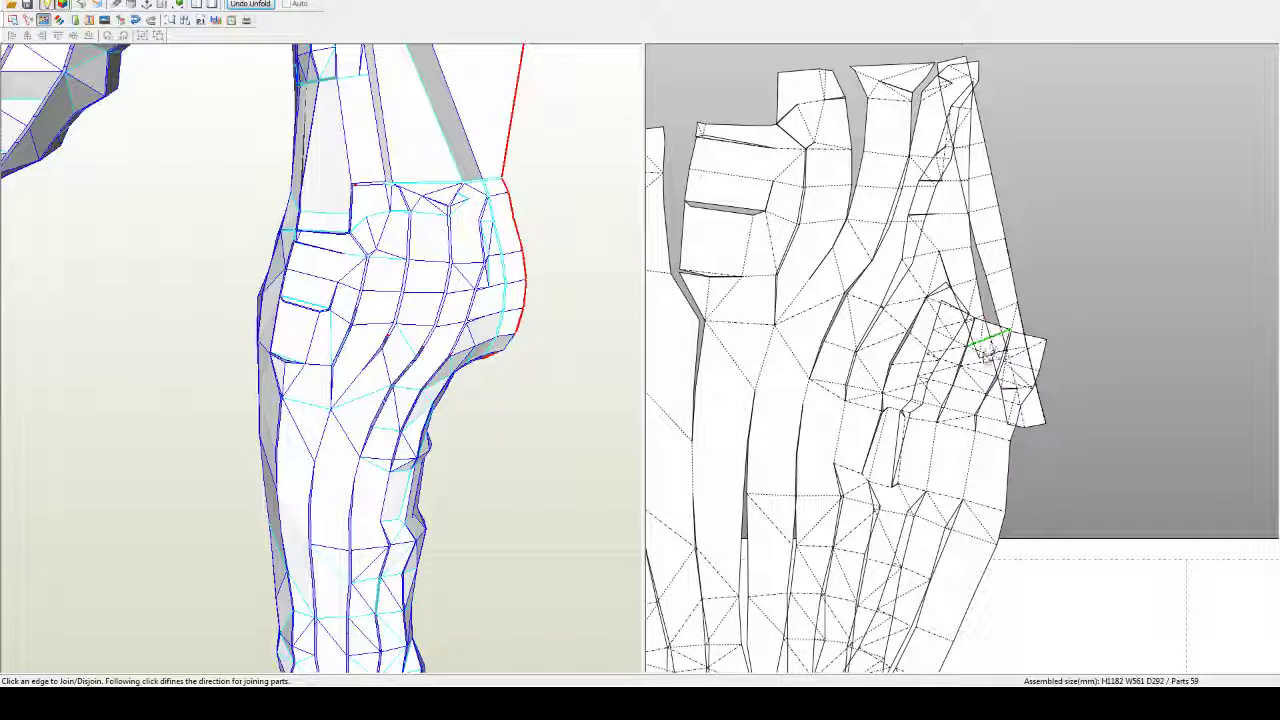
pyautogui.click(992, 353)
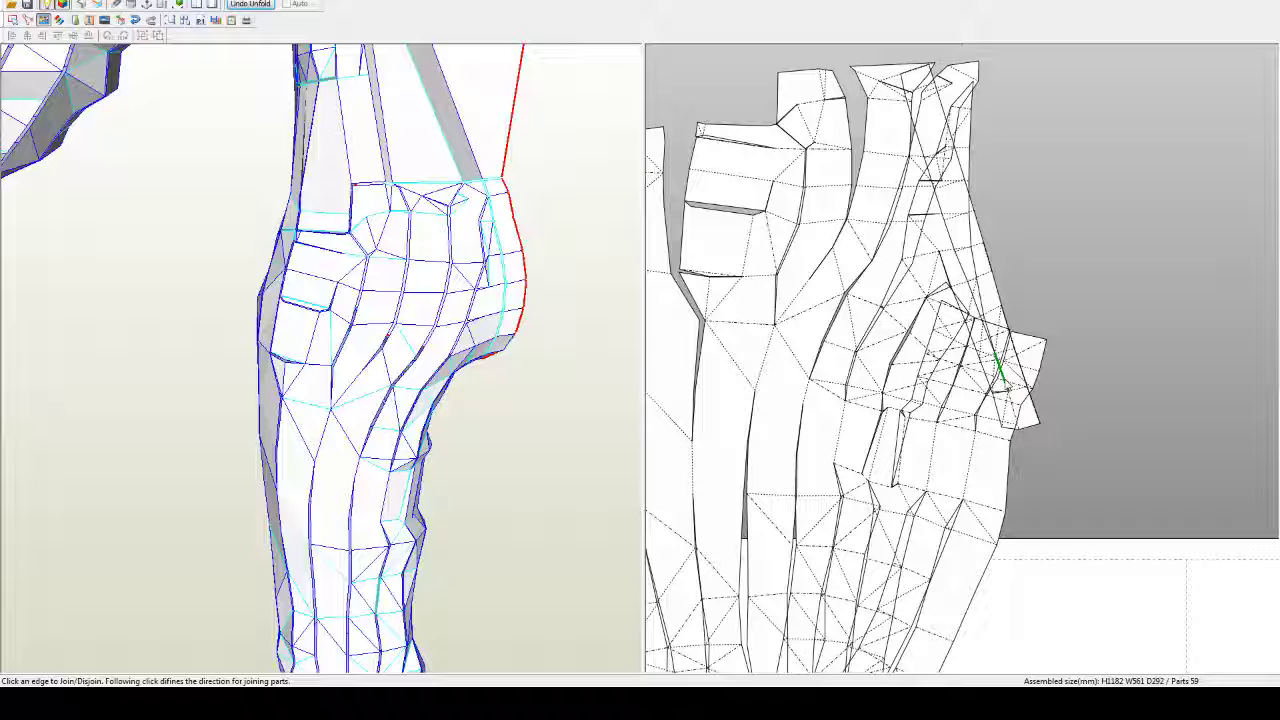
pyautogui.click(996, 380)
pyautogui.click(1001, 396)
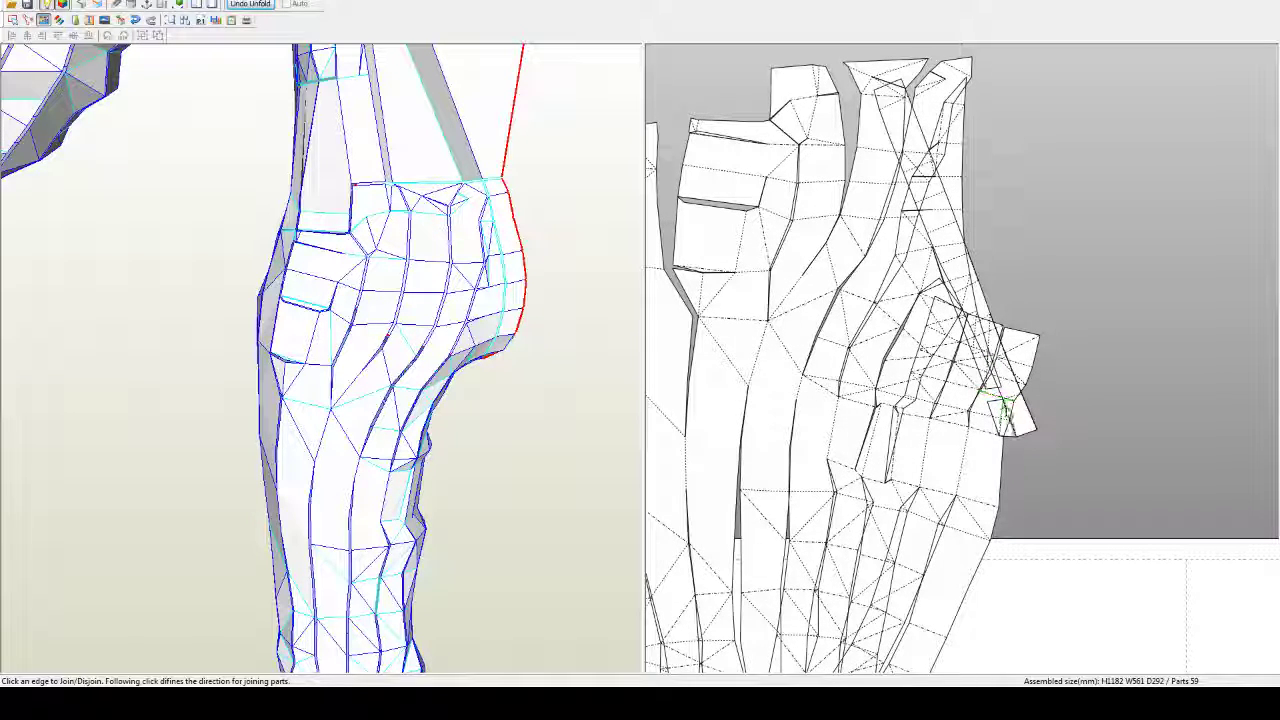
pyautogui.click(1012, 413)
pyautogui.click(1014, 418)
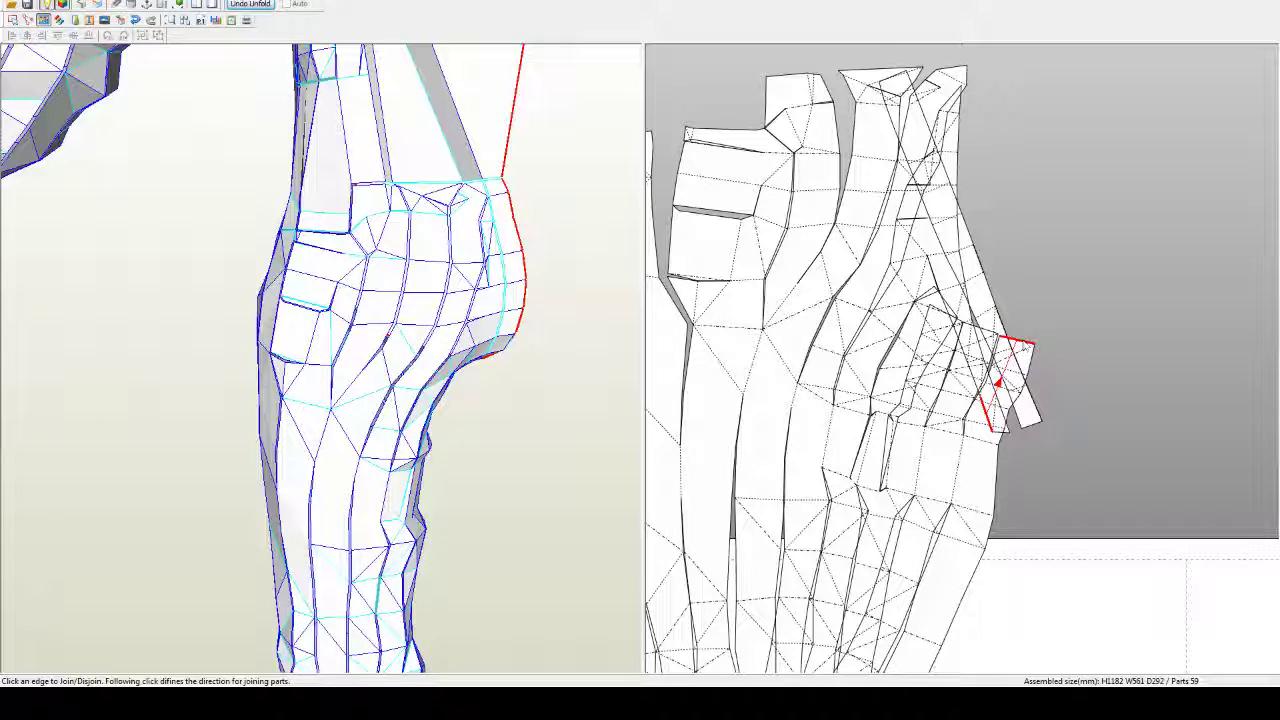
# Step: Detach the long outer strip from the small hip panels and rejoin it in a more upright position along the hip column's outer edge
pyautogui.click(1008, 423)
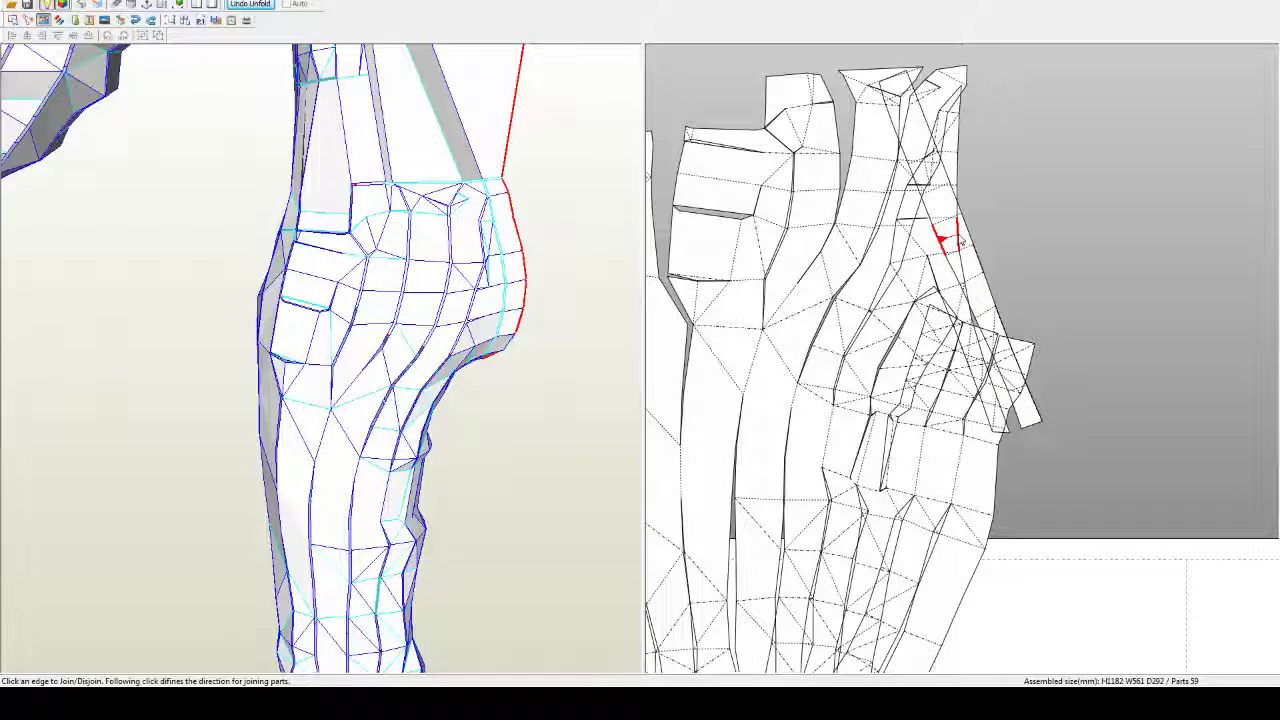
pyautogui.click(956, 233)
pyautogui.click(957, 238)
pyautogui.click(966, 268)
pyautogui.click(965, 272)
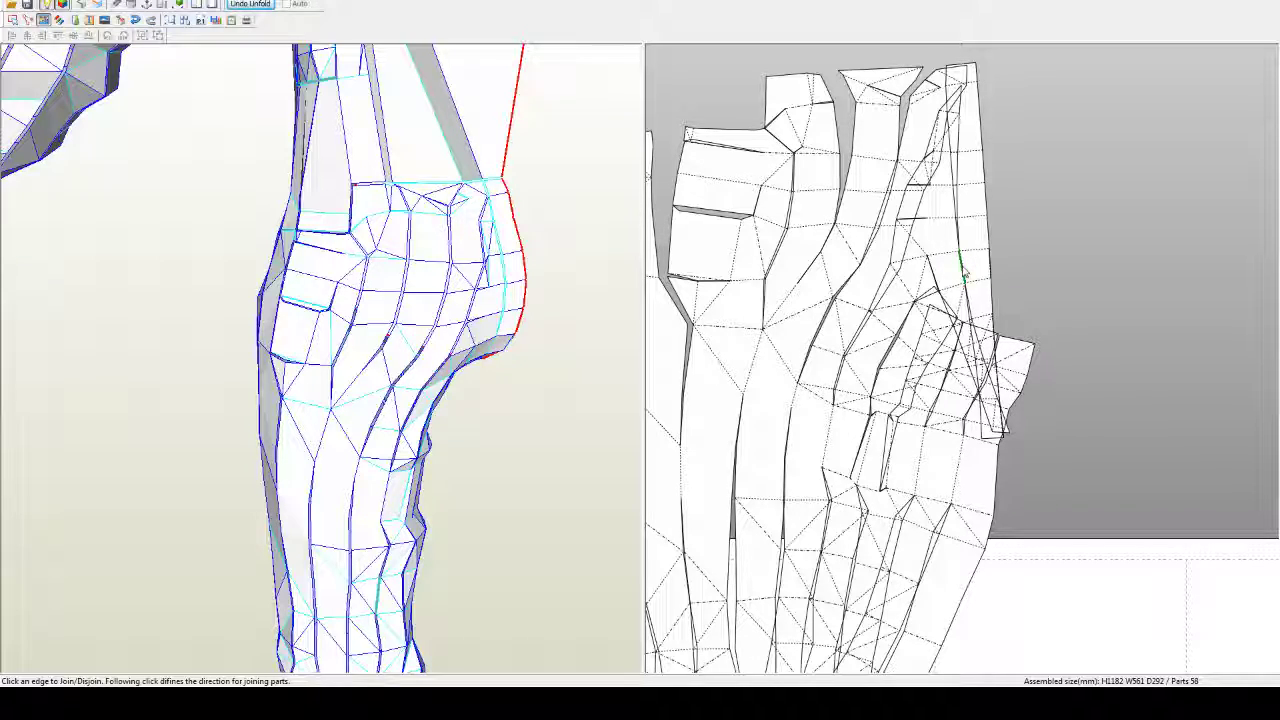
pyautogui.click(963, 273)
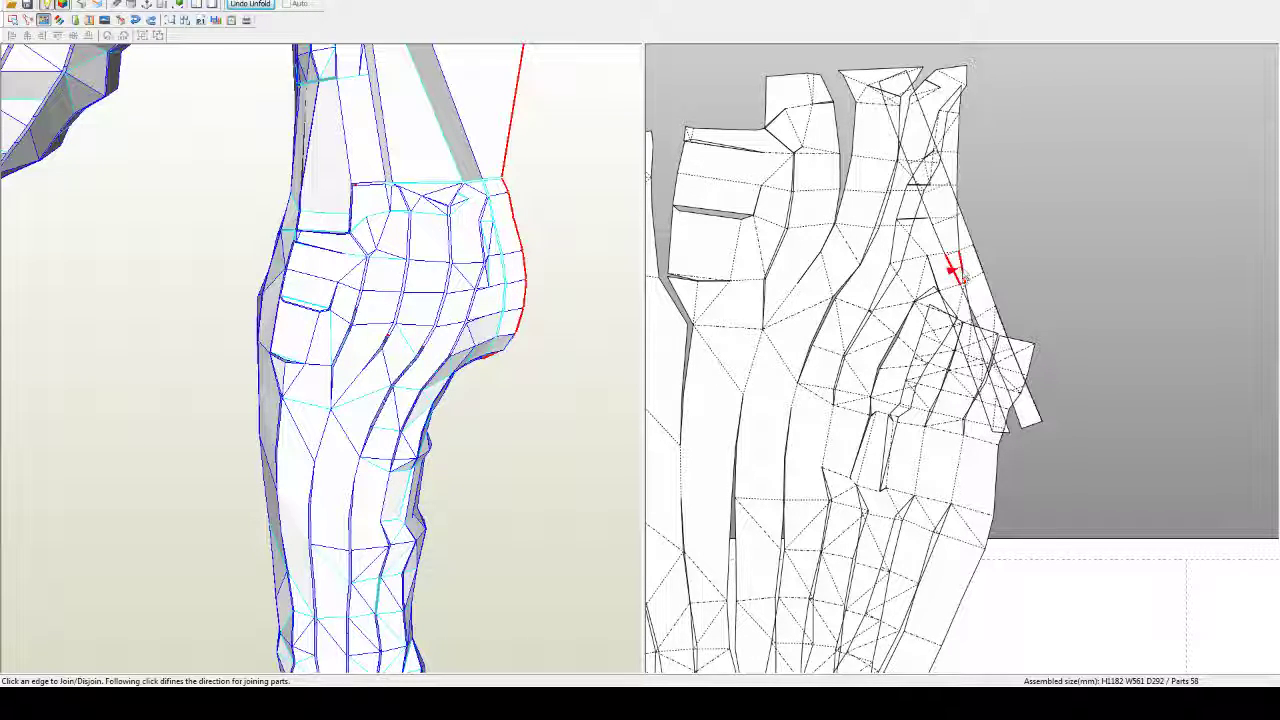
pyautogui.click(967, 290)
pyautogui.click(966, 290)
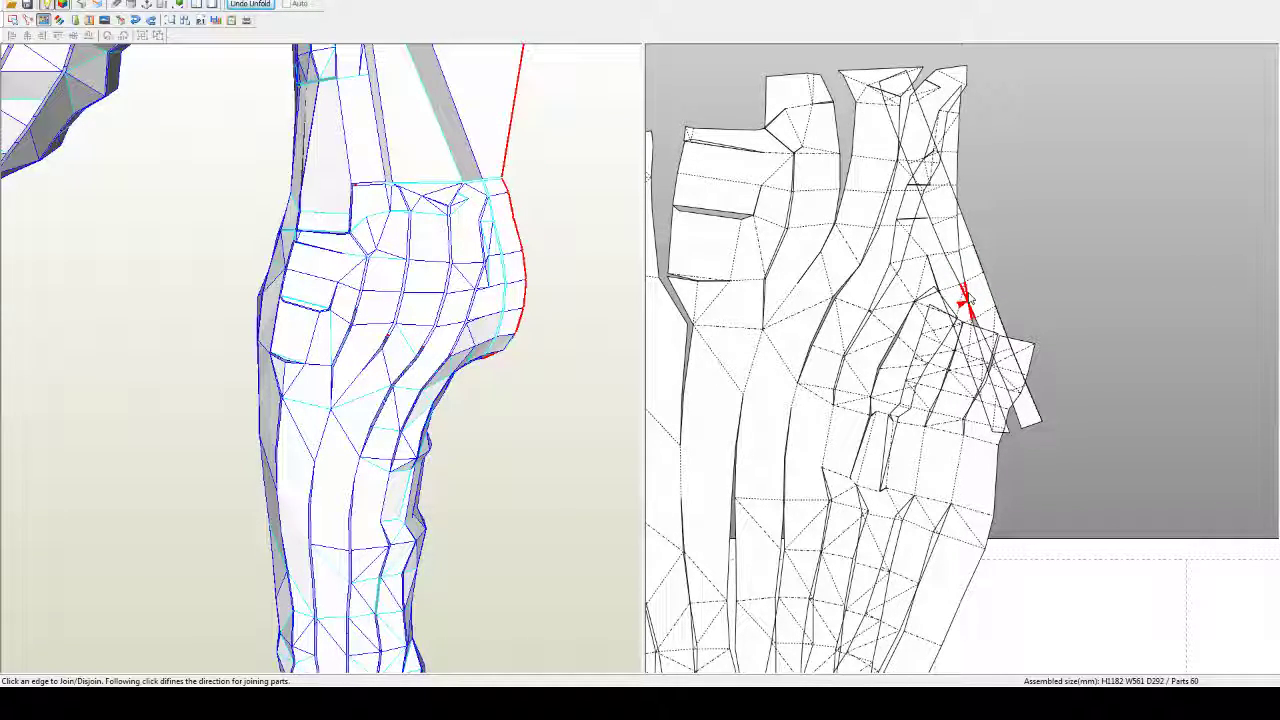
pyautogui.click(967, 291)
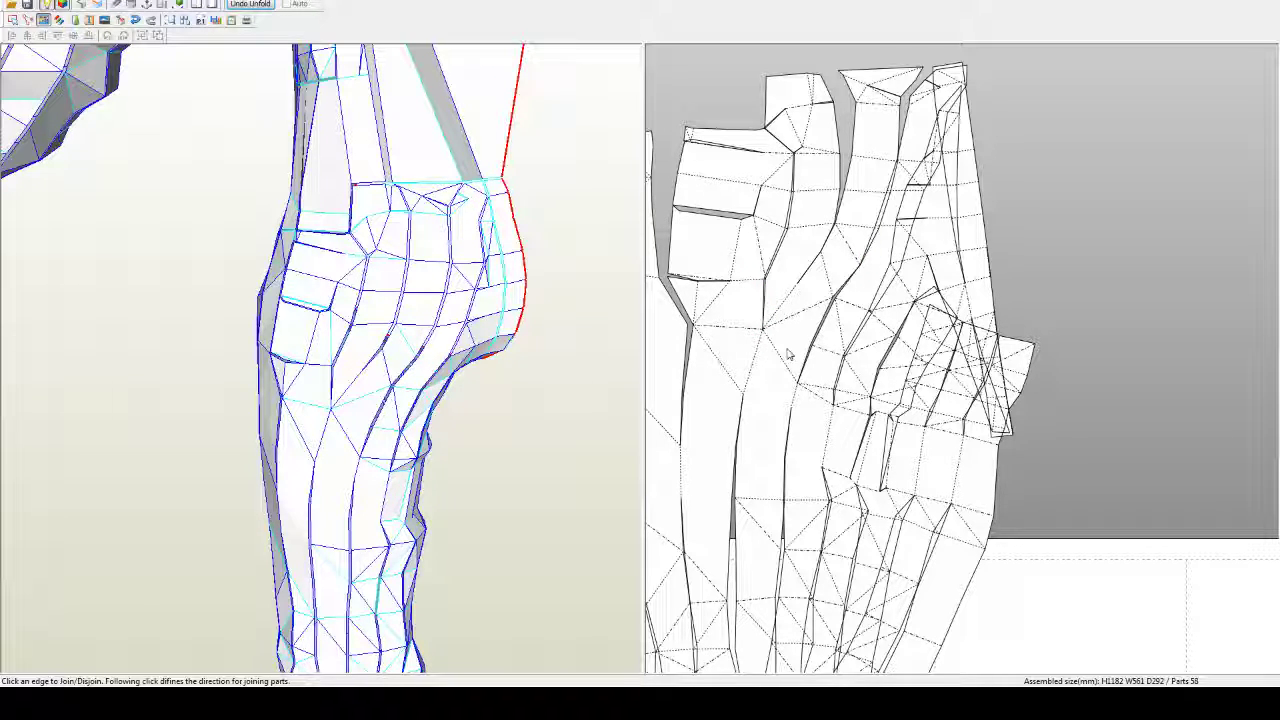
# Step: Separate the upper side panels from the adjoining hip column and join them to the panel directly below
pyautogui.click(761, 168)
pyautogui.click(711, 222)
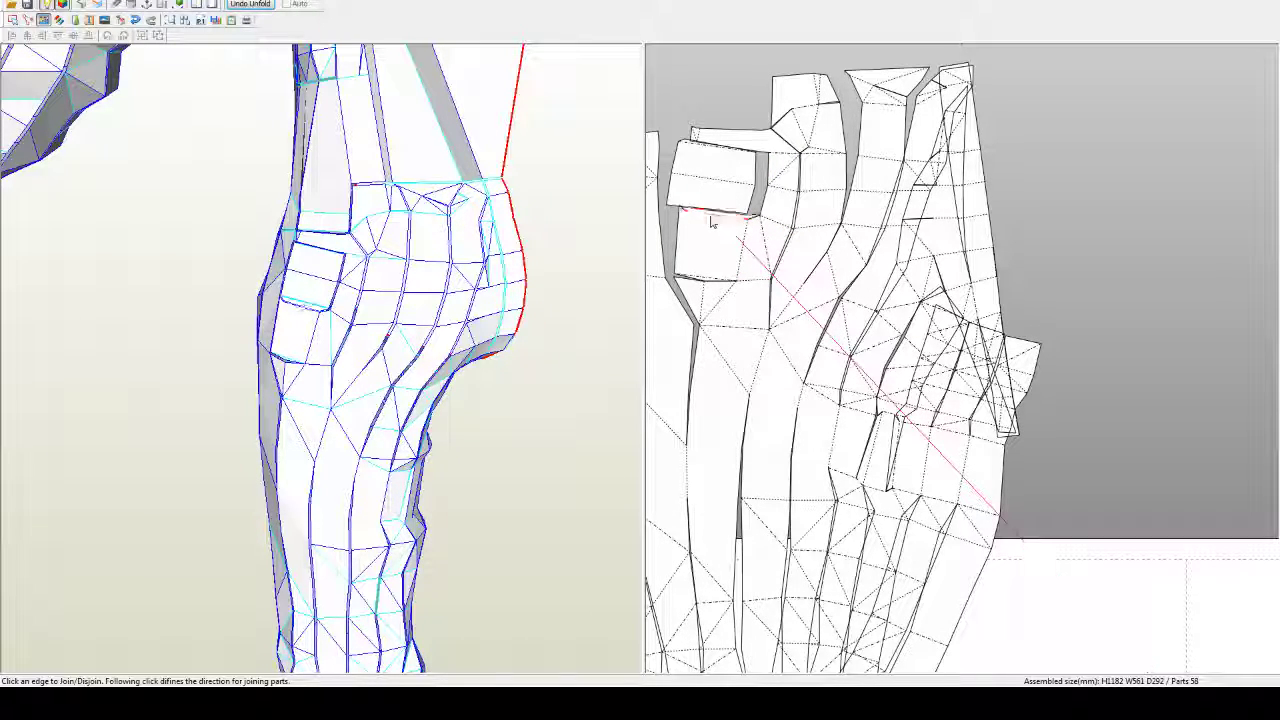
pyautogui.click(716, 214)
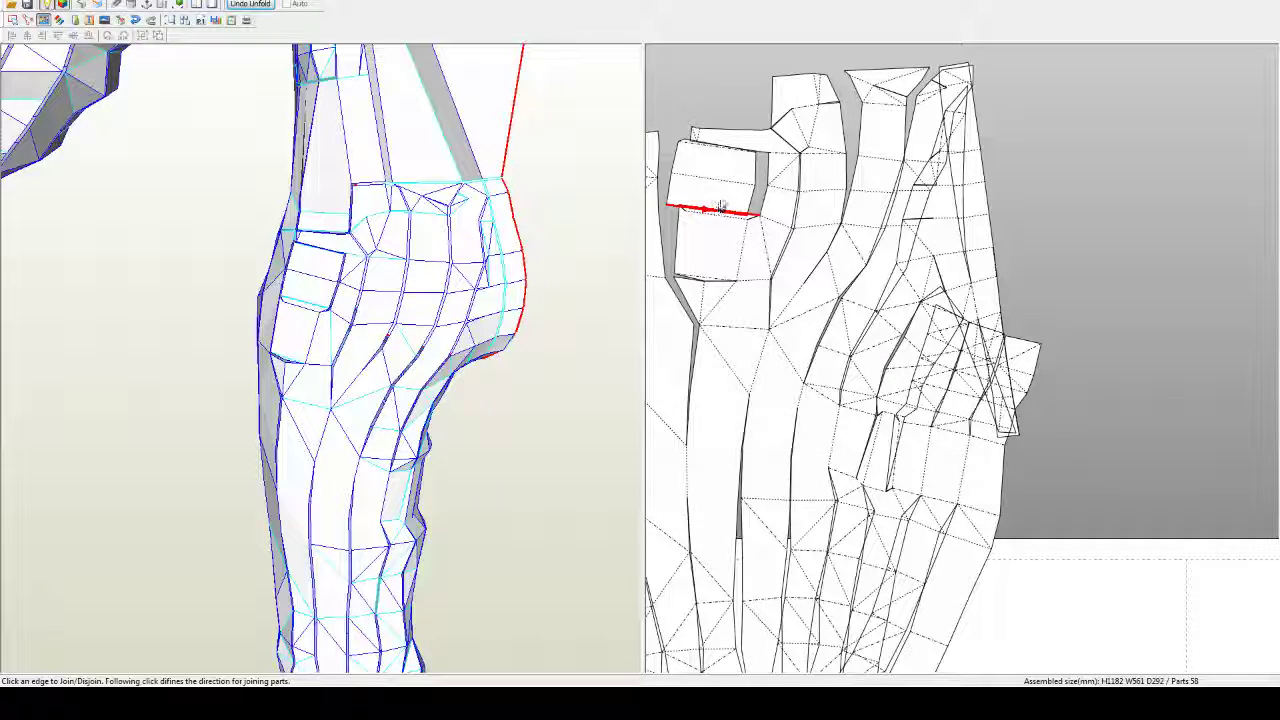
pyautogui.click(720, 208)
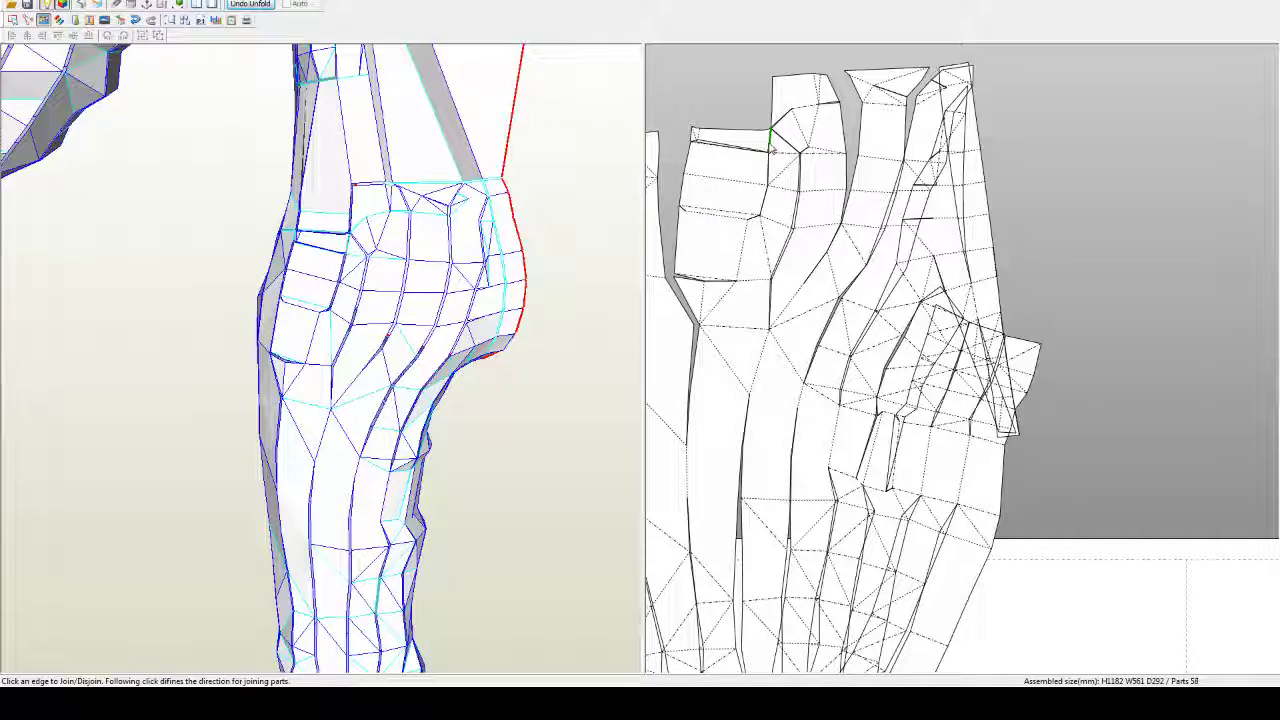
# Step: Join the narrow top strip to the side panels, split the whole block from the hip column, and reattach it by its lower edge
pyautogui.click(758, 150)
pyautogui.click(756, 150)
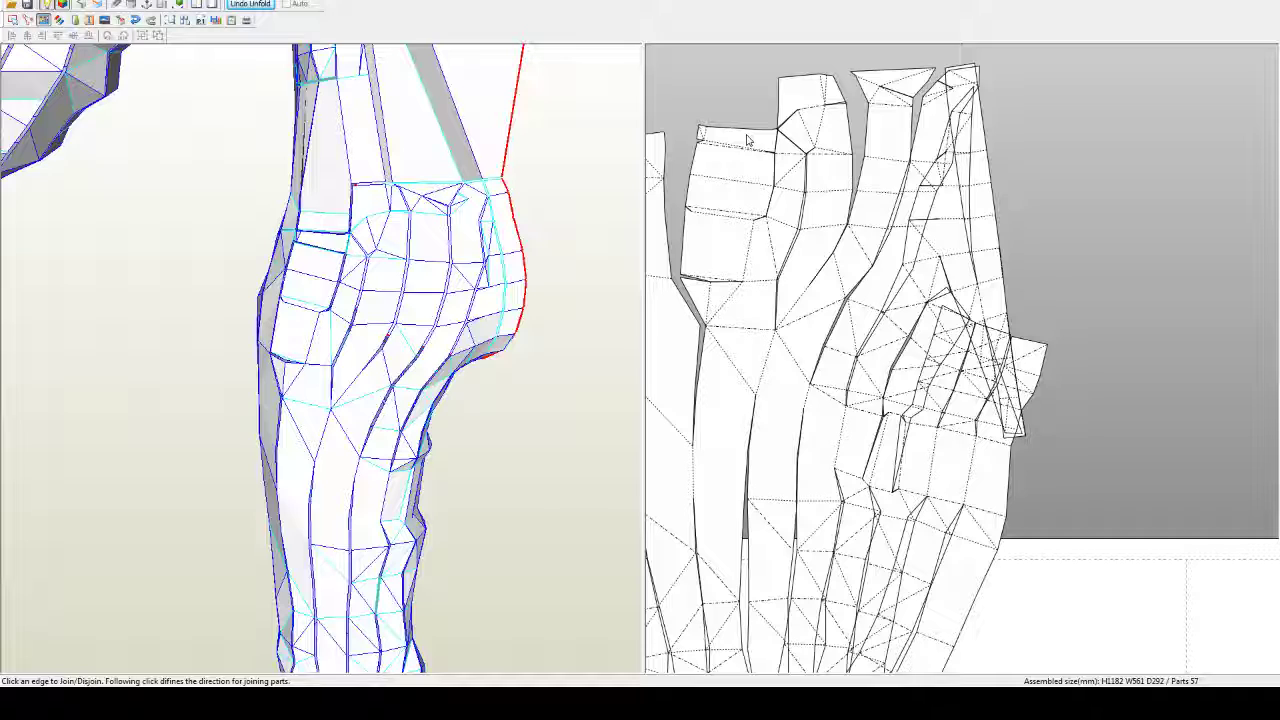
pyautogui.click(746, 276)
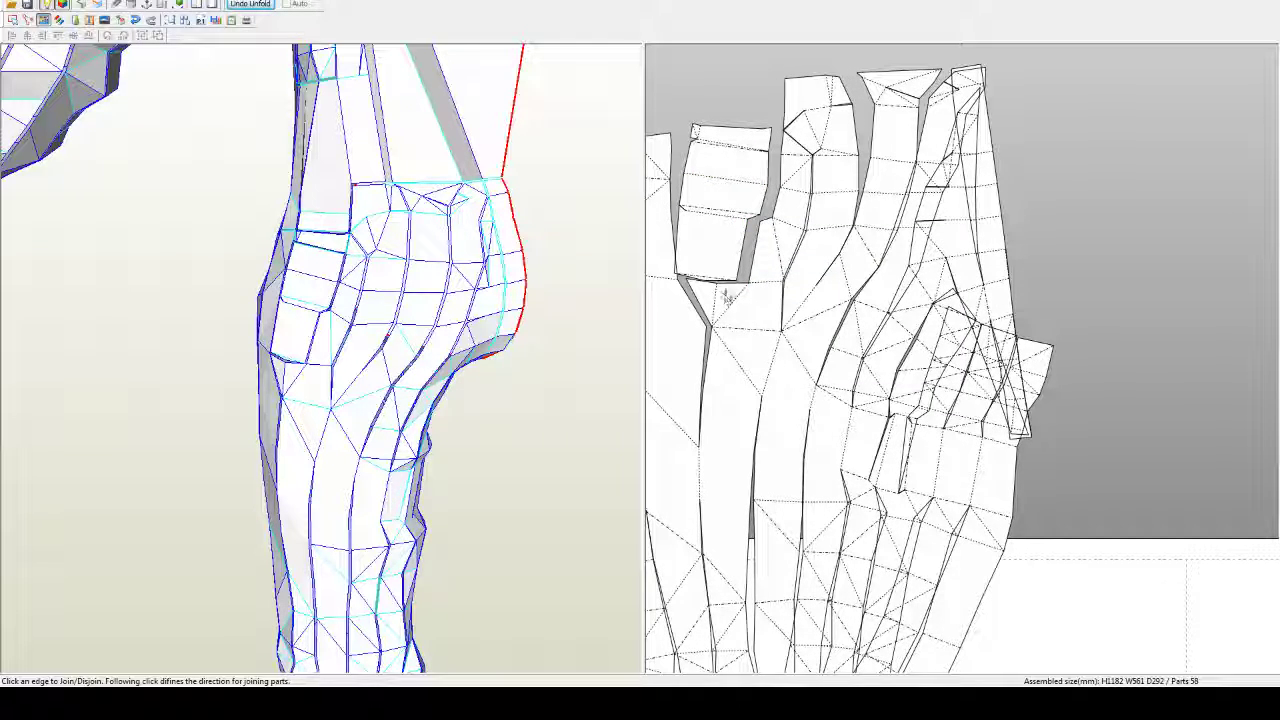
pyautogui.click(731, 287)
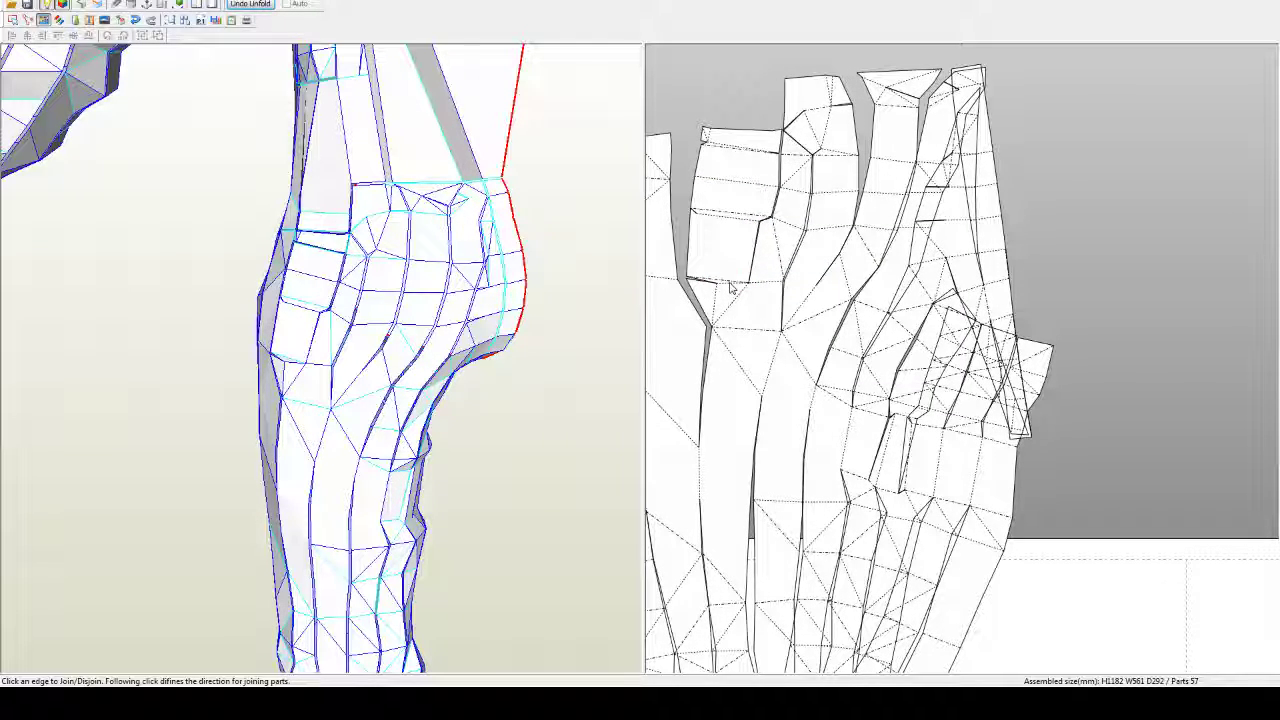
# Step: Move the small quad and triangle at the top of the neighbouring column onto the strip beside the side panels
pyautogui.click(817, 143)
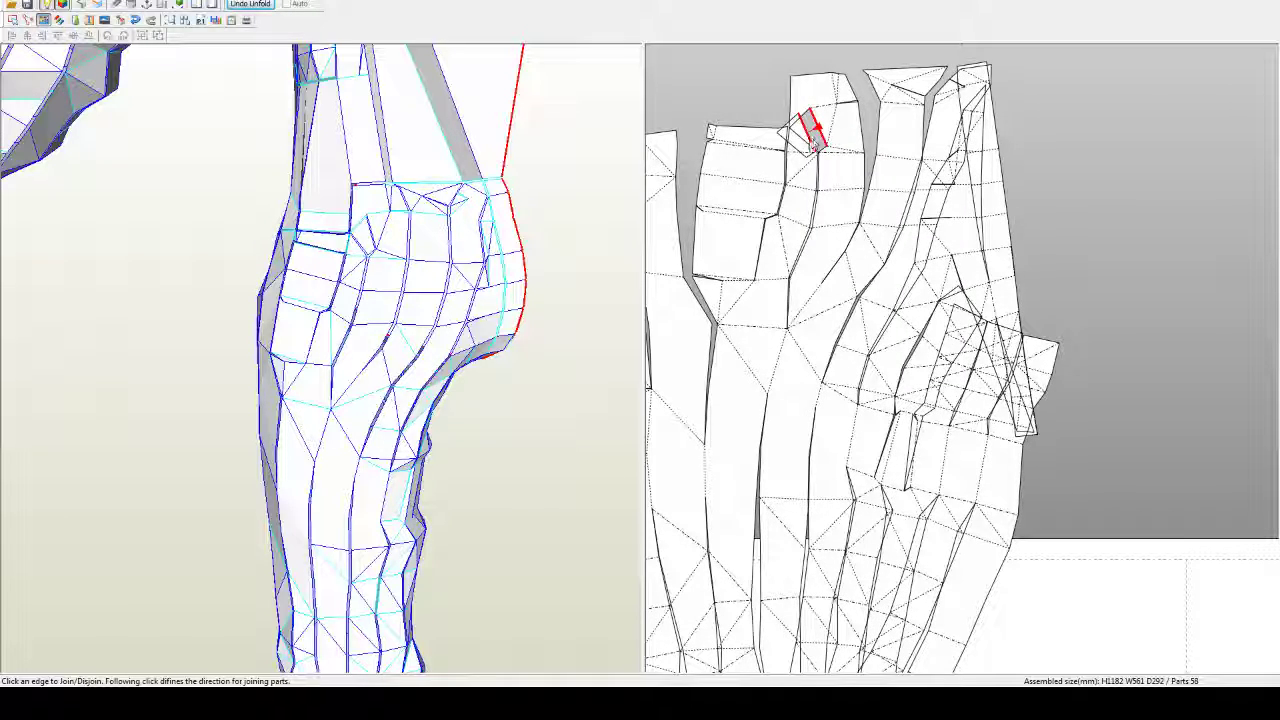
pyautogui.click(807, 148)
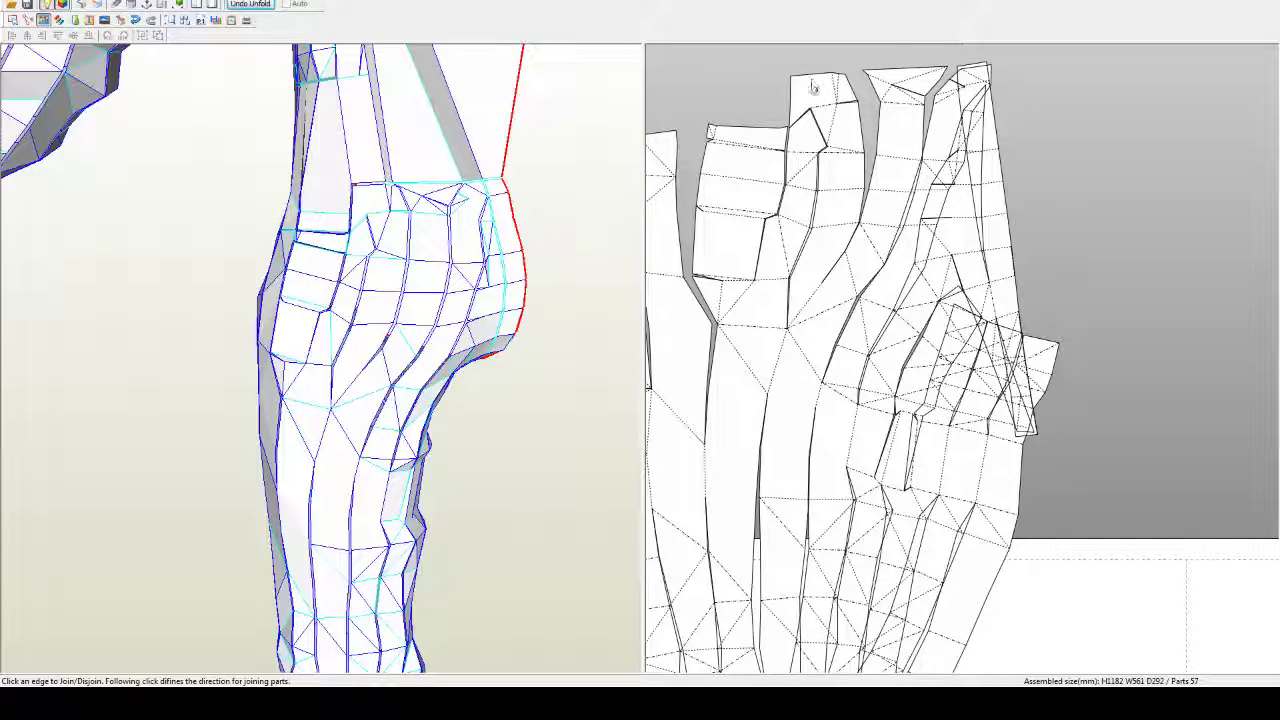
pyautogui.click(803, 100)
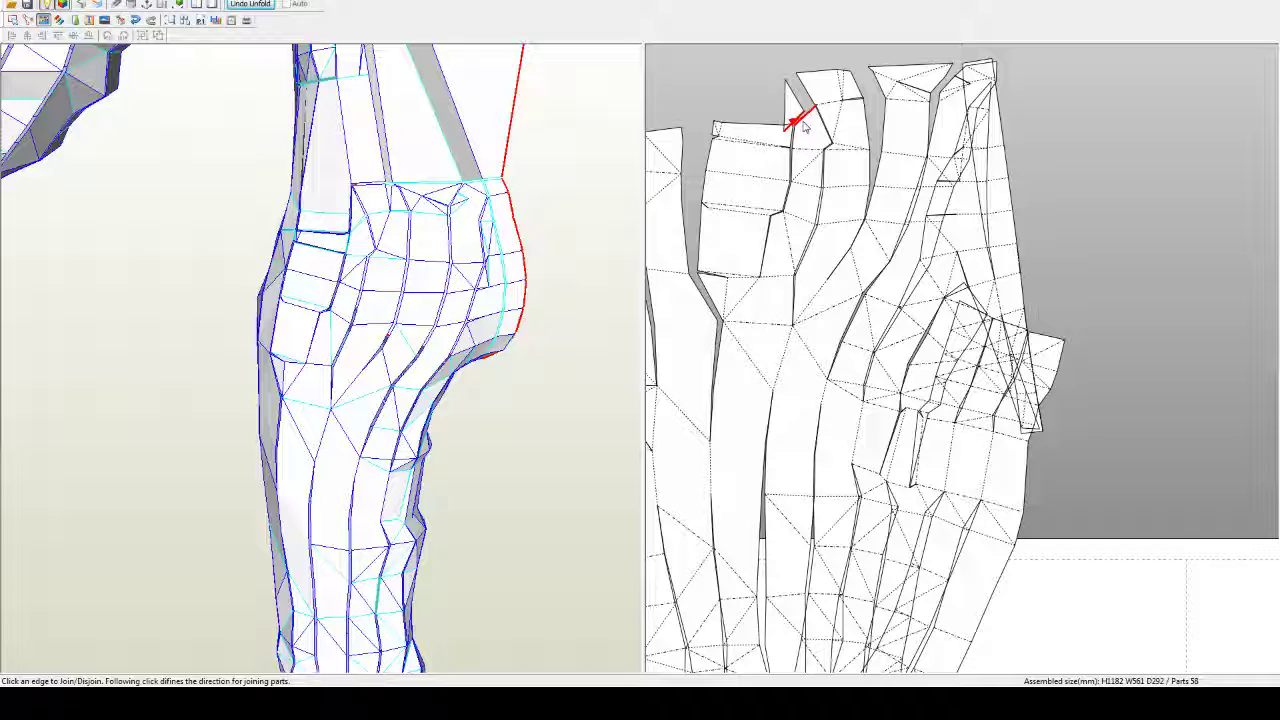
pyautogui.click(803, 123)
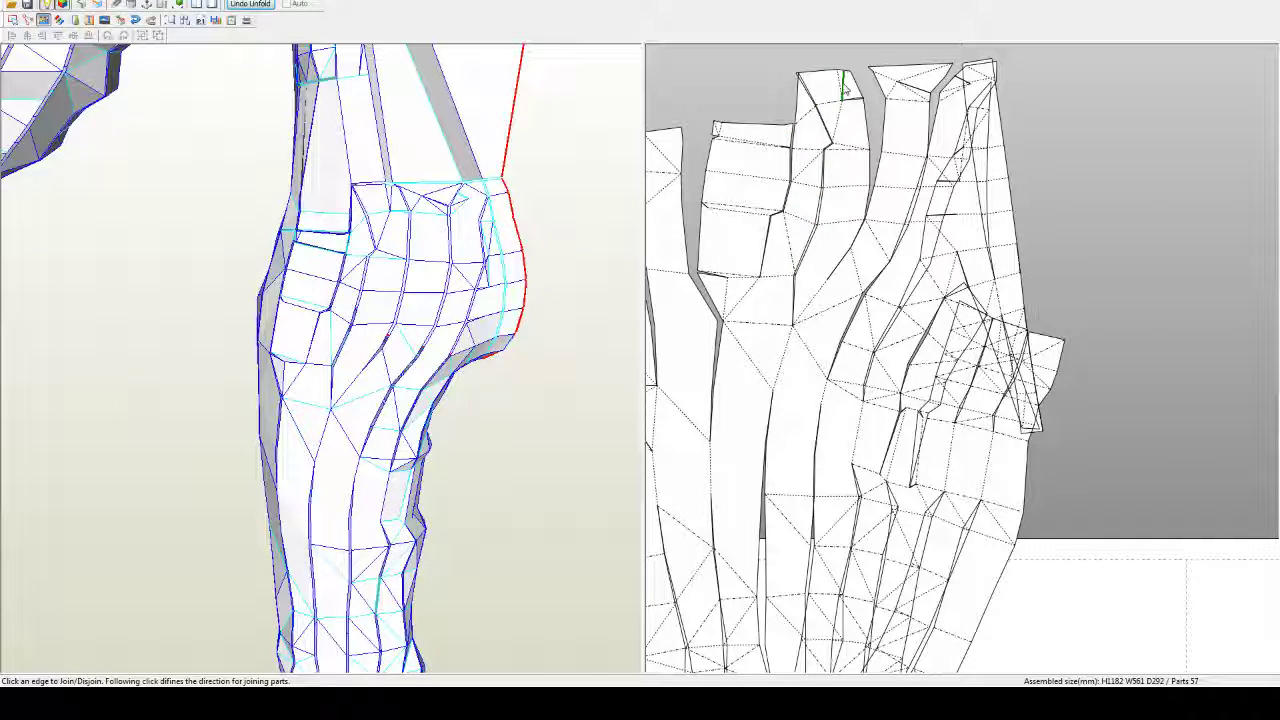
pyautogui.click(845, 90)
pyautogui.click(847, 100)
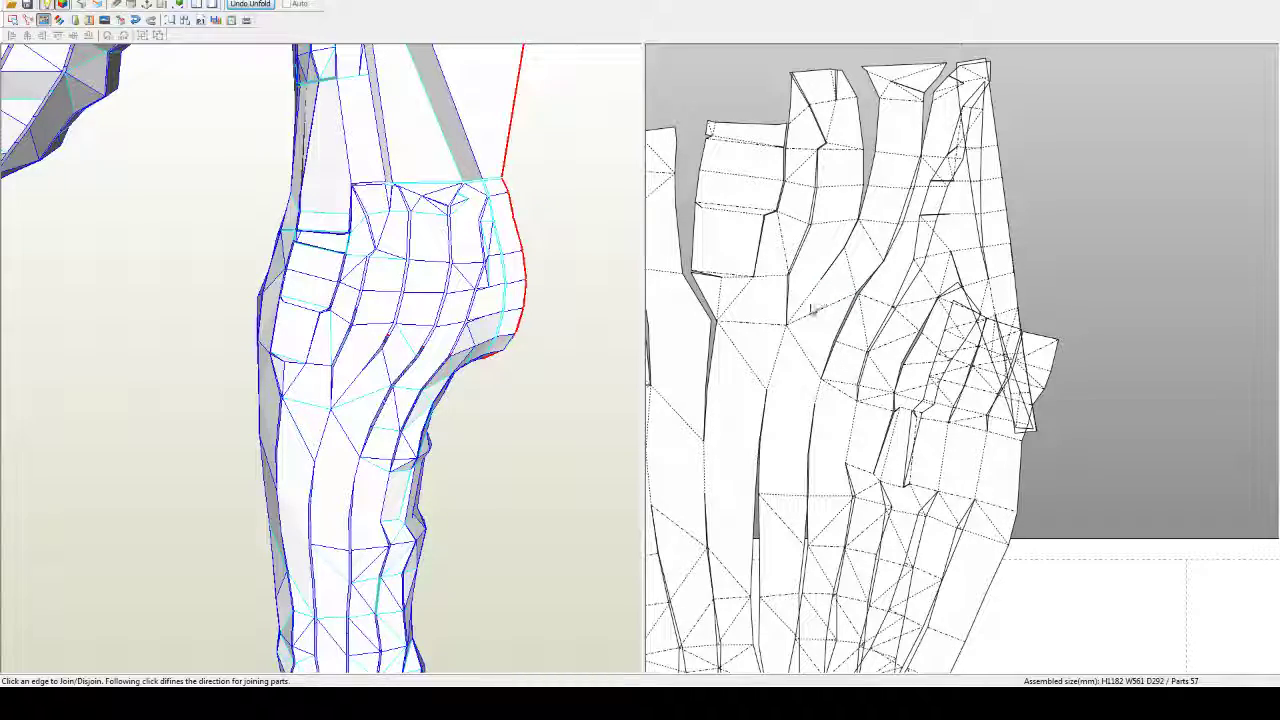
# Step: Split the fanned hip strip from its neighbour along the side seam and rejoin it by its slanted lower edge
pyautogui.moveTo(810, 312); pyautogui.dragTo(956, 290, button='right')
pyautogui.moveTo(884, 348); pyautogui.dragTo(966, 335, button='middle')
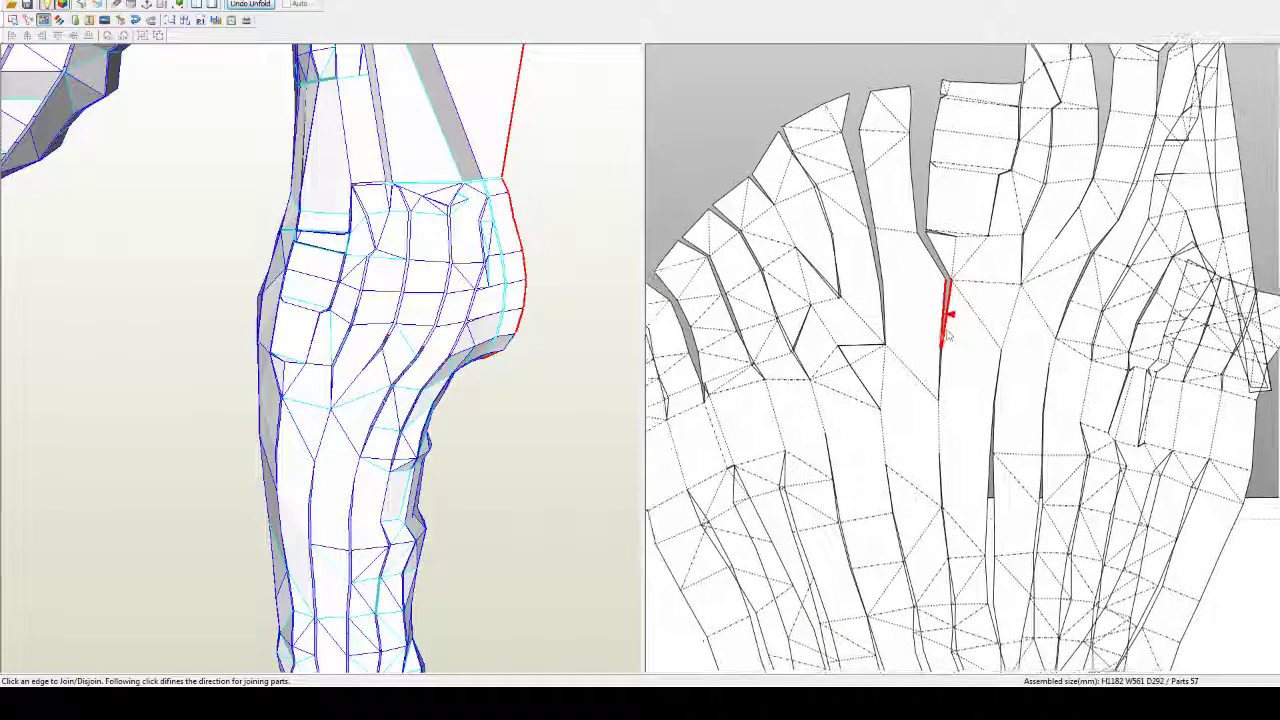
pyautogui.click(782, 229)
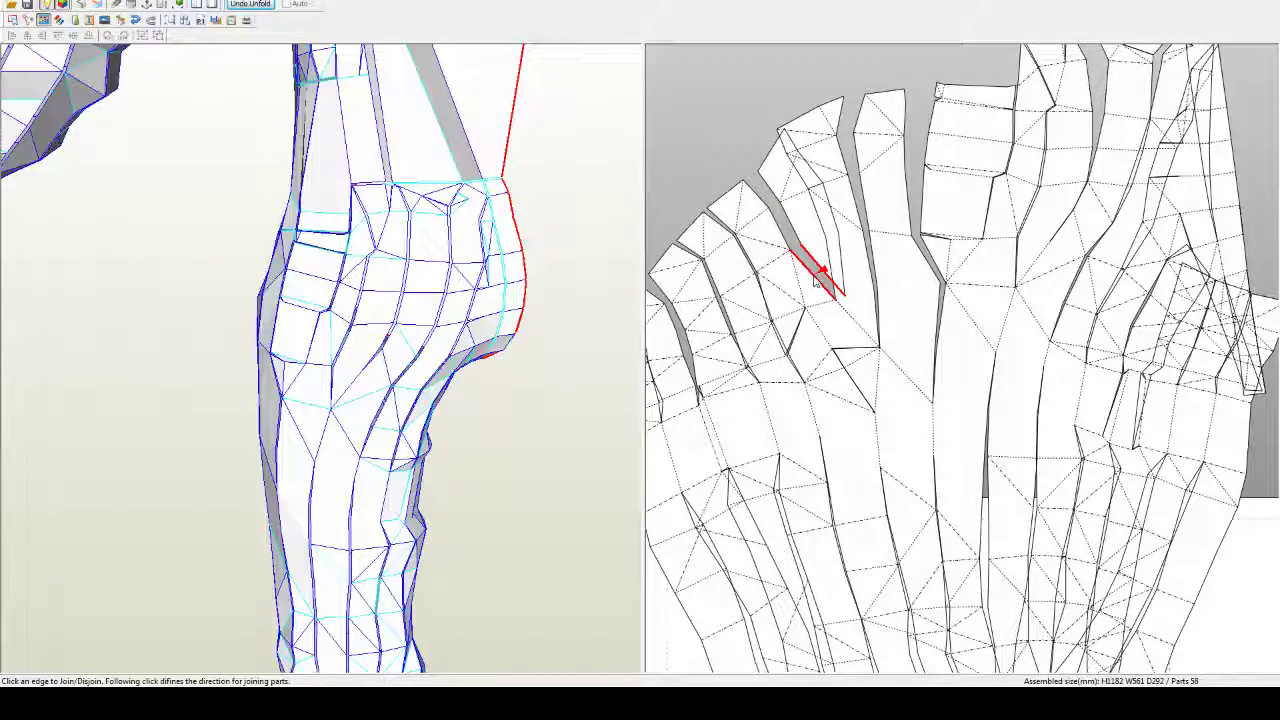
pyautogui.click(830, 288)
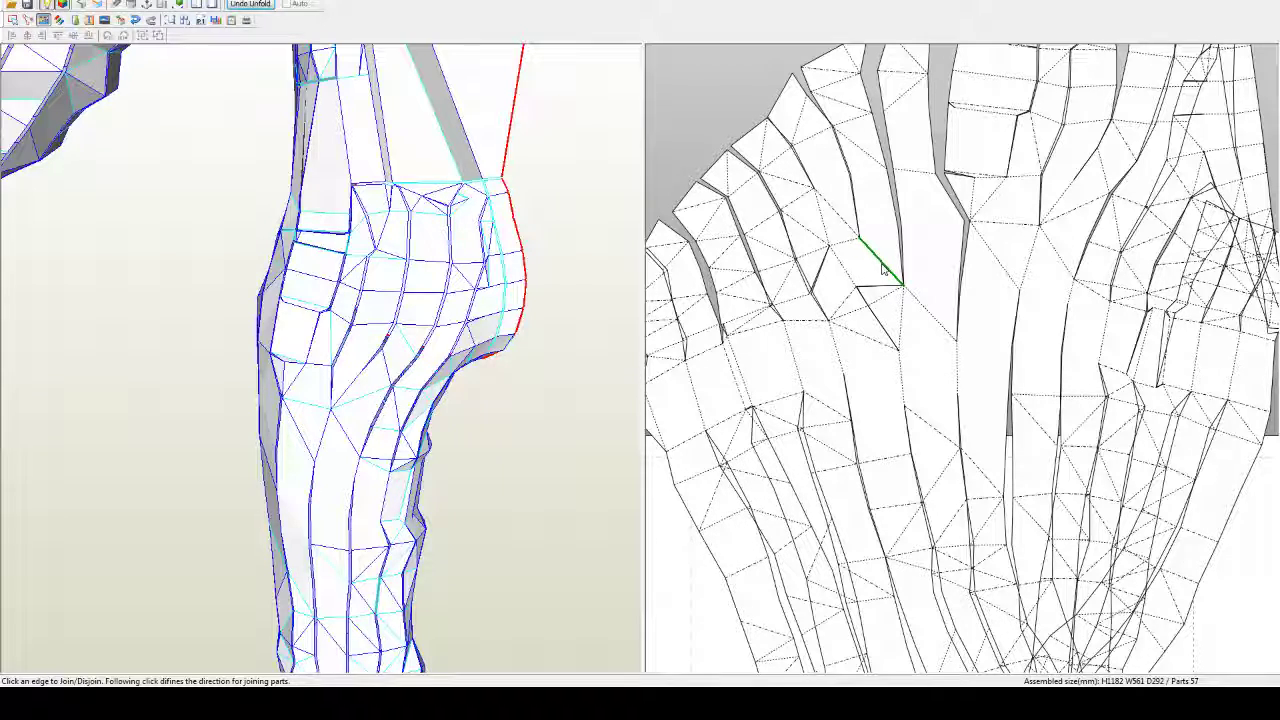
pyautogui.moveTo(884, 268); pyautogui.dragTo(883, 343, button='middle')
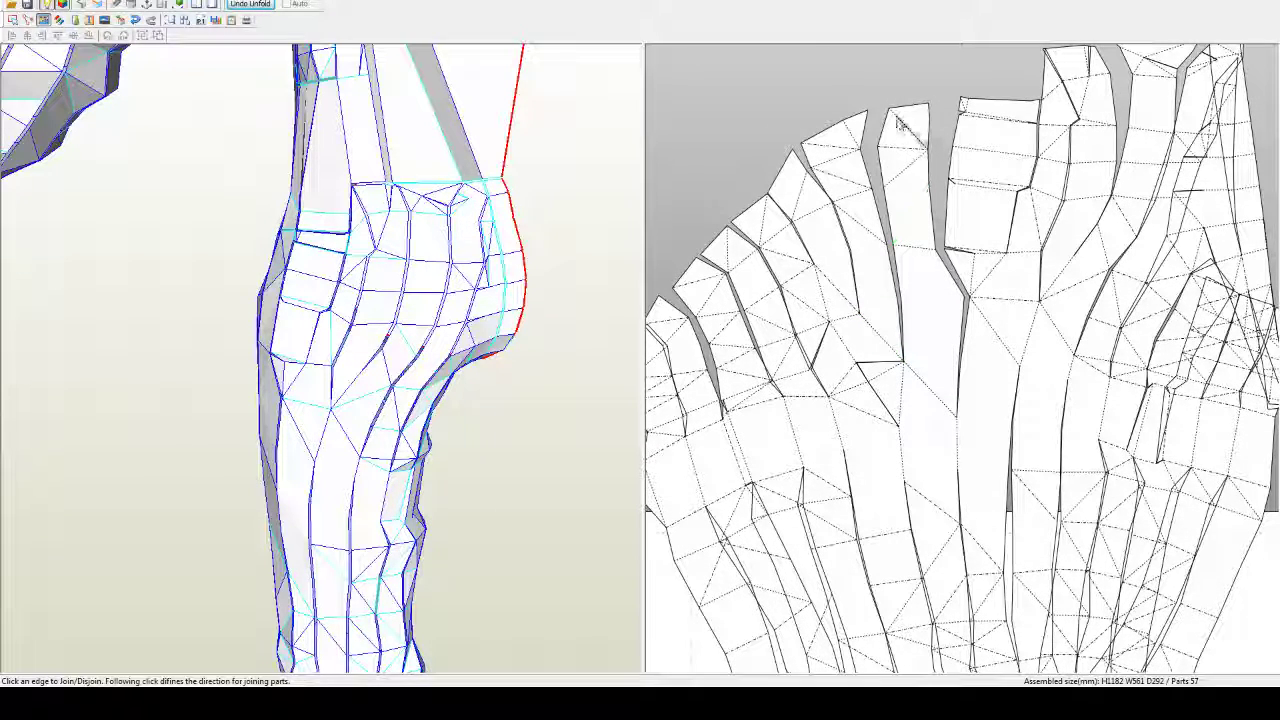
pyautogui.moveTo(869, 289); pyautogui.dragTo(863, 180, button='right')
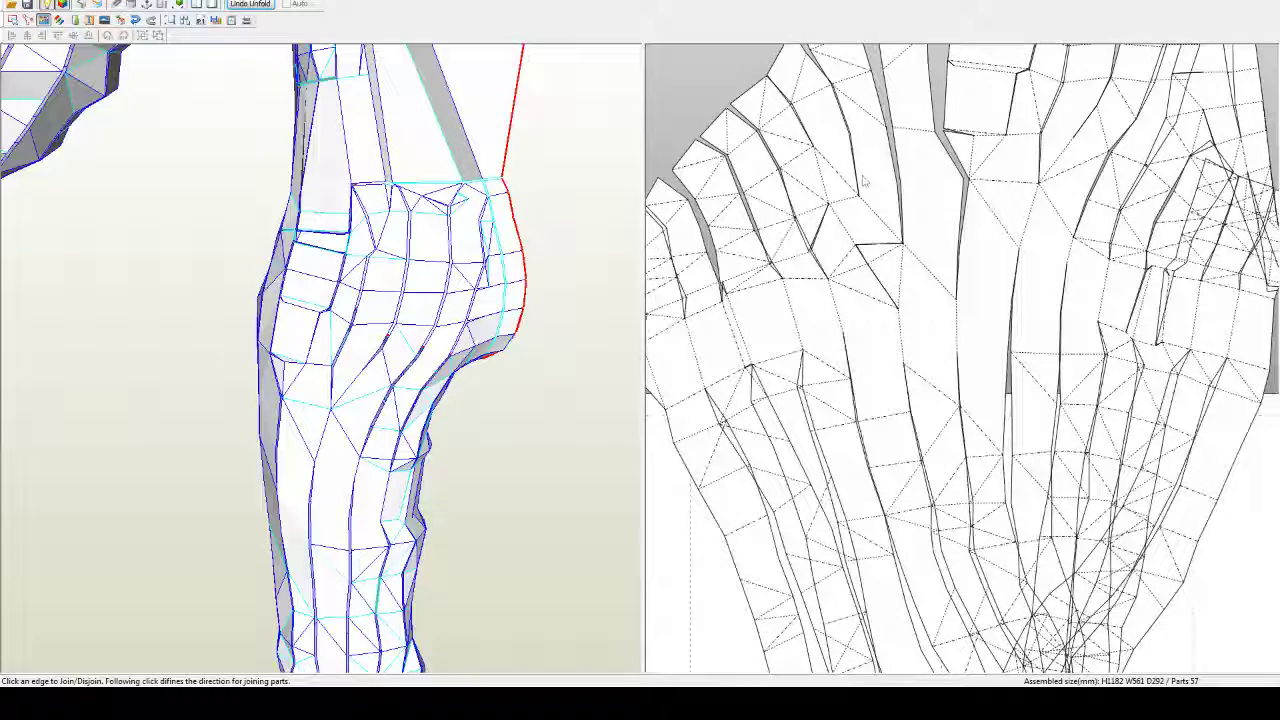
# Step: Split the adjoining fanned hip strips along their diagonal edges and rejoin them to the leg panels below without gaps
pyautogui.click(879, 225)
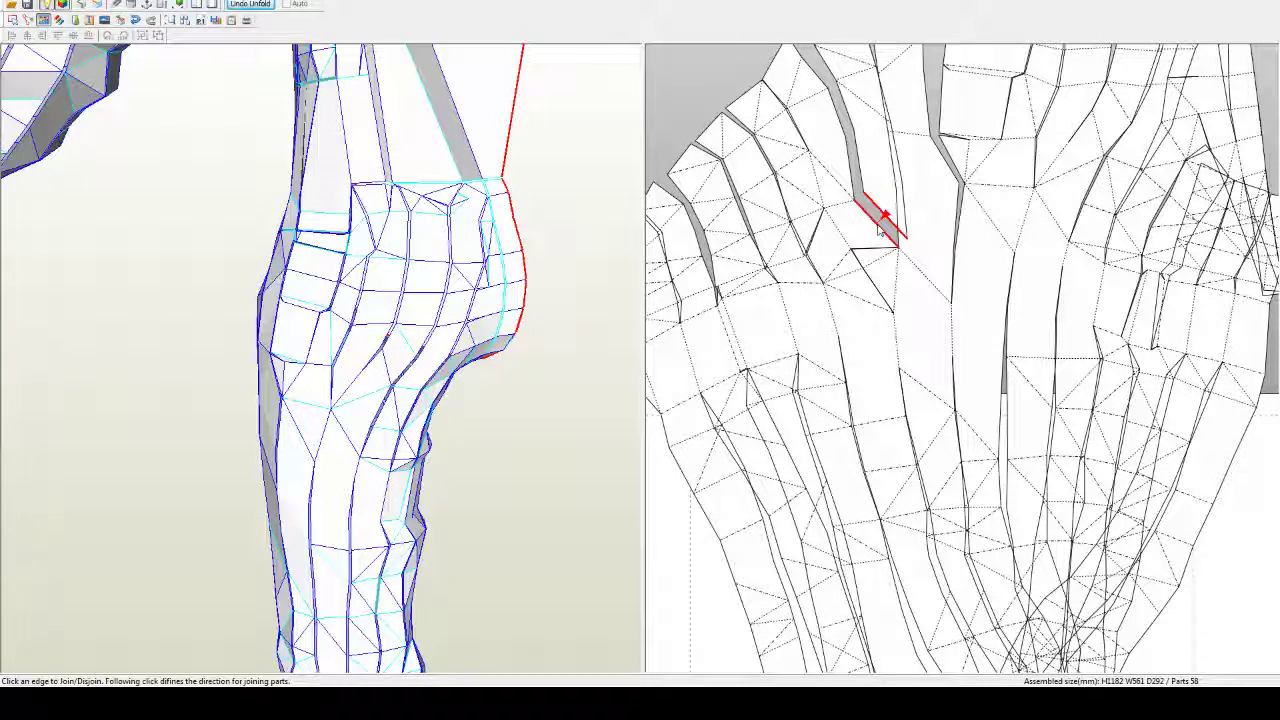
pyautogui.click(837, 231)
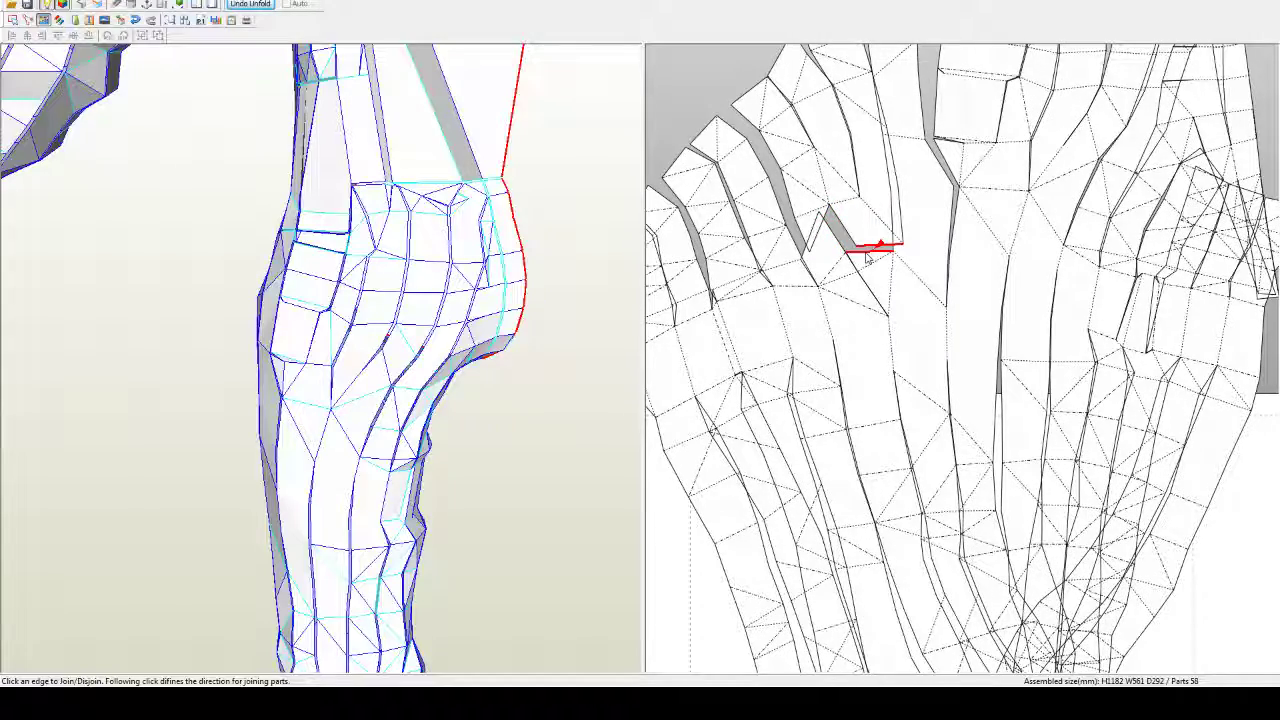
pyautogui.click(819, 202)
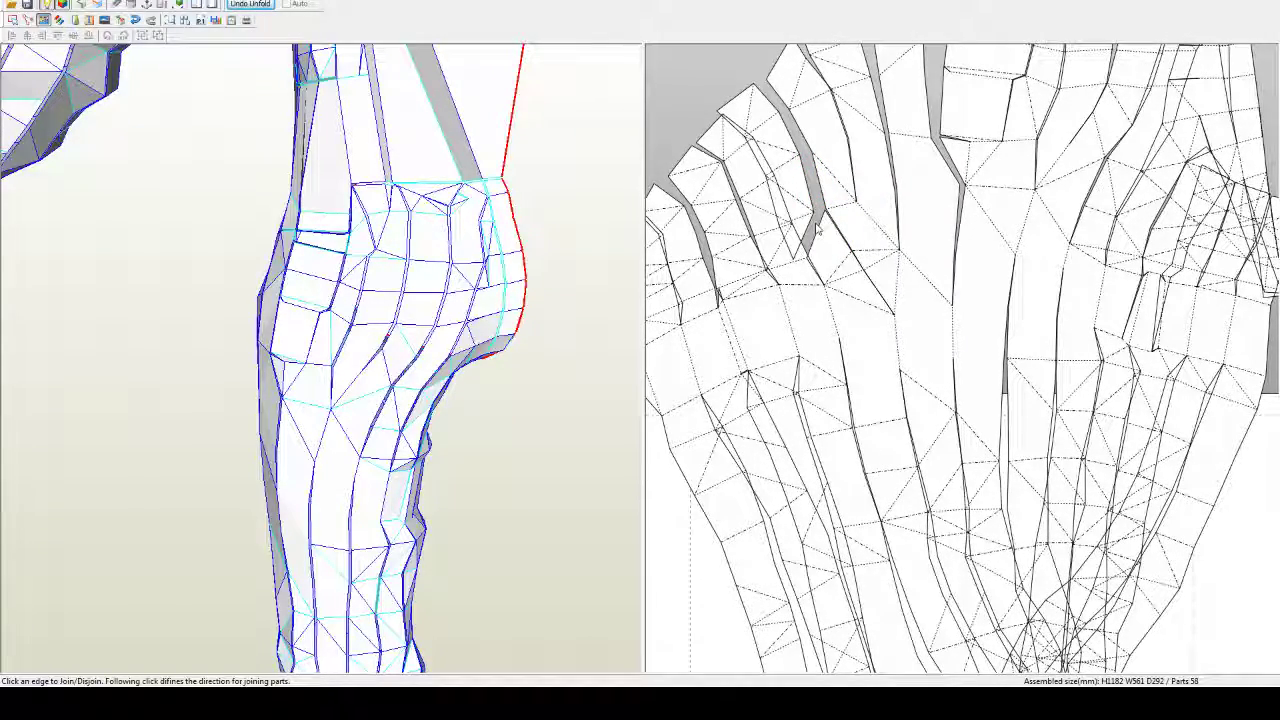
pyautogui.moveTo(836, 245); pyautogui.dragTo(932, 225, button='middle')
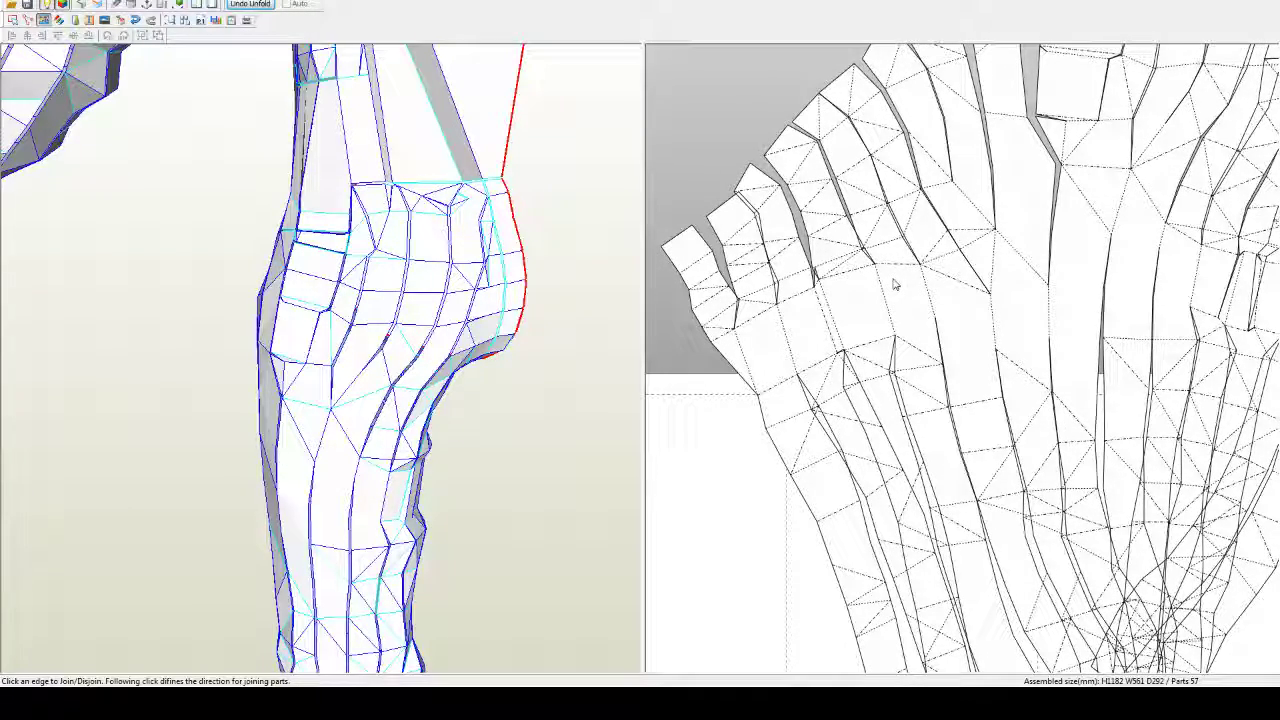
# Step: Rework the joins of the narrow panel above the outer leg strips, connecting it to the matching leg strip below
pyautogui.moveTo(957, 301); pyautogui.dragTo(898, 111, button='middle')
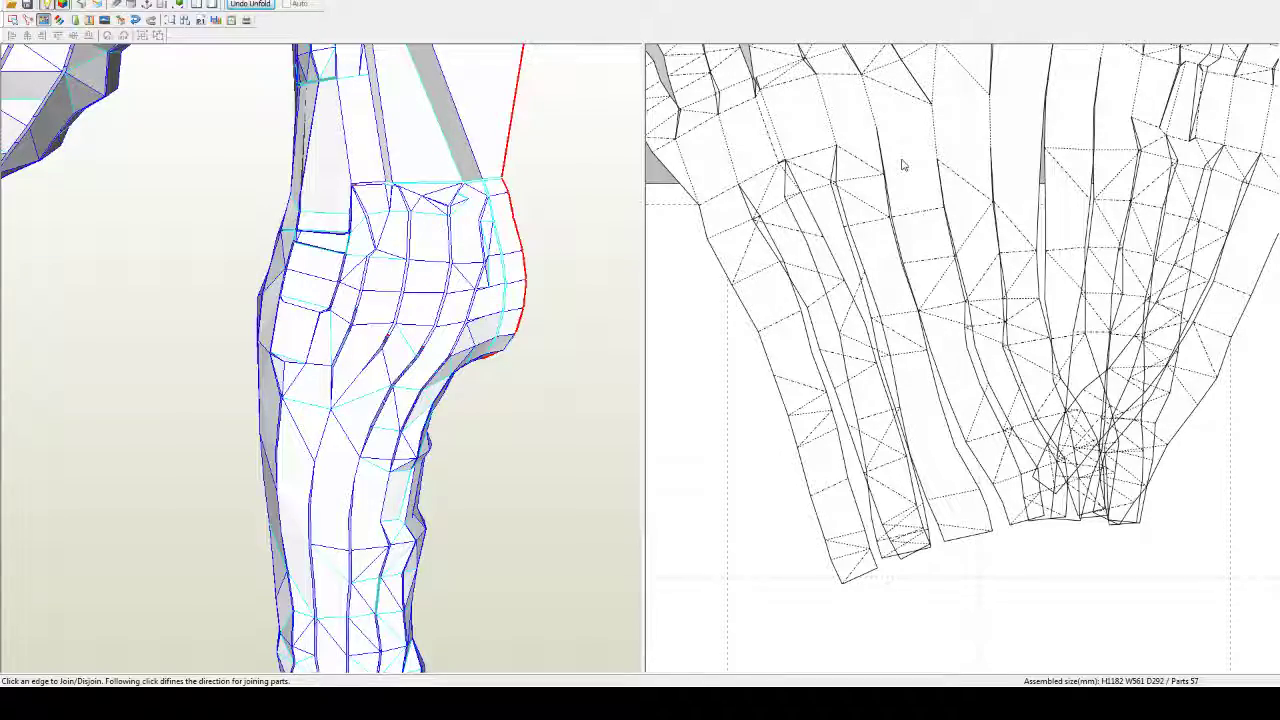
pyautogui.moveTo(902, 165); pyautogui.dragTo(747, 250, button='right')
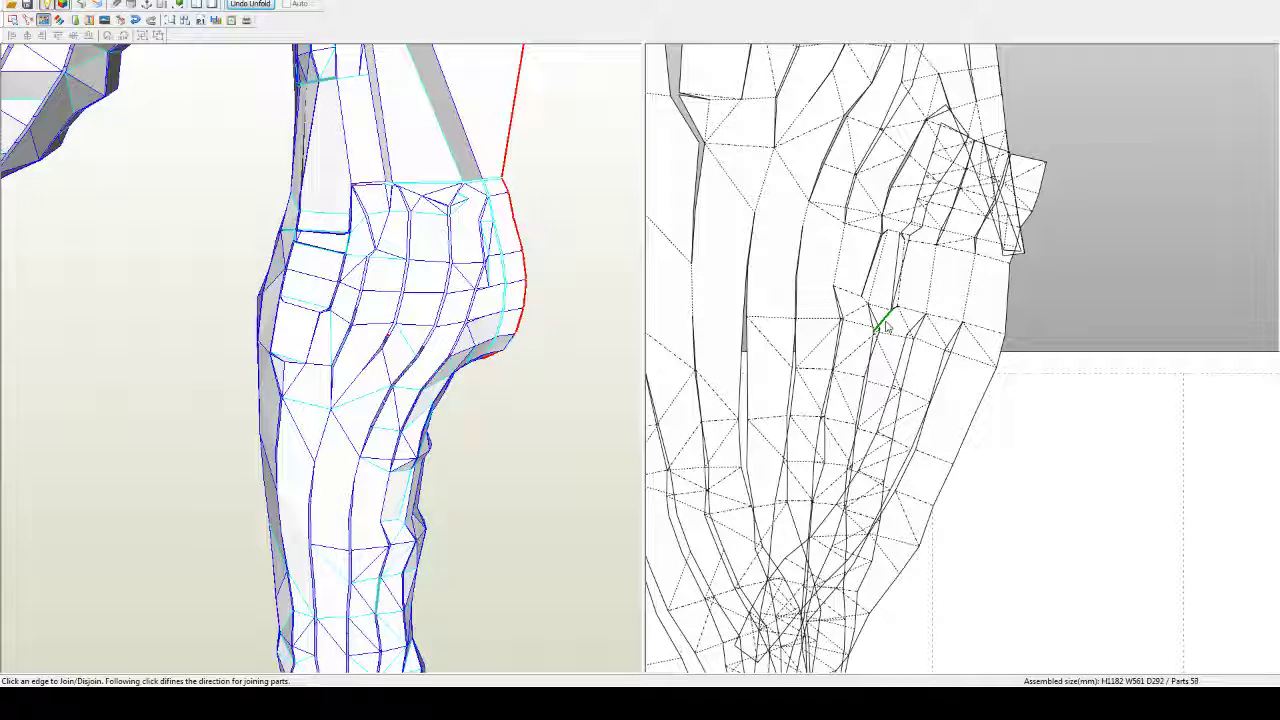
pyautogui.click(885, 328)
pyautogui.click(896, 283)
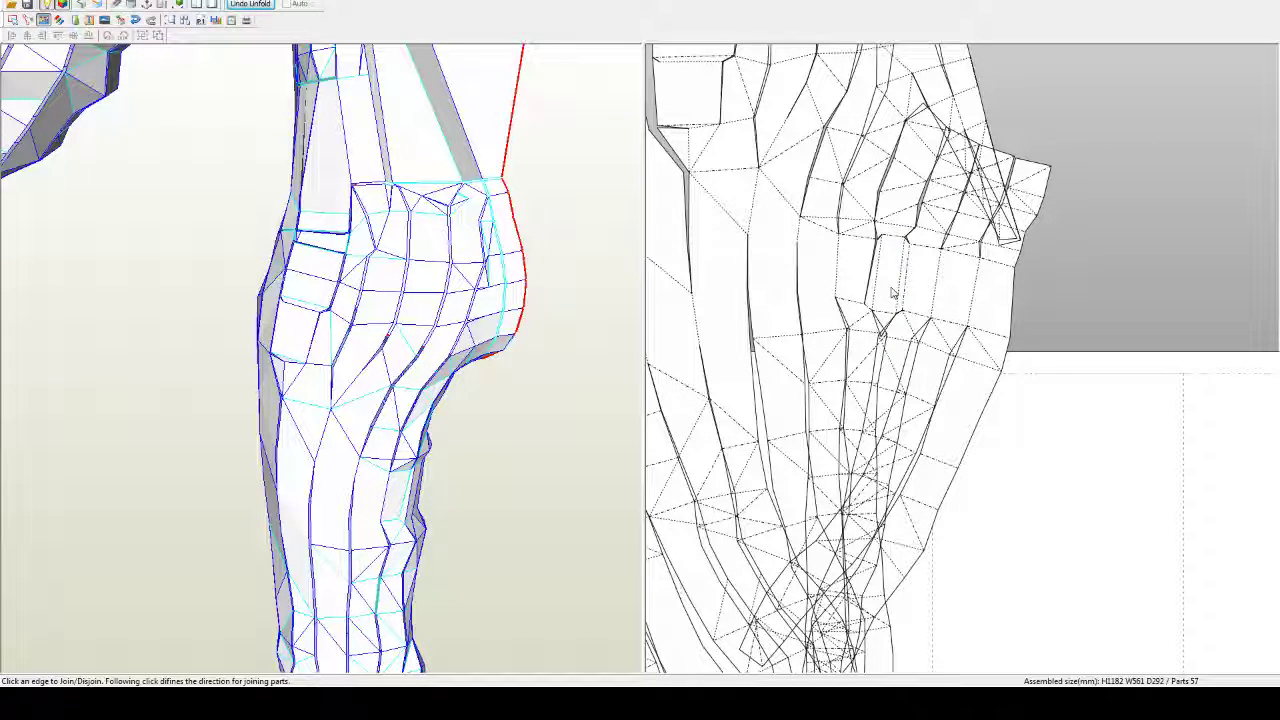
# Step: Examine the hip and leg seams on the 3D figure from several sides and compare them with the fanned pattern layout
pyautogui.scroll(-2, 911, 277)
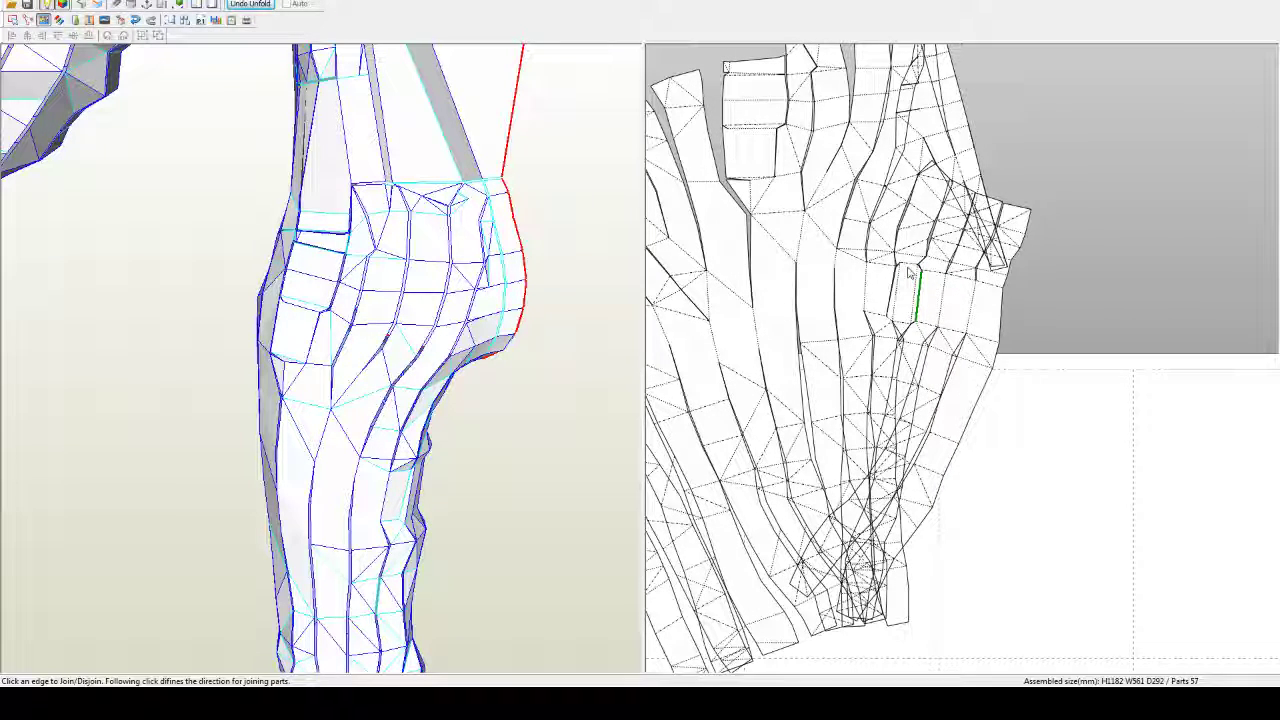
pyautogui.moveTo(911, 277); pyautogui.dragTo(908, 360, button='middle')
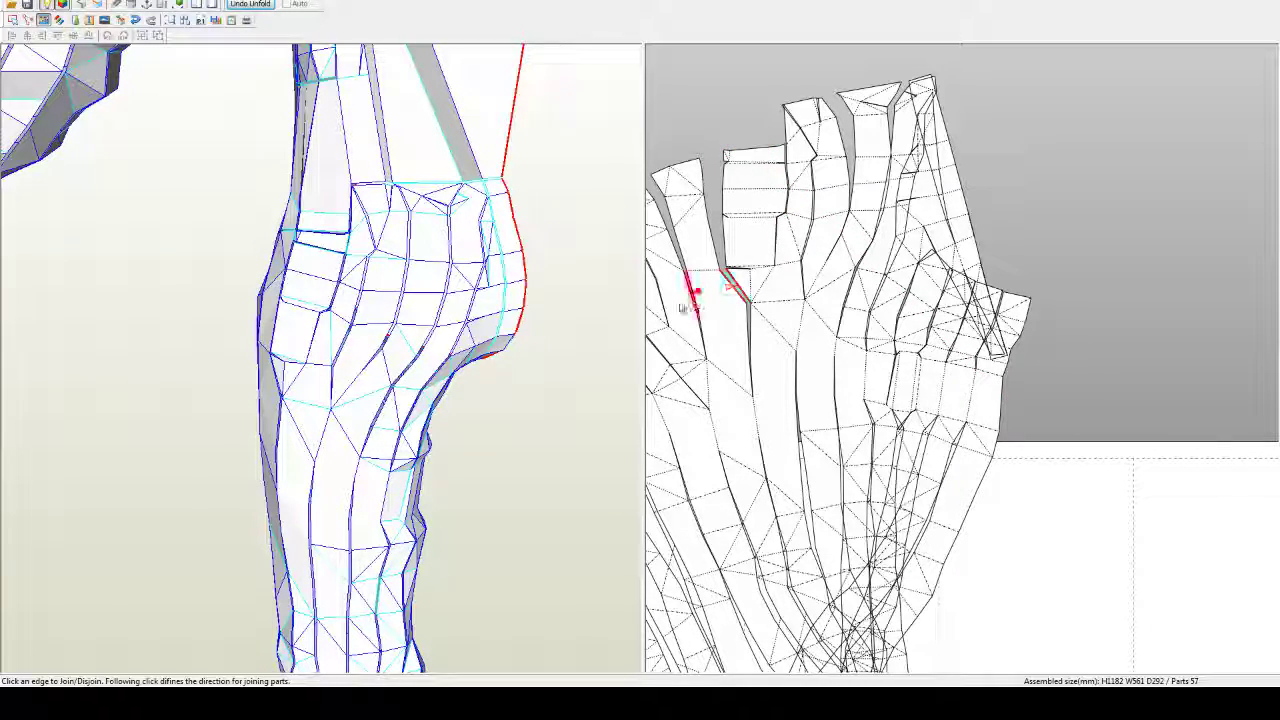
pyautogui.moveTo(423, 358); pyautogui.dragTo(455, 331, button='right')
pyautogui.moveTo(274, 410); pyautogui.dragTo(451, 371, button='right')
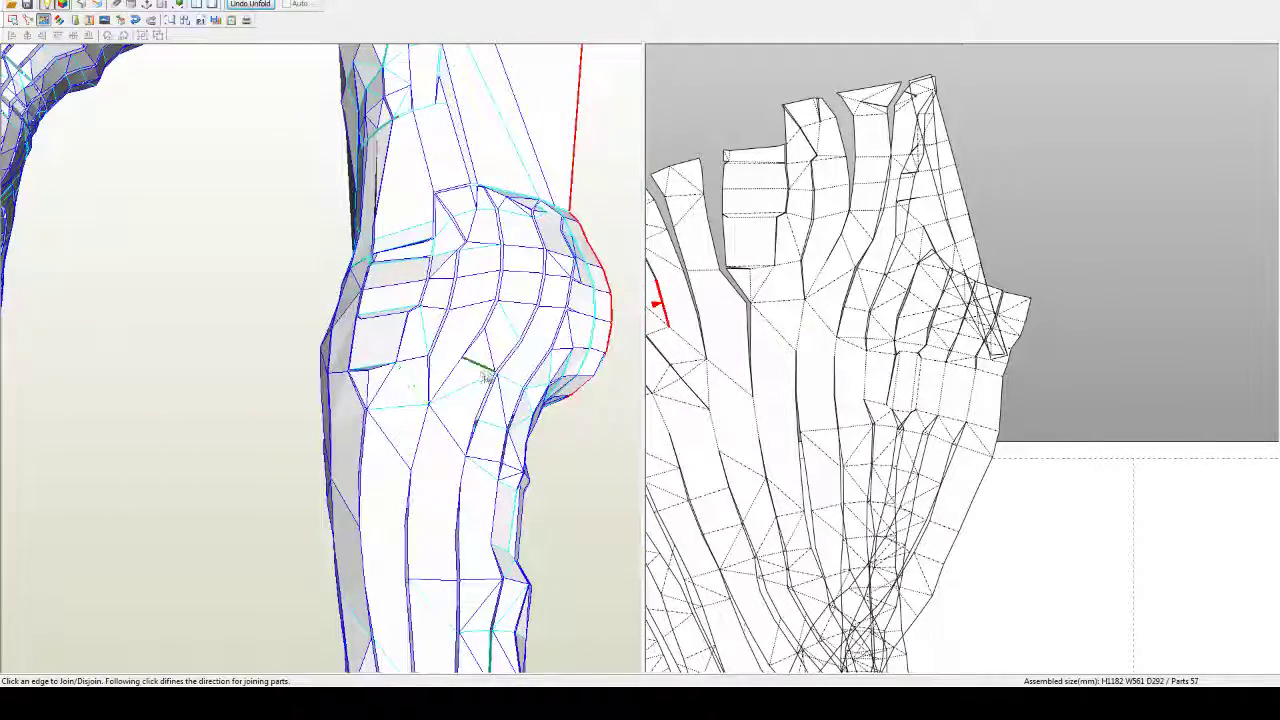
pyautogui.moveTo(363, 405); pyautogui.dragTo(390, 452, button='right')
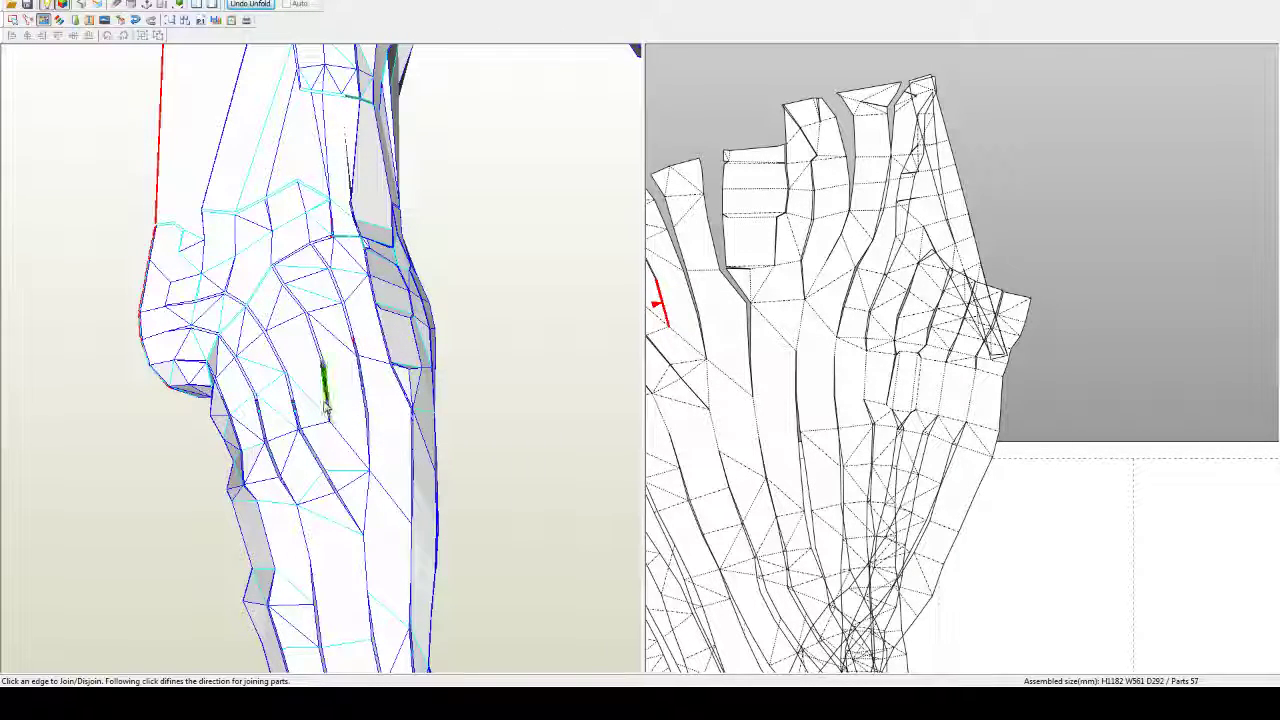
pyautogui.moveTo(324, 405)
pyautogui.mouseDown(button='right')
pyautogui.moveTo(374, 380)
pyautogui.moveTo(390, 392)
pyautogui.moveTo(341, 405)
pyautogui.mouseUp(button='right')
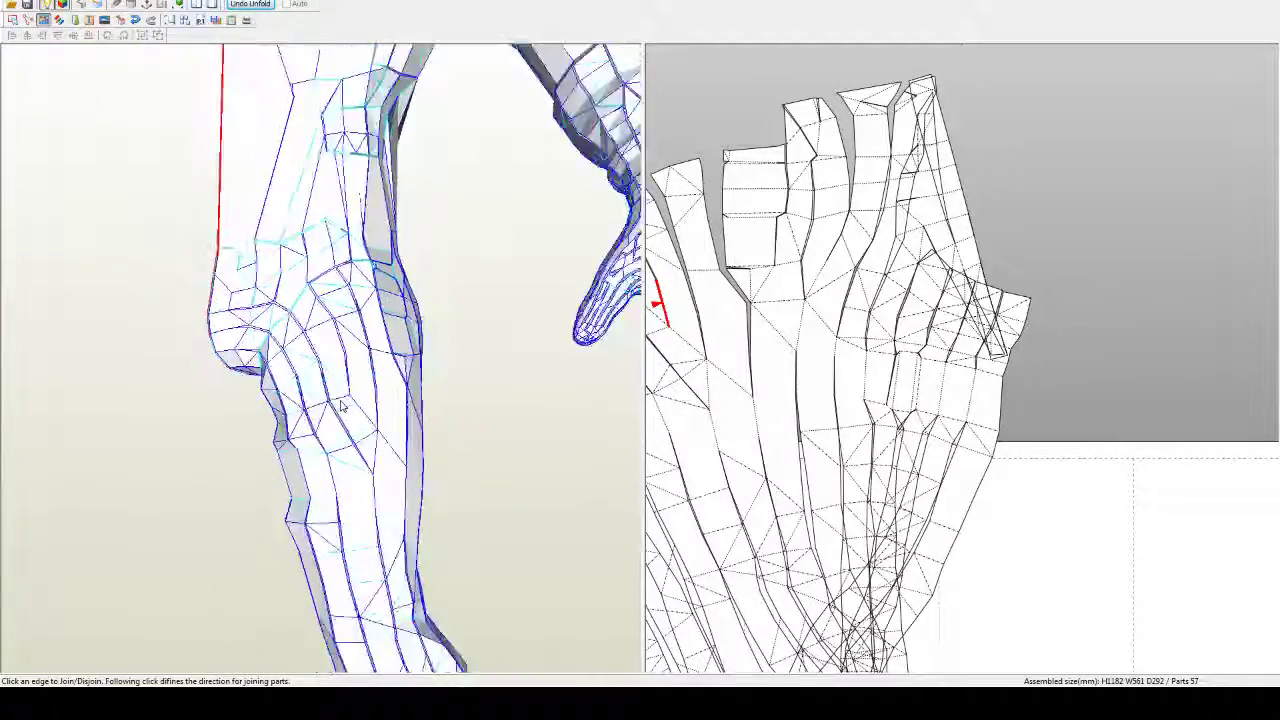
pyautogui.scroll(-3, 341, 405)
pyautogui.moveTo(440, 368); pyautogui.dragTo(422, 375, button='right')
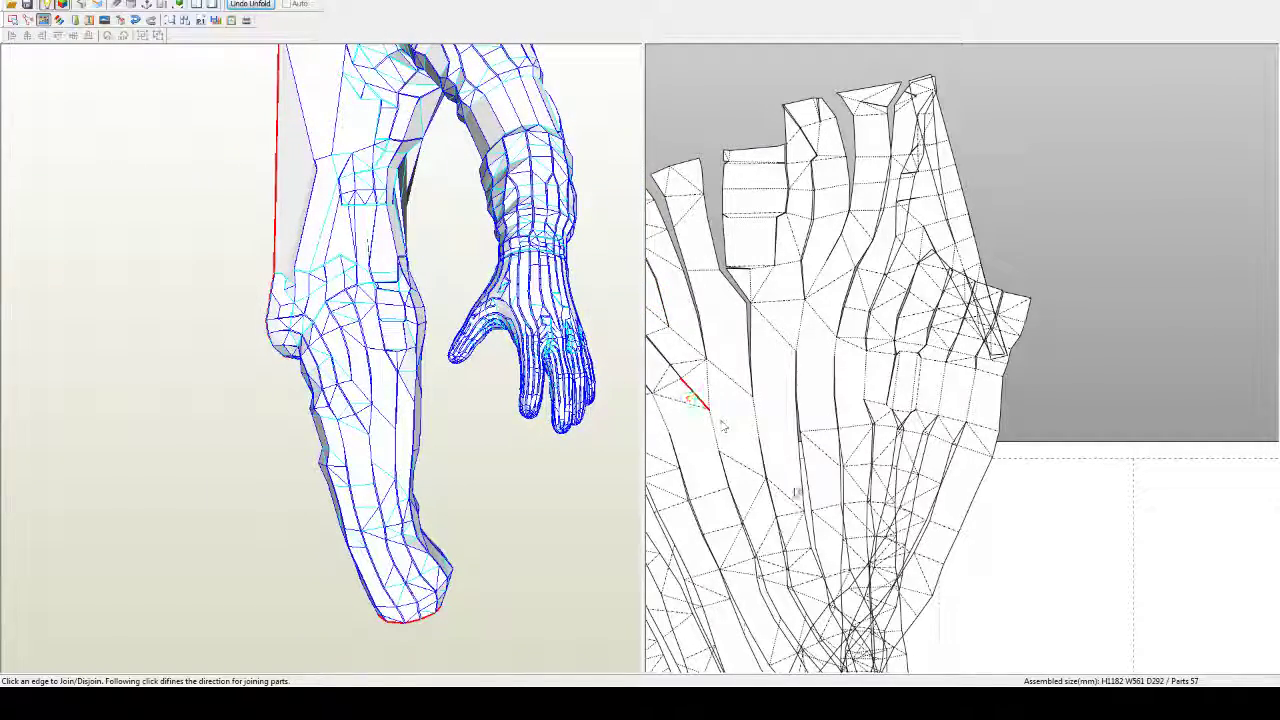
pyautogui.scroll(-5, 724, 427)
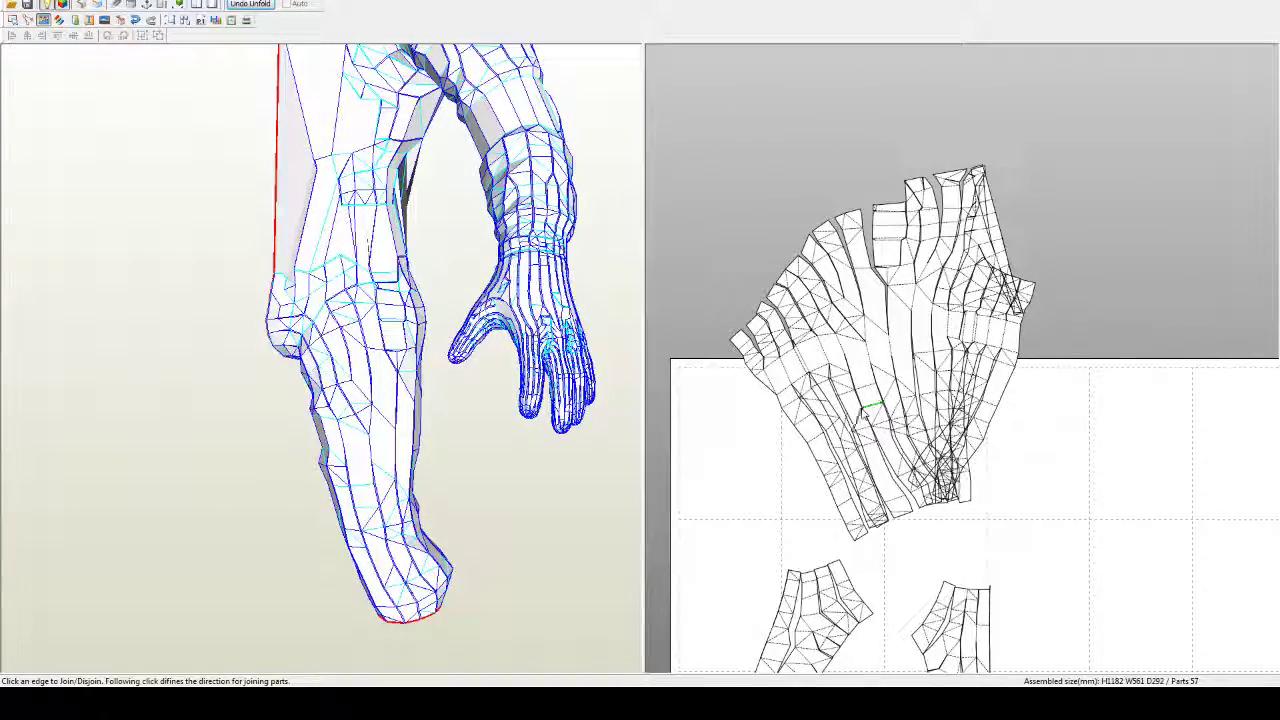
# Step: Split the overlapping outer strips from the fanned leg part along their long vertical seam and try moving them aside
pyautogui.click(942, 322)
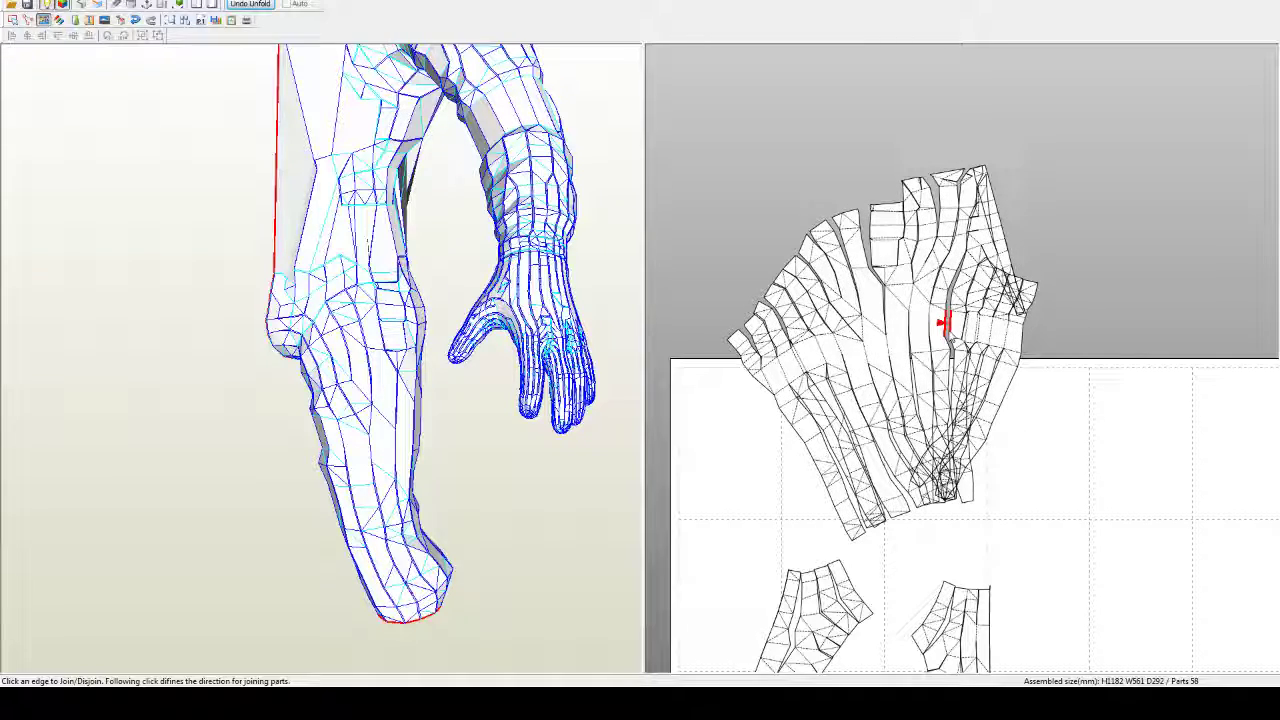
pyautogui.press('Escape')
pyautogui.moveTo(955, 331); pyautogui.dragTo(1049, 322)
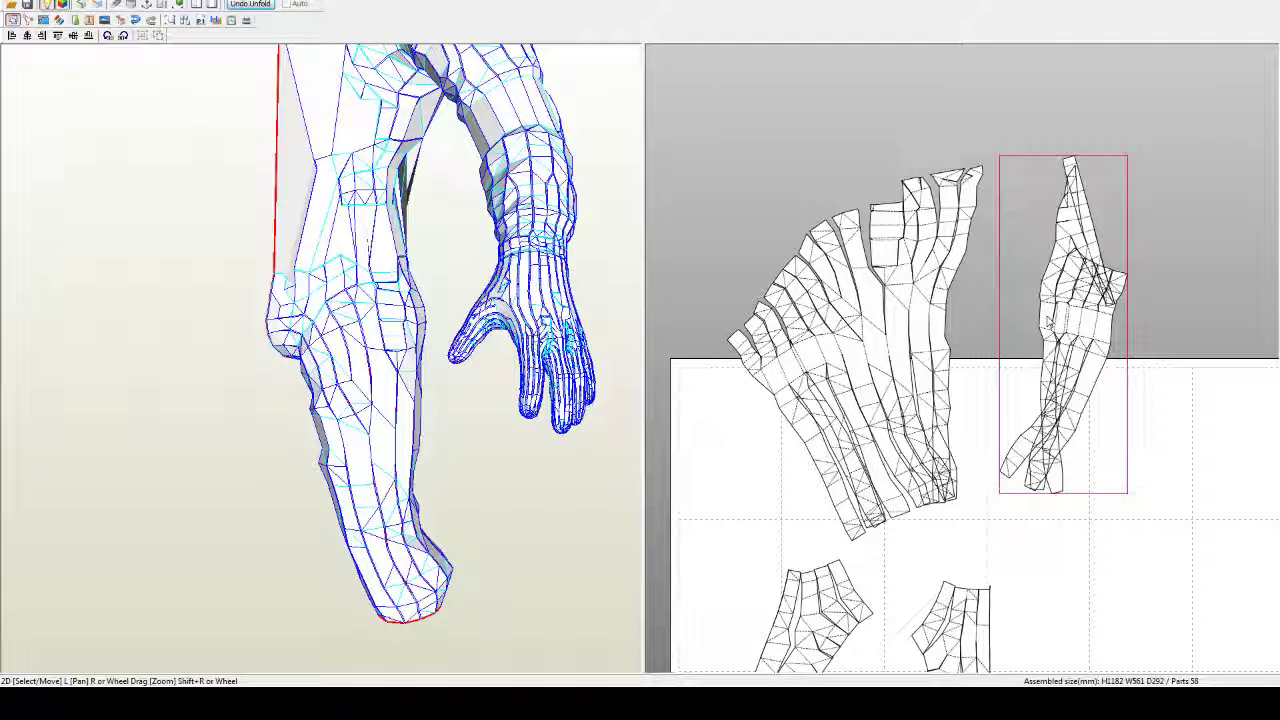
pyautogui.hotkey('ctrl', 'z')
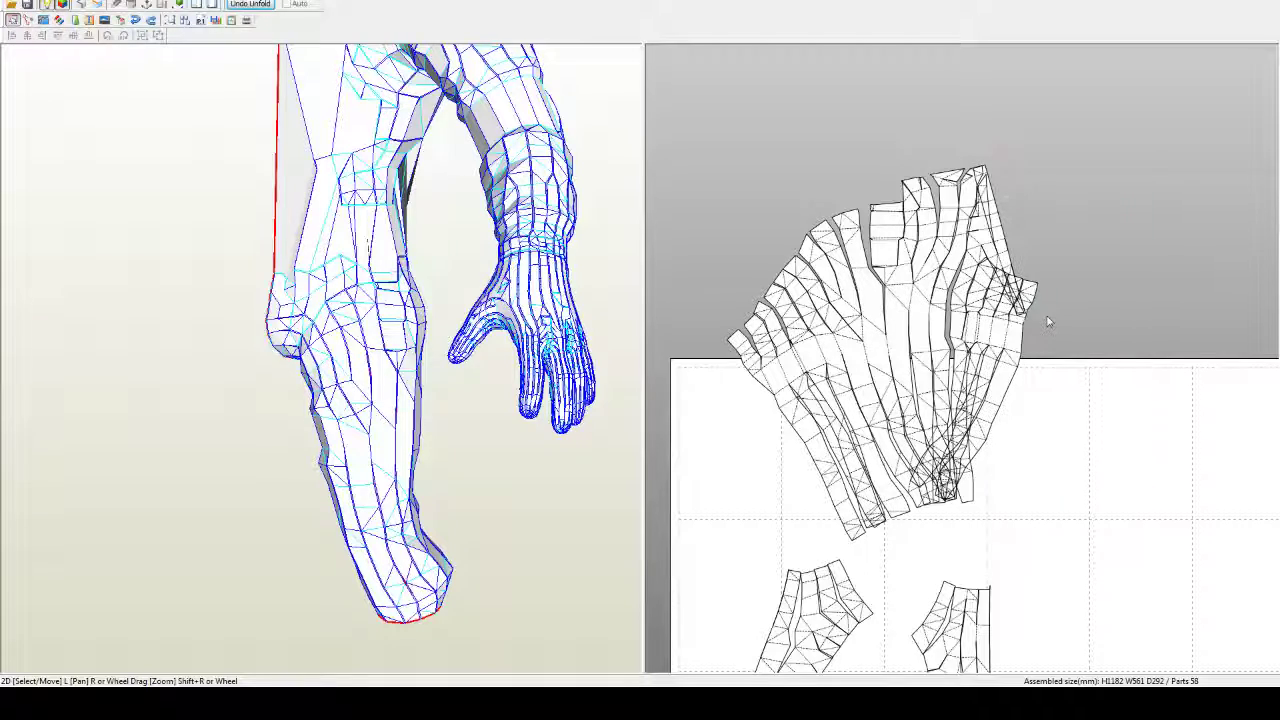
# Step: Join a small fragment to the edge of the rectangular shoulder panel and locate that panel on the 3D figure
pyautogui.scroll(-1, 1117, 476)
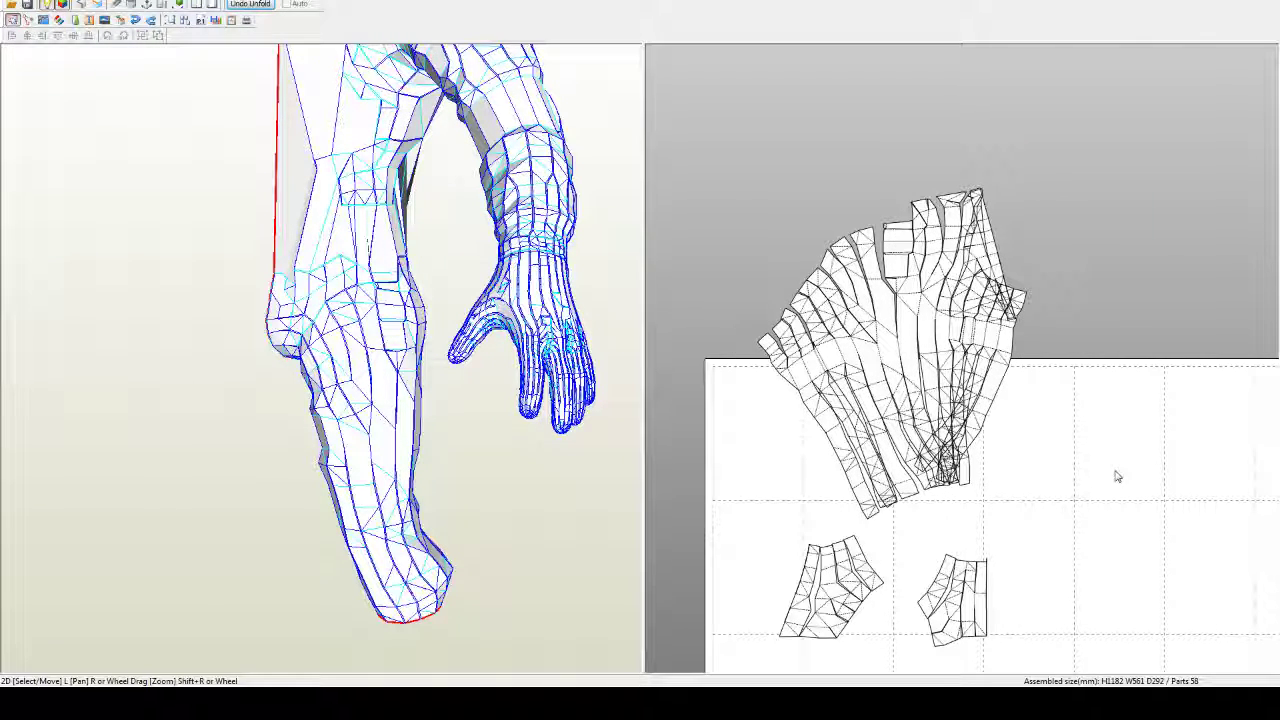
pyautogui.moveTo(1099, 446); pyautogui.dragTo(1040, 325, button='middle')
pyautogui.scroll(-1, 1062, 482)
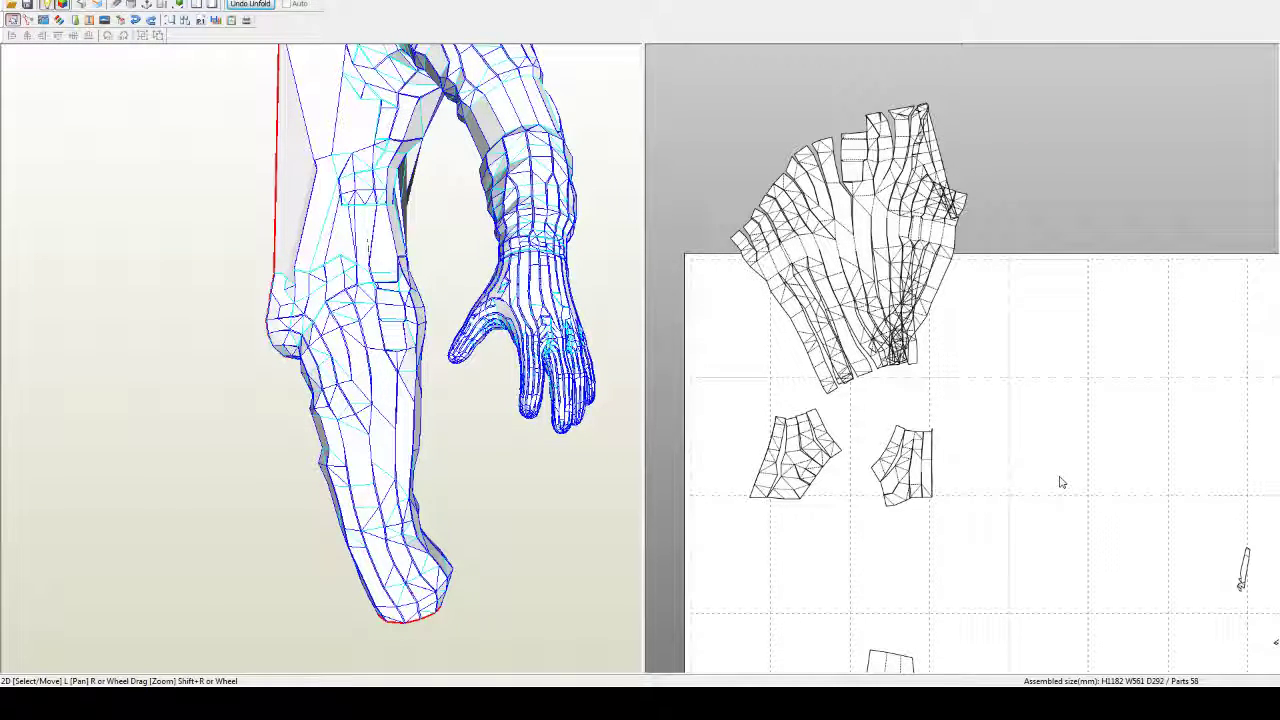
pyautogui.scroll(-3, 1062, 482)
pyautogui.moveTo(1032, 521); pyautogui.dragTo(941, 313, button='middle')
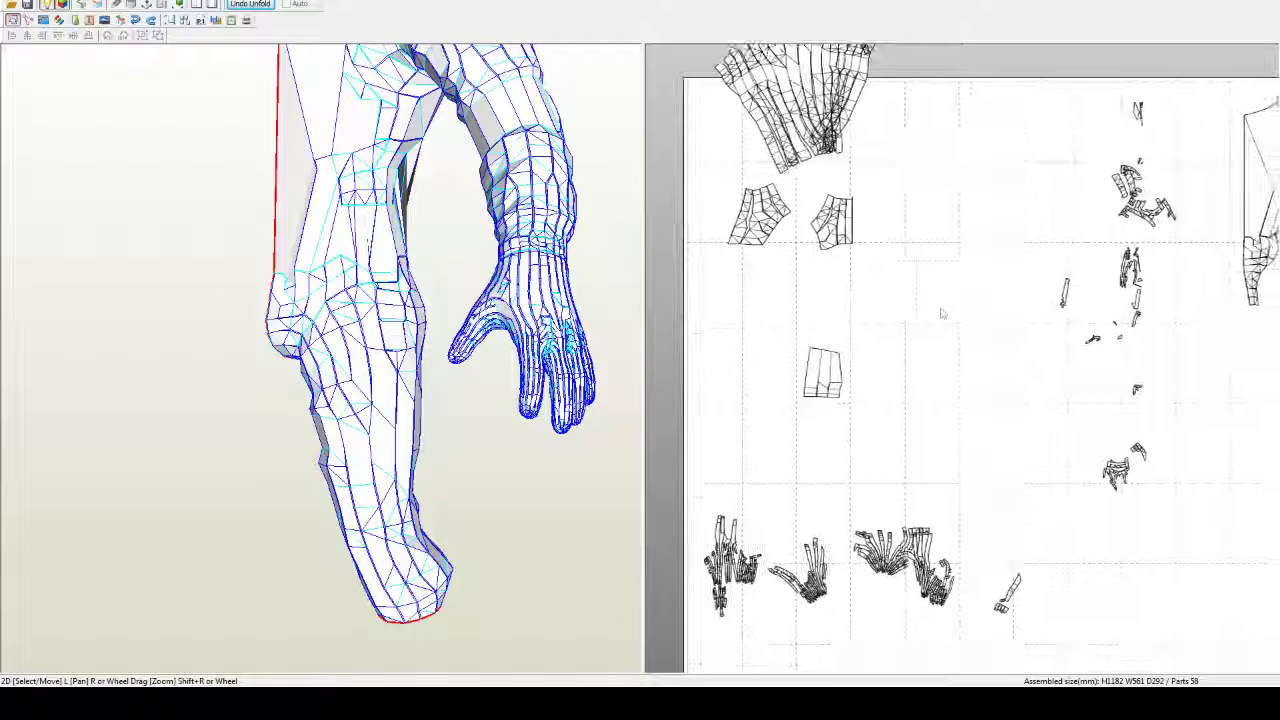
pyautogui.hotkey('ctrl', 'n')
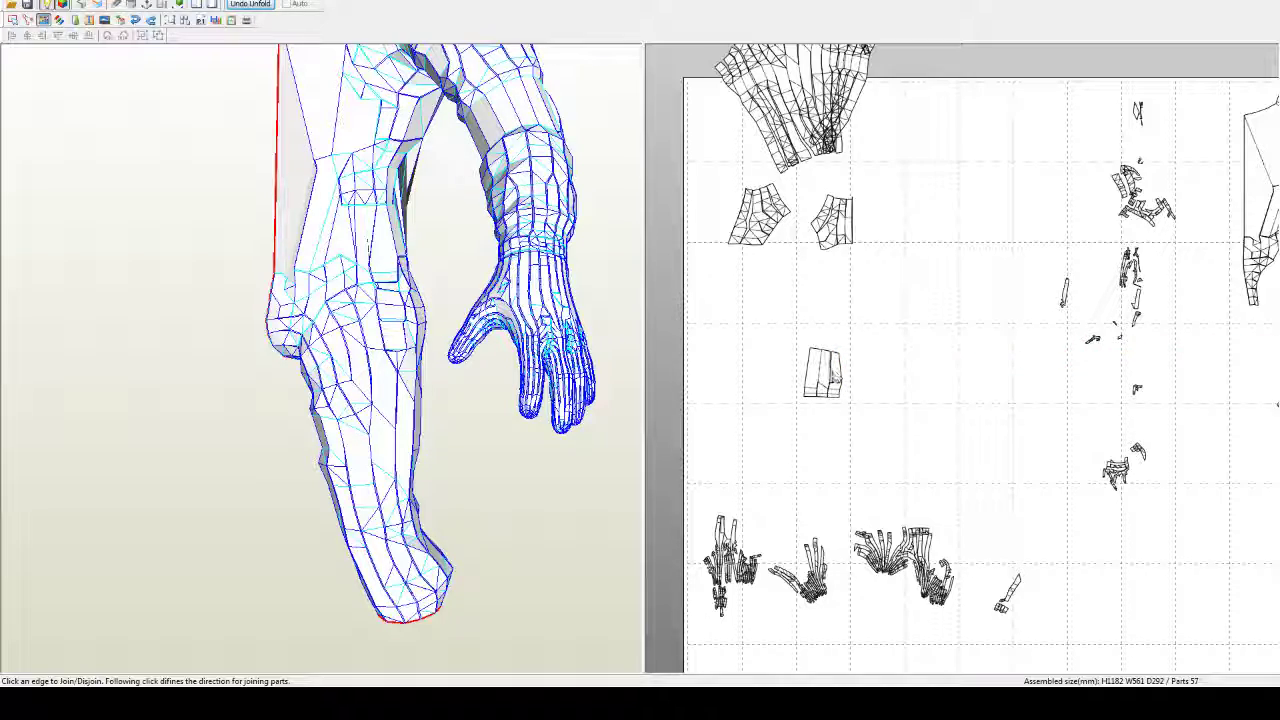
pyautogui.press('Escape')
pyautogui.click(825, 372)
pyautogui.moveTo(597, 323); pyautogui.dragTo(310, 312)
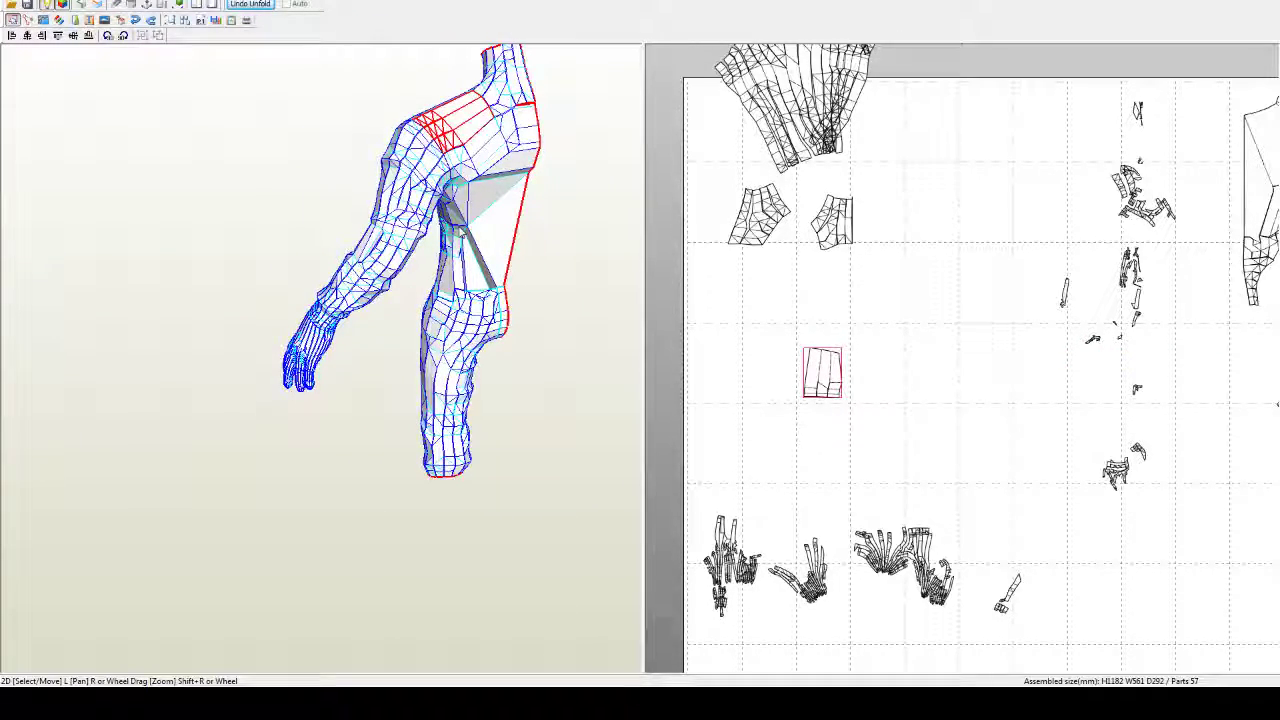
# Step: Join the rectangular shoulder panel to the large torso part and attach a small fragment to the torso's lower side edge
pyautogui.press('j')
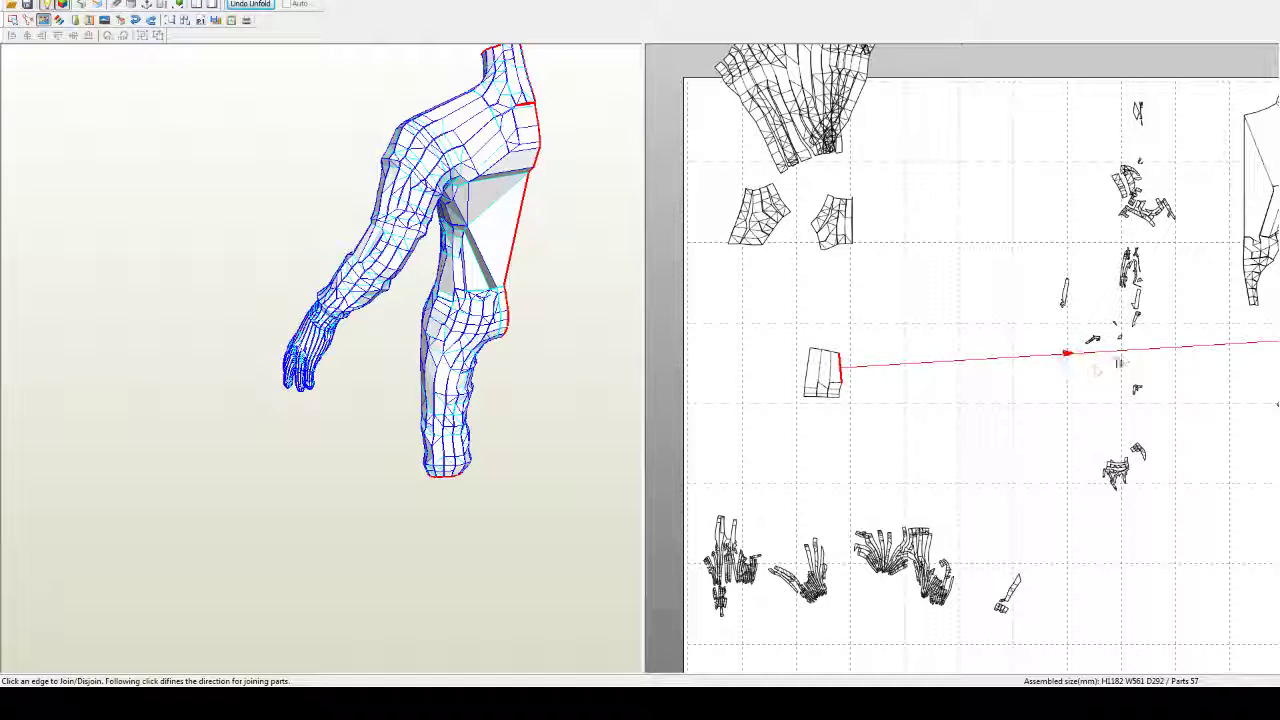
pyautogui.click(1278, 341)
pyautogui.moveTo(1198, 416); pyautogui.dragTo(876, 384, button='middle')
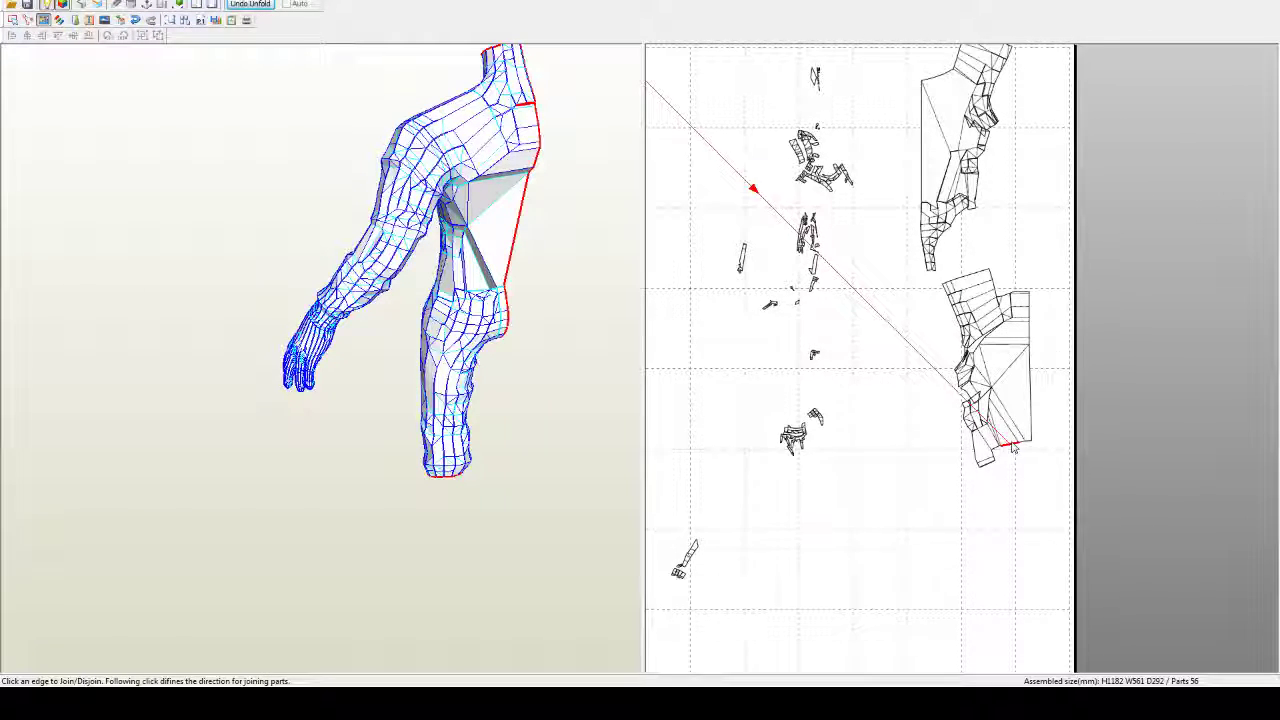
pyautogui.scroll(3, 1012, 447)
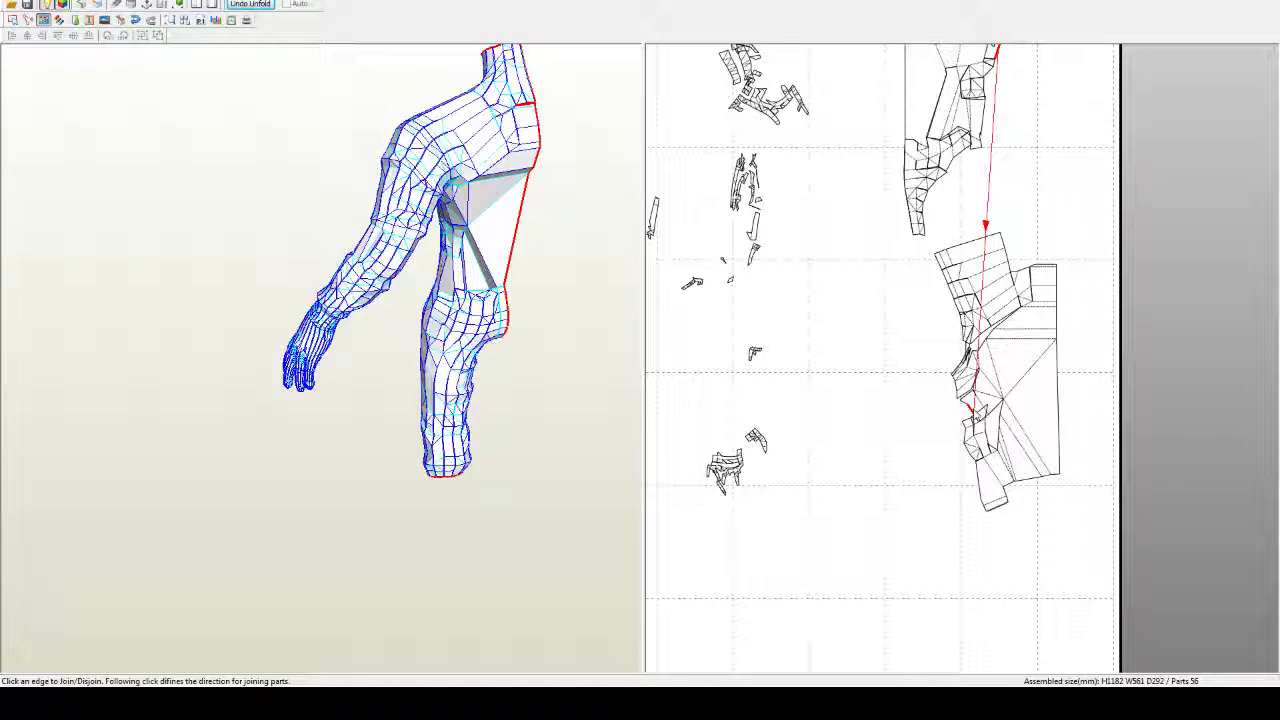
pyautogui.click(977, 413)
pyautogui.hotkey('ctrl', 'z')
# Step: Split the large lower torso panel from the upper torso along its long diagonal line
pyautogui.moveTo(538, 268); pyautogui.dragTo(576, 288)
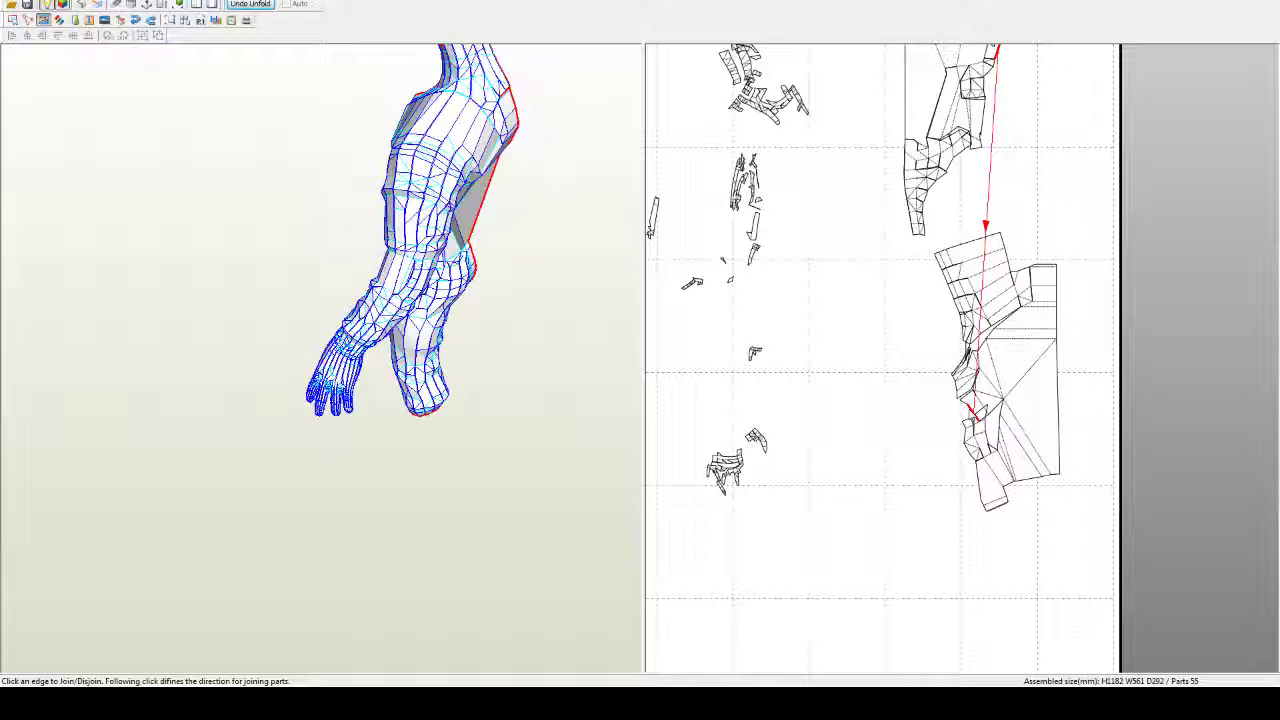
pyautogui.moveTo(973, 411); pyautogui.dragTo(967, 384, button='middle')
pyautogui.scroll(5, 972, 400)
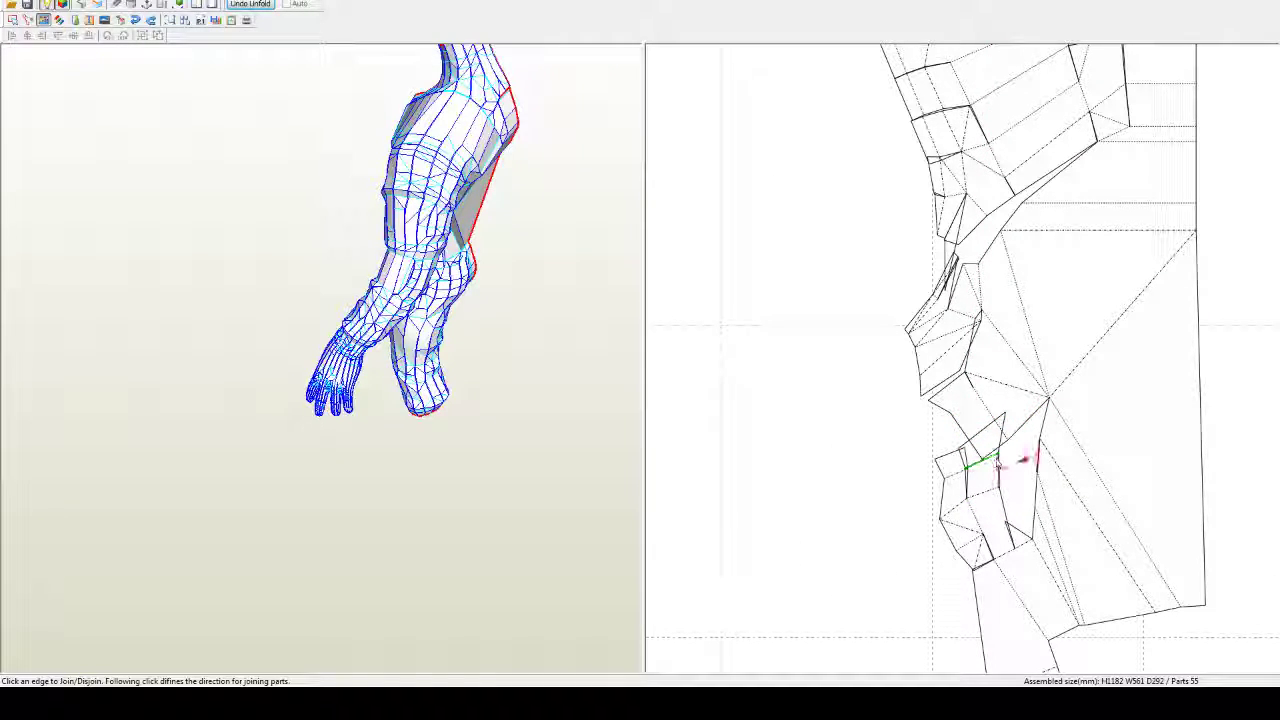
pyautogui.click(994, 455)
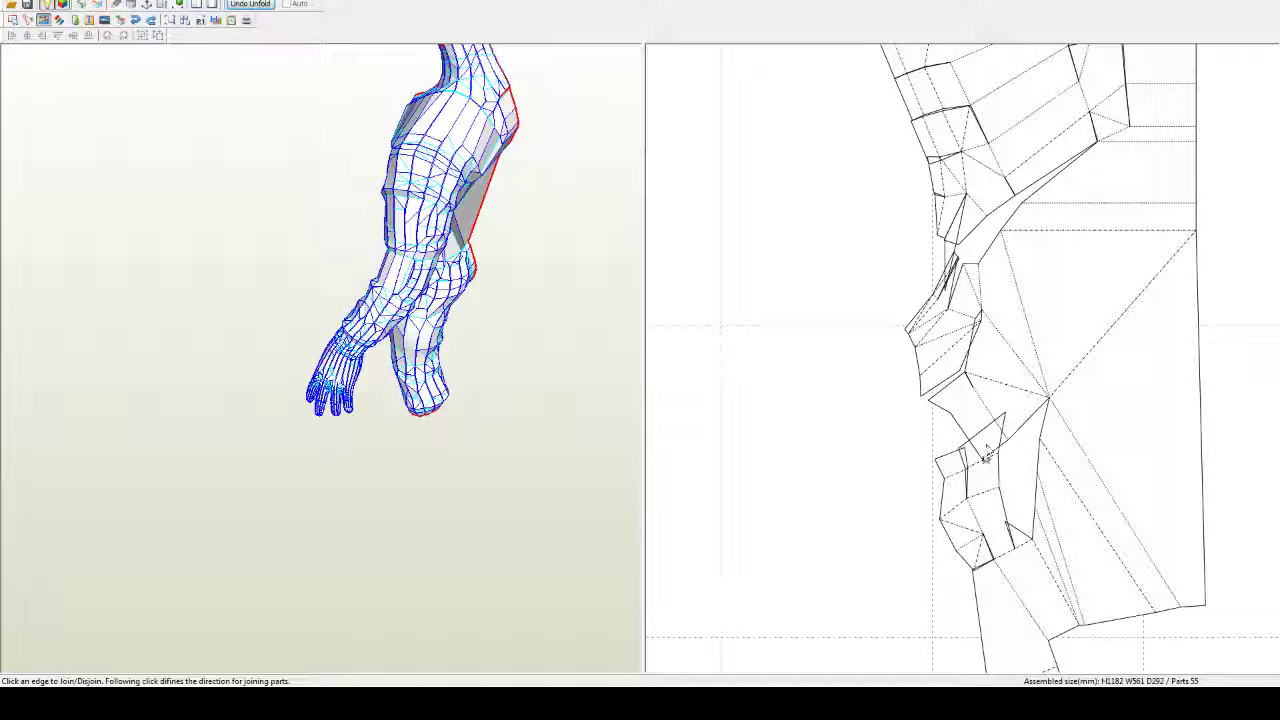
pyautogui.scroll(-2, 1000, 500)
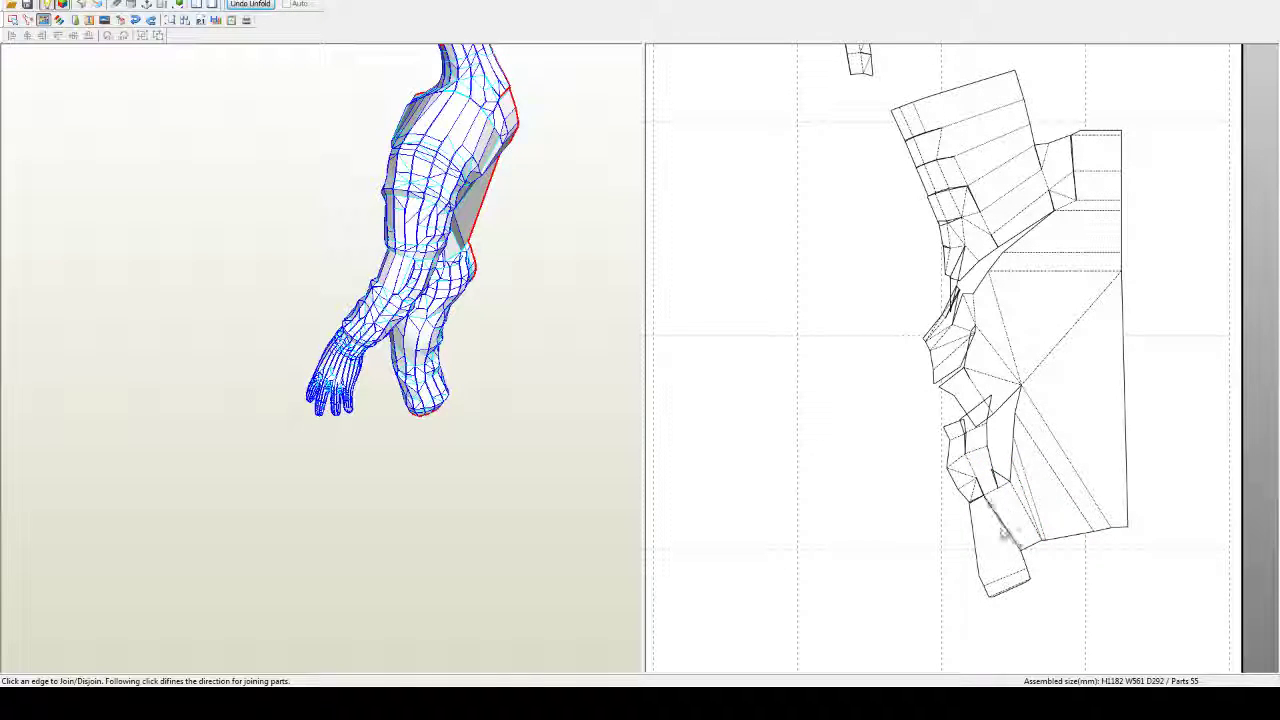
pyautogui.moveTo(509, 343); pyautogui.dragTo(482, 299, button='right')
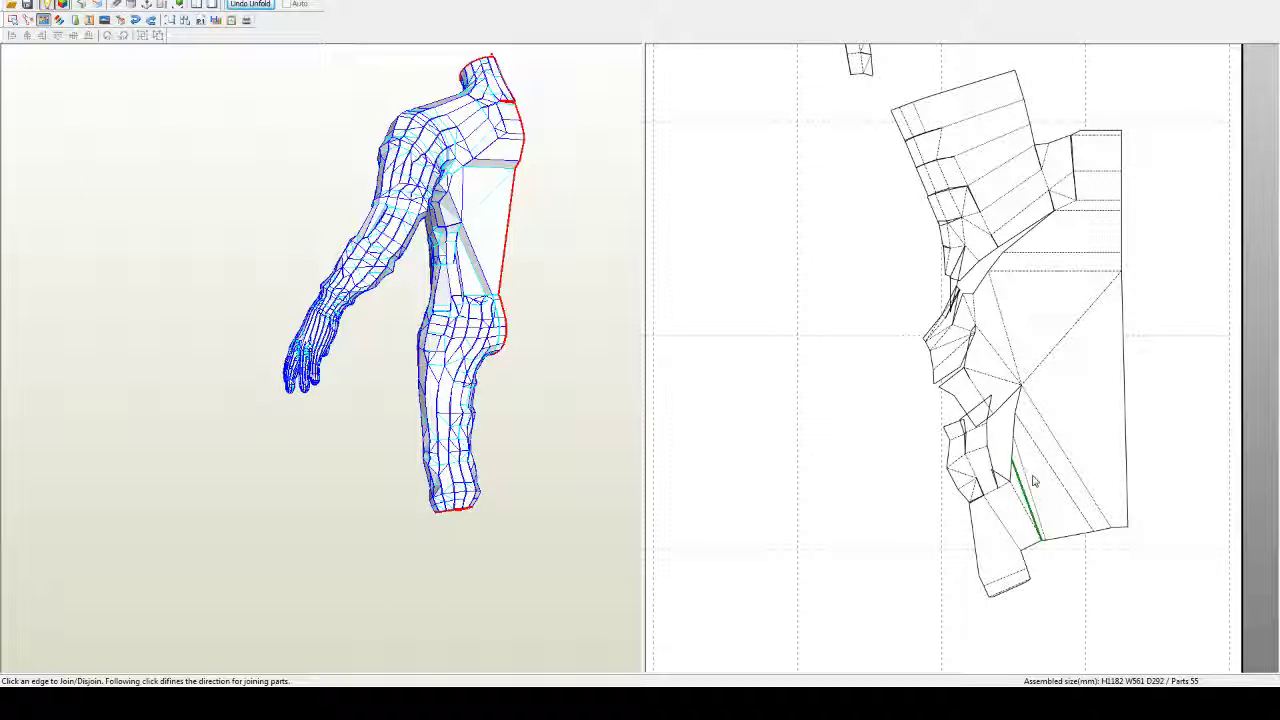
pyautogui.click(1040, 373)
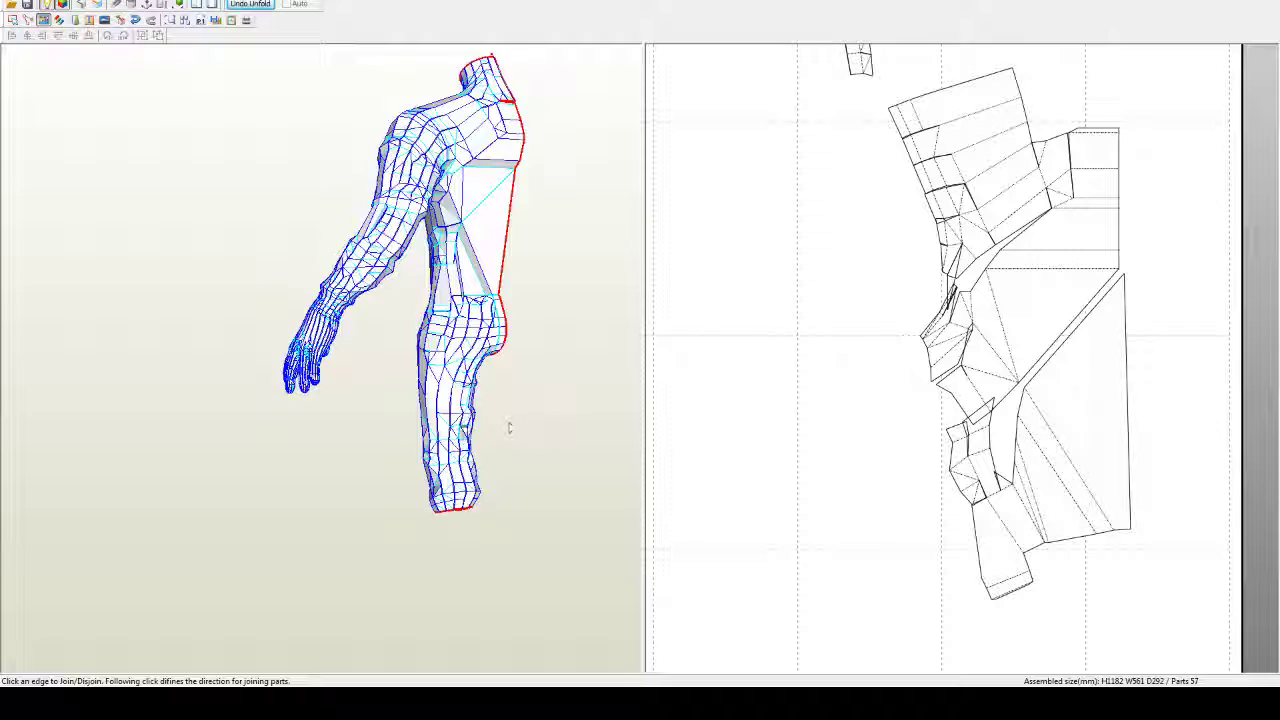
# Step: Detach the overlapping narrow side strip below the waist edge and rejoin it to the torso by its short upper edge
pyautogui.moveTo(509, 423); pyautogui.dragTo(446, 427)
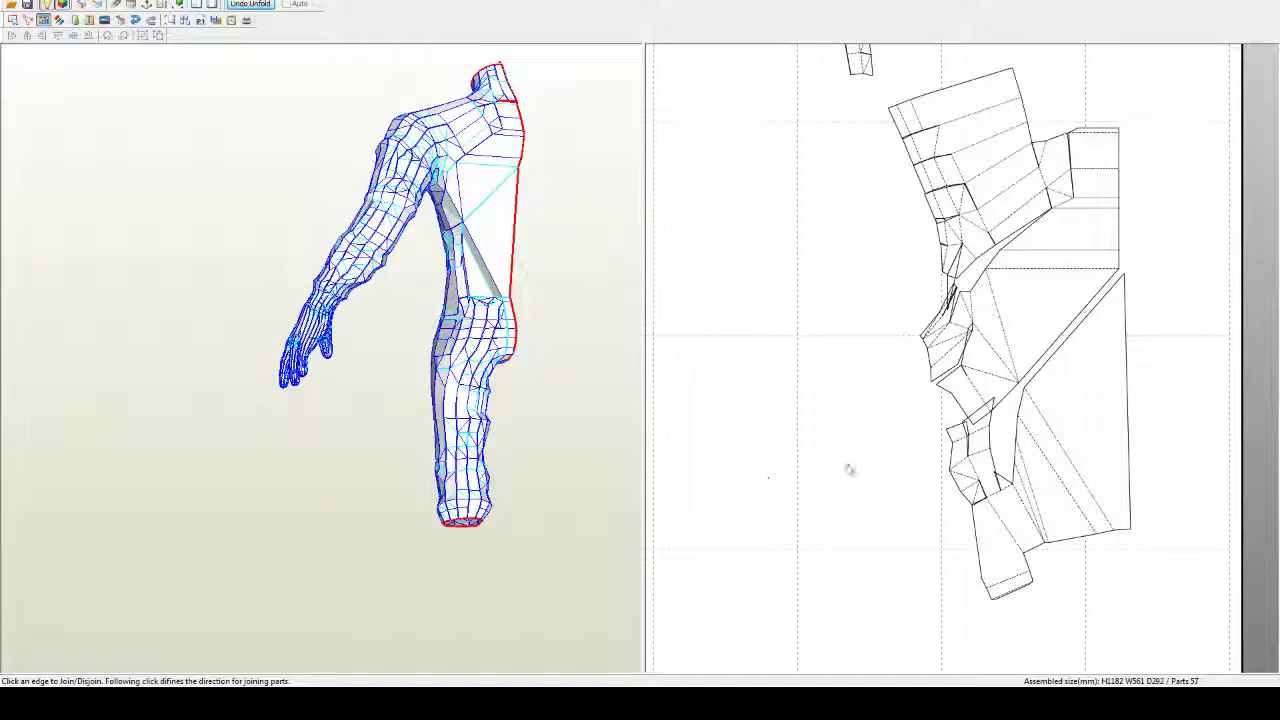
pyautogui.click(976, 427)
pyautogui.click(979, 427)
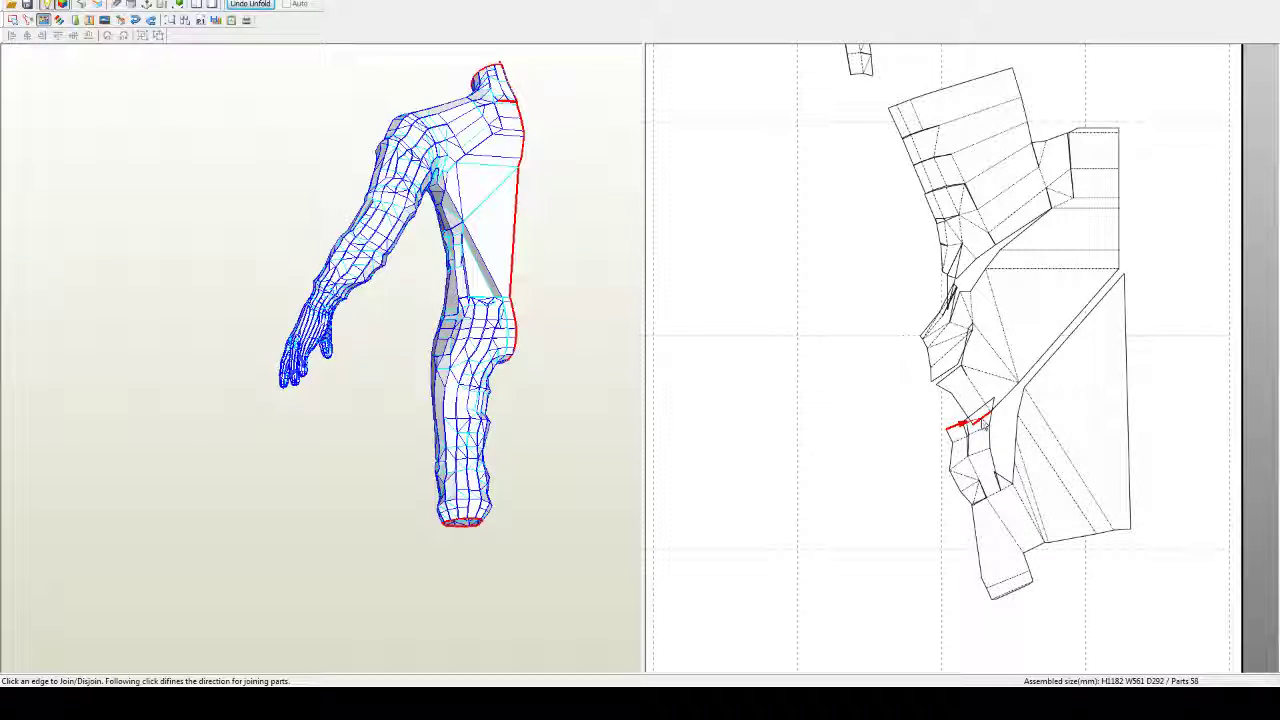
pyautogui.click(984, 425)
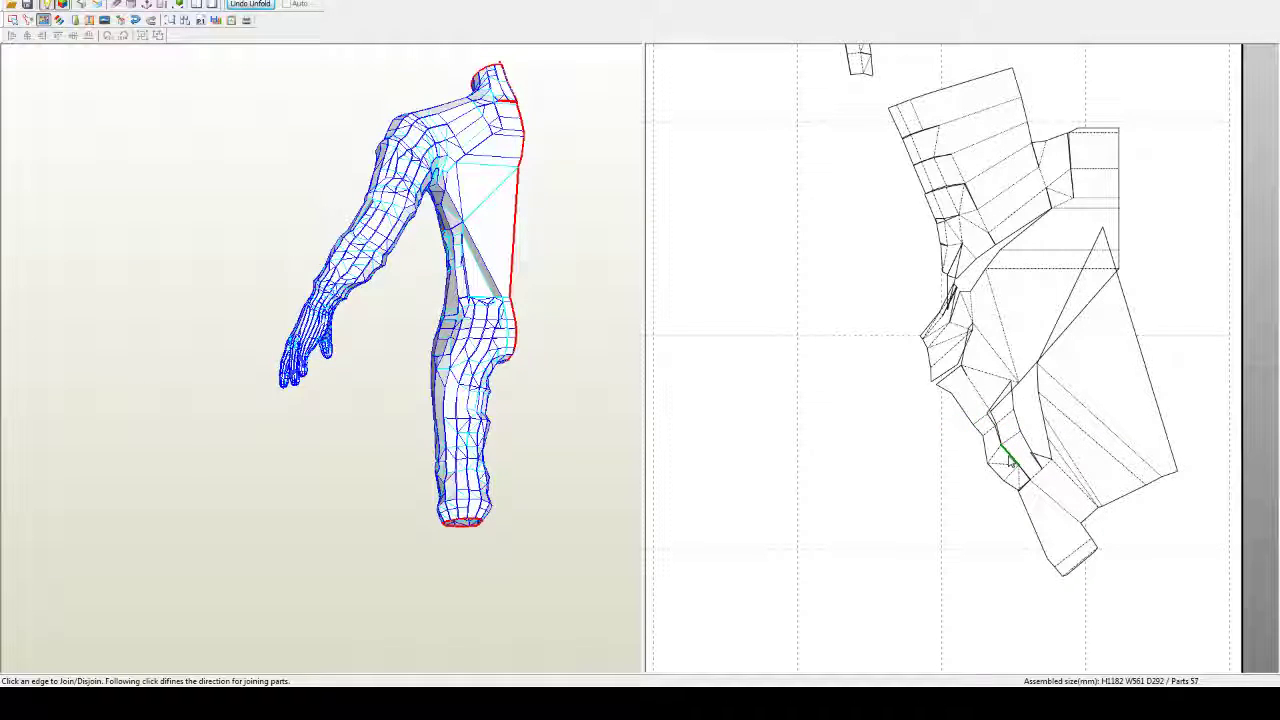
# Step: Rework the seams between the narrow side strips and rejoin the large lower torso panel along its diagonal edge
pyautogui.click(1010, 460)
pyautogui.click(1018, 486)
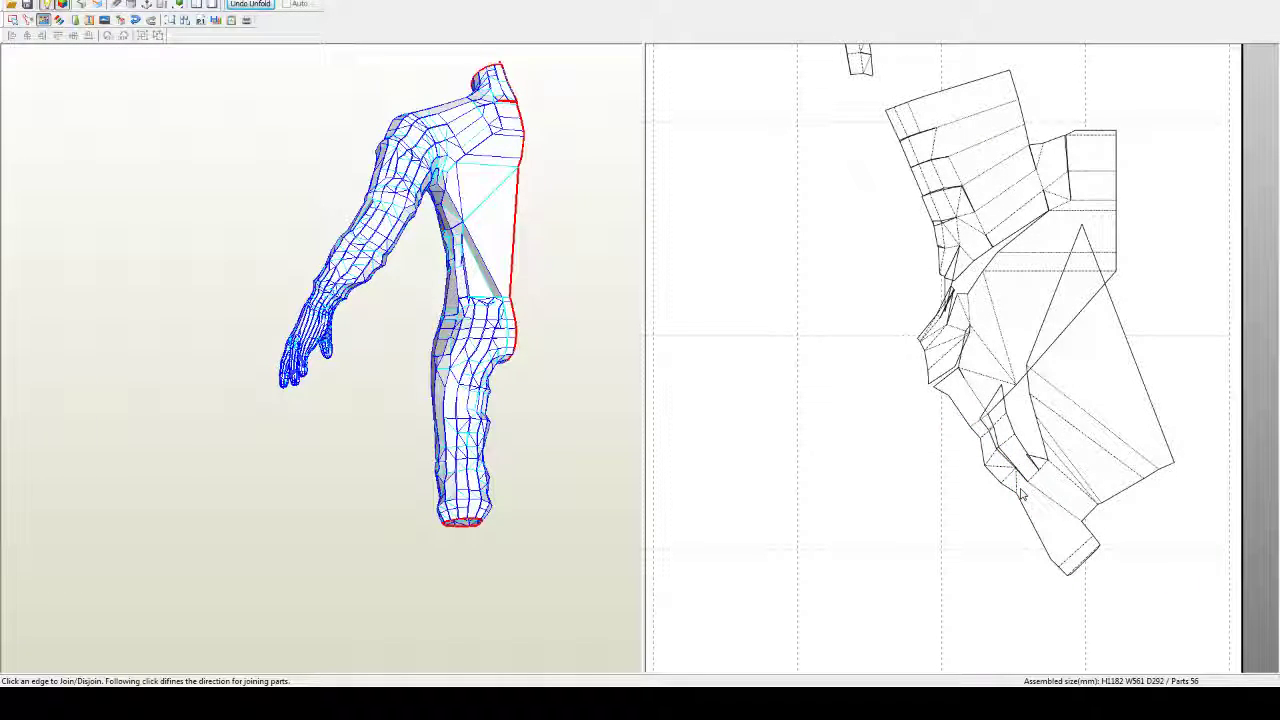
pyautogui.click(1041, 497)
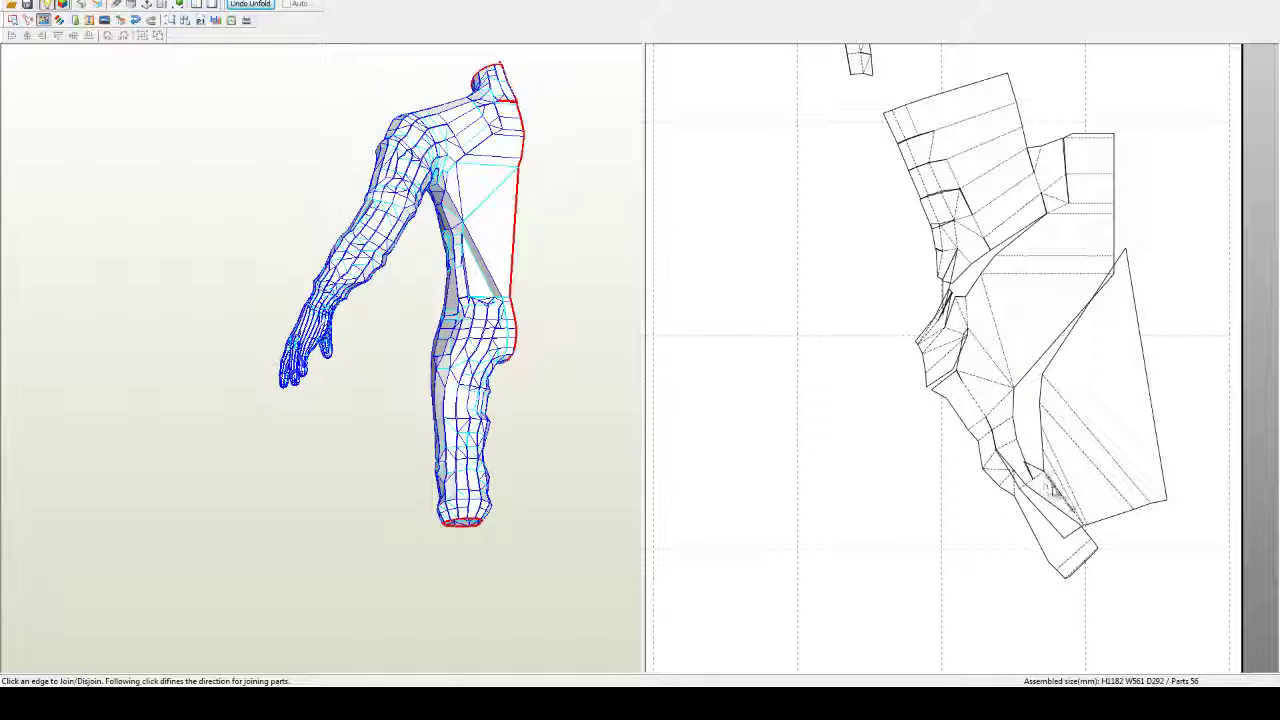
pyautogui.click(1023, 376)
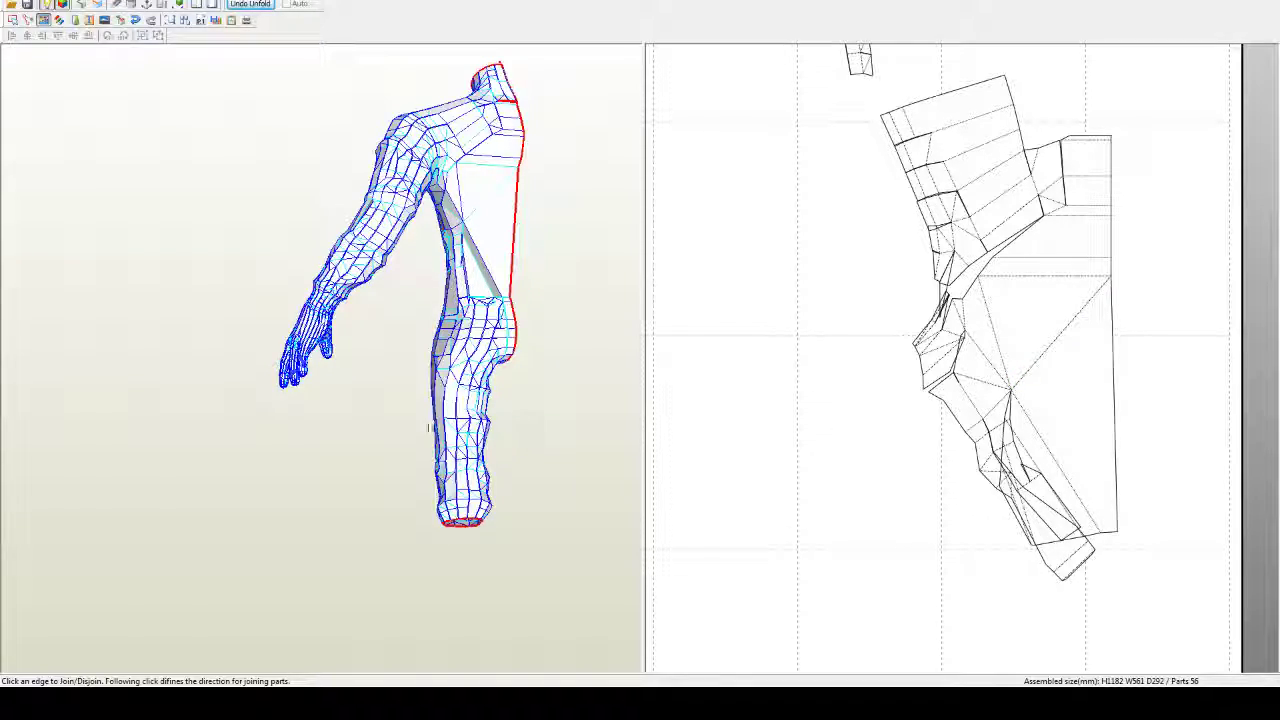
# Step: Split the narrow overlapping strips at the torso's lower end along their long edges and try joining the torso to the leg part
pyautogui.moveTo(432, 428); pyautogui.dragTo(512, 385, button='right')
pyautogui.scroll(4, 512, 385)
pyautogui.moveTo(510, 388); pyautogui.dragTo(481, 407)
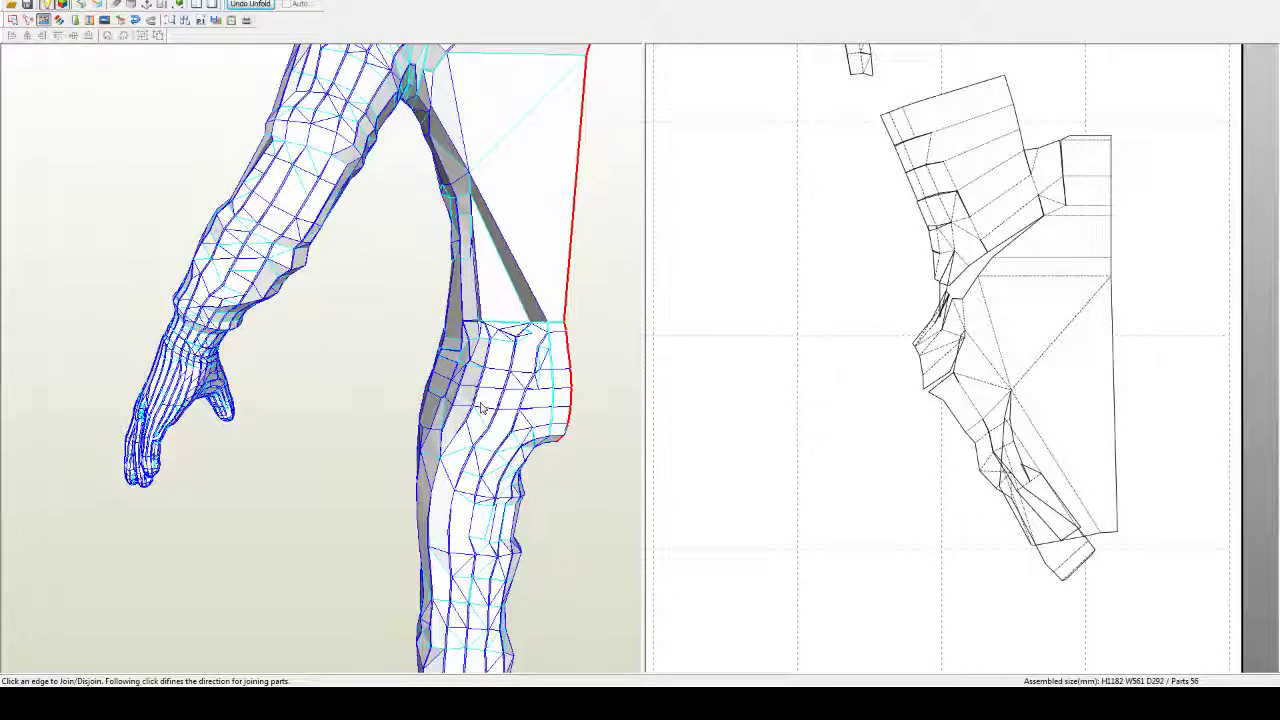
pyautogui.click(1029, 459)
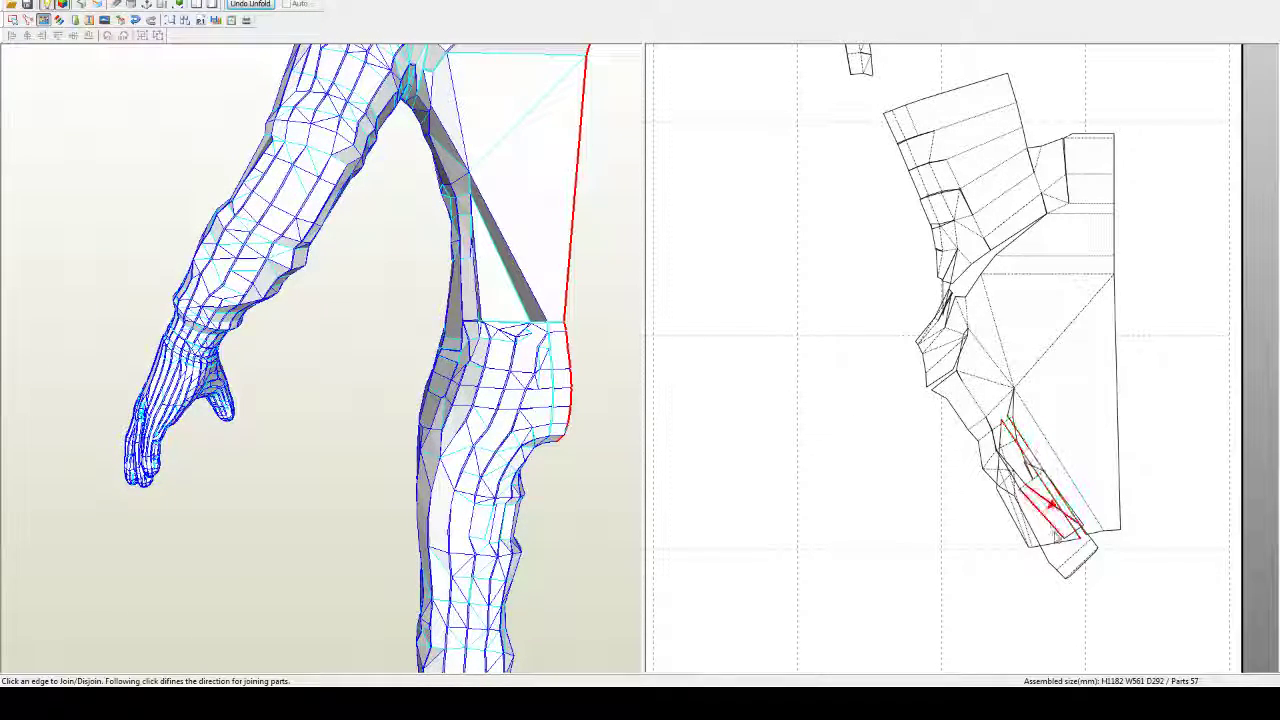
pyautogui.click(1088, 540)
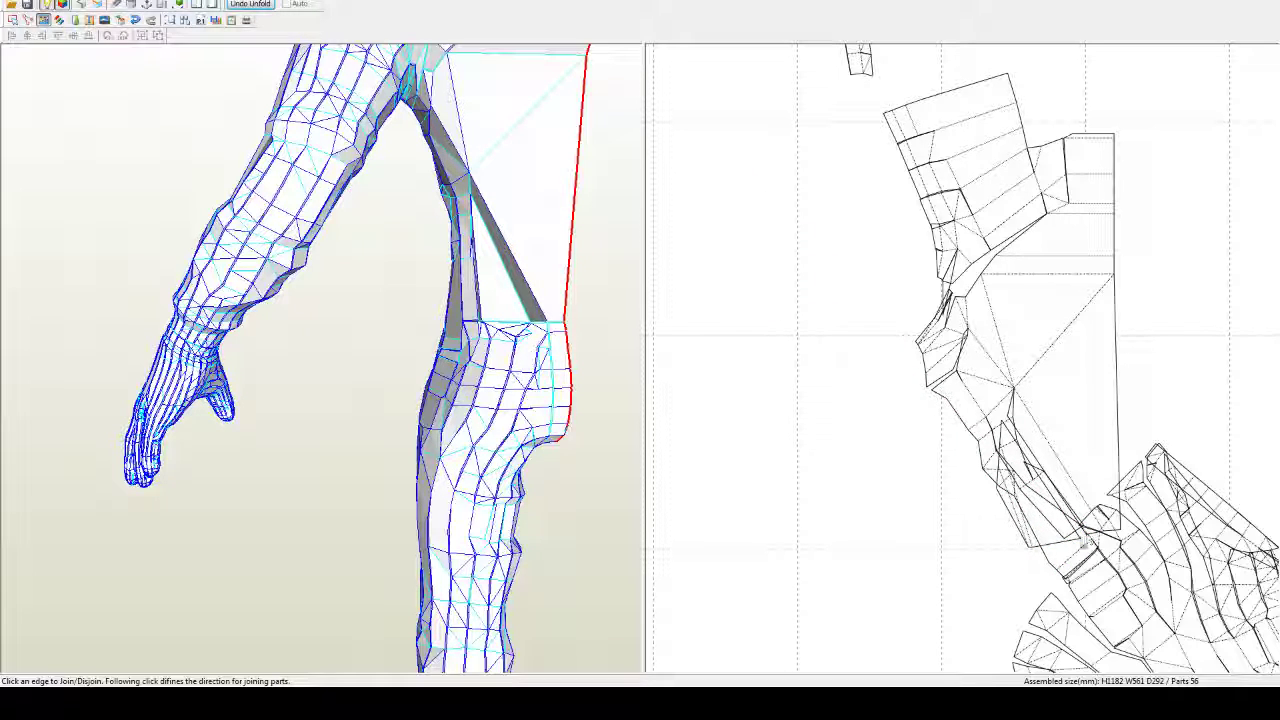
pyautogui.click(1068, 553)
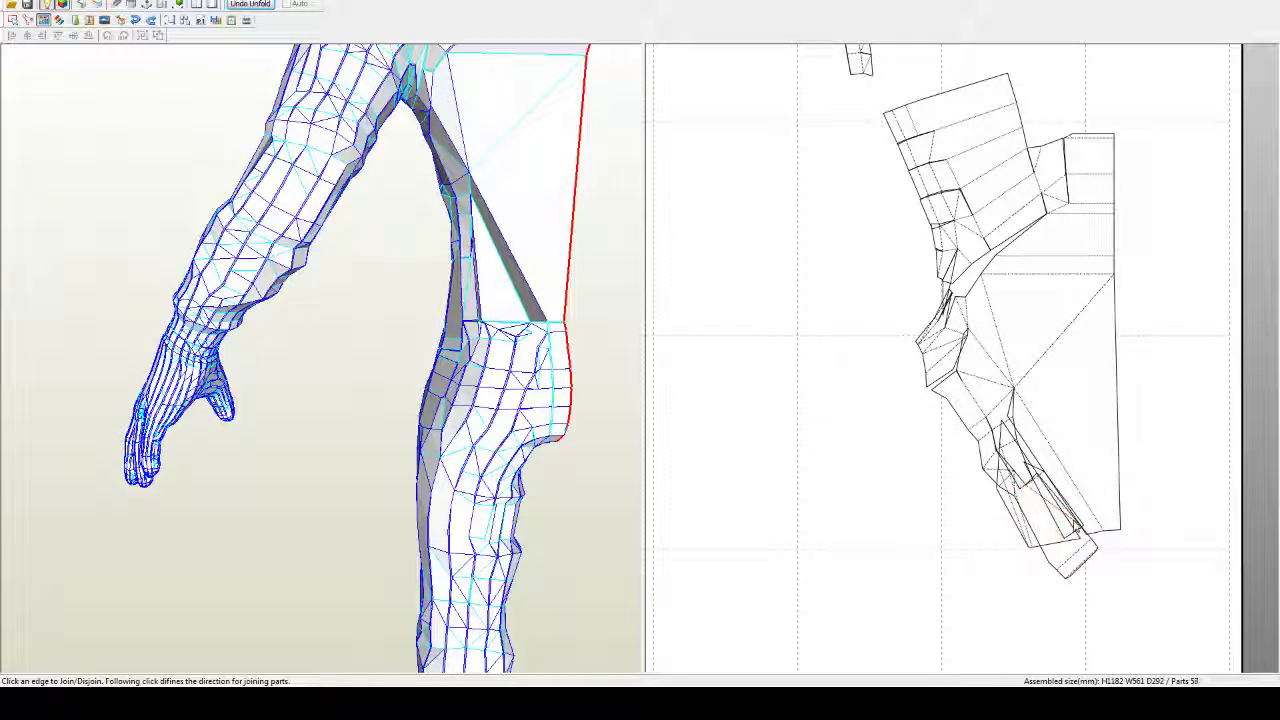
pyautogui.click(1078, 524)
# Step: Join the loose triangular side panel to the long outer edge of the narrow strip at the torso's lower end
pyautogui.scroll(3, 958, 372)
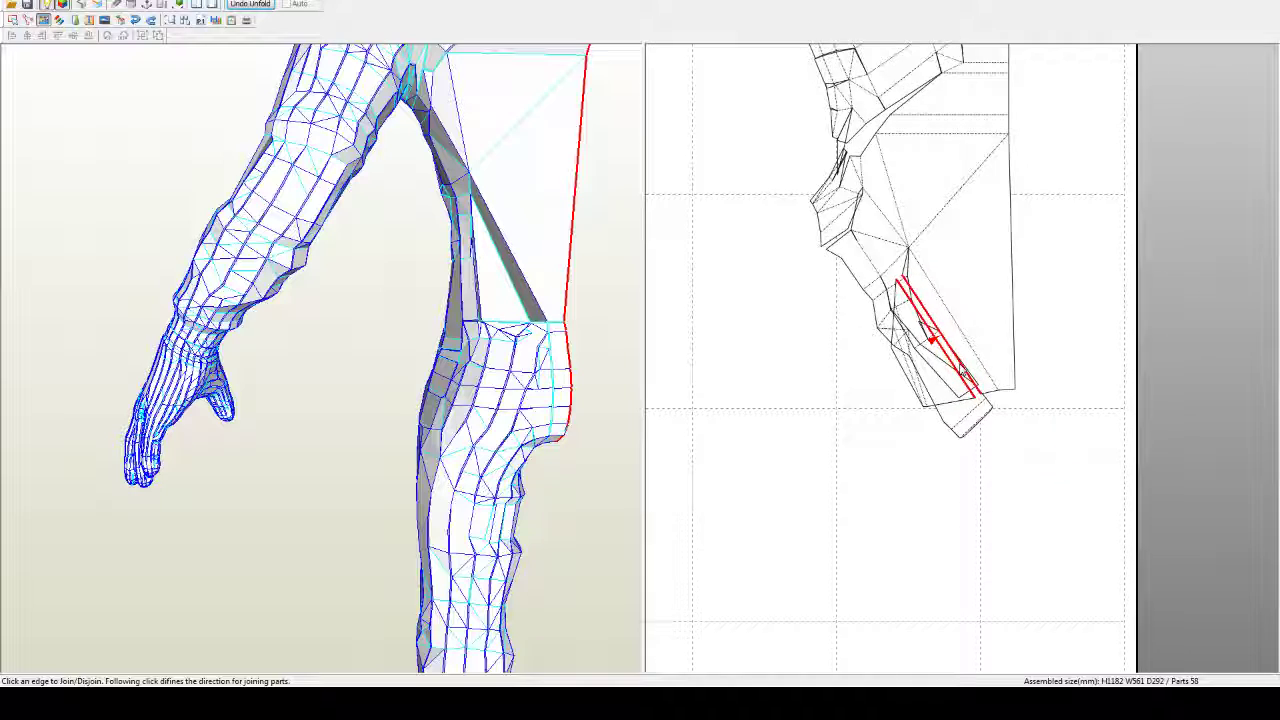
pyautogui.moveTo(951, 396); pyautogui.dragTo(968, 389, button='middle')
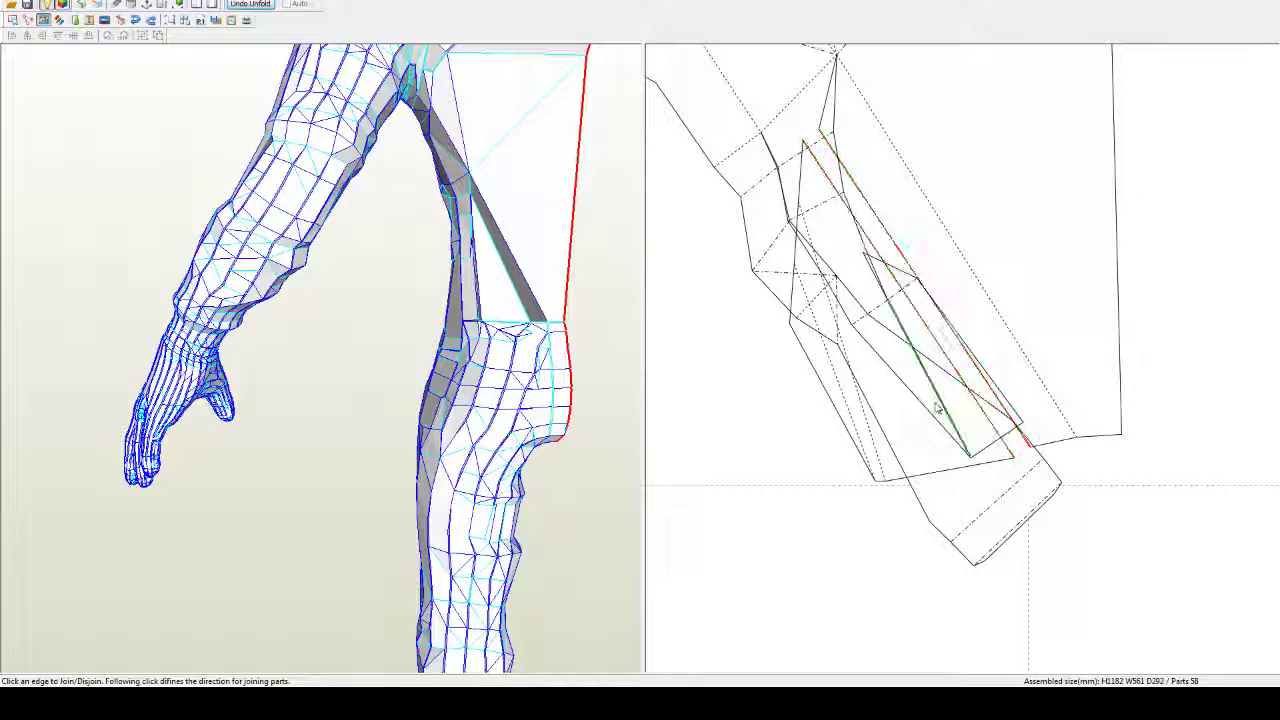
pyautogui.click(842, 422)
pyautogui.click(983, 348)
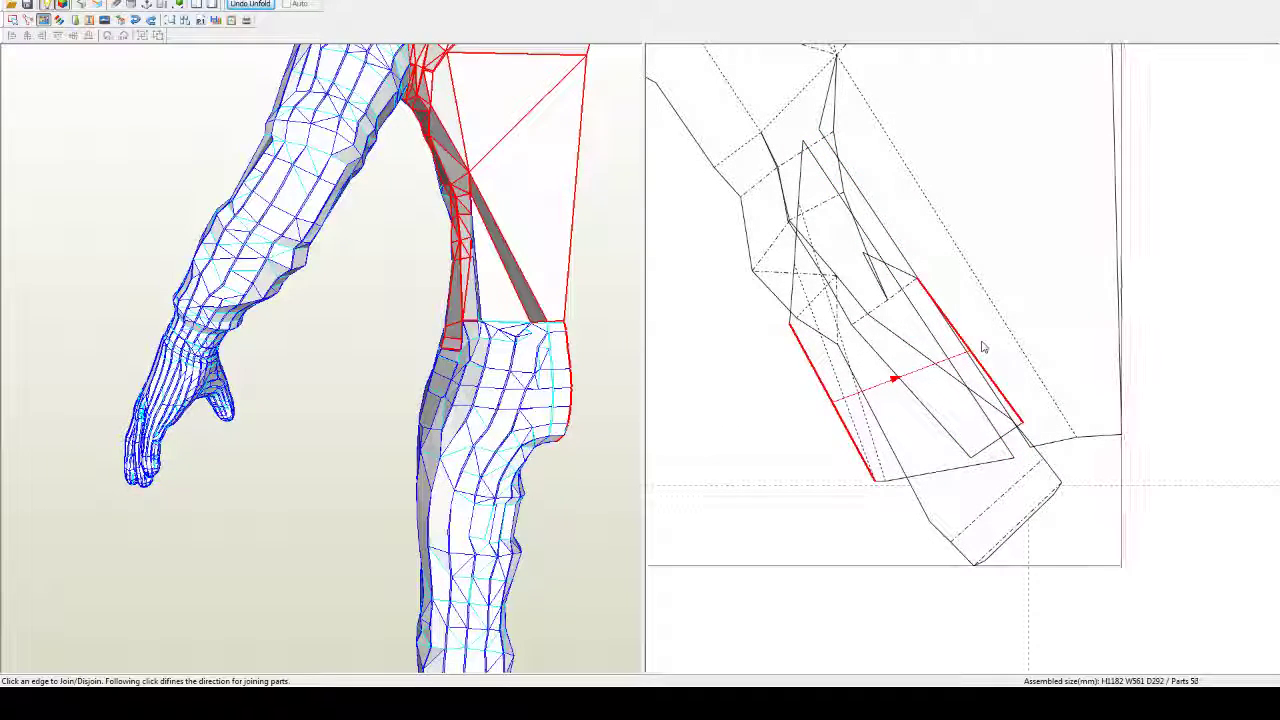
pyautogui.scroll(-5, 965, 364)
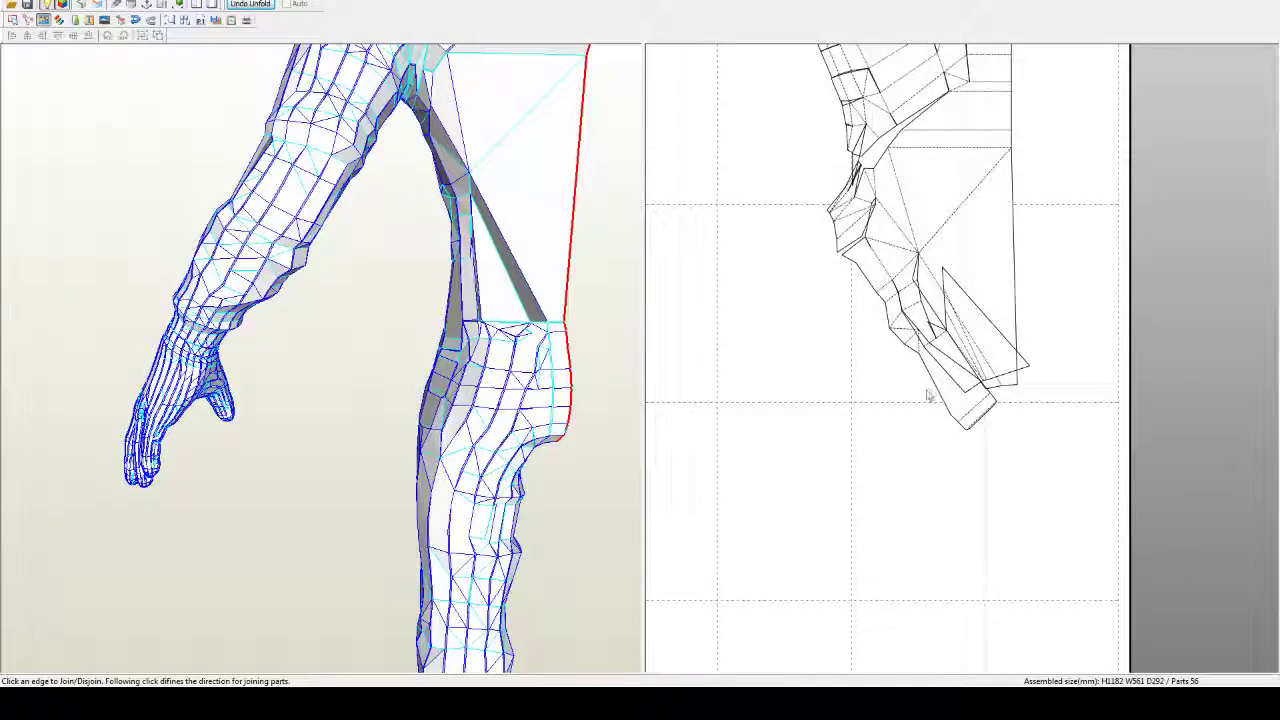
pyautogui.moveTo(929, 395); pyautogui.dragTo(915, 447, button='middle')
# Step: Split the shoulder section from the narrow upper torso column and rejoin it to the torso along its slanted lower edge
pyautogui.moveTo(491, 288); pyautogui.dragTo(437, 282)
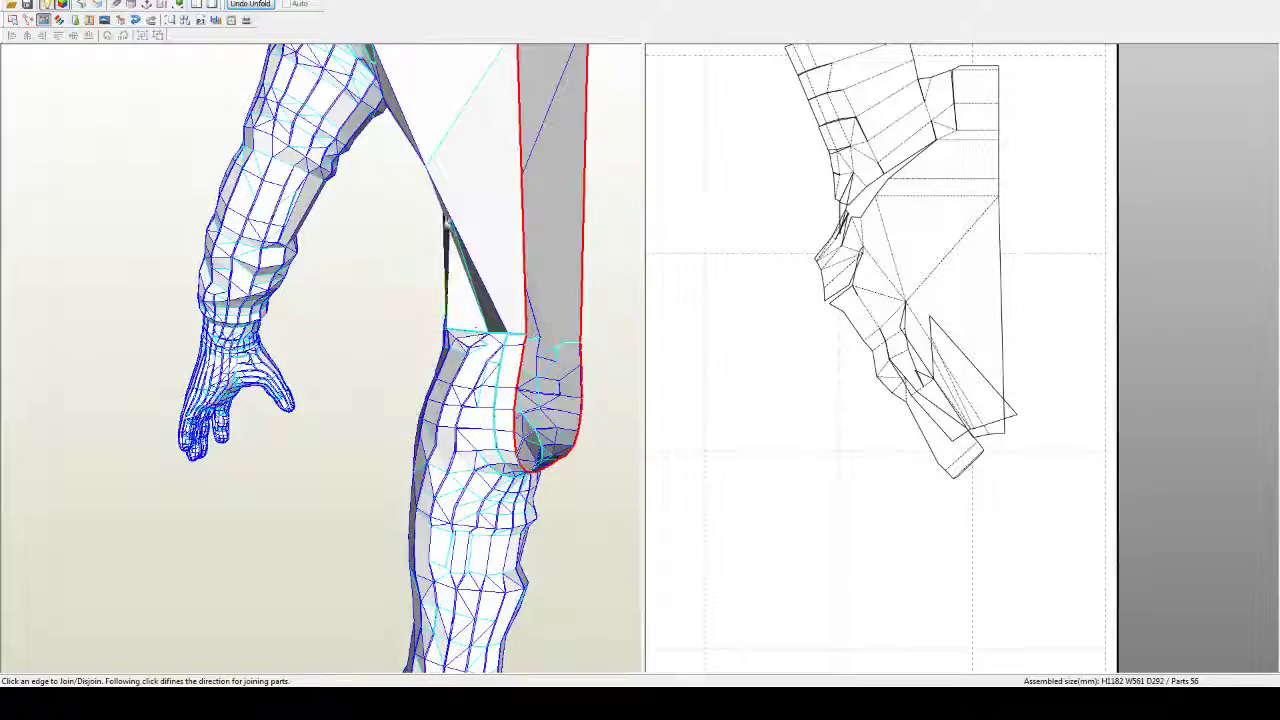
pyautogui.moveTo(446, 222); pyautogui.dragTo(470, 280)
pyautogui.moveTo(472, 280); pyautogui.dragTo(483, 304, button='right')
pyautogui.scroll(-2, 797, 375)
pyautogui.scroll(5, 837, 375)
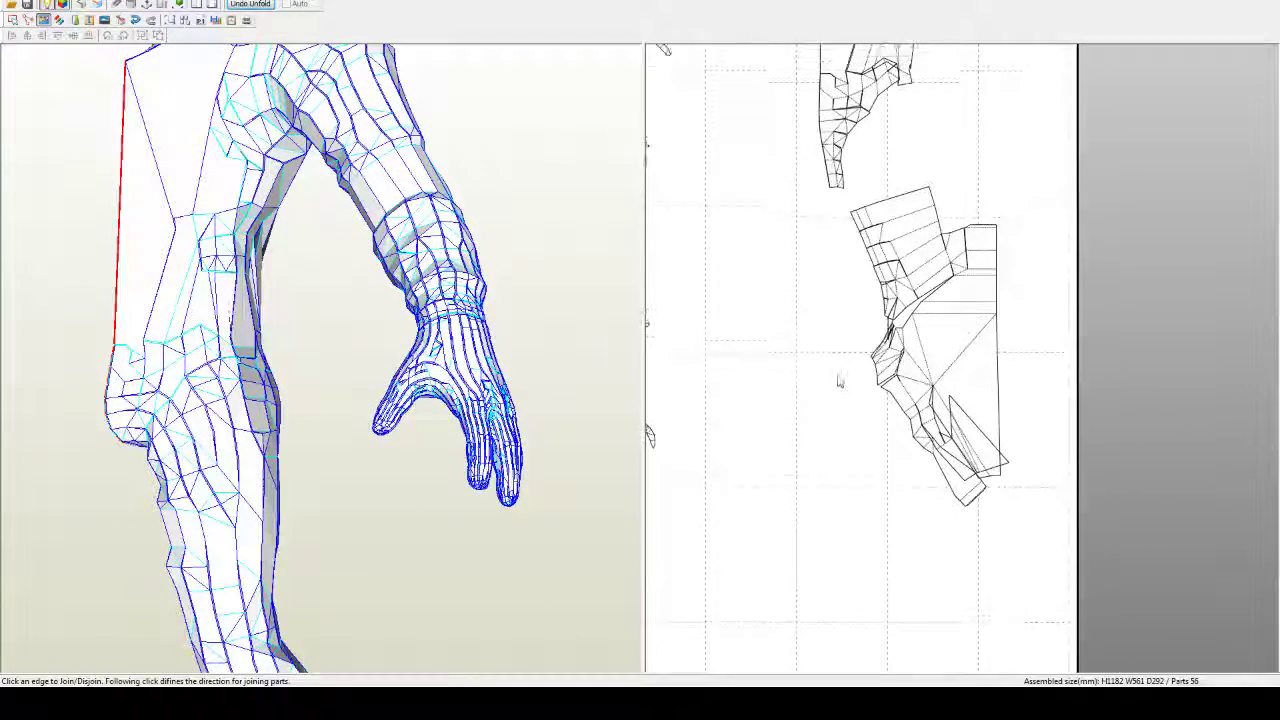
pyautogui.scroll(-2, 945, 198)
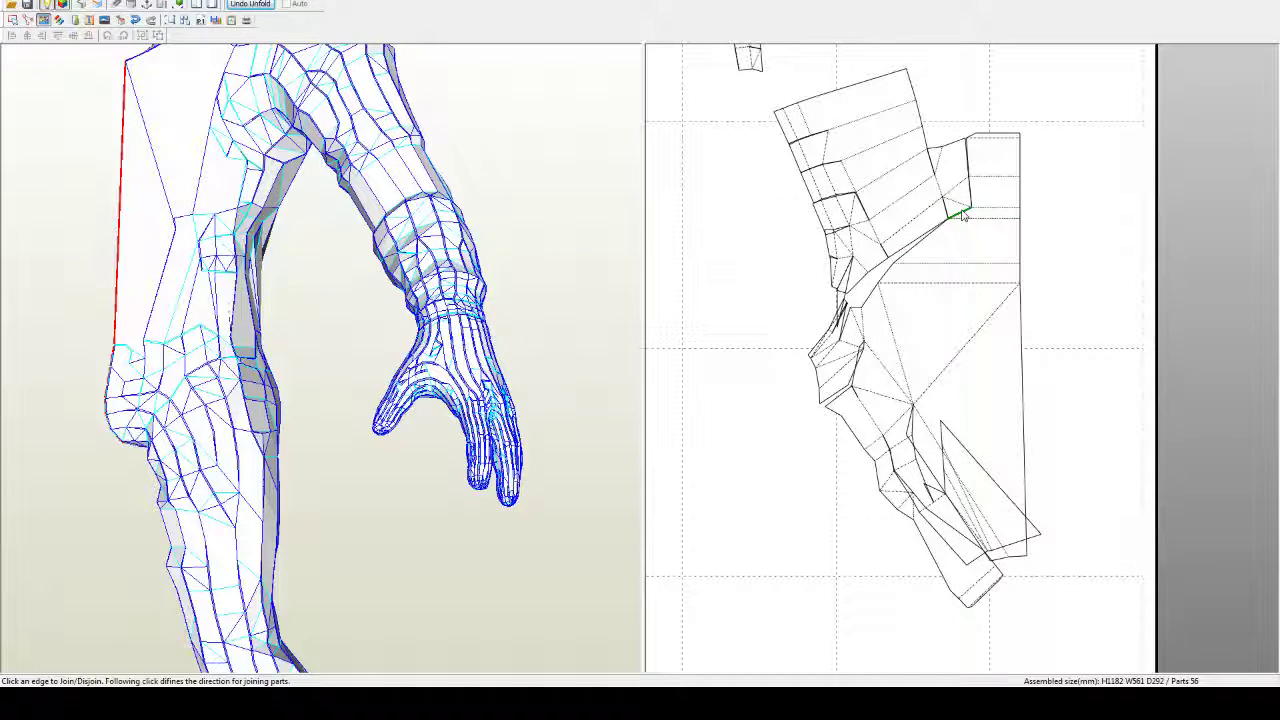
pyautogui.click(961, 214)
pyautogui.click(928, 247)
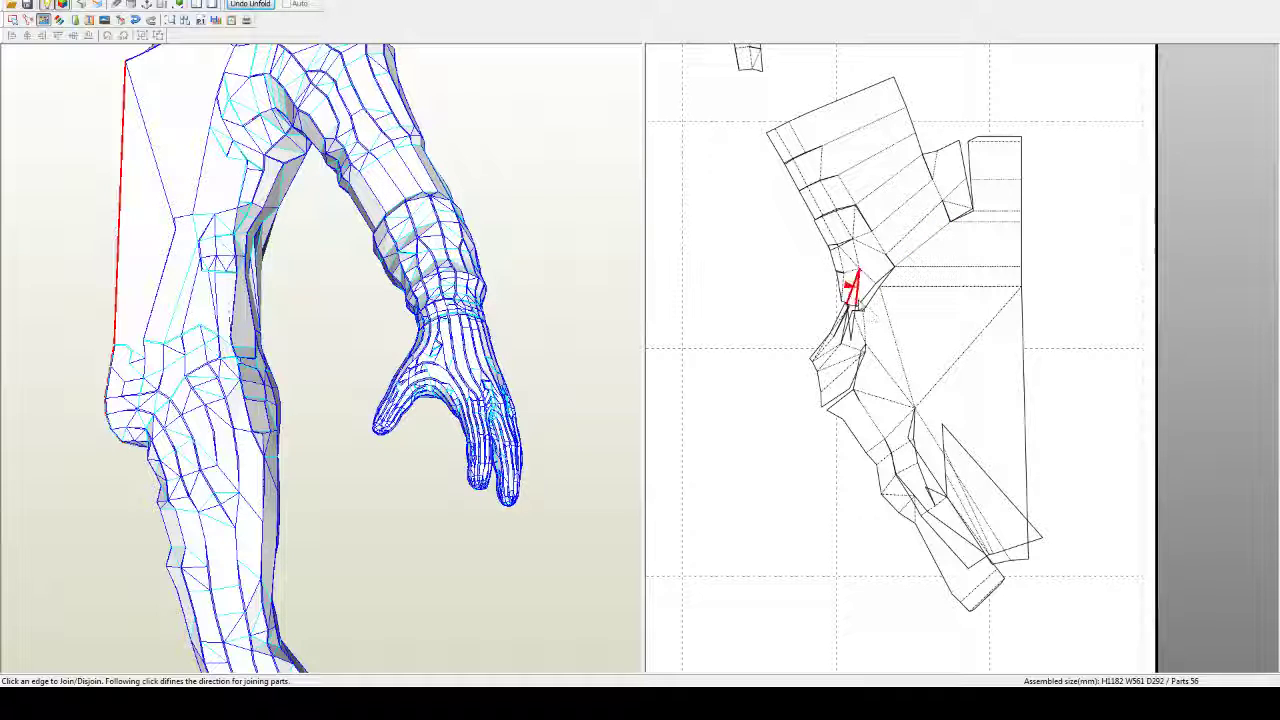
# Step: Move the narrow triangle at the shoulder section's lower tip to its other long edge and rework the adjoining short seam
pyautogui.scroll(6, 852, 290)
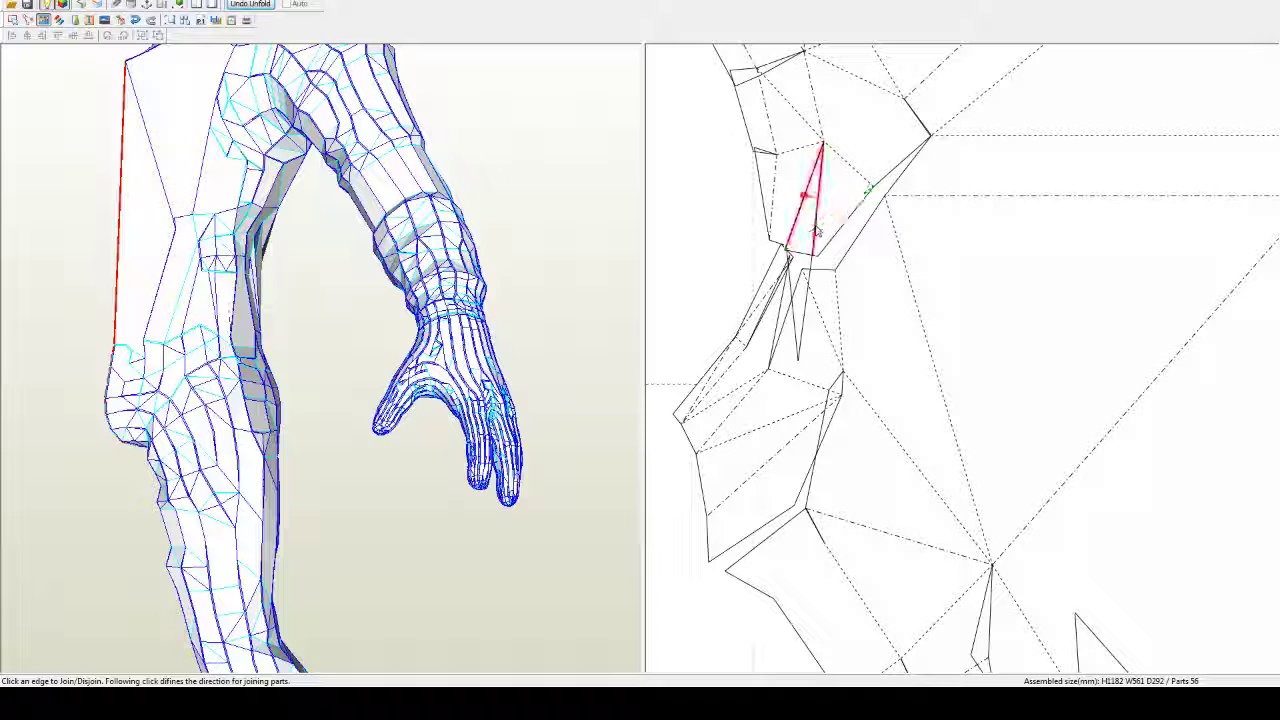
pyautogui.click(817, 231)
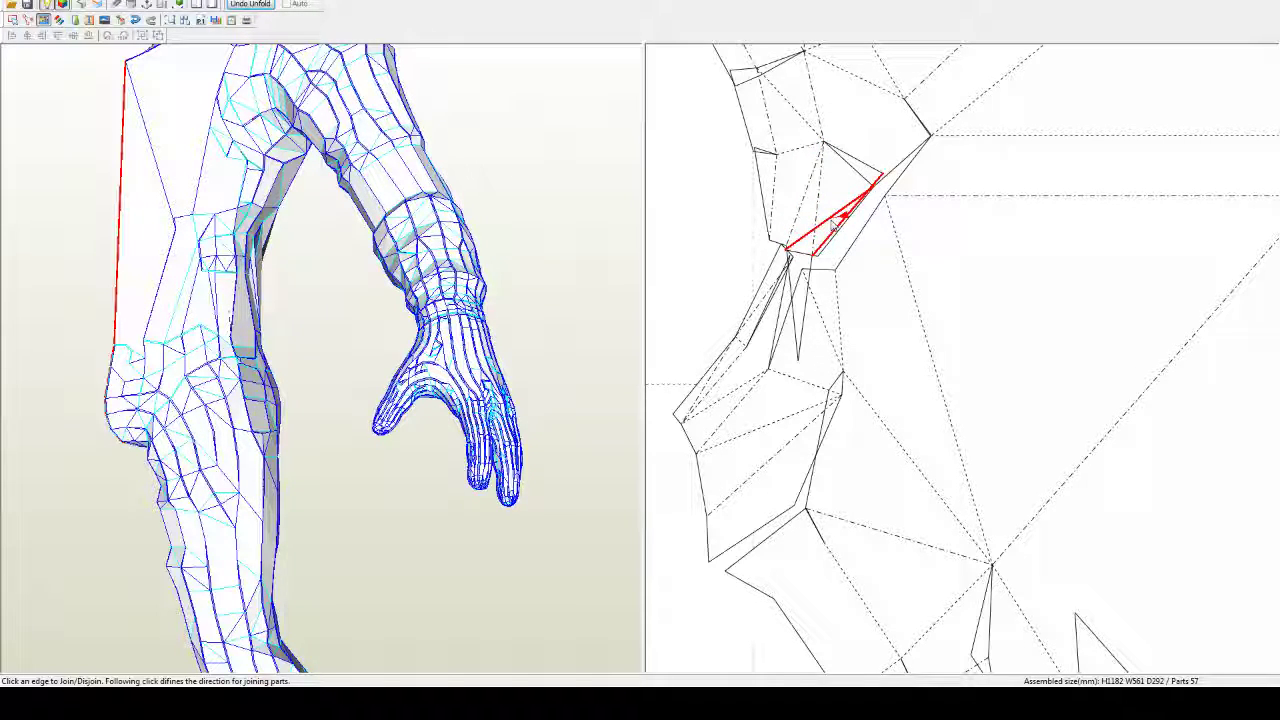
pyautogui.click(831, 222)
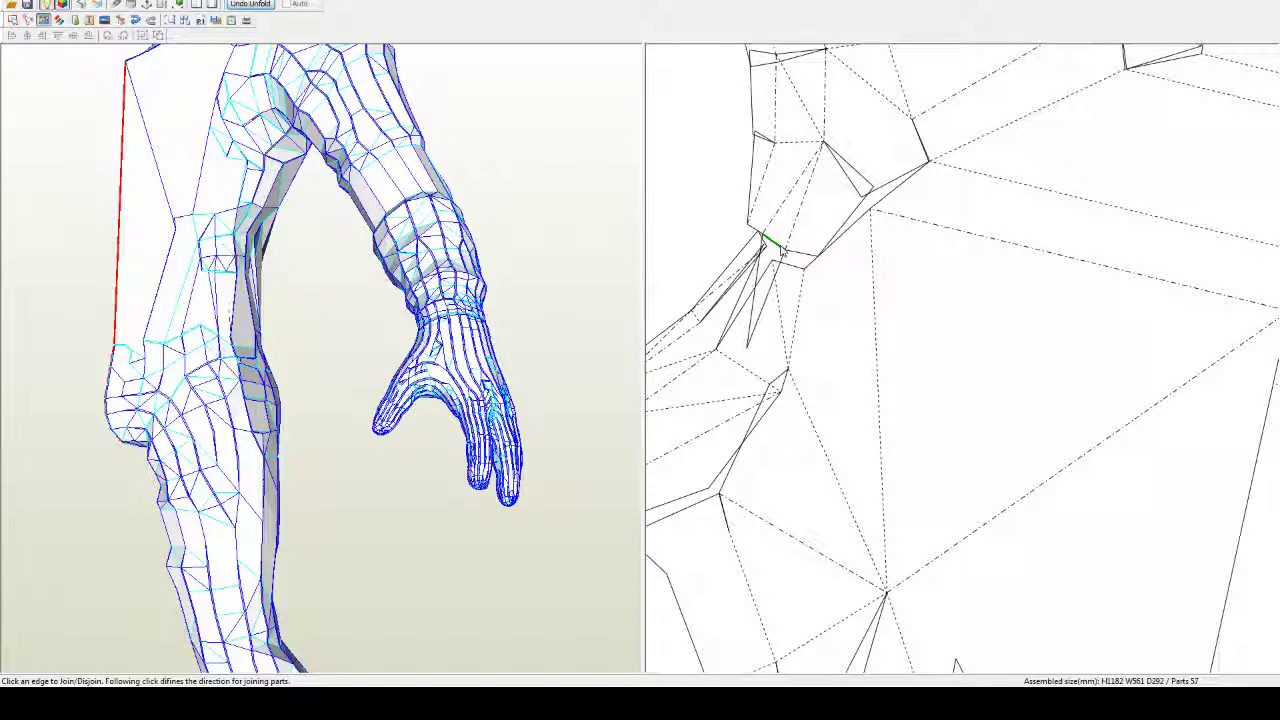
pyautogui.click(769, 276)
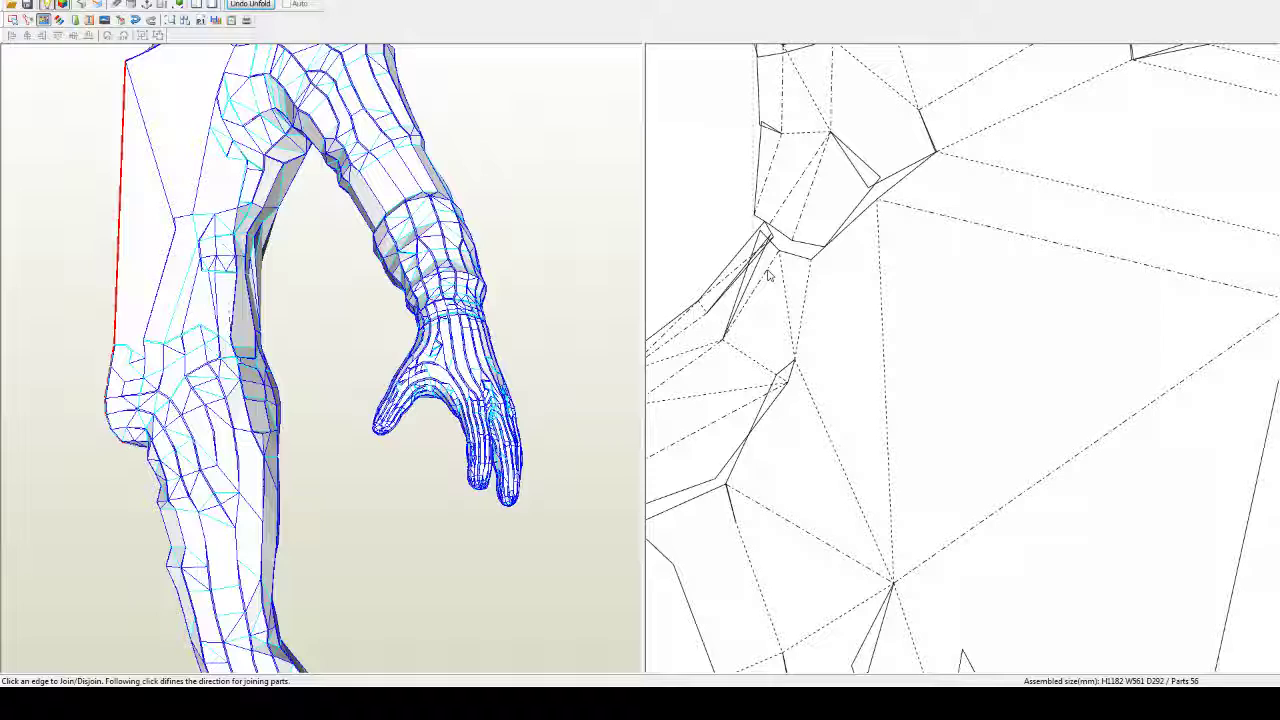
# Step: Rejoin the narrow triangular strip beside the torso and split the shoulder section's lower tip to rework its short seams
pyautogui.click(746, 286)
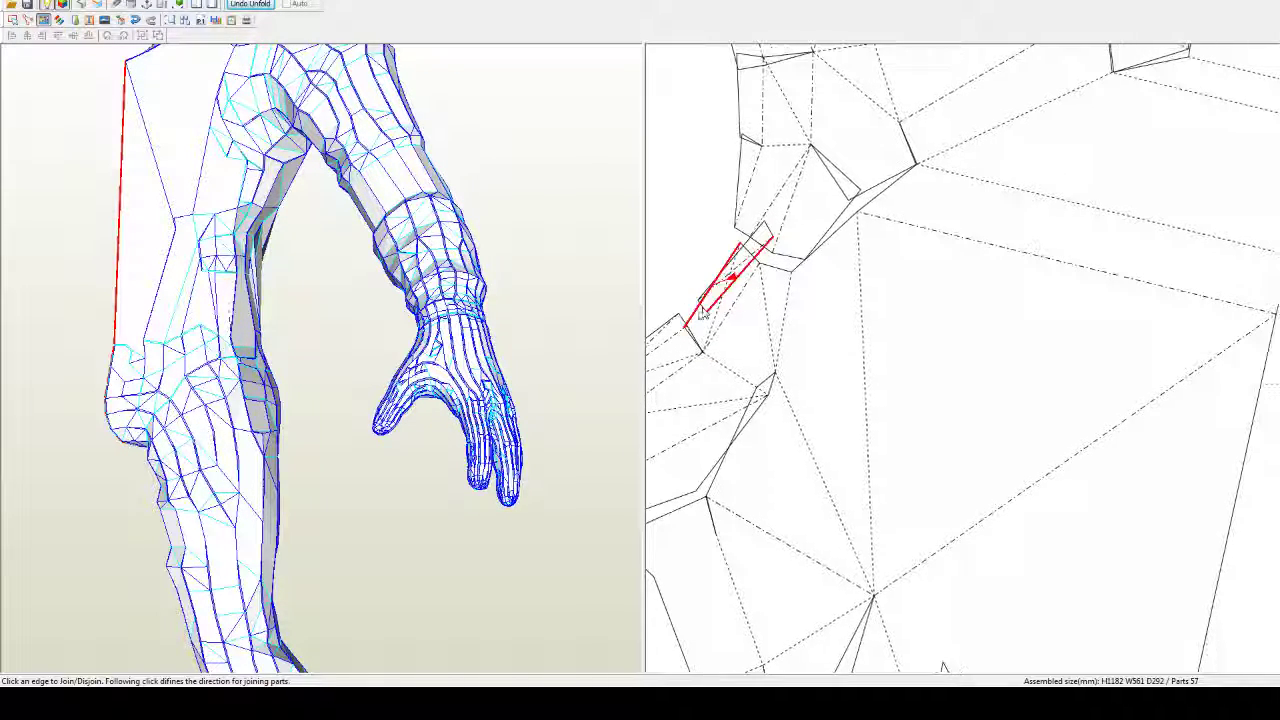
pyautogui.click(720, 316)
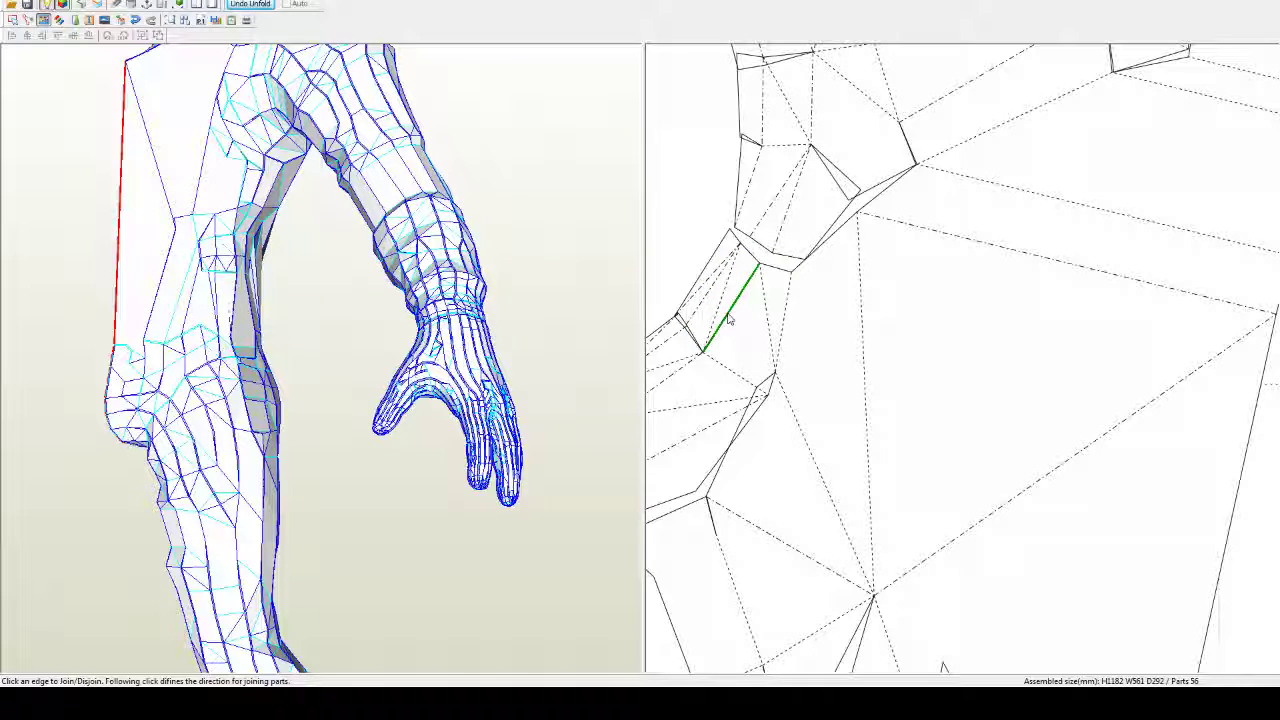
pyautogui.click(786, 146)
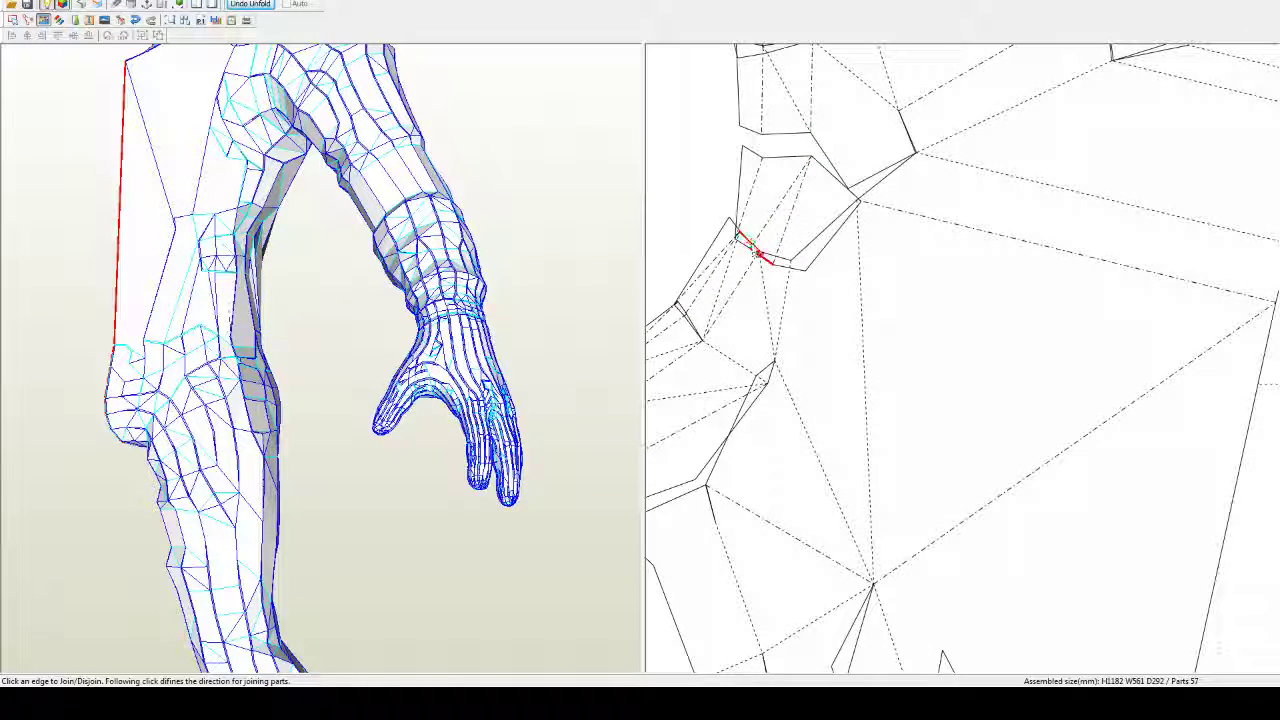
pyautogui.click(753, 240)
pyautogui.click(760, 254)
# Step: Split the large lower torso panel along its diagonal edge and join it to the long edge of the triangular side panel
pyautogui.scroll(-5, 776, 300)
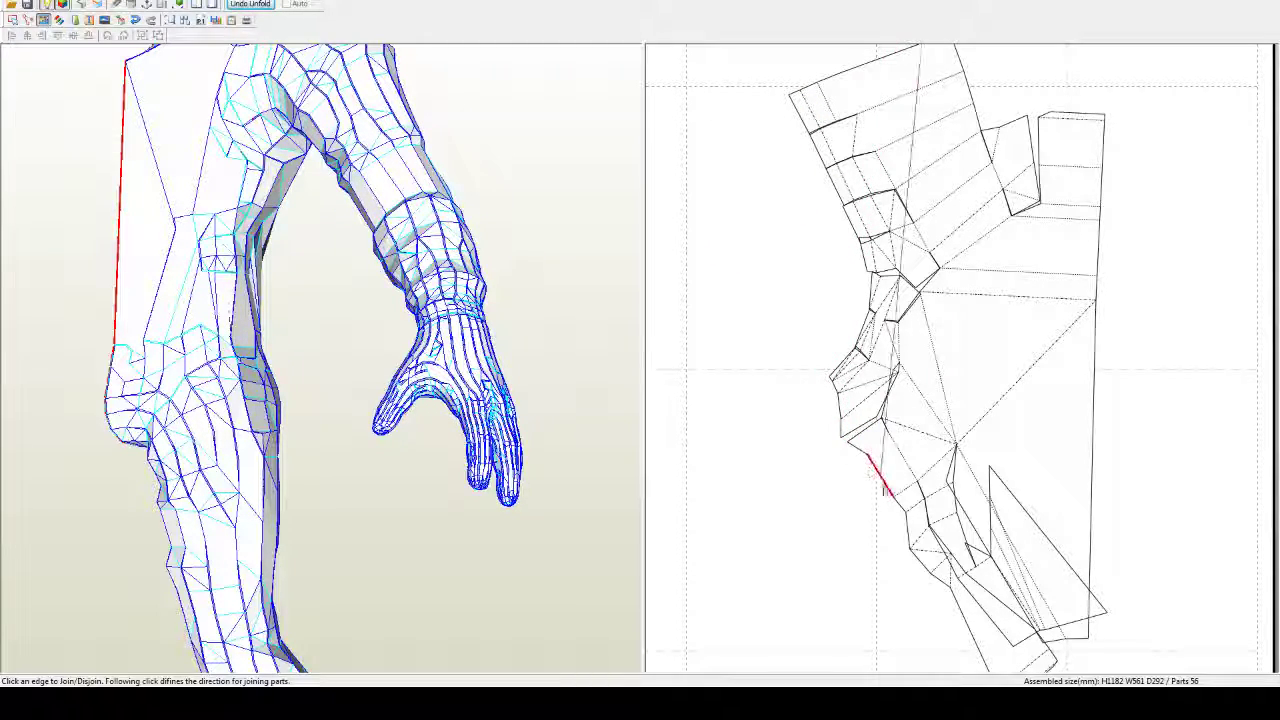
pyautogui.scroll(-2, 884, 488)
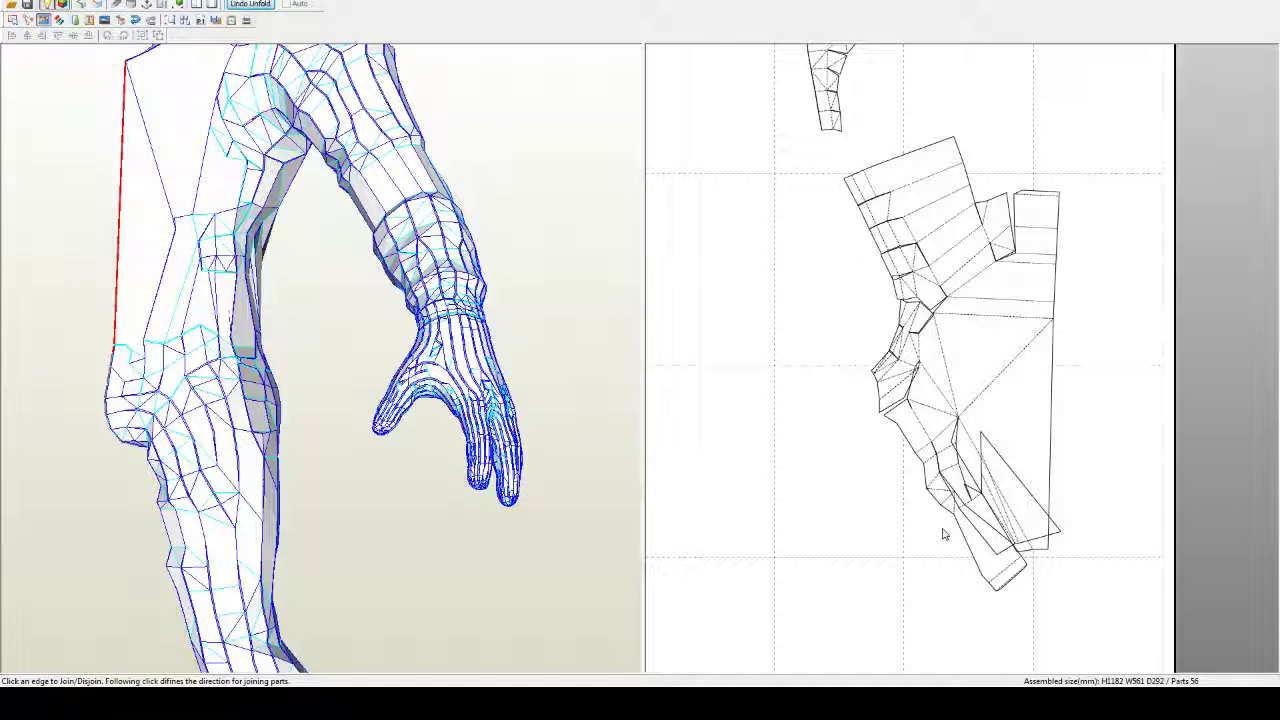
pyautogui.click(1000, 372)
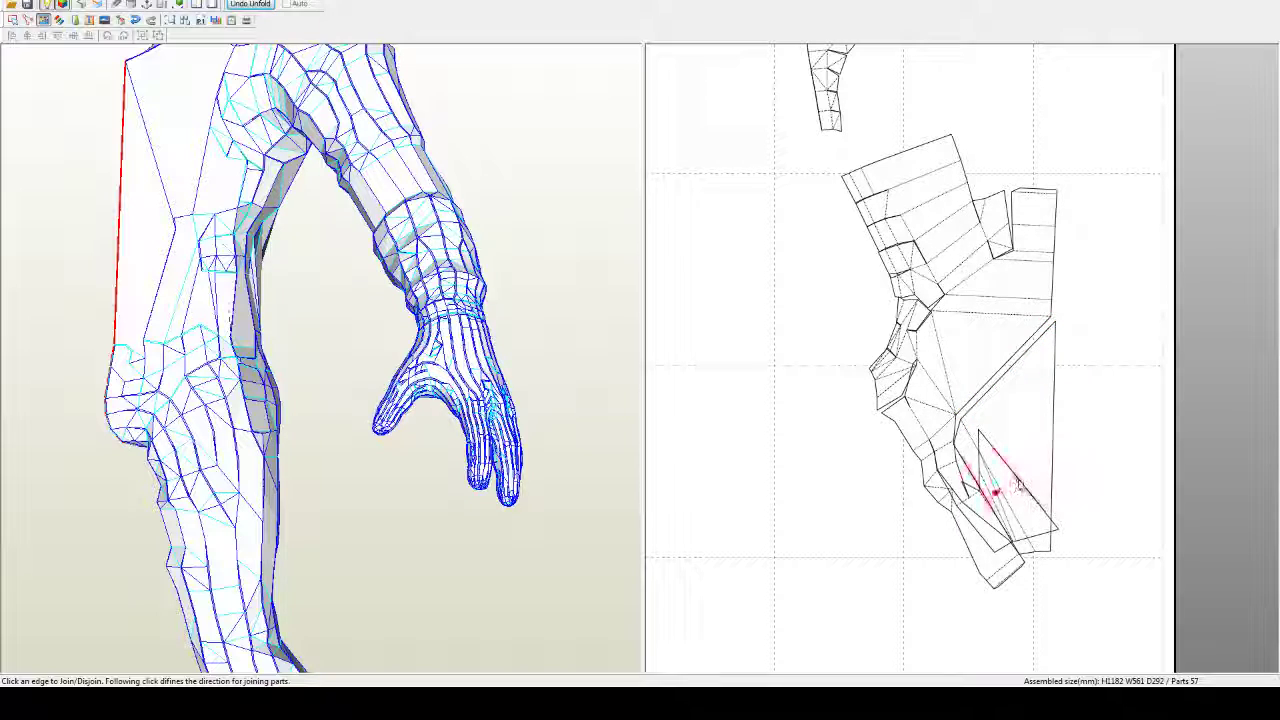
pyautogui.click(1018, 484)
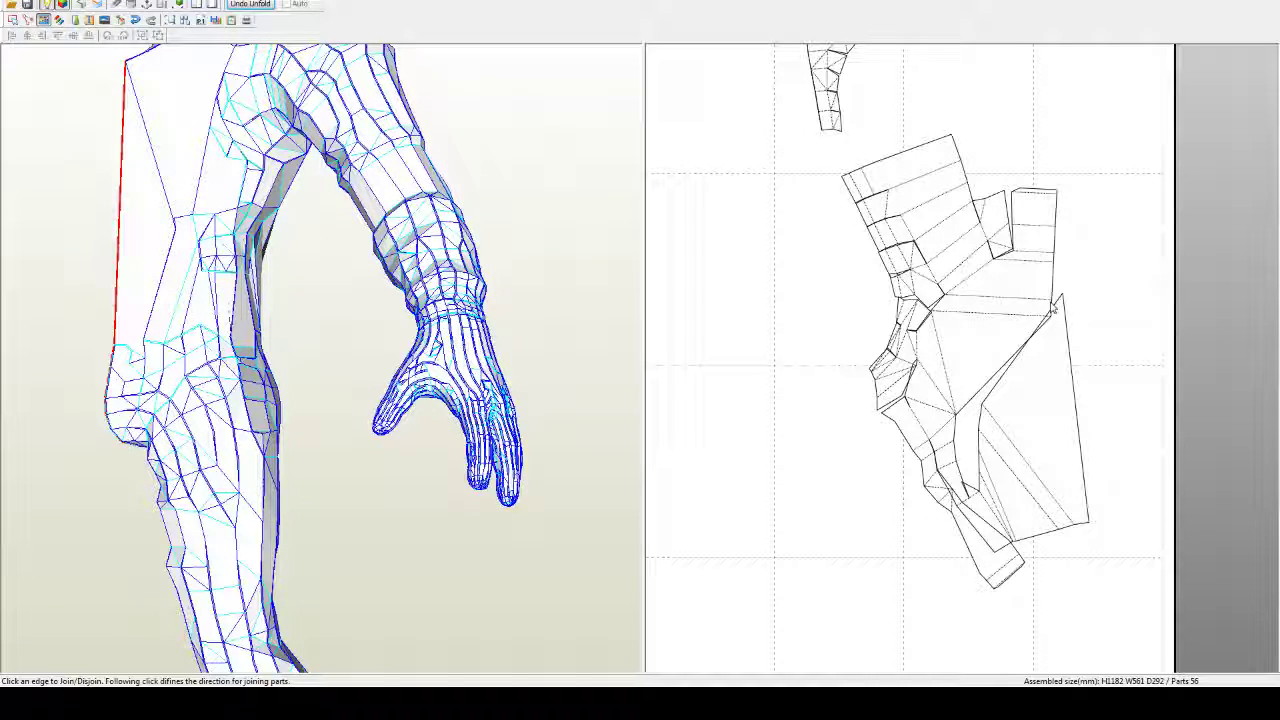
# Step: Select the reworked back torso piece and examine its matching area on the 3D figure
pyautogui.moveTo(490, 402); pyautogui.dragTo(388, 418)
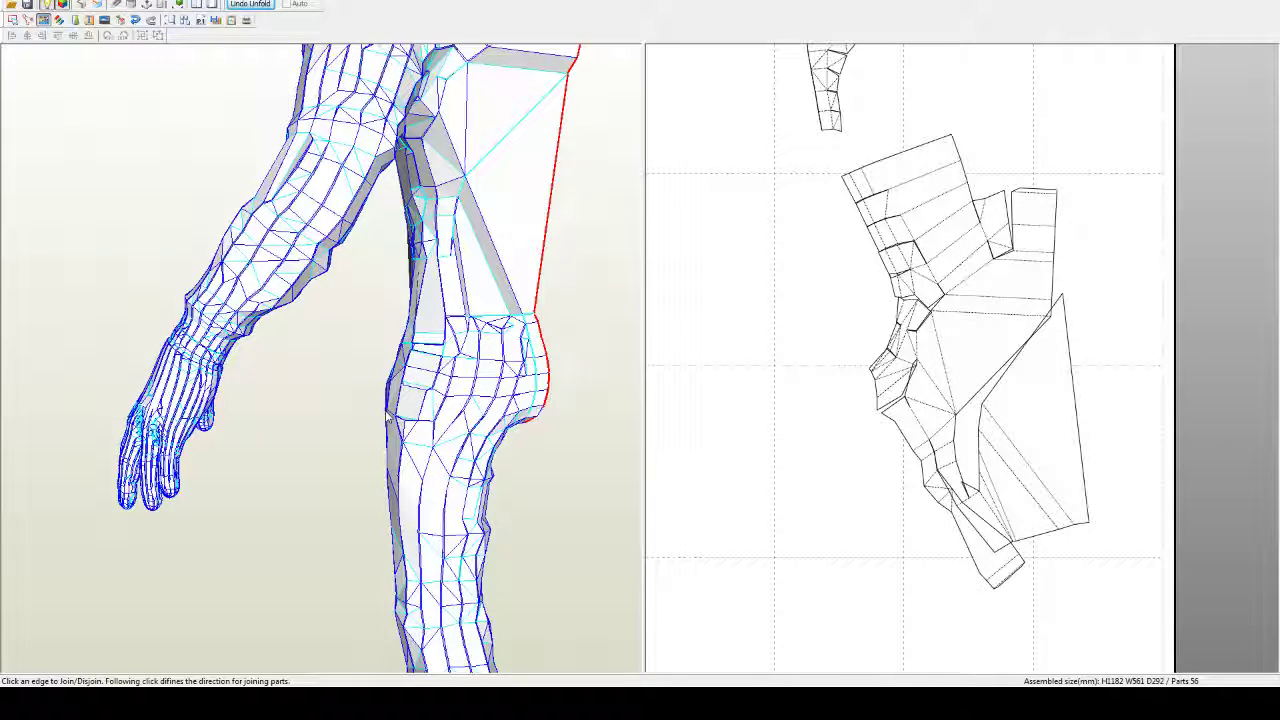
pyautogui.moveTo(388, 418); pyautogui.dragTo(391, 416, button='right')
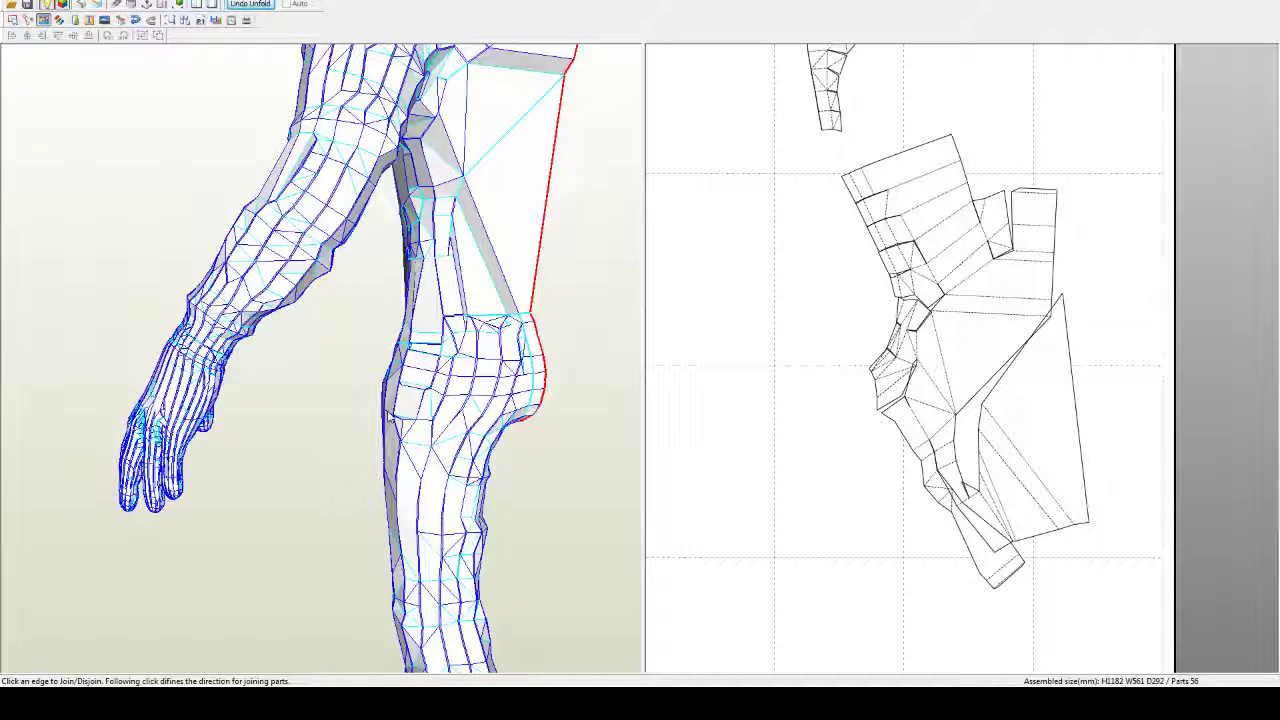
pyautogui.moveTo(388, 418); pyautogui.dragTo(380, 418)
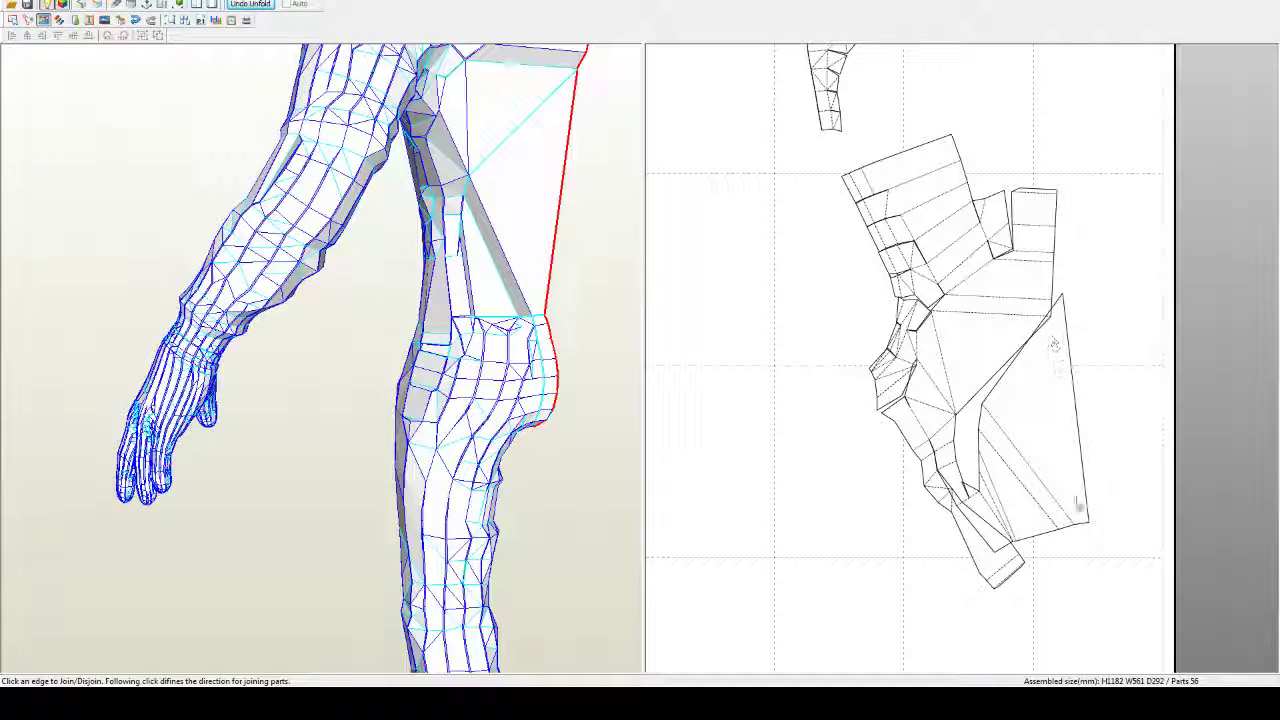
pyautogui.scroll(-3, 965, 355)
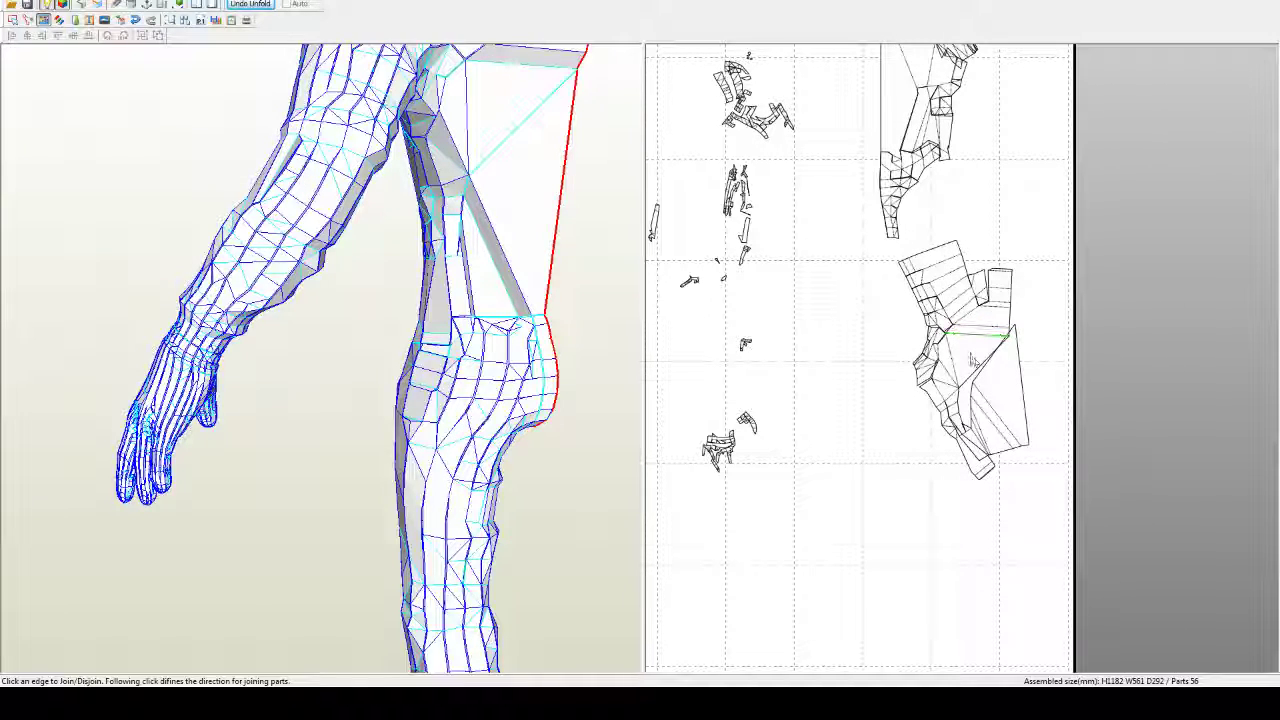
pyautogui.scroll(-3, 975, 340)
pyautogui.click(972, 350)
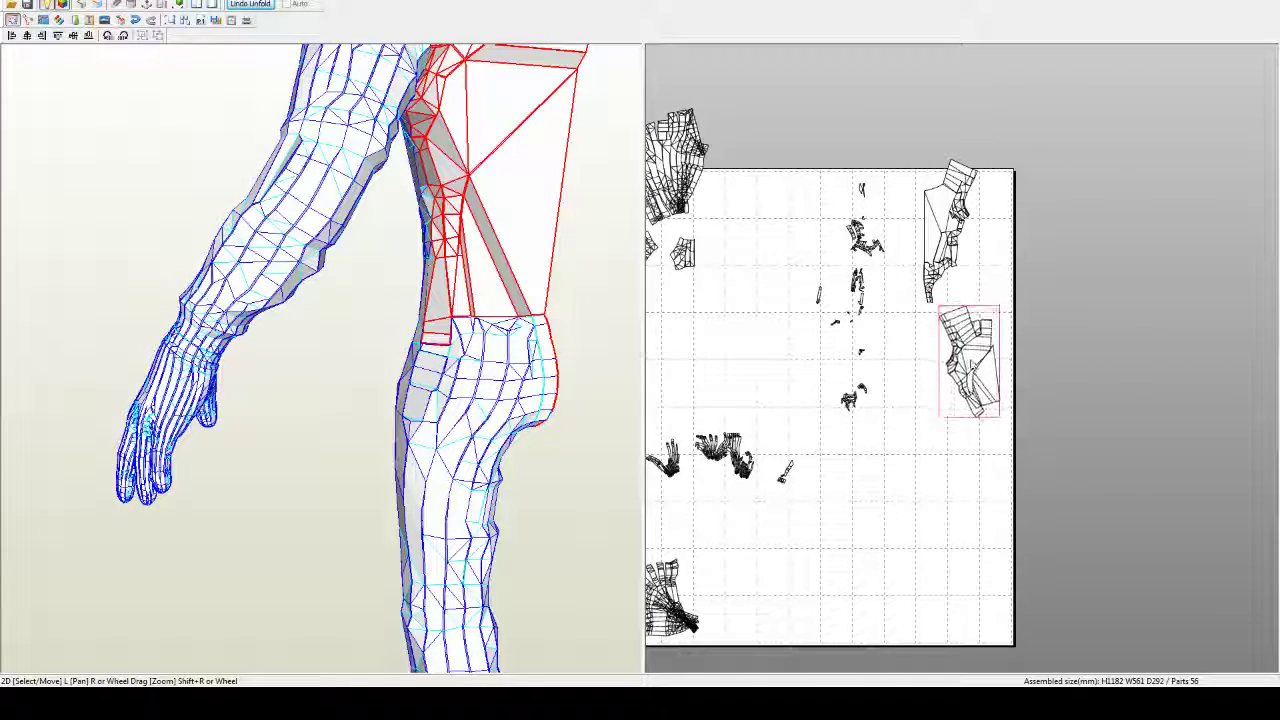
pyautogui.moveTo(520, 232); pyautogui.dragTo(455, 240)
pyautogui.moveTo(457, 241); pyautogui.dragTo(457, 249, button='right')
pyautogui.moveTo(457, 249); pyautogui.dragTo(460, 374, button='middle')
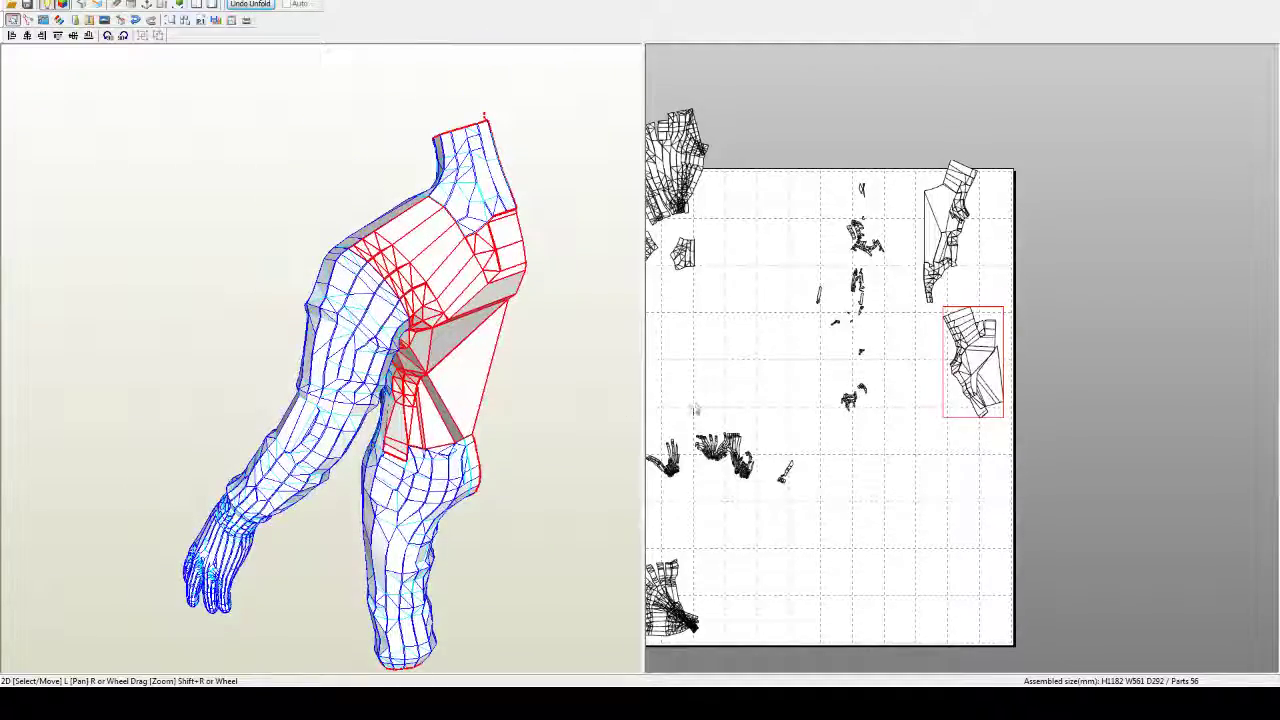
# Step: On the front torso piece, split the hip band from the crotch section and rejoin it to the torso's lower edge
pyautogui.click(941, 221)
pyautogui.moveTo(408, 402); pyautogui.dragTo(531, 396, button='right')
pyautogui.scroll(5, 993, 336)
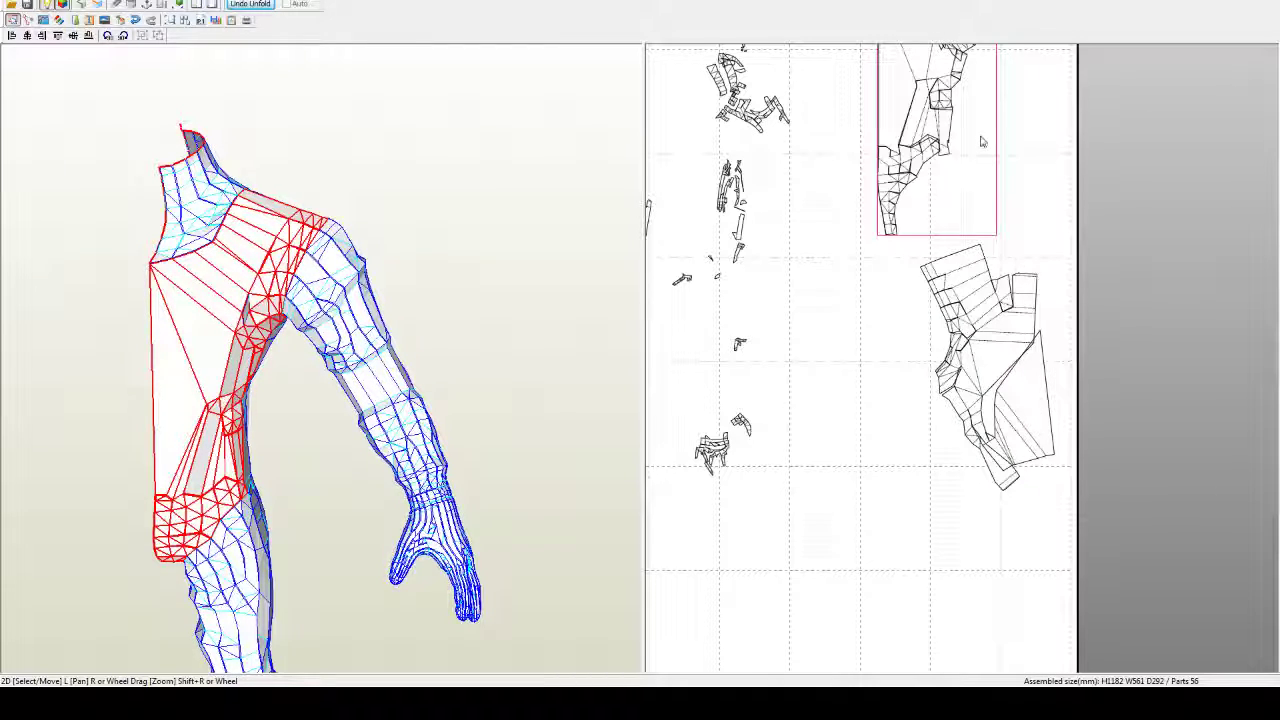
pyautogui.scroll(5, 993, 336)
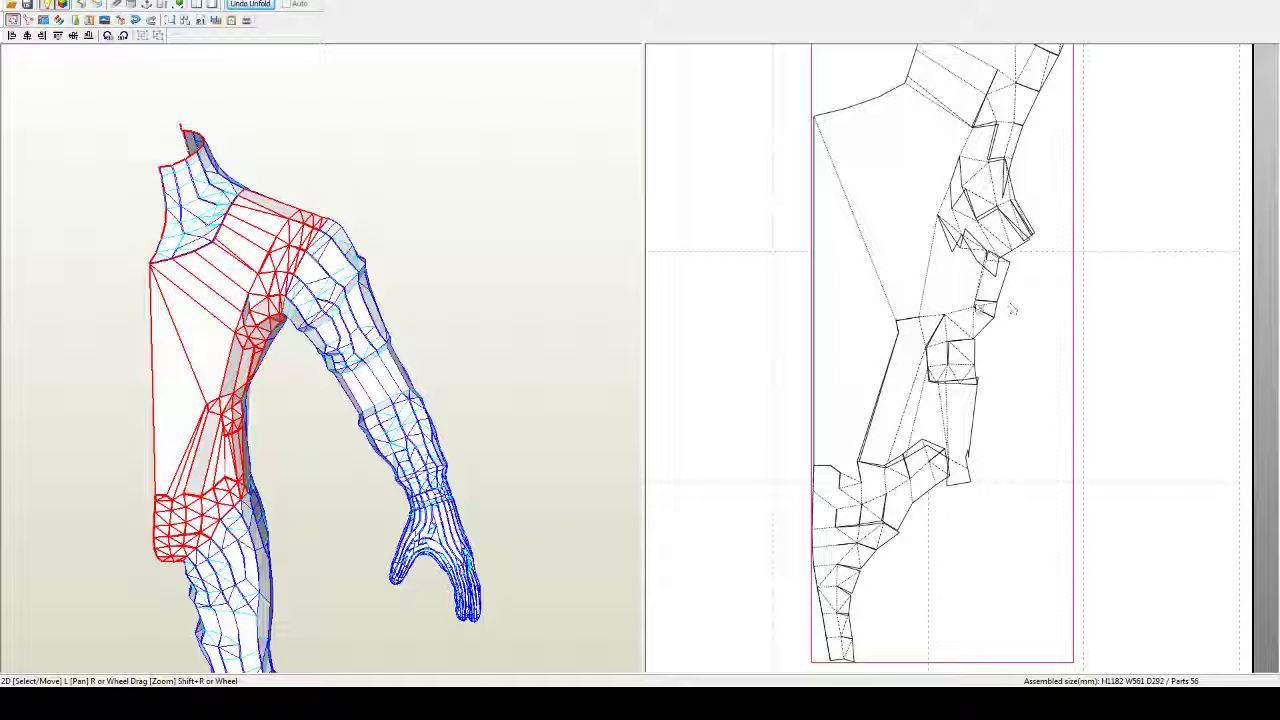
pyautogui.moveTo(1023, 513); pyautogui.dragTo(1014, 543, button='right')
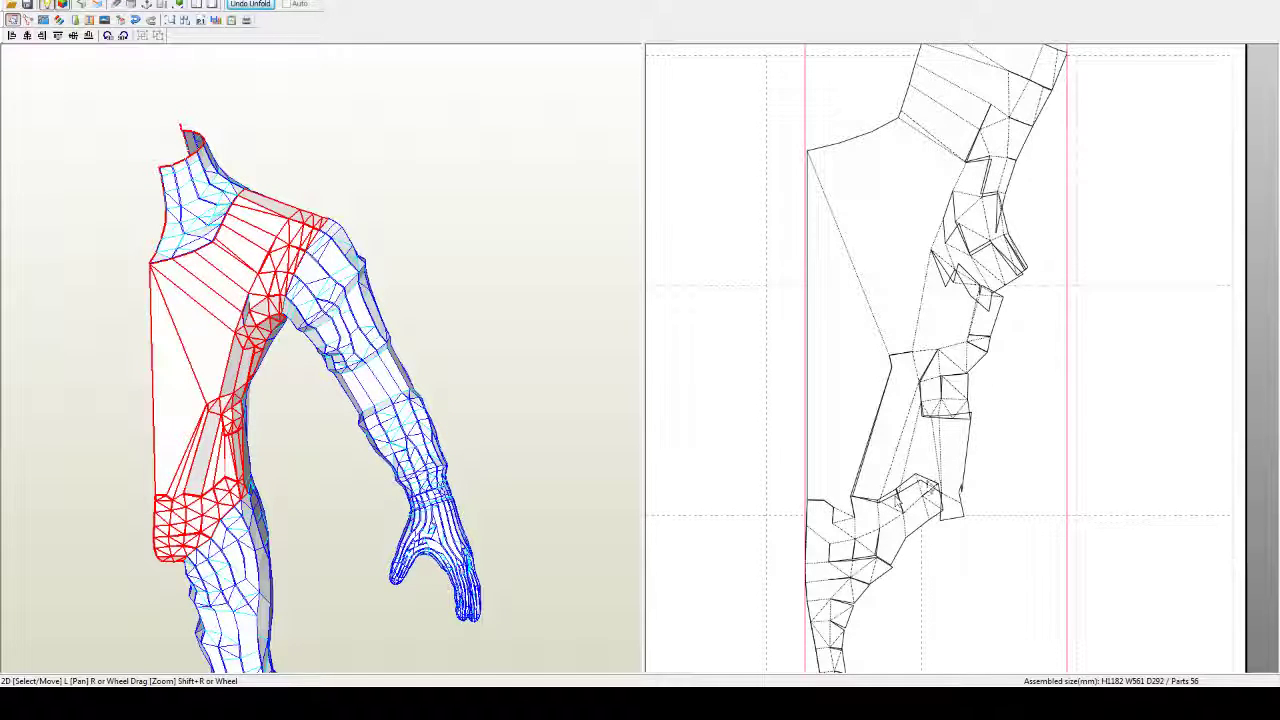
pyautogui.scroll(4, 876, 467)
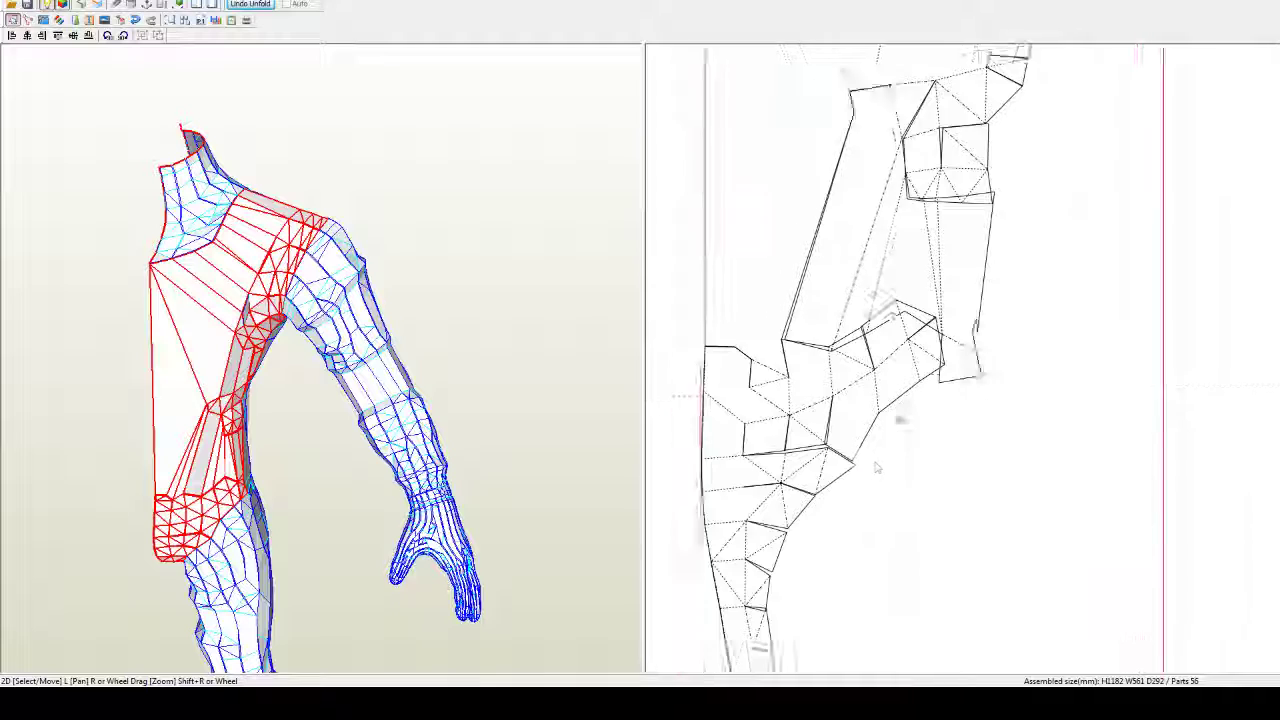
pyautogui.moveTo(877, 467); pyautogui.dragTo(990, 362, button='right')
pyautogui.scroll(4, 989, 352)
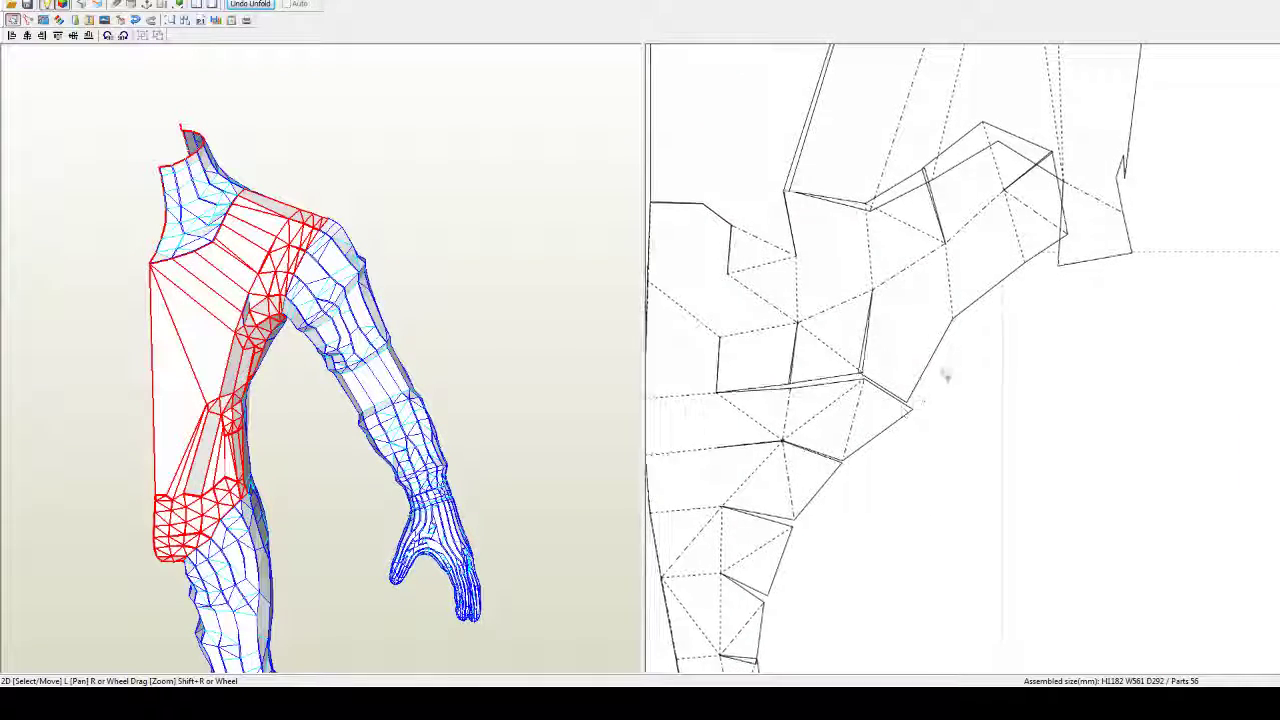
pyautogui.moveTo(904, 412); pyautogui.dragTo(997, 303, button='right')
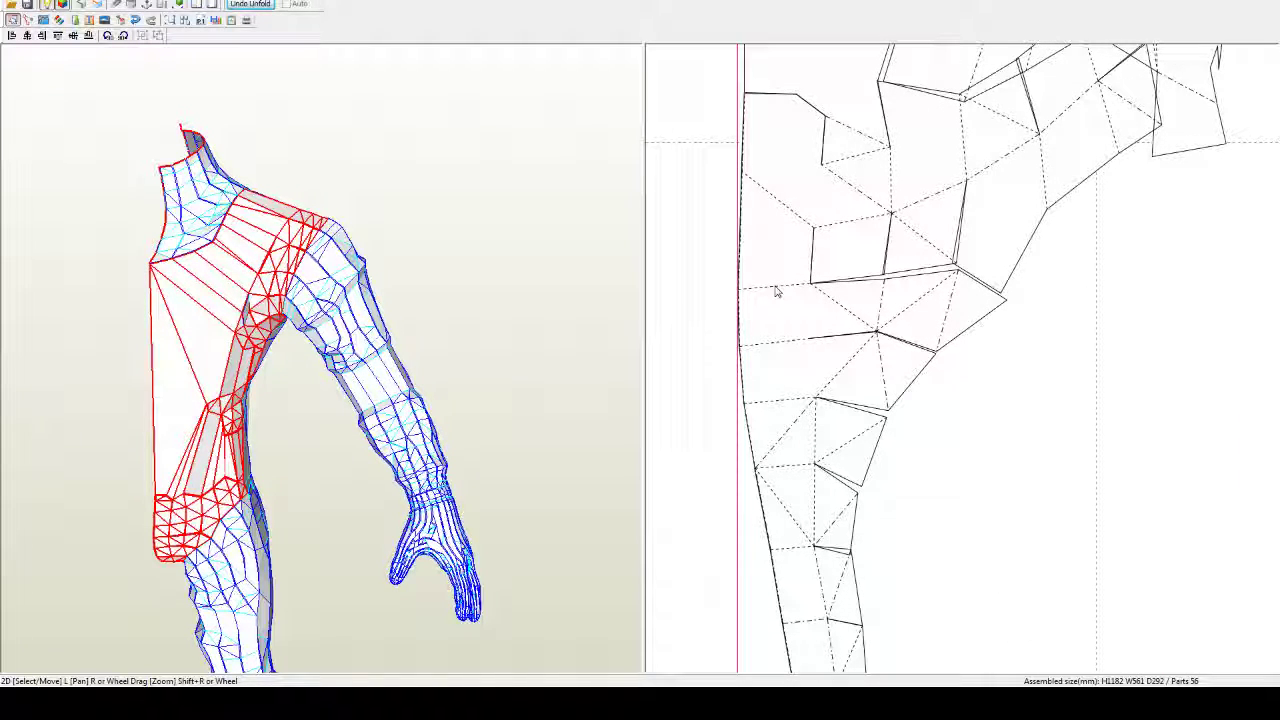
pyautogui.moveTo(960, 168); pyautogui.dragTo(874, 333, button='right')
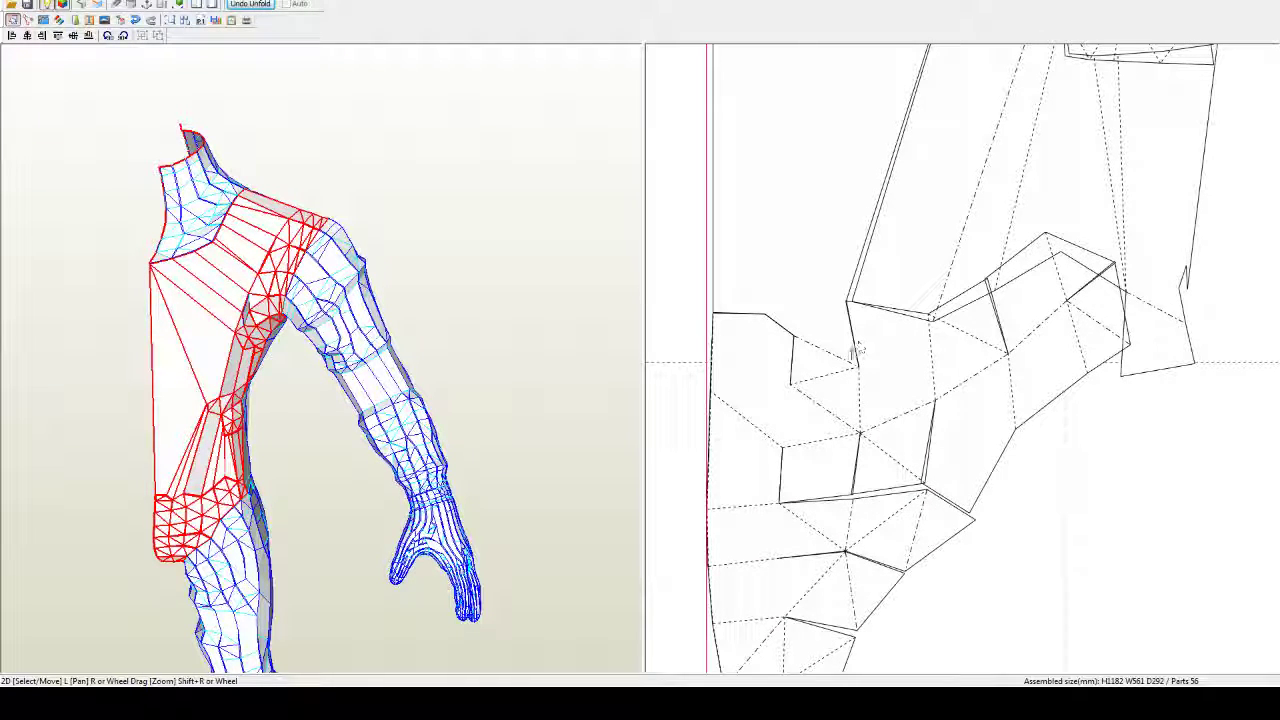
pyautogui.hotkey('ctrl', 'j')
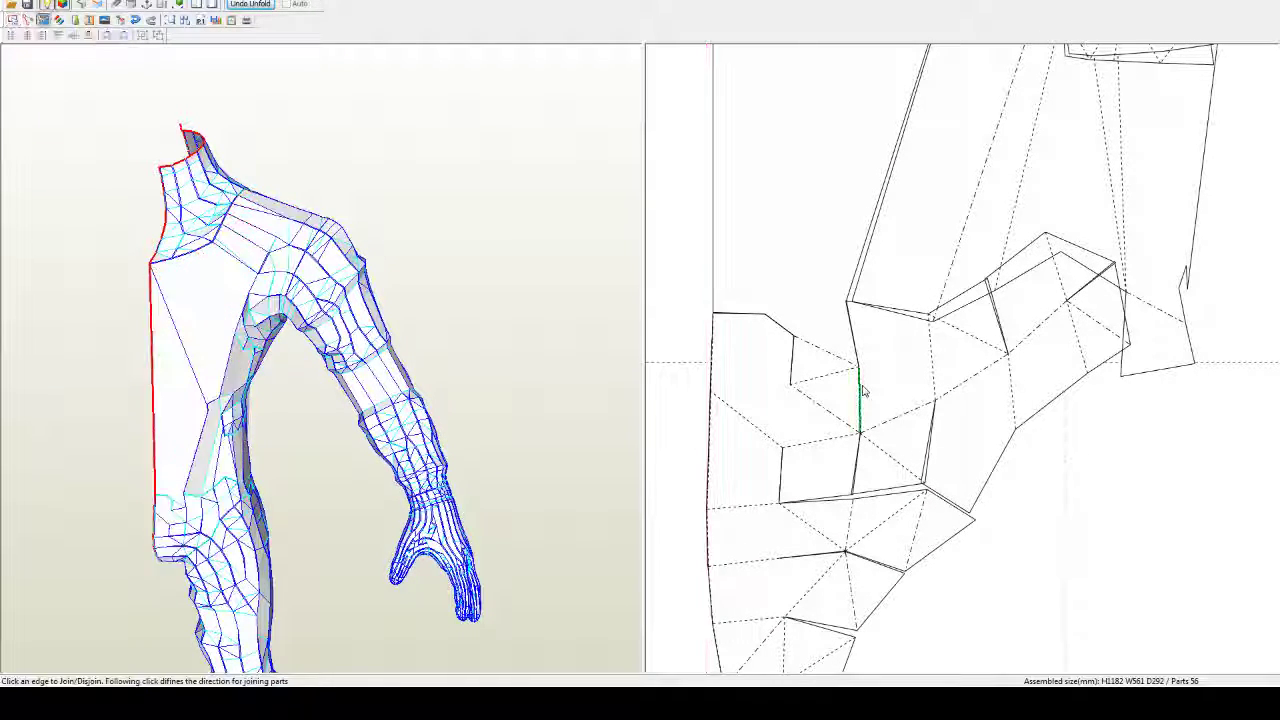
pyautogui.click(863, 390)
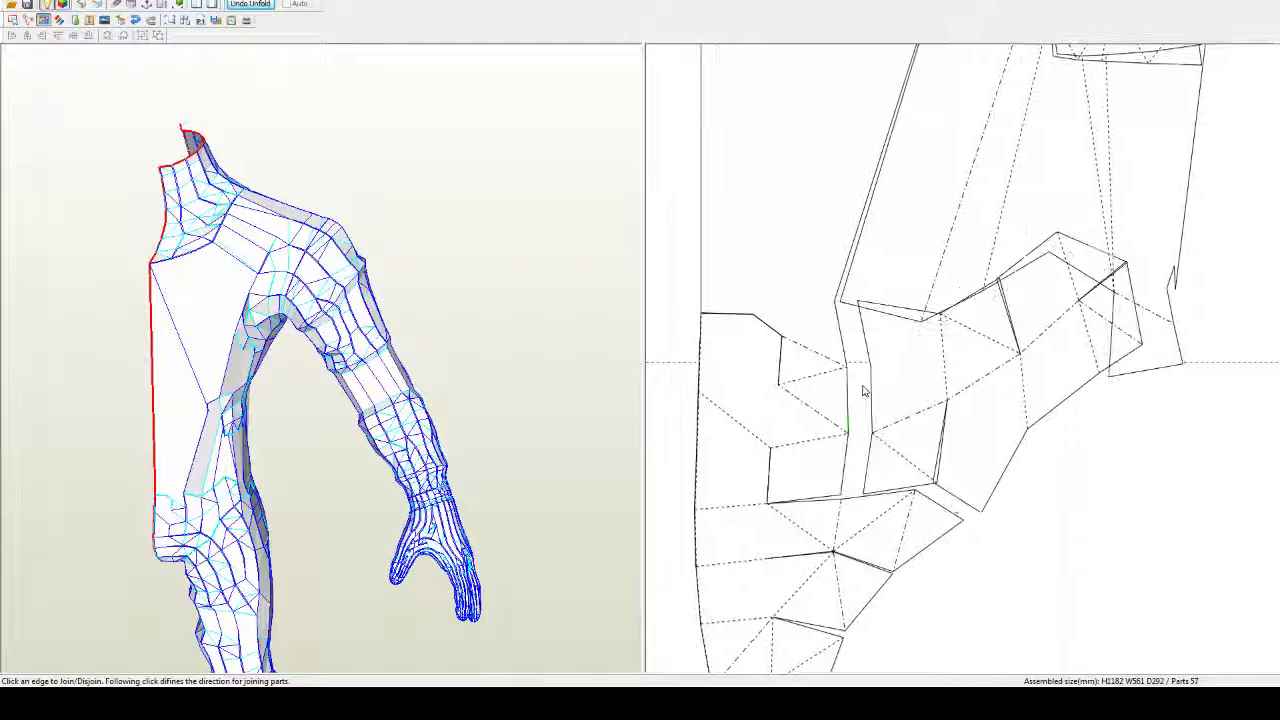
pyautogui.click(952, 311)
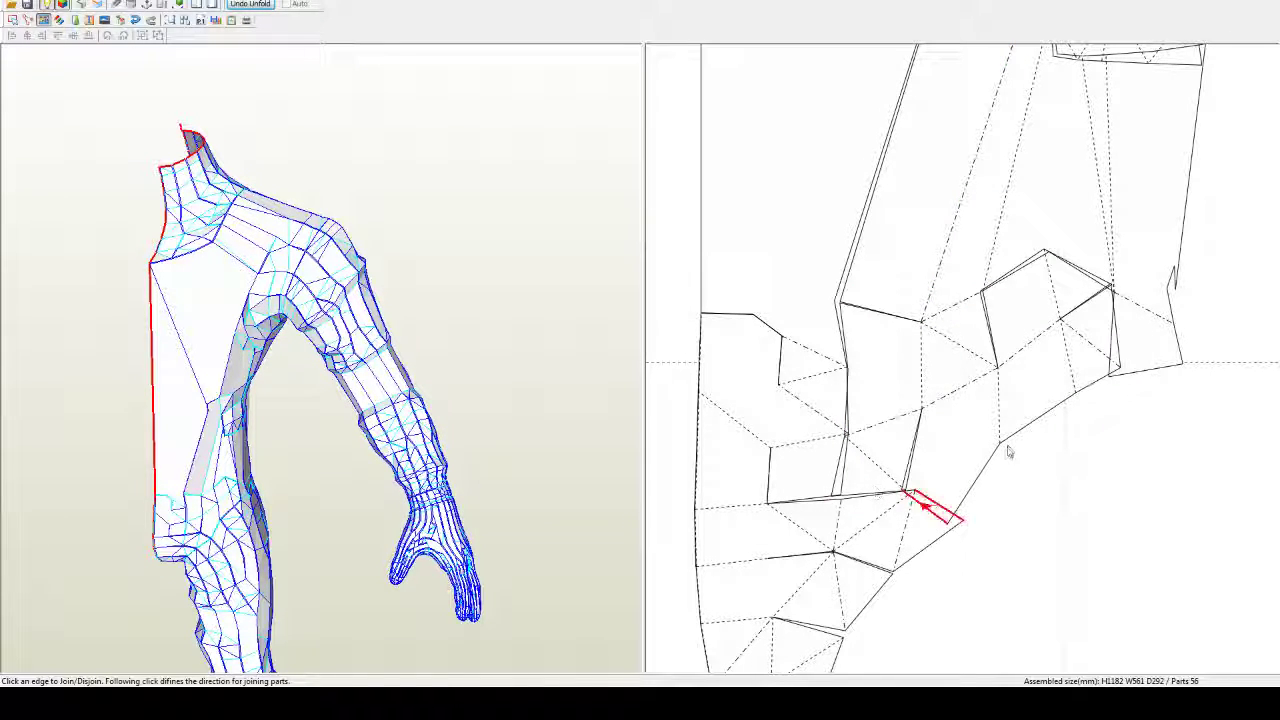
# Step: Join the slanted side strip to the large front torso panel along its long outer edge
pyautogui.scroll(3, 1080, 203)
pyautogui.moveTo(1080, 203); pyautogui.dragTo(939, 290, button='right')
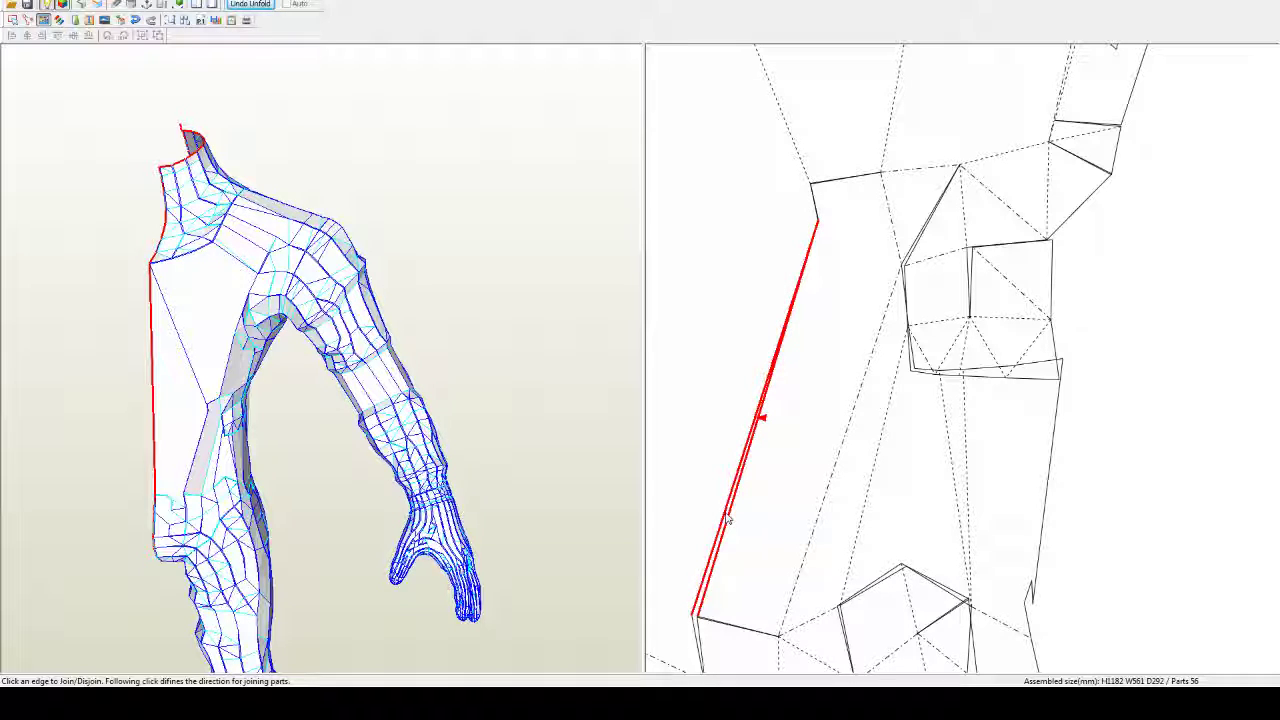
pyautogui.moveTo(726, 518); pyautogui.dragTo(742, 480, button='middle')
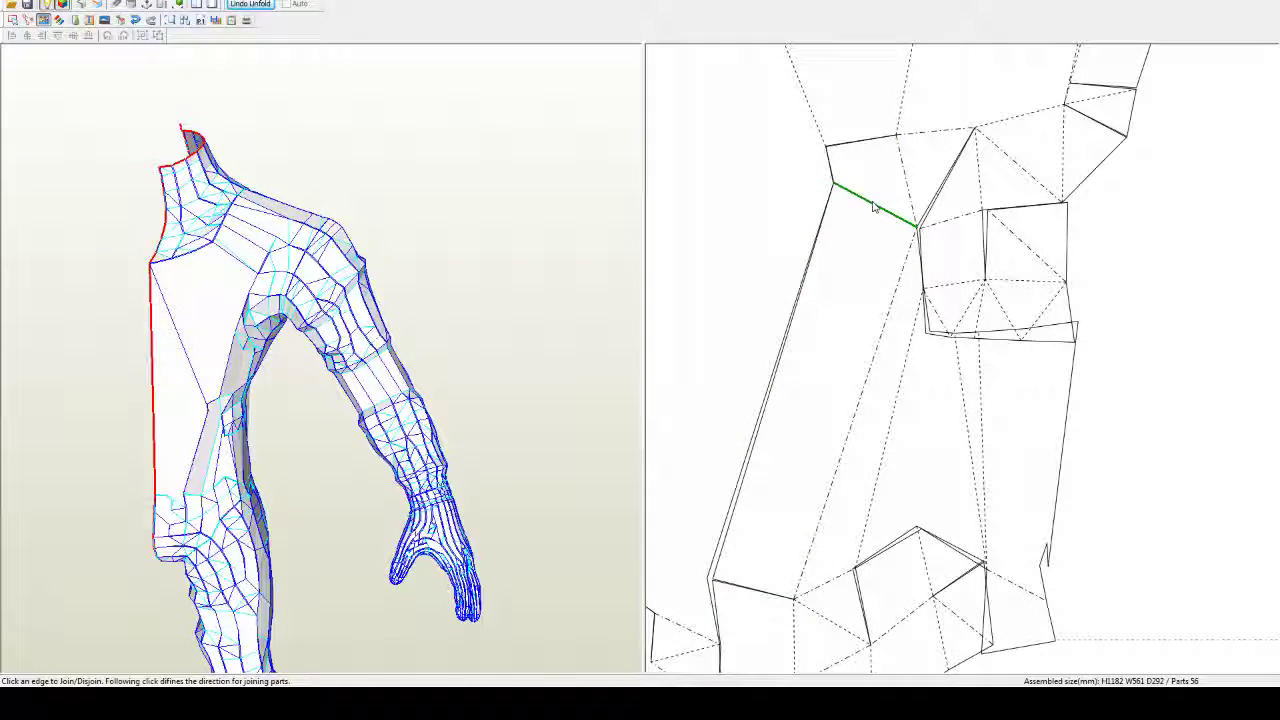
pyautogui.click(780, 363)
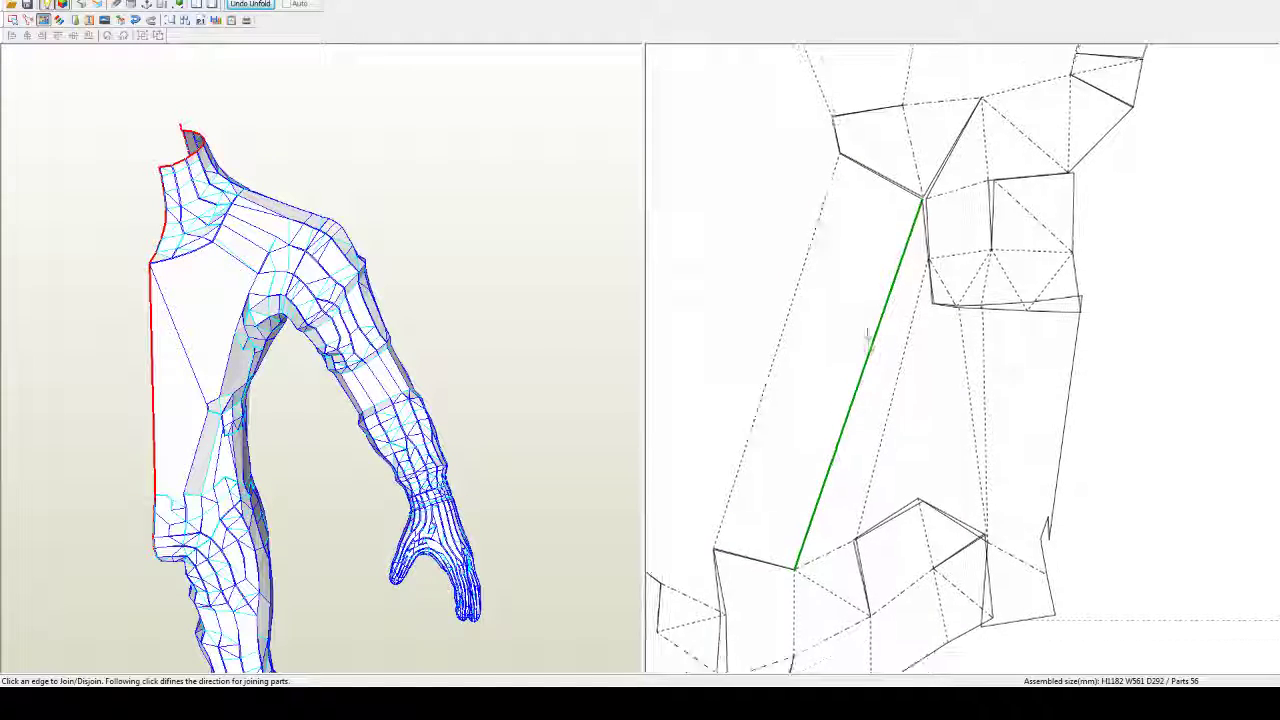
# Step: Split the hip band from the torso's lower edge and try joining it along the neighbouring slanted edge
pyautogui.moveTo(868, 345); pyautogui.dragTo(877, 290, button='middle')
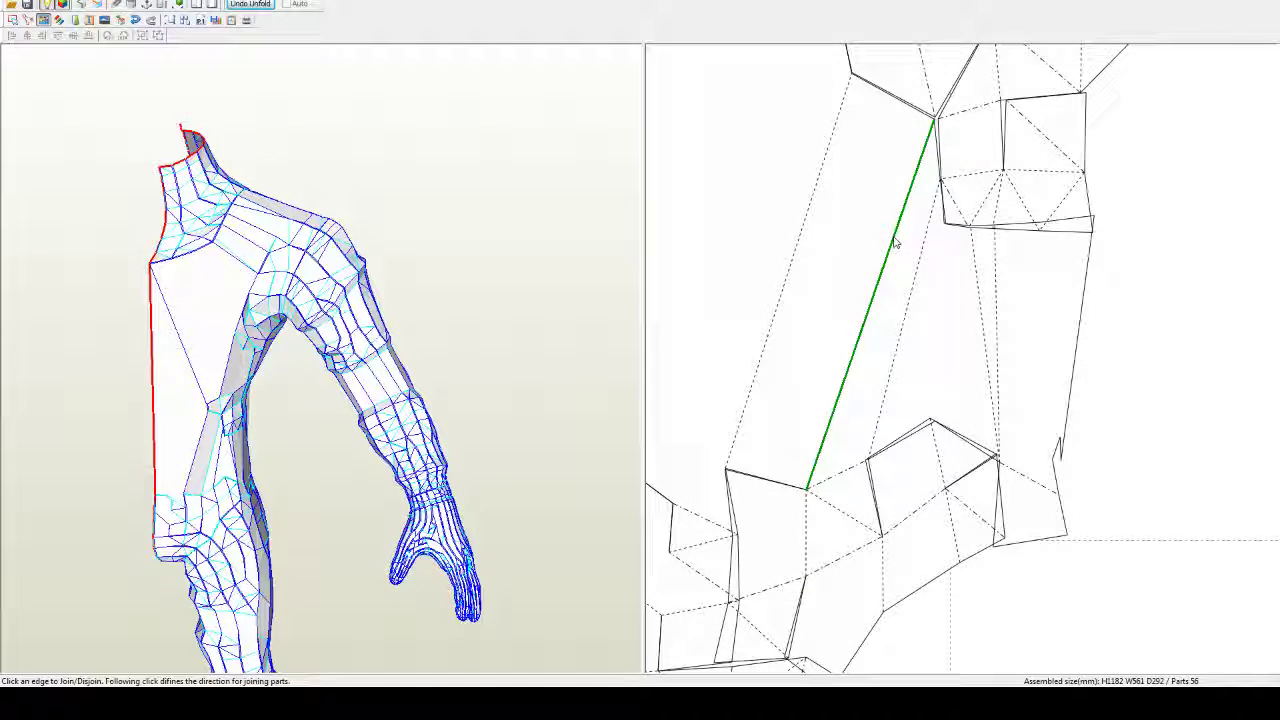
pyautogui.moveTo(895, 242); pyautogui.dragTo(912, 137, button='right')
pyautogui.click(830, 388)
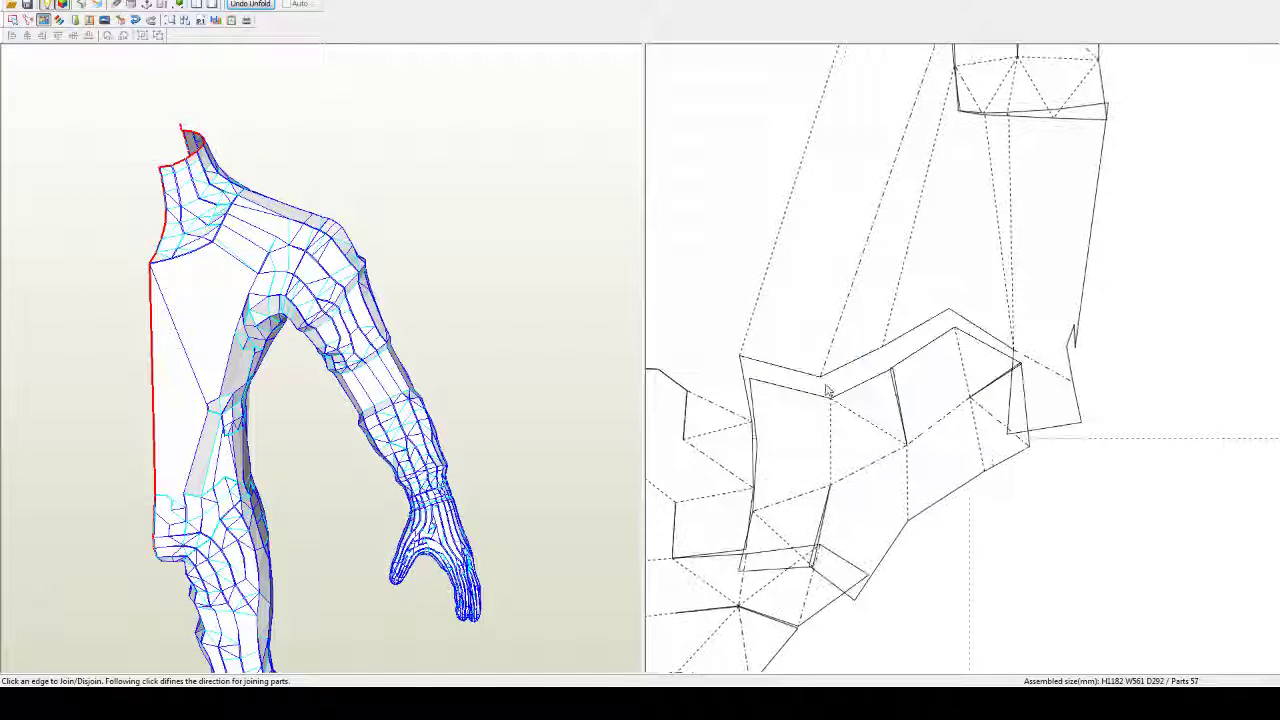
pyautogui.click(901, 344)
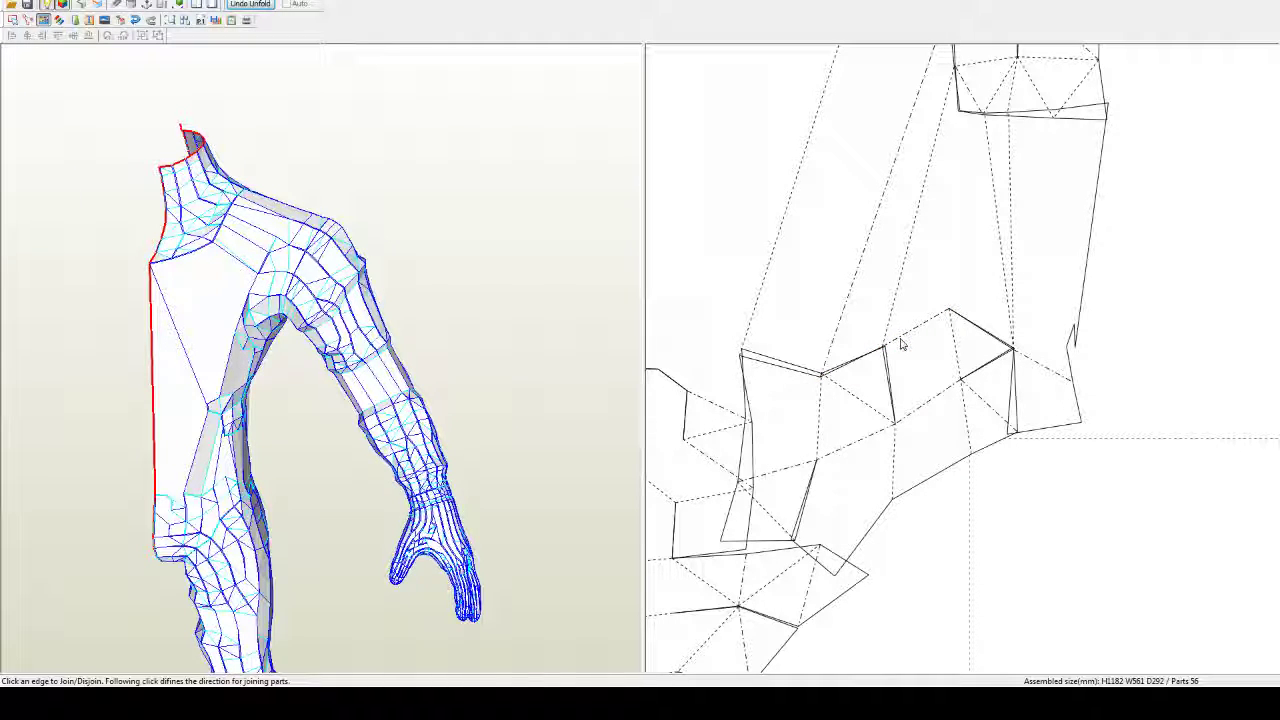
pyautogui.click(924, 338)
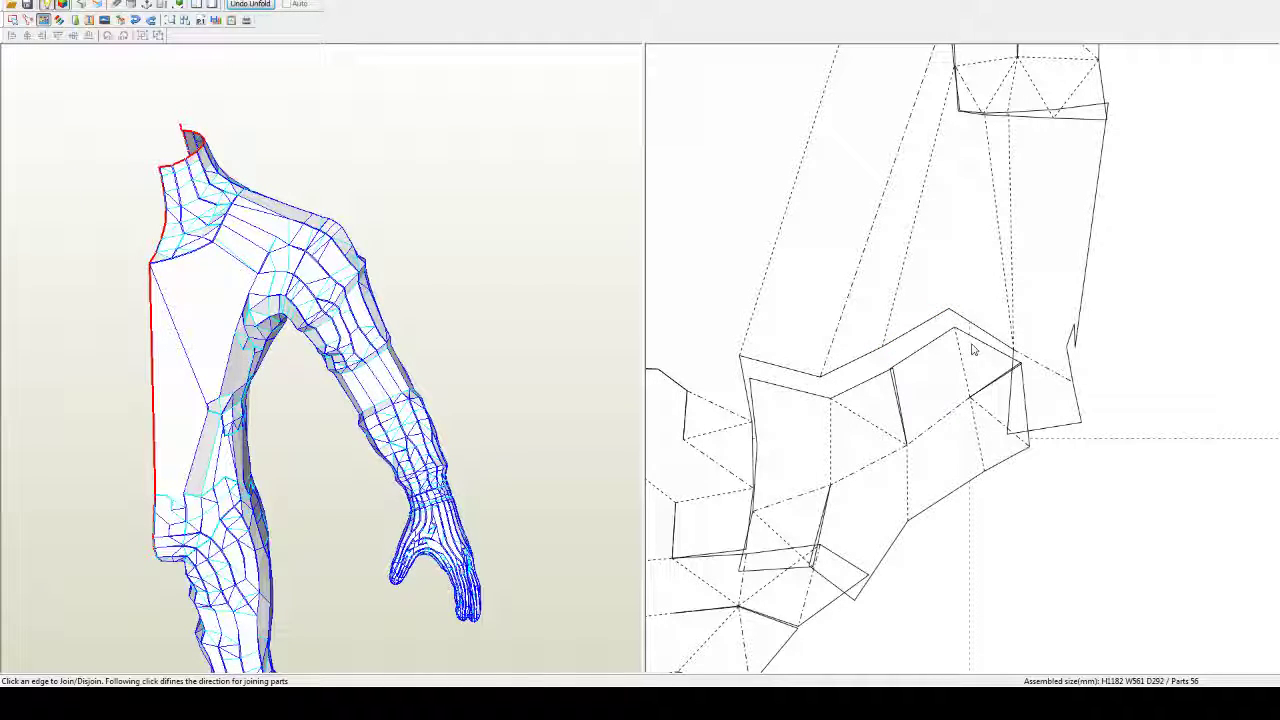
# Step: Join the detached hip band to the outermost lower edge of the slanted torso panel after trying its side edge
pyautogui.click(1012, 405)
pyautogui.click(1012, 405)
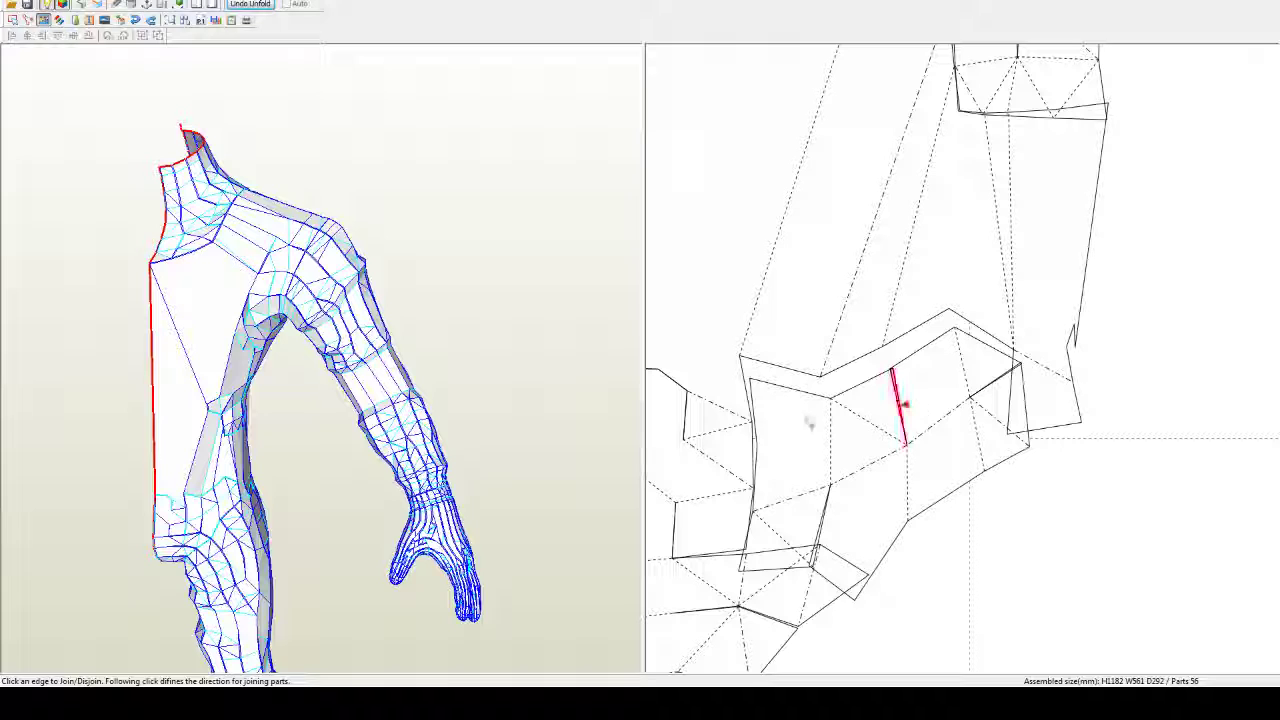
pyautogui.click(752, 455)
pyautogui.click(773, 444)
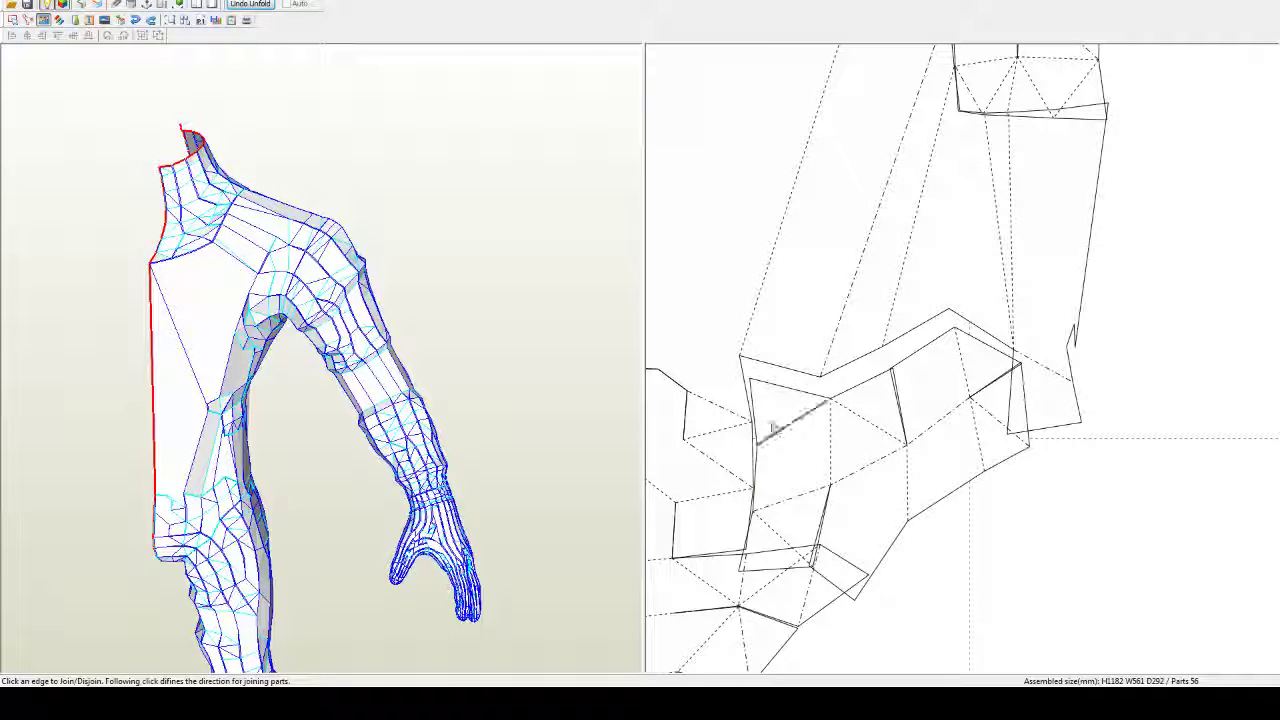
pyautogui.click(749, 388)
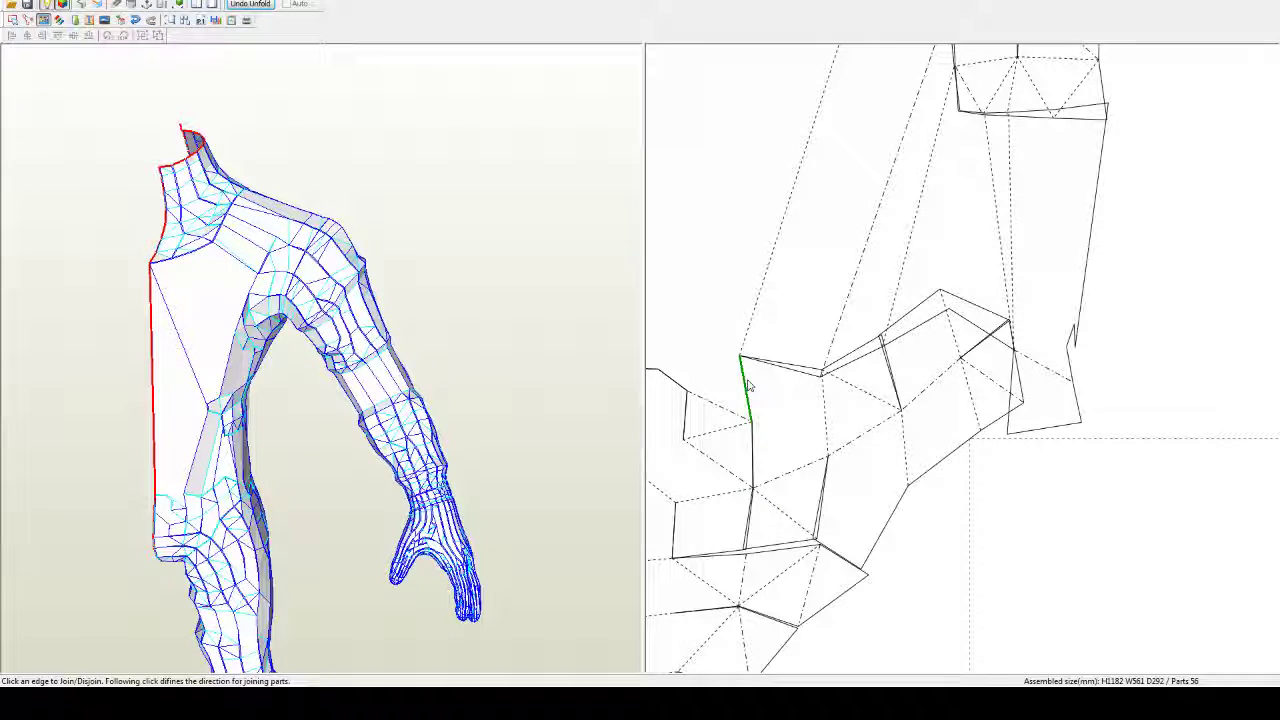
pyautogui.click(758, 374)
pyautogui.click(764, 370)
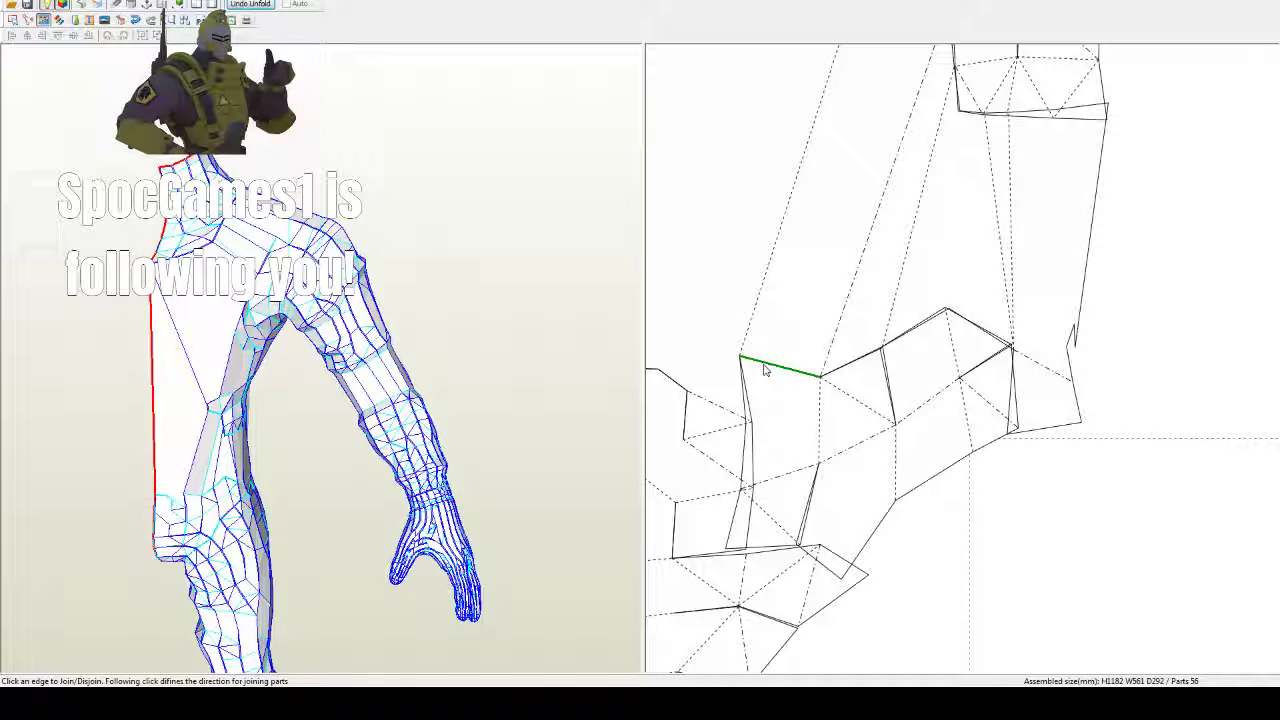
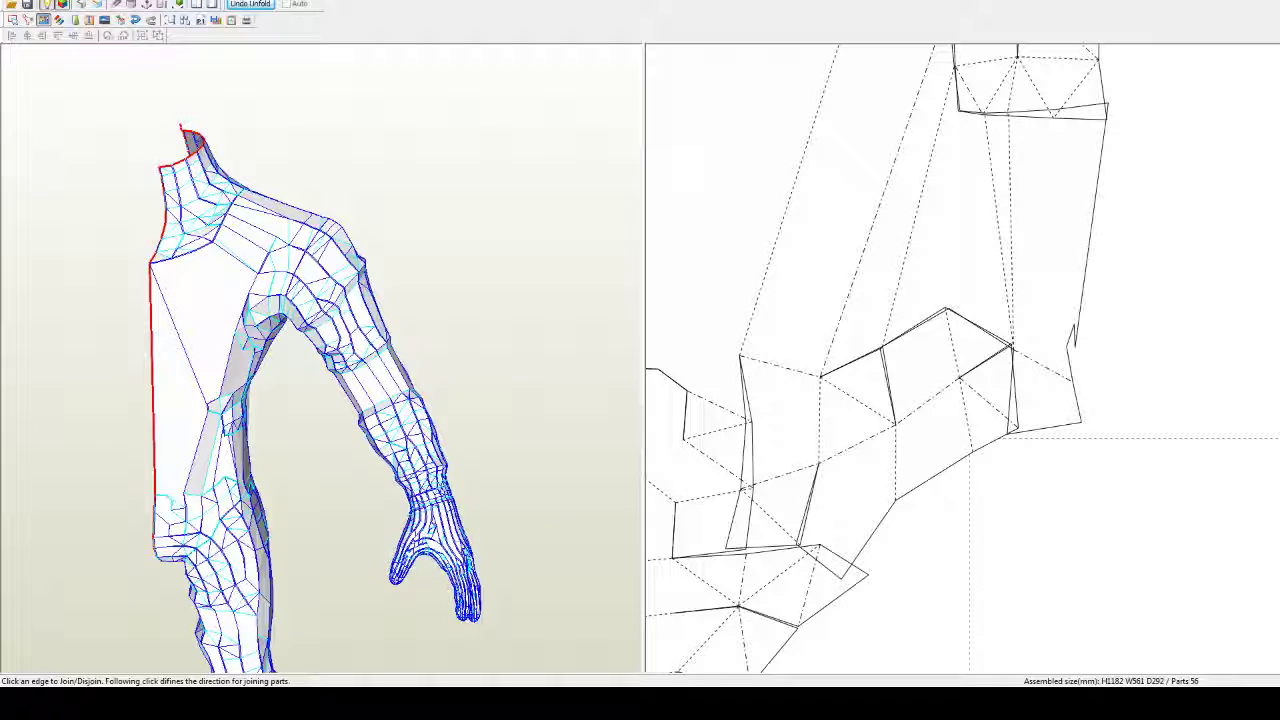
# Step: Split the small square side block from the waist strip and rejoin it along its upper edge, closing the diagonal cut above
pyautogui.moveTo(904, 389); pyautogui.dragTo(924, 348, button='middle')
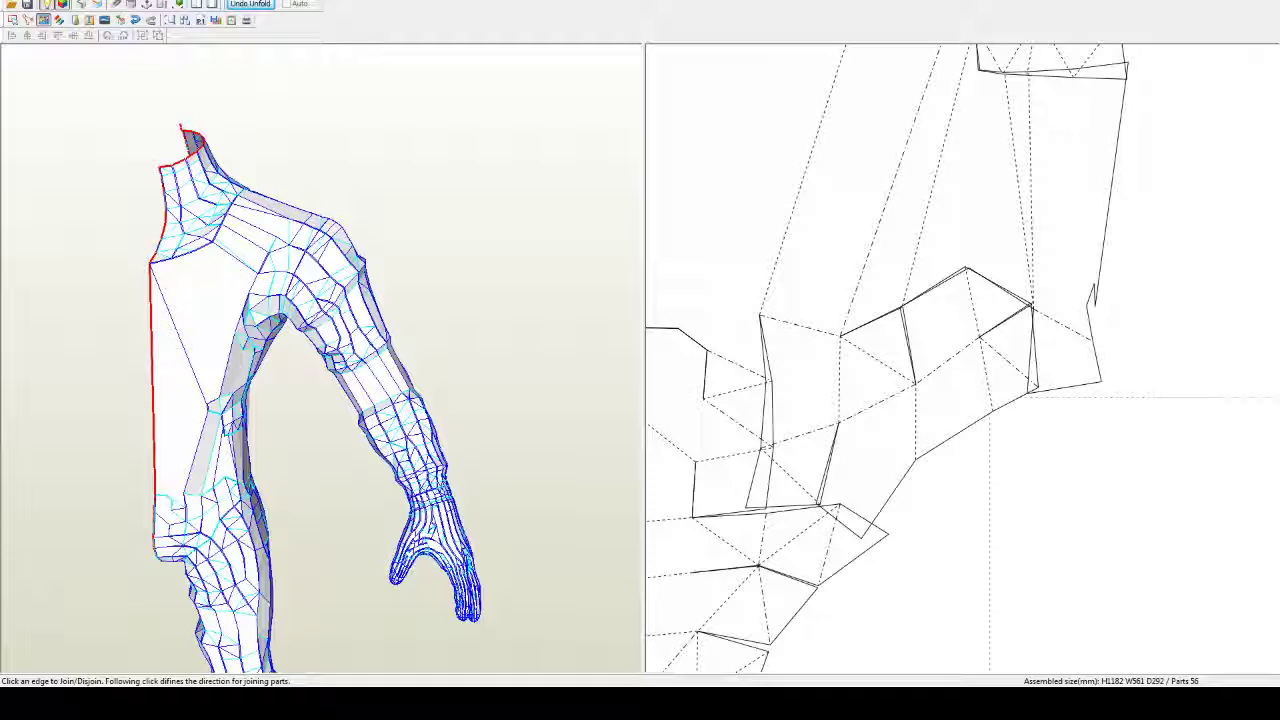
pyautogui.moveTo(987, 288); pyautogui.dragTo(1033, 390, button='right')
pyautogui.moveTo(1033, 388); pyautogui.dragTo(1032, 408, button='middle')
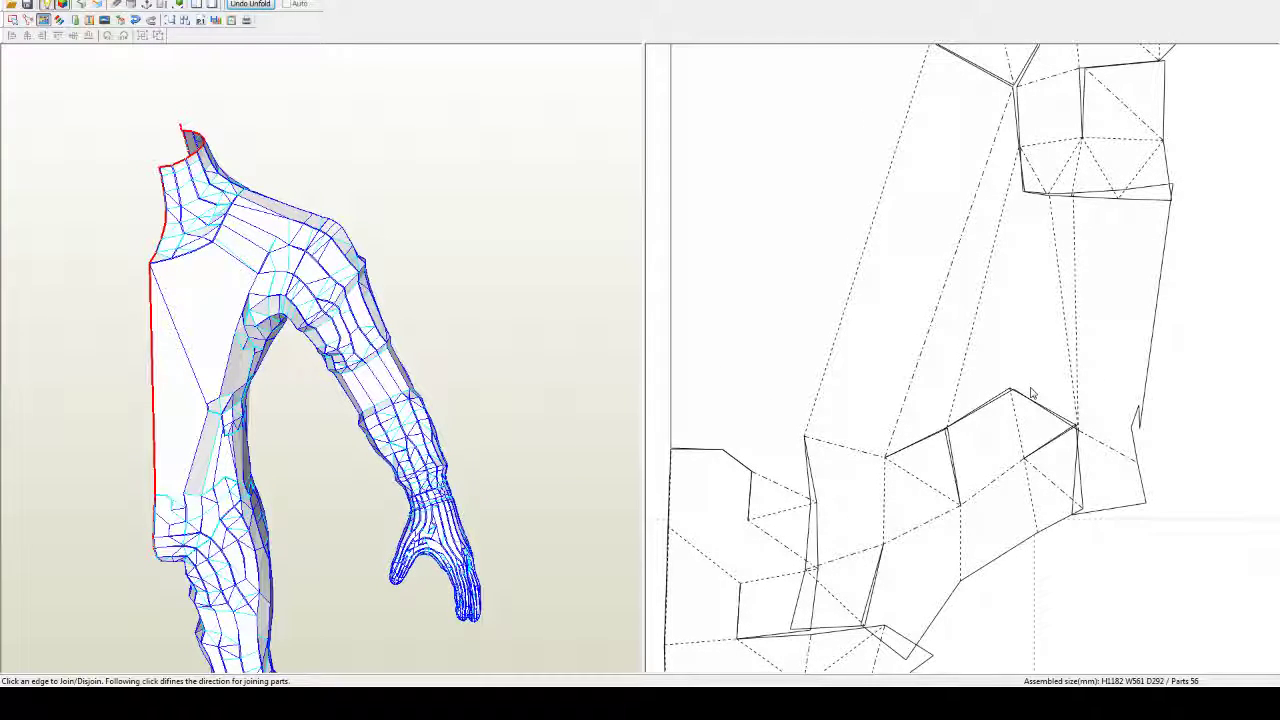
pyautogui.moveTo(1024, 160)
pyautogui.mouseDown(button='middle')
pyautogui.moveTo(984, 289)
pyautogui.moveTo(926, 380)
pyautogui.mouseUp(button='middle')
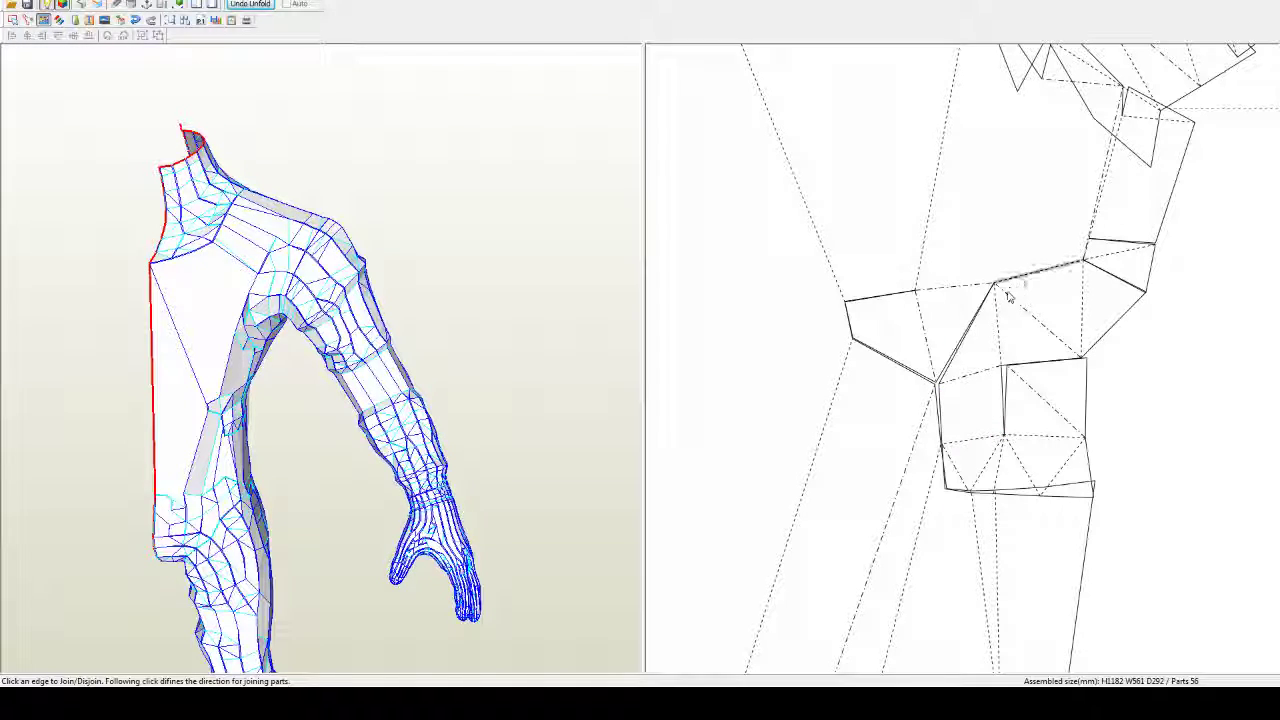
pyautogui.click(968, 374)
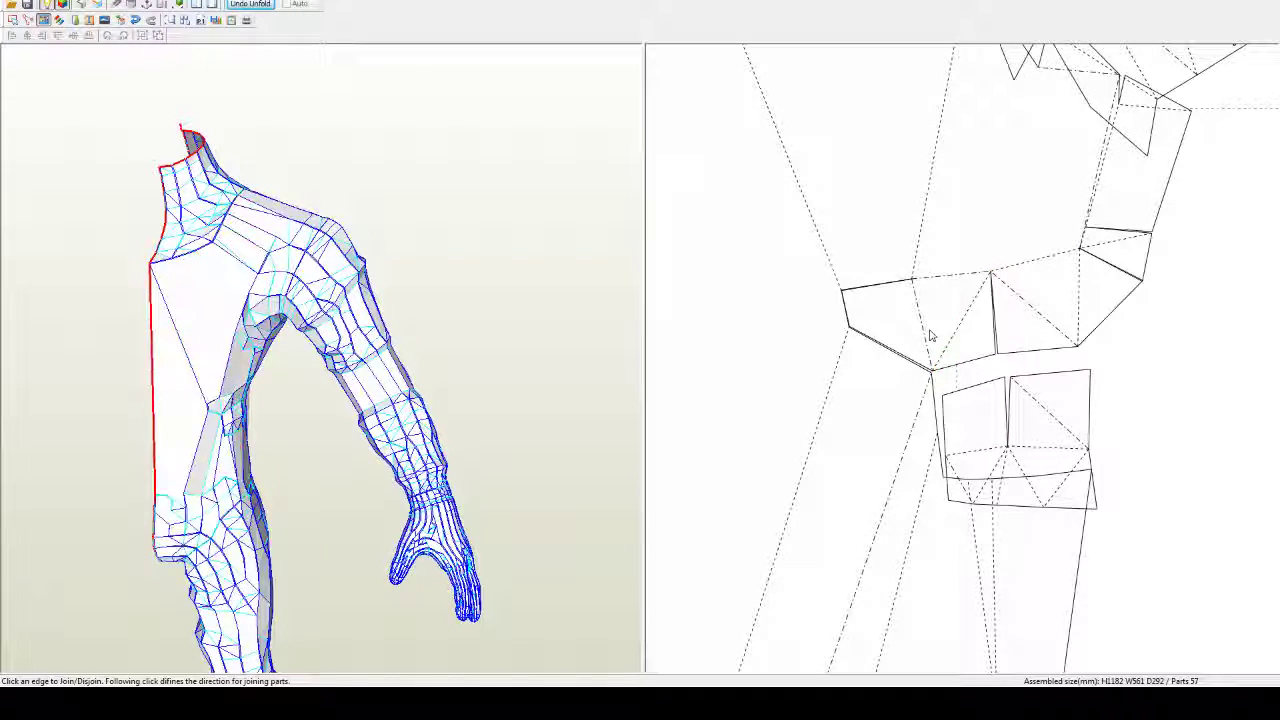
pyautogui.click(958, 372)
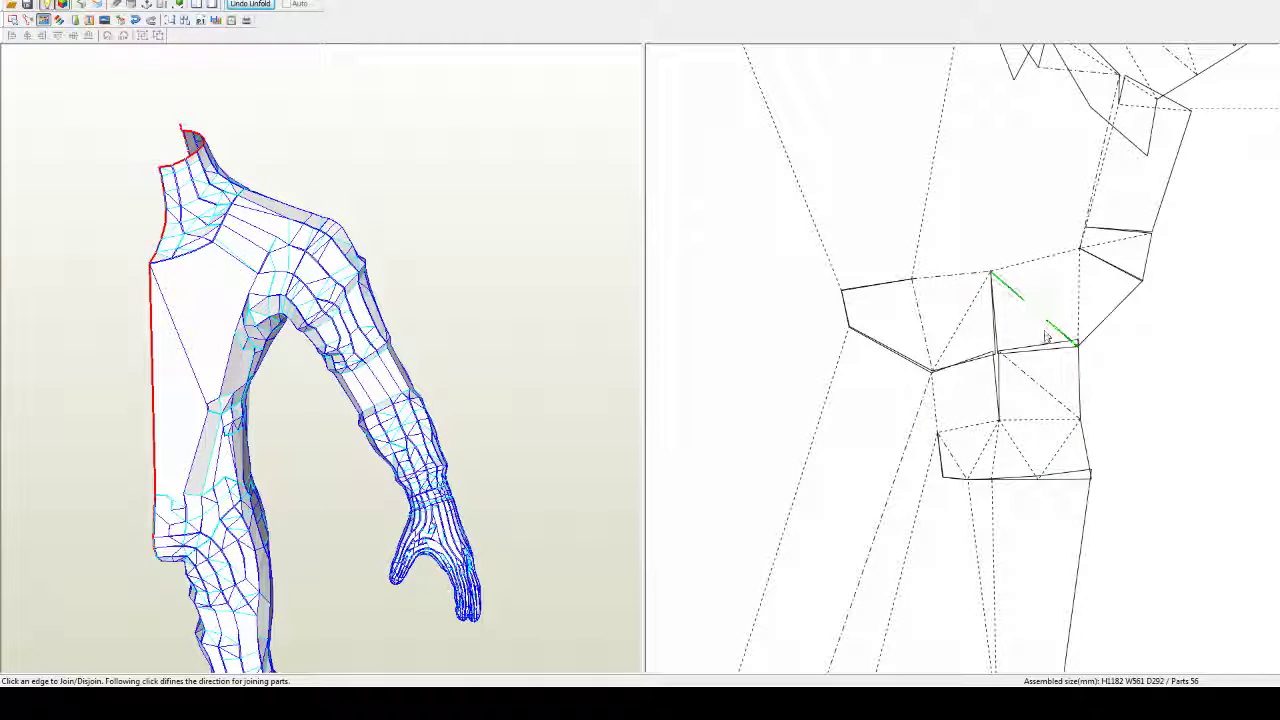
# Step: Detach the armpit piece from the torso's side edge, try joining it to the narrow strip below, and undo that join
pyautogui.moveTo(1021, 250); pyautogui.dragTo(1018, 457, button='middle')
pyautogui.moveTo(1000, 340); pyautogui.dragTo(939, 480, button='middle')
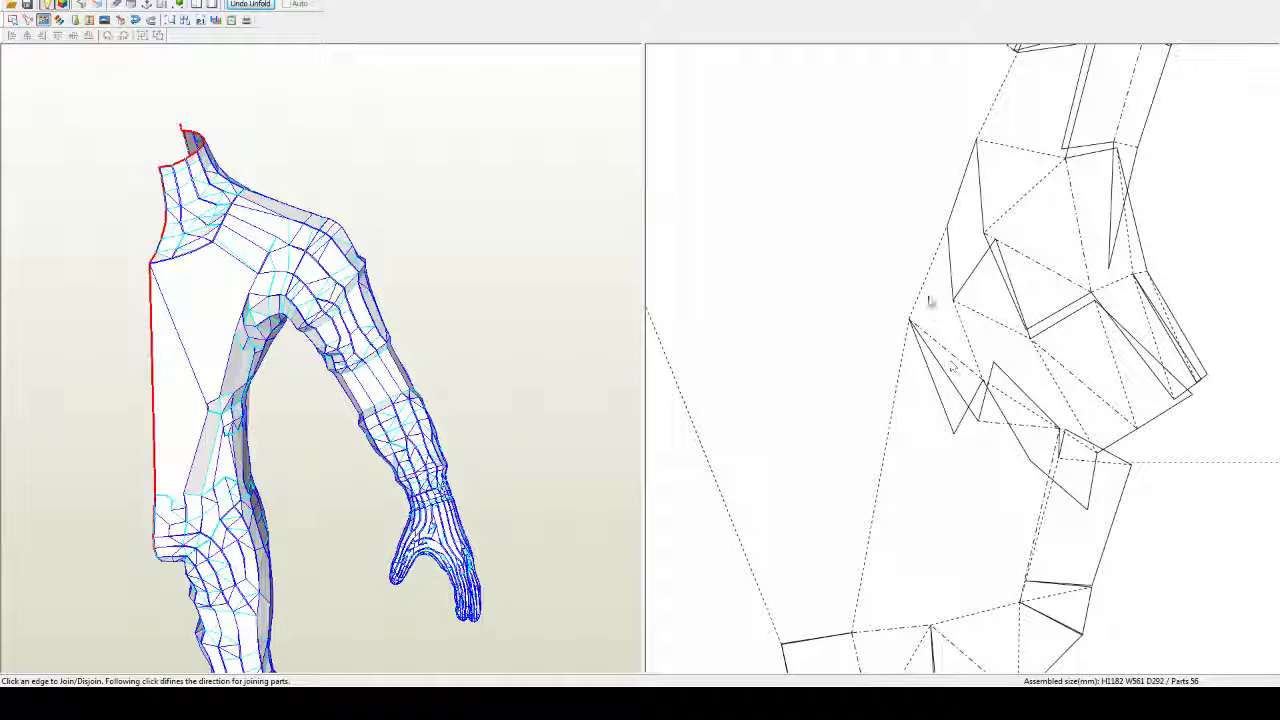
pyautogui.click(924, 288)
pyautogui.click(929, 363)
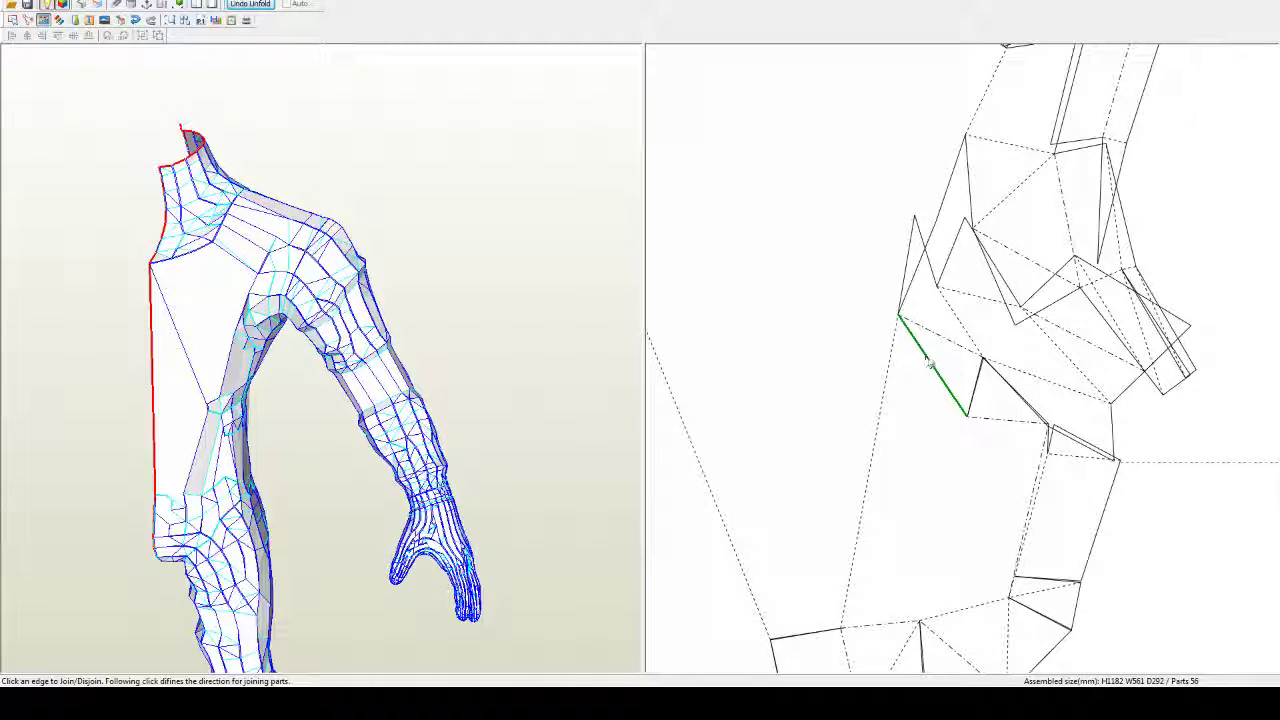
pyautogui.click(955, 346)
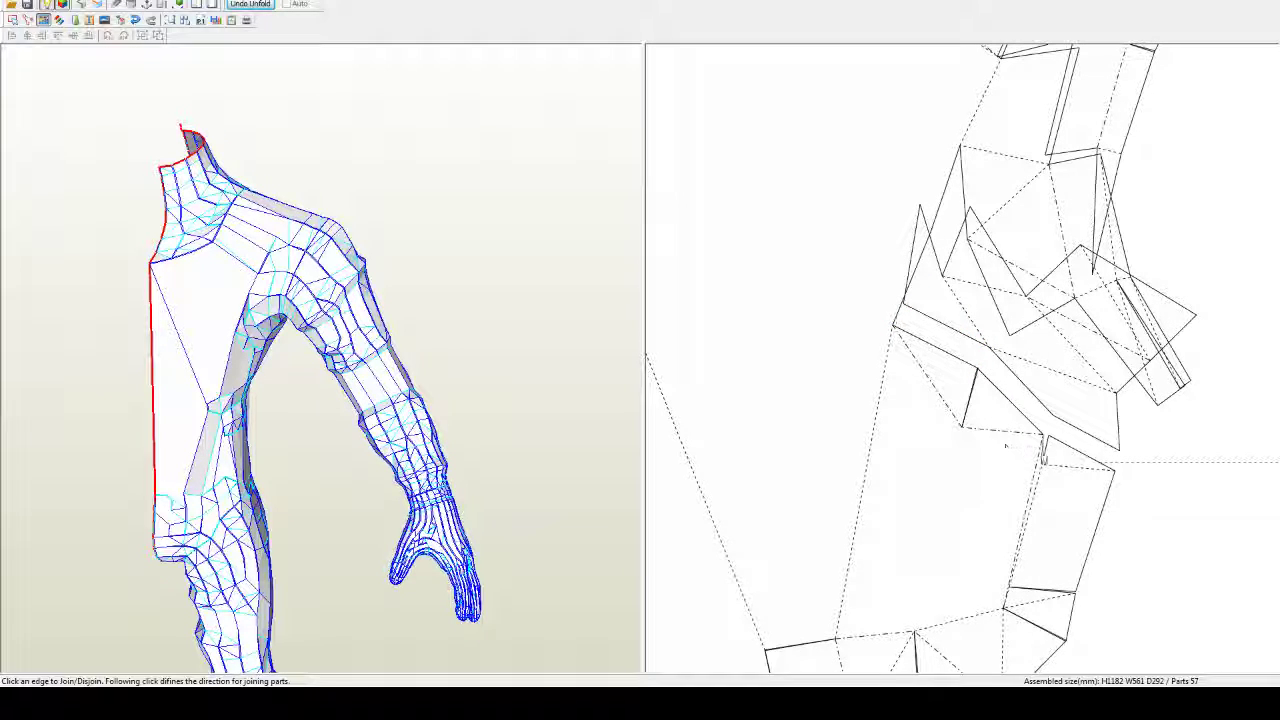
pyautogui.click(1073, 450)
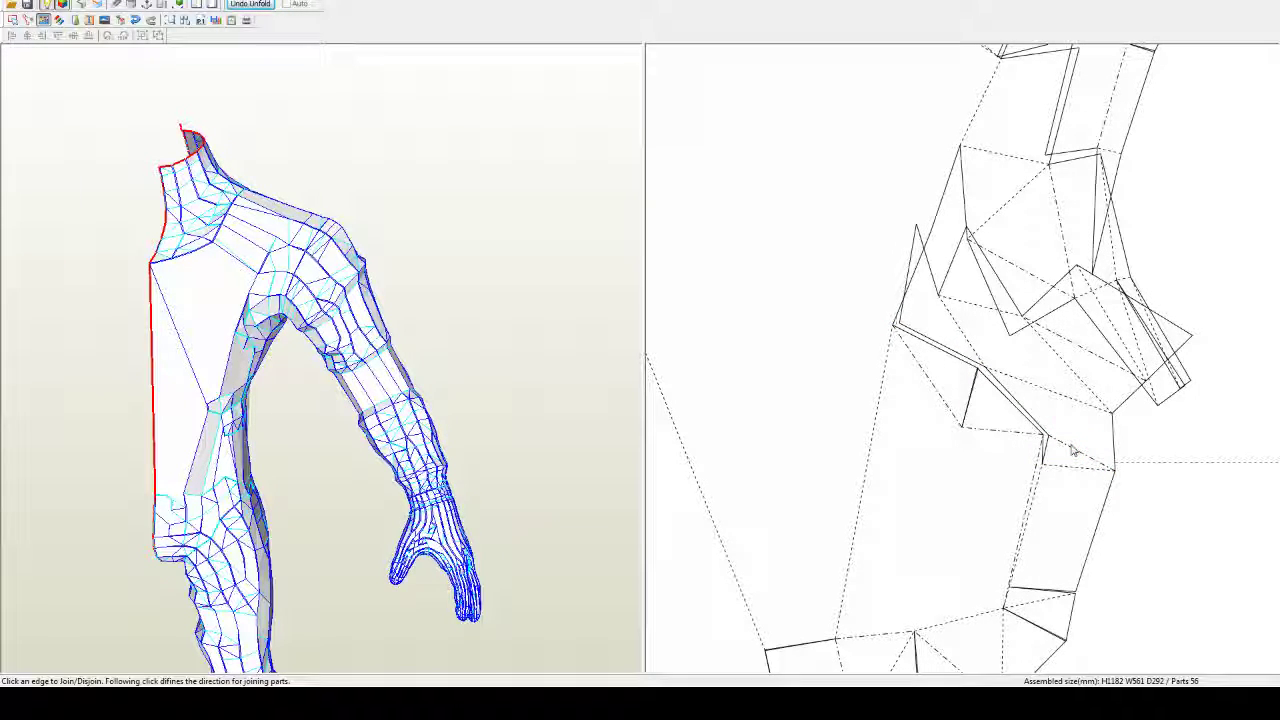
pyautogui.hotkey('ctrl', 'z')
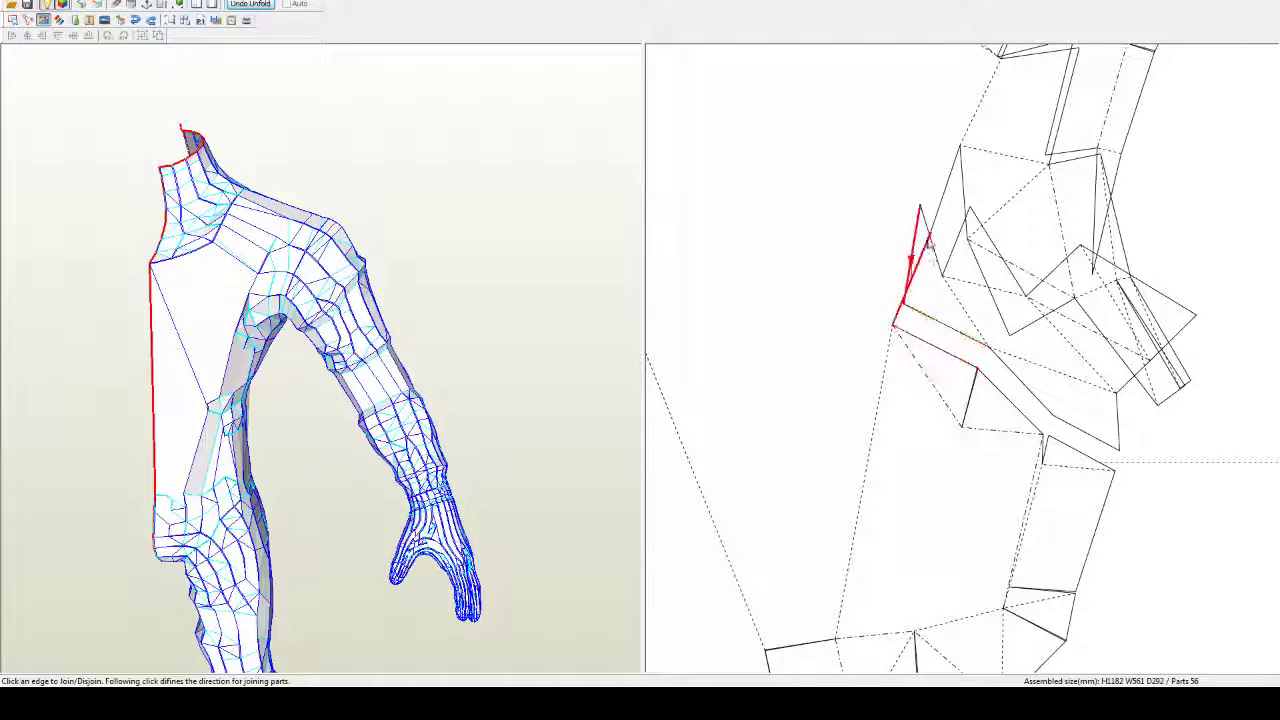
# Step: Join the narrow torso-side facet to the armpit piece and connect the piece to the panel edge above it
pyautogui.click(935, 246)
pyautogui.click(938, 250)
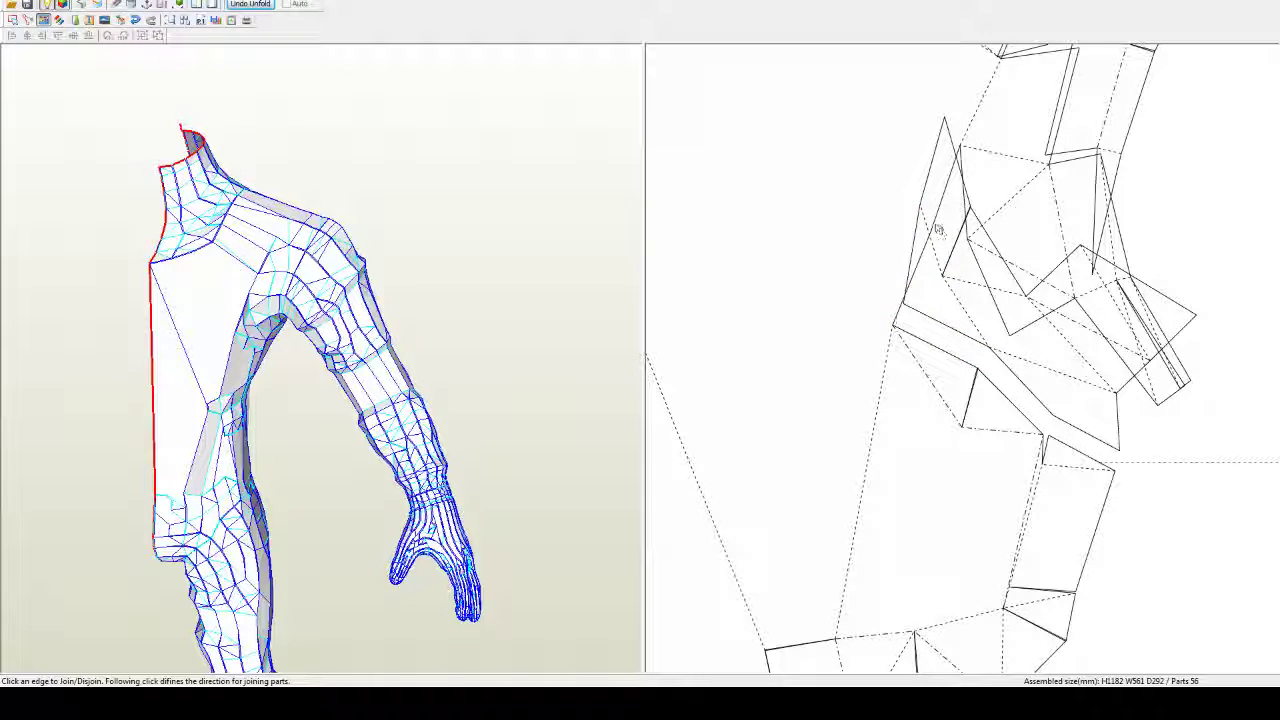
pyautogui.click(938, 205)
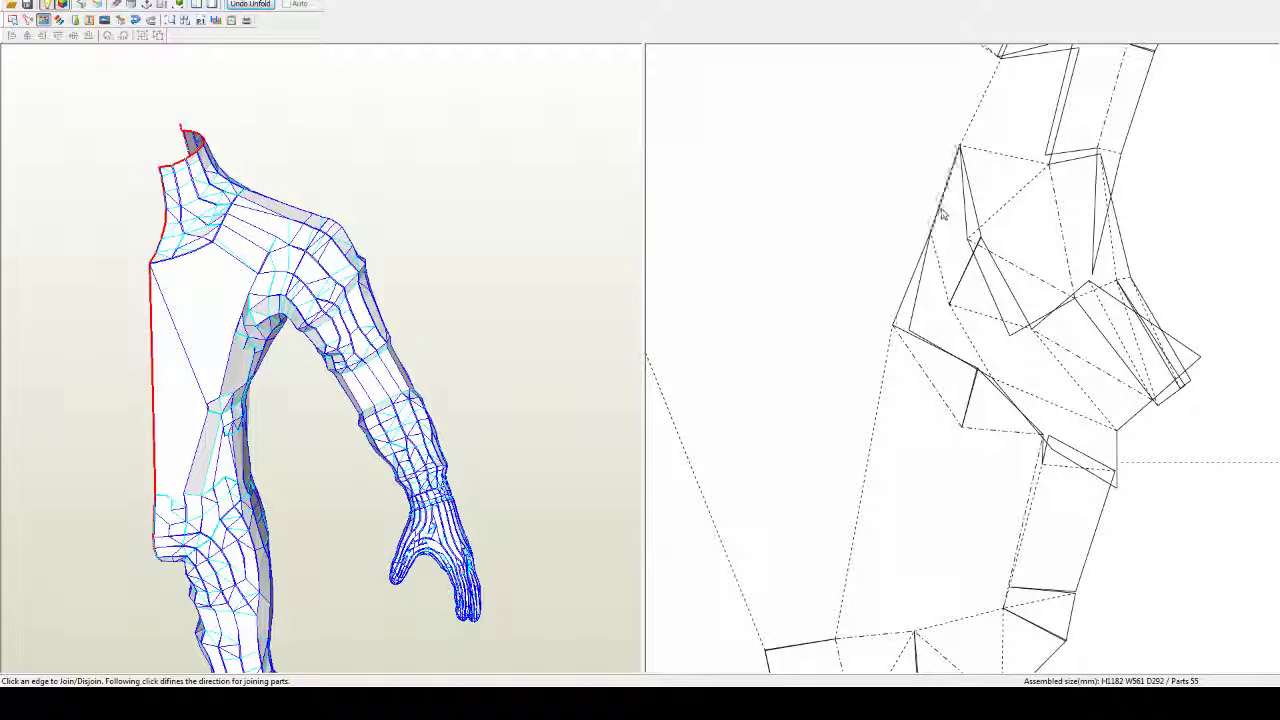
# Step: Detach the overlapping facet group from the armpit piece and rejoin it to the adjoining upper facets
pyautogui.moveTo(1009, 414); pyautogui.dragTo(974, 430, button='middle')
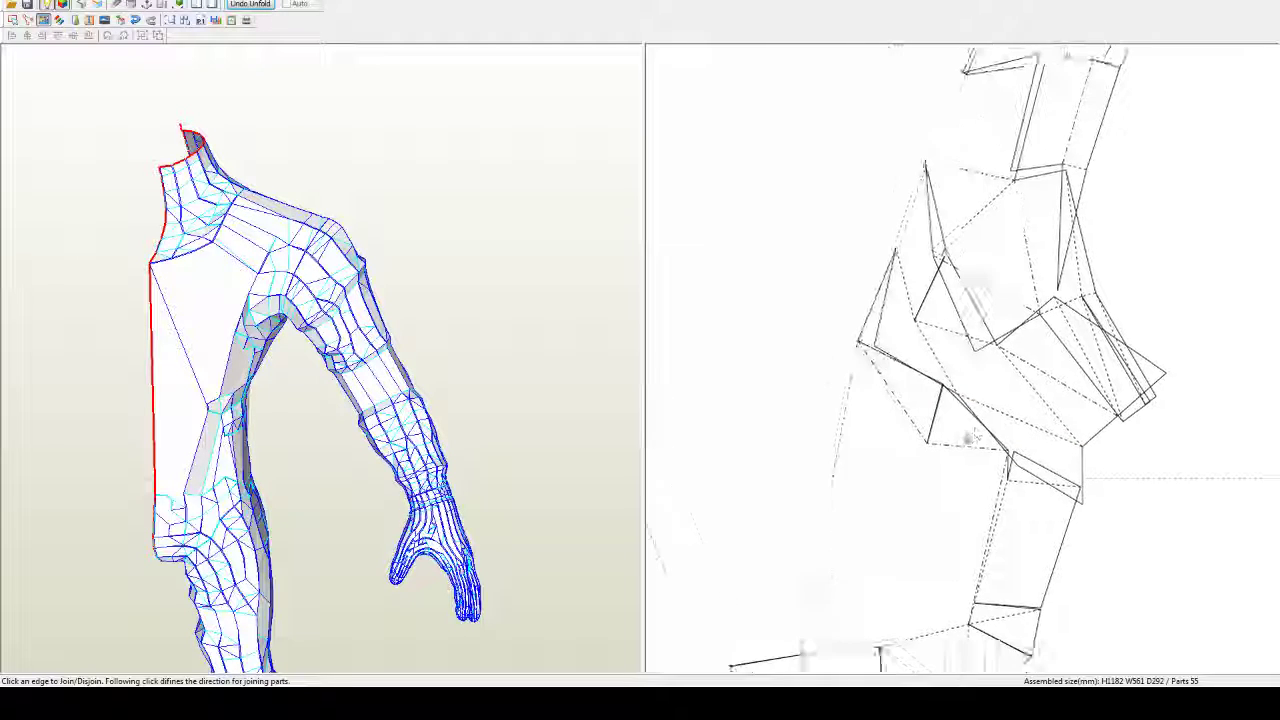
pyautogui.click(982, 408)
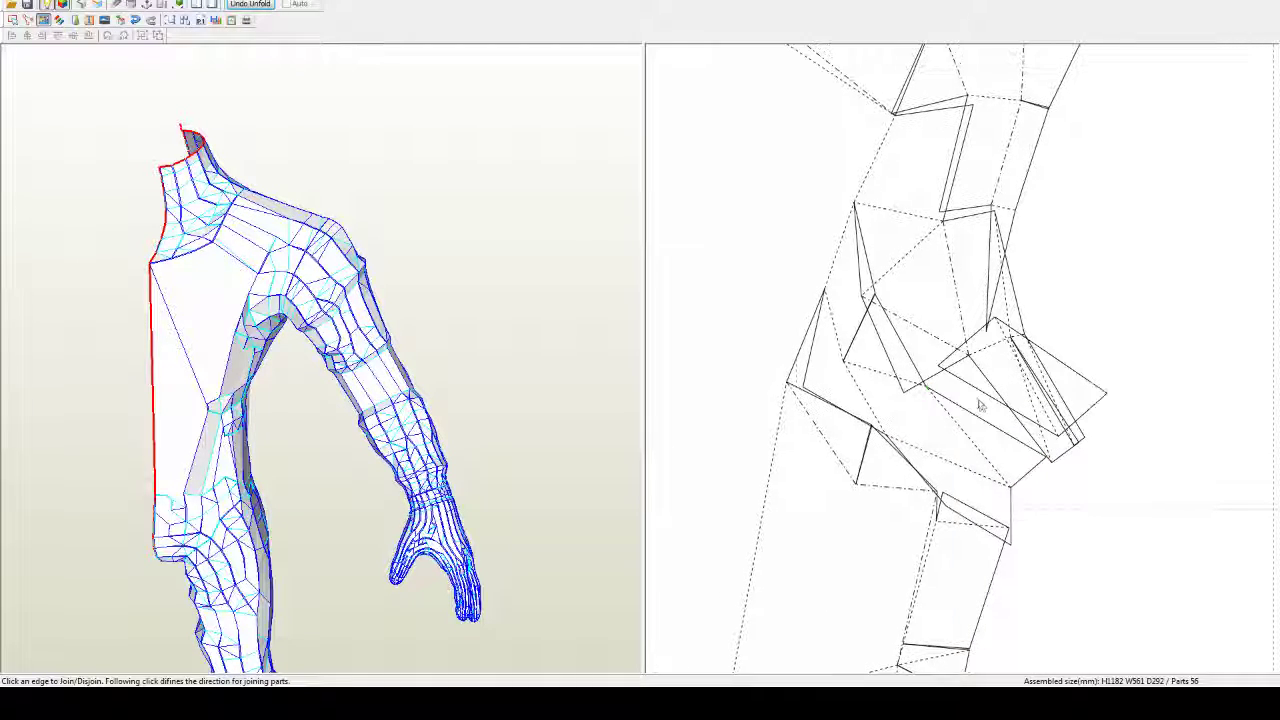
pyautogui.click(937, 385)
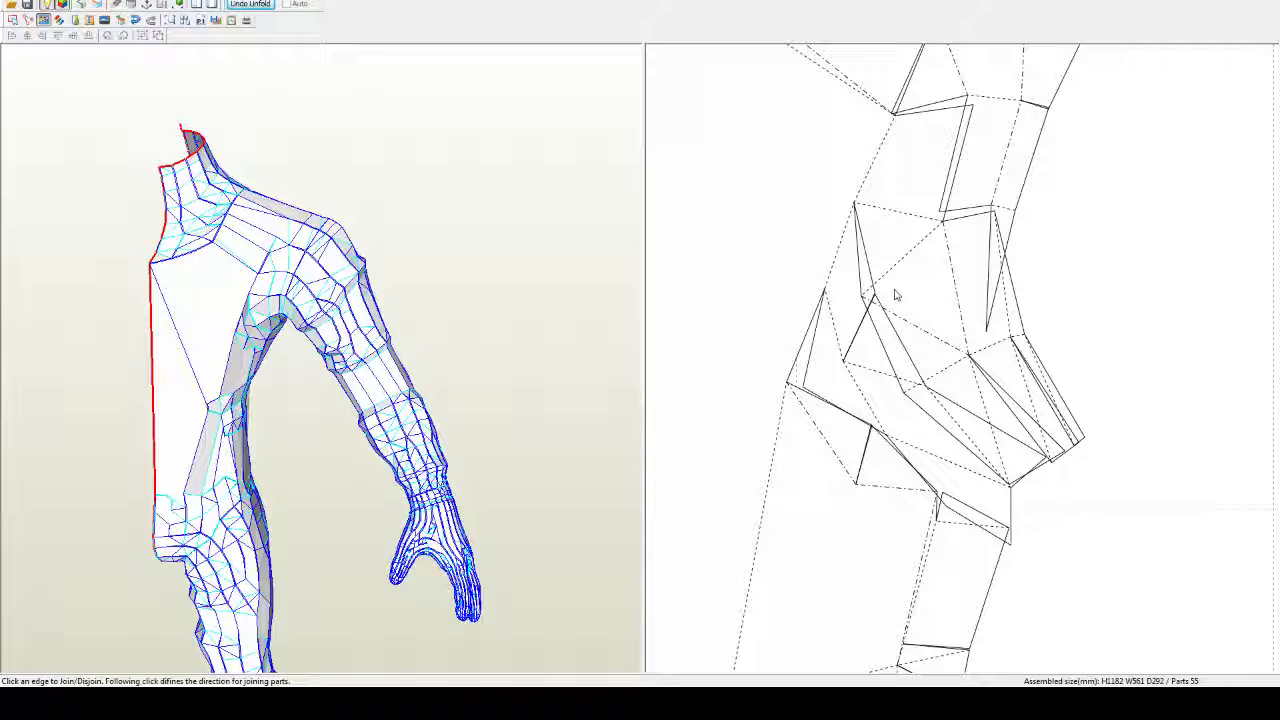
# Step: Rejoin the upper armpit facets along their torso-side edge and attach the thin outer flap to its neighbouring facet
pyautogui.click(877, 211)
pyautogui.click(872, 263)
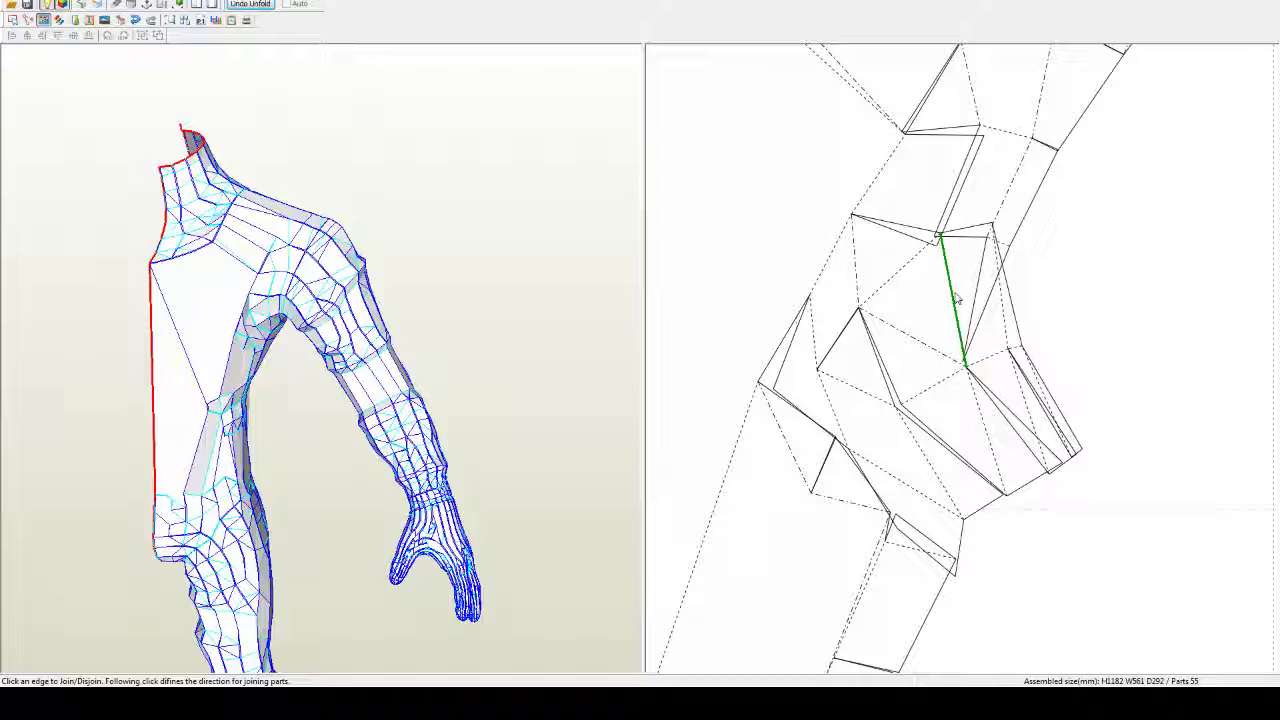
pyautogui.click(1015, 312)
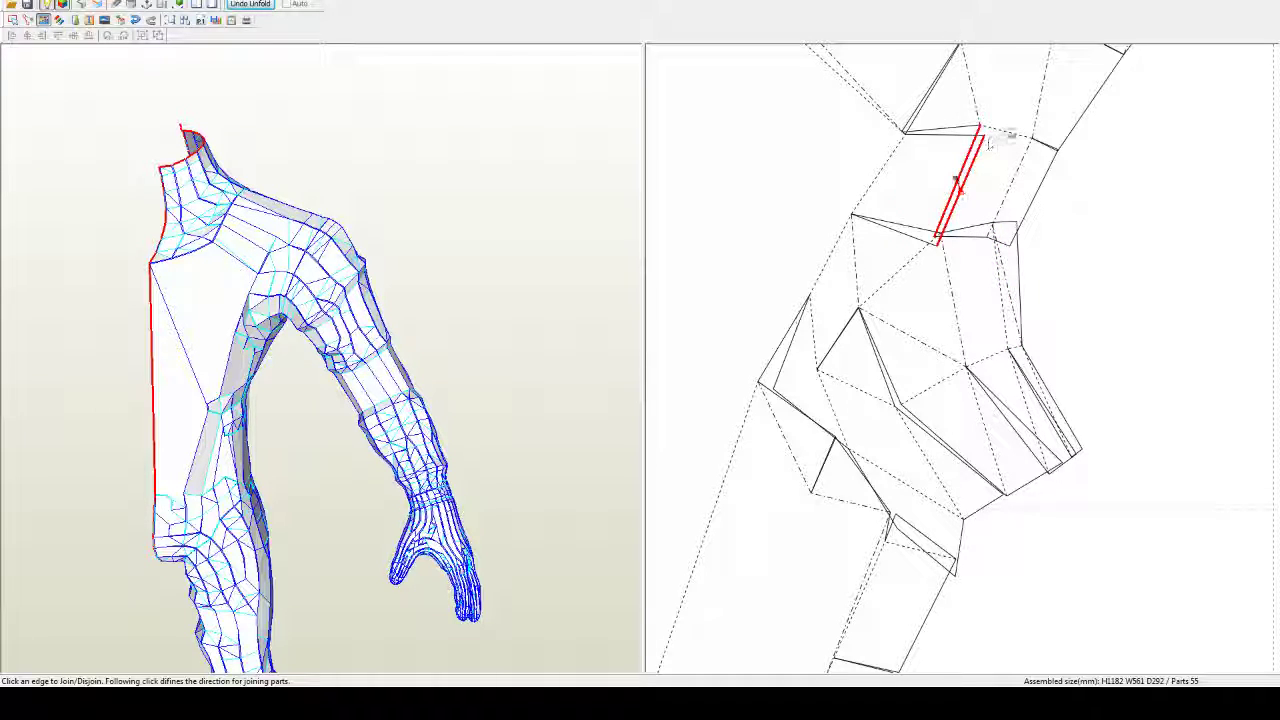
# Step: Join the two-panel segment above the armpit to its neighbouring quad and free the combined band from the torso panel
pyautogui.click(1010, 135)
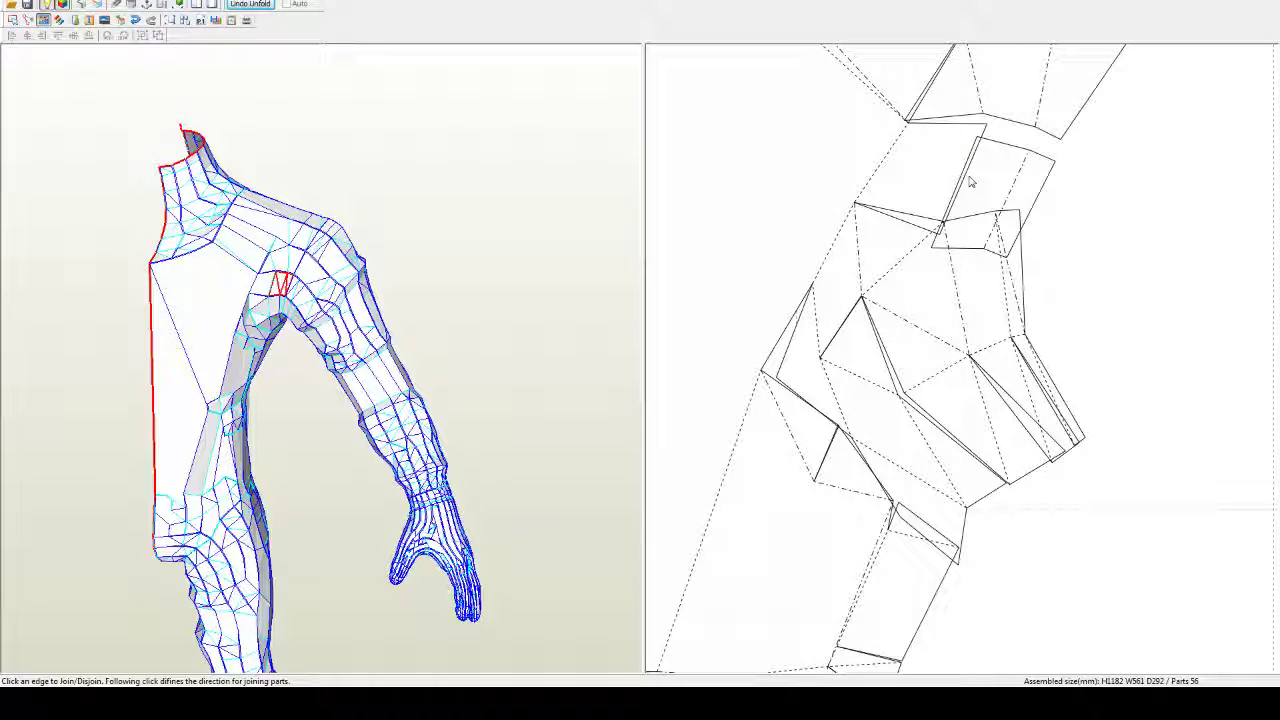
pyautogui.click(969, 181)
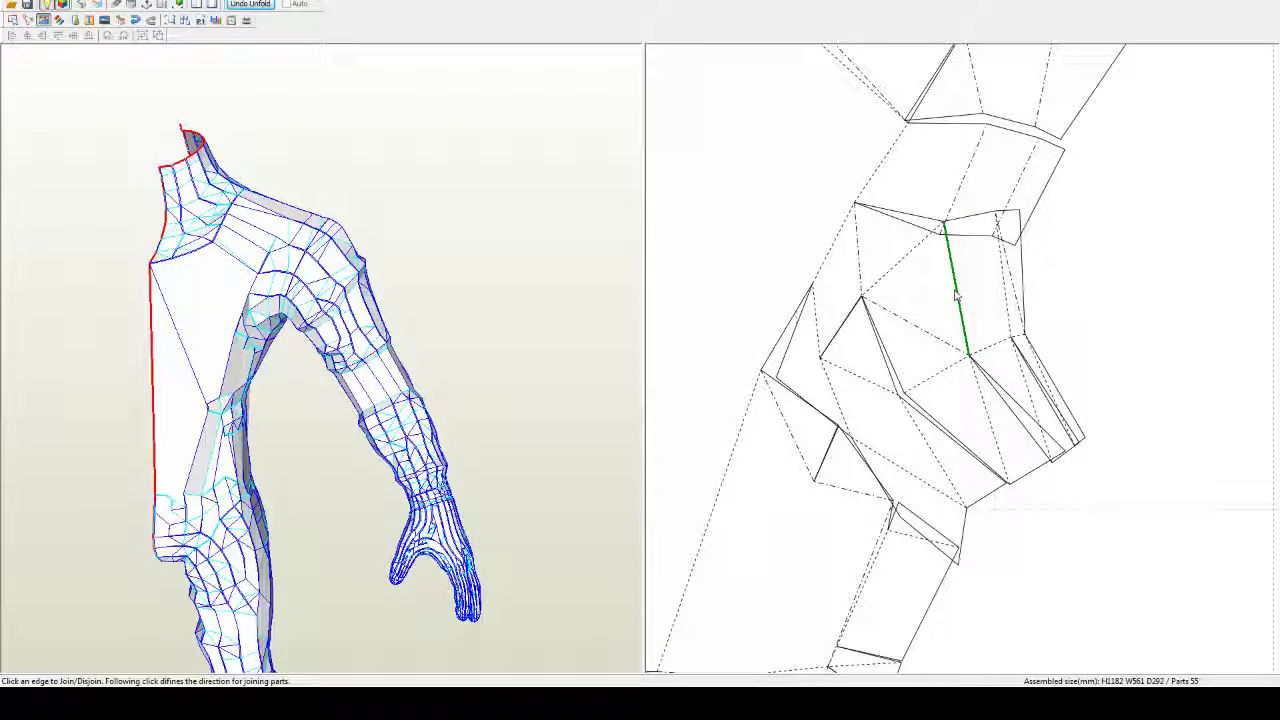
pyautogui.click(878, 176)
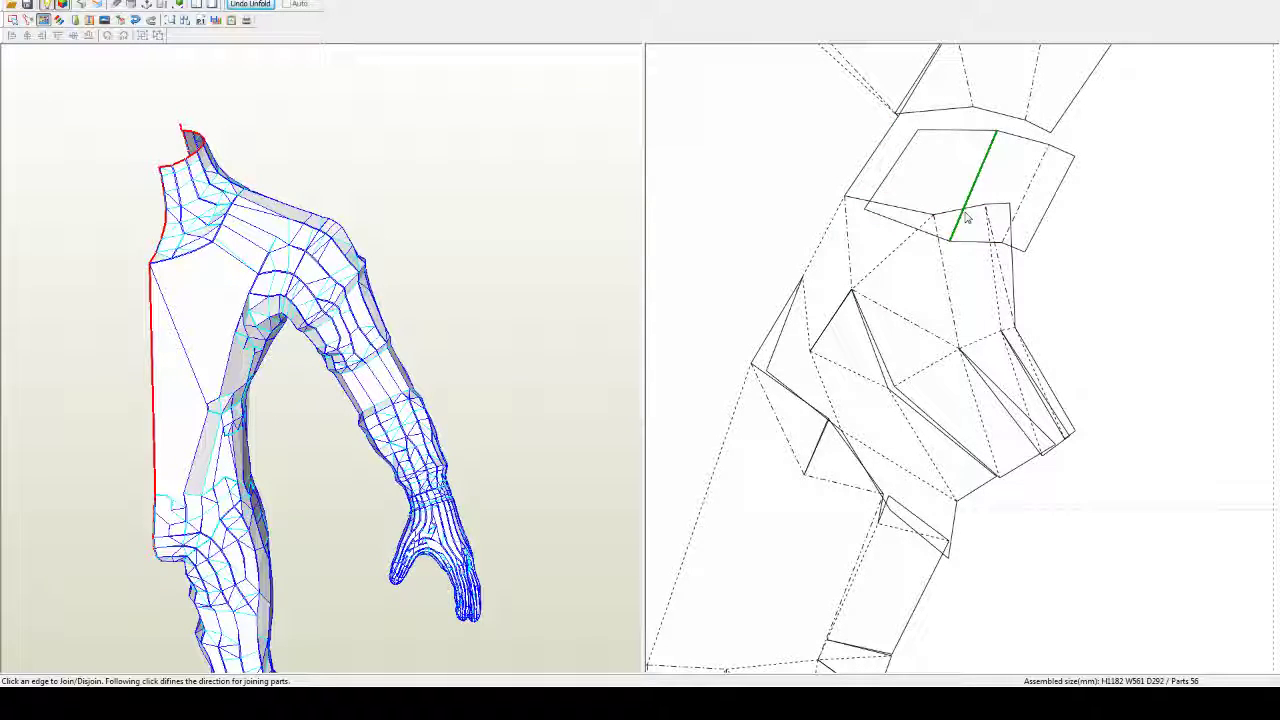
# Step: Join the freed three-panel band to the end of the shoulder strip above after trying it on the armpit facets below
pyautogui.click(968, 213)
pyautogui.click(968, 213)
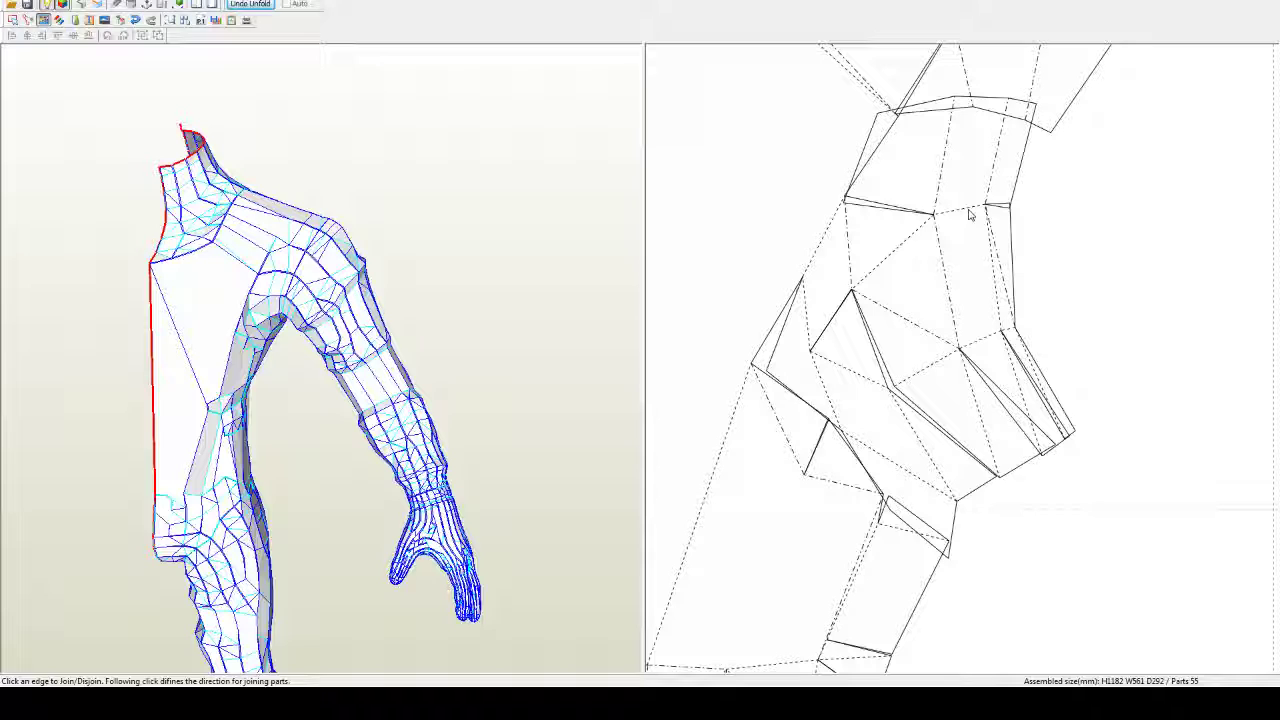
pyautogui.click(968, 210)
pyautogui.click(999, 115)
pyautogui.click(999, 115)
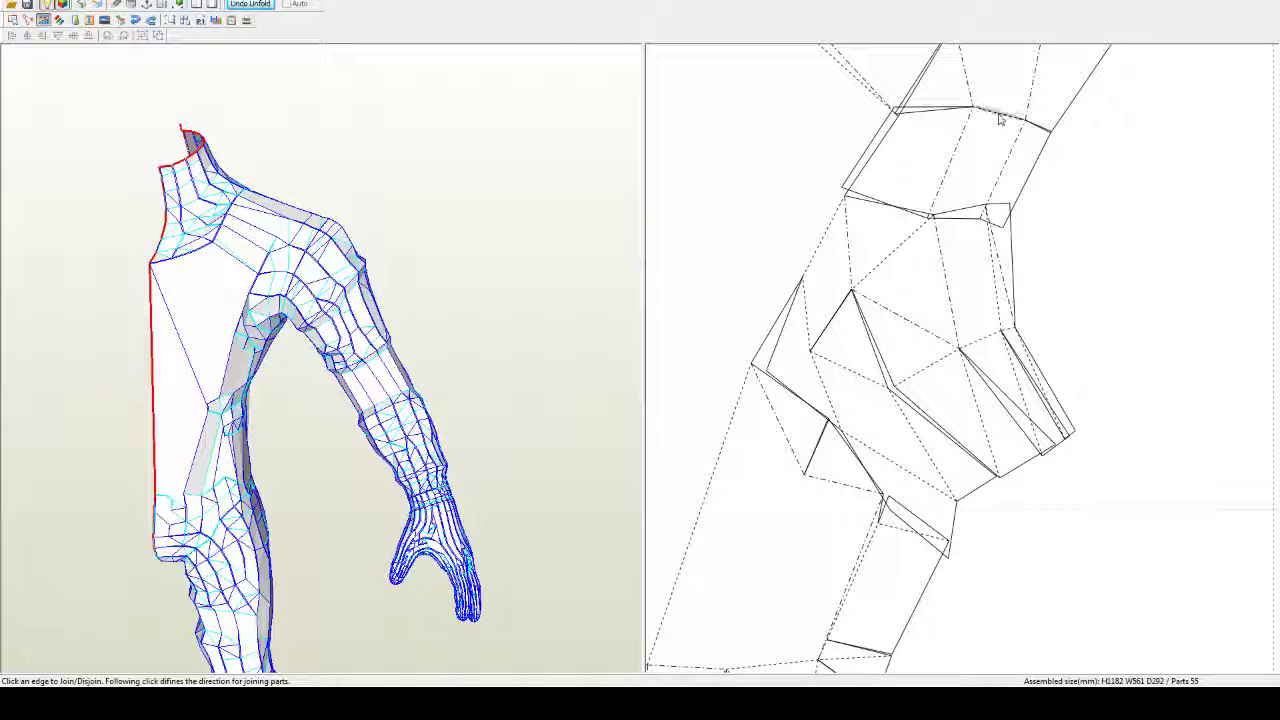
# Step: Rotate the front torso piece about its upper centre corner so its long centre edge is vertical
pyautogui.moveTo(979, 134); pyautogui.dragTo(983, 352, button='middle')
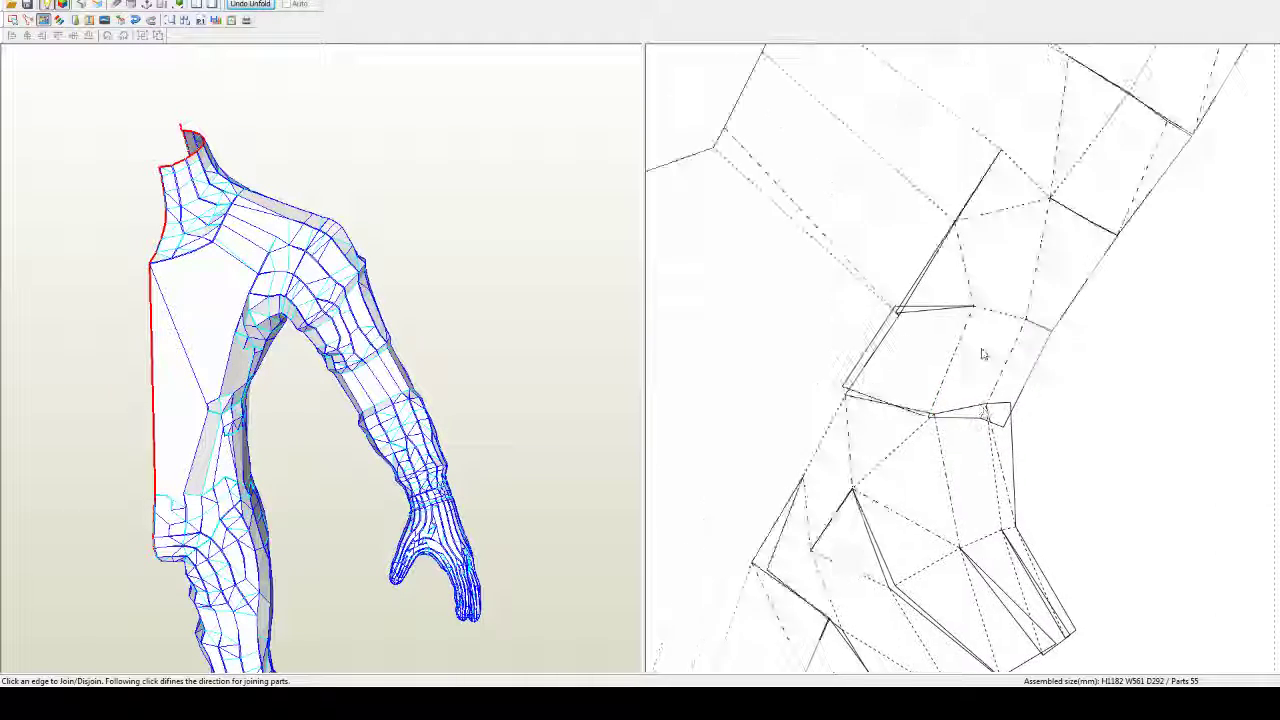
pyautogui.scroll(-4, 983, 352)
pyautogui.scroll(-2, 984, 355)
pyautogui.moveTo(960, 474); pyautogui.dragTo(1022, 332, button='middle')
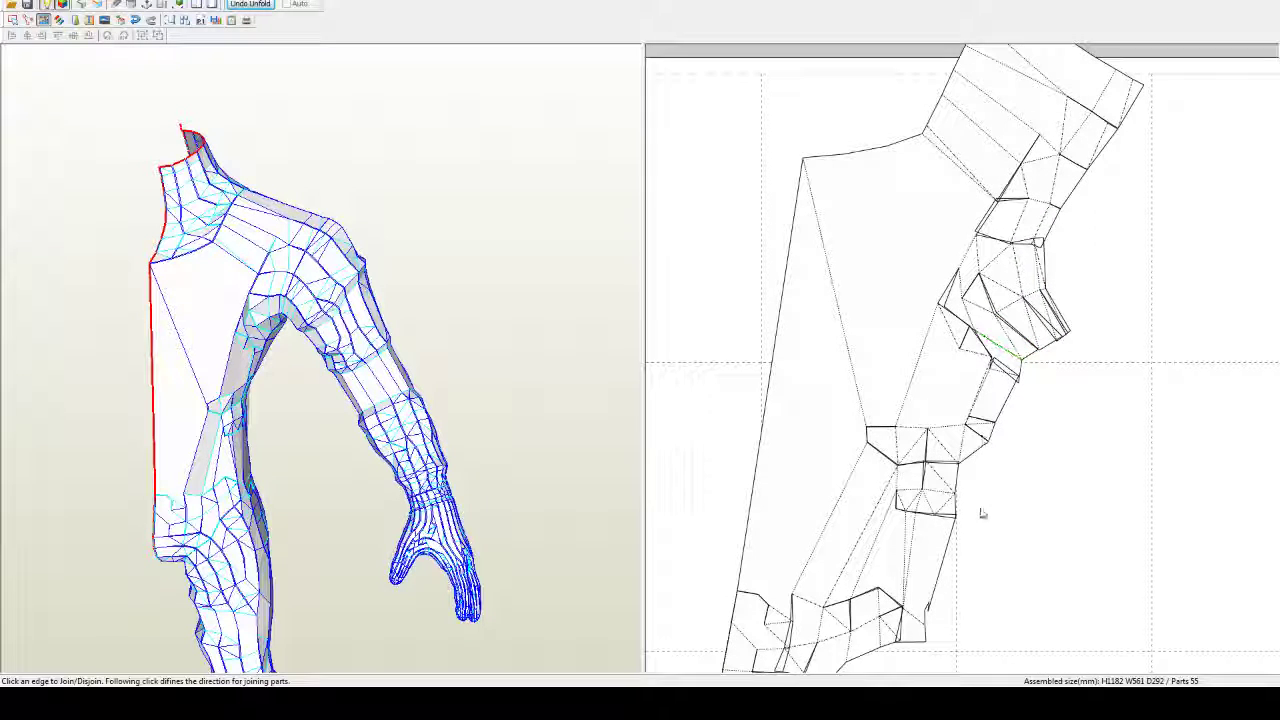
pyautogui.scroll(-3, 1062, 490)
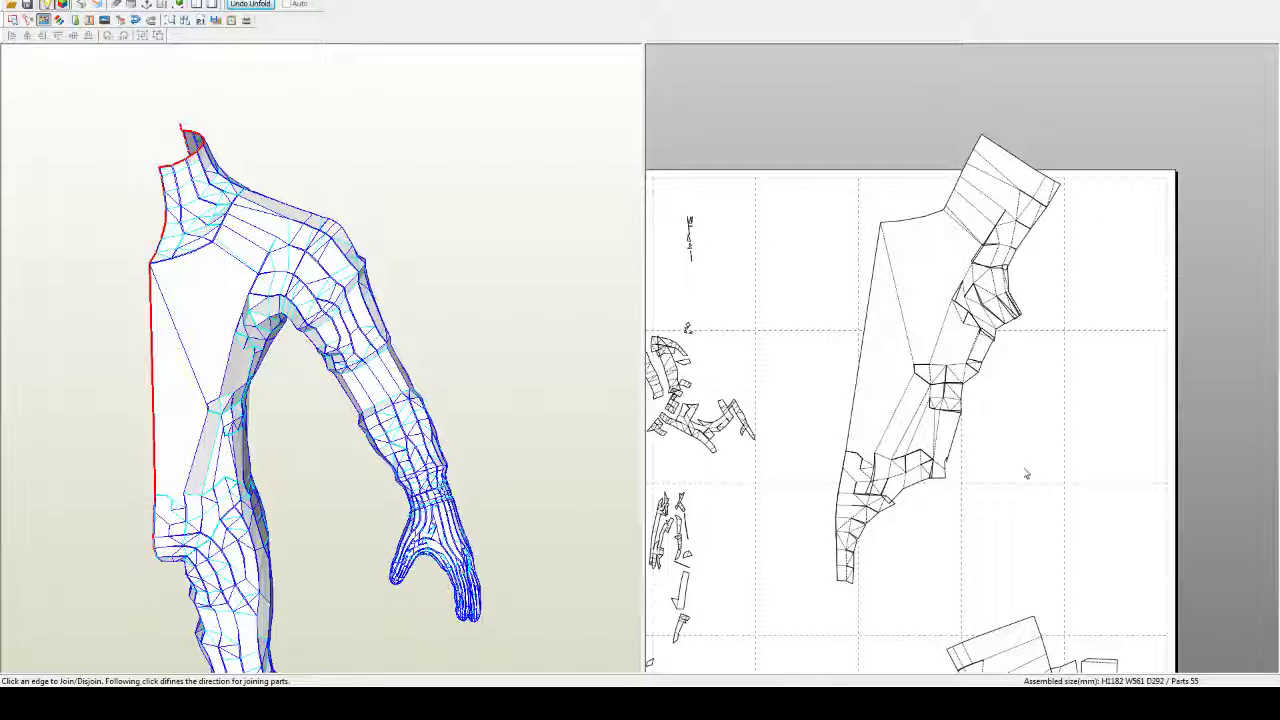
pyautogui.moveTo(1030, 470); pyautogui.dragTo(1025, 415, button='right')
pyautogui.hotkey('ctrl', 'r')
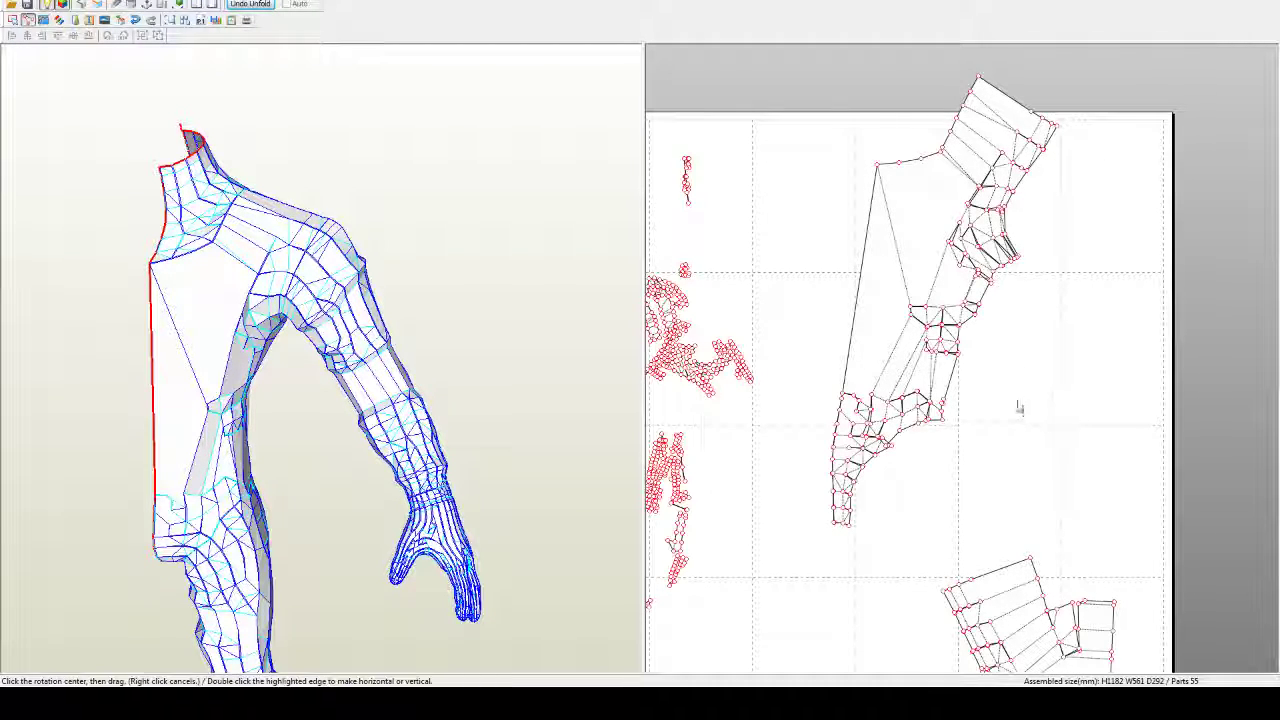
pyautogui.click(877, 165)
pyautogui.doubleClick(845, 367)
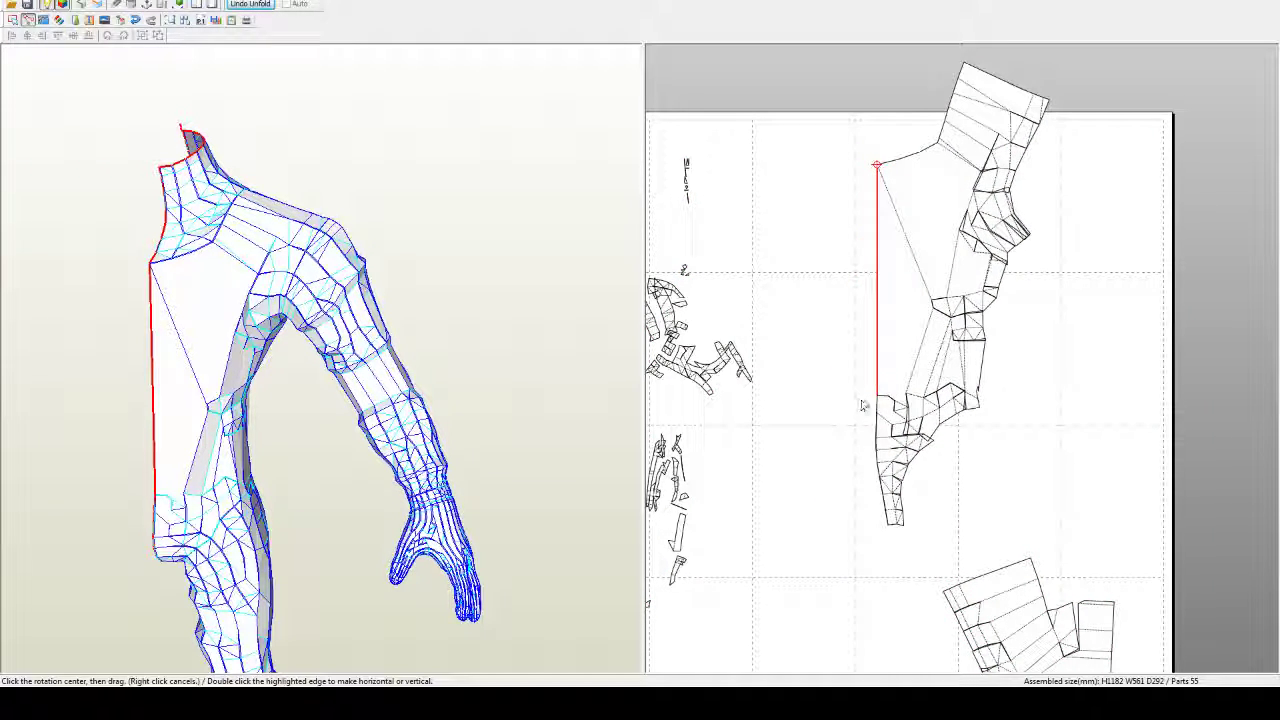
# Step: Reposition the front torso piece and place the back torso piece beside it near the page's upper corner
pyautogui.scroll(-4, 920, 371)
pyautogui.moveTo(920, 371); pyautogui.dragTo(931, 217, button='middle')
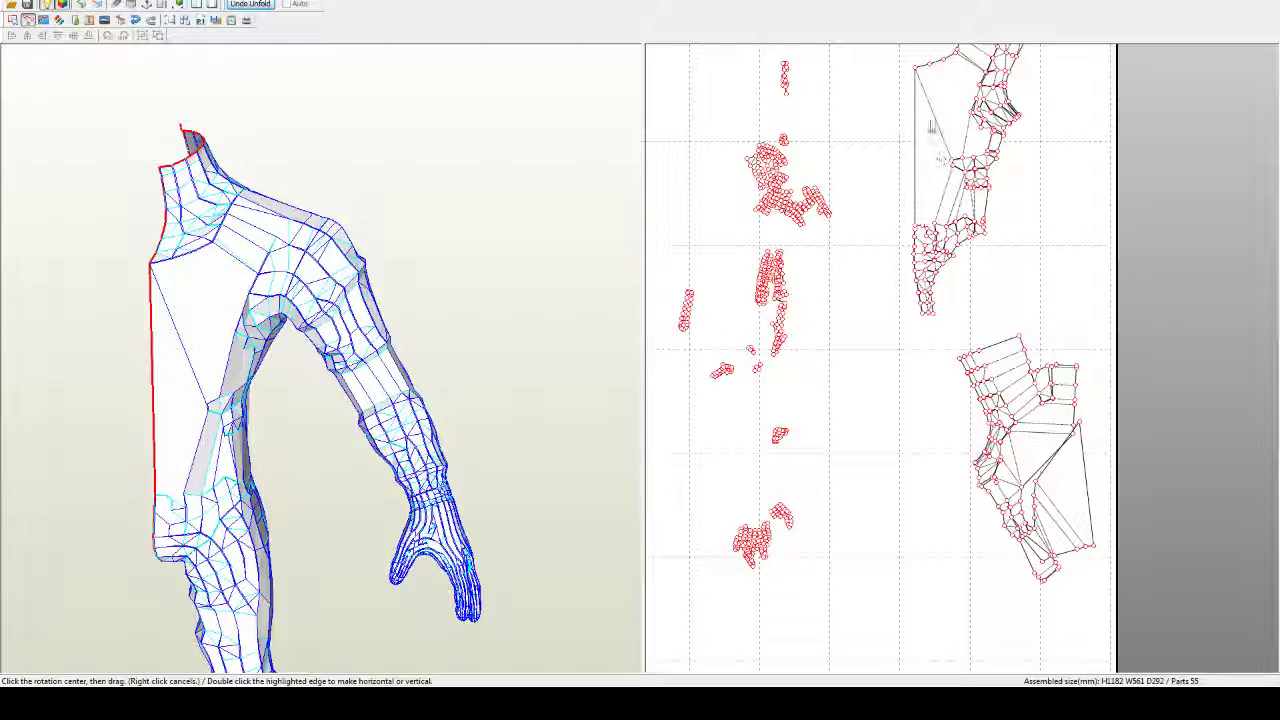
pyautogui.doubleClick(936, 122)
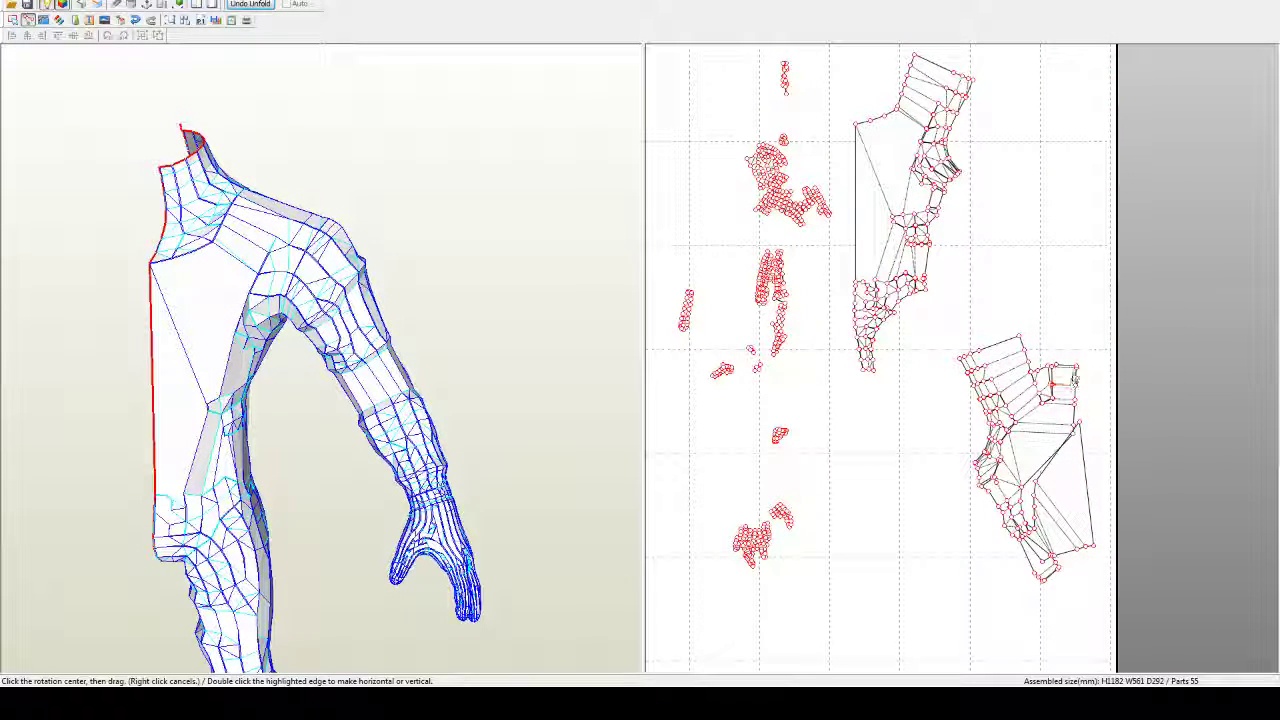
pyautogui.rightClick(1050, 418)
pyautogui.moveTo(1050, 418); pyautogui.dragTo(1069, 141)
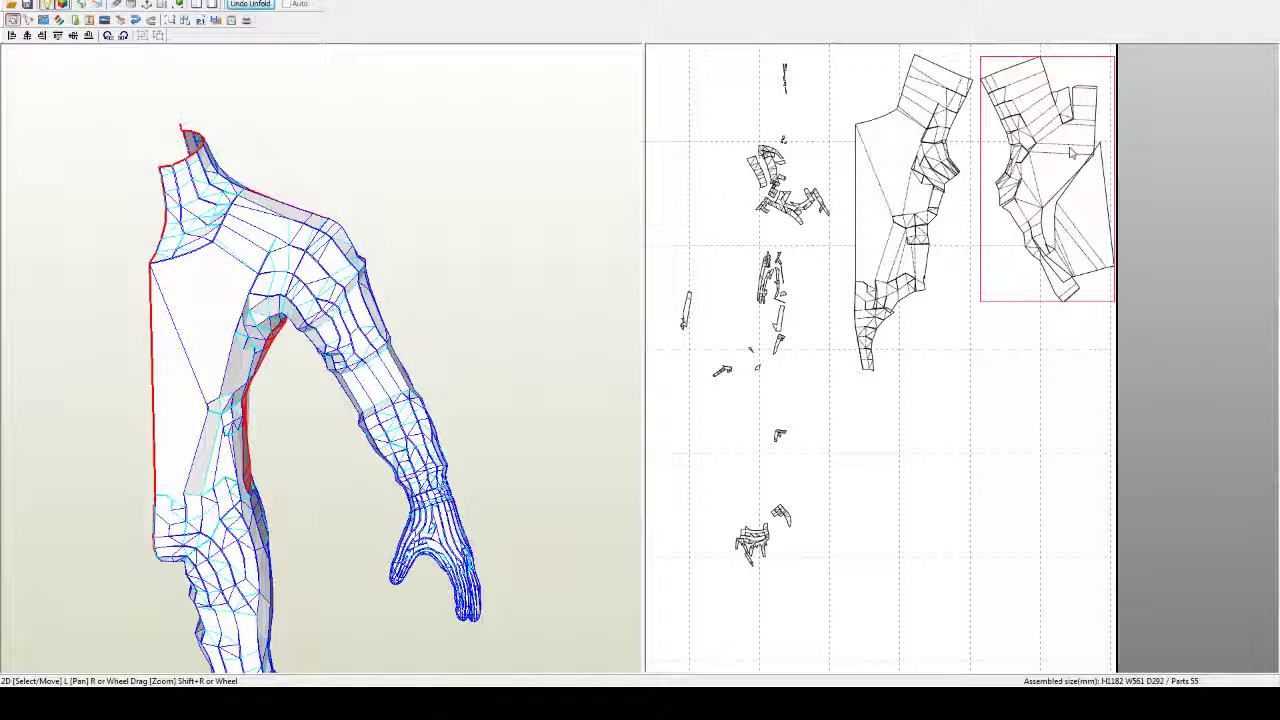
# Step: Move the two neck pieces directly above the front and back torso pieces
pyautogui.moveTo(1017, 396); pyautogui.dragTo(1066, 430, button='middle')
pyautogui.scroll(-4, 1066, 433)
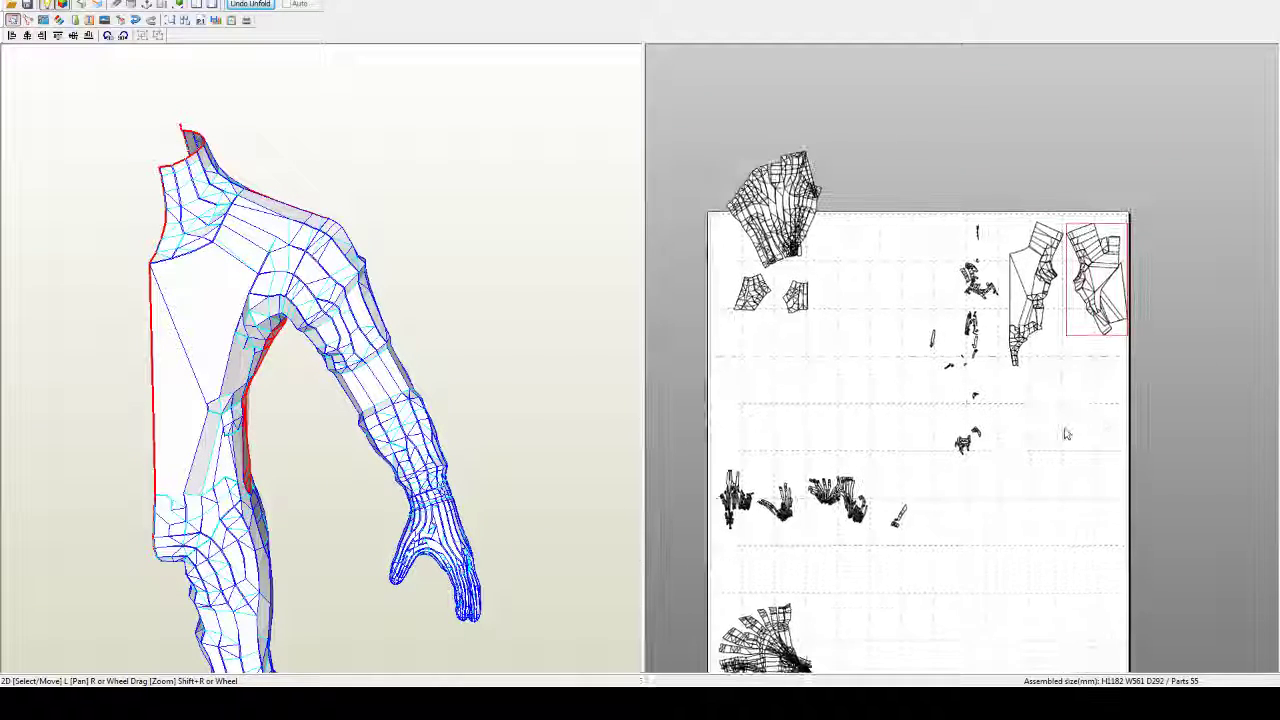
pyautogui.click(825, 339)
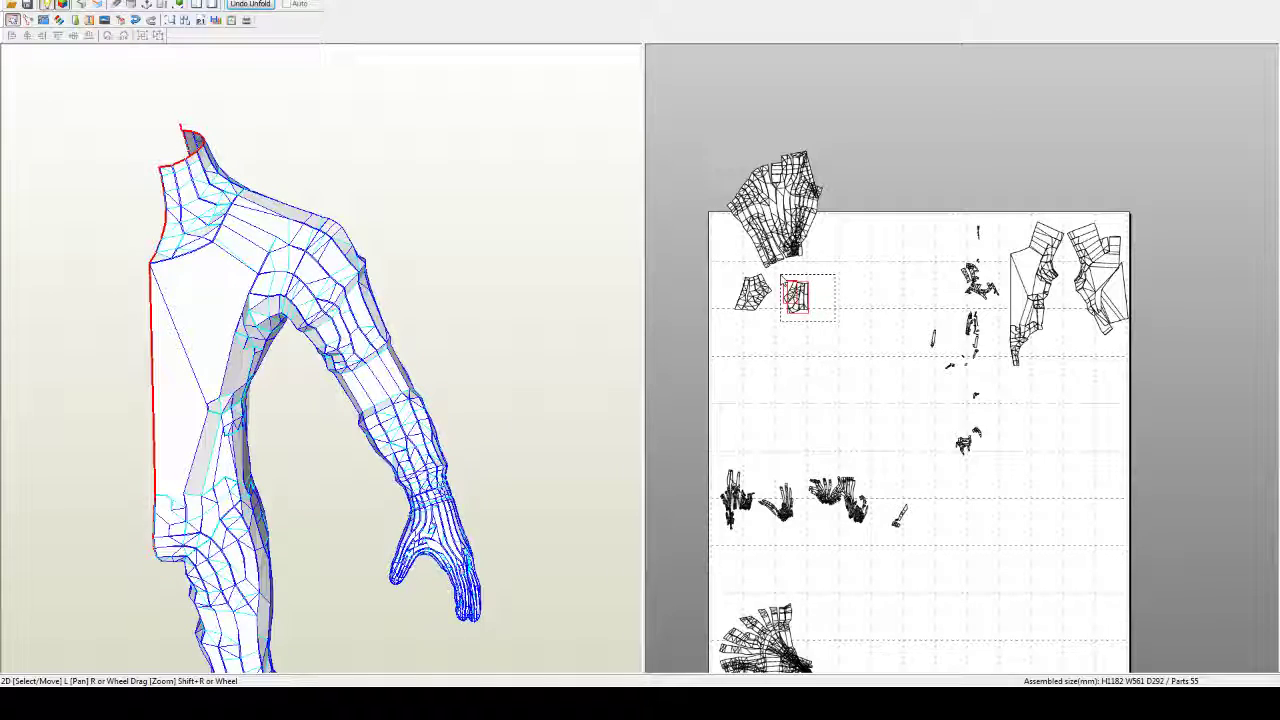
pyautogui.moveTo(828, 290); pyautogui.dragTo(1017, 201)
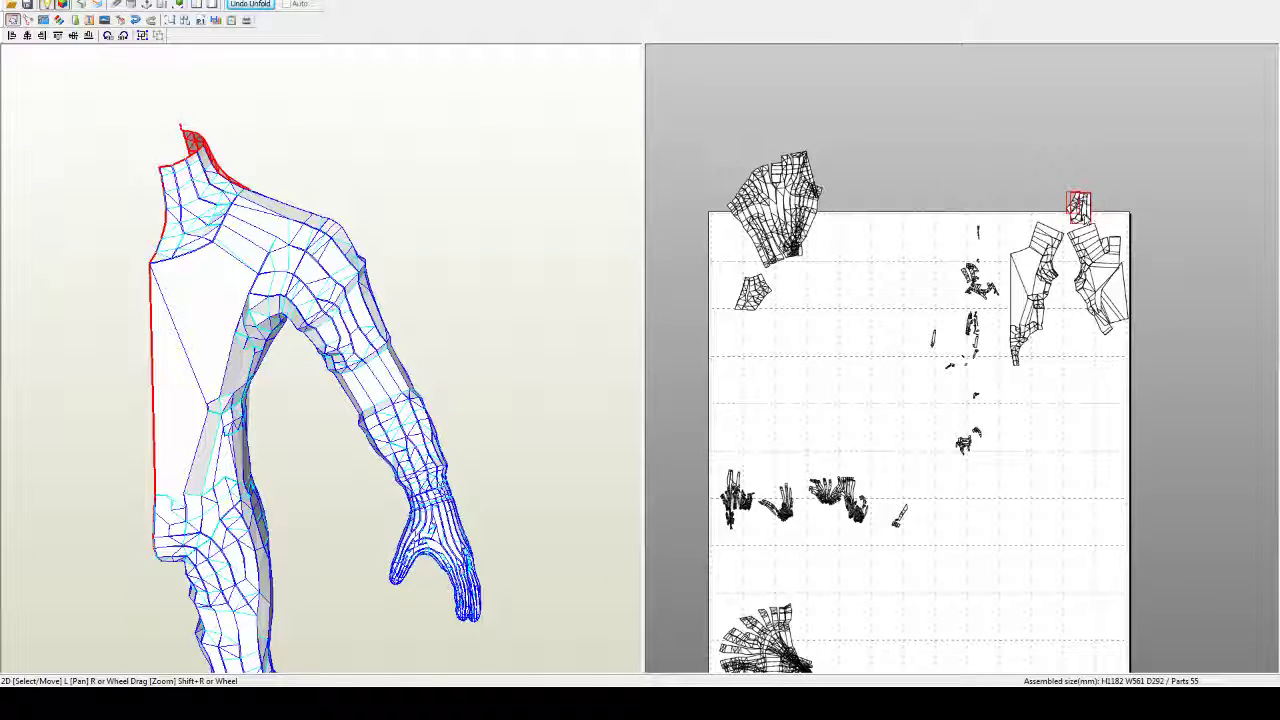
pyautogui.click(755, 292)
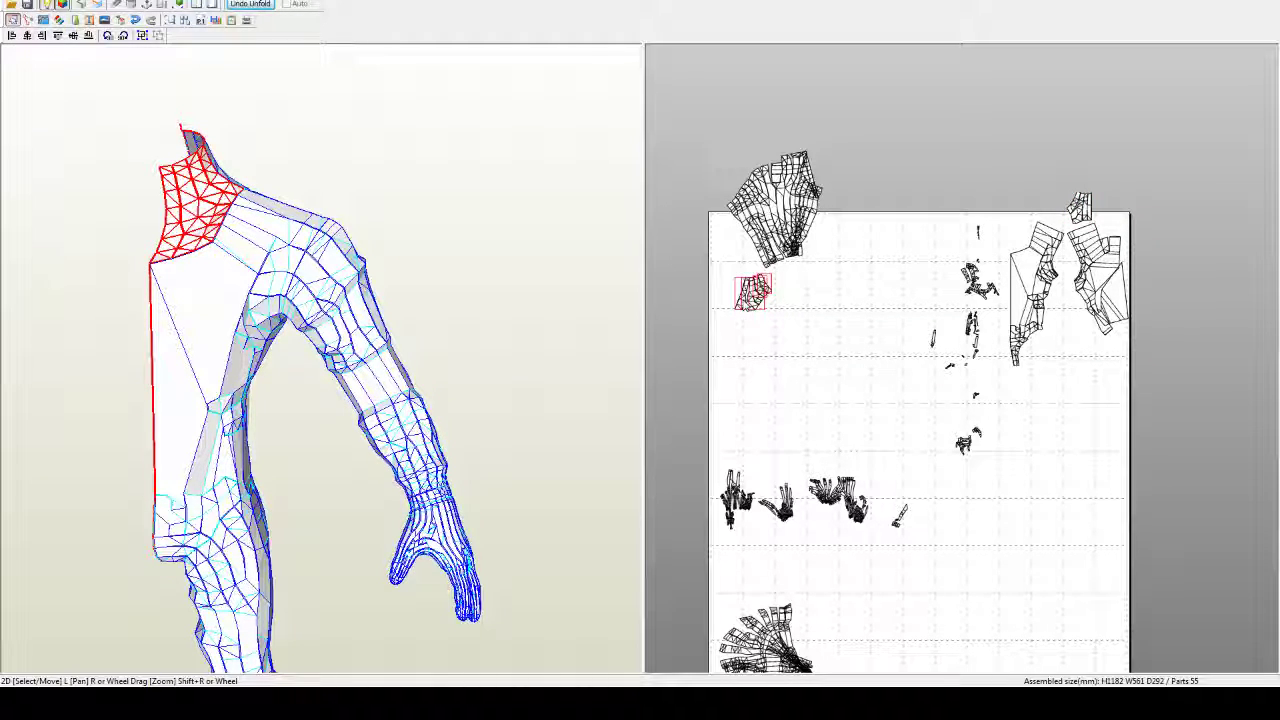
pyautogui.moveTo(843, 243); pyautogui.dragTo(1042, 193)
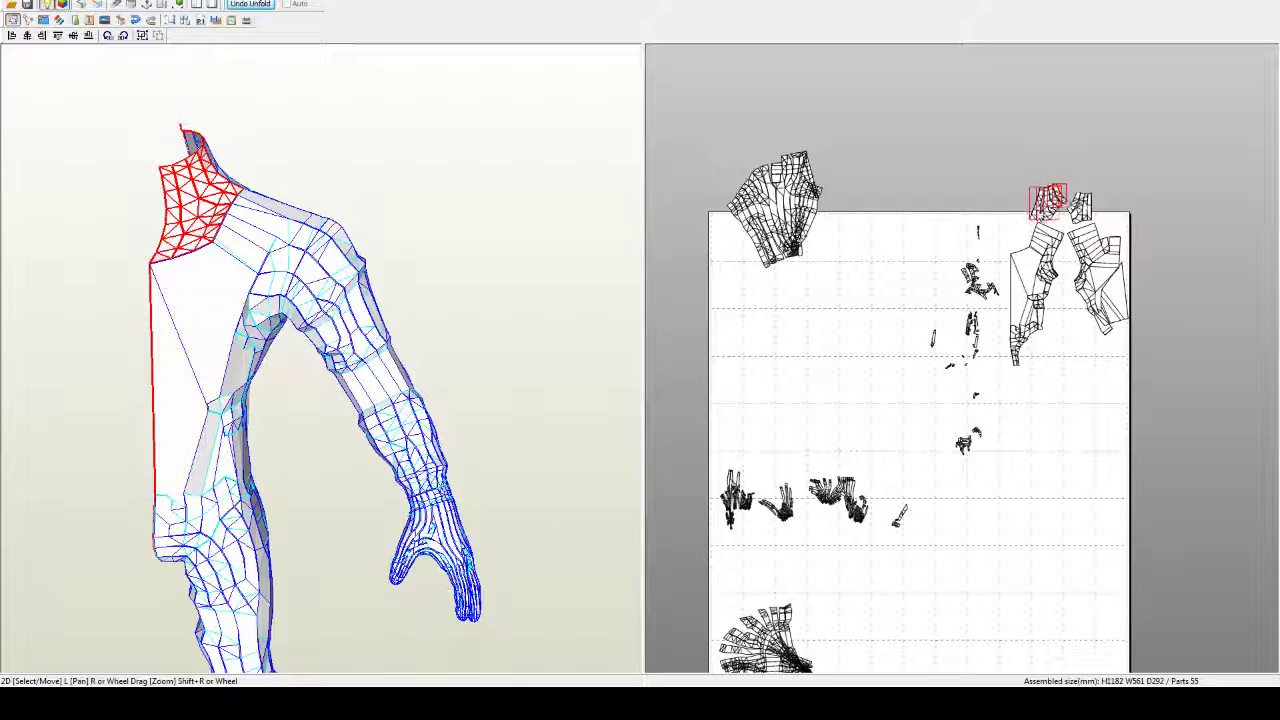
pyautogui.click(1099, 186)
pyautogui.moveTo(1073, 213); pyautogui.dragTo(1067, 222)
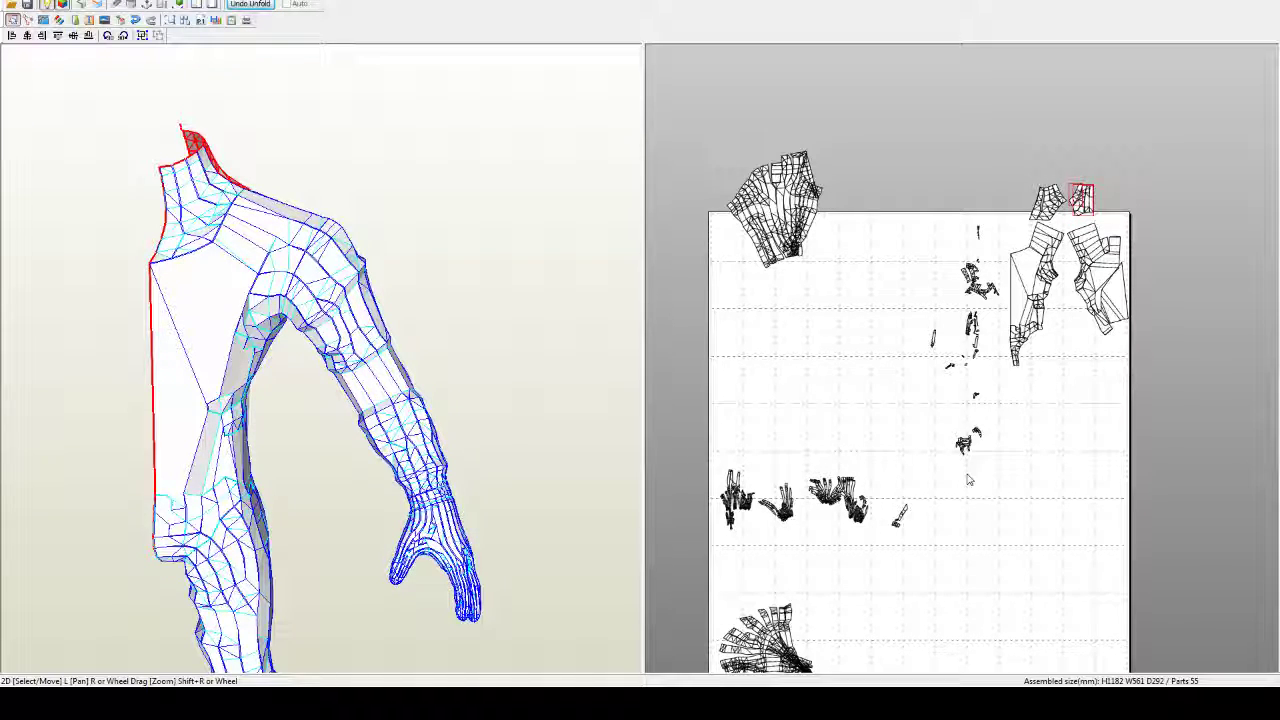
# Step: Move the small hand and forearm fragments close to the hand pieces, placing the upper fragments above the hands
pyautogui.scroll(2, 955, 380)
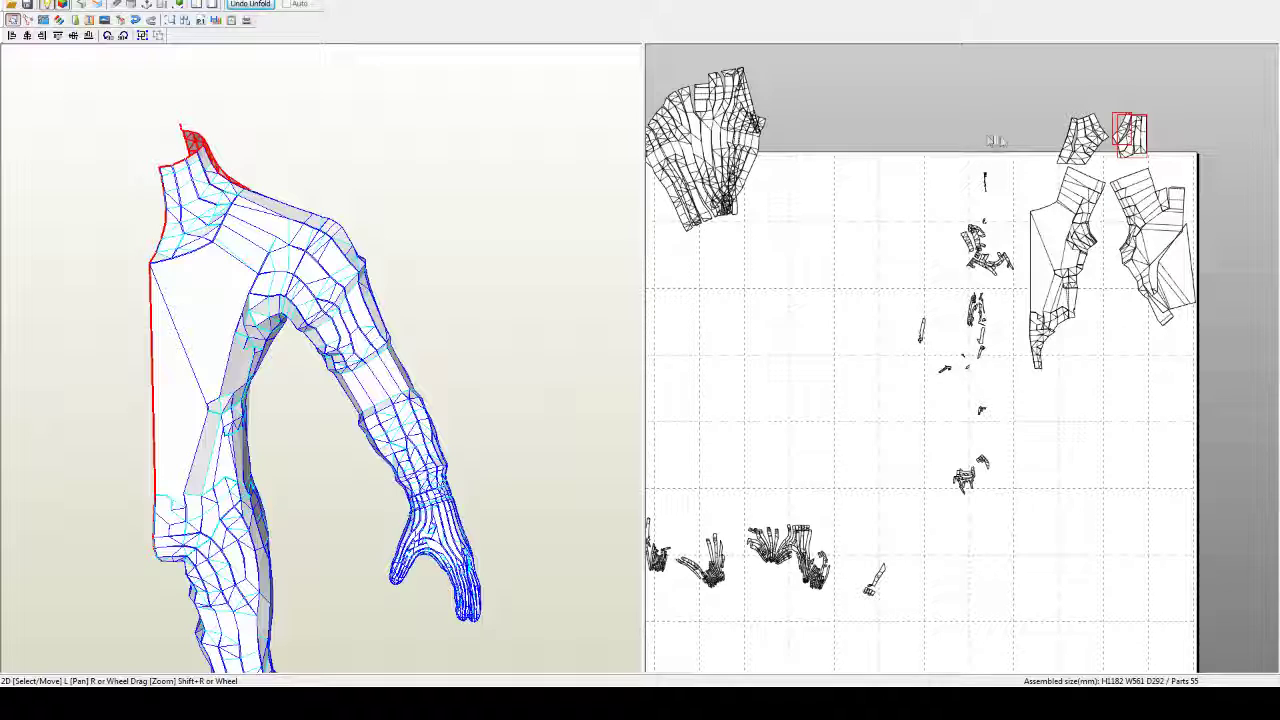
pyautogui.moveTo(1013, 148); pyautogui.dragTo(898, 510)
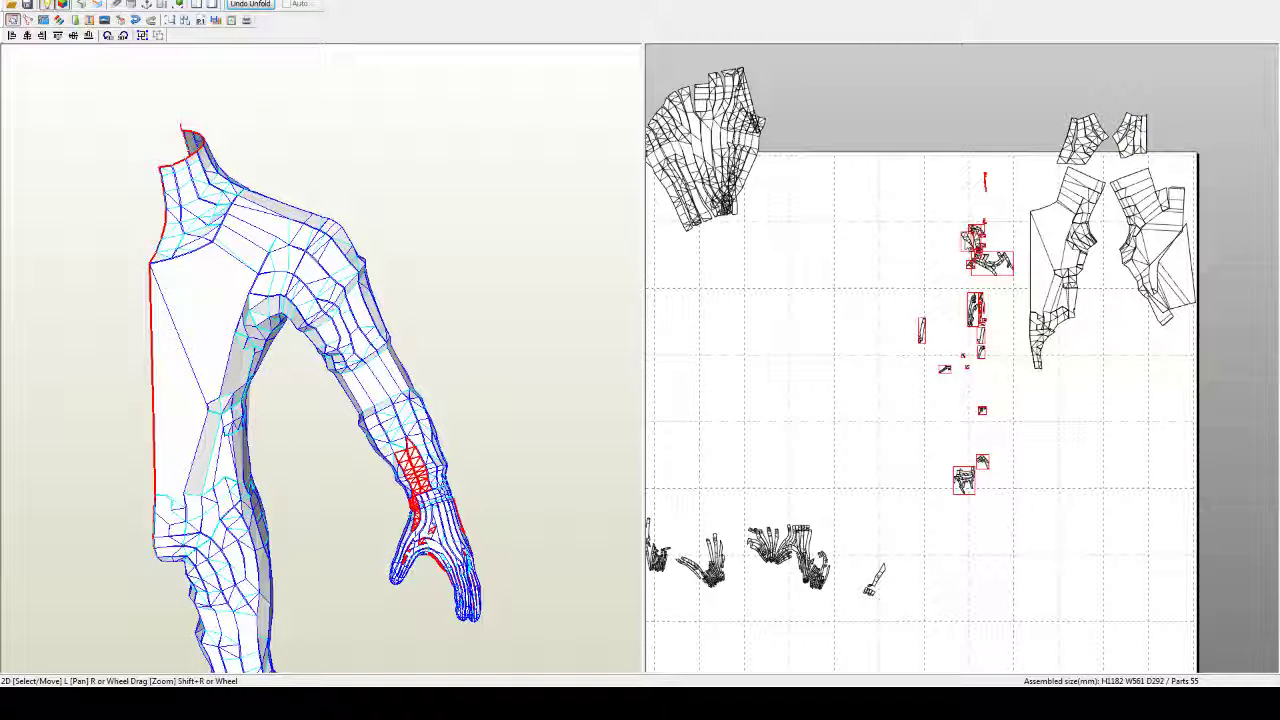
pyautogui.moveTo(975, 320); pyautogui.dragTo(846, 475)
pyautogui.moveTo(896, 586); pyautogui.dragTo(951, 472, button='middle')
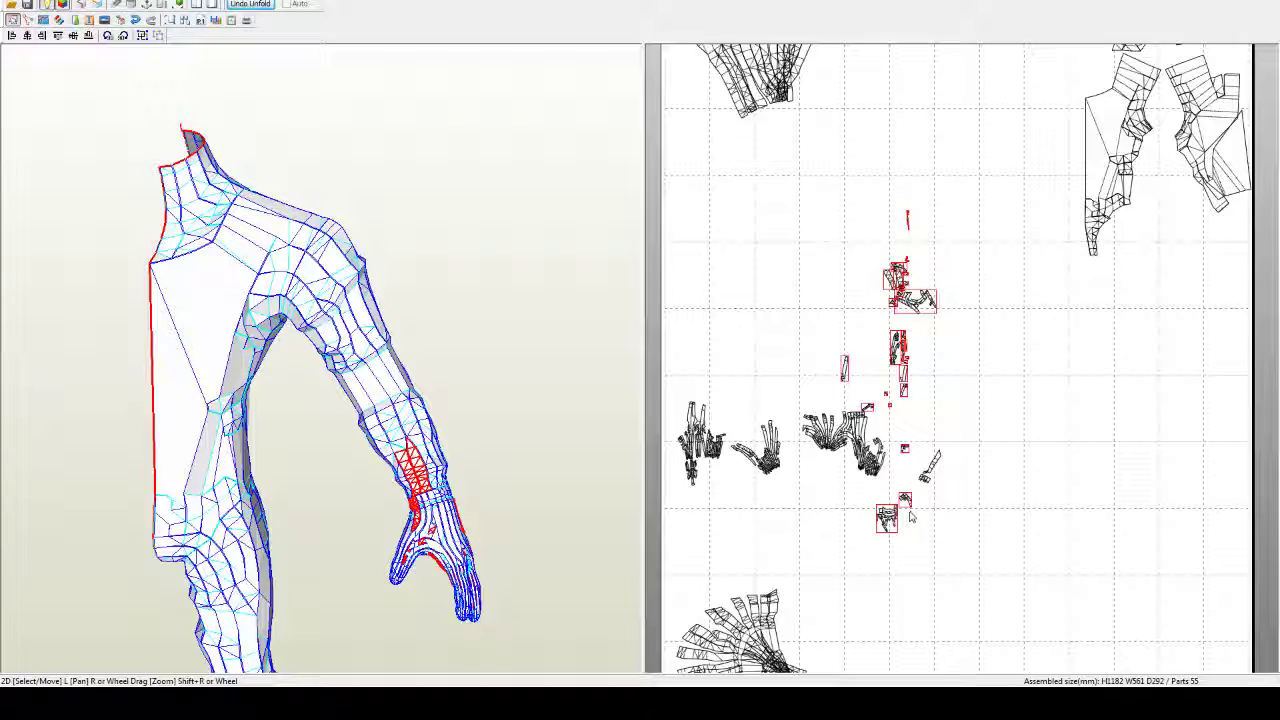
pyautogui.click(923, 223)
pyautogui.moveTo(893, 201); pyautogui.dragTo(855, 380)
pyautogui.moveTo(857, 229); pyautogui.dragTo(790, 410)
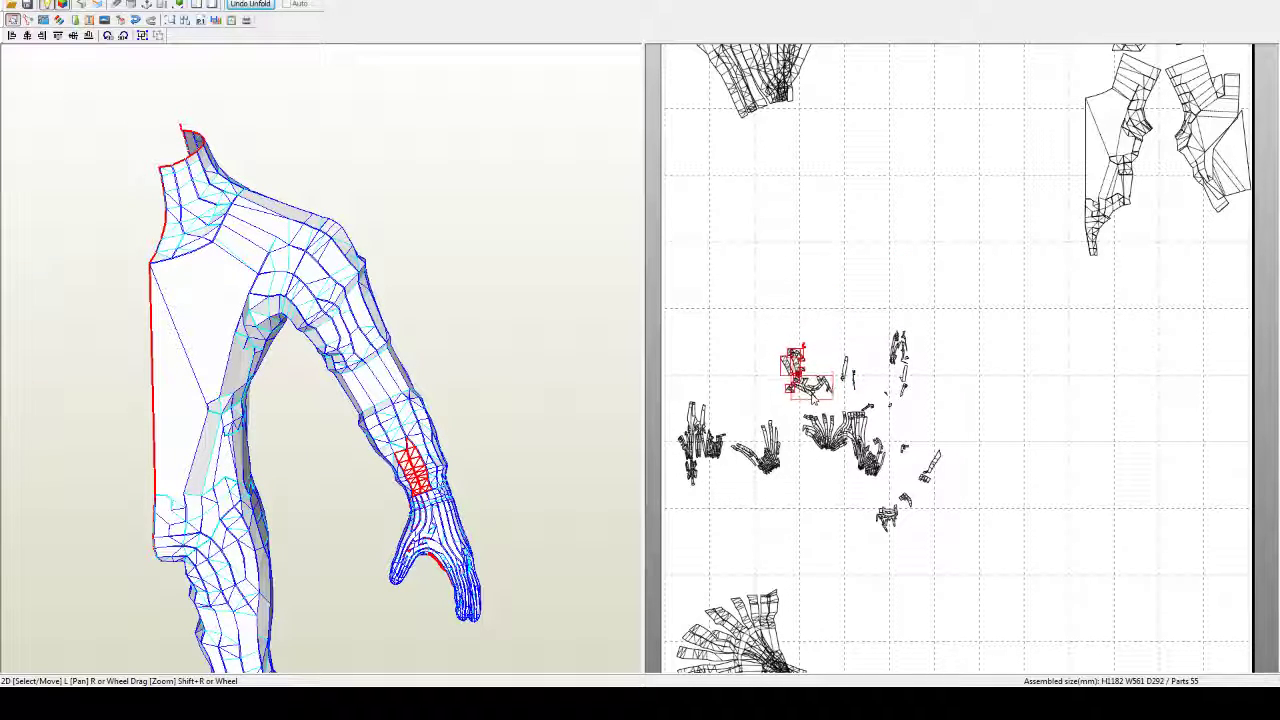
# Step: Bring the large leg piece fully onto the page and place the fan-shaped arm piece next to it
pyautogui.scroll(-3, 951, 491)
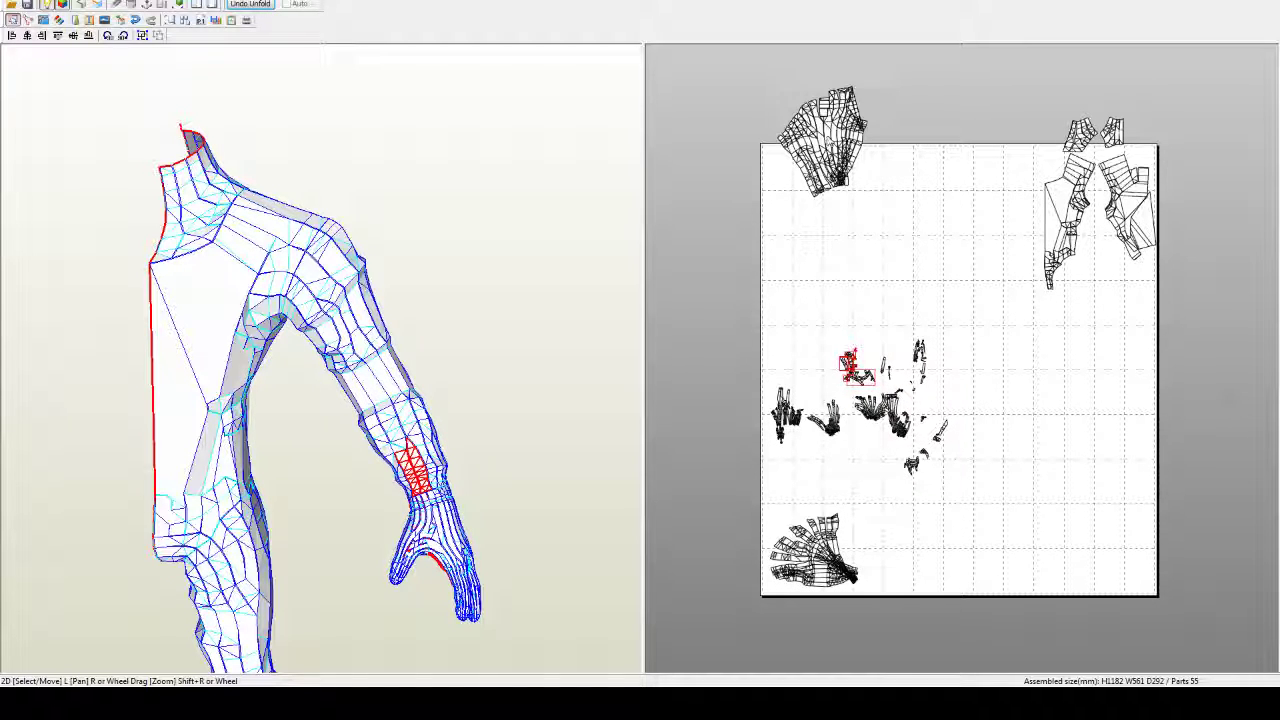
pyautogui.moveTo(822, 140); pyautogui.dragTo(823, 198)
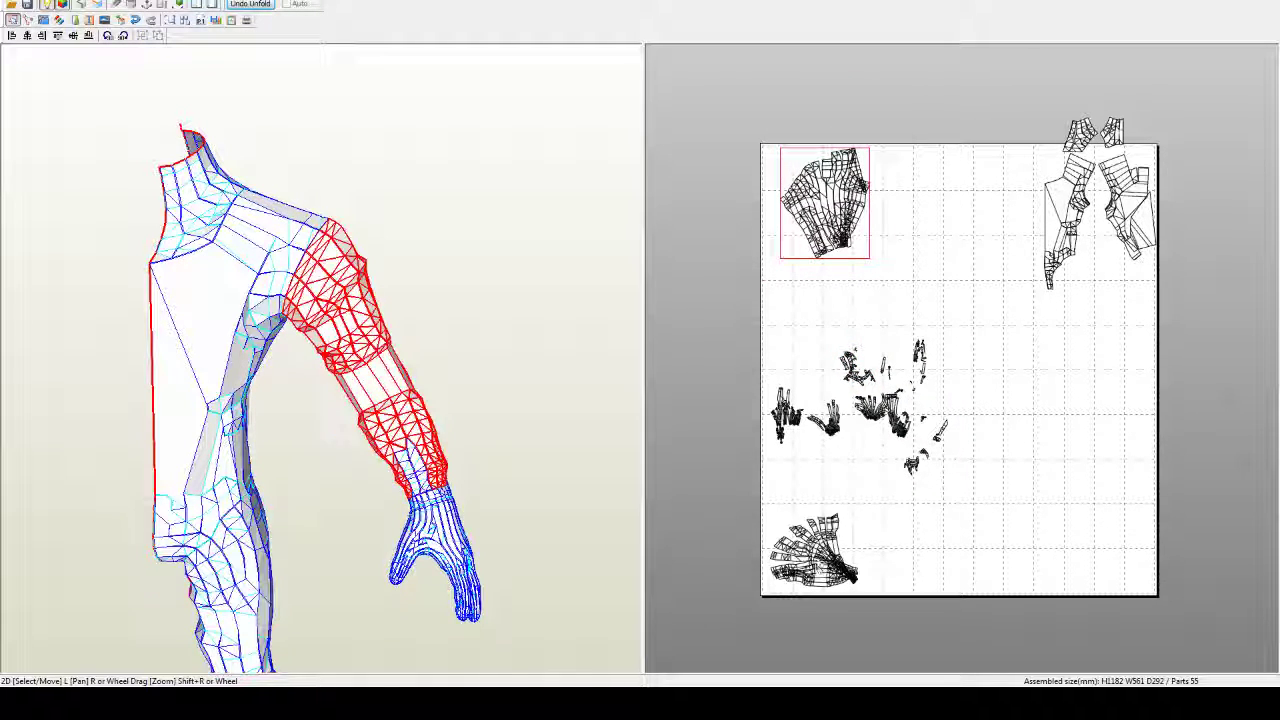
pyautogui.moveTo(812, 585); pyautogui.dragTo(923, 250)
# Step: Move the large leg piece to the free area below the two torso pieces
pyautogui.scroll(3, 940, 394)
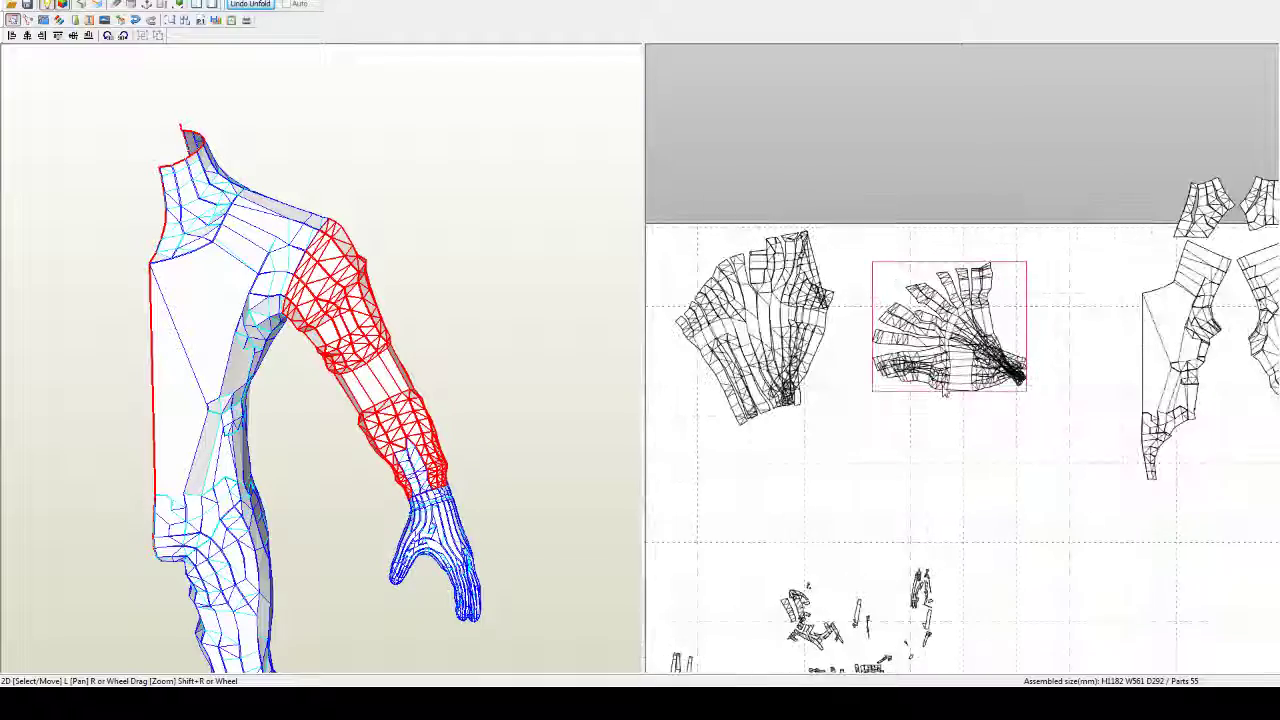
pyautogui.moveTo(946, 406); pyautogui.dragTo(934, 394, button='middle')
pyautogui.moveTo(754, 320); pyautogui.dragTo(1159, 590)
pyautogui.moveTo(1159, 590); pyautogui.dragTo(1042, 488, button='middle')
pyautogui.moveTo(1042, 487); pyautogui.dragTo(1118, 462)
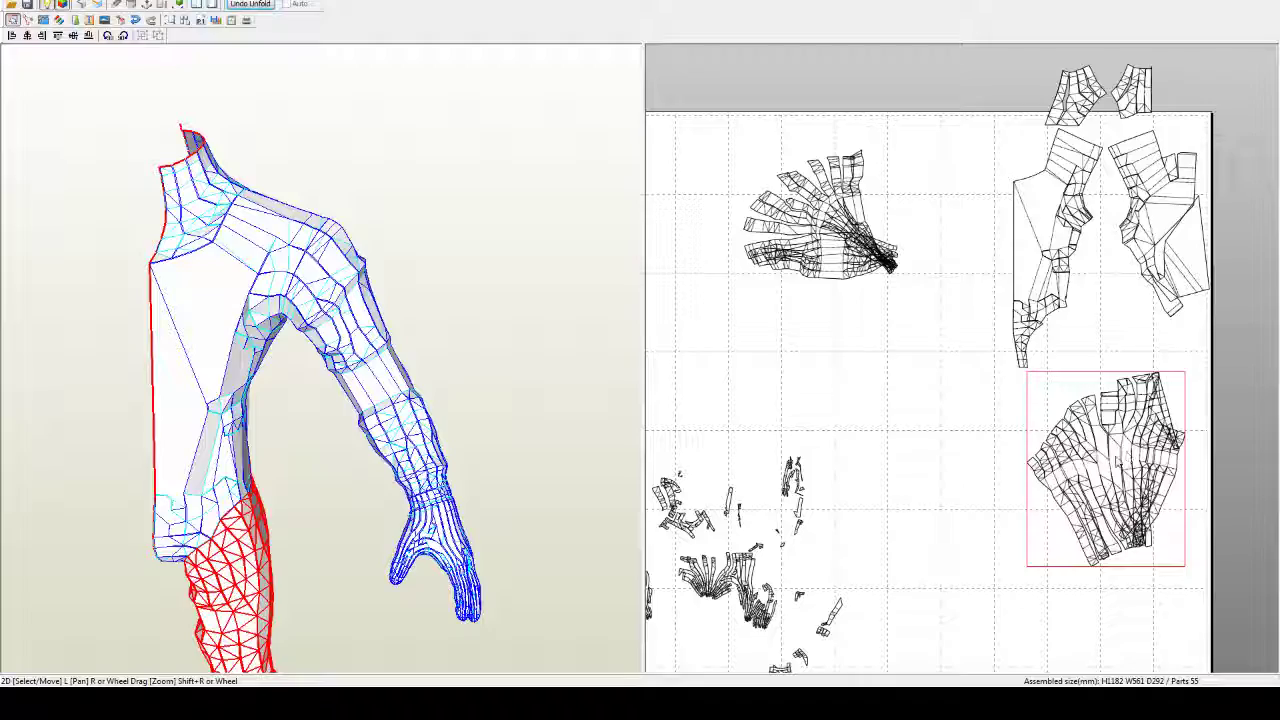
# Step: Detach the outer strips from the leg piece at mid-height and join the separated strips to each other
pyautogui.moveTo(1118, 462); pyautogui.dragTo(1015, 391, button='middle')
pyautogui.scroll(4, 1040, 420)
pyautogui.moveTo(1113, 513); pyautogui.dragTo(1051, 389, button='middle')
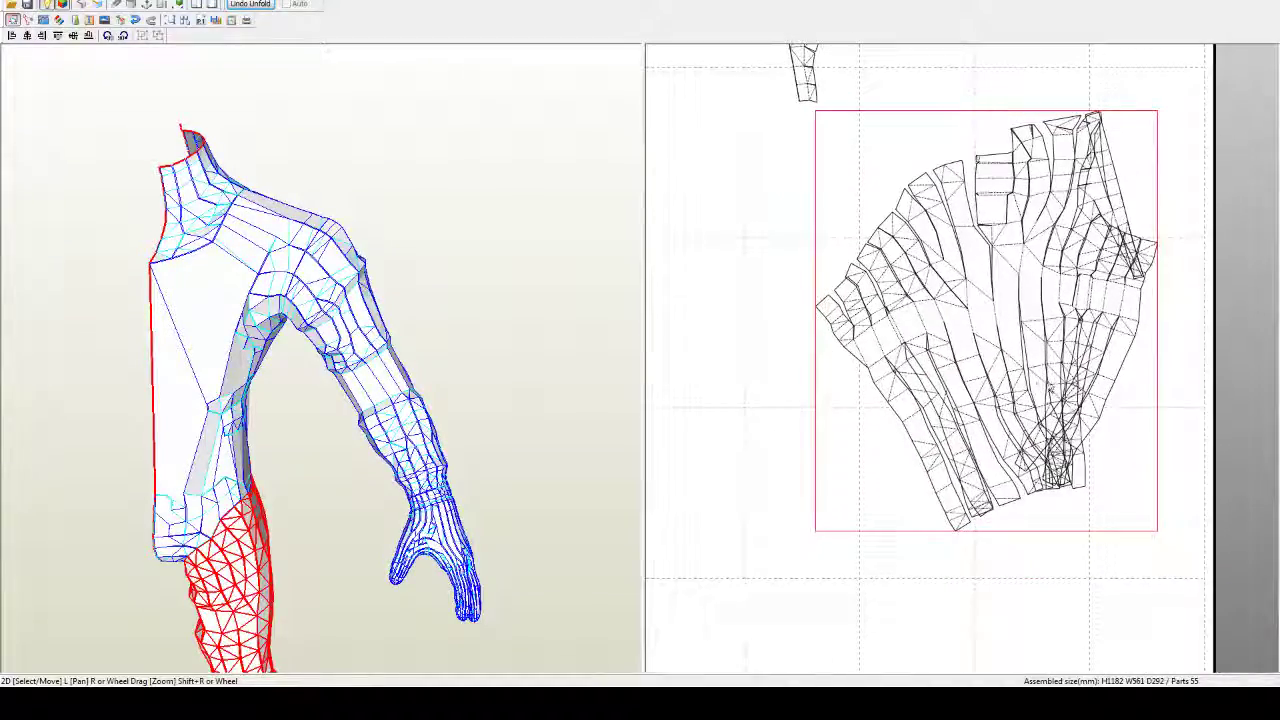
pyautogui.scroll(4, 1050, 387)
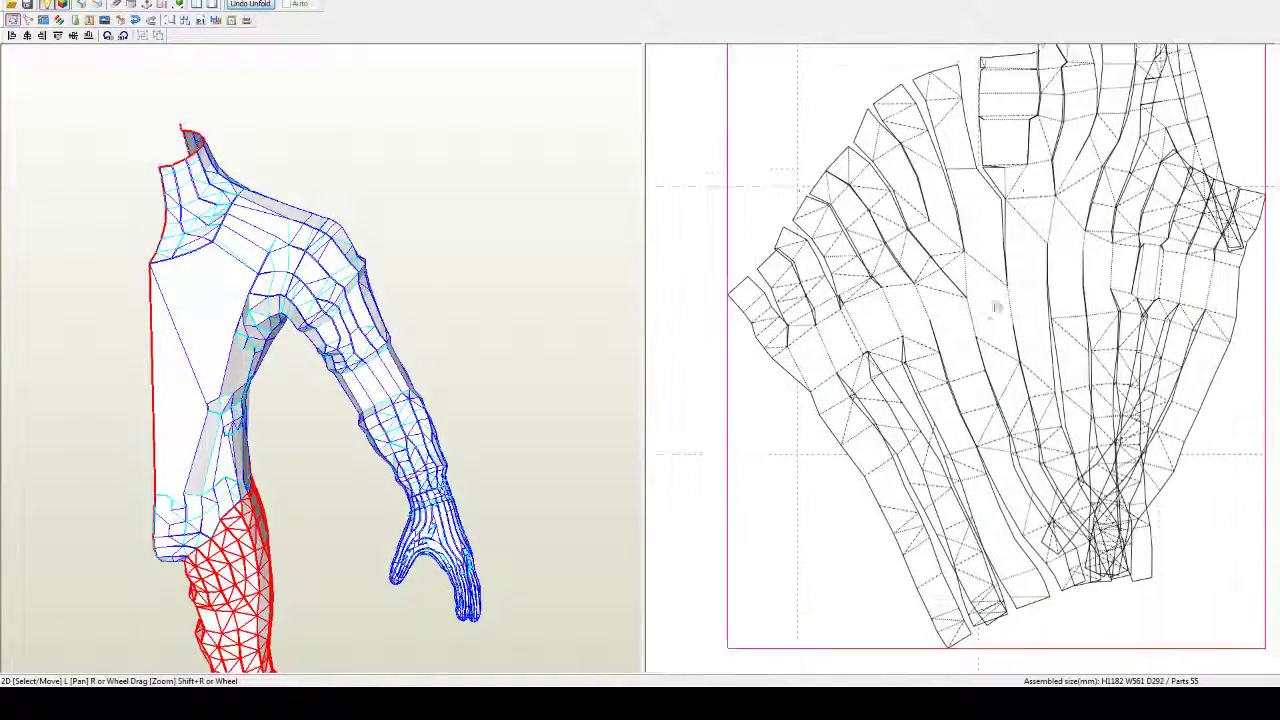
pyautogui.moveTo(1023, 188); pyautogui.dragTo(979, 211, button='middle')
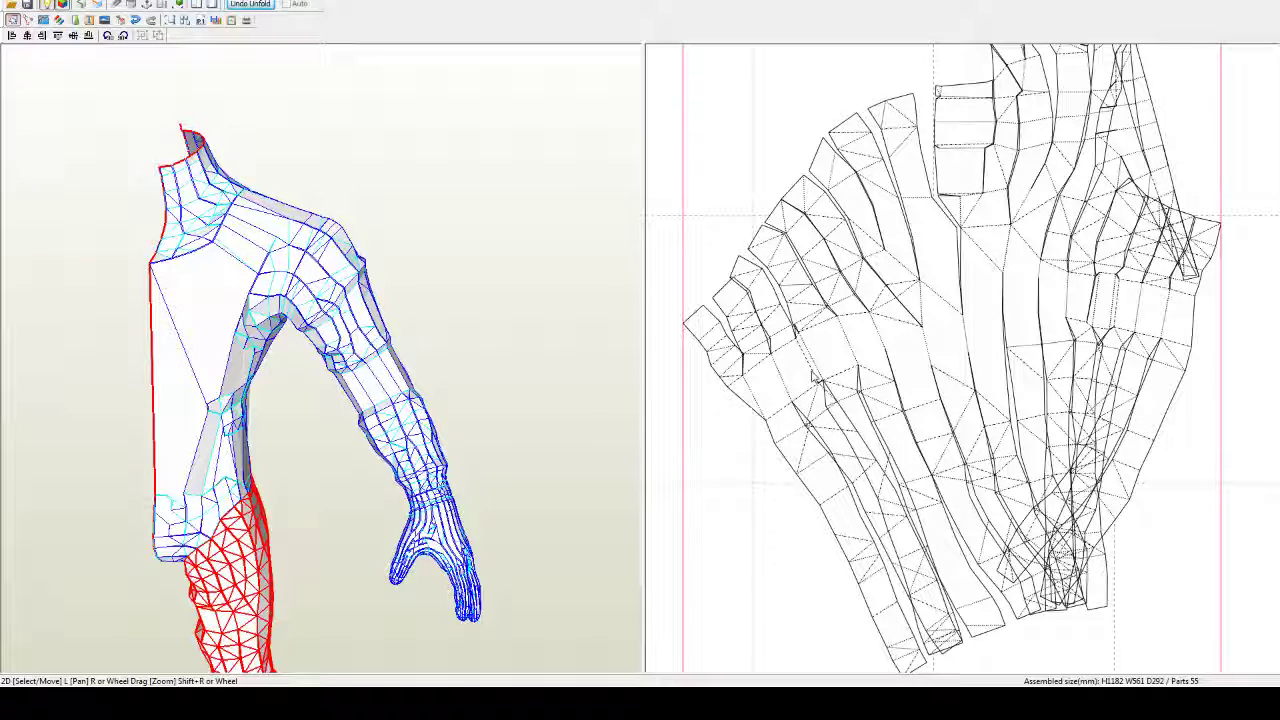
pyautogui.hotkey('ctrl', 'n')
pyautogui.click(811, 361)
pyautogui.moveTo(982, 452); pyautogui.dragTo(987, 341, button='middle')
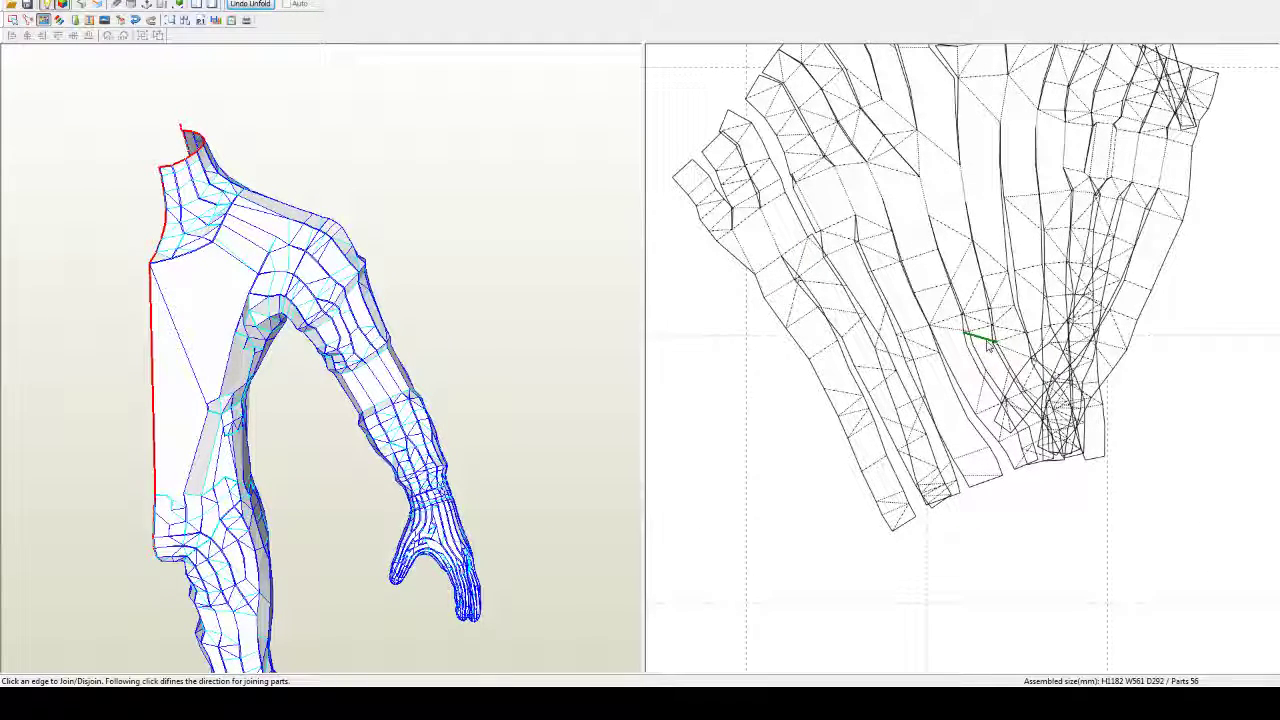
pyautogui.click(816, 249)
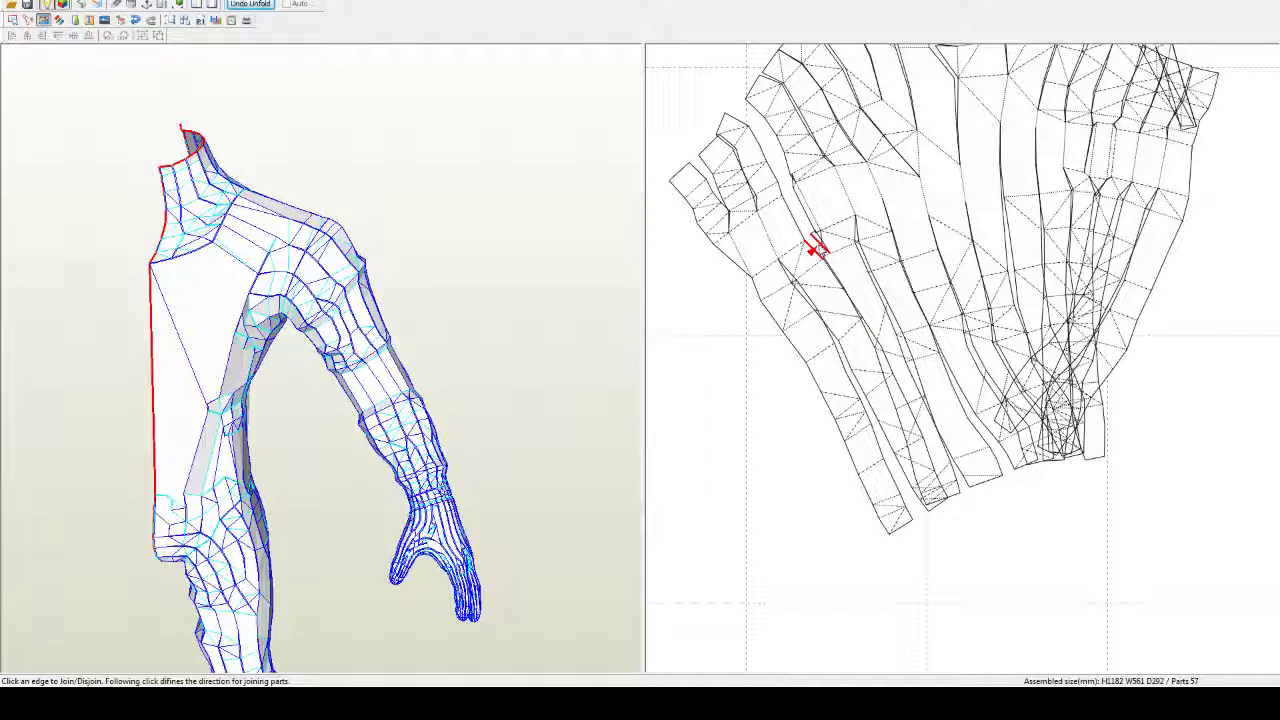
pyautogui.click(822, 242)
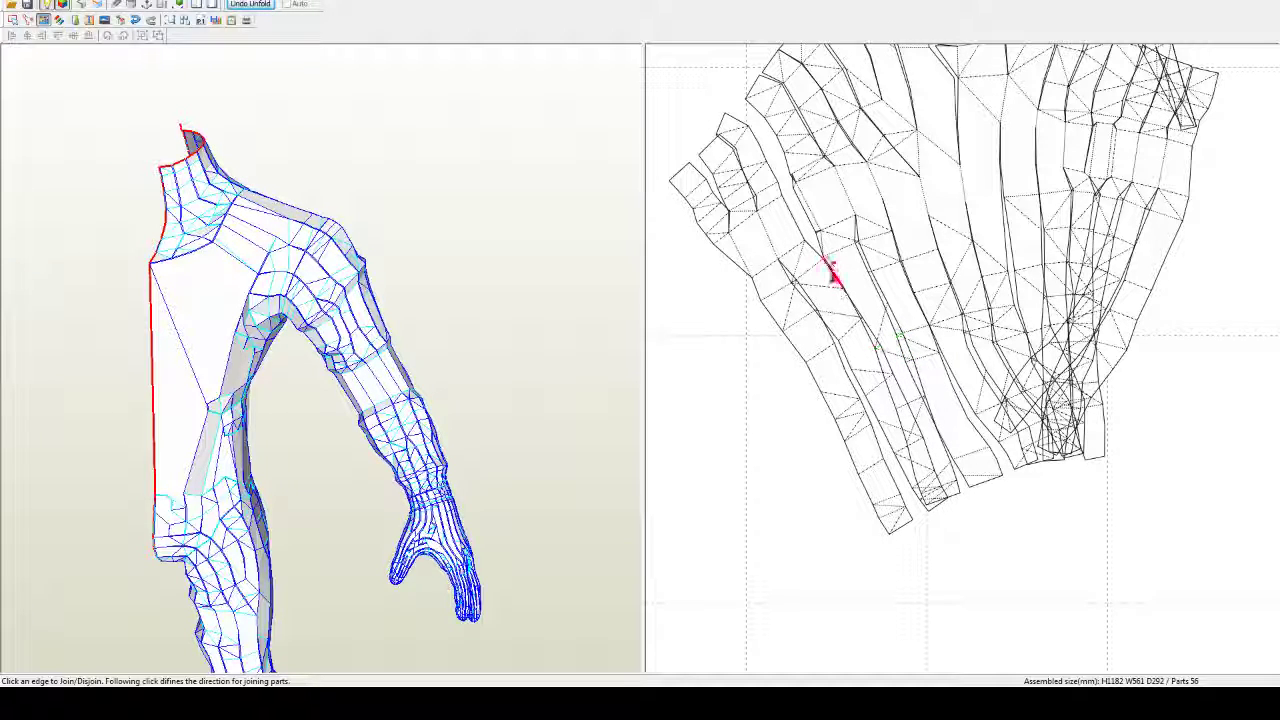
# Step: Rejoin the outer strip pair to the neighbouring leg strip along a lower side edge after trying a higher edge
pyautogui.click(815, 248)
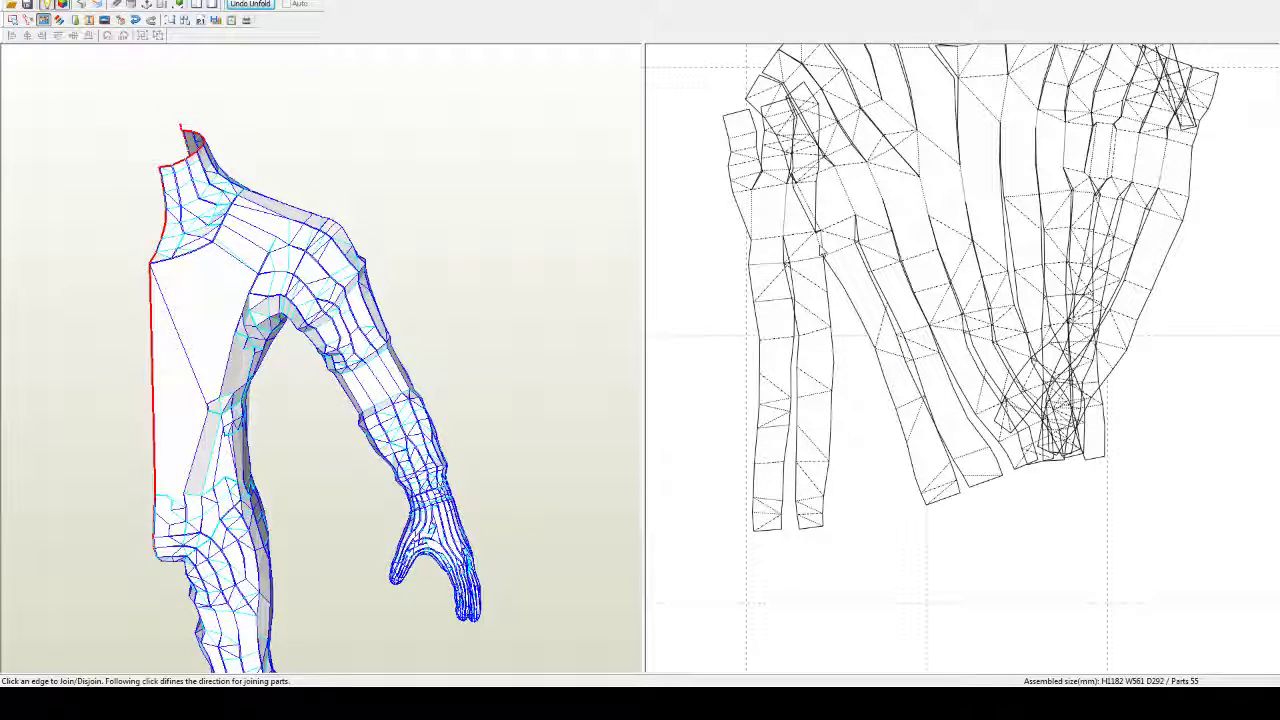
pyautogui.click(821, 248)
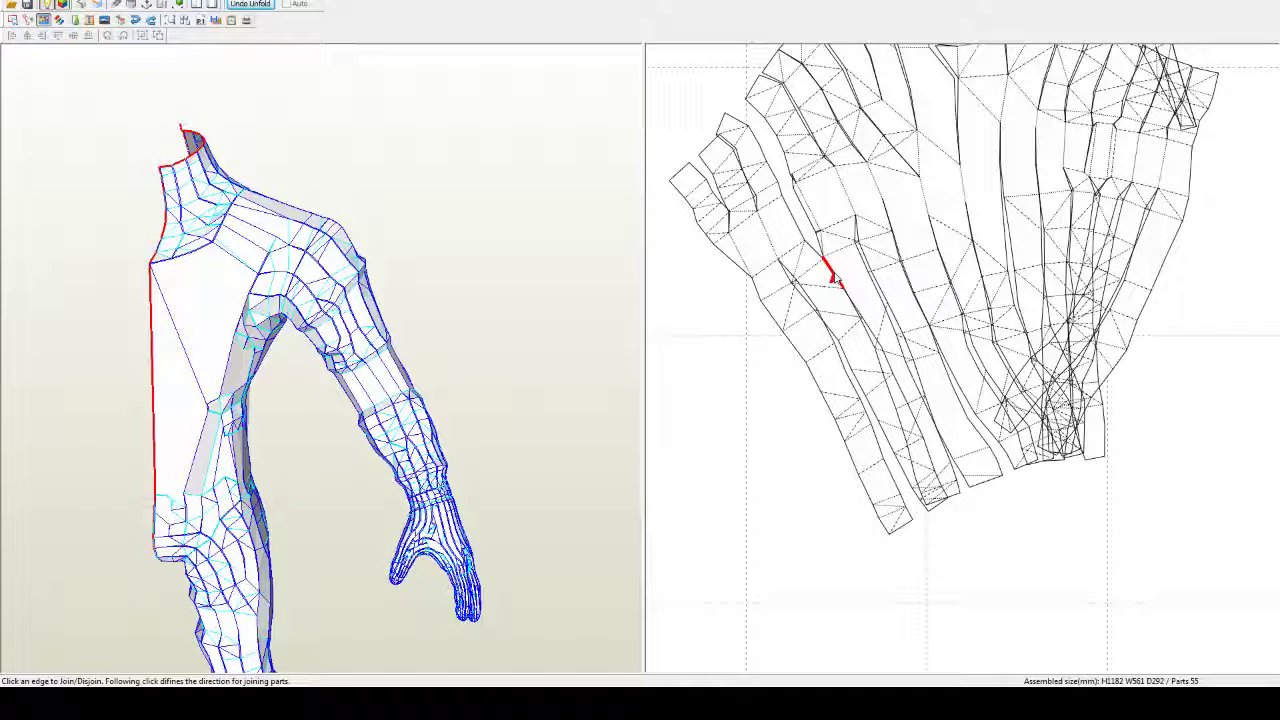
pyautogui.click(858, 276)
pyautogui.click(869, 333)
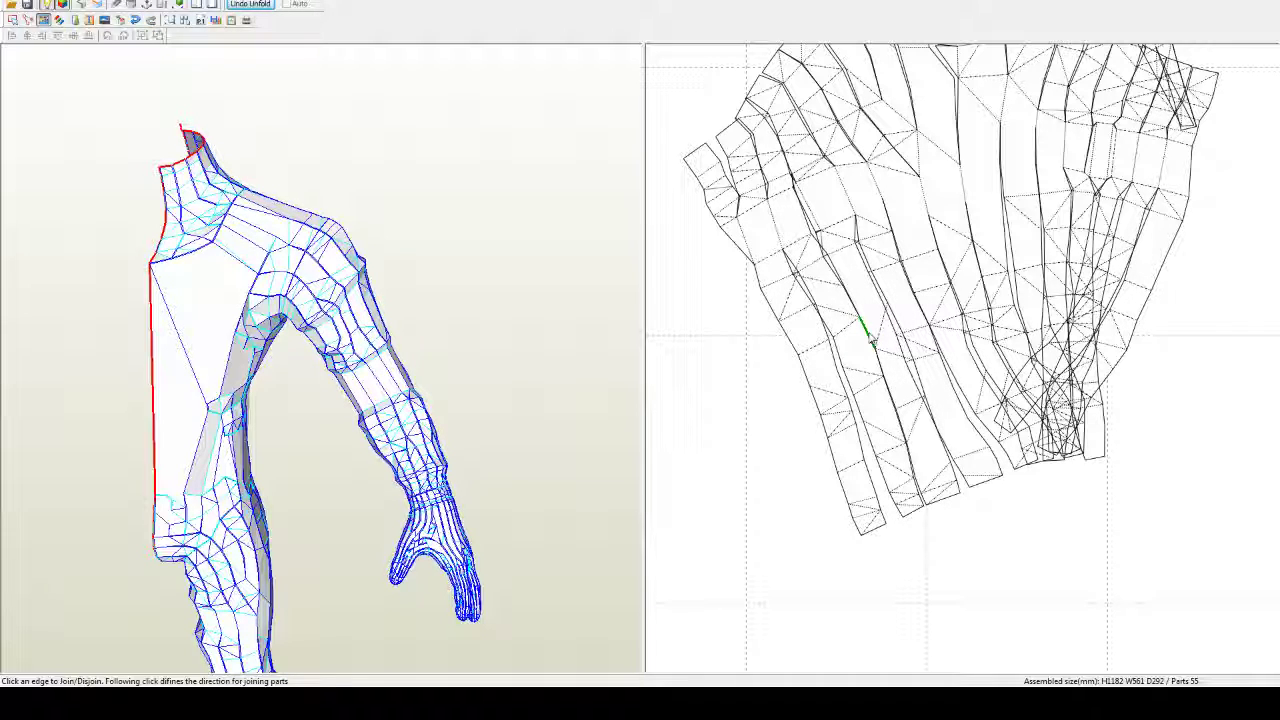
# Step: Detach the outer leg strips at the next seam inward and rejoin them along a lower edge of that seam
pyautogui.scroll(-1, 920, 264)
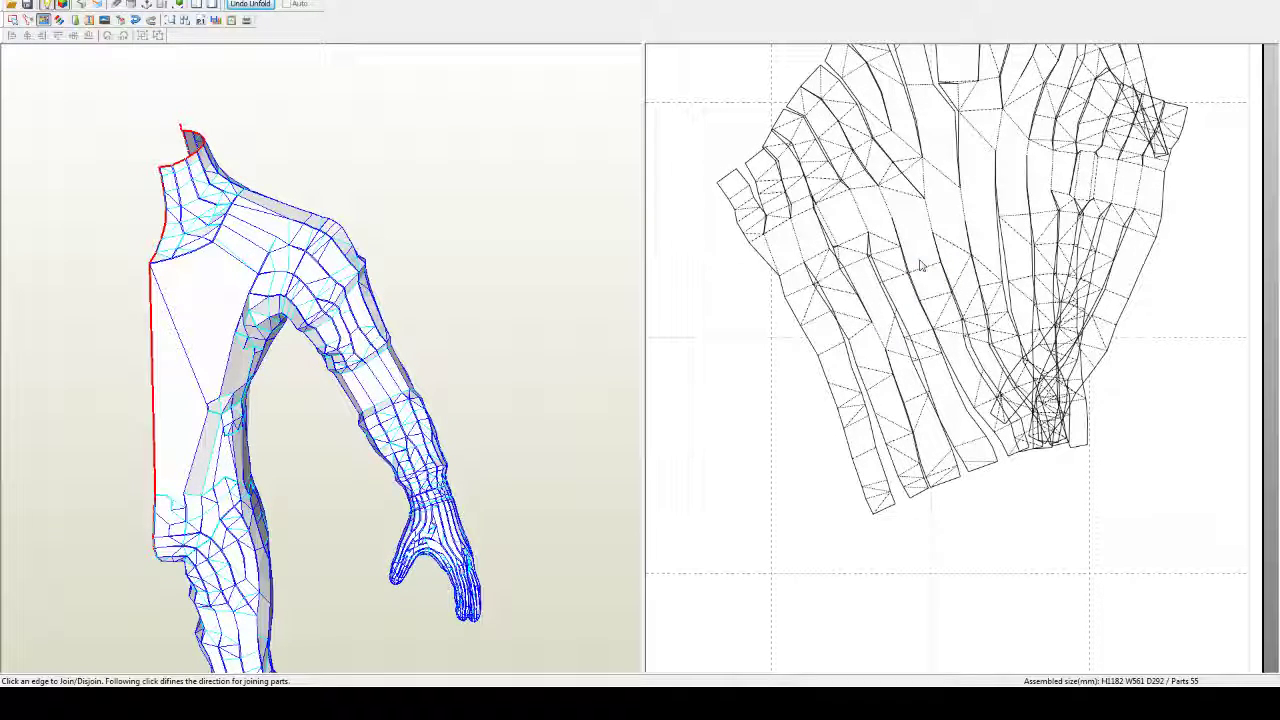
pyautogui.moveTo(942, 209); pyautogui.dragTo(940, 258, button='middle')
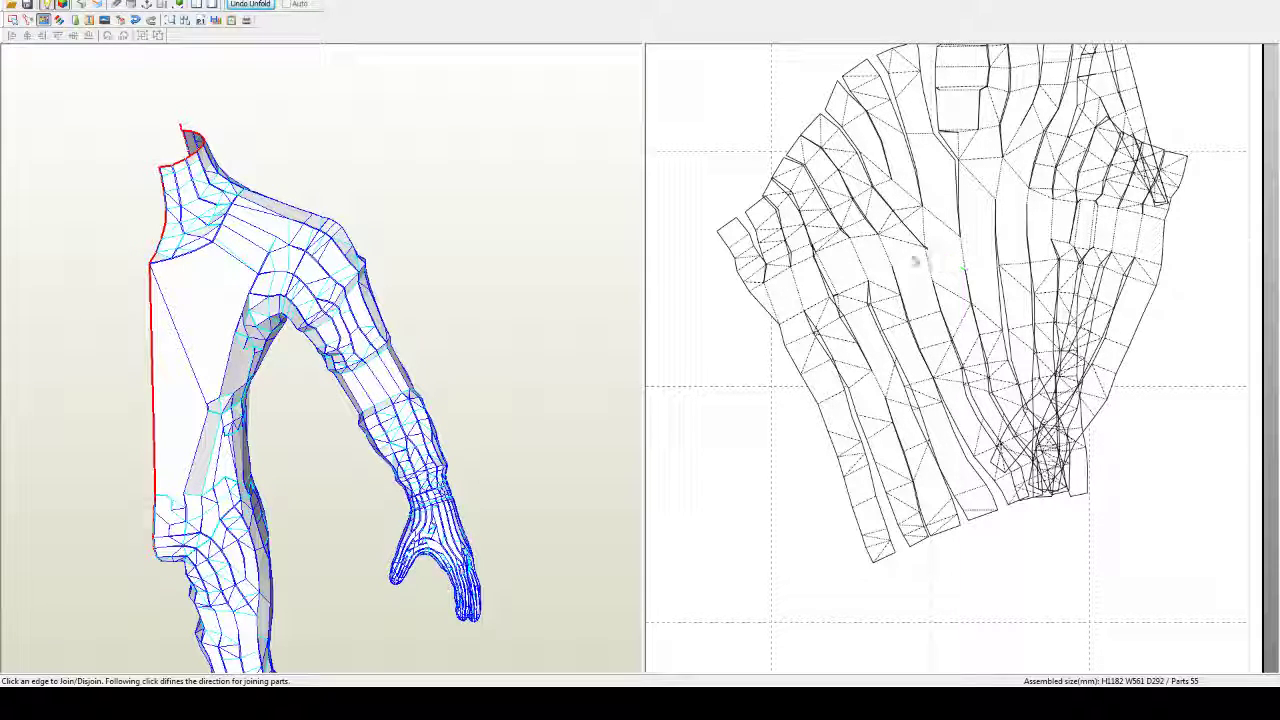
pyautogui.click(860, 257)
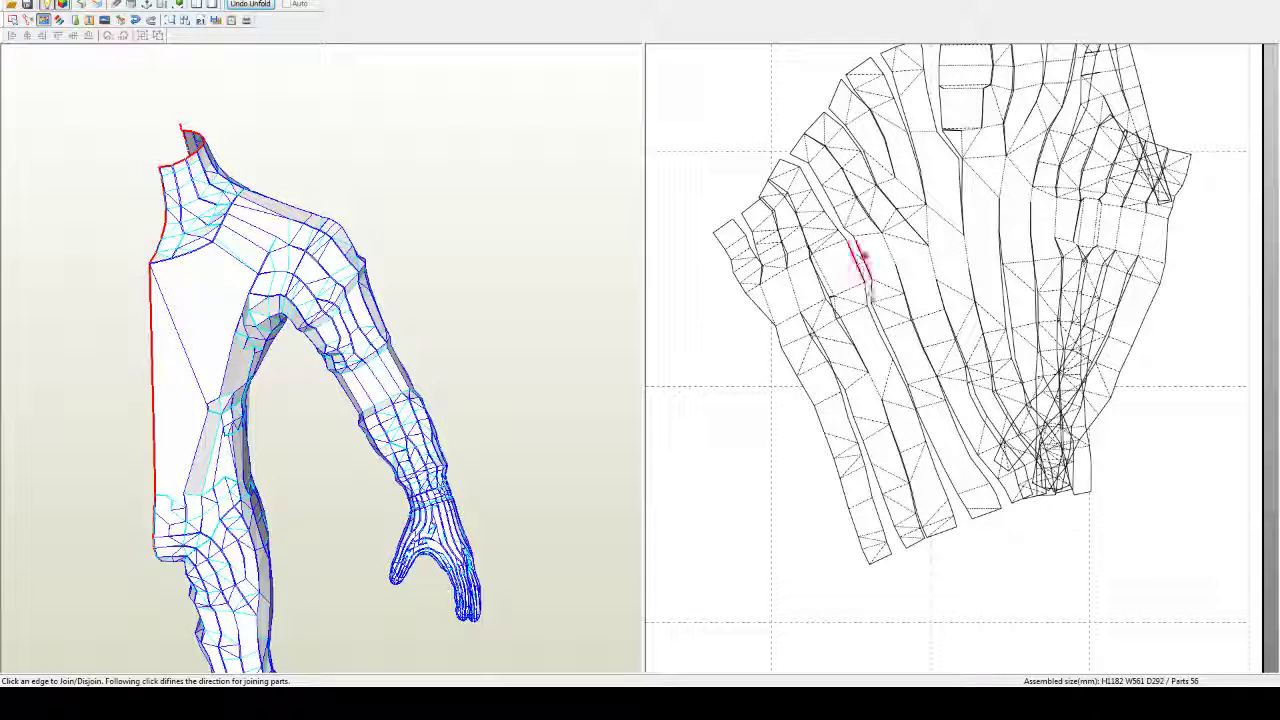
pyautogui.click(884, 345)
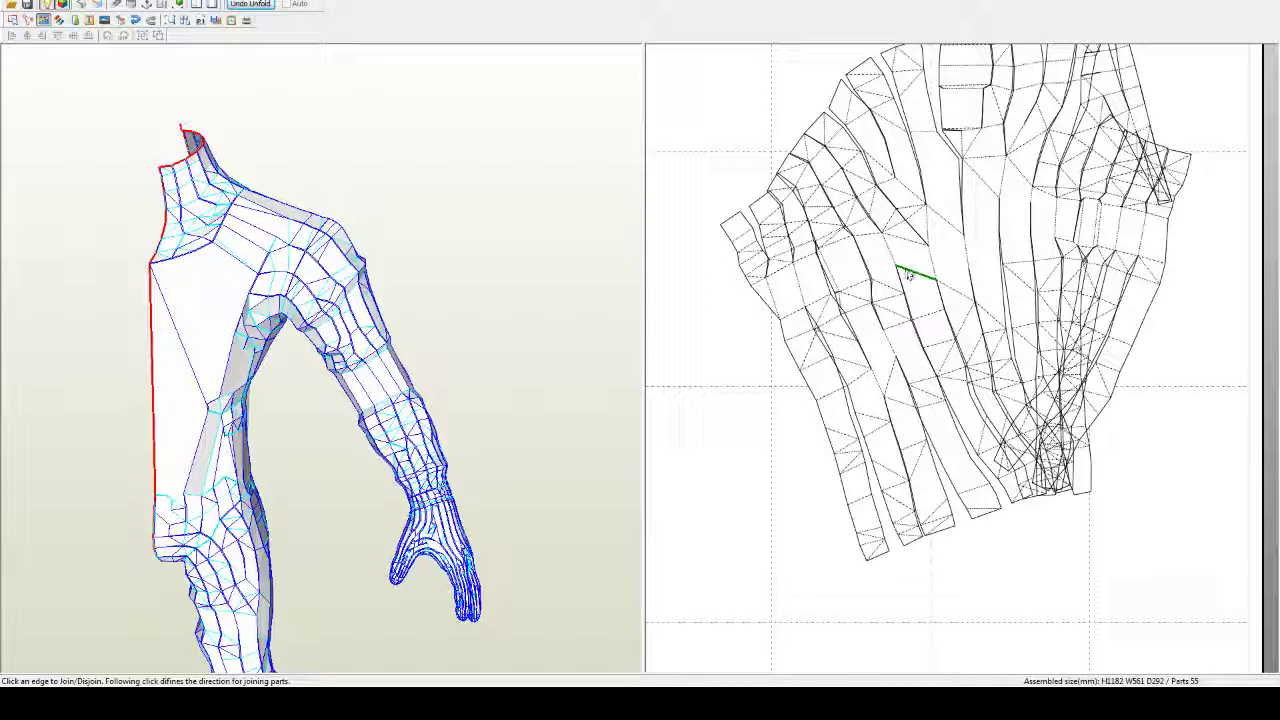
# Step: Detach the outer leg strips at the next seam inward and rejoin them along an upper edge after trying a lower edge
pyautogui.click(933, 268)
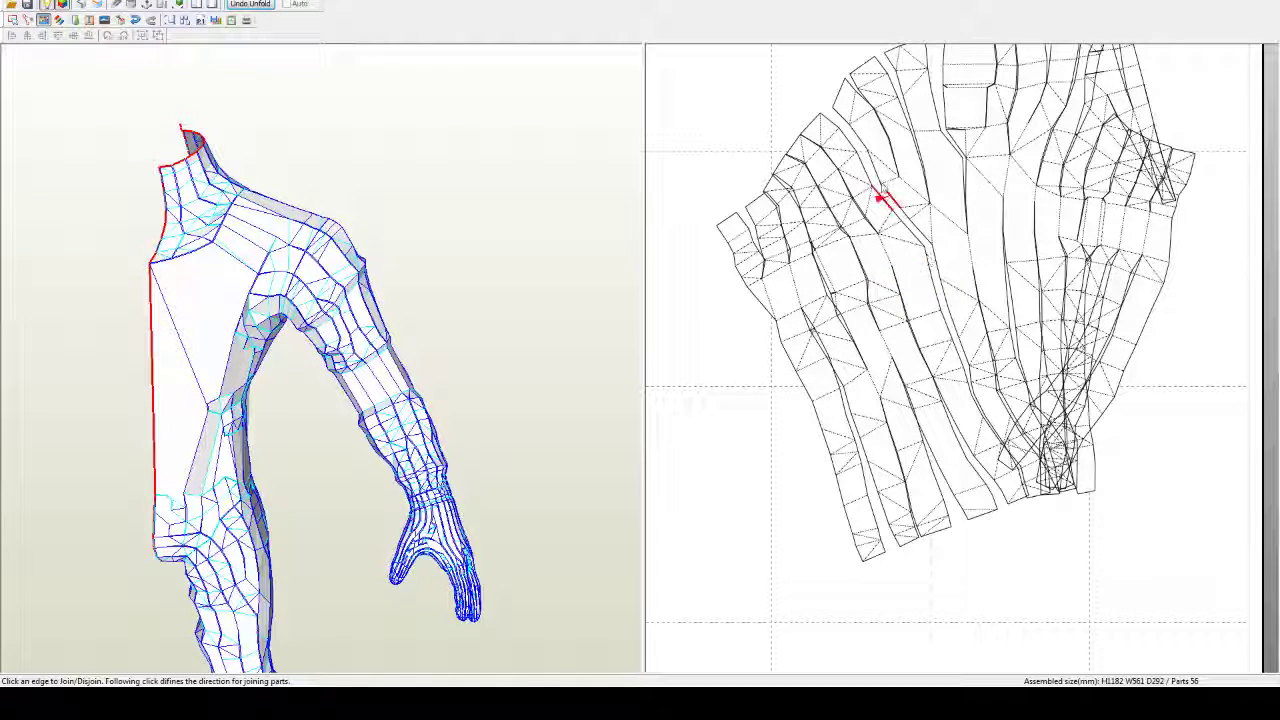
pyautogui.click(869, 176)
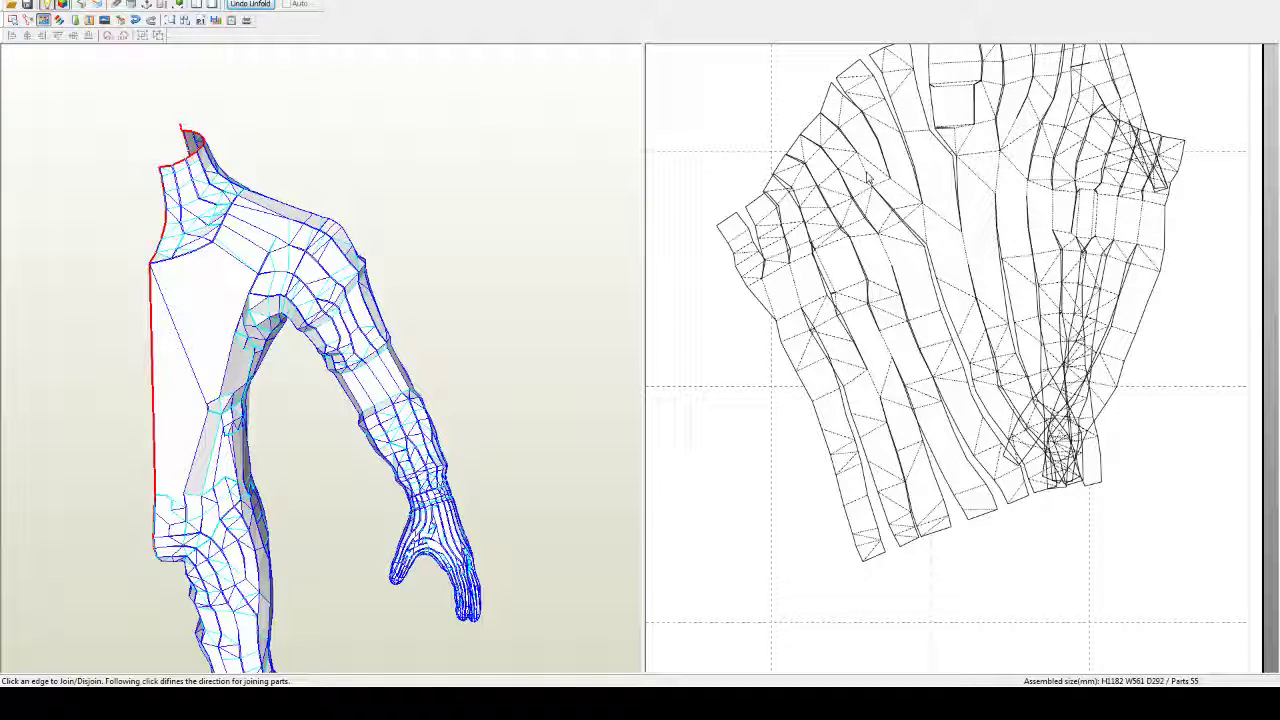
pyautogui.click(871, 186)
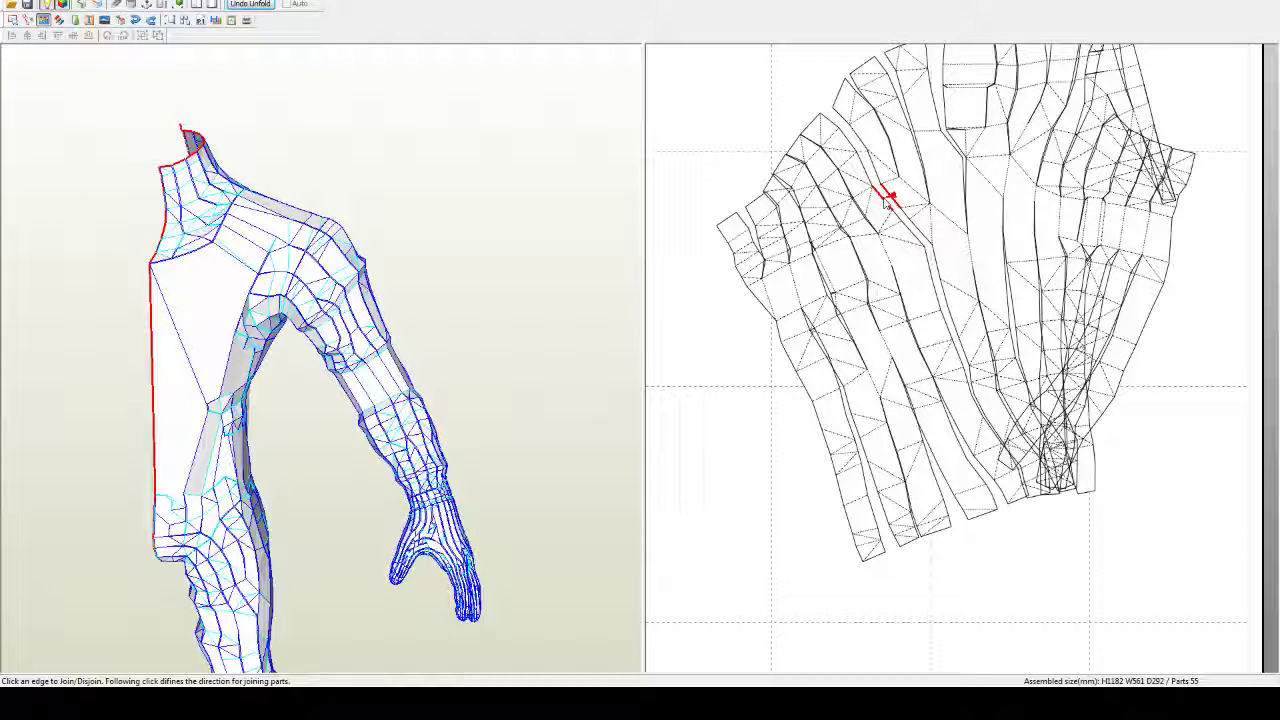
pyautogui.click(884, 201)
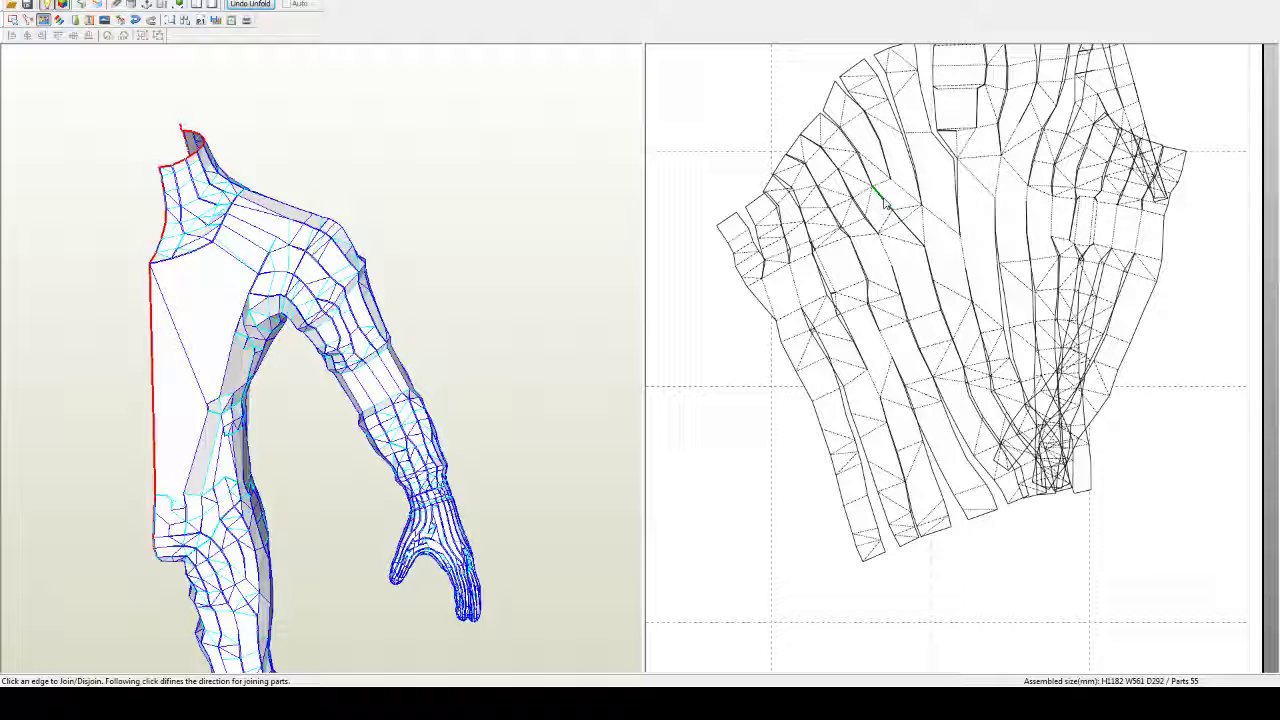
pyautogui.click(884, 200)
pyautogui.click(870, 172)
pyautogui.click(878, 185)
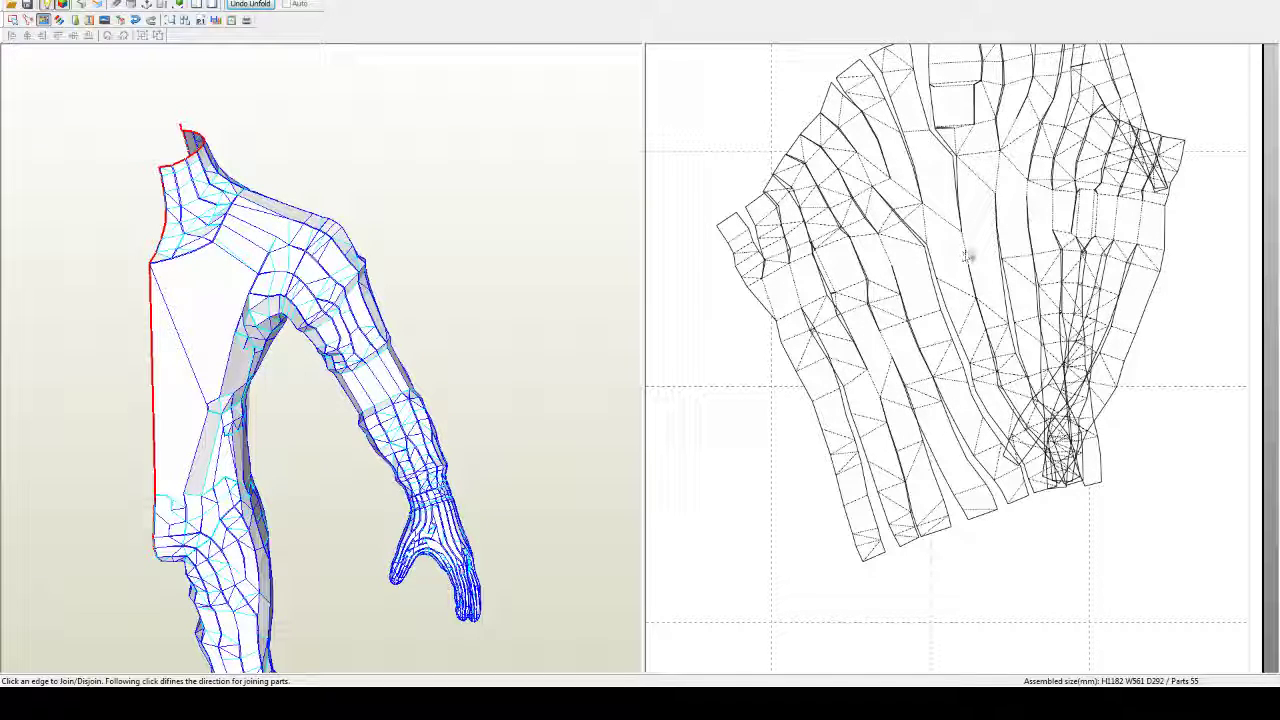
# Step: Split the leg piece in two along its central seam and rejoin the last strip of the left half along another edge
pyautogui.click(993, 175)
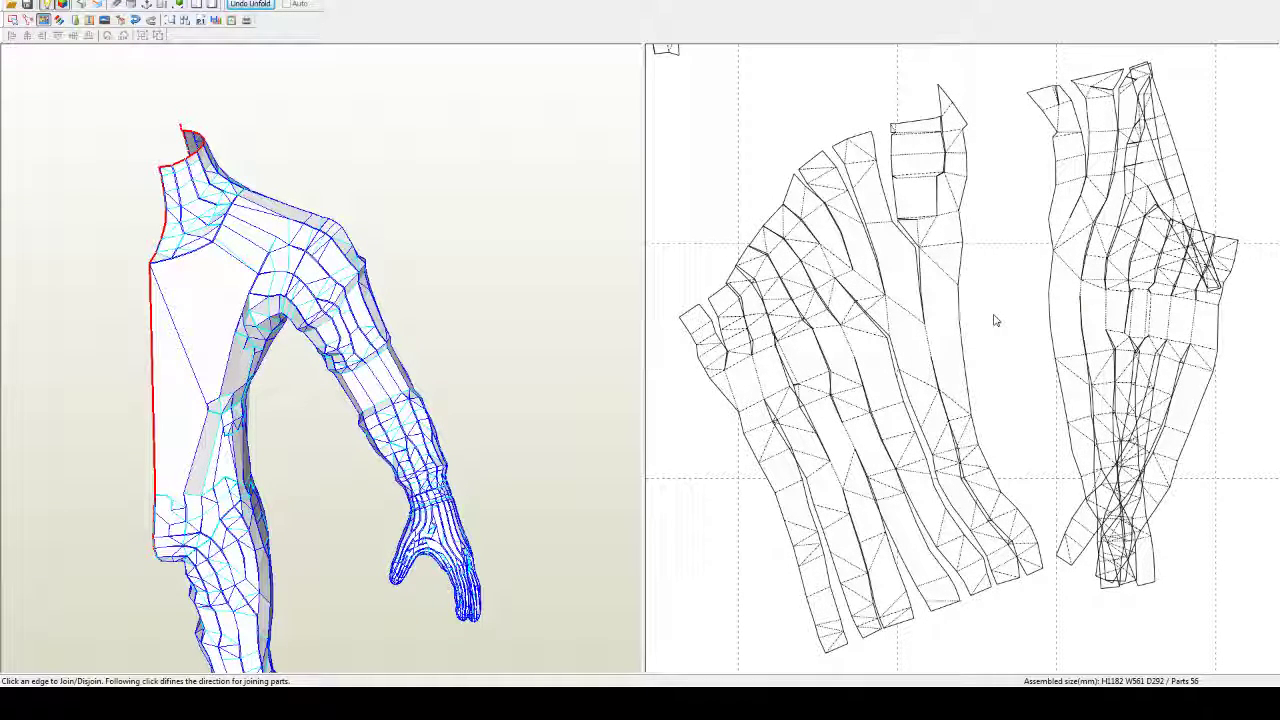
pyautogui.click(929, 343)
pyautogui.click(919, 314)
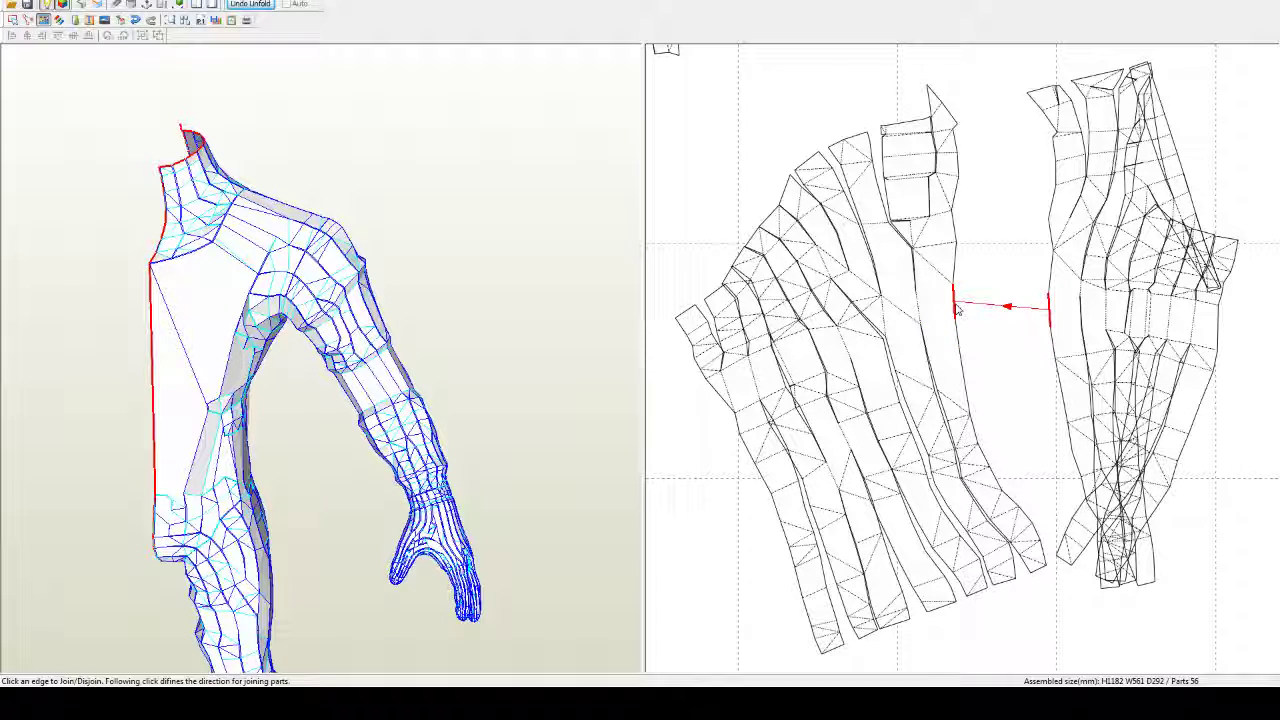
# Step: Try the adjoining strip on the left leg piece, detach it again and rejoin the first strips of the right leg piece at mid-height
pyautogui.click(956, 310)
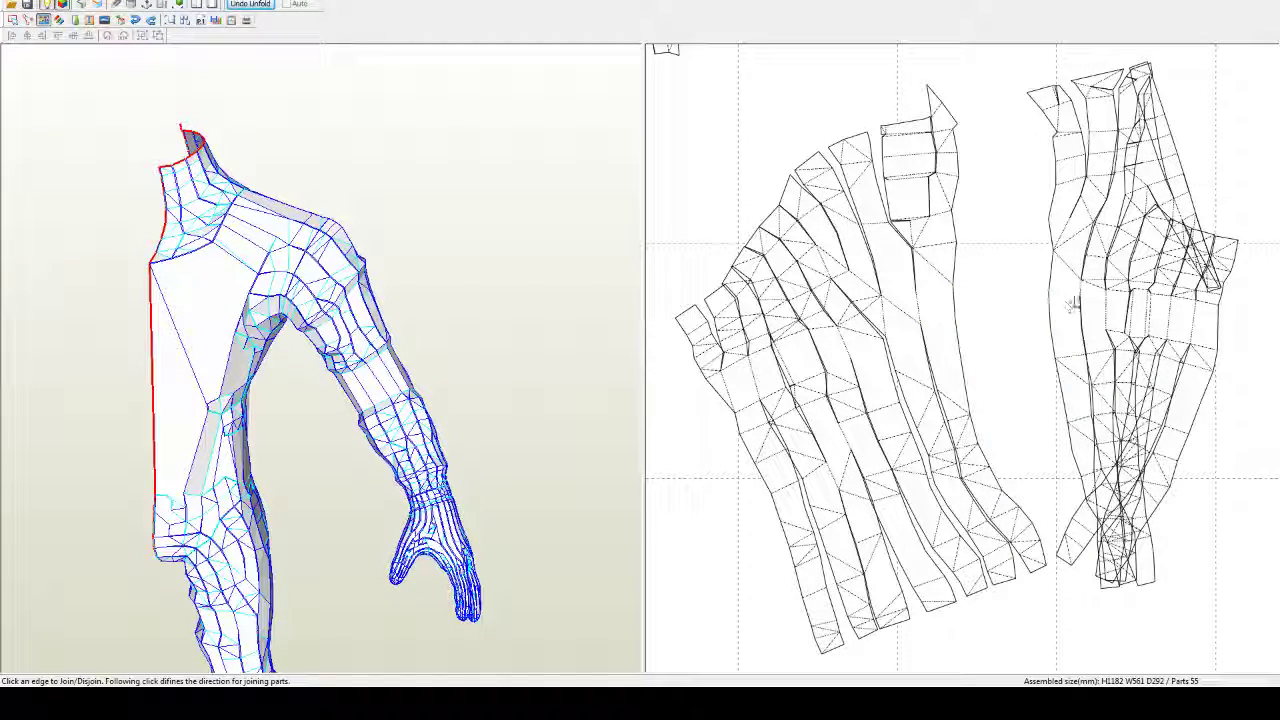
pyautogui.click(956, 305)
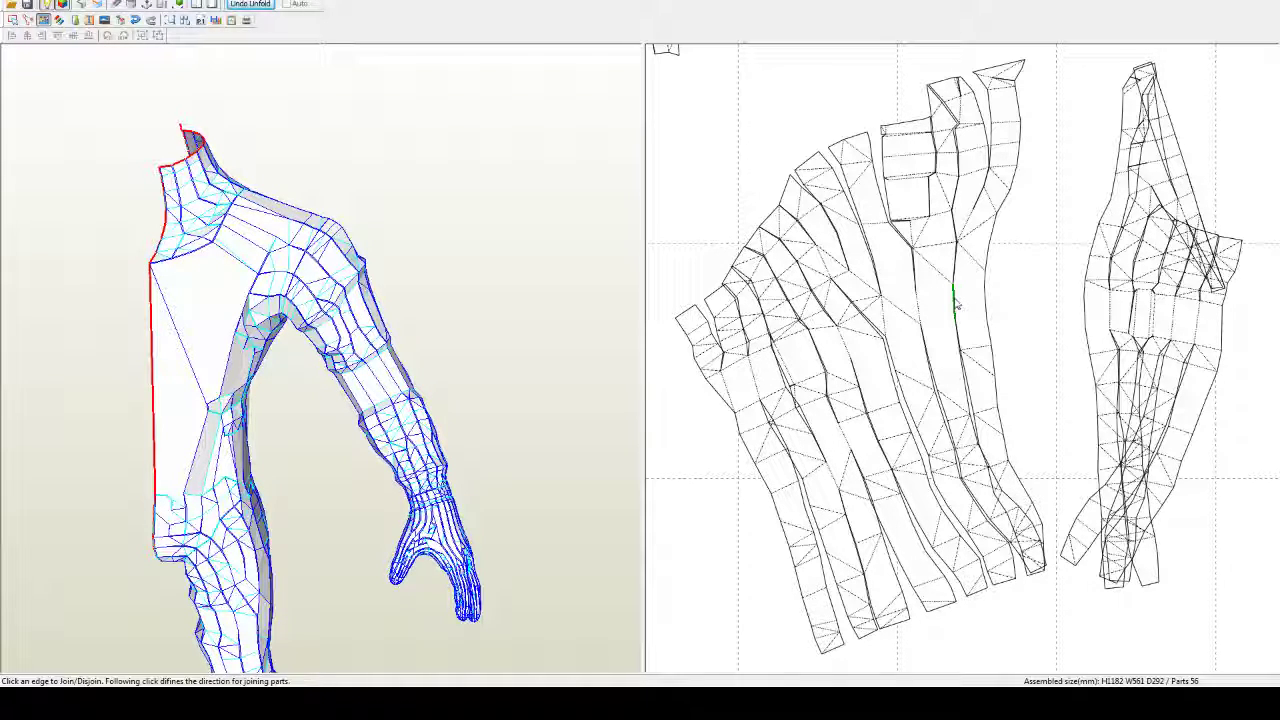
pyautogui.click(956, 305)
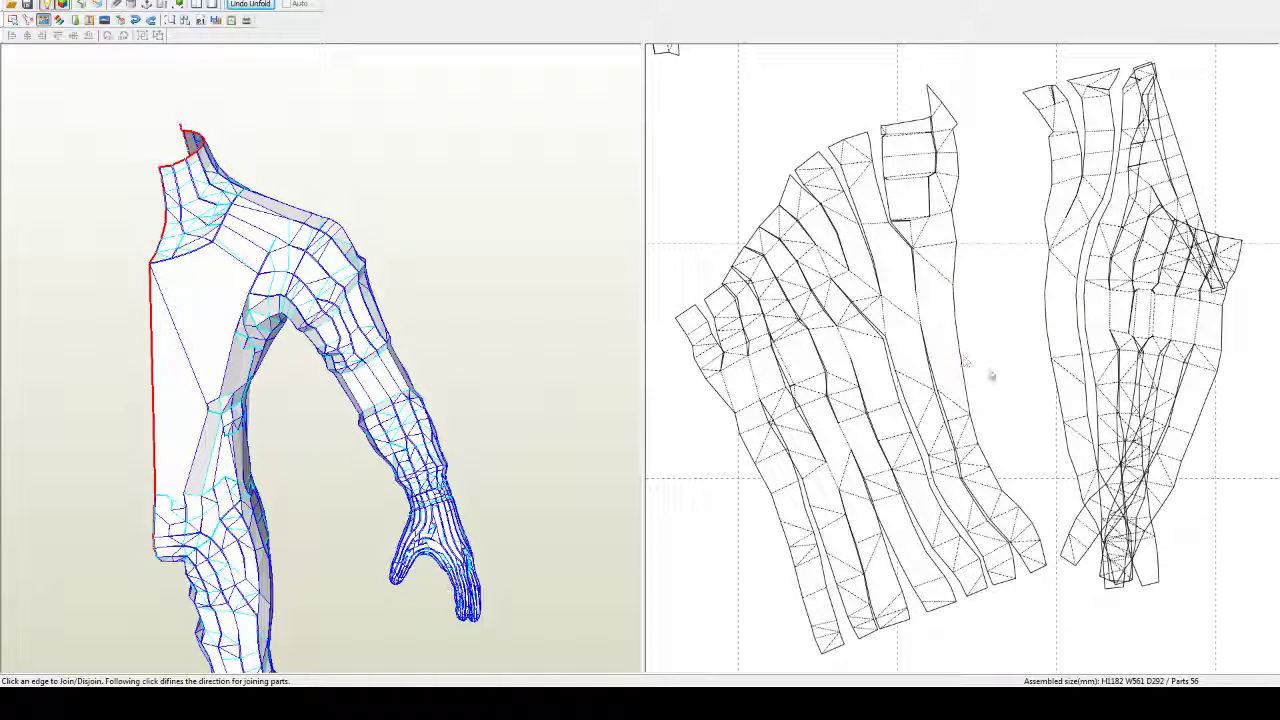
pyautogui.moveTo(988, 371); pyautogui.dragTo(841, 306, button='middle')
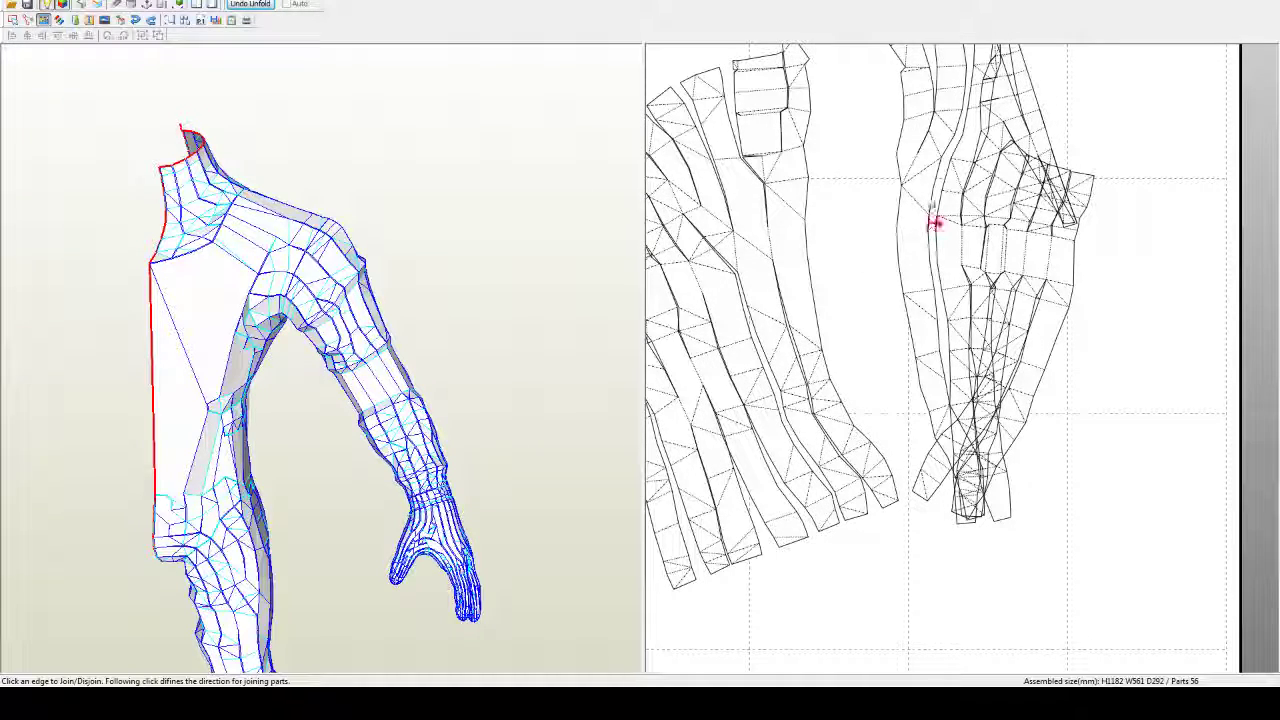
pyautogui.click(940, 242)
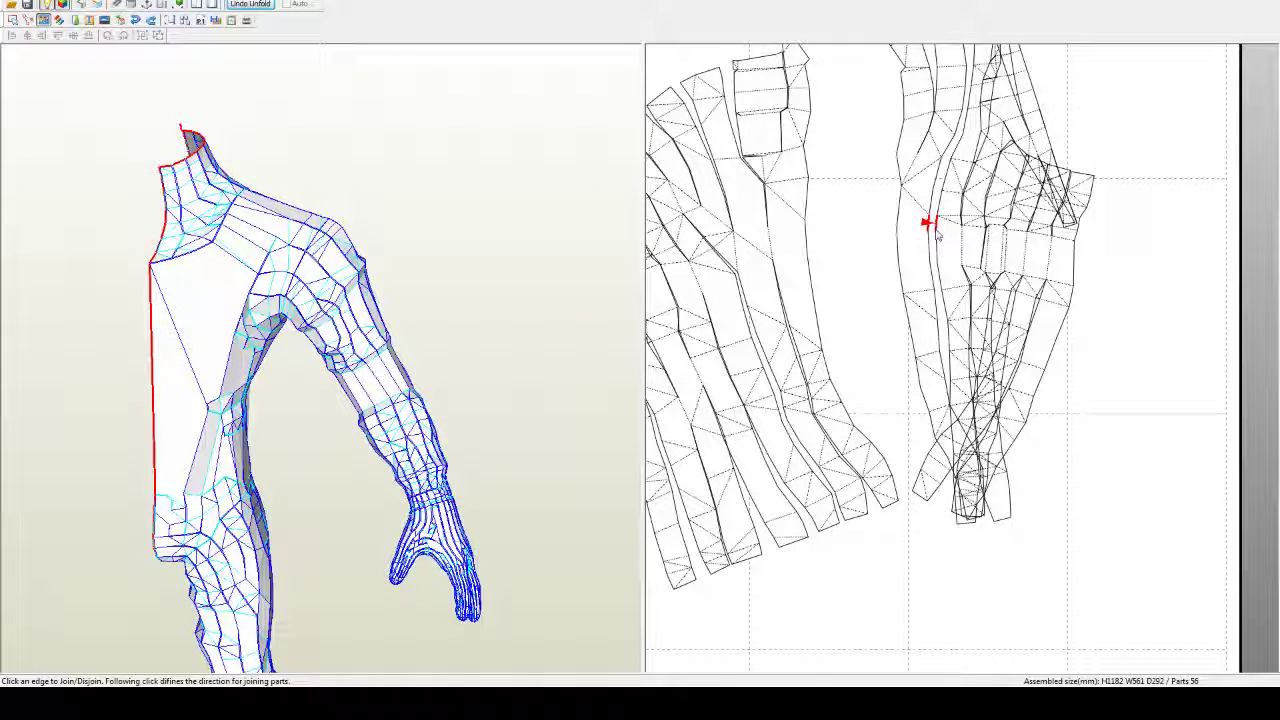
pyautogui.click(932, 245)
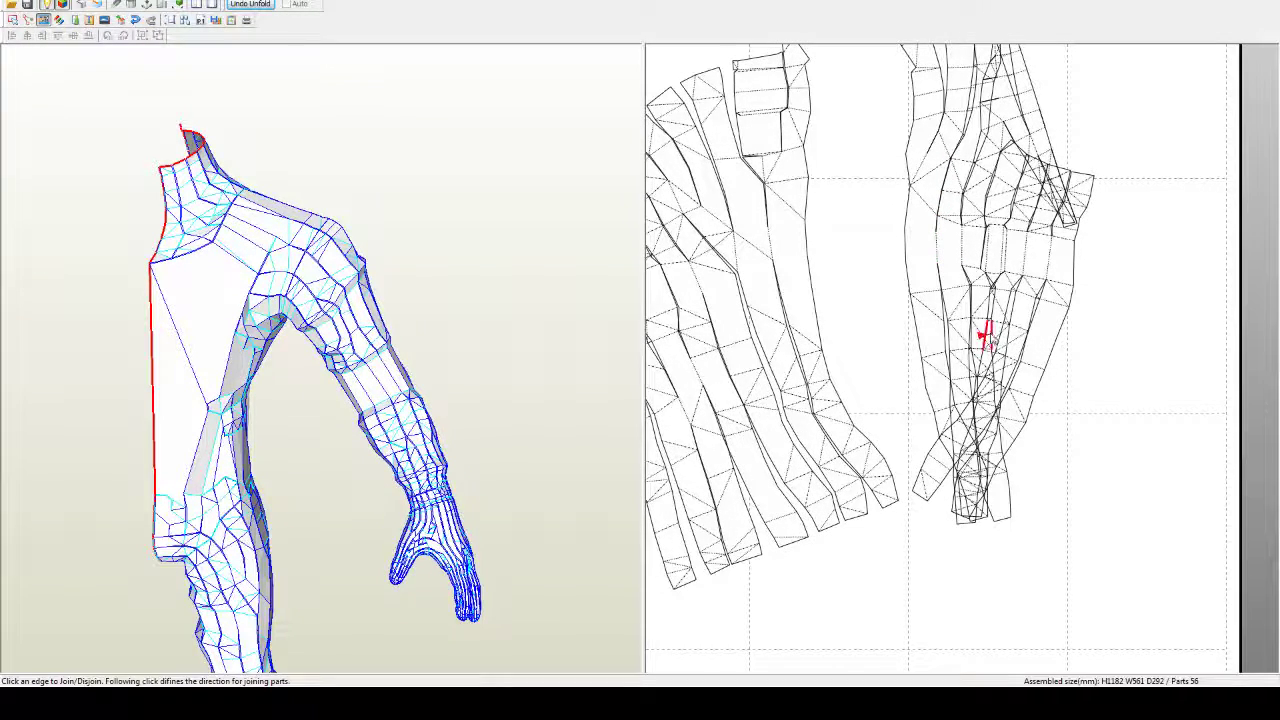
# Step: Detach the two outermost strips from the right leg piece and move them to the free area beside it
pyautogui.scroll(-3, 983, 334)
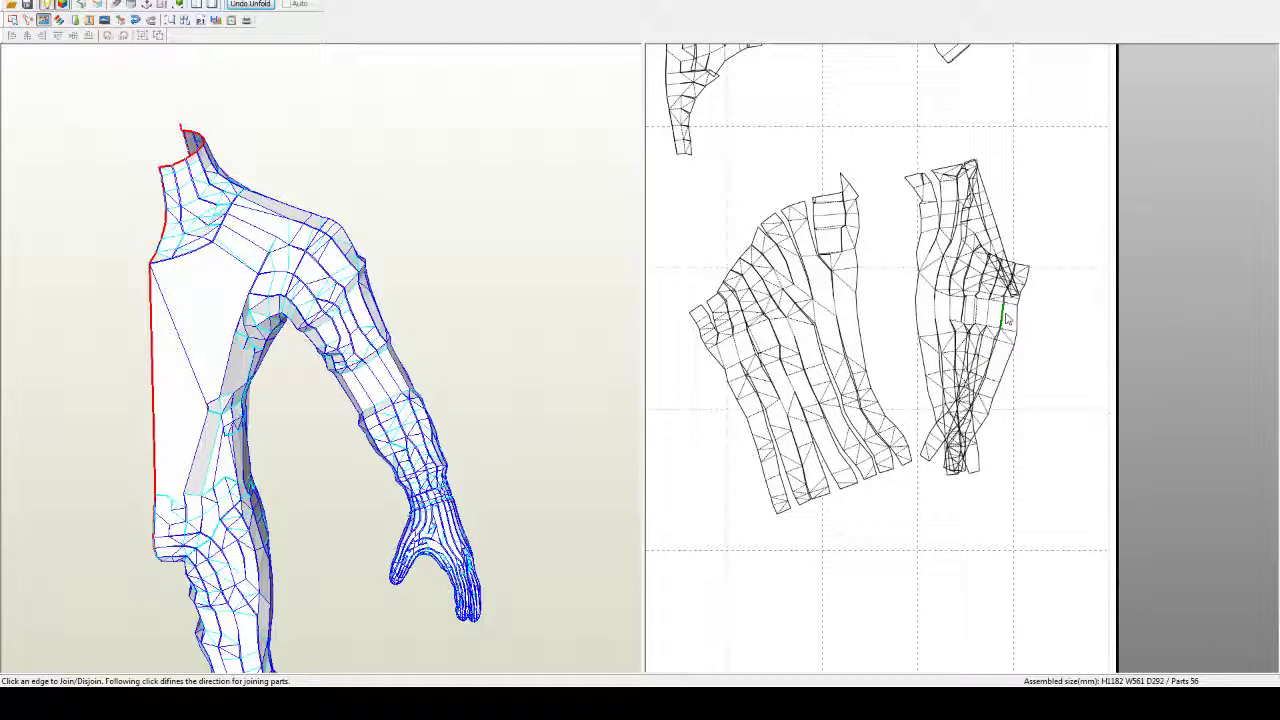
pyautogui.scroll(8, 1007, 319)
pyautogui.moveTo(1004, 322); pyautogui.dragTo(956, 316, button='middle')
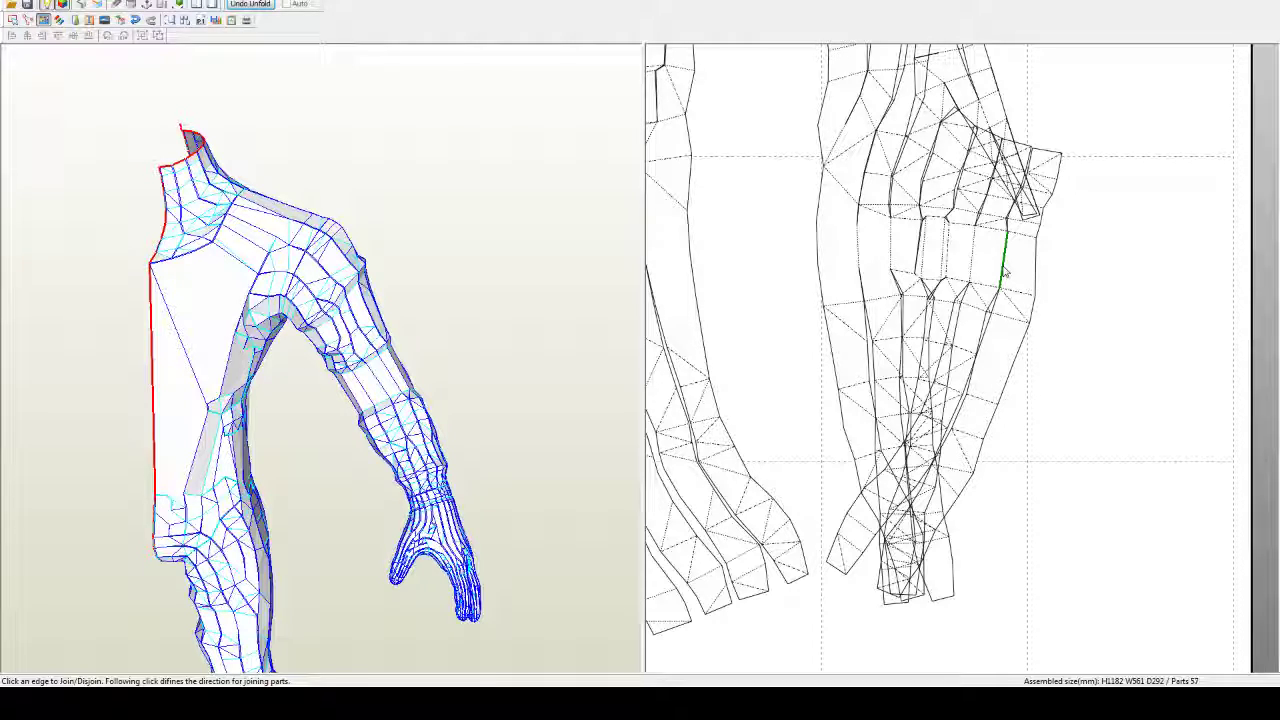
pyautogui.click(1003, 265)
pyautogui.hotkey('ctrl', 'z')
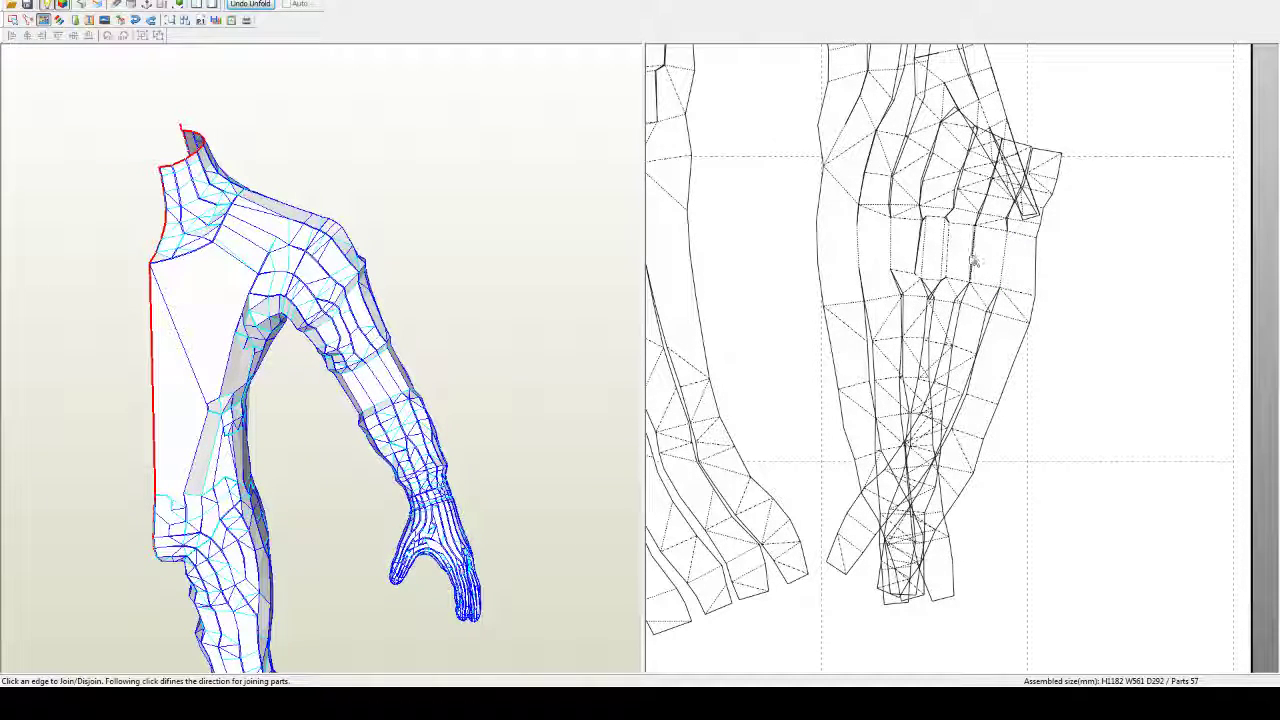
pyautogui.click(973, 255)
pyautogui.moveTo(1003, 260); pyautogui.dragTo(1161, 267)
pyautogui.moveTo(1136, 278); pyautogui.dragTo(1097, 280, button='middle')
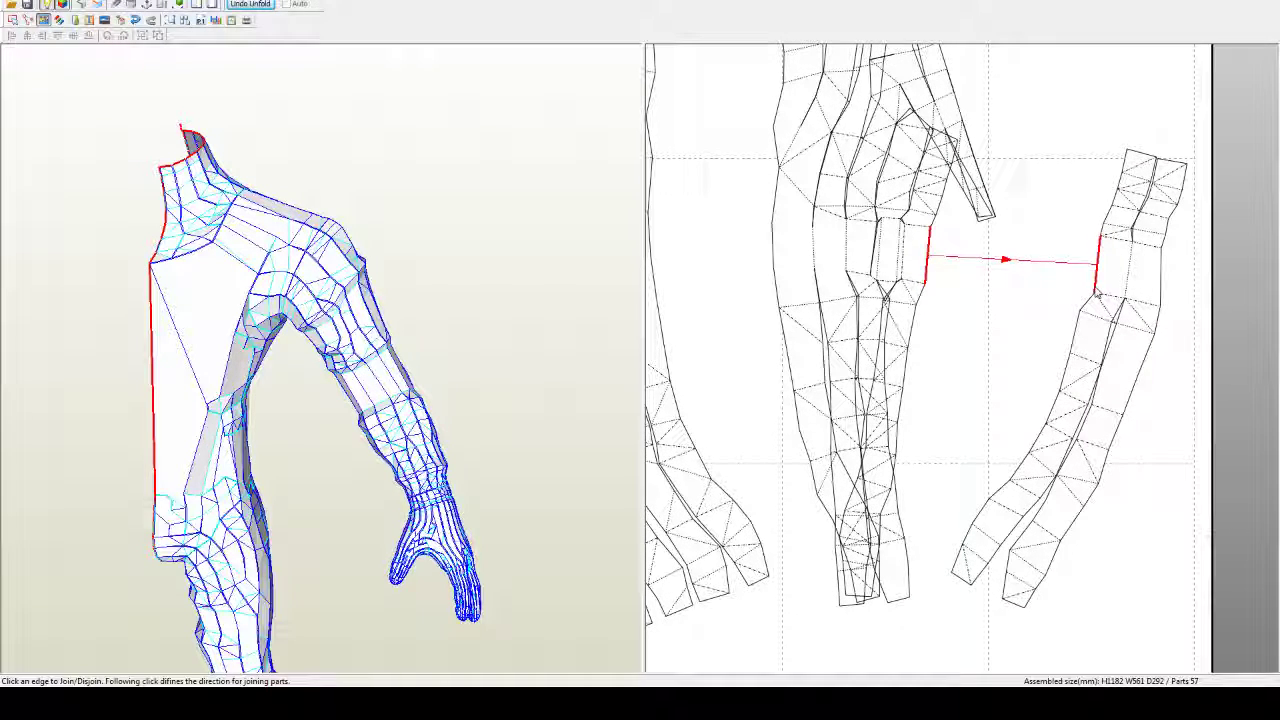
# Step: Try attaching the next strip of the right leg piece to the separated strip pair
pyautogui.click(907, 262)
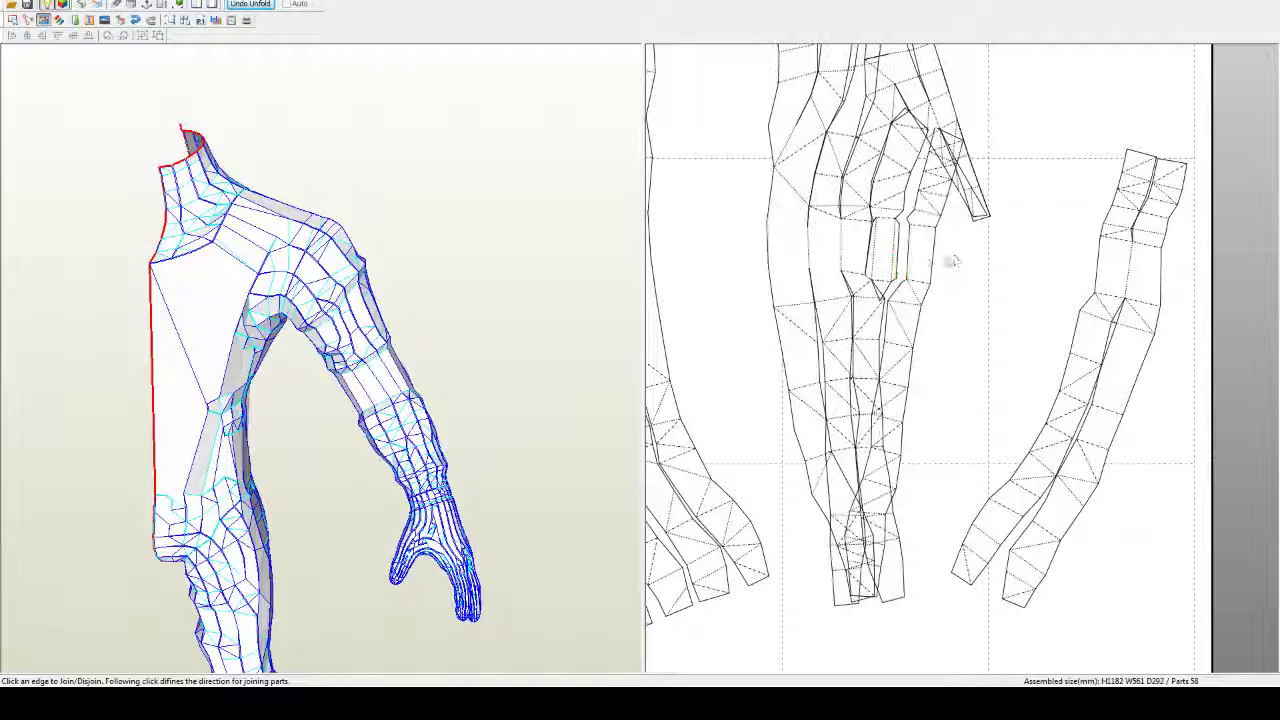
pyautogui.click(1098, 266)
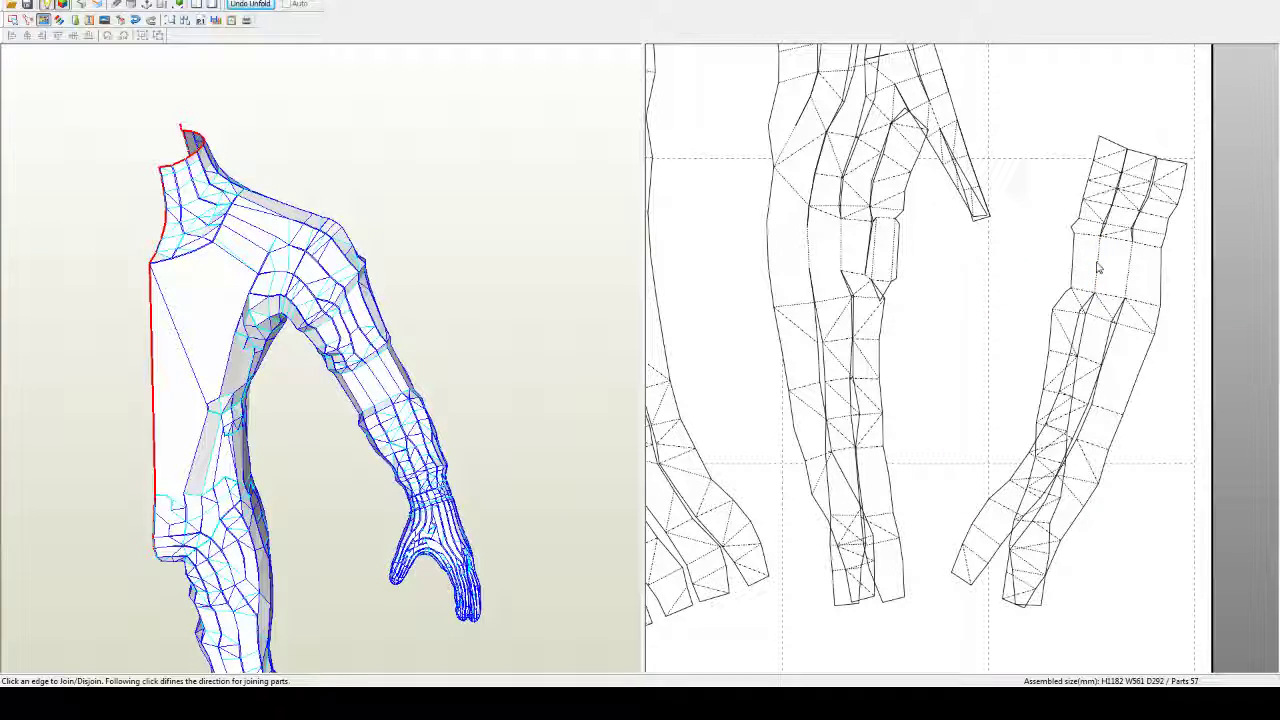
pyautogui.click(1097, 266)
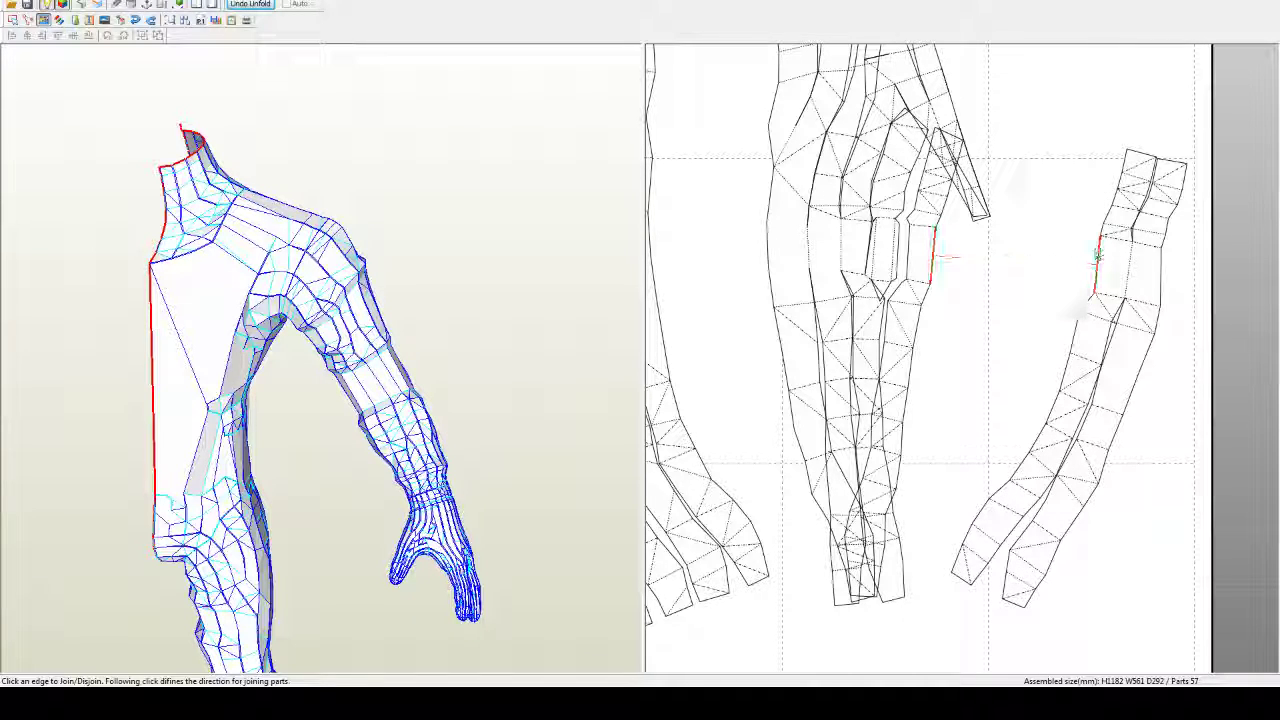
pyautogui.click(1114, 197)
pyautogui.scroll(-2, 1006, 317)
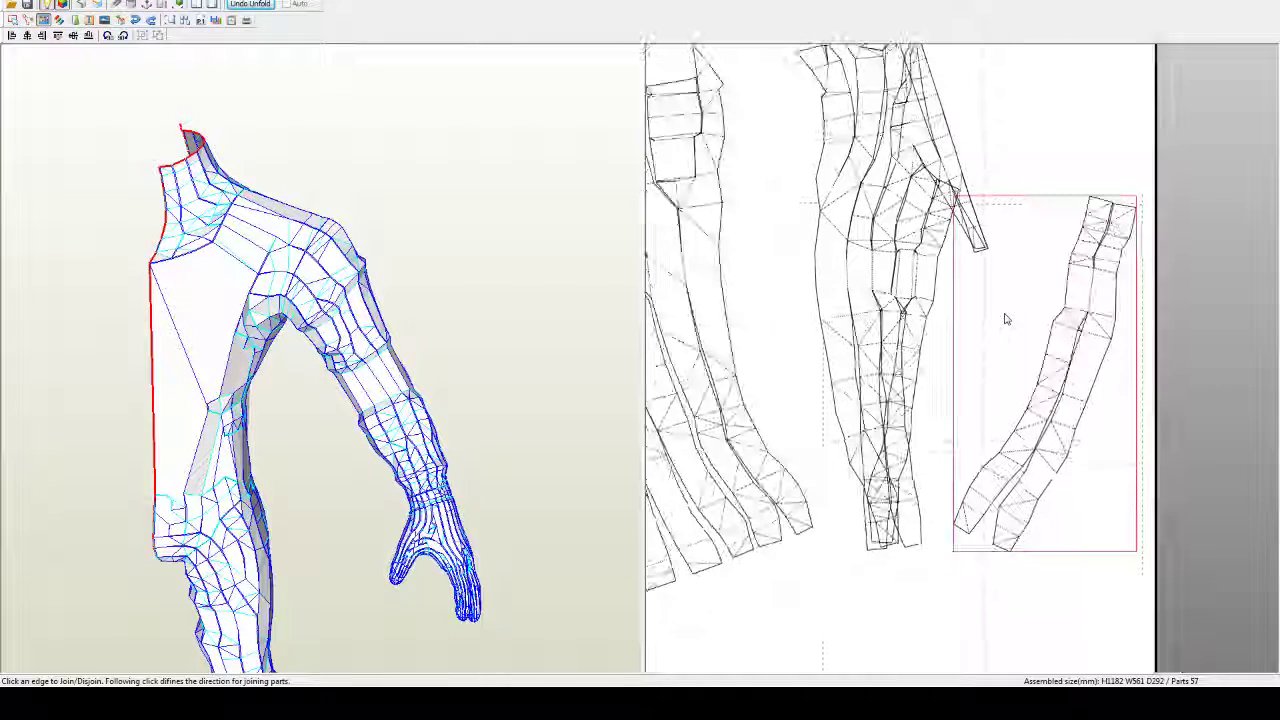
pyautogui.moveTo(984, 287); pyautogui.dragTo(1045, 318, button='middle')
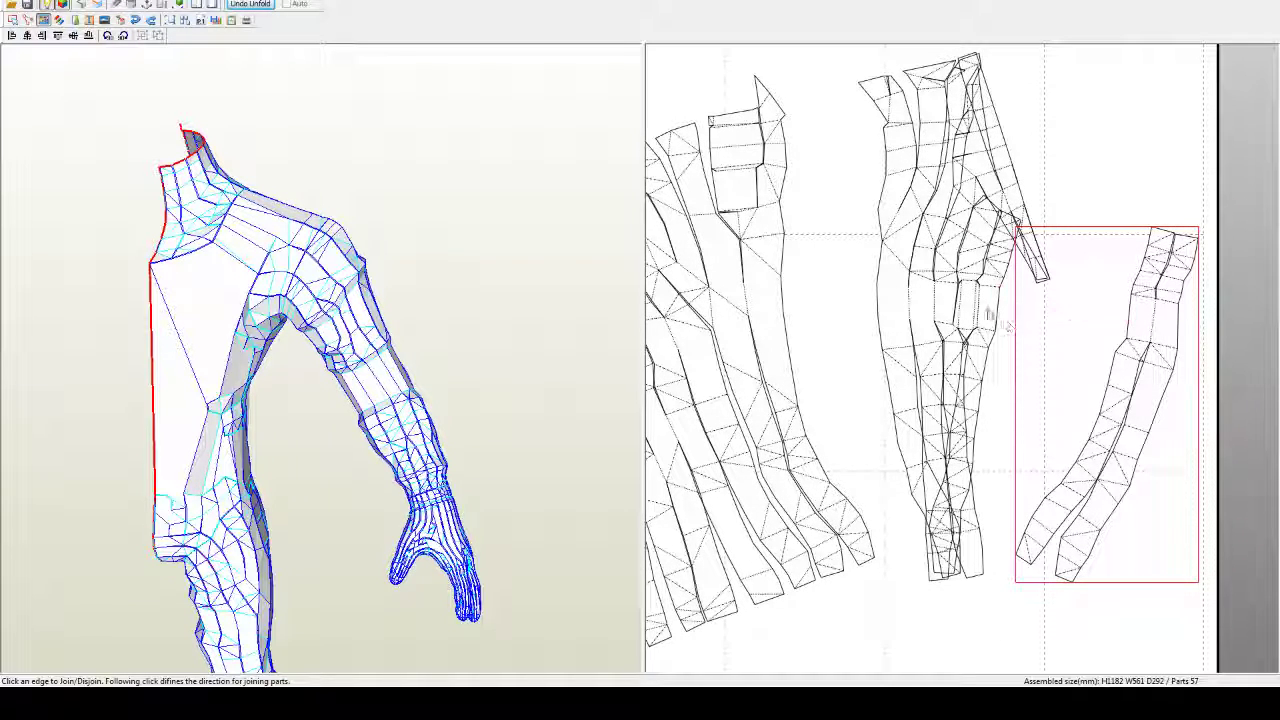
# Step: Try rejoining the right leg piece's outermost remaining strip along different edges below mid-height
pyautogui.click(979, 310)
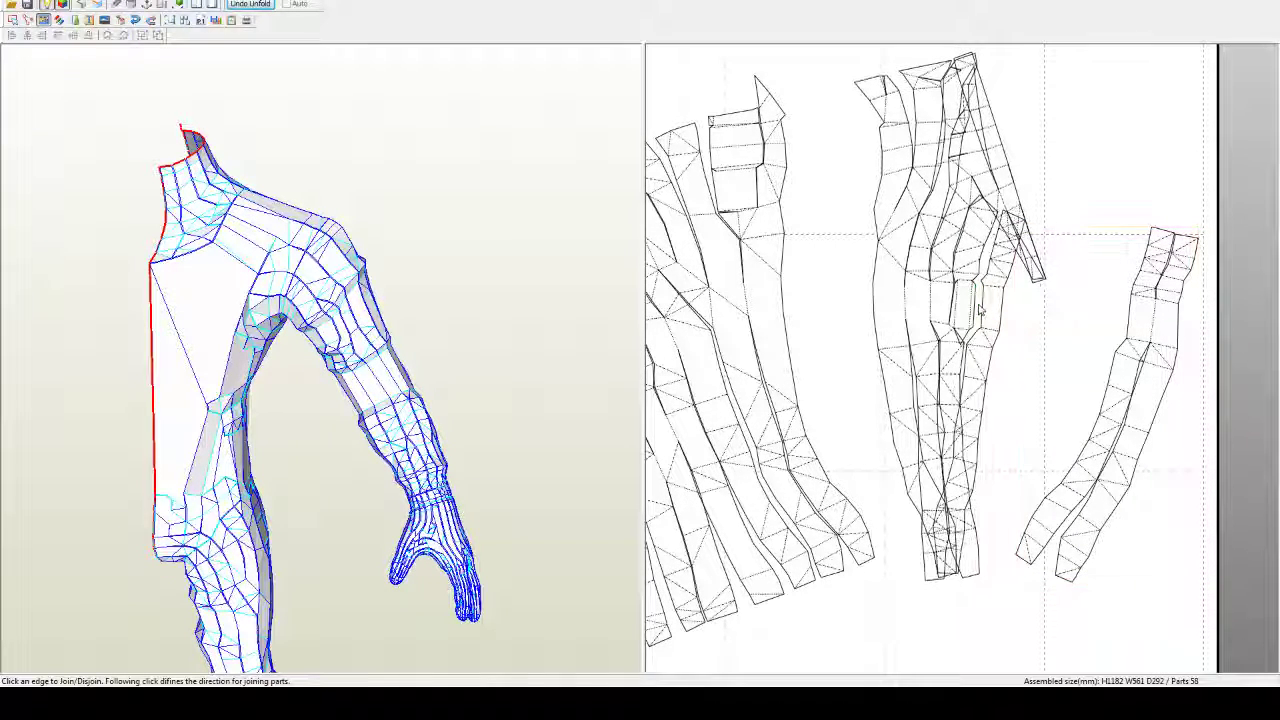
pyautogui.click(965, 358)
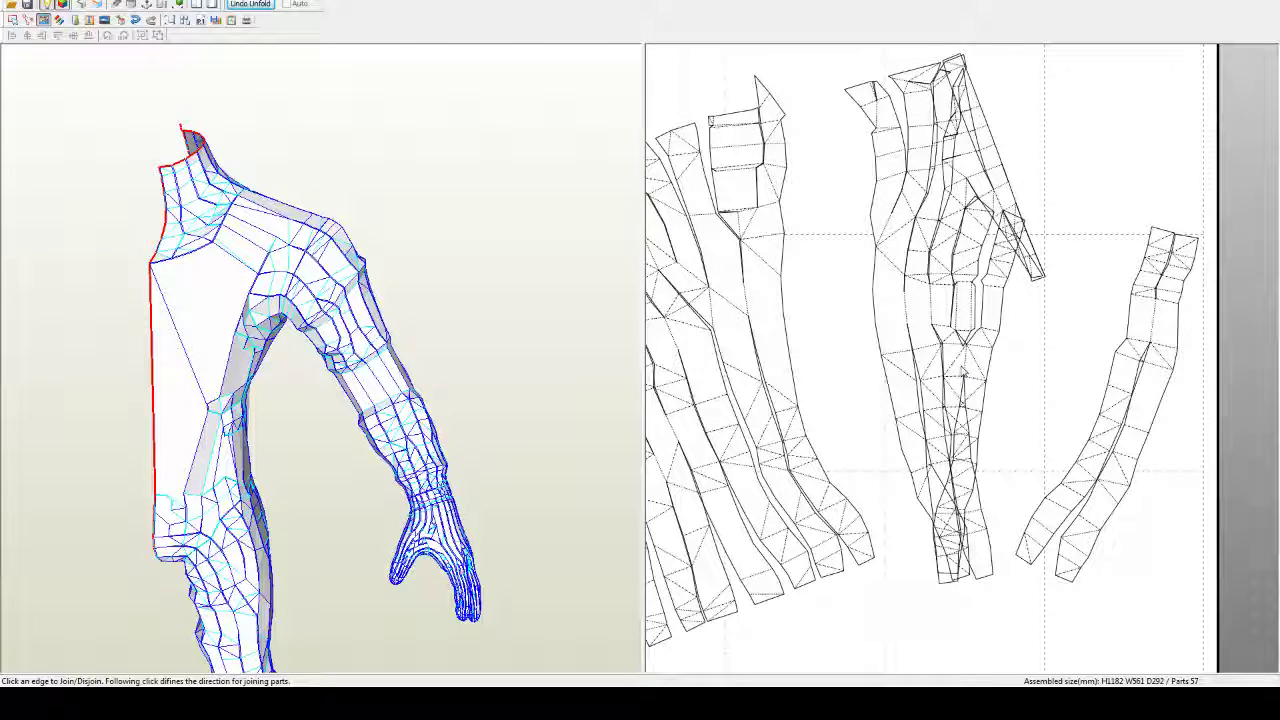
pyautogui.click(964, 370)
pyautogui.click(962, 390)
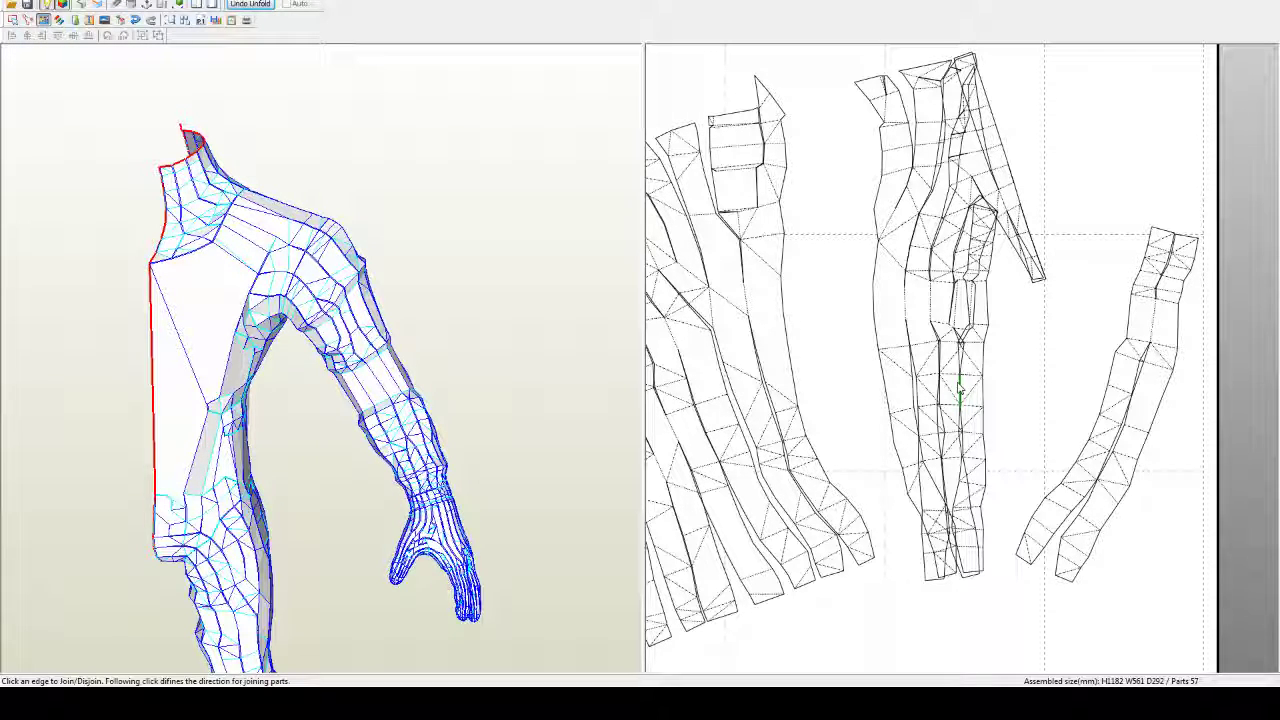
pyautogui.click(960, 392)
# Step: Examine the leg's strip seams on the 3D model from the front, back and underneath
pyautogui.moveTo(331, 603); pyautogui.dragTo(381, 379, button='middle')
pyautogui.moveTo(325, 472); pyautogui.dragTo(390, 480, button='right')
pyautogui.moveTo(390, 480); pyautogui.dragTo(496, 509)
pyautogui.scroll(-1, 497, 510)
pyautogui.scroll(2, 497, 510)
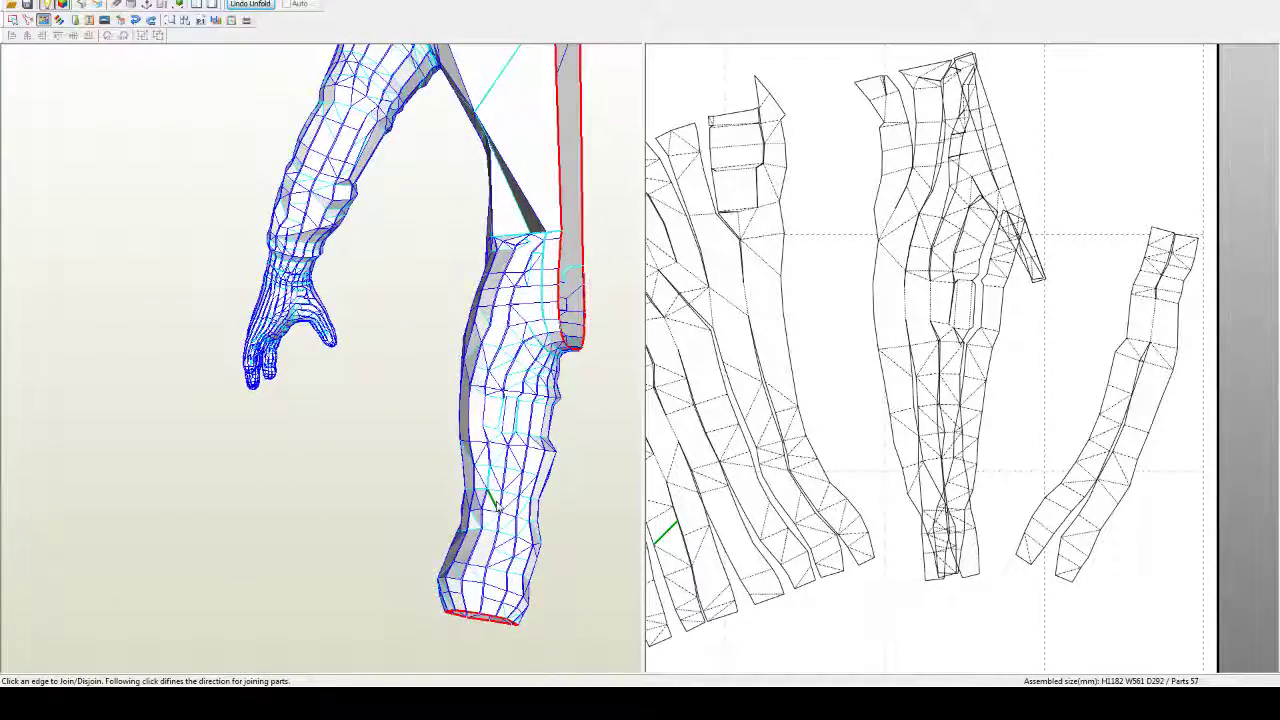
pyautogui.moveTo(497, 510); pyautogui.dragTo(422, 447, button='middle')
pyautogui.scroll(1, 422, 447)
pyautogui.moveTo(420, 445)
pyautogui.mouseDown()
pyautogui.moveTo(443, 434)
pyautogui.moveTo(422, 420)
pyautogui.mouseUp()
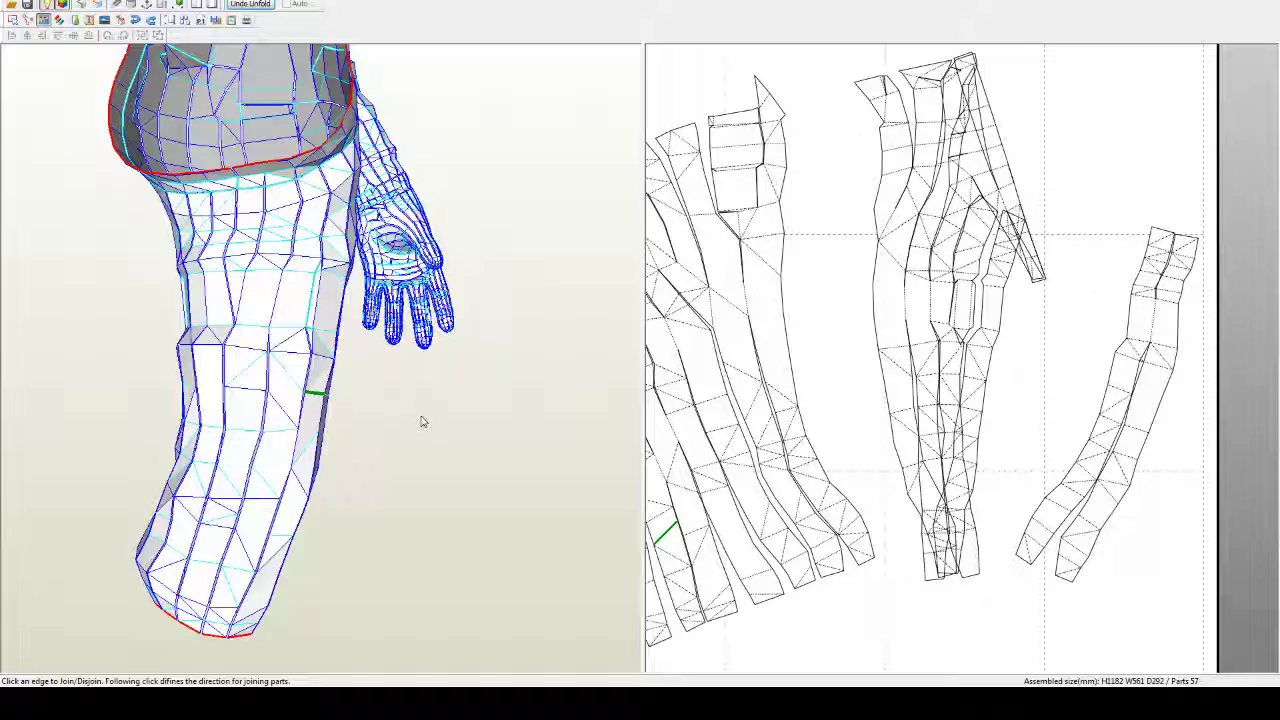
pyautogui.moveTo(422, 420); pyautogui.dragTo(437, 423)
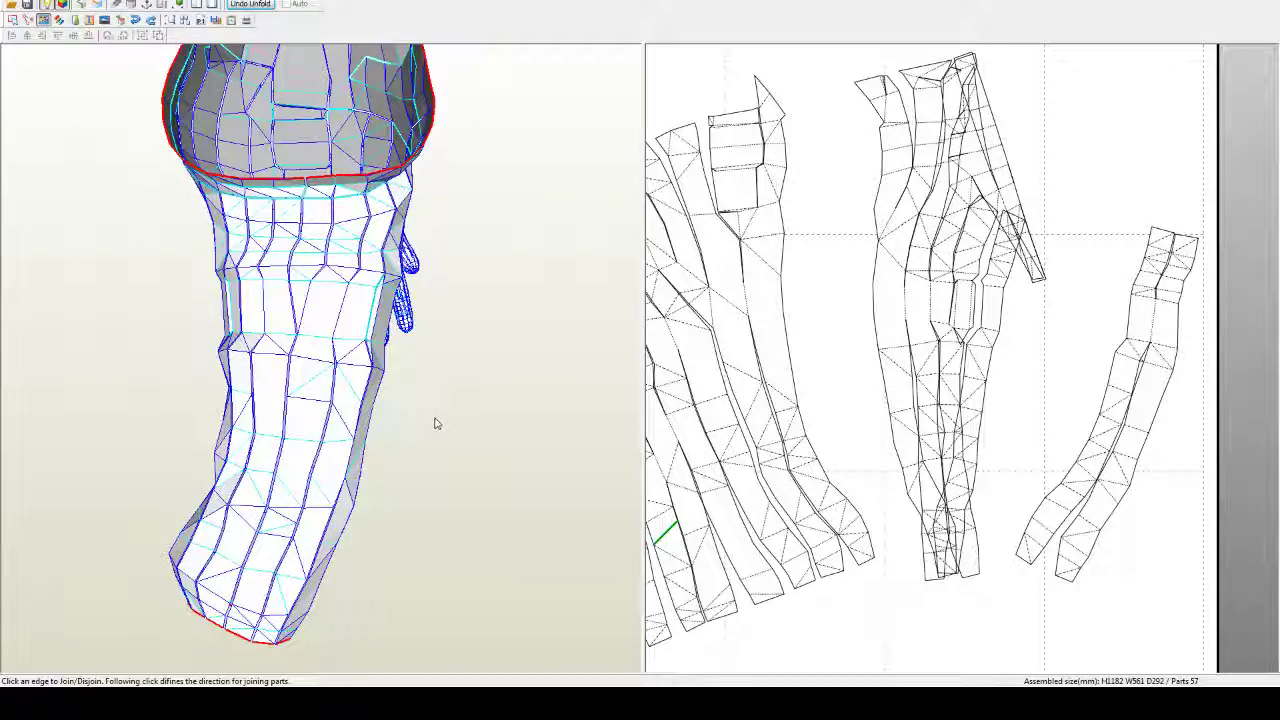
# Step: Rejoin the separated outer strip pair to the right leg piece
pyautogui.click(996, 312)
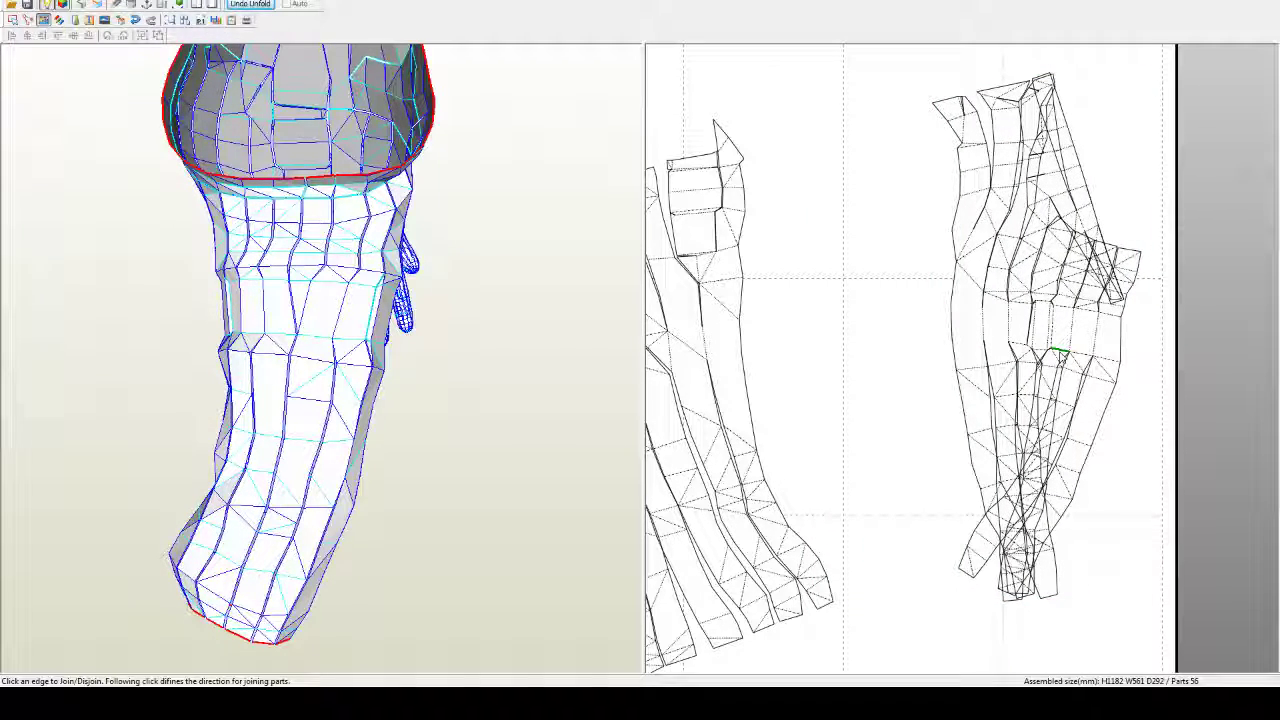
pyautogui.scroll(3, 1063, 358)
pyautogui.moveTo(1093, 512); pyautogui.dragTo(999, 201, button='middle')
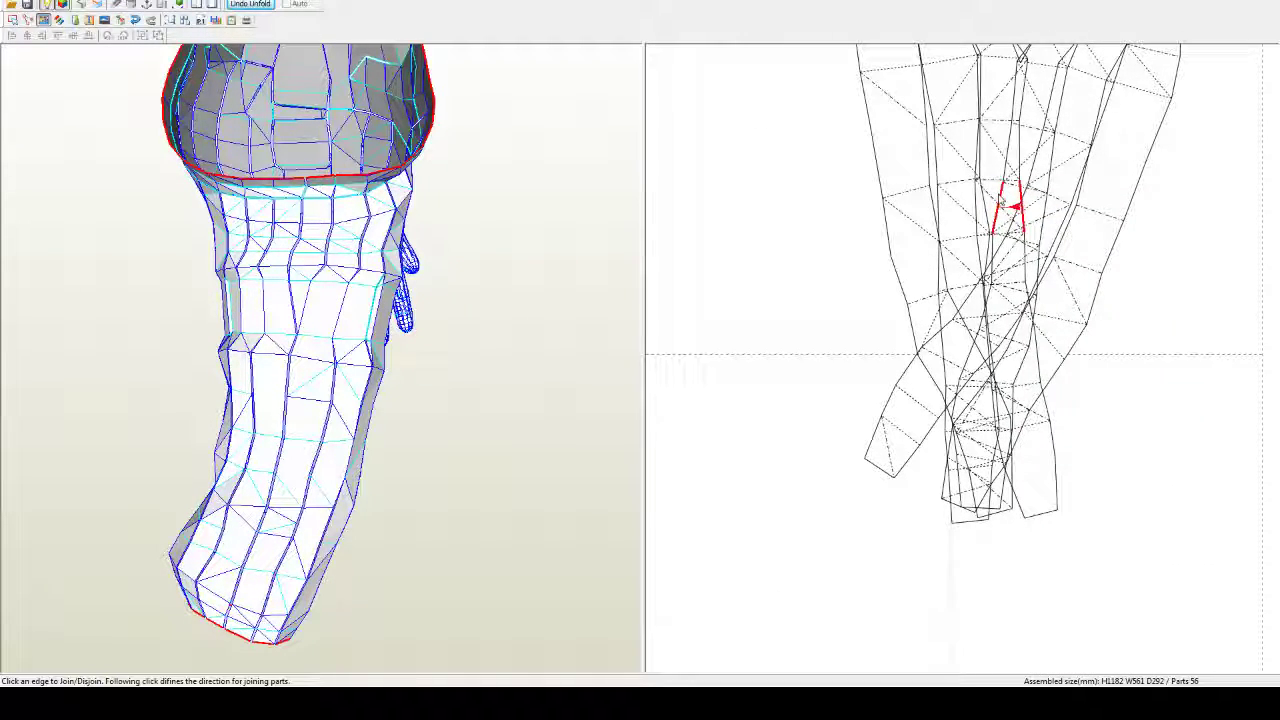
pyautogui.moveTo(997, 199); pyautogui.dragTo(907, 286, button='right')
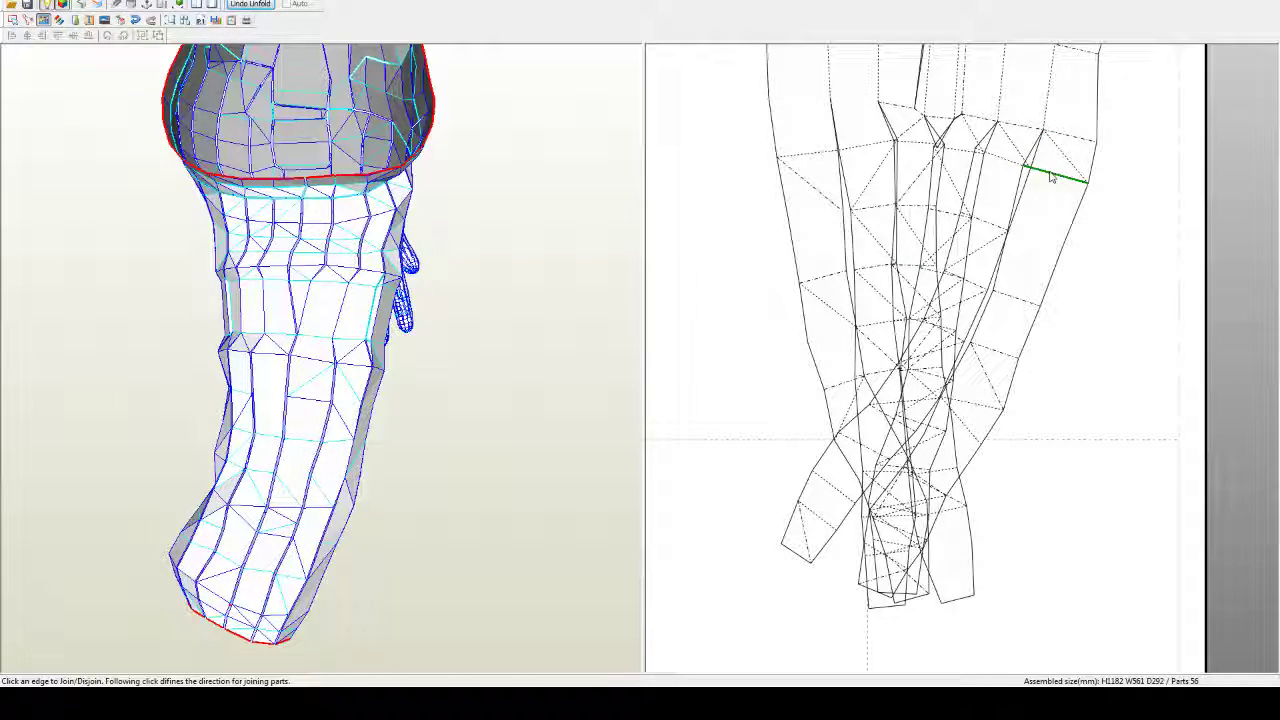
# Step: Detach the lower sections of the three outer strips of the right leg piece just below mid-height
pyautogui.click(1045, 176)
pyautogui.click(1012, 158)
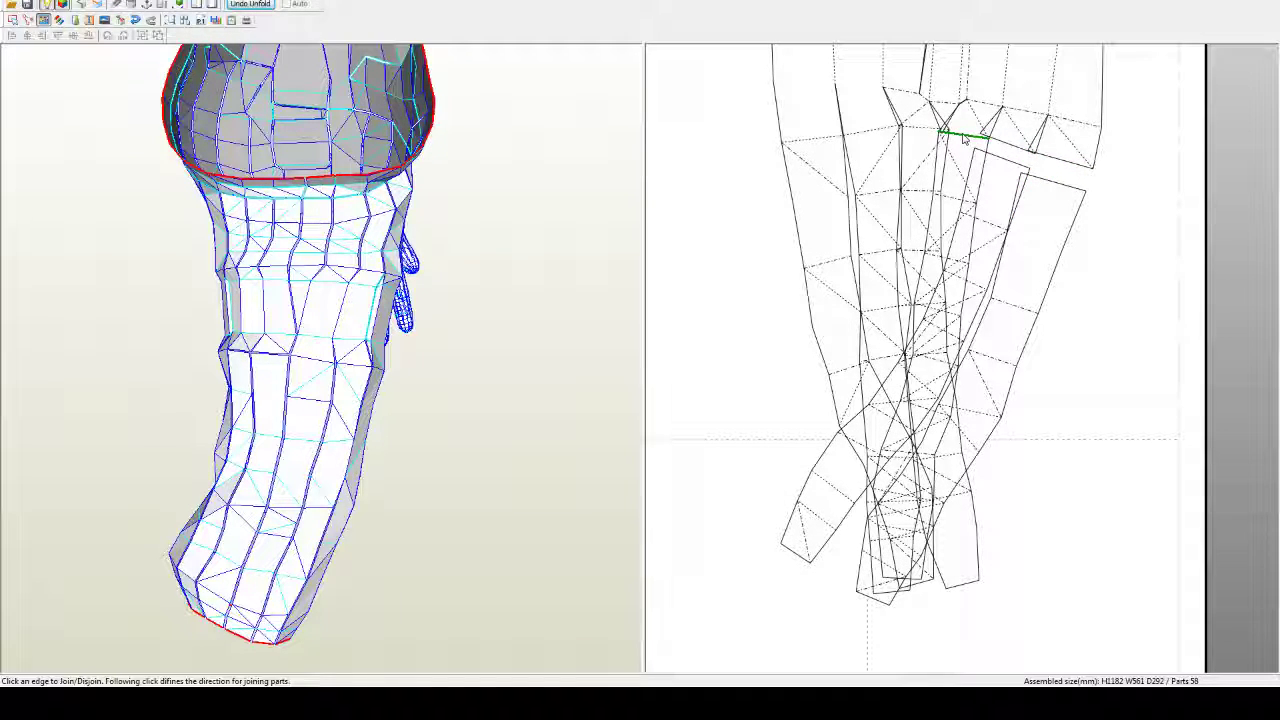
pyautogui.click(964, 138)
# Step: Try joining the detached lower strip sections side by side, and undo those joins
pyautogui.click(951, 138)
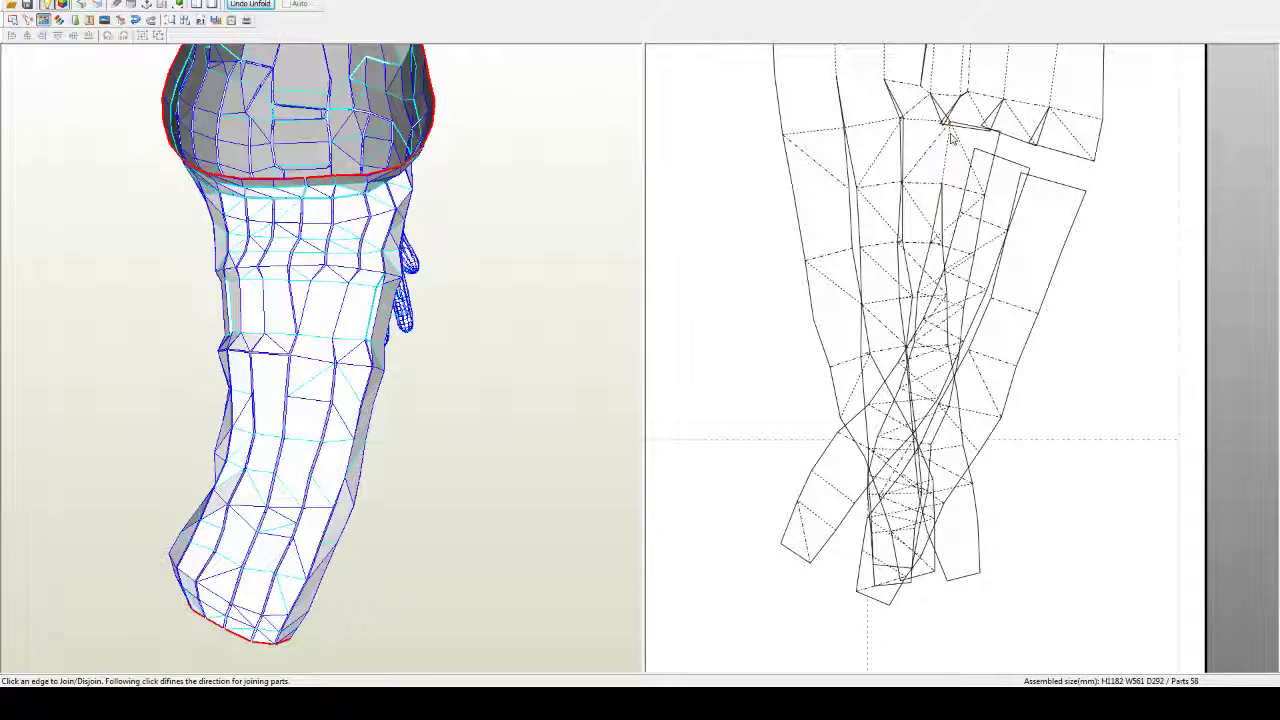
pyautogui.click(998, 148)
pyautogui.click(1020, 162)
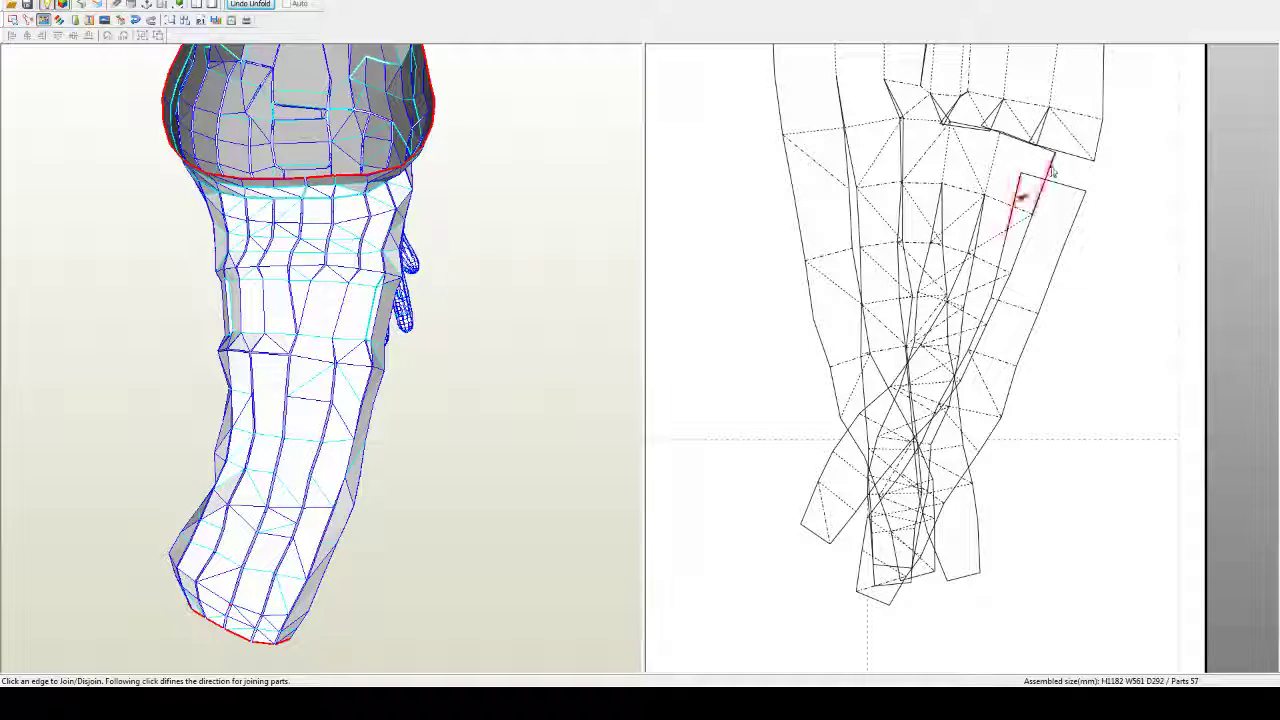
pyautogui.click(1052, 172)
pyautogui.hotkey('ctrl', 'z')
pyautogui.hotkey('ctrl', 'z')
pyautogui.hotkey('ctrl', 'z')
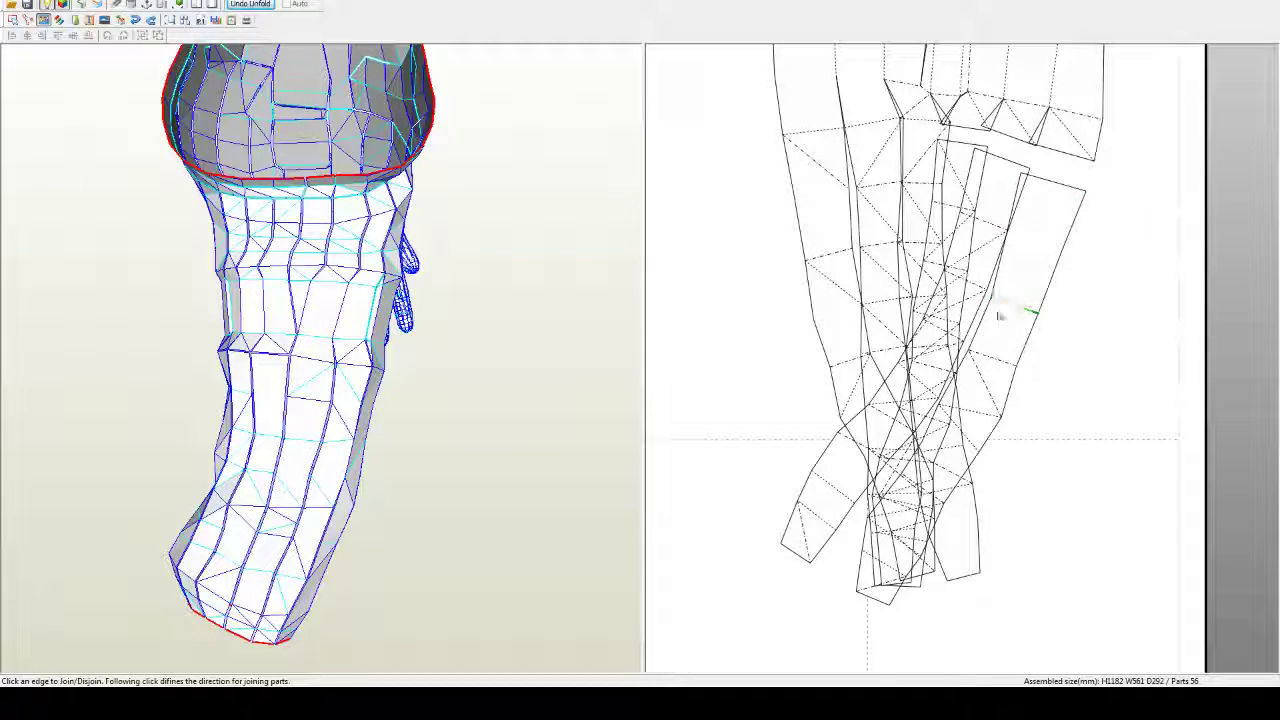
# Step: Rejoin the outer strips of the separated lower leg group, then try adding the next strip and moving the group clear, and undo both
pyautogui.click(980, 332)
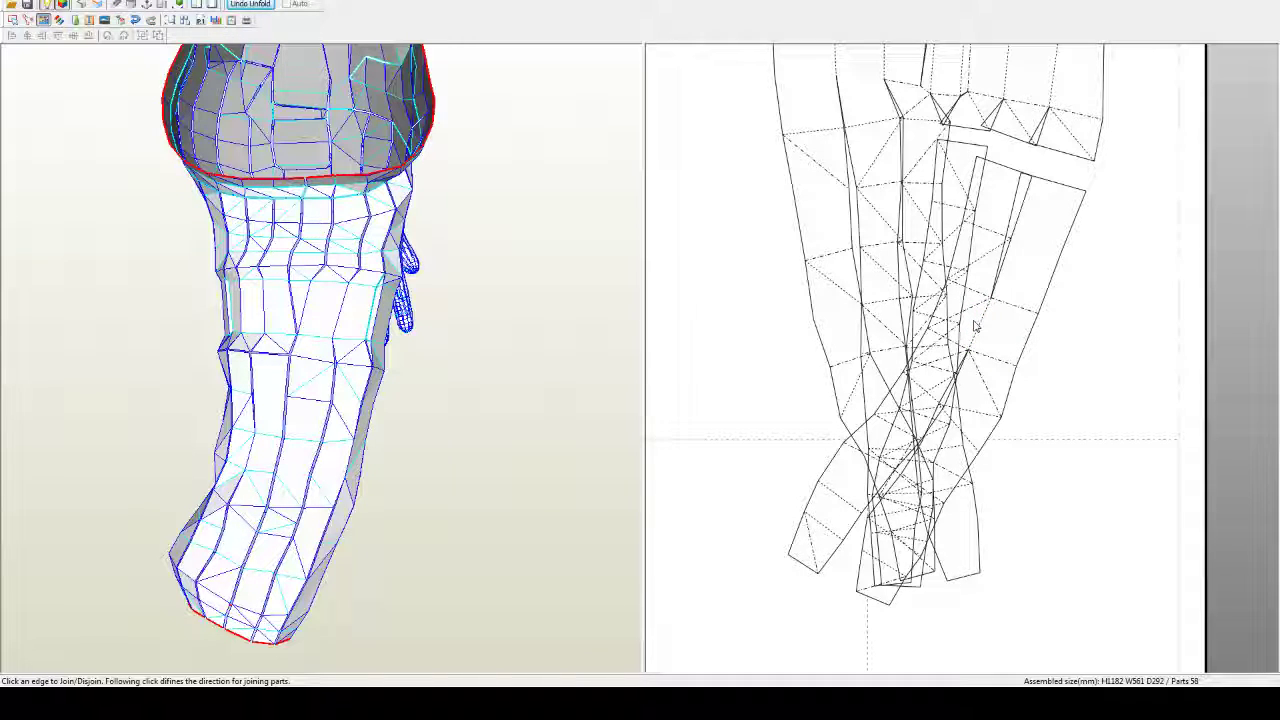
pyautogui.click(940, 314)
pyautogui.click(945, 305)
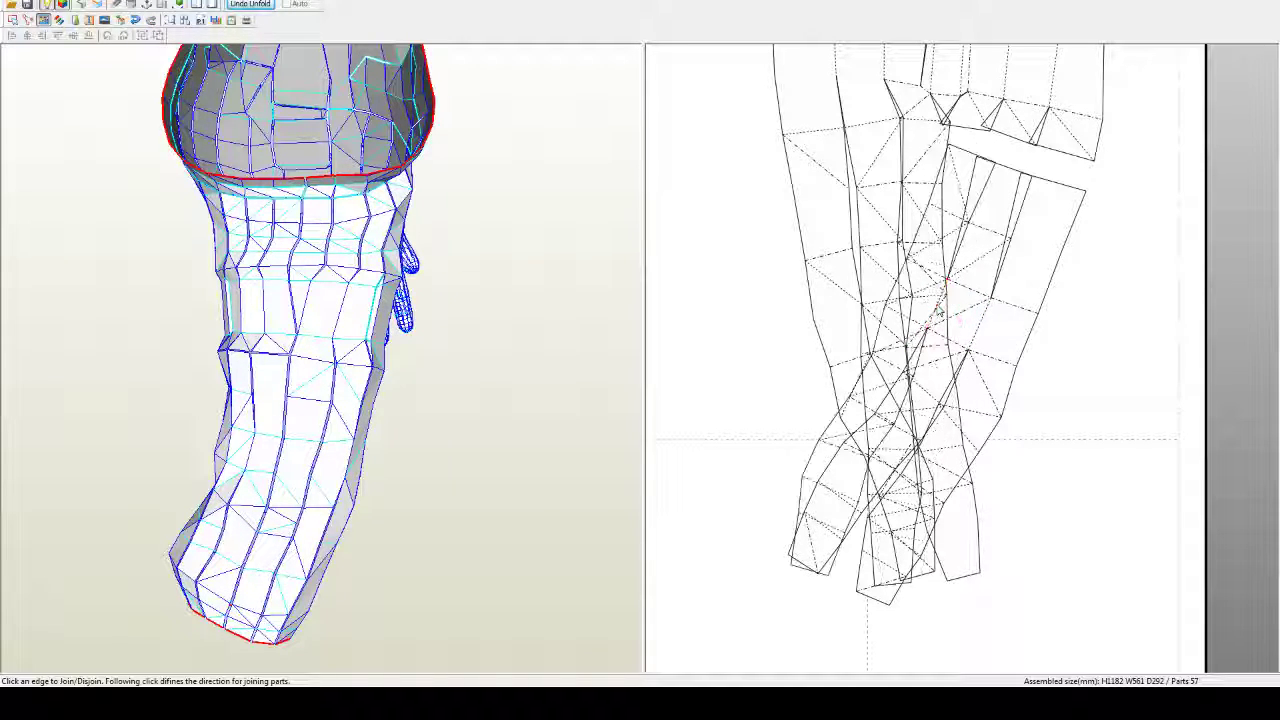
pyautogui.moveTo(998, 318); pyautogui.dragTo(1246, 313)
pyautogui.moveTo(1200, 313); pyautogui.dragTo(1134, 317, button='middle')
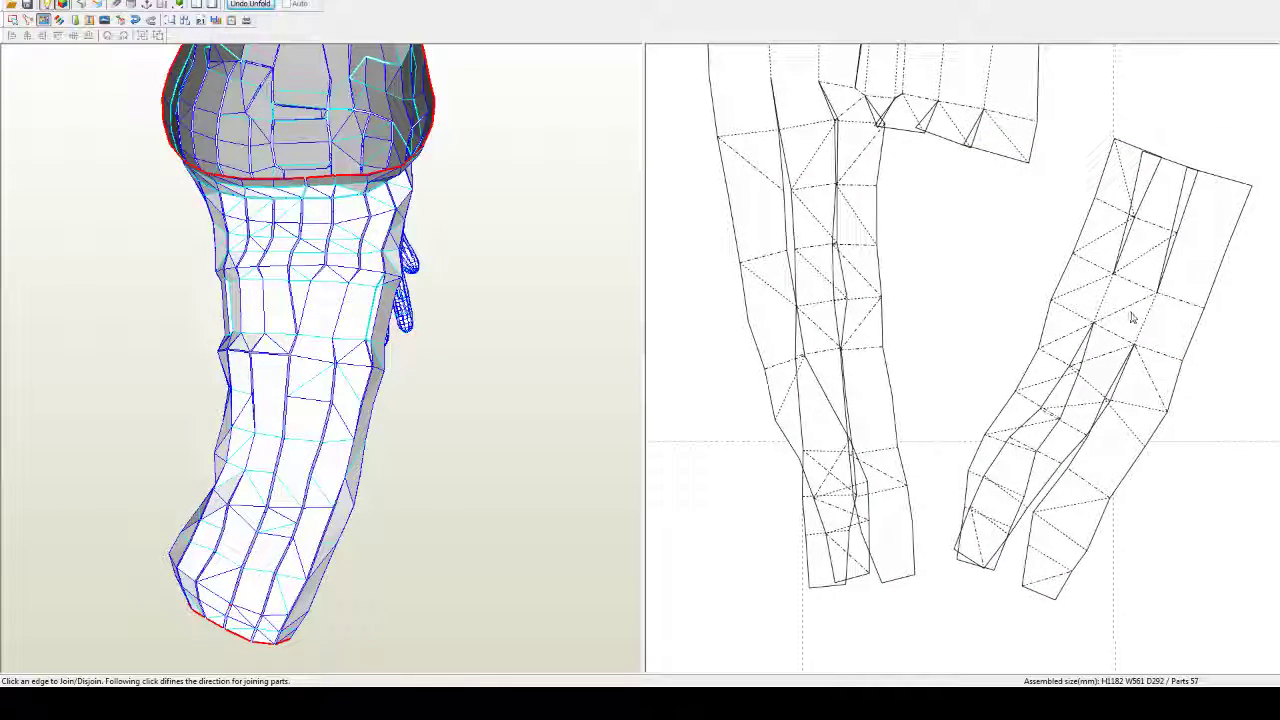
pyautogui.hotkey('ctrl', 'z')
pyautogui.hotkey('ctrl', 'z')
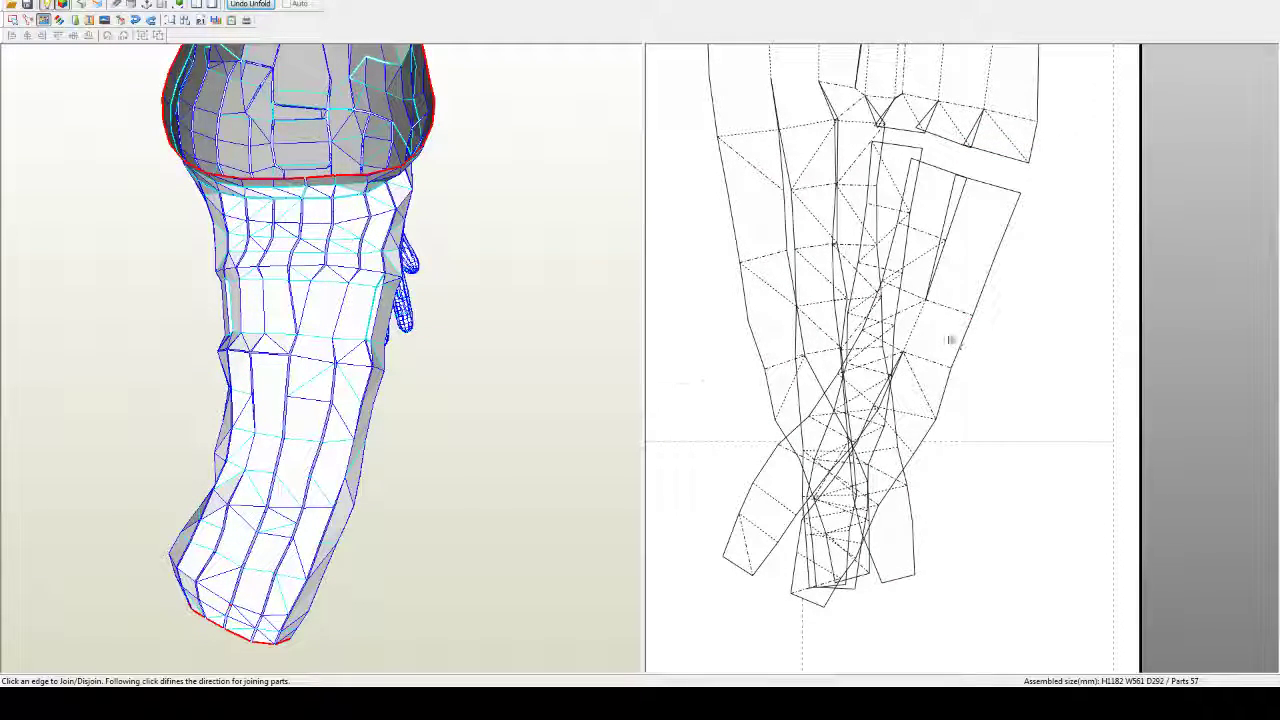
# Step: Move the separated strip group into the empty space beside the leg and join its third strip along the neighbouring strip
pyautogui.moveTo(951, 337); pyautogui.dragTo(1196, 348)
pyautogui.click(1097, 366)
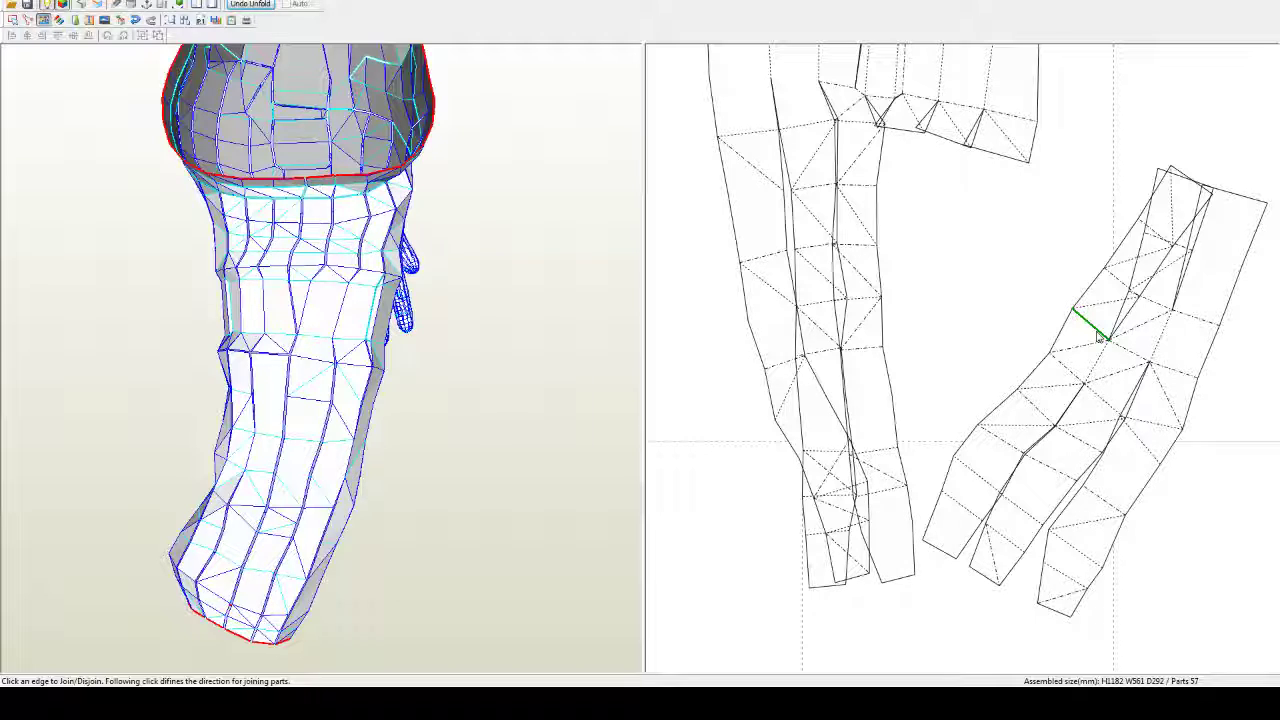
pyautogui.click(1100, 338)
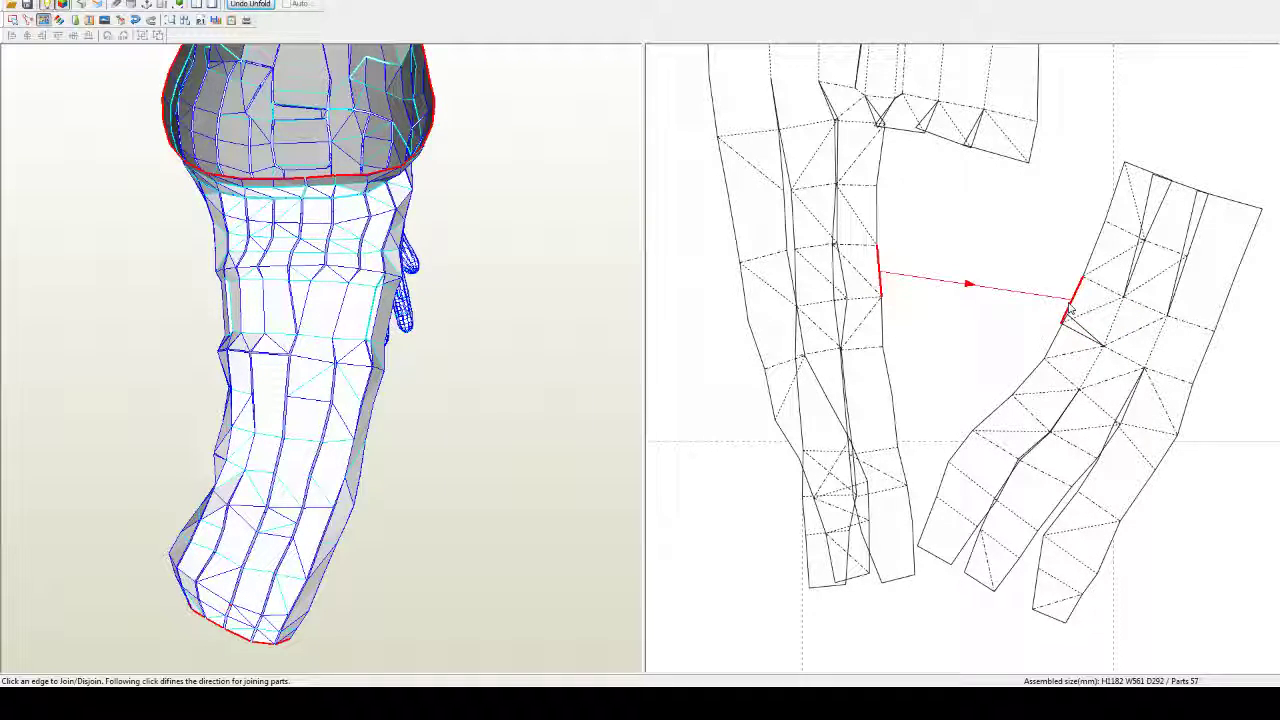
# Step: Try joining the whole leg to the separated group, undo it, and join only the nearest strip detached from the leg
pyautogui.click(1070, 311)
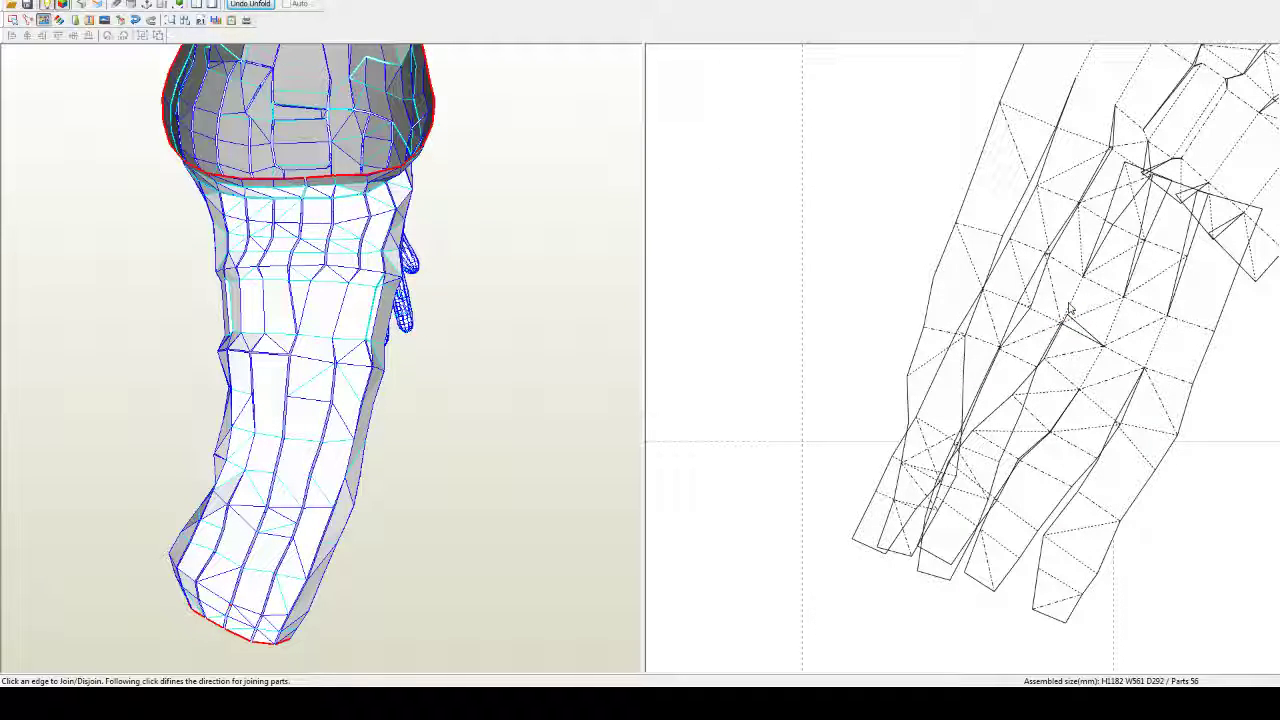
pyautogui.click(1055, 300)
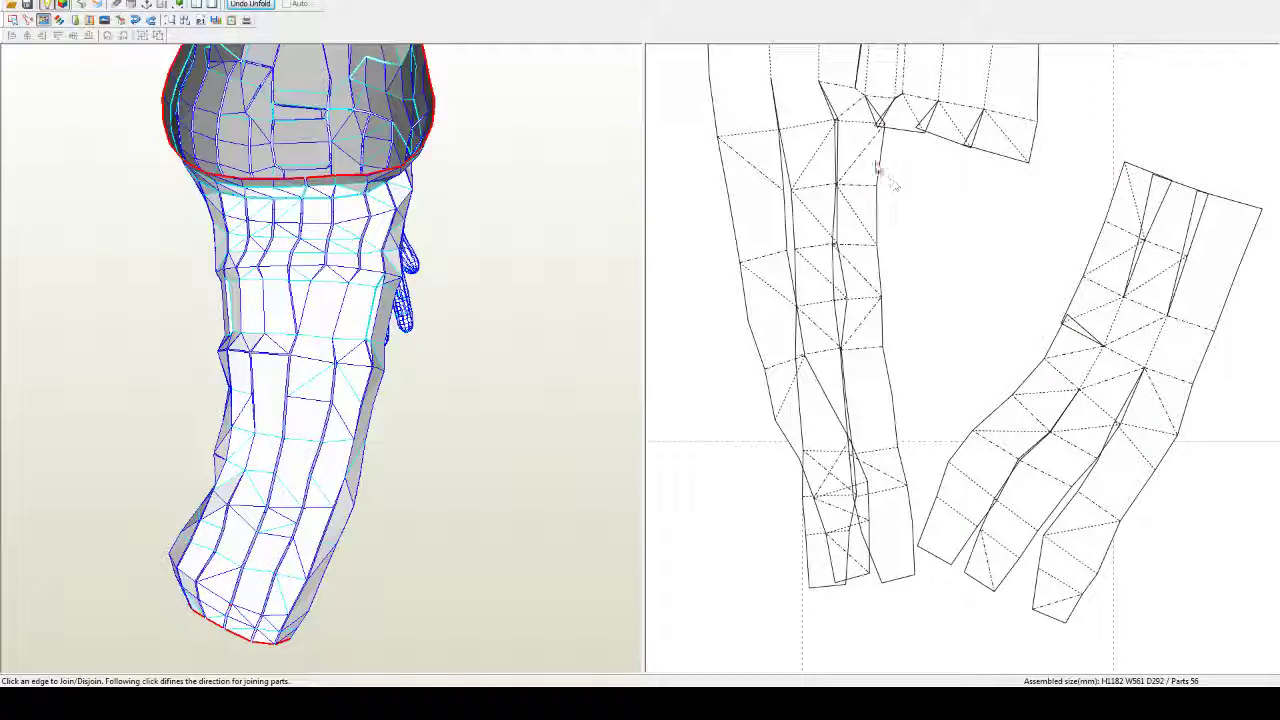
pyautogui.click(848, 120)
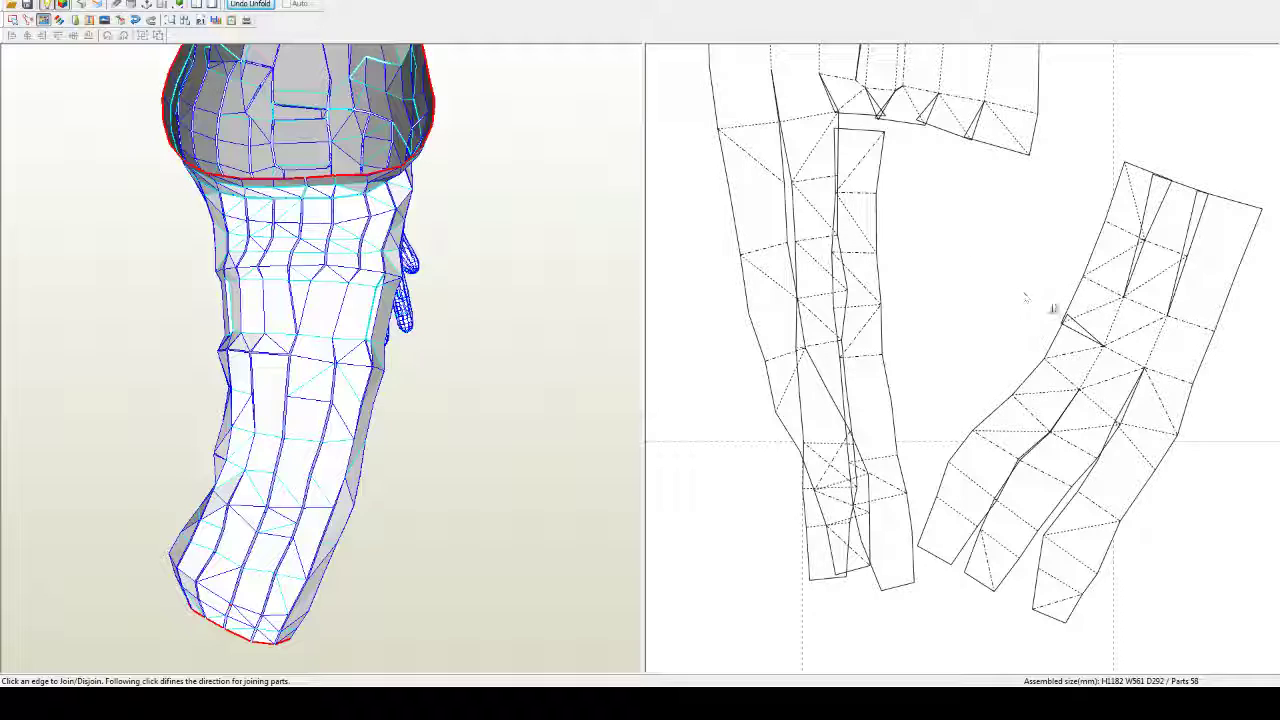
pyautogui.click(1068, 312)
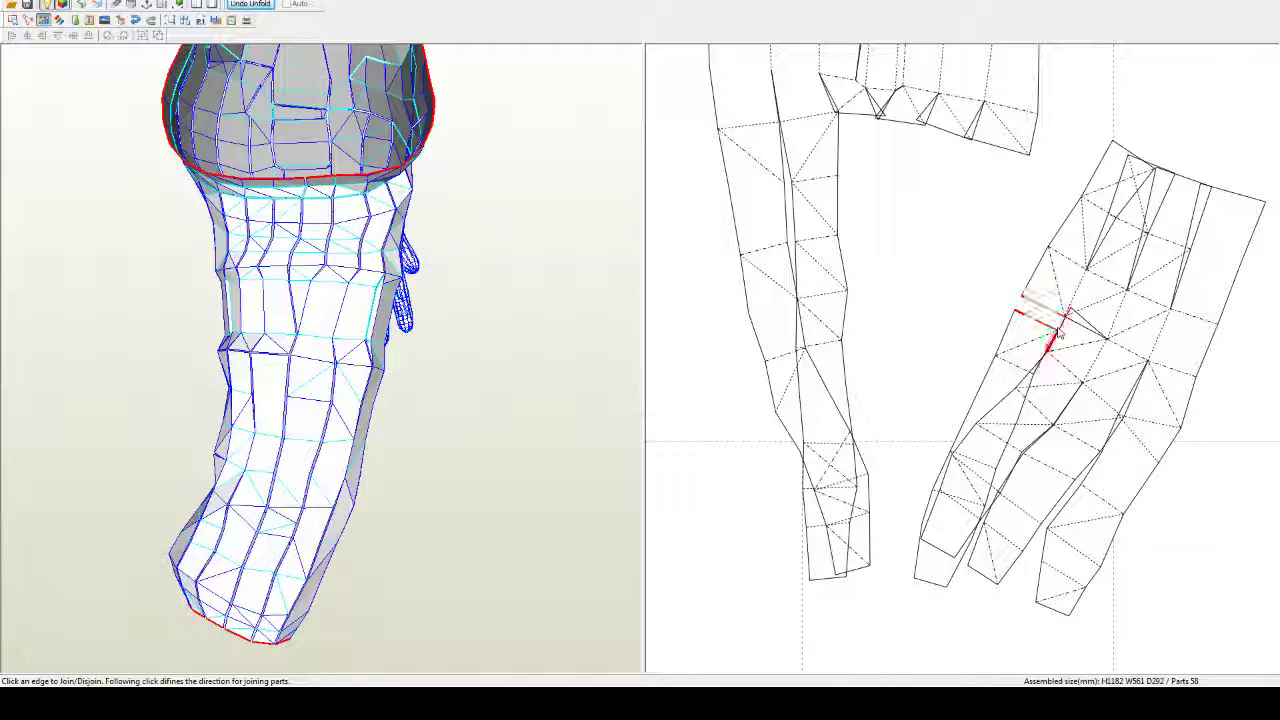
# Step: Detach the lower section of the newly added strip and rejoin it along the neighbouring lower strip
pyautogui.click(1056, 330)
pyautogui.click(1057, 331)
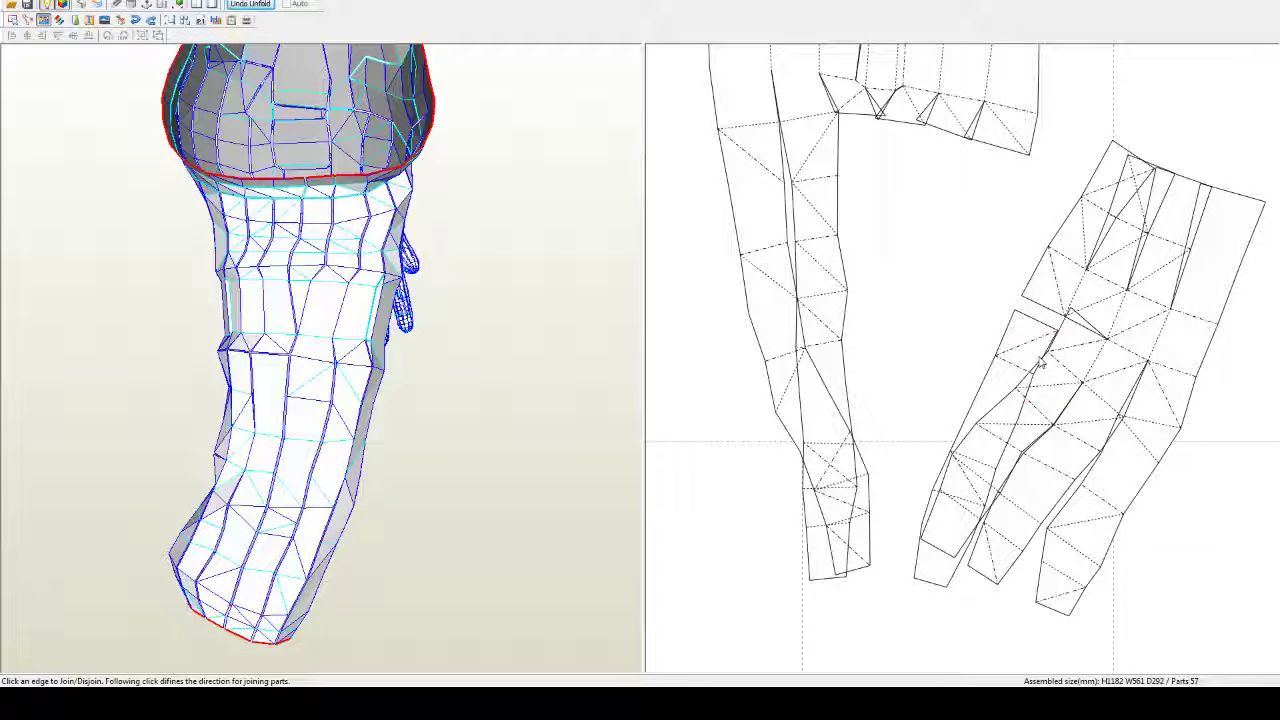
pyautogui.click(1037, 371)
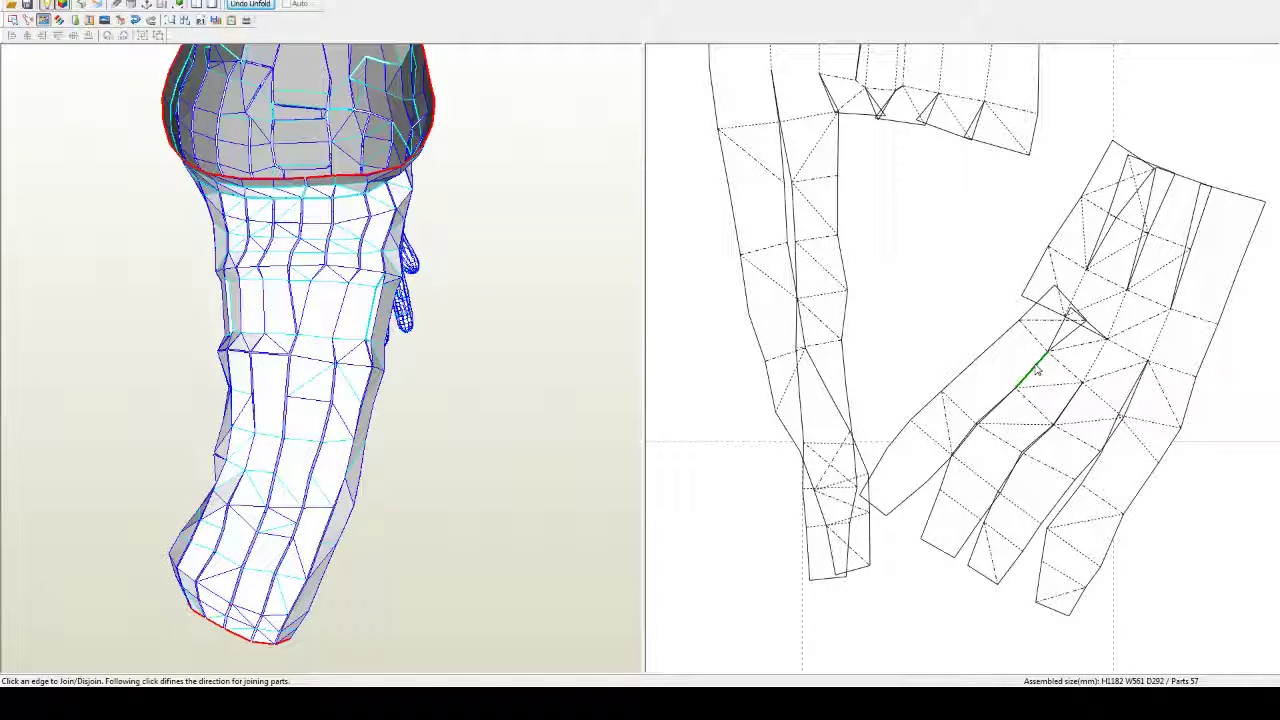
pyautogui.click(1034, 337)
pyautogui.click(1038, 312)
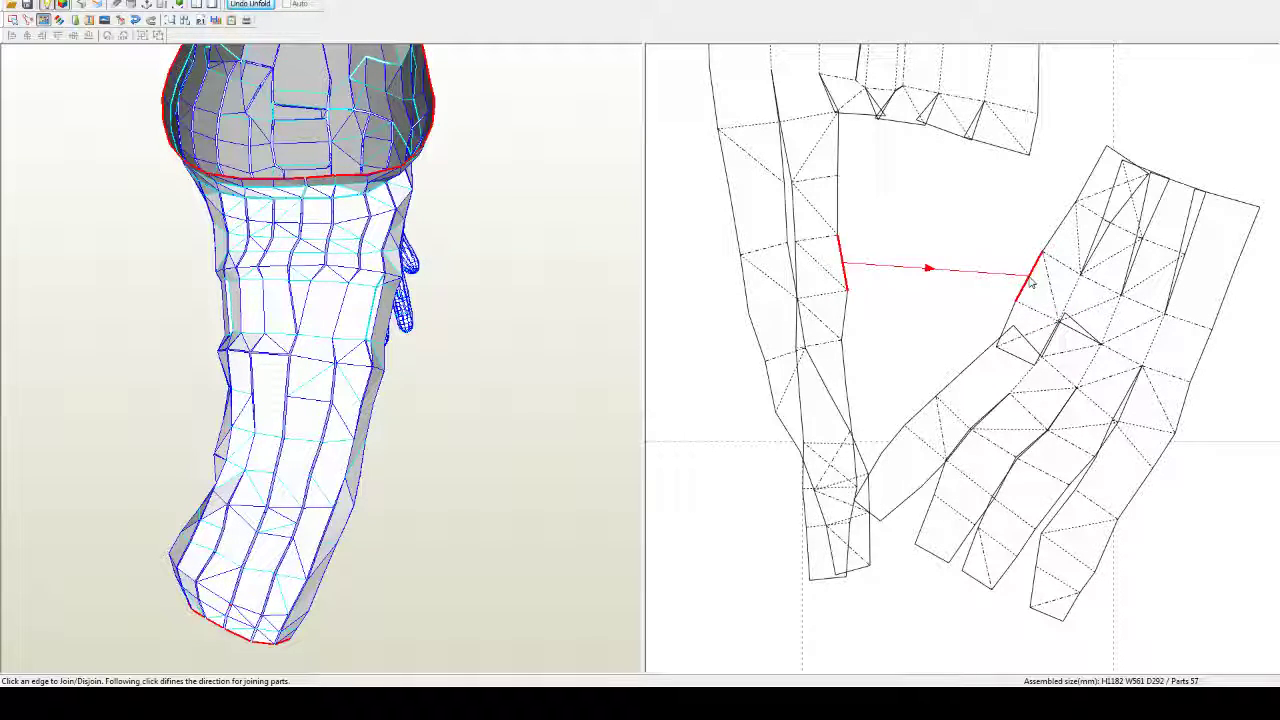
# Step: Detach the next strip from the leg, join it to the separated group, and reattach the adjacent lower section to this strip
pyautogui.click(812, 121)
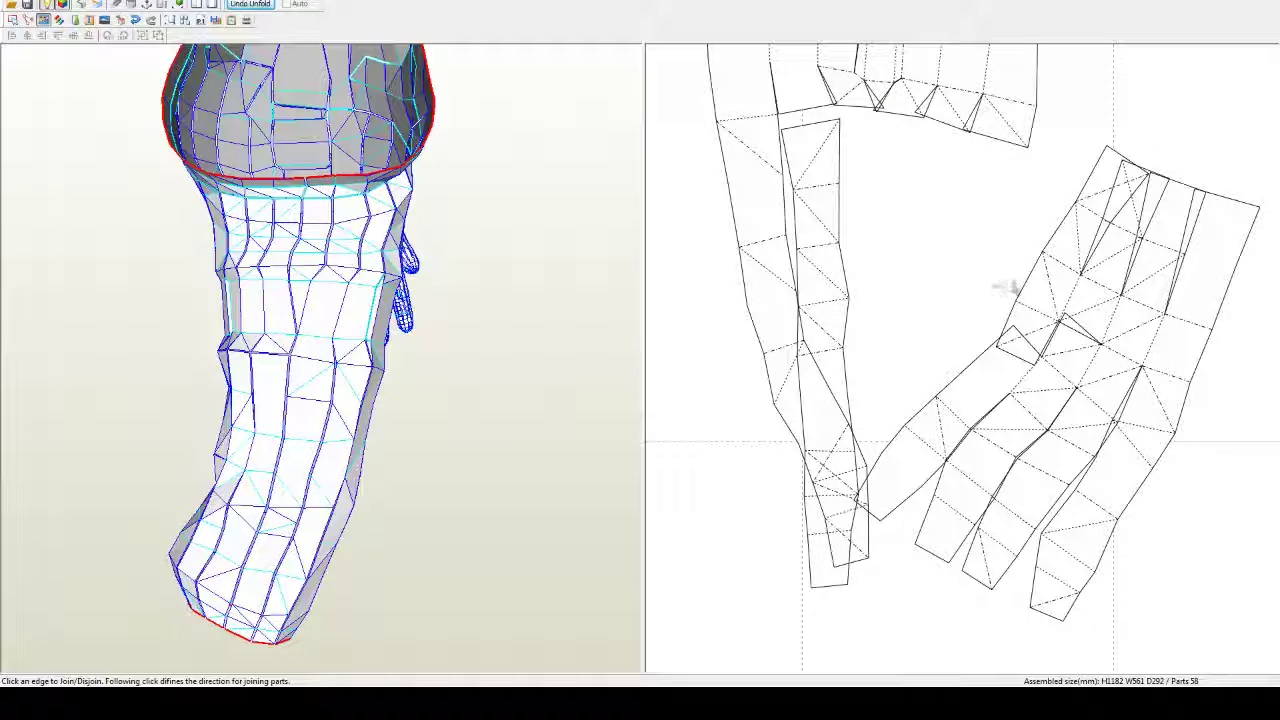
pyautogui.click(1033, 283)
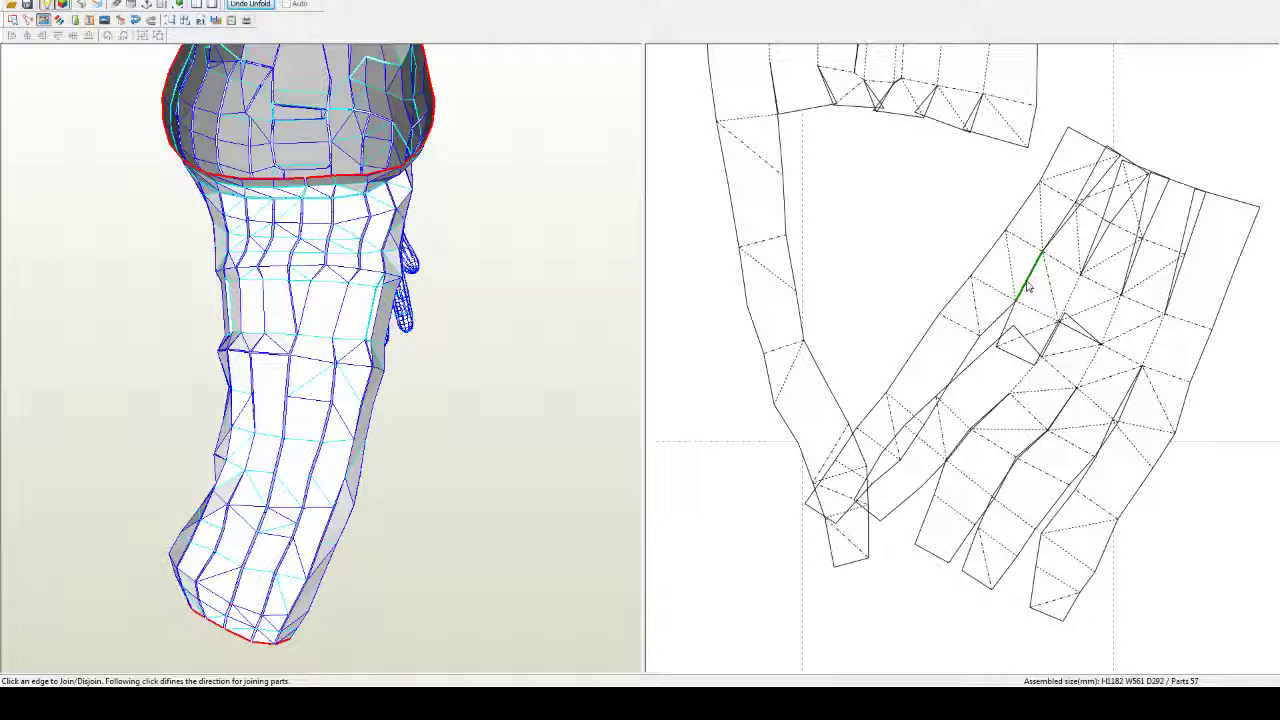
pyautogui.click(1011, 368)
pyautogui.click(975, 368)
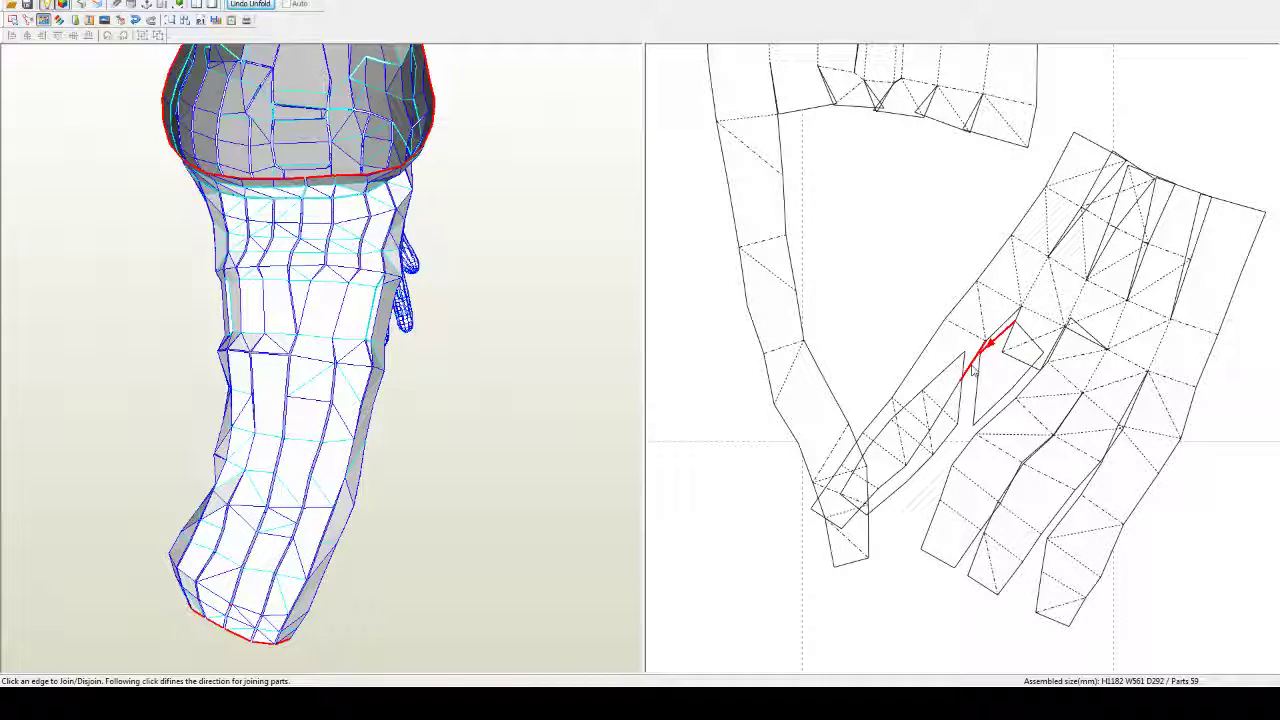
pyautogui.click(978, 365)
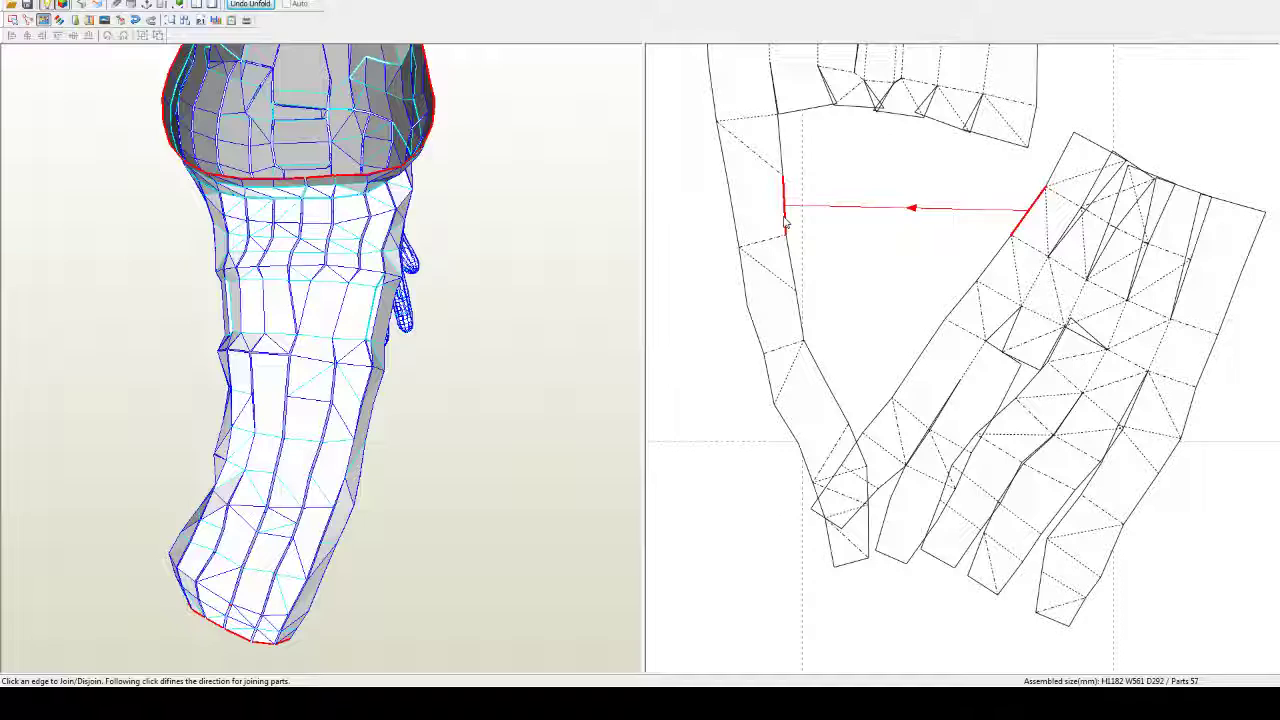
# Step: Join the separated strip group to the remaining outer strip of the leg, and try joining the detached lower strip pair along that strip
pyautogui.click(791, 256)
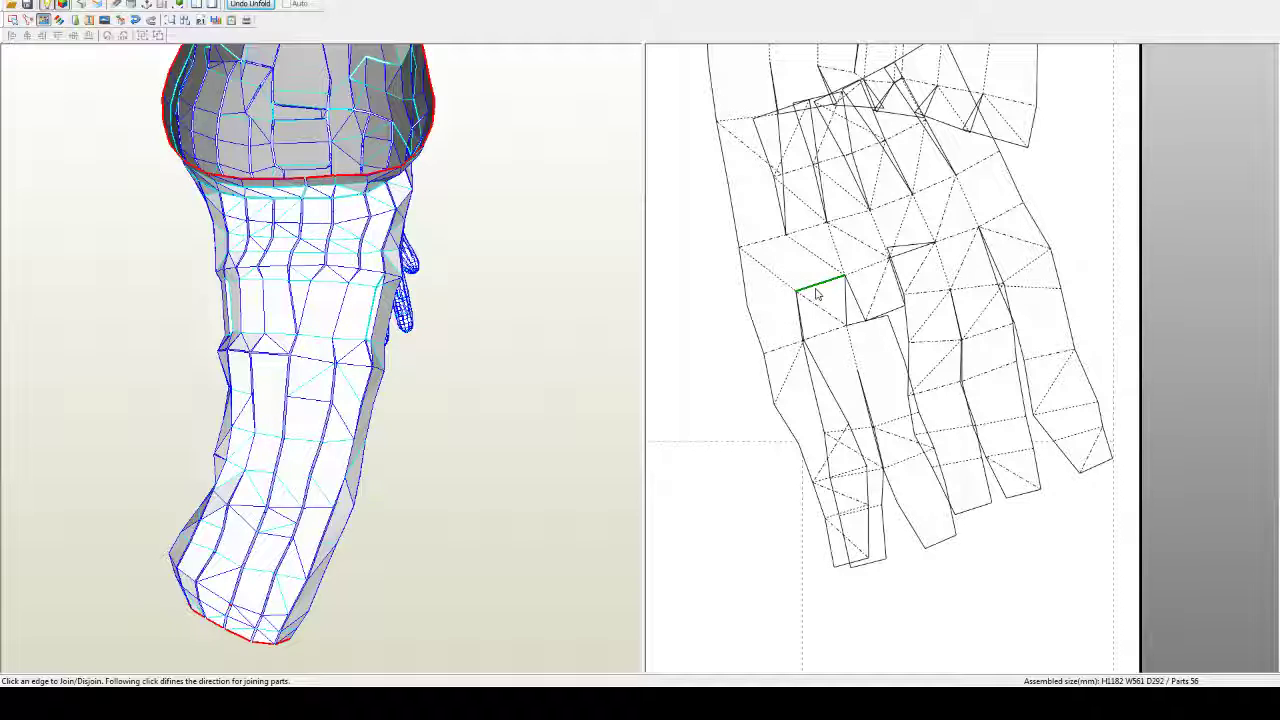
pyautogui.click(824, 337)
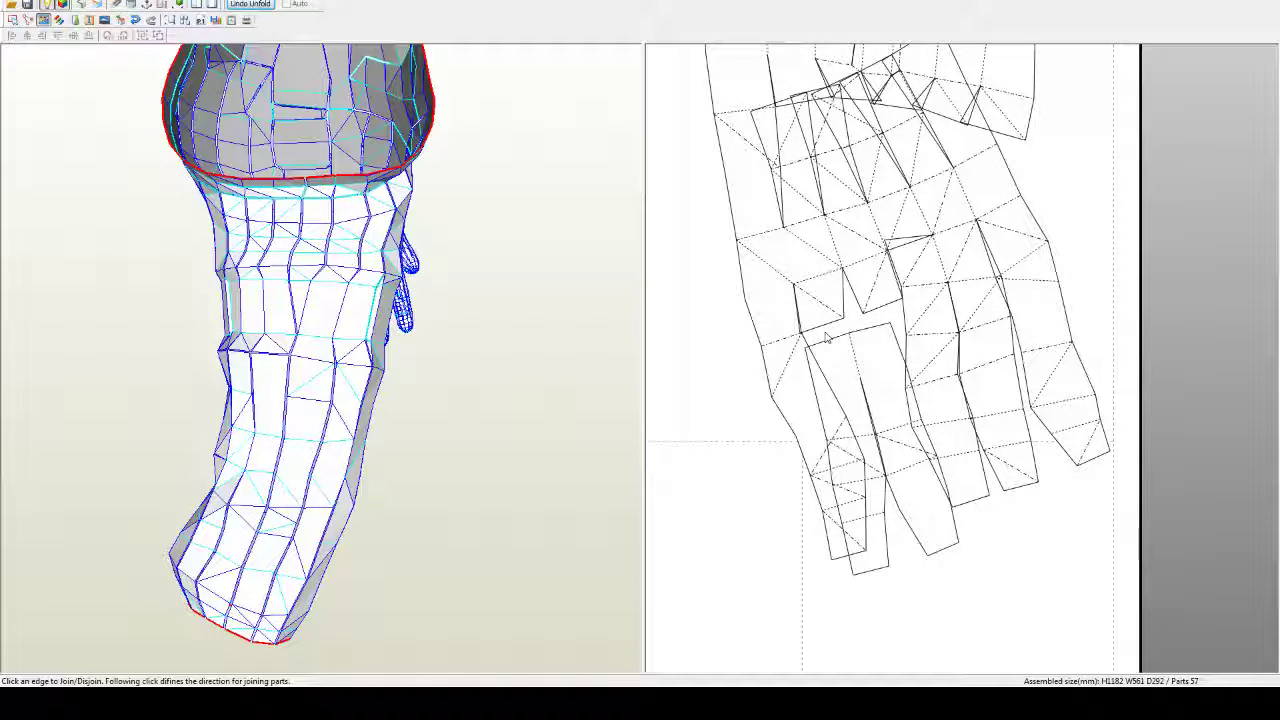
pyautogui.click(825, 380)
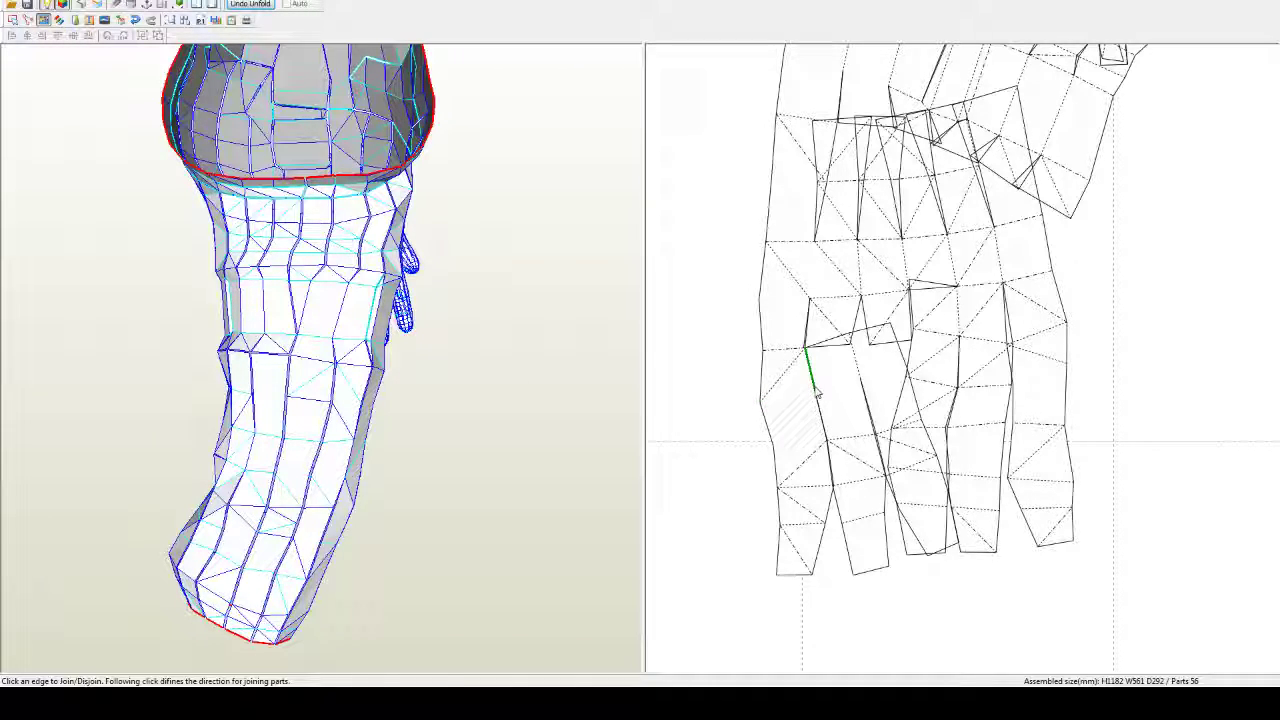
# Step: Undo the side join of the lower strip pair, detach the pair again and join it beneath the adjacent upper strip section
pyautogui.click(810, 370)
pyautogui.click(866, 368)
pyautogui.click(836, 350)
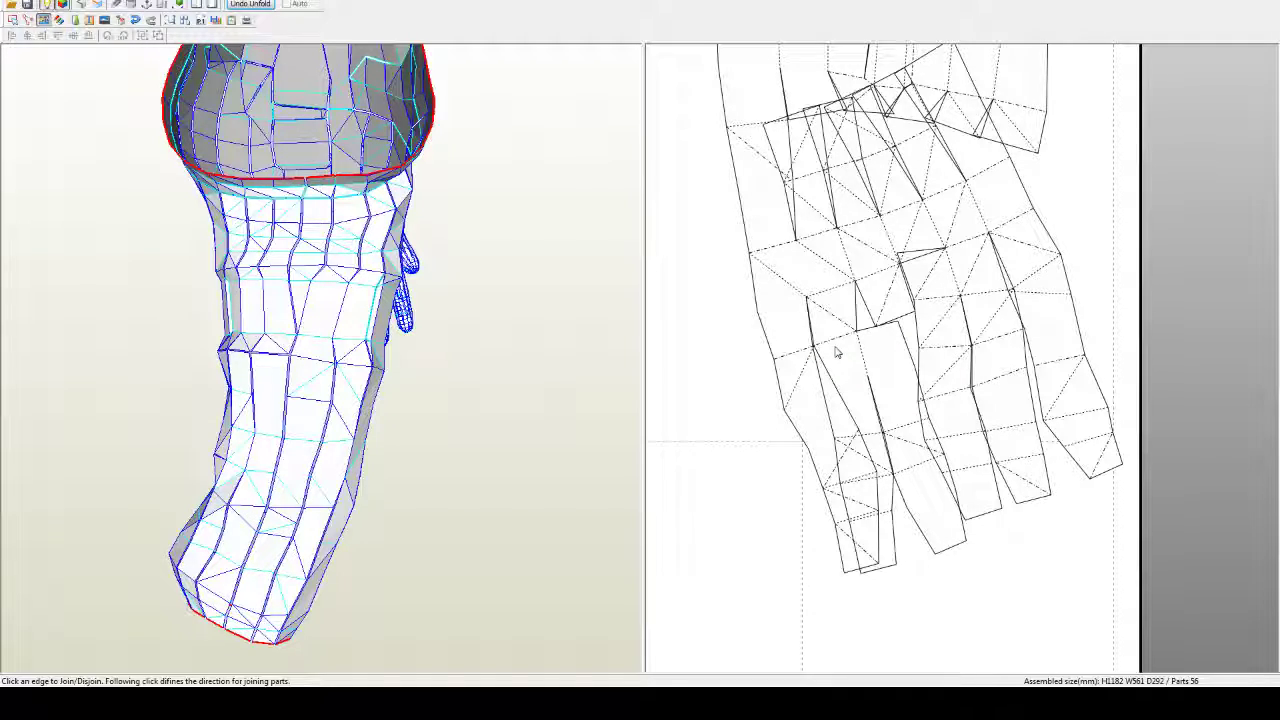
pyautogui.click(831, 350)
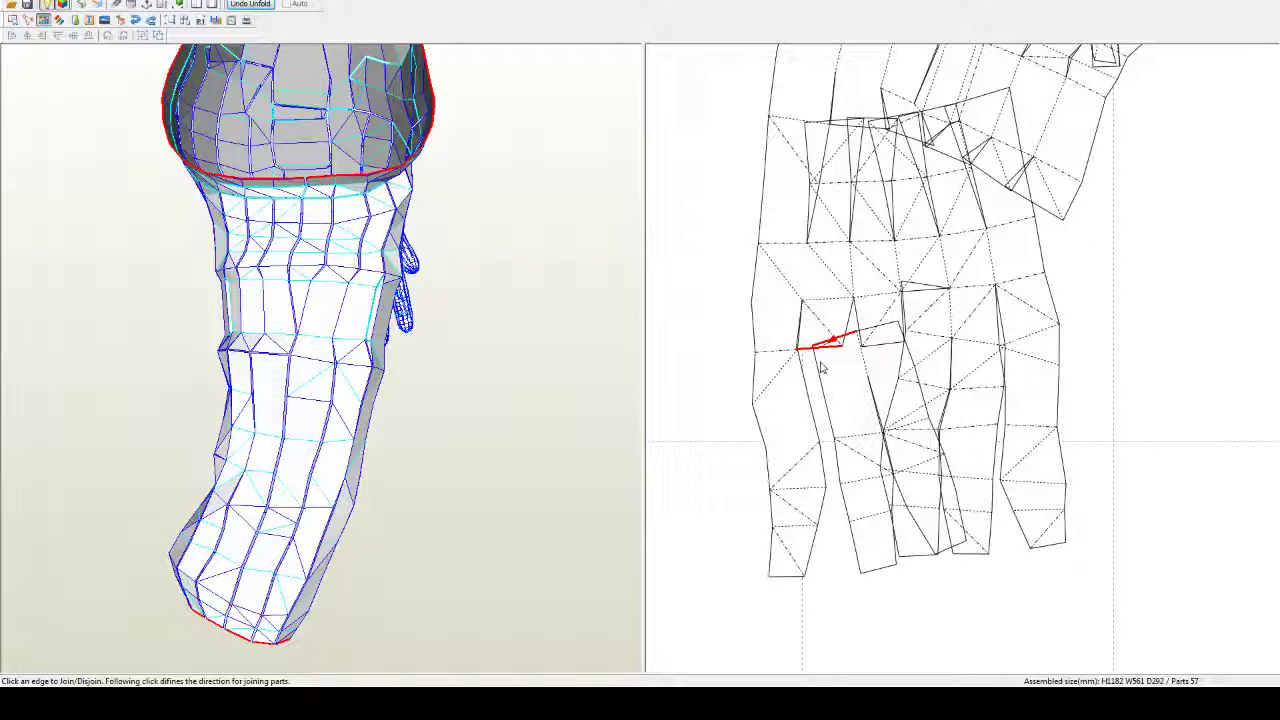
pyautogui.click(826, 355)
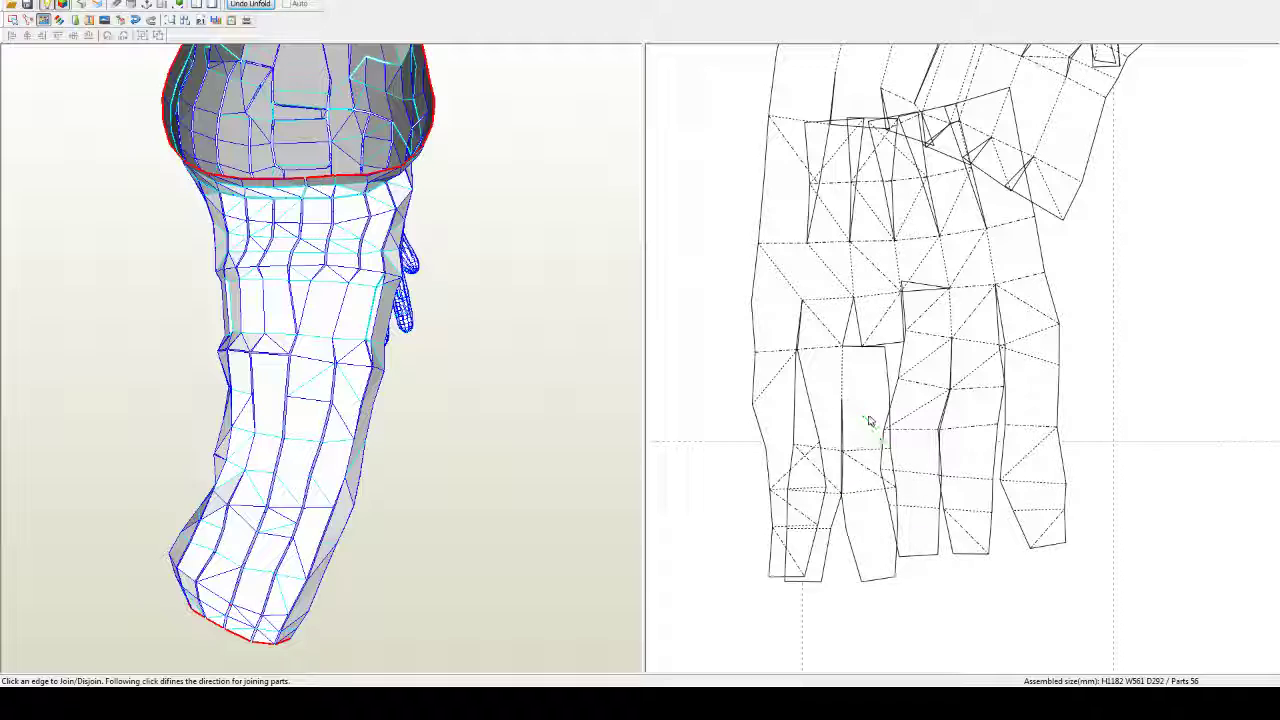
# Step: Detach the lower section of the outermost strip and join it beside the neighbouring lower strip section
pyautogui.click(775, 356)
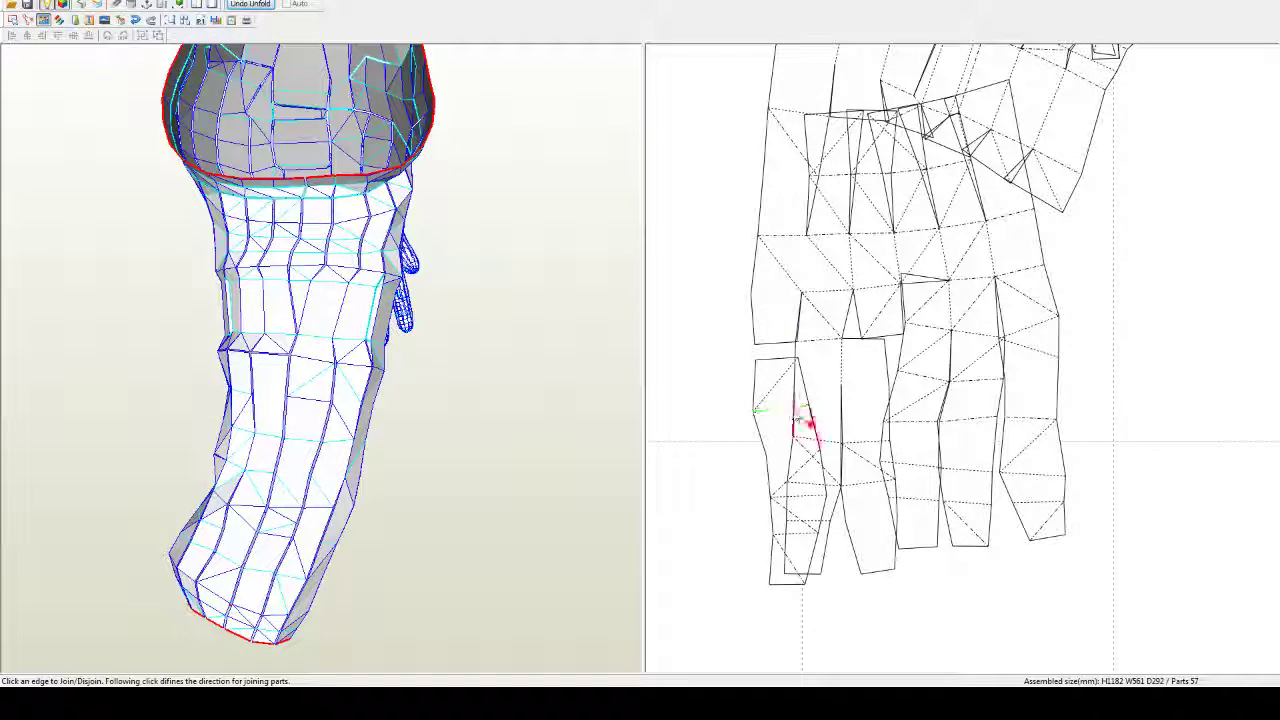
pyautogui.click(796, 416)
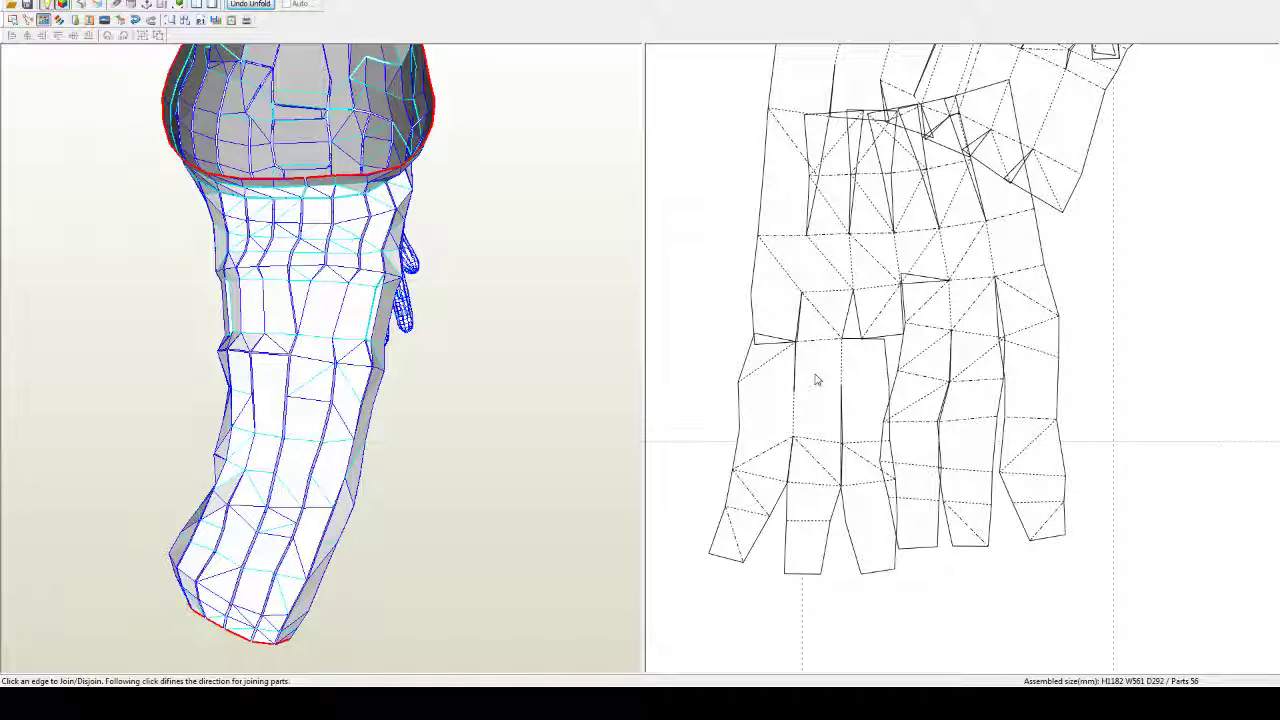
# Step: Detach the completed lower leg piece from the upper leg, then try rejoining it at another edge and undo that join
pyautogui.scroll(-3, 814, 375)
pyautogui.moveTo(827, 437); pyautogui.dragTo(833, 463, button='middle')
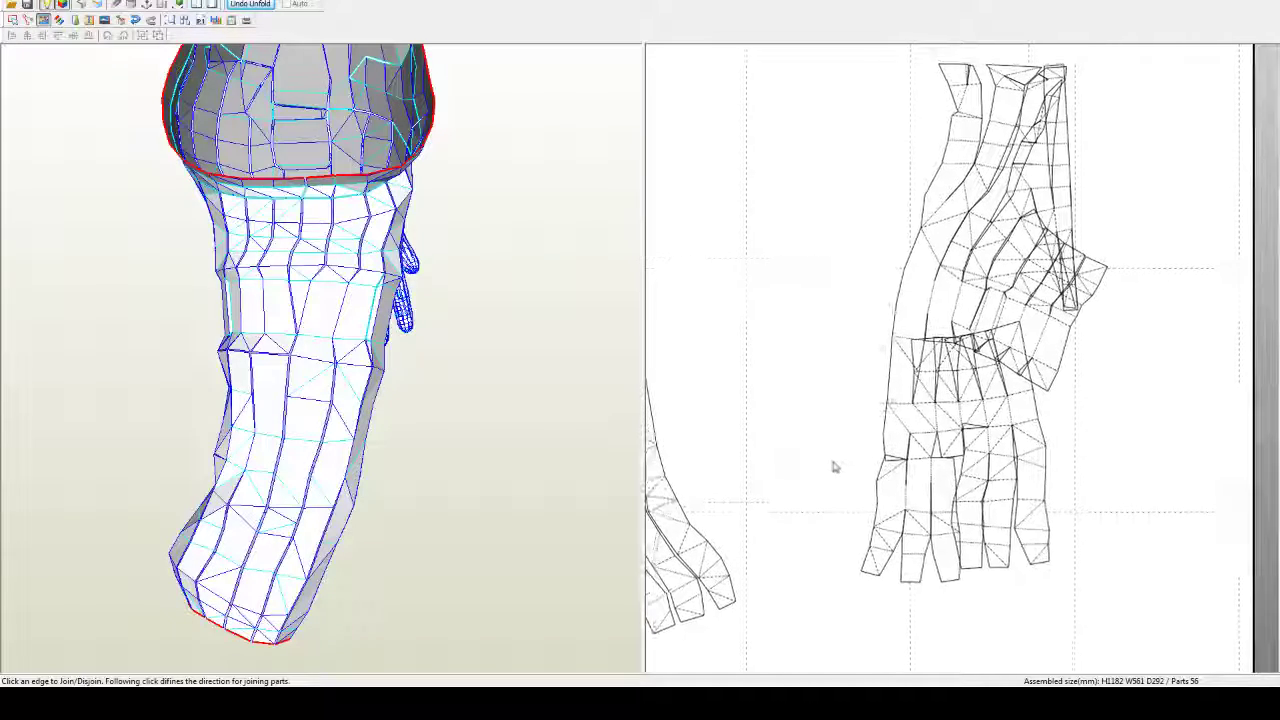
pyautogui.click(903, 341)
pyautogui.click(903, 342)
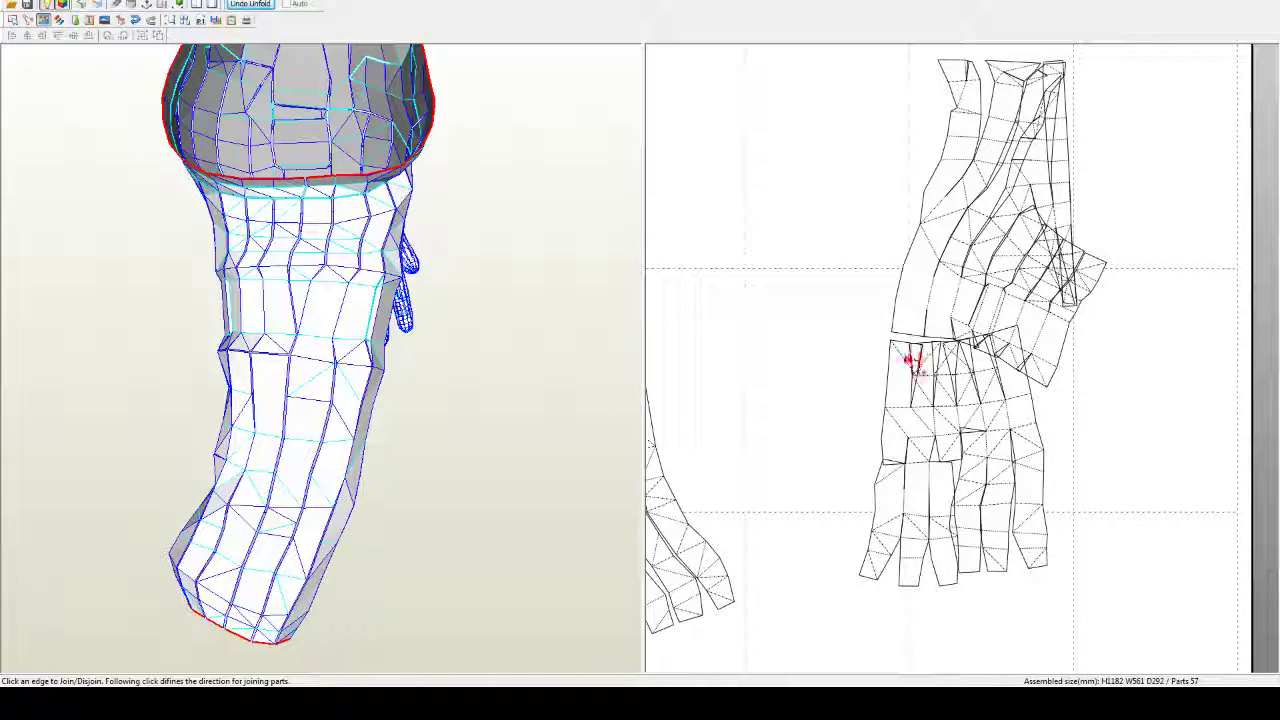
pyautogui.click(962, 345)
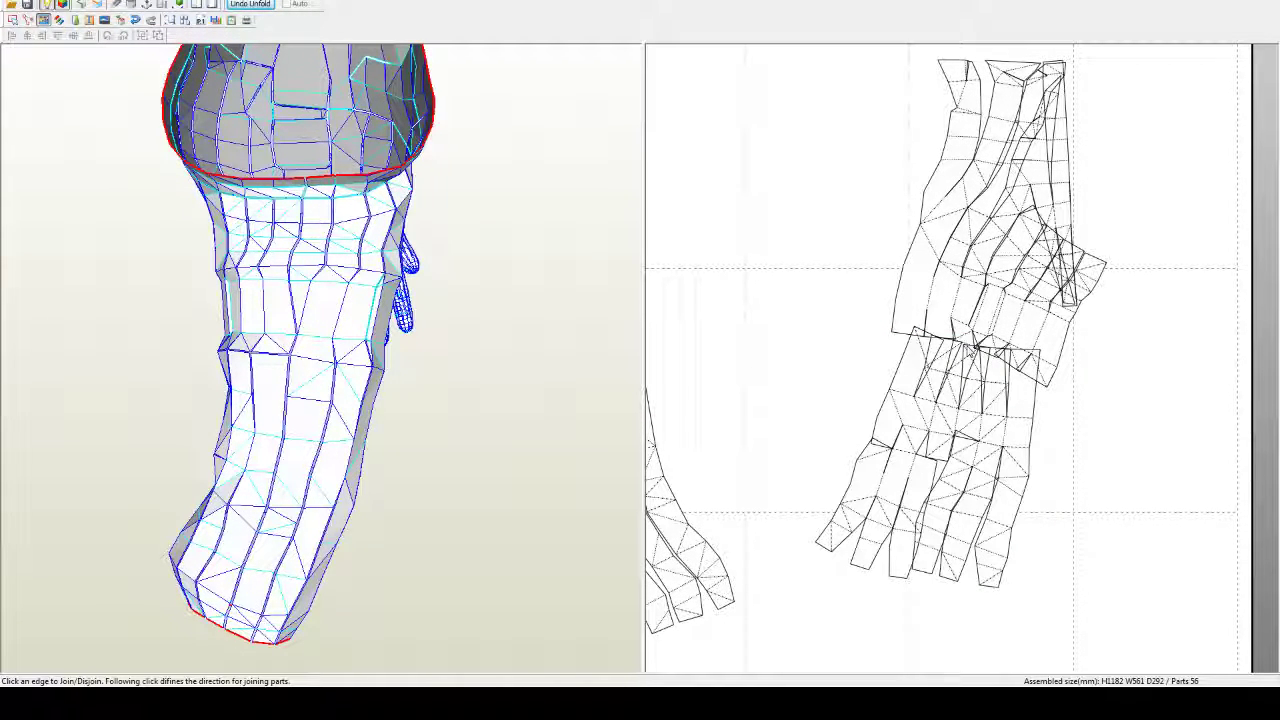
pyautogui.click(940, 384)
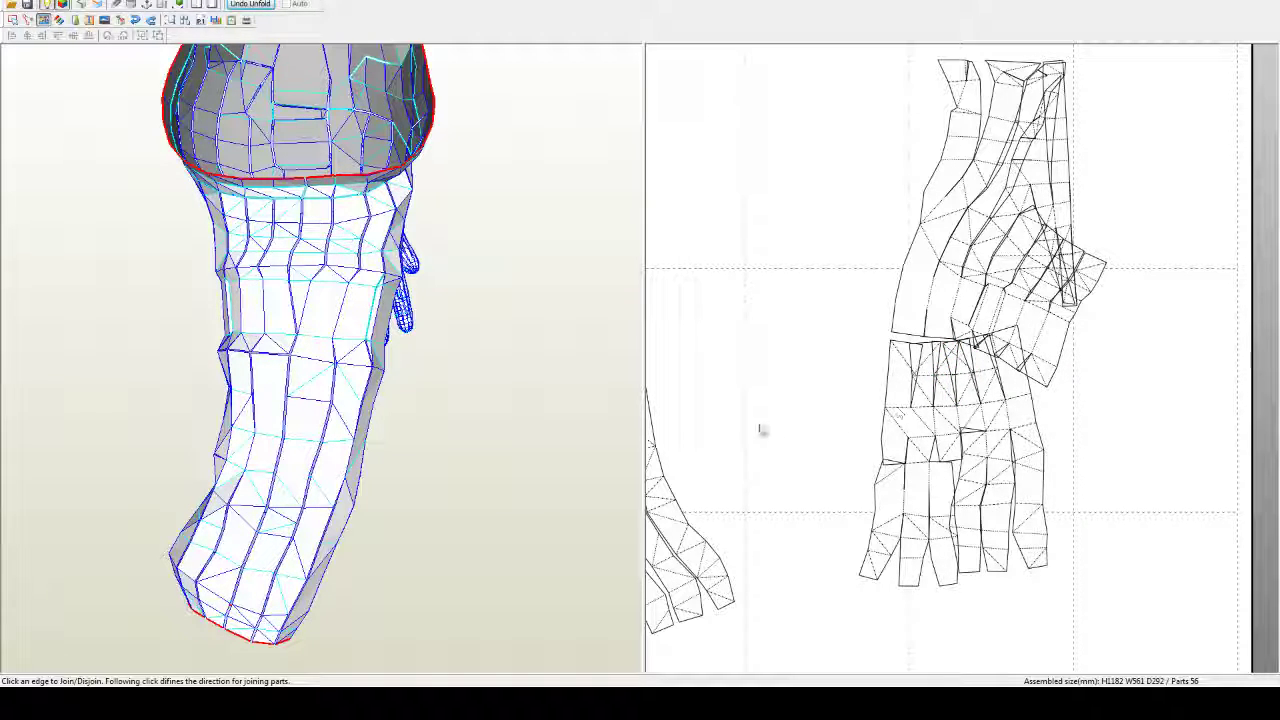
# Step: Move the detached lower leg piece into empty page space and join the upper leg portion to the neighbouring large leg piece
pyautogui.moveTo(909, 375); pyautogui.dragTo(1149, 320, button='middle')
pyautogui.moveTo(1065, 359); pyautogui.dragTo(1119, 346, button='middle')
pyautogui.moveTo(1119, 346); pyautogui.dragTo(849, 414, button='right')
pyautogui.moveTo(824, 352); pyautogui.dragTo(966, 356, button='middle')
pyautogui.click(809, 333)
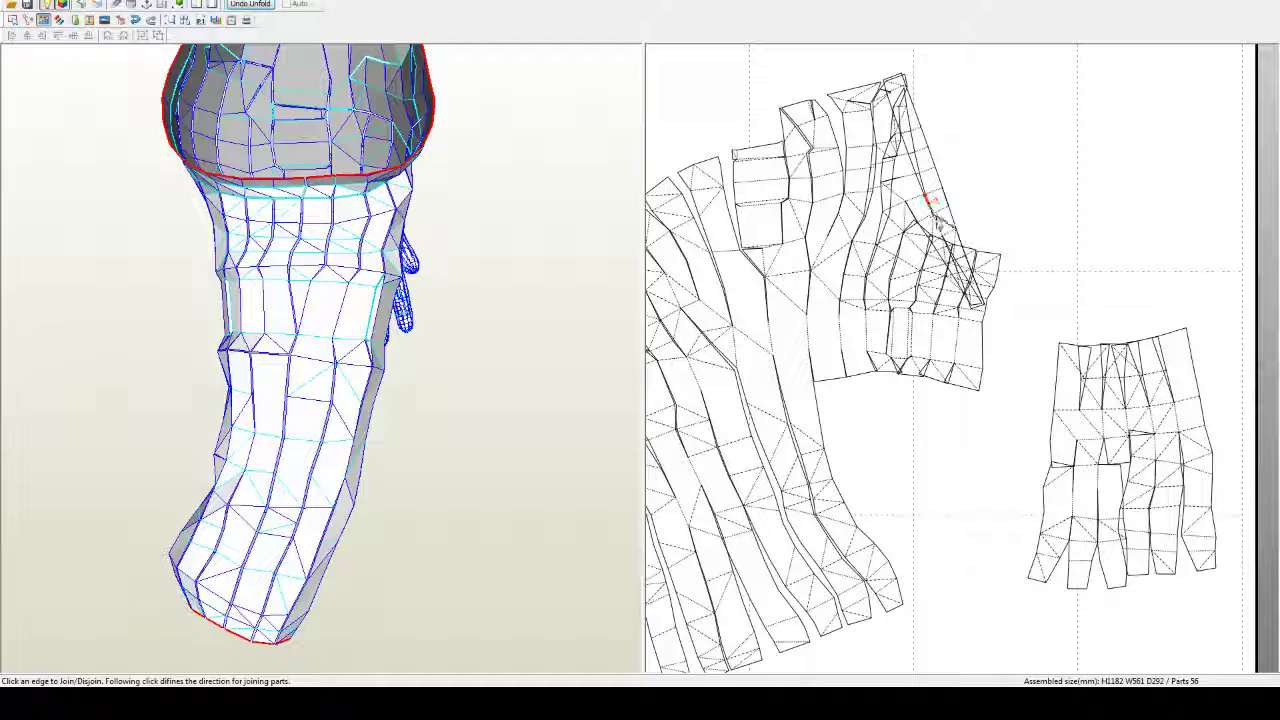
# Step: Detach the narrow overlapping strip group from the upper leg portion and move it into the empty space above the lower leg piece
pyautogui.click(929, 222)
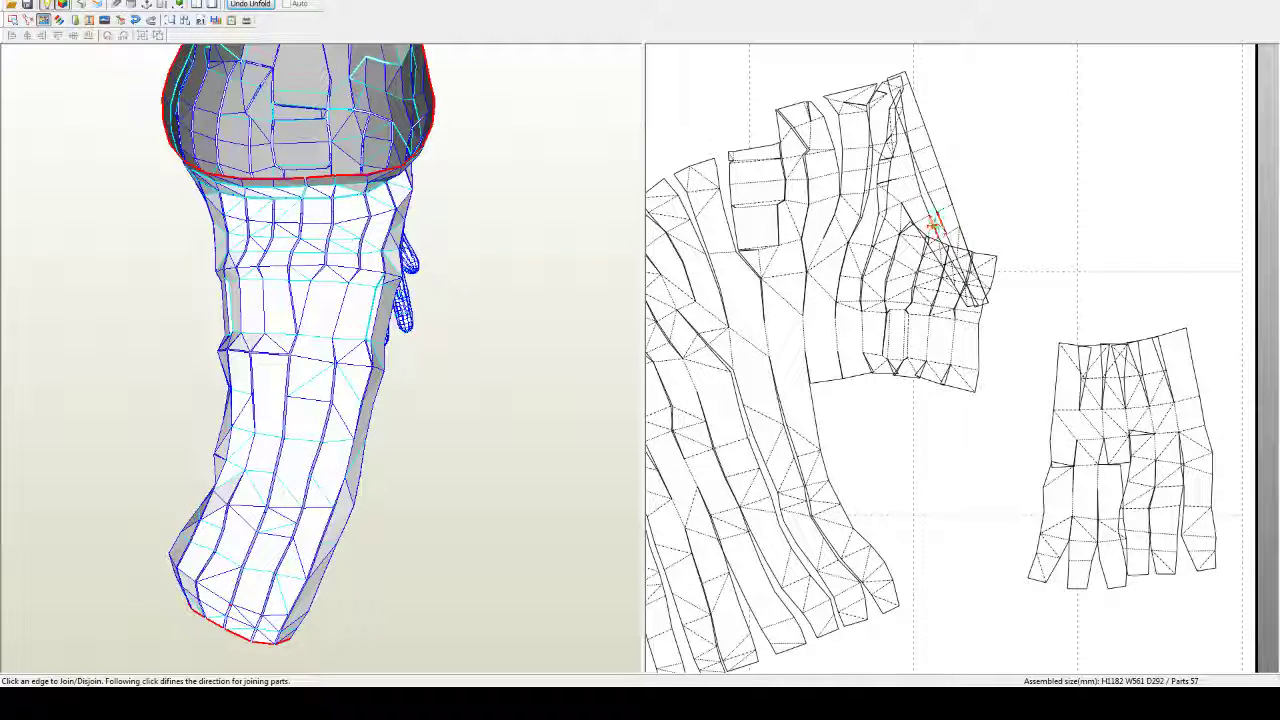
pyautogui.click(898, 189)
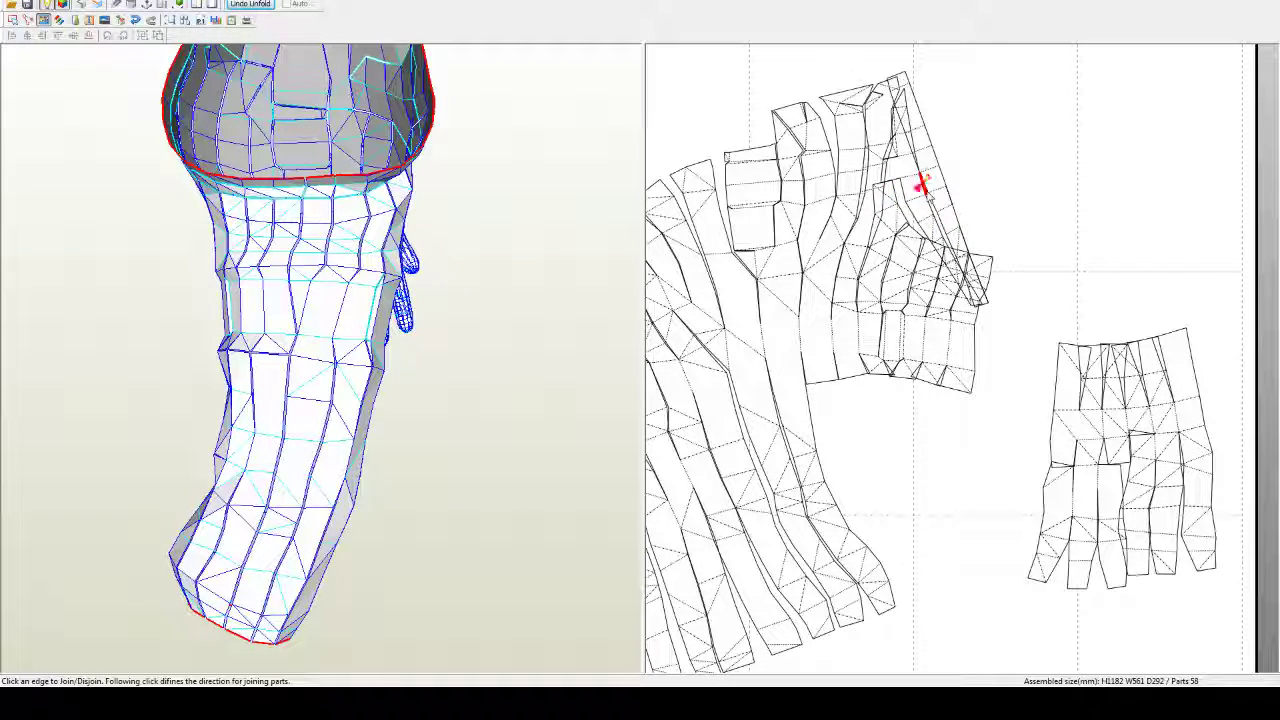
pyautogui.press('Escape')
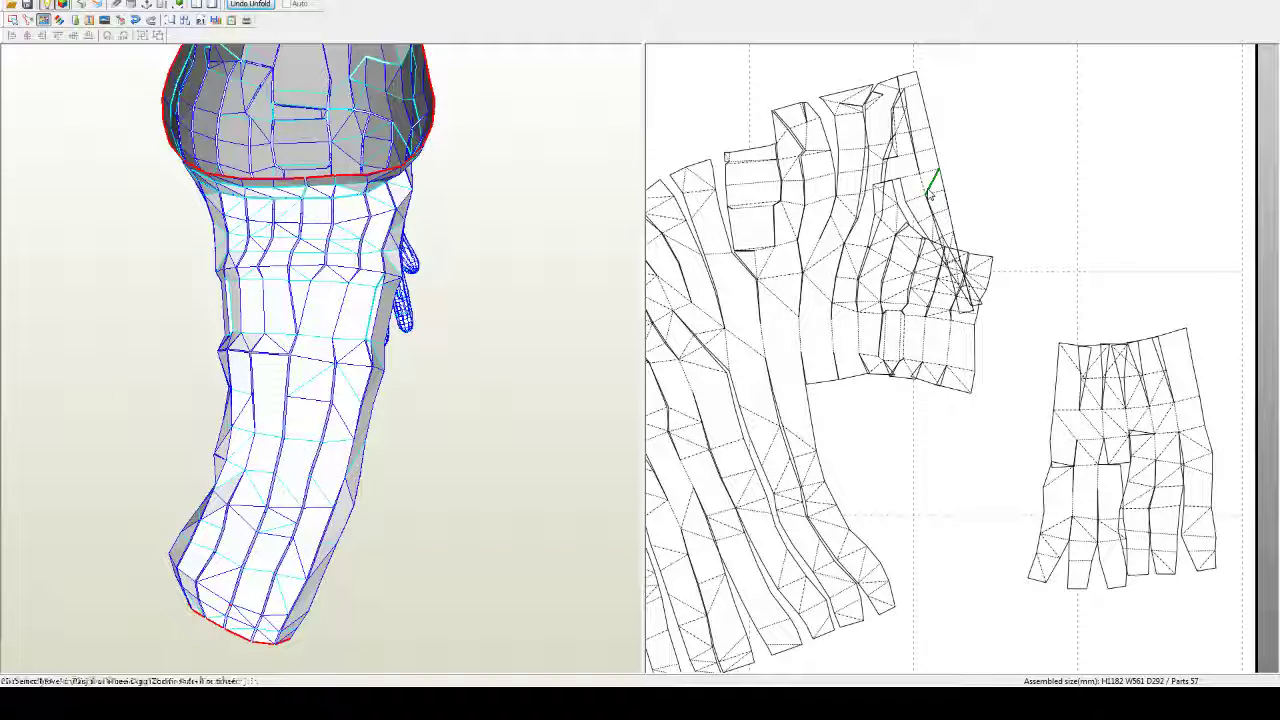
pyautogui.moveTo(928, 185); pyautogui.dragTo(1041, 170)
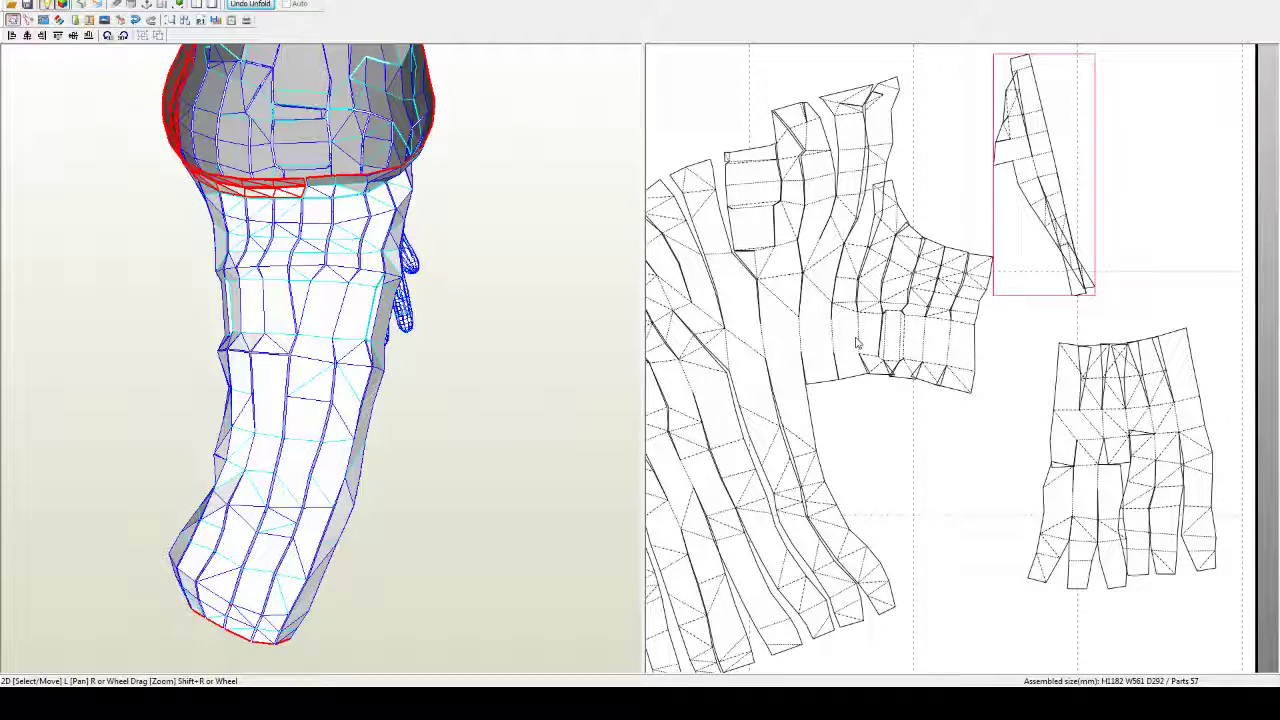
pyautogui.hotkey('ctrl', 'n')
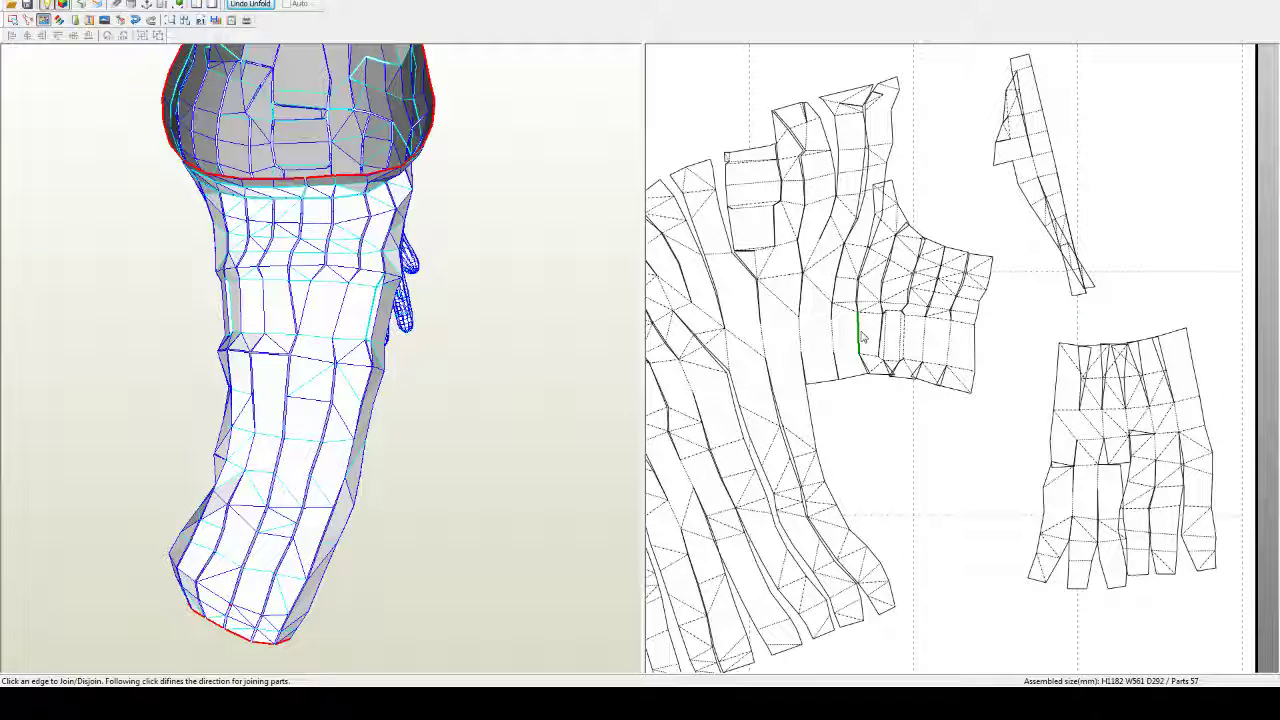
# Step: Change the joining edge between the narrow upper leg strip group and its neighbouring strip, trying several edges before using the mid-height one
pyautogui.click(862, 338)
pyautogui.click(862, 270)
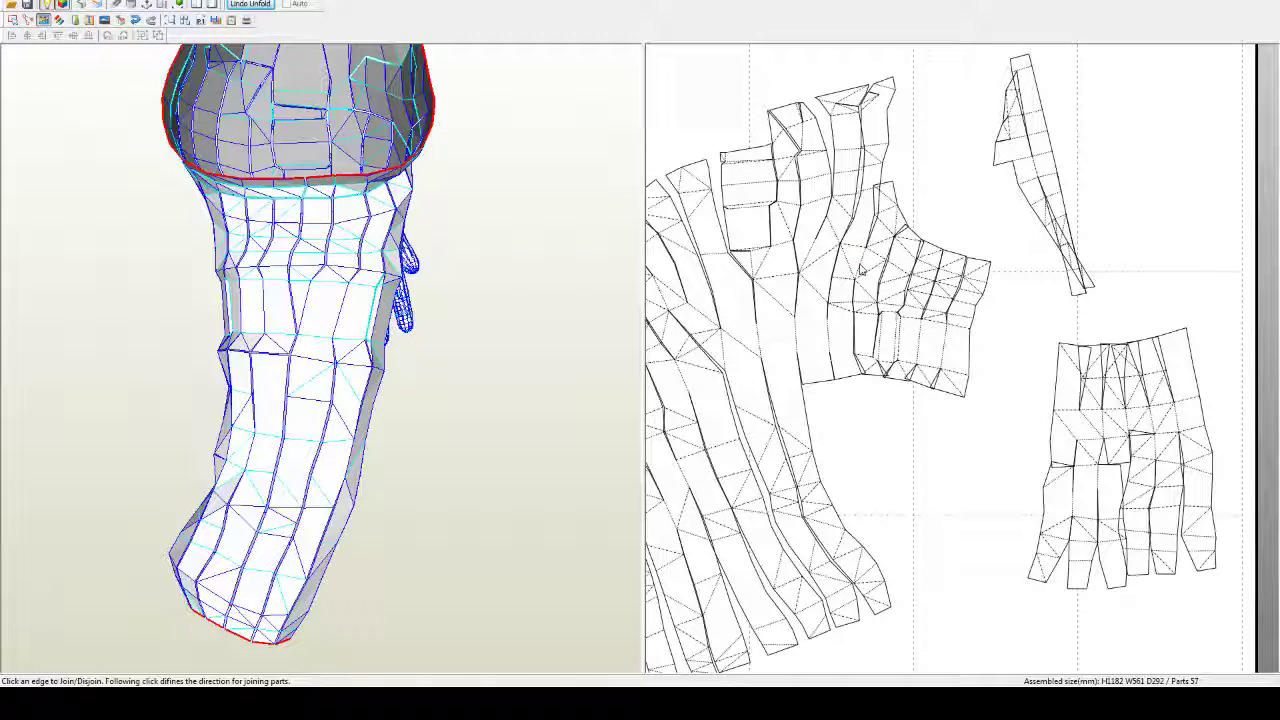
pyautogui.click(862, 270)
pyautogui.click(870, 244)
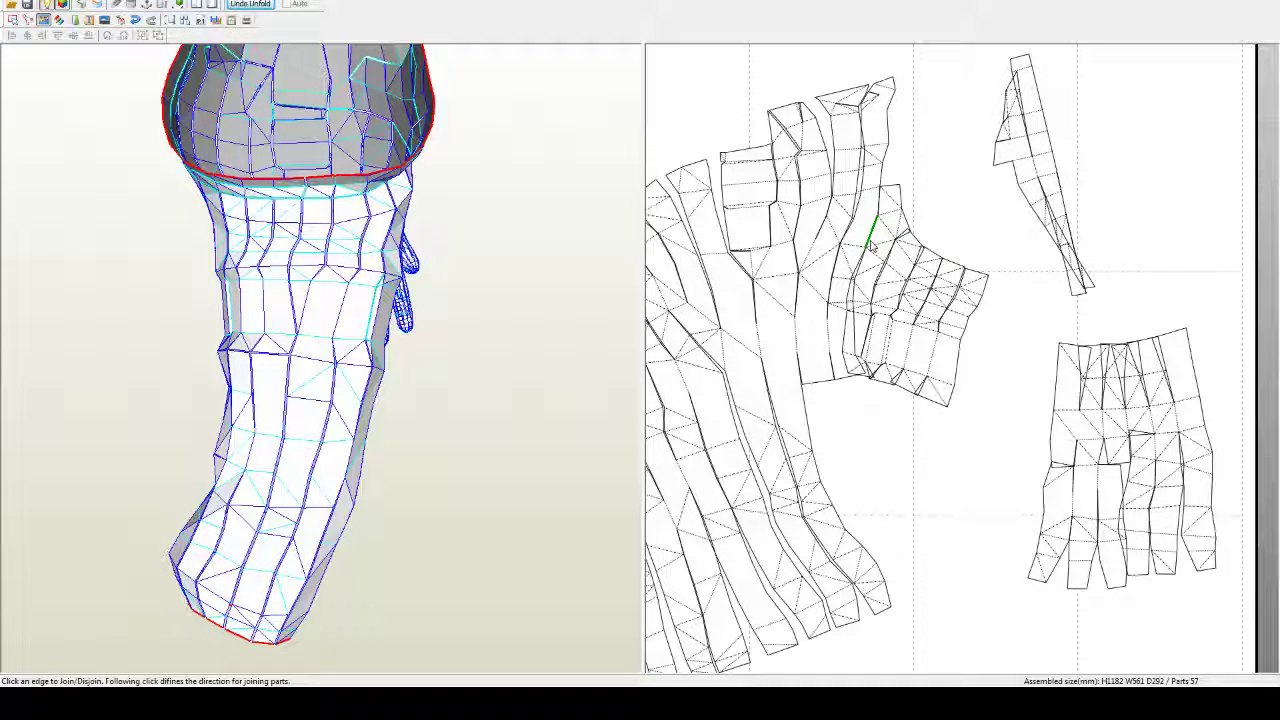
pyautogui.click(872, 246)
pyautogui.click(862, 266)
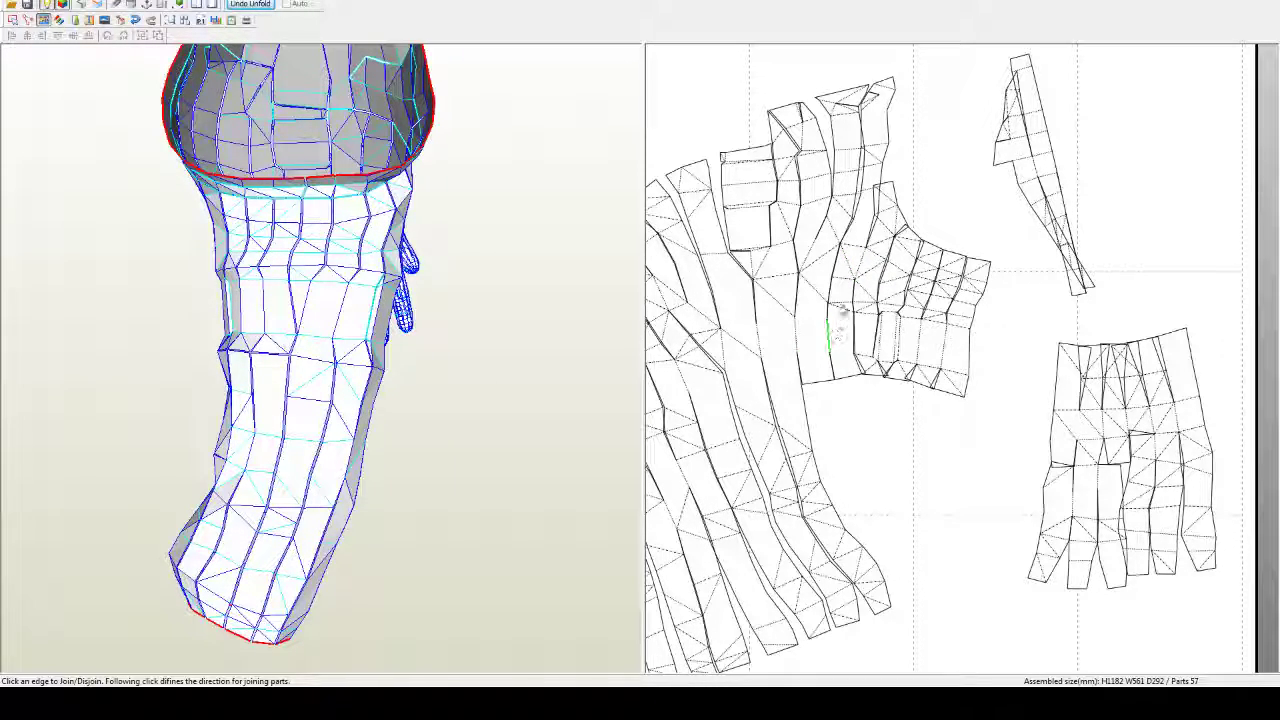
# Step: Disjoin the two middle strips of the upper leg and rejoin them along the short edge at mid-height
pyautogui.click(808, 258)
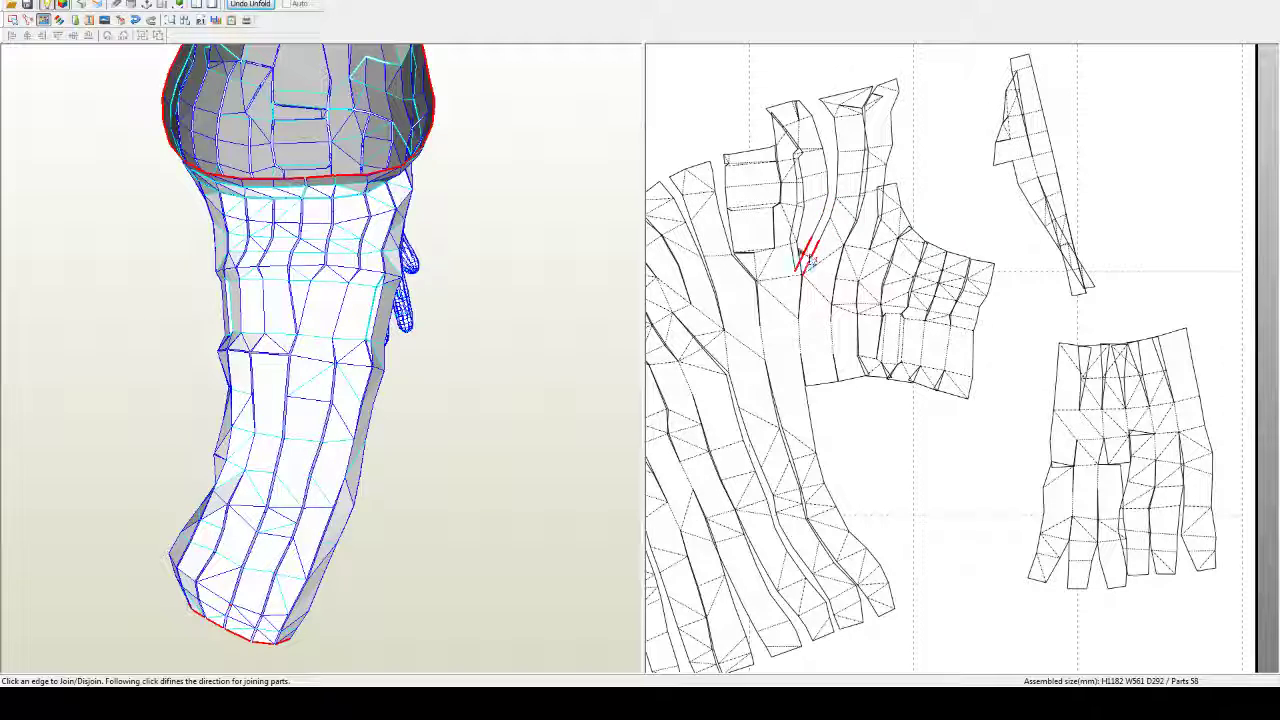
pyautogui.click(802, 250)
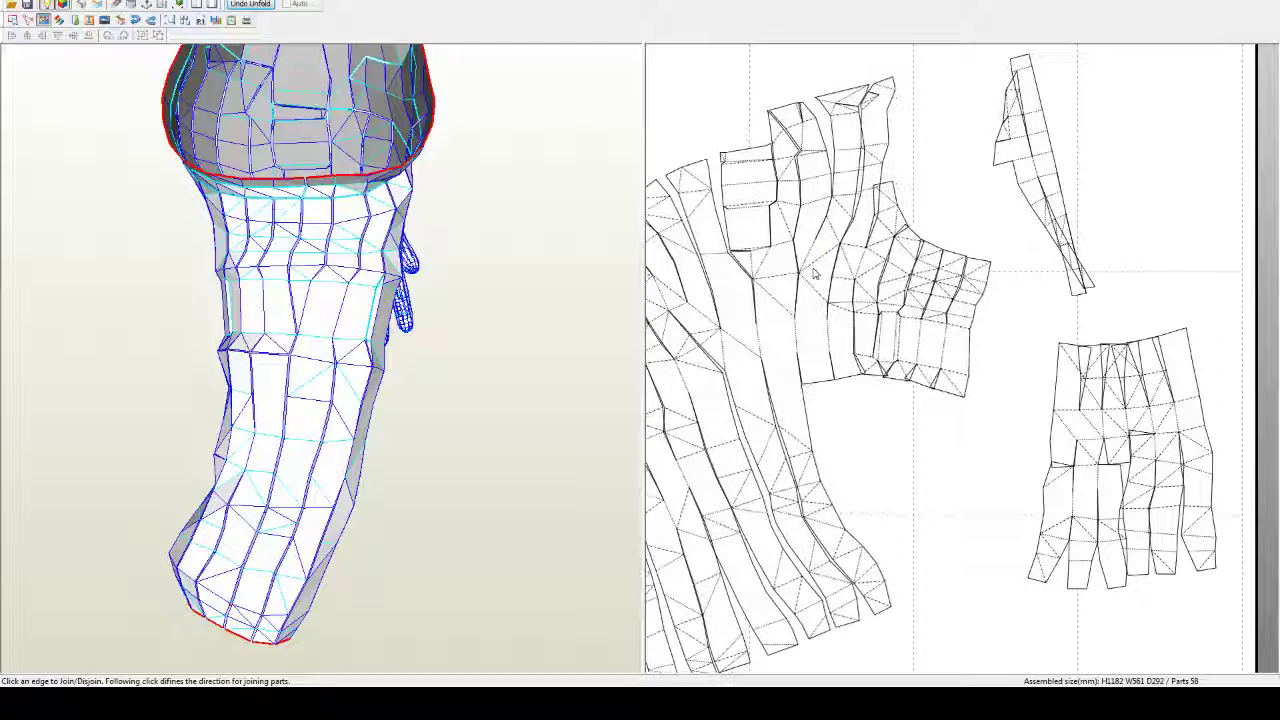
pyautogui.click(797, 336)
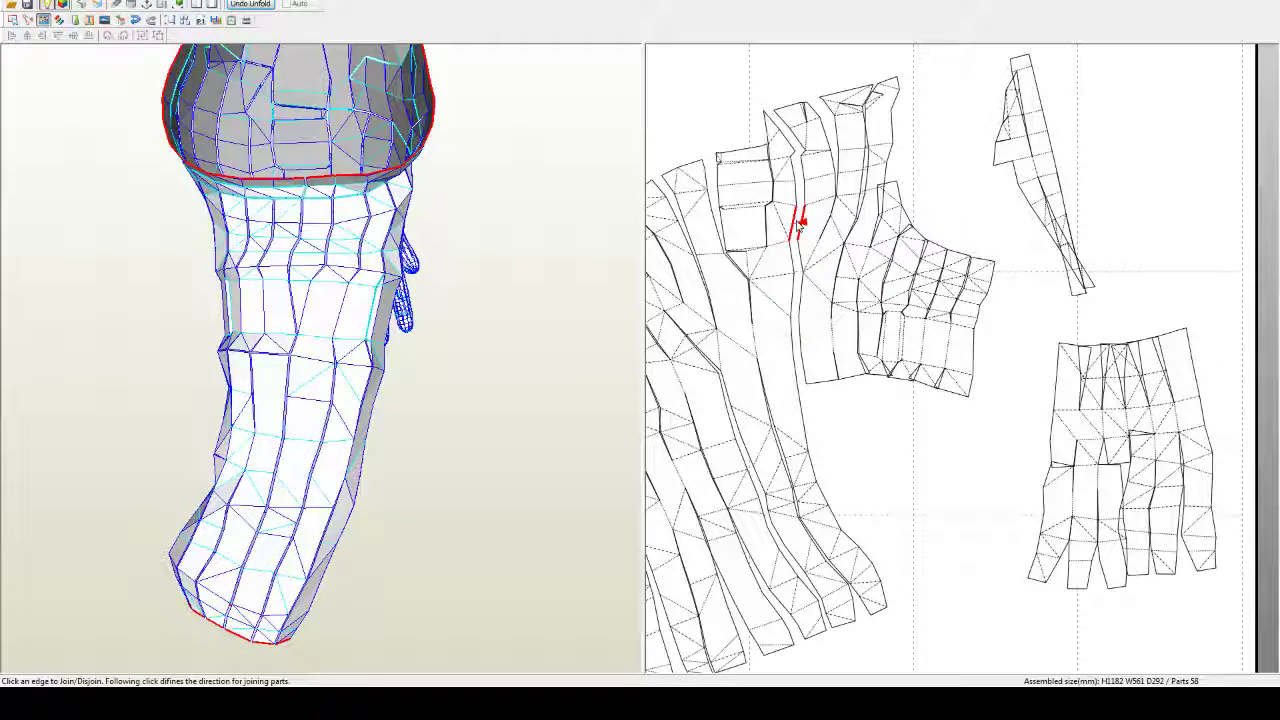
pyautogui.click(797, 222)
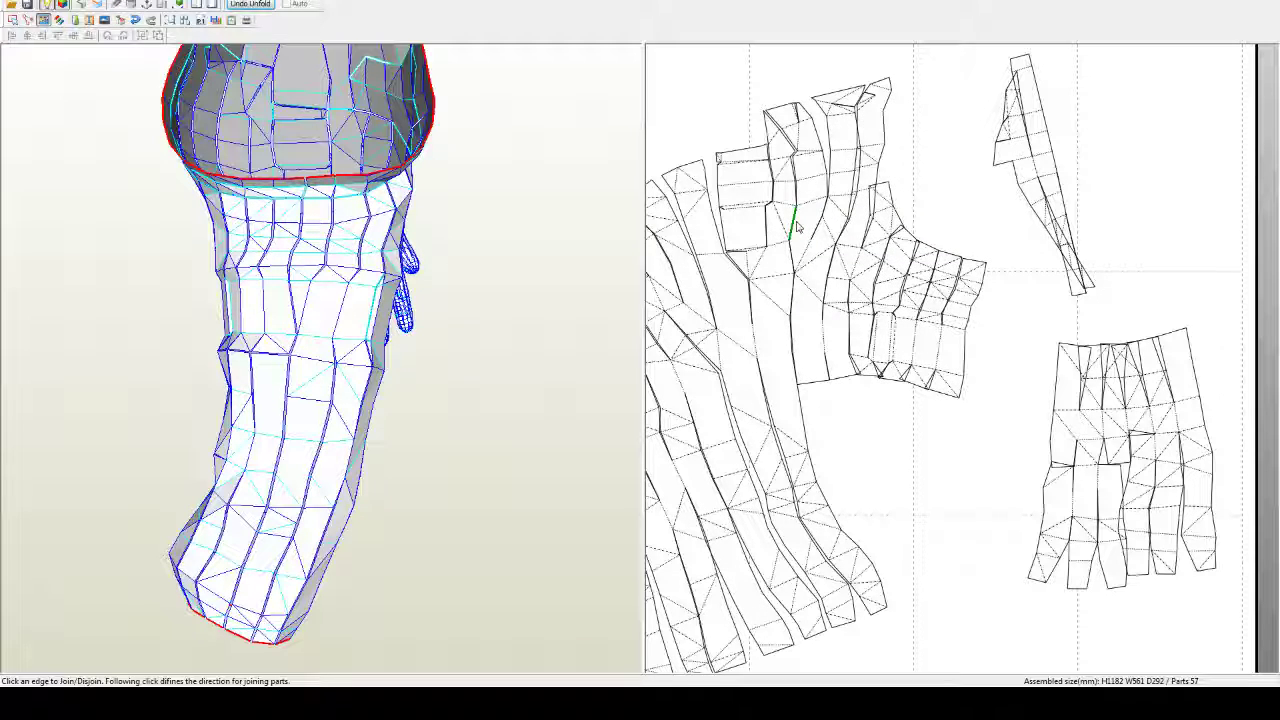
pyautogui.click(804, 259)
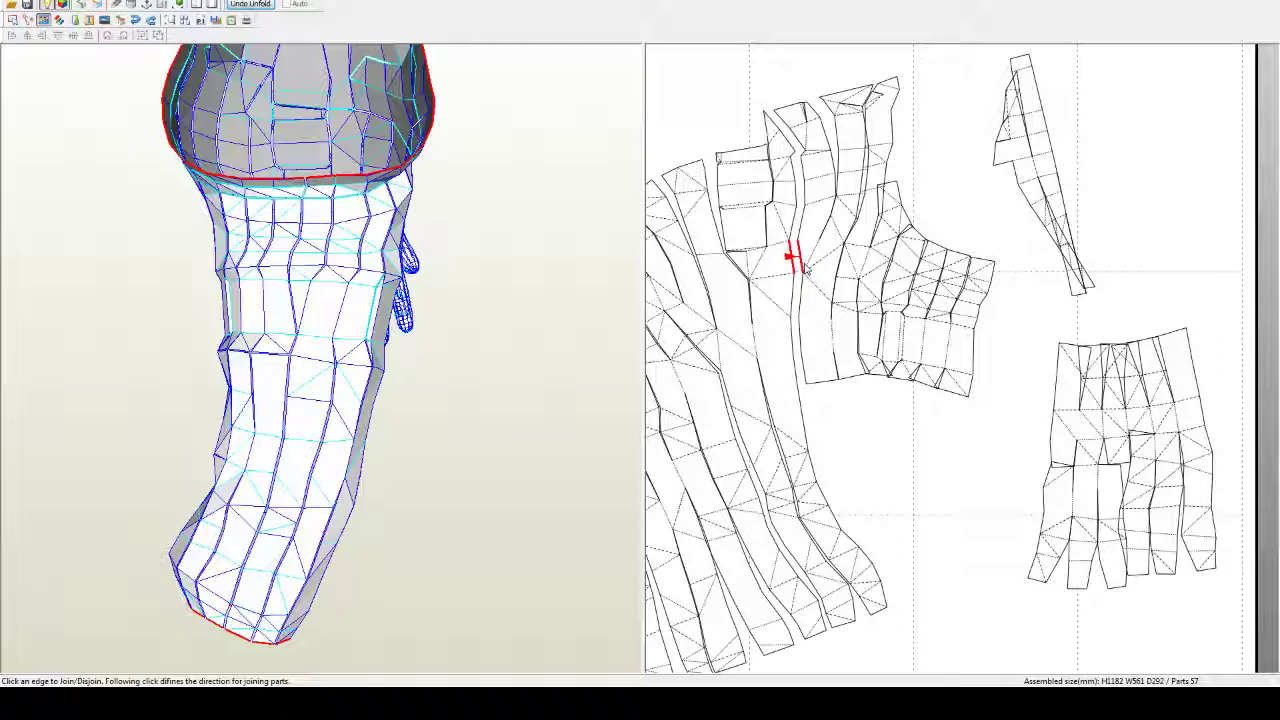
pyautogui.click(805, 262)
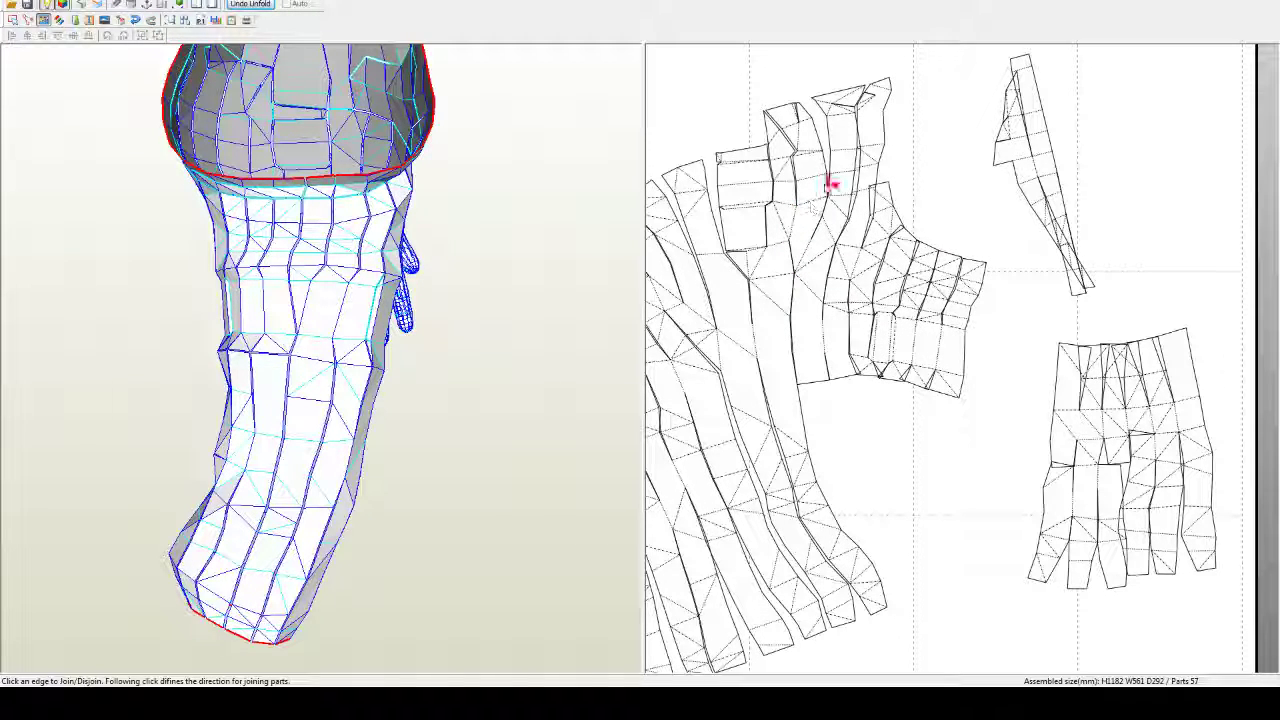
# Step: Move the next upper leg strip's join up to the higher edge so the gap closes along the upper section
pyautogui.click(818, 190)
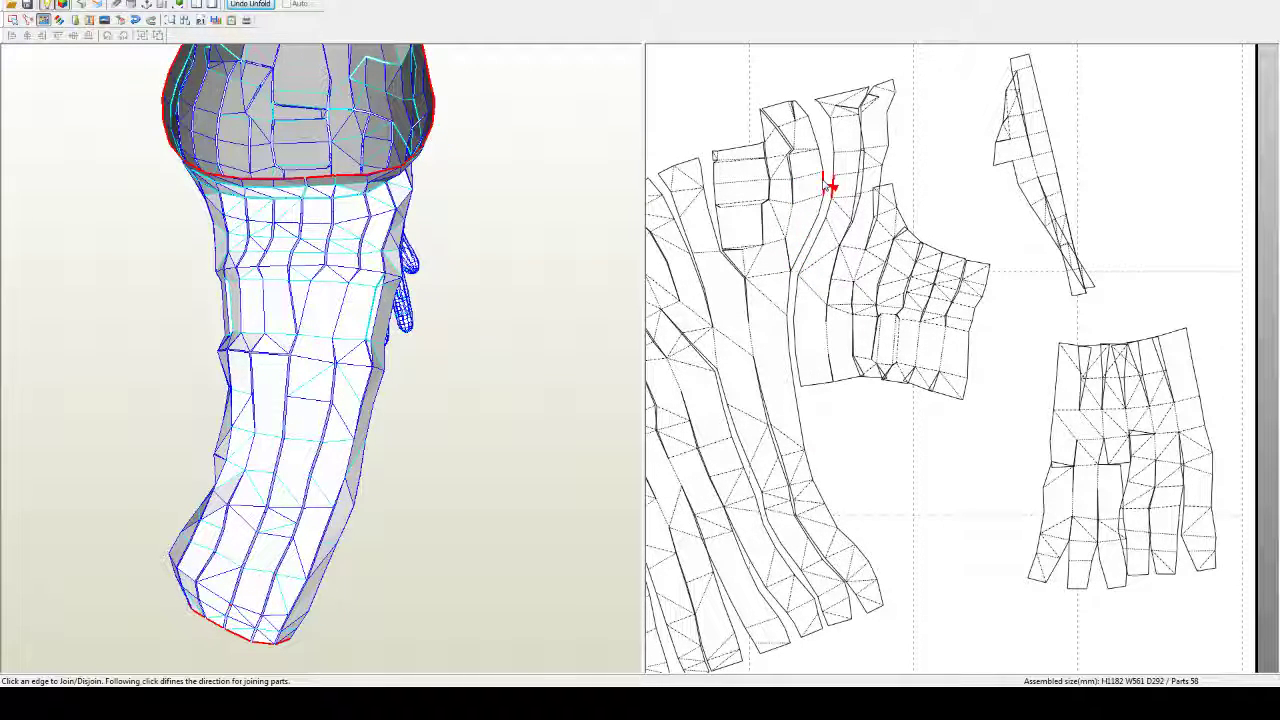
pyautogui.click(829, 188)
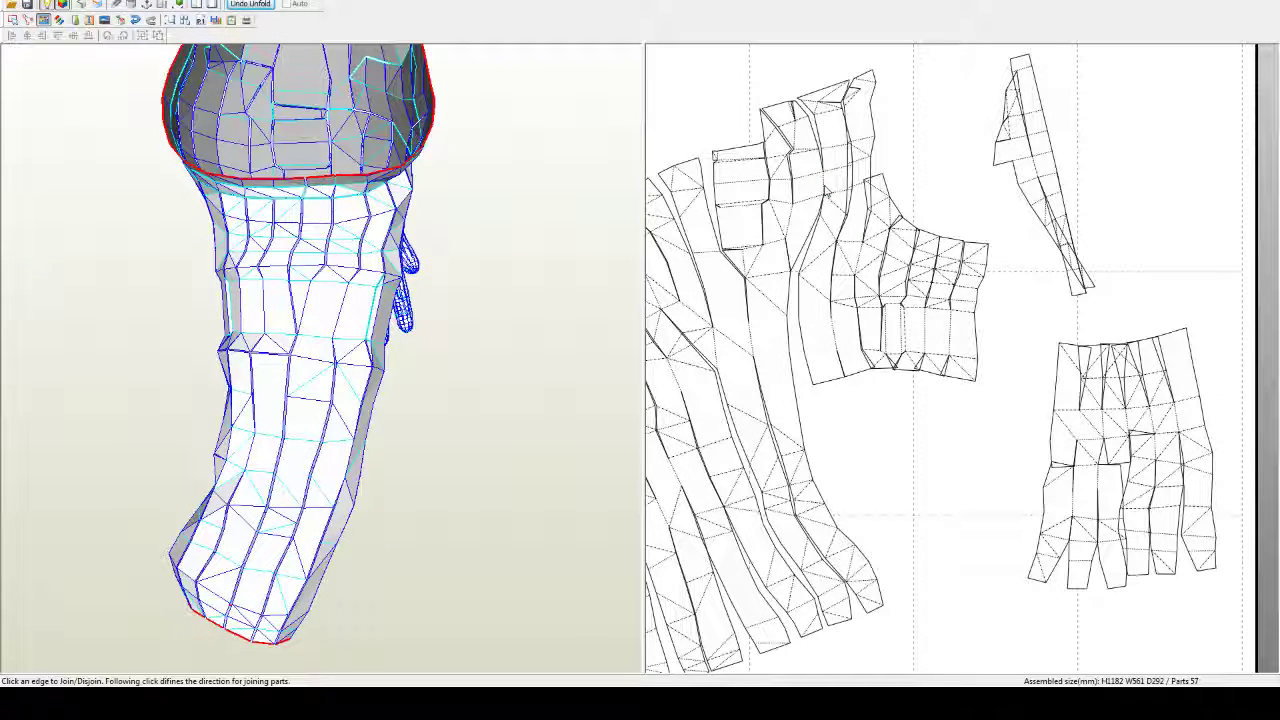
pyautogui.click(826, 238)
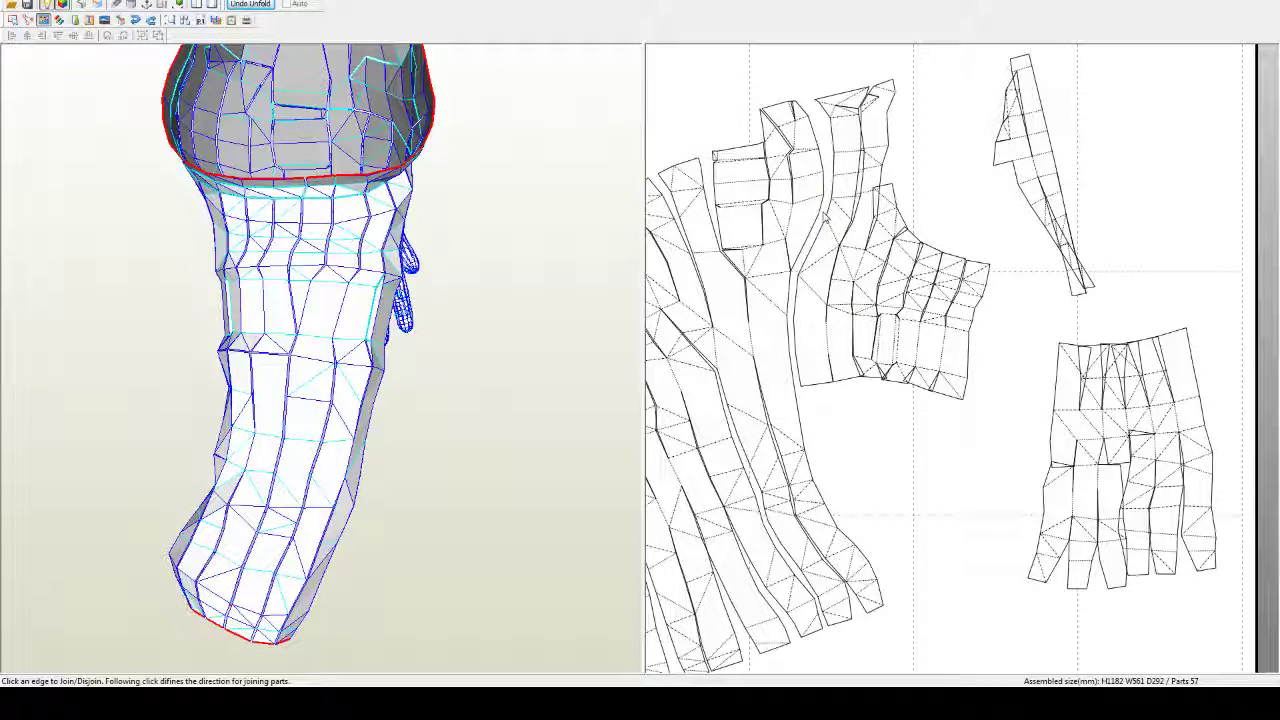
pyautogui.click(822, 208)
pyautogui.click(821, 209)
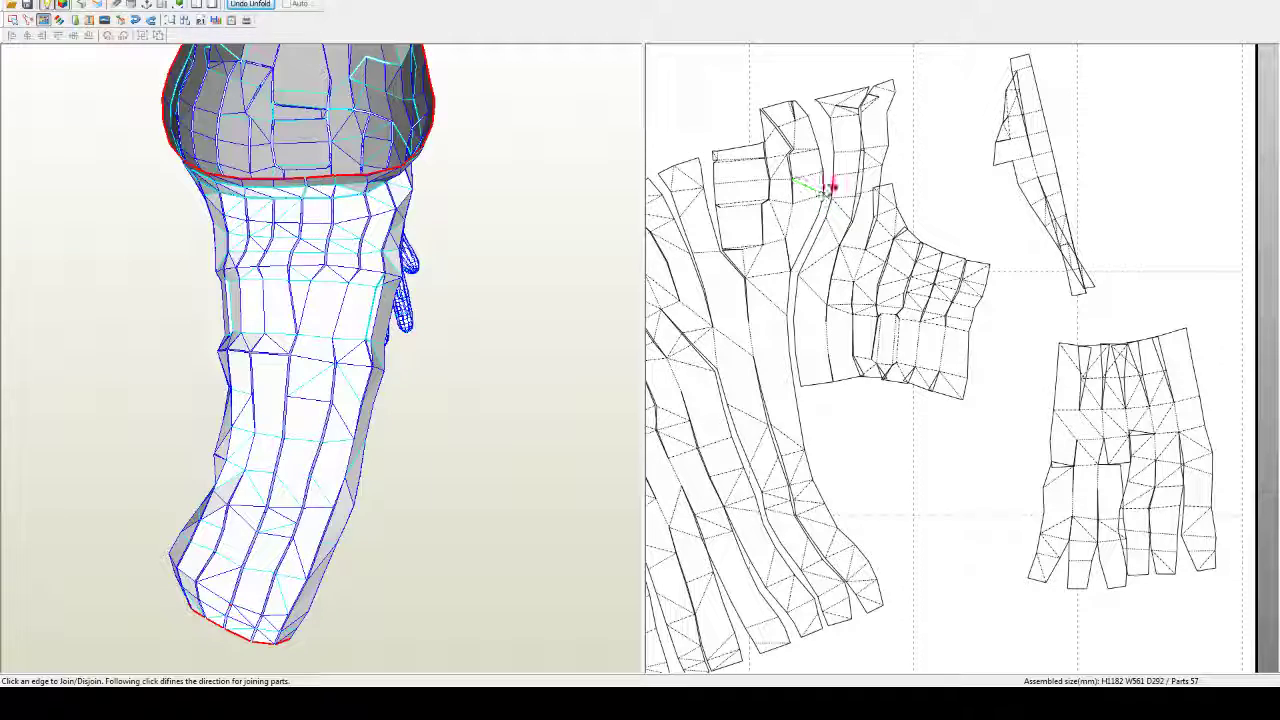
pyautogui.click(825, 249)
pyautogui.click(826, 203)
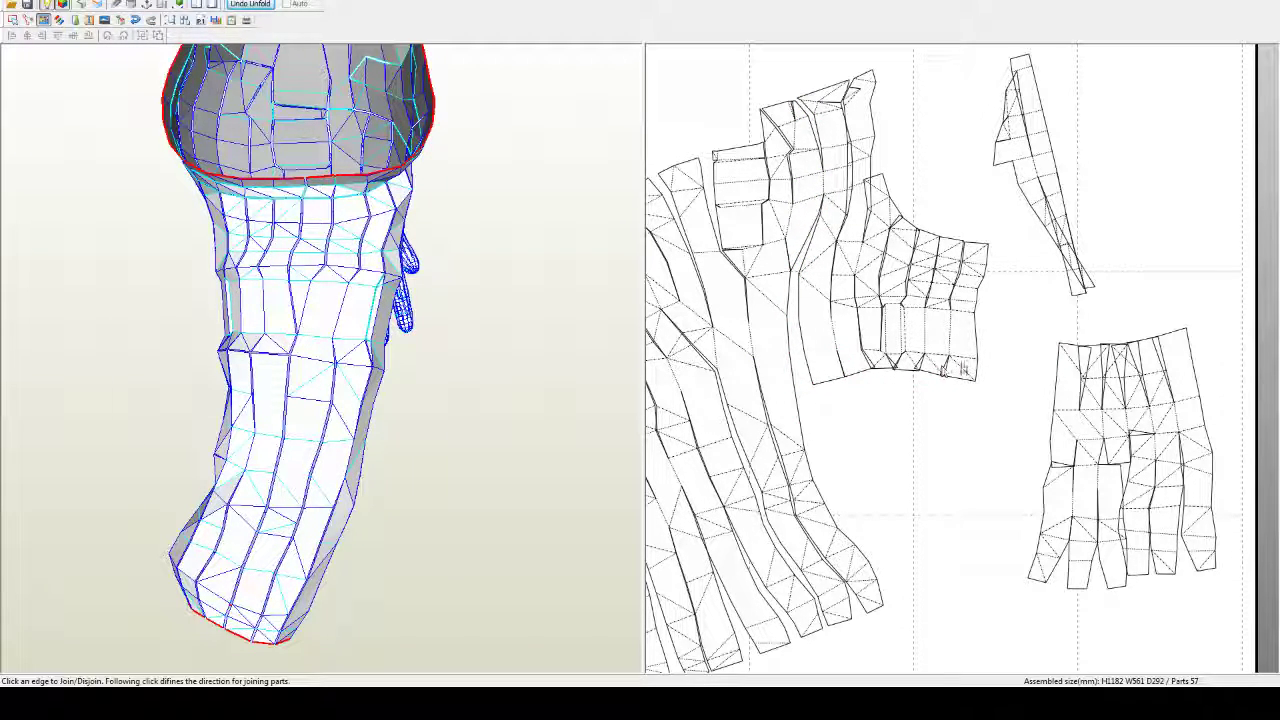
# Step: Try joining the detached lower leg piece to the large leg piece's outer edge and lower tip, and to the upper leg's lower edge
pyautogui.click(980, 346)
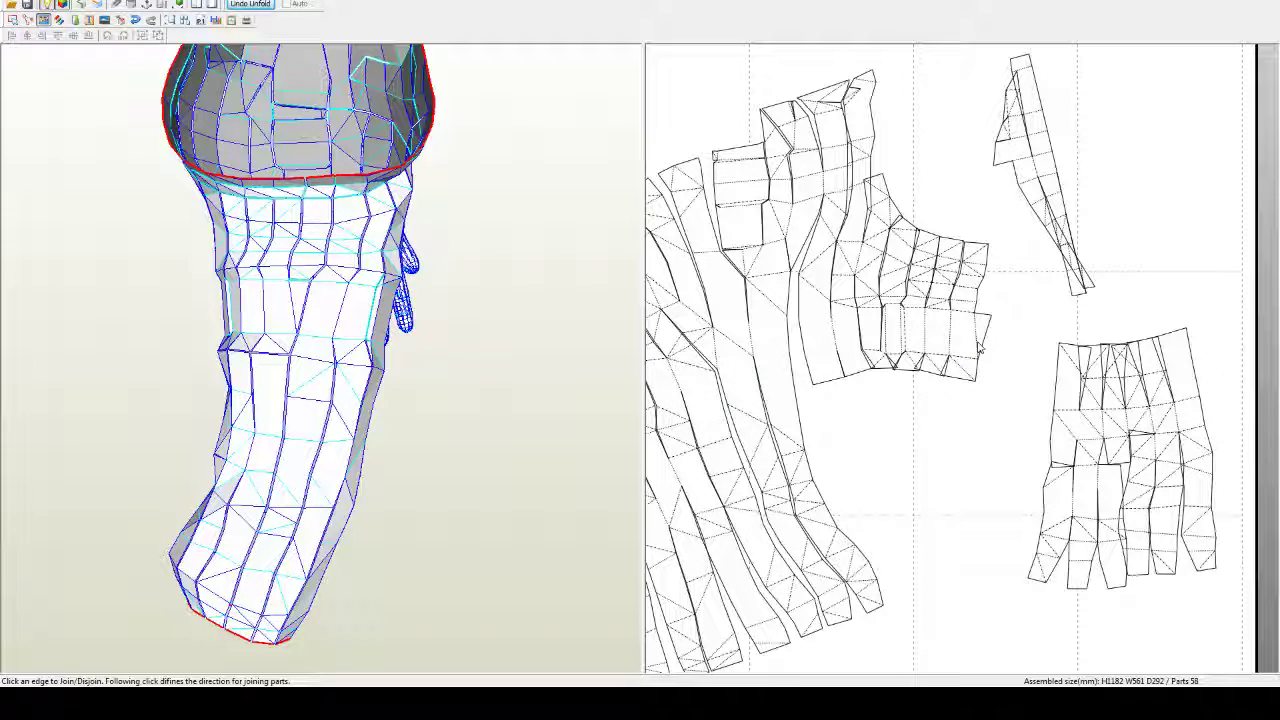
pyautogui.moveTo(916, 408); pyautogui.dragTo(1115, 377, button='middle')
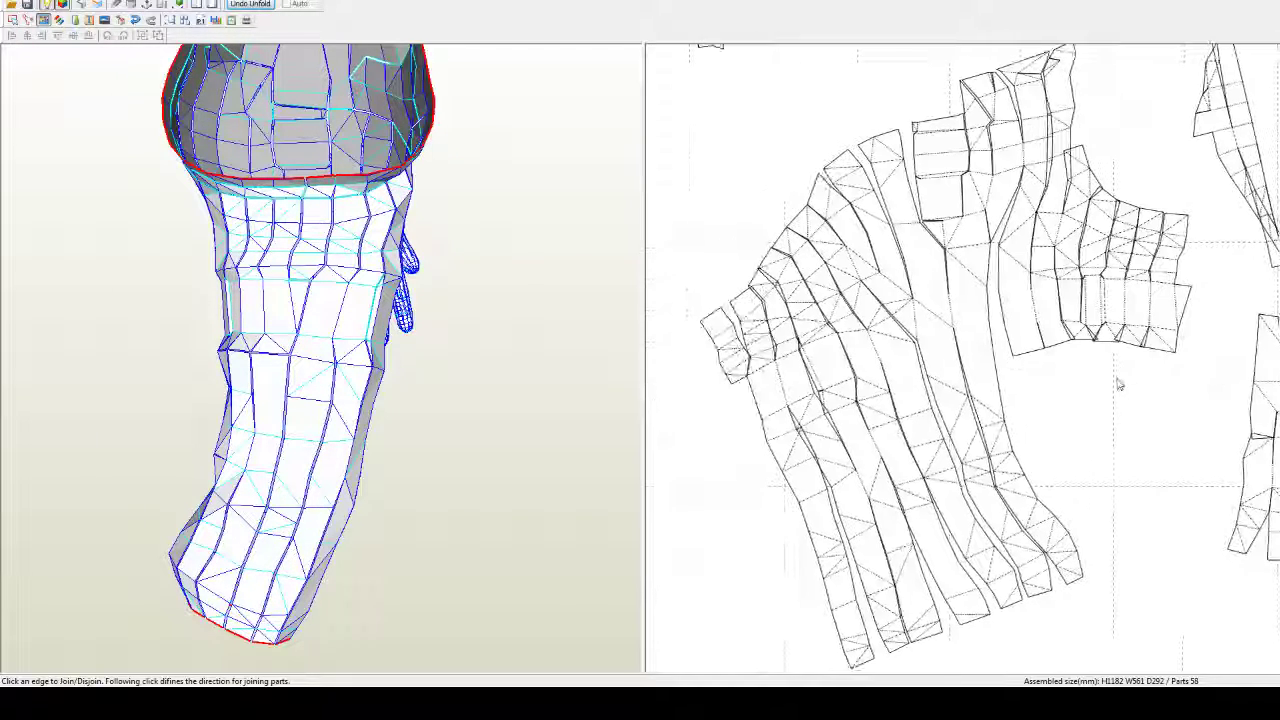
pyautogui.moveTo(1098, 420); pyautogui.dragTo(1086, 397, button='middle')
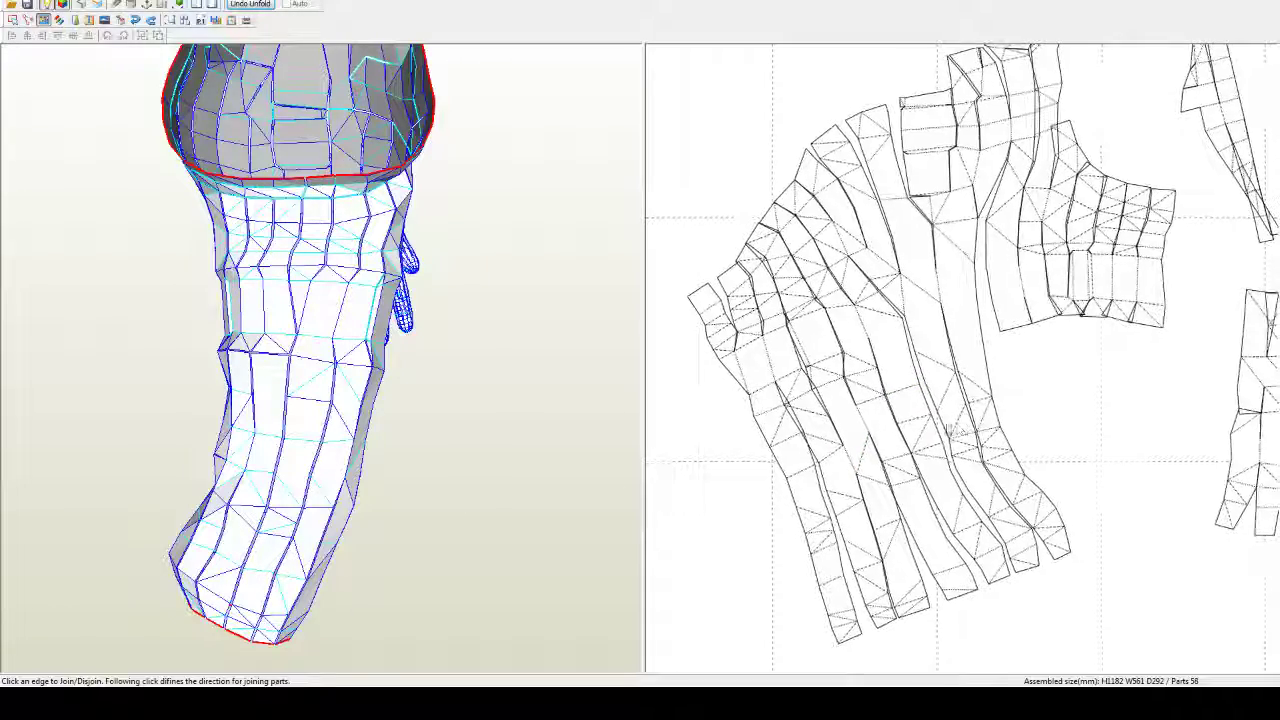
pyautogui.moveTo(965, 420); pyautogui.dragTo(800, 410, button='right')
pyautogui.moveTo(800, 410)
pyautogui.mouseDown(button='middle')
pyautogui.moveTo(800, 478)
pyautogui.moveTo(817, 520)
pyautogui.moveTo(808, 416)
pyautogui.mouseUp(button='middle')
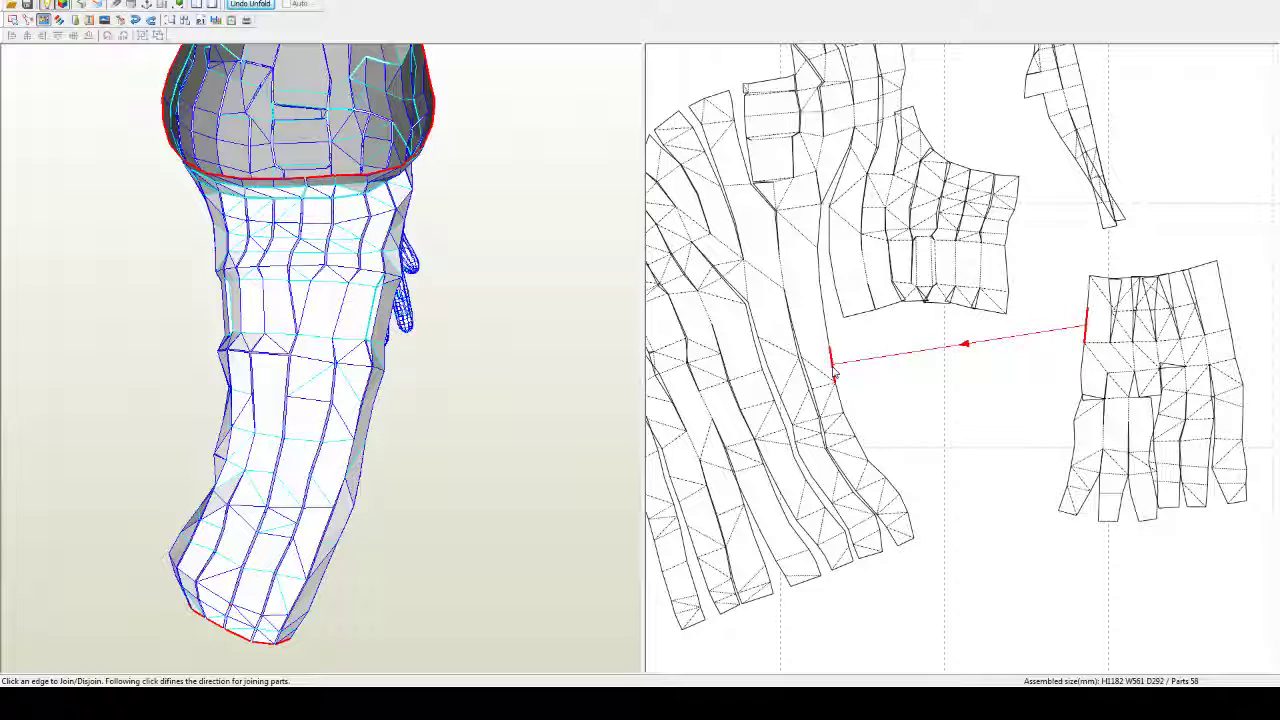
pyautogui.click(834, 373)
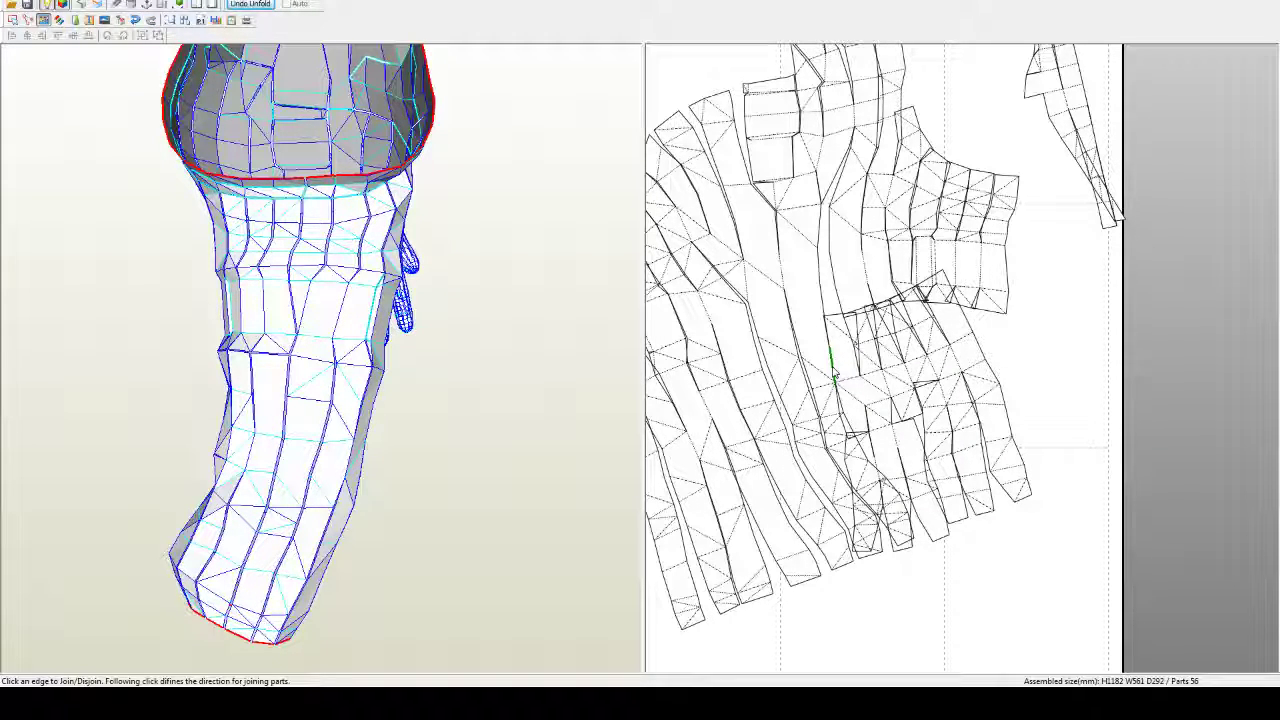
pyautogui.click(833, 371)
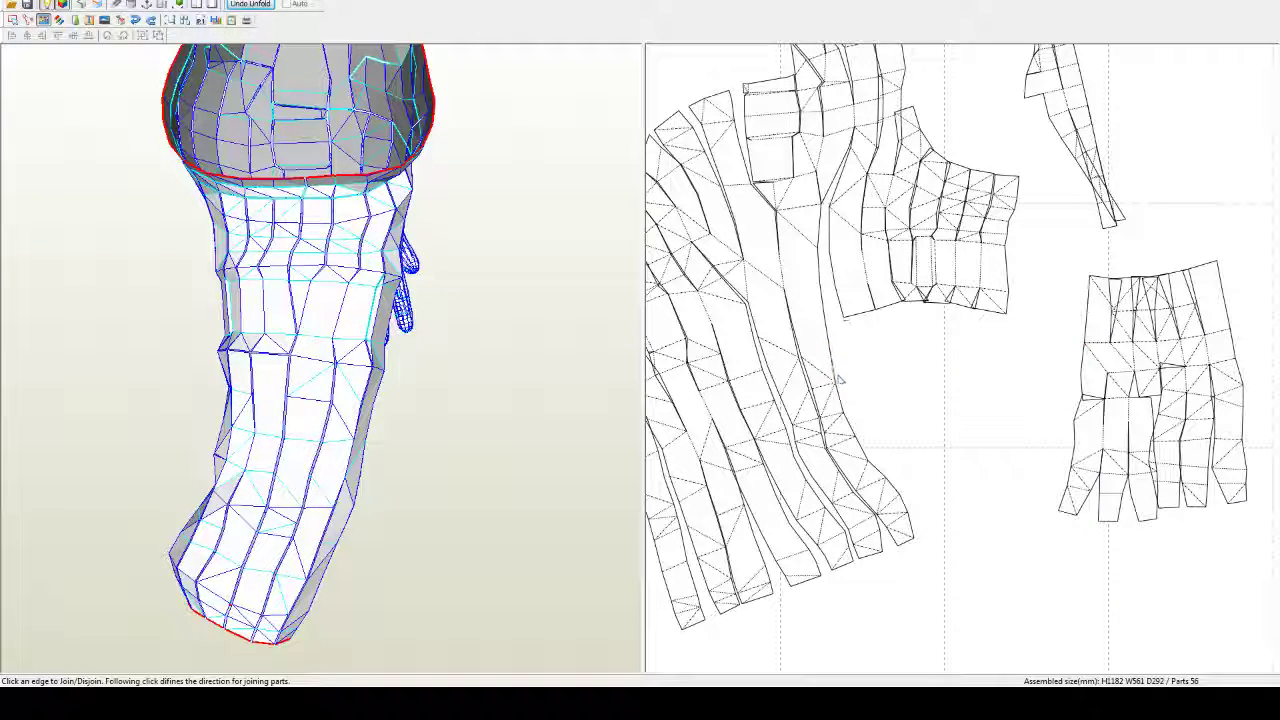
pyautogui.click(906, 527)
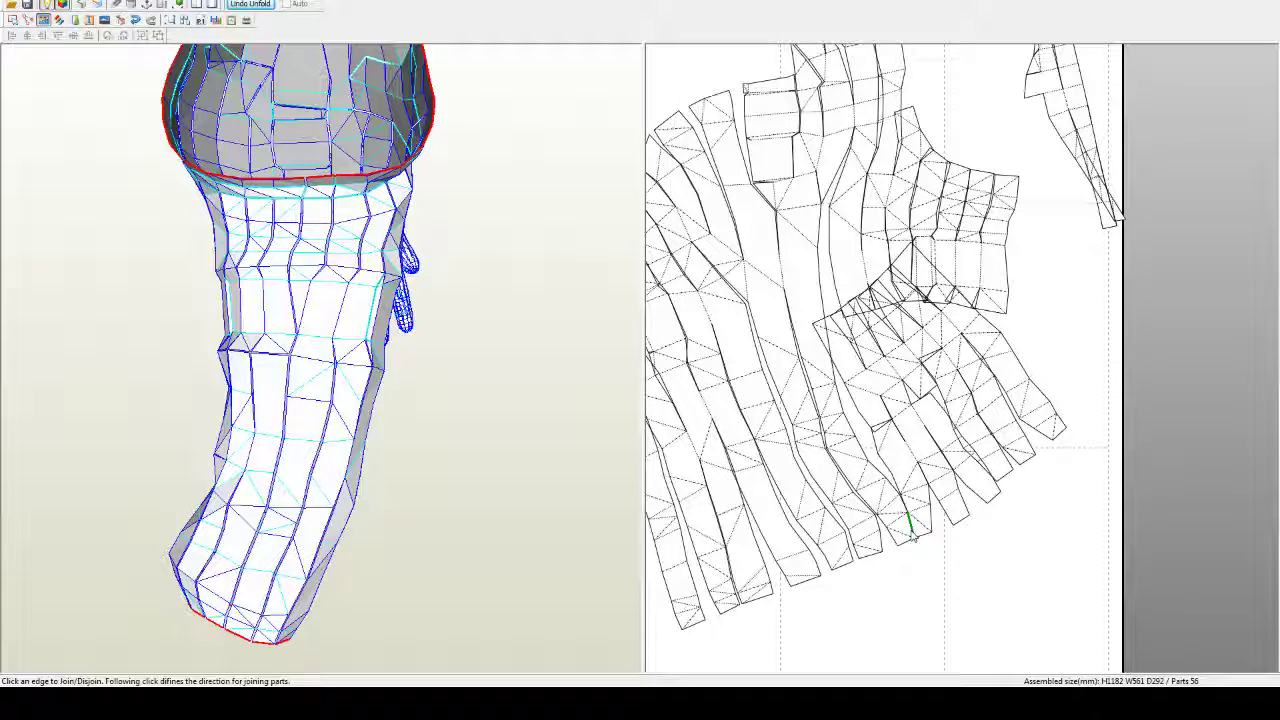
pyautogui.click(909, 527)
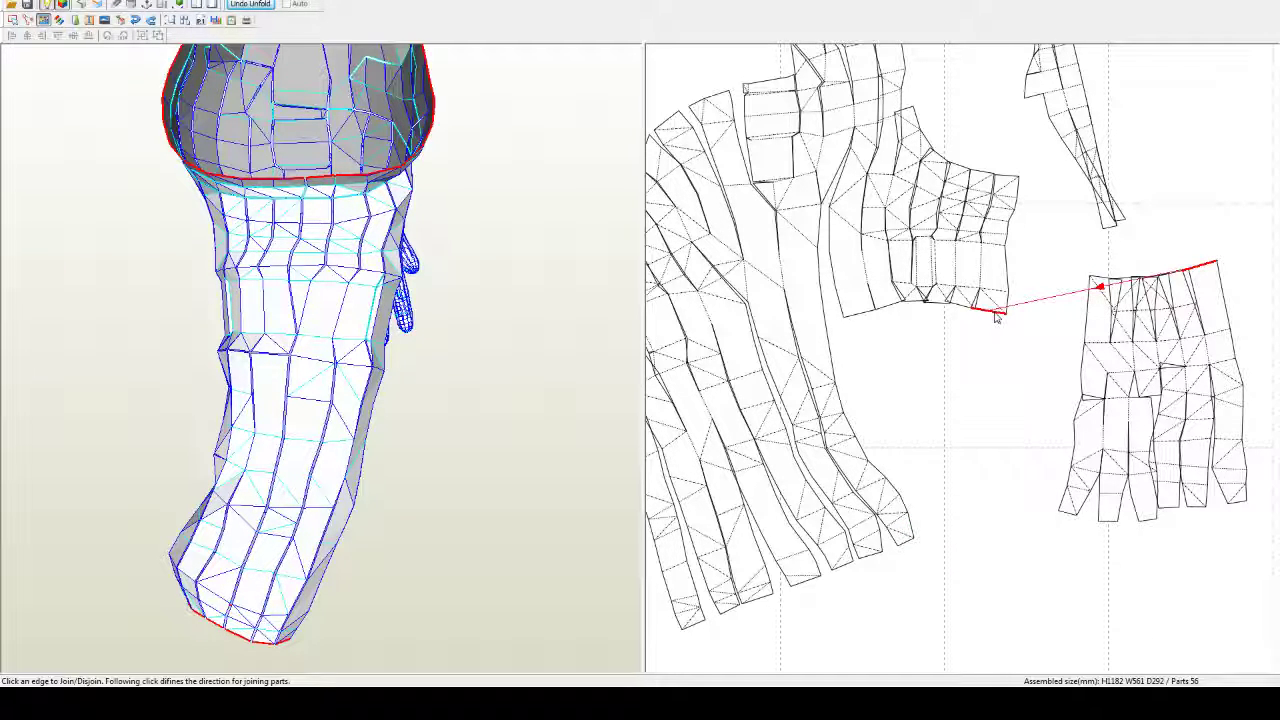
pyautogui.click(994, 312)
pyautogui.click(994, 312)
# Step: Try placing the lower leg piece in the gap below the upper leg strips, and move it back into empty page space
pyautogui.moveTo(983, 432); pyautogui.dragTo(988, 398, button='middle')
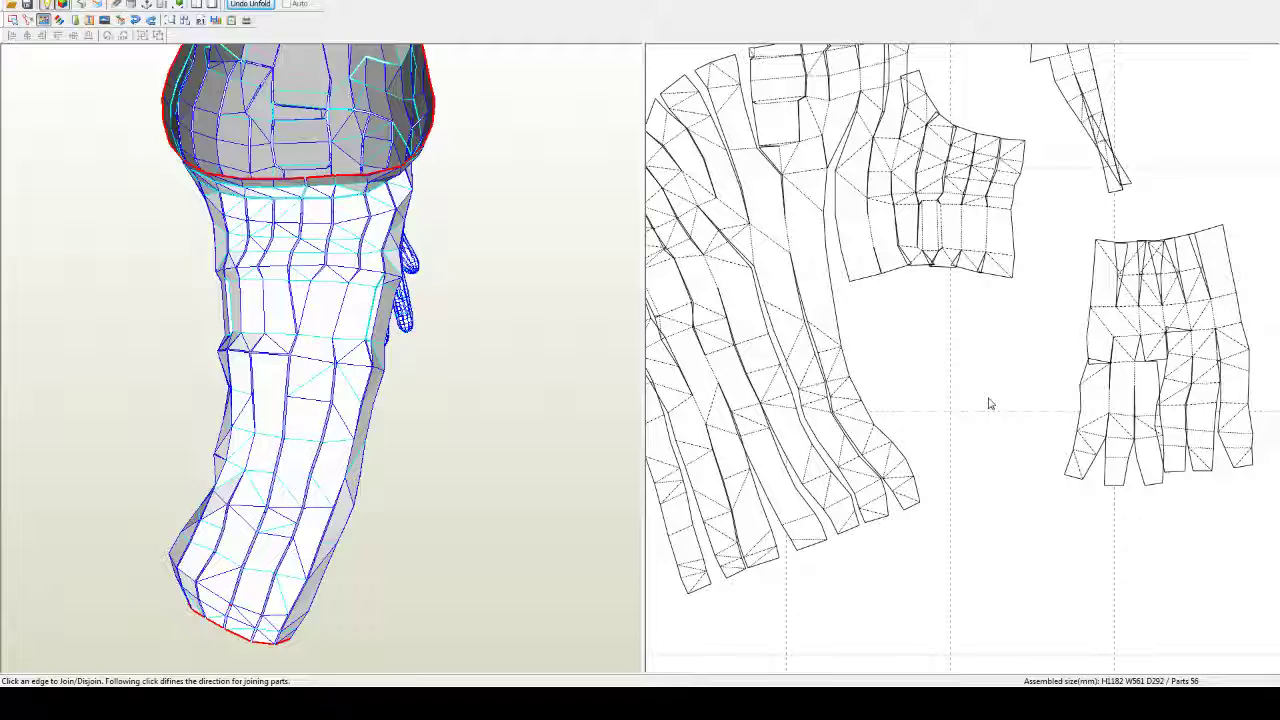
pyautogui.hotkey('ctrl', 'r')
pyautogui.moveTo(1206, 259); pyautogui.dragTo(1036, 274)
pyautogui.scroll(-3, 1036, 272)
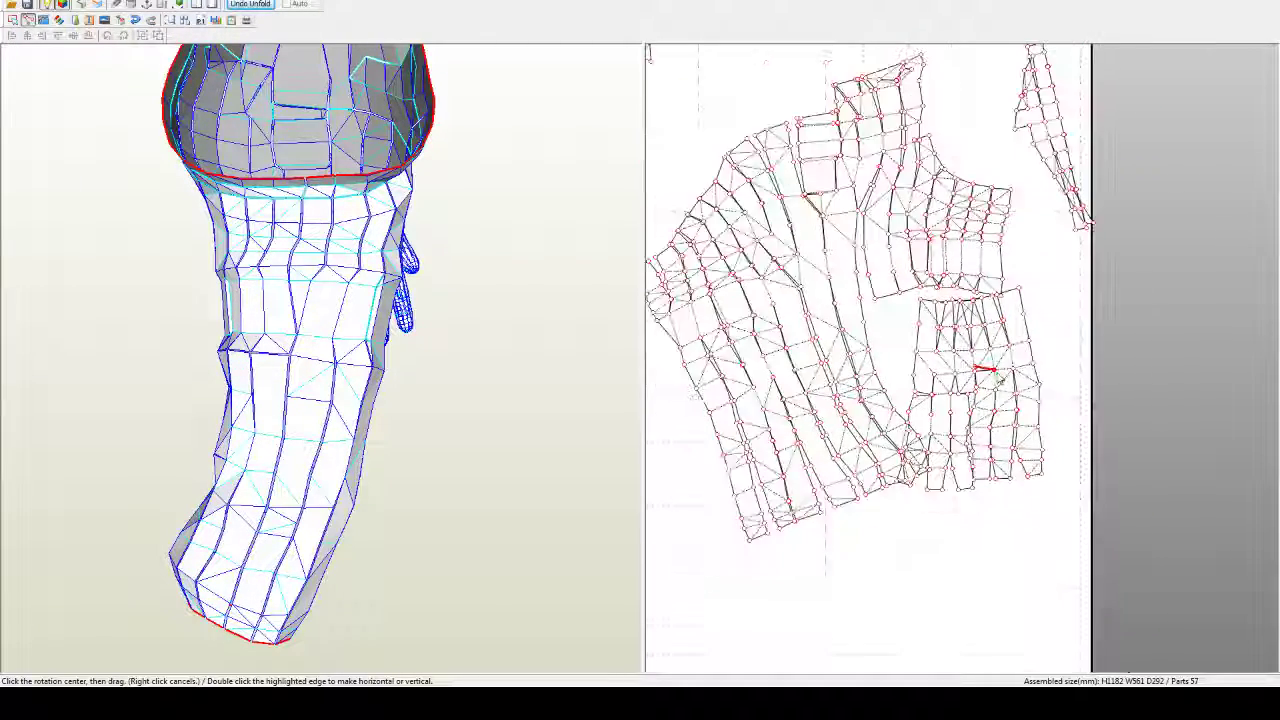
pyautogui.moveTo(283, 512); pyautogui.dragTo(499, 481)
pyautogui.moveTo(497, 476); pyautogui.dragTo(497, 476, button='right')
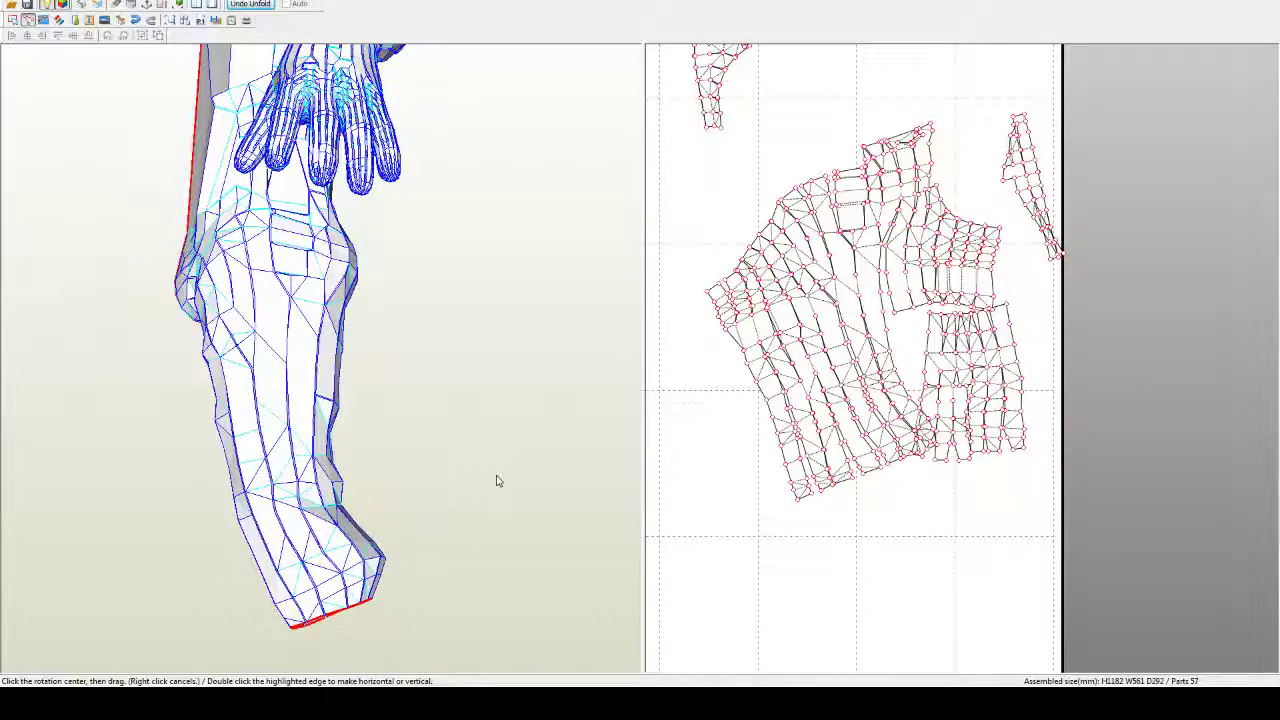
pyautogui.moveTo(497, 481); pyautogui.dragTo(452, 487)
pyautogui.rightClick(953, 389)
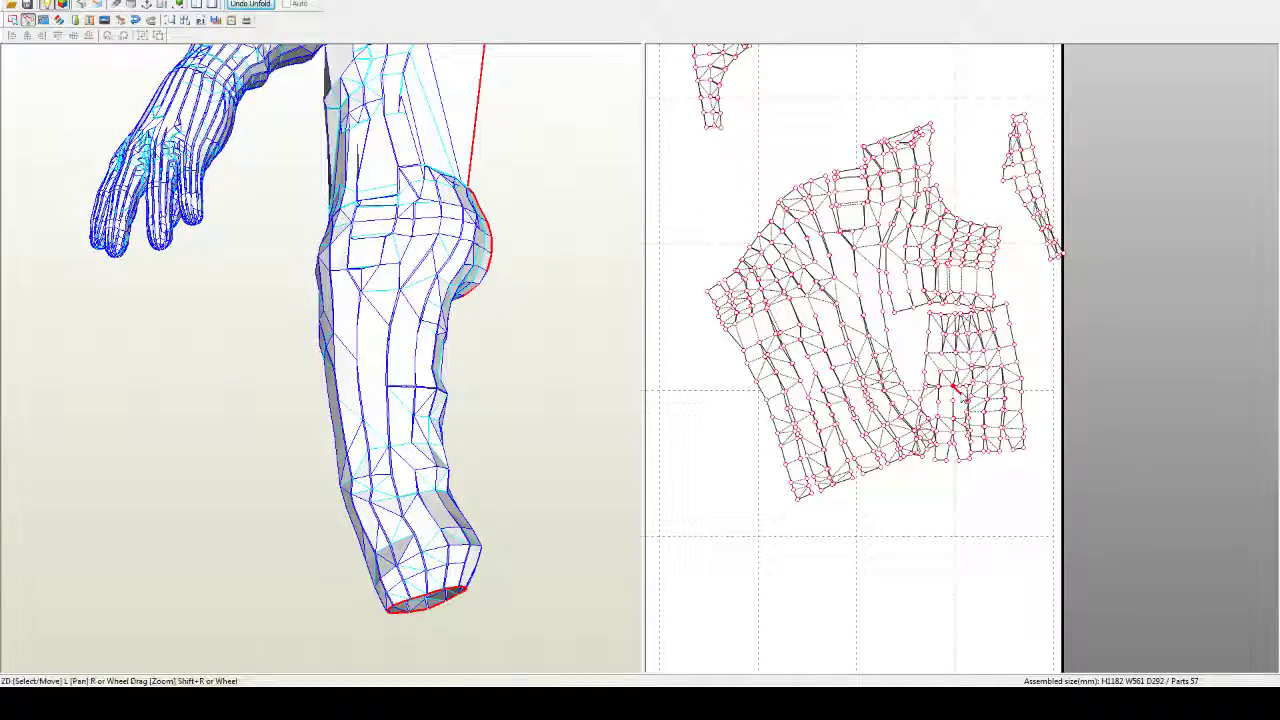
pyautogui.moveTo(968, 384); pyautogui.dragTo(1041, 393)
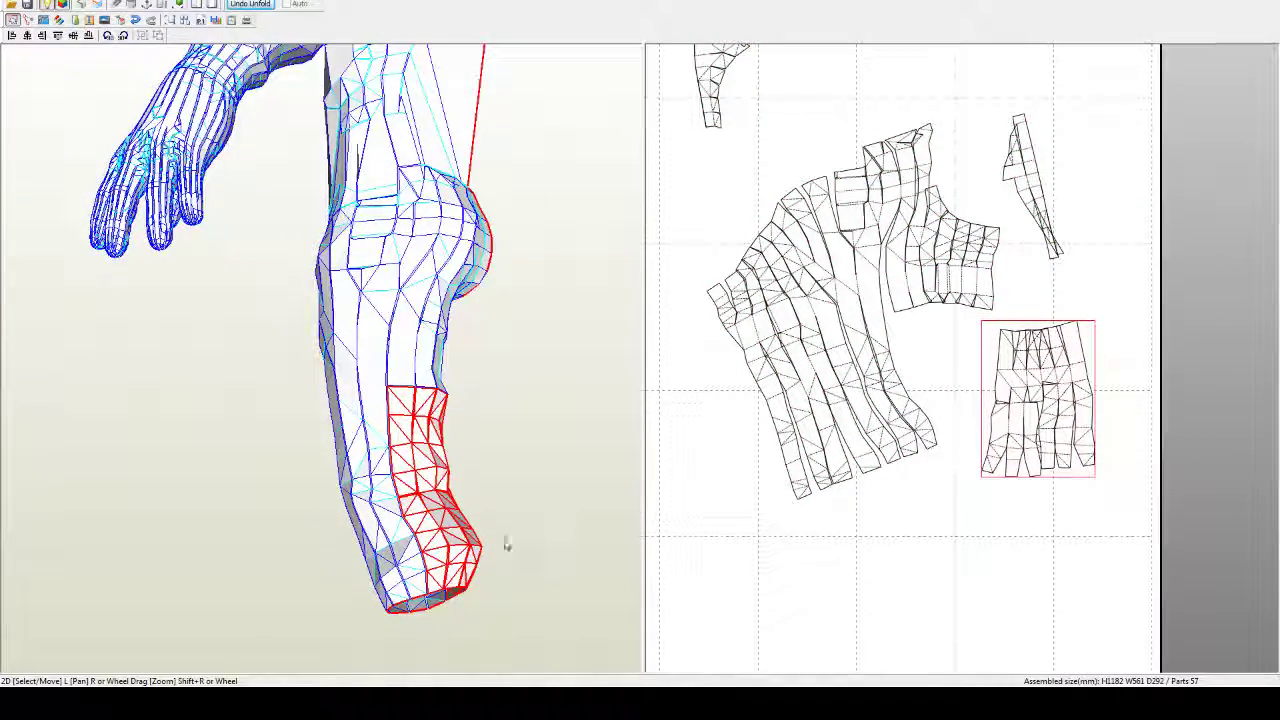
pyautogui.moveTo(503, 537); pyautogui.dragTo(463, 545)
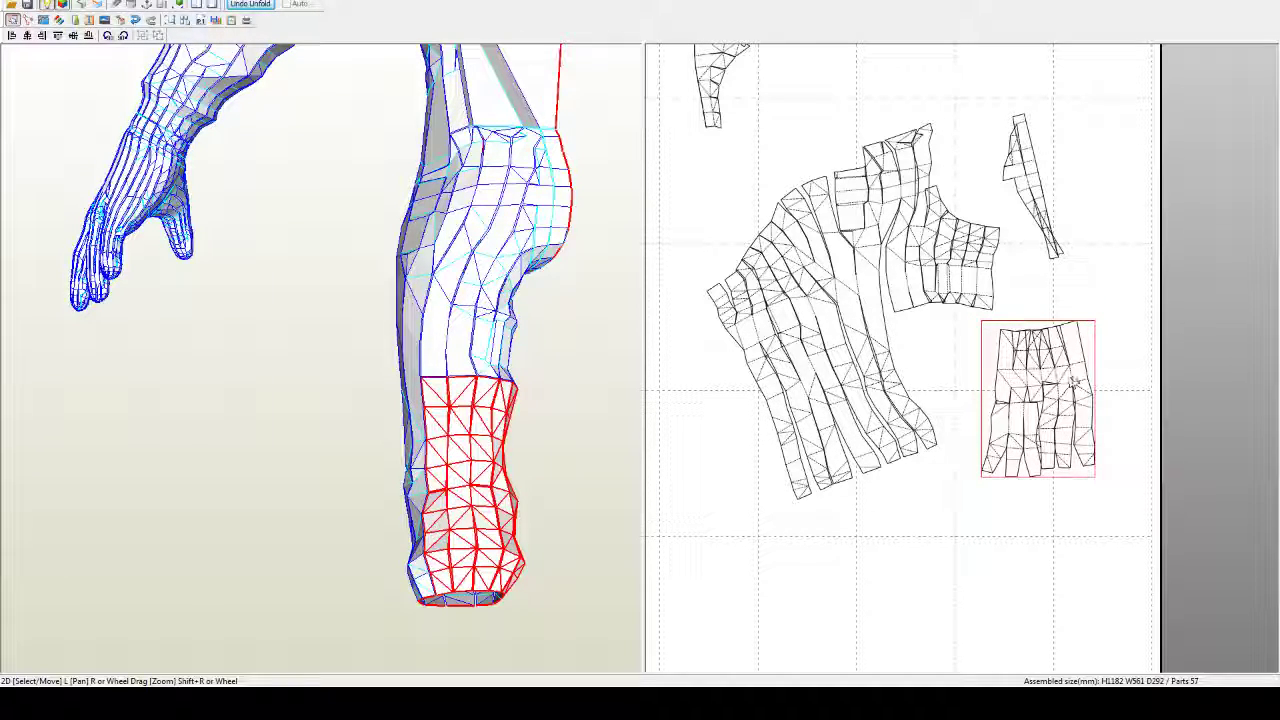
# Step: Move the lower leg piece under the upper leg strips and rotate it counterclockwise to fit beside the large leg piece
pyautogui.hotkey('ctrl', 'r')
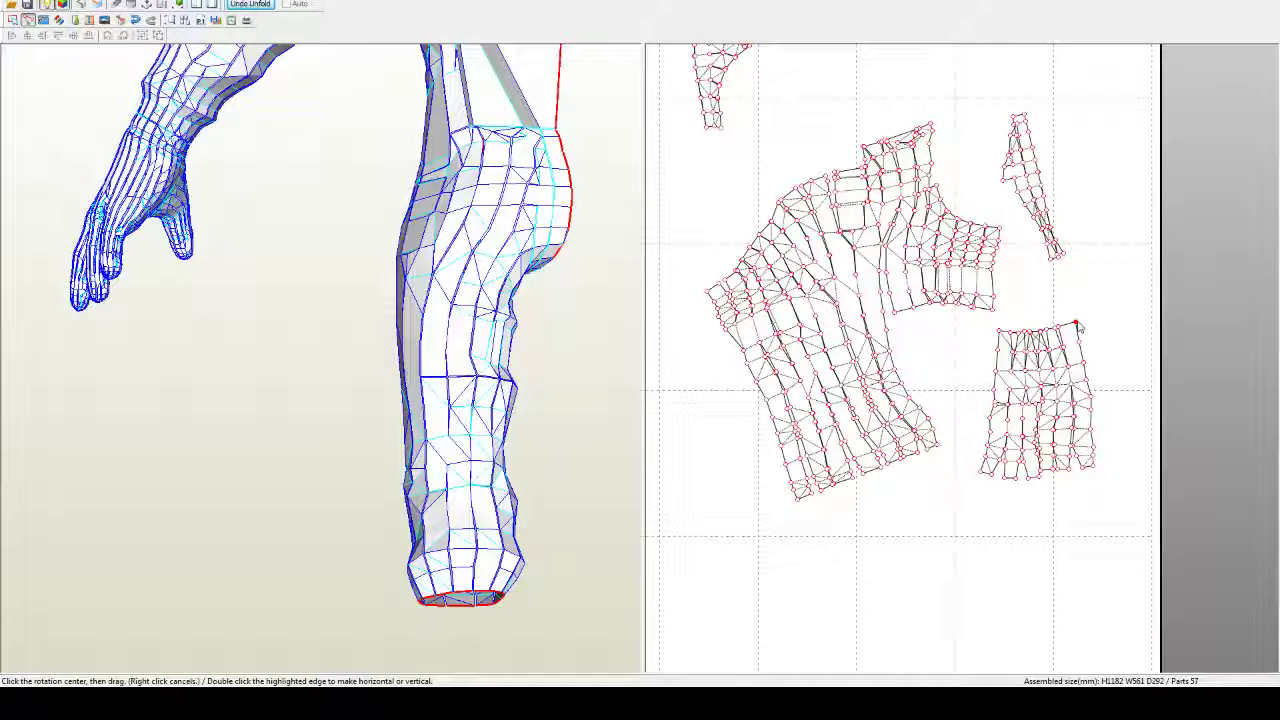
pyautogui.click(1074, 325)
pyautogui.moveTo(1058, 382); pyautogui.dragTo(976, 363)
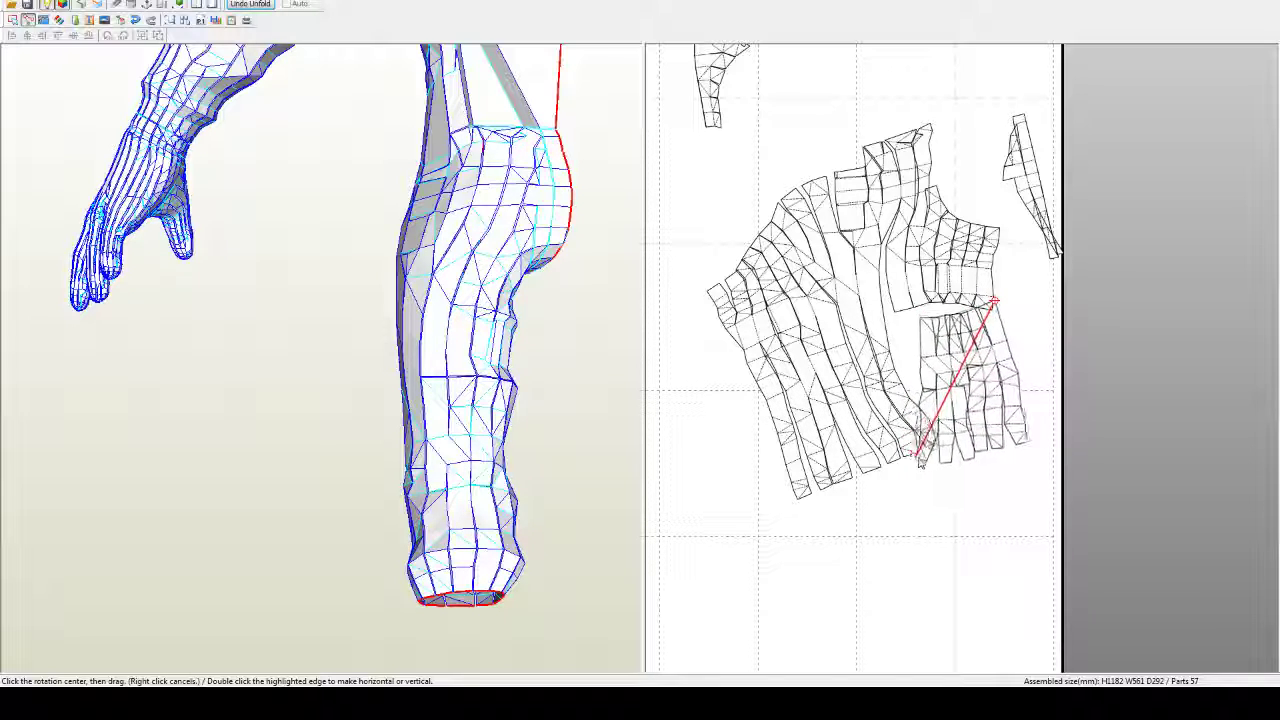
pyautogui.moveTo(918, 458); pyautogui.dragTo(936, 460)
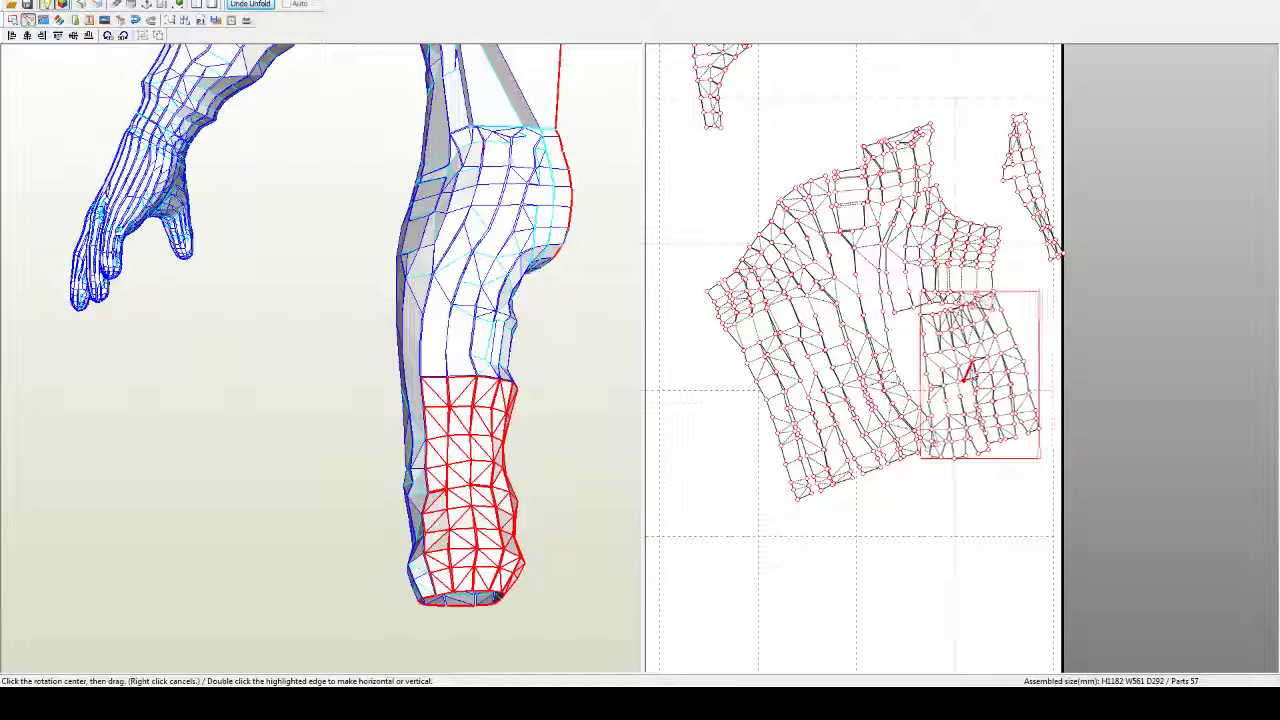
# Step: Shift the lower-leg part, end its rotation, and move it clear of the thigh part in the 2D pattern layout
pyautogui.moveTo(965, 376); pyautogui.dragTo(956, 372)
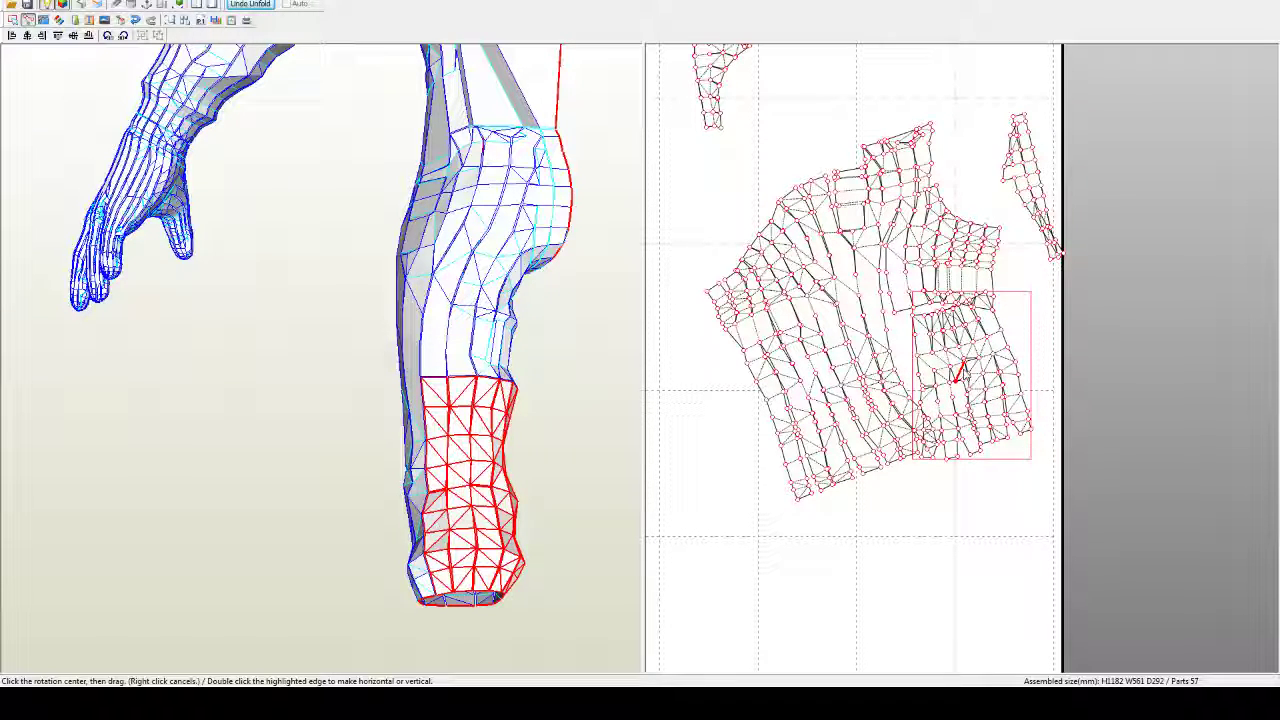
pyautogui.rightClick(959, 375)
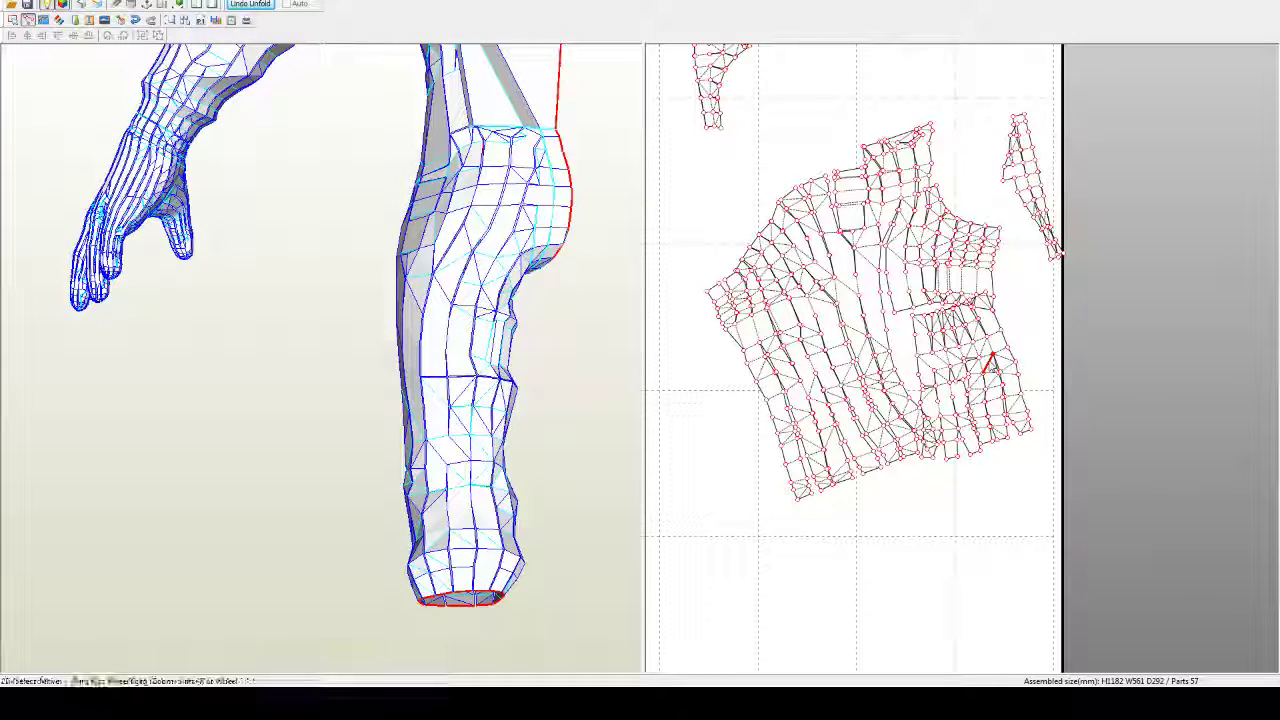
pyautogui.rightClick(988, 392)
pyautogui.moveTo(988, 406); pyautogui.dragTo(1047, 420)
pyautogui.scroll(4, 1047, 419)
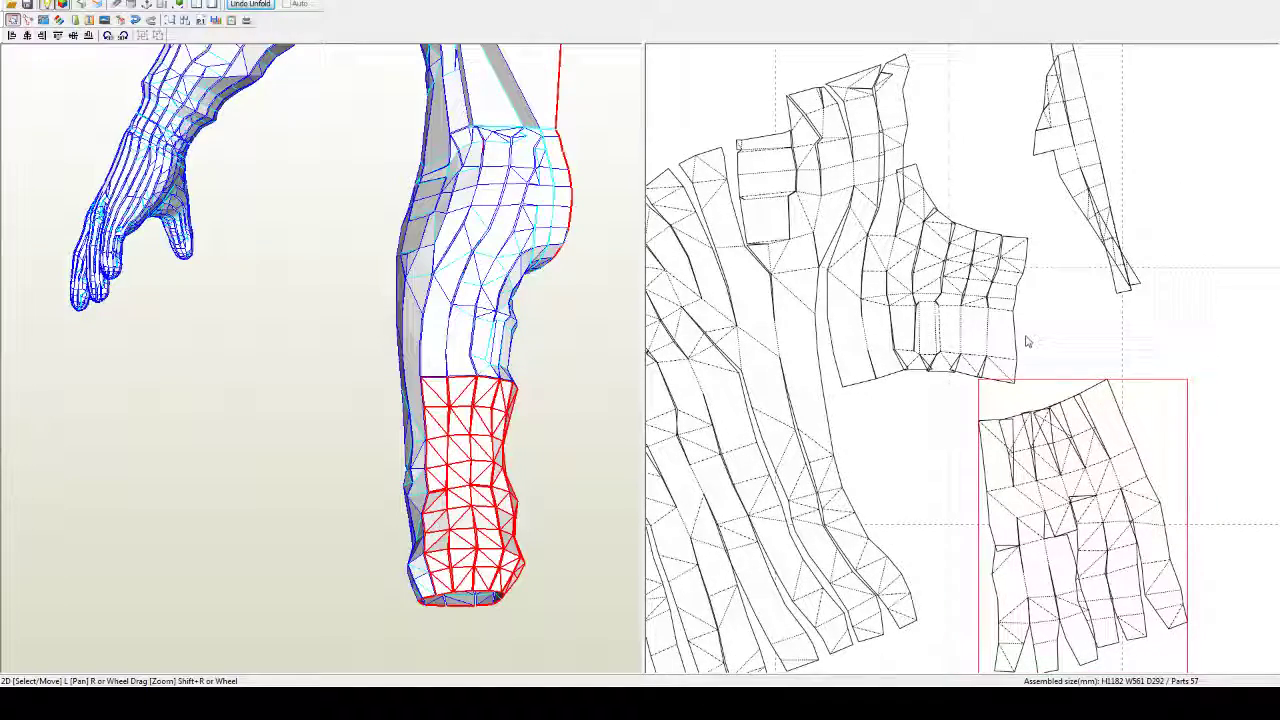
# Step: Disjoin the small side faces from the long edge of the narrow strip part
pyautogui.moveTo(1023, 363); pyautogui.dragTo(1001, 405, button='right')
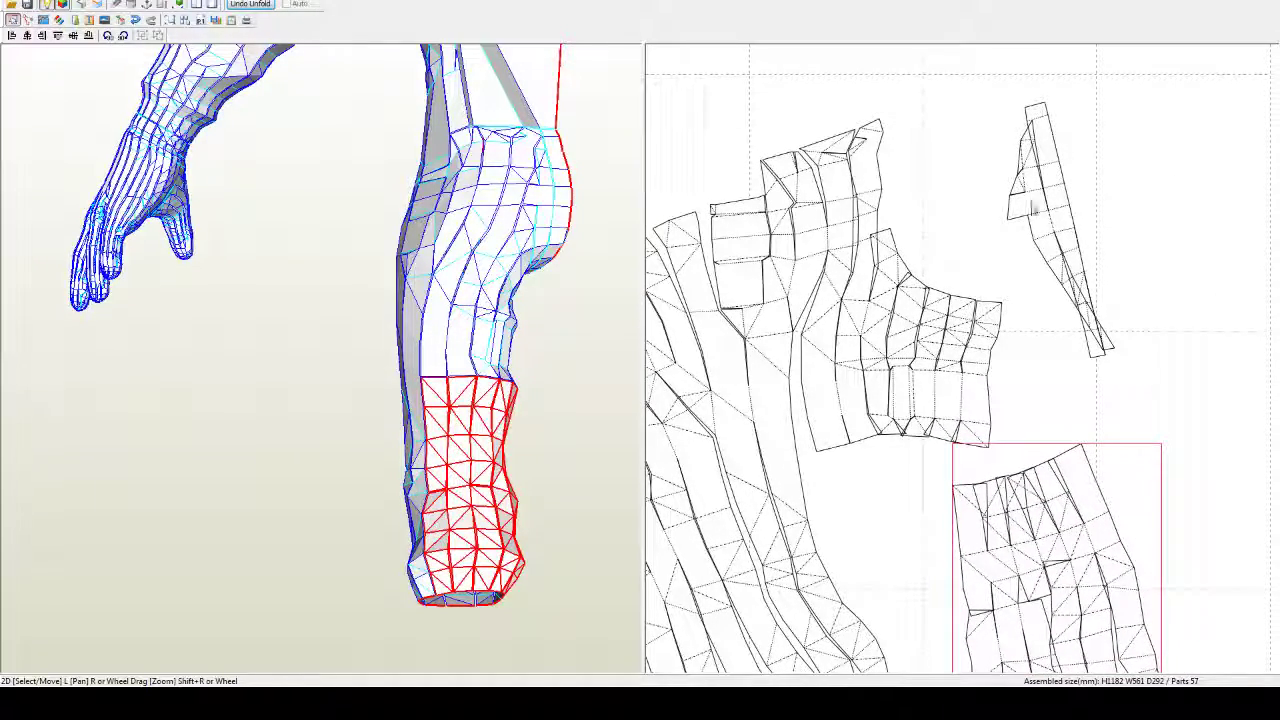
pyautogui.hotkey('ctrl', 'd')
pyautogui.click(1029, 206)
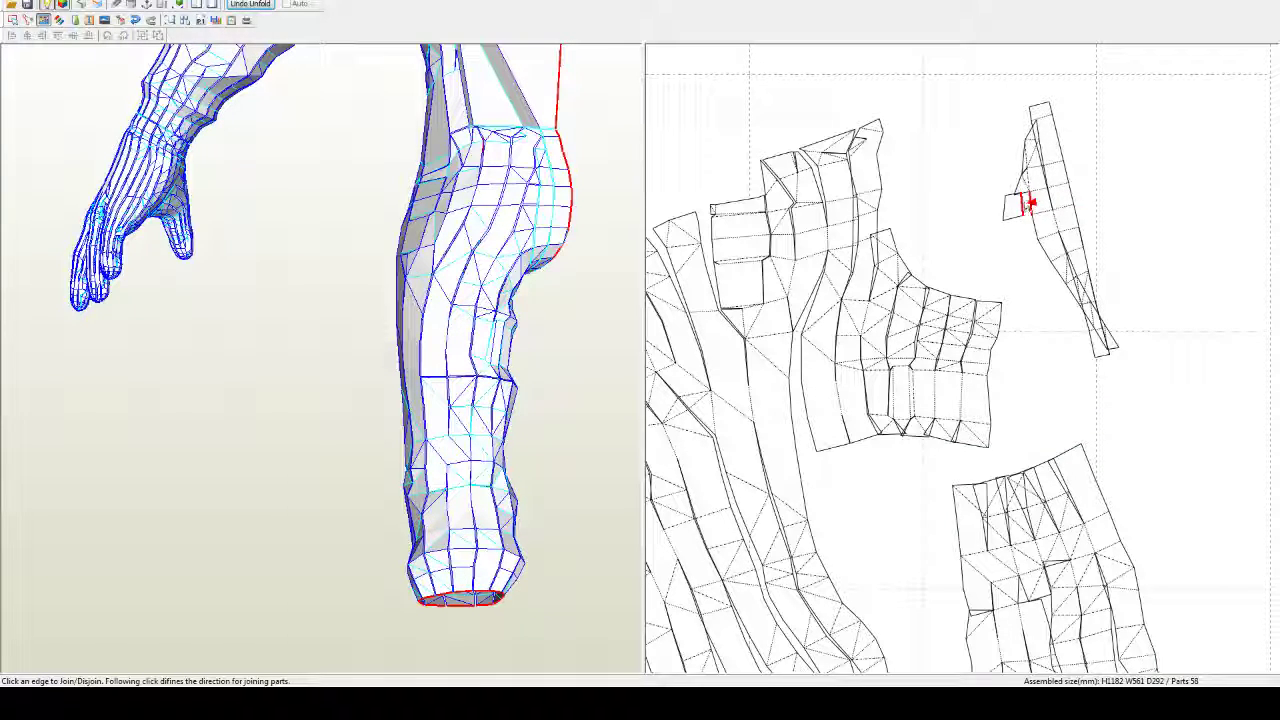
pyautogui.click(1030, 190)
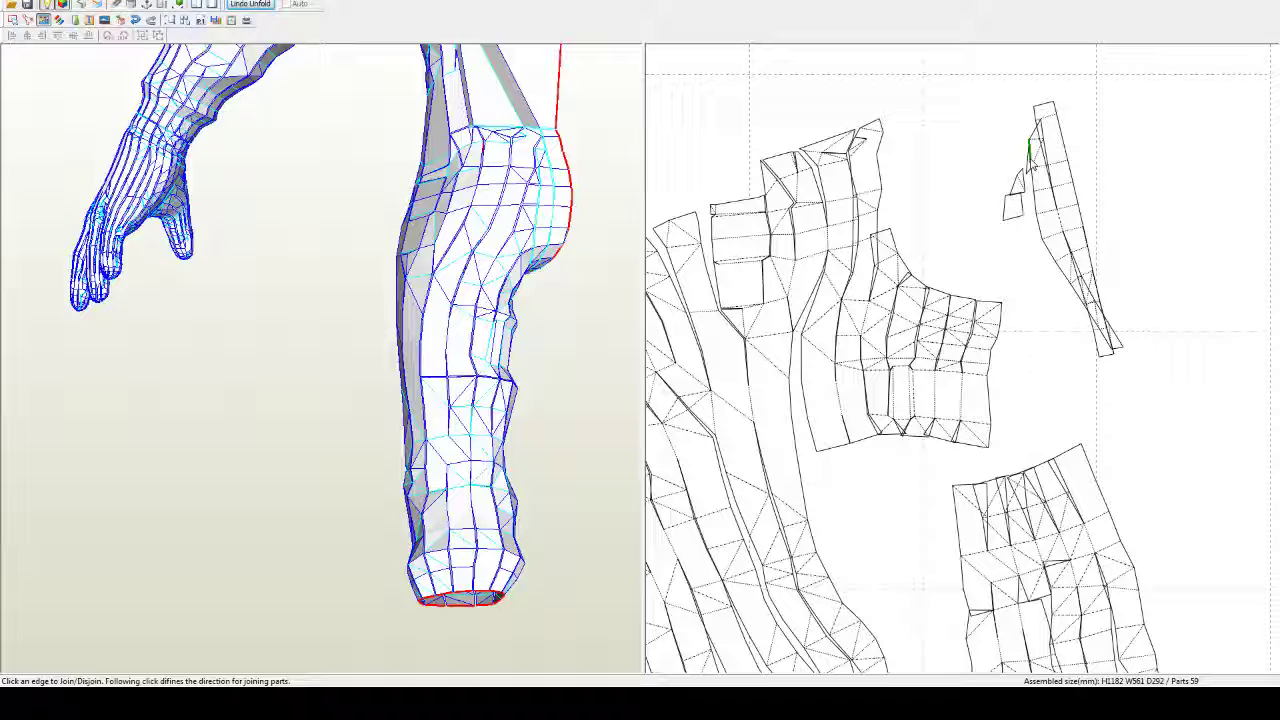
pyautogui.click(1033, 153)
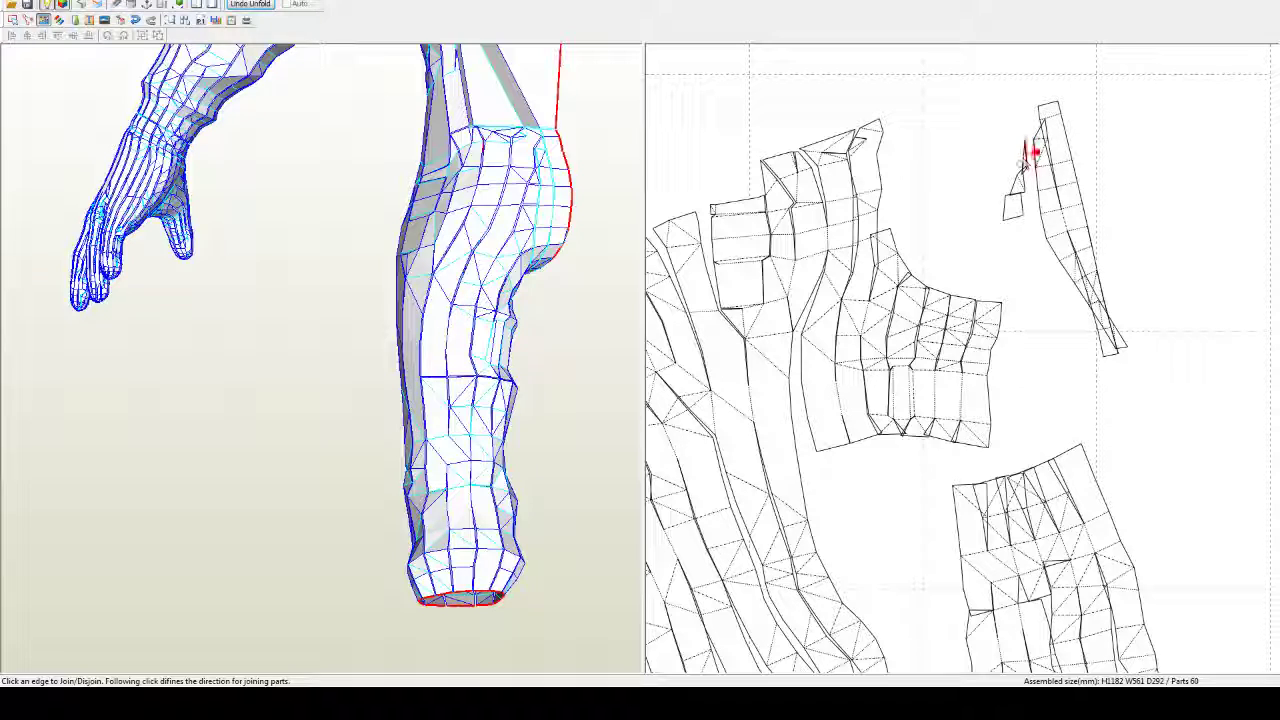
# Step: Join the loose faces to the hip and thigh part's notched outer edge and change how the notch faces connect
pyautogui.click(881, 226)
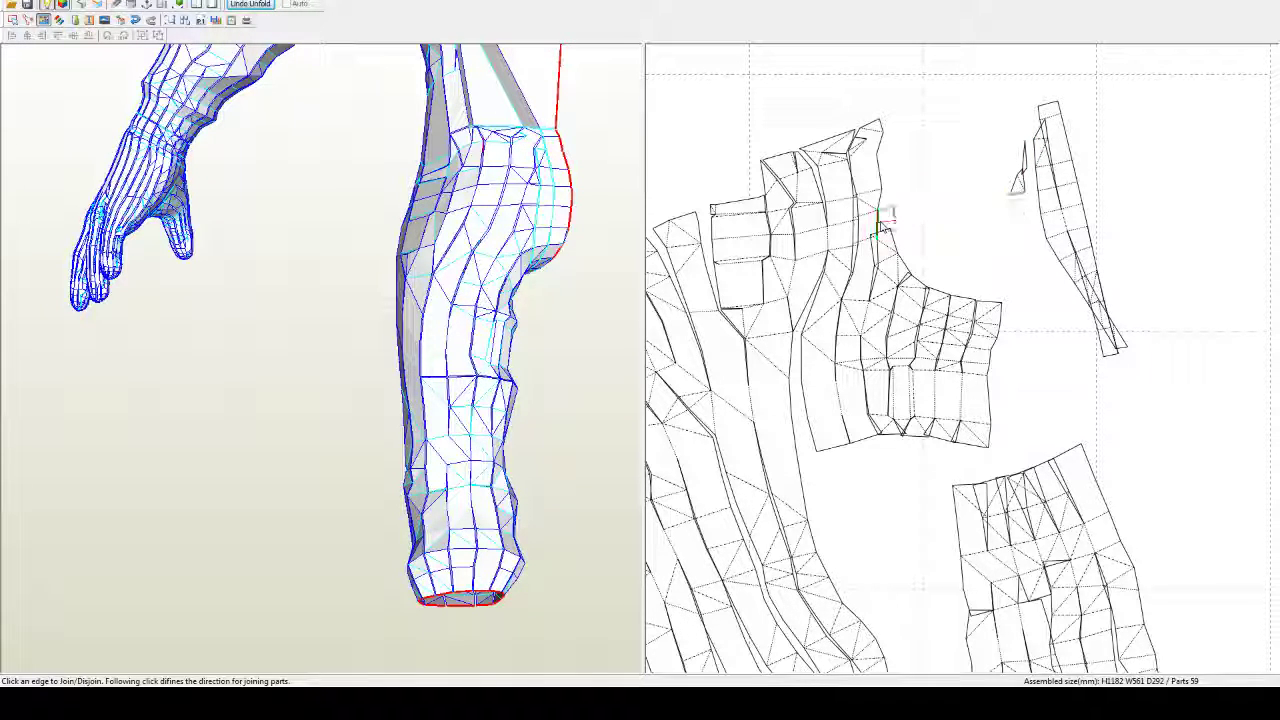
pyautogui.click(884, 205)
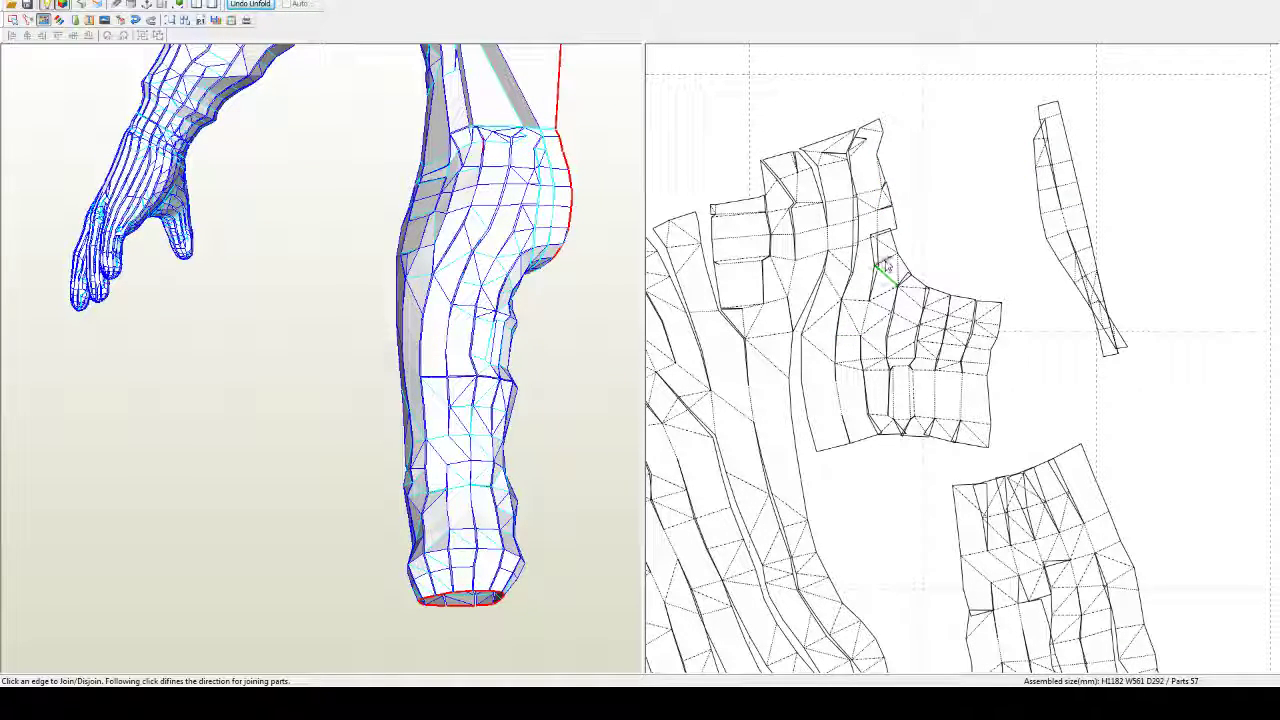
pyautogui.click(882, 266)
pyautogui.click(879, 264)
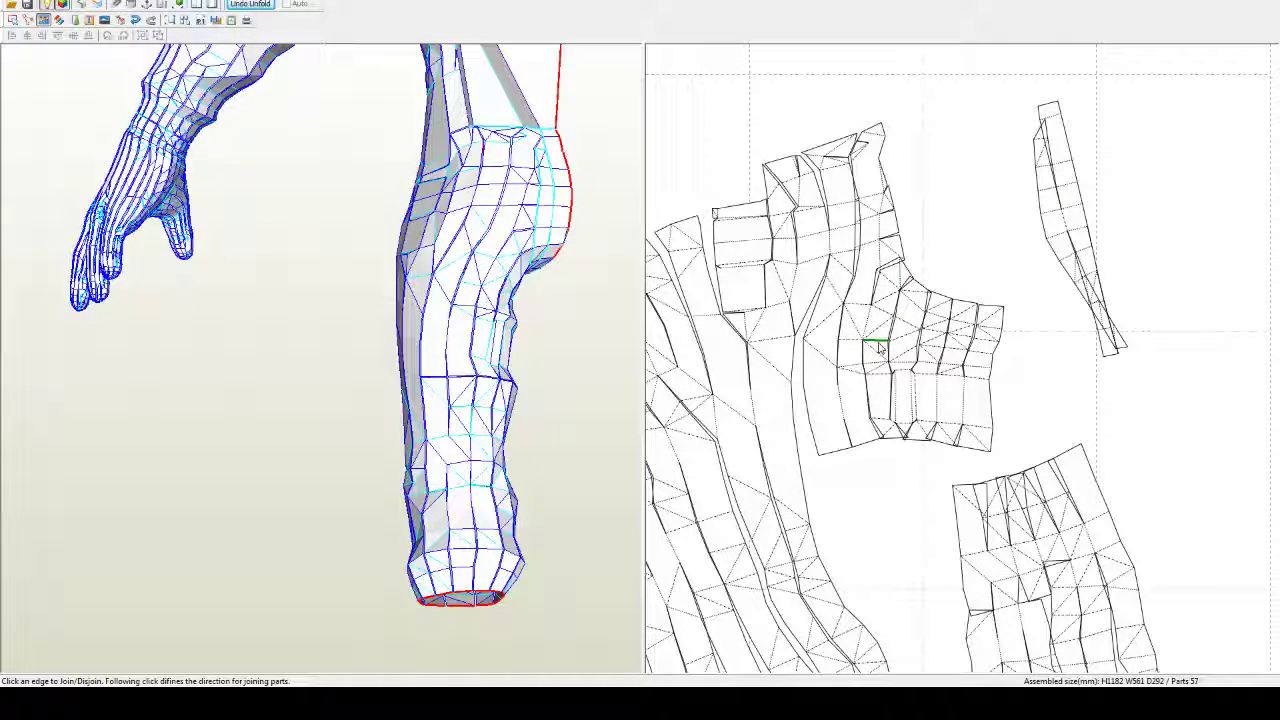
pyautogui.moveTo(950, 430); pyautogui.dragTo(942, 400, button='middle')
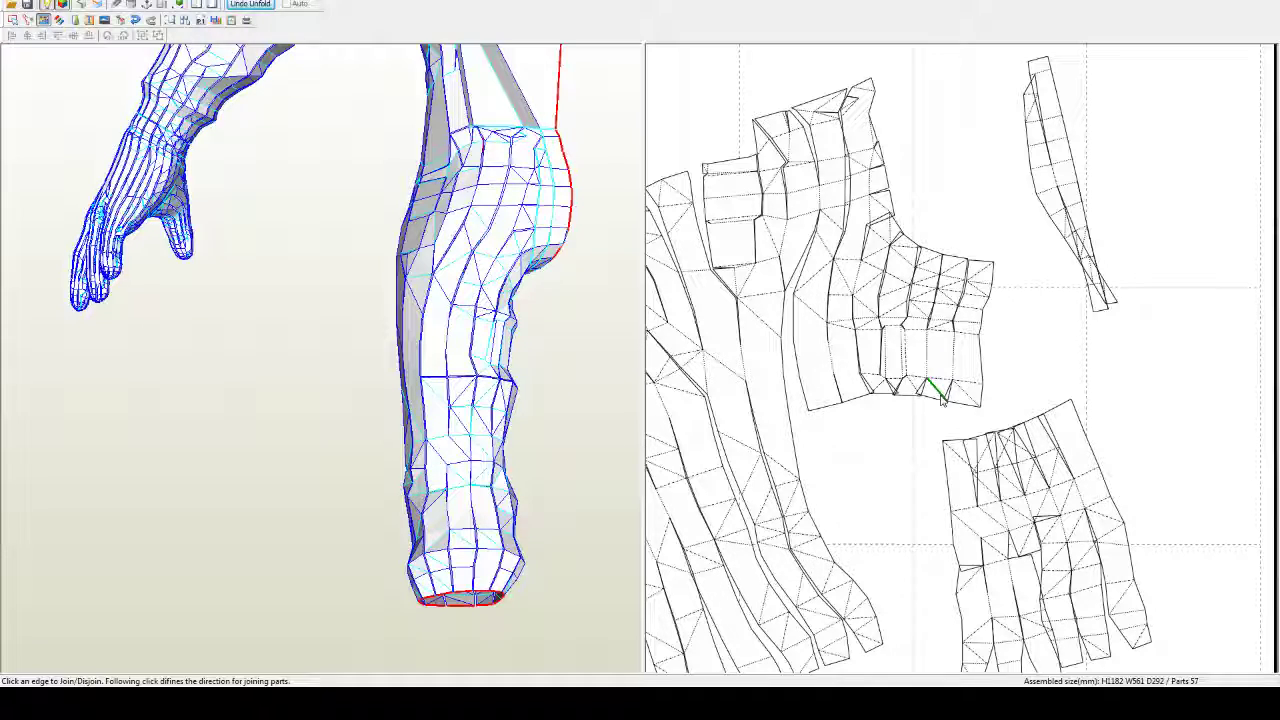
pyautogui.click(1039, 62)
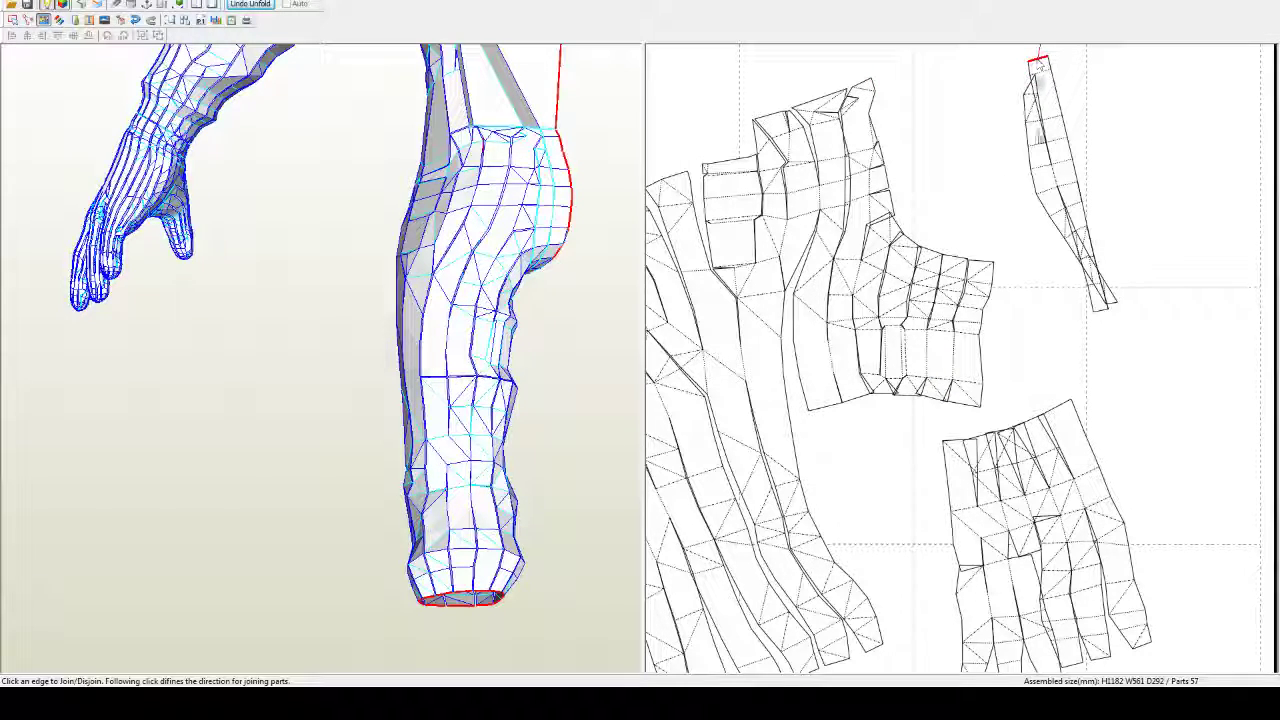
pyautogui.scroll(-3, 1040, 143)
pyautogui.scroll(1, 1037, 150)
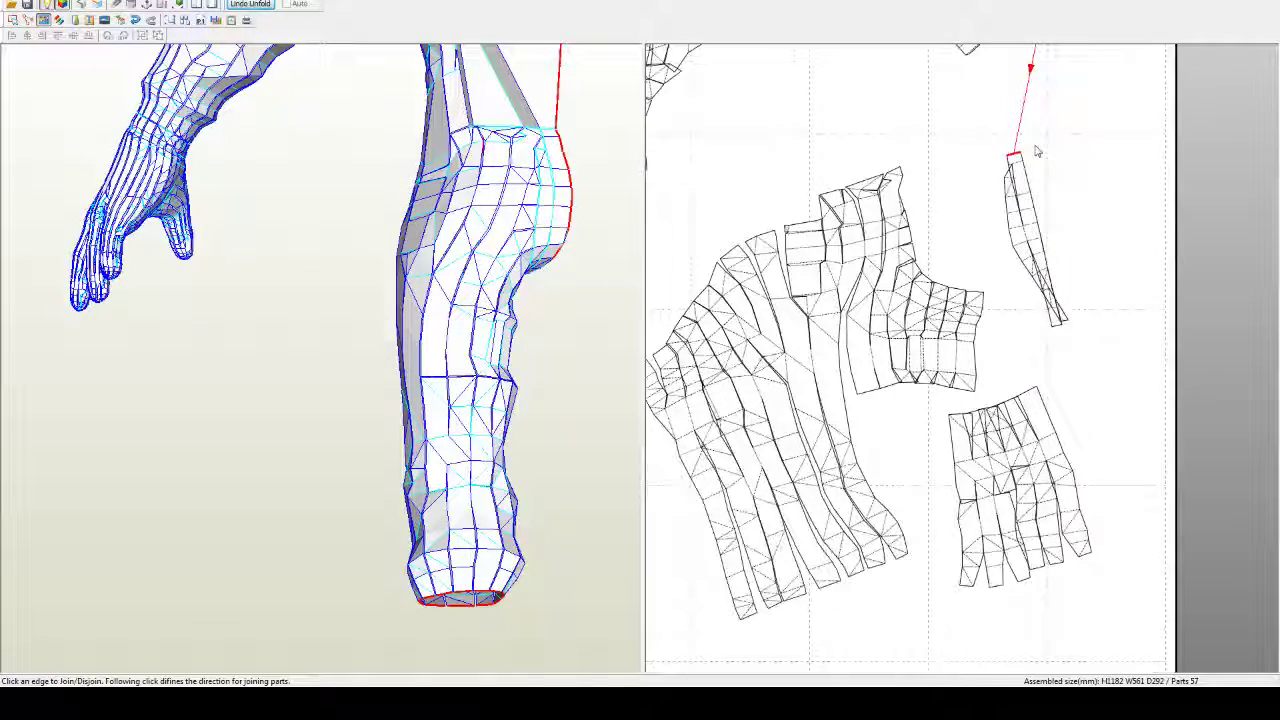
pyautogui.scroll(1, 1037, 150)
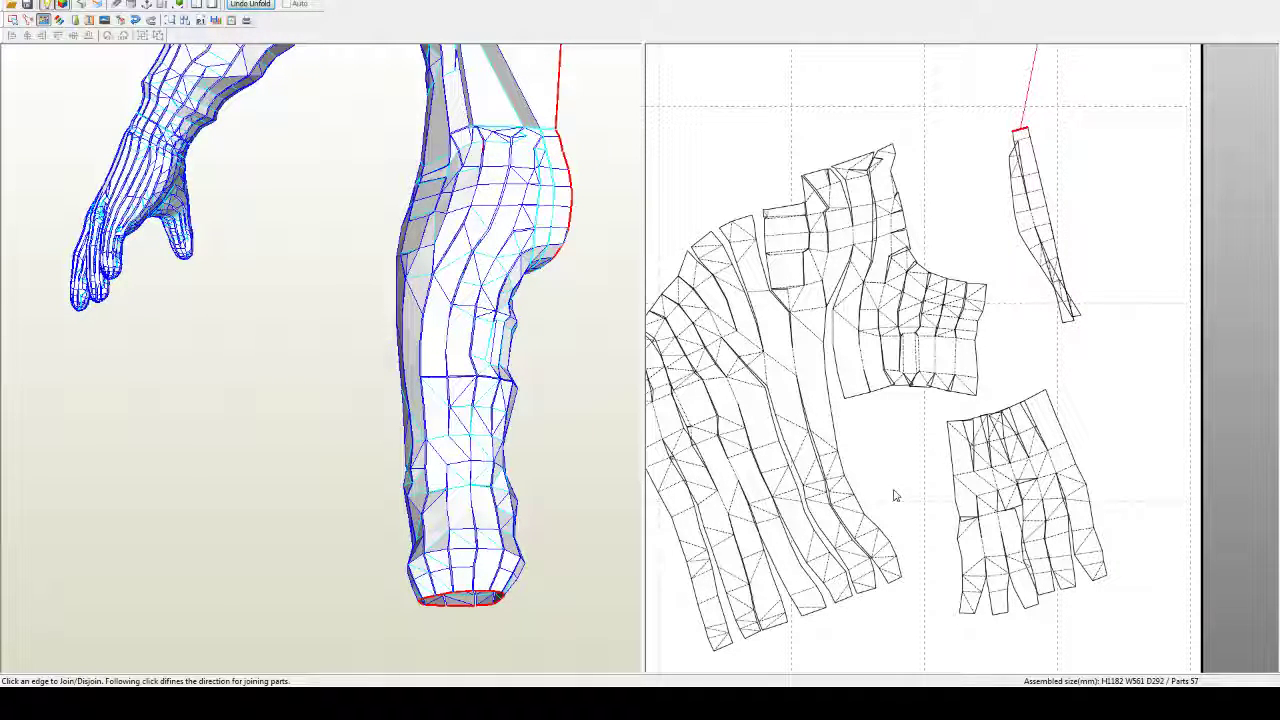
pyautogui.moveTo(882, 528); pyautogui.dragTo(931, 418, button='middle')
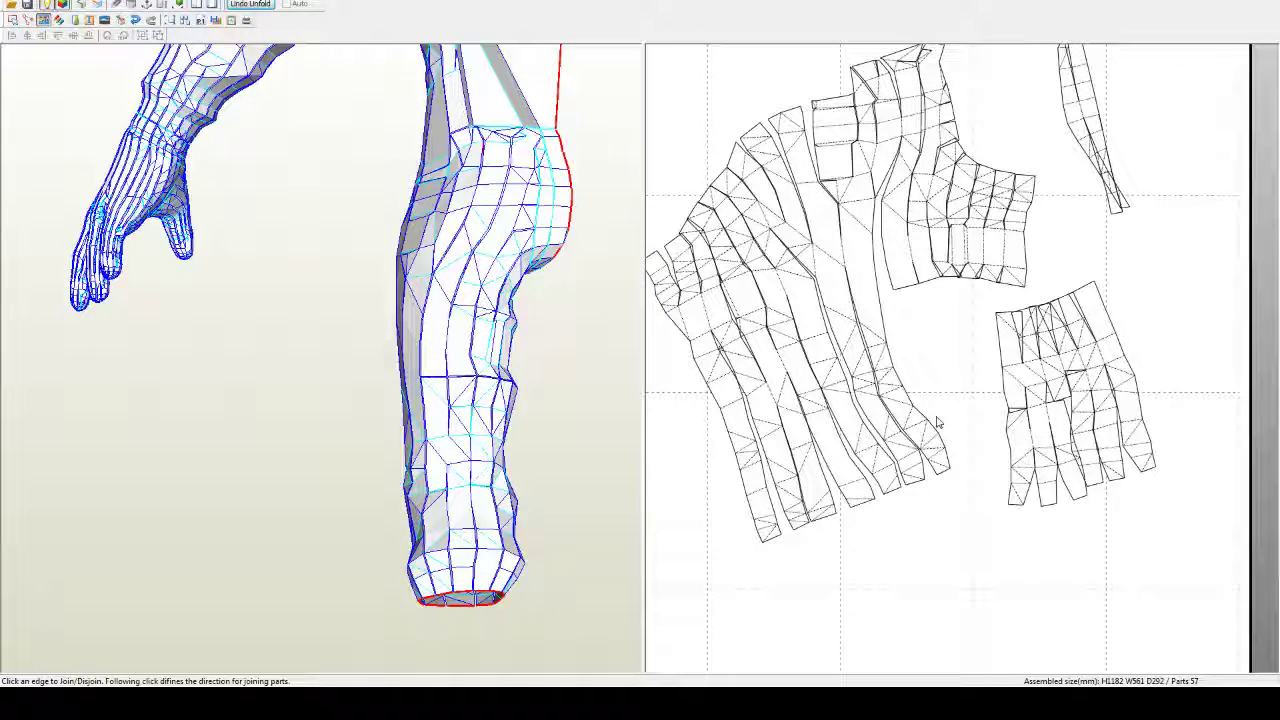
pyautogui.moveTo(974, 354); pyautogui.dragTo(951, 386, button='right')
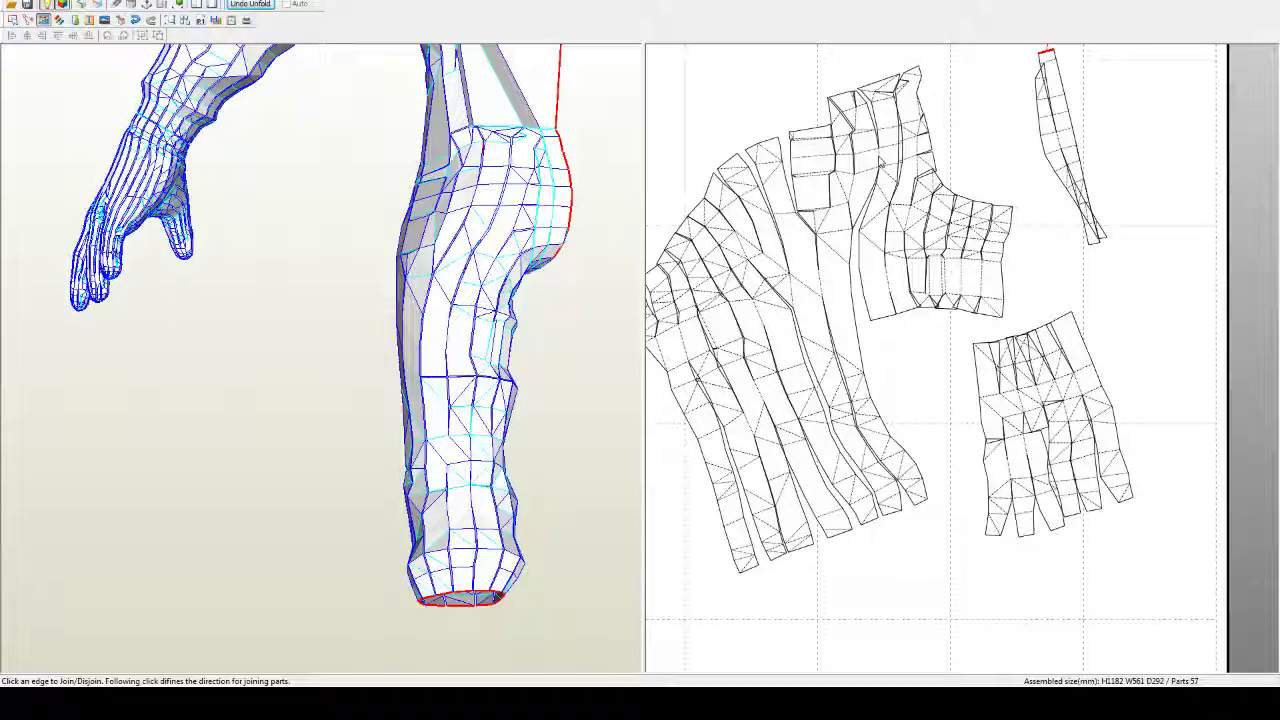
# Step: Rejoin the hip seam near the waist along its adjacent edge and join the lower-leg part to the thigh part's bottom edge
pyautogui.click(878, 160)
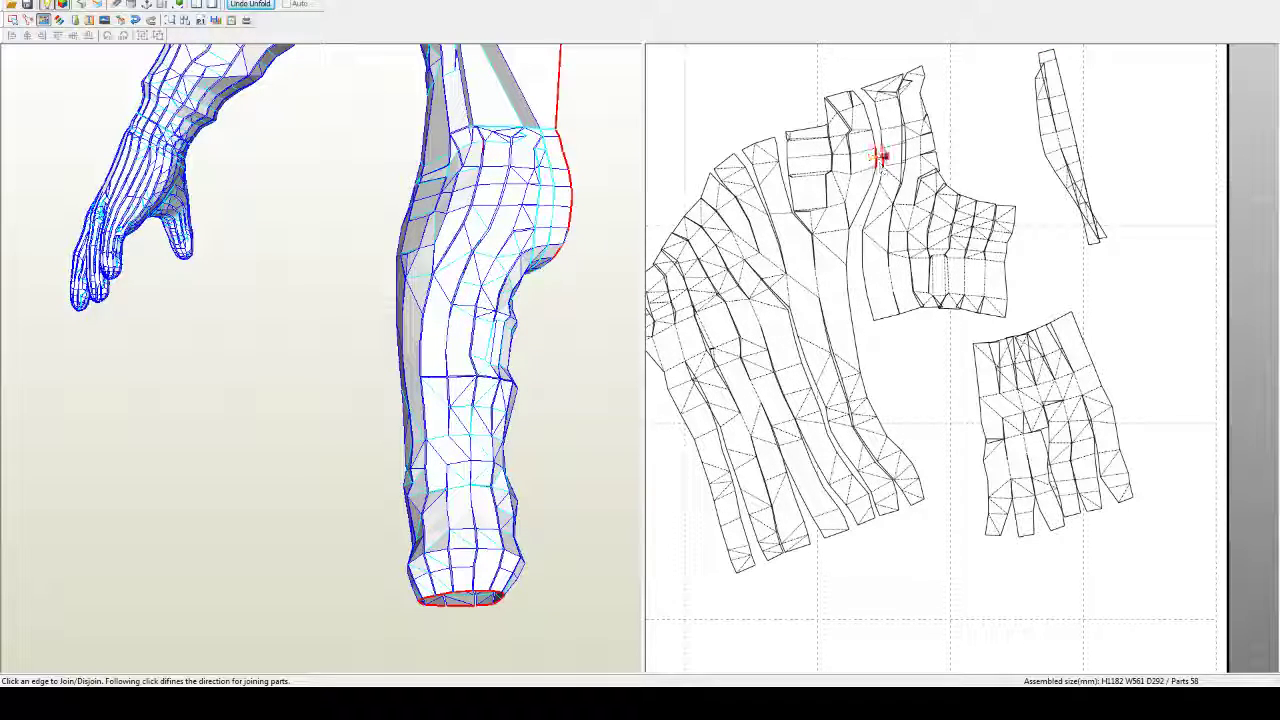
pyautogui.click(880, 138)
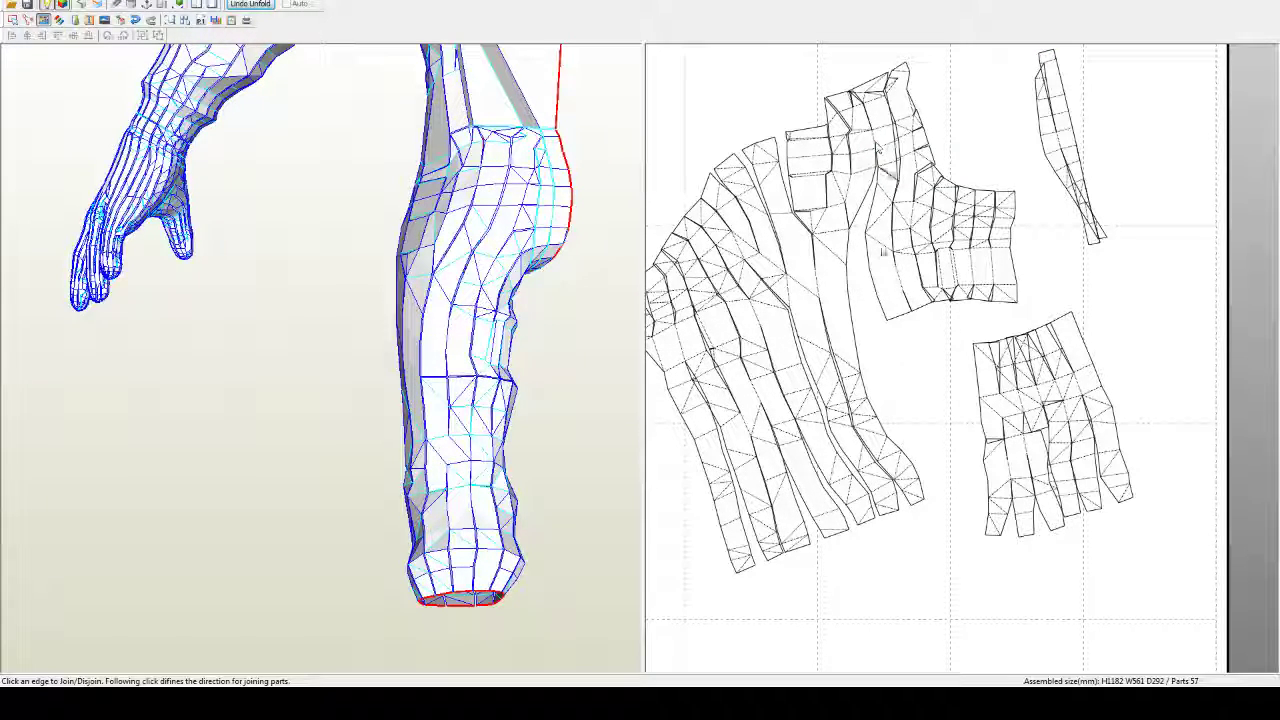
pyautogui.click(896, 319)
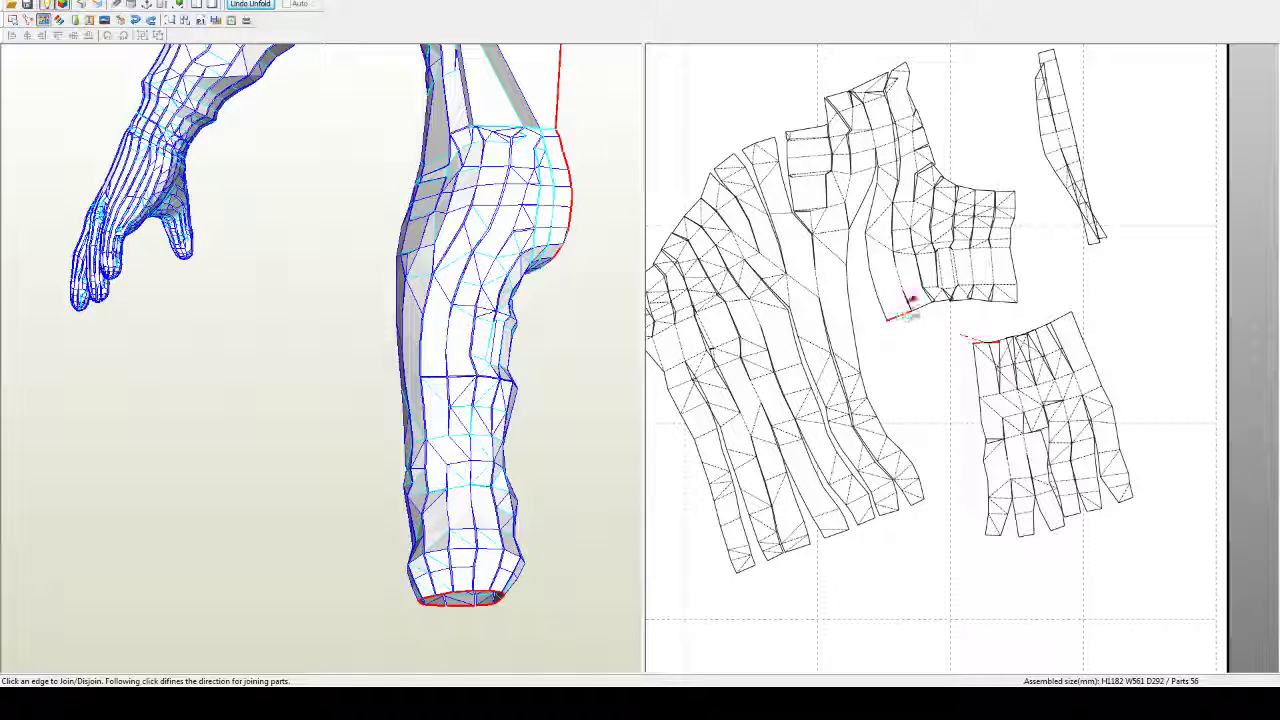
pyautogui.click(945, 305)
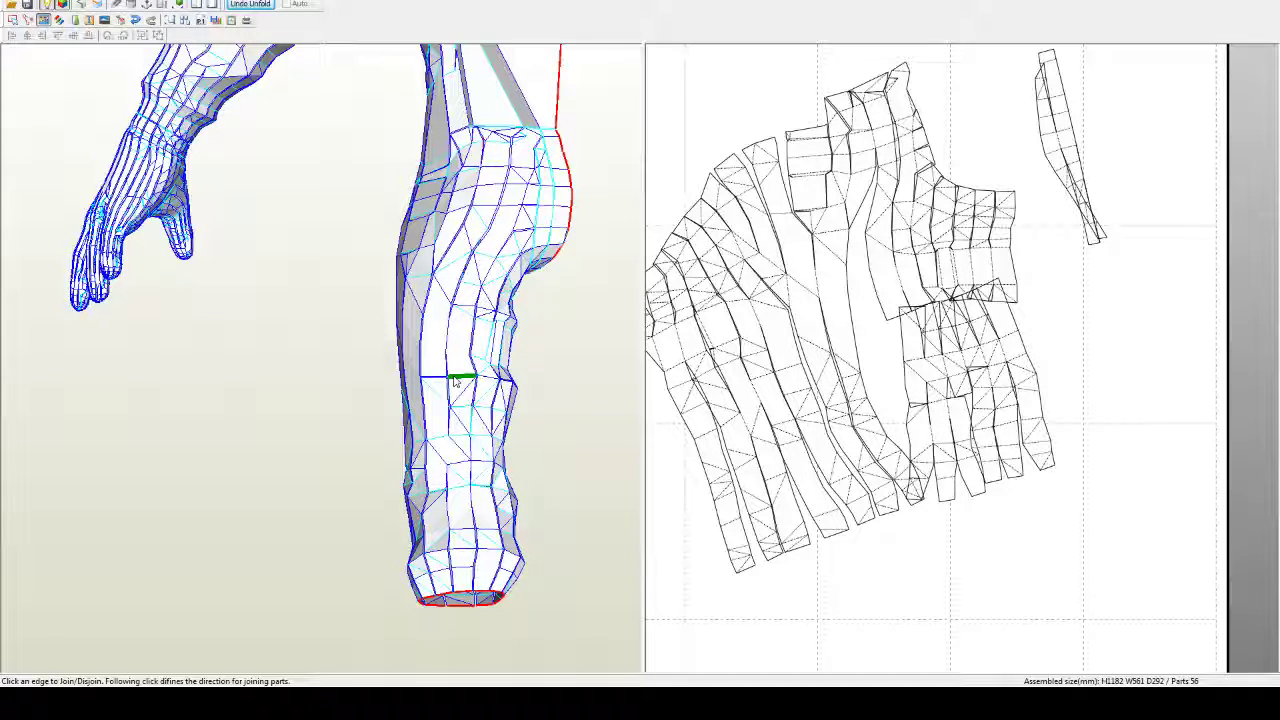
# Step: Try to split the hip seam near the waist and rejoin its faces along a different edge
pyautogui.click(869, 140)
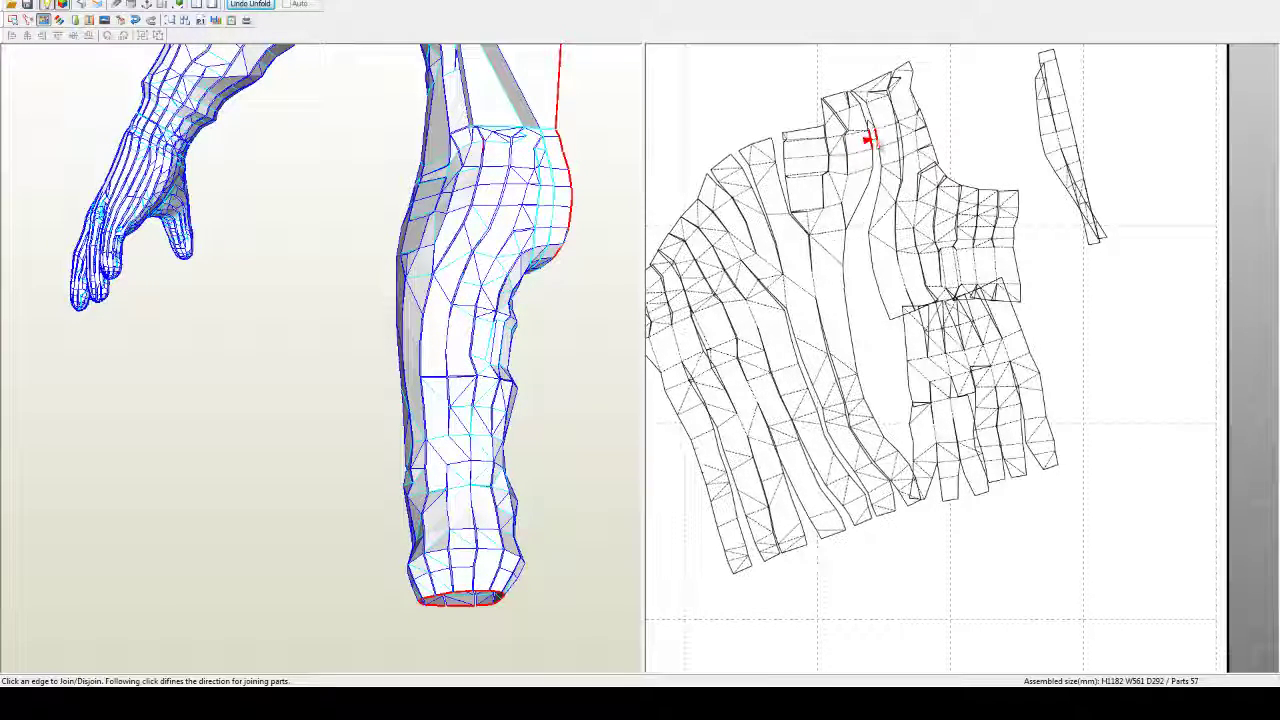
pyautogui.click(852, 100)
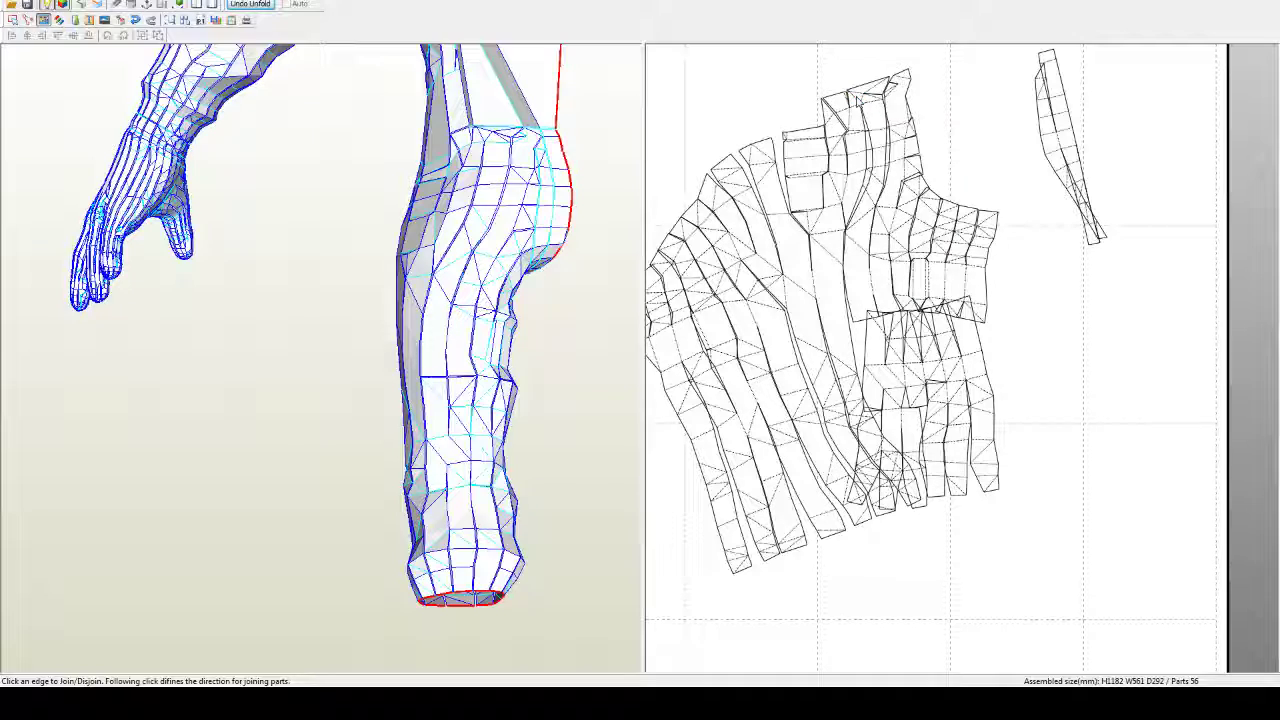
pyautogui.click(797, 397)
pyautogui.click(843, 218)
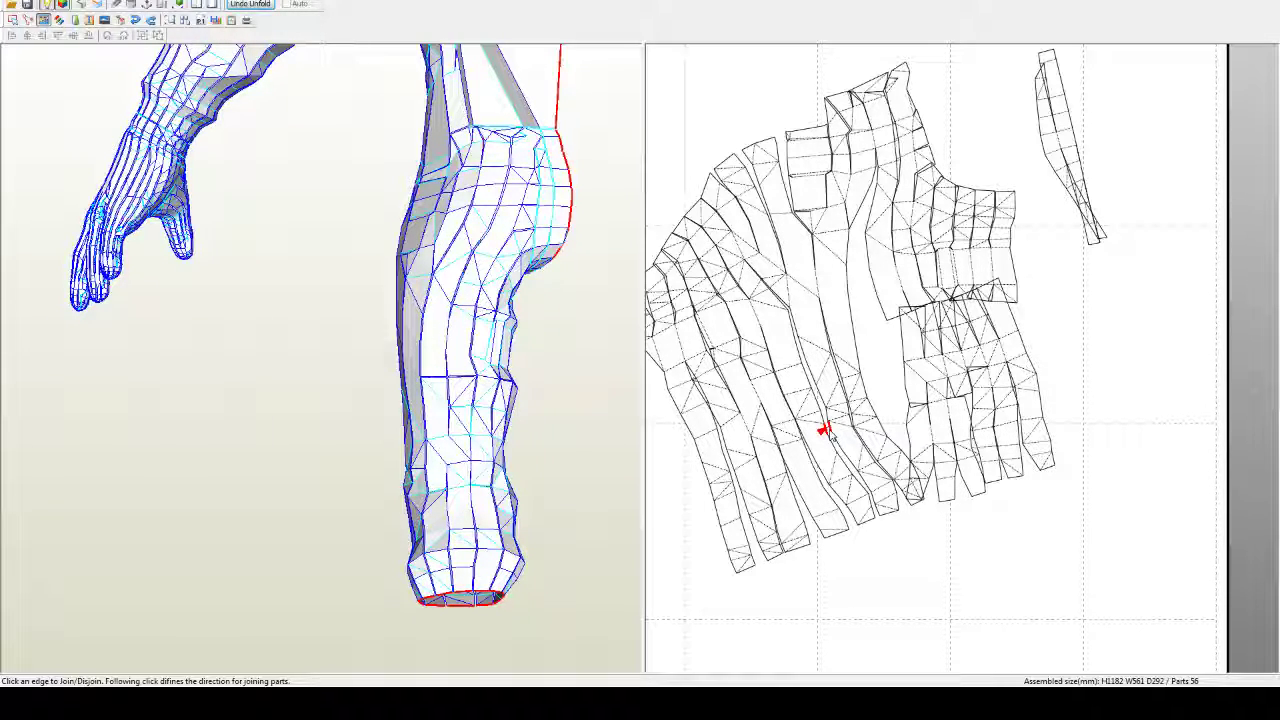
pyautogui.click(873, 140)
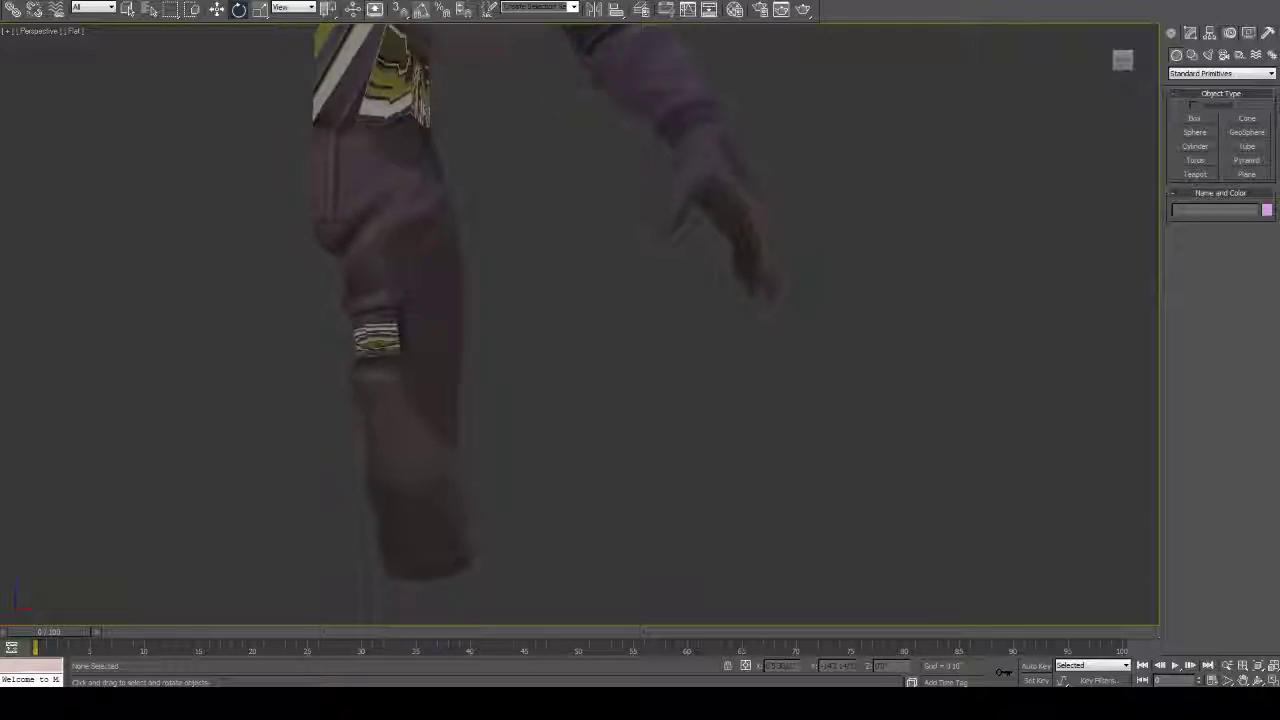
# Step: Switch to 3ds Max, show edged faces in the shaded perspective view, and examine the leg mesh from several sides
pyautogui.rightClick(624, 325)
pyautogui.press('Escape')
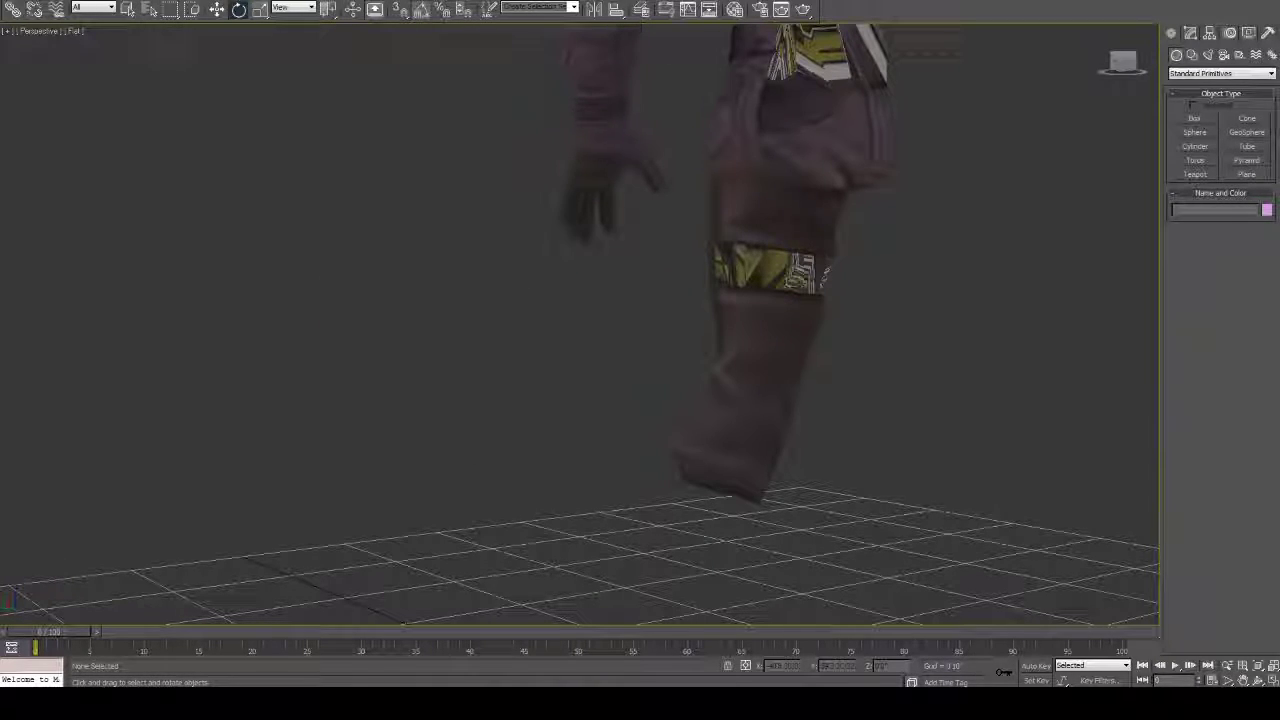
pyautogui.keyDown('alt'); pyautogui.moveTo(480, 225); pyautogui.dragTo(611, 135, button='middle'); pyautogui.keyUp('alt')
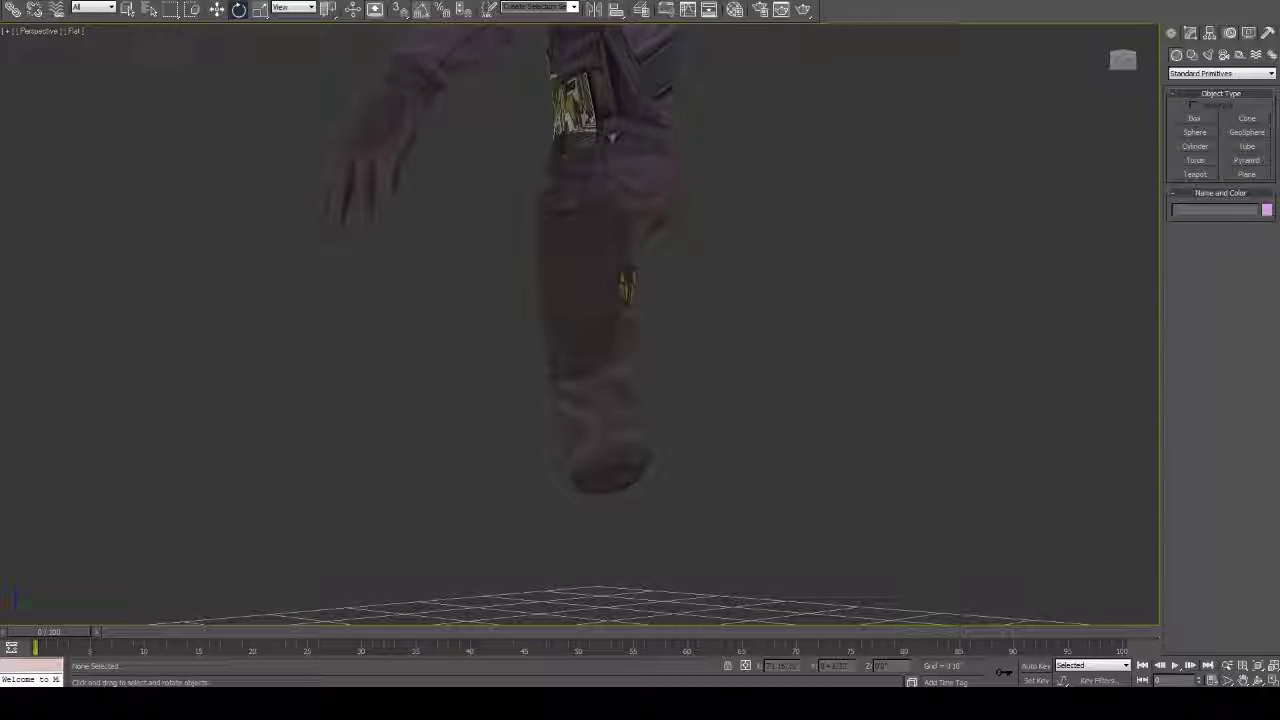
pyautogui.click(74, 31)
pyautogui.click(100, 103)
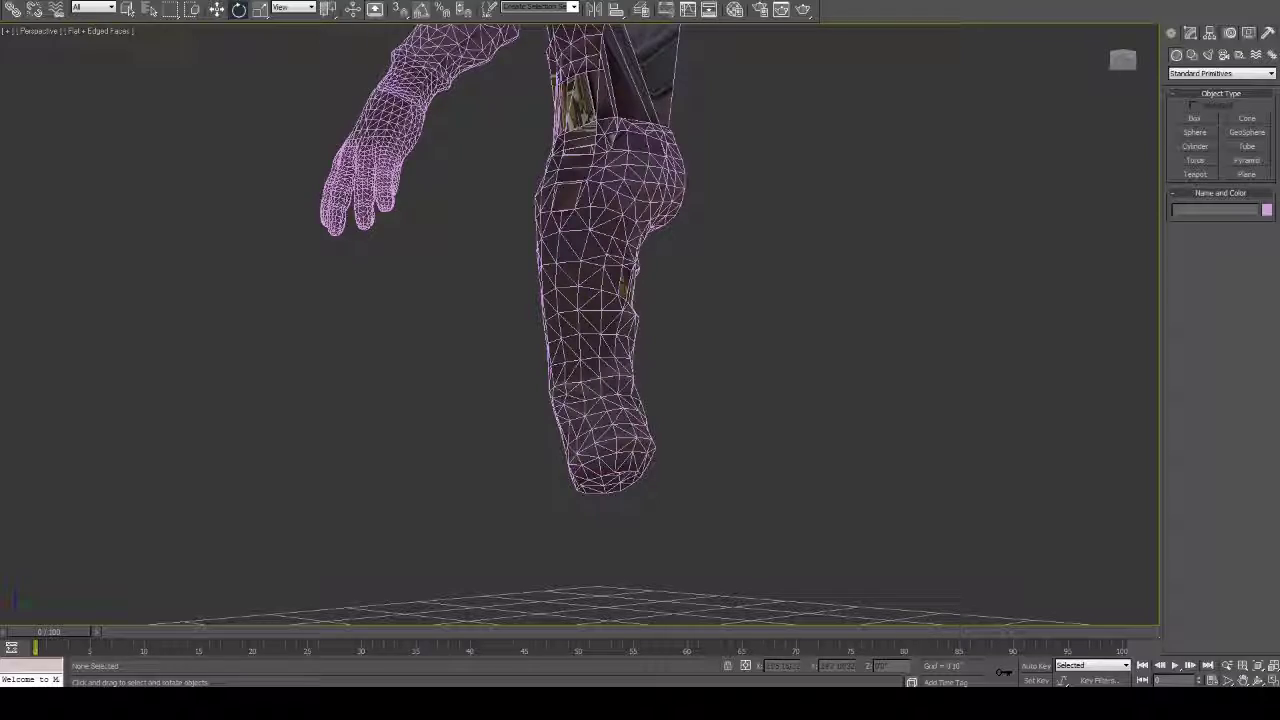
pyautogui.keyDown('alt'); pyautogui.moveTo(580, 340); pyautogui.dragTo(900, 334, button='middle'); pyautogui.keyUp('alt')
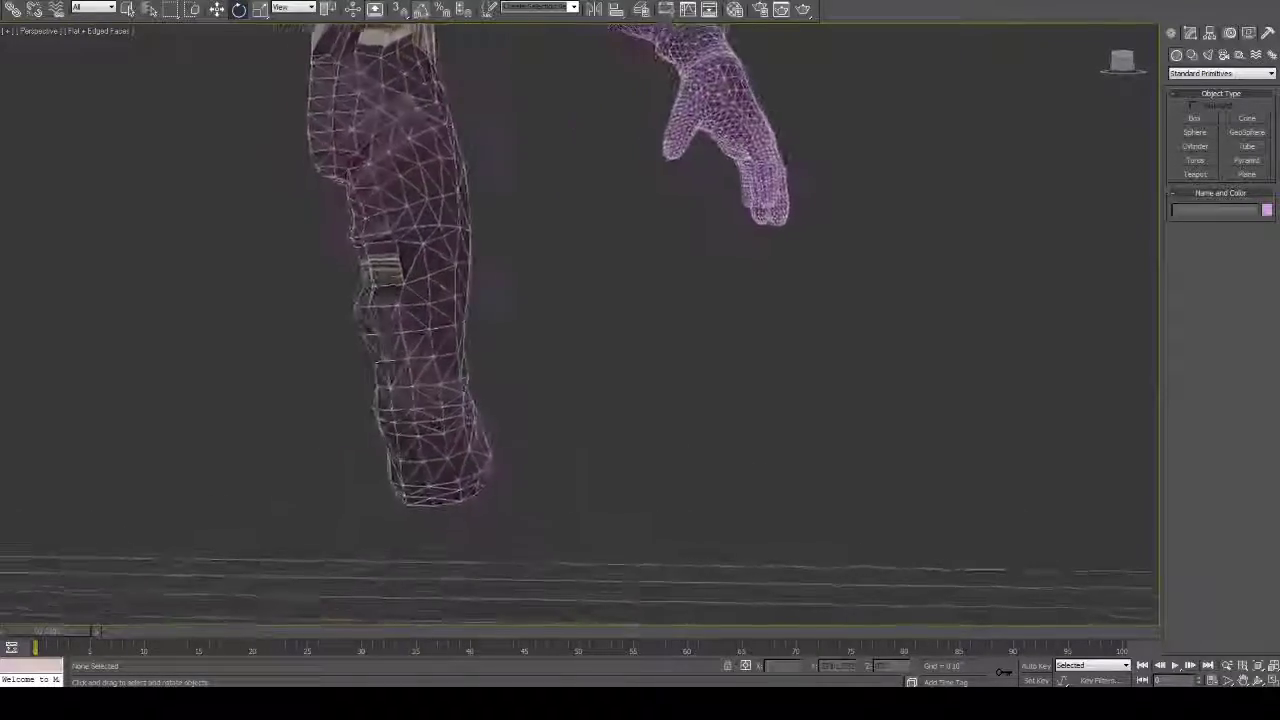
pyautogui.keyDown('alt'); pyautogui.moveTo(565, 255); pyautogui.dragTo(532, 252, button='middle'); pyautogui.keyUp('alt')
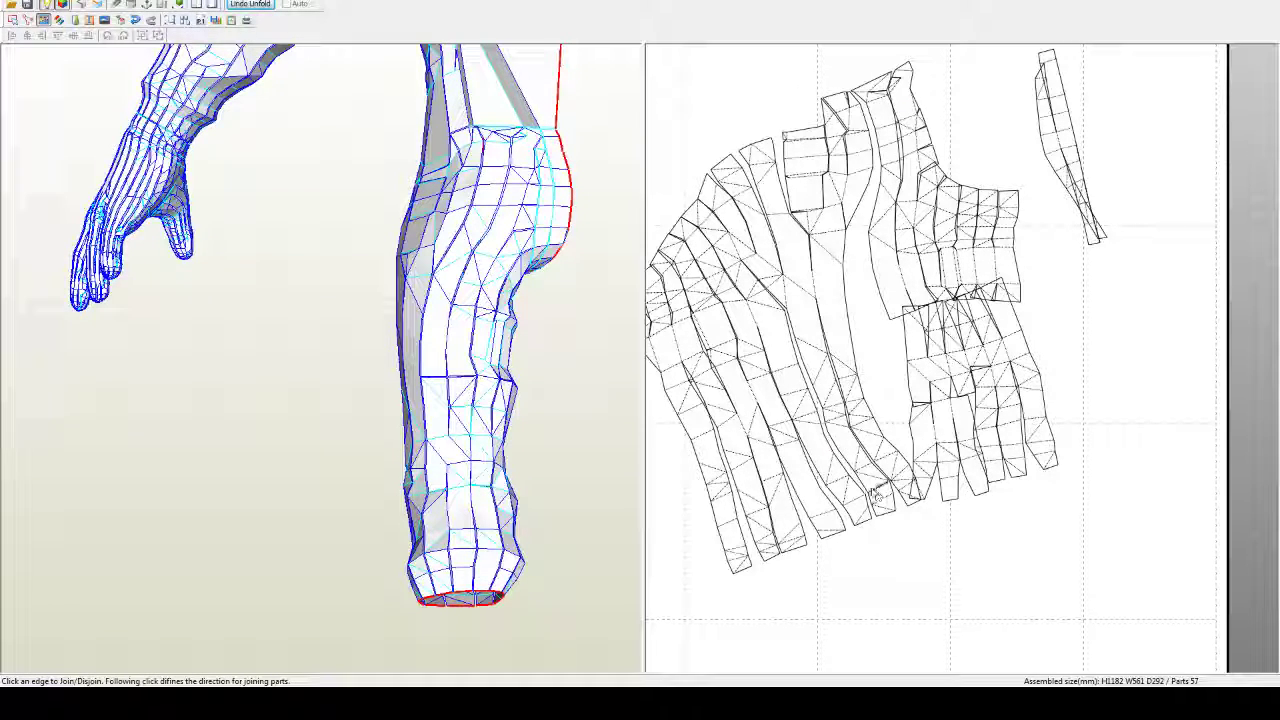
# Step: Switch back to the unfolded pattern and undo the last split of the hip seam
pyautogui.moveTo(845, 434); pyautogui.dragTo(929, 464, button='middle')
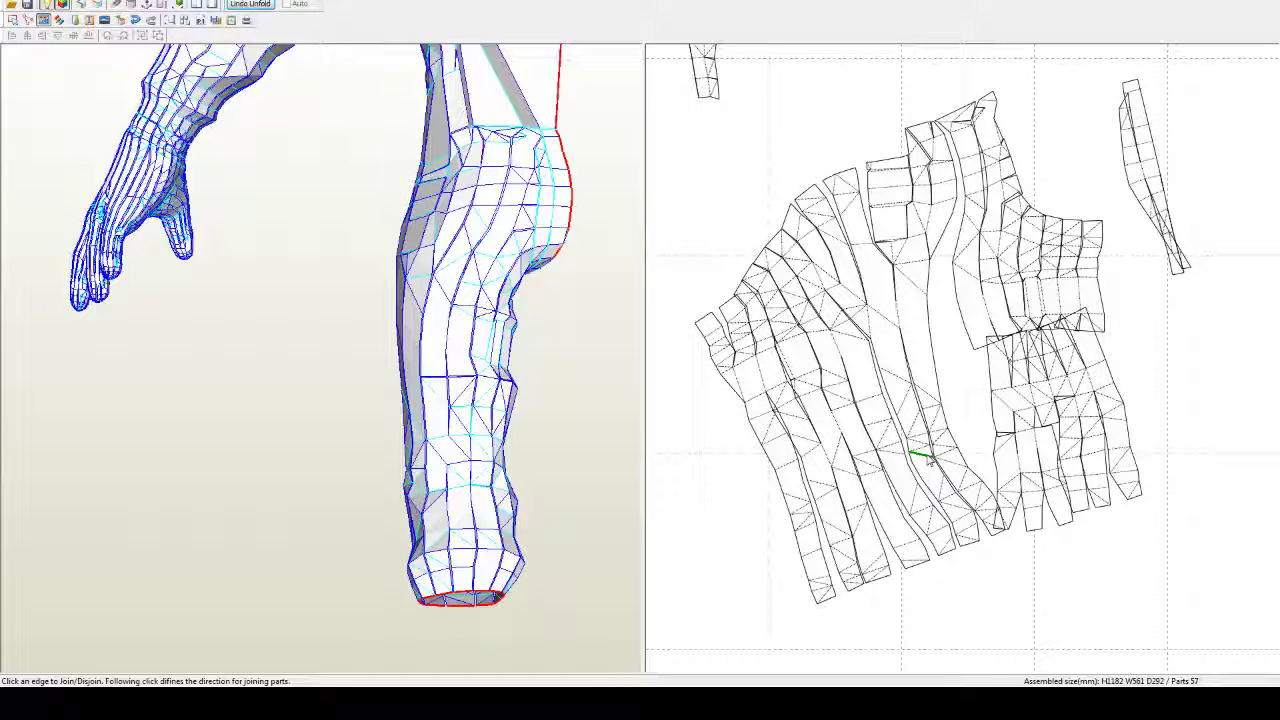
pyautogui.hotkey('ctrl', 'z')
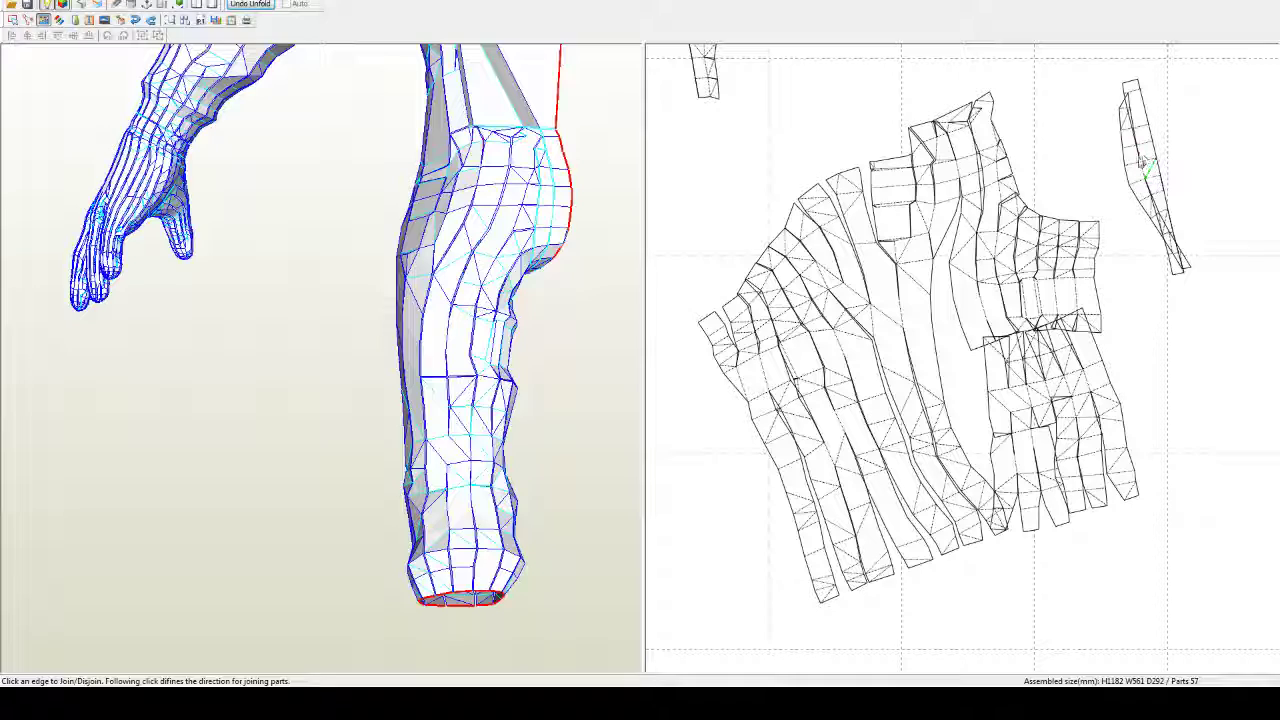
pyautogui.moveTo(1148, 168); pyautogui.dragTo(950, 262, button='right')
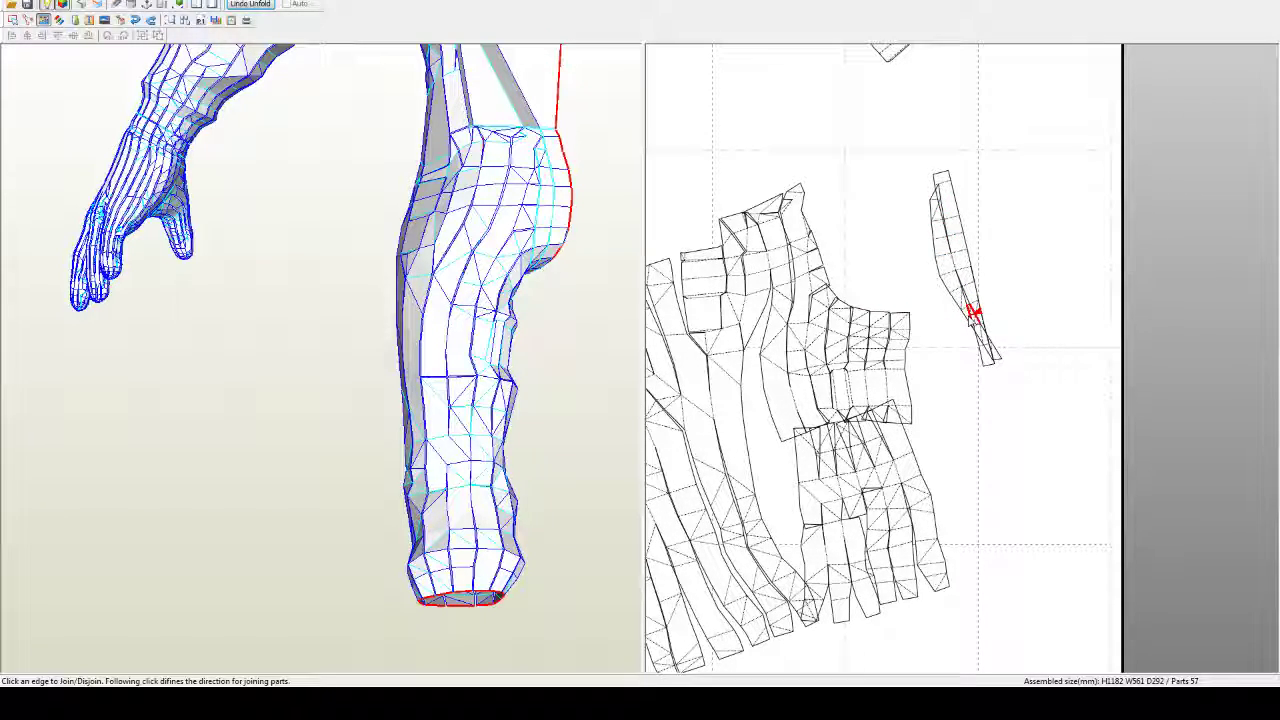
pyautogui.moveTo(778, 450); pyautogui.dragTo(933, 370, button='right')
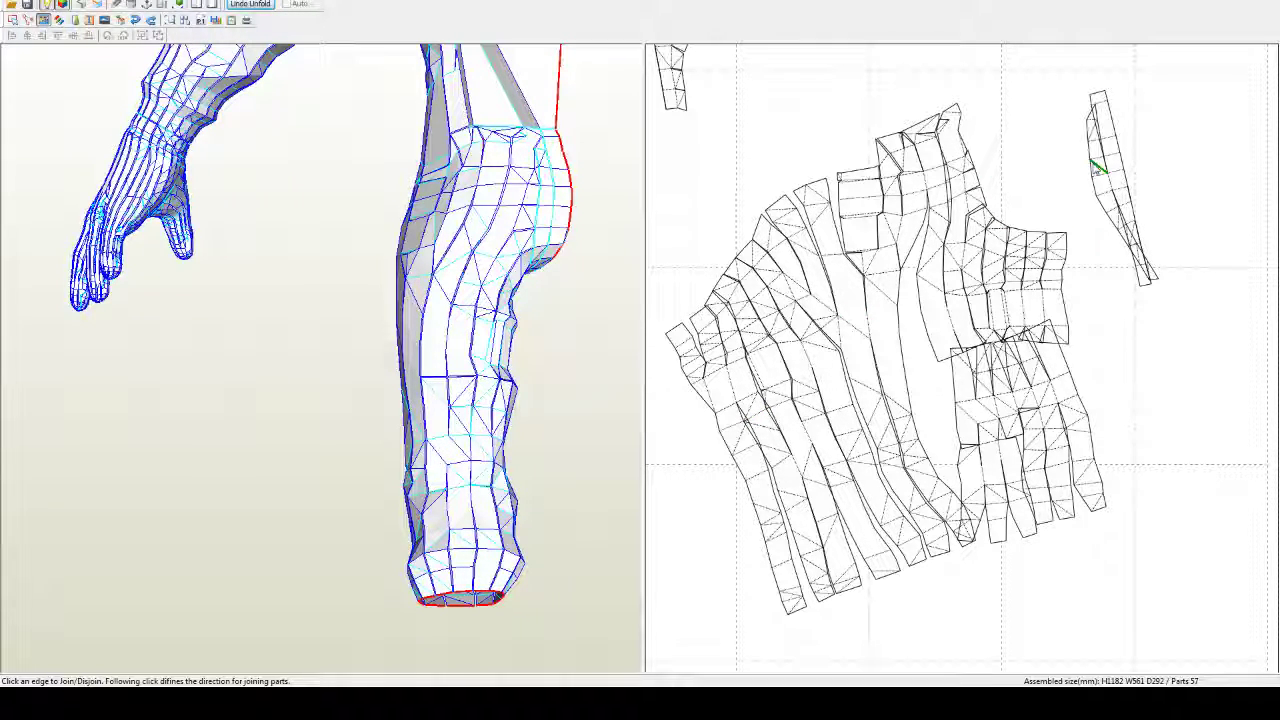
pyautogui.click(1097, 170)
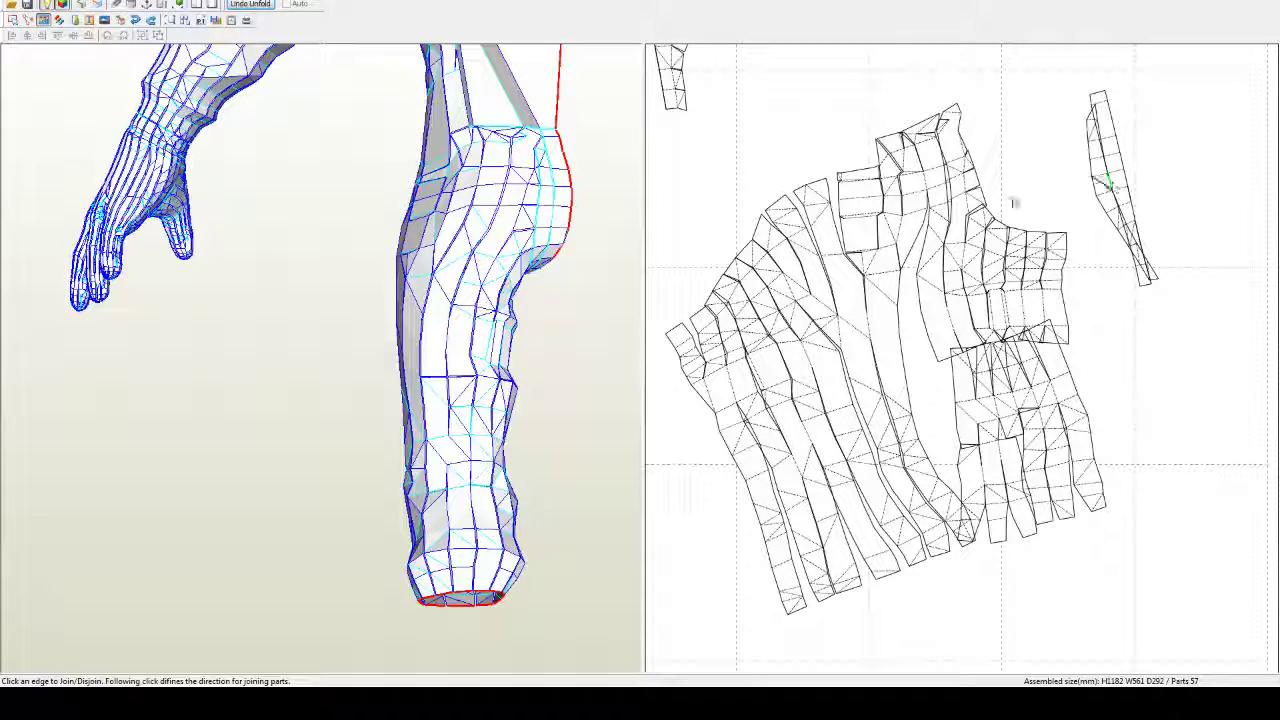
pyautogui.moveTo(565, 348); pyautogui.dragTo(618, 169, button='right')
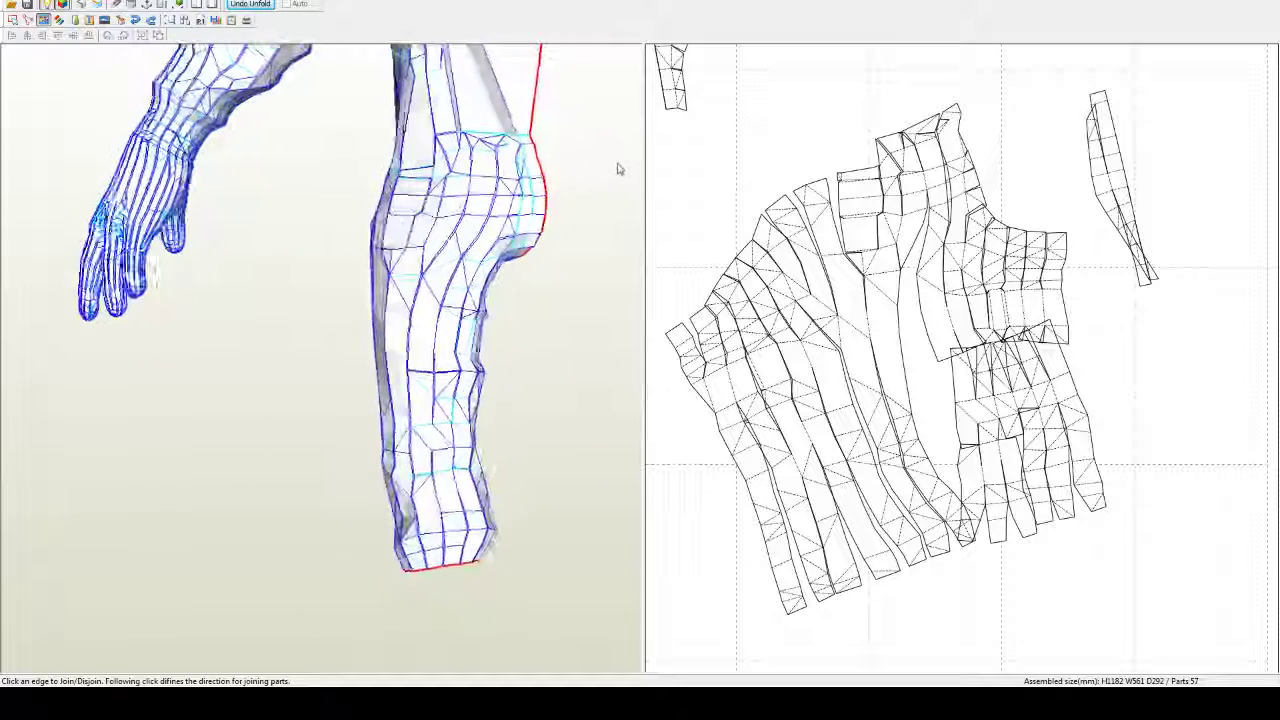
# Step: Split the lower faces of the narrow strip part and rejoin them along the strip's long edge
pyautogui.moveTo(617, 169); pyautogui.dragTo(531, 316)
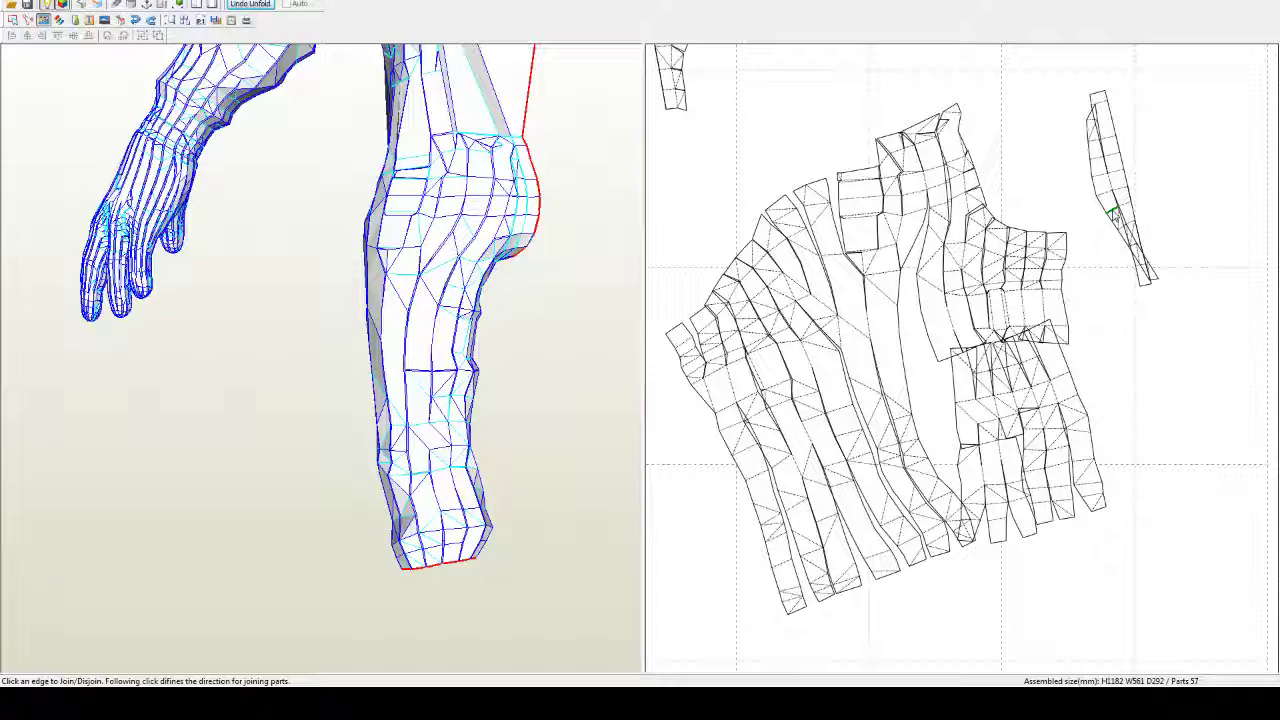
pyautogui.click(1115, 208)
pyautogui.click(1135, 280)
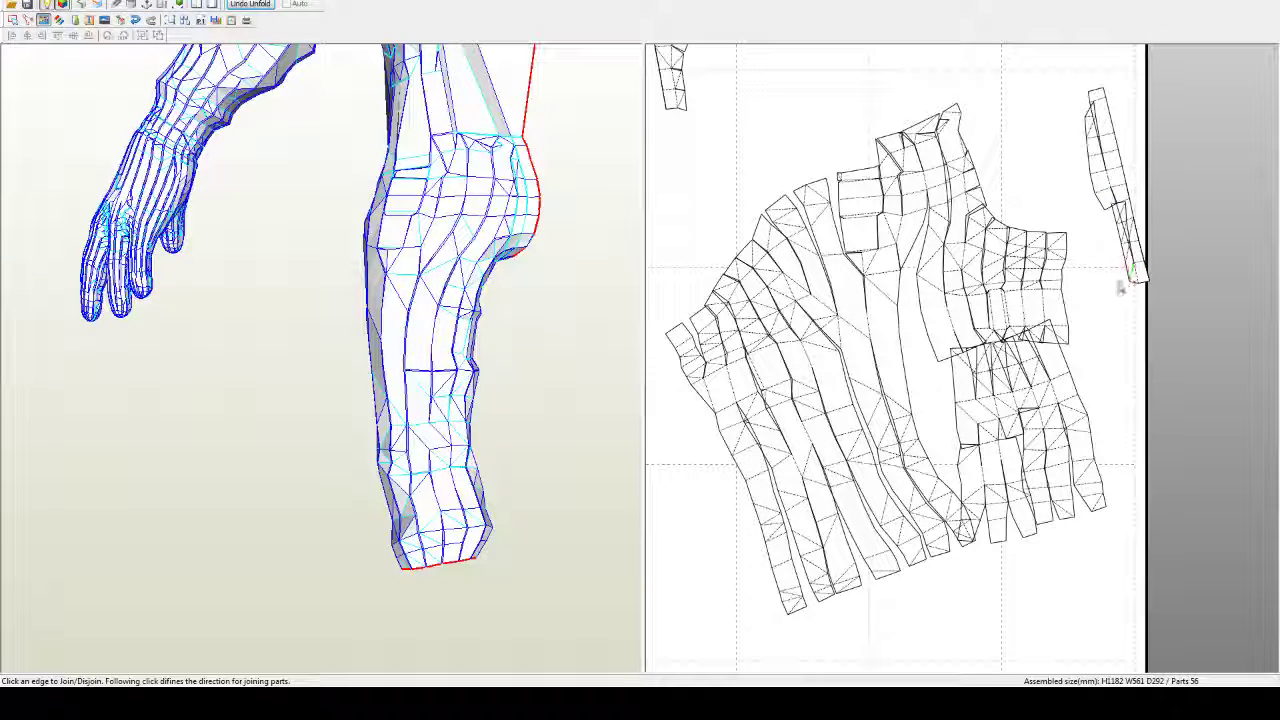
pyautogui.click(1134, 273)
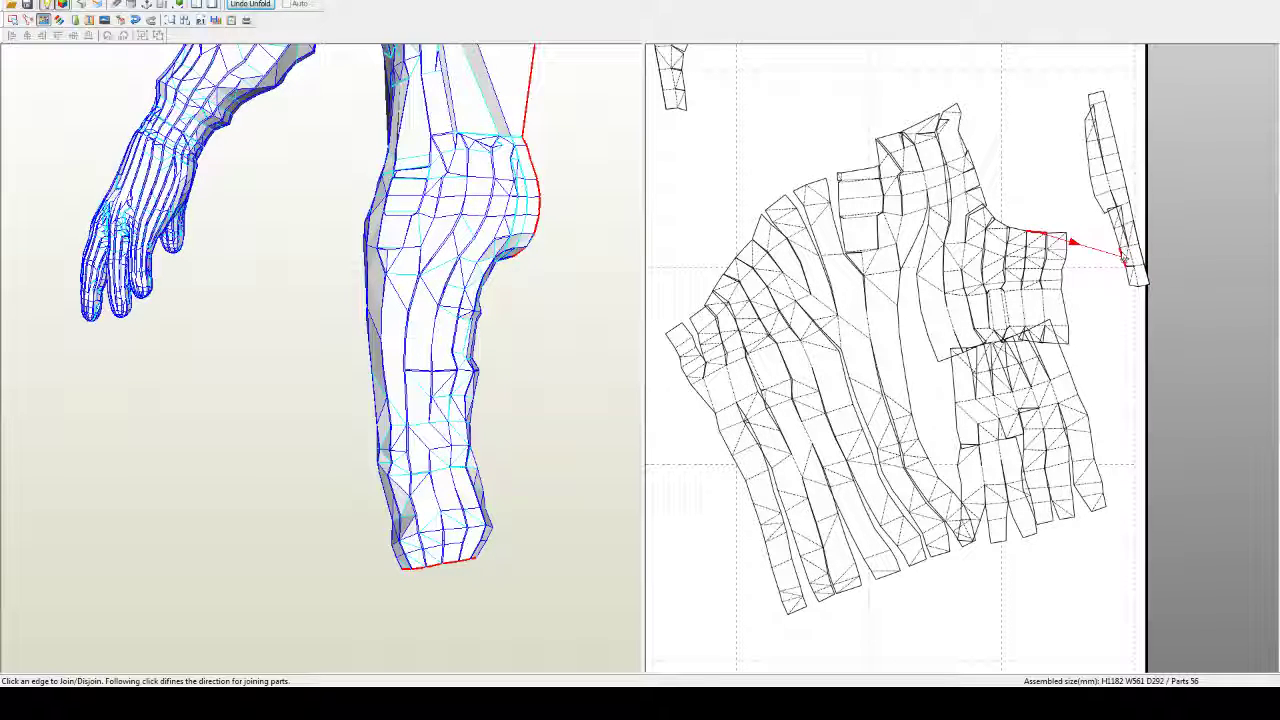
pyautogui.click(1122, 237)
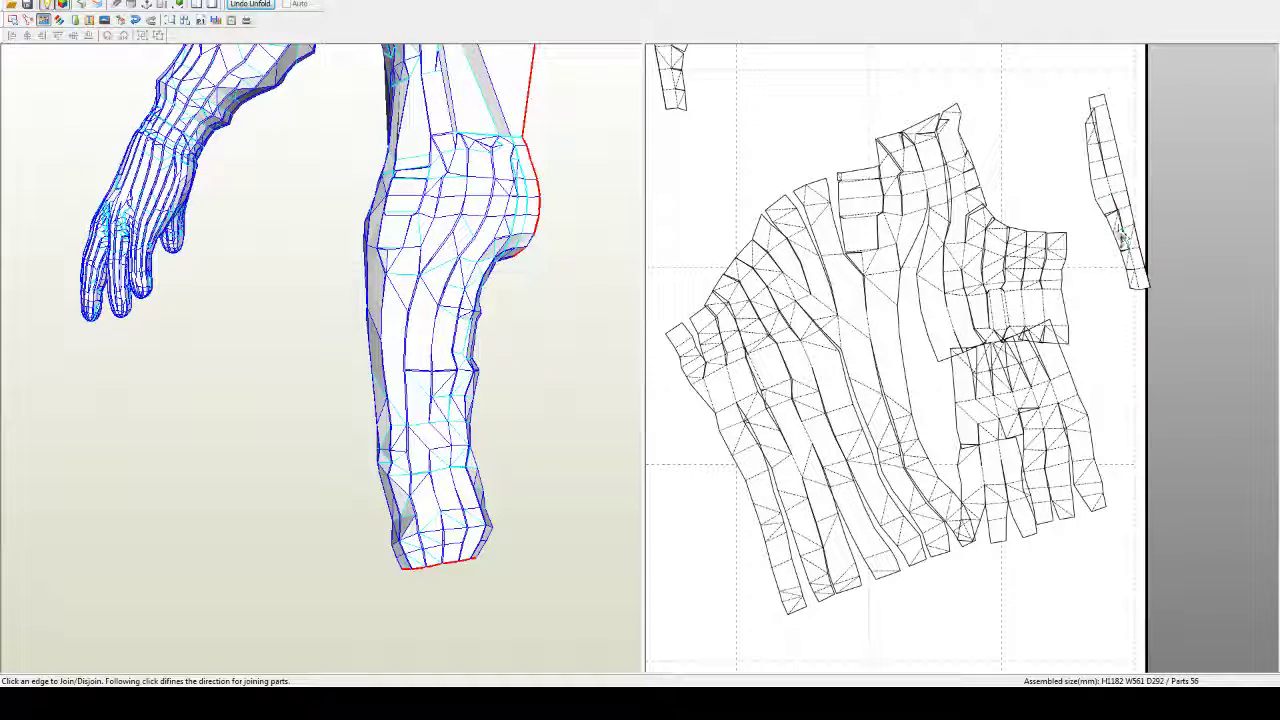
pyautogui.click(1120, 238)
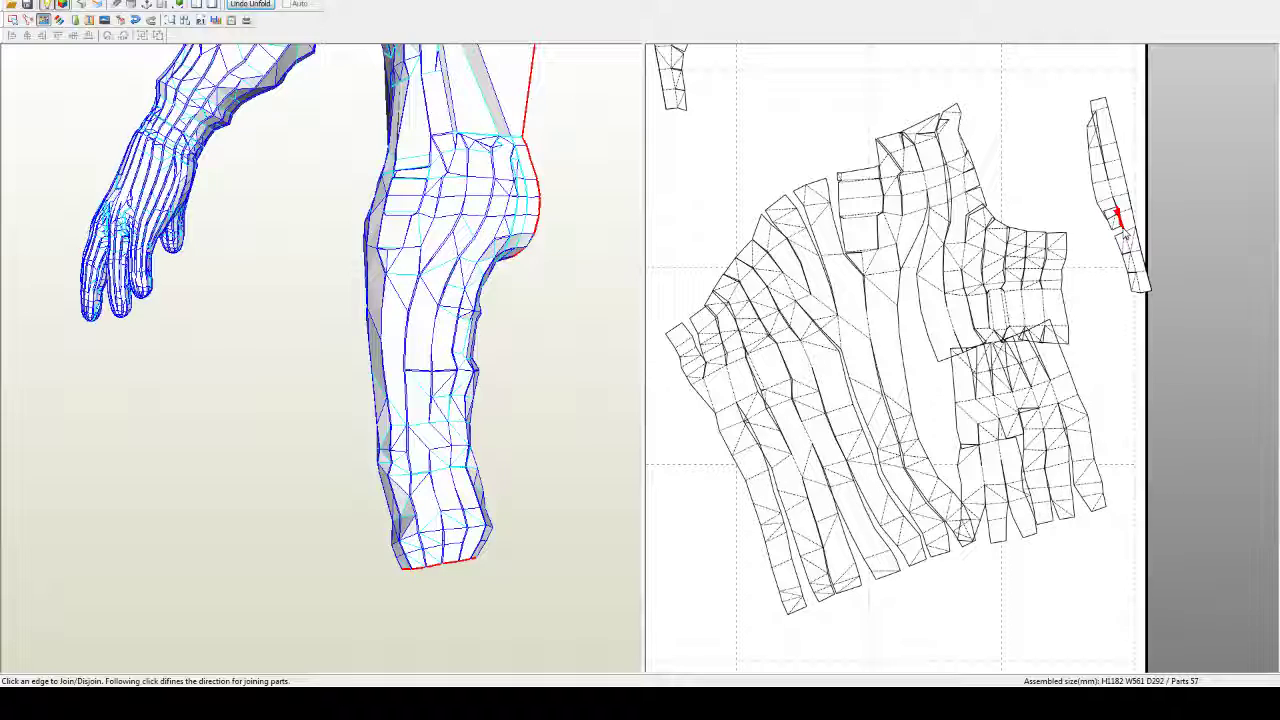
pyautogui.click(1123, 237)
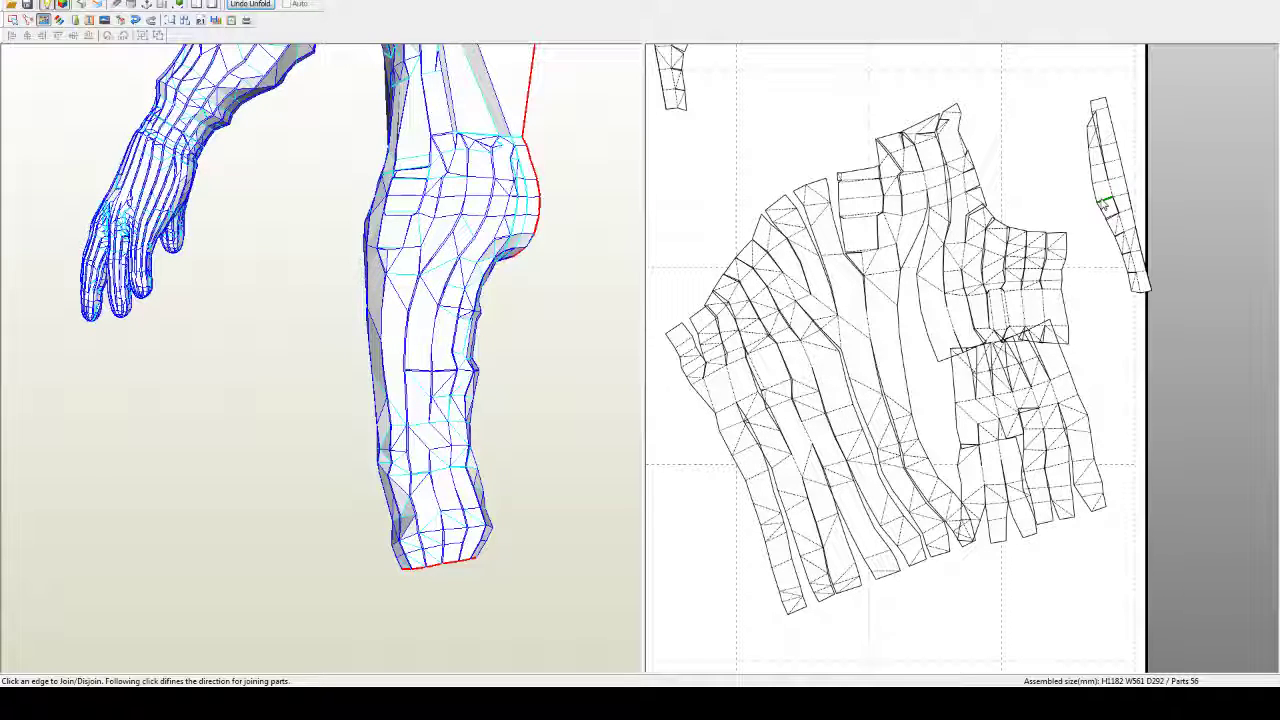
# Step: Split the cross edges in the middle of the narrow strip and rejoin those faces along its long edge
pyautogui.click(1104, 203)
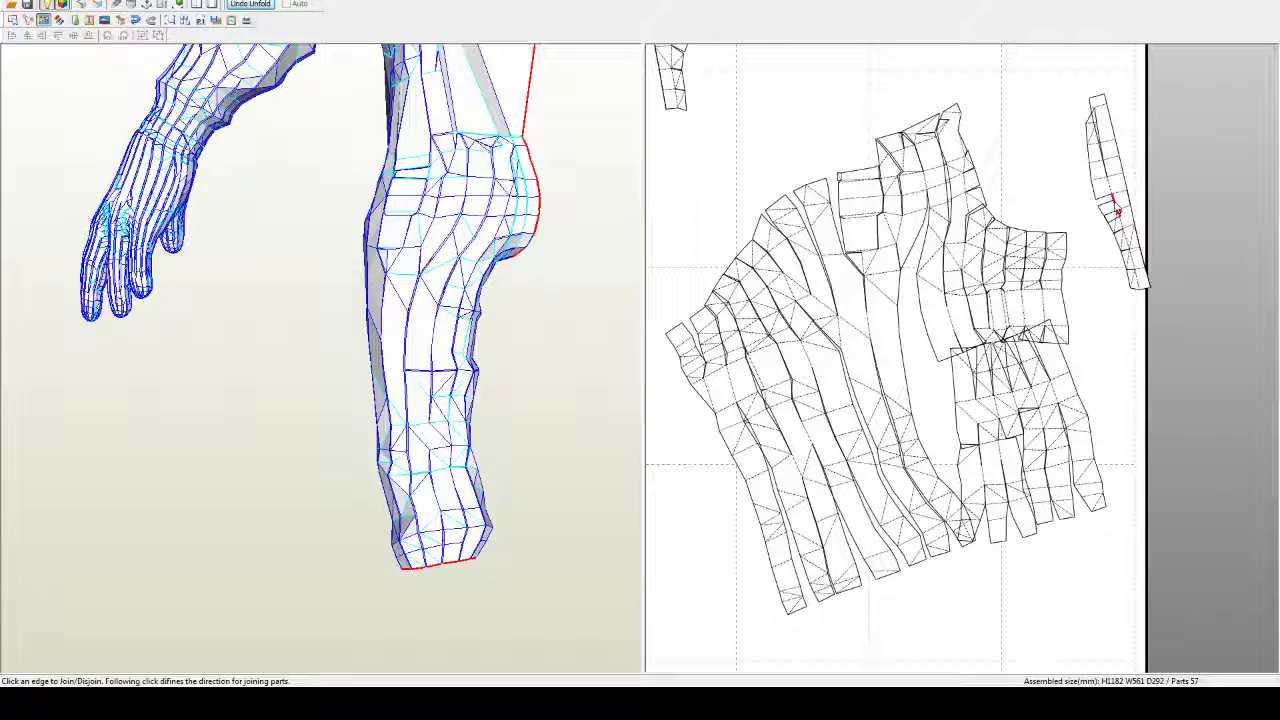
pyautogui.click(1115, 206)
pyautogui.click(1104, 184)
pyautogui.click(1106, 174)
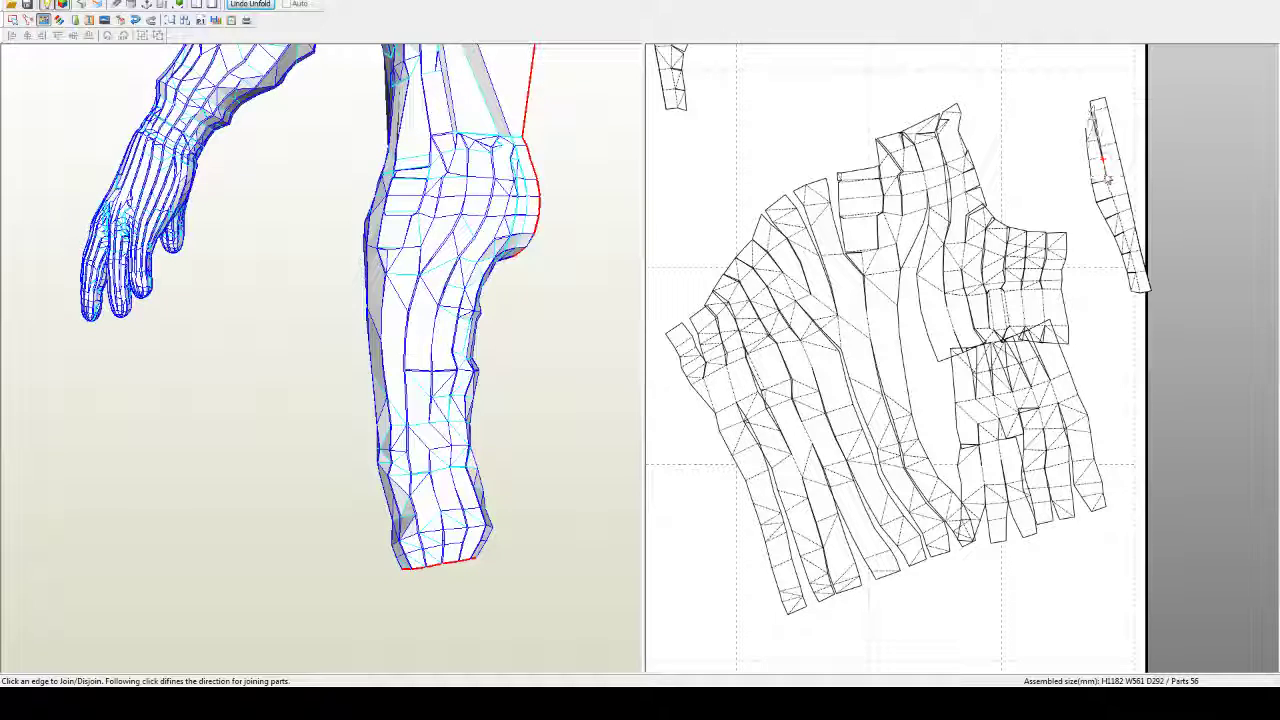
pyautogui.click(1105, 170)
pyautogui.click(1105, 162)
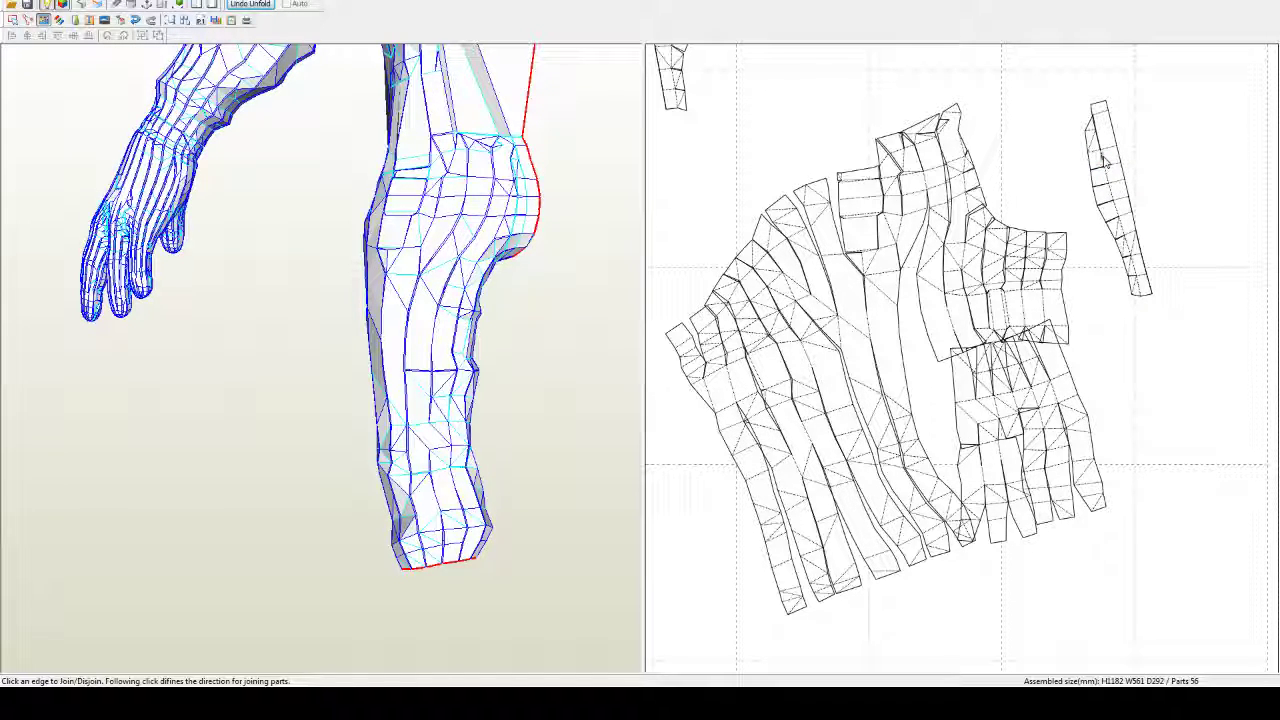
# Step: Rejoin the remaining faces near the upper end of the narrow strip along its long edge
pyautogui.click(1096, 154)
pyautogui.click(1095, 140)
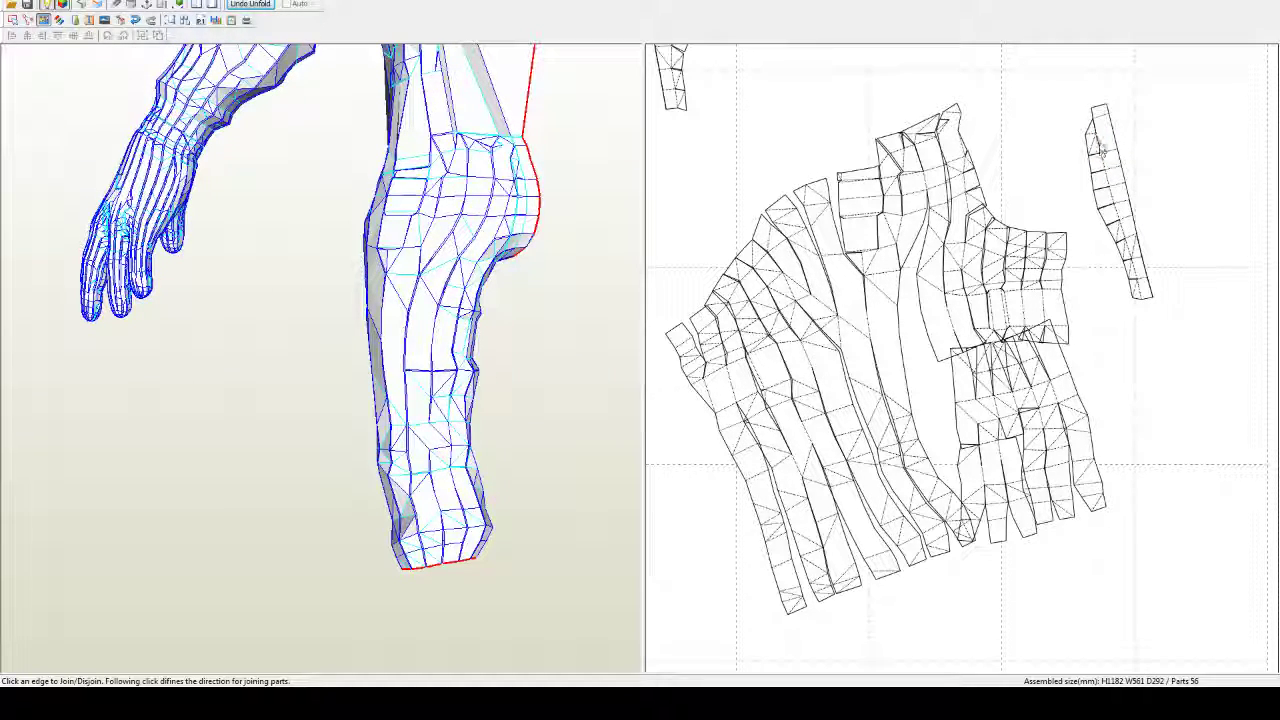
pyautogui.click(1092, 138)
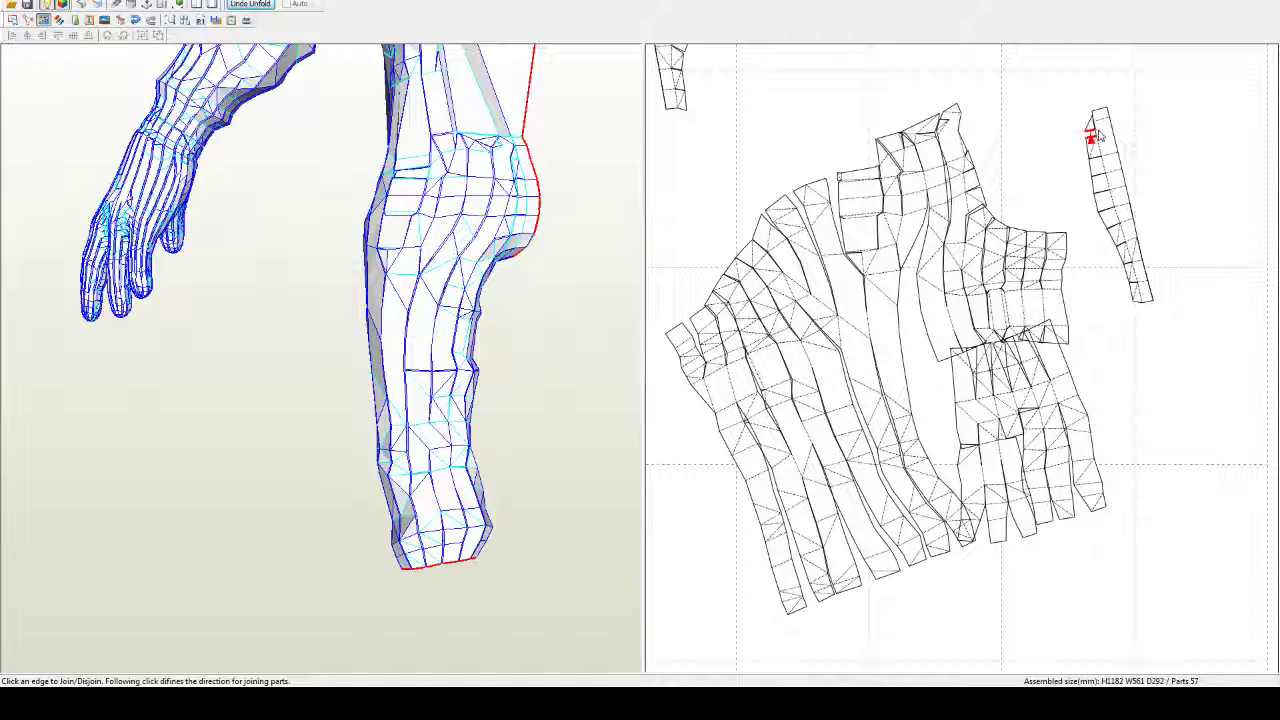
pyautogui.click(1095, 135)
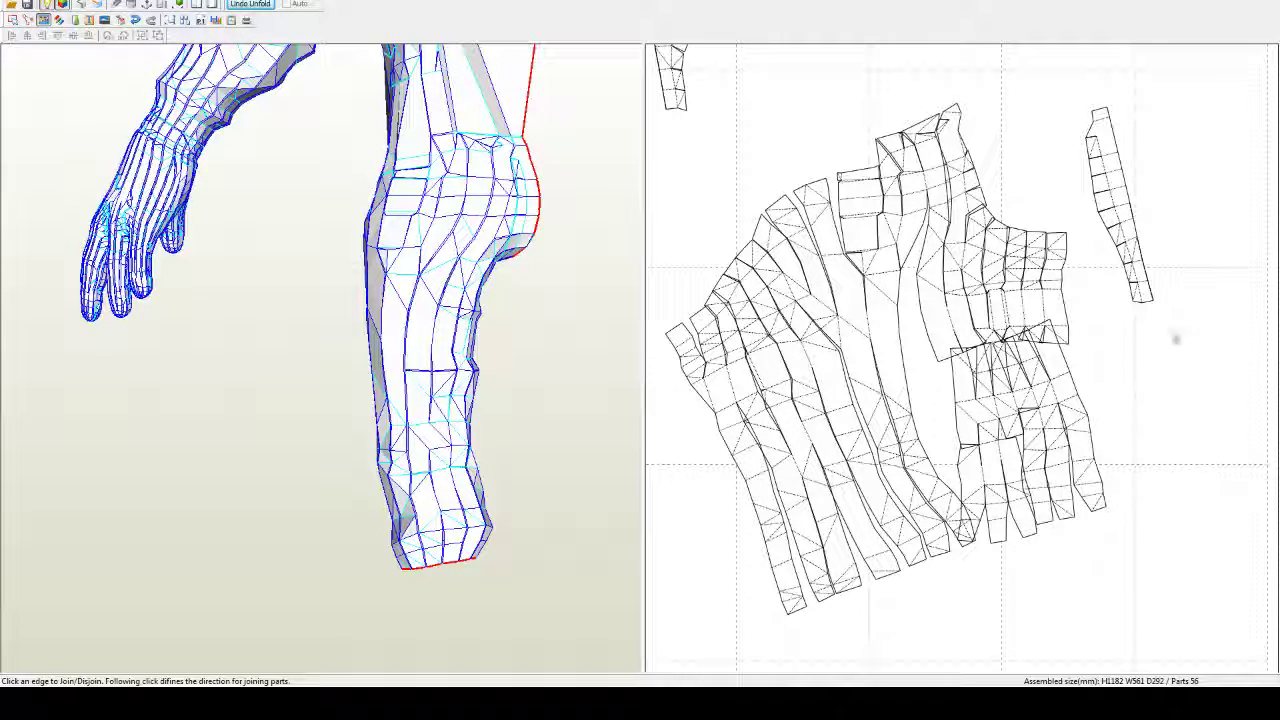
# Step: Join the narrow strip part to the bottom end of the torso part
pyautogui.click(958, 108)
pyautogui.click(1062, 237)
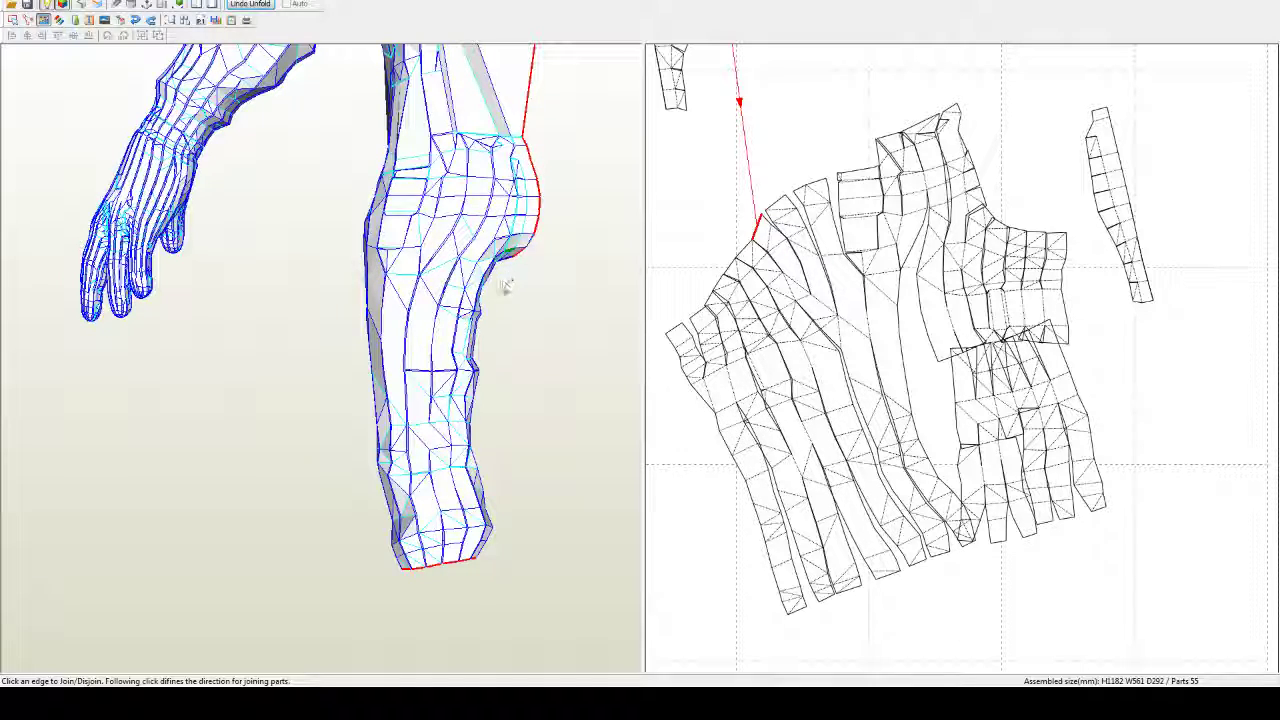
pyautogui.click(830, 211)
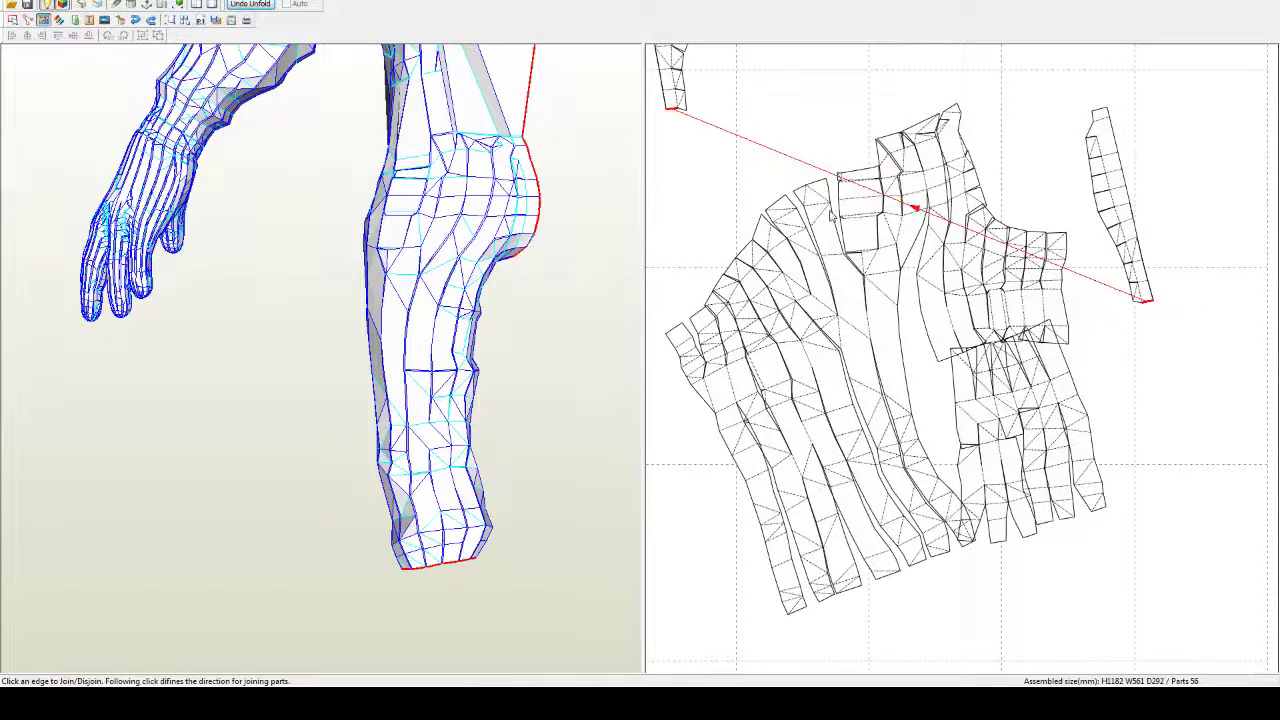
pyautogui.scroll(-3, 830, 215)
pyautogui.click(785, 236)
pyautogui.moveTo(882, 151); pyautogui.dragTo(886, 156, button='middle')
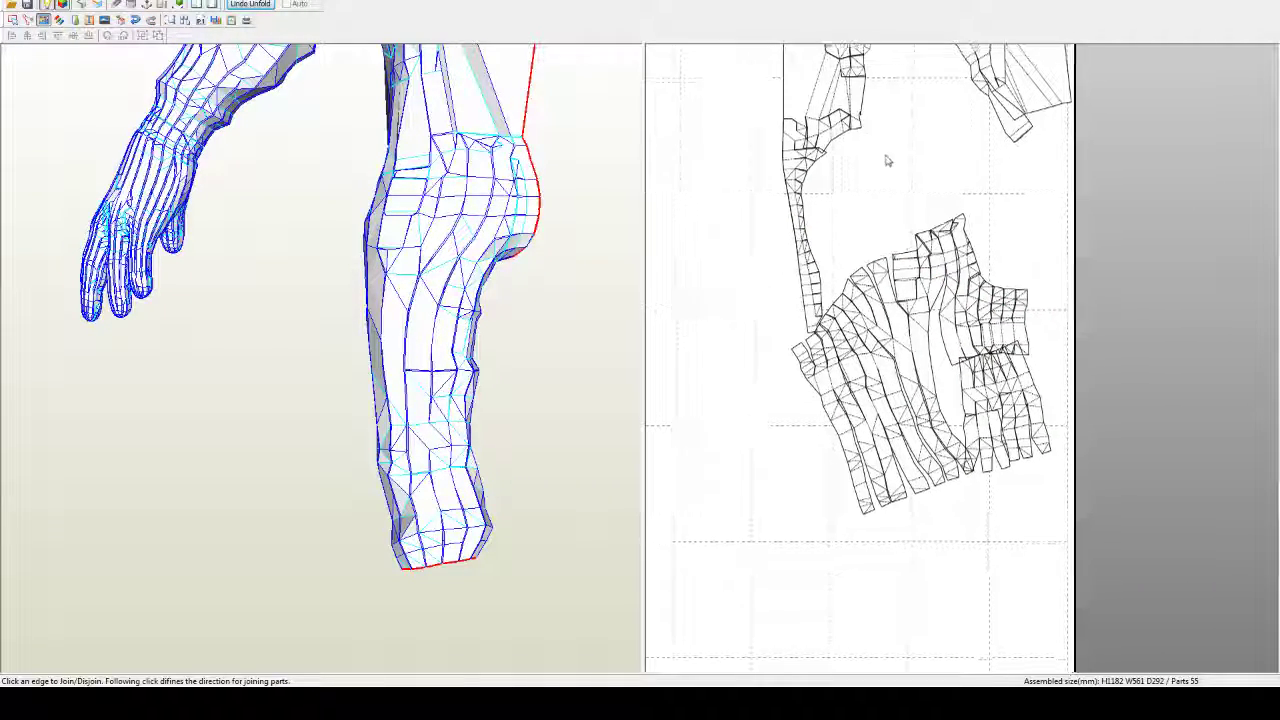
# Step: Split the long narrow strip off the torso part along the cross edge just below the hip
pyautogui.moveTo(886, 160); pyautogui.dragTo(940, 252, button='right')
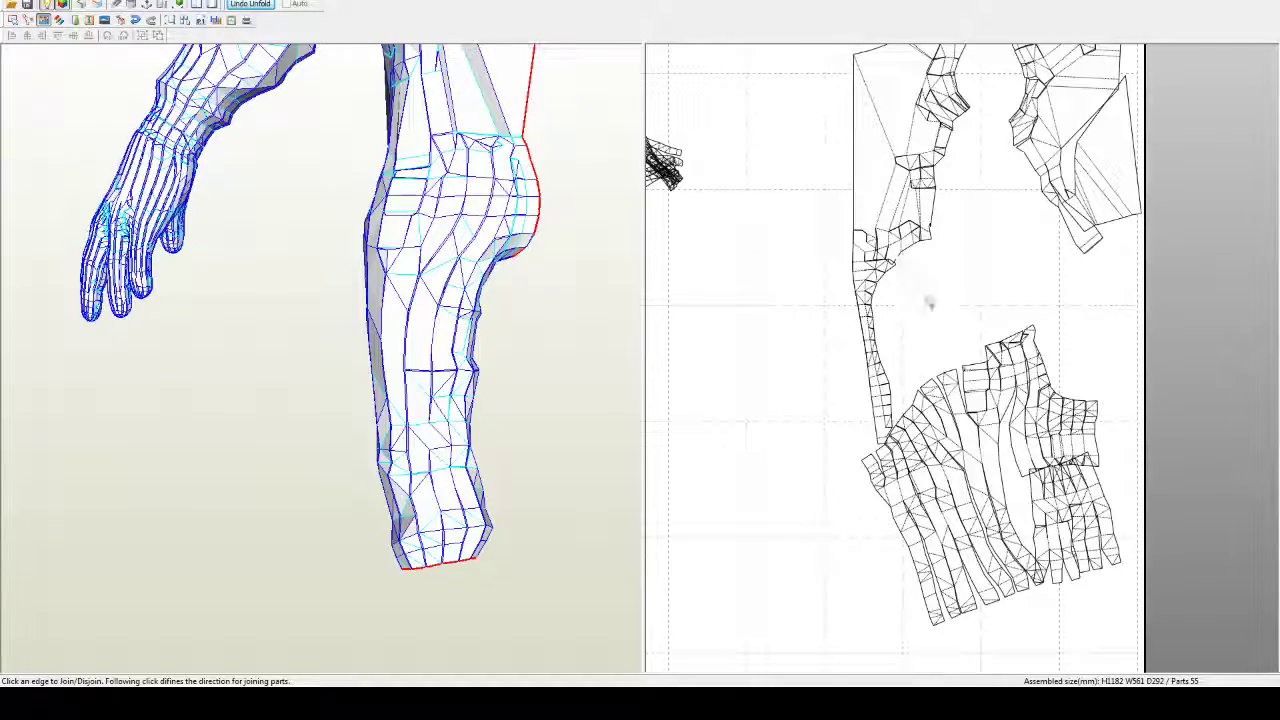
pyautogui.moveTo(390, 291); pyautogui.dragTo(487, 295, button='right')
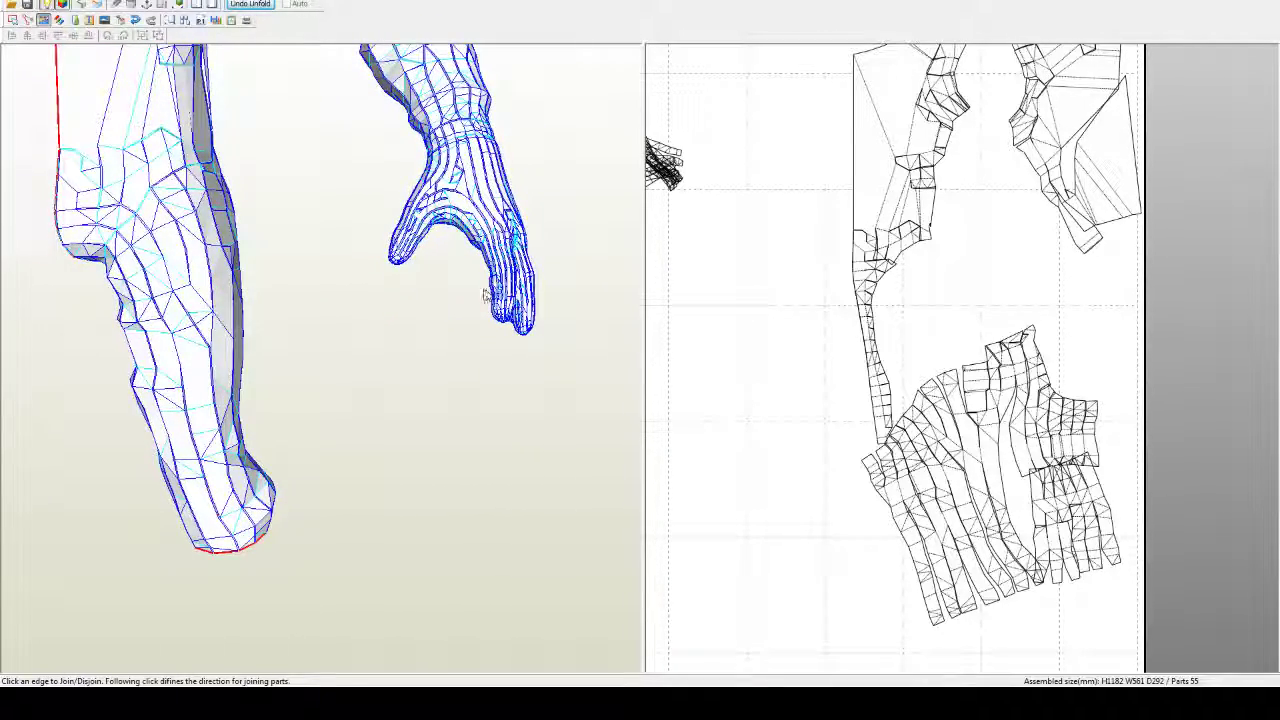
pyautogui.scroll(5, 929, 323)
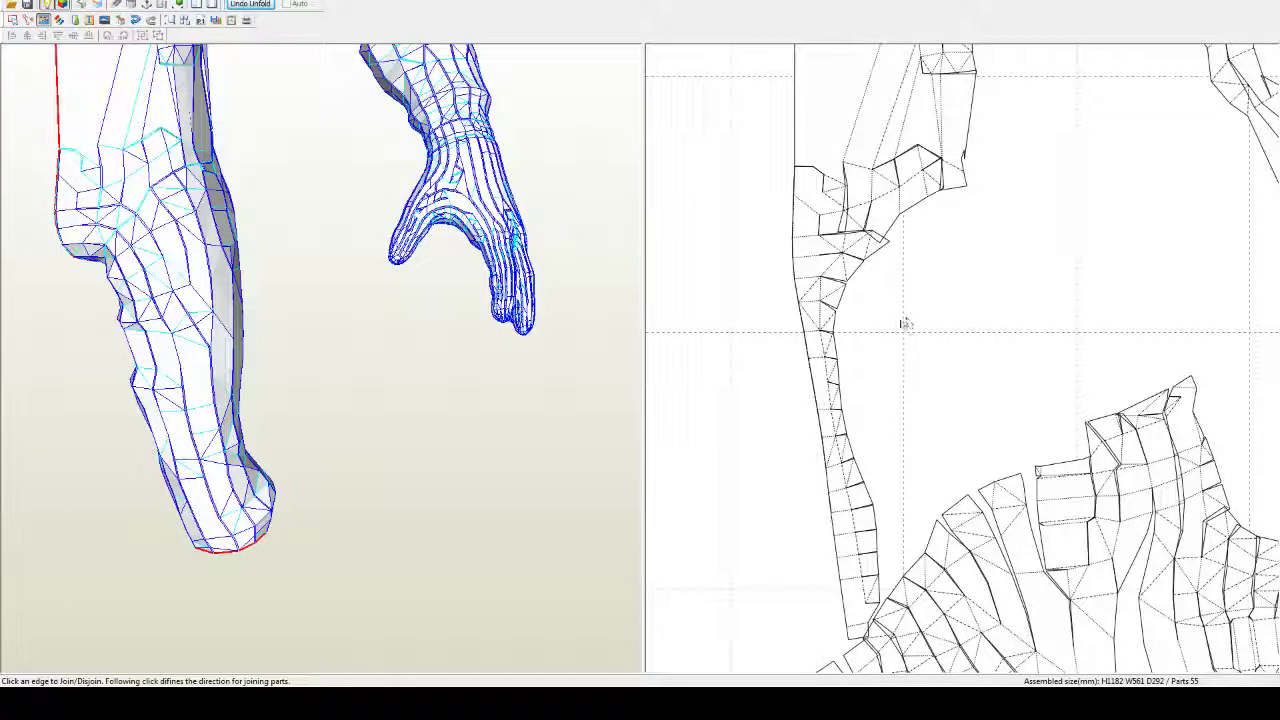
pyautogui.scroll(-2, 900, 322)
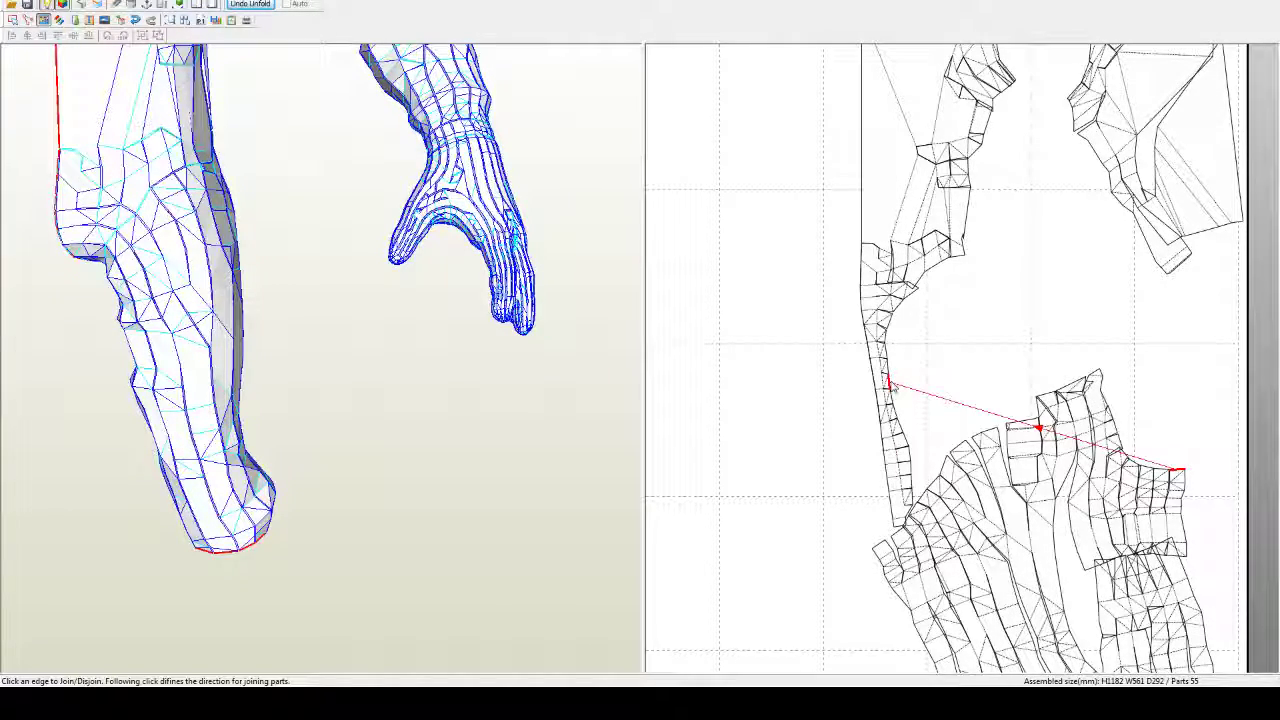
pyautogui.scroll(-3, 887, 389)
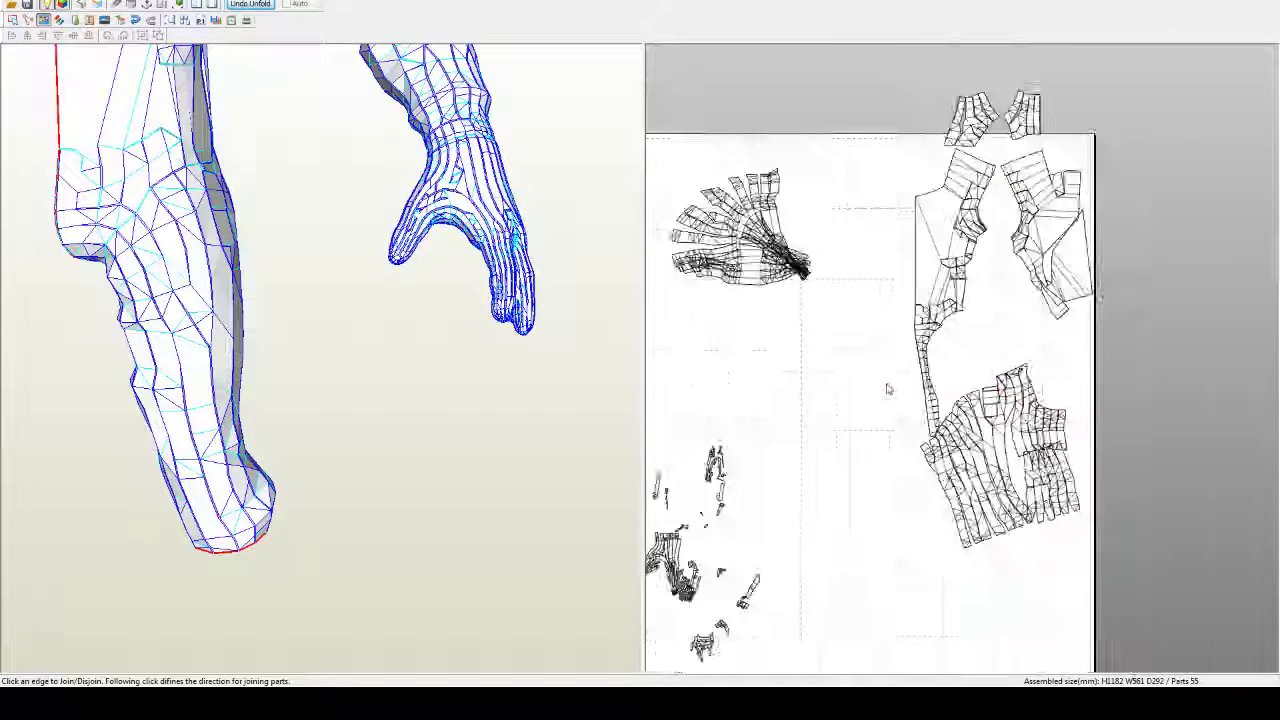
pyautogui.scroll(5, 887, 389)
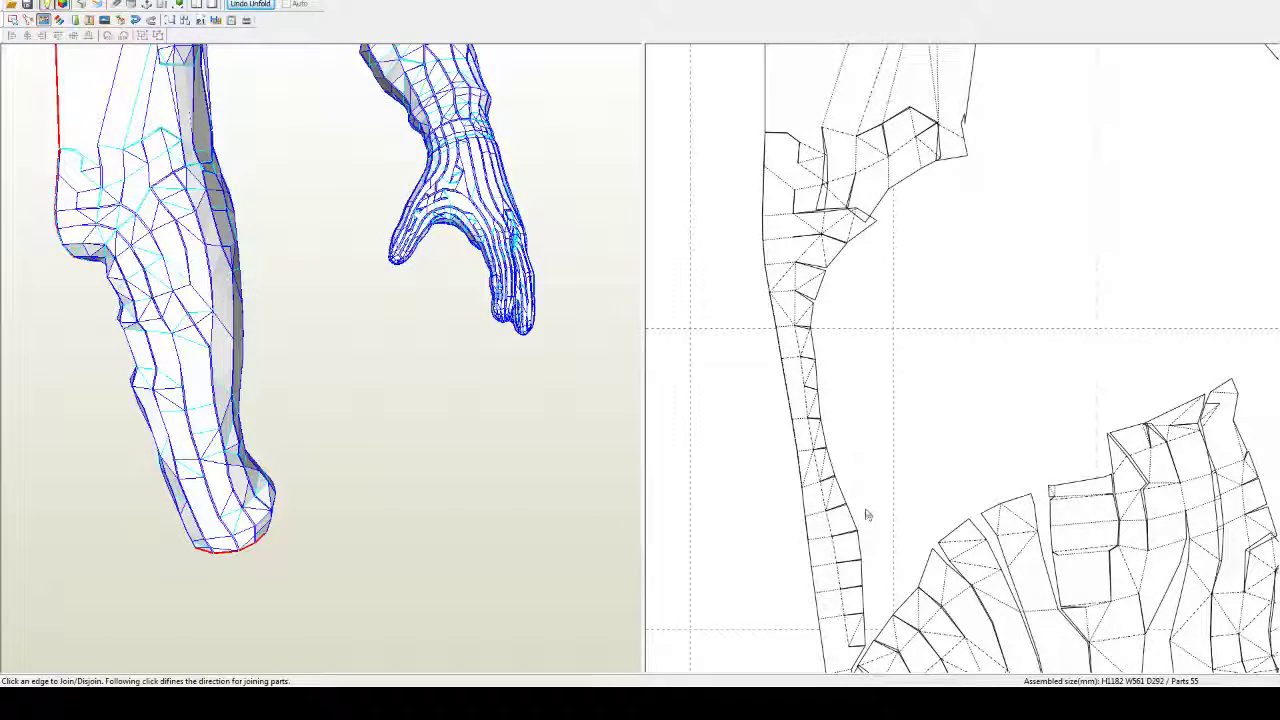
pyautogui.click(783, 267)
# Step: Switch to 3ds Max, turn the model to show its leg, and turn off edged faces in the perspective view
pyautogui.moveTo(192, 406); pyautogui.dragTo(210, 412)
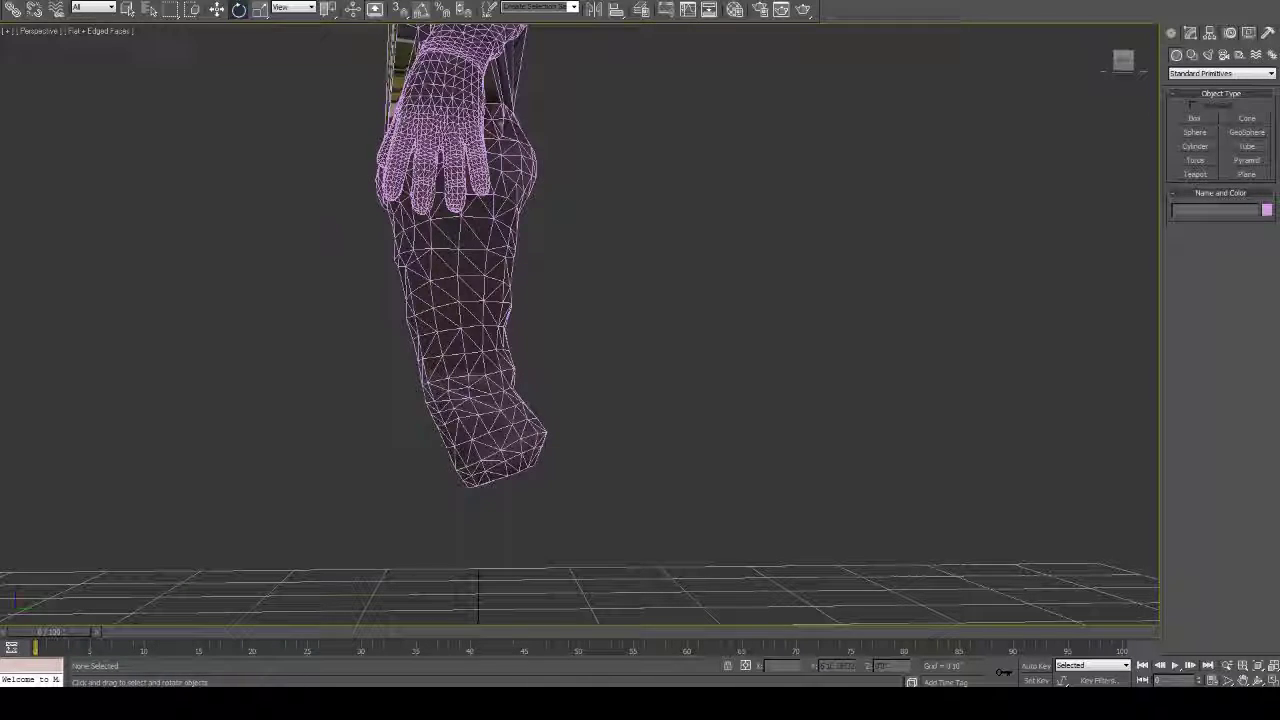
pyautogui.rightClick(524, 425)
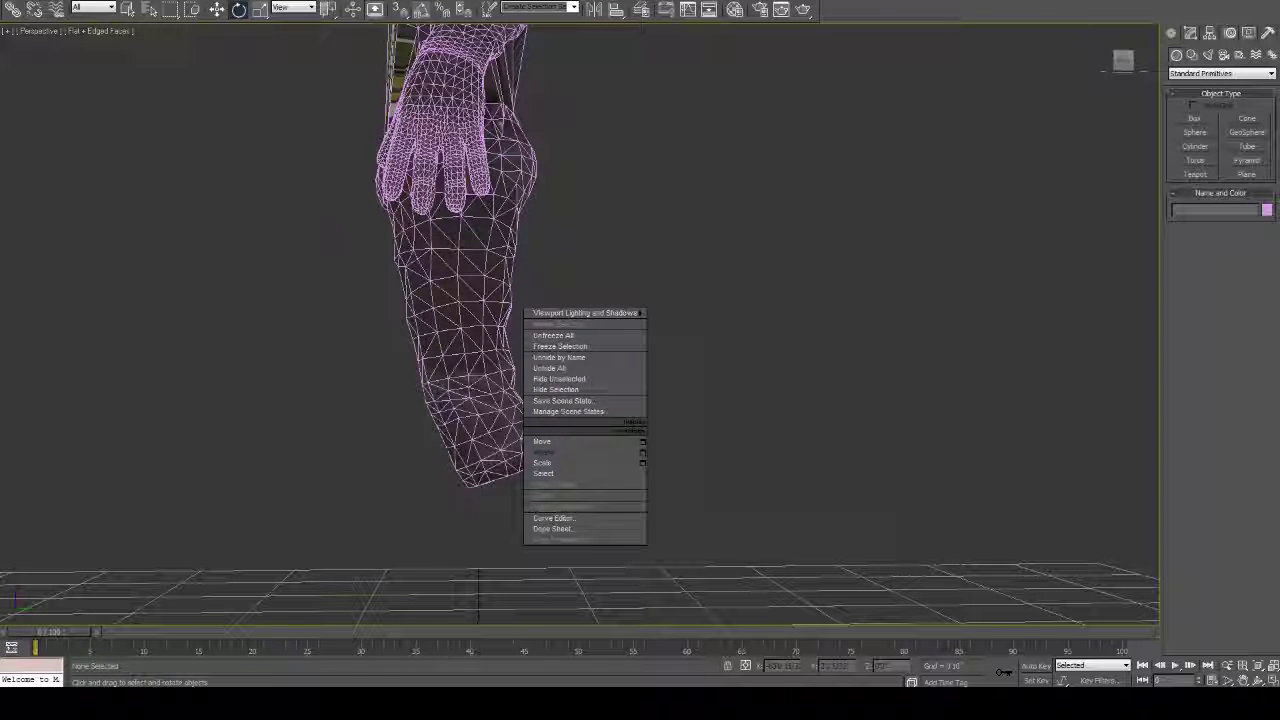
pyautogui.click(500, 420)
pyautogui.keyDown('alt'); pyautogui.moveTo(510, 420); pyautogui.dragTo(682, 455, button='middle'); pyautogui.keyUp('alt')
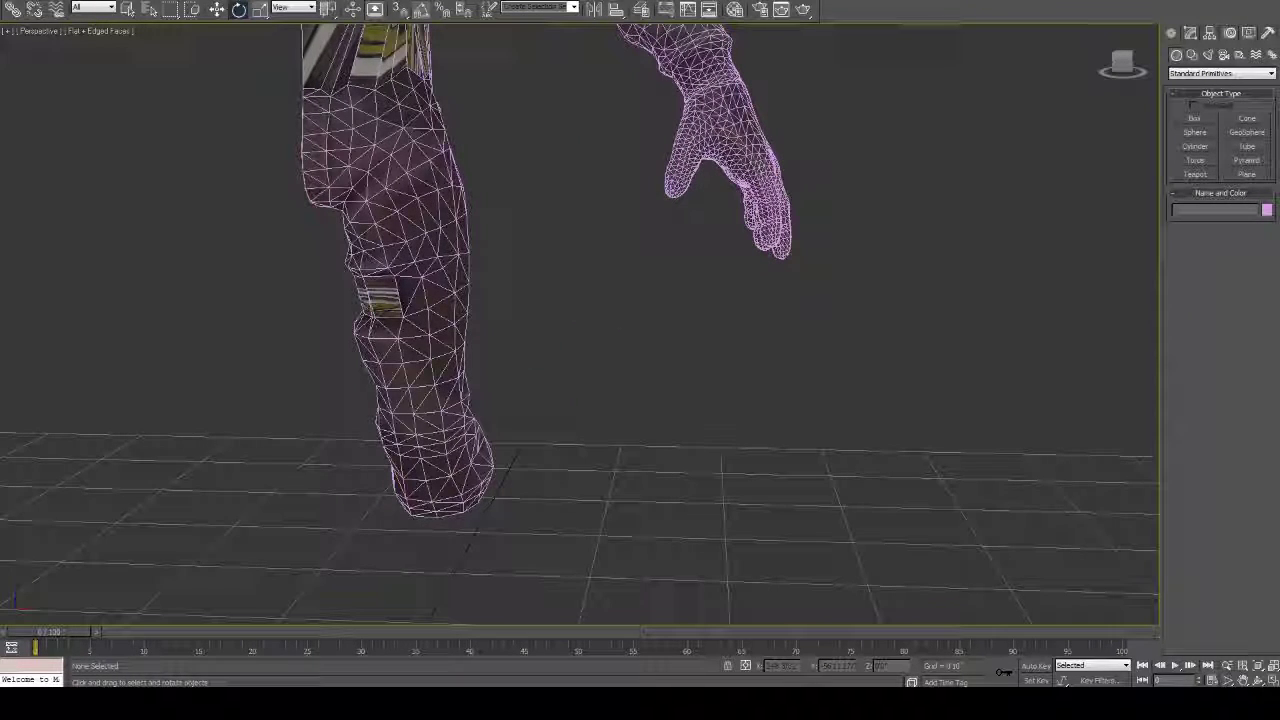
pyautogui.click(100, 31)
pyautogui.click(115, 103)
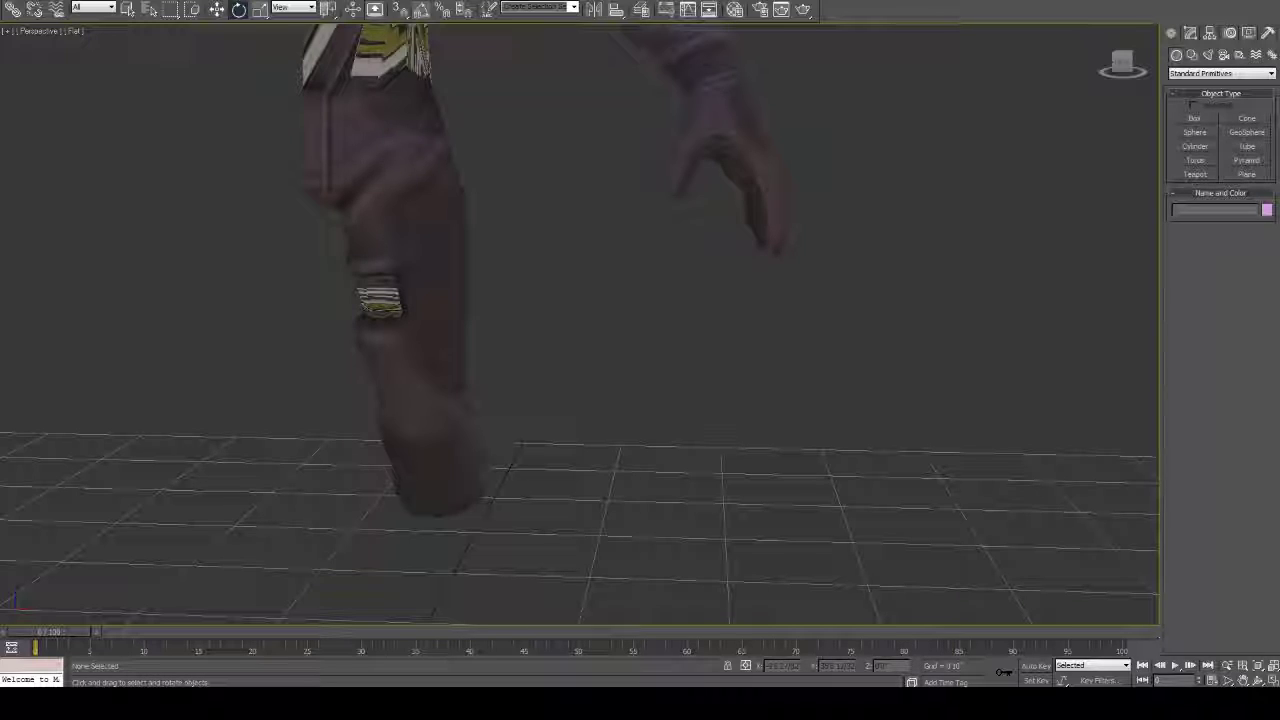
# Step: Examine the textured leg from the front, side and back, including the band around the thigh
pyautogui.rightClick(347, 228)
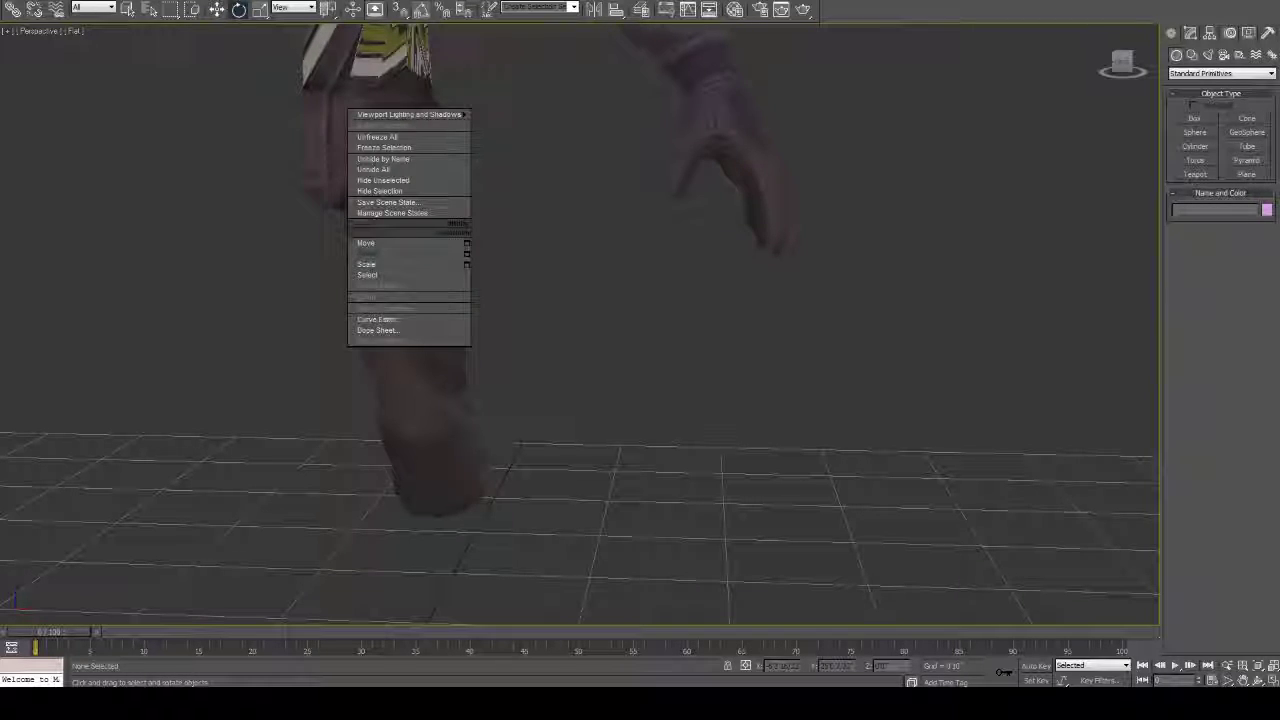
pyautogui.click(510, 420)
pyautogui.keyDown('alt'); pyautogui.moveTo(510, 400); pyautogui.dragTo(760, 265, button='middle'); pyautogui.keyUp('alt')
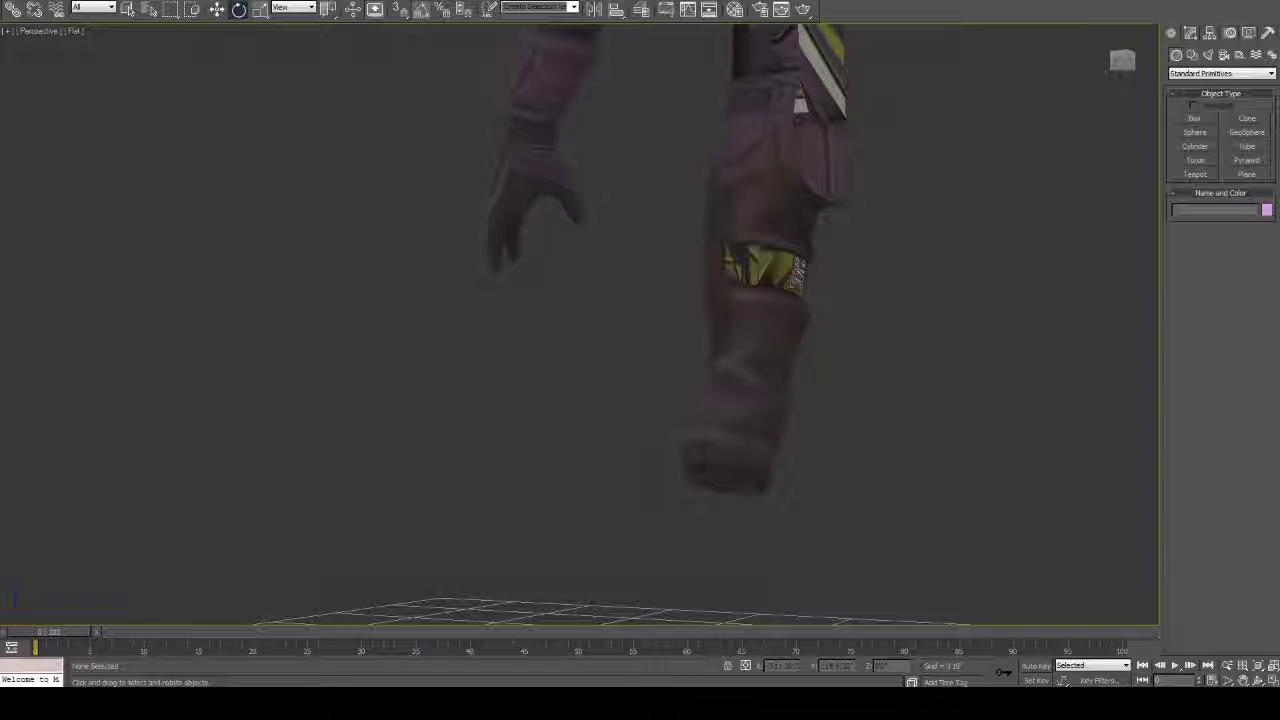
pyautogui.keyDown('alt'); pyautogui.moveTo(760, 300); pyautogui.dragTo(450, 350, button='middle'); pyautogui.keyUp('alt')
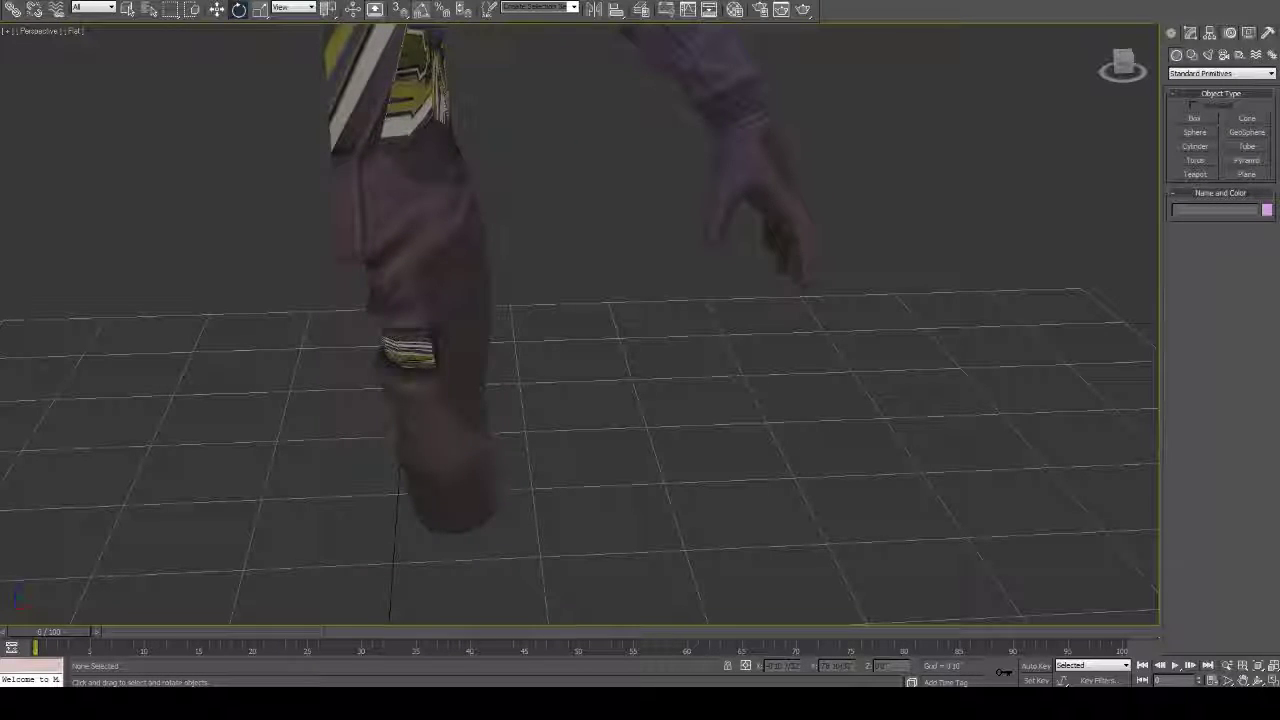
pyautogui.keyDown('alt'); pyautogui.moveTo(450, 350); pyautogui.dragTo(520, 228, button='middle'); pyautogui.keyUp('alt')
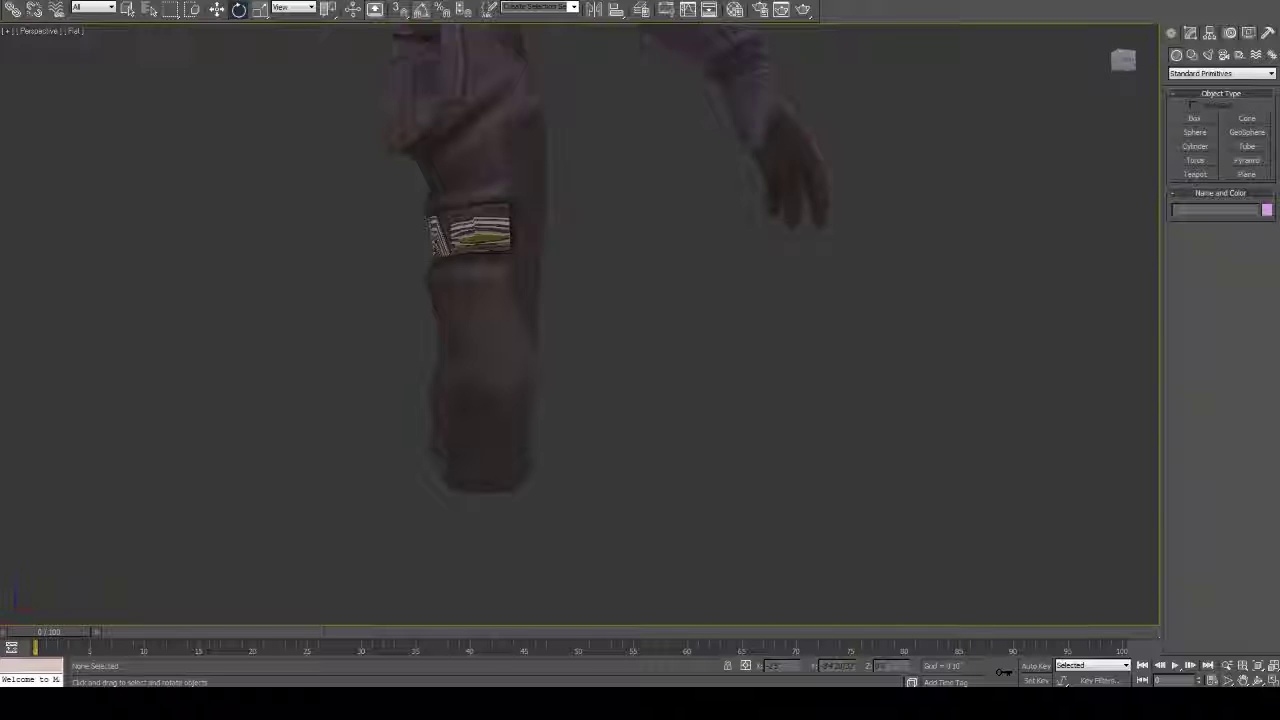
pyautogui.keyDown('alt'); pyautogui.moveTo(480, 300); pyautogui.dragTo(700, 265, button='middle'); pyautogui.keyUp('alt')
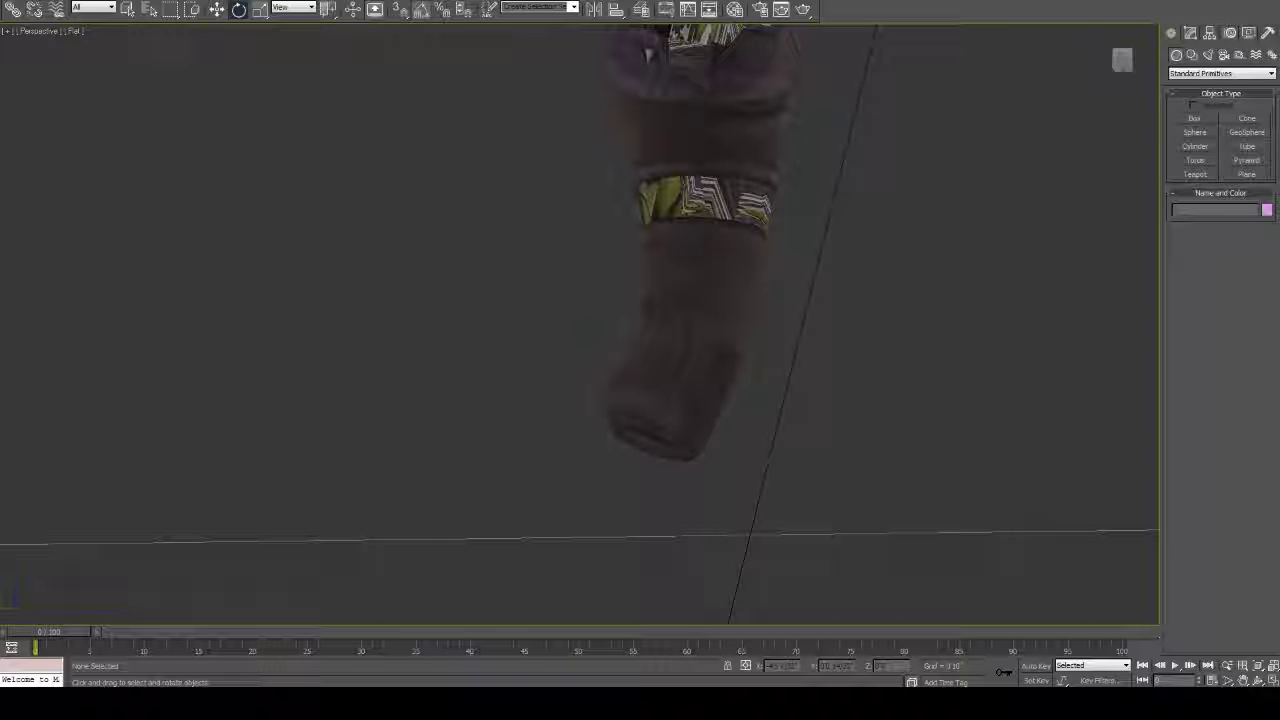
pyautogui.keyDown('alt'); pyautogui.moveTo(700, 265); pyautogui.dragTo(462, 332, button='middle'); pyautogui.keyUp('alt')
pyautogui.keyDown('alt'); pyautogui.moveTo(462, 215); pyautogui.dragTo(505, 52, button='middle'); pyautogui.keyUp('alt')
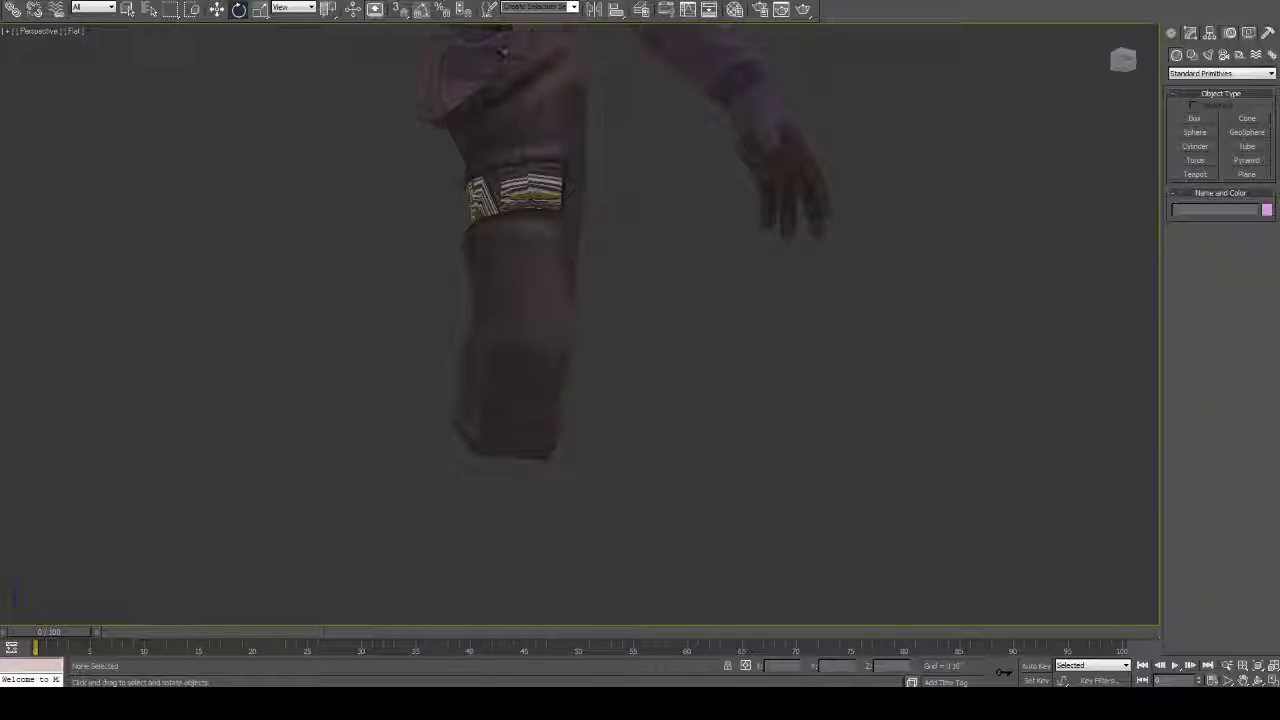
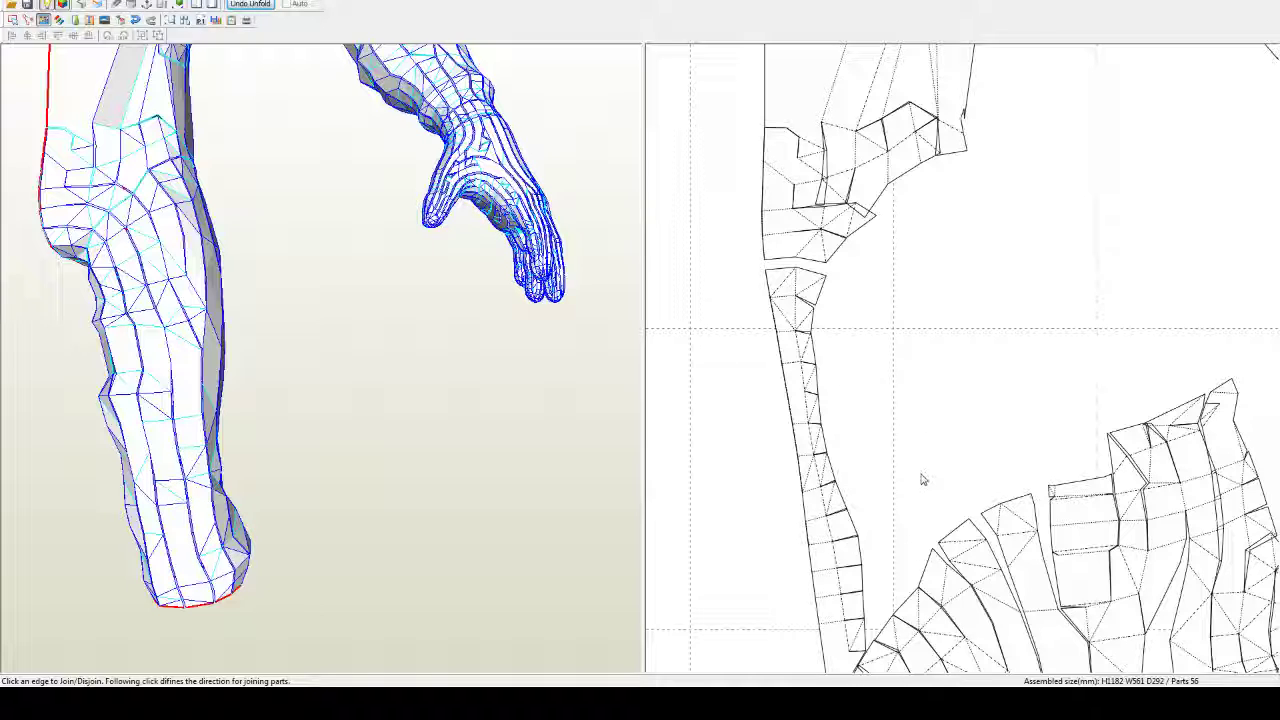
# Step: Switch back to the unfolded pattern and leave edge joining for selecting and moving parts
pyautogui.moveTo(922, 480); pyautogui.dragTo(936, 449, button='right')
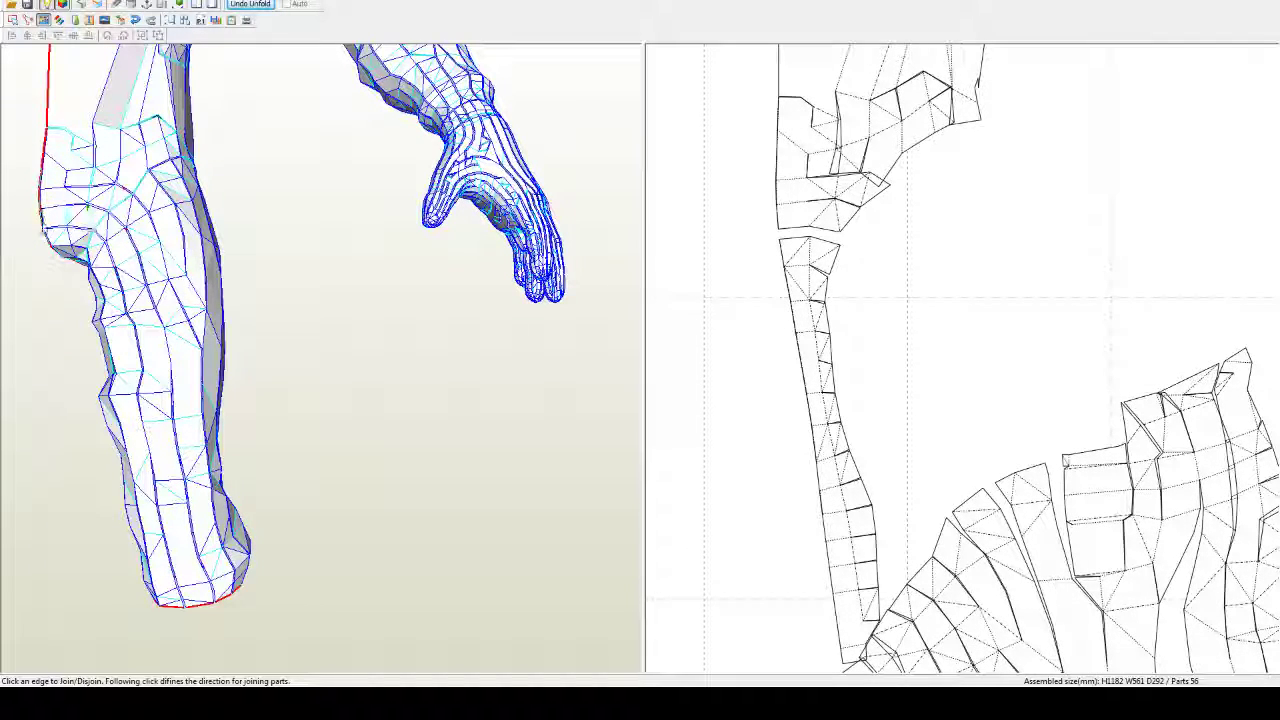
pyautogui.scroll(-3, 931, 371)
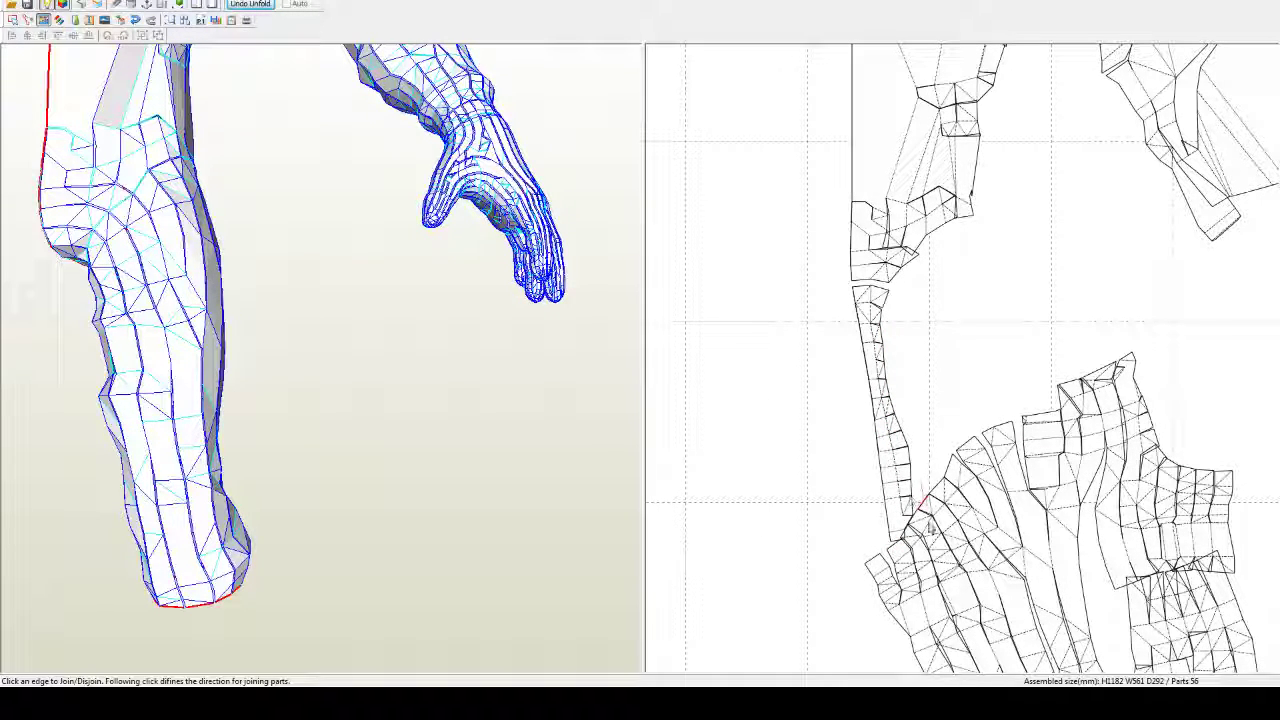
pyautogui.press('Escape')
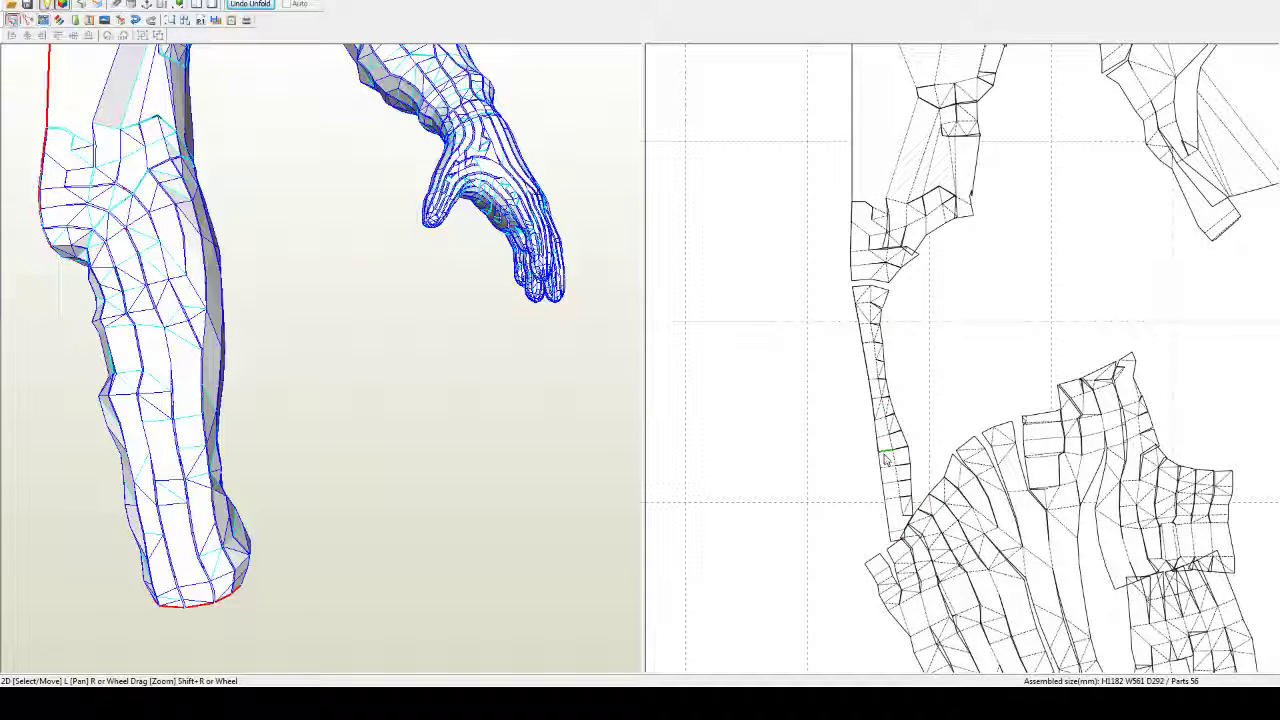
# Step: Move the narrow strip clear of the torso and leg parts and rotate it about its upper corner until its straight edge is vertical
pyautogui.moveTo(889, 466); pyautogui.dragTo(760, 396)
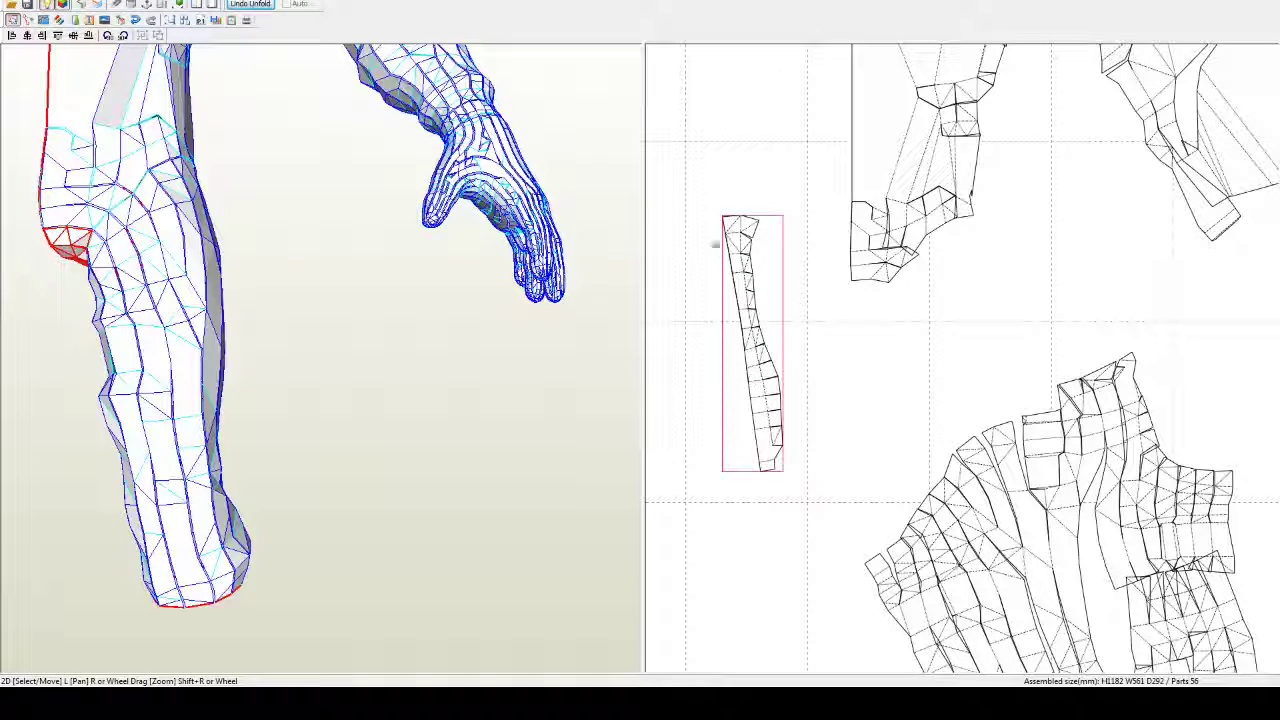
pyautogui.hotkey('ctrl', 'r')
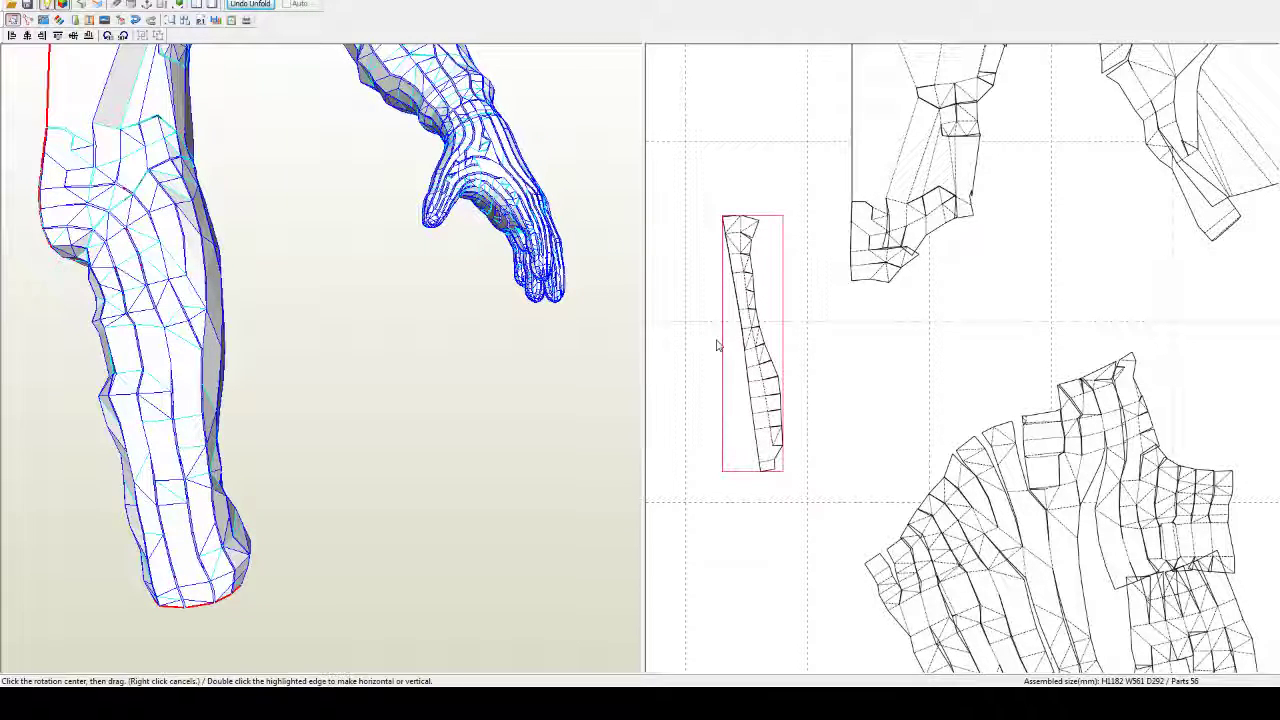
pyautogui.click(722, 218)
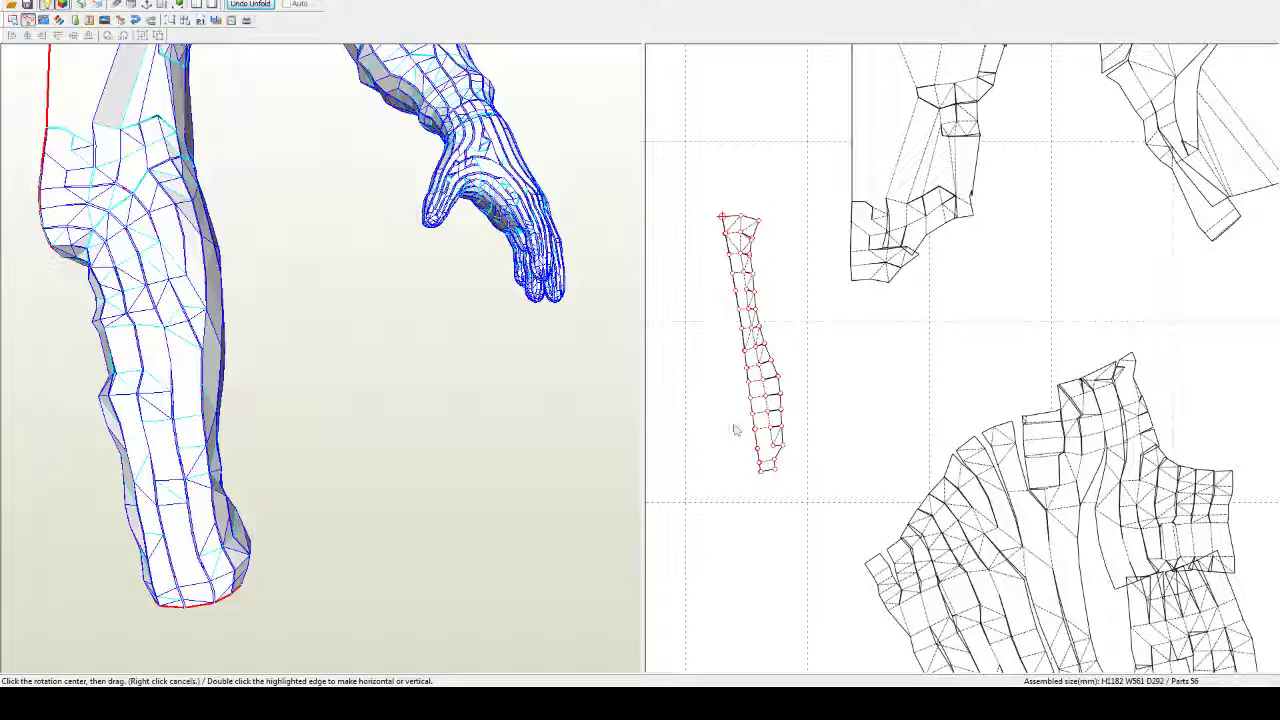
pyautogui.moveTo(762, 476); pyautogui.dragTo(738, 484)
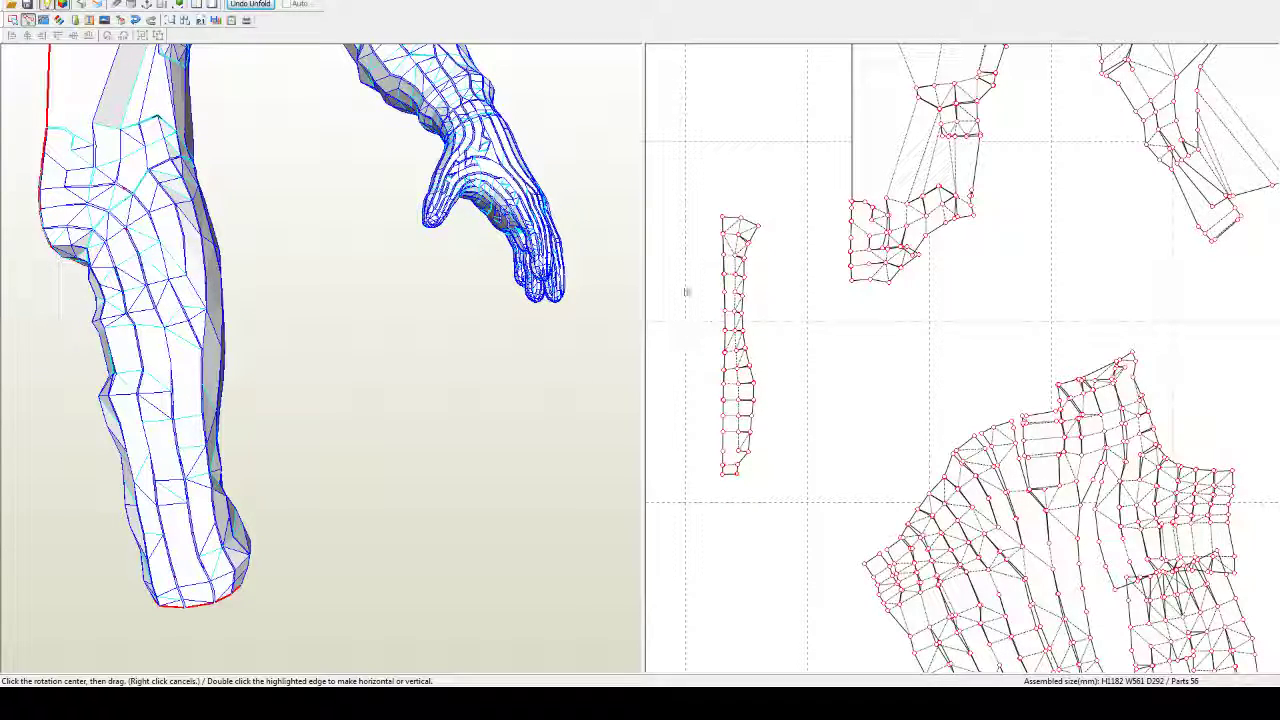
# Step: Examine the leg mesh from the front and side and compare it with the large unfolded leg part
pyautogui.scroll(-5, 743, 549)
pyautogui.scroll(2, 895, 452)
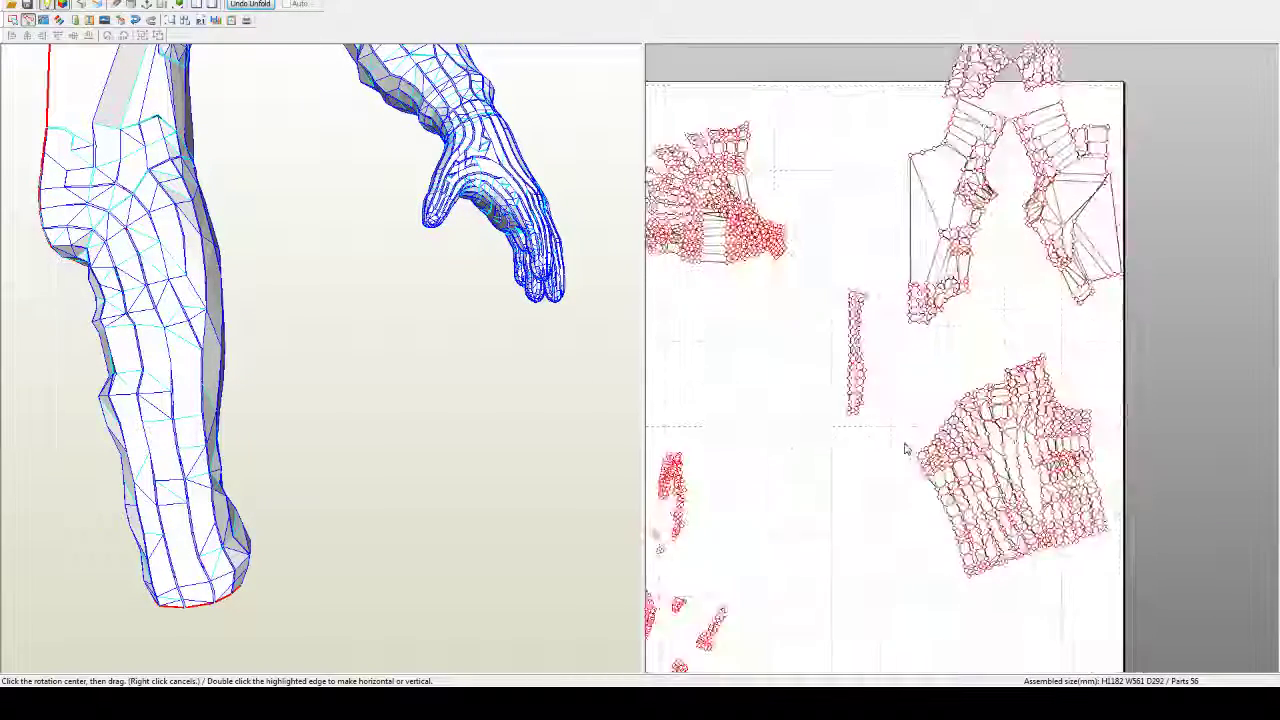
pyautogui.scroll(1, 886, 440)
pyautogui.scroll(2, 886, 440)
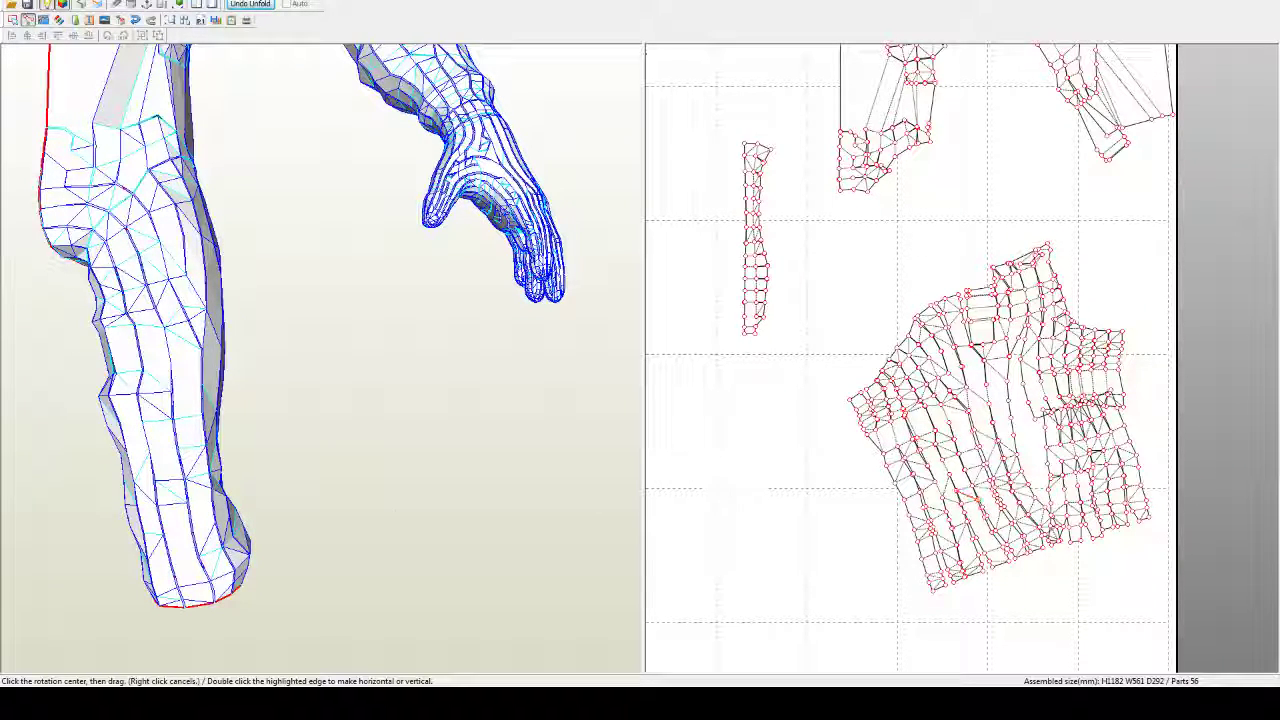
pyautogui.moveTo(323, 497); pyautogui.dragTo(270, 500)
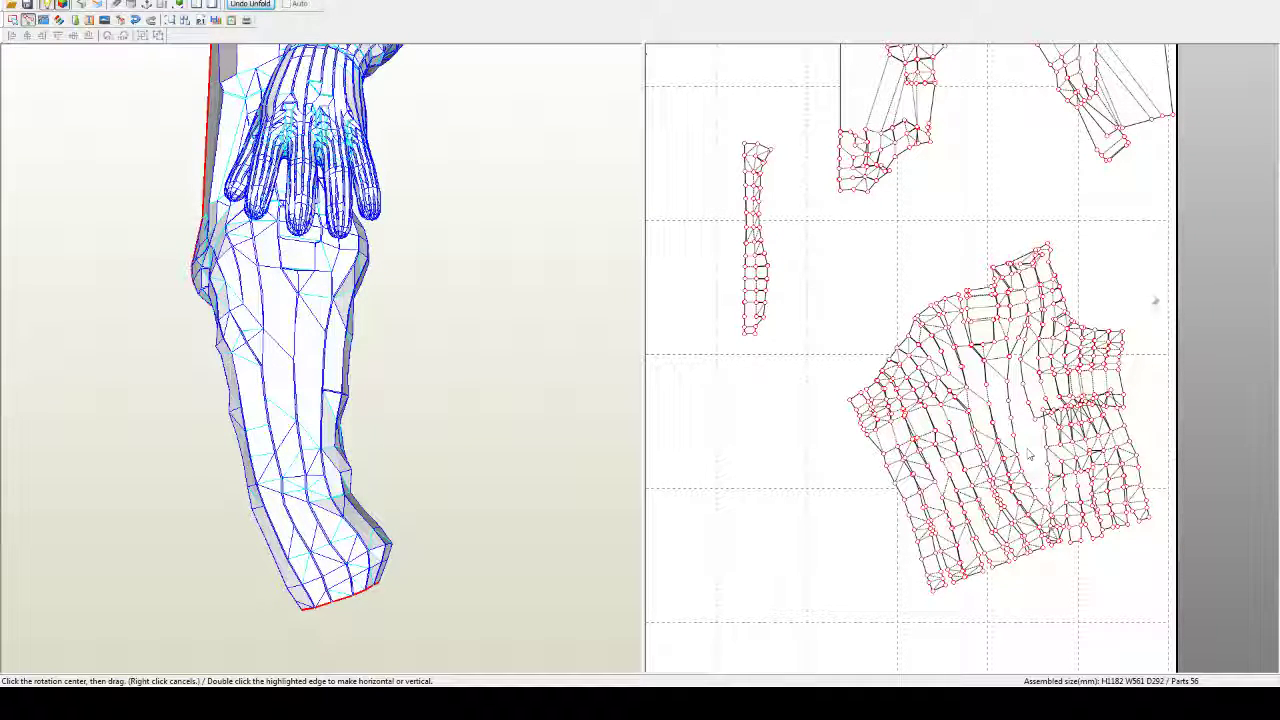
pyautogui.moveTo(443, 560)
pyautogui.mouseDown()
pyautogui.moveTo(397, 563)
pyautogui.moveTo(432, 562)
pyautogui.mouseUp()
pyautogui.moveTo(431, 557); pyautogui.dragTo(432, 555, button='right')
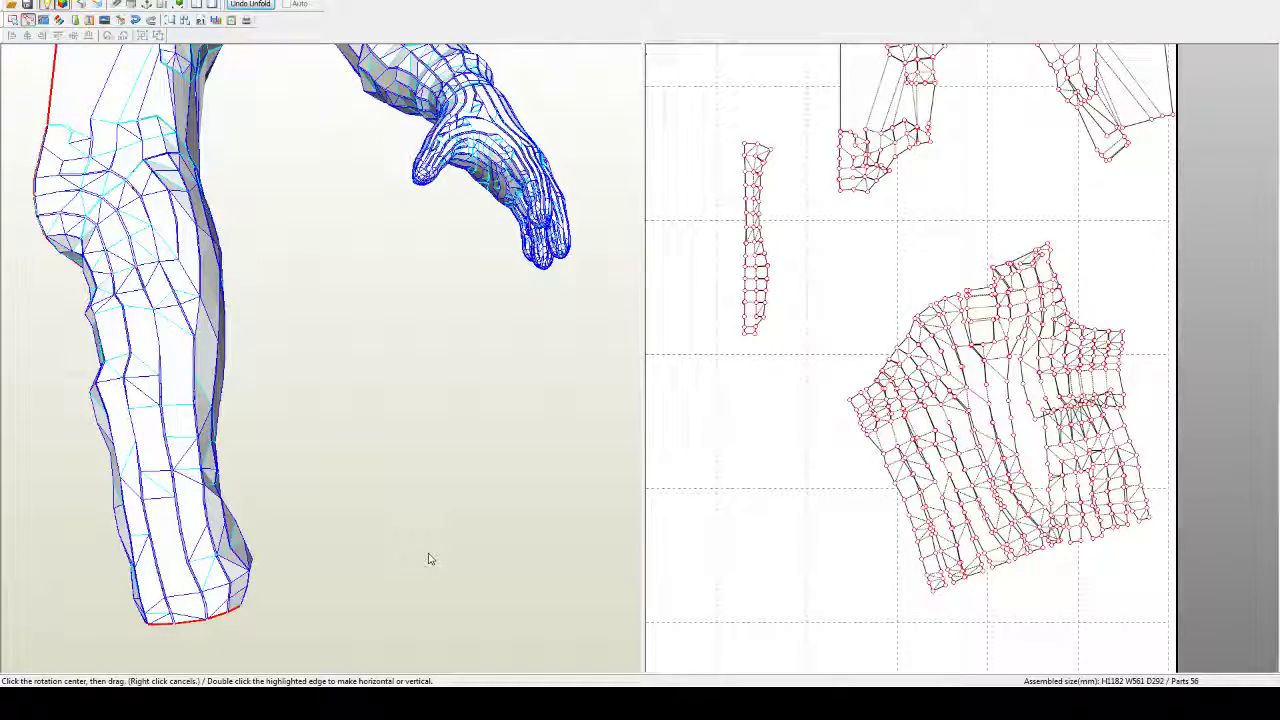
pyautogui.moveTo(468, 463); pyautogui.dragTo(366, 480, button='right')
pyautogui.moveTo(340, 462); pyautogui.dragTo(142, 461)
pyautogui.moveTo(142, 461); pyautogui.dragTo(114, 475, button='right')
pyautogui.moveTo(808, 418); pyautogui.dragTo(827, 424, button='middle')
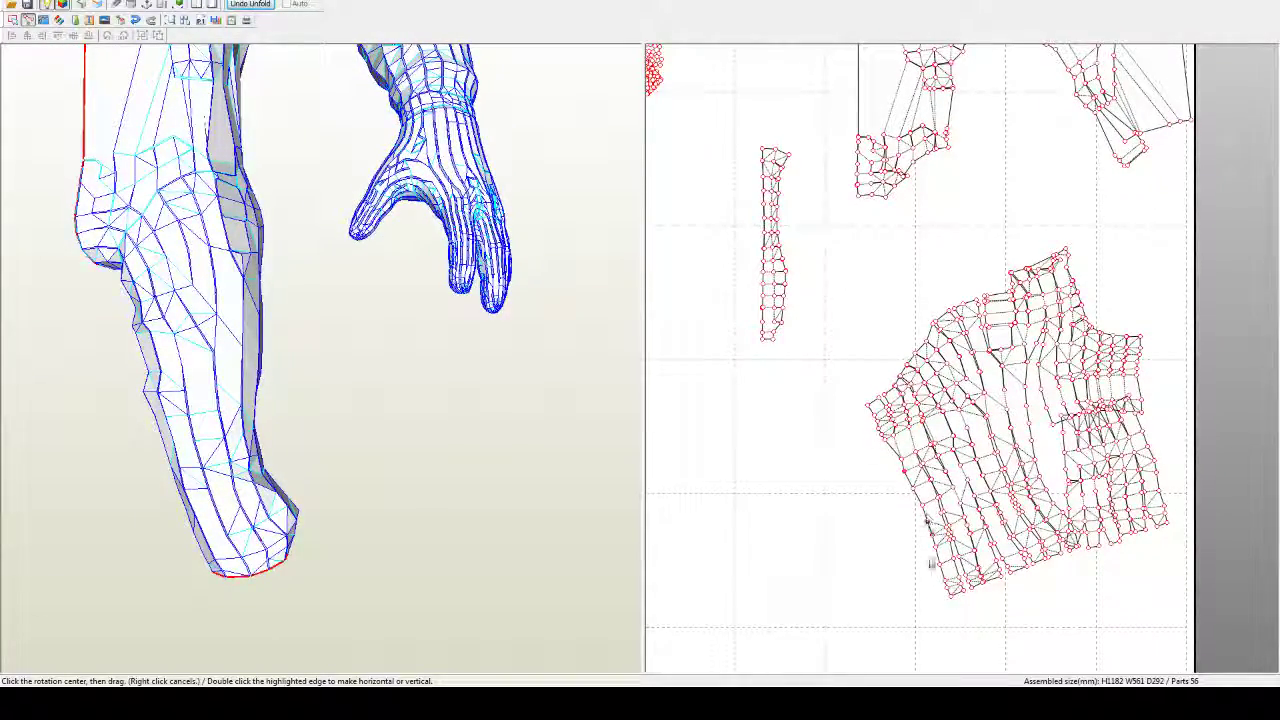
# Step: Rotate the large leg part about its lower corner until its bottom edge is horizontal, and place it beneath the torso parts
pyautogui.click(952, 598)
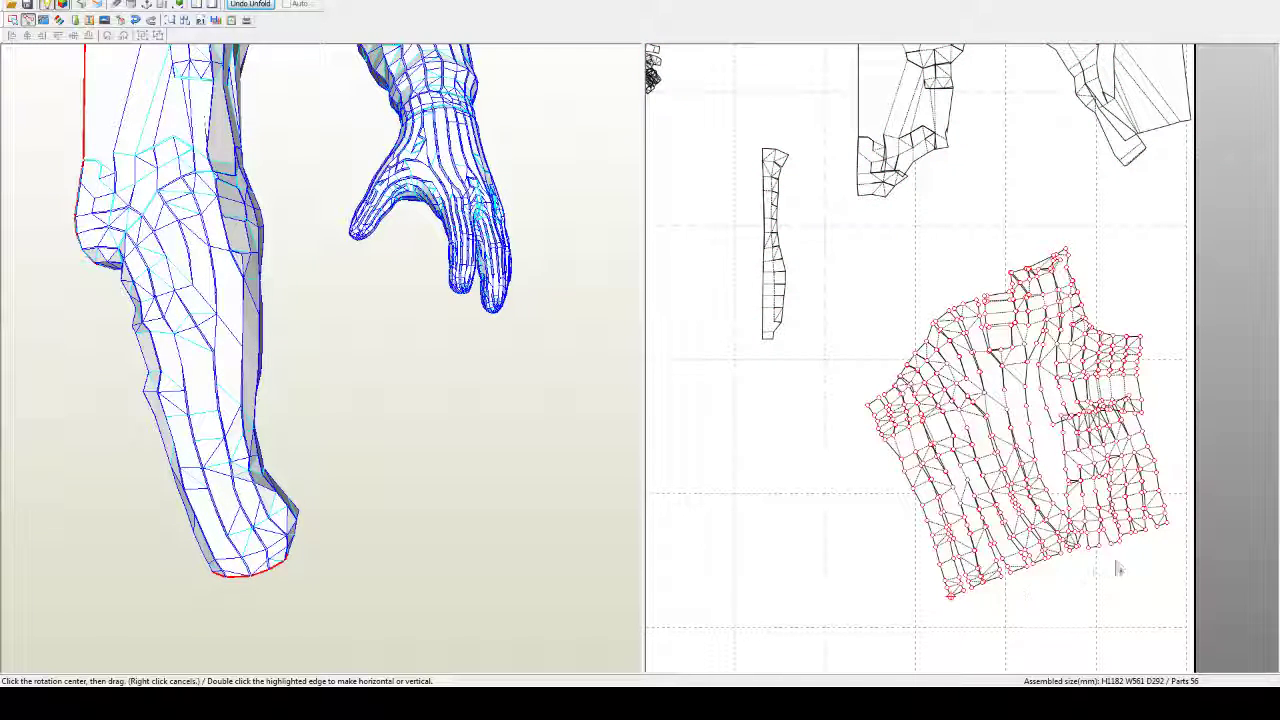
pyautogui.moveTo(1166, 532); pyautogui.dragTo(1174, 588)
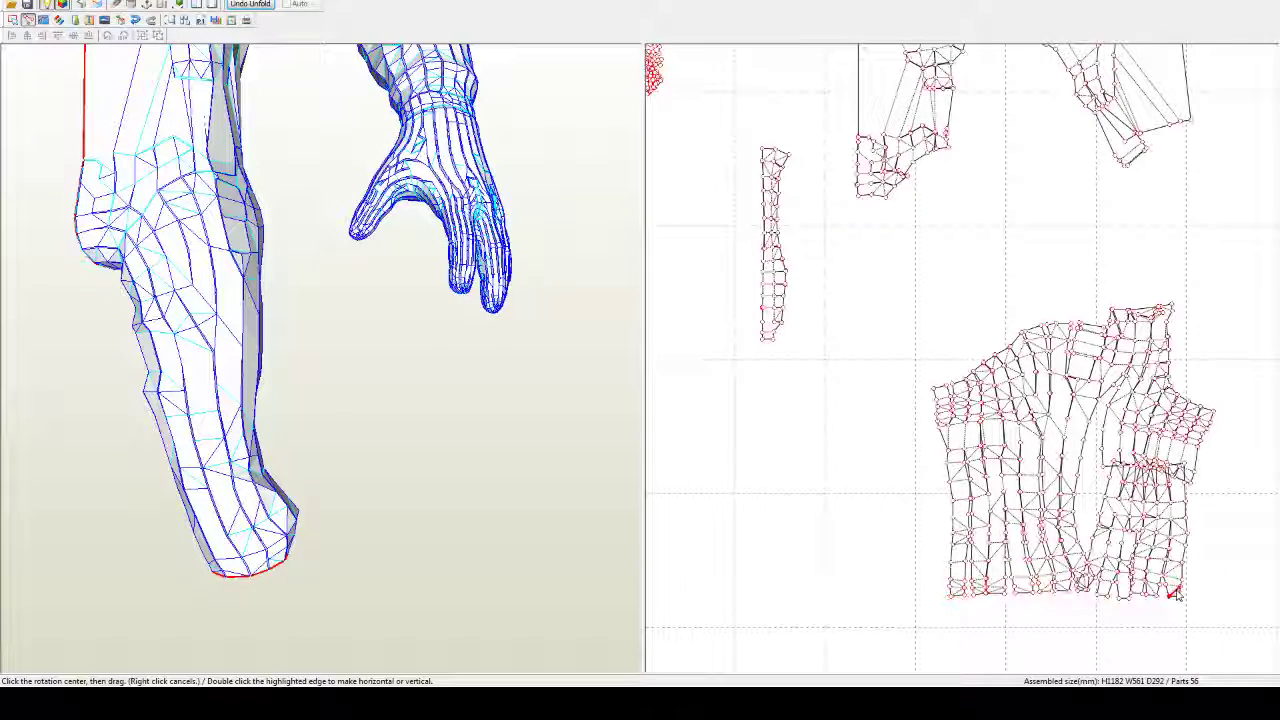
pyautogui.rightClick(1176, 590)
pyautogui.moveTo(1140, 522); pyautogui.dragTo(1063, 395)
# Step: Rotate the large fan-shaped part about a point on its outer edge so its strips spread upward
pyautogui.scroll(-3, 914, 523)
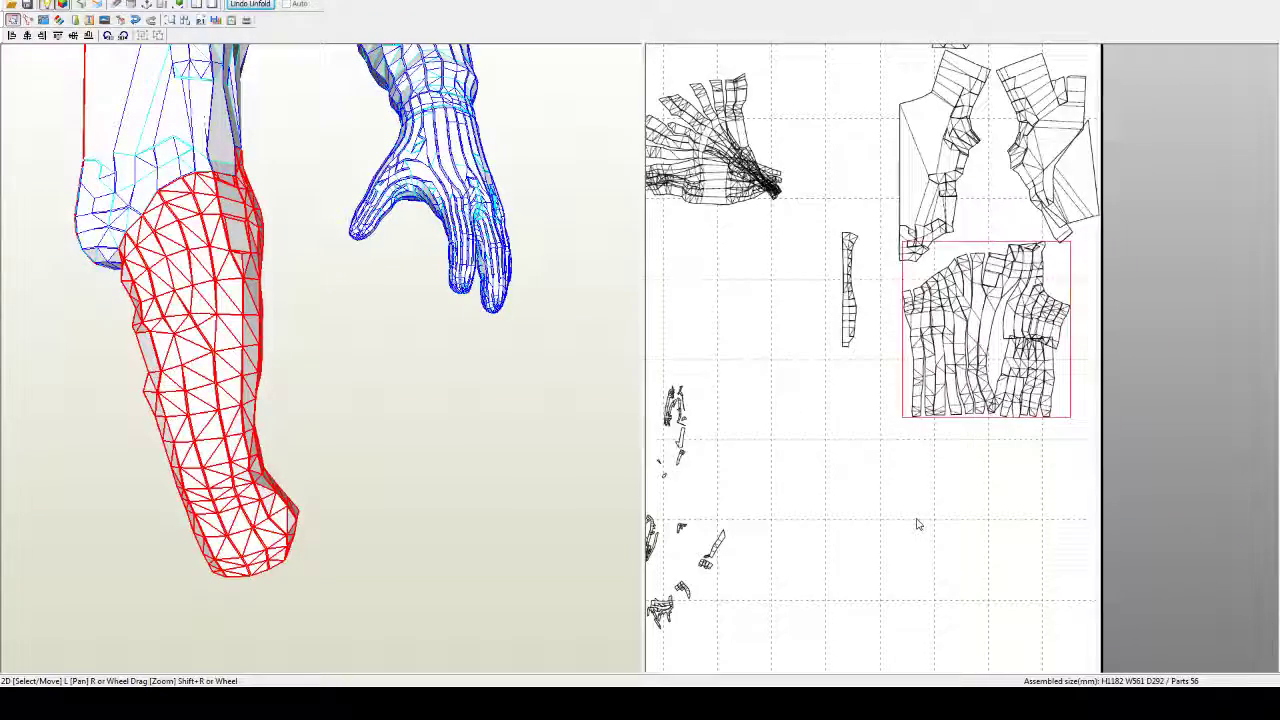
pyautogui.moveTo(867, 545); pyautogui.dragTo(1032, 638, button='middle')
pyautogui.moveTo(958, 459); pyautogui.dragTo(985, 373, button='right')
pyautogui.moveTo(1013, 330); pyautogui.dragTo(1004, 353, button='right')
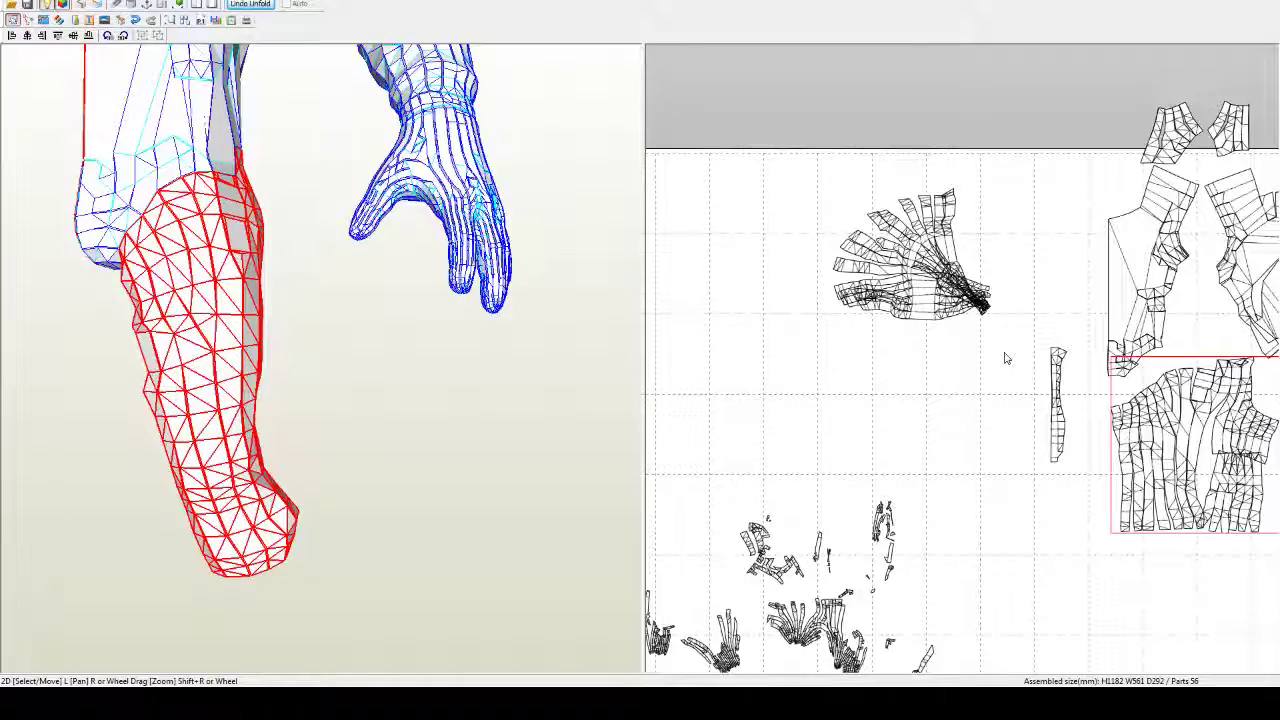
pyautogui.scroll(2, 1006, 358)
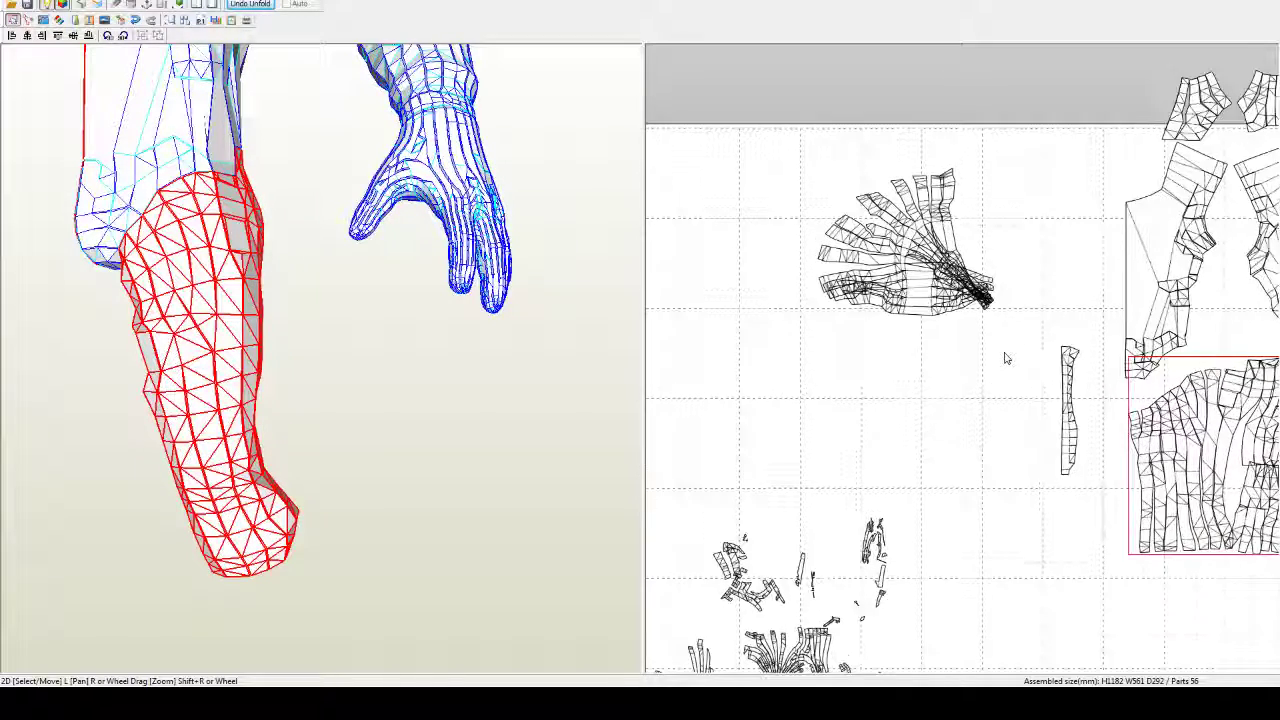
pyautogui.scroll(1, 1006, 358)
pyautogui.scroll(1, 1006, 358)
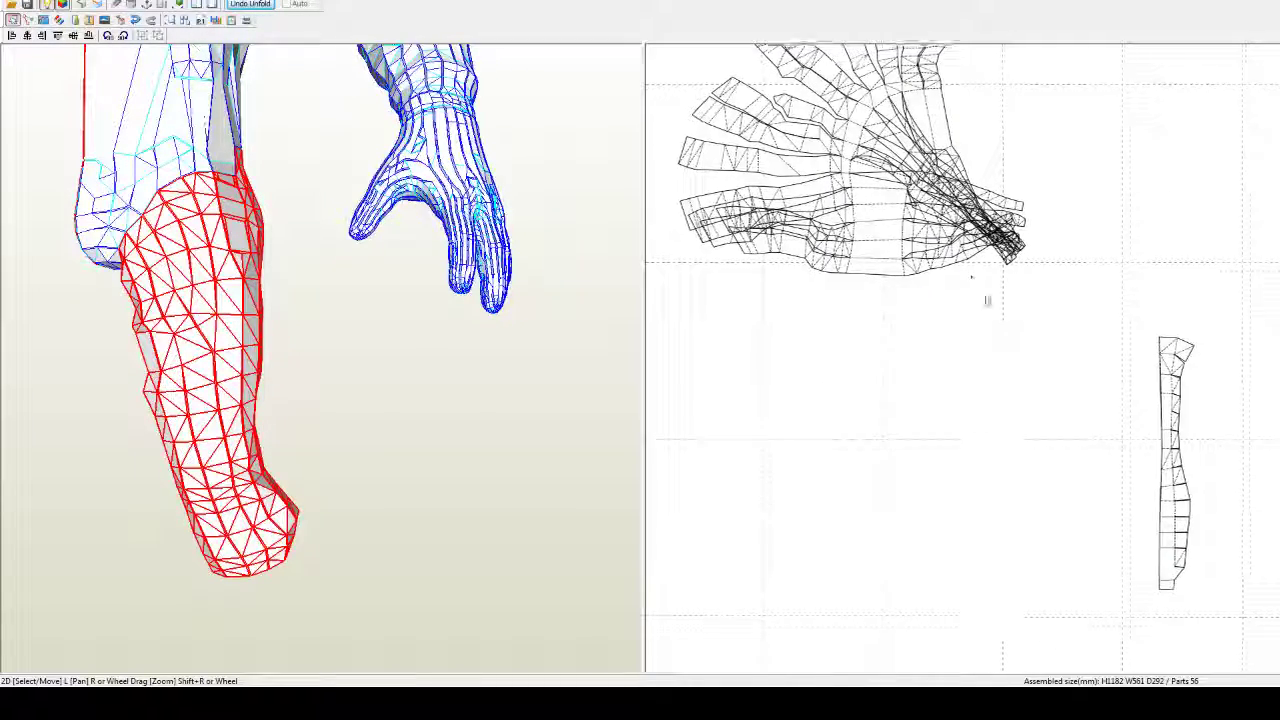
pyautogui.moveTo(986, 294); pyautogui.dragTo(1043, 415, button='right')
pyautogui.scroll(2, 1088, 497)
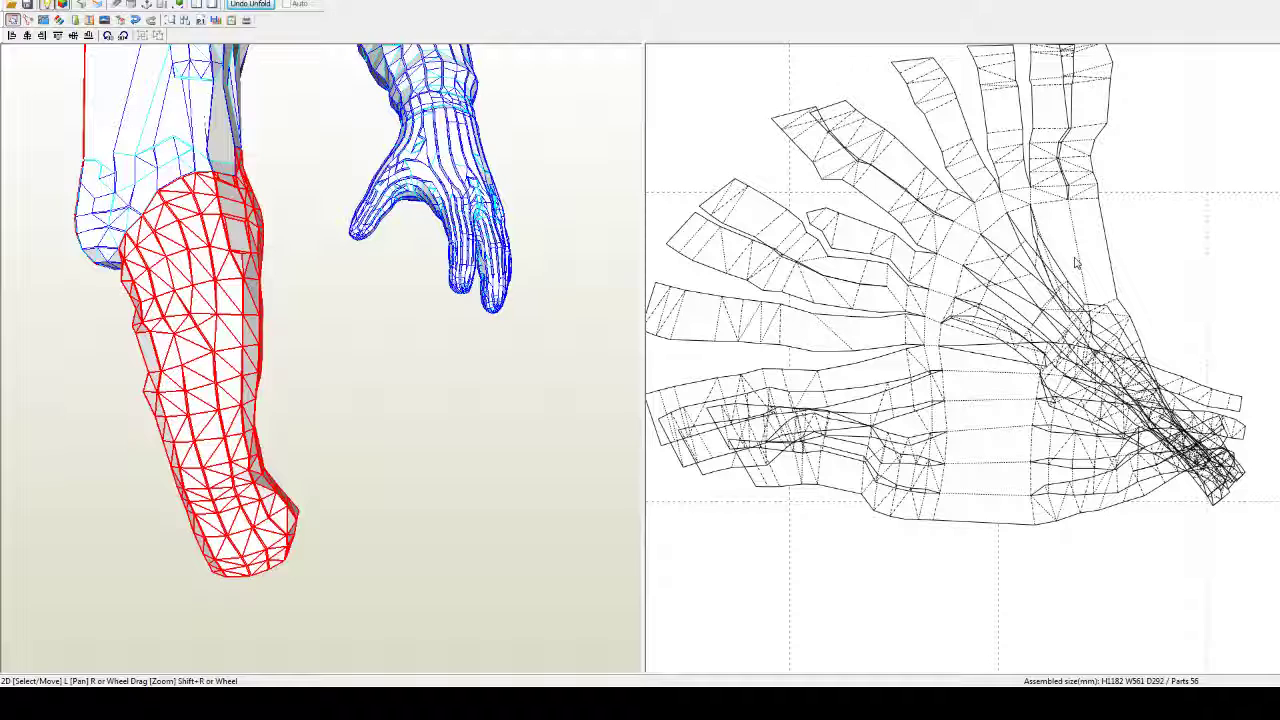
pyautogui.hotkey('ctrl', 'r')
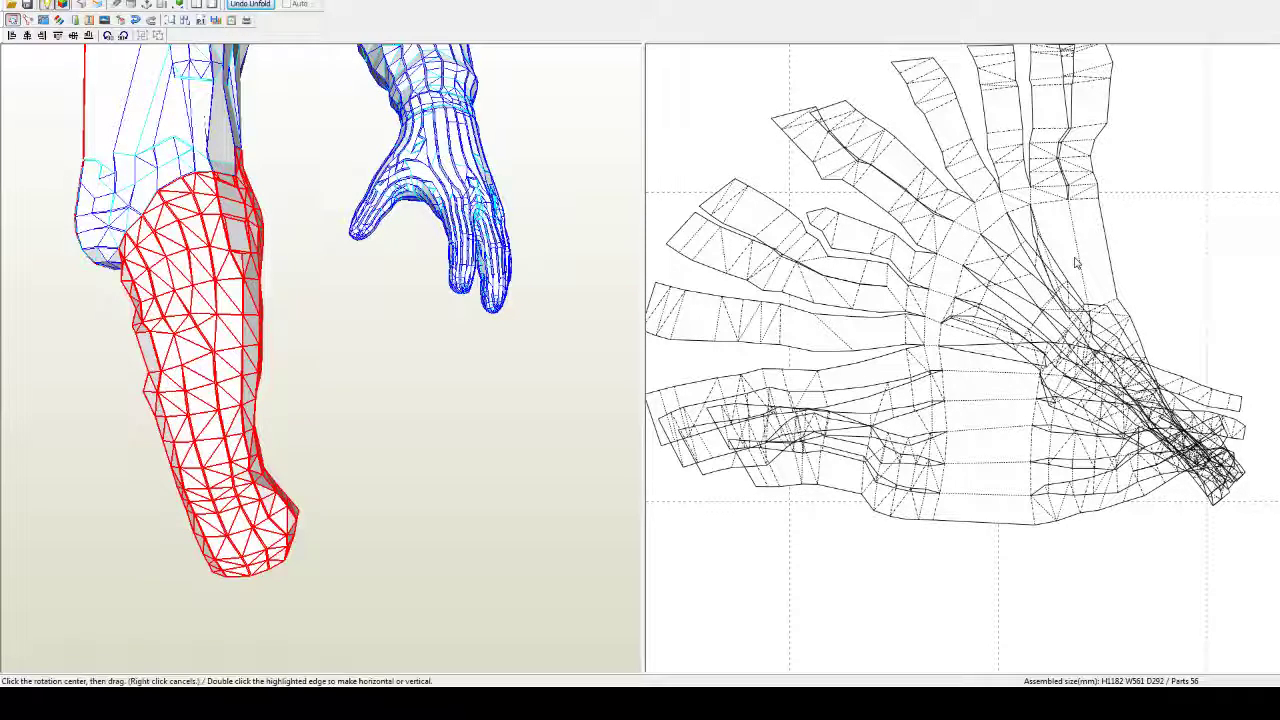
pyautogui.click(932, 520)
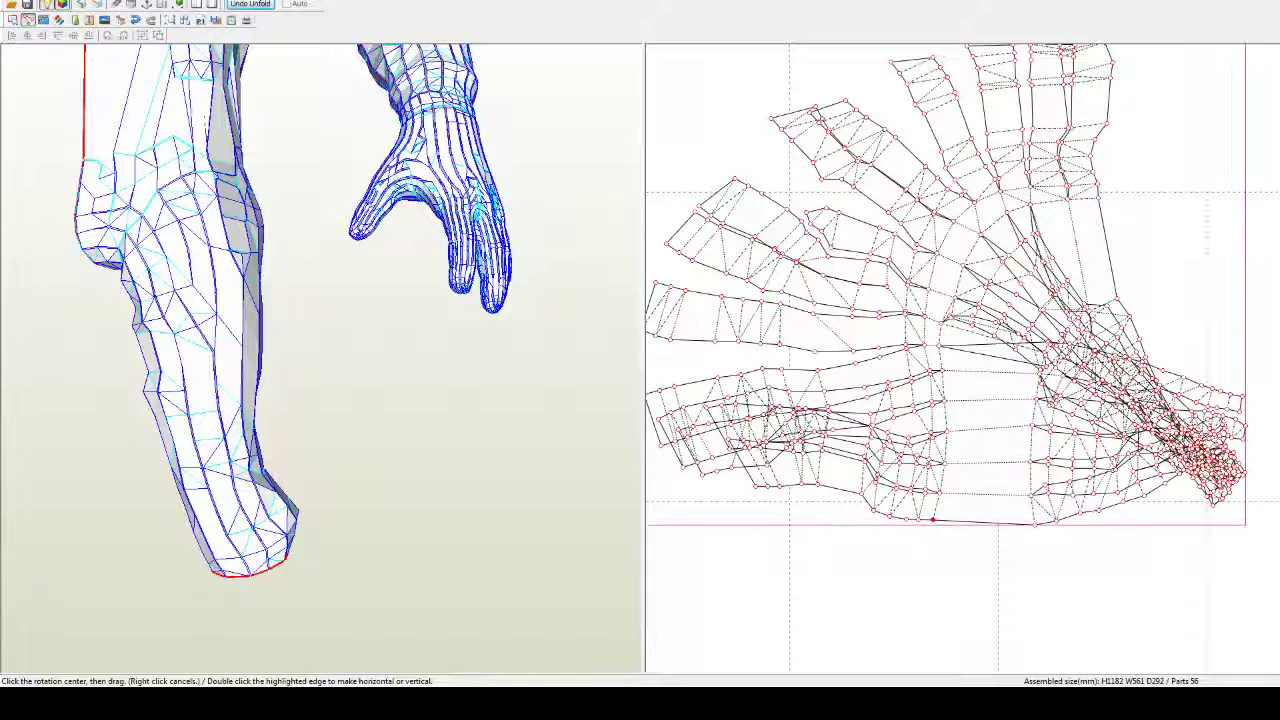
pyautogui.moveTo(1098, 200)
pyautogui.mouseDown()
pyautogui.moveTo(1157, 403)
pyautogui.moveTo(1207, 428)
pyautogui.moveTo(1217, 523)
pyautogui.mouseUp()
pyautogui.moveTo(1218, 580); pyautogui.dragTo(1048, 403, button='middle')
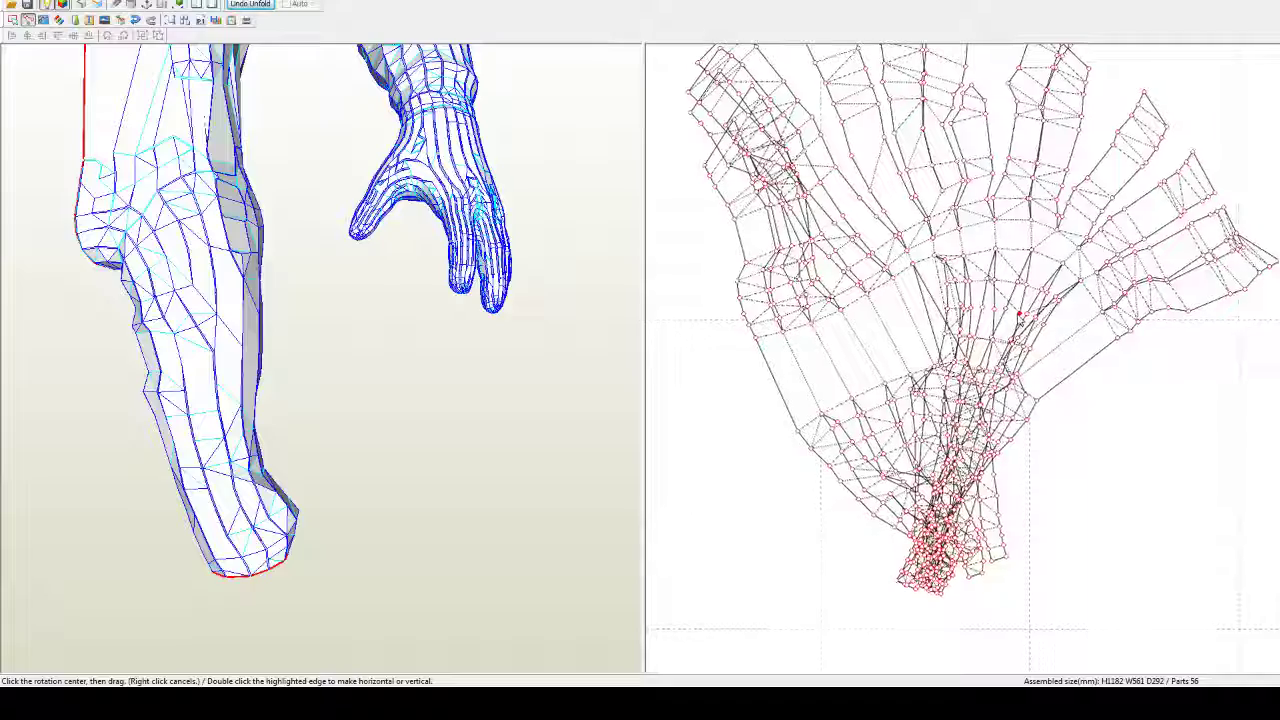
pyautogui.scroll(-1, 1048, 403)
pyautogui.scroll(-2, 1016, 322)
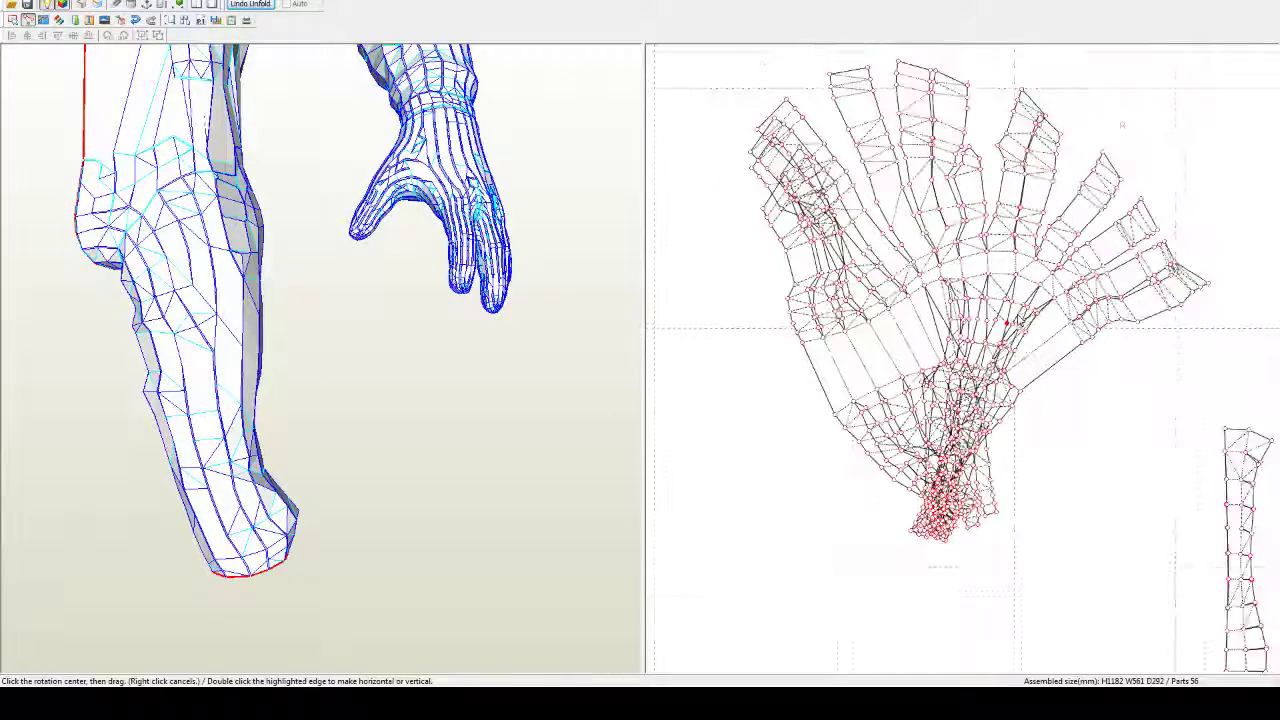
pyautogui.moveTo(1018, 320); pyautogui.dragTo(1028, 344, button='middle')
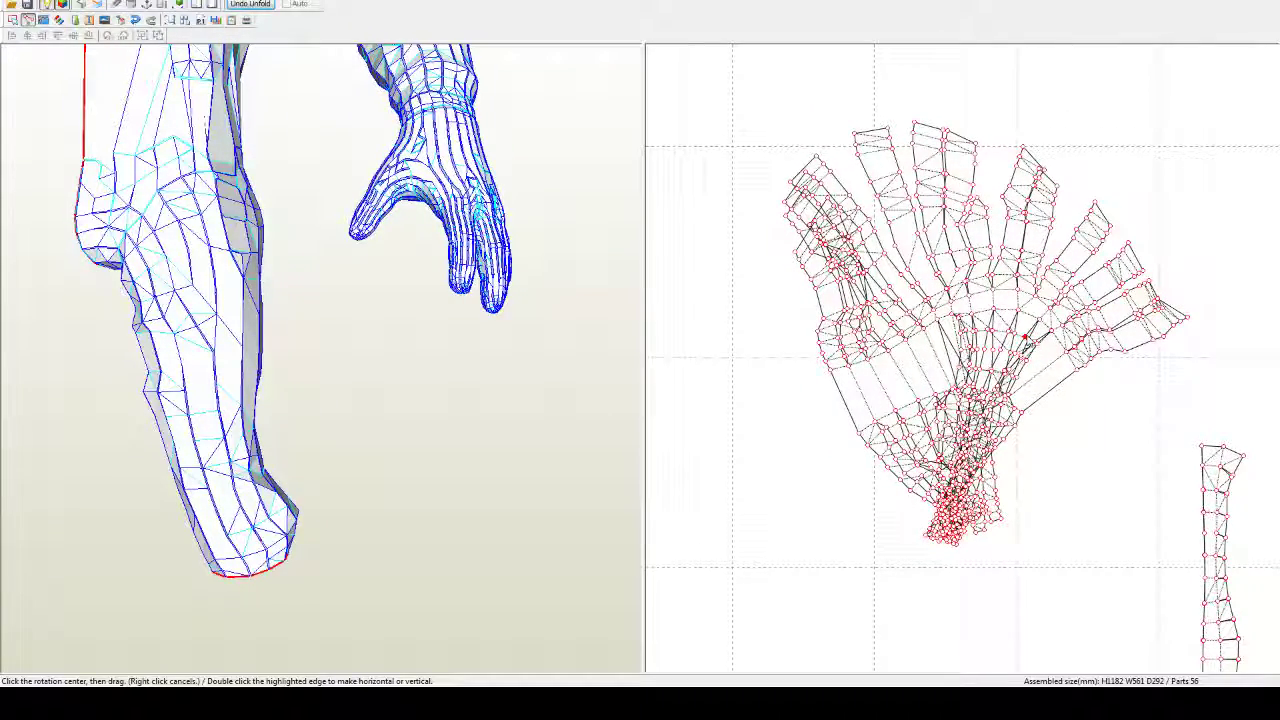
# Step: Start joining and disjoining edges, and split the wide middle band of the fan-shaped part into separate strips along its long edges
pyautogui.hotkey('ctrl', 'n')
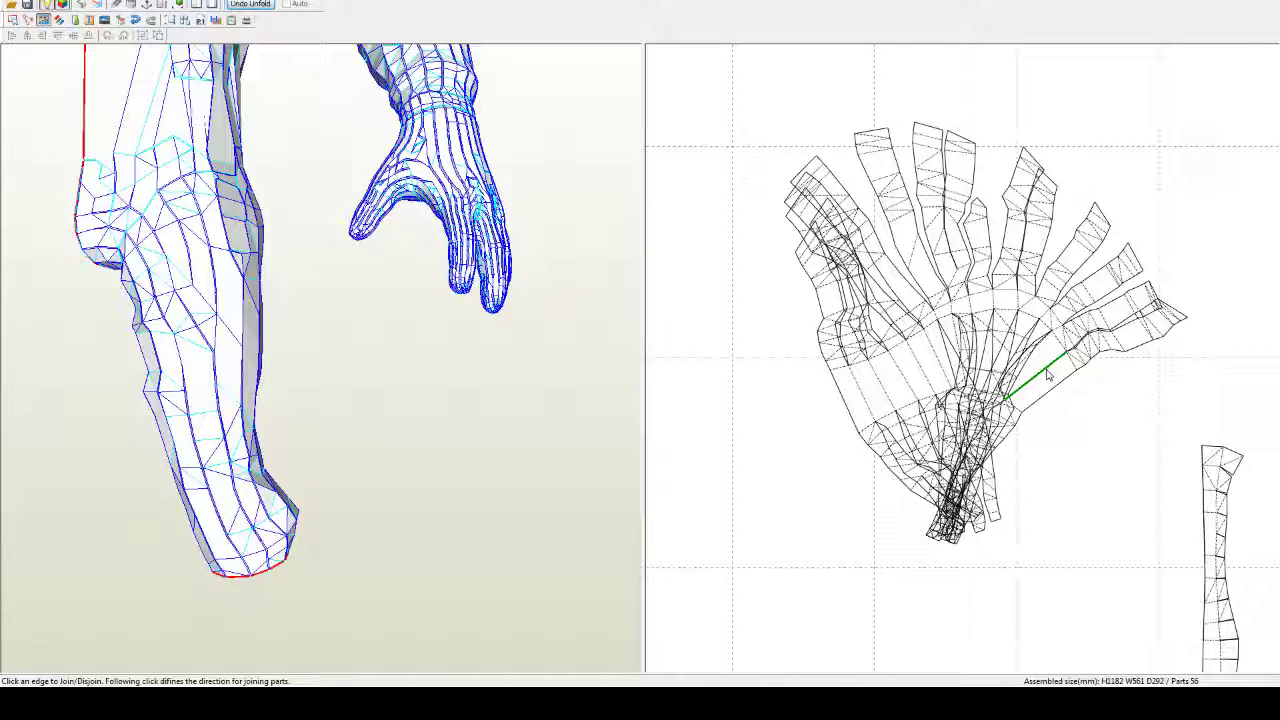
pyautogui.click(1048, 374)
pyautogui.click(858, 396)
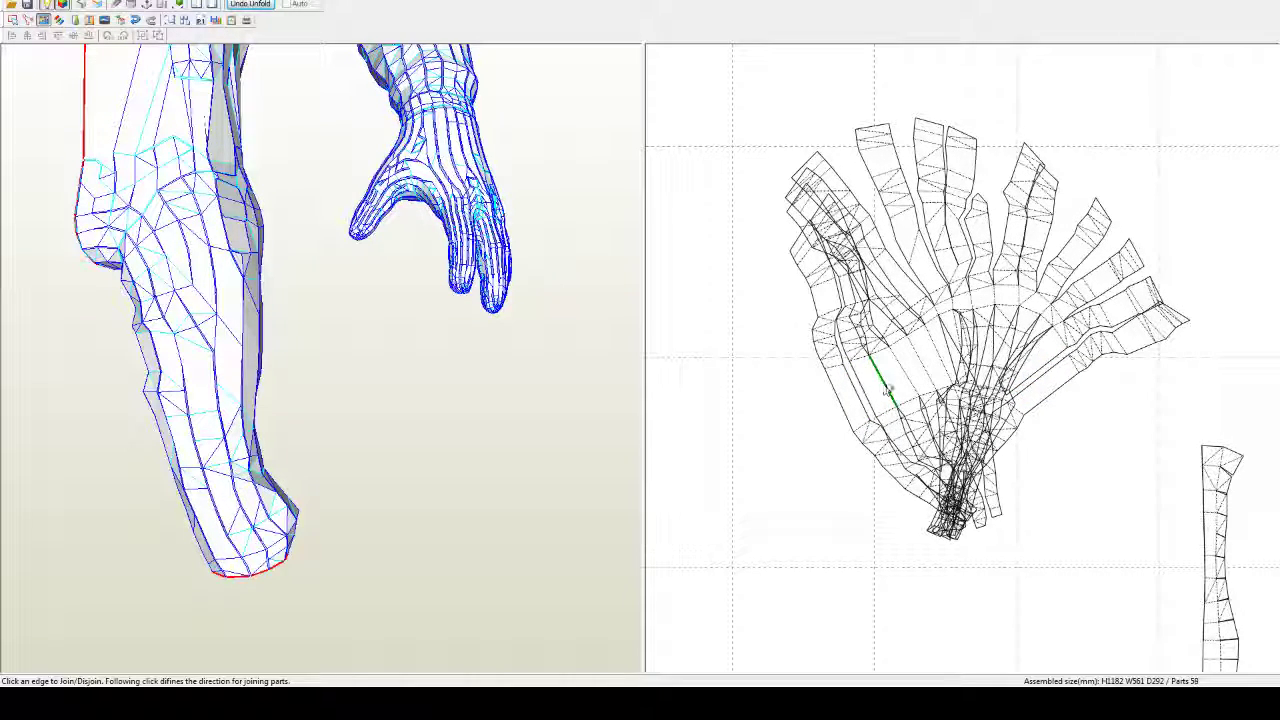
pyautogui.click(857, 360)
pyautogui.click(892, 372)
pyautogui.click(928, 357)
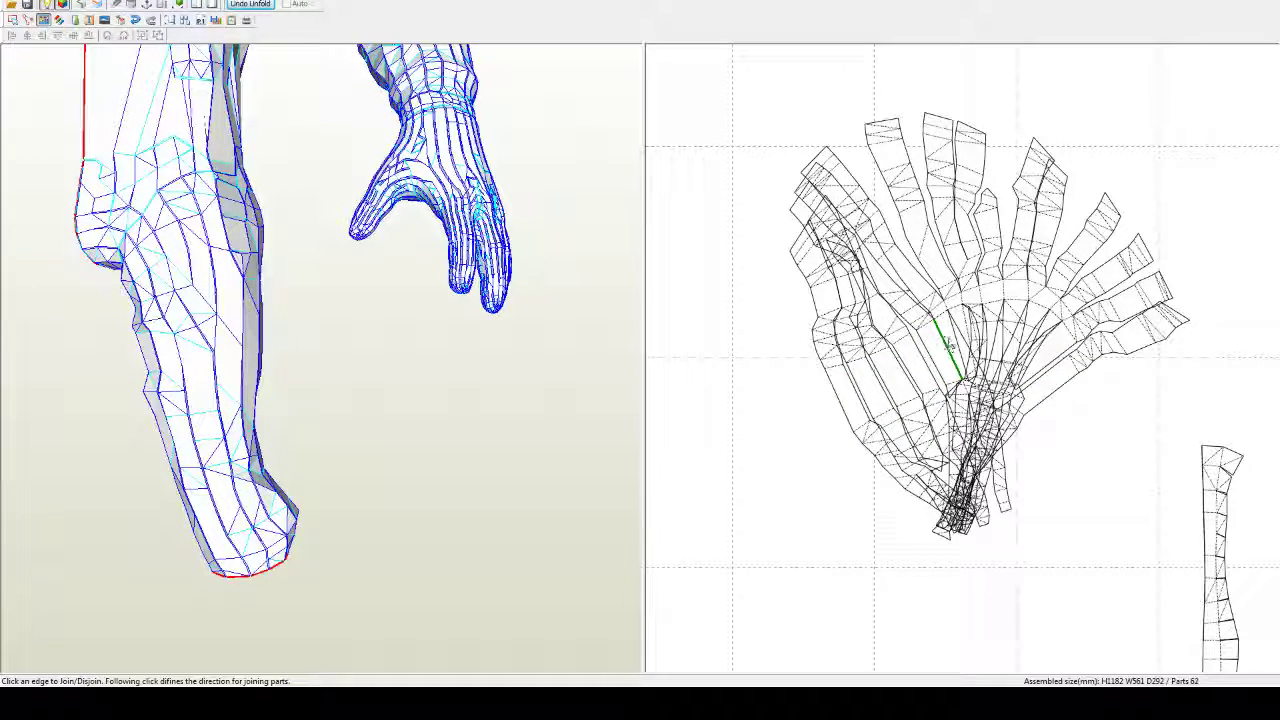
# Step: Split the remaining narrow strips of the fan-shaped part from each other along the short edges across its middle band
pyautogui.click(943, 320)
pyautogui.click(962, 304)
pyautogui.click(982, 298)
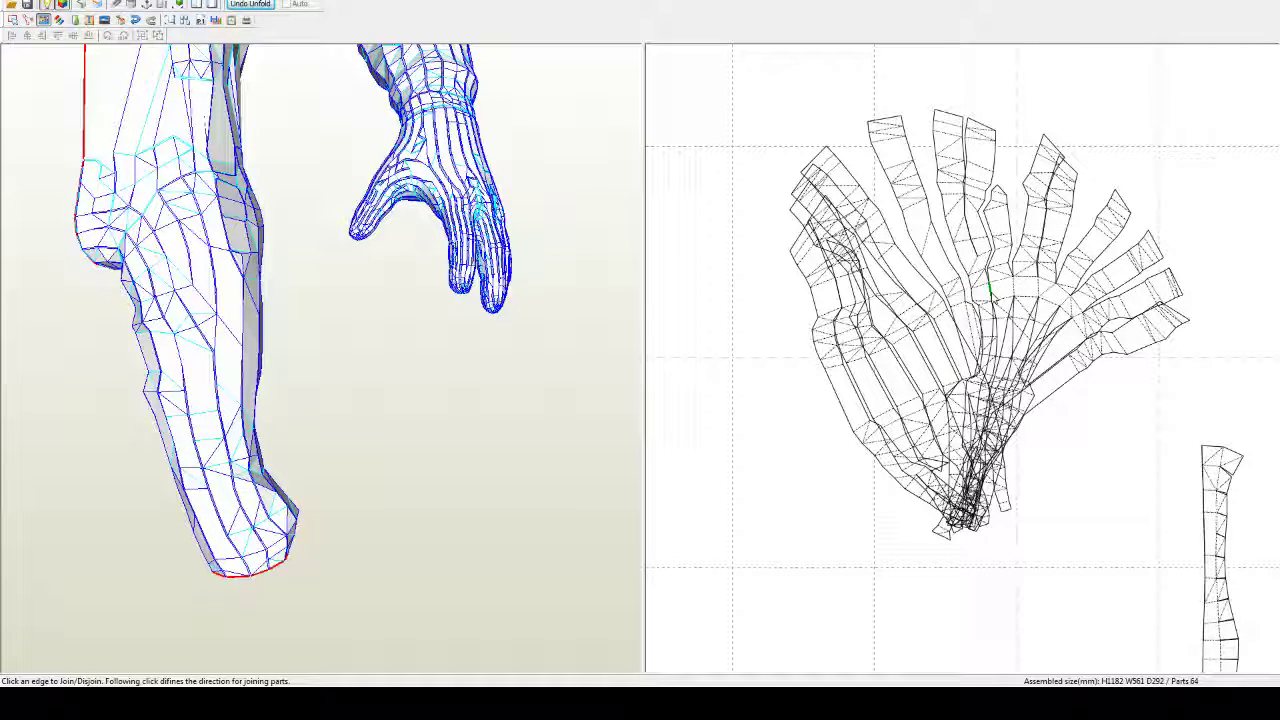
pyautogui.click(1004, 294)
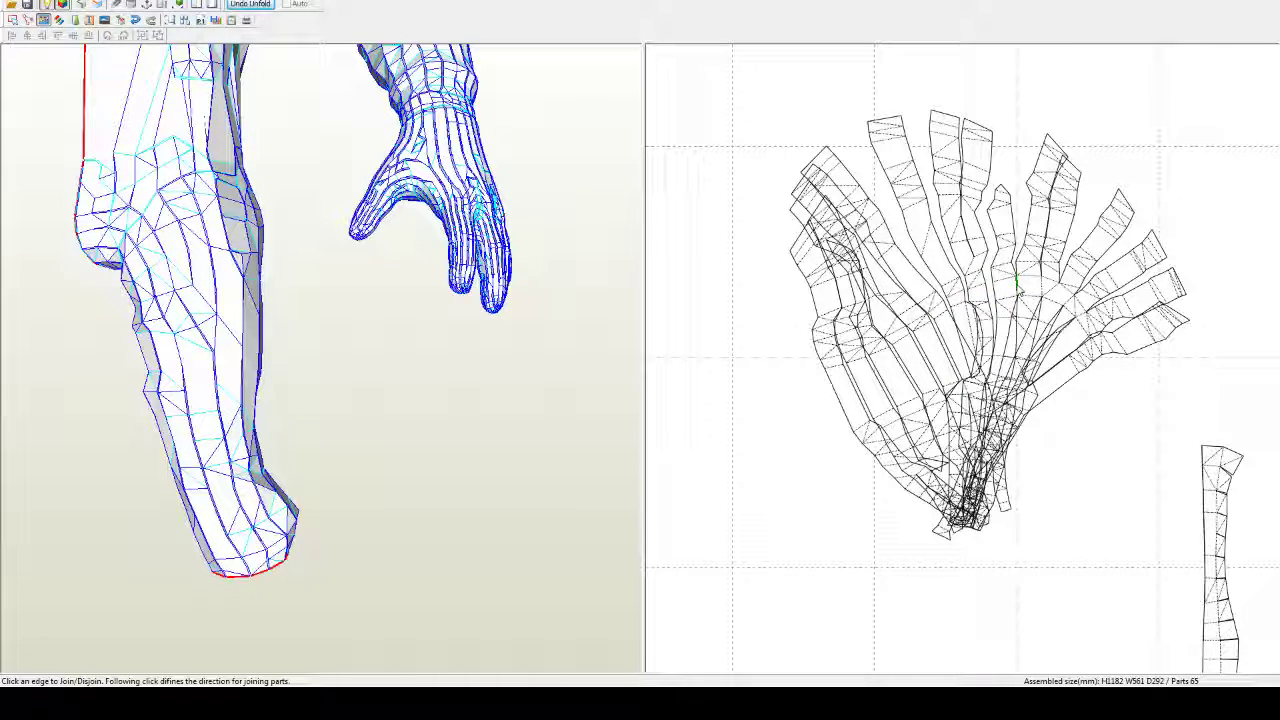
pyautogui.click(1017, 287)
pyautogui.click(1046, 288)
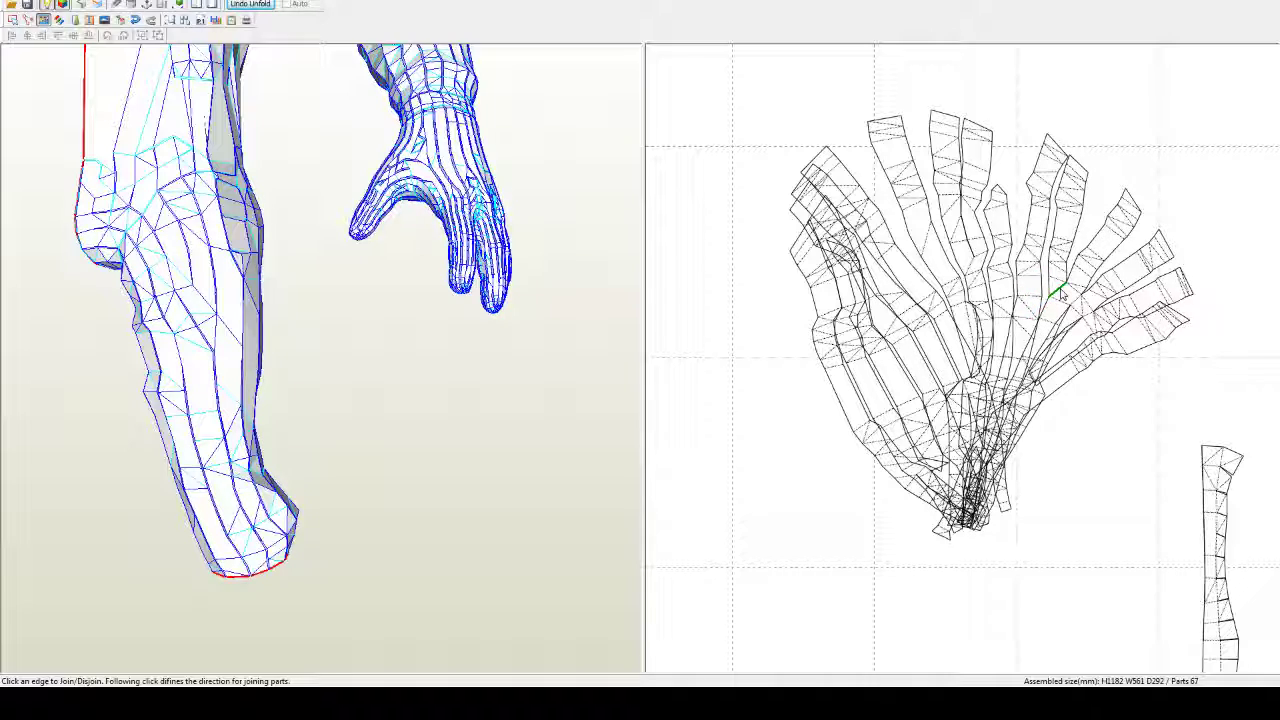
pyautogui.click(1068, 294)
pyautogui.click(1090, 312)
pyautogui.click(1096, 320)
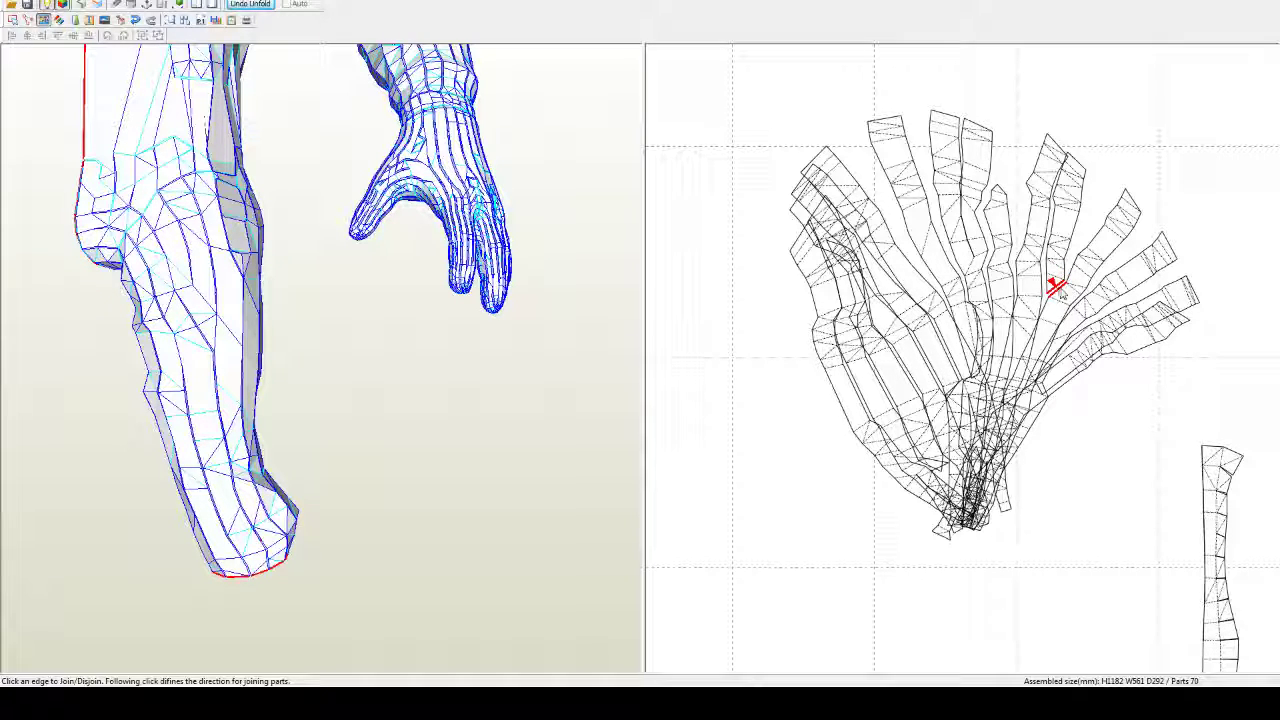
# Step: Join the two adjacent strips in the upper-right portion of the fan-shaped part along their shared edge, redoing the join to change how they align
pyautogui.click(1060, 292)
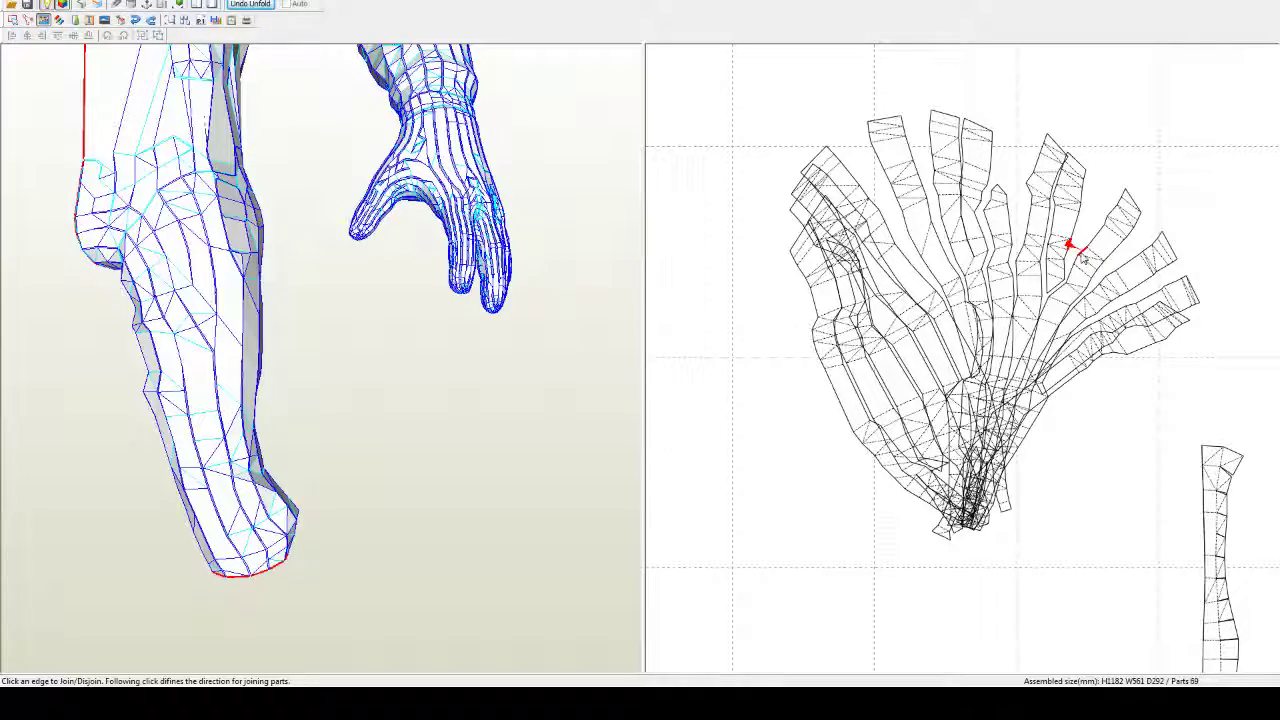
pyautogui.click(1083, 257)
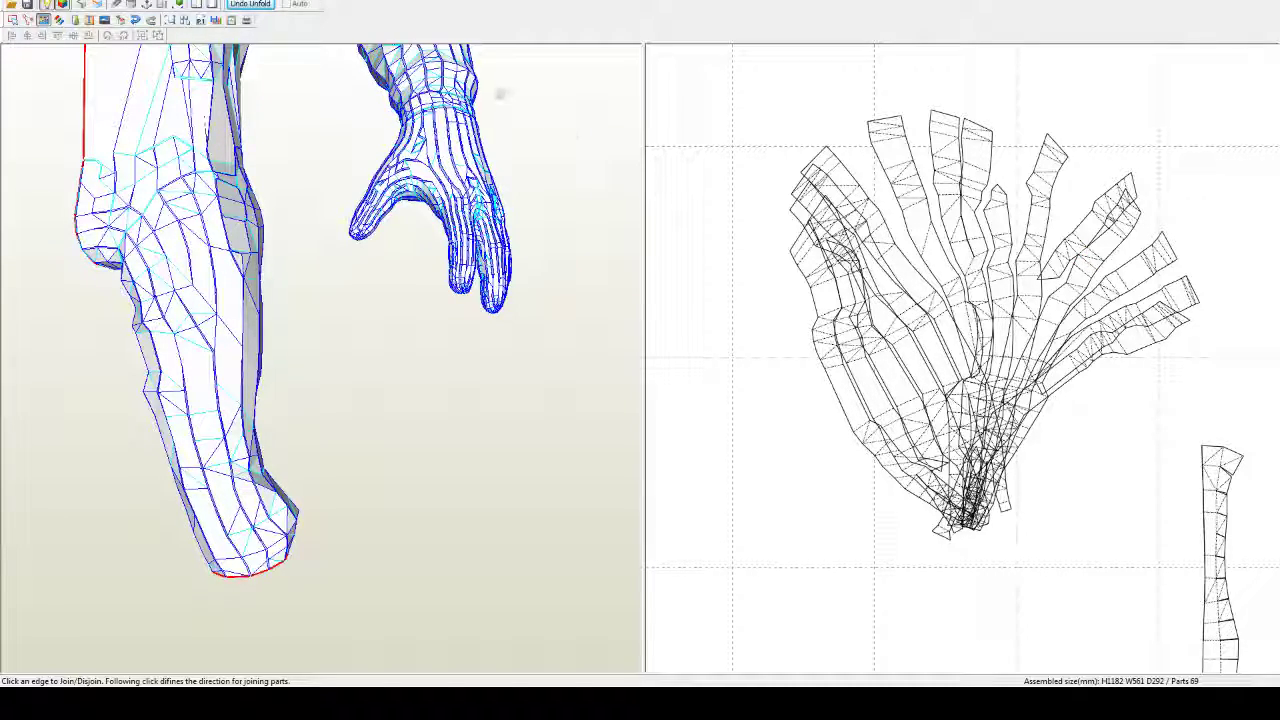
pyautogui.moveTo(500, 93); pyautogui.dragTo(547, 319, button='middle')
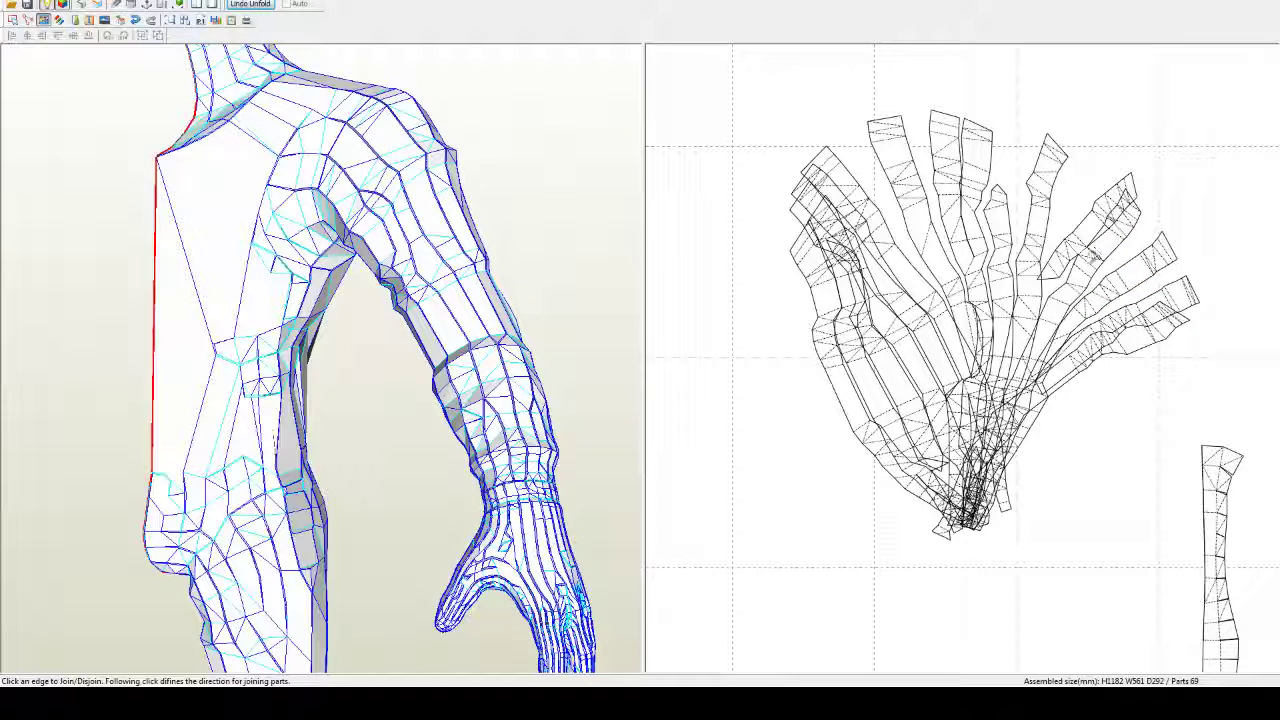
pyautogui.click(1076, 260)
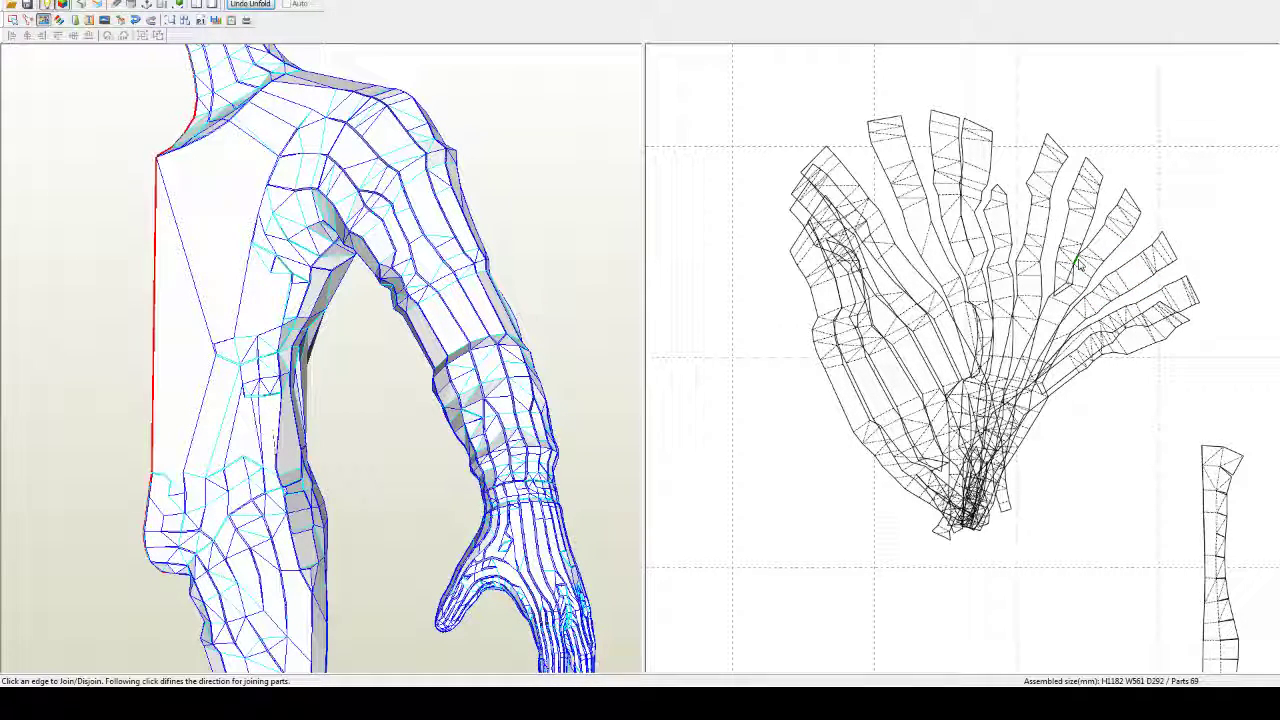
pyautogui.click(1080, 259)
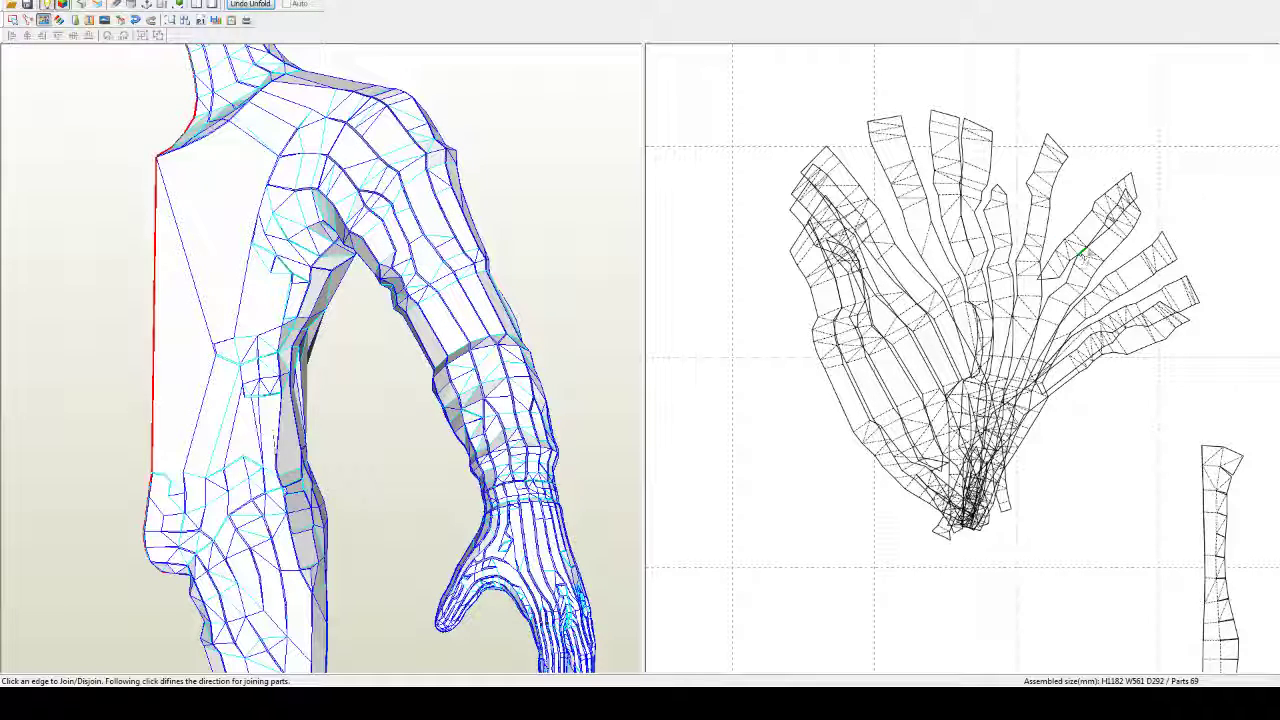
pyautogui.click(1097, 236)
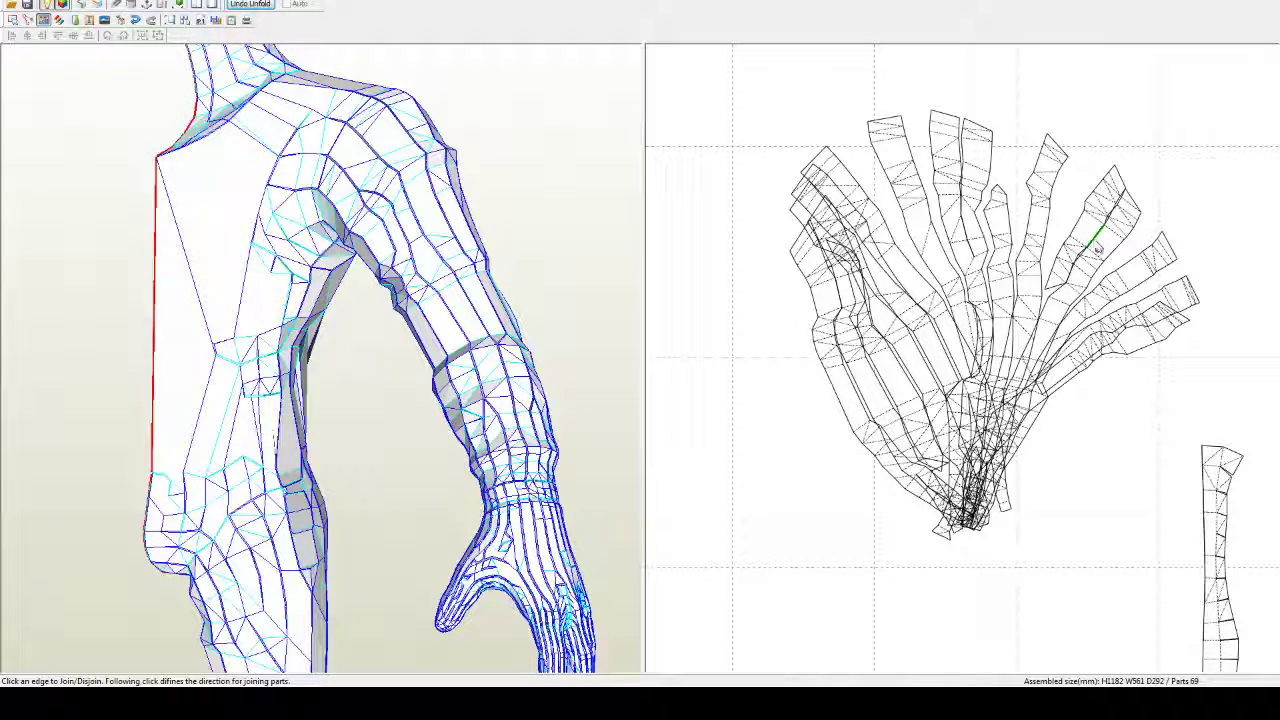
# Step: Join the remaining right-hand strips and the central strips of the fan-shaped part along the long edges of the wide middle band
pyautogui.click(1115, 258)
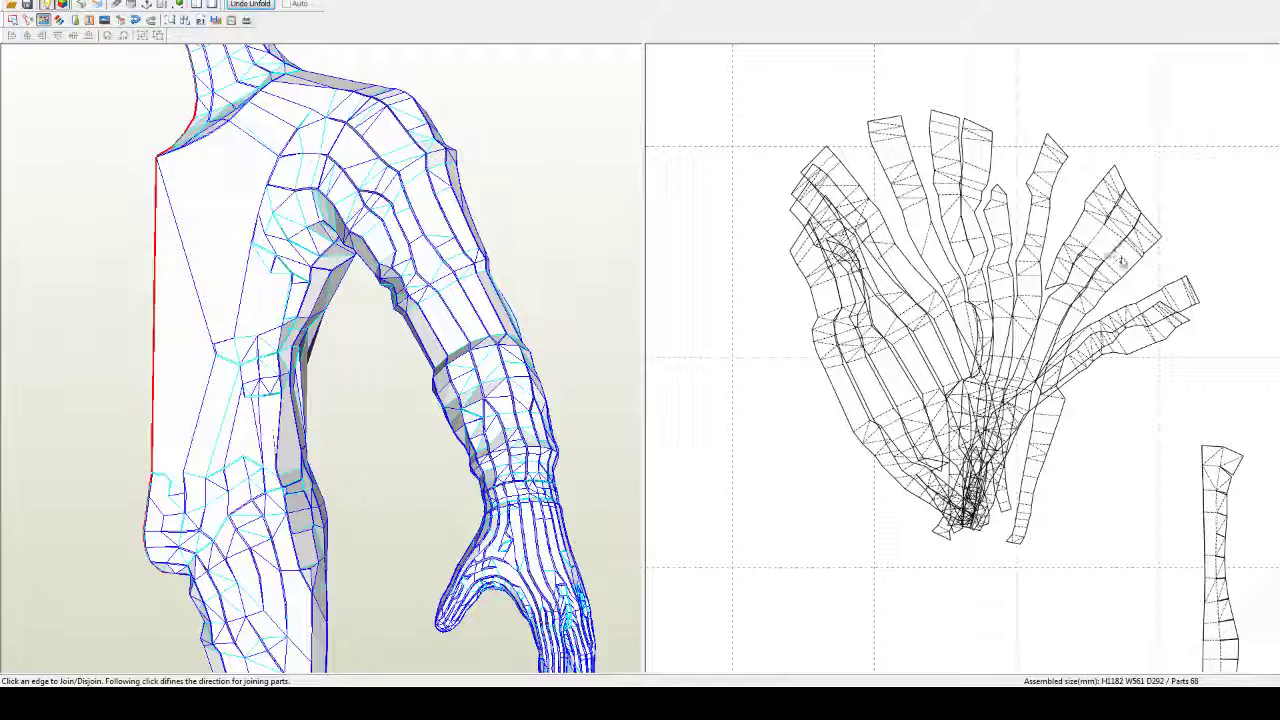
pyautogui.click(1140, 278)
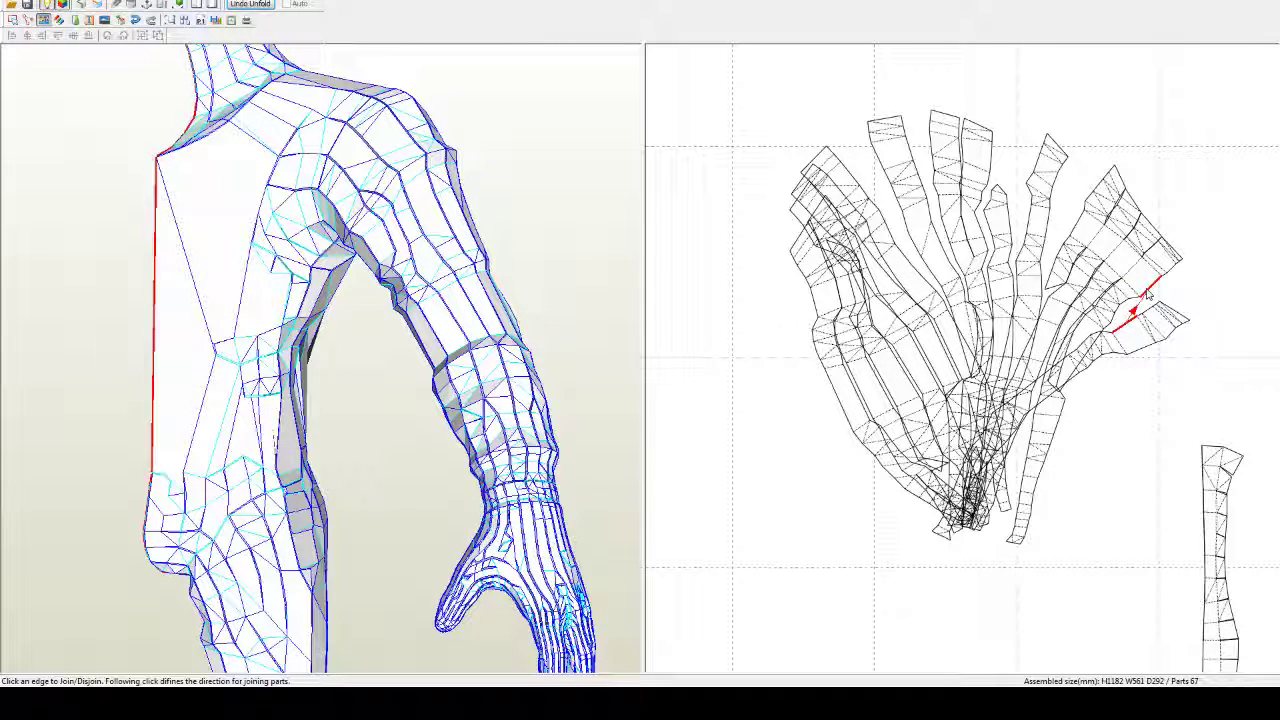
pyautogui.click(1149, 294)
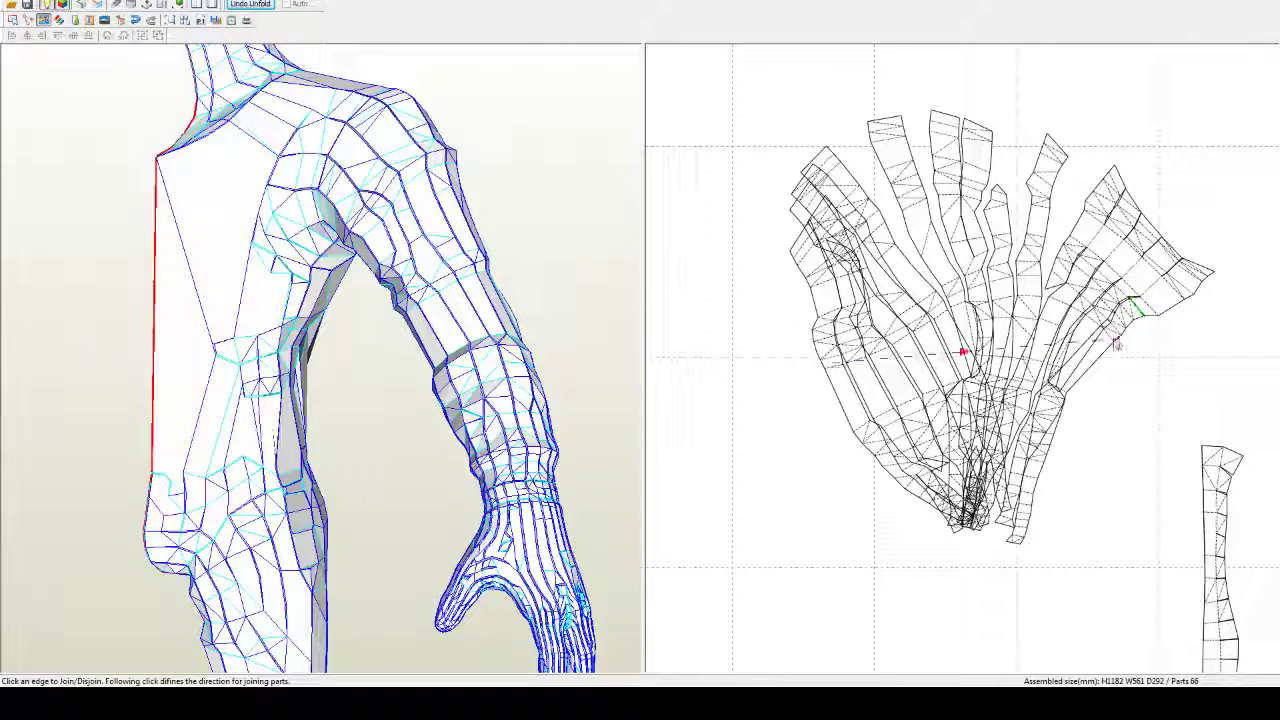
pyautogui.click(1050, 231)
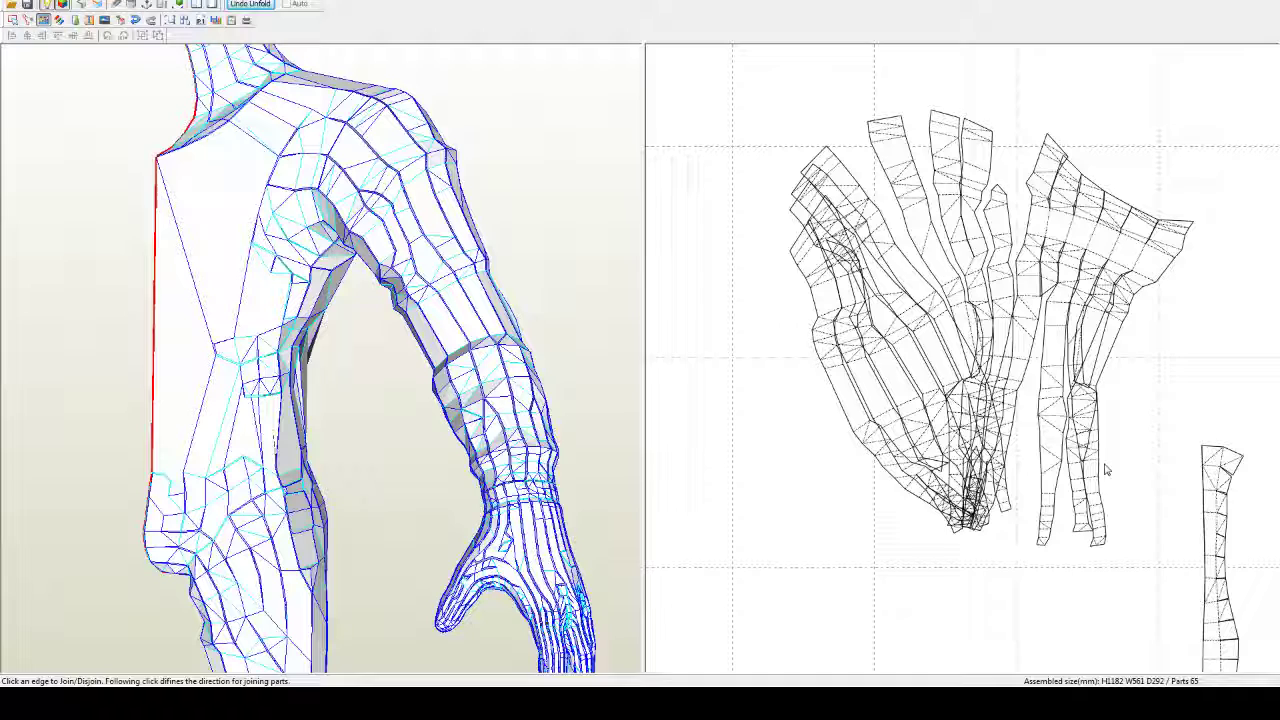
pyautogui.click(1014, 229)
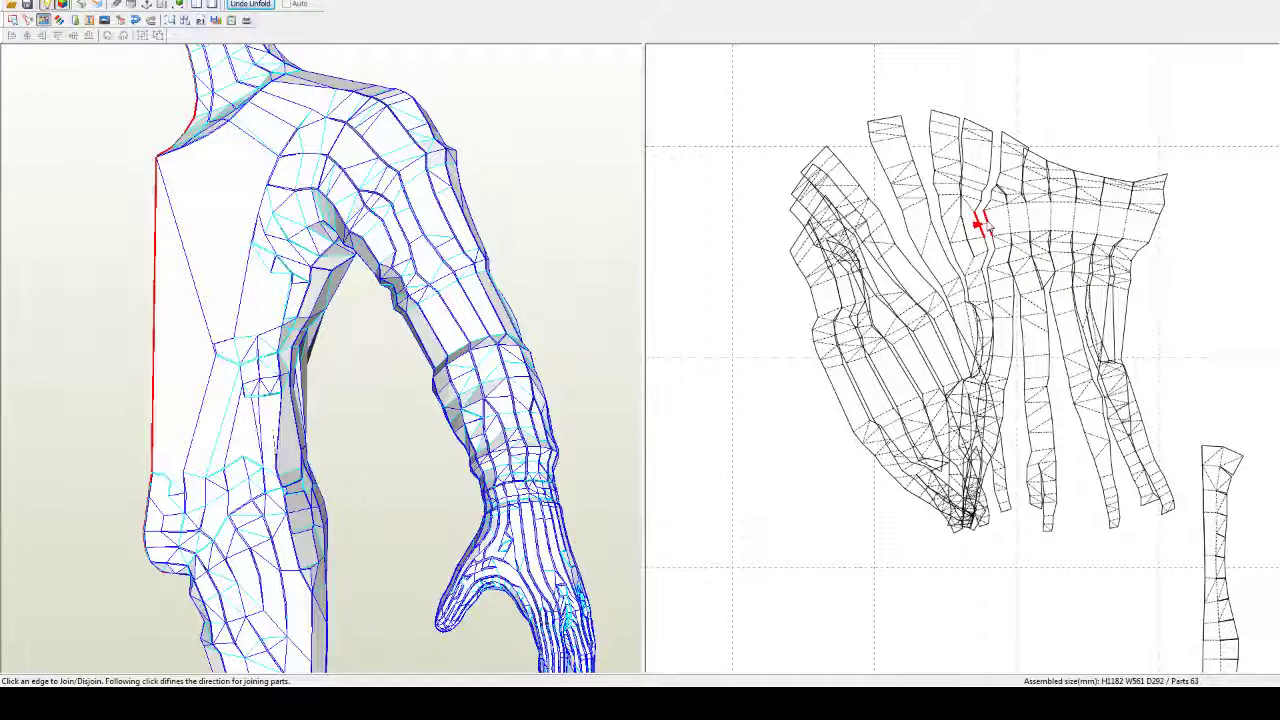
pyautogui.click(986, 228)
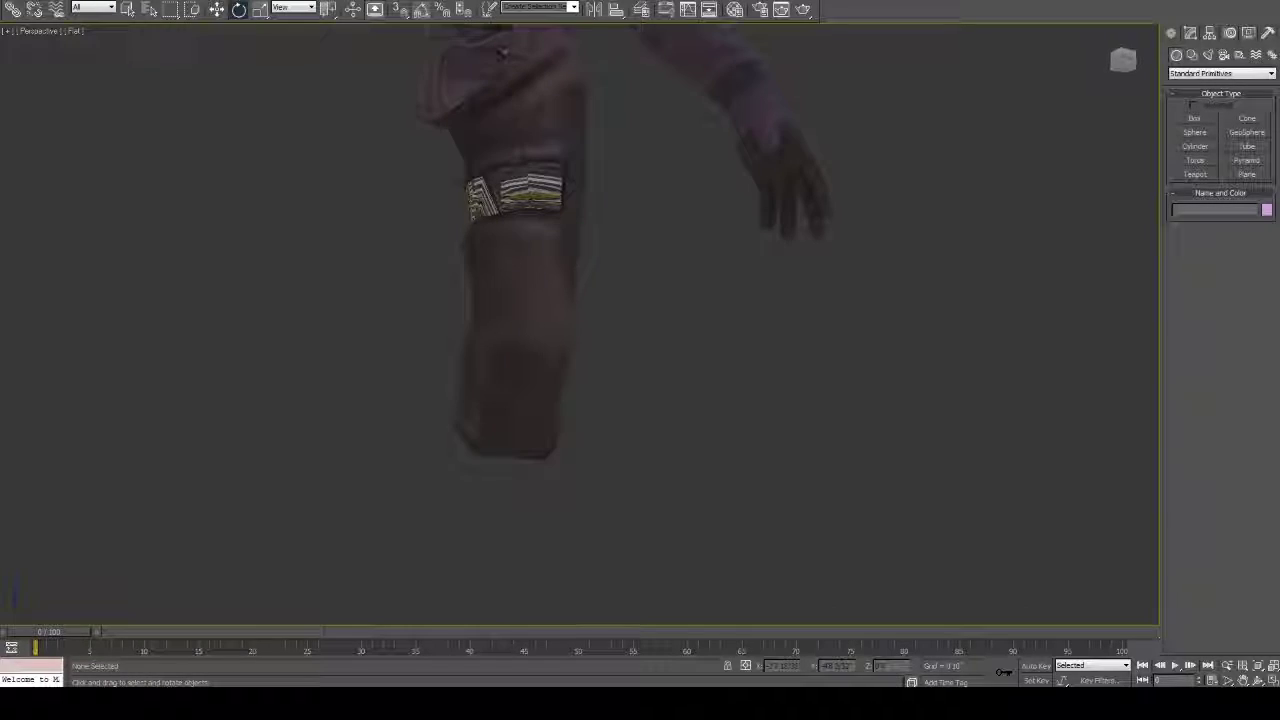
# Step: Switch to 3ds Max and examine the textured arm and torso of the character model
pyautogui.moveTo(828, 50); pyautogui.dragTo(705, 432, button='middle')
pyautogui.rightClick(828, 402)
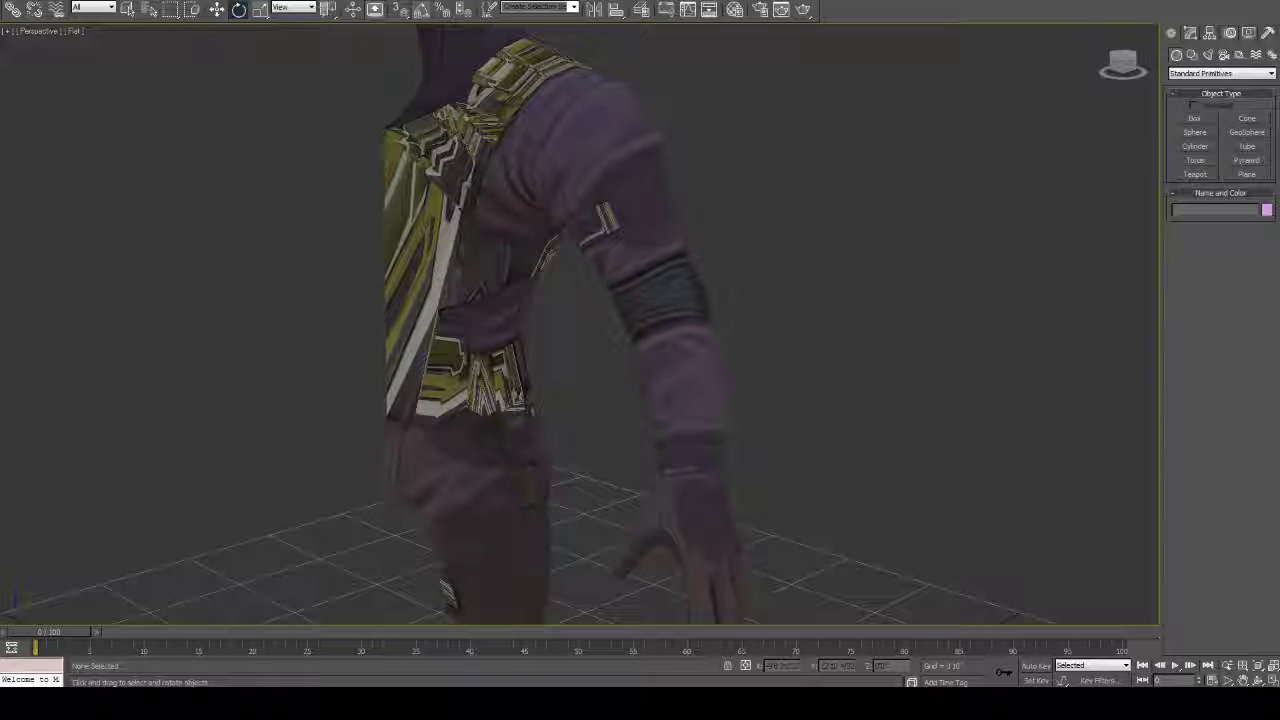
pyautogui.keyDown('alt'); pyautogui.moveTo(640, 330); pyautogui.dragTo(612, 352, button='middle'); pyautogui.keyUp('alt')
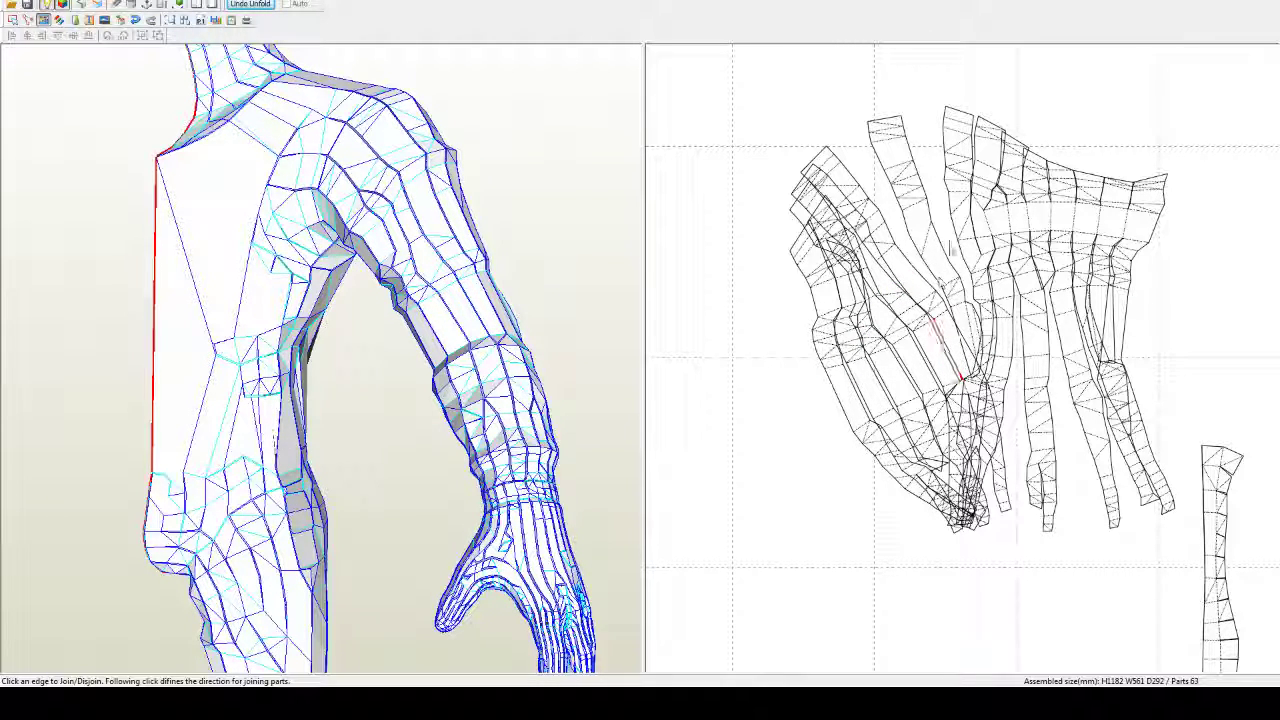
# Step: Switch back to Pepakura Designer and join the left-hand strips of the fan-shaped part to the band, one after another out to the outermost strip
pyautogui.click(932, 232)
pyautogui.click(918, 245)
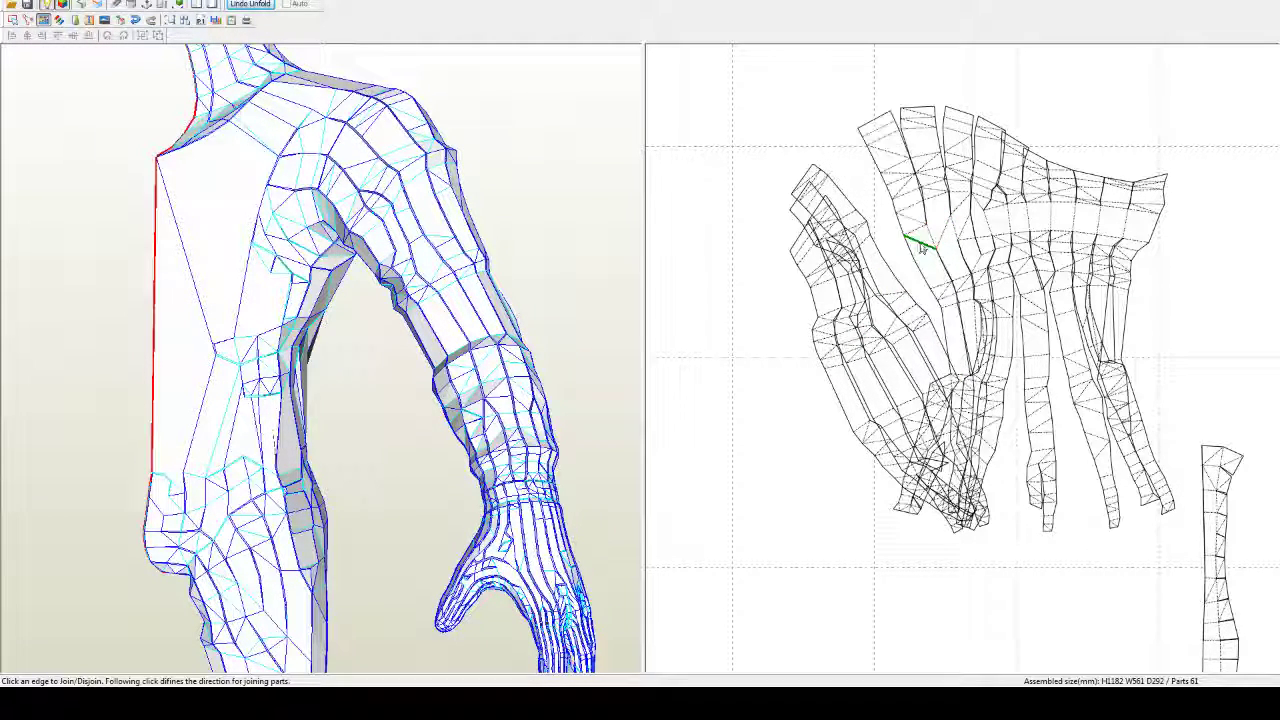
pyautogui.click(891, 257)
pyautogui.click(884, 263)
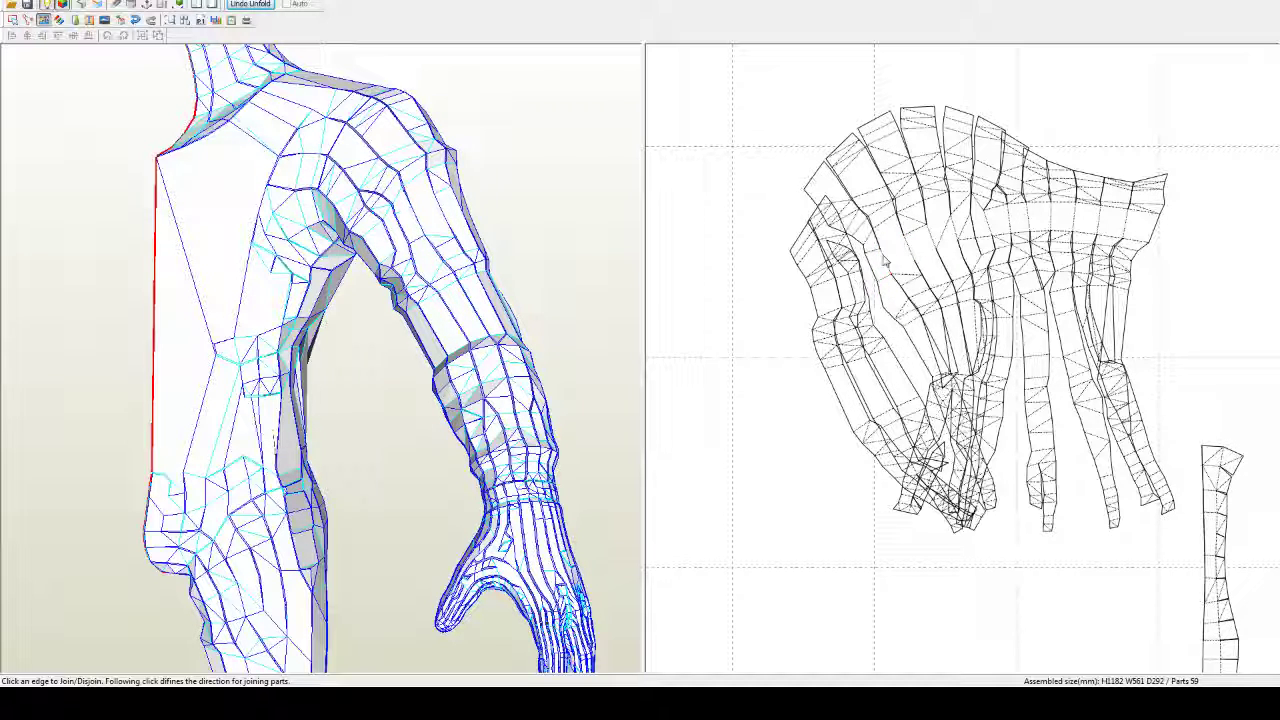
pyautogui.click(852, 272)
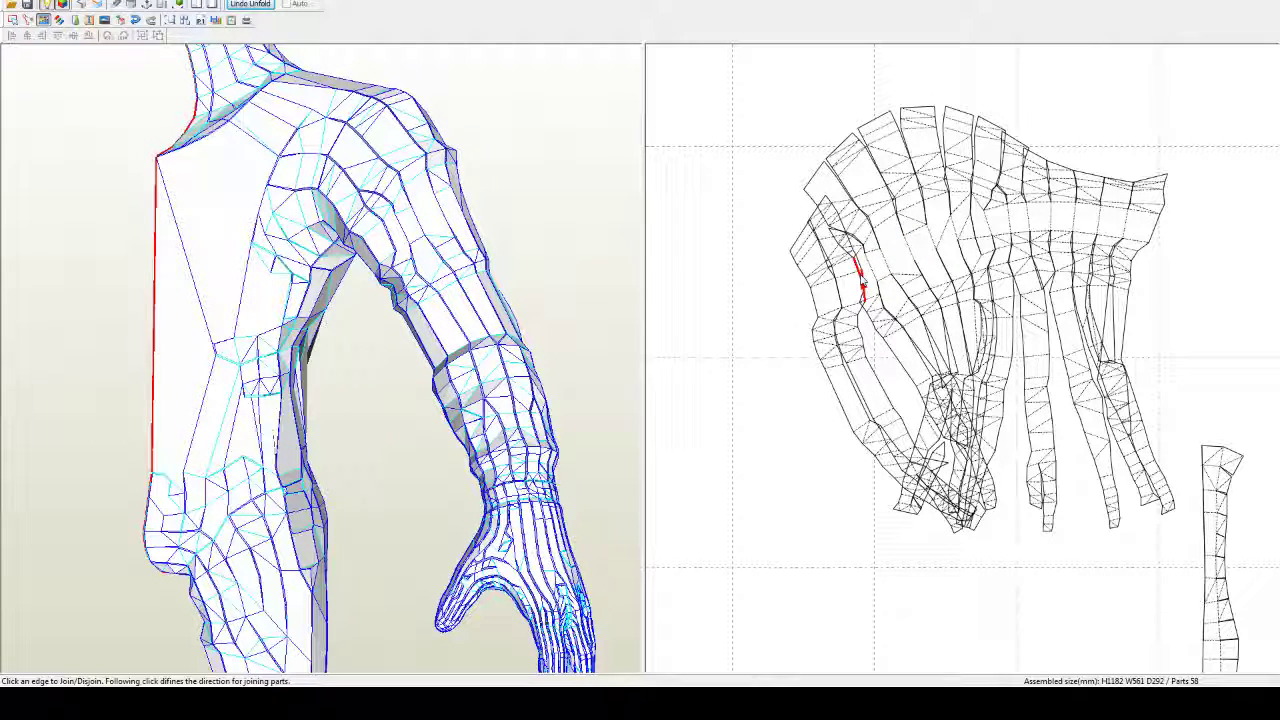
pyautogui.click(860, 283)
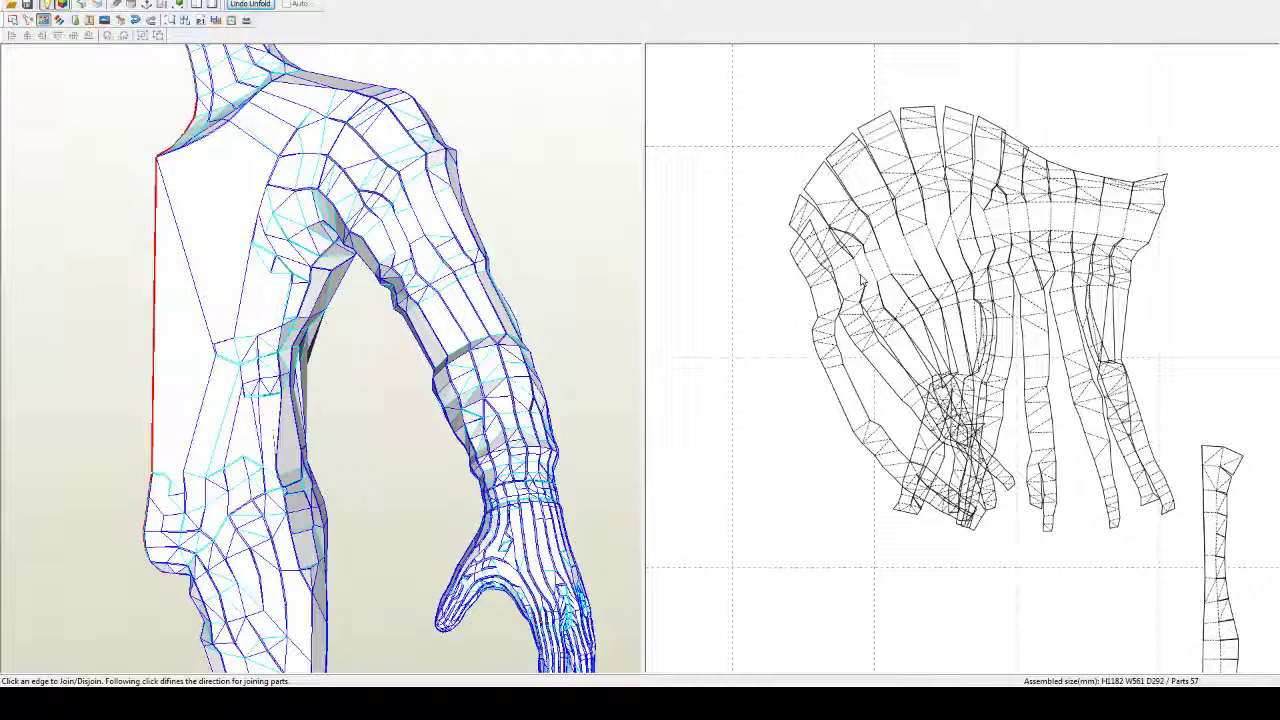
pyautogui.click(840, 296)
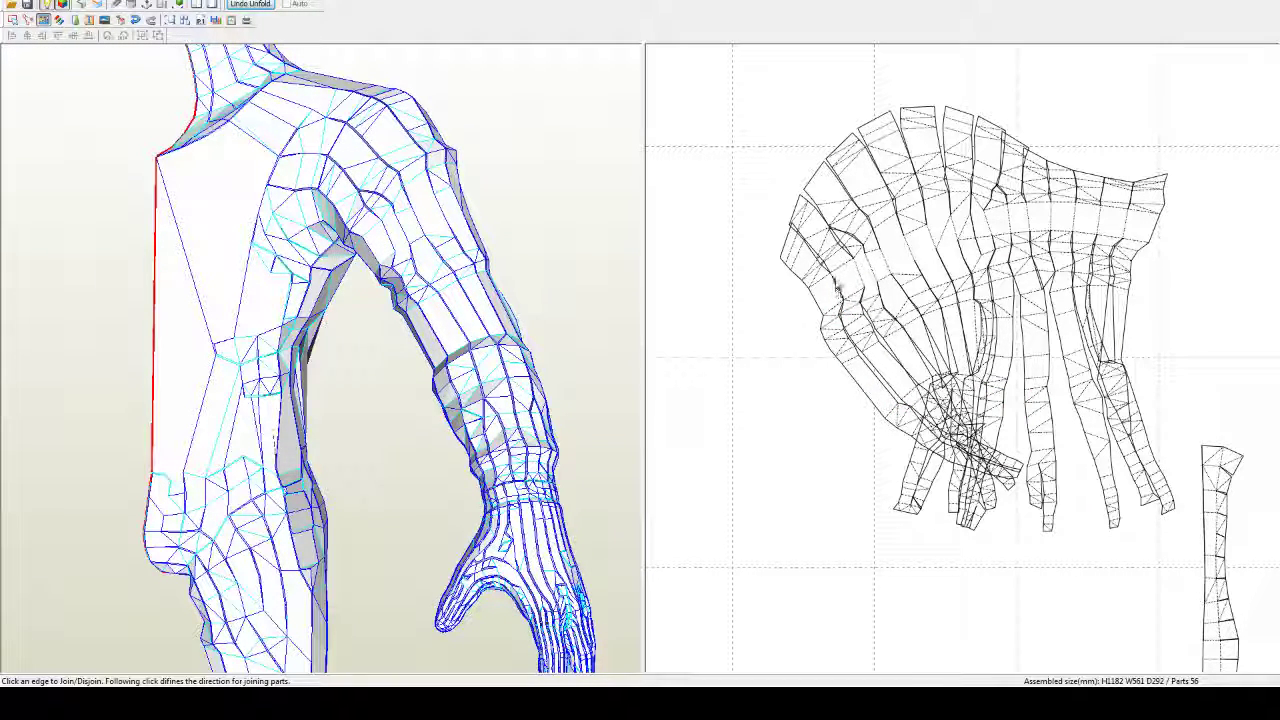
# Step: Disjoin the outermost left strip and rejoin it to its neighbour along an edge nearer its upper end
pyautogui.click(834, 275)
pyautogui.click(822, 270)
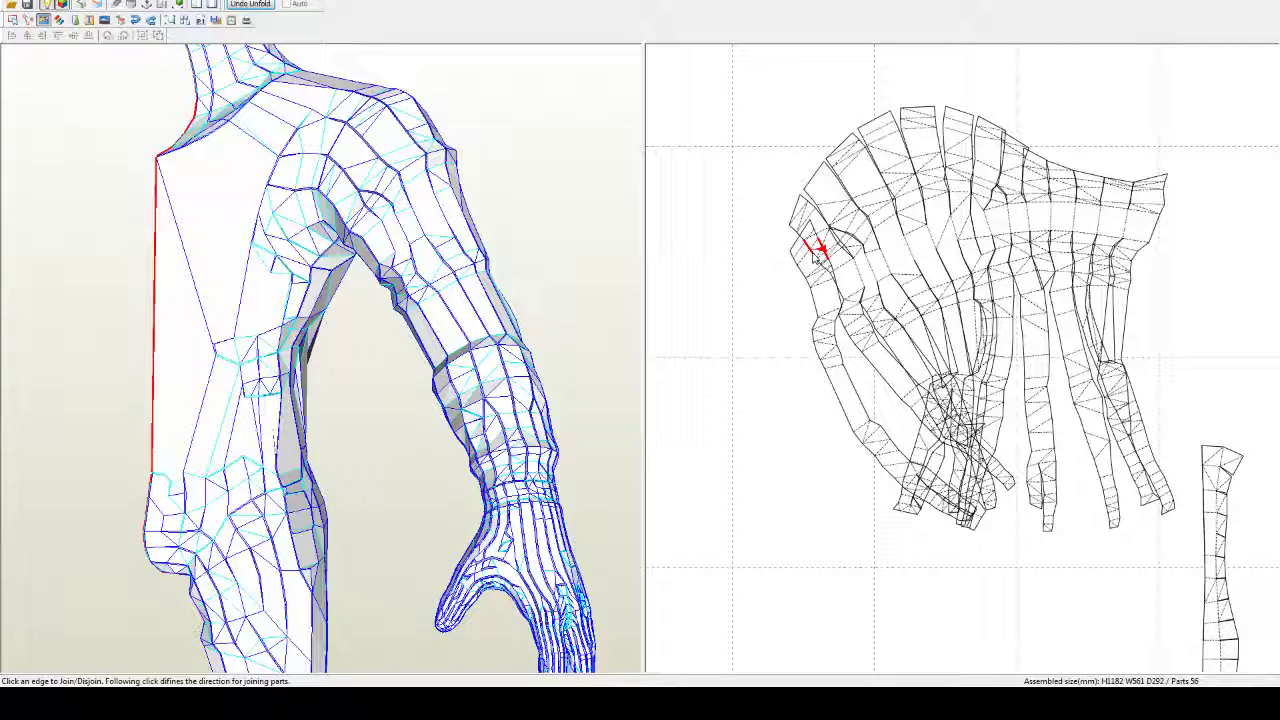
pyautogui.click(816, 259)
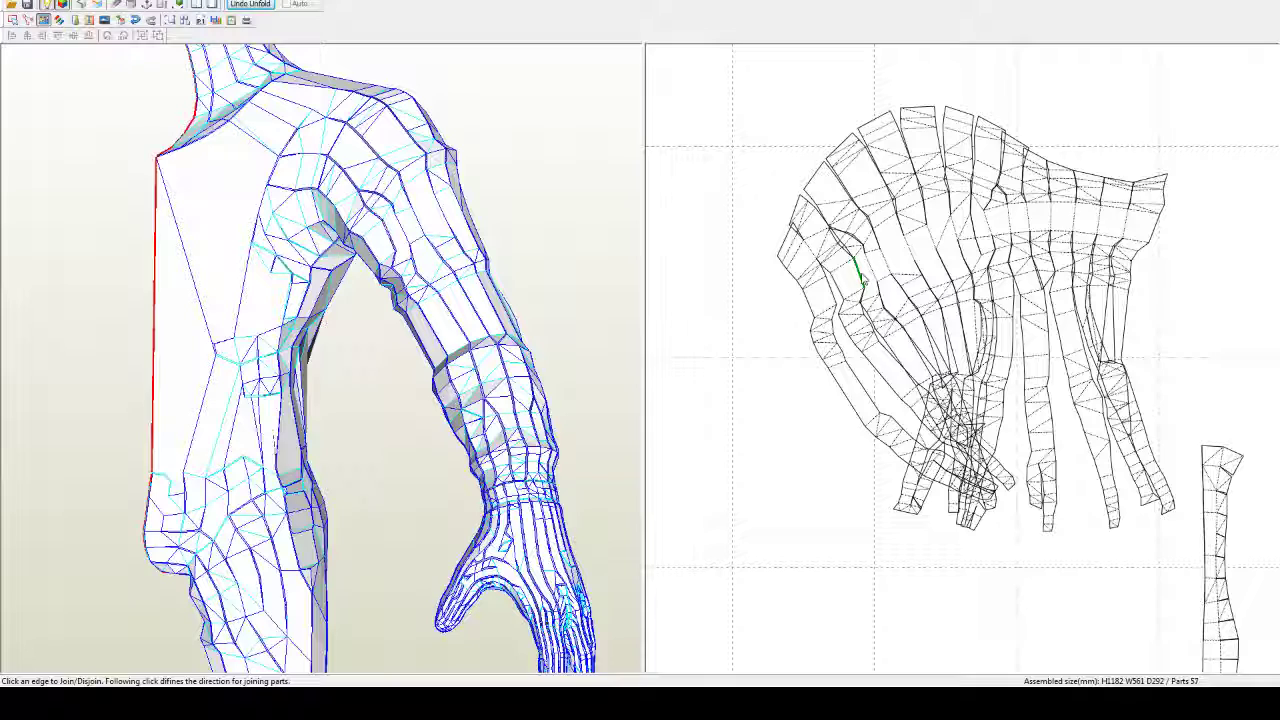
pyautogui.click(849, 277)
pyautogui.click(828, 221)
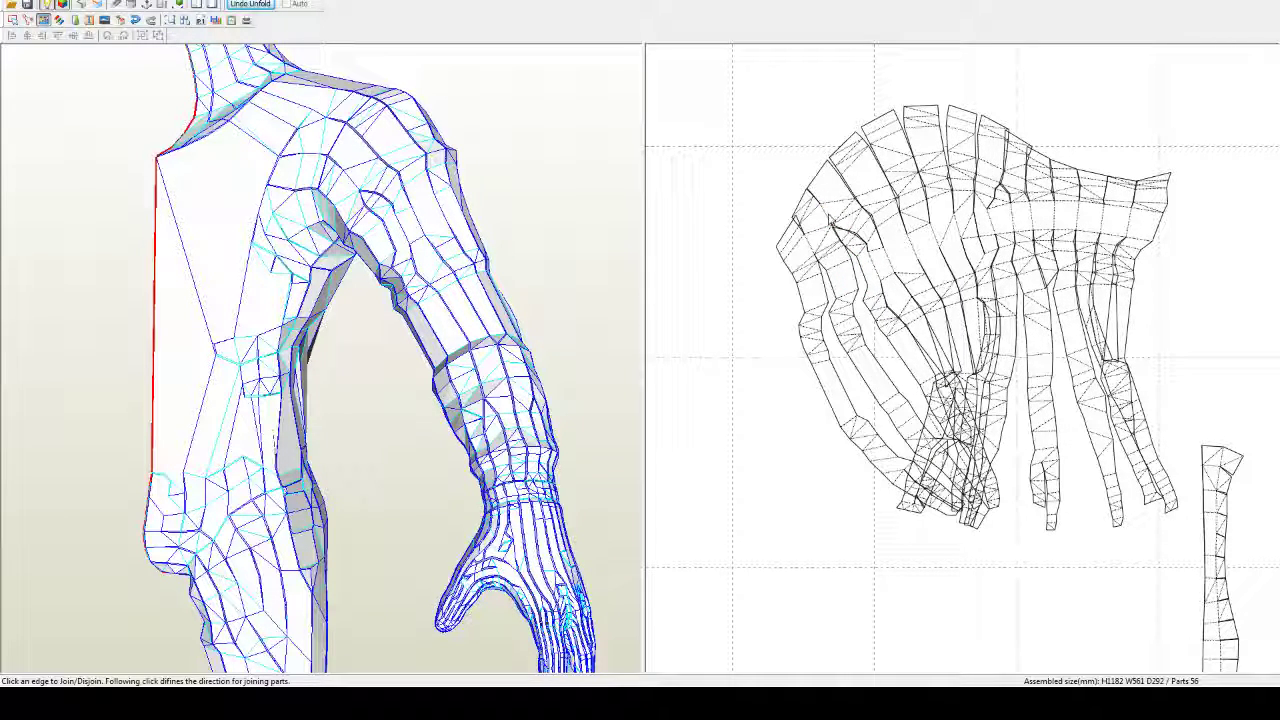
# Step: Split the outer left strips from the fan-shaped part and rejoin them along different edges to adjust their angle
pyautogui.click(887, 260)
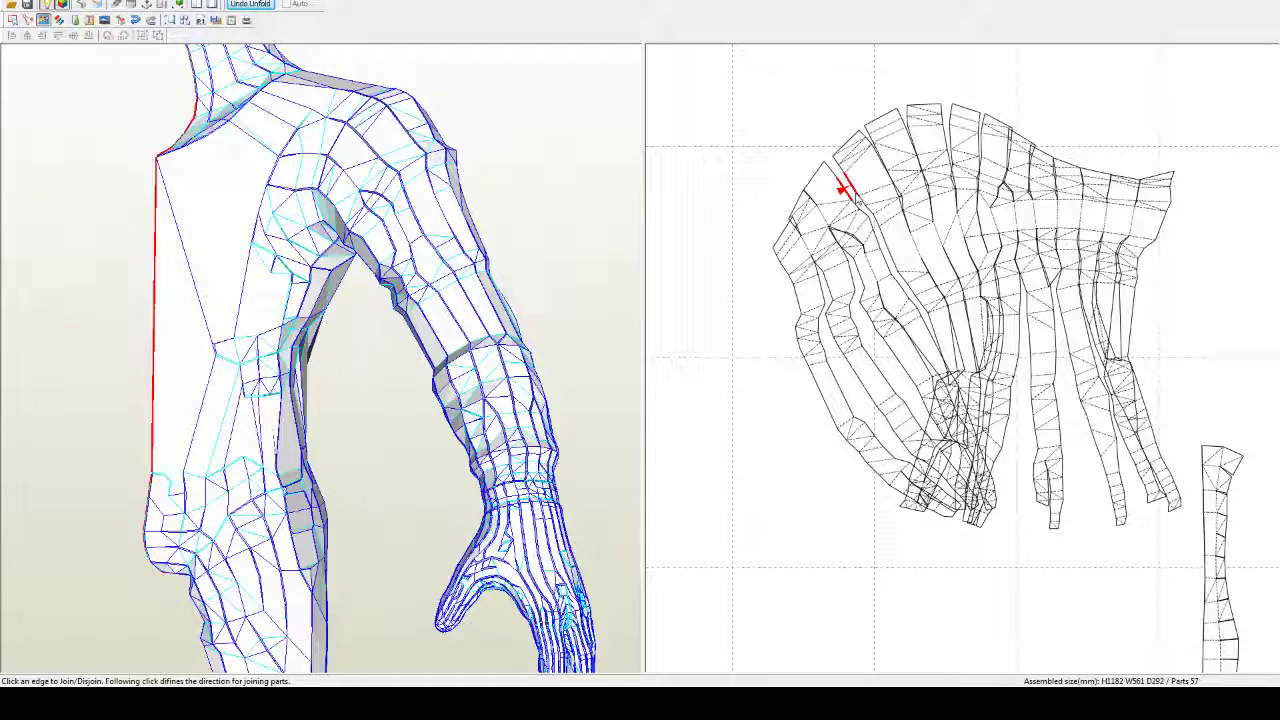
pyautogui.click(856, 204)
pyautogui.click(856, 196)
pyautogui.click(934, 332)
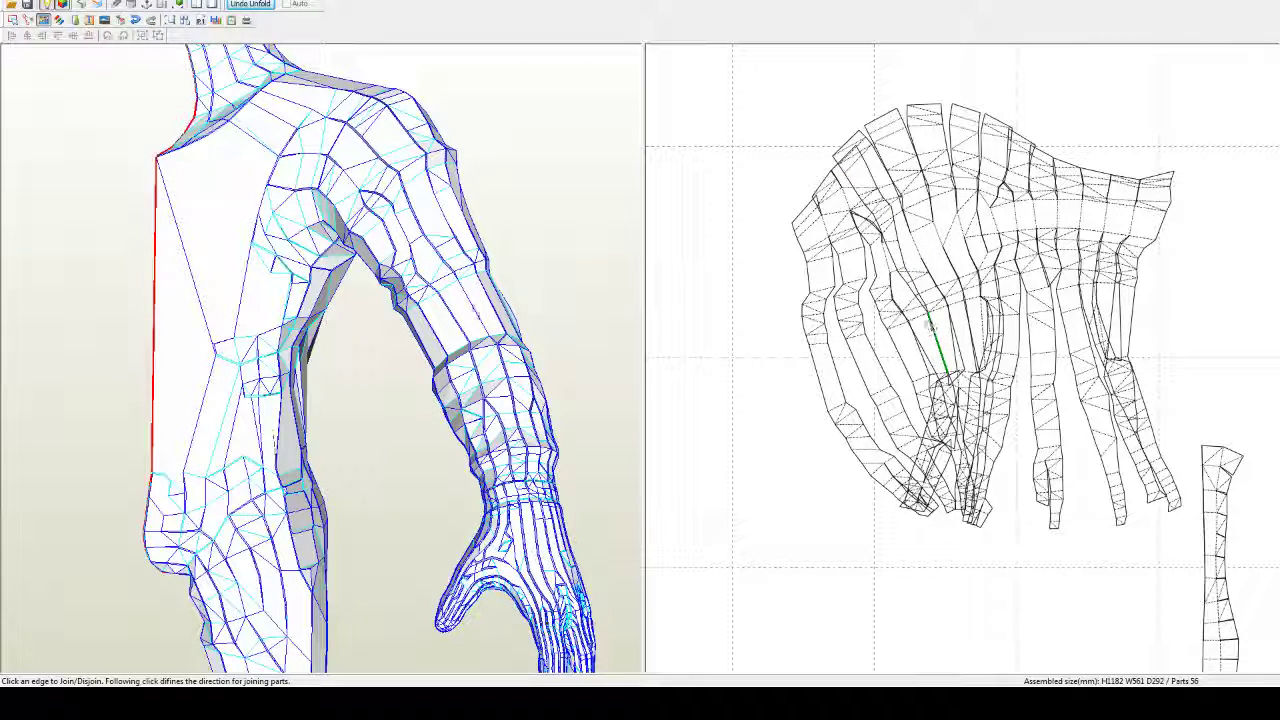
pyautogui.click(924, 312)
pyautogui.click(913, 303)
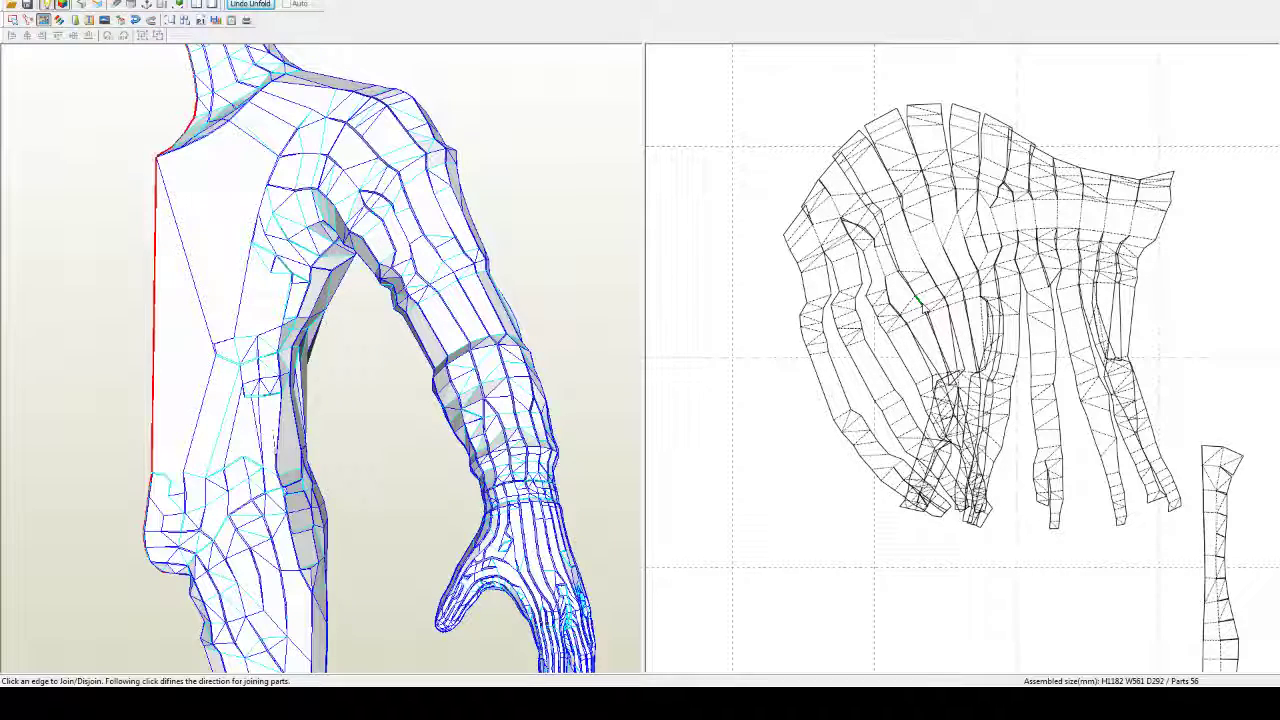
# Step: Try several edges for joining the outer left strips to the rest of the part, and settle on the edge near the upper end
pyautogui.click(919, 254)
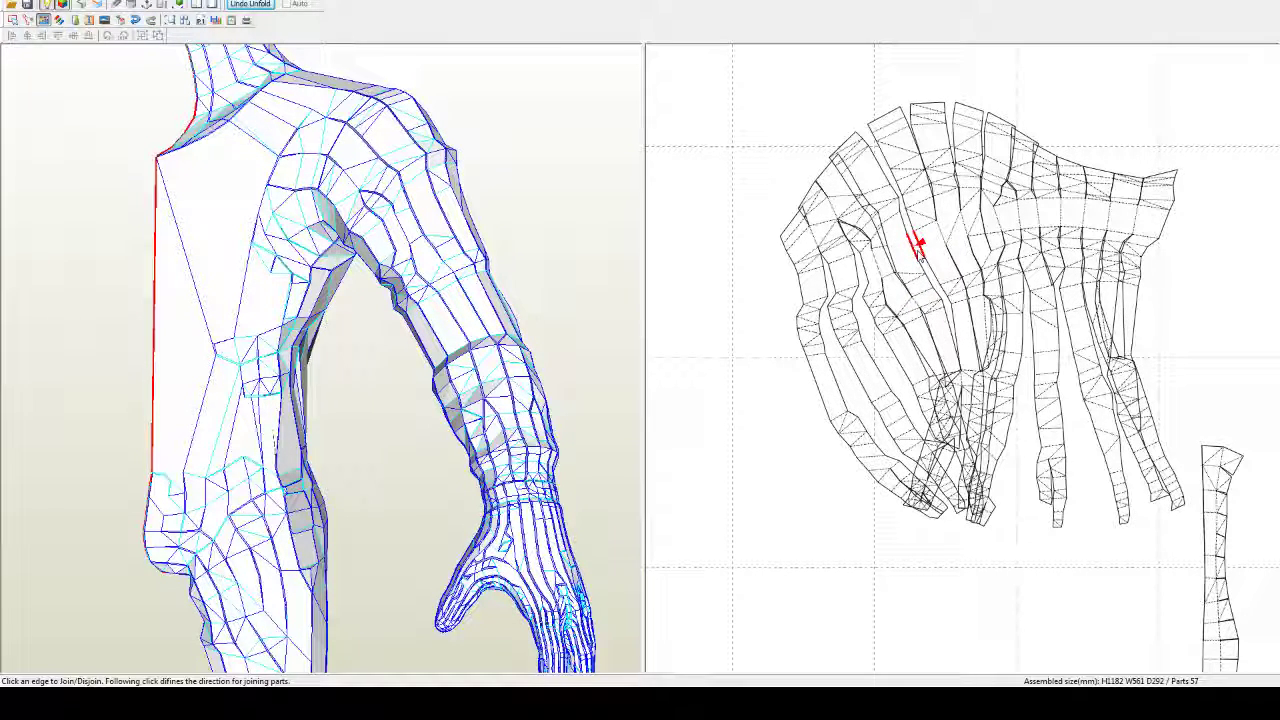
pyautogui.click(900, 197)
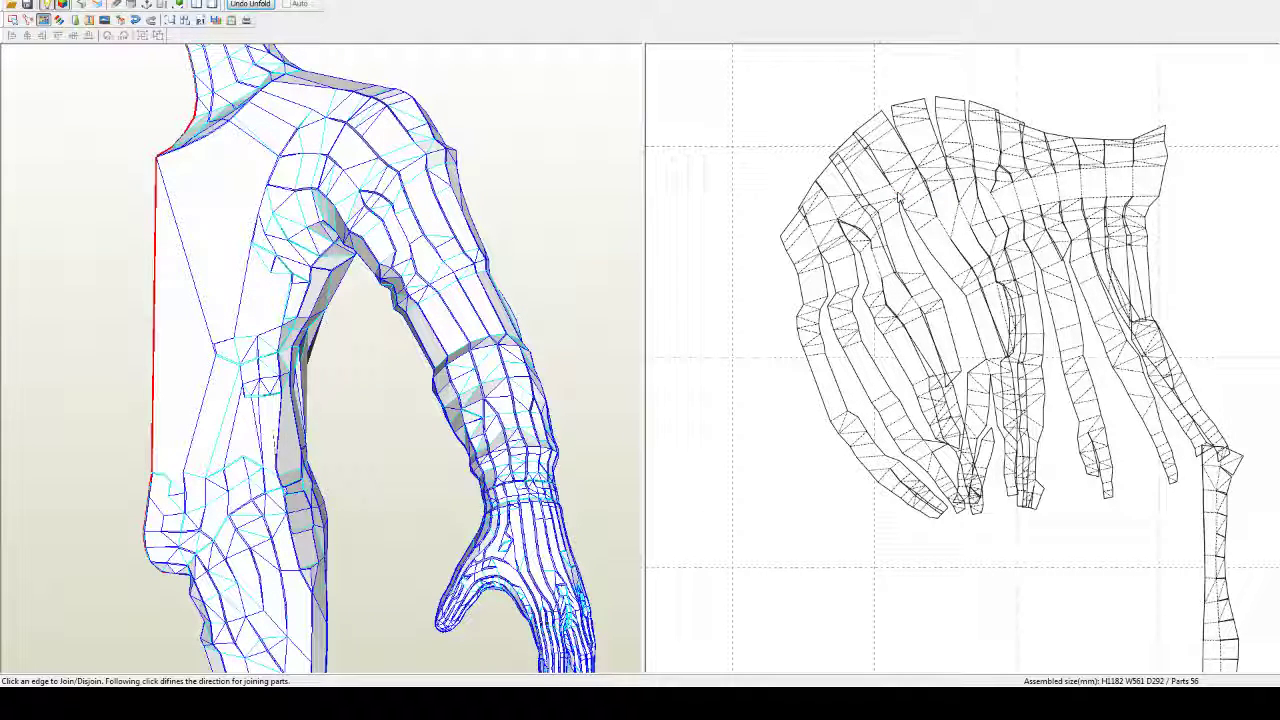
pyautogui.click(899, 194)
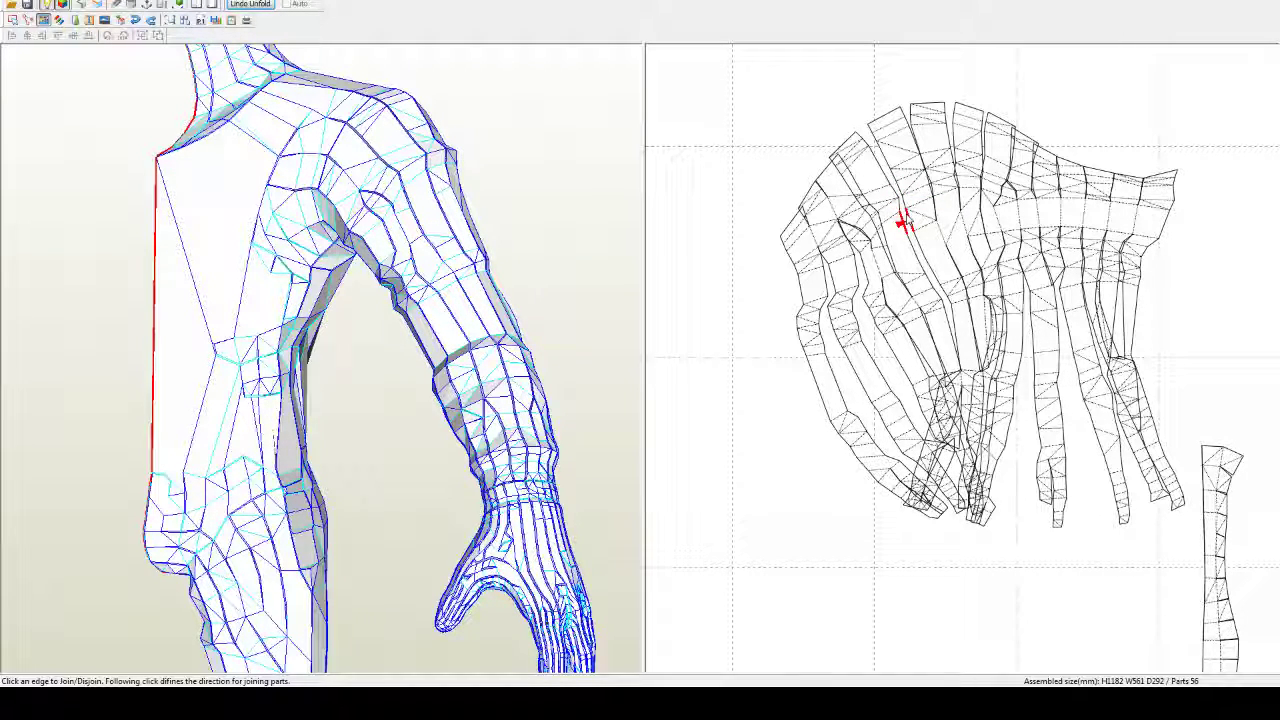
pyautogui.click(903, 221)
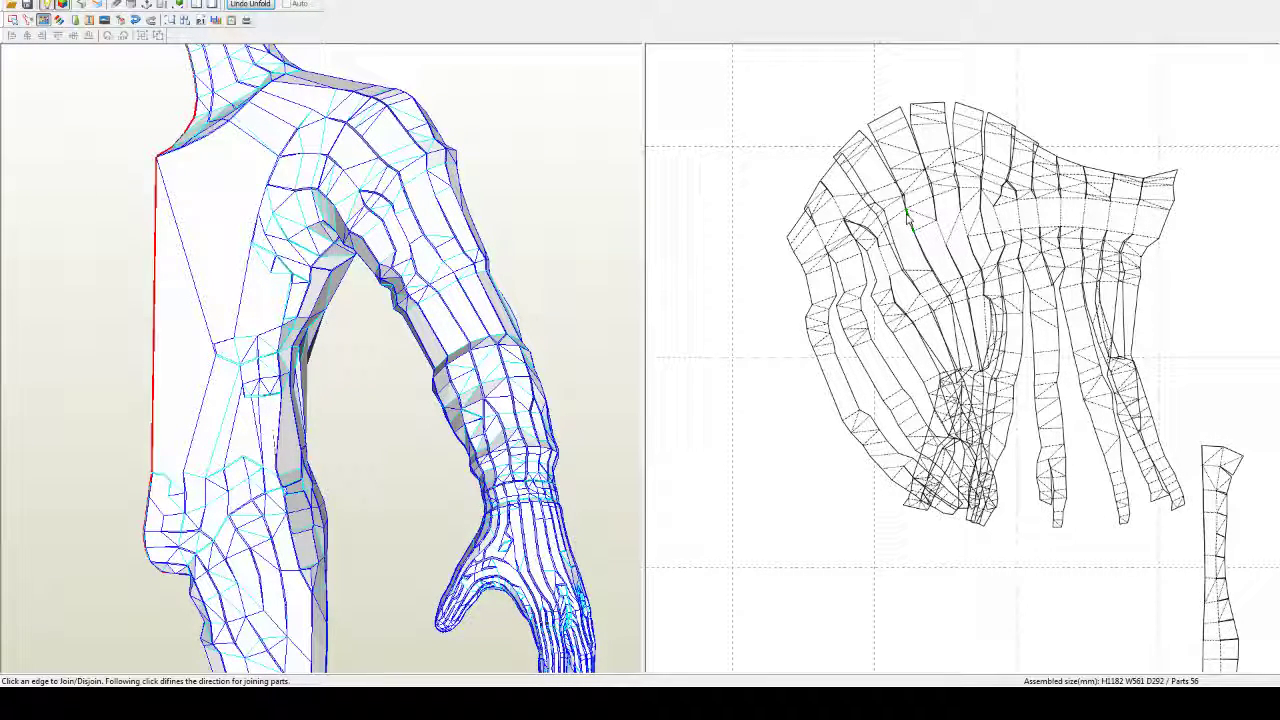
pyautogui.click(910, 247)
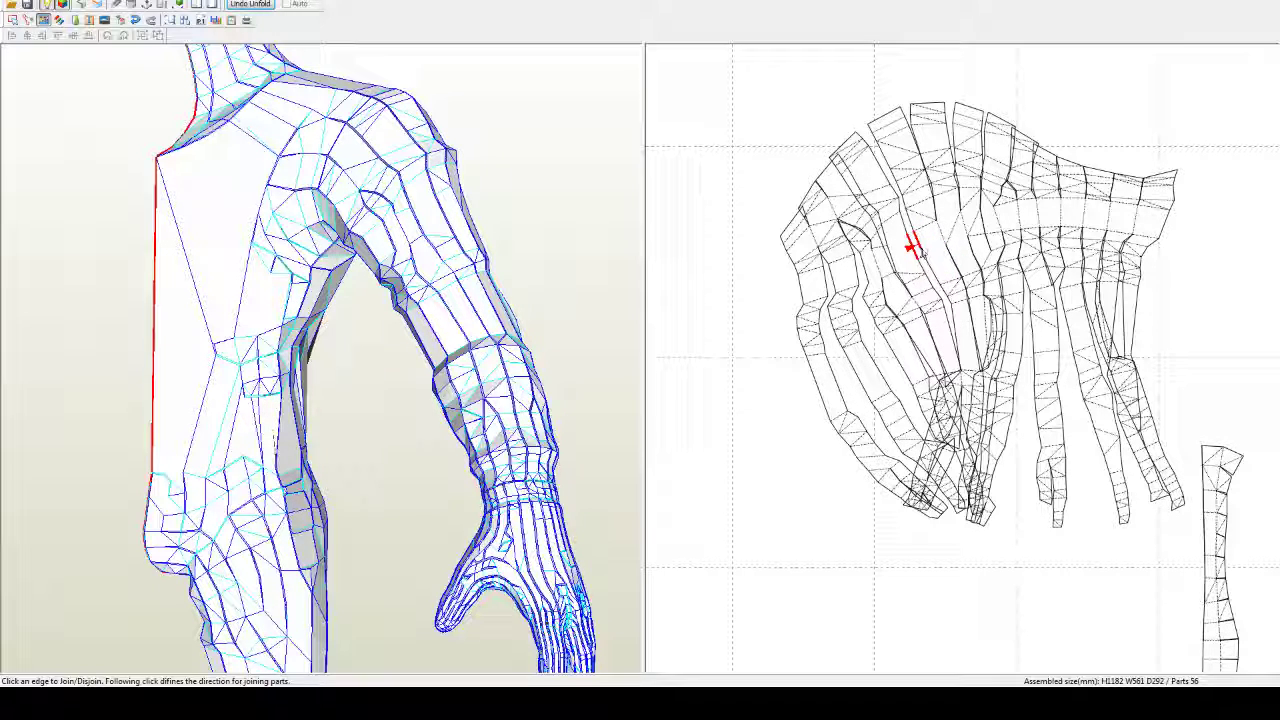
pyautogui.click(897, 190)
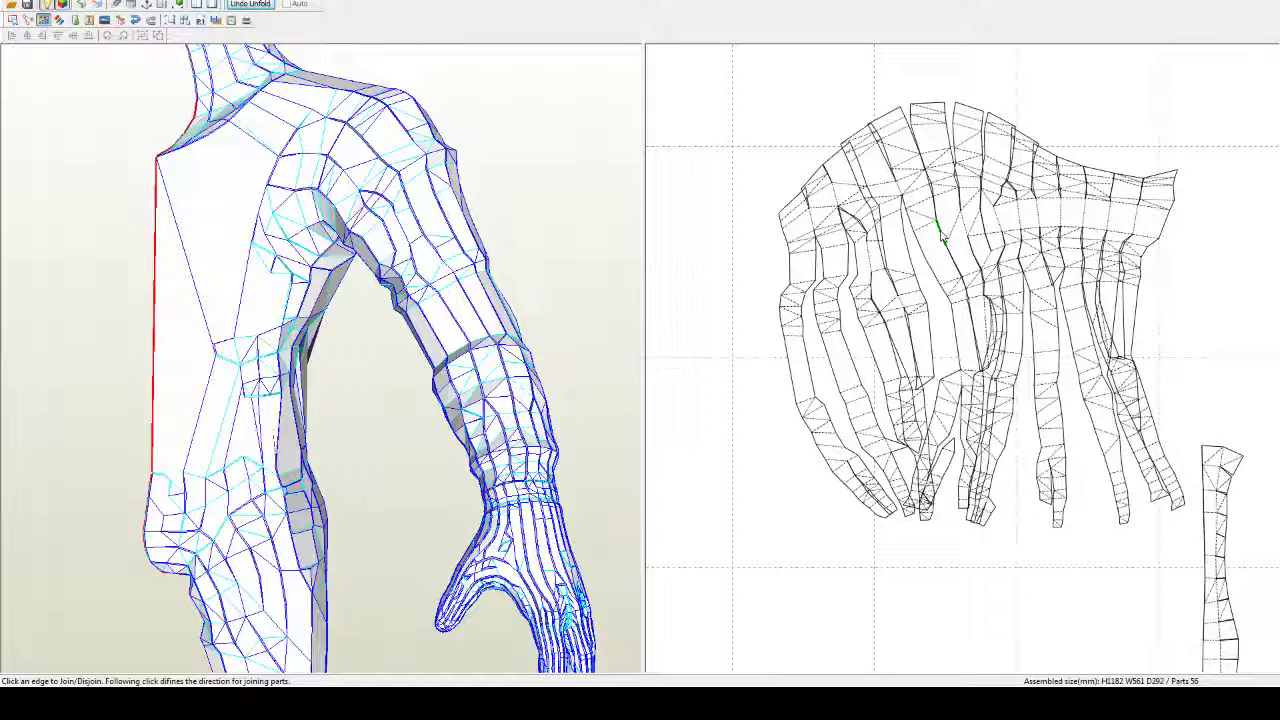
# Step: Rework the joints beside the central strips, and join the loose lower pieces end to end along their short edges below the left-centre strips
pyautogui.click(944, 239)
pyautogui.click(1002, 362)
pyautogui.moveTo(963, 359); pyautogui.dragTo(943, 355, button='middle')
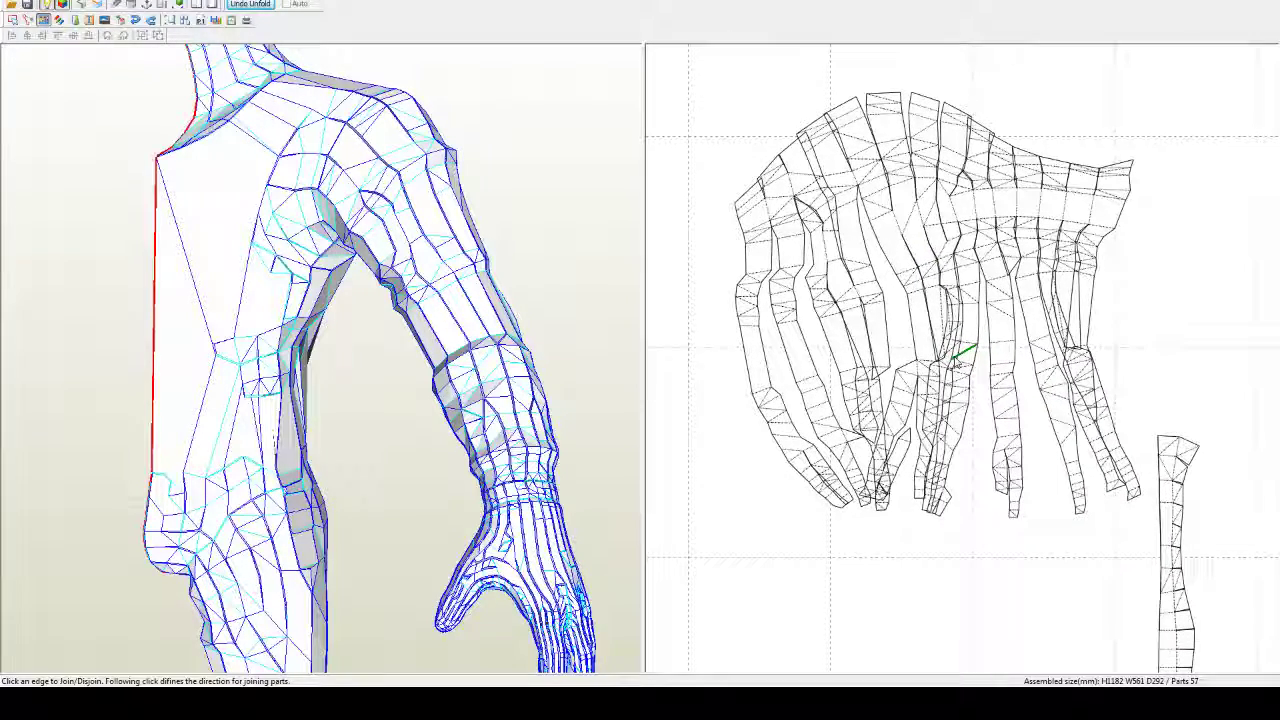
pyautogui.scroll(1, 935, 359)
pyautogui.click(889, 384)
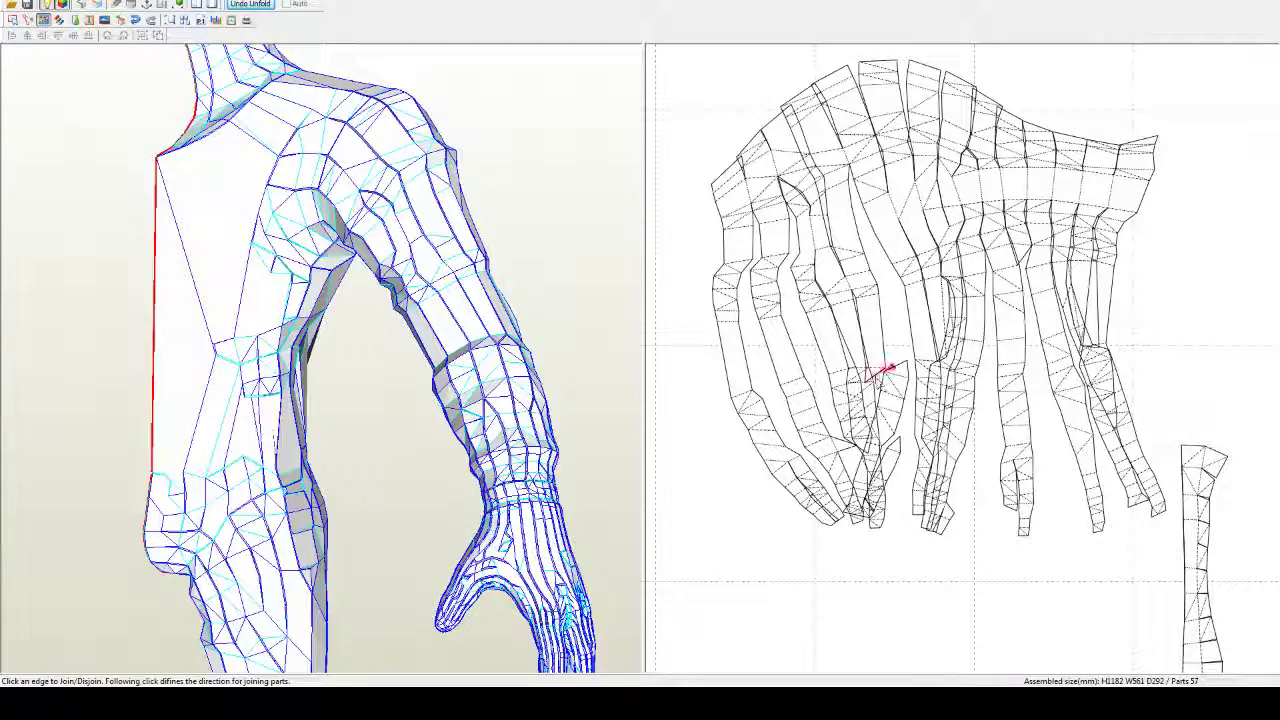
pyautogui.click(884, 371)
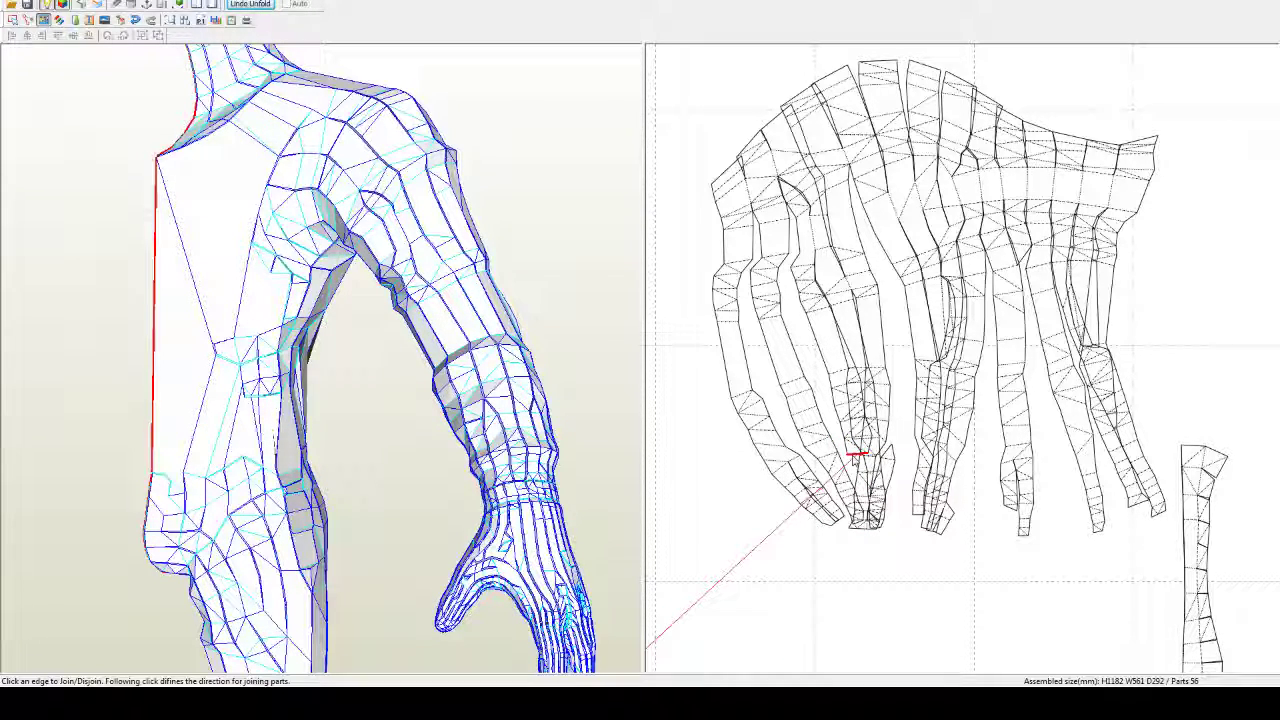
pyautogui.click(854, 455)
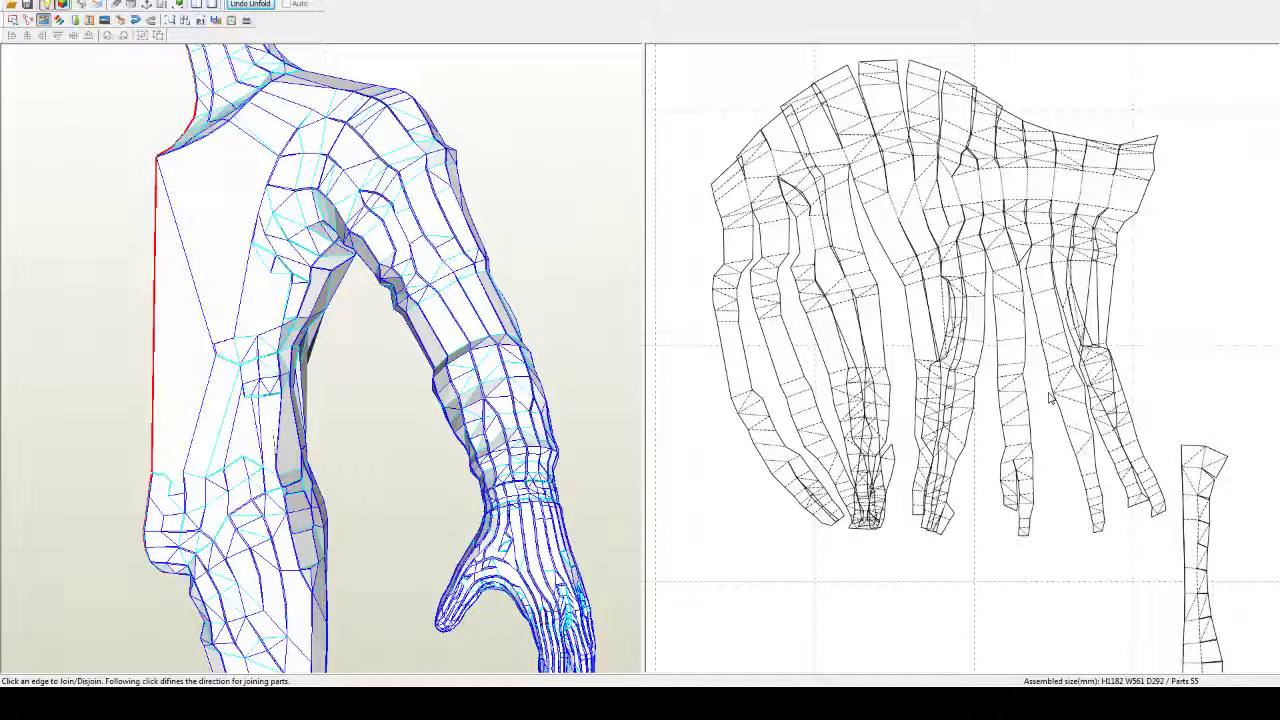
# Step: Disjoin the small piece at the lower end of the right-centre strip and rejoin it along the adjacent edge
pyautogui.click(1012, 515)
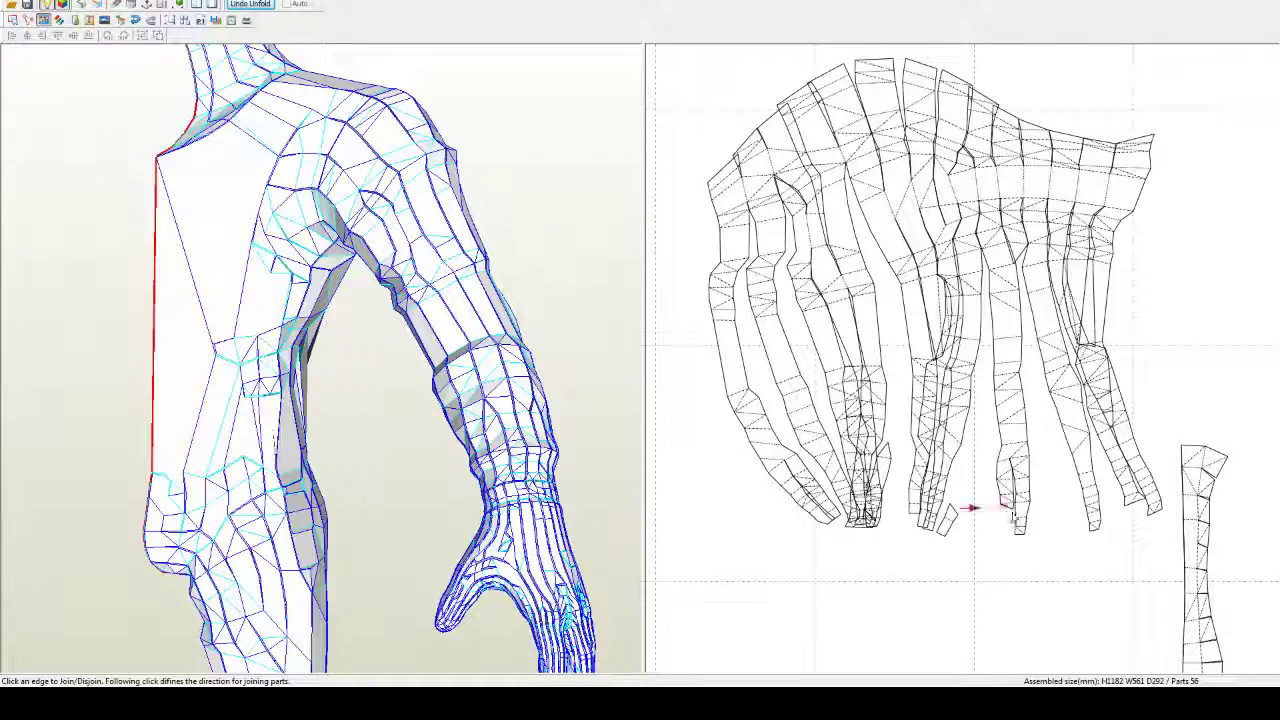
pyautogui.click(1008, 512)
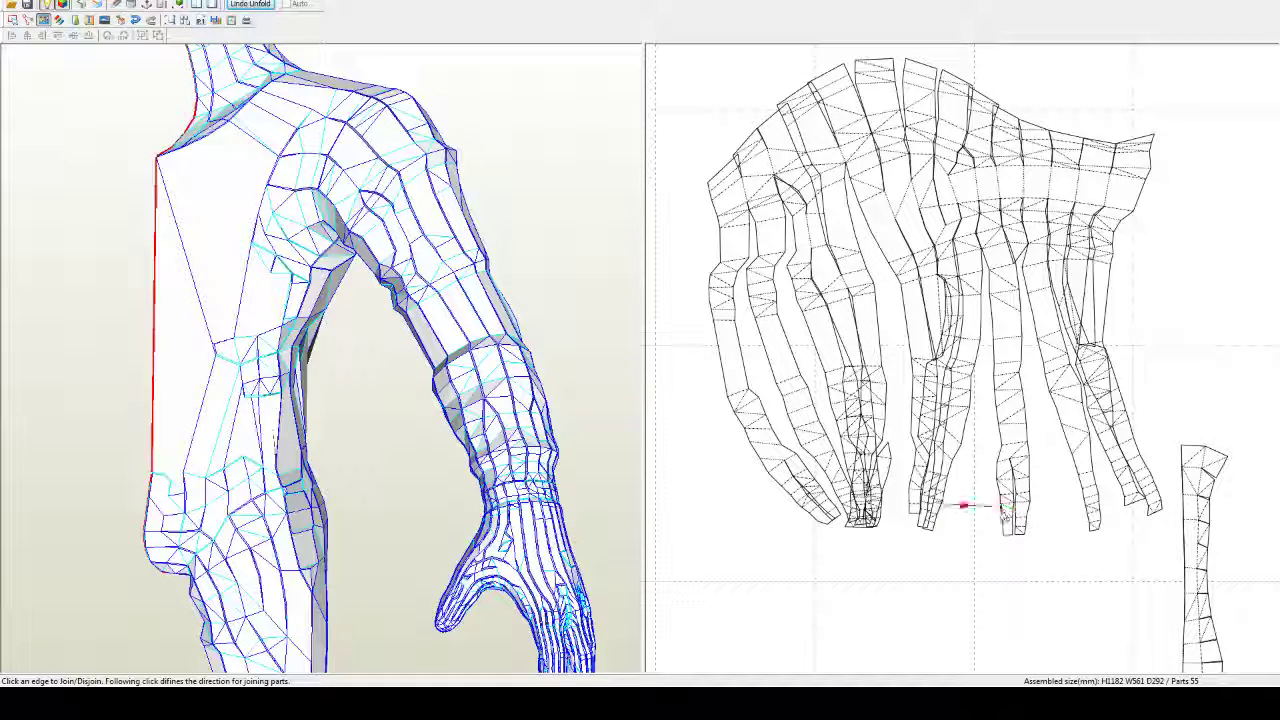
# Step: Try joining the loose small pieces at the lower end of the outermost right strip, and undo those joins
pyautogui.click(1135, 498)
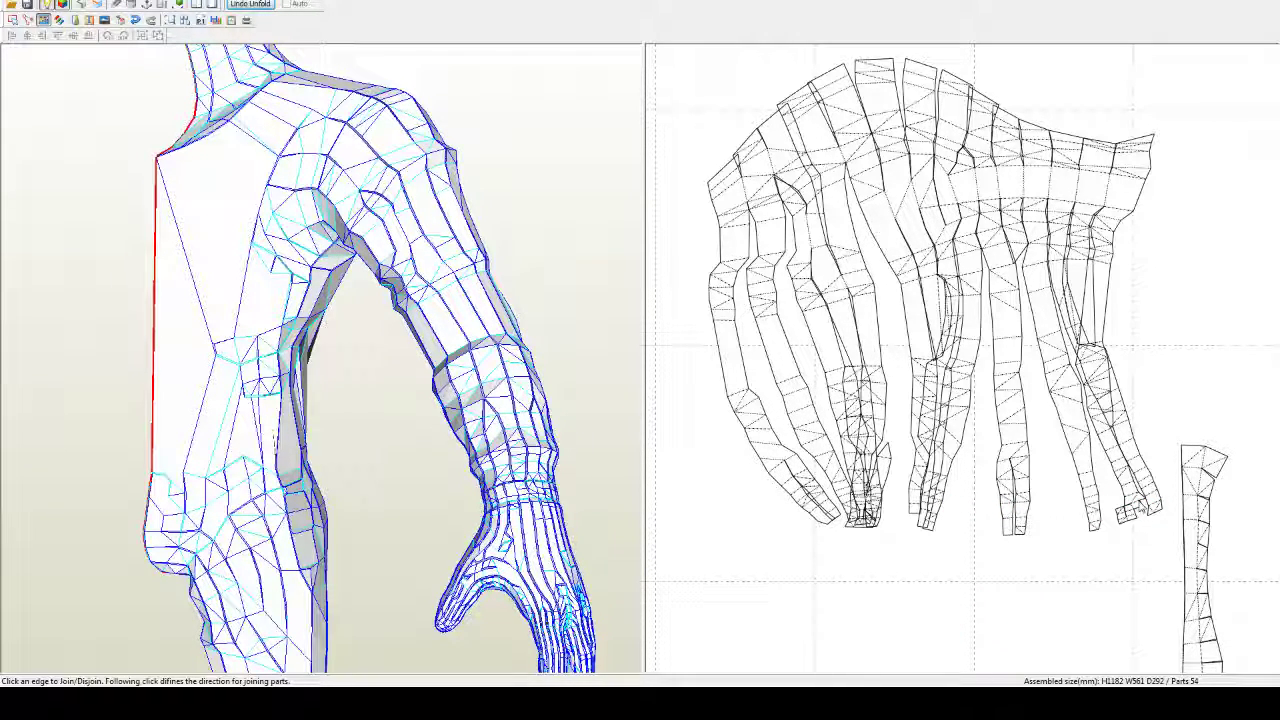
pyautogui.click(1128, 520)
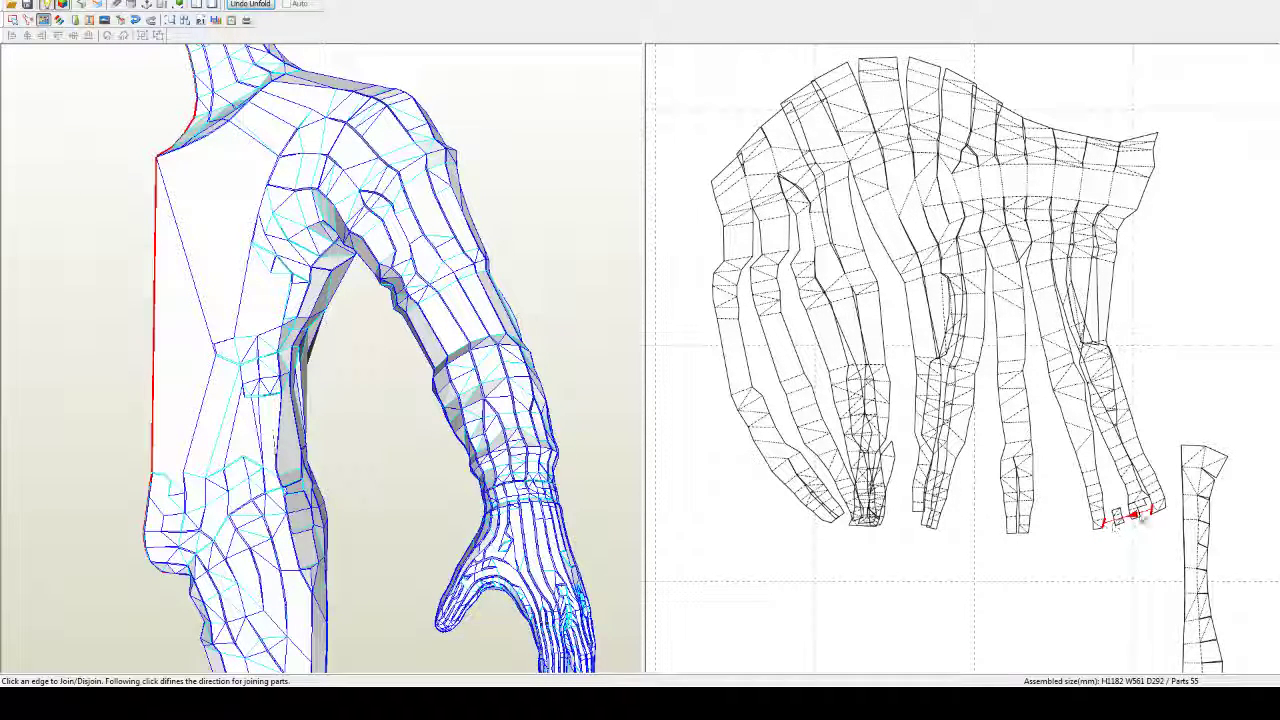
pyautogui.click(1150, 512)
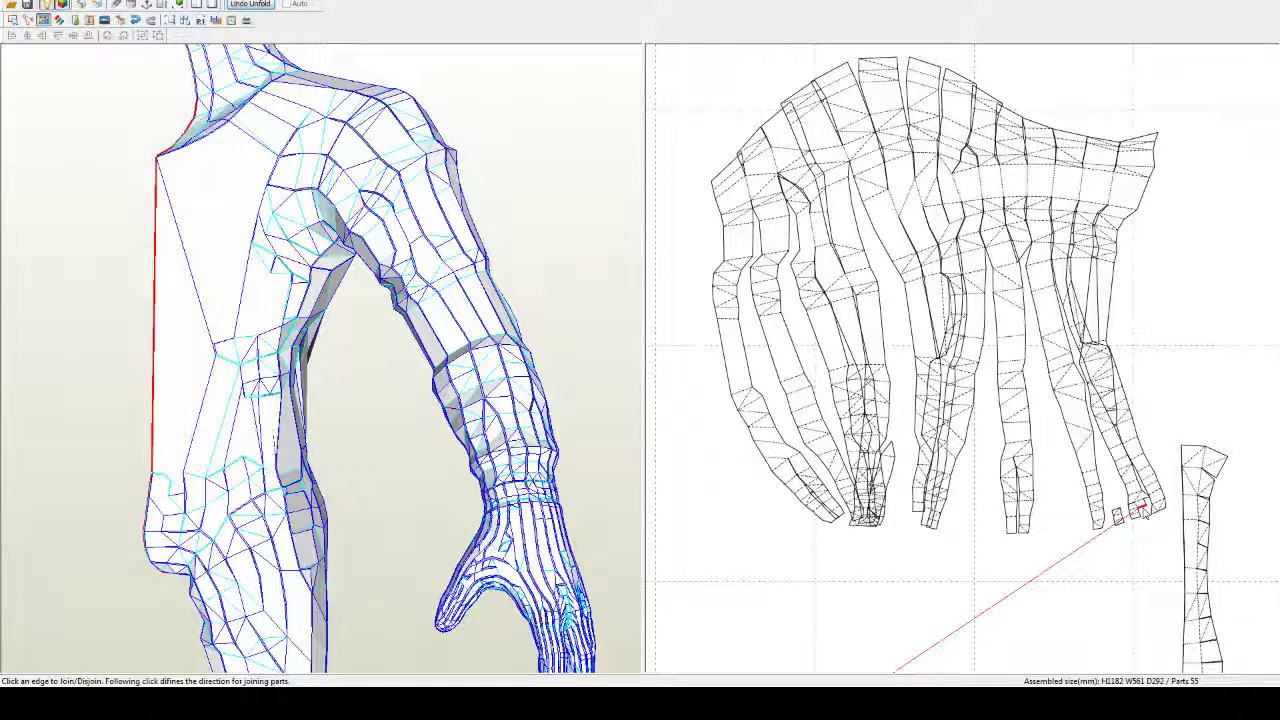
pyautogui.click(1145, 512)
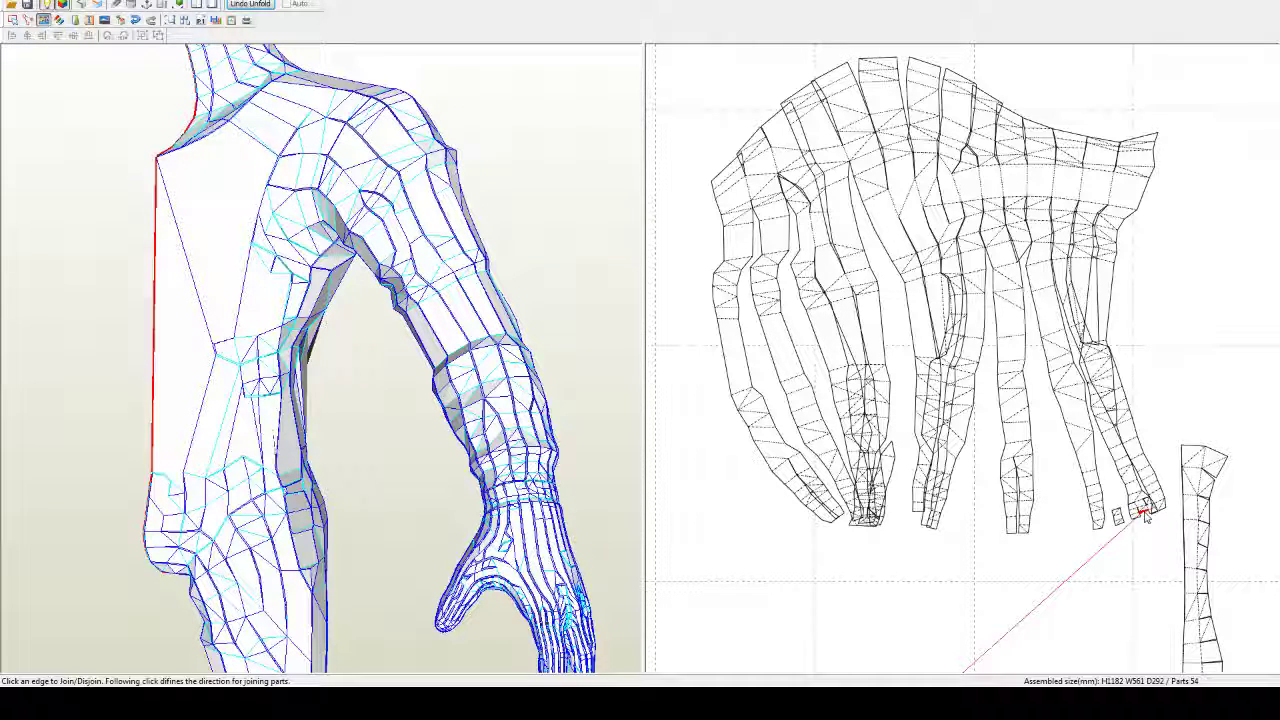
pyautogui.click(1146, 515)
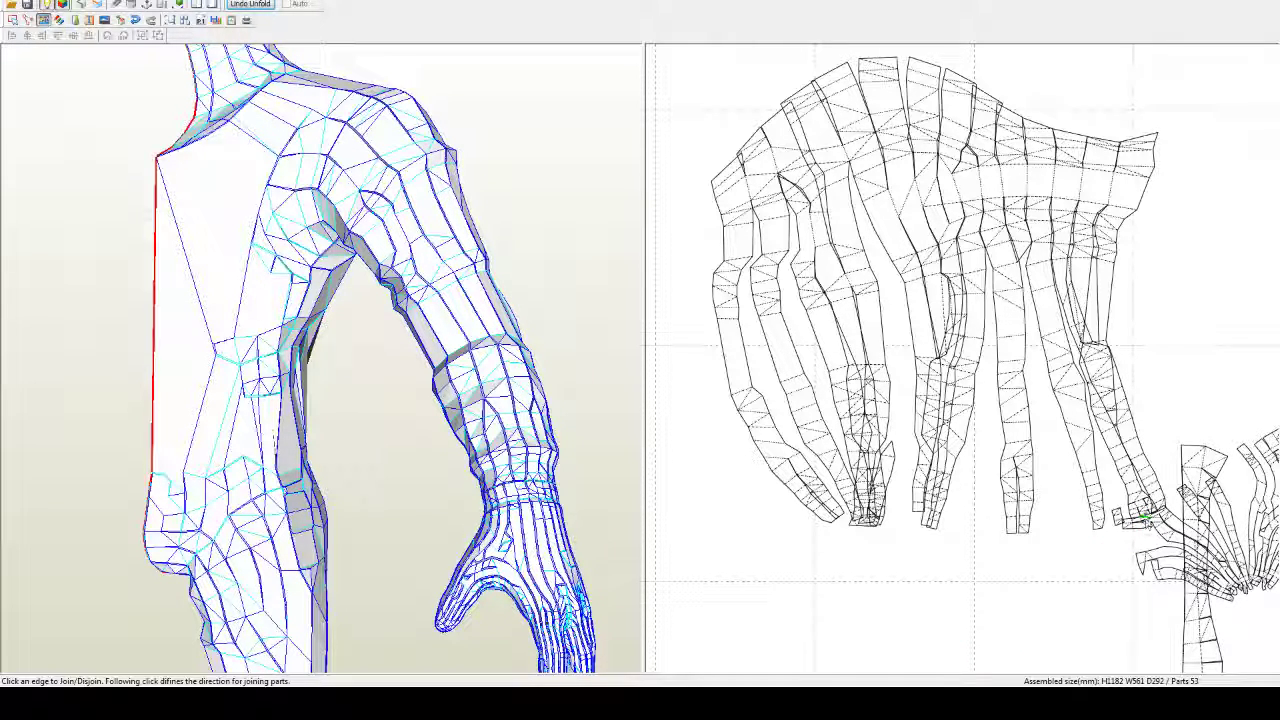
pyautogui.click(1145, 516)
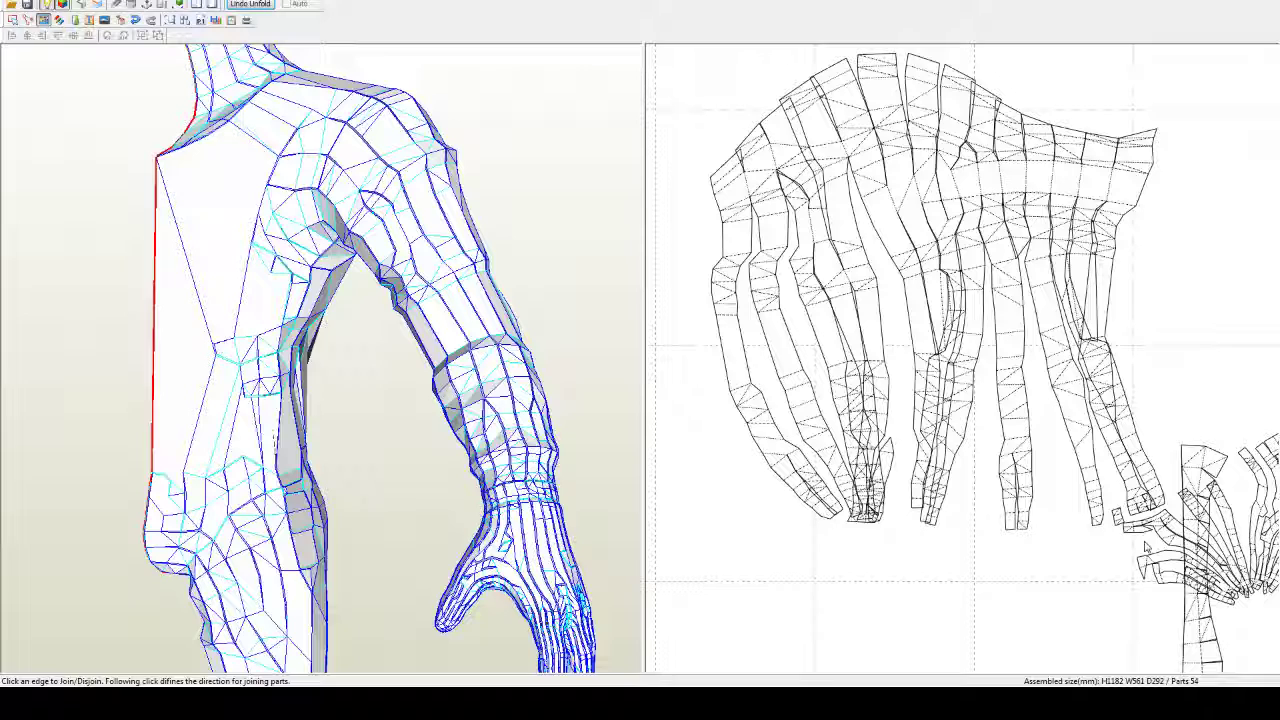
pyautogui.press('Escape')
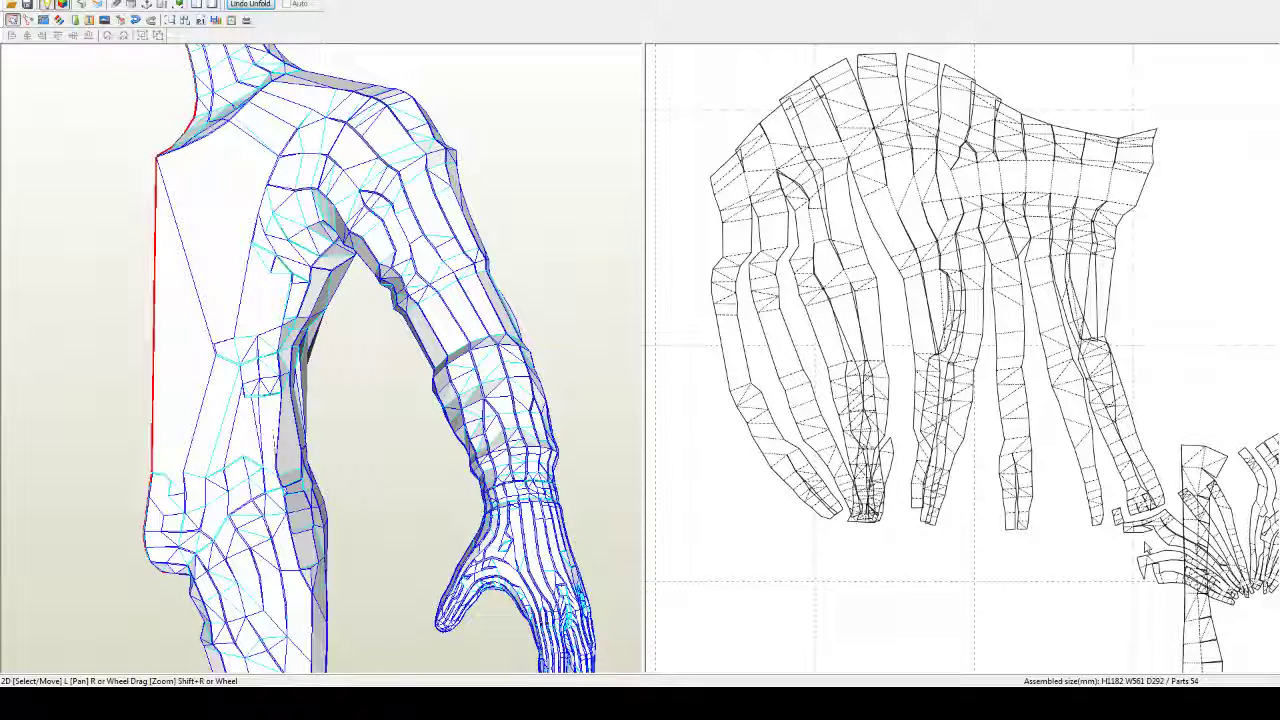
pyautogui.hotkey('ctrl', 'z')
pyautogui.hotkey('ctrl', 'z')
pyautogui.hotkey('ctrl', 'z')
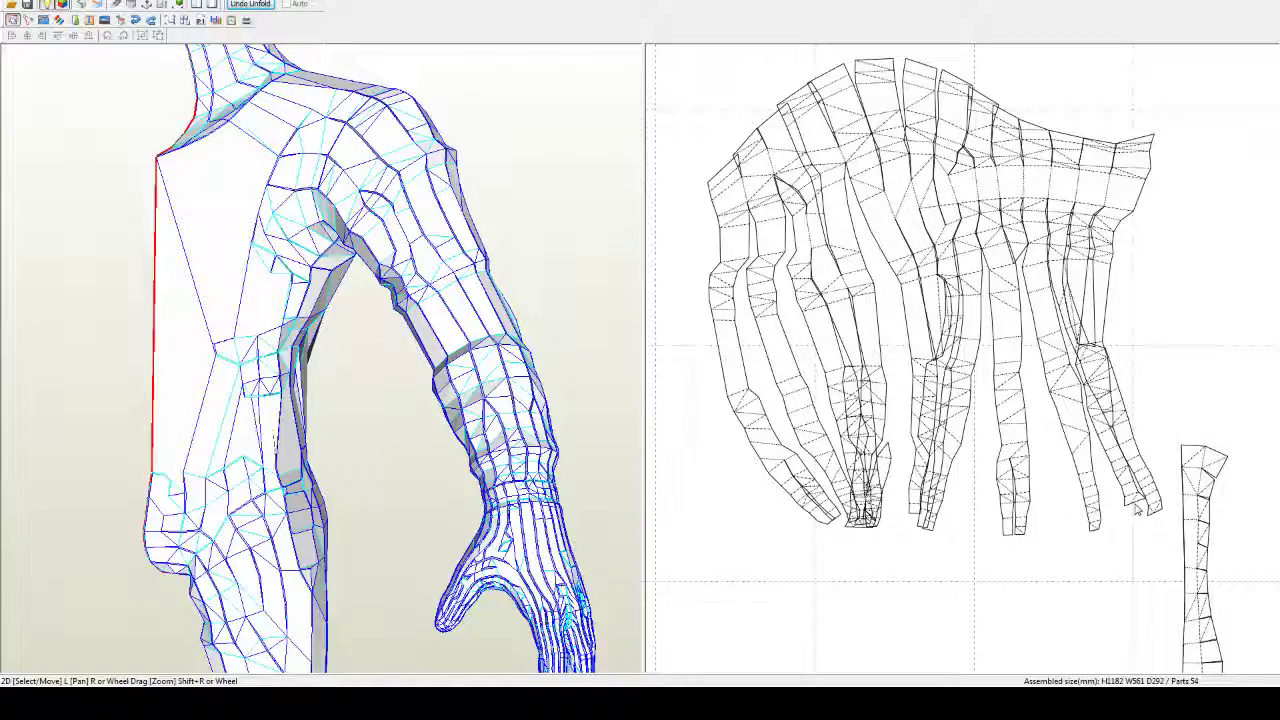
# Step: Examine the forearm and wrist of the 3D model alongside the right-hand strips of the fan-shaped part
pyautogui.moveTo(543, 545); pyautogui.dragTo(527, 575, button='right')
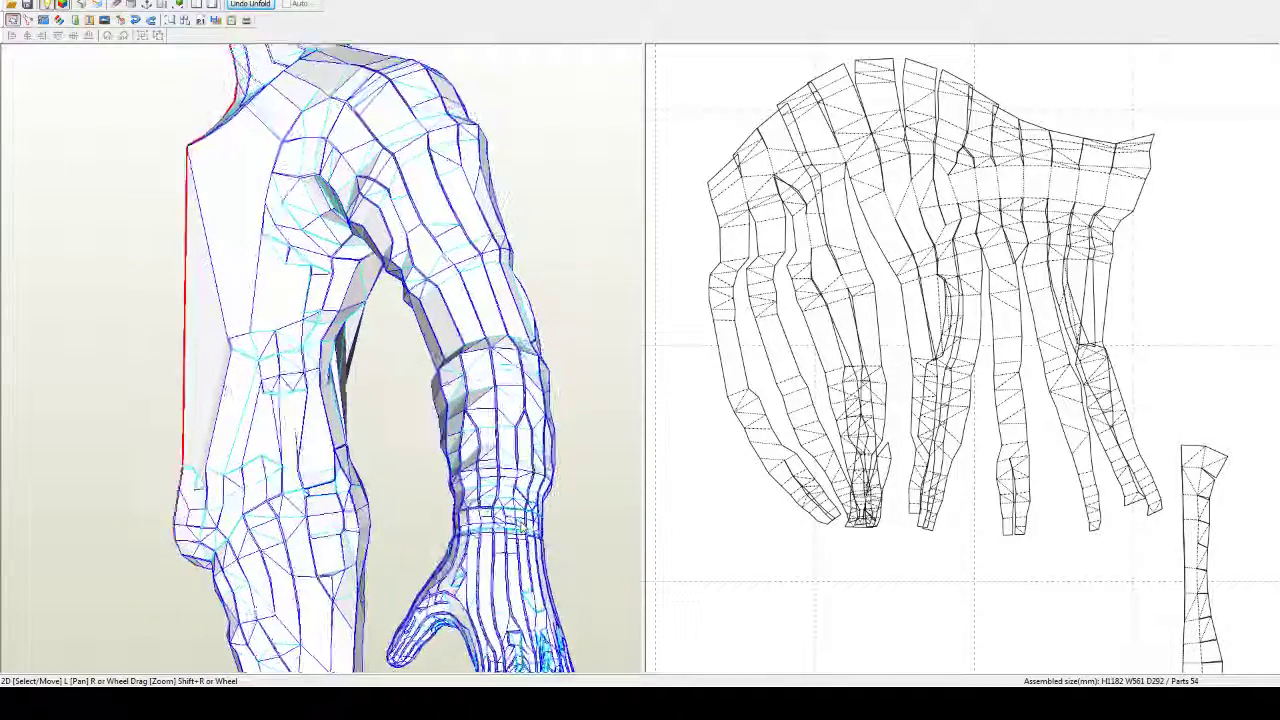
pyautogui.scroll(3, 527, 577)
pyautogui.moveTo(527, 578); pyautogui.dragTo(384, 488, button='middle')
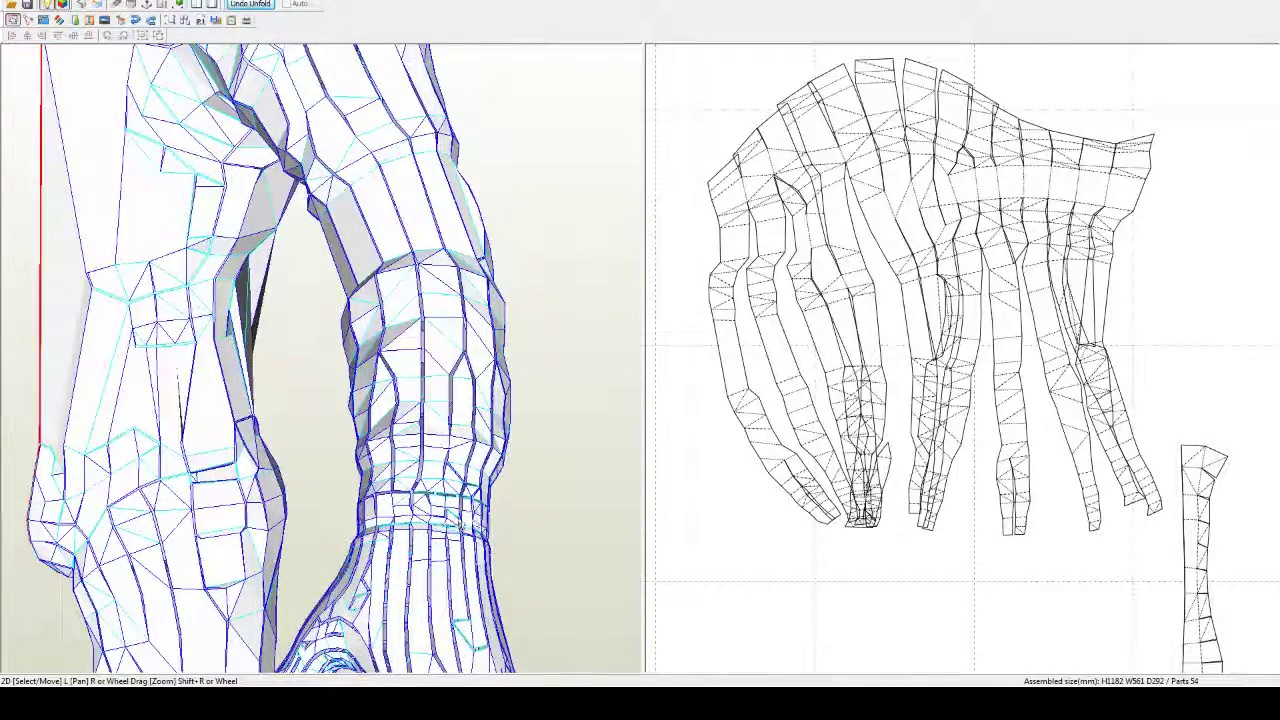
pyautogui.moveTo(384, 488); pyautogui.dragTo(424, 525, button='right')
pyautogui.moveTo(422, 525); pyautogui.dragTo(201, 505)
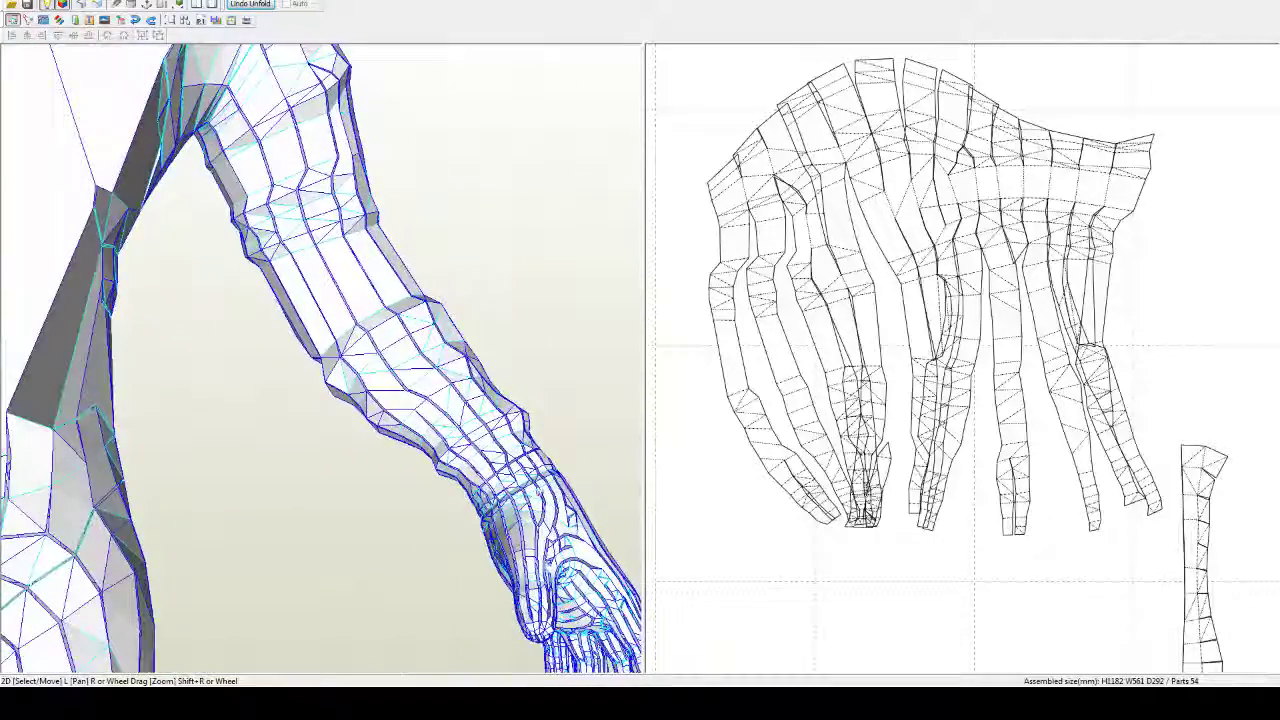
pyautogui.hotkey('ctrl', 'n')
pyautogui.click(1127, 505)
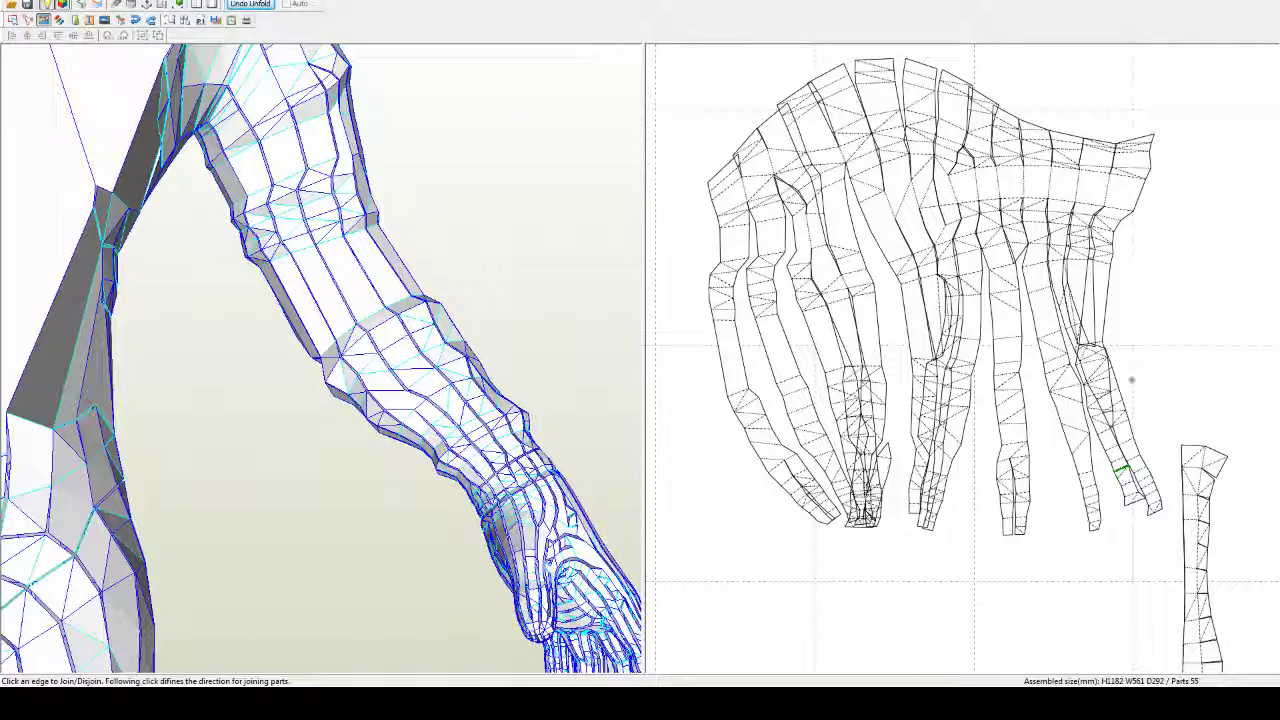
pyautogui.scroll(3, 1078, 320)
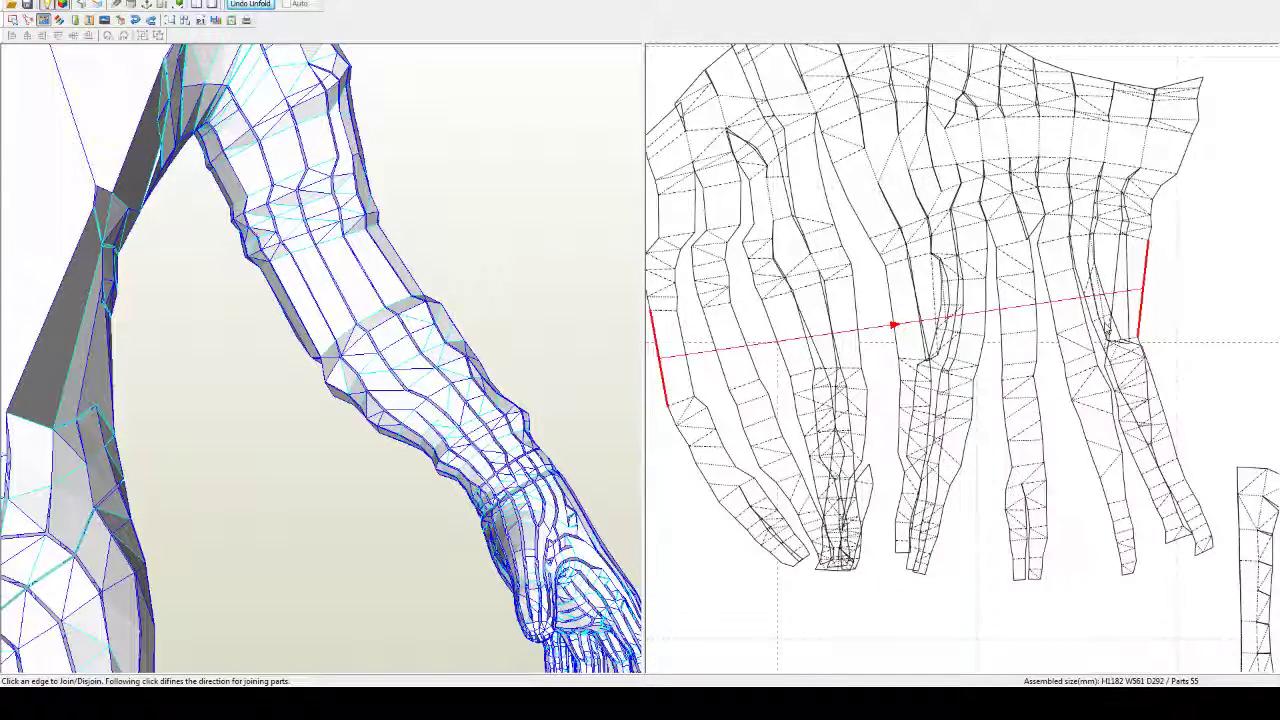
pyautogui.moveTo(1107, 308); pyautogui.dragTo(1008, 360, button='middle')
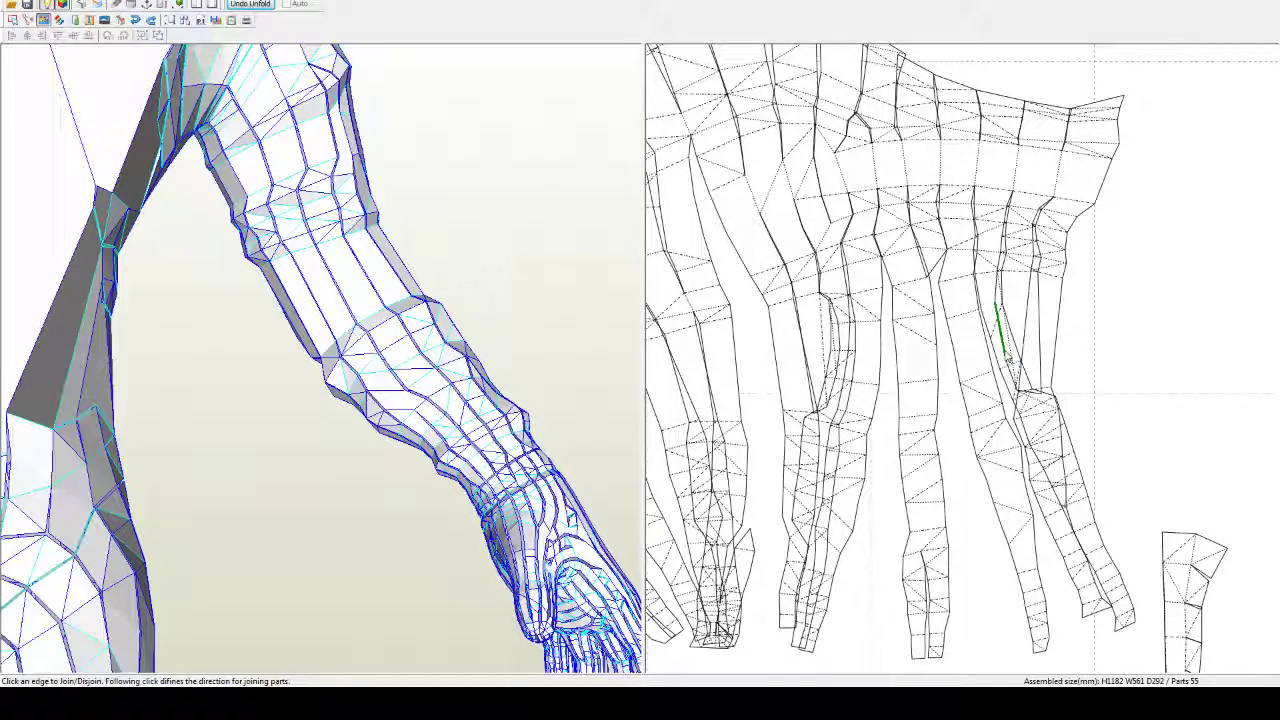
pyautogui.scroll(-2, 1008, 358)
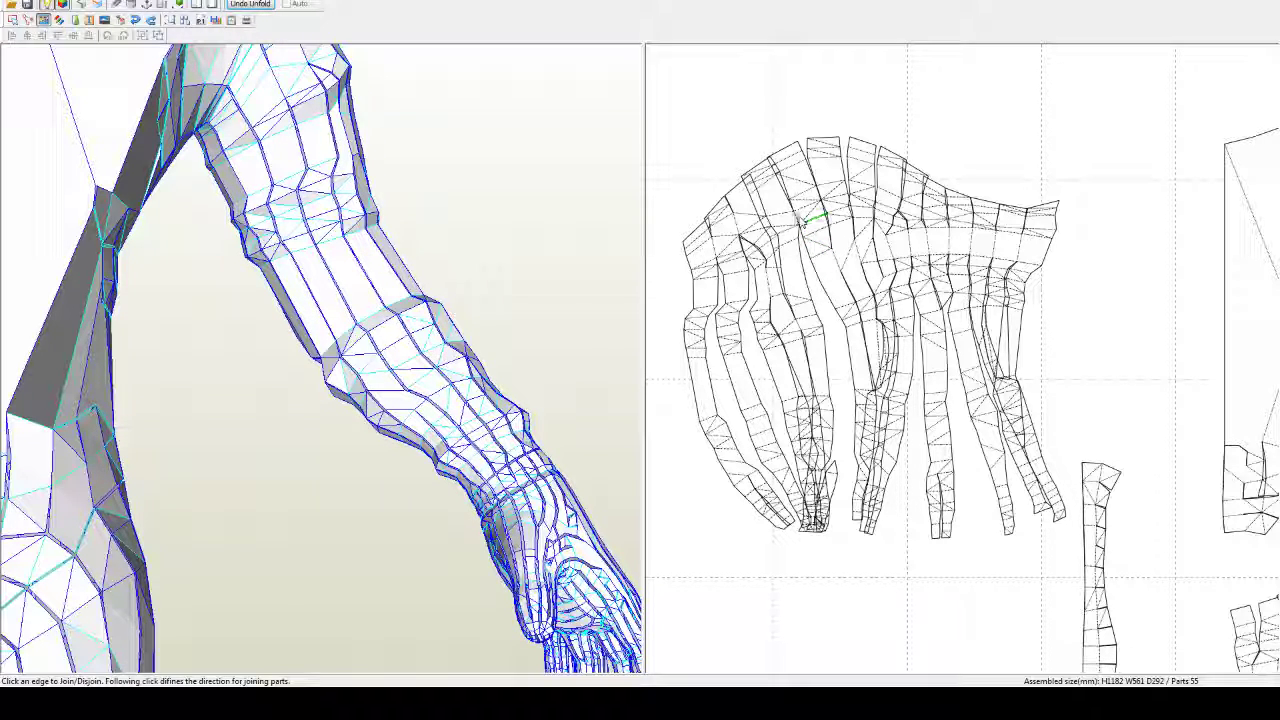
# Step: Split the left group of strips from the fan-shaped part and try different connecting edges to adjust the group's angle
pyautogui.click(802, 224)
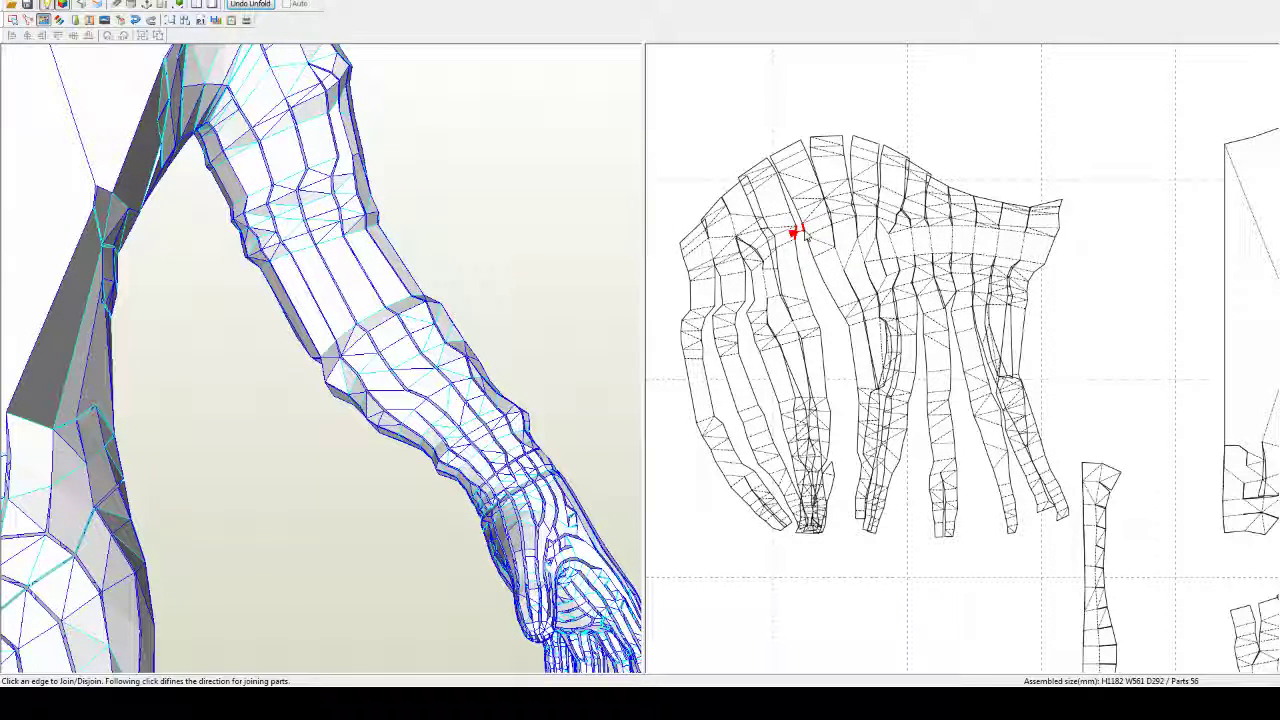
pyautogui.click(802, 230)
pyautogui.moveTo(443, 151); pyautogui.dragTo(366, 174, button='right')
pyautogui.scroll(-5, 366, 174)
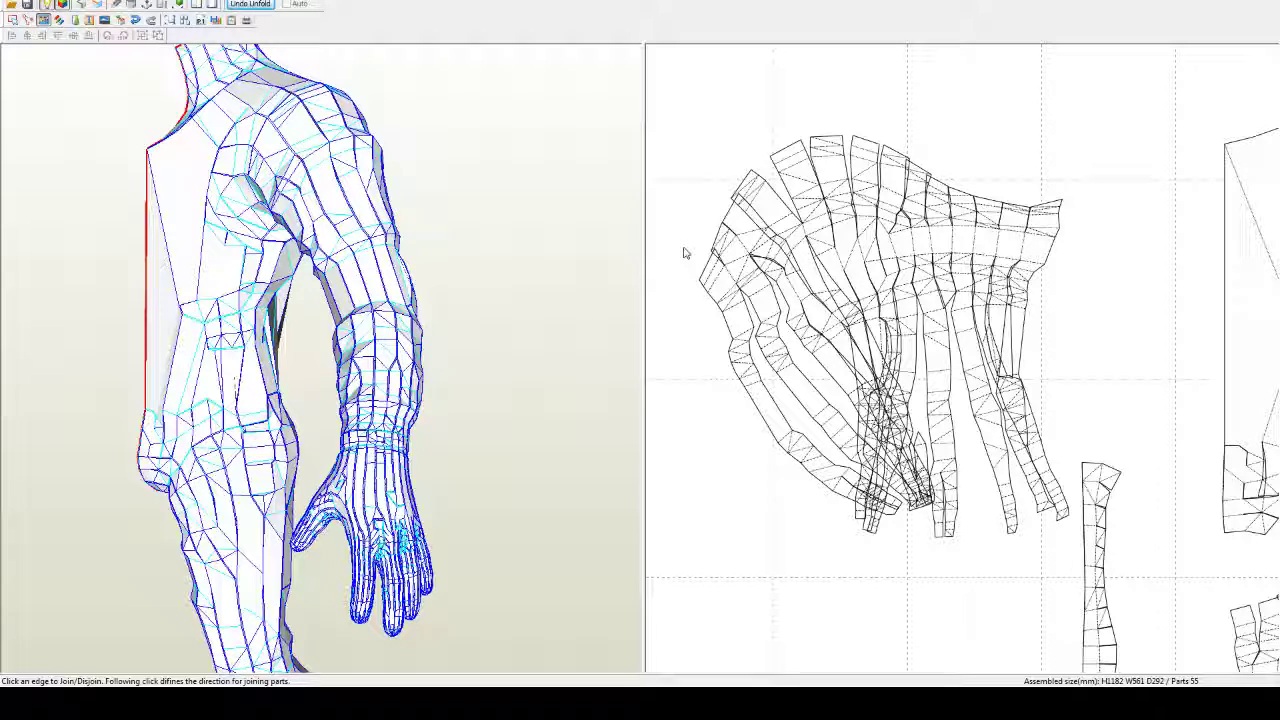
pyautogui.click(823, 247)
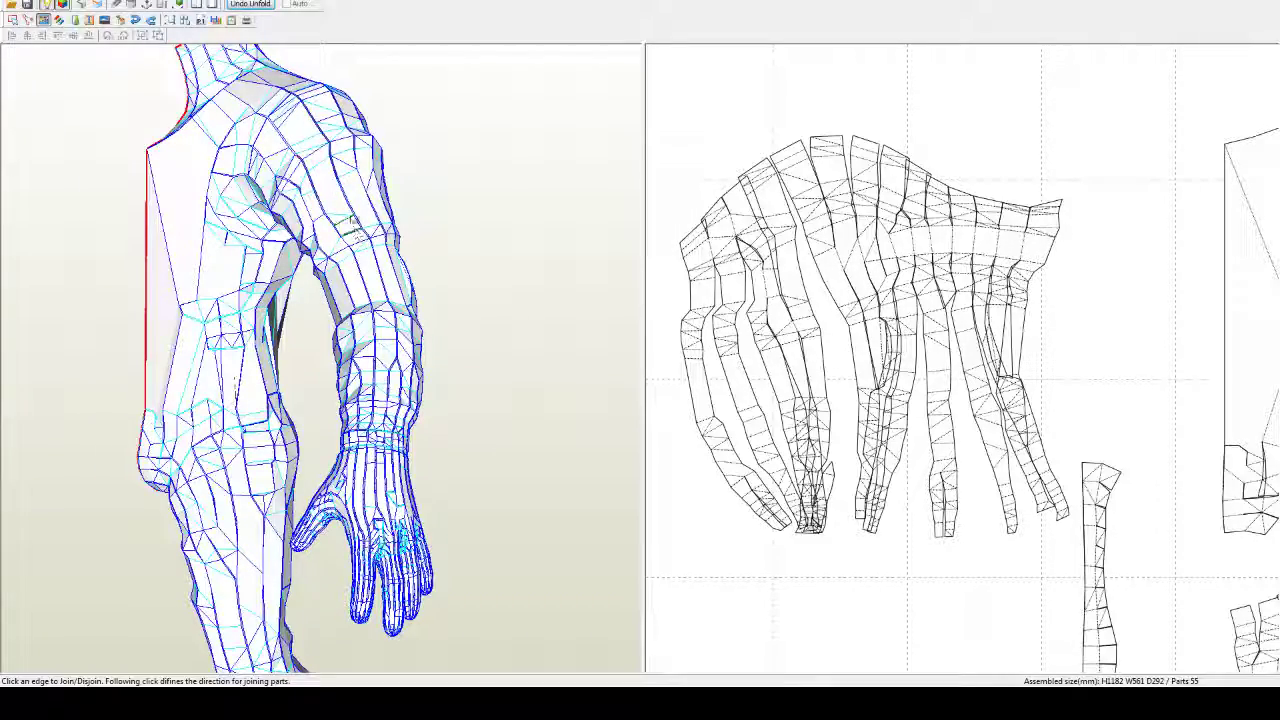
pyautogui.moveTo(357, 225)
pyautogui.mouseDown()
pyautogui.moveTo(409, 220)
pyautogui.moveTo(349, 233)
pyautogui.mouseUp()
pyautogui.moveTo(349, 233); pyautogui.dragTo(329, 236, button='right')
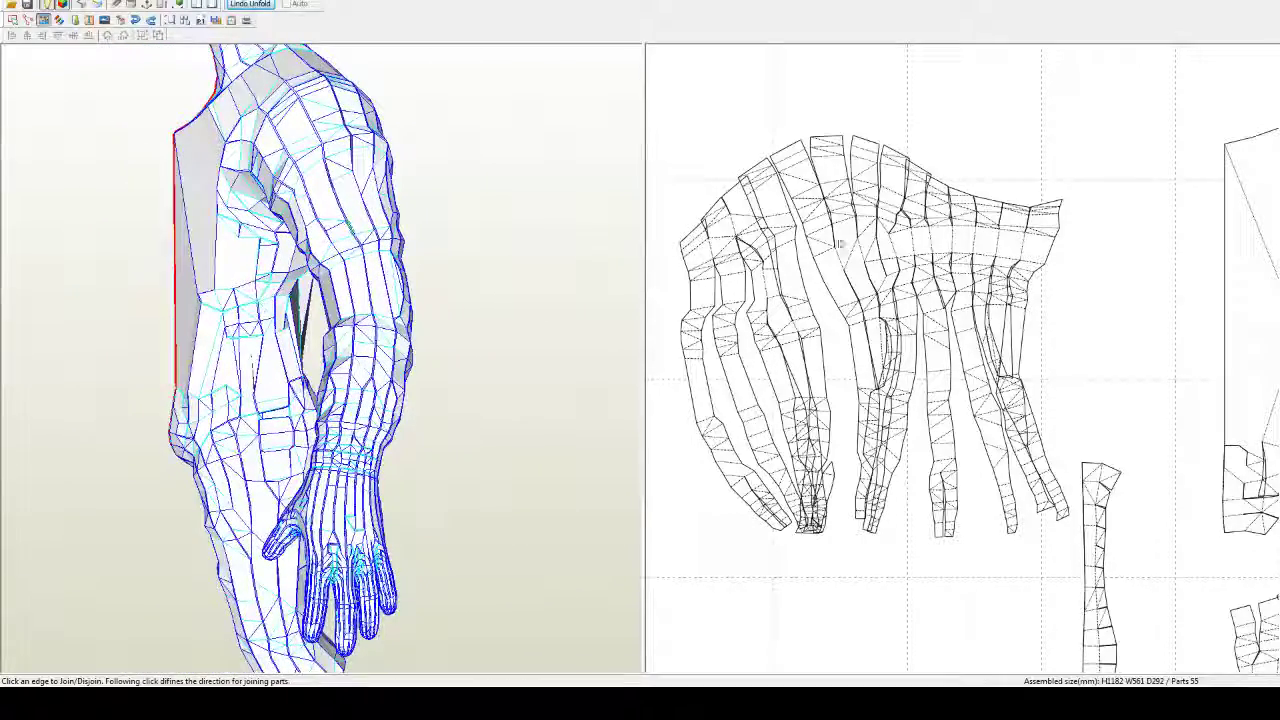
pyautogui.click(788, 206)
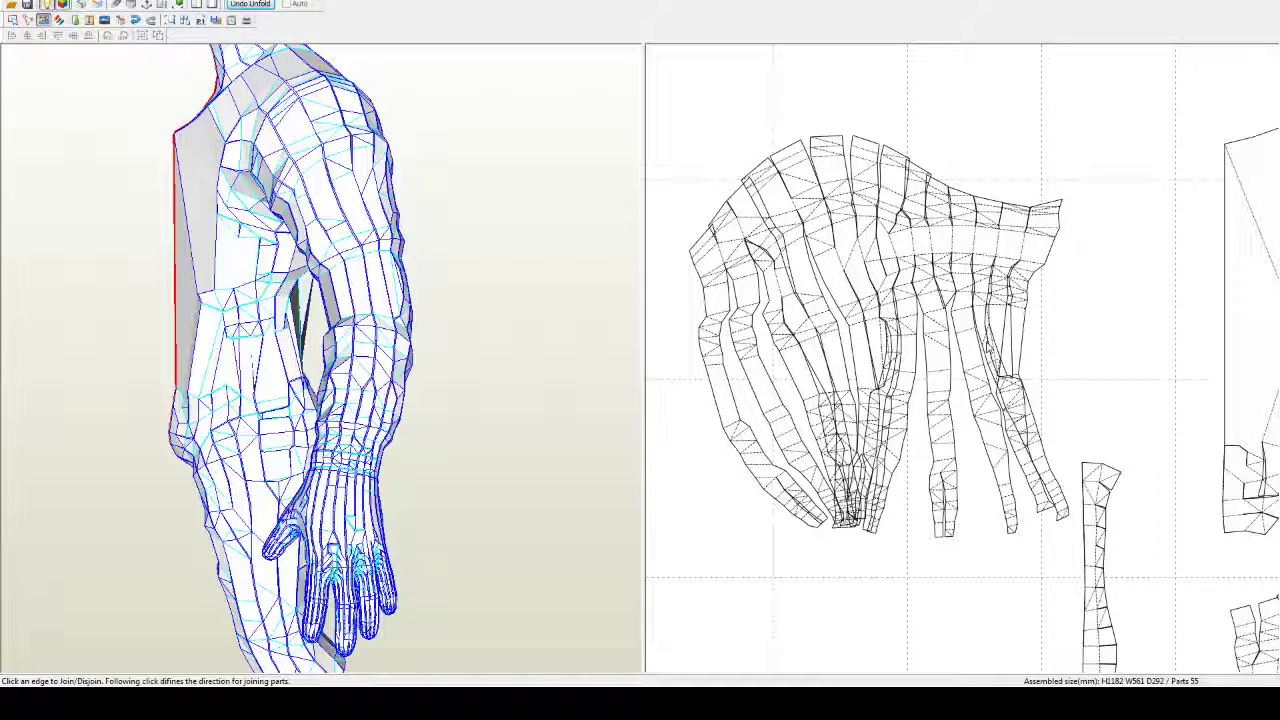
# Step: Rework the upper joints of the outermost left strip and of the narrow curved piece beside the second strip
pyautogui.click(720, 256)
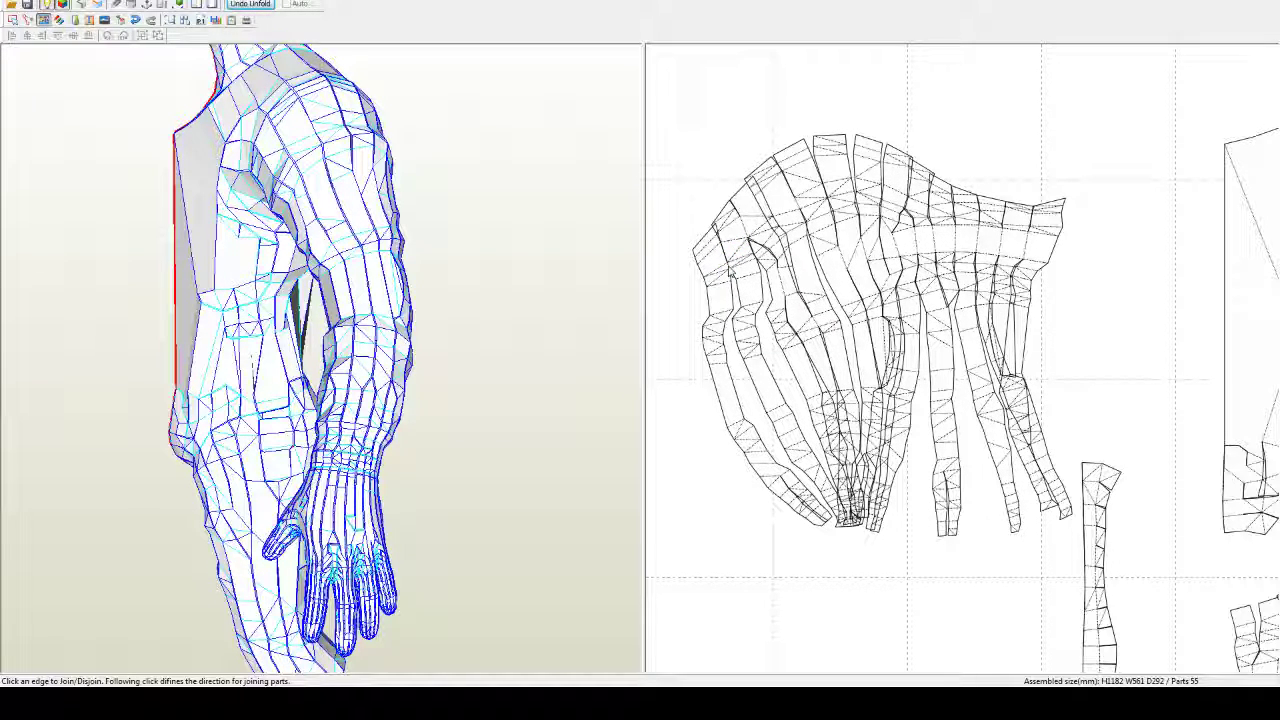
pyautogui.click(731, 272)
pyautogui.click(732, 275)
pyautogui.click(732, 275)
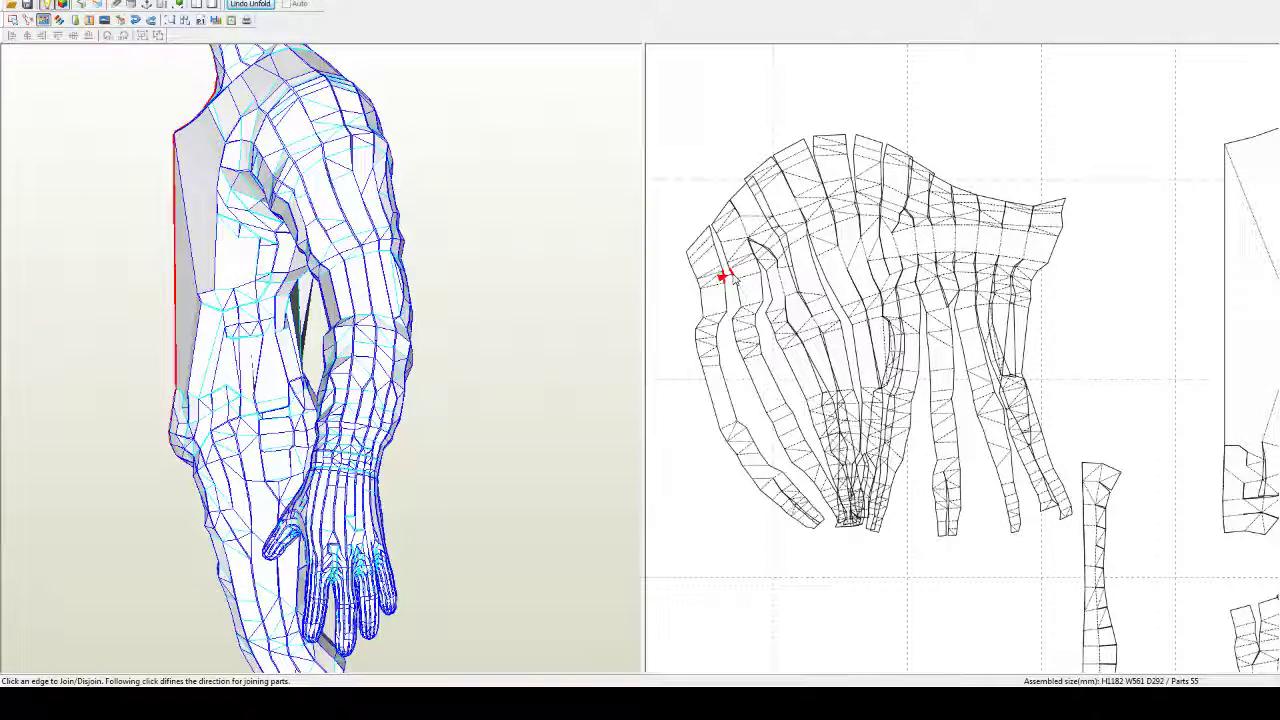
pyautogui.click(729, 270)
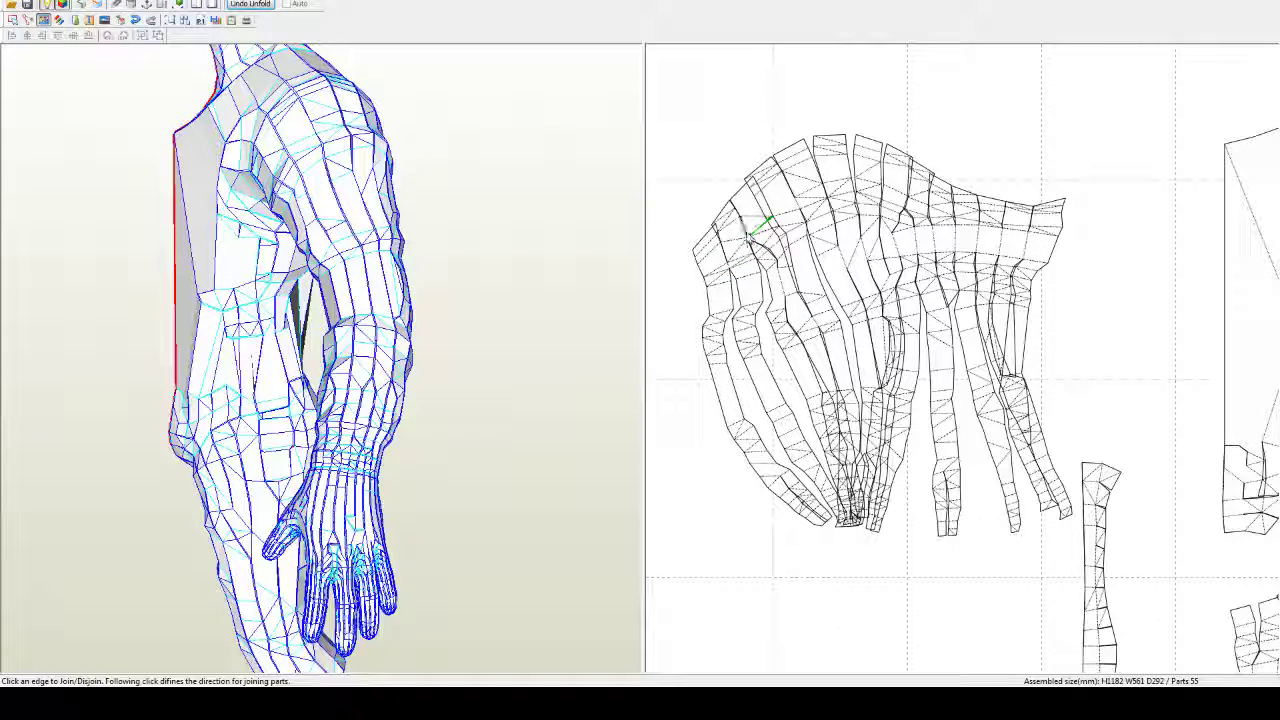
pyautogui.click(782, 284)
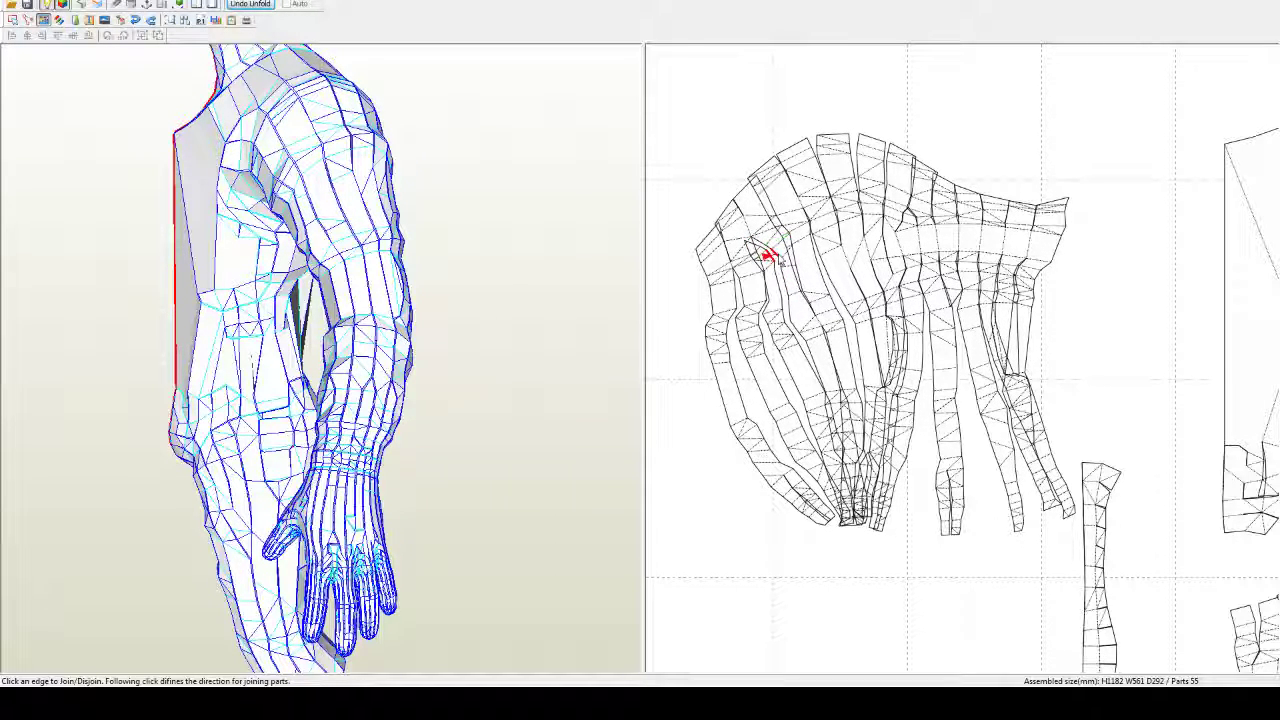
pyautogui.click(768, 249)
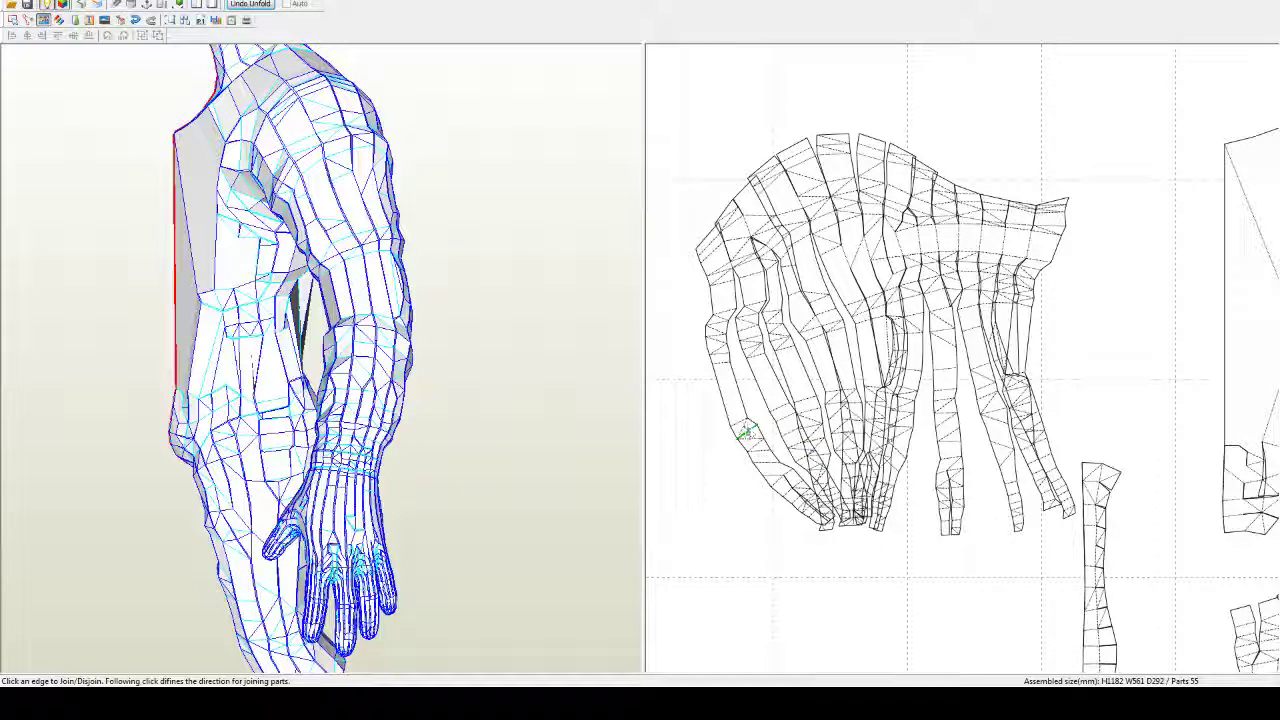
# Step: Disjoin the lower forearm sections of the left strips from the fan-shaped part along their short cross edges
pyautogui.click(741, 424)
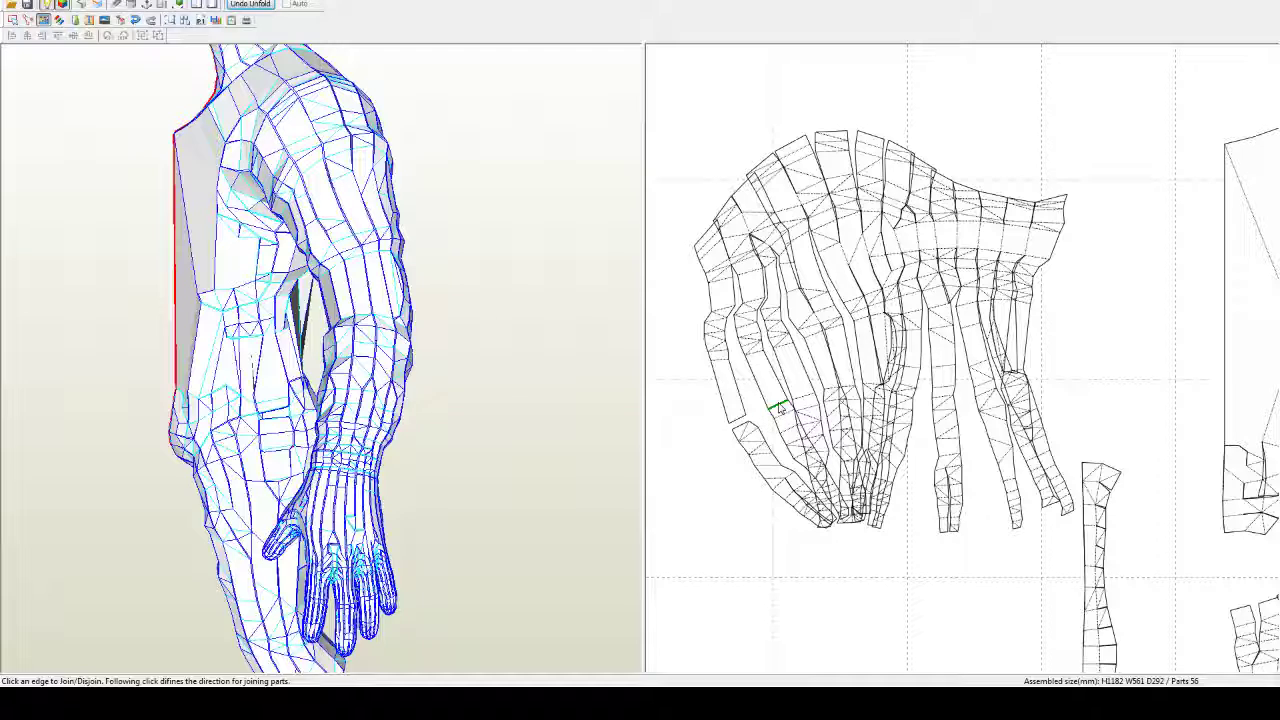
pyautogui.click(779, 406)
pyautogui.click(803, 395)
pyautogui.click(832, 385)
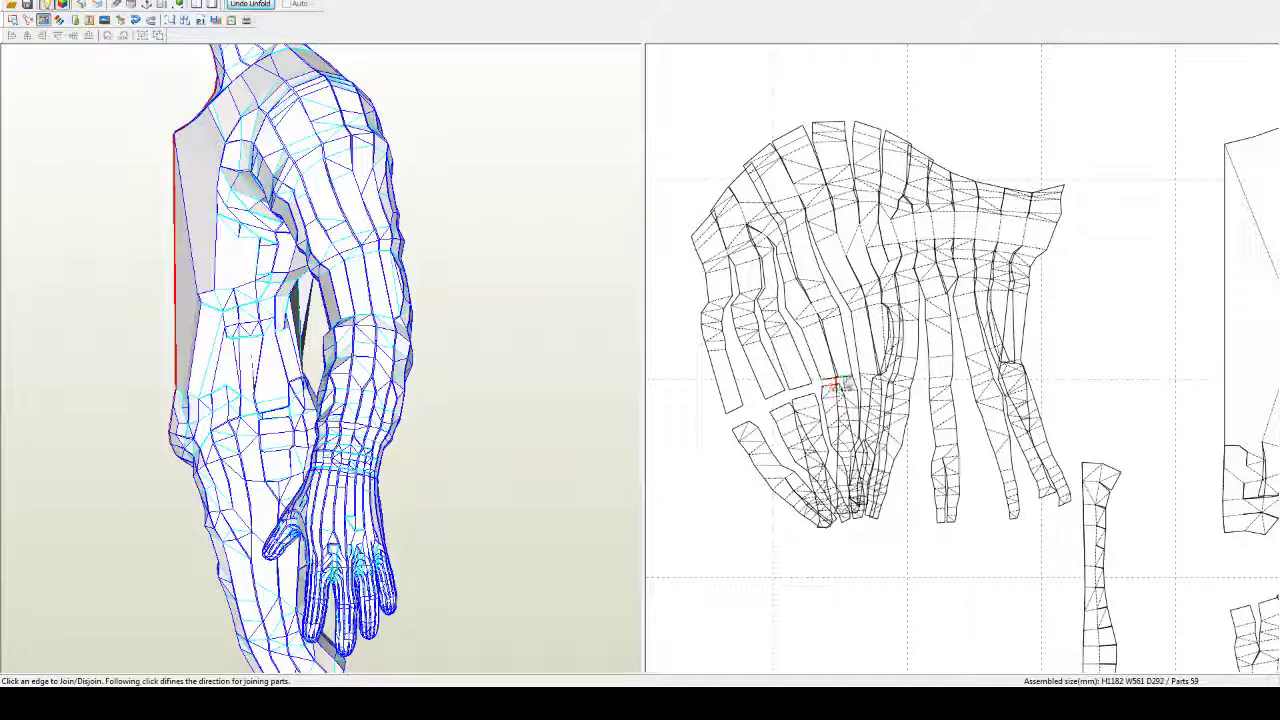
pyautogui.click(850, 380)
pyautogui.click(860, 372)
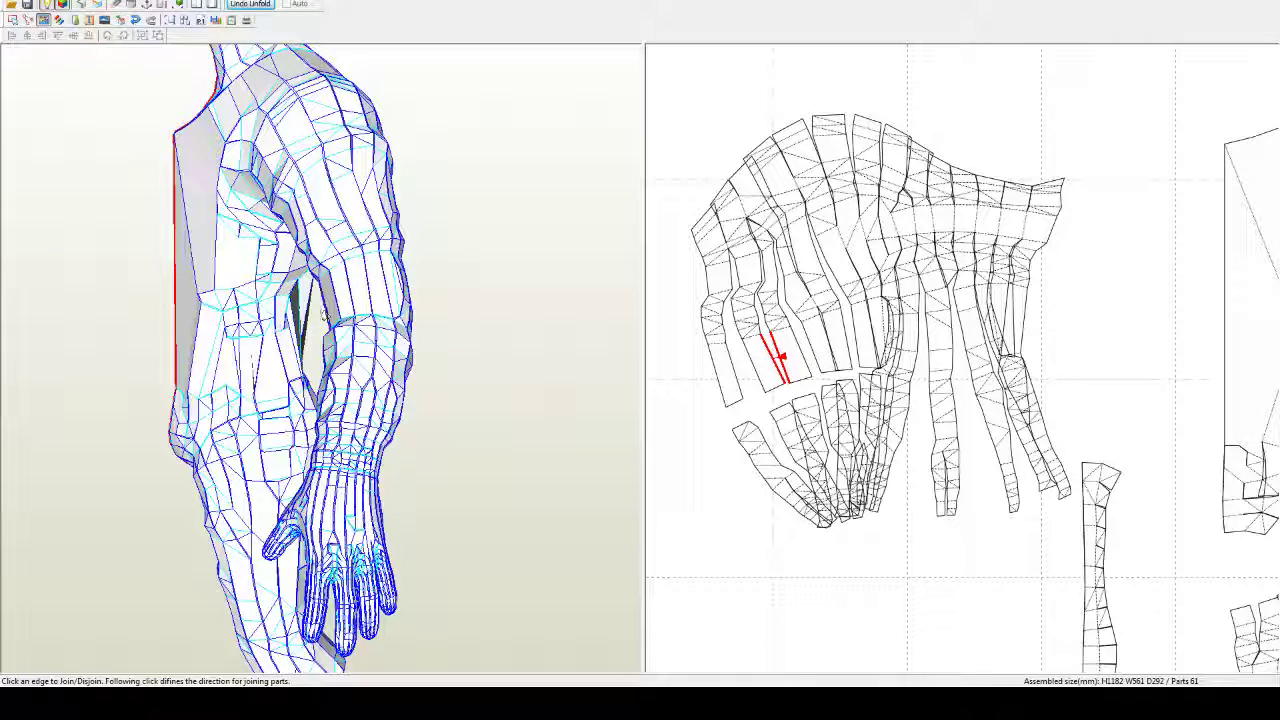
# Step: Join the two outermost detached forearm sections along their long edges and move them clear of the fan-shaped part
pyautogui.click(773, 450)
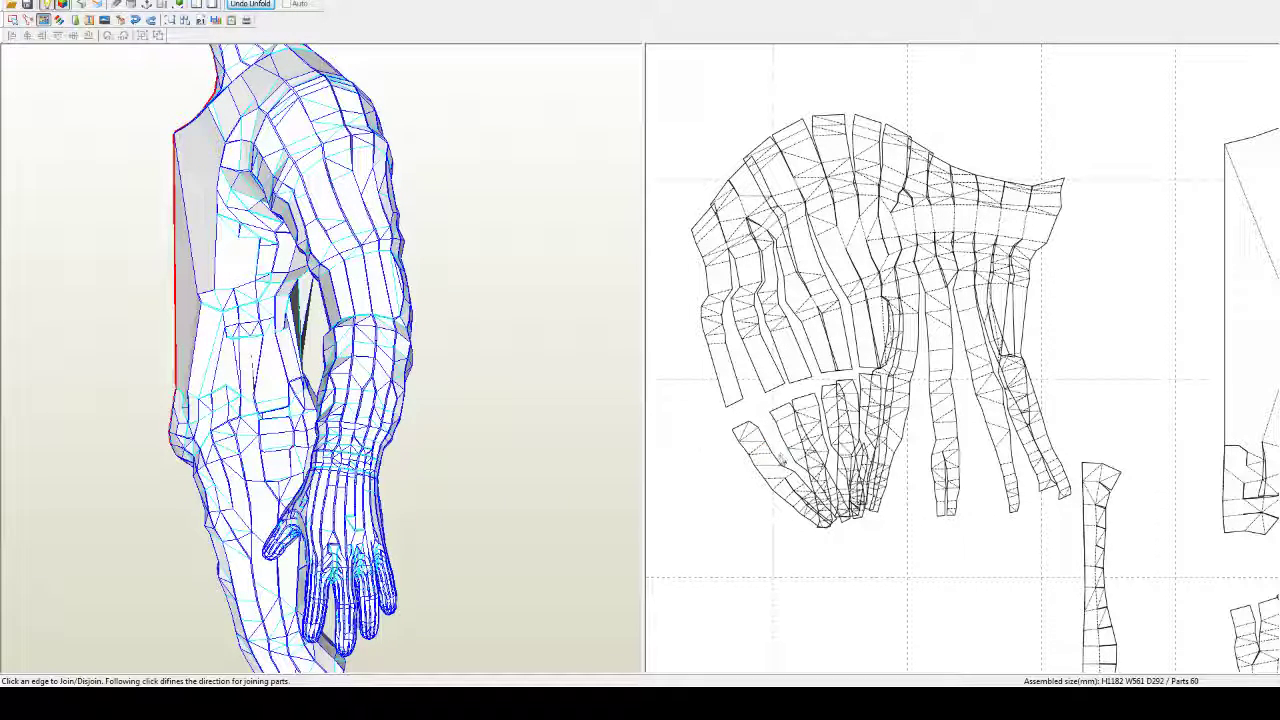
pyautogui.click(778, 459)
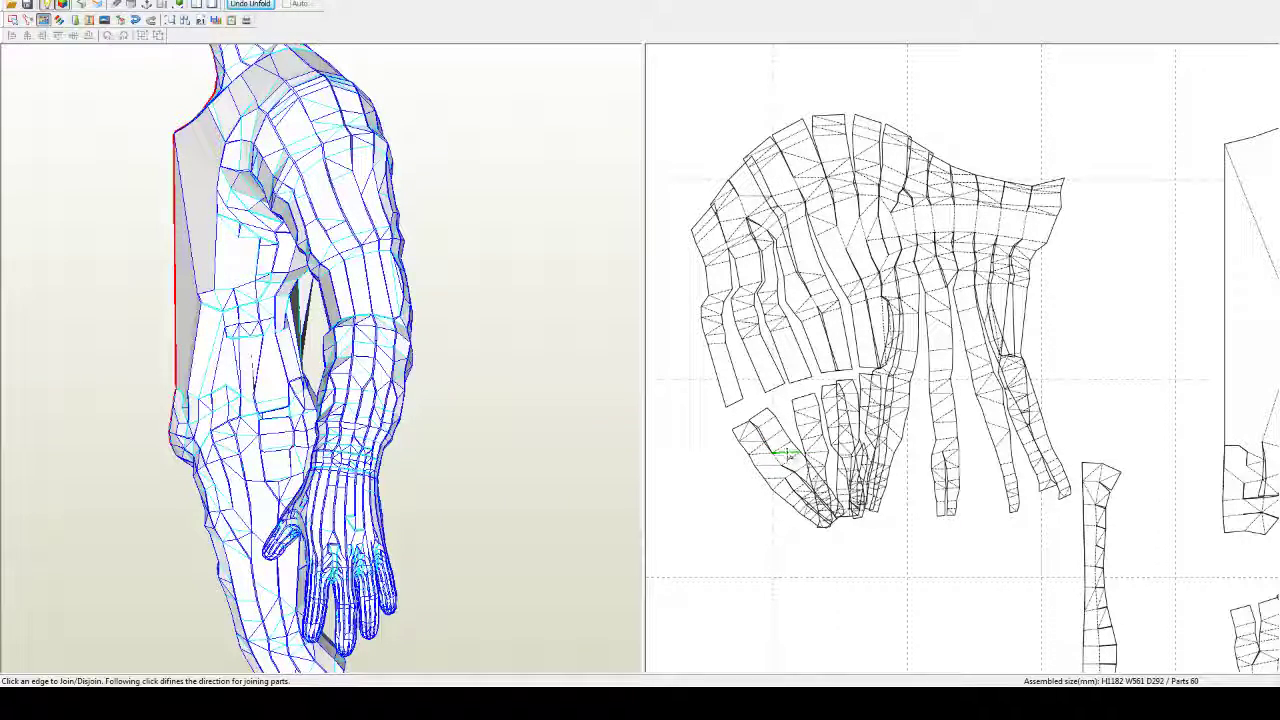
pyautogui.press('Escape')
pyautogui.moveTo(790, 451); pyautogui.dragTo(711, 493)
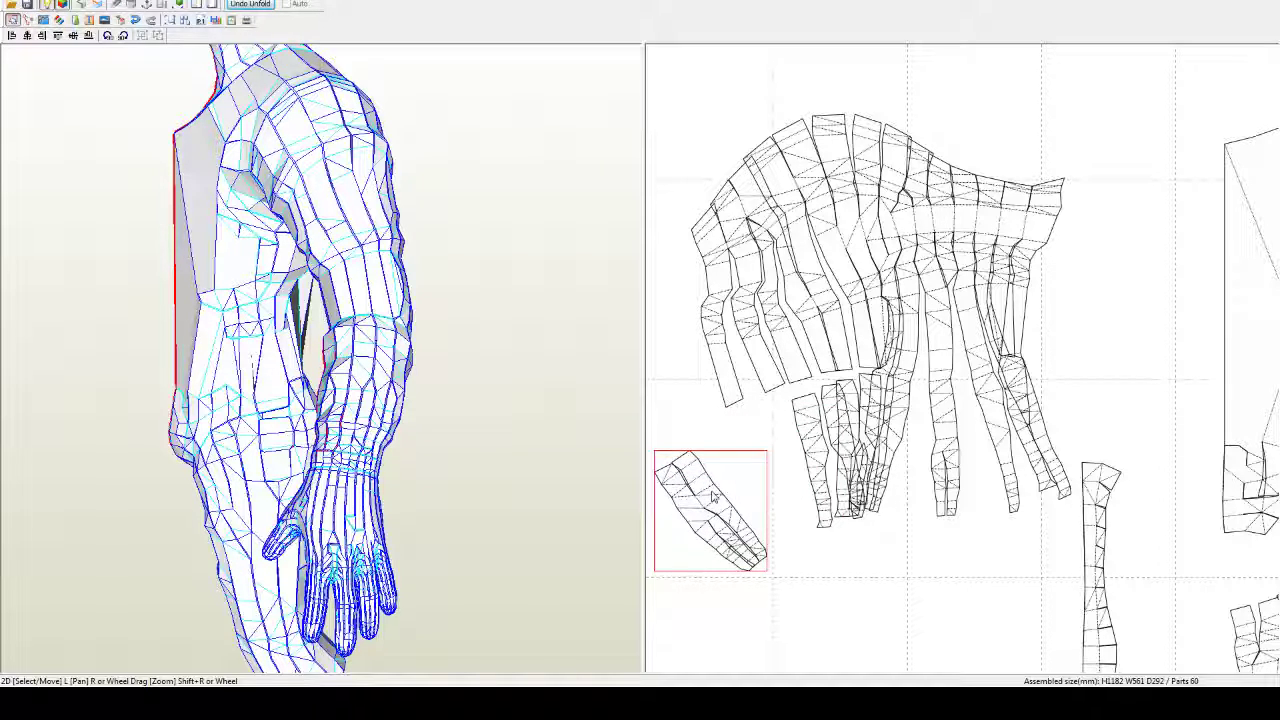
# Step: Join the next detached forearm sections to the separated forearm part along their long edges and re-join the outer section at a different edge
pyautogui.hotkey('ctrl', 'n')
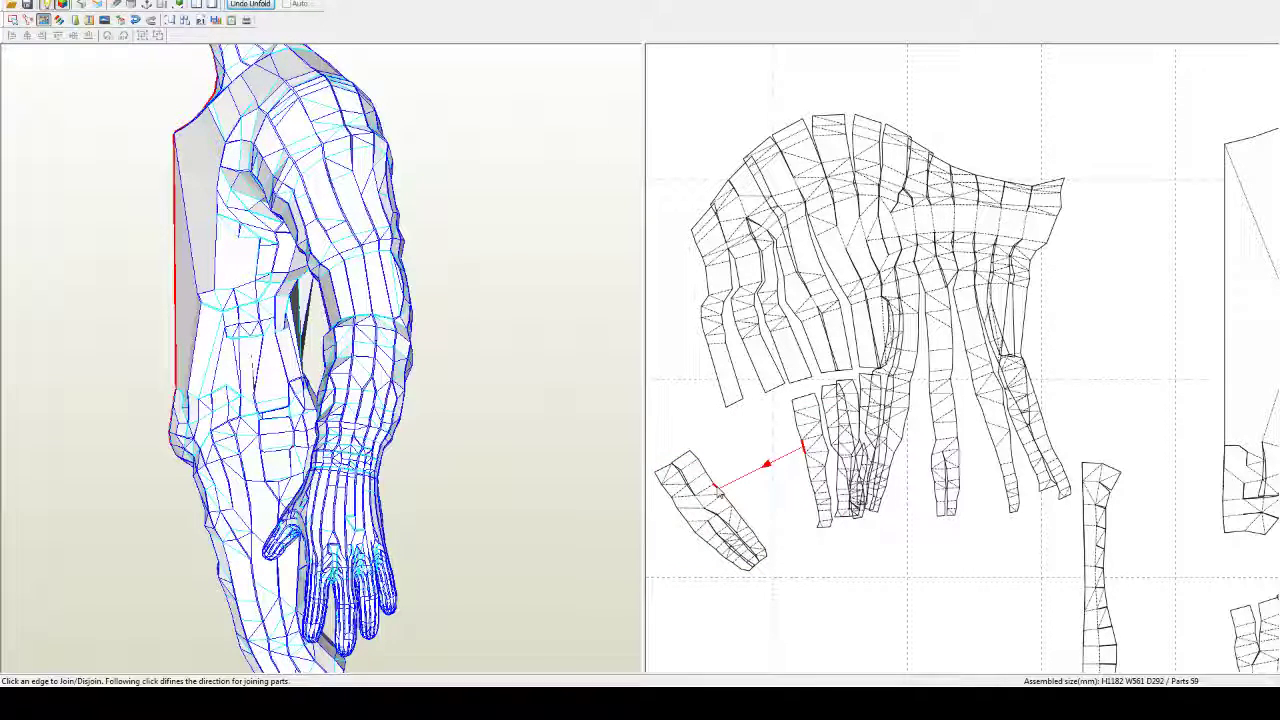
pyautogui.click(718, 490)
pyautogui.click(735, 489)
pyautogui.click(741, 485)
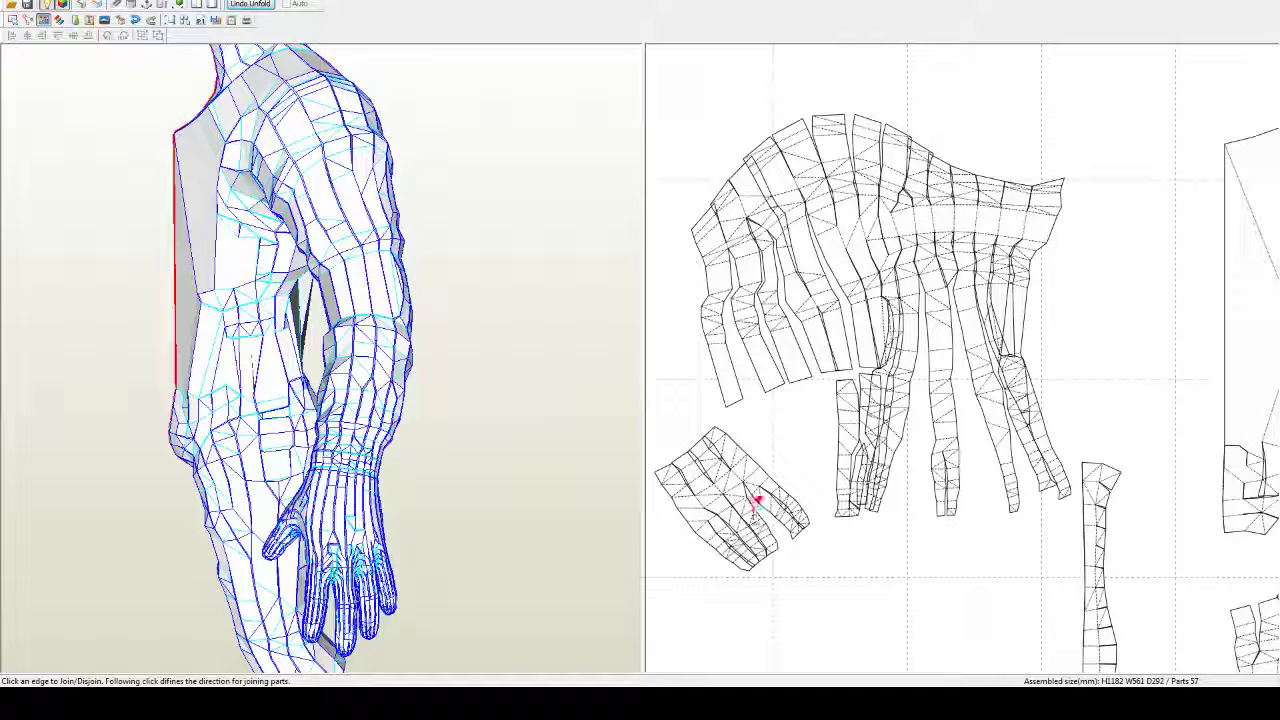
pyautogui.click(764, 512)
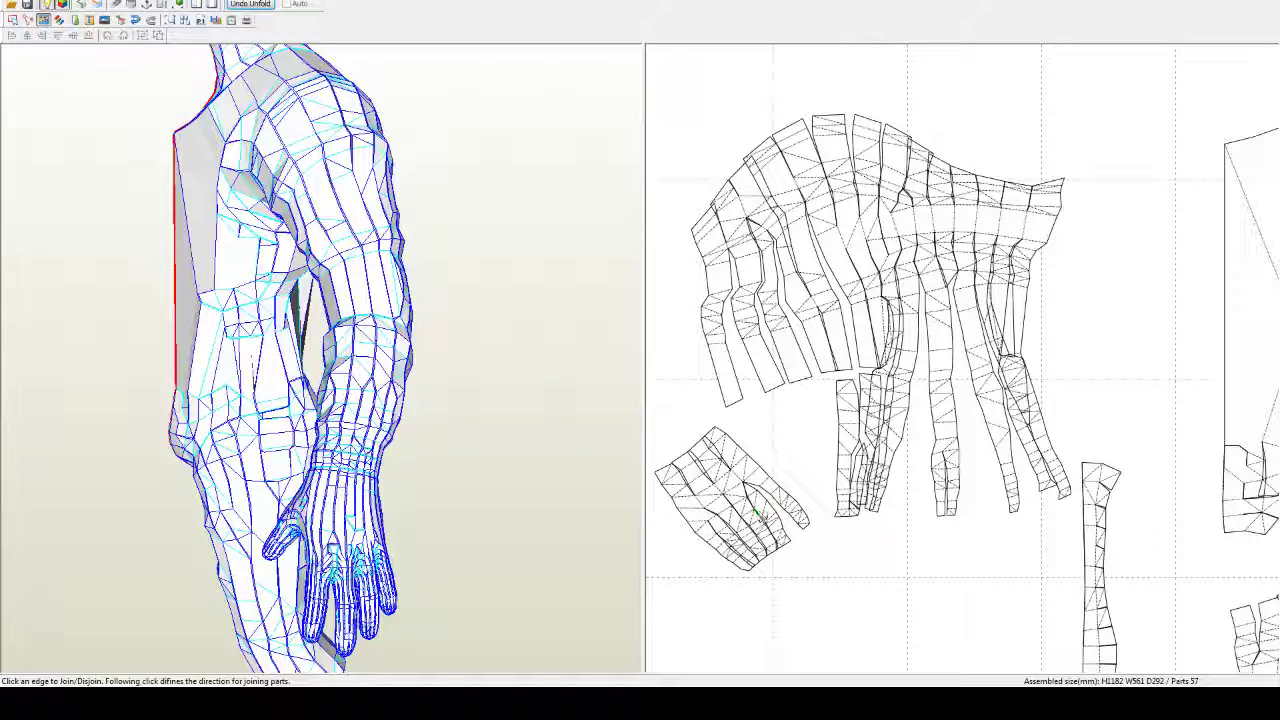
pyautogui.click(733, 472)
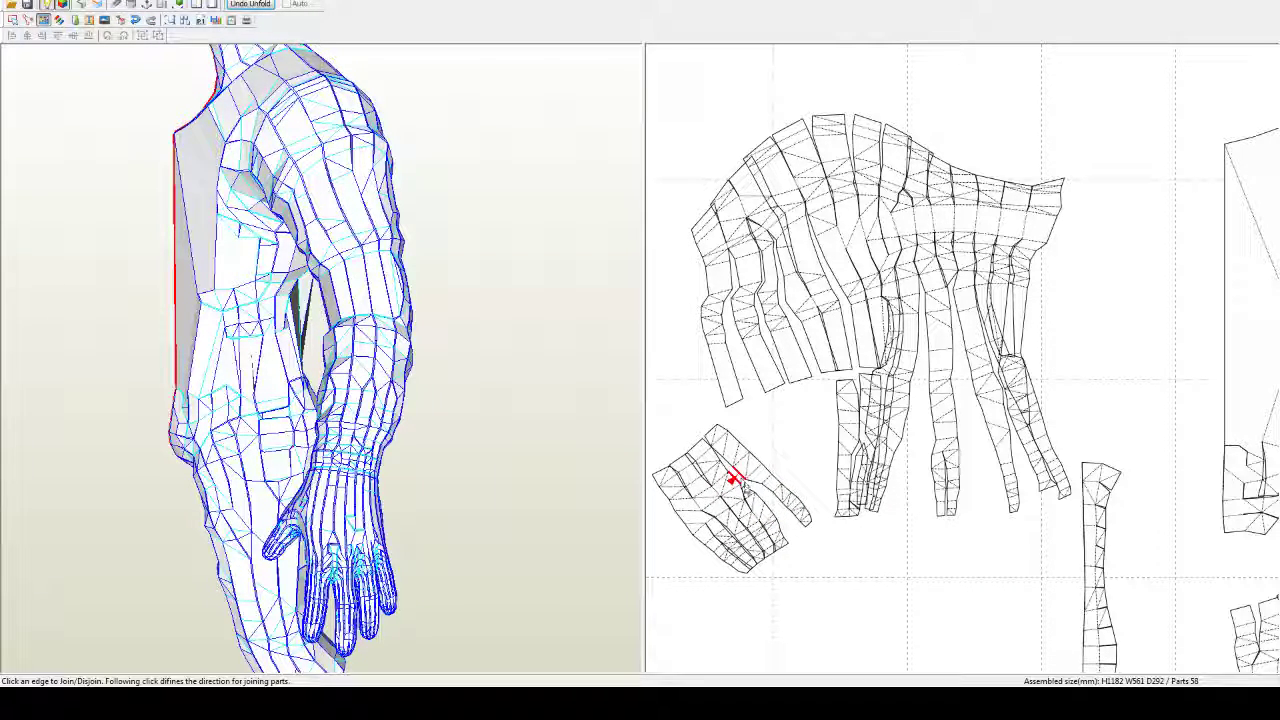
pyautogui.click(749, 487)
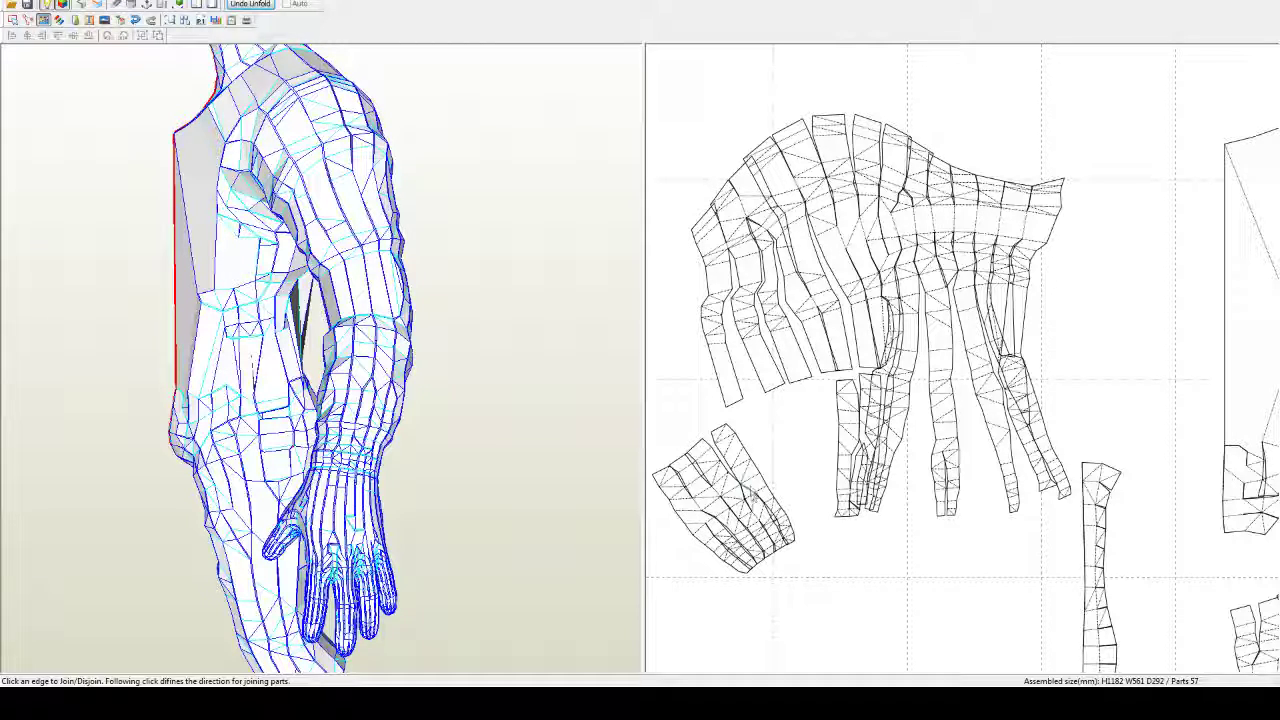
# Step: Join the two following detached forearm sections to the outer long edge of the separated forearm part
pyautogui.click(756, 463)
pyautogui.click(757, 465)
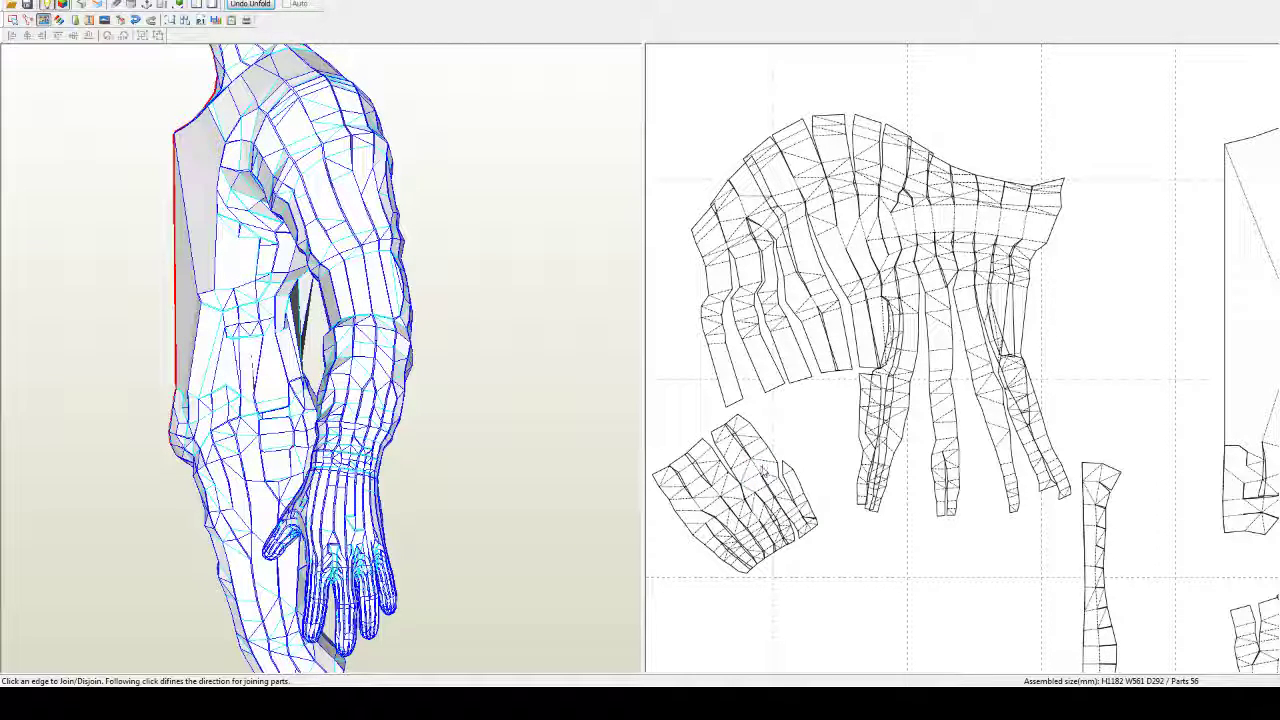
pyautogui.click(777, 458)
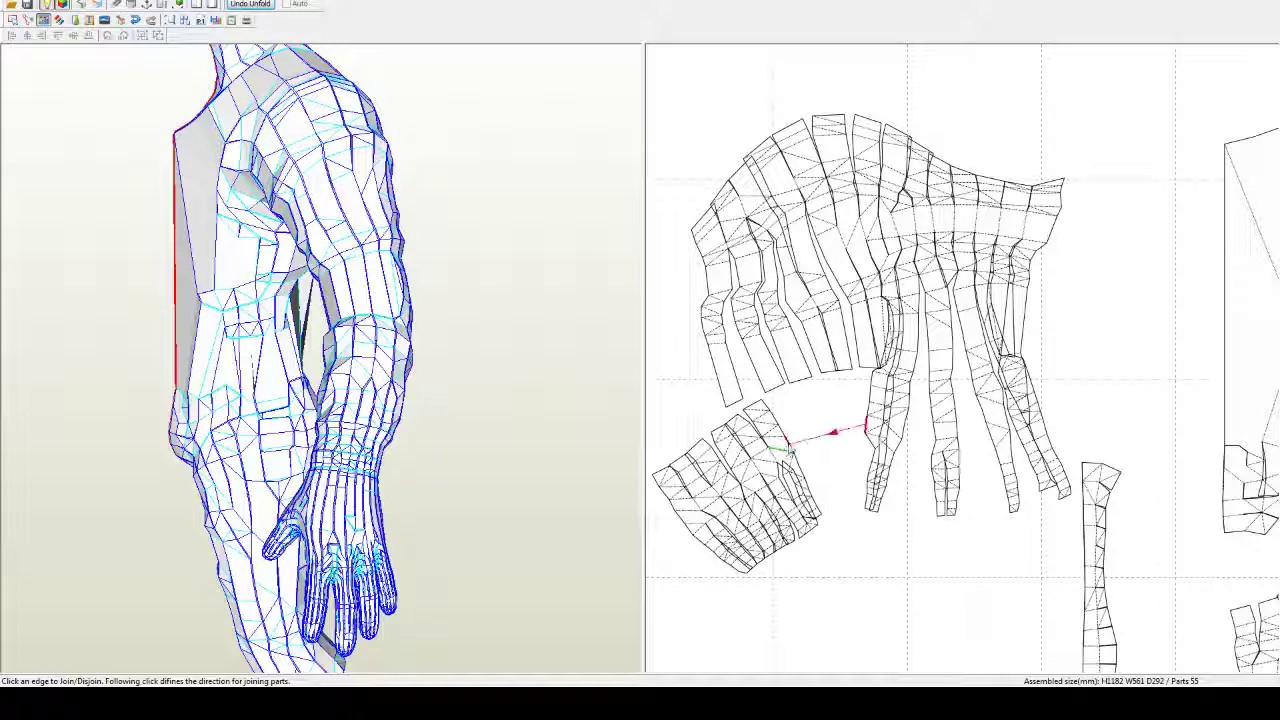
pyautogui.click(789, 450)
# Step: Disjoin the lower forearm sections of the middle strips from the fan-shaped part along their short cross edges
pyautogui.click(895, 383)
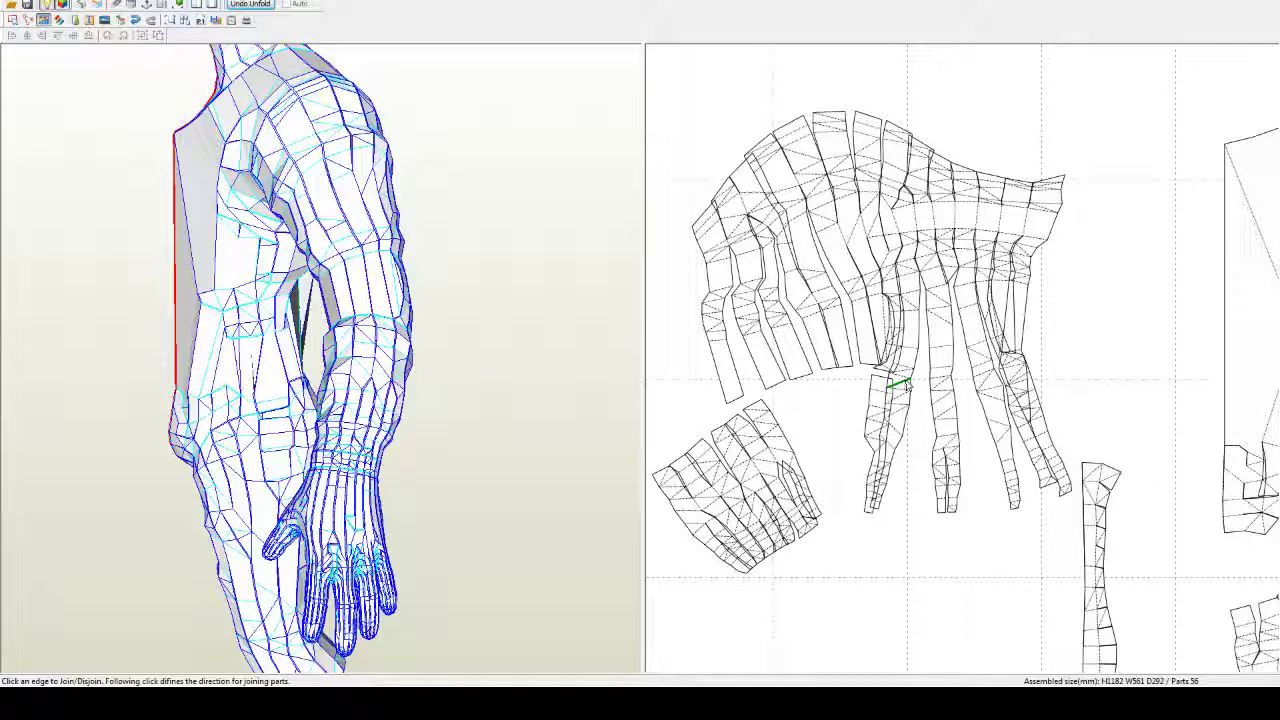
pyautogui.click(905, 387)
pyautogui.click(940, 376)
pyautogui.click(988, 368)
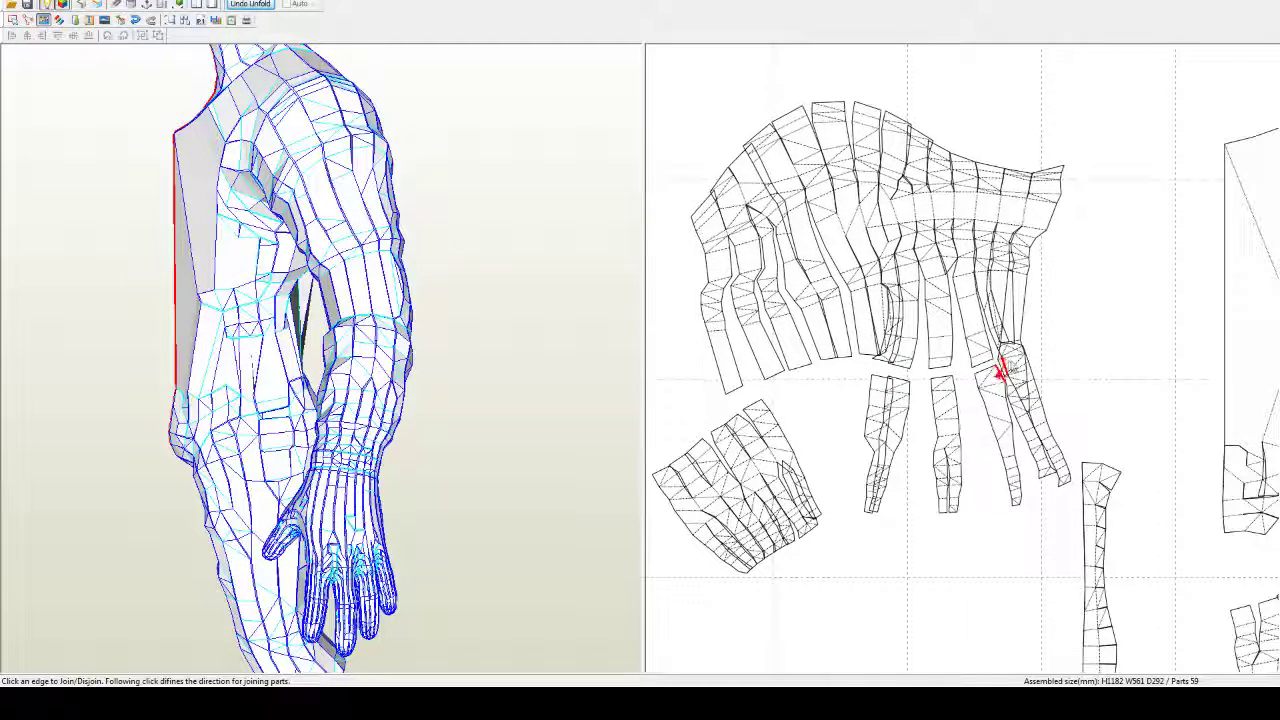
# Step: Join the newly freed middle sections one after another to the outer long edge of the forearm part
pyautogui.click(797, 452)
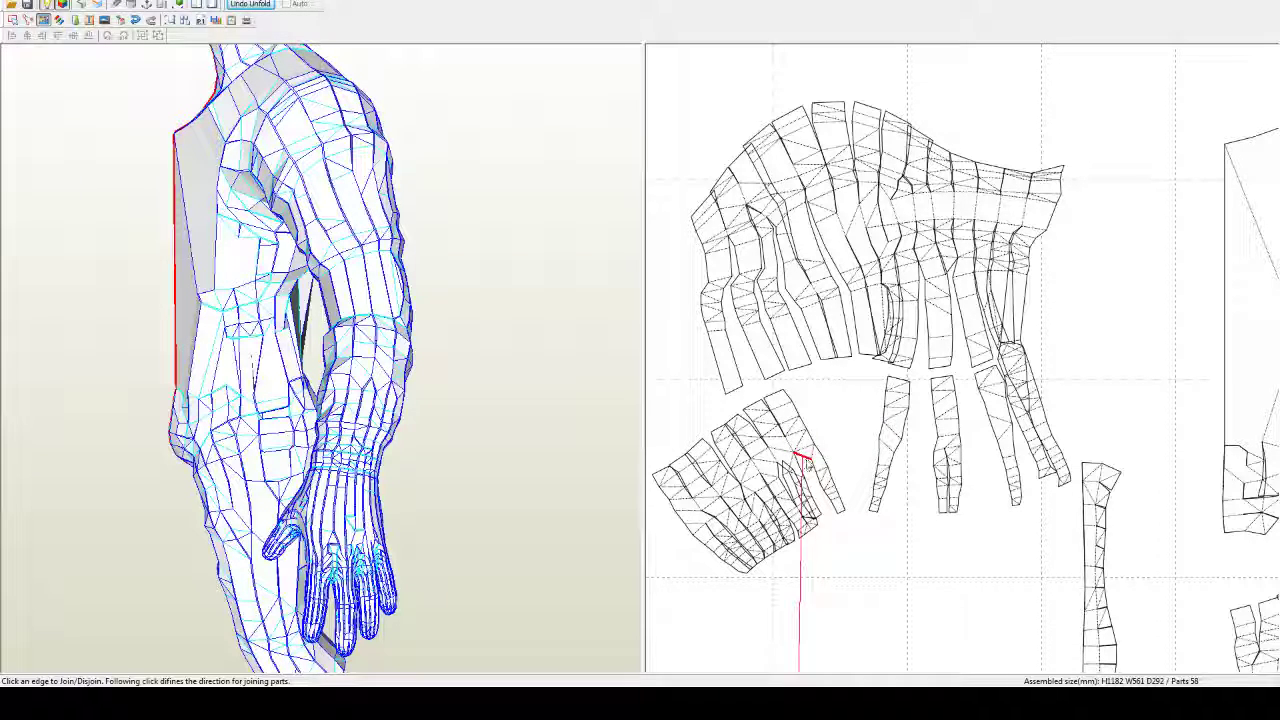
pyautogui.click(807, 461)
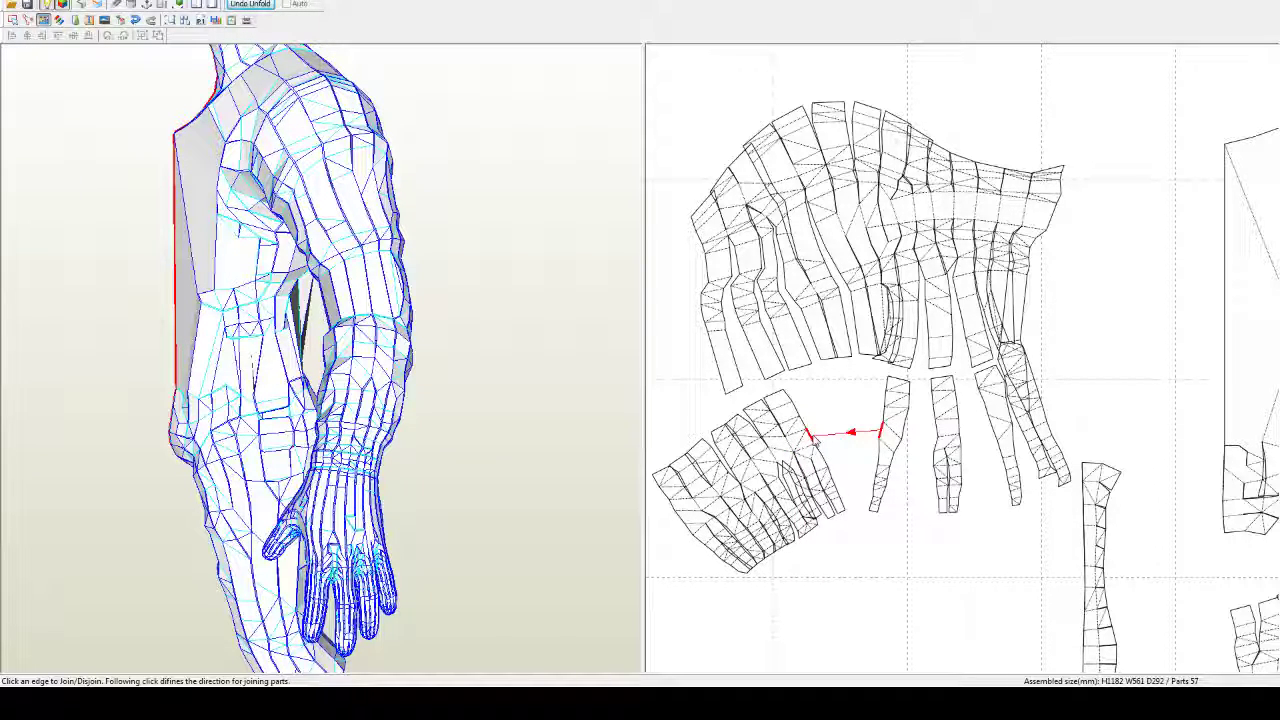
pyautogui.click(881, 431)
pyautogui.hotkey('ctrl', 'z')
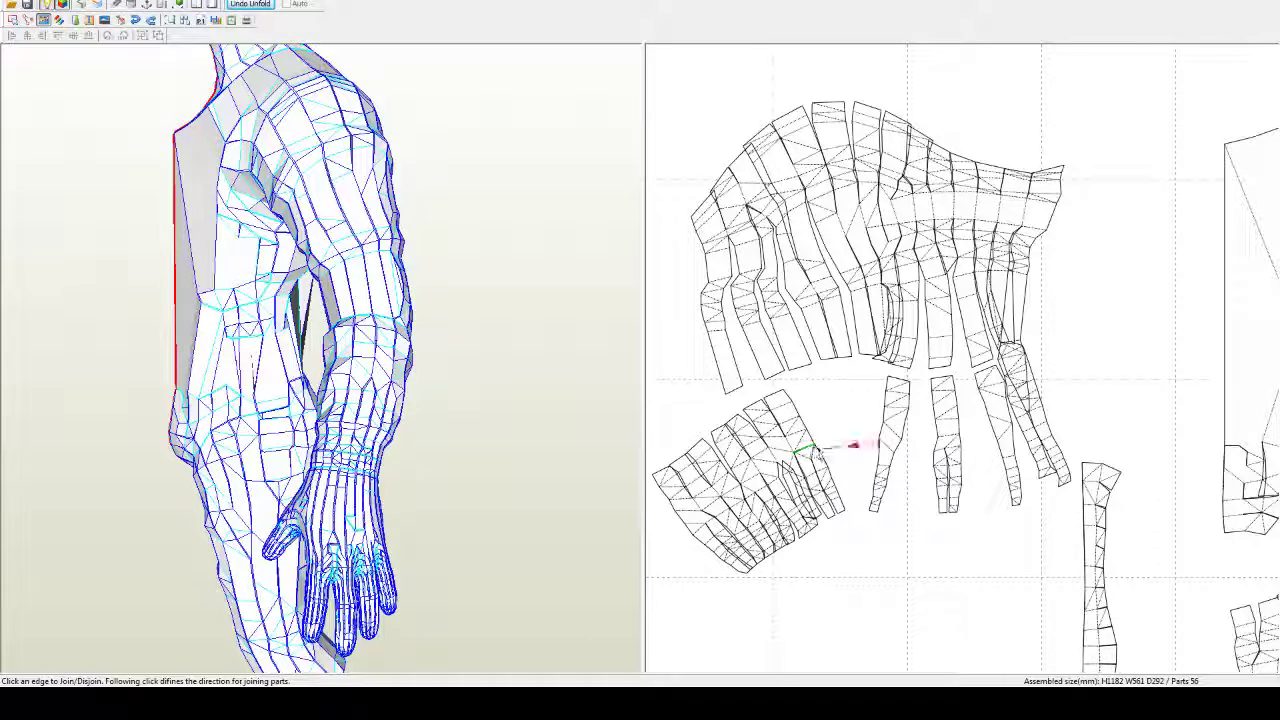
pyautogui.click(818, 453)
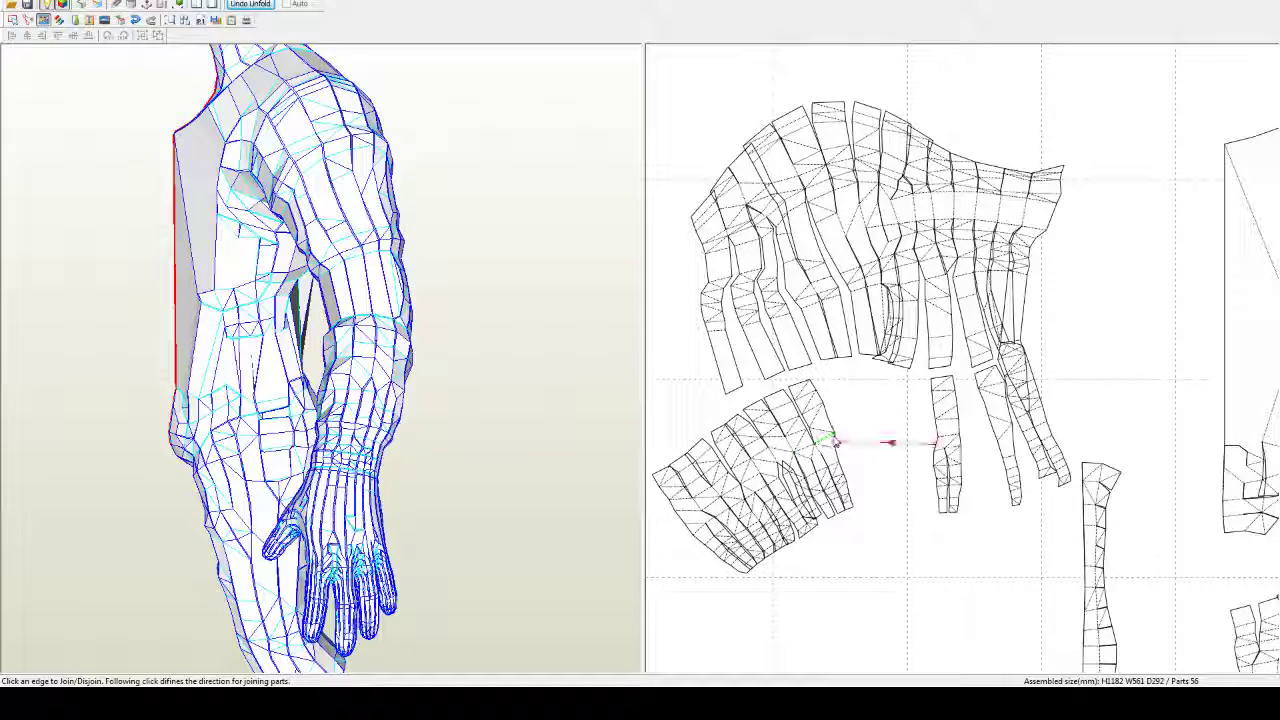
pyautogui.click(831, 424)
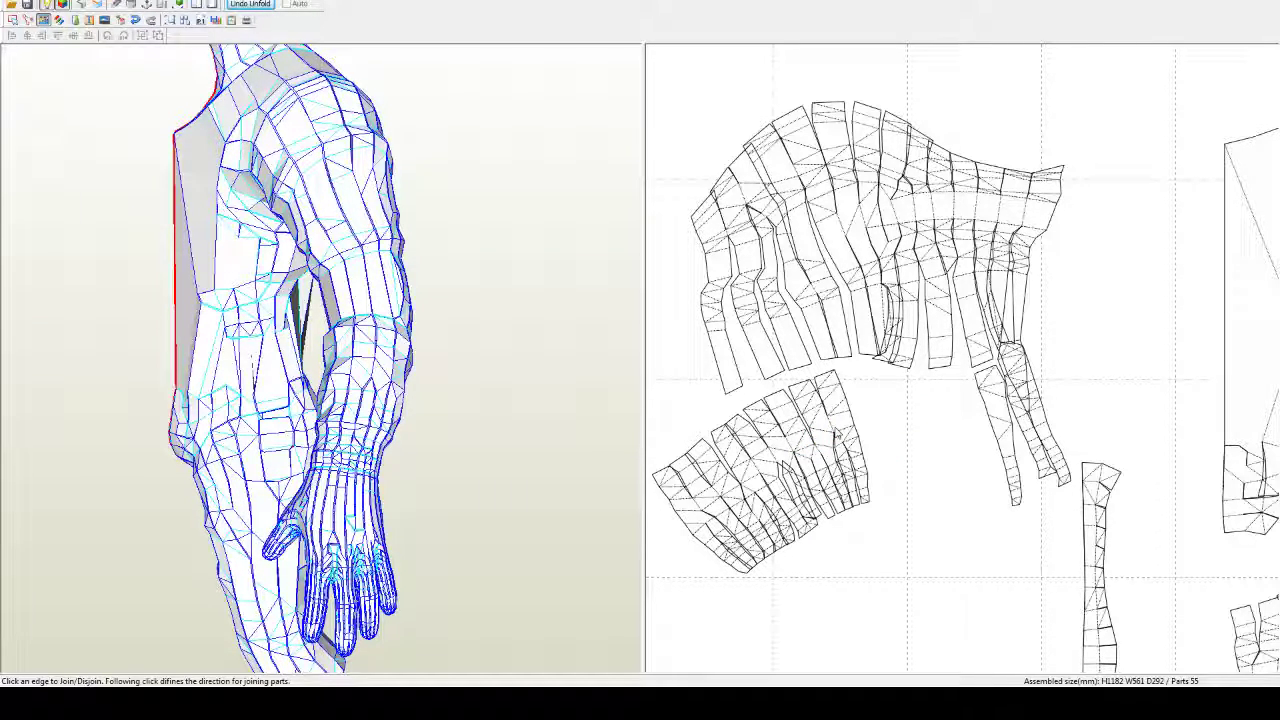
pyautogui.click(857, 422)
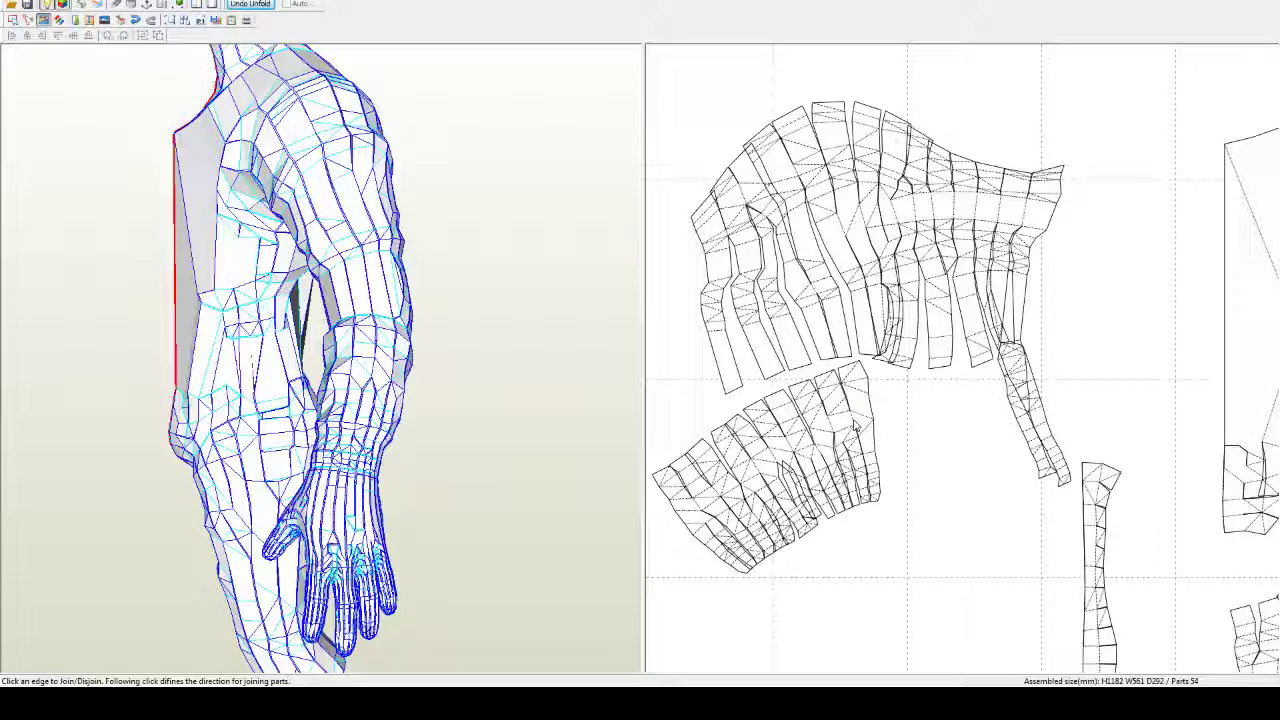
# Step: Disjoin the last two overlapping forearm sections from the end strips of the fan-shaped part along their short cross edges
pyautogui.click(868, 418)
pyautogui.click(1012, 358)
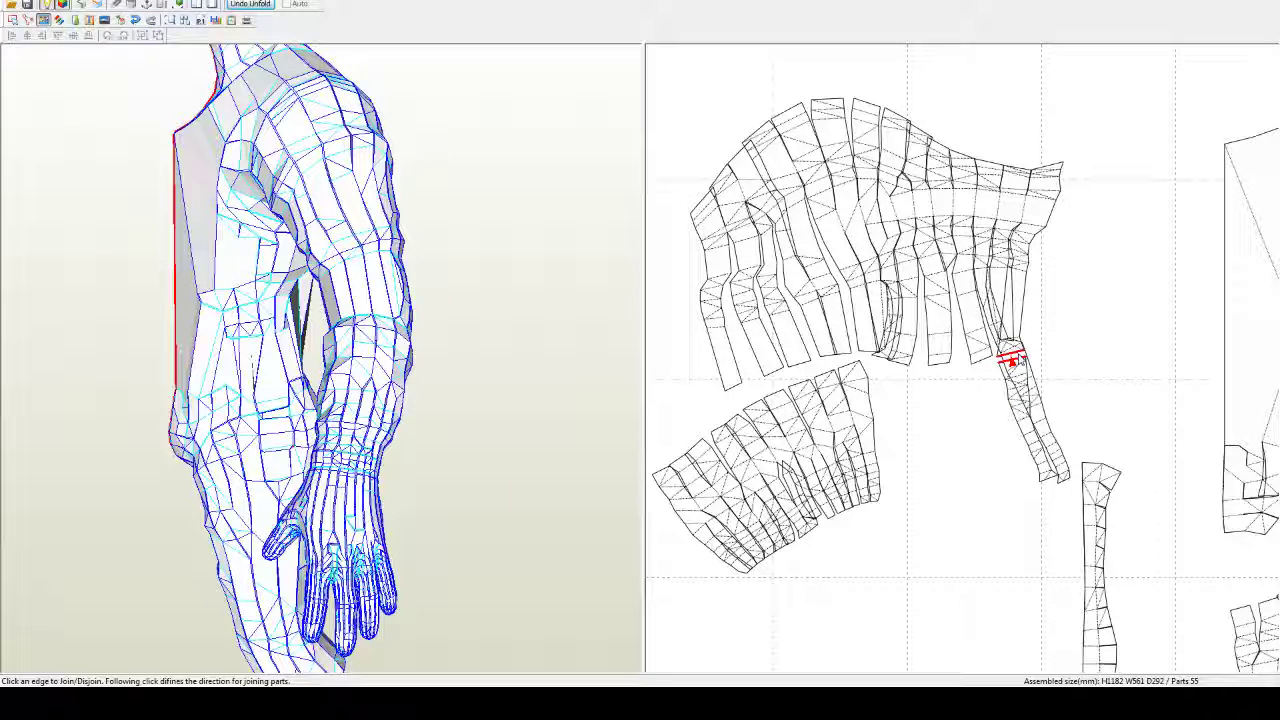
pyautogui.click(873, 414)
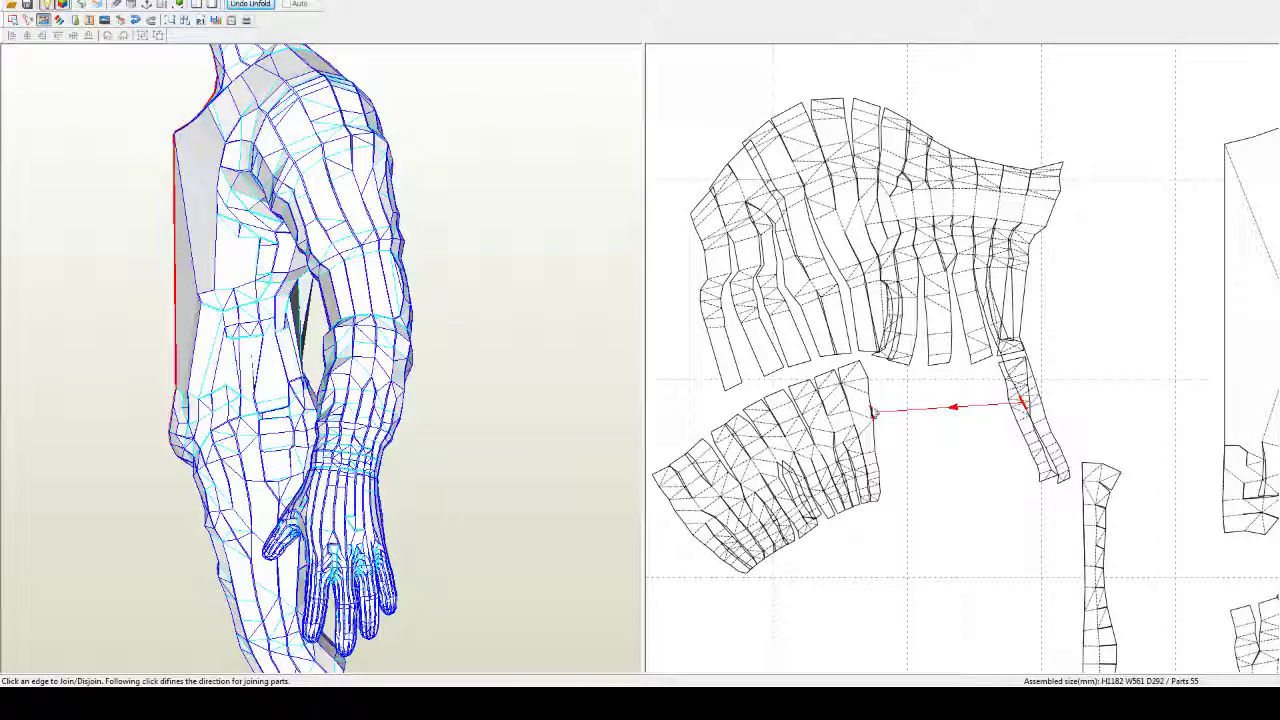
pyautogui.scroll(2, 1030, 385)
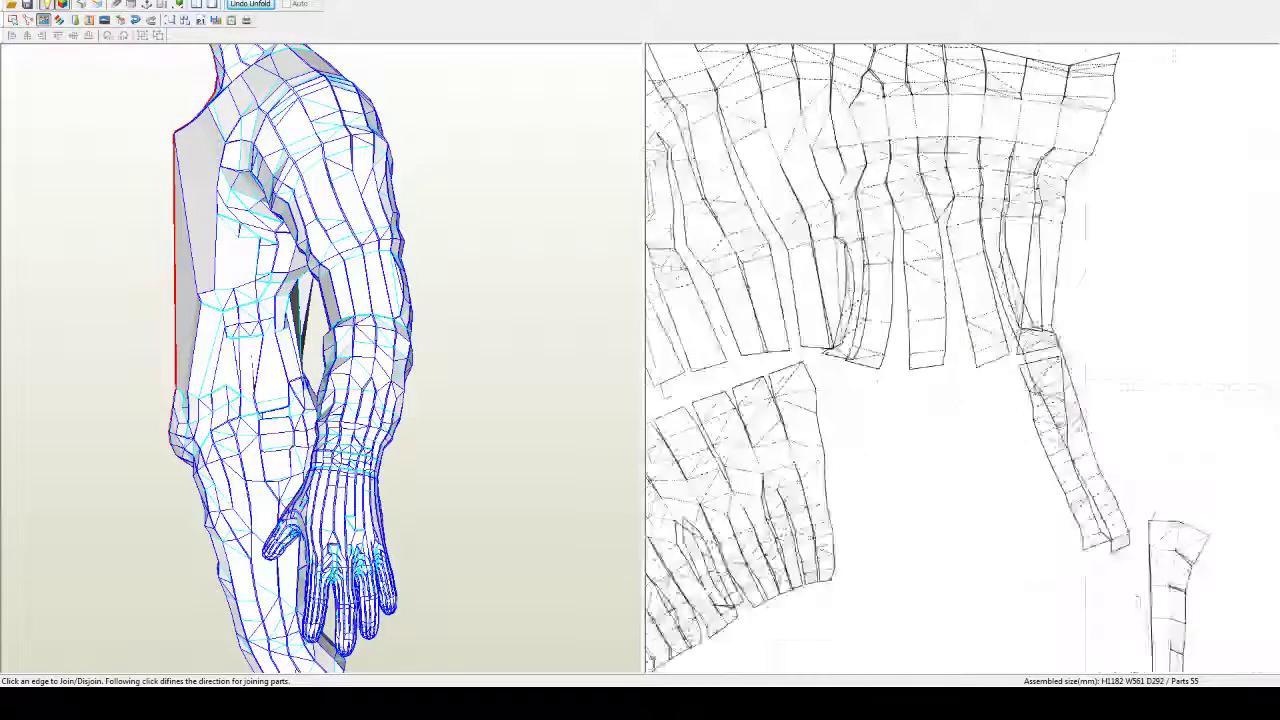
pyautogui.scroll(1, 1063, 349)
pyautogui.click(1063, 349)
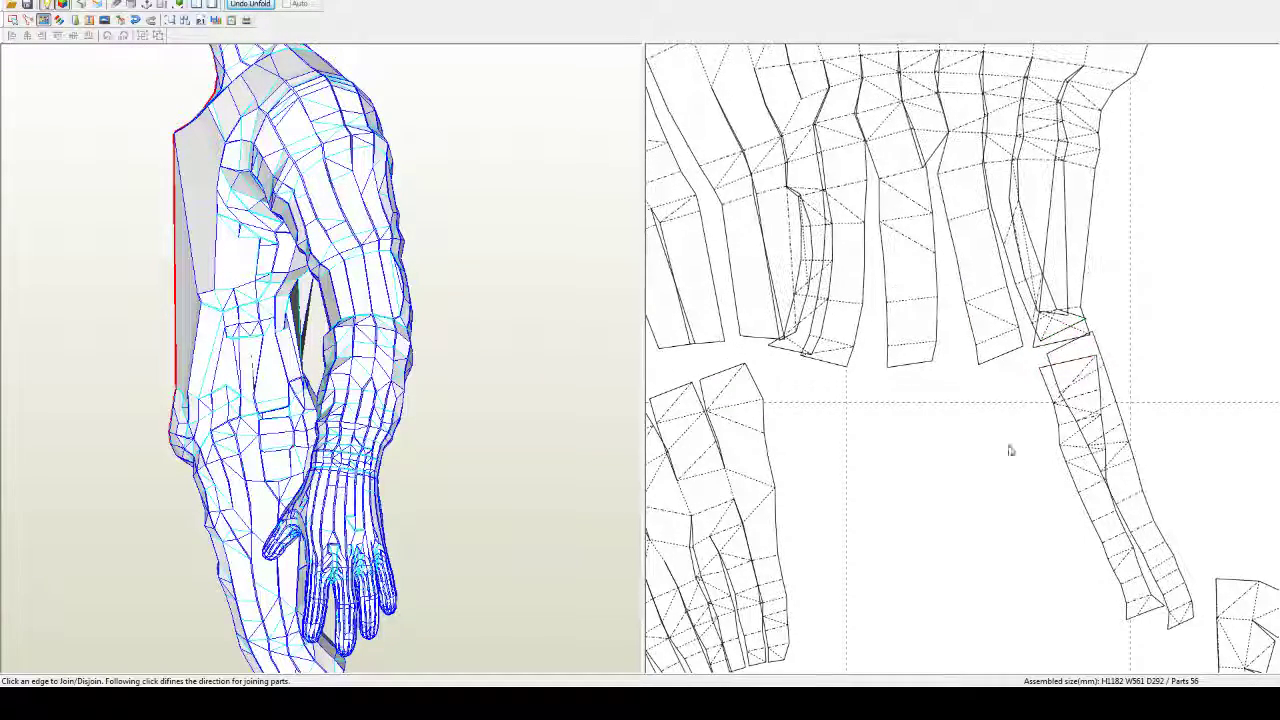
# Step: Join the last two forearm sections to the outer end of the forearm part, trying different connecting edges for each
pyautogui.scroll(-3, 1010, 450)
pyautogui.scroll(1, 1006, 451)
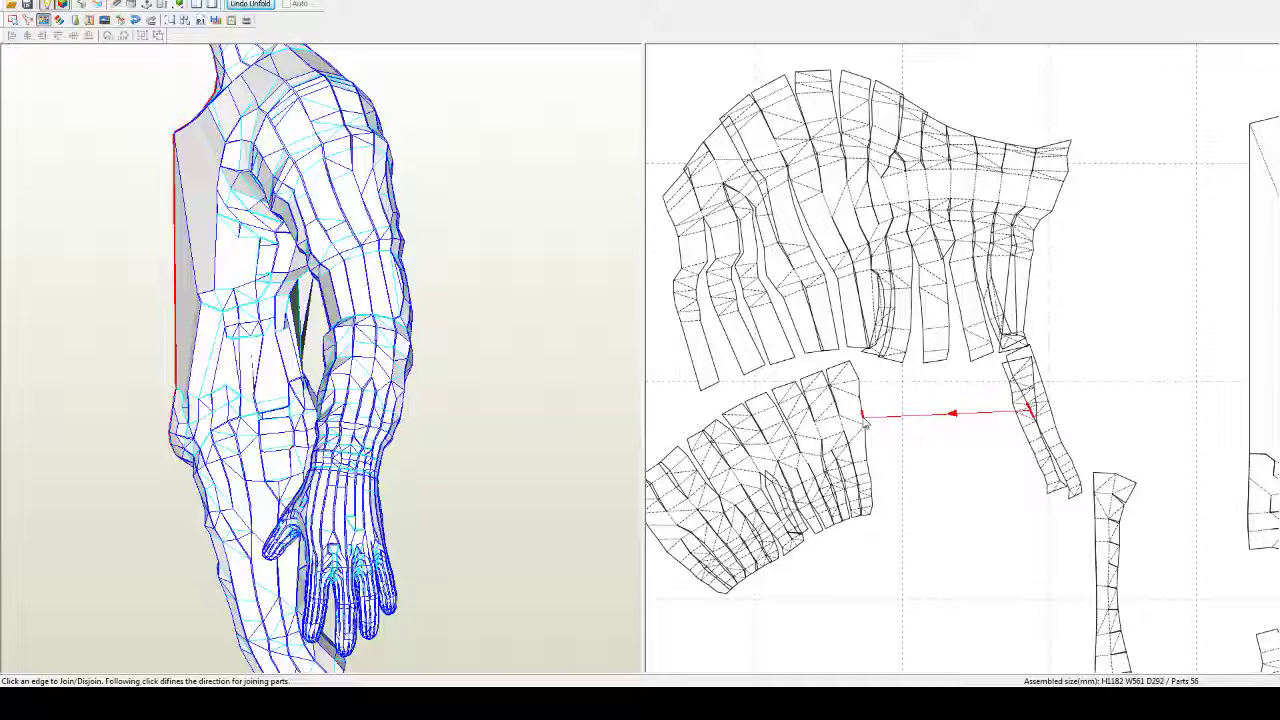
pyautogui.click(866, 424)
pyautogui.click(864, 416)
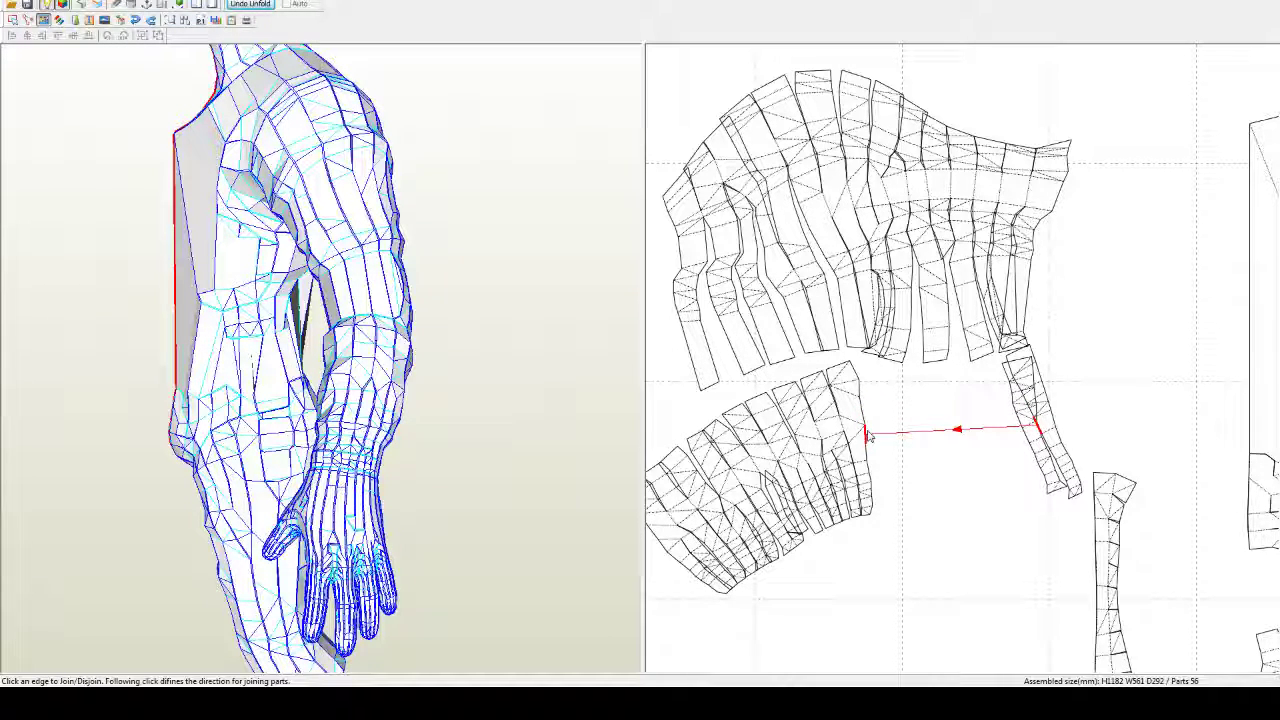
pyautogui.click(868, 428)
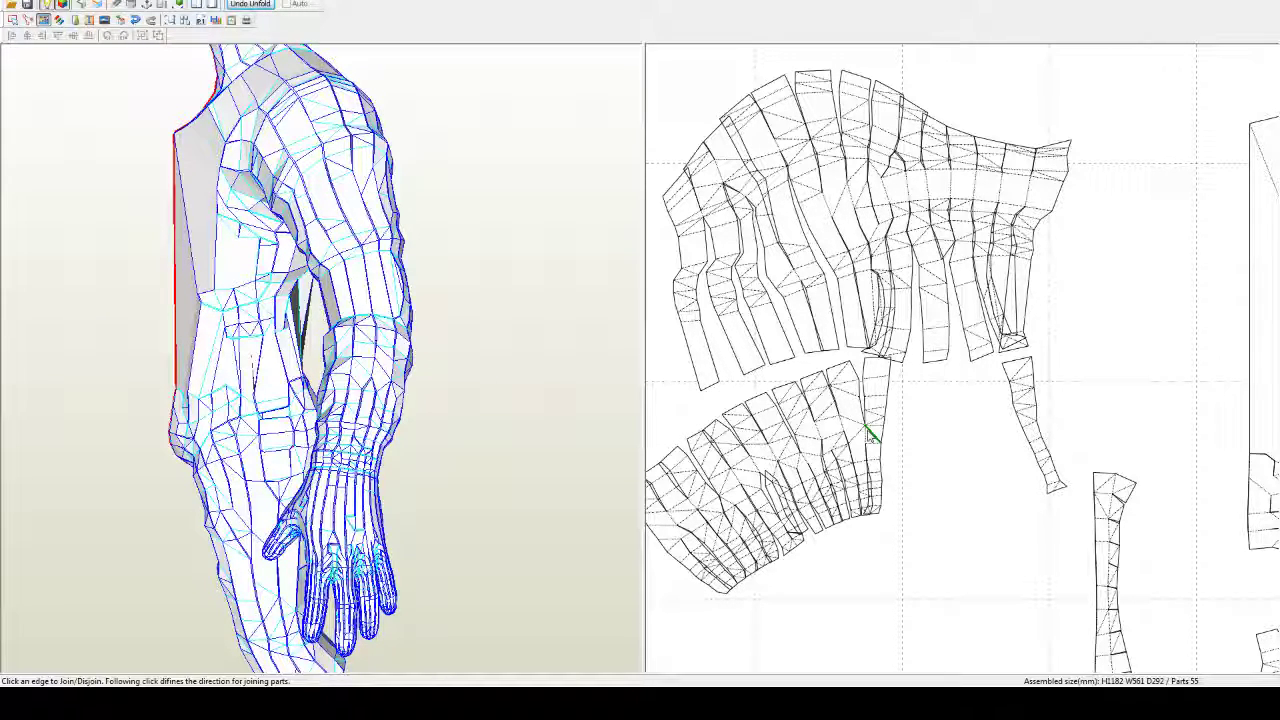
pyautogui.click(872, 434)
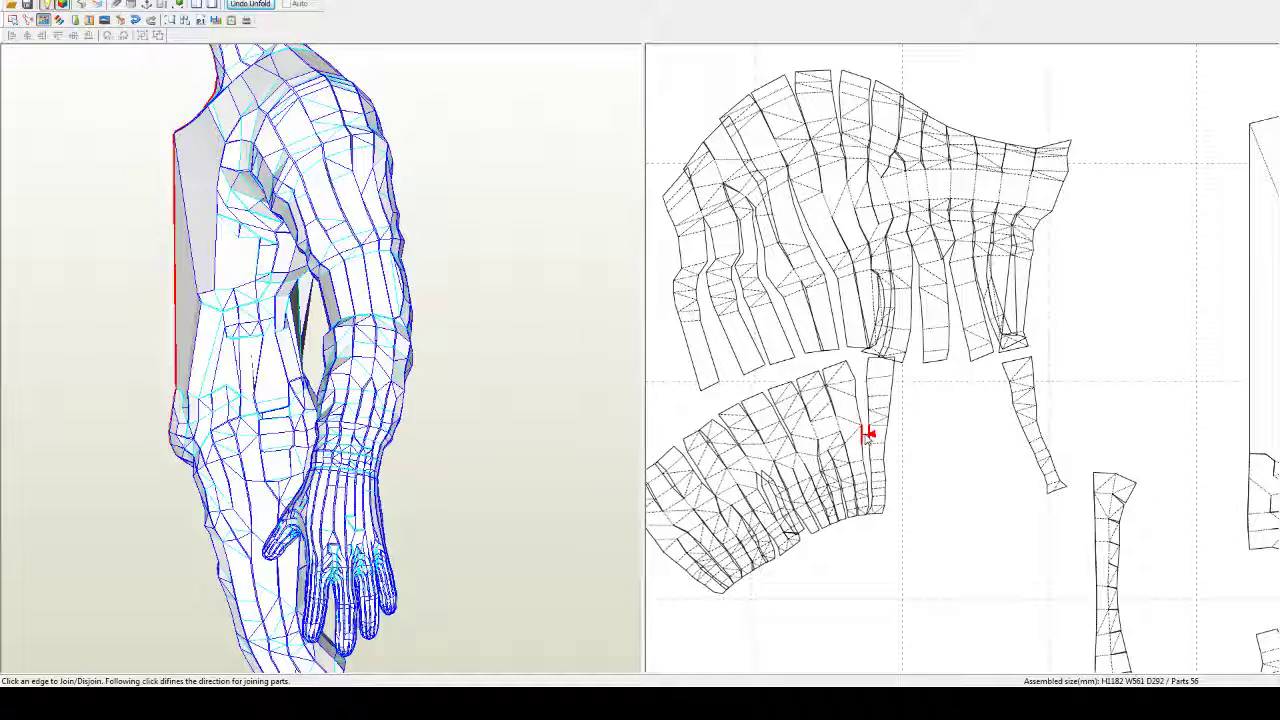
pyautogui.click(887, 440)
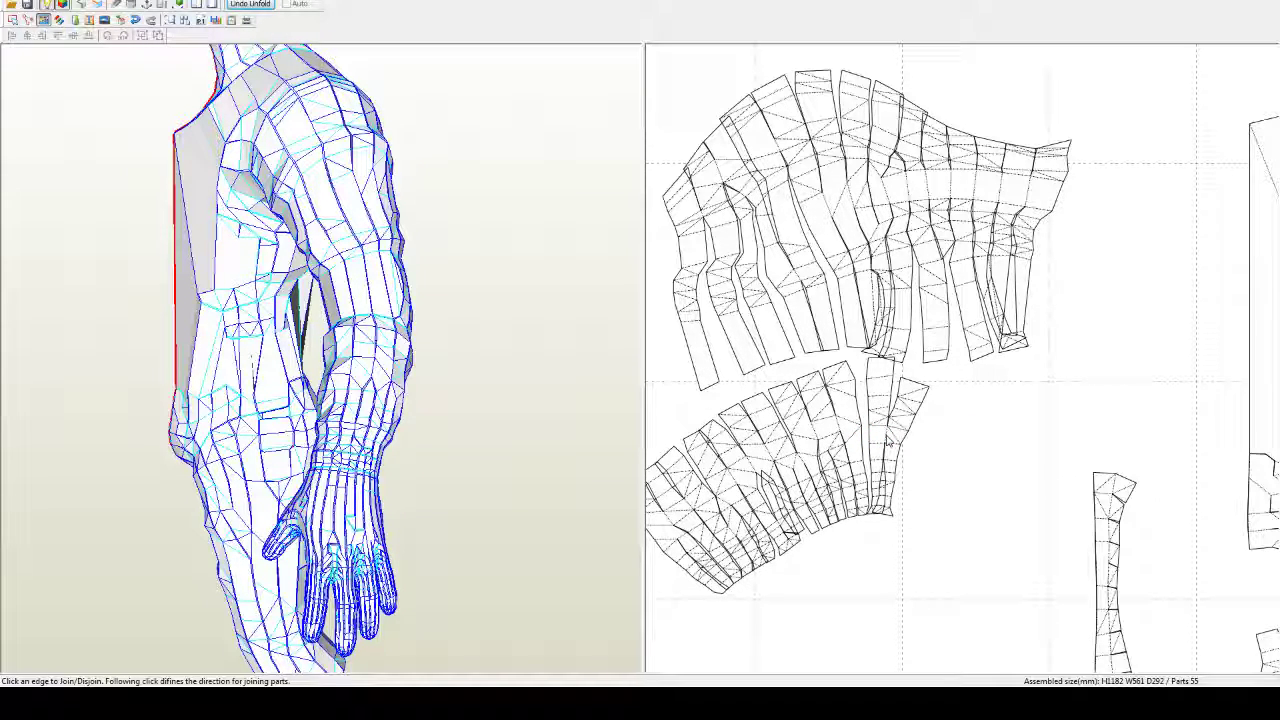
pyautogui.click(887, 439)
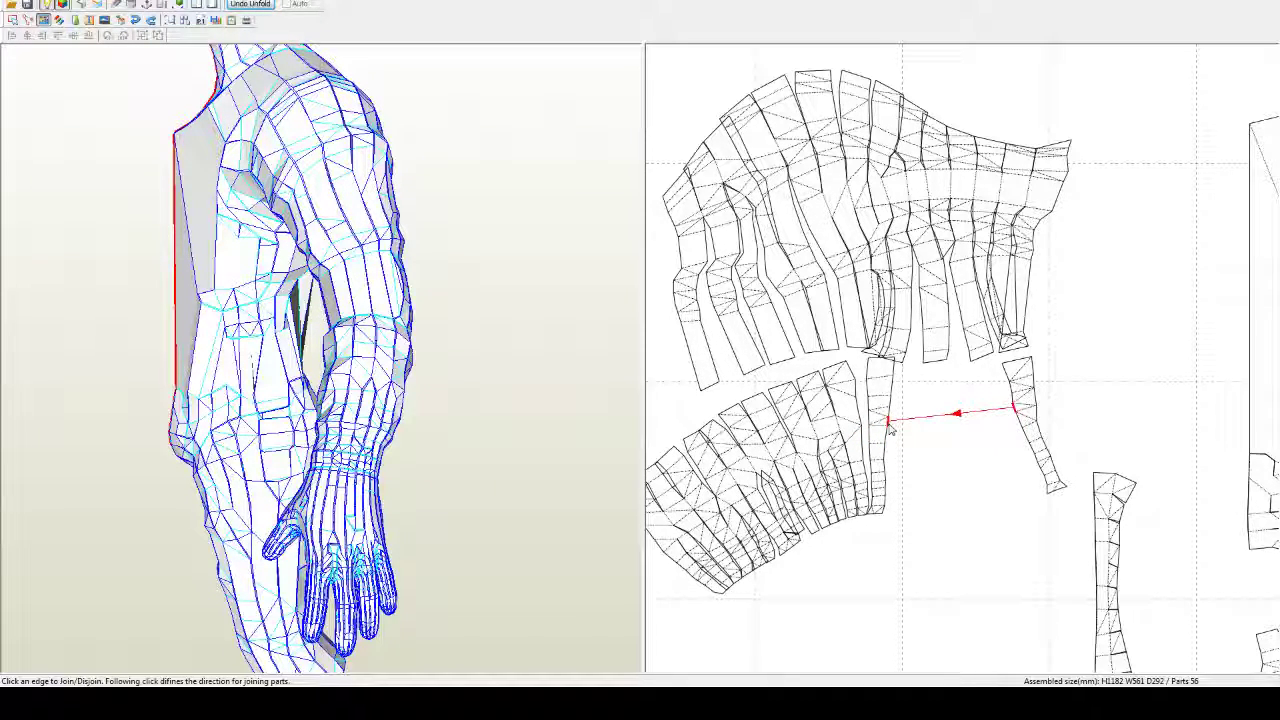
pyautogui.click(888, 425)
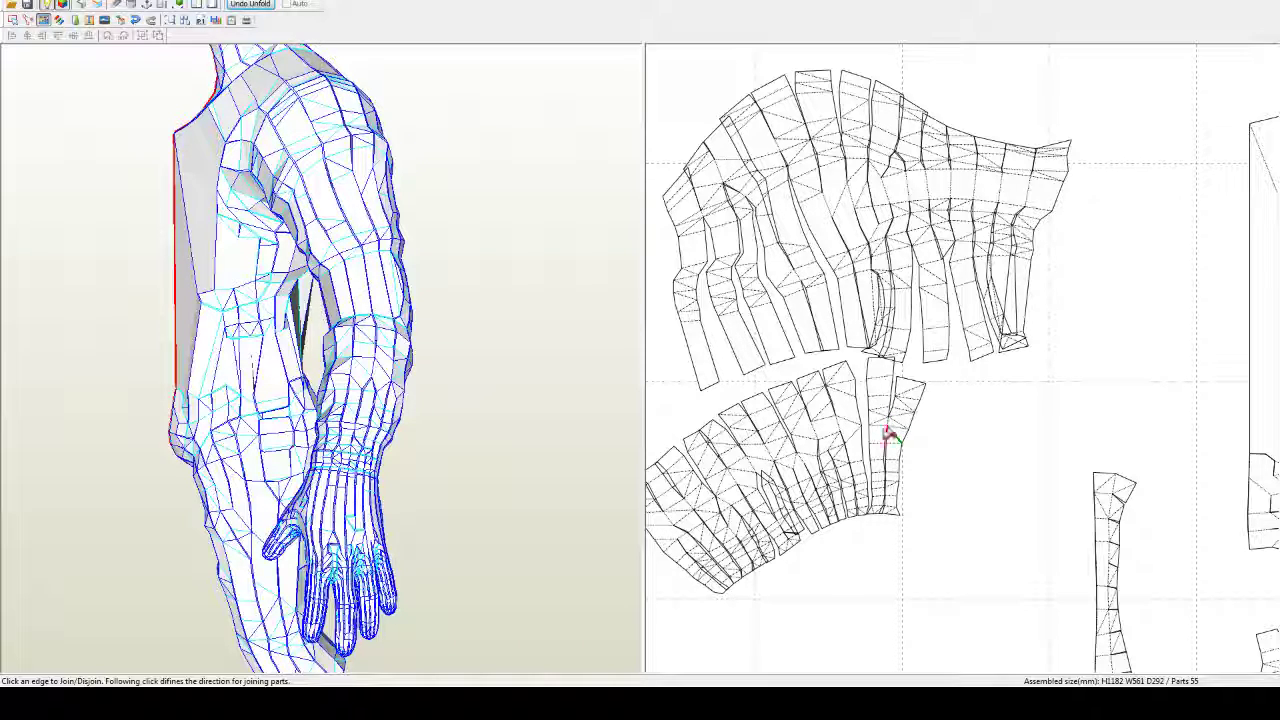
# Step: Re-join the last two sections to the forearm part at a lower edge to adjust their angle against the neighbouring strip
pyautogui.moveTo(913, 528); pyautogui.dragTo(968, 453, button='middle')
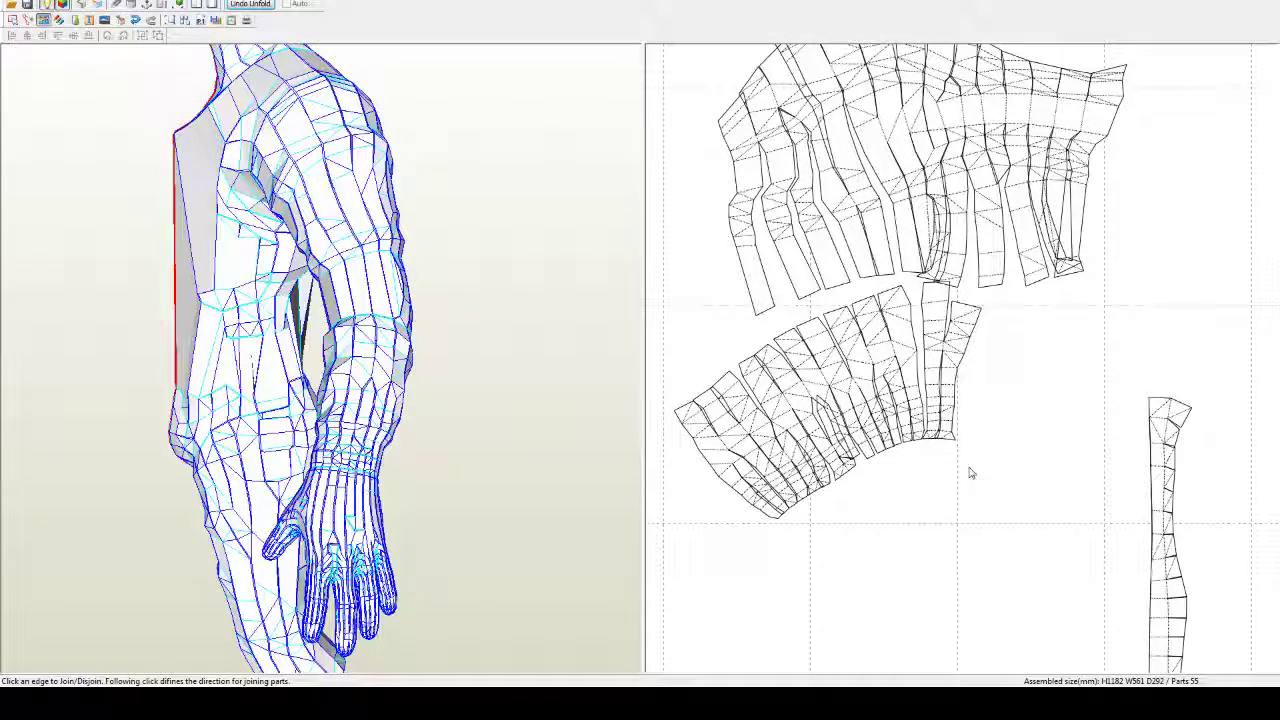
pyautogui.click(923, 360)
pyautogui.hotkey('ctrl', 'z')
pyautogui.click(920, 345)
pyautogui.hotkey('ctrl', 'z')
pyautogui.click(915, 334)
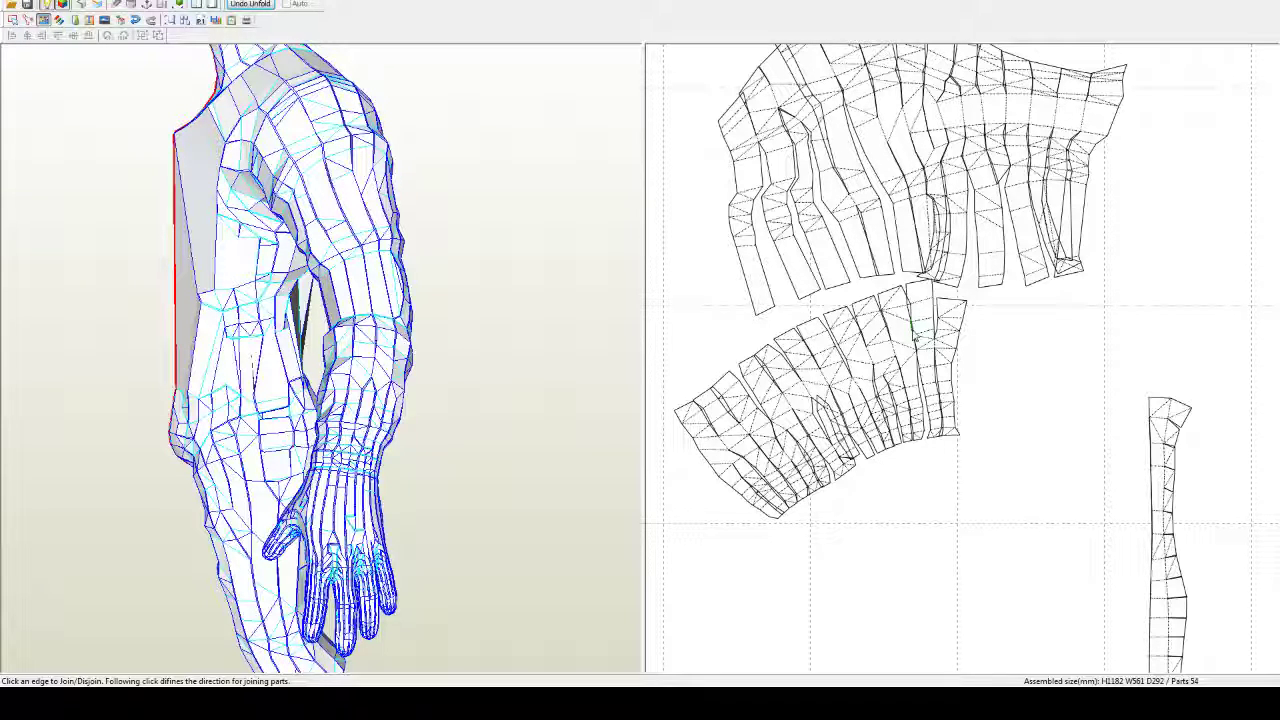
pyautogui.click(914, 336)
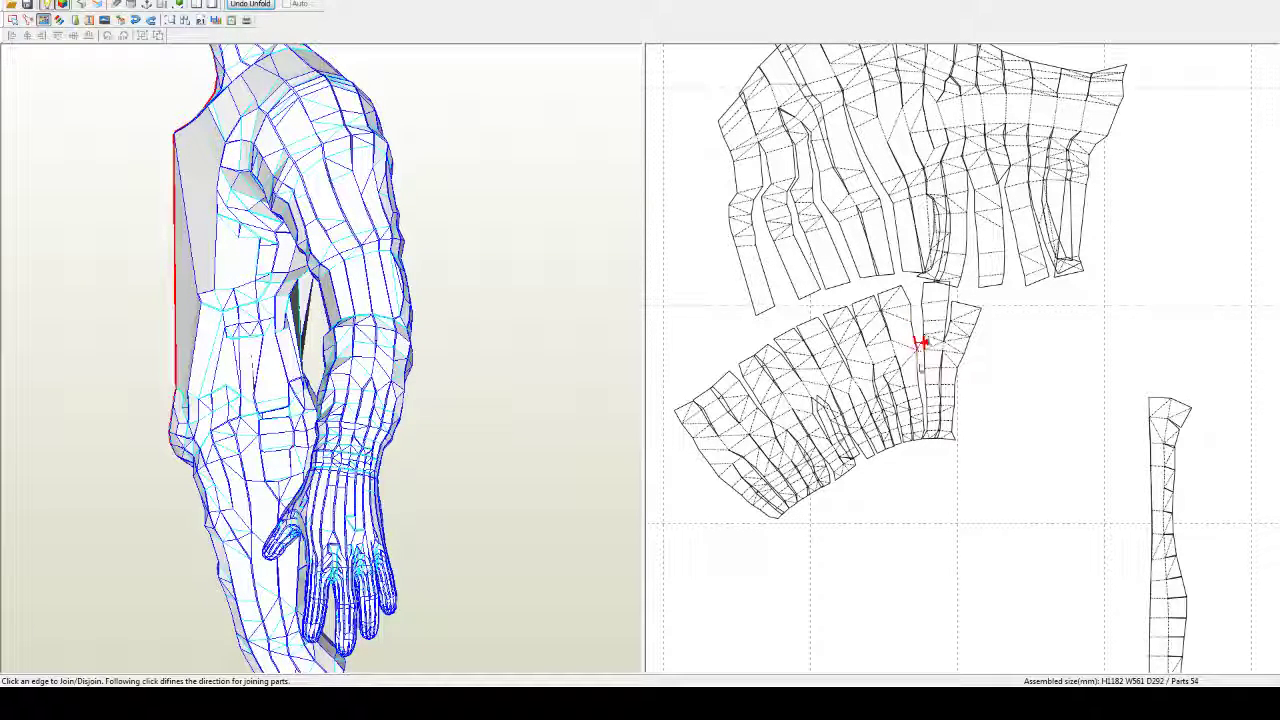
pyautogui.click(920, 396)
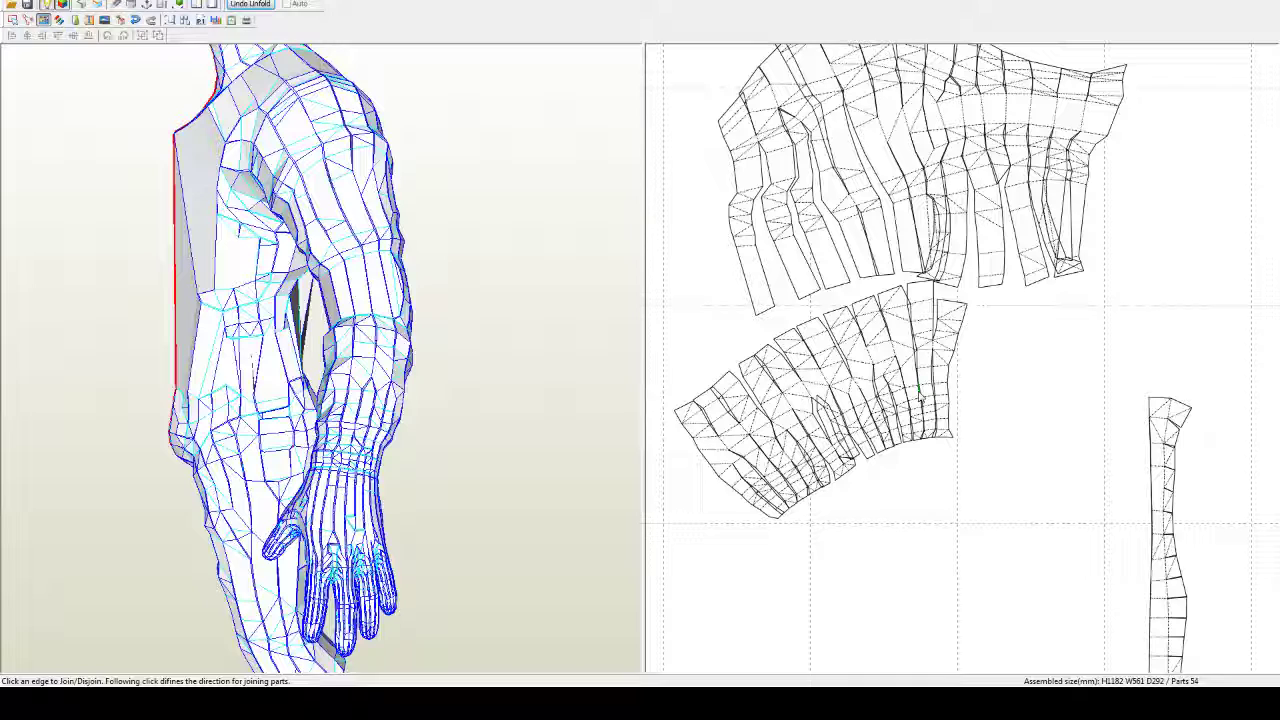
# Step: Move the assembled forearm part down and clear of the upper-arm part
pyautogui.press('Escape')
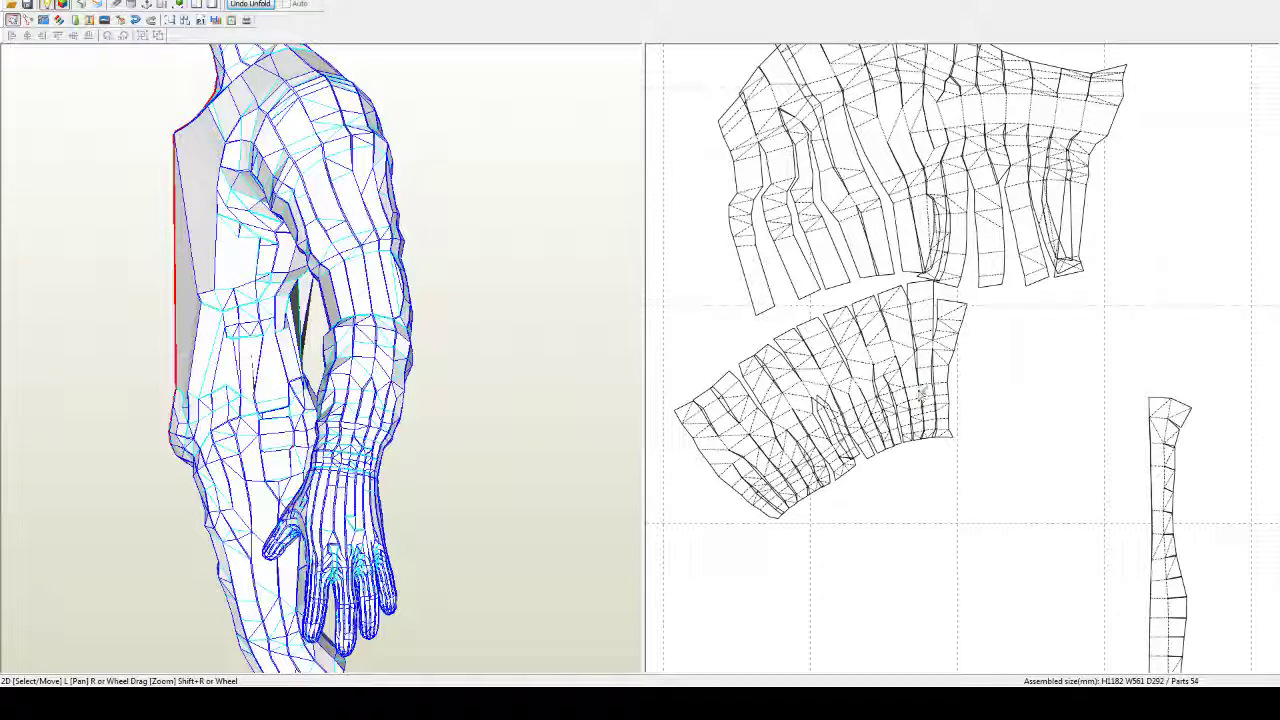
pyautogui.moveTo(842, 410); pyautogui.dragTo(953, 481)
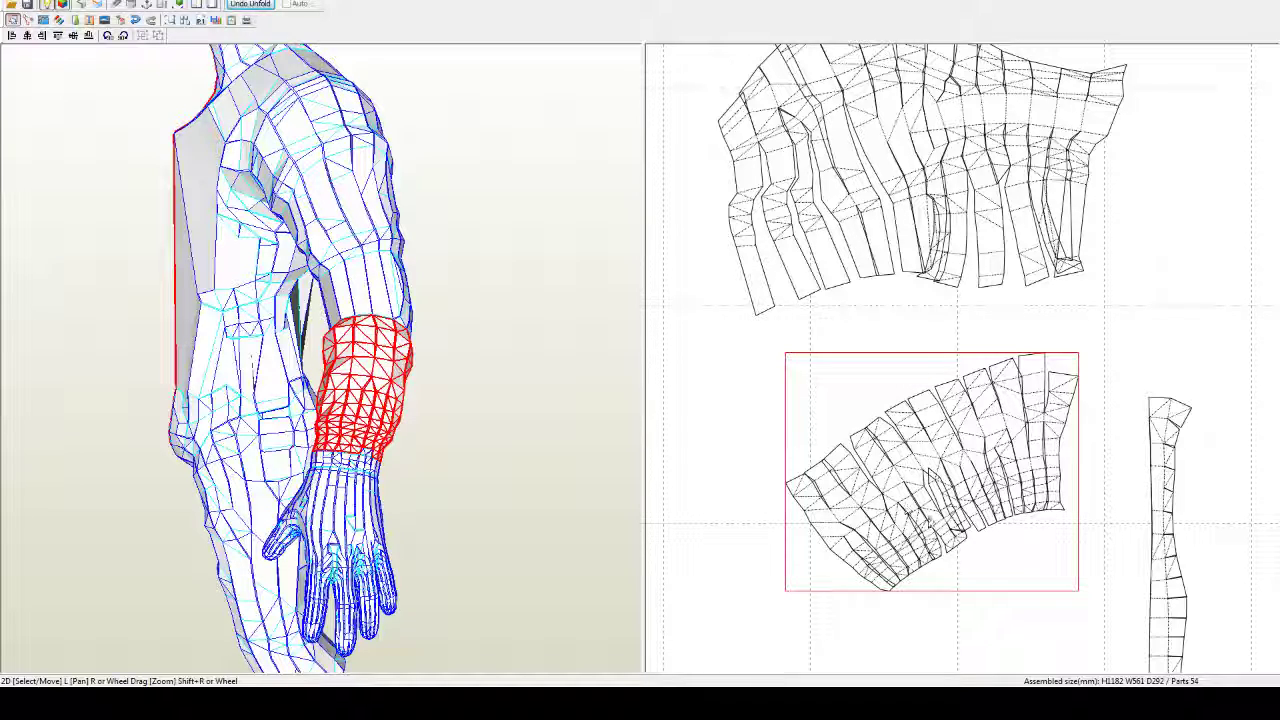
pyautogui.moveTo(952, 525); pyautogui.dragTo(976, 505, button='right')
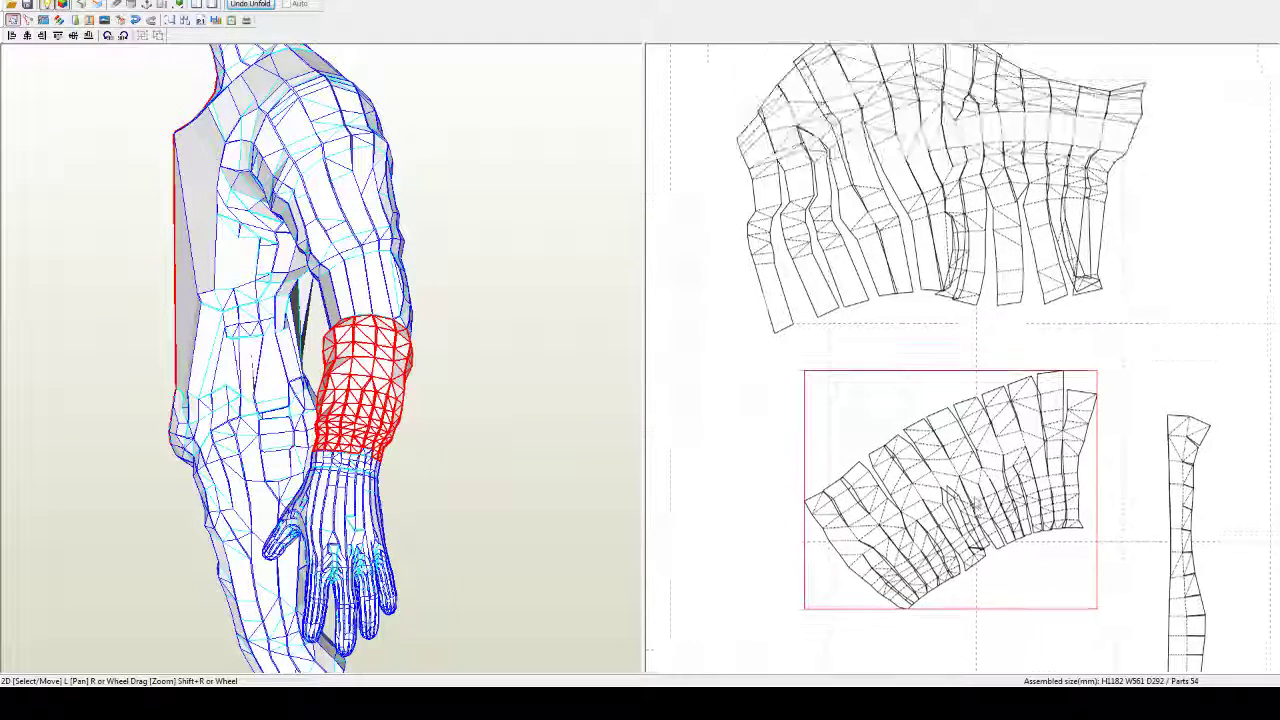
# Step: Detach the end section from the upper-arm part's outer strip, join it to the forearm's last strip, and join the loose section at the forearm's lower edge
pyautogui.scroll(2, 1100, 365)
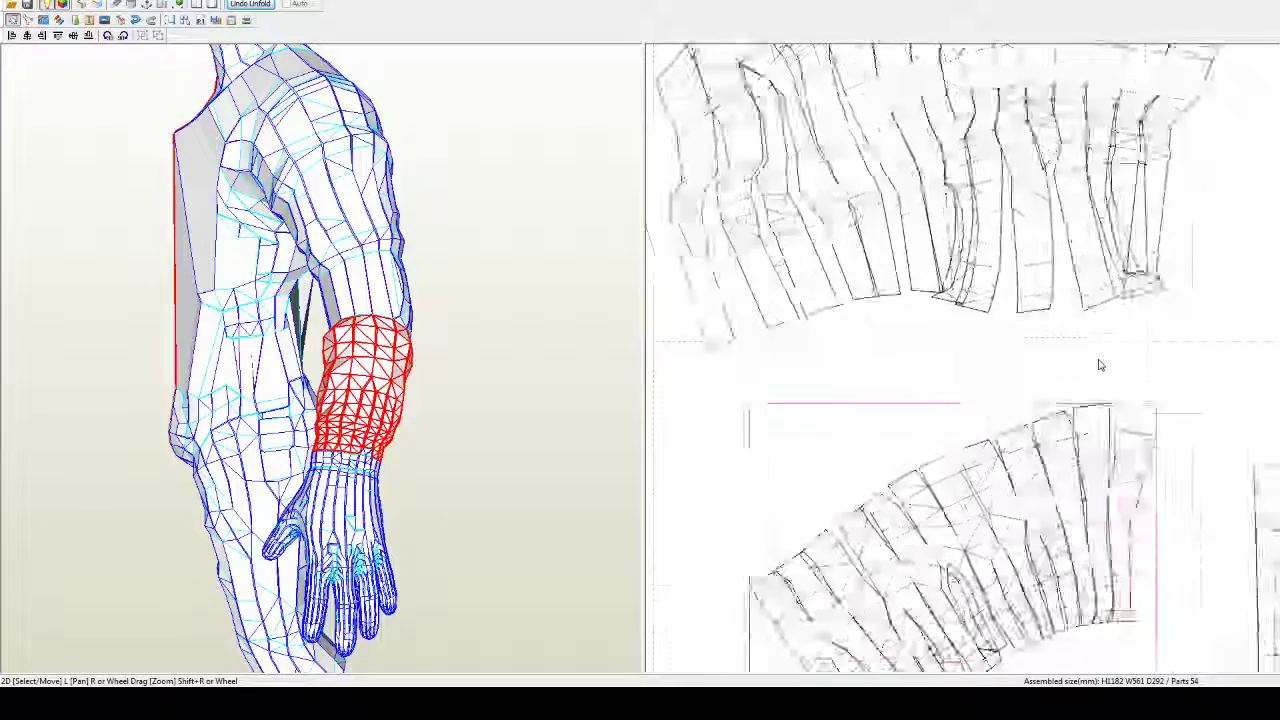
pyautogui.scroll(2, 1100, 365)
pyautogui.hotkey('ctrl', 'j')
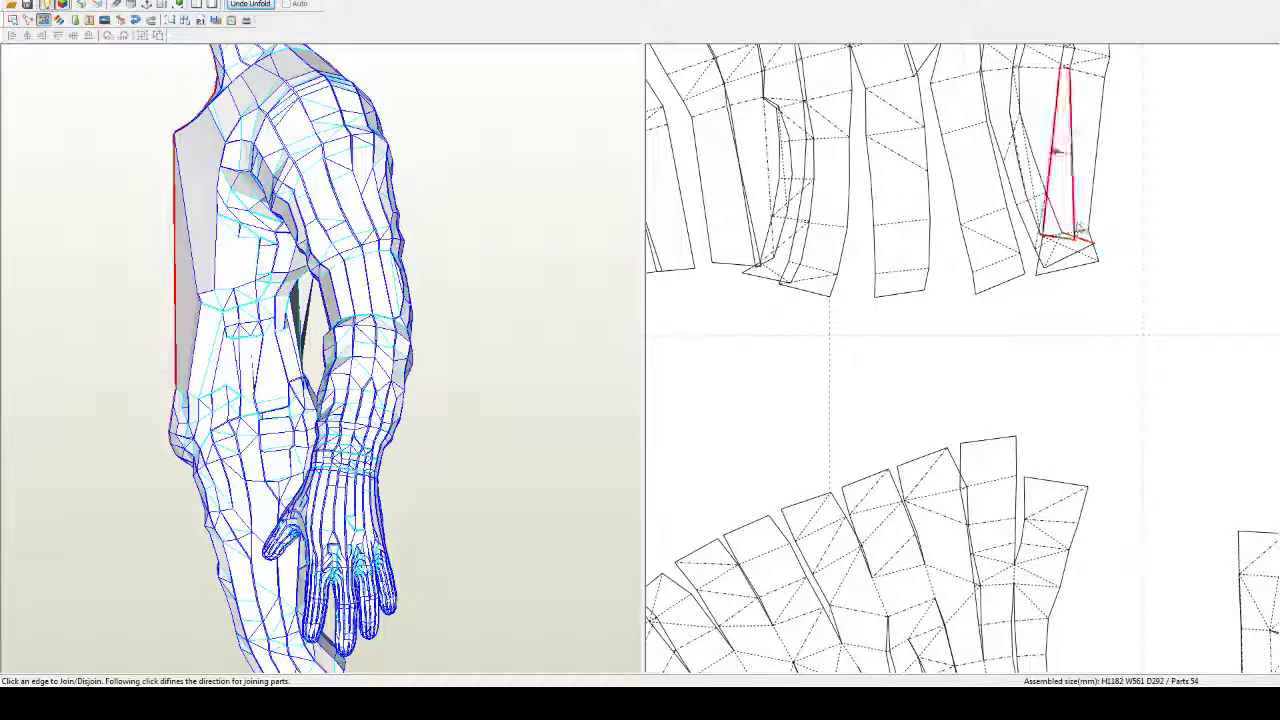
pyautogui.click(1069, 236)
pyautogui.click(1056, 485)
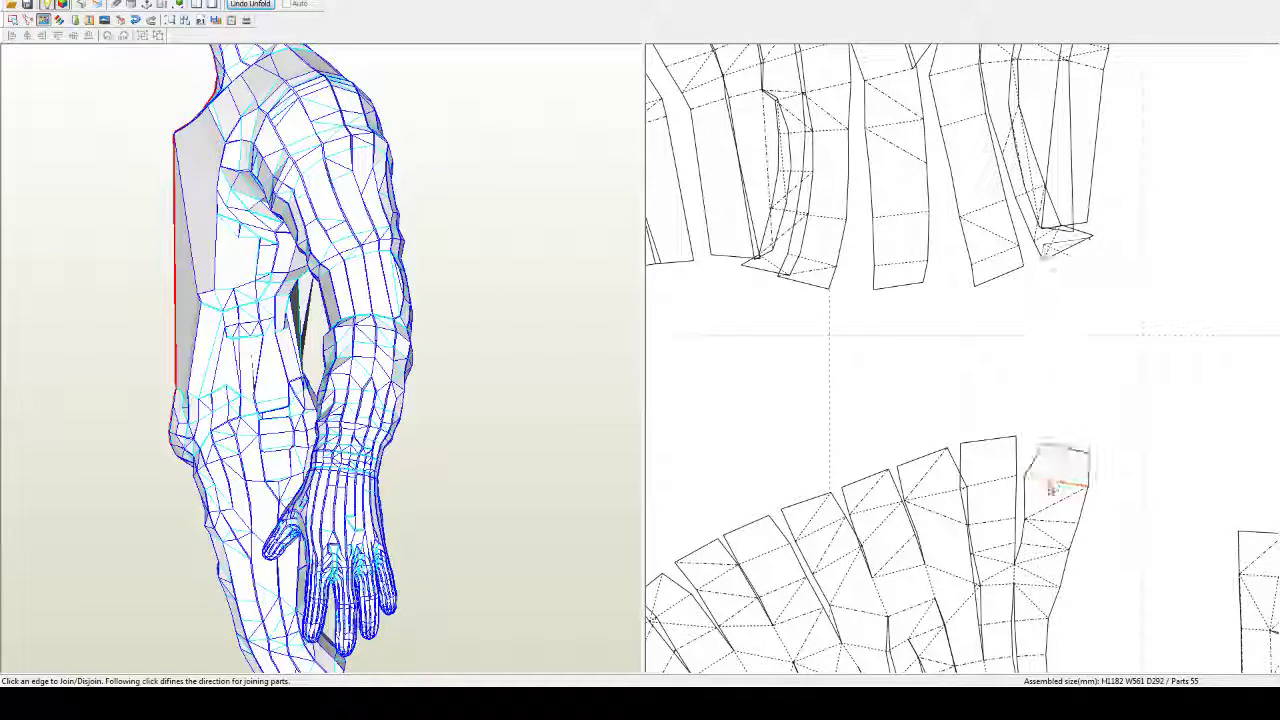
pyautogui.scroll(-2, 965, 535)
pyautogui.moveTo(936, 522); pyautogui.dragTo(976, 500, button='right')
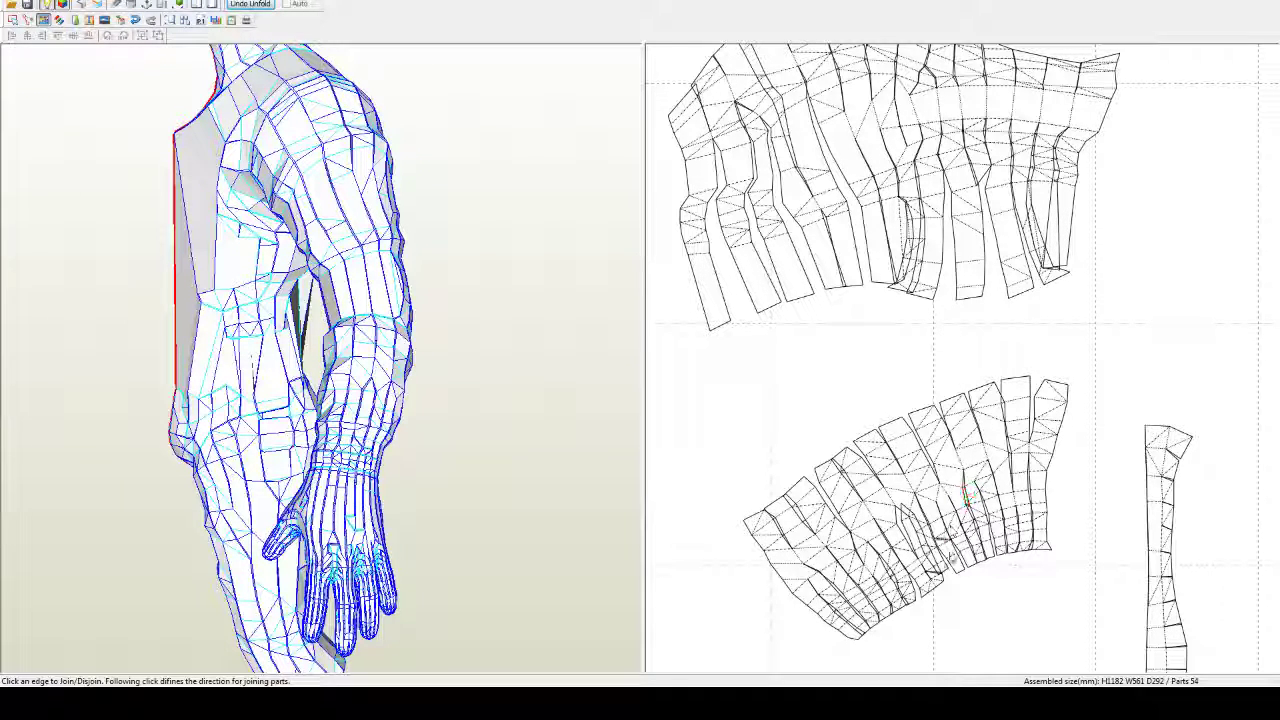
pyautogui.click(946, 575)
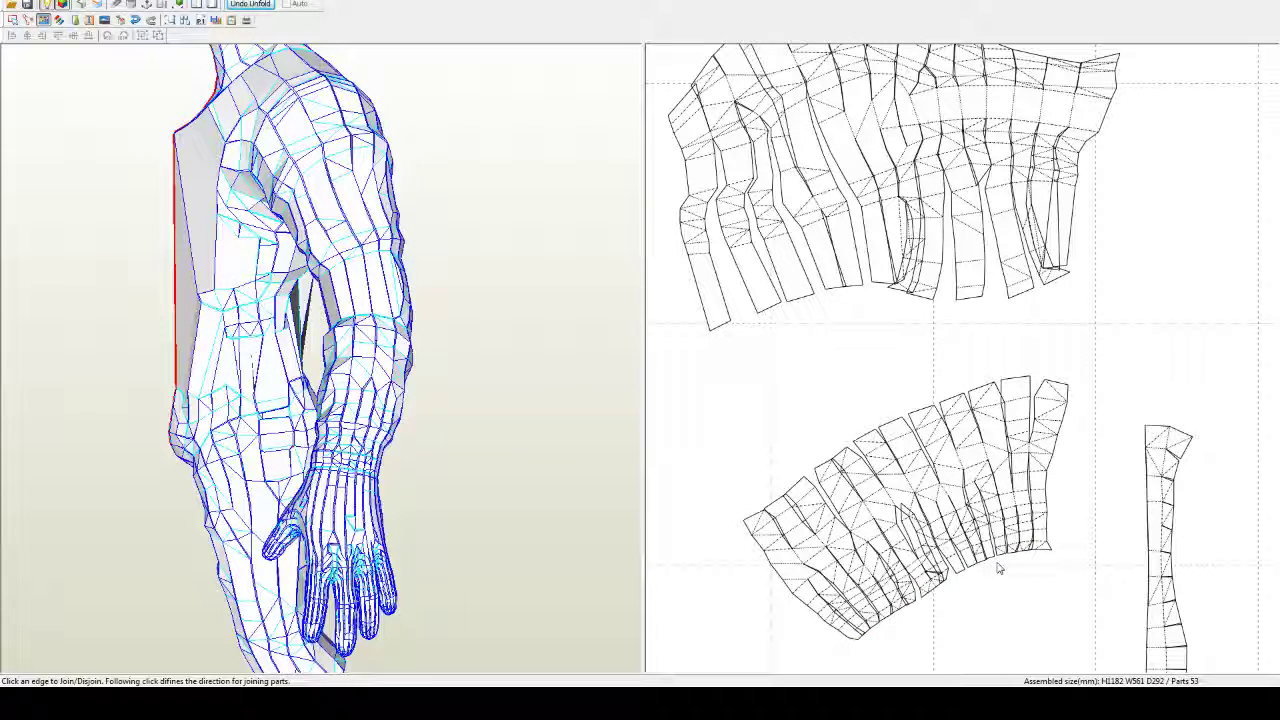
# Step: Rotate the forearm part roughly level about its lower corner and place it centred below the upper-arm part
pyautogui.hotkey('ctrl', 'r')
pyautogui.click(1051, 549)
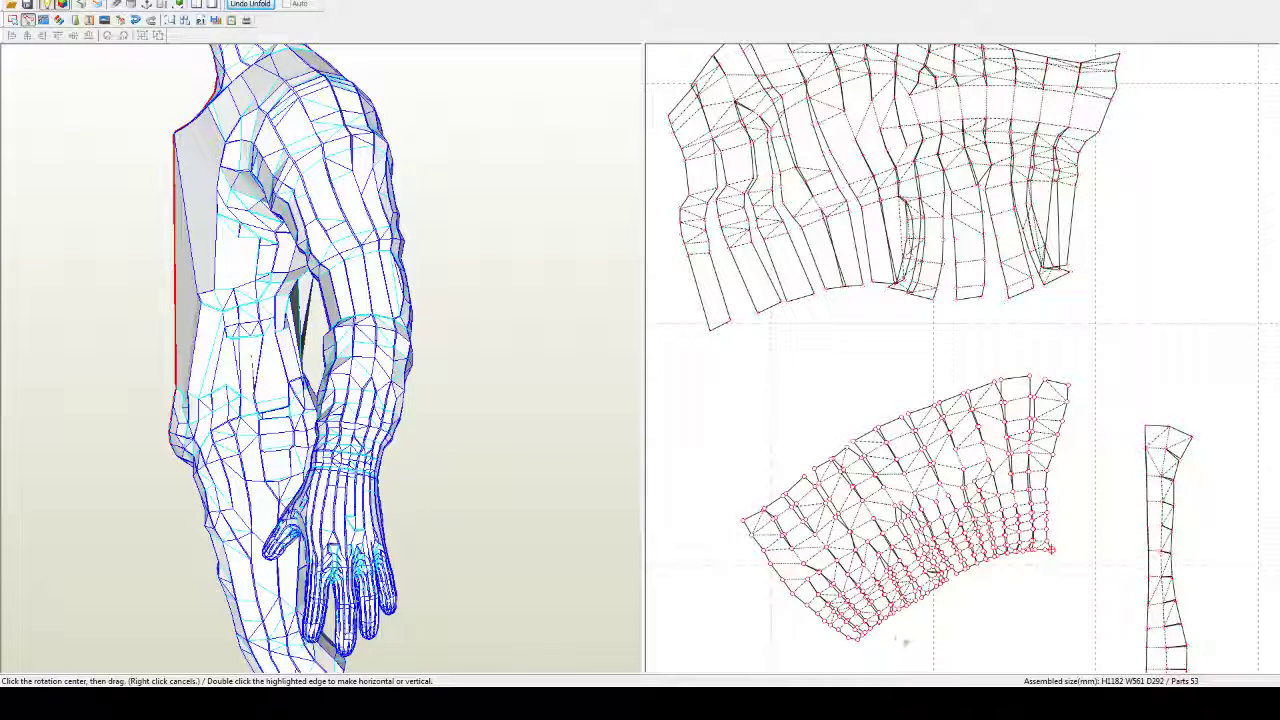
pyautogui.moveTo(857, 645); pyautogui.dragTo(853, 559)
pyautogui.rightClick(880, 548)
pyautogui.moveTo(954, 450); pyautogui.dragTo(916, 453)
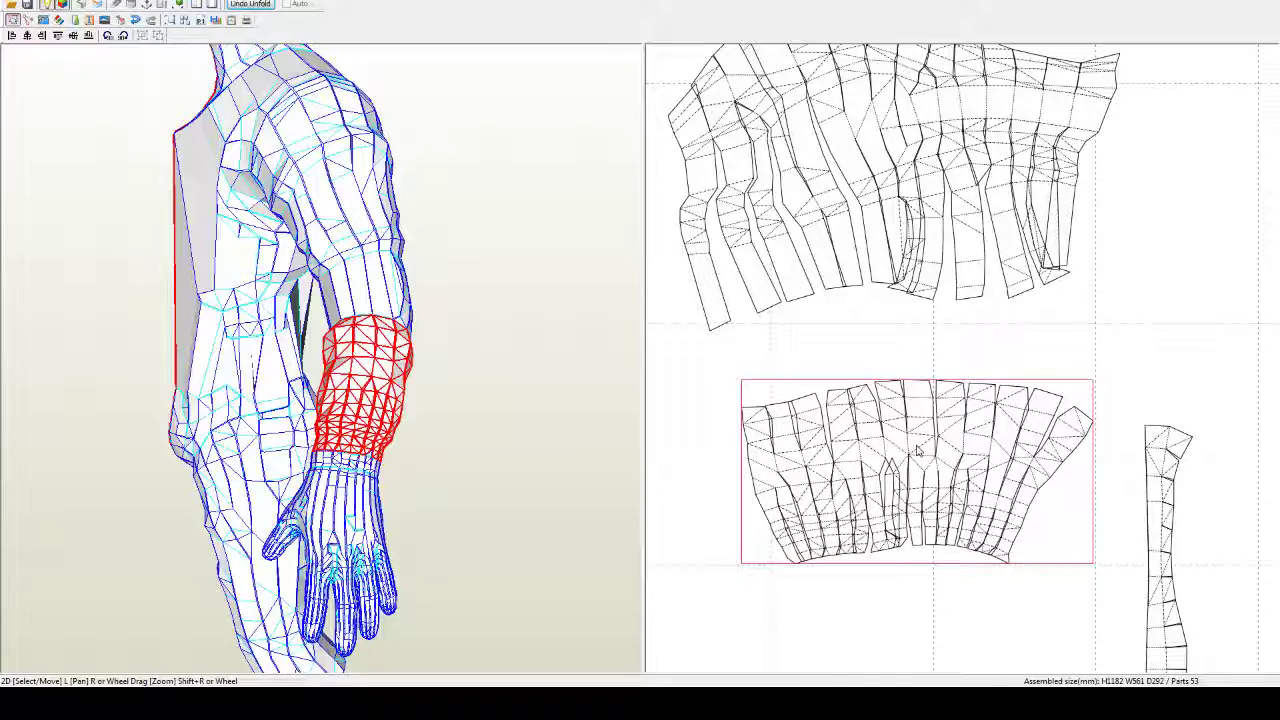
pyautogui.moveTo(916, 453); pyautogui.dragTo(915, 549, button='right')
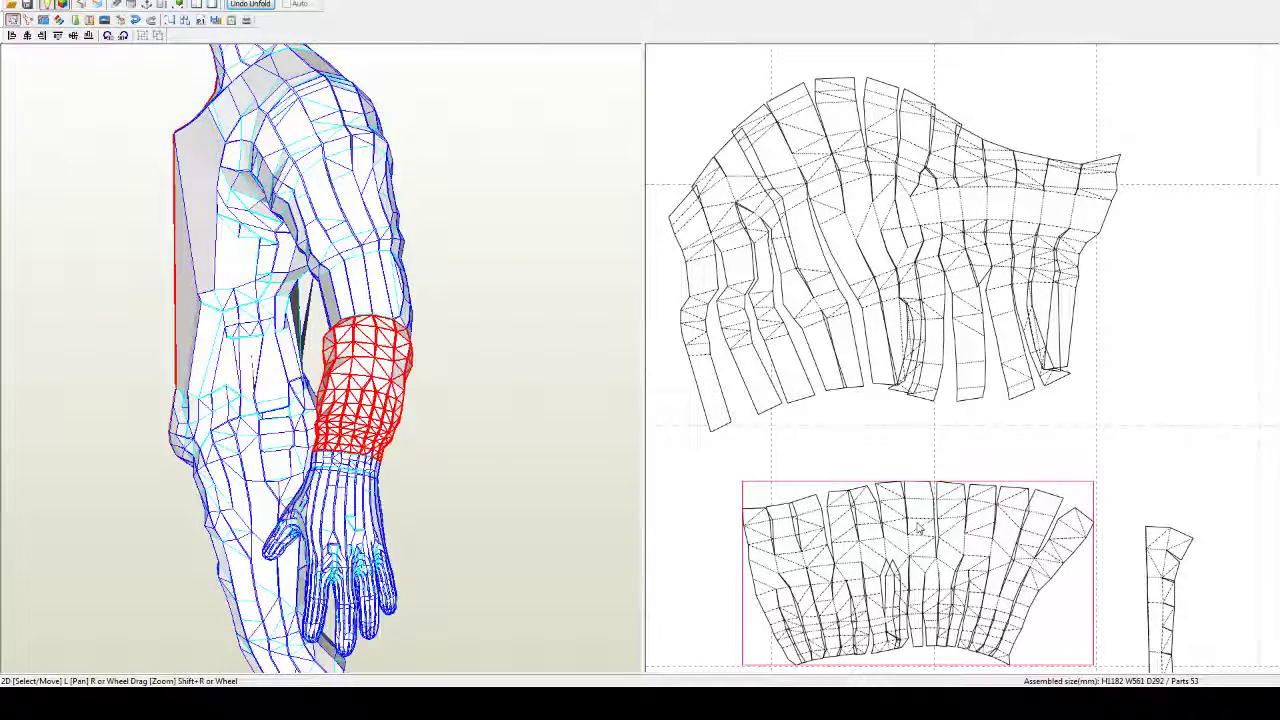
pyautogui.moveTo(920, 497); pyautogui.dragTo(933, 481, button='right')
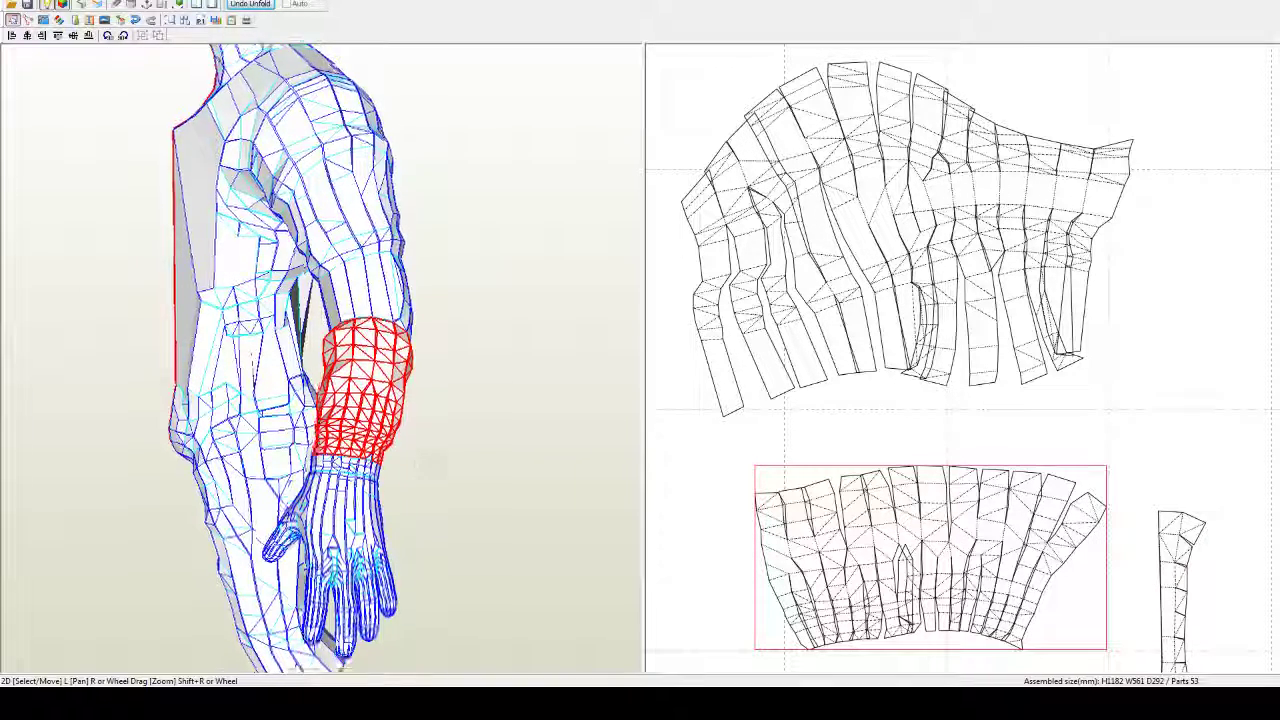
pyautogui.moveTo(430, 462); pyautogui.dragTo(525, 432, button='right')
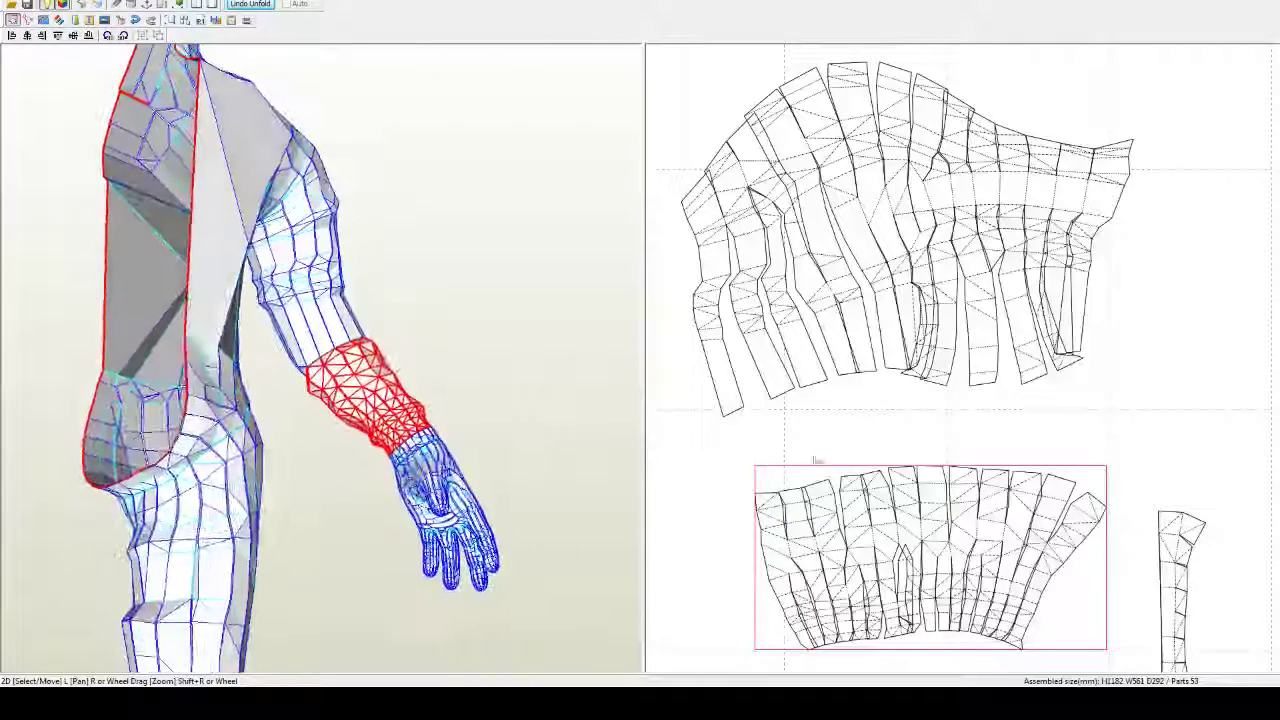
pyautogui.click(731, 551)
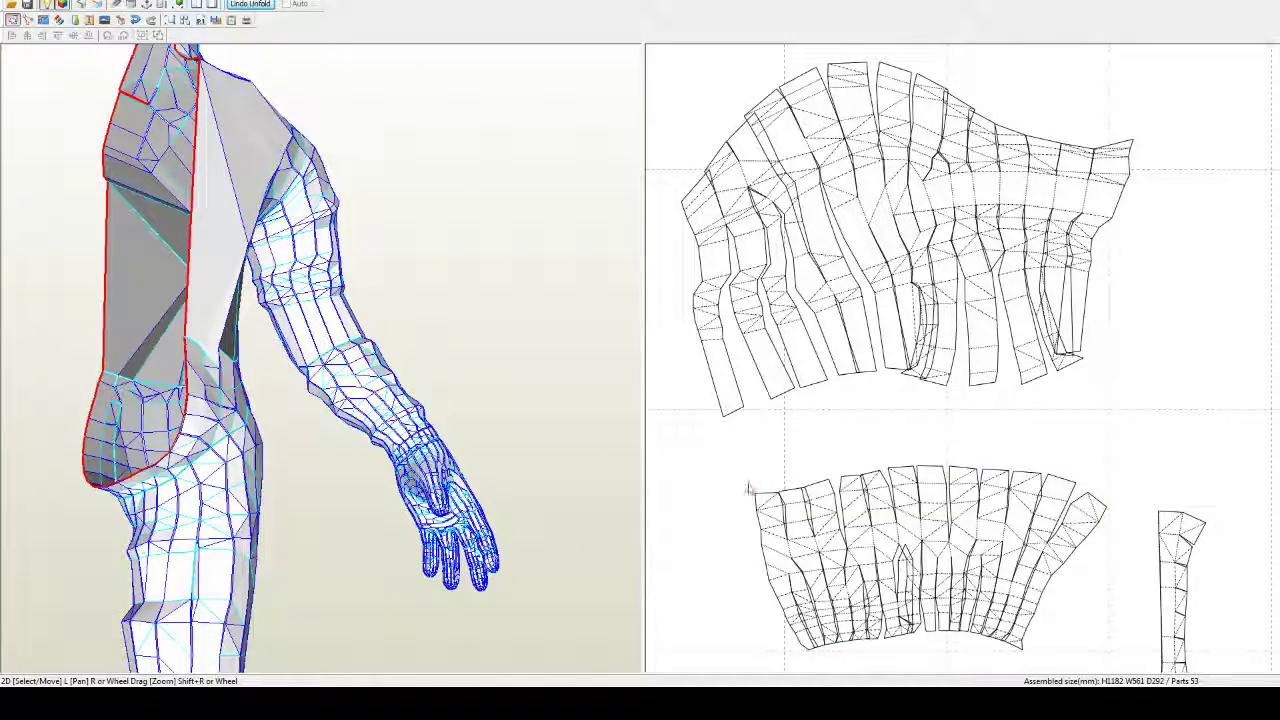
# Step: Disjoin the first strip at the upper-arm part's outer end and re-join it to its neighbour along a different edge
pyautogui.hotkey('ctrl', 'j')
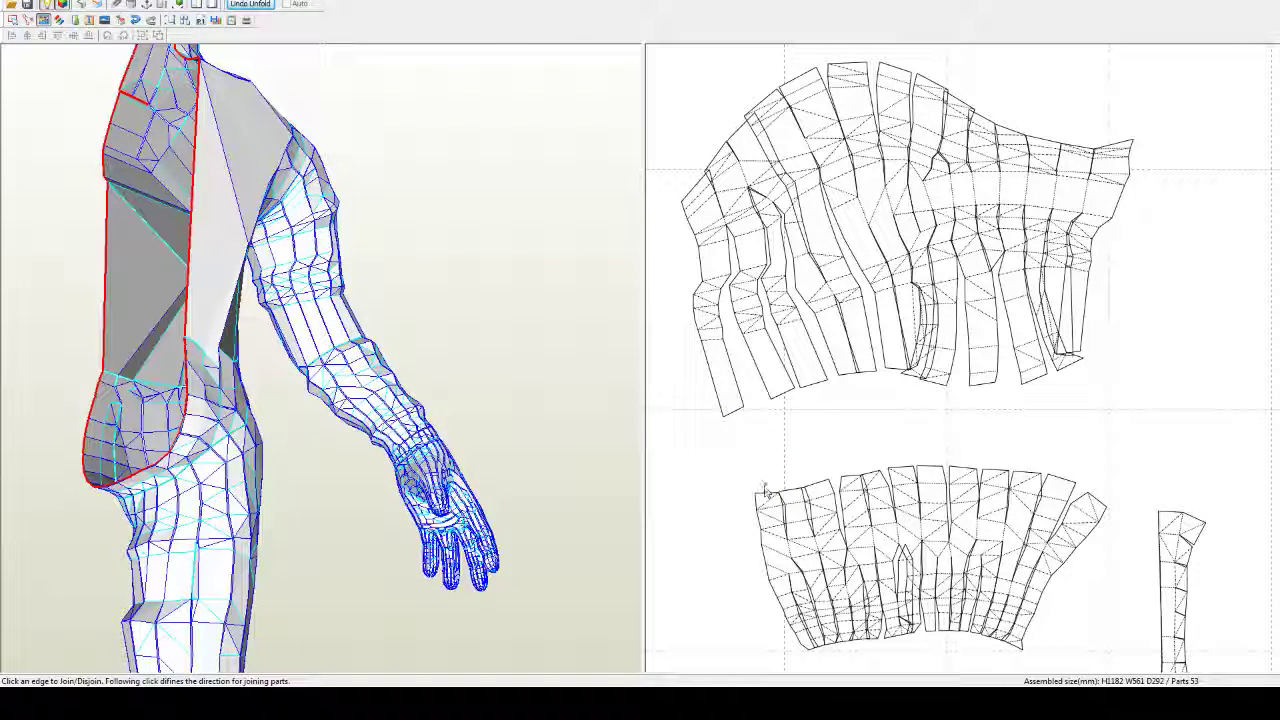
pyautogui.click(726, 224)
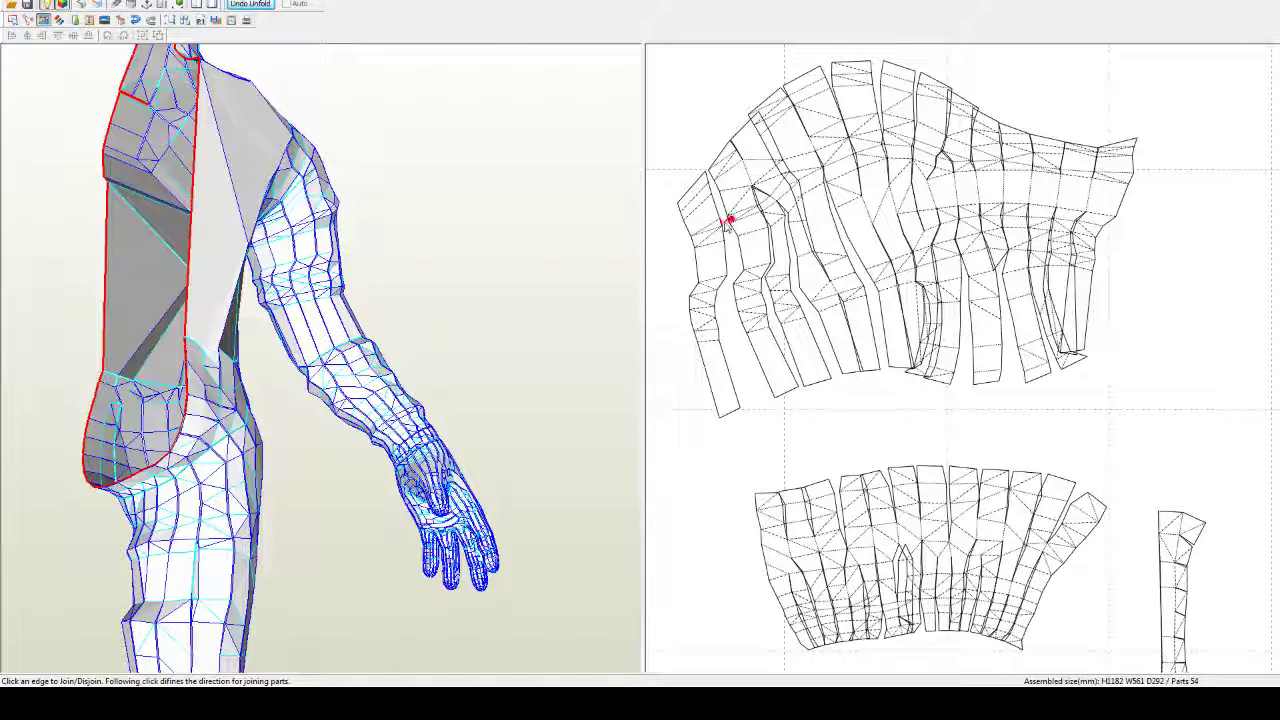
pyautogui.click(724, 230)
pyautogui.click(744, 256)
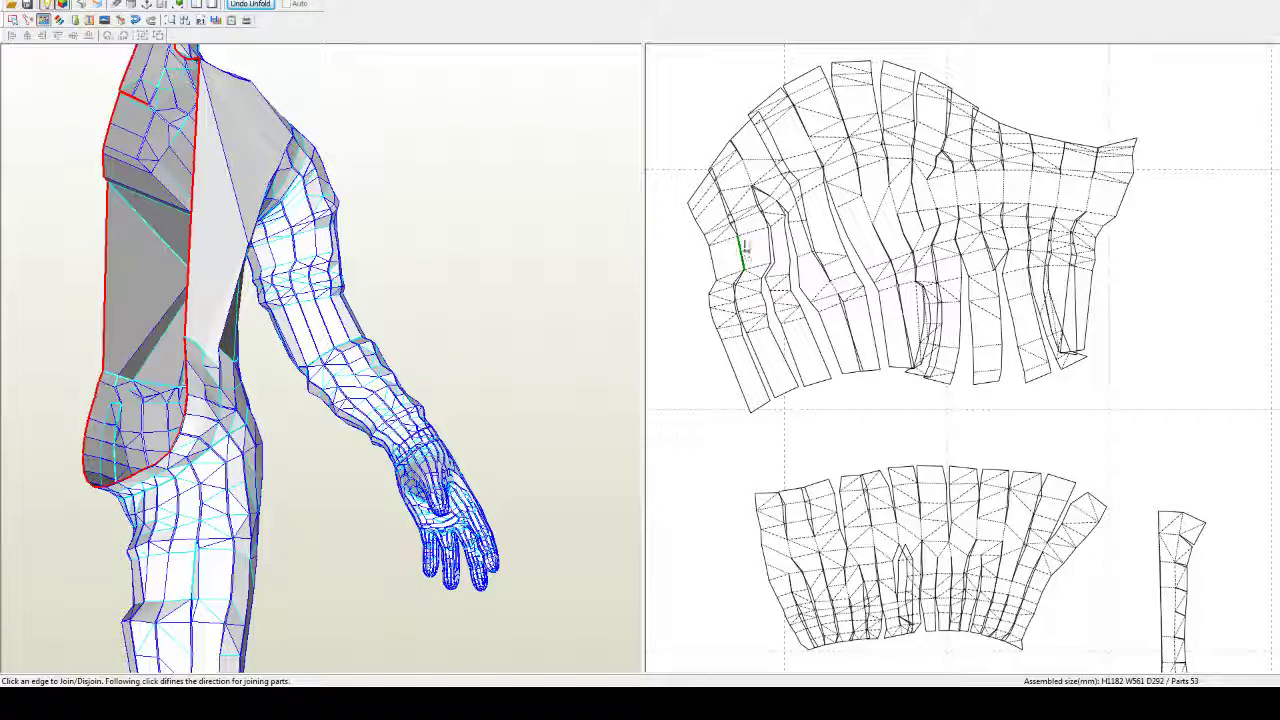
# Step: Disjoin the second upper-arm strip from the third and re-join them, trying different edges near the short slanted seam
pyautogui.click(760, 189)
pyautogui.click(749, 170)
pyautogui.click(775, 199)
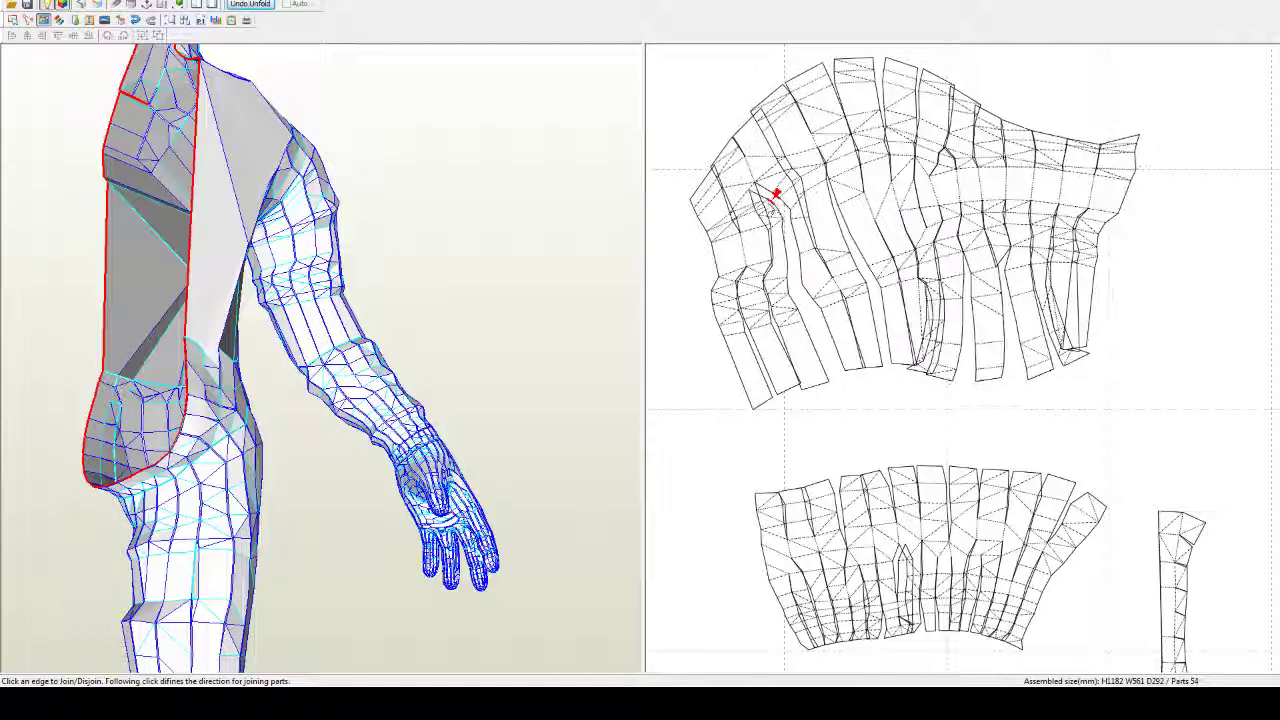
pyautogui.click(758, 208)
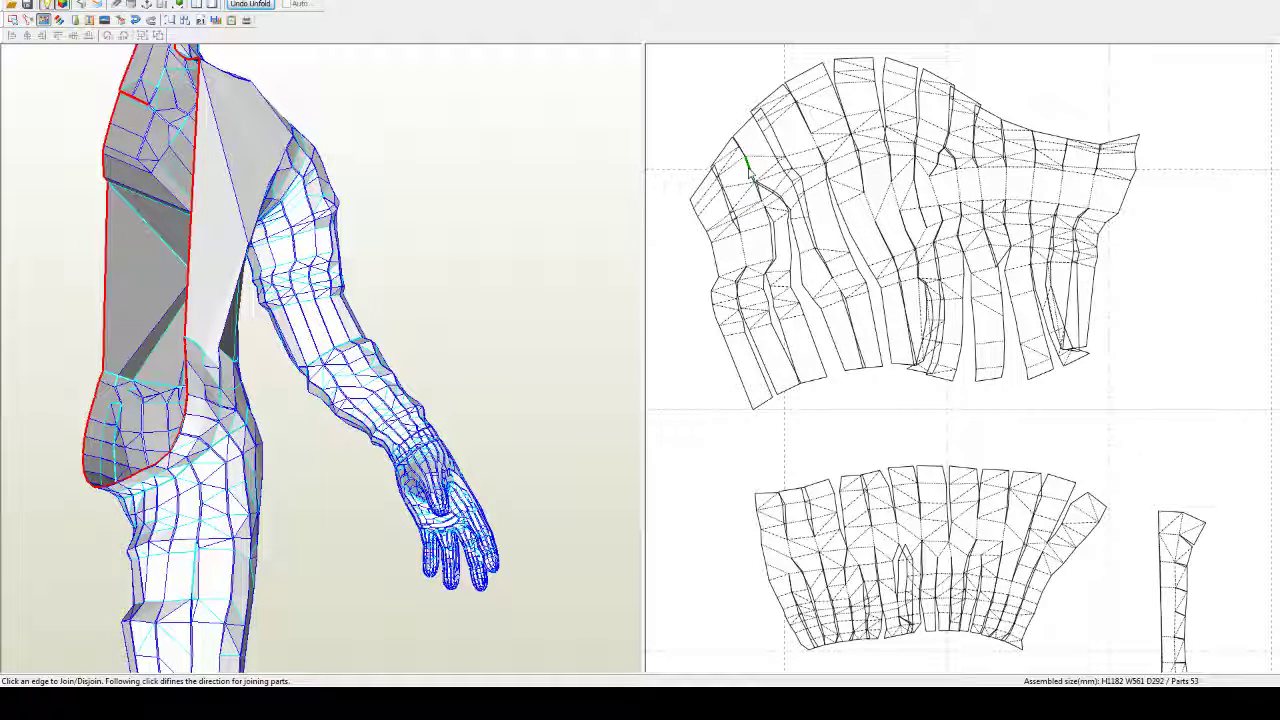
pyautogui.click(750, 172)
pyautogui.click(762, 184)
pyautogui.click(763, 193)
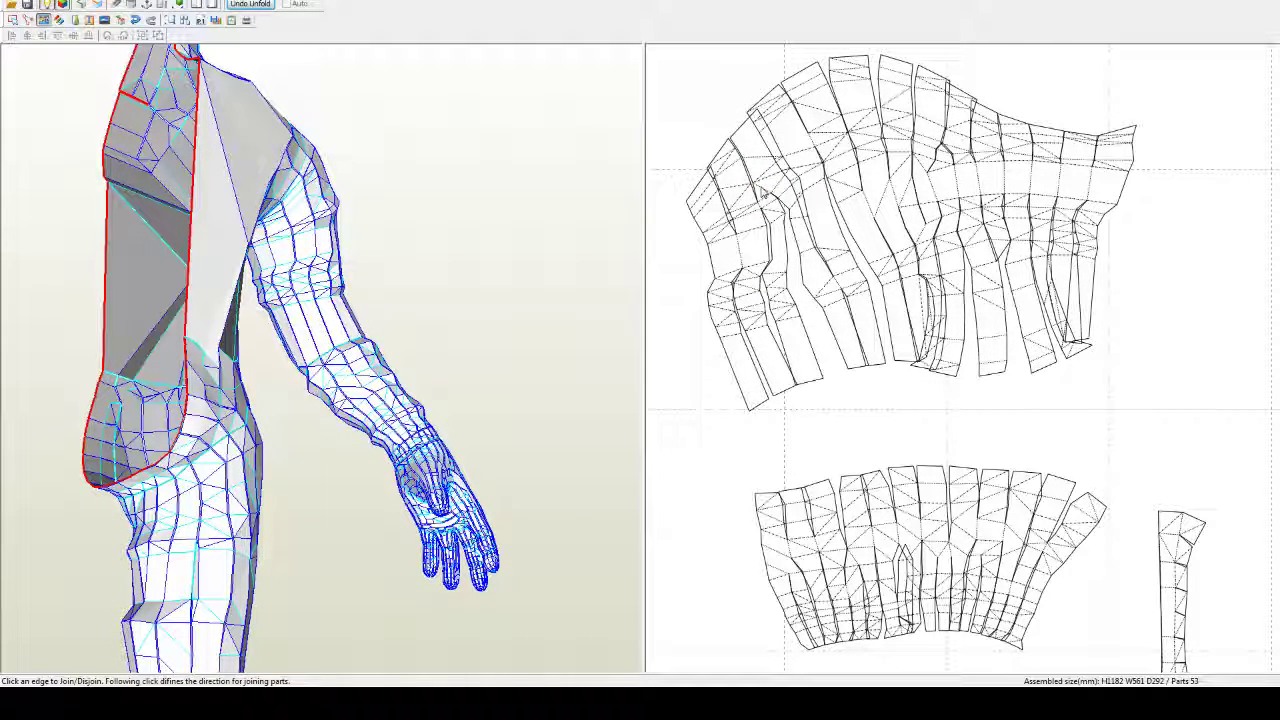
# Step: Connect the second and third upper-arm strips at the slanted seam, comparing adjacent edges for the best strip angle
pyautogui.click(765, 187)
pyautogui.click(776, 198)
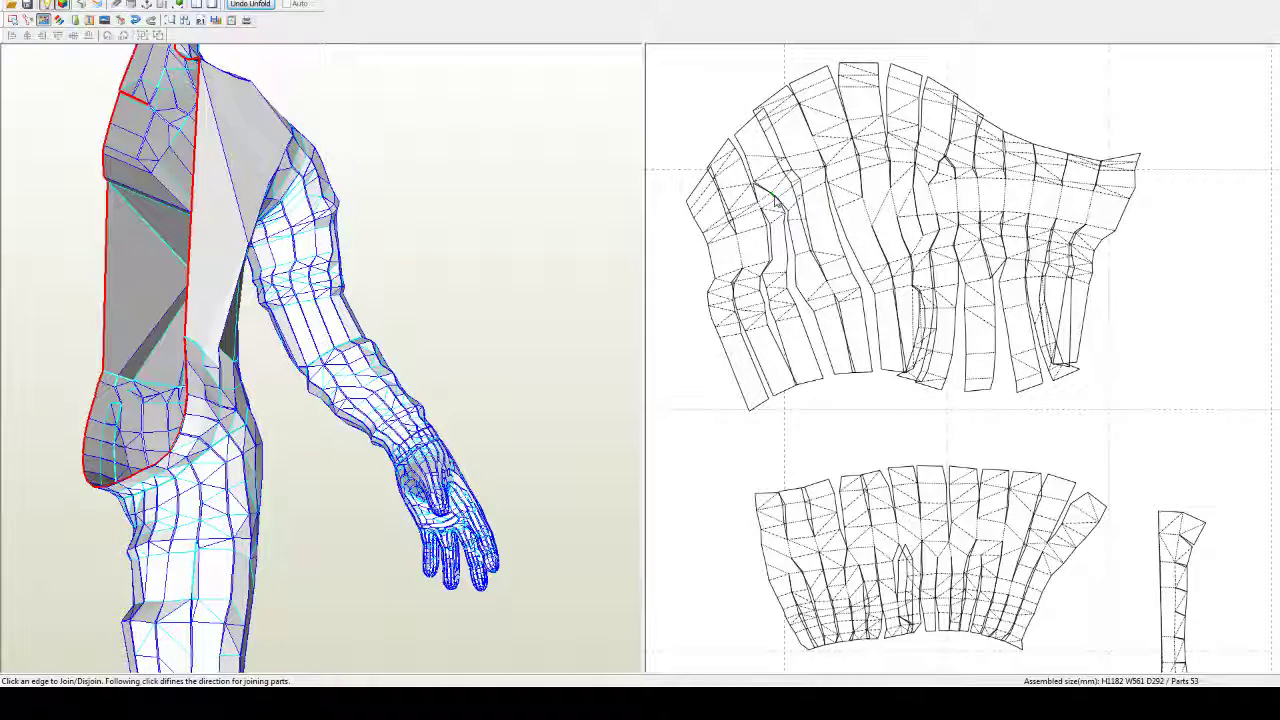
pyautogui.click(776, 196)
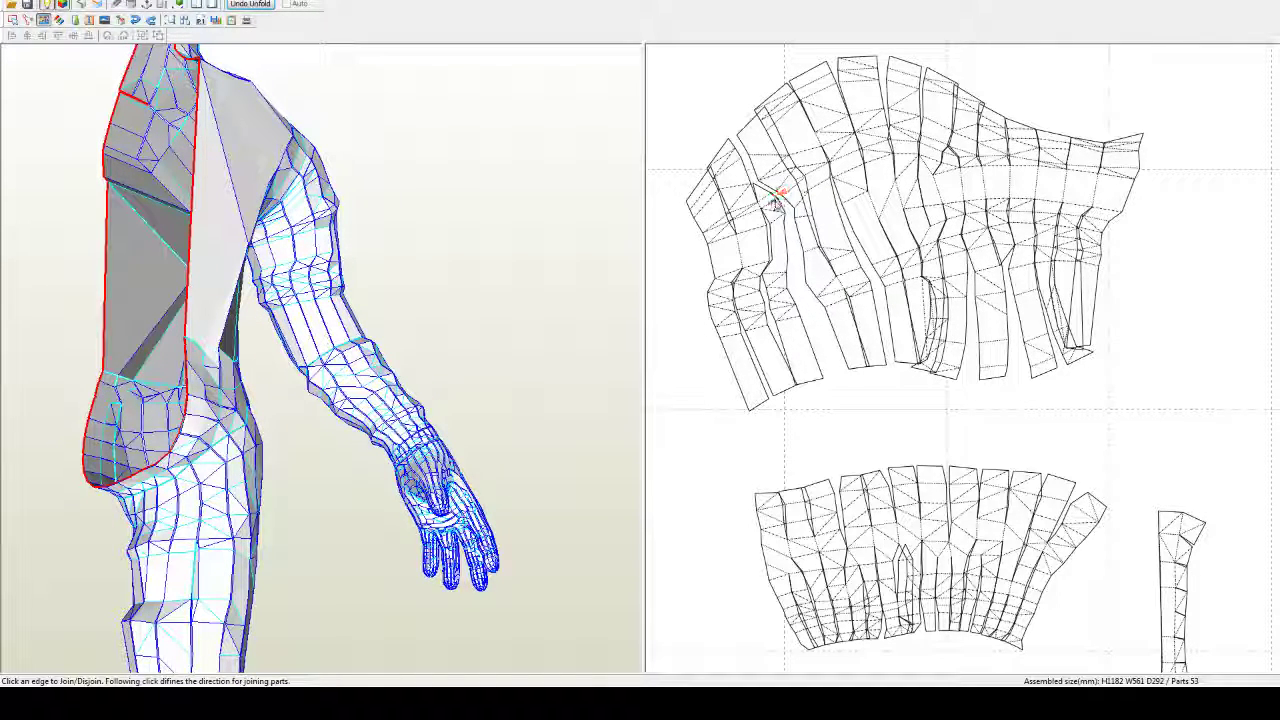
pyautogui.click(780, 203)
pyautogui.hotkey('ctrl', 'z')
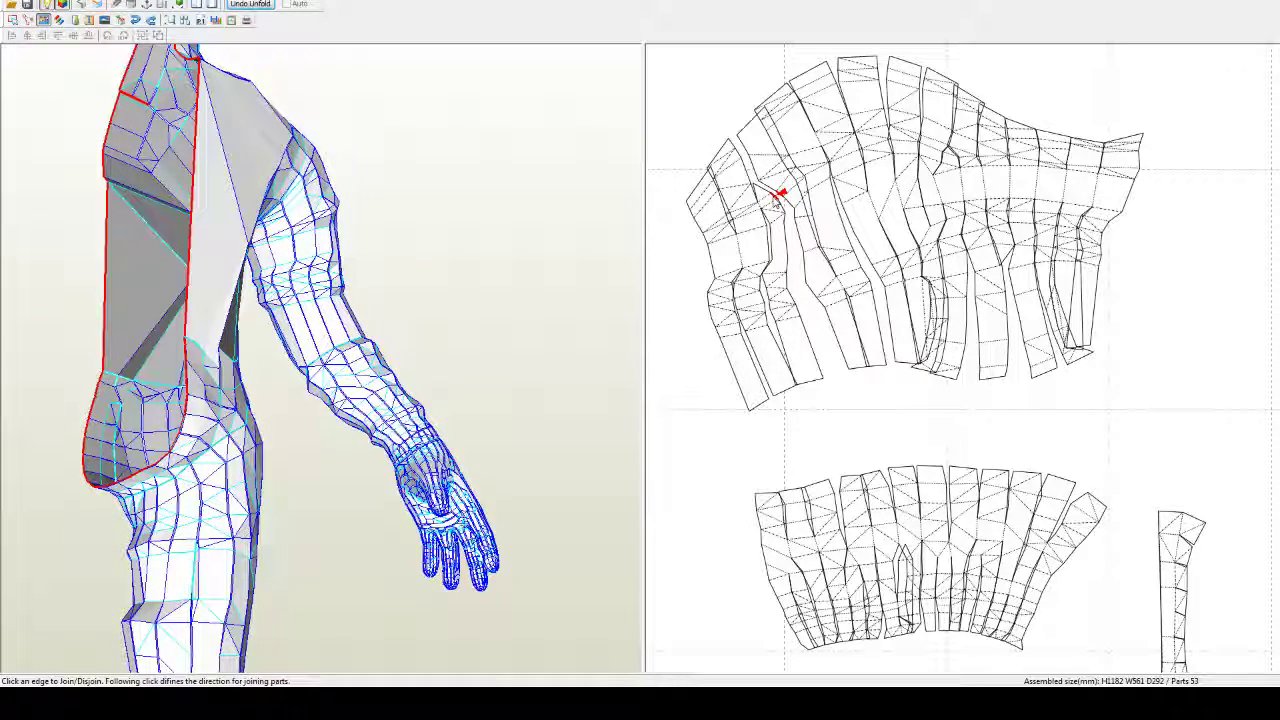
pyautogui.click(774, 198)
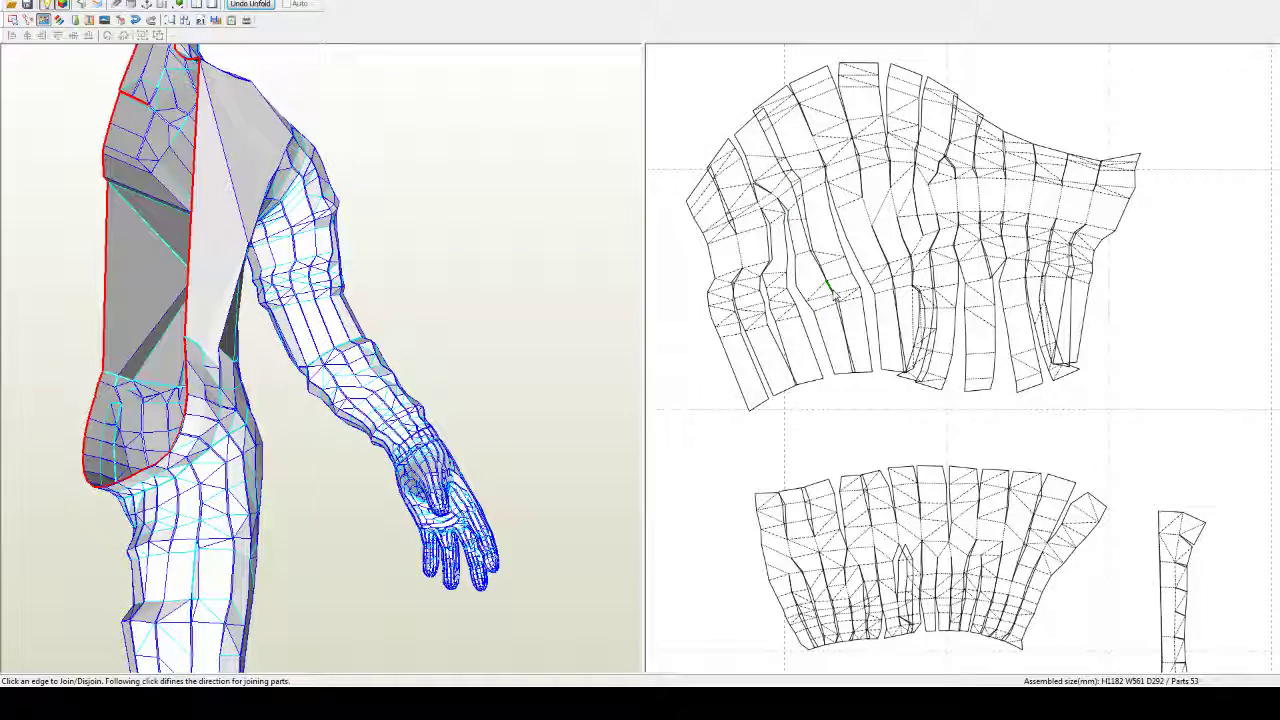
# Step: Re-attach the lower section of the middle upper-arm strip along its cross edge, and change the edge connecting the next group of strips
pyautogui.click(830, 290)
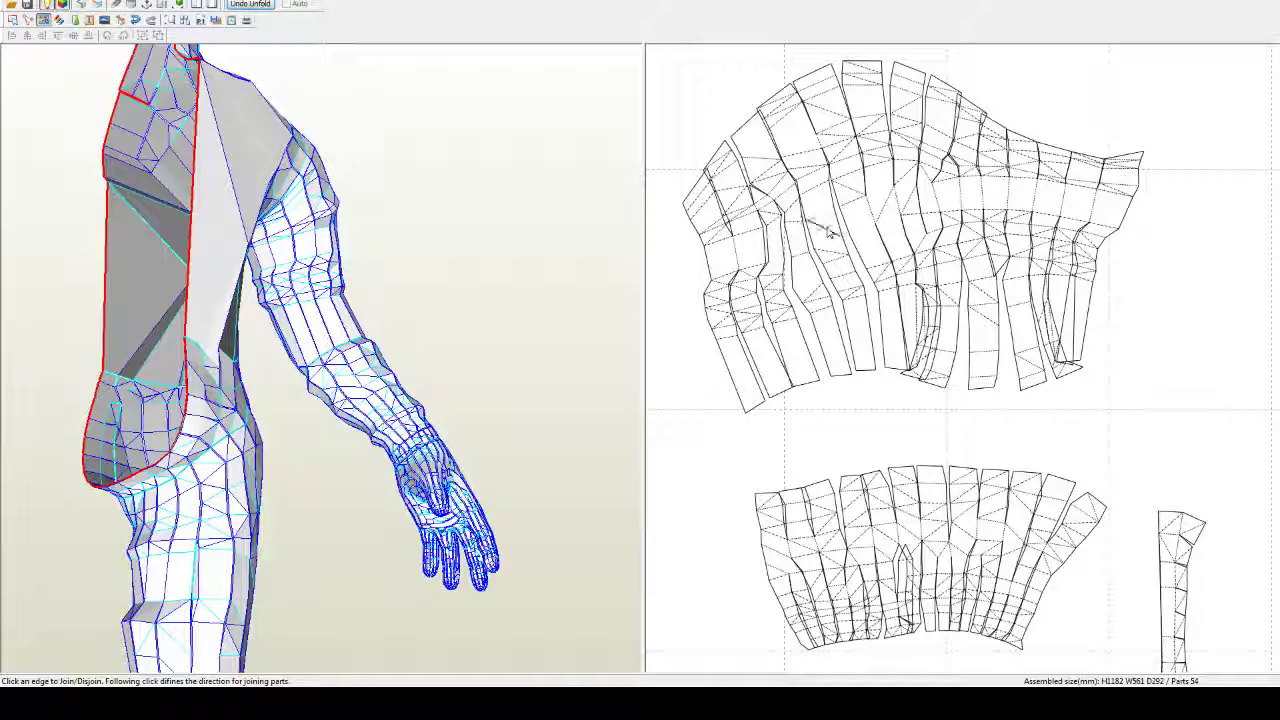
pyautogui.click(841, 234)
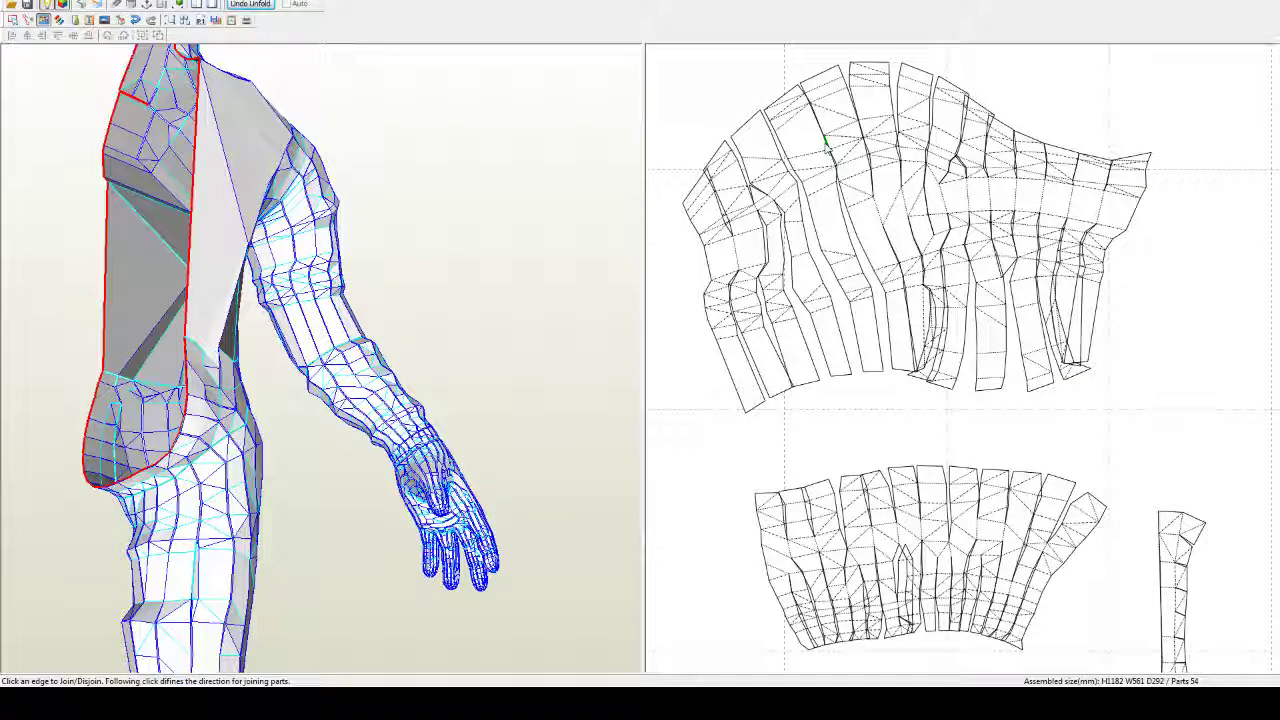
pyautogui.click(826, 146)
pyautogui.click(835, 164)
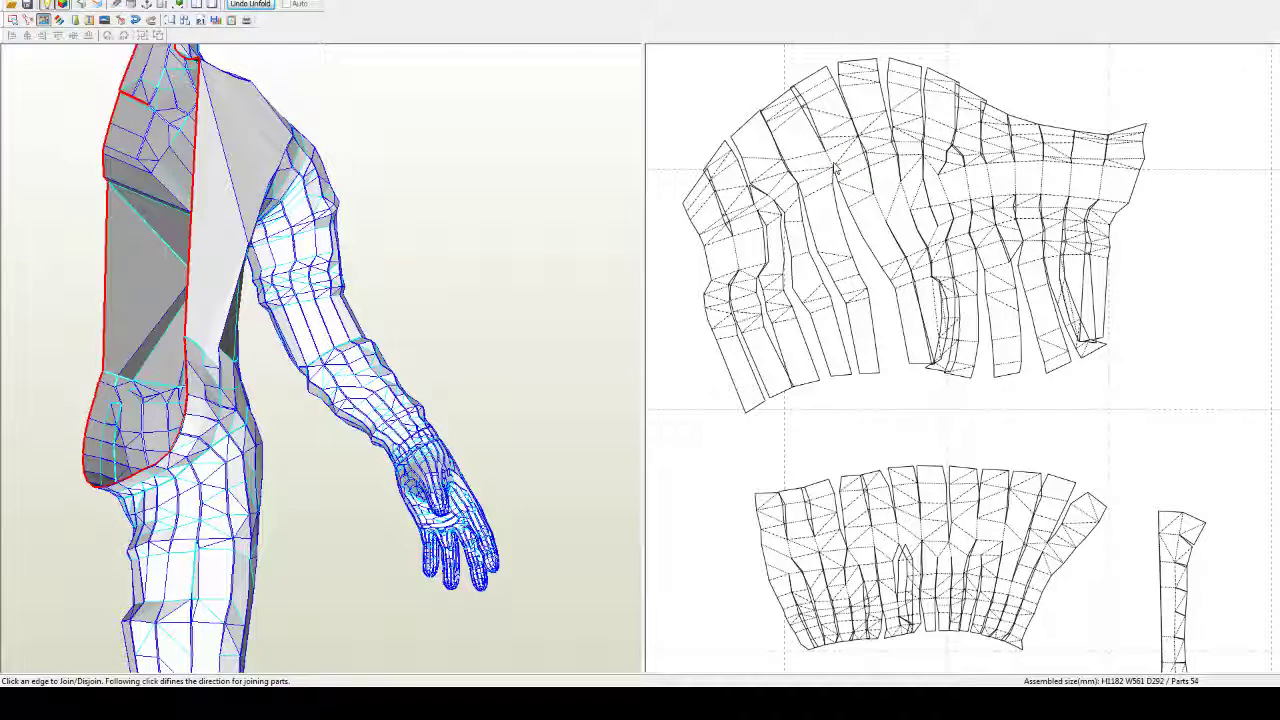
pyautogui.click(834, 165)
pyautogui.click(848, 224)
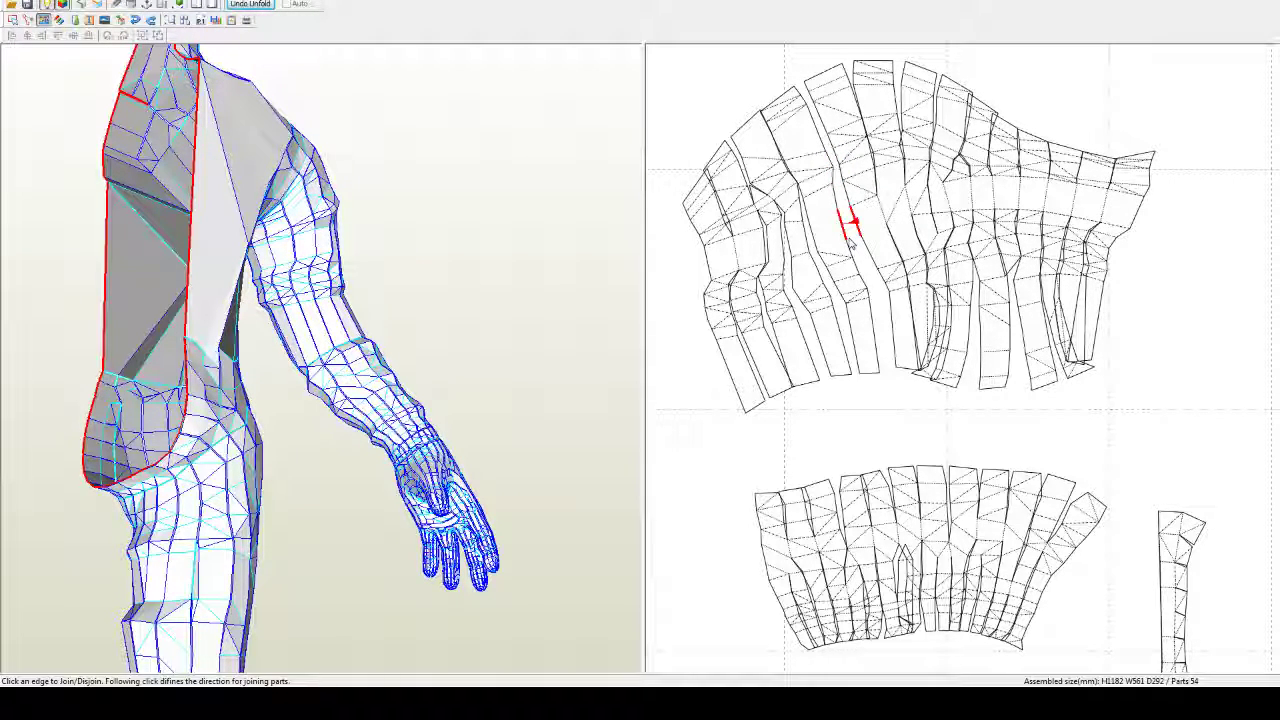
pyautogui.click(849, 238)
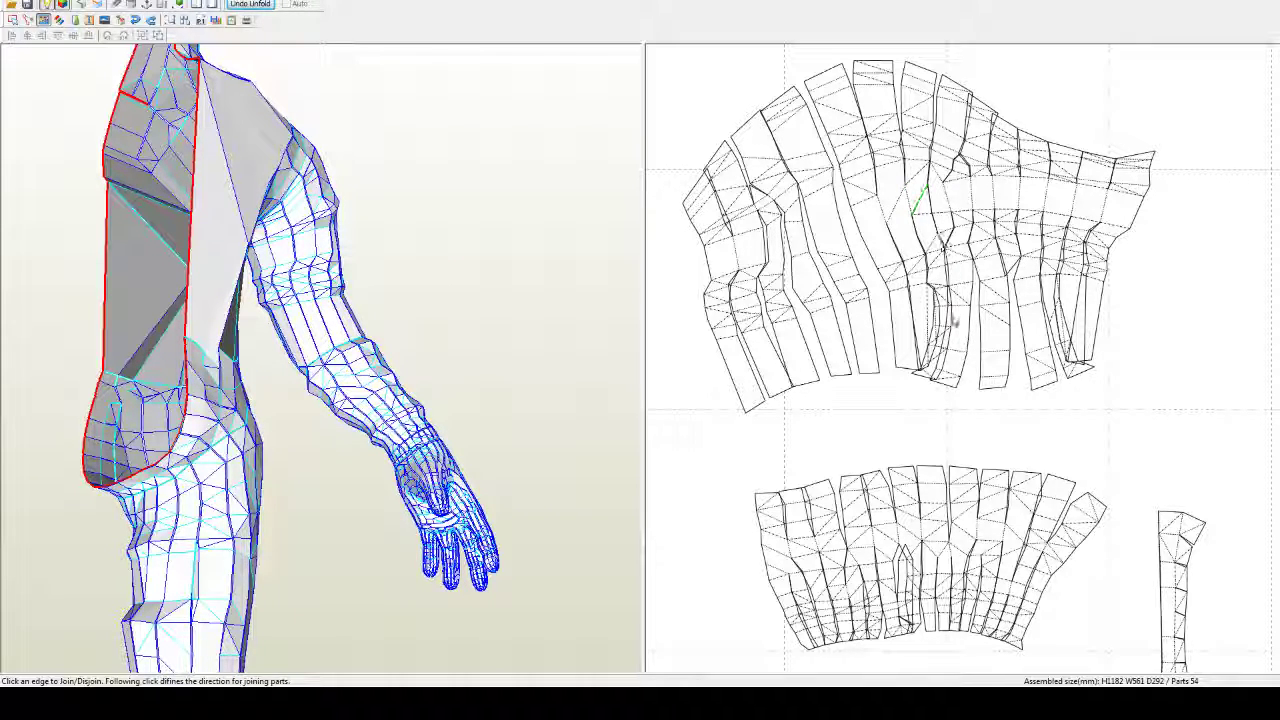
# Step: Disjoin the last two strips at the upper-arm part's narrow end along their long edges and re-join each at a lower edge
pyautogui.moveTo(469, 349); pyautogui.dragTo(322, 308, button='right')
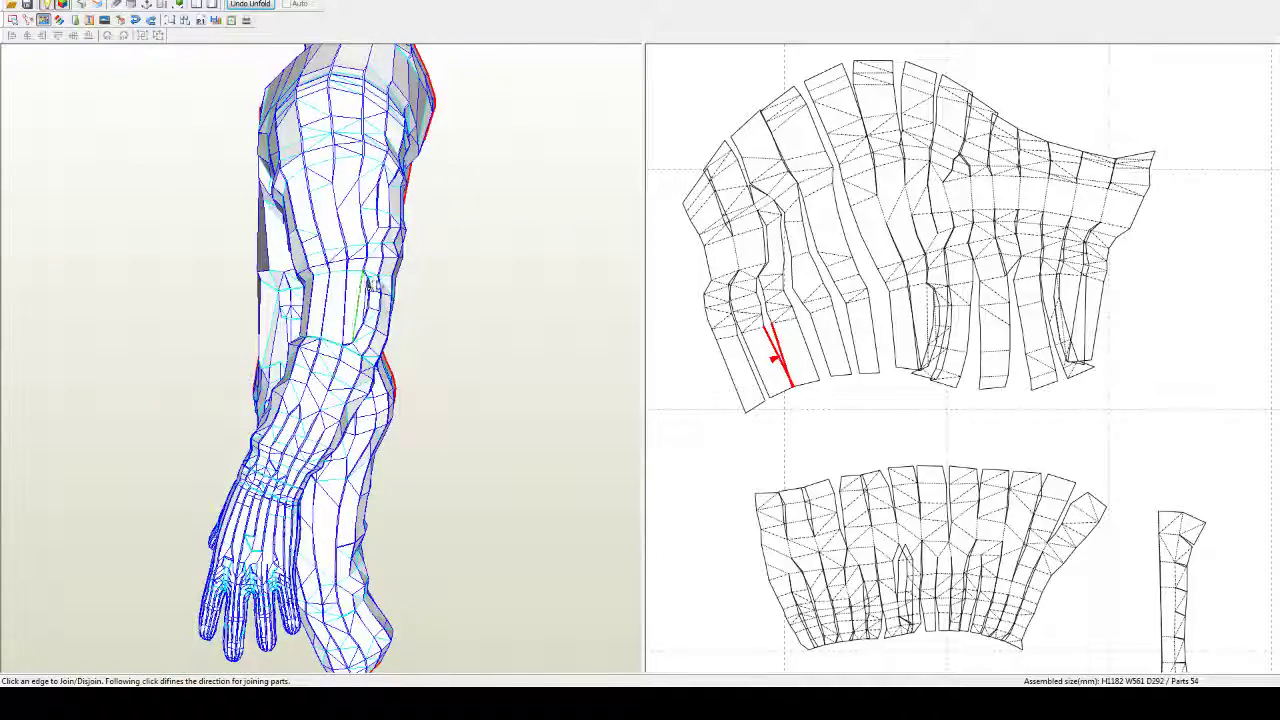
pyautogui.moveTo(372, 286); pyautogui.dragTo(389, 329)
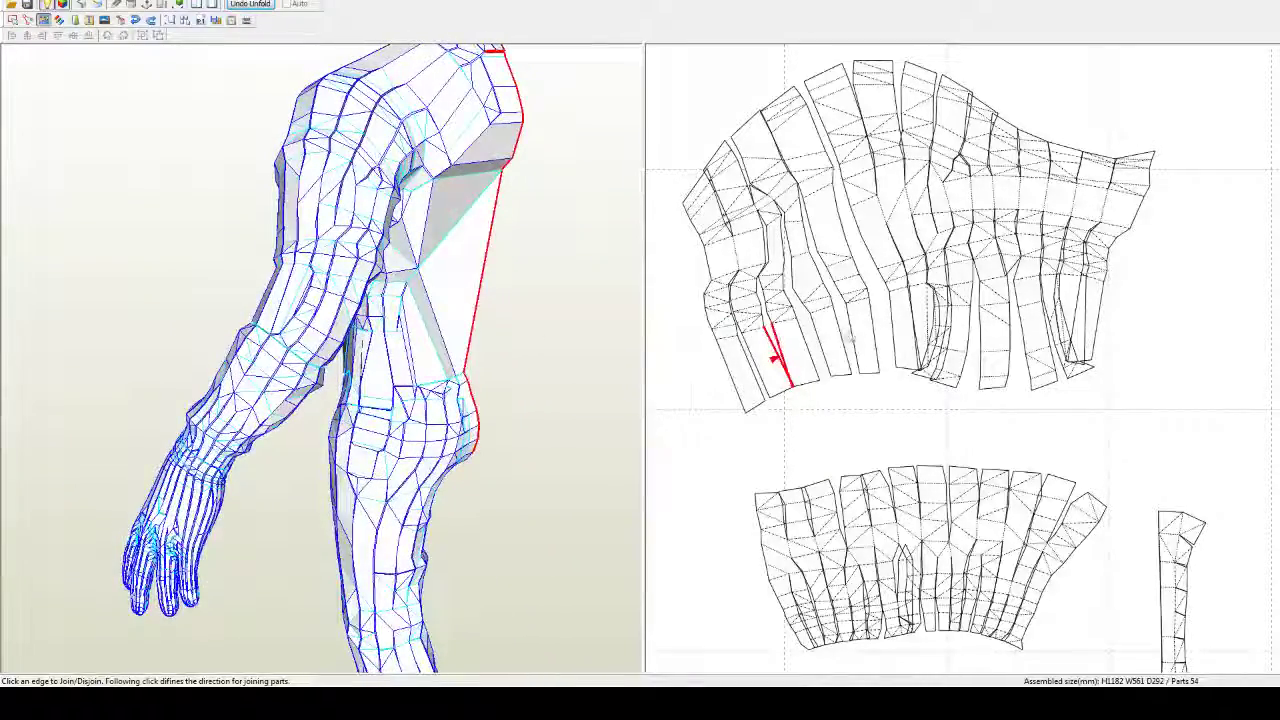
pyautogui.scroll(4, 940, 335)
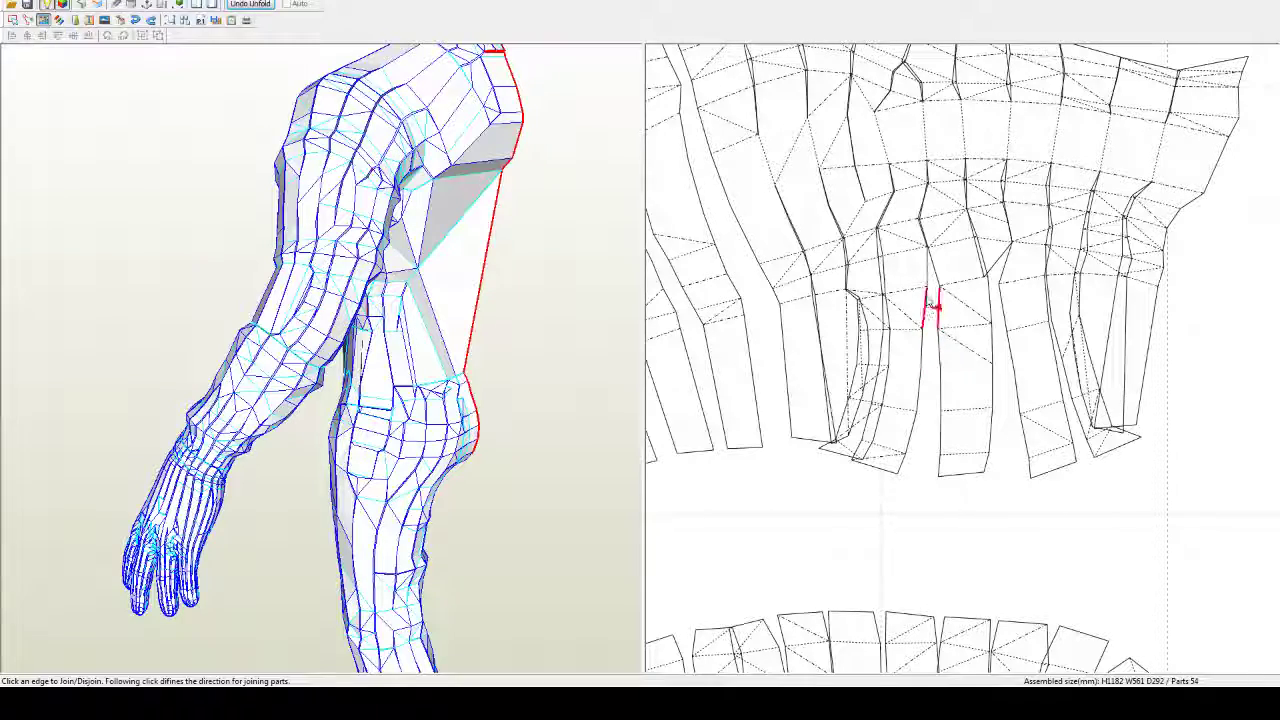
pyautogui.moveTo(972, 228); pyautogui.dragTo(902, 330, button='middle')
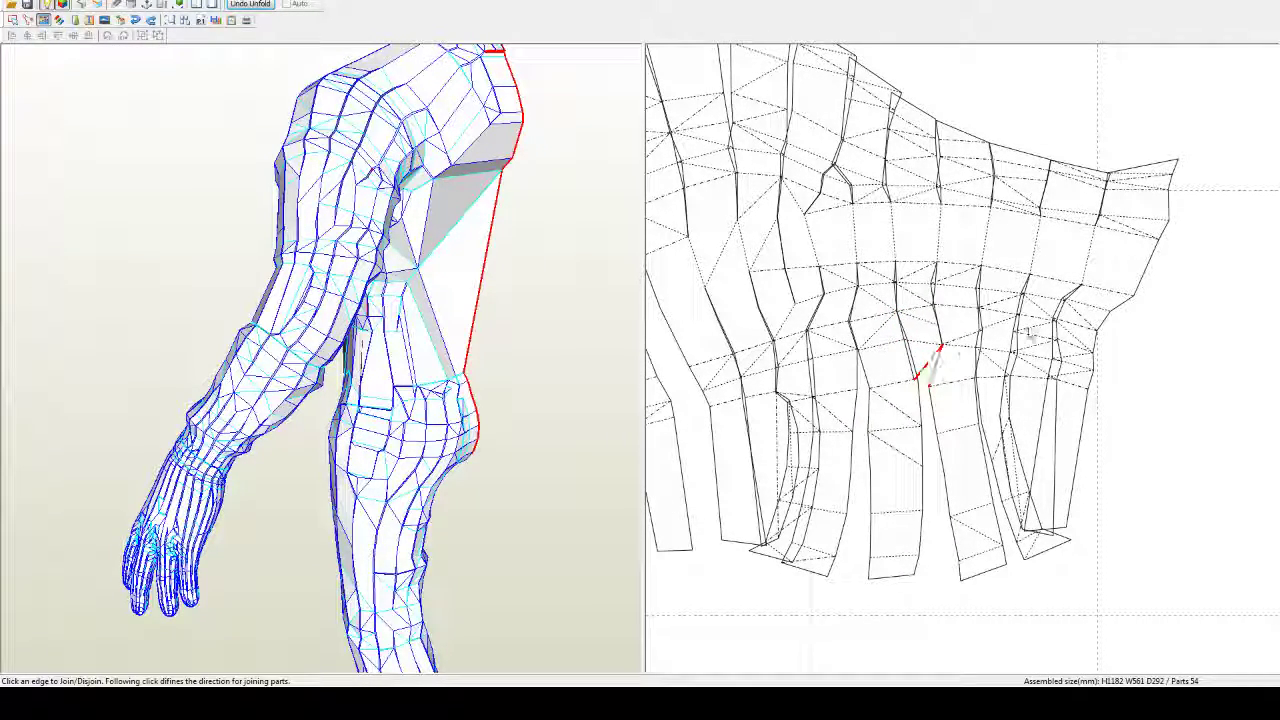
pyautogui.click(1090, 263)
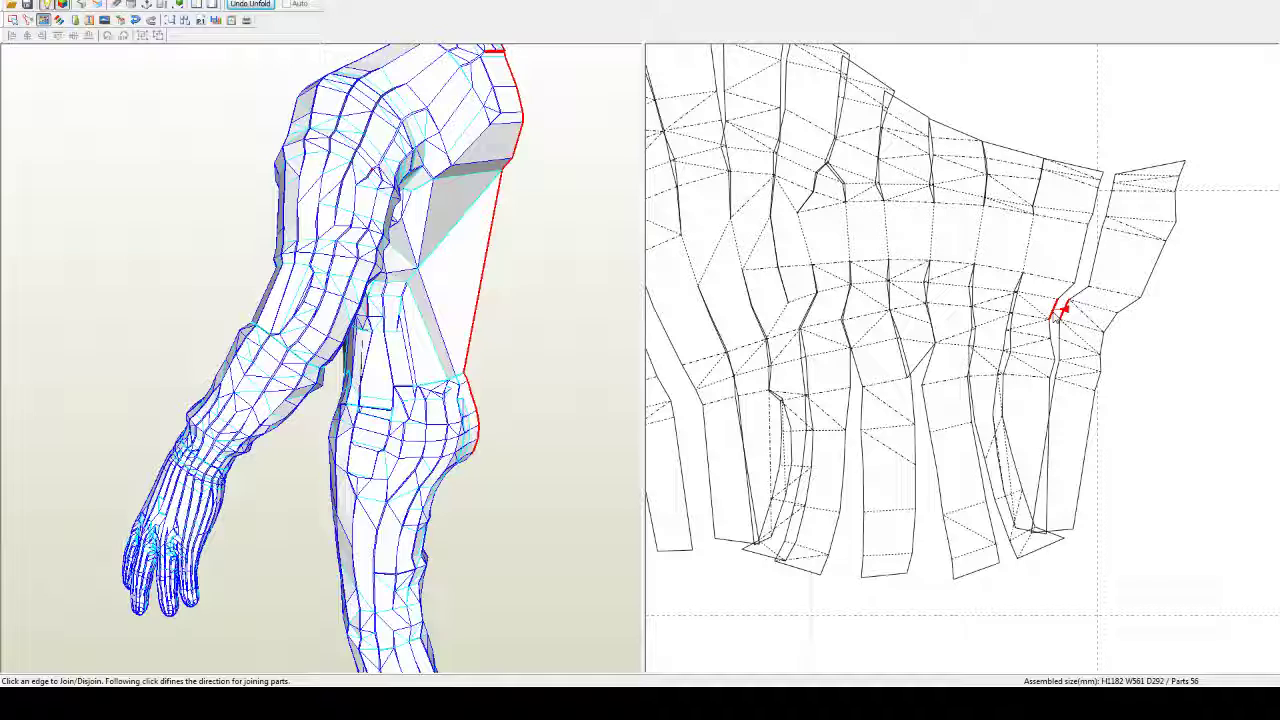
pyautogui.click(1060, 304)
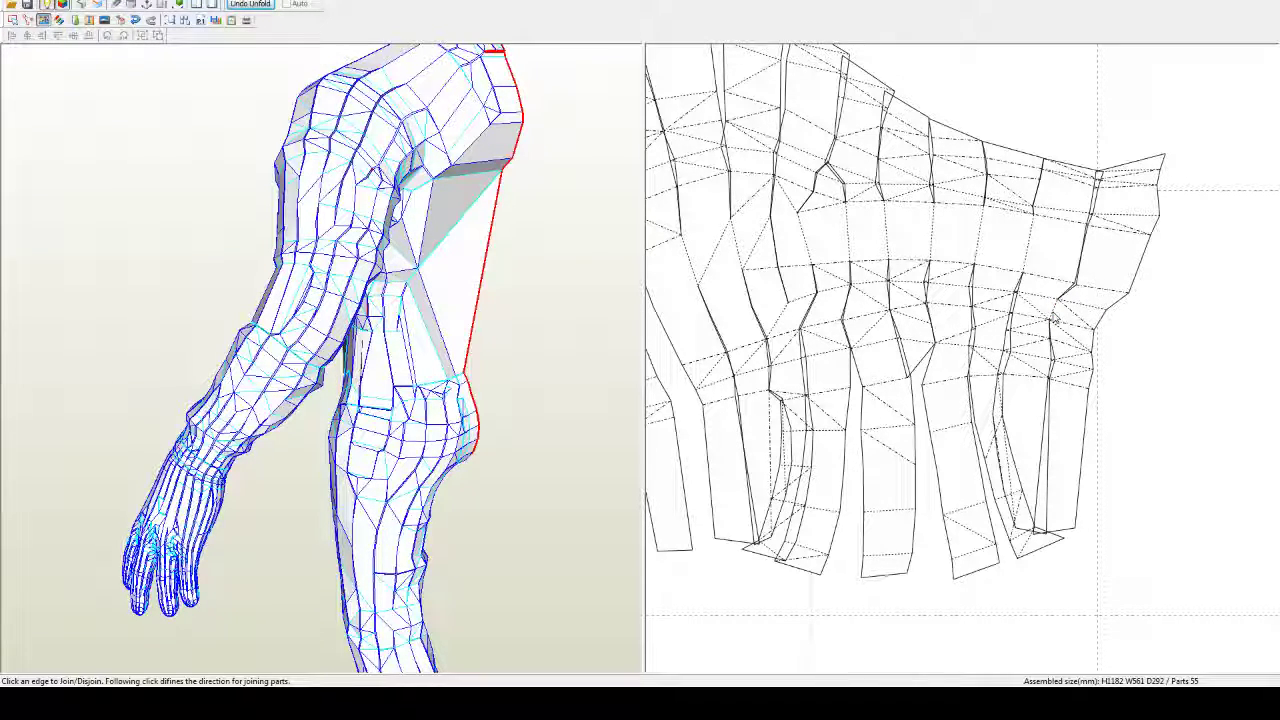
pyautogui.click(1056, 302)
pyautogui.click(1051, 333)
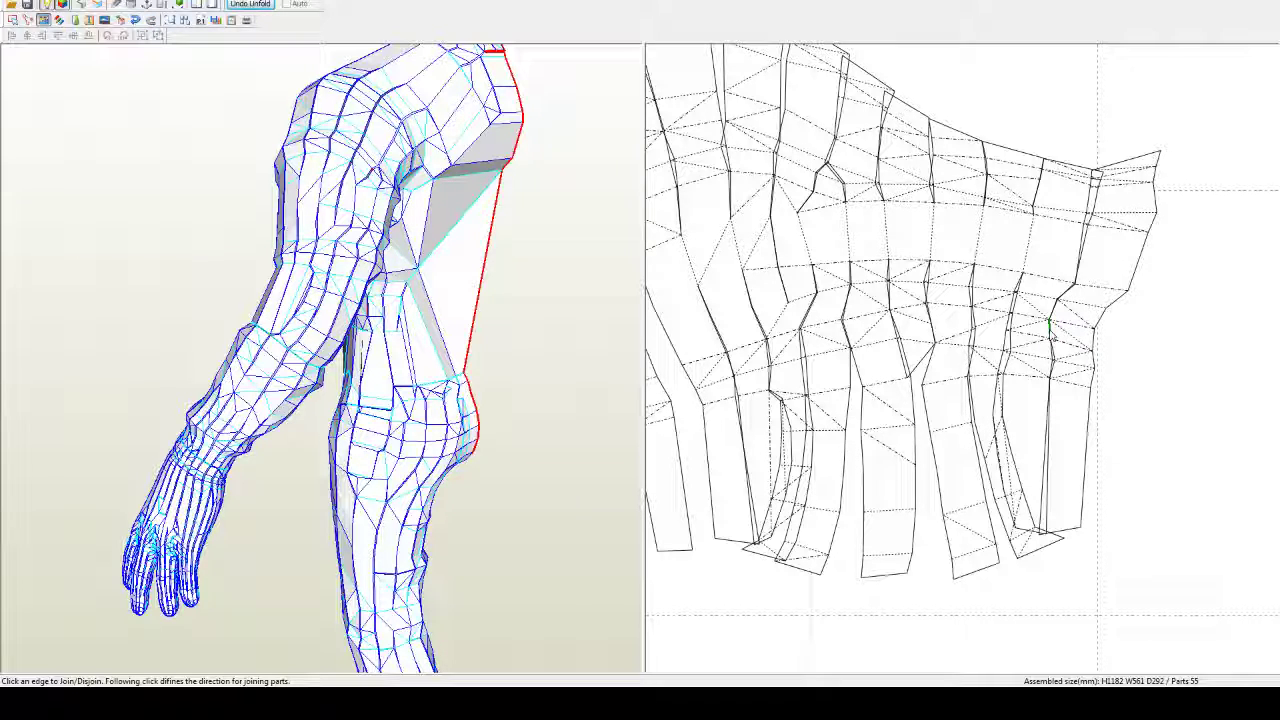
pyautogui.click(1022, 255)
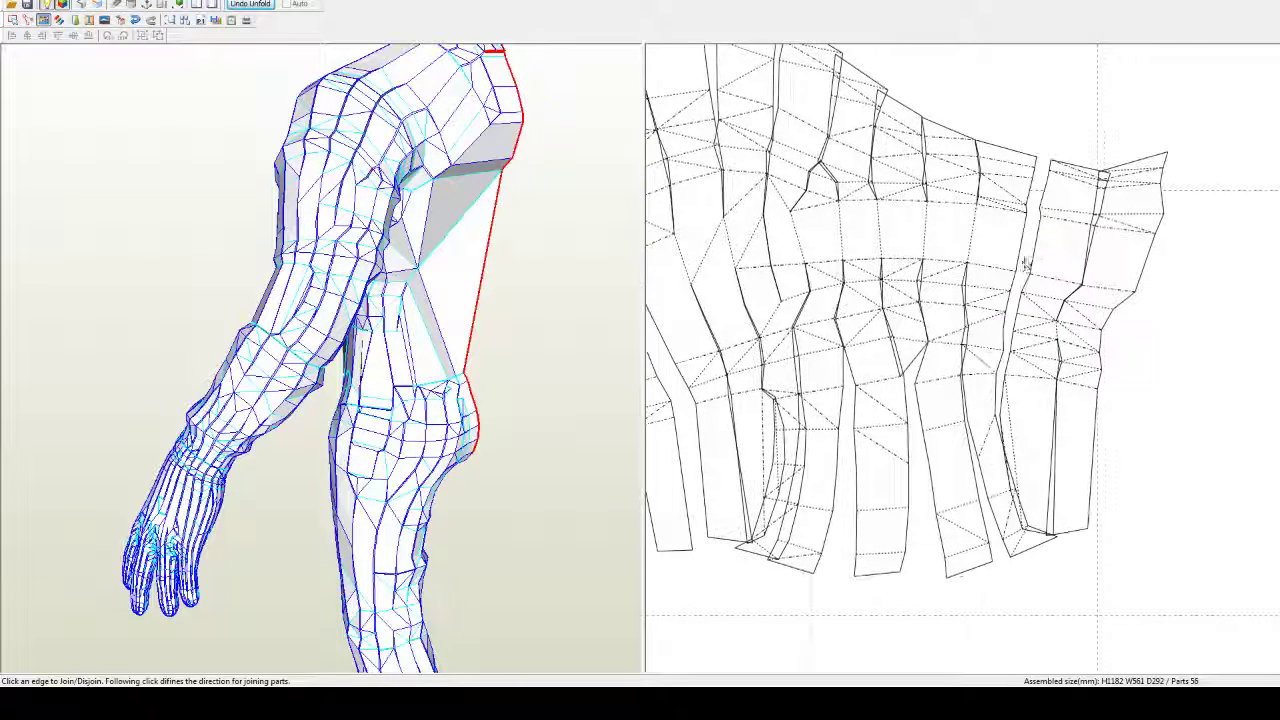
pyautogui.click(1008, 322)
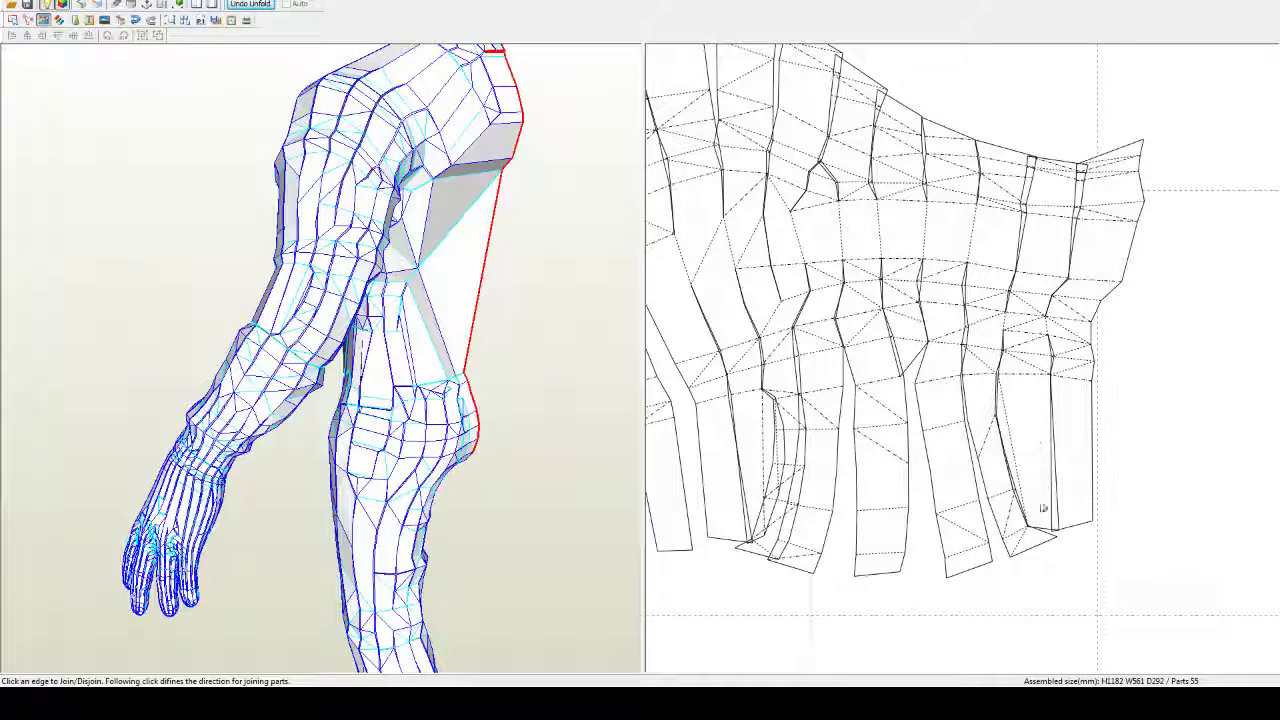
# Step: Try re-joining the strip group at the upper-arm part's narrow end along different edges of its long seam
pyautogui.click(971, 245)
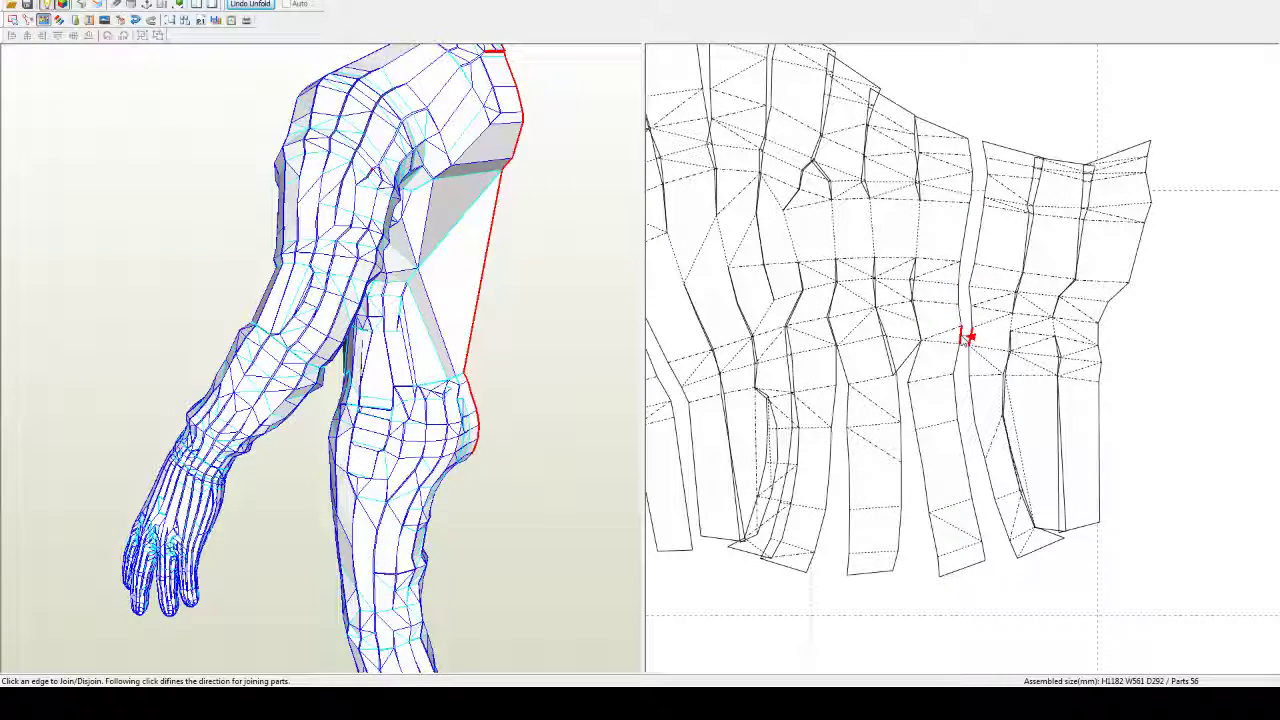
pyautogui.click(962, 360)
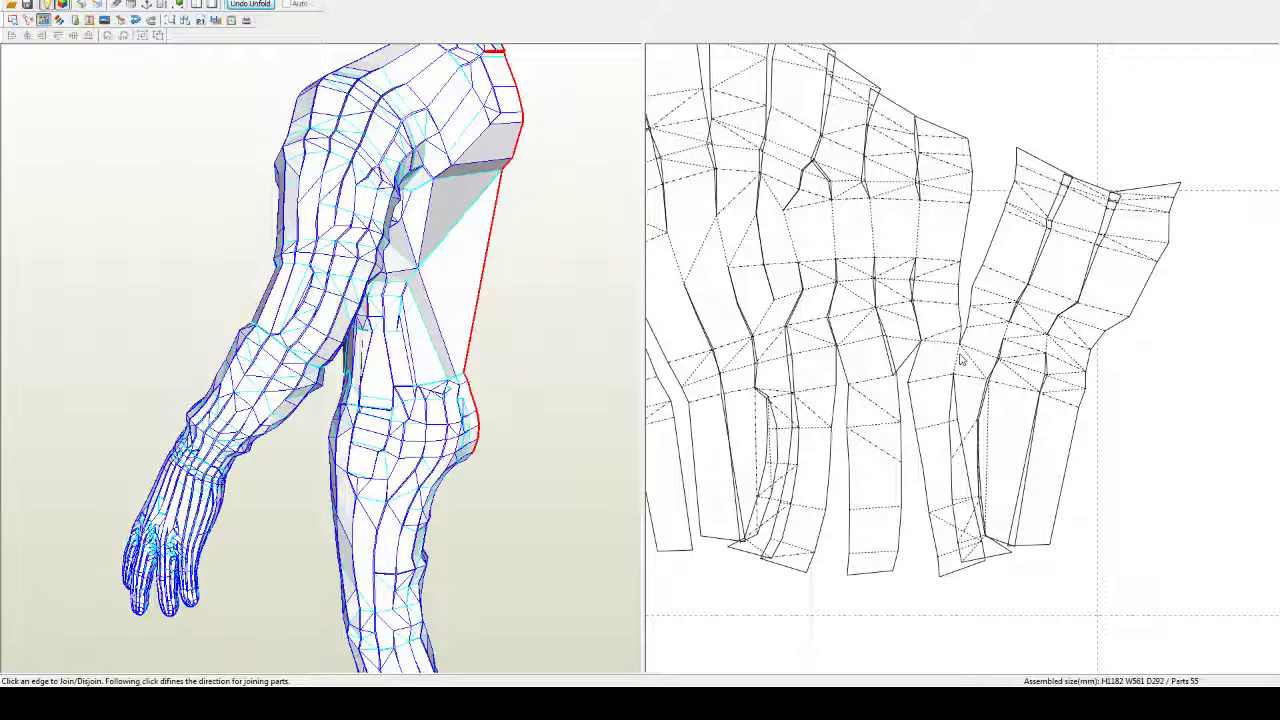
pyautogui.click(960, 342)
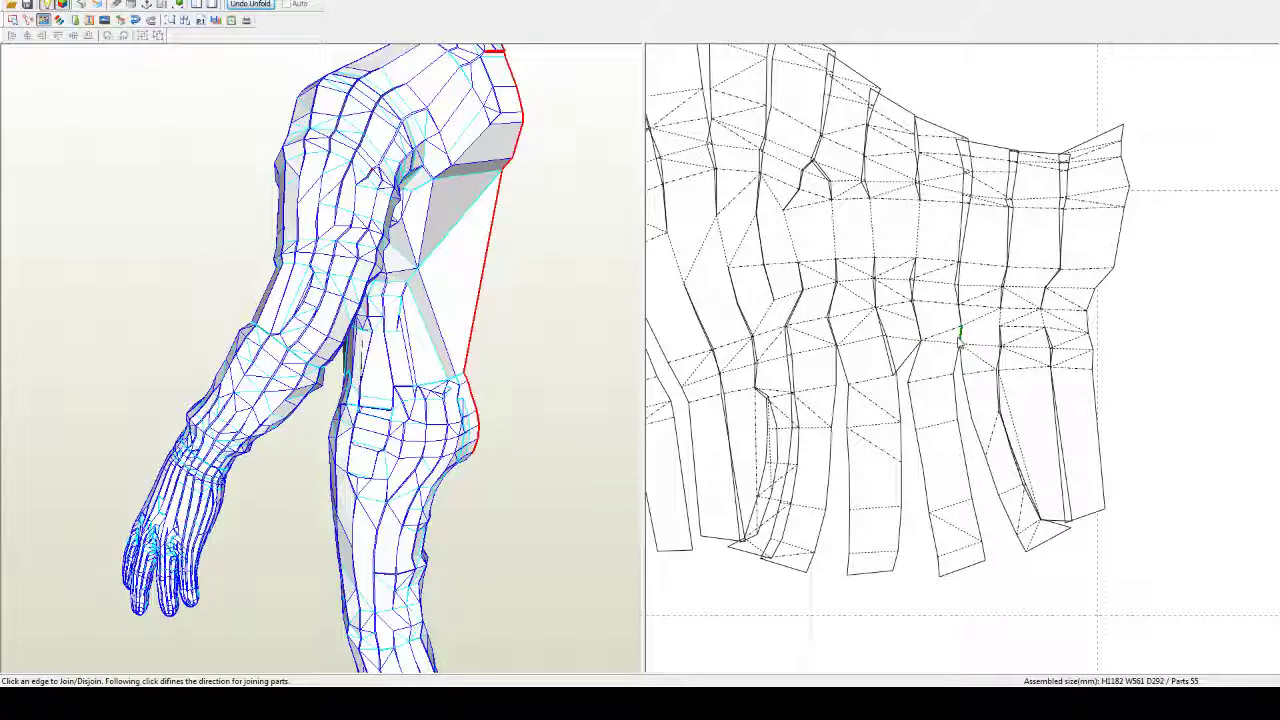
pyautogui.click(960, 340)
pyautogui.click(963, 325)
pyautogui.click(966, 318)
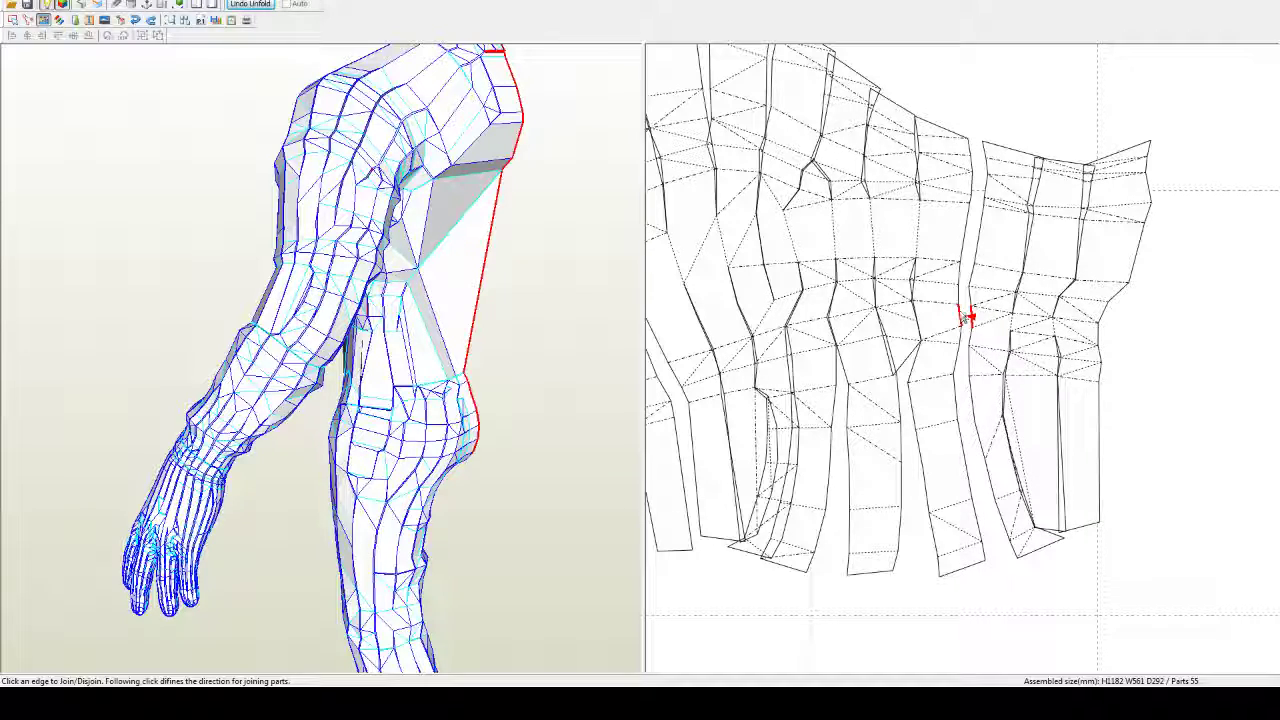
pyautogui.click(966, 296)
pyautogui.click(961, 298)
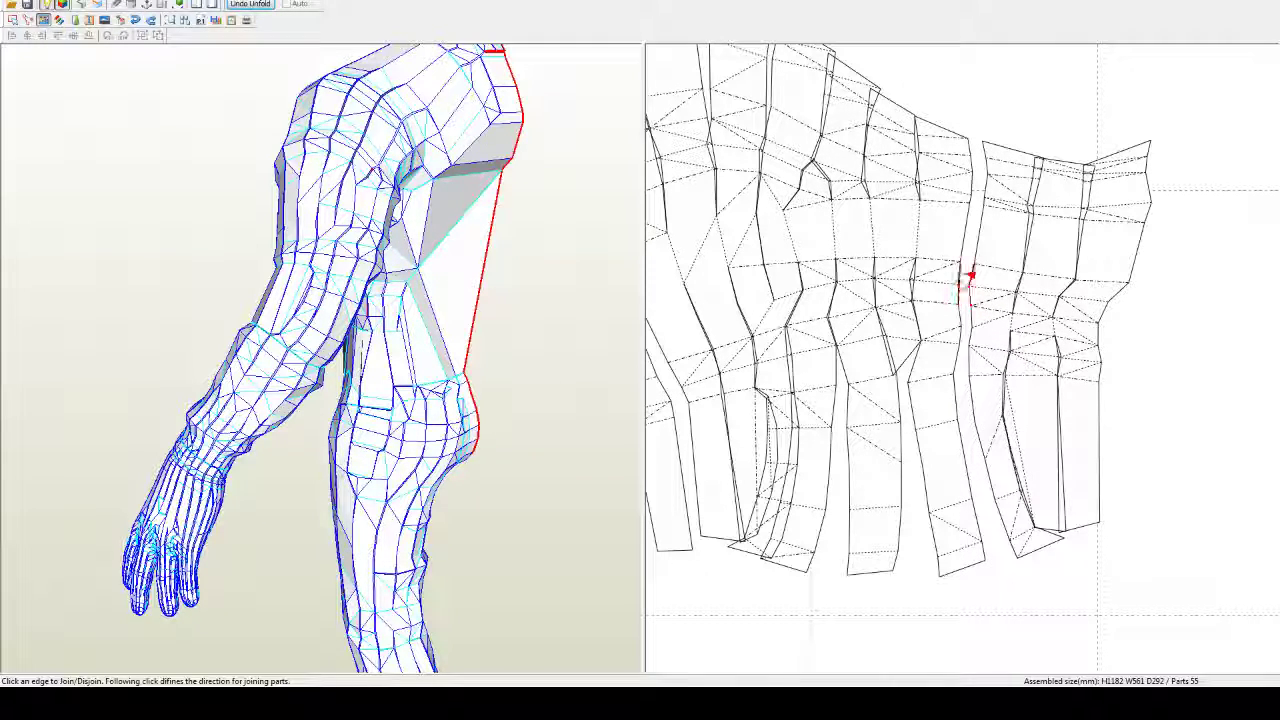
pyautogui.click(969, 272)
pyautogui.click(968, 258)
pyautogui.click(967, 256)
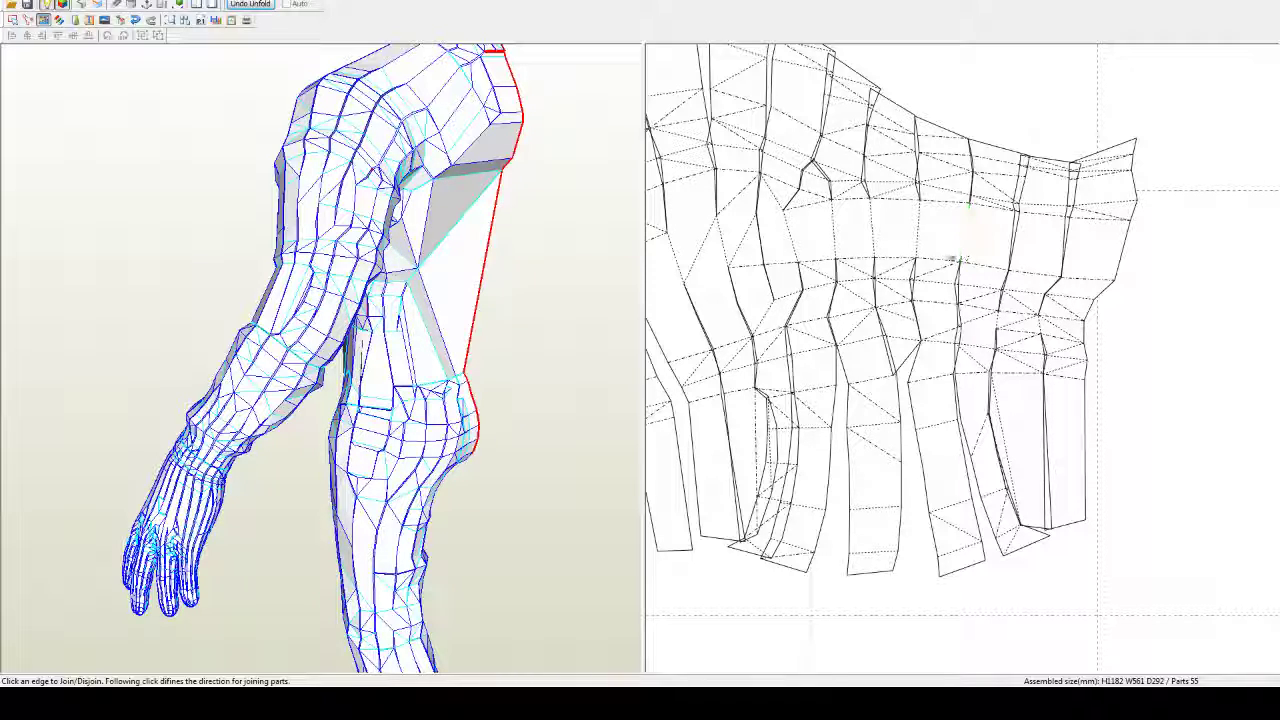
# Step: Disjoin the upper-arm part along the seam above the V-shaped notch and re-join it at the long edge just below the notch
pyautogui.click(873, 245)
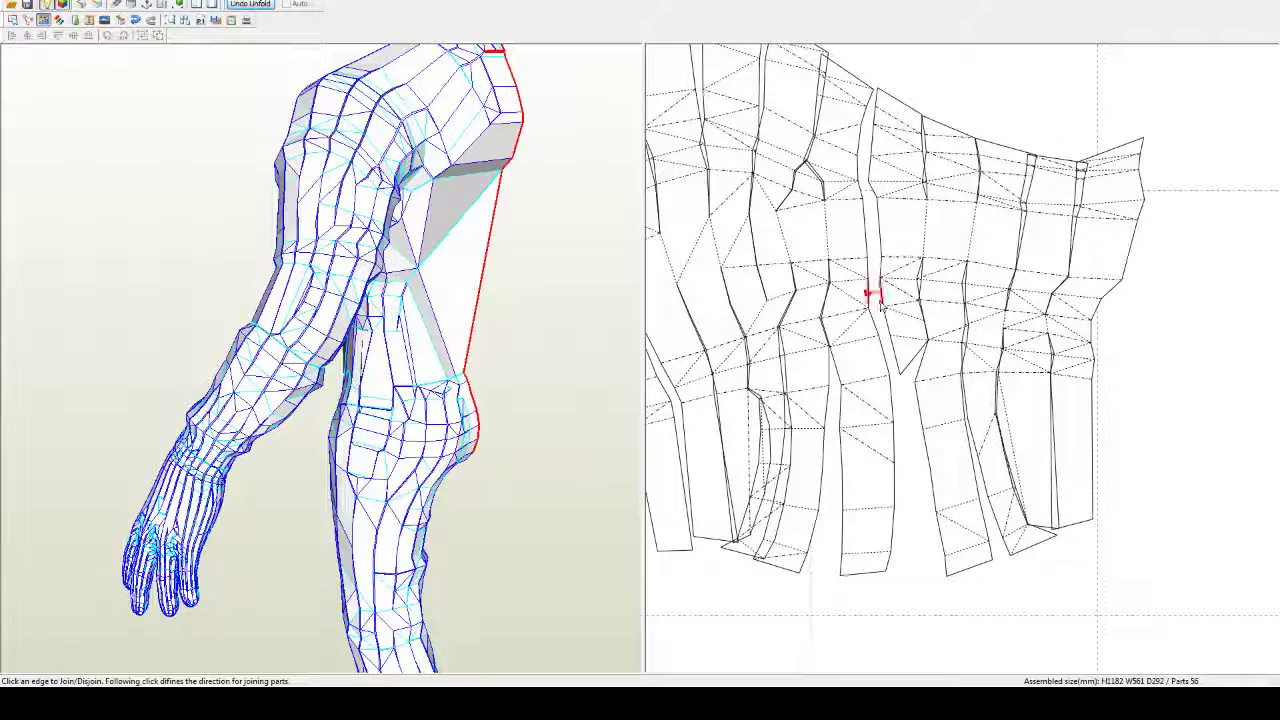
pyautogui.click(888, 335)
pyautogui.hotkey('ctrl', 'z')
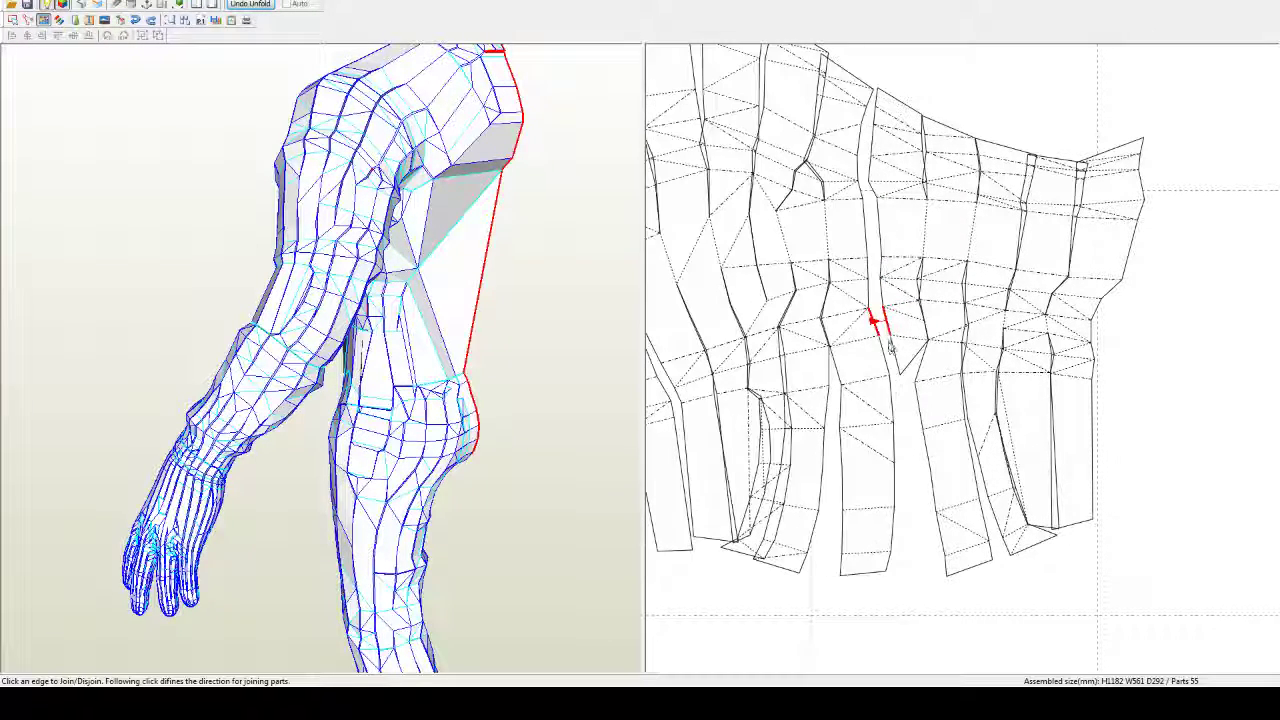
pyautogui.click(892, 352)
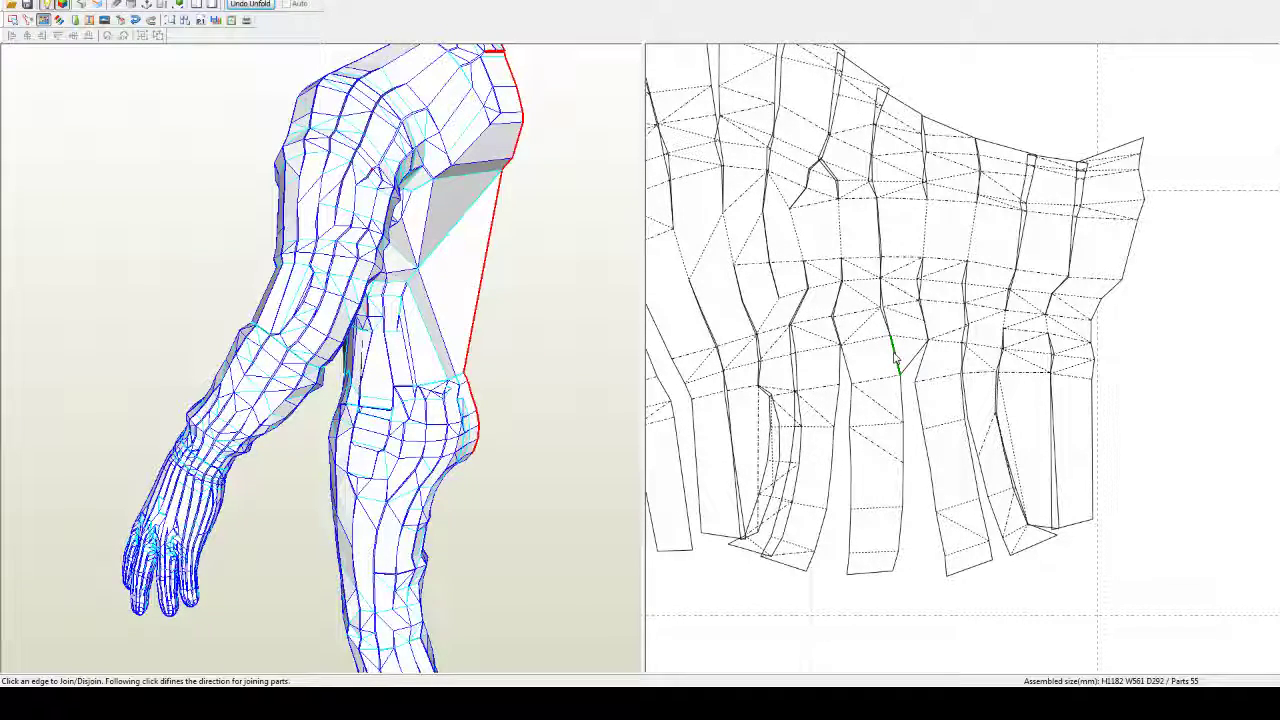
pyautogui.moveTo(909, 338); pyautogui.dragTo(1007, 345, button='middle')
pyautogui.click(1018, 413)
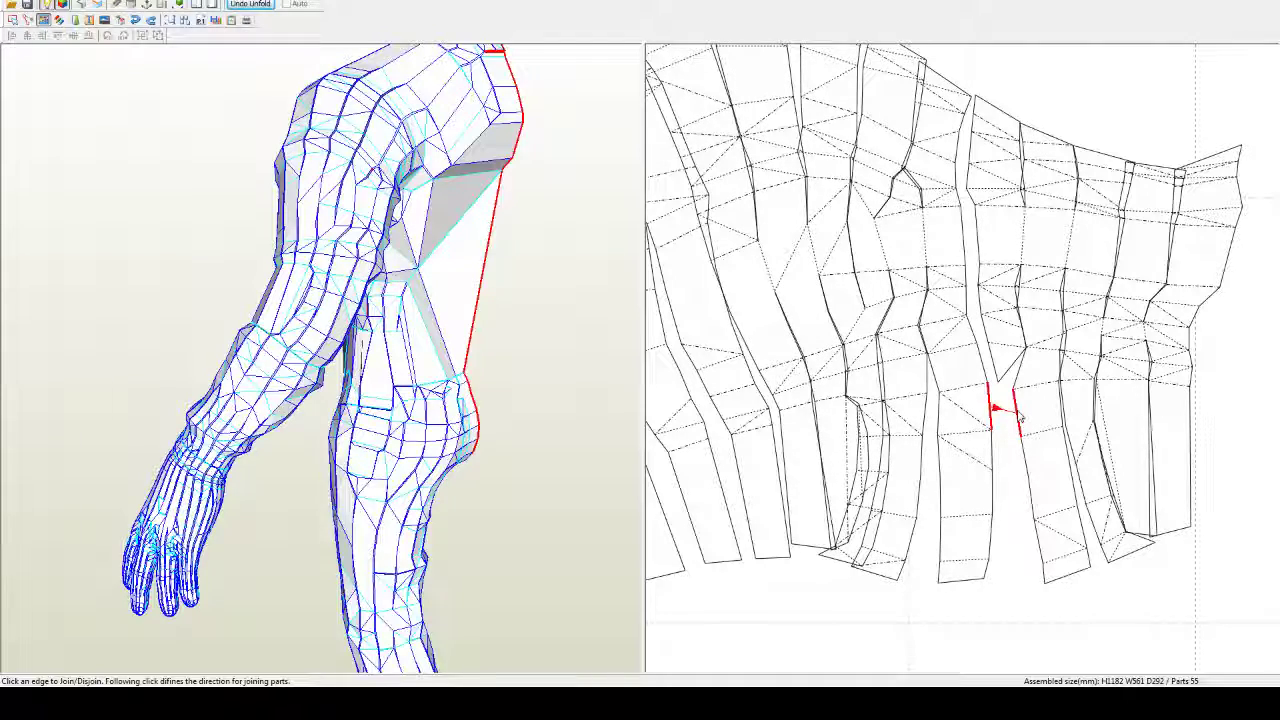
pyautogui.click(1019, 417)
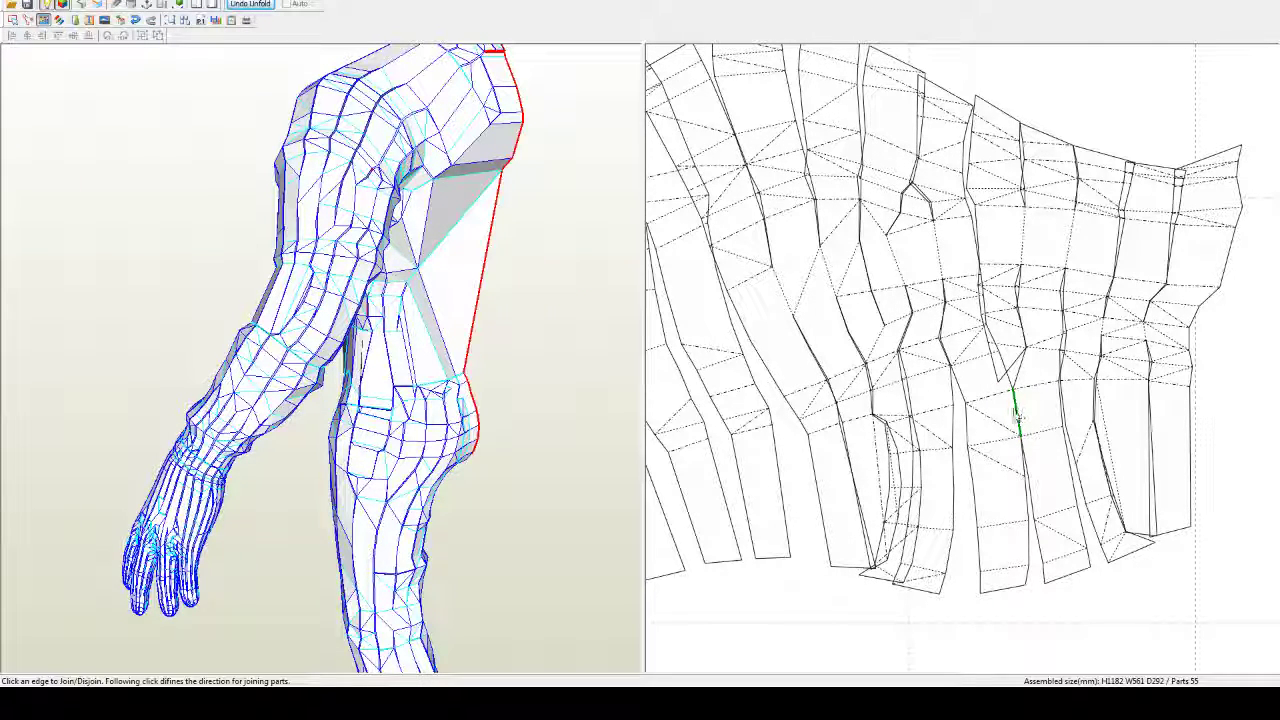
# Step: Disjoin the adjacent strip to the wide side of the notch and re-join it at the lower edge of its seam
pyautogui.click(940, 263)
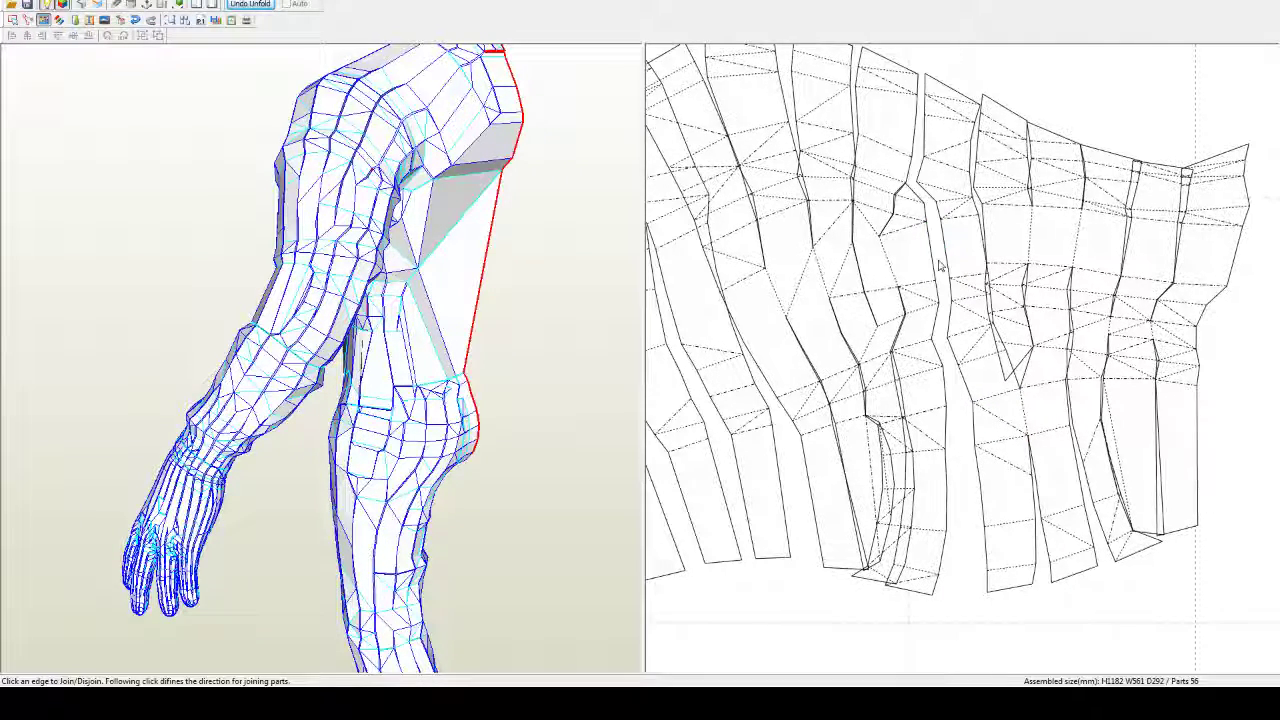
pyautogui.click(940, 264)
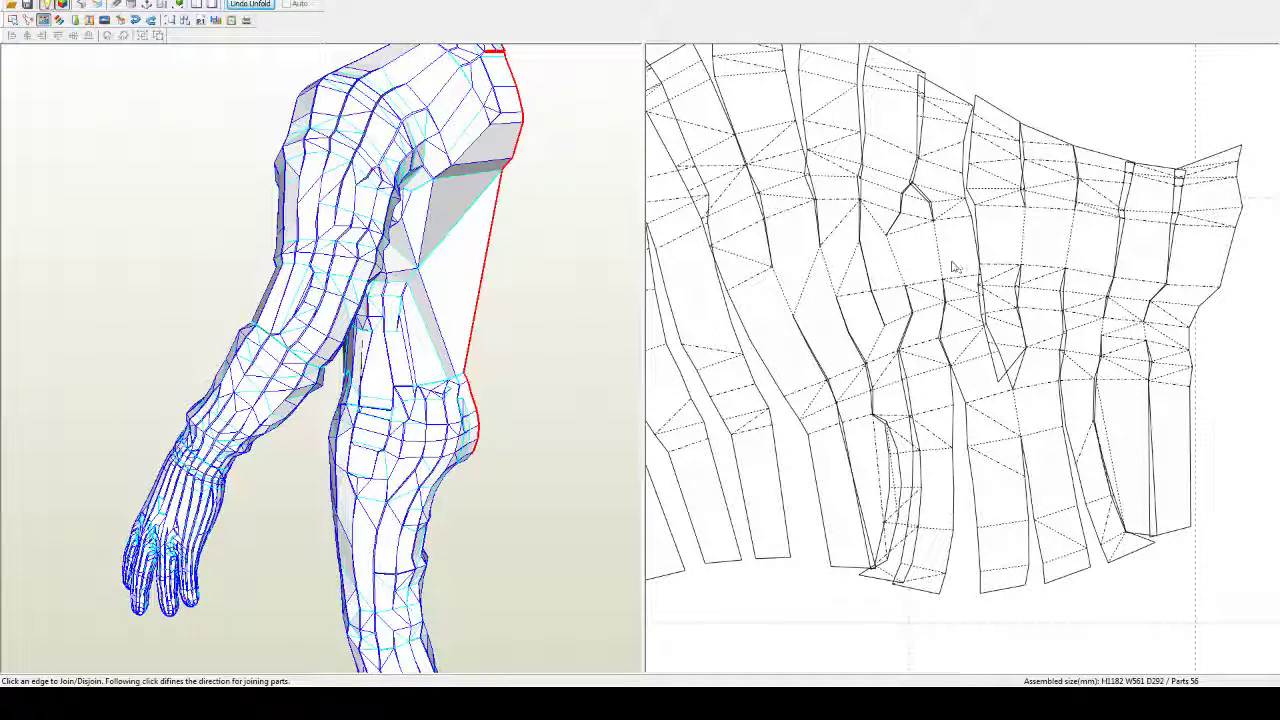
pyautogui.click(941, 264)
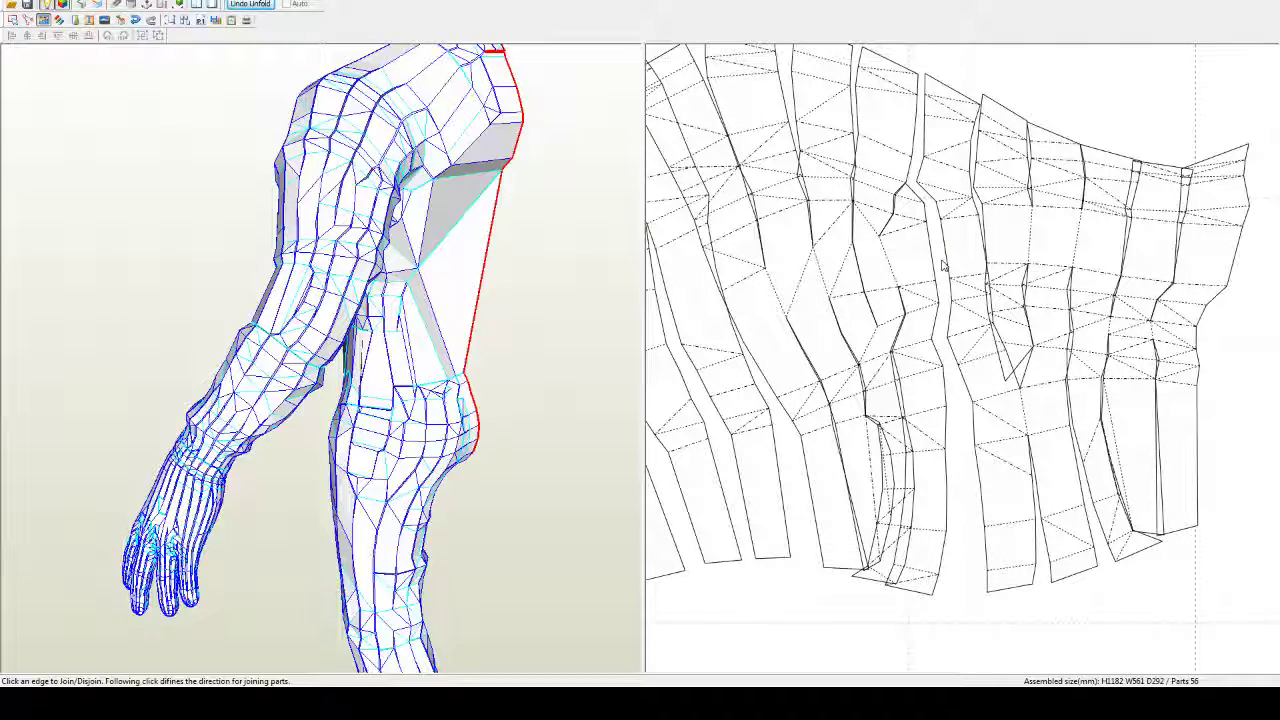
pyautogui.click(968, 430)
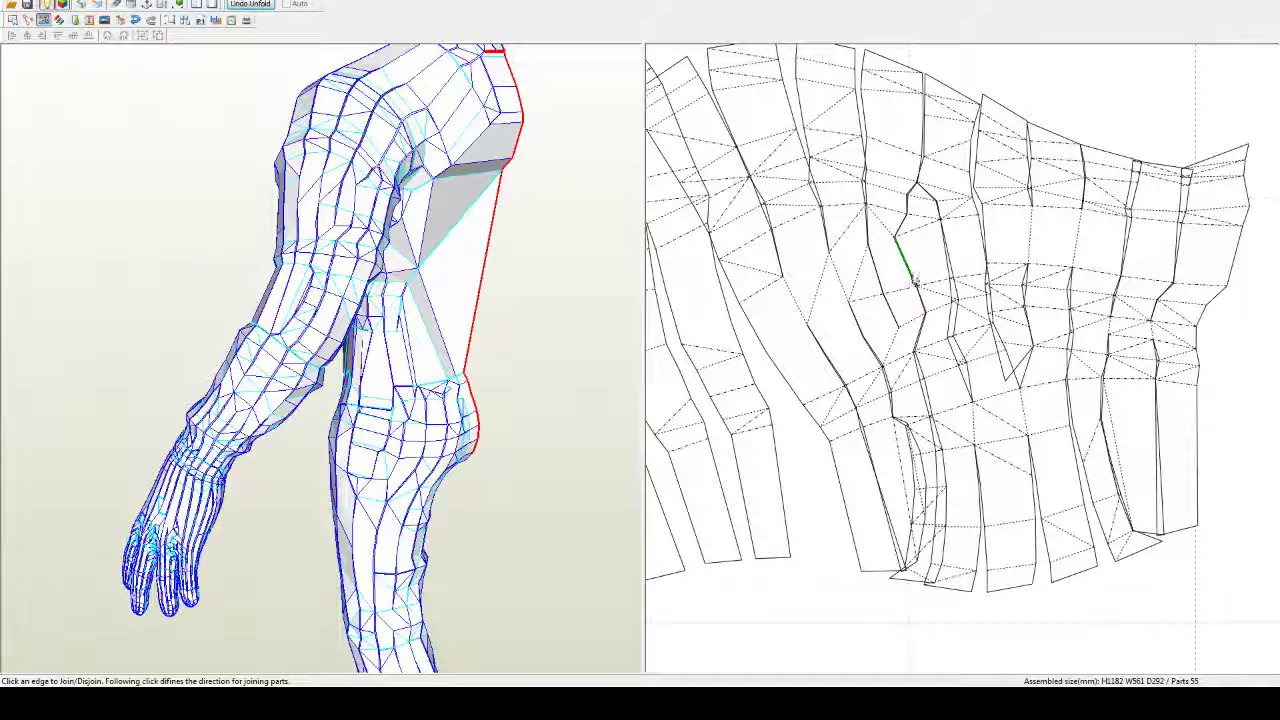
# Step: Disjoin the next strips at the seam below the small elbow-like bend, compare lower edges and re-join them at the short slanted edge
pyautogui.click(913, 276)
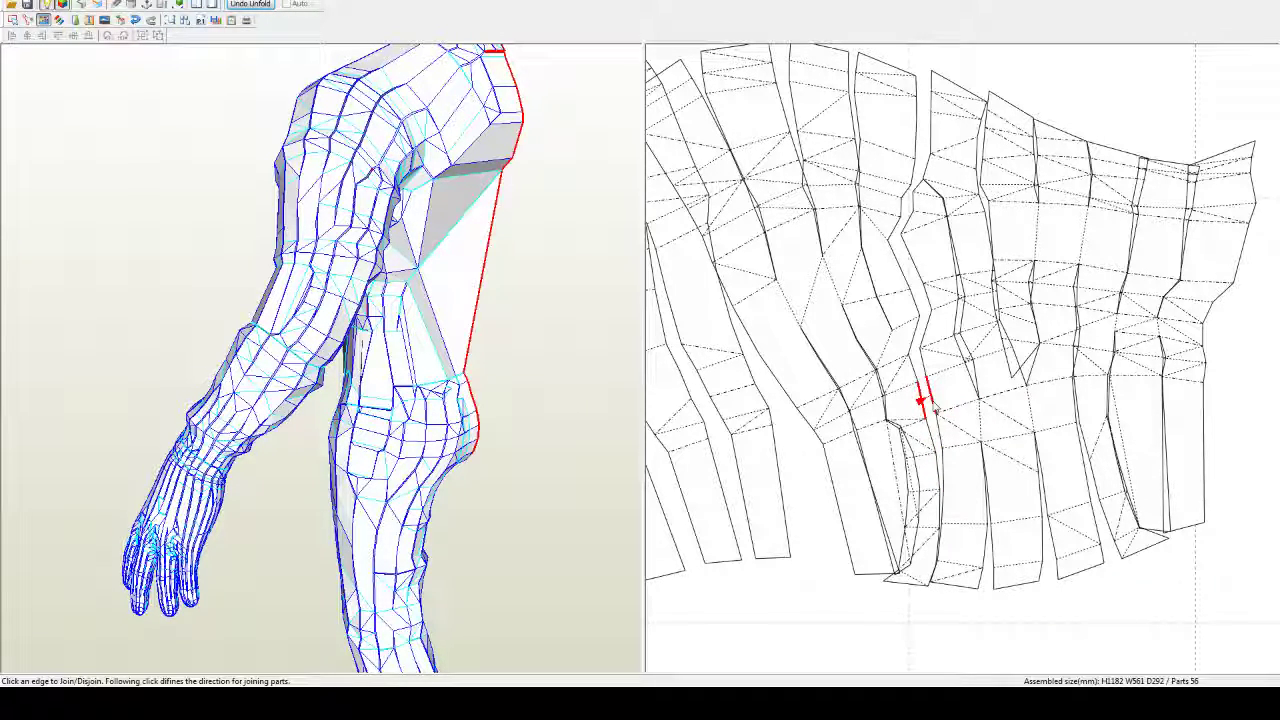
pyautogui.click(934, 408)
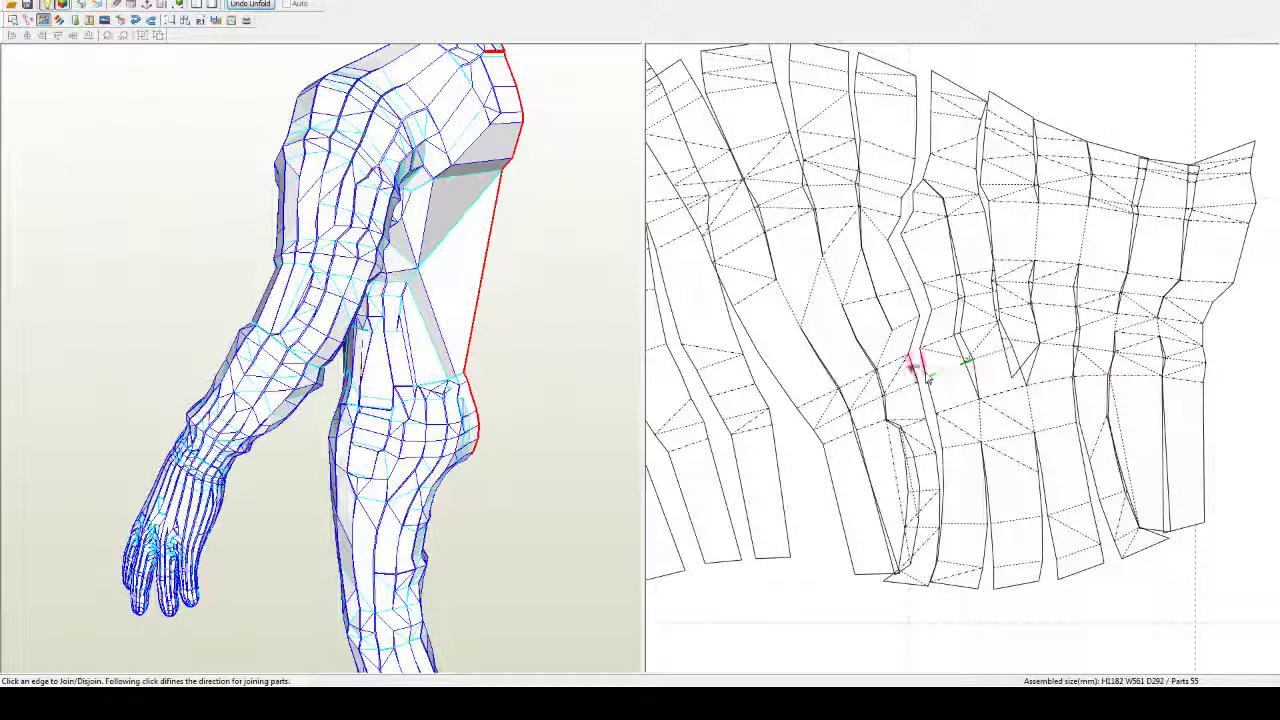
pyautogui.click(928, 376)
pyautogui.click(926, 376)
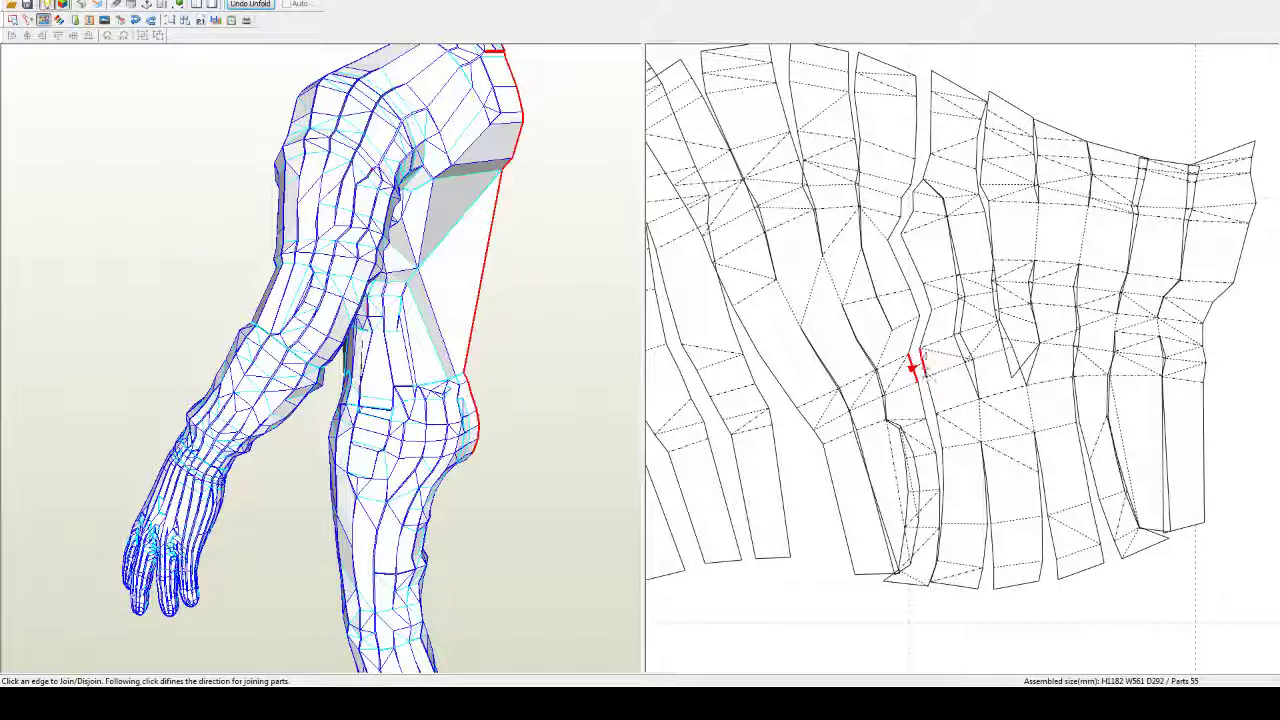
pyautogui.click(924, 343)
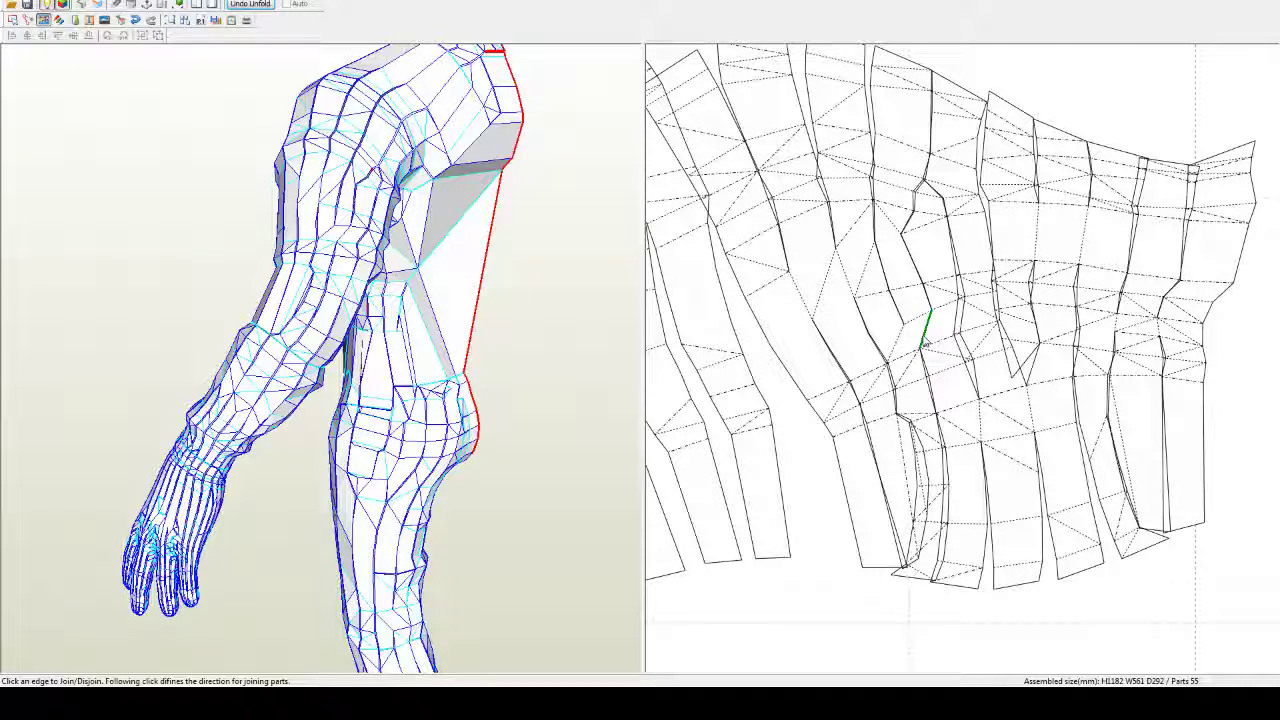
# Step: Disjoin the strips at the short slanted edge again and try the lower edges of the same seam for a better strip angle
pyautogui.click(855, 282)
pyautogui.moveTo(861, 285); pyautogui.dragTo(914, 314, button='right')
pyautogui.click(914, 313)
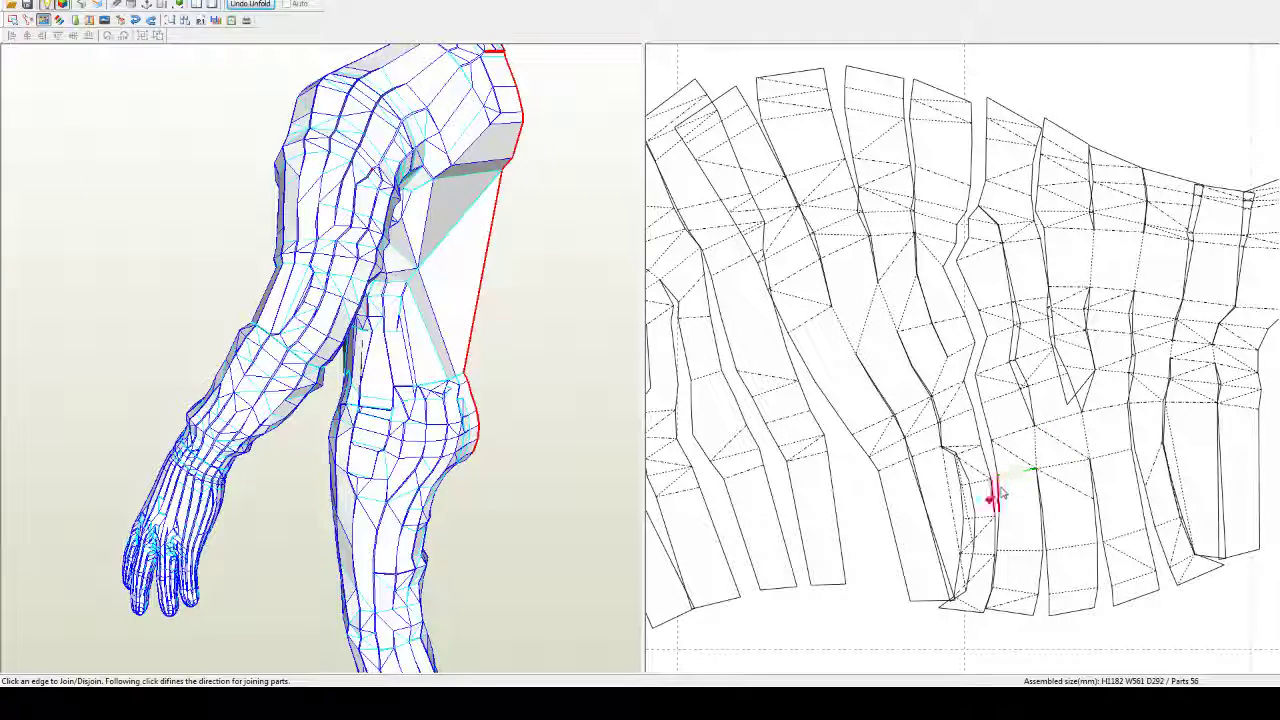
pyautogui.click(984, 425)
pyautogui.click(987, 421)
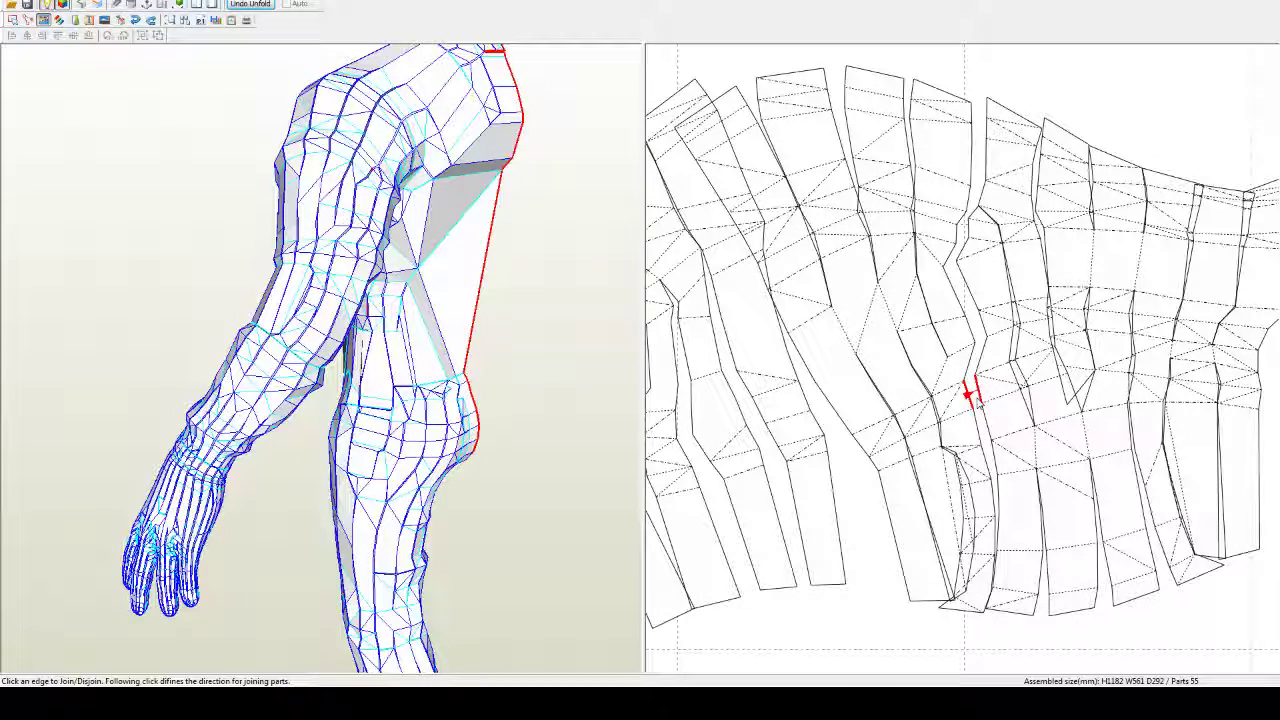
pyautogui.click(977, 396)
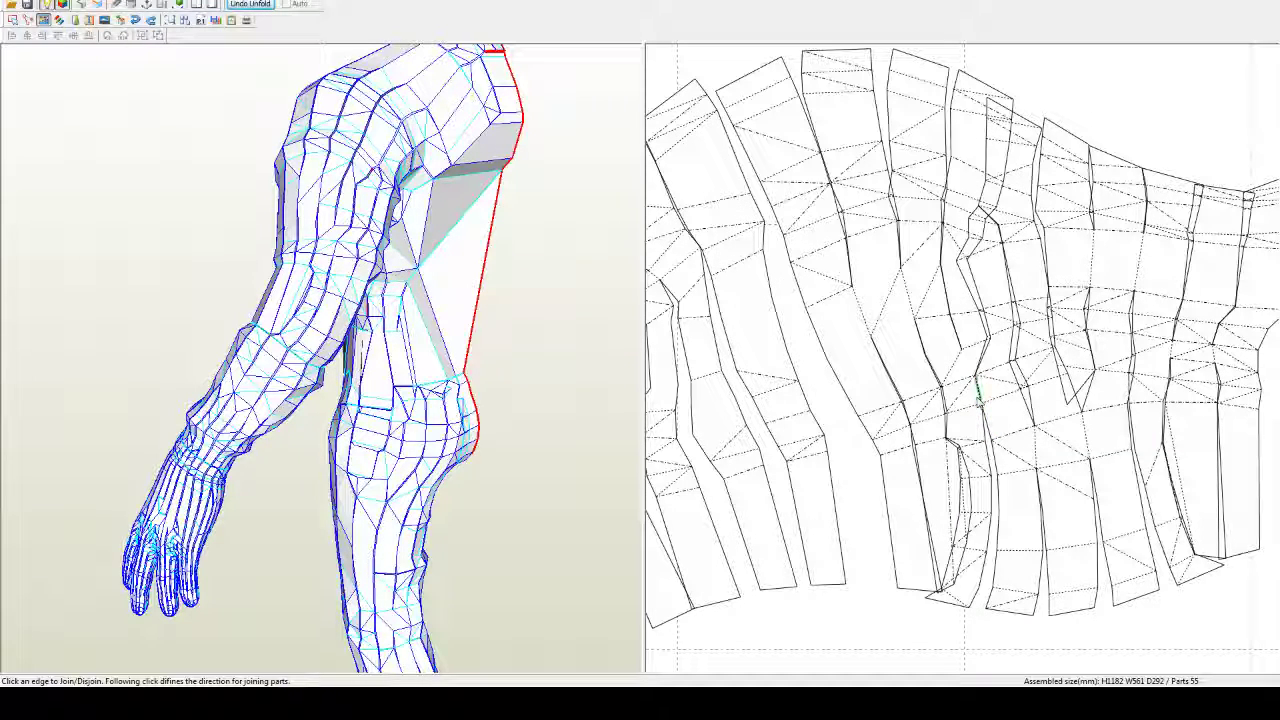
pyautogui.click(981, 402)
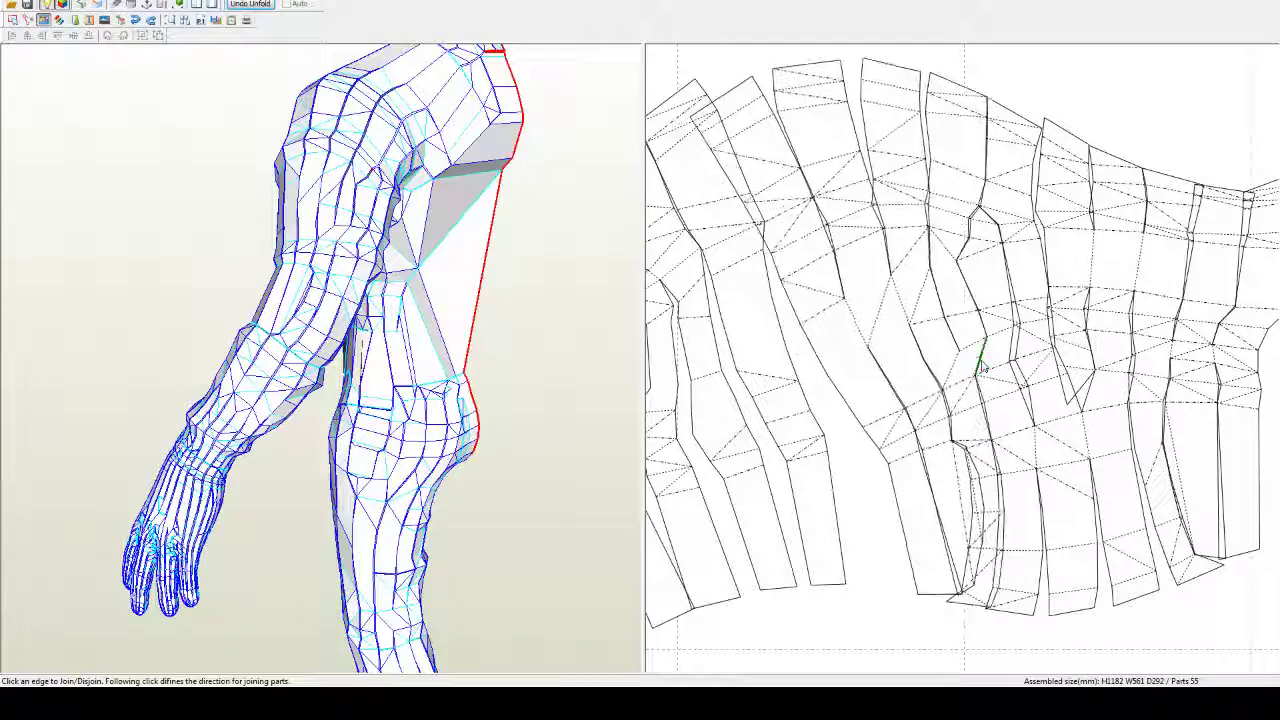
pyautogui.click(980, 362)
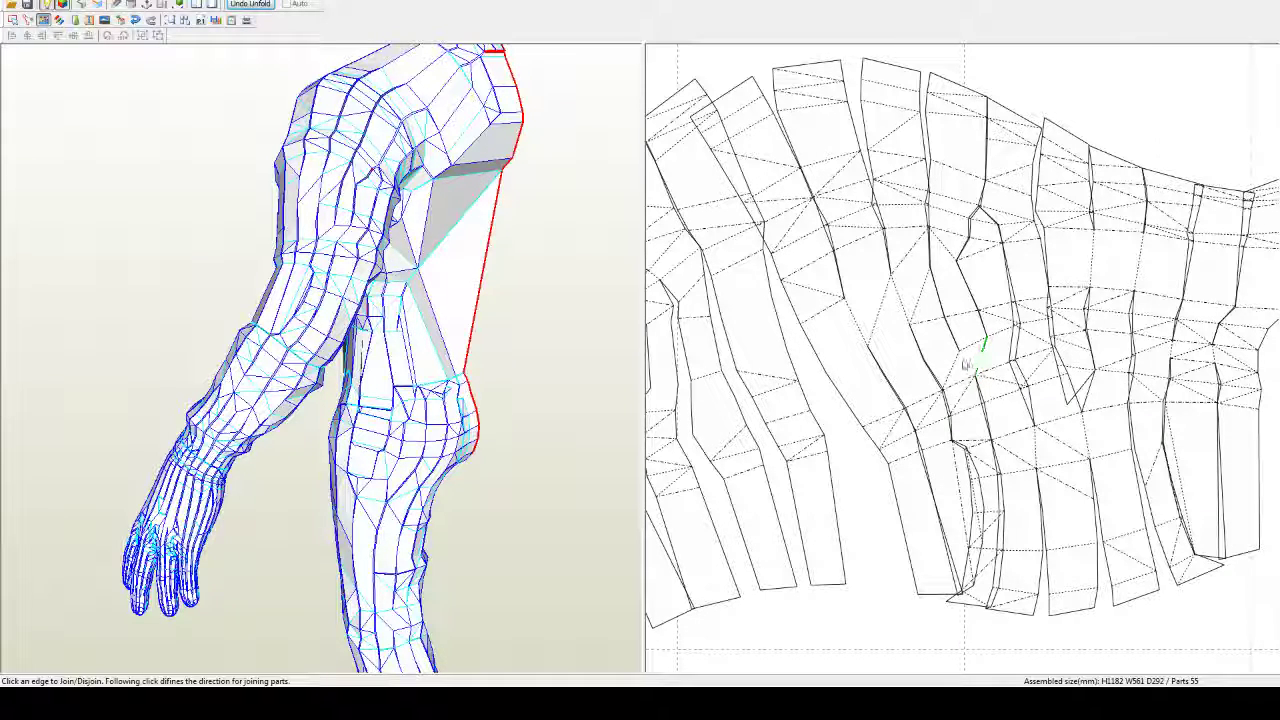
# Step: Disjoin the last two strips at the large part's wide side, try an upper edge and re-join them at a short lower edge
pyautogui.click(903, 312)
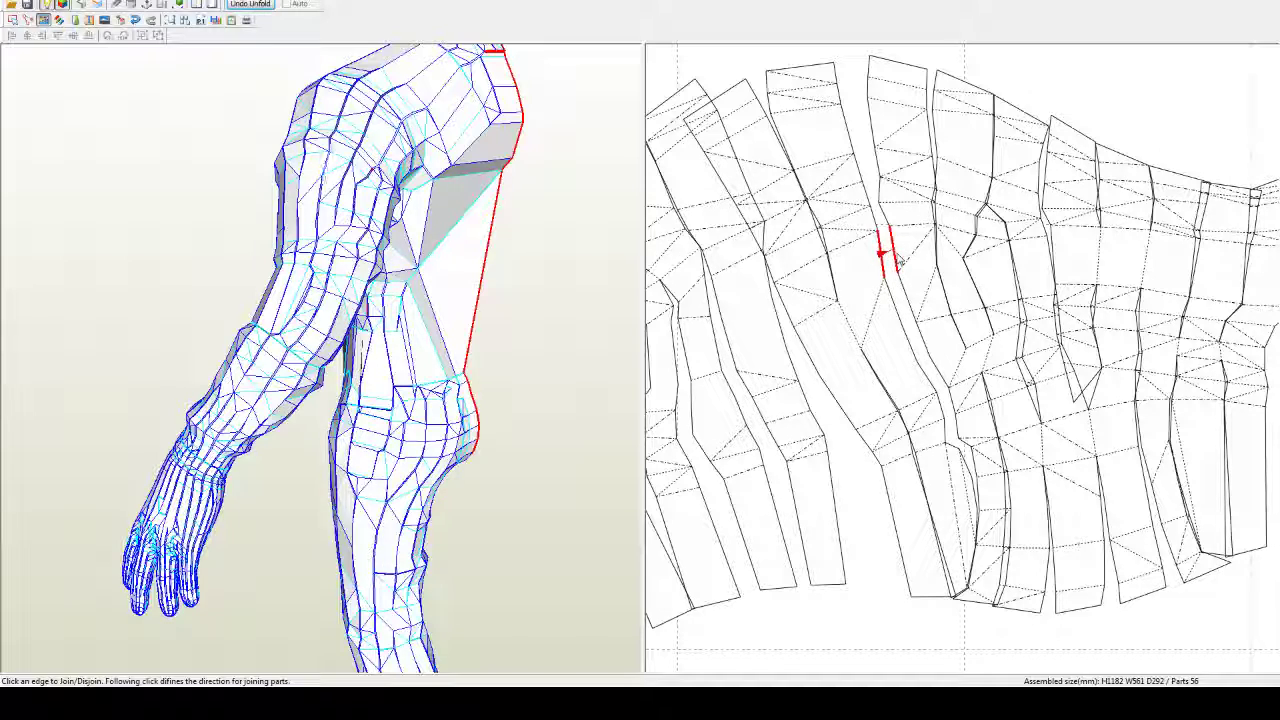
pyautogui.click(889, 254)
pyautogui.click(897, 257)
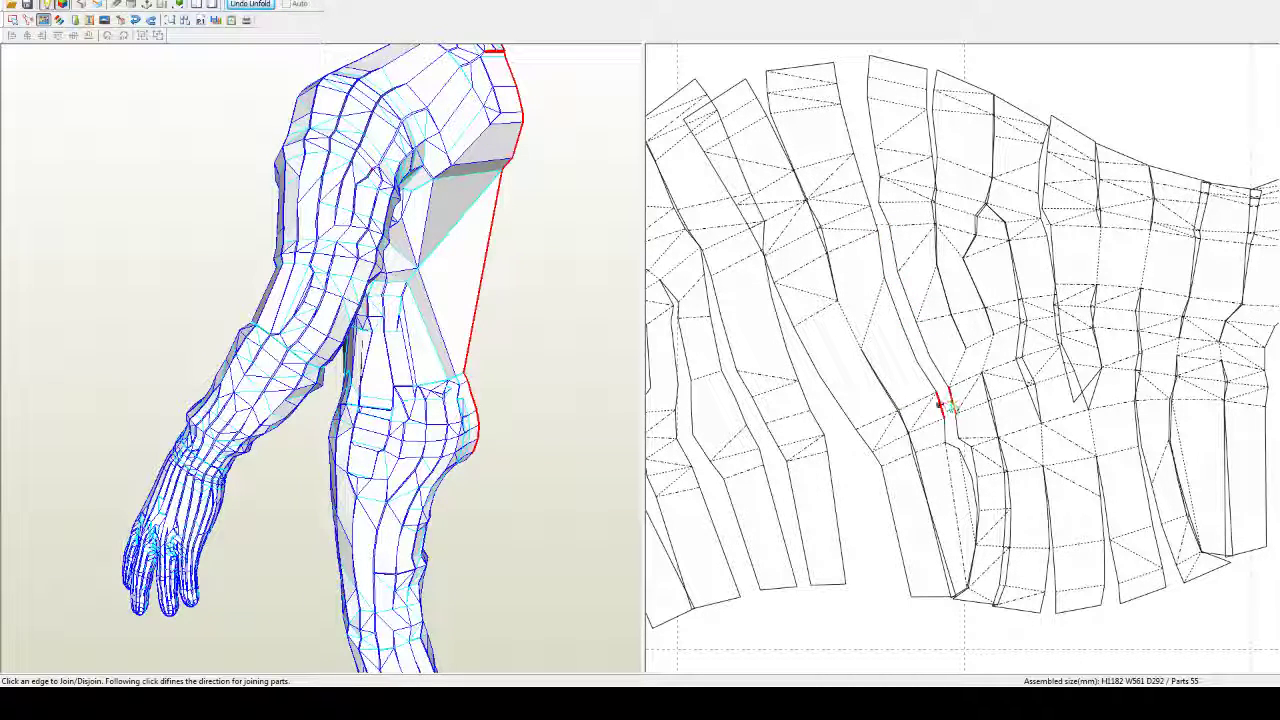
pyautogui.click(943, 401)
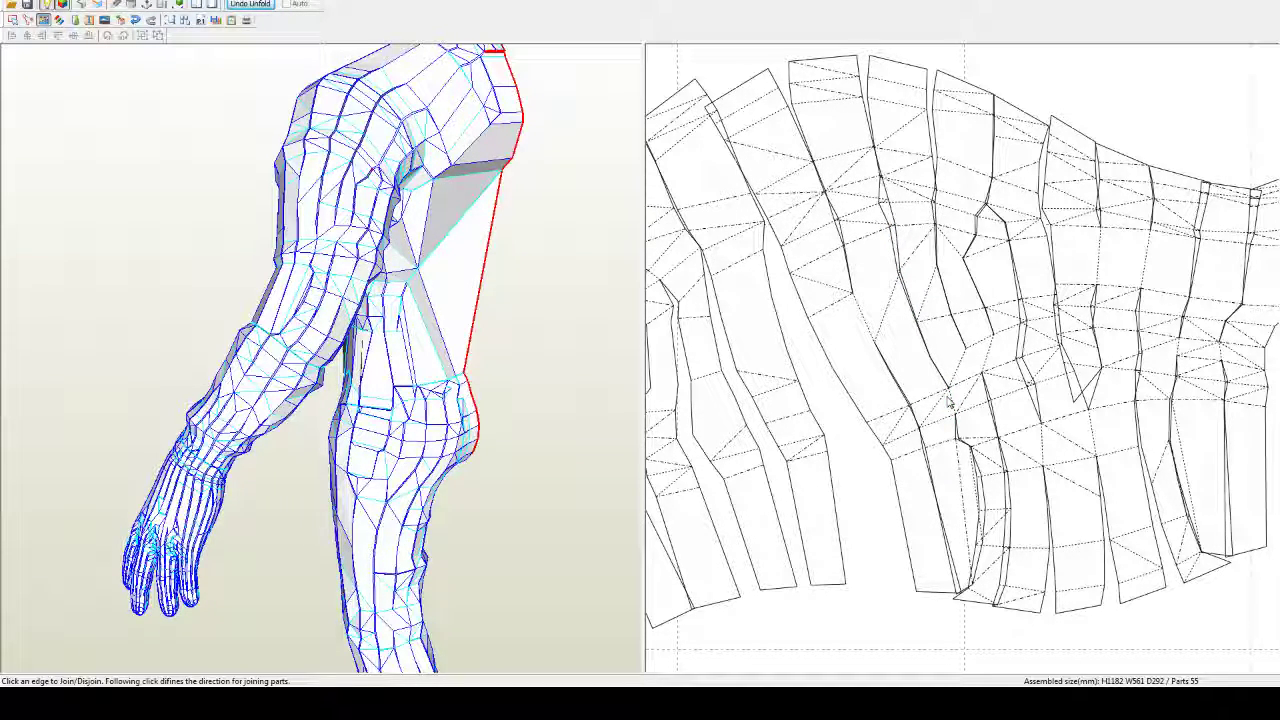
# Step: Rotate the large upper-arm part so the lower end edge of its outermost wide-side strip is horizontal
pyautogui.scroll(-3, 871, 308)
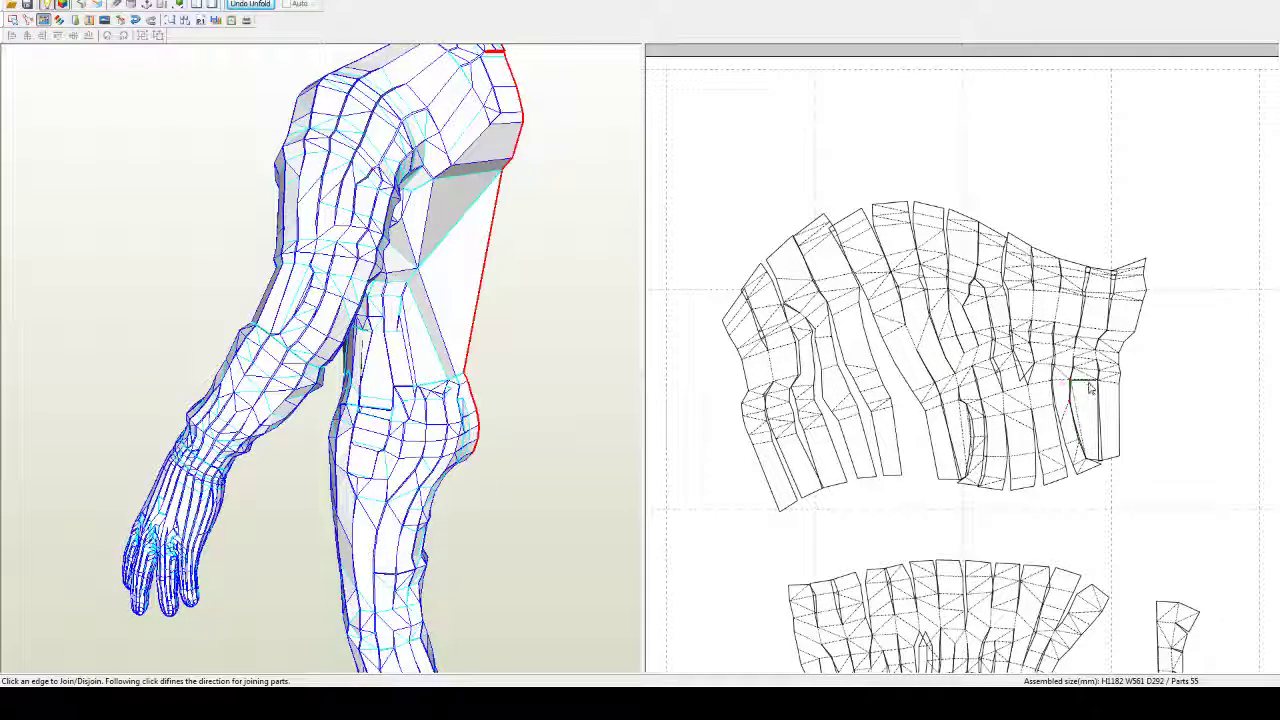
pyautogui.hotkey('ctrl', 'r')
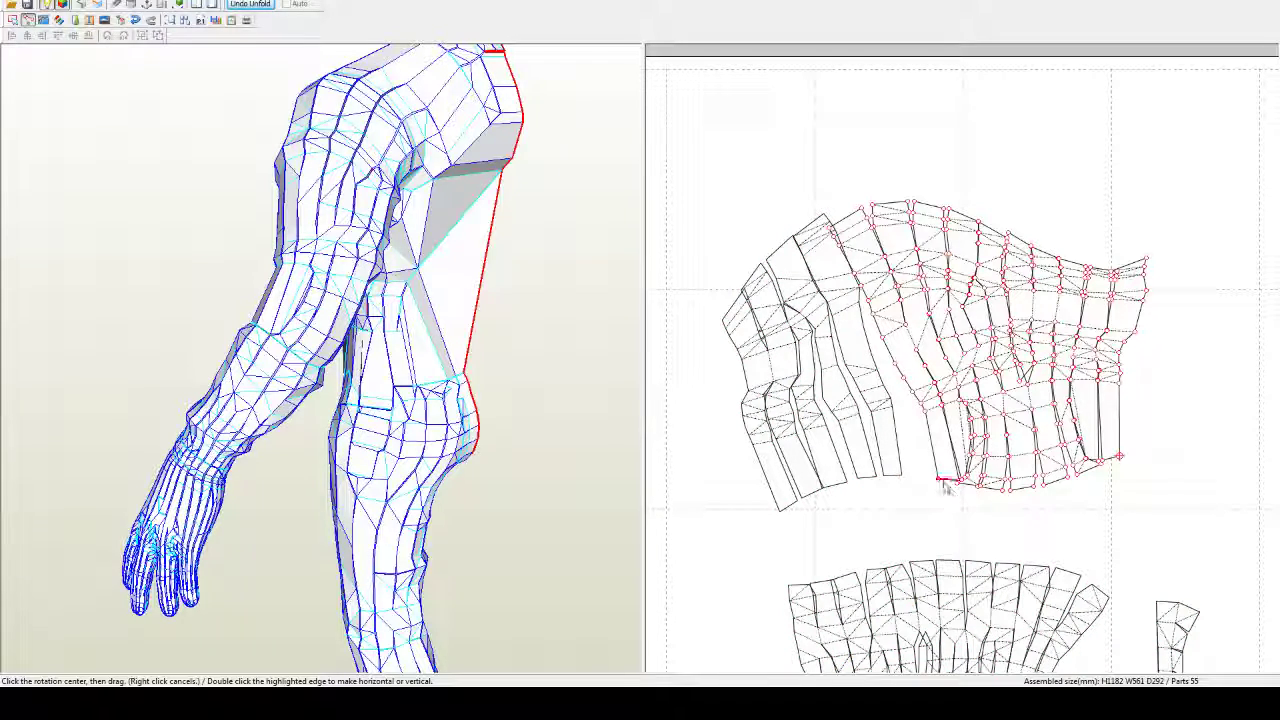
pyautogui.doubleClick(945, 480)
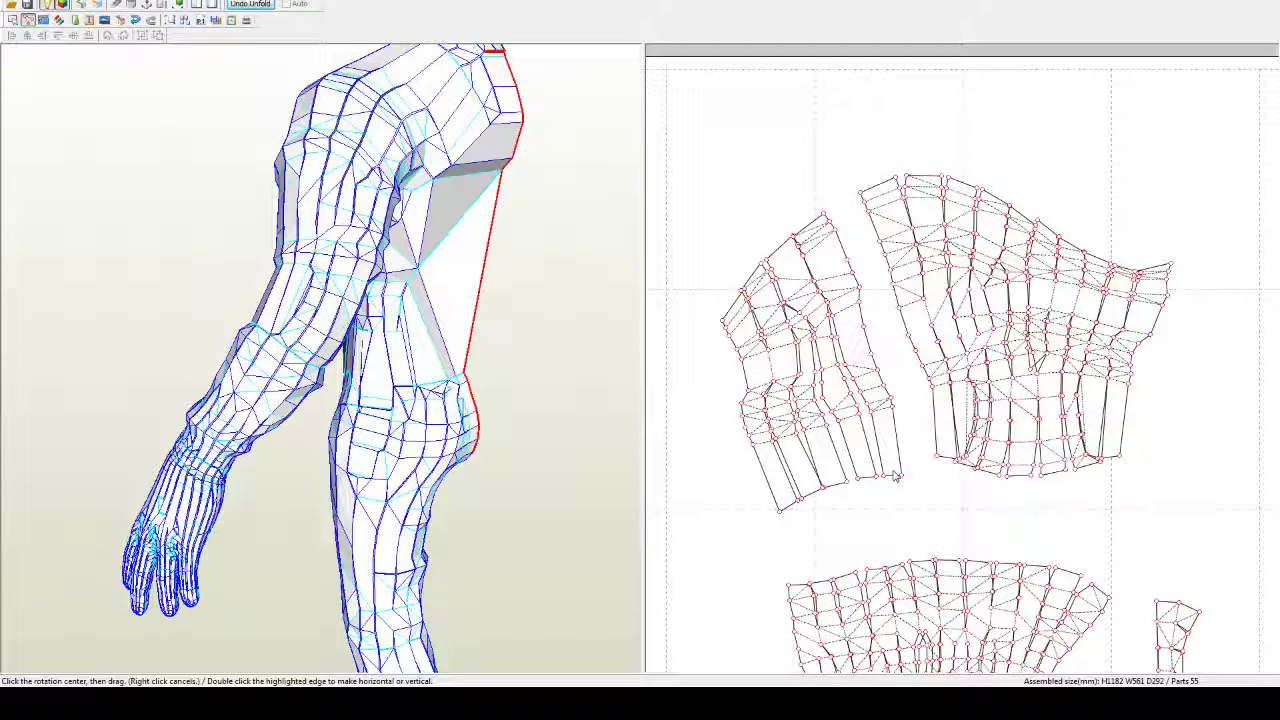
# Step: Move the separate upper-arm strip parts up against the wide side of the large part so they continue its curved outline
pyautogui.moveTo(885, 452); pyautogui.dragTo(911, 436)
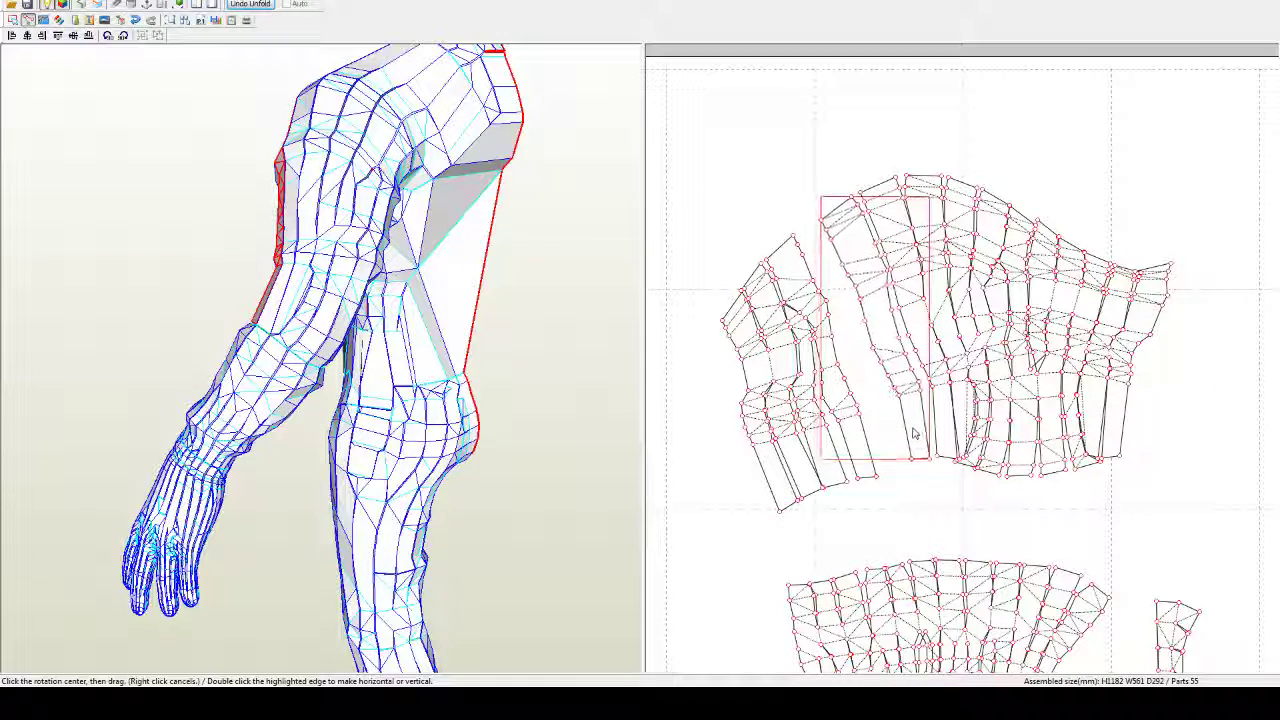
pyautogui.moveTo(913, 433); pyautogui.dragTo(916, 433)
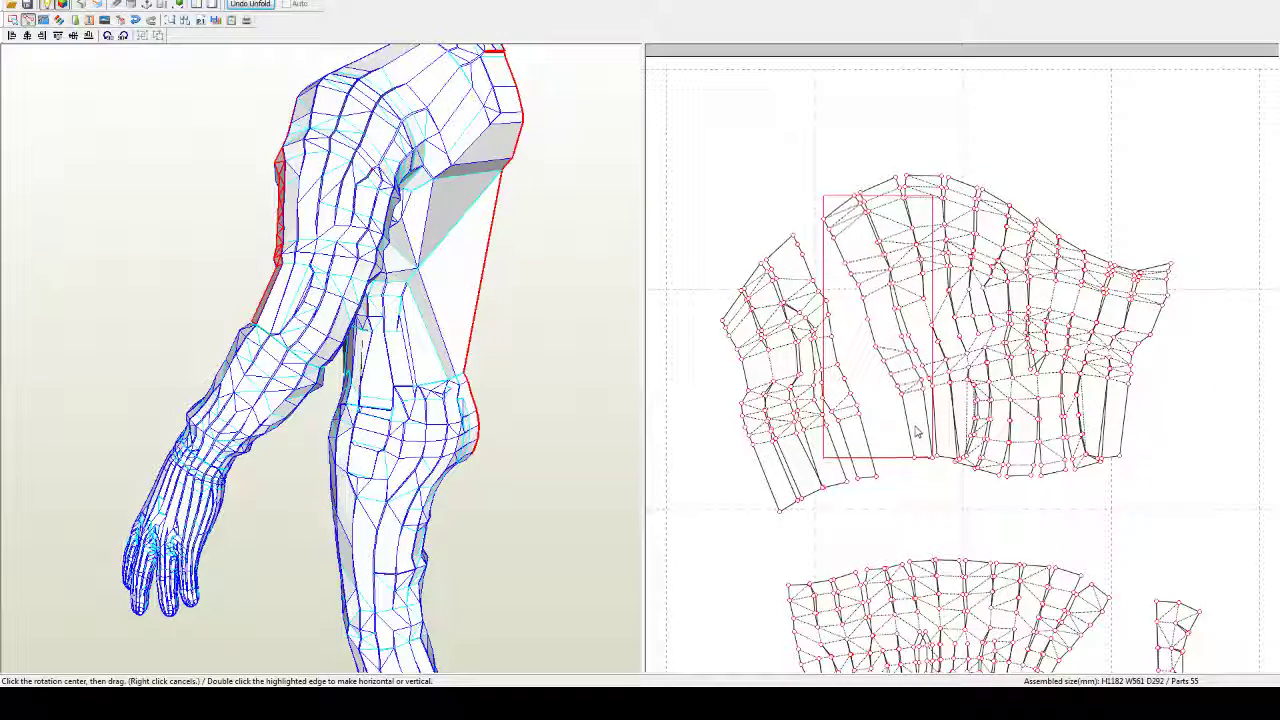
pyautogui.moveTo(916, 432); pyautogui.dragTo(916, 432)
pyautogui.moveTo(843, 402); pyautogui.dragTo(852, 336)
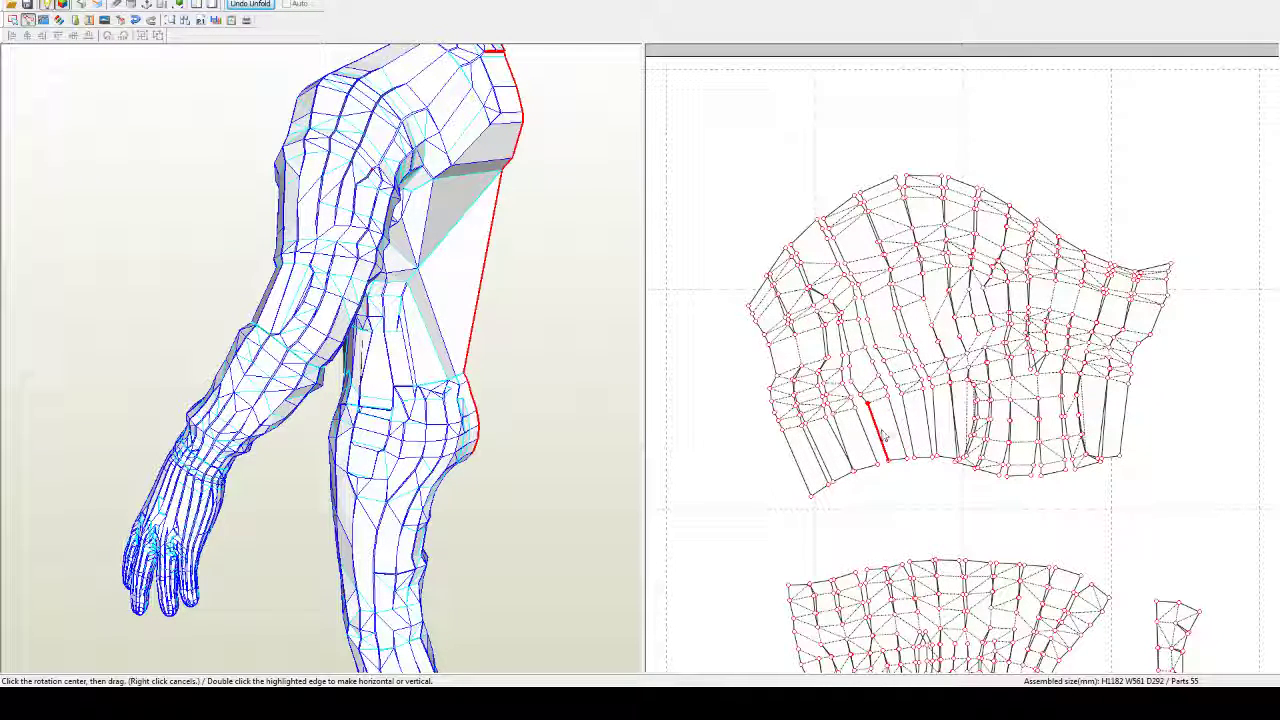
pyautogui.moveTo(884, 436); pyautogui.dragTo(891, 432)
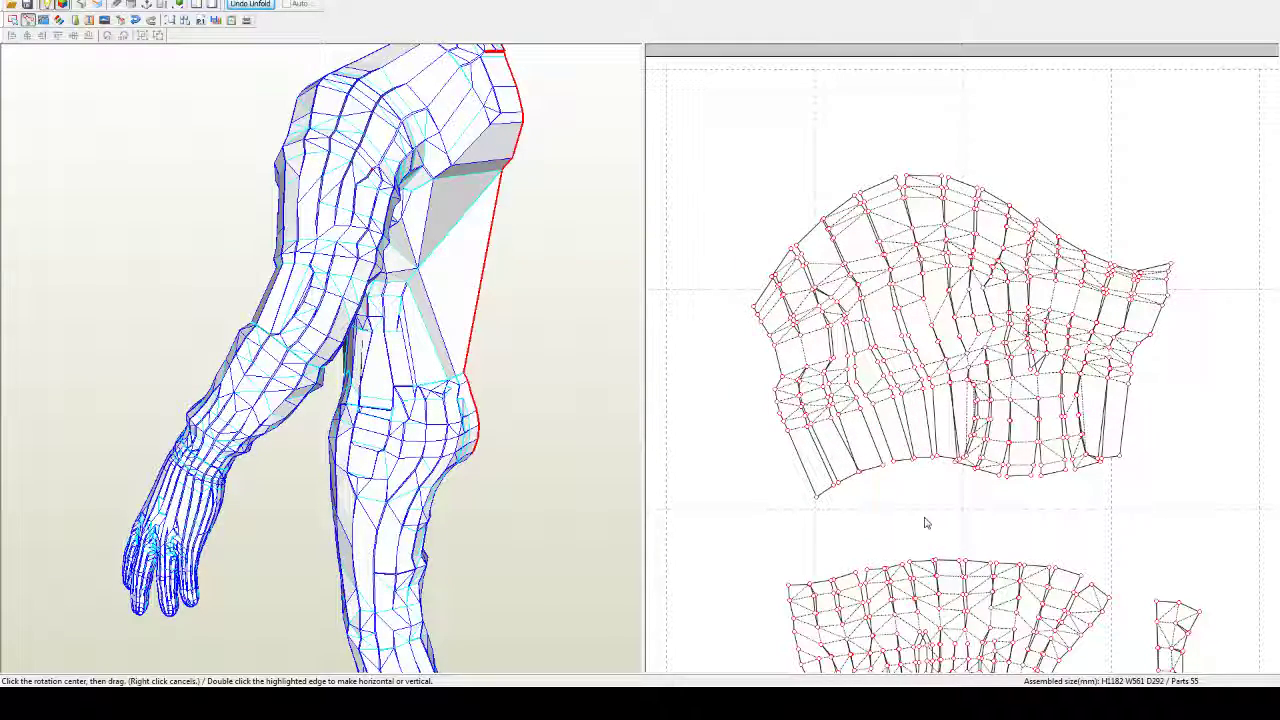
pyautogui.scroll(3, 925, 523)
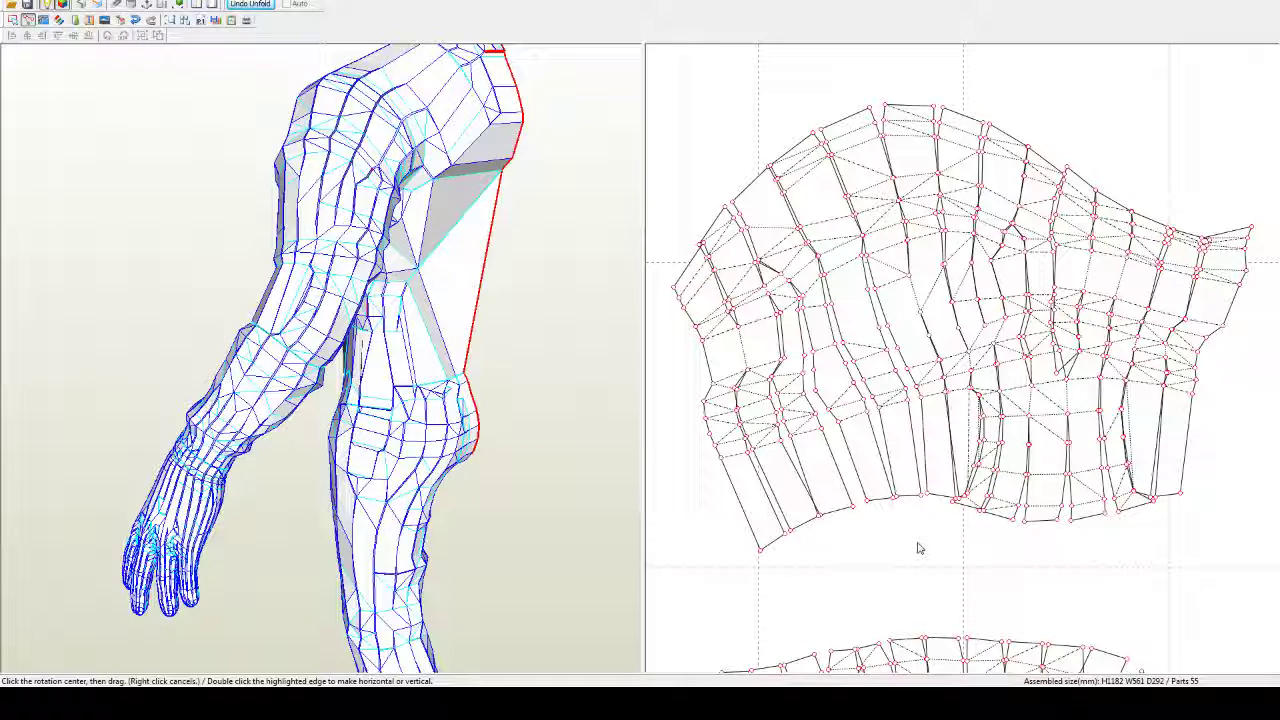
# Step: Disjoin the outermost strips at the wide side of the upper-arm pattern and nudge the adjoining strip part into place
pyautogui.rightClick(919, 548)
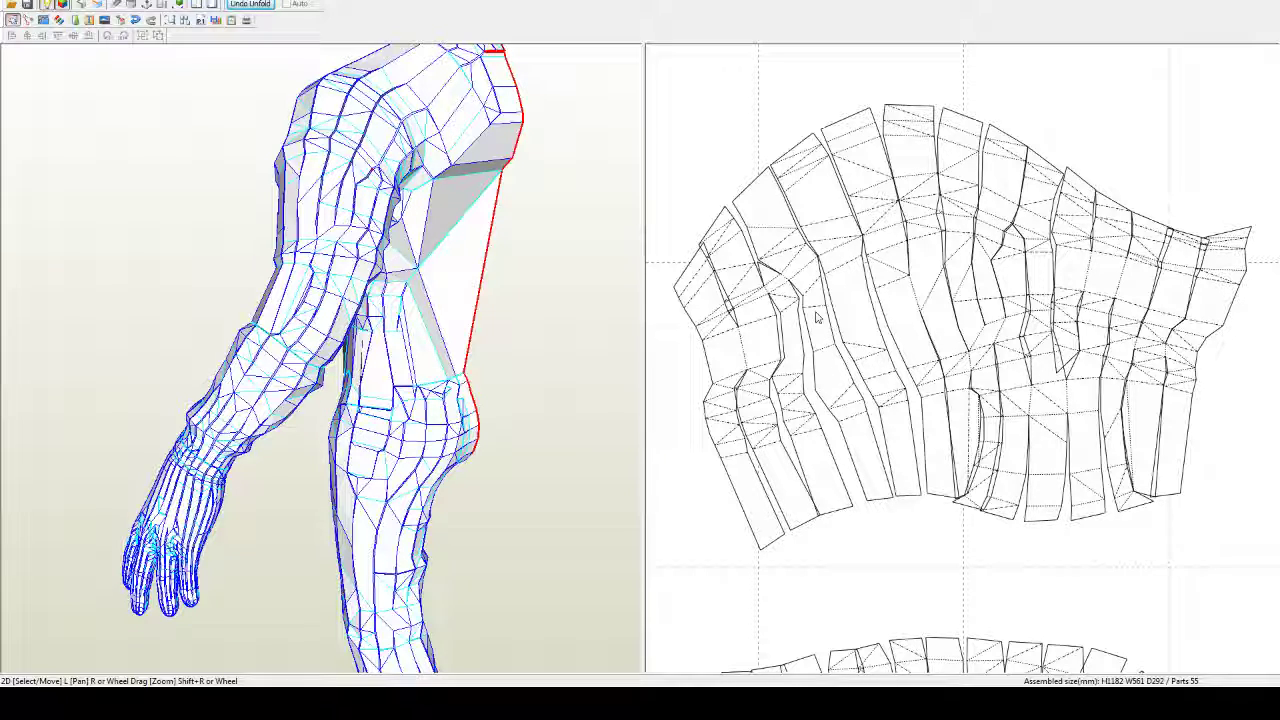
pyautogui.hotkey('ctrl', 'n')
pyautogui.click(788, 284)
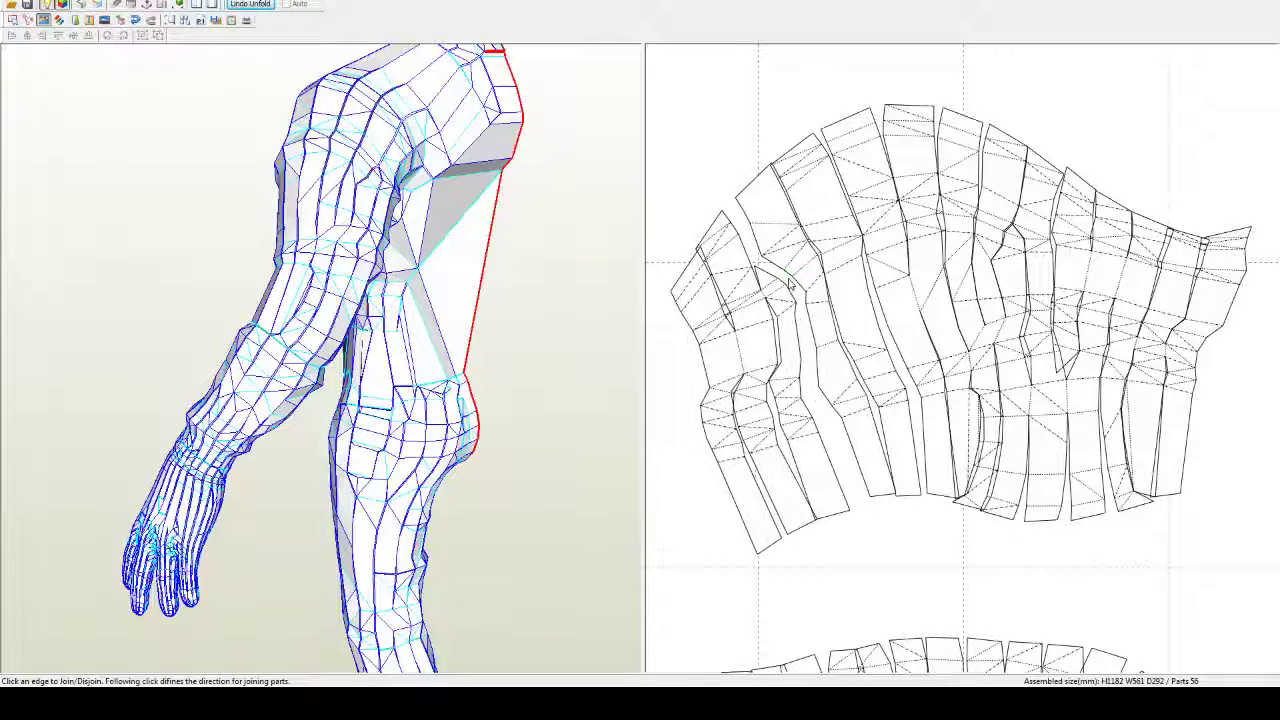
pyautogui.press('Escape')
pyautogui.click(798, 258)
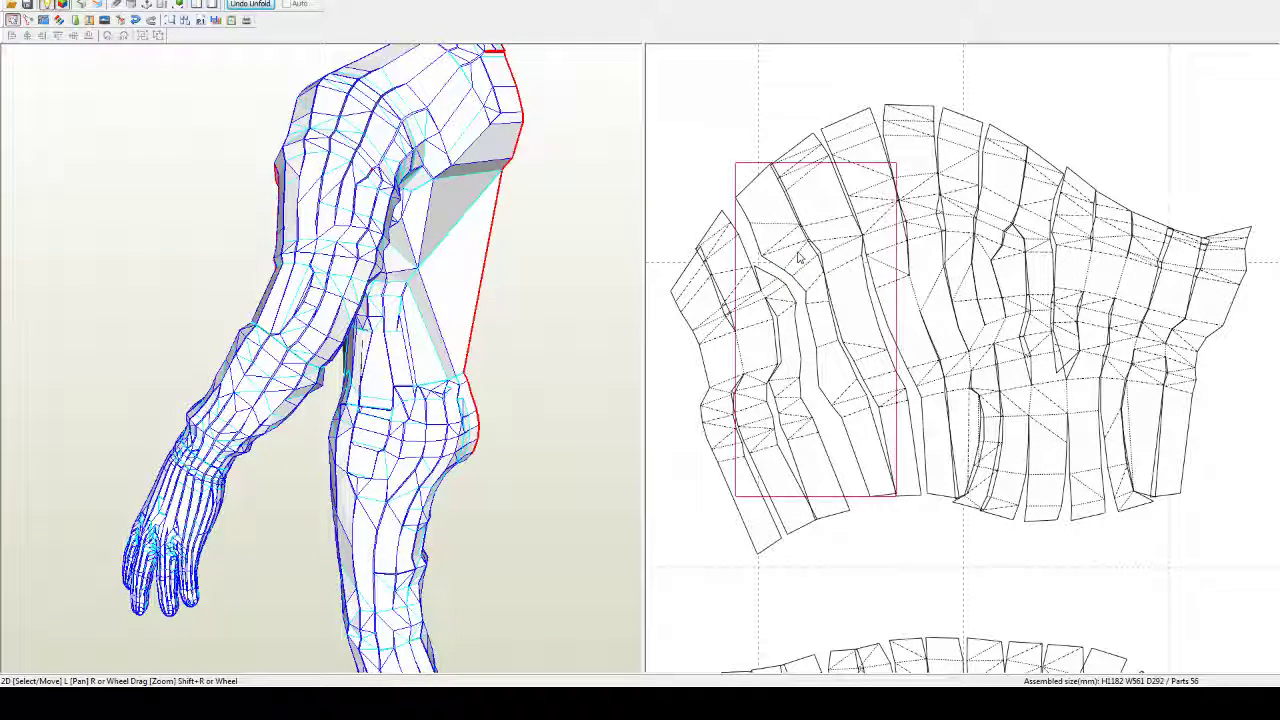
pyautogui.moveTo(797, 253); pyautogui.dragTo(795, 255)
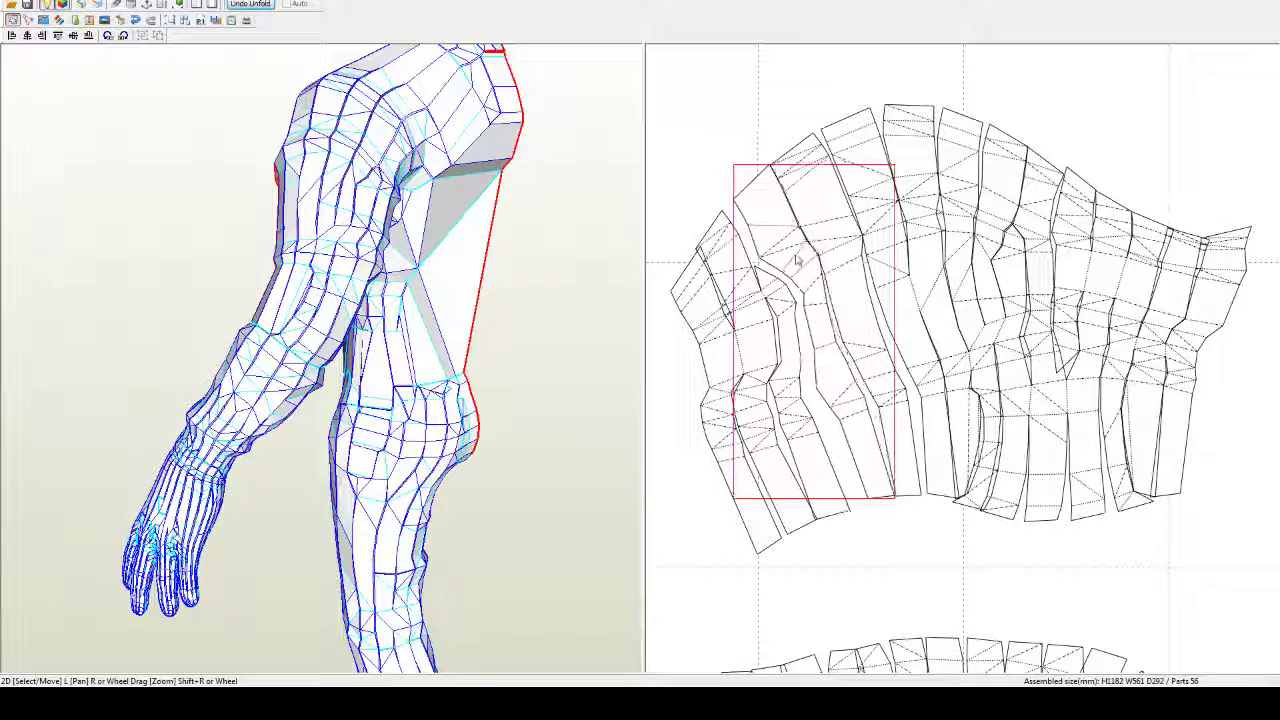
# Step: Move the detached outer strips against their neighbour and rotate them about their lower inner corner so the curved outlines line up
pyautogui.moveTo(782, 333); pyautogui.dragTo(794, 328)
pyautogui.hotkey('ctrl', 't')
pyautogui.click(794, 328)
pyautogui.press('r')
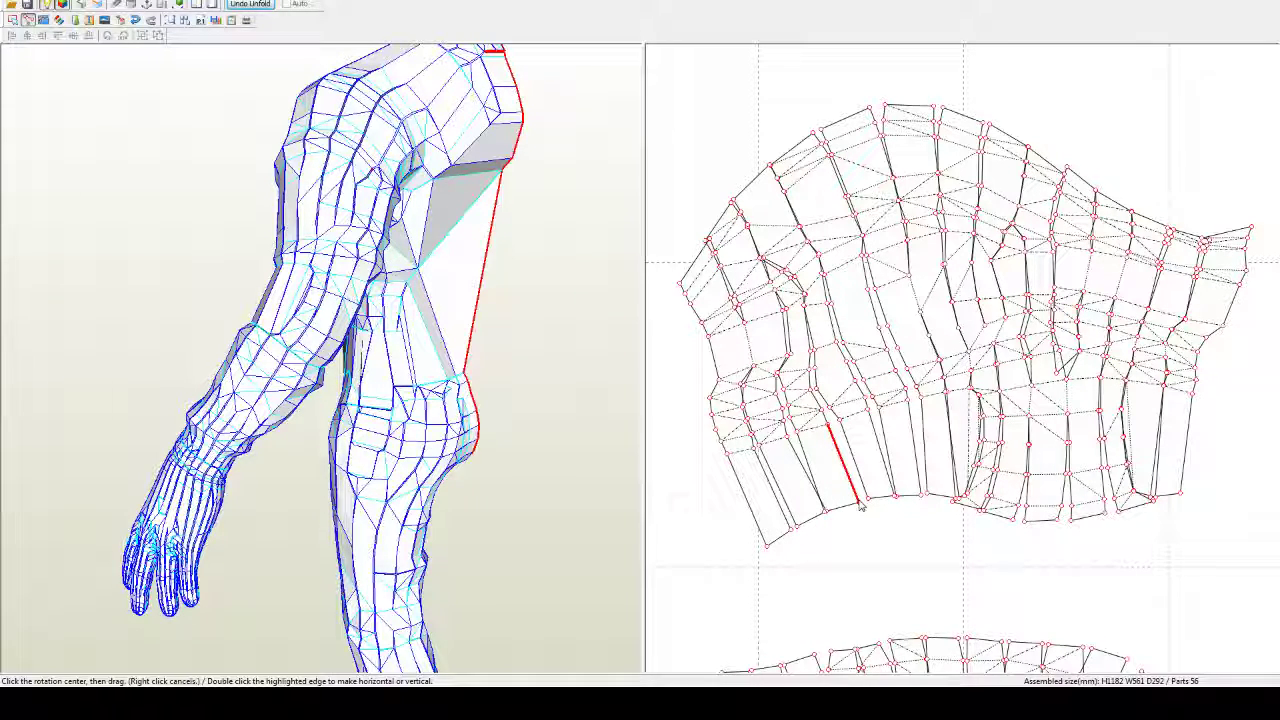
pyautogui.click(859, 502)
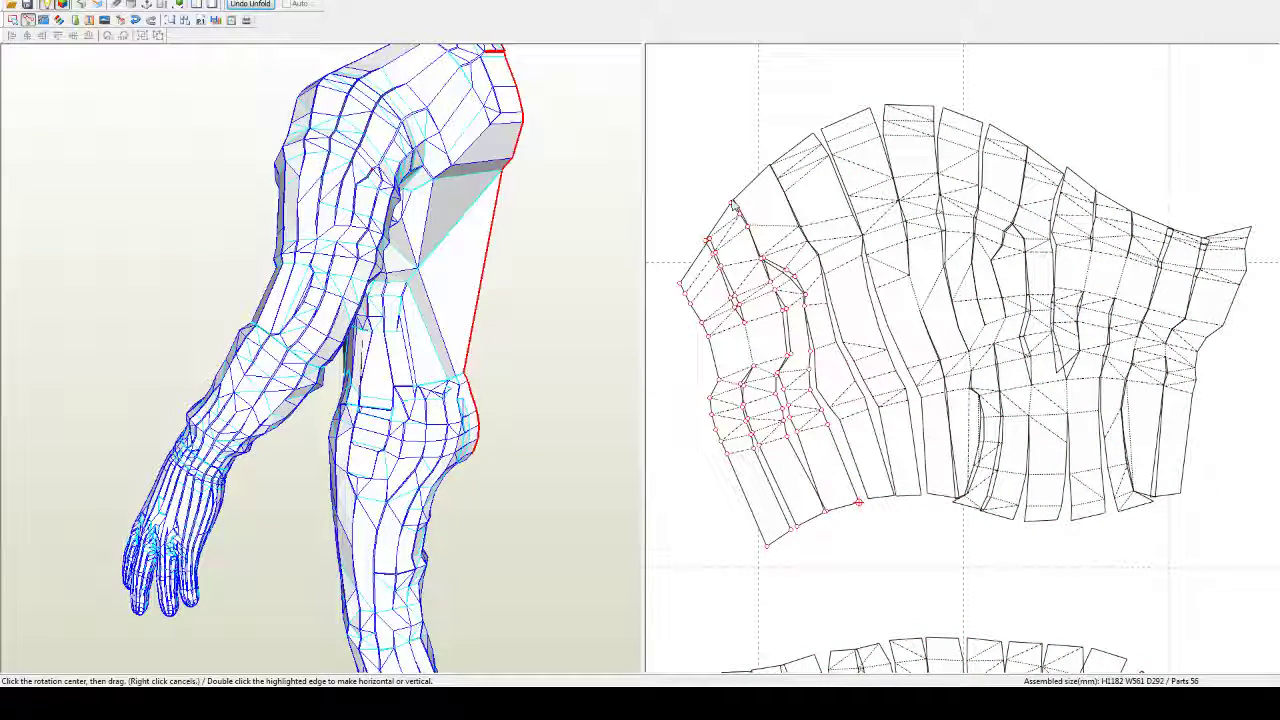
pyautogui.moveTo(732, 203); pyautogui.dragTo(731, 208)
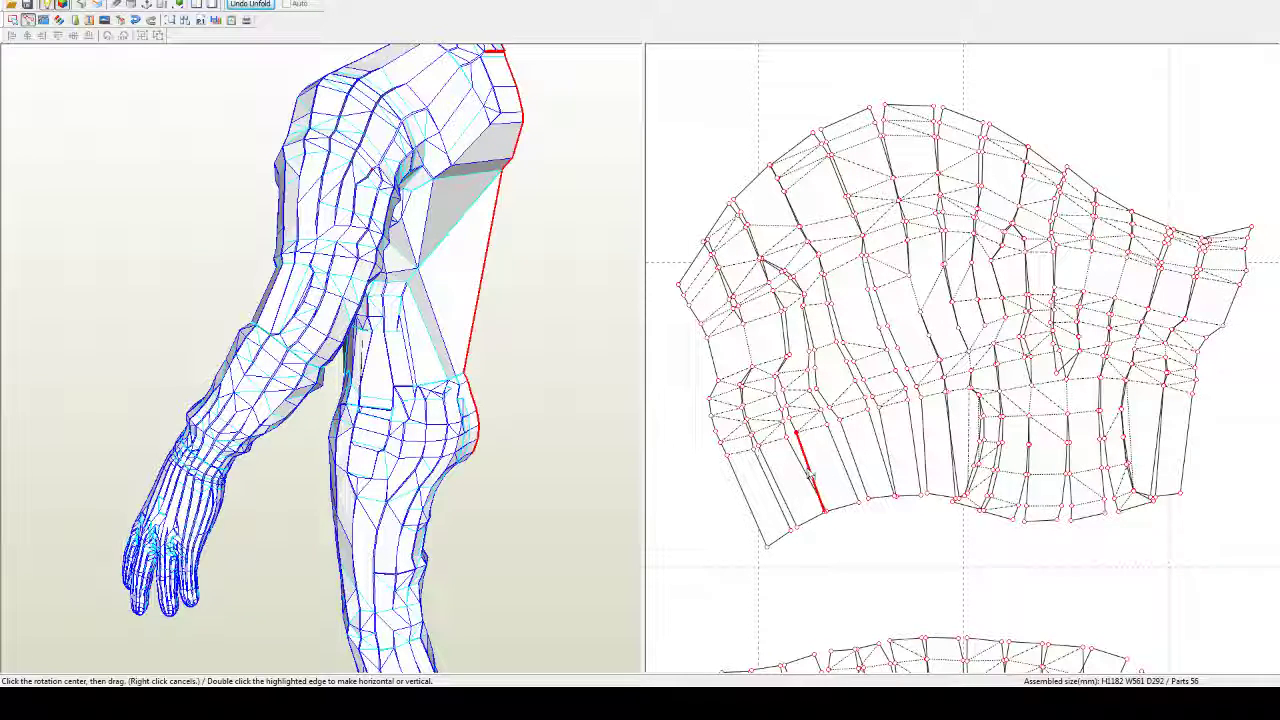
pyautogui.click(858, 502)
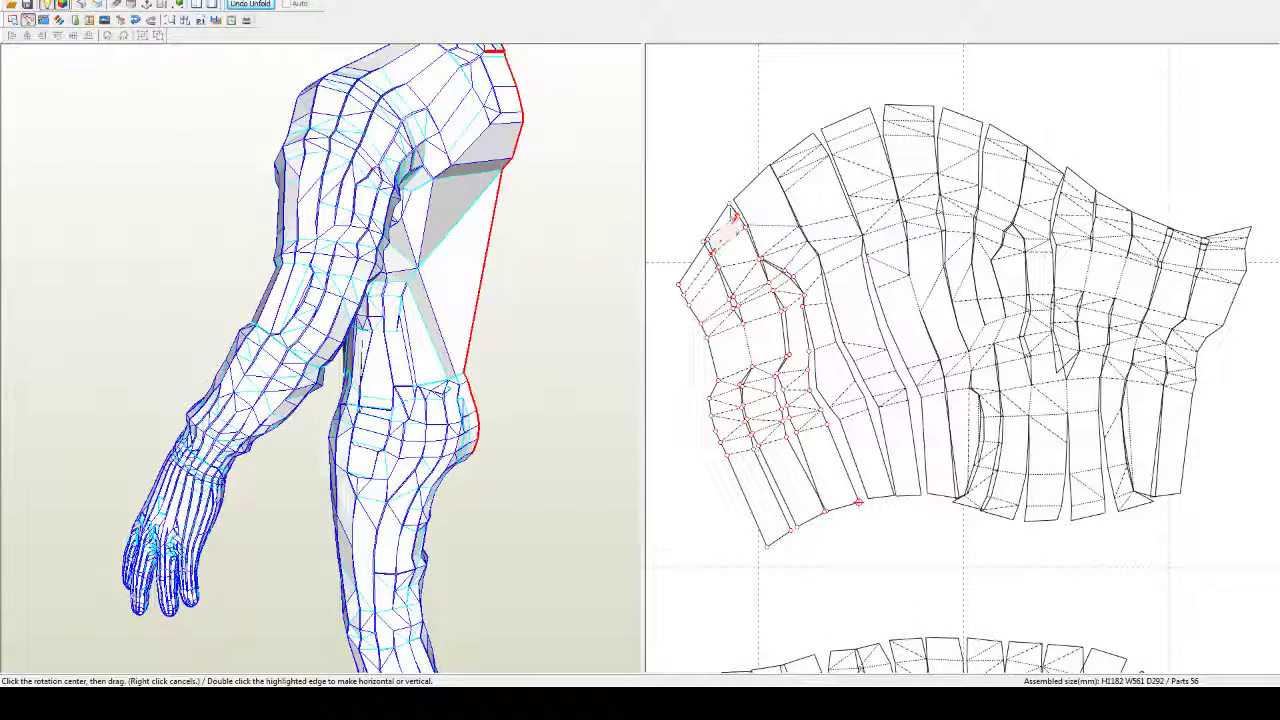
pyautogui.moveTo(734, 217); pyautogui.dragTo(729, 210)
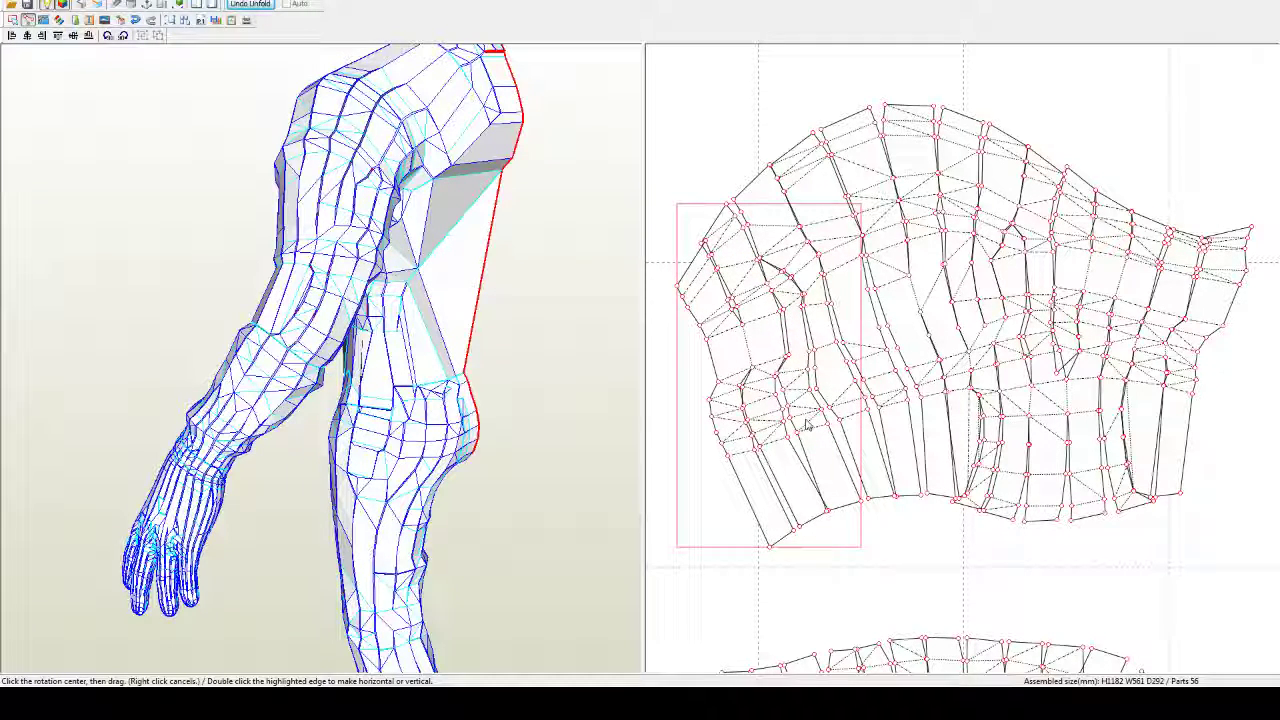
pyautogui.moveTo(808, 425); pyautogui.dragTo(812, 425)
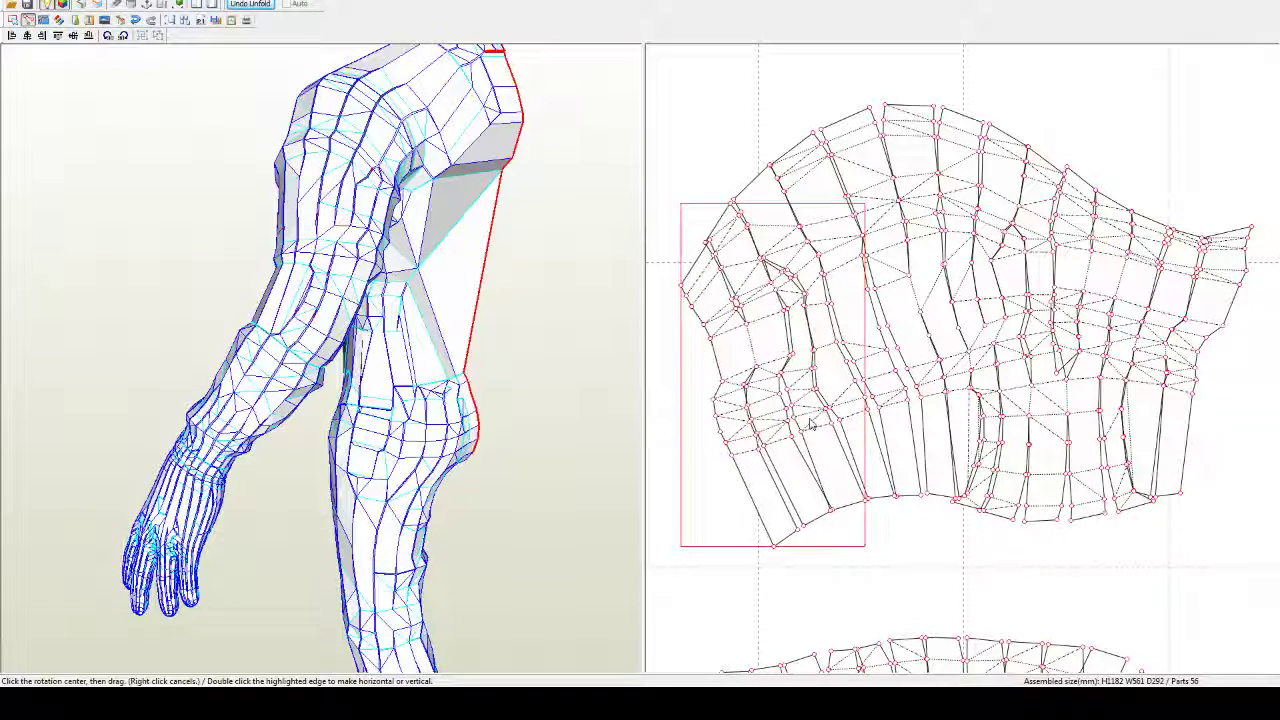
pyautogui.click(946, 521)
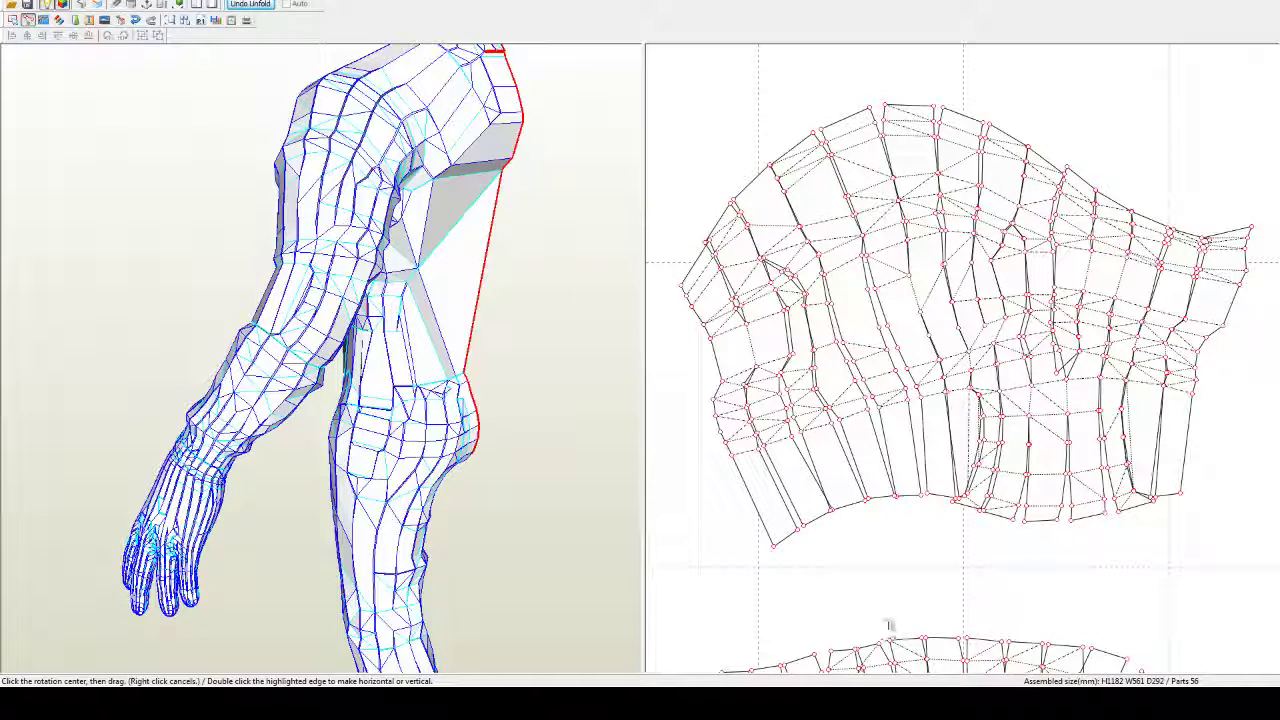
# Step: Move the forearm part up to sit directly beneath the lower edge of the upper-arm parts
pyautogui.moveTo(915, 592); pyautogui.dragTo(890, 575, button='middle')
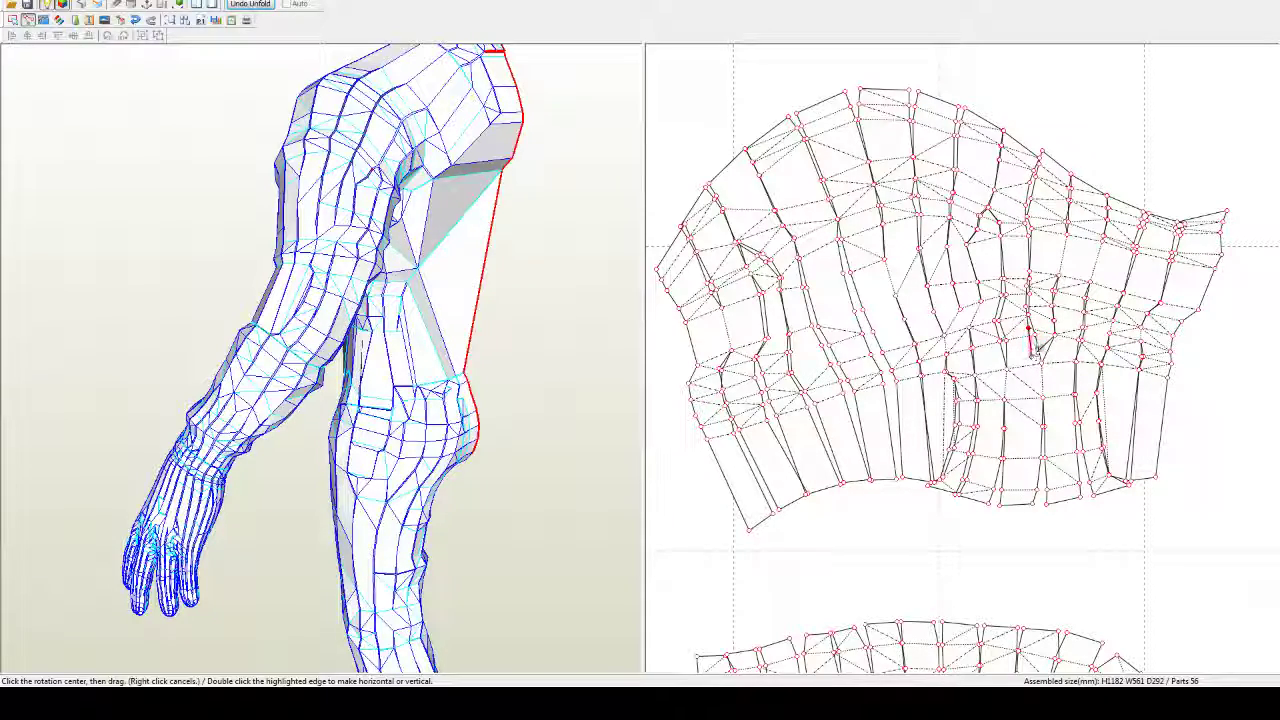
pyautogui.scroll(-4, 963, 588)
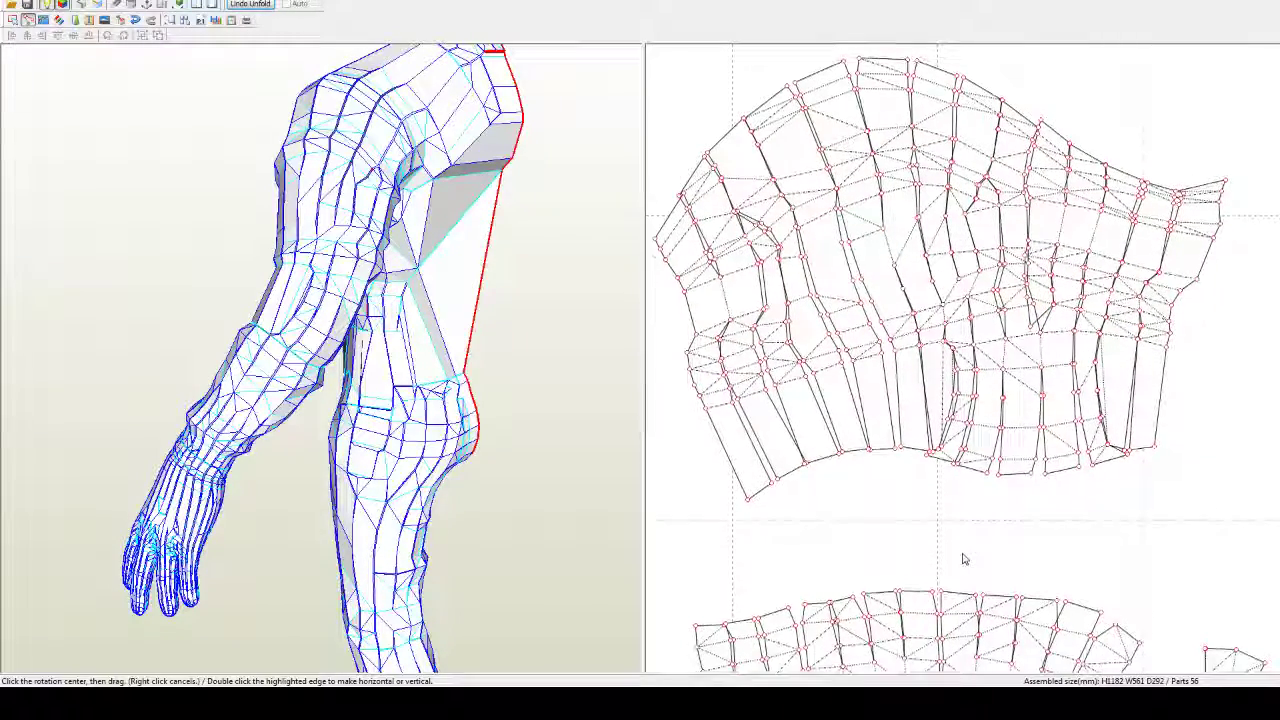
pyautogui.moveTo(987, 446); pyautogui.dragTo(983, 414, button='middle')
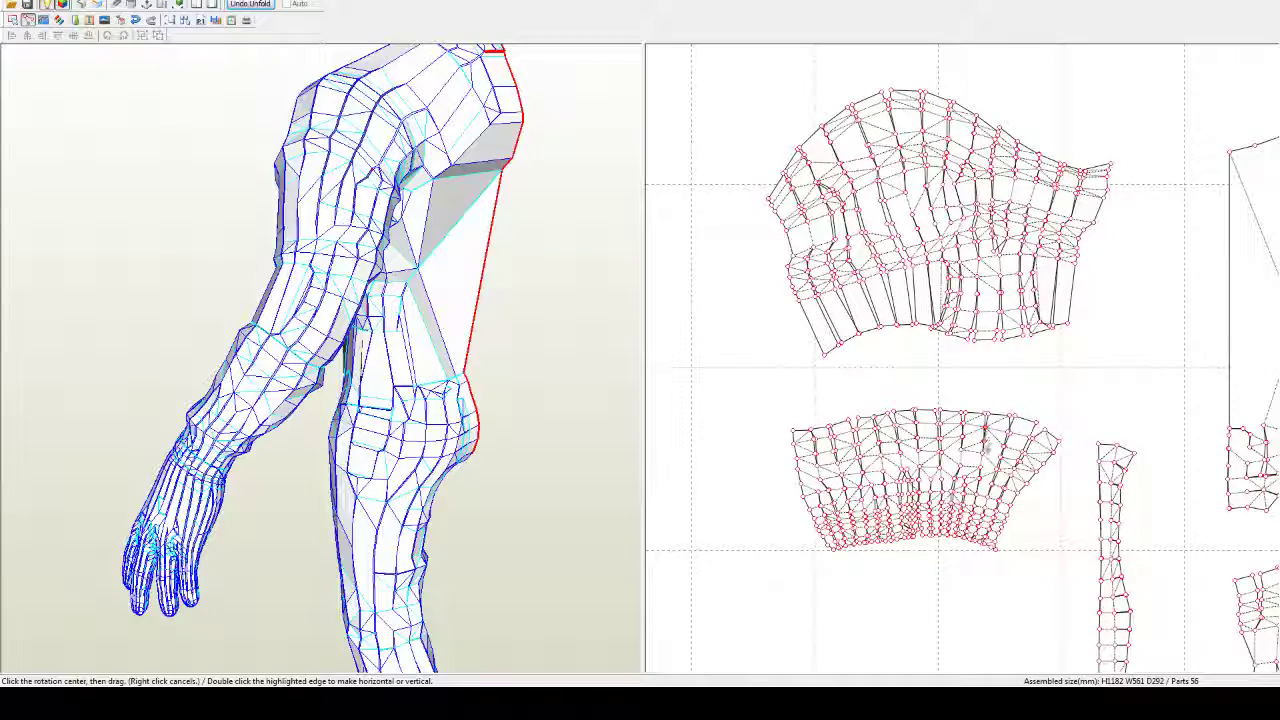
pyautogui.rightClick(987, 459)
pyautogui.moveTo(1052, 553); pyautogui.dragTo(1041, 516, button='middle')
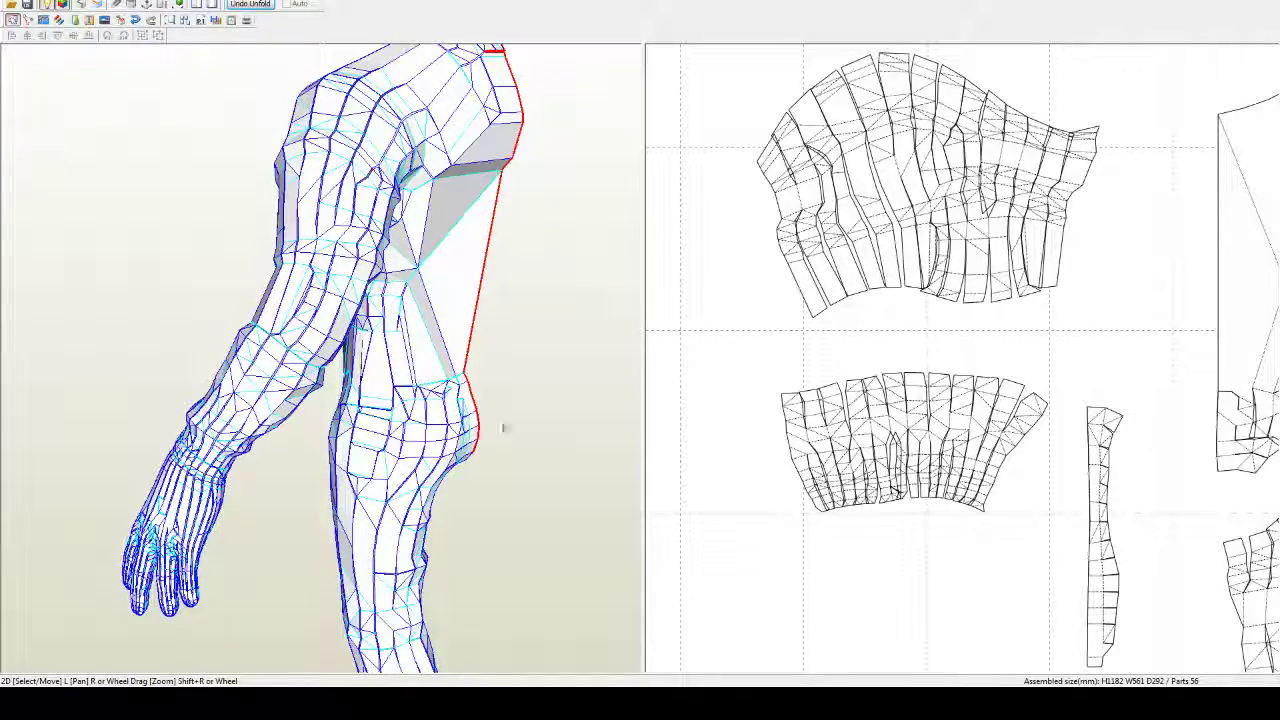
pyautogui.moveTo(286, 403)
pyautogui.mouseDown(button='right')
pyautogui.moveTo(490, 430)
pyautogui.moveTo(485, 385)
pyautogui.moveTo(270, 400)
pyautogui.mouseUp(button='right')
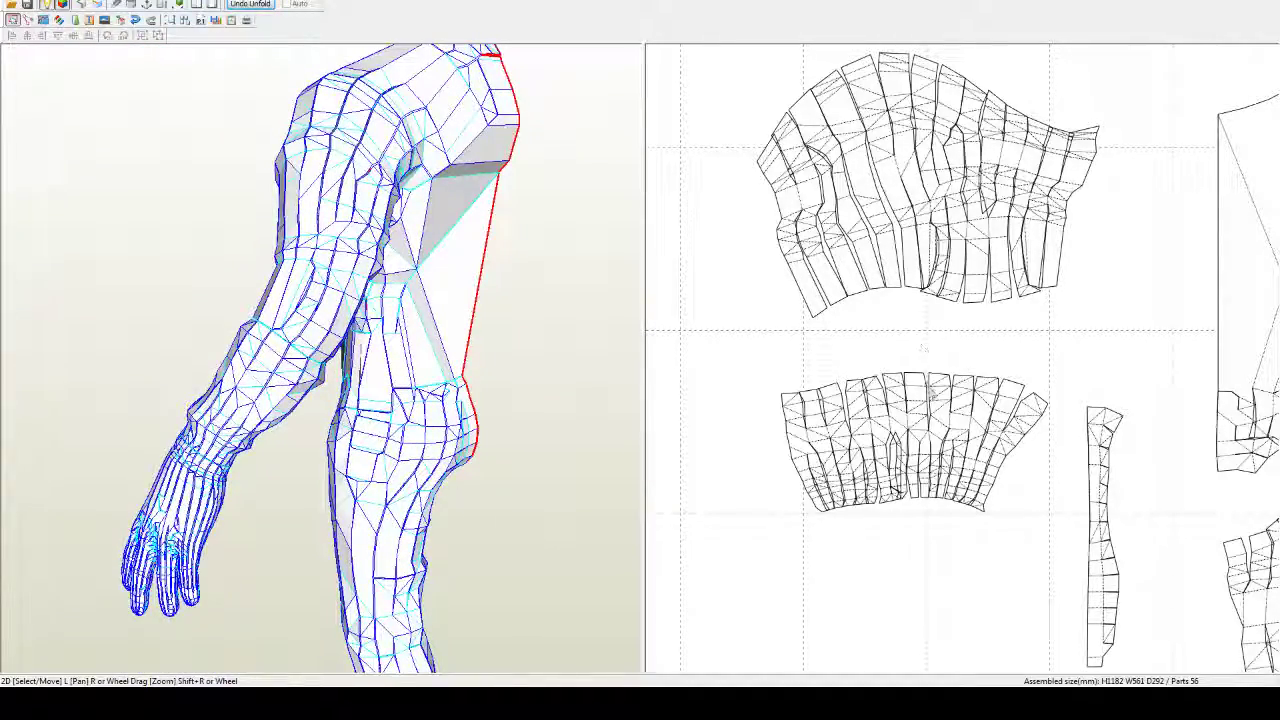
pyautogui.moveTo(743, 531); pyautogui.dragTo(1057, 369)
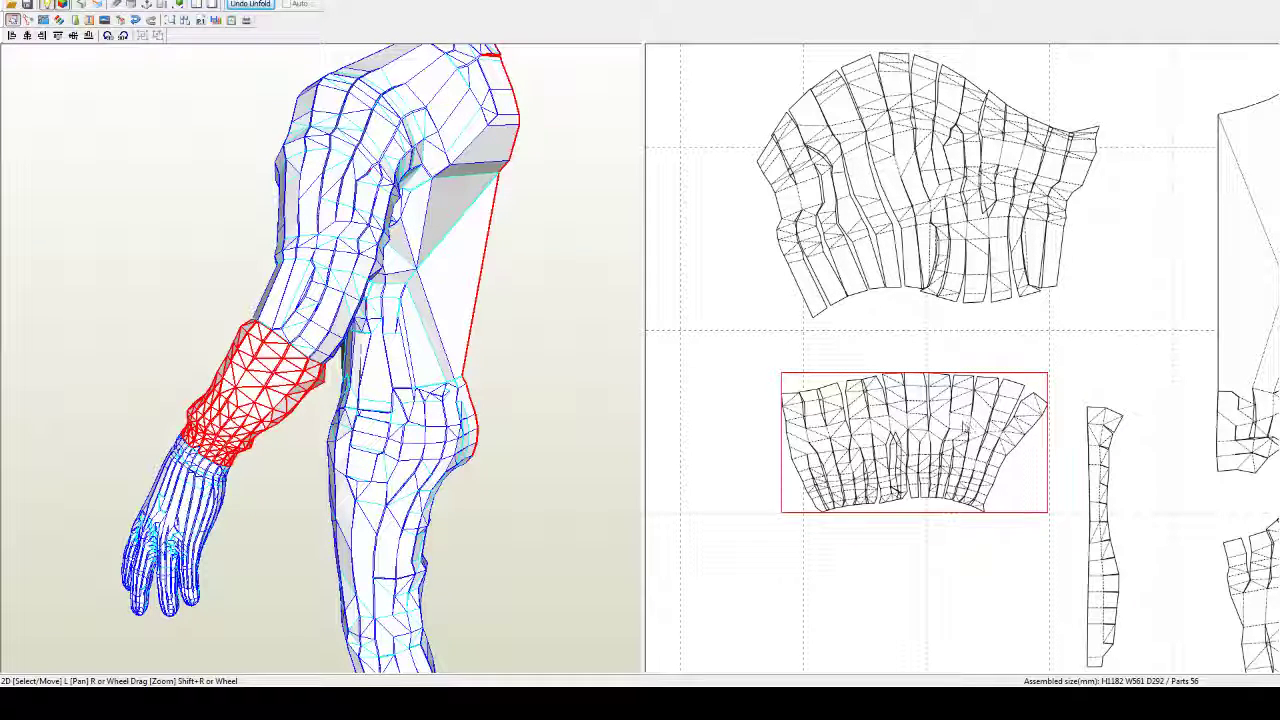
pyautogui.moveTo(963, 425); pyautogui.dragTo(991, 355)
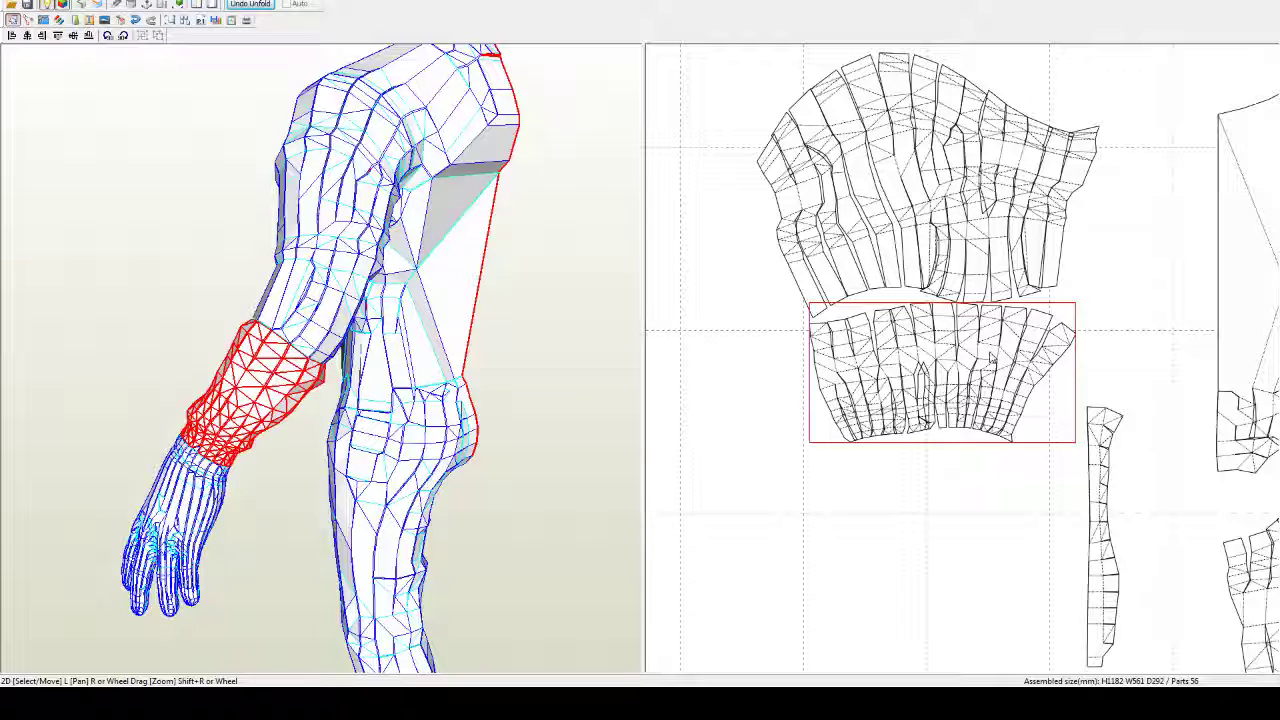
pyautogui.moveTo(988, 358)
pyautogui.mouseDown()
pyautogui.moveTo(980, 315)
pyautogui.moveTo(983, 361)
pyautogui.mouseUp()
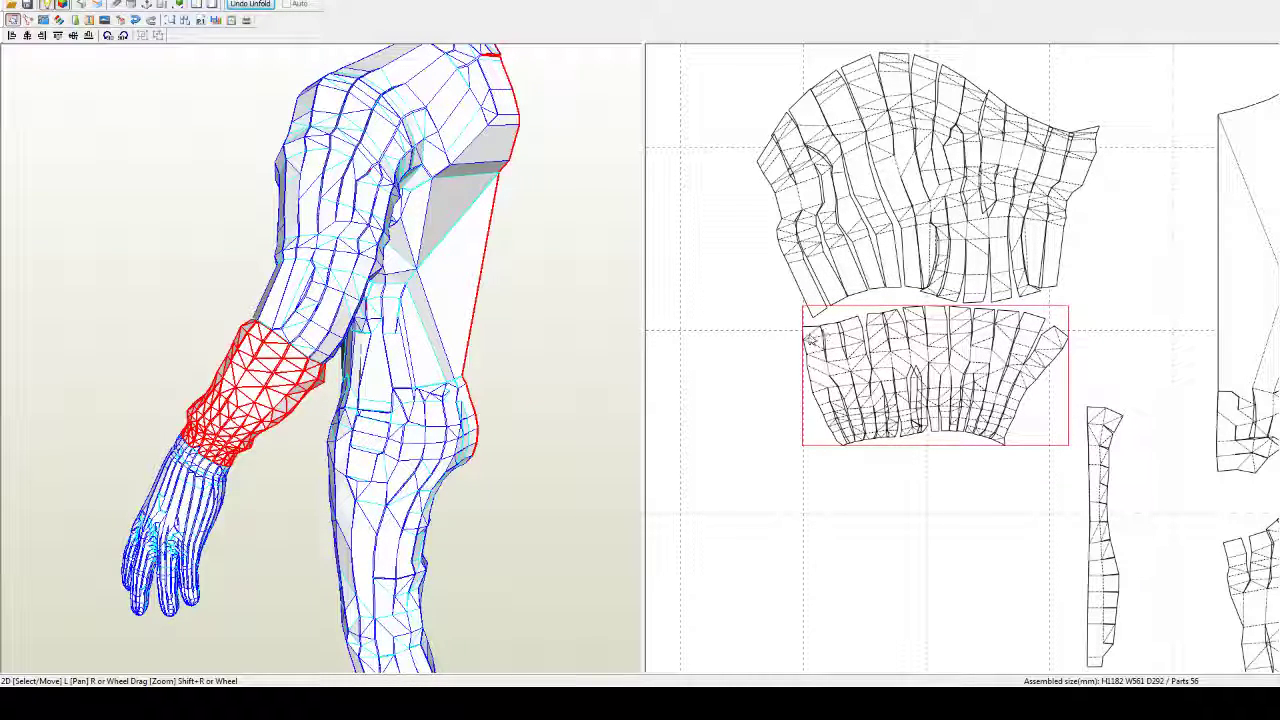
# Step: Select the forearm part again and shift it slightly sideways to align its side with the upper-arm's outer lower corner
pyautogui.hotkey('ctrl', 'j')
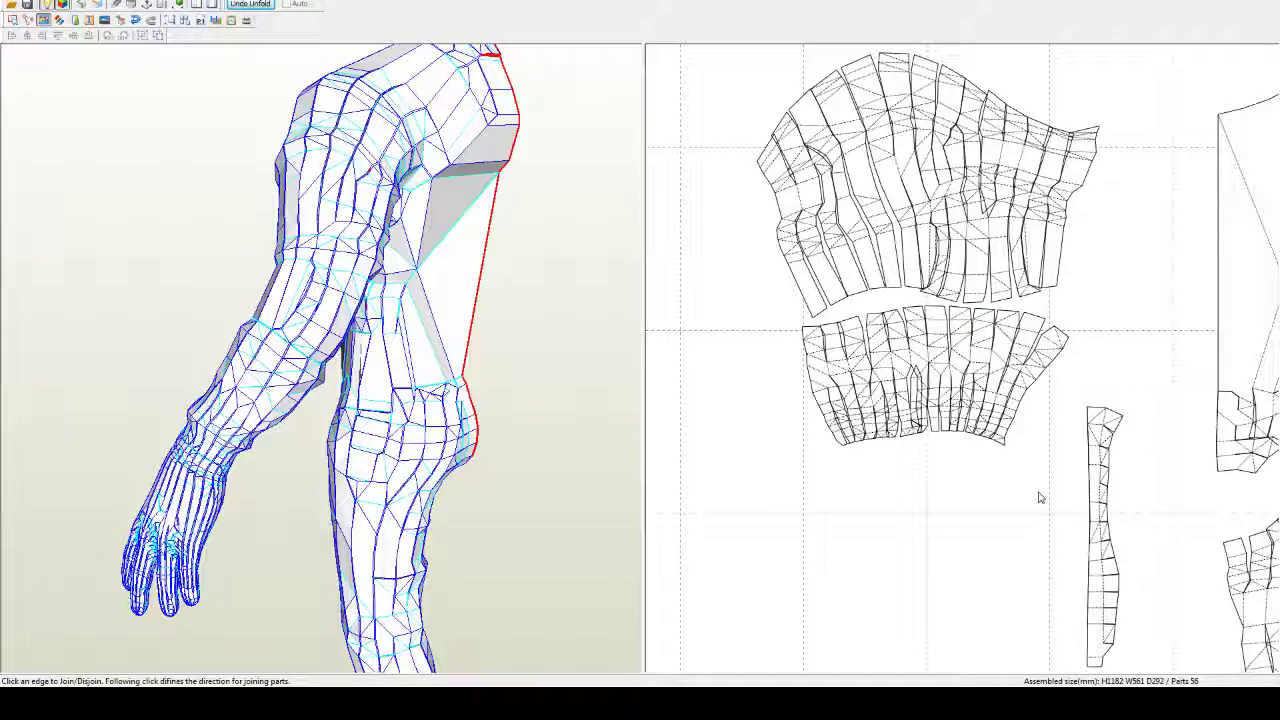
pyautogui.press('Escape')
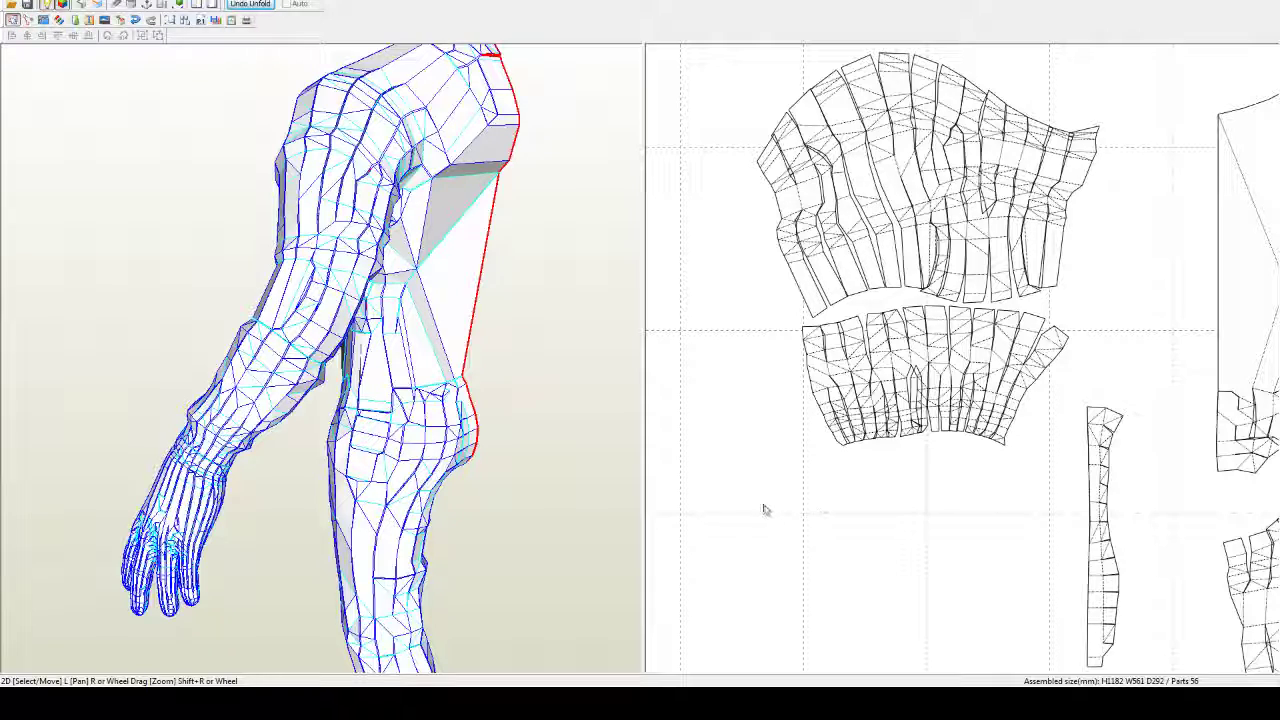
pyautogui.moveTo(763, 509); pyautogui.dragTo(1062, 323)
pyautogui.scroll(3, 937, 346)
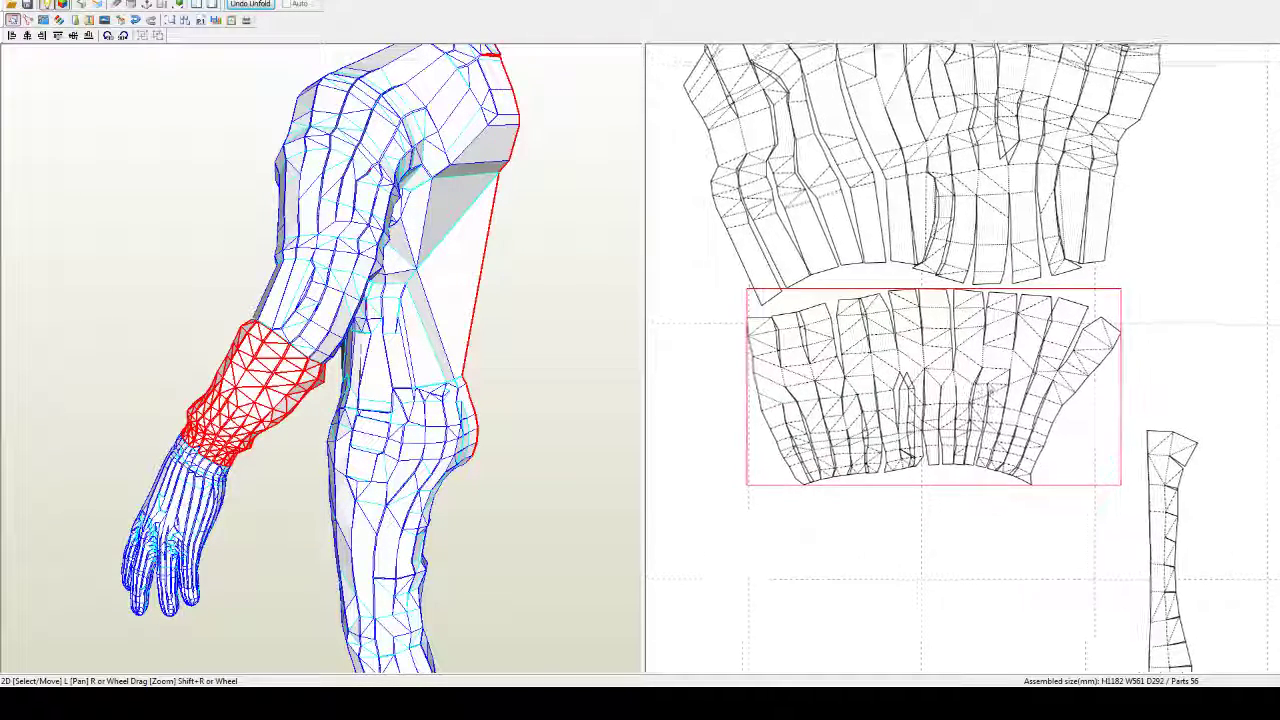
pyautogui.scroll(2, 990, 388)
pyautogui.moveTo(989, 351); pyautogui.dragTo(1013, 345)
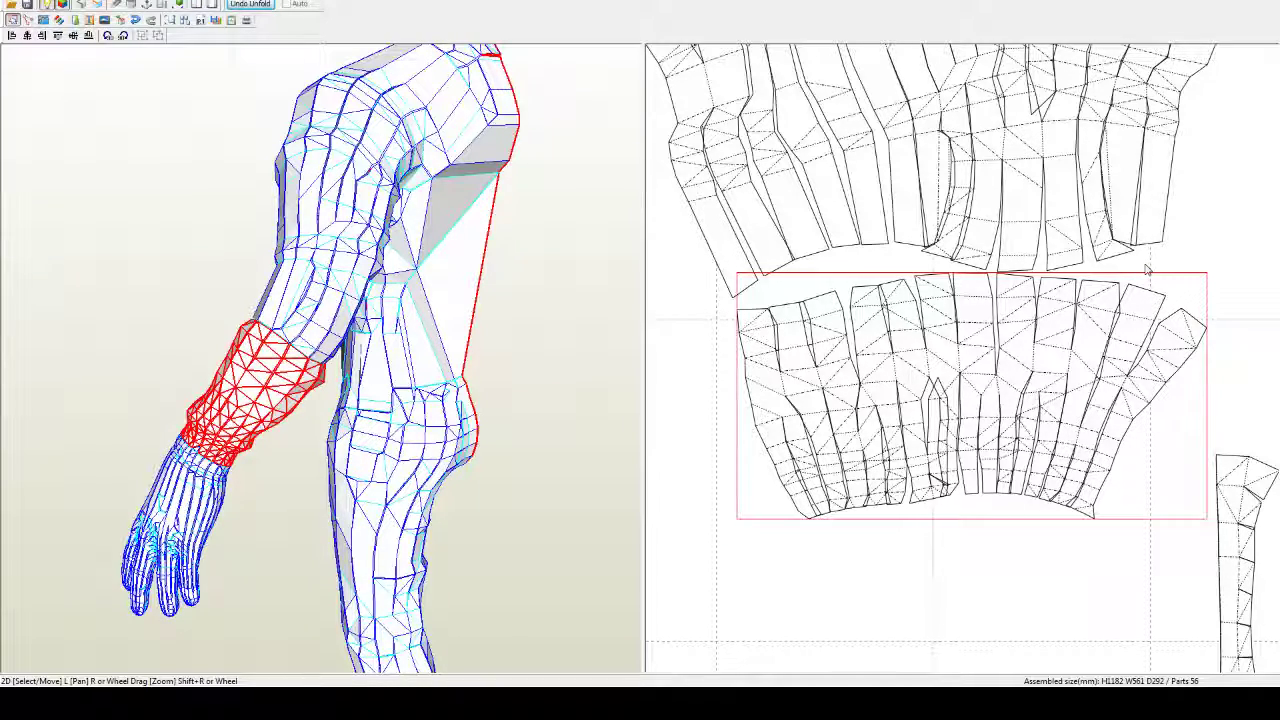
# Step: Disjoin the outermost splayed strip from the forearm part and move it slightly away from the neighbouring strip
pyautogui.moveTo(280, 425); pyautogui.dragTo(350, 433)
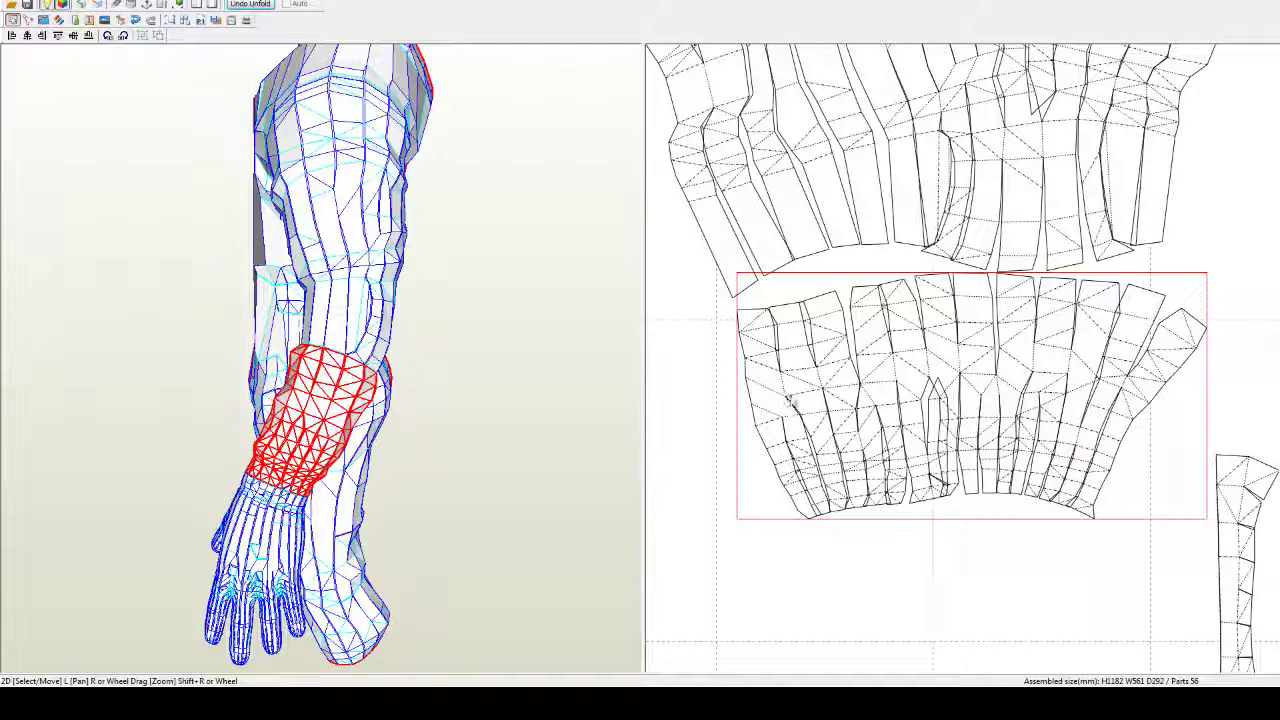
pyautogui.scroll(-3, 785, 400)
pyautogui.moveTo(981, 390); pyautogui.dragTo(996, 444, button='middle')
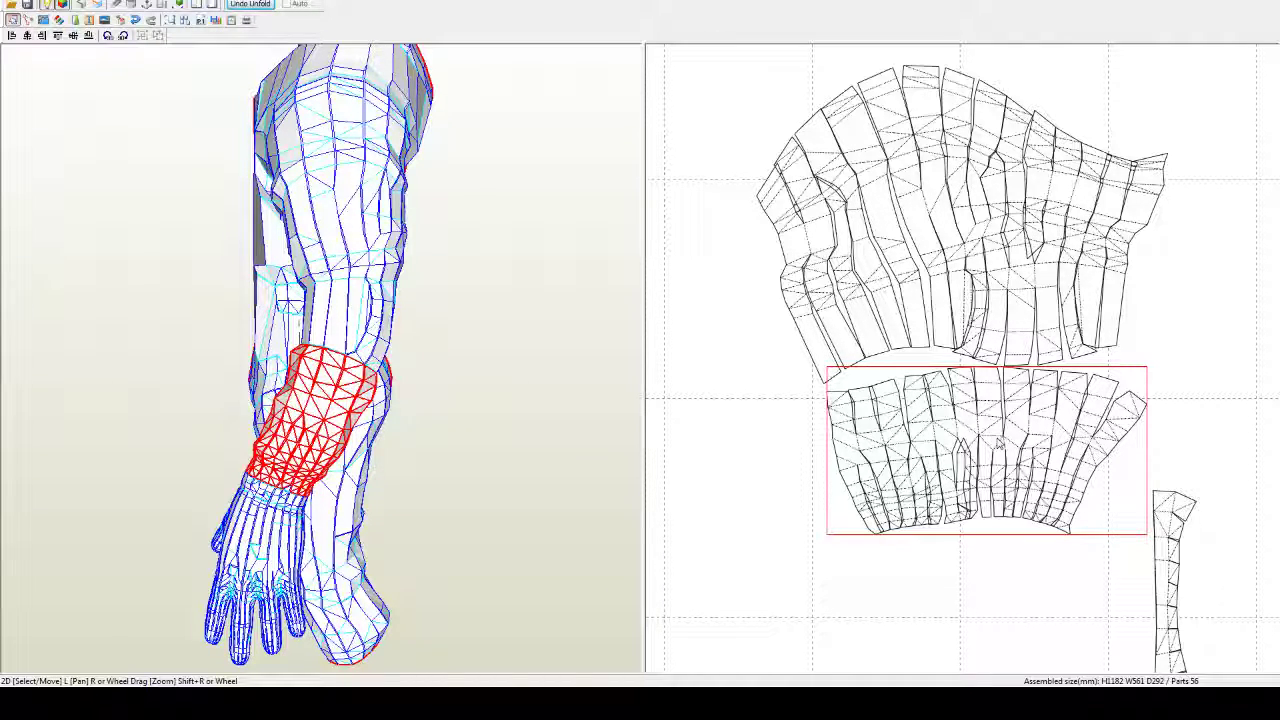
pyautogui.hotkey('ctrl', 'n')
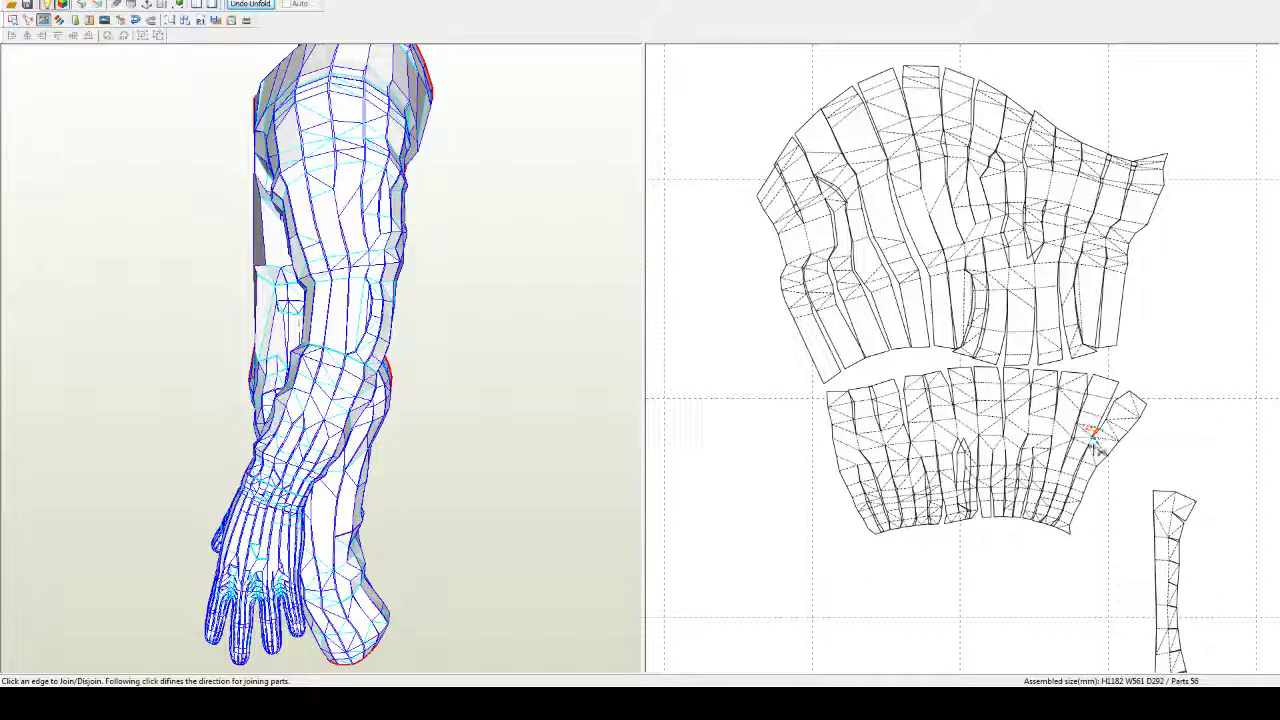
pyautogui.click(1093, 447)
pyautogui.click(1093, 440)
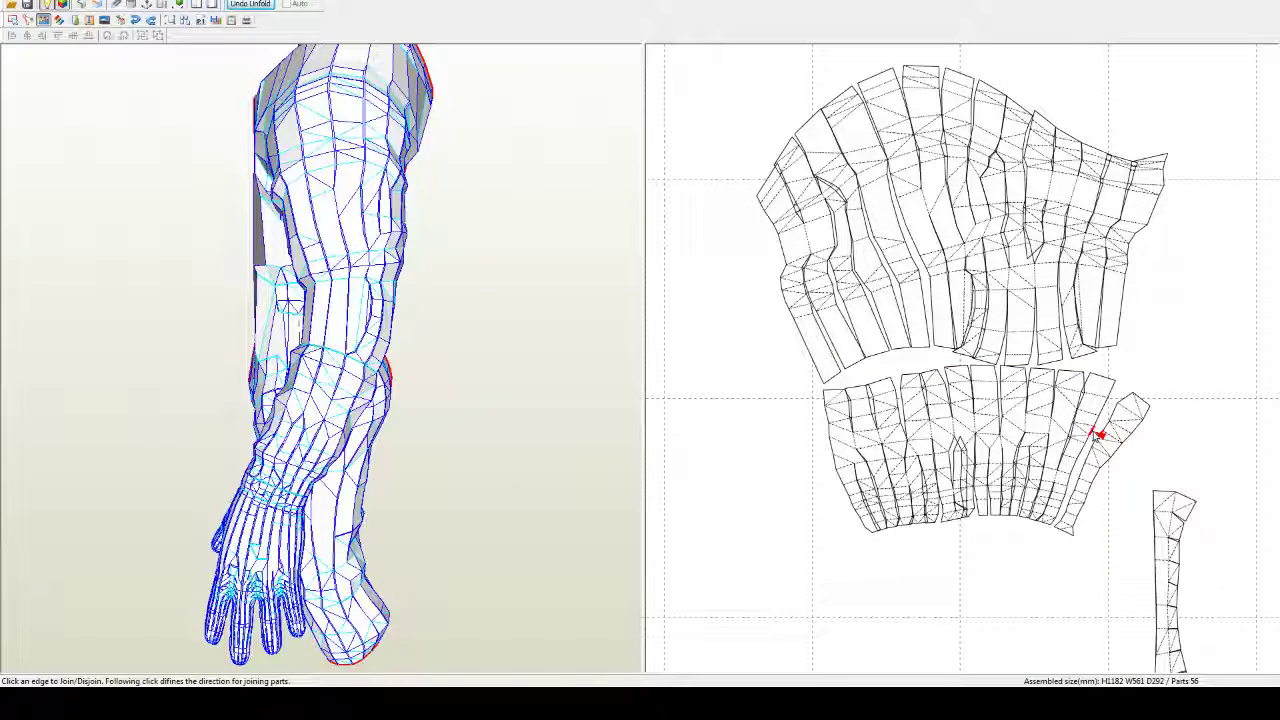
pyautogui.click(1100, 452)
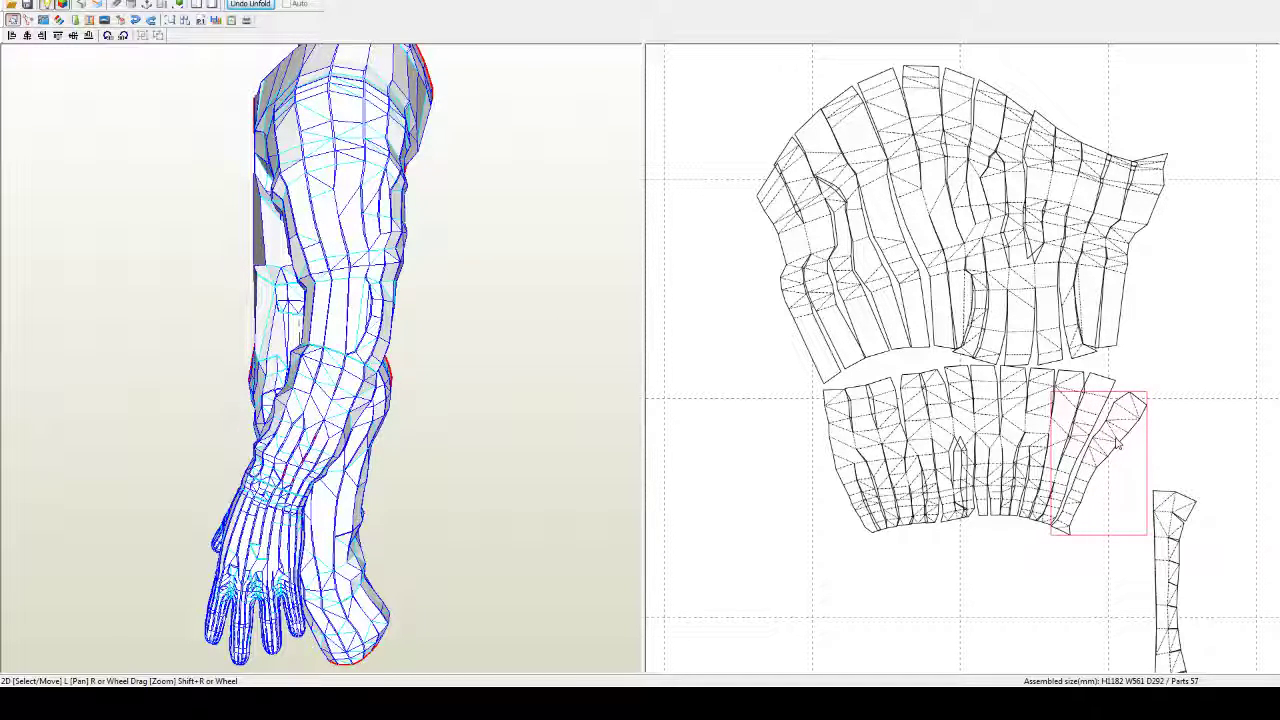
pyautogui.moveTo(1116, 438); pyautogui.dragTo(1123, 437)
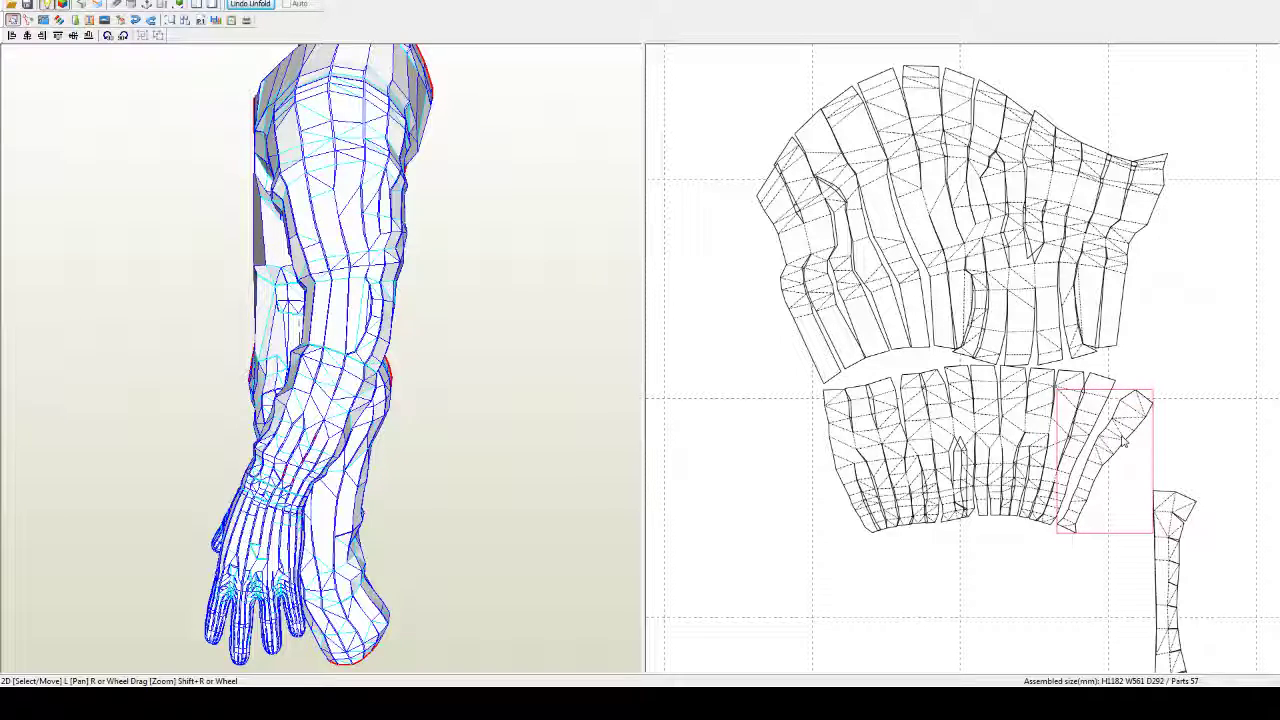
# Step: Rotate the detached forearm strip towards the forearm part and nudge it to close the gap between them
pyautogui.hotkey('ctrl', 'r')
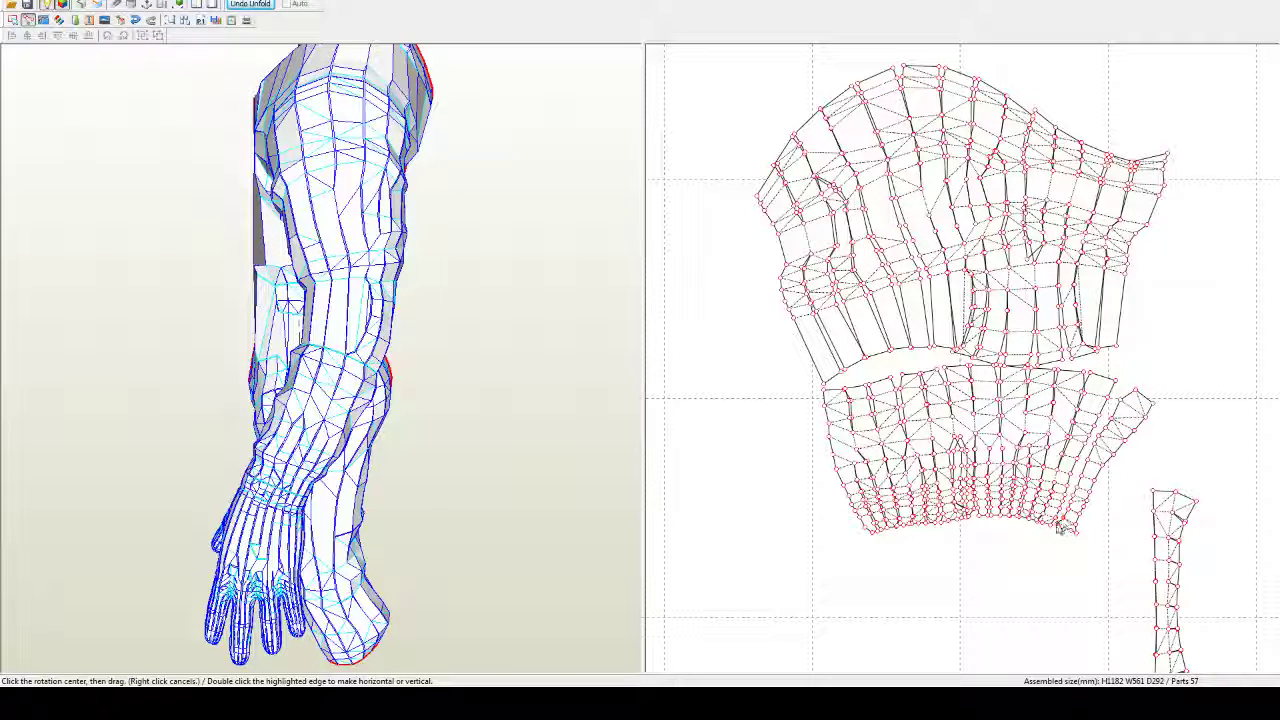
pyautogui.moveTo(1136, 401); pyautogui.dragTo(1124, 394)
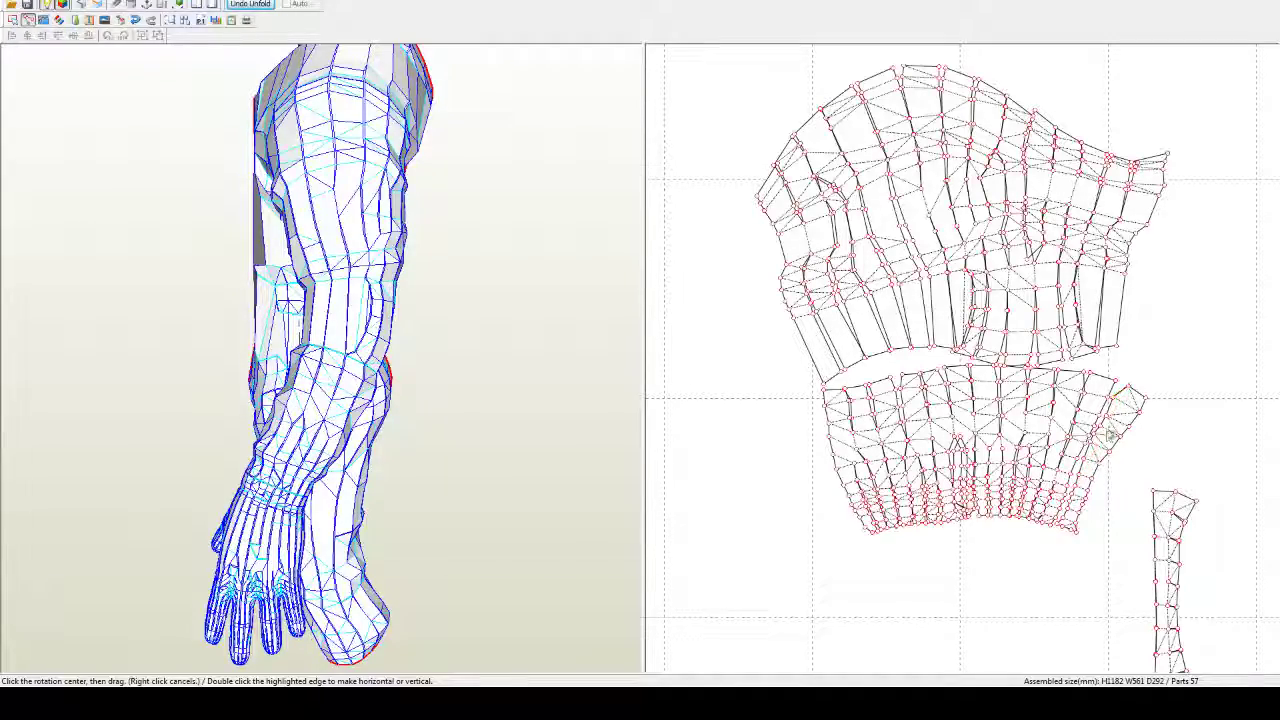
pyautogui.moveTo(1102, 453); pyautogui.dragTo(1098, 454)
pyautogui.scroll(5, 1097, 463)
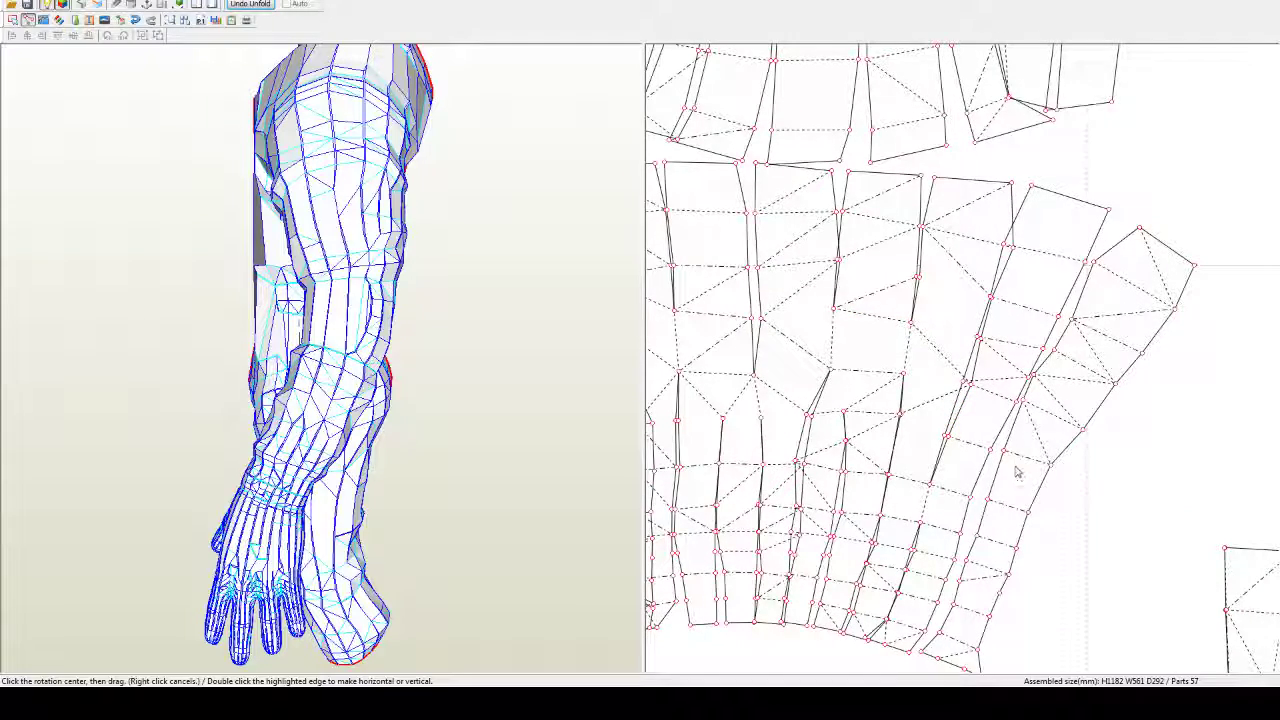
pyautogui.moveTo(1017, 469); pyautogui.dragTo(1013, 444, button='middle')
pyautogui.moveTo(1018, 452); pyautogui.dragTo(1008, 452)
pyautogui.scroll(-4, 858, 525)
pyautogui.moveTo(856, 525); pyautogui.dragTo(1027, 490, button='middle')
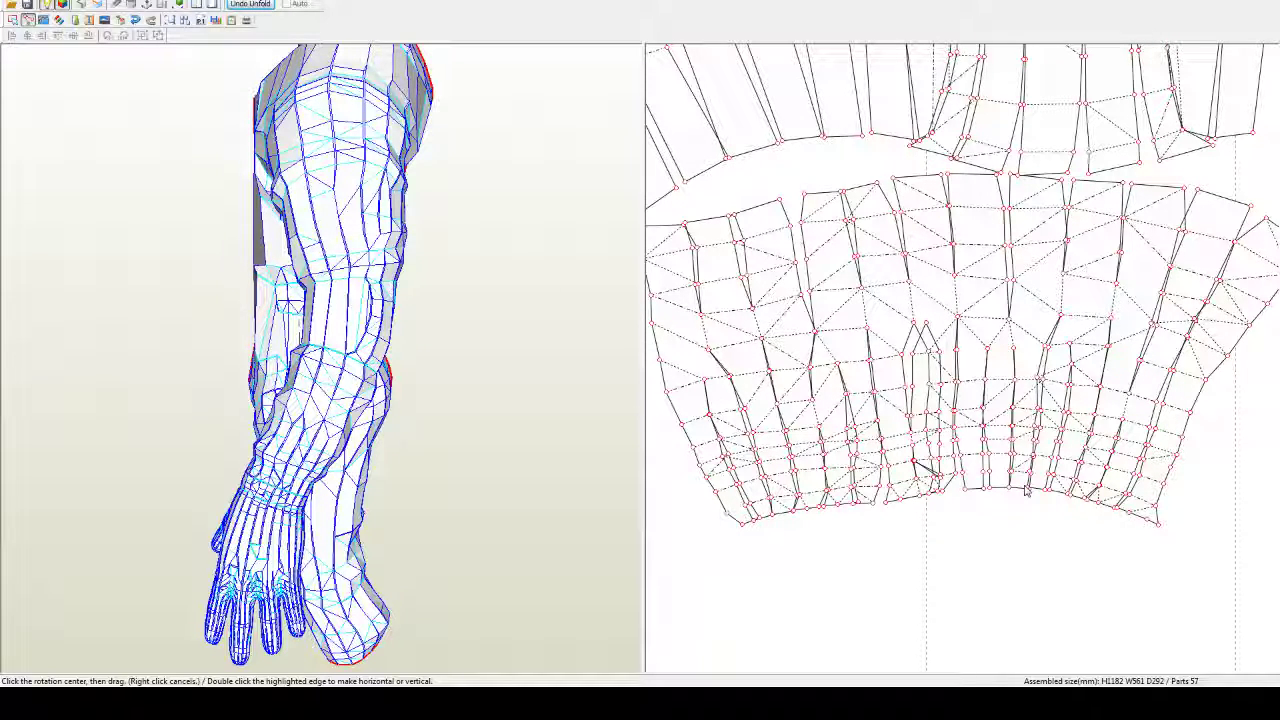
pyautogui.scroll(-2, 1025, 489)
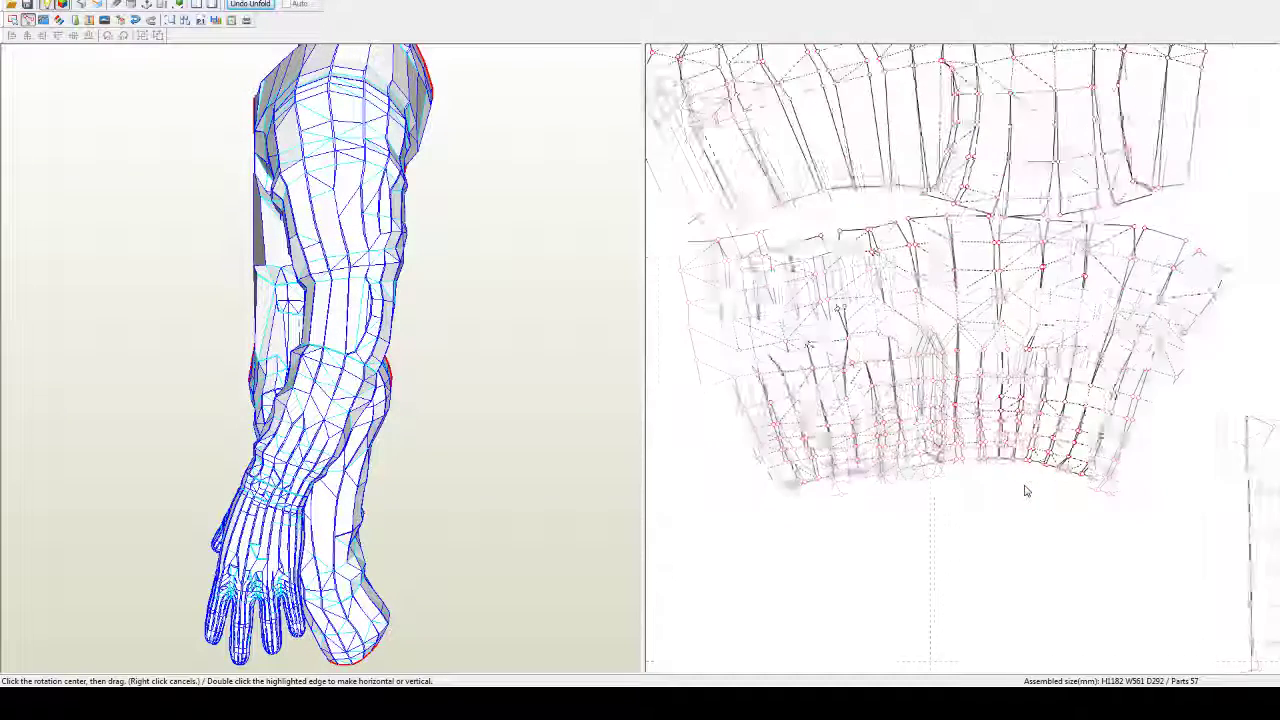
pyautogui.rightClick(1081, 426)
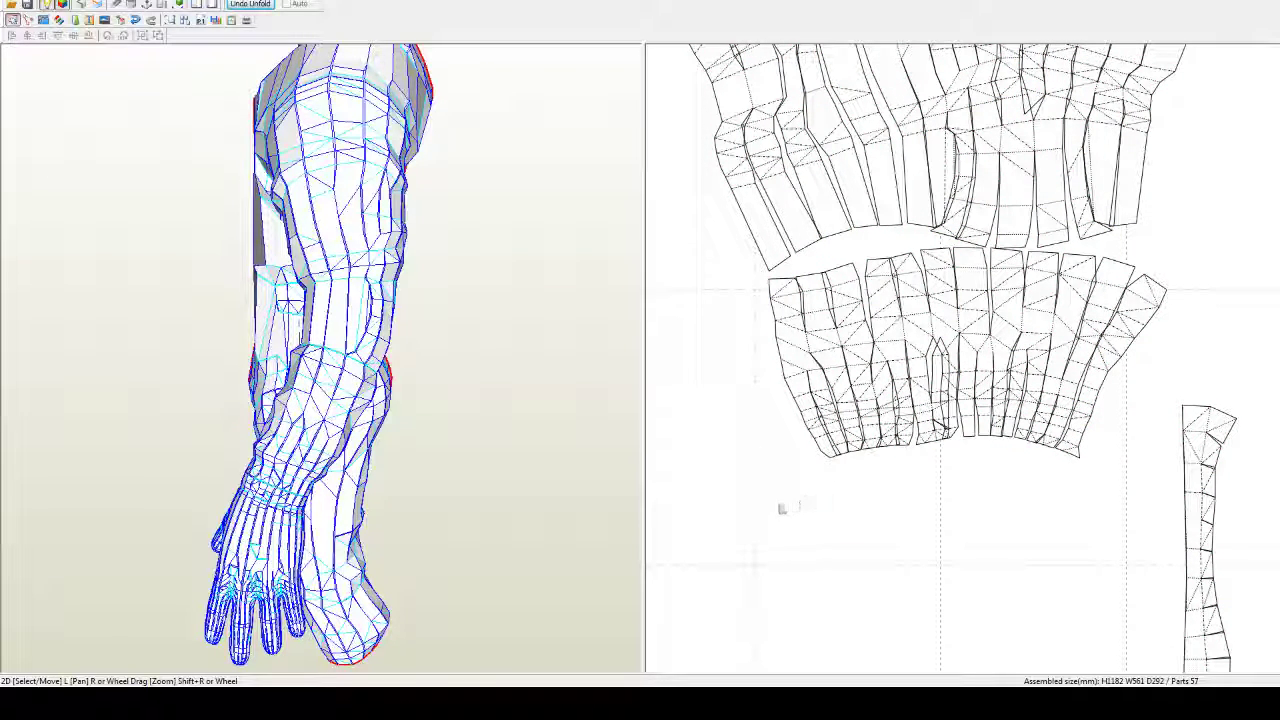
# Step: Select the forearm part together with its detached strip and nudge both slightly sideways, away from the upper-arm's outer lower corner
pyautogui.moveTo(749, 482); pyautogui.dragTo(1113, 334)
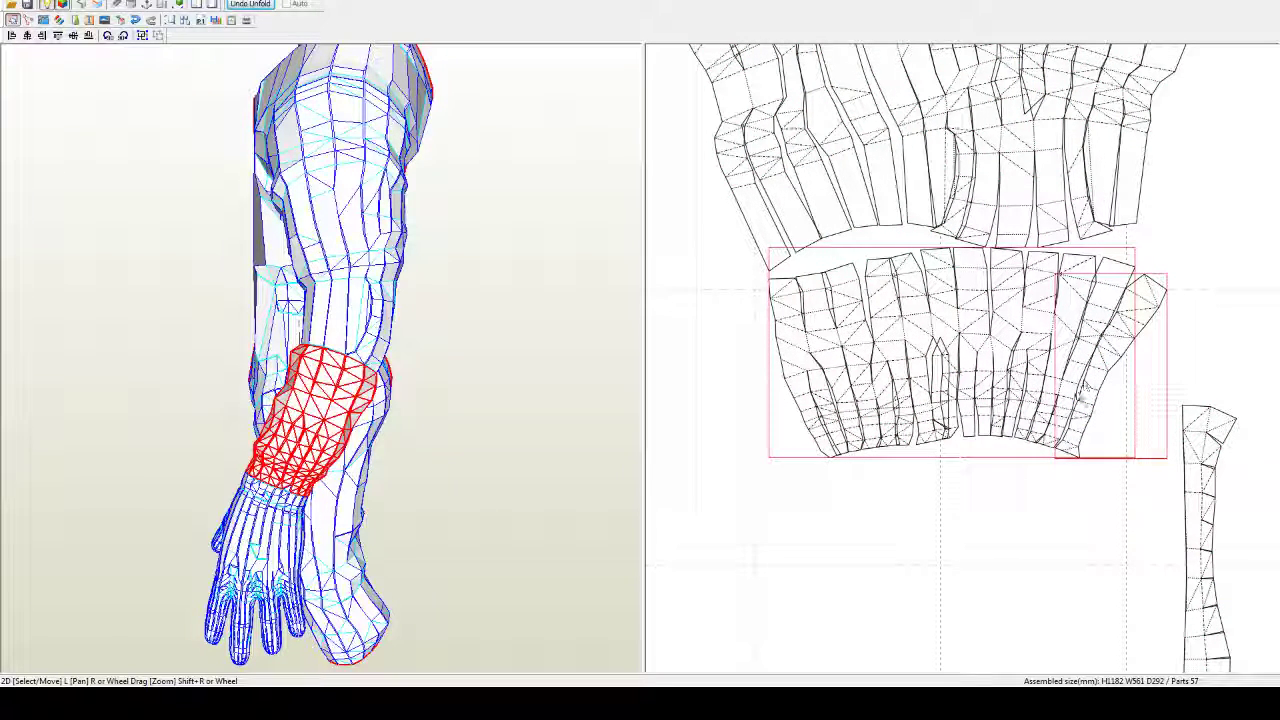
pyautogui.moveTo(1079, 405); pyautogui.dragTo(1078, 427, button='middle')
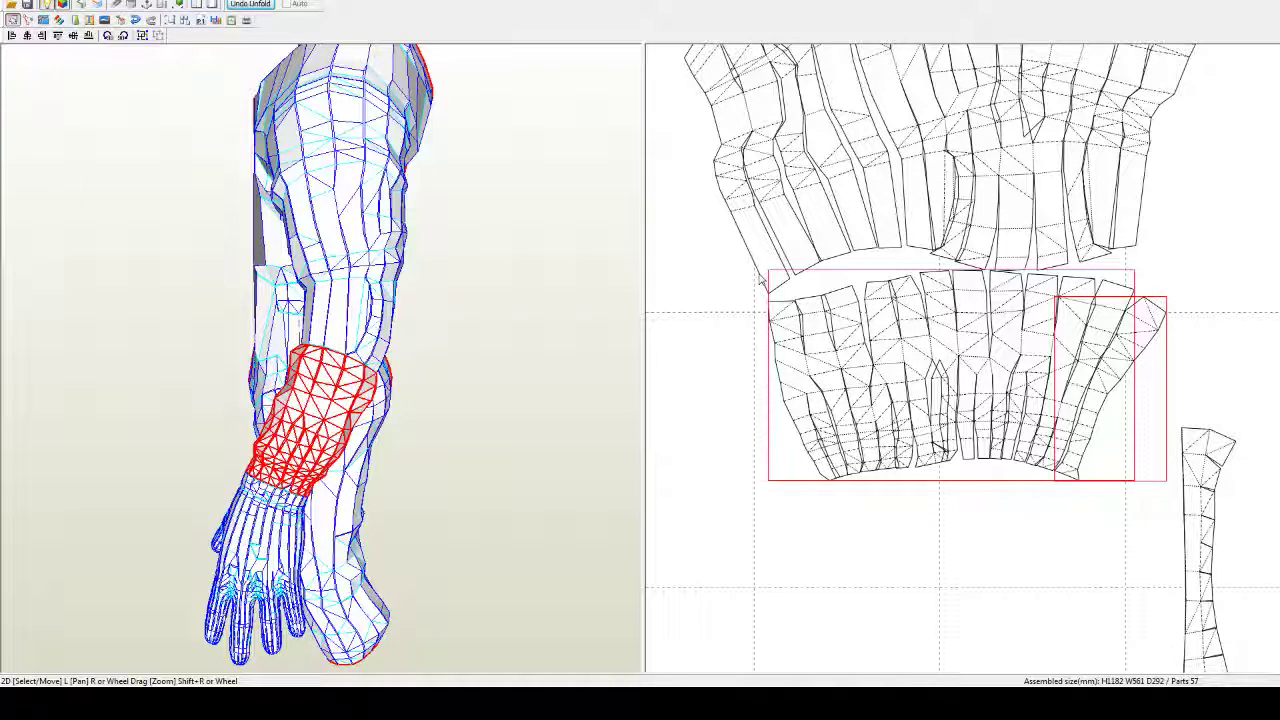
pyautogui.moveTo(1005, 329); pyautogui.dragTo(1008, 332)
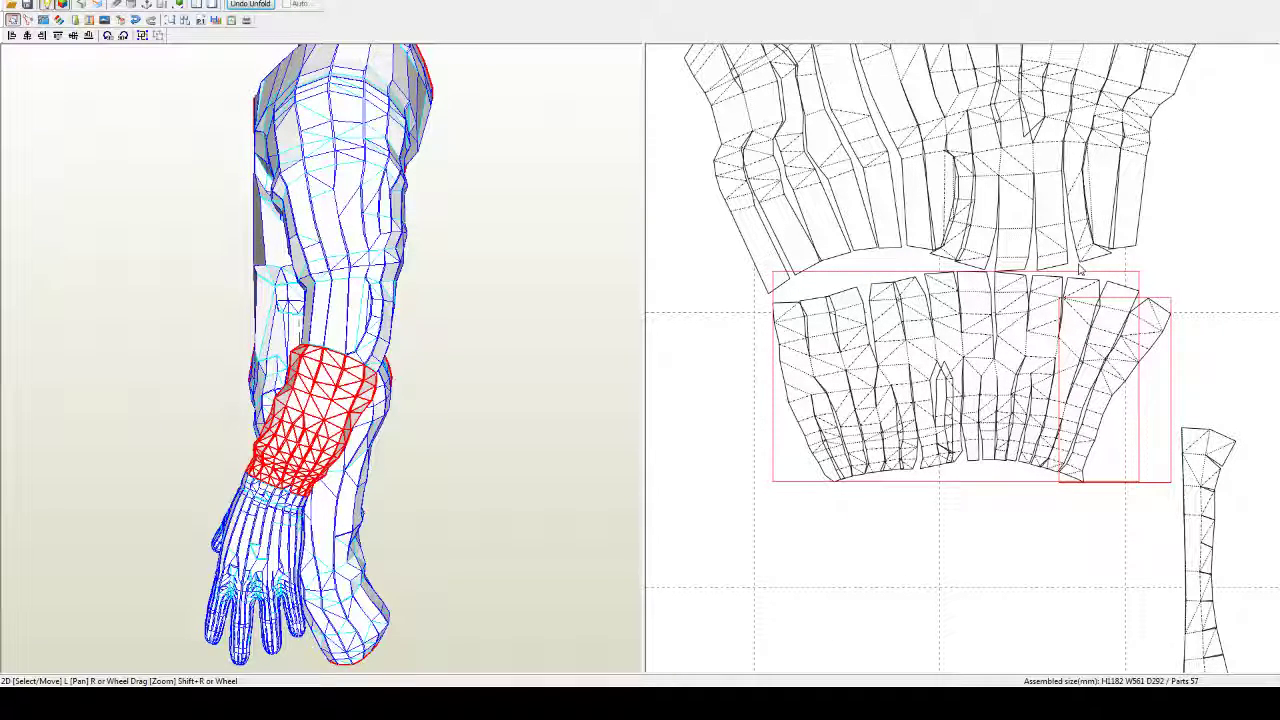
pyautogui.scroll(-2, 1137, 241)
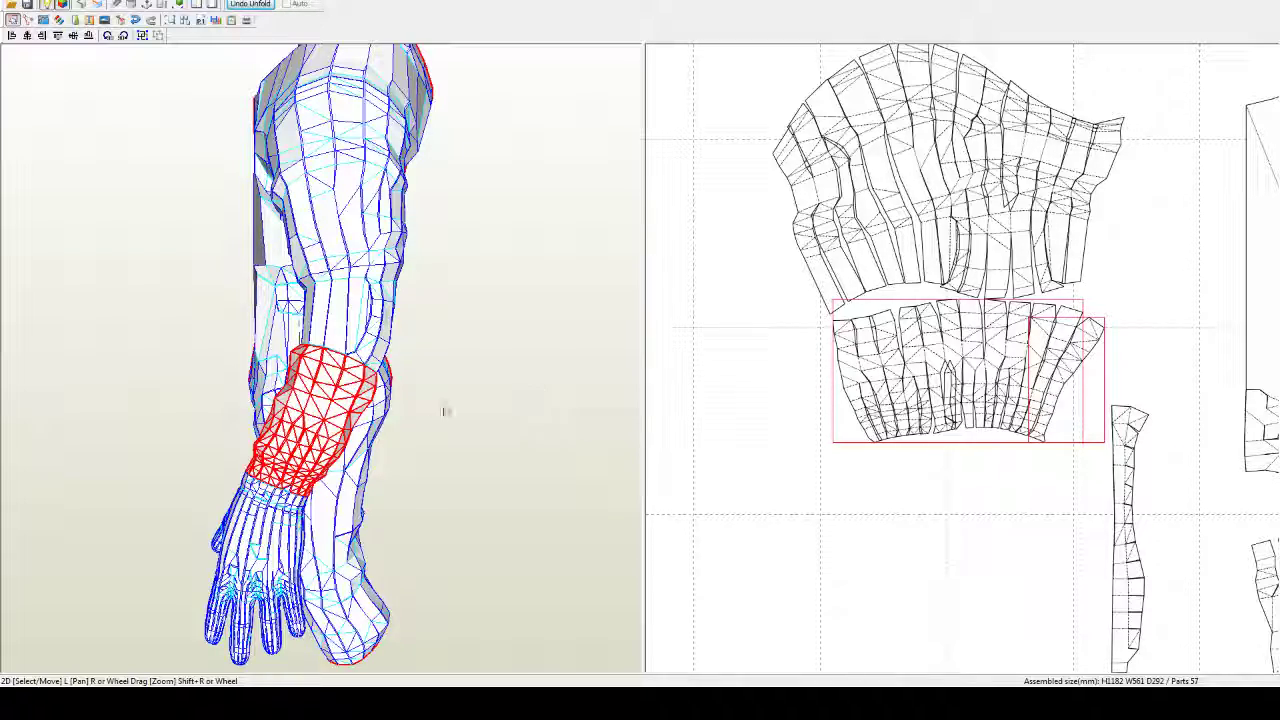
# Step: Shift the forearm part and its detached strip sideways beneath the upper-arm parts, and nudge both slightly up
pyautogui.moveTo(446, 410); pyautogui.dragTo(534, 385)
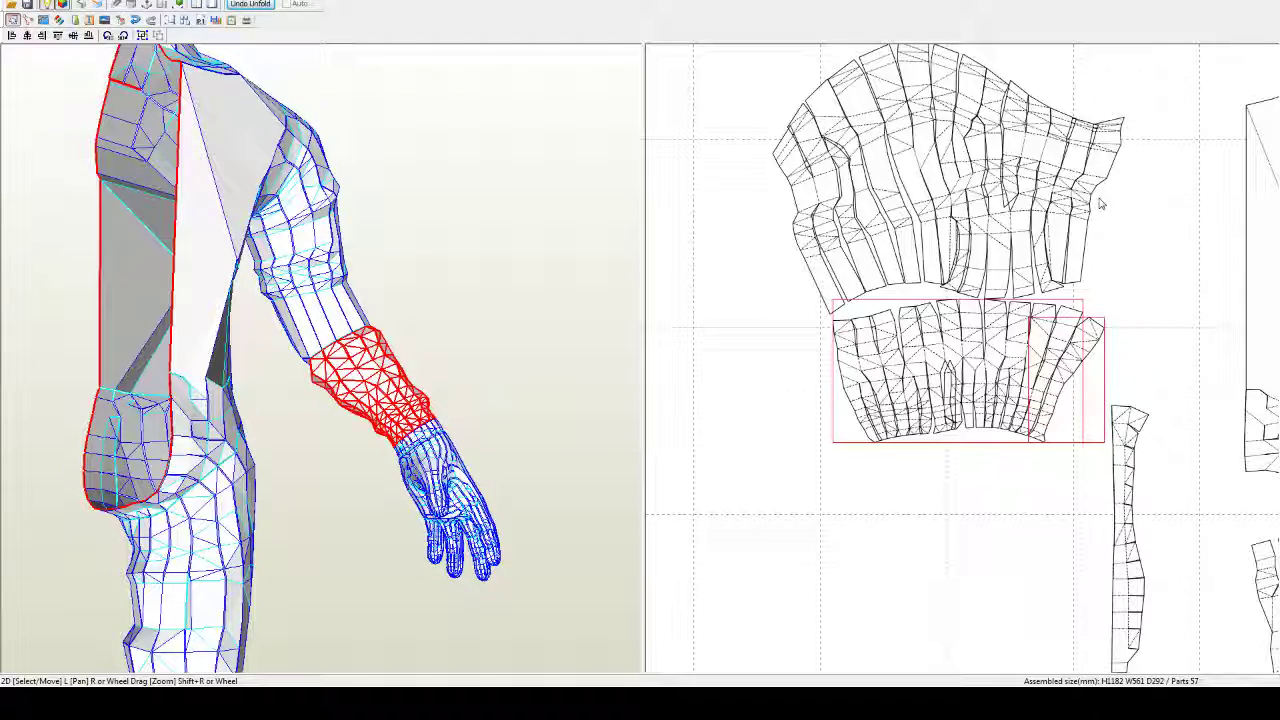
pyautogui.moveTo(474, 293); pyautogui.dragTo(305, 368)
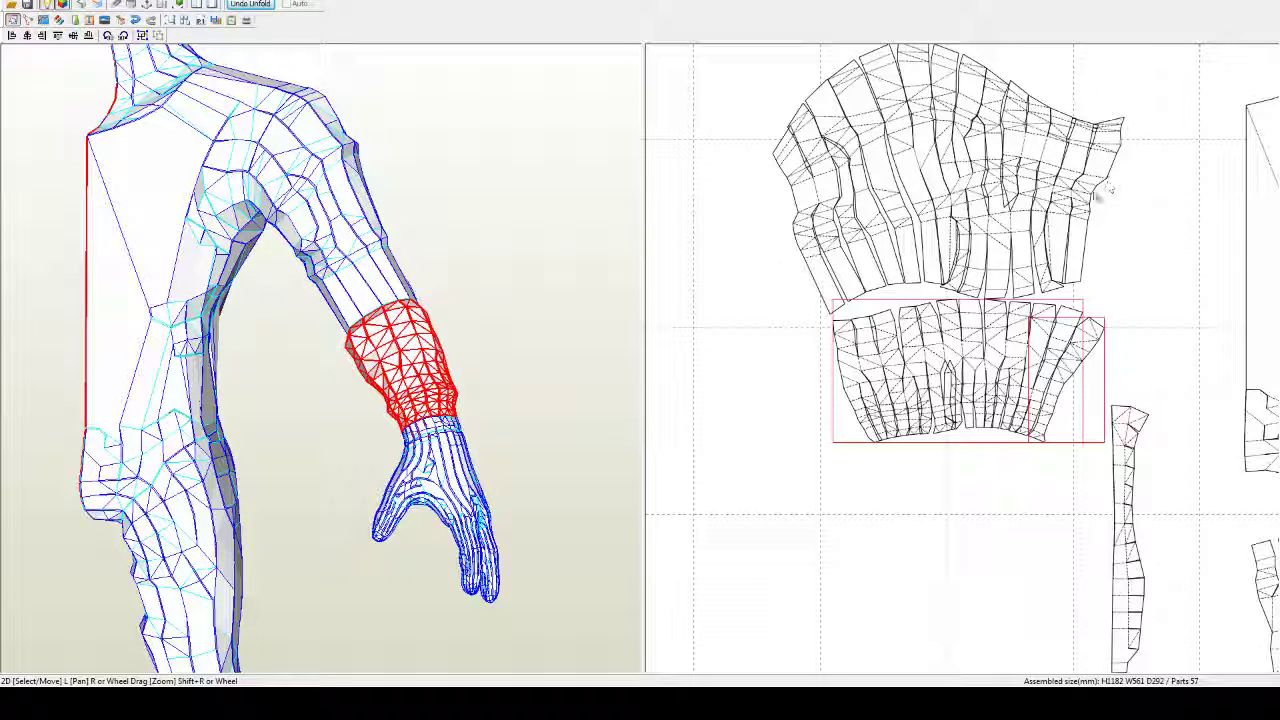
pyautogui.moveTo(514, 423); pyautogui.dragTo(473, 365)
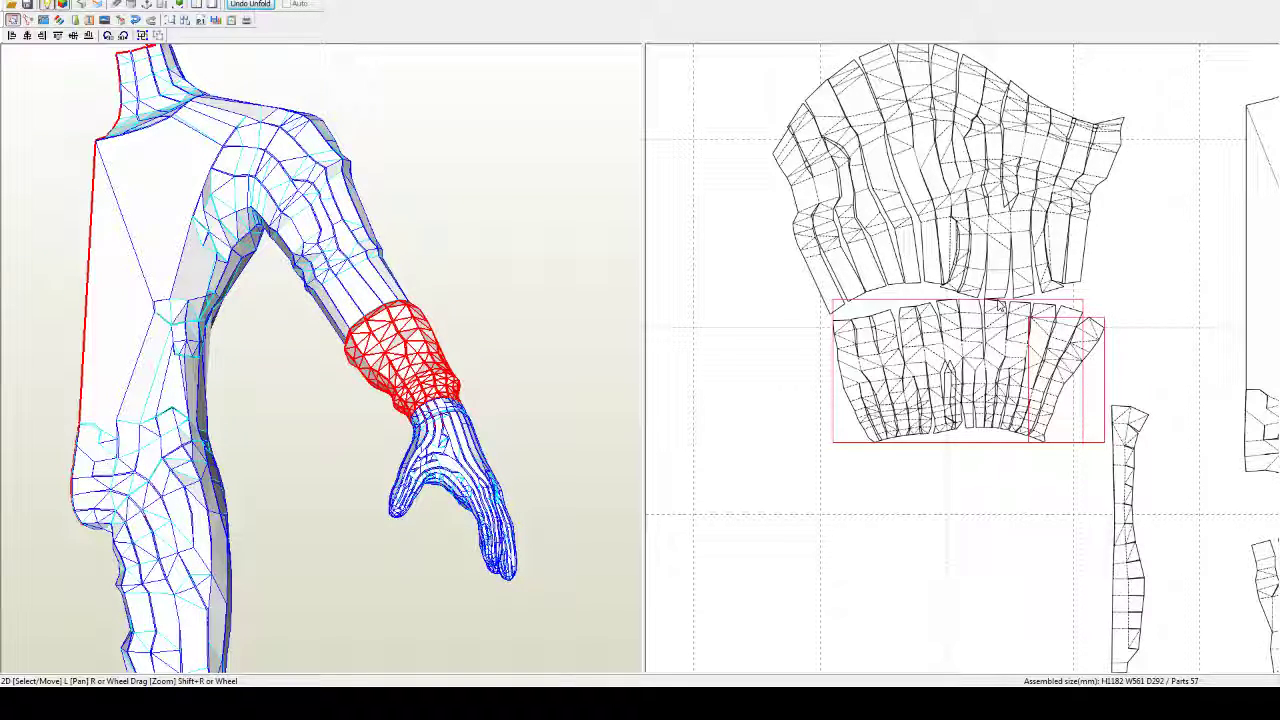
pyautogui.hotkey('ctrl', 'n')
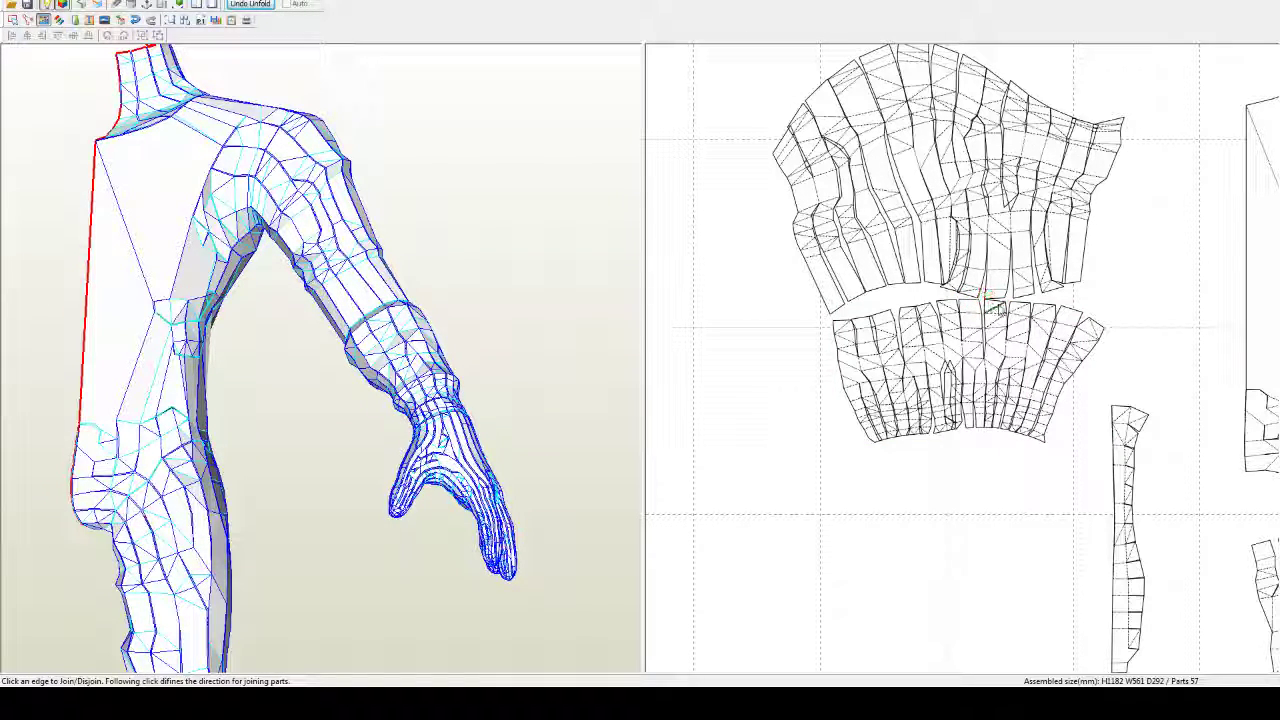
pyautogui.click(999, 349)
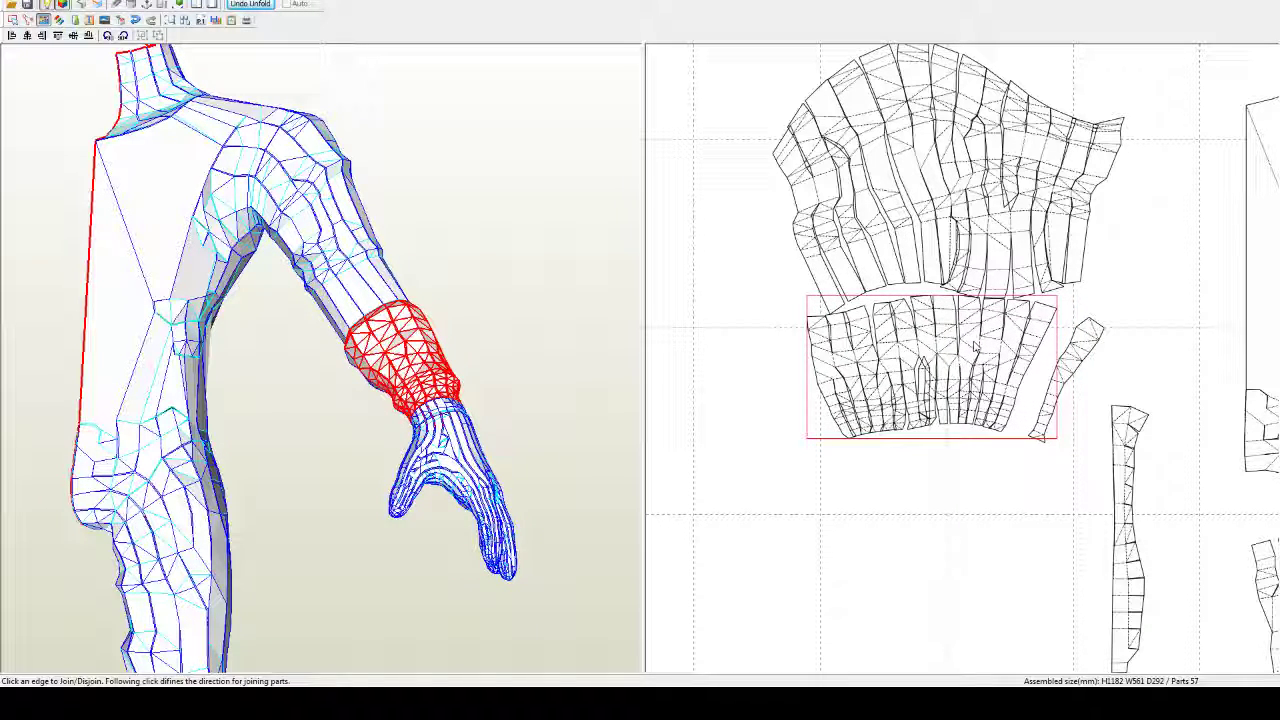
pyautogui.moveTo(802, 458); pyautogui.dragTo(896, 460)
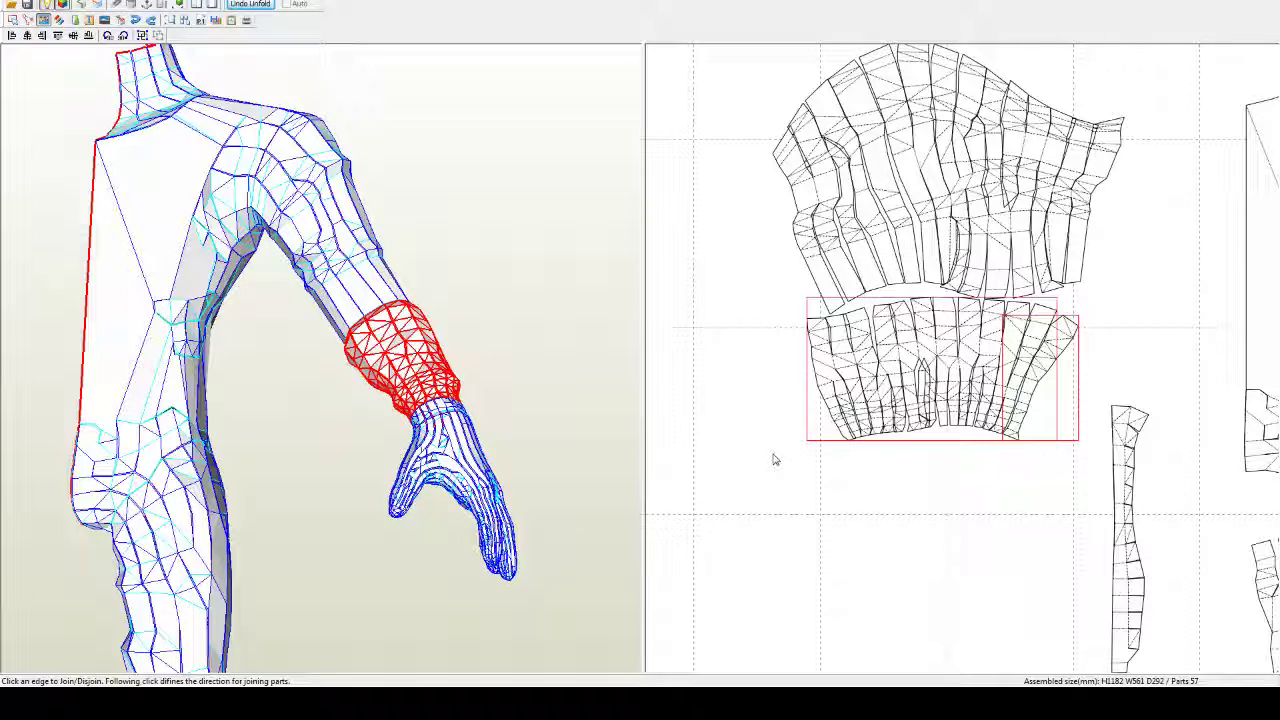
pyautogui.click(773, 459)
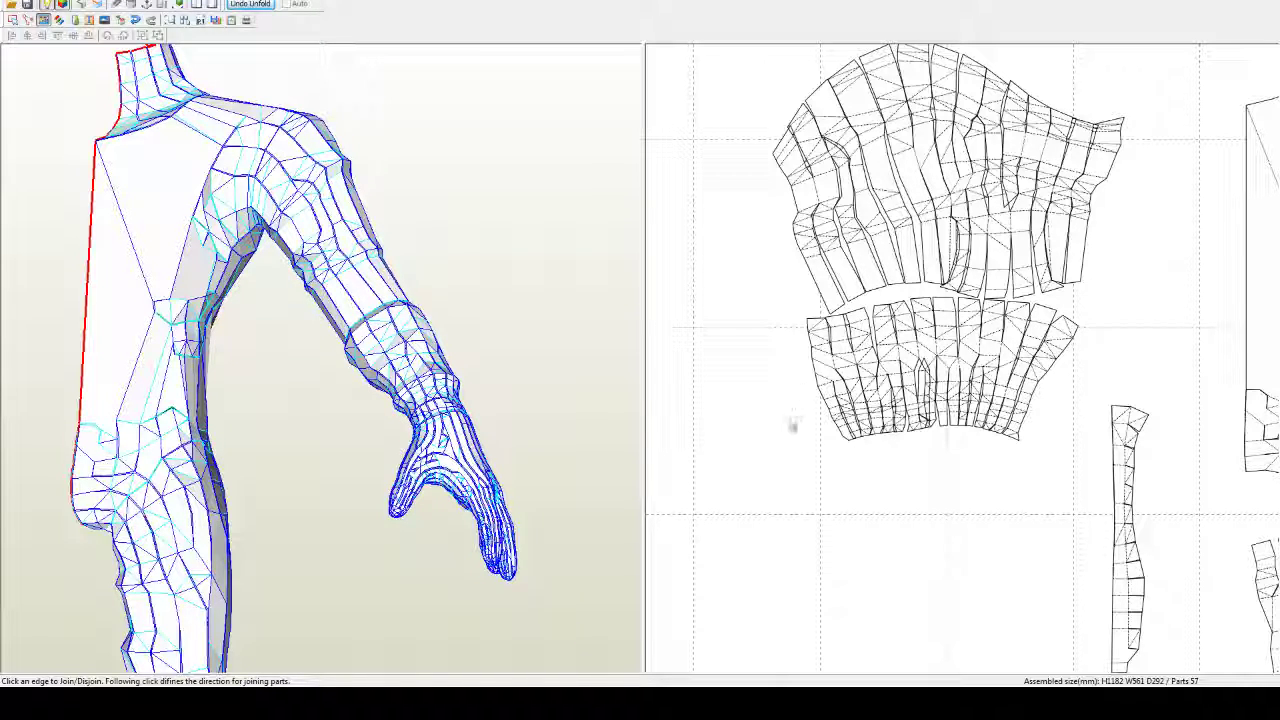
pyautogui.press('Escape')
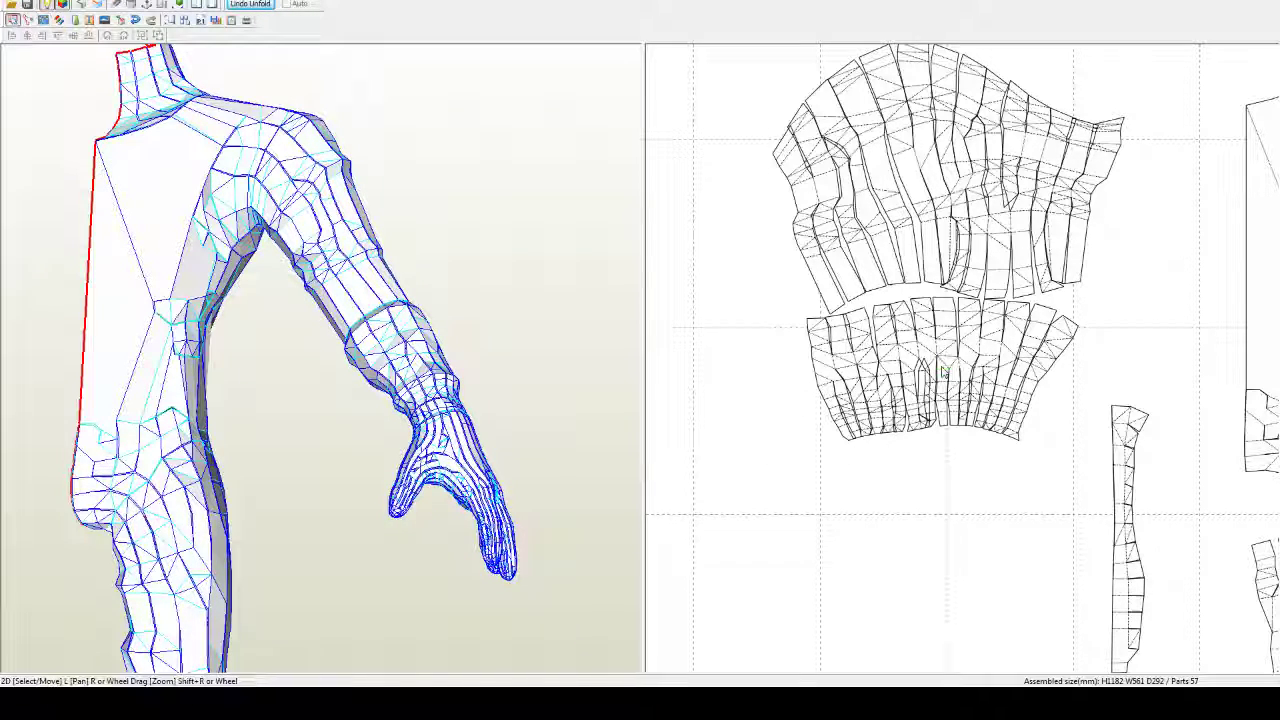
pyautogui.moveTo(771, 489); pyautogui.dragTo(1005, 385)
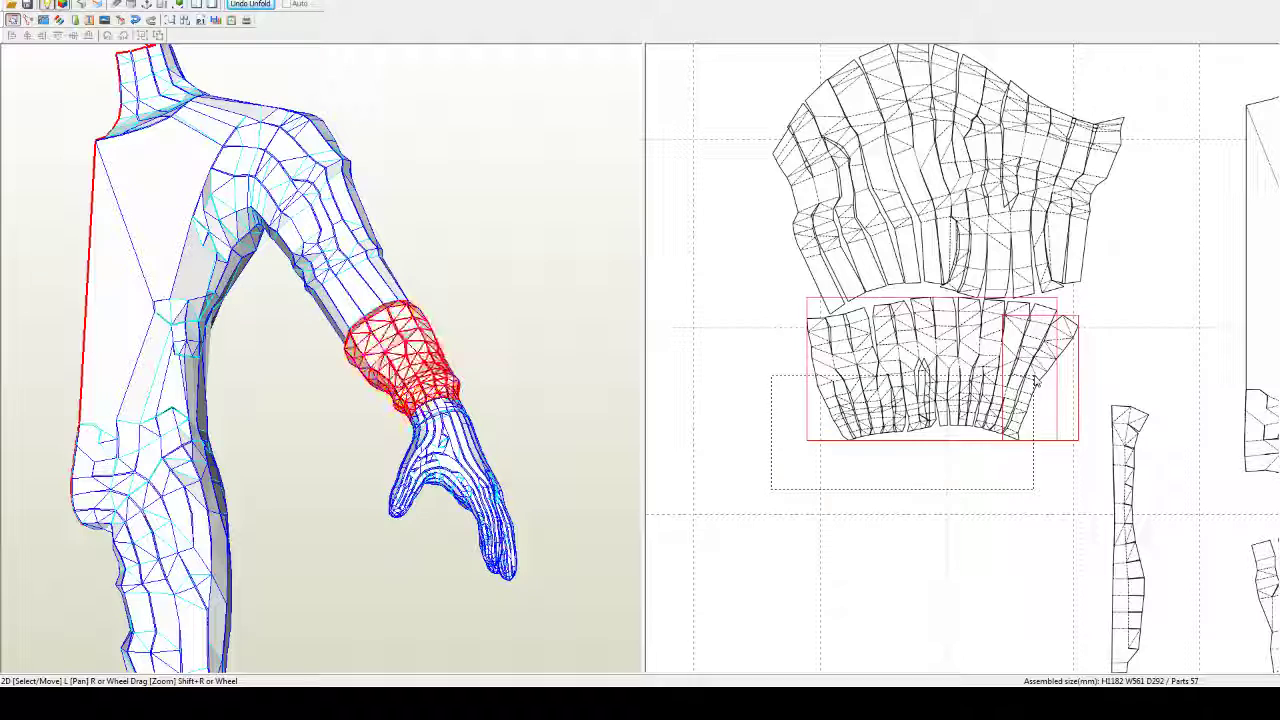
pyautogui.moveTo(1023, 387); pyautogui.dragTo(1025, 388)
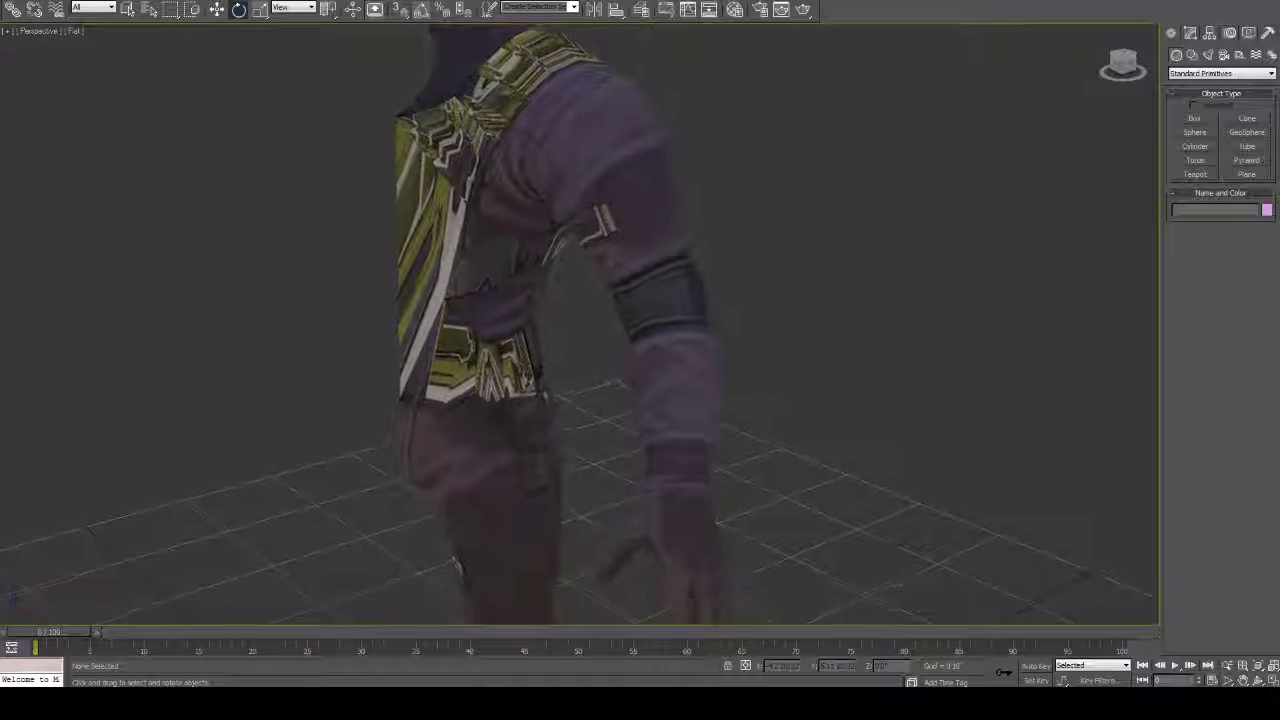
# Step: Switch to 3ds Max, orbit the textured character to show its arm, and unhide all hidden objects
pyautogui.keyDown('alt'); pyautogui.moveTo(791, 348); pyautogui.dragTo(793, 363, button='middle'); pyautogui.keyUp('alt')
pyautogui.rightClick(793, 363)
pyautogui.click(770, 366)
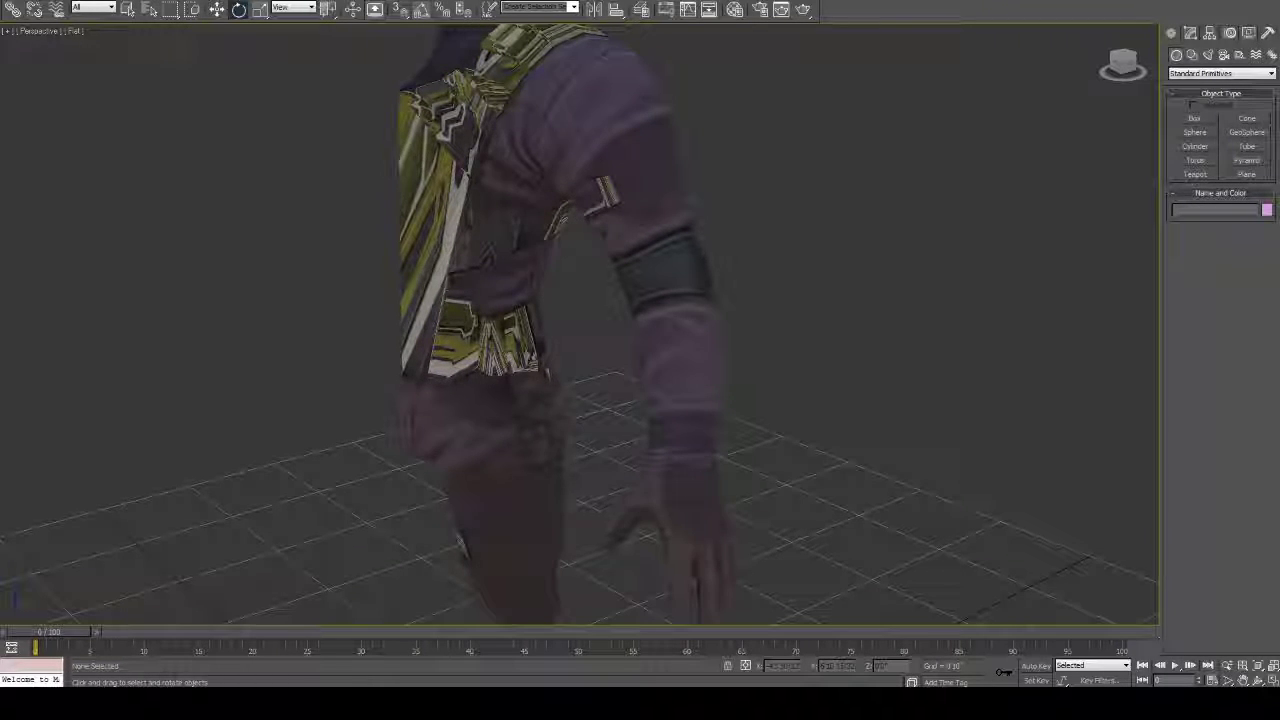
pyautogui.keyDown('alt'); pyautogui.moveTo(755, 412); pyautogui.dragTo(793, 376, button='middle'); pyautogui.keyUp('alt')
pyautogui.rightClick(793, 376)
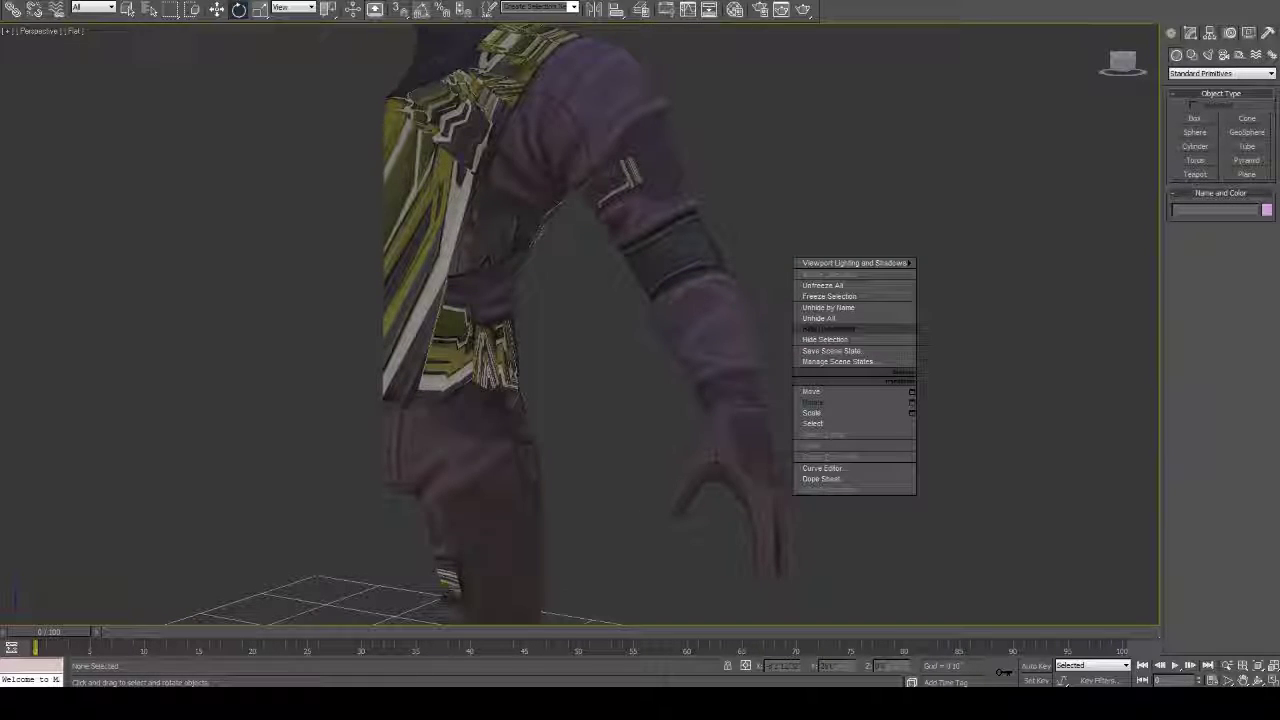
pyautogui.click(818, 318)
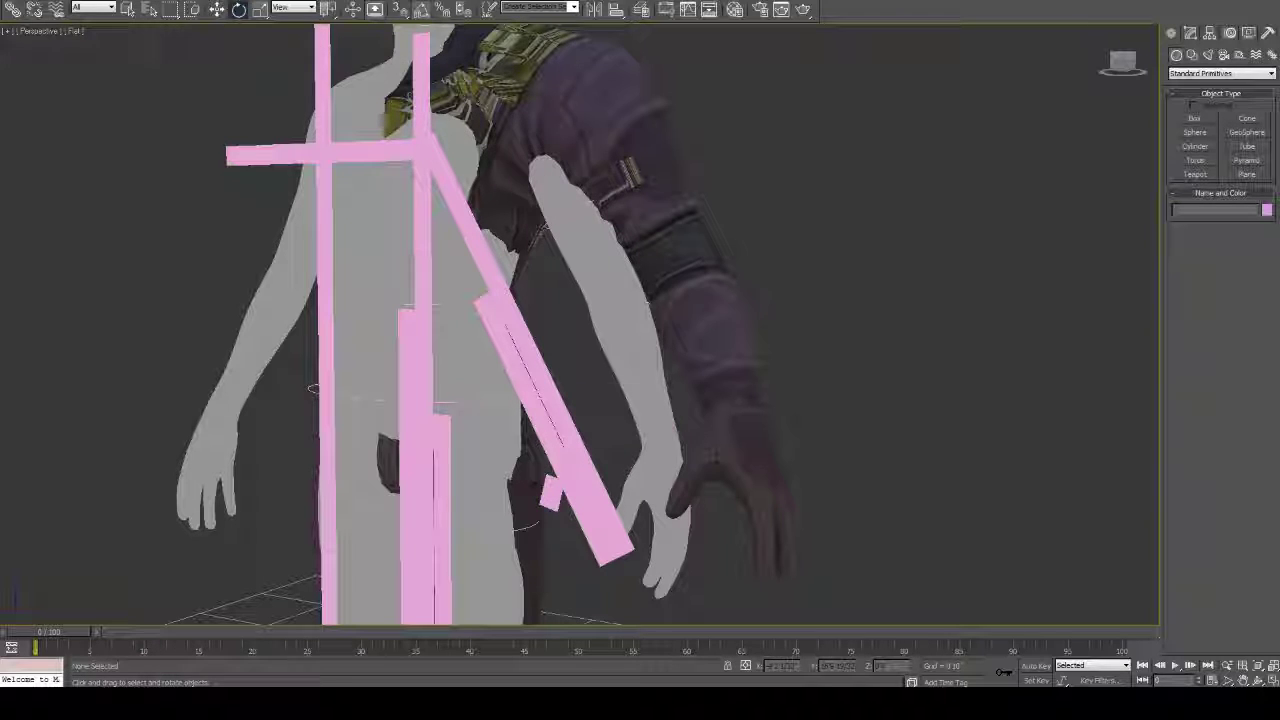
# Step: In the front view, hide the grey body figure and frame the textured arm beside the pink measuring guides
pyautogui.scroll(-10, 575, 340)
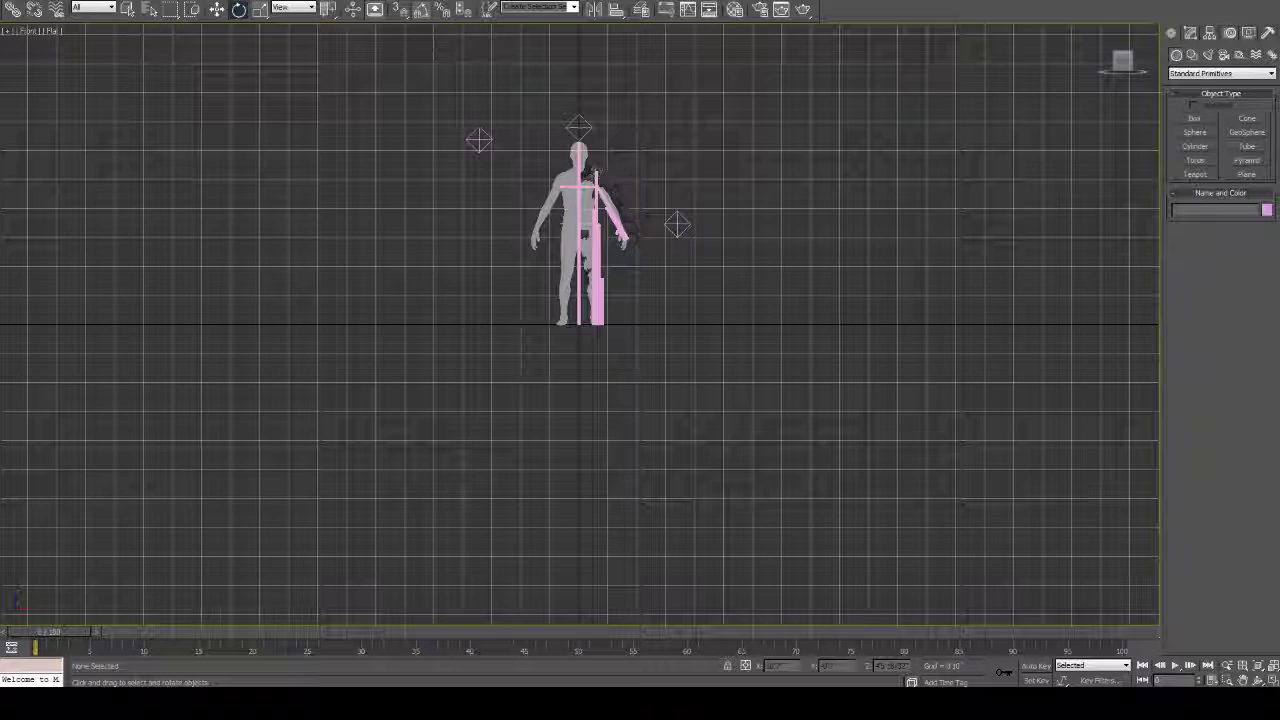
pyautogui.scroll(-6, 575, 340)
pyautogui.scroll(15, 573, 306)
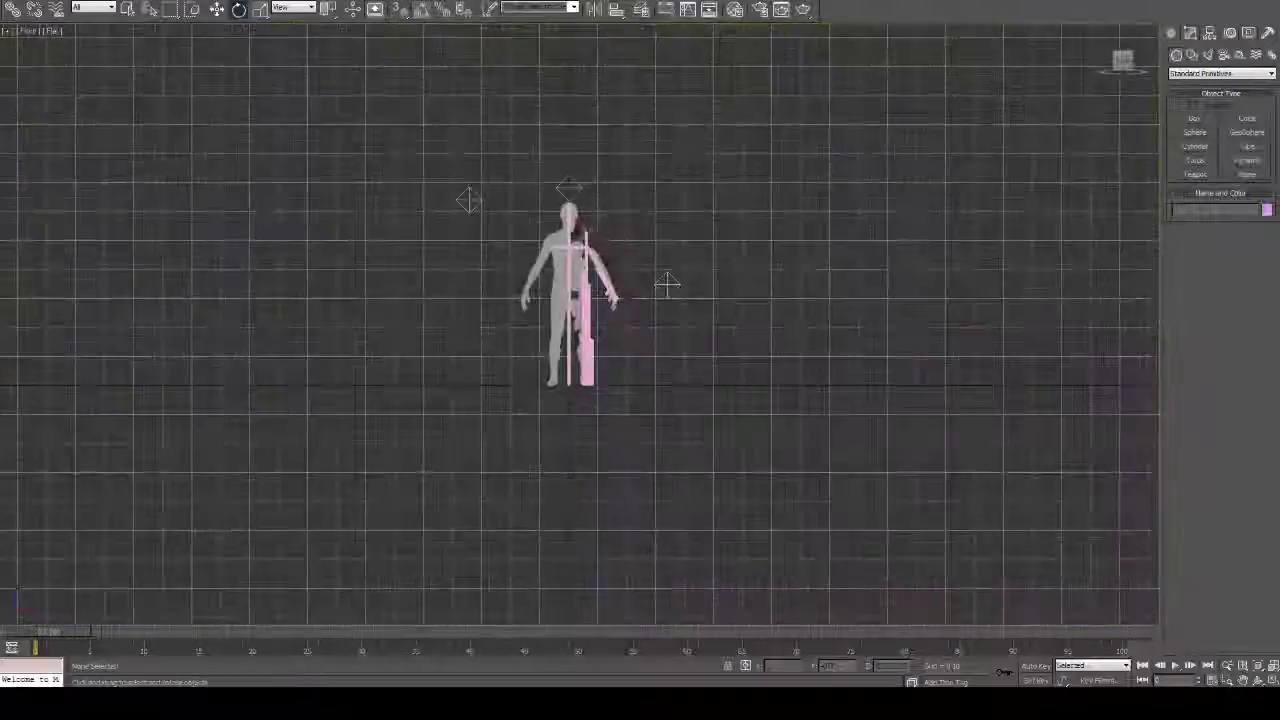
pyautogui.moveTo(931, 166); pyautogui.dragTo(892, 364, button='middle')
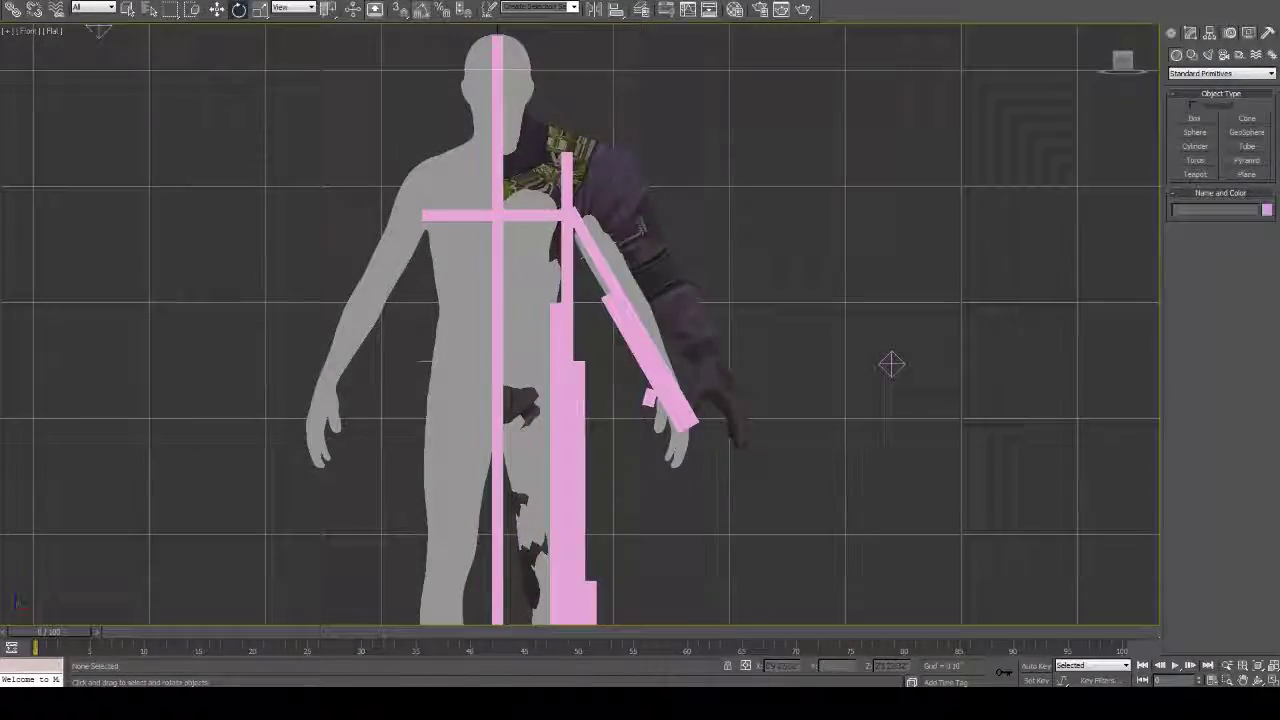
pyautogui.click(677, 440)
pyautogui.rightClick(677, 440)
pyautogui.click(712, 408)
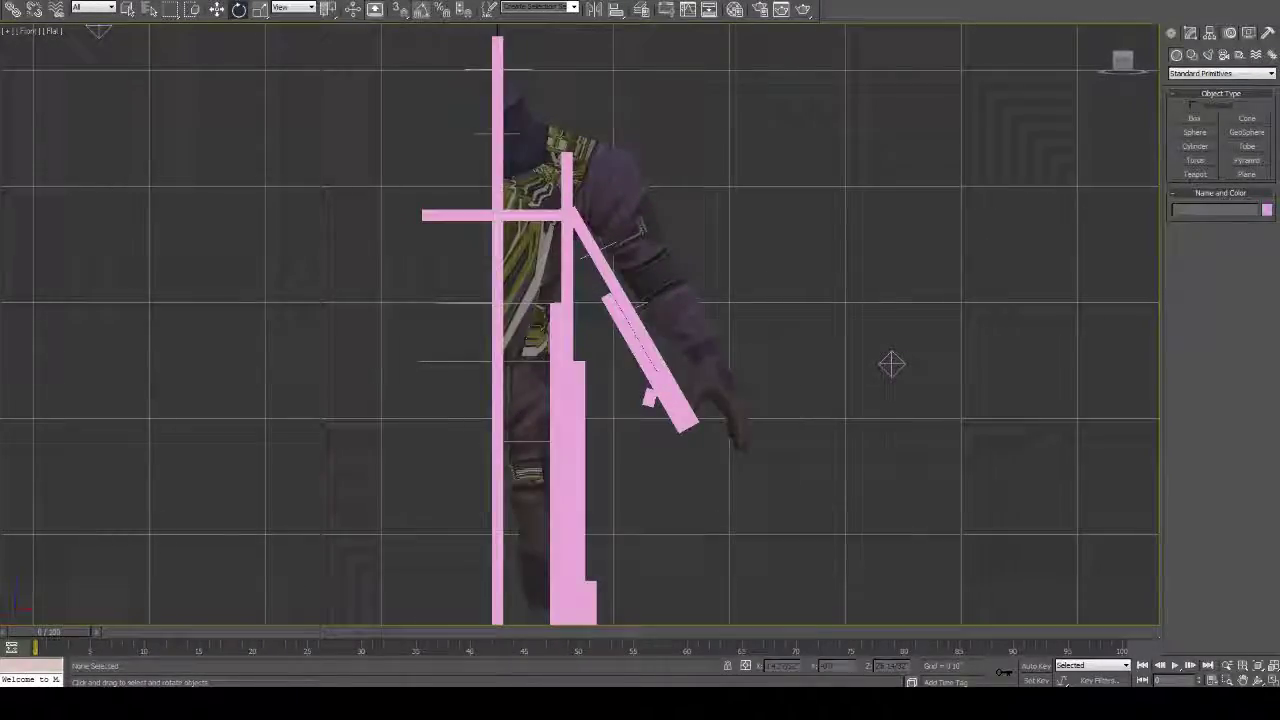
pyautogui.scroll(6, 892, 362)
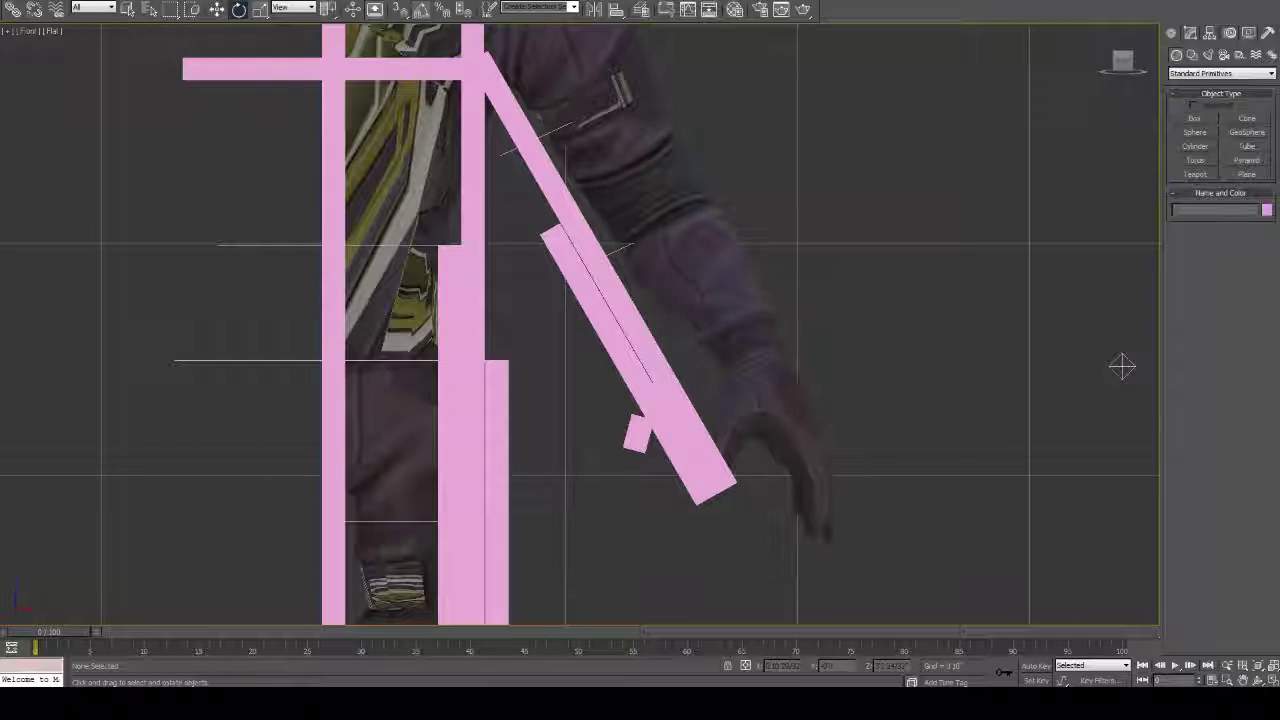
pyautogui.moveTo(1121, 366); pyautogui.dragTo(1141, 461, button='middle')
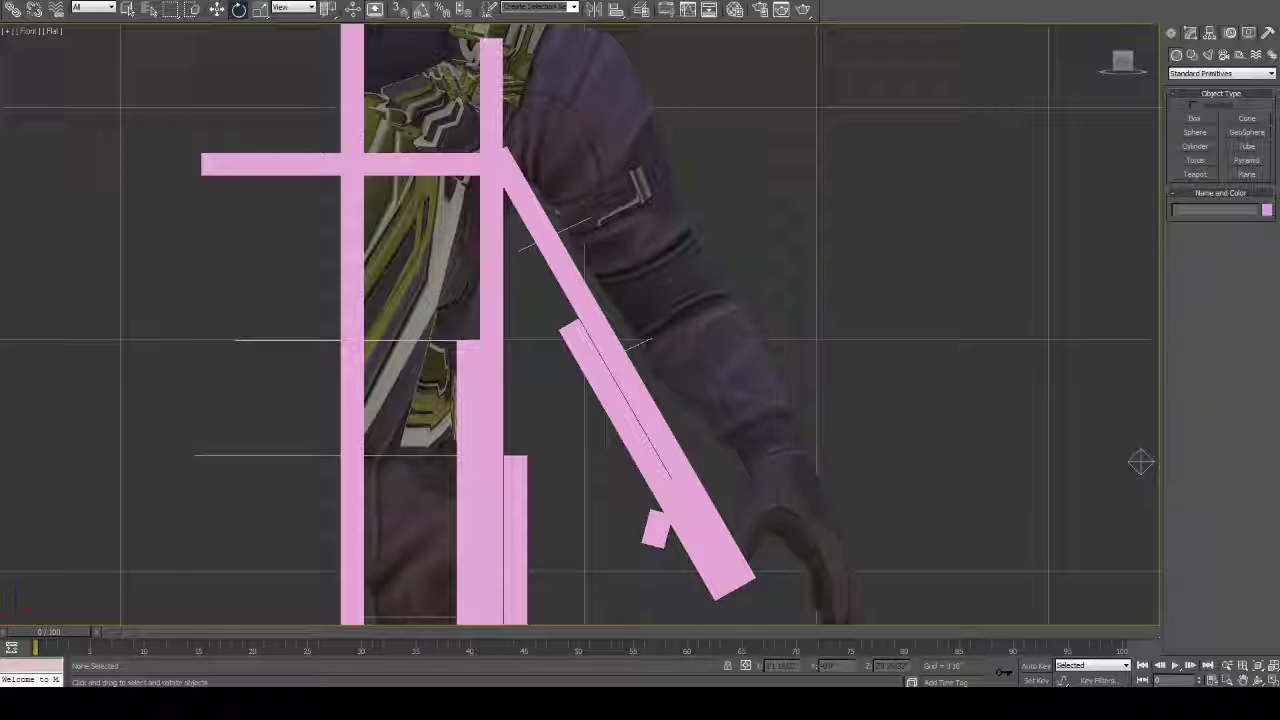
pyautogui.moveTo(1141, 462); pyautogui.dragTo(1152, 487, button='middle')
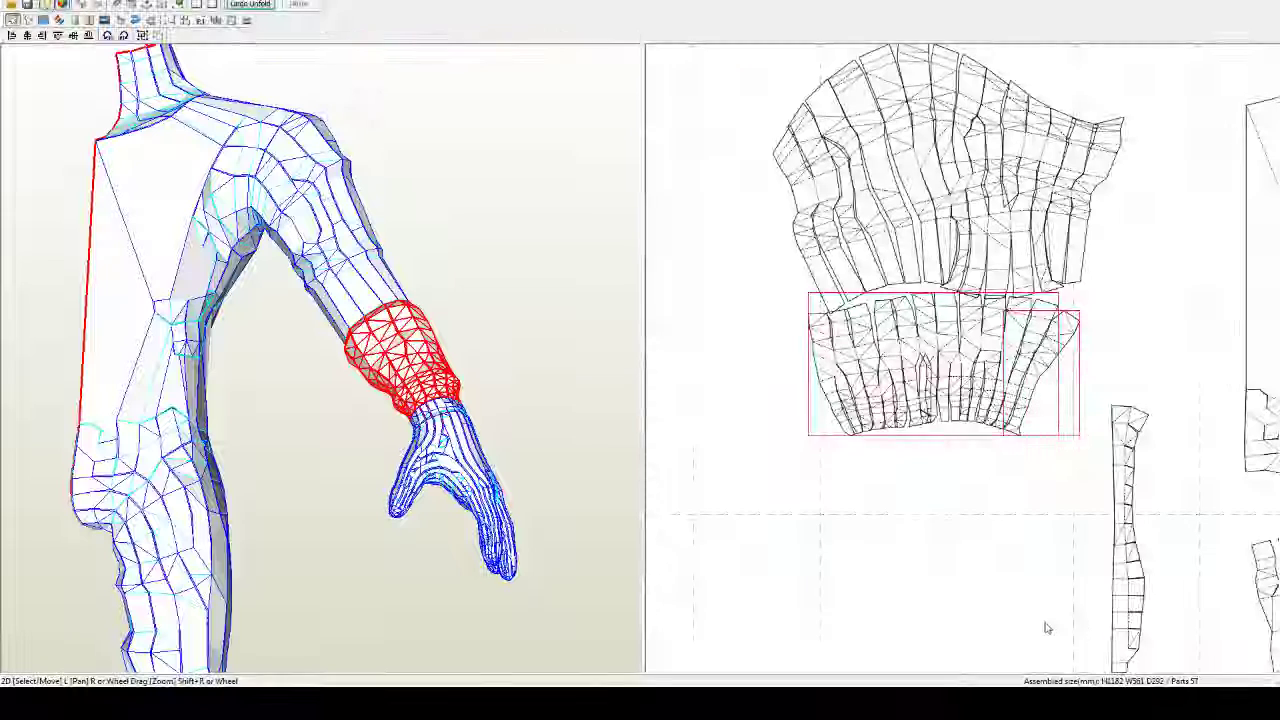
# Step: Switch back to Pepakura Designer and adjust the gap between the selected forearm parts and the upper-arm's lower edge
pyautogui.moveTo(890, 424); pyautogui.dragTo(861, 467, button='middle')
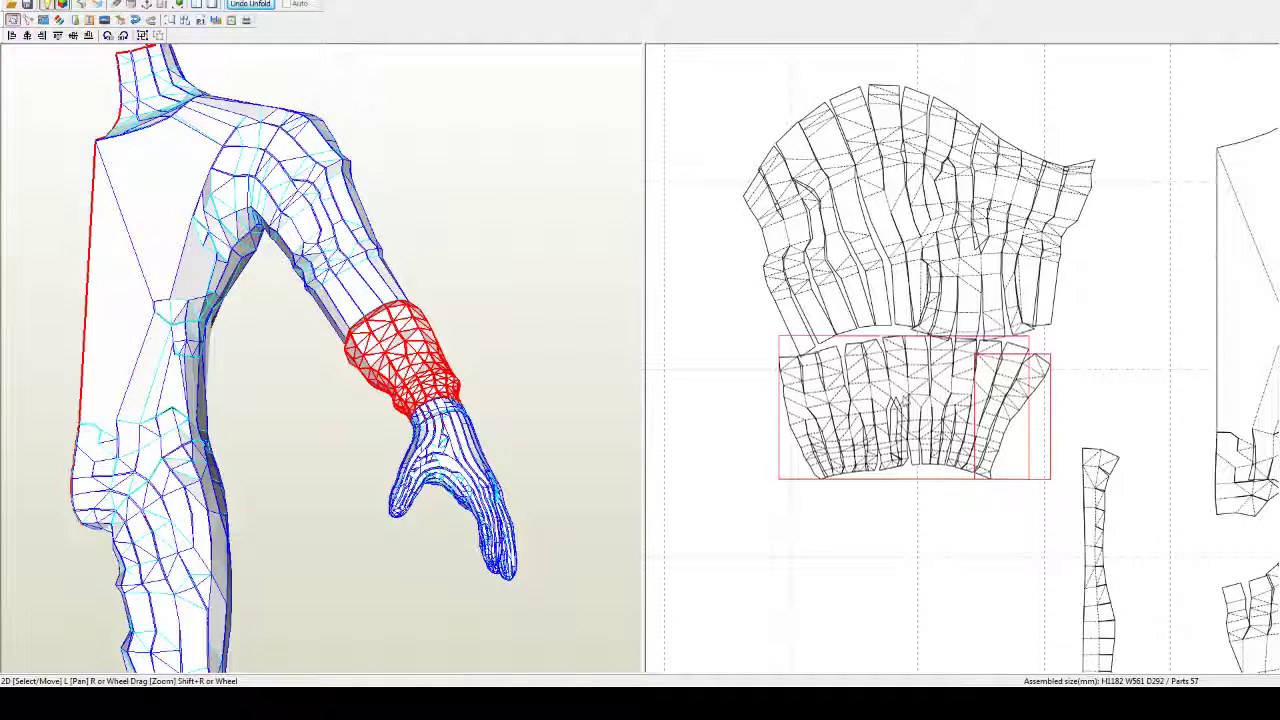
pyautogui.moveTo(904, 401); pyautogui.dragTo(904, 405)
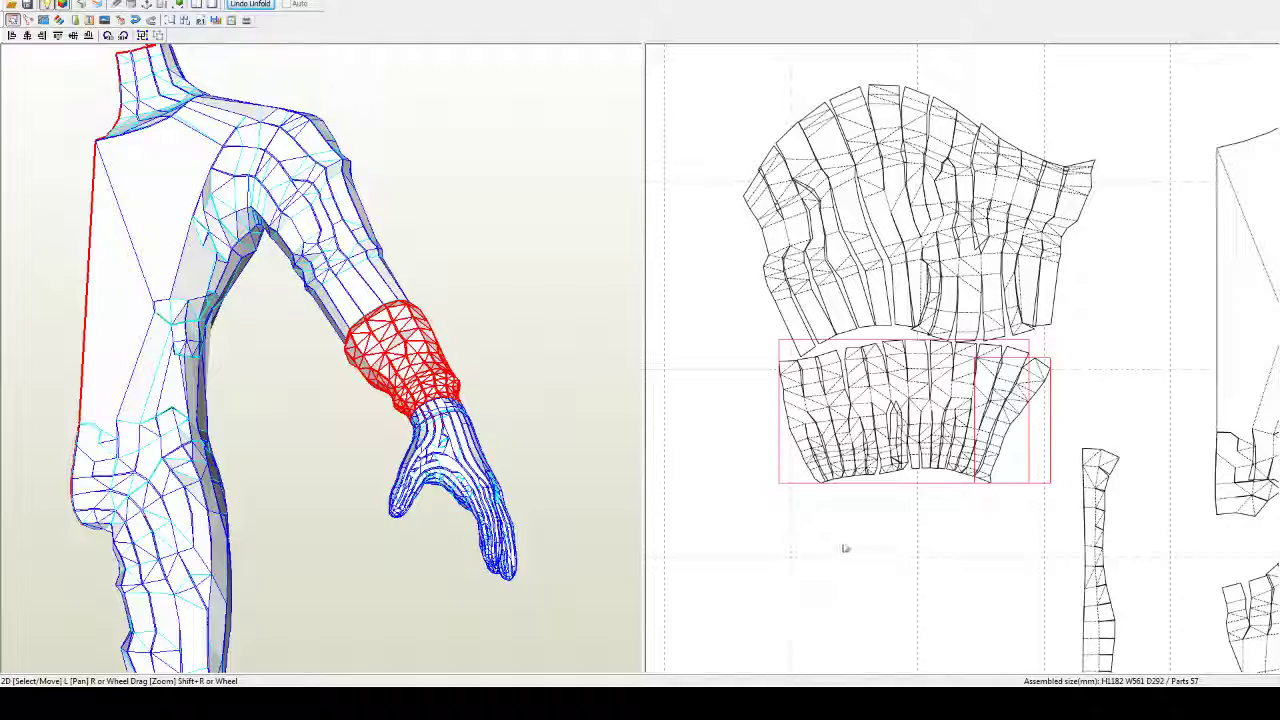
pyautogui.scroll(5, 845, 548)
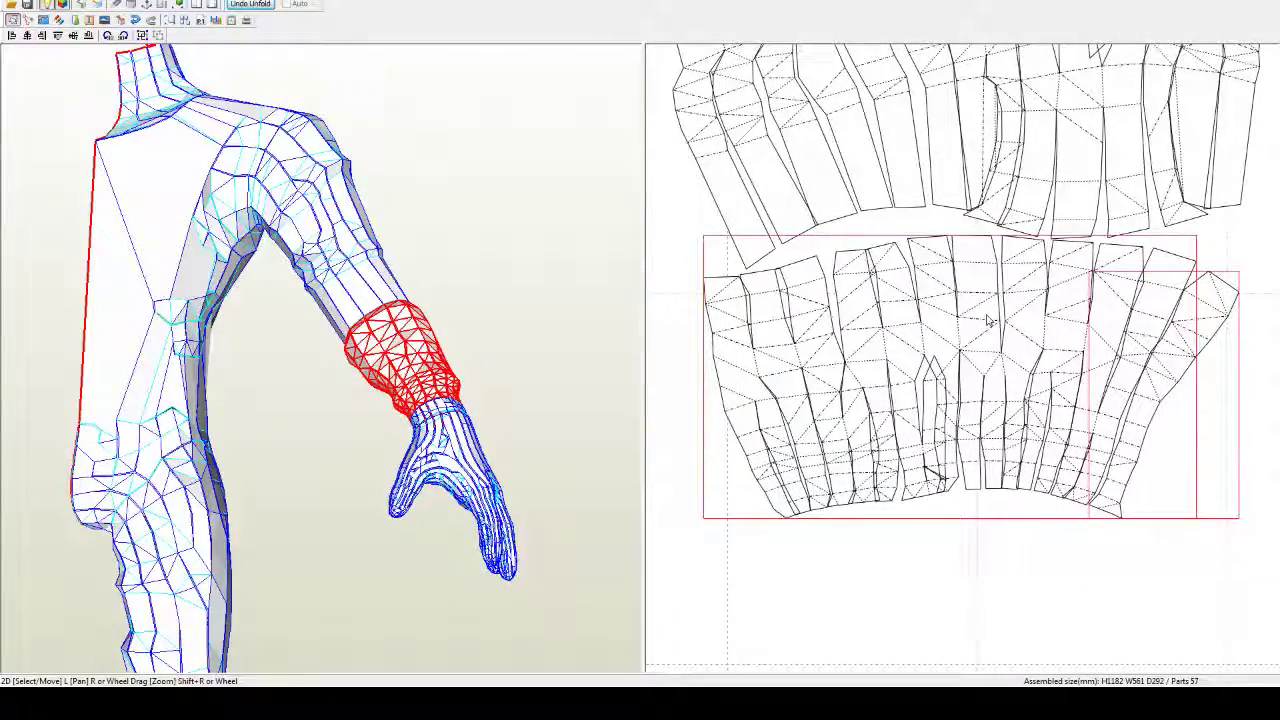
pyautogui.moveTo(987, 320); pyautogui.dragTo(986, 319)
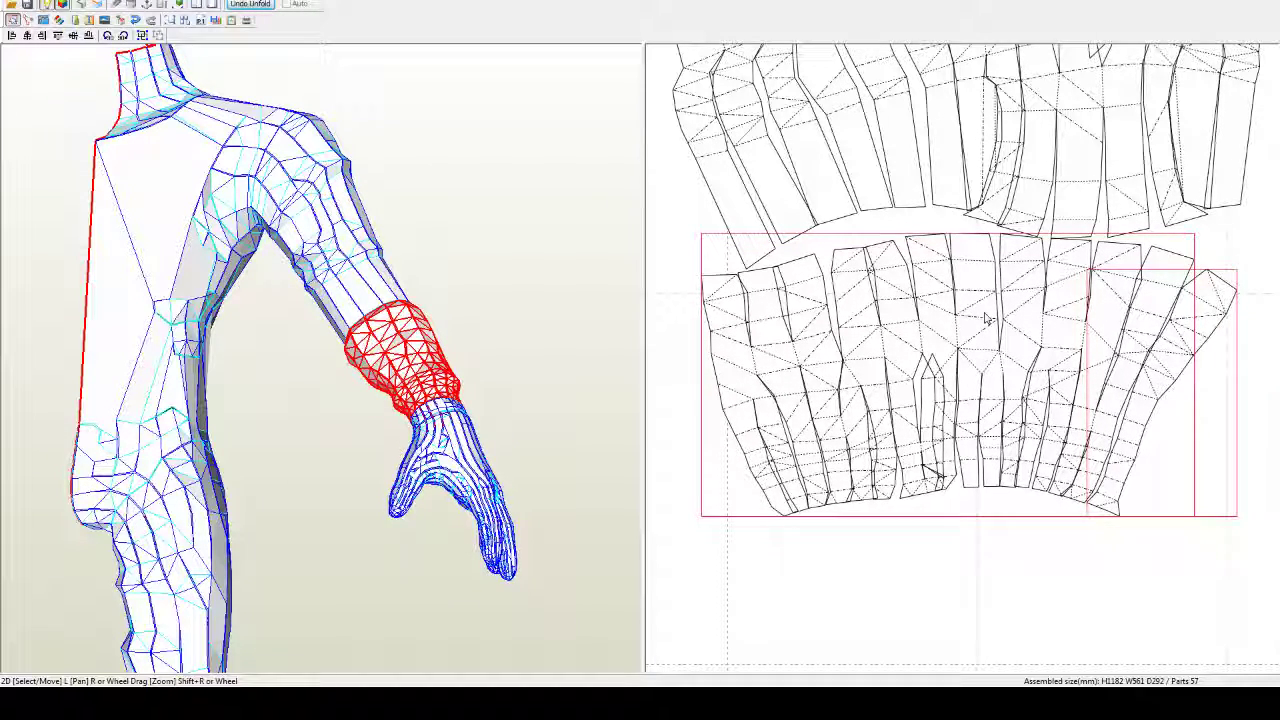
pyautogui.scroll(-1, 988, 318)
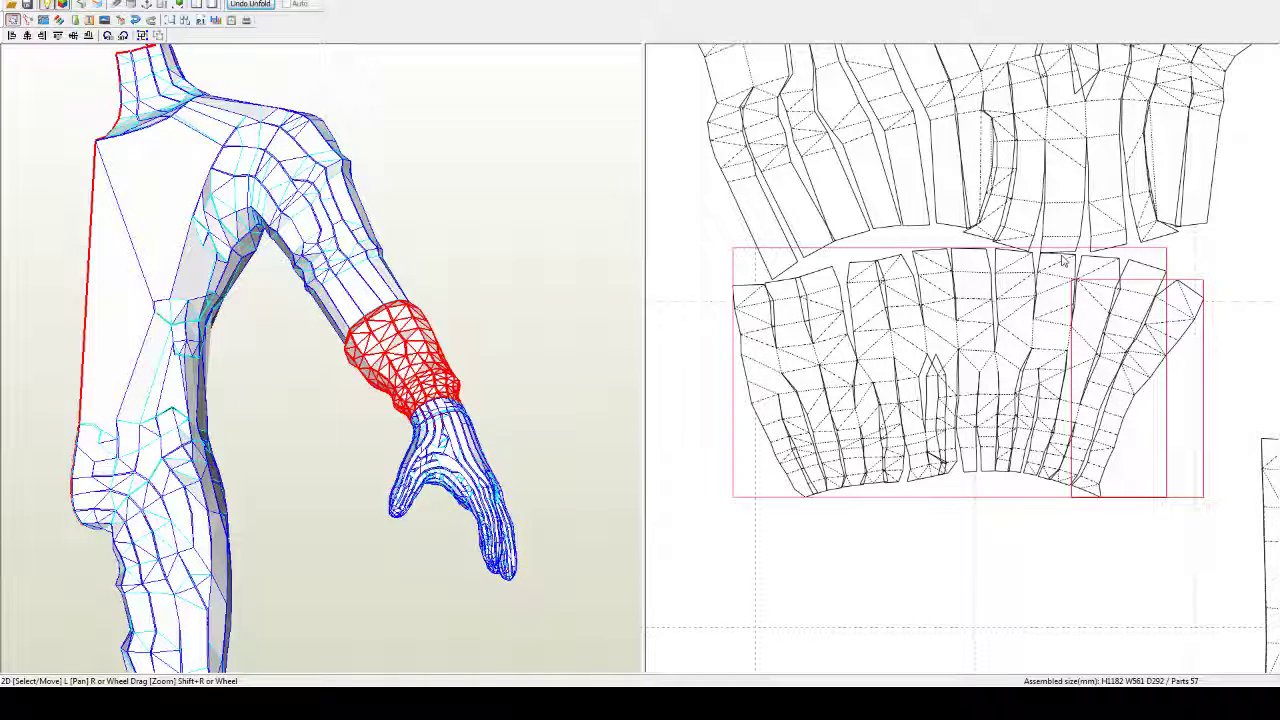
# Step: Nudge the selected forearm parts up until their upper edge meets the upper-arm strips, and turn the 3D model to show the arm's outer side
pyautogui.scroll(8, 1063, 260)
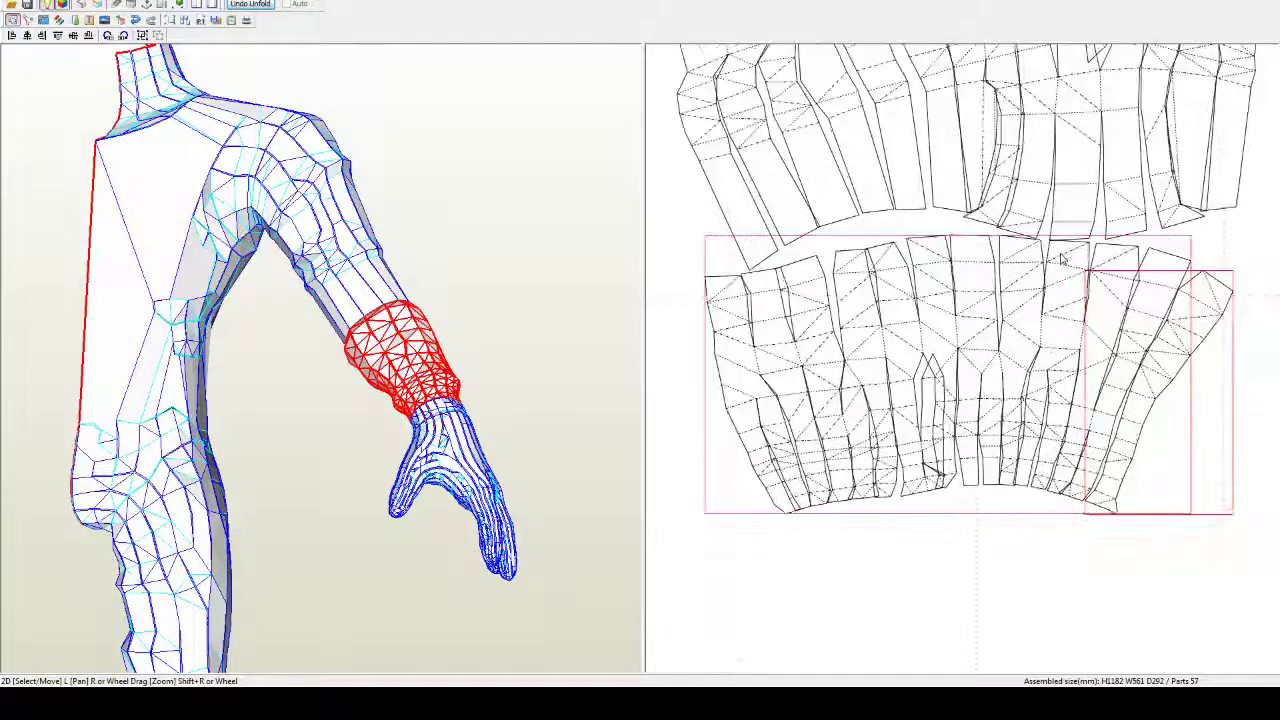
pyautogui.scroll(4, 980, 320)
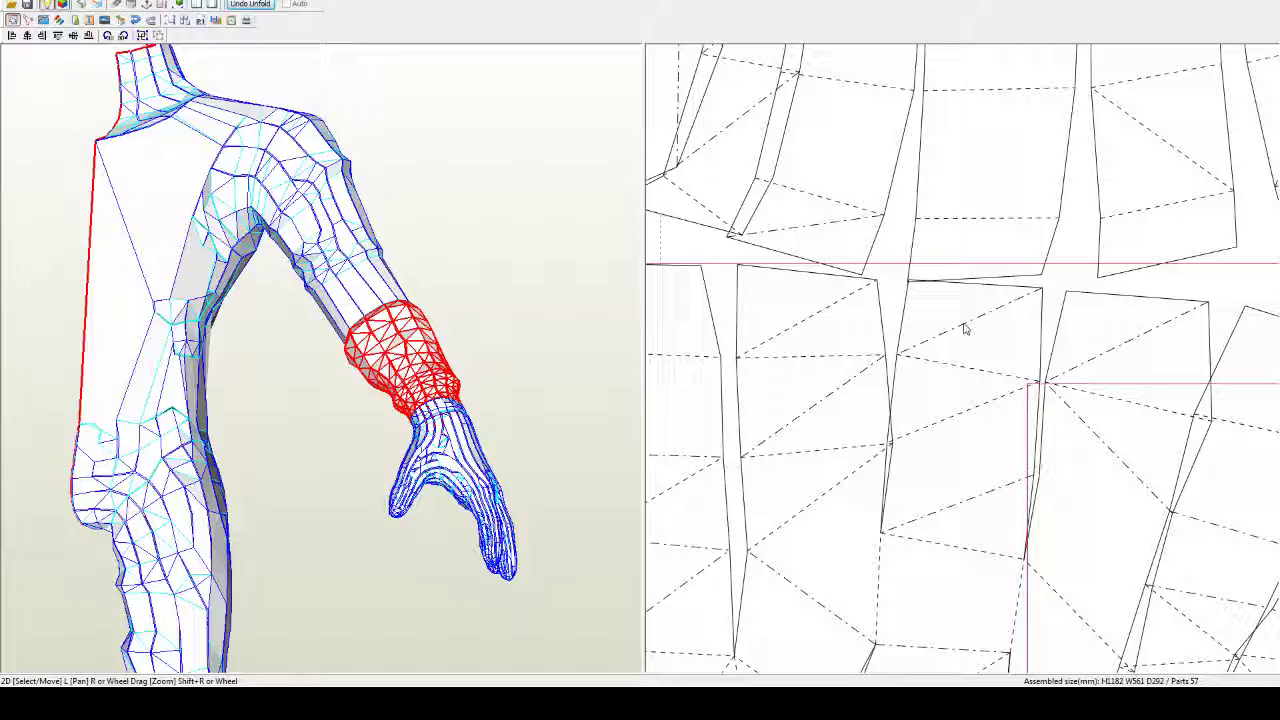
pyautogui.moveTo(963, 323); pyautogui.dragTo(964, 317)
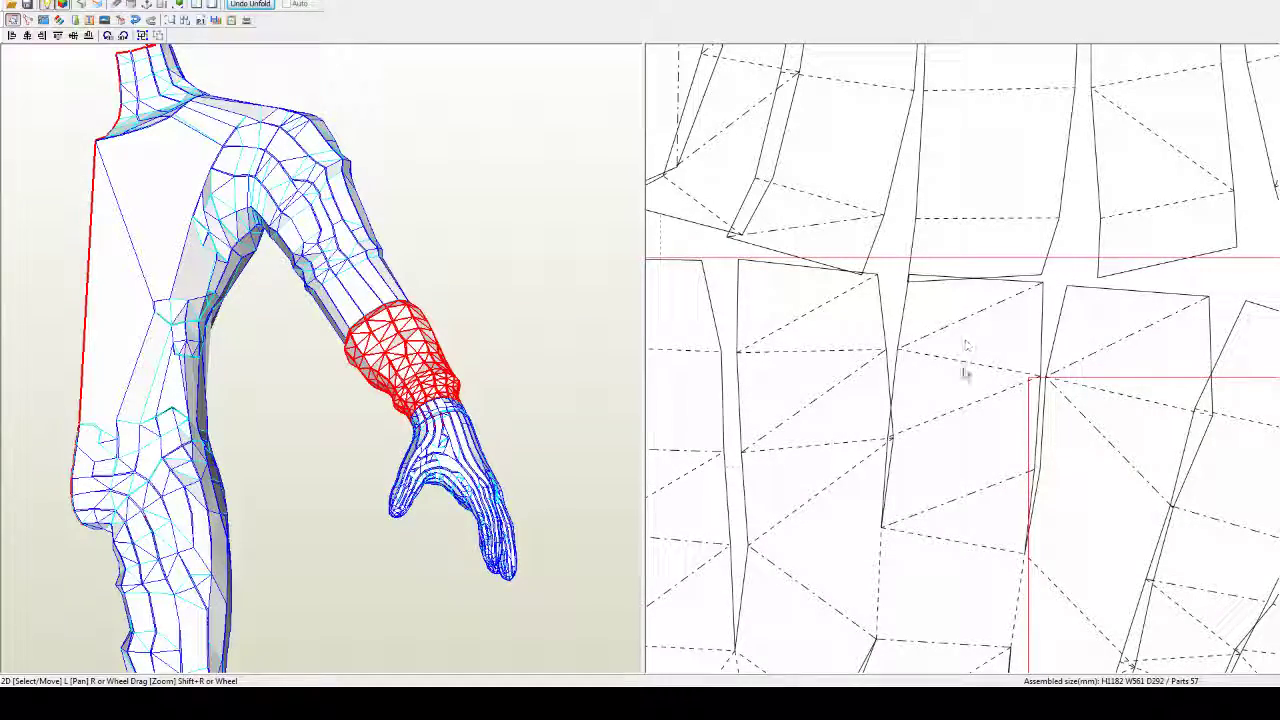
pyautogui.scroll(-10, 965, 372)
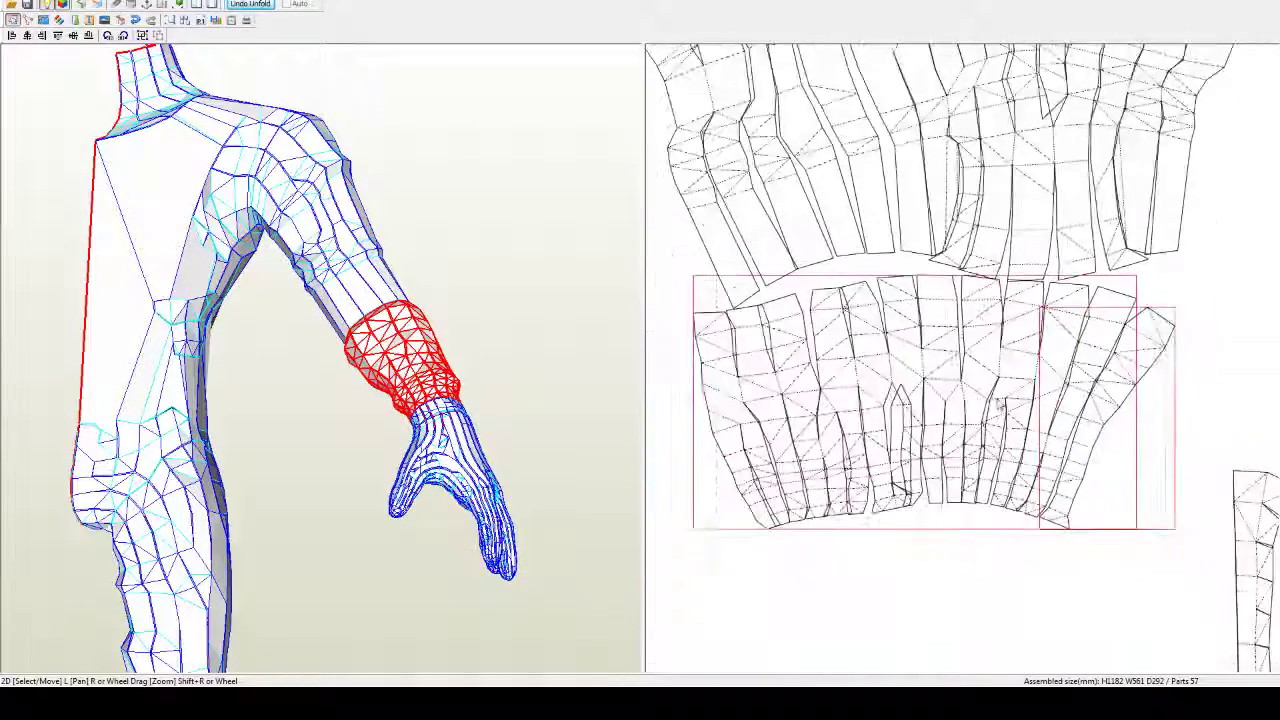
pyautogui.scroll(-3, 963, 360)
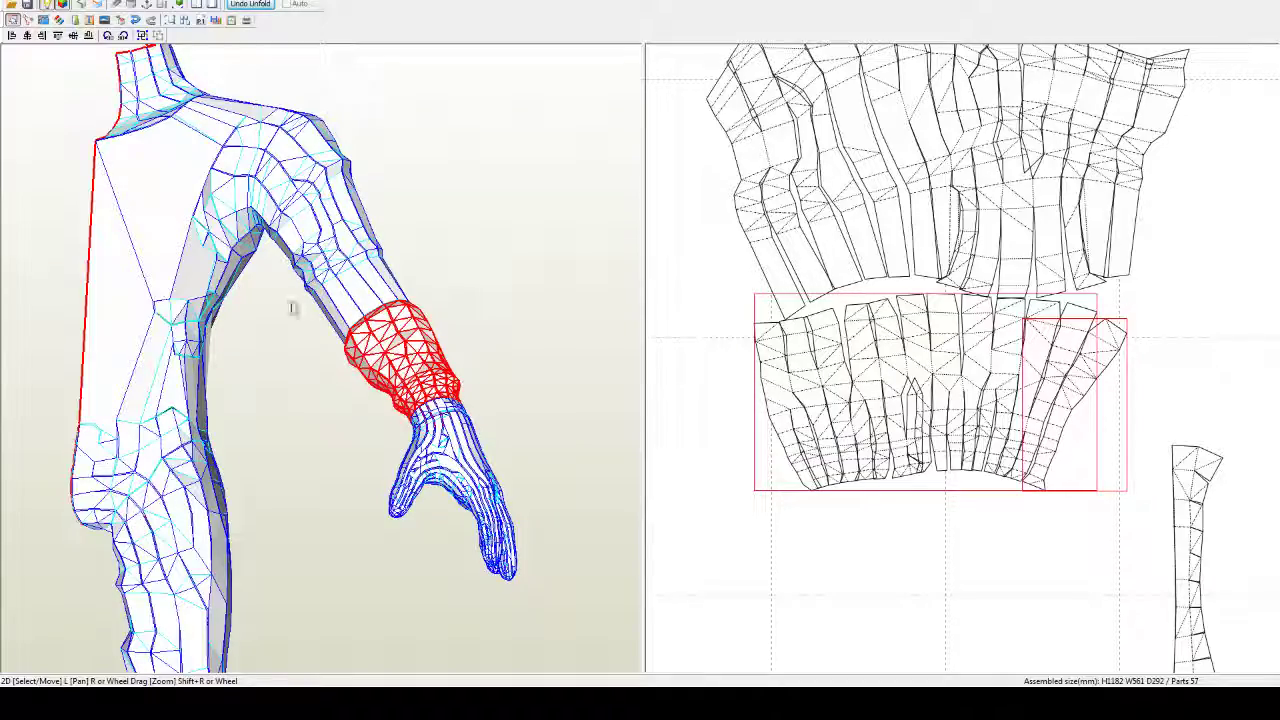
pyautogui.moveTo(518, 545); pyautogui.dragTo(520, 401)
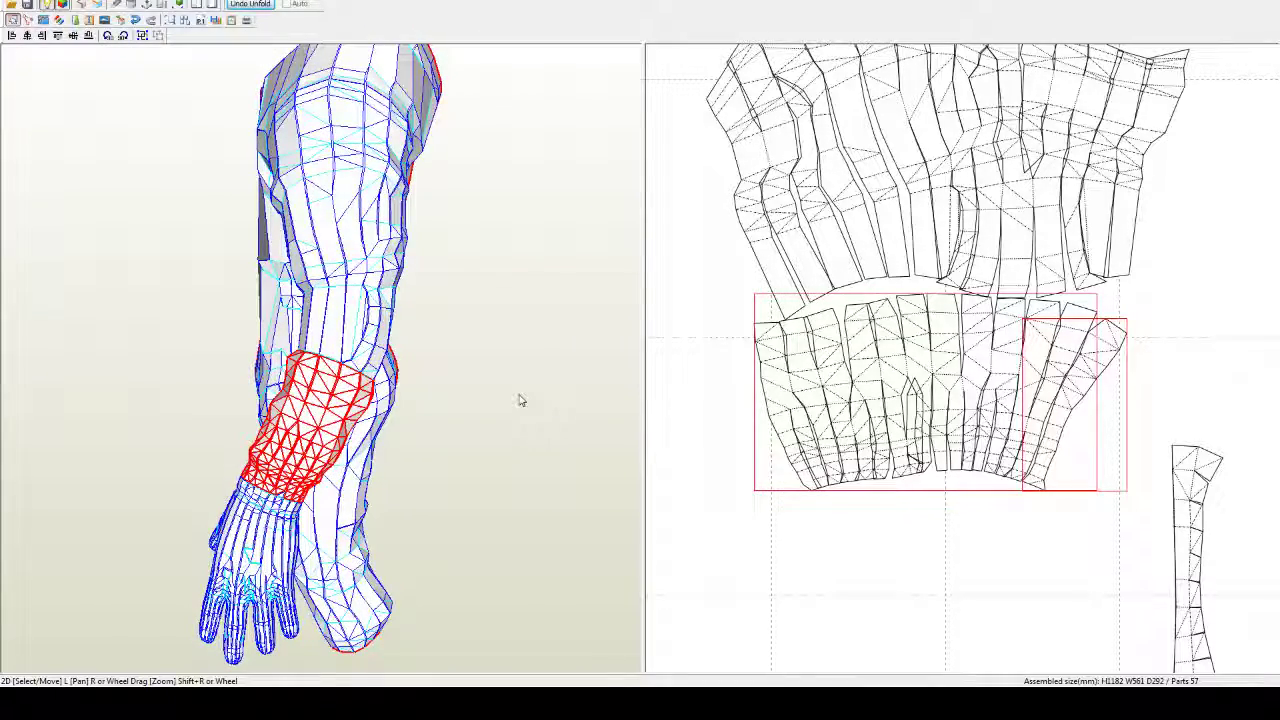
# Step: Turn the 3D model to examine the forearm and hand, and look over the loose hand and finger parts in the pattern
pyautogui.moveTo(445, 415); pyautogui.dragTo(563, 494)
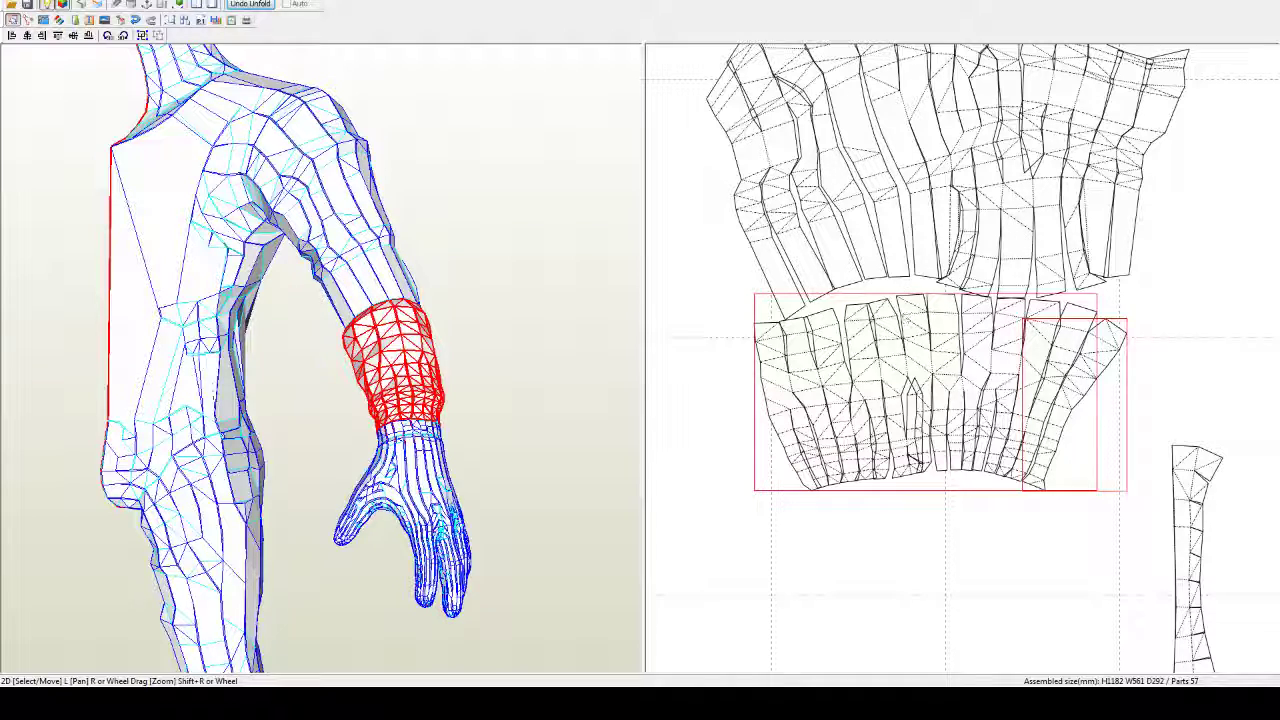
pyautogui.scroll(-3, 926, 406)
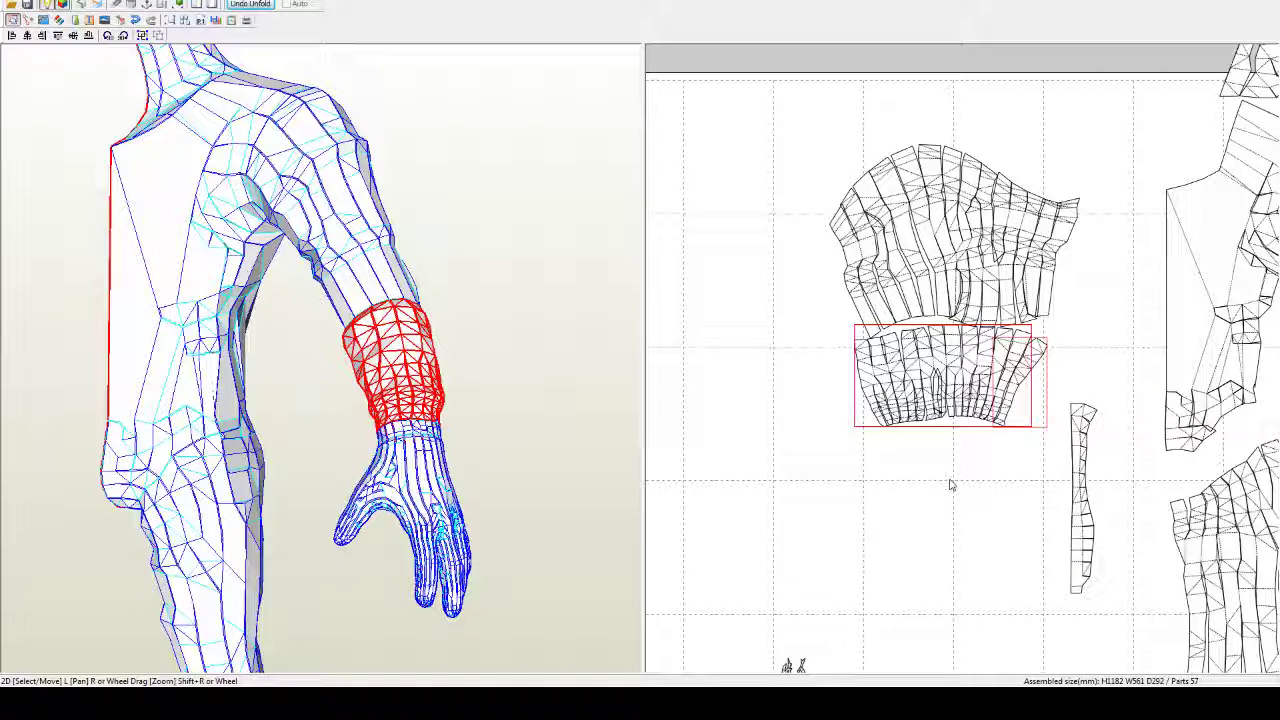
pyautogui.scroll(-5, 992, 485)
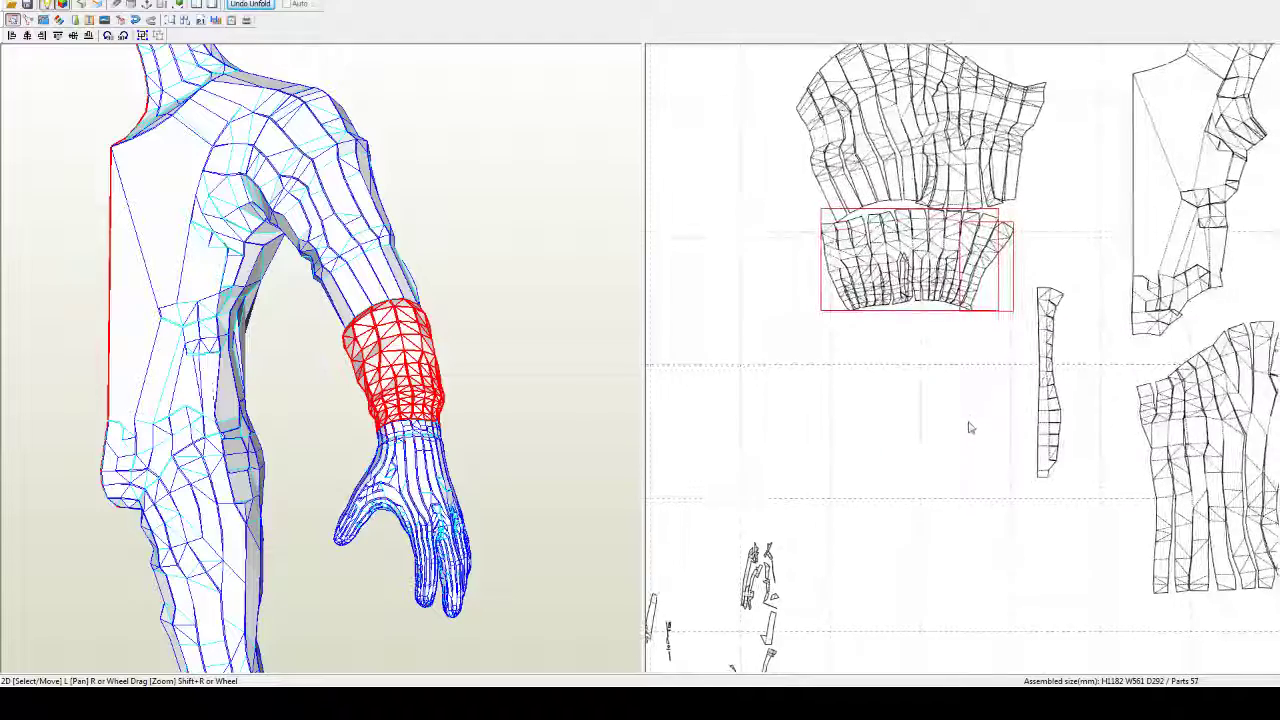
pyautogui.moveTo(979, 471); pyautogui.dragTo(1033, 312, button='middle')
pyautogui.moveTo(981, 418); pyautogui.dragTo(1001, 403, button='middle')
pyautogui.moveTo(1000, 403); pyautogui.dragTo(997, 407, button='right')
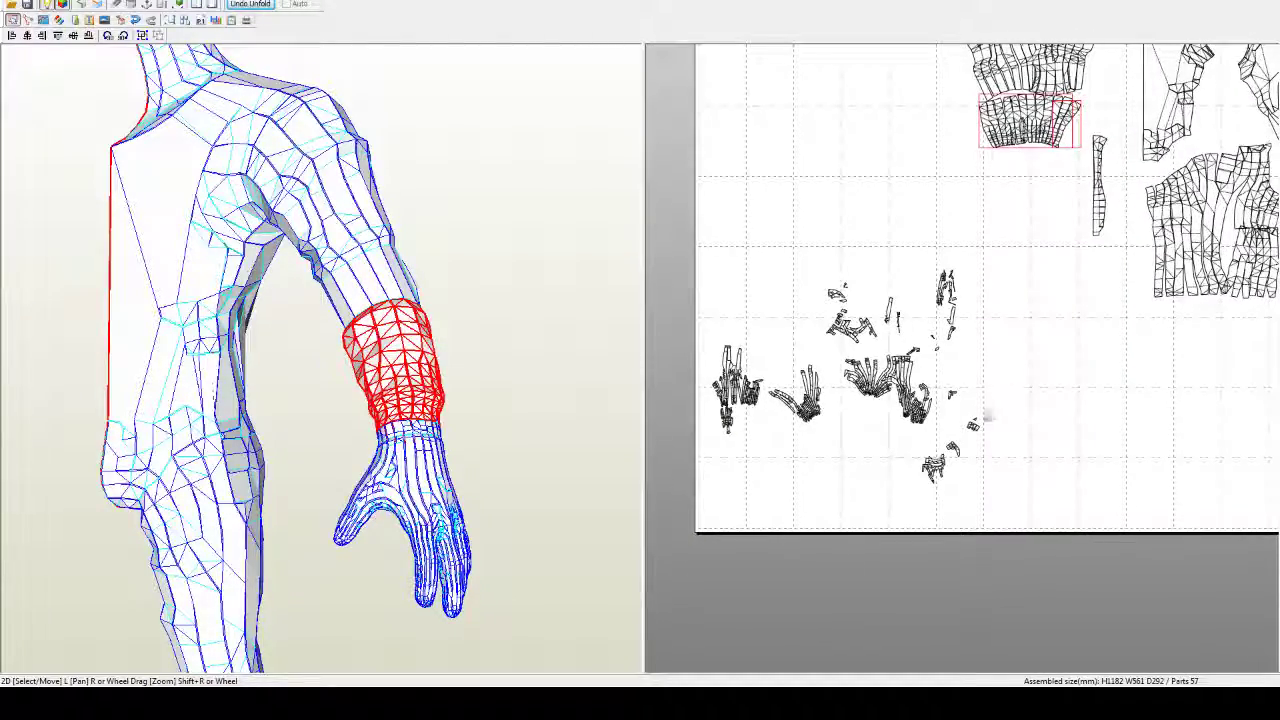
pyautogui.scroll(5, 988, 416)
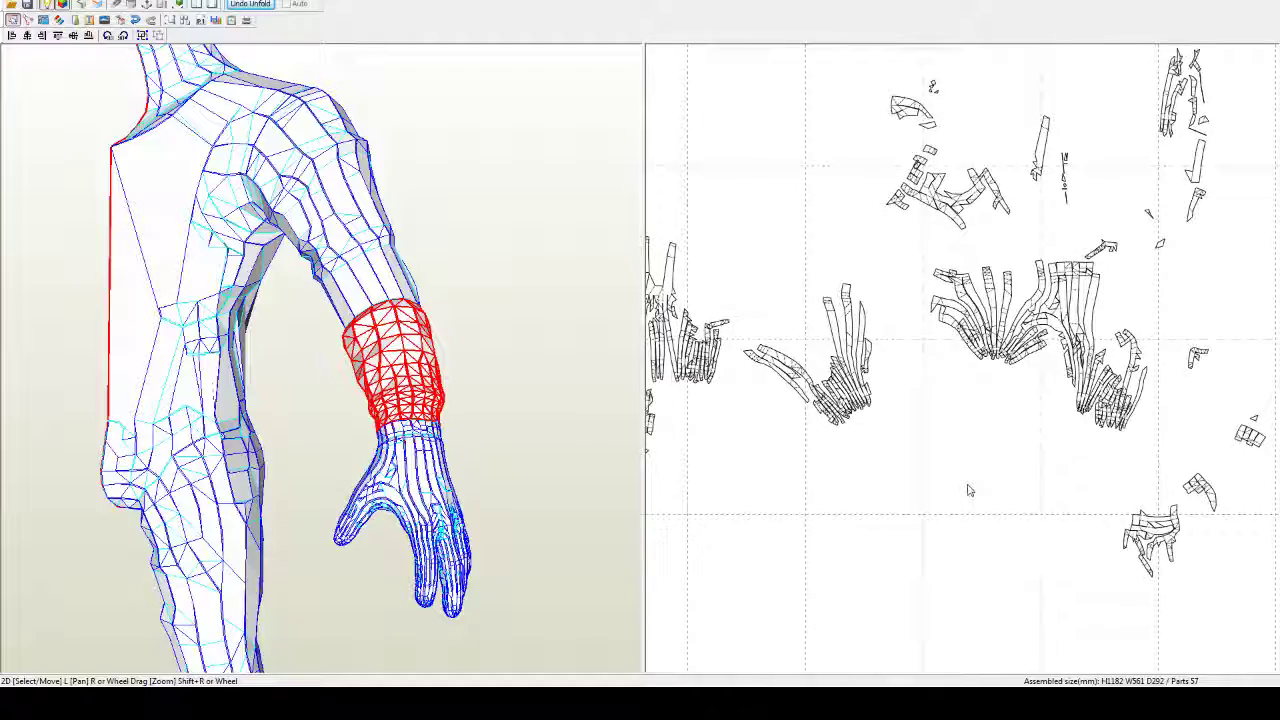
pyautogui.scroll(-3, 968, 490)
pyautogui.moveTo(540, 530); pyautogui.dragTo(535, 432, button='right')
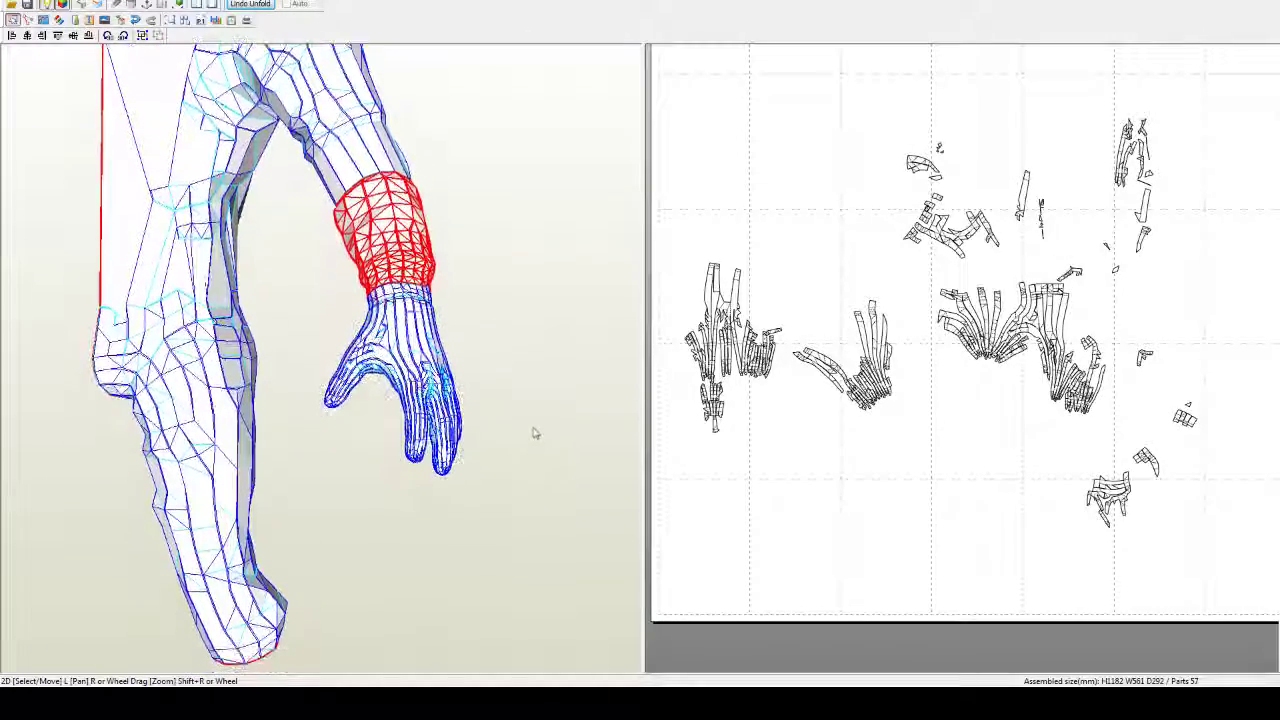
pyautogui.scroll(5, 533, 428)
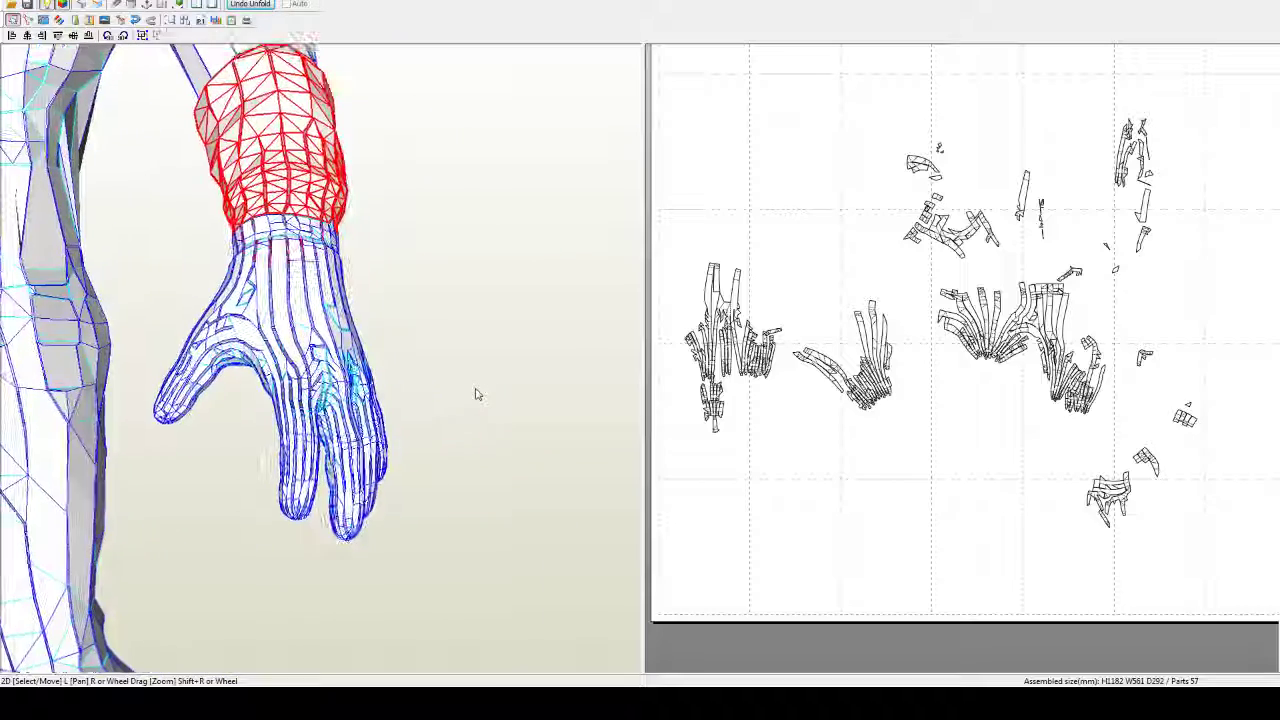
pyautogui.moveTo(476, 394); pyautogui.dragTo(489, 398, button='right')
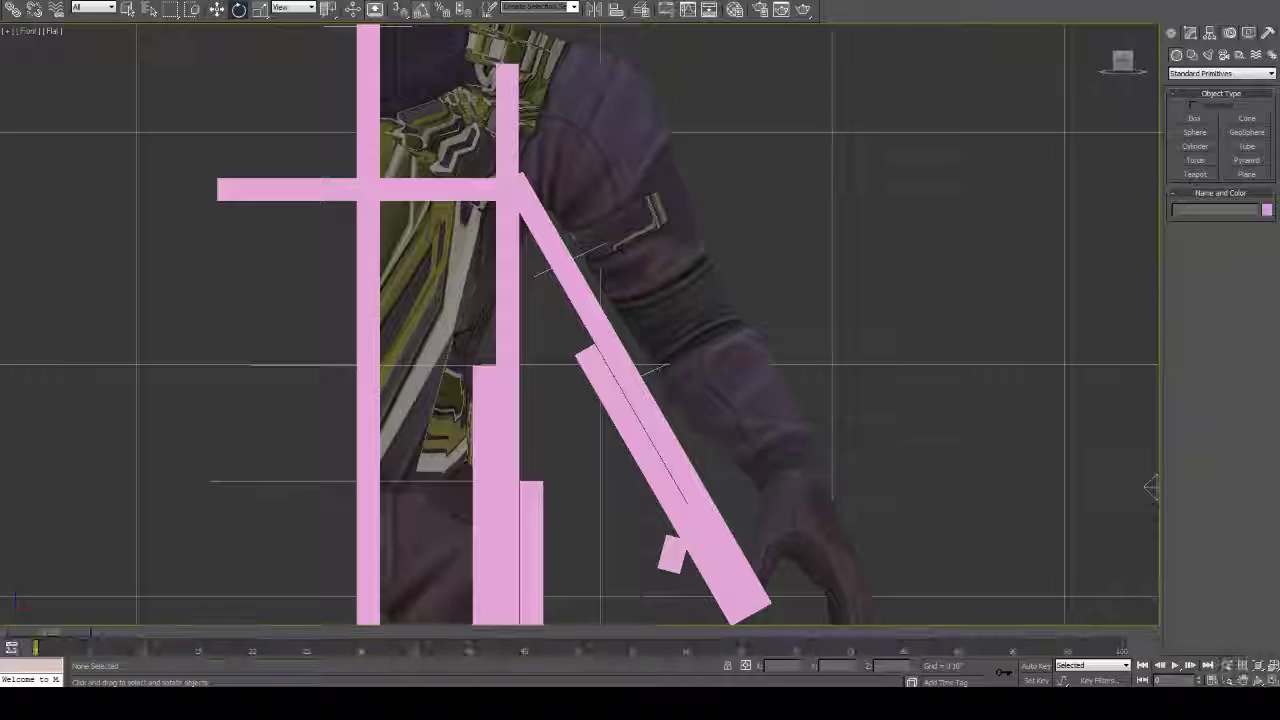
# Step: Switch to 3ds Max, bring the textured hand into view, and ungroup the pink Measurements guides
pyautogui.moveTo(1150, 487); pyautogui.dragTo(1091, 369, button='middle')
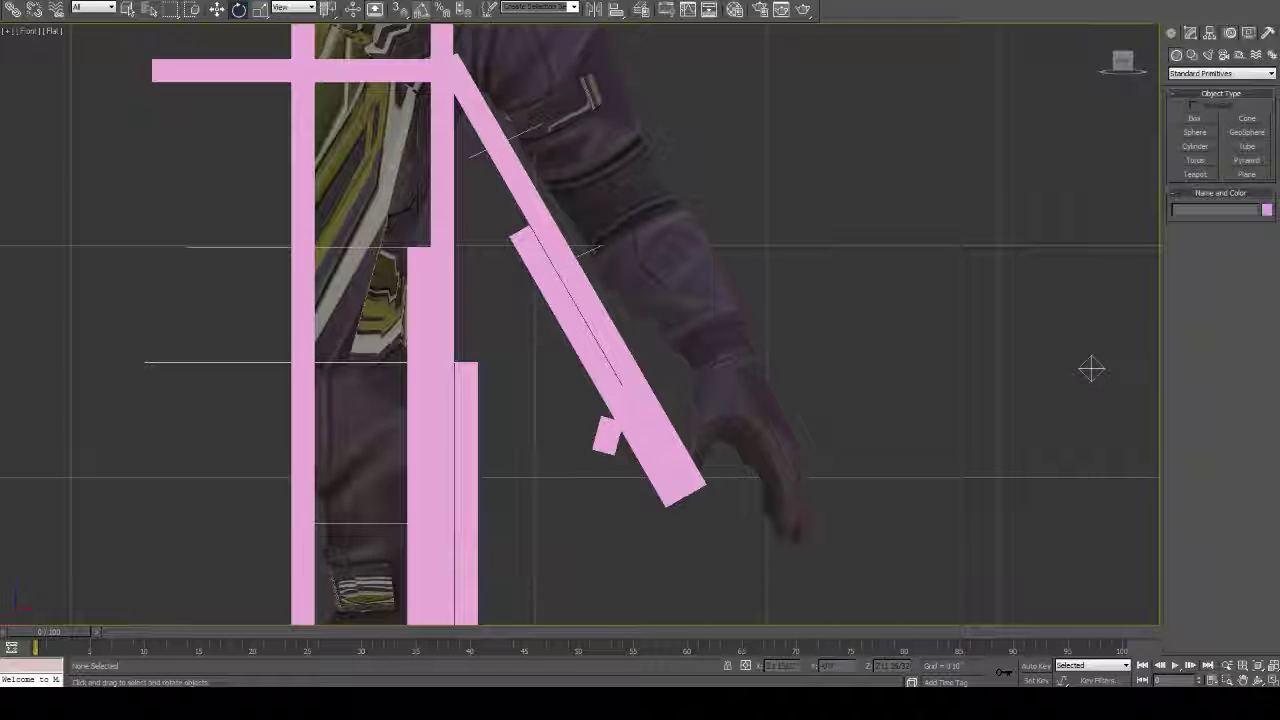
pyautogui.click(437, 420)
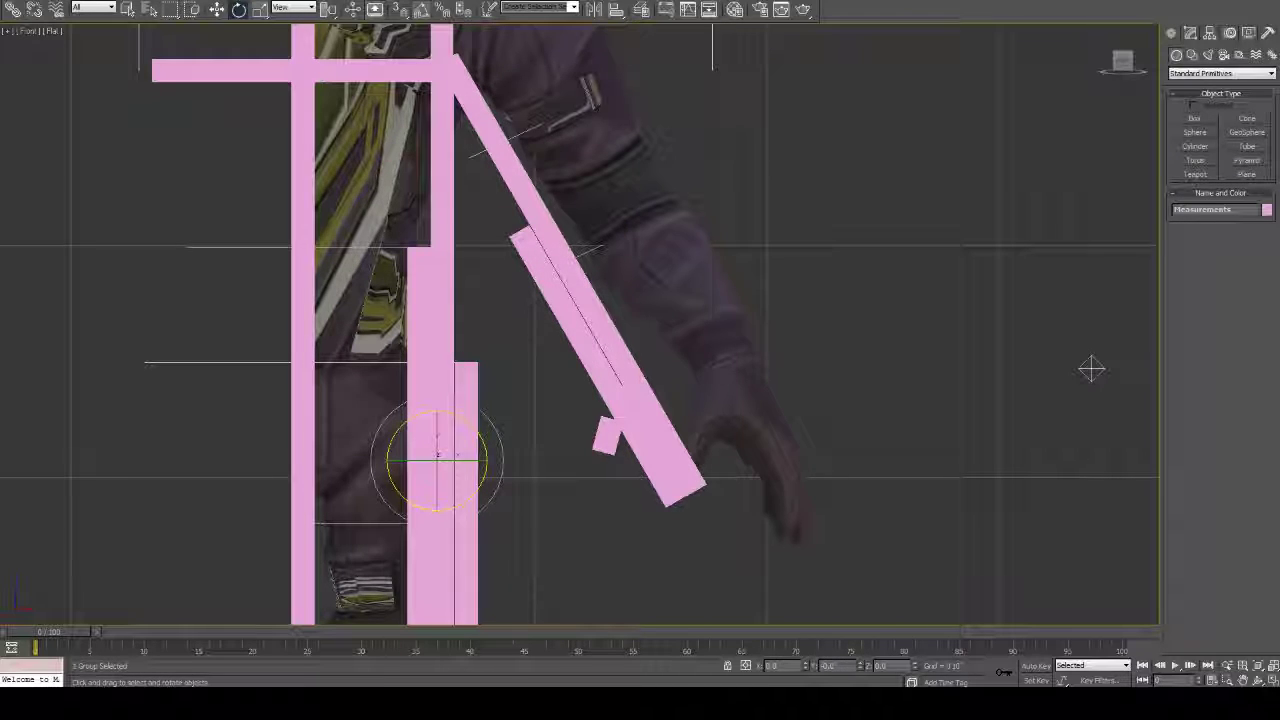
pyautogui.hotkey('alt', 'g')
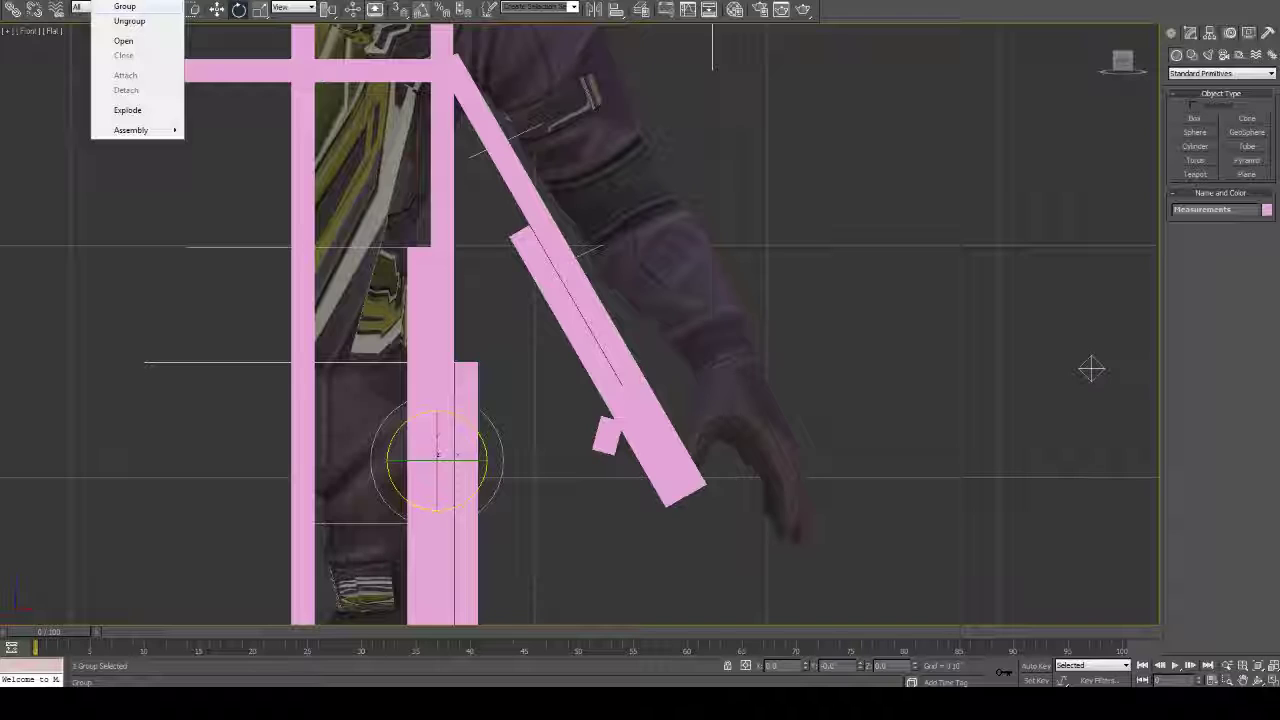
pyautogui.click(129, 21)
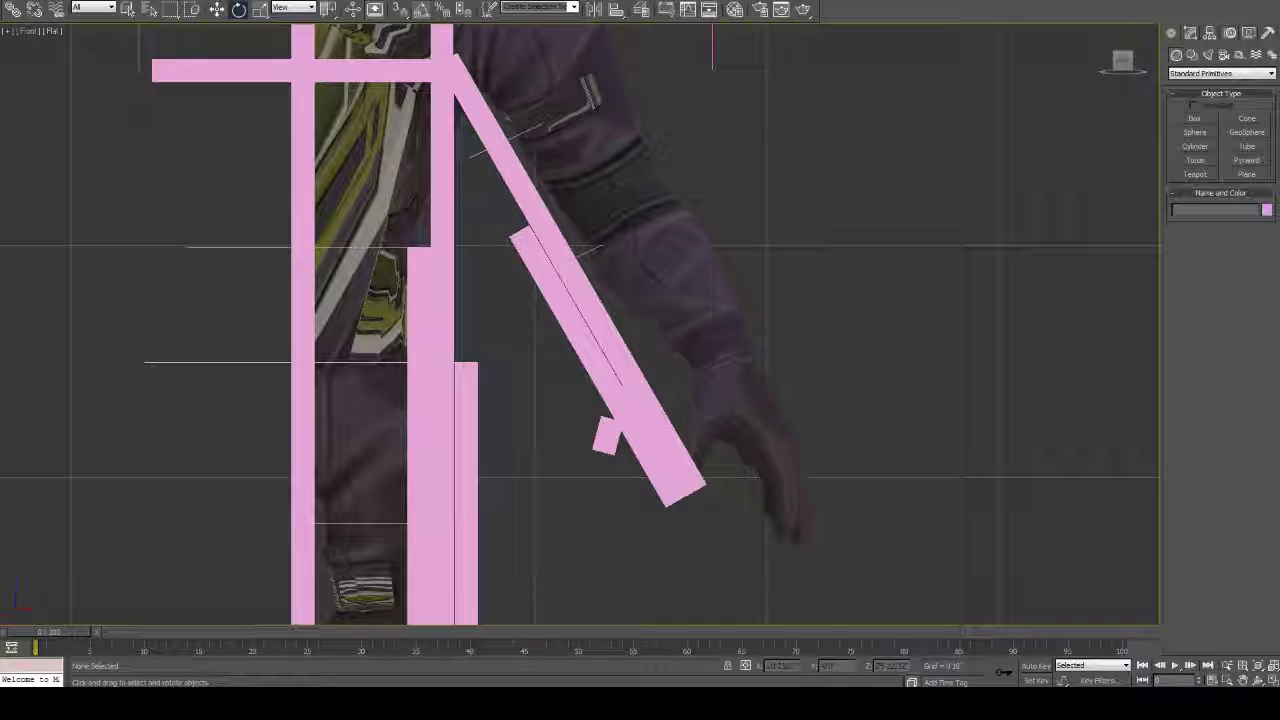
# Step: Move the short guide bar from the lower end of the arm guides to the outer side of the textured hand
pyautogui.click(653, 441)
pyautogui.press('F5')
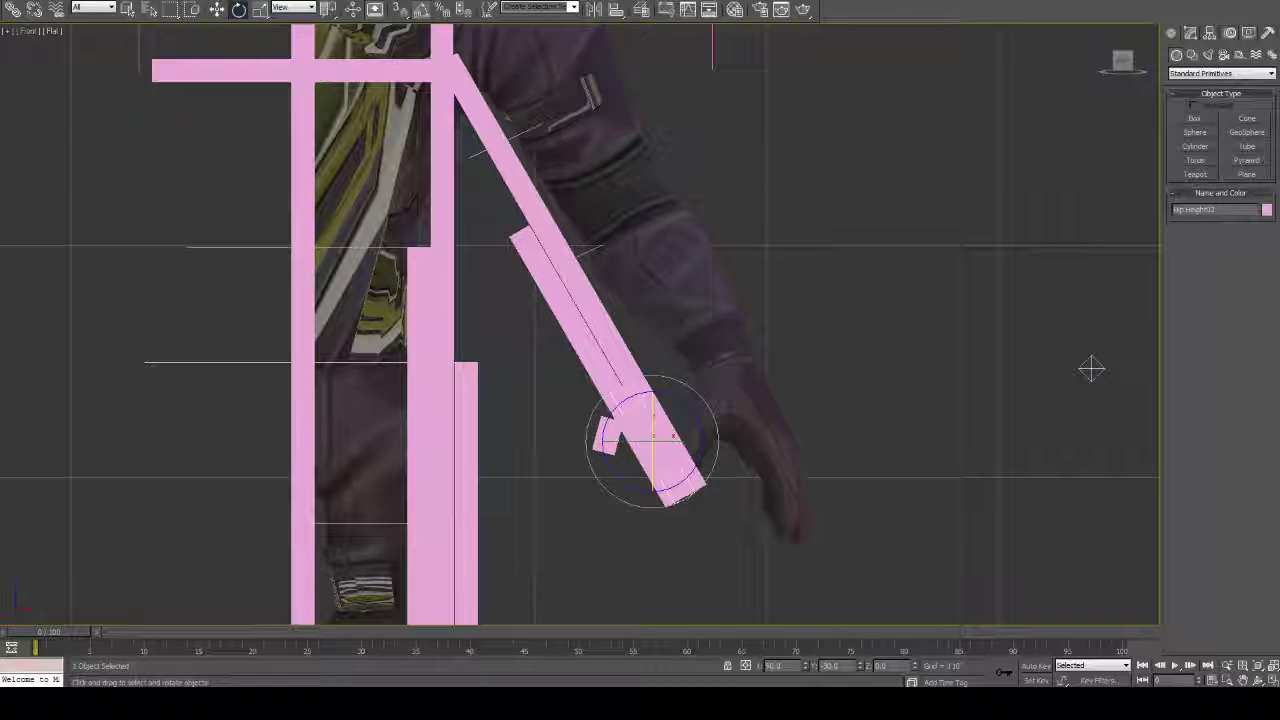
pyautogui.press('w')
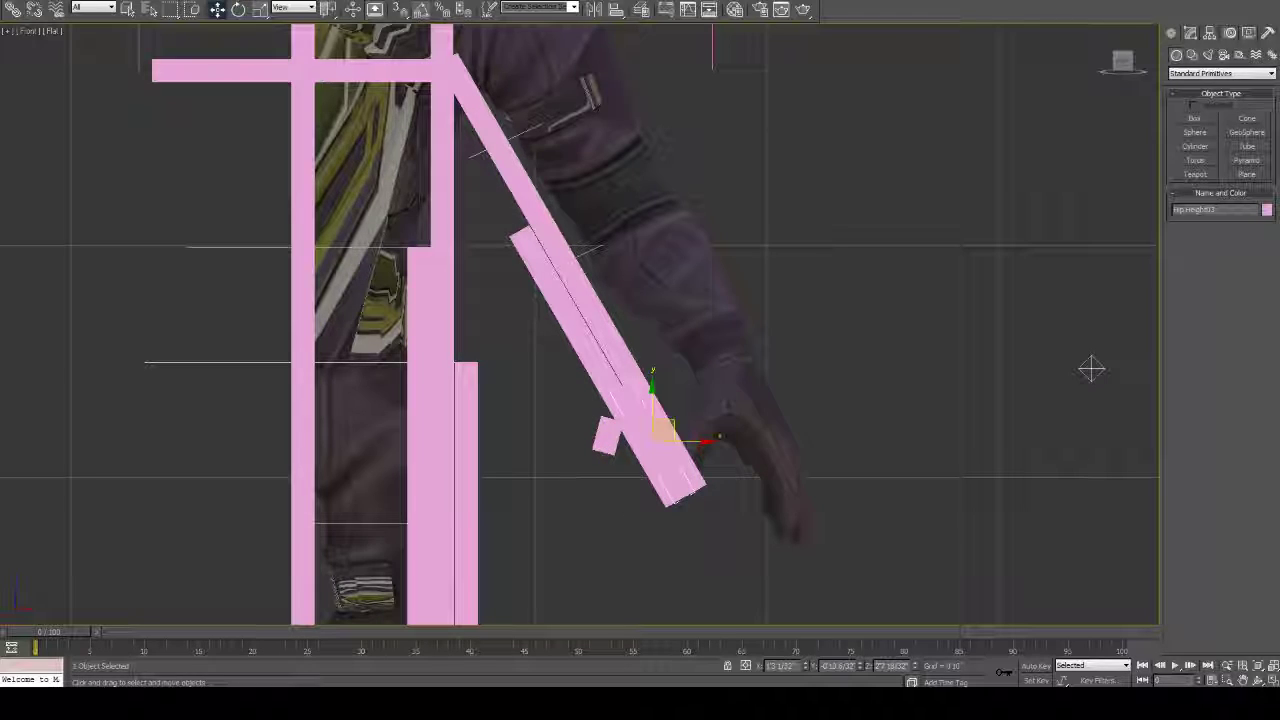
pyautogui.moveTo(665, 430); pyautogui.dragTo(838, 465)
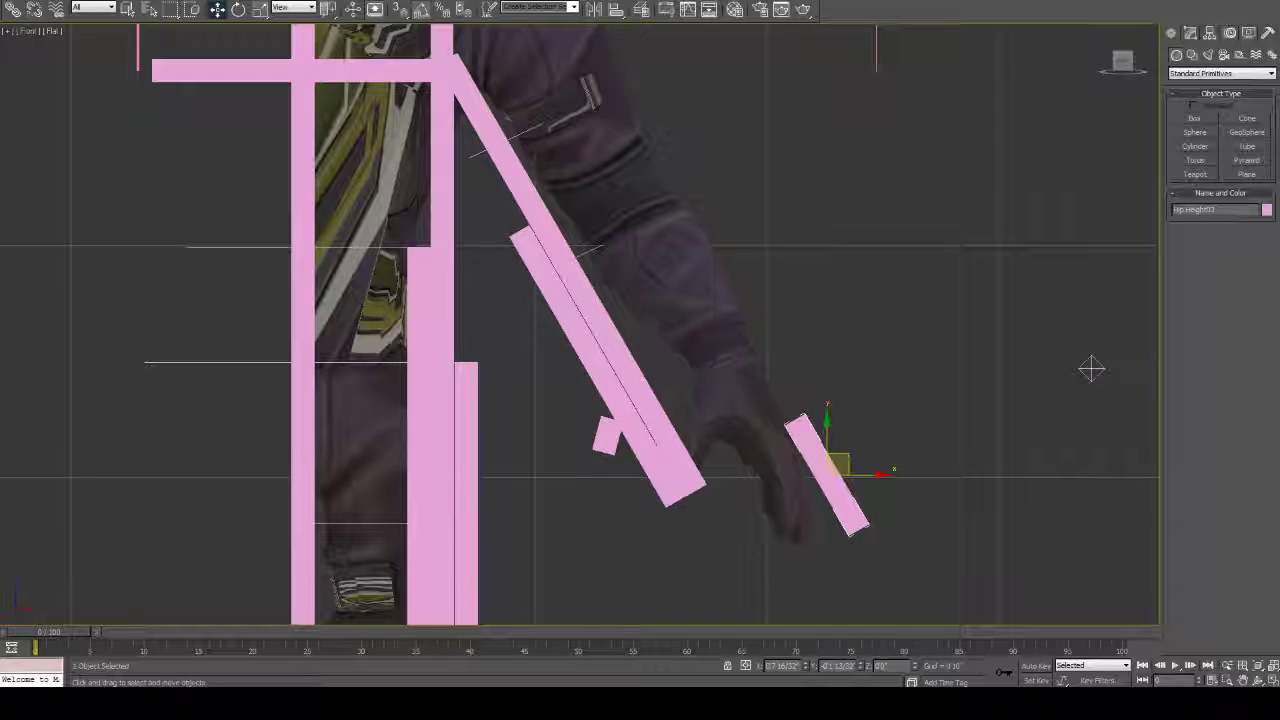
pyautogui.moveTo(838, 465); pyautogui.dragTo(809, 472)
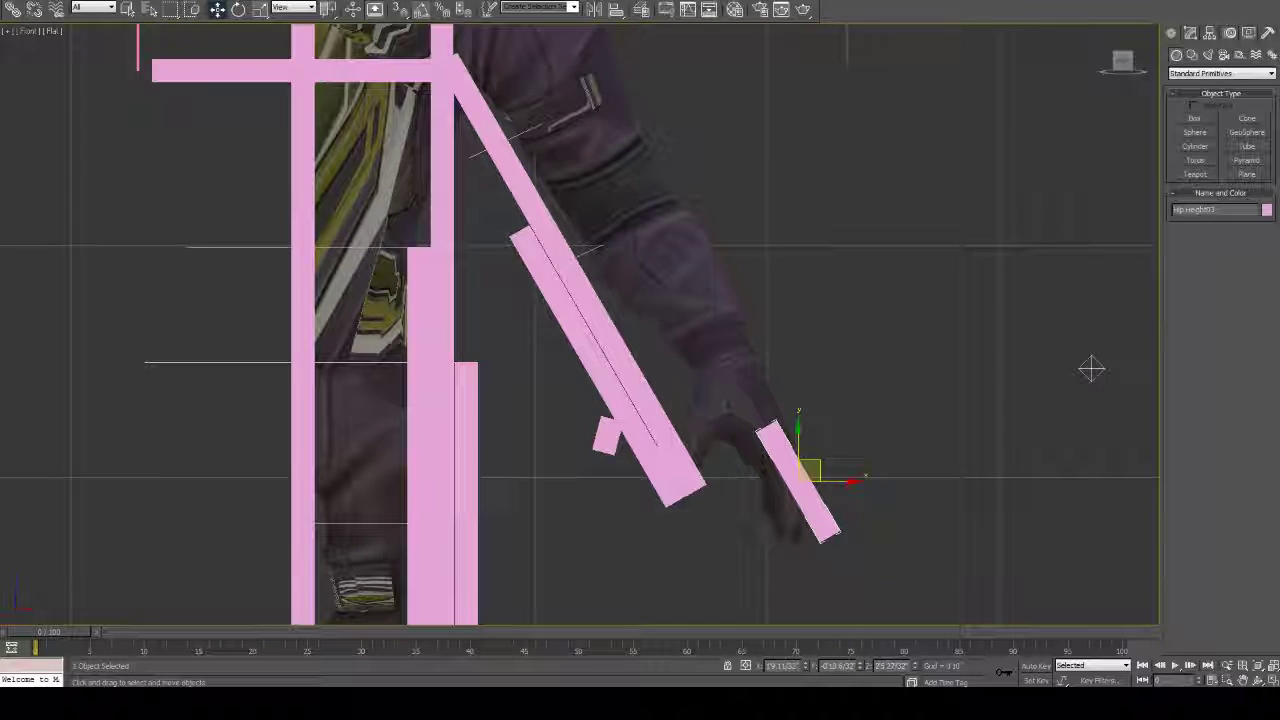
# Step: Inspect the plane length parameters of the individual arm, hand and leg guide bars
pyautogui.click(558, 271)
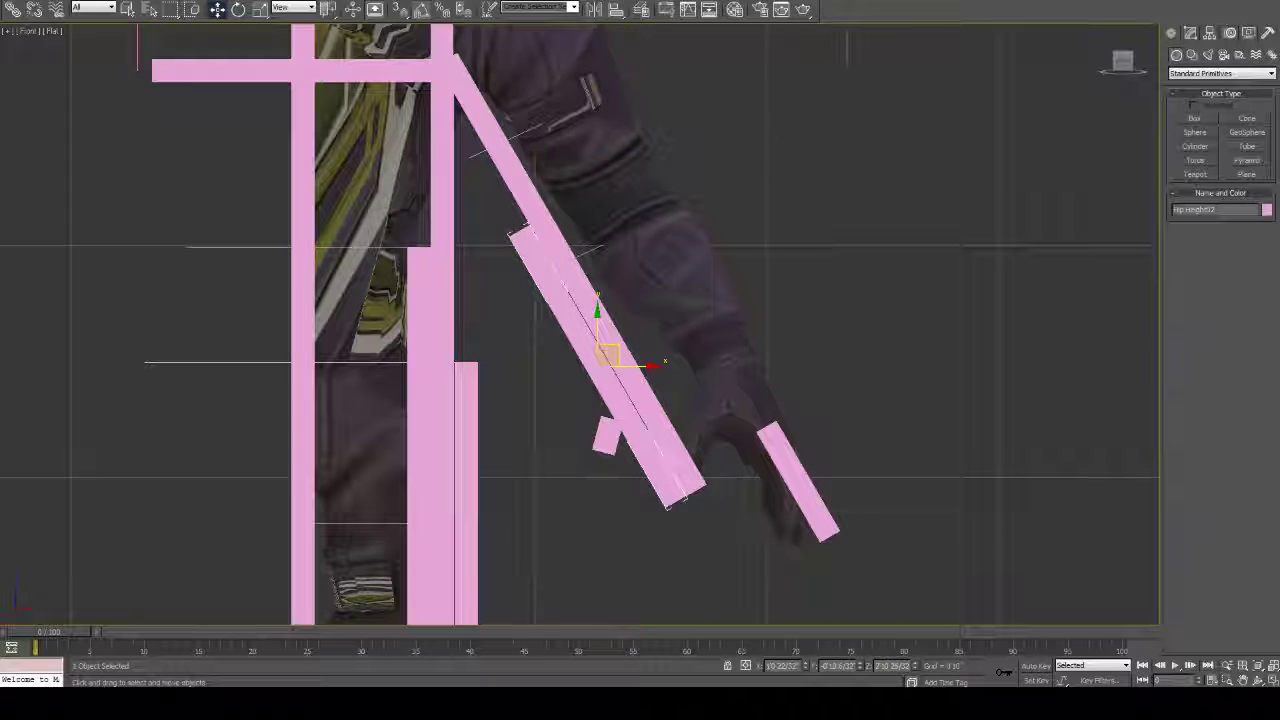
pyautogui.click(572, 270)
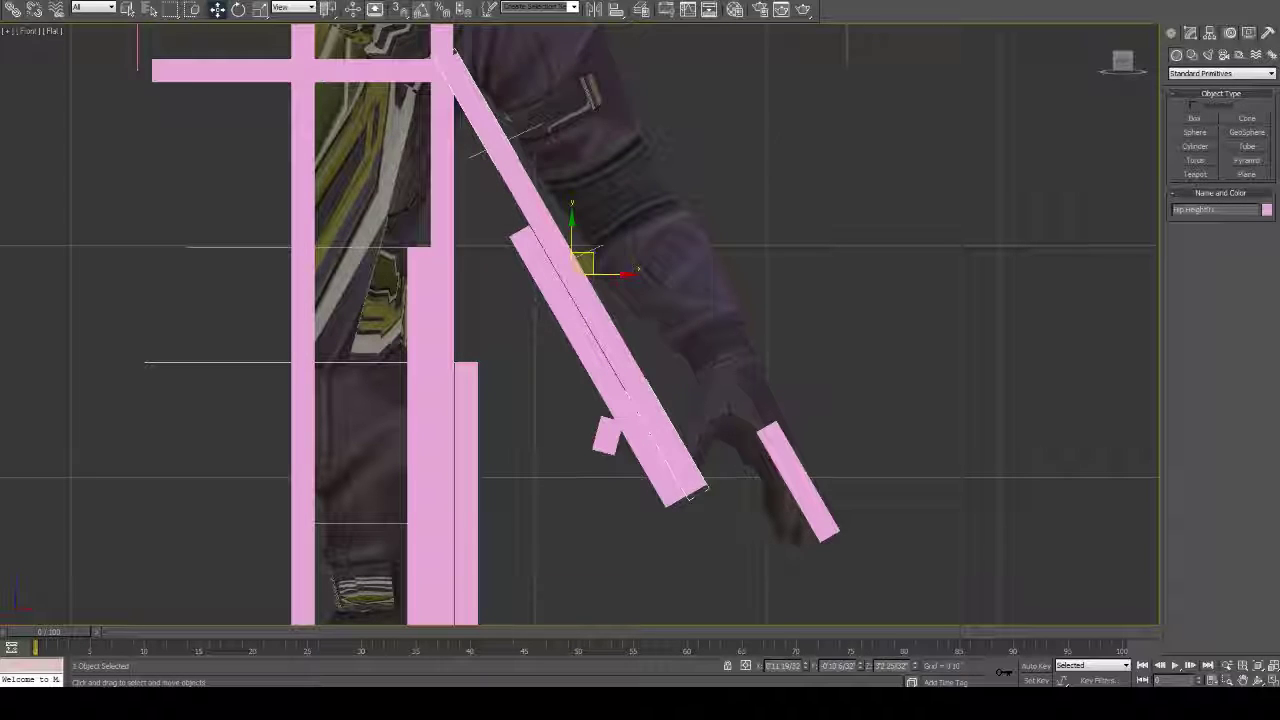
pyautogui.click(795, 475)
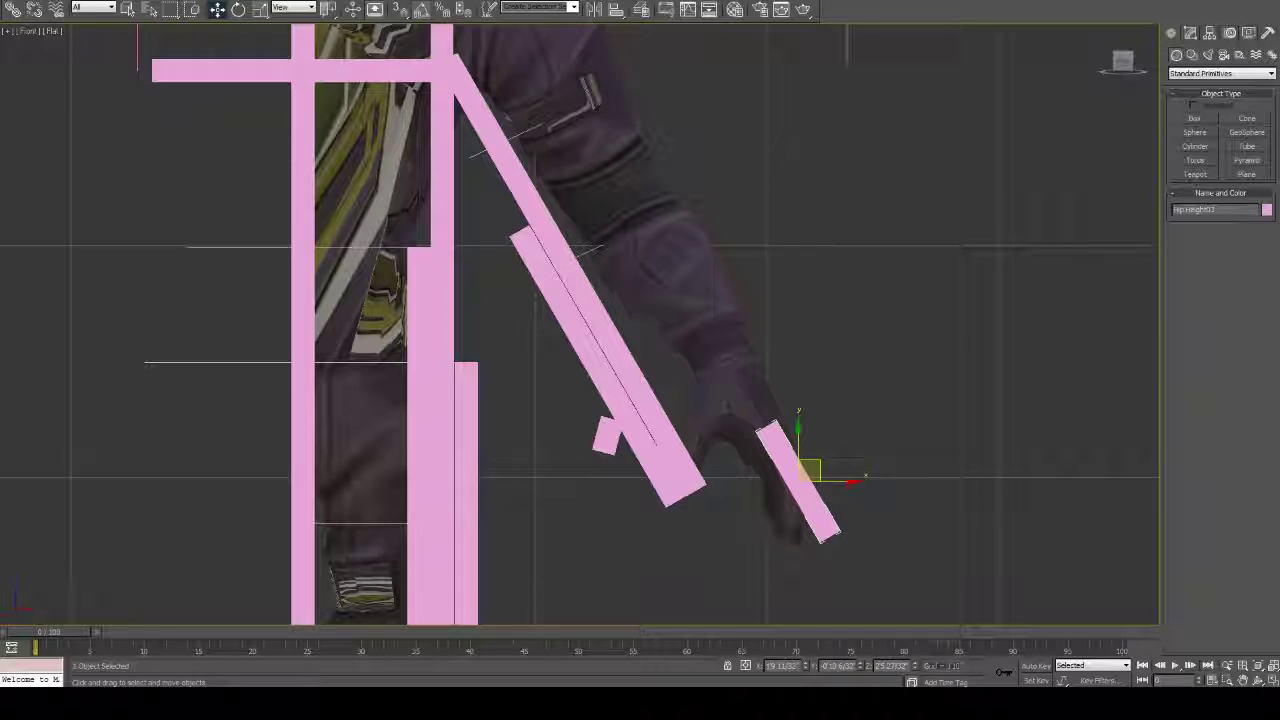
pyautogui.click(598, 330)
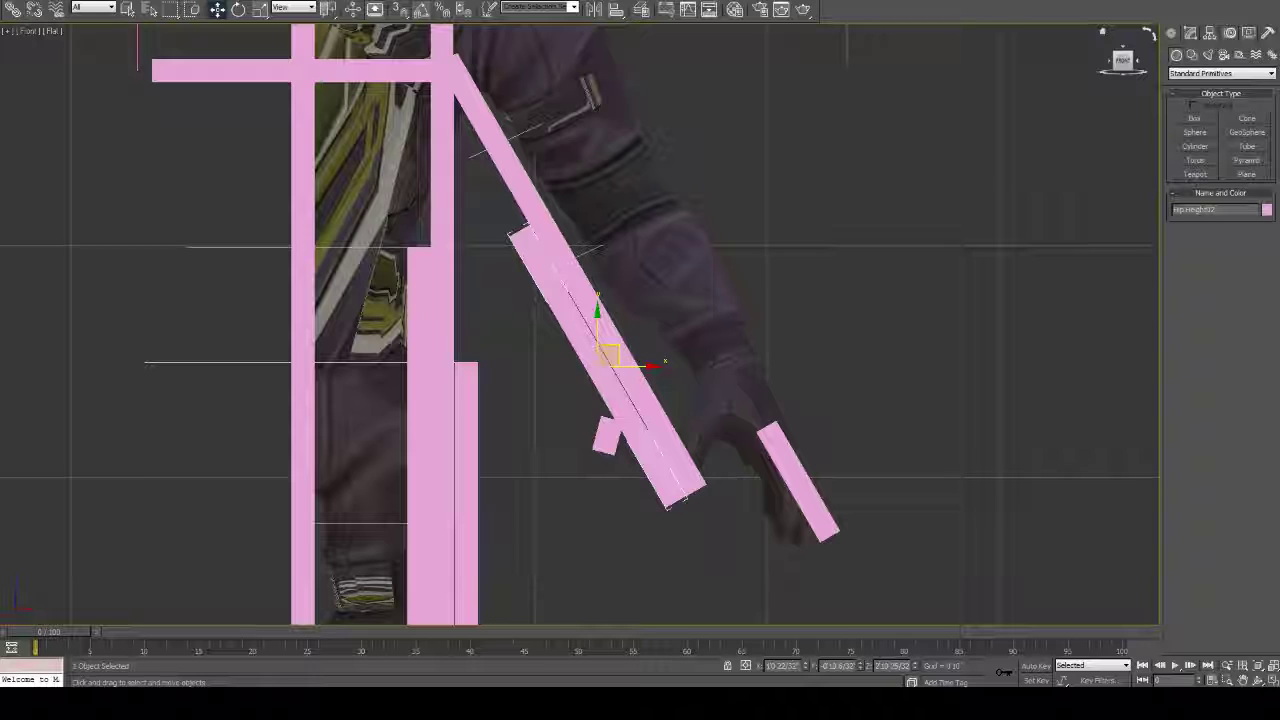
pyautogui.click(1190, 33)
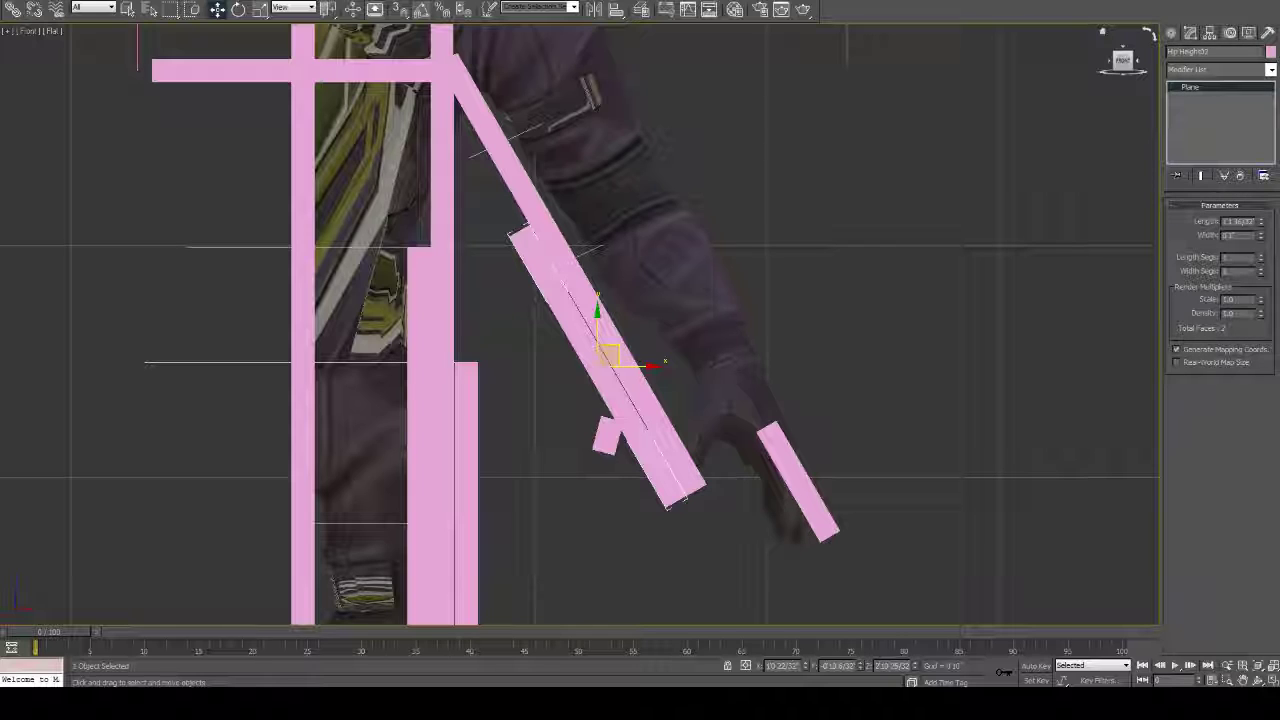
pyautogui.moveTo(606, 354); pyautogui.dragTo(580, 262)
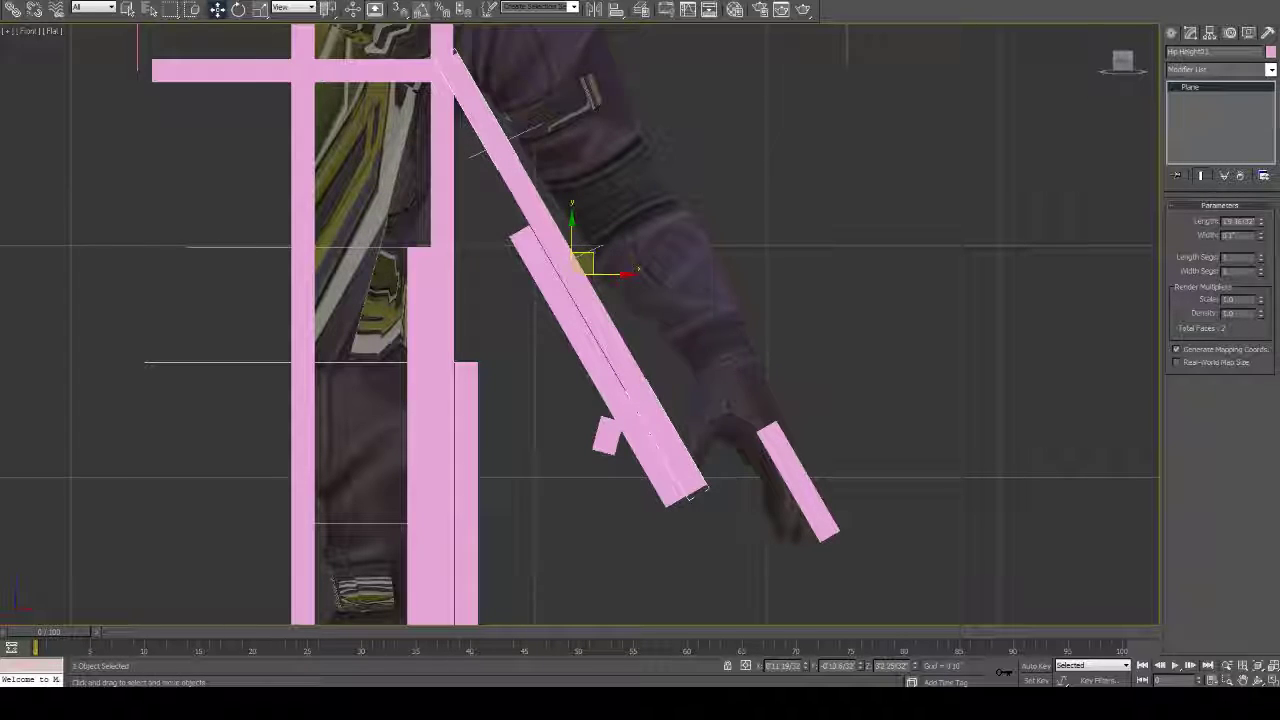
pyautogui.click(606, 376)
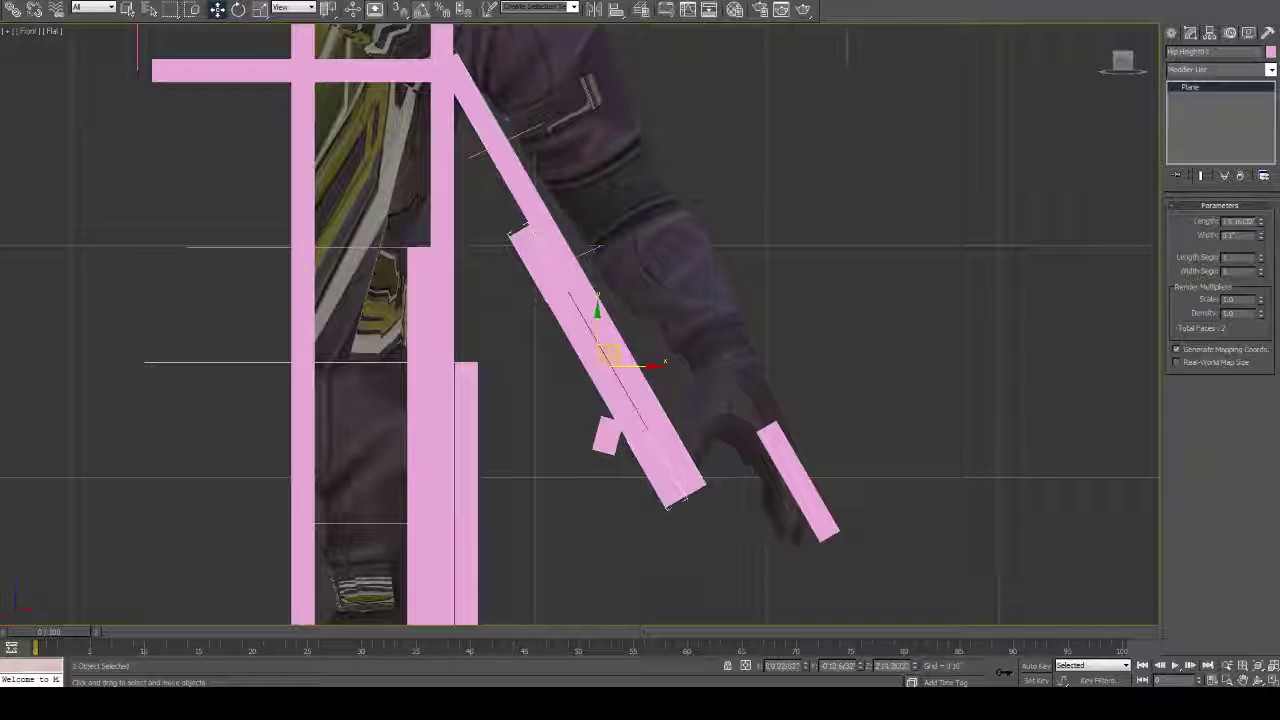
pyautogui.click(800, 486)
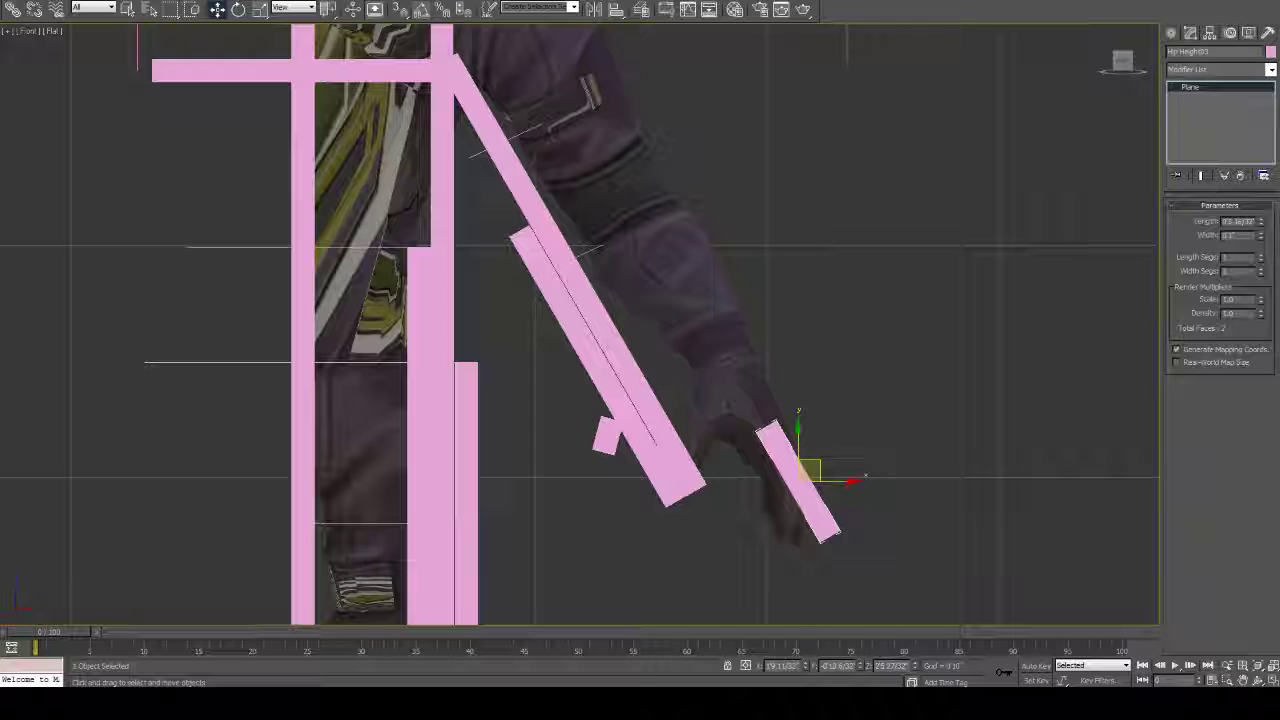
pyautogui.click(467, 450)
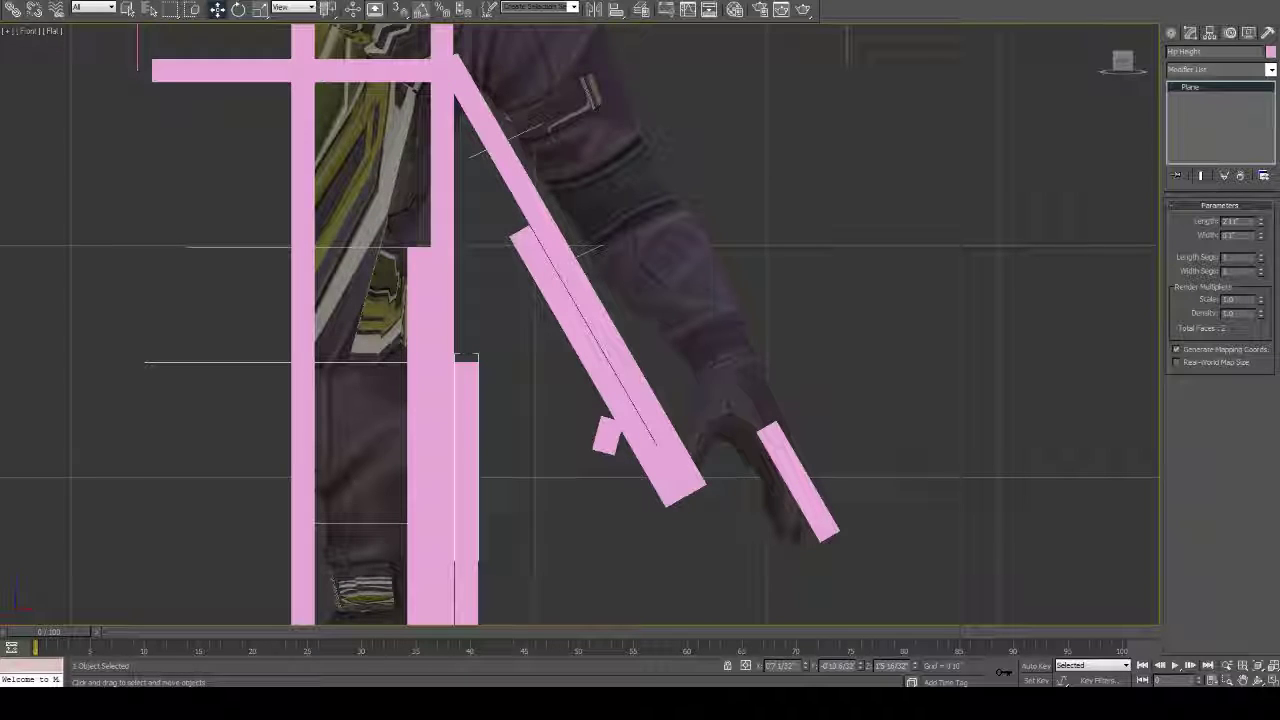
pyautogui.click(602, 368)
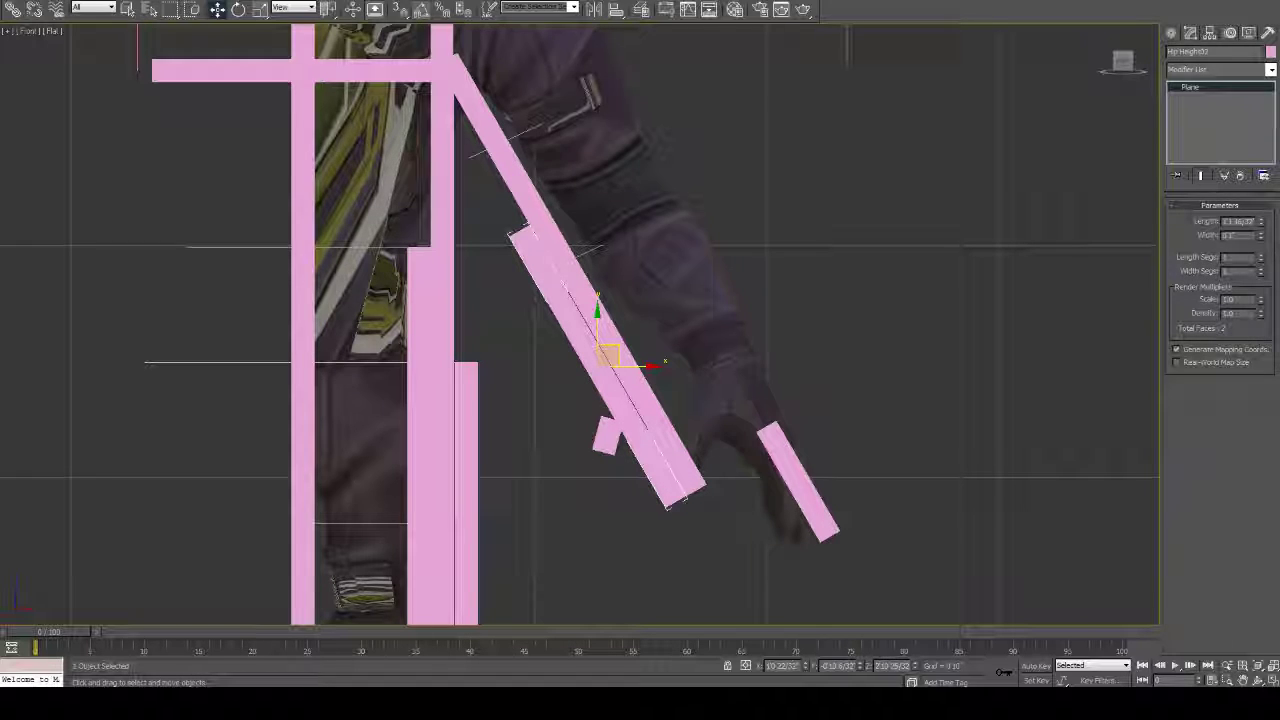
# Step: Separate the overlapping arm guides, moving the mid-length bar towards the legs and the longest bar along the textured arm's inner side
pyautogui.moveTo(1090, 369); pyautogui.dragTo(1148, 433, button='middle')
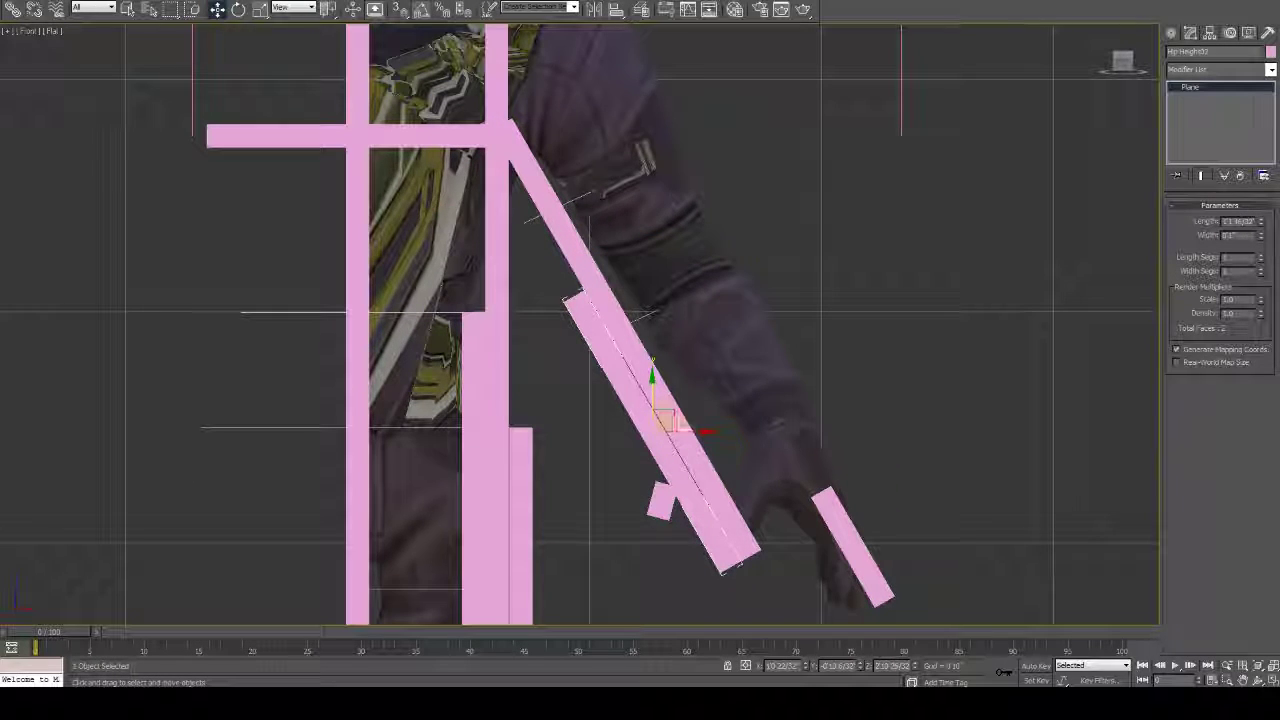
pyautogui.moveTo(663, 495); pyautogui.dragTo(613, 510)
pyautogui.click(710, 545)
pyautogui.moveTo(735, 525); pyautogui.dragTo(767, 494)
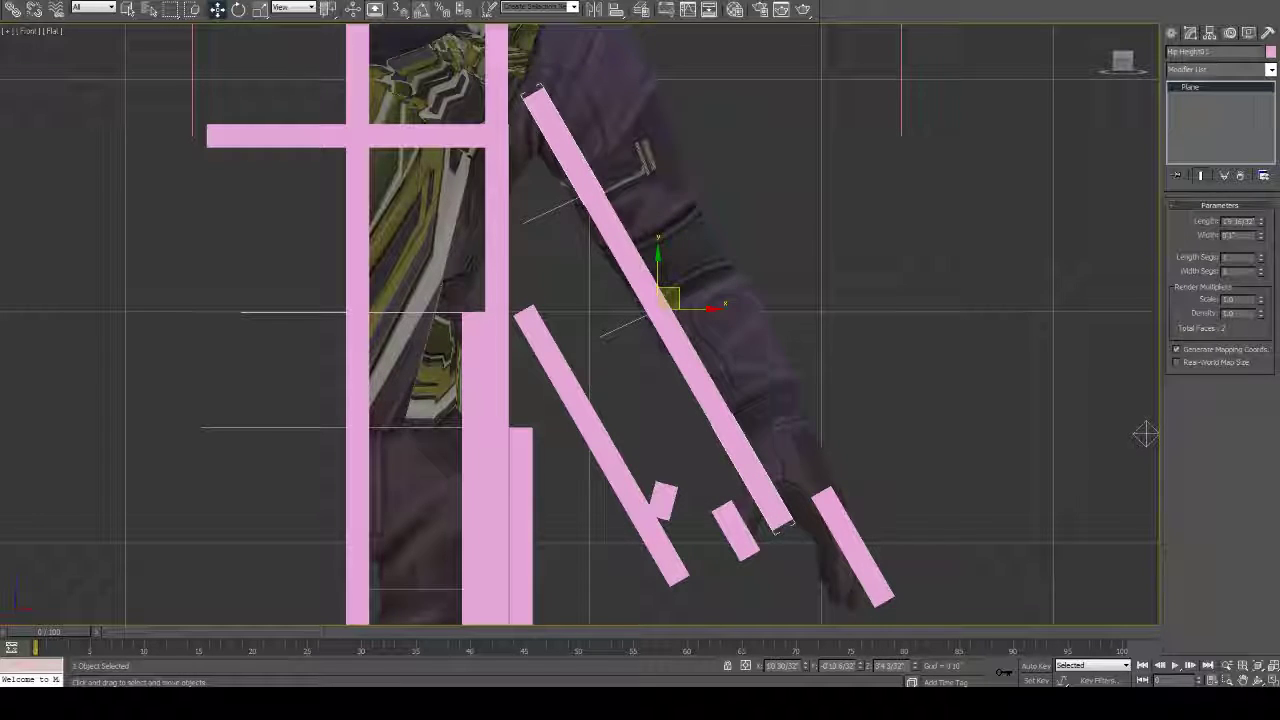
# Step: Move the shortest guide bar to the outer side of the textured hand, and unhide all hidden objects
pyautogui.click(736, 531)
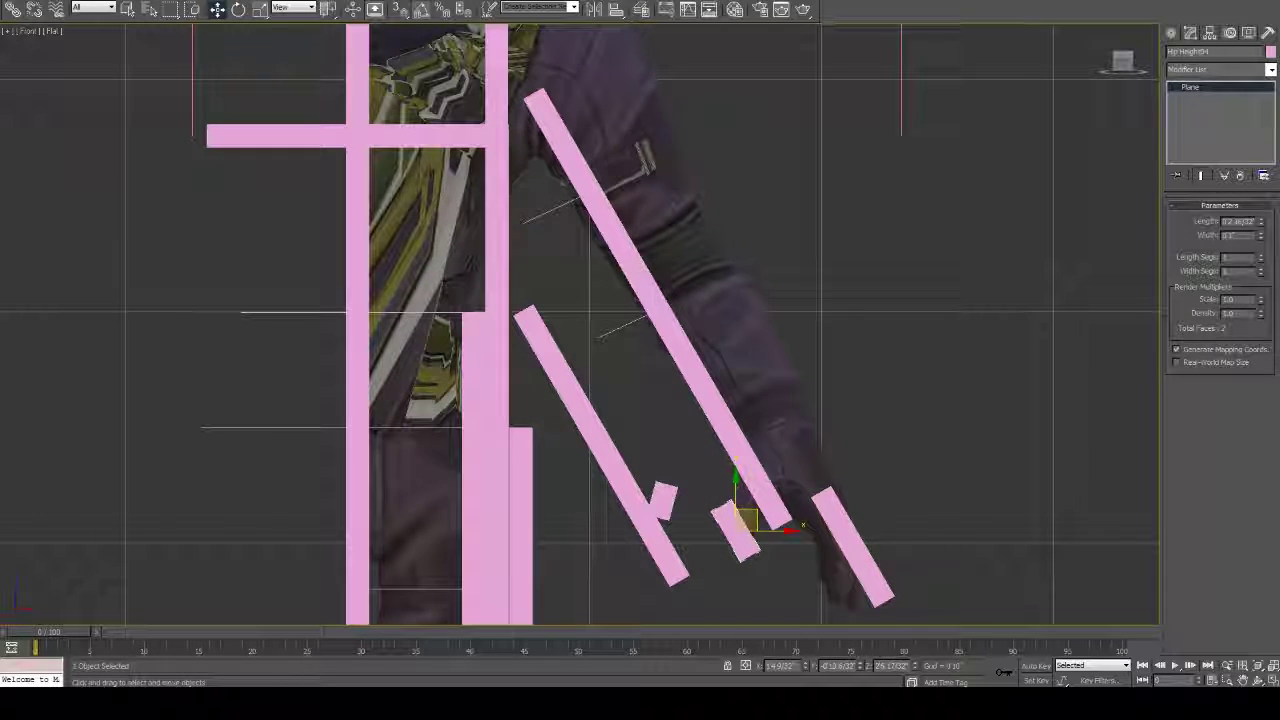
pyautogui.moveTo(852, 545); pyautogui.dragTo(888, 546)
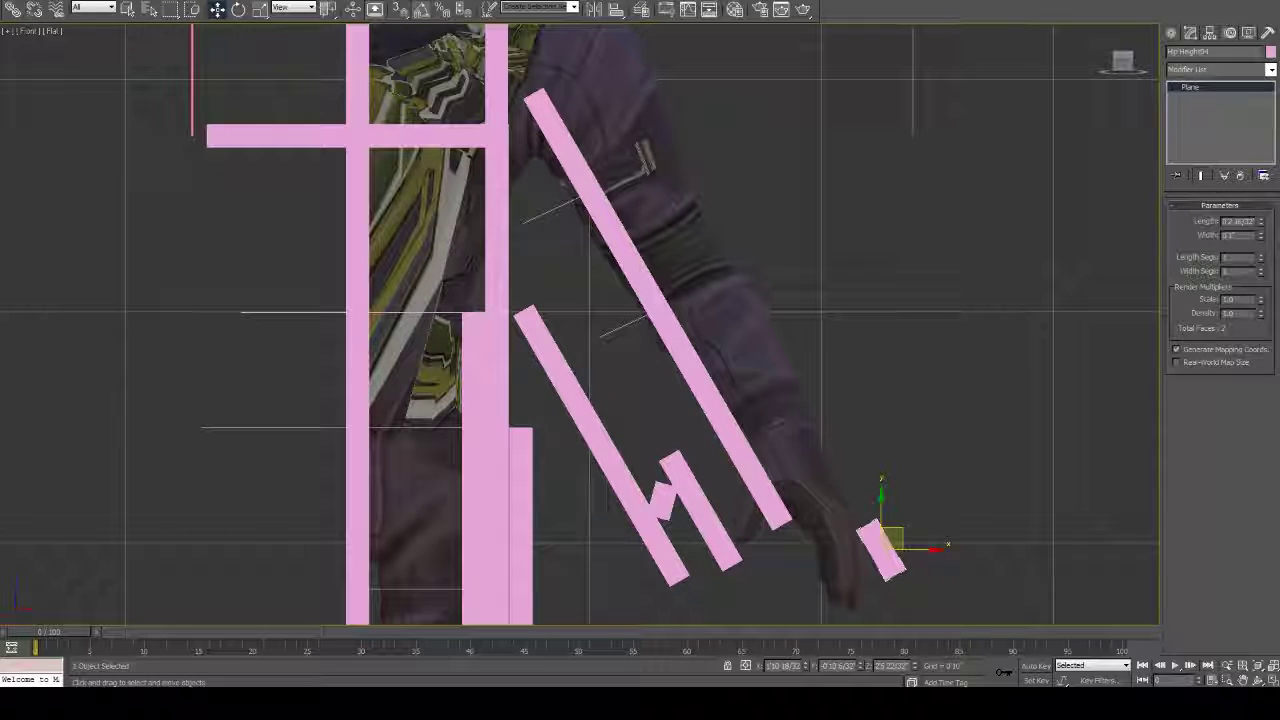
pyautogui.rightClick(868, 300)
pyautogui.click(905, 251)
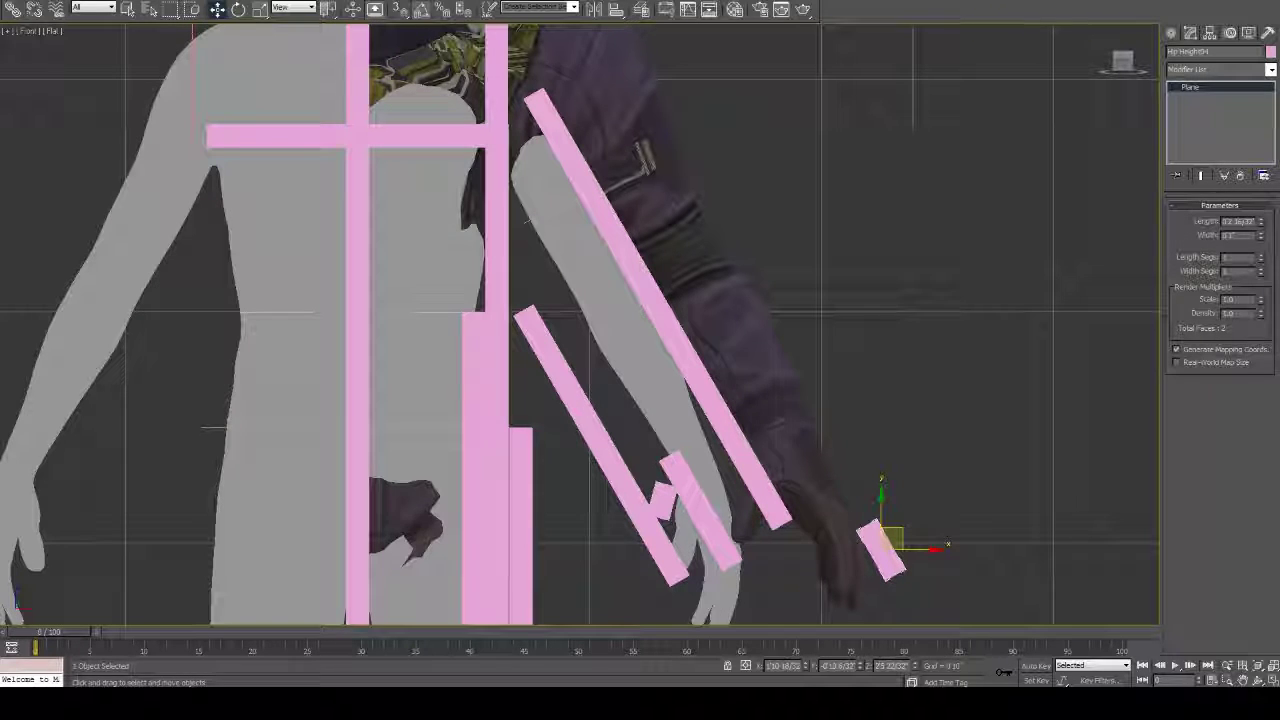
pyautogui.scroll(-6, 590, 300)
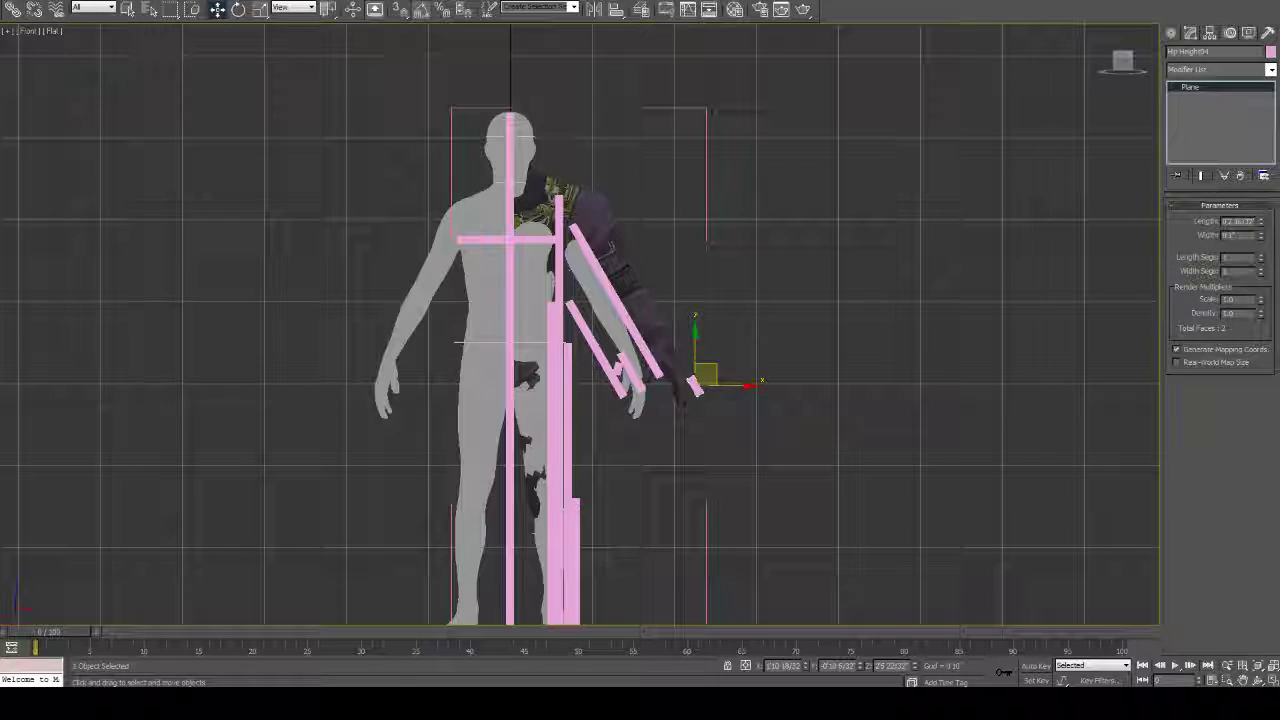
pyautogui.moveTo(789, 343); pyautogui.dragTo(795, 301, button='middle')
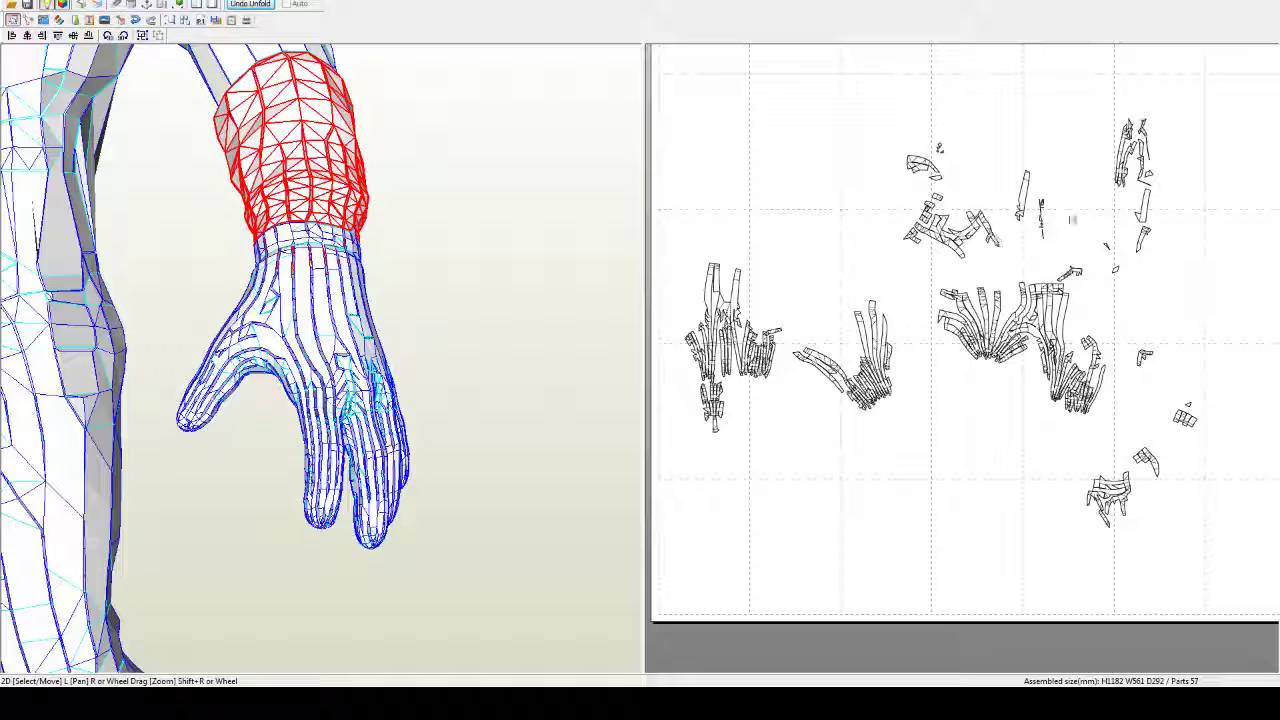
# Step: In Pepakura Designer, select all the scattered glove pieces of the unfolded pattern and move them together farther down the layout
pyautogui.scroll(-5, 1129, 216)
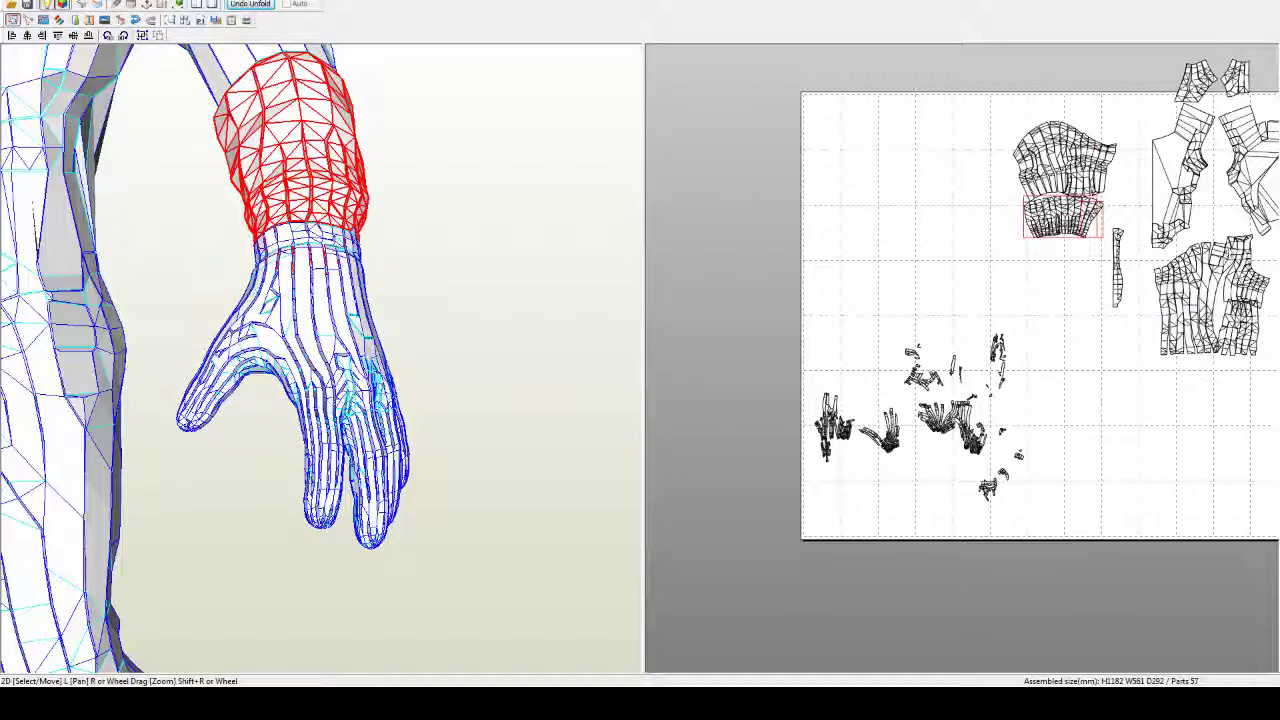
pyautogui.moveTo(1129, 216); pyautogui.dragTo(1013, 221, button='middle')
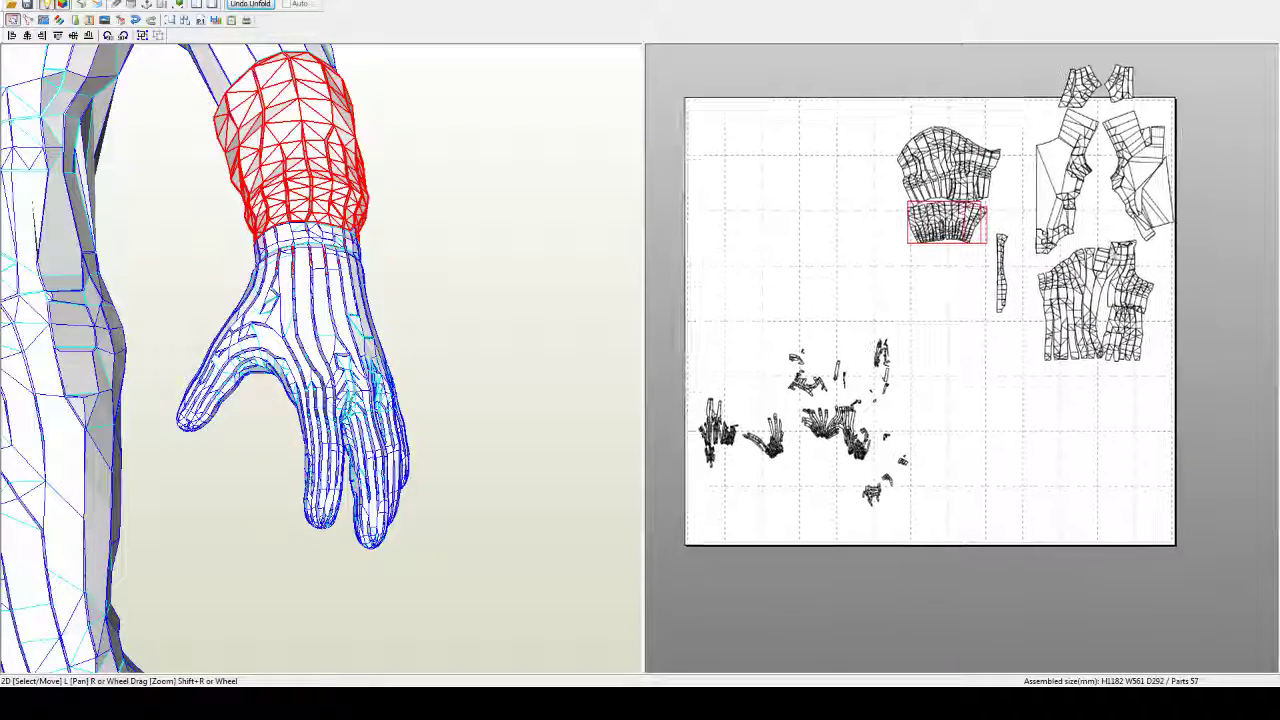
pyautogui.moveTo(957, 540); pyautogui.dragTo(672, 324)
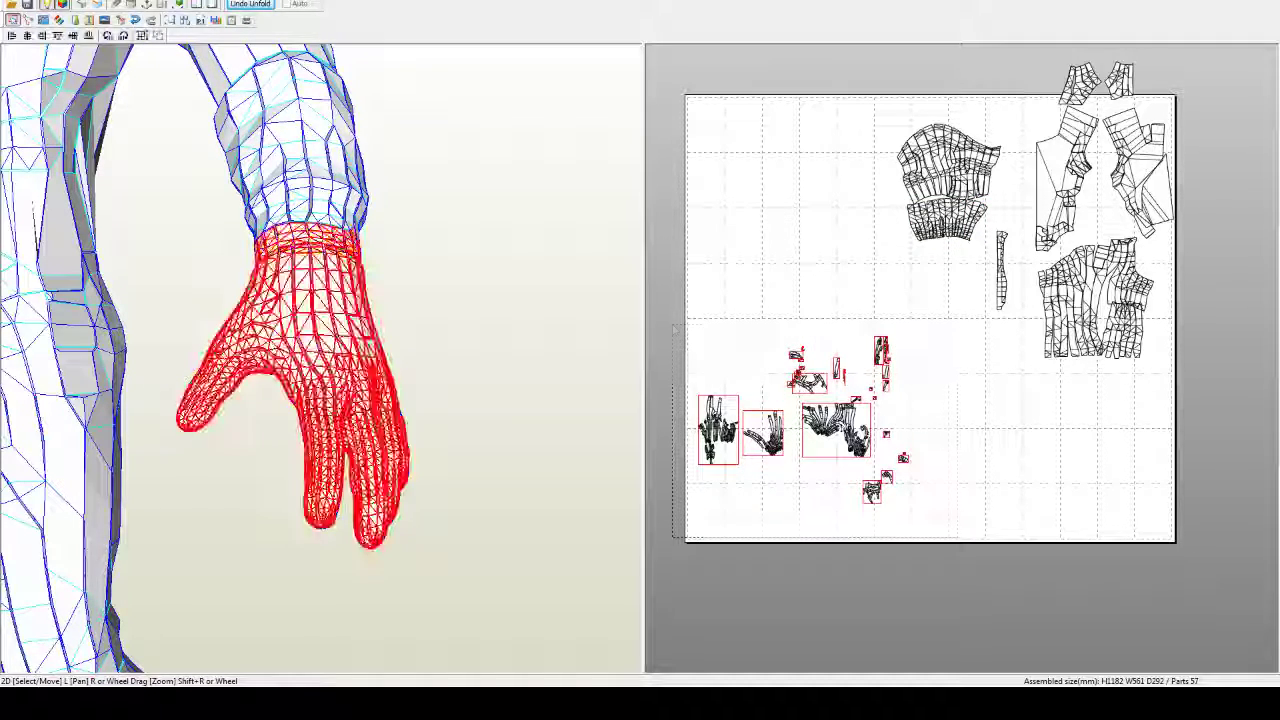
pyautogui.moveTo(839, 422); pyautogui.dragTo(853, 532)
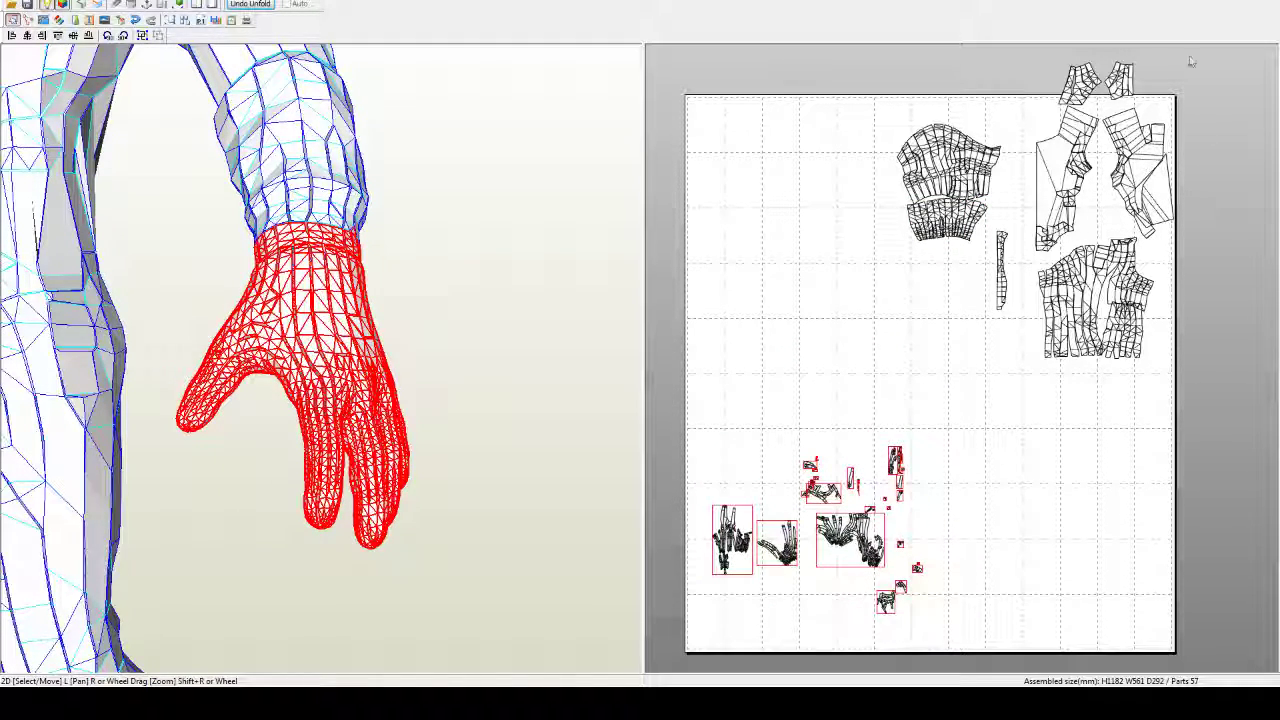
# Step: Select all the sleeve and body pieces and shift them left until the sleeve pieces lie beyond the sheet's edge
pyautogui.moveTo(1218, 56); pyautogui.dragTo(846, 387)
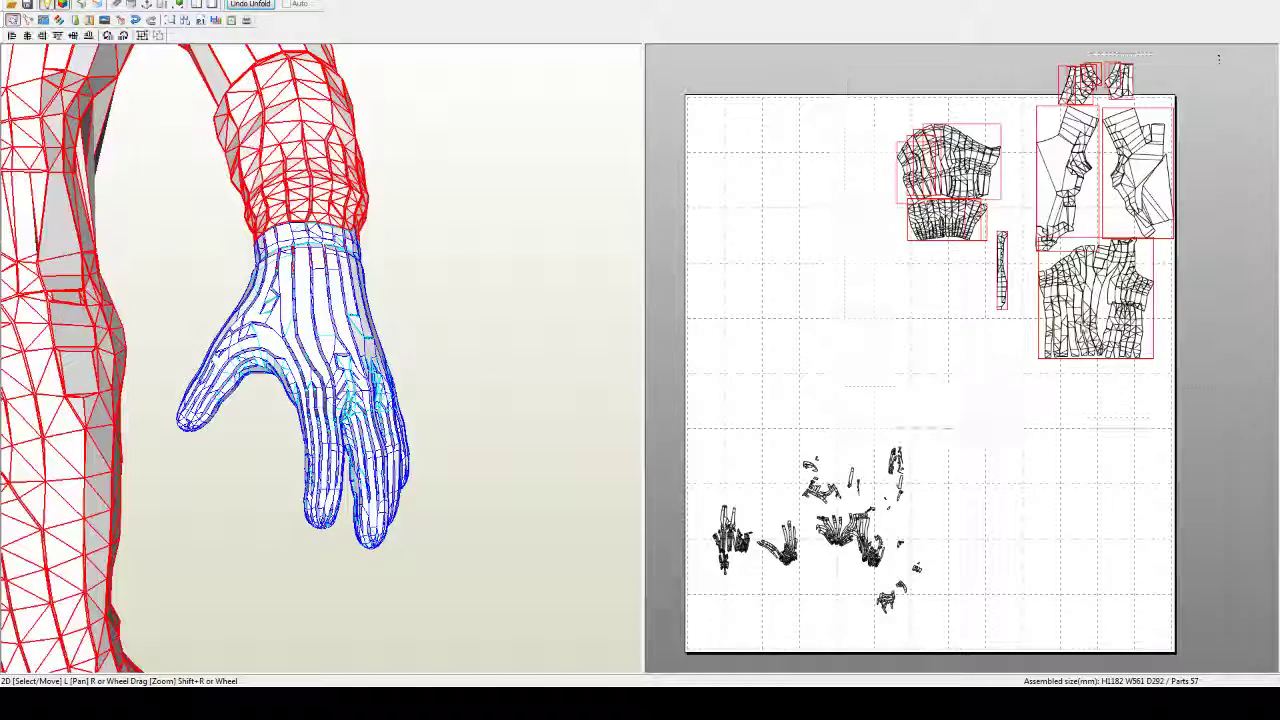
pyautogui.moveTo(1090, 312); pyautogui.dragTo(886, 334)
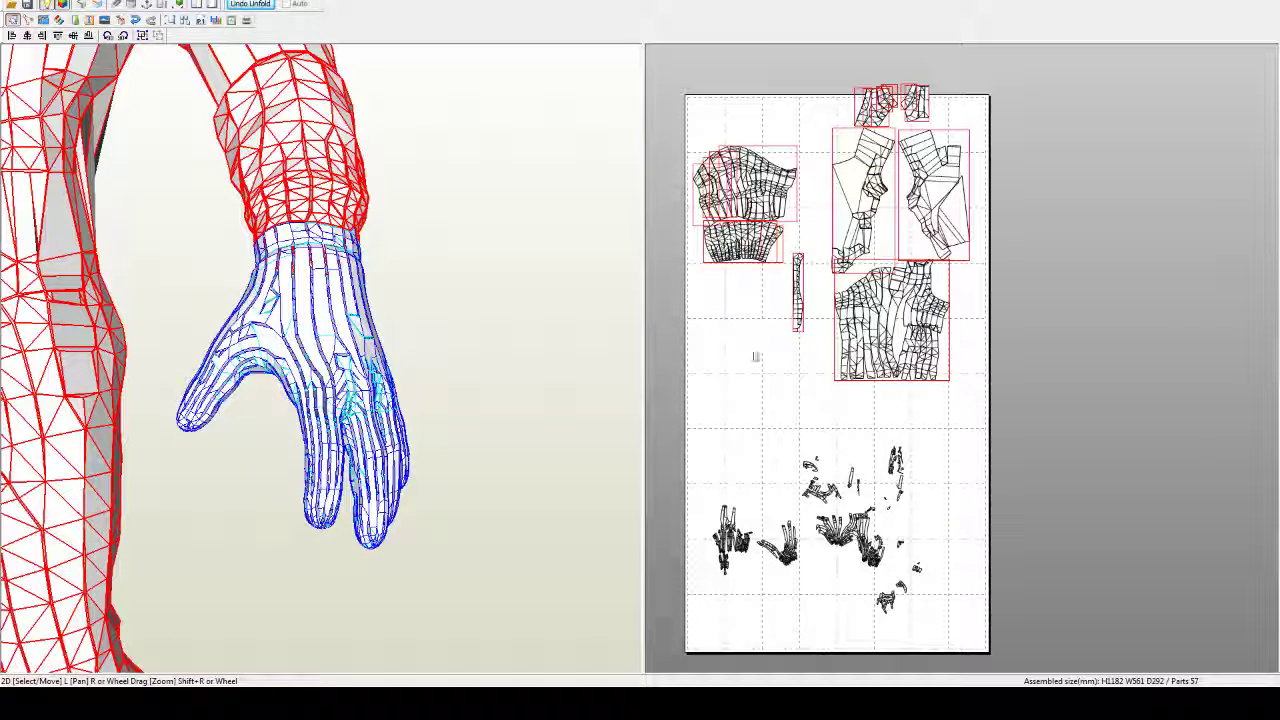
pyautogui.moveTo(880, 322); pyautogui.dragTo(817, 337)
pyautogui.moveTo(817, 337); pyautogui.dragTo(947, 328, button='middle')
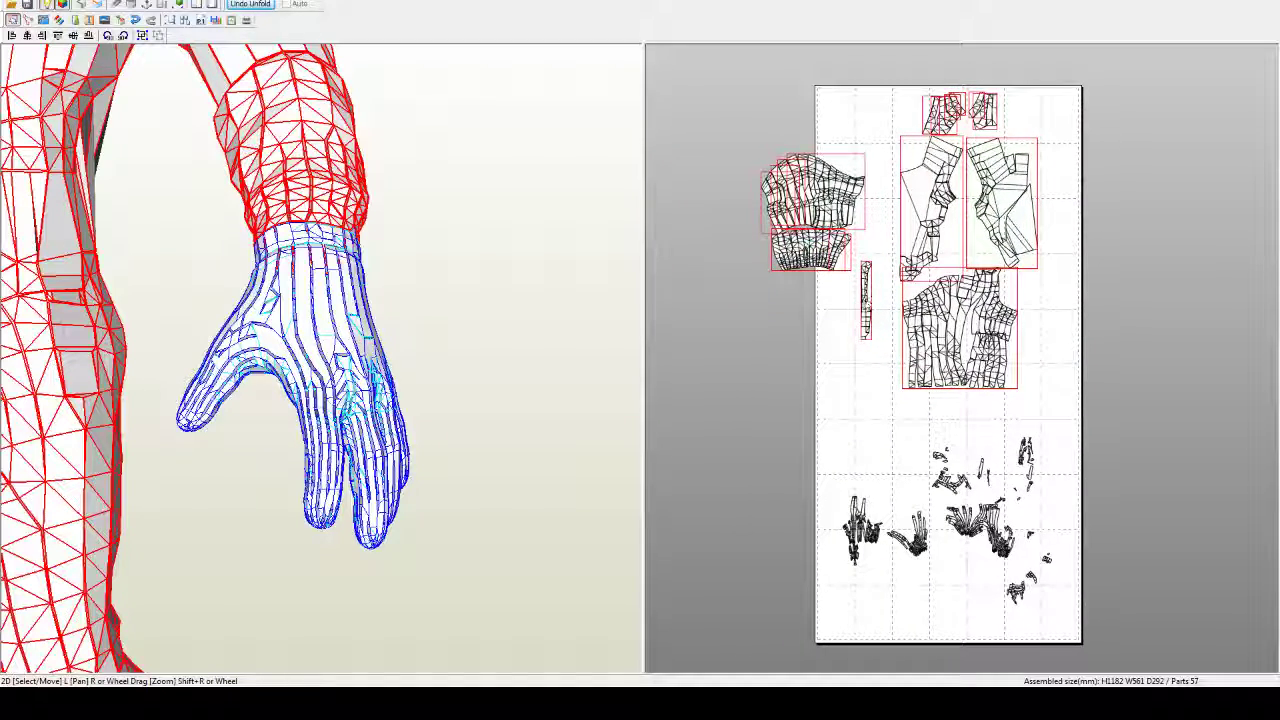
pyautogui.moveTo(947, 328); pyautogui.dragTo(869, 328)
# Step: Move the left cluster of small pieces above the body panels into the sheet's upper-left corner, inside the margins
pyautogui.moveTo(869, 328); pyautogui.dragTo(860, 512, button='middle')
pyautogui.scroll(3, 860, 512)
pyautogui.scroll(2, 889, 343)
pyautogui.moveTo(889, 343); pyautogui.dragTo(1015, 401, button='middle')
pyautogui.scroll(2, 1000, 395)
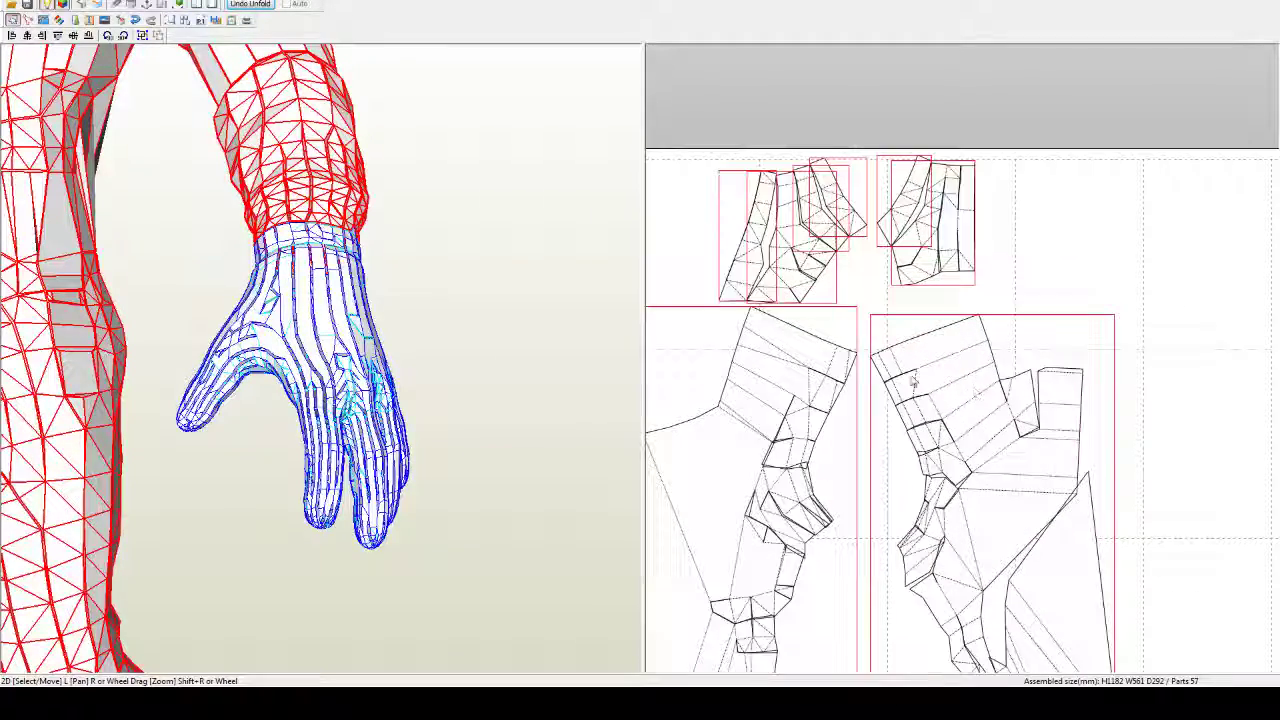
pyautogui.moveTo(914, 382); pyautogui.dragTo(1066, 389, button='middle')
pyautogui.moveTo(843, 104); pyautogui.dragTo(995, 292)
pyautogui.moveTo(950, 250); pyautogui.dragTo(898, 247)
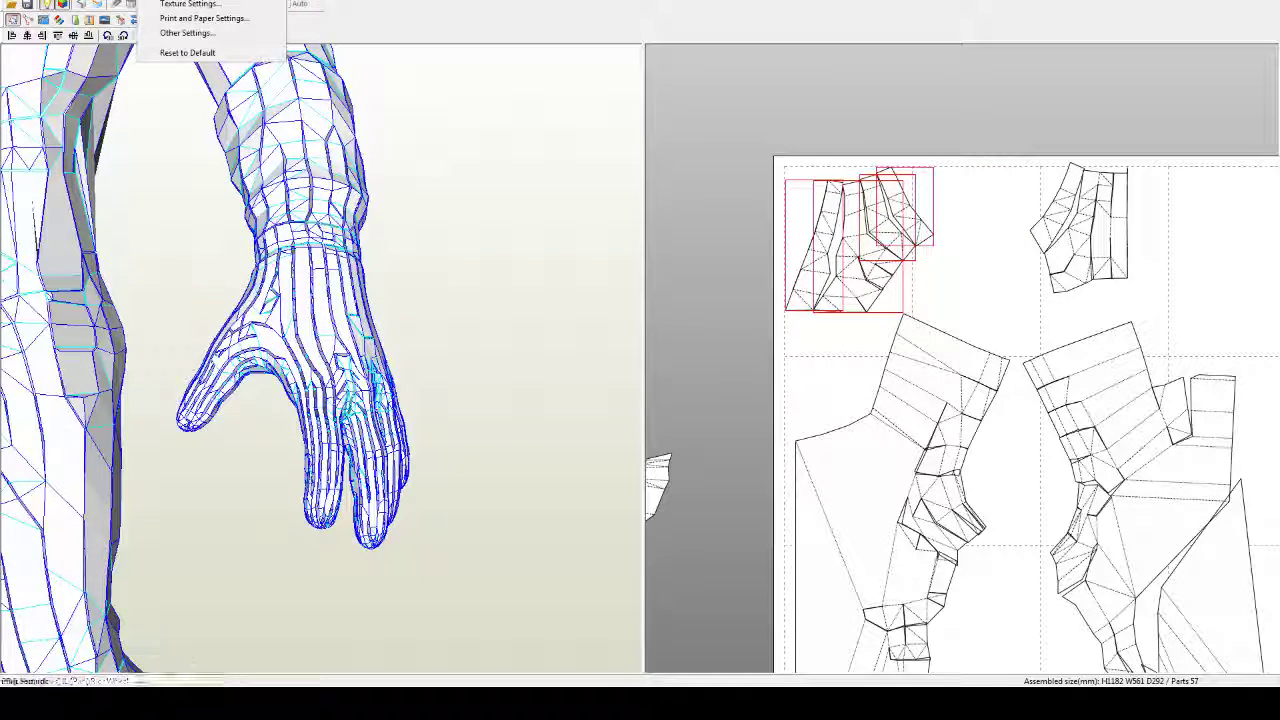
# Step: Set the paper size to Letter in the print and paper settings
pyautogui.click(204, 18)
pyautogui.click(699, 207)
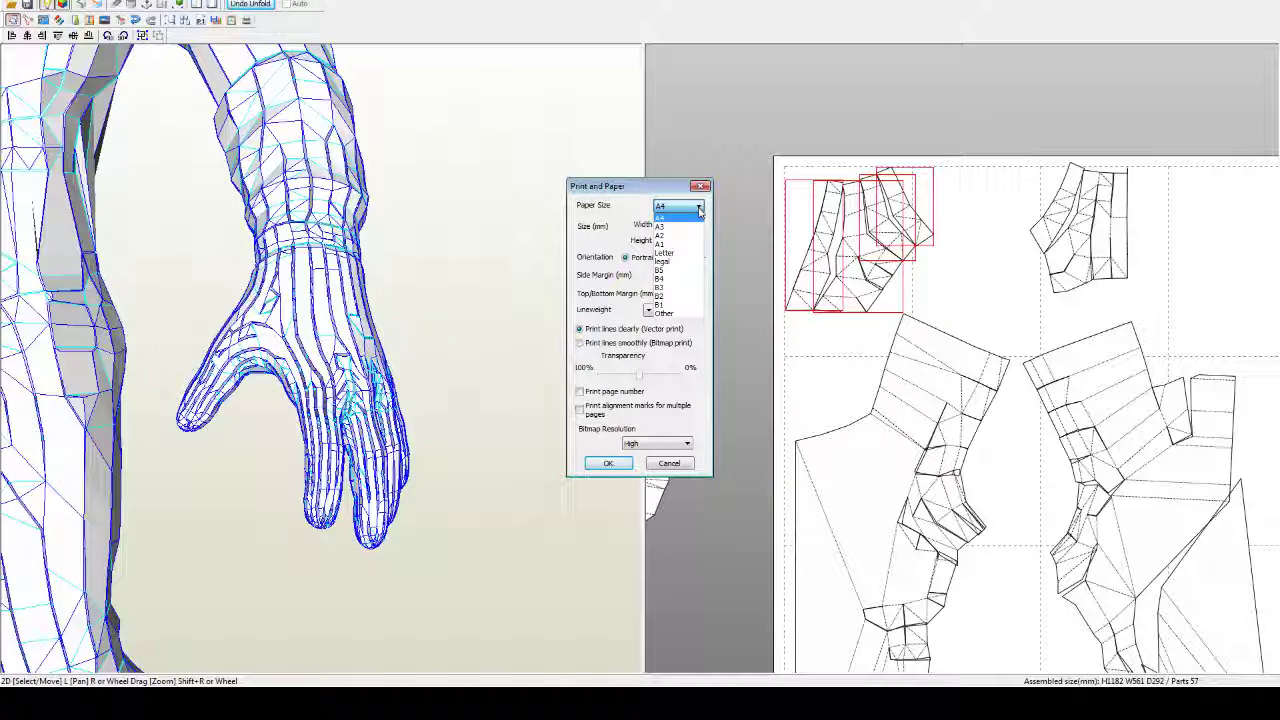
pyautogui.click(665, 252)
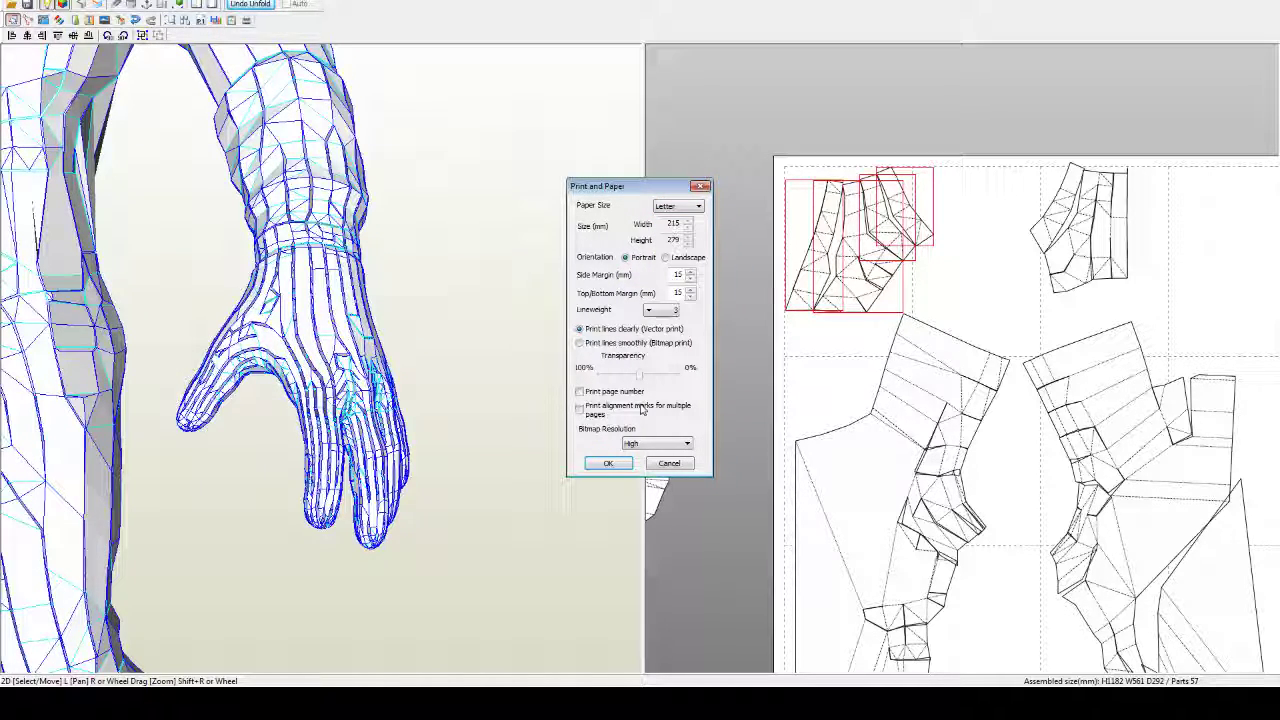
pyautogui.click(608, 463)
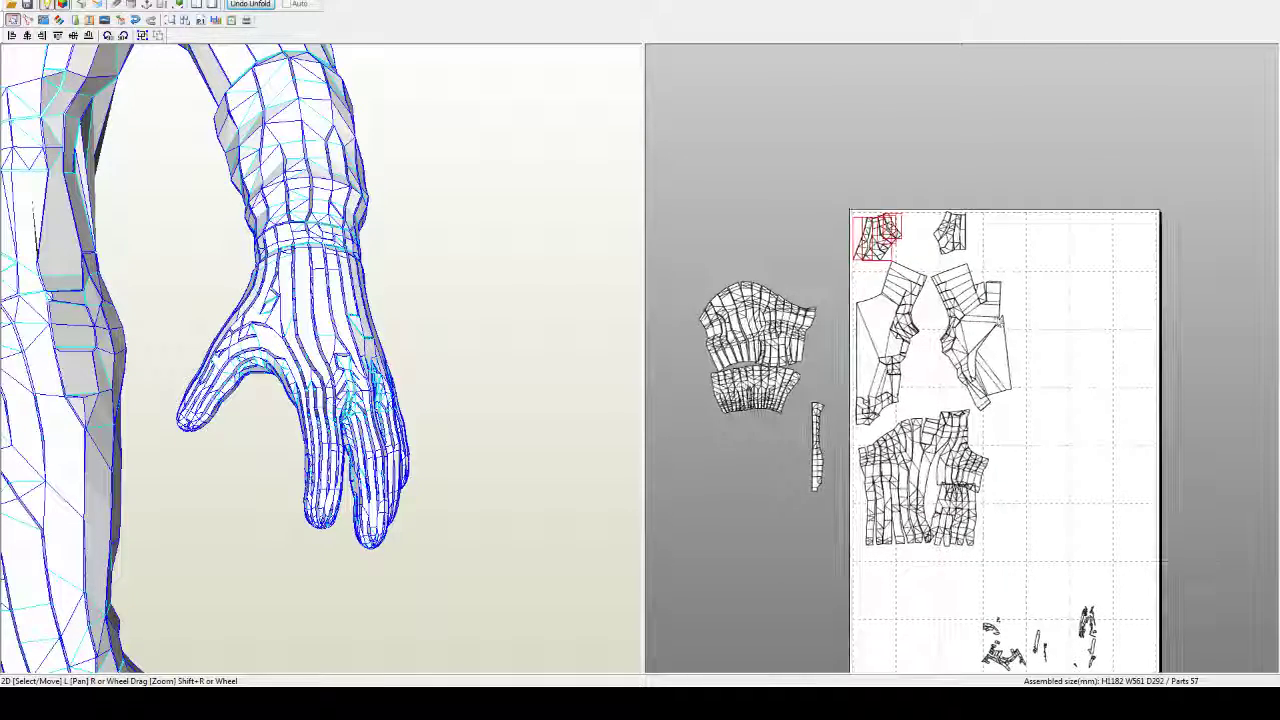
# Step: Move the long narrow strip from outside the sheet into the gap between the two tall jagged panels
pyautogui.scroll(3, 901, 258)
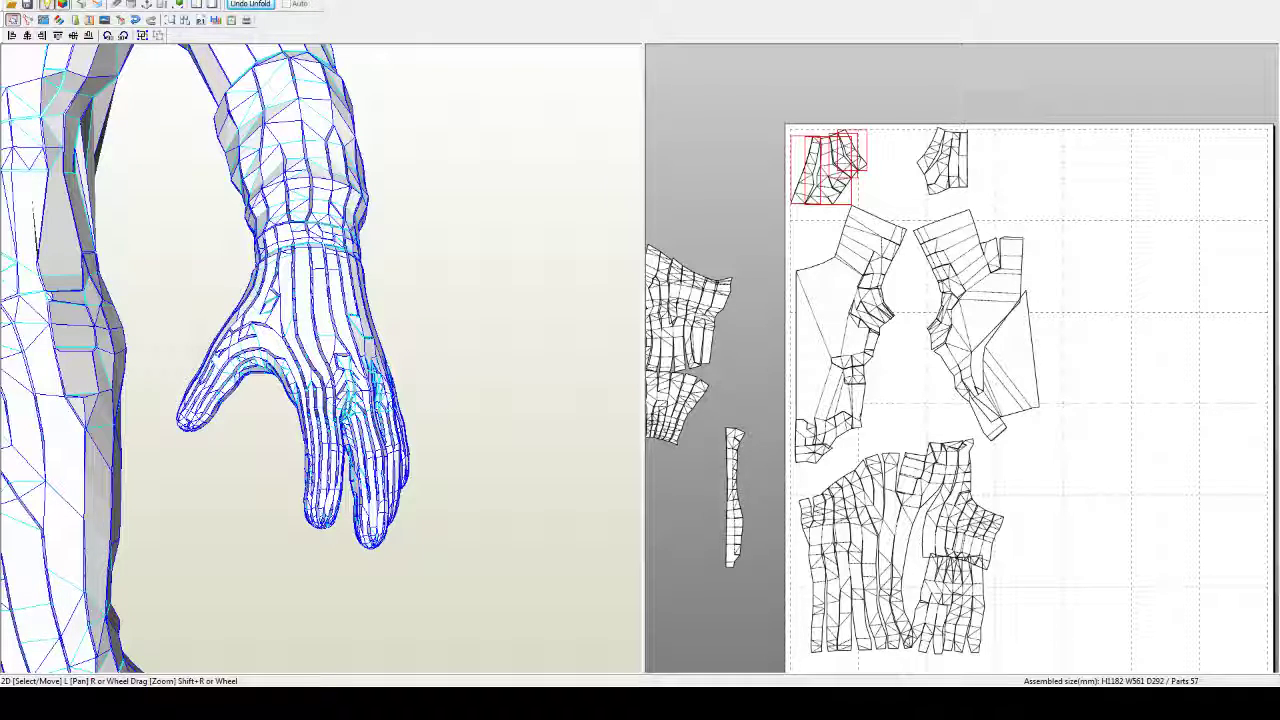
pyautogui.moveTo(1029, 412); pyautogui.dragTo(1031, 329, button='middle')
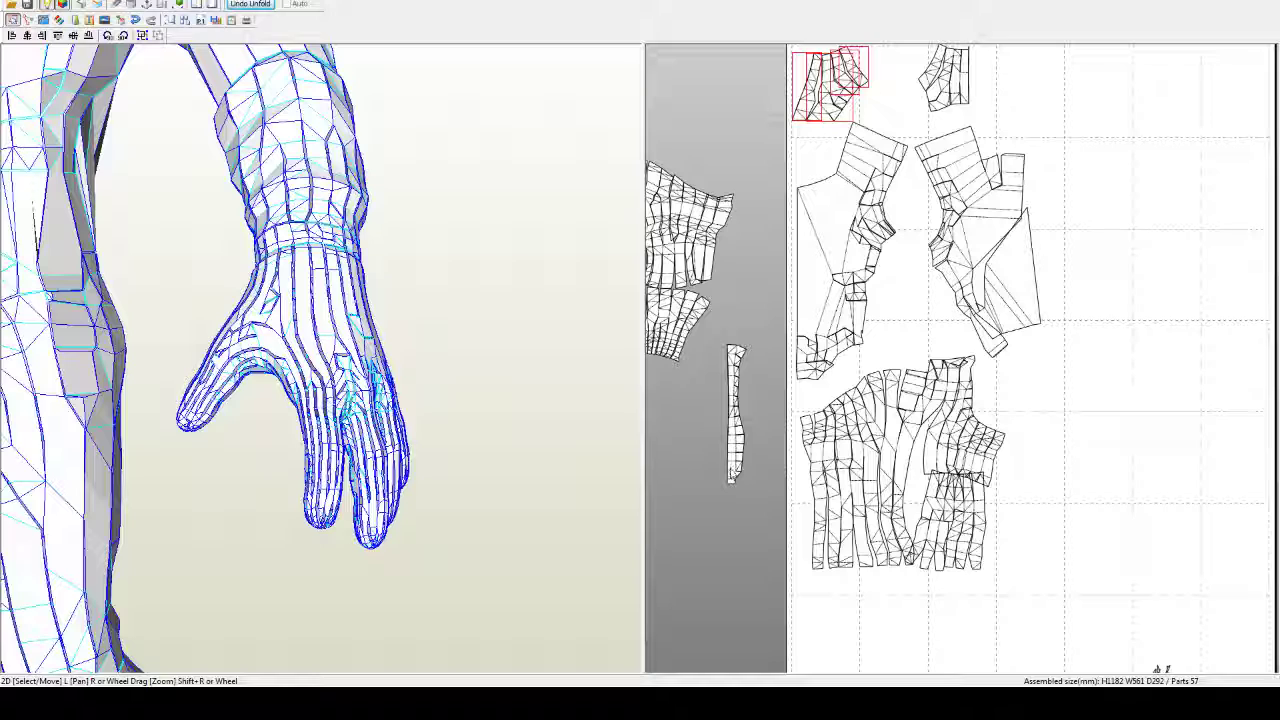
pyautogui.moveTo(735, 468); pyautogui.dragTo(911, 333)
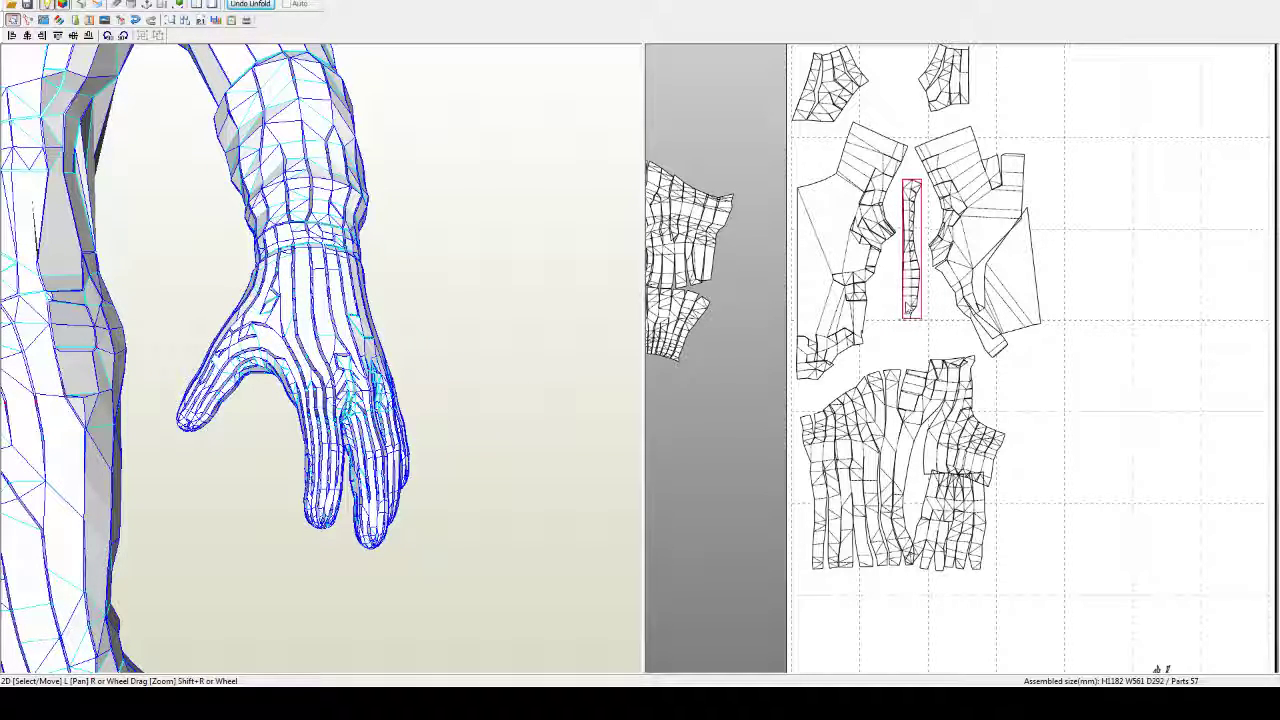
# Step: Align the two tall jagged panels with the page boundaries and recentre the narrow strip between them
pyautogui.moveTo(1079, 211); pyautogui.dragTo(1066, 226, button='middle')
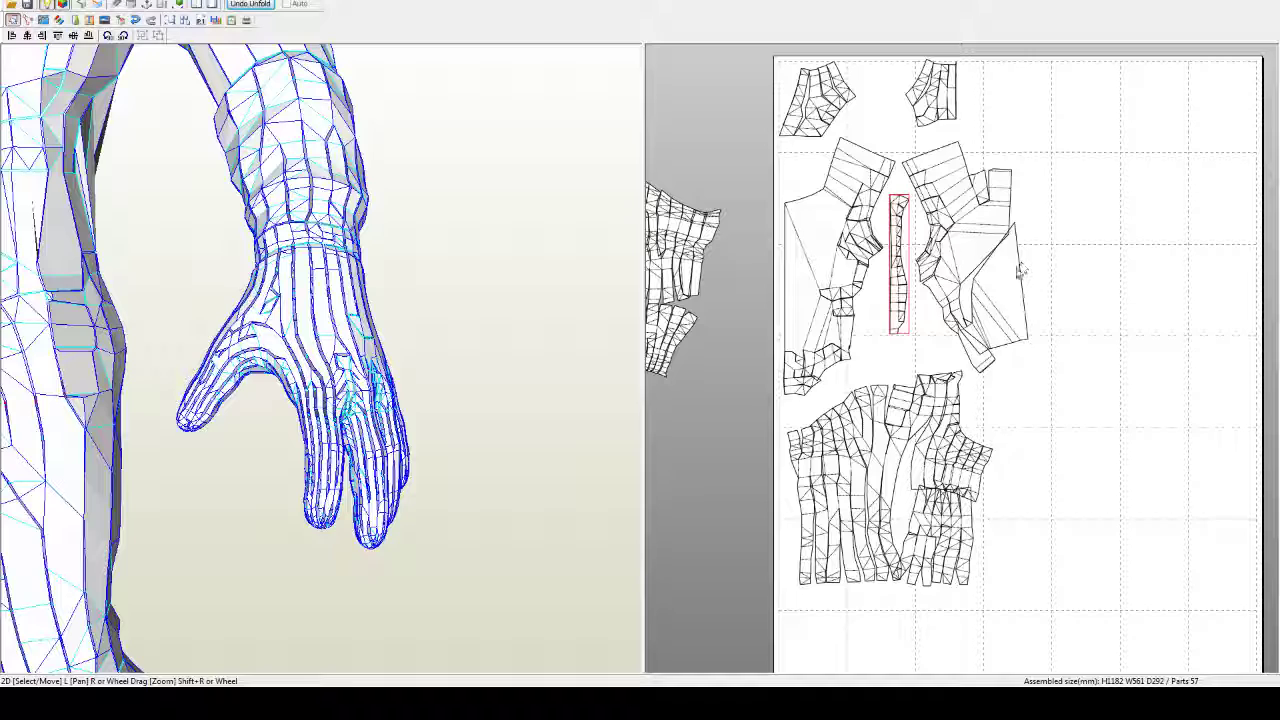
pyautogui.moveTo(1020, 268); pyautogui.dragTo(1031, 287)
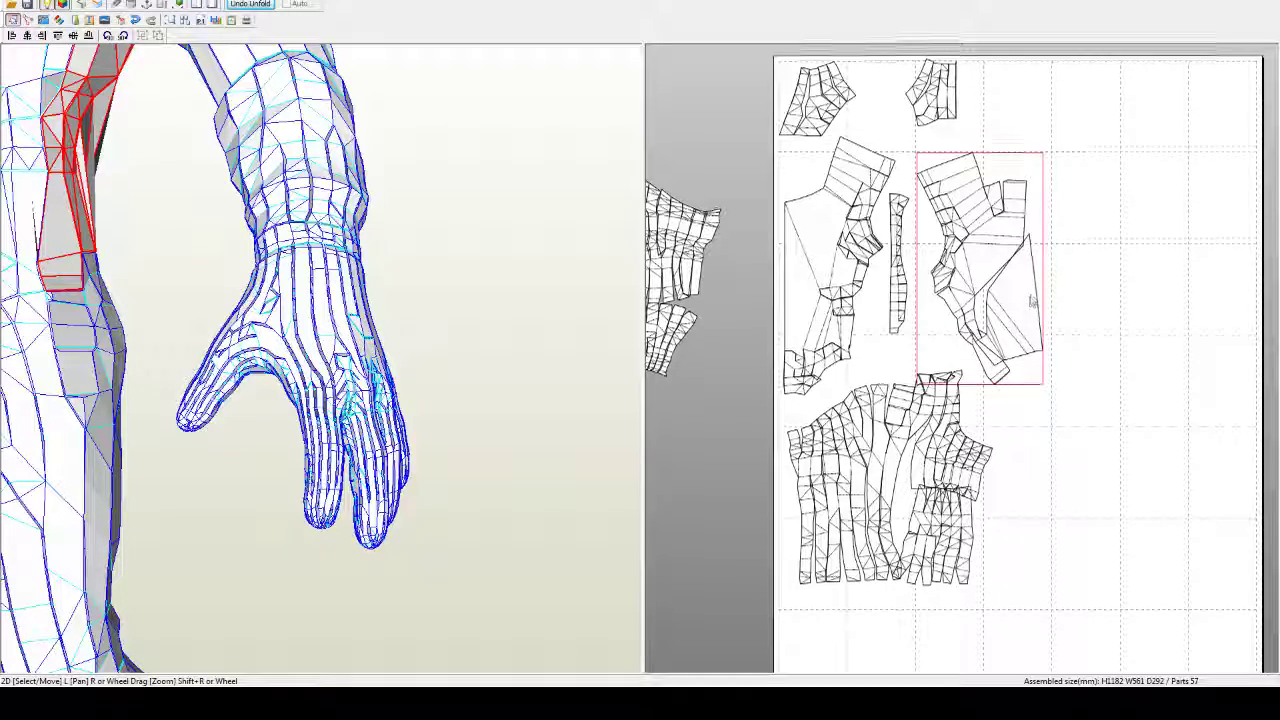
pyautogui.moveTo(1031, 309); pyautogui.dragTo(1034, 297, button='right')
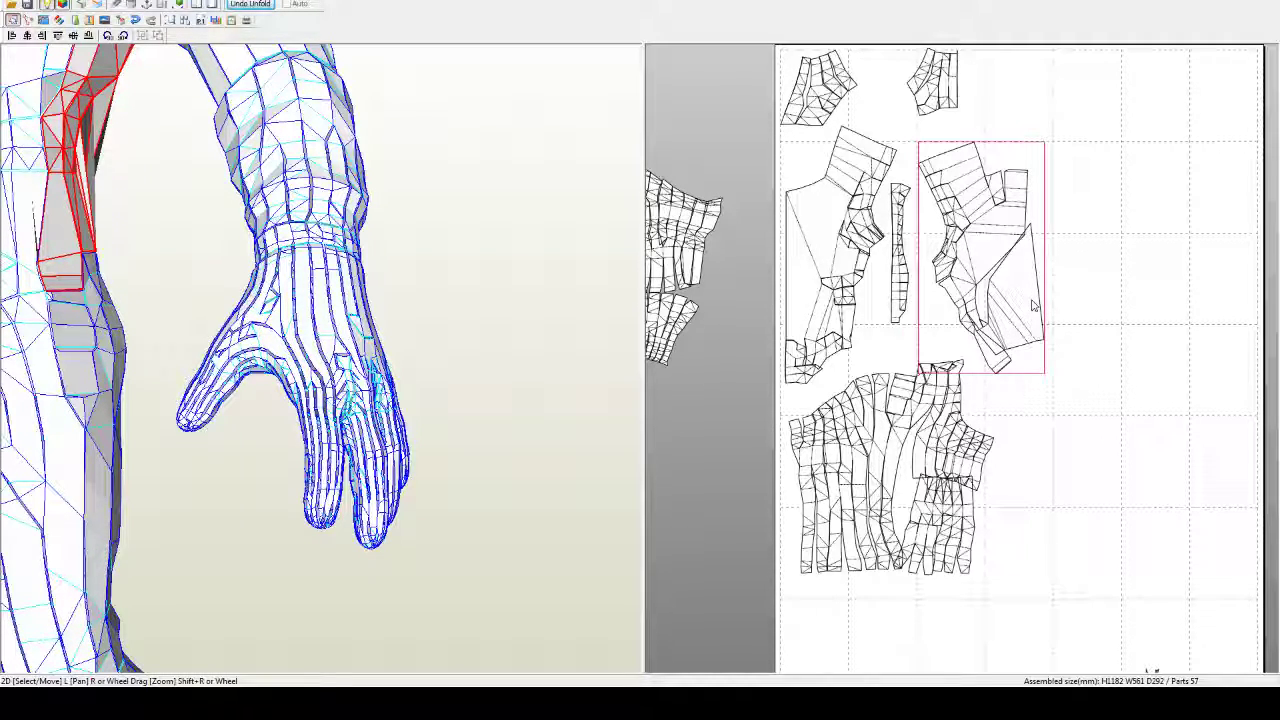
pyautogui.moveTo(1032, 299); pyautogui.dragTo(1034, 294, button='middle')
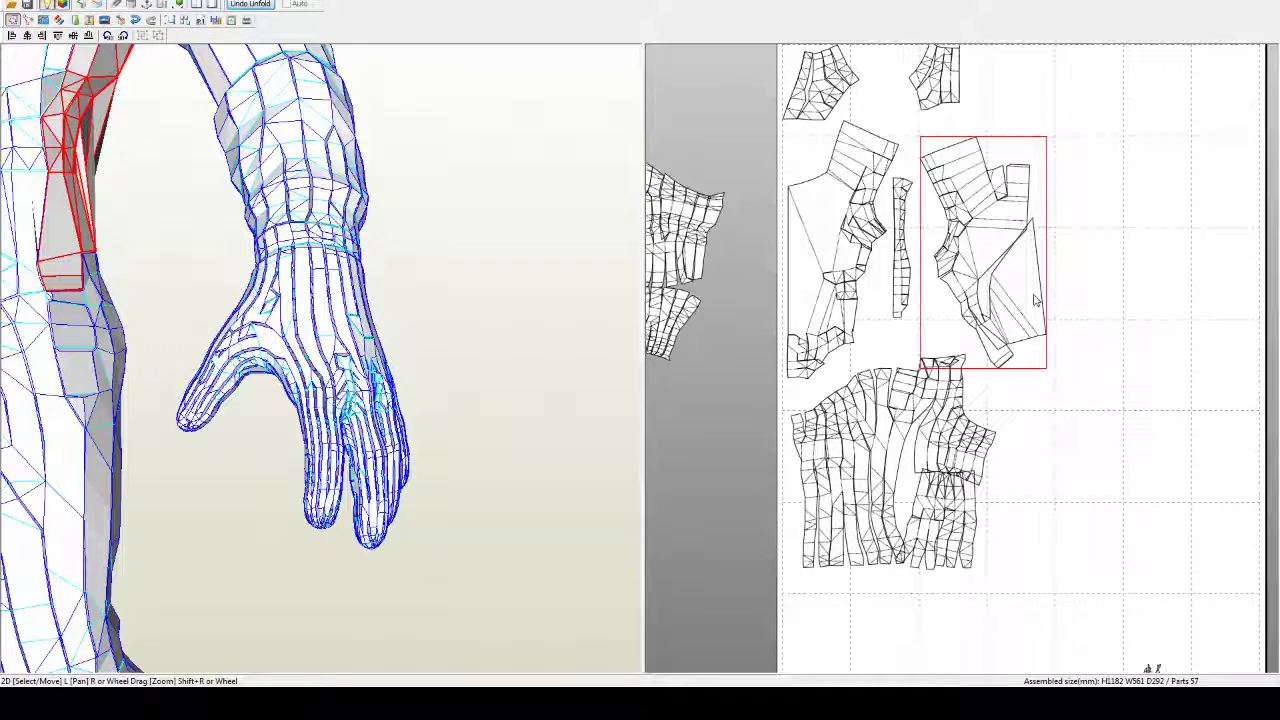
pyautogui.click(843, 198)
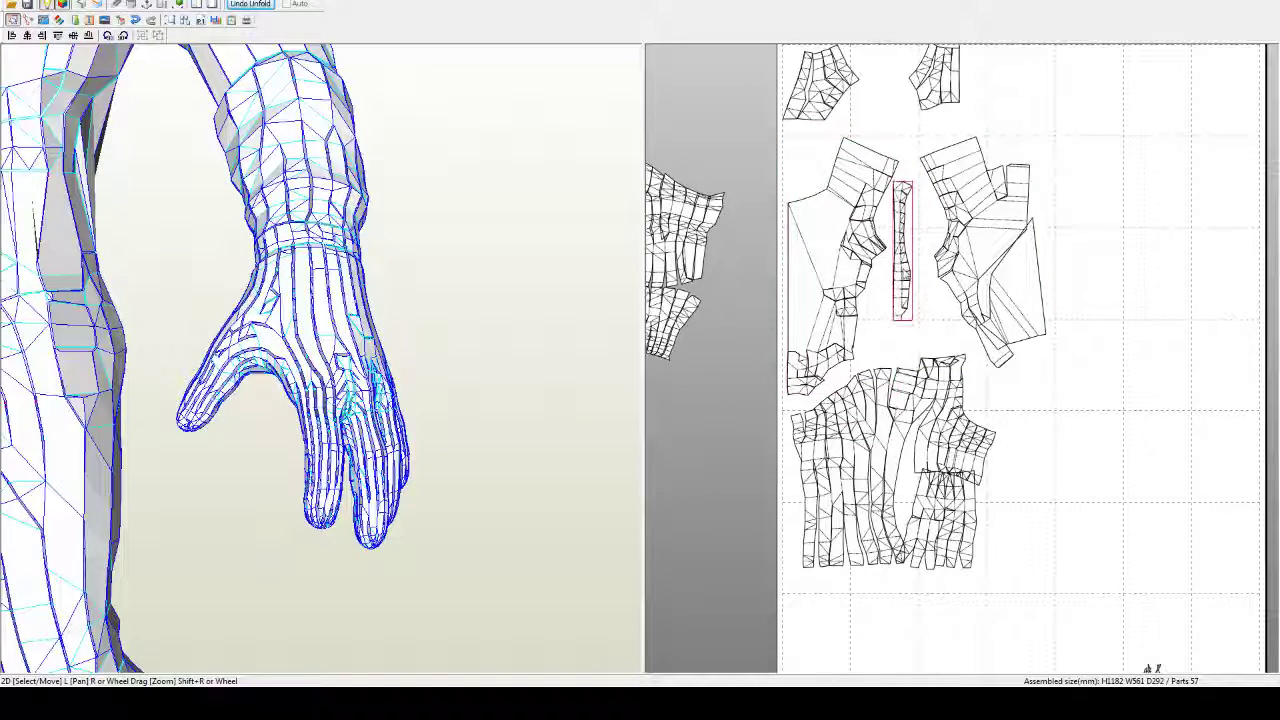
pyautogui.moveTo(907, 276); pyautogui.dragTo(909, 268)
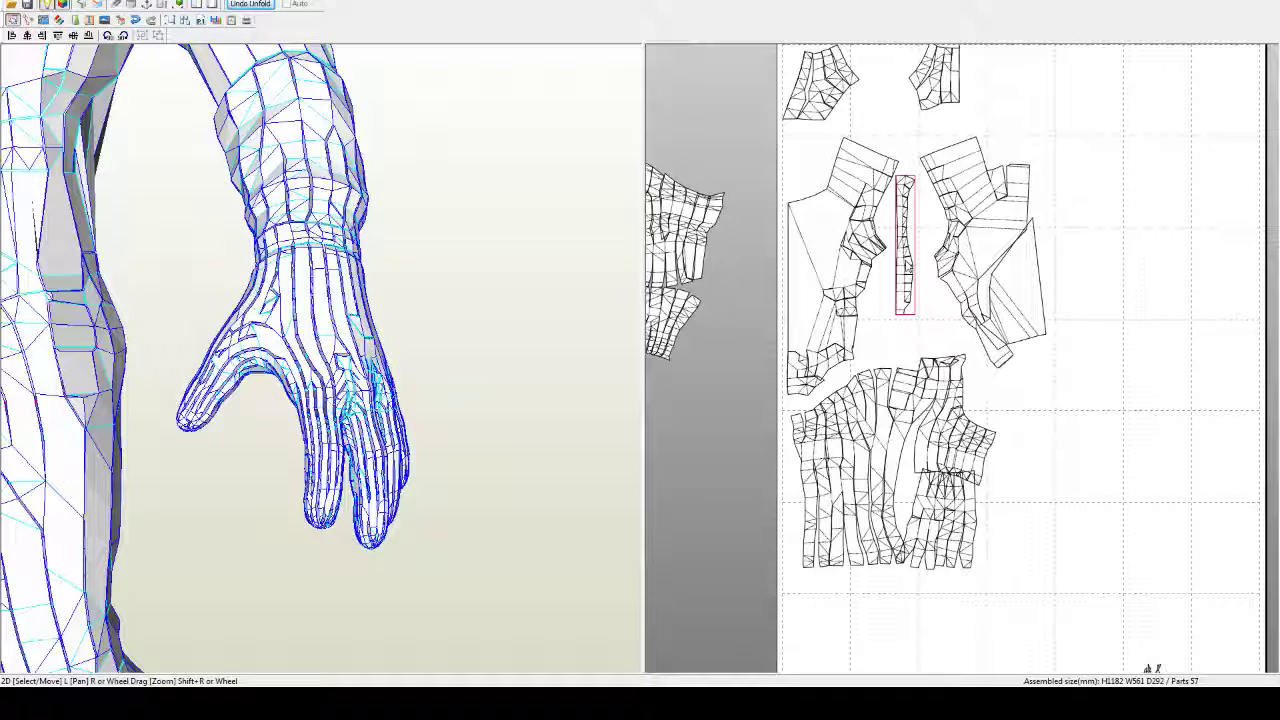
# Step: Move the second small piece cluster along the sheet's upper edge so it sits close beside the corner cluster
pyautogui.scroll(2, 1013, 235)
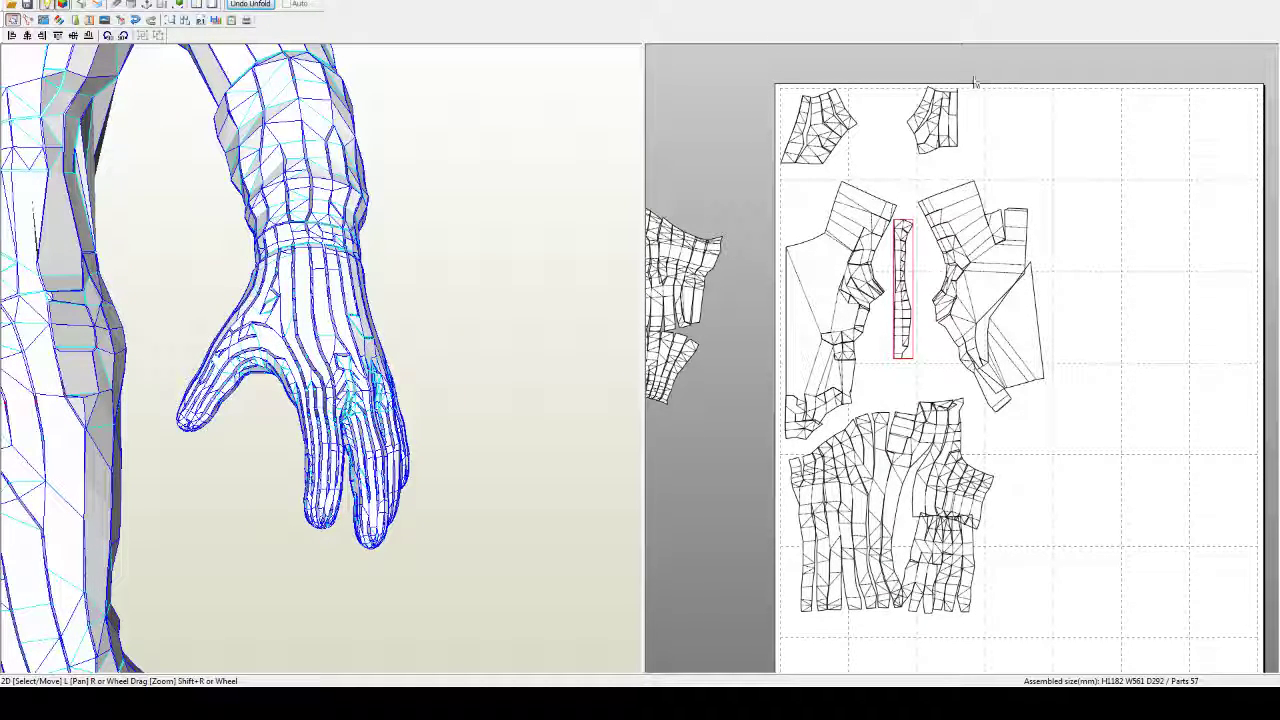
pyautogui.click(933, 118)
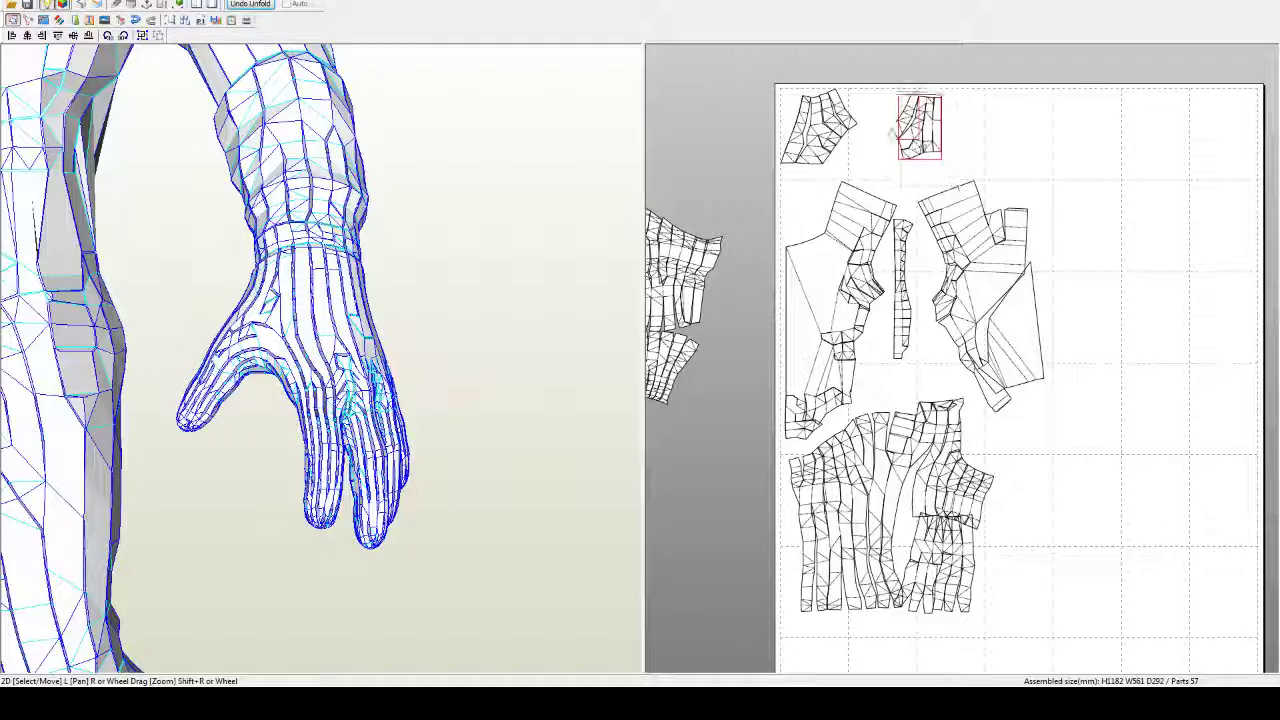
pyautogui.moveTo(893, 130); pyautogui.dragTo(857, 130)
pyautogui.scroll(-2, 1150, 668)
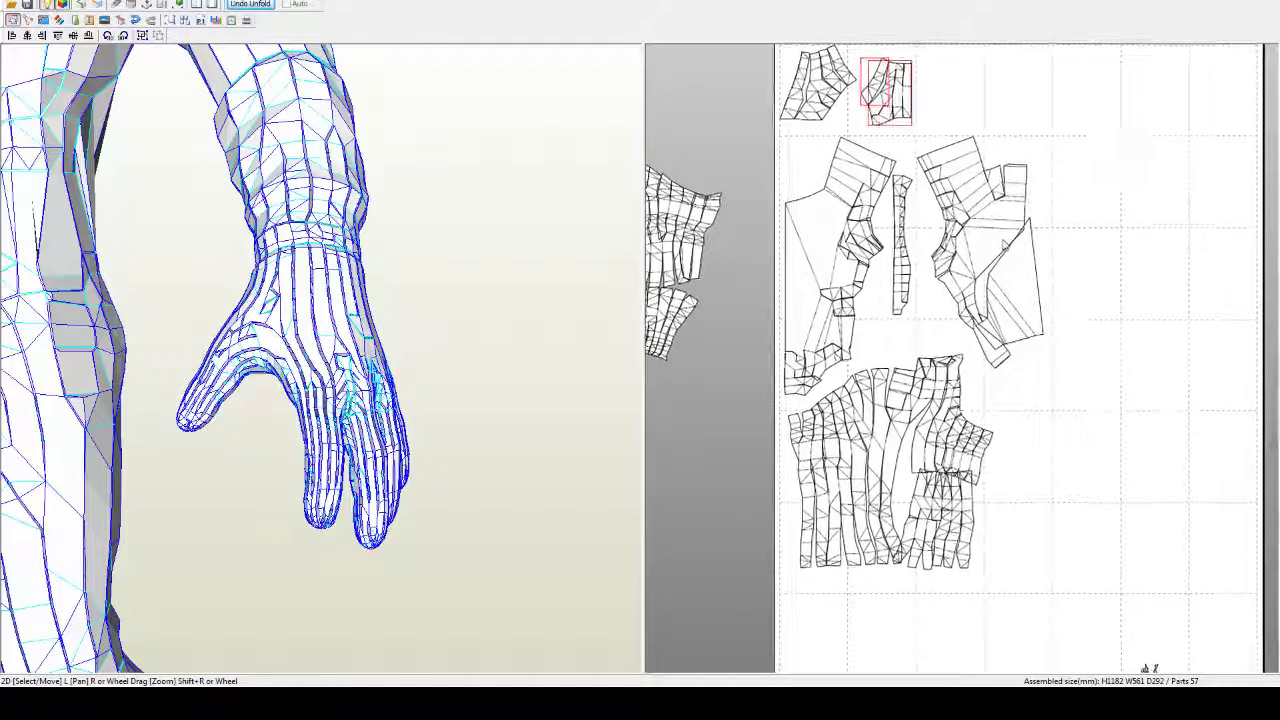
# Step: Shift the large multi-strip panel left until it fits exactly between the sheet's margin and the page boundary on its other side
pyautogui.scroll(-2, 1006, 600)
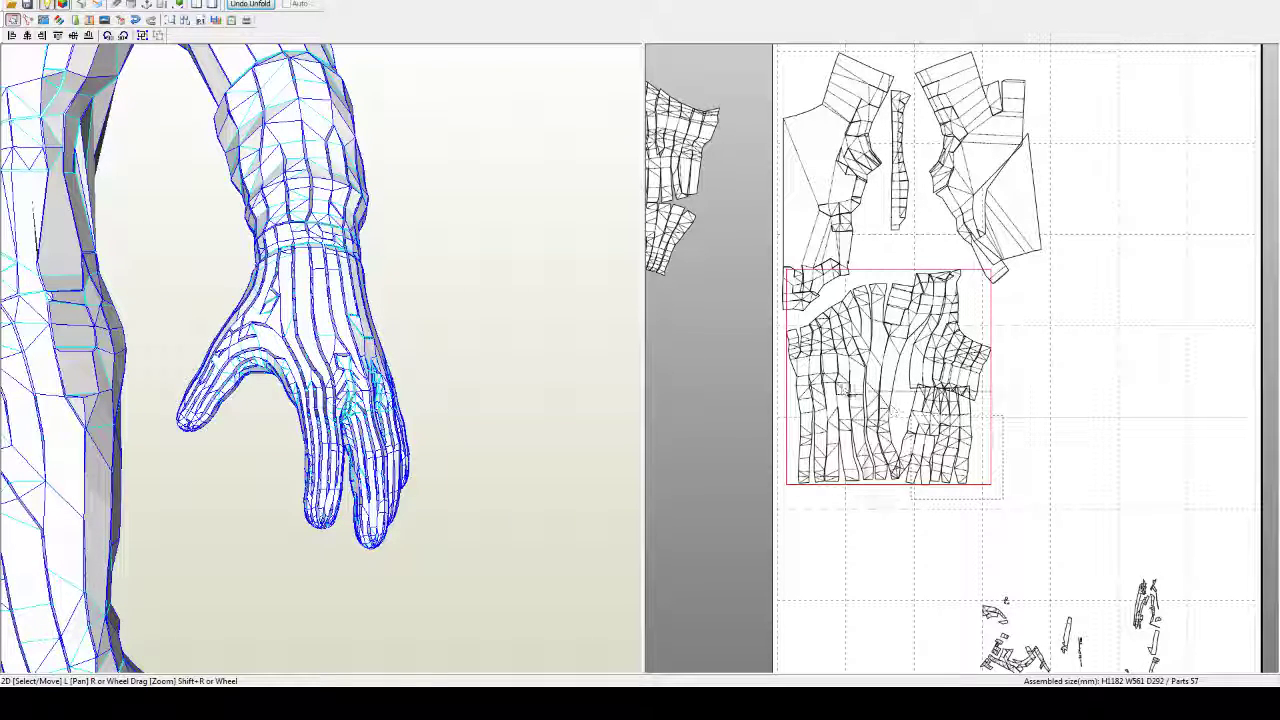
pyautogui.click(828, 345)
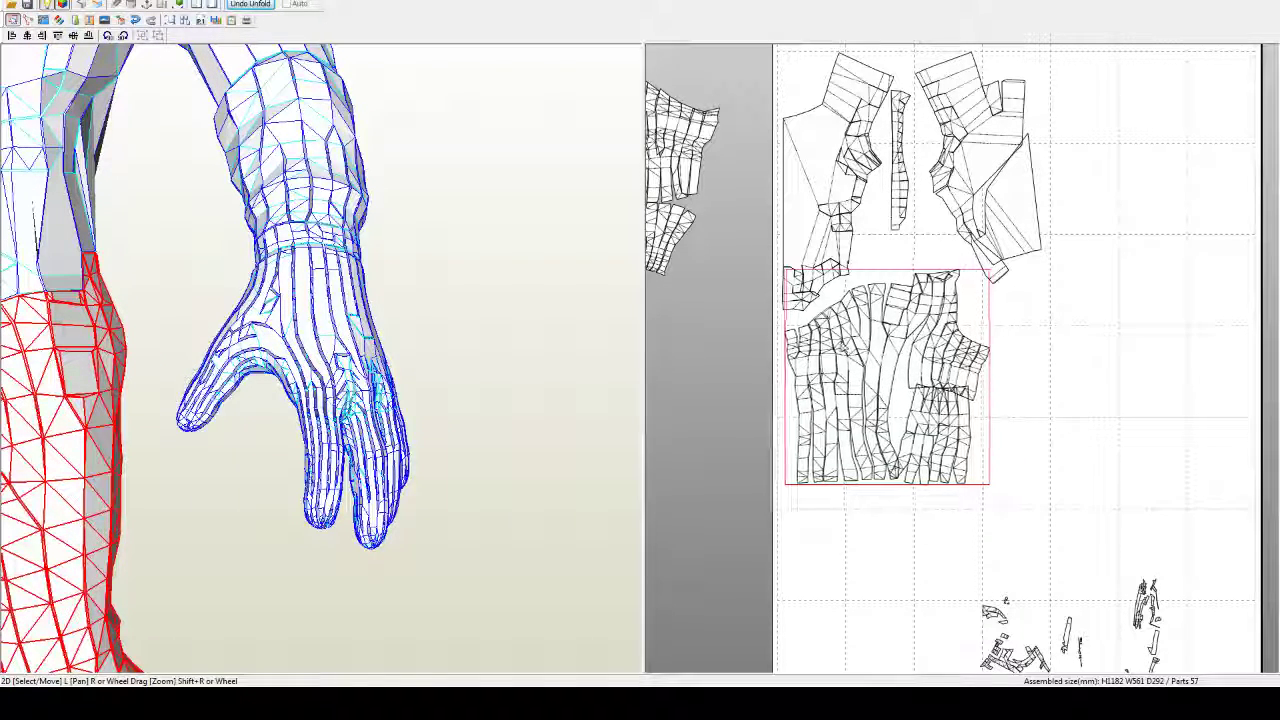
pyautogui.moveTo(843, 345); pyautogui.dragTo(836, 346)
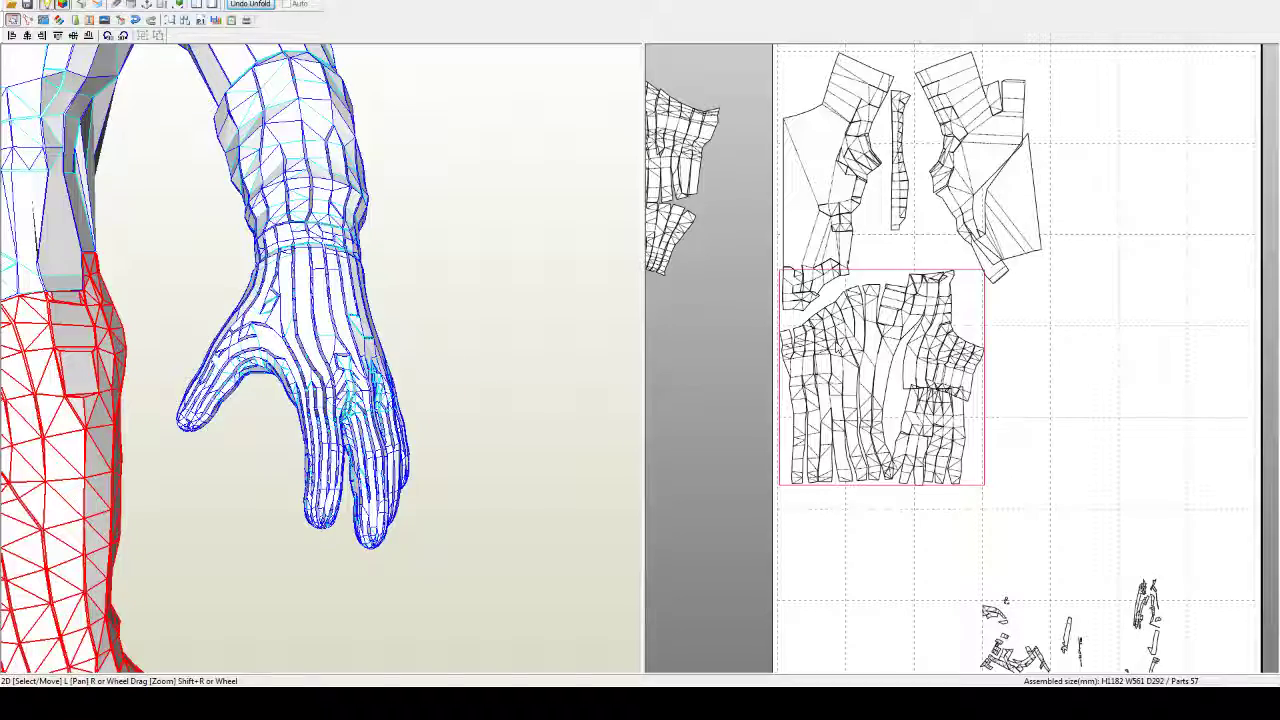
pyautogui.scroll(3, 838, 346)
pyautogui.moveTo(823, 363); pyautogui.dragTo(912, 300, button='middle')
pyautogui.scroll(1, 912, 300)
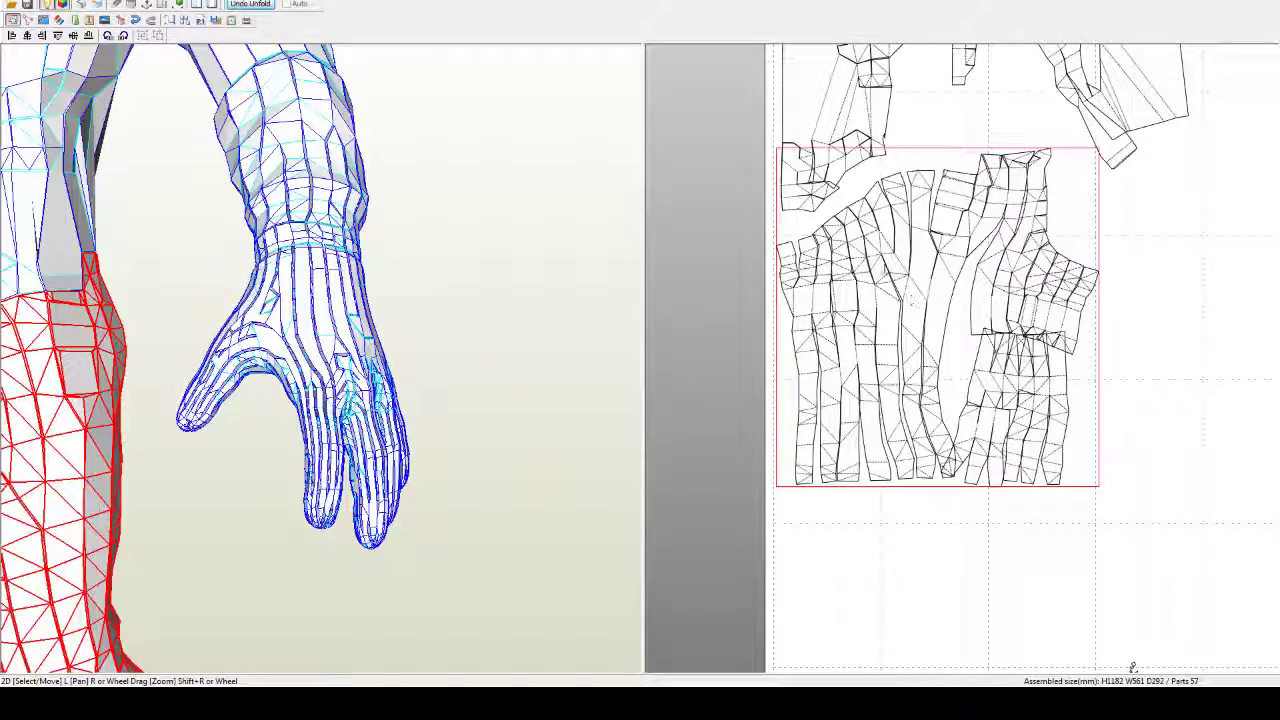
pyautogui.scroll(-3, 1135, 665)
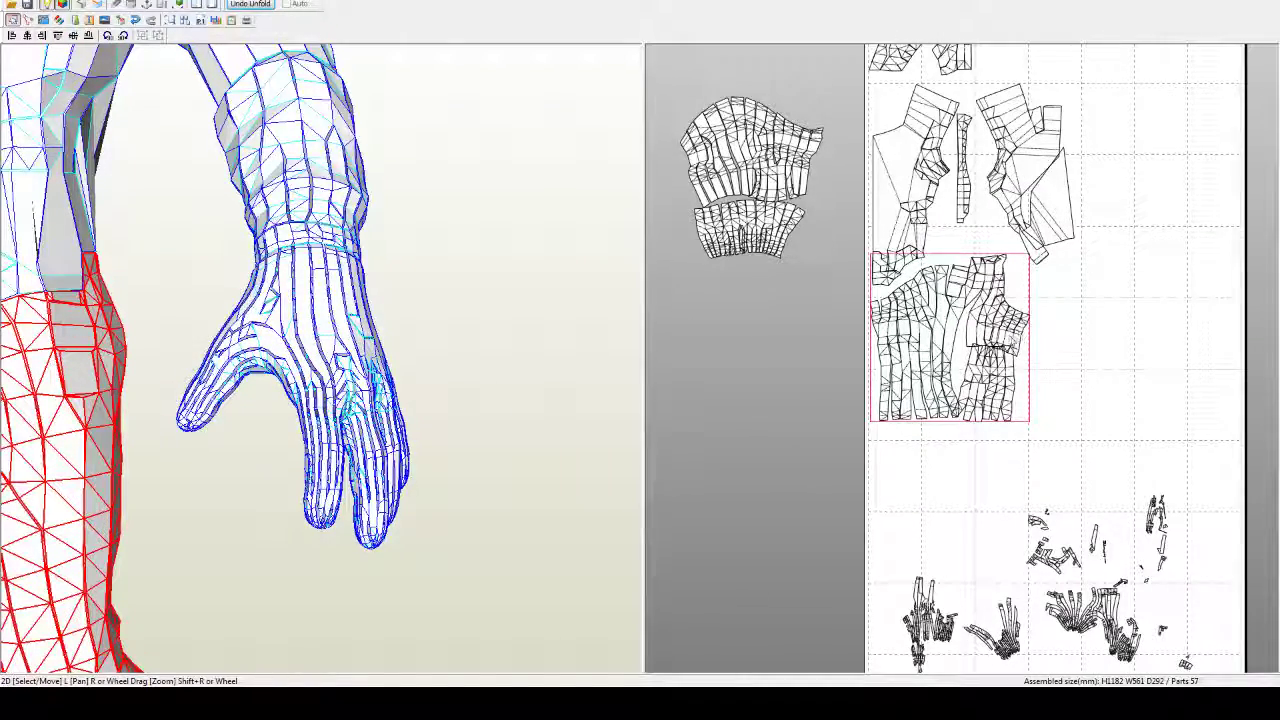
pyautogui.scroll(-1, 991, 272)
pyautogui.scroll(4, 991, 272)
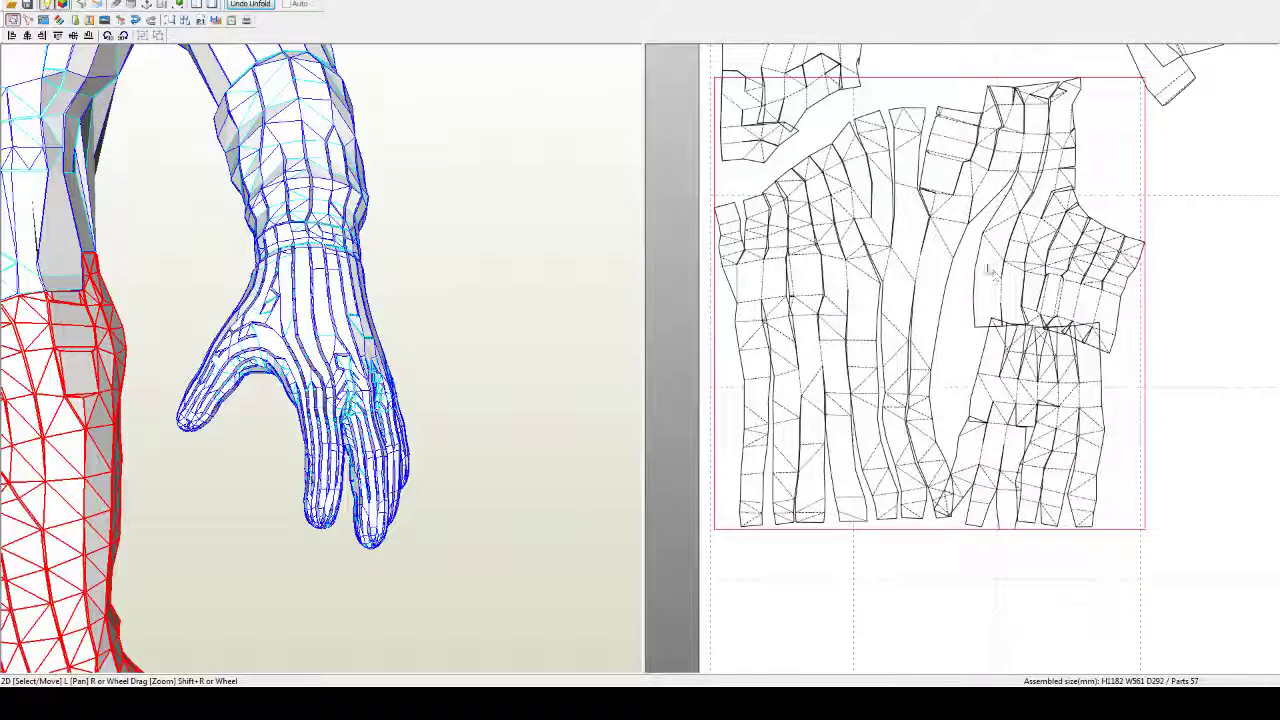
pyautogui.moveTo(927, 270); pyautogui.dragTo(922, 270)
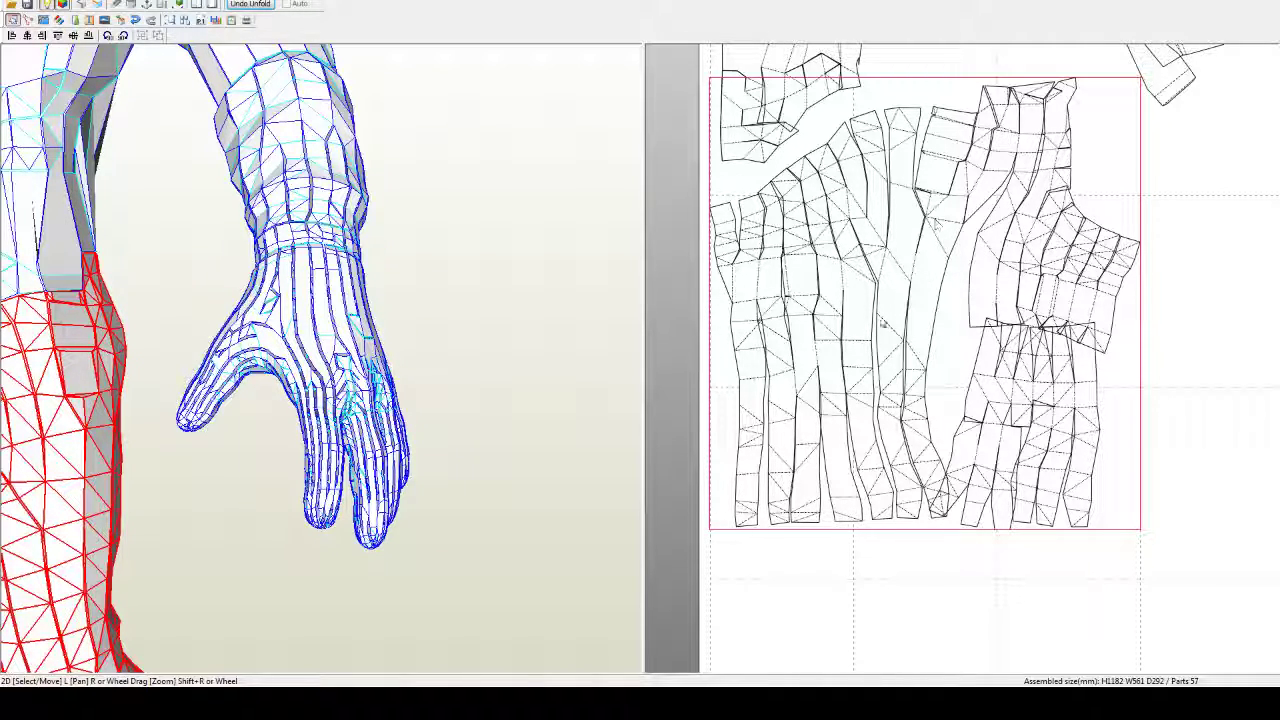
pyautogui.scroll(-4, 907, 318)
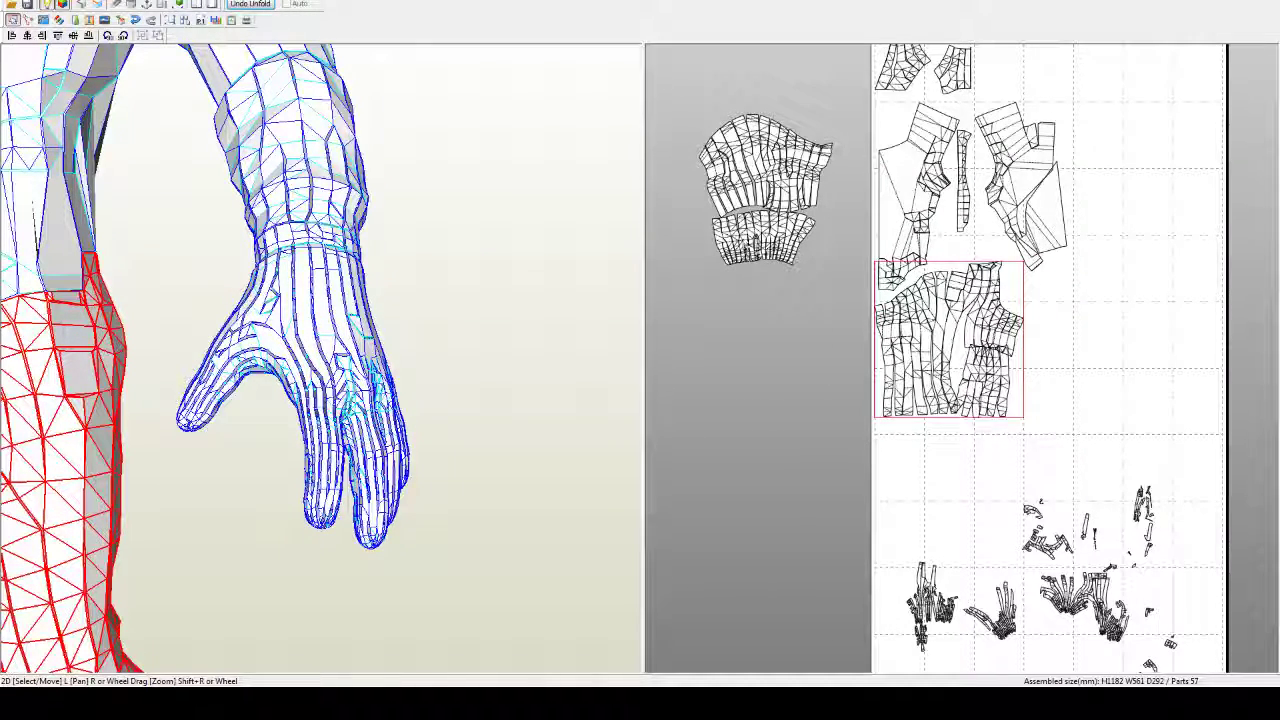
pyautogui.scroll(-2, 963, 357)
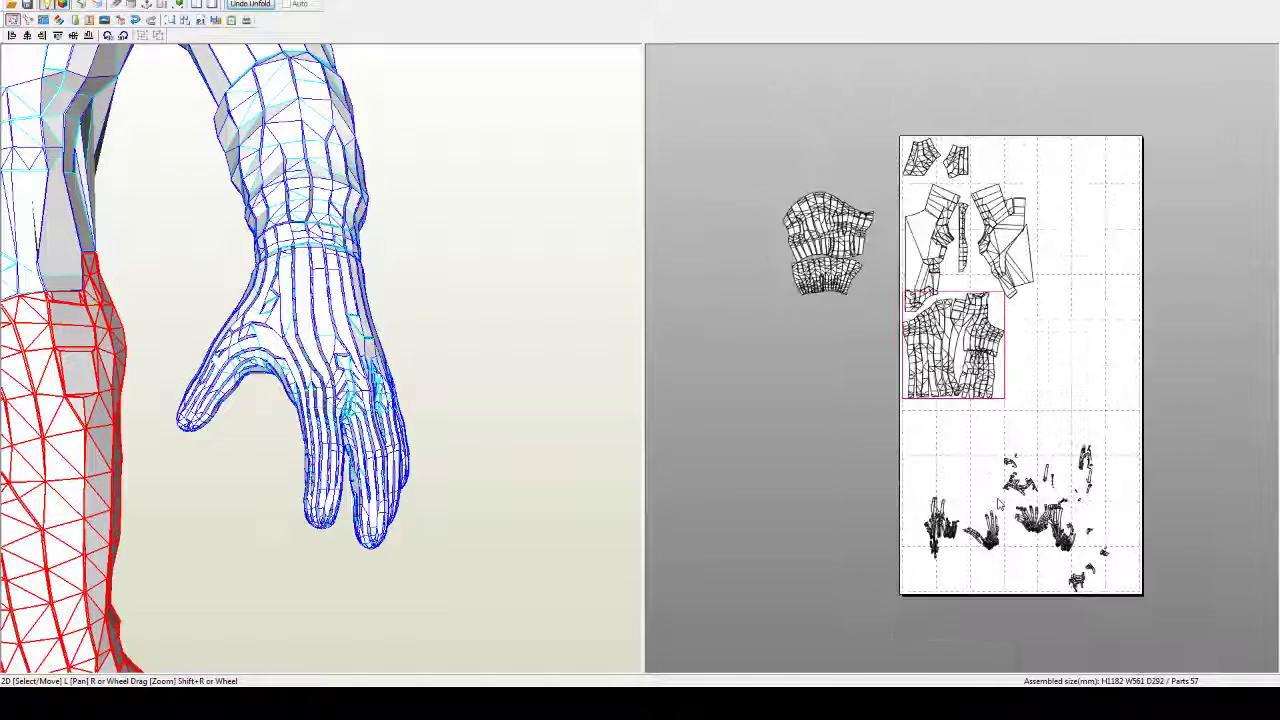
# Step: Move all the glove pieces off the sheet, placing them as a group above the two sleeve pieces
pyautogui.moveTo(1160, 618); pyautogui.dragTo(857, 437)
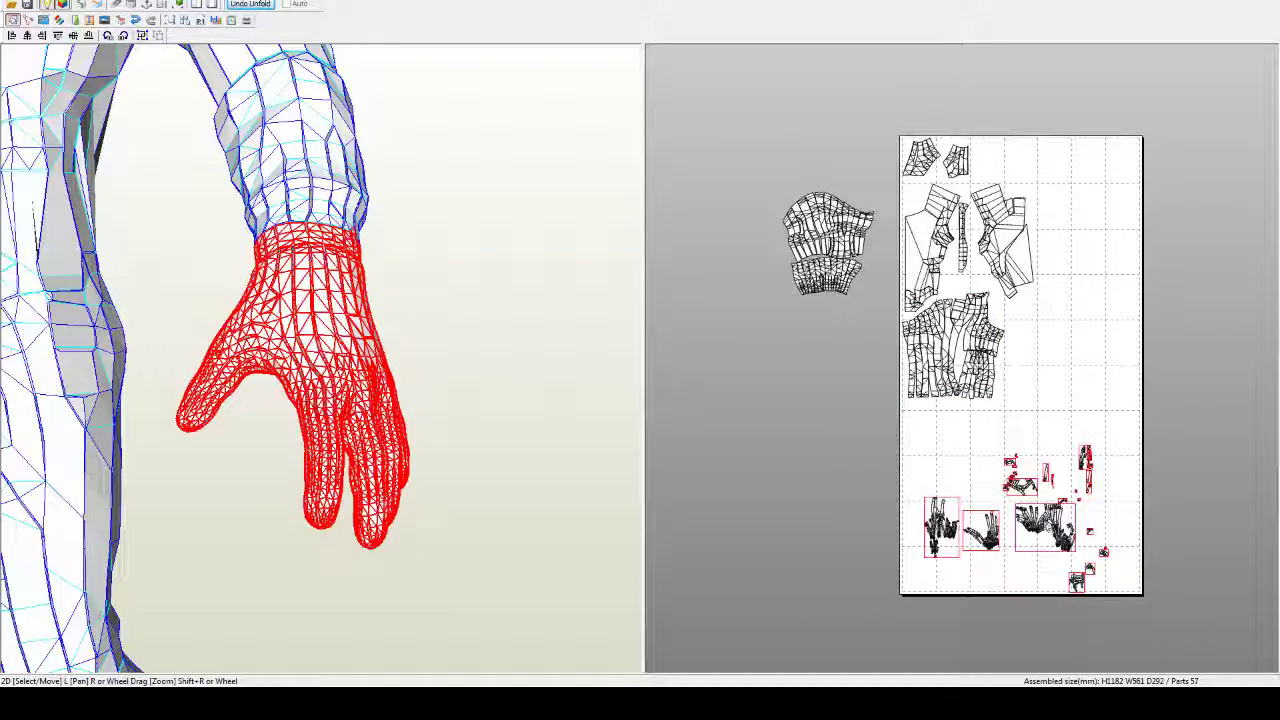
pyautogui.moveTo(934, 480); pyautogui.dragTo(892, 473)
pyautogui.moveTo(1172, 608); pyautogui.dragTo(855, 436)
pyautogui.moveTo(1045, 528); pyautogui.dragTo(813, 100)
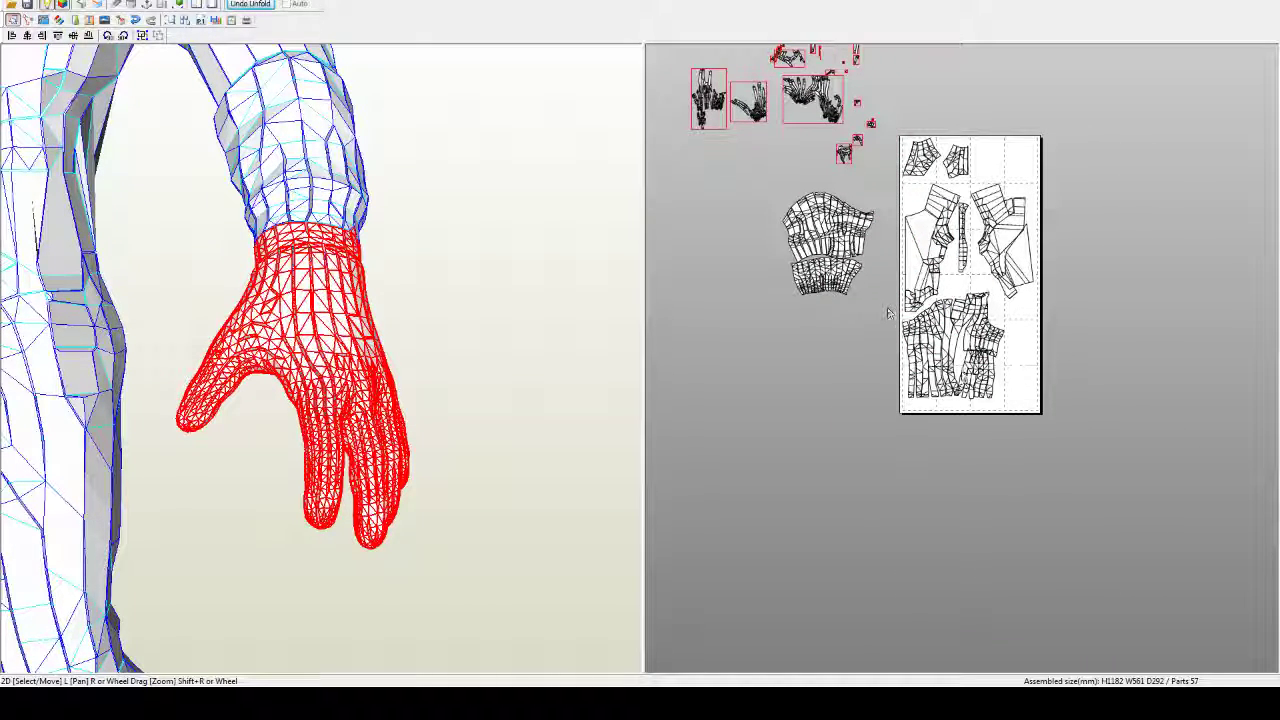
pyautogui.moveTo(888, 313); pyautogui.dragTo(899, 361, button='middle')
pyautogui.scroll(3, 899, 361)
pyautogui.click(730, 316)
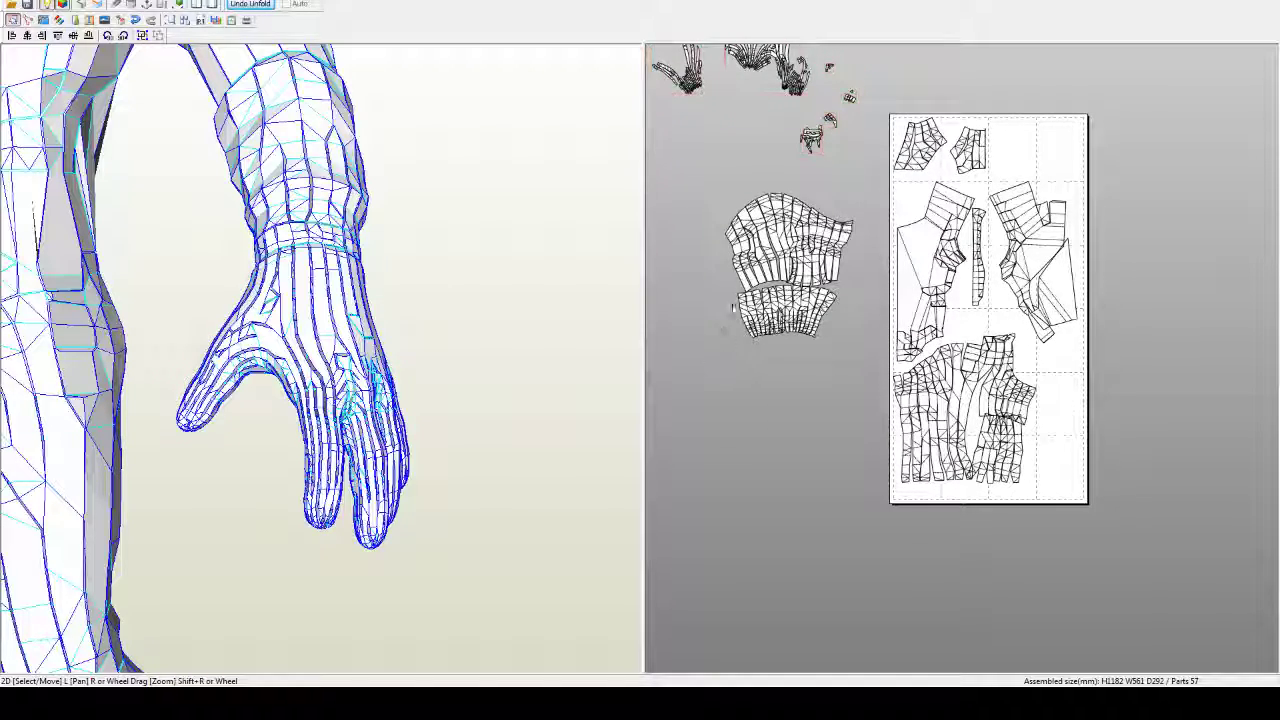
# Step: Move the group of sleeve pieces from outside the sheet into the empty pages below the large multi-strip panel
pyautogui.moveTo(709, 366); pyautogui.dragTo(857, 188)
pyautogui.moveTo(814, 336); pyautogui.dragTo(809, 588)
pyautogui.moveTo(957, 520); pyautogui.dragTo(883, 275, button='middle')
pyautogui.scroll(2, 883, 275)
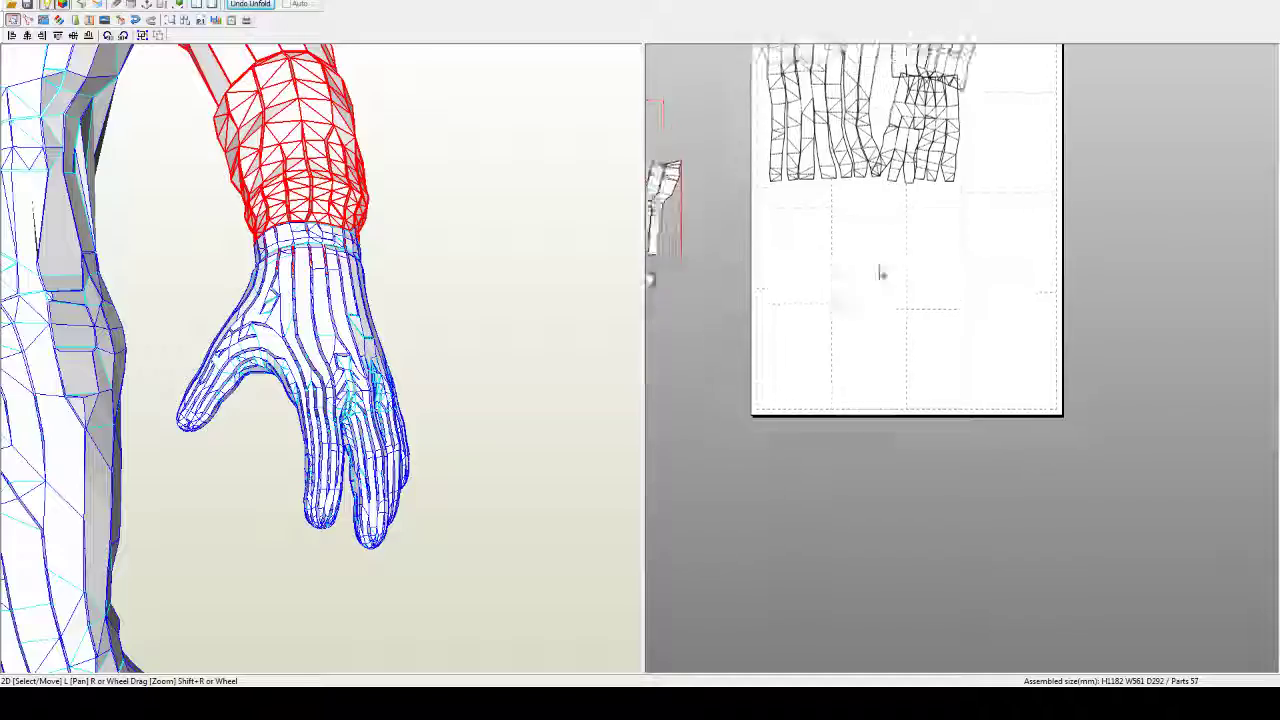
pyautogui.moveTo(881, 272); pyautogui.dragTo(1030, 372, button='right')
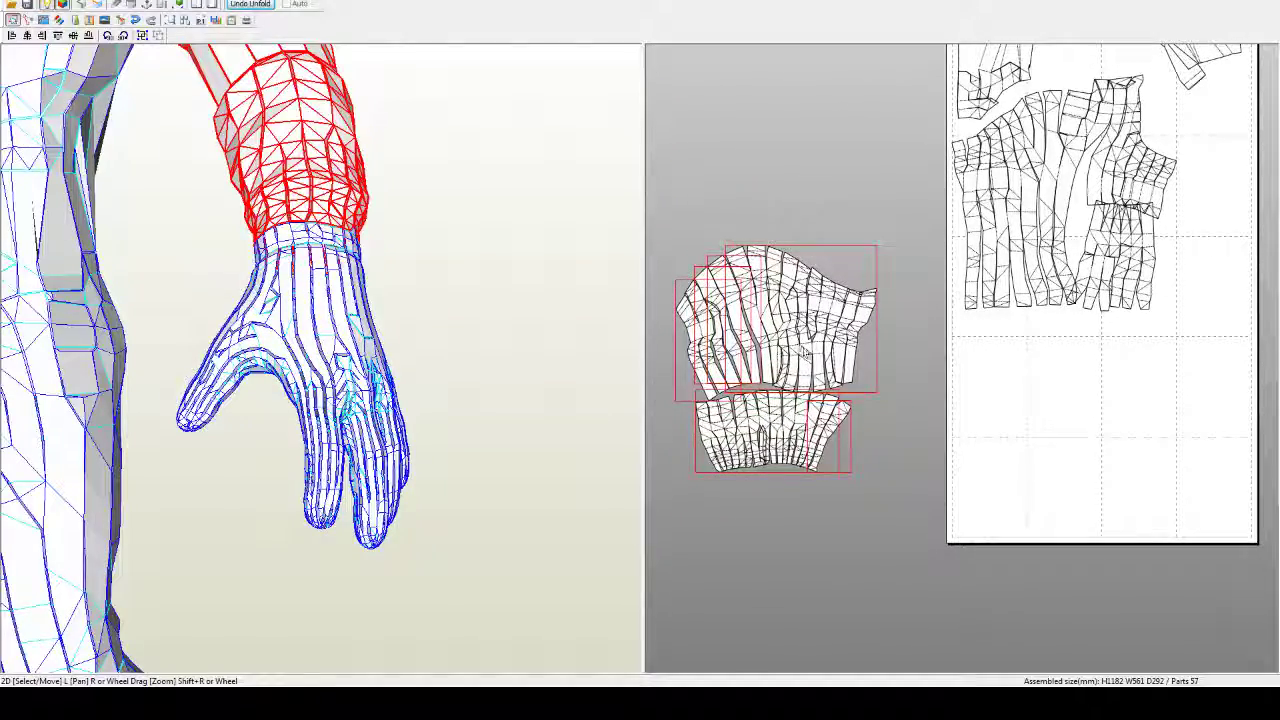
pyautogui.moveTo(805, 350); pyautogui.dragTo(1087, 433)
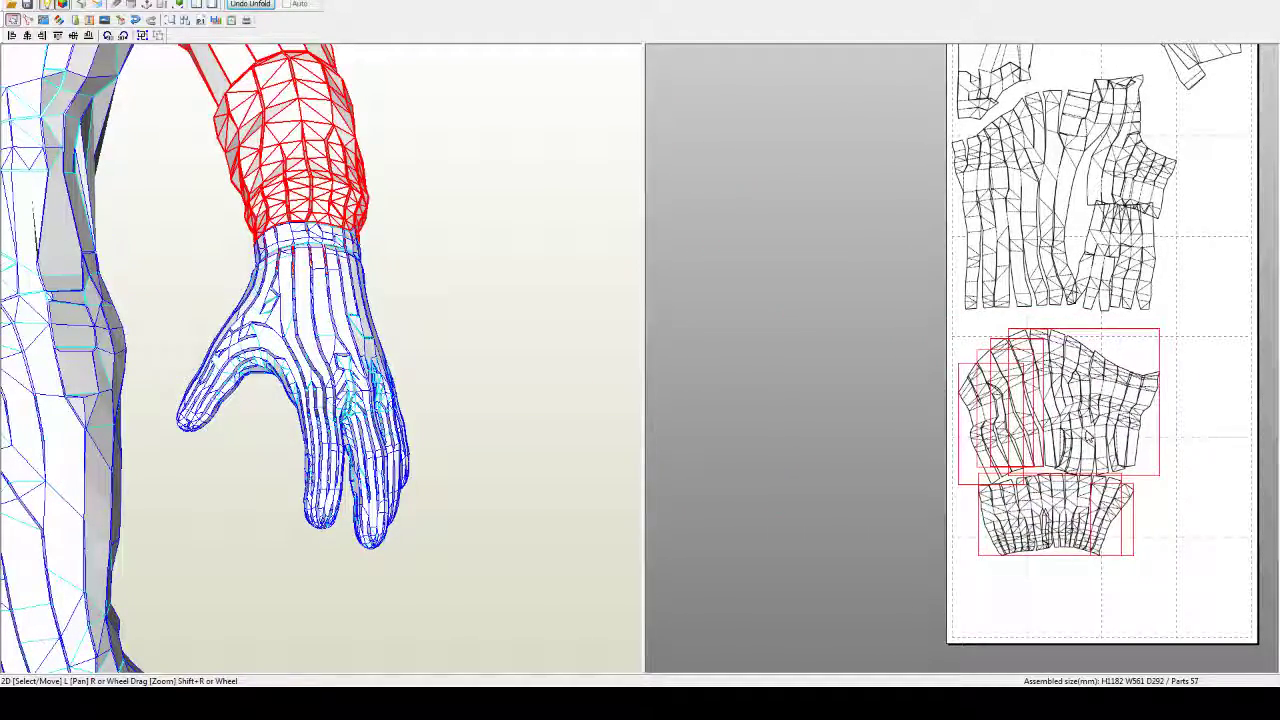
# Step: Align the sleeve group with the sheet's left margin and the page boundary directly above it
pyautogui.scroll(4, 1087, 433)
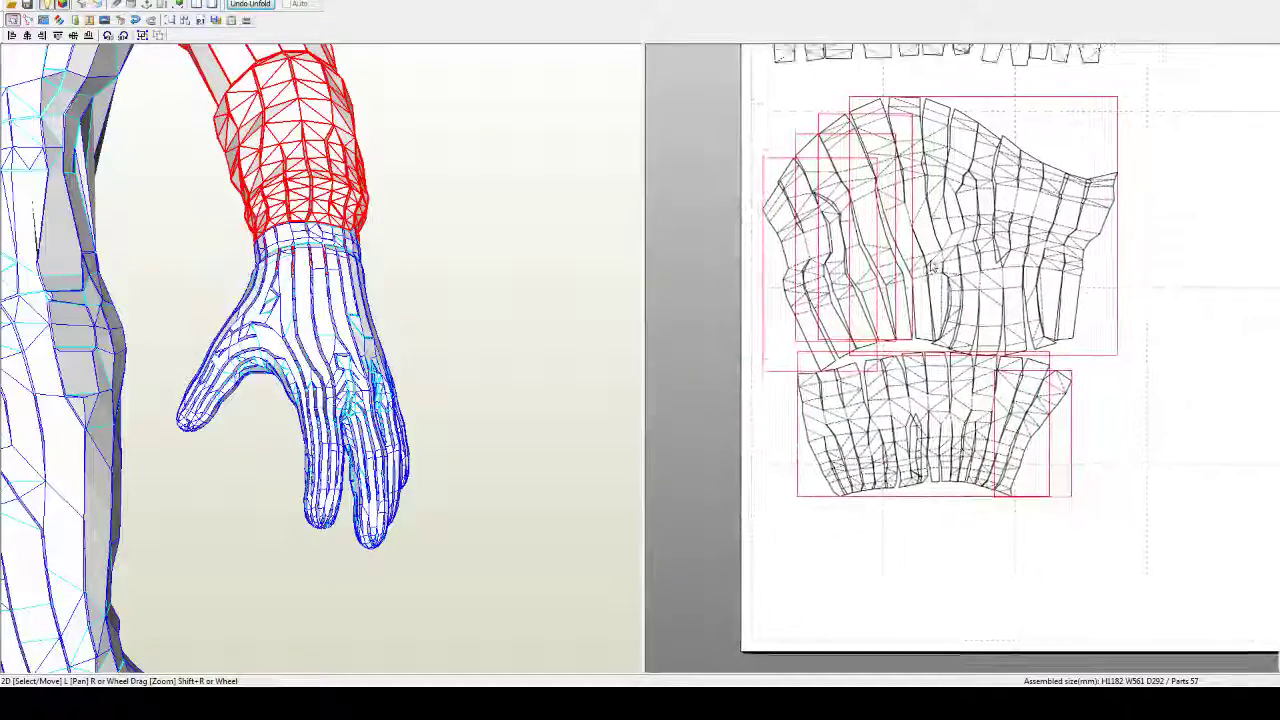
pyautogui.moveTo(924, 238); pyautogui.dragTo(919, 249)
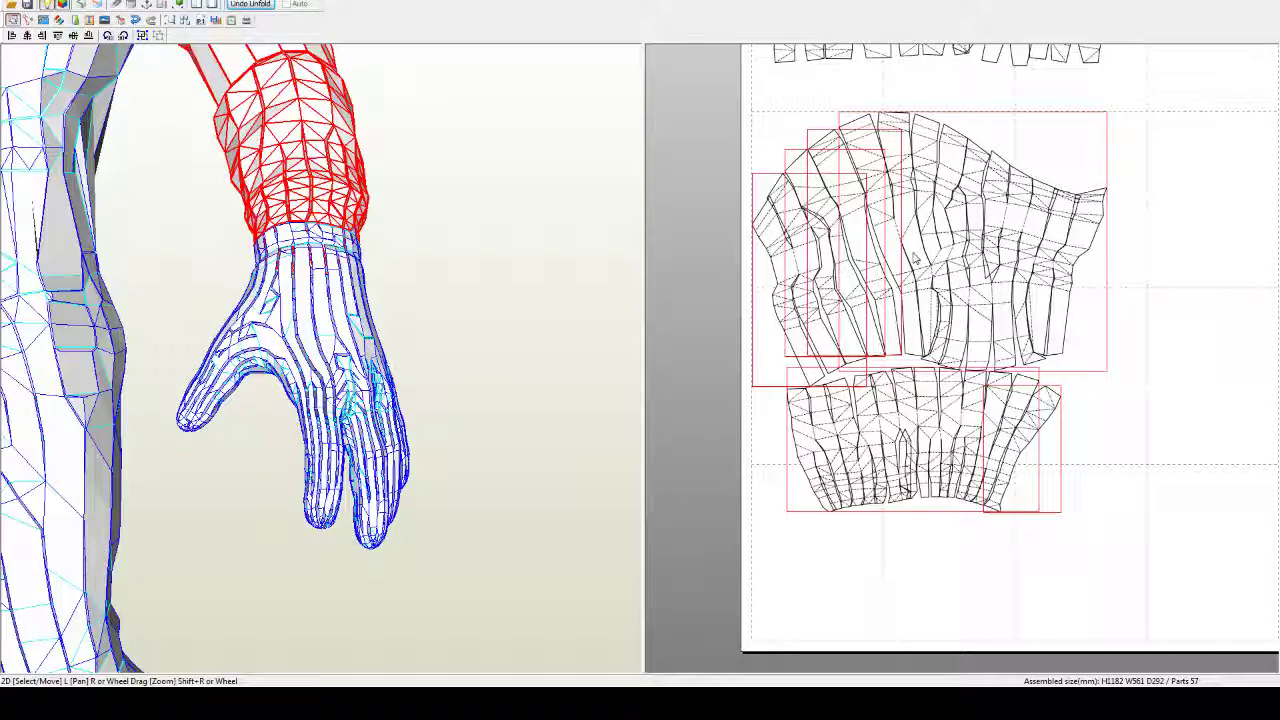
pyautogui.scroll(3, 914, 257)
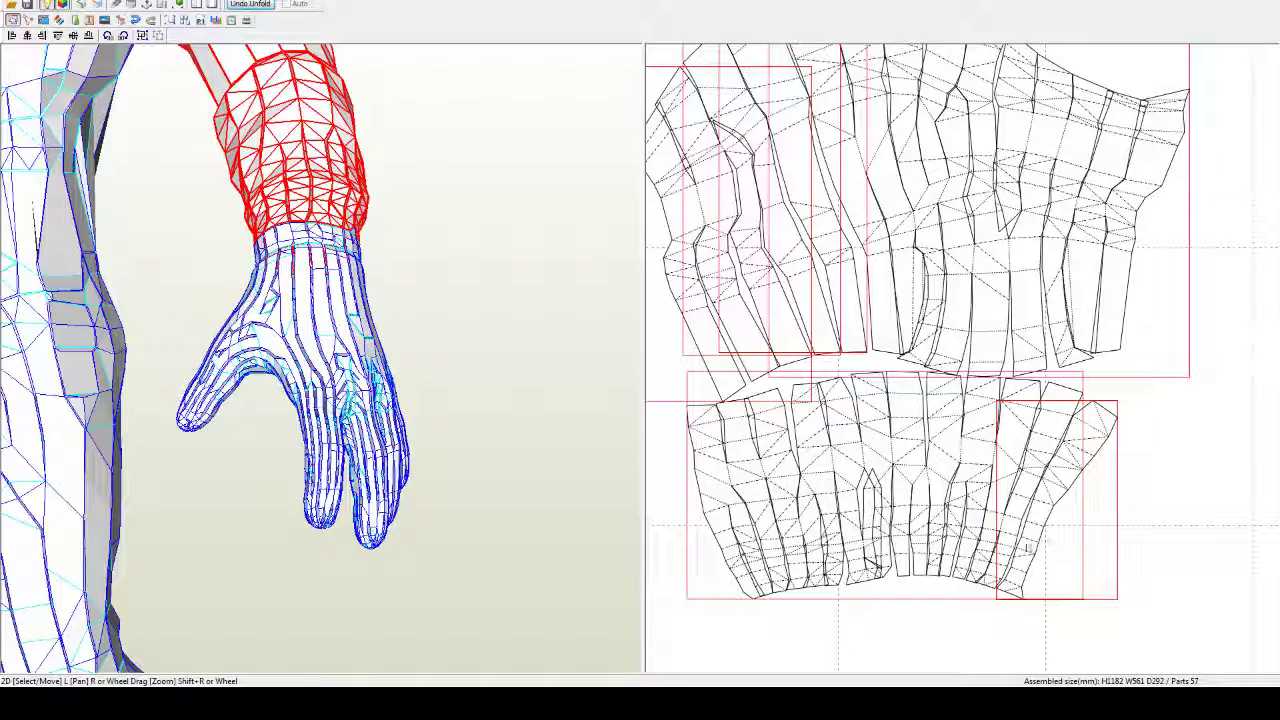
pyautogui.scroll(-2, 1027, 545)
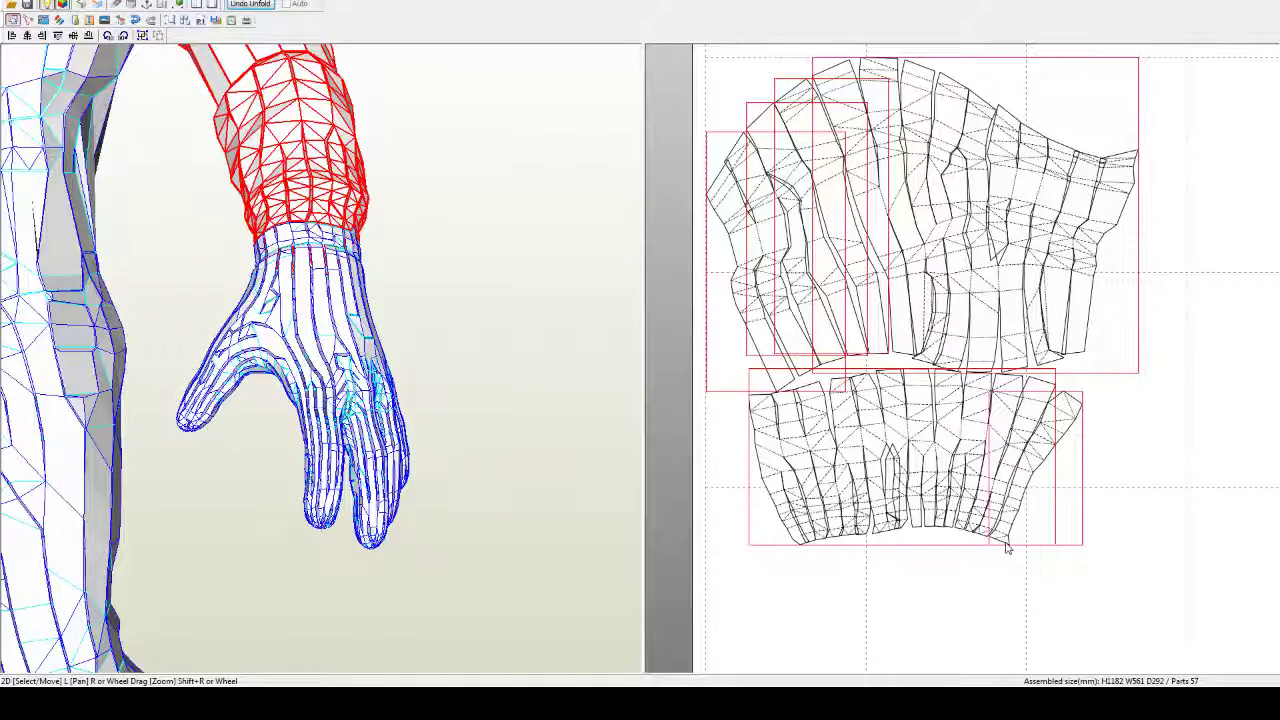
# Step: Check how the placed pieces sit against the page boundaries, from the sleeve group up to the small corner clusters
pyautogui.scroll(-3, 1007, 545)
pyautogui.moveTo(957, 158); pyautogui.dragTo(943, 364, button='middle')
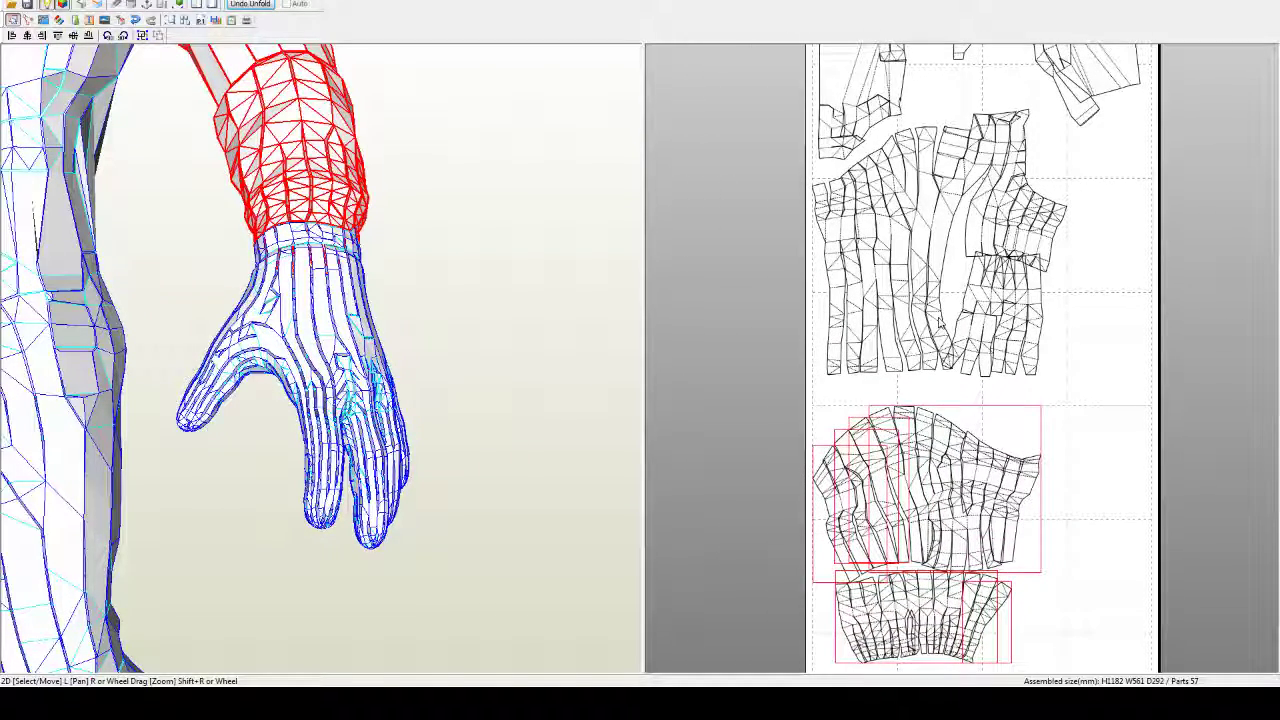
pyautogui.moveTo(939, 318); pyautogui.dragTo(941, 350, button='middle')
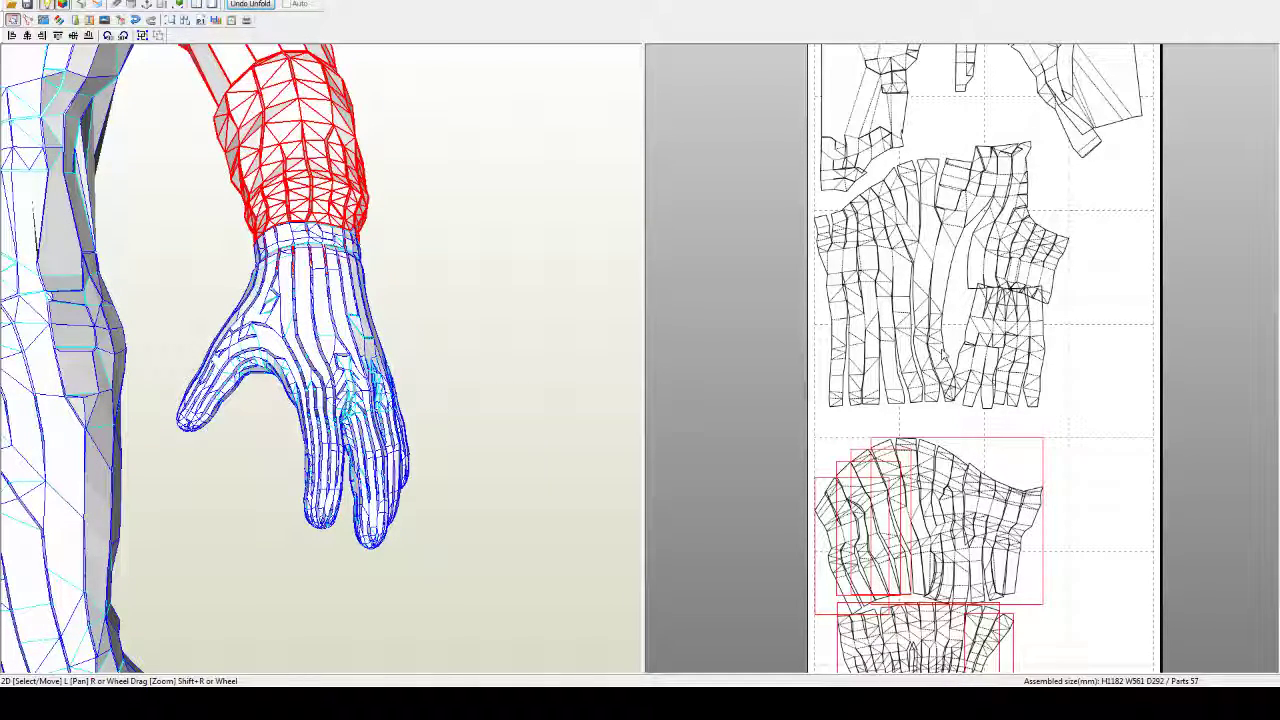
pyautogui.moveTo(977, 435); pyautogui.dragTo(981, 377, button='middle')
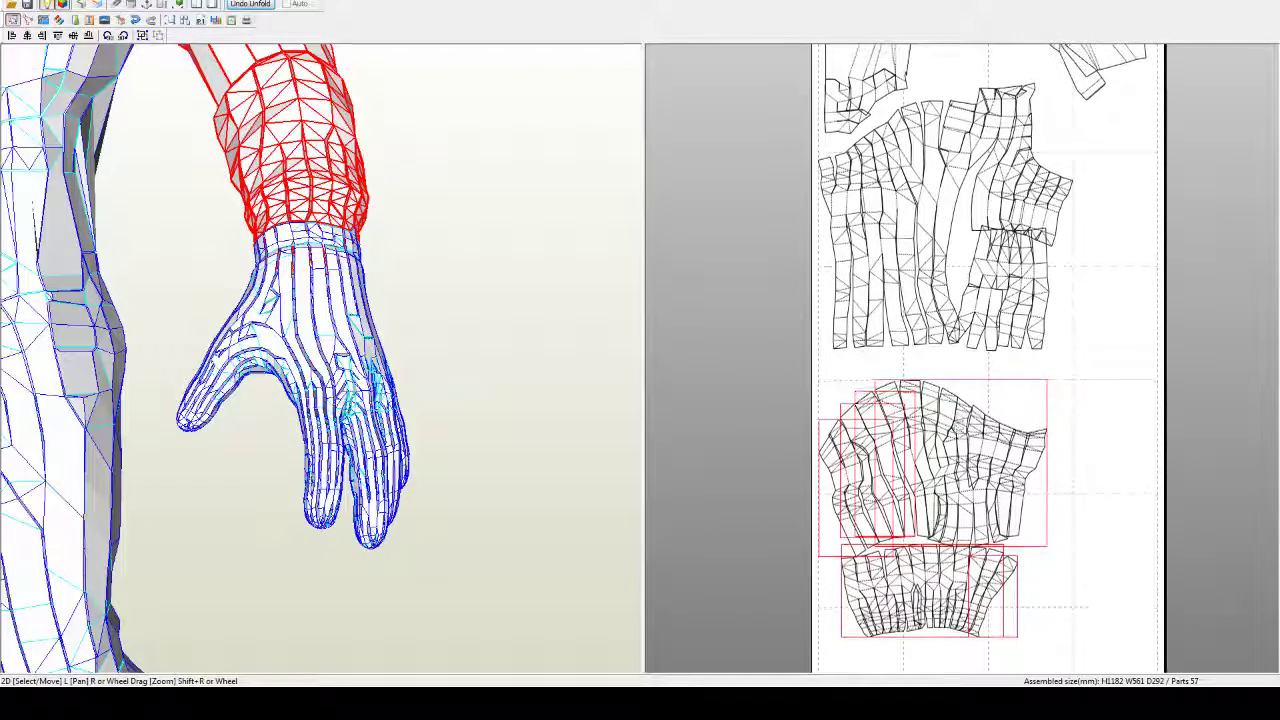
pyautogui.moveTo(980, 376); pyautogui.dragTo(976, 536, button='right')
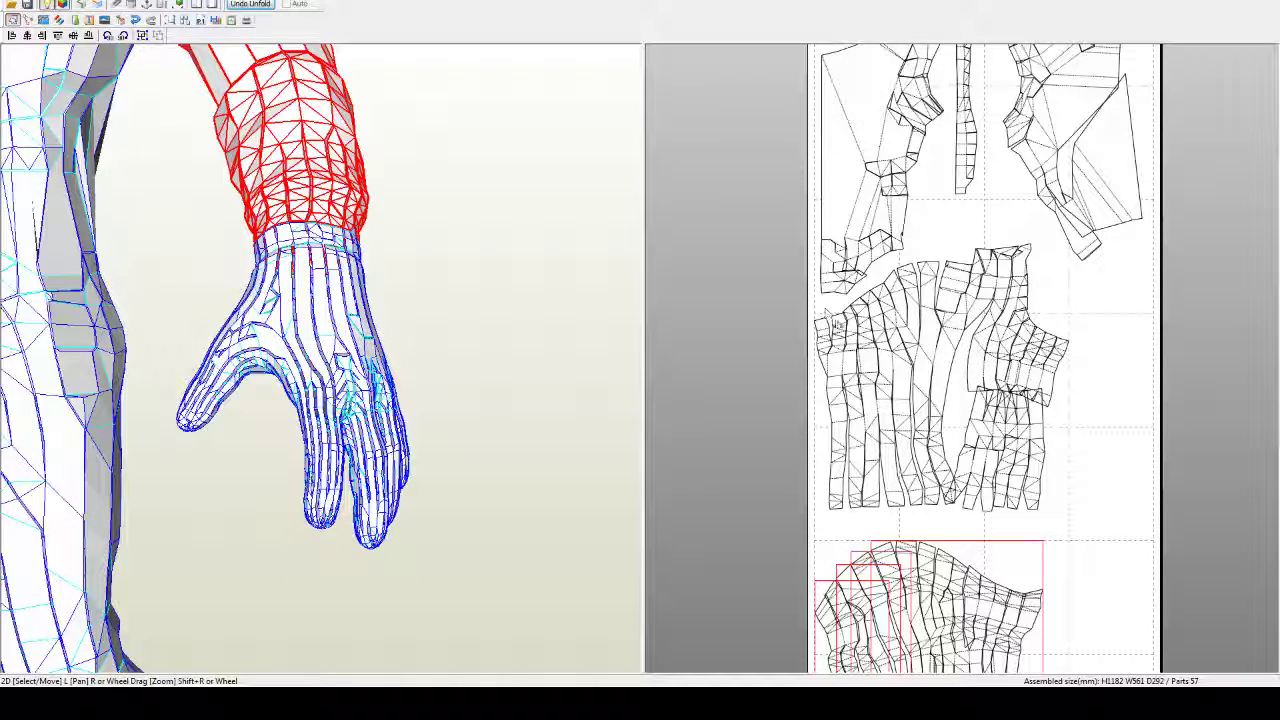
pyautogui.moveTo(1067, 343); pyautogui.dragTo(1063, 381, button='right')
pyautogui.moveTo(920, 293); pyautogui.dragTo(900, 478, button='right')
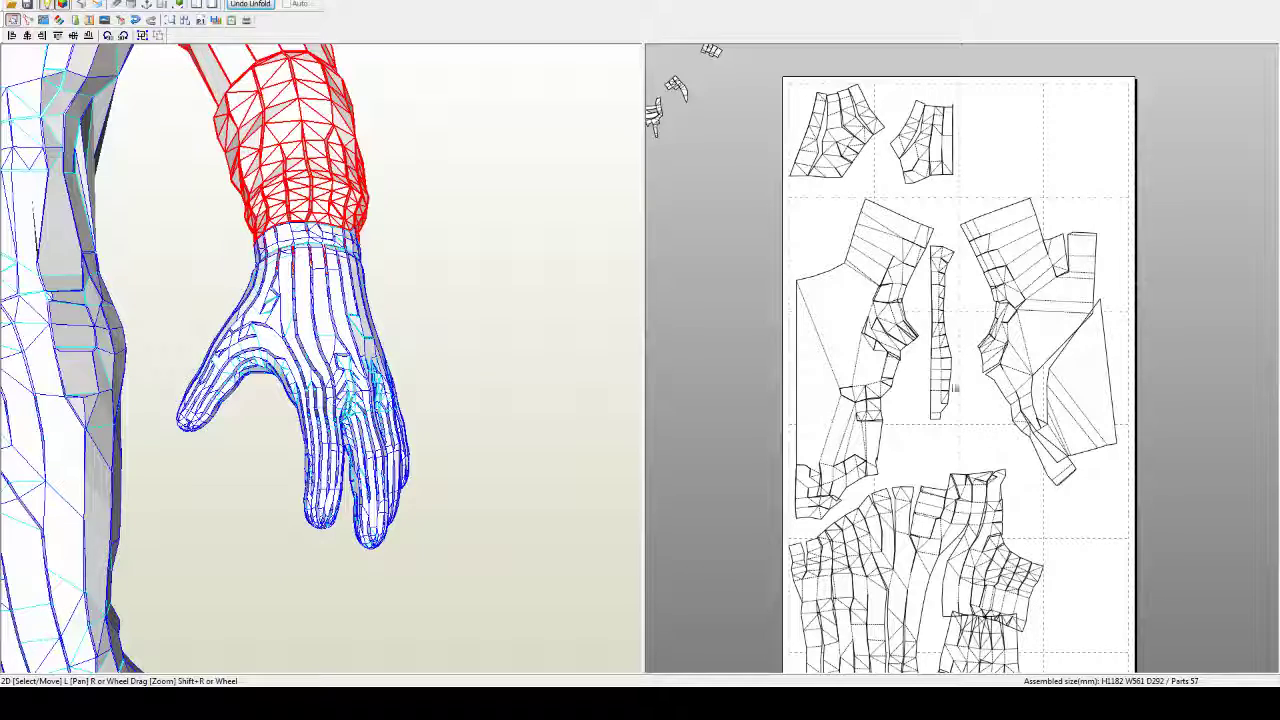
pyautogui.moveTo(967, 364); pyautogui.dragTo(943, 284, button='right')
pyautogui.moveTo(931, 203); pyautogui.dragTo(932, 311, button='right')
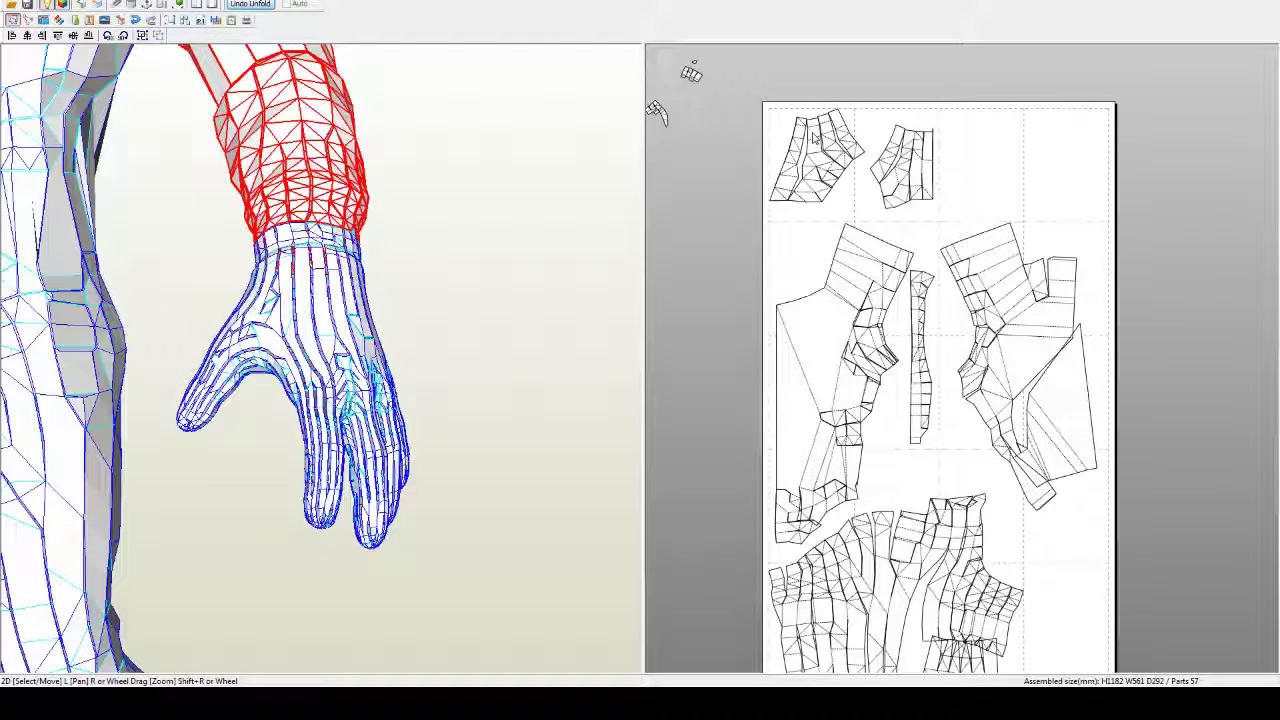
pyautogui.moveTo(742, 52); pyautogui.dragTo(858, 210)
pyautogui.hotkey('ctrl', 'r')
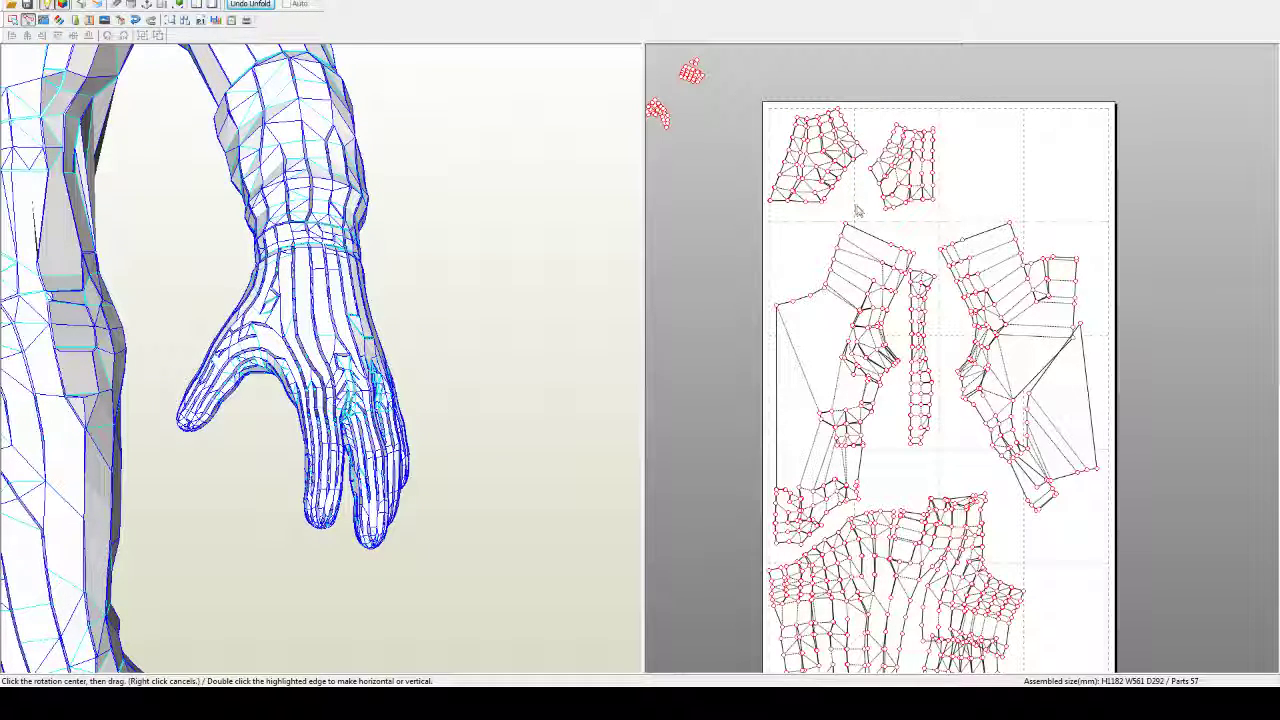
pyautogui.click(770, 204)
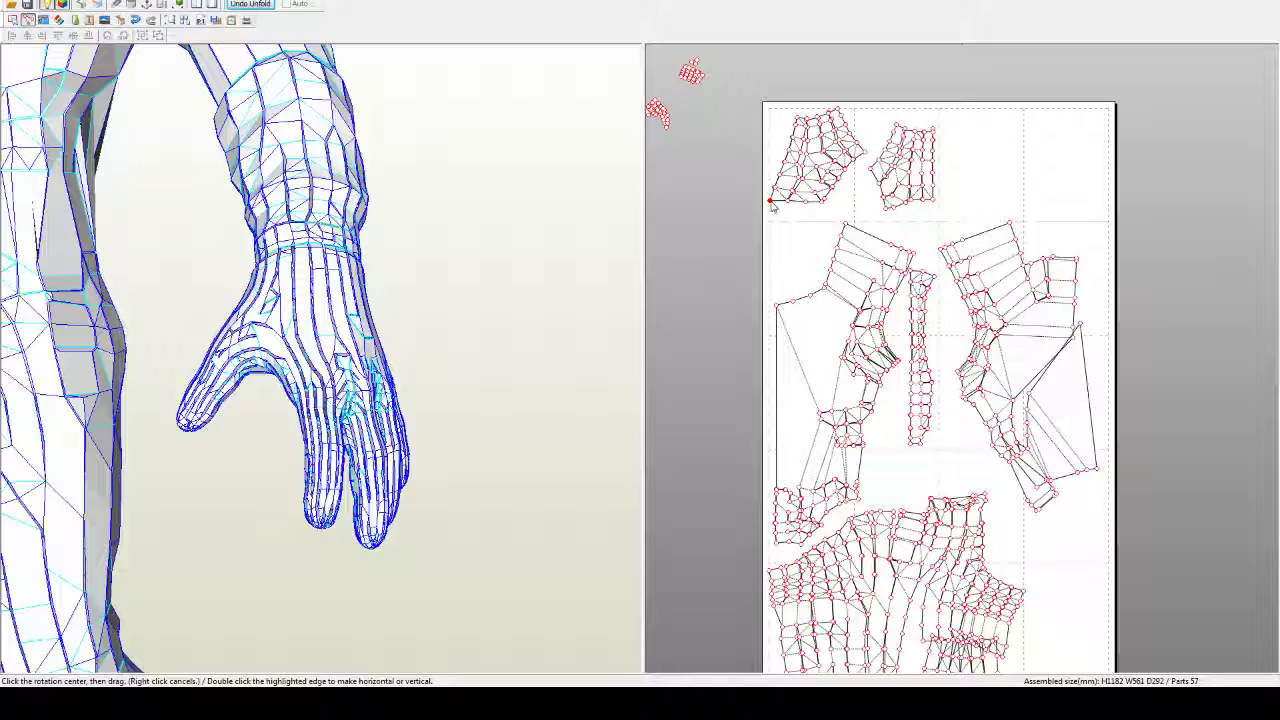
pyautogui.rightClick(725, 254)
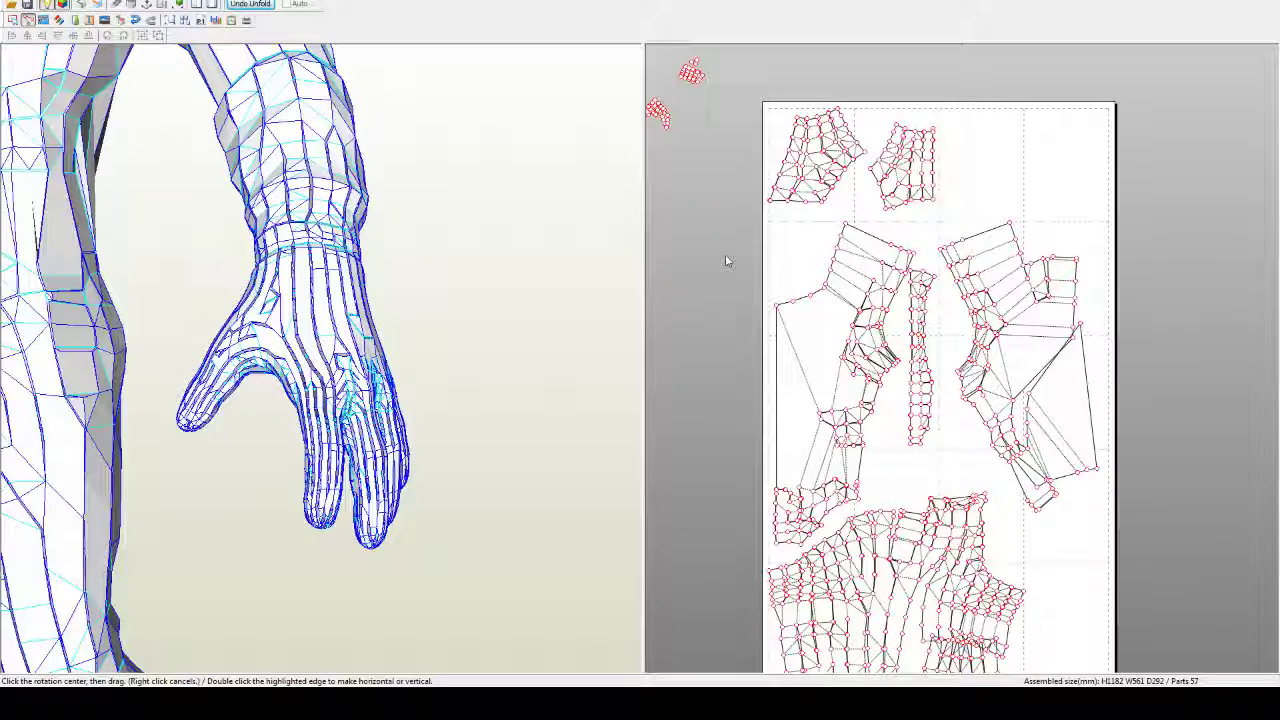
pyautogui.scroll(4, 768, 320)
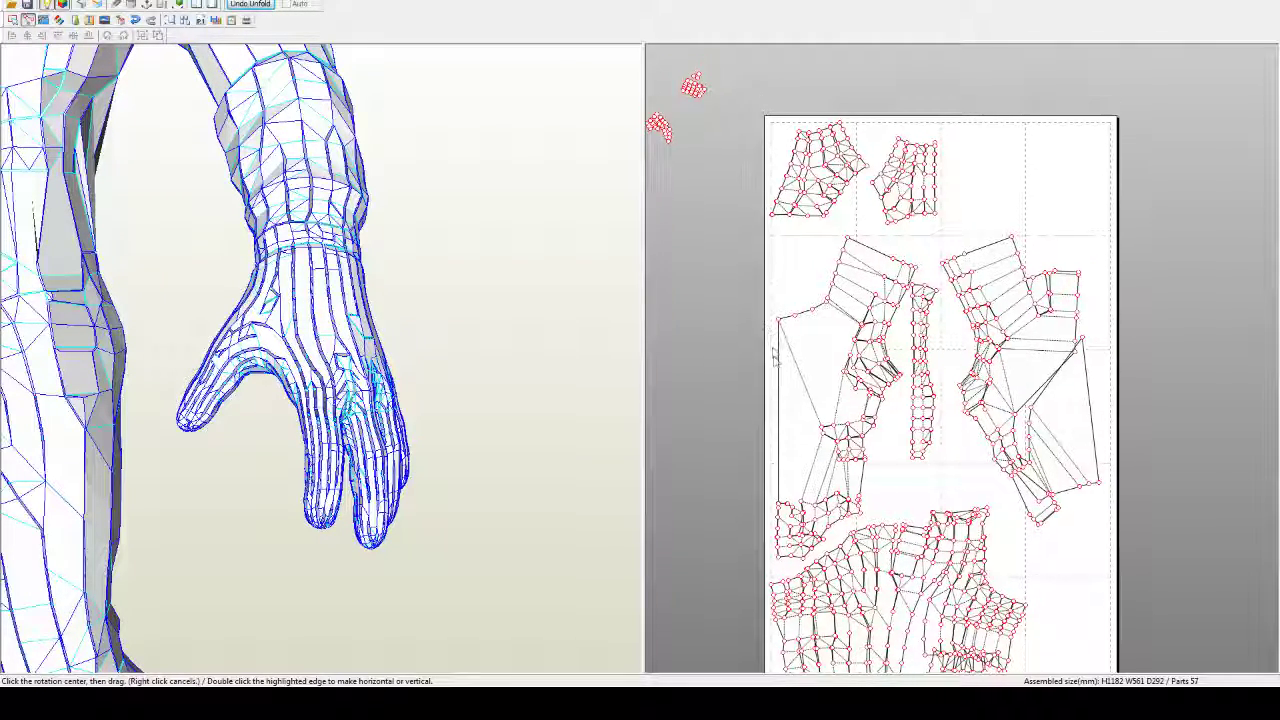
pyautogui.scroll(2, 975, 422)
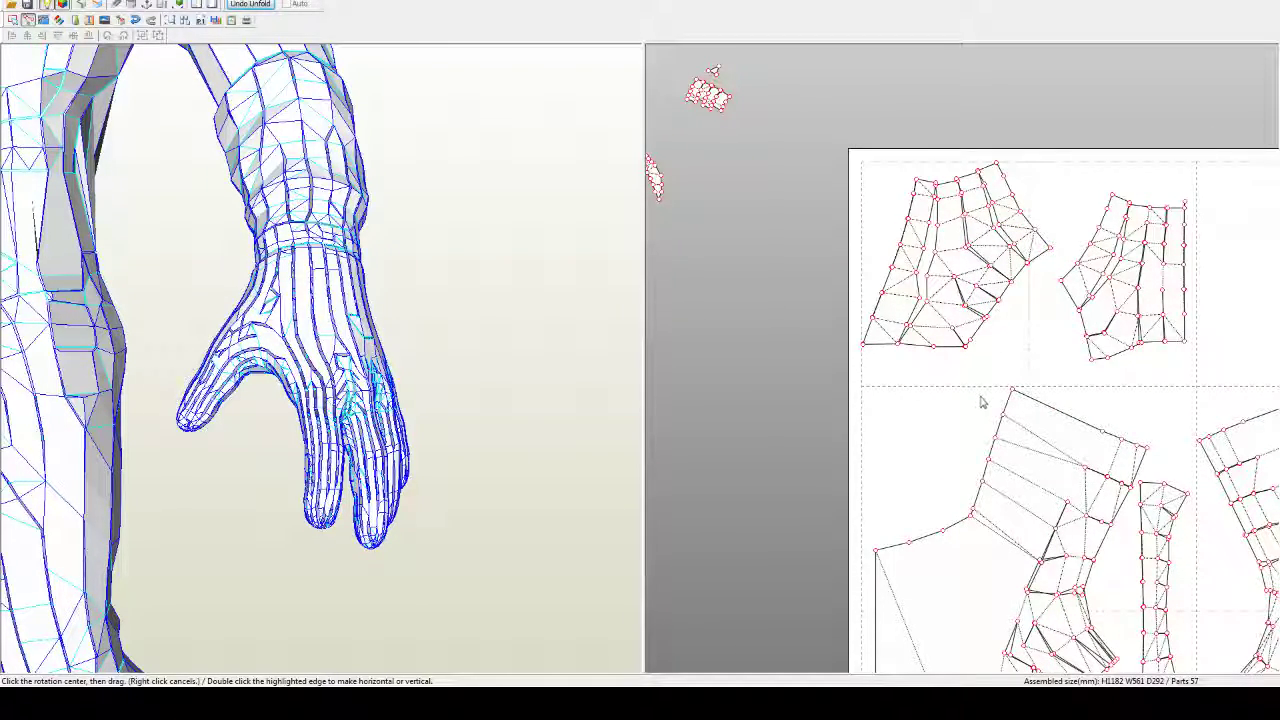
pyautogui.scroll(-5, 988, 424)
pyautogui.moveTo(1140, 506); pyautogui.dragTo(1000, 218, button='middle')
pyautogui.moveTo(994, 346); pyautogui.dragTo(1007, 323, button='middle')
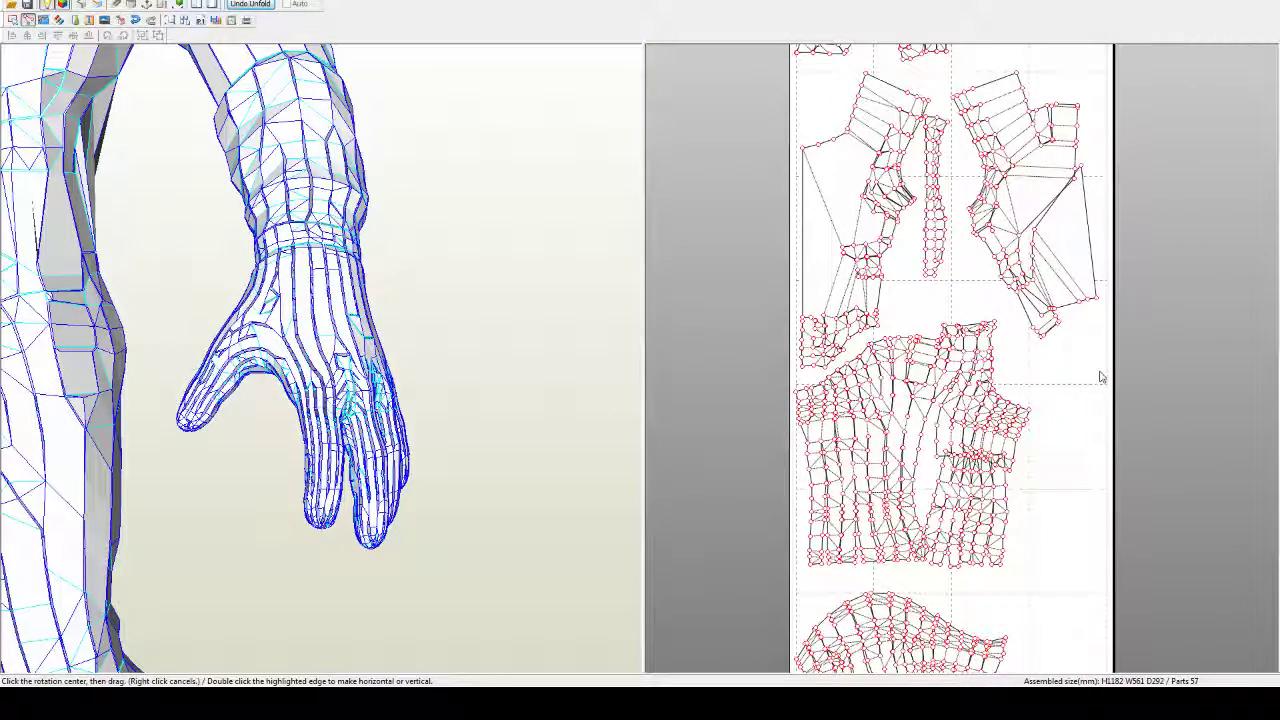
pyautogui.rightClick(1100, 377)
# Step: Review the full sheet layout and examine the glove pieces outside the sheet up close
pyautogui.moveTo(1057, 409); pyautogui.dragTo(1064, 388, button='right')
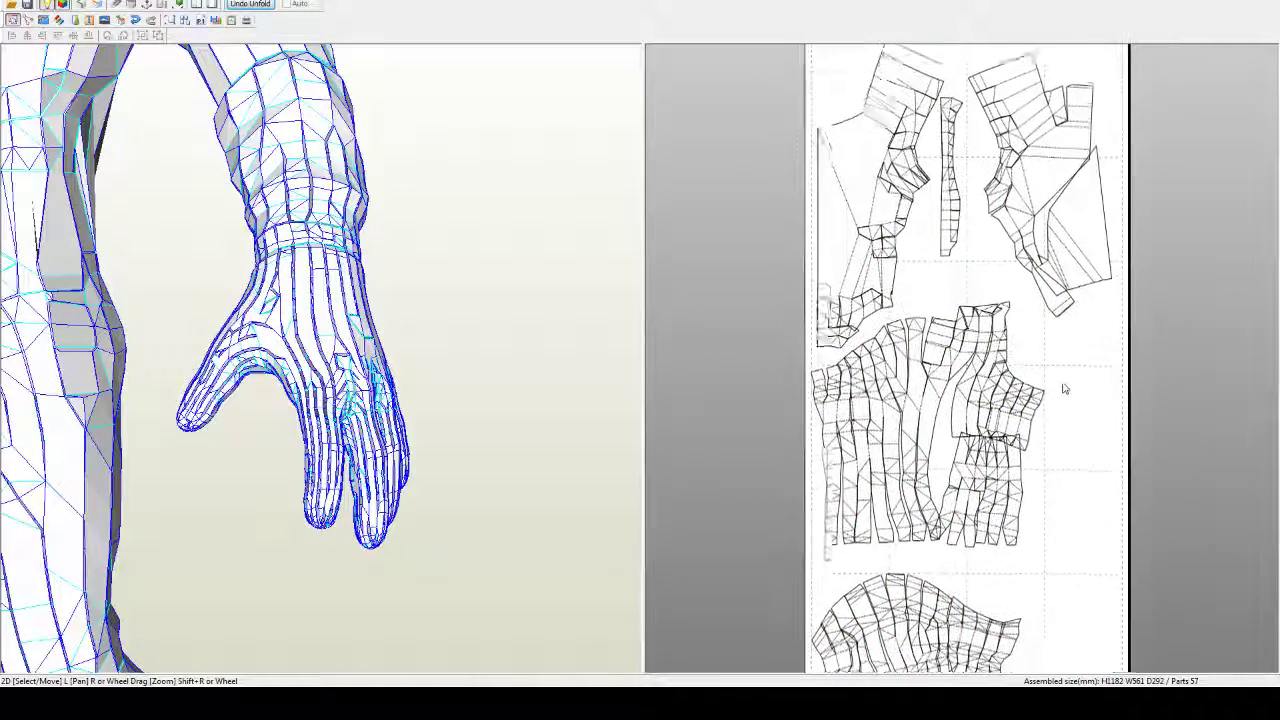
pyautogui.scroll(-3, 1064, 388)
pyautogui.moveTo(1049, 437); pyautogui.dragTo(1045, 425, button='right')
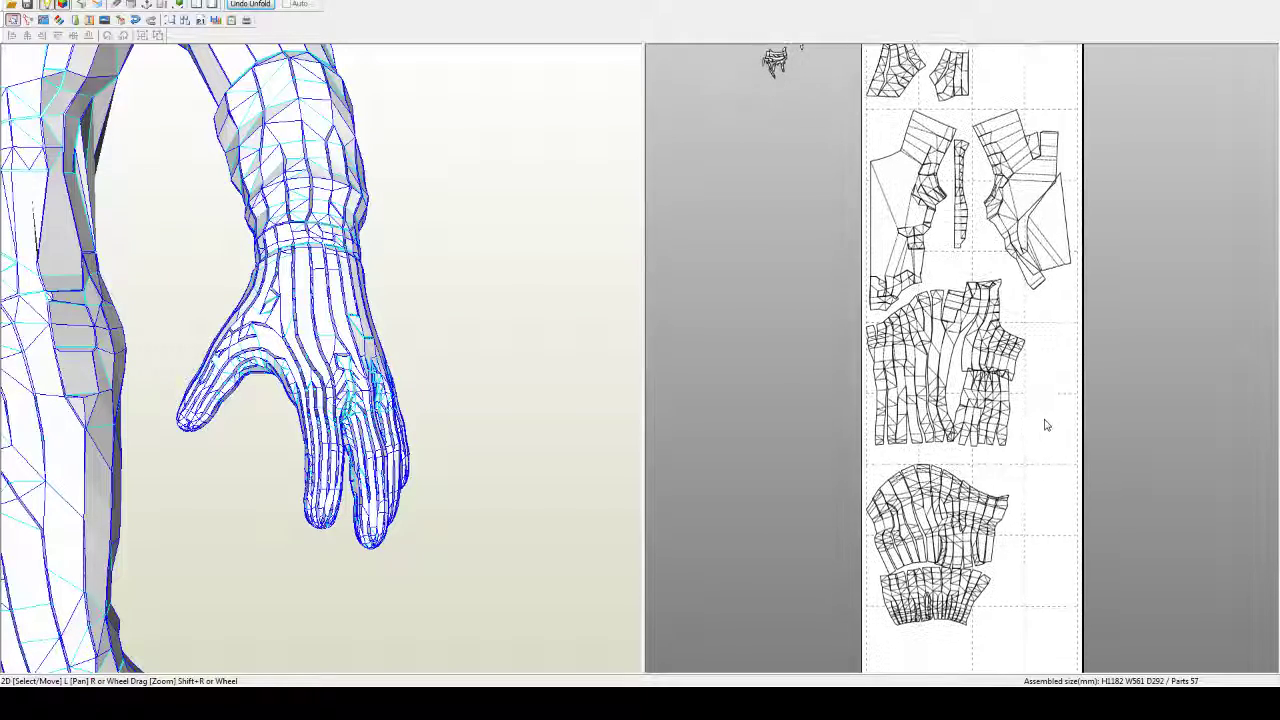
pyautogui.scroll(-2, 1044, 427)
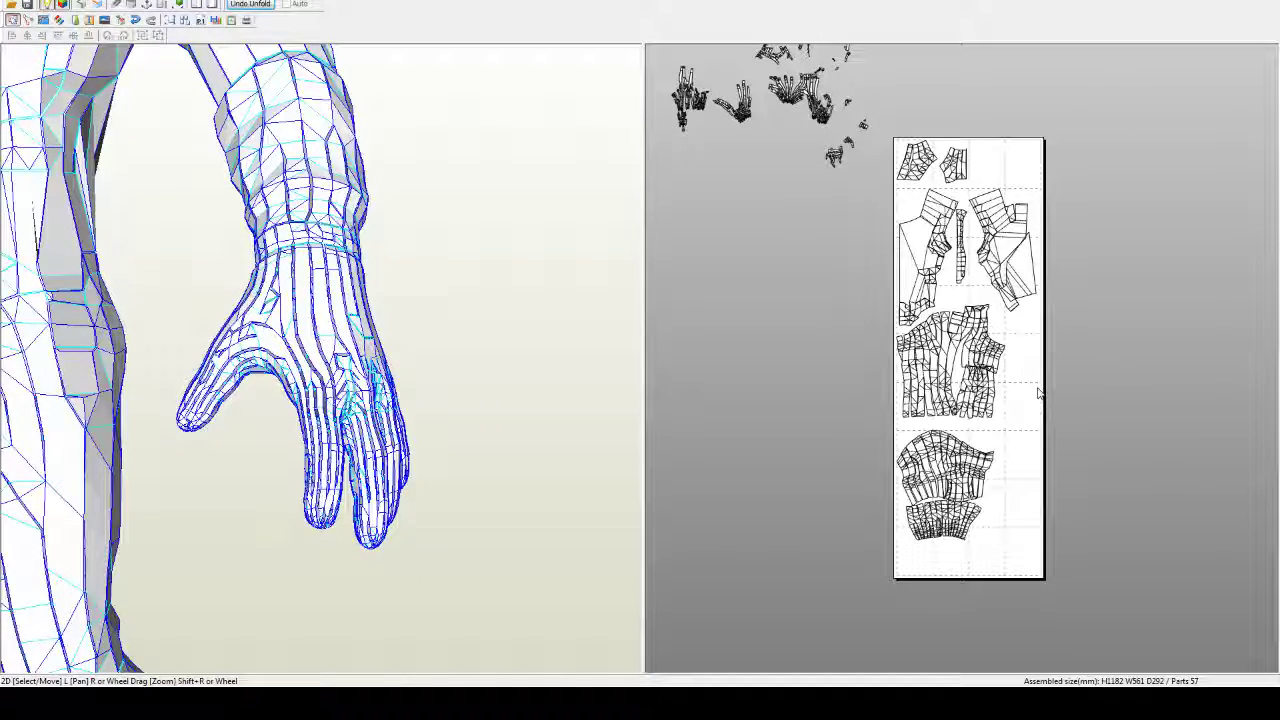
pyautogui.scroll(2, 1038, 393)
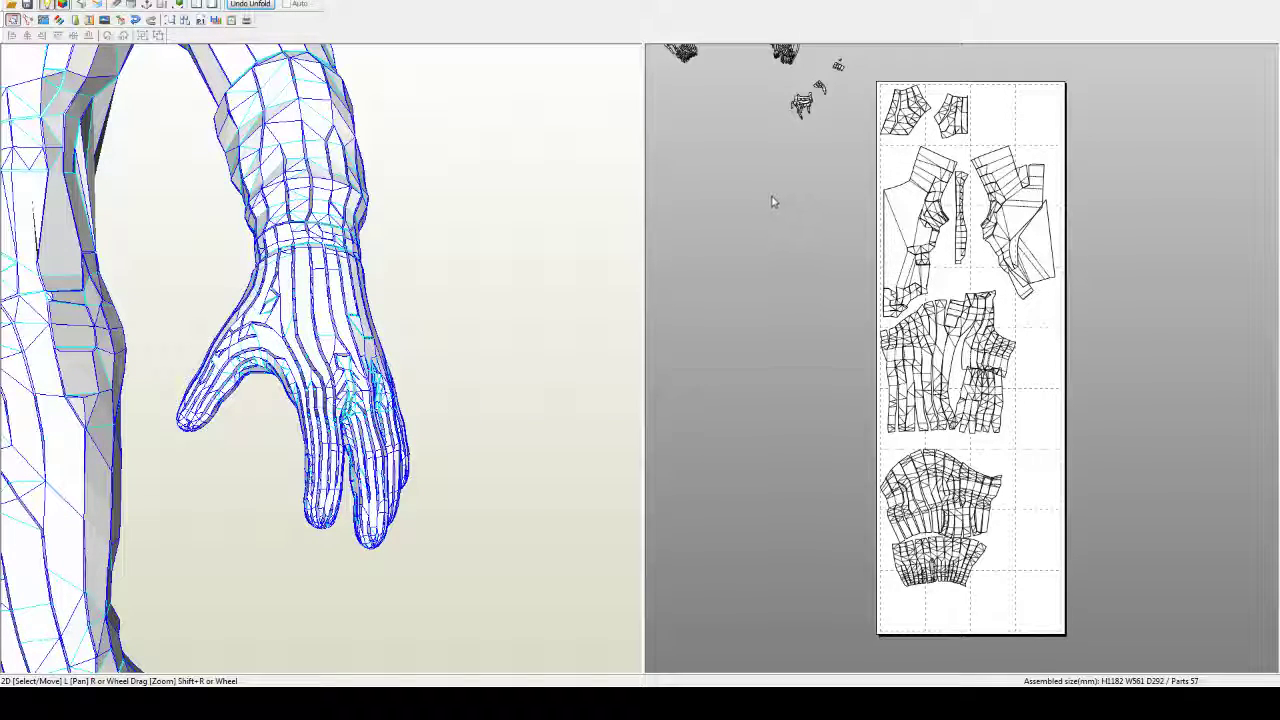
pyautogui.moveTo(749, 157); pyautogui.dragTo(905, 417, button='right')
pyautogui.scroll(3, 883, 377)
pyautogui.moveTo(836, 275); pyautogui.dragTo(928, 371, button='right')
pyautogui.scroll(1, 963, 330)
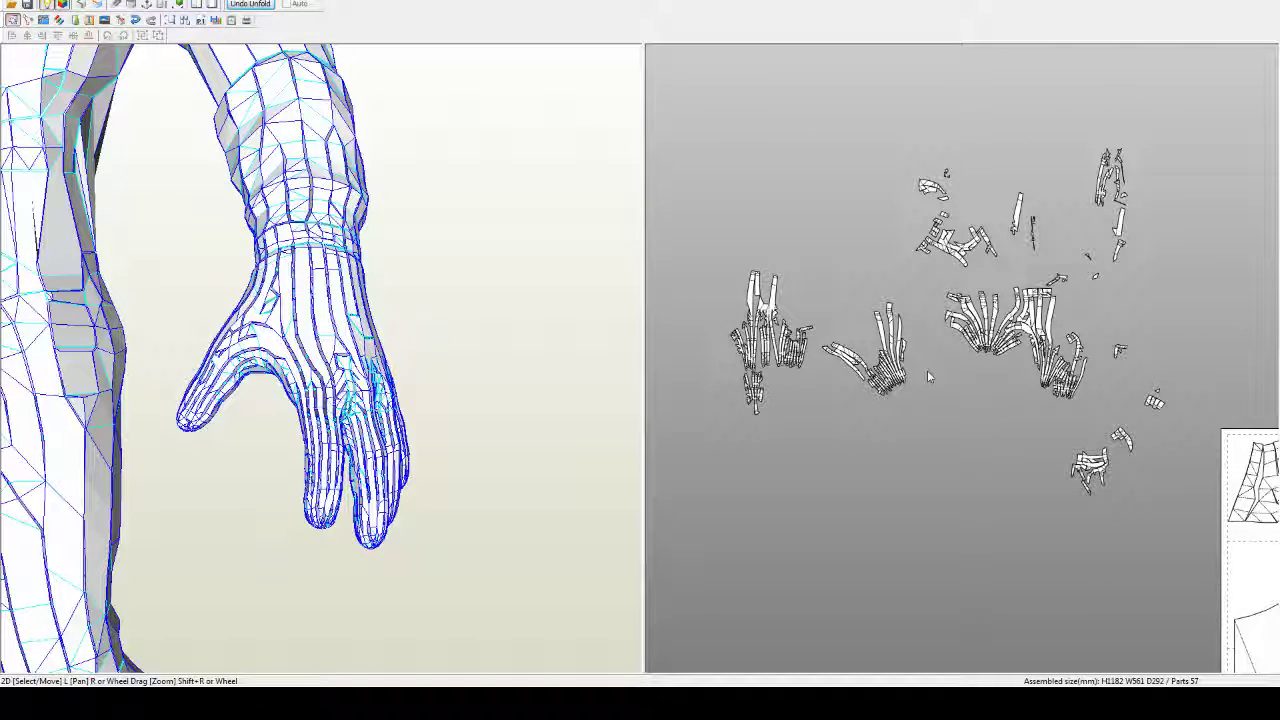
pyautogui.scroll(2, 927, 370)
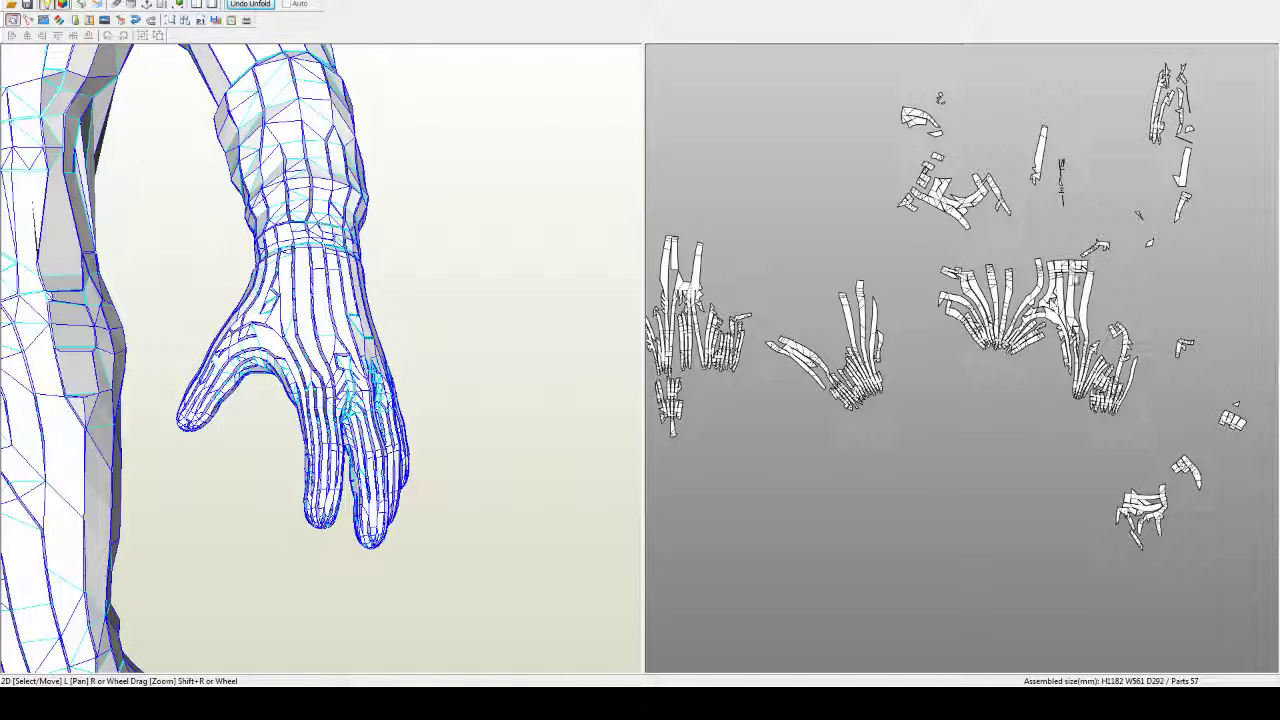
pyautogui.scroll(2, 927, 370)
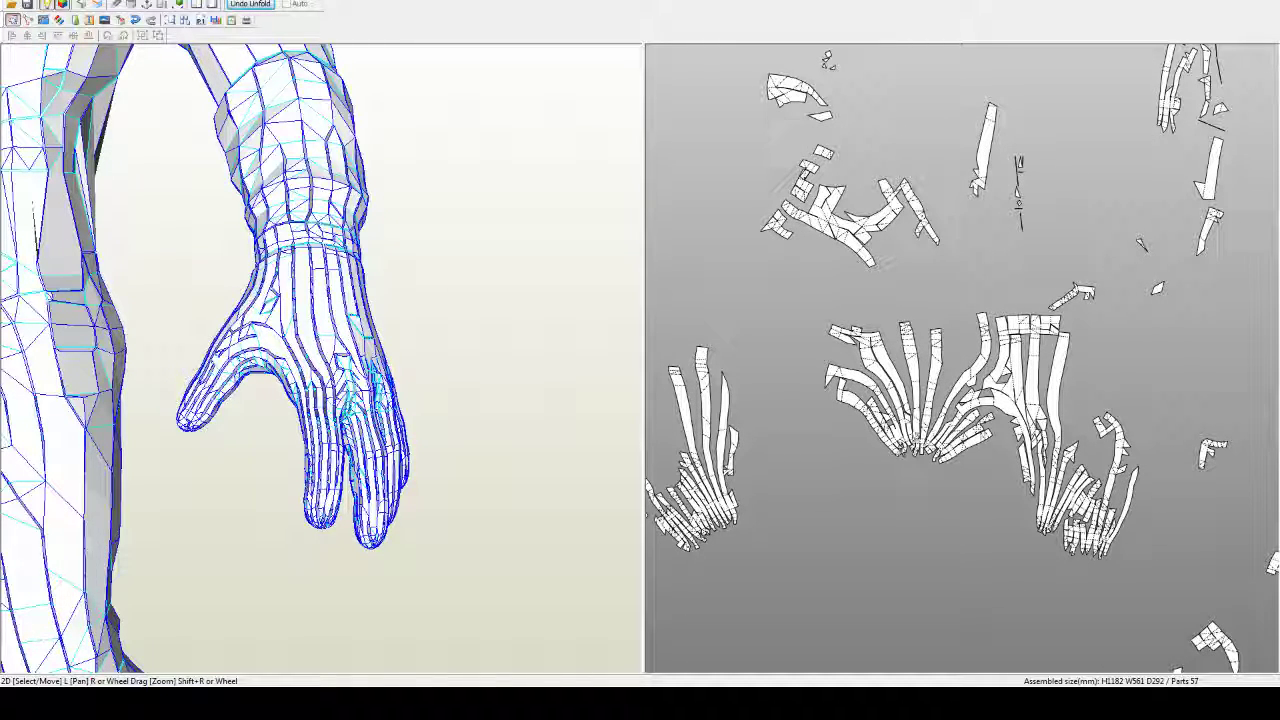
# Step: Identify the large glove piece on the 3D model and recut the edges around the thumb base with Join/Disjoin
pyautogui.click(920, 440)
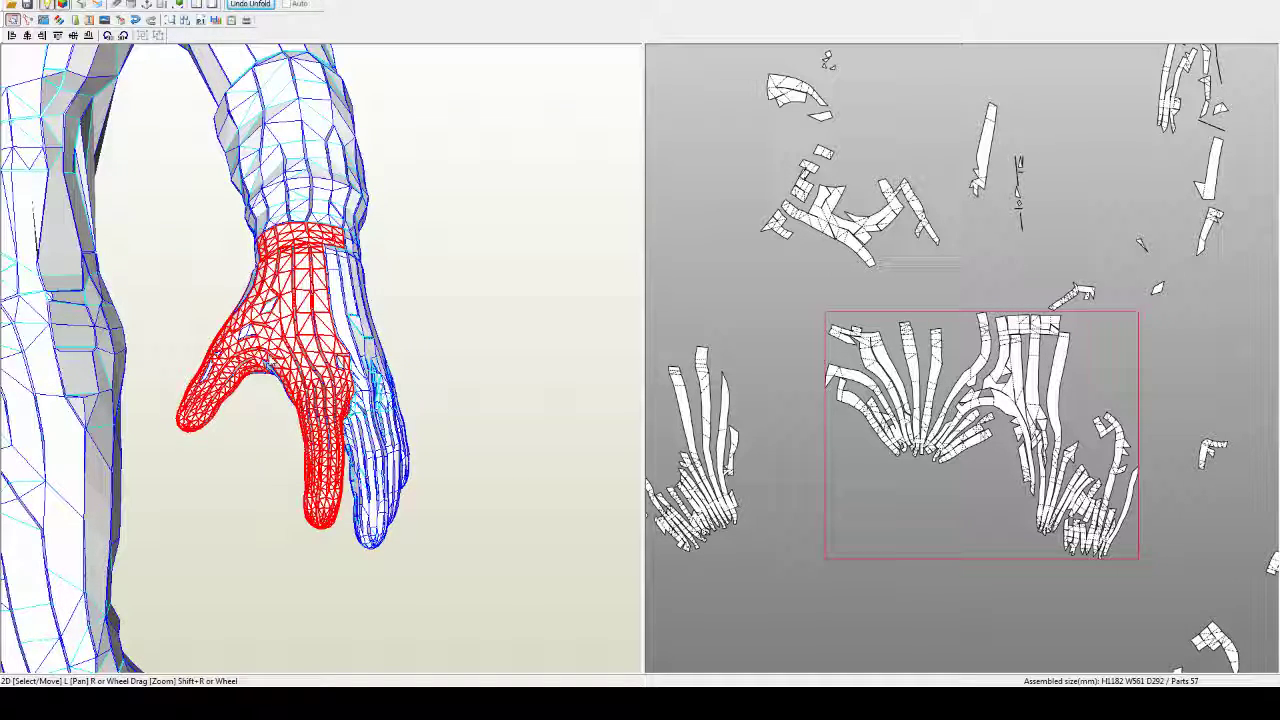
pyautogui.click(43, 20)
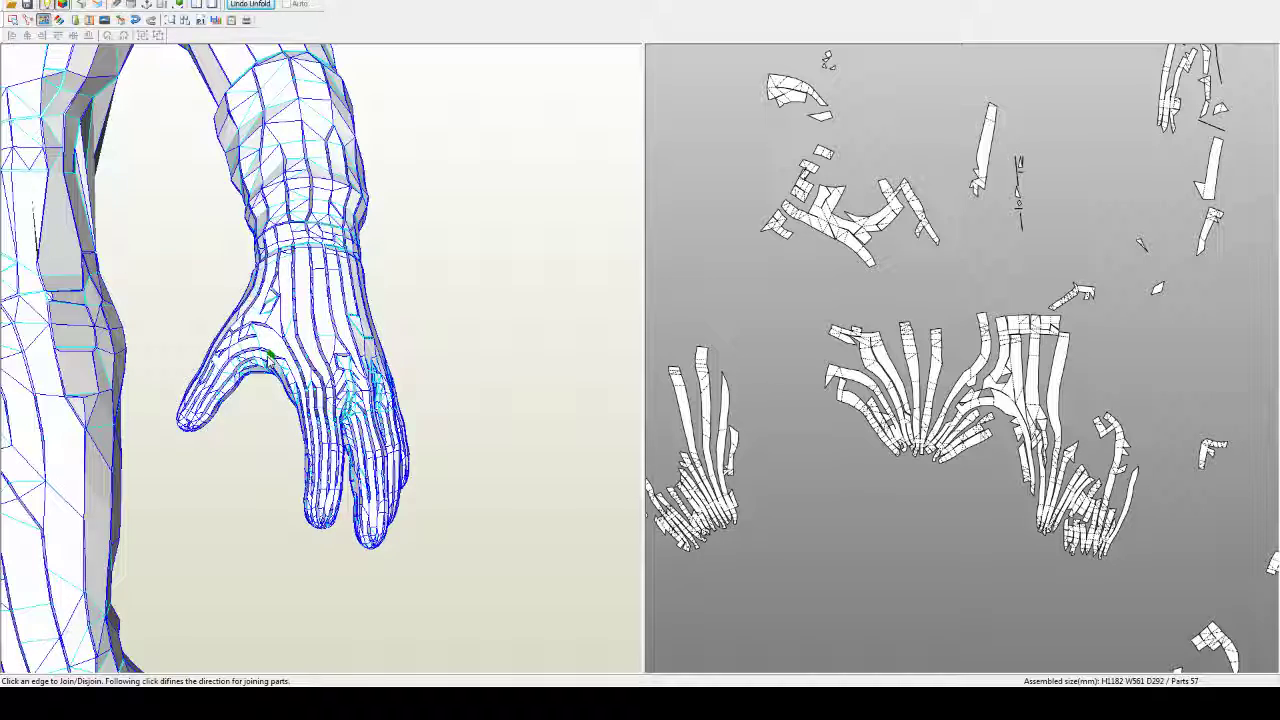
pyautogui.click(268, 359)
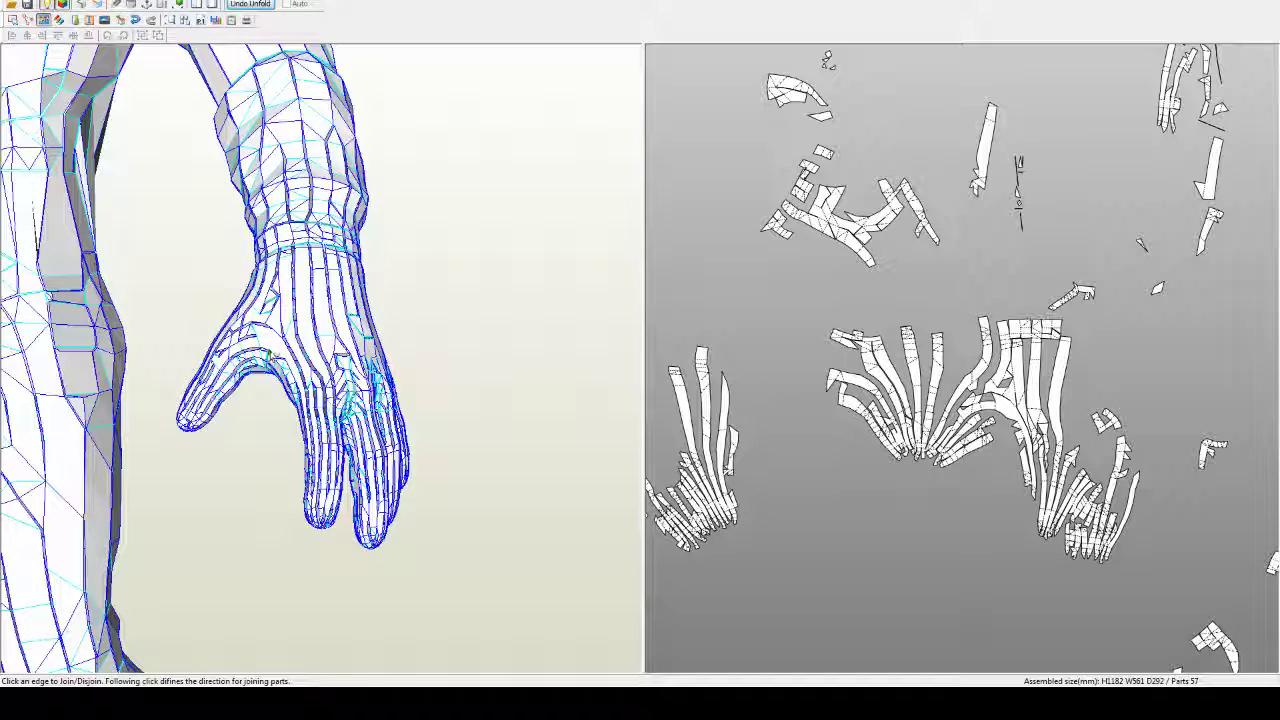
pyautogui.click(269, 346)
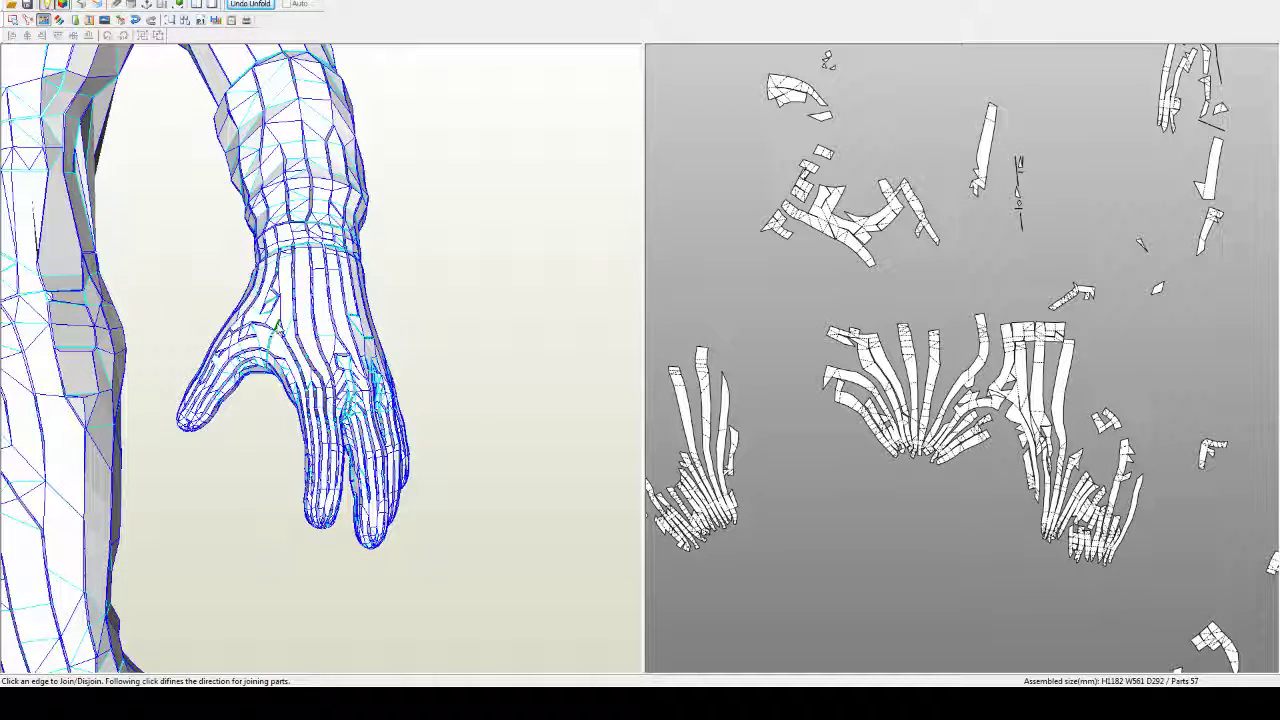
pyautogui.click(282, 315)
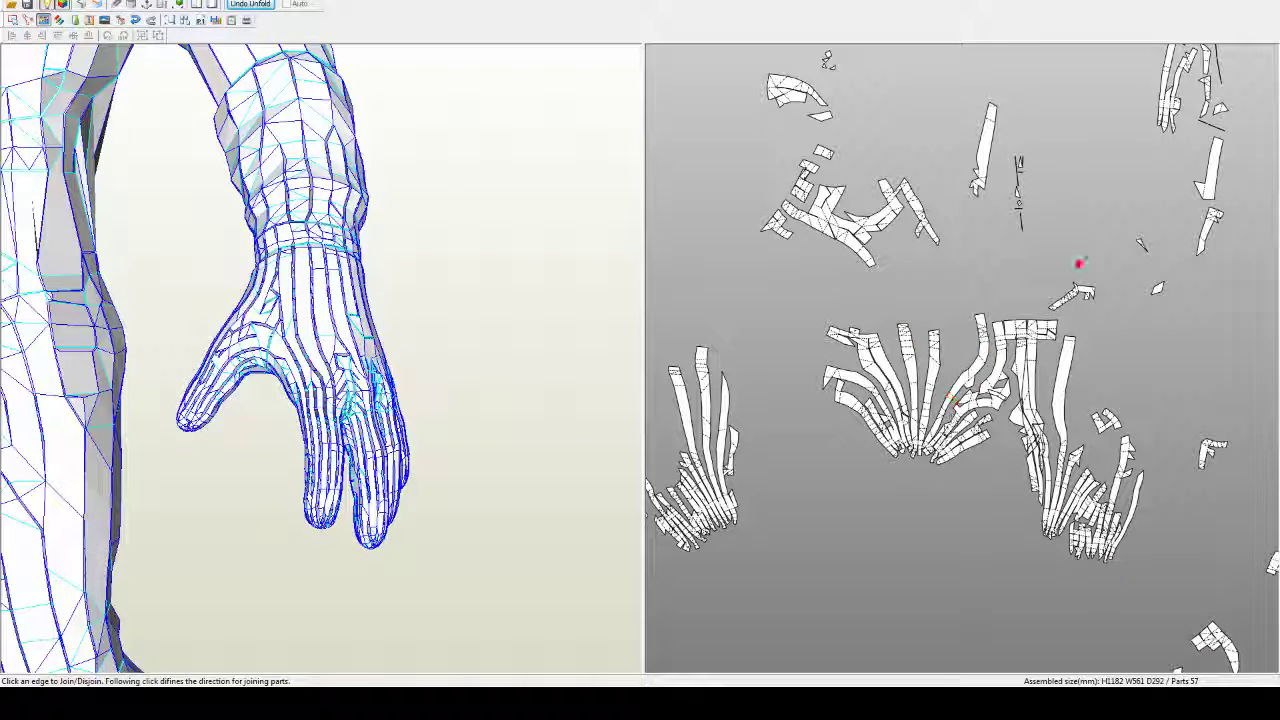
# Step: Split the fan of glove strips at the fingertip and rejoin the two middle strips along their sides about halfway up
pyautogui.scroll(4, 930, 445)
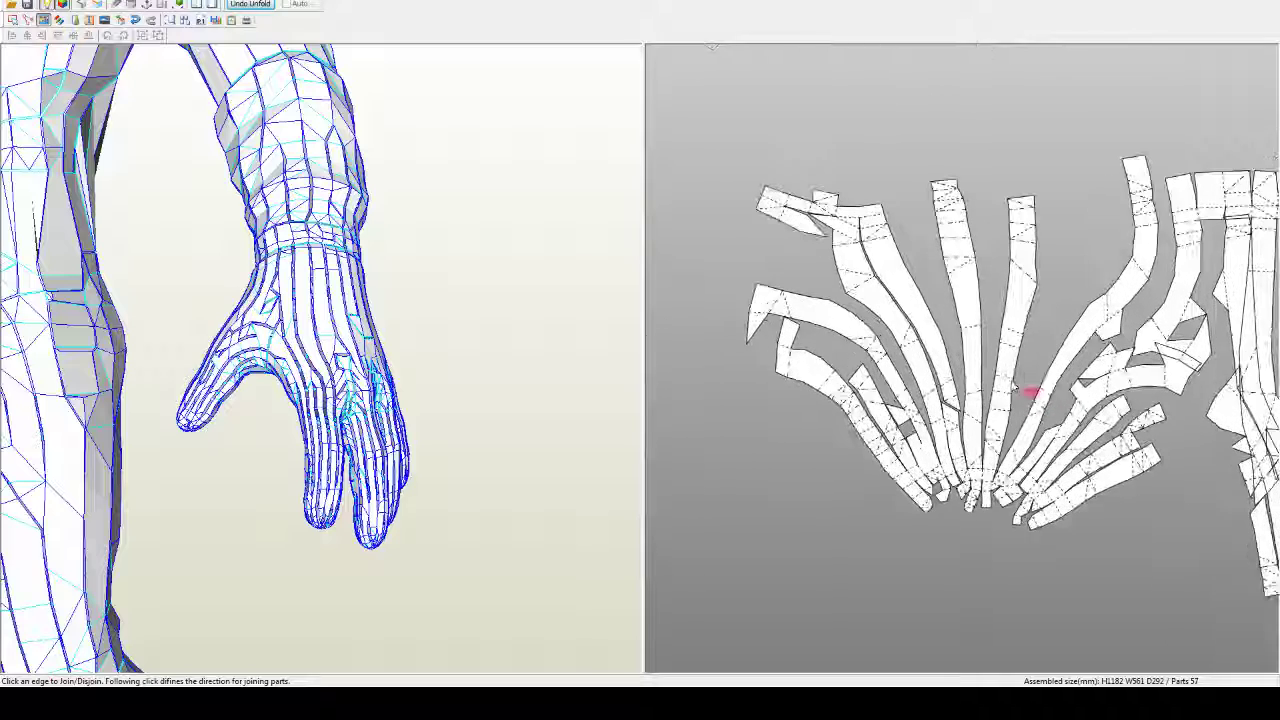
pyautogui.click(983, 474)
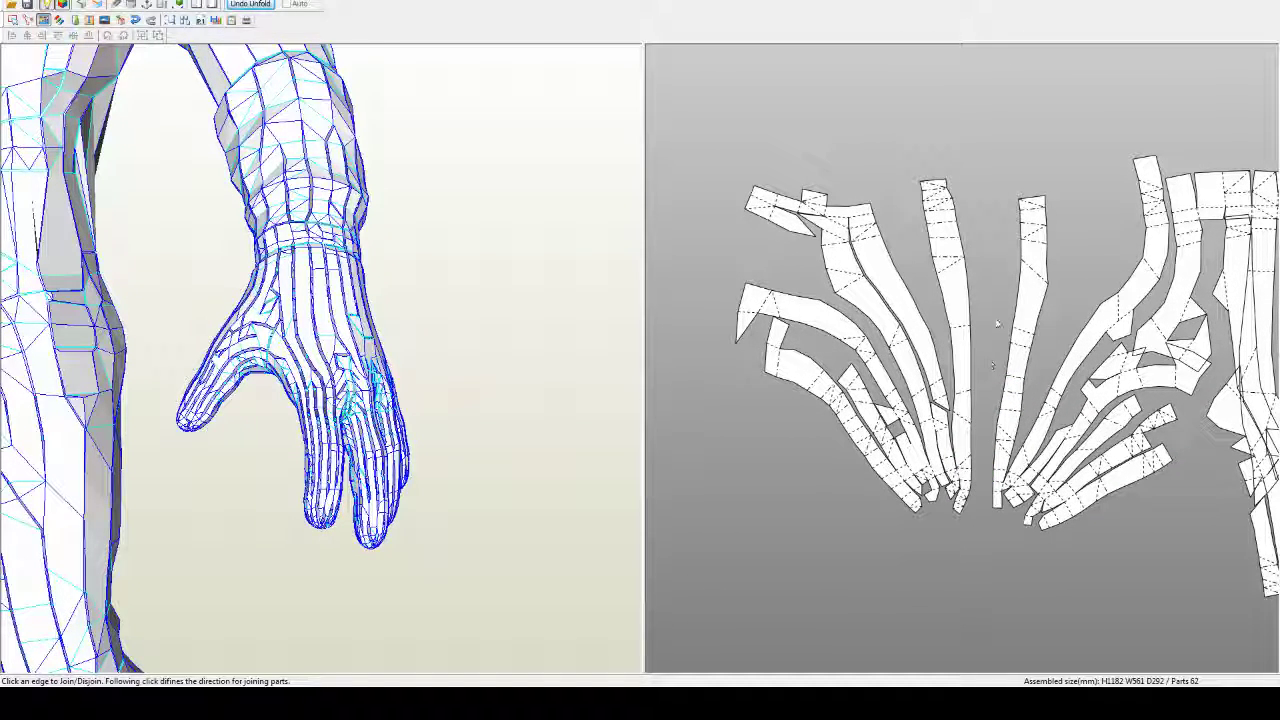
pyautogui.click(1017, 311)
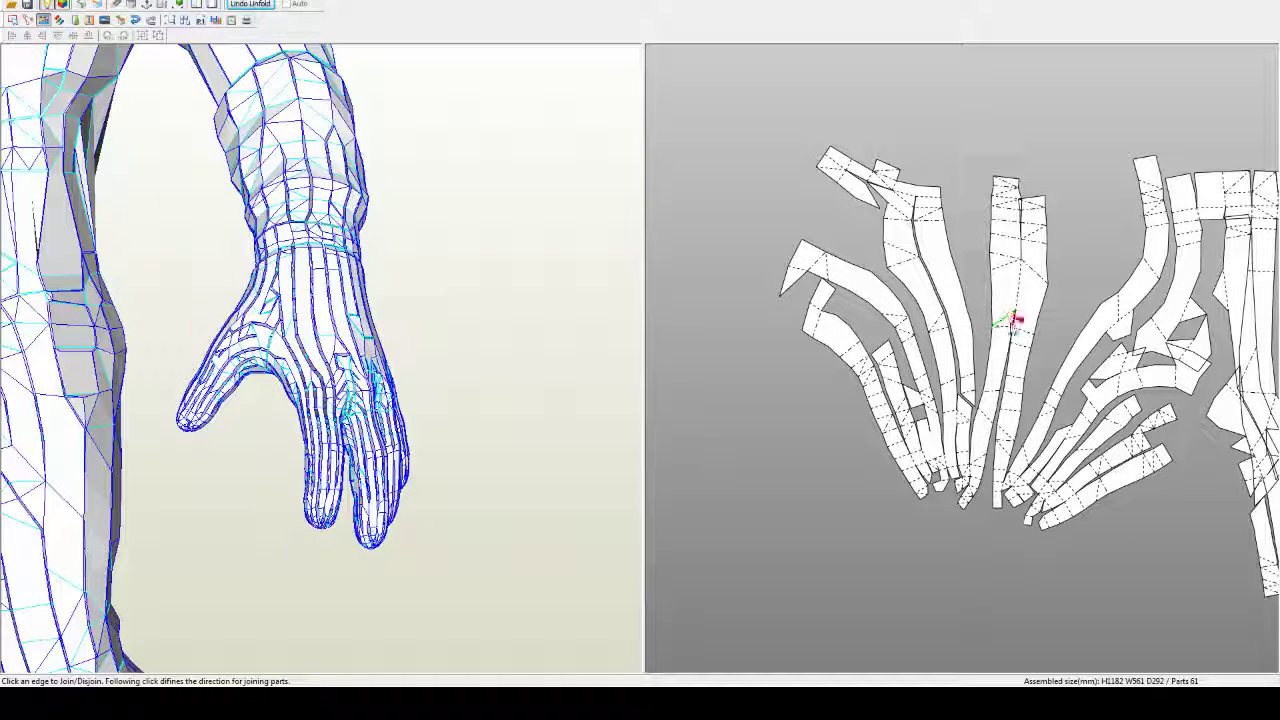
pyautogui.click(1008, 368)
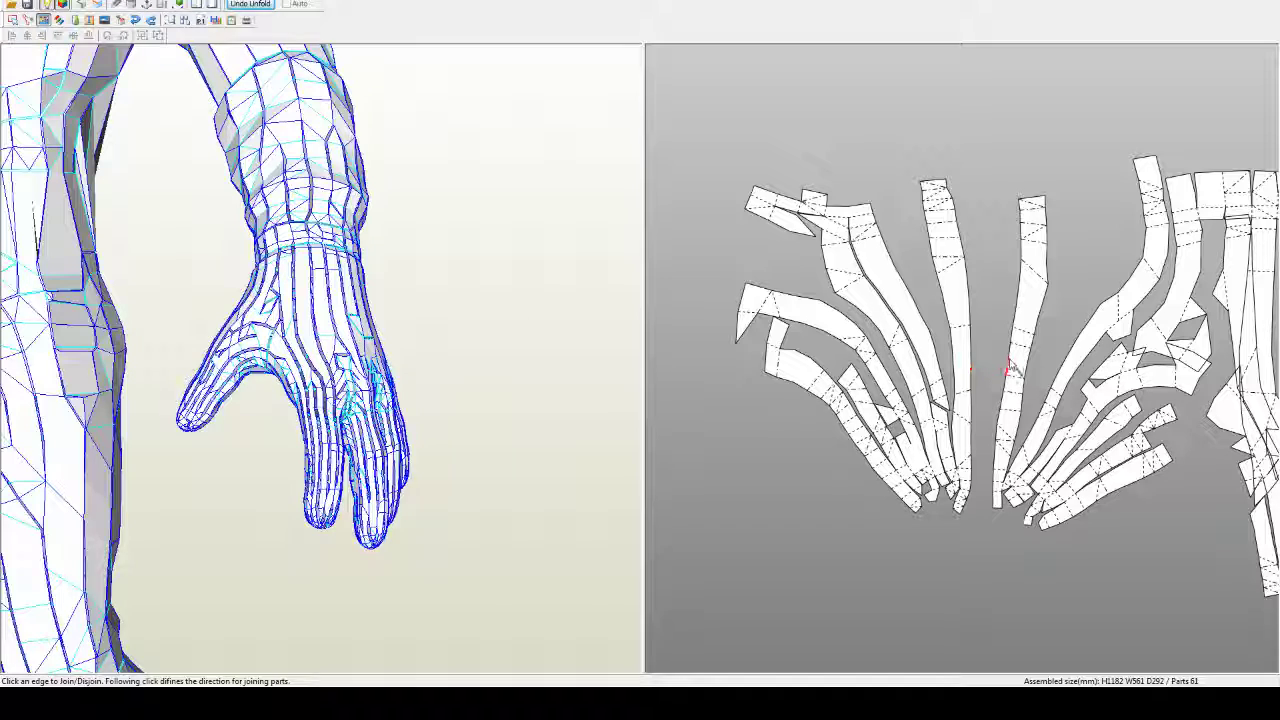
pyautogui.click(1010, 362)
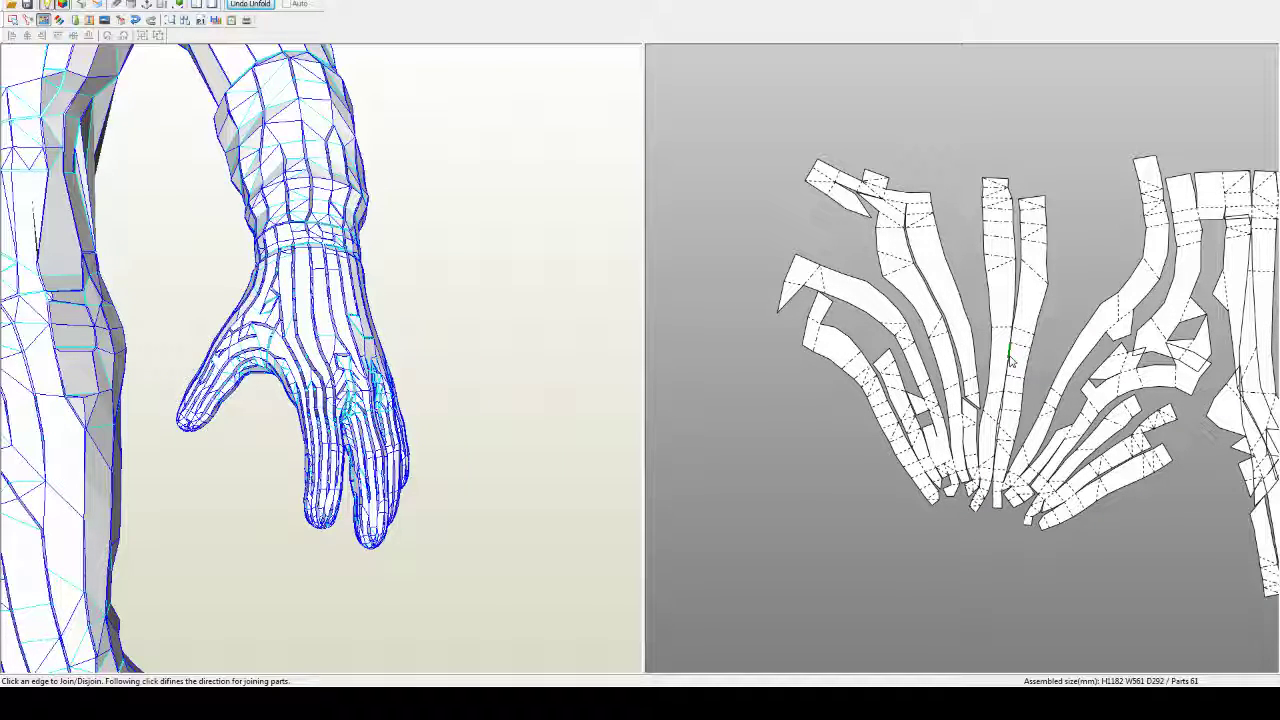
pyautogui.click(1012, 354)
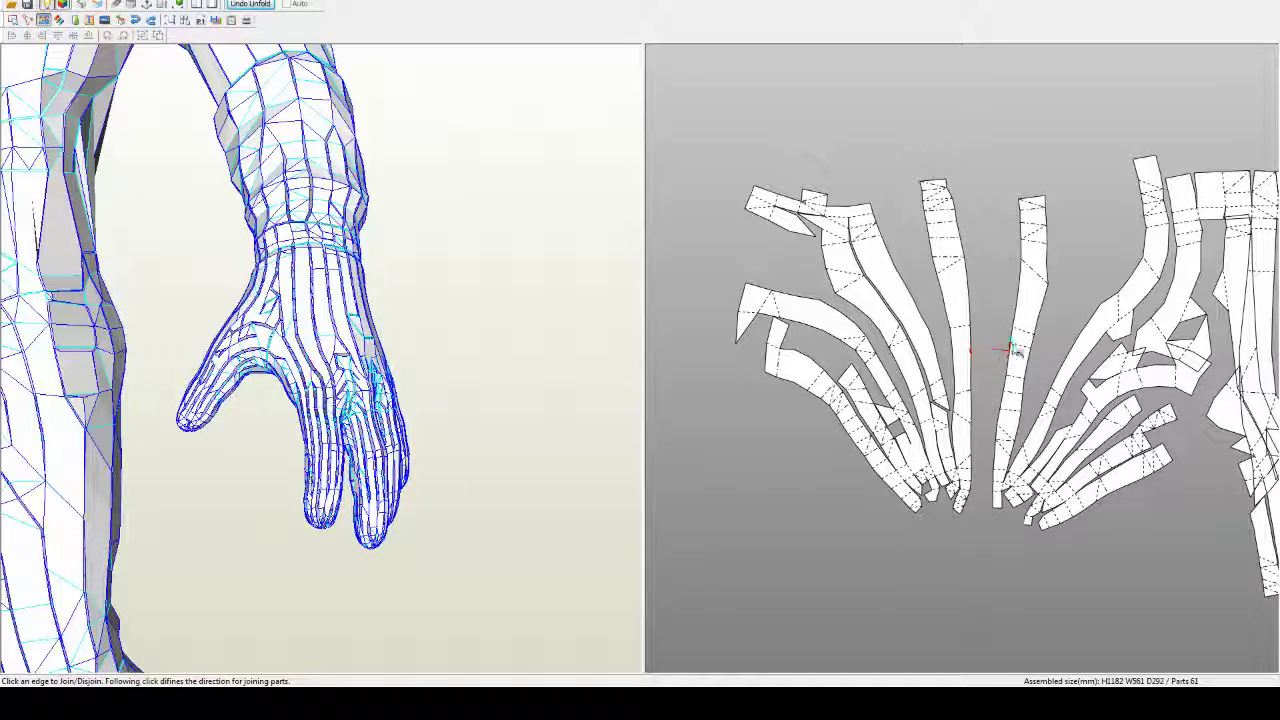
pyautogui.click(1013, 343)
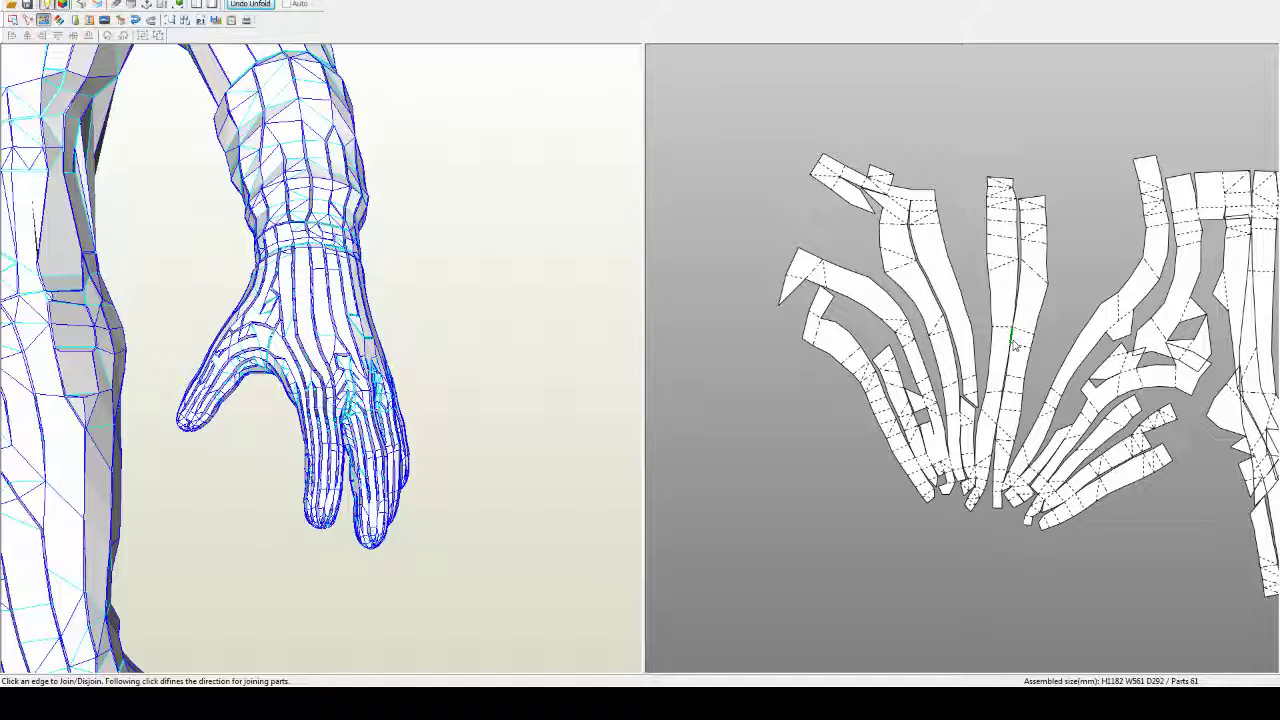
# Step: Disconnect the strips beside the middle pair at the fingertip and reattach them to the pair along a long side edge
pyautogui.click(971, 457)
pyautogui.click(1000, 347)
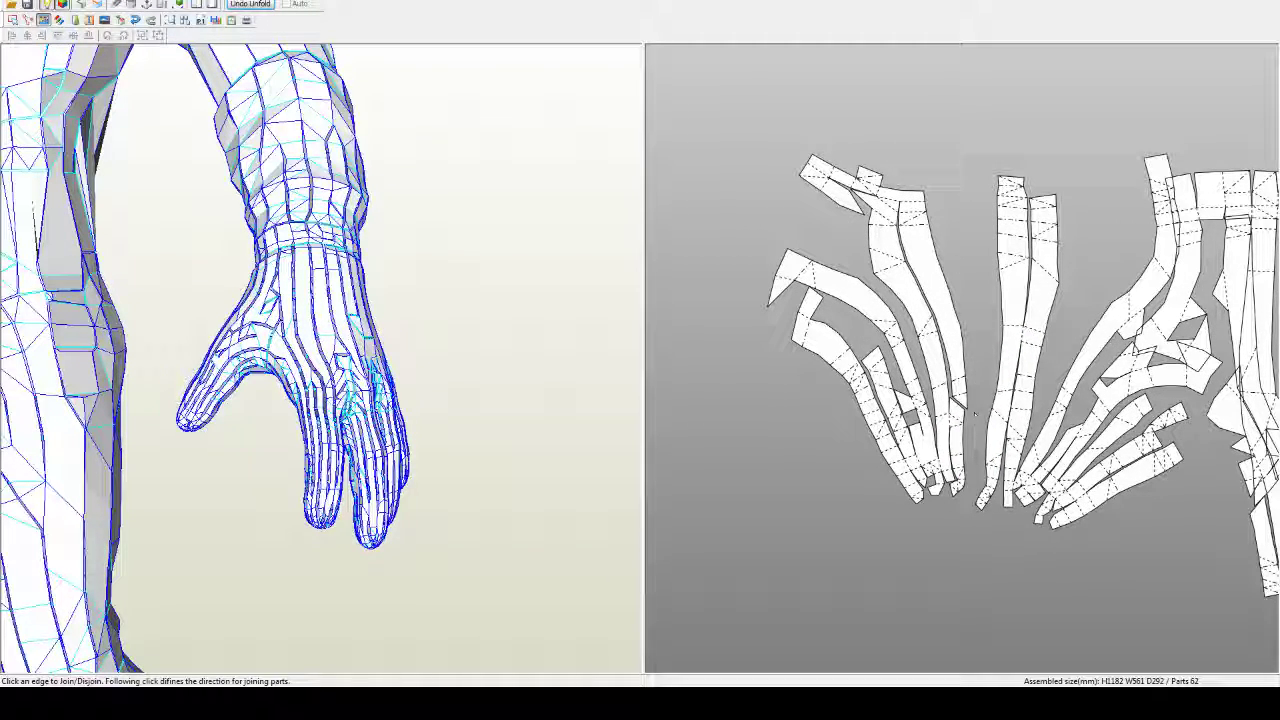
pyautogui.click(998, 366)
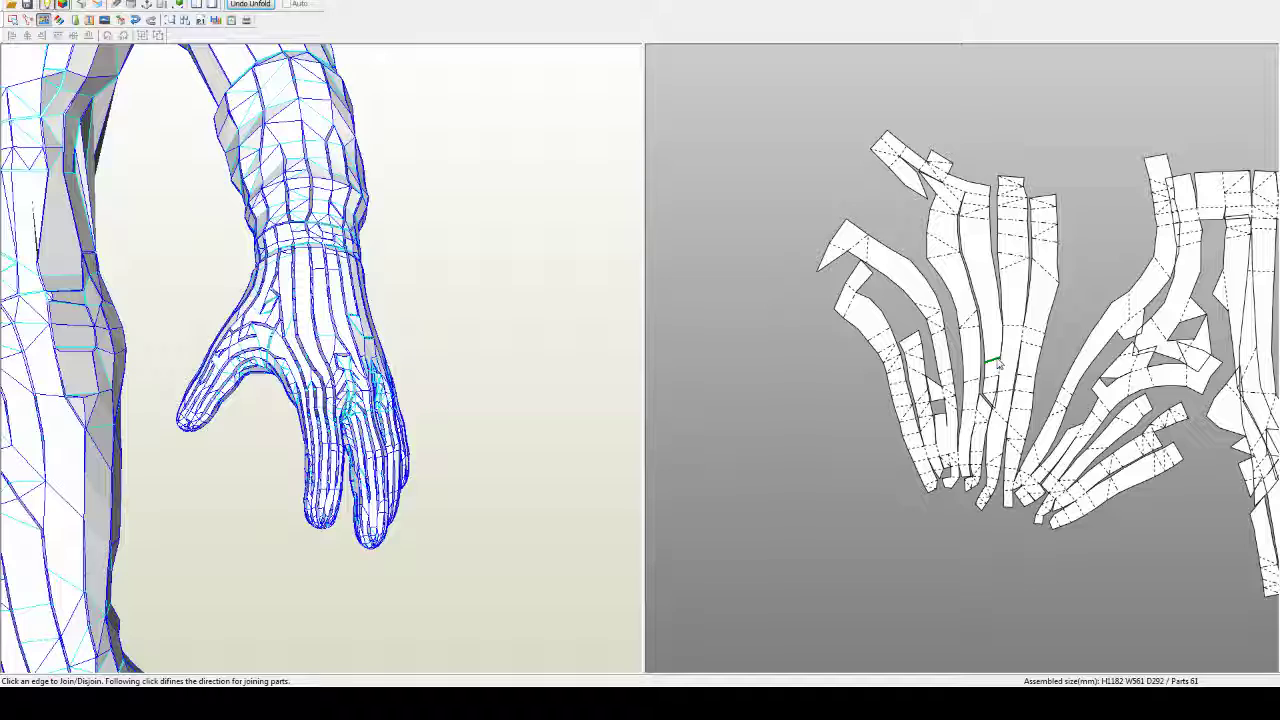
pyautogui.click(986, 372)
pyautogui.click(970, 420)
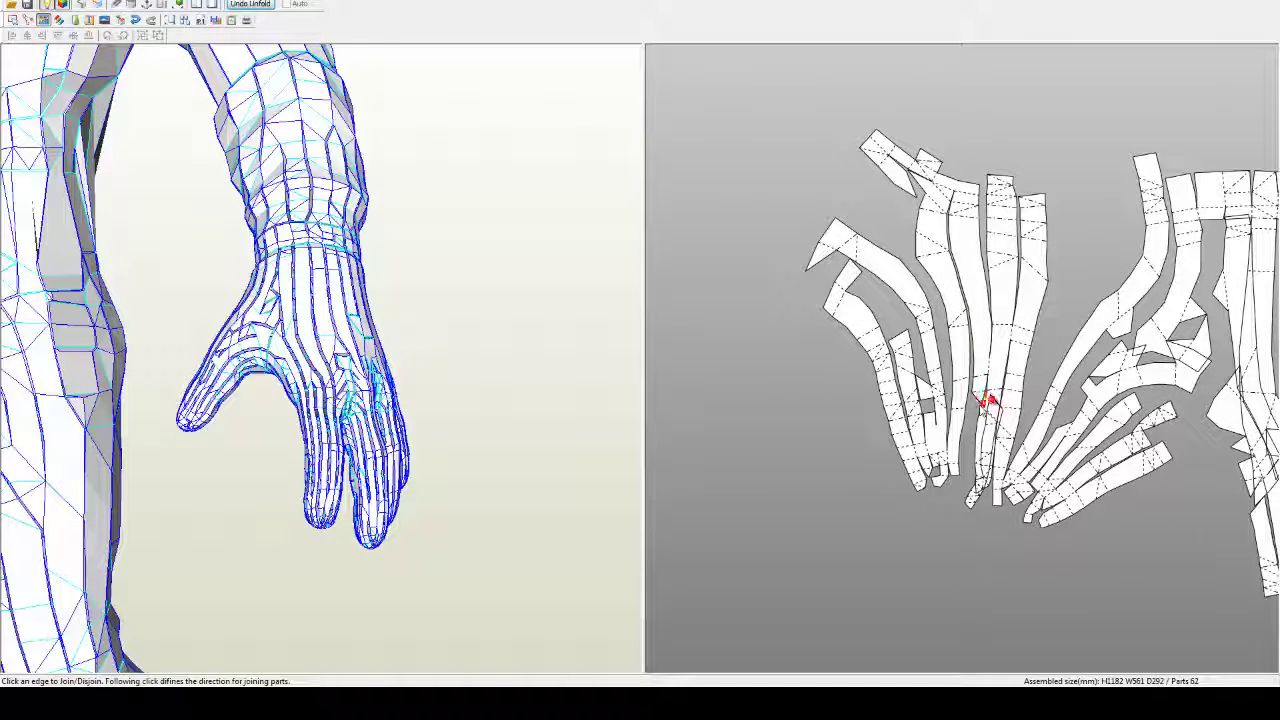
# Step: Cut the next strip free at its fingertip and cuff end, and rejoin it lengthwise to the joined finger strips
pyautogui.click(937, 478)
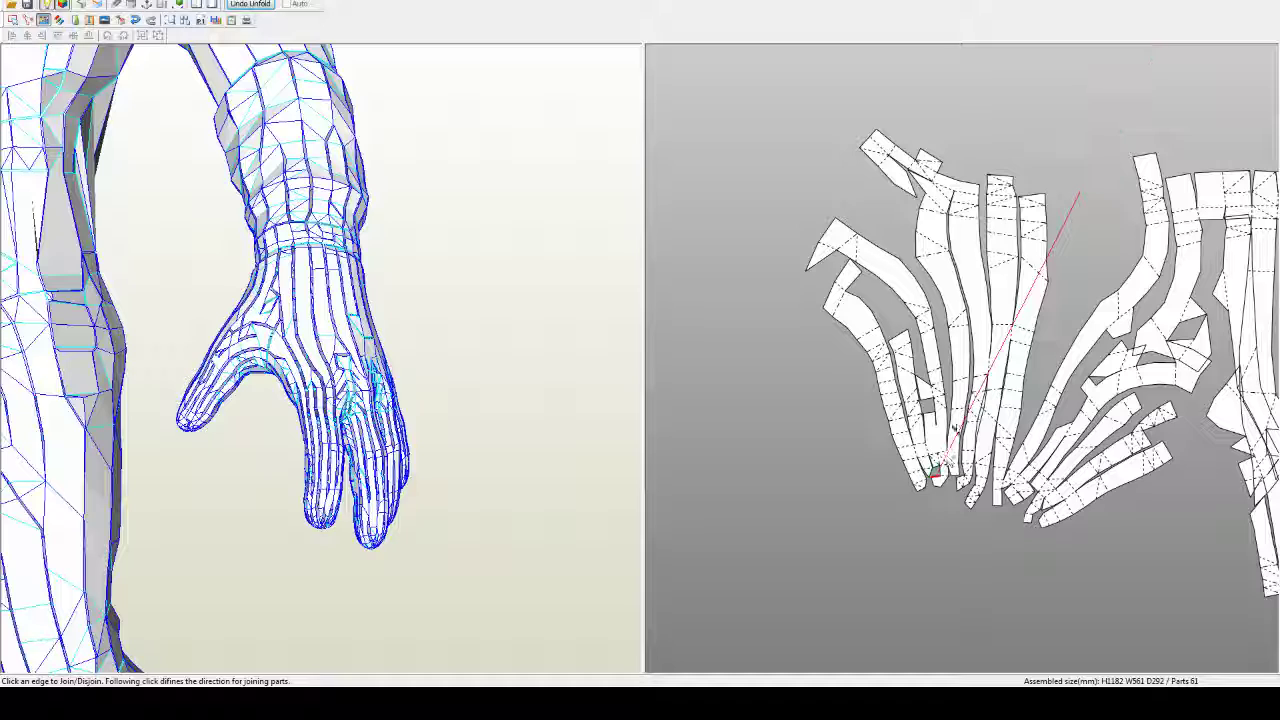
pyautogui.click(1010, 198)
pyautogui.click(957, 193)
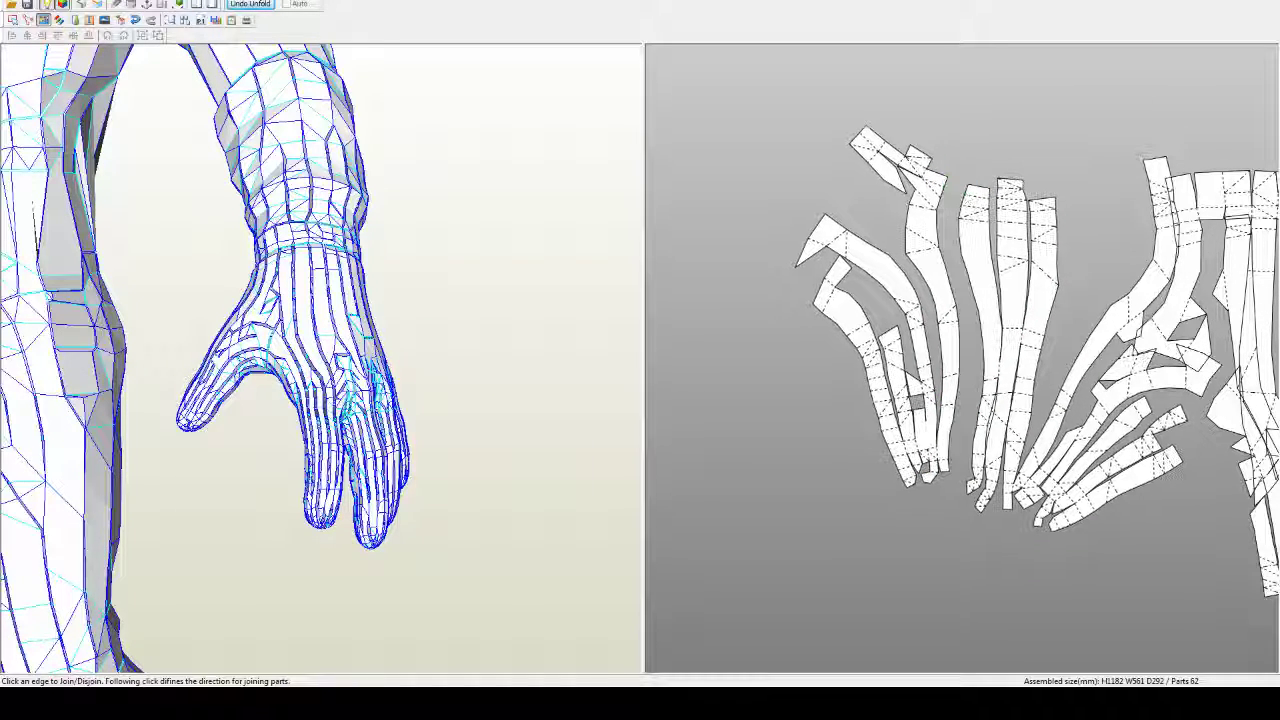
pyautogui.click(985, 374)
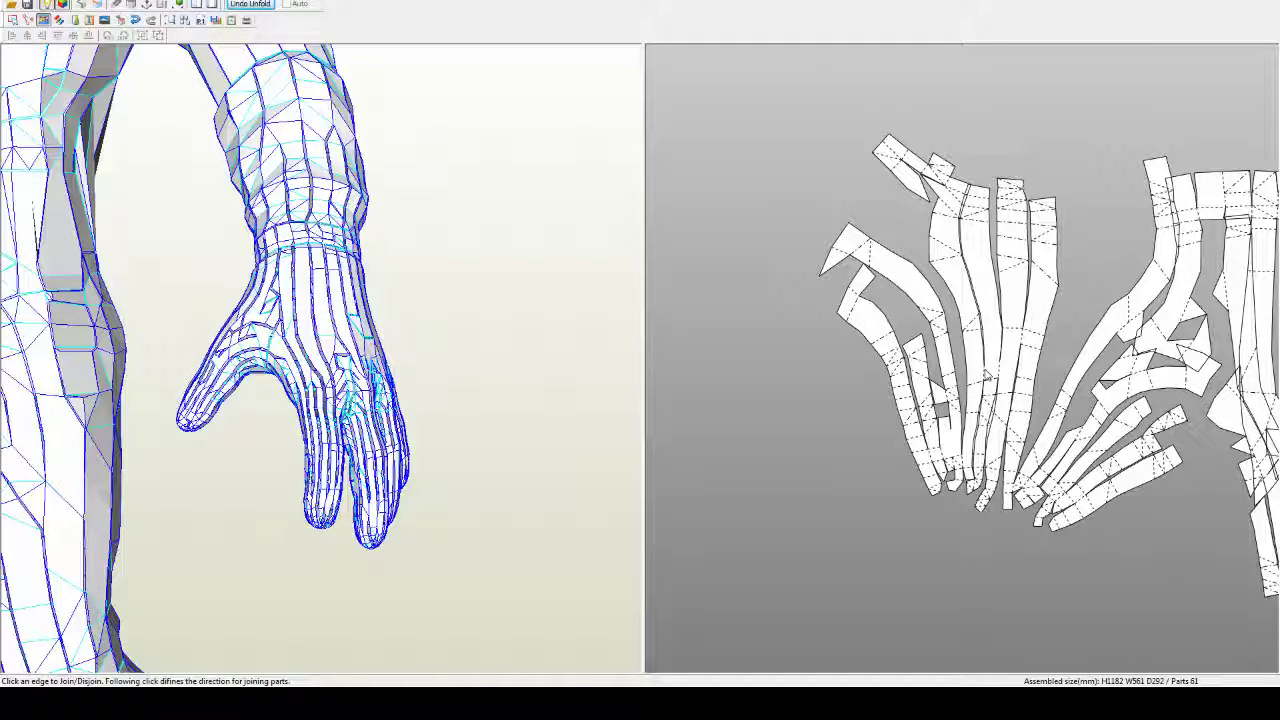
# Step: Detach the cuff fragments from the upper end of the joined strips and regroup them into two small separate pieces
pyautogui.click(941, 192)
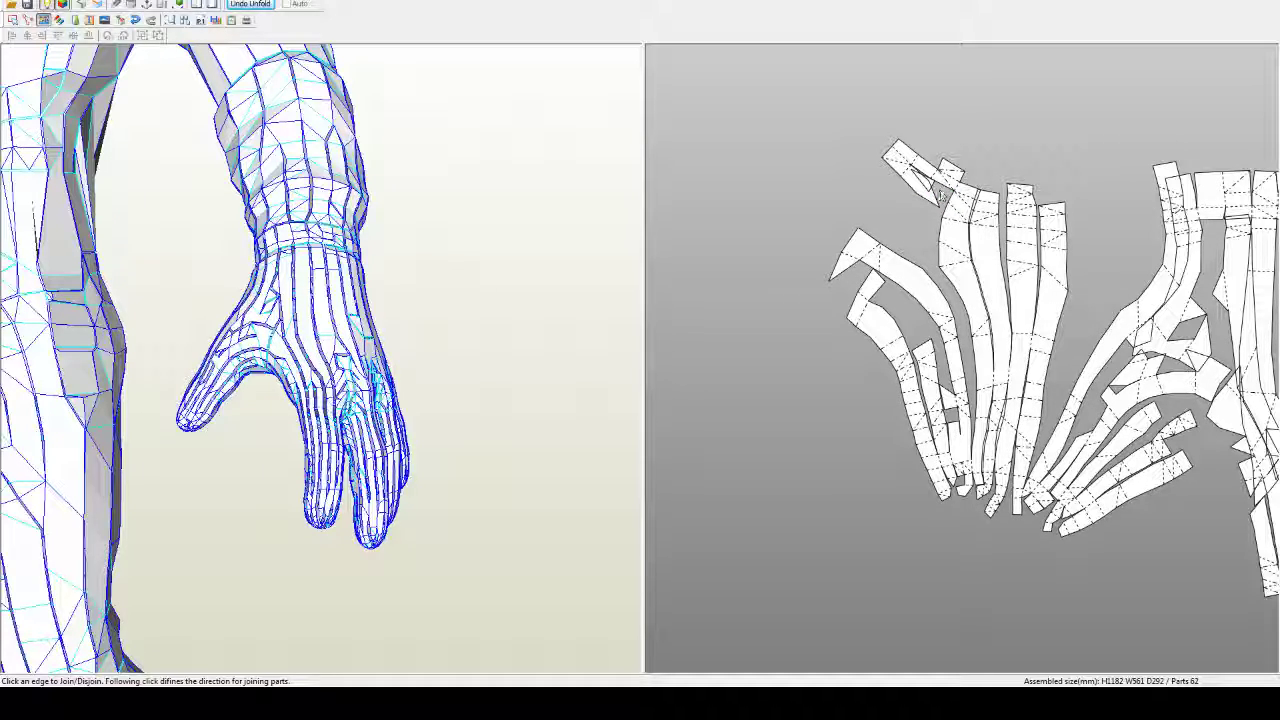
pyautogui.click(945, 182)
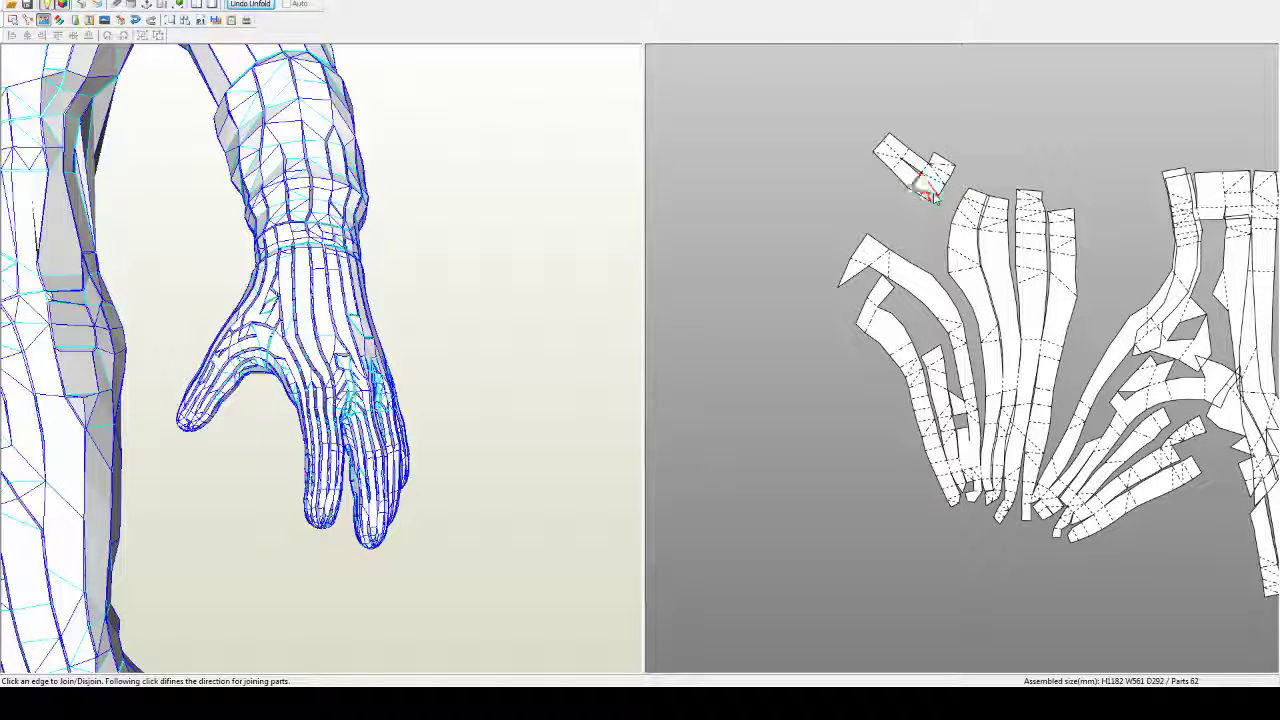
pyautogui.click(918, 168)
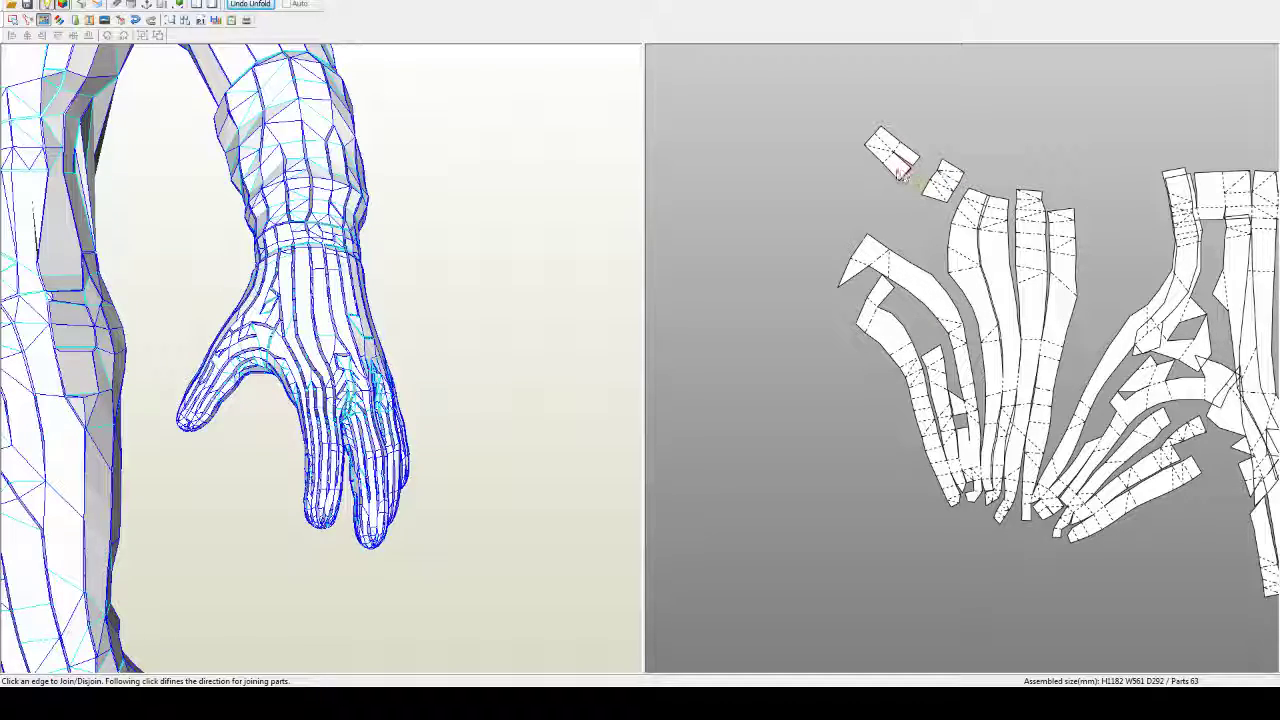
pyautogui.click(892, 167)
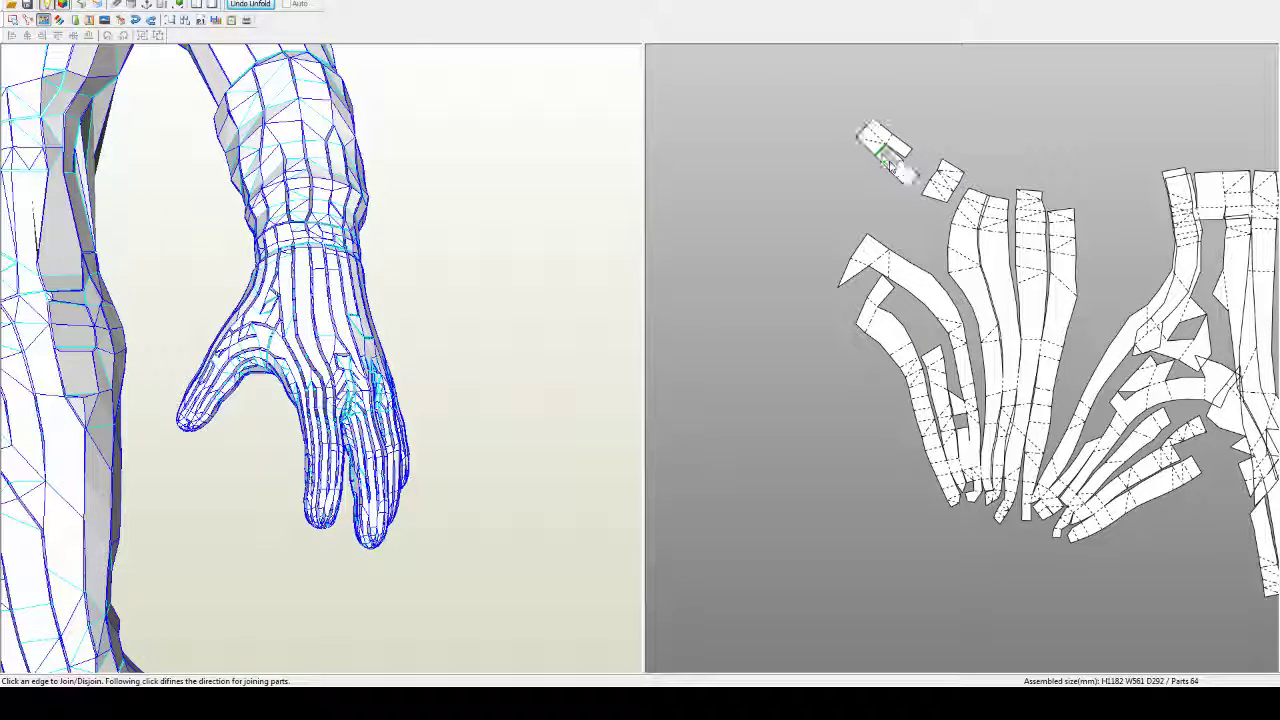
pyautogui.click(899, 157)
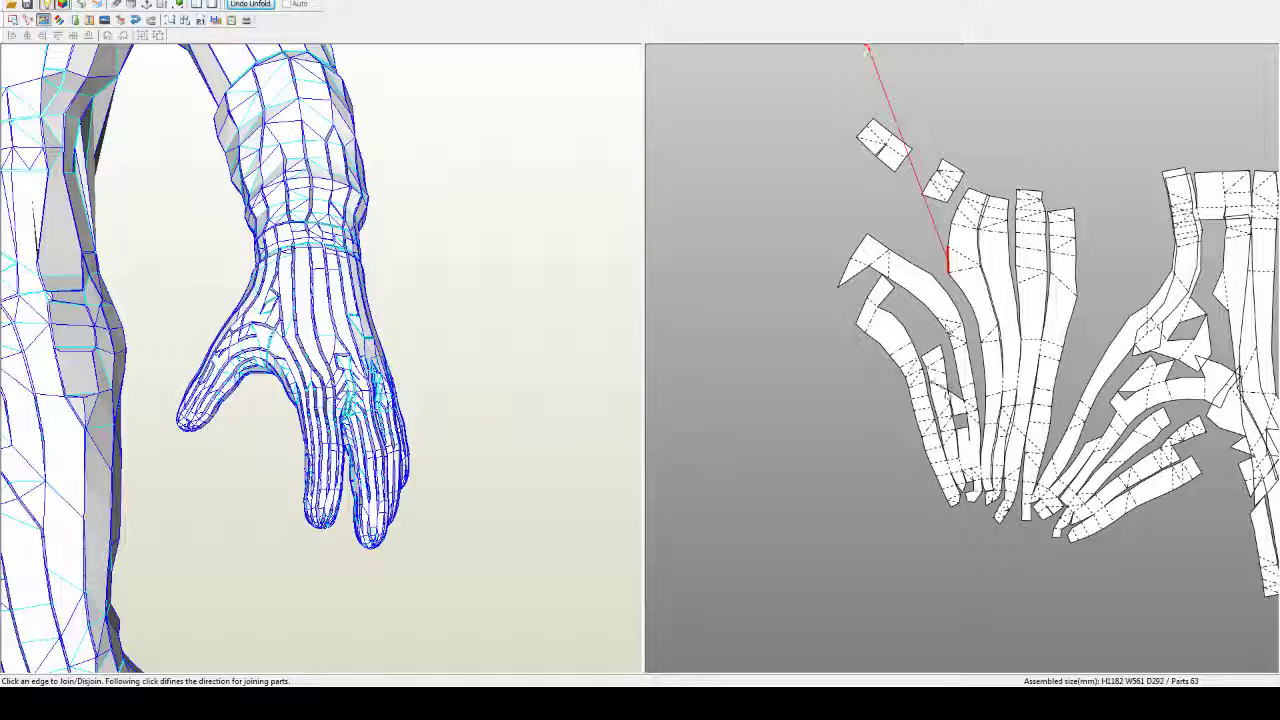
# Step: Separate the remaining curved thumb-side strips from the joined finger strips at the fingertip
pyautogui.click(982, 474)
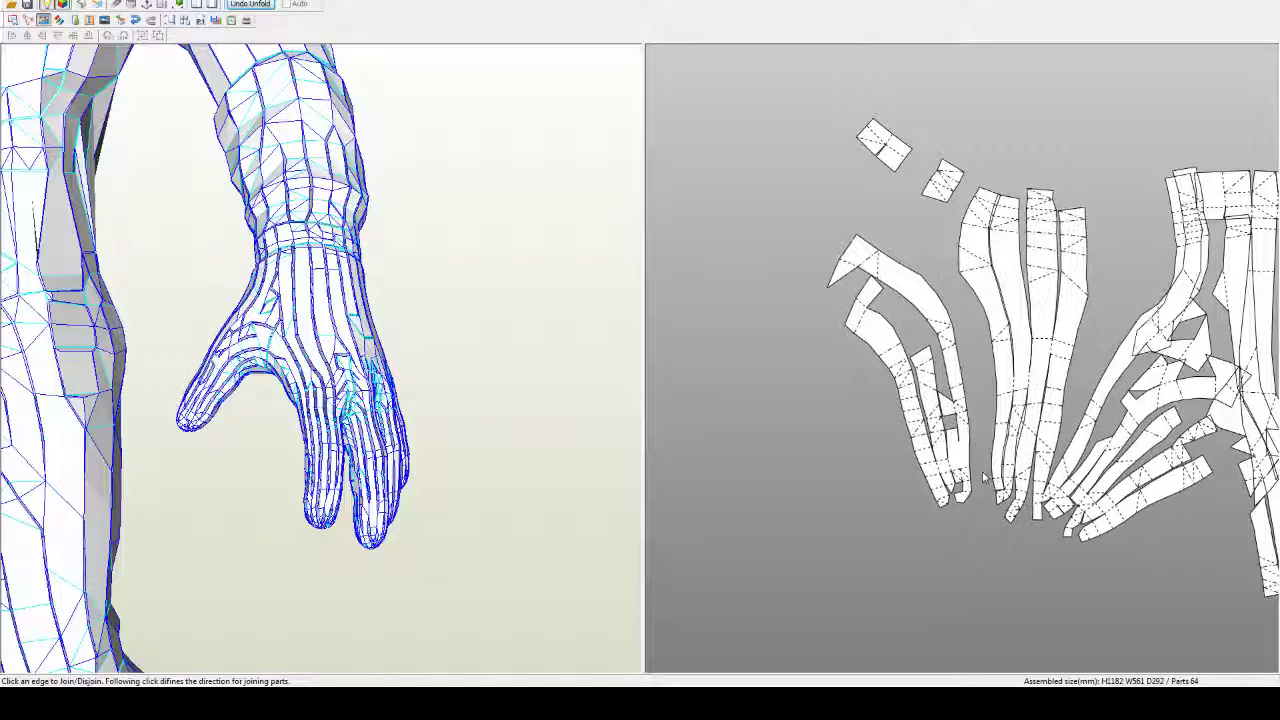
pyautogui.click(993, 362)
pyautogui.hotkey('ctrl', 'z')
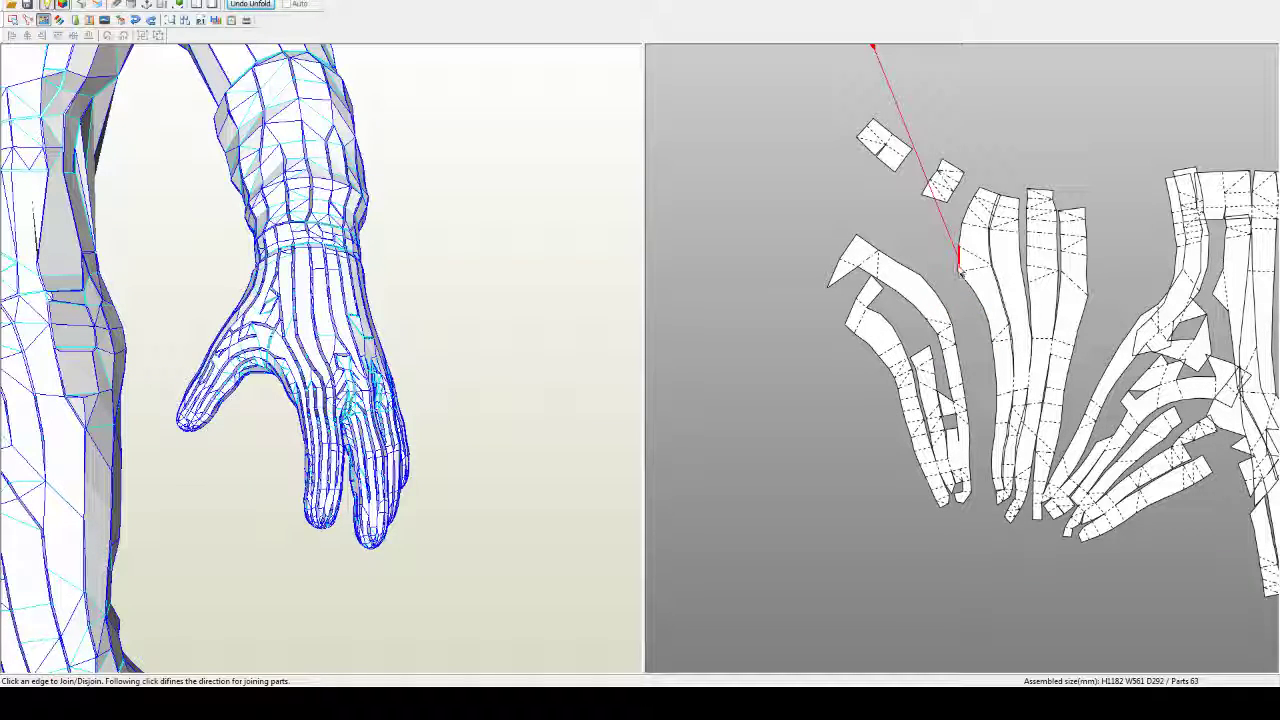
# Step: Join the neighbouring hand piece to the outer edge of the finger strips and cut off all but its adjacent palm faces
pyautogui.click(958, 266)
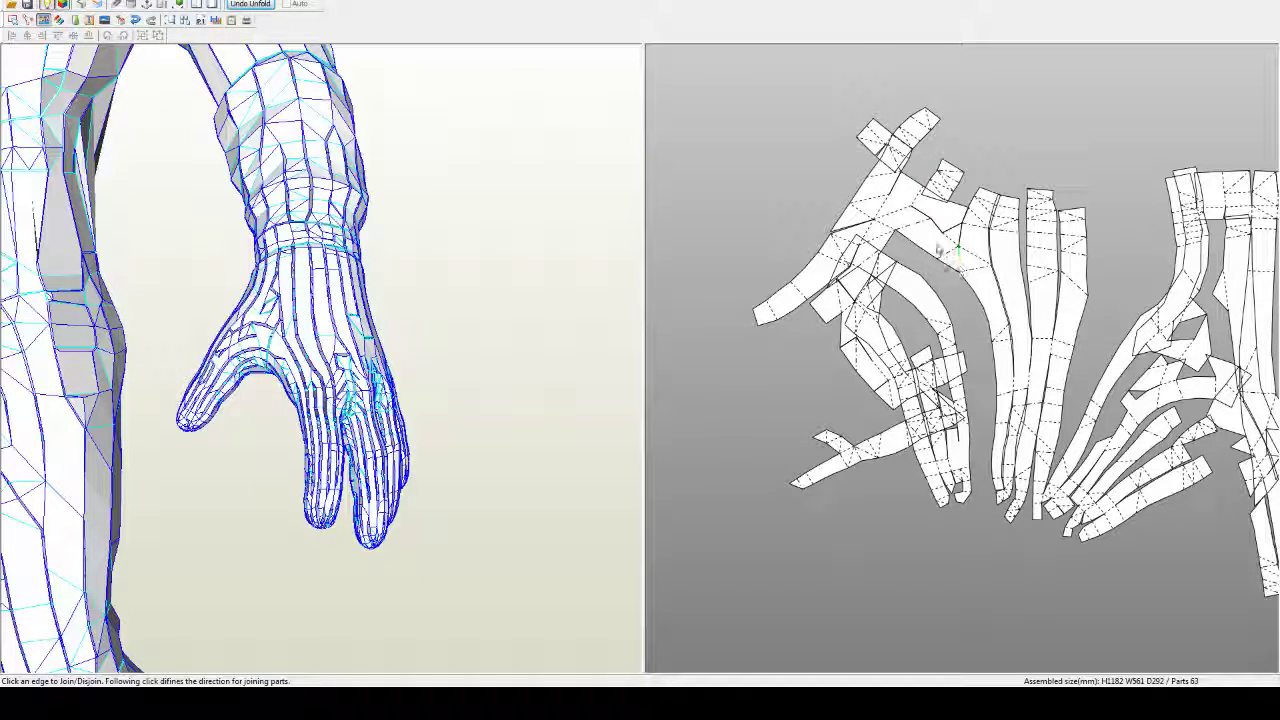
pyautogui.click(896, 212)
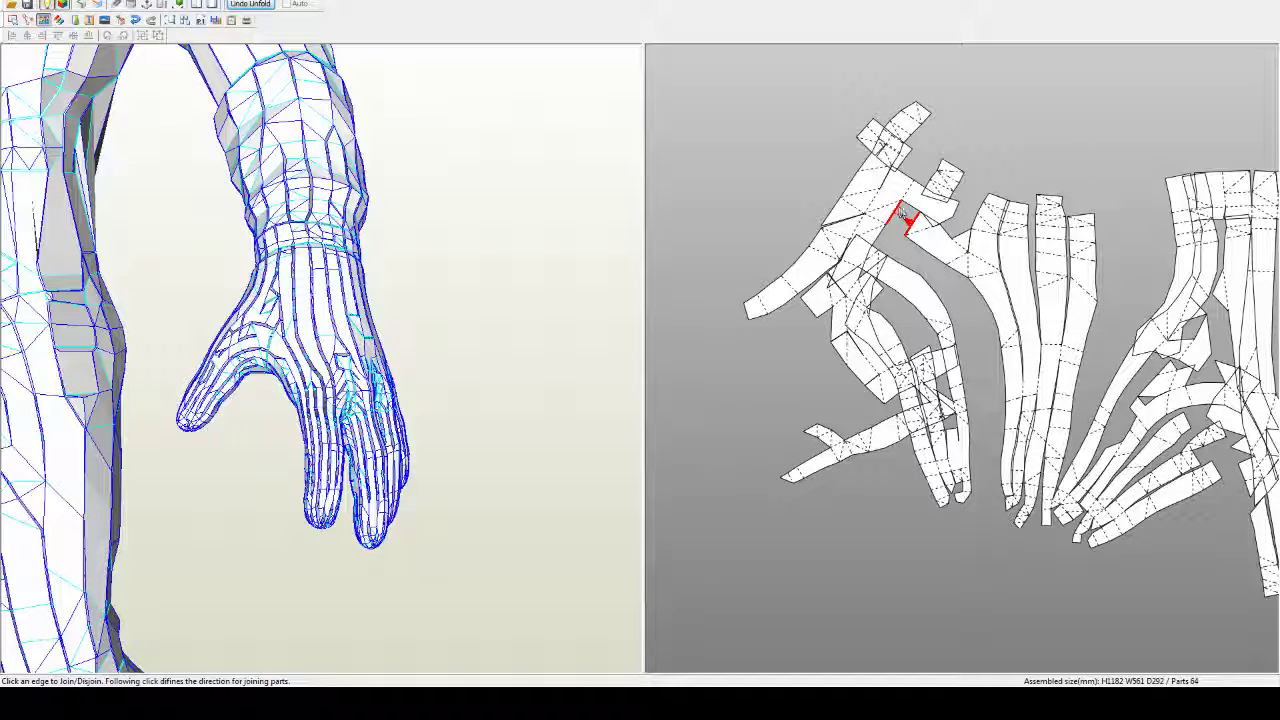
pyautogui.click(906, 194)
pyautogui.click(945, 228)
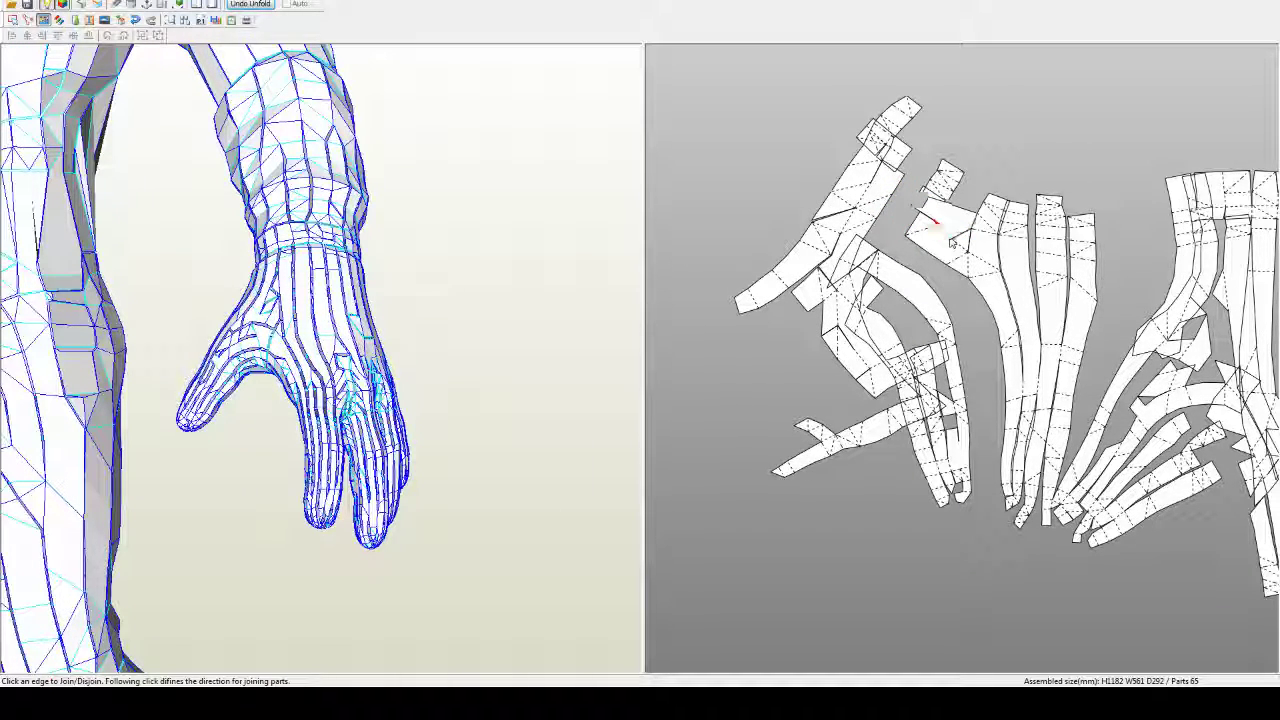
# Step: Attach the two loose cuff fragments to the palm section and trim the excess faces off the outer fragment
pyautogui.click(958, 211)
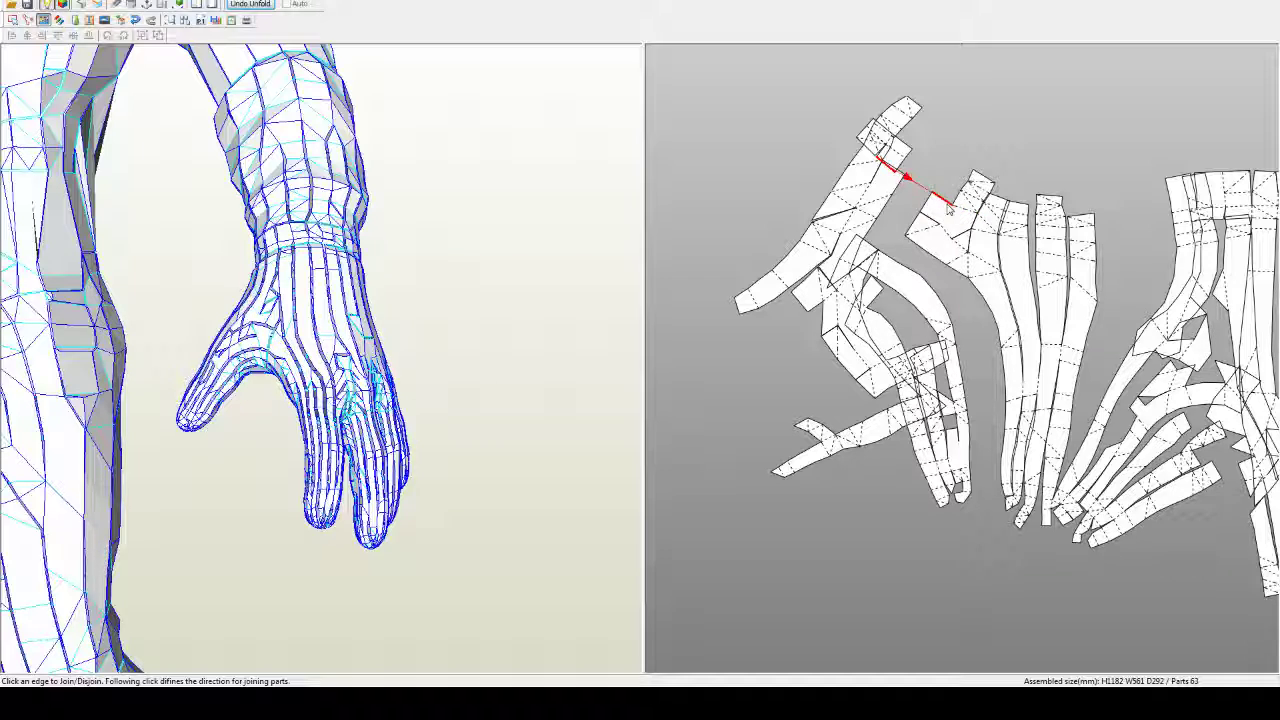
pyautogui.click(947, 207)
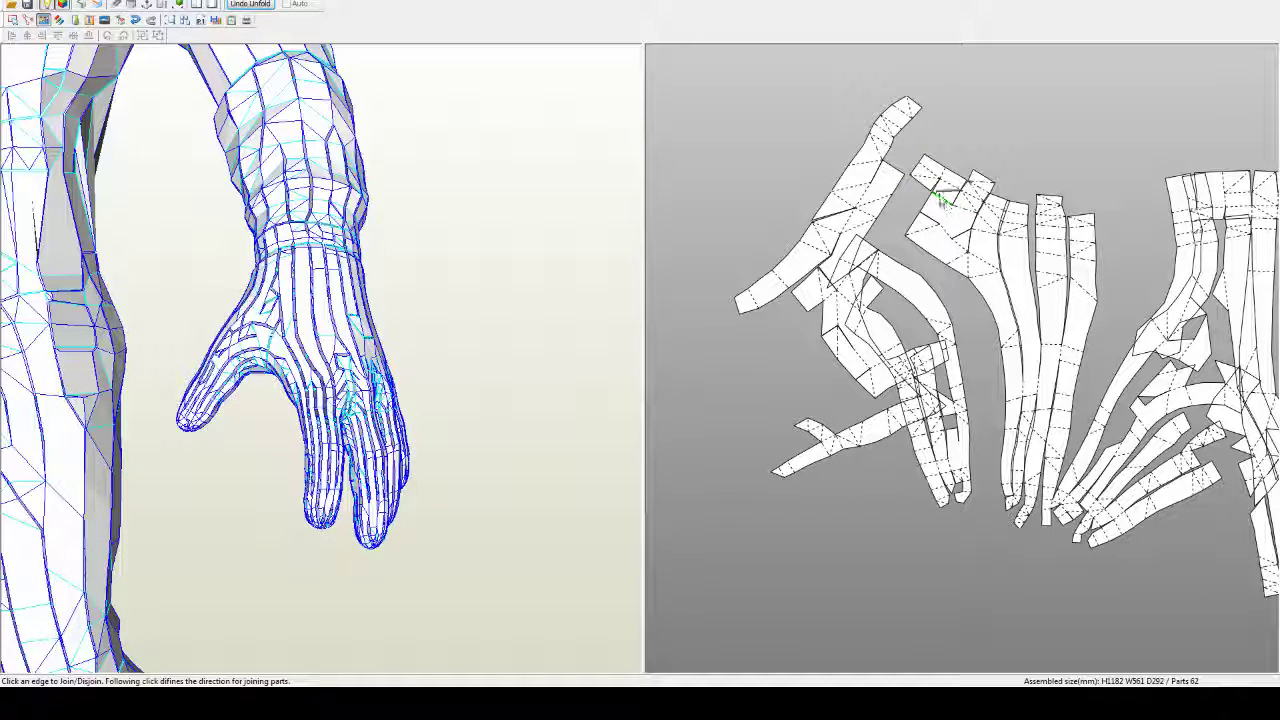
pyautogui.click(932, 185)
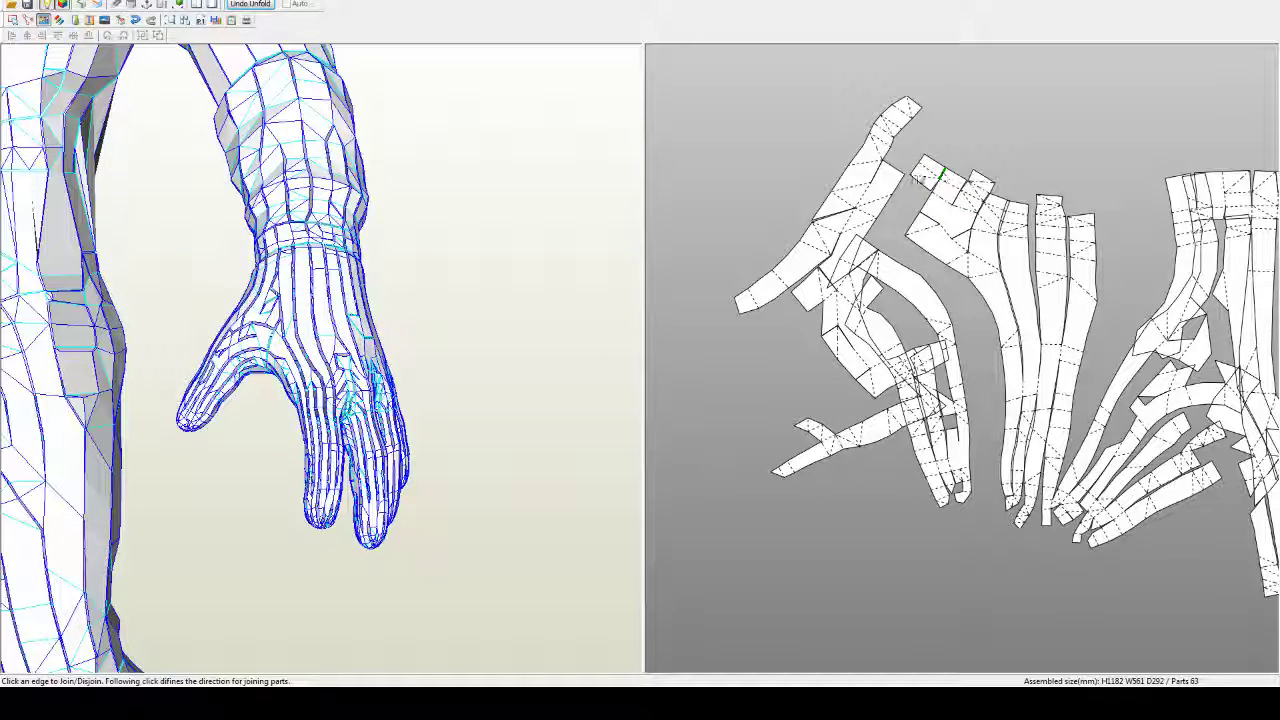
pyautogui.click(940, 176)
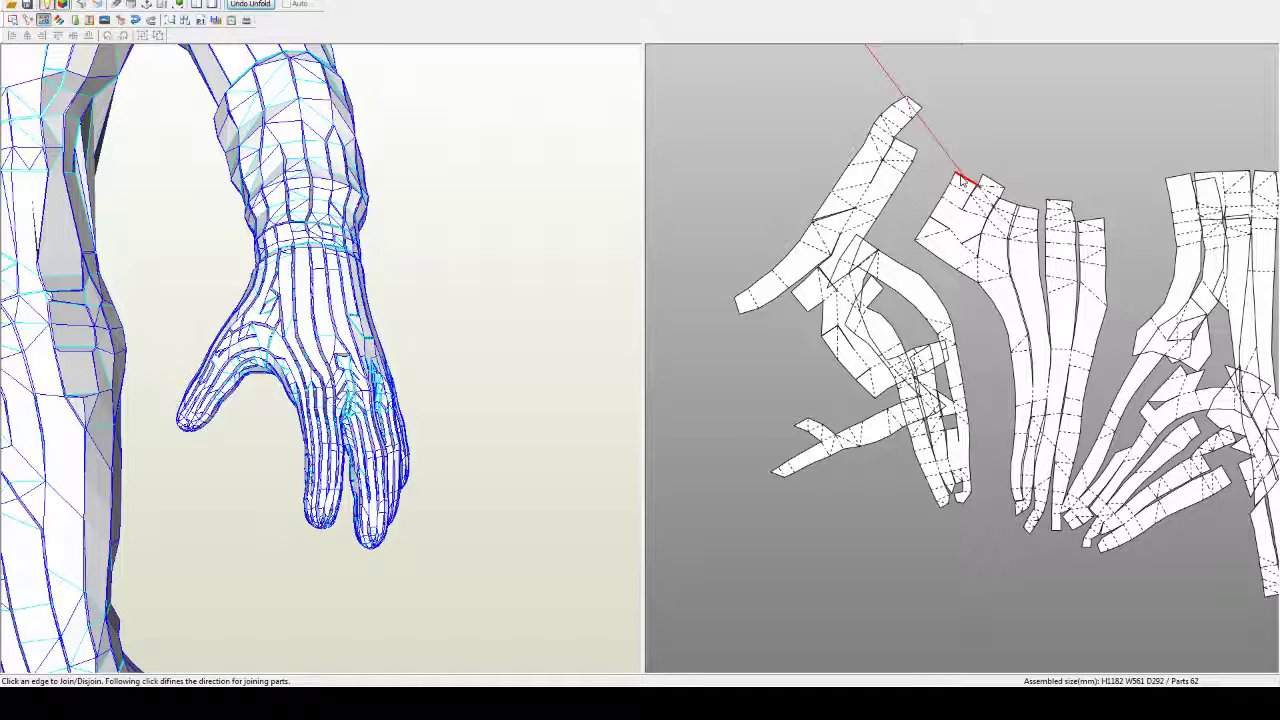
# Step: Extend the palm section's cuff end, and join the leftover cuff fragment to the adjacent hand piece
pyautogui.click(962, 180)
pyautogui.click(957, 170)
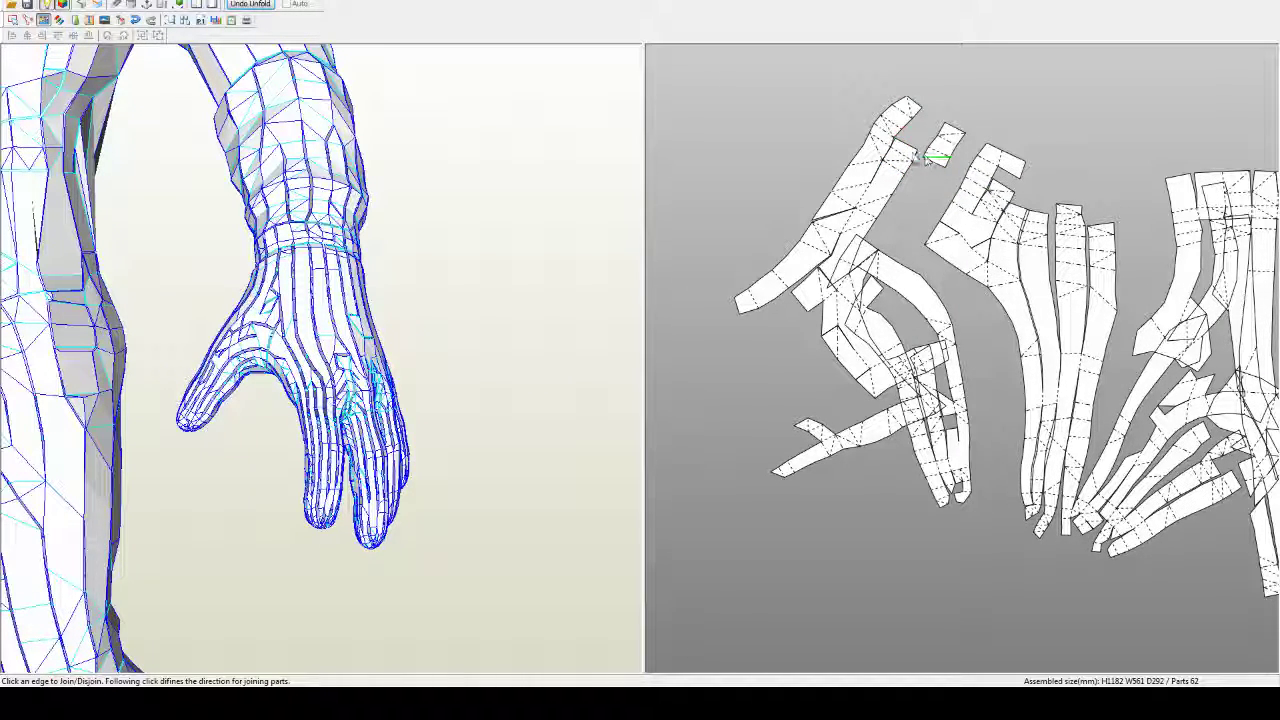
pyautogui.click(924, 157)
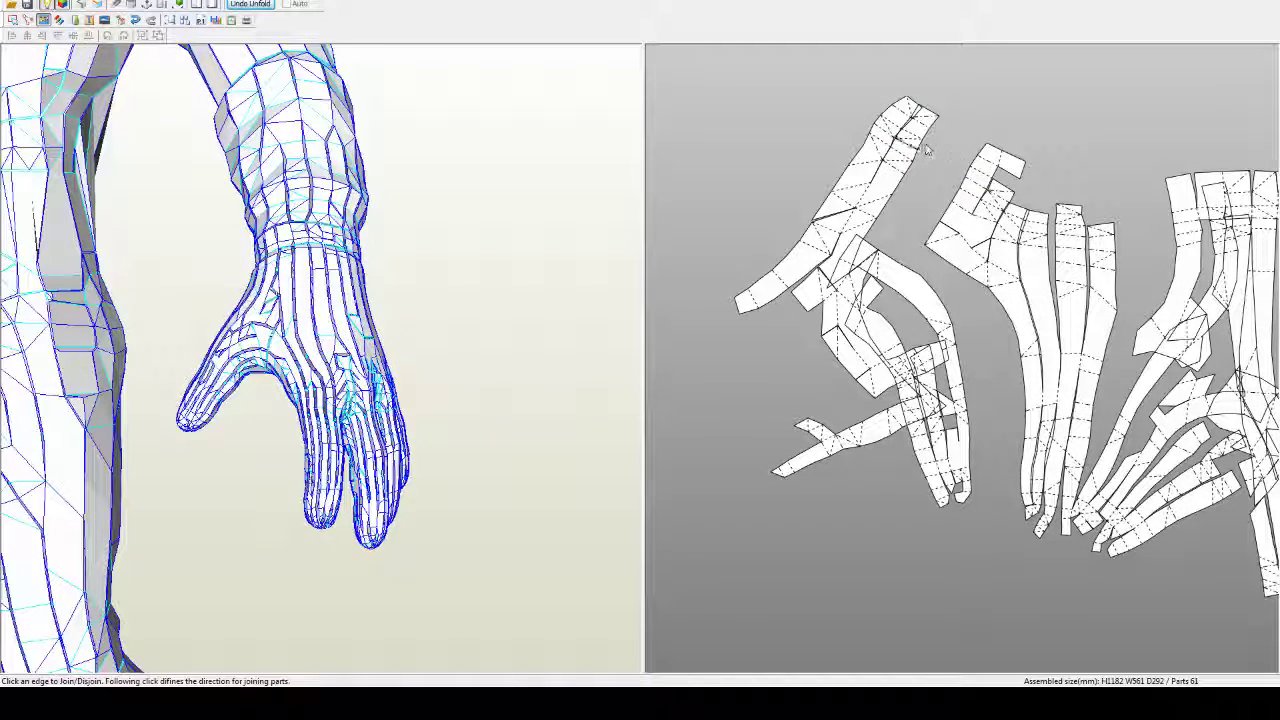
pyautogui.click(1005, 188)
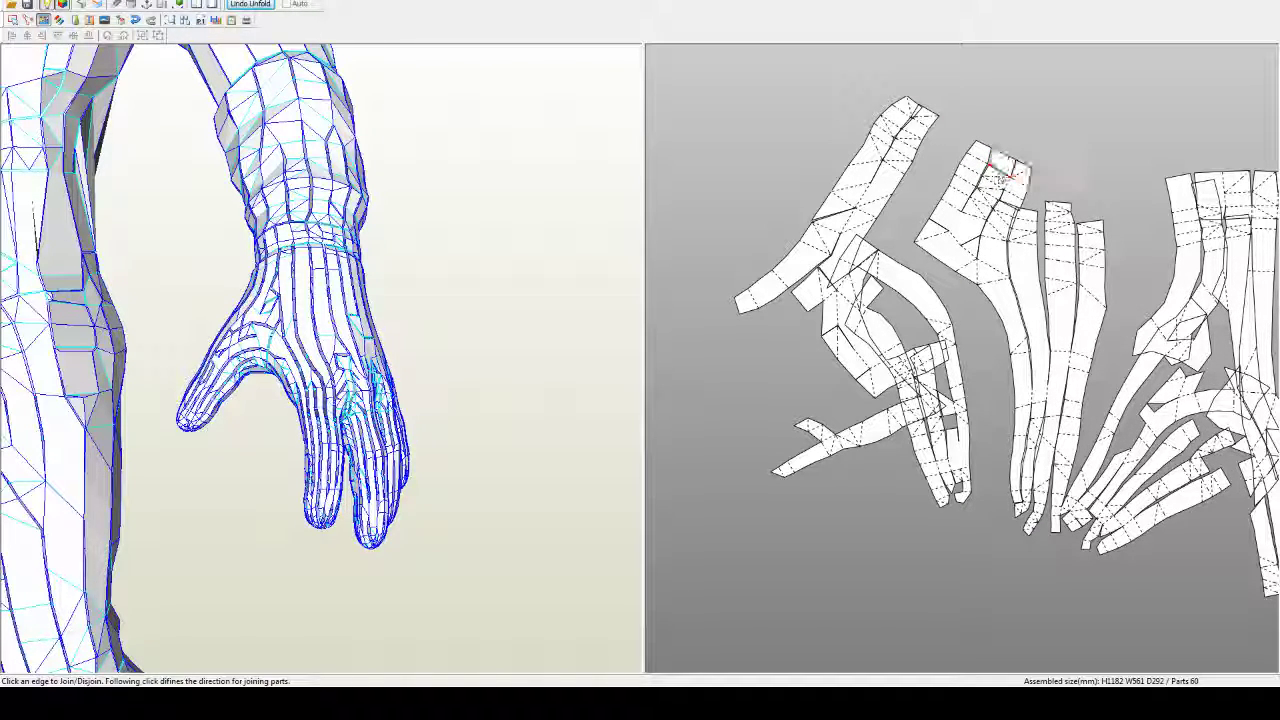
# Step: Join the loose cuff faces to the wrist ends of the palm section and the two neighbouring finger strips
pyautogui.click(1008, 186)
pyautogui.click(1004, 206)
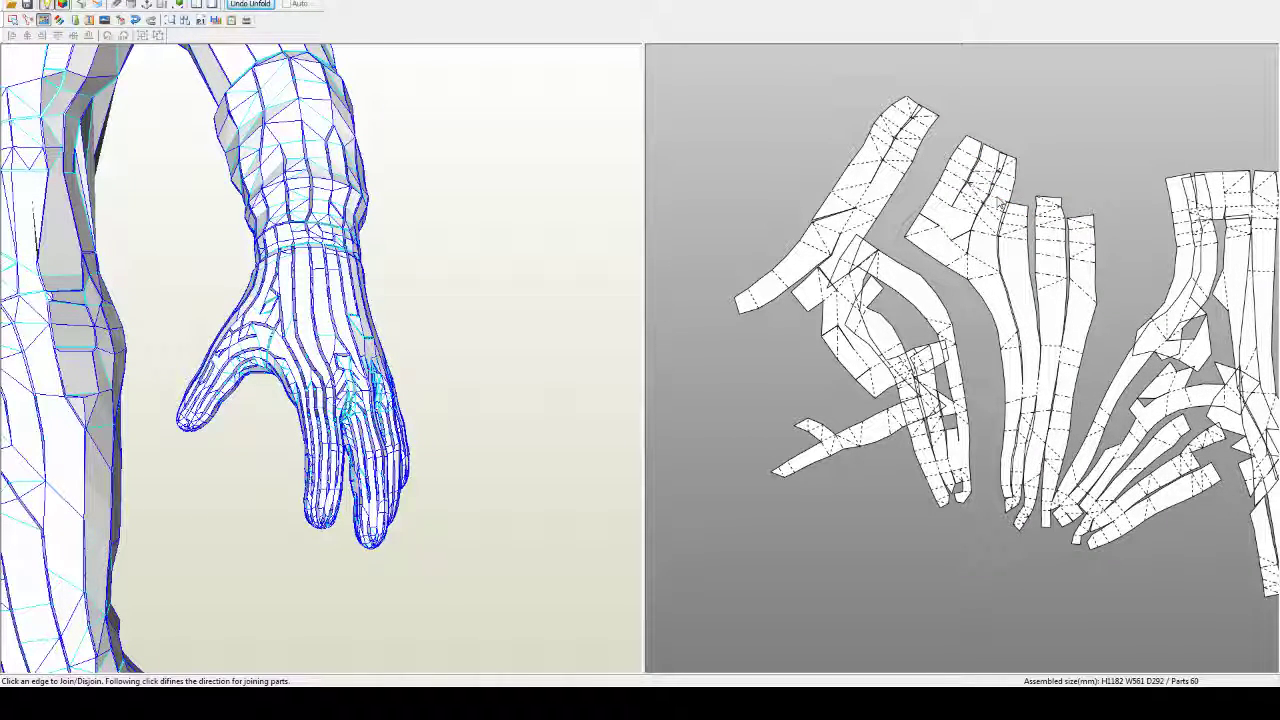
pyautogui.click(1019, 205)
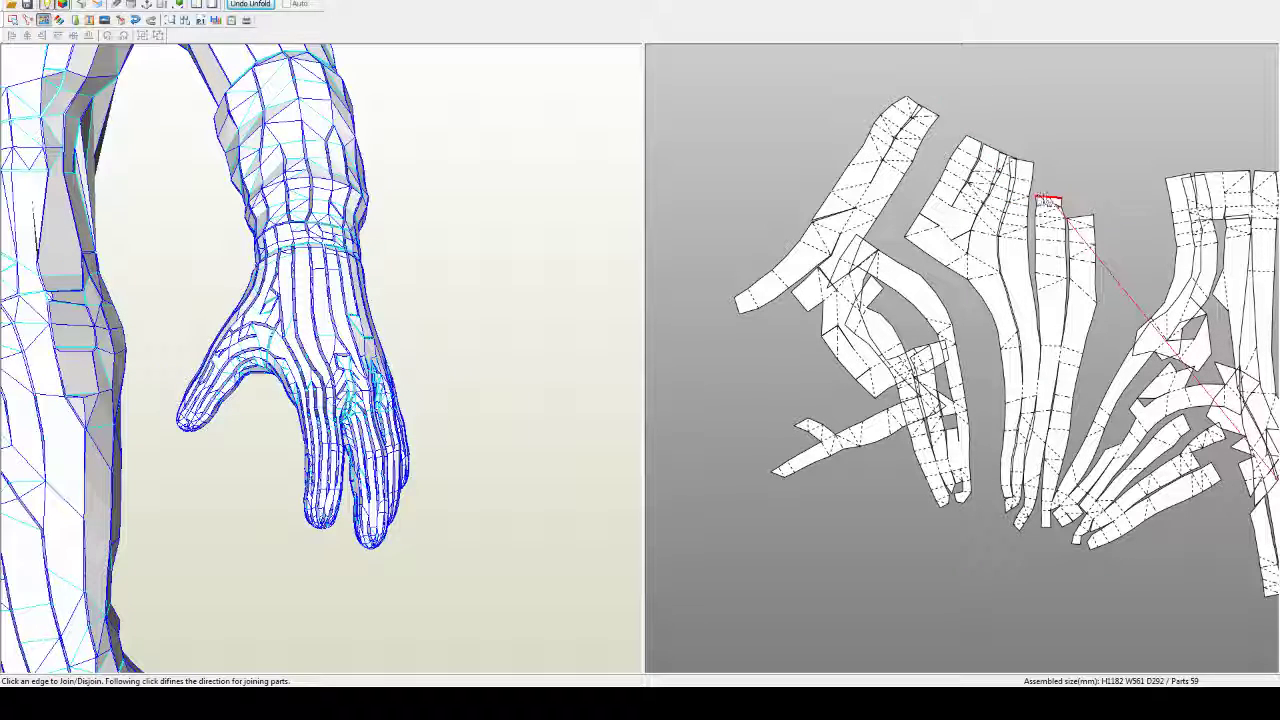
pyautogui.click(1047, 196)
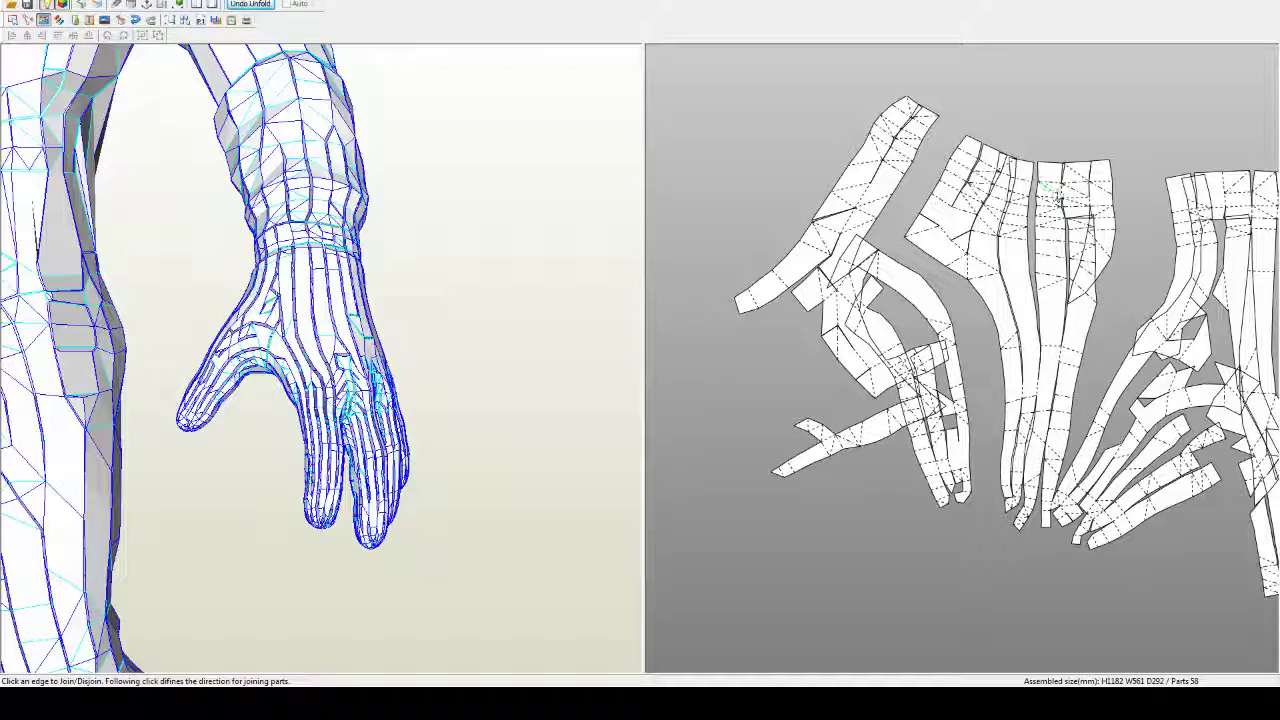
# Step: Split the outer cuff block along its strip edges and rejoin its faces and outer hand strip beside the finger strips
pyautogui.click(1060, 192)
pyautogui.click(1060, 188)
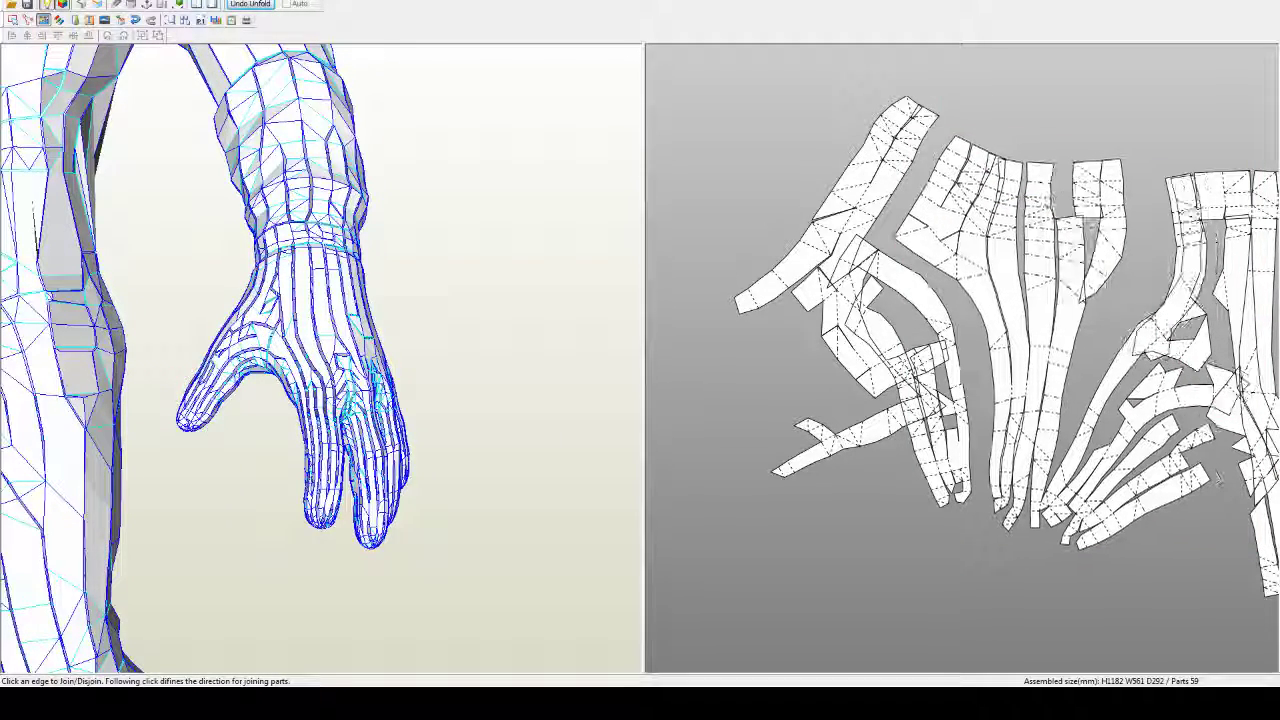
pyautogui.click(1065, 221)
pyautogui.click(1069, 183)
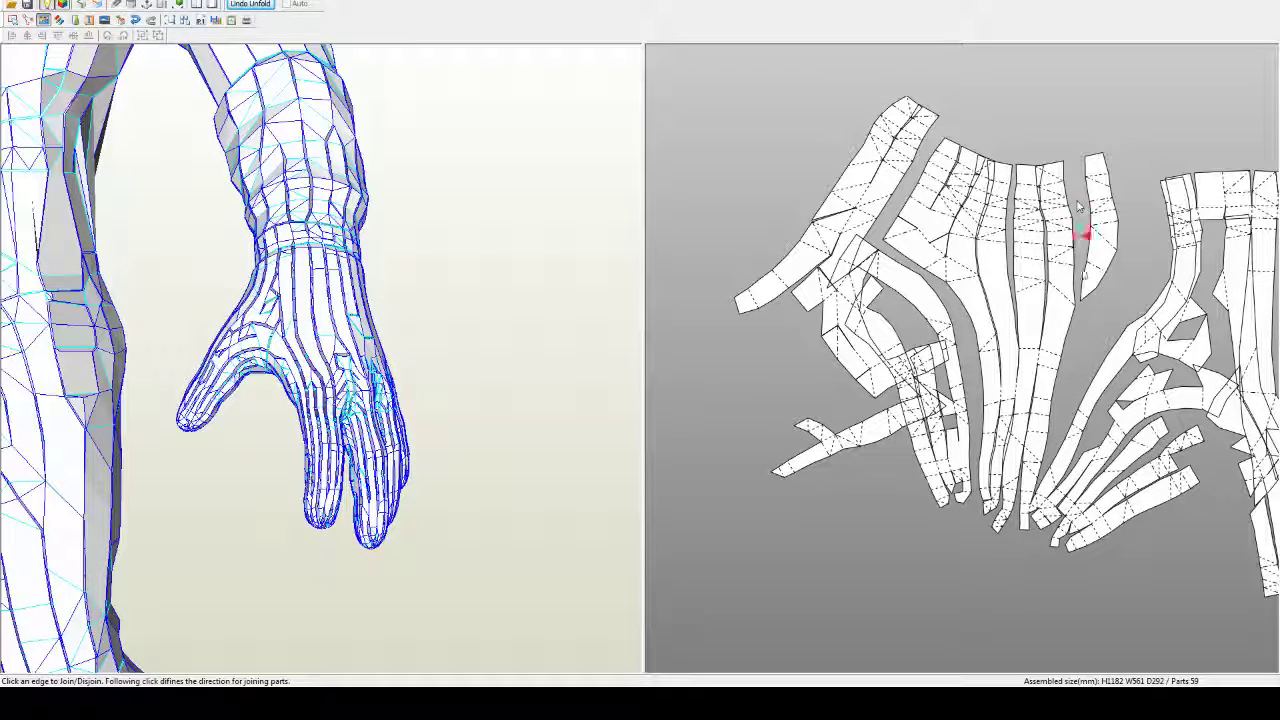
pyautogui.click(1076, 279)
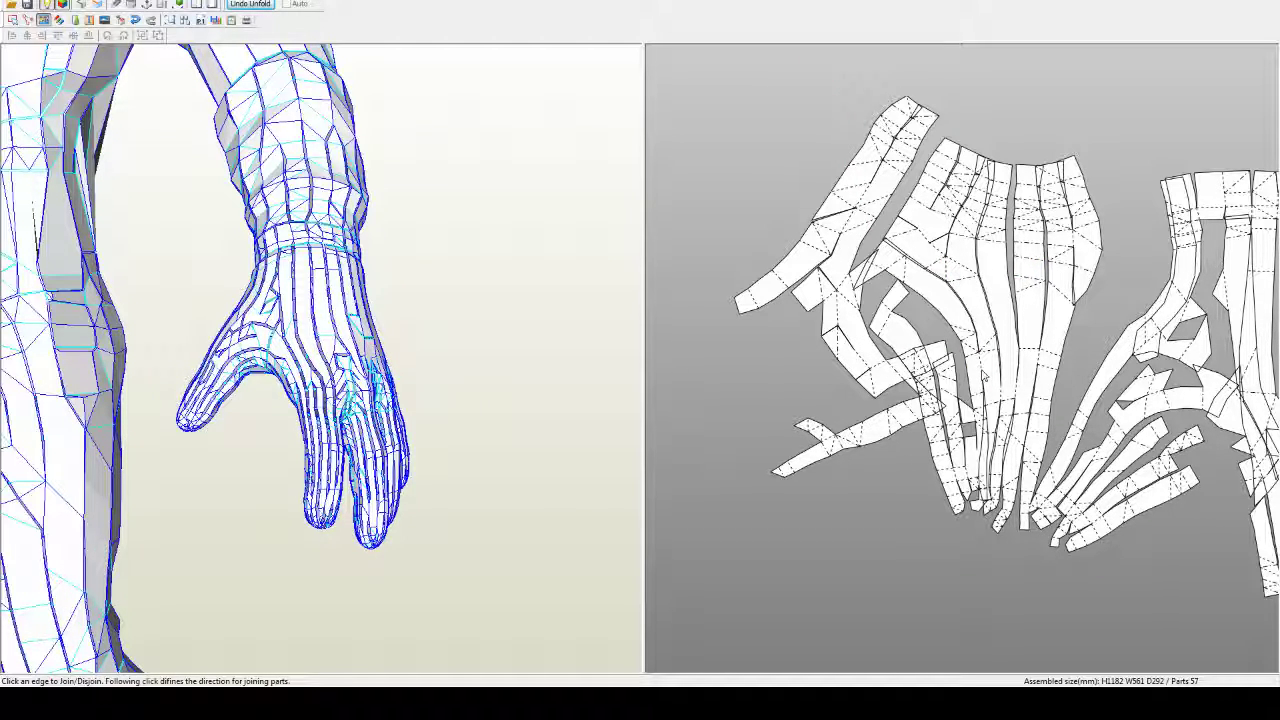
# Step: Join the curved thumb-side strip along the palm section's edge and reconnect the narrow faces at its upper end
pyautogui.click(976, 337)
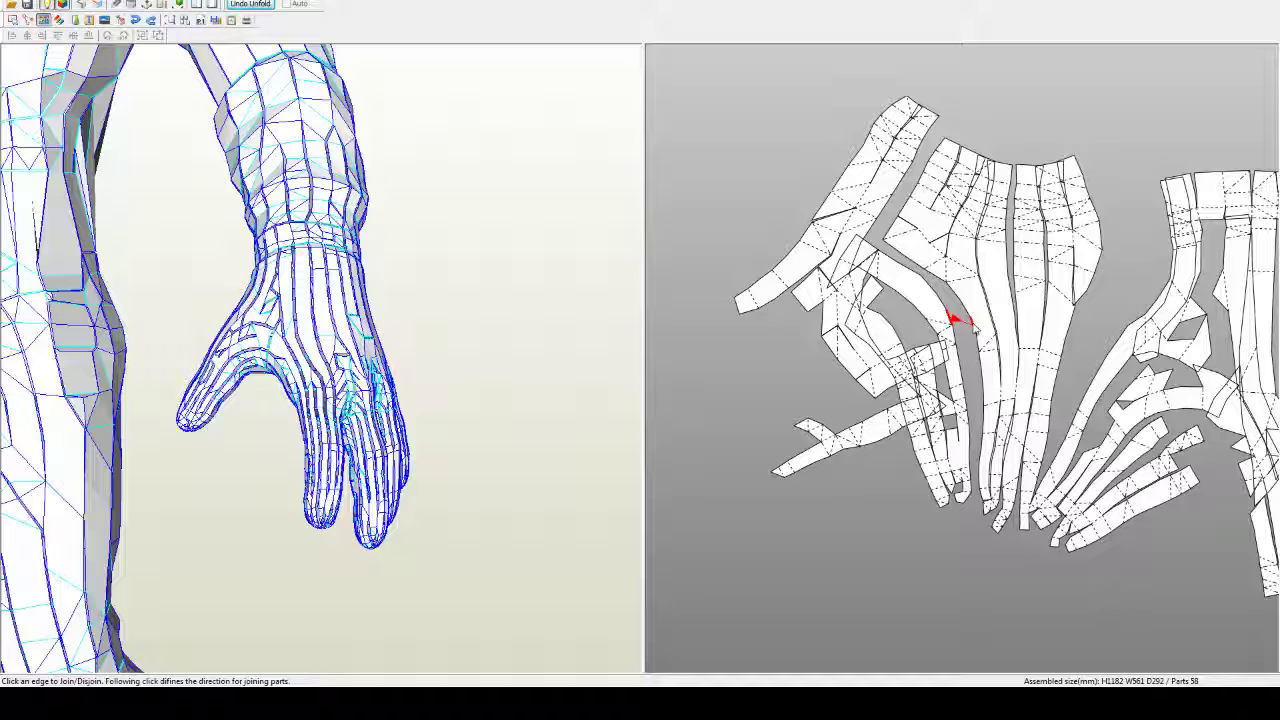
pyautogui.click(971, 325)
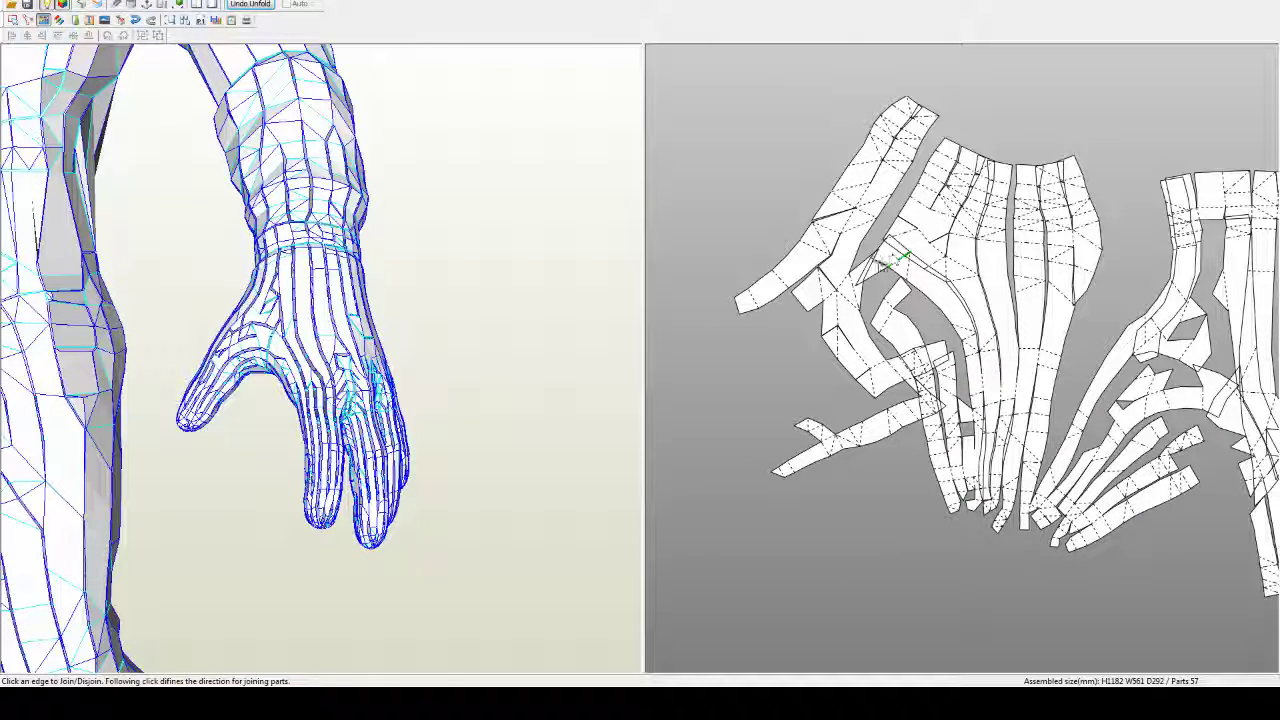
pyautogui.click(884, 264)
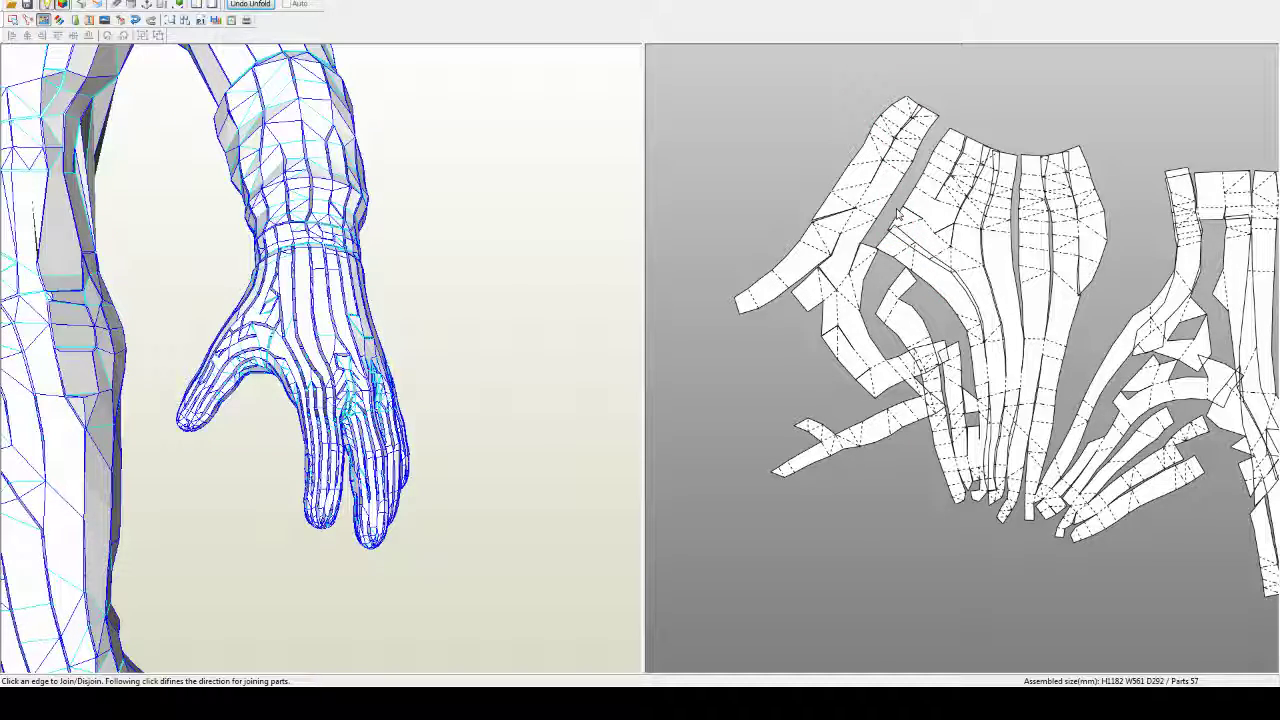
# Step: Join the outer hand strip and the adjacent finger strips to the outer edge of the joined hand piece
pyautogui.moveTo(1042, 489); pyautogui.dragTo(965, 444, button='middle')
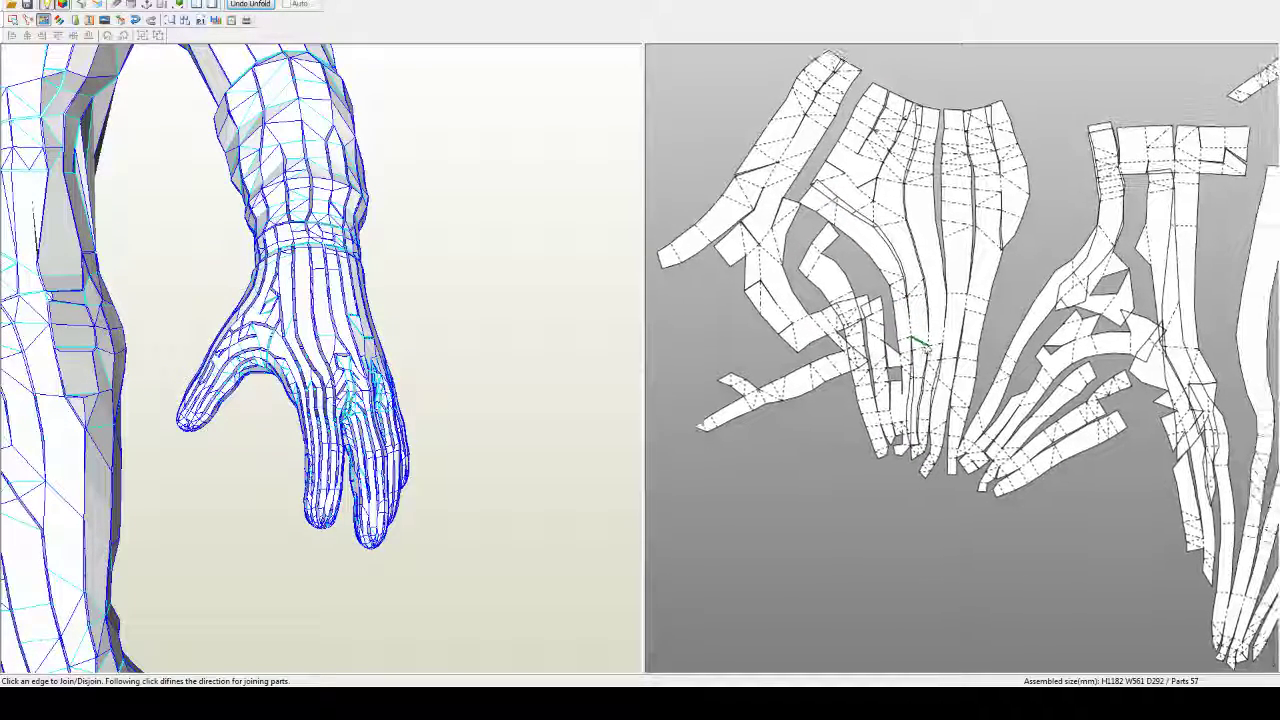
pyautogui.click(952, 456)
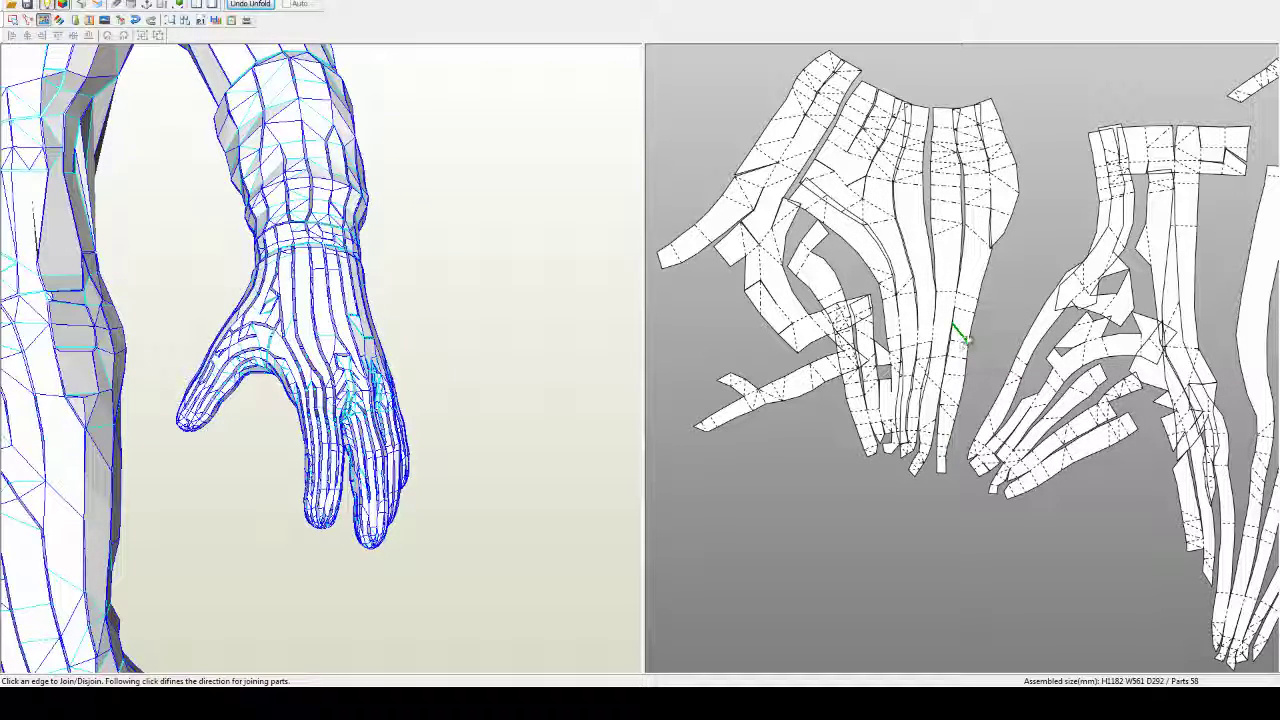
pyautogui.click(972, 344)
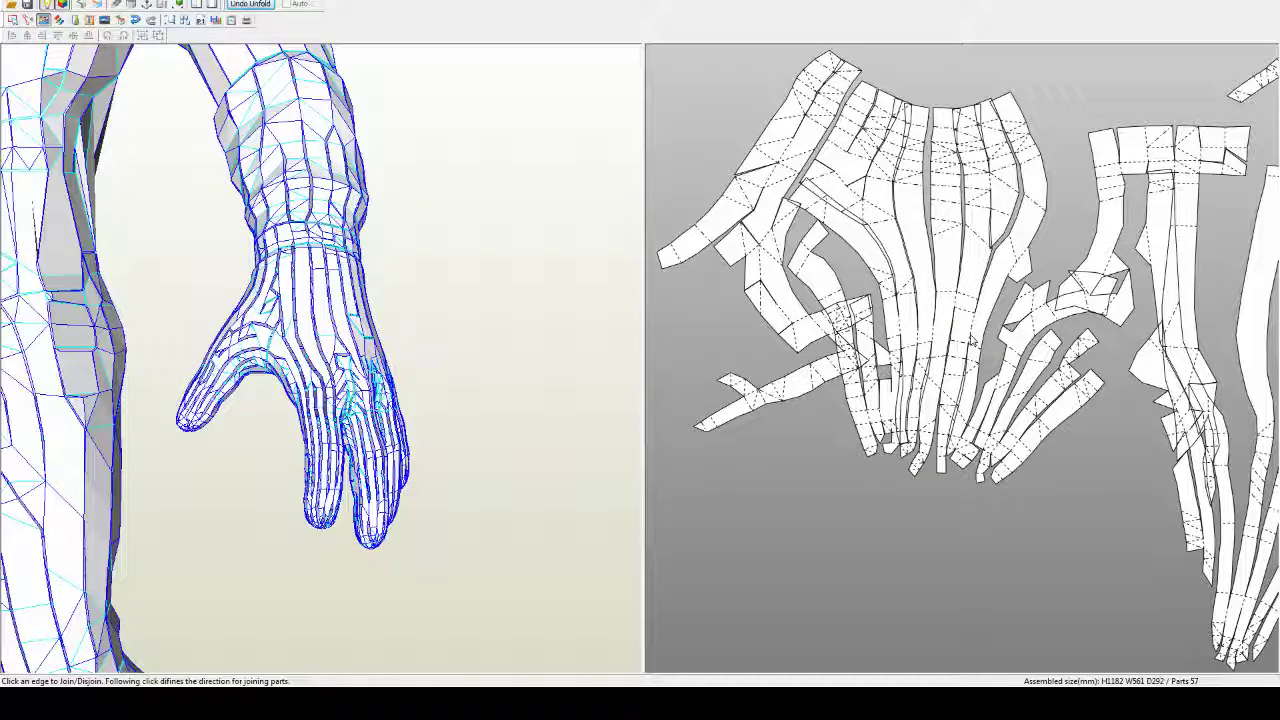
pyautogui.click(958, 448)
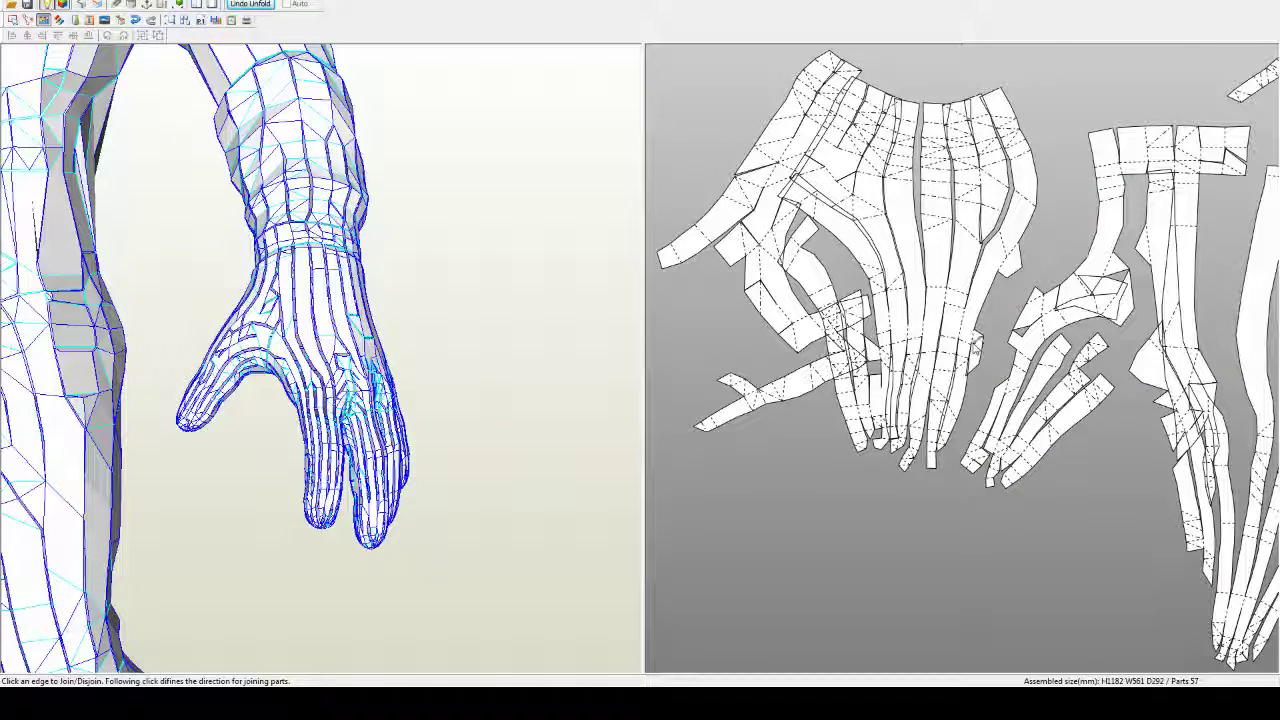
pyautogui.click(980, 337)
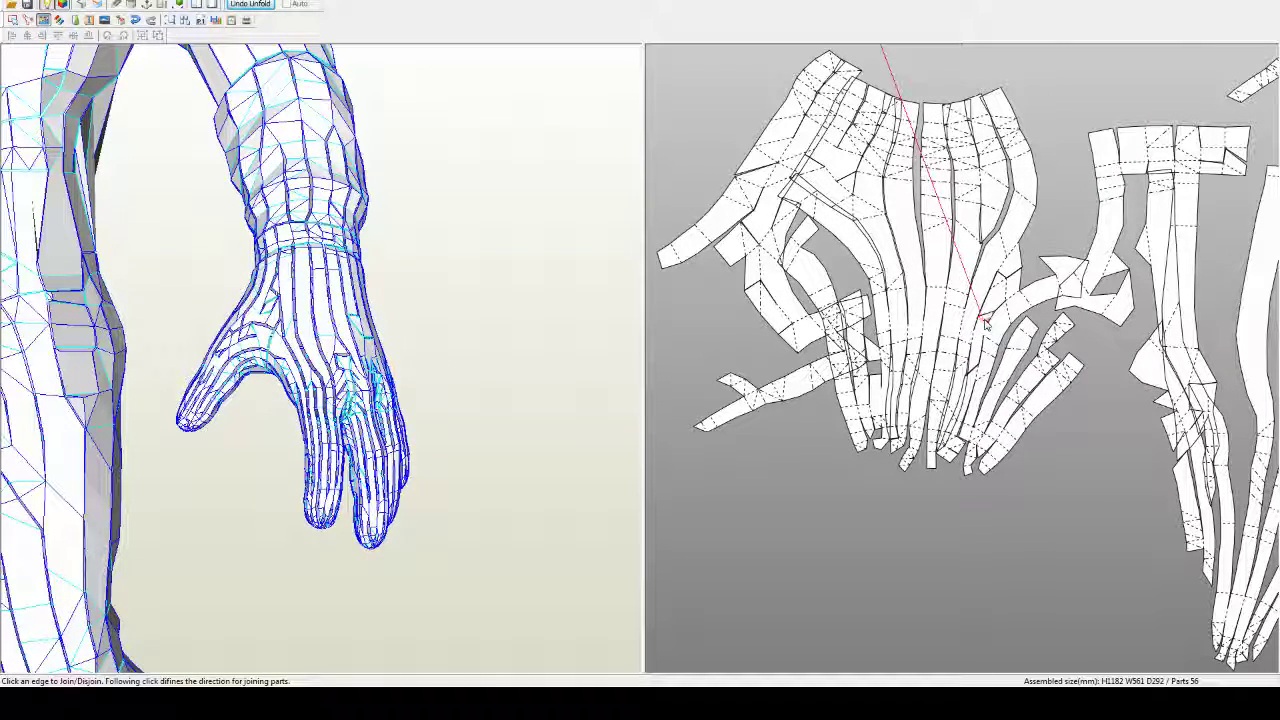
pyautogui.click(989, 319)
pyautogui.click(1010, 300)
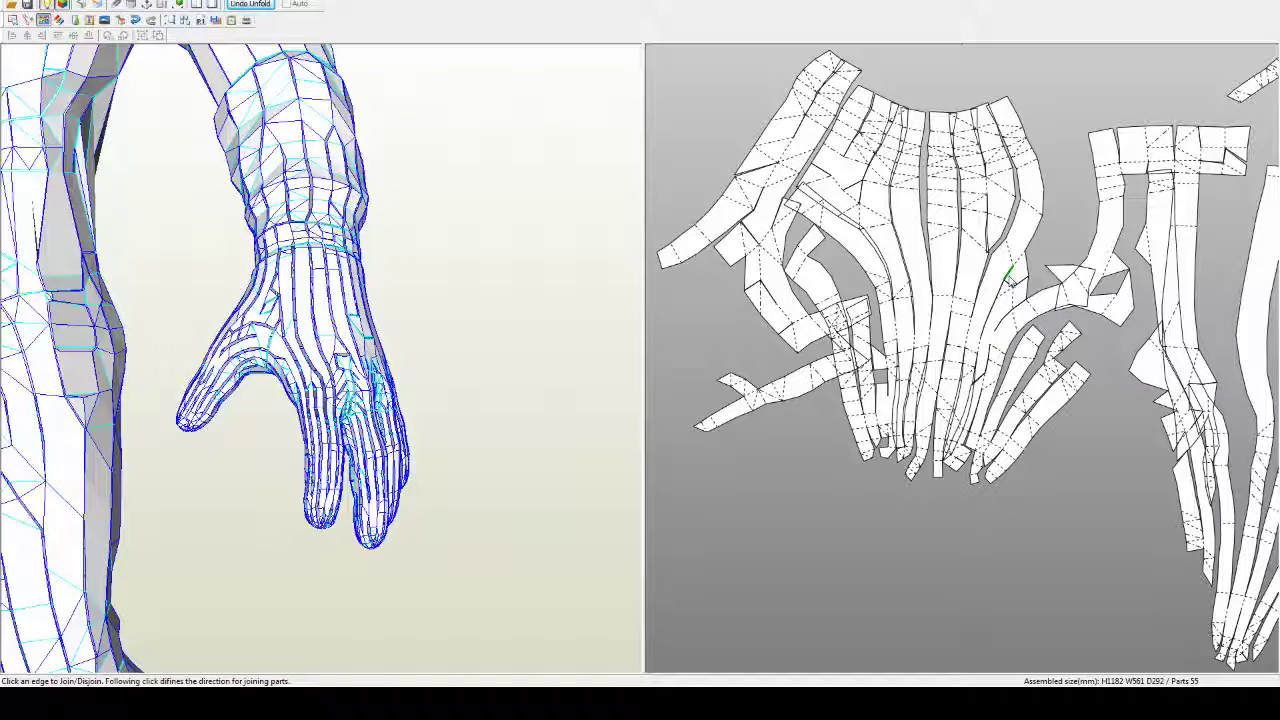
# Step: Join the neighbouring piece with the cuff band and palm faces to the outer side of the hand piece
pyautogui.click(1019, 265)
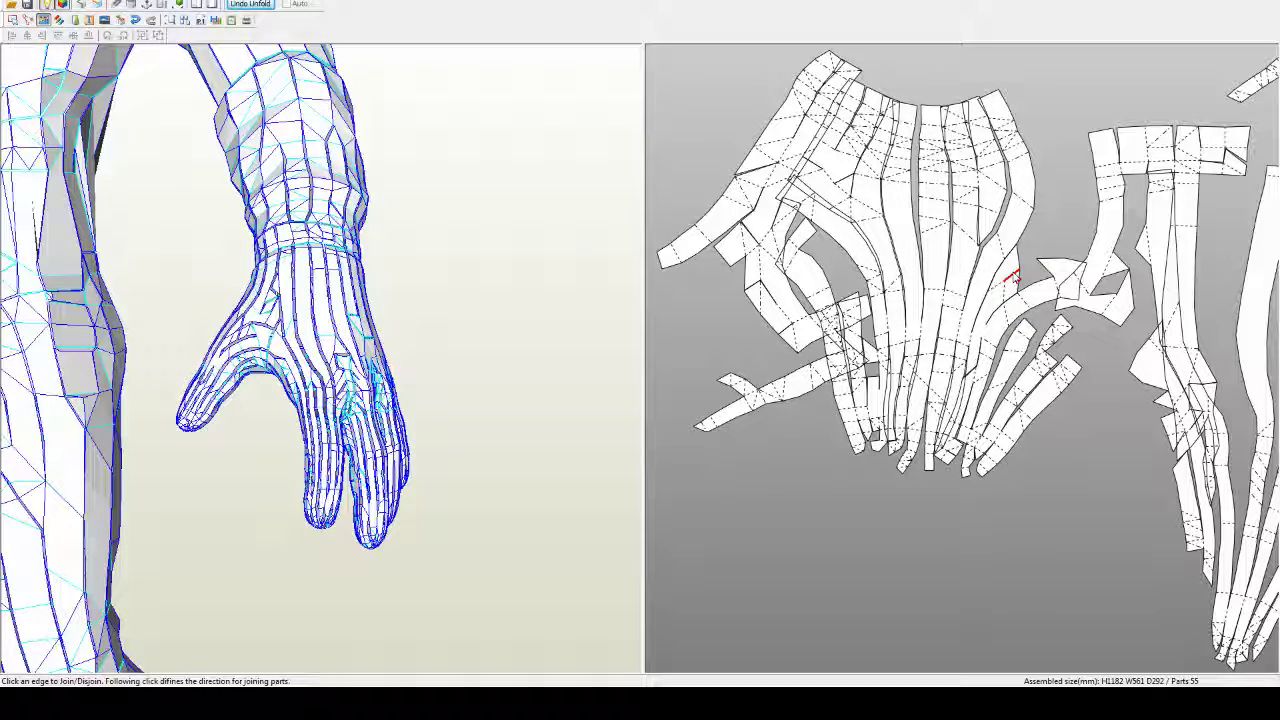
pyautogui.click(1022, 268)
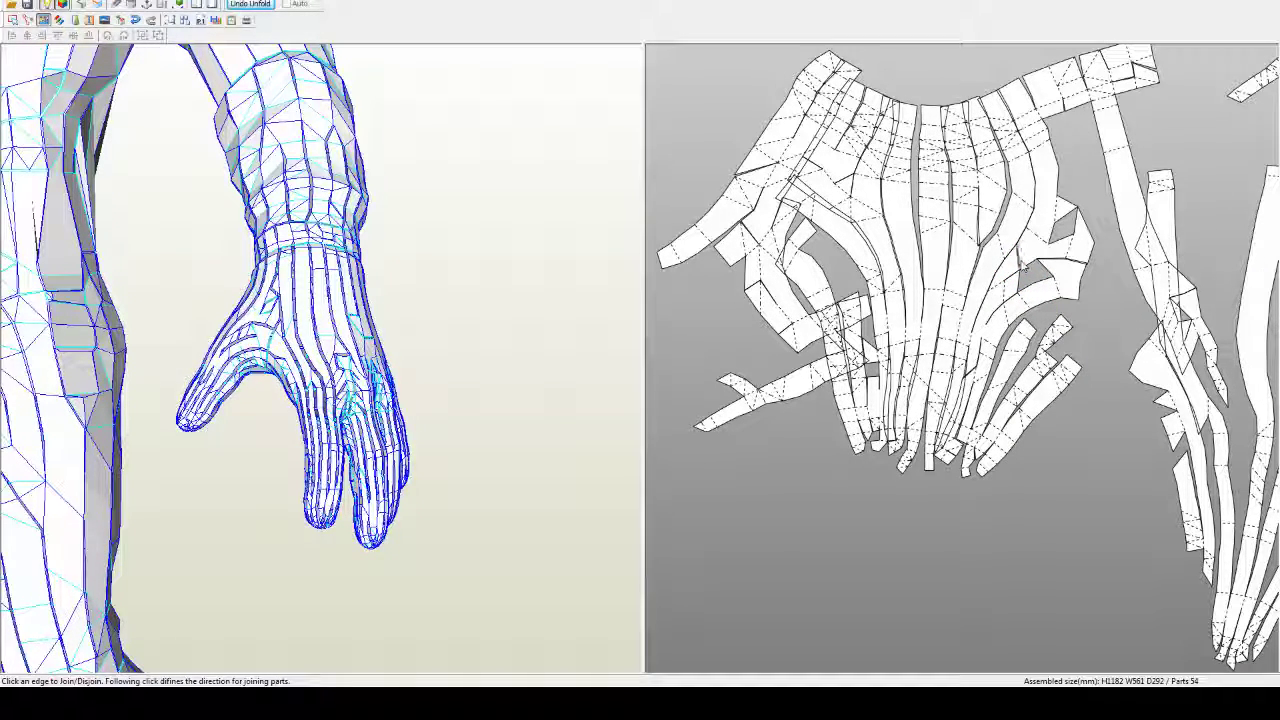
pyautogui.click(1020, 284)
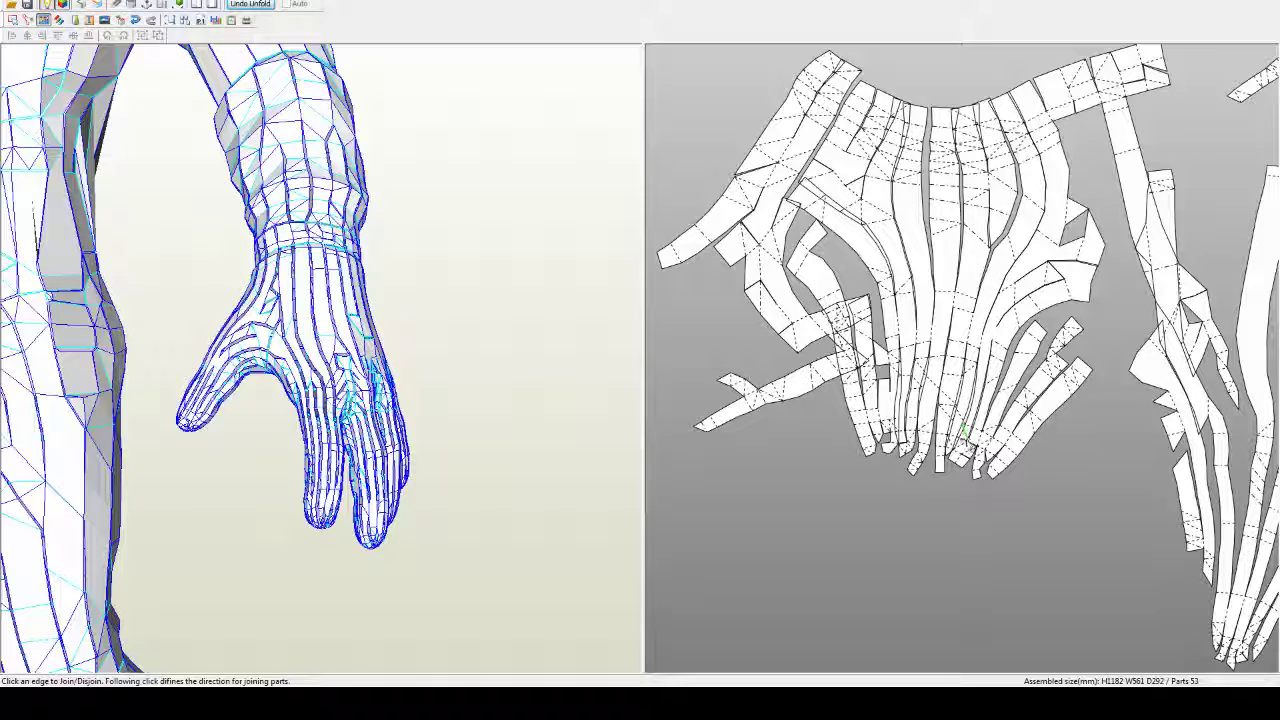
# Step: Separate the small fingertip fragments between the outer finger strips and rejoin them to their adjacent strip ends
pyautogui.click(960, 446)
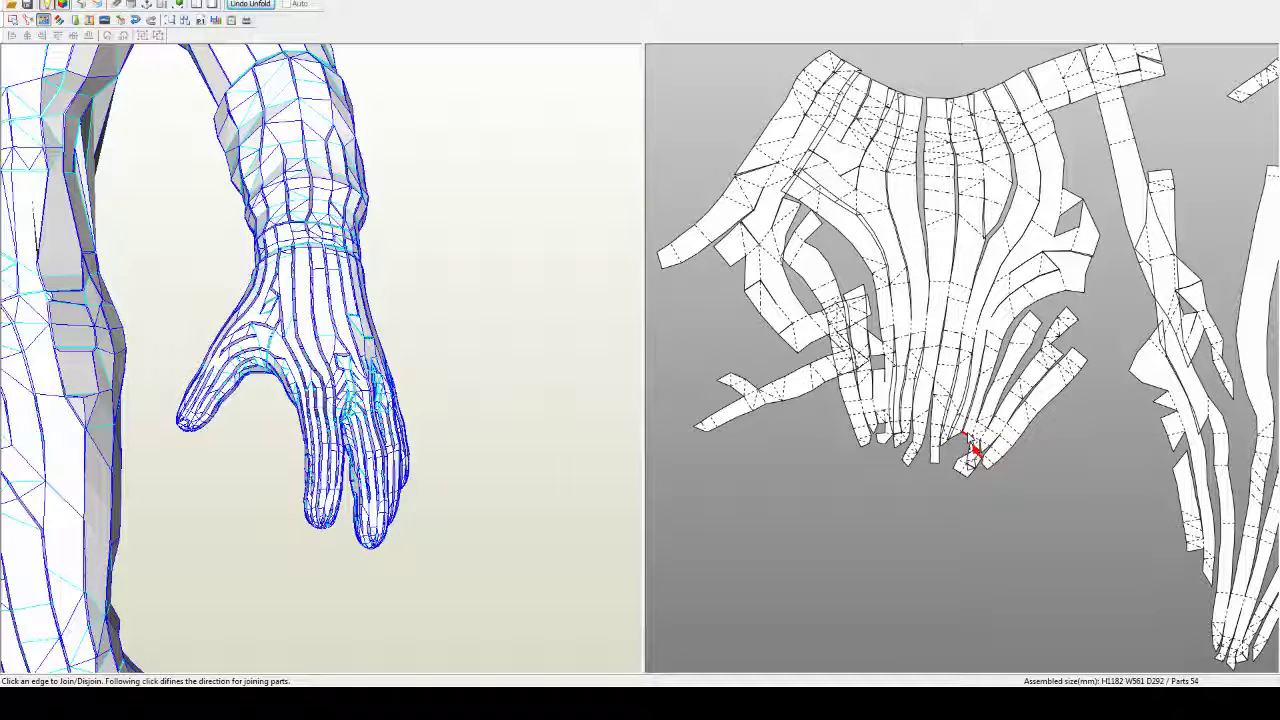
pyautogui.click(970, 446)
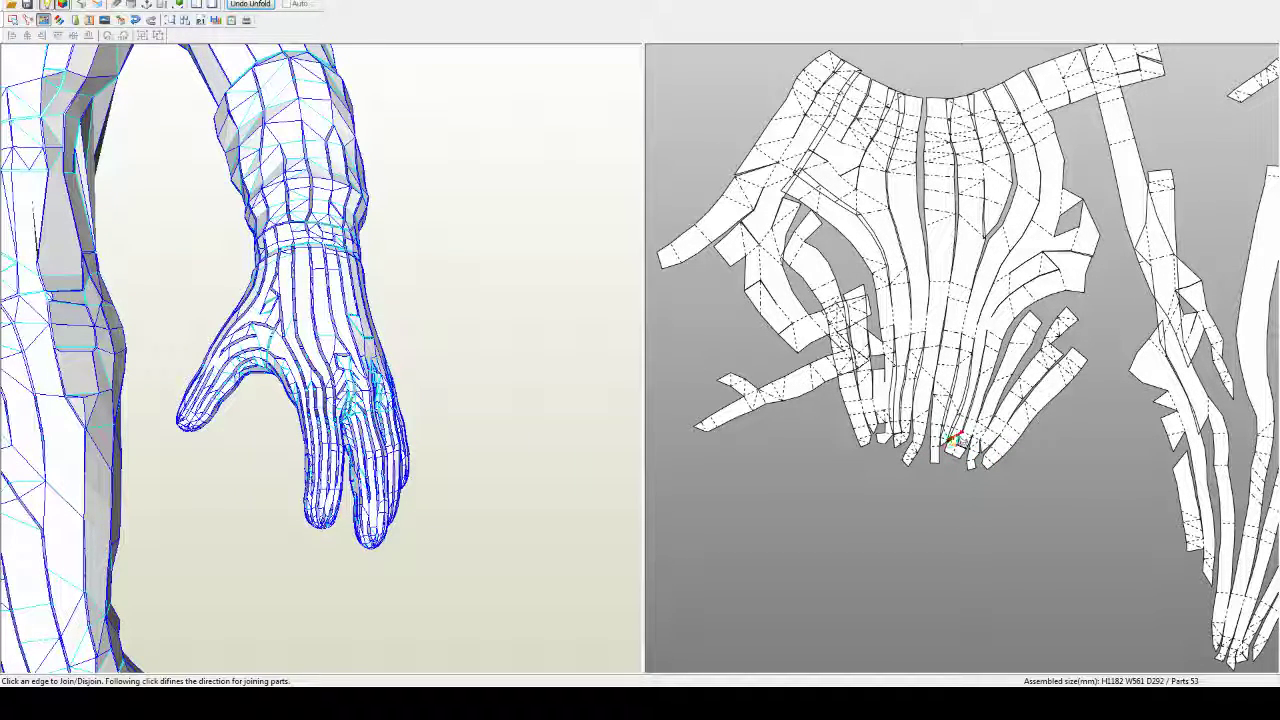
pyautogui.click(961, 441)
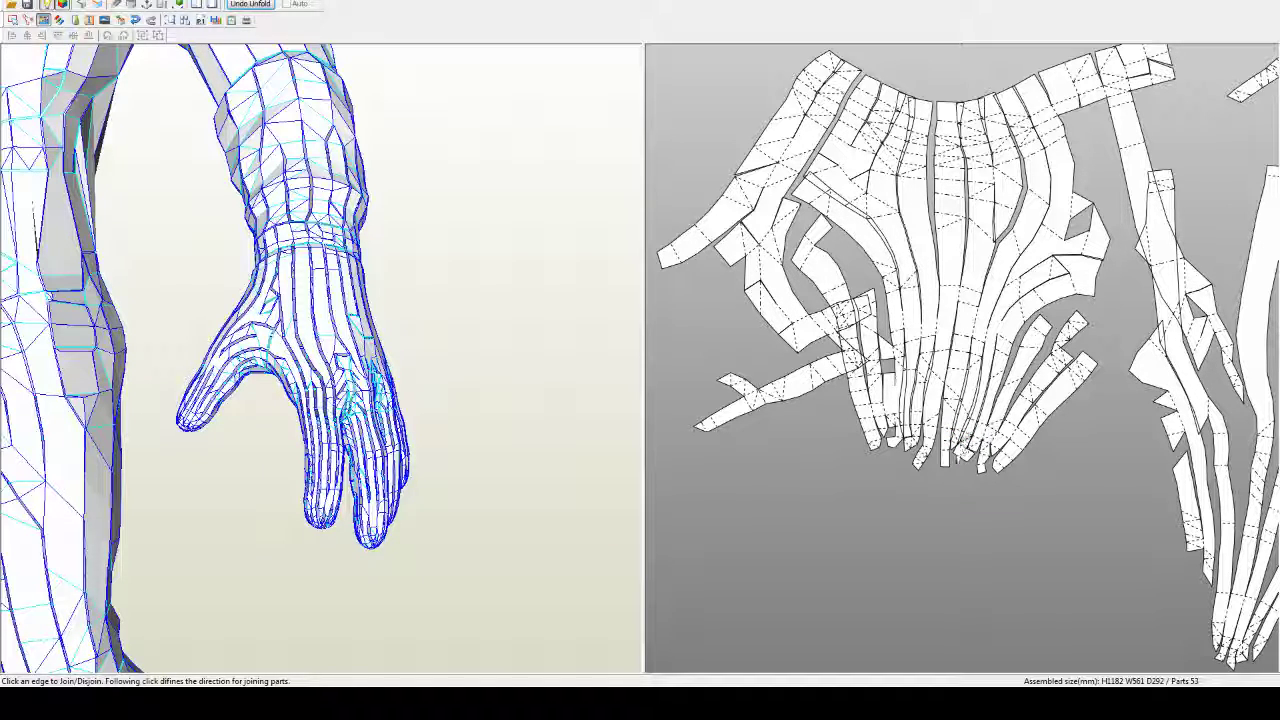
pyautogui.click(971, 451)
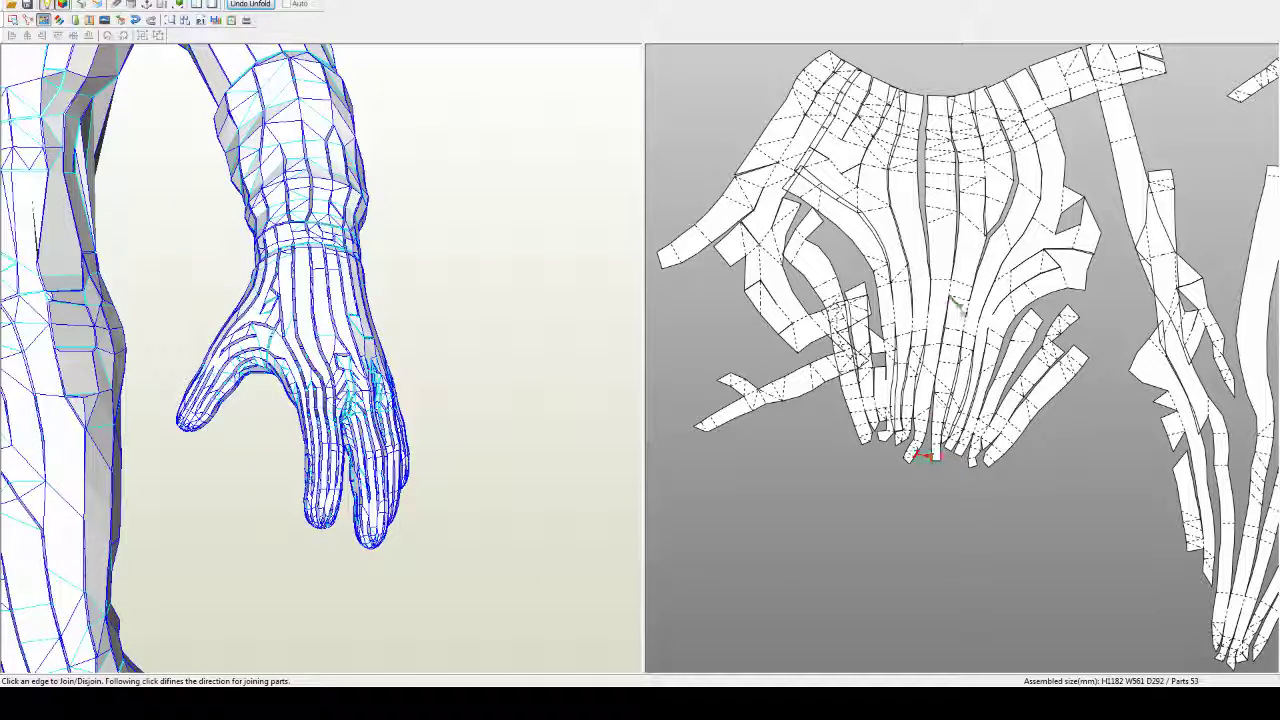
# Step: Change the connecting edge between the two central finger strips to one nearer the palm, closing the gap at the cuff
pyautogui.moveTo(956, 305); pyautogui.dragTo(945, 325, button='middle')
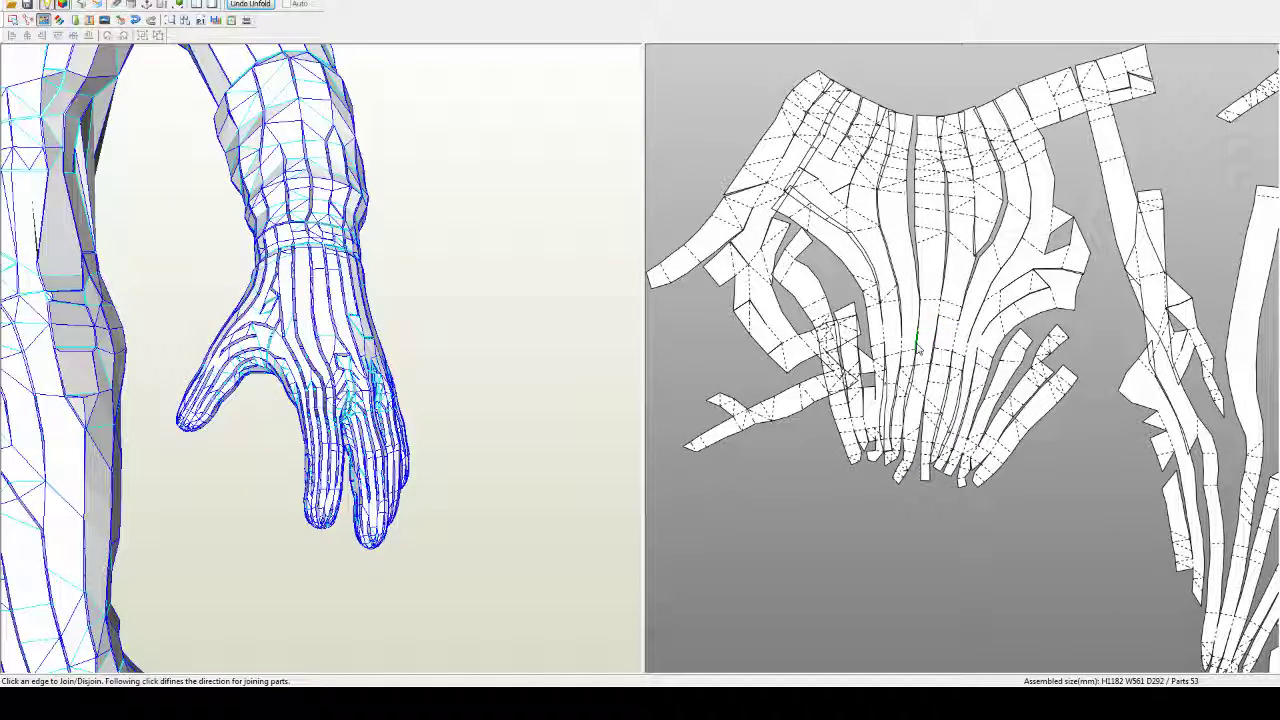
pyautogui.click(918, 345)
pyautogui.click(929, 328)
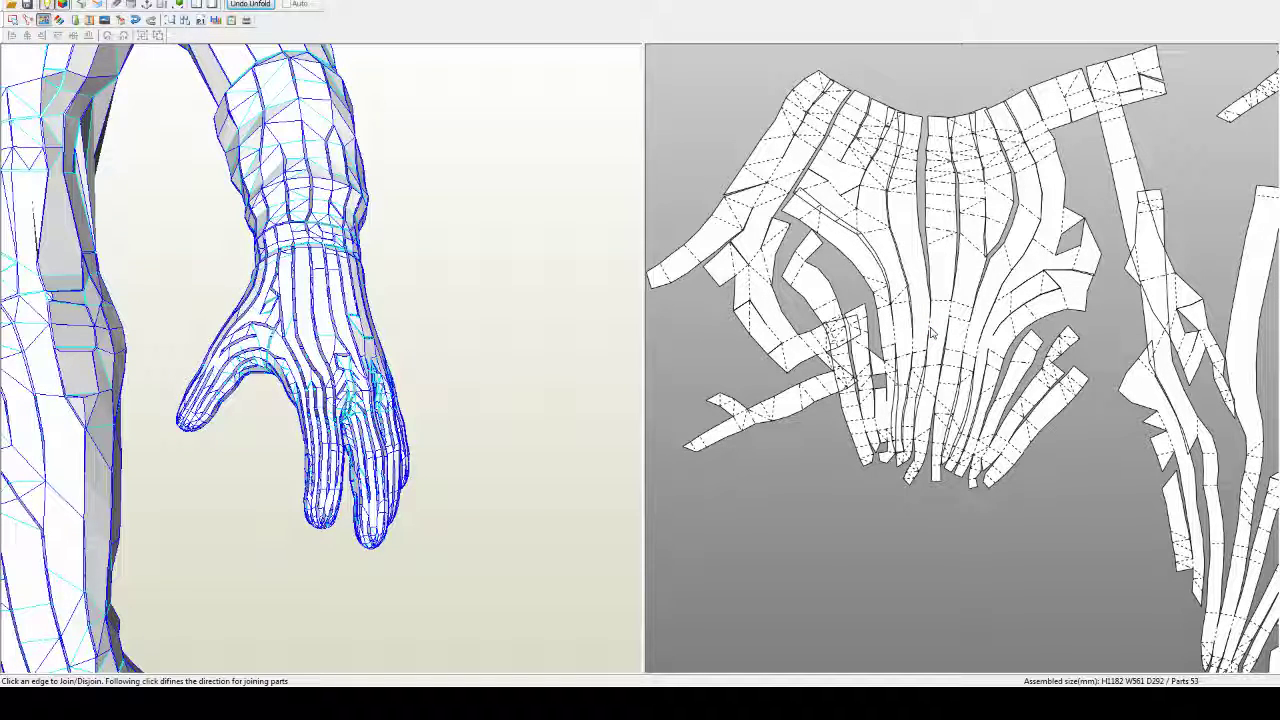
pyautogui.click(930, 328)
pyautogui.click(930, 312)
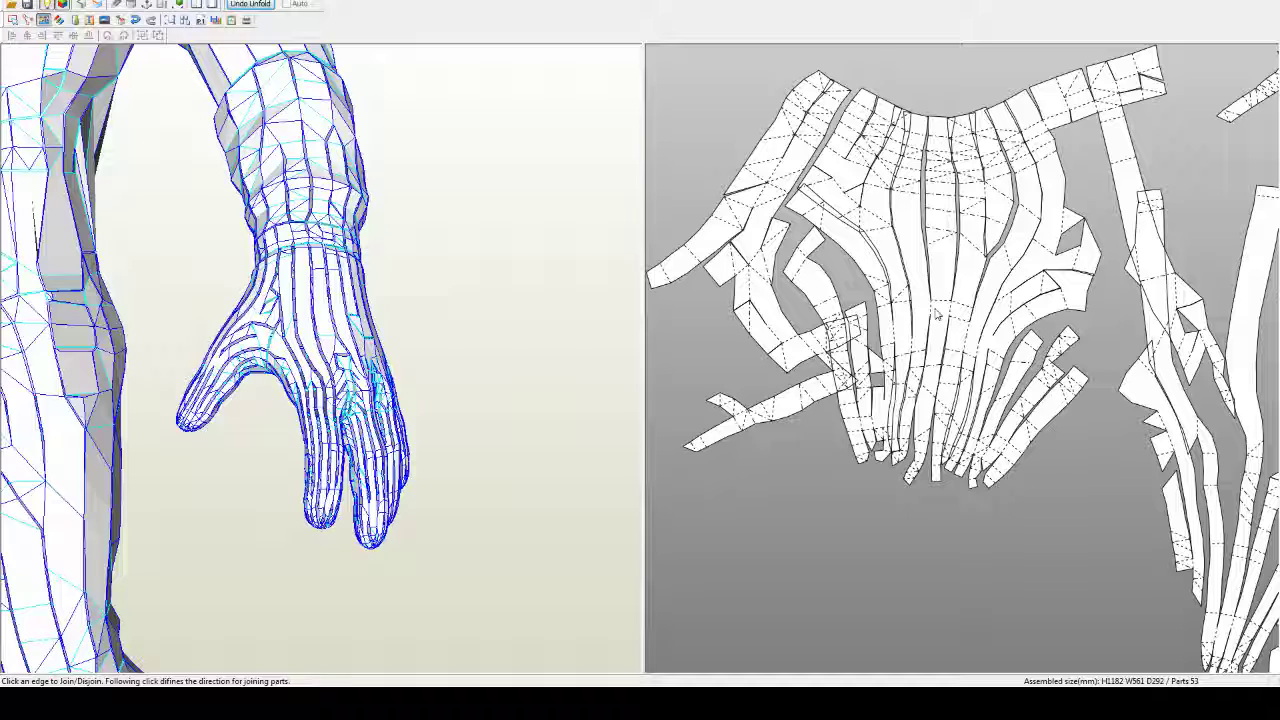
# Step: Disjoin the edges between the central and outer palm strips and reconnect them at the lower palm
pyautogui.click(985, 191)
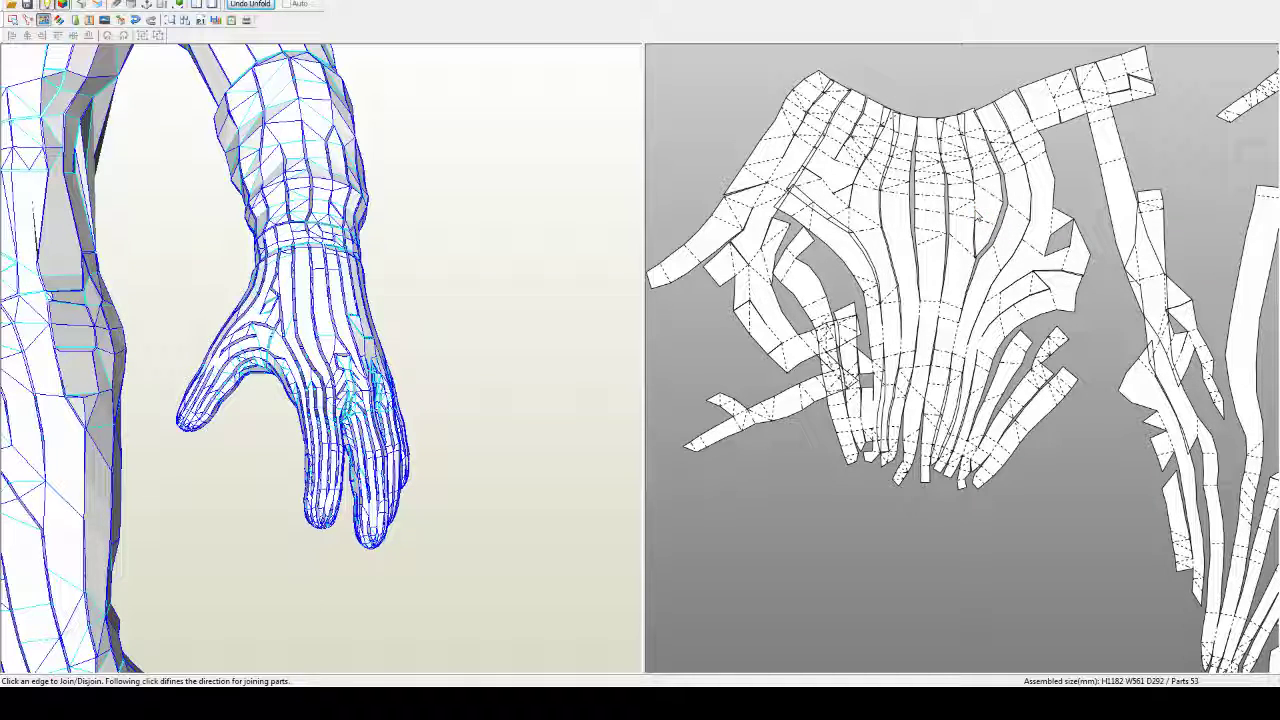
pyautogui.click(980, 230)
pyautogui.click(979, 250)
pyautogui.click(982, 251)
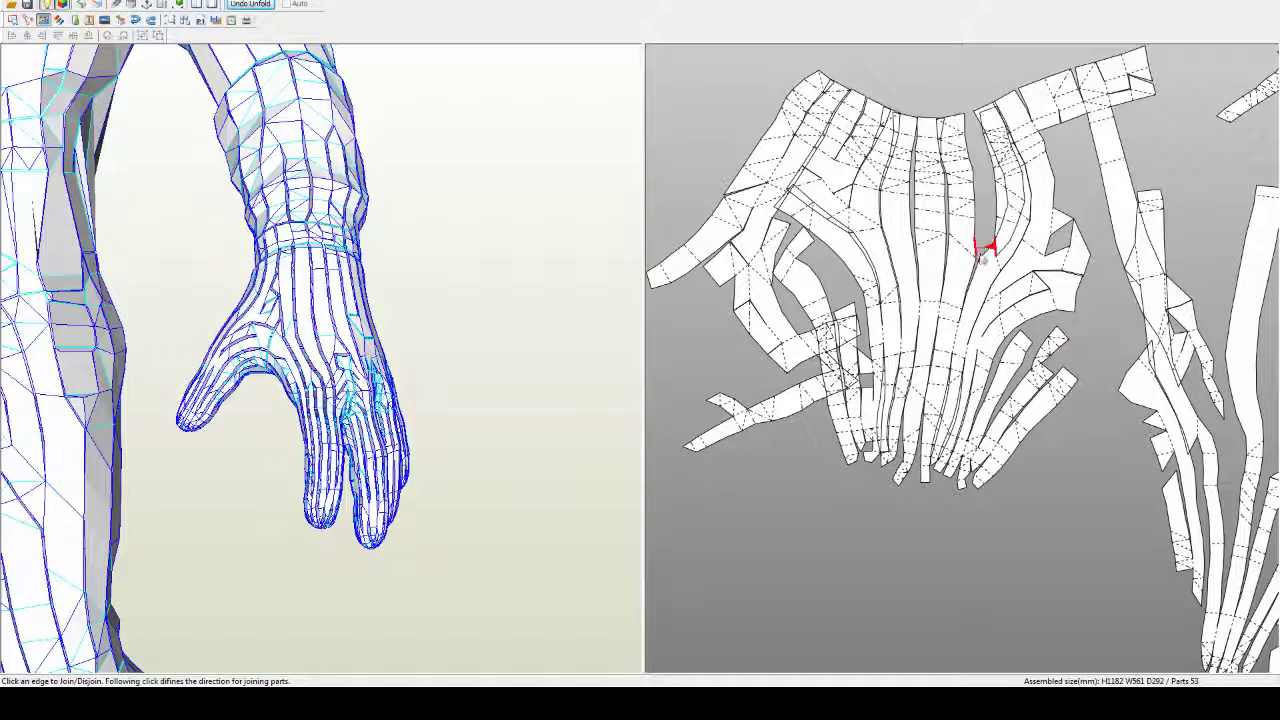
pyautogui.click(984, 259)
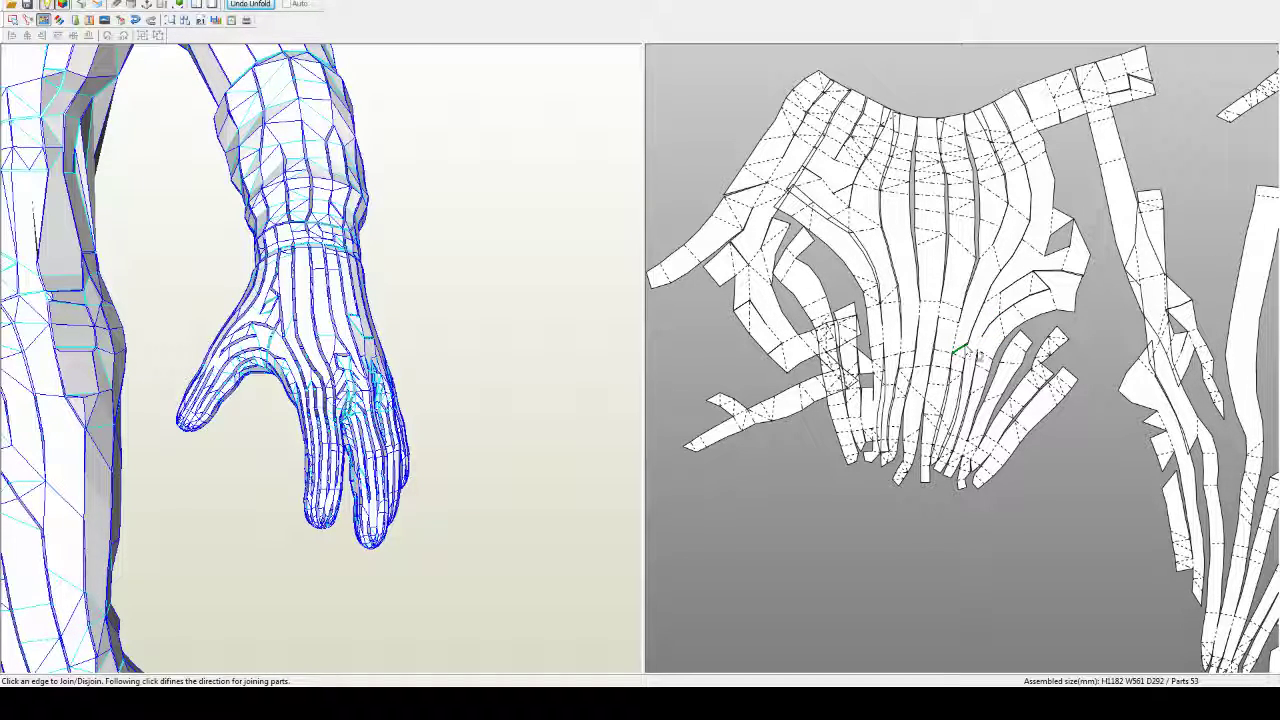
# Step: Join the palm faces on the hand's outer edge and attach the adjoining long hand strips beside the cuff band
pyautogui.click(1063, 255)
pyautogui.click(1066, 219)
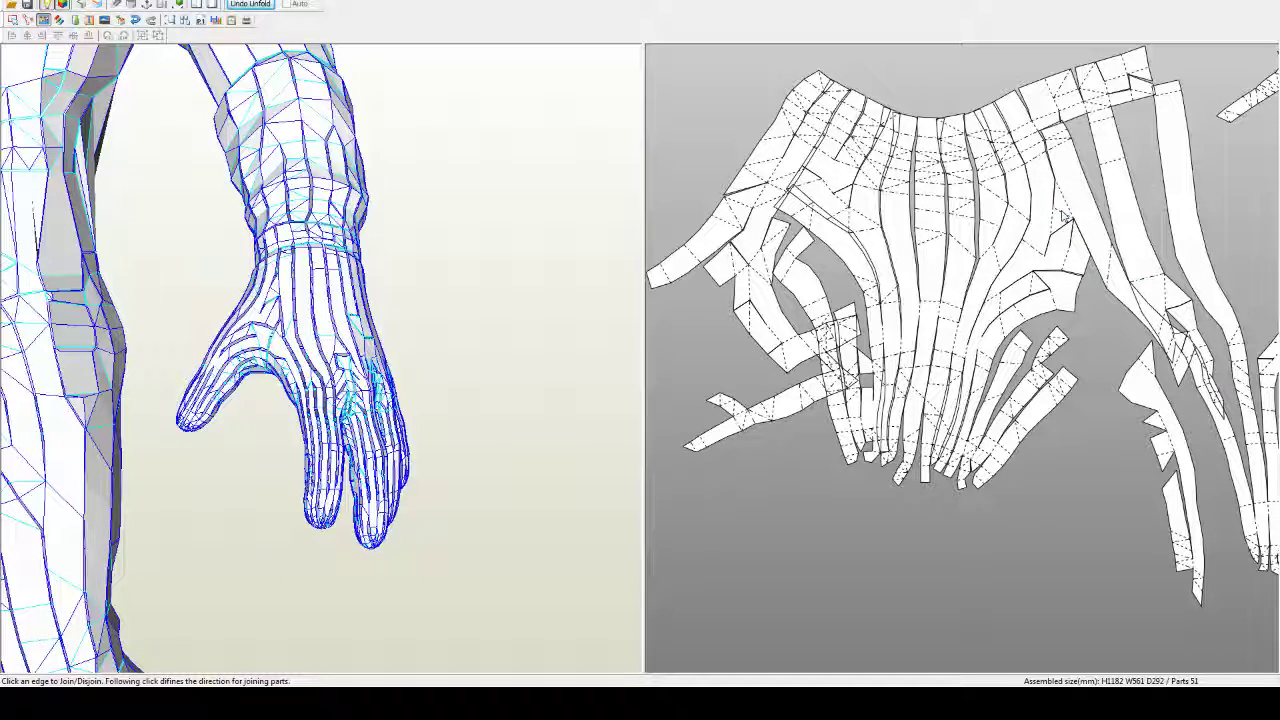
pyautogui.click(279, 287)
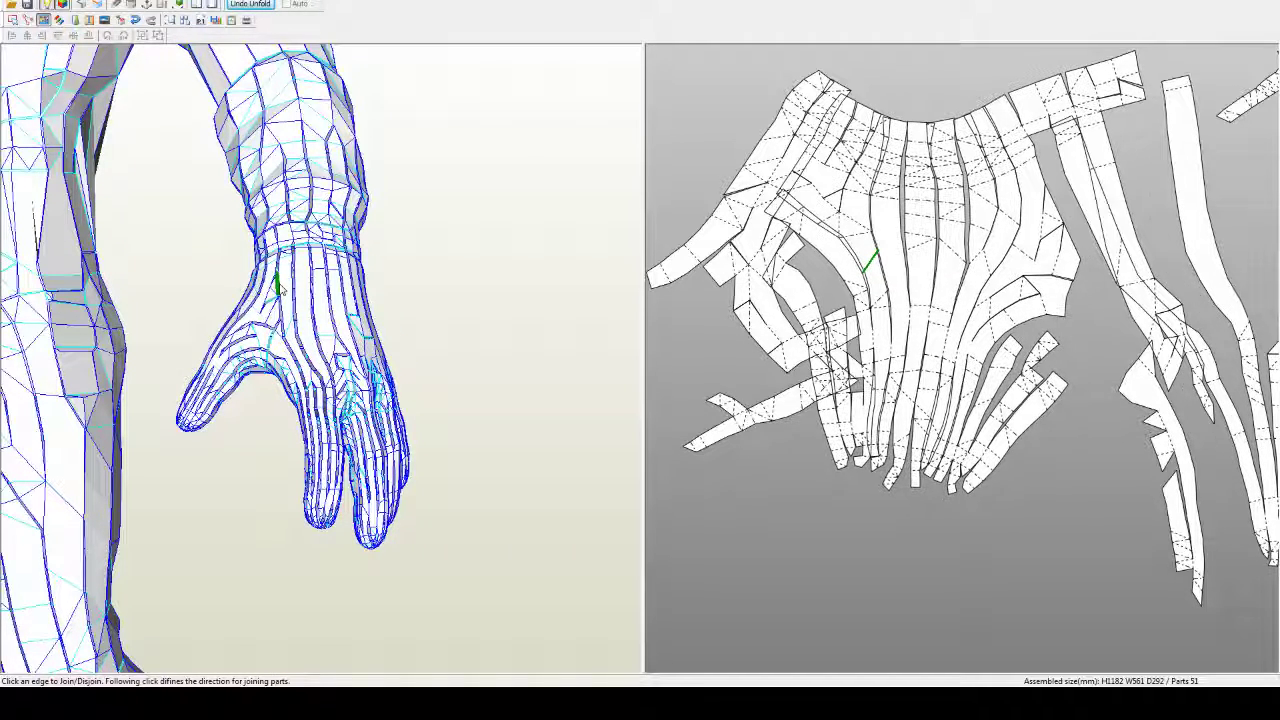
# Step: Detach the outer cuff band from the hand piece and join it to the neighbouring long hand strips
pyautogui.click(1025, 134)
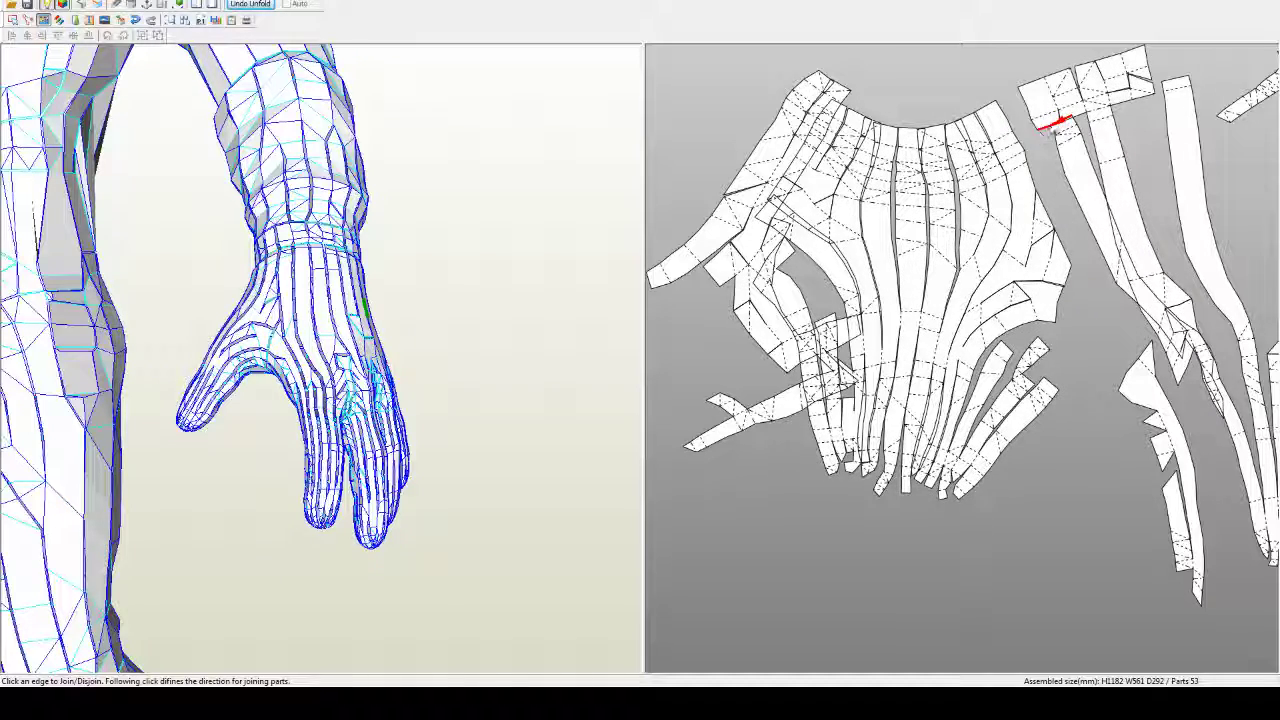
pyautogui.click(1062, 126)
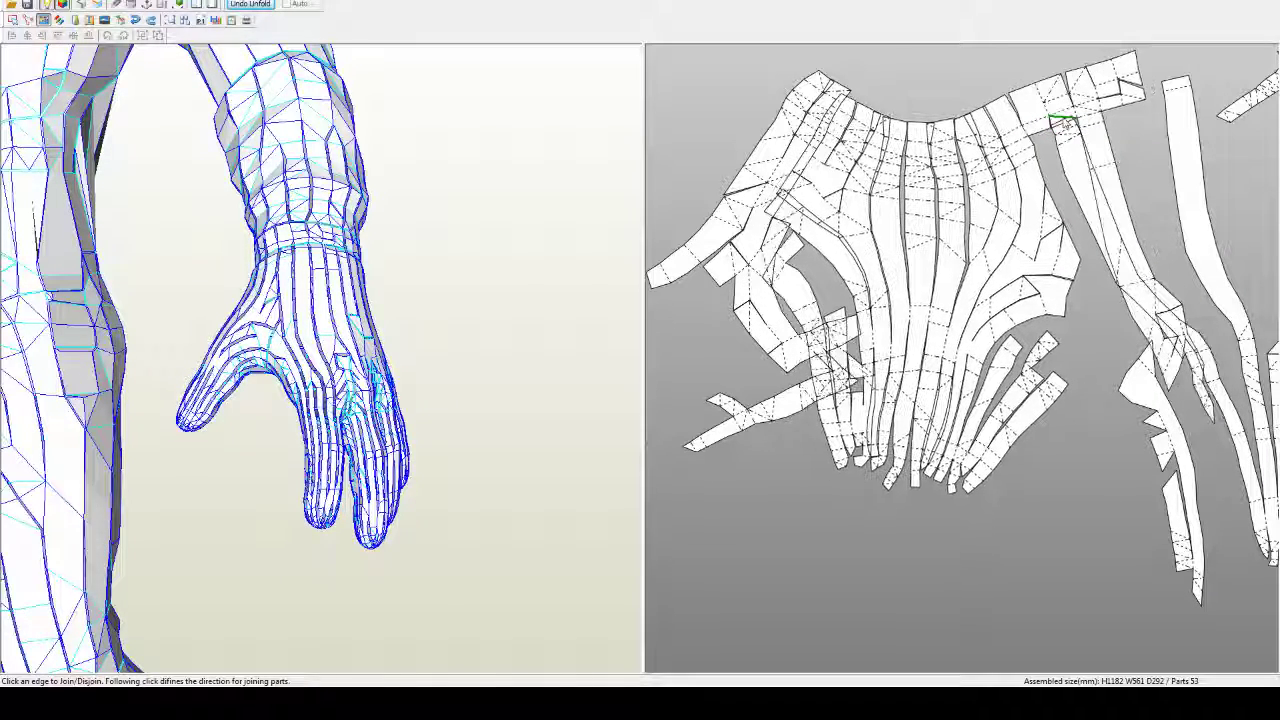
pyautogui.click(1060, 125)
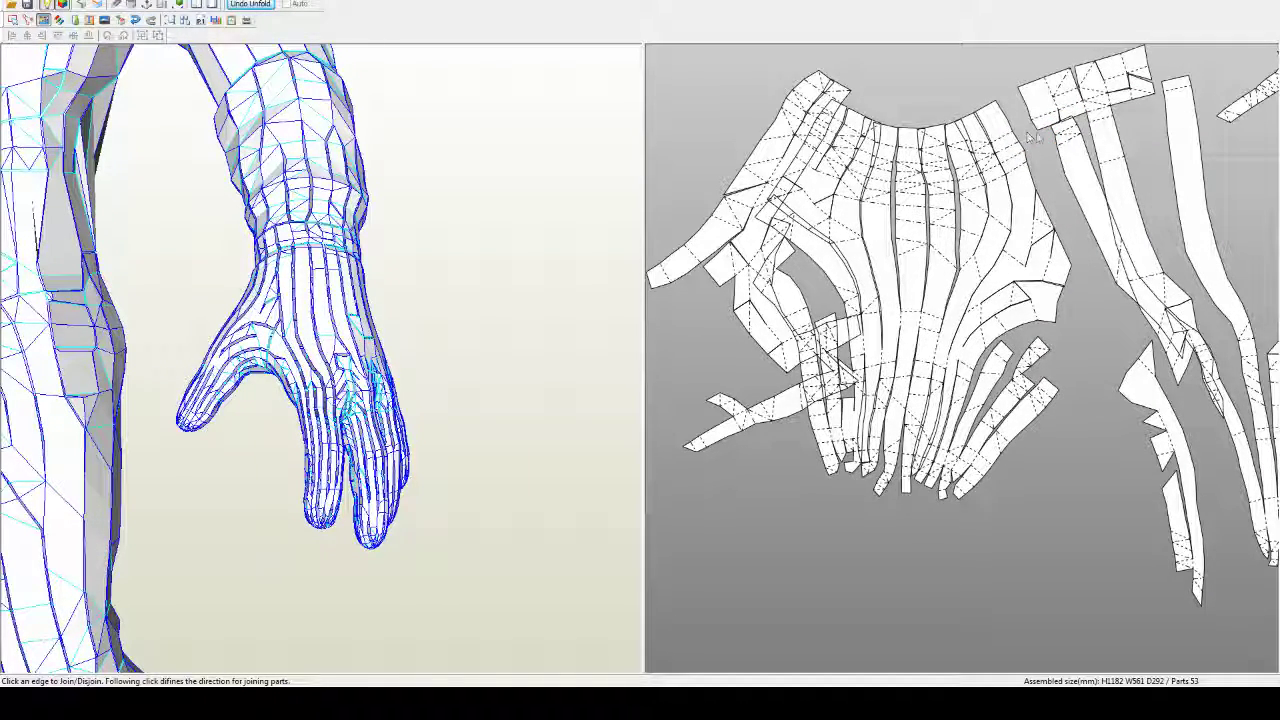
pyautogui.click(1058, 128)
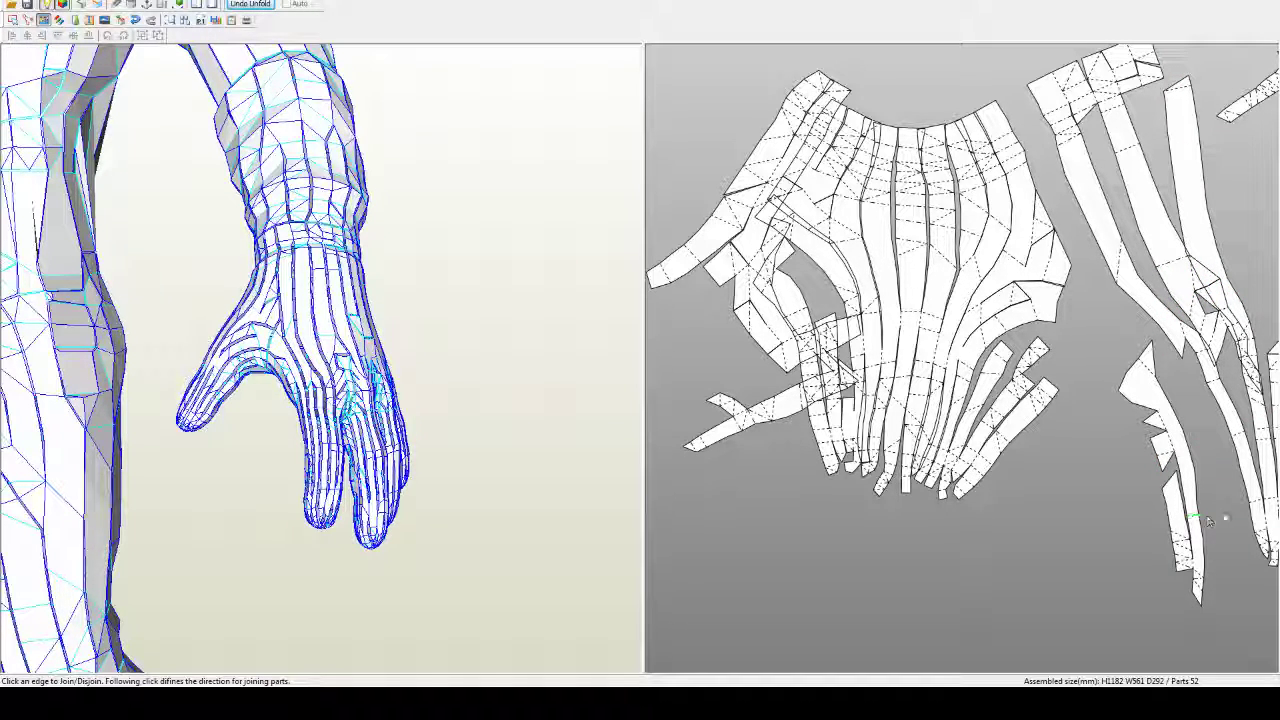
pyautogui.click(1265, 515)
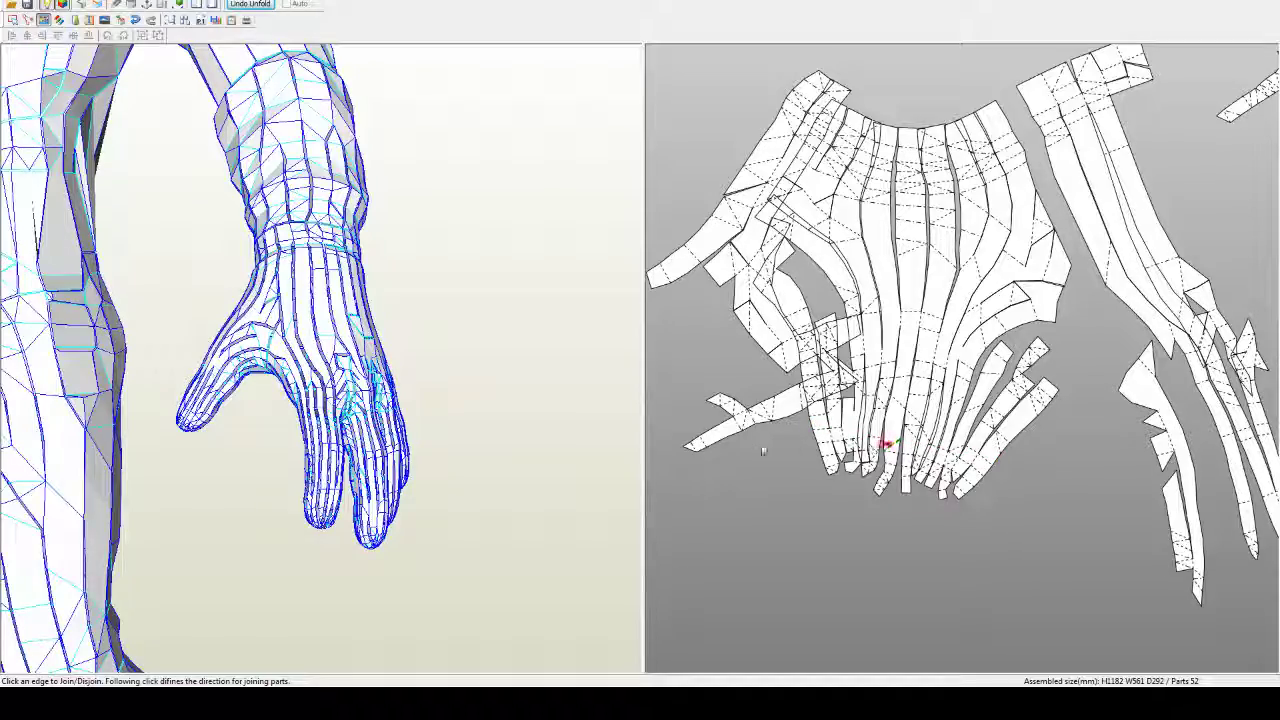
# Step: Disjoin the palm edges at the thumb base to separate the thumb-side strips from the central hand piece
pyautogui.moveTo(299, 427); pyautogui.dragTo(556, 402, button='right')
pyautogui.scroll(5, 390, 417)
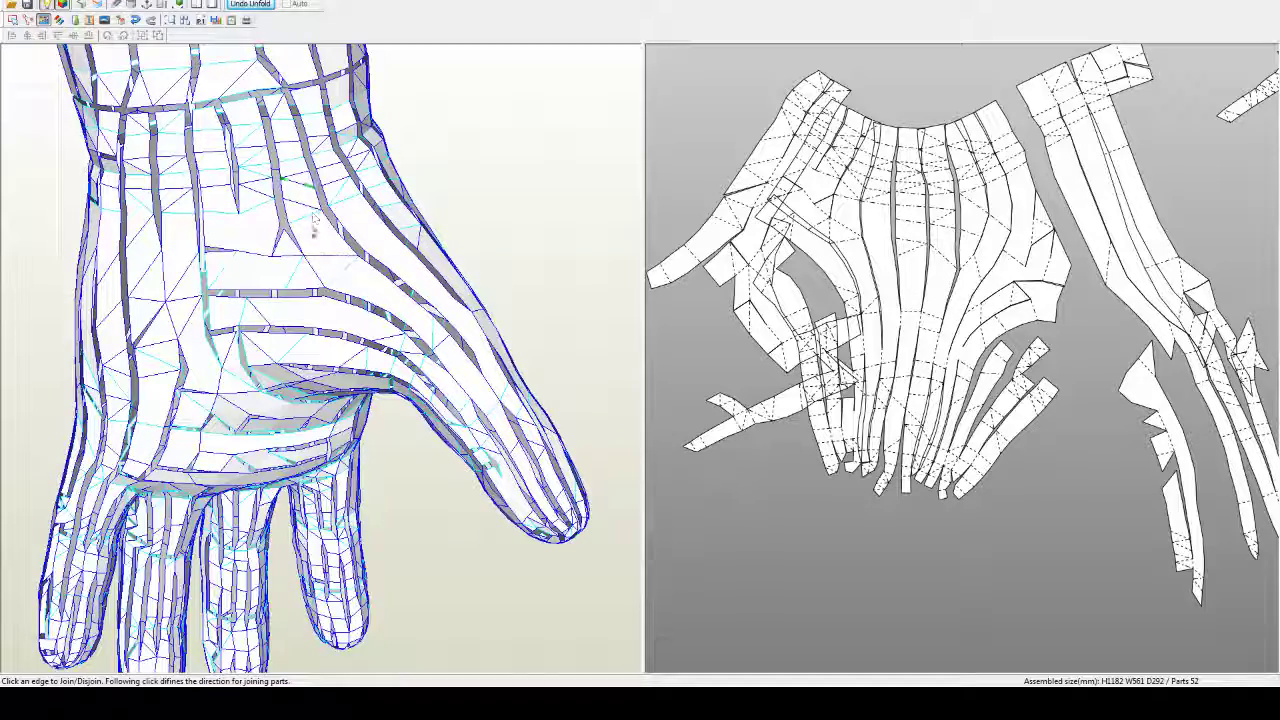
pyautogui.click(242, 318)
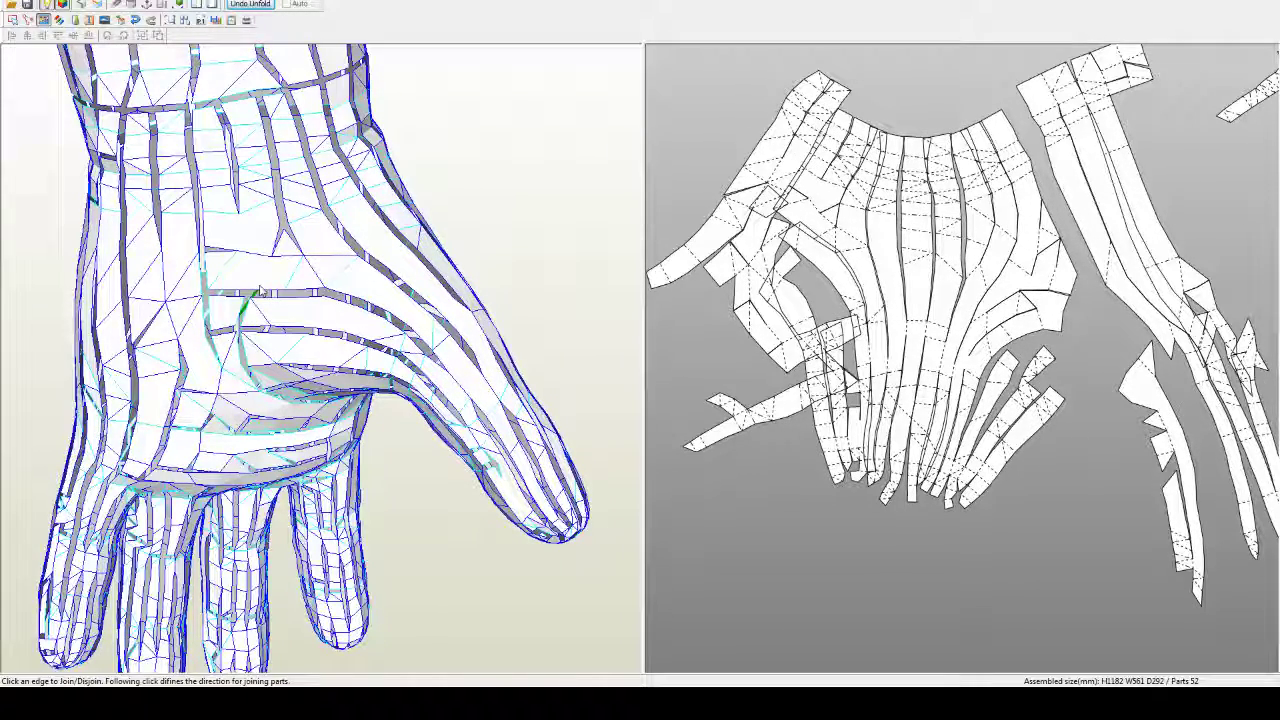
pyautogui.click(262, 272)
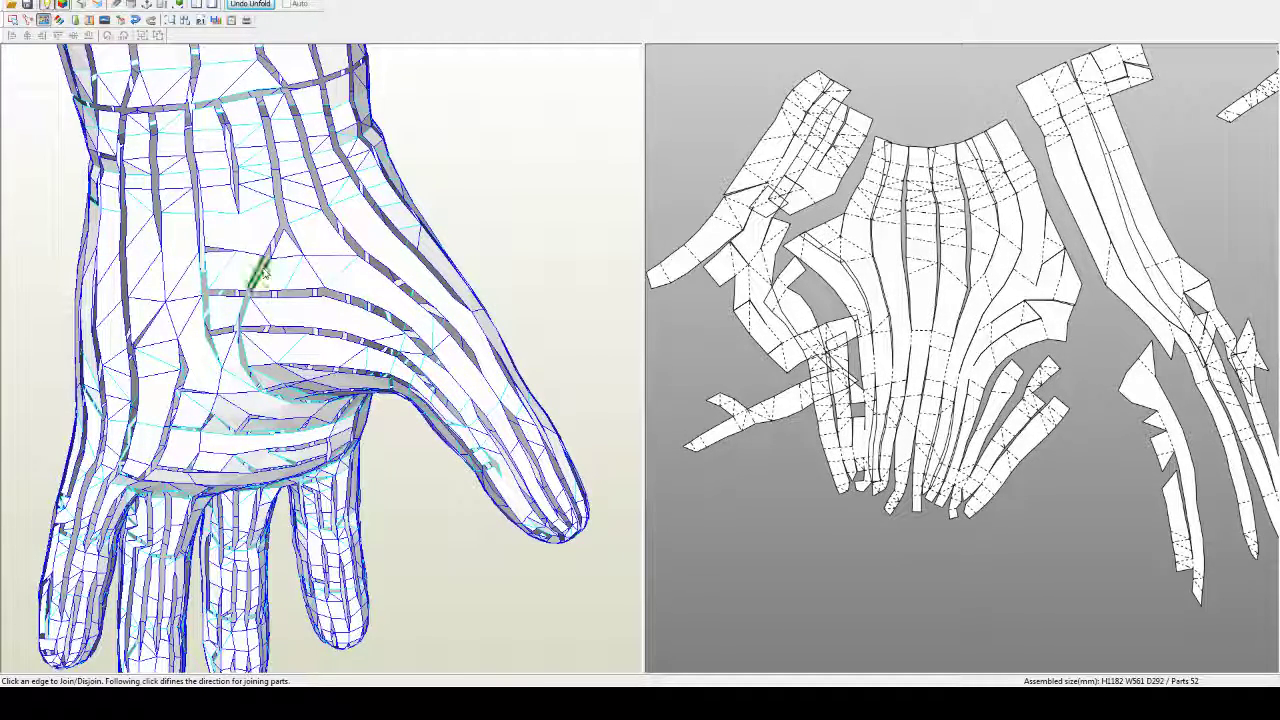
# Step: Disjoin the edges in the webbing between the thumb and index finger to free the forked strip
pyautogui.scroll(5, 352, 512)
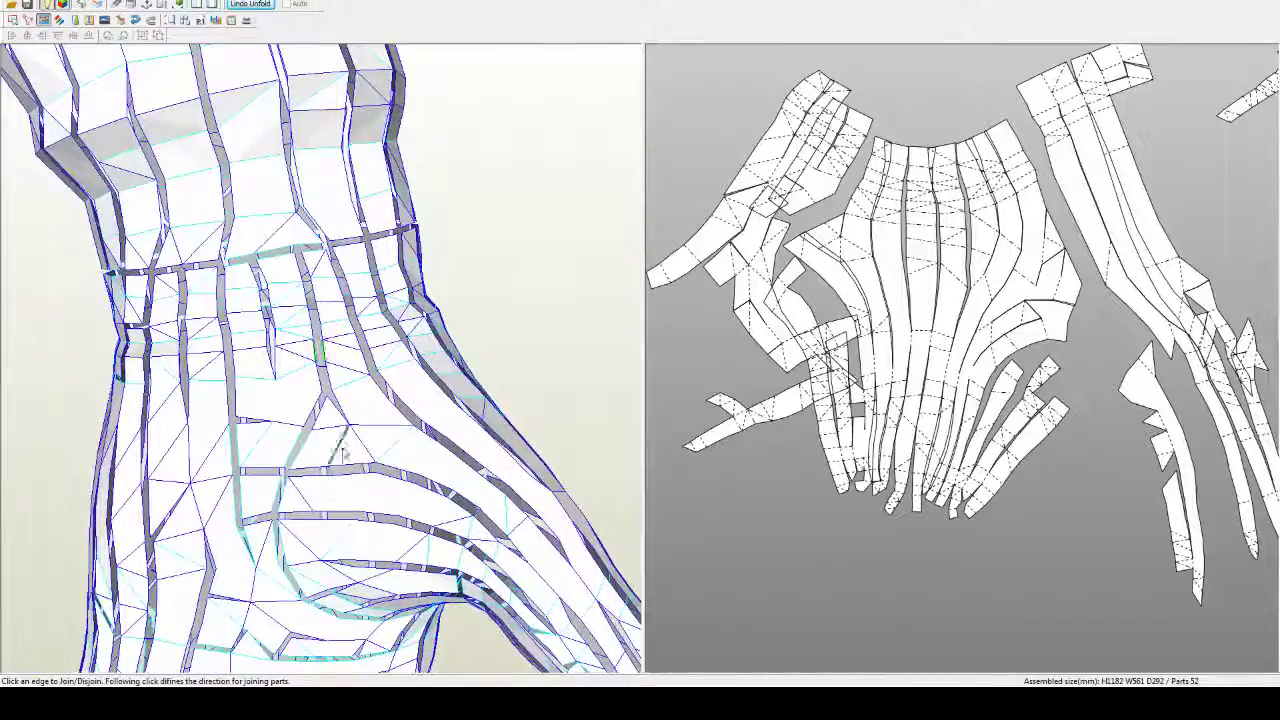
pyautogui.moveTo(352, 512); pyautogui.dragTo(333, 216, button='middle')
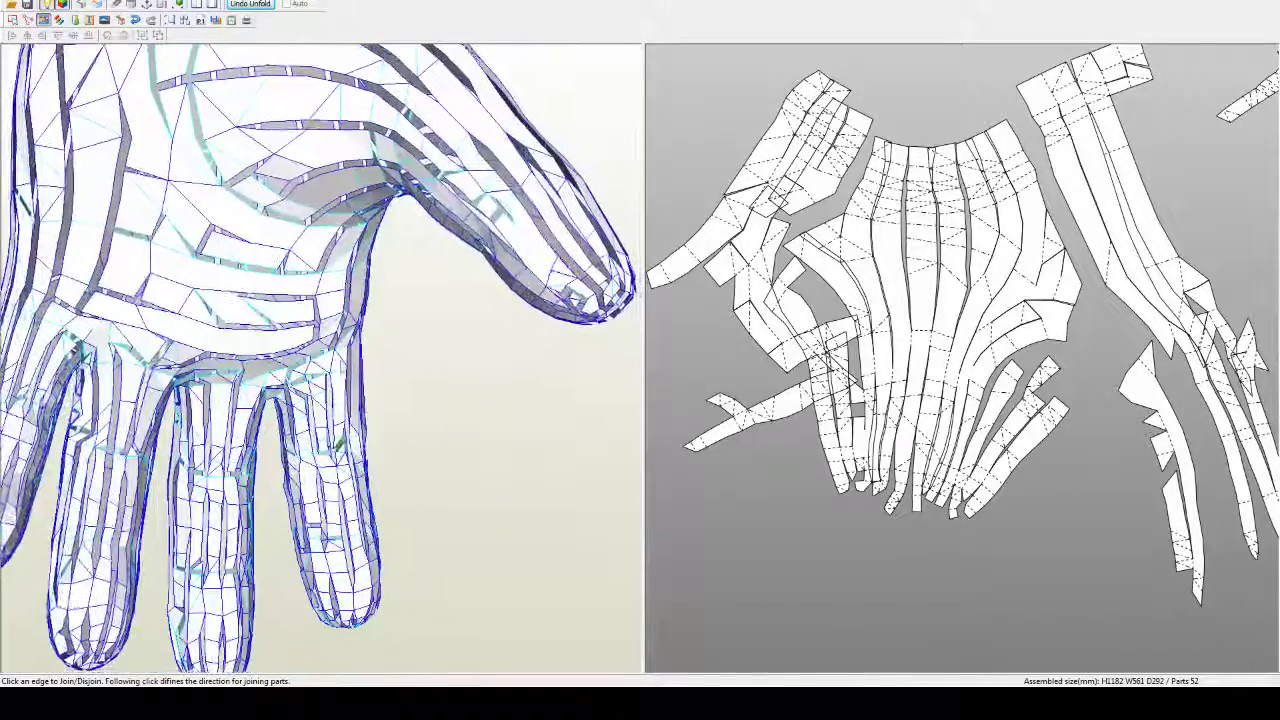
pyautogui.click(357, 250)
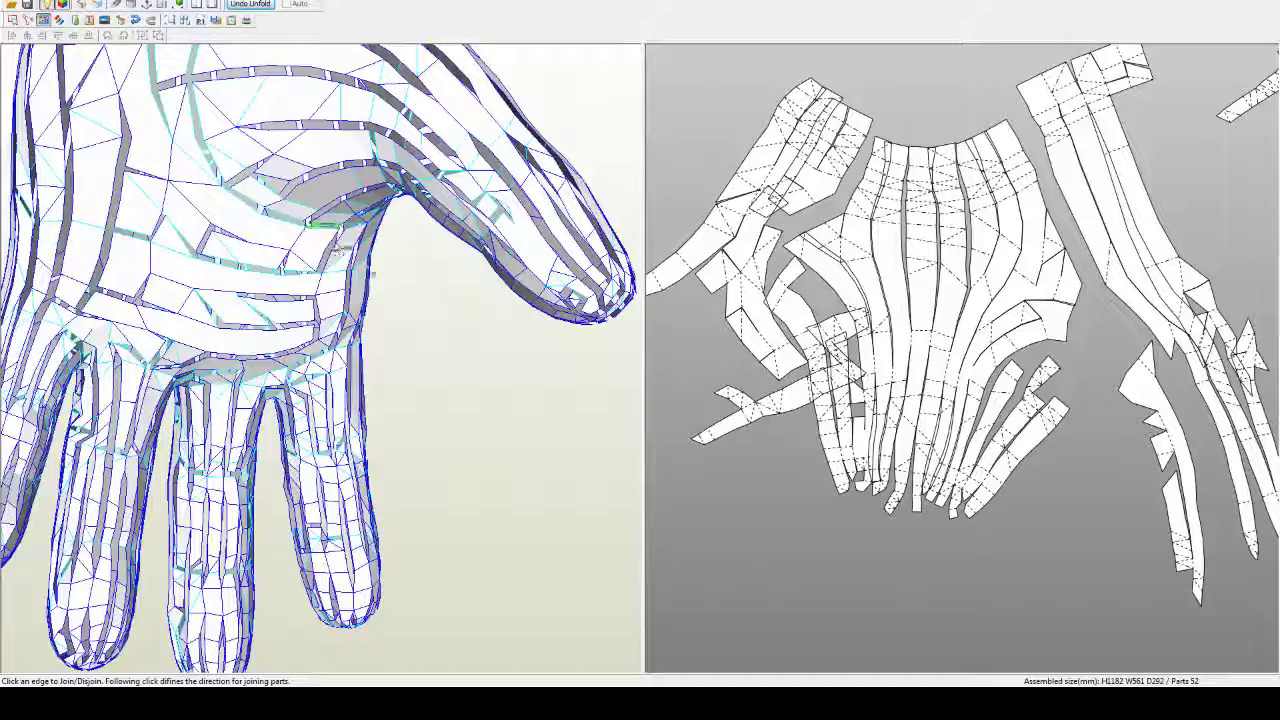
pyautogui.moveTo(400, 295); pyautogui.dragTo(356, 202, button='right')
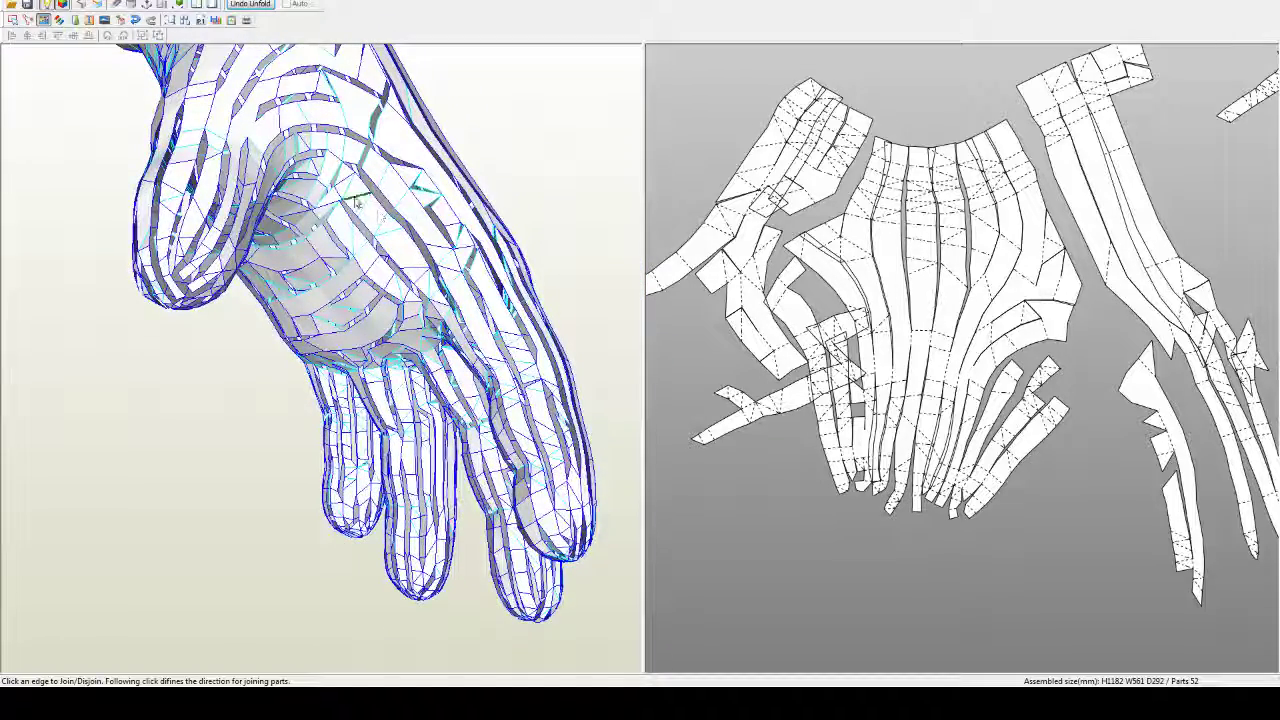
pyautogui.click(350, 197)
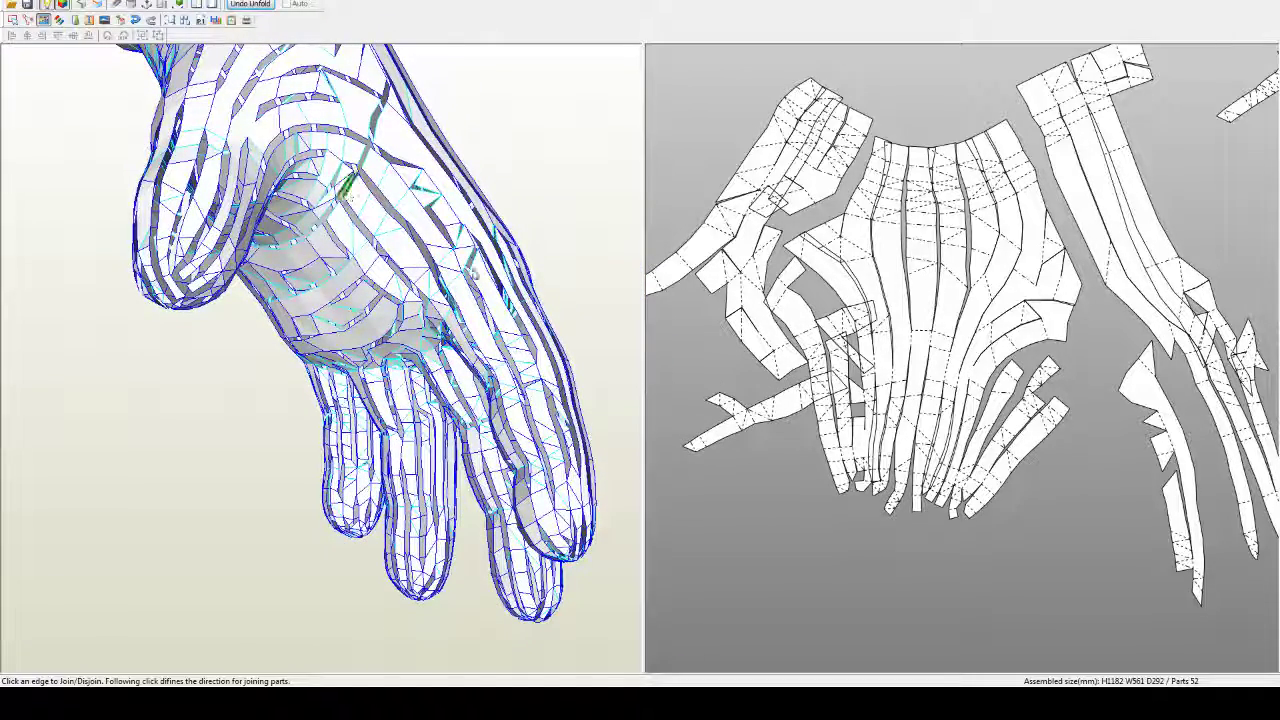
# Step: Join the forked strip to its matching edge on the distant loose glove piece
pyautogui.click(770, 425)
pyautogui.scroll(-3, 1066, 563)
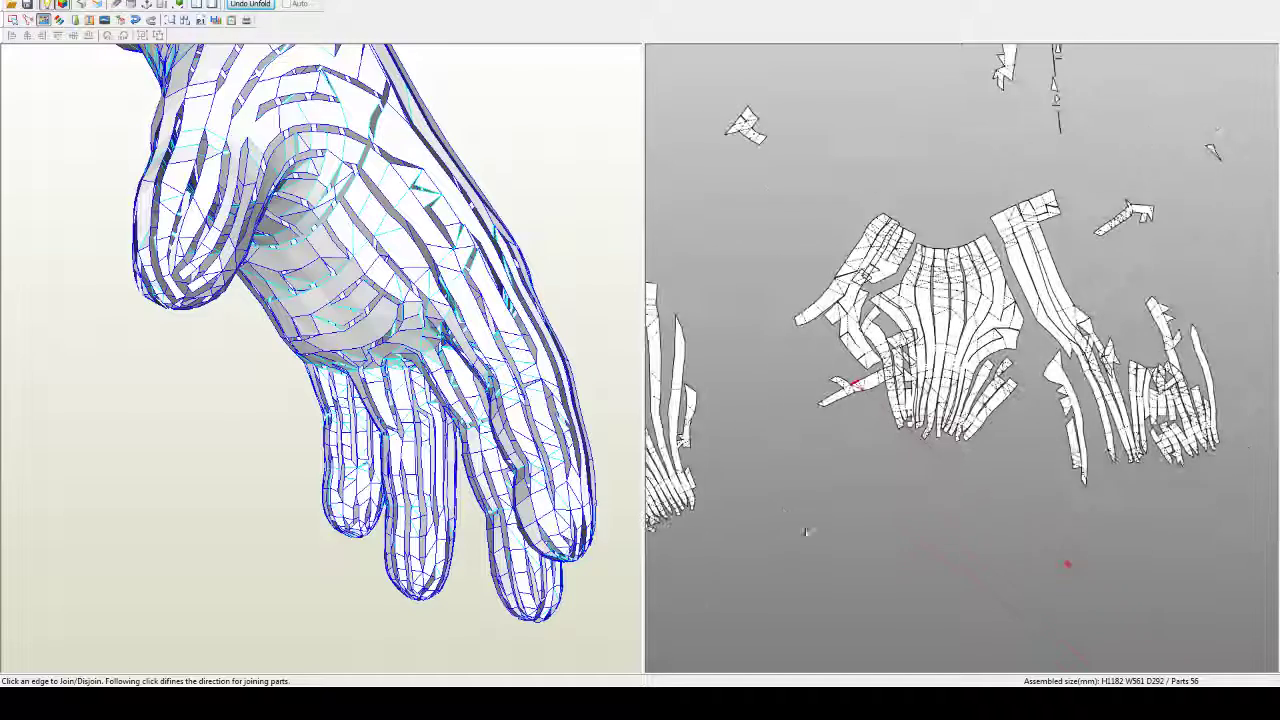
pyautogui.click(1093, 579)
pyautogui.scroll(4, 977, 526)
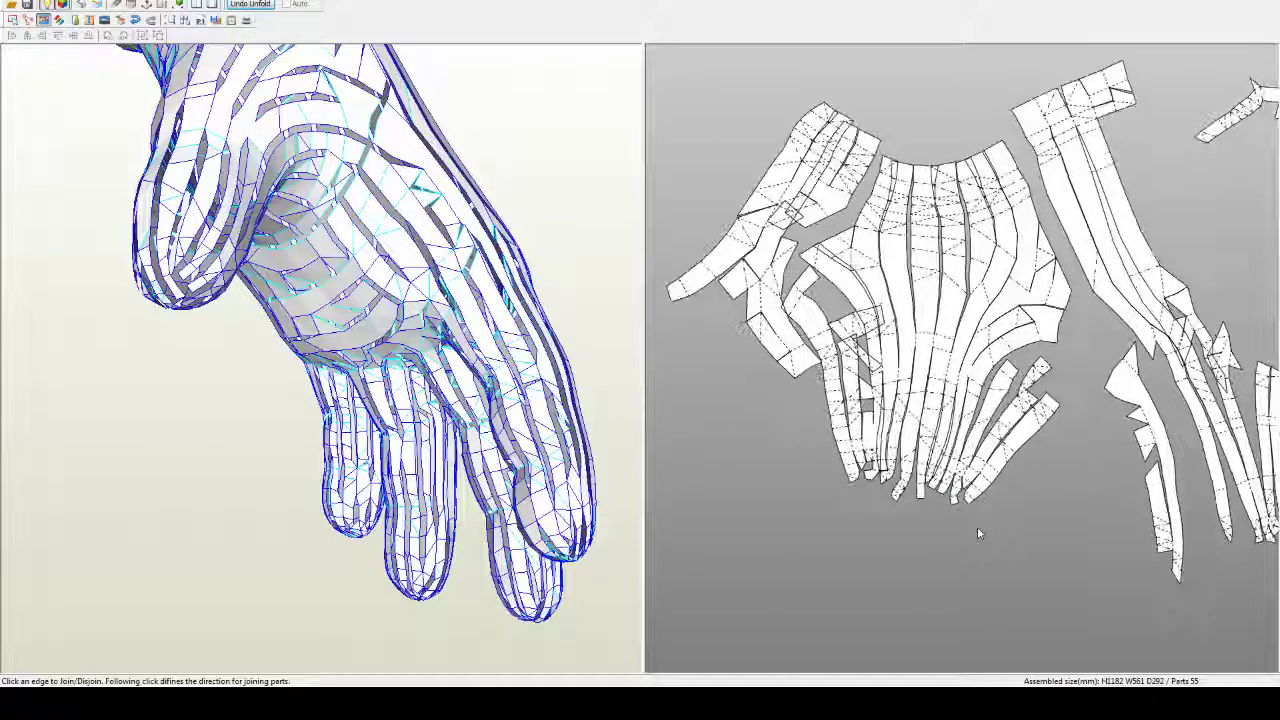
# Step: Join the missing curved palm and finger strips to the inner finger strips of the central hand piece
pyautogui.click(867, 384)
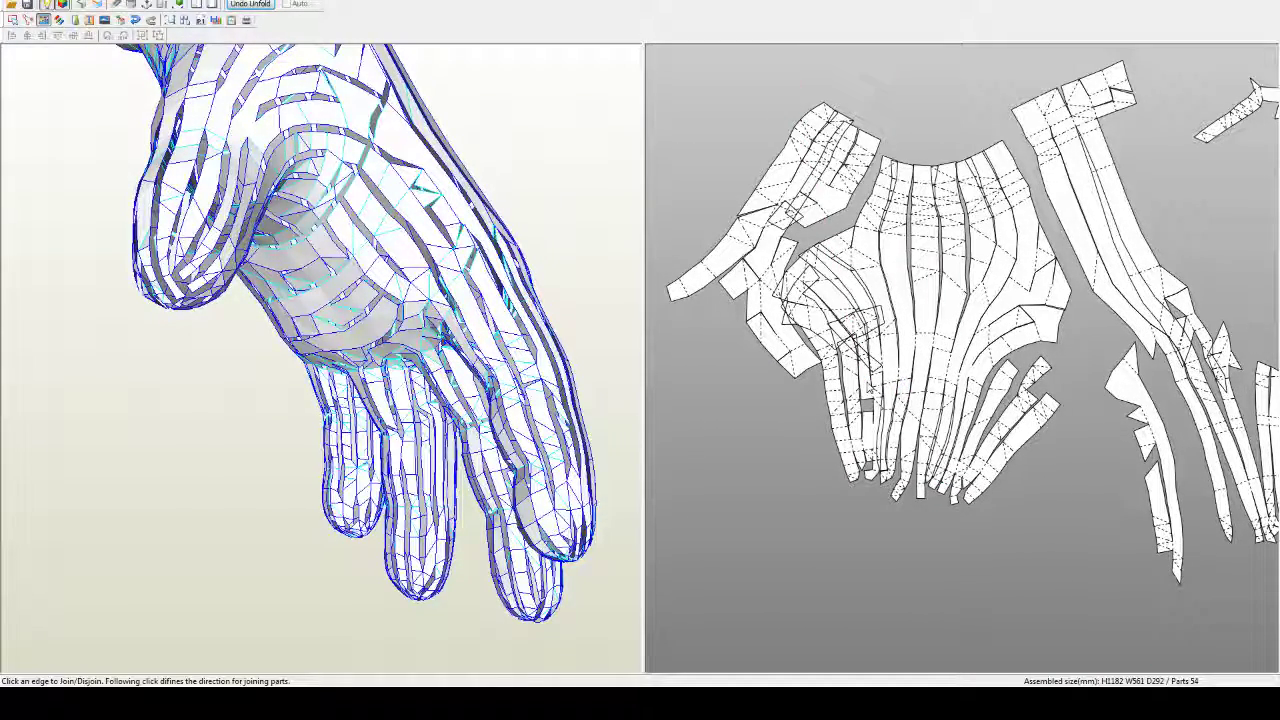
pyautogui.click(868, 399)
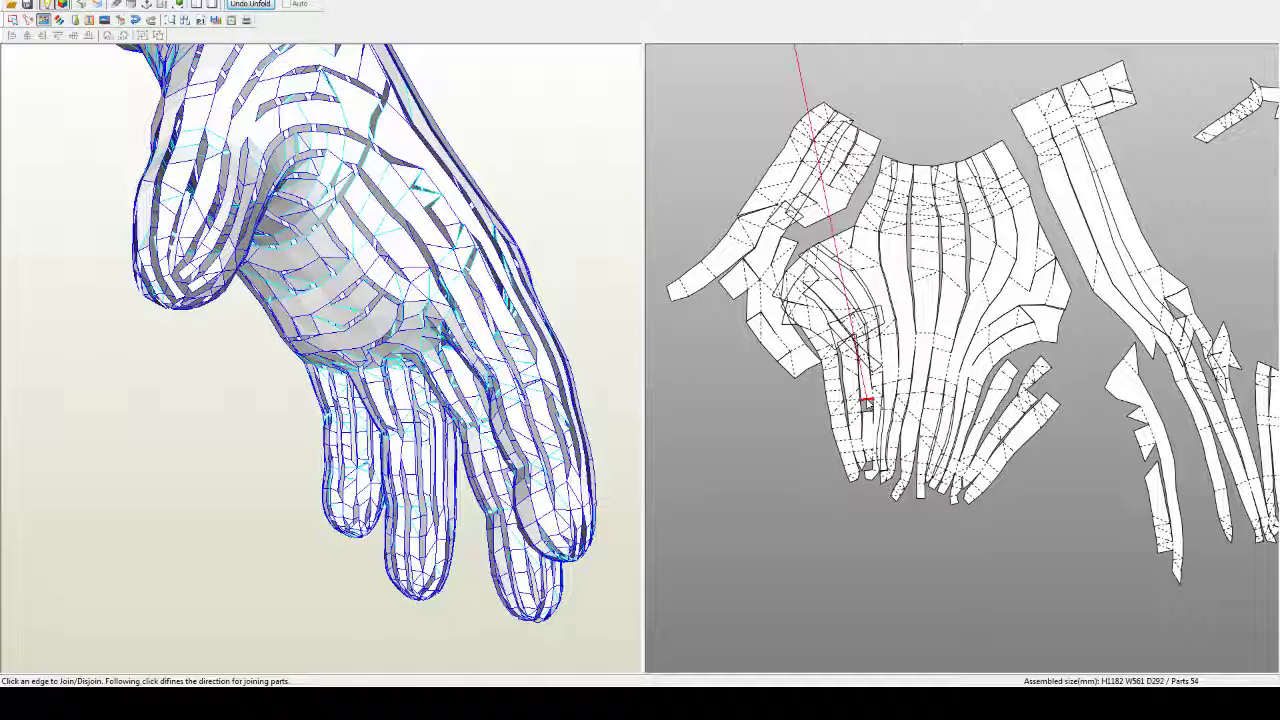
pyautogui.click(868, 403)
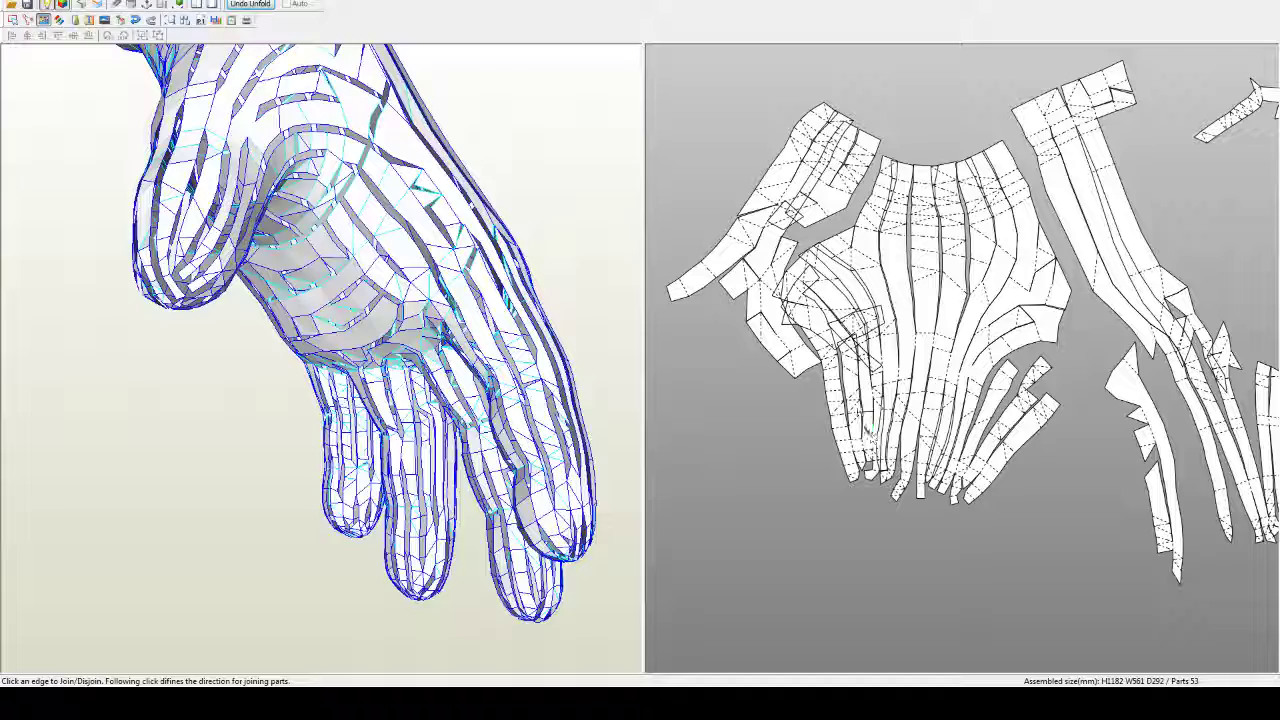
# Step: Join the long thumb strip beside the cuff to its matching edge on the neighbouring separate glove piece
pyautogui.click(785, 200)
pyautogui.scroll(-5, 790, 380)
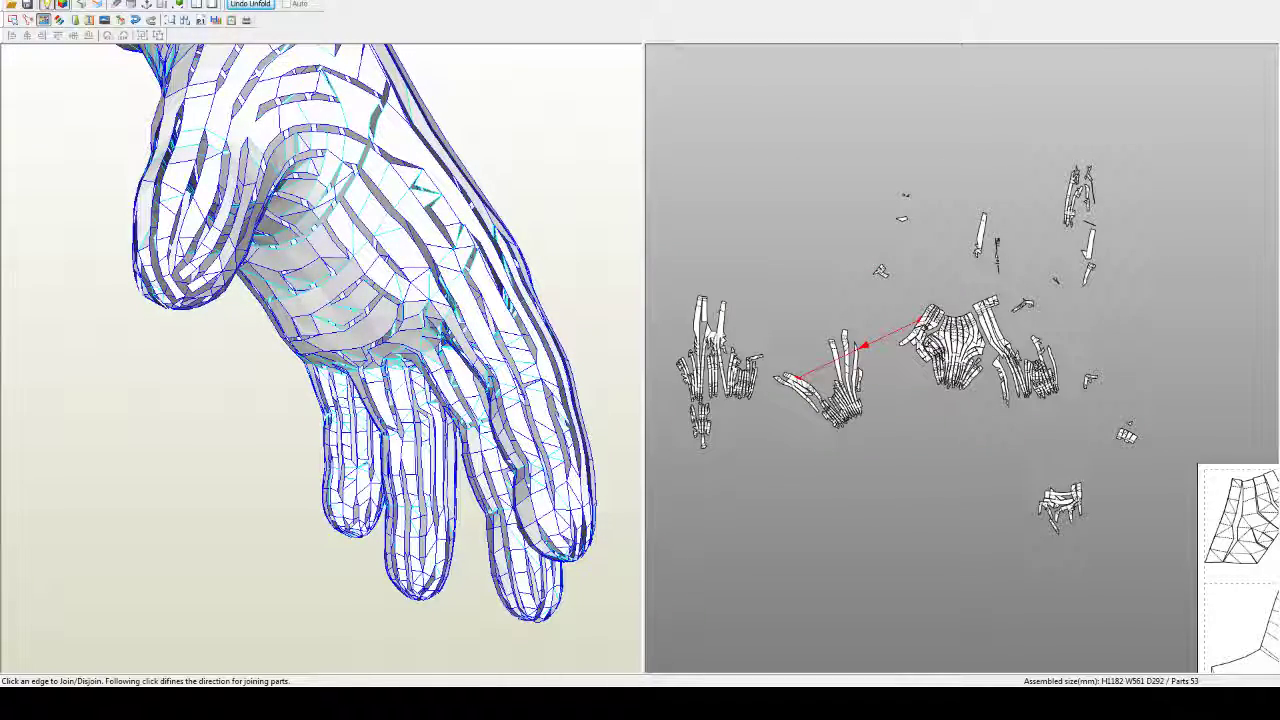
pyautogui.click(828, 390)
pyautogui.scroll(5, 828, 390)
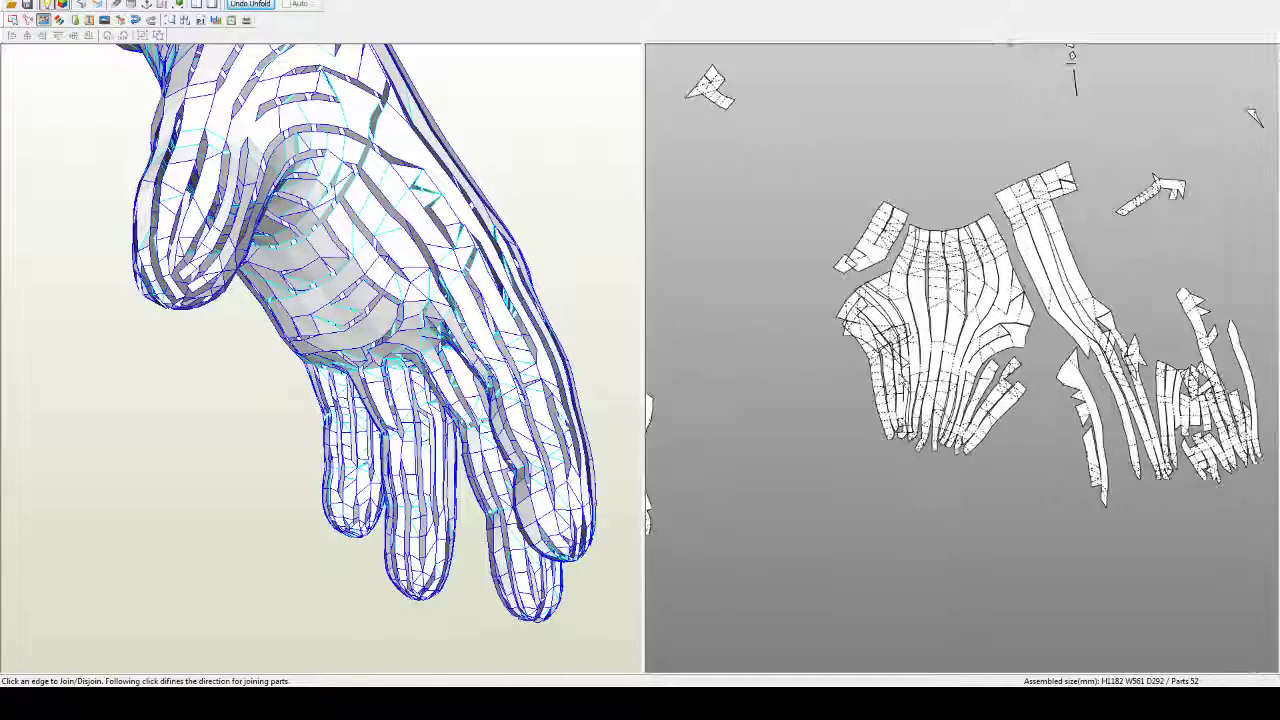
# Step: Join the remaining thumb-side cuff strips and the small leftover face to the neighbouring separate glove piece
pyautogui.click(857, 246)
pyautogui.scroll(-3, 812, 342)
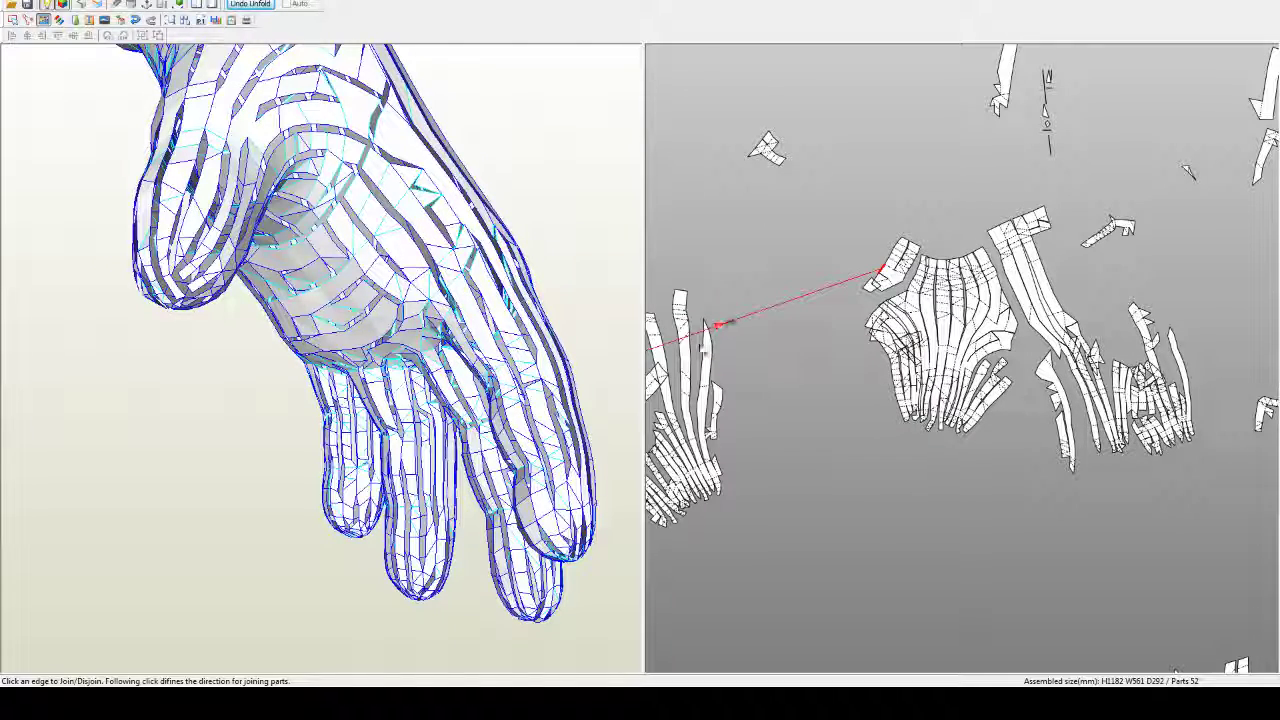
pyautogui.click(714, 322)
pyautogui.click(868, 292)
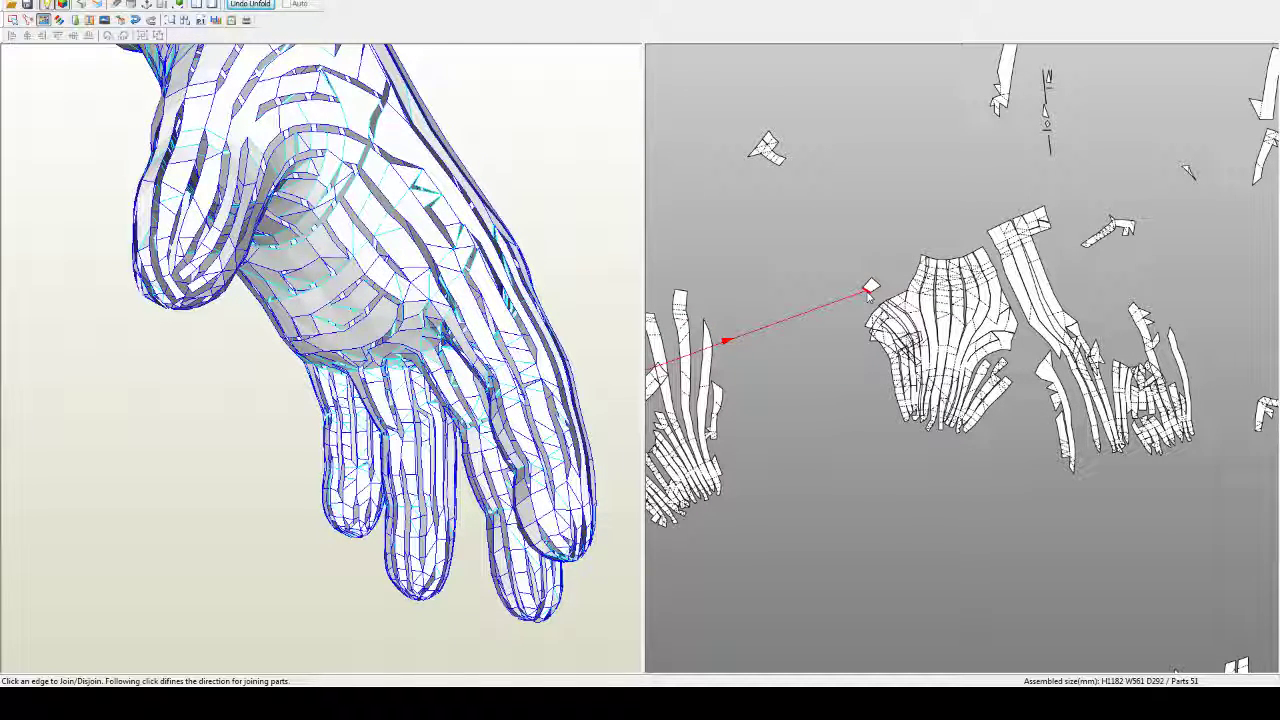
pyautogui.click(718, 337)
pyautogui.scroll(2, 900, 390)
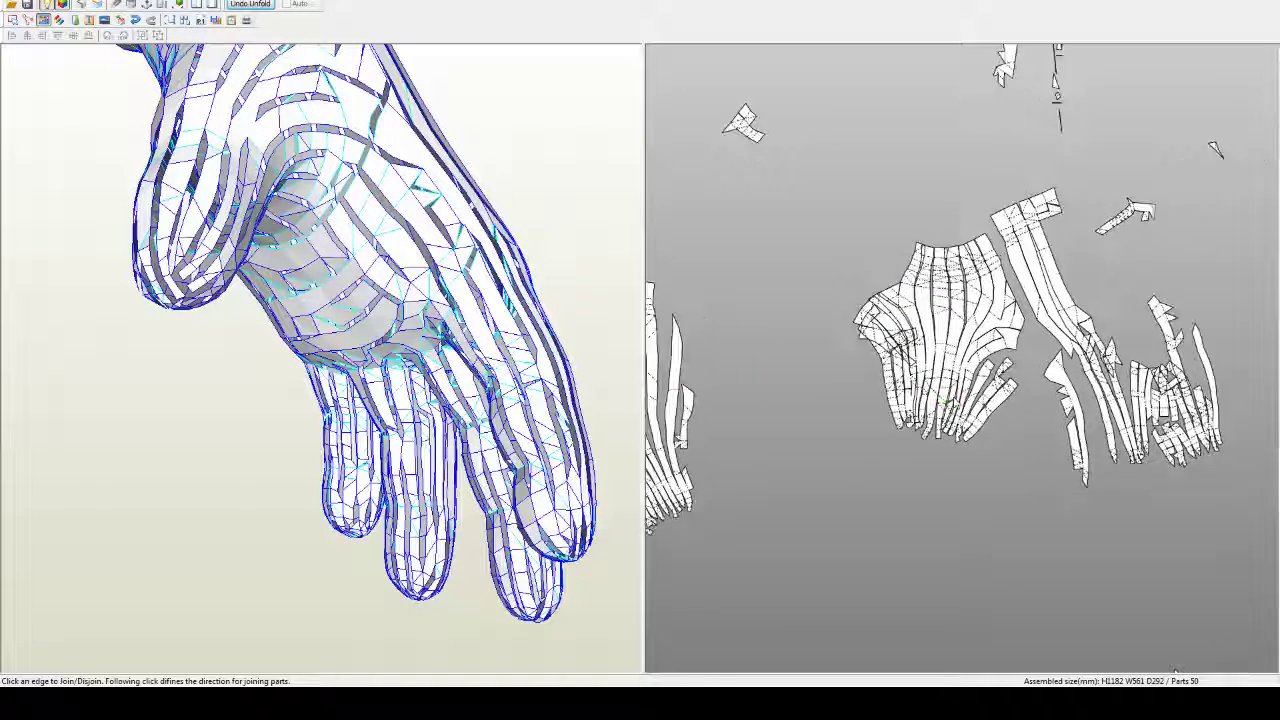
# Step: Join the serrated finger strip to the outer palm edge of the central hand piece
pyautogui.click(1039, 340)
pyautogui.click(1040, 345)
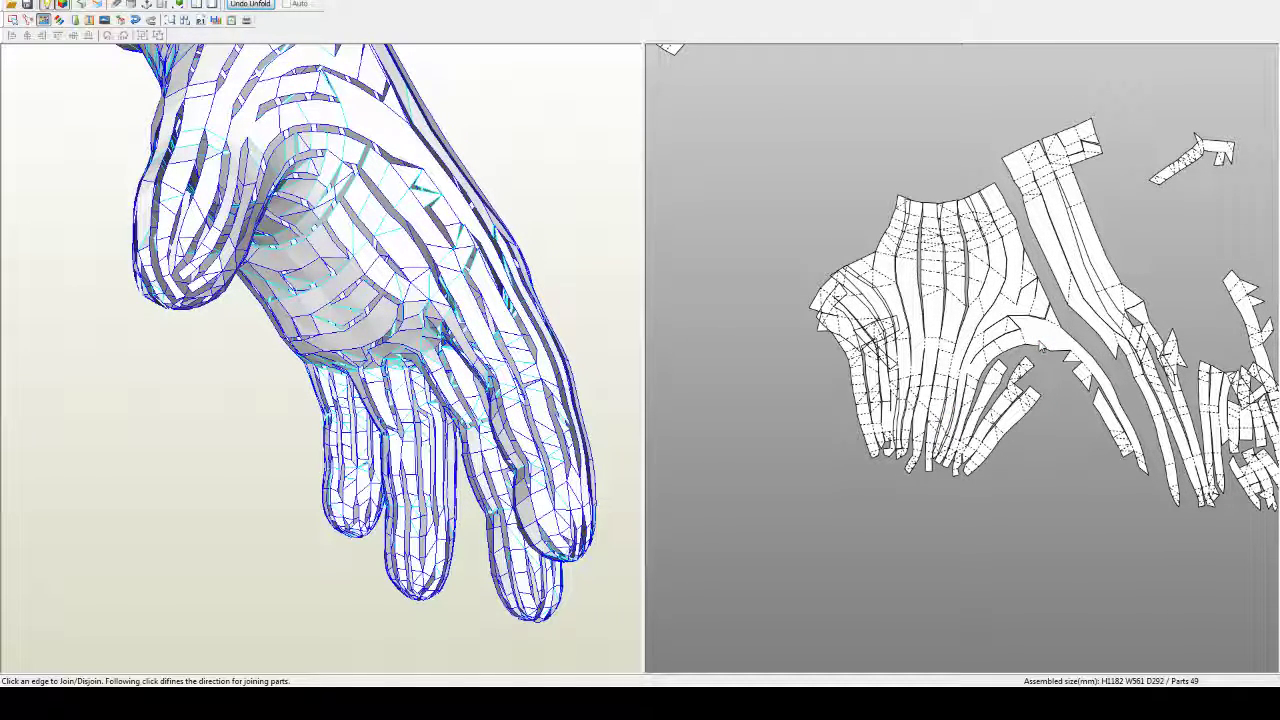
pyautogui.click(1062, 357)
pyautogui.click(1064, 363)
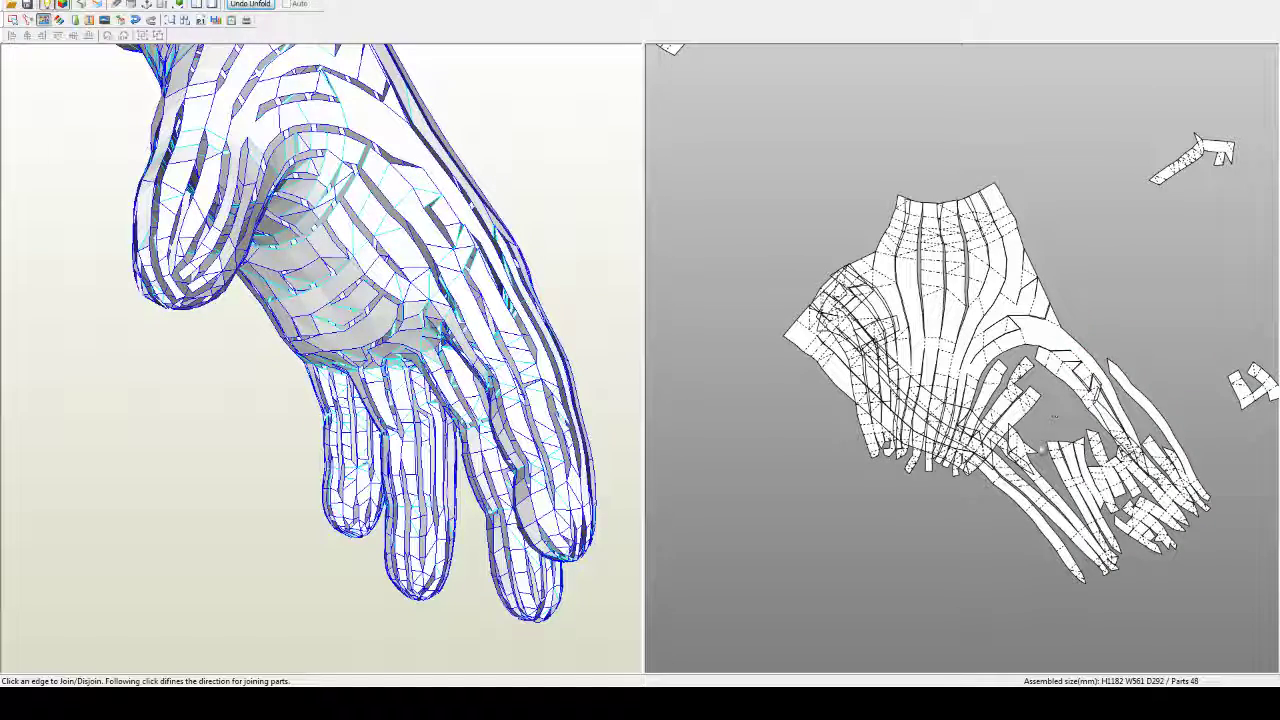
pyautogui.hotkey('ctrl', 'z')
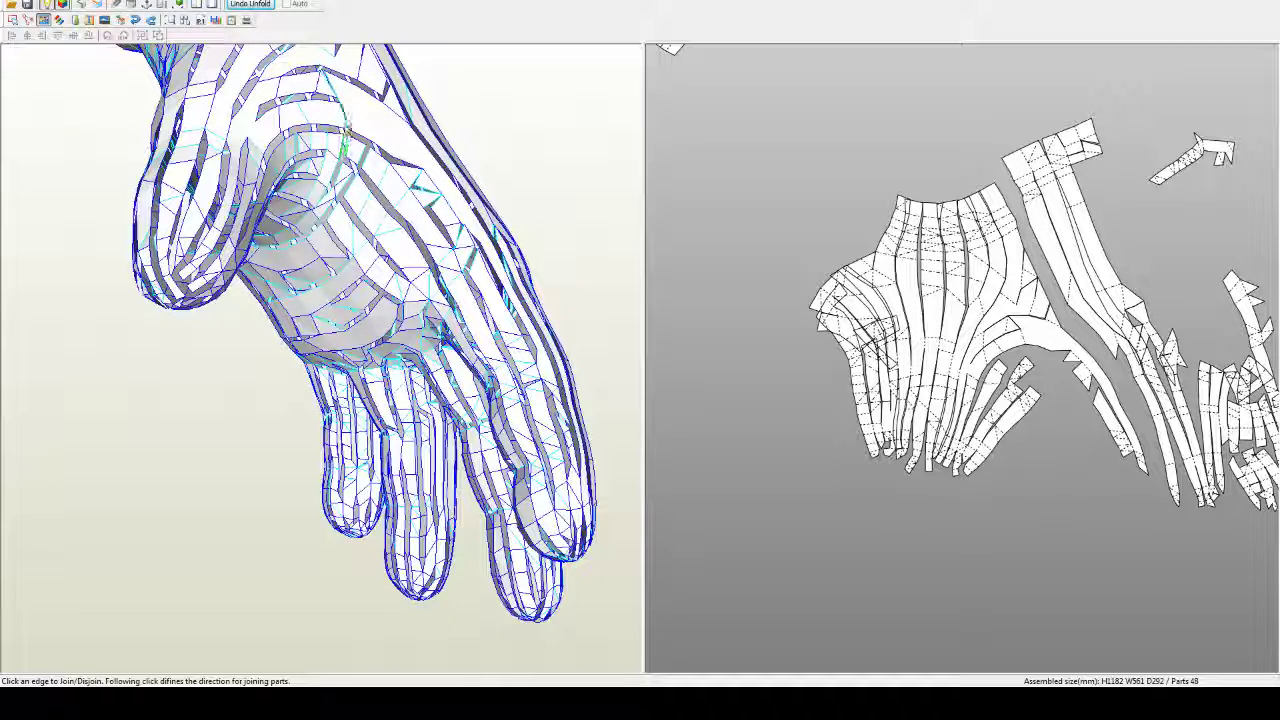
# Step: Detach the serrated finger strip and the adjoining triangular palm faces from the central hand piece near the thumb web
pyautogui.click(346, 122)
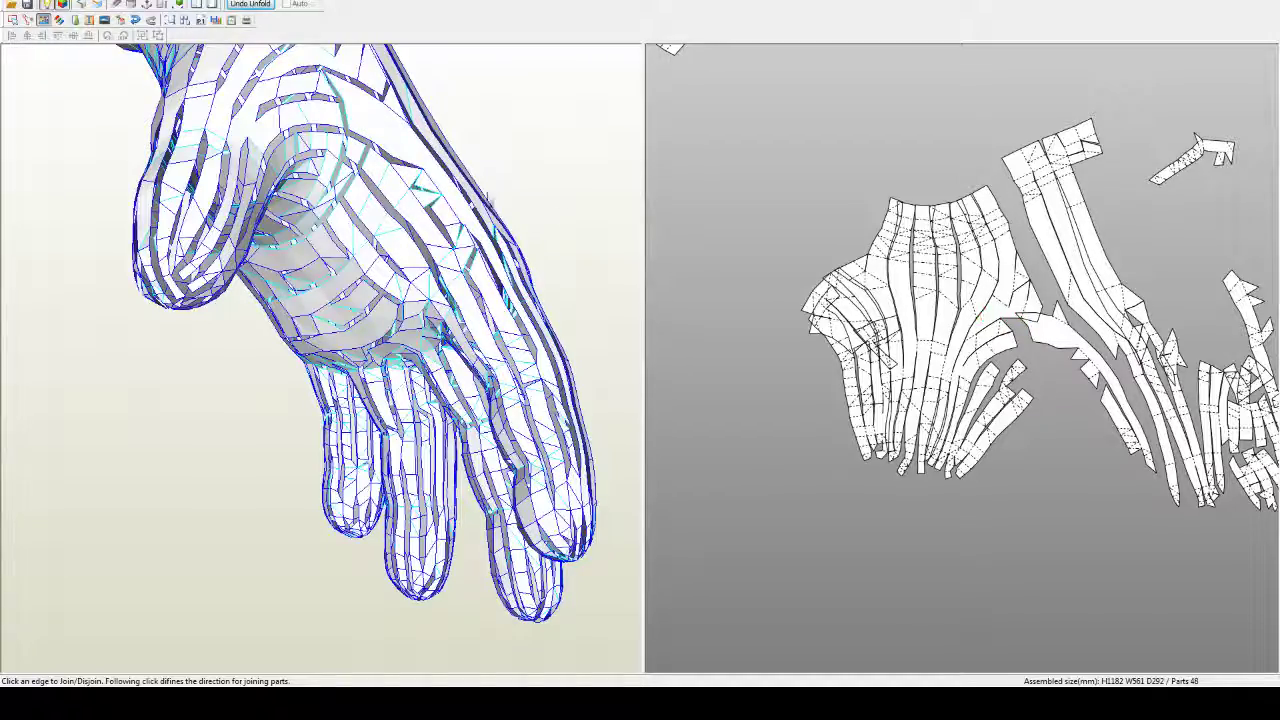
pyautogui.moveTo(405, 147); pyautogui.dragTo(349, 222)
pyautogui.scroll(-5, 349, 221)
pyautogui.moveTo(326, 326); pyautogui.dragTo(317, 336, button='right')
pyautogui.moveTo(318, 338); pyautogui.dragTo(321, 347)
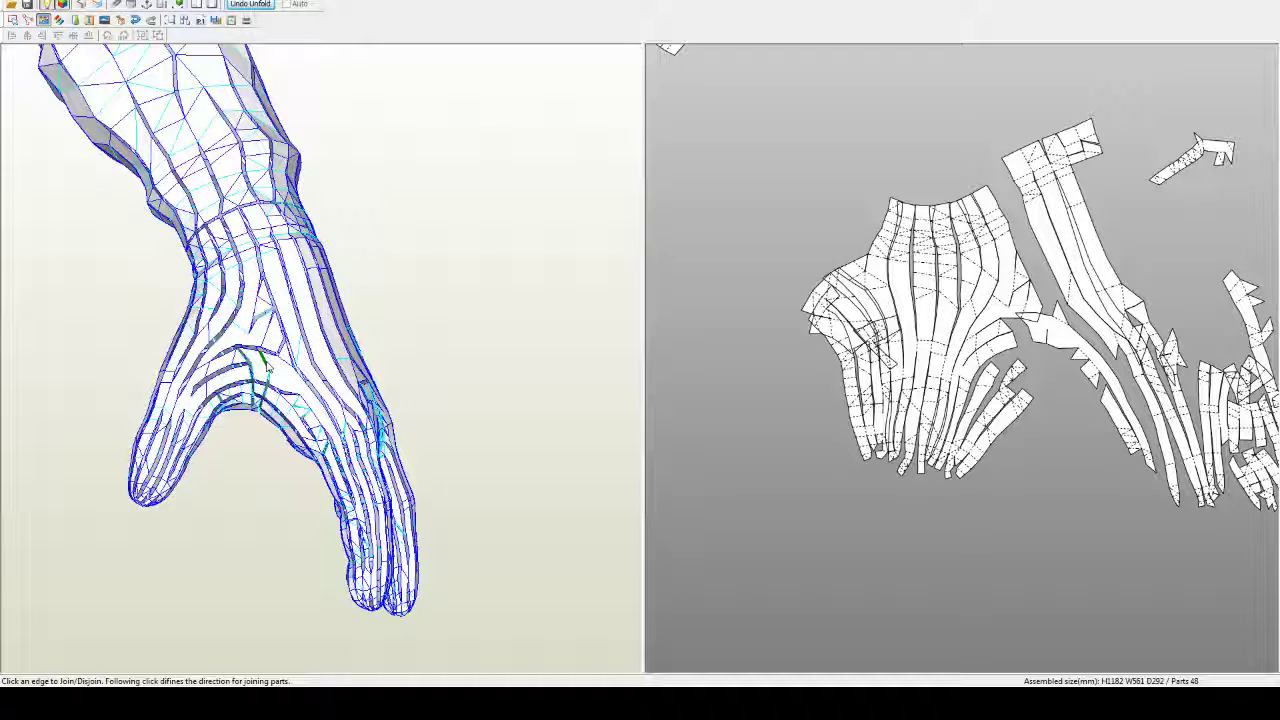
pyautogui.click(266, 368)
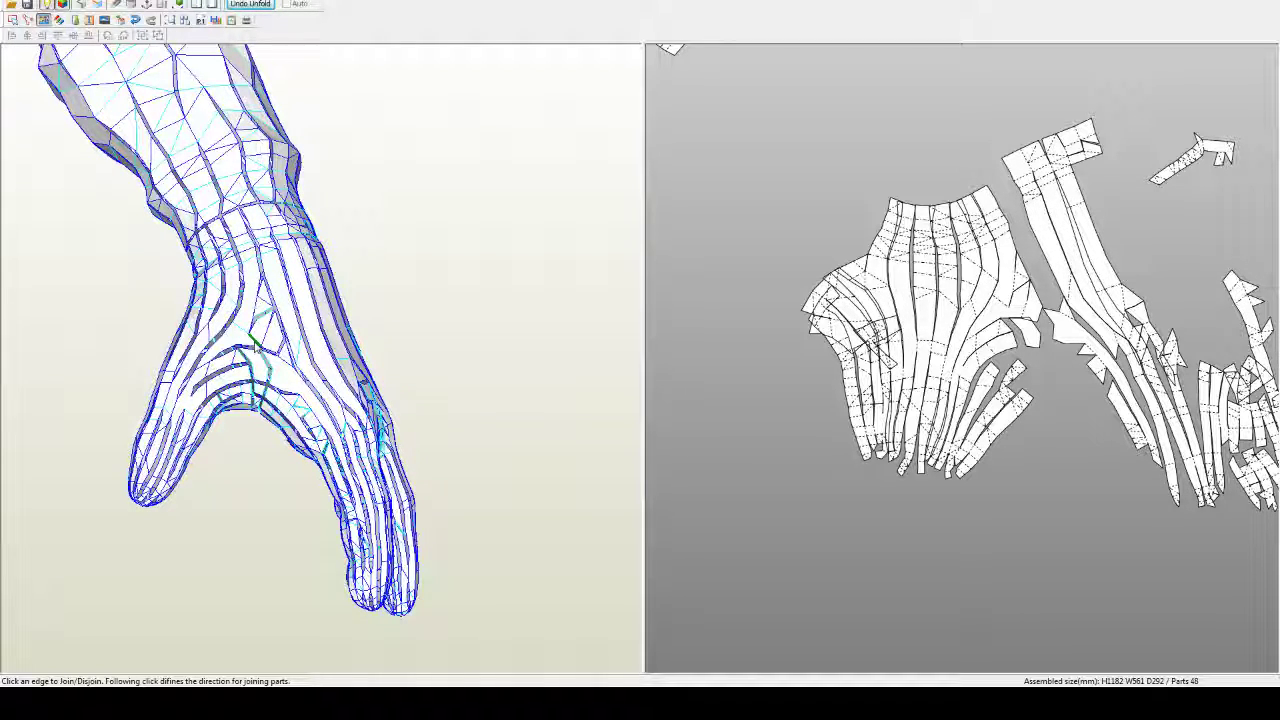
pyautogui.click(256, 344)
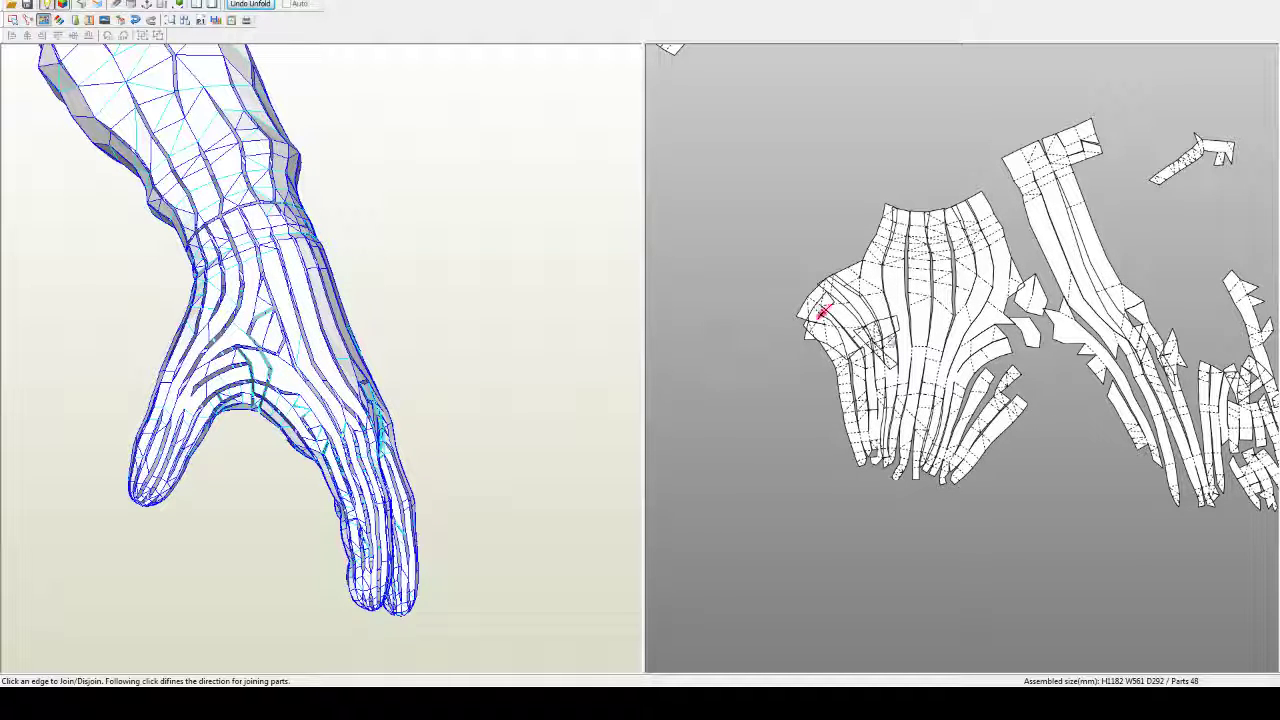
# Step: Join the loose palm faces and the serrated strip to the long cuff piece, placing it clear of the central hand piece
pyautogui.click(1047, 280)
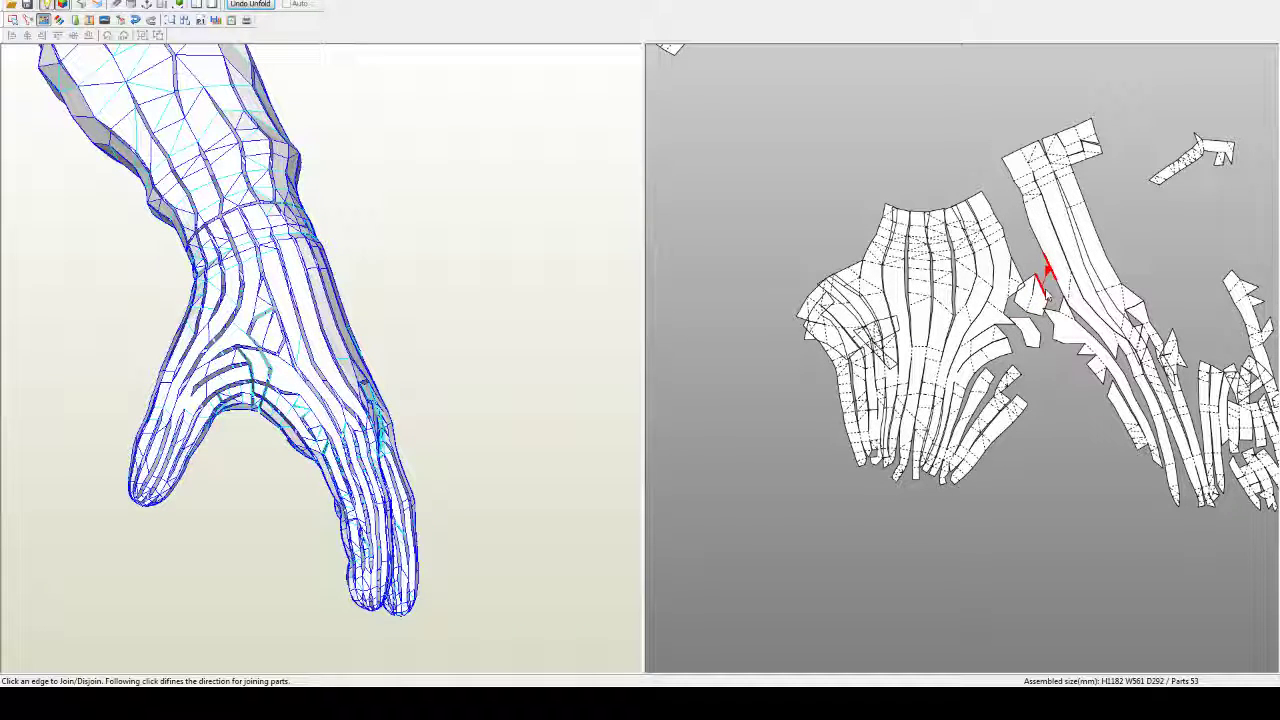
pyautogui.click(1053, 284)
pyautogui.click(1045, 322)
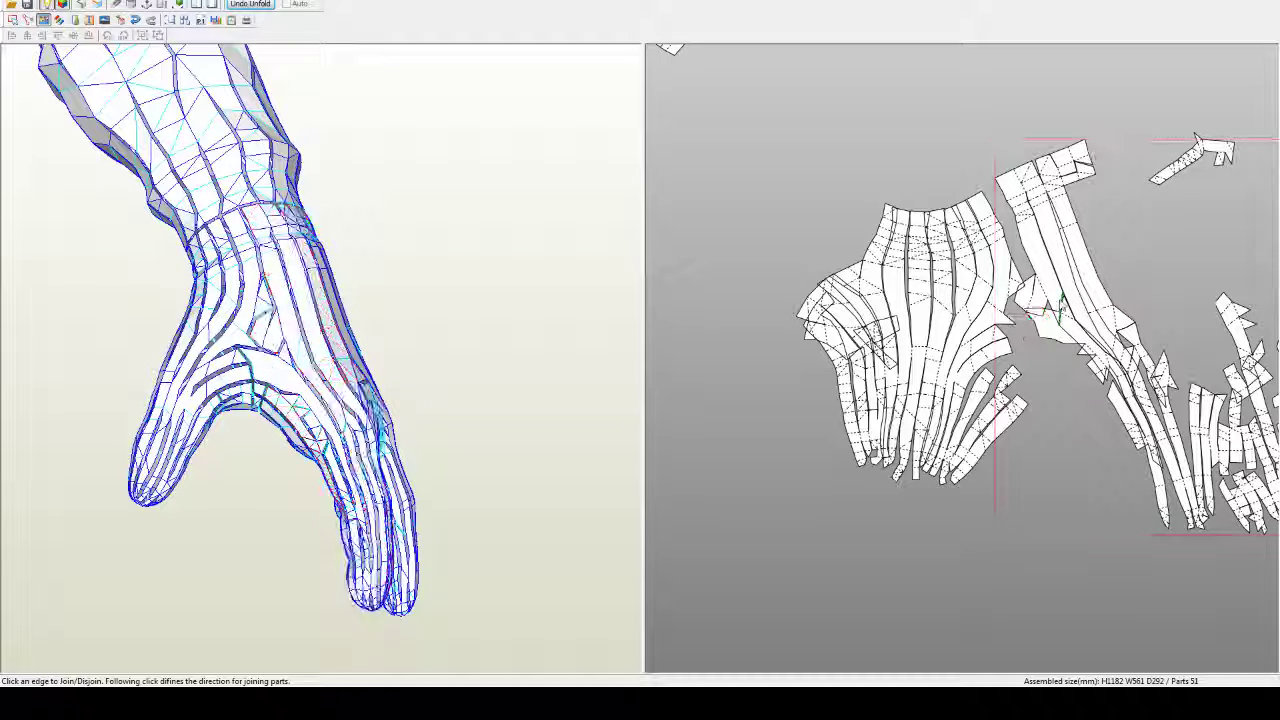
pyautogui.press('Escape')
pyautogui.moveTo(1062, 289); pyautogui.dragTo(1090, 270)
pyautogui.hotkey('ctrl', 'j')
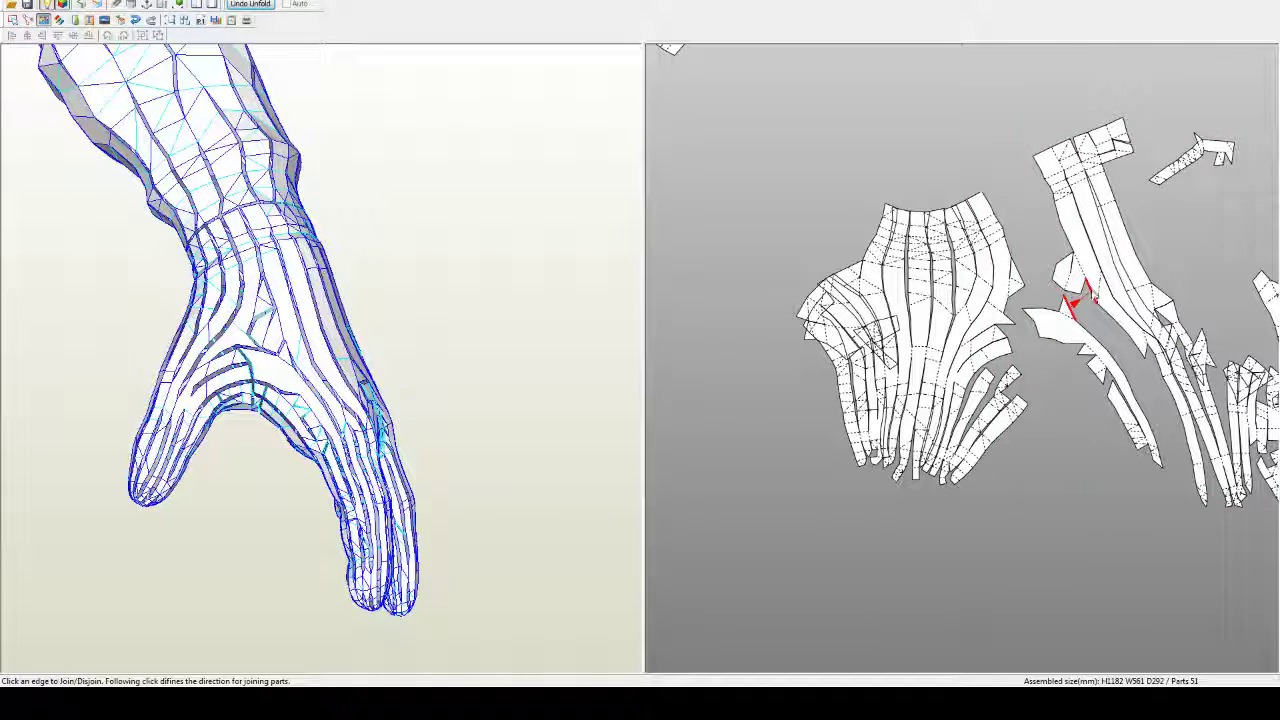
pyautogui.click(1072, 300)
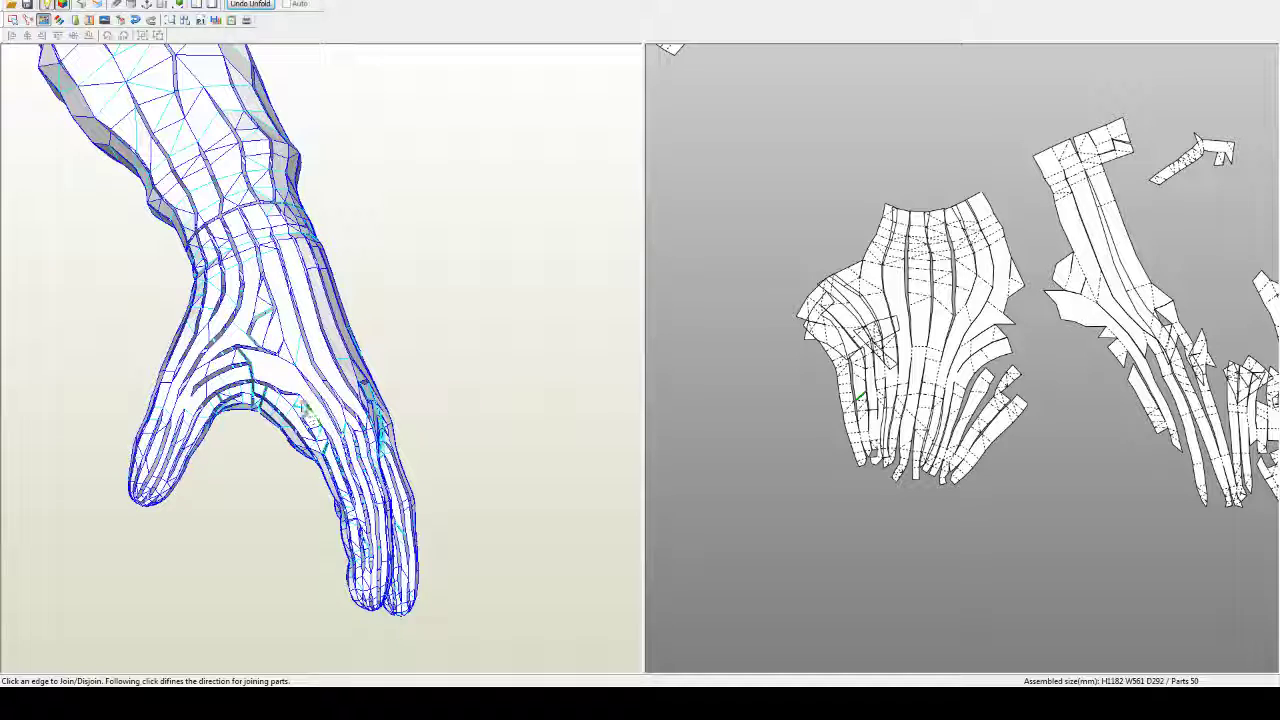
# Step: Detach the leftover triangular faces from the central hand piece's outer edge and join them to the long cuff piece
pyautogui.click(254, 346)
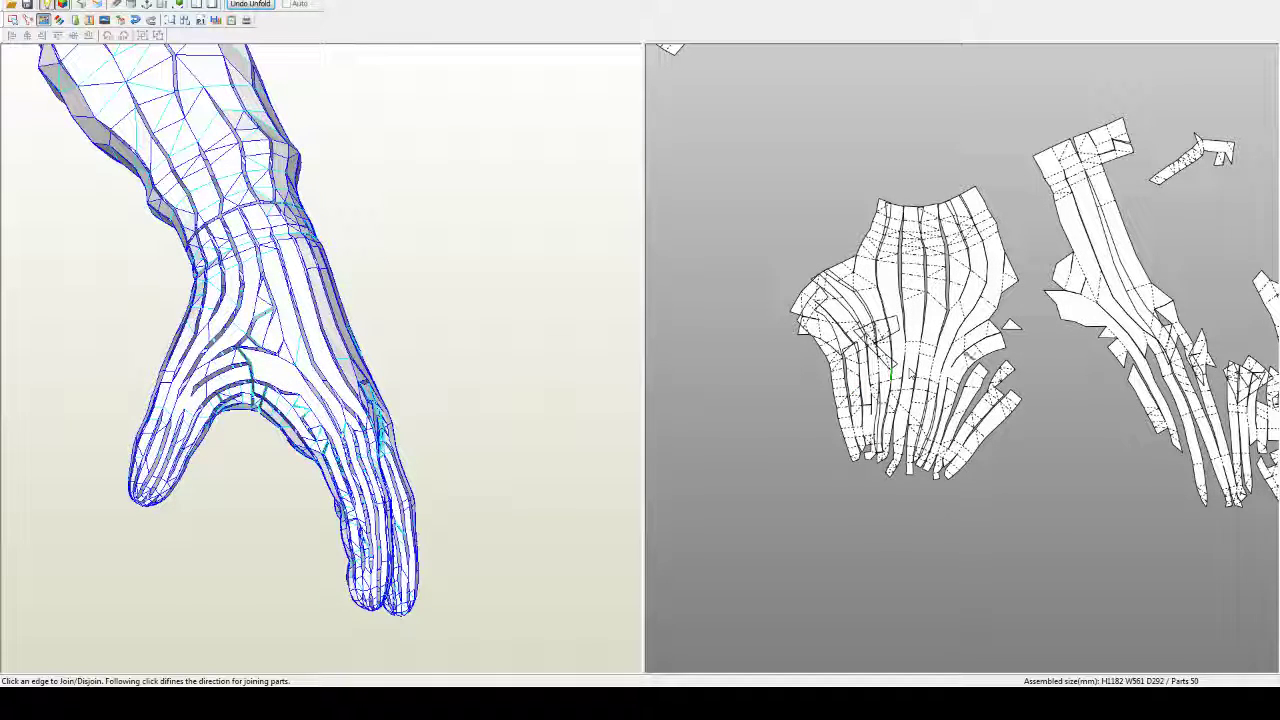
pyautogui.click(1057, 290)
pyautogui.click(260, 313)
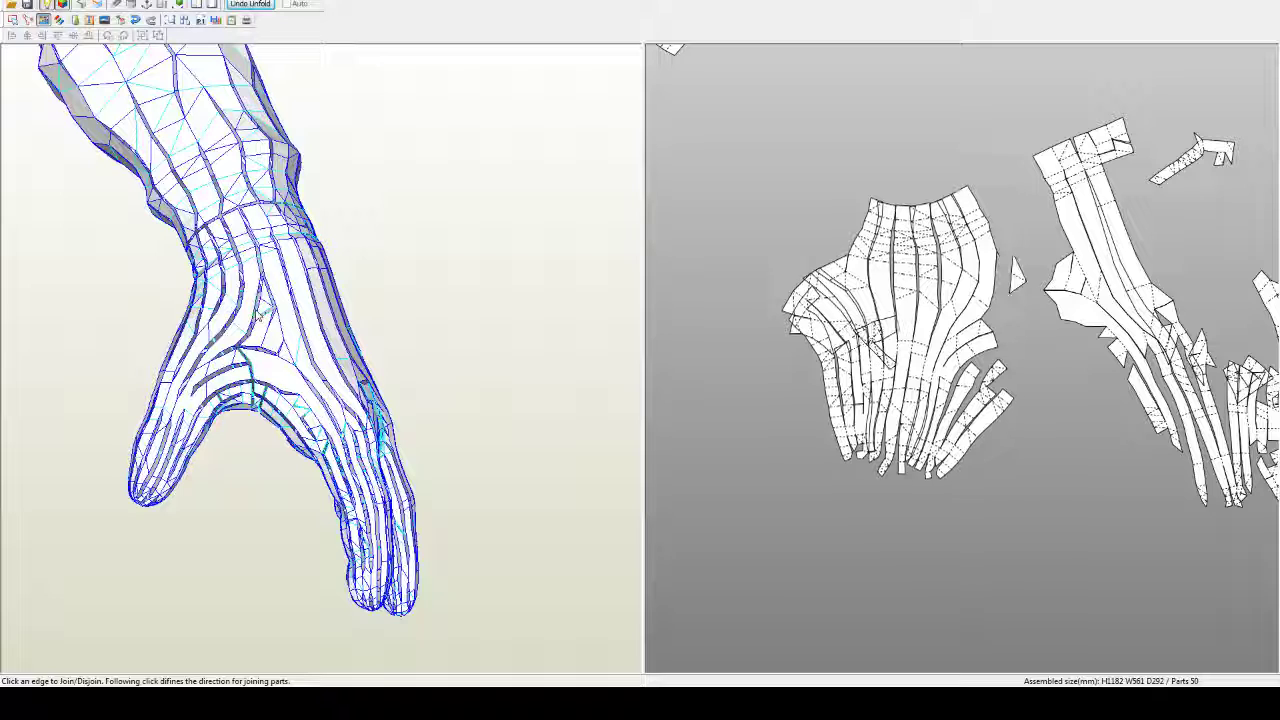
pyautogui.click(1066, 266)
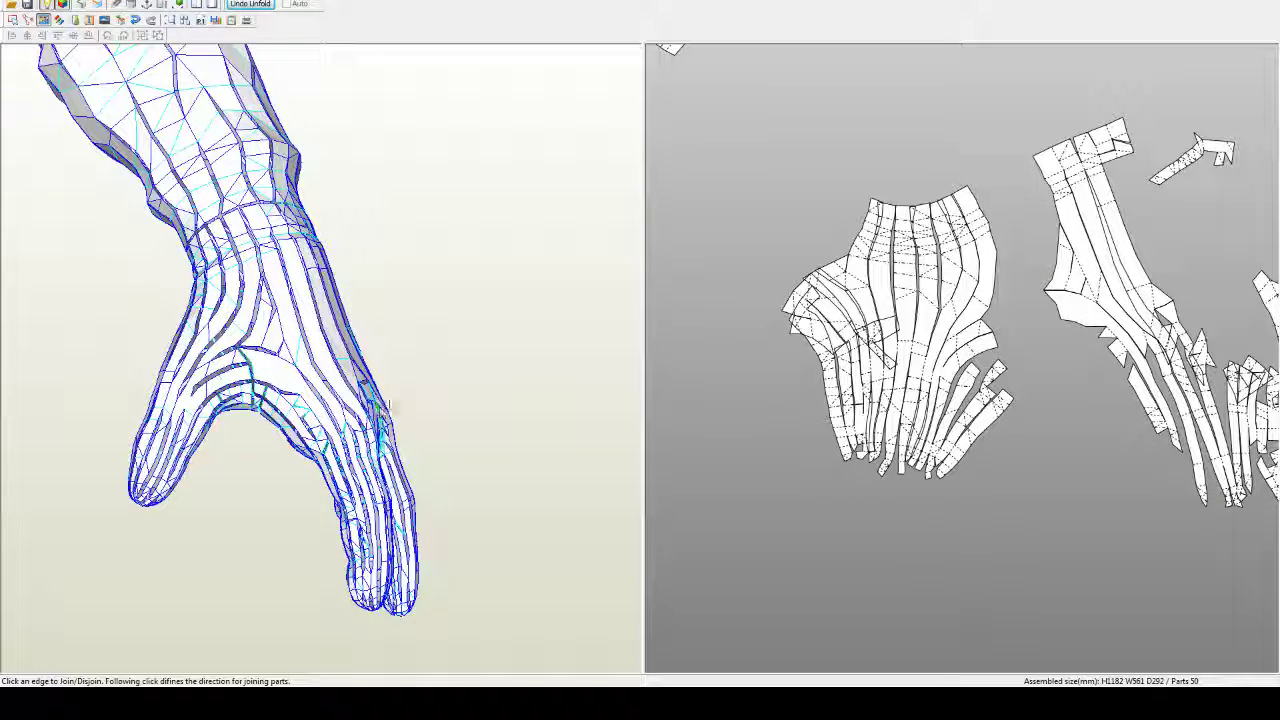
# Step: Join the loose finger strip fragment to its matching finger strip on the outer side of the central hand piece
pyautogui.moveTo(385, 408); pyautogui.dragTo(416, 368, button='right')
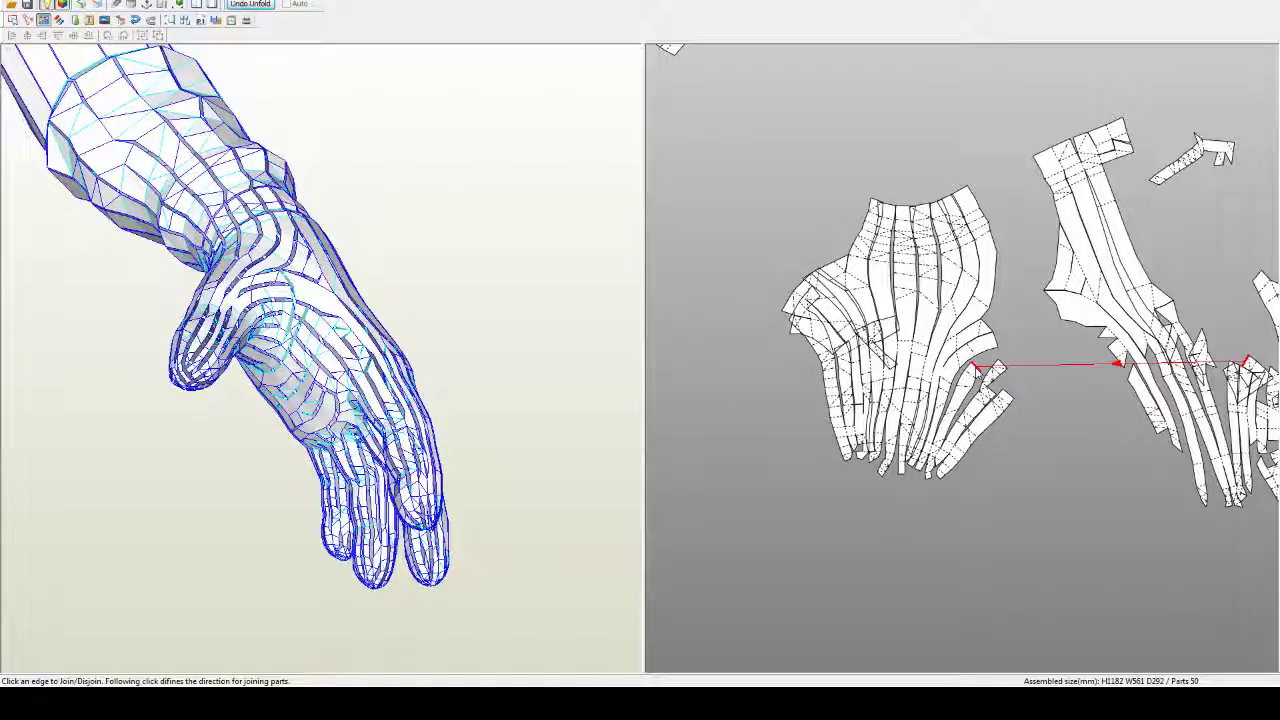
pyautogui.click(988, 370)
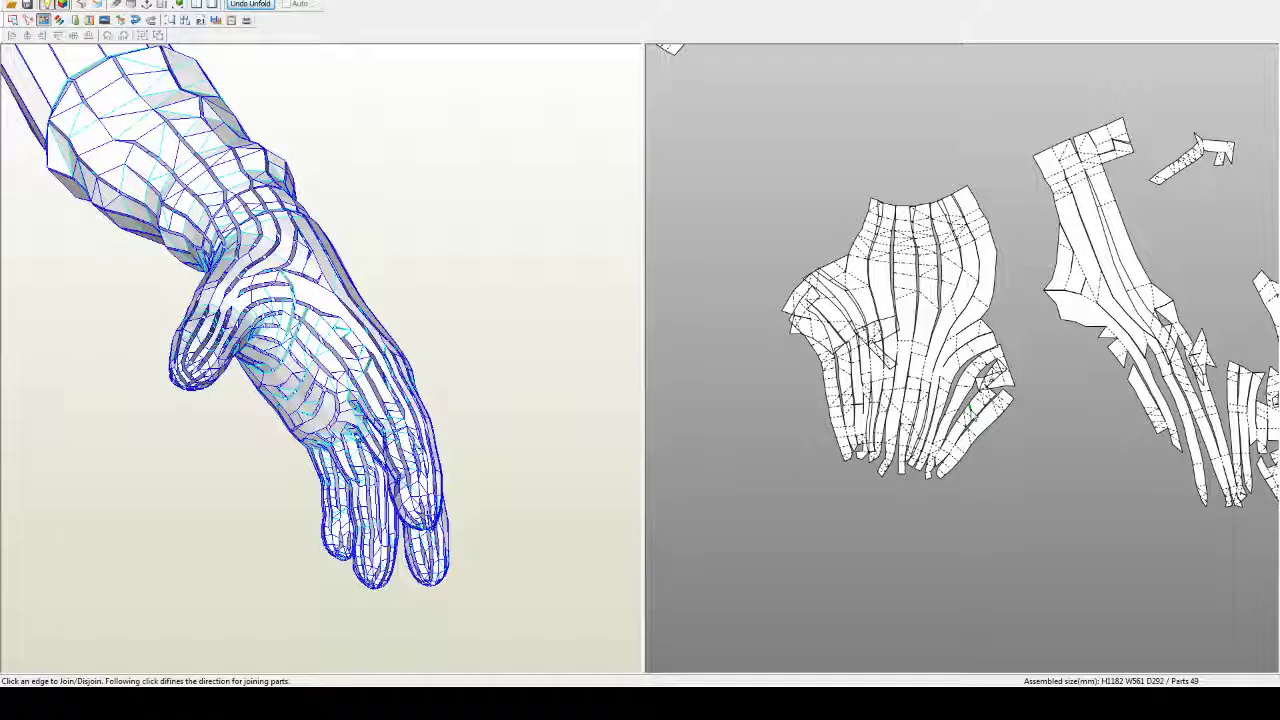
pyautogui.scroll(2, 960, 400)
pyautogui.scroll(2, 914, 415)
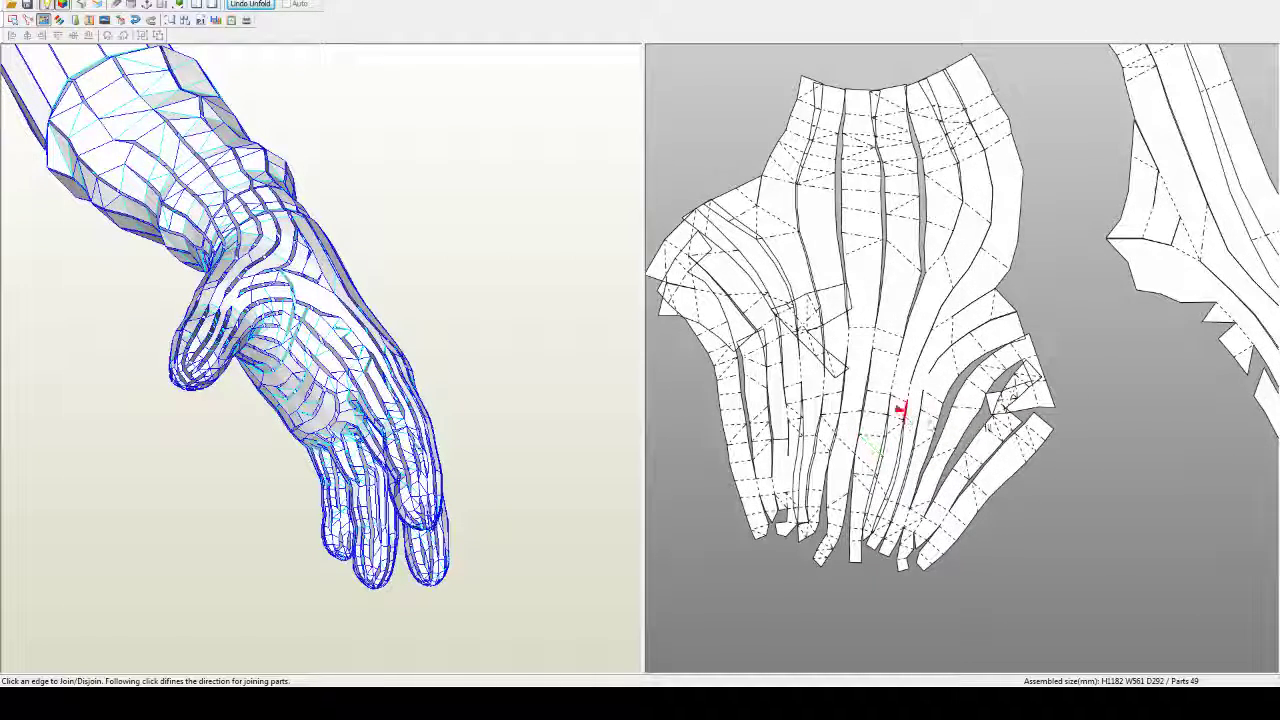
# Step: Rejoin the outermost thumb strip and tip fragment to the neighbouring strip, and detach the pair from the central hand piece
pyautogui.moveTo(914, 418); pyautogui.dragTo(1034, 406, button='middle')
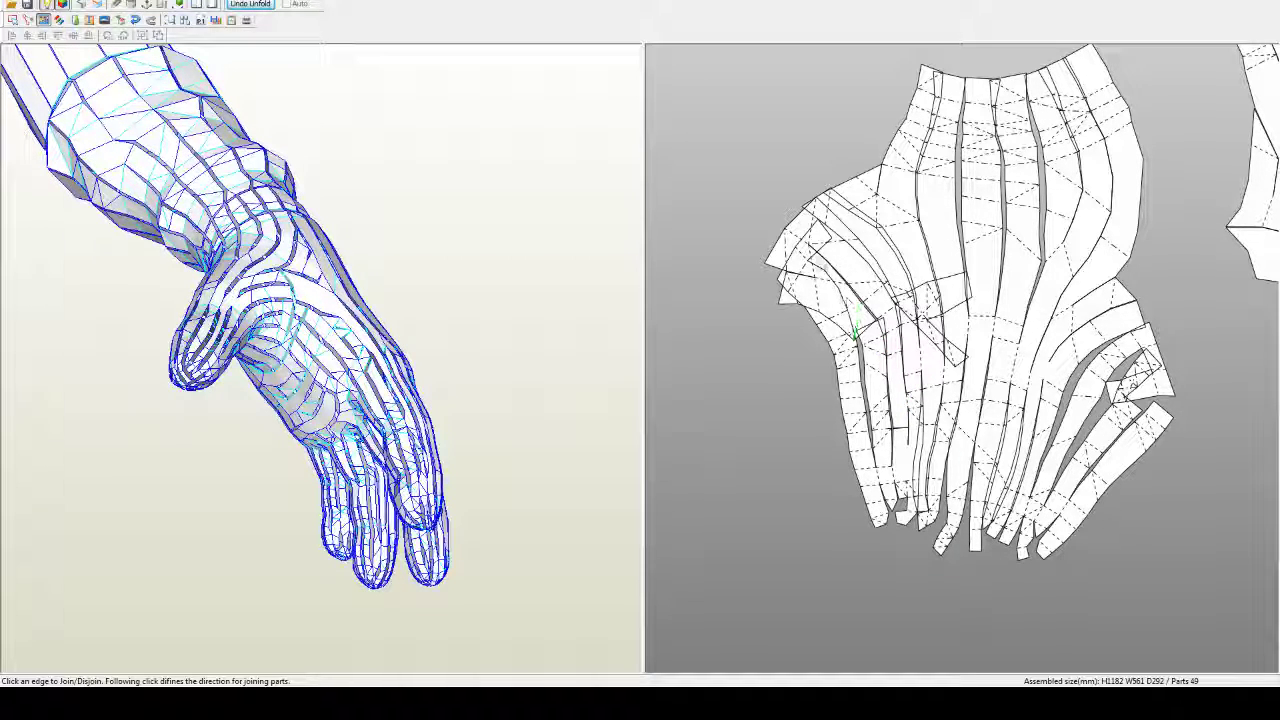
pyautogui.click(799, 243)
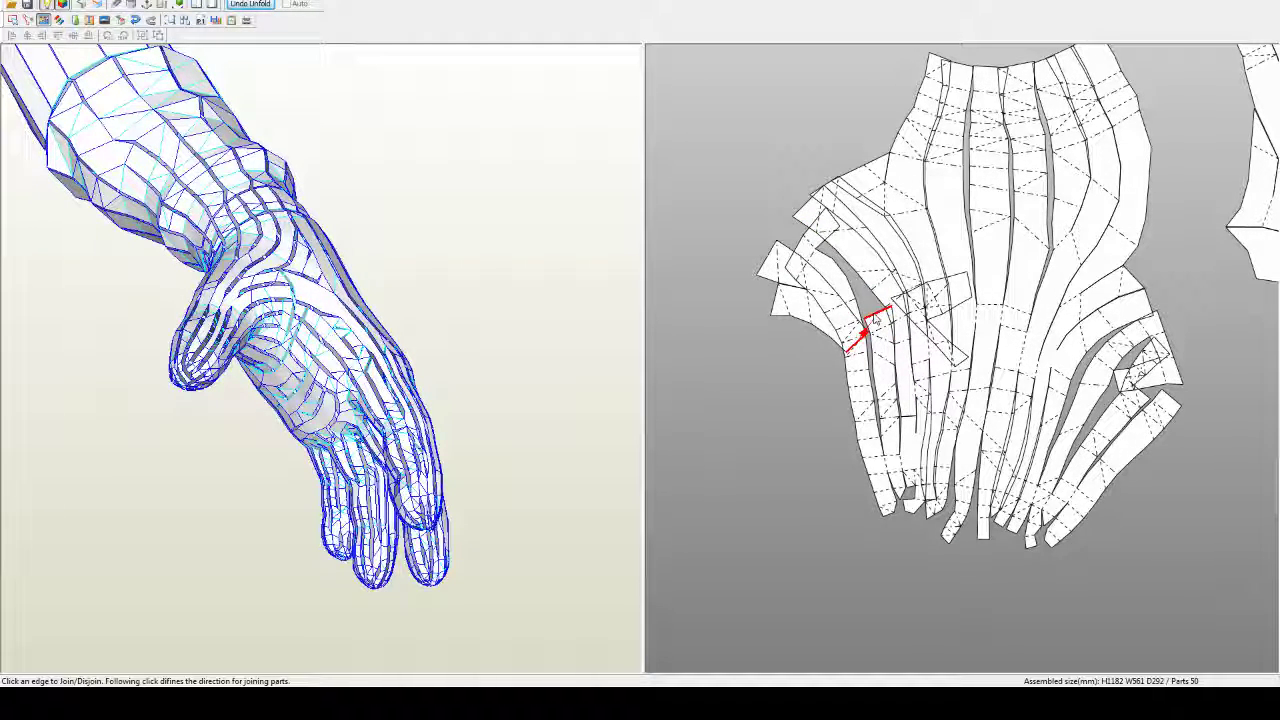
pyautogui.click(870, 322)
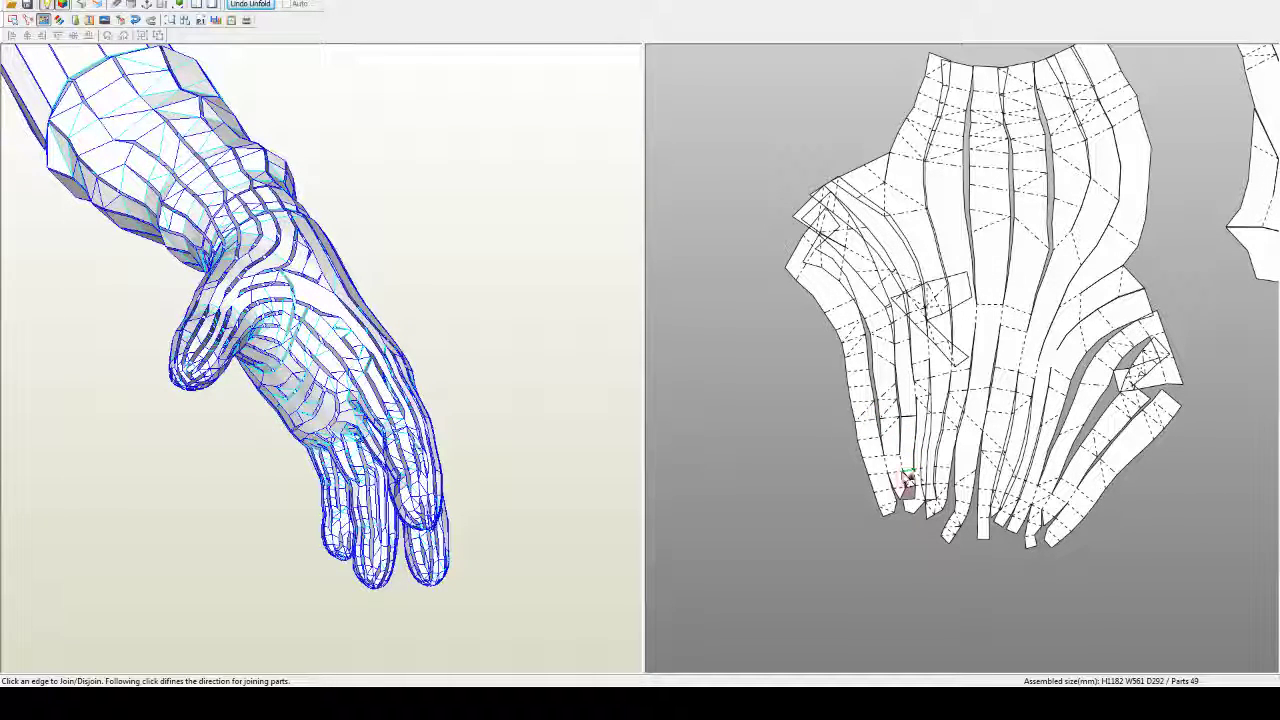
pyautogui.click(913, 476)
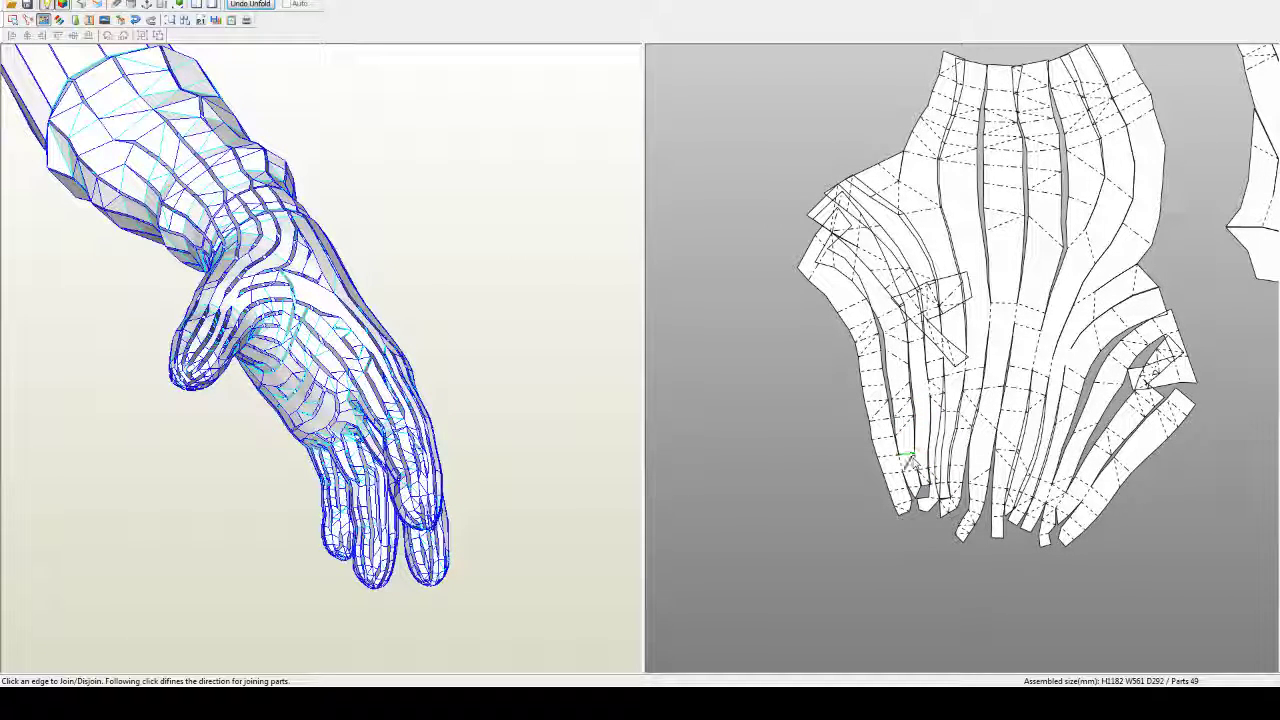
pyautogui.click(910, 458)
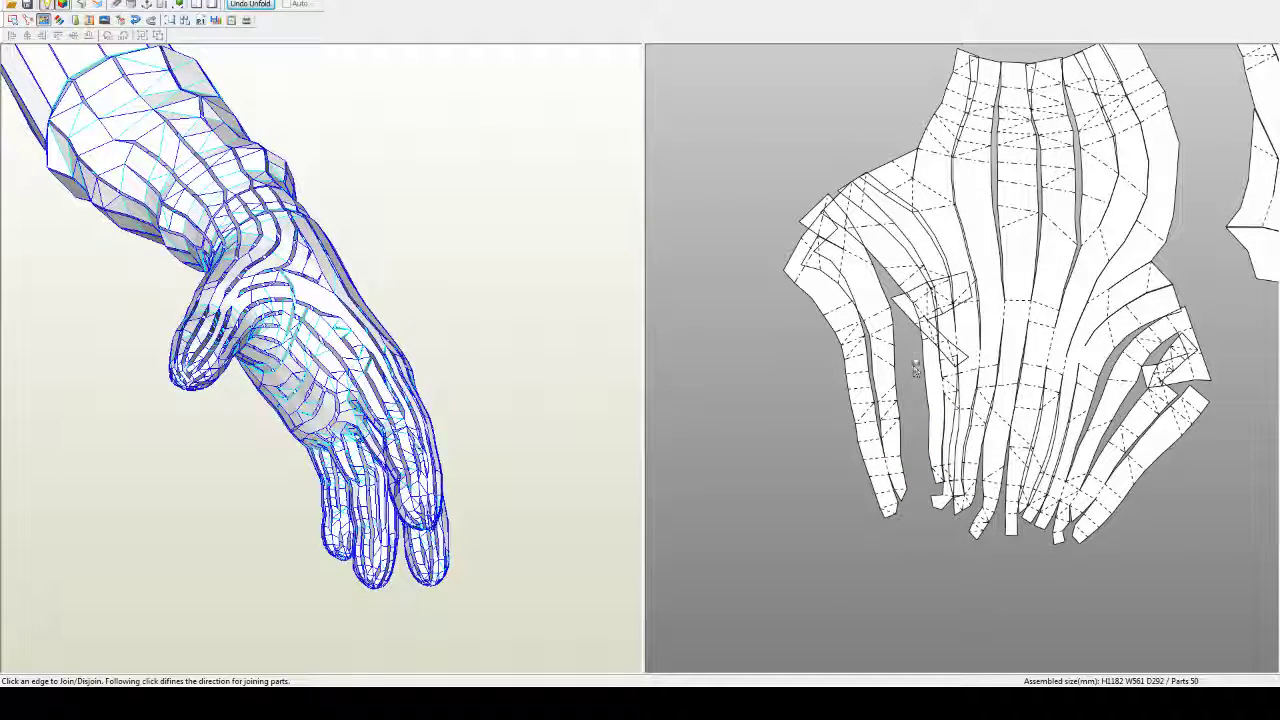
pyautogui.click(873, 258)
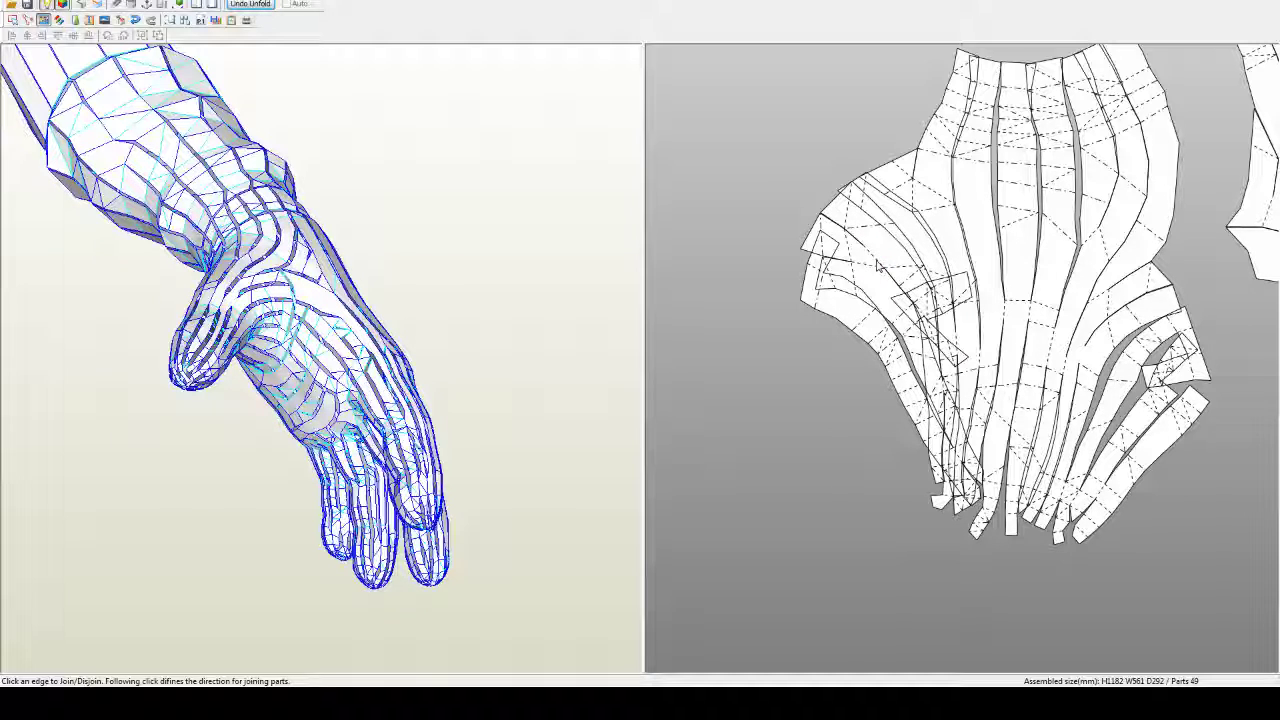
pyautogui.click(877, 265)
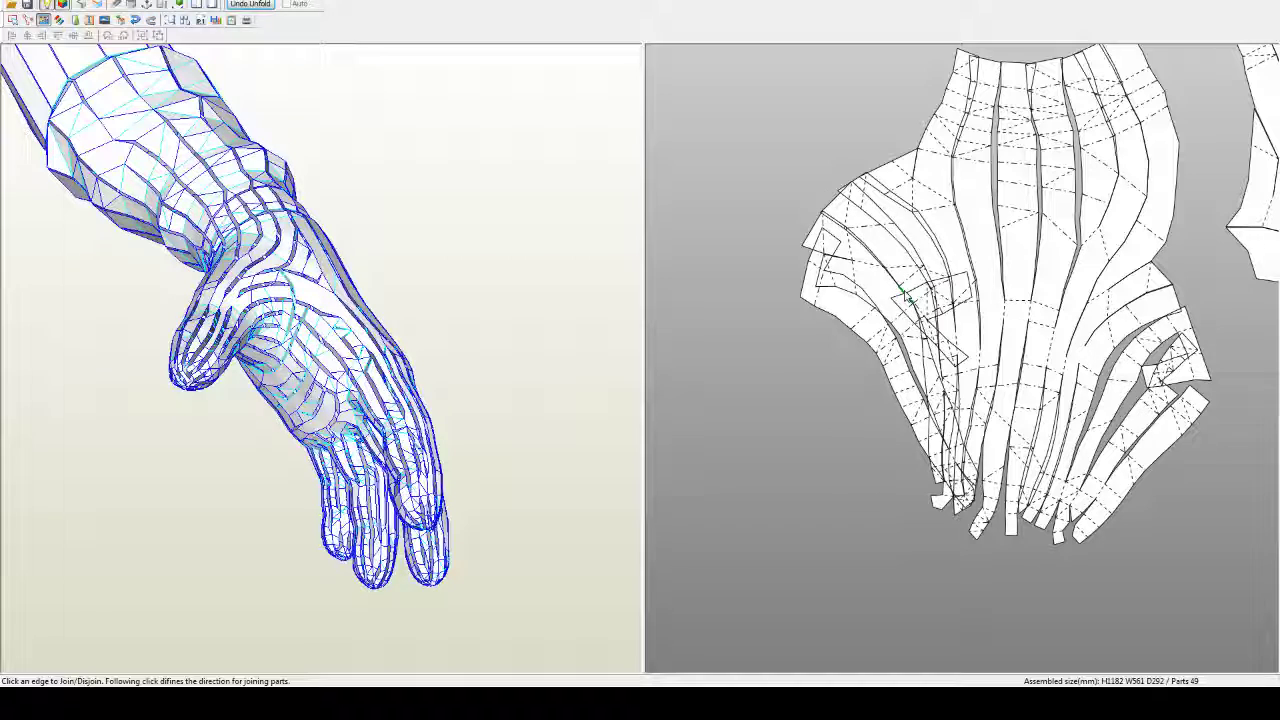
pyautogui.click(906, 299)
pyautogui.click(909, 310)
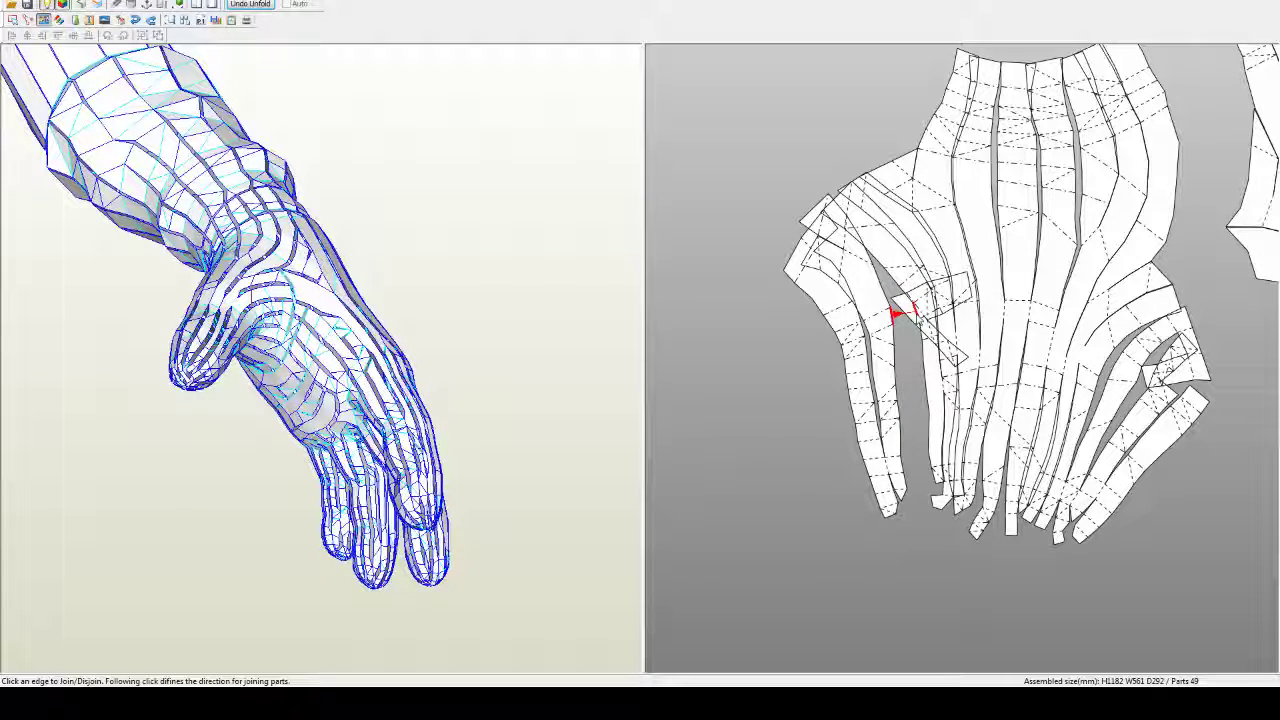
# Step: Move the loose V-shaped palm fragment clear of the hand piece and join it to the palm faces on the side opposite the thumb
pyautogui.press('Escape')
pyautogui.moveTo(907, 314); pyautogui.dragTo(856, 595)
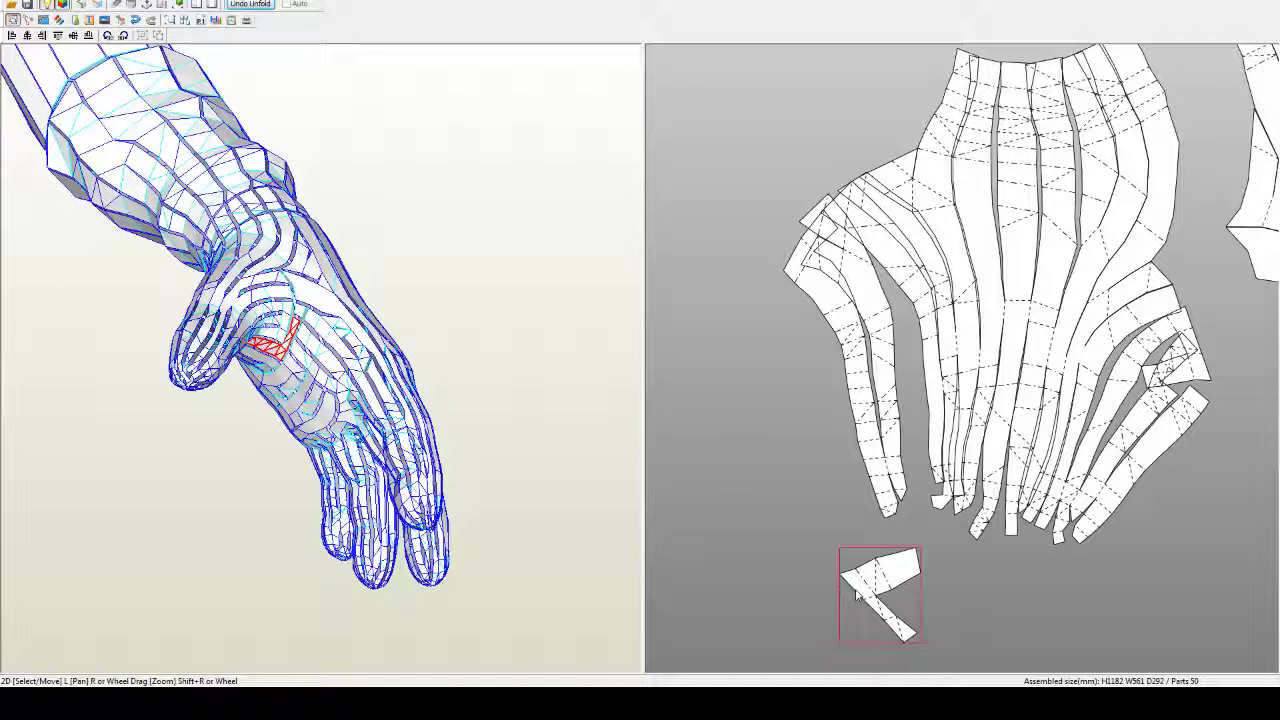
pyautogui.hotkey('ctrl', 'j')
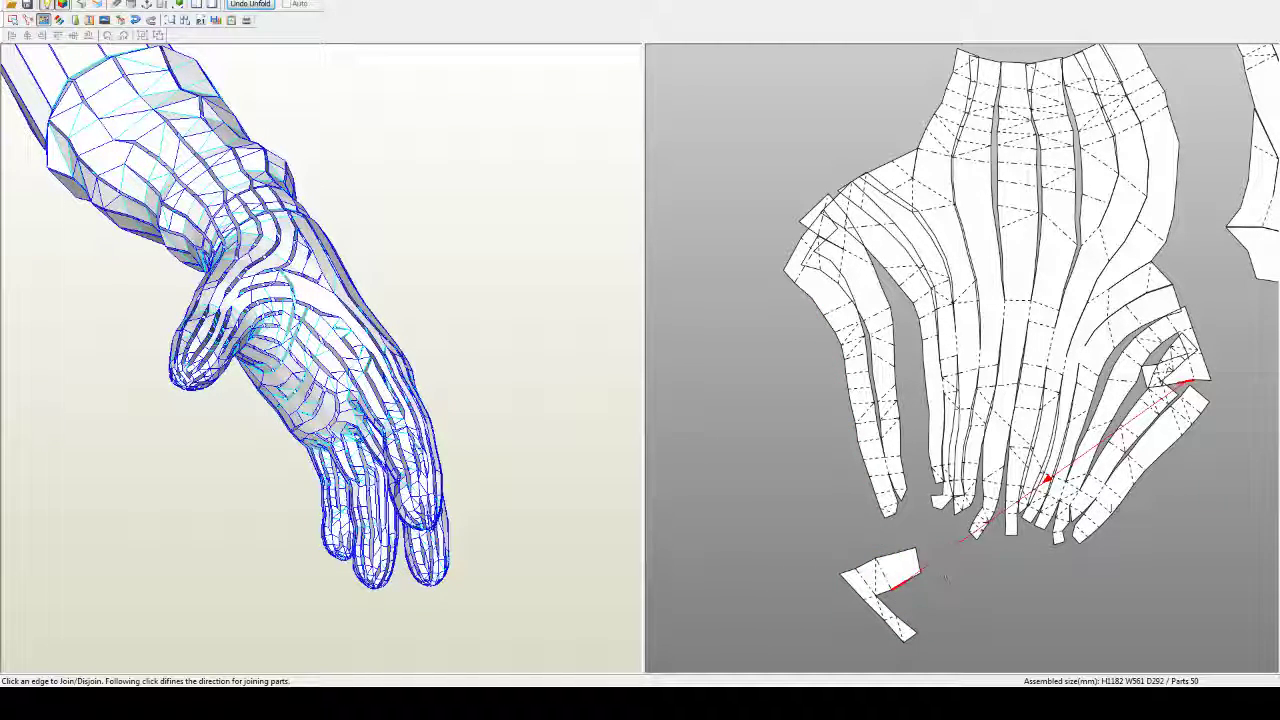
pyautogui.click(945, 578)
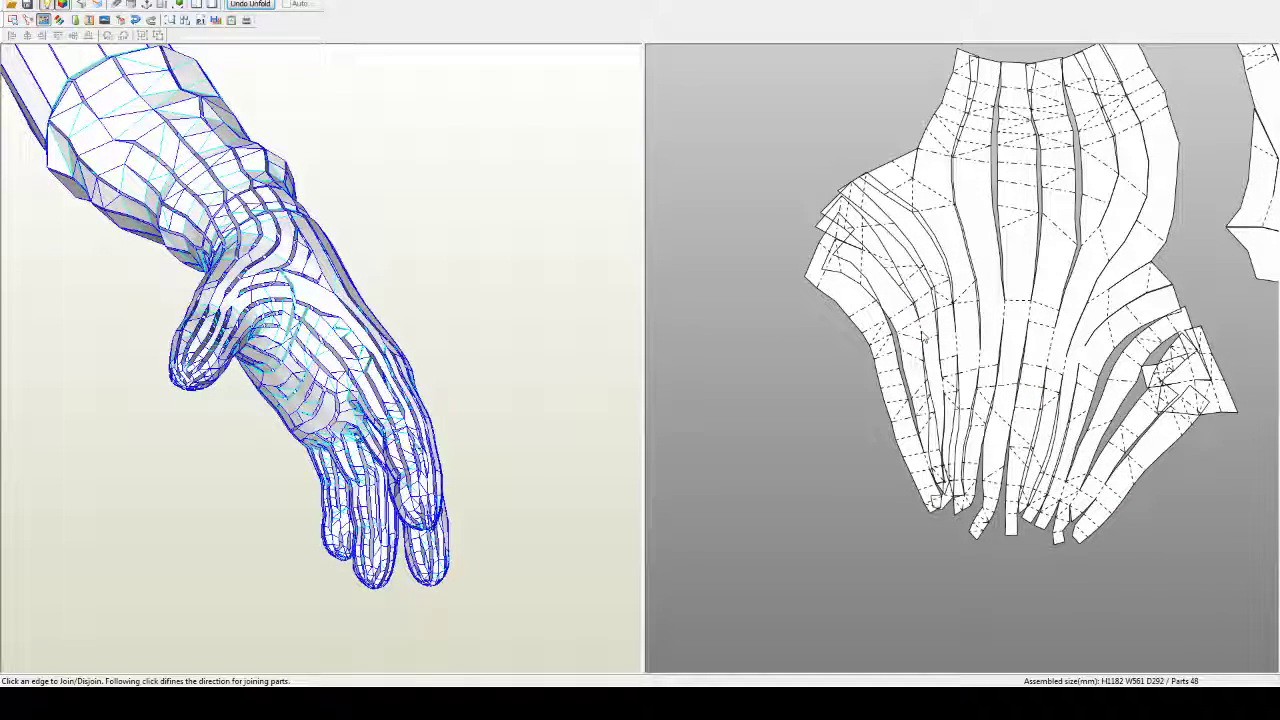
# Step: Separate the two-strip thumb piece from the central hand piece and move it clear on the outer side
pyautogui.click(924, 339)
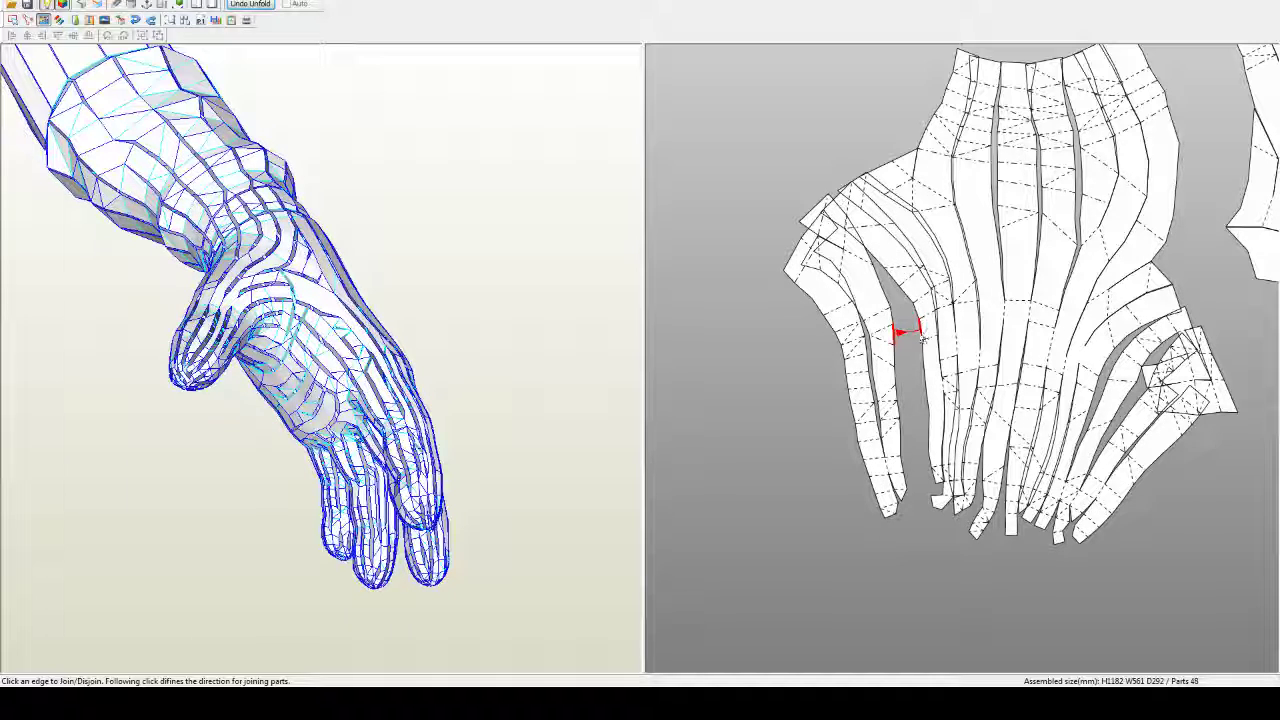
pyautogui.rightClick(806, 378)
pyautogui.click(824, 385)
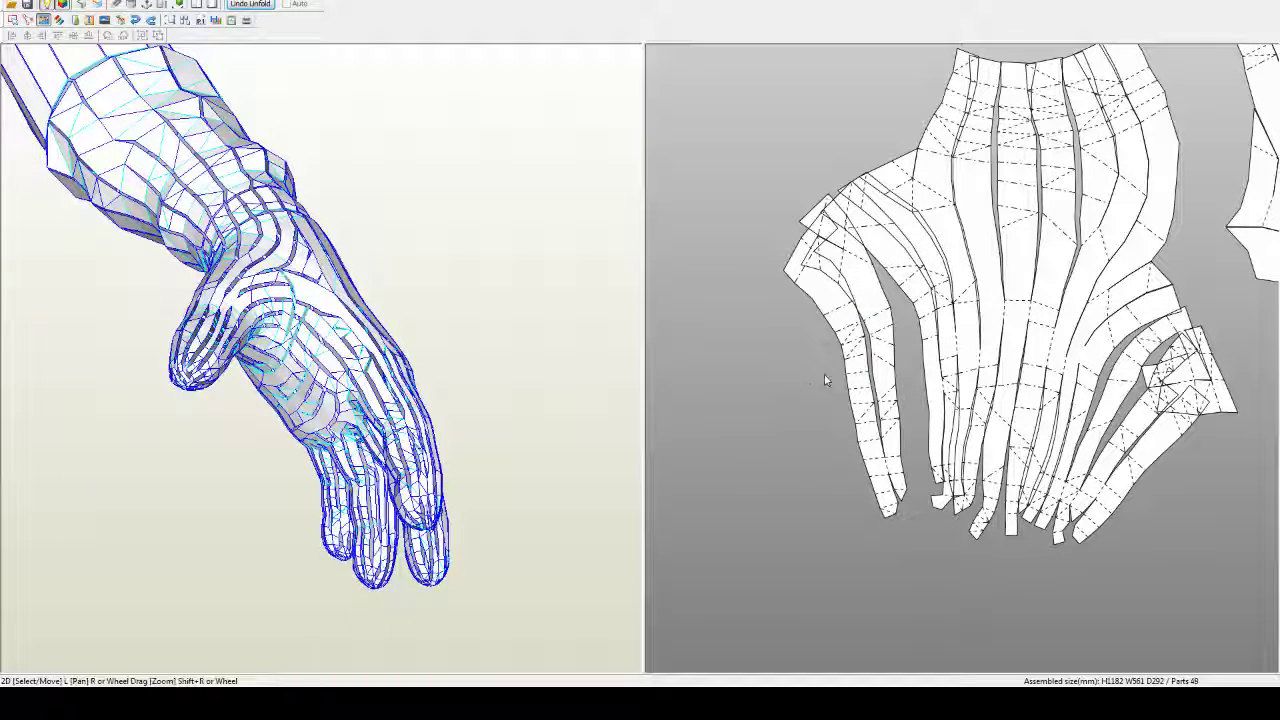
pyautogui.moveTo(869, 334); pyautogui.dragTo(840, 365)
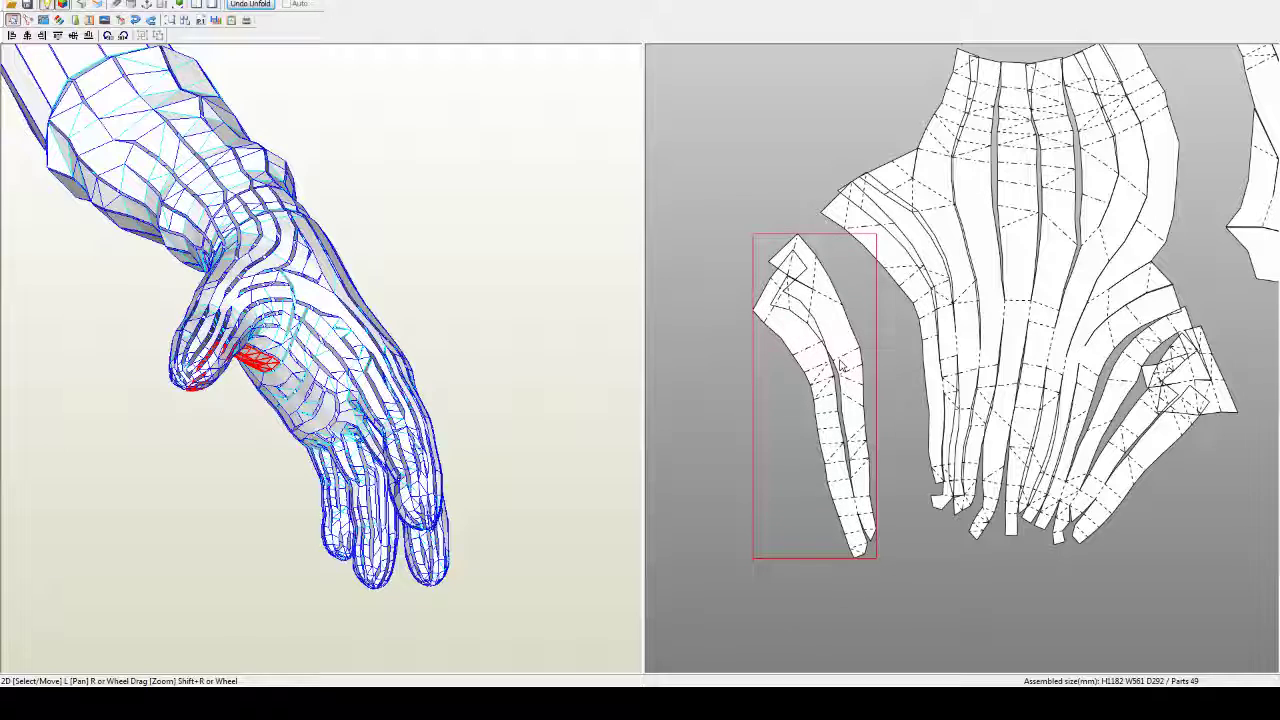
# Step: Split the two detached thumb strips apart and join the small square fragment to the base of the inner strip
pyautogui.rightClick(837, 433)
pyautogui.click(843, 461)
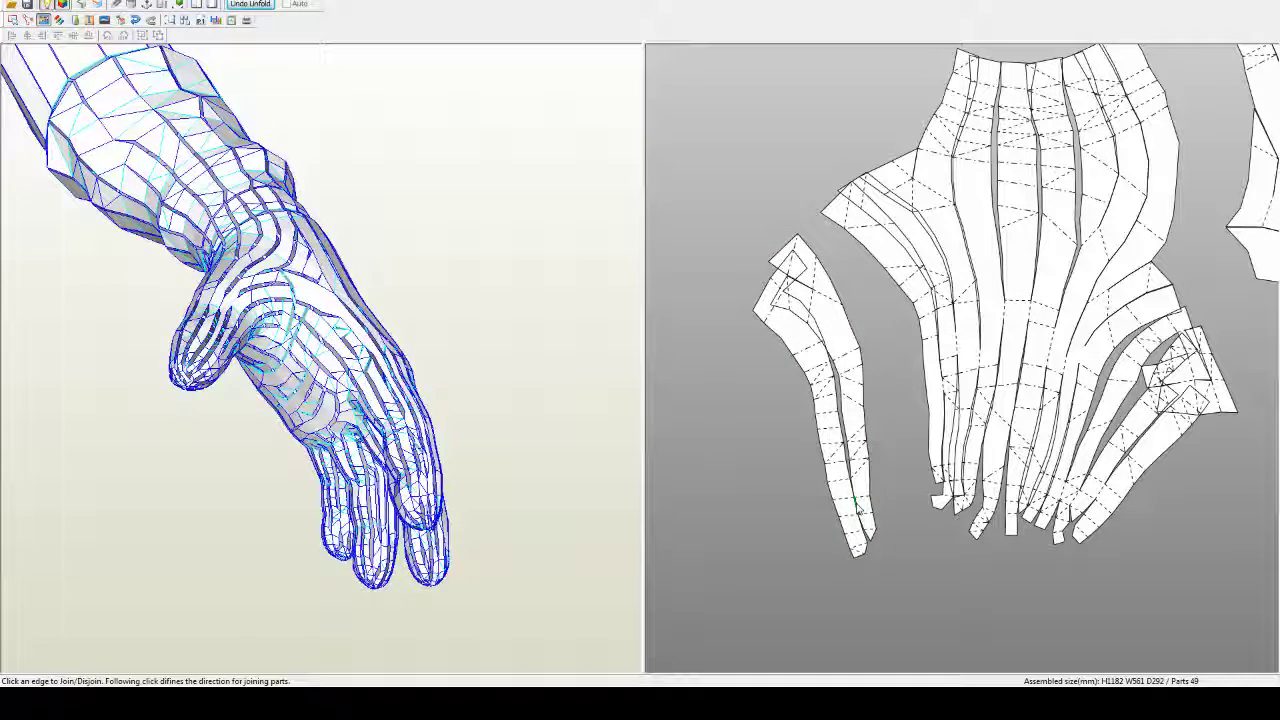
pyautogui.click(853, 499)
pyautogui.click(779, 293)
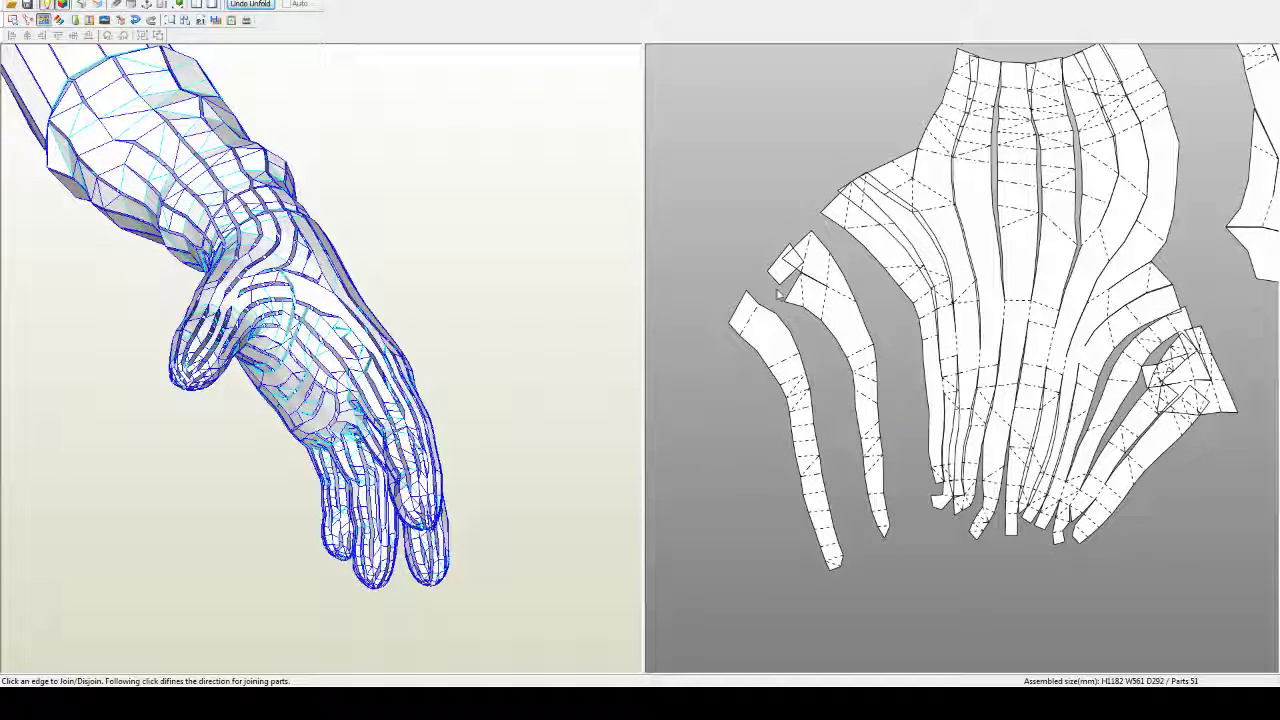
pyautogui.click(800, 336)
pyautogui.click(830, 338)
pyautogui.click(832, 336)
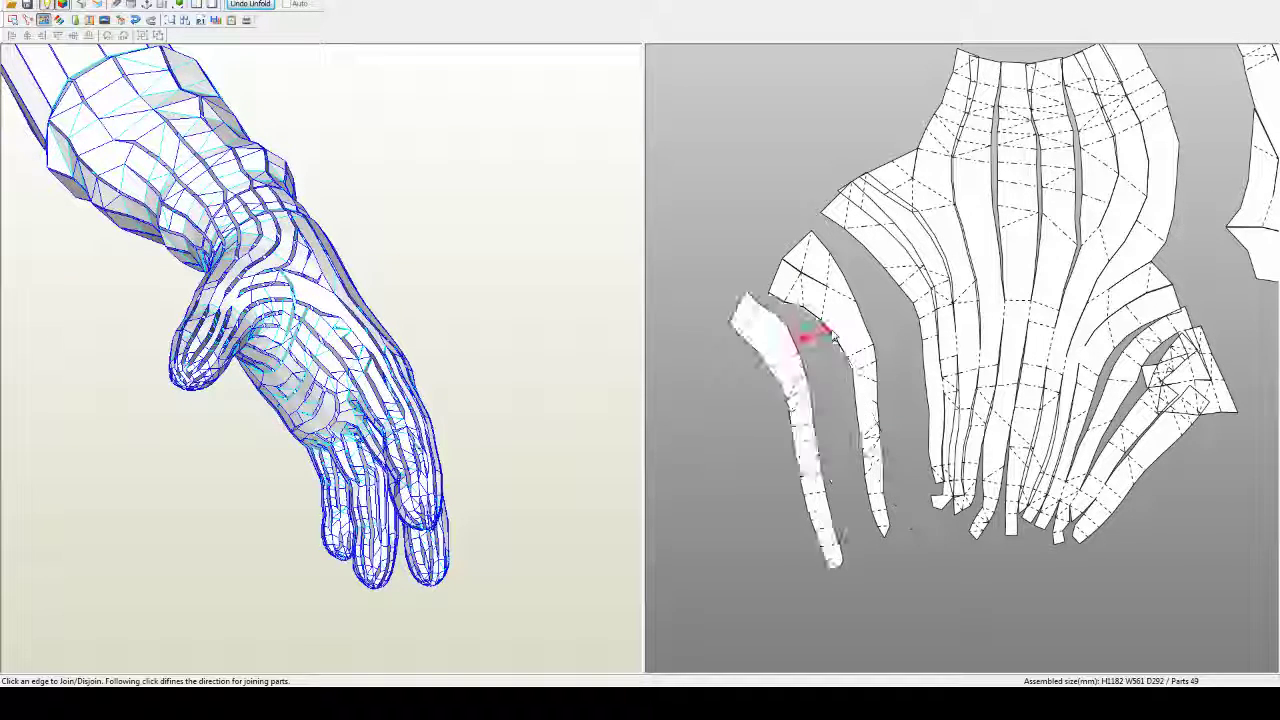
# Step: Rotate the outer thumb strip and nest it against the inner strip so their base corners meet
pyautogui.hotkey('ctrl', 'r')
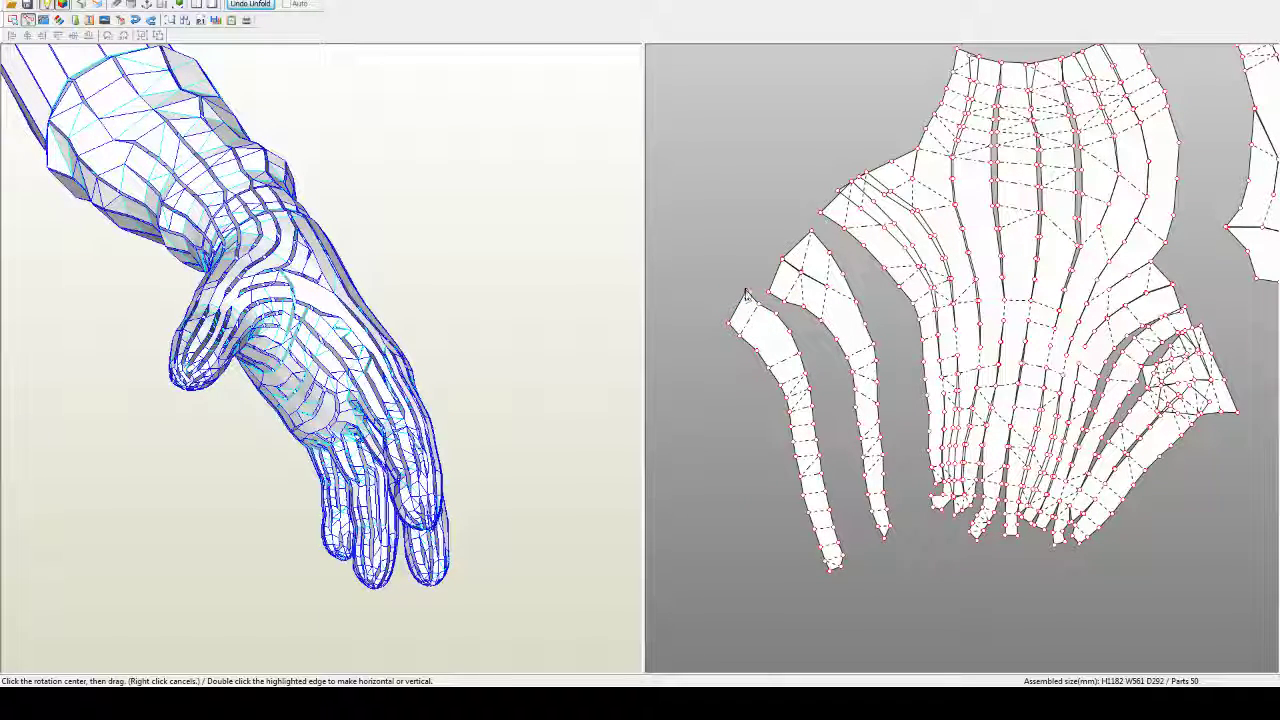
pyautogui.click(745, 291)
pyautogui.moveTo(843, 557); pyautogui.dragTo(860, 549)
pyautogui.moveTo(776, 350); pyautogui.dragTo(793, 345)
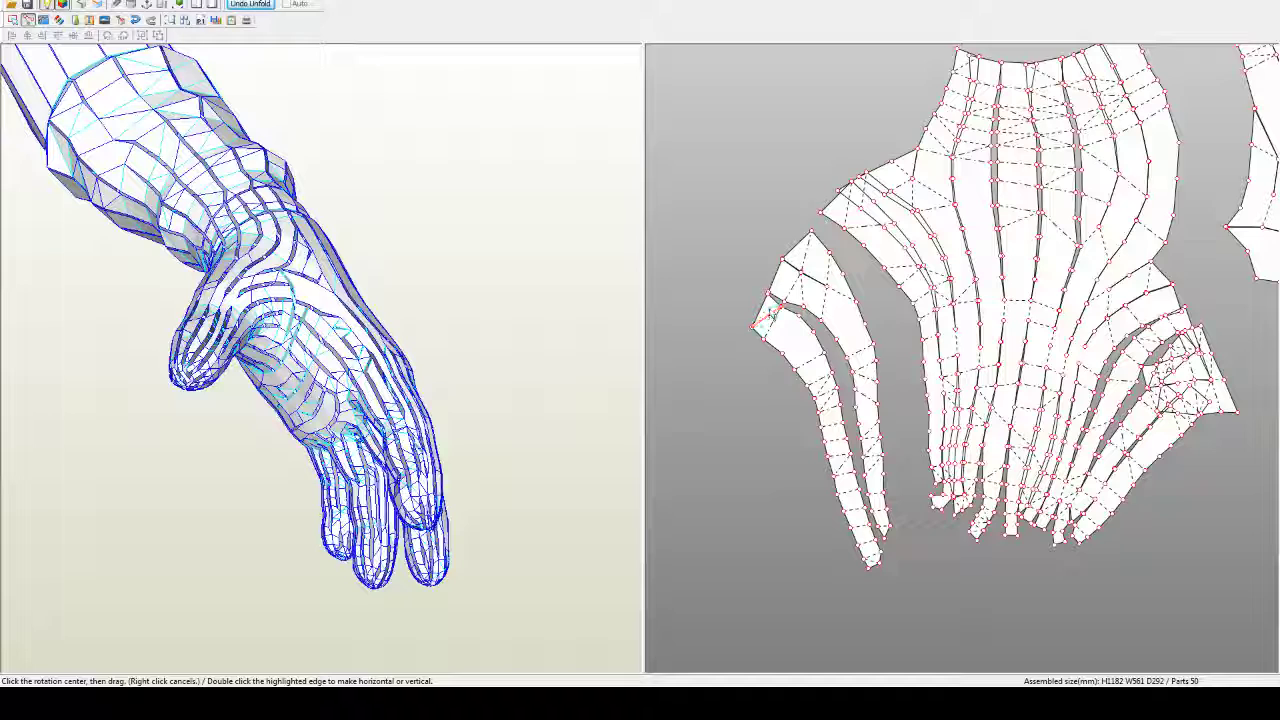
pyautogui.click(768, 296)
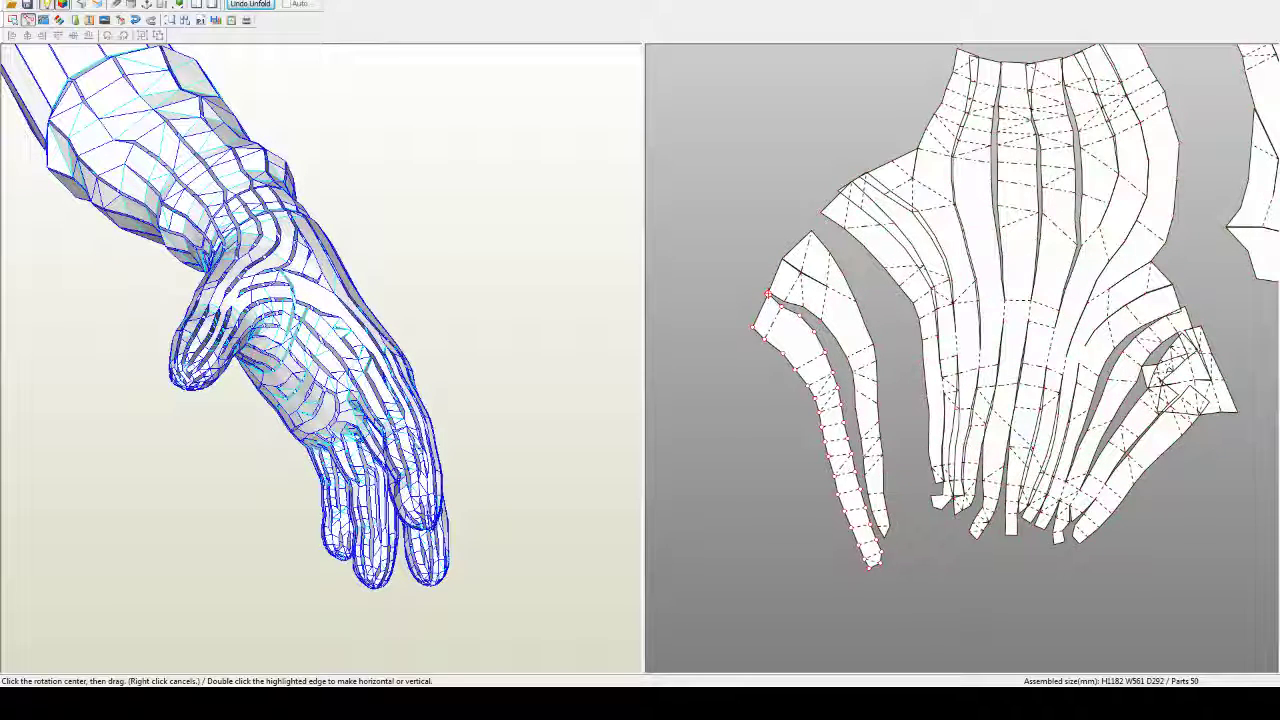
pyautogui.moveTo(877, 540); pyautogui.dragTo(880, 538)
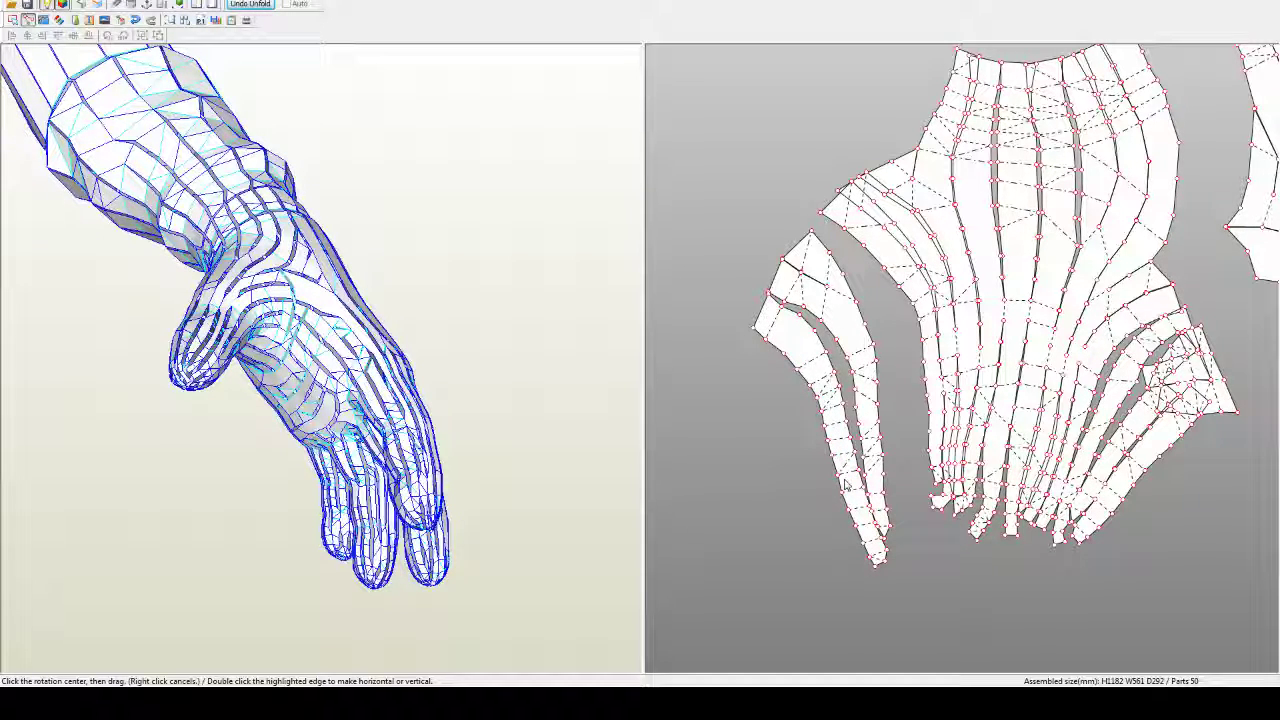
pyautogui.click(43, 20)
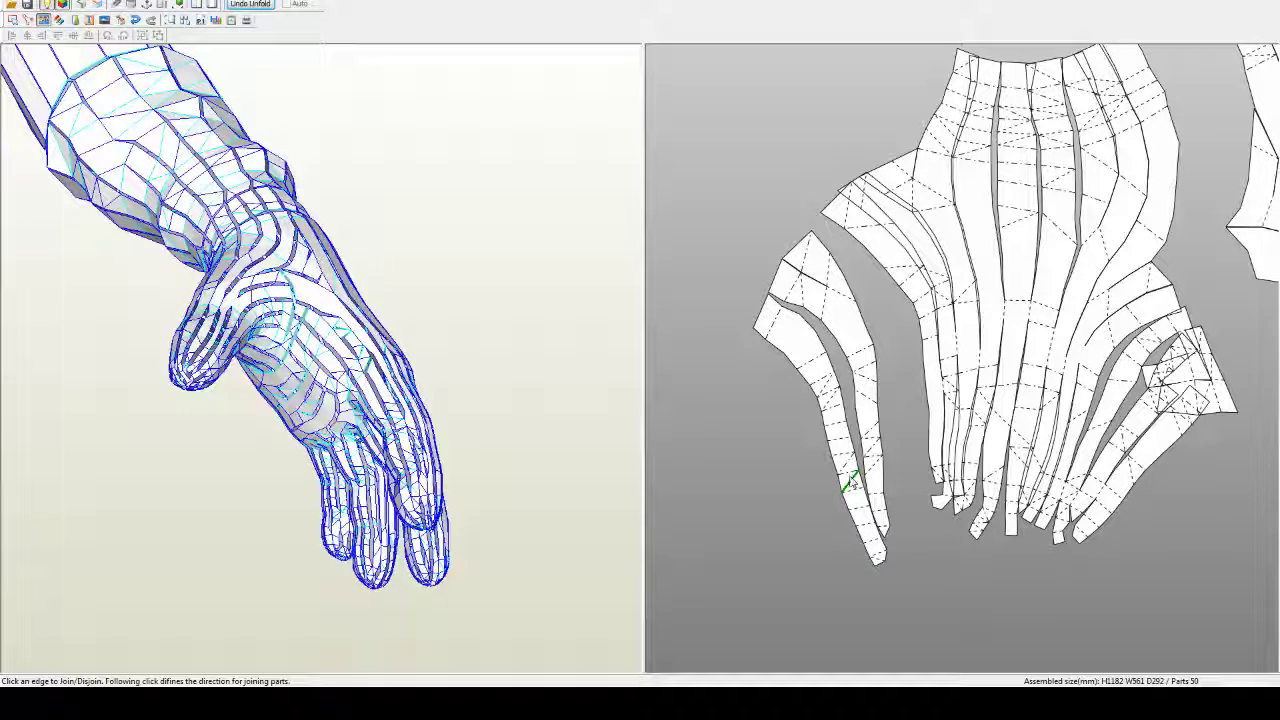
pyautogui.press('Escape')
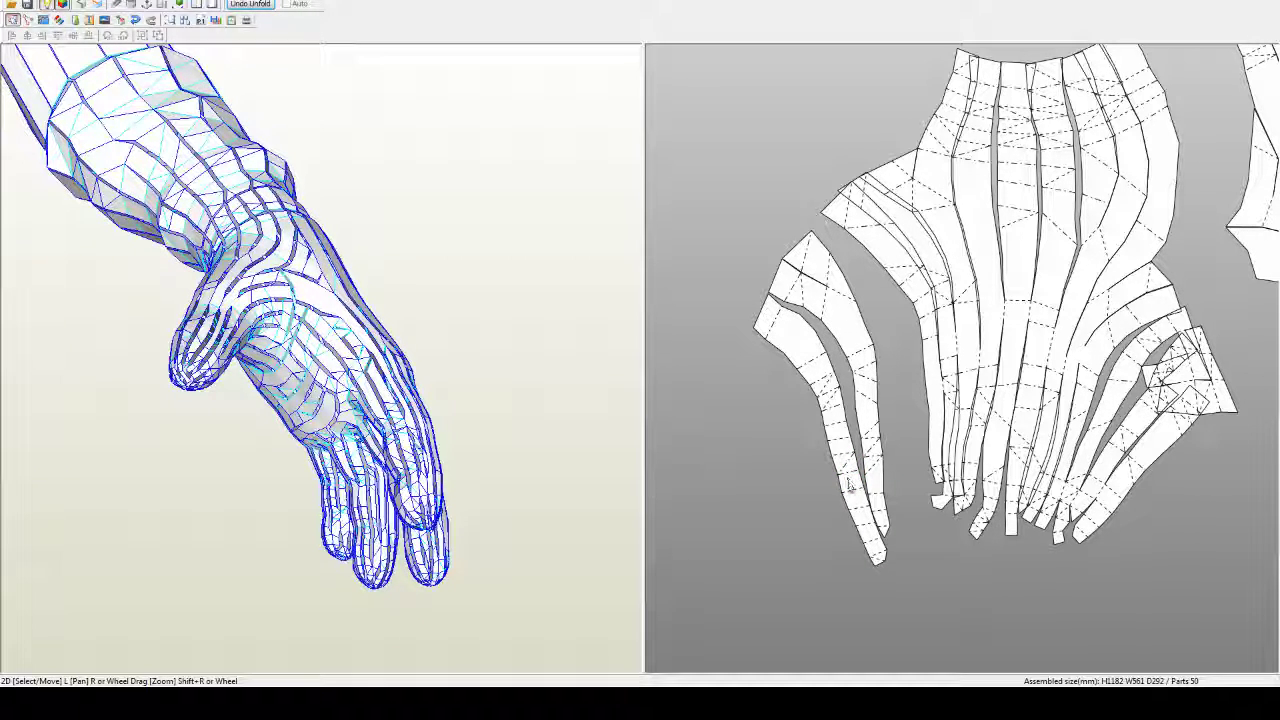
pyautogui.moveTo(848, 480); pyautogui.dragTo(844, 473)
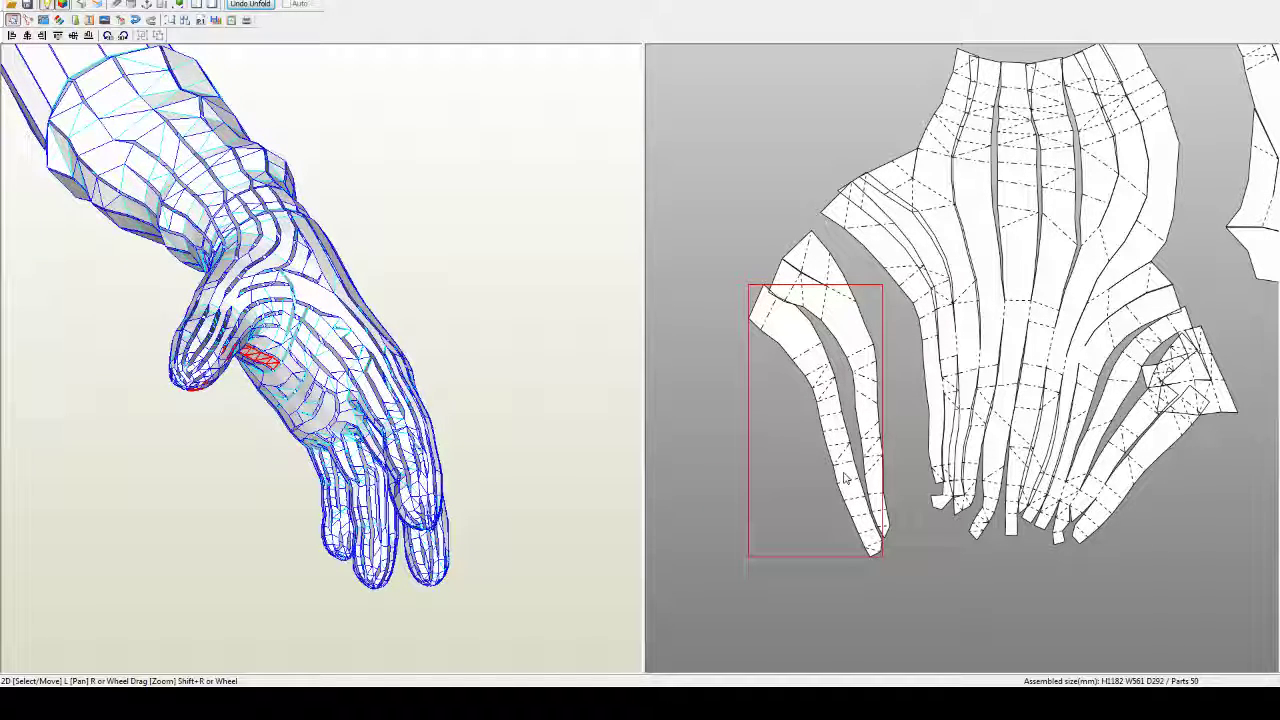
pyautogui.moveTo(843, 472); pyautogui.dragTo(845, 475)
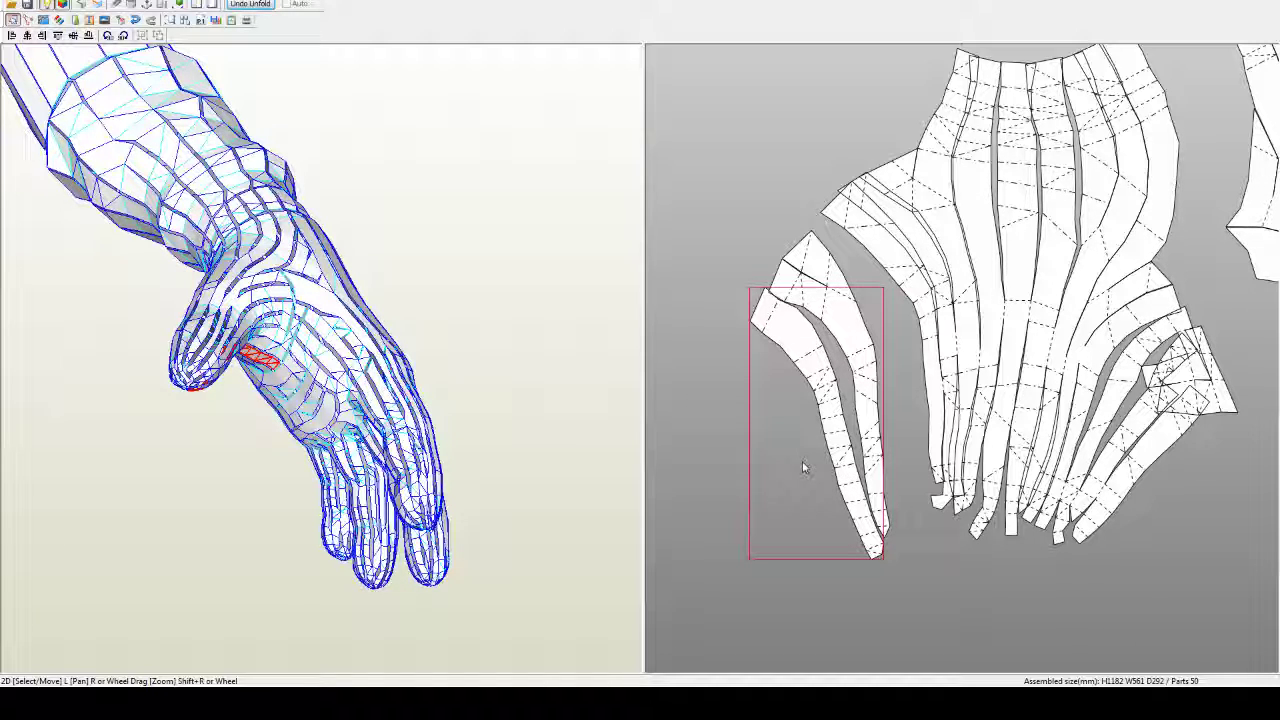
# Step: Join the loose tip fragment to the next thumb strip and detach that strip from the central hand piece
pyautogui.rightClick(928, 368)
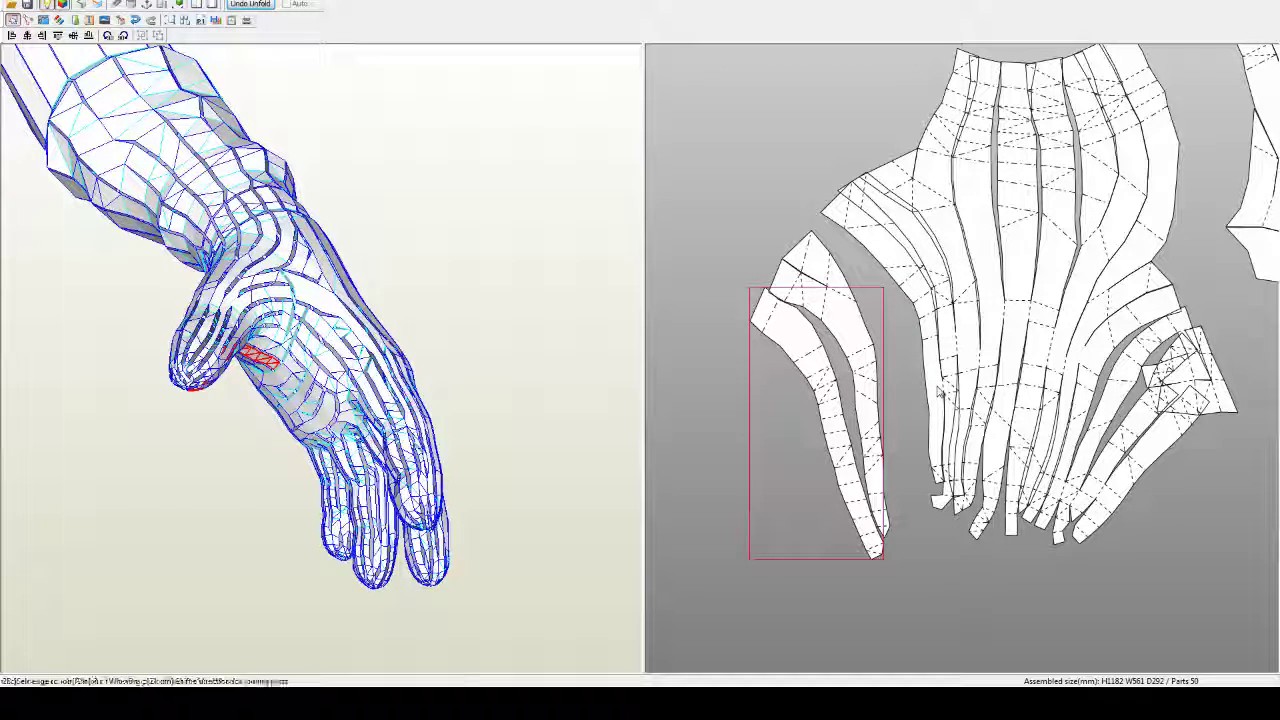
pyautogui.click(942, 424)
pyautogui.click(939, 484)
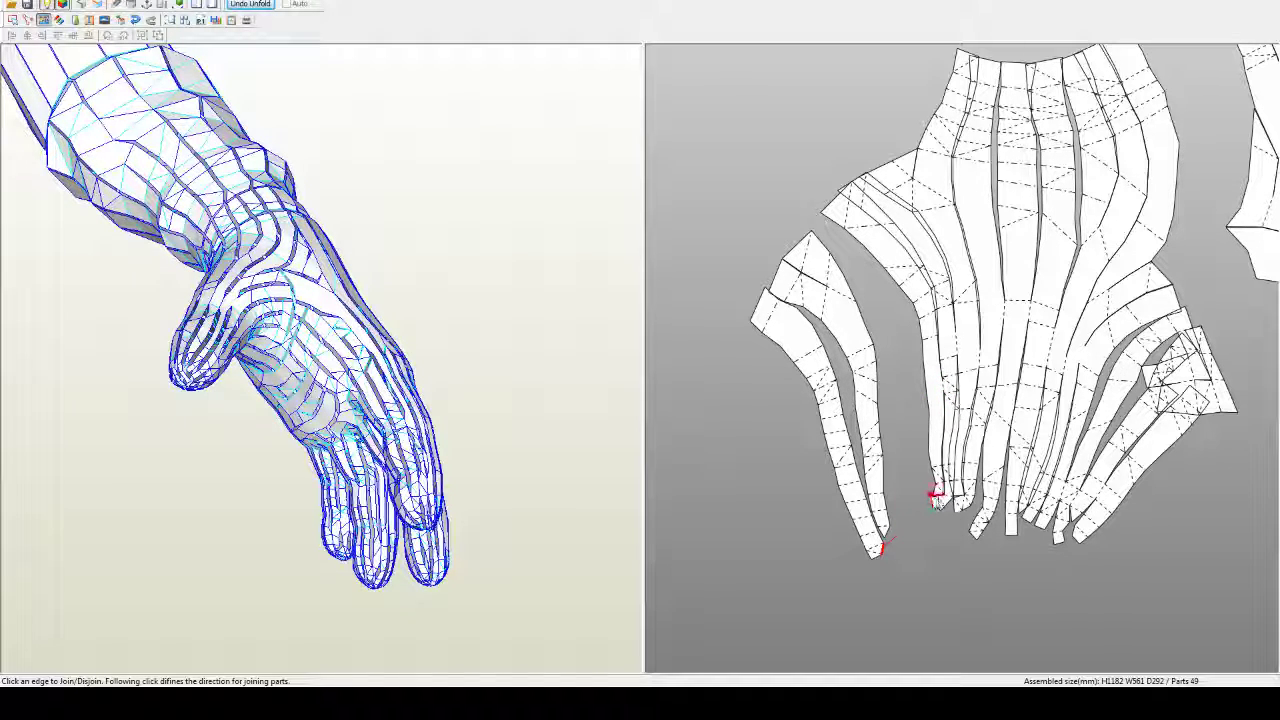
pyautogui.click(935, 496)
pyautogui.click(951, 500)
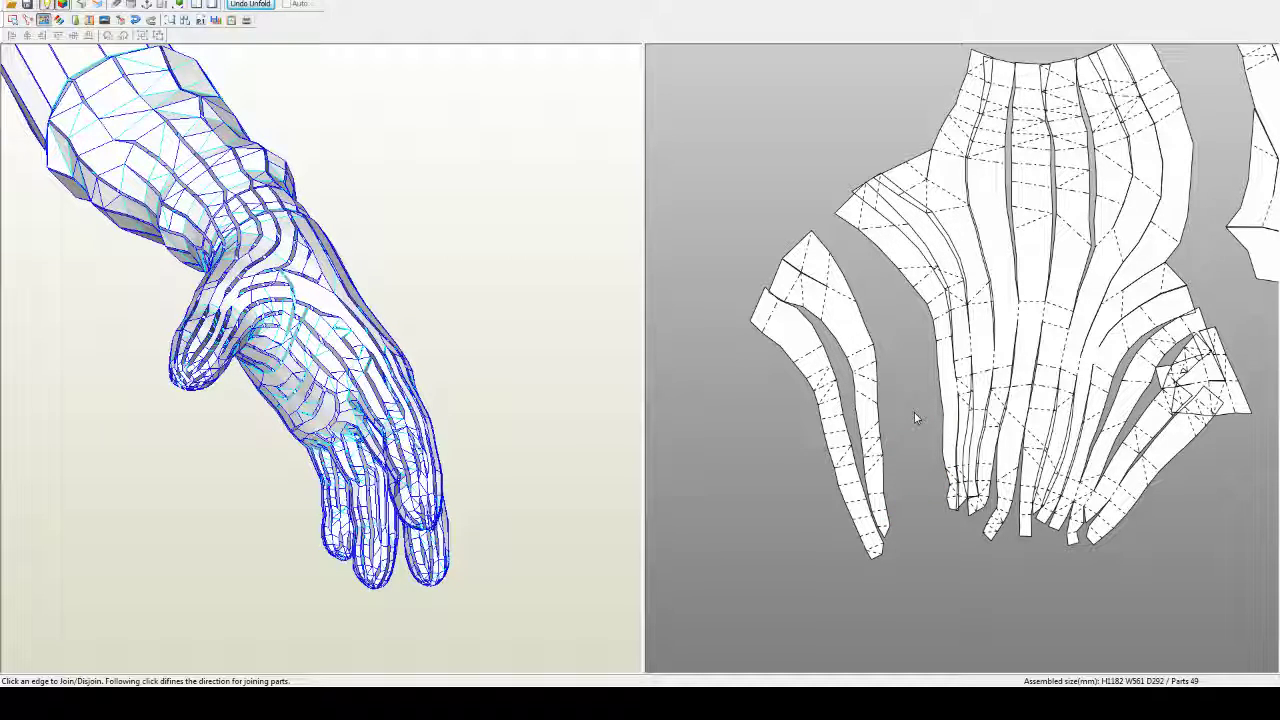
pyautogui.click(957, 384)
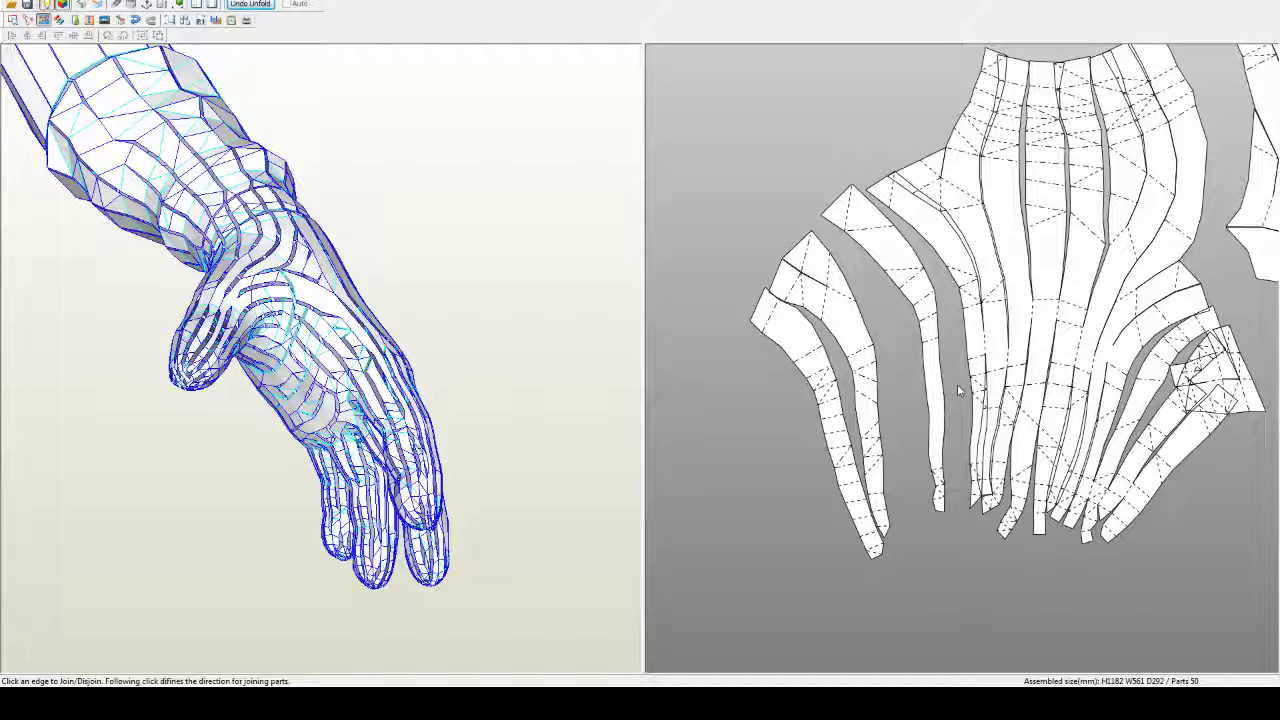
# Step: Rotate the detached thumb strip about its base corner and nest it beside the two outer thumb strips
pyautogui.hotkey('ctrl', 'r')
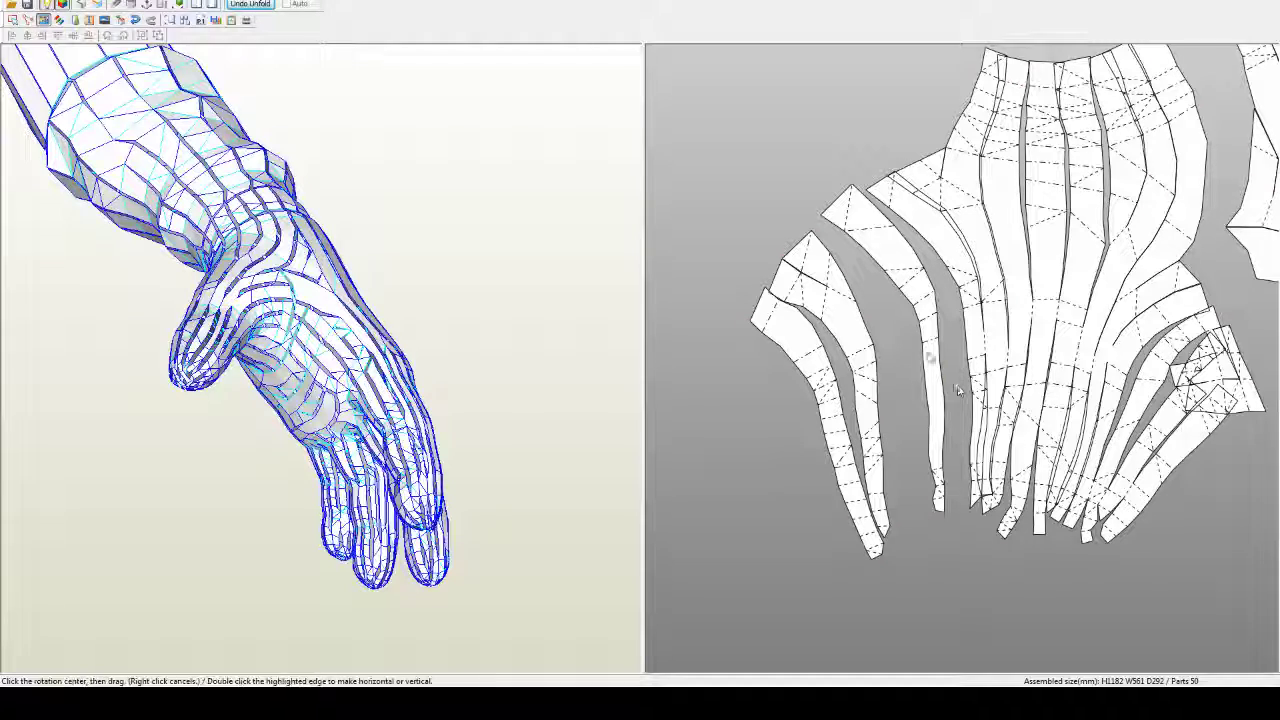
pyautogui.click(820, 216)
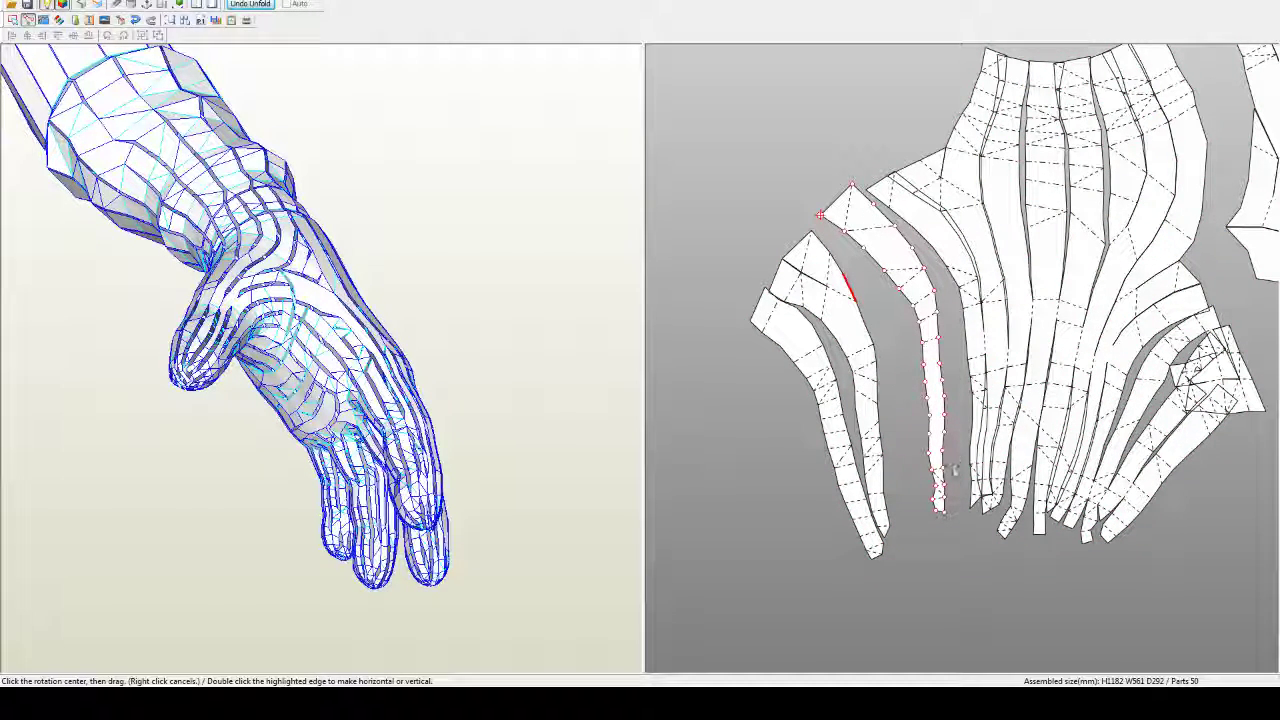
pyautogui.moveTo(938, 505); pyautogui.dragTo(905, 518)
pyautogui.click(912, 358)
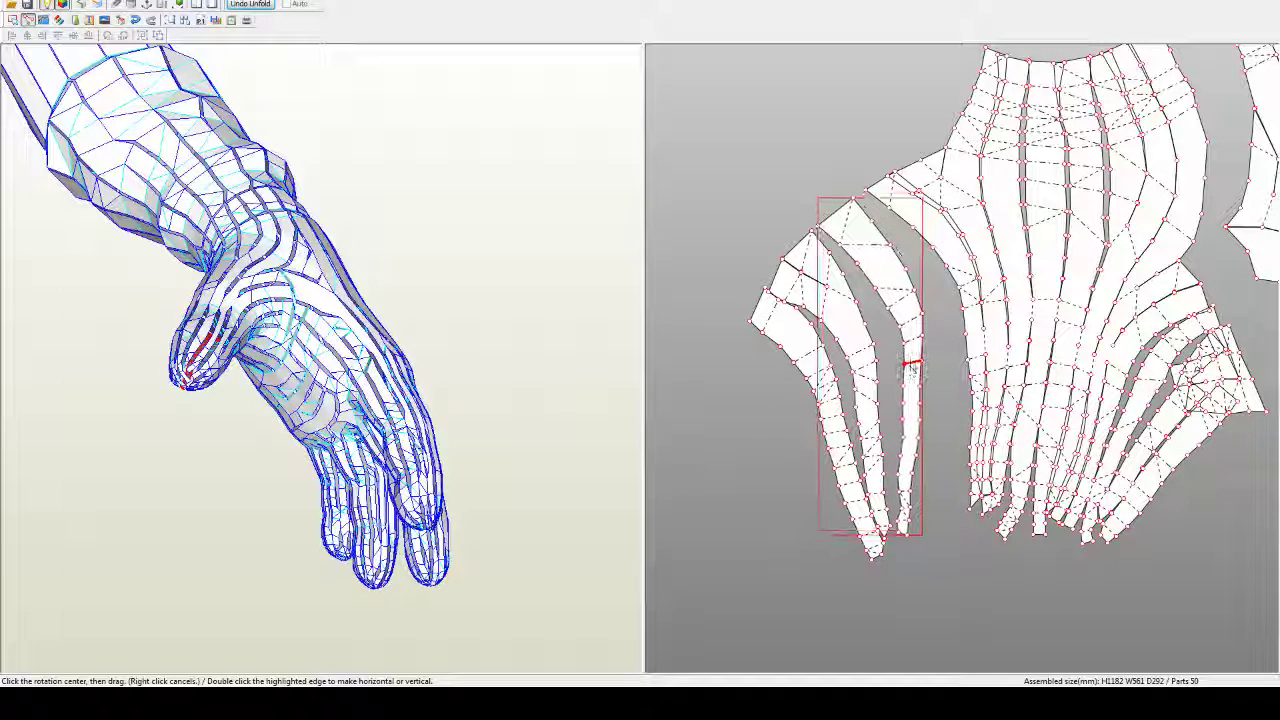
pyautogui.moveTo(908, 367); pyautogui.dragTo(906, 370)
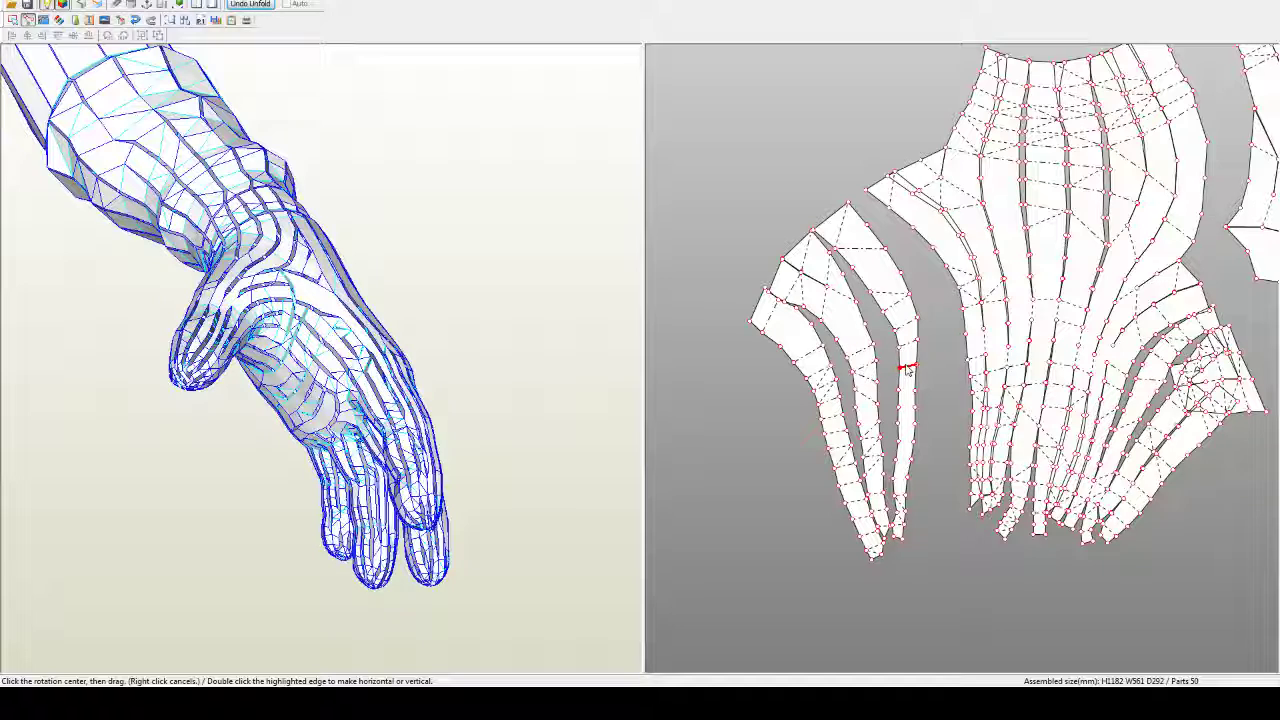
# Step: Fine-tune the rotation and position of the nested thumb strips so their base corners meet and their tips sit close together
pyautogui.hotkey('ctrl', 'n')
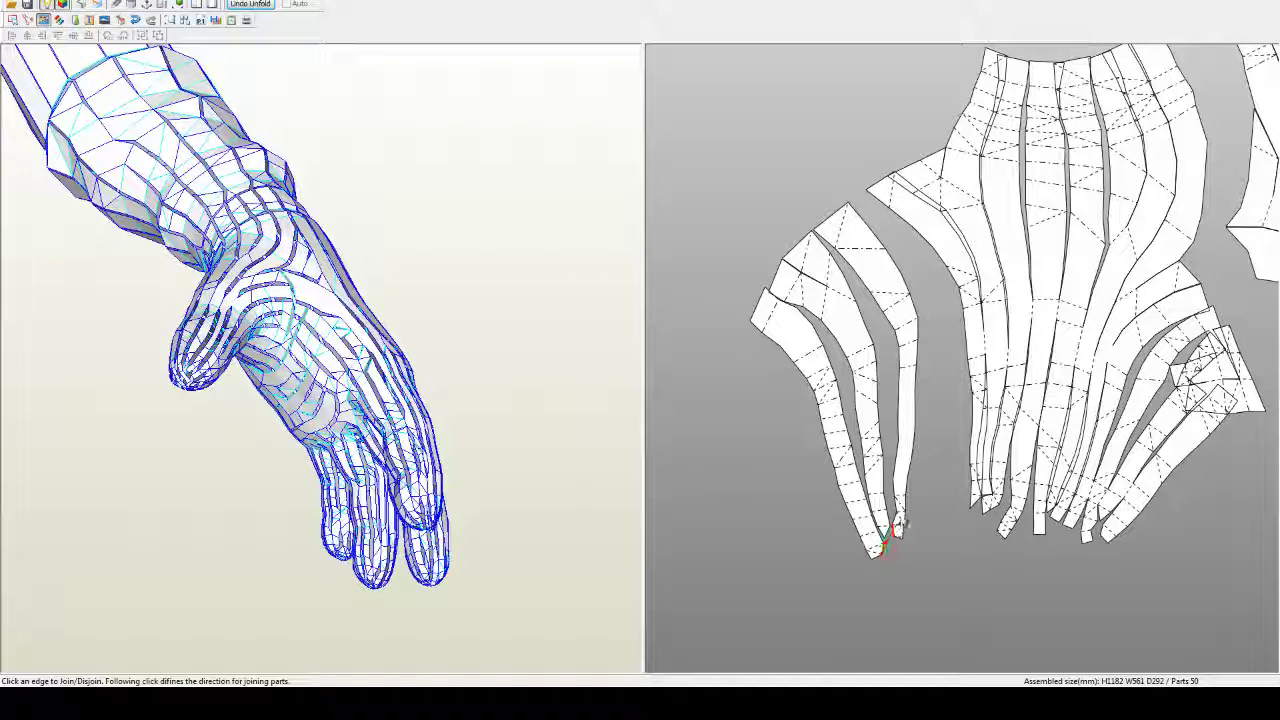
pyautogui.hotkey('ctrl', 'r')
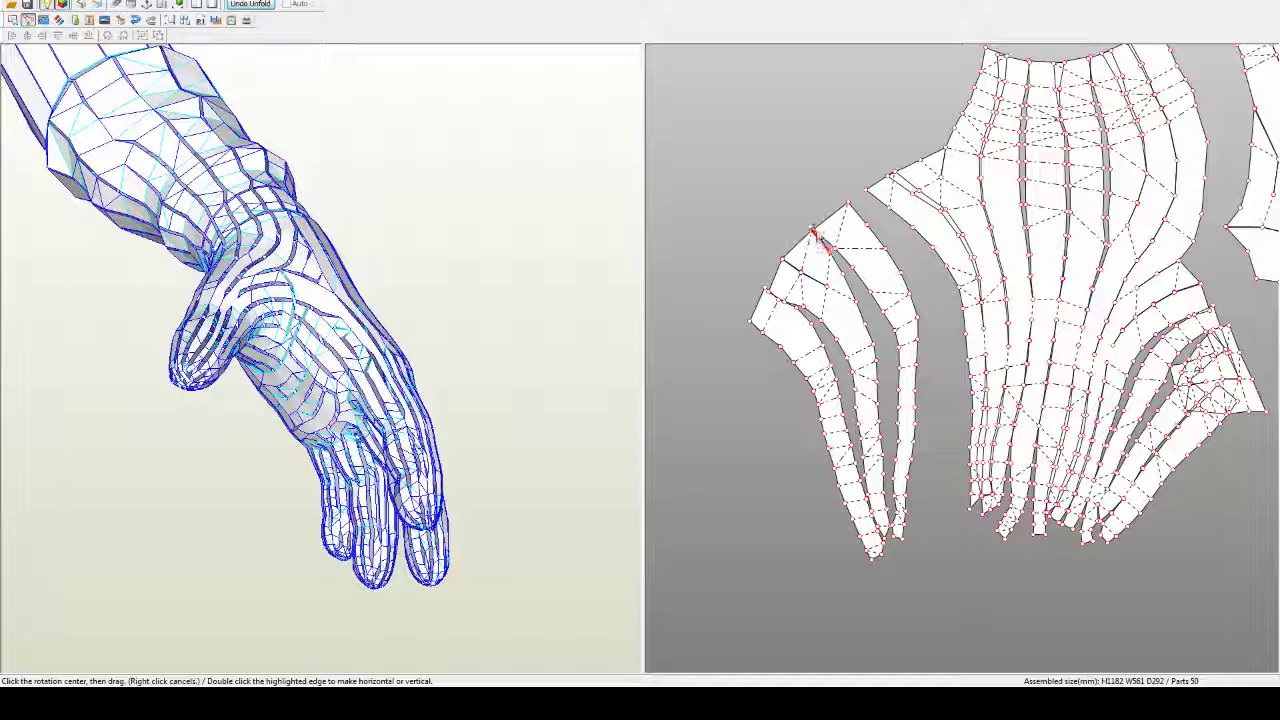
pyautogui.click(813, 232)
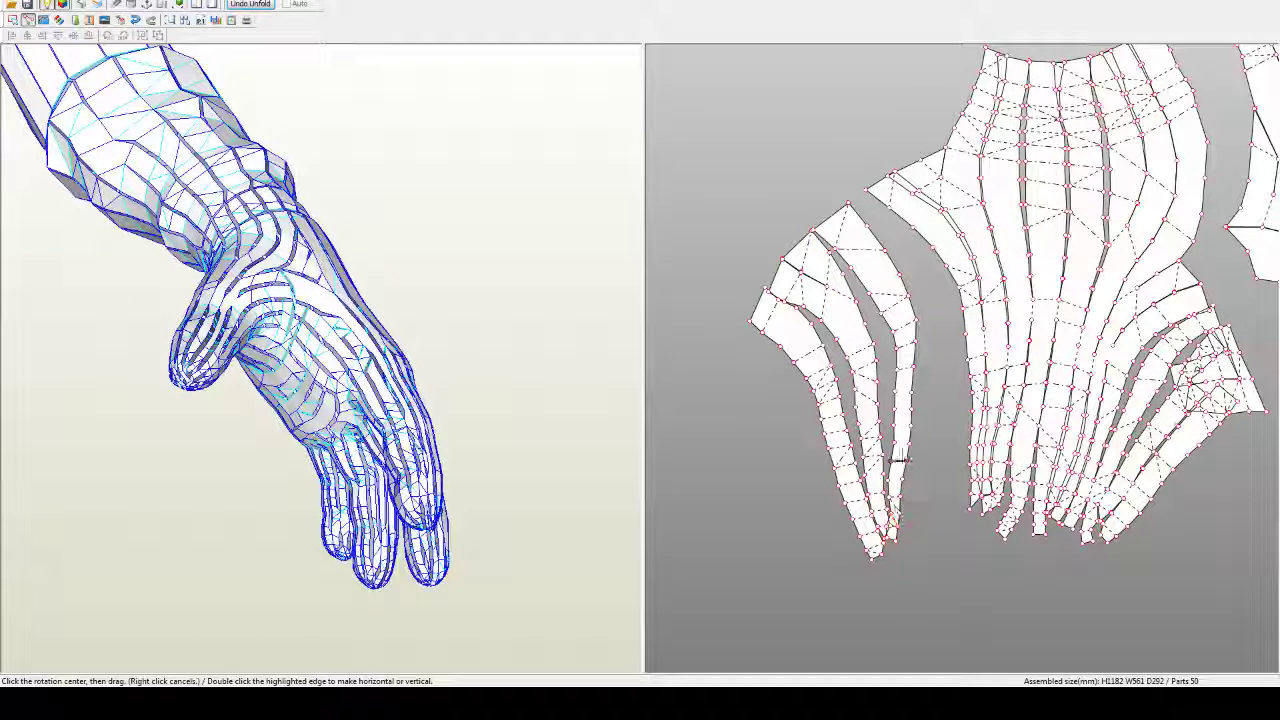
pyautogui.moveTo(906, 441); pyautogui.dragTo(907, 448)
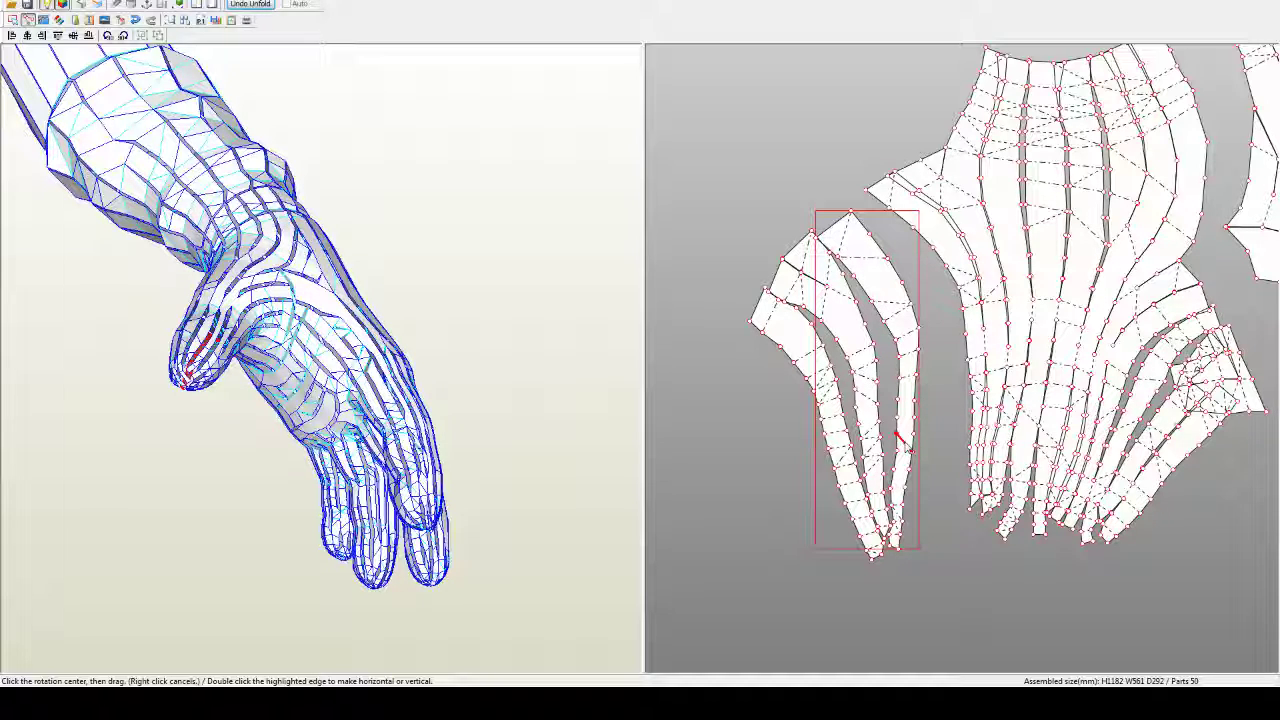
pyautogui.rightClick(896, 434)
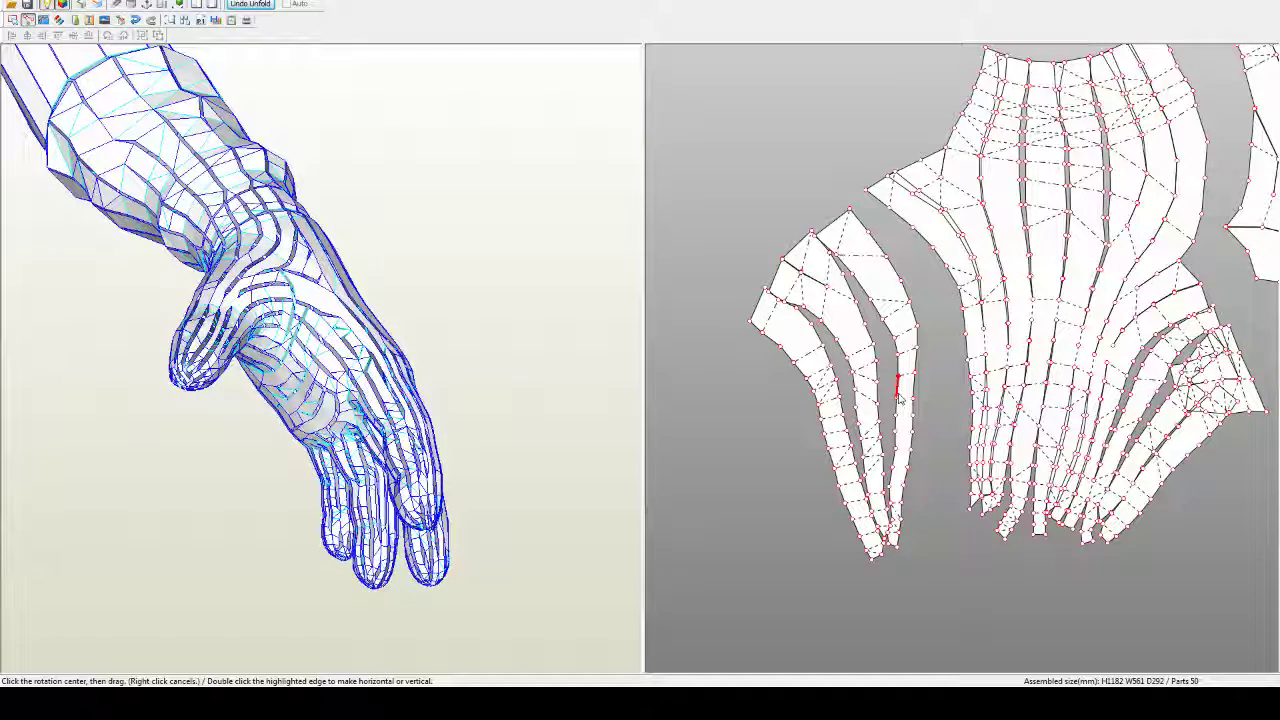
pyautogui.click(835, 415)
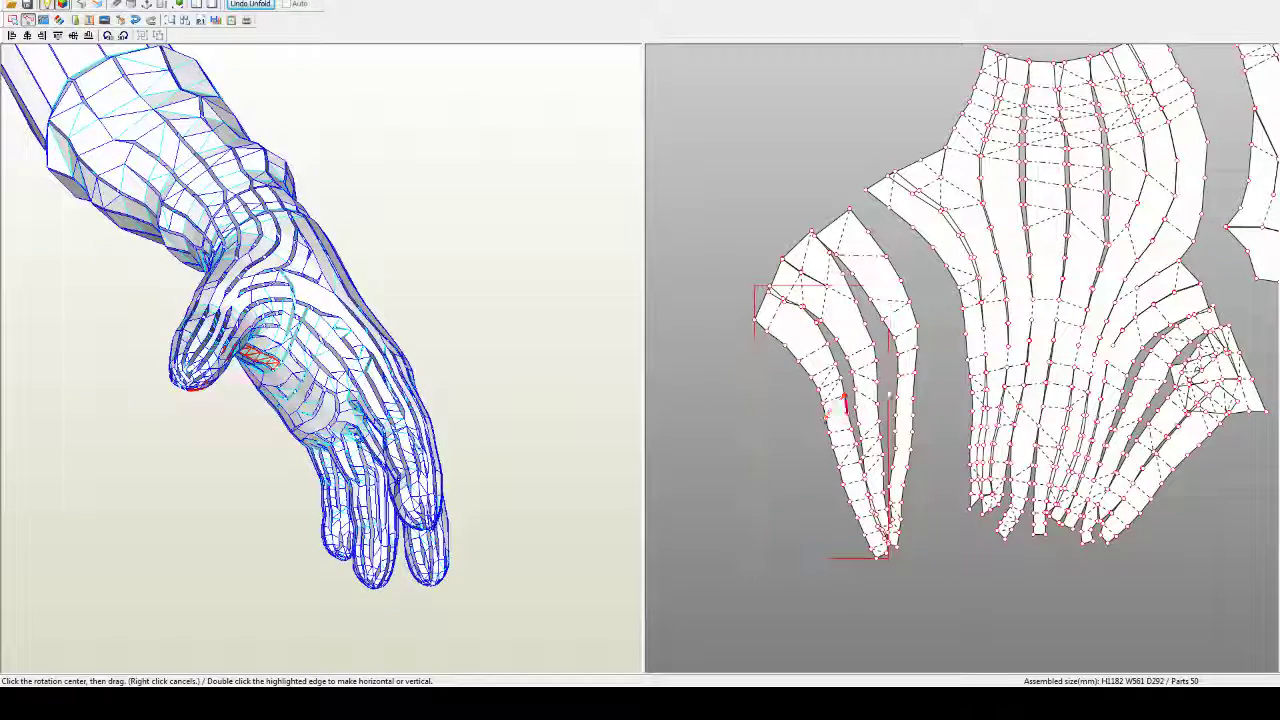
pyautogui.click(904, 374)
pyautogui.moveTo(903, 370); pyautogui.dragTo(901, 371)
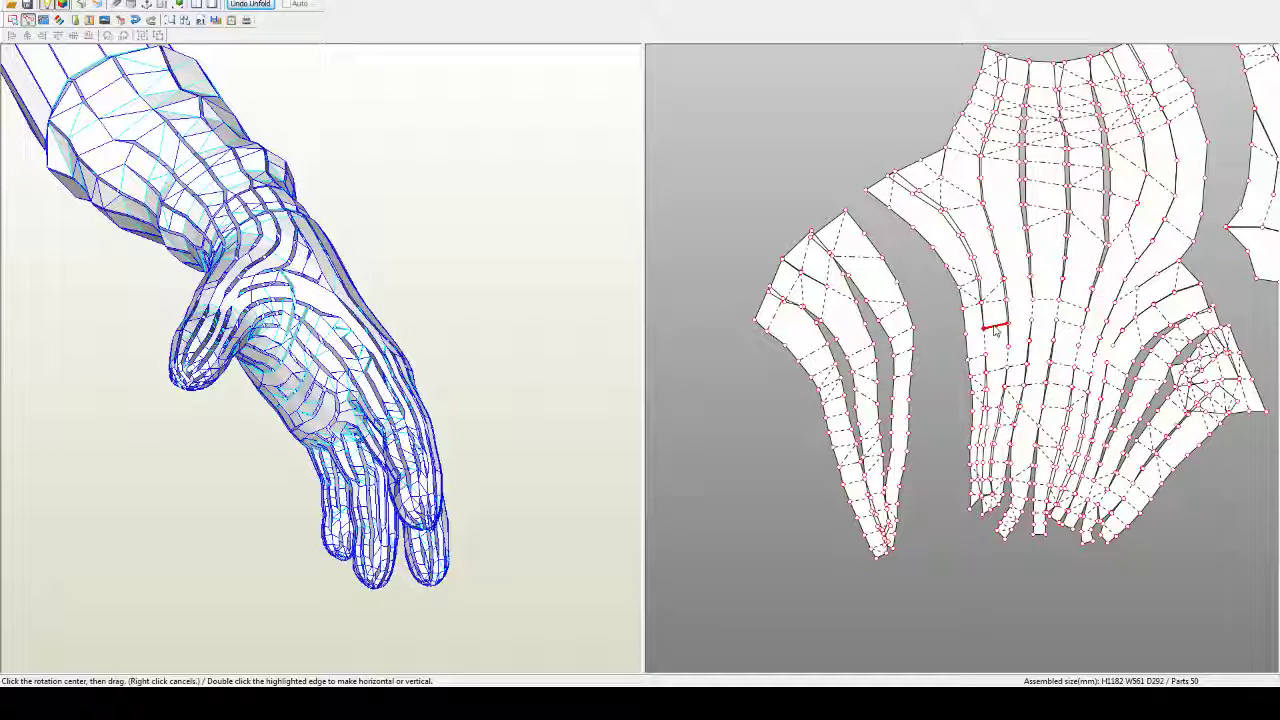
# Step: Shift the central hand piece away, detach its next outer strip, and move that strip towards the nested thumb strips
pyautogui.moveTo(995, 332); pyautogui.dragTo(1032, 320)
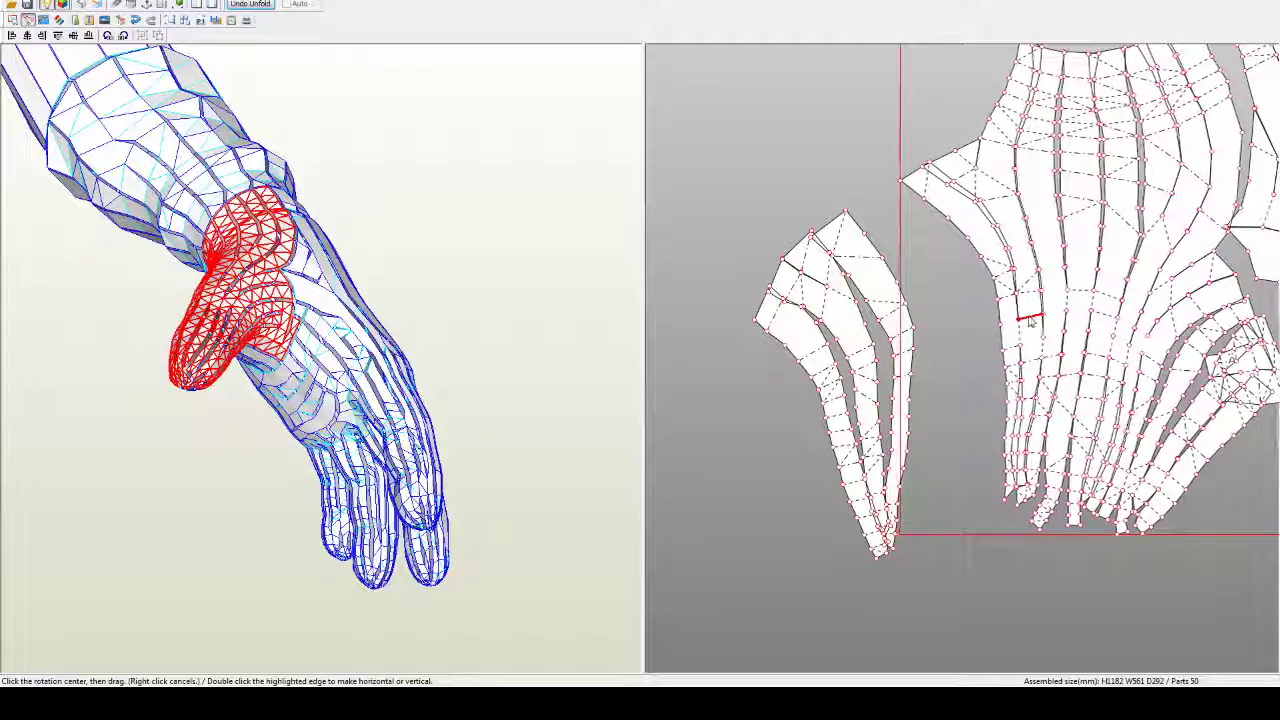
pyautogui.hotkey('ctrl', 'e')
pyautogui.click(1020, 337)
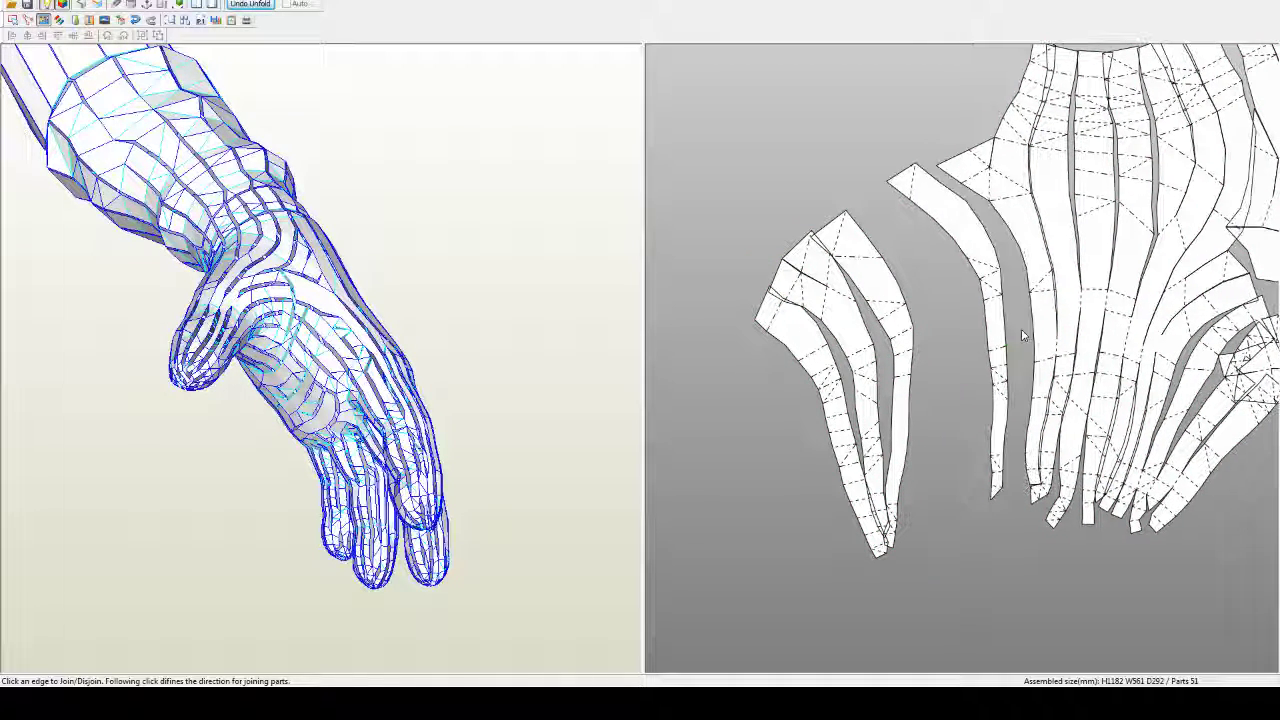
pyautogui.press('Escape')
pyautogui.moveTo(993, 336); pyautogui.dragTo(967, 350)
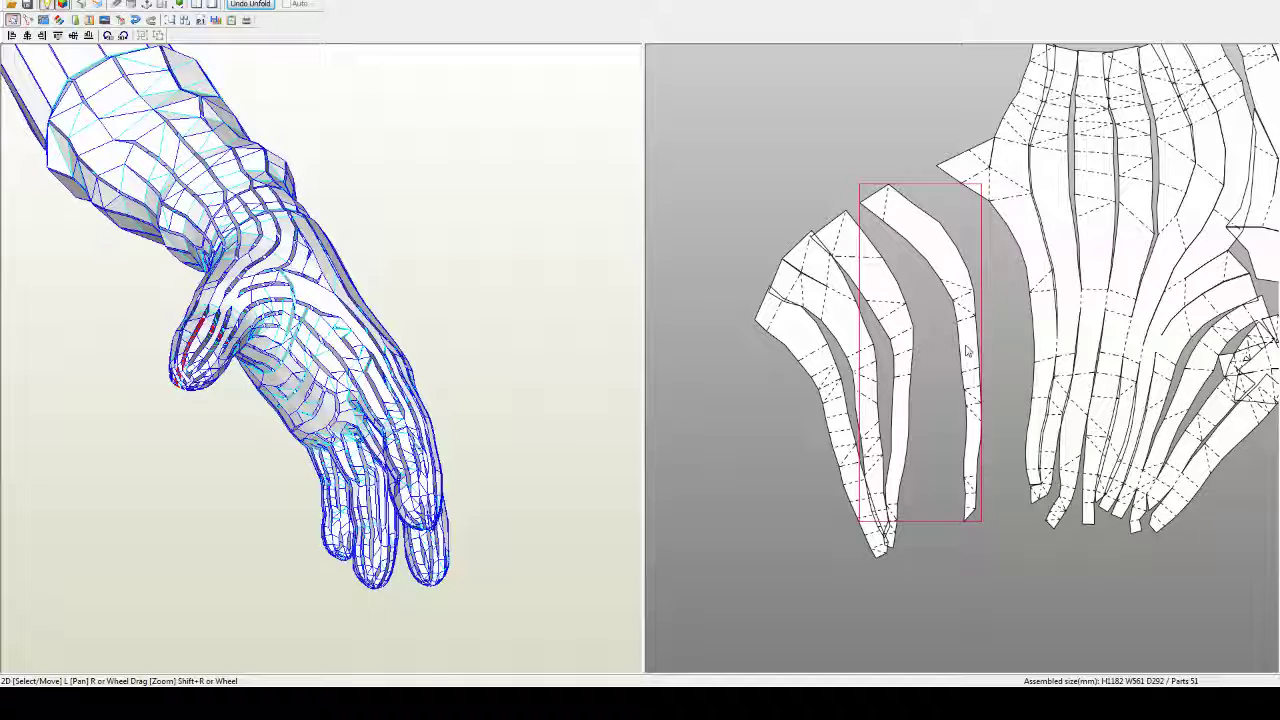
# Step: Rotate the newly detached strip about its base corner and nest it against the three-strip thumb group
pyautogui.hotkey('ctrl', 'r')
pyautogui.click(860, 203)
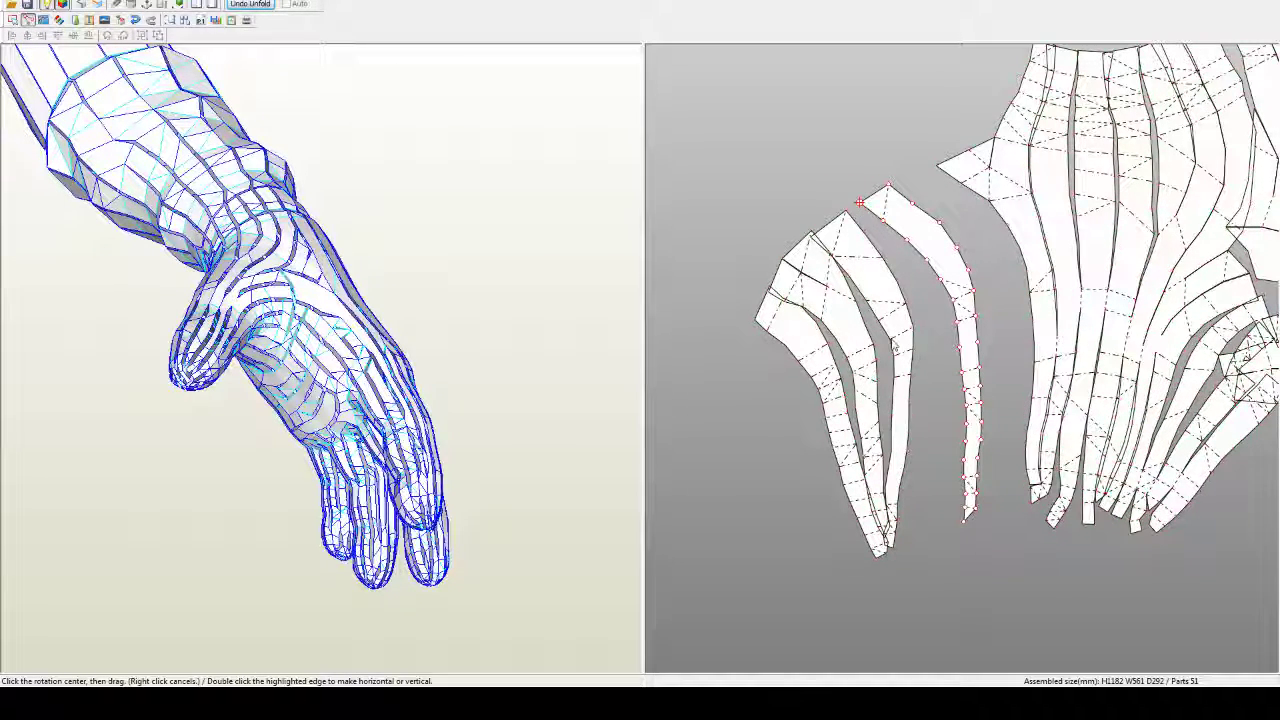
pyautogui.moveTo(964, 479); pyautogui.dragTo(926, 431)
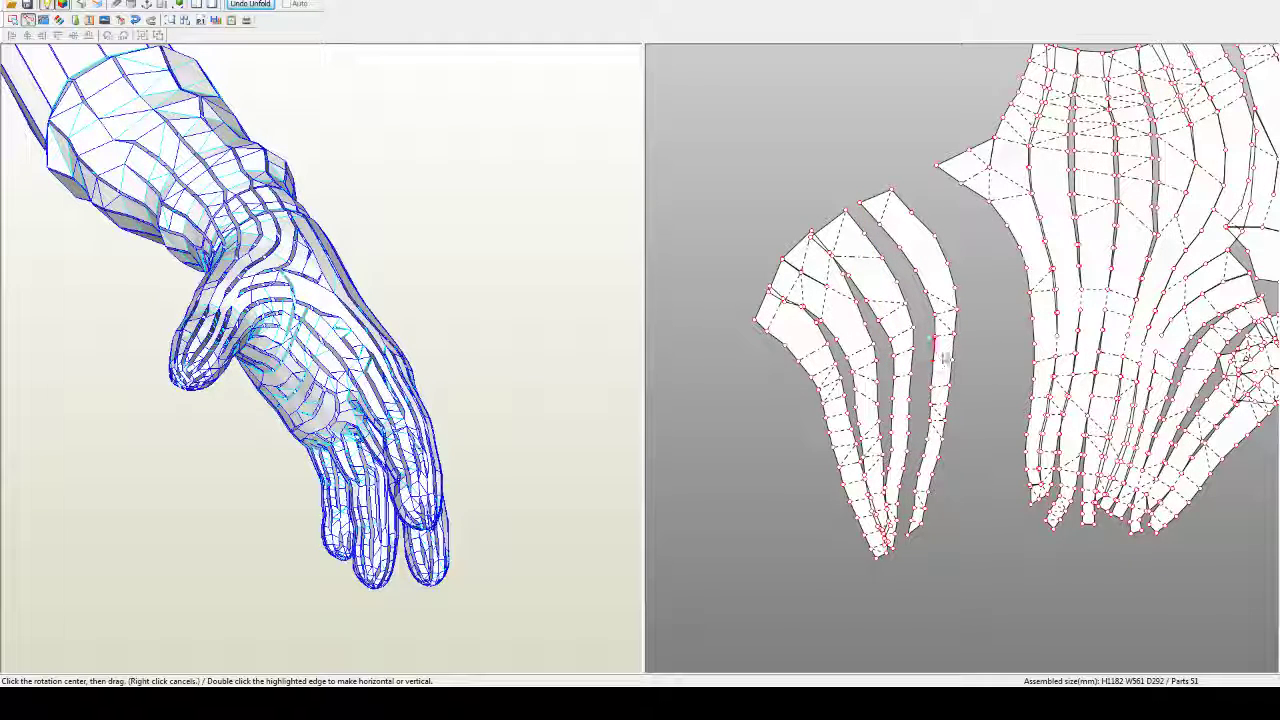
pyautogui.moveTo(941, 351); pyautogui.dragTo(936, 358)
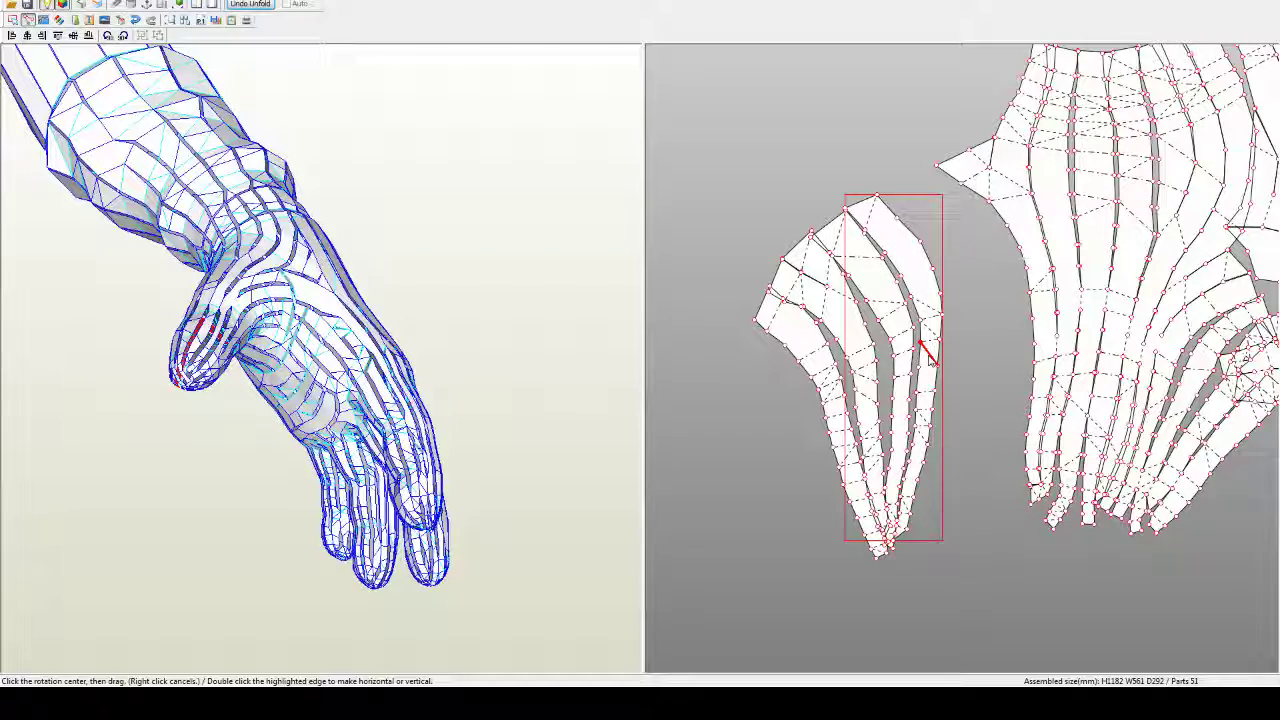
# Step: Move the central hand piece back and rotate it about its outer base corner until it nests against the thumb strips
pyautogui.moveTo(1053, 338); pyautogui.dragTo(1002, 364)
pyautogui.click(953, 303)
pyautogui.click(886, 192)
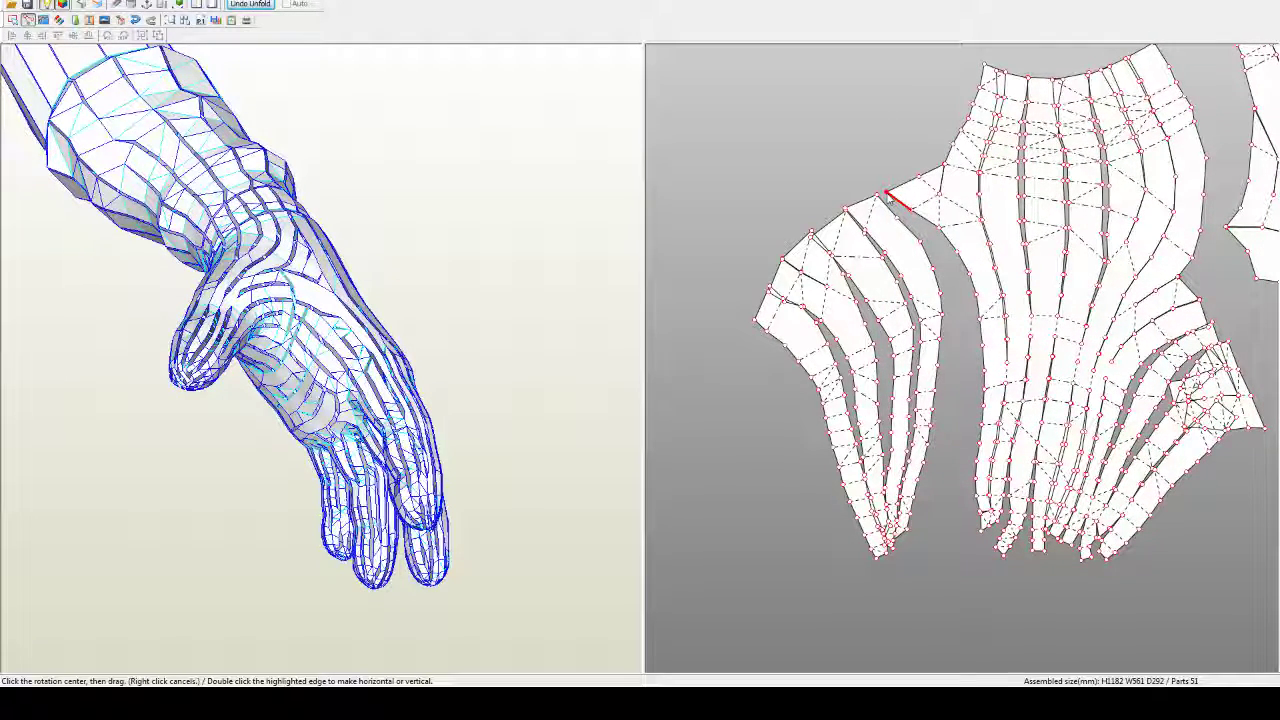
pyautogui.moveTo(973, 460); pyautogui.dragTo(926, 480)
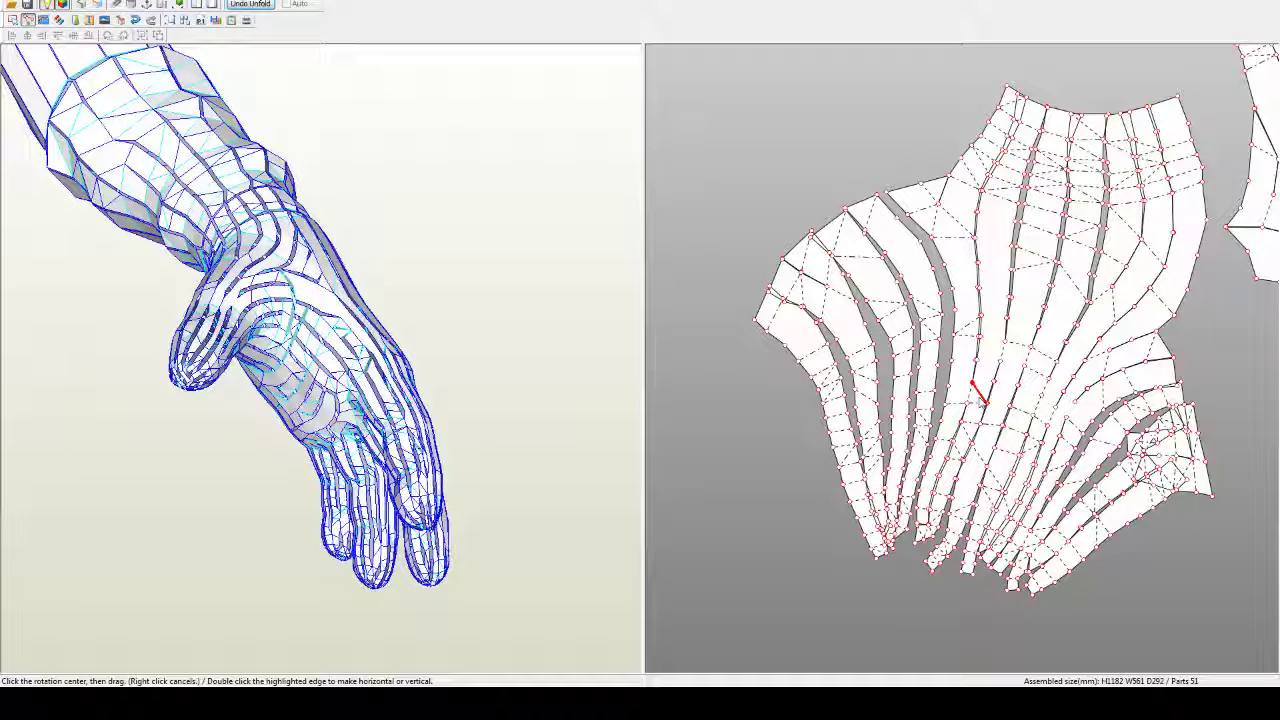
# Step: Fine-tune the central hand piece's position and rotation so its outer edge follows the neighbouring strip without overlap
pyautogui.hotkey('ctrl', 'n')
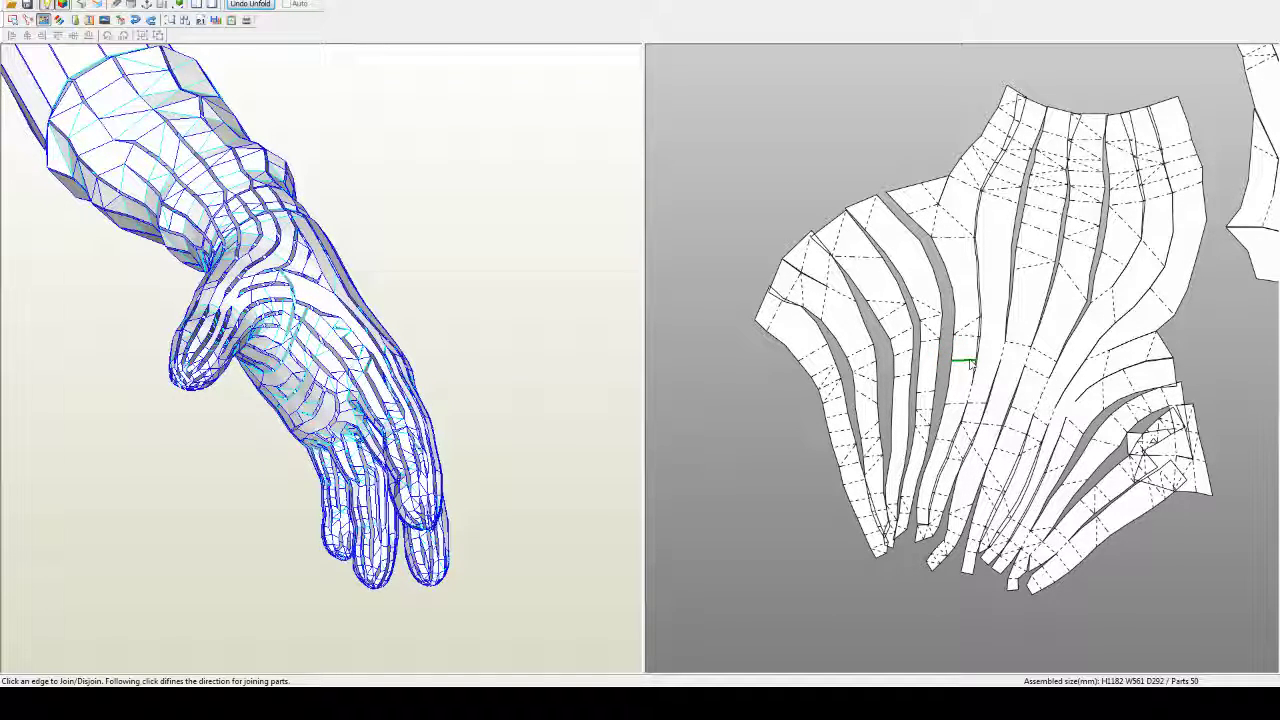
pyautogui.hotkey('ctrl', 'b')
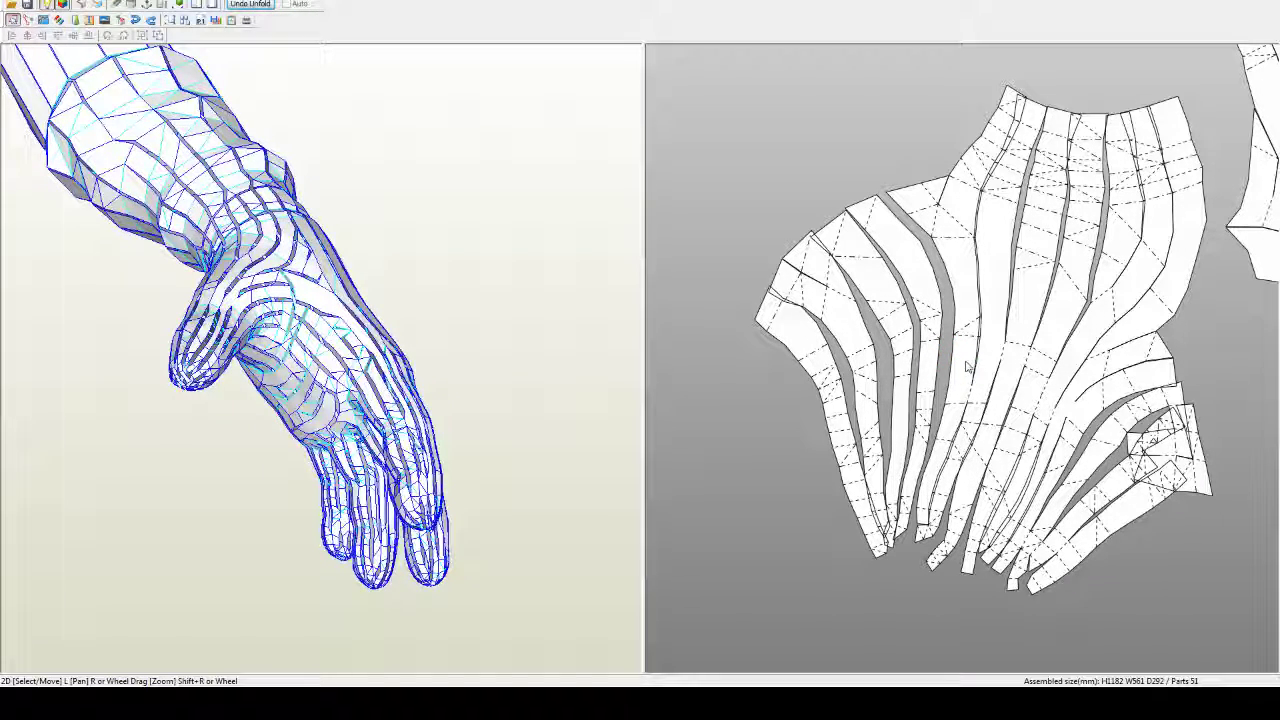
pyautogui.moveTo(966, 370); pyautogui.dragTo(963, 371)
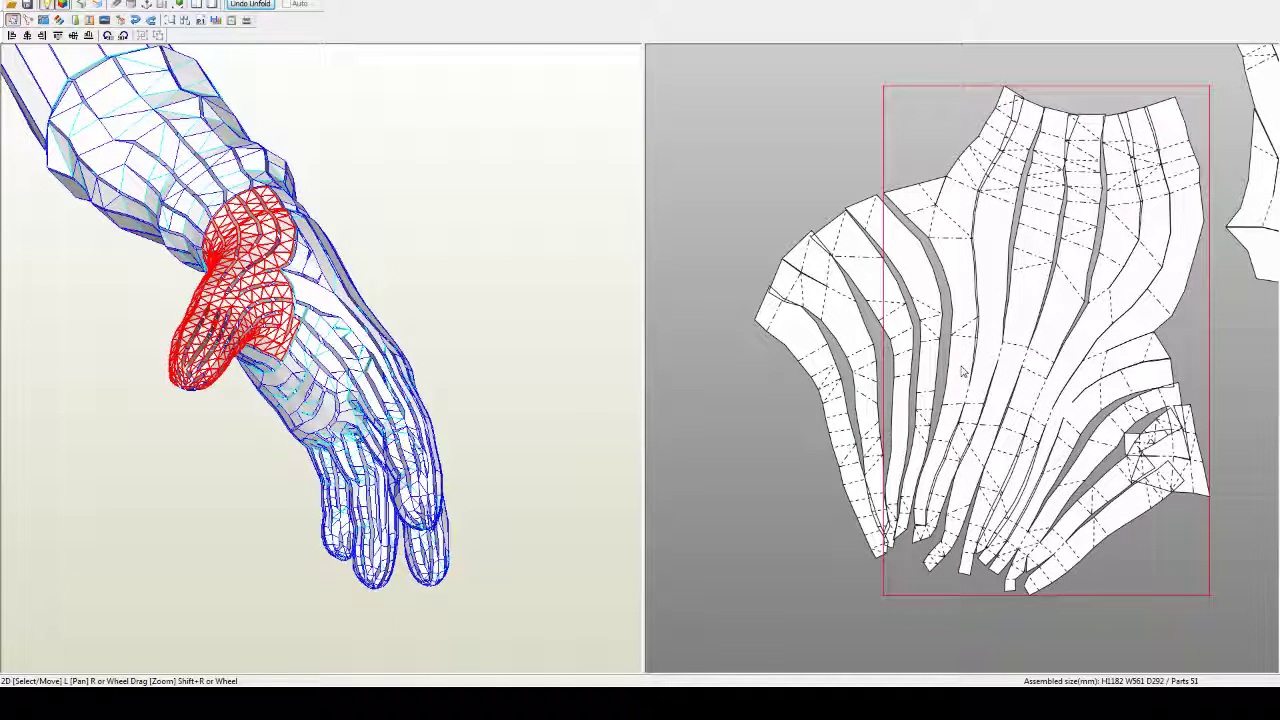
pyautogui.hotkey('ctrl', 'r')
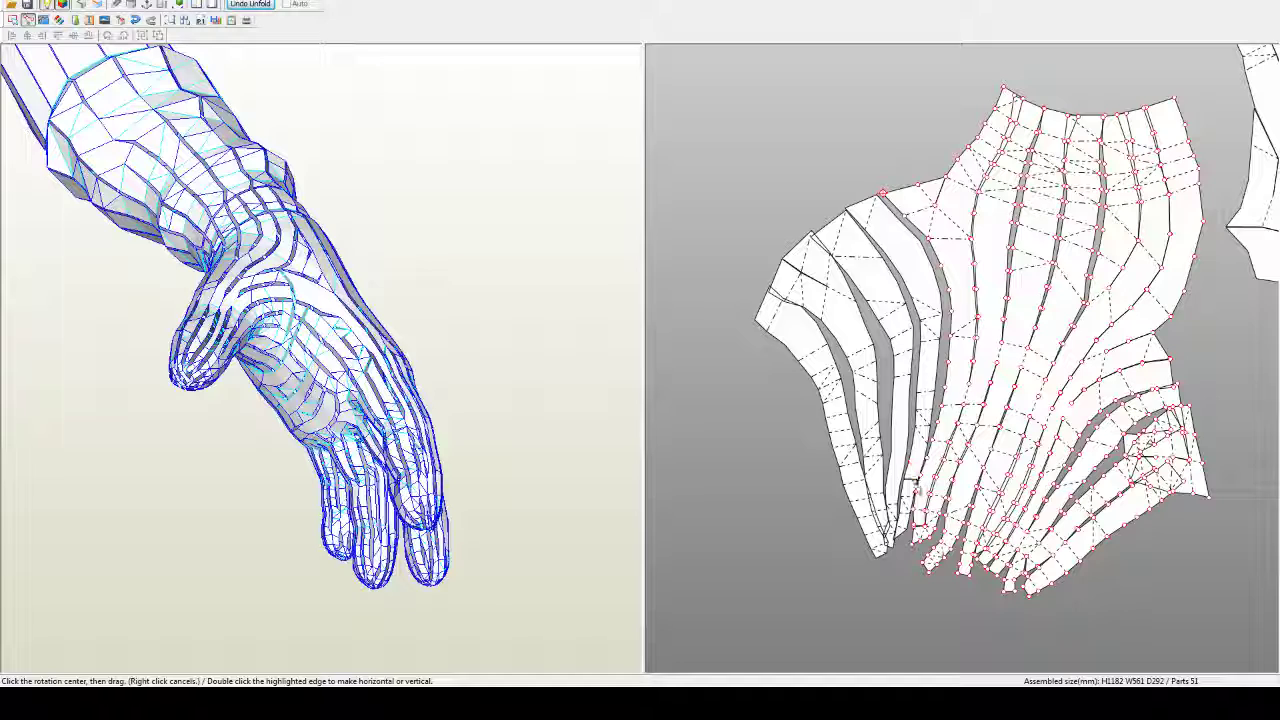
pyautogui.click(882, 193)
pyautogui.moveTo(915, 480); pyautogui.dragTo(922, 497)
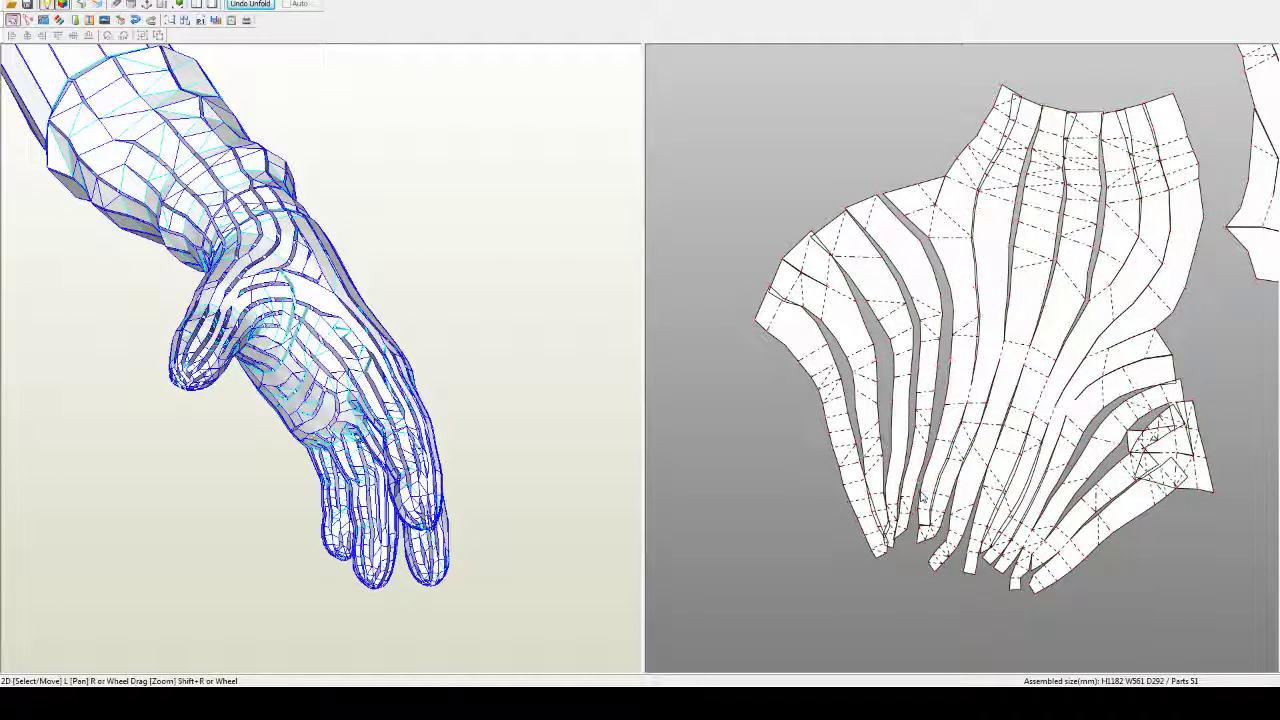
pyautogui.click(968, 384)
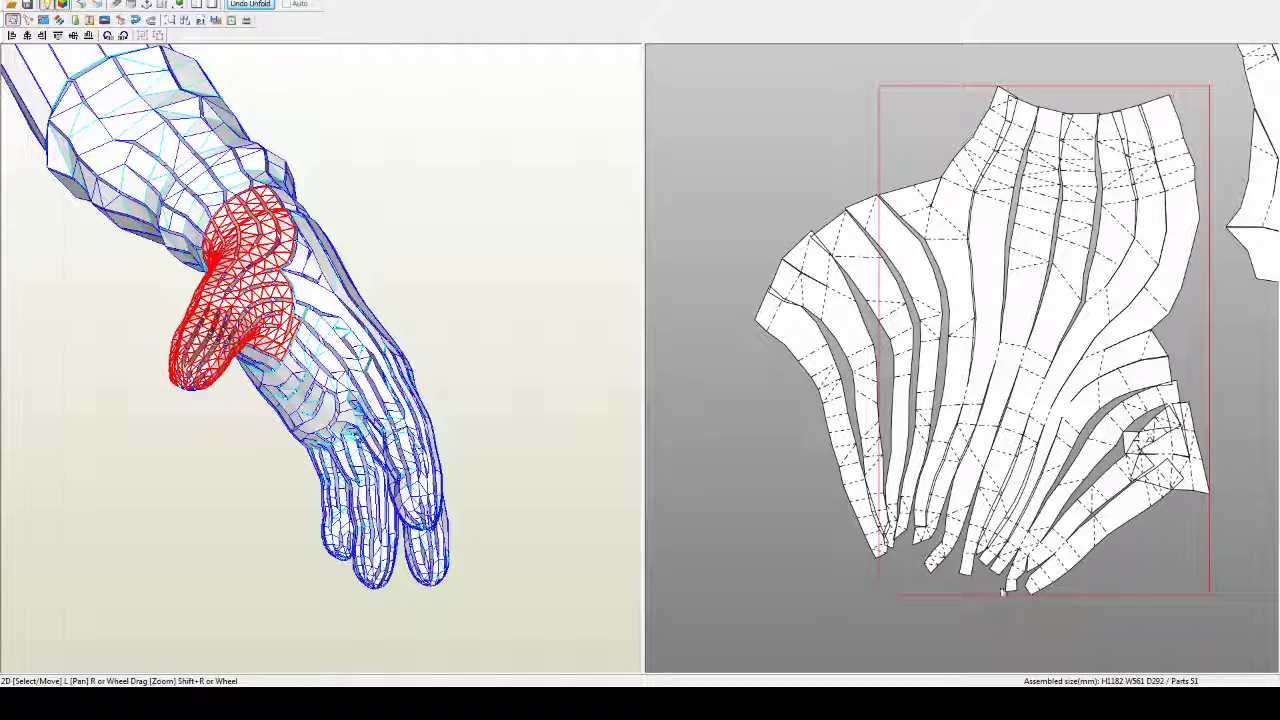
# Step: Disjoin the overlapping fragments on the far side of the central hand piece and rejoin them to the outermost strip's base
pyautogui.moveTo(1004, 524); pyautogui.dragTo(931, 513, button='middle')
pyautogui.moveTo(930, 511); pyautogui.dragTo(910, 507, button='right')
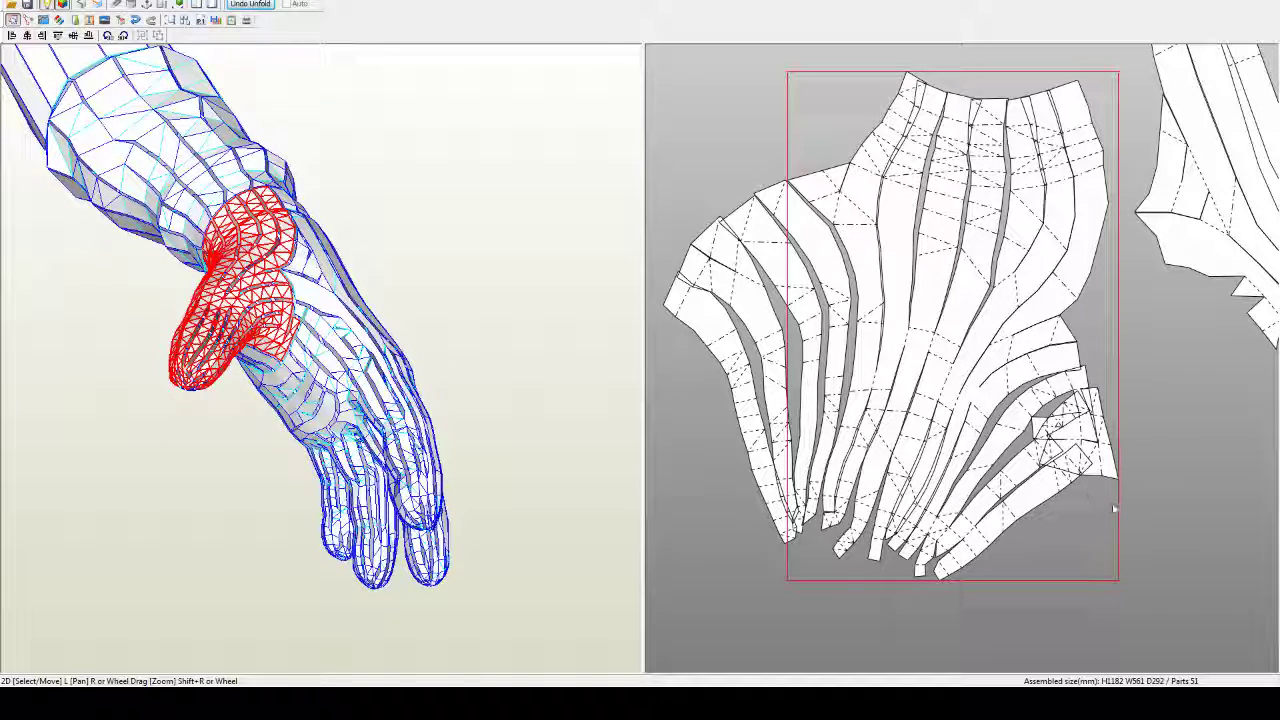
pyautogui.hotkey('ctrl', 'j')
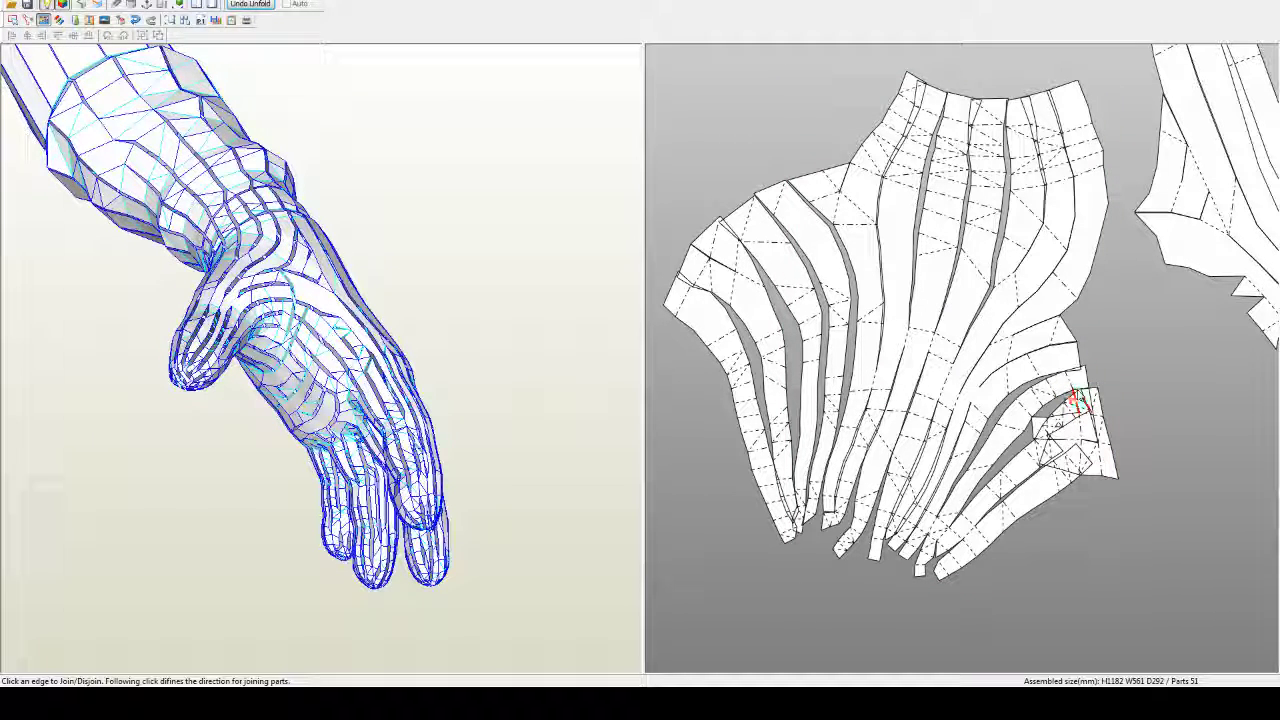
pyautogui.click(1078, 474)
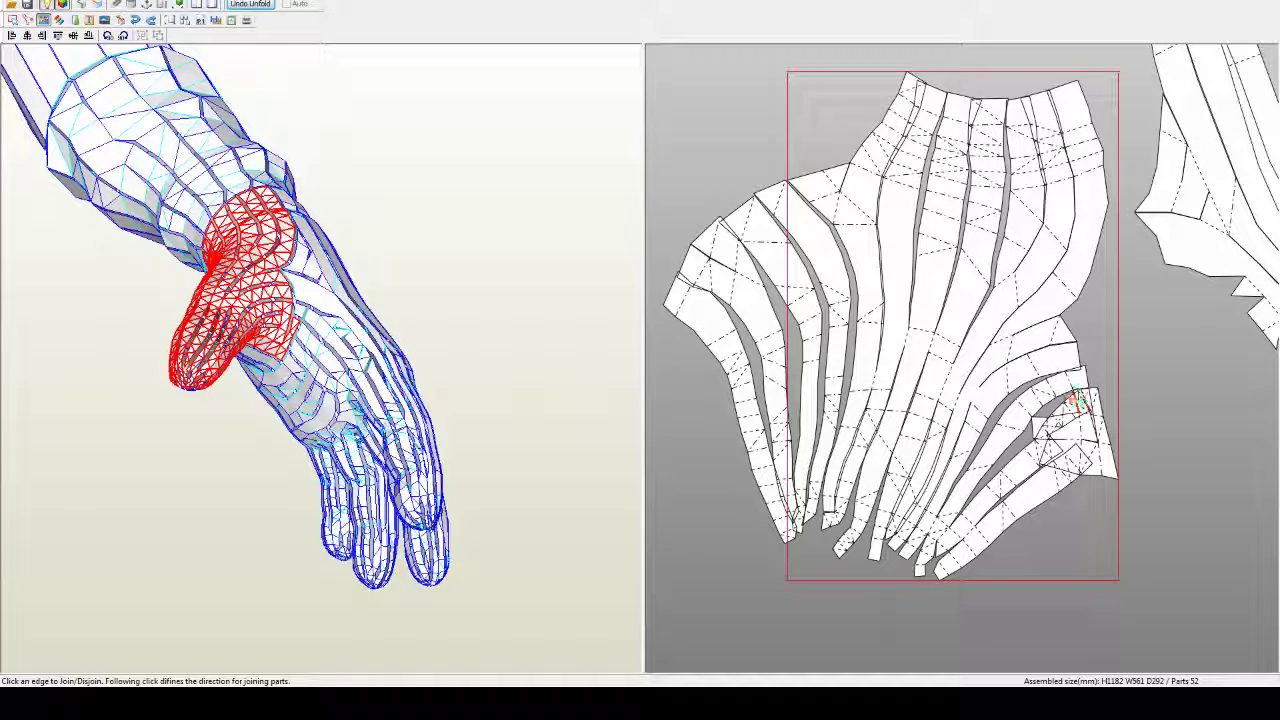
pyautogui.click(1076, 398)
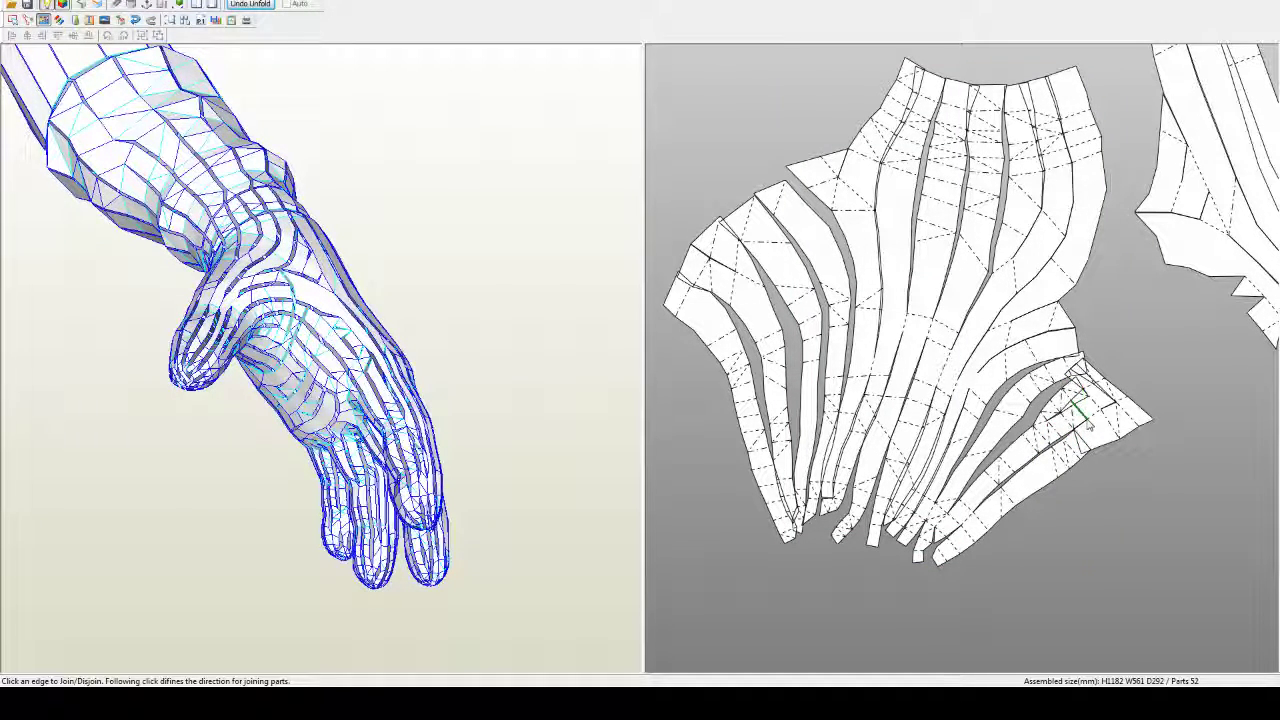
pyautogui.click(1087, 421)
pyautogui.click(1087, 424)
pyautogui.click(1083, 430)
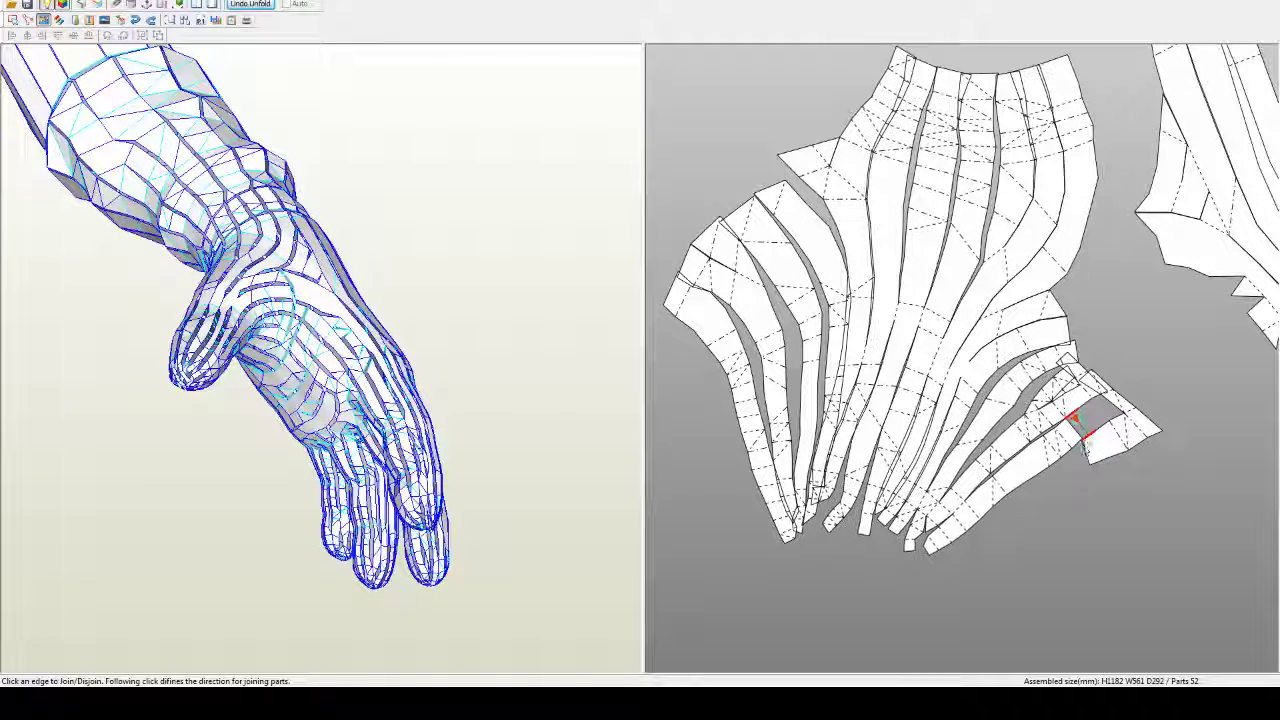
pyautogui.click(1080, 430)
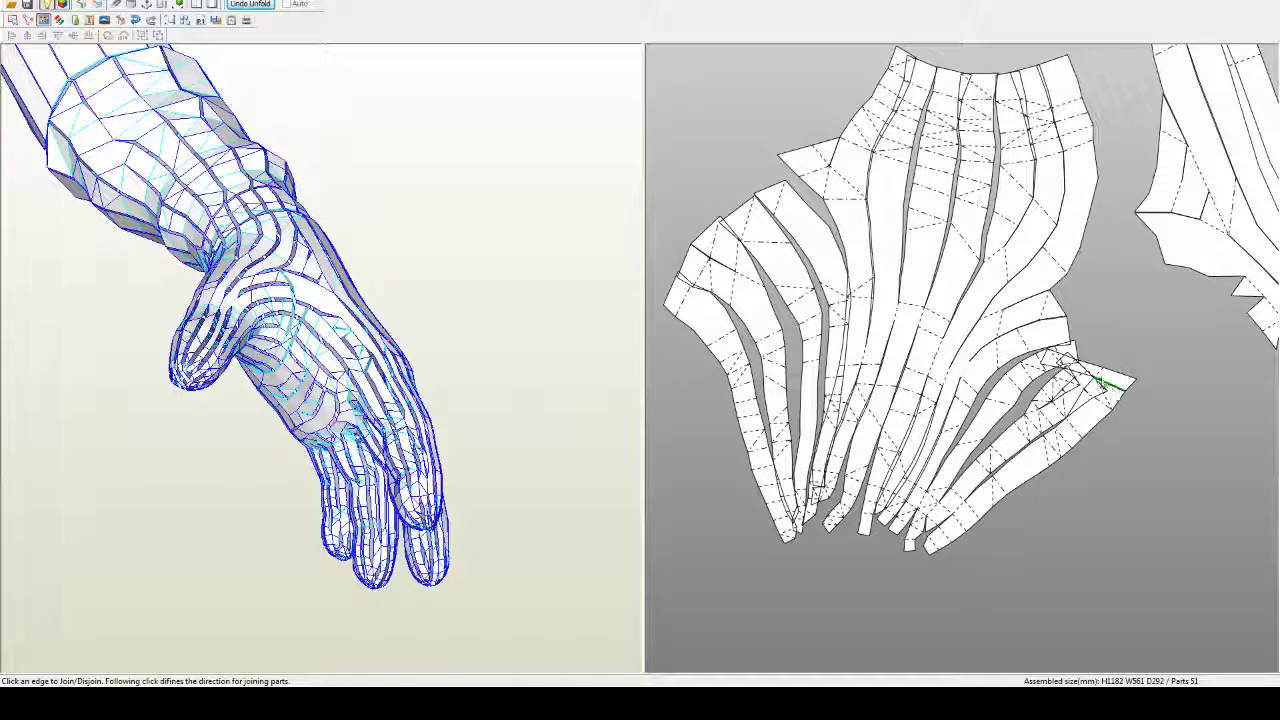
# Step: Disjoin the overlapping fragments at the base of the central hand piece's outer strips and separate them along their shared edges
pyautogui.click(1104, 386)
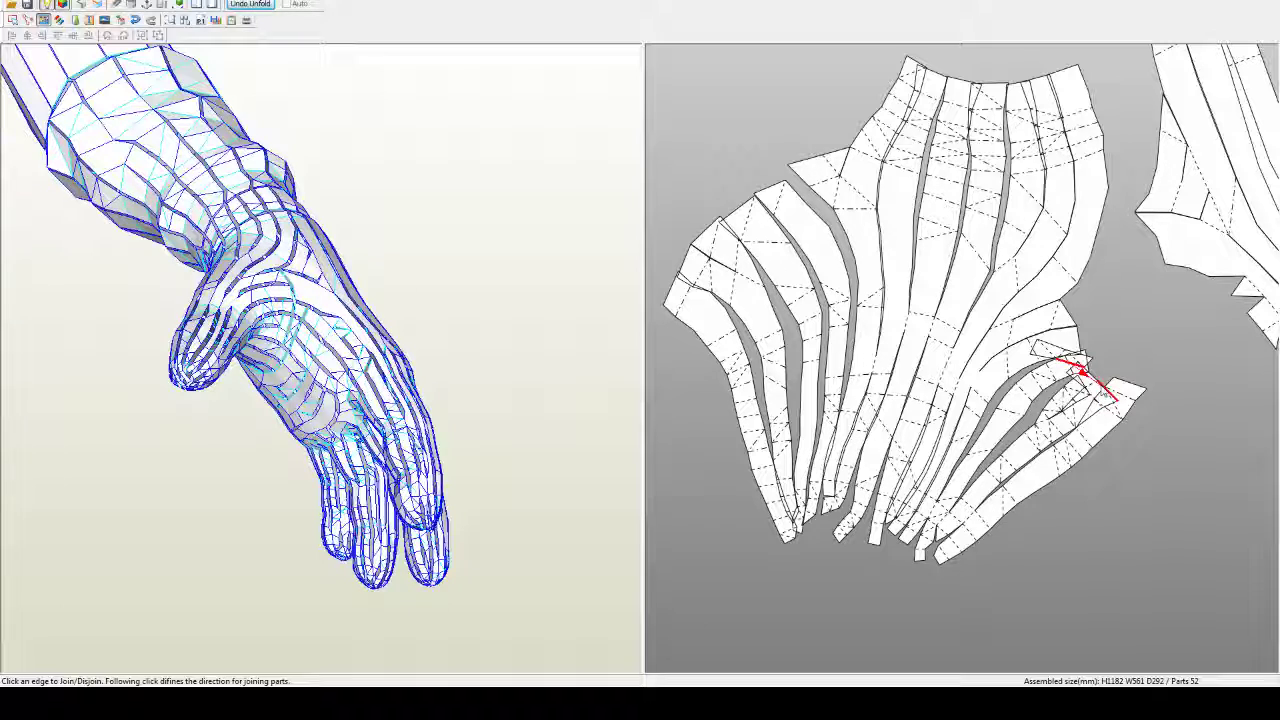
pyautogui.click(1083, 372)
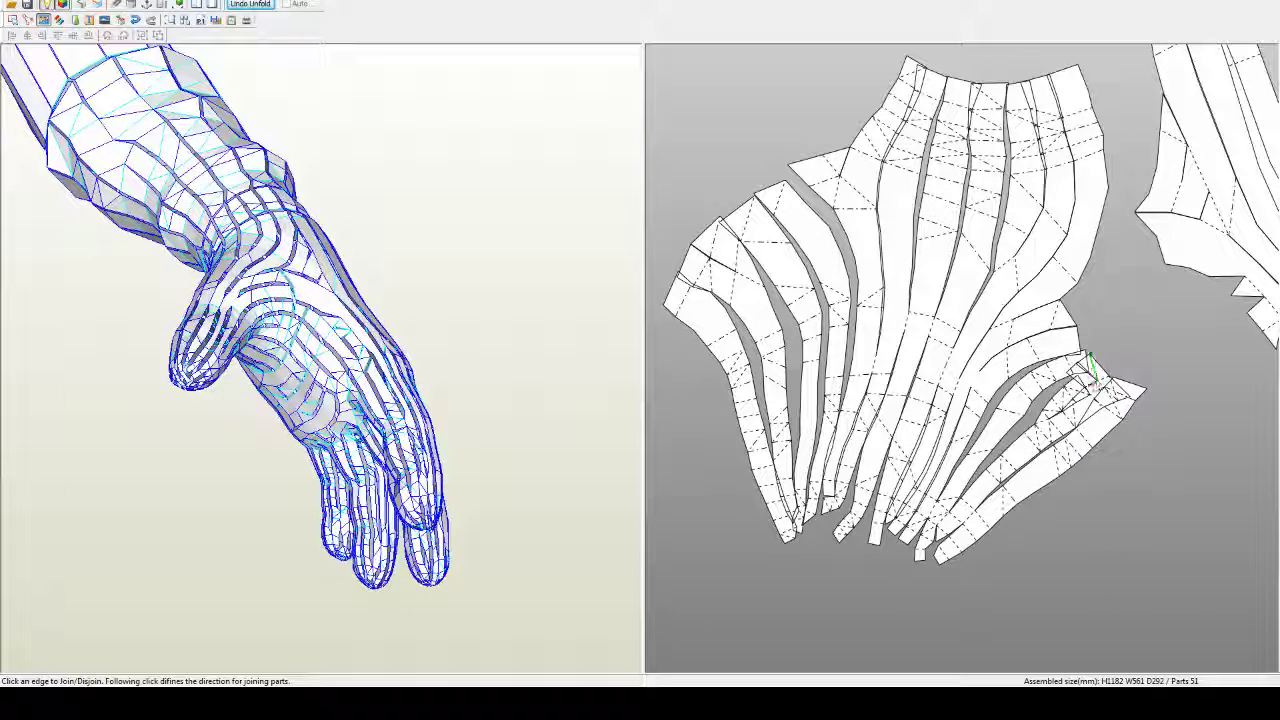
pyautogui.click(1090, 366)
pyautogui.click(1100, 380)
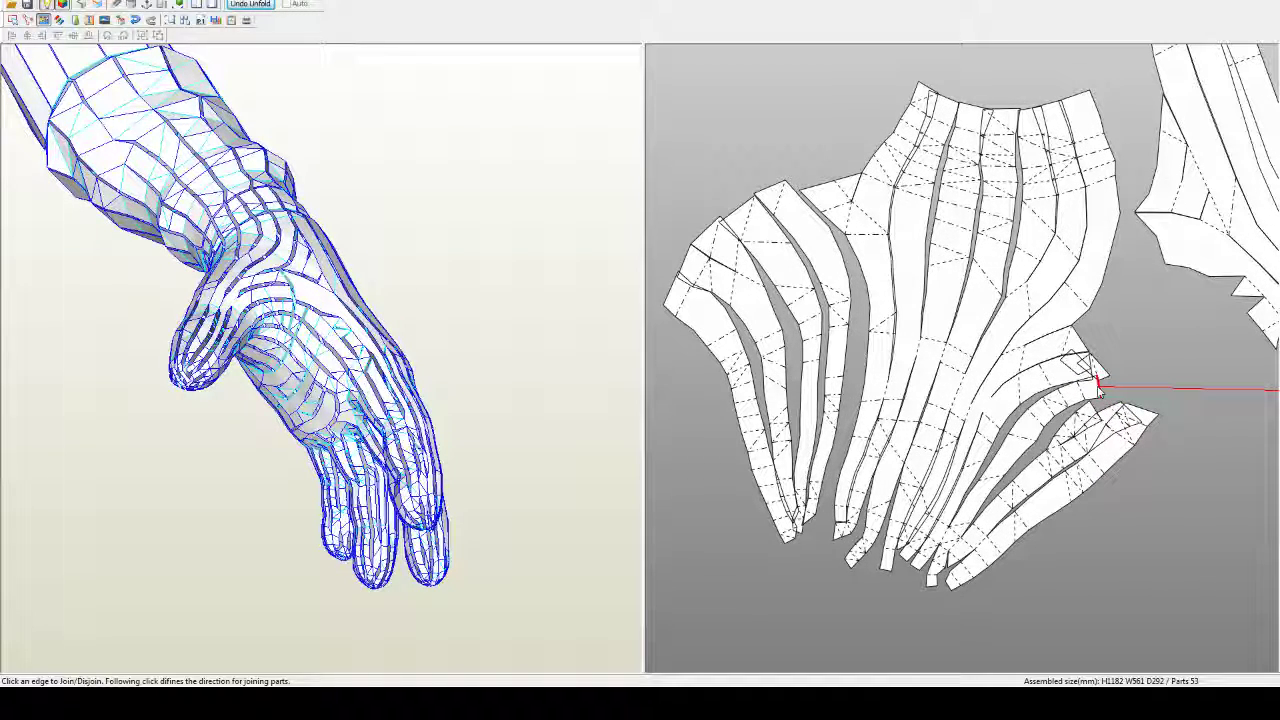
# Step: Rejoin the loose base fragments to the outer strip group and move the central hand piece back against the thumb strips
pyautogui.click(1099, 389)
pyautogui.click(1119, 388)
pyautogui.hotkey('ctrl', 'z')
pyautogui.click(1096, 408)
pyautogui.click(1108, 405)
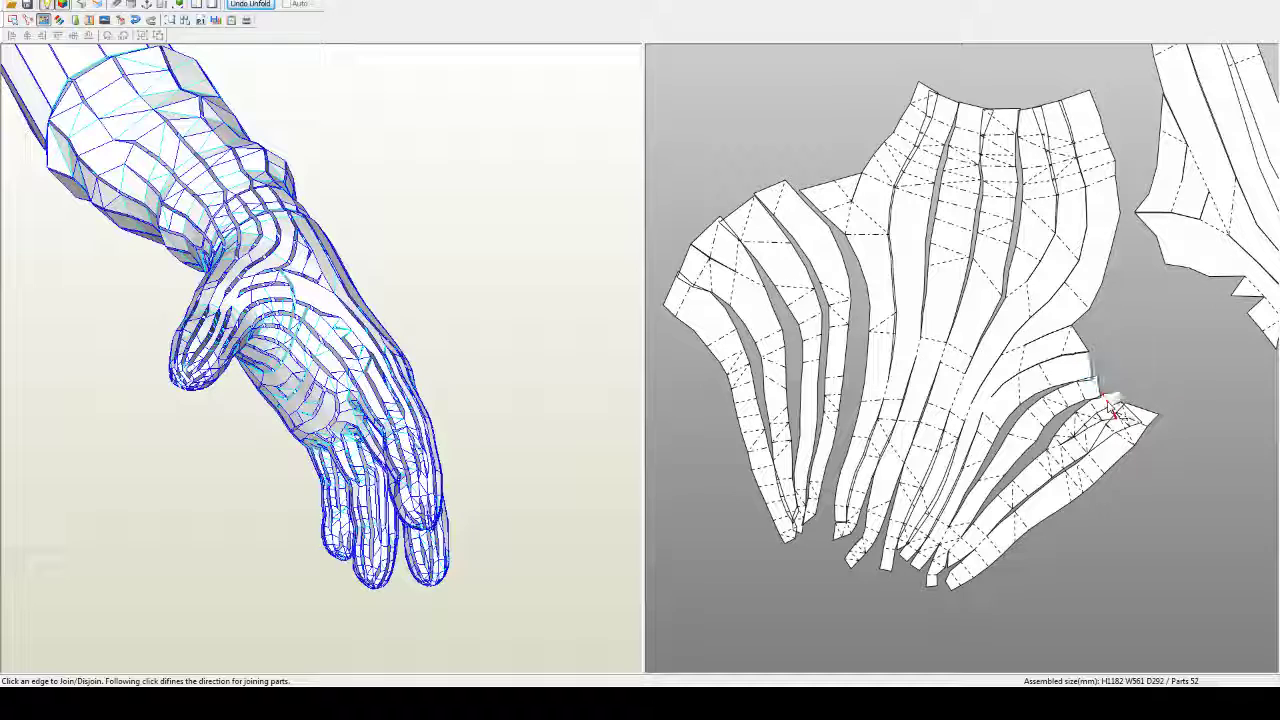
pyautogui.click(1112, 410)
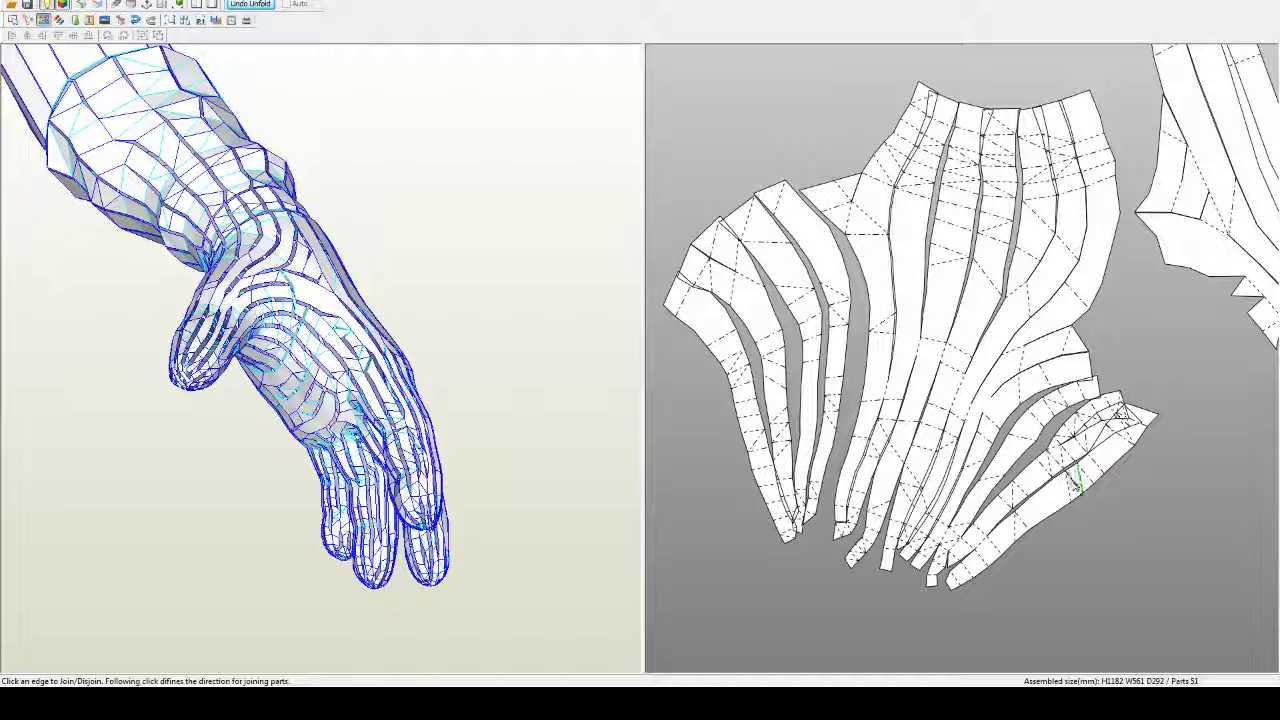
pyautogui.press('Escape')
pyautogui.moveTo(929, 378); pyautogui.dragTo(913, 368)
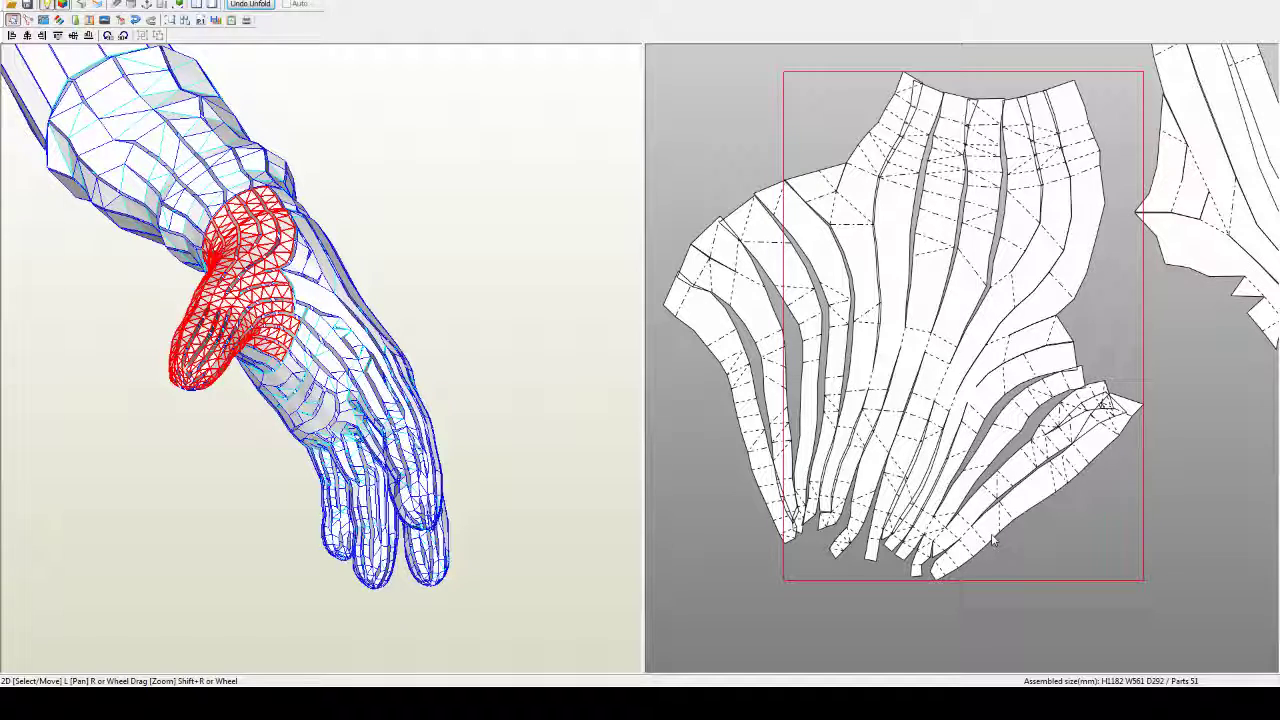
# Step: Disjoin the outer strip group from the central hand piece, reseat the hand piece against the thumb strips, and move the group clear
pyautogui.hotkey('ctrl', 'j')
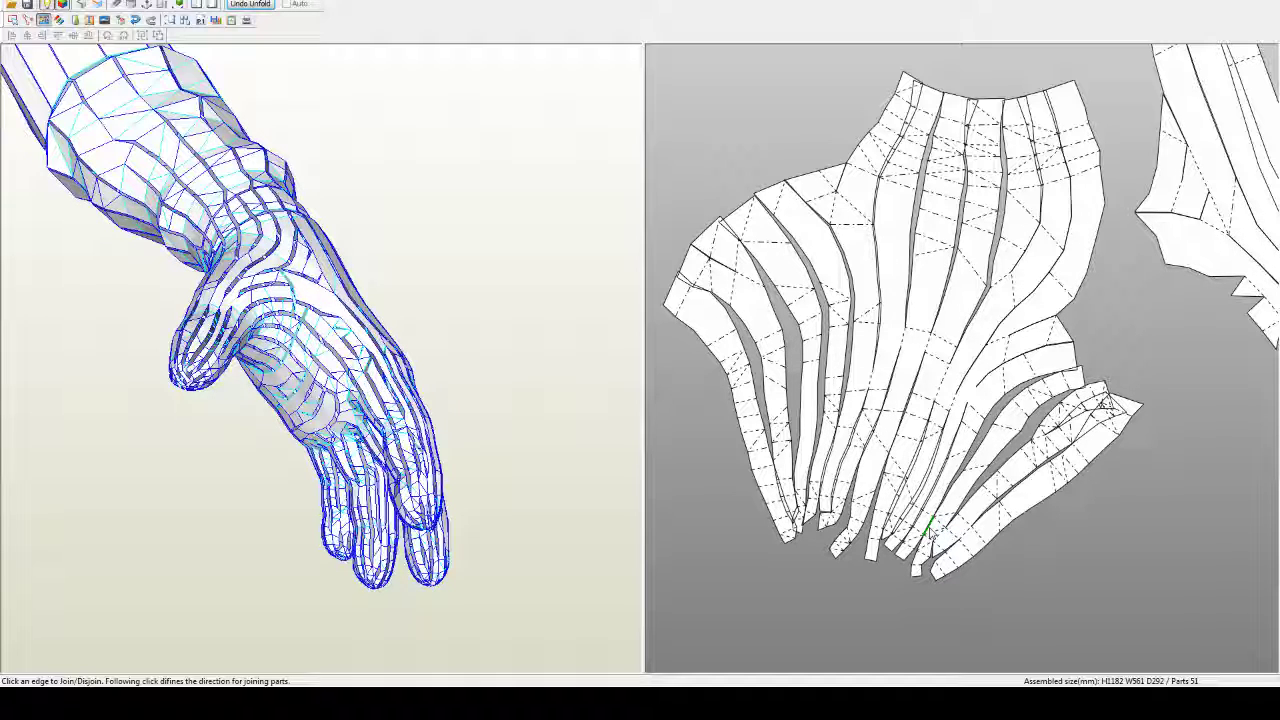
pyautogui.click(929, 527)
pyautogui.press('Escape')
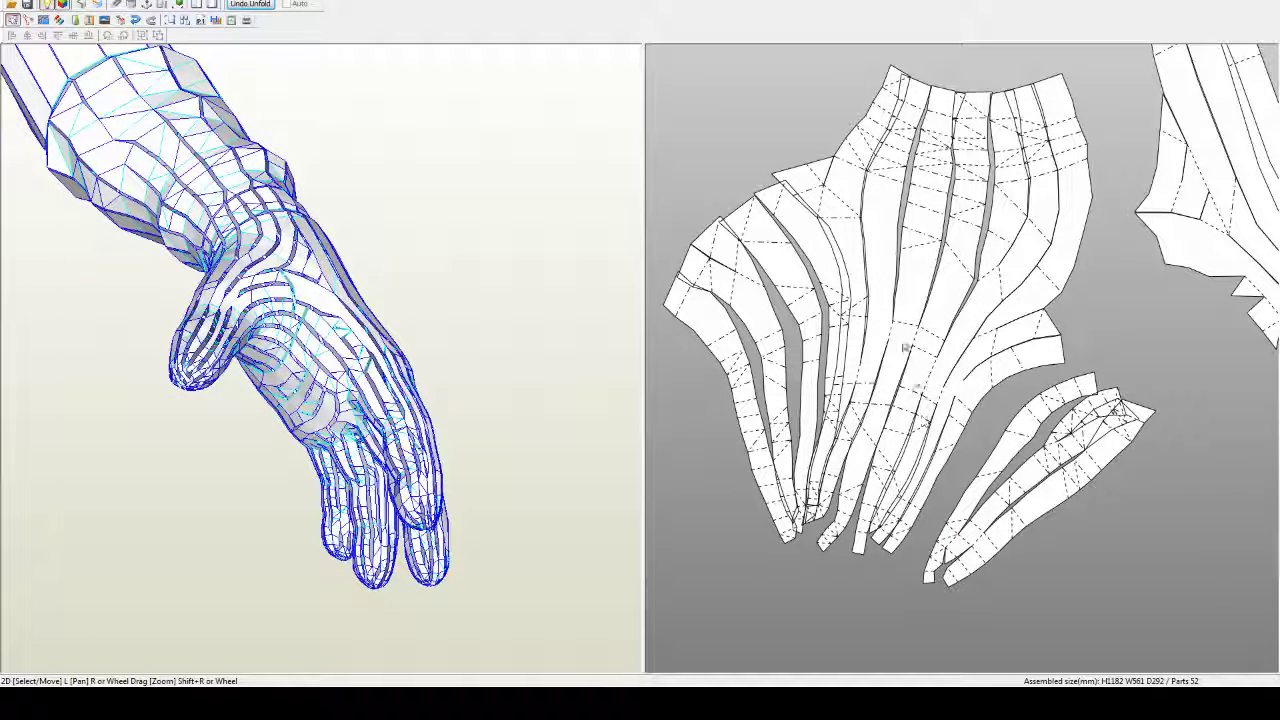
pyautogui.moveTo(906, 346); pyautogui.dragTo(915, 351)
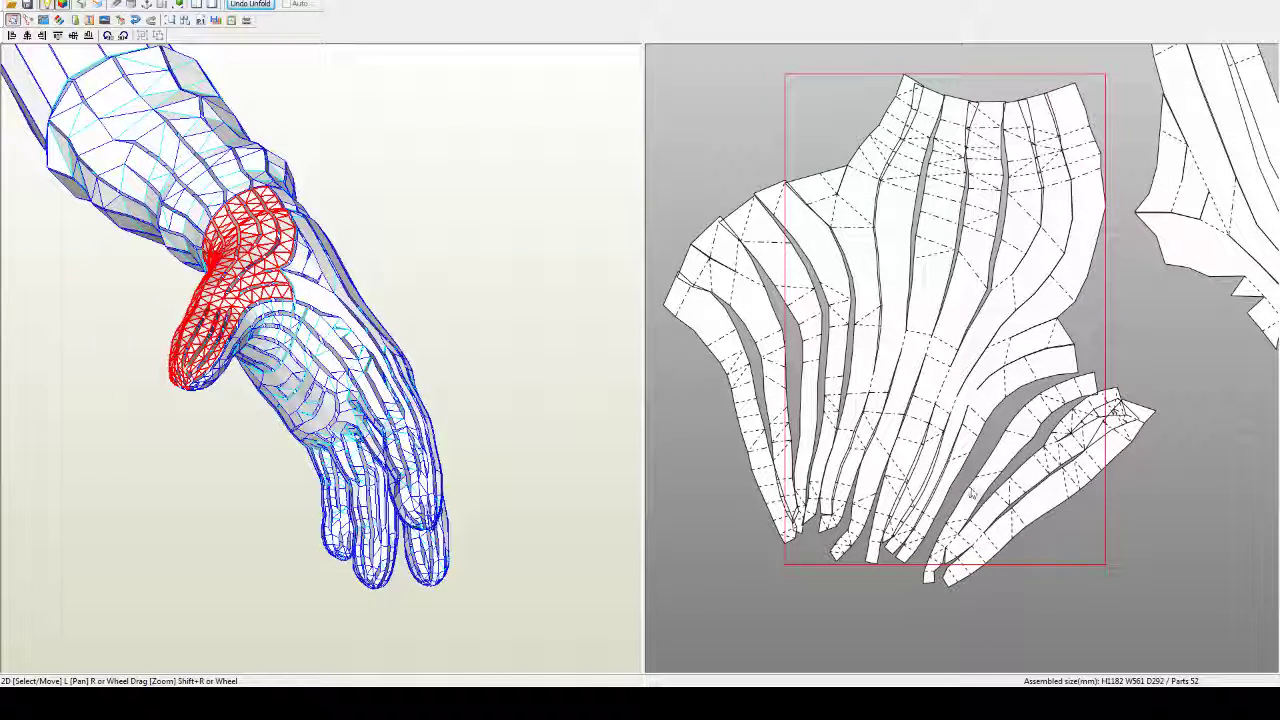
pyautogui.moveTo(970, 493); pyautogui.dragTo(1053, 551)
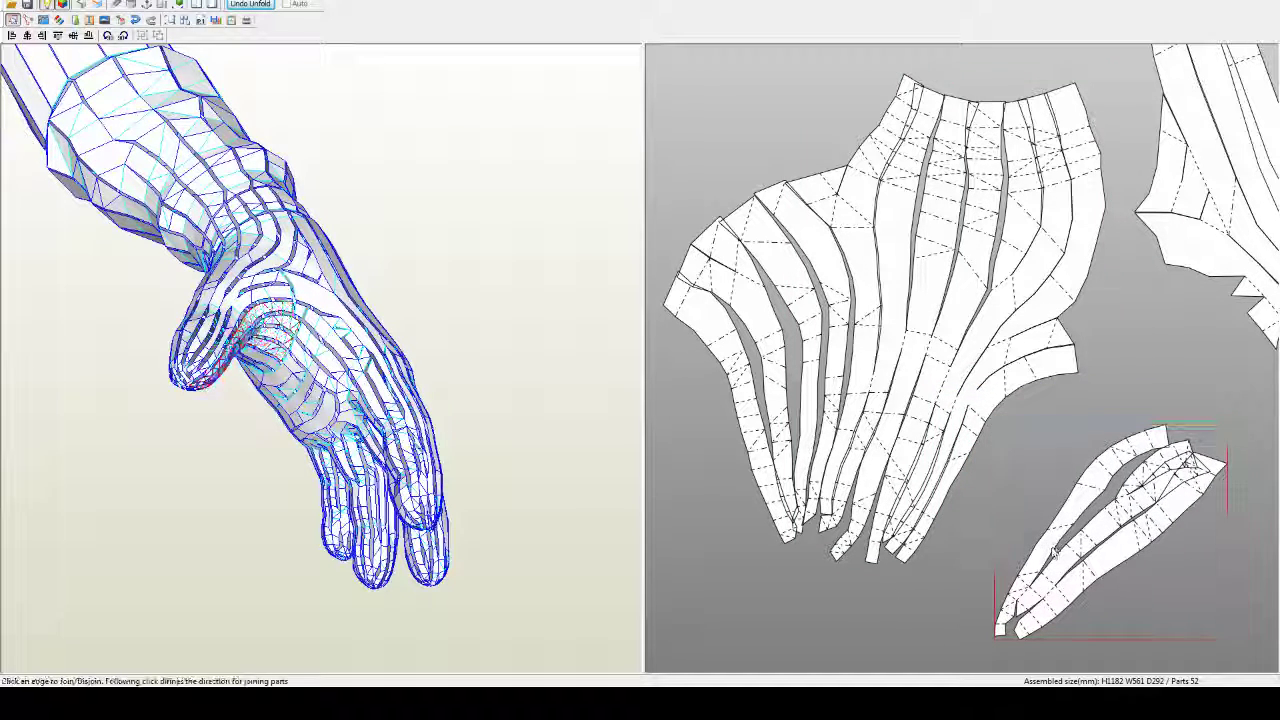
# Step: Disjoin the detached outer group into three long strips and one short strip
pyautogui.click(1025, 598)
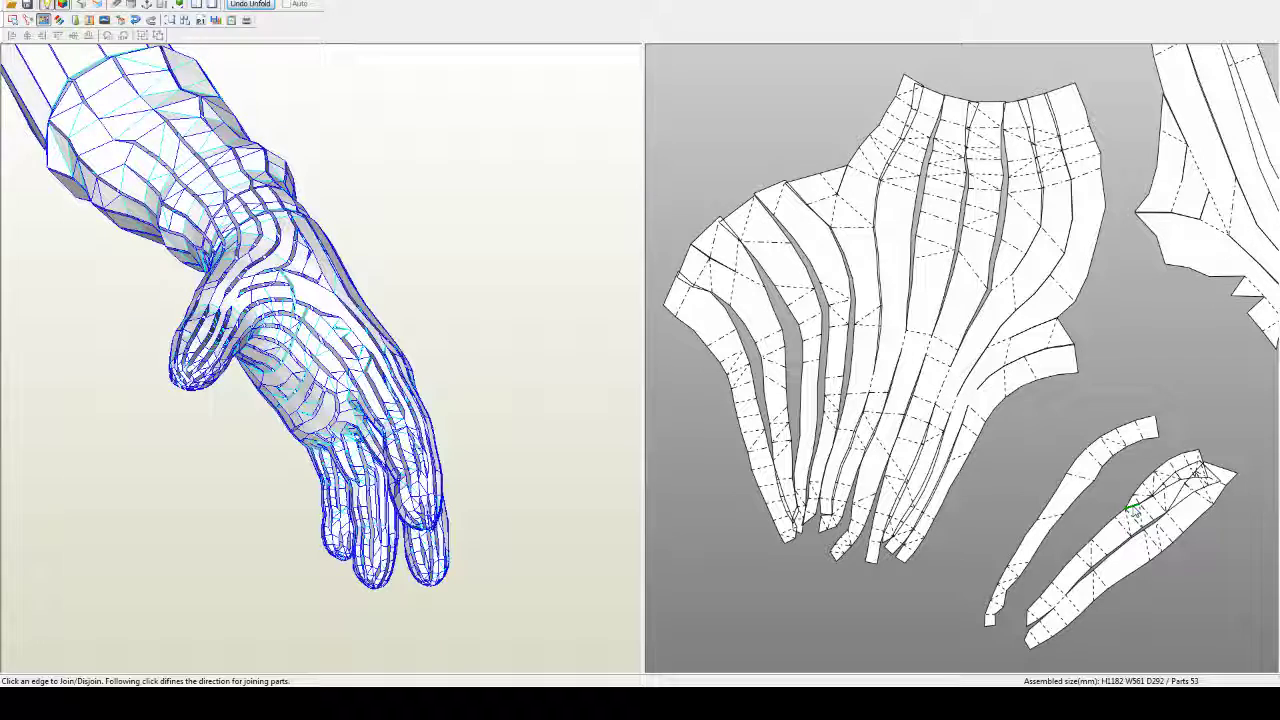
pyautogui.click(1132, 508)
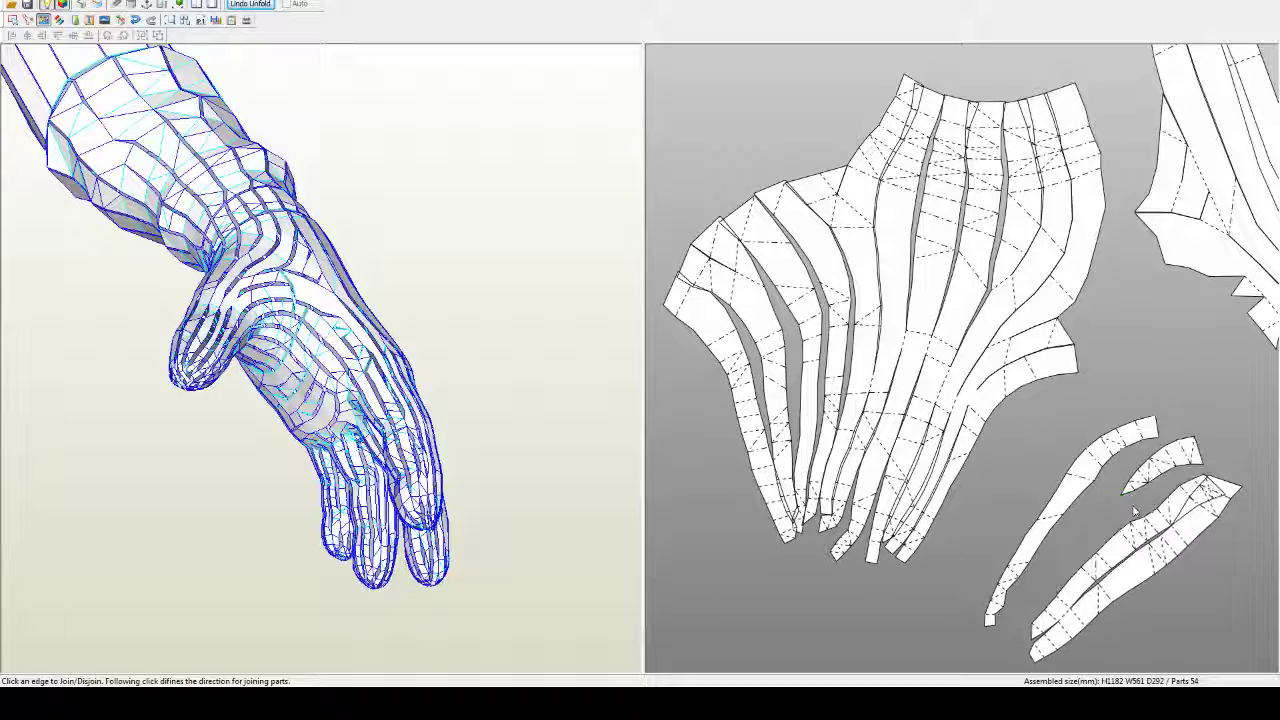
pyautogui.click(1064, 620)
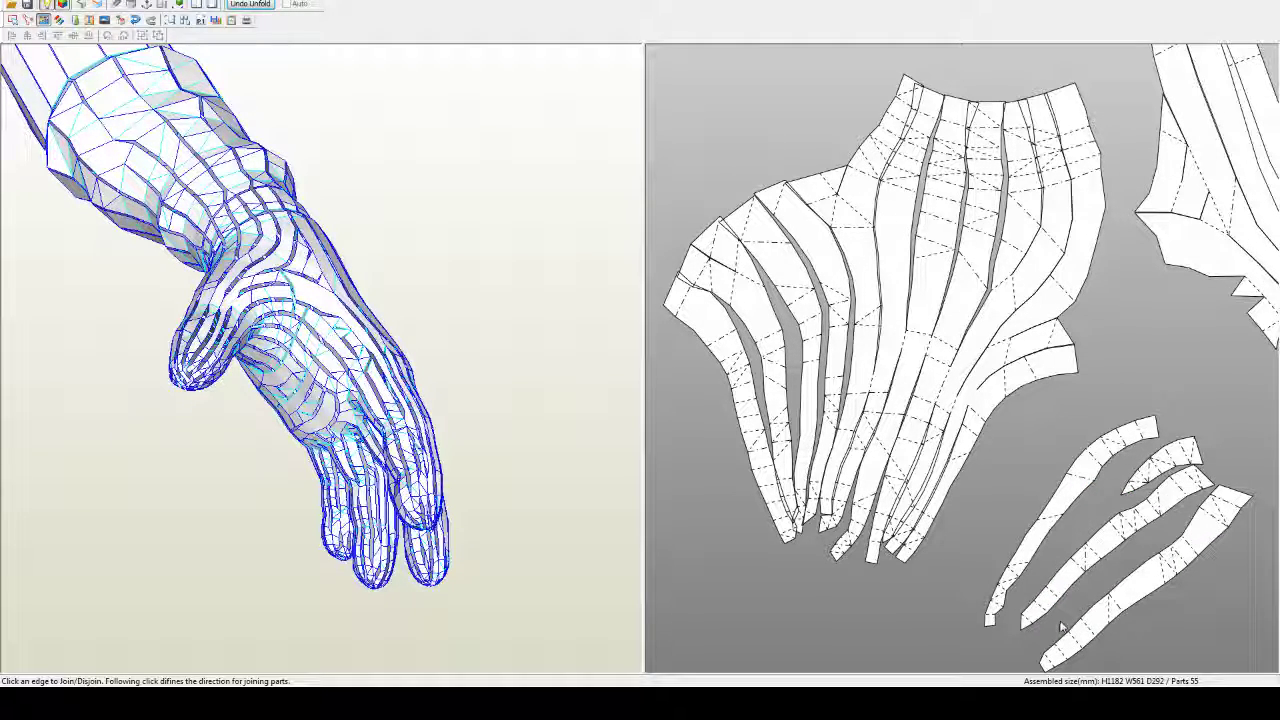
# Step: Move the long curved strip beside the central hand piece's outer edge and rotate it to follow that edge
pyautogui.hotkey('ctrl', 'r')
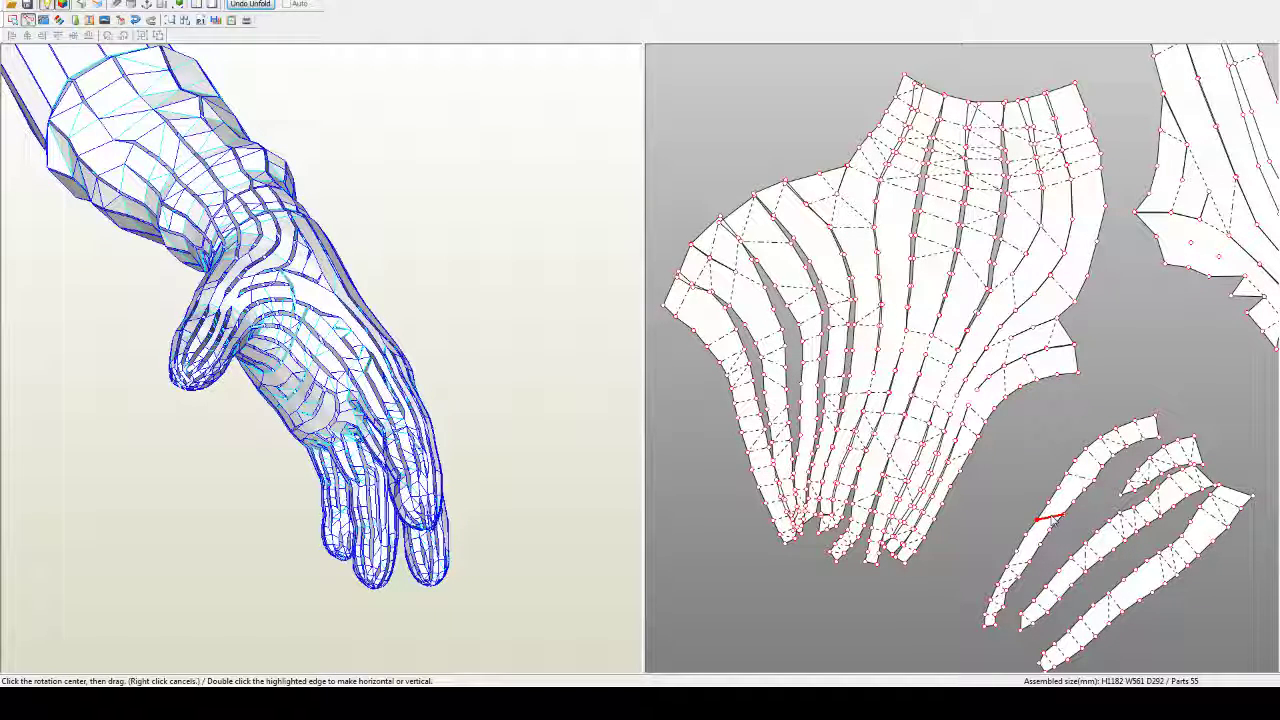
pyautogui.moveTo(1052, 518); pyautogui.dragTo(983, 482)
pyautogui.click(1052, 424)
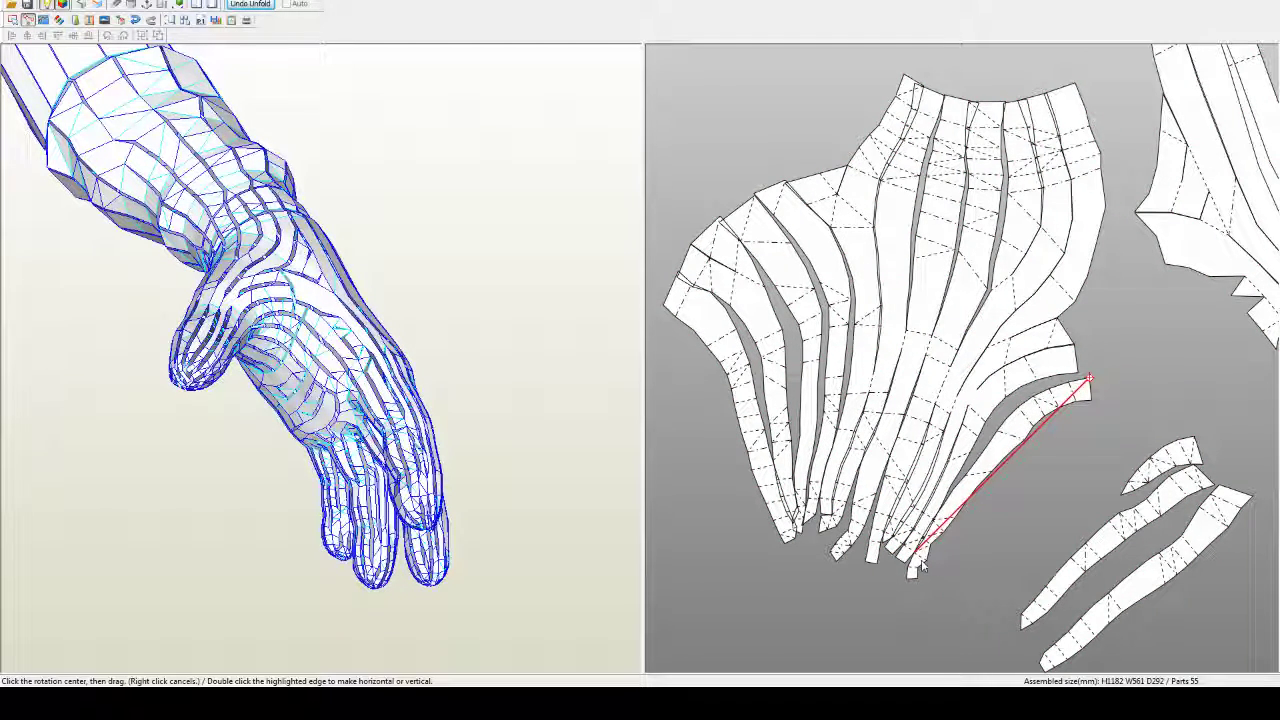
pyautogui.moveTo(921, 562); pyautogui.dragTo(926, 560)
pyautogui.moveTo(978, 475); pyautogui.dragTo(986, 480)
pyautogui.click(990, 494)
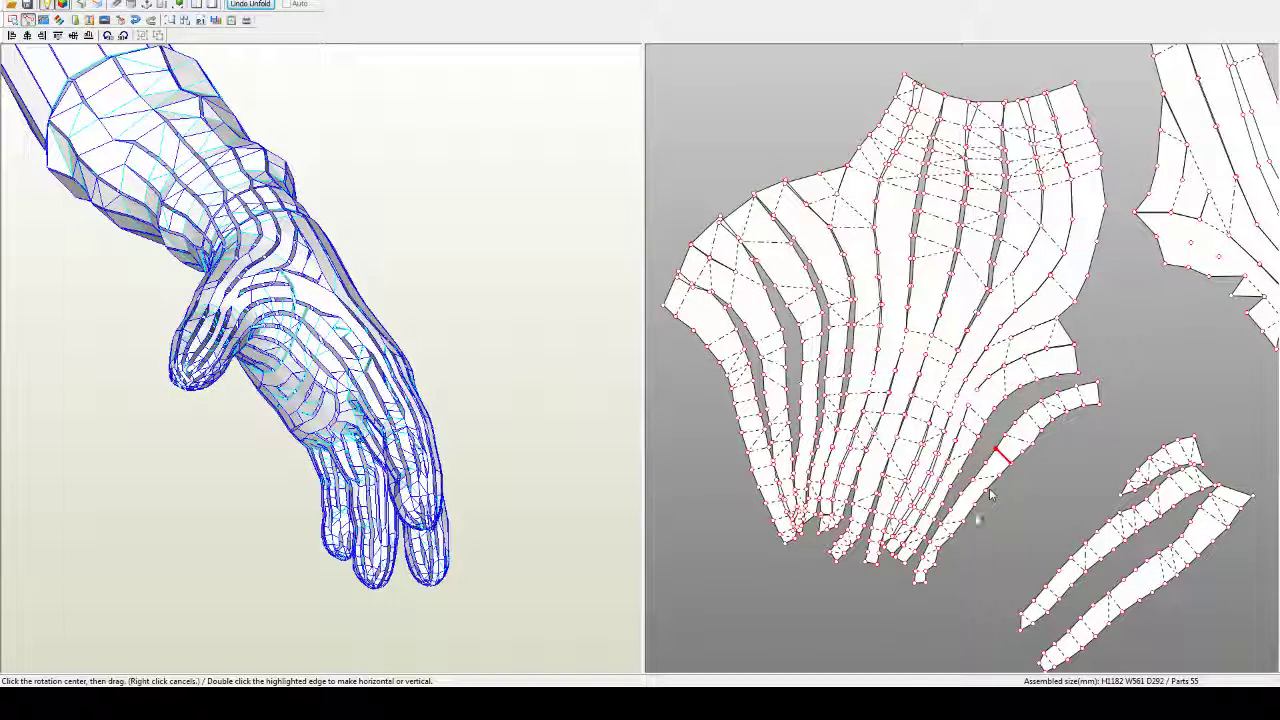
pyautogui.click(925, 583)
pyautogui.moveTo(1101, 405); pyautogui.dragTo(1093, 398)
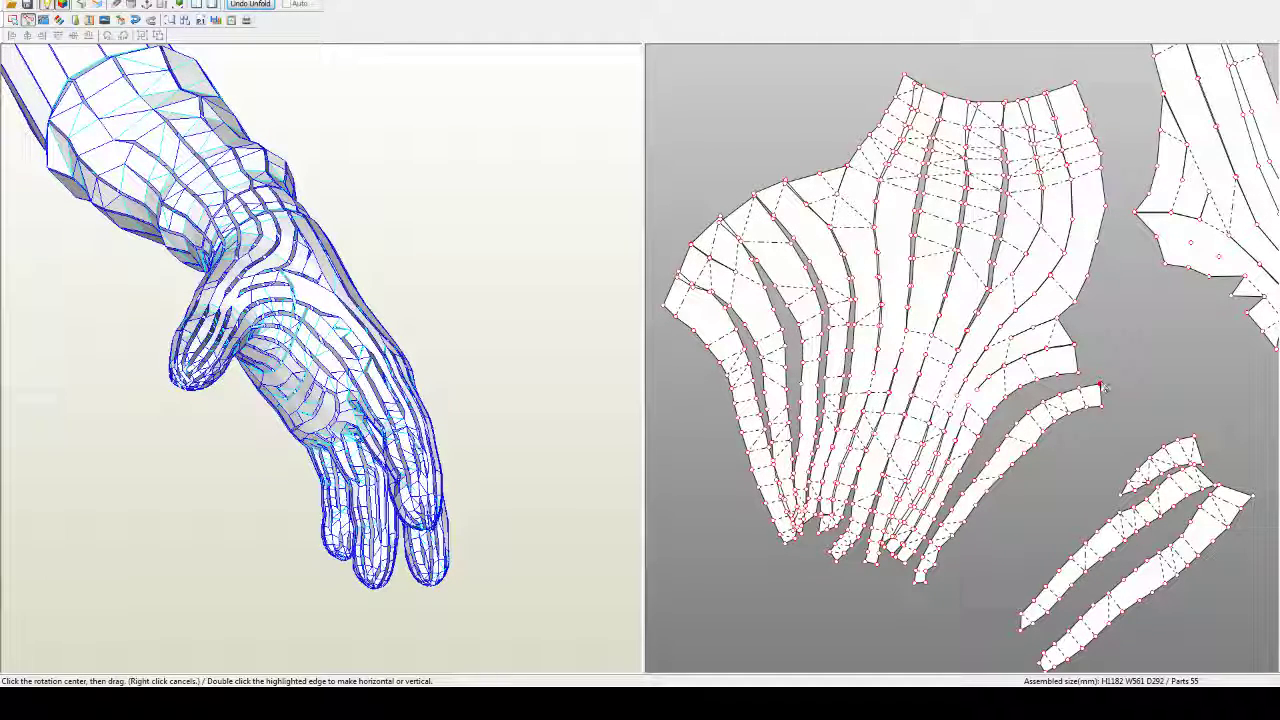
# Step: Fine-tune the curved strip's rotation and position until it nests against the hand piece's outermost strip with their base corners meeting
pyautogui.moveTo(934, 563); pyautogui.dragTo(950, 568)
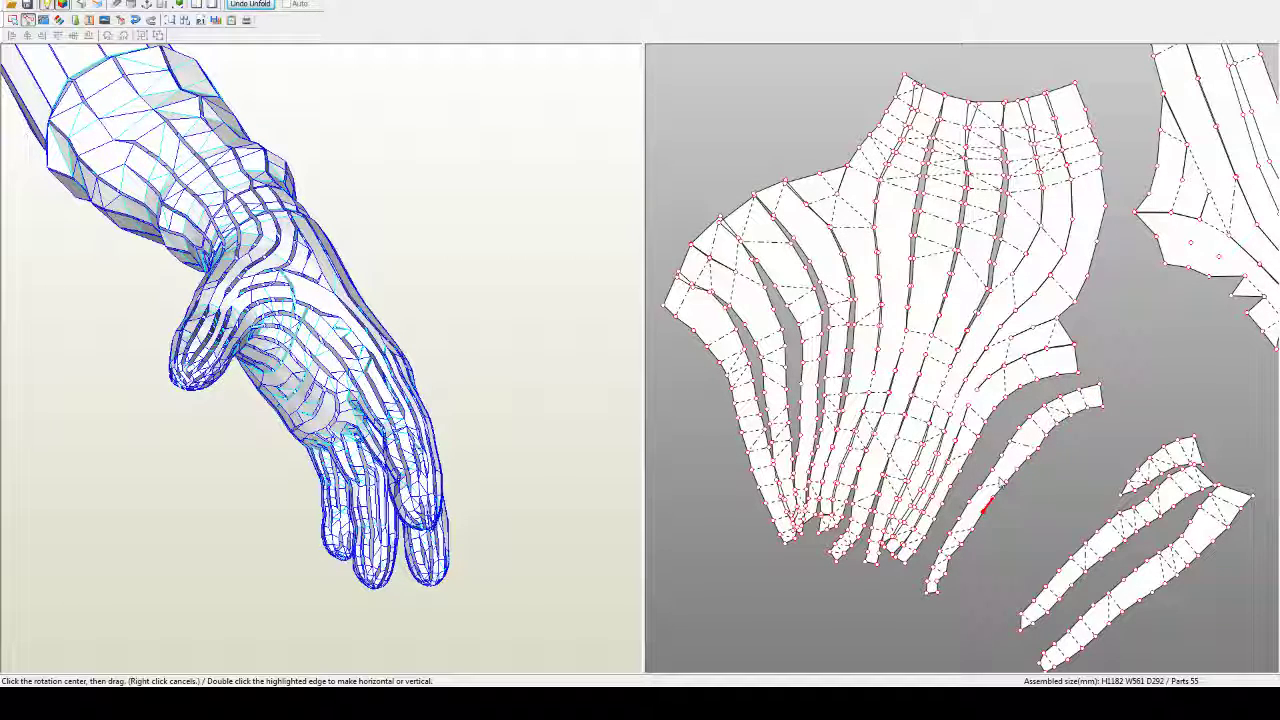
pyautogui.click(962, 544)
pyautogui.moveTo(939, 551); pyautogui.dragTo(942, 553)
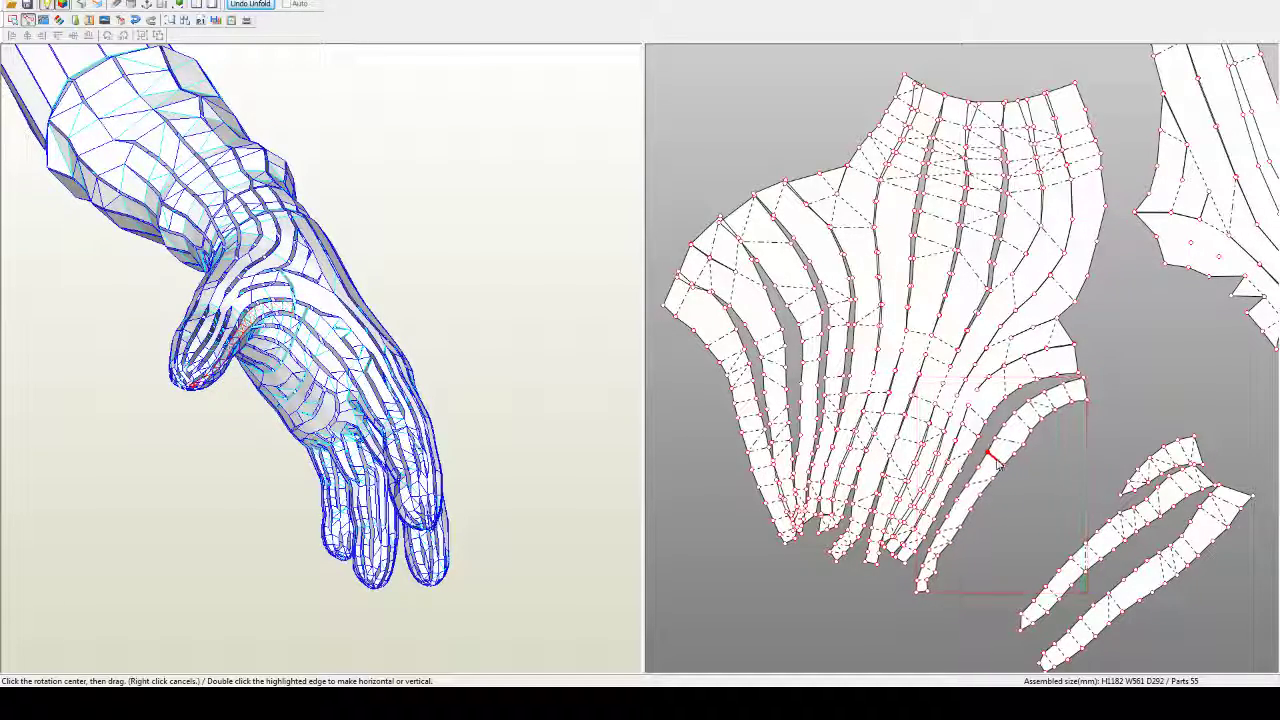
pyautogui.scroll(3, 995, 510)
pyautogui.scroll(-2, 995, 440)
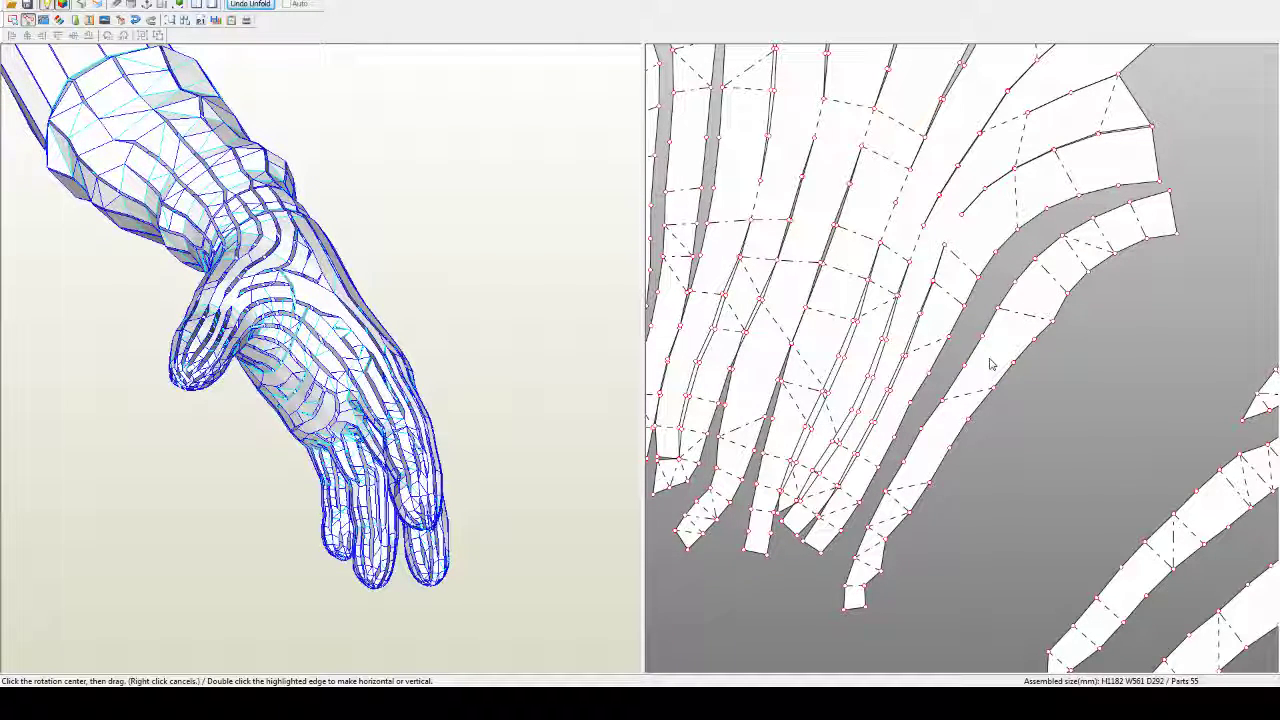
pyautogui.moveTo(993, 373); pyautogui.dragTo(988, 366)
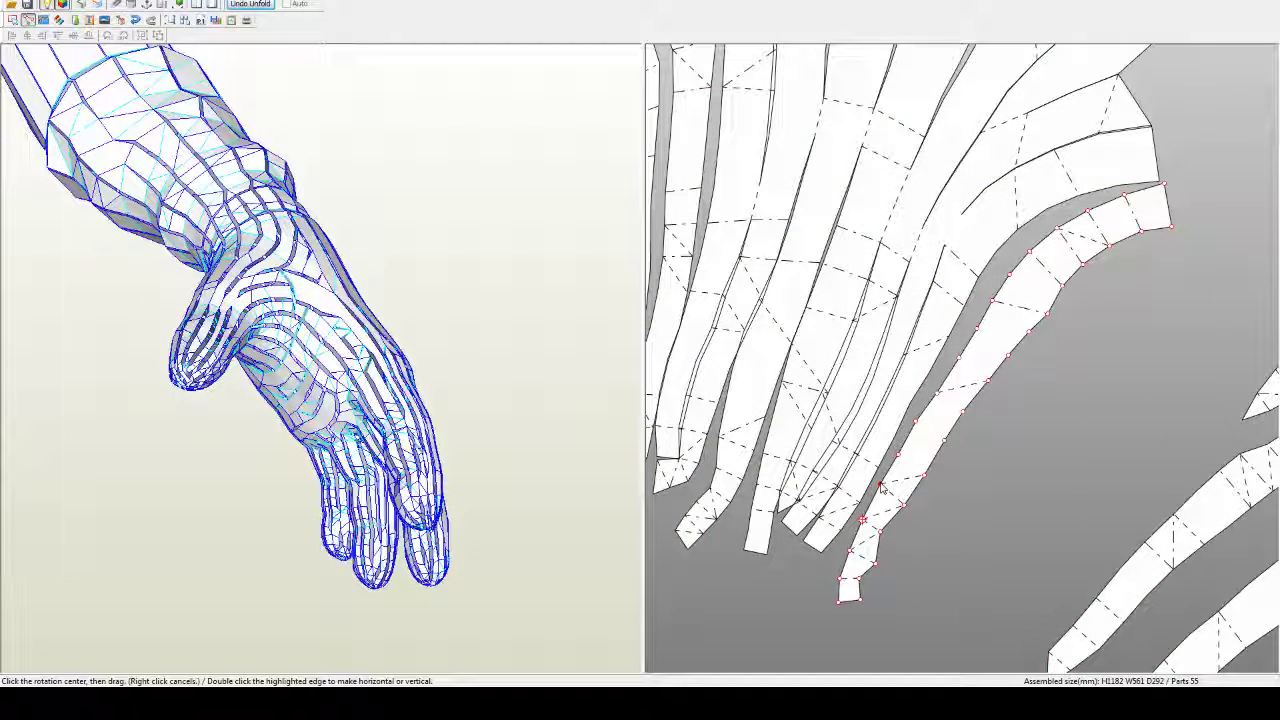
pyautogui.moveTo(881, 486); pyautogui.dragTo(883, 487)
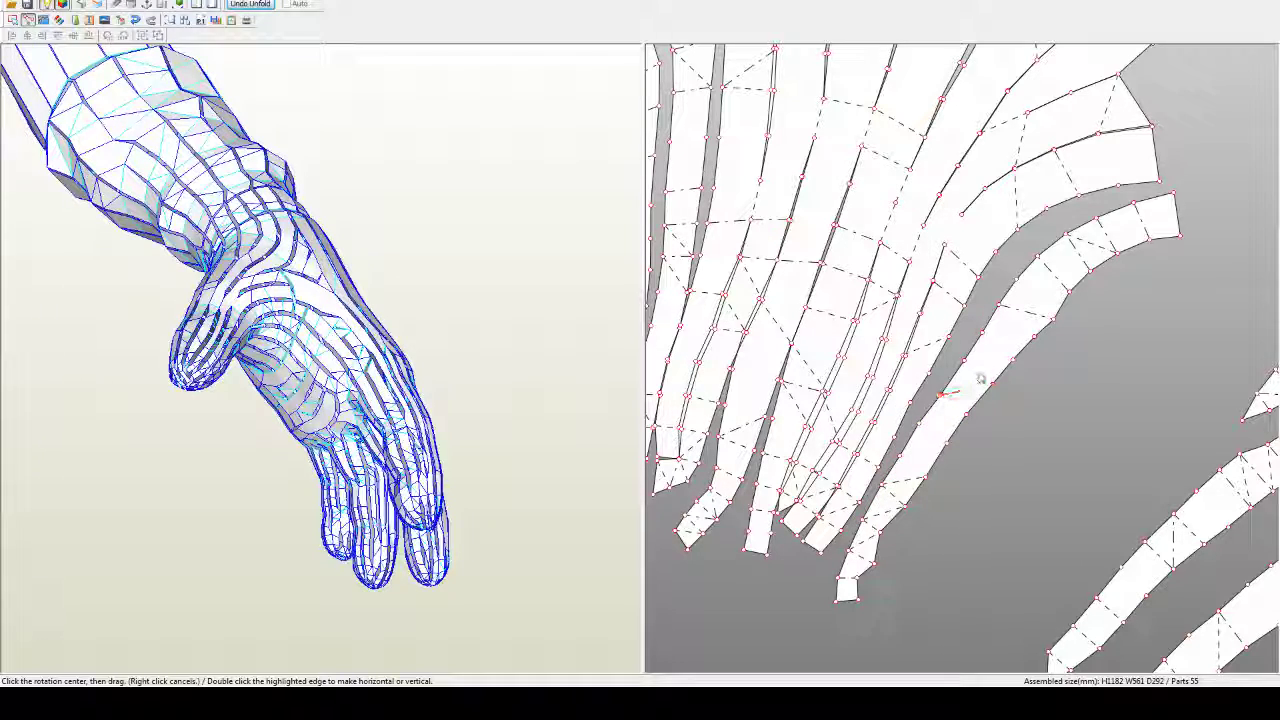
pyautogui.moveTo(981, 379); pyautogui.dragTo(970, 372)
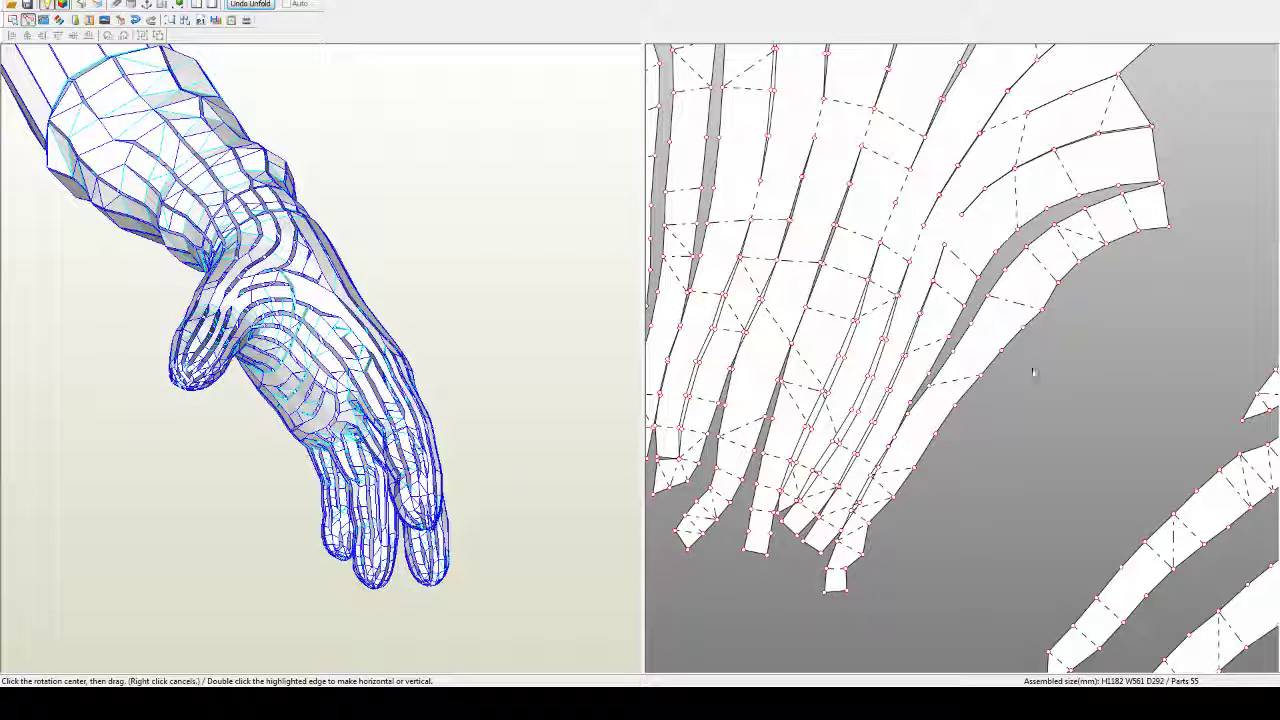
# Step: Move the short strip against the curved strip's outer base edge and rotate it slightly about its inner base corner
pyautogui.moveTo(1044, 432); pyautogui.dragTo(951, 386, button='middle')
pyautogui.scroll(-2, 951, 386)
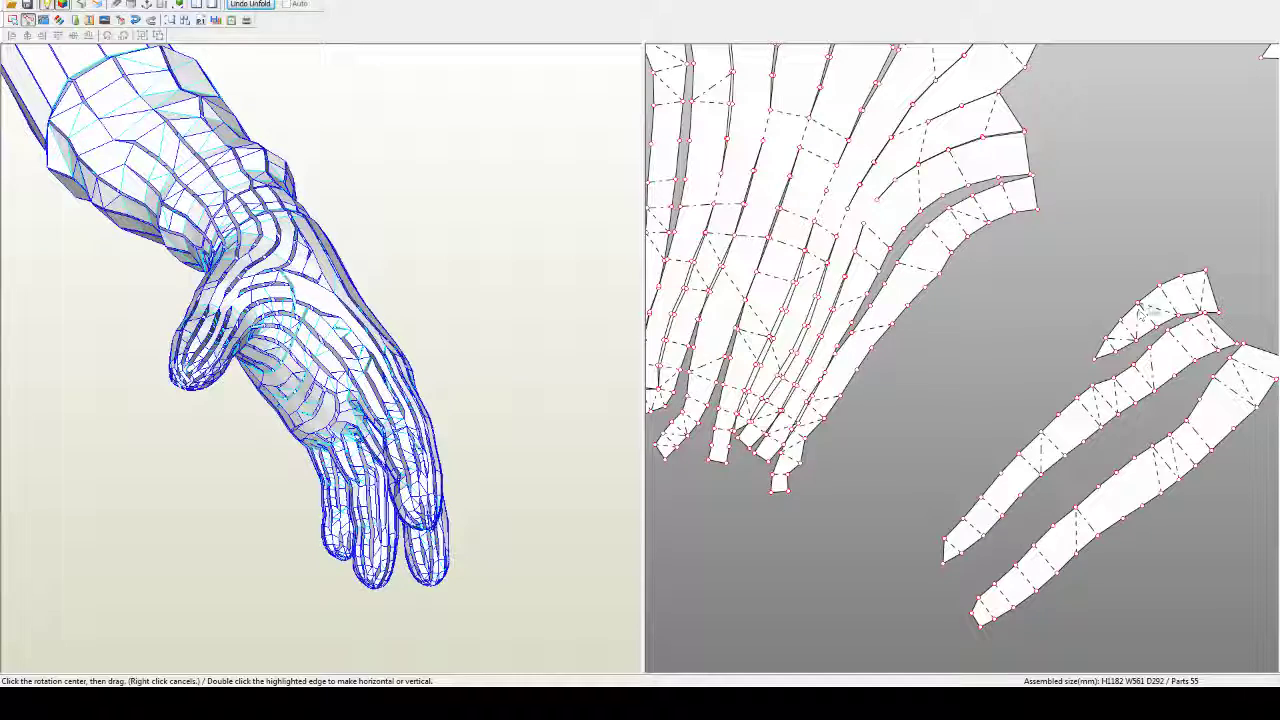
pyautogui.moveTo(1140, 311); pyautogui.dragTo(1042, 228)
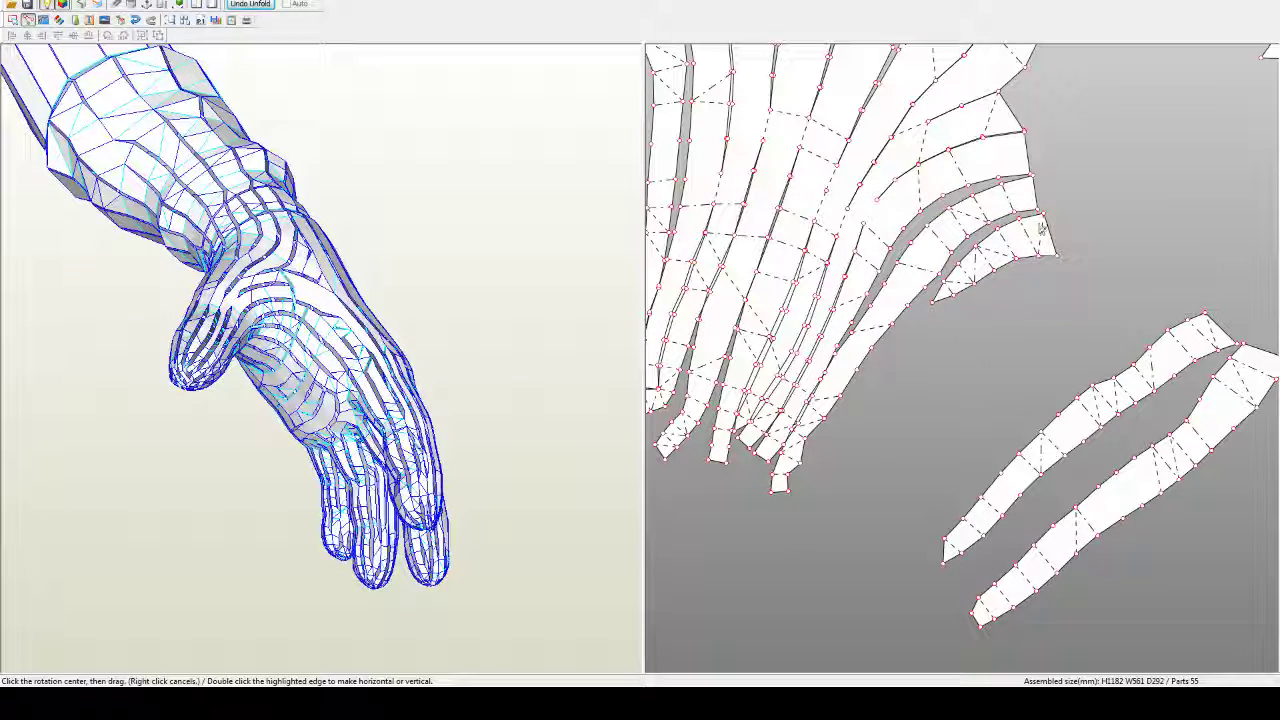
pyautogui.click(1043, 213)
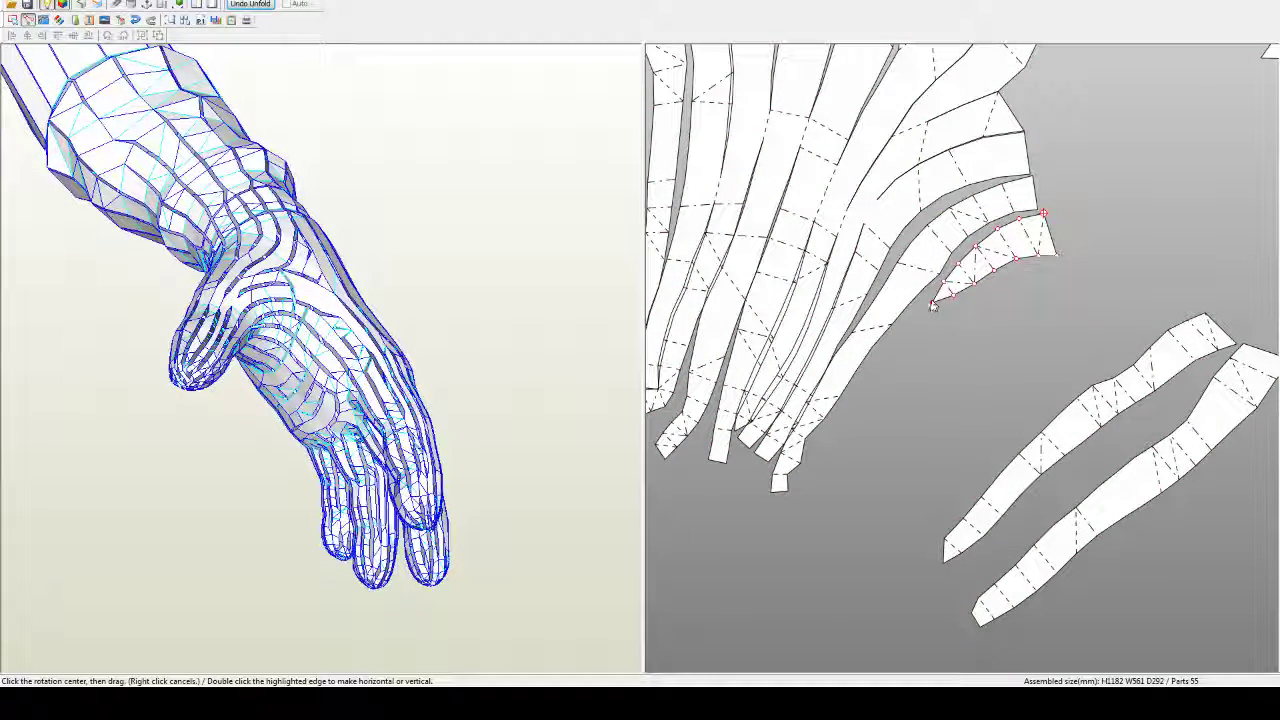
pyautogui.moveTo(931, 303); pyautogui.dragTo(931, 299)
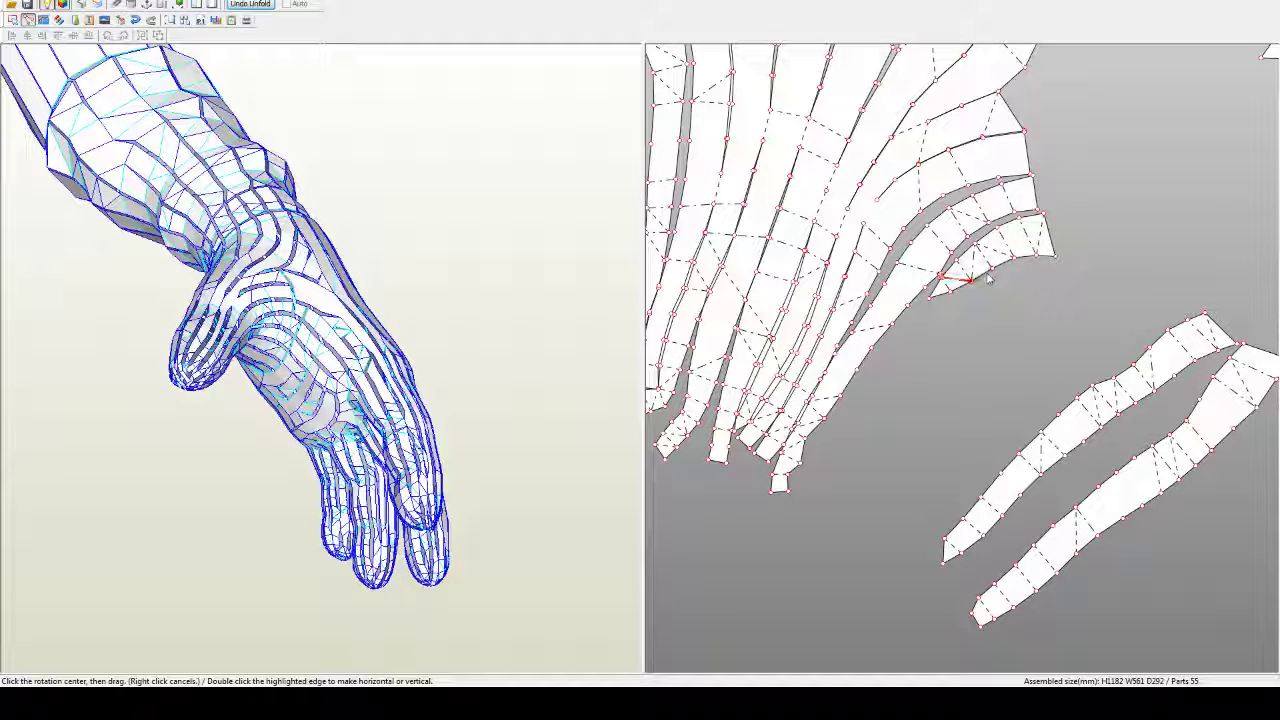
# Step: Reposition the short strip outward and rotate it about its contact with the curved strip's base corner until its tip nests alongside
pyautogui.hotkey('ctrl', 'j')
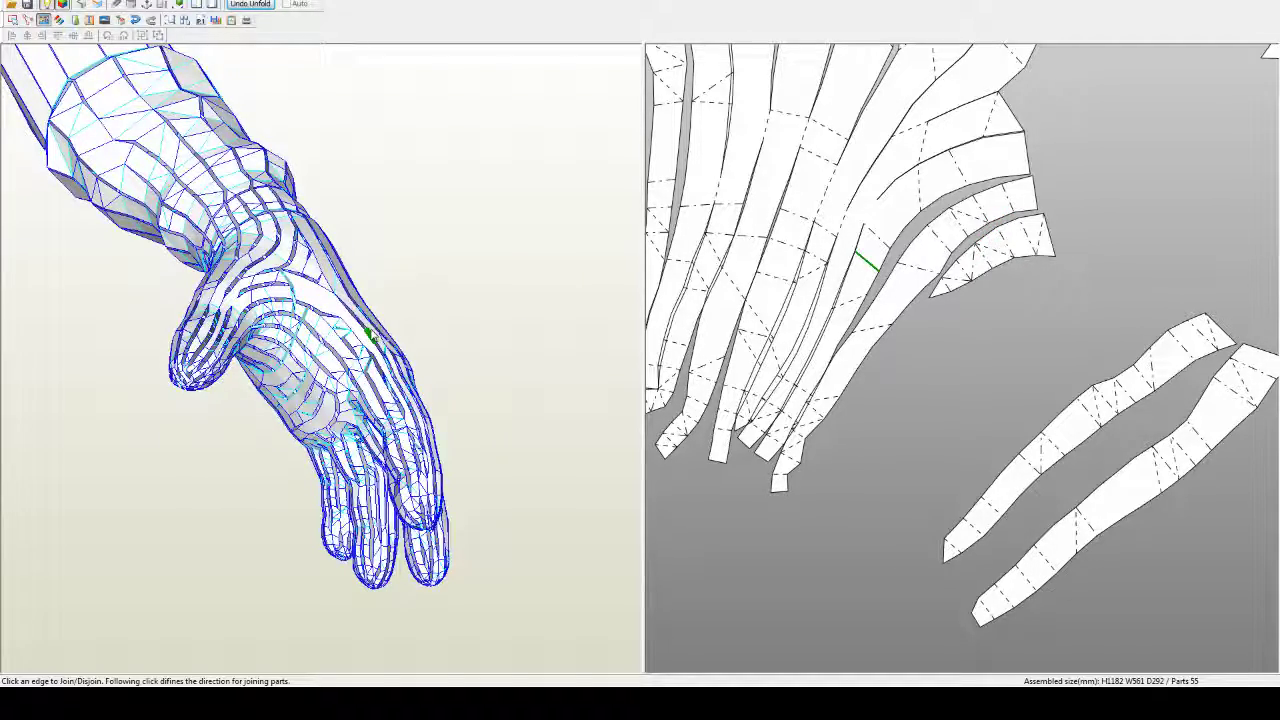
pyautogui.moveTo(377, 327); pyautogui.dragTo(418, 302, button='right')
pyautogui.moveTo(420, 307); pyautogui.dragTo(389, 337)
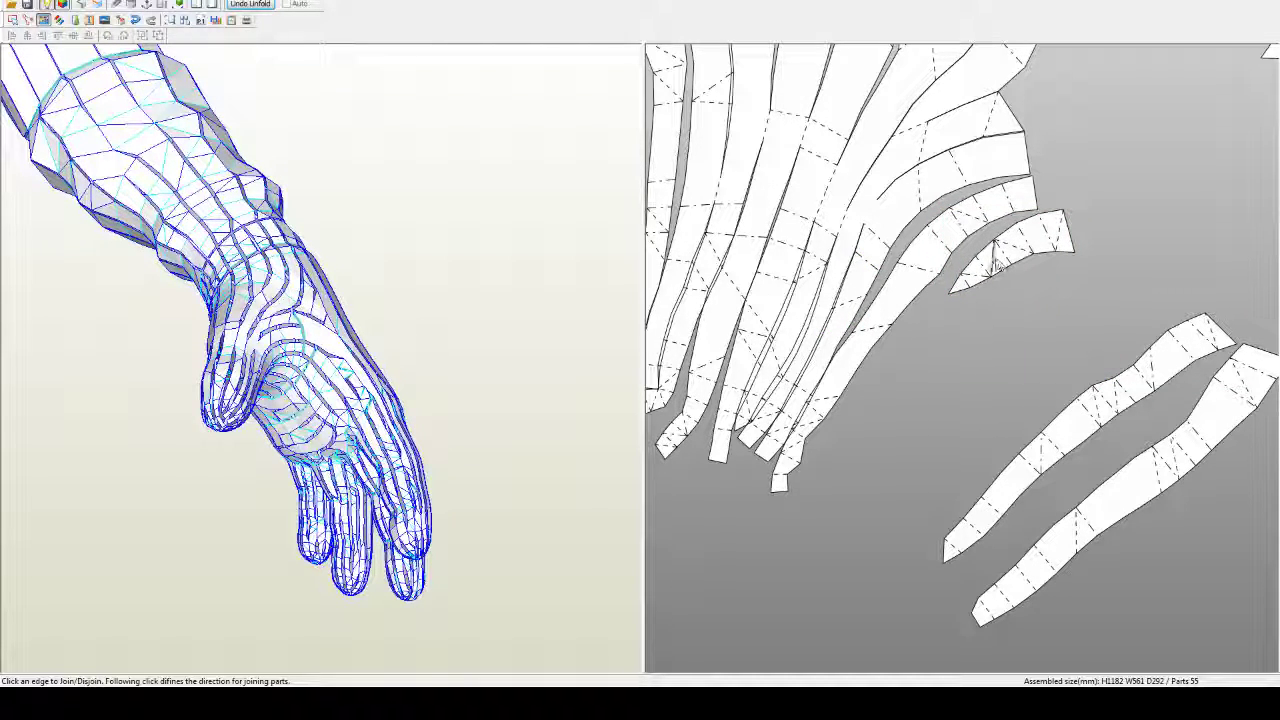
pyautogui.hotkey('ctrl', 'r')
pyautogui.click(1038, 215)
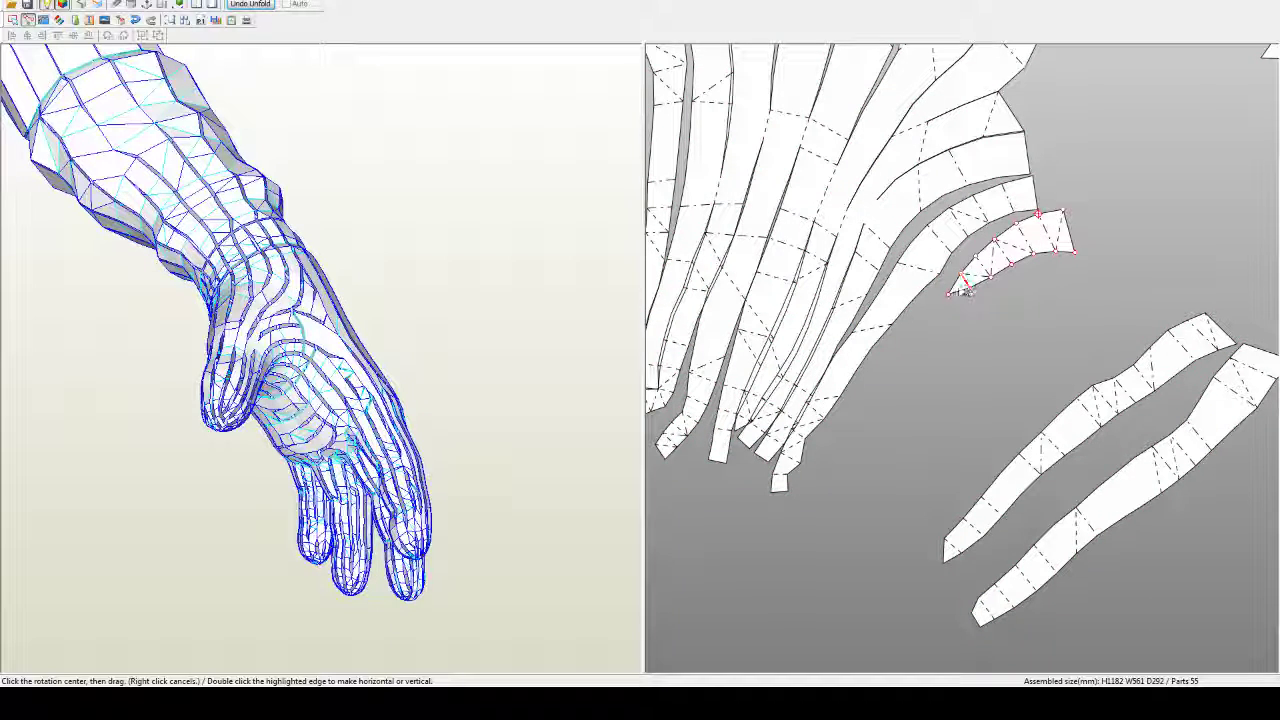
pyautogui.moveTo(953, 293); pyautogui.dragTo(947, 281)
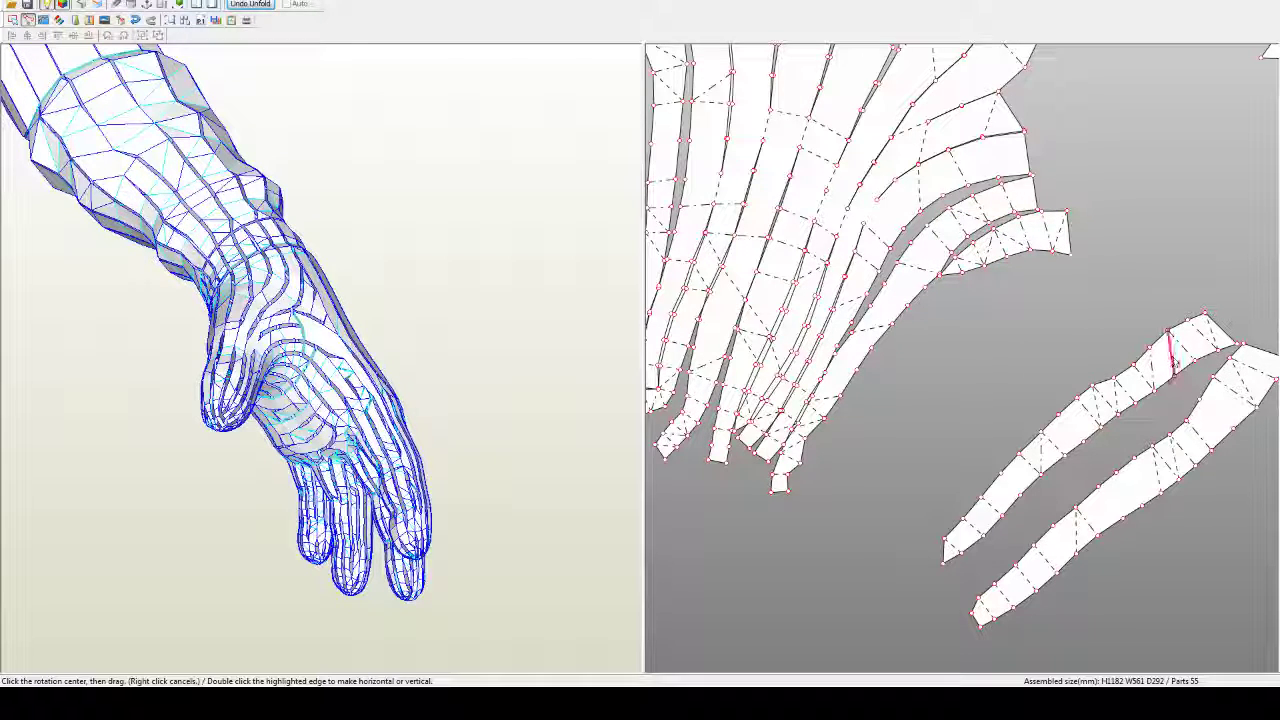
# Step: Move the next long strip in beside the curved strip, with its base just below the short strip
pyautogui.moveTo(1172, 348); pyautogui.dragTo(1041, 292)
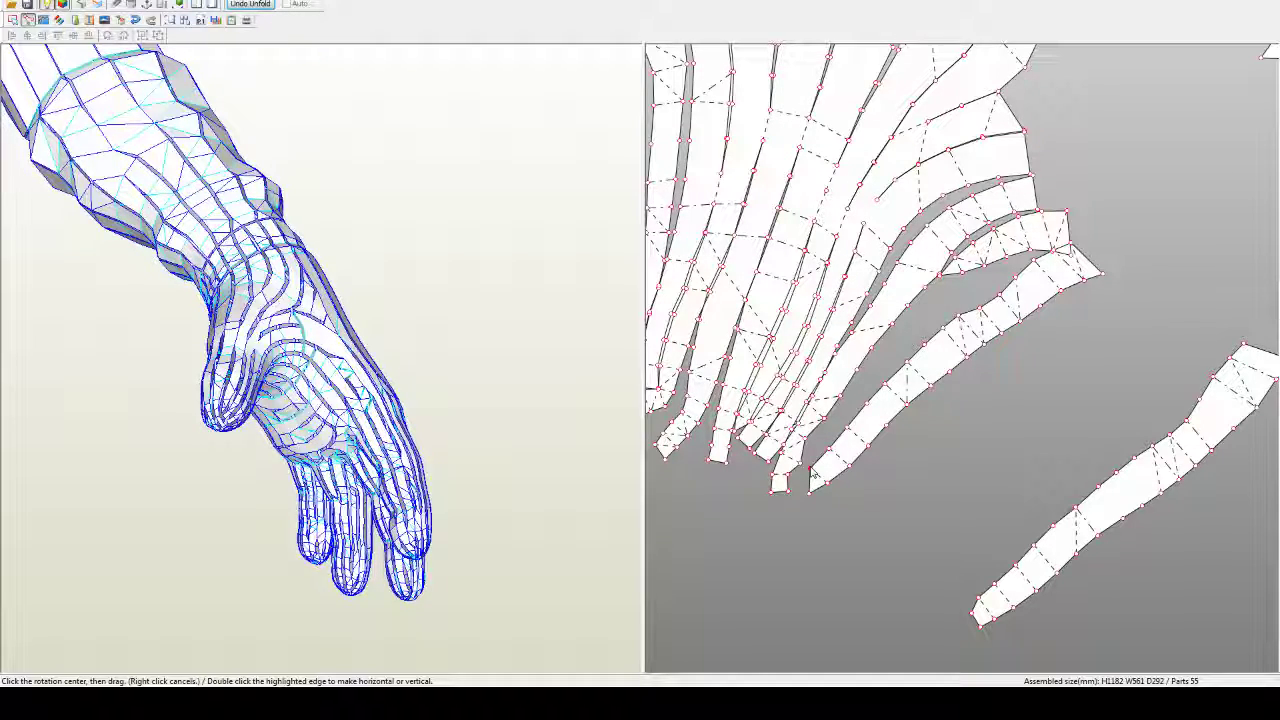
pyautogui.scroll(-3, 811, 470)
pyautogui.moveTo(820, 468); pyautogui.dragTo(883, 488, button='middle')
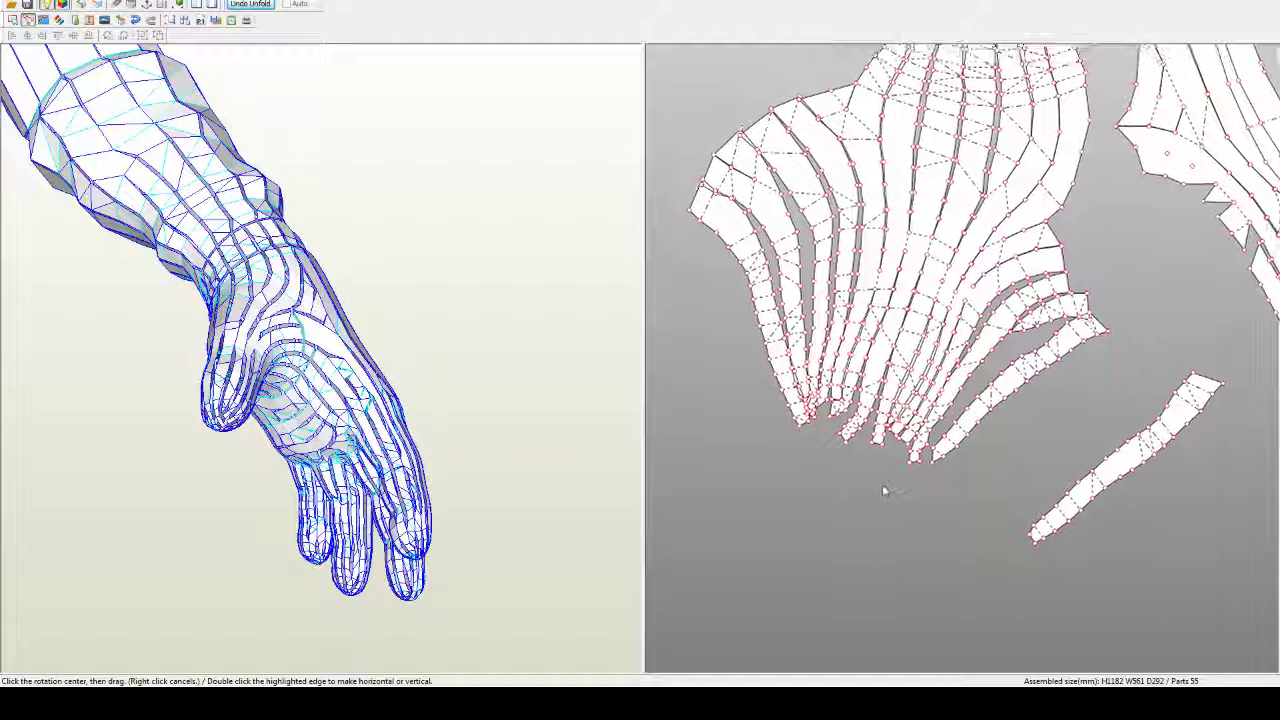
# Step: Join the last loose strip to the outermost strip of the thumb group along their shared edge
pyautogui.hotkey('ctrl', 'n')
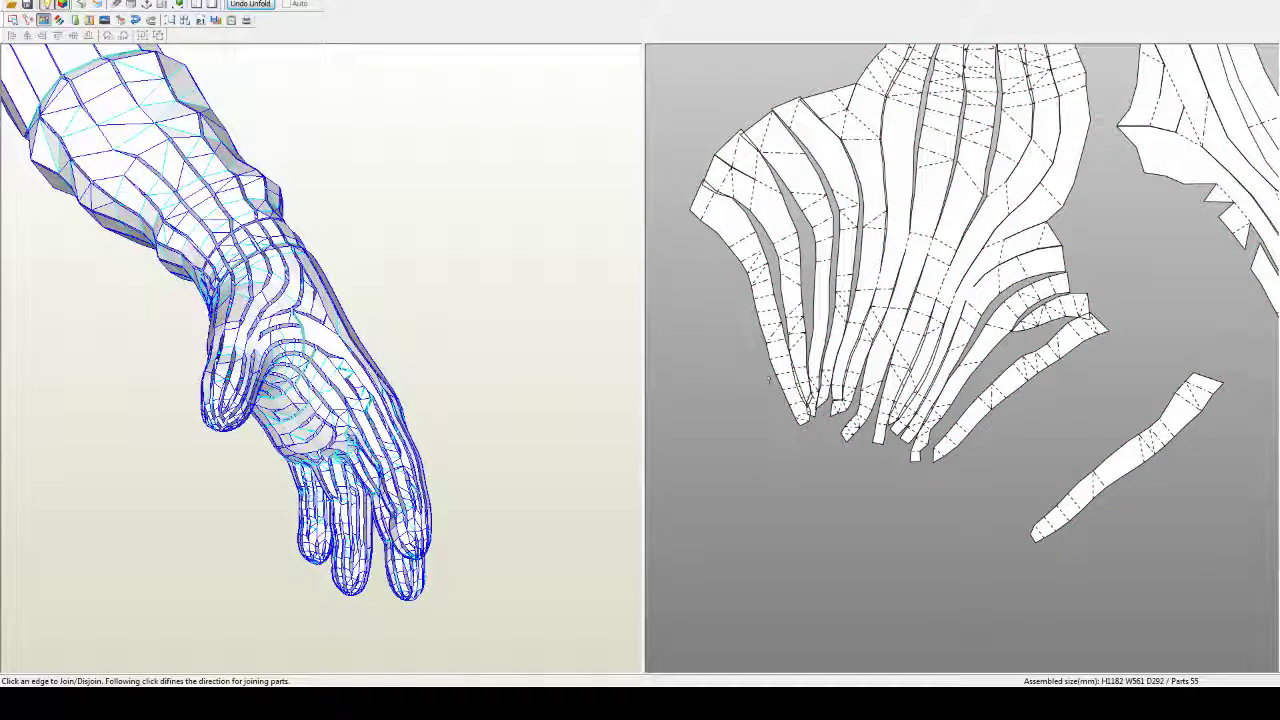
pyautogui.click(739, 258)
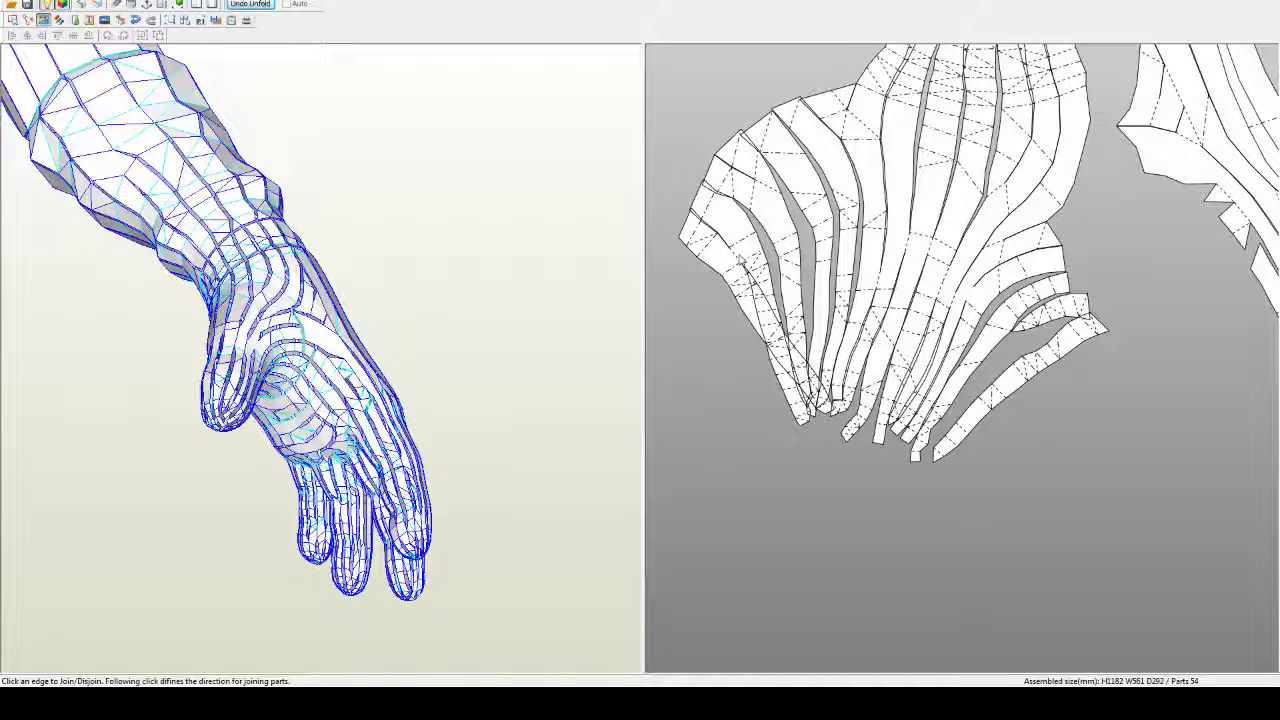
# Step: Undo the last strip join and rotate the freed strip about its base corner until it nests beside the hand piece's outer strip
pyautogui.hotkey('ctrl', 'z')
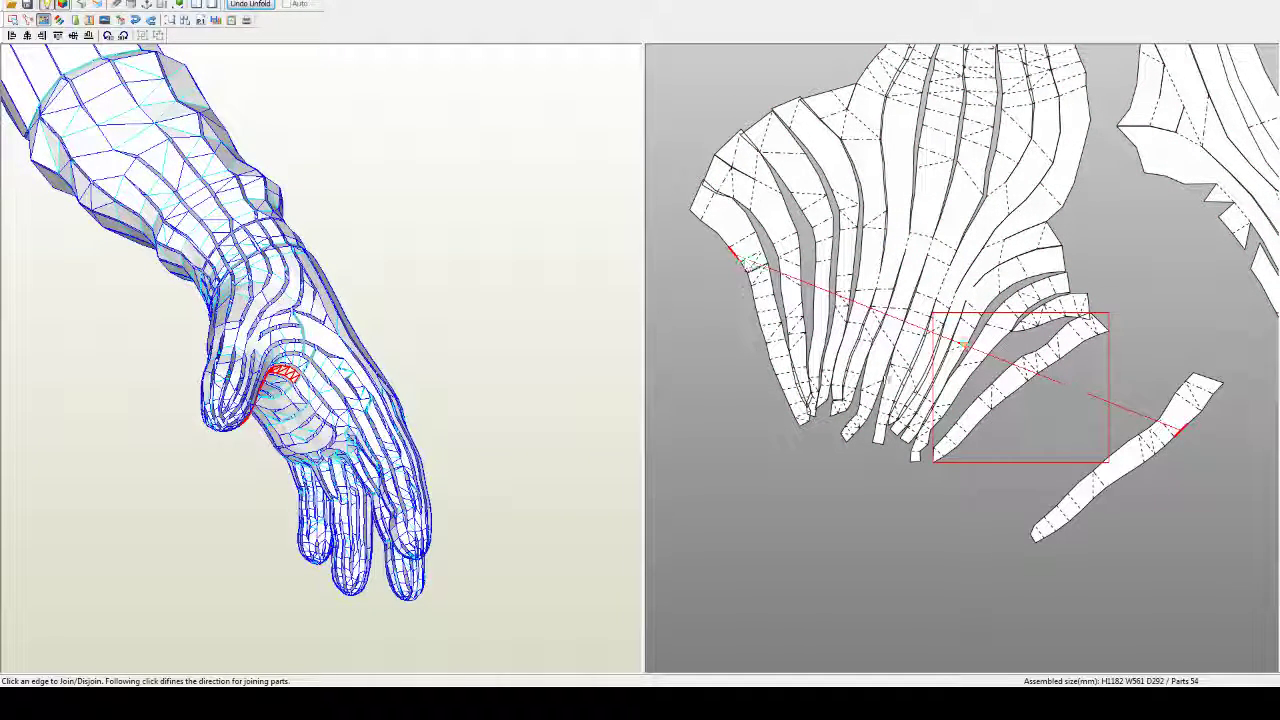
pyautogui.hotkey('ctrl', 'r')
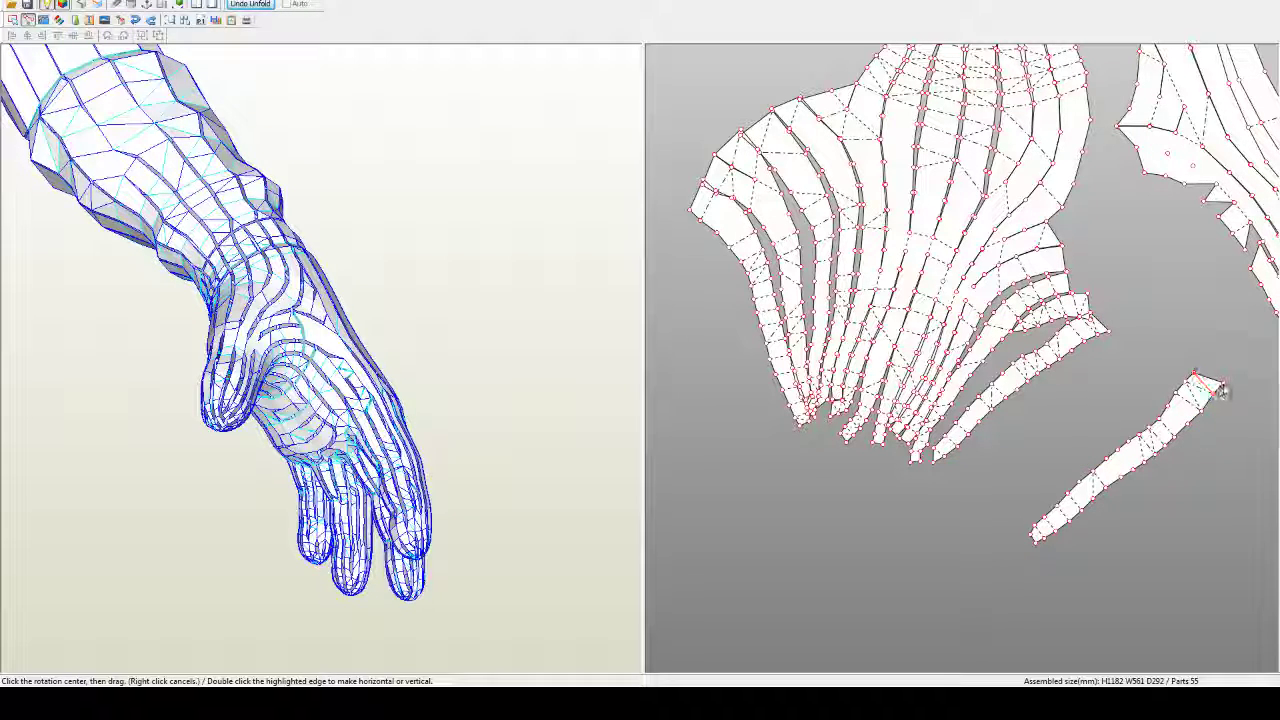
pyautogui.click(1222, 383)
pyautogui.moveTo(1043, 534); pyautogui.dragTo(707, 334)
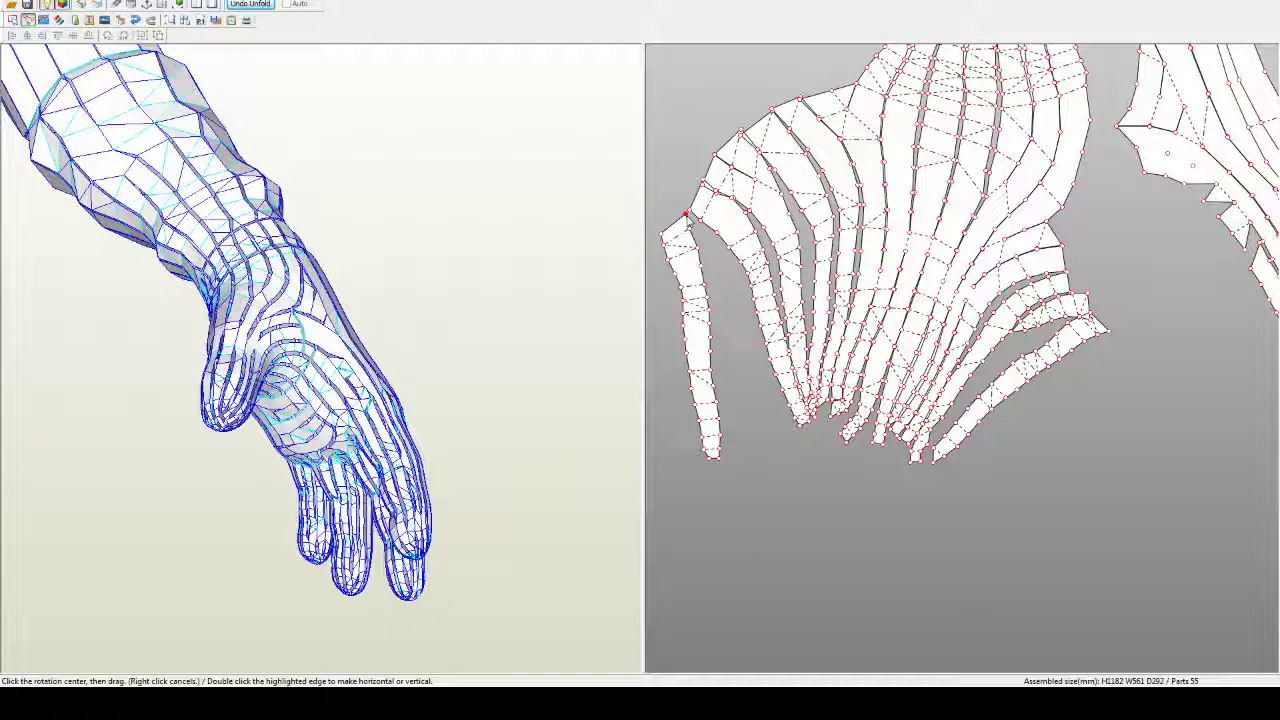
pyautogui.click(686, 213)
pyautogui.moveTo(721, 440)
pyautogui.mouseDown()
pyautogui.moveTo(757, 440)
pyautogui.moveTo(790, 417)
pyautogui.mouseUp()
pyautogui.scroll(3, 740, 429)
pyautogui.moveTo(752, 424); pyautogui.dragTo(930, 453, button='middle')
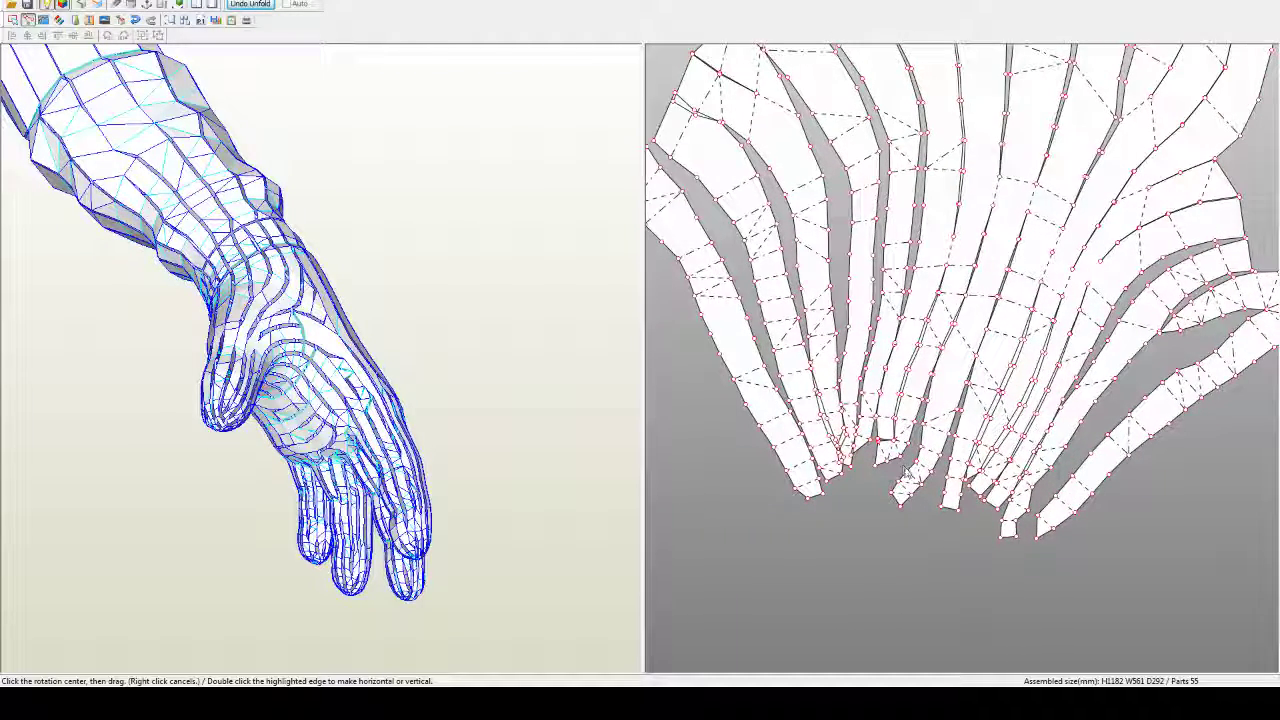
pyautogui.scroll(-1, 928, 454)
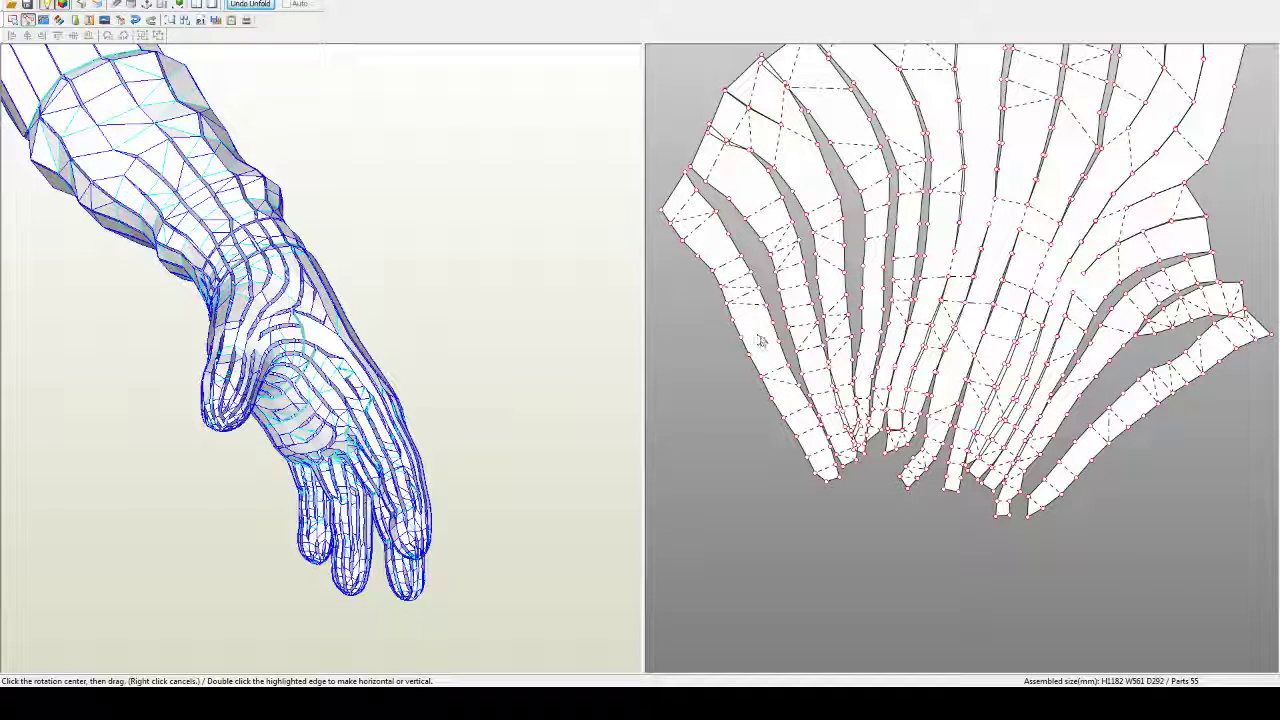
# Step: Nudge the newly placed strip so its base and tip sit snugly against the neighbouring strip
pyautogui.click(762, 340)
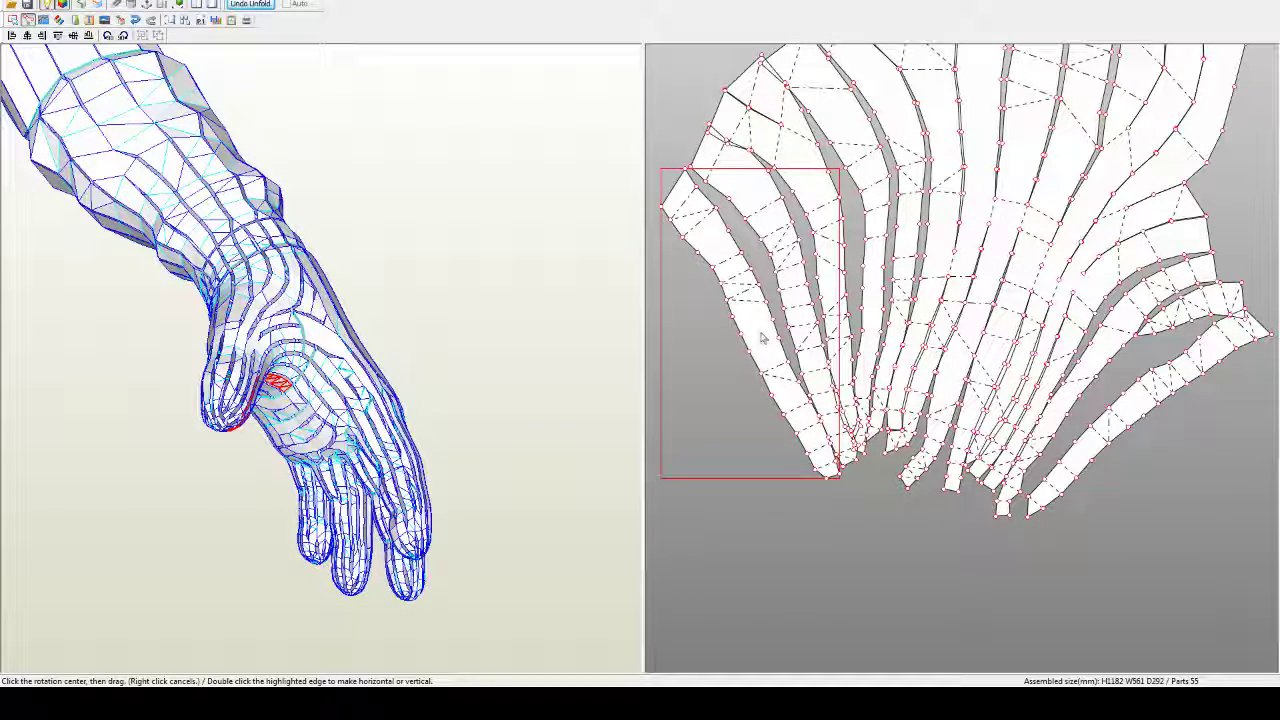
pyautogui.moveTo(762, 337); pyautogui.dragTo(760, 333)
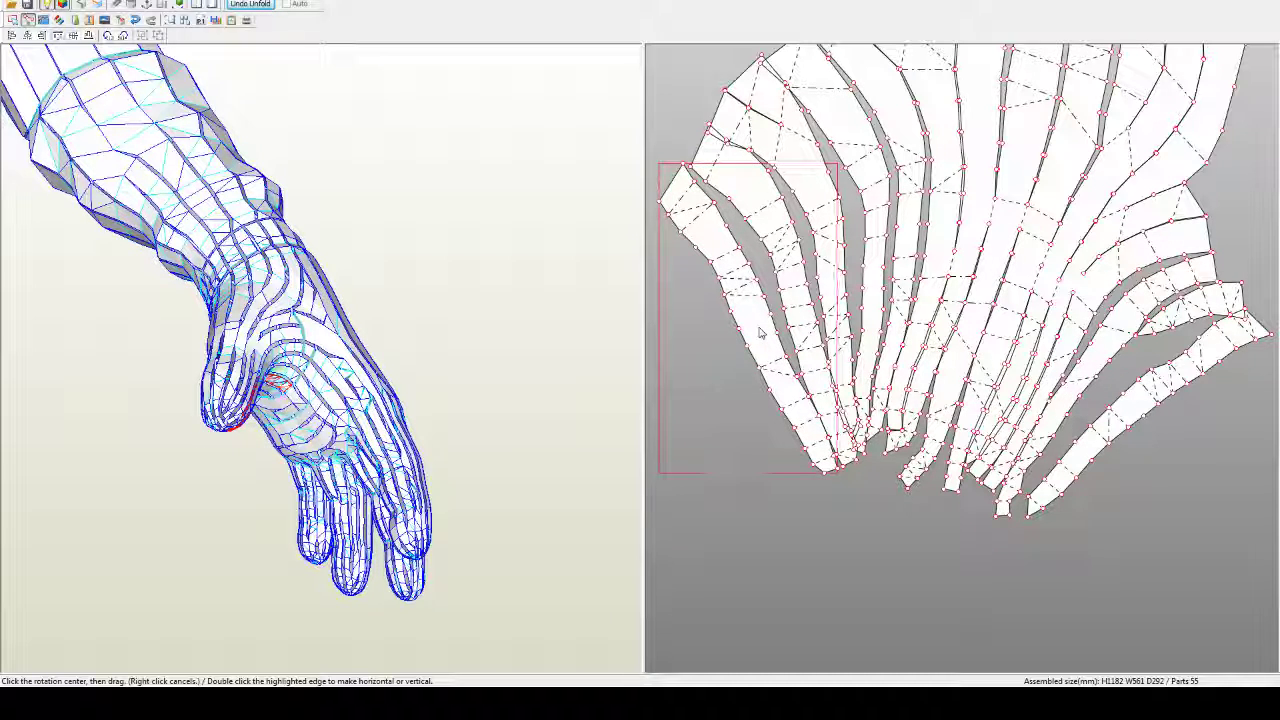
pyautogui.click(760, 333)
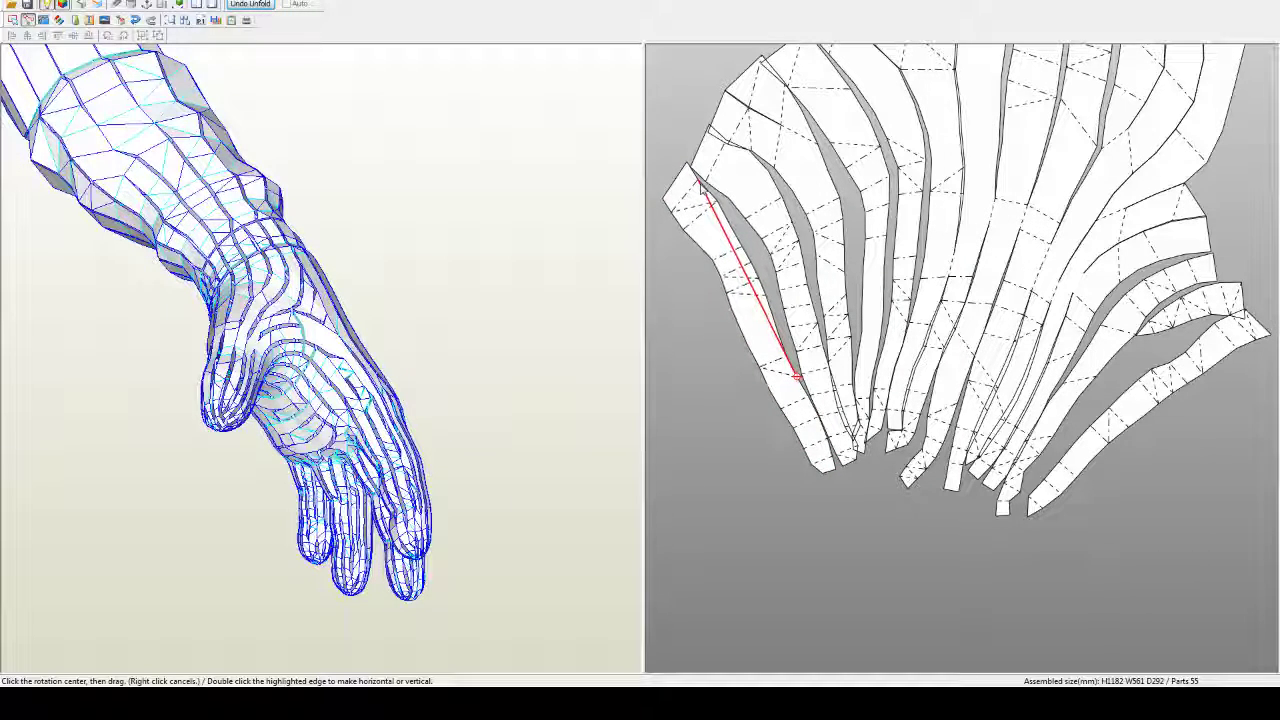
pyautogui.click(708, 212)
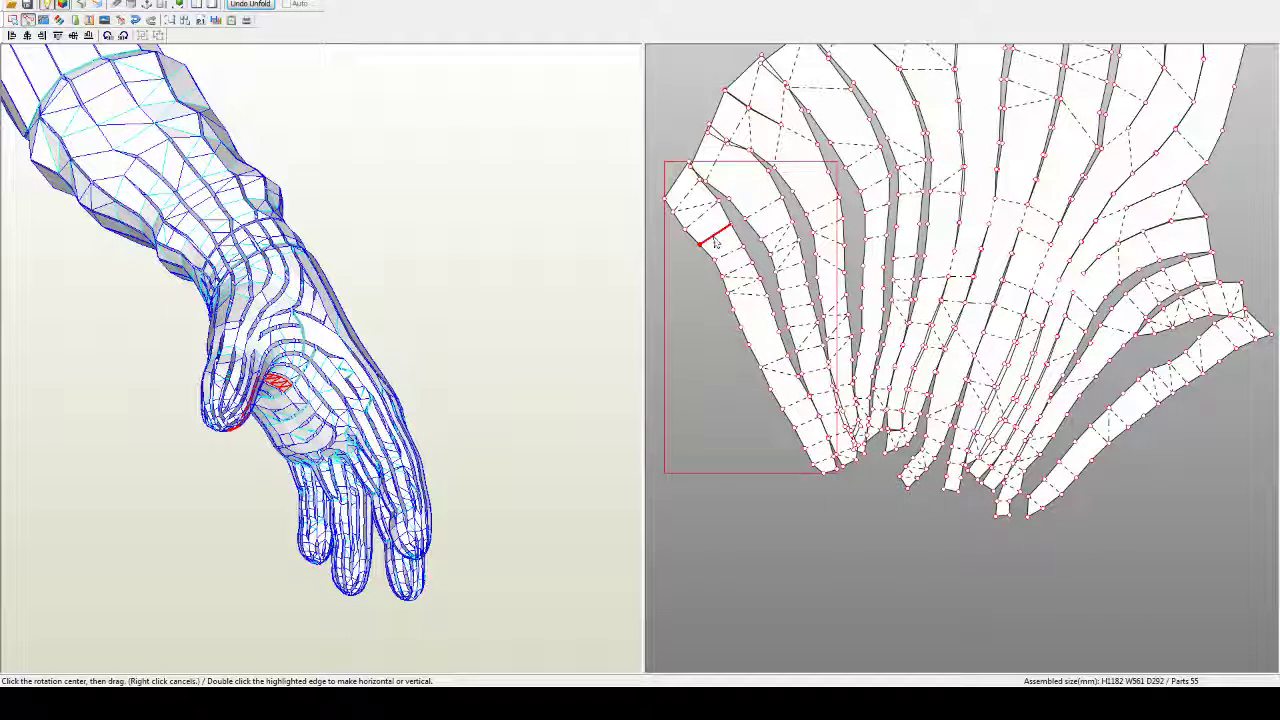
pyautogui.moveTo(715, 243); pyautogui.dragTo(719, 246)
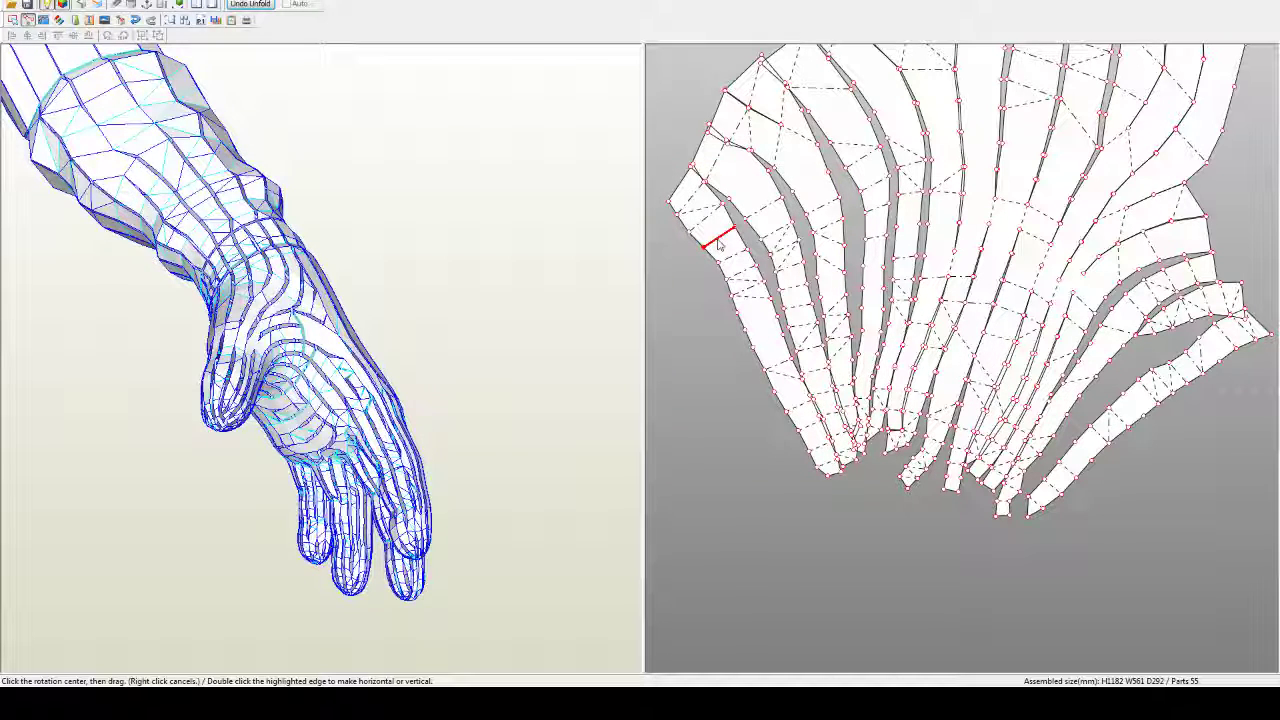
# Step: Move the remaining long loose strip to the outer side of the placed strip and rotate it until base and tip nest alongside
pyautogui.moveTo(1155, 402); pyautogui.dragTo(800, 452)
pyautogui.click(808, 450)
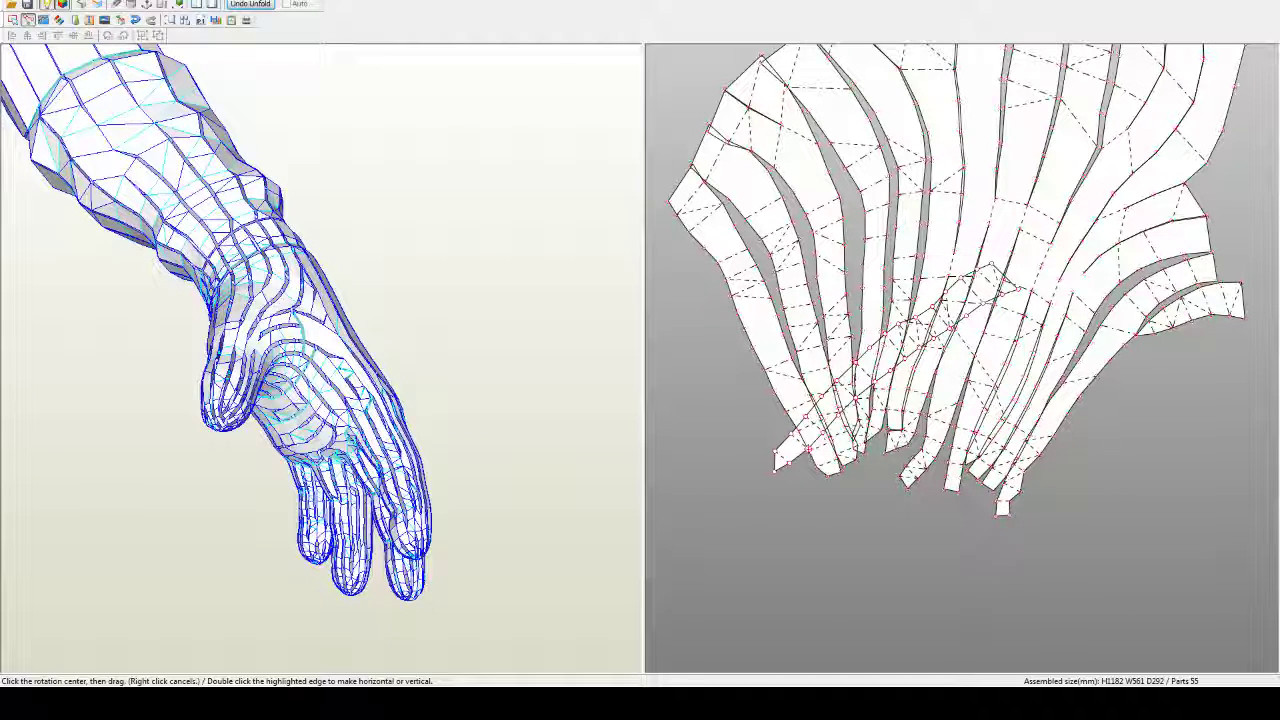
pyautogui.moveTo(1015, 297); pyautogui.dragTo(687, 245)
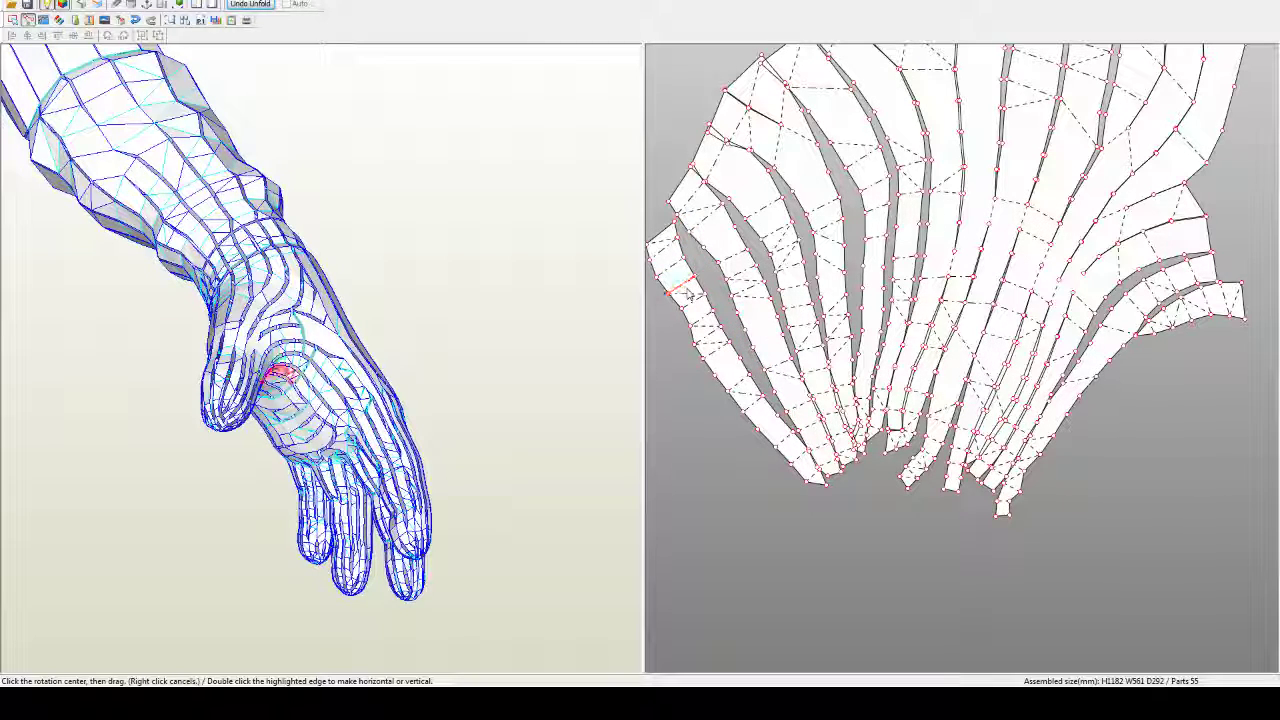
pyautogui.moveTo(687, 289); pyautogui.dragTo(677, 270)
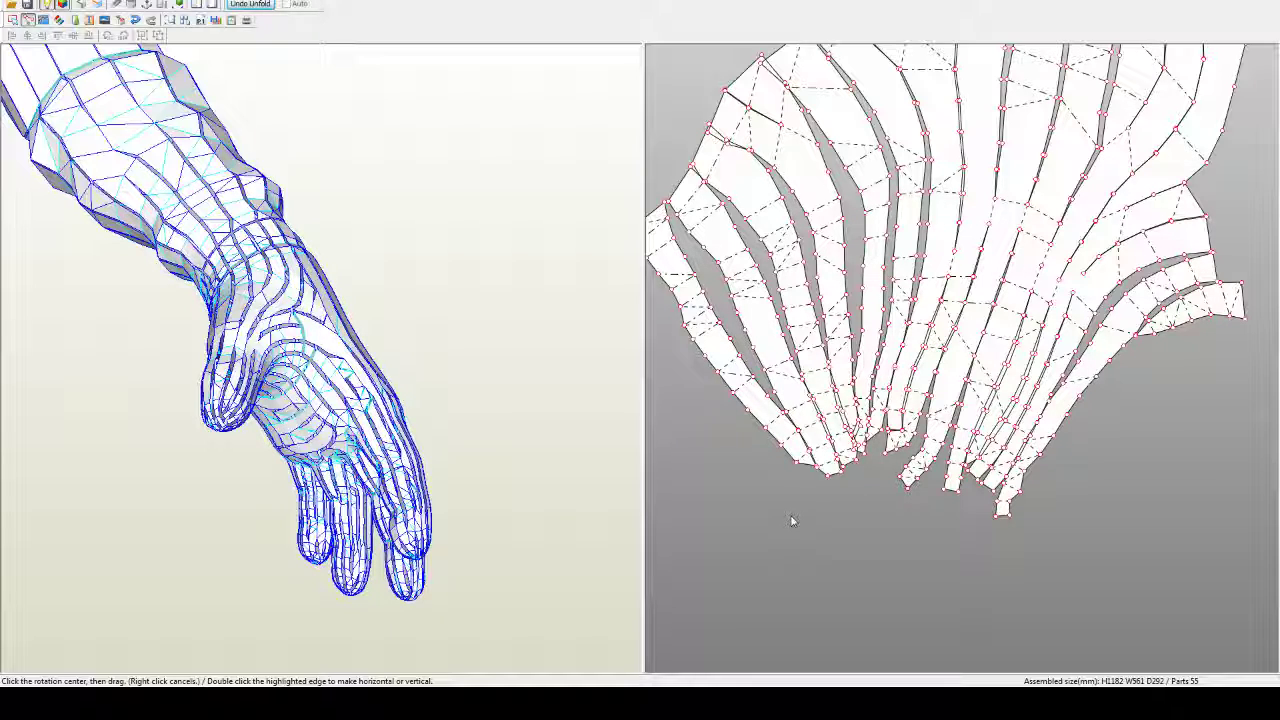
pyautogui.moveTo(791, 516); pyautogui.dragTo(791, 549, button='middle')
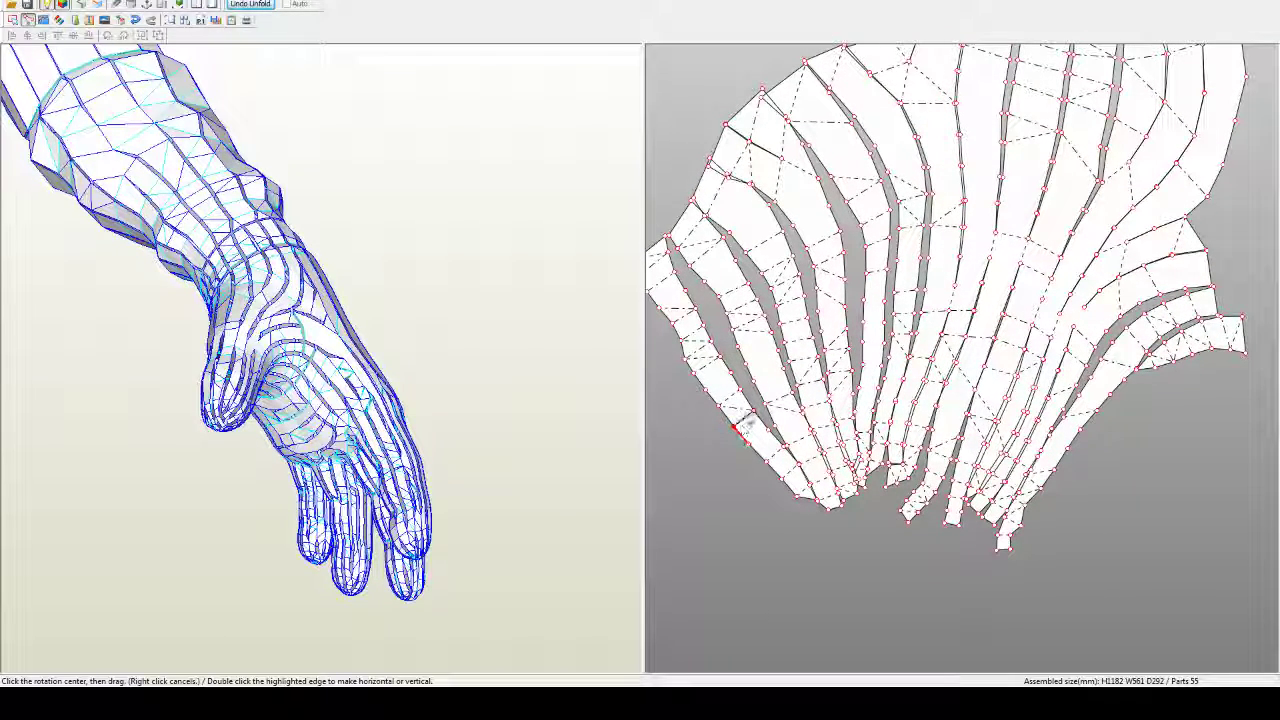
pyautogui.moveTo(748, 419); pyautogui.dragTo(756, 416)
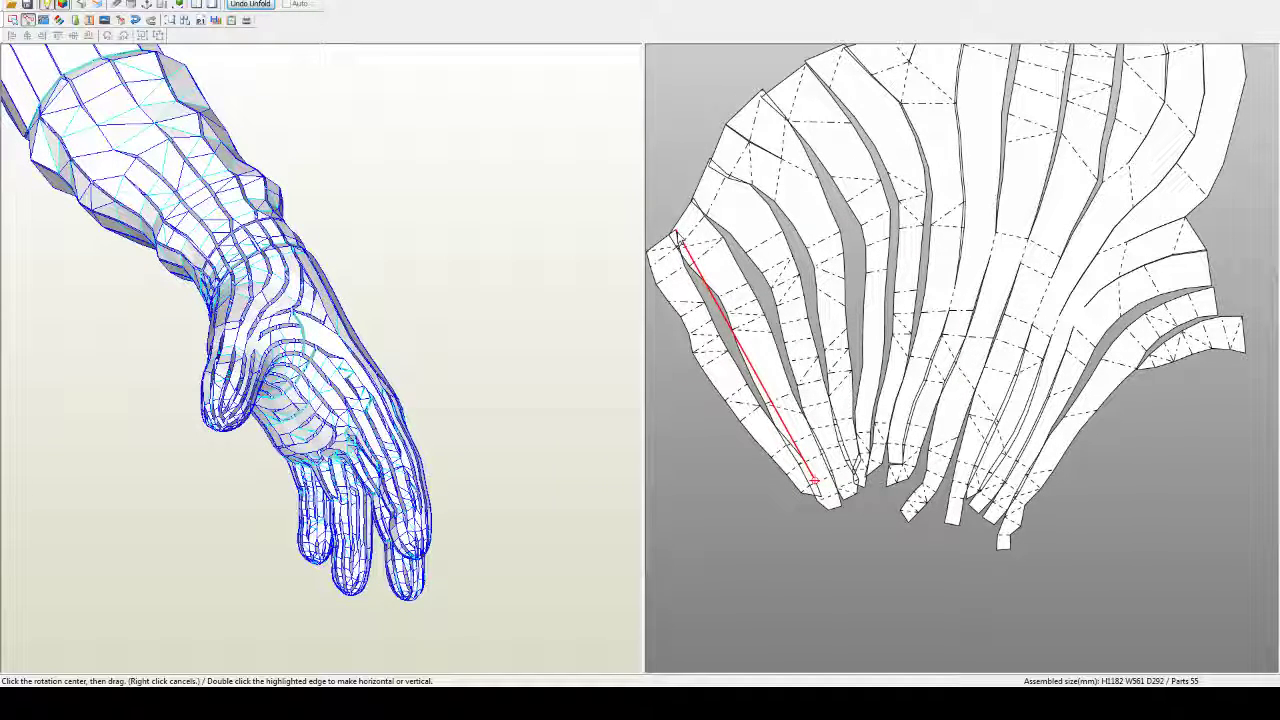
pyautogui.moveTo(866, 561); pyautogui.dragTo(1005, 548)
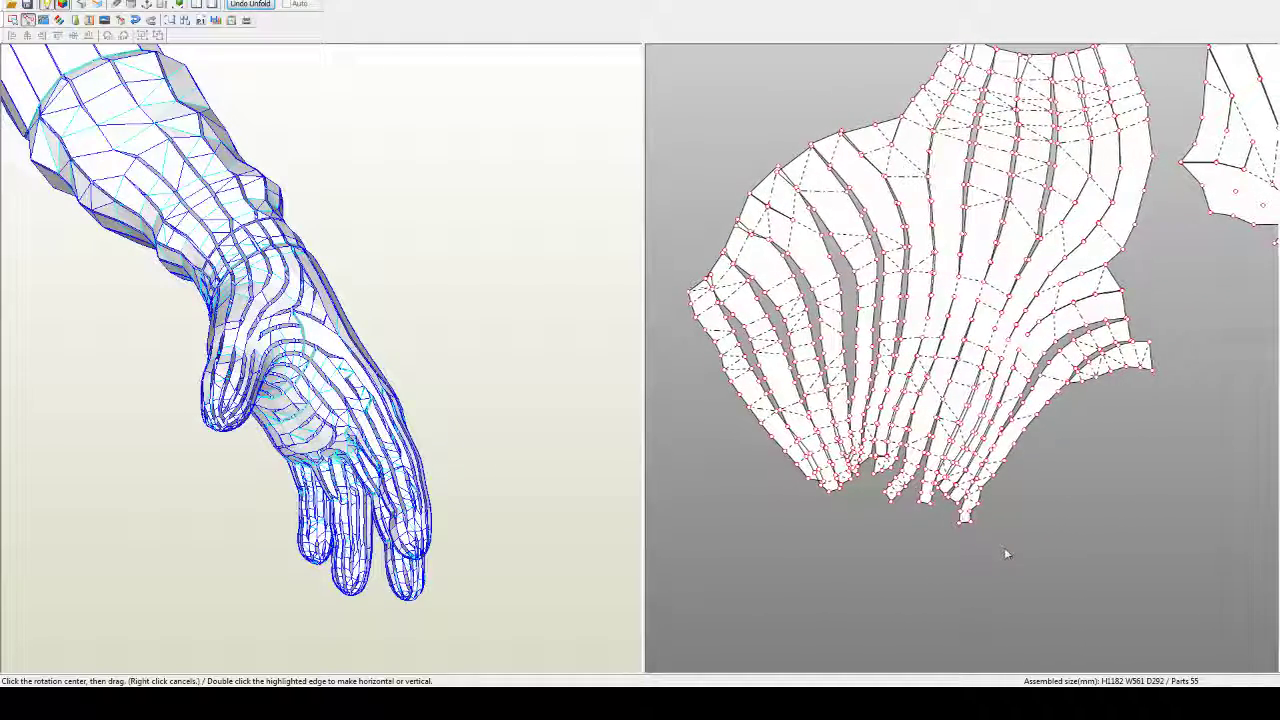
# Step: Nudge the long curved strip and the short strip on the hand piece's opposite side closer to their neighbours
pyautogui.scroll(3, 1140, 386)
pyautogui.moveTo(1252, 442); pyautogui.dragTo(1103, 430, button='middle')
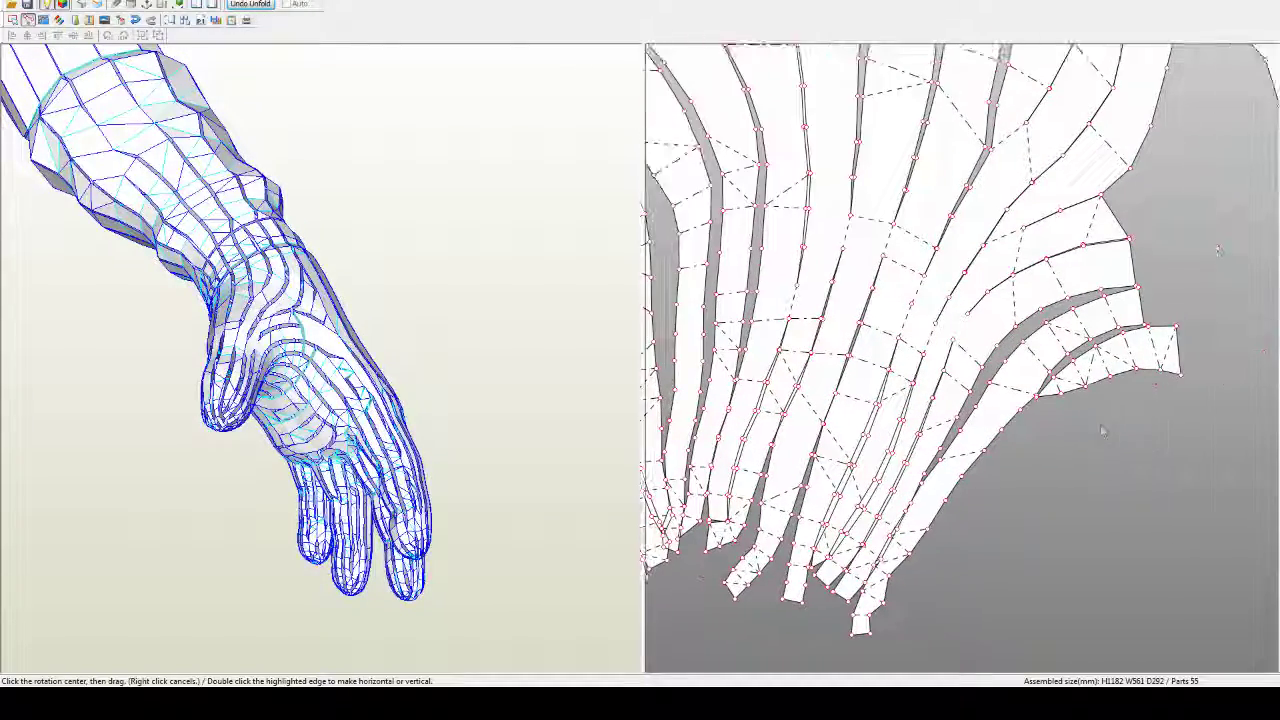
pyautogui.click(909, 458)
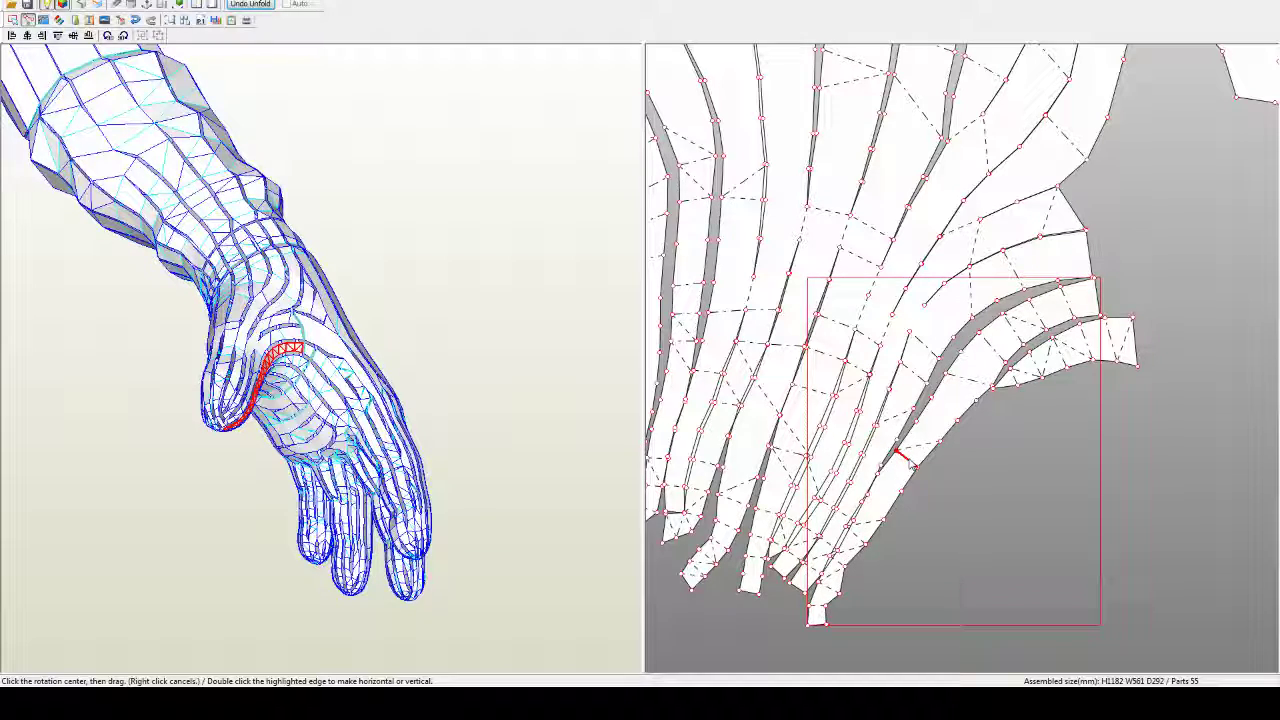
pyautogui.moveTo(913, 457); pyautogui.dragTo(916, 460)
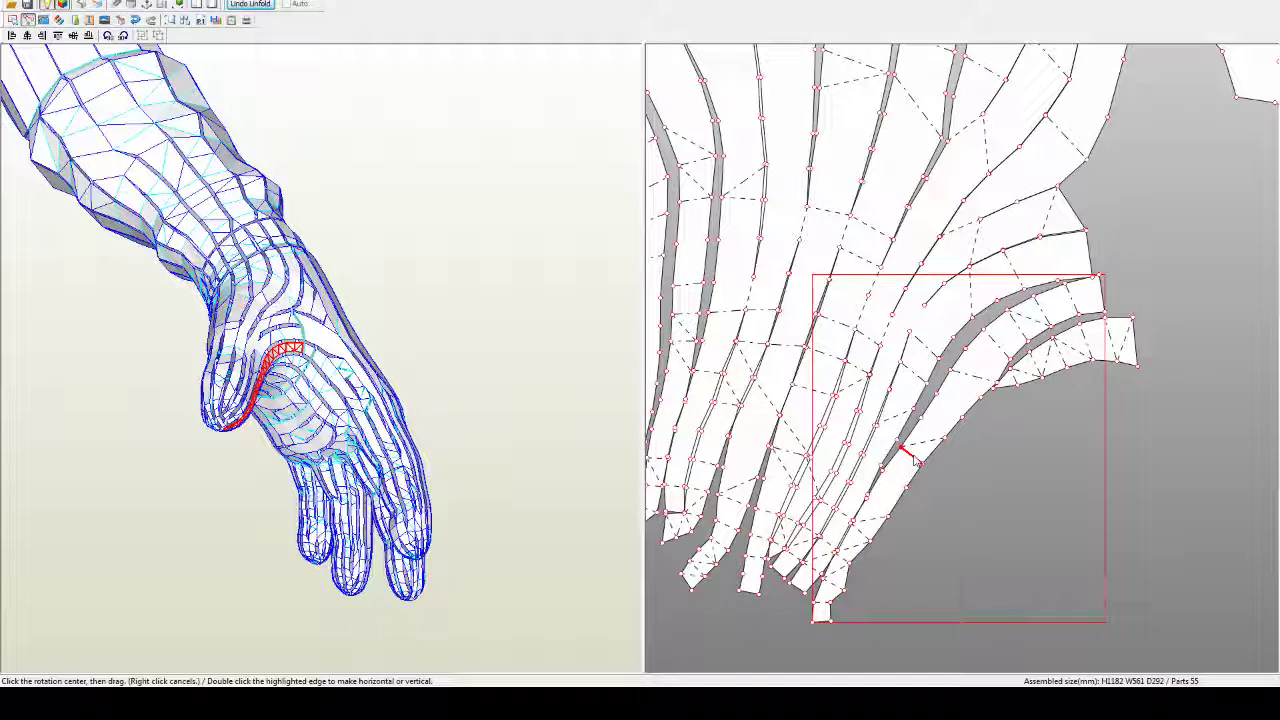
pyautogui.moveTo(1073, 351); pyautogui.dragTo(1074, 343)
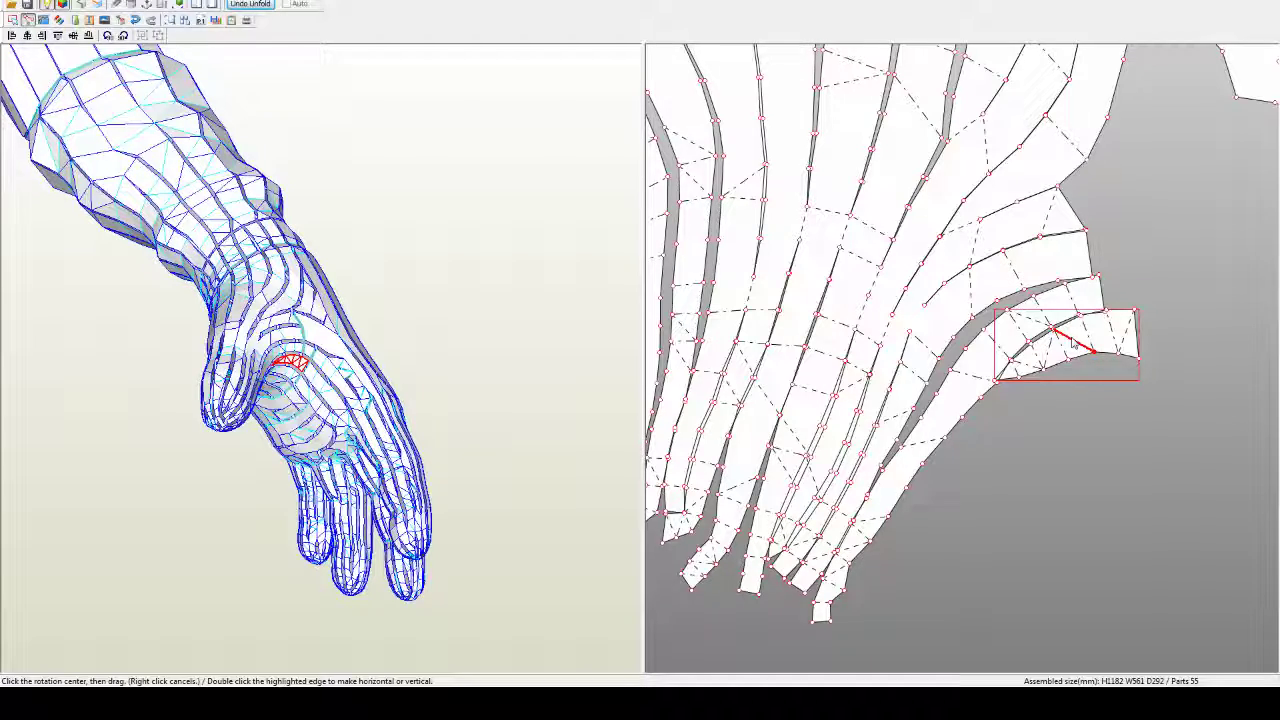
# Step: Detach the small facet group and the triangle from the neighbouring glove piece, and split the facet group in two
pyautogui.scroll(-4, 1077, 416)
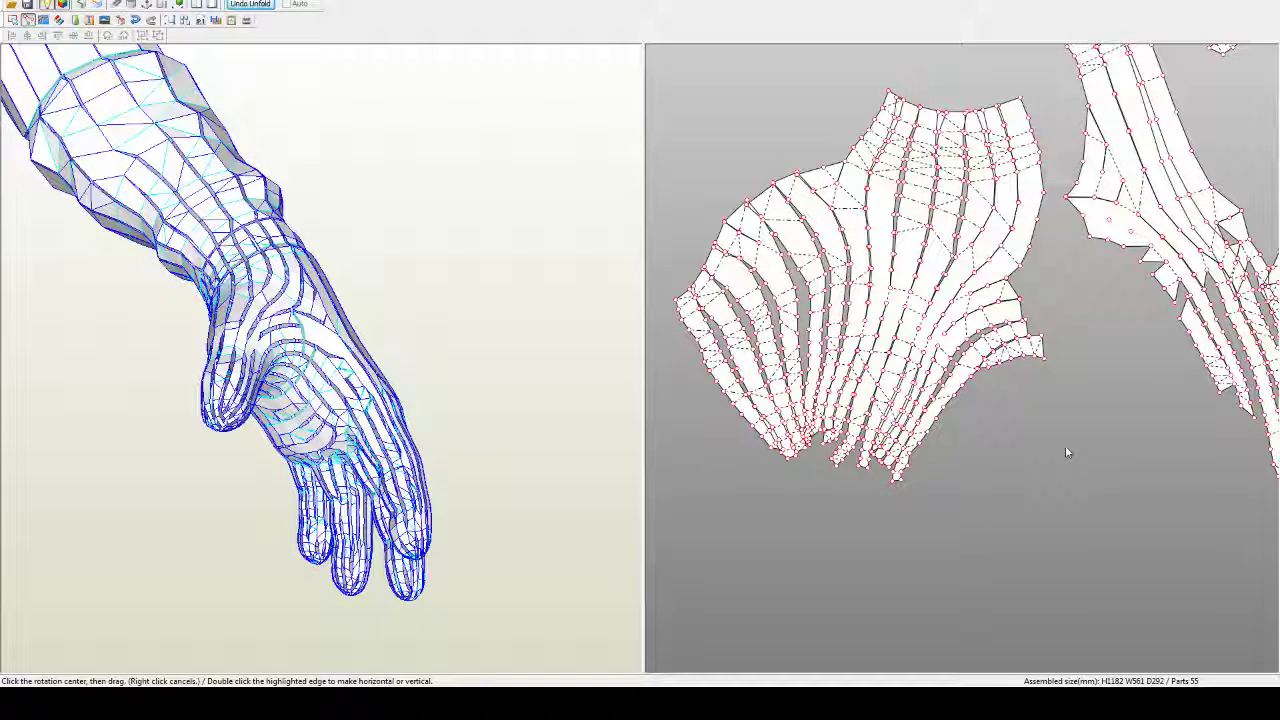
pyautogui.scroll(-2, 1065, 453)
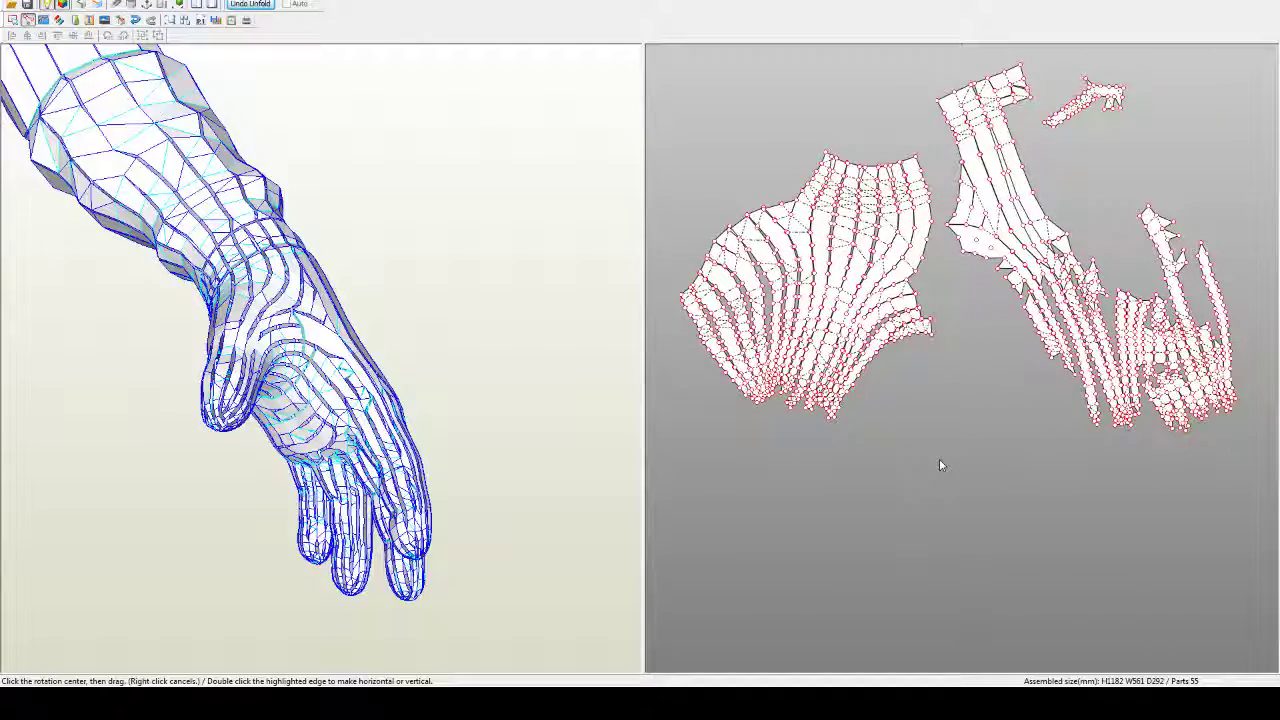
pyautogui.scroll(3, 950, 460)
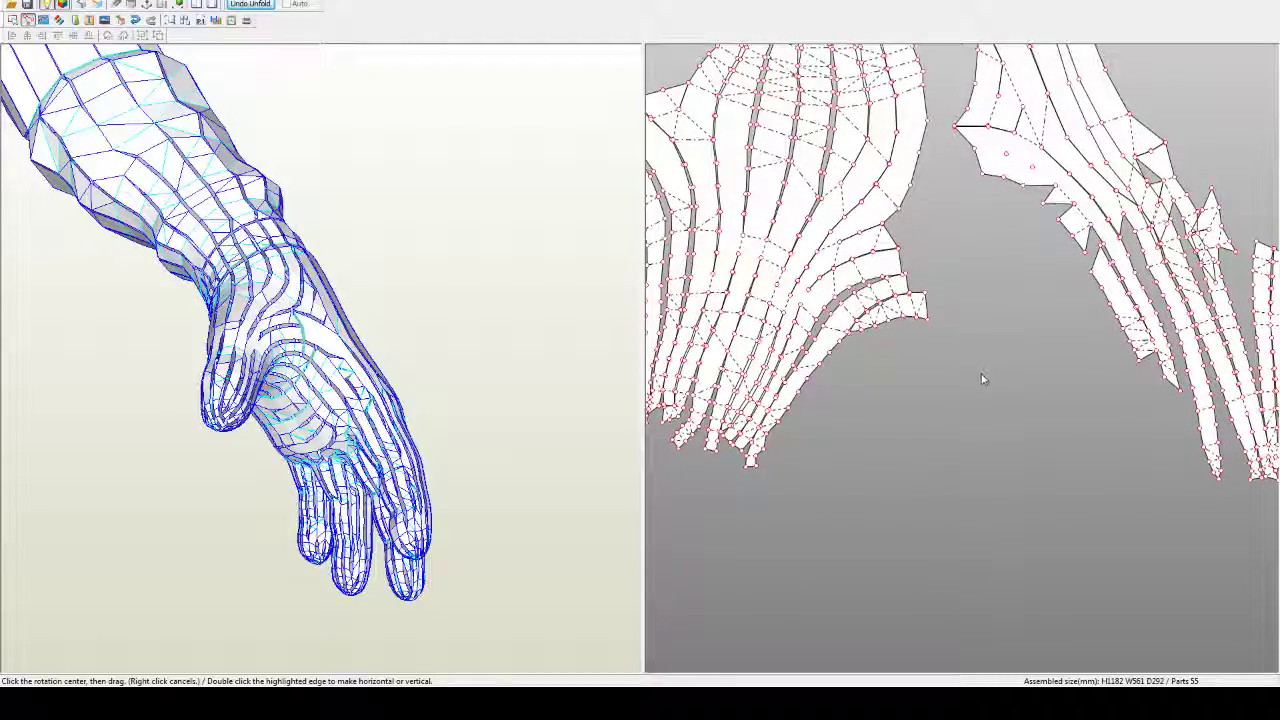
pyautogui.moveTo(983, 378); pyautogui.dragTo(972, 399, button='middle')
pyautogui.hotkey('ctrl', 'n')
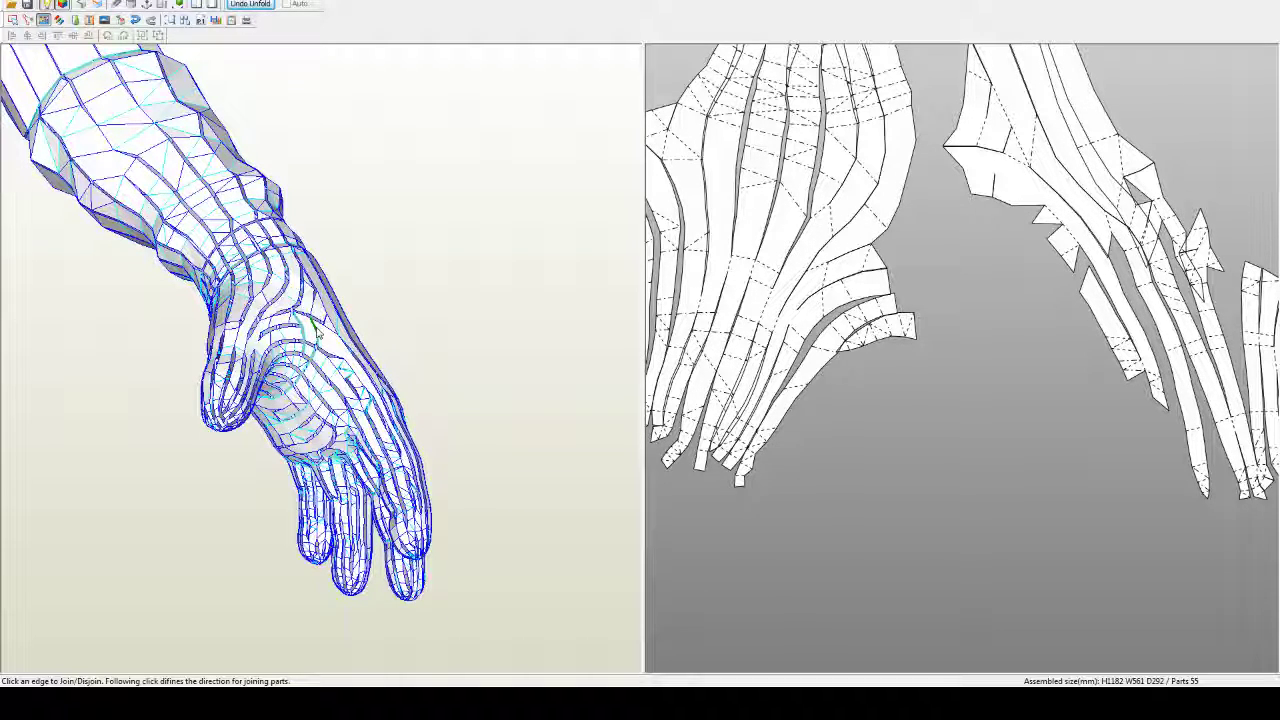
pyautogui.click(313, 326)
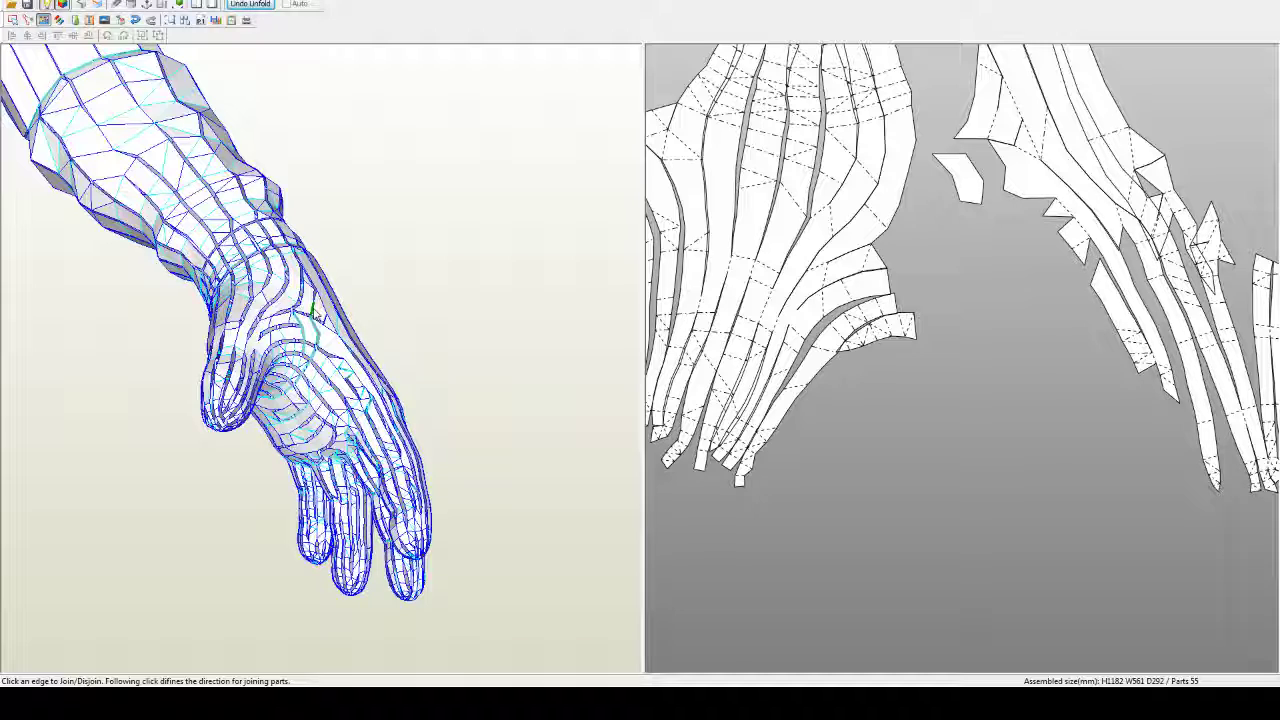
pyautogui.click(310, 335)
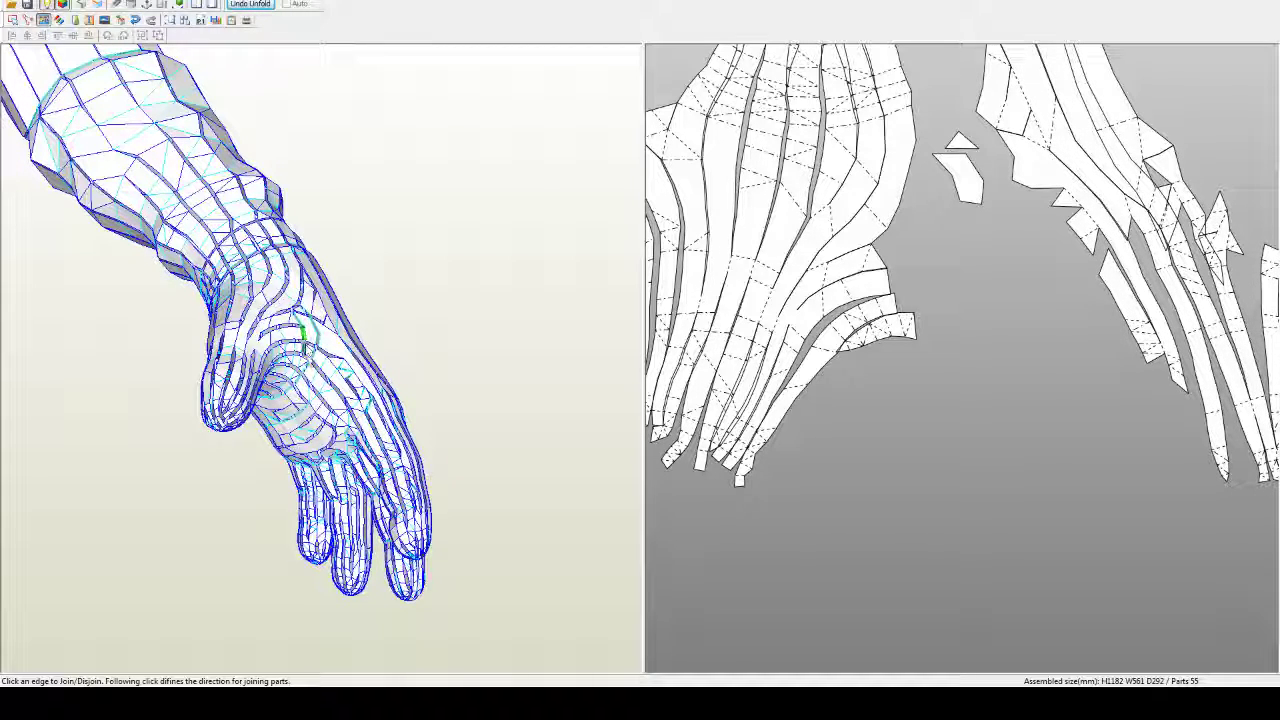
pyautogui.click(968, 180)
pyautogui.click(954, 208)
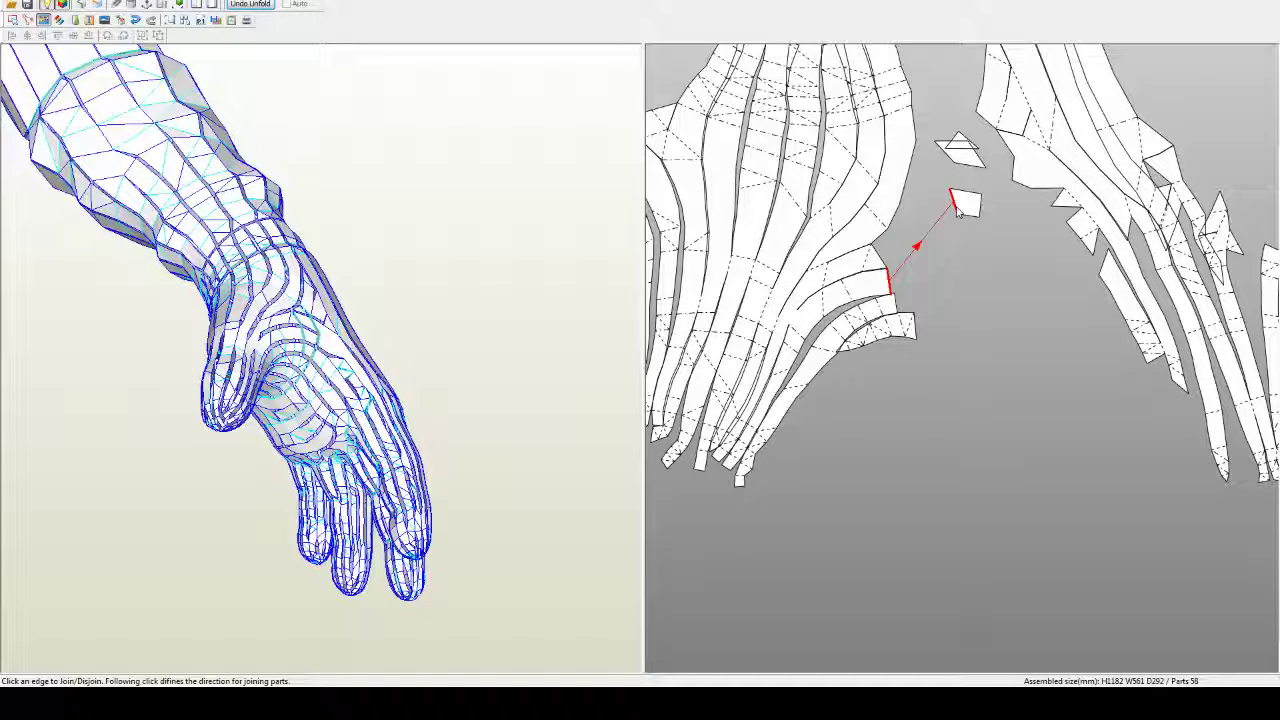
# Step: Join the two detached facets and the small triangle to the base ends of the hand piece's upper curved strips
pyautogui.click(893, 290)
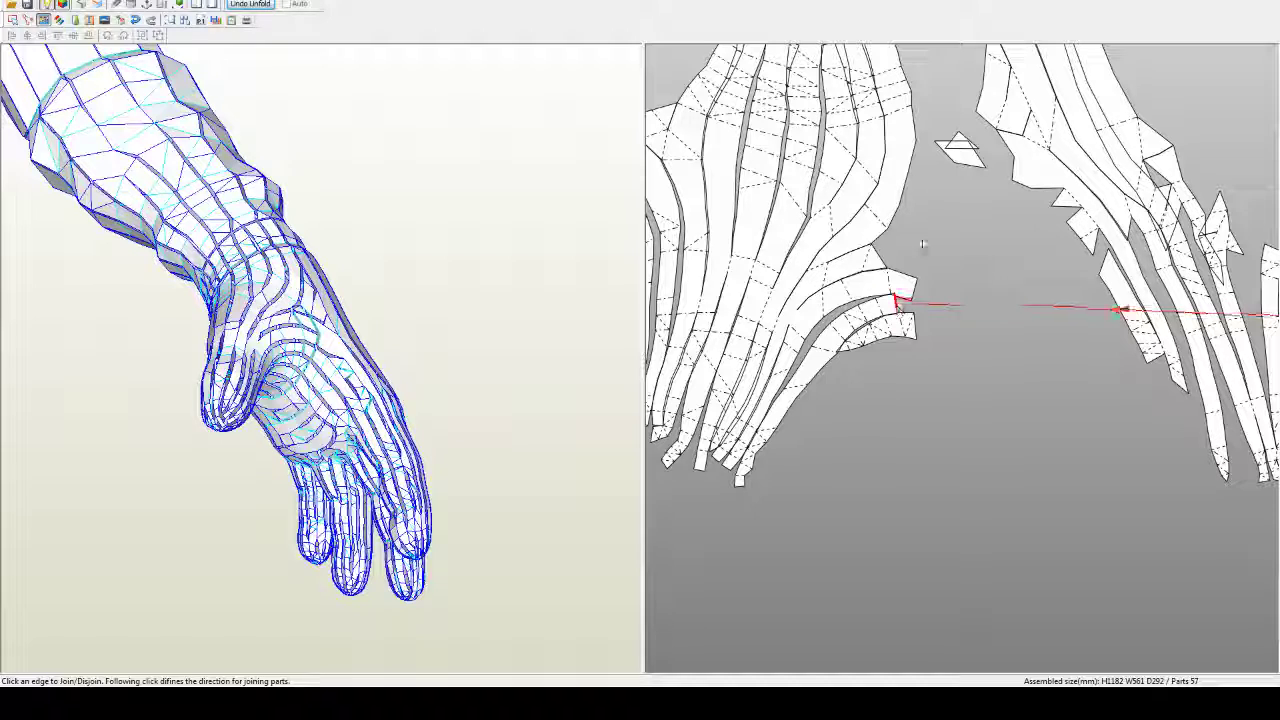
pyautogui.click(880, 257)
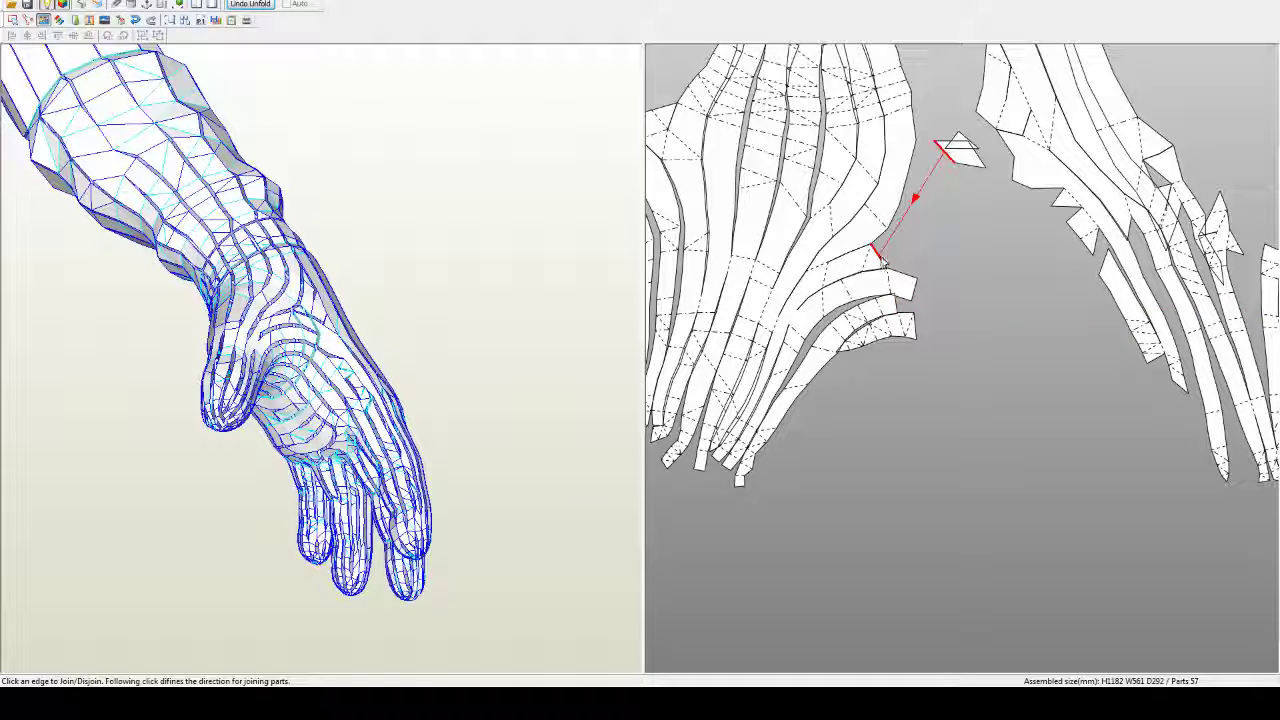
pyautogui.click(885, 258)
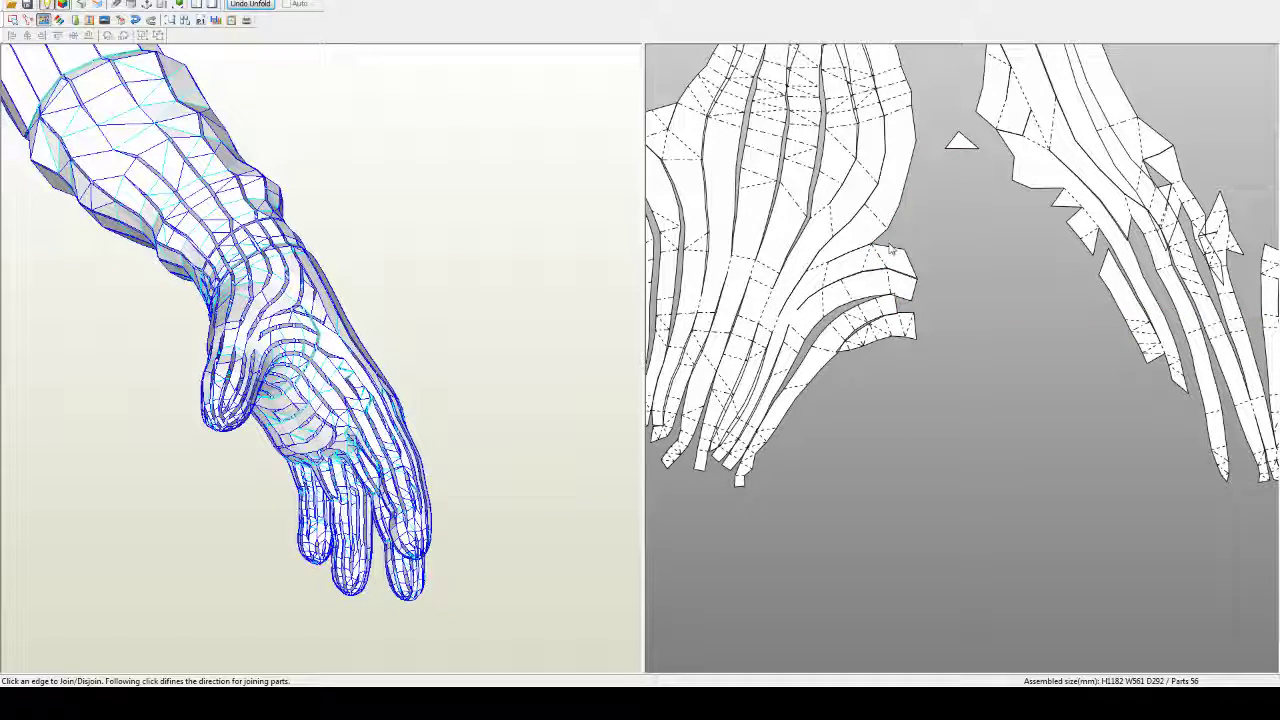
pyautogui.click(888, 251)
pyautogui.click(888, 252)
# Step: Join the matching facet from the distant glove piece to the base end of the long curved strip
pyautogui.click(862, 301)
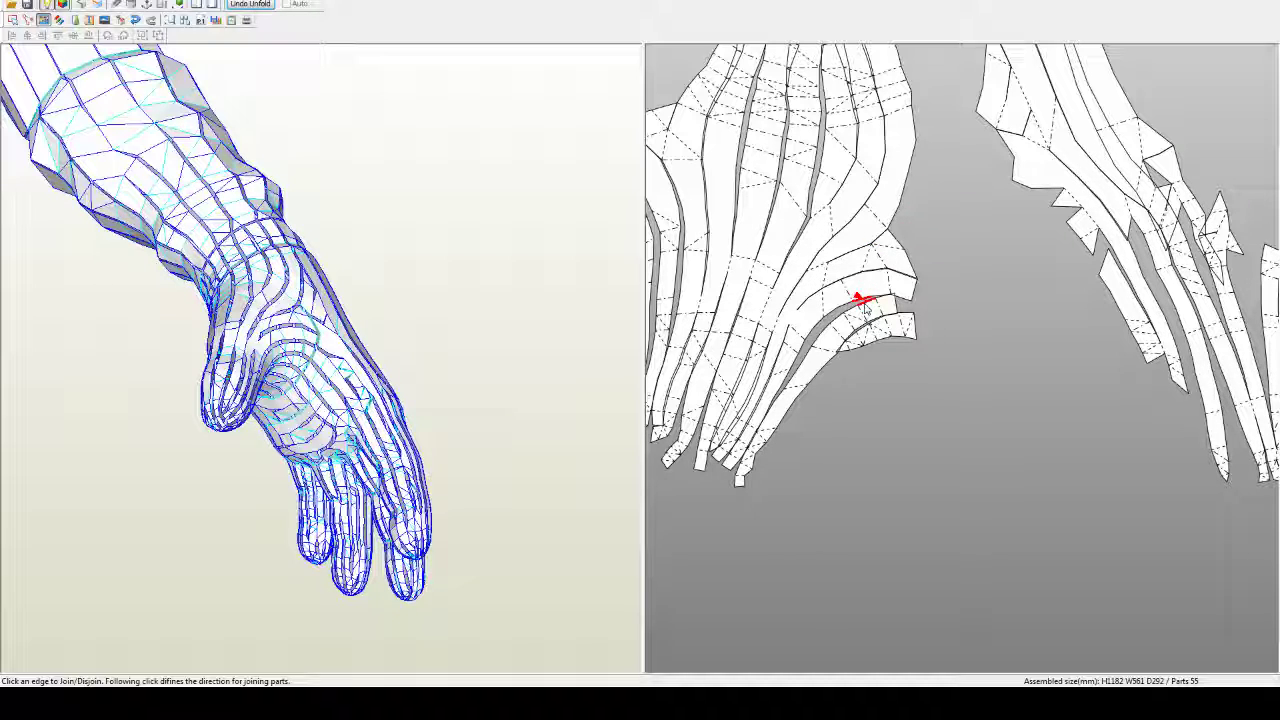
pyautogui.click(896, 303)
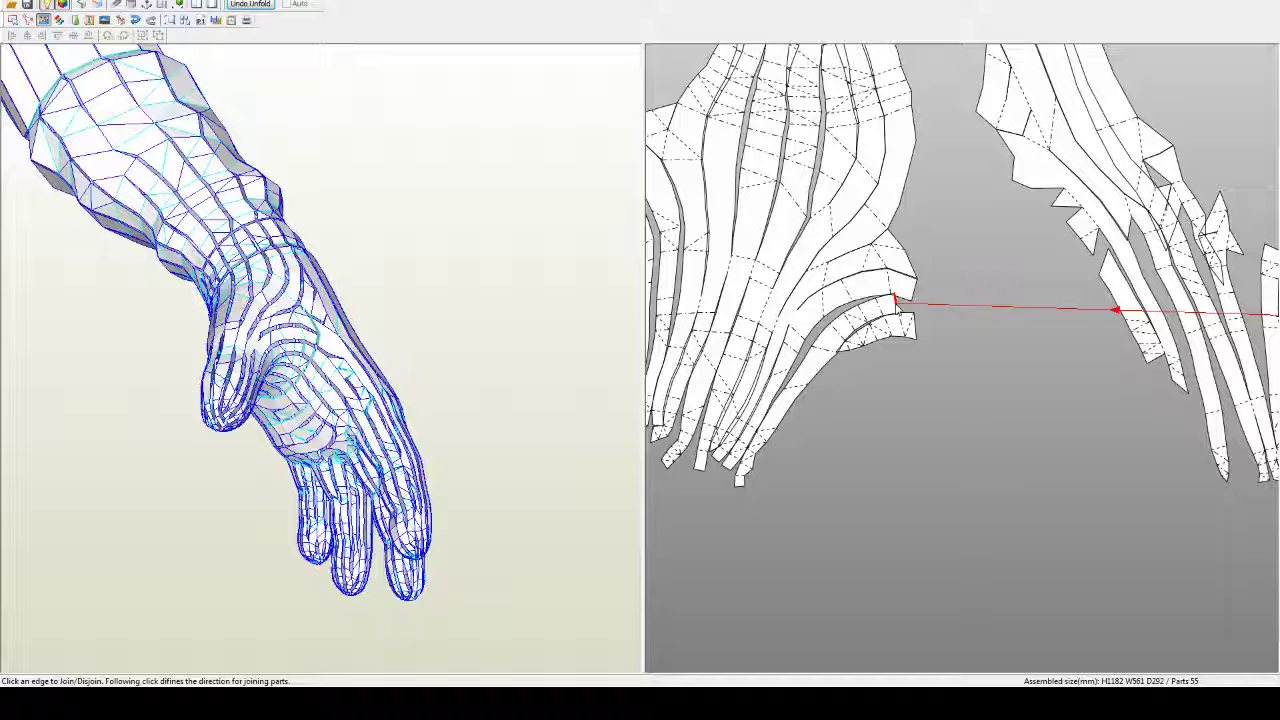
pyautogui.click(897, 305)
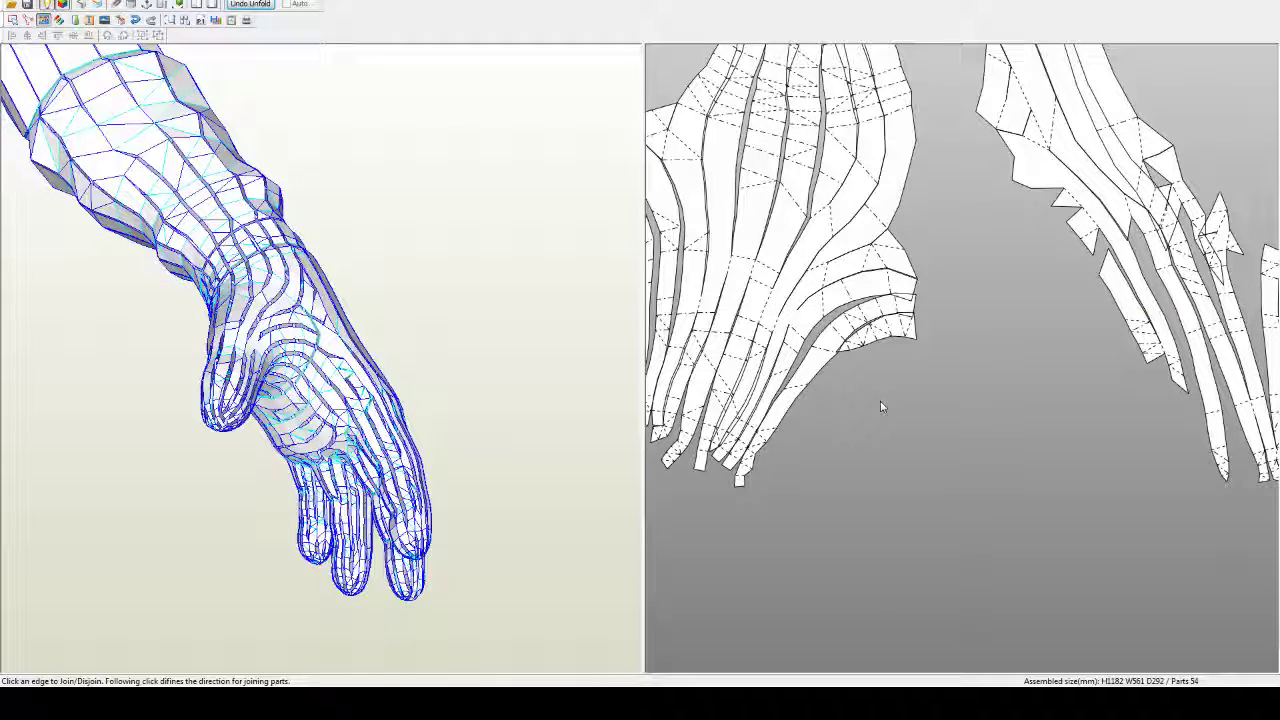
pyautogui.scroll(-1, 884, 406)
pyautogui.moveTo(889, 404); pyautogui.dragTo(1012, 420, button='middle')
pyautogui.moveTo(1012, 420); pyautogui.dragTo(1024, 423, button='right')
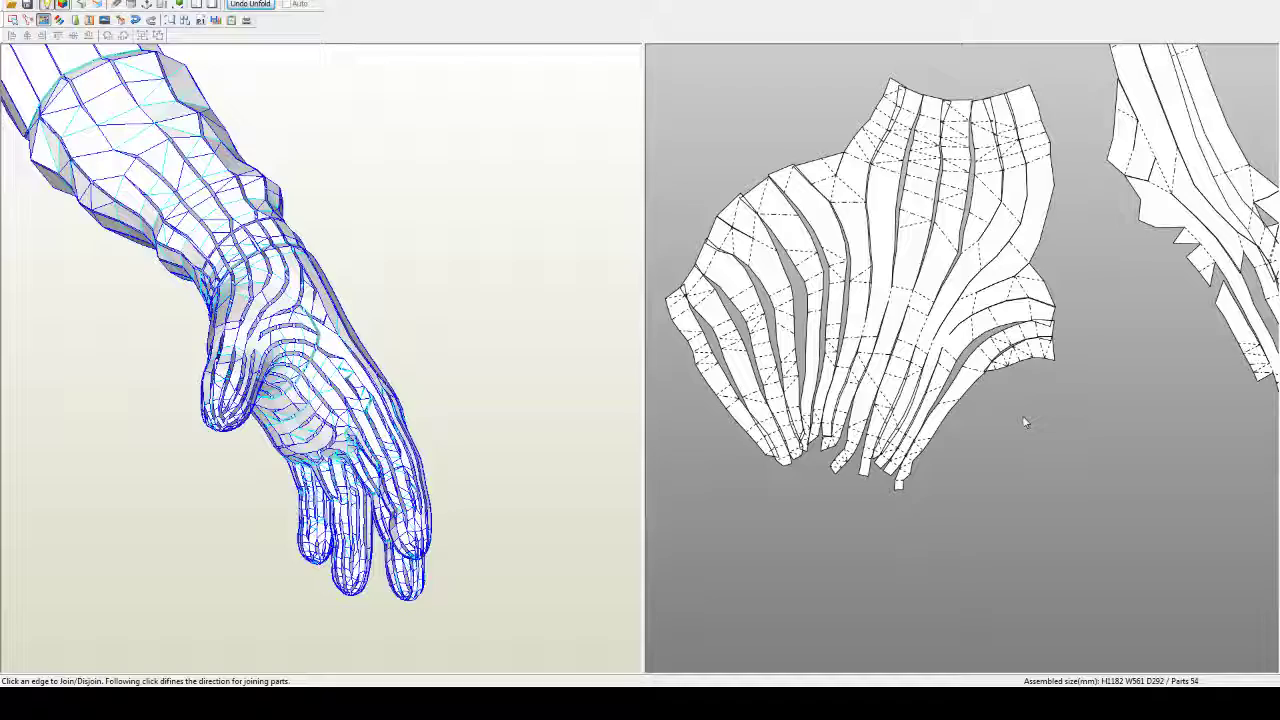
pyautogui.scroll(-3, 1022, 415)
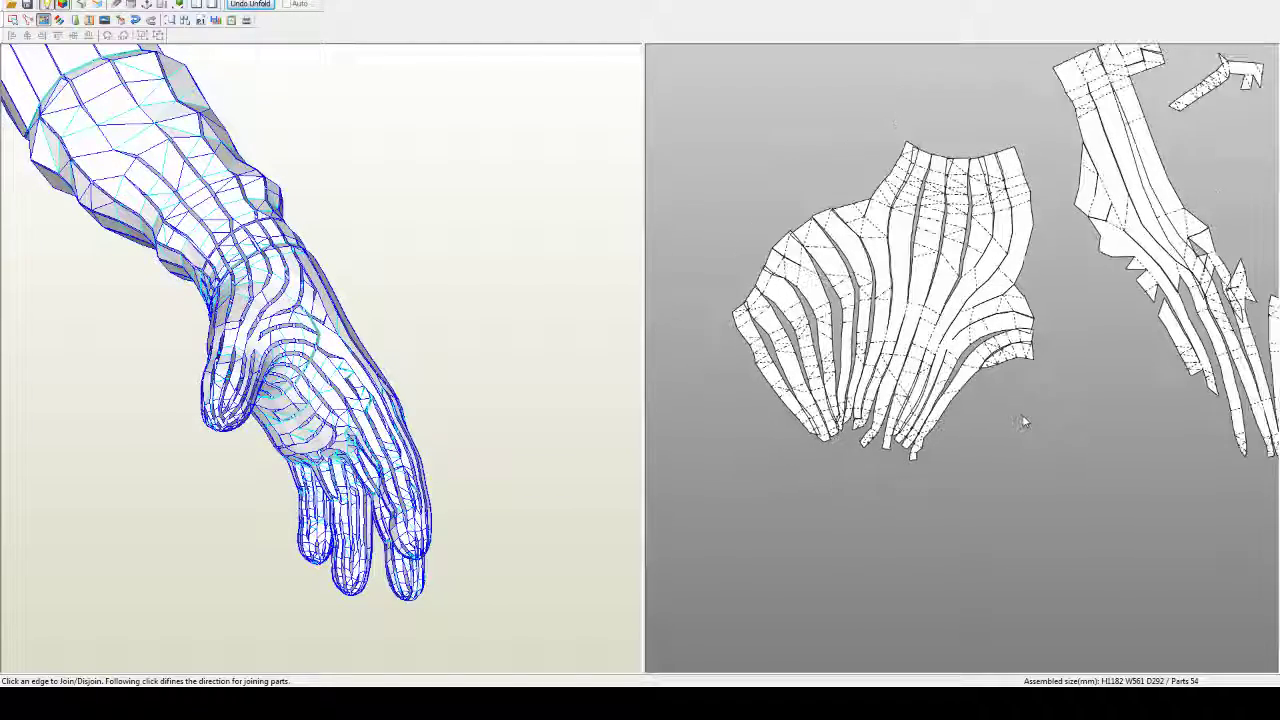
# Step: Disjoin the index-finger strips from the back-of-hand strips along the knuckle line of the 3D glove
pyautogui.moveTo(1019, 416); pyautogui.dragTo(951, 426, button='middle')
pyautogui.press('shift')
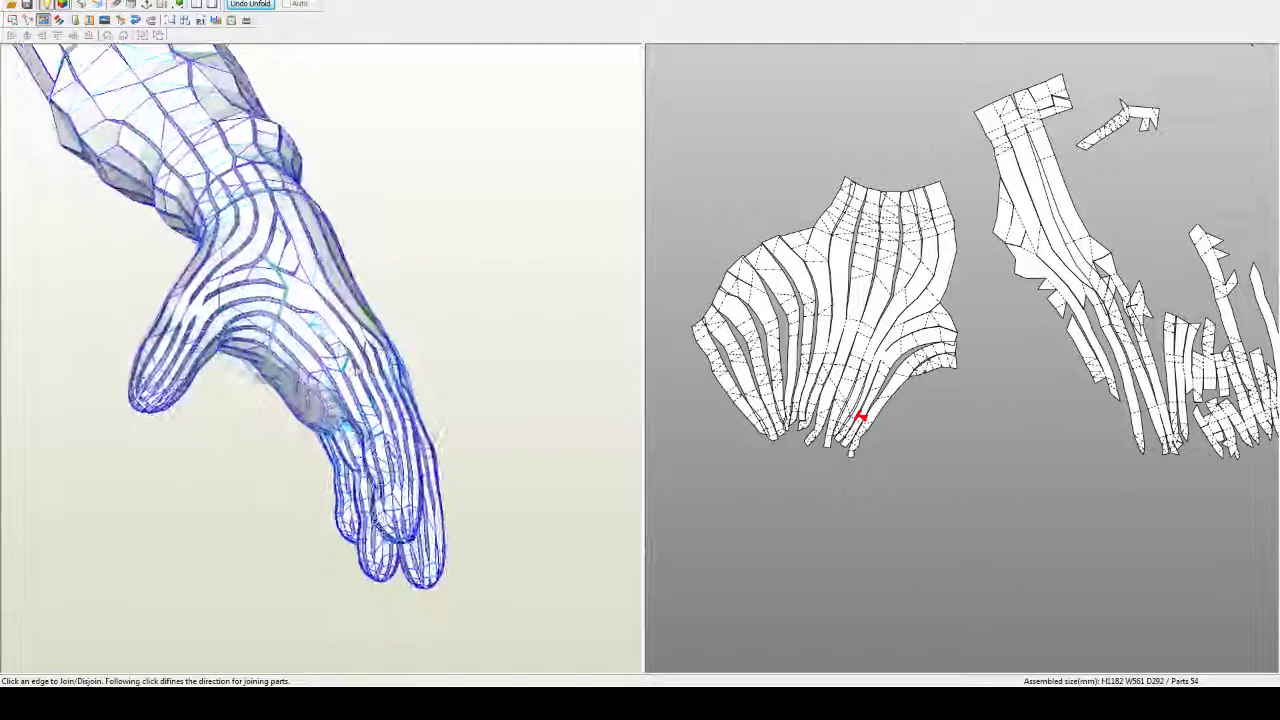
pyautogui.moveTo(322, 300); pyautogui.dragTo(434, 371, button='right')
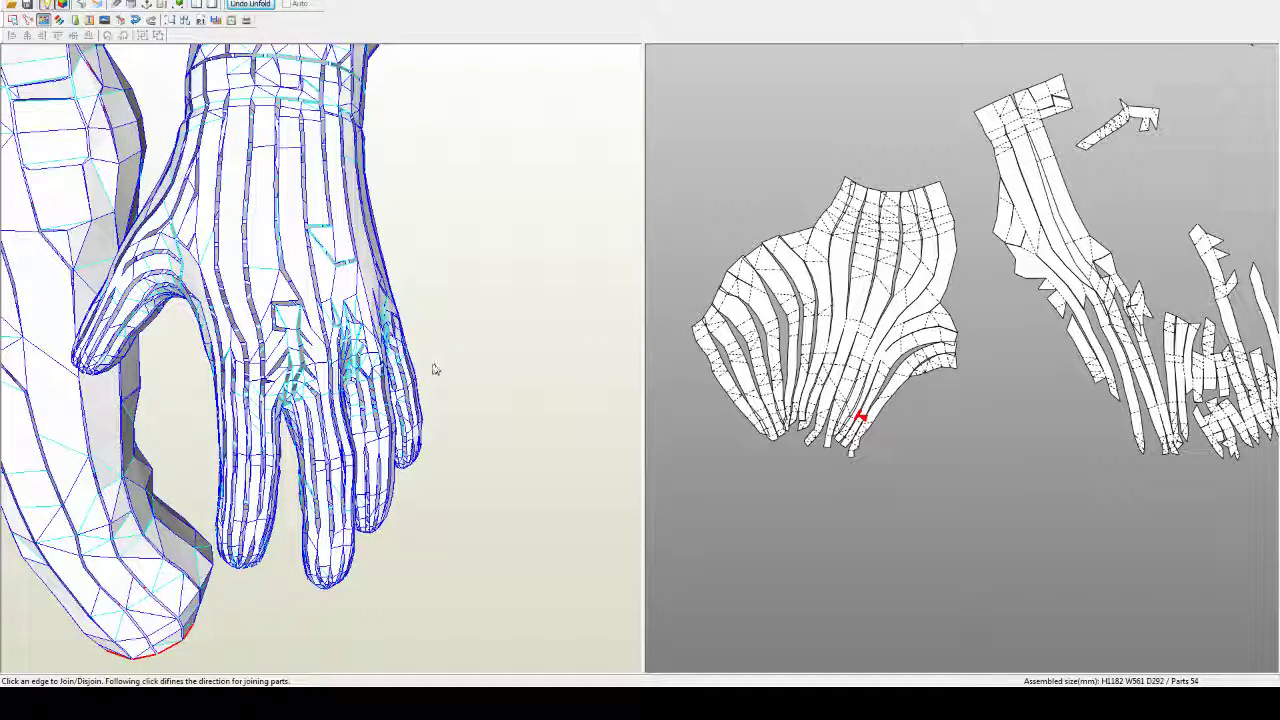
pyautogui.moveTo(284, 401); pyautogui.dragTo(323, 409, button='right')
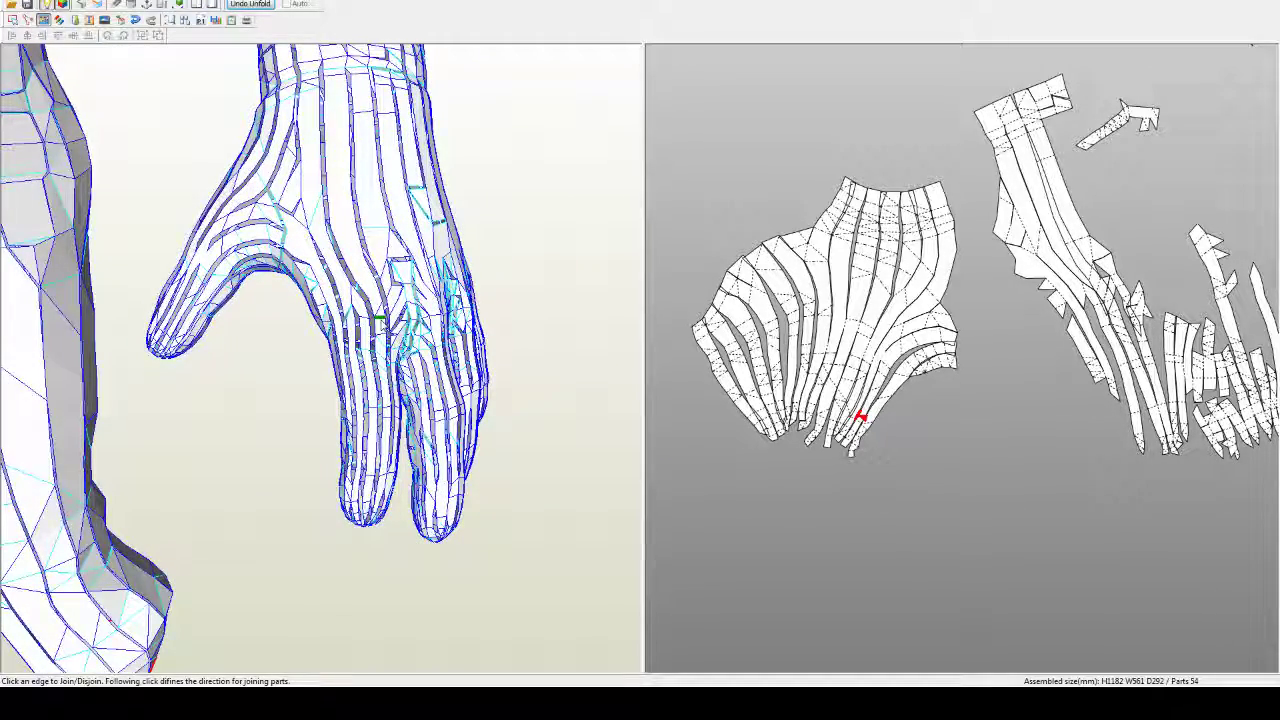
pyautogui.click(378, 322)
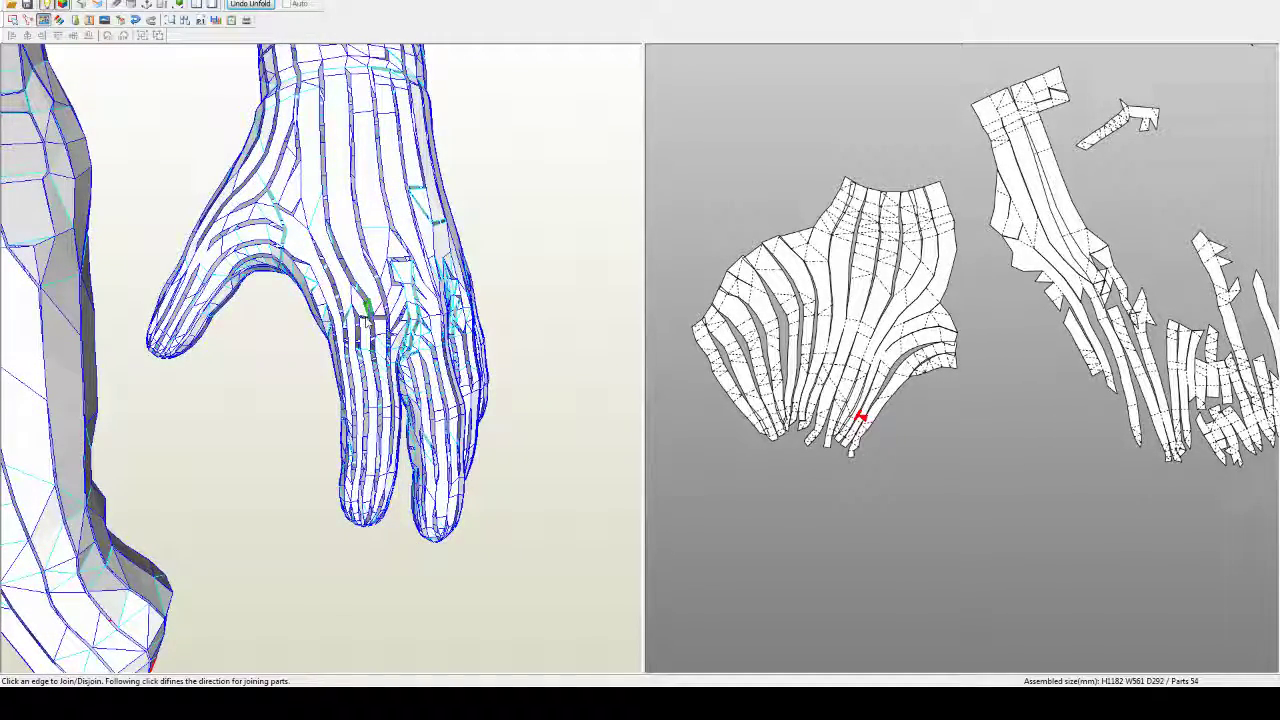
pyautogui.click(380, 318)
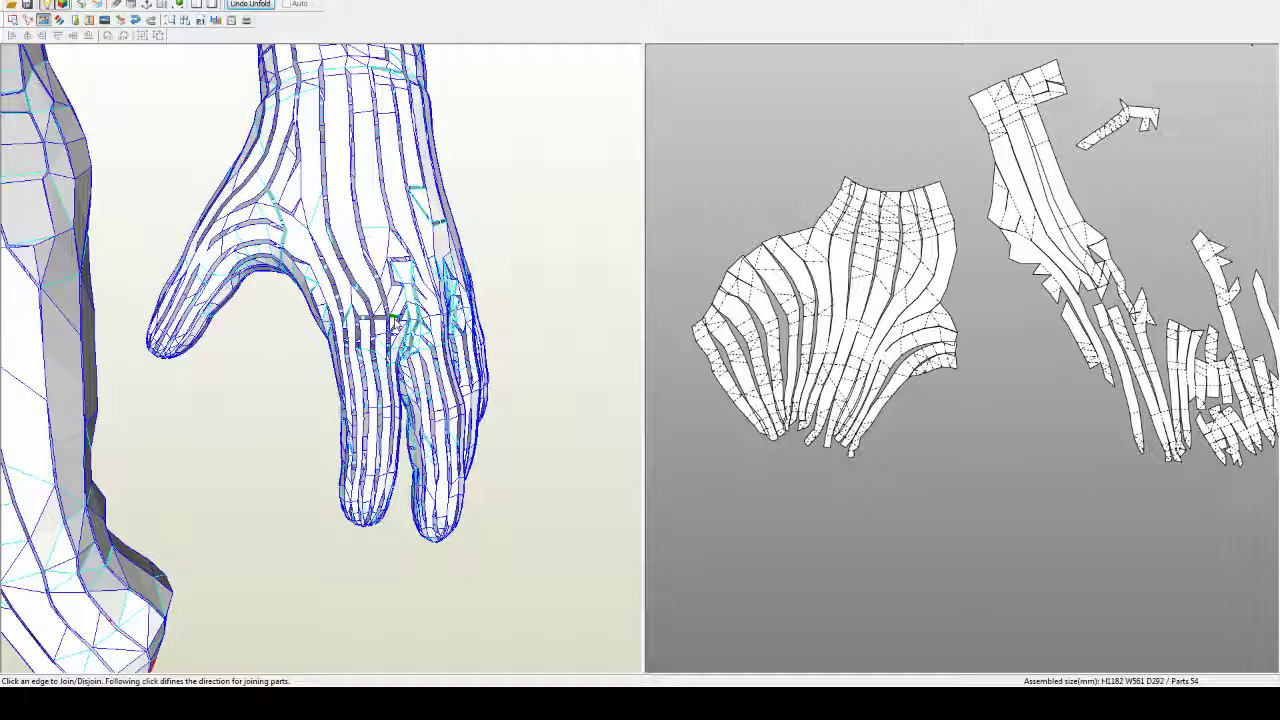
pyautogui.click(396, 323)
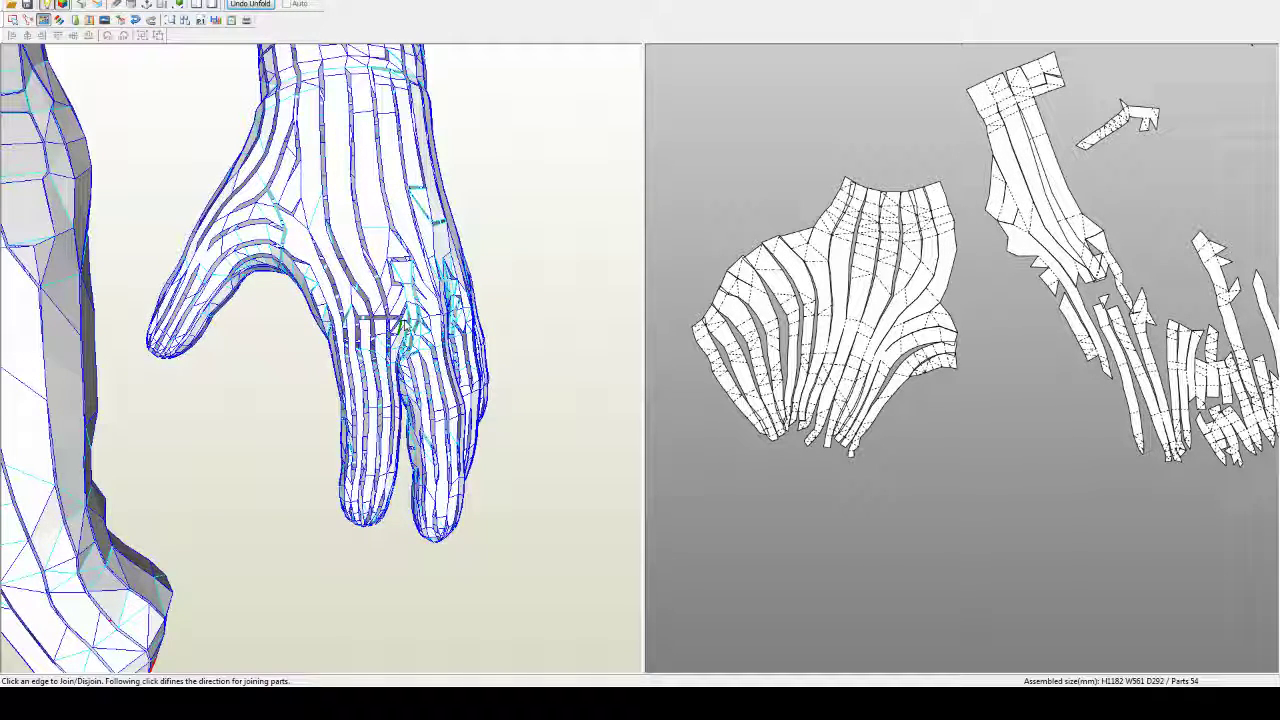
pyautogui.click(404, 318)
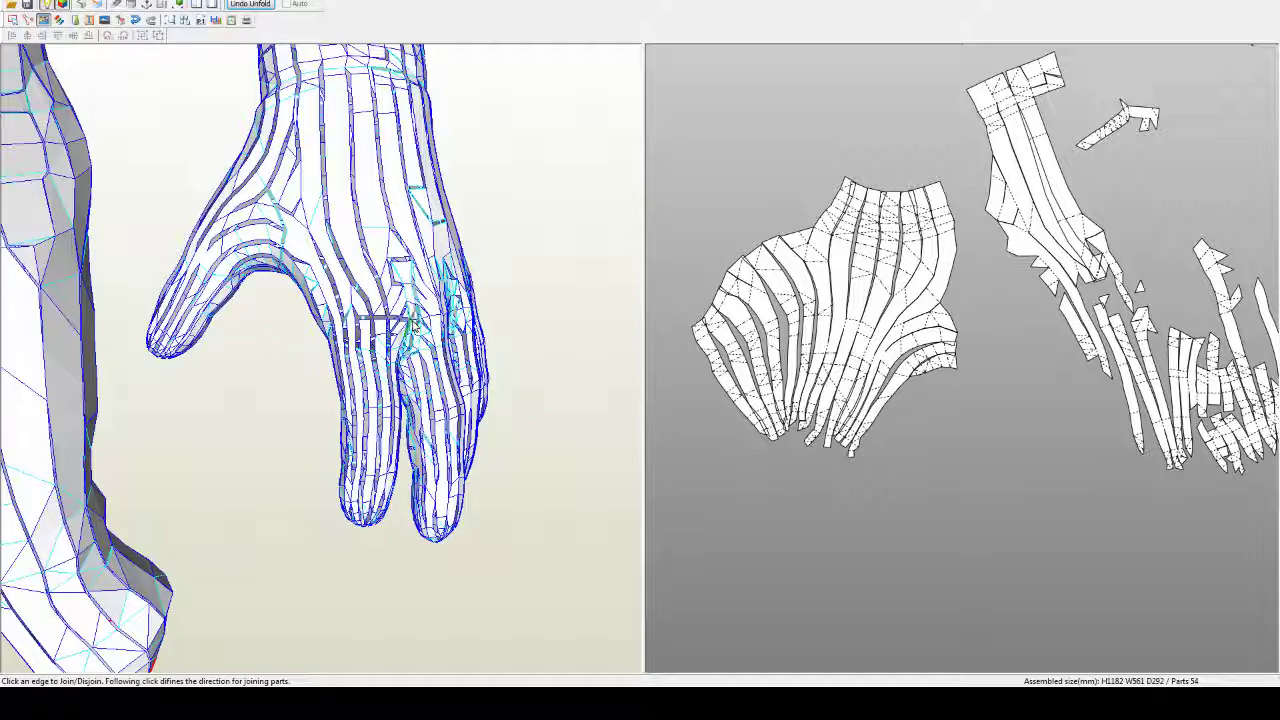
pyautogui.click(420, 320)
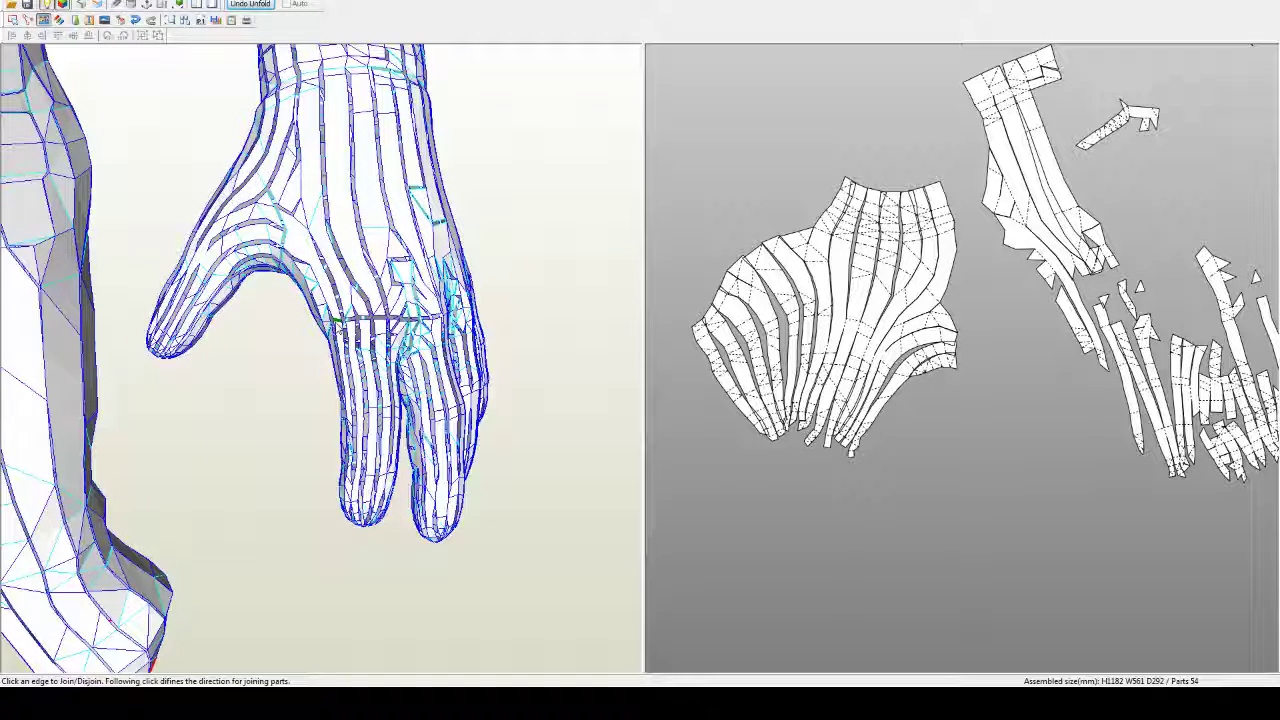
pyautogui.click(339, 324)
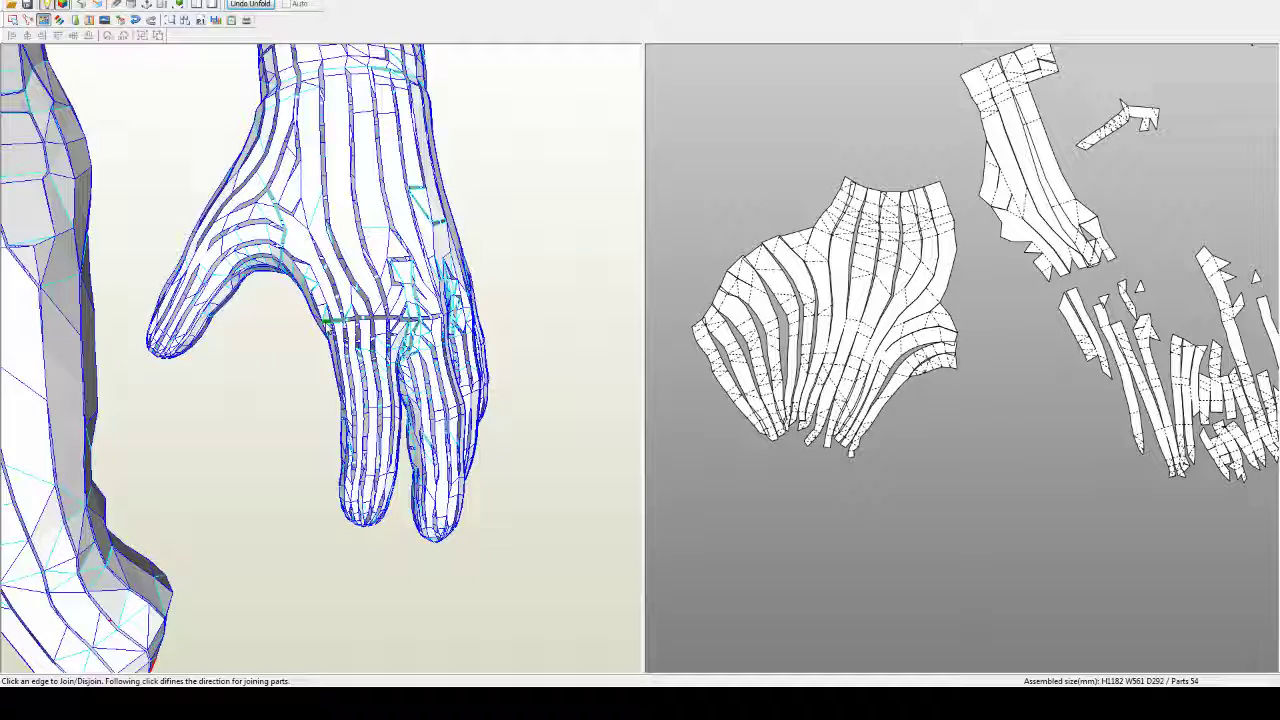
# Step: Continue the knuckle-line cut across the remaining fingers to the little-finger side and disjoin the palm strip beside the index finger
pyautogui.moveTo(441, 356); pyautogui.dragTo(411, 351, button='right')
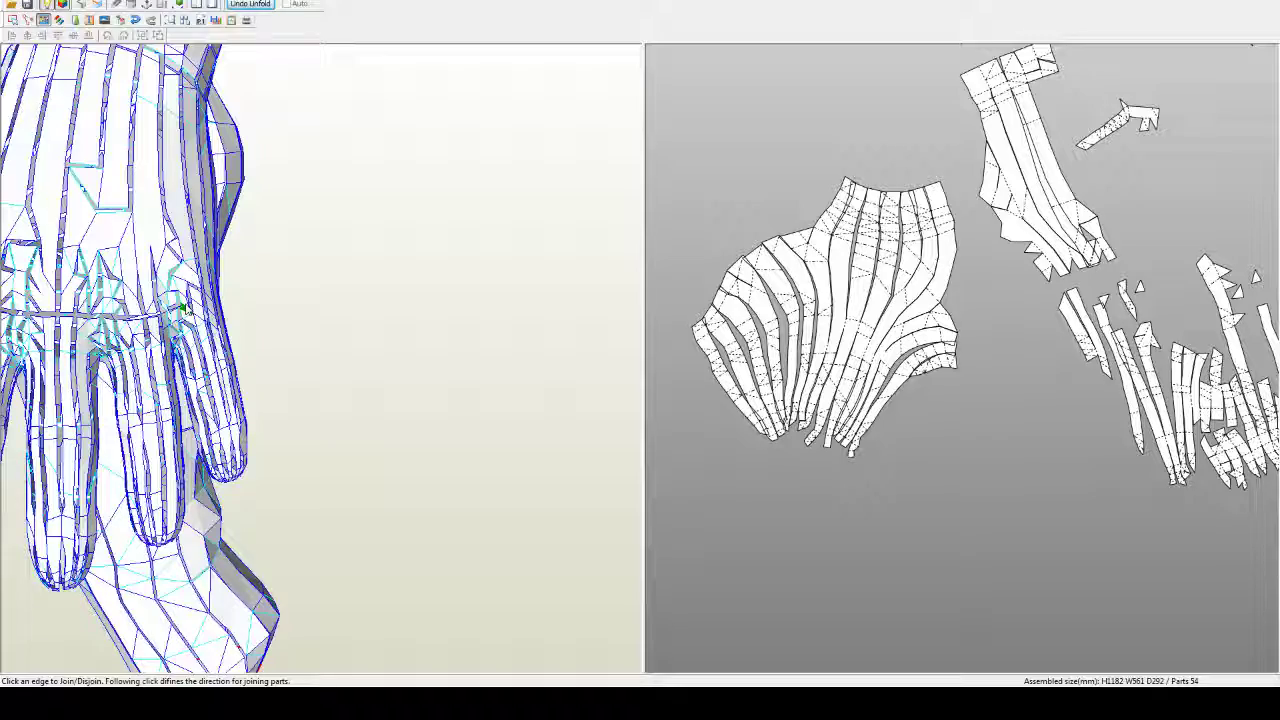
pyautogui.scroll(5, 185, 310)
pyautogui.scroll(-8, 193, 310)
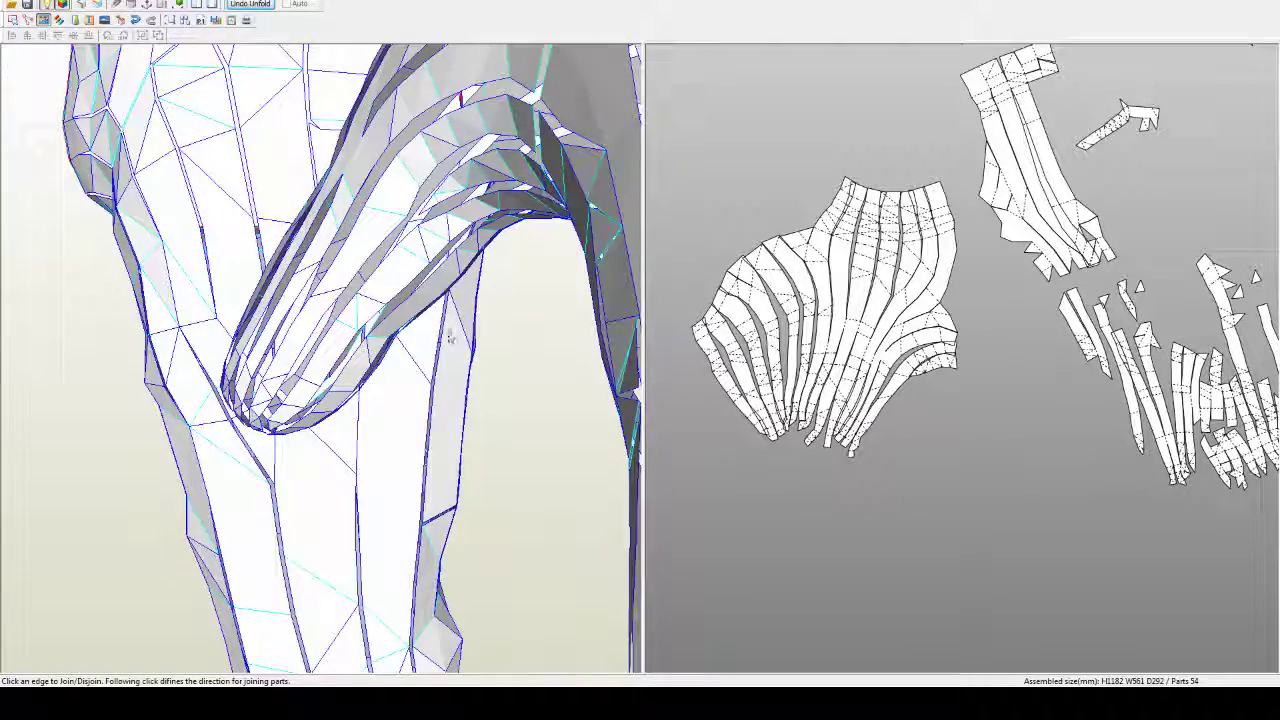
pyautogui.moveTo(560, 325); pyautogui.dragTo(414, 337, button='middle')
pyautogui.scroll(-3, 414, 337)
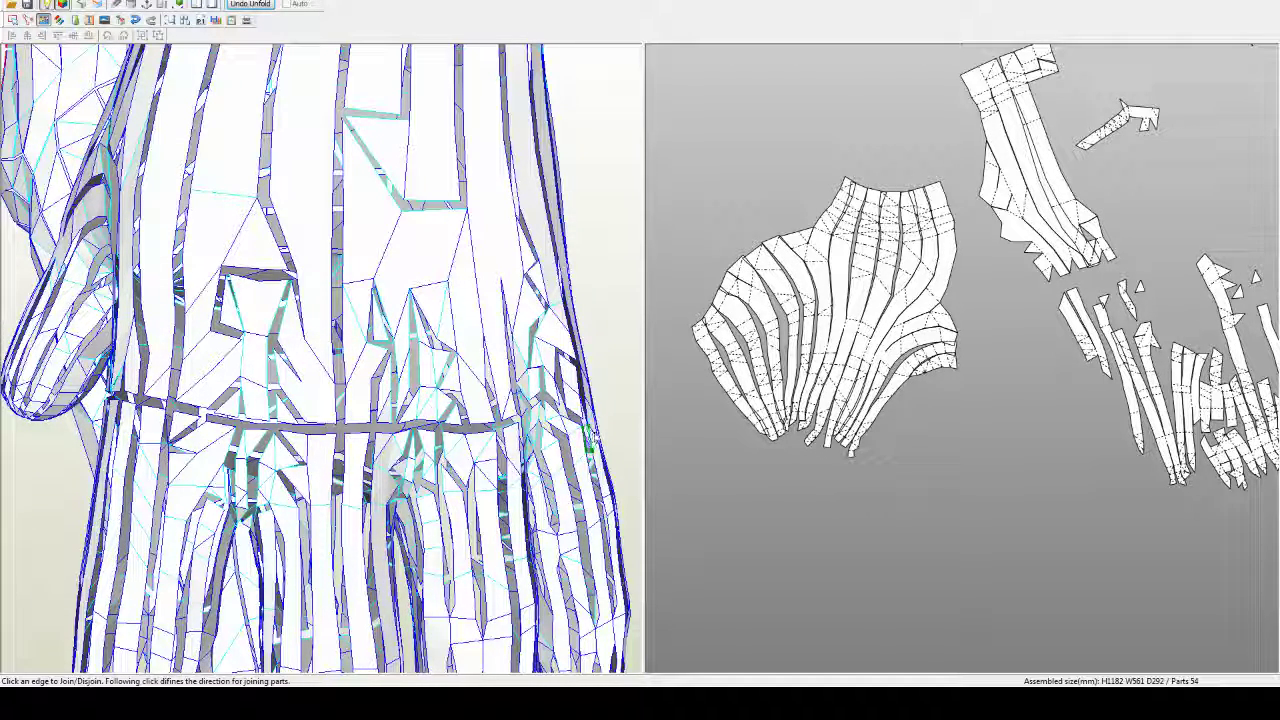
pyautogui.scroll(-5, 178, 467)
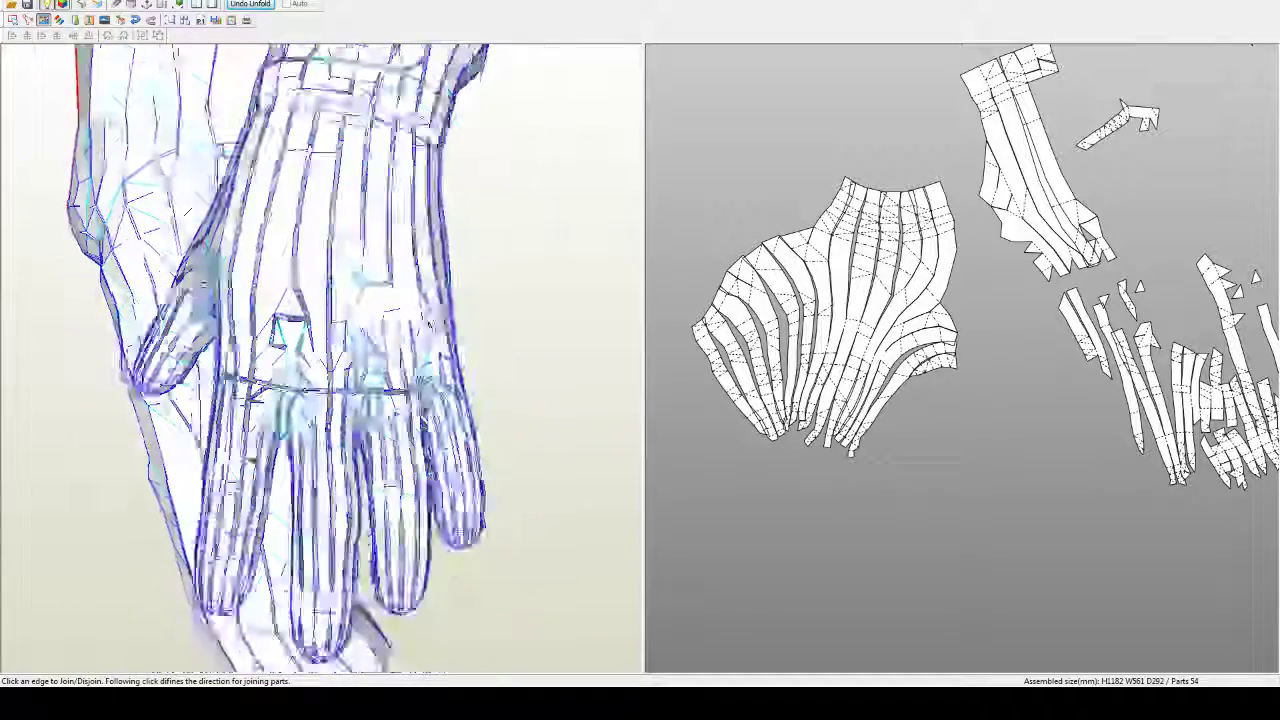
pyautogui.moveTo(180, 469); pyautogui.dragTo(290, 481, button='right')
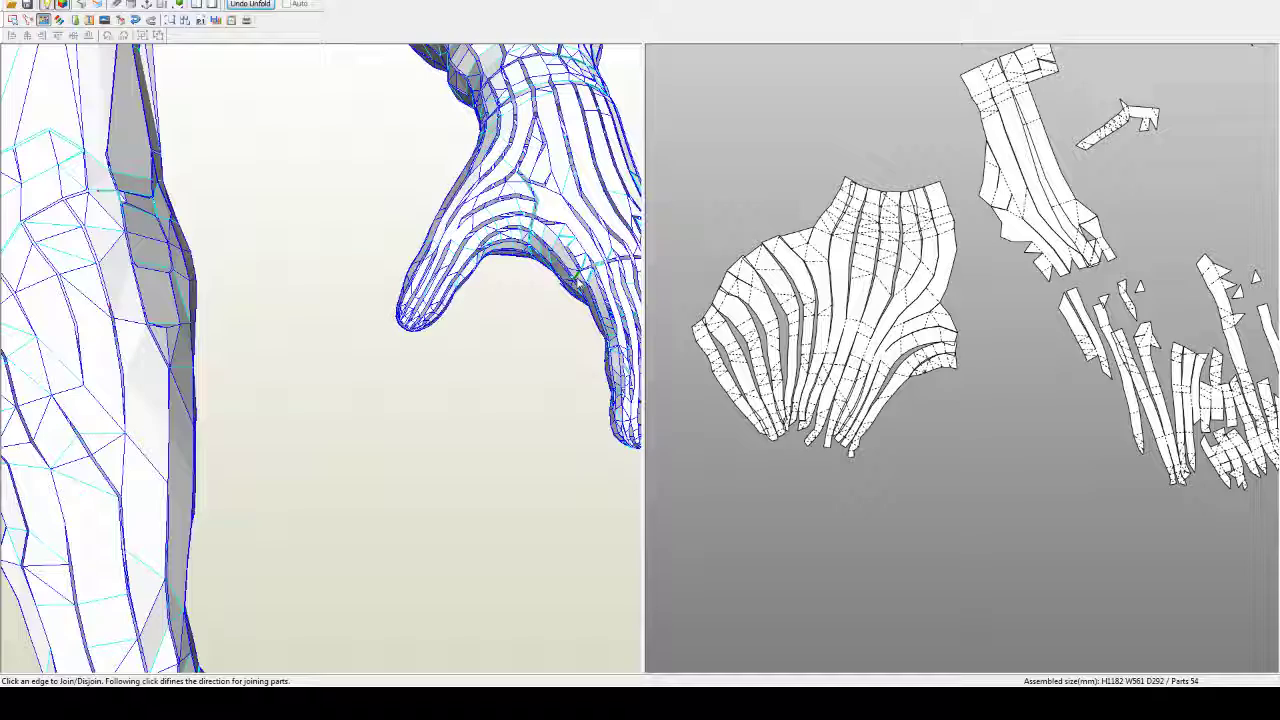
pyautogui.click(576, 278)
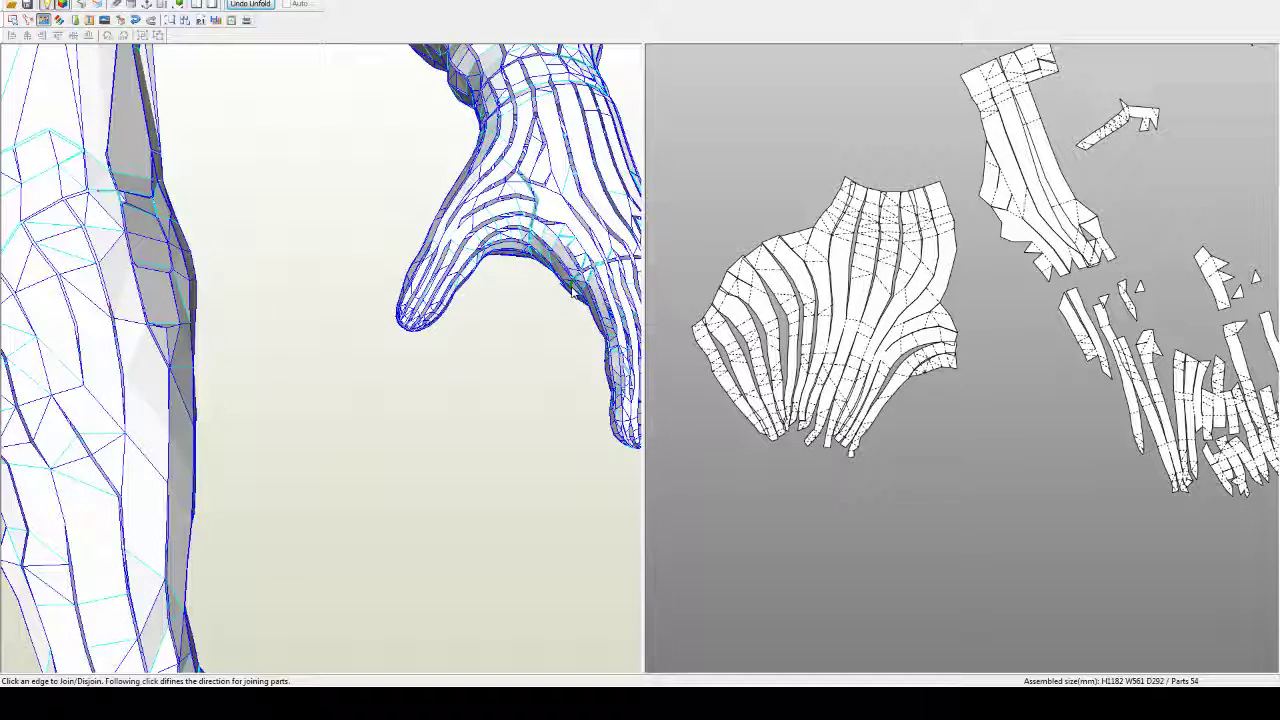
# Step: Join the neighbouring back-of-hand and cuff strips one after another along the open side of the cuffed hand piece
pyautogui.scroll(-1, 554, 346)
pyautogui.moveTo(554, 346); pyautogui.dragTo(467, 385, button='middle')
pyautogui.moveTo(1043, 504); pyautogui.dragTo(921, 559, button='middle')
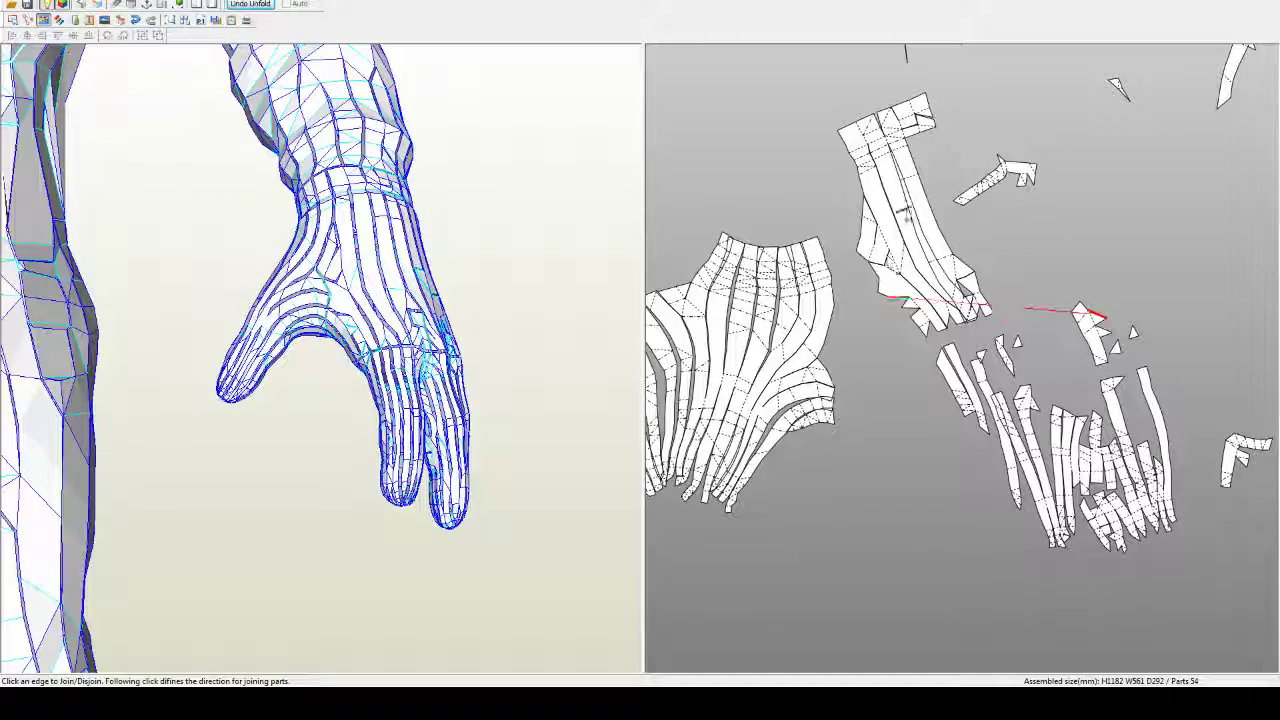
pyautogui.click(906, 212)
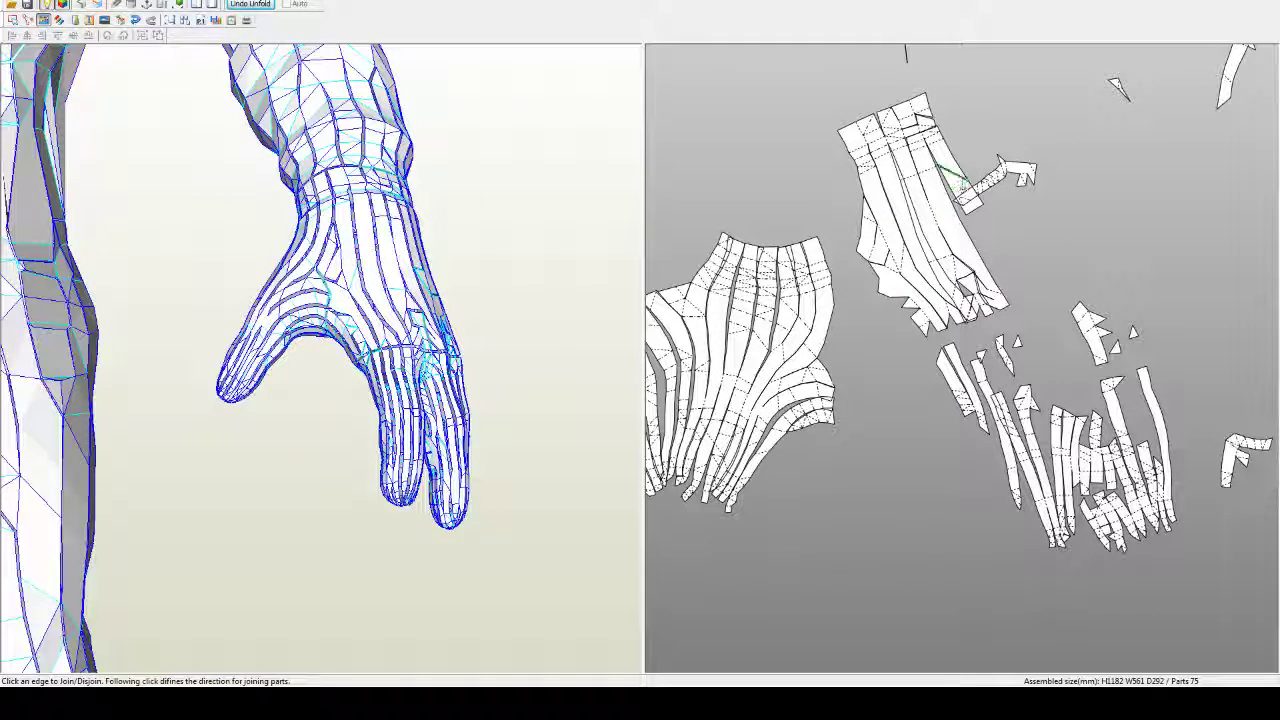
pyautogui.click(962, 183)
pyautogui.click(1110, 44)
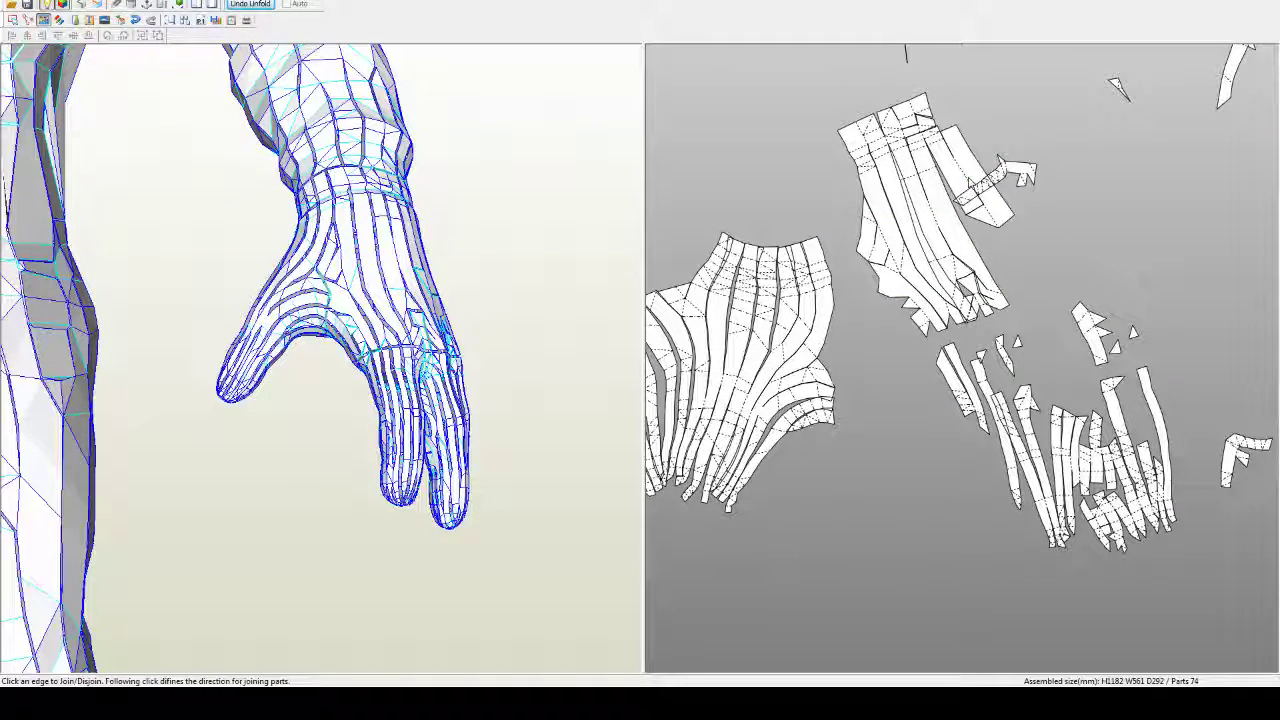
pyautogui.click(987, 228)
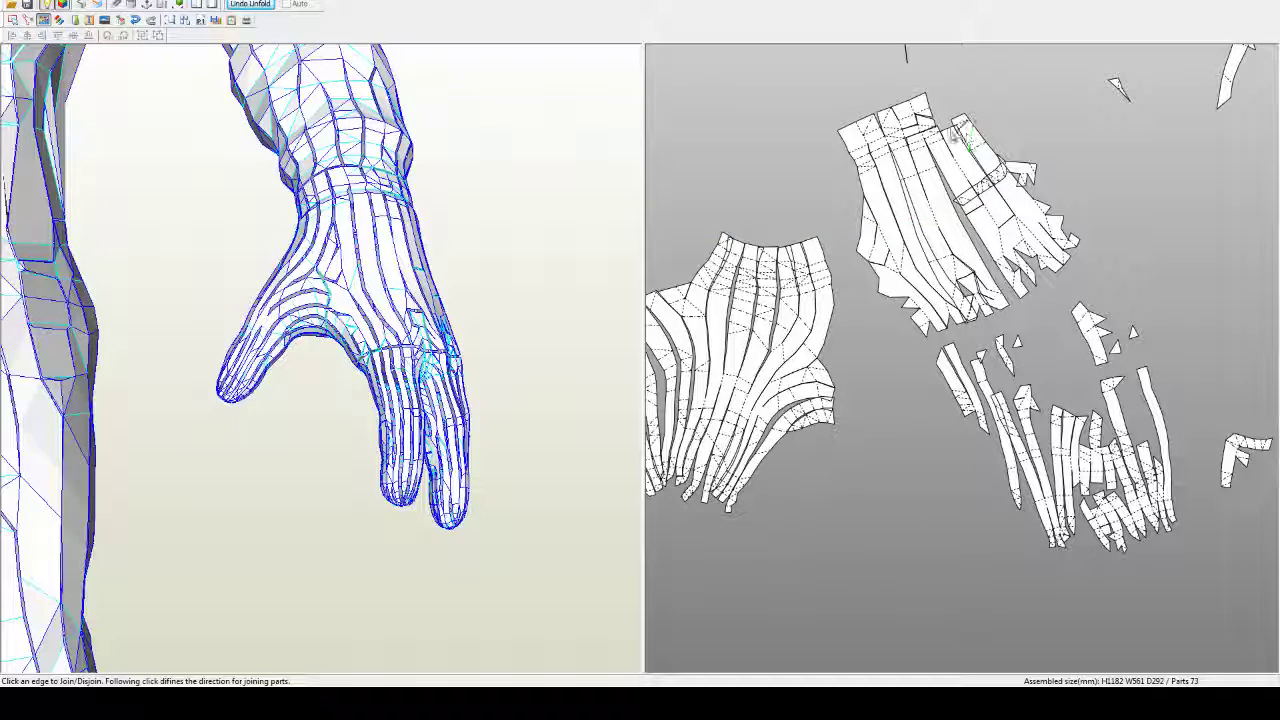
pyautogui.click(953, 133)
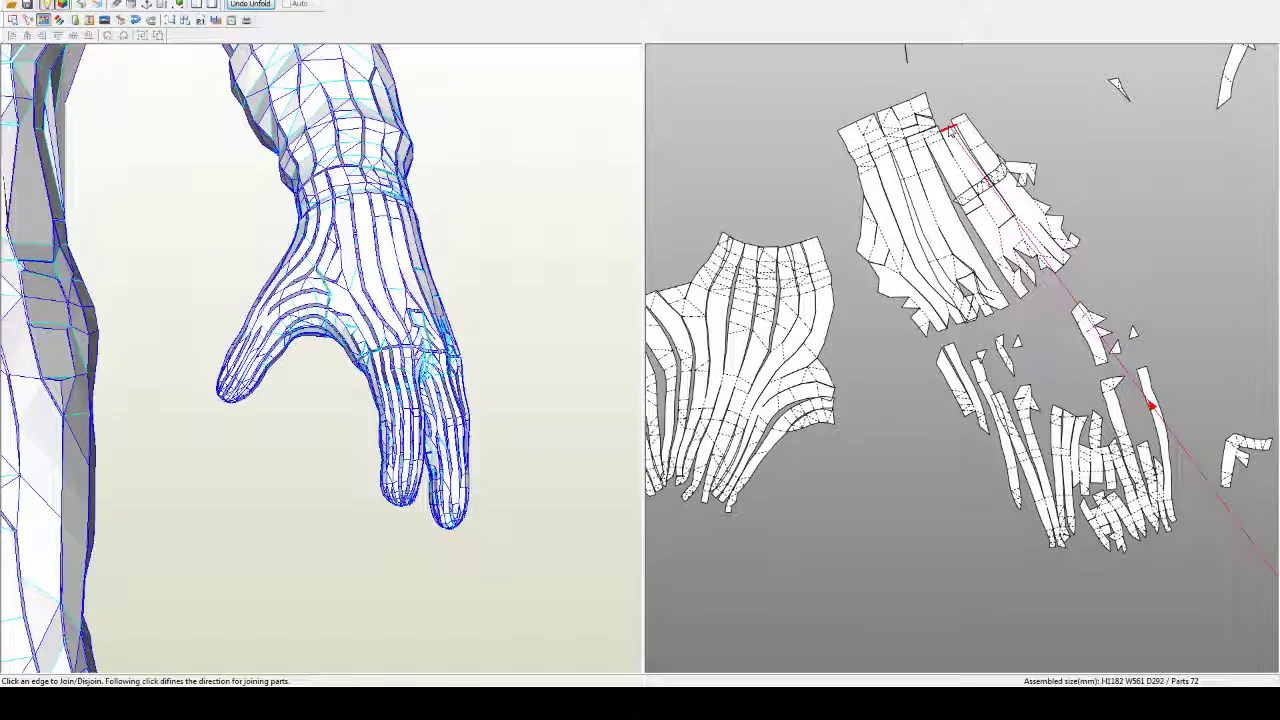
pyautogui.click(992, 153)
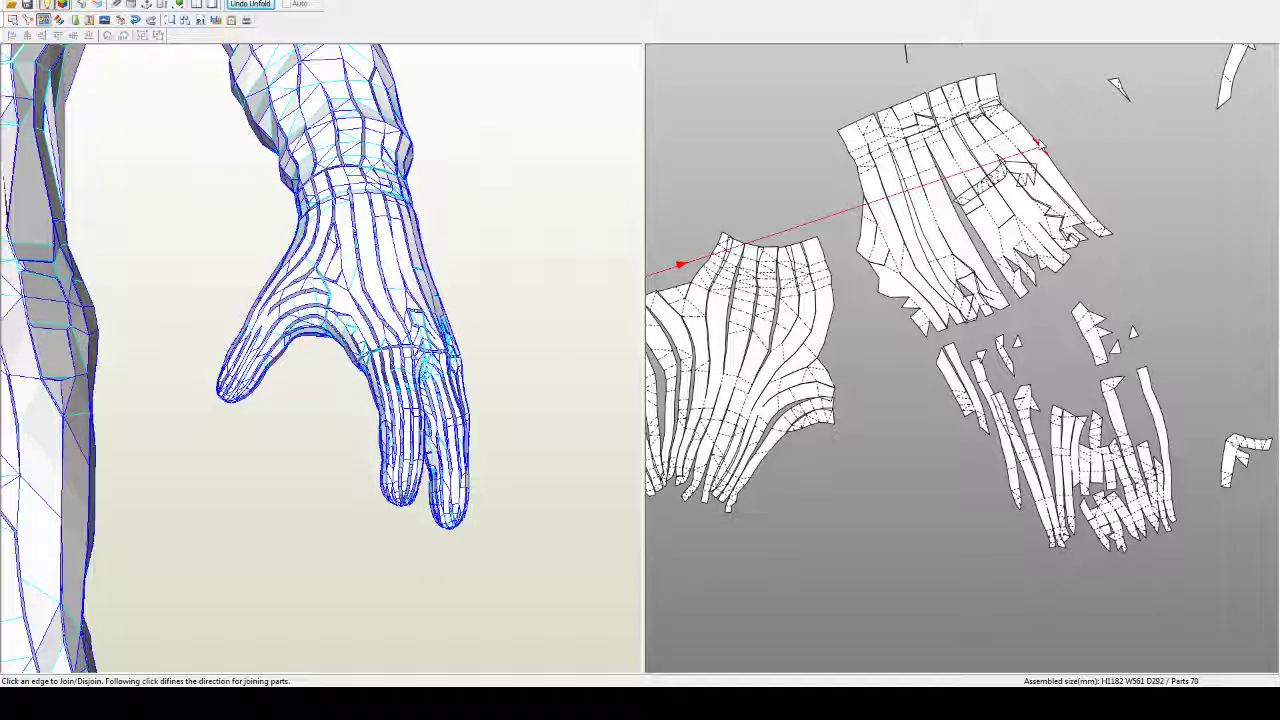
# Step: Join the adjoining palm and thumb strip groups to the hand piece's outer strip, separating the connections that make them overlap
pyautogui.click(1040, 145)
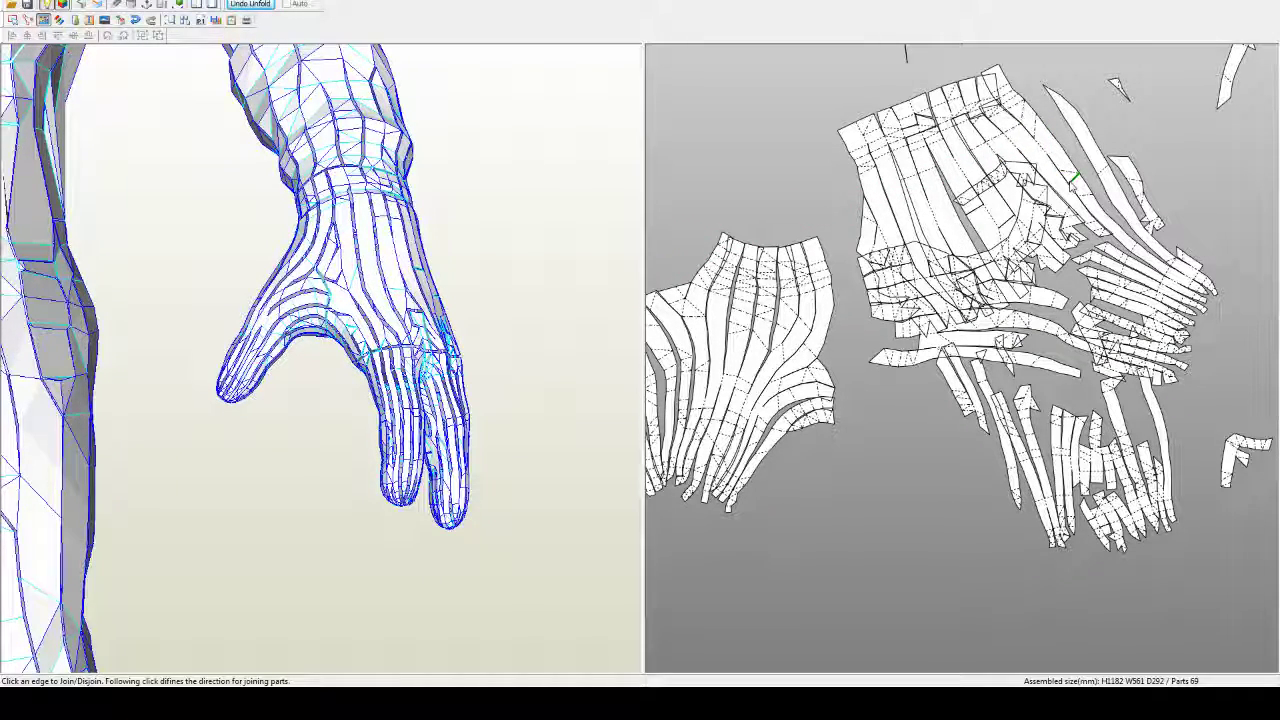
pyautogui.click(1115, 233)
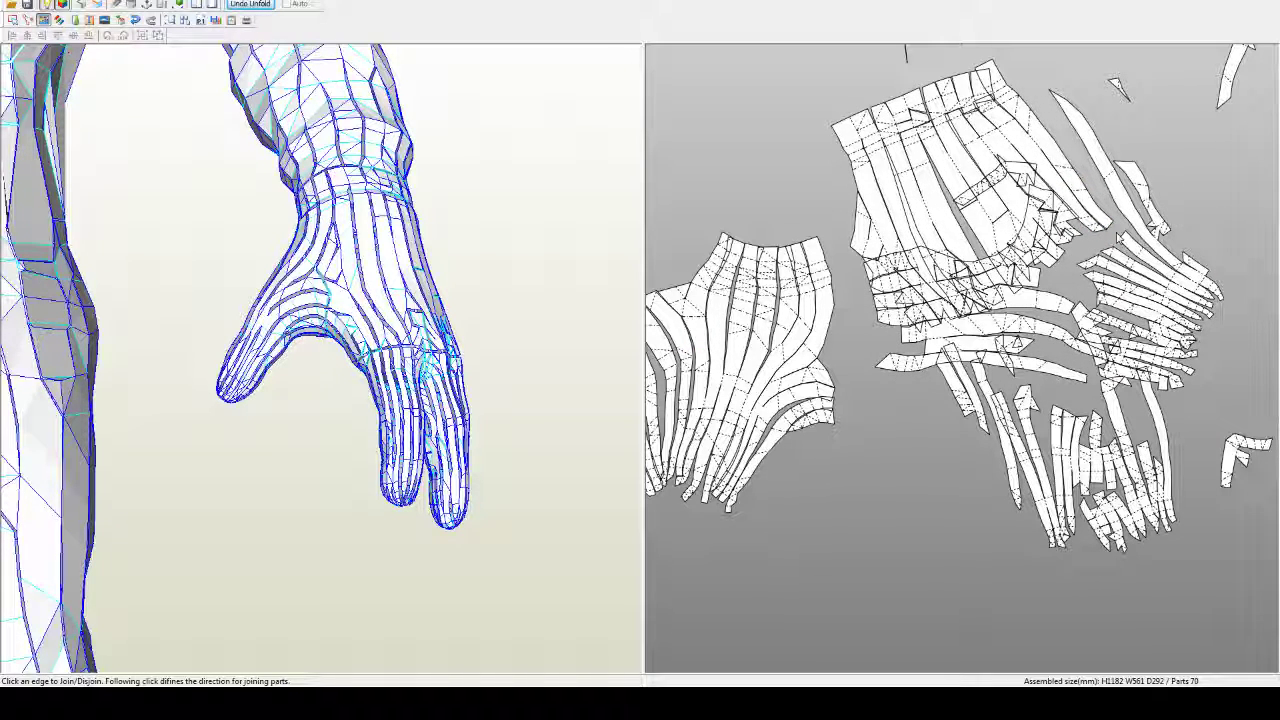
pyautogui.click(1060, 146)
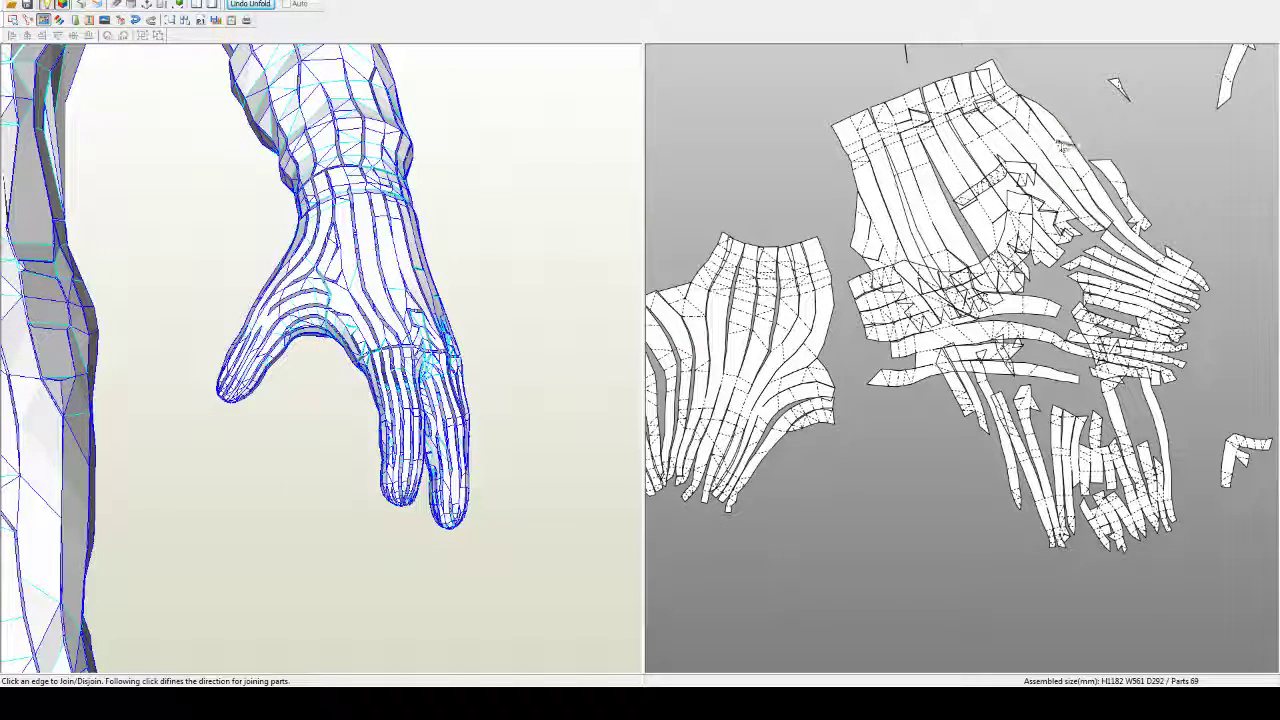
pyautogui.click(1109, 214)
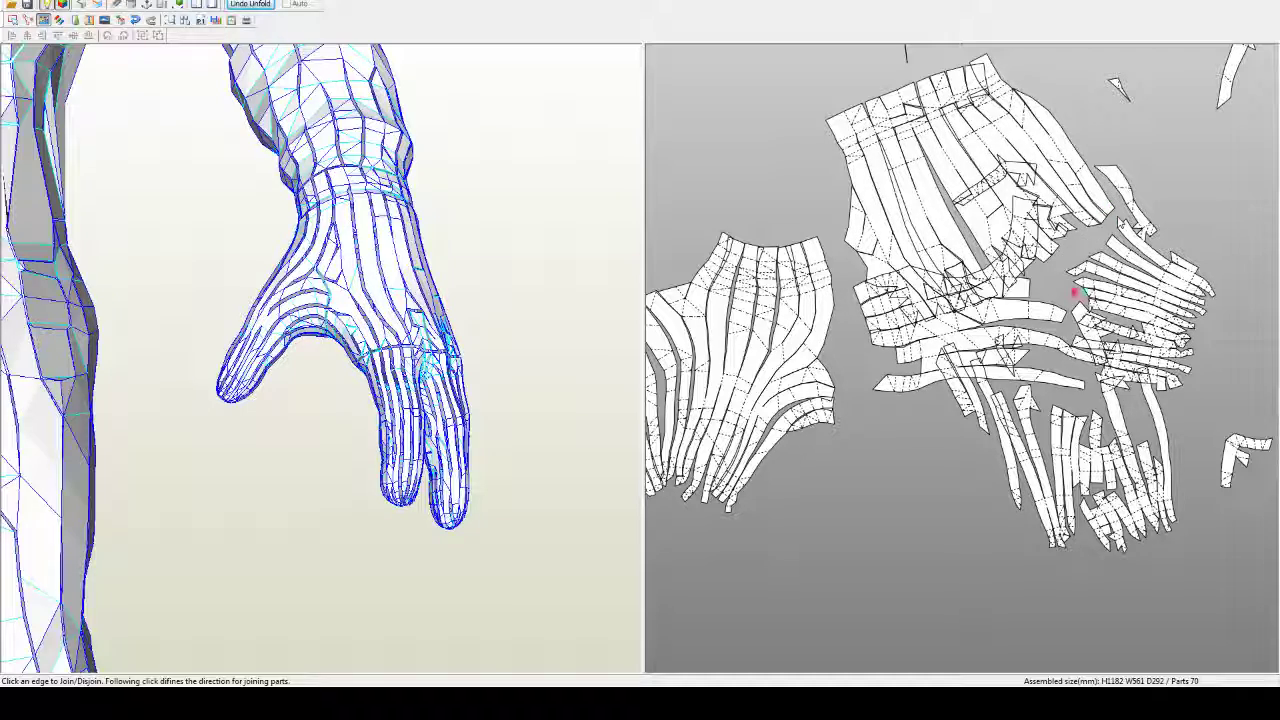
pyautogui.click(1002, 378)
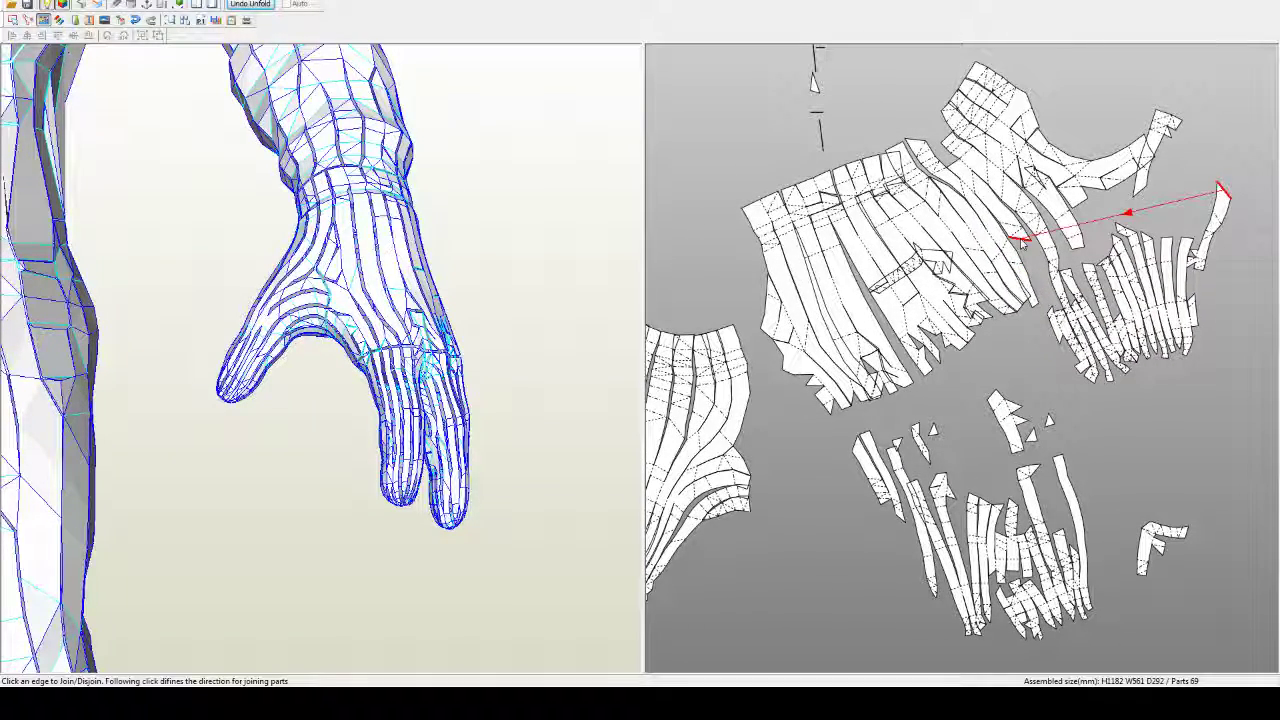
# Step: Join the loose narrow strip segment to the end of its palm strip and disjoin the finger strips from the palm strip ends
pyautogui.click(1022, 243)
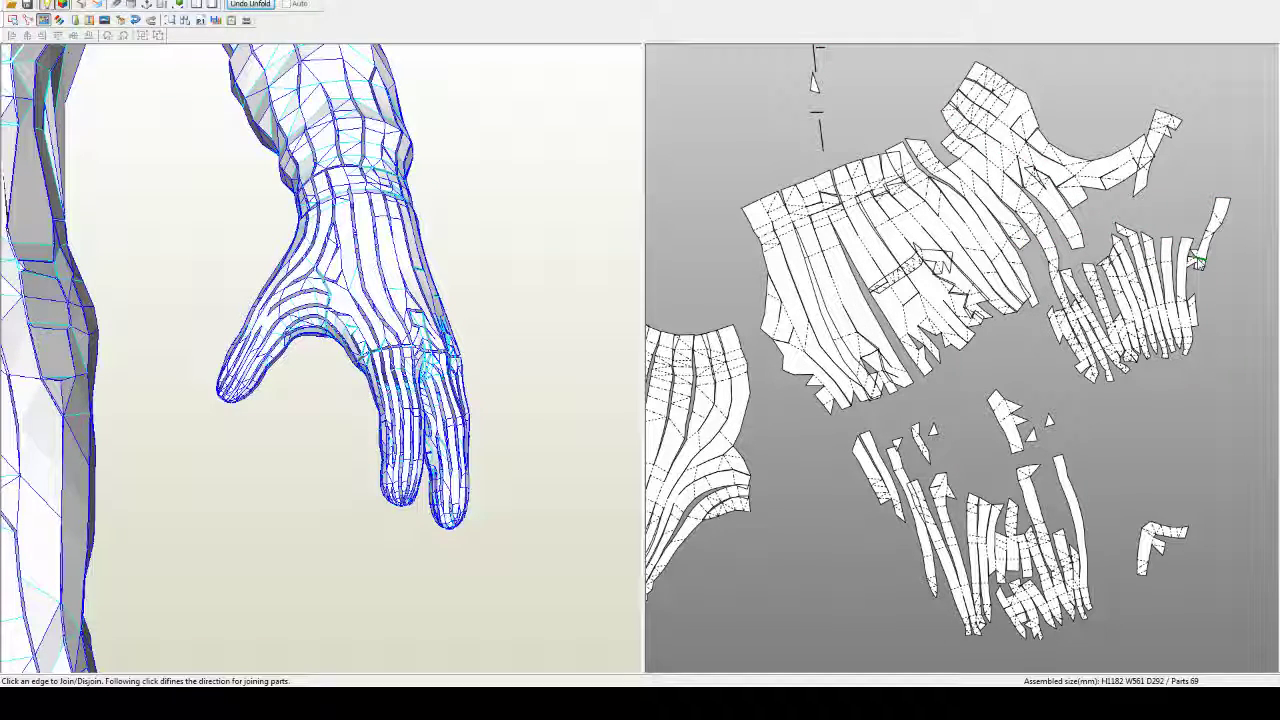
pyautogui.click(1150, 256)
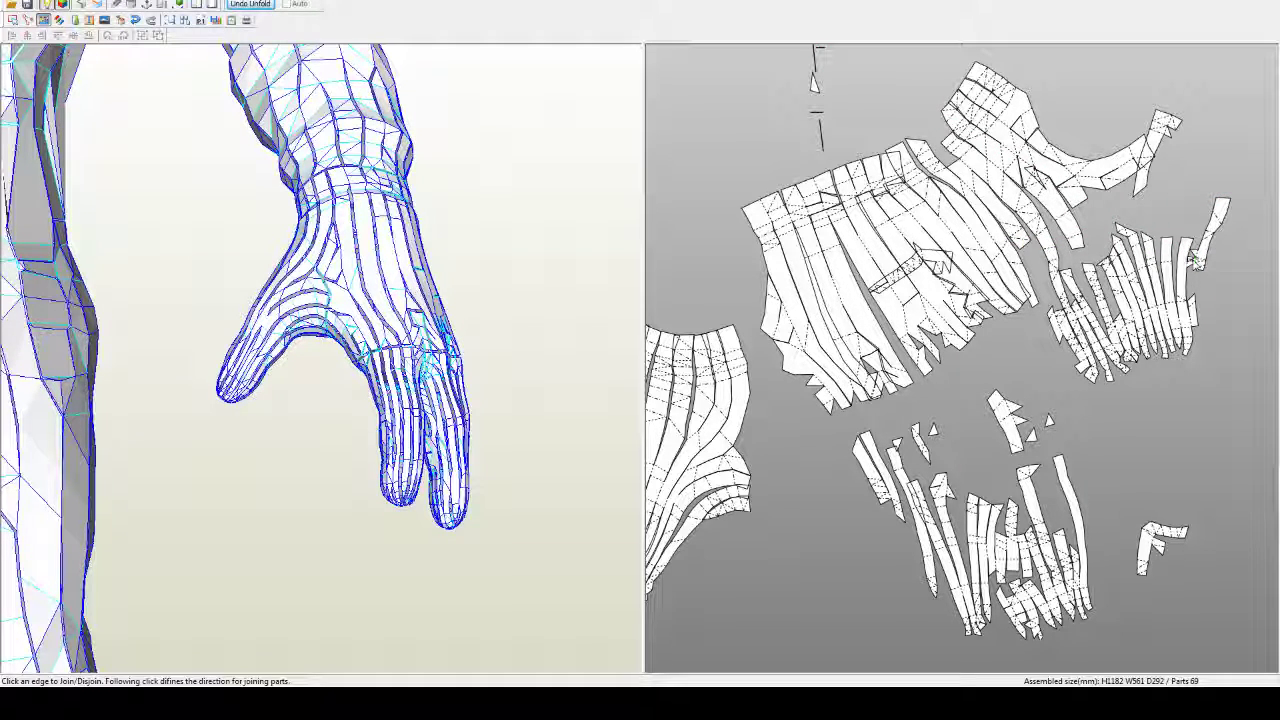
pyautogui.click(1018, 248)
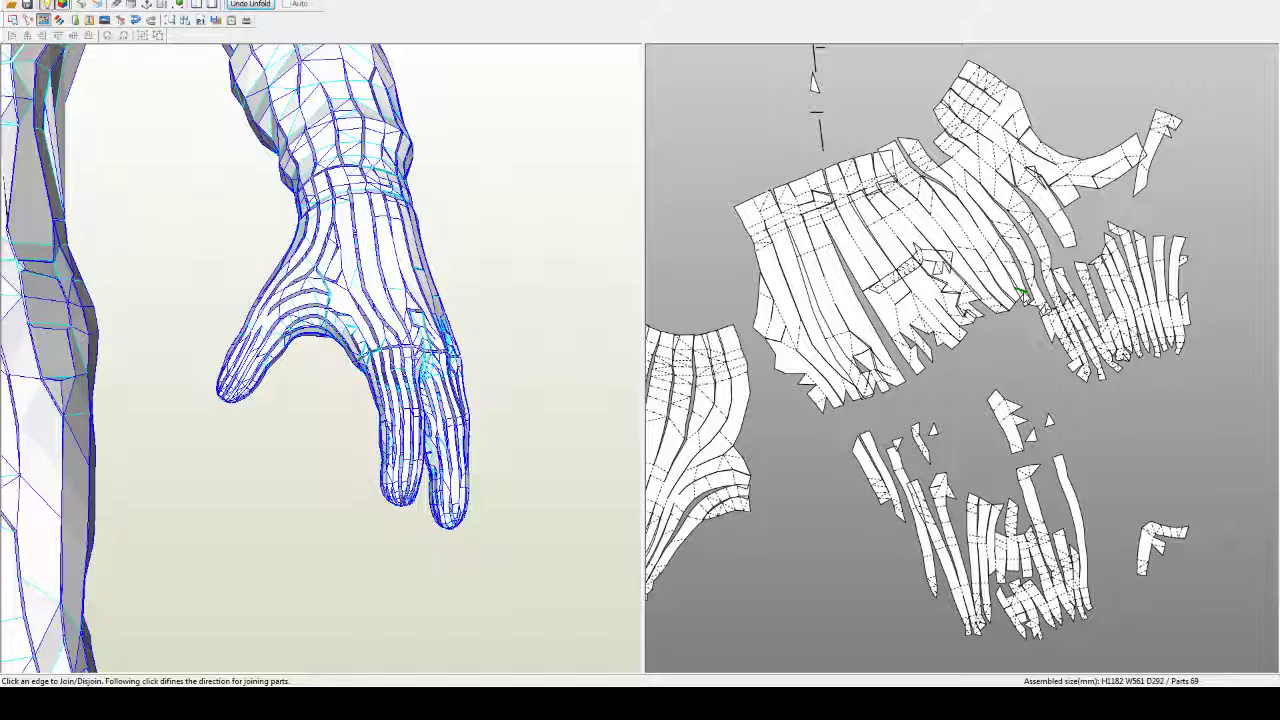
pyautogui.click(1025, 296)
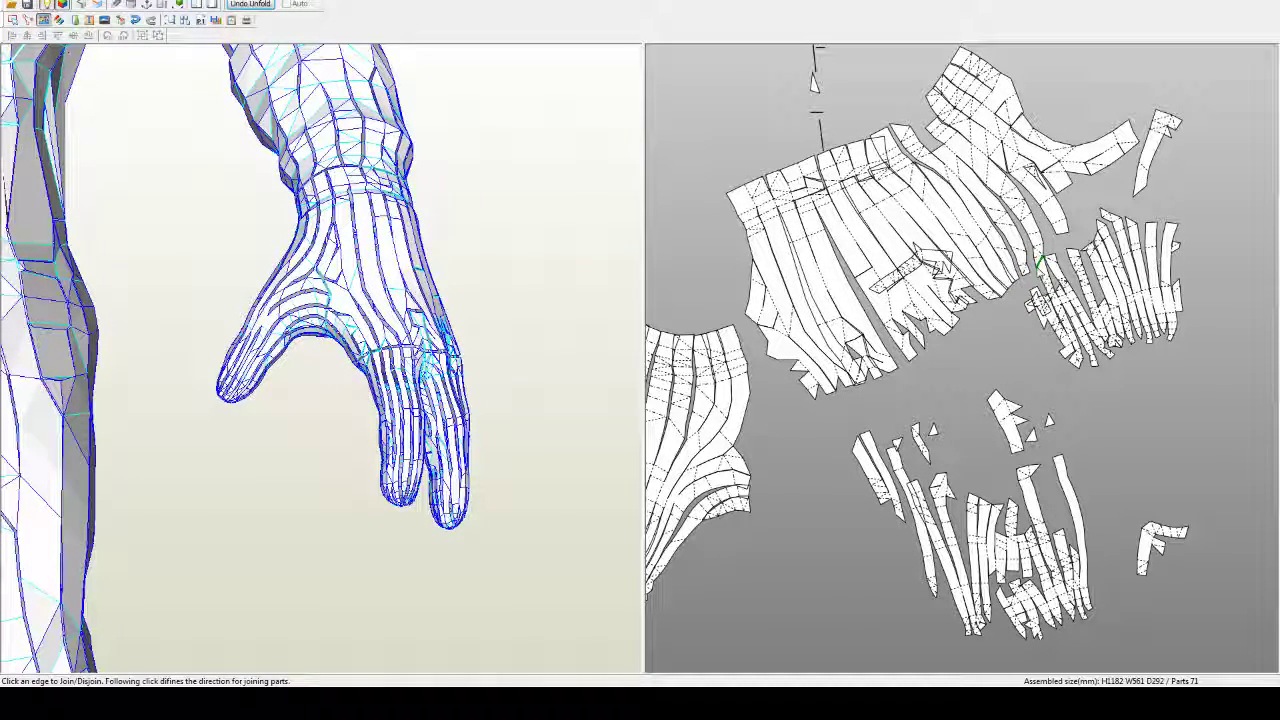
pyautogui.click(1040, 262)
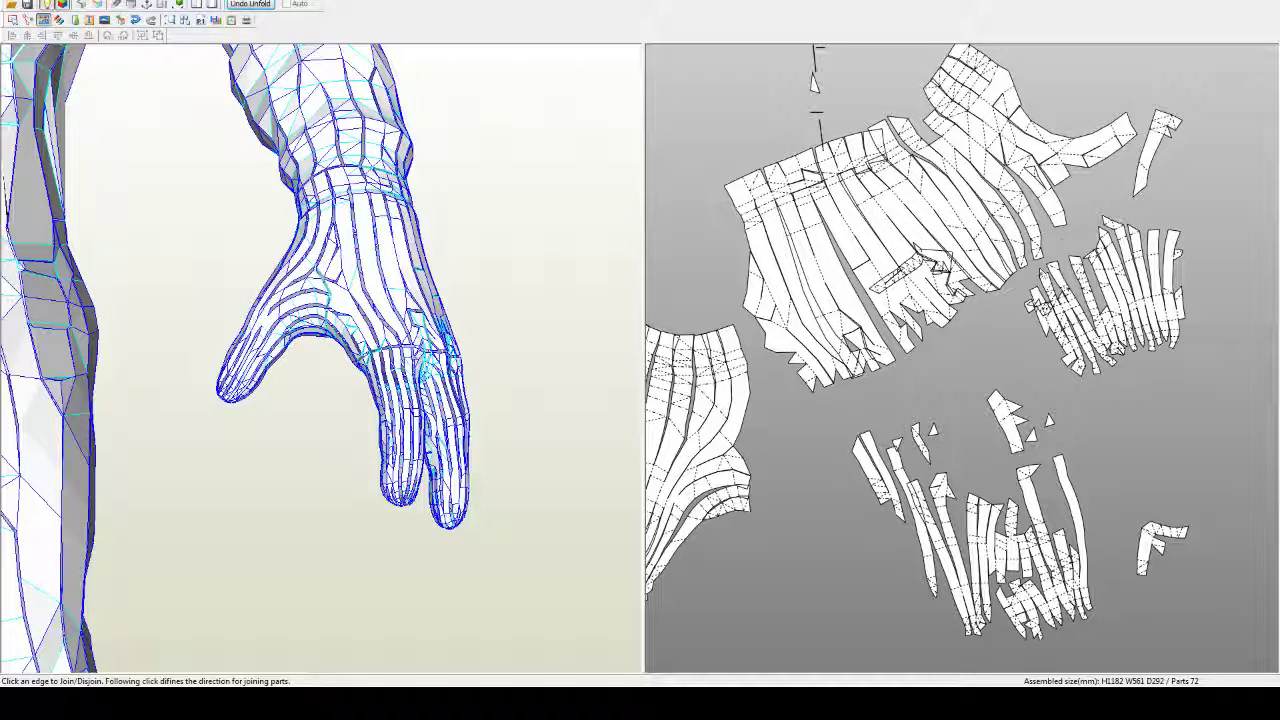
# Step: Join the adjacent strip group to the short palm strip below the thumb and cut the remaining finger connections at the palm ends
pyautogui.click(1062, 232)
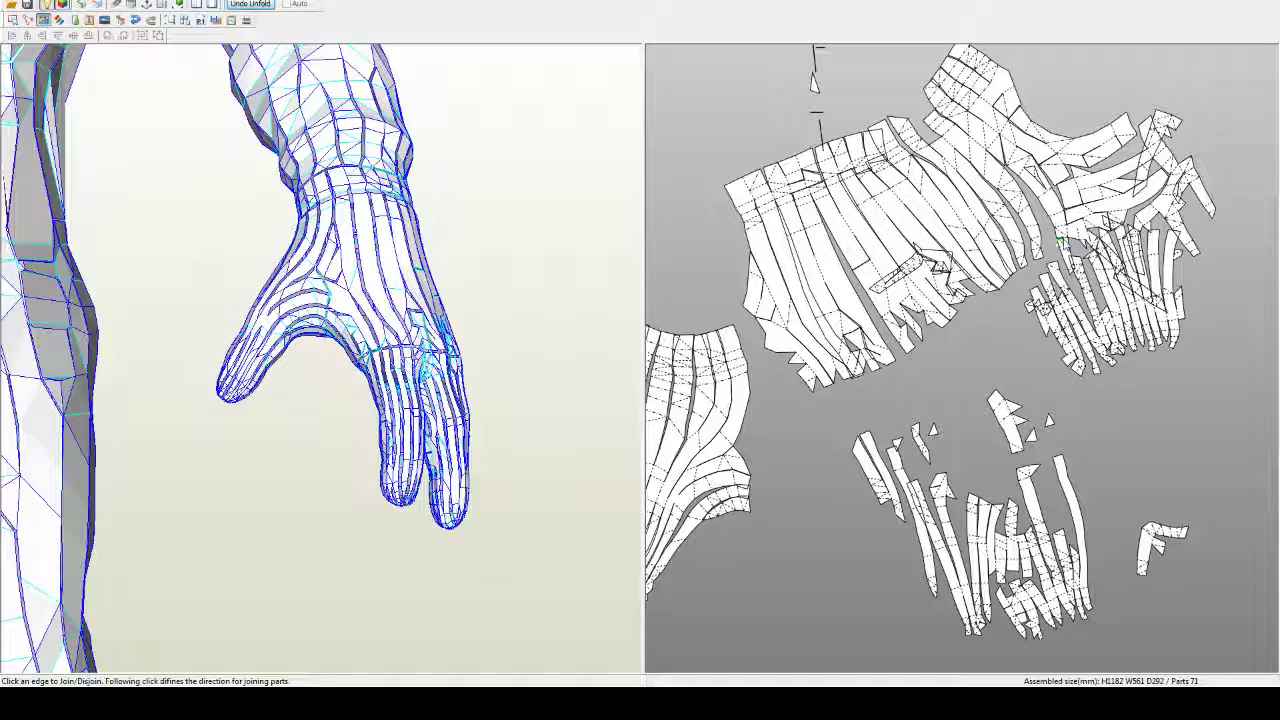
pyautogui.click(1058, 240)
pyautogui.click(1040, 250)
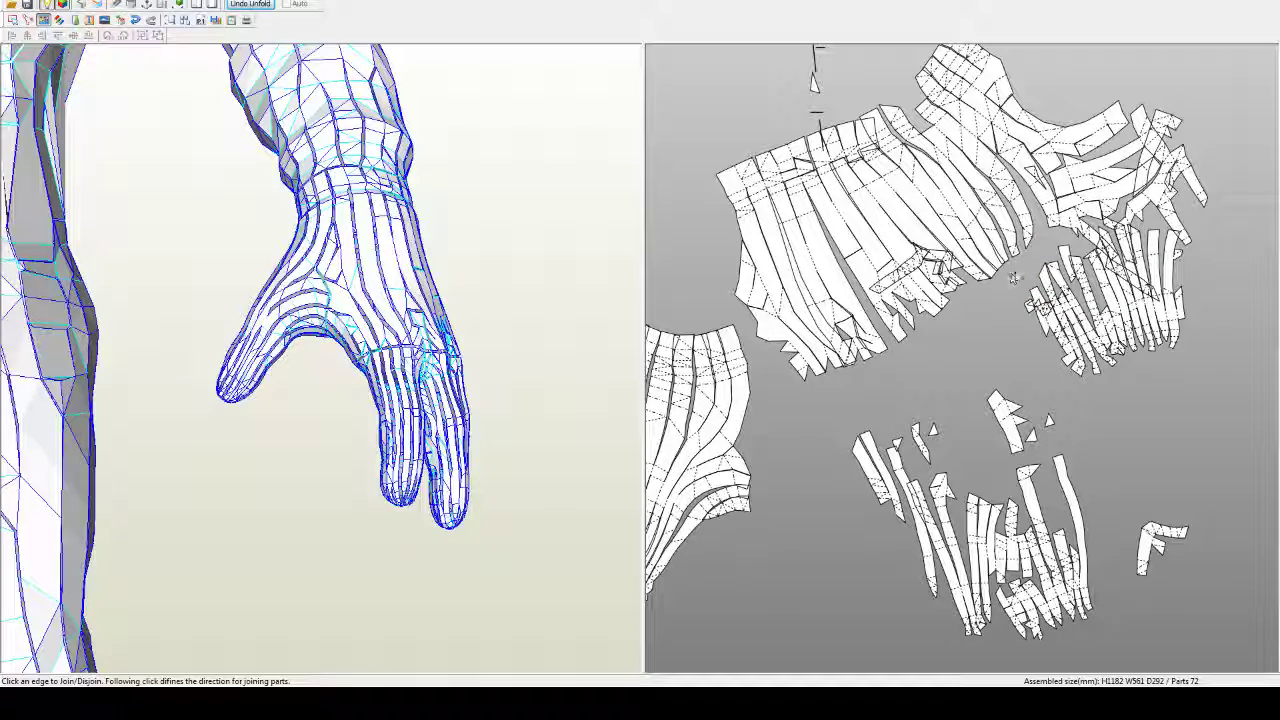
# Step: Disjoin the palm from the ring and middle finger strips by cutting the connecting edges along the two finger bases
pyautogui.moveTo(1035, 258); pyautogui.dragTo(1065, 282, button='middle')
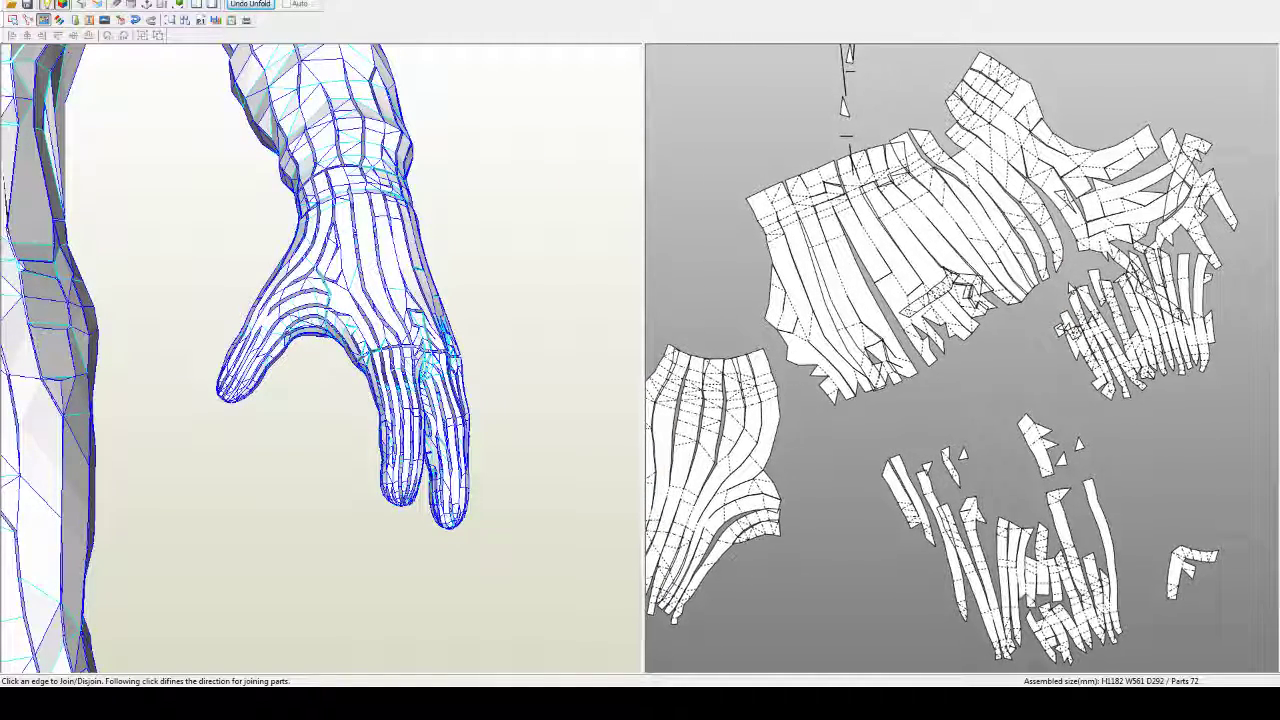
pyautogui.moveTo(480, 312); pyautogui.dragTo(202, 283, button='right')
pyautogui.moveTo(200, 282); pyautogui.dragTo(272, 398)
pyautogui.moveTo(272, 398); pyautogui.dragTo(480, 390, button='right')
pyautogui.scroll(5, 290, 450)
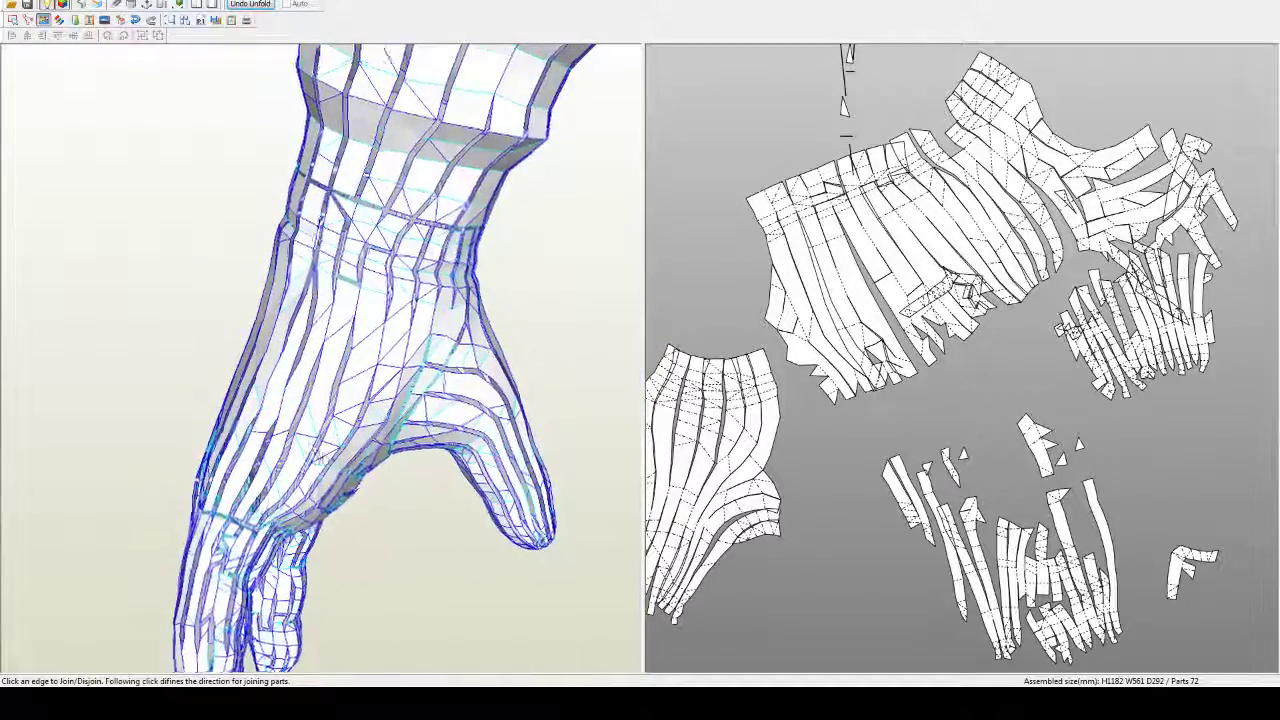
pyautogui.scroll(1, 297, 440)
pyautogui.moveTo(443, 622); pyautogui.dragTo(490, 585, button='right')
pyautogui.moveTo(622, 606); pyautogui.dragTo(611, 612, button='right')
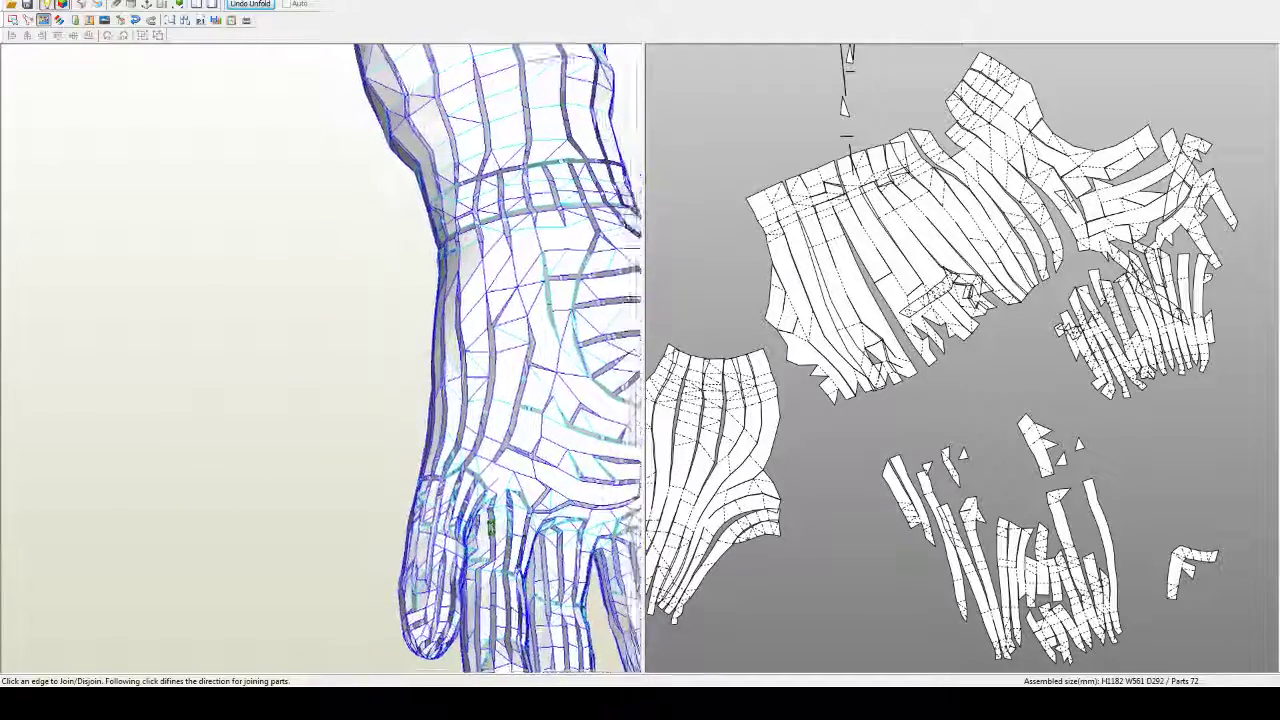
pyautogui.moveTo(611, 612); pyautogui.dragTo(471, 507, button='middle')
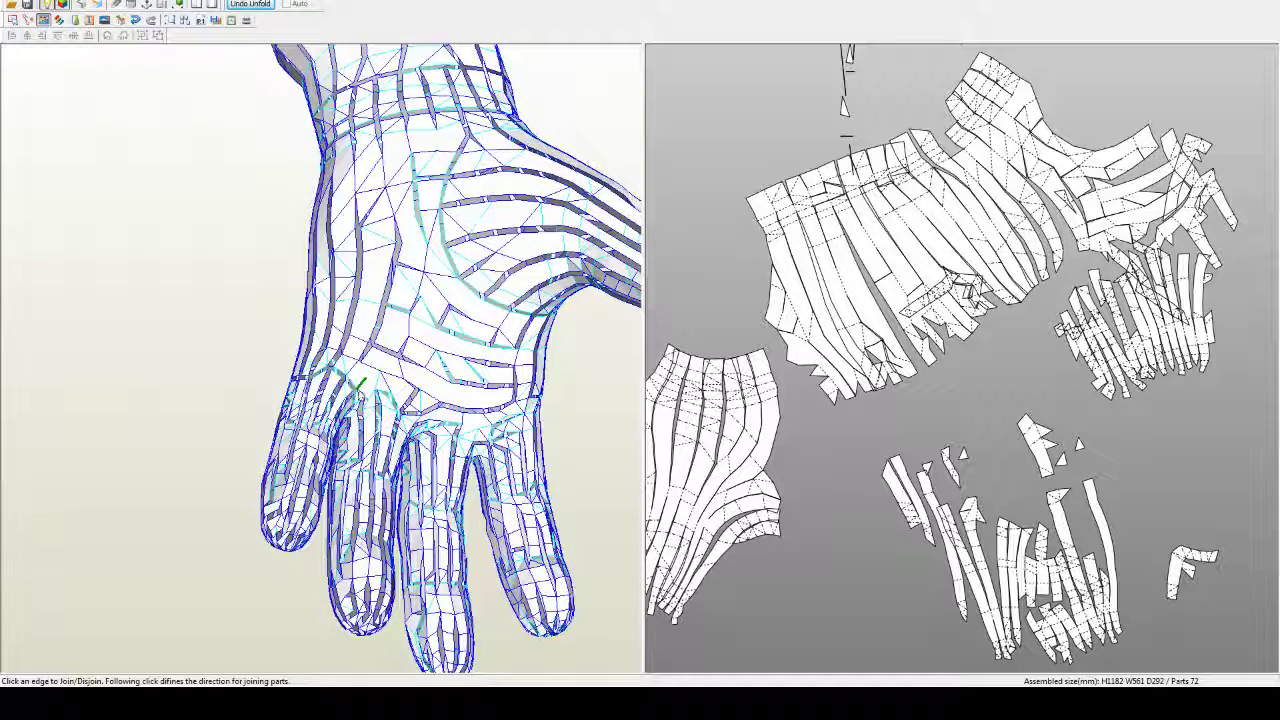
pyautogui.click(358, 383)
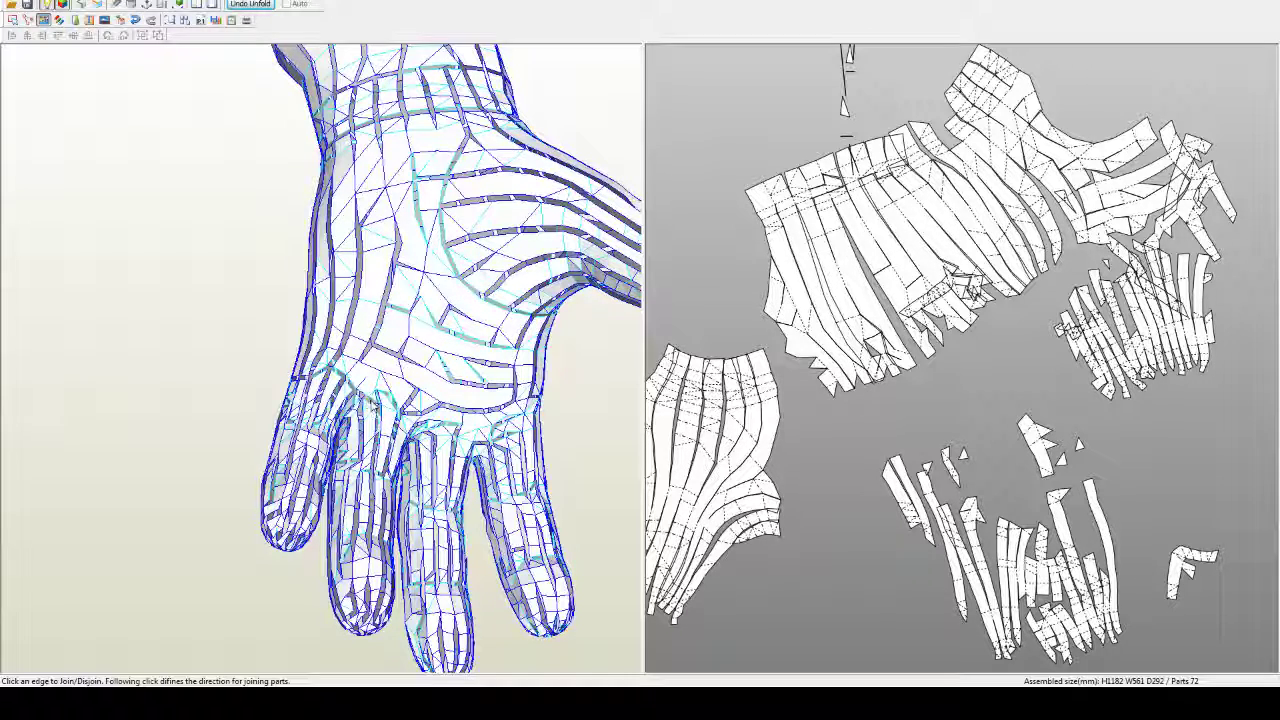
pyautogui.click(380, 405)
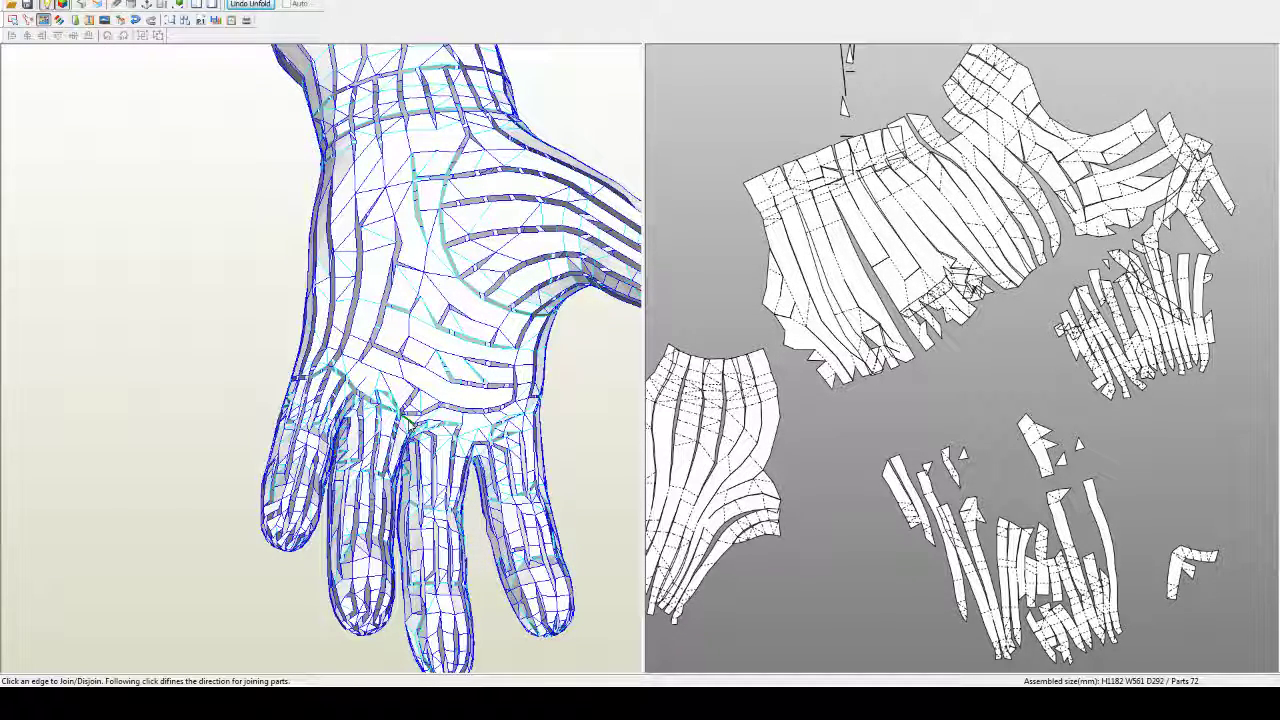
pyautogui.click(410, 426)
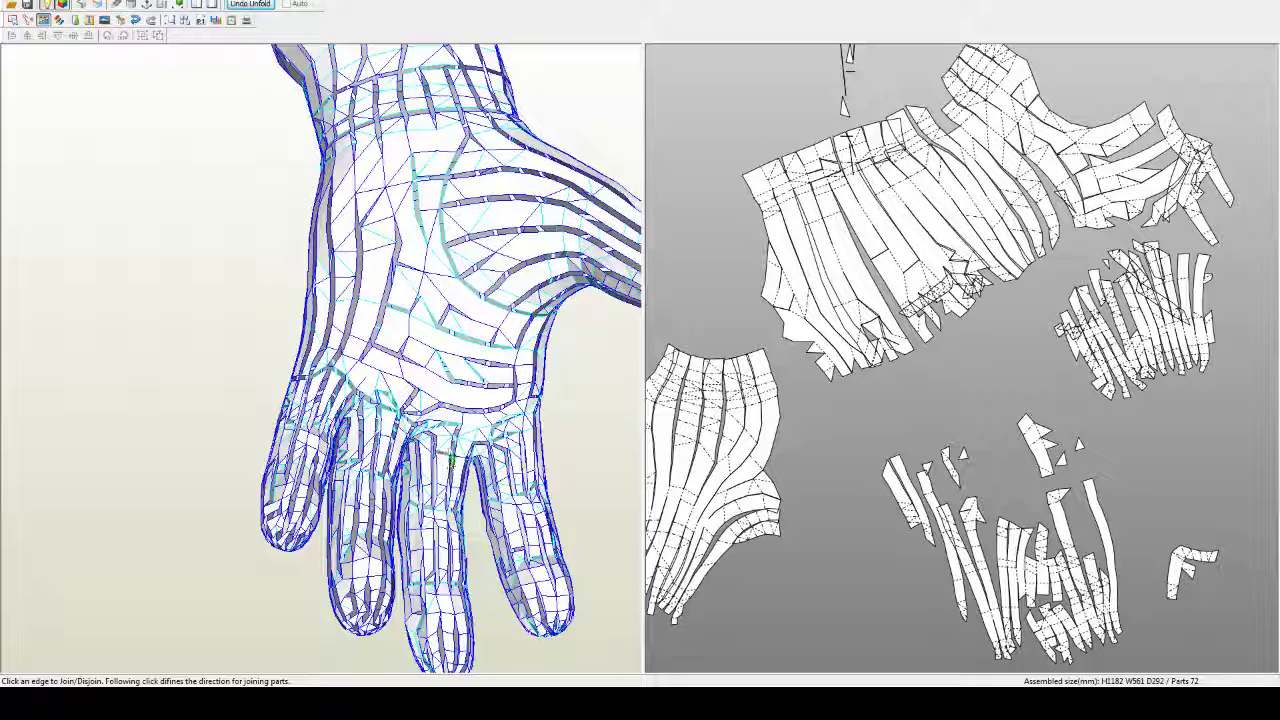
pyautogui.click(437, 430)
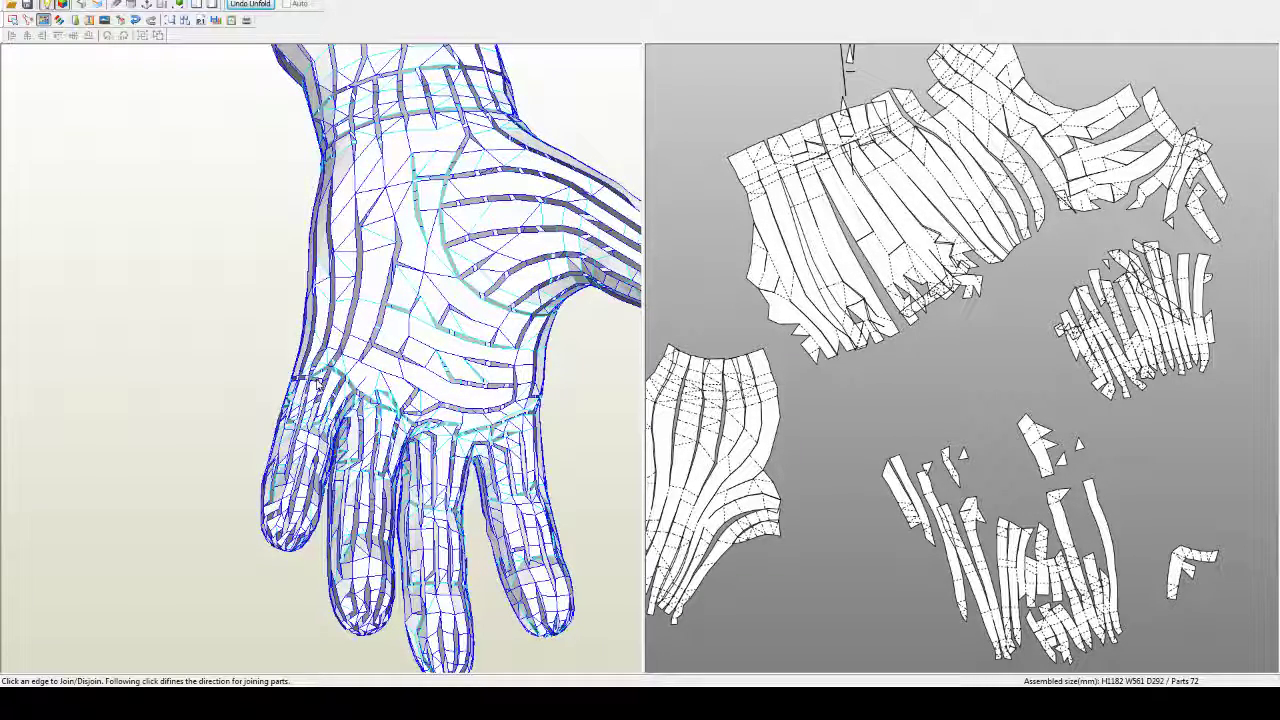
# Step: Cut the strip connections around the little finger's base and at the gap between the little and ring fingers
pyautogui.click(325, 376)
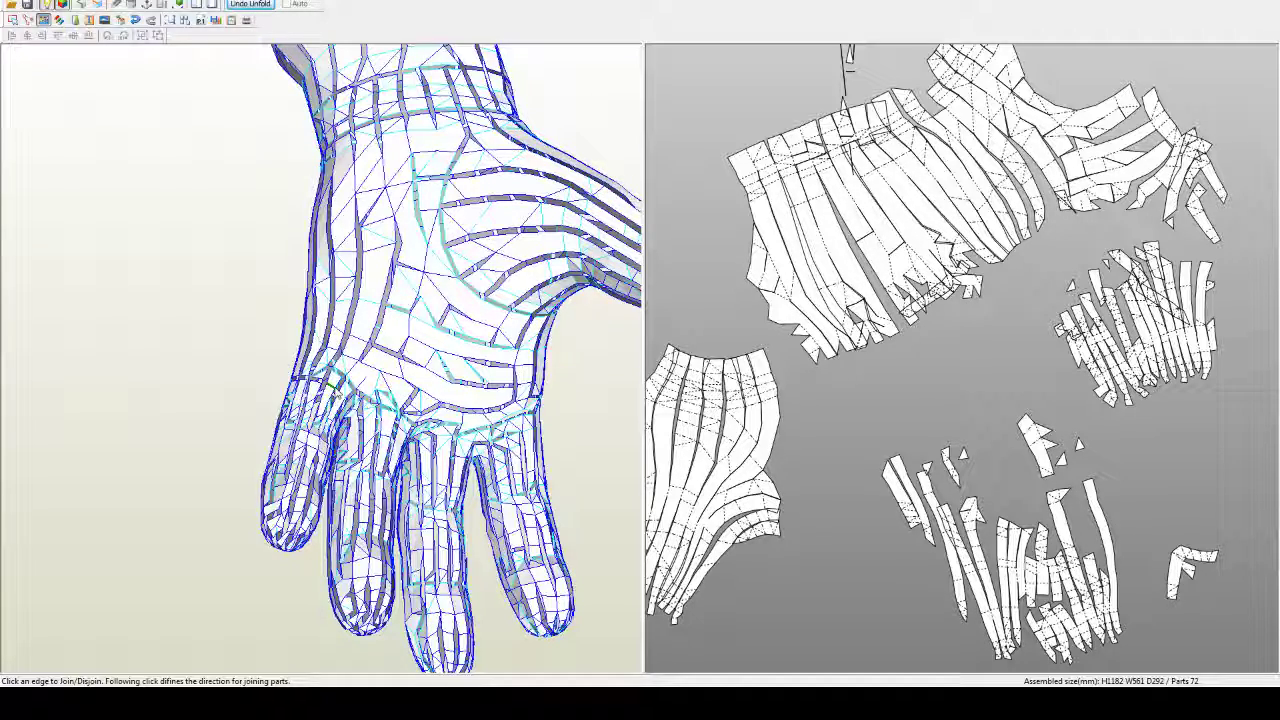
pyautogui.click(343, 398)
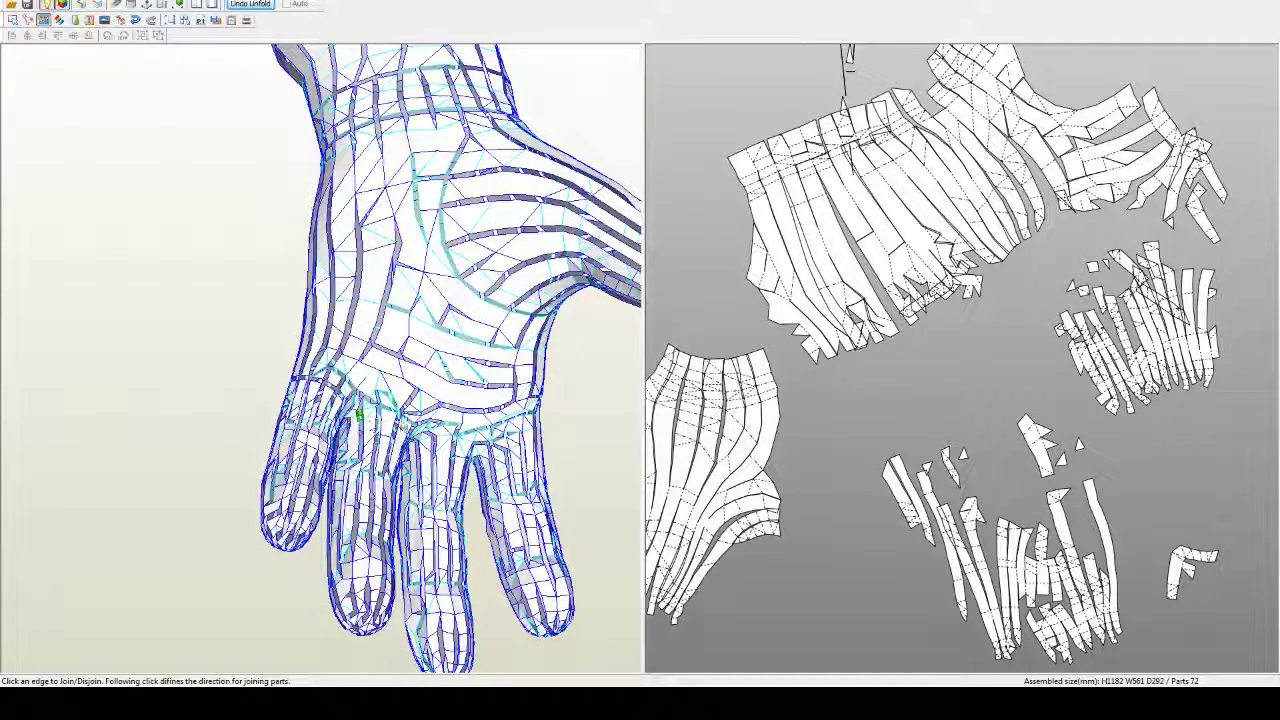
pyautogui.moveTo(354, 400); pyautogui.dragTo(454, 462, button='right')
pyautogui.moveTo(520, 405); pyautogui.dragTo(493, 437, button='right')
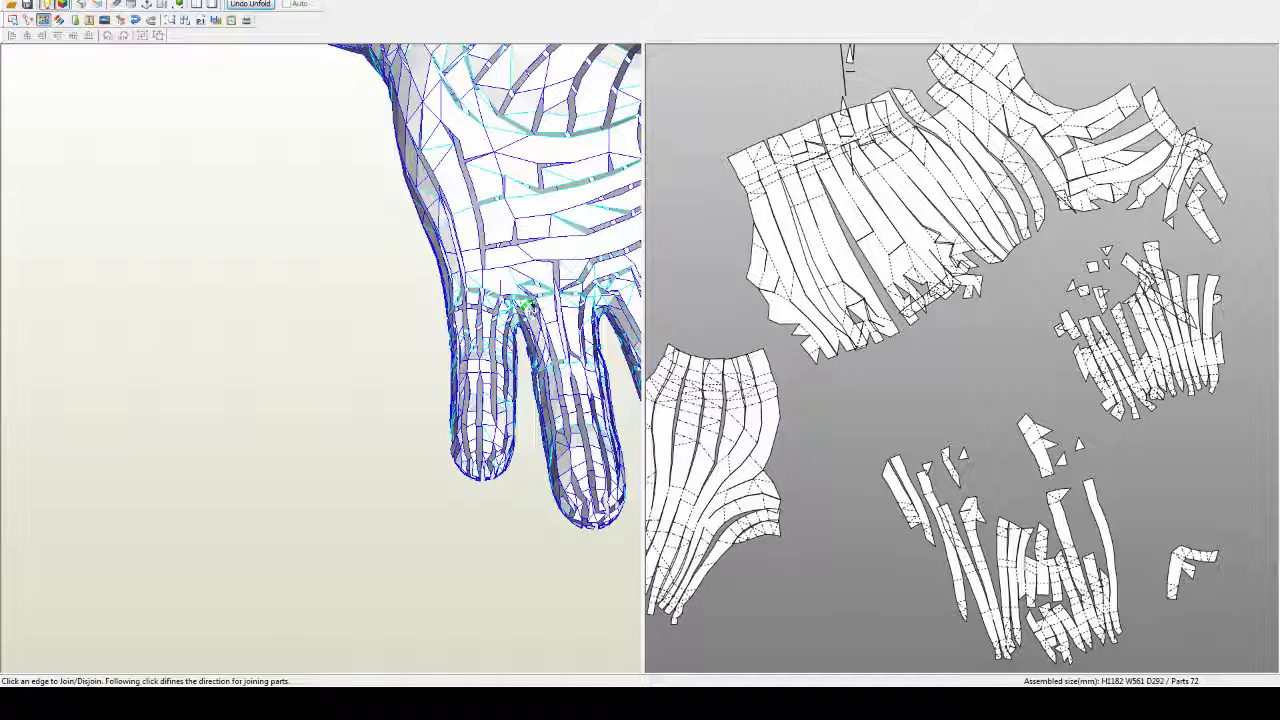
pyautogui.click(522, 298)
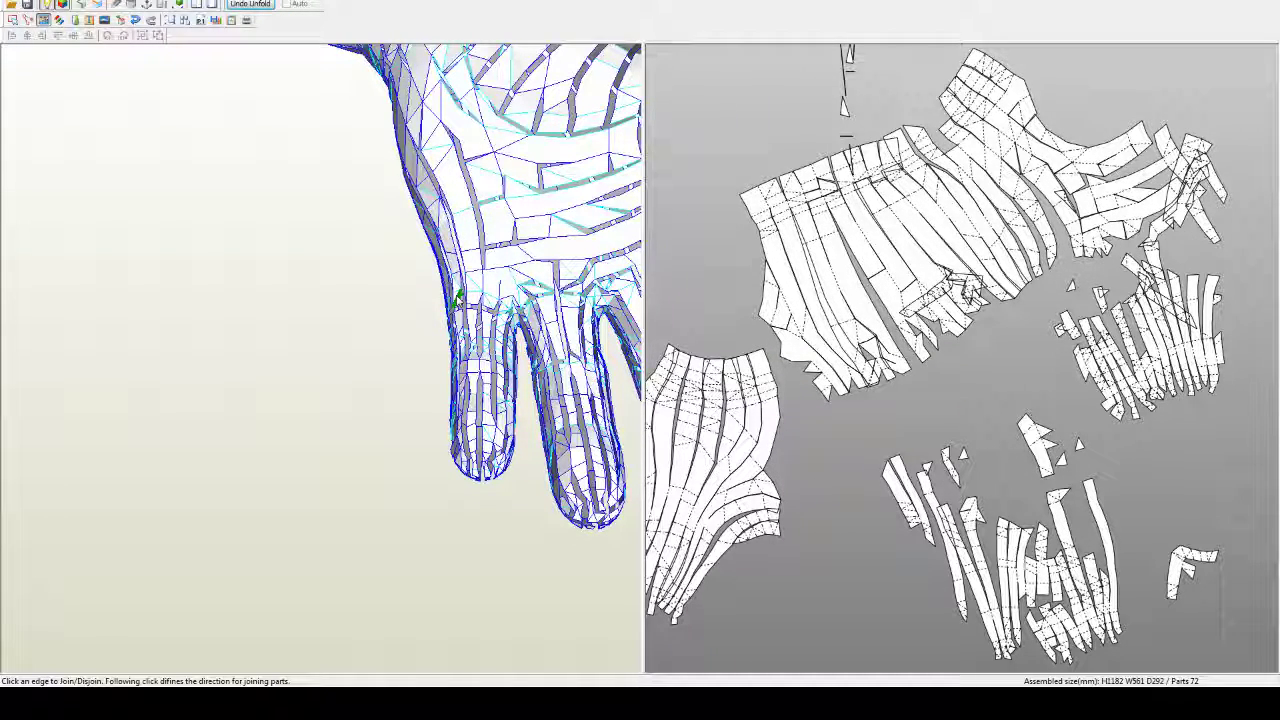
pyautogui.click(463, 297)
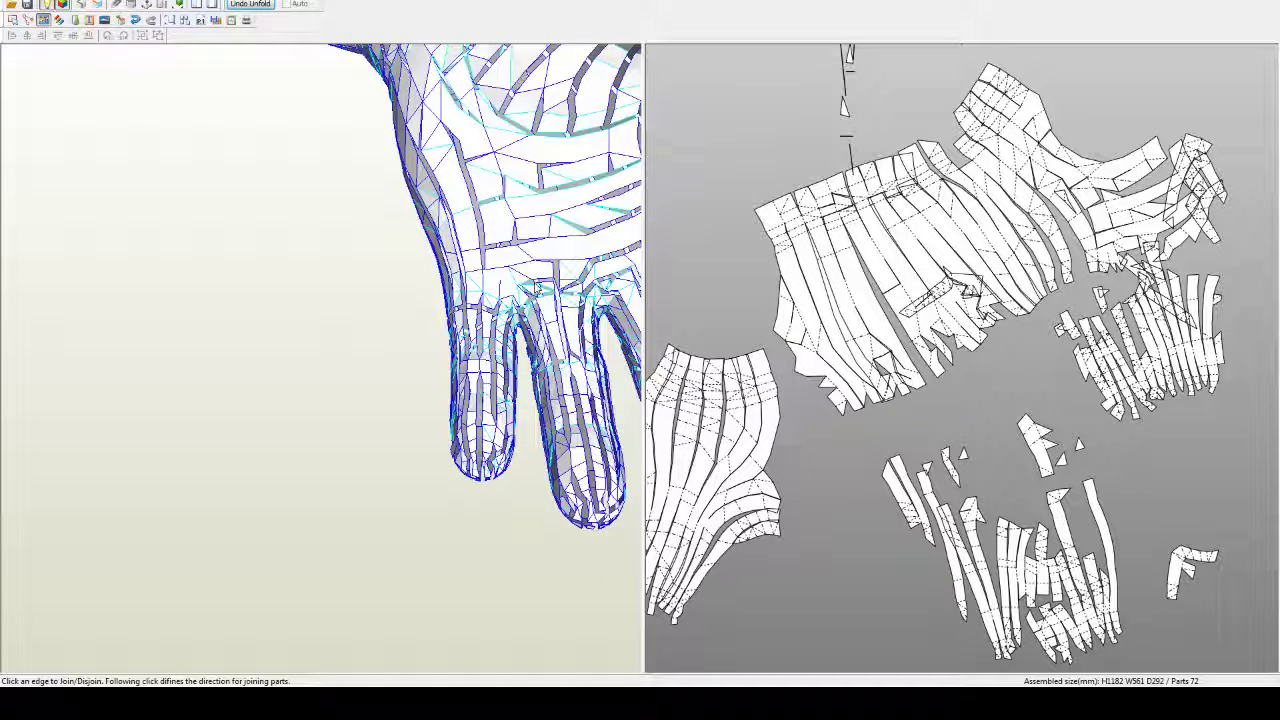
pyautogui.click(537, 288)
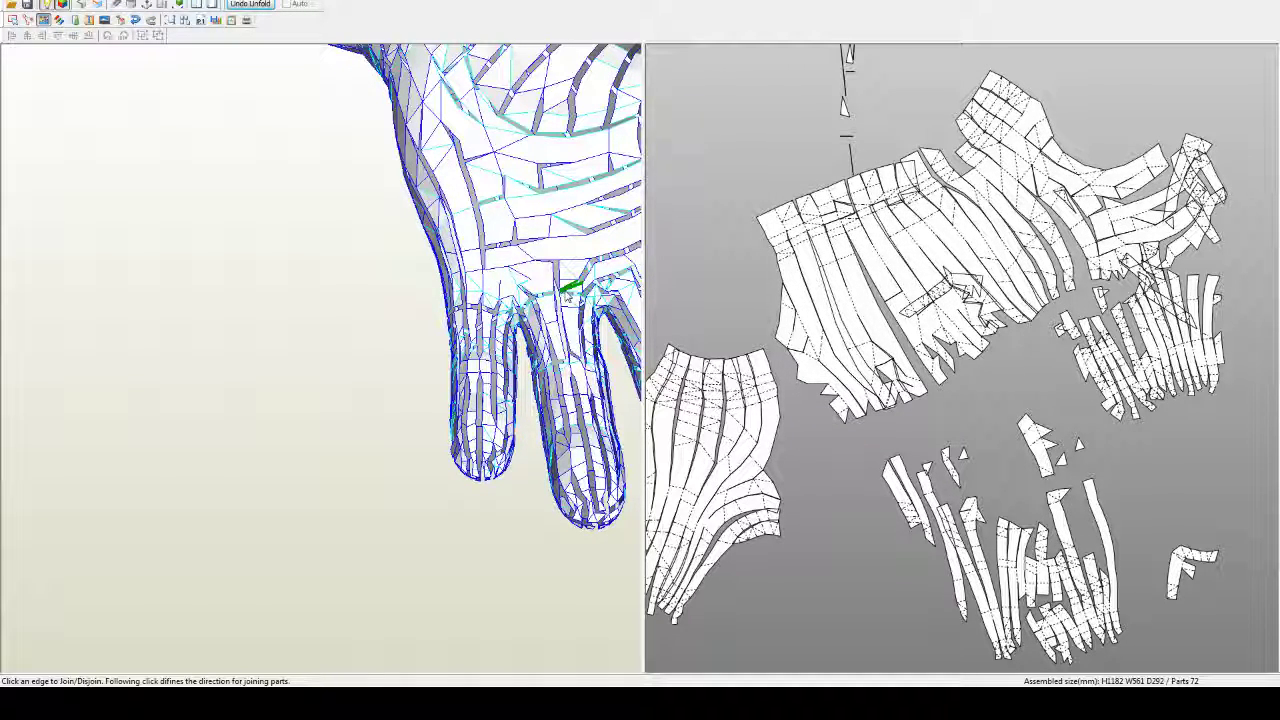
# Step: Cut the remaining links between the palm piece and the finger strips at the gap between the ring and middle fingers
pyautogui.scroll(-2, 583, 303)
pyautogui.moveTo(583, 303); pyautogui.dragTo(512, 340, button='right')
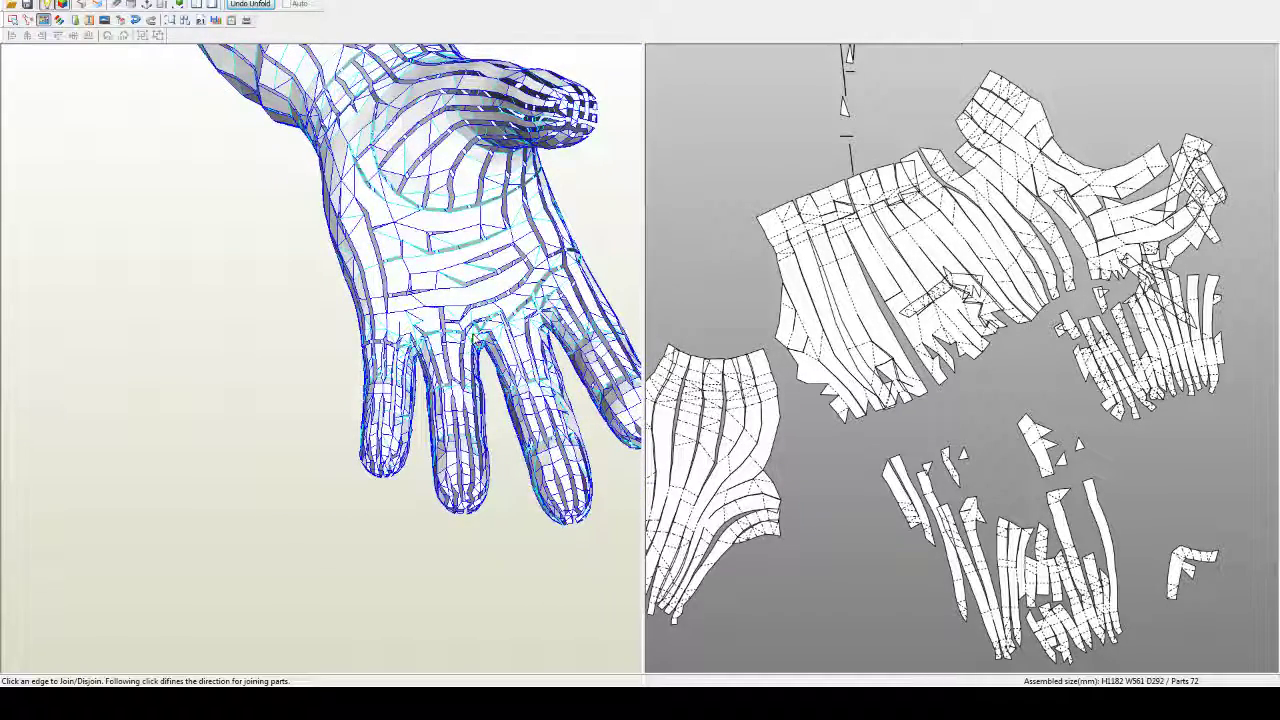
pyautogui.scroll(3, 470, 328)
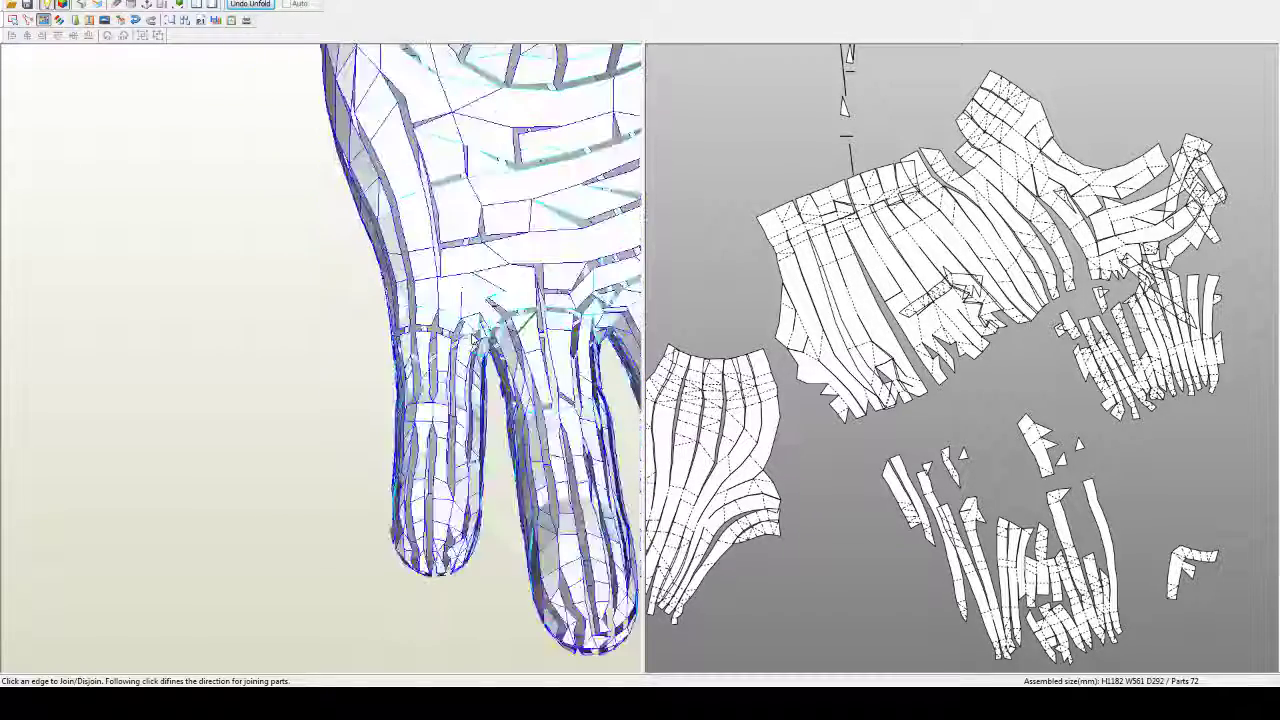
pyautogui.moveTo(470, 328); pyautogui.dragTo(397, 318, button='right')
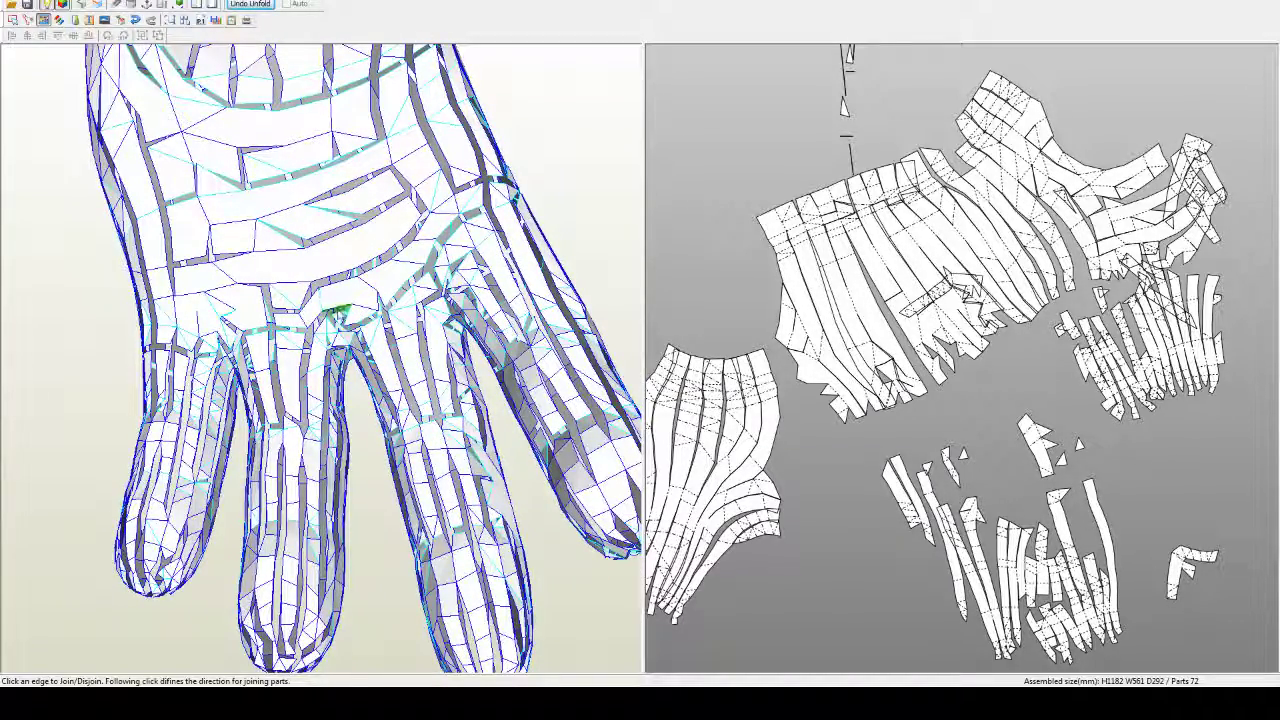
pyautogui.click(338, 313)
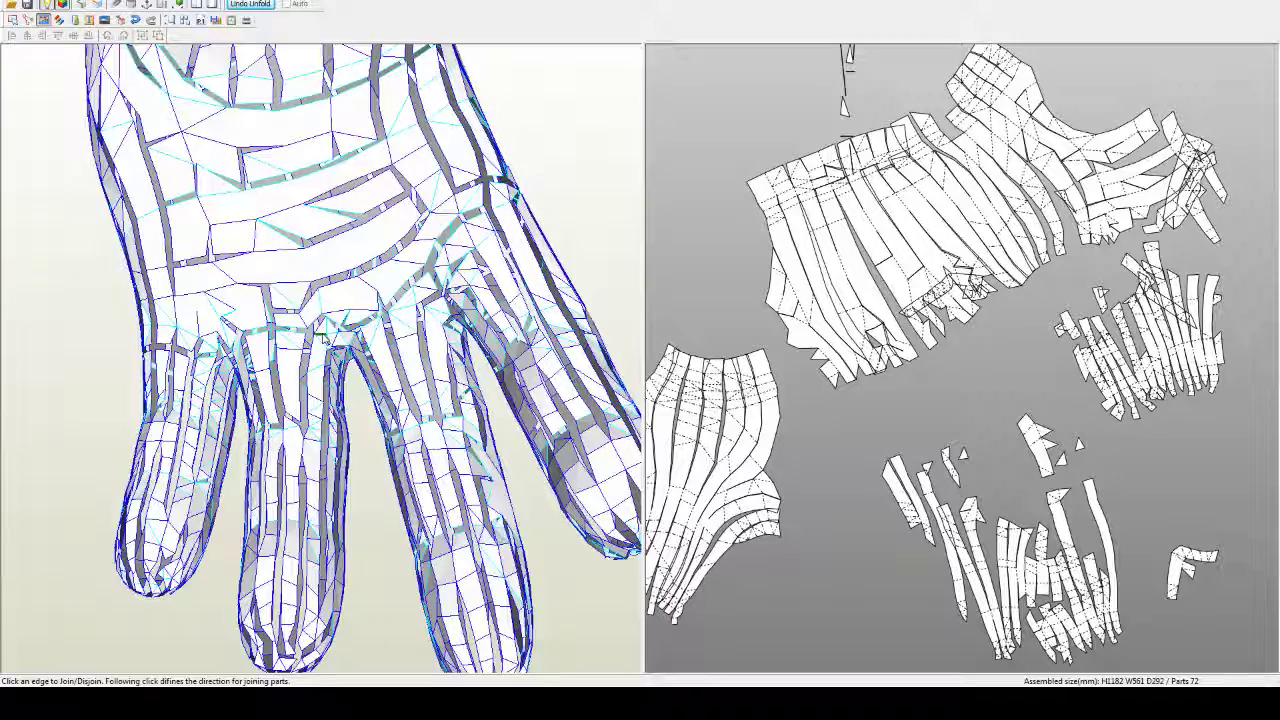
pyautogui.click(340, 324)
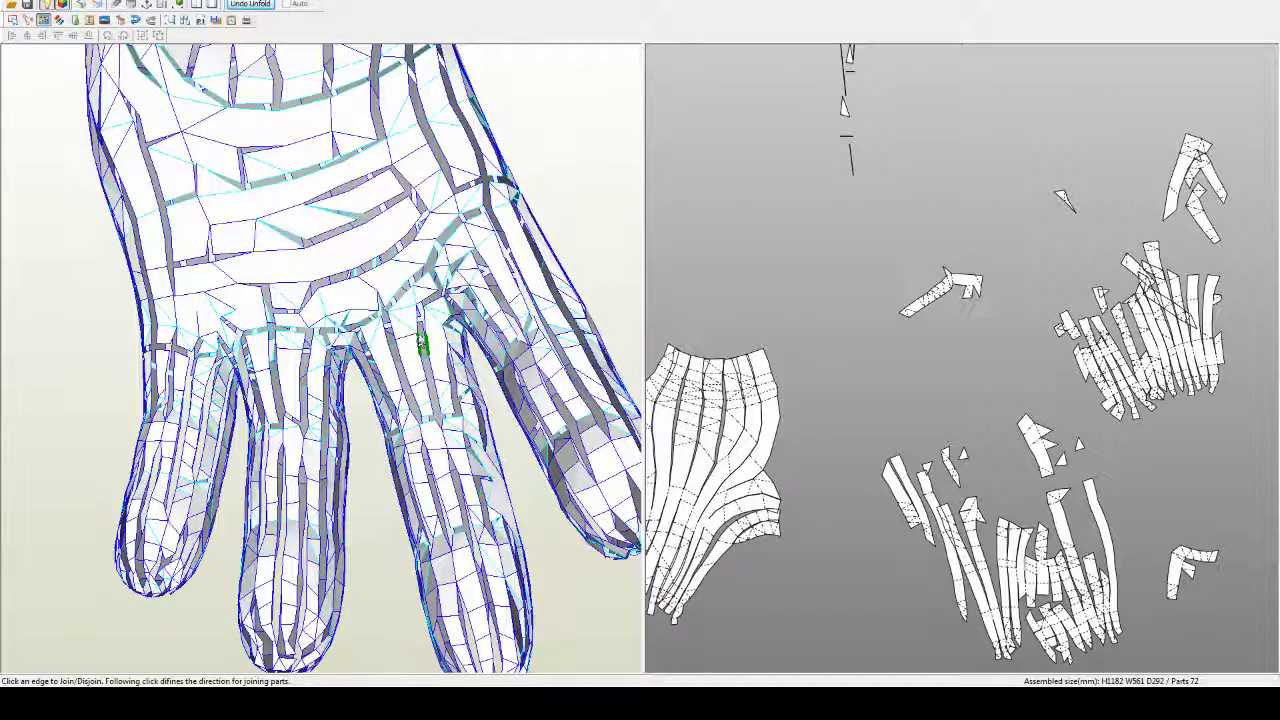
# Step: Rework the edge joins at the bases of the middle and index fingers, separating the overlapping small strips there
pyautogui.click(411, 305)
pyautogui.click(402, 291)
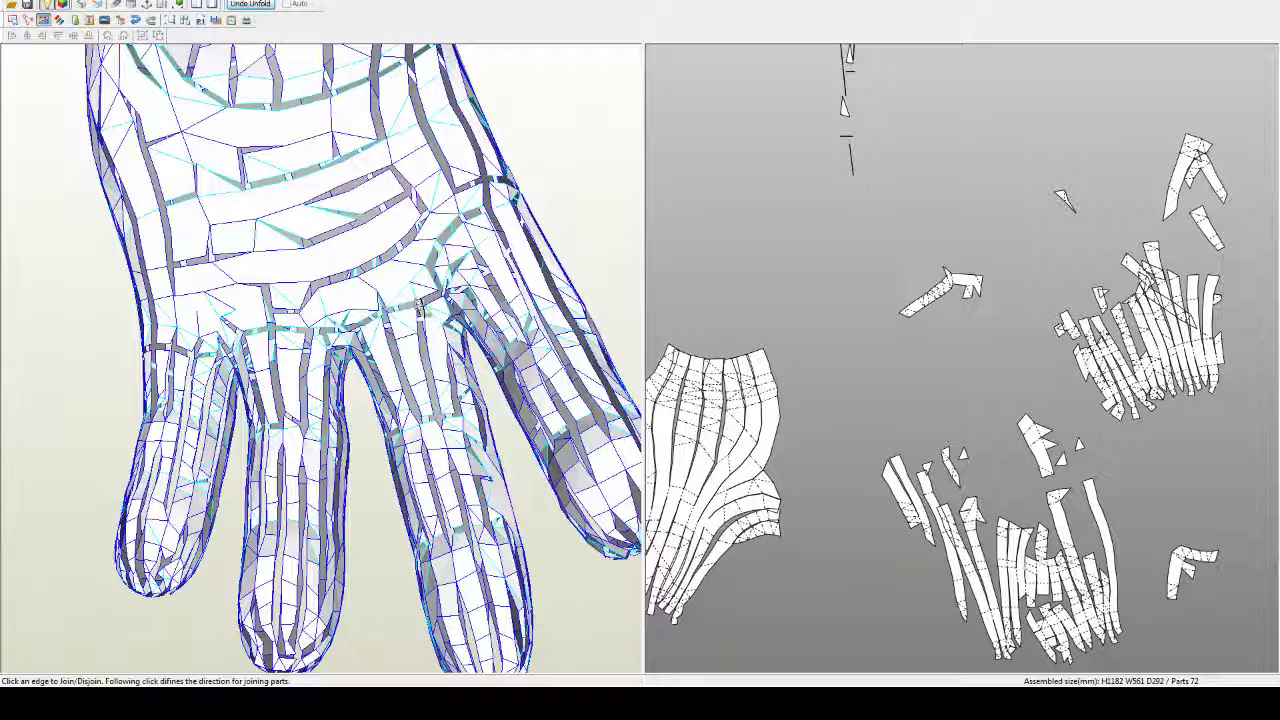
pyautogui.click(438, 314)
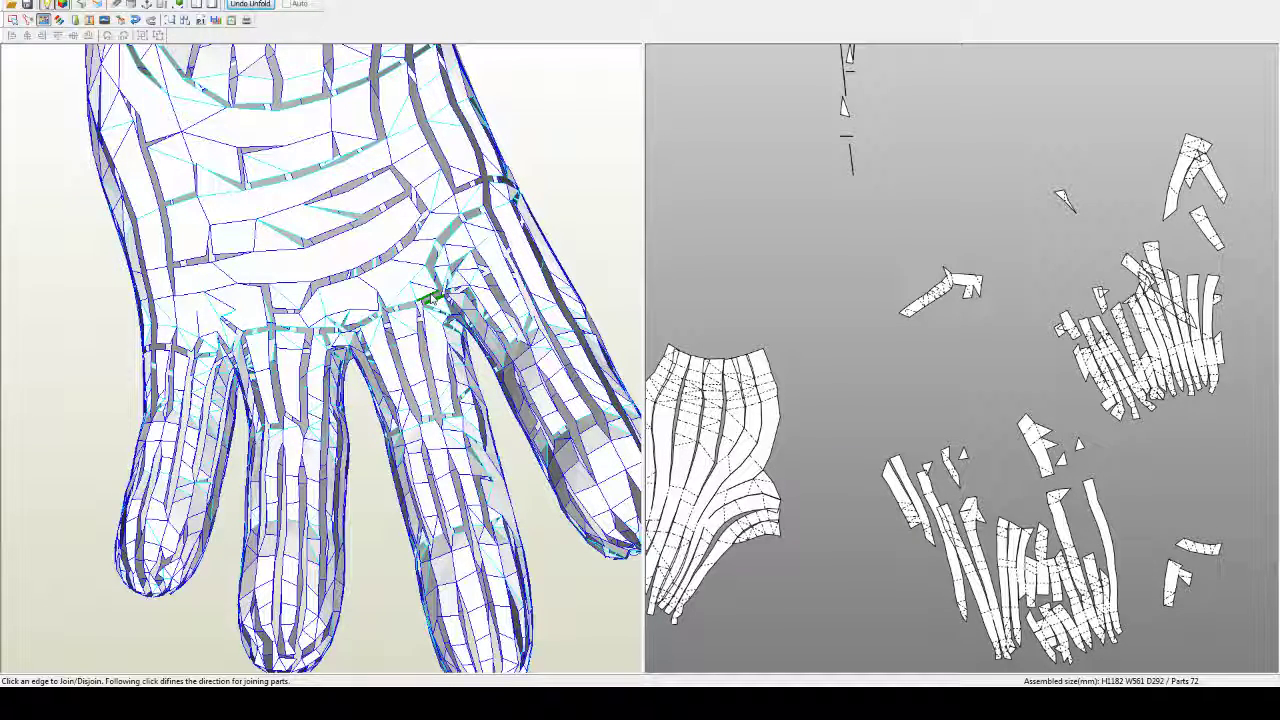
pyautogui.click(432, 299)
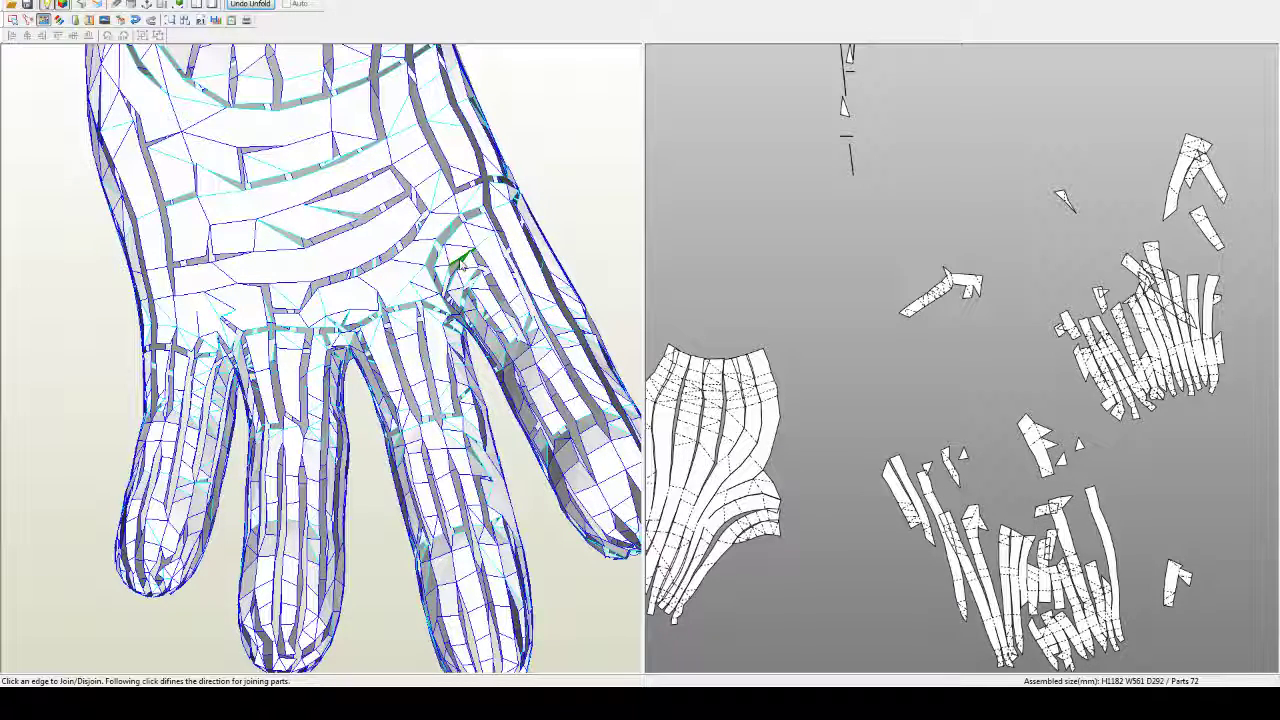
pyautogui.click(495, 262)
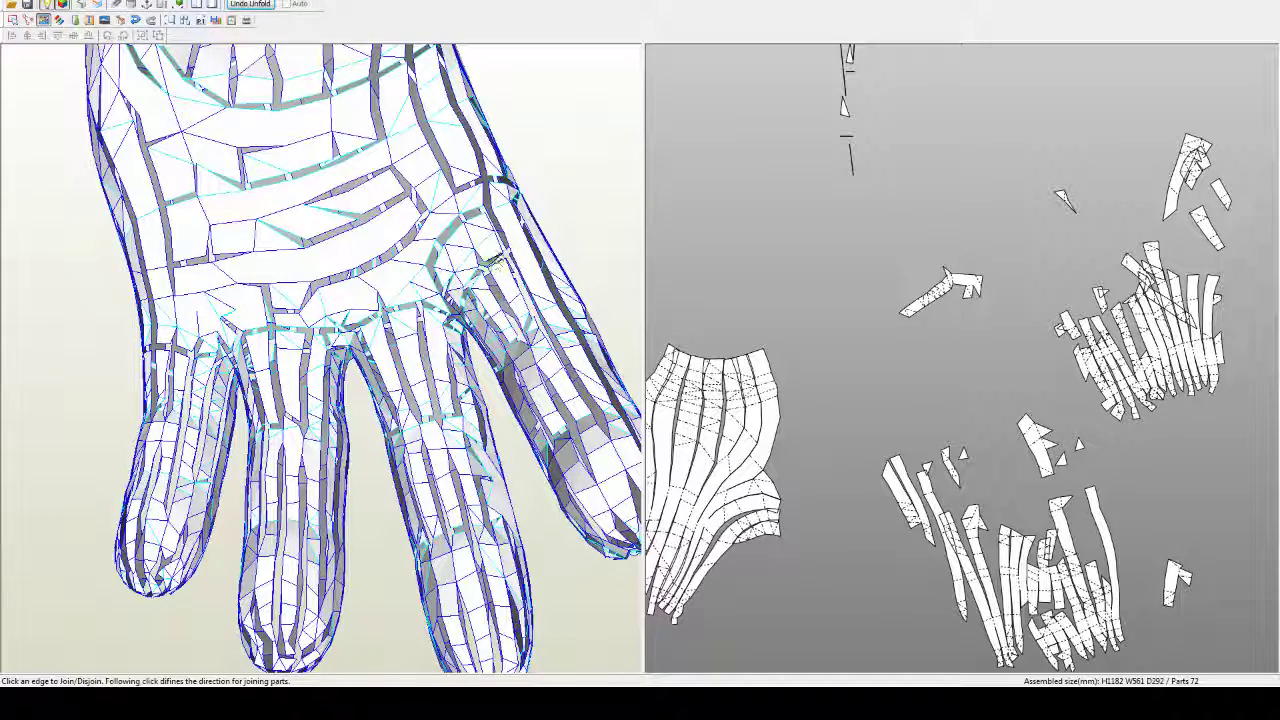
pyautogui.scroll(3, 505, 240)
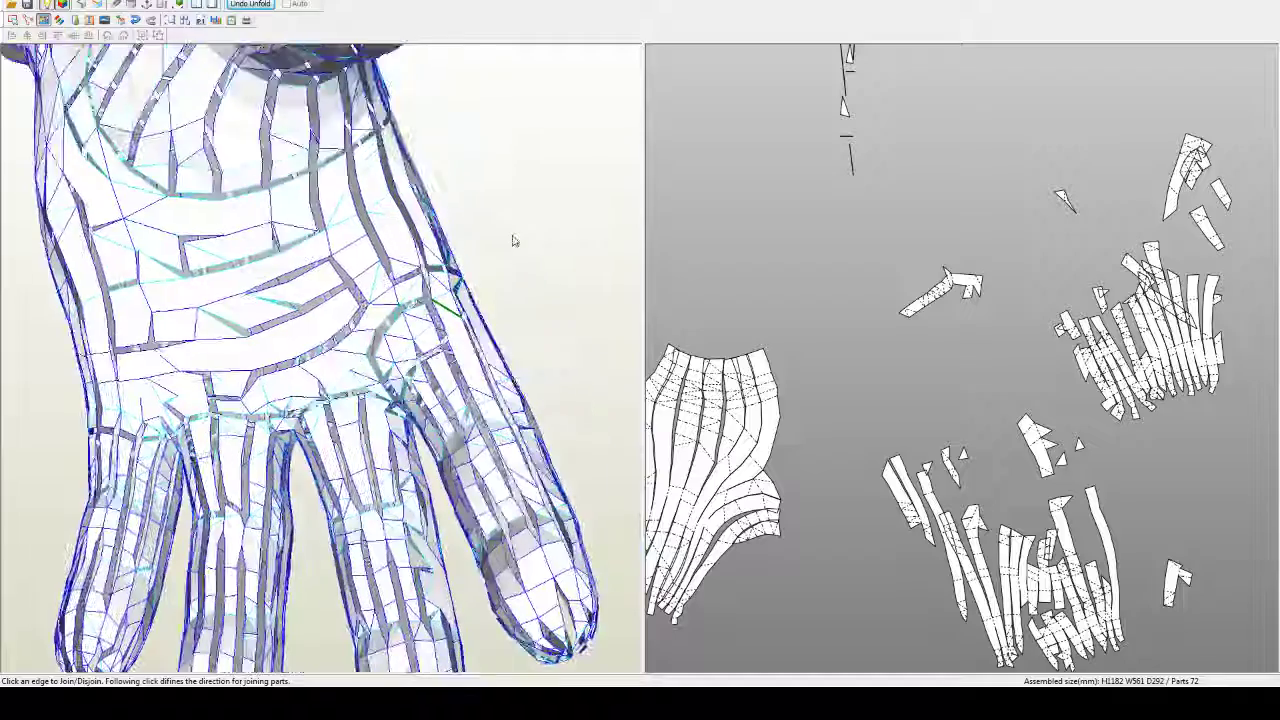
pyautogui.click(444, 293)
pyautogui.moveTo(505, 334); pyautogui.dragTo(610, 280, button='middle')
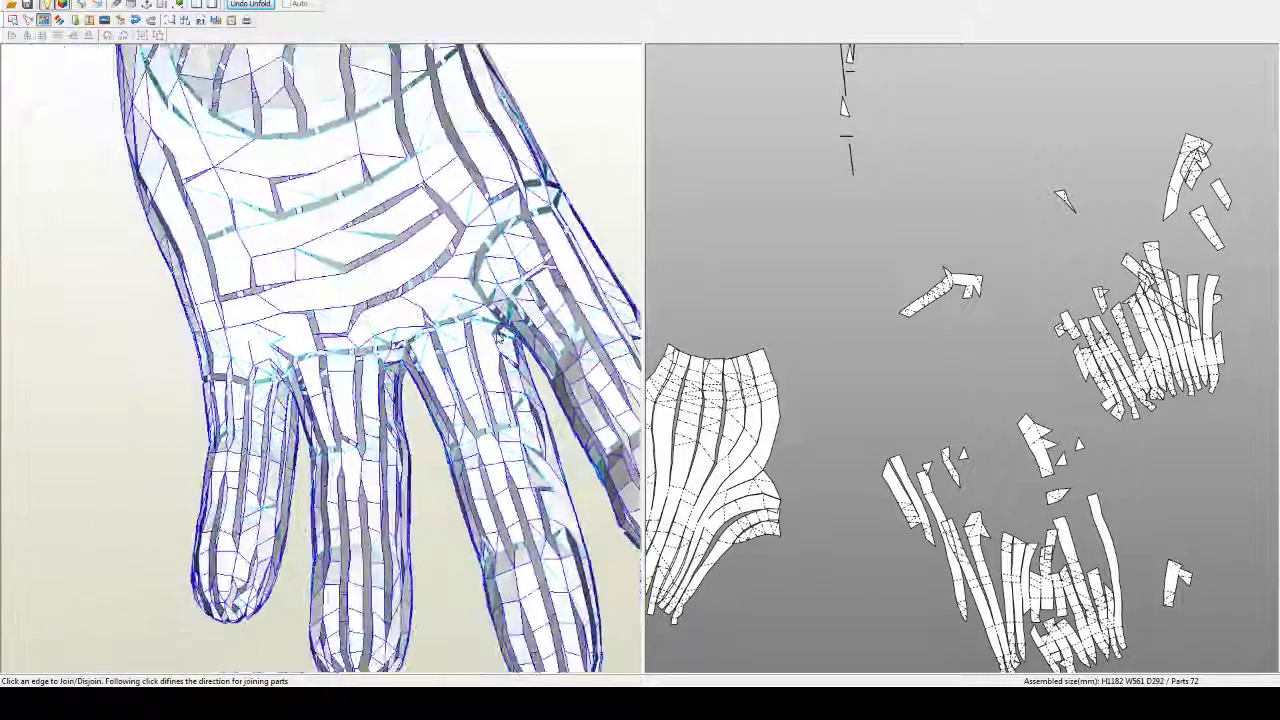
# Step: Split the combined hand piece into two along the open lengthwise seam on the back of the hand
pyautogui.scroll(-5, 497, 340)
pyautogui.moveTo(497, 289); pyautogui.dragTo(525, 275, button='right')
pyautogui.moveTo(480, 262); pyautogui.dragTo(499, 303)
pyautogui.moveTo(499, 303); pyautogui.dragTo(458, 290, button='right')
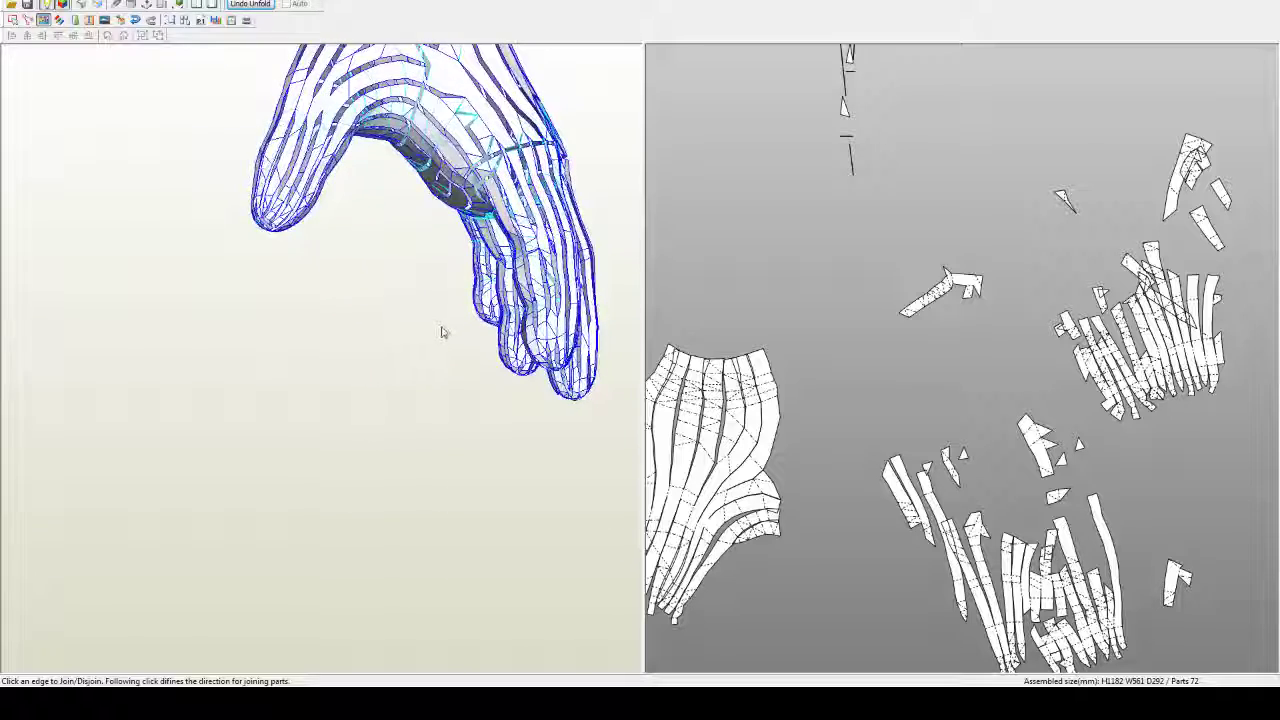
pyautogui.scroll(-3, 930, 328)
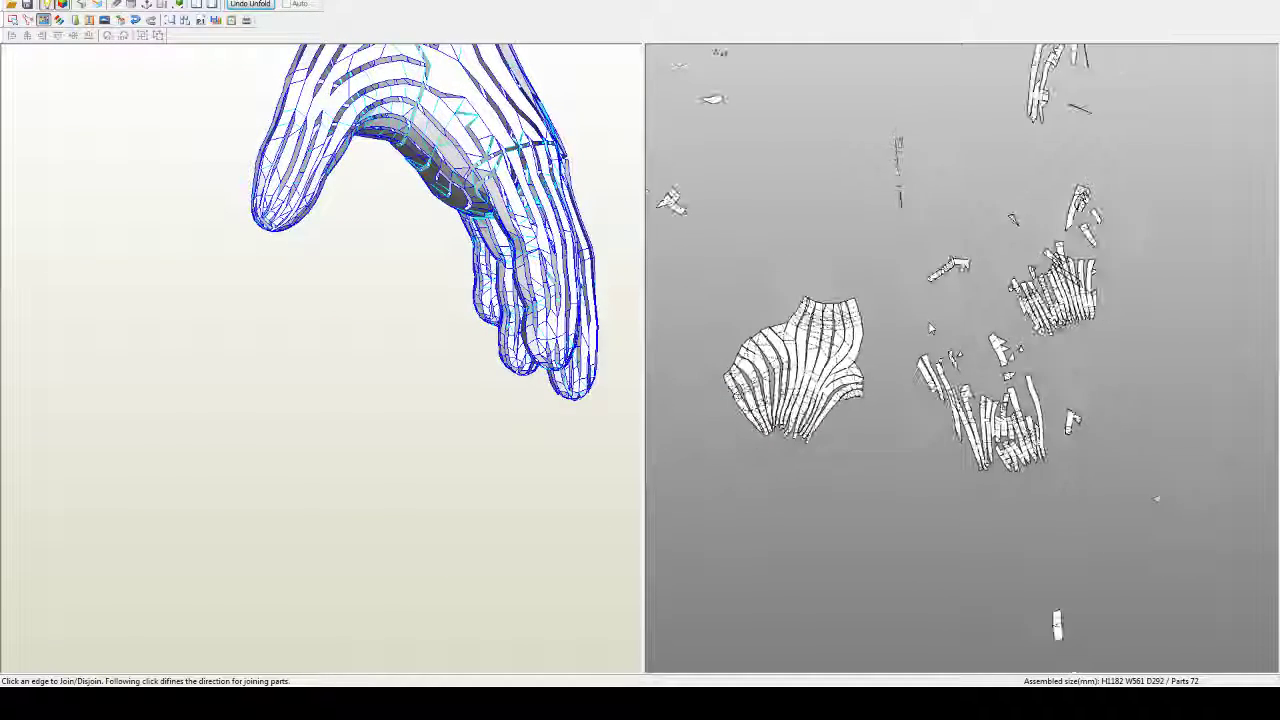
pyautogui.scroll(-5, 920, 400)
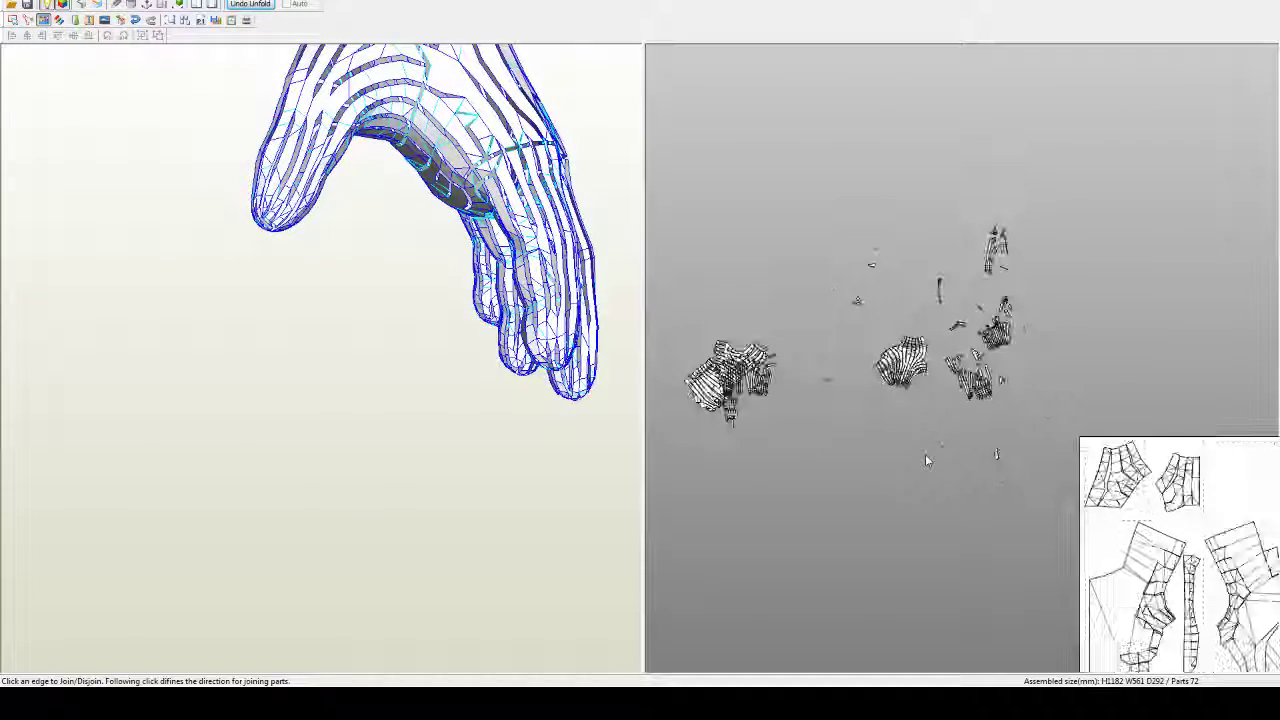
pyautogui.scroll(5, 925, 454)
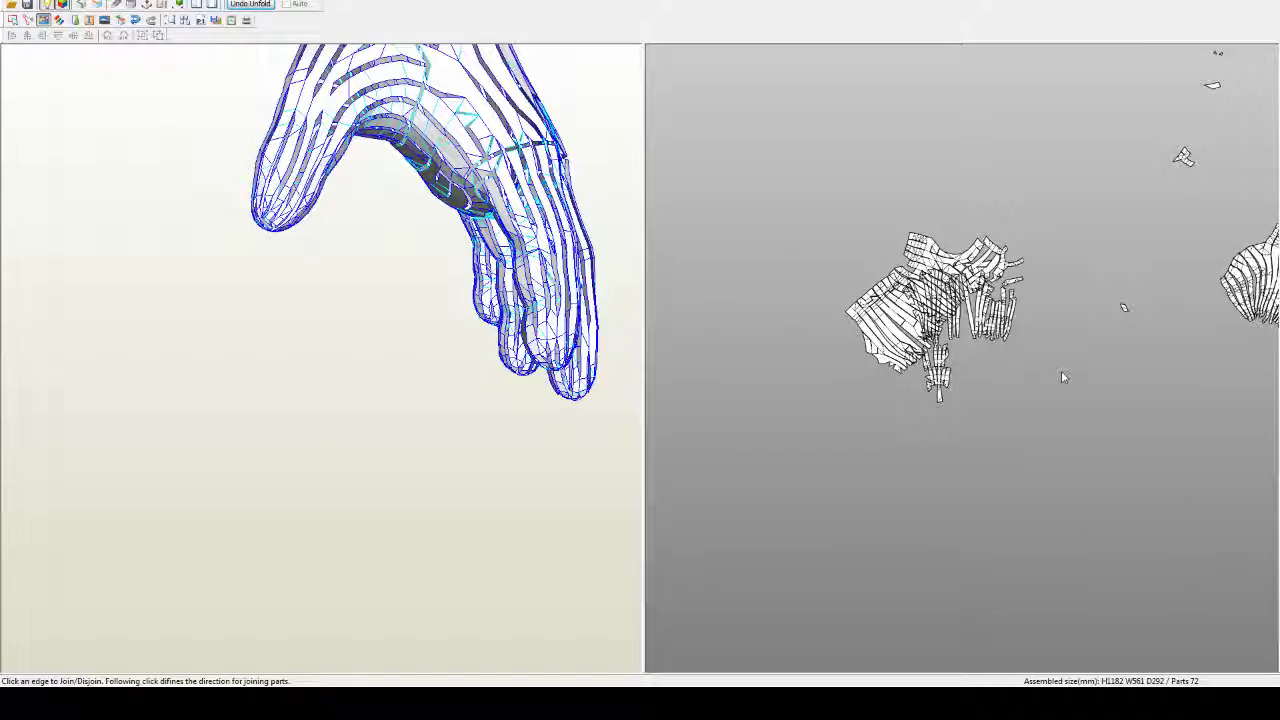
pyautogui.scroll(5, 1063, 377)
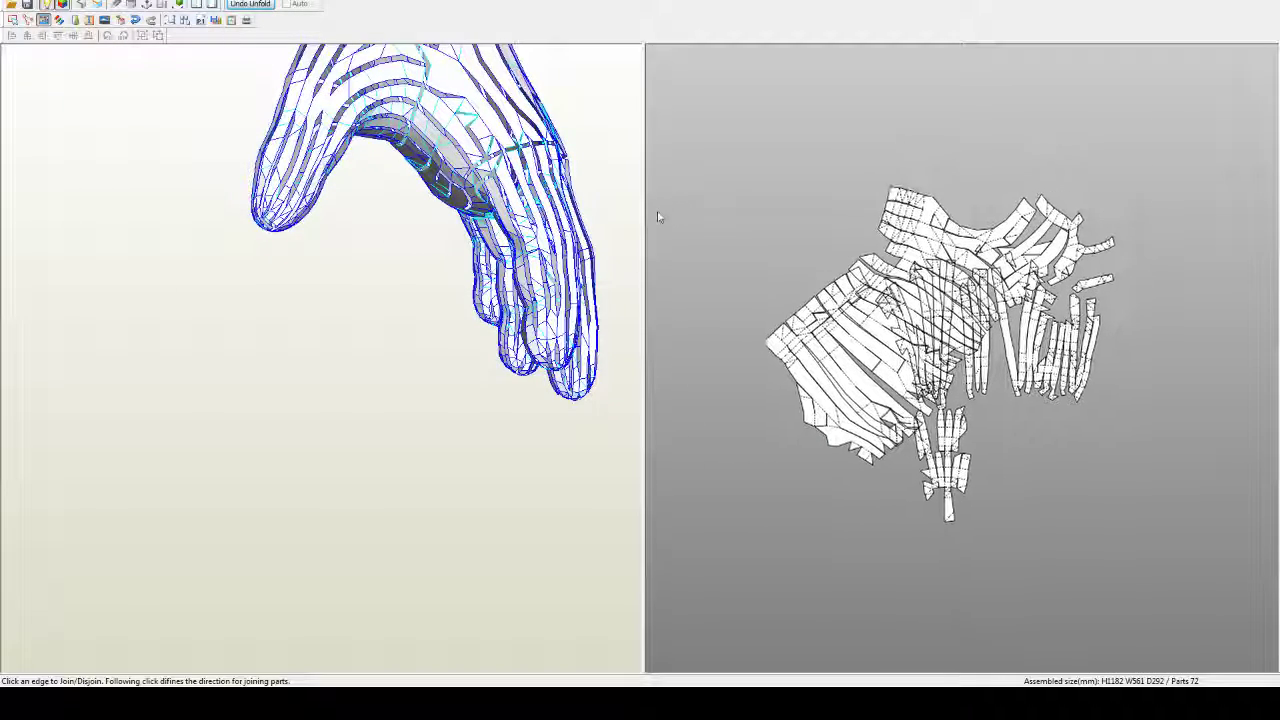
pyautogui.scroll(10, 491, 263)
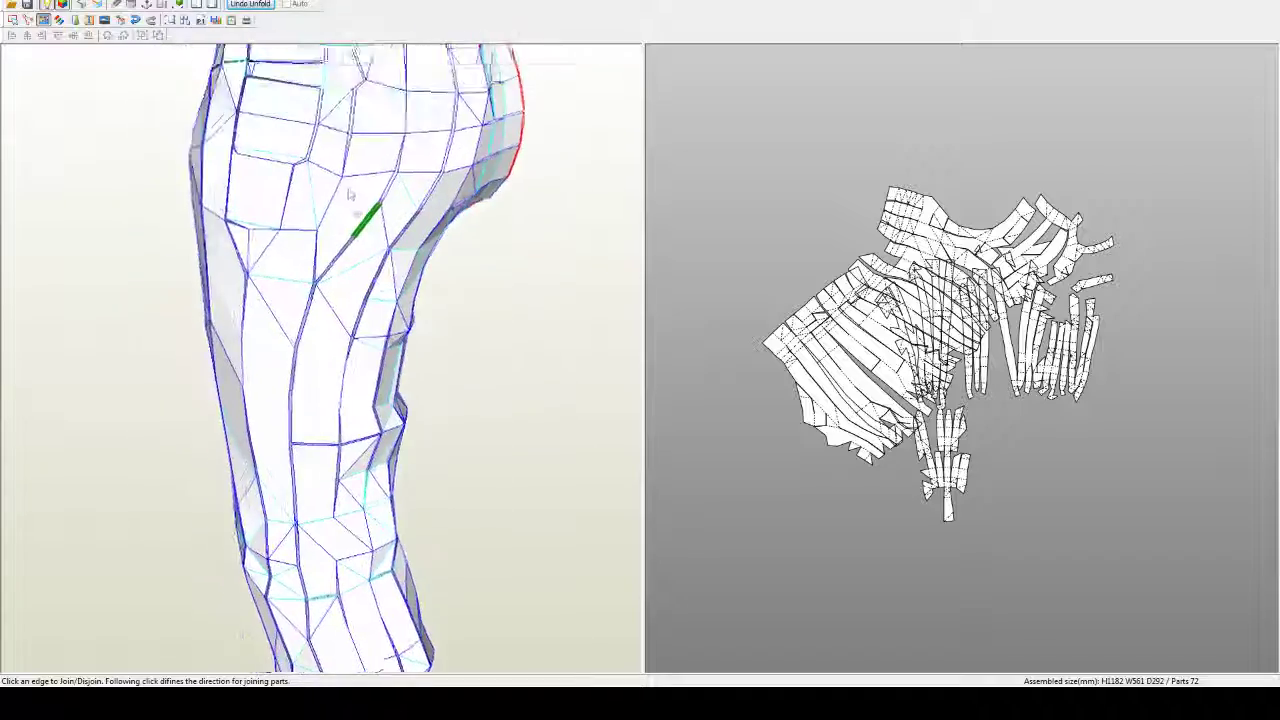
pyautogui.scroll(-10, 350, 195)
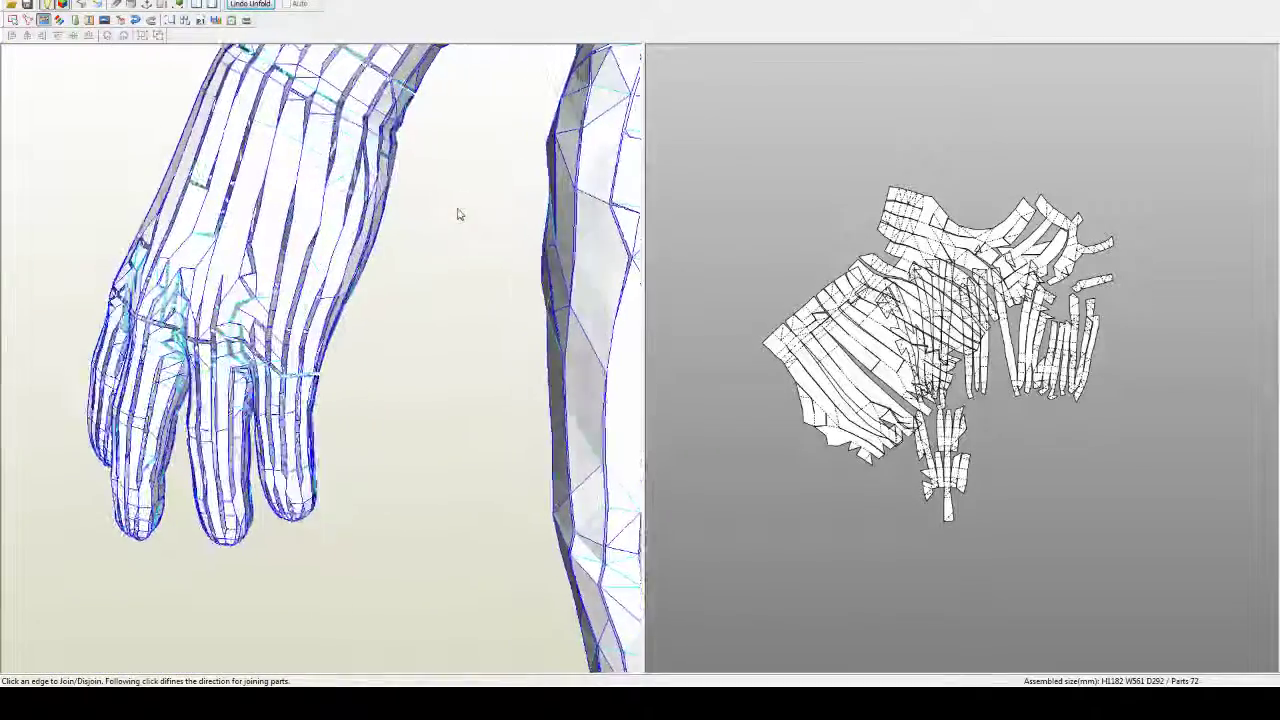
pyautogui.moveTo(460, 214); pyautogui.dragTo(314, 177, button='right')
pyautogui.moveTo(305, 160); pyautogui.dragTo(368, 280, button='middle')
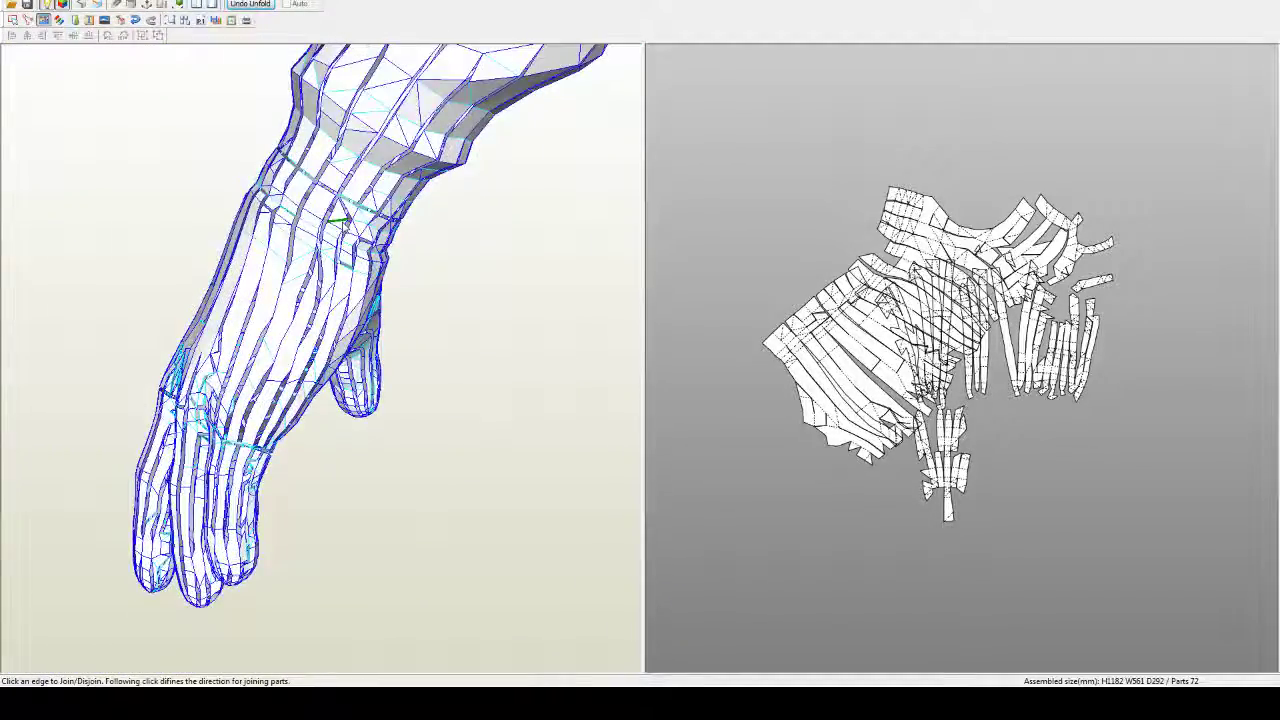
pyautogui.scroll(5, 340, 220)
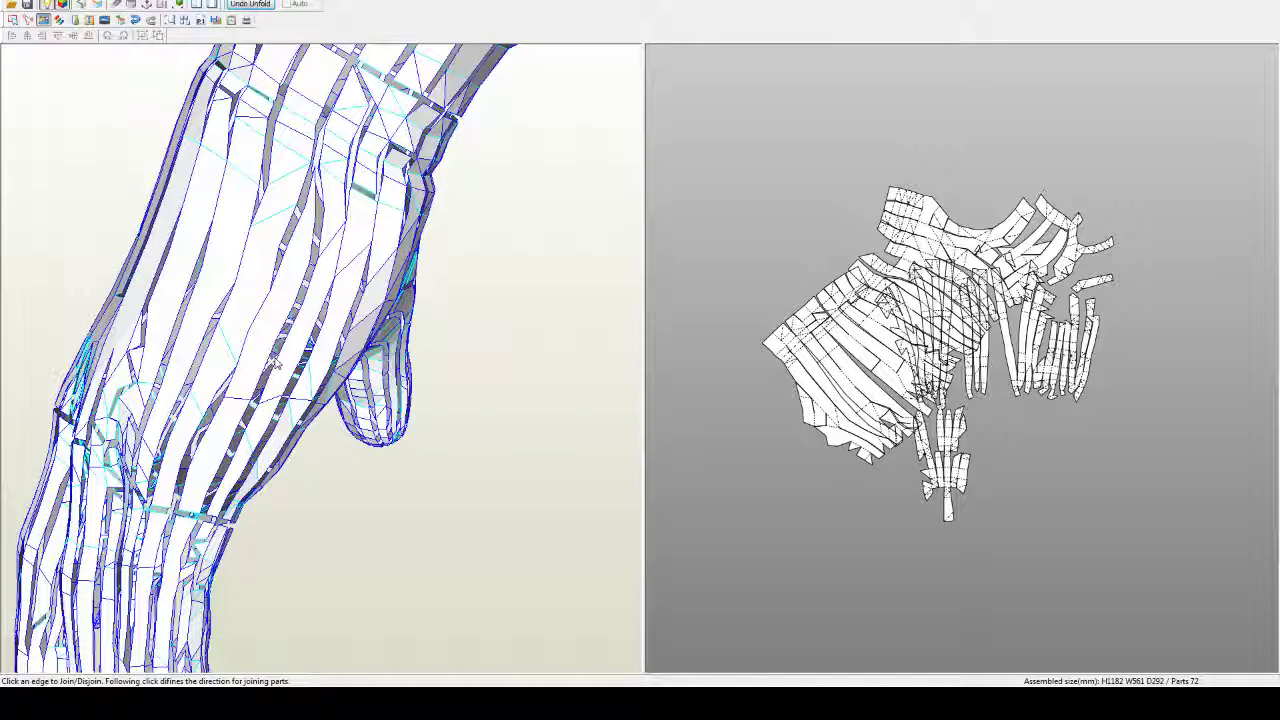
pyautogui.click(276, 358)
# Step: Leave edge joining and move the two hand pieces off the overlapping finger strips into empty space below the finished glove piece
pyautogui.scroll(-5, 530, 401)
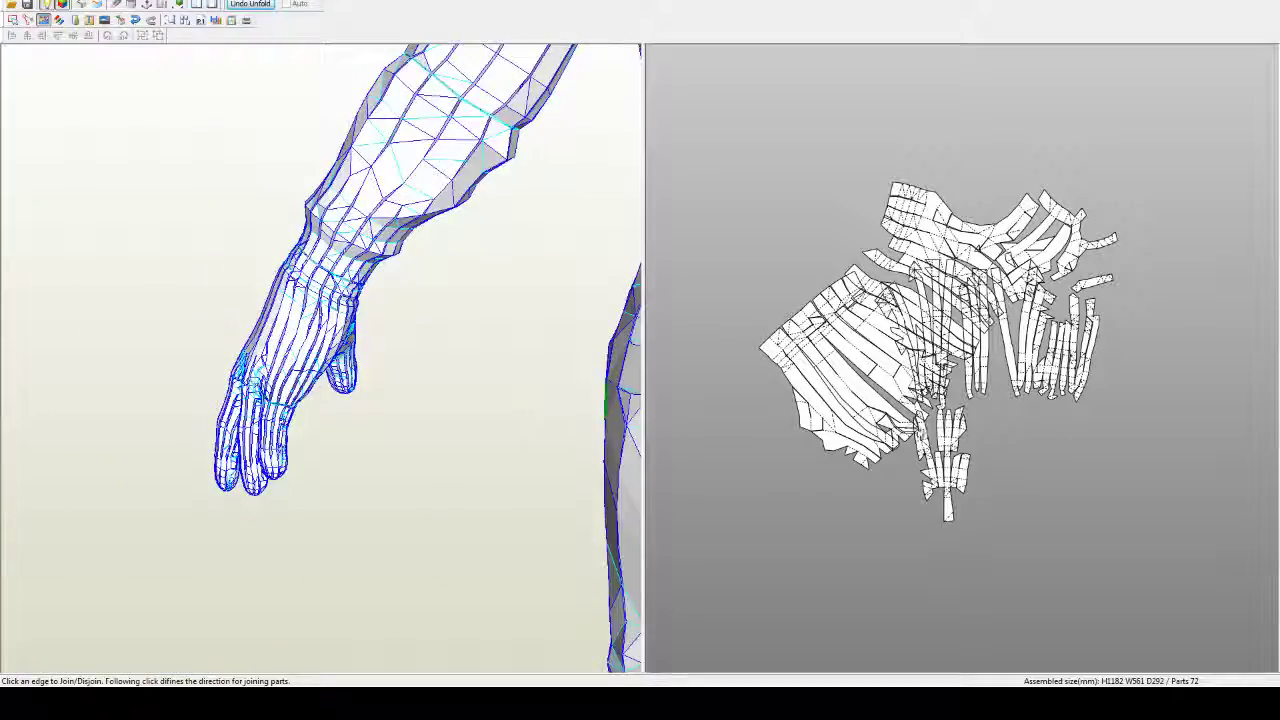
pyautogui.moveTo(434, 371); pyautogui.dragTo(540, 368, button='right')
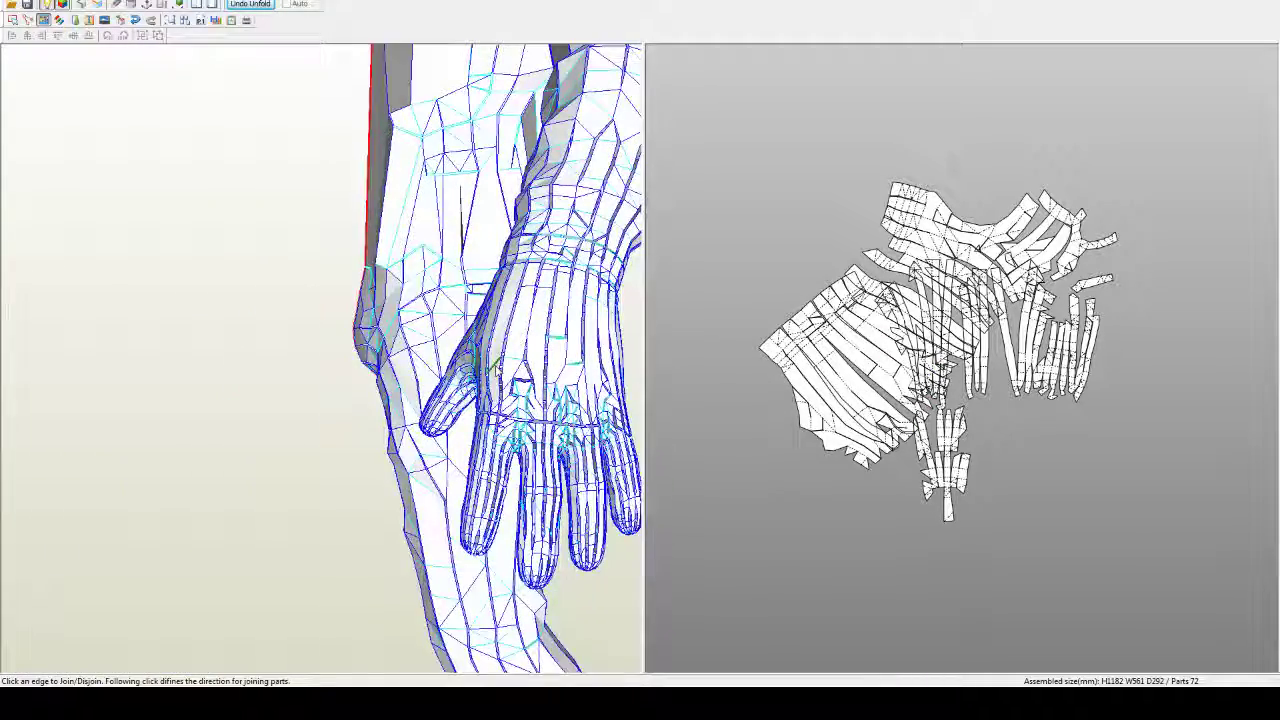
pyautogui.moveTo(510, 366); pyautogui.dragTo(416, 362, button='middle')
pyautogui.scroll(-4, 825, 383)
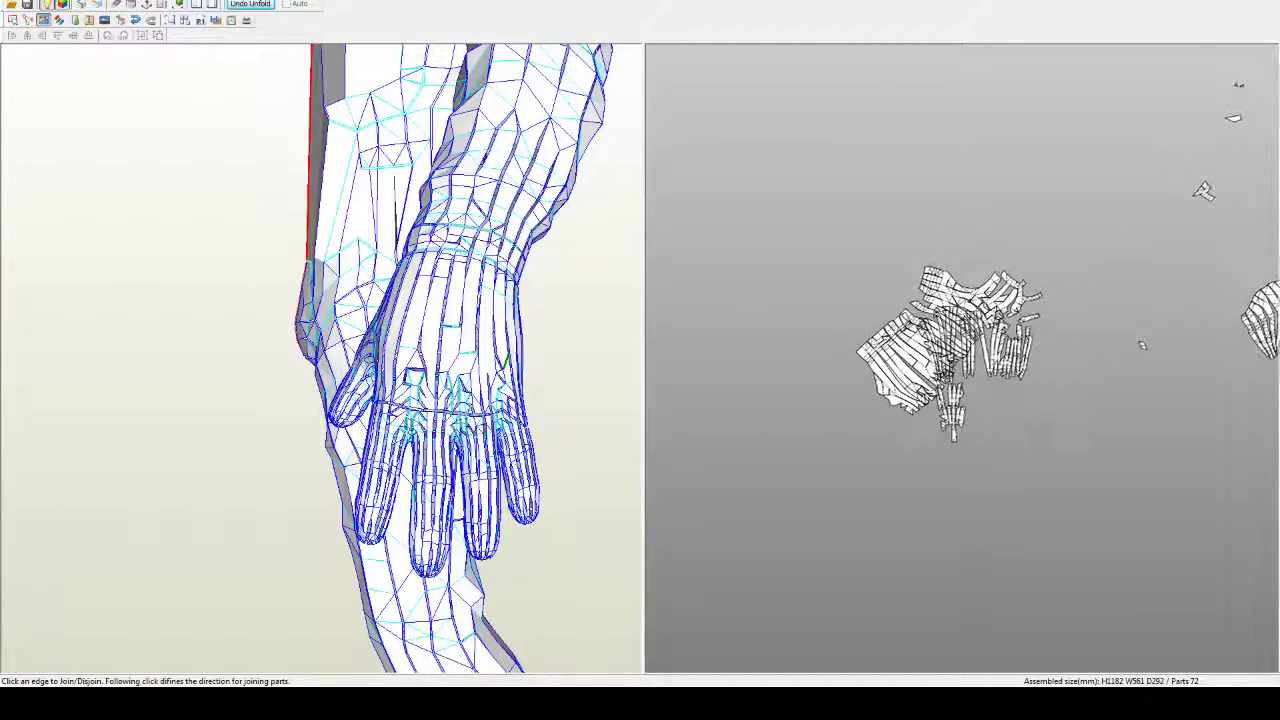
pyautogui.moveTo(1048, 407); pyautogui.dragTo(881, 334, button='middle')
pyautogui.press('Escape')
pyautogui.moveTo(725, 275); pyautogui.dragTo(972, 352)
pyautogui.moveTo(798, 220); pyautogui.dragTo(1156, 390)
pyautogui.moveTo(1156, 390); pyautogui.dragTo(1052, 355, button='right')
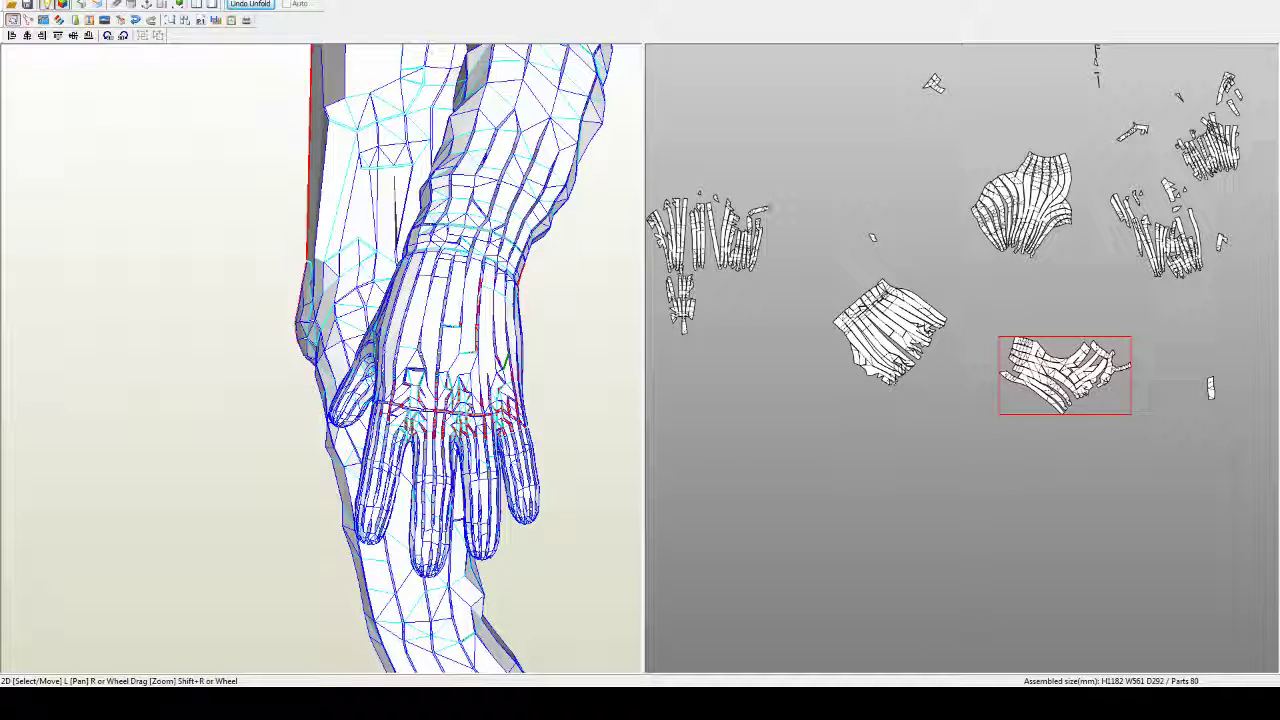